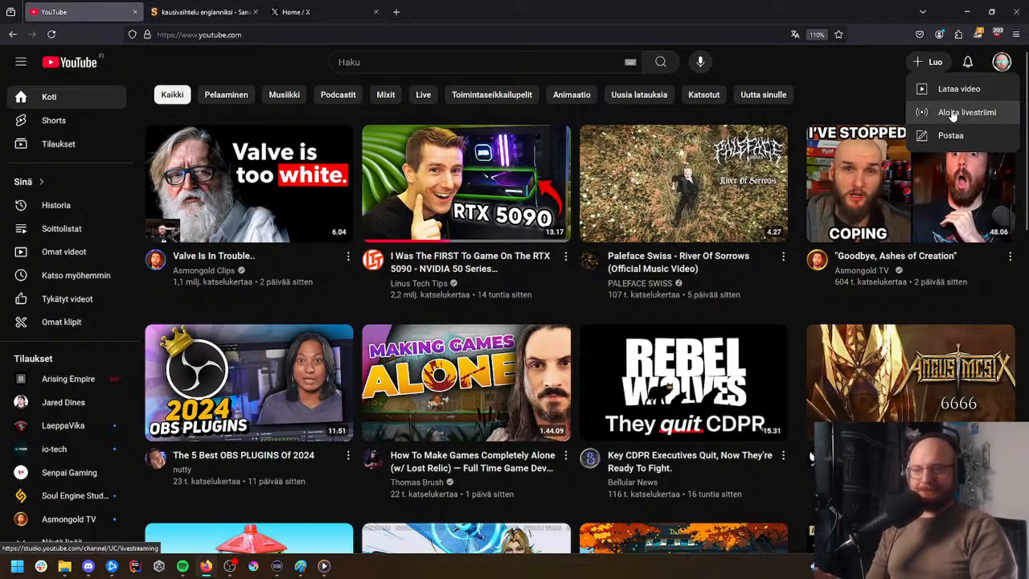
Step: Open the livestream control room from YouTube, pop the chat out into its own window and move that window off this screen
click(952, 114)
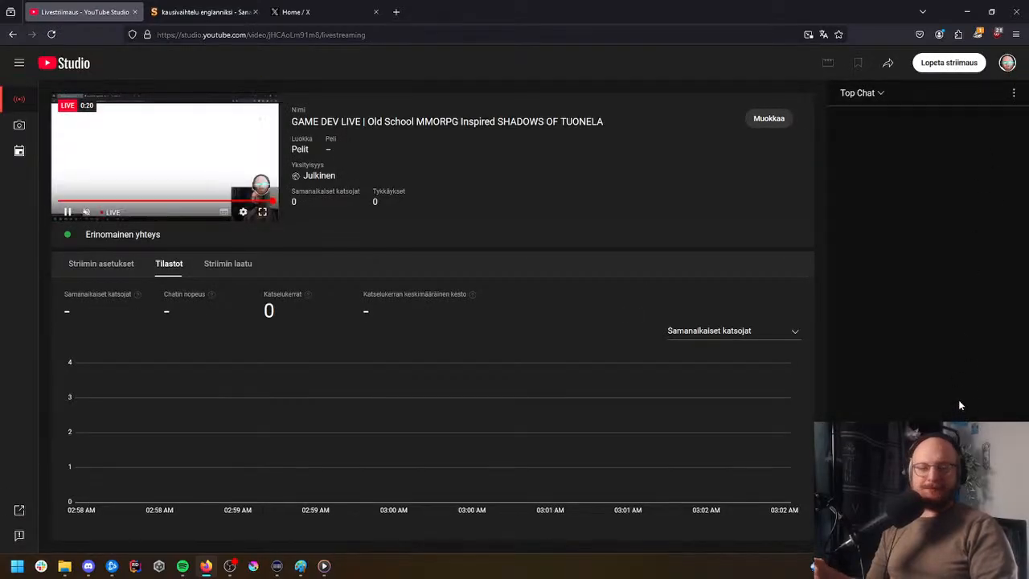
click(1014, 92)
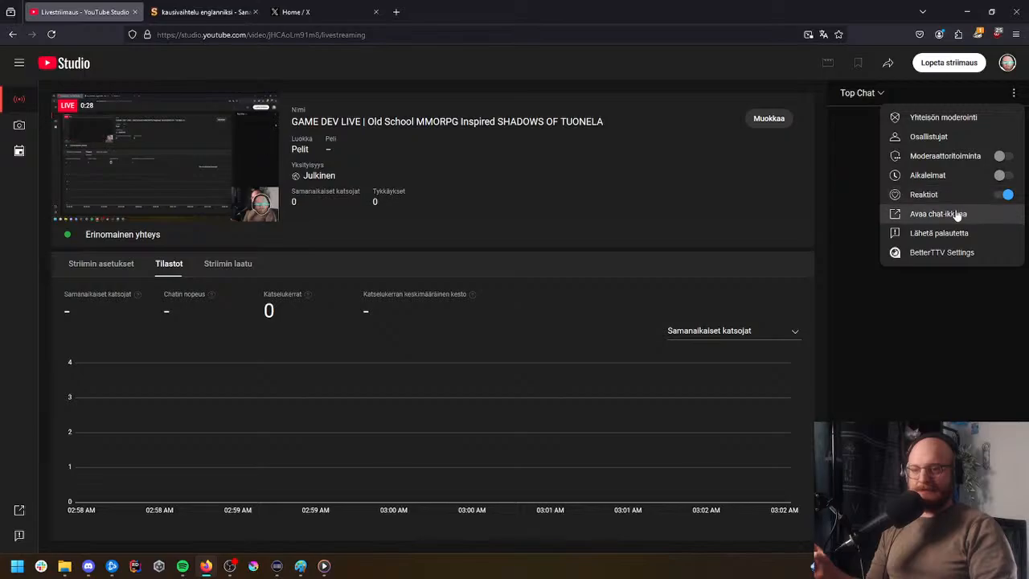
click(924, 214)
drag(168, 19, 1027, 169)
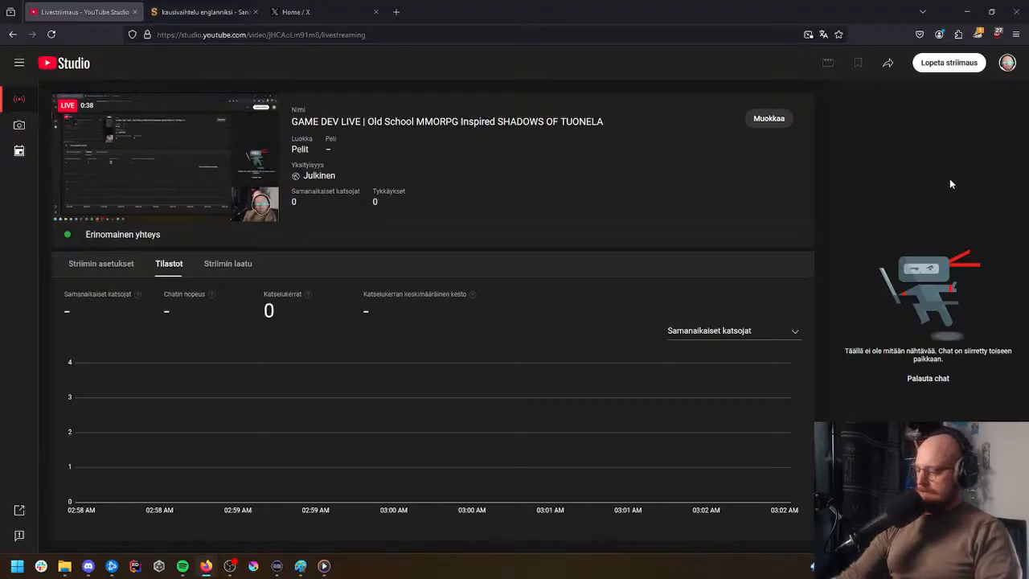
Step: Switch to Paint and show the handwritten After Holiday task list
click(299, 565)
scroll(352, 426, up, 1)
scroll(352, 425, down, 1)
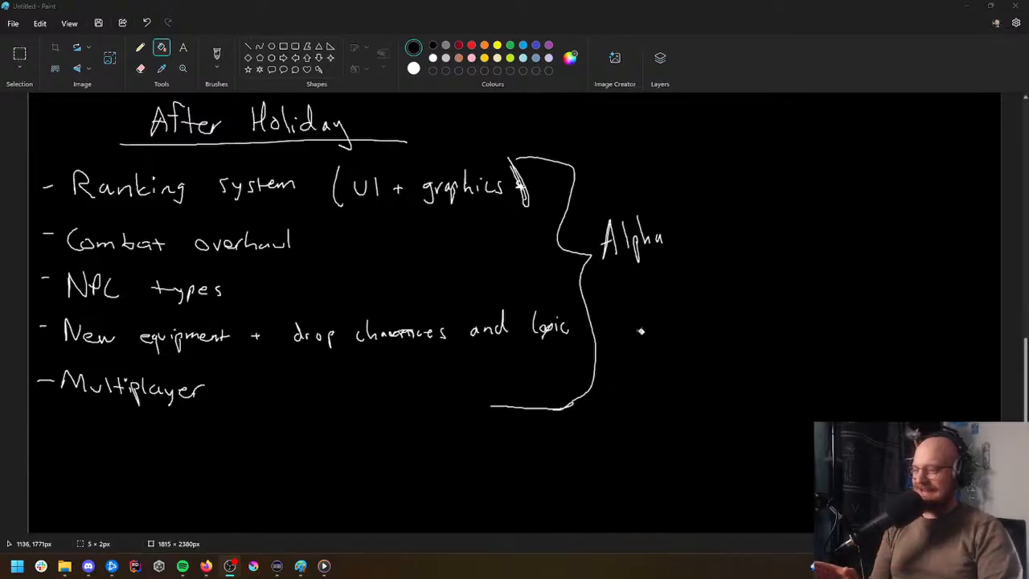
scroll(609, 325, up, 2)
scroll(612, 308, down, 2)
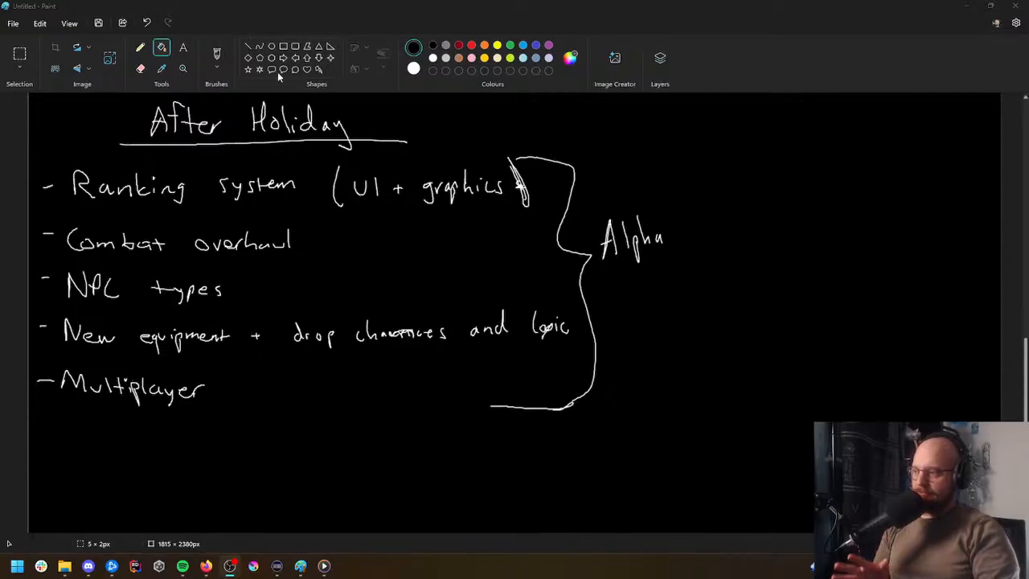
Step: With a white brush, number the tasks by hand: "1." beside NPC types and "2." above New equipment + drop chances and logic
click(216, 54)
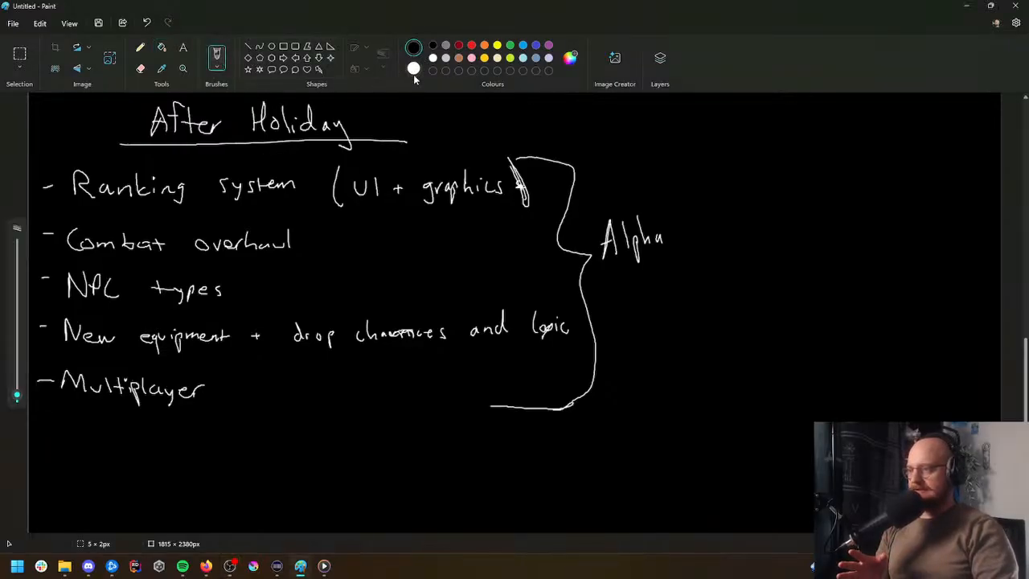
click(432, 57)
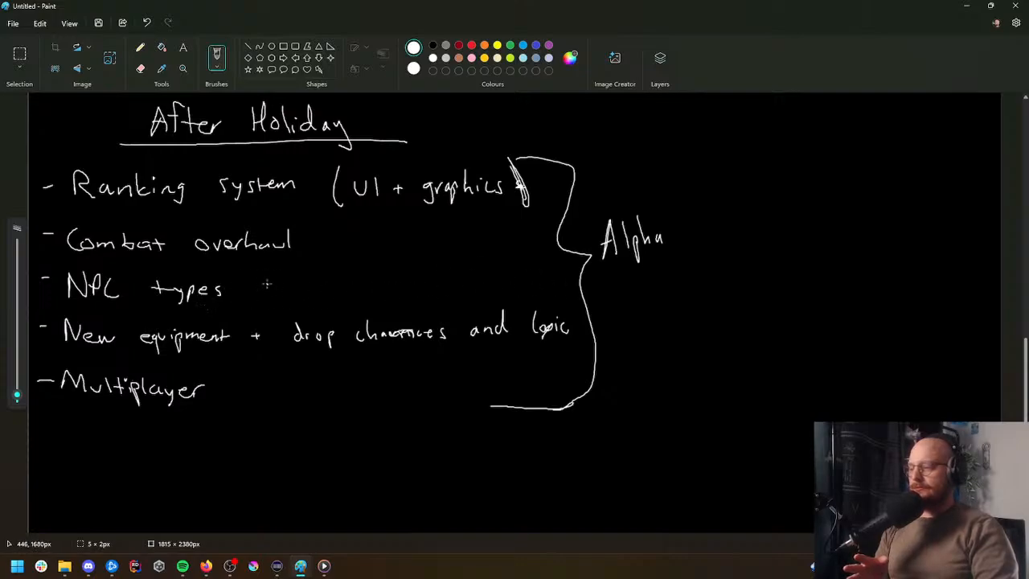
mouse_move(275, 276)
mouse_down()
mouse_move(274, 299)
mouse_move(275, 276)
mouse_up()
click(294, 295)
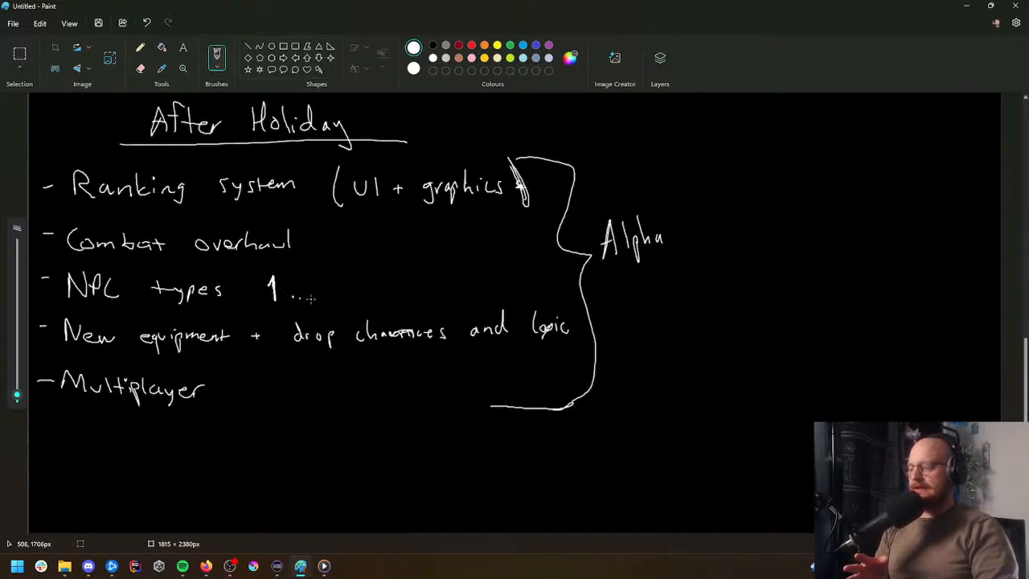
drag(362, 295, 382, 310)
click(394, 308)
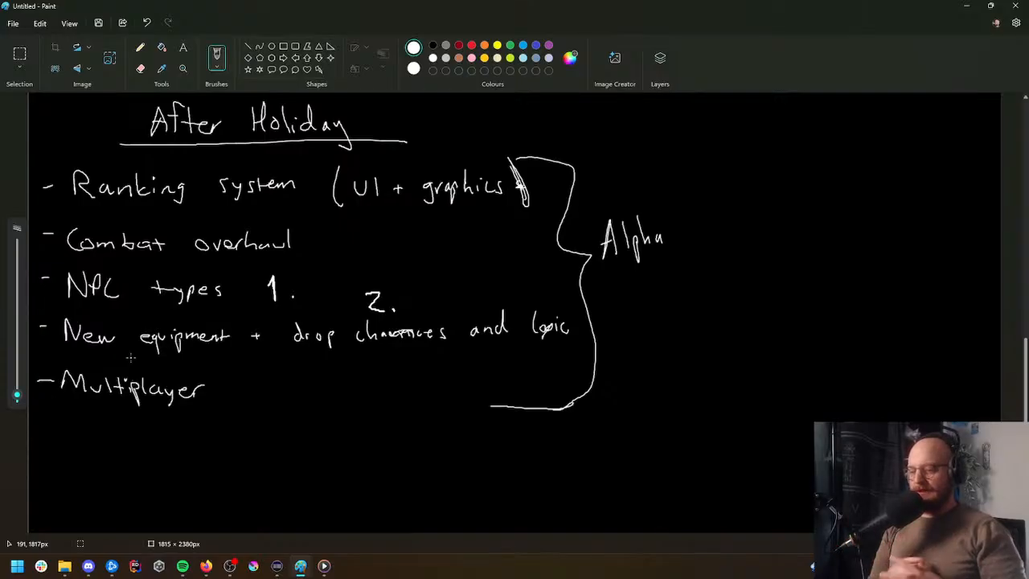
key(super+n)
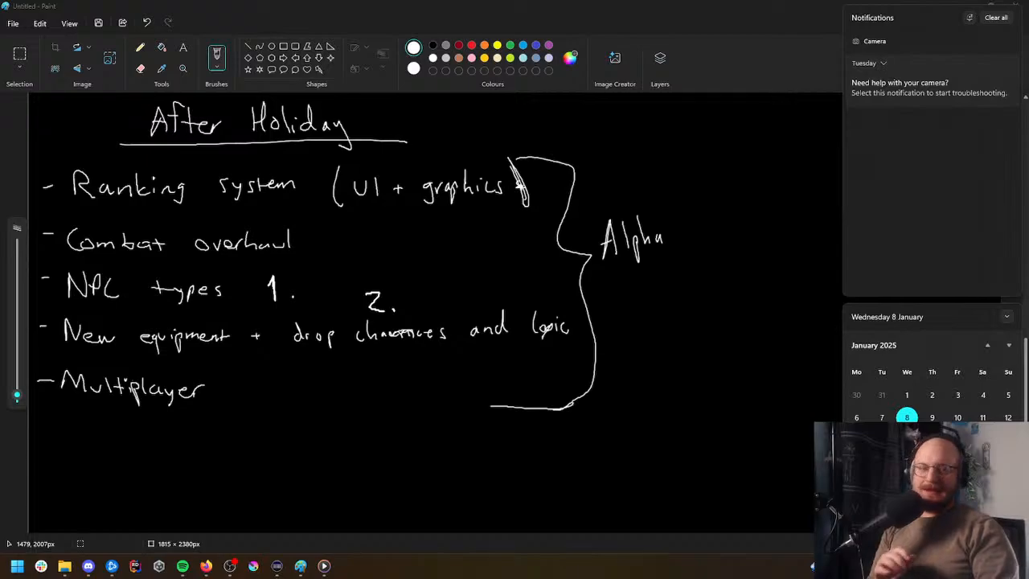
click(650, 5)
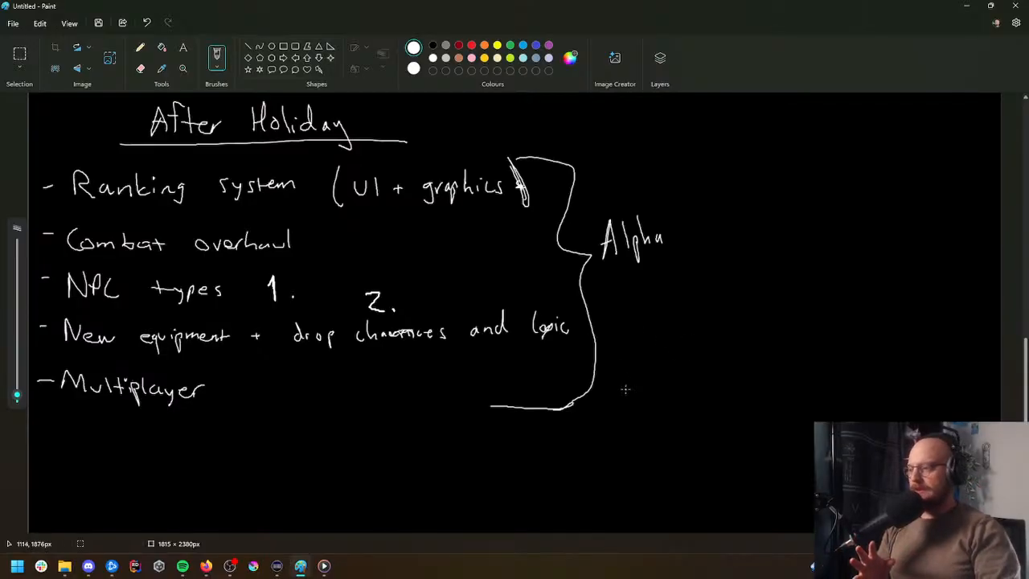
Step: Write "3." beside Combat overhaul, "4." at the upper end of the bracket near Ranking system, and "5." beside Multiplayer
scroll(624, 388, down, 2)
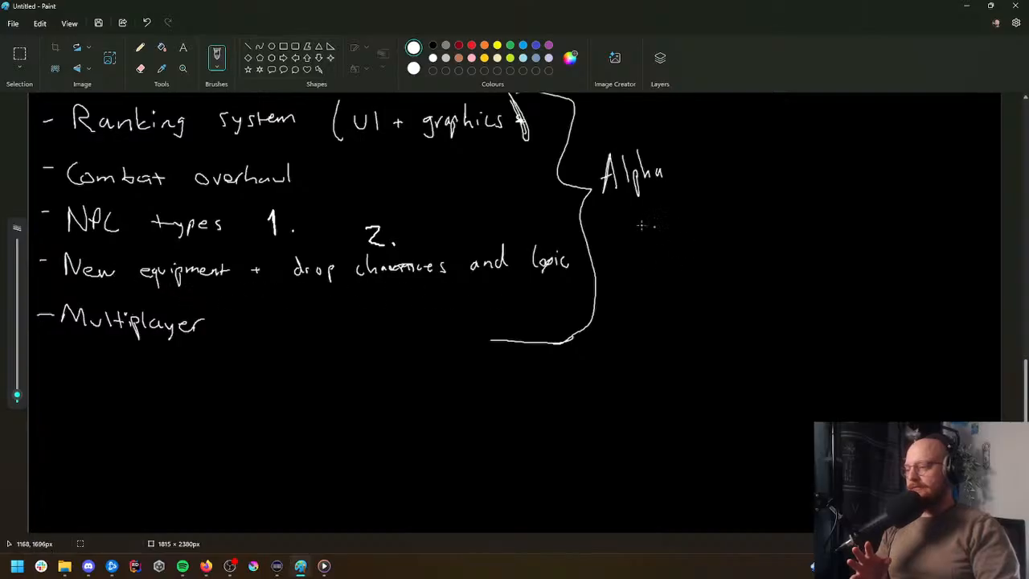
scroll(307, 342, up, 2)
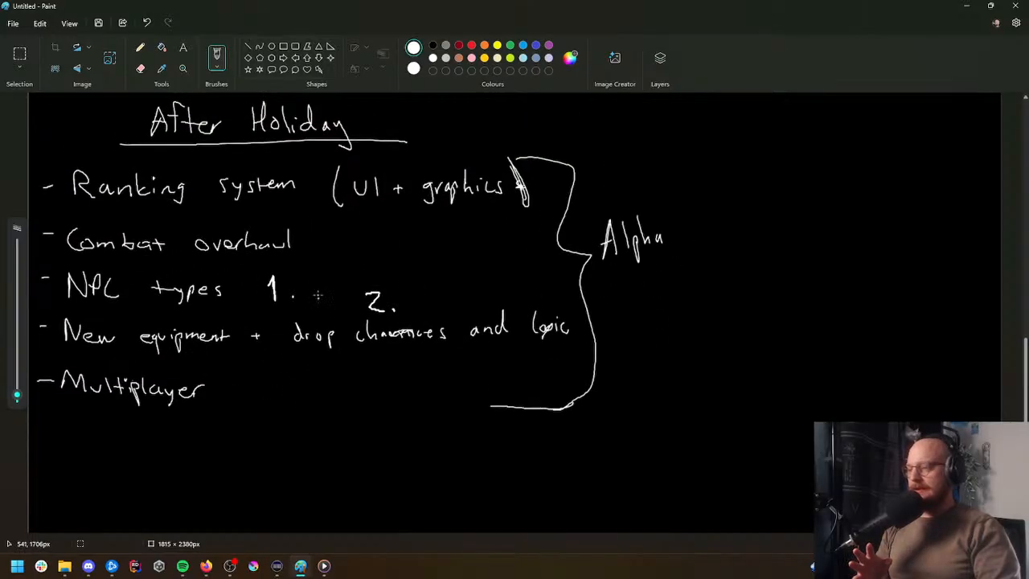
drag(313, 228, 318, 249)
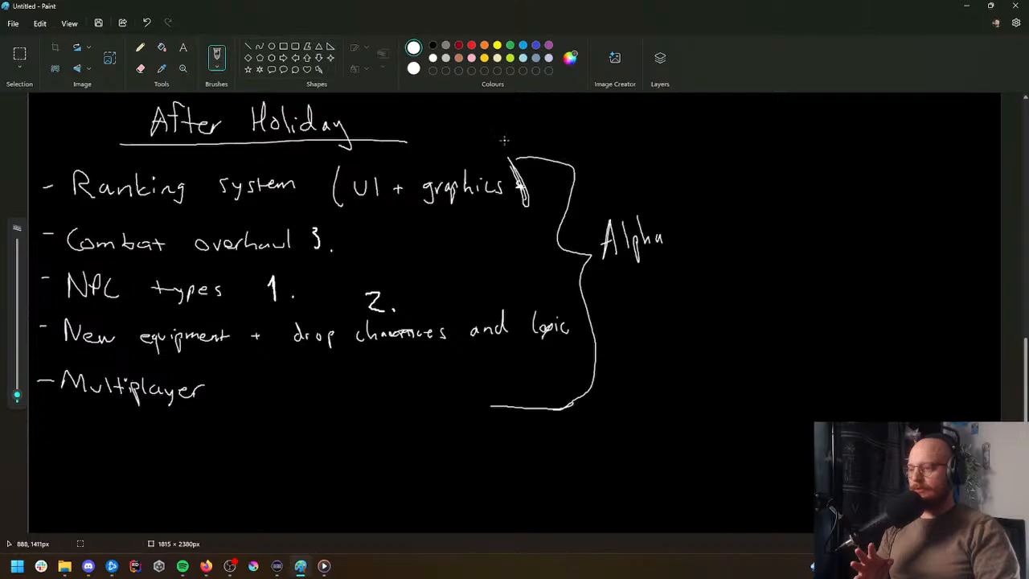
drag(537, 130, 555, 142)
drag(553, 129, 553, 148)
click(564, 145)
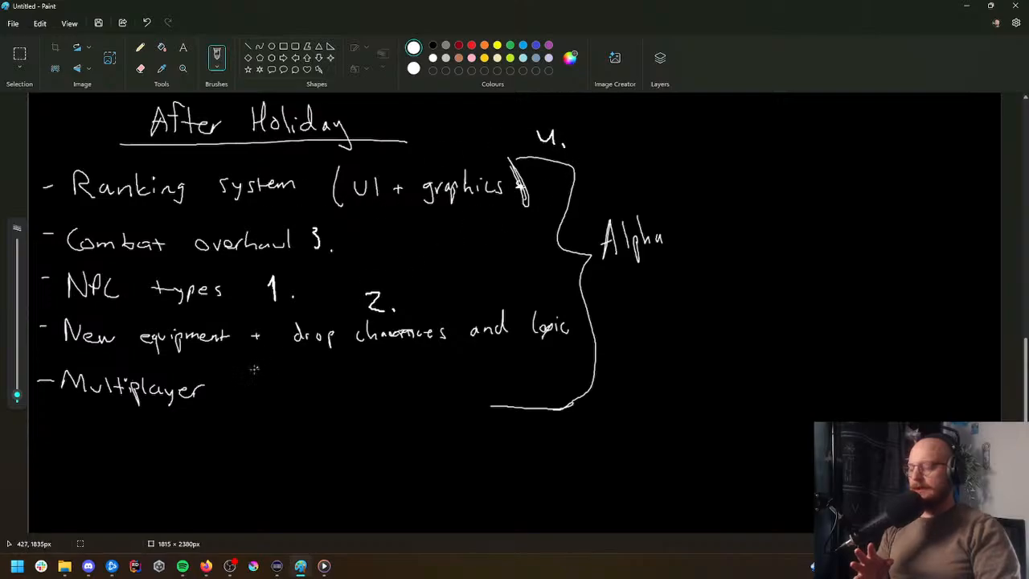
mouse_move(262, 383)
mouse_down()
mouse_move(257, 403)
mouse_move(281, 379)
mouse_up()
click(286, 404)
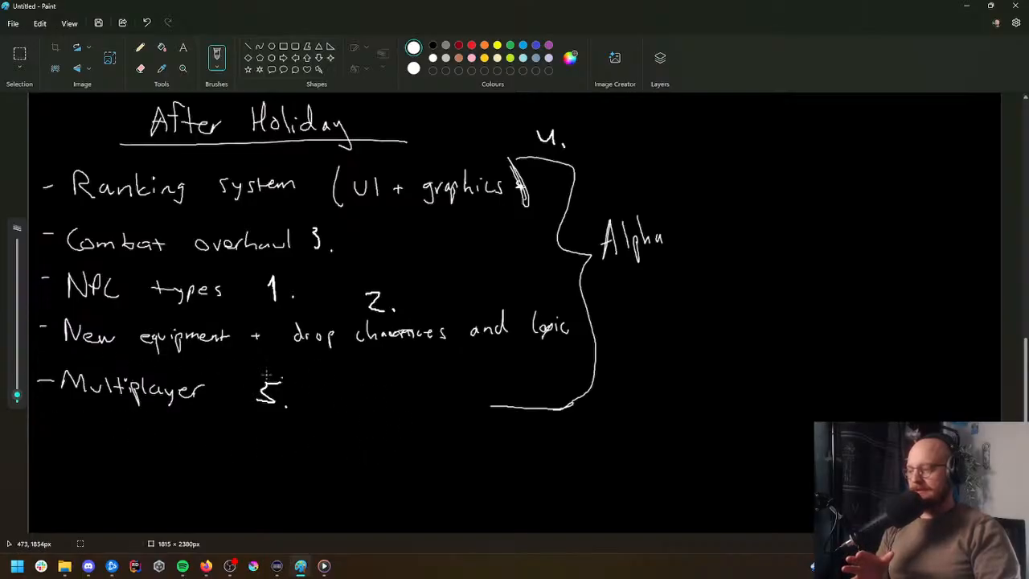
Step: Add a handwritten list item "- Playtest" below Multiplayer and number it "6."
scroll(98, 378, down, 2)
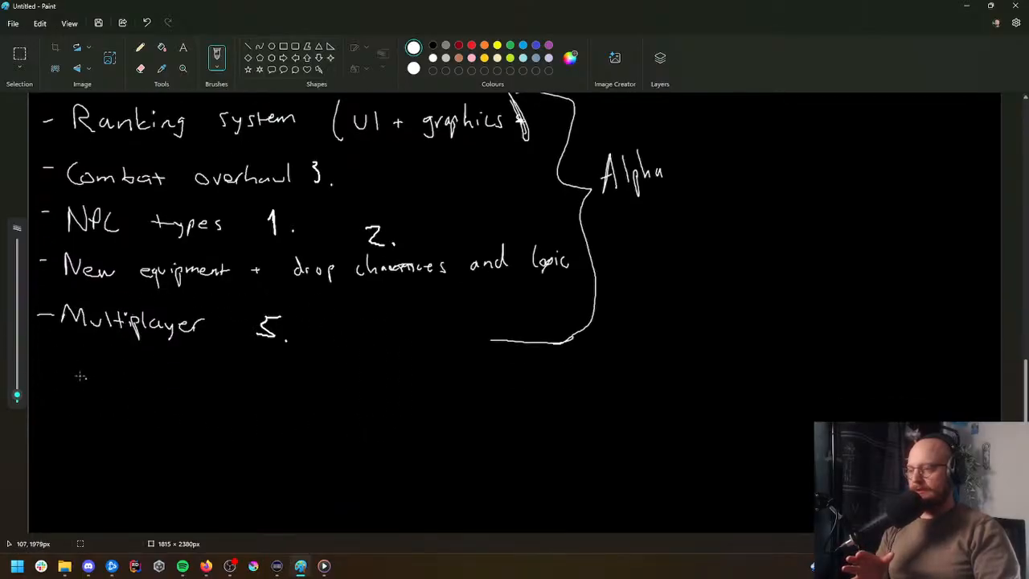
drag(37, 360, 53, 359)
mouse_move(71, 349)
mouse_down()
mouse_move(114, 394)
mouse_move(146, 379)
mouse_move(241, 385)
mouse_up()
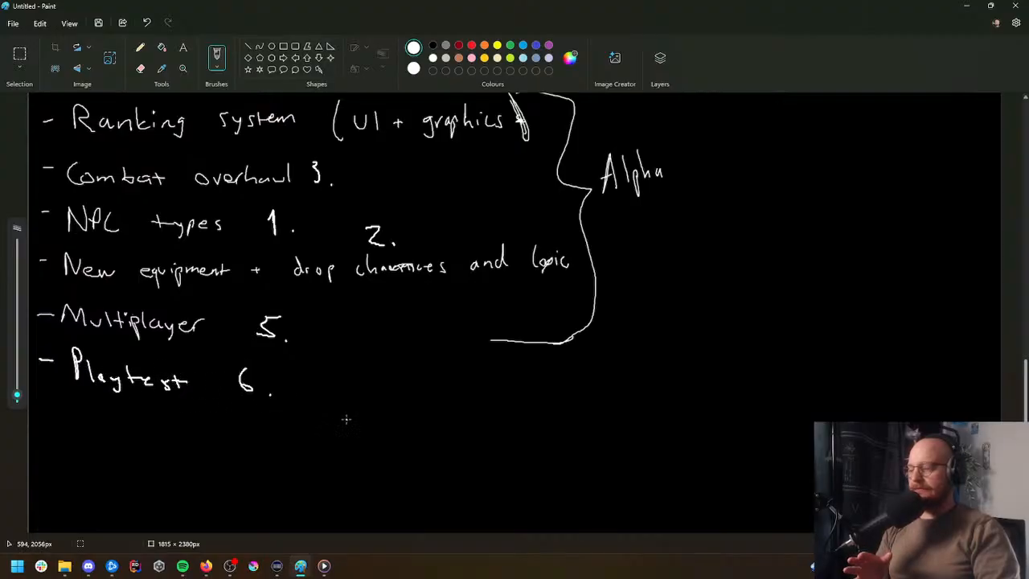
Step: Write the heading "NPC-types" in the blank area at the top of the canvas and underline it
scroll(346, 419, up, 2)
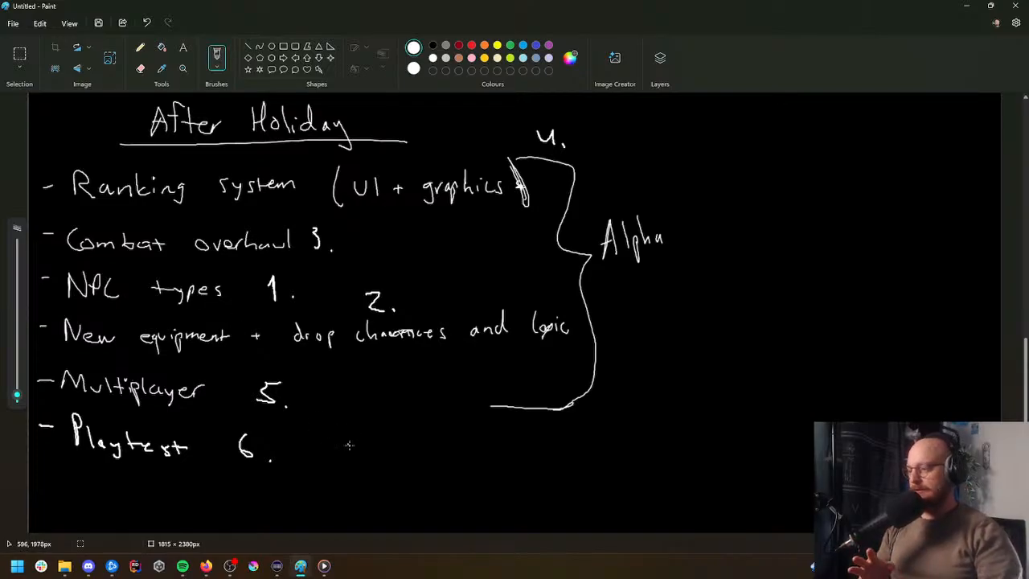
scroll(351, 436, down, 3)
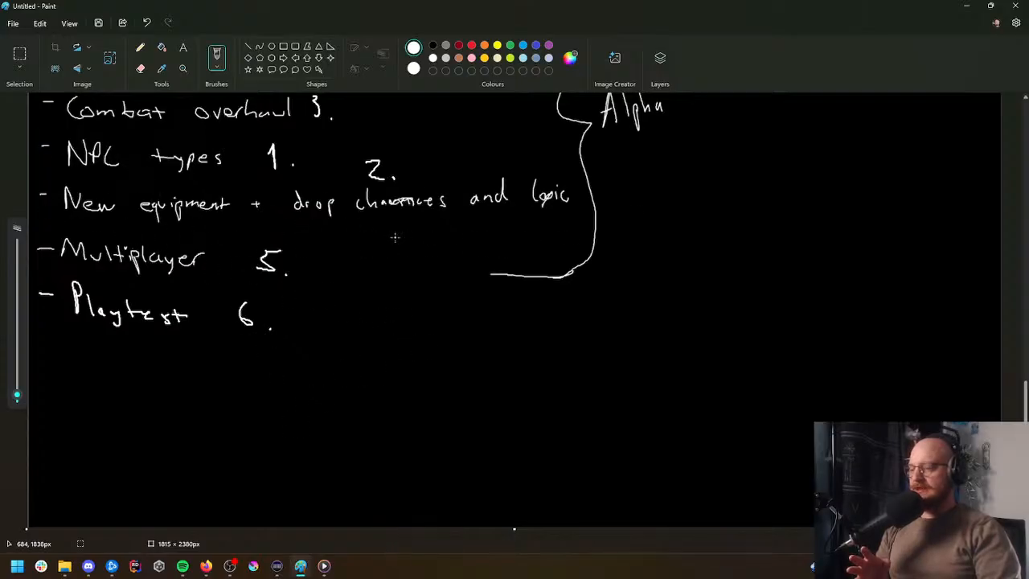
scroll(404, 460, down, 1)
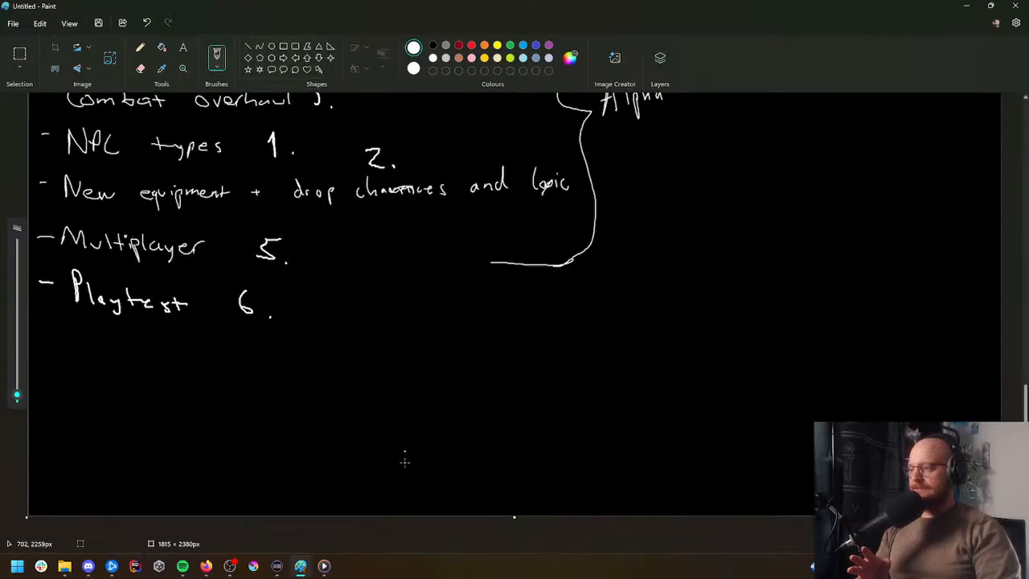
scroll(404, 457, up, 8)
scroll(636, 311, up, 1)
mouse_move(377, 191)
mouse_down()
mouse_move(381, 154)
mouse_move(406, 143)
mouse_up()
mouse_move(416, 190)
mouse_down()
mouse_move(419, 168)
mouse_move(468, 189)
mouse_move(499, 176)
mouse_up()
drag(518, 155, 520, 186)
mouse_move(508, 173)
mouse_down()
mouse_move(549, 183)
mouse_move(539, 214)
mouse_up()
drag(565, 178, 572, 189)
drag(582, 178, 610, 193)
drag(358, 206, 696, 209)
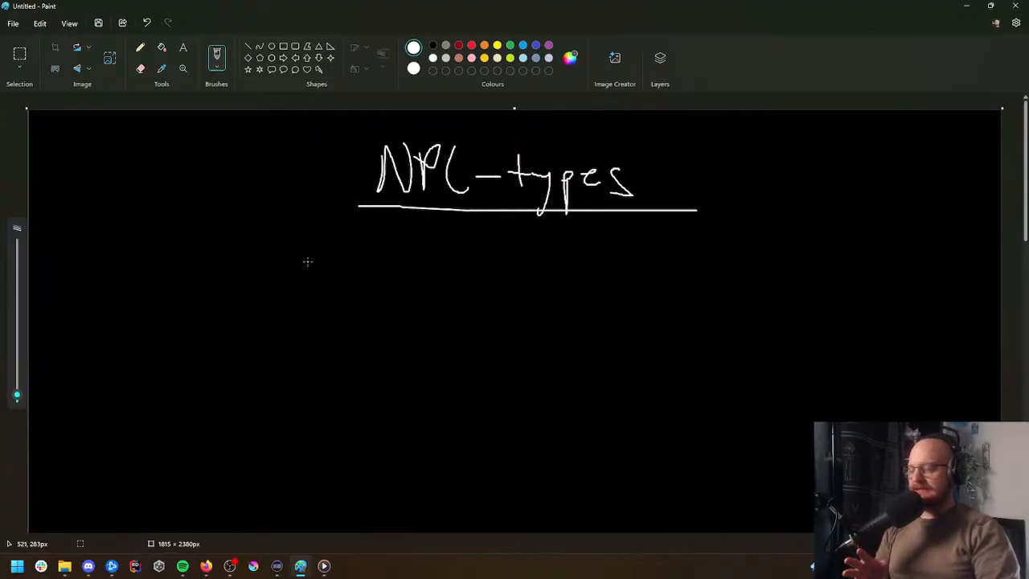
Step: Write the line "3-4 NPCs in the SOT" by hand below the NPC-types heading
scroll(308, 259, down, 1)
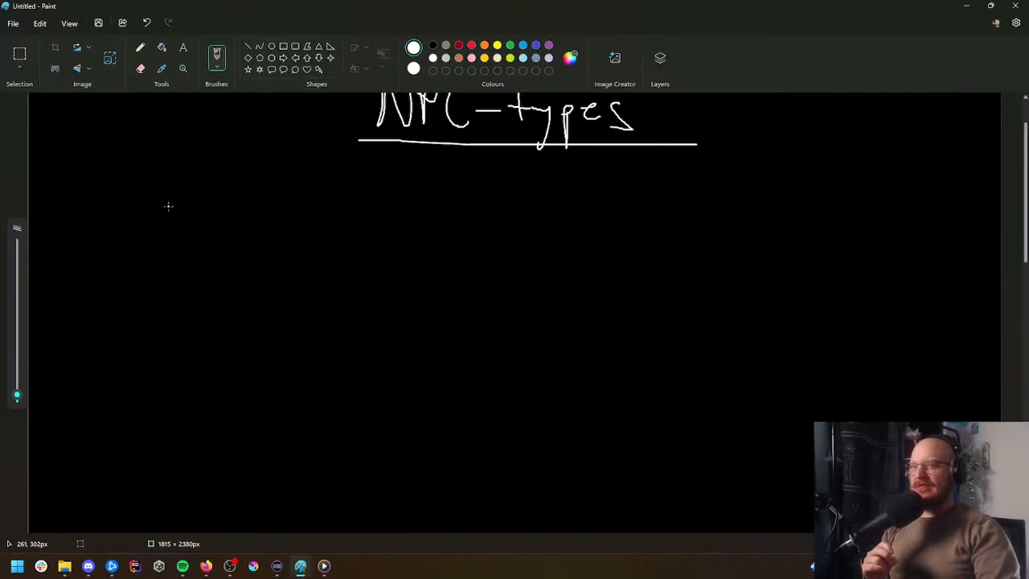
mouse_move(231, 195)
mouse_down()
mouse_move(249, 201)
mouse_move(256, 231)
mouse_up()
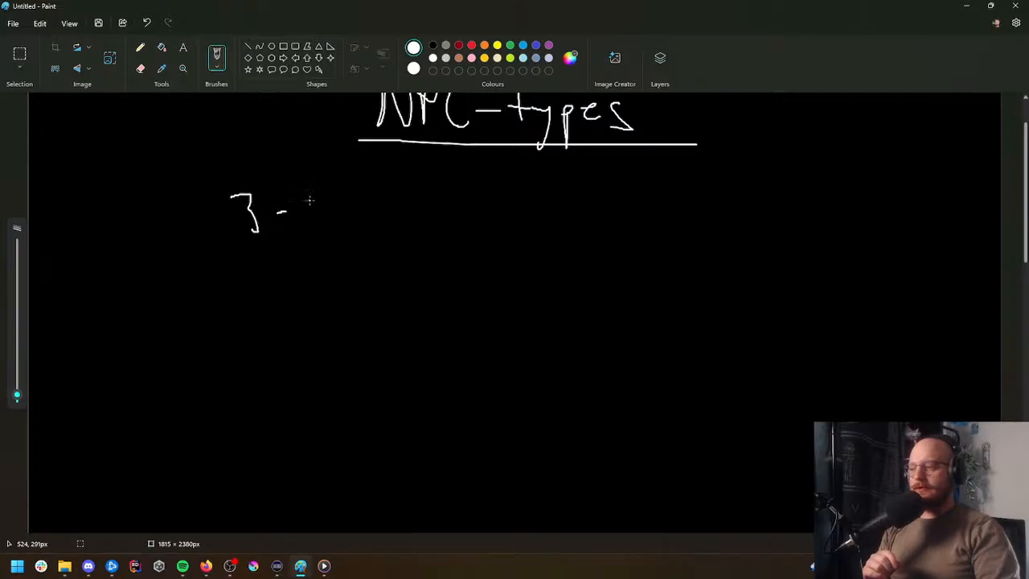
drag(308, 201, 331, 208)
drag(330, 201, 334, 228)
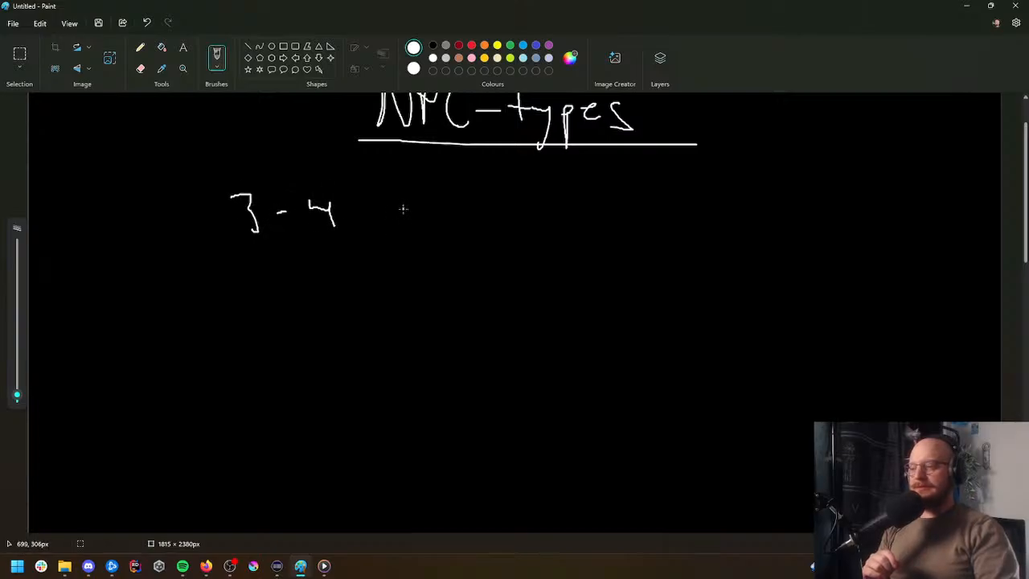
drag(399, 228, 425, 193)
mouse_move(433, 229)
mouse_down()
mouse_move(447, 201)
mouse_move(474, 212)
mouse_move(474, 231)
mouse_up()
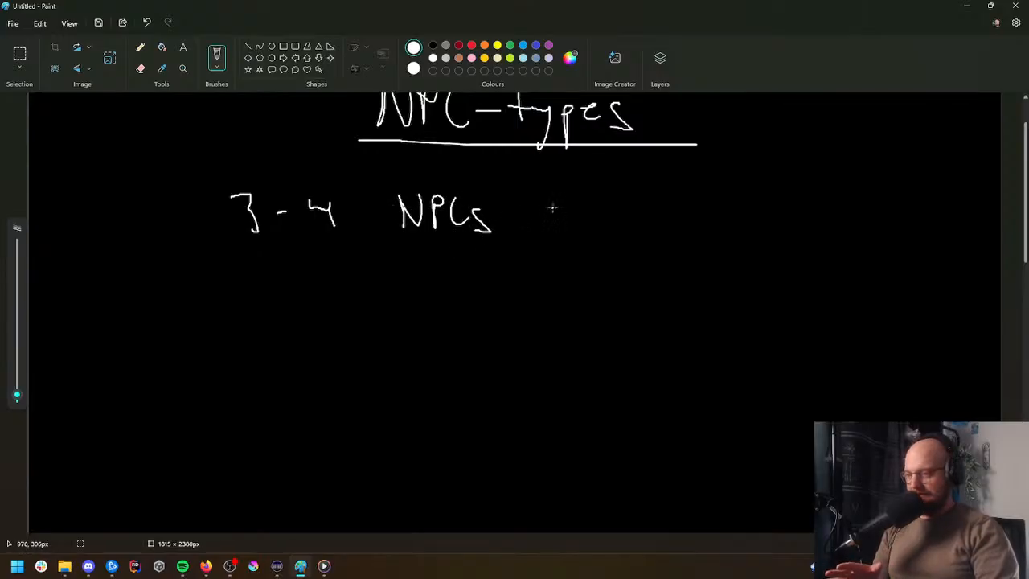
mouse_move(543, 206)
mouse_down()
mouse_move(547, 228)
mouse_move(560, 211)
mouse_move(571, 224)
mouse_up()
click(539, 186)
mouse_move(617, 188)
mouse_down()
mouse_move(620, 227)
mouse_move(629, 208)
mouse_up()
mouse_move(634, 186)
mouse_down()
mouse_move(652, 228)
mouse_move(675, 229)
mouse_up()
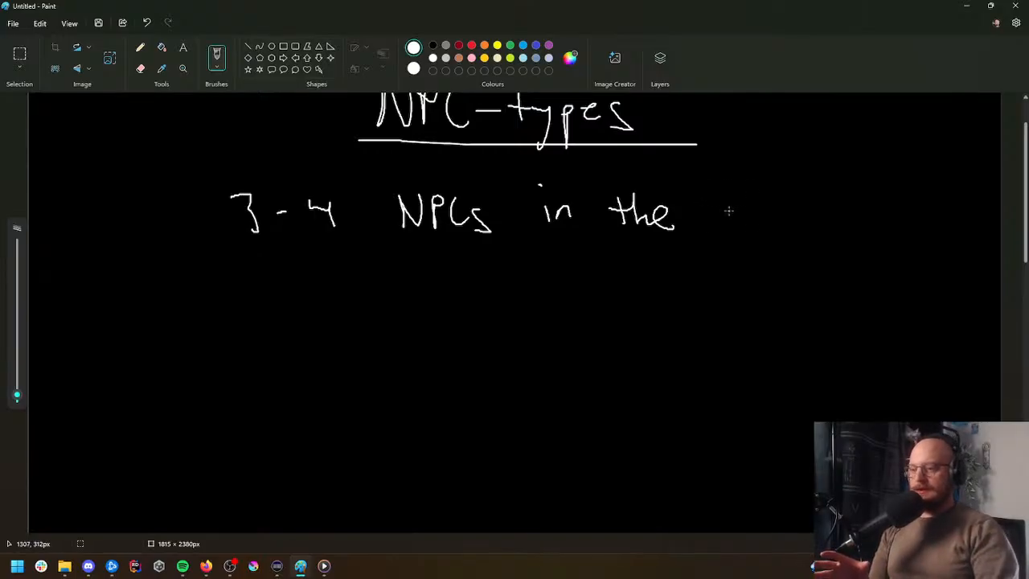
mouse_move(721, 195)
mouse_down()
mouse_move(711, 226)
mouse_move(744, 199)
mouse_up()
mouse_move(769, 199)
mouse_down()
mouse_move(768, 228)
mouse_move(789, 198)
mouse_up()
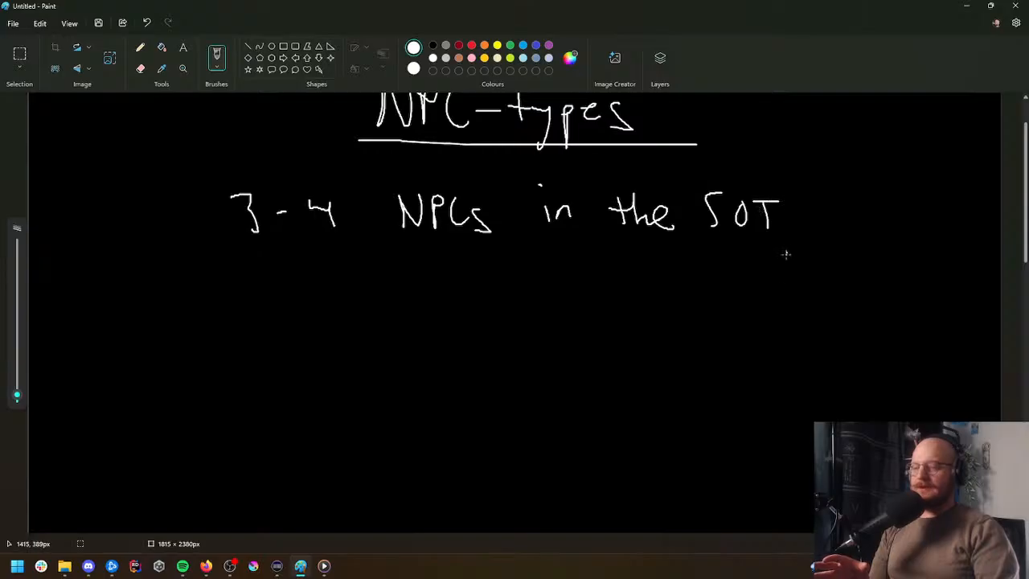
Step: Draw a cross-shaped room map below the text, close off its lower arm with a line, and mark a circled S inside that arm
scroll(486, 452, down, 2)
mouse_move(459, 461)
mouse_down()
mouse_move(501, 379)
mouse_move(586, 327)
mouse_move(505, 322)
mouse_move(508, 256)
mouse_move(410, 308)
mouse_move(381, 364)
mouse_move(456, 378)
mouse_move(447, 449)
mouse_up()
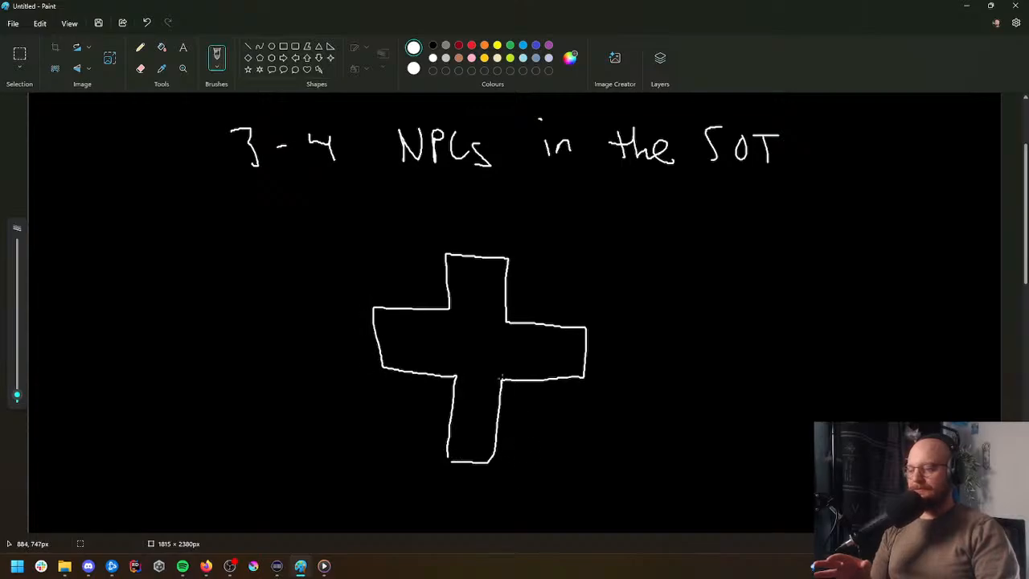
drag(457, 381, 505, 385)
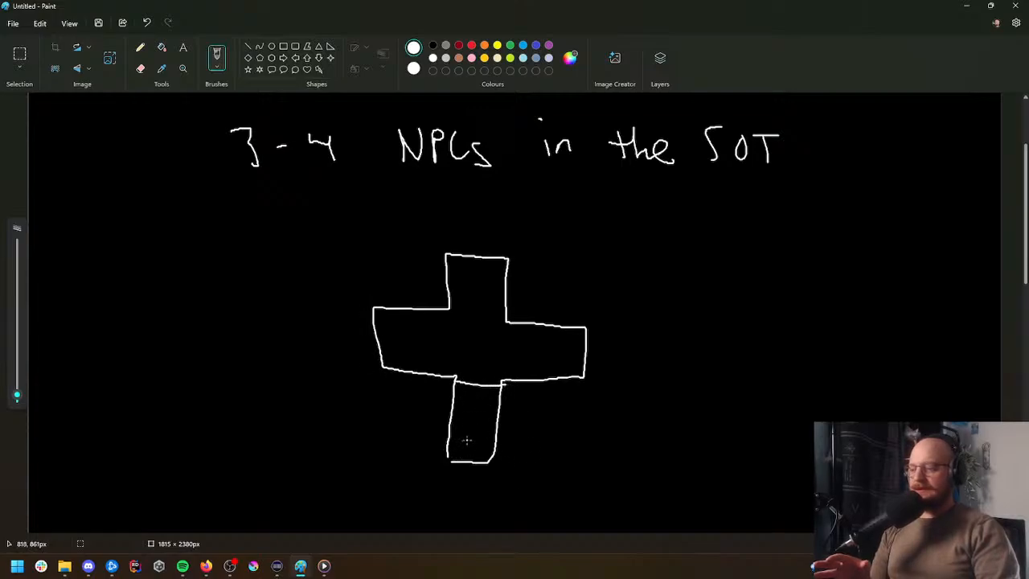
mouse_move(478, 431)
mouse_down()
mouse_move(471, 445)
mouse_move(488, 446)
mouse_move(470, 423)
mouse_move(486, 423)
mouse_up()
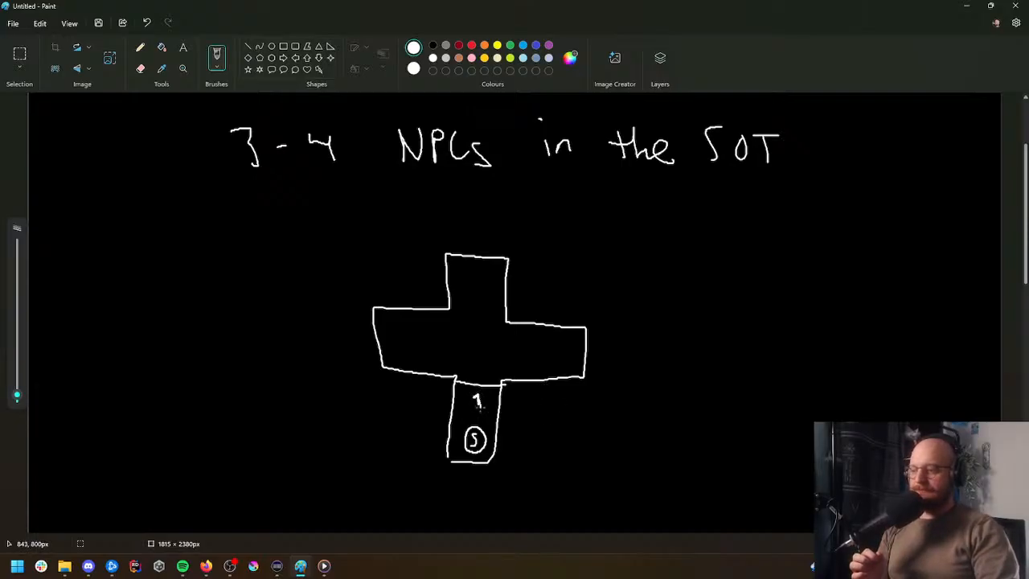
Step: Write the note "1. Easy NPC" to the right of the map and add the dot after the 1 in the lower arm
mouse_move(646, 258)
mouse_down()
mouse_move(655, 271)
mouse_move(684, 245)
mouse_up()
click(486, 408)
drag(668, 257, 725, 281)
drag(760, 246, 762, 271)
mouse_move(762, 245)
mouse_down()
mouse_move(773, 259)
mouse_move(778, 246)
mouse_up()
mouse_move(785, 246)
mouse_down()
mouse_move(785, 269)
mouse_move(786, 256)
mouse_up()
mouse_move(808, 244)
mouse_down()
mouse_move(800, 251)
mouse_move(810, 270)
mouse_up()
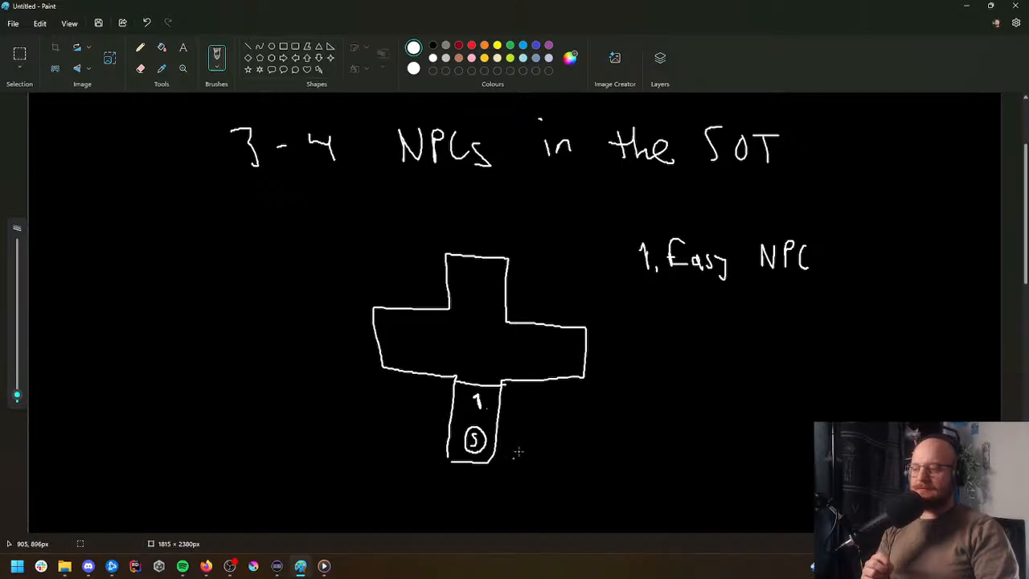
Step: Write the bullet "- key 100% drop" under the Easy NPC note
drag(669, 302, 677, 299)
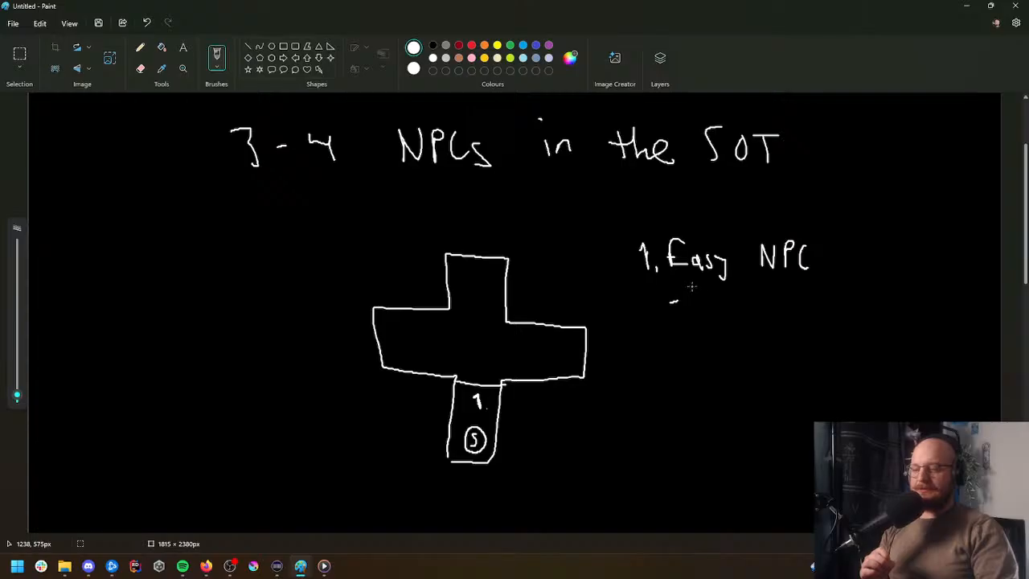
mouse_move(695, 299)
mouse_down()
mouse_move(695, 319)
mouse_move(728, 317)
mouse_move(723, 325)
mouse_up()
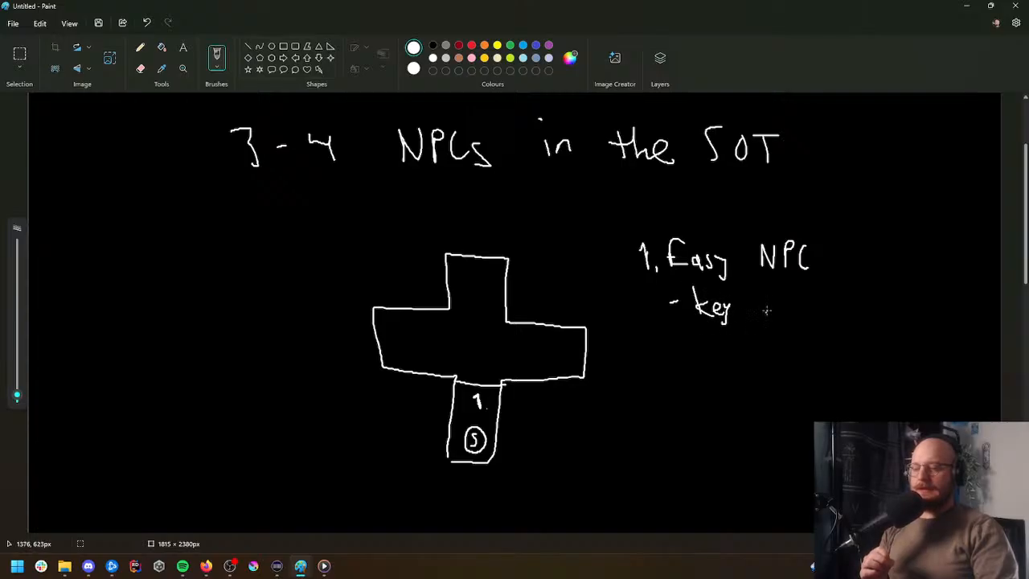
drag(764, 294, 764, 315)
mouse_move(776, 297)
mouse_down()
mouse_move(770, 313)
mouse_move(778, 301)
mouse_up()
mouse_move(794, 294)
mouse_down()
mouse_move(787, 313)
mouse_move(794, 296)
mouse_up()
mouse_move(810, 290)
mouse_down()
mouse_move(800, 311)
mouse_move(803, 295)
mouse_move(836, 317)
mouse_move(849, 299)
mouse_up()
mouse_move(861, 299)
mouse_down()
mouse_move(858, 308)
mouse_move(865, 299)
mouse_up()
mouse_move(866, 307)
mouse_down()
mouse_move(867, 325)
mouse_move(868, 309)
mouse_up()
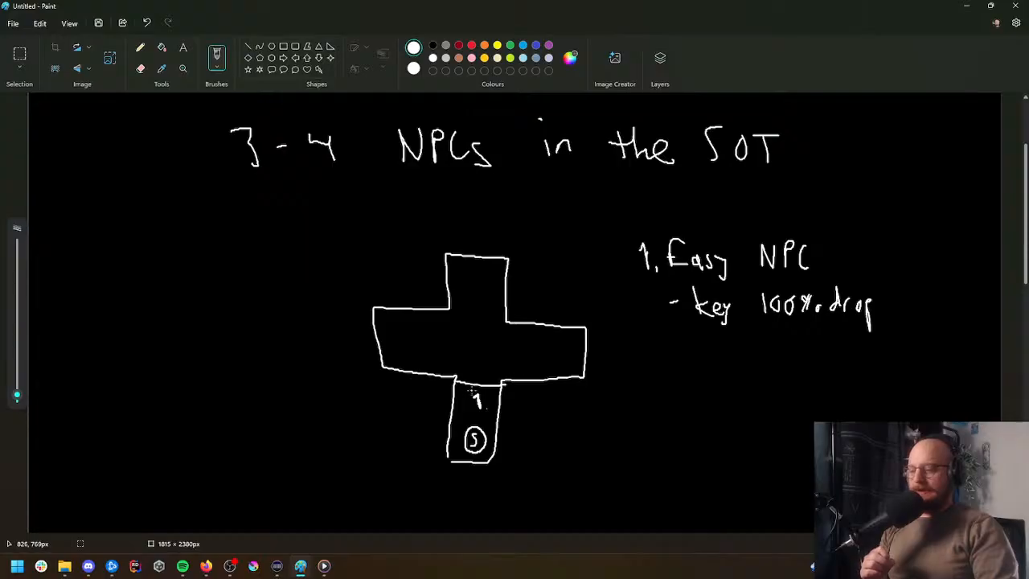
Step: Draw a second line across the top of the map's lower arm, a circled M in the centre and a 2 in the left arm
drag(456, 377, 501, 380)
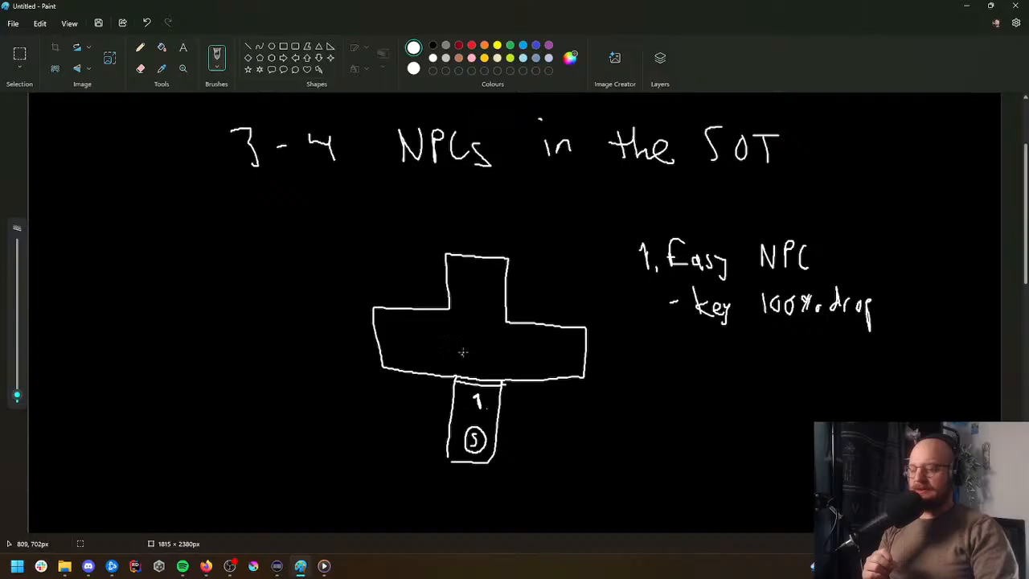
mouse_move(466, 350)
mouse_down()
mouse_move(477, 338)
mouse_move(486, 349)
mouse_move(467, 358)
mouse_move(498, 332)
mouse_move(455, 326)
mouse_up()
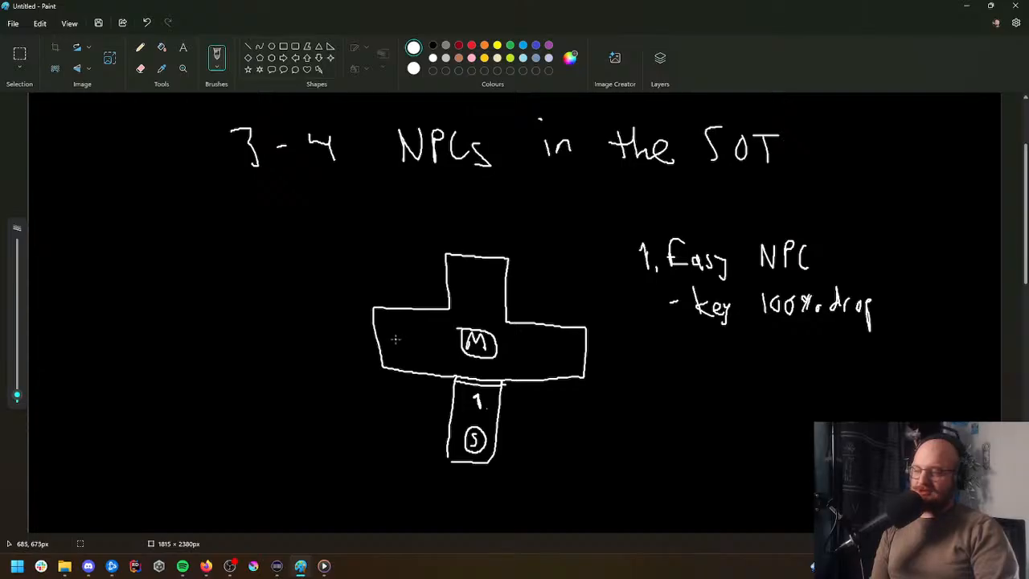
drag(392, 336, 407, 347)
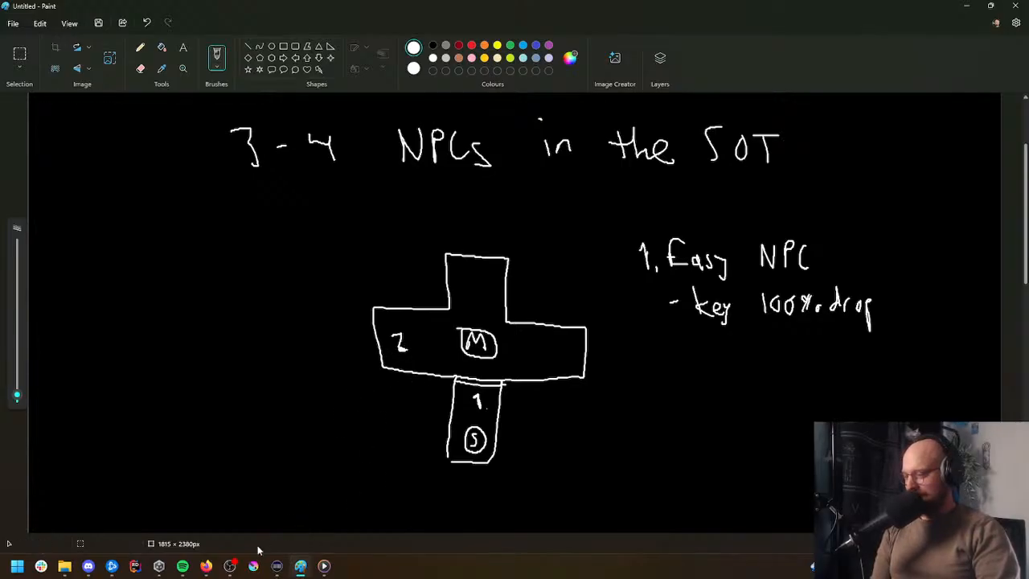
Step: Launch the Shadows Of Tuonela project from Unity Hub and return to the Paint drawing
click(158, 565)
click(529, 293)
click(666, 5)
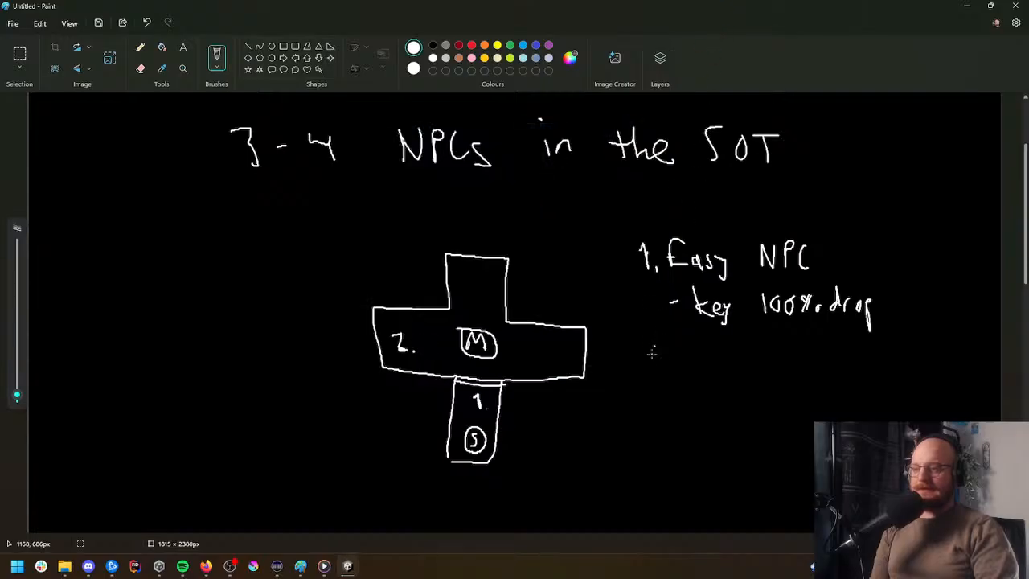
Step: Write the note "2. Early NPC" by hand below the Easy NPC note
mouse_move(640, 345)
mouse_down()
mouse_move(655, 368)
mouse_move(683, 367)
mouse_move(694, 344)
mouse_up()
mouse_move(685, 357)
mouse_down()
mouse_move(713, 370)
mouse_move(726, 361)
mouse_up()
drag(735, 348, 735, 370)
drag(740, 363, 744, 371)
mouse_move(747, 363)
mouse_down()
mouse_move(743, 393)
mouse_move(794, 378)
mouse_move(795, 354)
mouse_up()
mouse_move(805, 354)
mouse_down()
mouse_move(805, 378)
mouse_move(807, 366)
mouse_move(820, 378)
mouse_move(781, 379)
mouse_move(796, 371)
mouse_up()
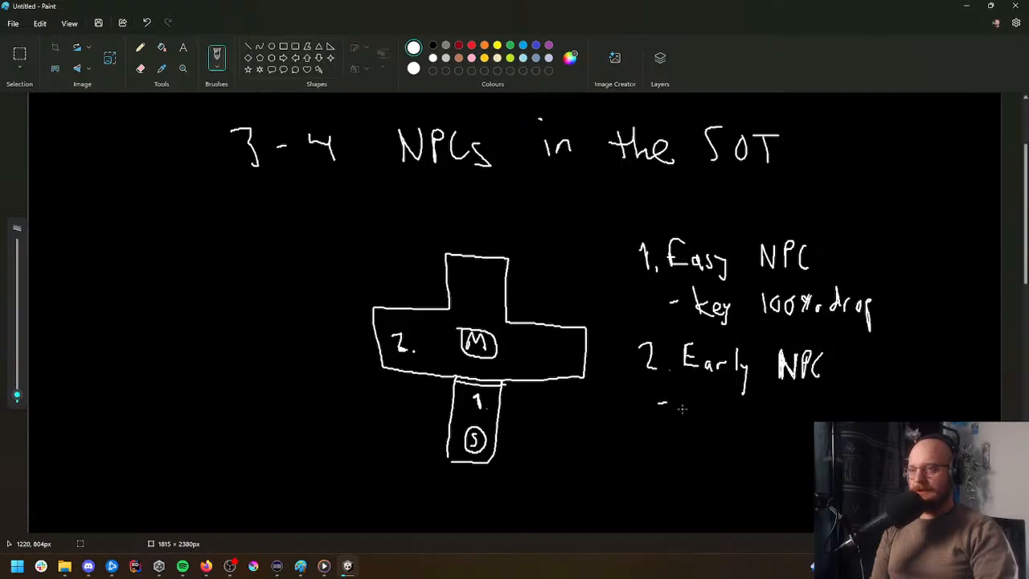
Step: Write the bullets "- food" and "- blood droplets" under the Early NPC note
mouse_move(693, 391)
mouse_down()
mouse_move(686, 417)
mouse_move(694, 403)
mouse_move(708, 408)
mouse_up()
mouse_move(728, 409)
mouse_down()
mouse_move(745, 393)
mouse_move(746, 420)
mouse_up()
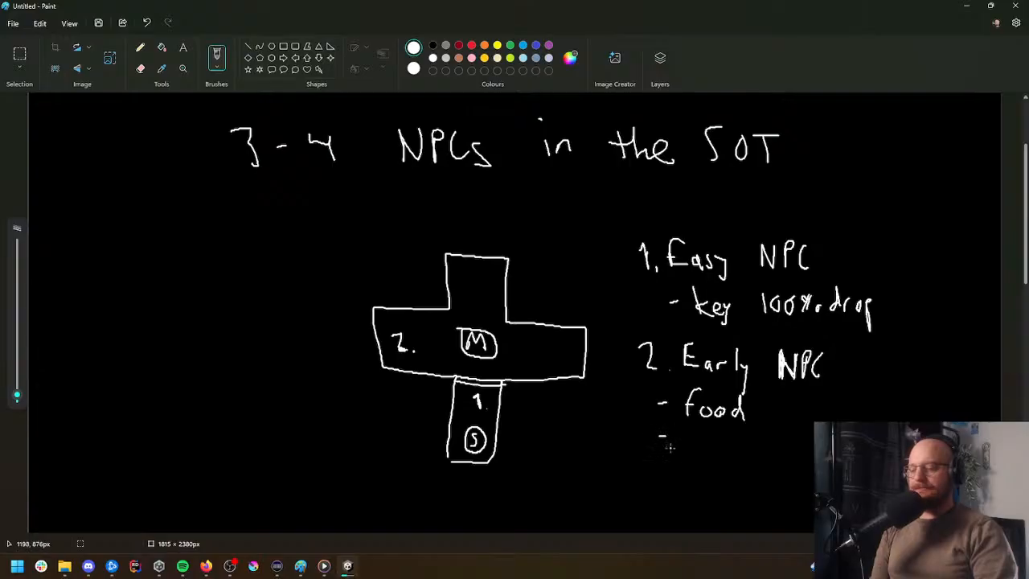
drag(685, 432, 685, 451)
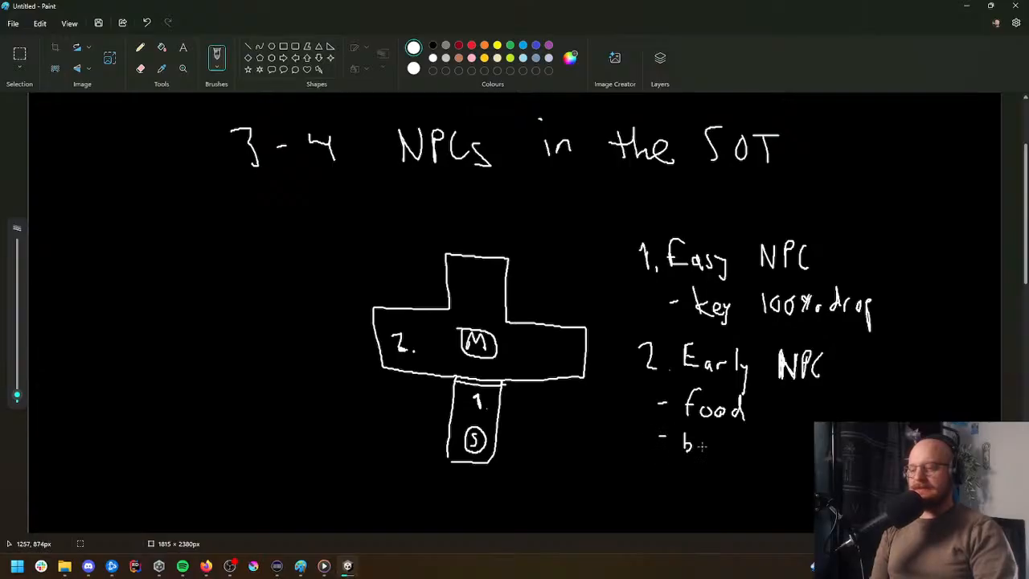
key(ctrl+z)
key(ctrl+z)
mouse_move(683, 433)
mouse_down()
mouse_move(688, 450)
mouse_move(710, 442)
mouse_up()
mouse_move(728, 446)
mouse_down()
mouse_move(739, 438)
mouse_move(772, 451)
mouse_move(815, 446)
mouse_up()
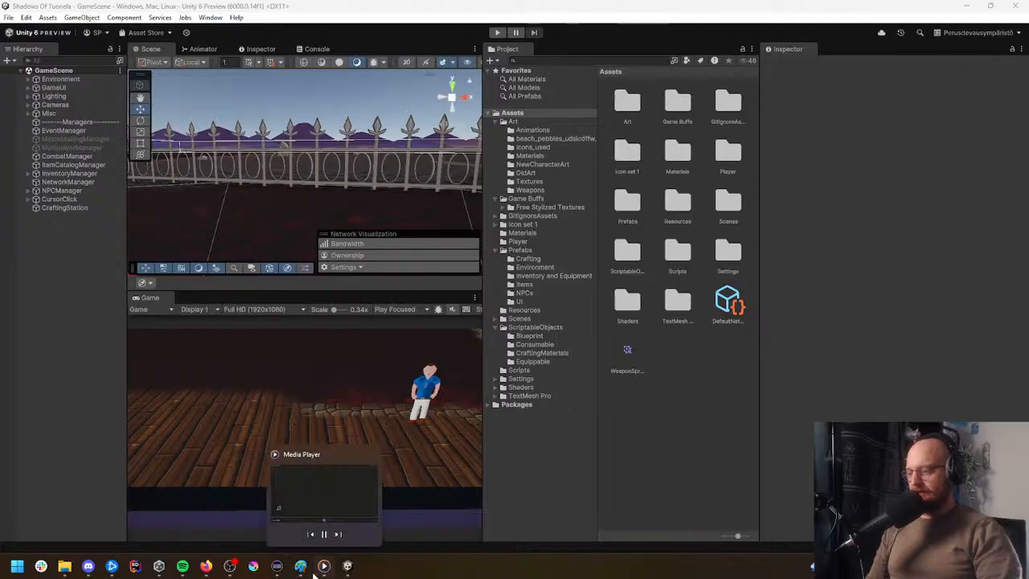
Step: Examine the game map's cross-shaped layout from above in Unity's scene view
key(s)
right_drag(276, 146, 385, 195)
key(w)
key(s)
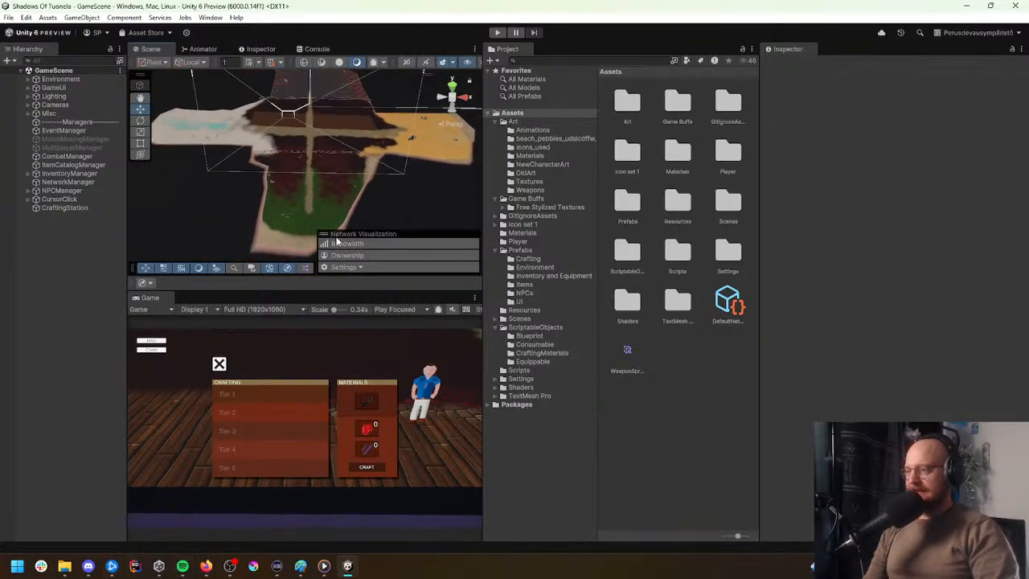
Step: Back in Paint, set the secondary colour to black, turn the left arm's 2 into a 3, and write 2 in the right arm
click(299, 566)
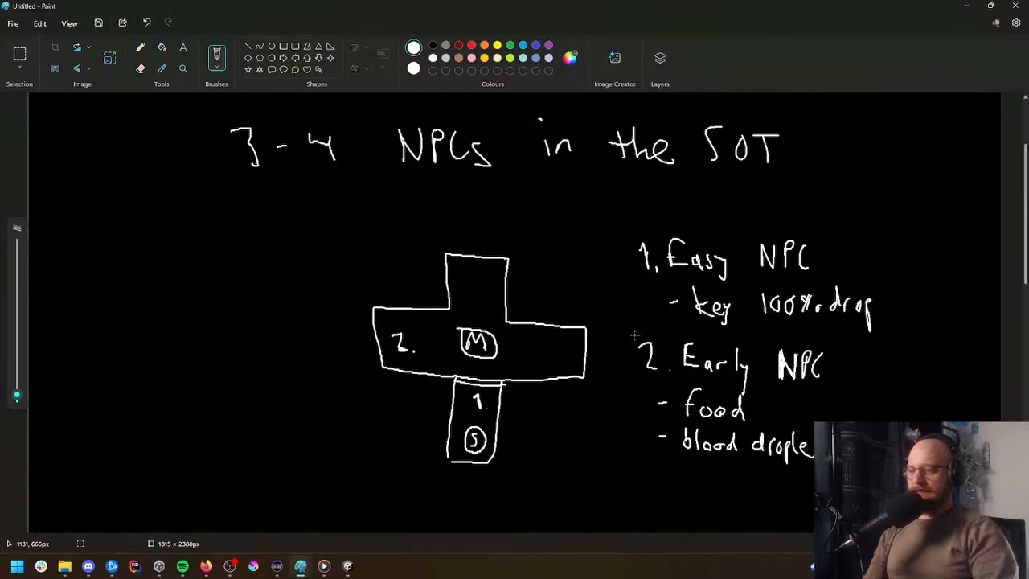
drag(400, 346, 408, 355)
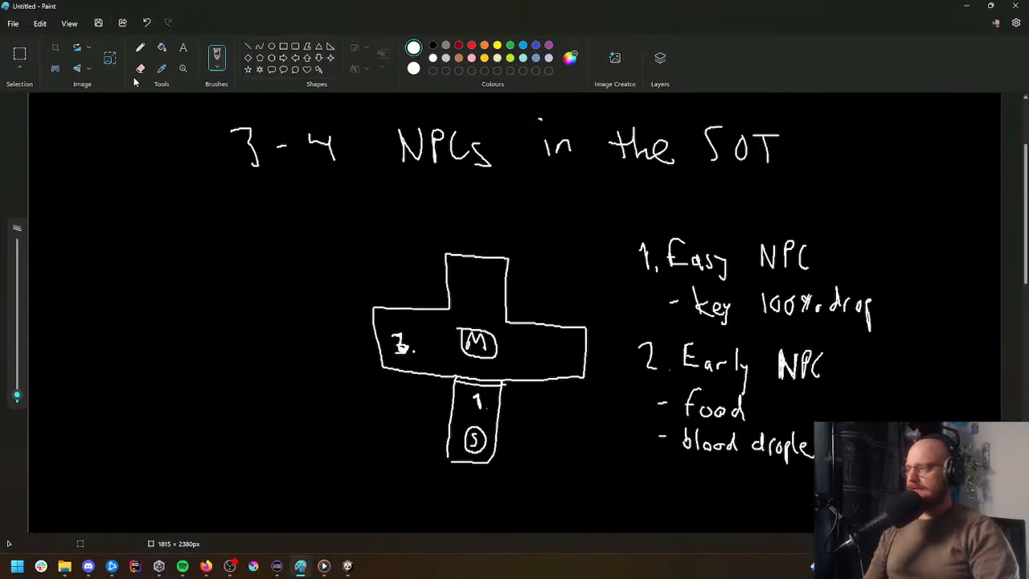
click(433, 45)
click(414, 69)
click(433, 47)
click(415, 49)
click(432, 59)
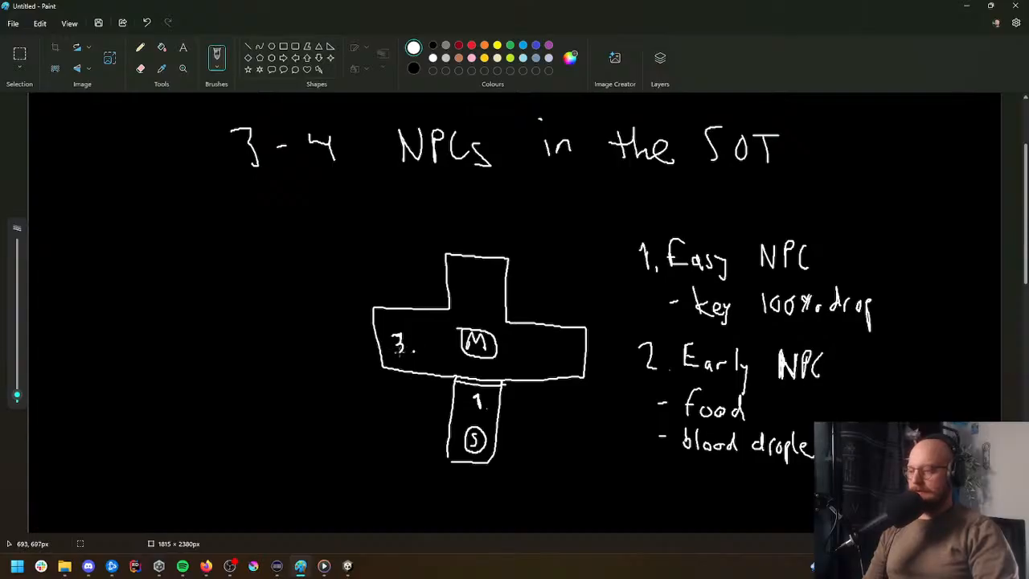
drag(550, 343, 556, 359)
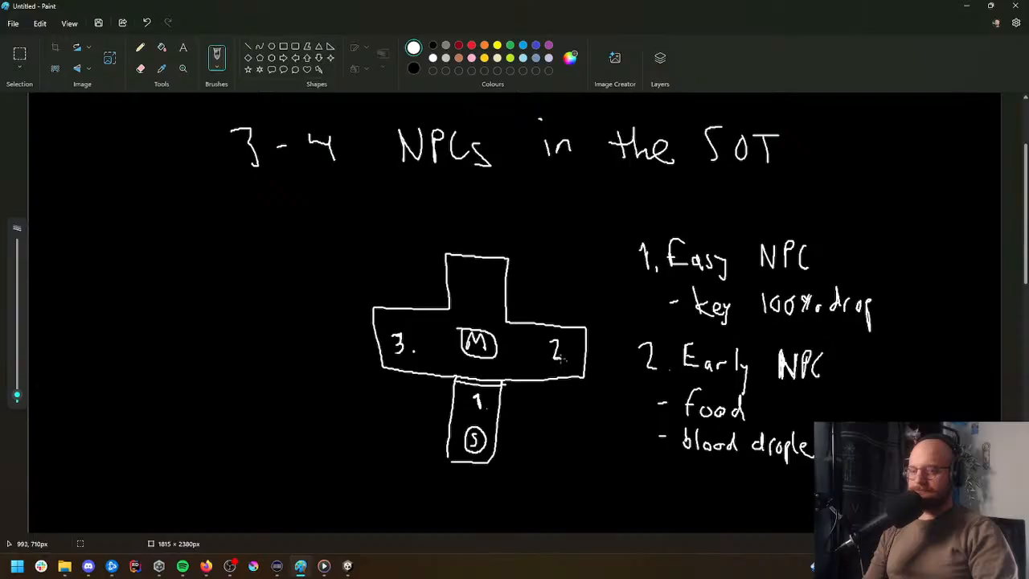
Step: Write the note "3. Moderate NPC" by hand below the blood droplets bullet
scroll(635, 385, down, 2)
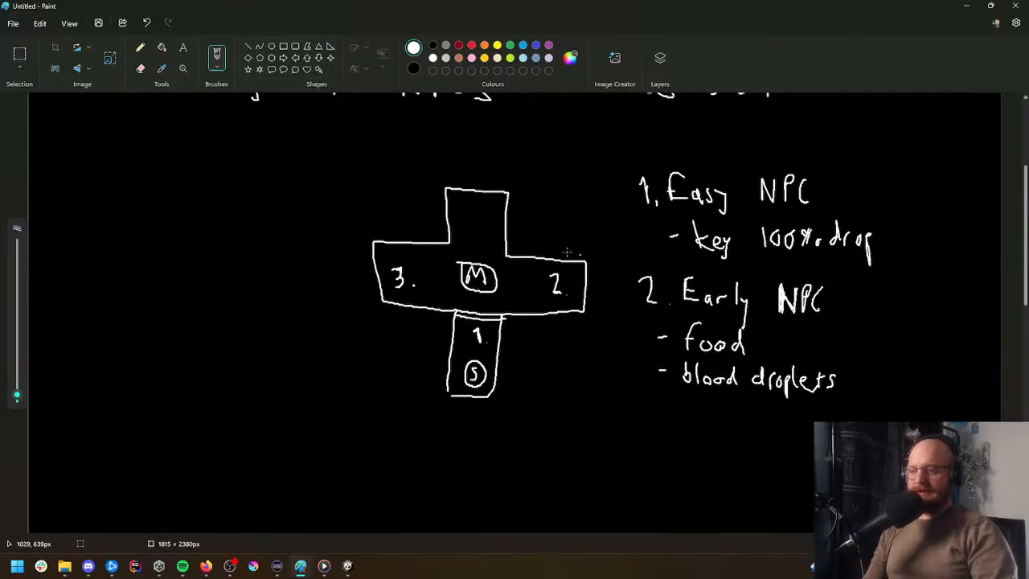
scroll(561, 340, down, 2)
drag(638, 329, 663, 363)
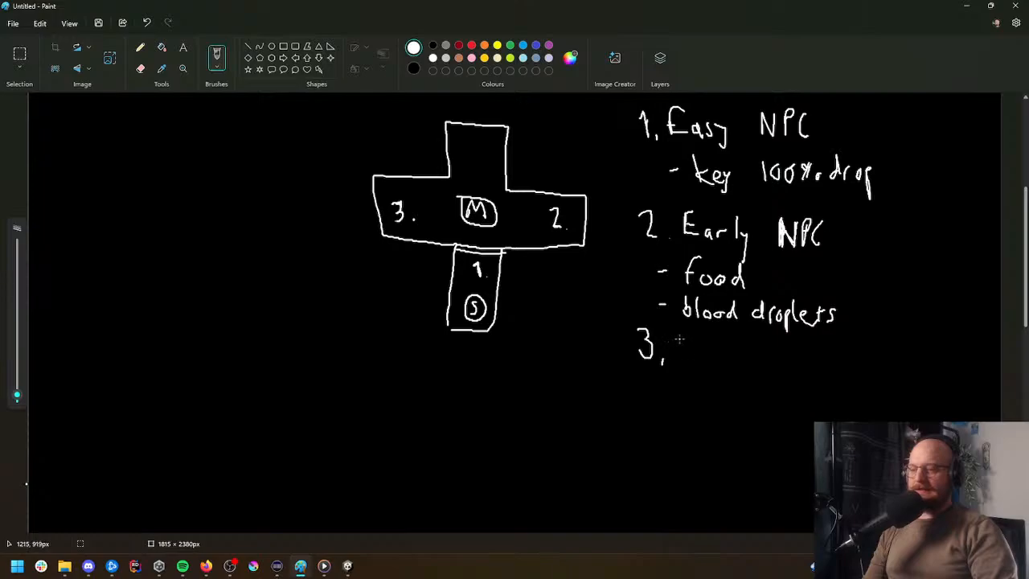
mouse_move(680, 340)
mouse_down()
mouse_move(681, 361)
mouse_move(771, 358)
mouse_move(836, 371)
mouse_move(855, 358)
mouse_move(866, 375)
mouse_up()
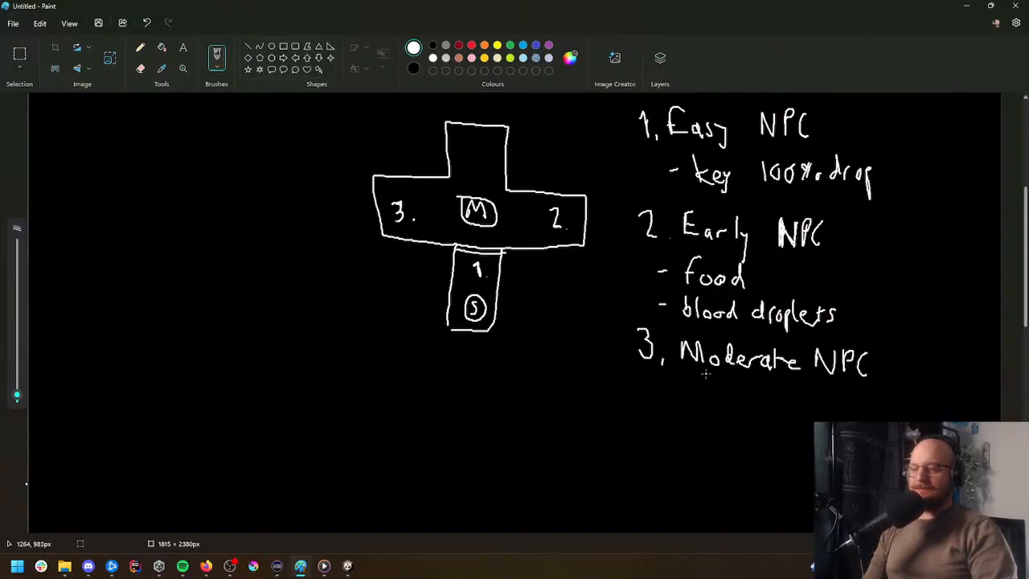
Step: Strike out the word "Moderate" in note 3 and write "Mid-game NPC" beneath it
drag(679, 352, 797, 364)
mouse_move(693, 395)
mouse_down()
mouse_move(697, 377)
mouse_move(719, 394)
mouse_move(765, 392)
mouse_up()
mouse_move(774, 385)
mouse_down()
mouse_move(768, 403)
mouse_move(786, 395)
mouse_move(841, 411)
mouse_move(864, 390)
mouse_up()
mouse_move(870, 391)
mouse_down()
mouse_move(870, 412)
mouse_move(887, 410)
mouse_up()
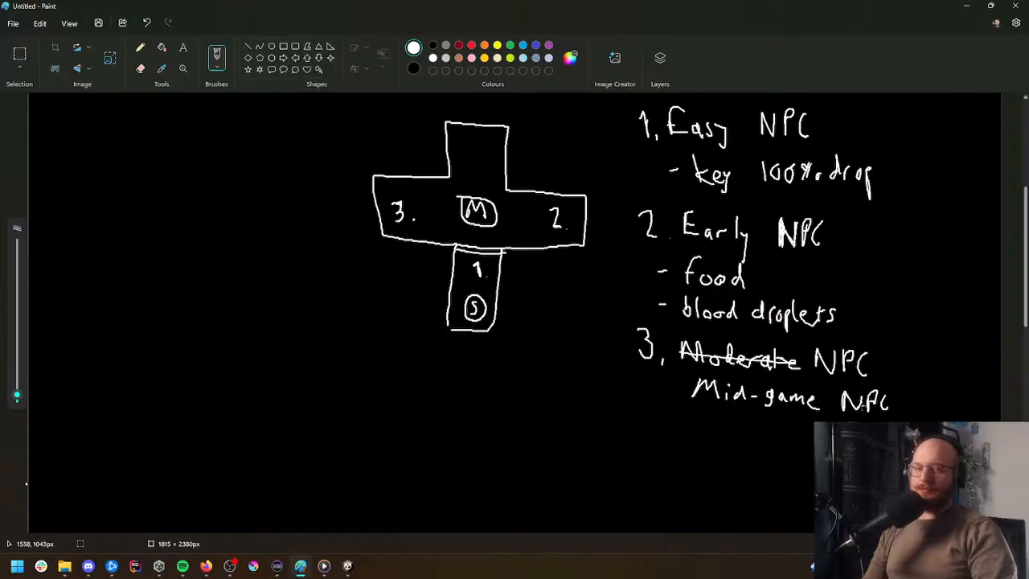
Step: Write the bullets "- blood/shards" and "- equipment" under the Mid-game NPC note
scroll(740, 317, down, 5)
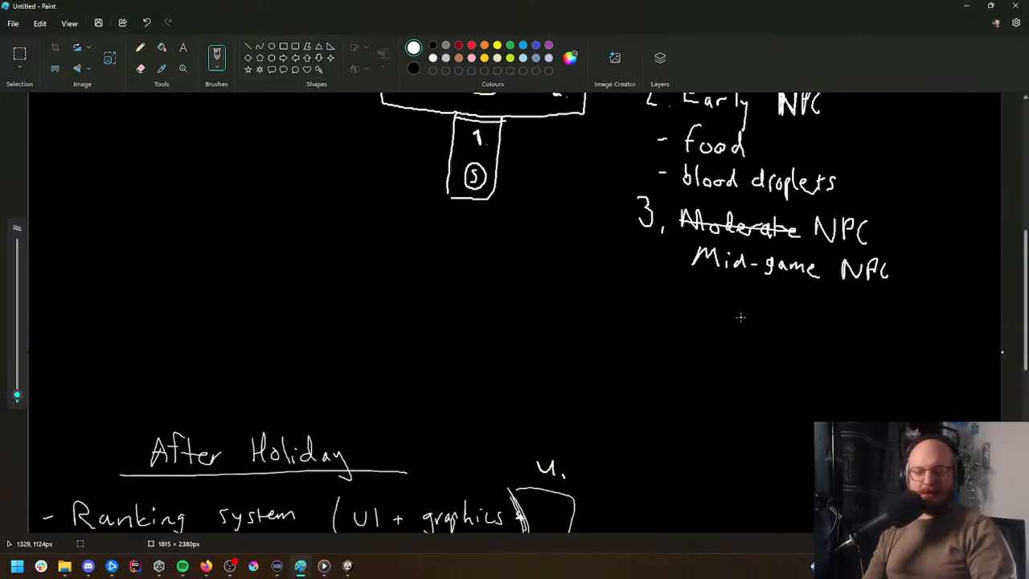
scroll(740, 317, up, 1)
scroll(731, 322, down, 1)
drag(656, 291, 666, 291)
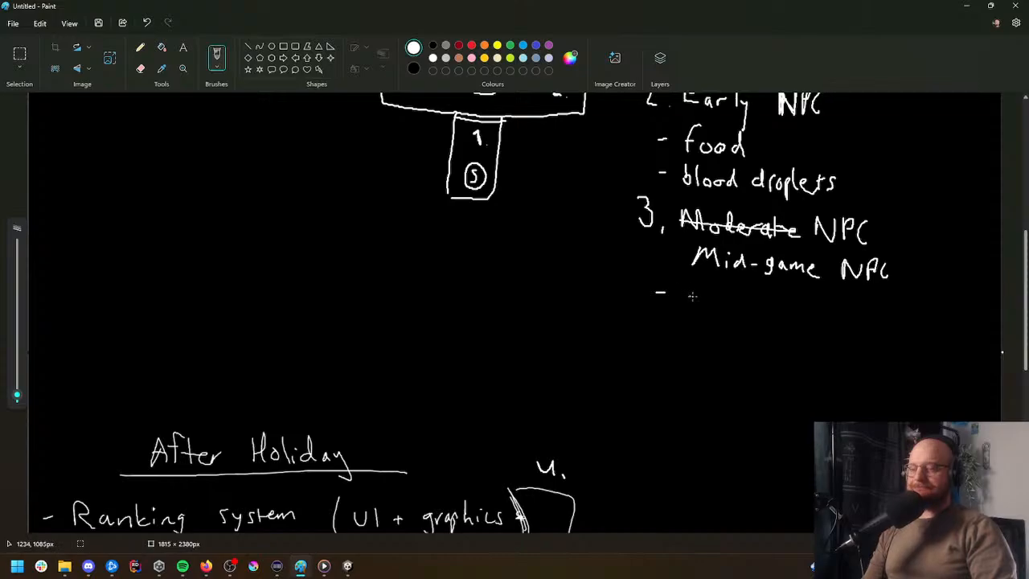
scroll(691, 298, up, 2)
scroll(689, 298, down, 2)
mouse_move(680, 281)
mouse_down()
mouse_move(693, 299)
mouse_move(722, 306)
mouse_move(747, 304)
mouse_move(751, 283)
mouse_move(762, 319)
mouse_move(855, 320)
mouse_up()
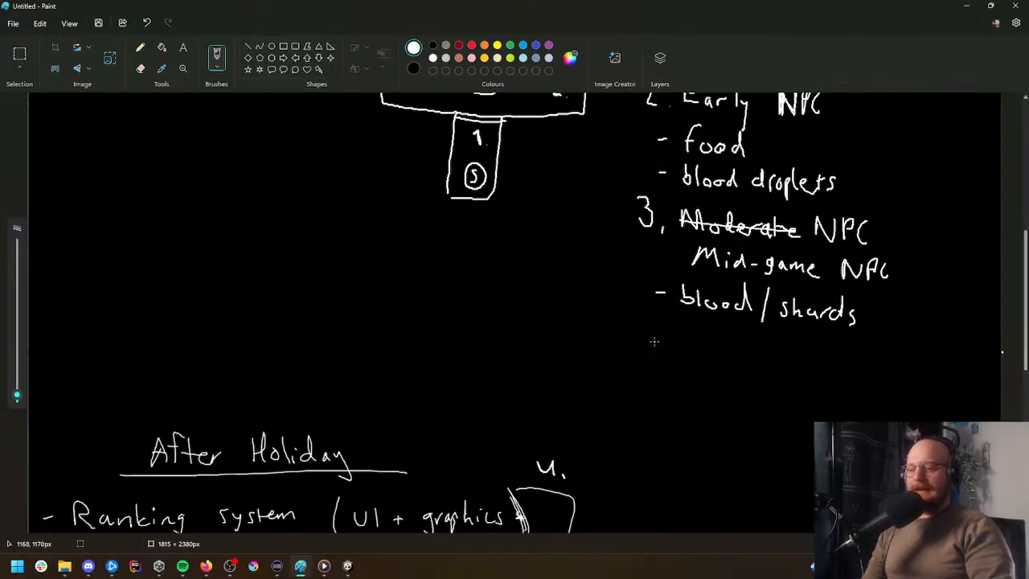
drag(659, 342, 666, 342)
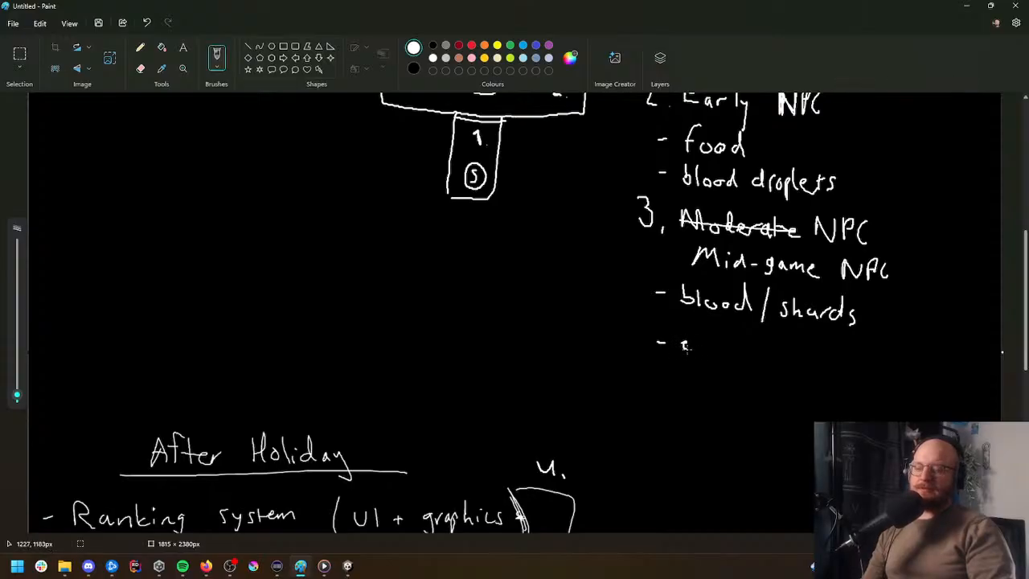
mouse_move(684, 345)
mouse_down()
mouse_move(701, 368)
mouse_move(735, 344)
mouse_move(797, 352)
mouse_up()
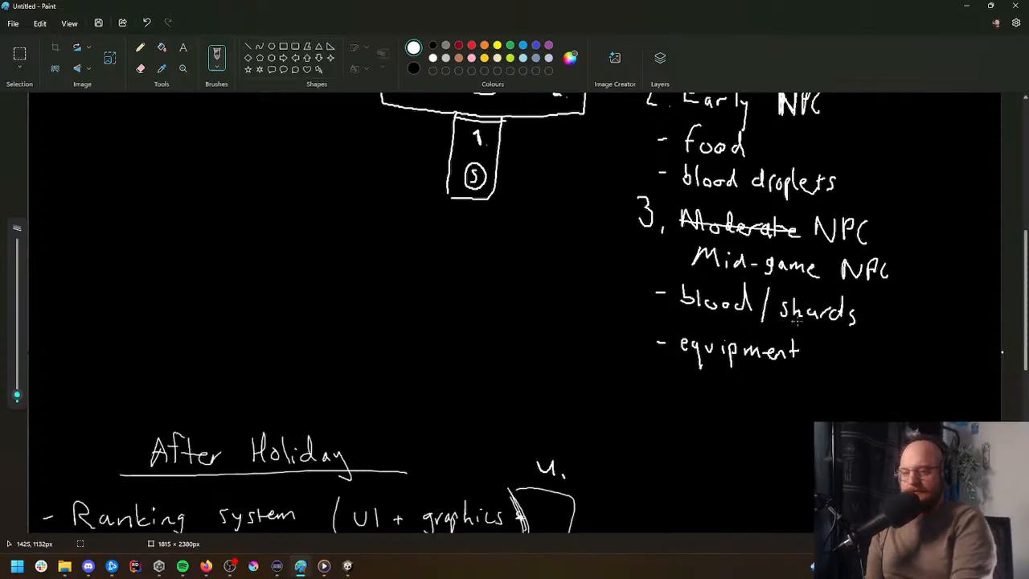
Step: Write the note 4. "Bosses", with the word in quotation marks, below the equipment bullet
scroll(747, 317, up, 2)
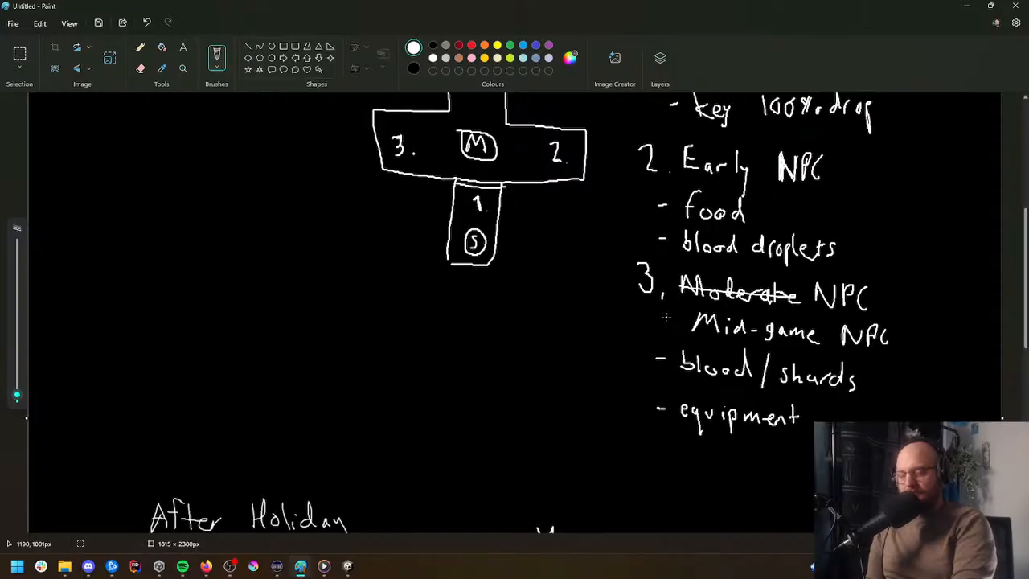
scroll(636, 306, up, 2)
scroll(631, 299, down, 2)
scroll(631, 297, up, 2)
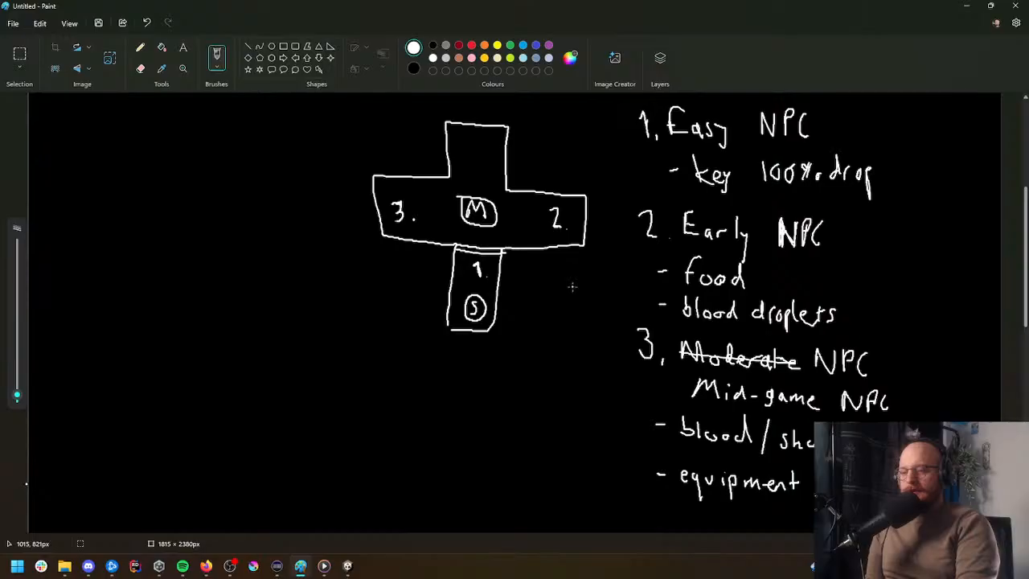
scroll(572, 286, down, 4)
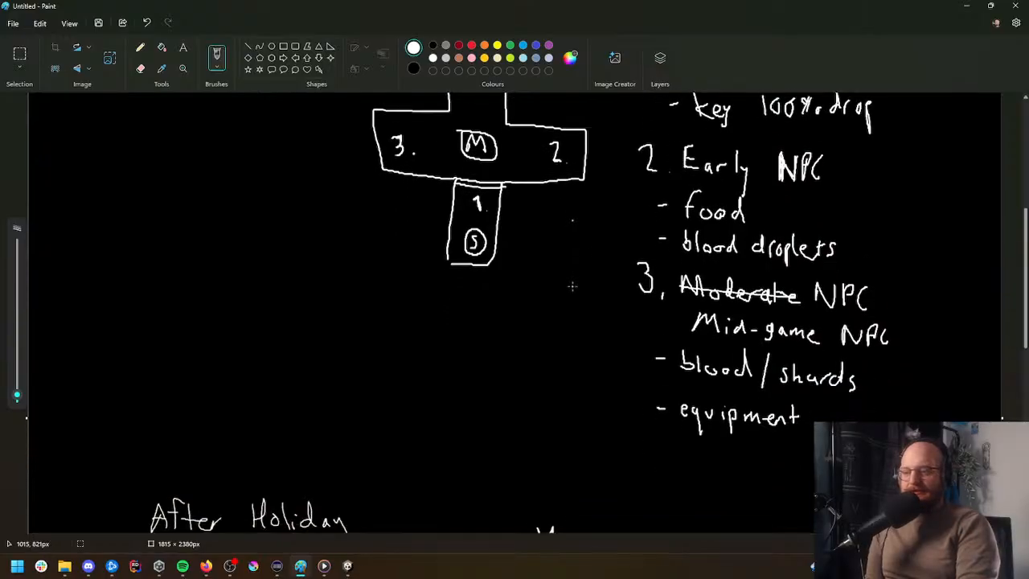
scroll(571, 286, up, 4)
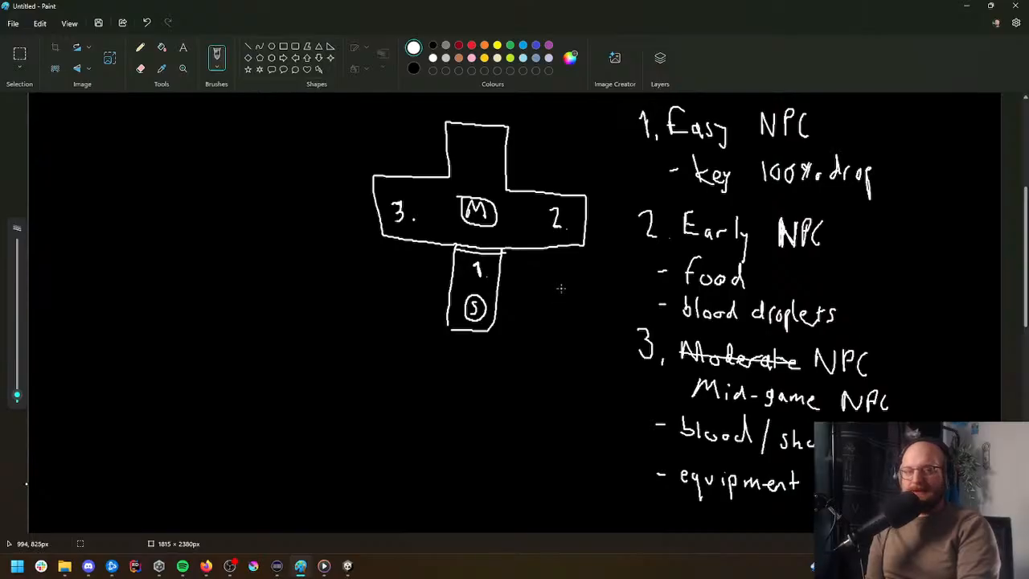
scroll(562, 291, down, 4)
click(649, 400)
mouse_move(632, 375)
mouse_down()
mouse_move(641, 397)
mouse_move(673, 392)
mouse_move(688, 411)
mouse_move(759, 411)
mouse_up()
mouse_move(770, 402)
mouse_down()
mouse_move(760, 413)
mouse_move(772, 395)
mouse_up()
drag(781, 385, 780, 395)
drag(664, 381, 666, 392)
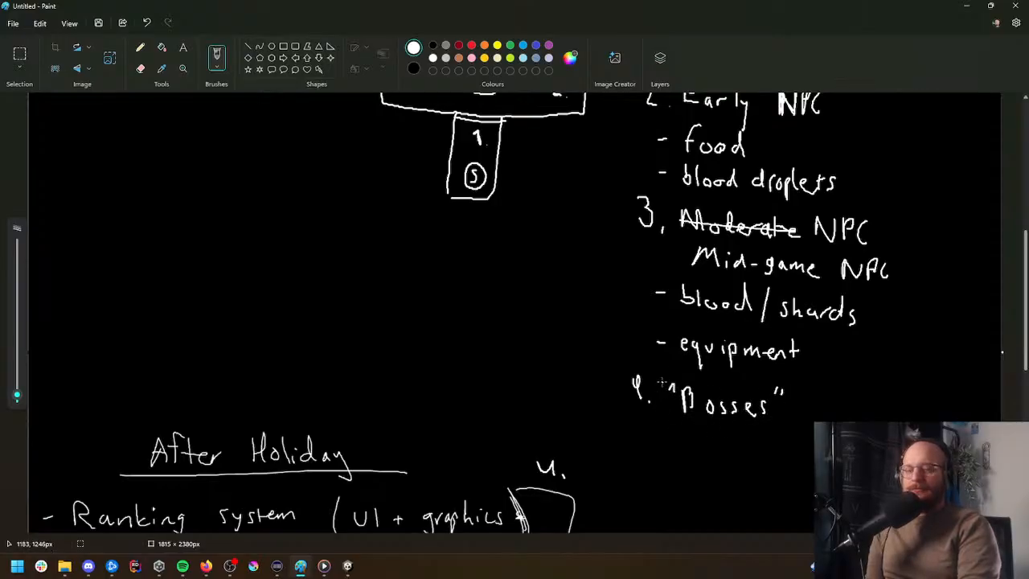
Step: Write a 4 in the map's upper arm, close that arm off with a line, and add a circled W inside it
scroll(631, 376, up, 3)
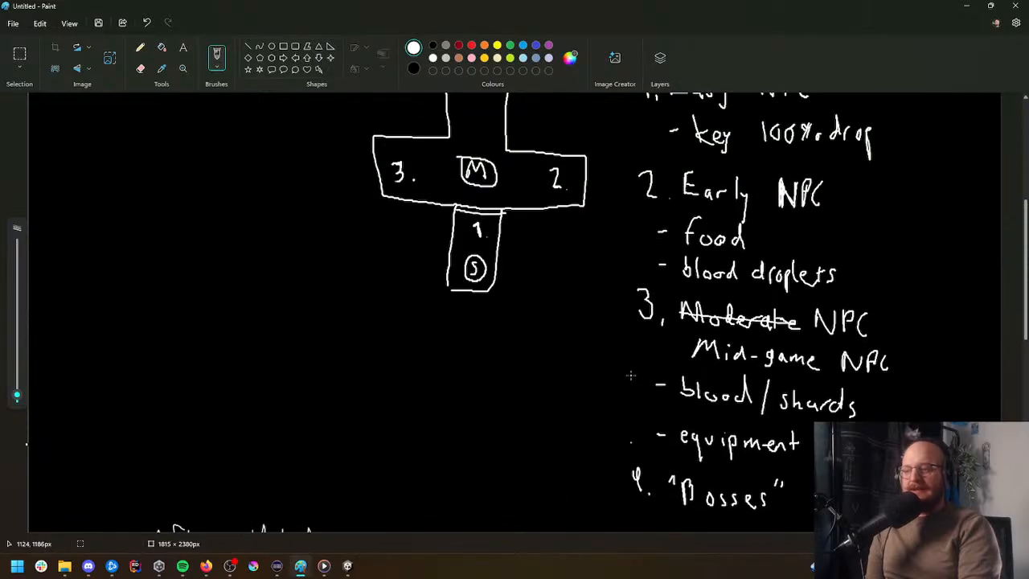
scroll(631, 371, down, 1)
scroll(563, 268, up, 1)
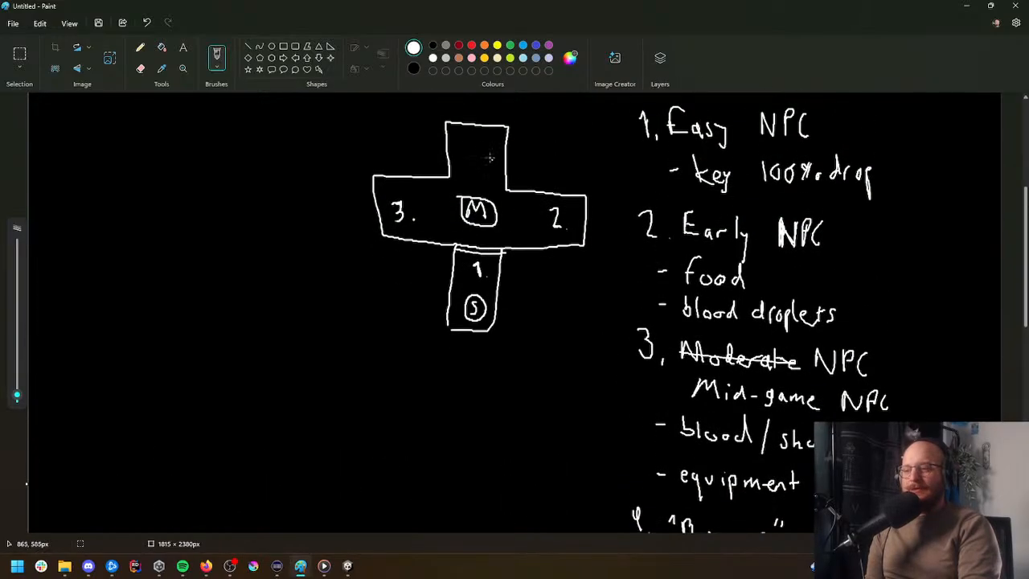
scroll(471, 153, up, 2)
scroll(471, 153, up, 1)
drag(472, 196, 476, 206)
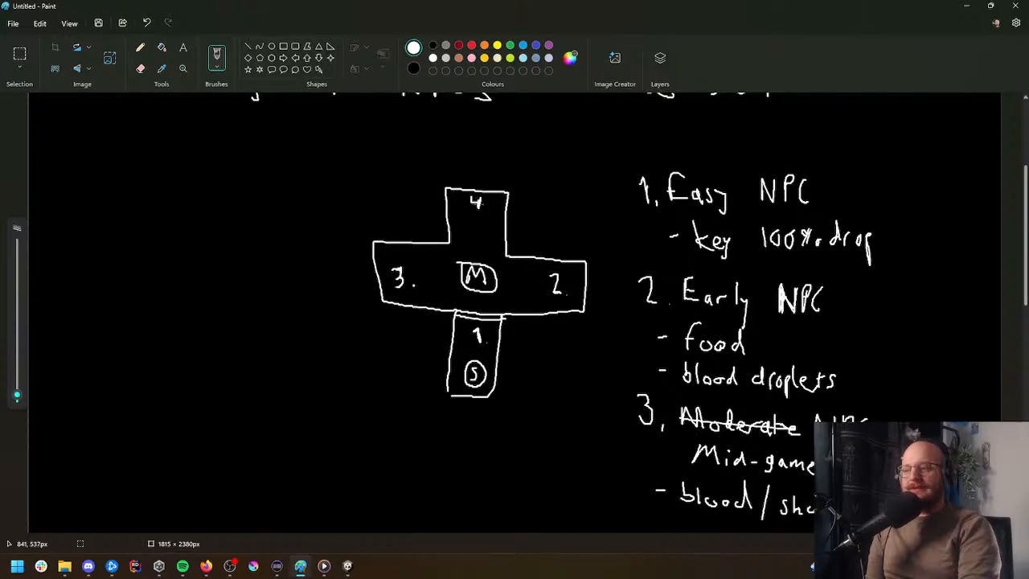
drag(452, 248, 489, 251)
mouse_move(478, 220)
mouse_down()
mouse_move(458, 233)
mouse_move(486, 240)
mouse_up()
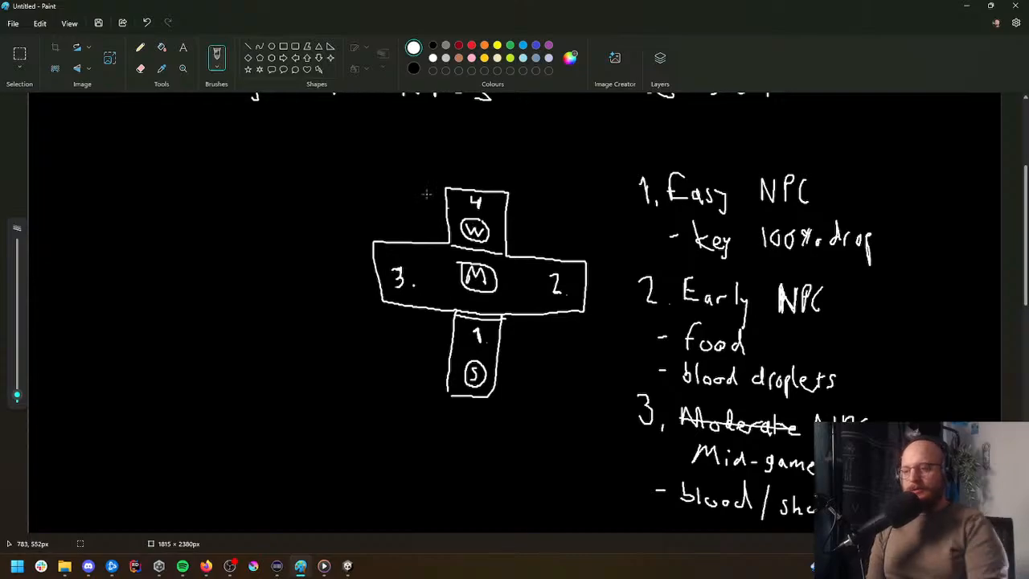
scroll(630, 308, down, 2)
scroll(630, 308, down, 3)
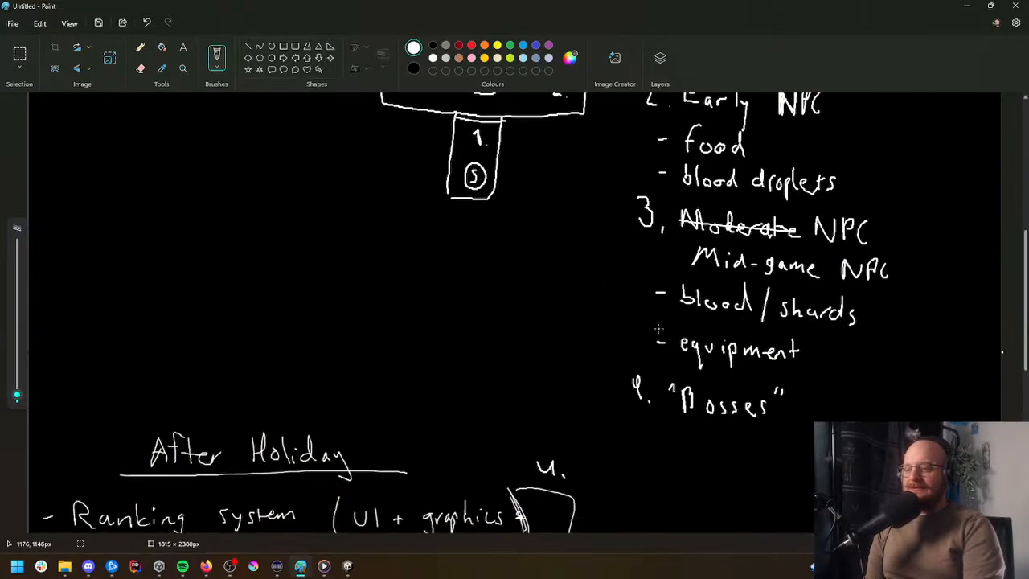
scroll(416, 93, up, 3)
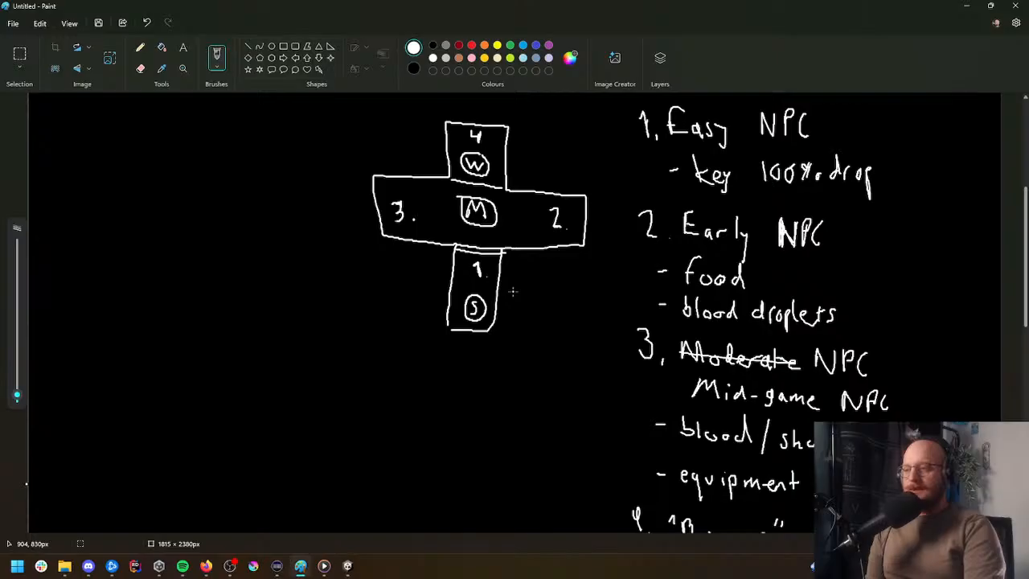
scroll(512, 292, down, 3)
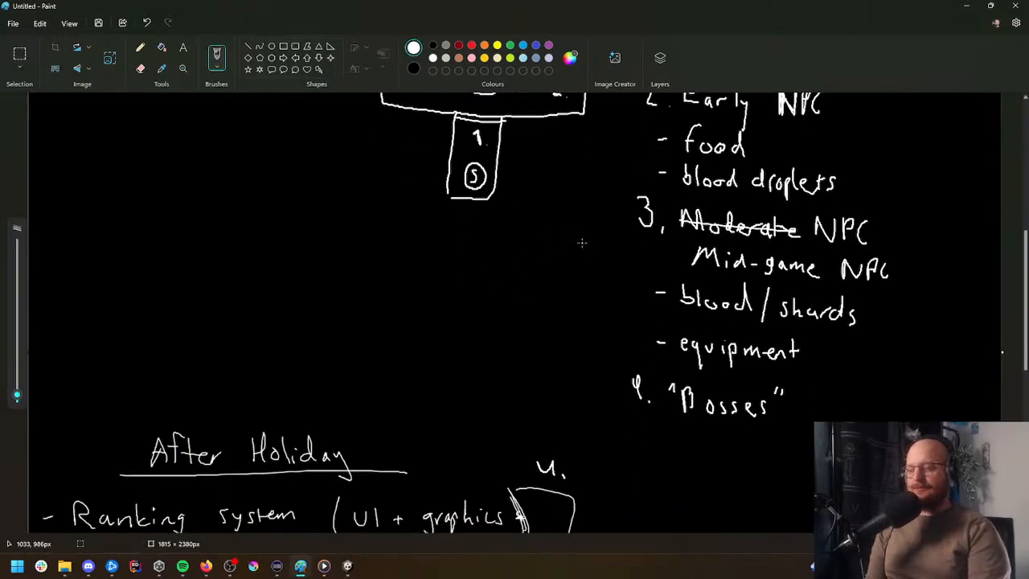
scroll(581, 241, up, 4)
scroll(418, 311, down, 4)
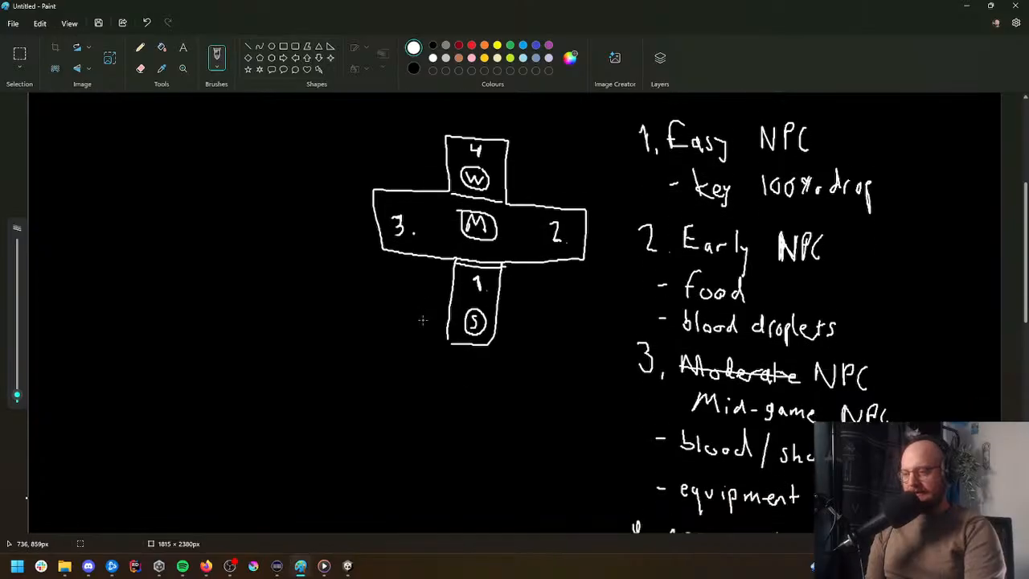
Step: Write the bullets "- equipment" and "- epic?" under the "Bosses" note
scroll(420, 303, down, 1)
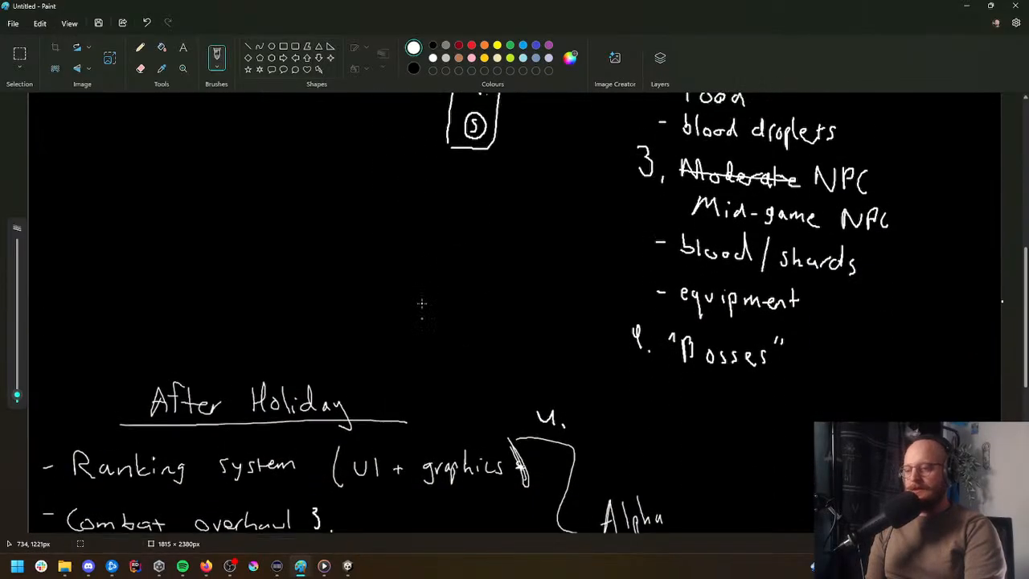
scroll(426, 296, up, 3)
scroll(429, 289, up, 1)
scroll(434, 289, down, 5)
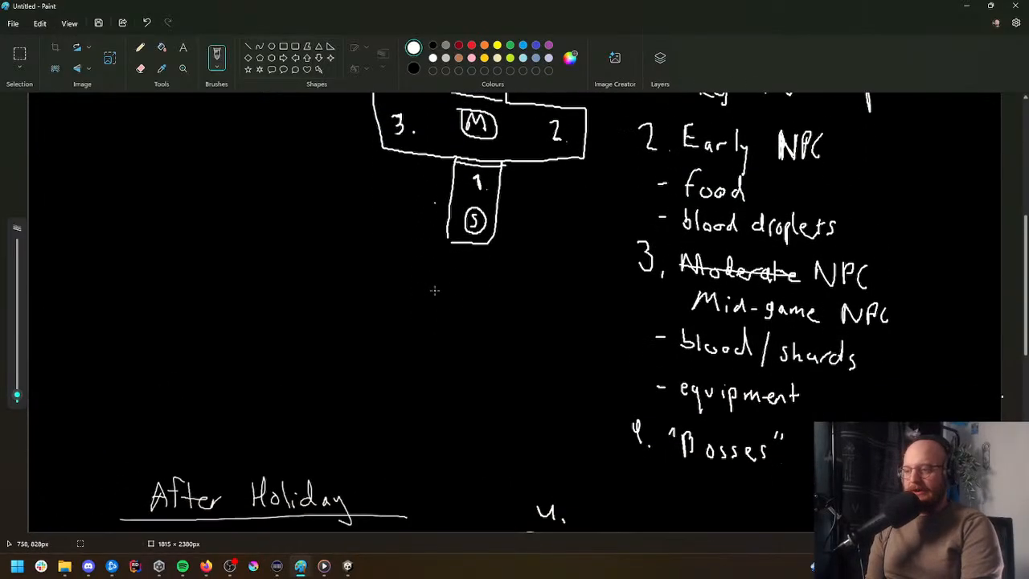
scroll(439, 289, up, 5)
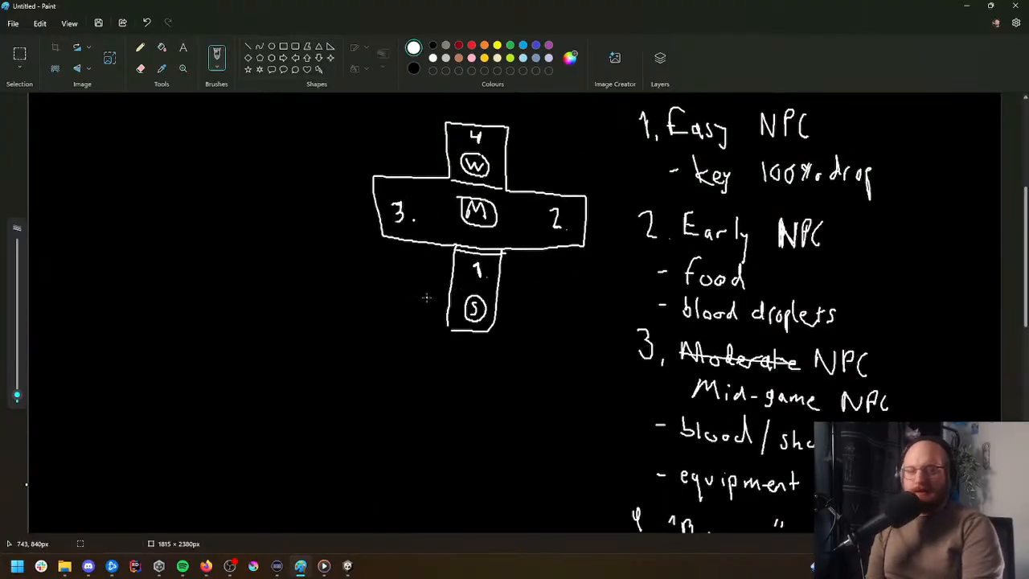
scroll(492, 332, down, 4)
scroll(493, 331, up, 4)
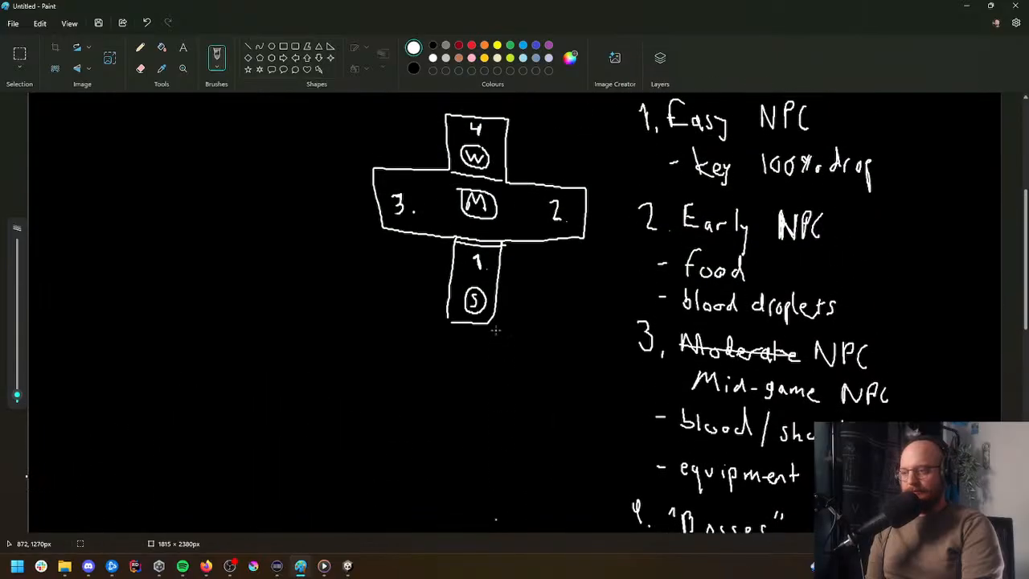
scroll(496, 330, down, 4)
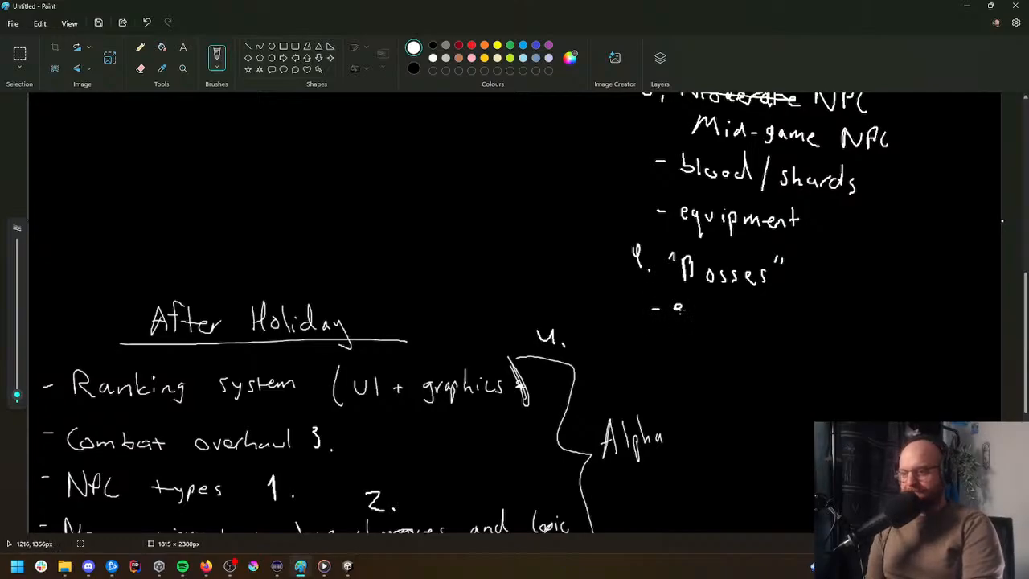
drag(691, 307, 767, 311)
drag(786, 312, 801, 310)
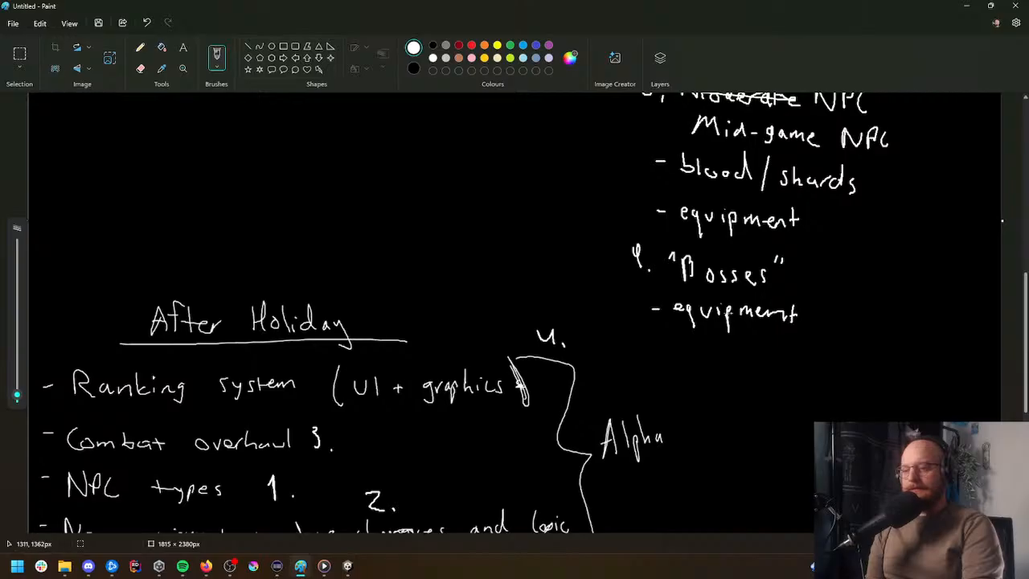
drag(662, 337, 741, 361)
click(747, 373)
Step: Review the NPC map and the drop notes for the numbered NPC types
scroll(574, 359, up, 5)
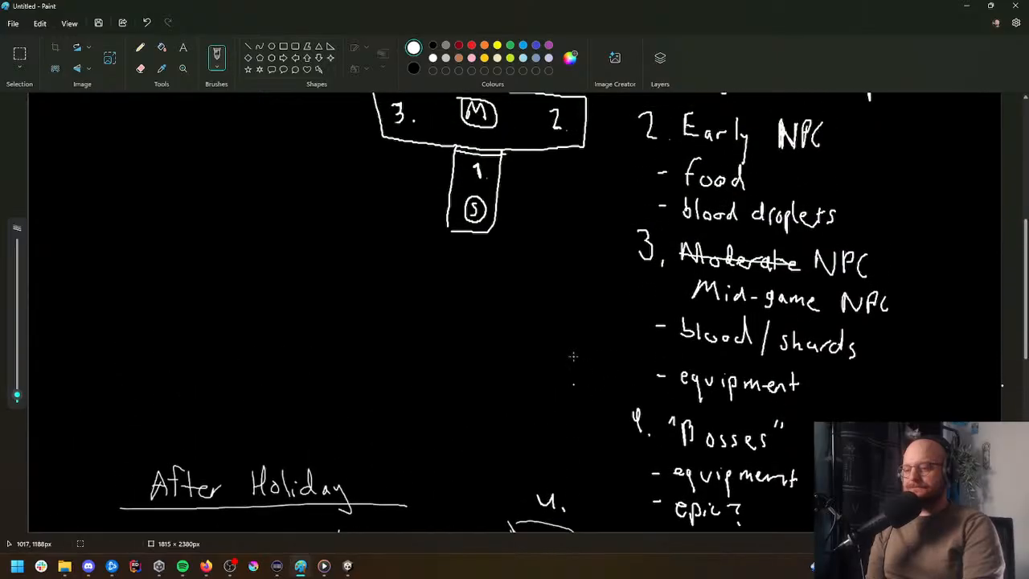
scroll(571, 355, up, 2)
scroll(636, 296, up, 4)
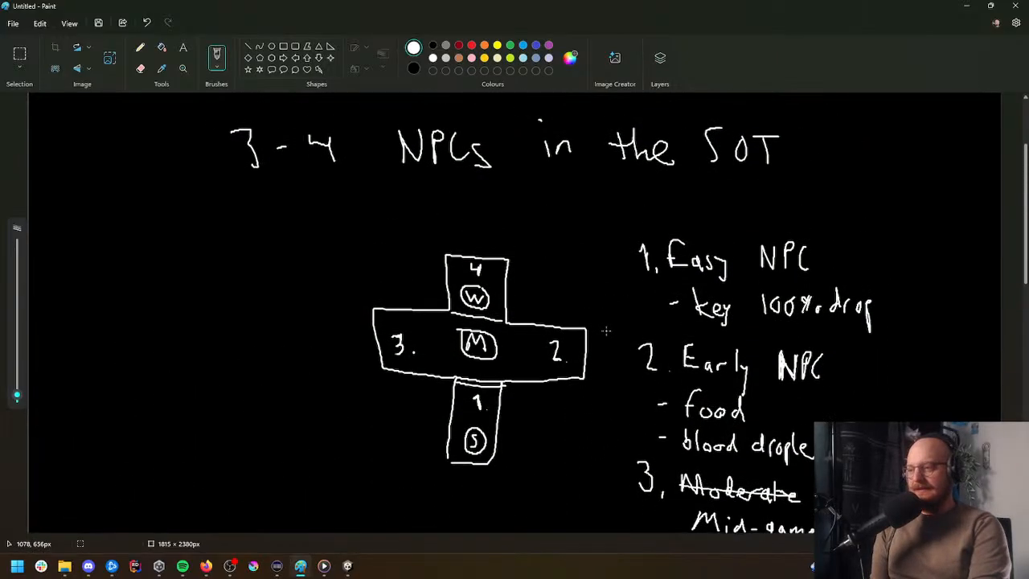
scroll(611, 299, down, 2)
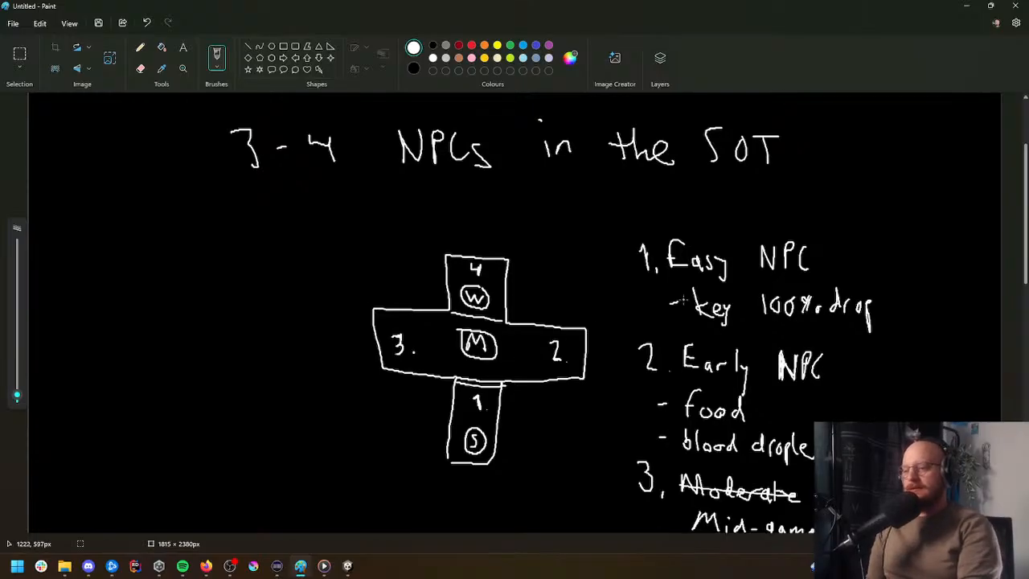
scroll(683, 300, down, 3)
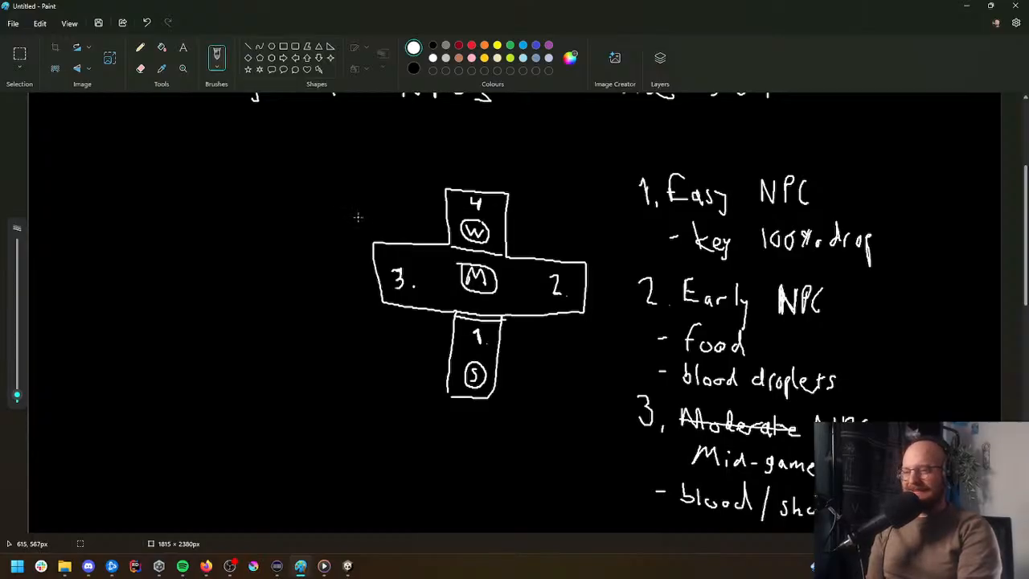
scroll(346, 202, up, 1)
scroll(305, 193, down, 1)
scroll(265, 180, up, 1)
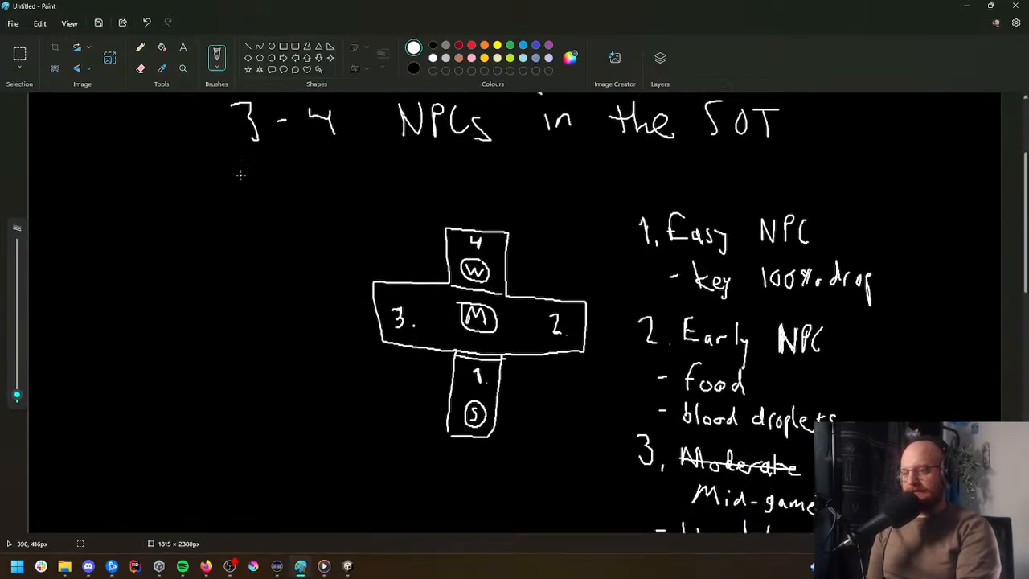
scroll(235, 170, down, 2)
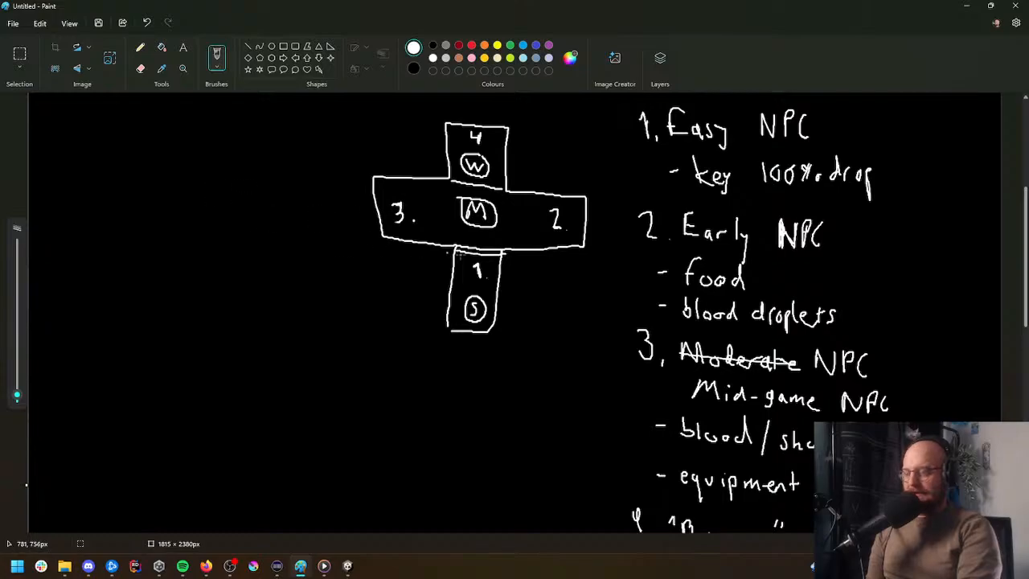
Step: Write the note "1. white robe, no weapon" on two lines in the empty area on the map's other side from the drop notes
scroll(184, 199, up, 1)
mouse_move(85, 190)
mouse_down()
mouse_move(88, 207)
mouse_move(86, 183)
mouse_up()
click(100, 205)
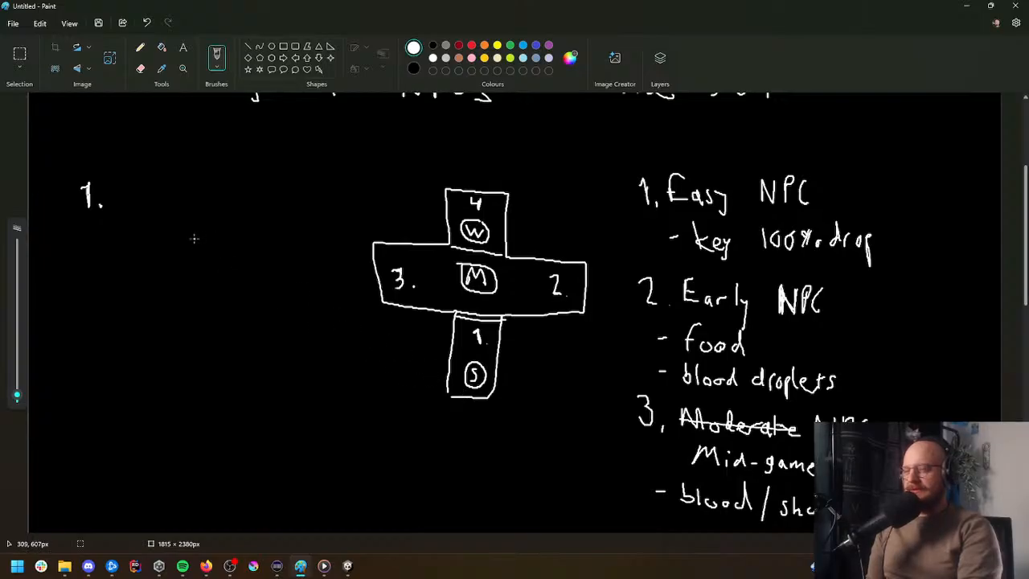
mouse_move(112, 193)
mouse_down()
mouse_move(121, 201)
mouse_move(135, 179)
mouse_move(152, 207)
mouse_move(243, 203)
mouse_move(251, 212)
mouse_up()
drag(259, 211, 256, 222)
mouse_move(112, 235)
mouse_down()
mouse_move(113, 247)
mouse_move(126, 247)
mouse_up()
drag(135, 235, 251, 255)
drag(252, 247, 263, 254)
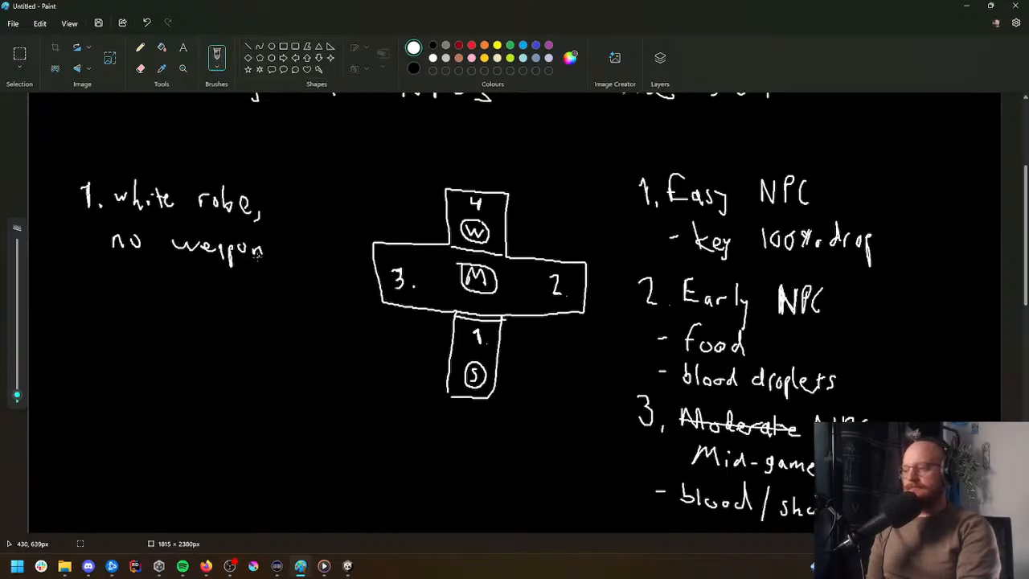
Step: Write the note "2. gray robe, no weapon" below the white robe note
mouse_move(76, 293)
mouse_down()
mouse_move(90, 295)
mouse_move(90, 310)
mouse_up()
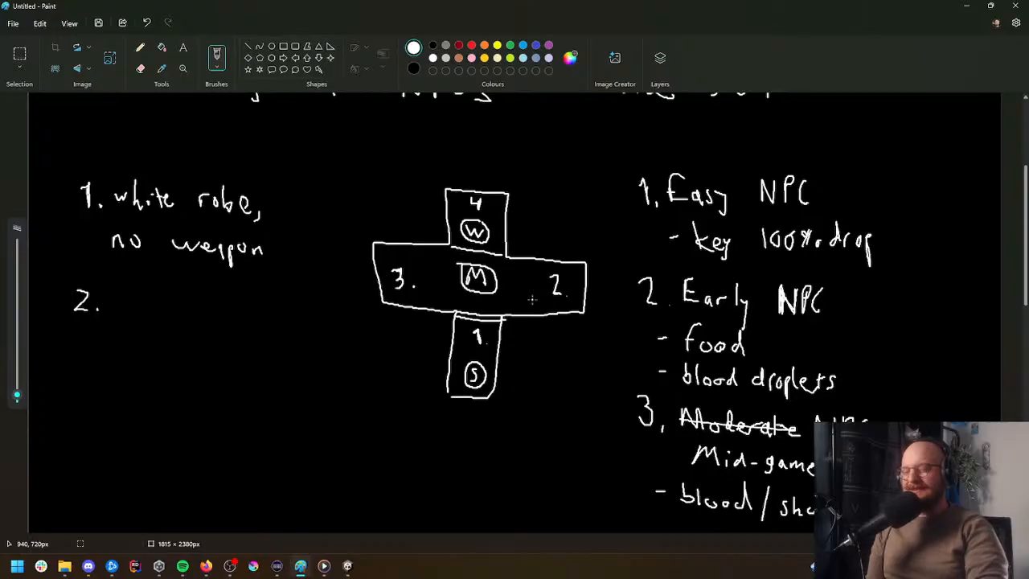
mouse_move(123, 299)
mouse_down()
mouse_move(118, 323)
mouse_move(147, 304)
mouse_move(158, 328)
mouse_move(202, 314)
mouse_move(235, 330)
mouse_up()
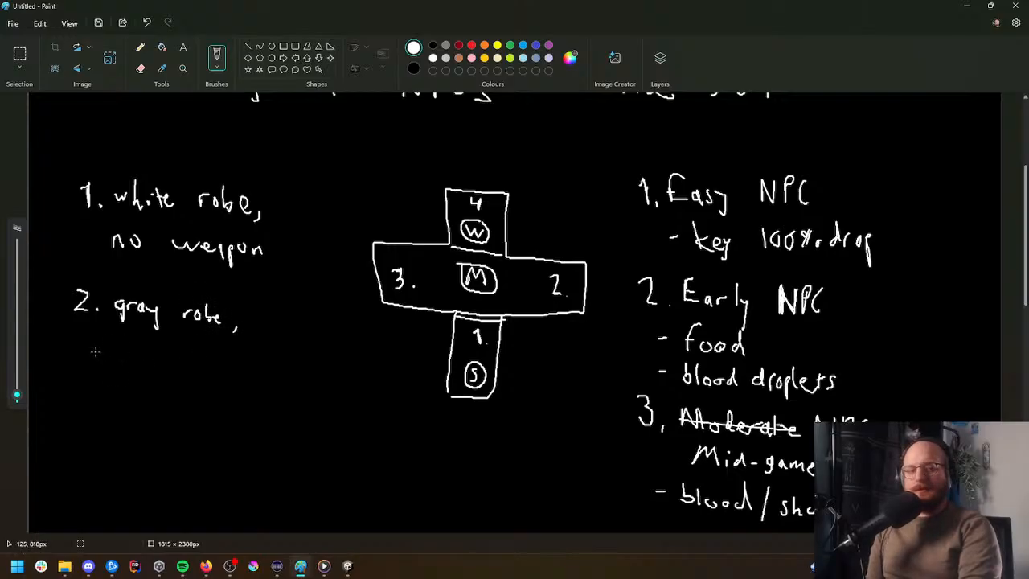
mouse_move(110, 344)
mouse_down()
mouse_move(239, 368)
mouse_move(199, 360)
mouse_up()
Step: Write the note "3. black robe, black weapon" below the gray robe note
scroll(192, 379, down, 2)
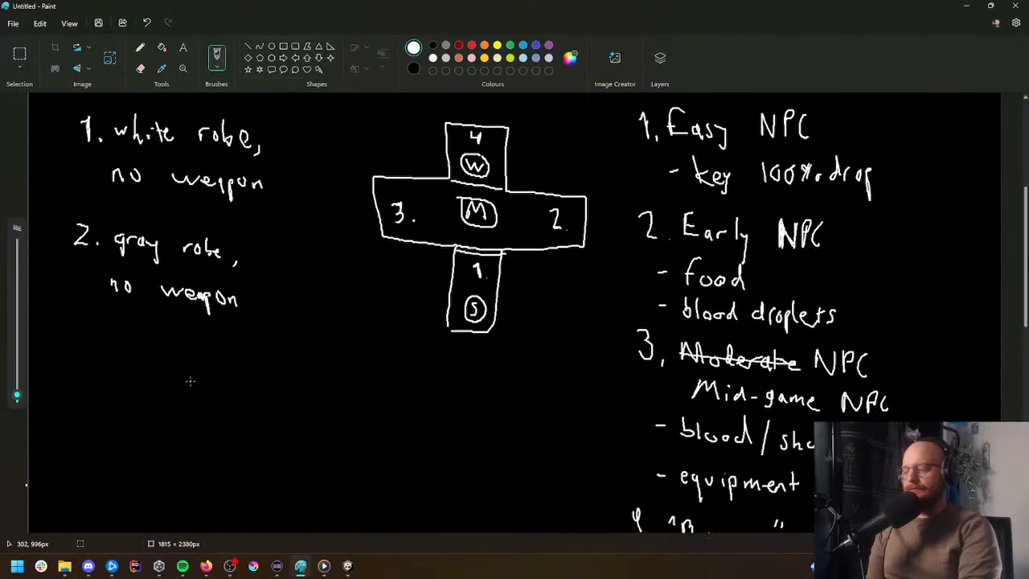
mouse_move(77, 344)
mouse_down()
mouse_move(92, 352)
mouse_move(79, 359)
mouse_up()
drag(97, 359, 96, 364)
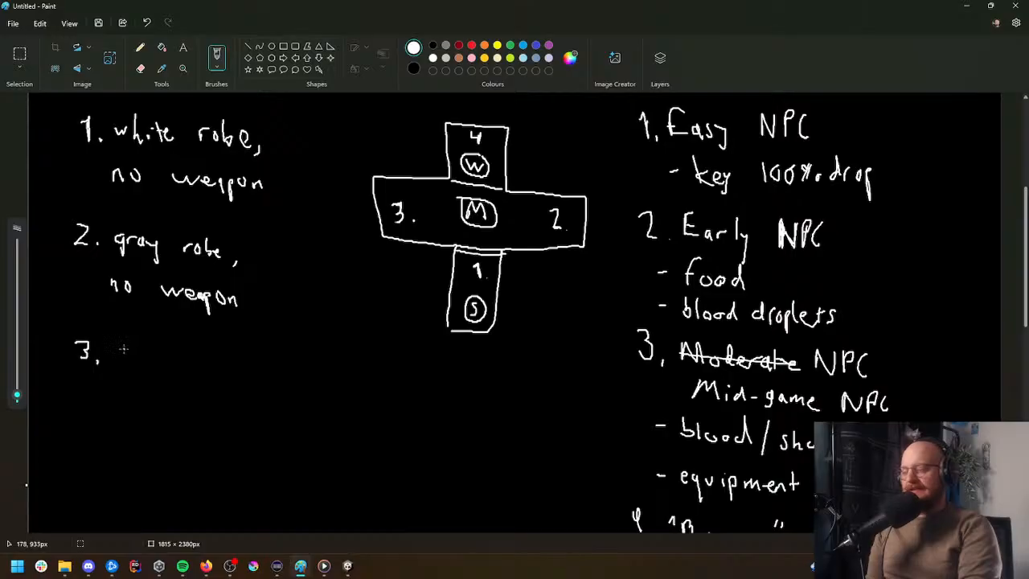
mouse_move(118, 337)
mouse_down()
mouse_move(118, 366)
mouse_move(124, 359)
mouse_up()
mouse_move(139, 353)
mouse_down()
mouse_move(185, 374)
mouse_move(263, 373)
mouse_move(284, 381)
mouse_move(280, 391)
mouse_up()
mouse_move(118, 396)
mouse_down()
mouse_move(128, 413)
mouse_move(167, 408)
mouse_move(268, 434)
mouse_move(285, 425)
mouse_move(294, 436)
mouse_up()
Step: Write the note "4. rune robe, rune weapon" below the black robe note
scroll(292, 432, down, 4)
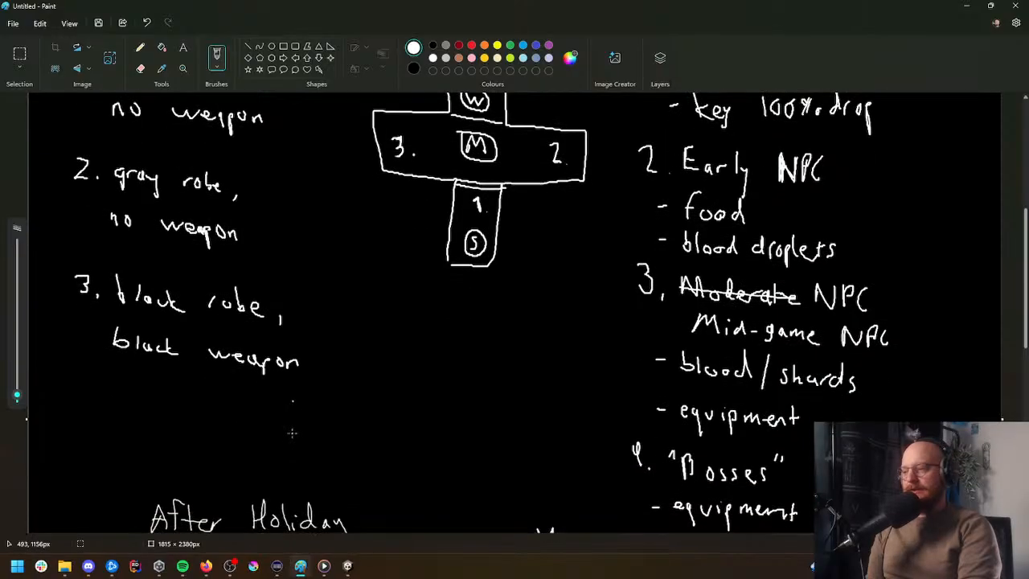
mouse_move(67, 328)
mouse_down()
mouse_move(80, 331)
mouse_move(78, 352)
mouse_move(174, 360)
mouse_move(227, 347)
mouse_move(233, 359)
mouse_up()
click(90, 353)
drag(235, 348, 263, 365)
mouse_move(108, 391)
mouse_down()
mouse_move(118, 374)
mouse_move(166, 391)
mouse_up()
mouse_move(186, 383)
mouse_down()
mouse_move(197, 394)
mouse_move(219, 384)
mouse_move(270, 394)
mouse_up()
drag(273, 396, 295, 392)
scroll(312, 409, up, 3)
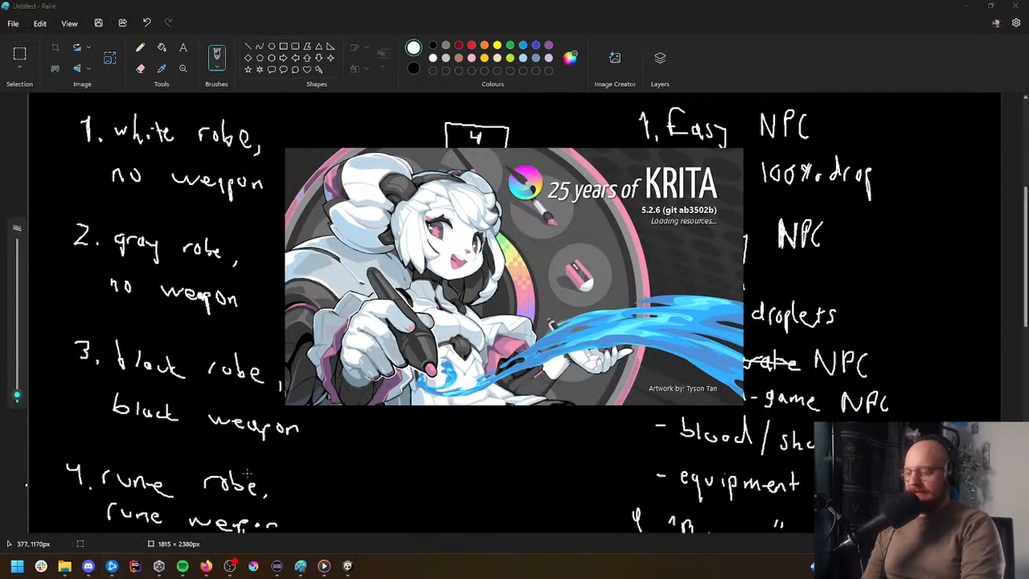
Step: Switch to Krita and open NewCharacterSpriteSheet_FINAL.psb from the recent images
mouse_move(301, 566)
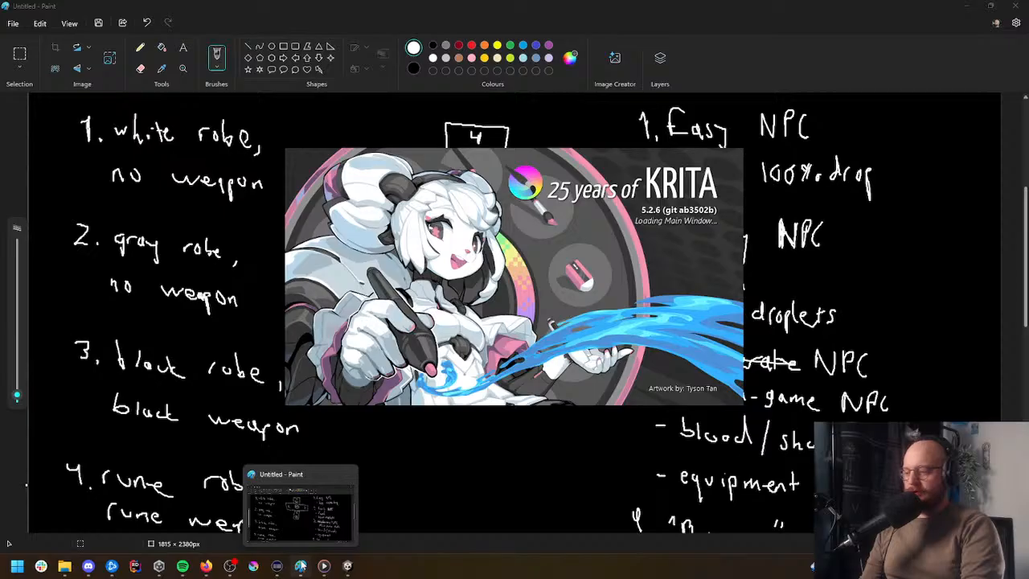
mouse_move(111, 567)
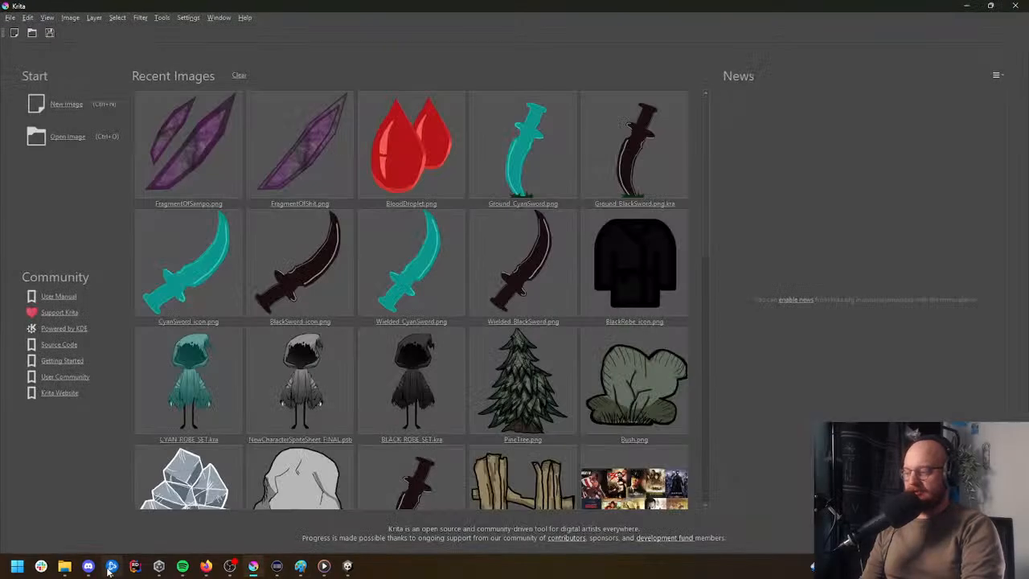
right_click(113, 568)
click(115, 543)
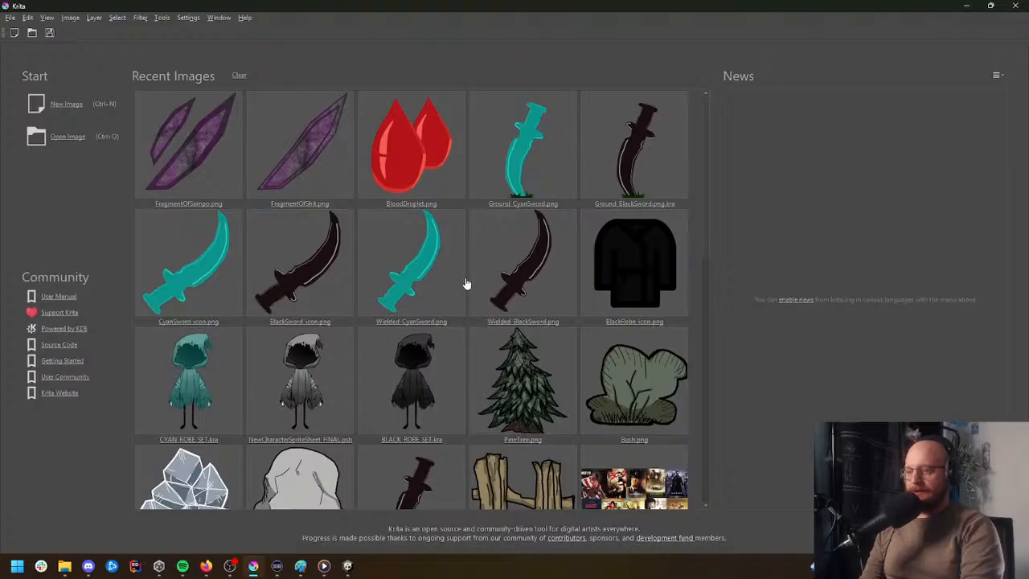
click(10, 17)
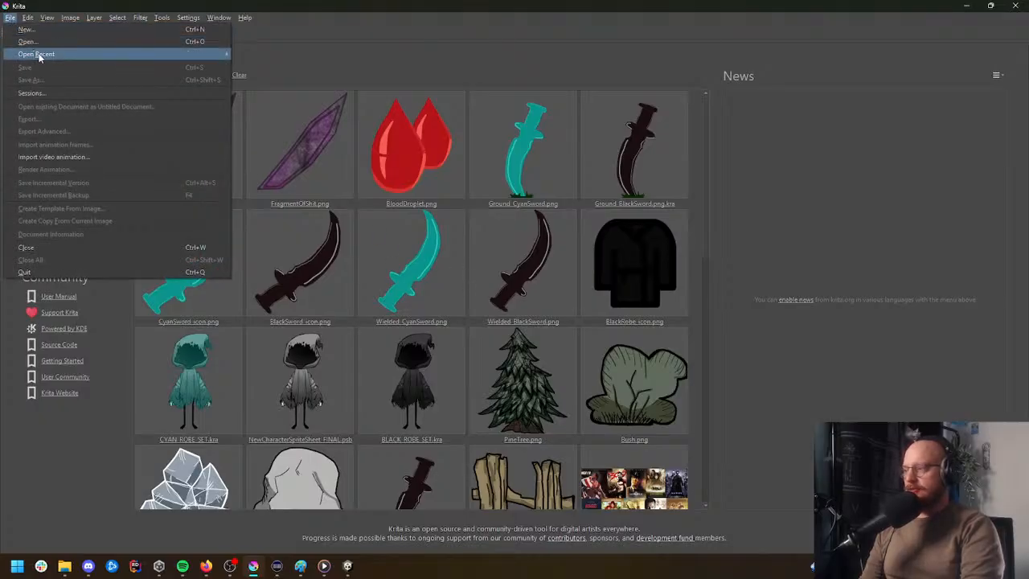
mouse_move(36, 54)
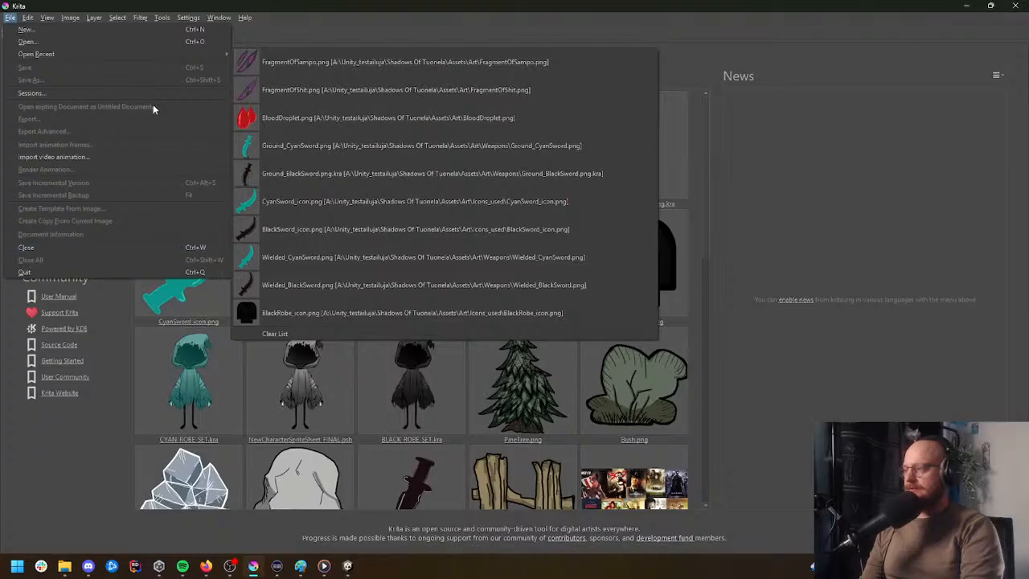
click(352, 3)
scroll(372, 337, down, 5)
drag(704, 255, 712, 157)
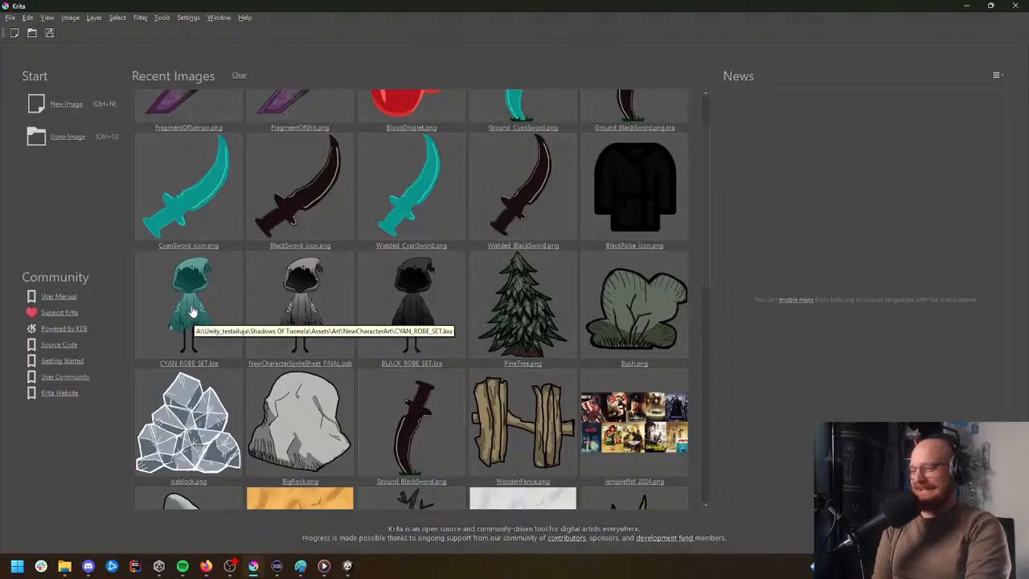
drag(702, 255, 689, 274)
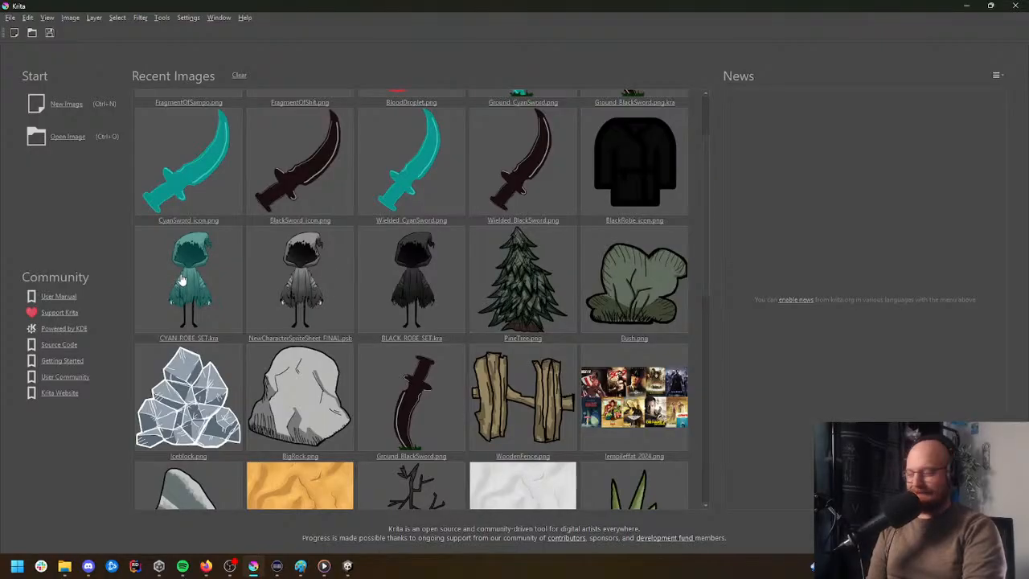
click(305, 279)
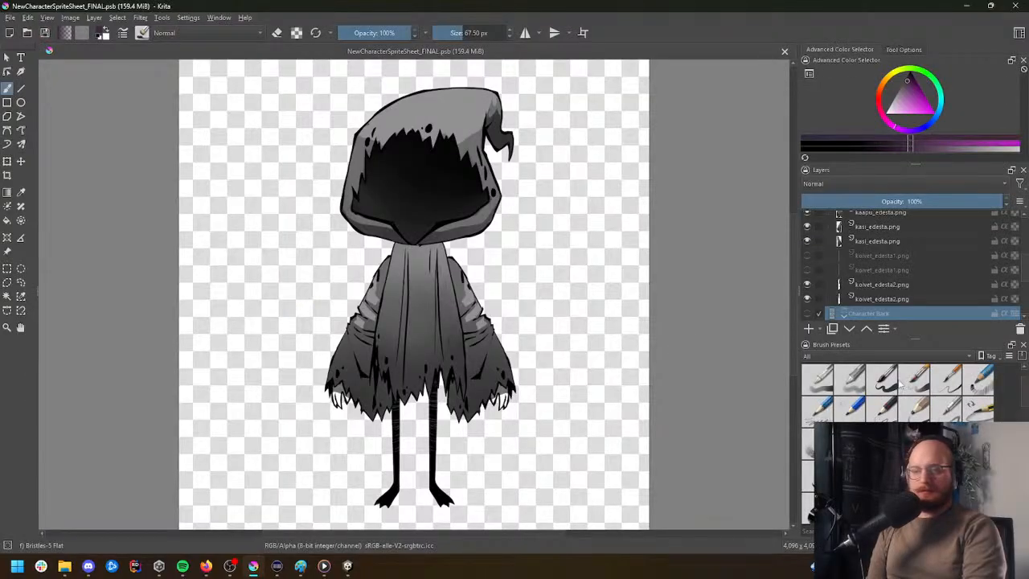
Step: Select the hood layer myssy_edestä.png in the Character Front group
scroll(964, 281, down, 5)
scroll(979, 283, down, 3)
scroll(1026, 236, up, 6)
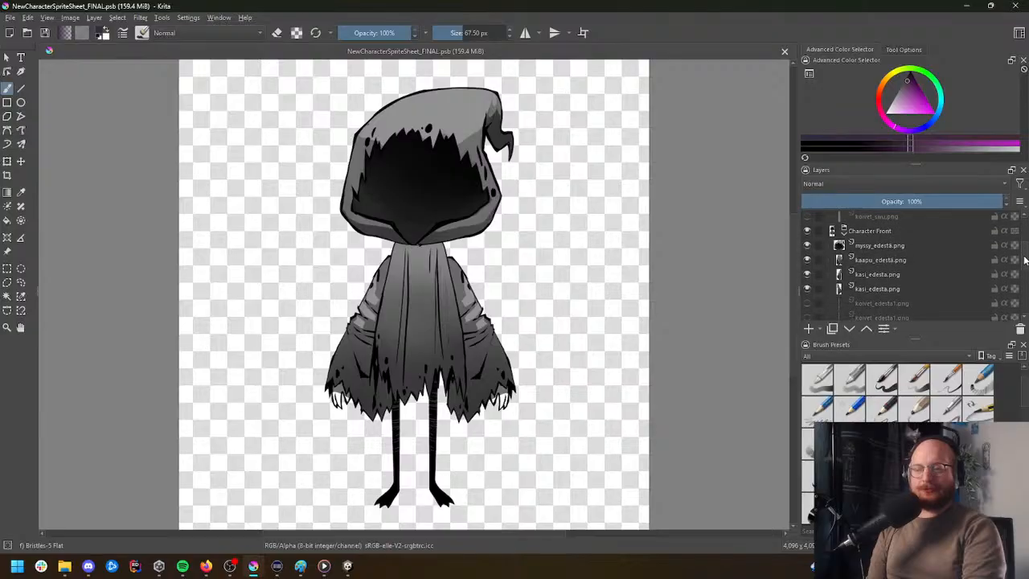
scroll(929, 252, up, 3)
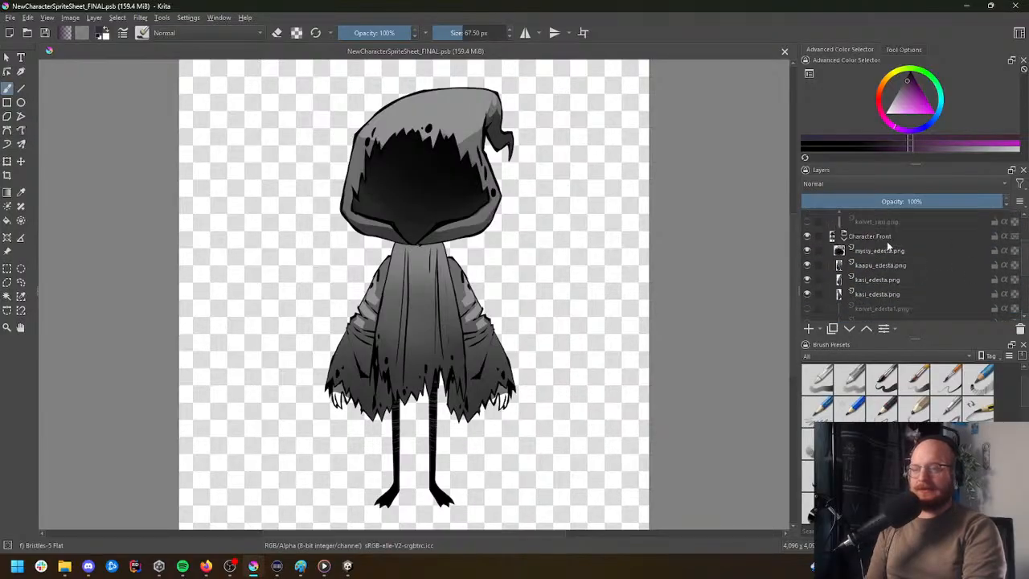
click(883, 251)
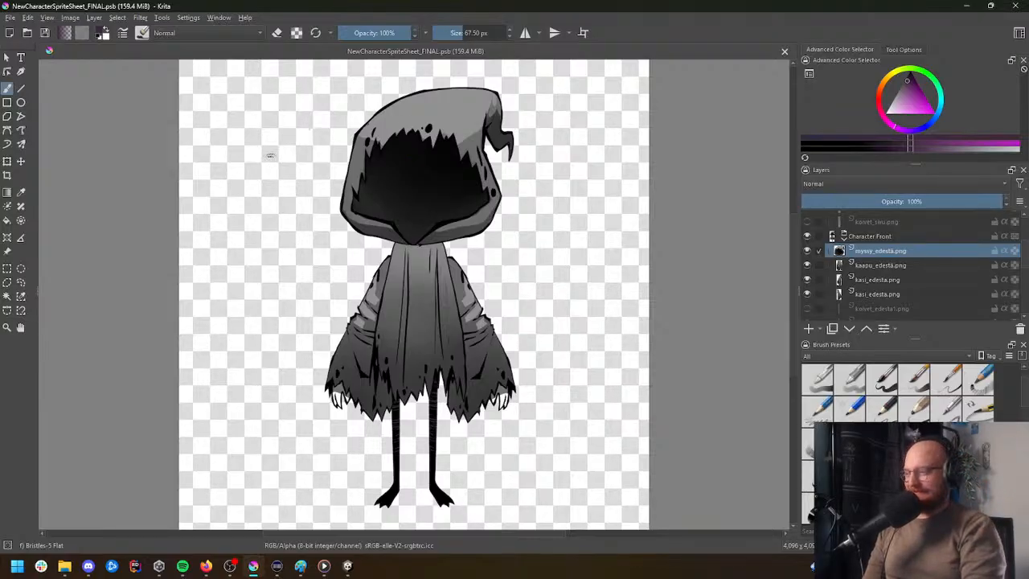
Step: Select the transparent area around the hood, invert the selection to cover the hood, and activate the brush
click(7, 297)
click(272, 176)
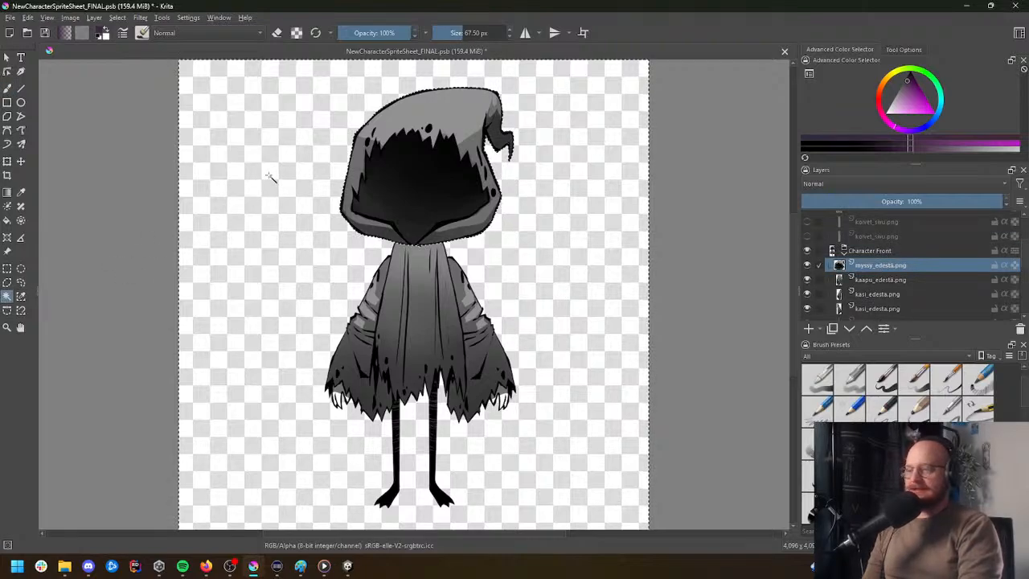
right_click(395, 169)
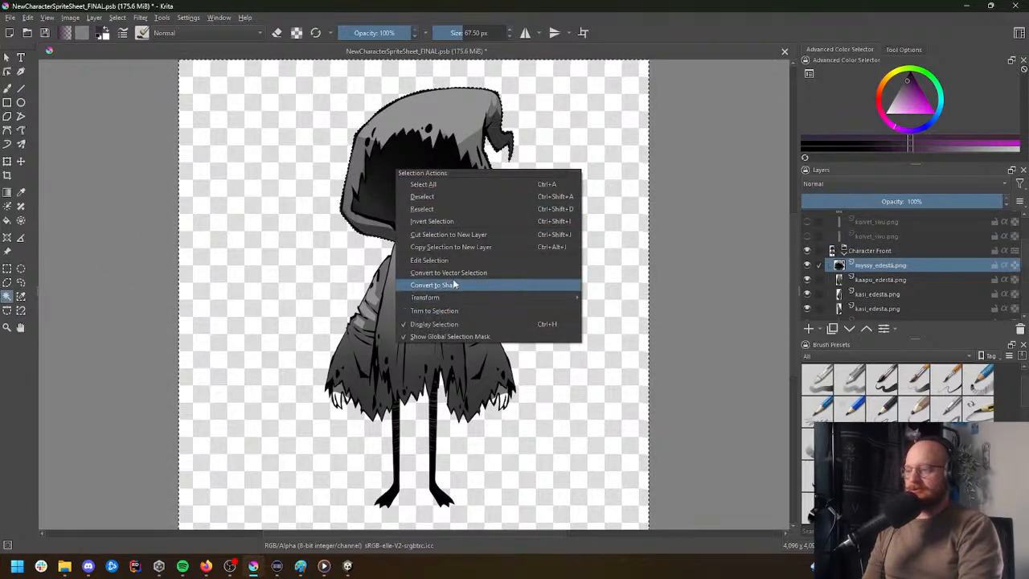
click(431, 221)
key(b)
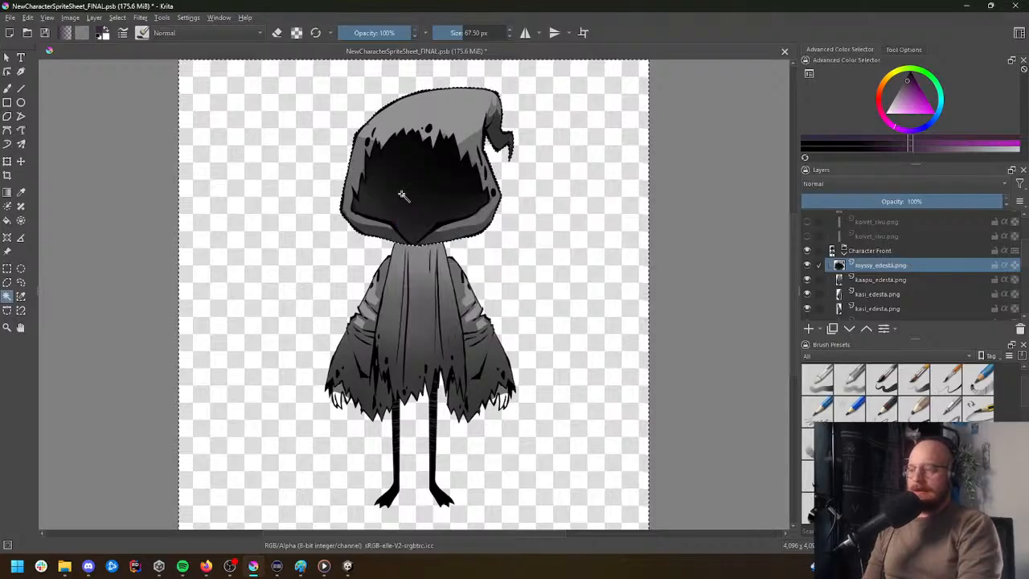
scroll(898, 394, up, 1)
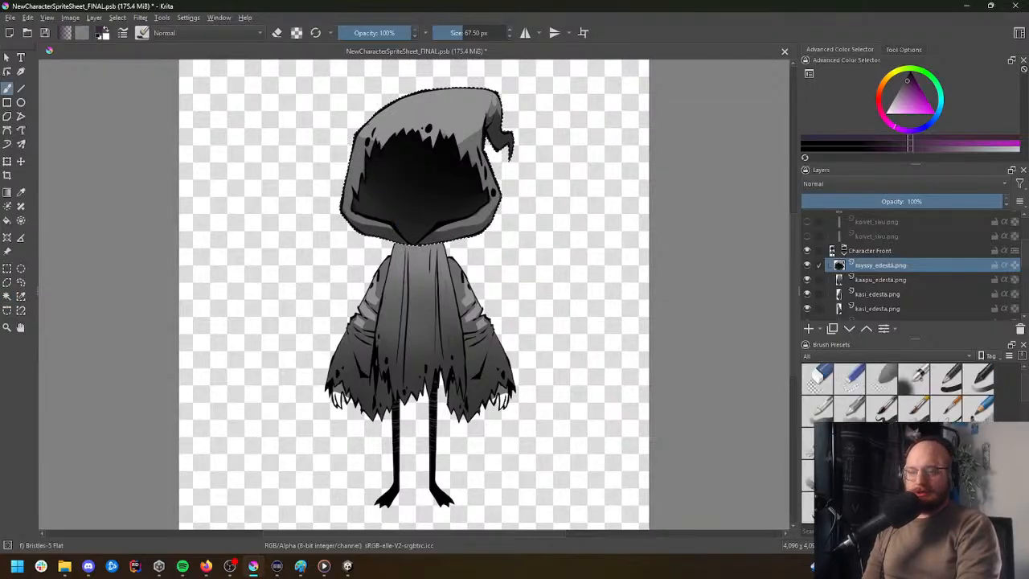
Step: Configure the brush with the Basic-1 preset, white as foreground colour, a size of about 128 px and 54% opacity
click(948, 379)
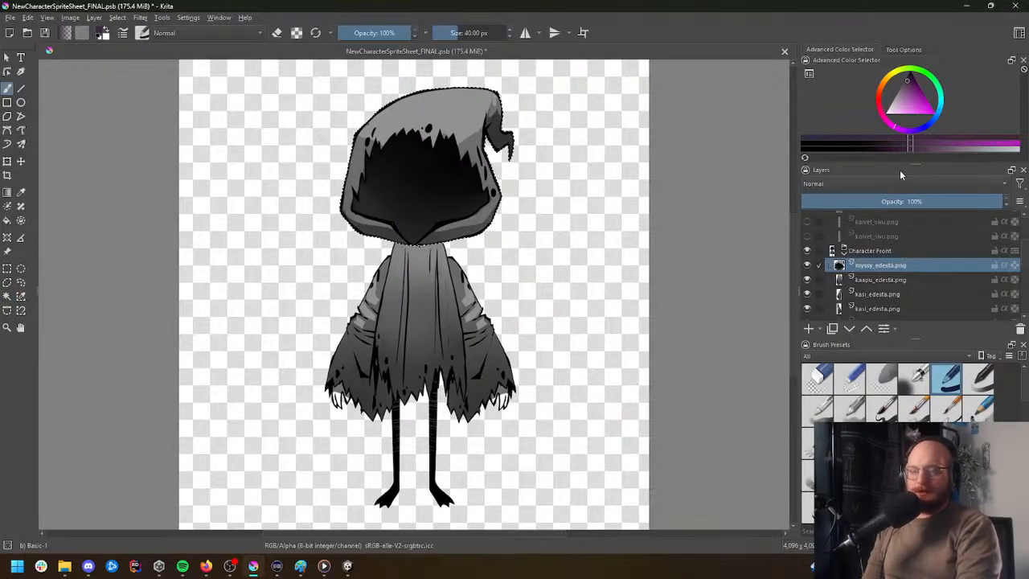
key(x)
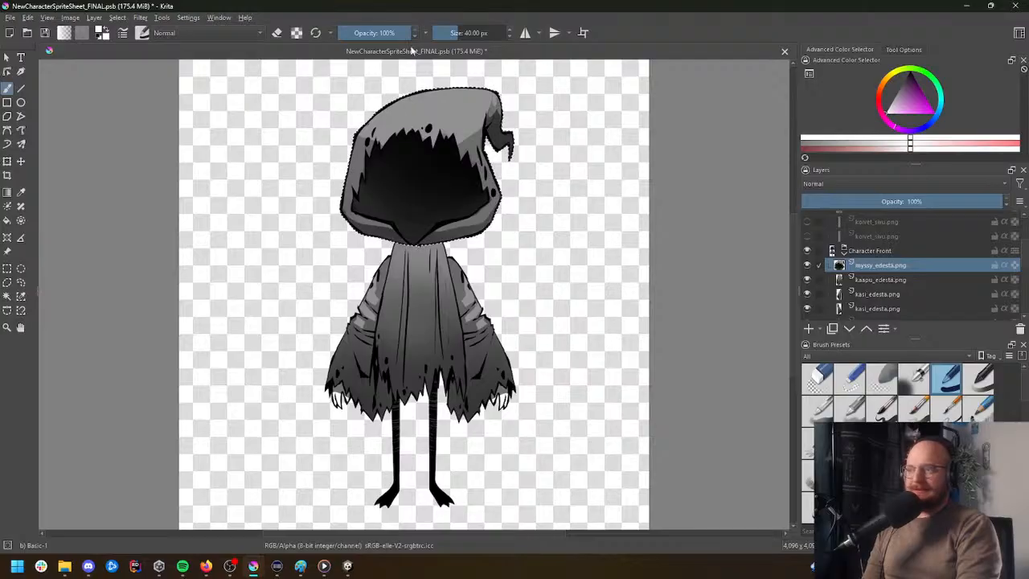
click(469, 33)
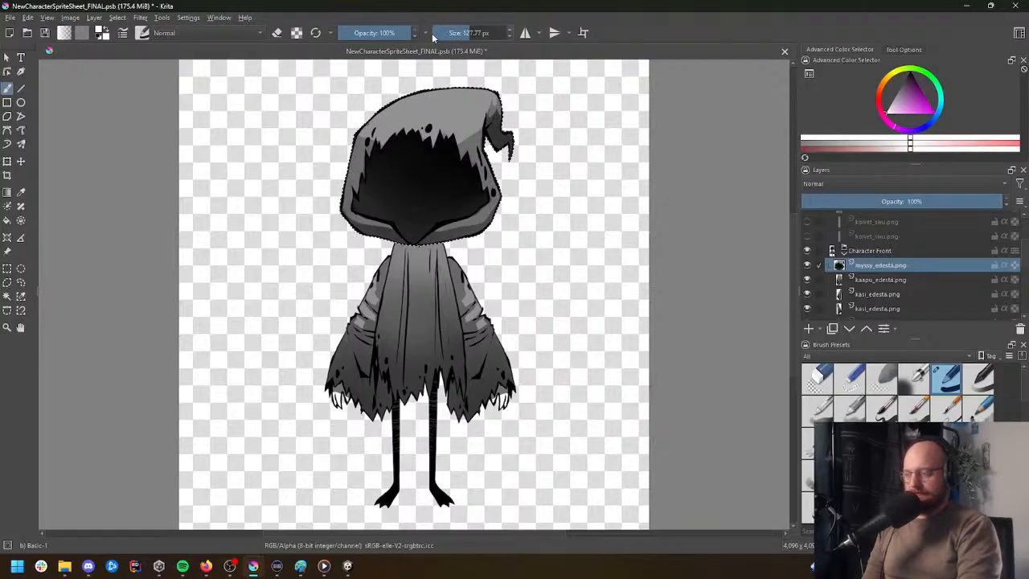
click(377, 33)
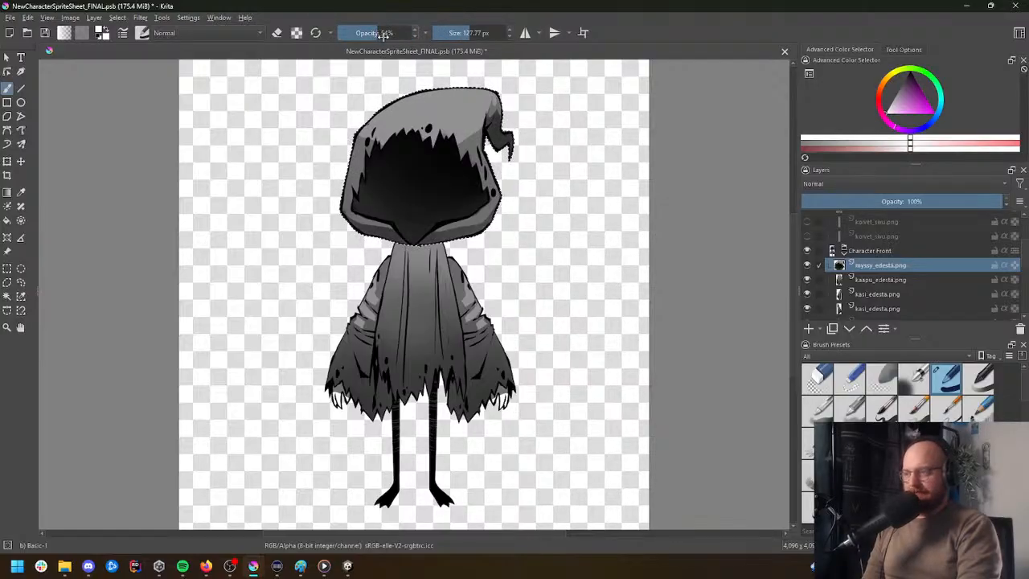
Step: Paint the entire selected hood with translucent white strokes on the myssy_edestä.png layer
drag(342, 161, 555, 133)
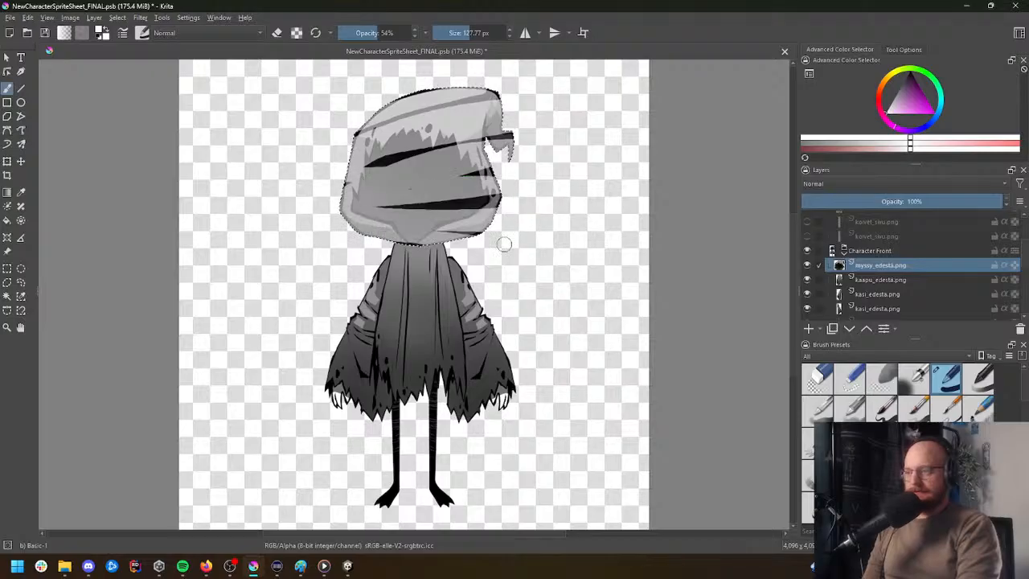
drag(345, 201, 552, 193)
drag(376, 139, 452, 200)
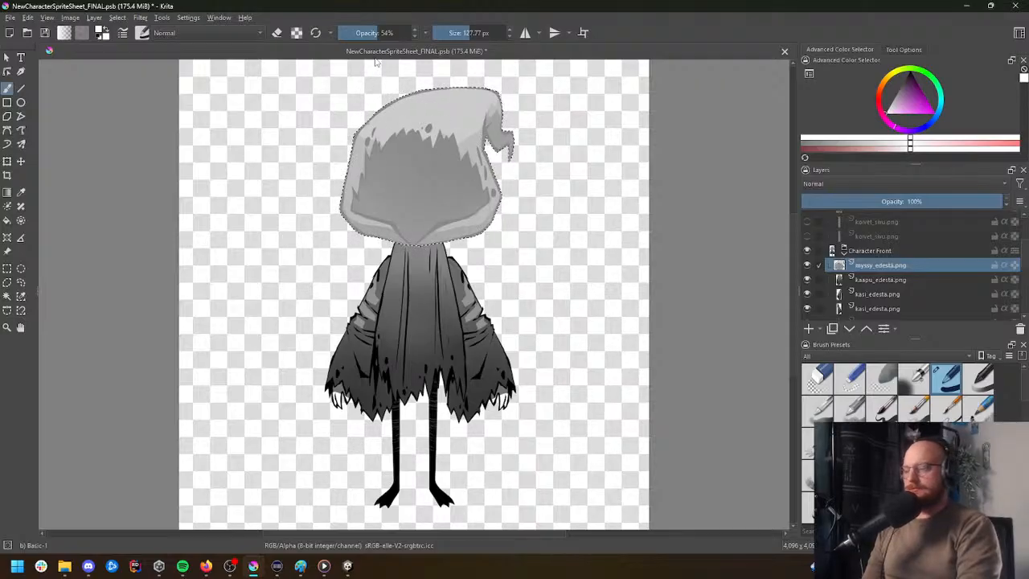
Step: Enlarge the brush to about 546 px, select the robe body on the kaapu_edestä.png layer through an inverted selection, and paint it translucent white
drag(471, 33, 492, 34)
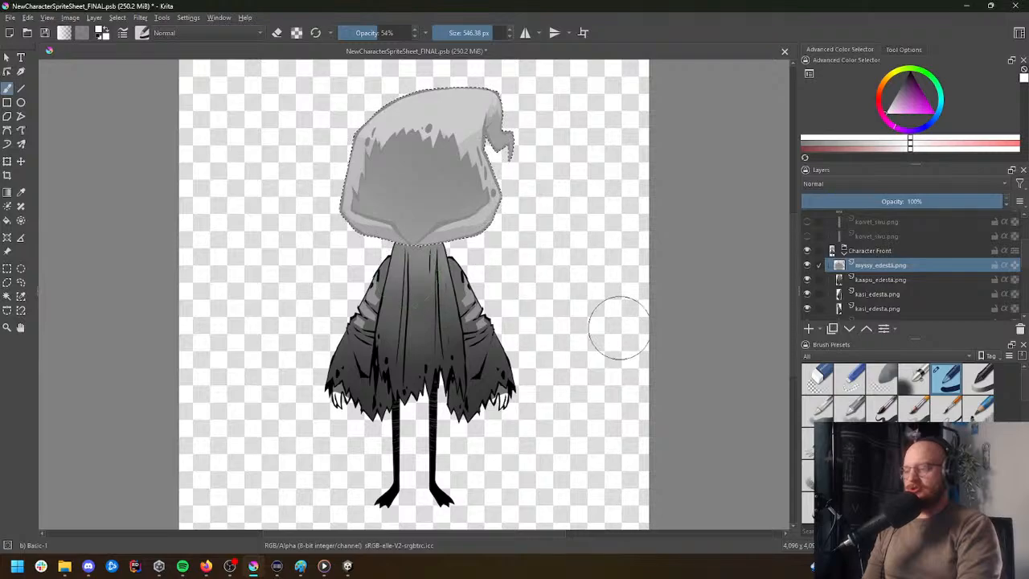
click(905, 280)
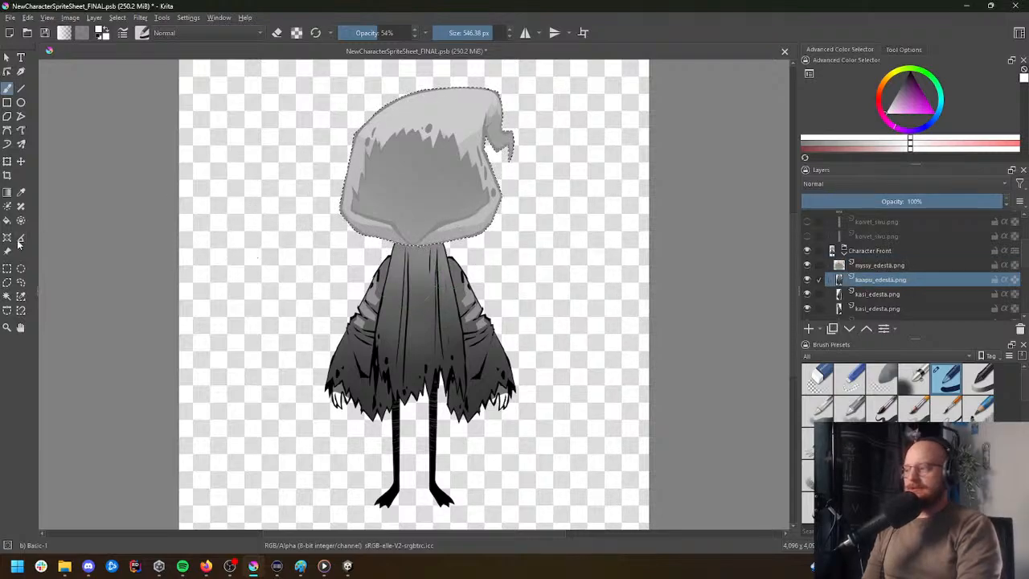
click(7, 296)
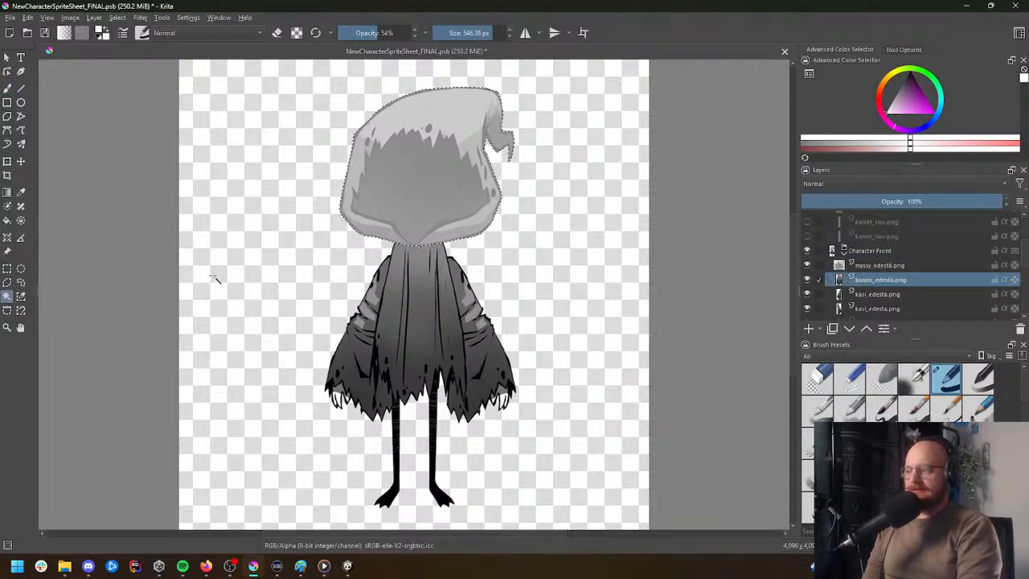
click(259, 268)
right_click(273, 261)
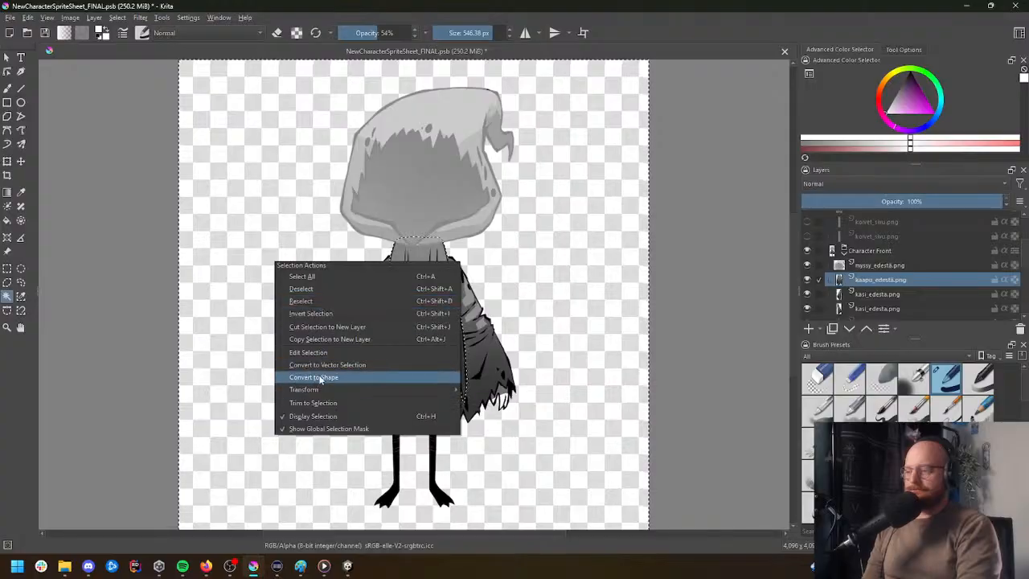
click(340, 313)
key(b)
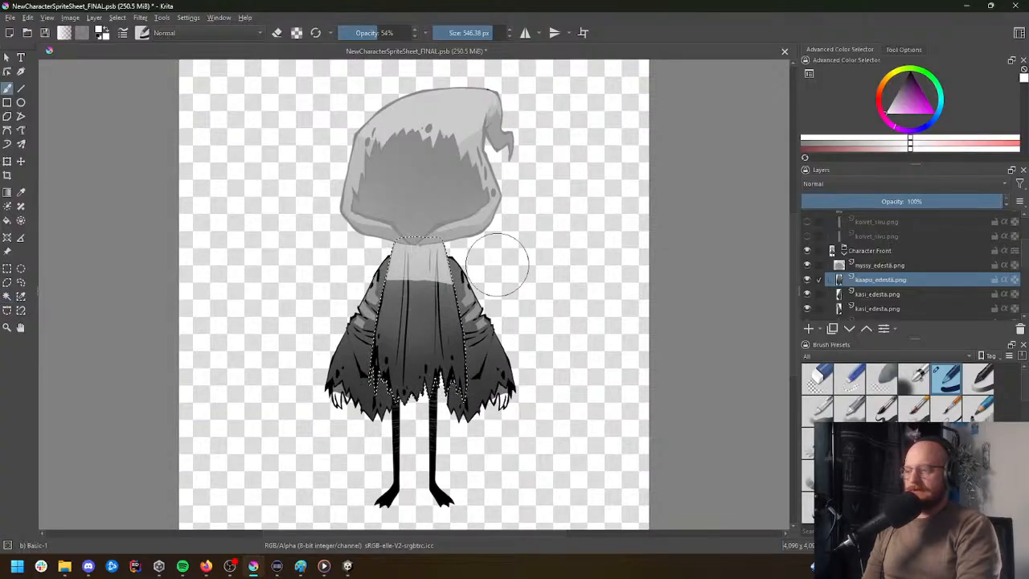
drag(448, 254, 386, 394)
Step: Select the sleeve on the upper kasi_edesta.png layer by inverting its transparent-area selection, and paint it translucent white
scroll(888, 307, down, 1)
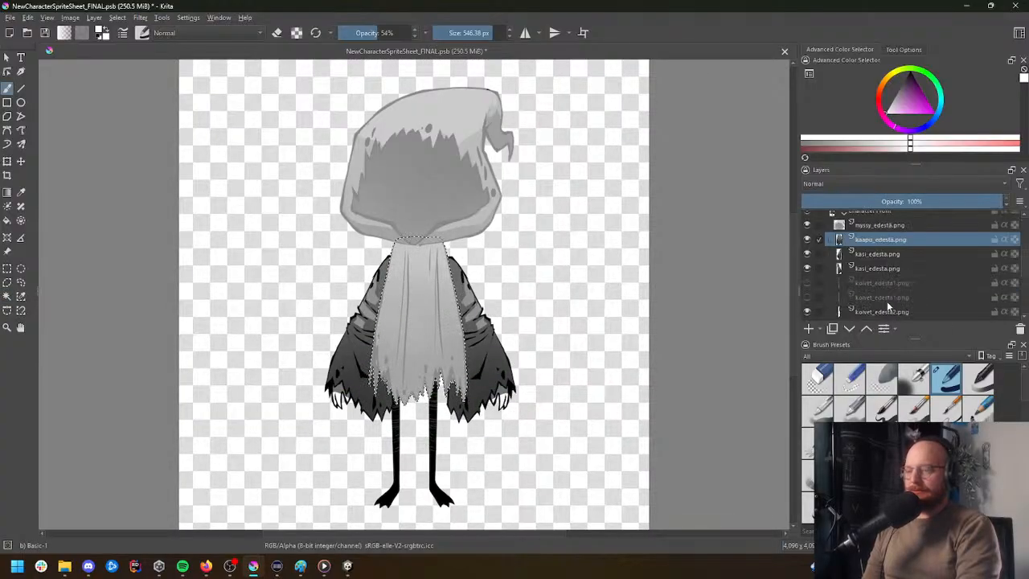
click(877, 268)
click(877, 253)
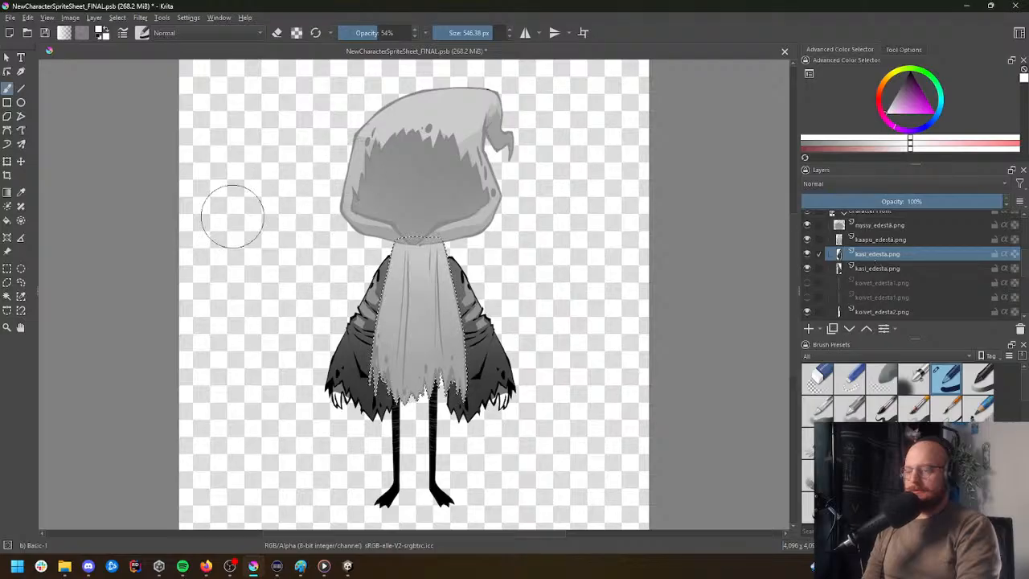
click(7, 297)
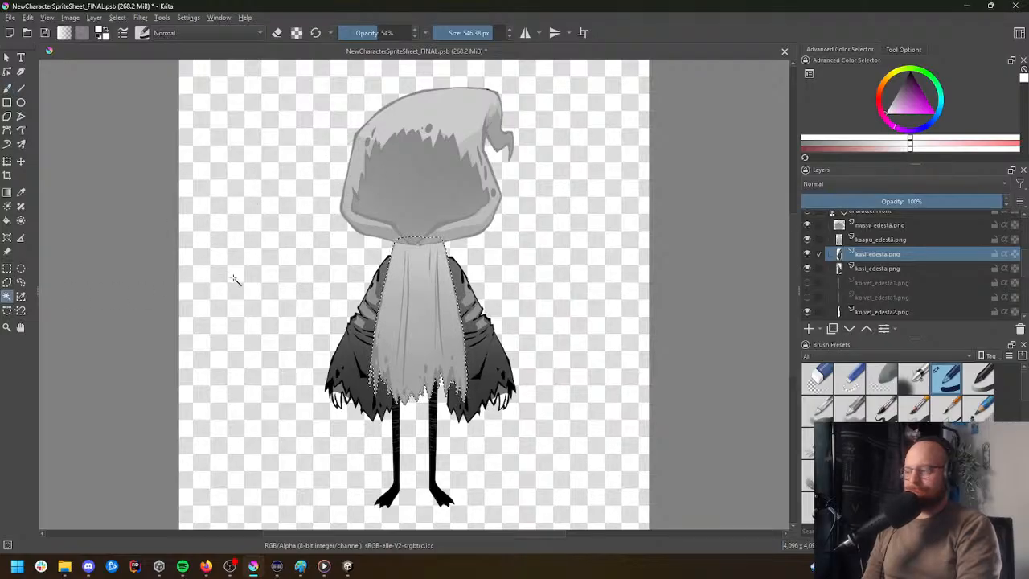
click(238, 278)
right_click(295, 259)
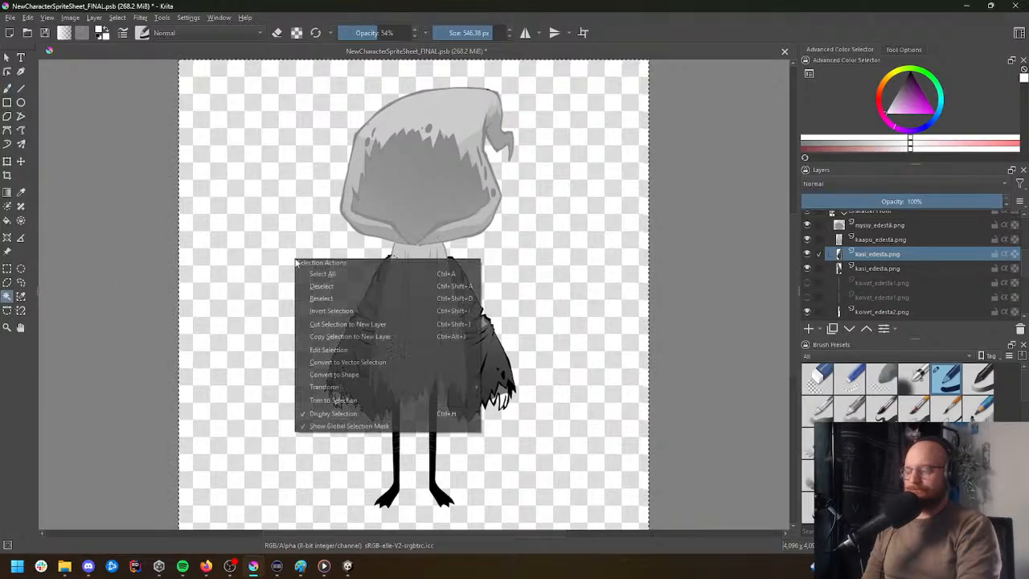
click(340, 311)
key(b)
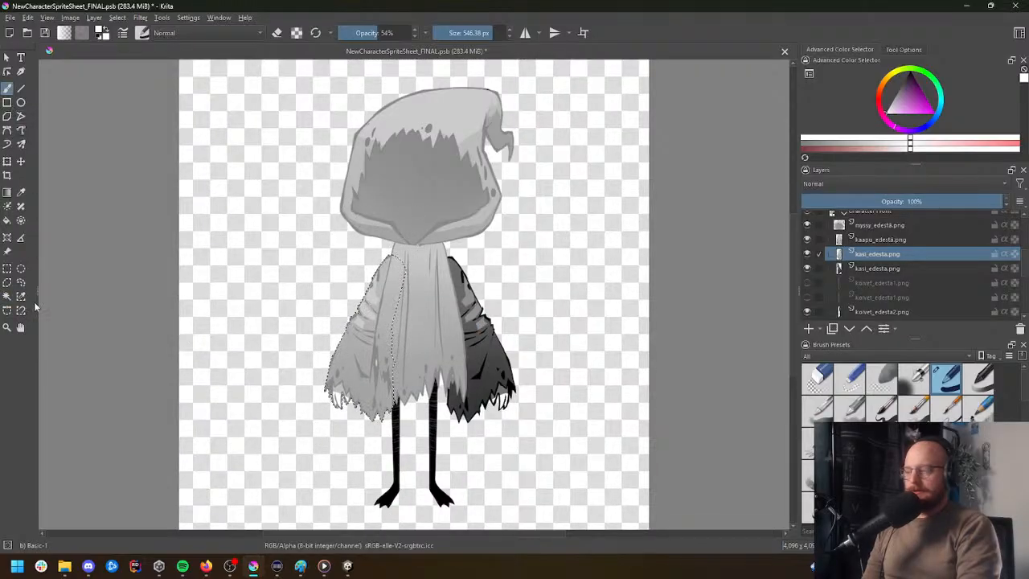
Step: Select the other sleeve on the lower kasi_edesta.png layer through an inverted selection, paint it translucent white, and clear the selection
click(7, 295)
click(875, 268)
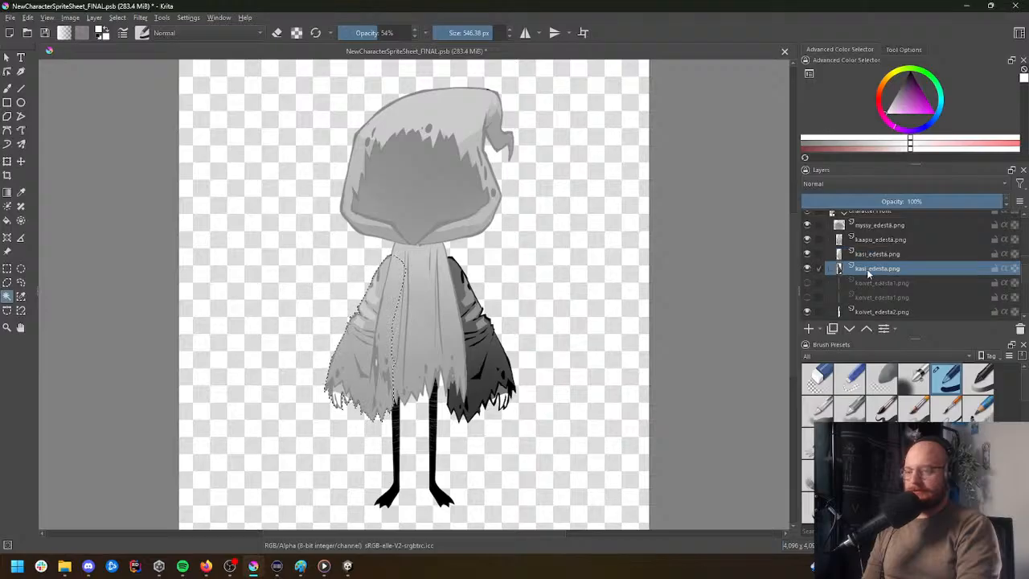
click(619, 222)
right_click(589, 219)
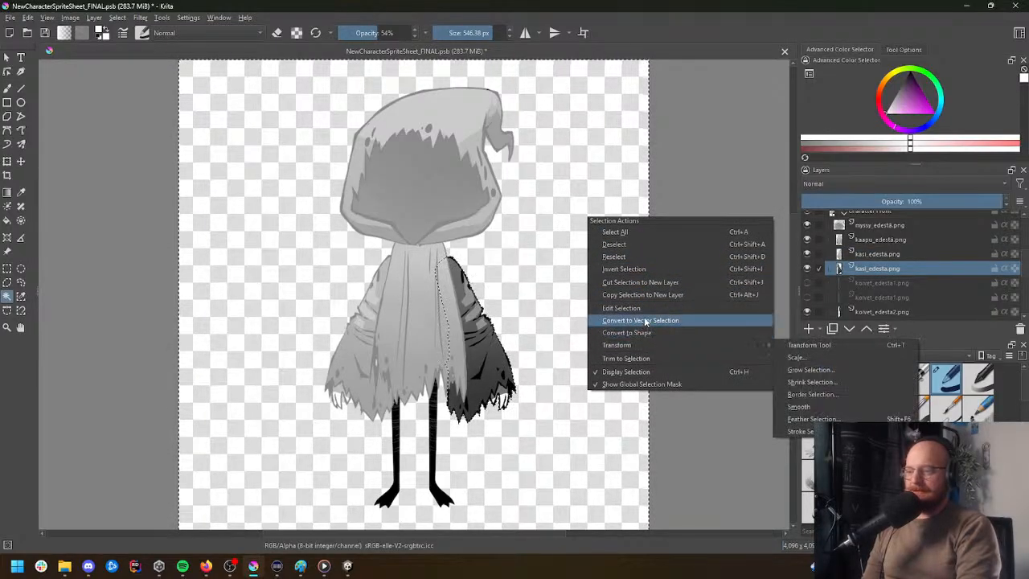
click(647, 271)
key(b)
drag(392, 244, 468, 394)
click(6, 269)
click(122, 245)
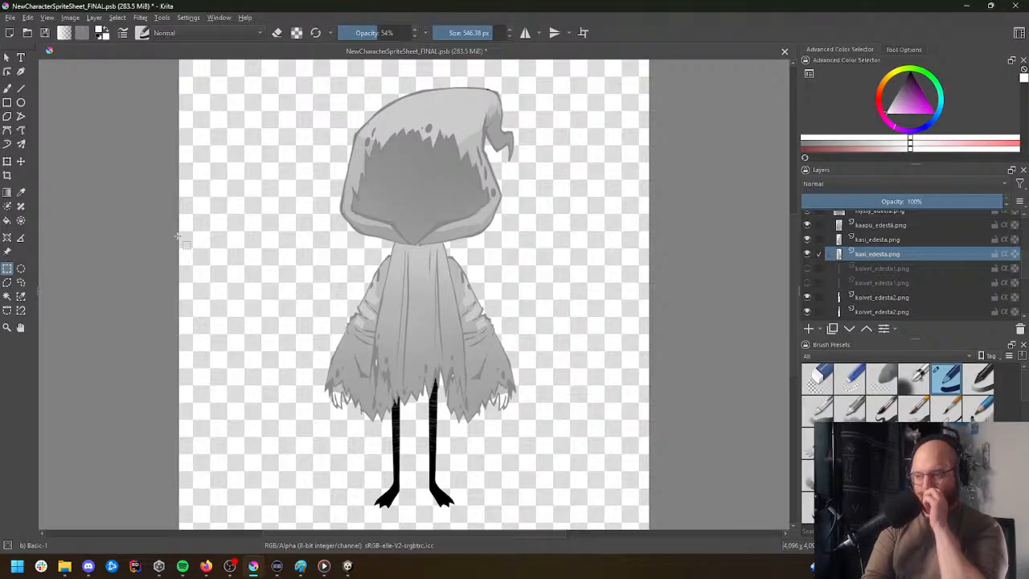
Step: Examine the whitened hood, robe and sleeves of the front-view character up close and as a whole
scroll(269, 237, down, 3)
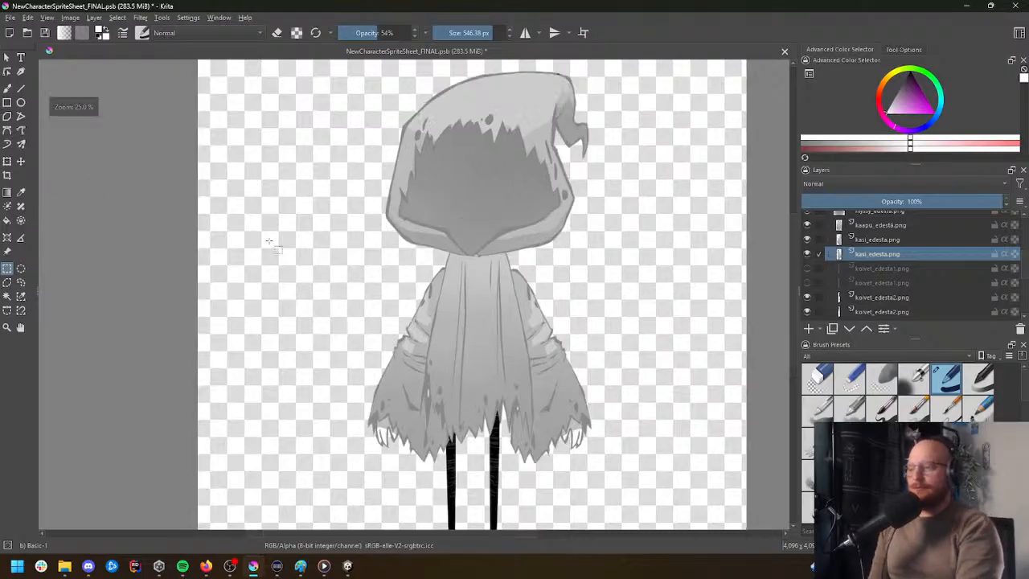
scroll(393, 251, up, 2)
scroll(476, 276, down, 1)
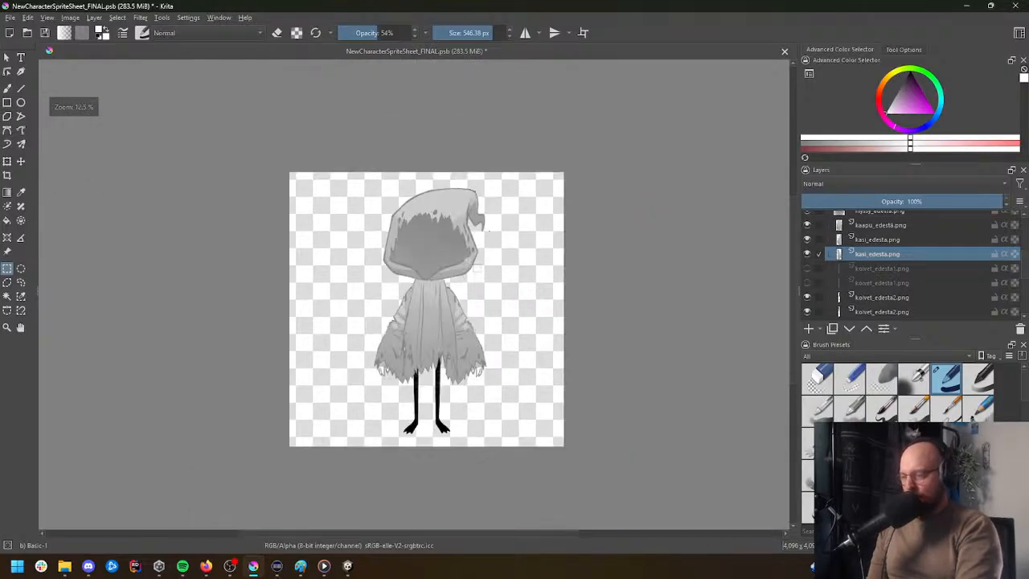
scroll(507, 273, up, 2)
scroll(507, 237, down, 1)
scroll(507, 235, up, 2)
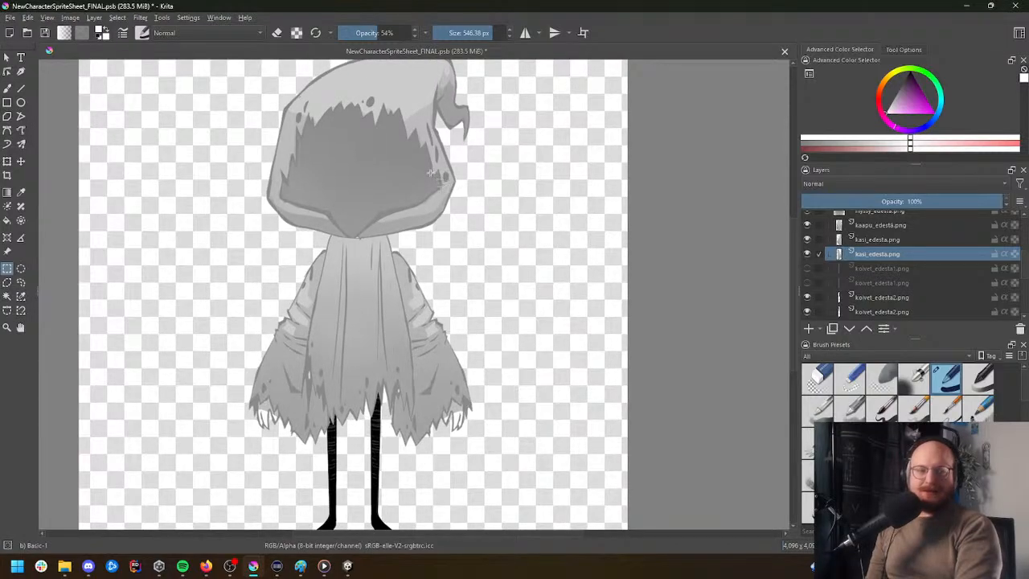
middle_drag(427, 173, 497, 151)
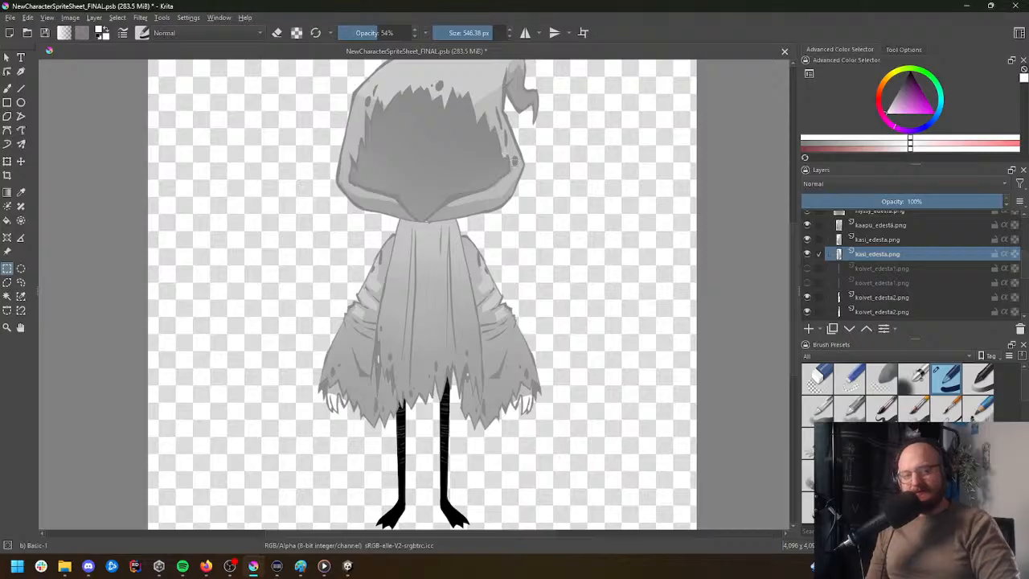
mouse_move(436, 194)
middle_down()
mouse_move(433, 185)
mouse_move(424, 197)
middle_up()
scroll(432, 185, down, 1)
scroll(432, 185, up, 1)
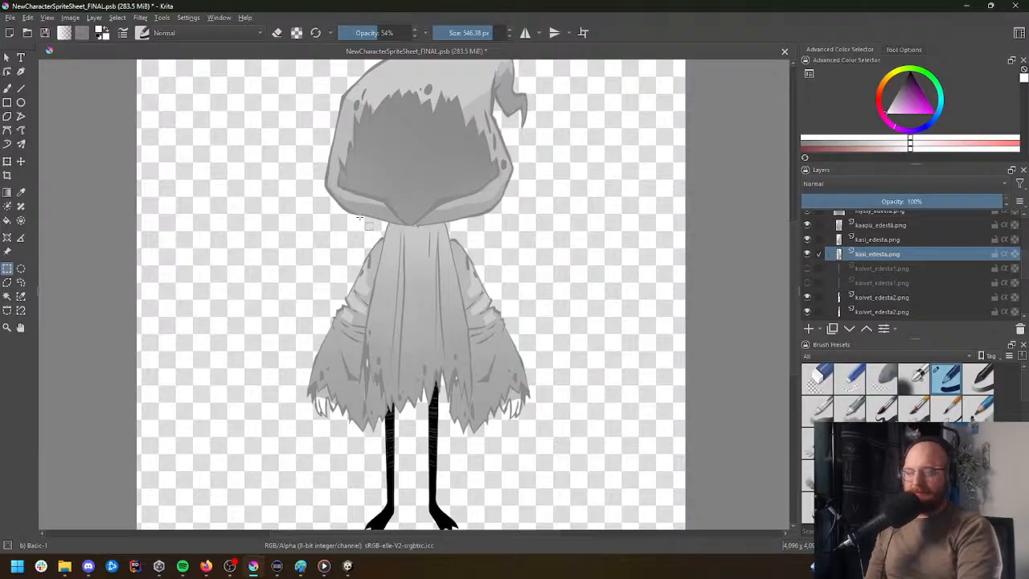
scroll(369, 225, down, 1)
middle_drag(282, 226, 268, 235)
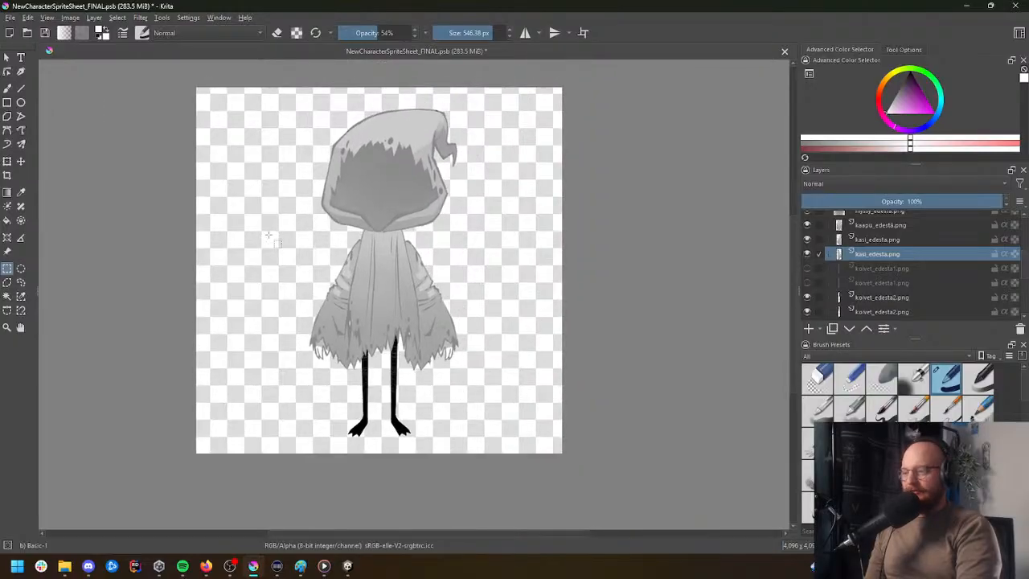
scroll(332, 256, up, 1)
scroll(332, 256, down, 1)
middle_drag(333, 256, 319, 259)
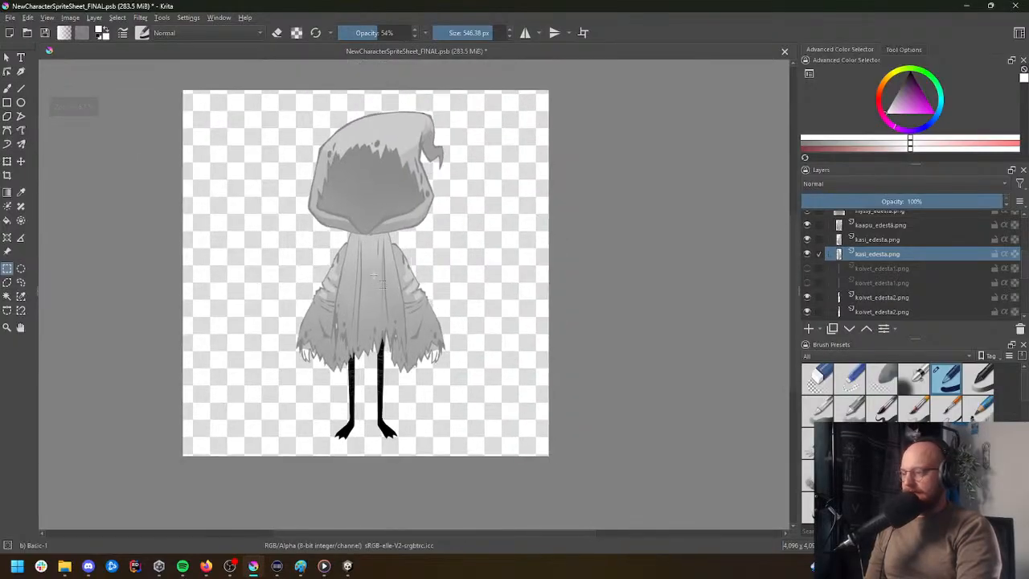
Step: Undo all the white paint and selections on the hood, robe body and both sleeves
key(ctrl+z)
key(ctrl+z)
key(ctrl+z)
key(ctrl+z)
key(ctrl+z)
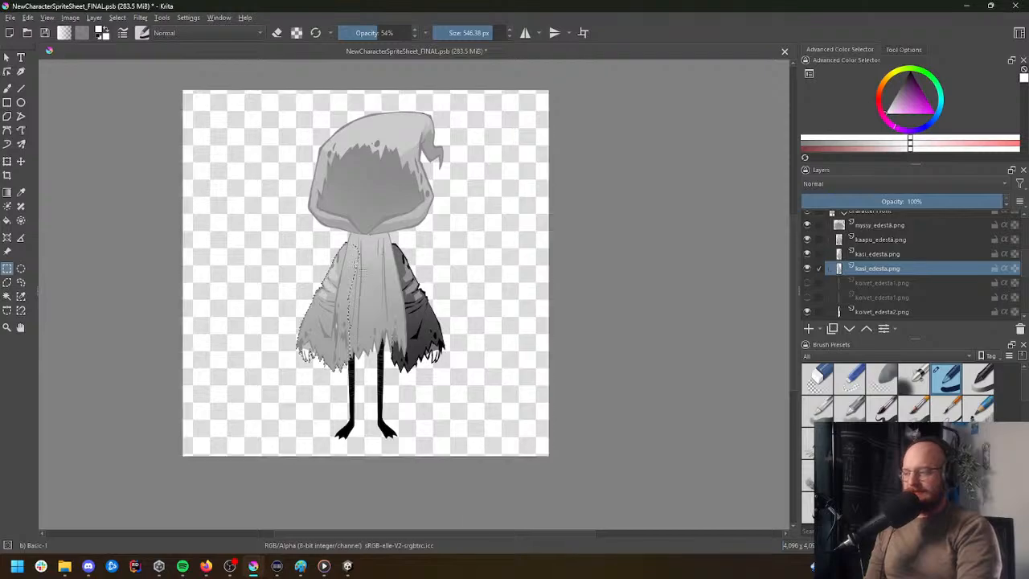
key(ctrl+z)
key(ctrl+z)
key(ctrl+z)
key(ctrl+z)
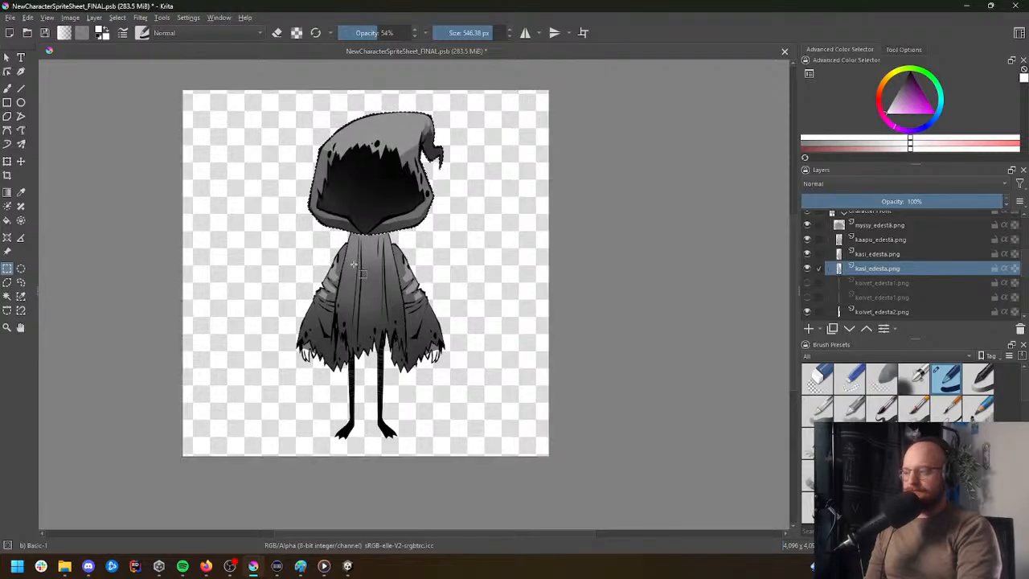
key(ctrl+z)
key(ctrl+z)
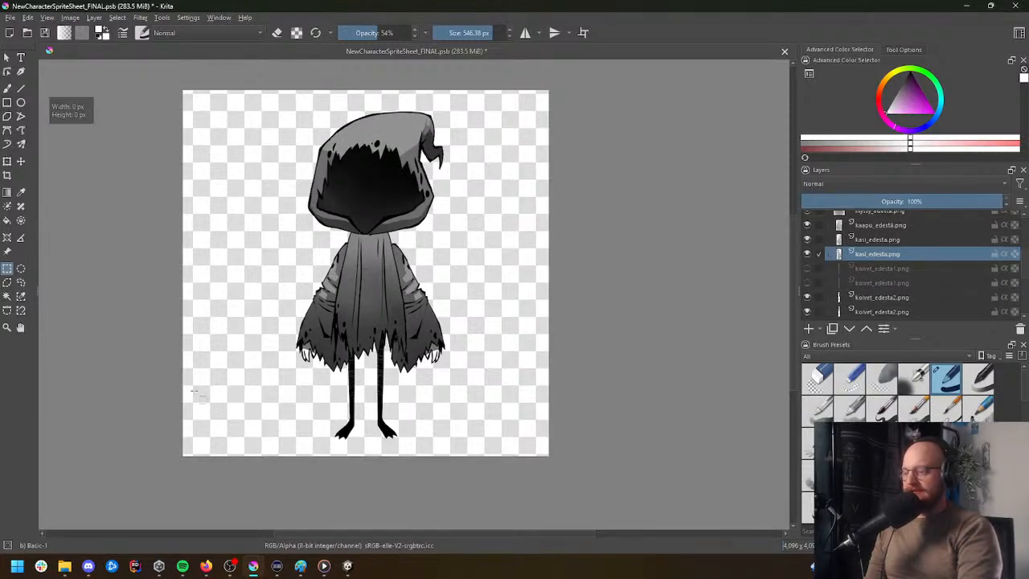
key(ctrl+z)
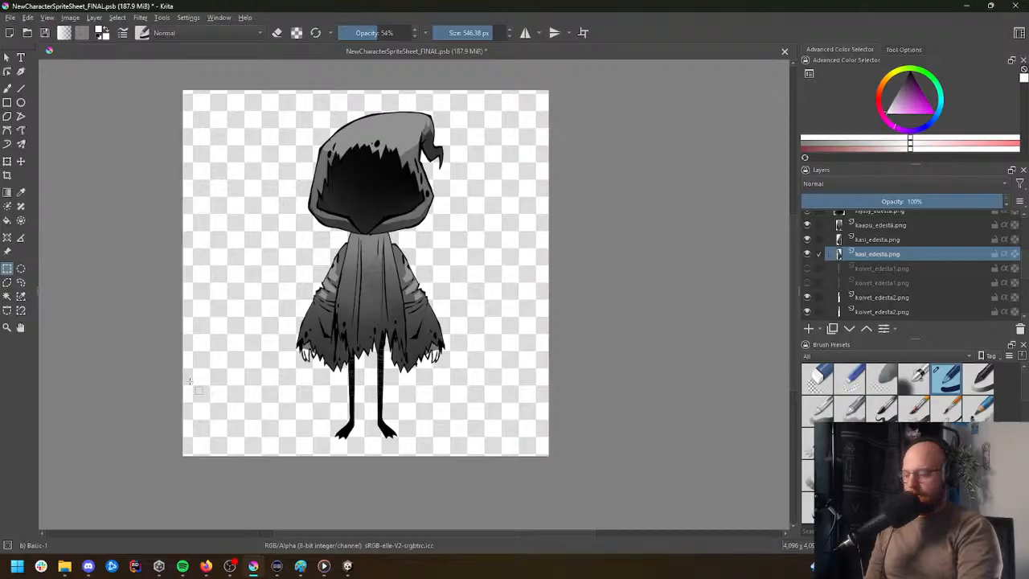
Step: Review the NPC robe notes in Paint and the game scene in Unity, and return to Krita
mouse_move(229, 568)
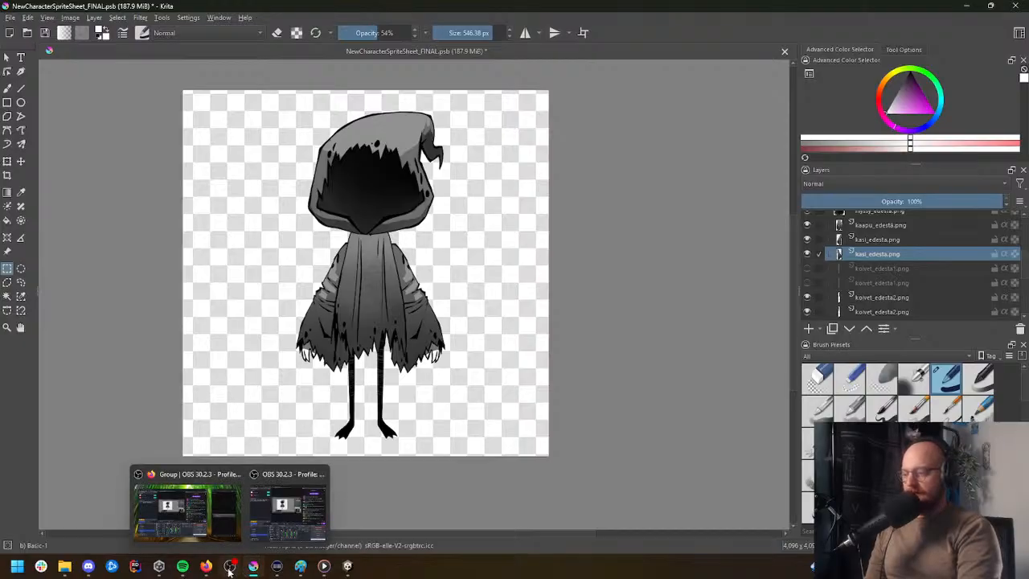
click(300, 565)
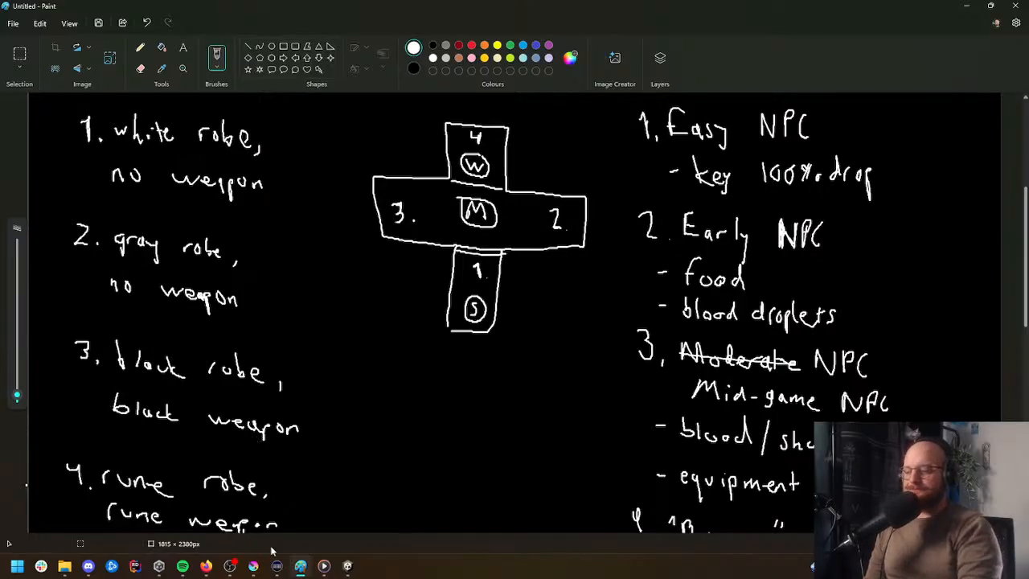
click(347, 565)
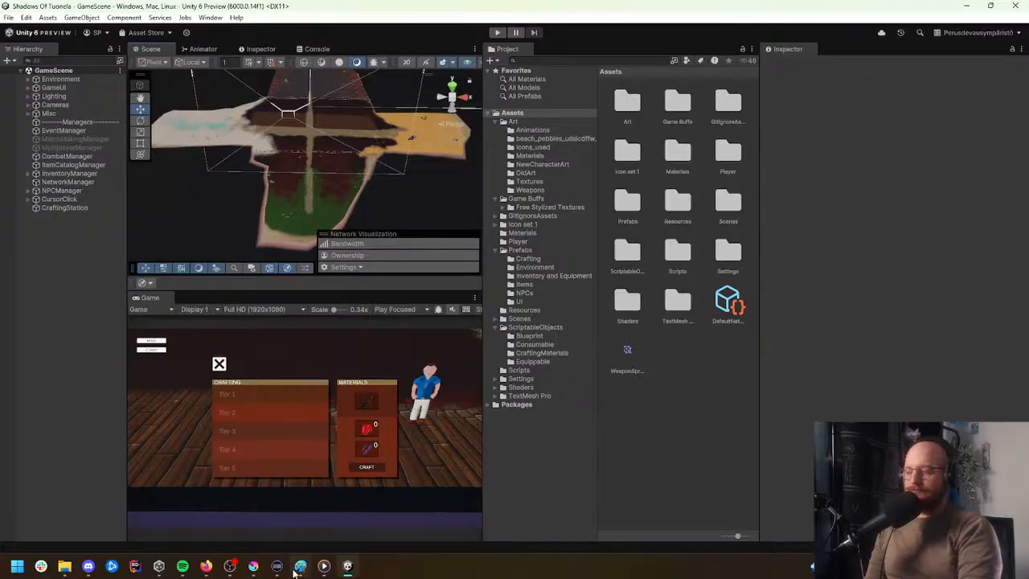
click(253, 564)
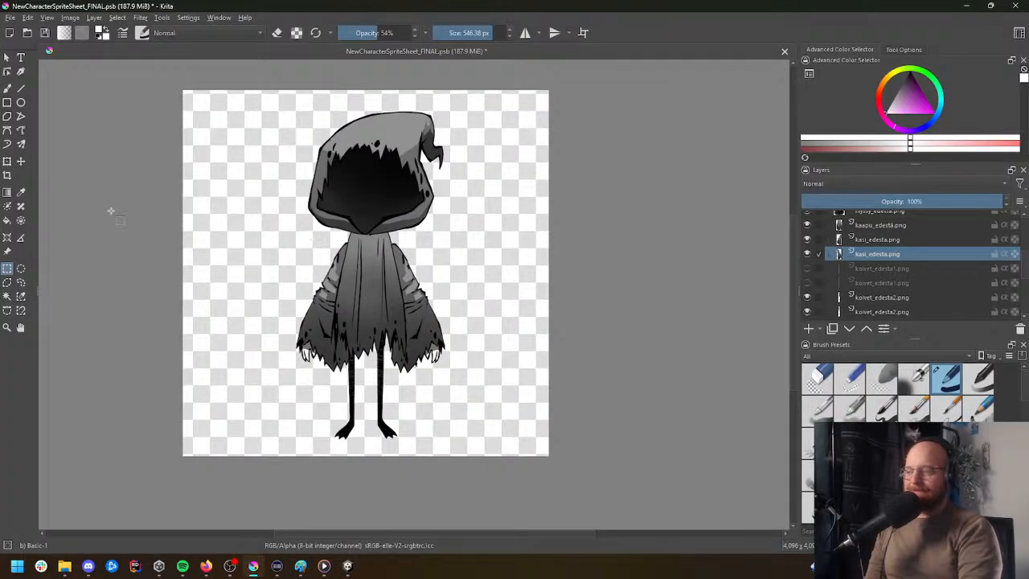
scroll(888, 250, up, 2)
click(884, 251)
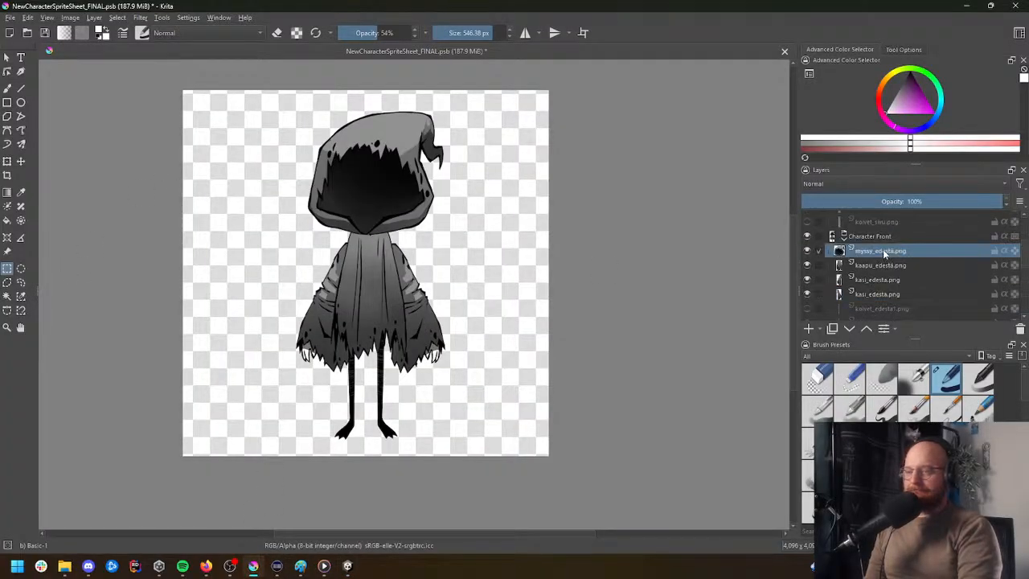
right_click(883, 252)
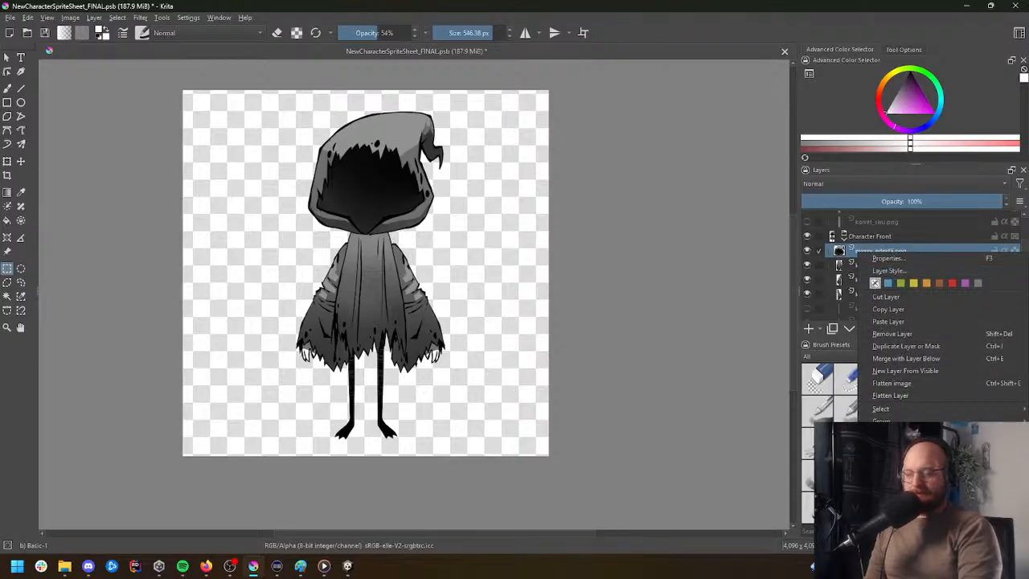
click(864, 252)
scroll(898, 305, down, 2)
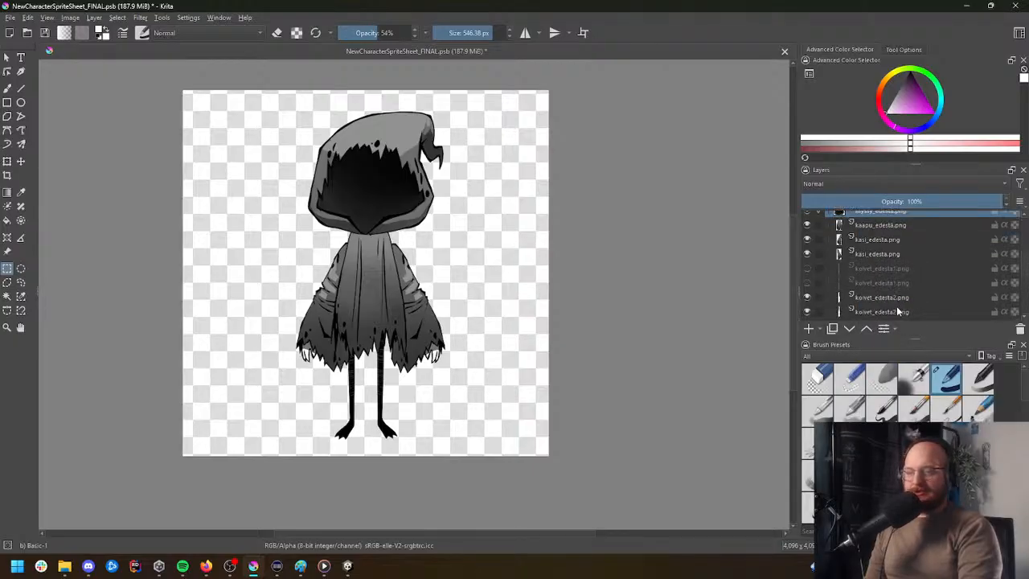
scroll(898, 306, down, 3)
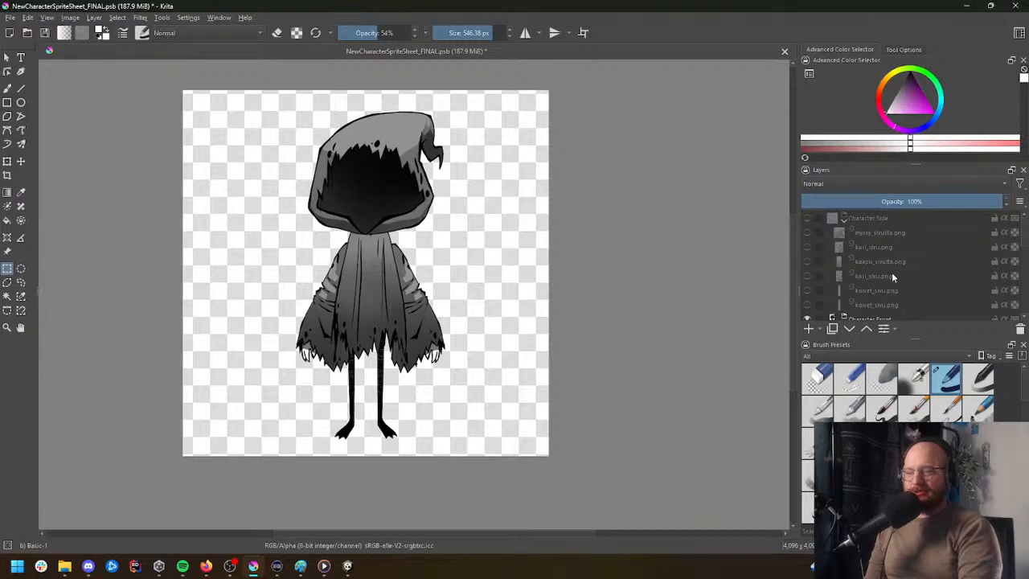
Step: Make the Character Side group and all of its hood, robe, arm and leg layers visible
click(807, 217)
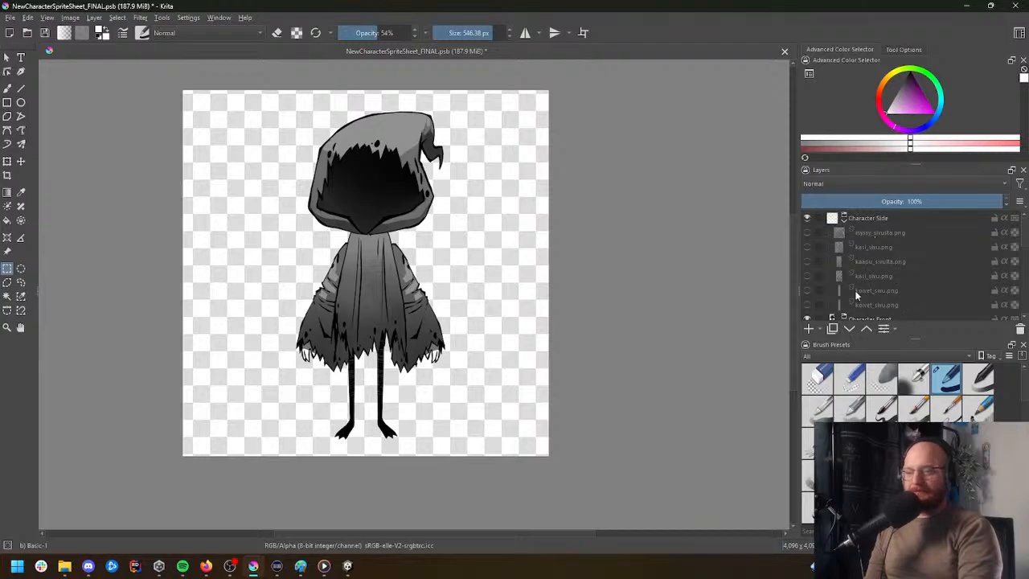
drag(808, 233, 807, 265)
click(807, 276)
click(807, 290)
click(807, 304)
Step: Make the two hidden koivet_edesta1.png leg layers in the Character Front group visible
scroll(812, 303, down, 5)
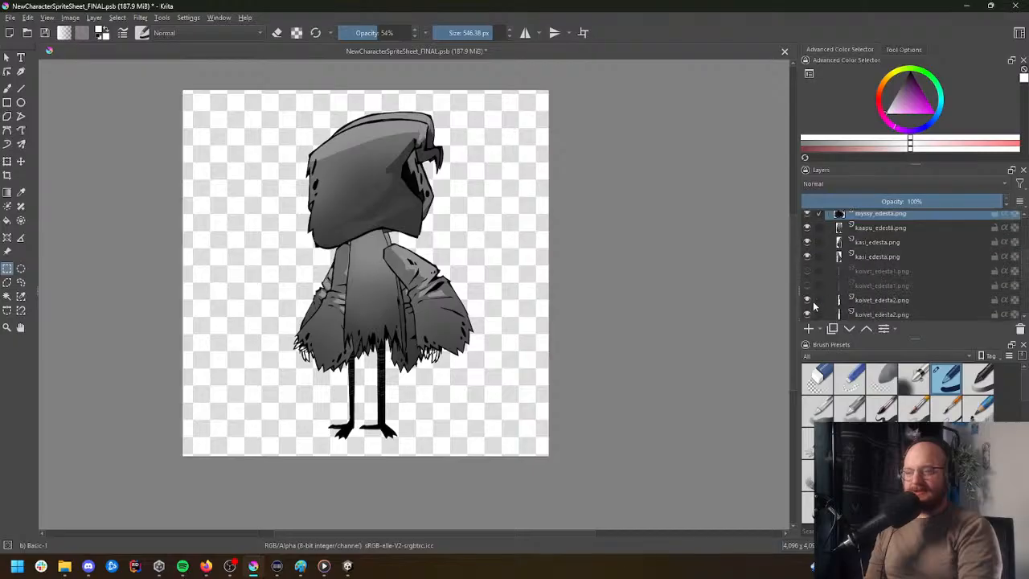
scroll(809, 281, up, 2)
click(807, 271)
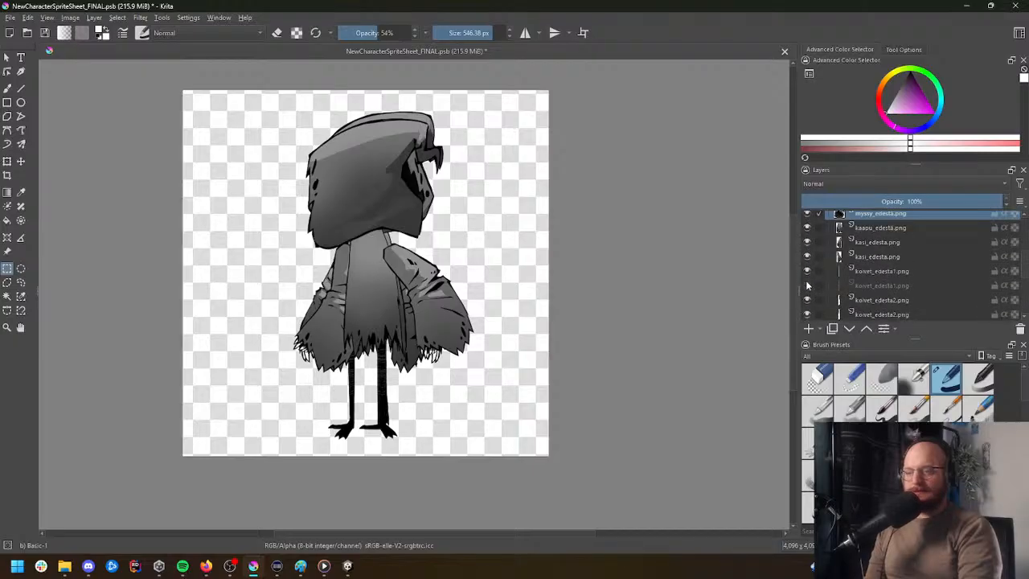
click(808, 286)
Step: Make the Character Back group visible together with its hidden layers
scroll(830, 293, down, 1)
scroll(834, 297, down, 2)
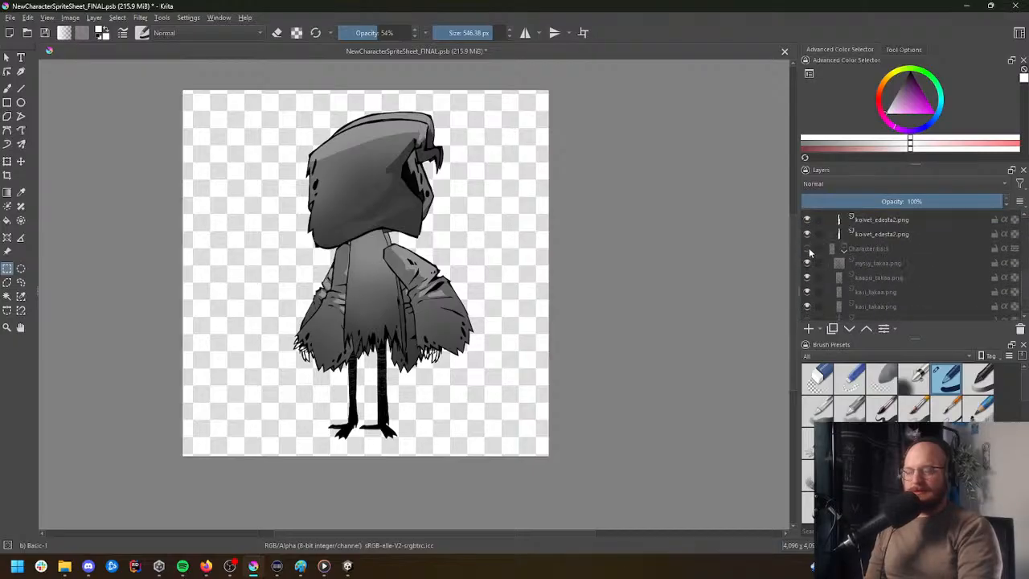
click(807, 271)
click(807, 284)
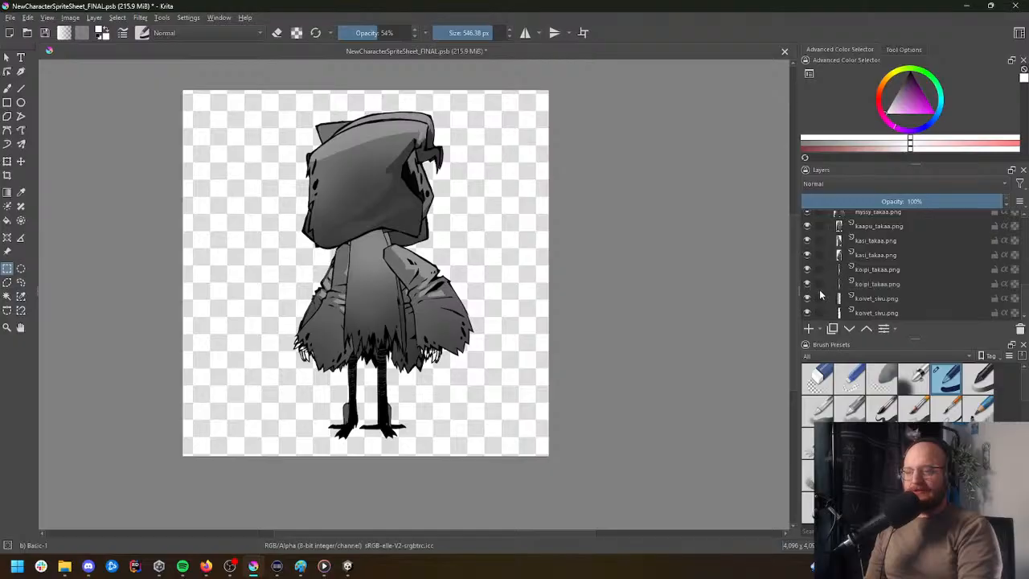
Step: Collapse the Character Side, Character Front and Character Back groups and select all three together
scroll(836, 297, down, 2)
click(833, 222)
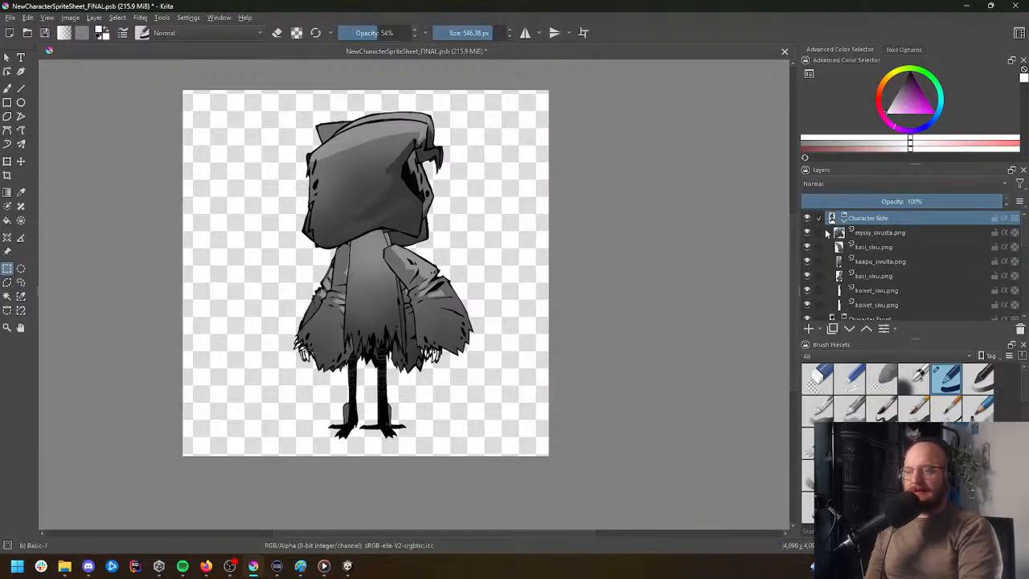
click(844, 221)
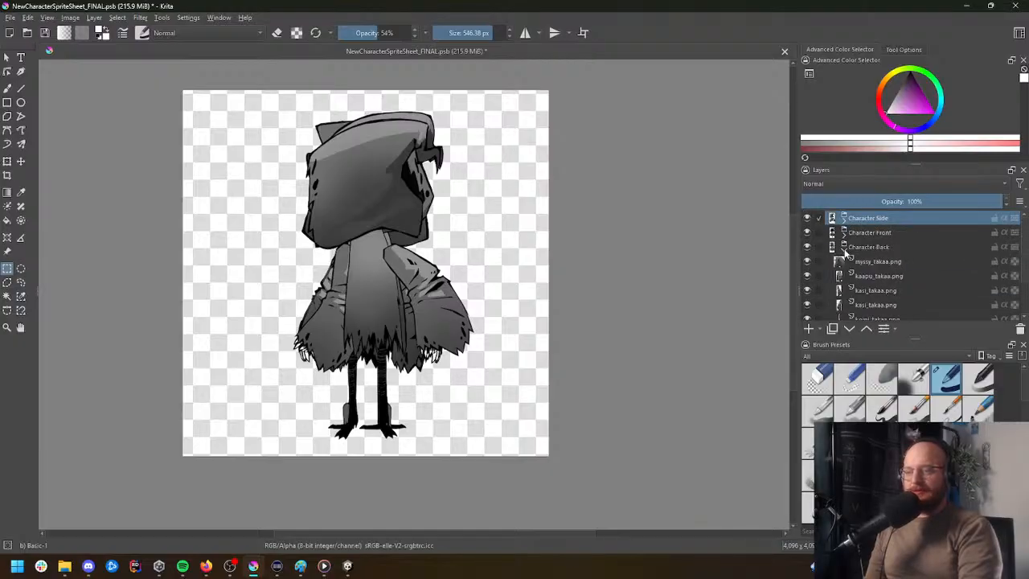
click(843, 235)
shift+click(873, 246)
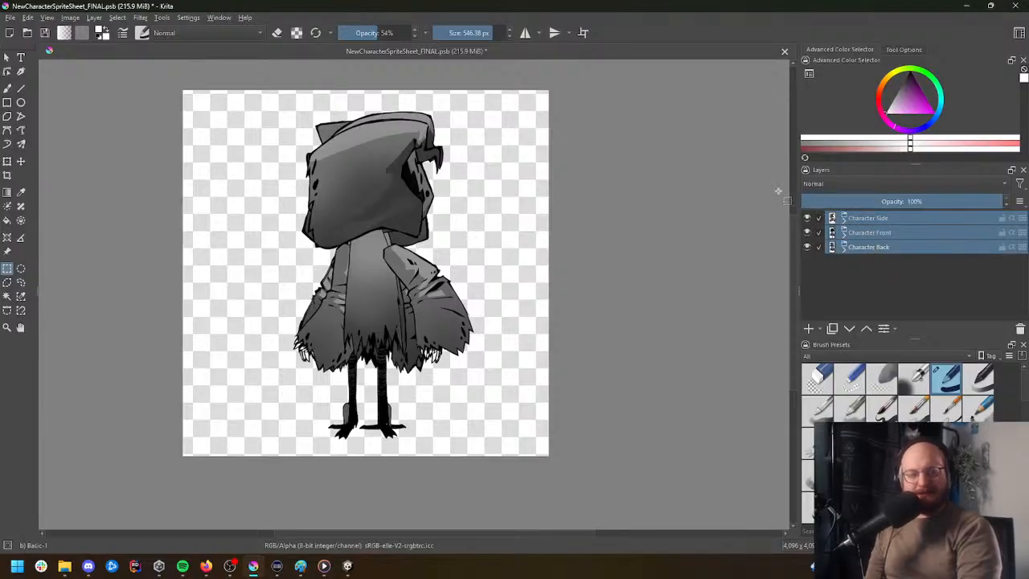
click(143, 19)
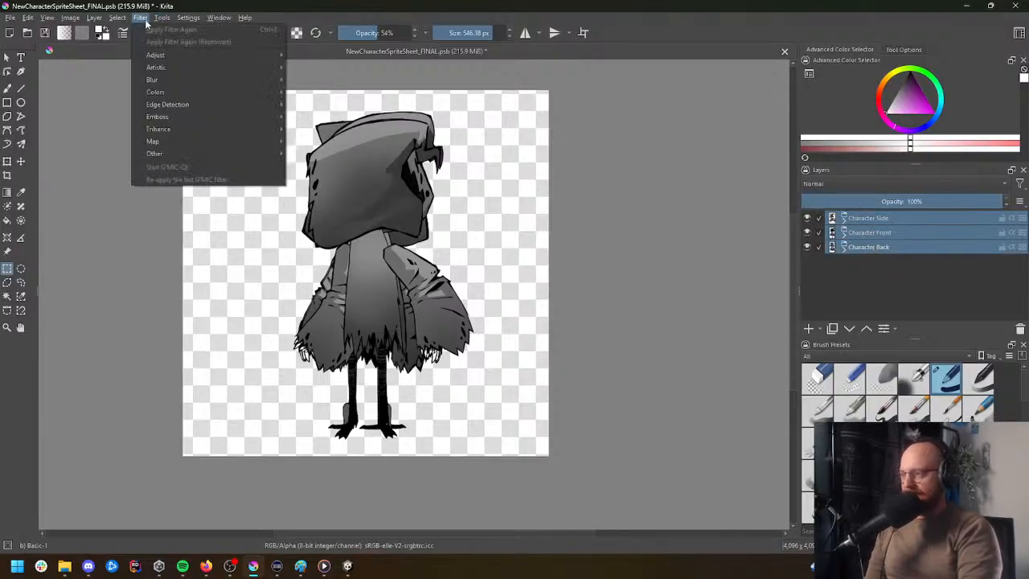
mouse_move(121, 21)
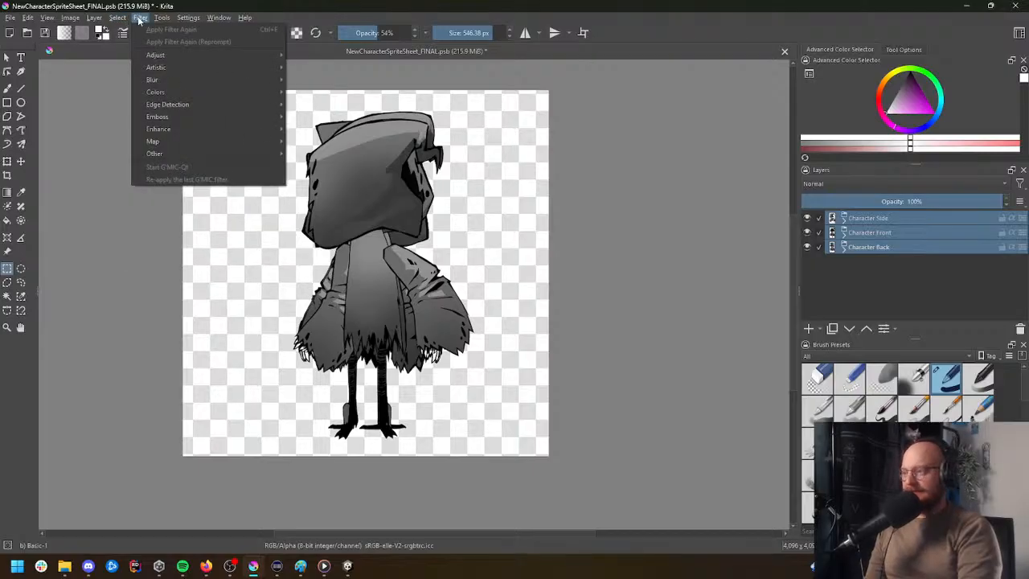
click(533, 5)
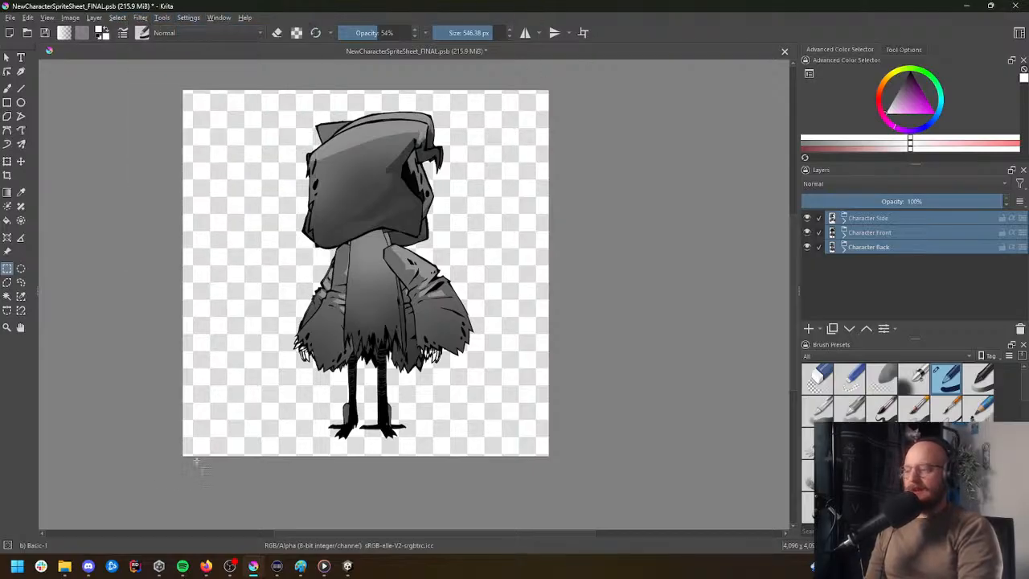
Step: Switch to Paint and draw a curved arrow from the gray robe note up to the white robe note
click(301, 567)
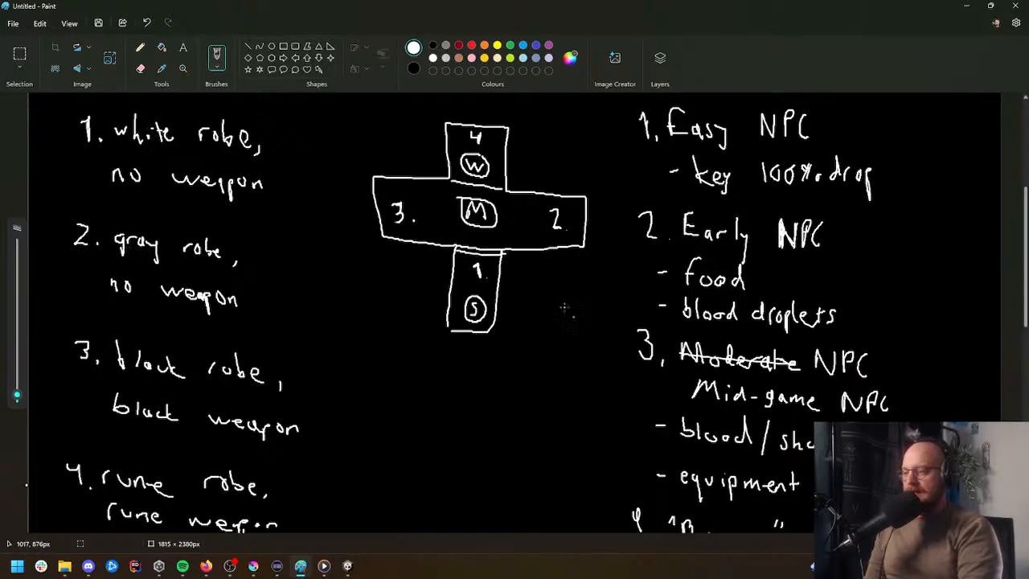
scroll(132, 288, up, 2)
mouse_move(128, 289)
mouse_down()
mouse_move(98, 282)
mouse_move(69, 246)
mouse_move(95, 229)
mouse_up()
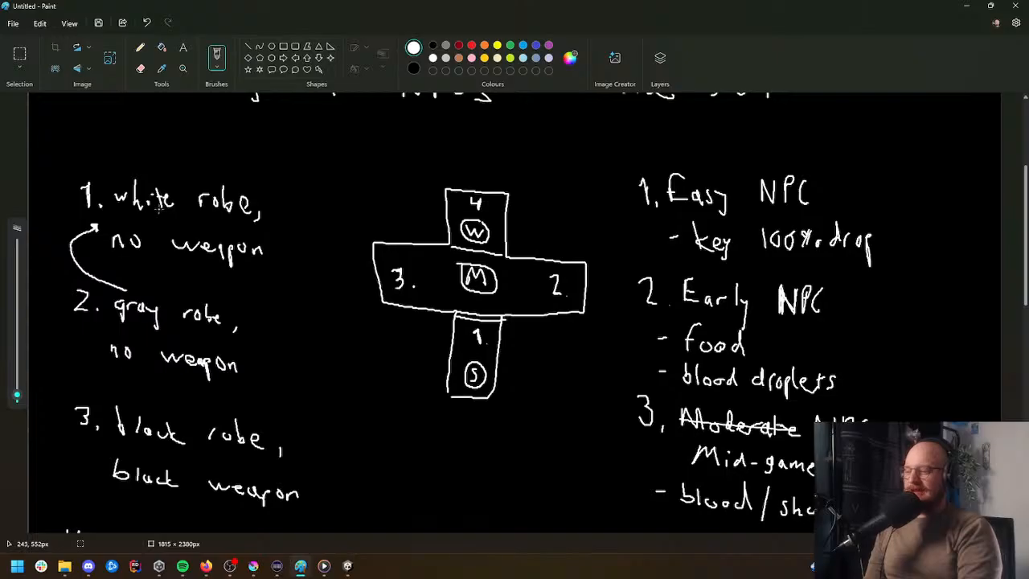
Step: Review the robe notes and undo the arrow between the gray and white robe entries
scroll(153, 209, down, 2)
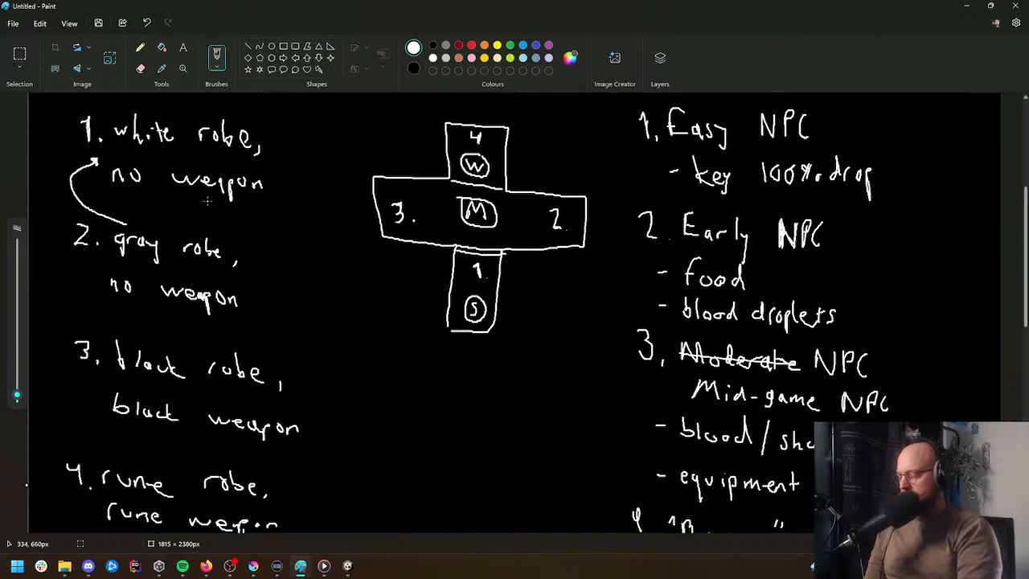
scroll(193, 217, up, 2)
scroll(185, 223, down, 2)
scroll(181, 225, up, 1)
scroll(181, 224, down, 1)
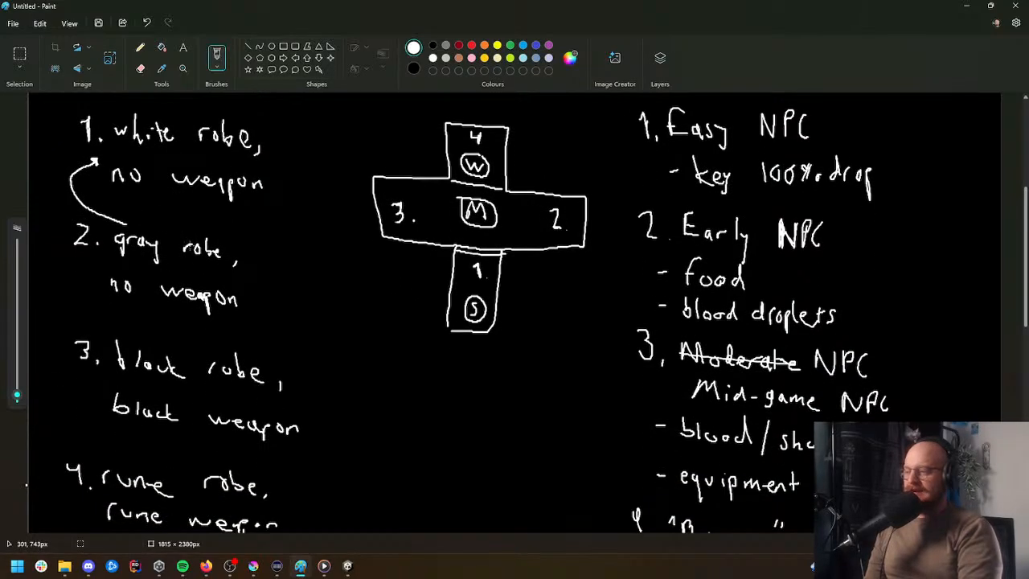
key(ctrl+z)
Step: Draw an arrow up from the white robe note, write "Green" above it, and review the robe list
scroll(141, 160, up, 3)
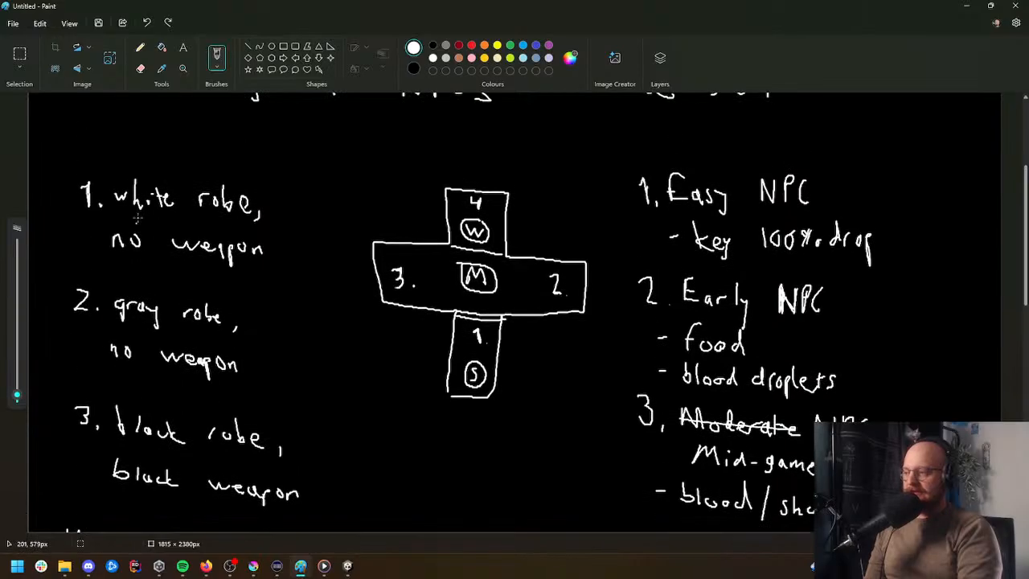
mouse_move(142, 183)
mouse_down()
mouse_move(127, 128)
mouse_move(137, 139)
mouse_move(82, 169)
mouse_move(143, 171)
mouse_up()
scroll(129, 137, up, 3)
scroll(157, 223, down, 7)
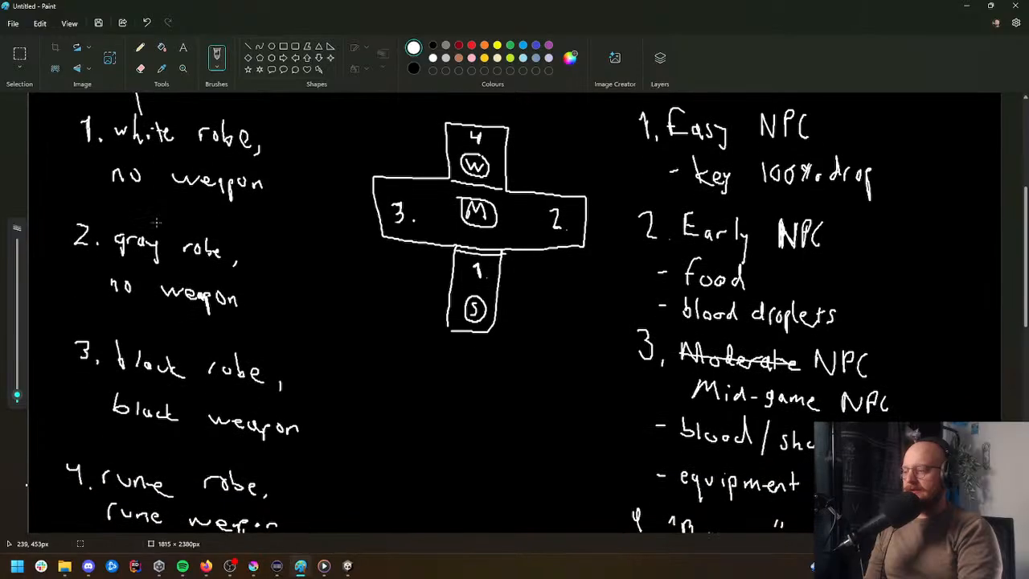
scroll(157, 223, up, 4)
scroll(157, 222, up, 3)
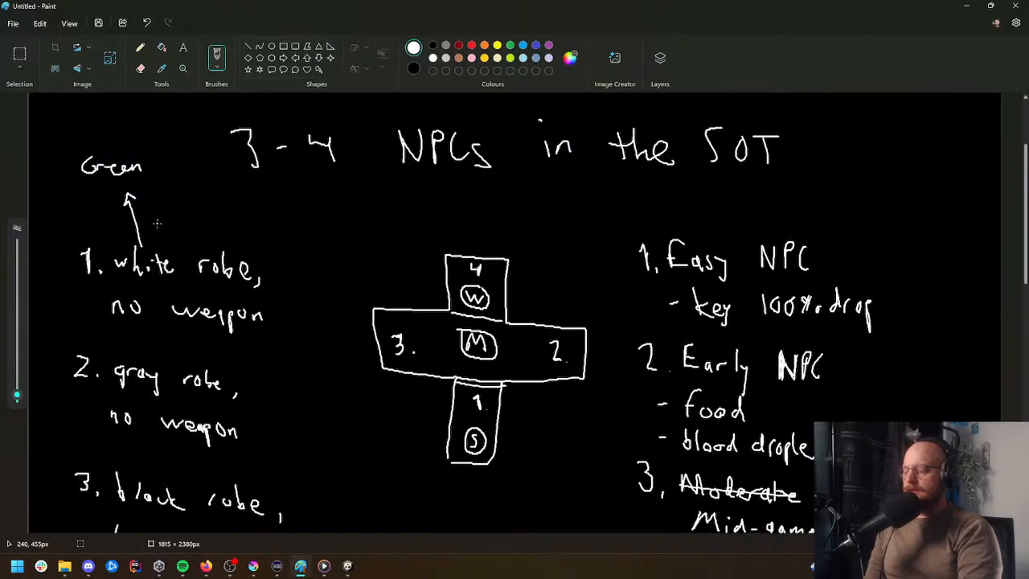
scroll(156, 223, down, 6)
scroll(156, 224, up, 6)
scroll(157, 223, down, 5)
scroll(157, 224, down, 1)
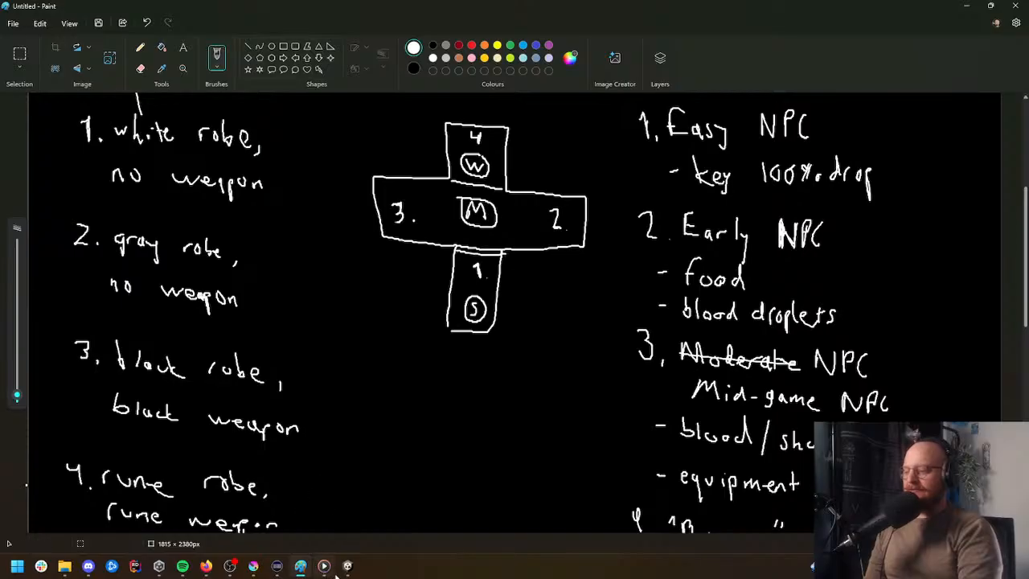
Step: Return to Krita and undo the visibility changes on the side, front and back character layers
mouse_move(347, 567)
click(253, 566)
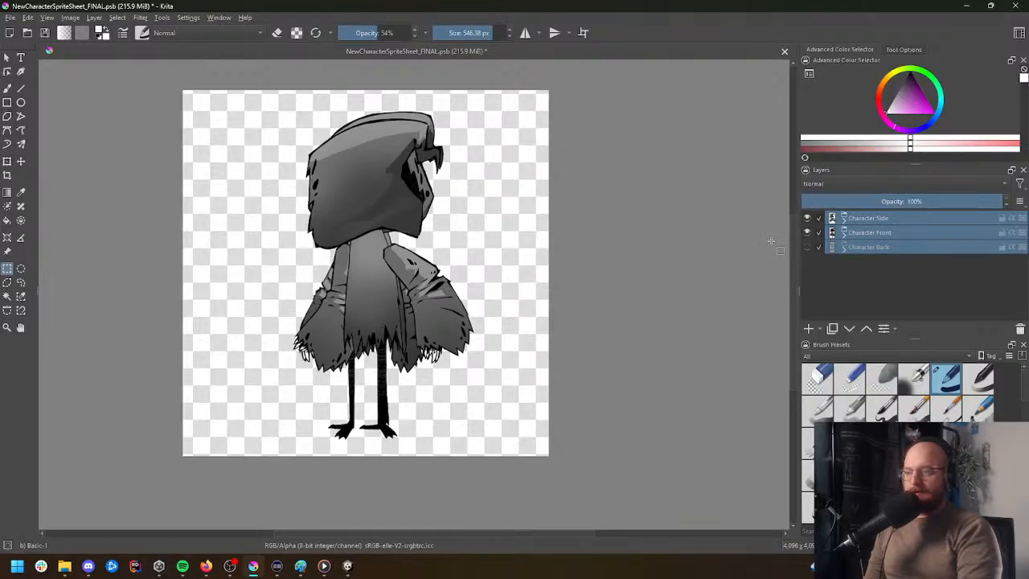
key(ctrl+z)
key(ctrl+z)
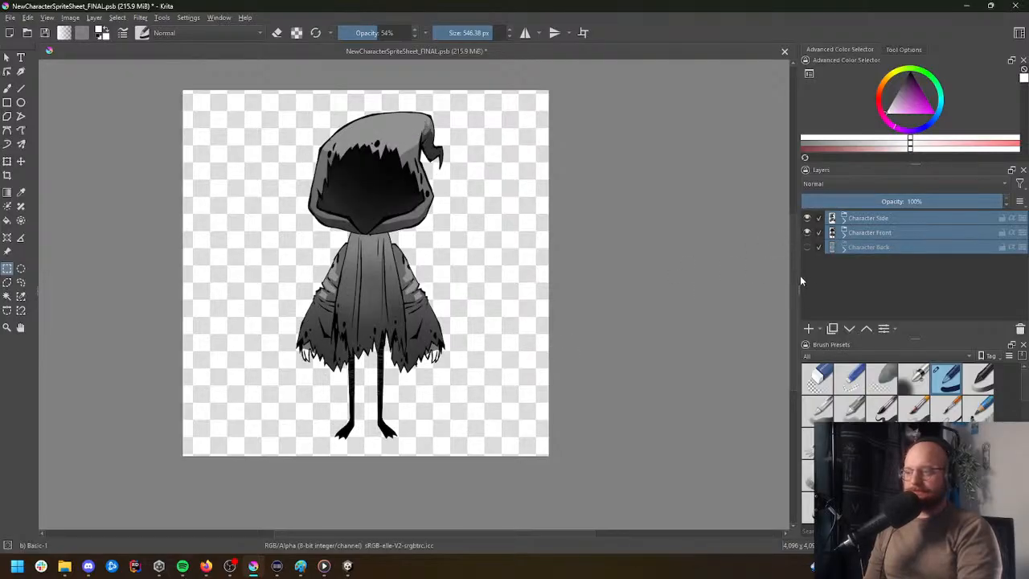
Step: Select the hood on the myssy_edesta.png layer through an inverted contiguous selection and take up the brush
click(844, 235)
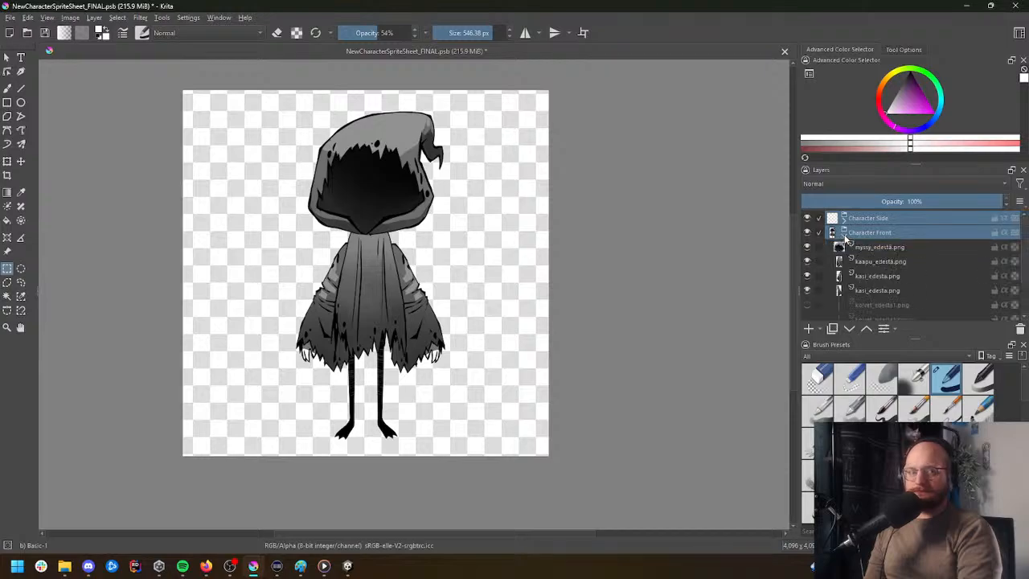
click(879, 248)
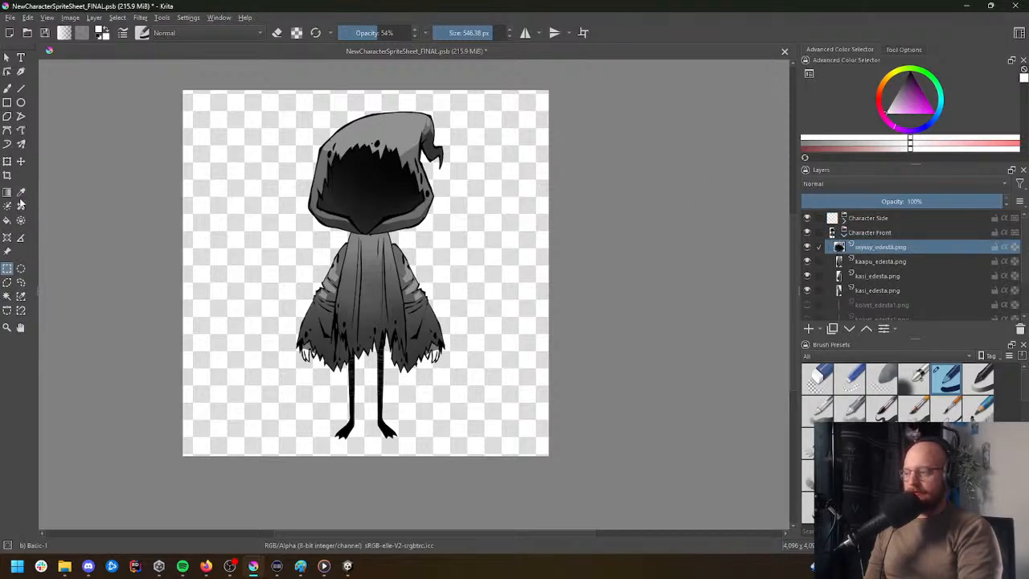
click(6, 297)
click(265, 246)
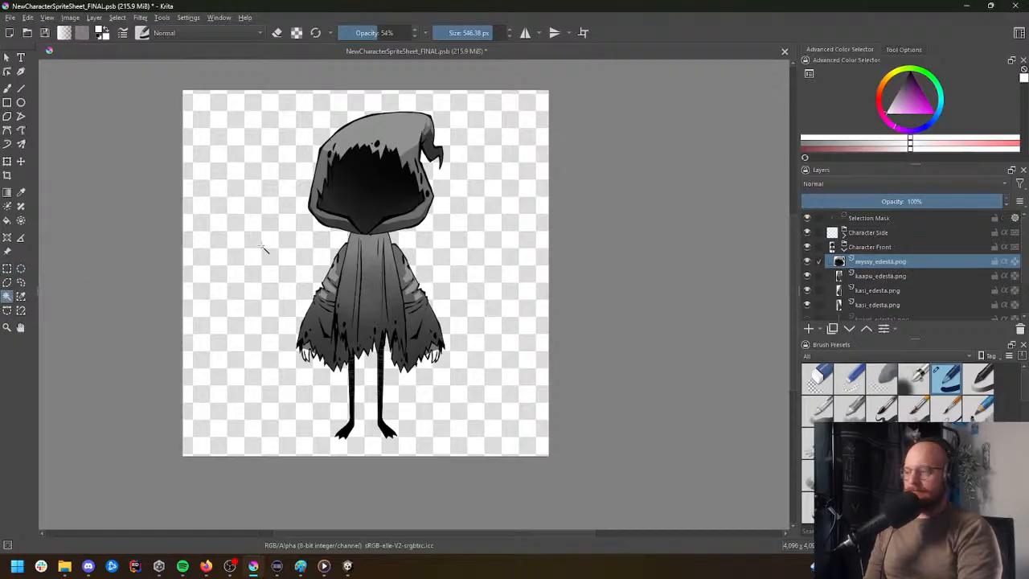
right_click(359, 178)
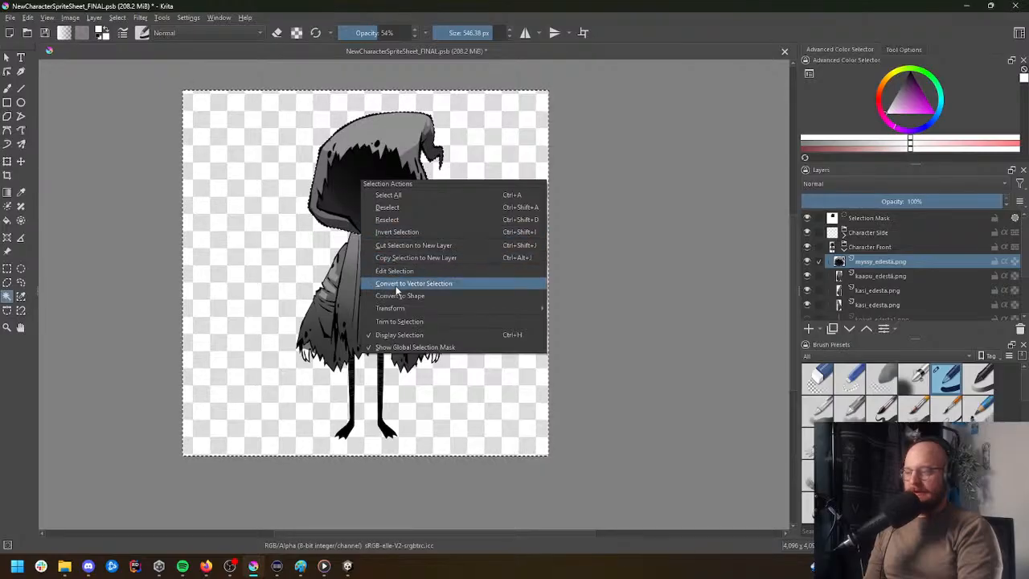
click(450, 232)
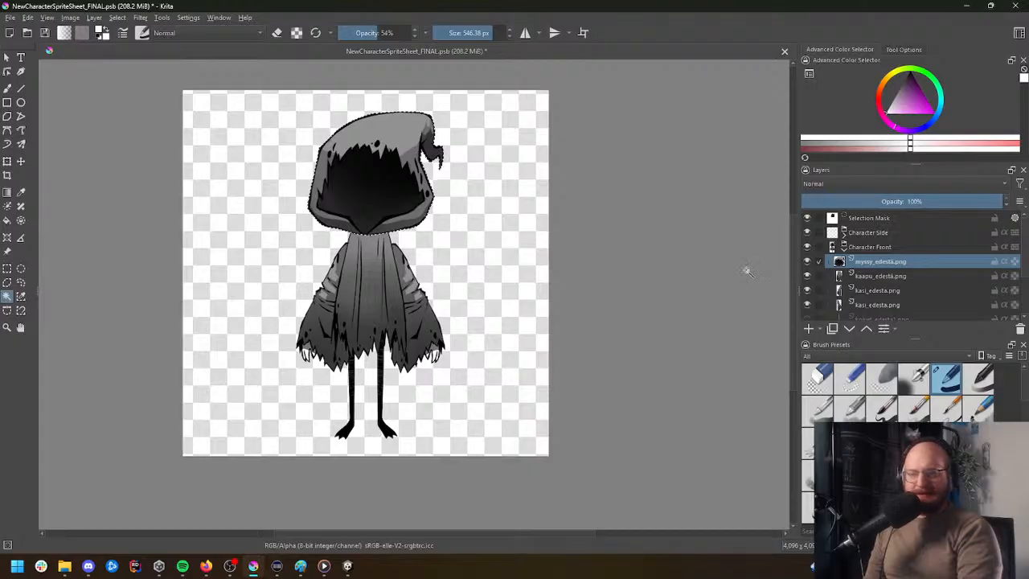
key(b)
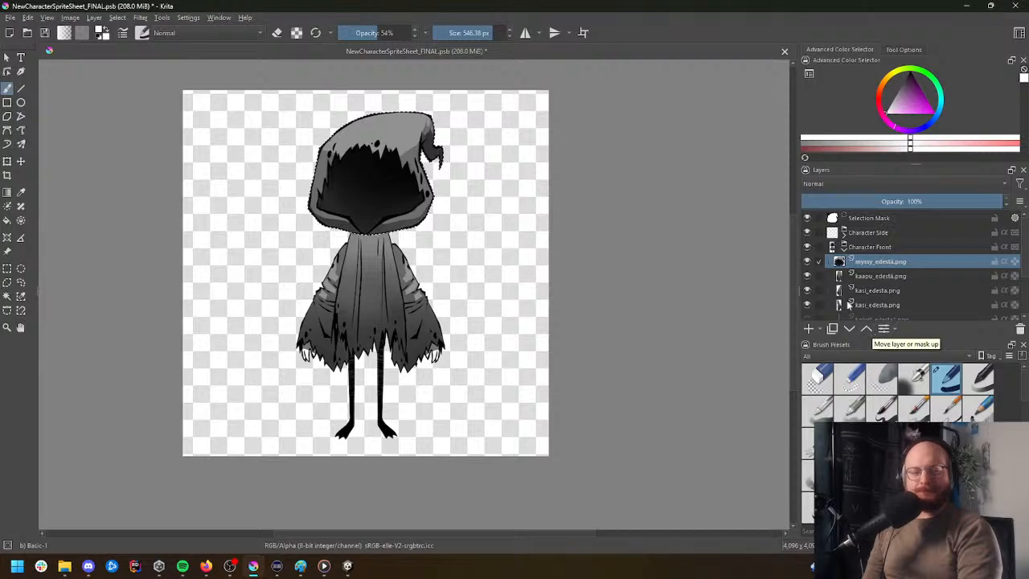
mouse_move(838, 290)
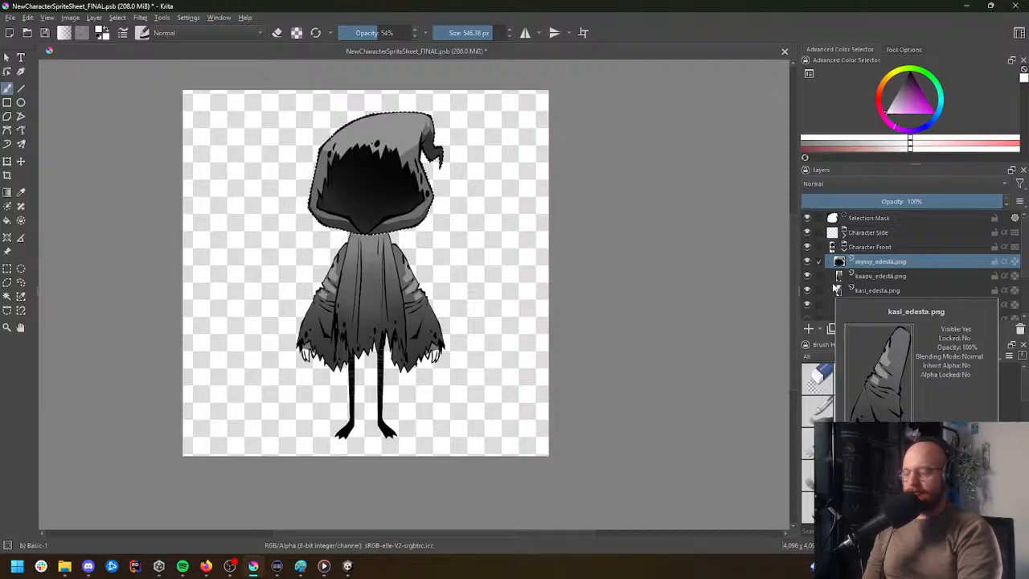
Step: Check the After Holiday development list in Discord and return to Krita
click(88, 565)
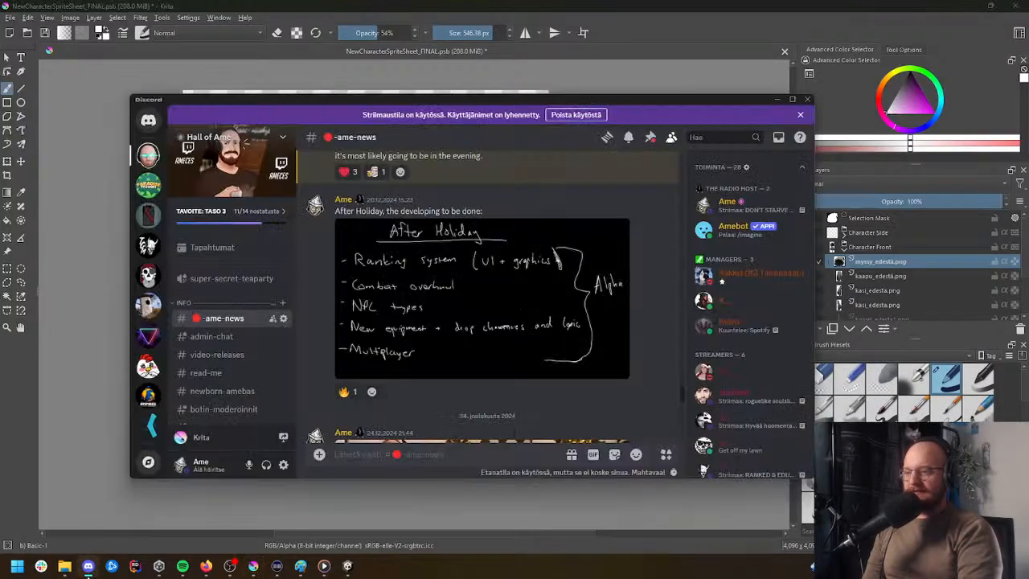
click(87, 566)
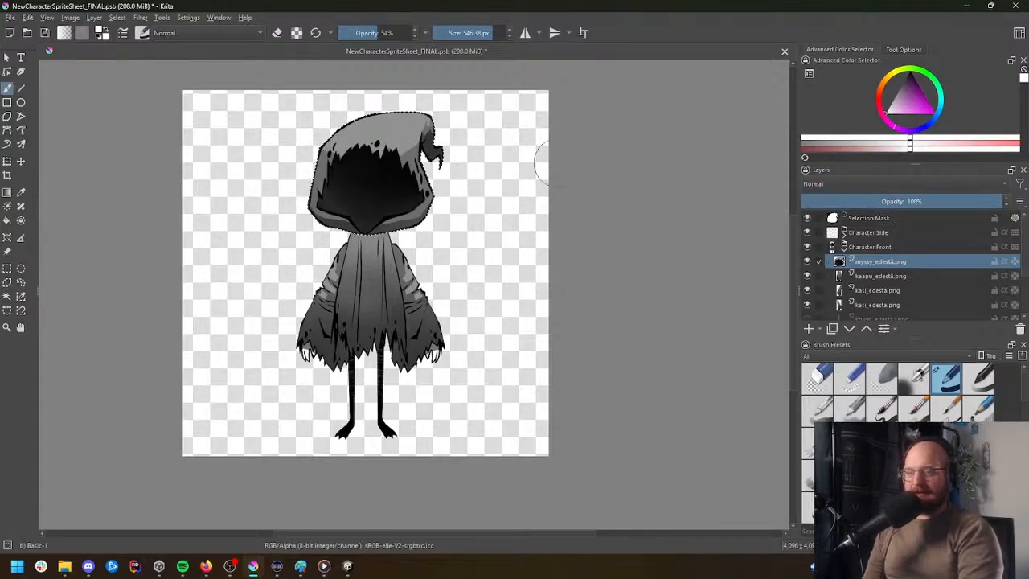
Step: Set the brush colour to a dark green
click(925, 75)
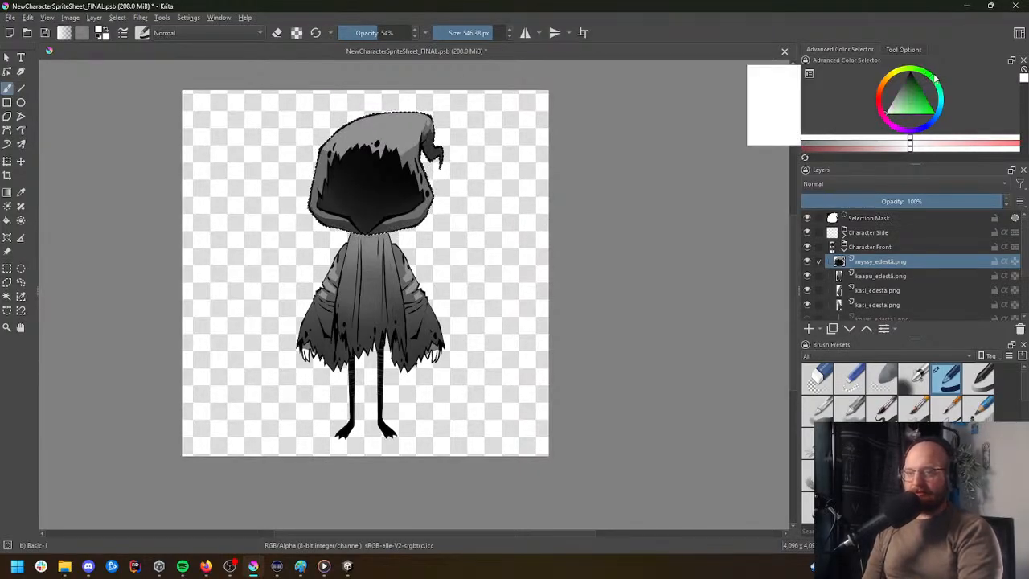
click(917, 86)
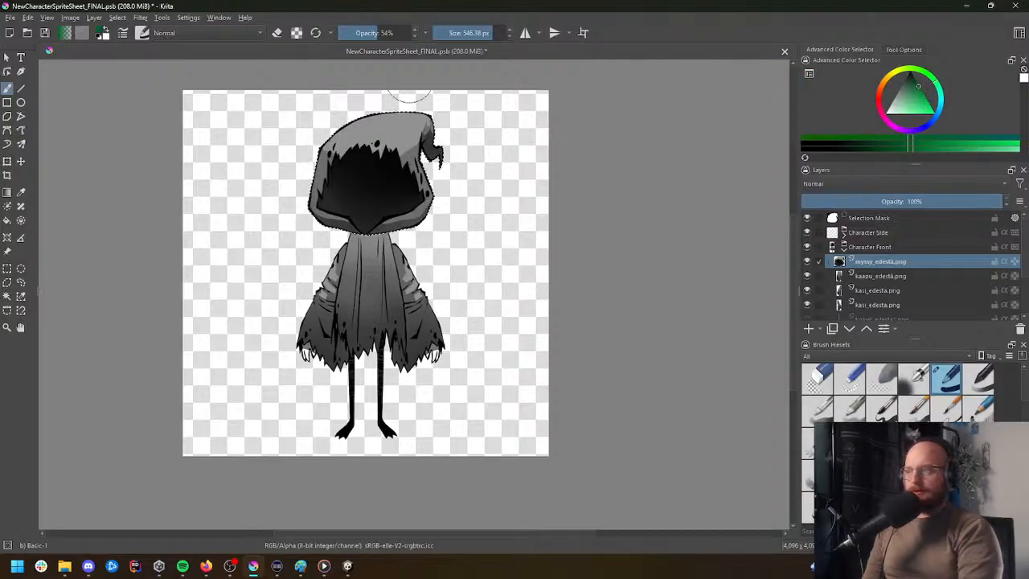
Step: Try painting the hood green at 54% and 33% brush opacity, undoing each trial
mouse_move(419, 135)
mouse_down()
mouse_move(485, 103)
mouse_move(290, 230)
mouse_up()
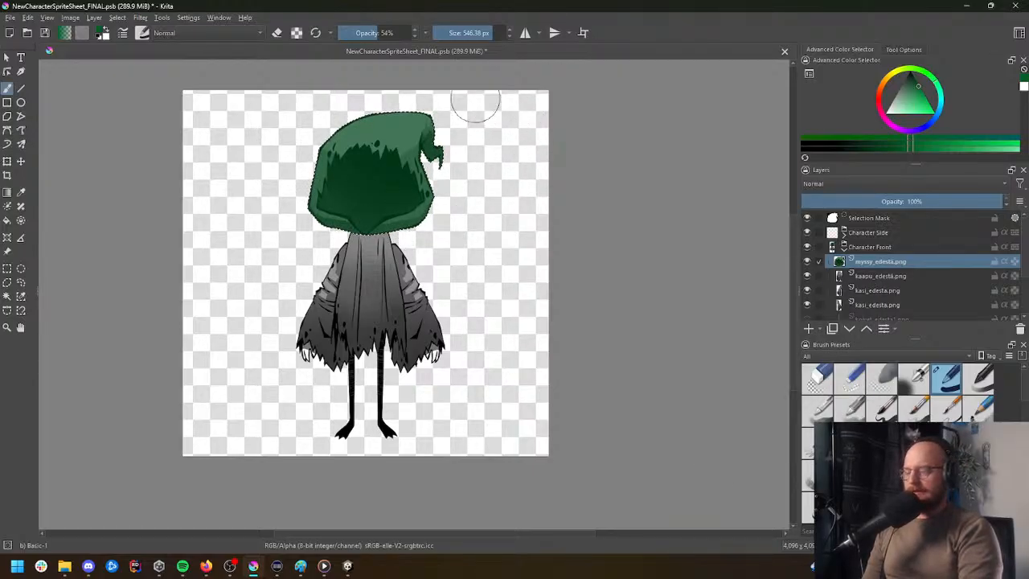
key(ctrl+z)
drag(374, 33, 363, 33)
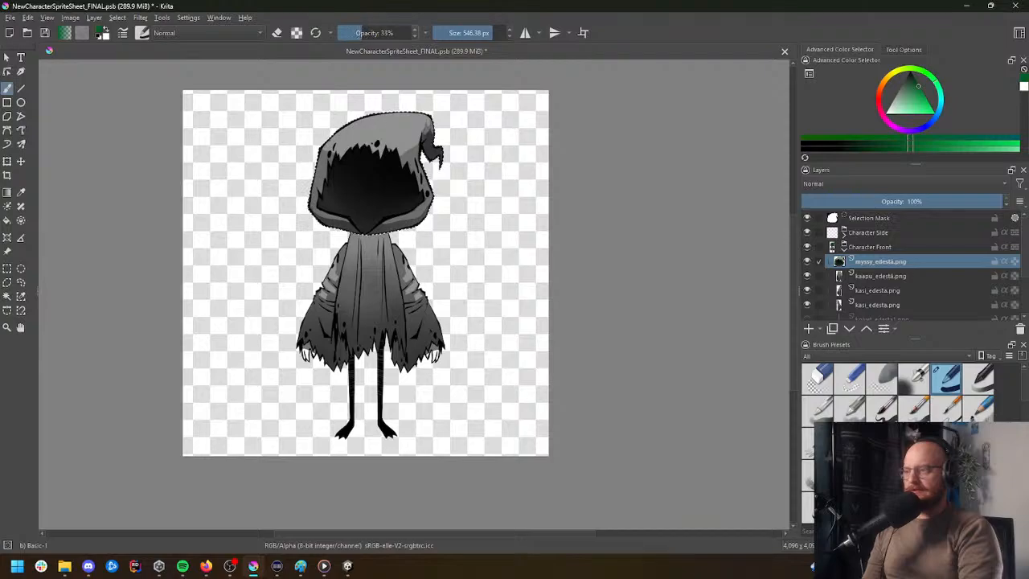
drag(419, 121, 275, 172)
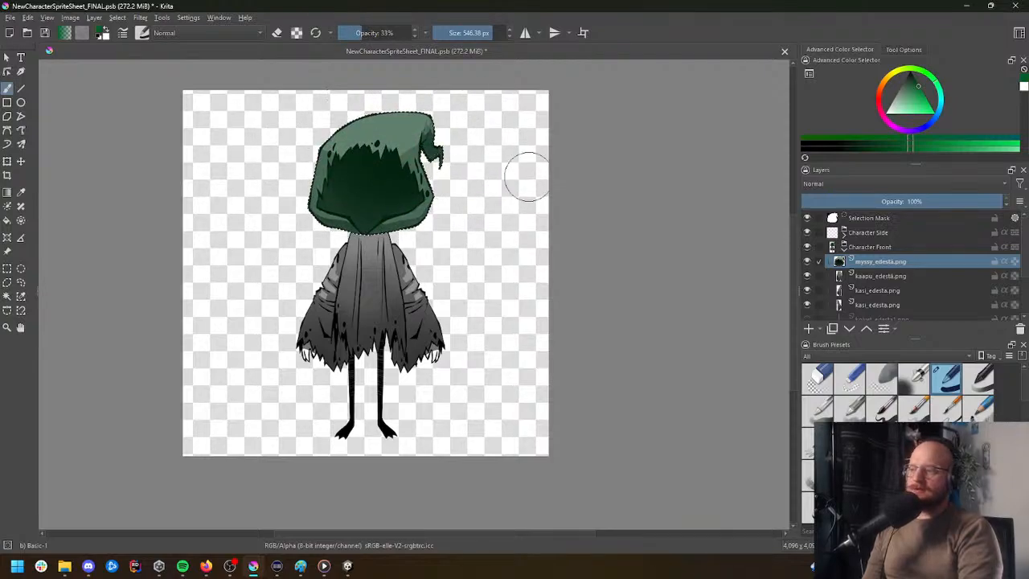
key(ctrl+z)
Step: Try painting the hood green at 93%, 64% and 19% brush opacity, undoing the trials
drag(387, 35, 405, 33)
mouse_move(422, 125)
mouse_down()
mouse_move(250, 131)
mouse_move(438, 239)
mouse_up()
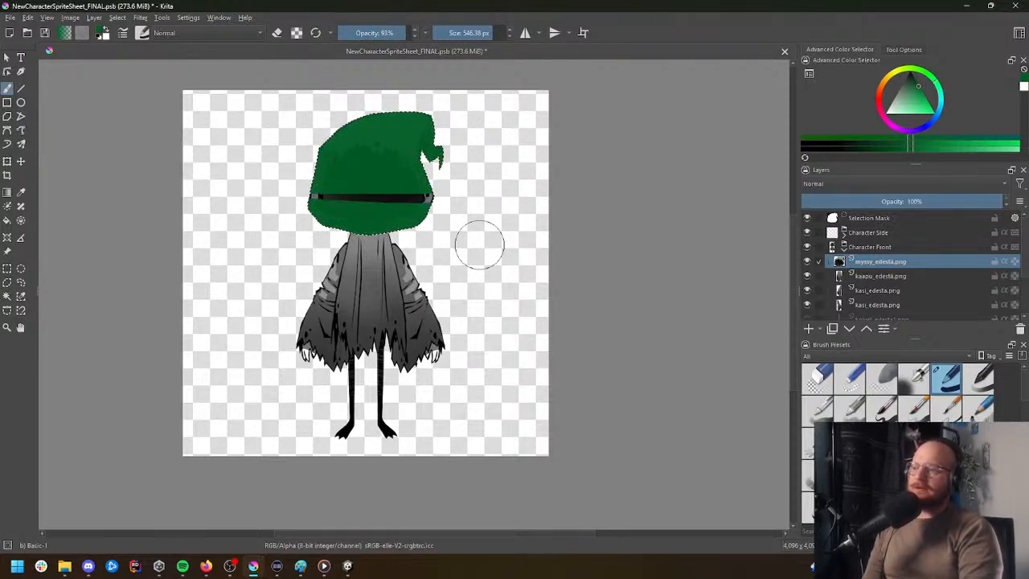
key(ctrl+z)
drag(384, 33, 390, 34)
mouse_move(422, 125)
mouse_down()
mouse_move(233, 181)
mouse_move(464, 214)
mouse_up()
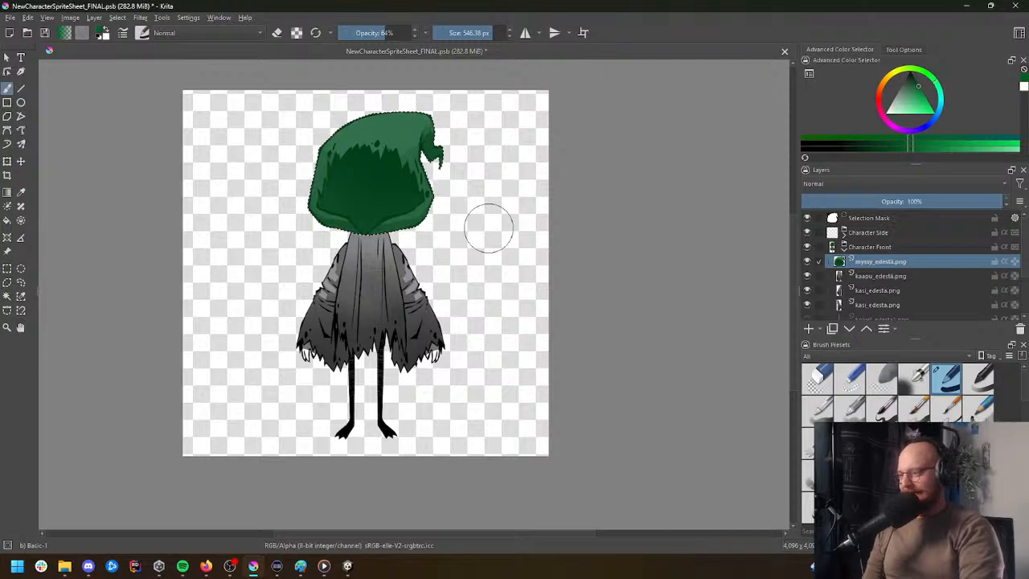
drag(363, 32, 351, 34)
drag(321, 203, 235, 230)
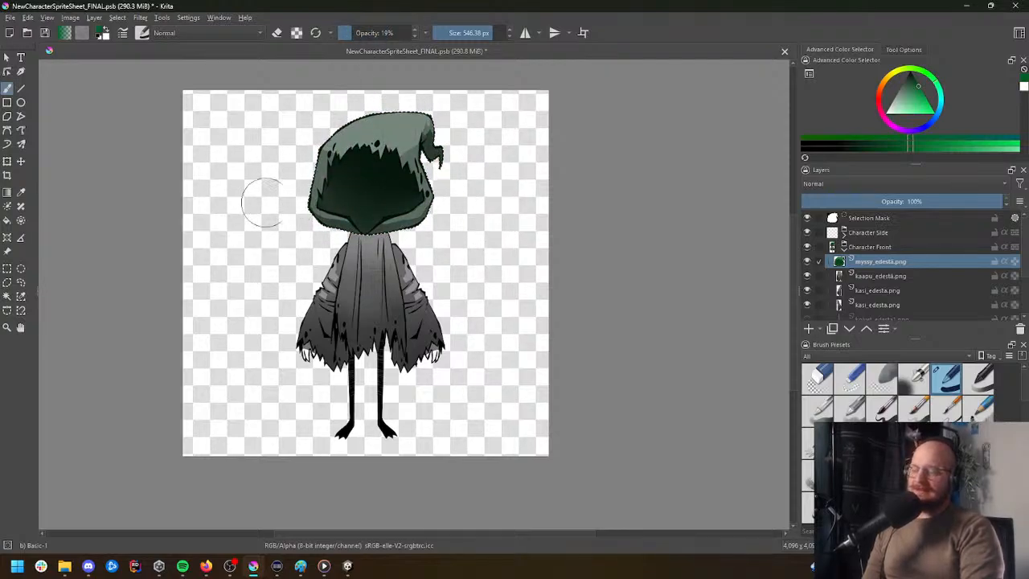
key(ctrl+z)
Step: Set the brush opacity to 42% and paint the whole selected hood dark green
click(361, 37)
drag(365, 36, 368, 36)
mouse_move(447, 140)
mouse_down()
mouse_move(286, 193)
mouse_move(378, 198)
mouse_move(353, 252)
mouse_up()
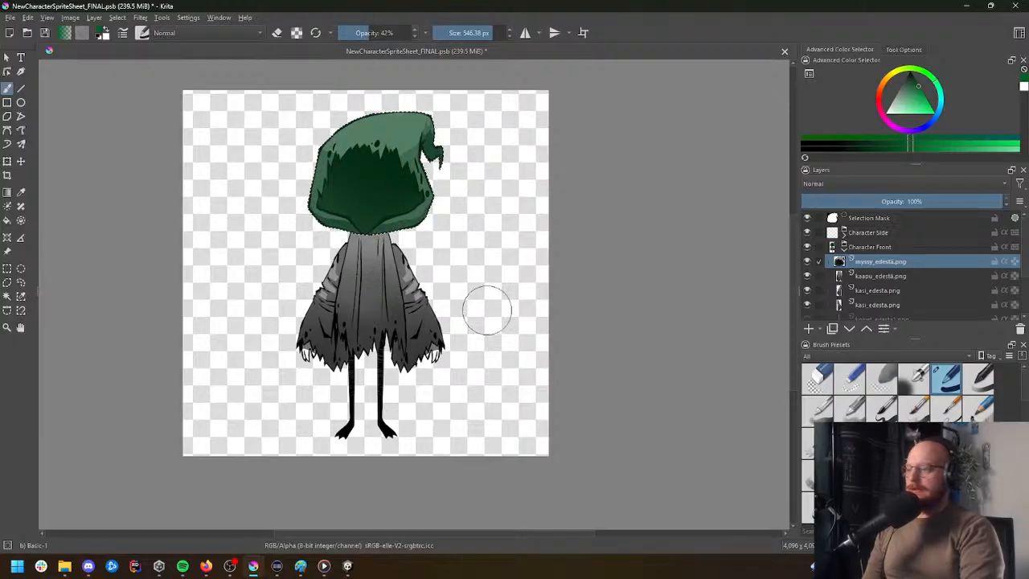
Step: Select the robe body on the kaapu_edesta.png layer through an inverted contiguous selection and paint it green at 42% opacity
click(879, 274)
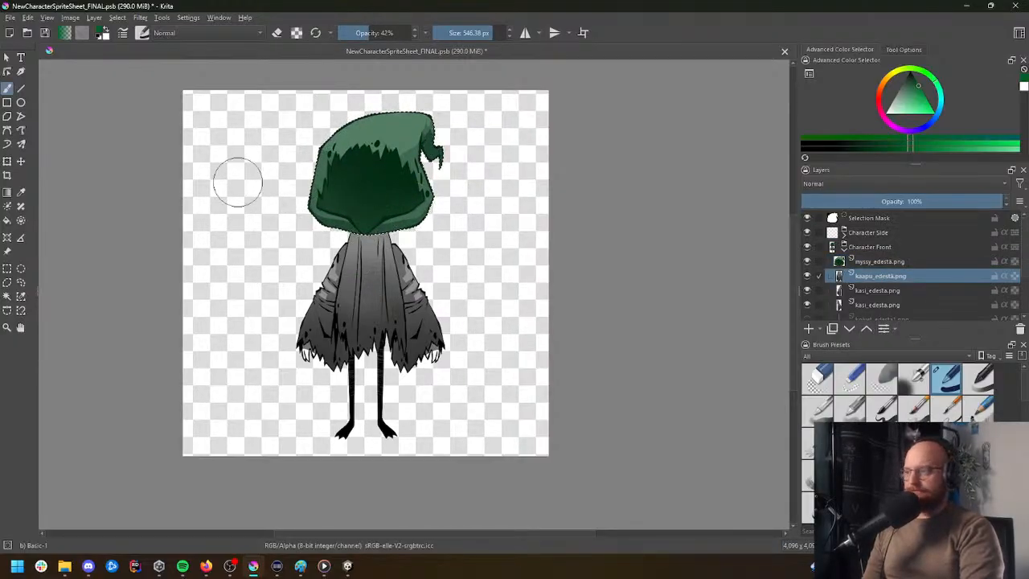
click(8, 271)
click(7, 295)
click(255, 268)
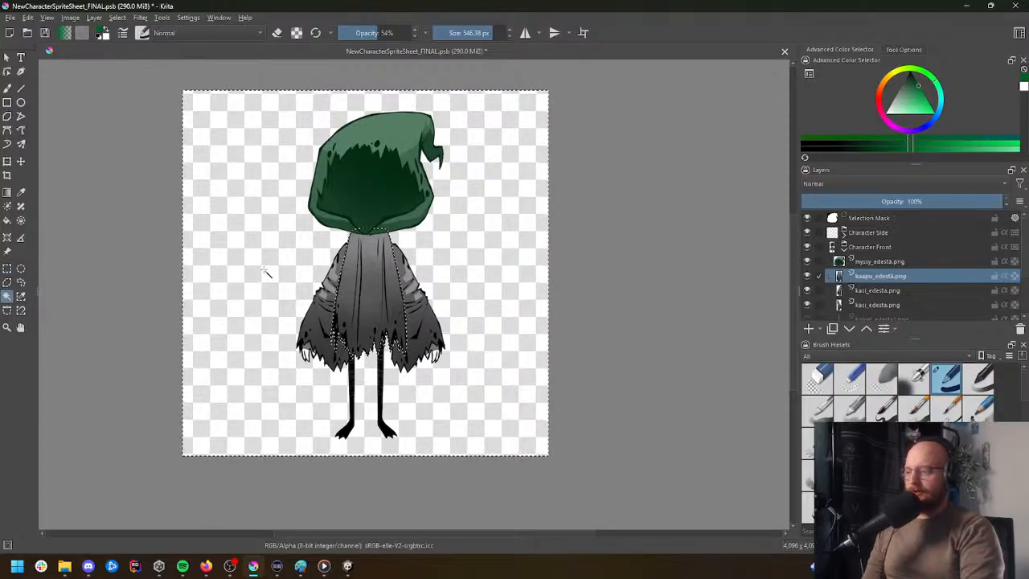
right_click(268, 271)
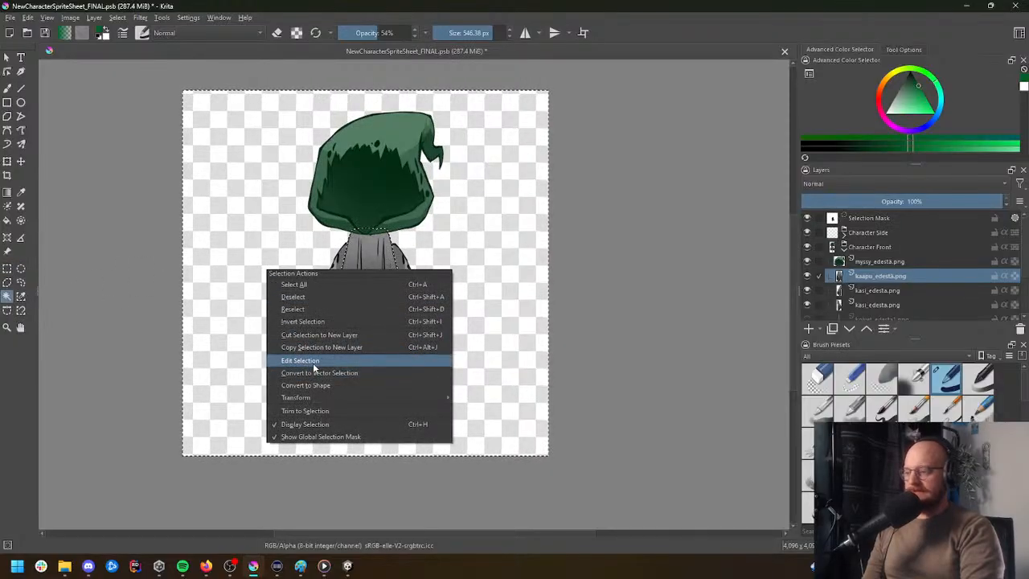
click(323, 323)
key(b)
mouse_move(400, 240)
mouse_down()
mouse_move(408, 244)
mouse_move(305, 340)
mouse_up()
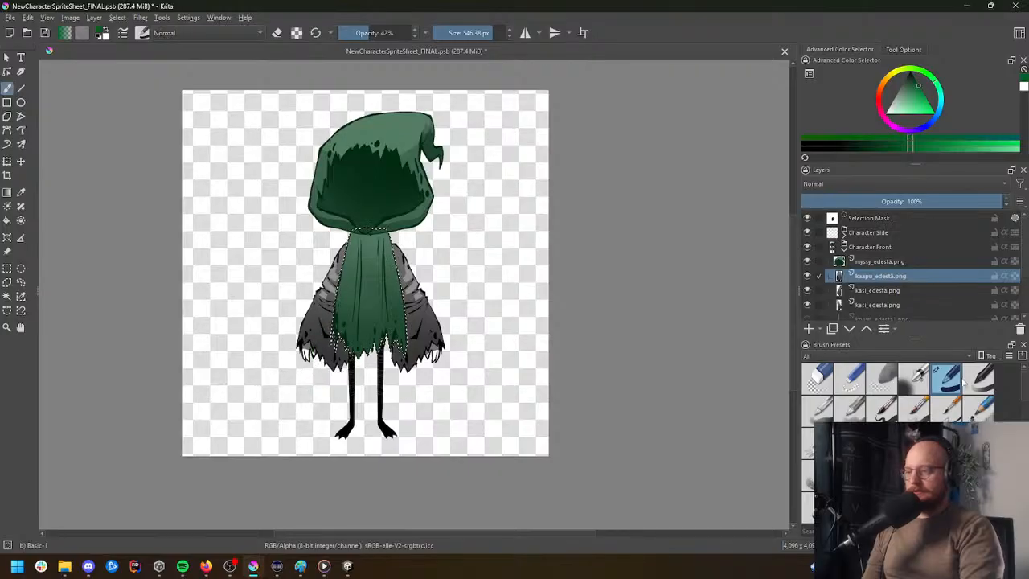
Step: Select the left-hand sleeve on the upper kasi_edesta.png layer through an inverted contiguous selection and paint it the same green
click(868, 290)
click(7, 295)
click(273, 271)
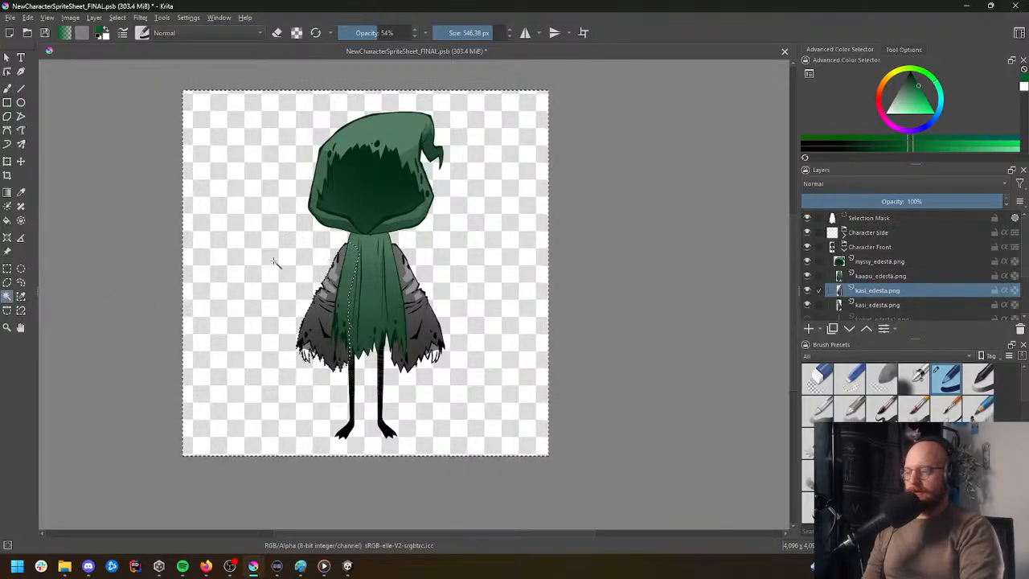
right_click(274, 259)
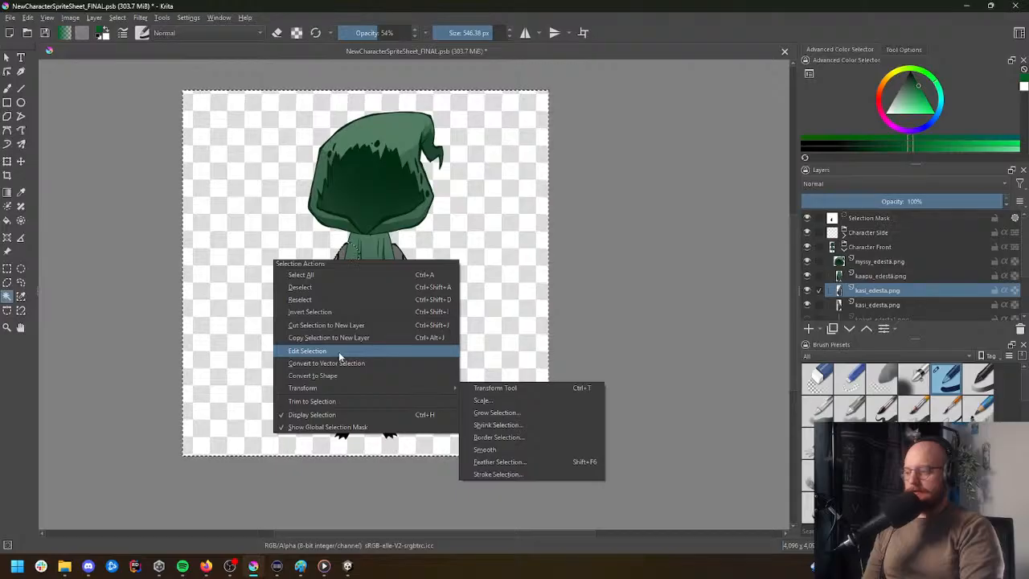
click(342, 314)
key(b)
drag(343, 227, 314, 381)
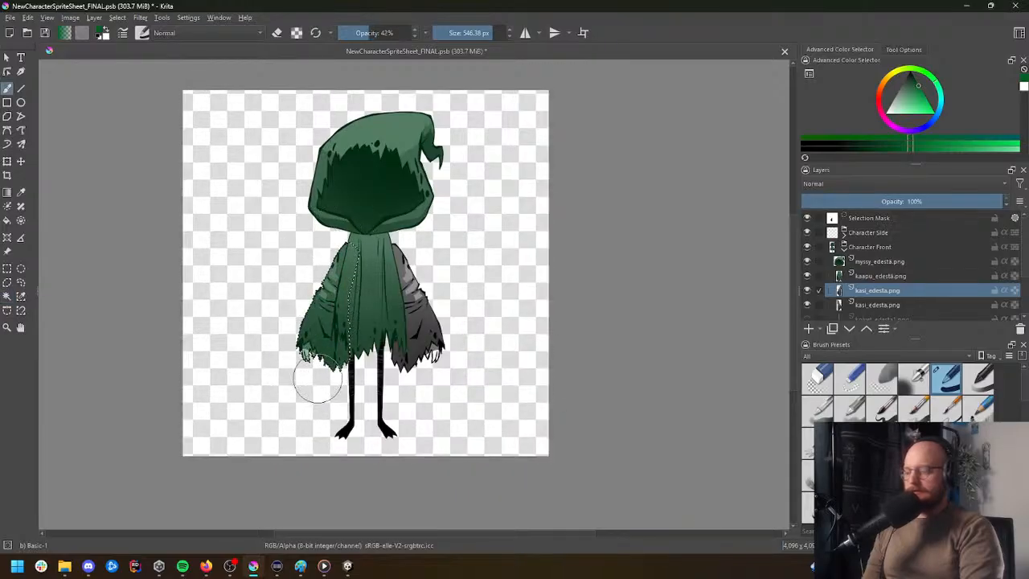
Step: Select the right-hand sleeve on the lower kasi_edesta.png layer by inverted contiguous selection, paint it green, and clear the selection
click(879, 304)
click(7, 295)
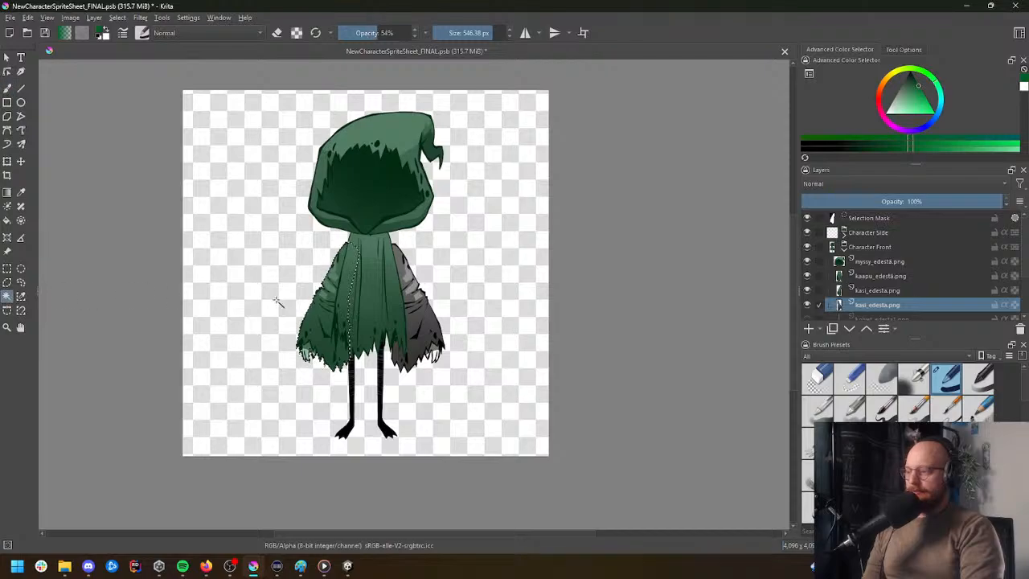
click(495, 274)
right_click(496, 274)
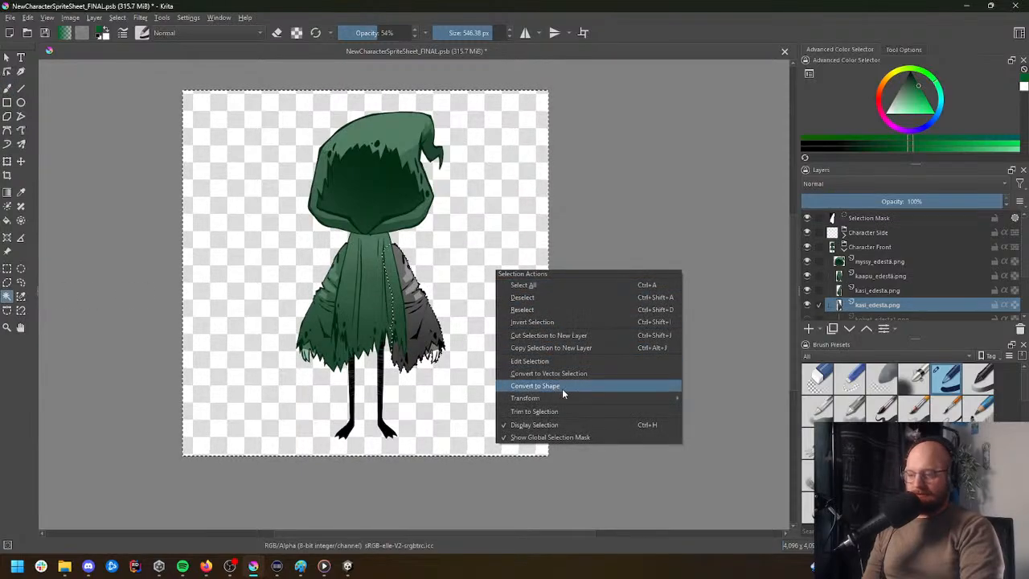
click(562, 324)
key(b)
drag(413, 312, 426, 347)
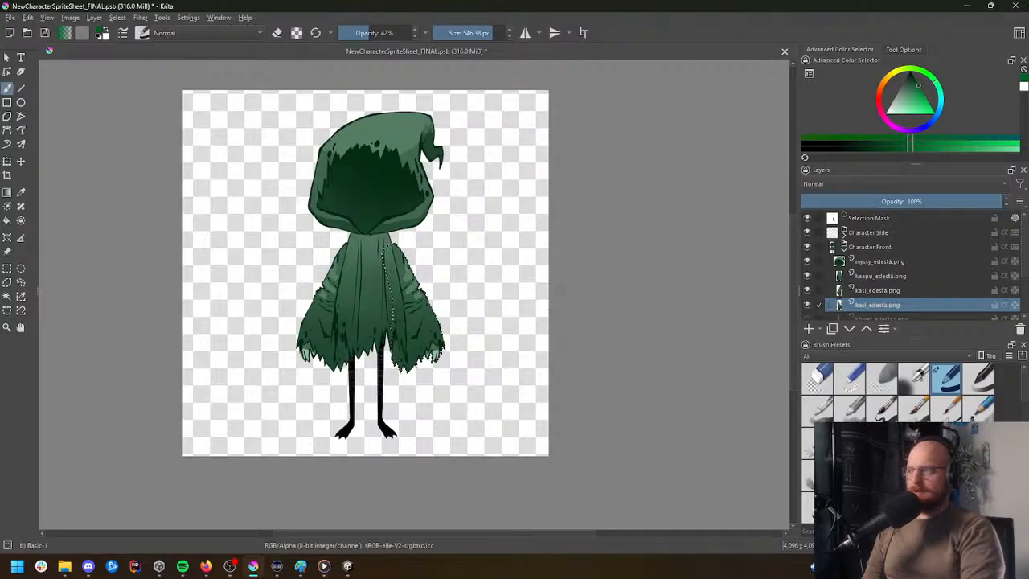
click(8, 269)
click(130, 257)
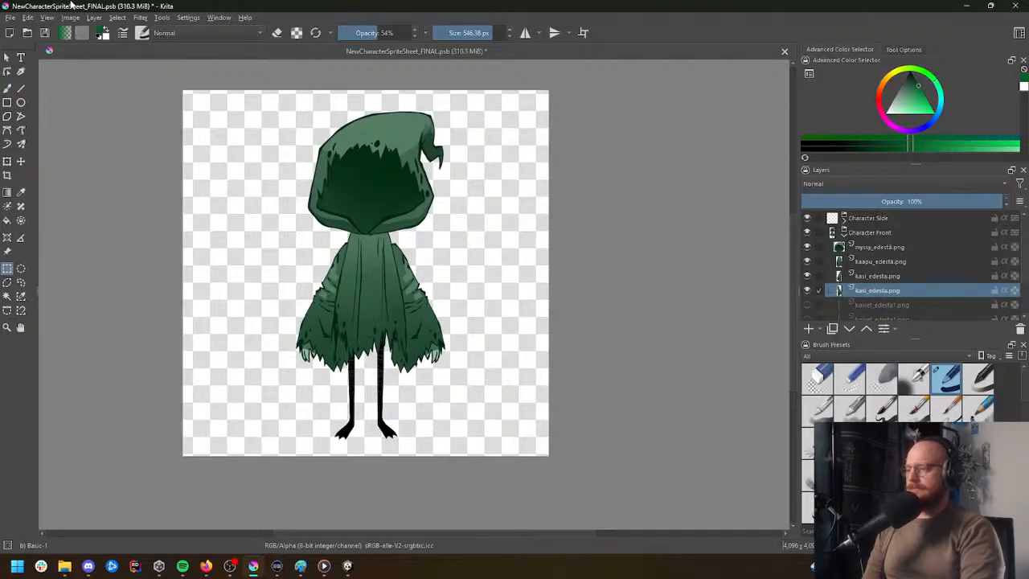
Step: Open Krita's configuration at the keyboard shortcuts
click(10, 17)
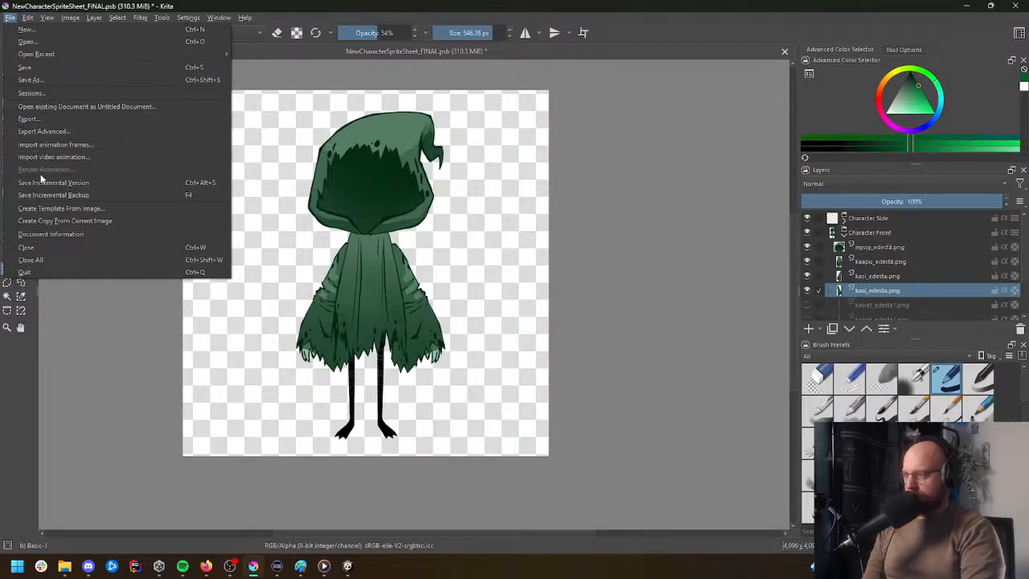
mouse_move(26, 21)
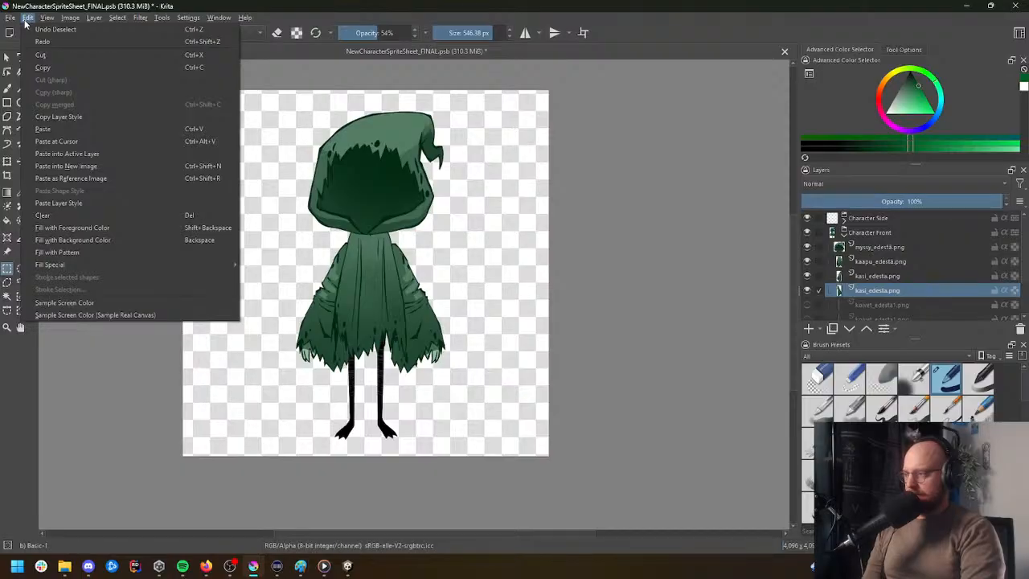
mouse_move(188, 21)
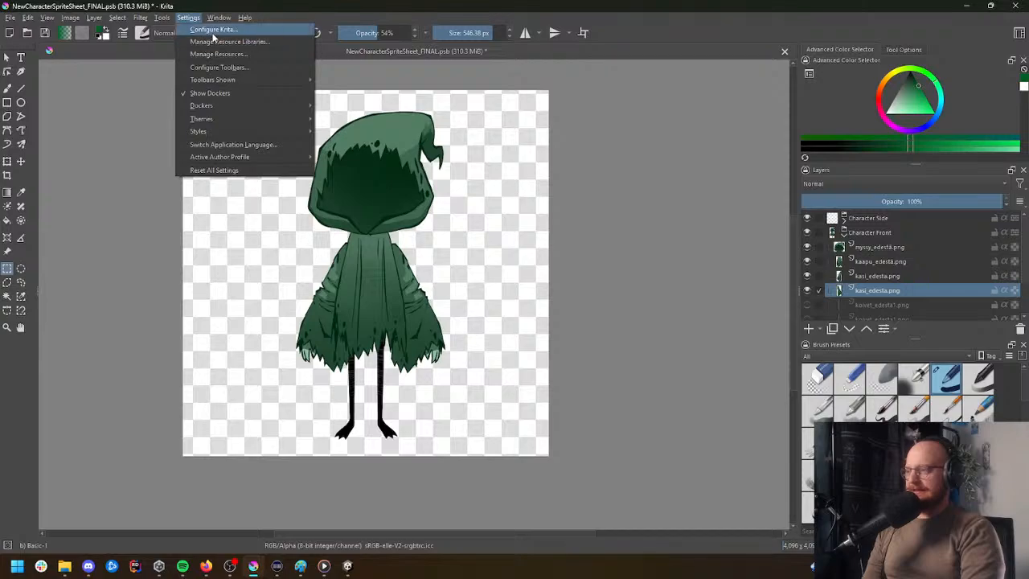
click(212, 30)
click(337, 165)
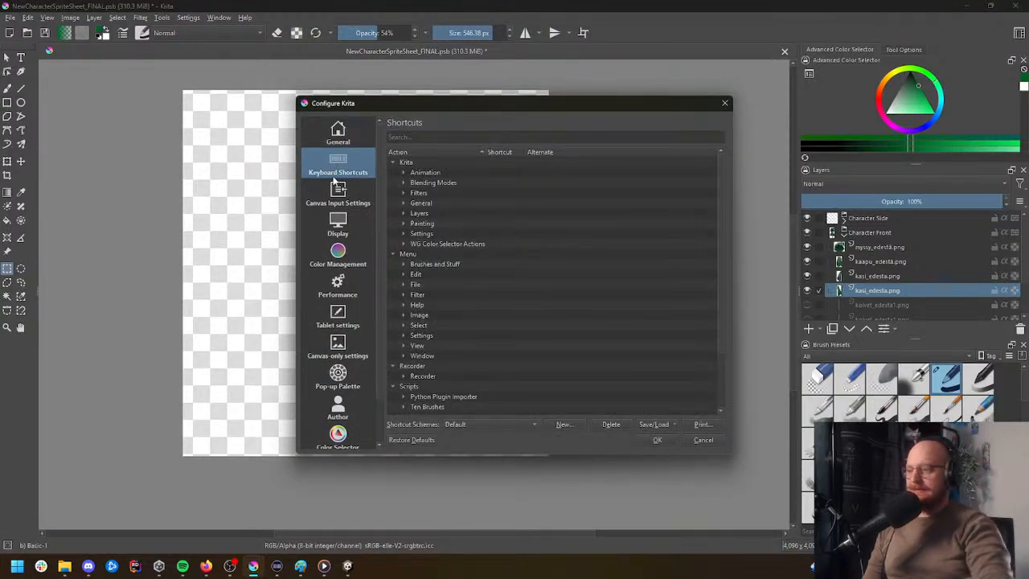
Step: Expand the Tool Shortcuts group and assign Ä as the custom shortcut for the Contiguous Selection Tool
drag(719, 206, 720, 267)
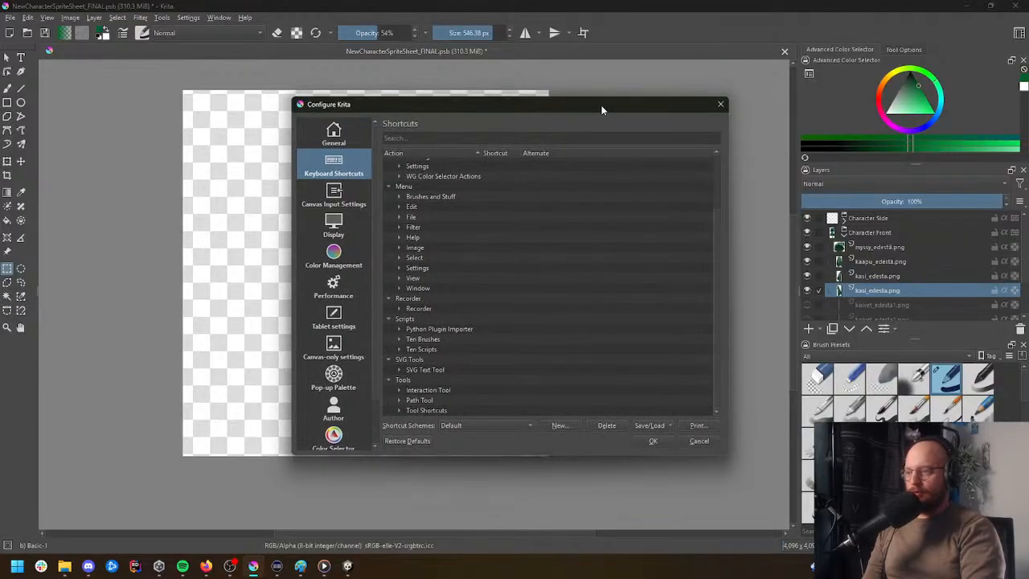
drag(717, 229, 719, 170)
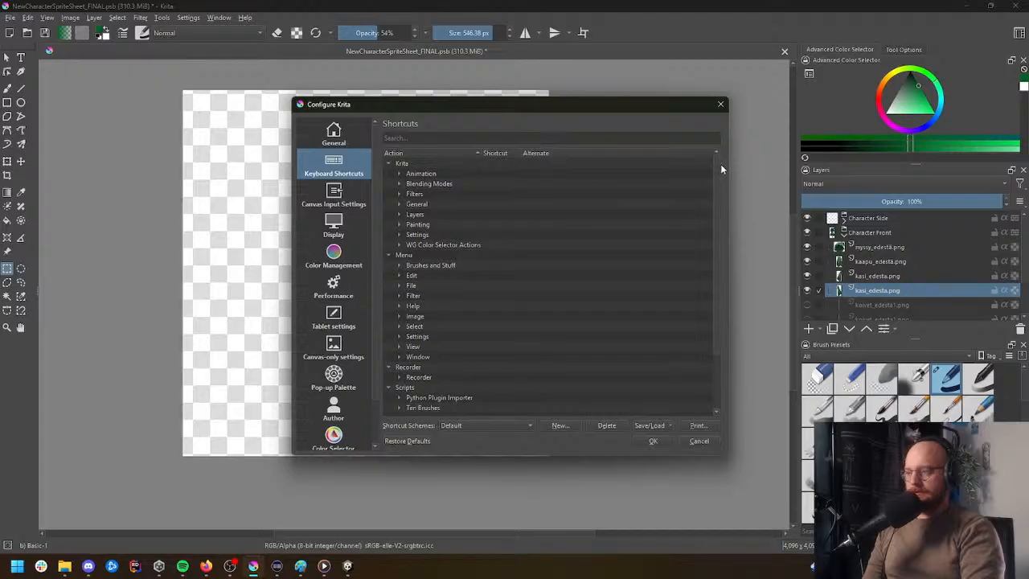
drag(719, 175, 639, 206)
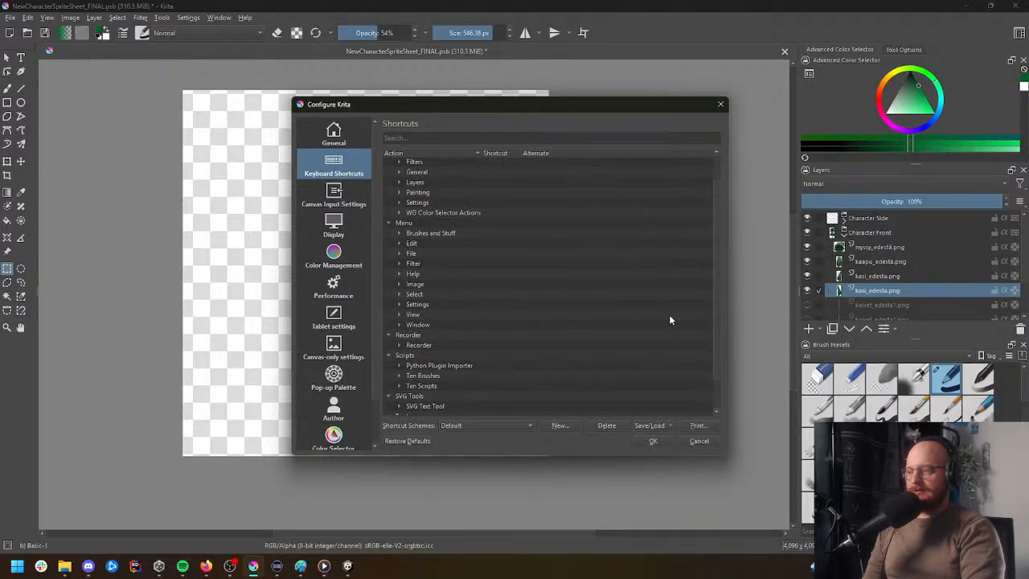
scroll(669, 316, down, 1)
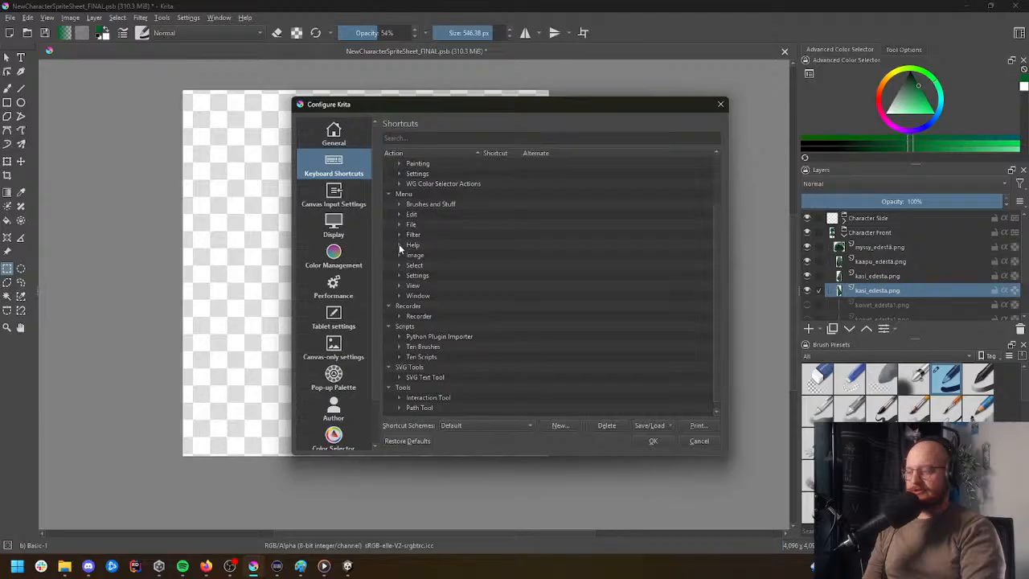
scroll(478, 331, down, 1)
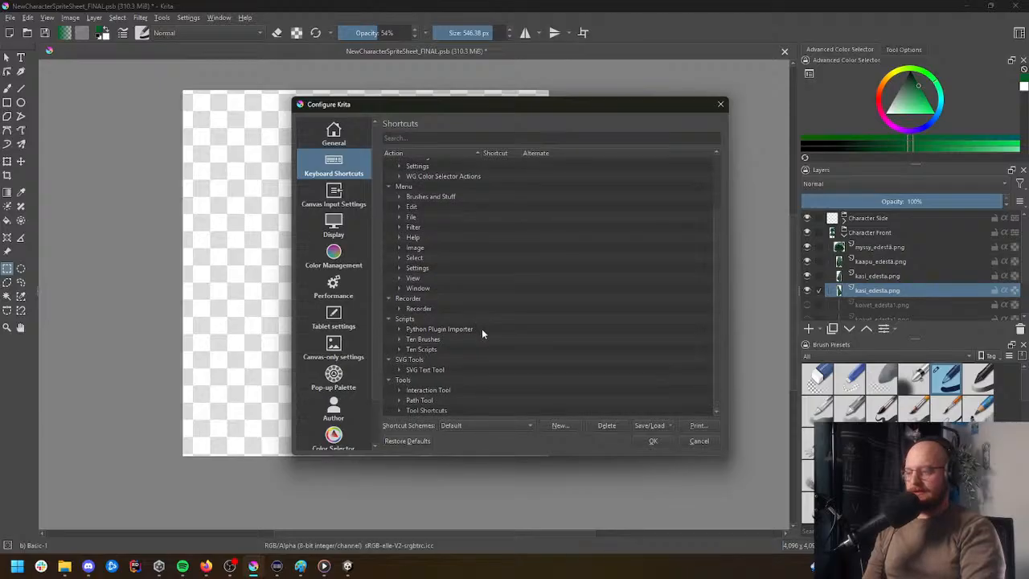
click(400, 410)
scroll(418, 407, down, 8)
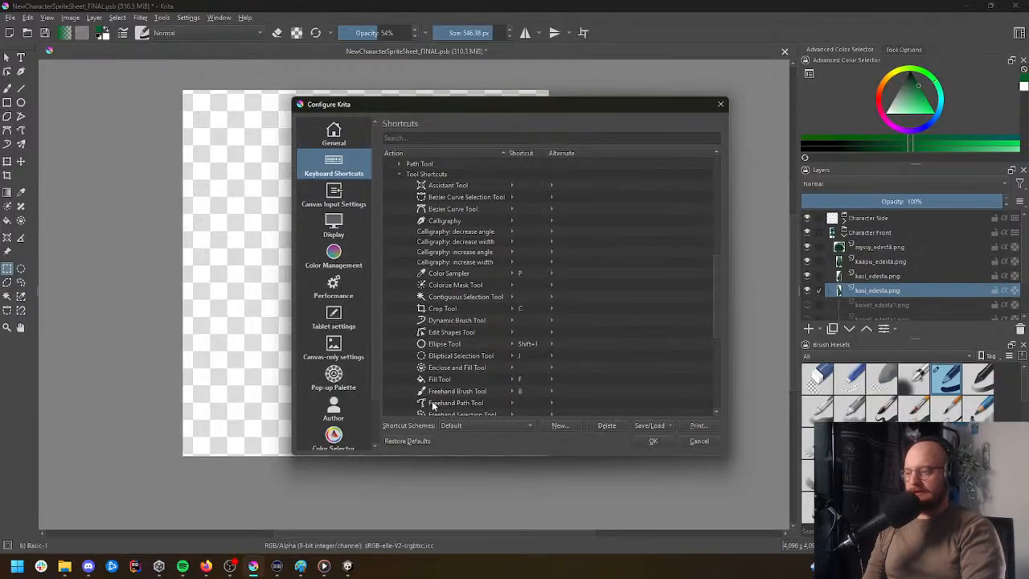
drag(717, 293, 703, 372)
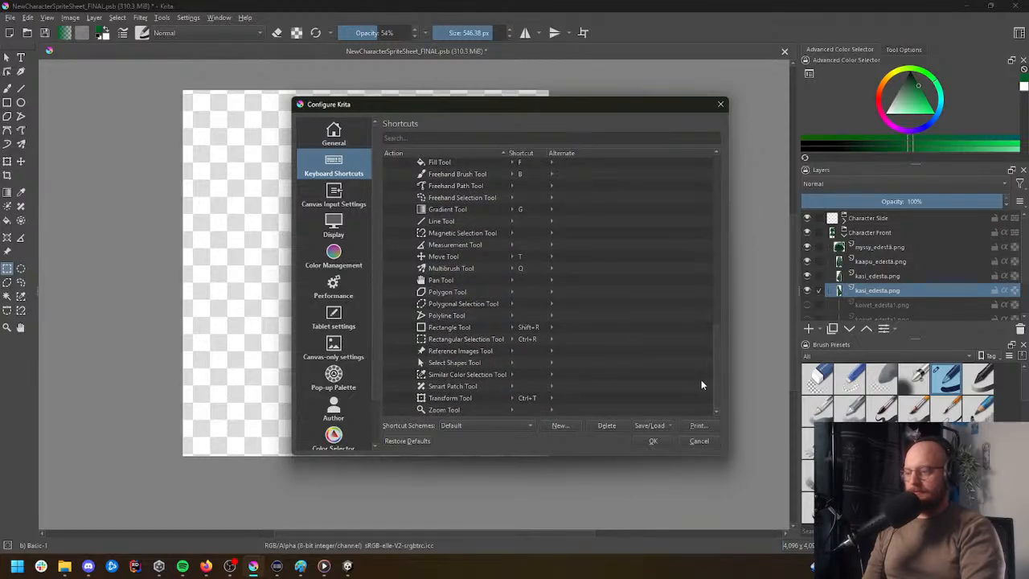
drag(699, 372, 663, 323)
scroll(500, 272, up, 2)
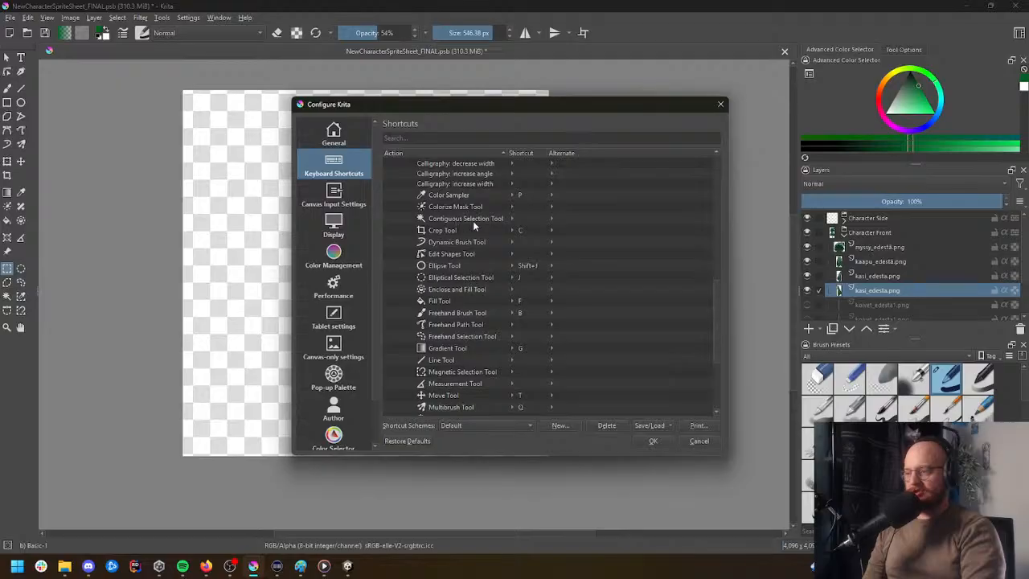
click(475, 219)
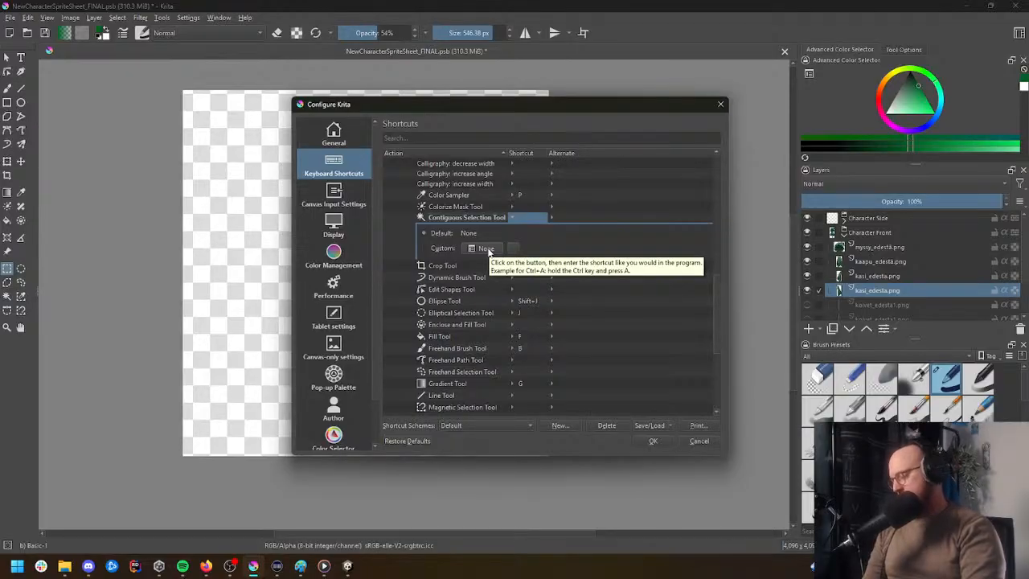
click(487, 248)
key(a)
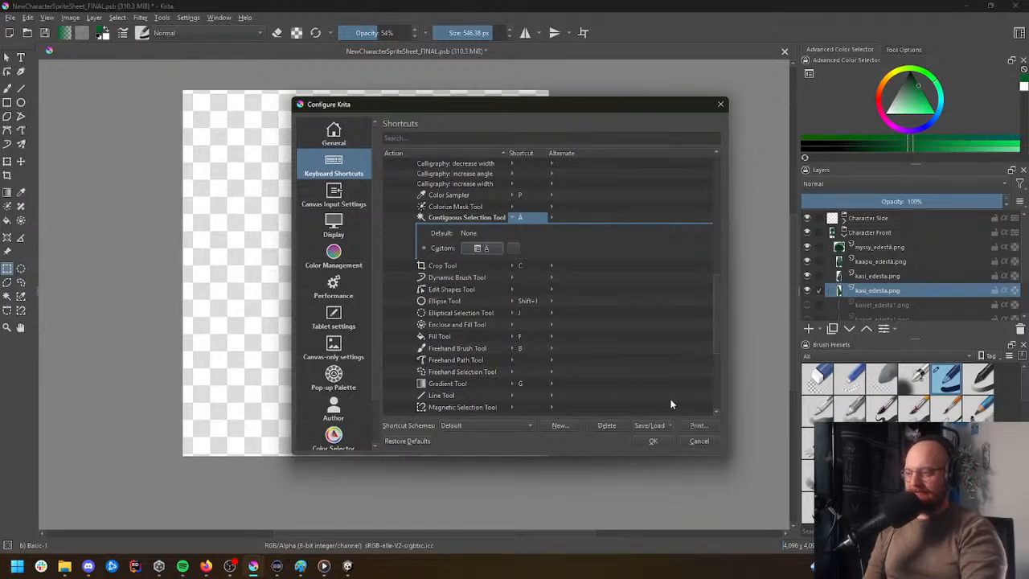
Step: Search the shortcuts for "invert" and assign Ö as the custom shortcut for Invert Selection
scroll(714, 312, down, 2)
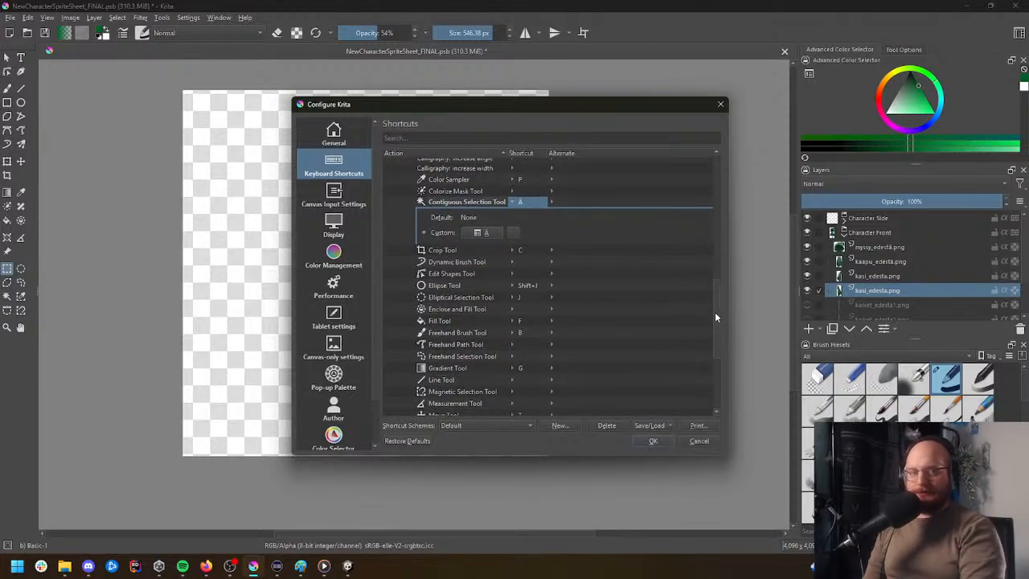
drag(712, 315, 719, 283)
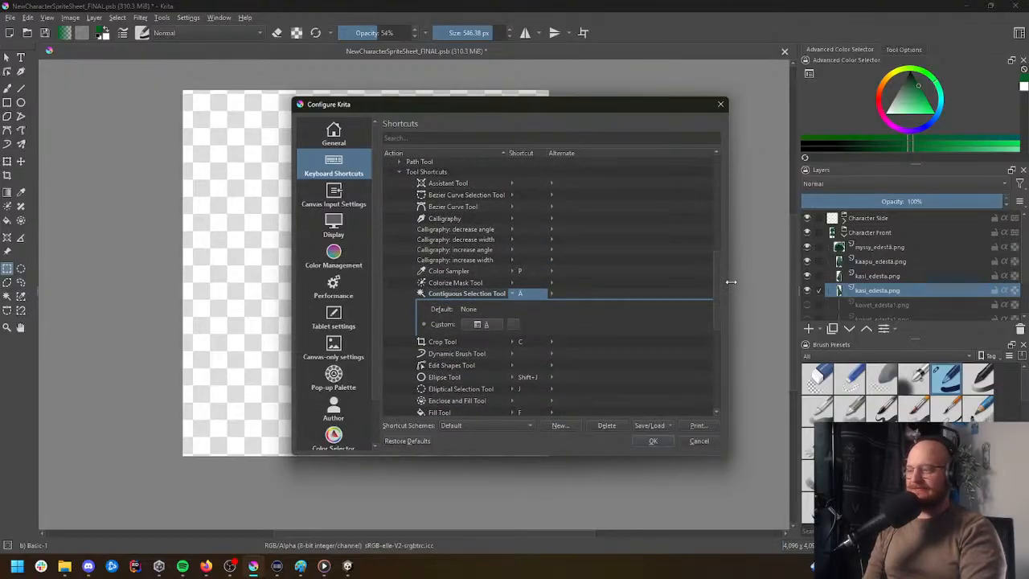
drag(725, 285, 637, 243)
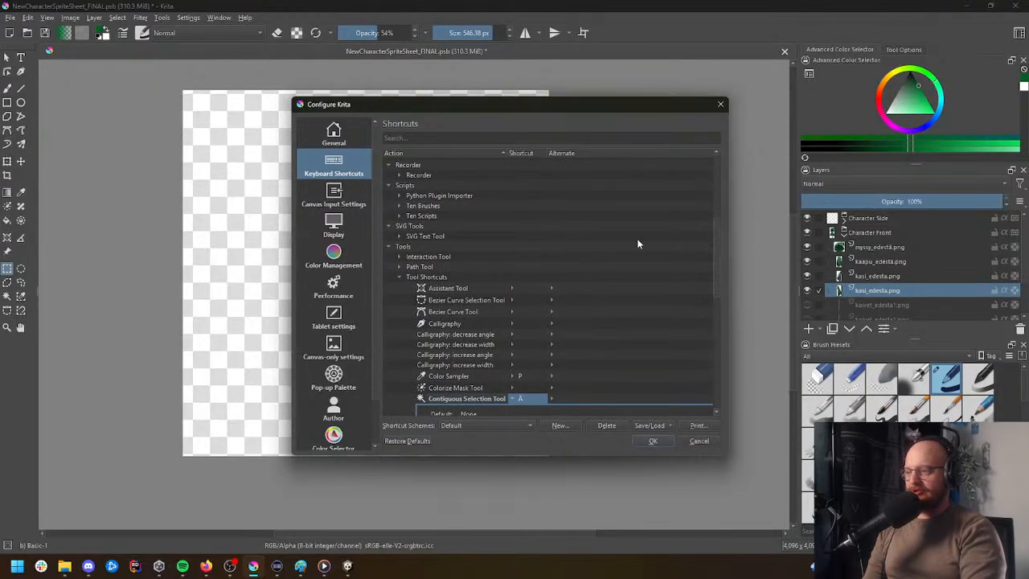
click(396, 277)
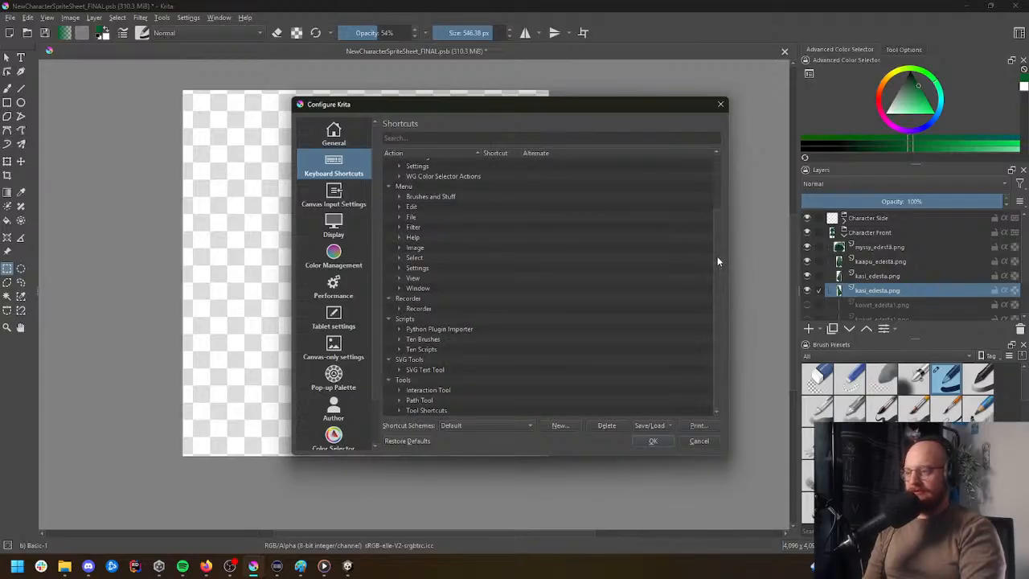
drag(719, 260, 717, 232)
click(456, 135)
text(invert)
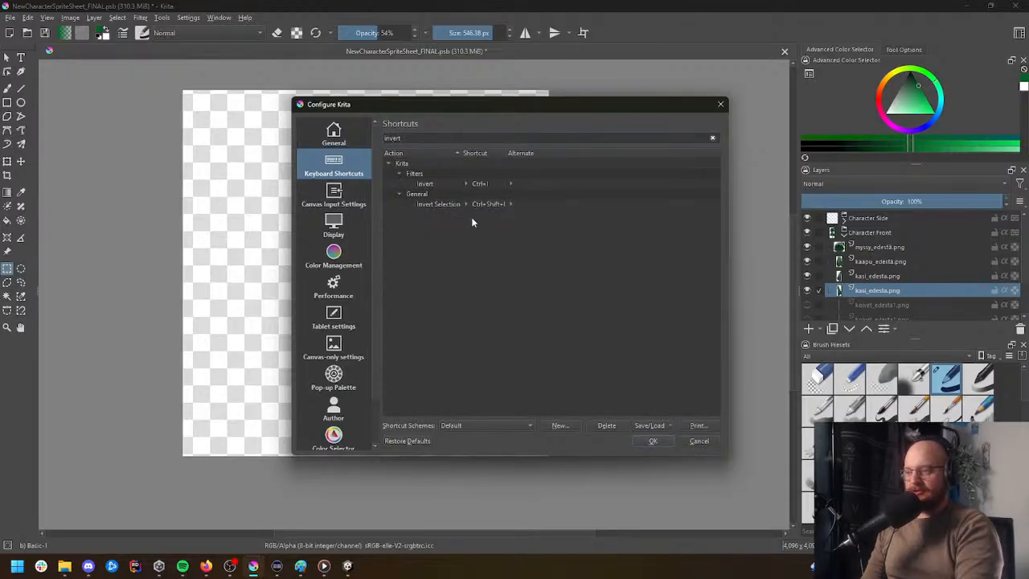
click(465, 205)
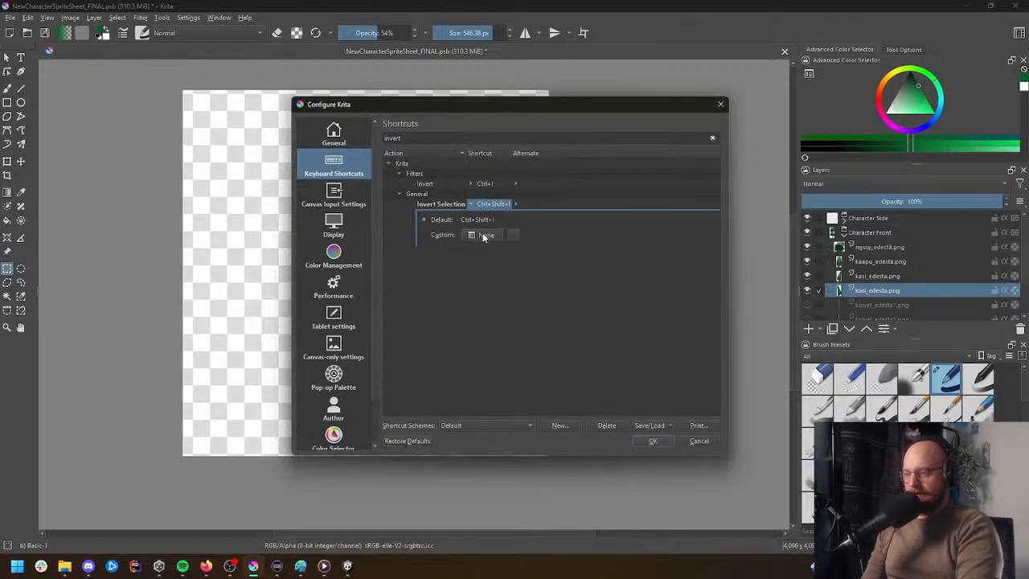
key(o)
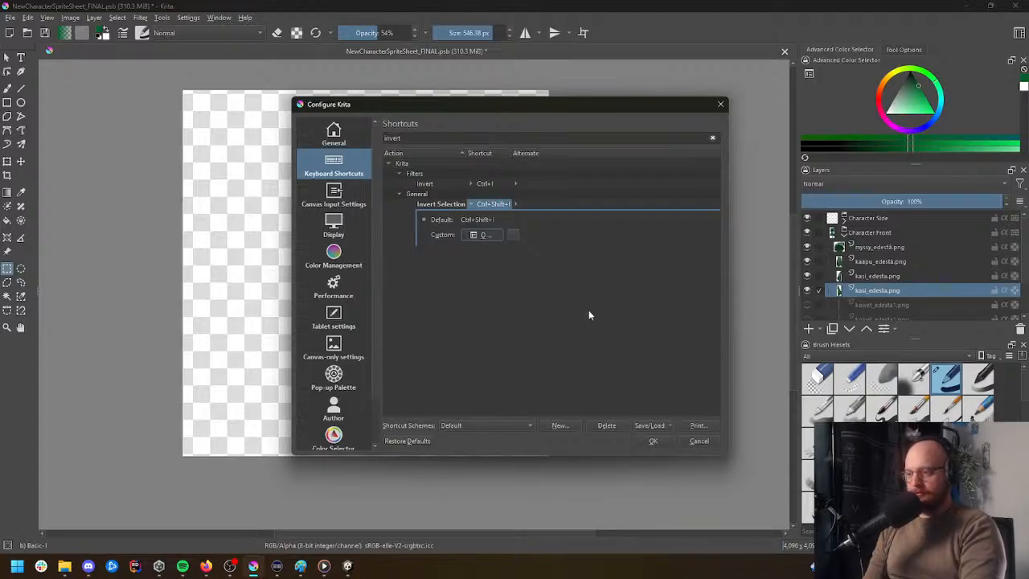
click(652, 443)
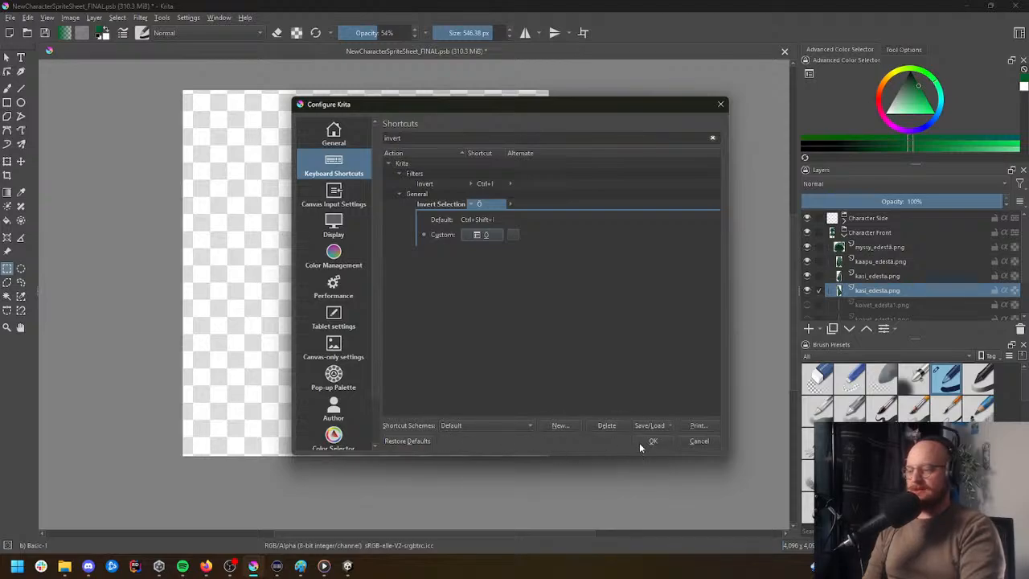
click(650, 425)
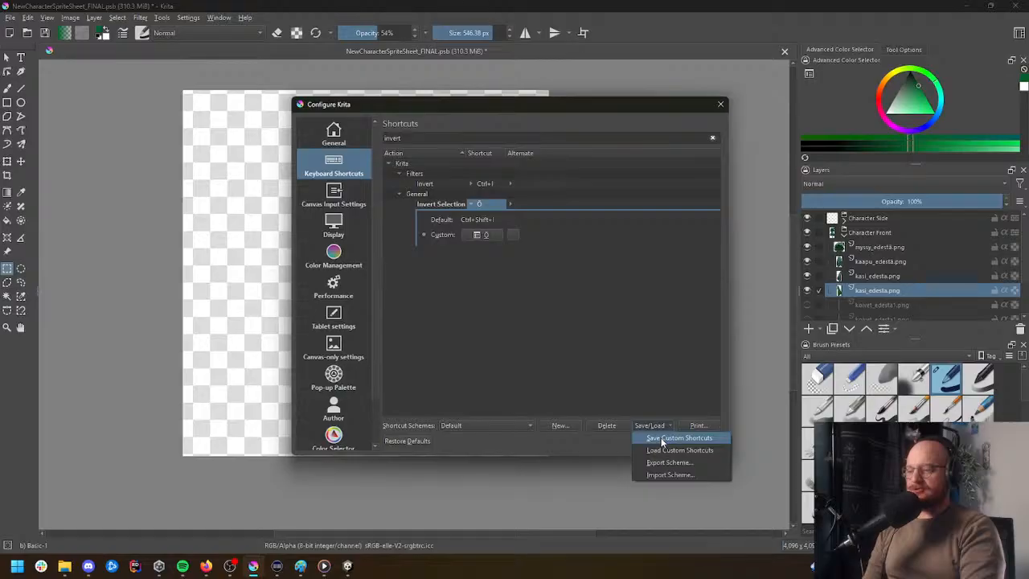
click(661, 441)
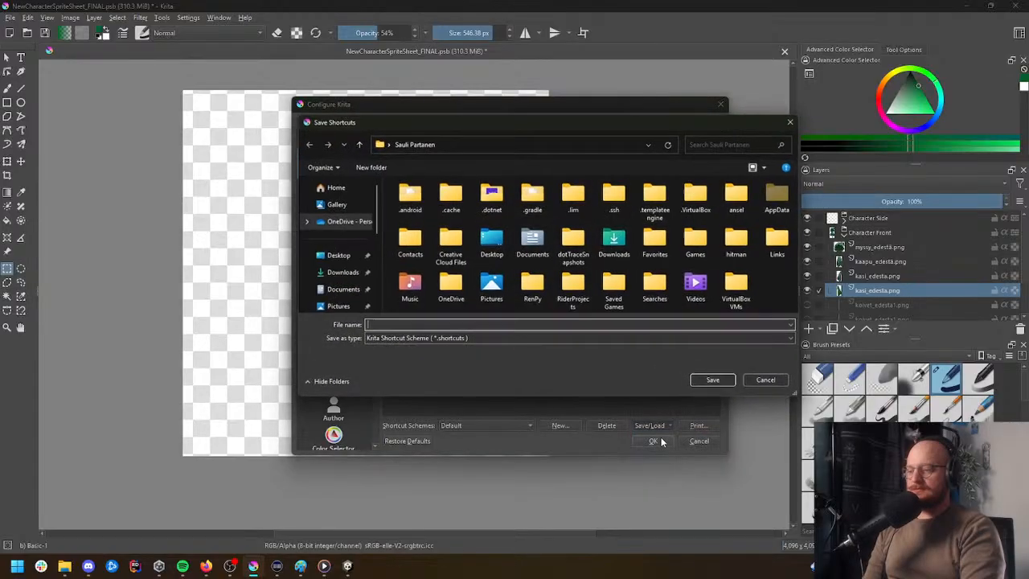
key(Escape)
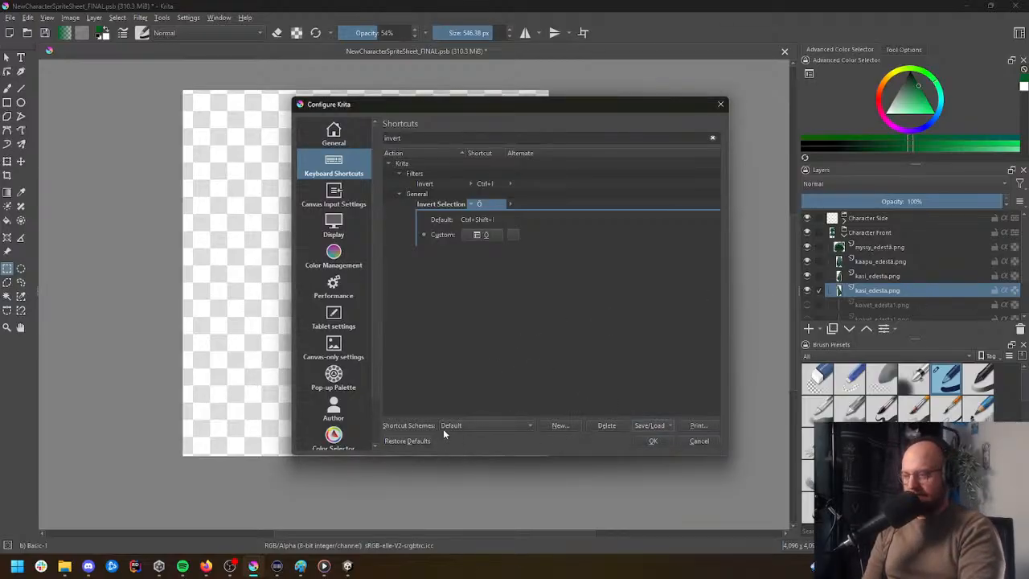
Step: Apply the new keyboard shortcuts and close the configuration
click(654, 441)
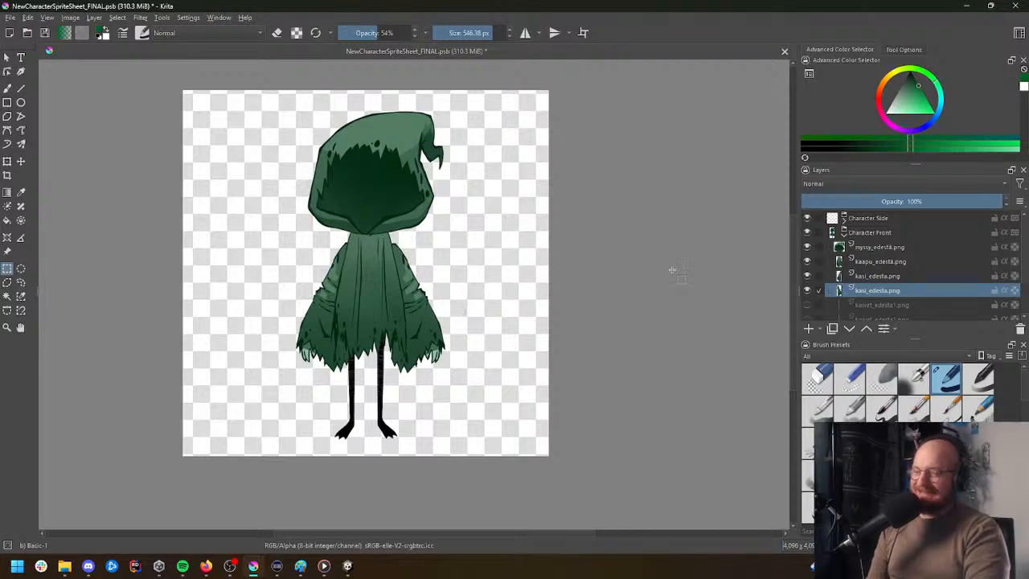
Step: Hide the hood, robe, both sleeve and both koivet_edesta2.png leg layers in the Character Front group
scroll(1017, 256, down, 2)
scroll(1017, 265, up, 1)
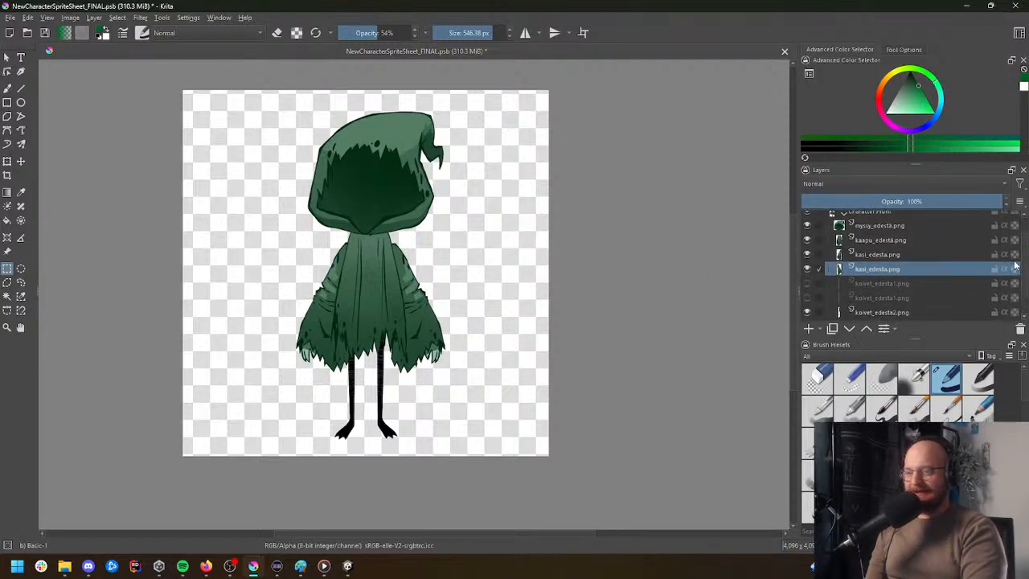
click(807, 230)
click(807, 243)
click(806, 258)
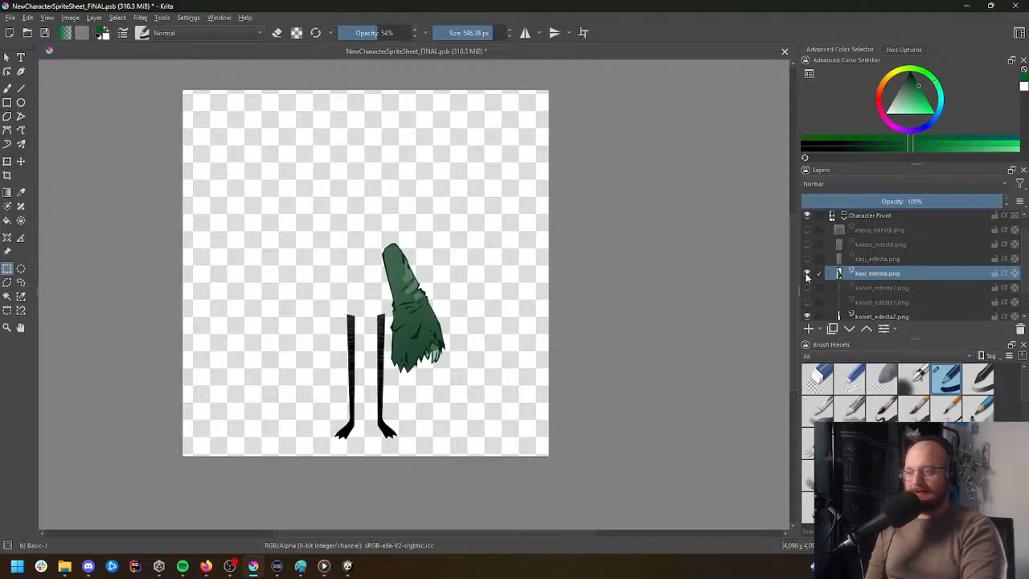
click(807, 273)
scroll(810, 318, down, 1)
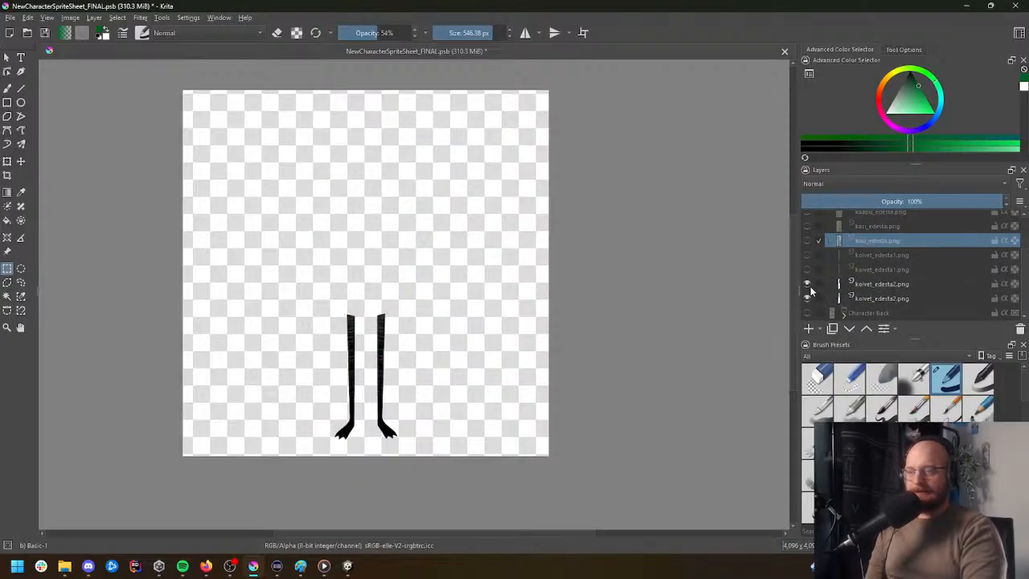
click(808, 298)
click(808, 298)
scroll(846, 304, up, 2)
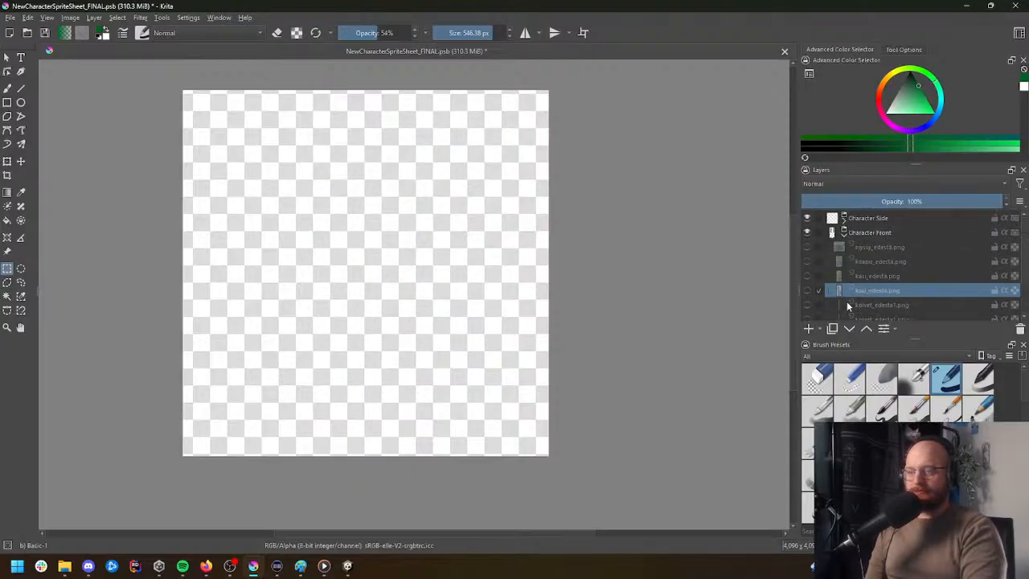
Step: Collapse the Character Front group, then show and expand the Character Back group
click(843, 234)
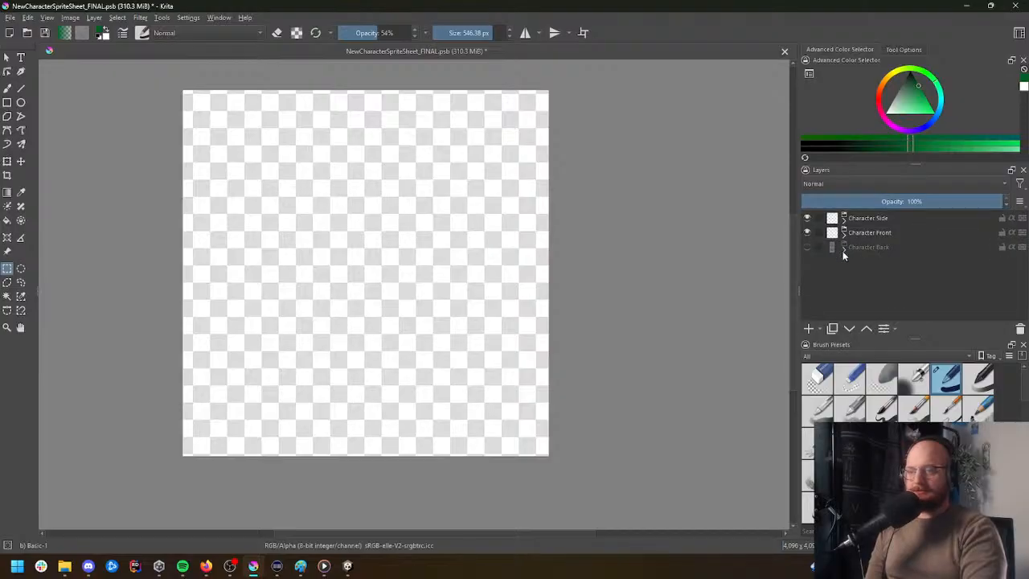
click(806, 247)
click(842, 247)
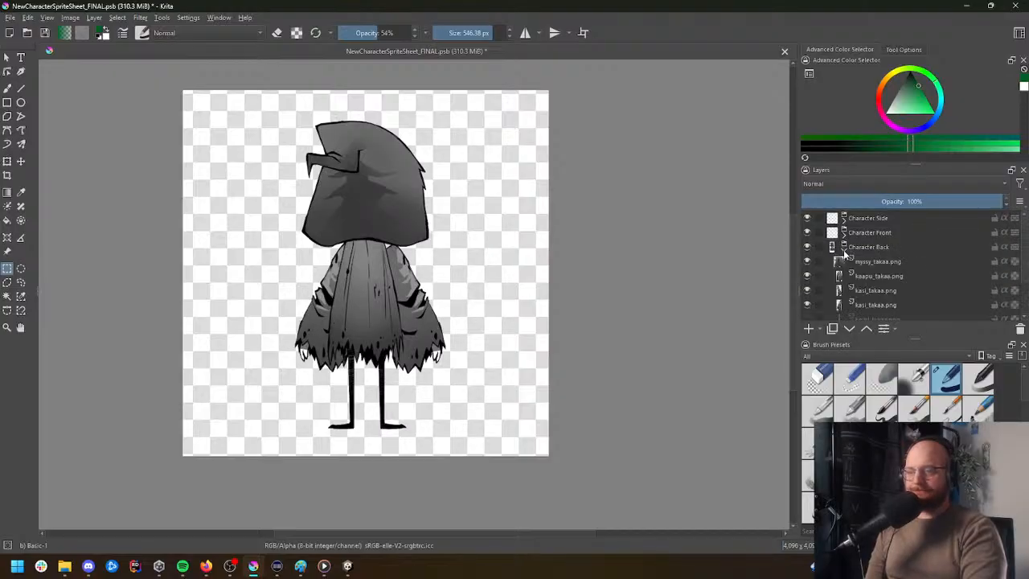
Step: Select the hood on the myssy_takaa.png layer through an inverted contiguous selection and paint it green at 42% opacity
click(881, 264)
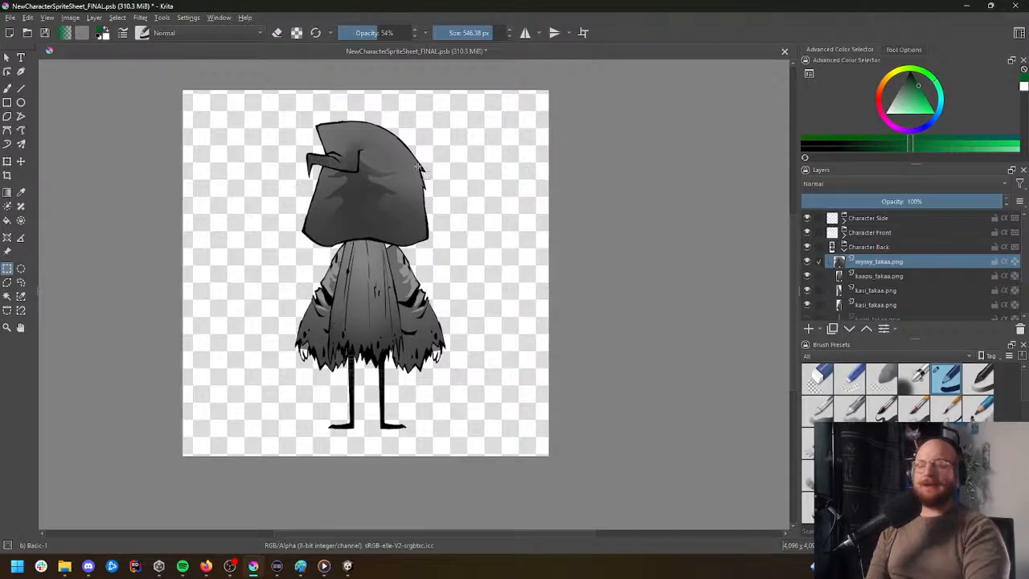
click(7, 295)
click(507, 203)
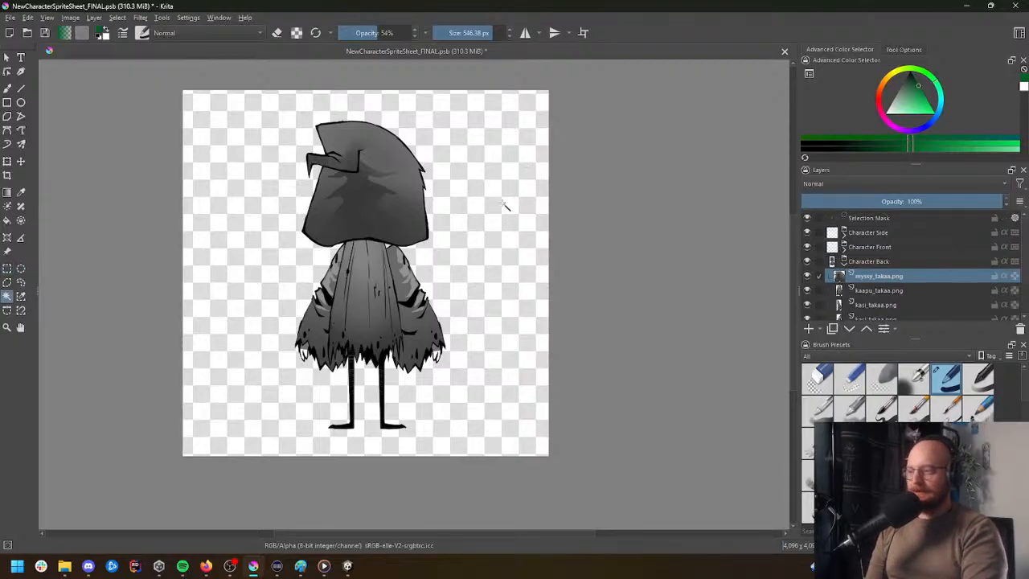
click(348, 172)
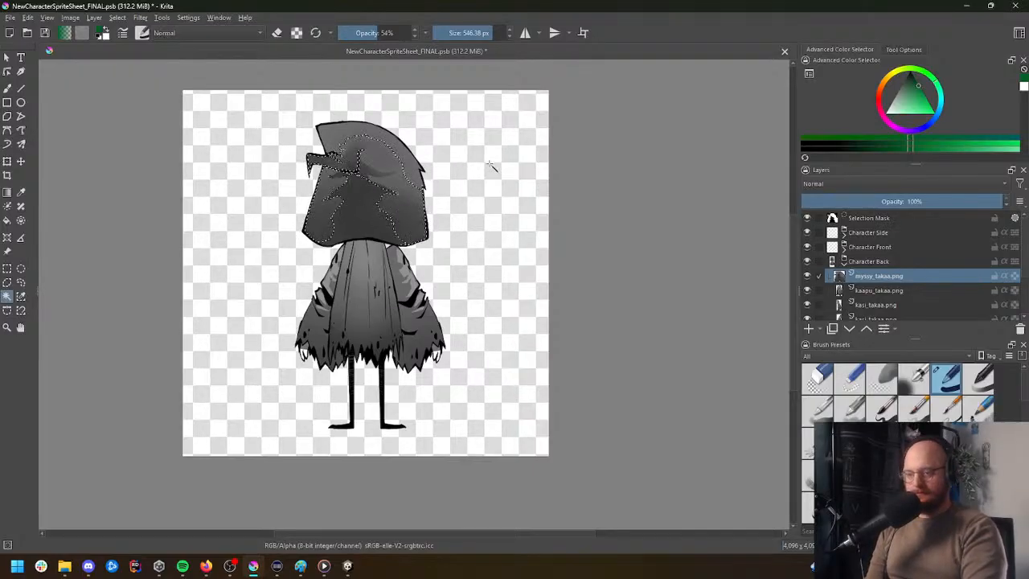
key(ctrl+a)
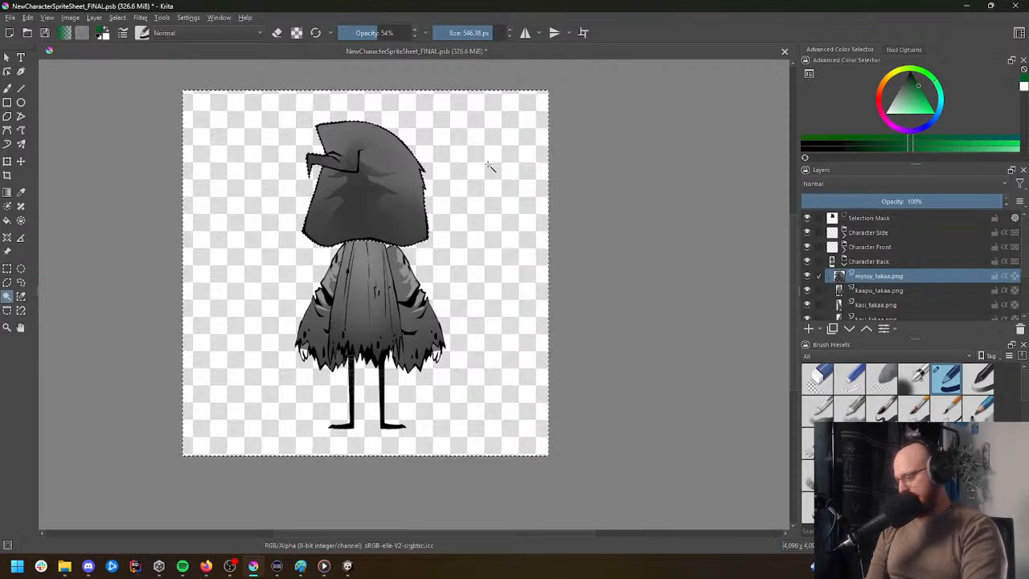
key(ctrl+z)
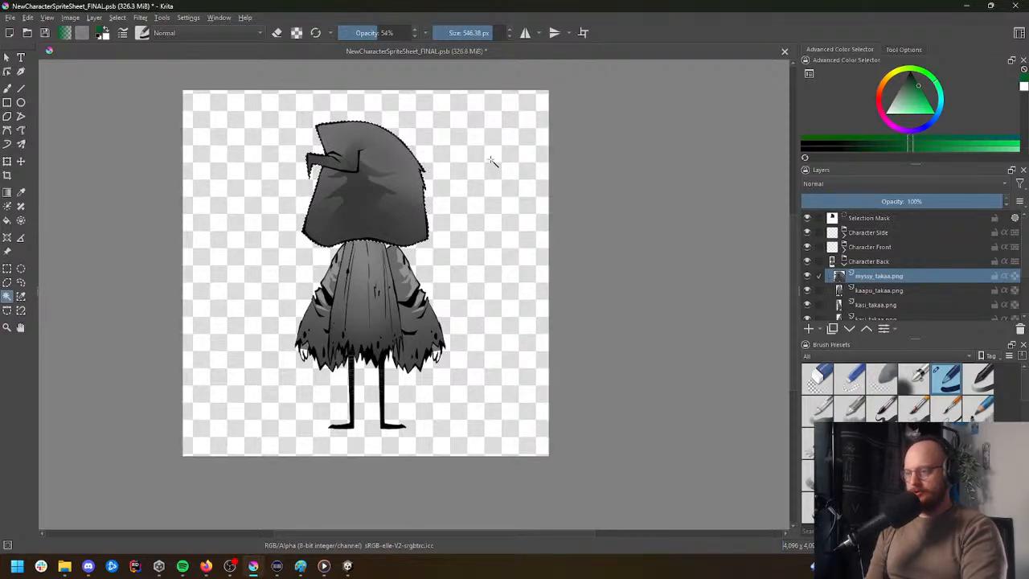
key(b)
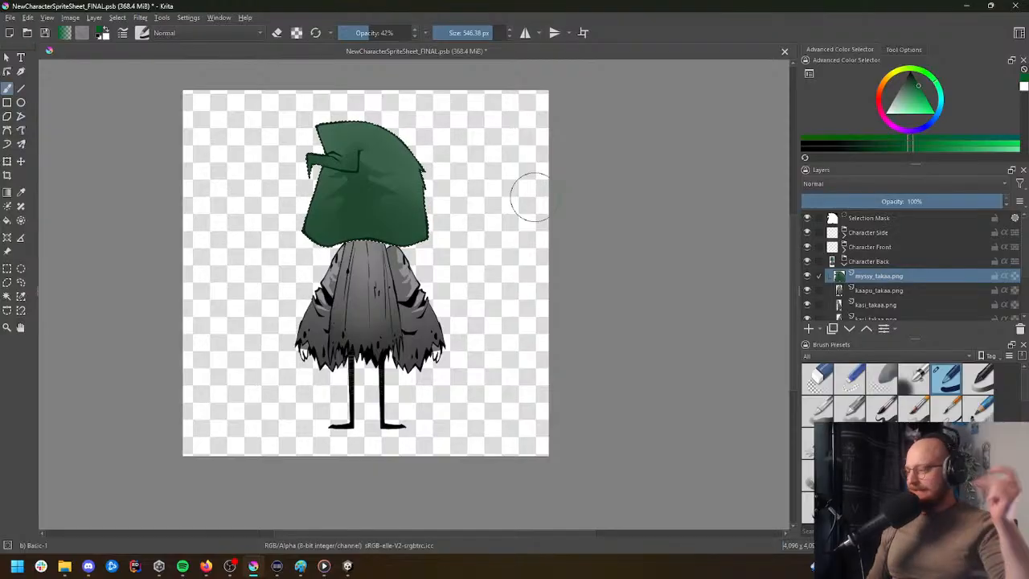
Step: Select the robe on the kaapu_takaa.png layer through an inverted contiguous selection and paint it green at 42% opacity
click(887, 291)
key(w)
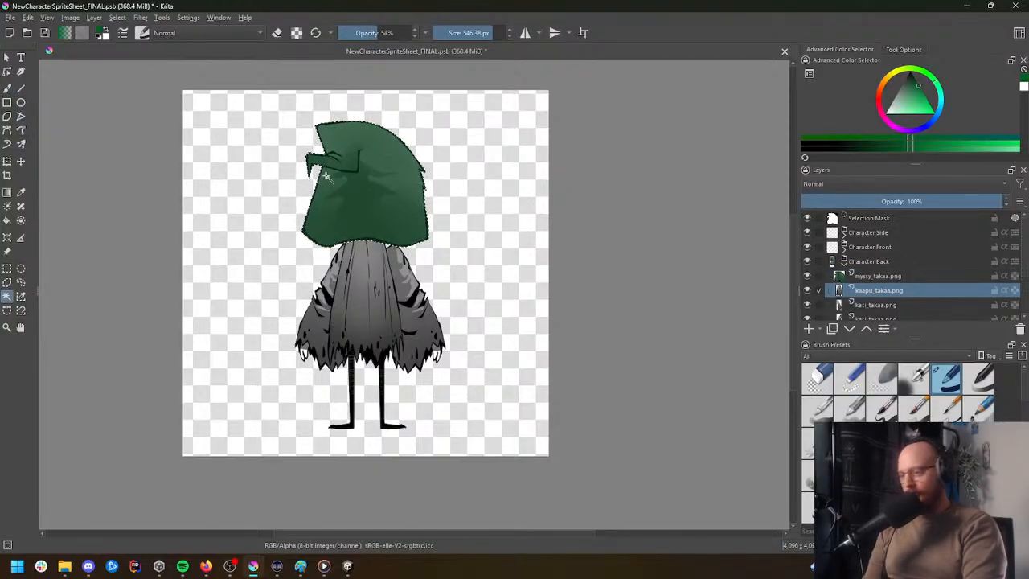
click(479, 235)
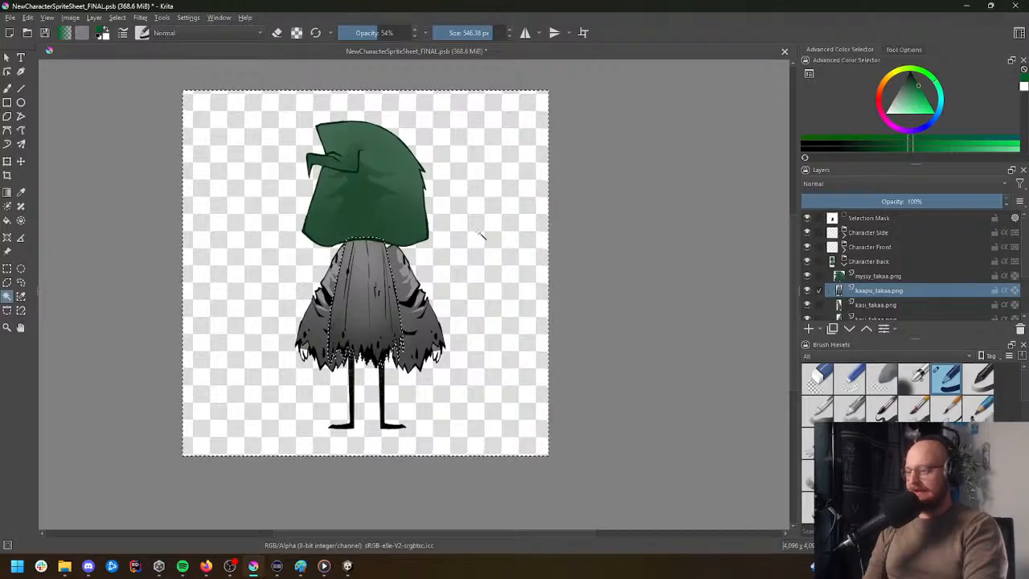
key(ctrl+shift+i)
key(i)
key(b)
mouse_move(367, 233)
mouse_down()
mouse_move(407, 269)
mouse_move(288, 358)
mouse_up()
Step: Select the right-hand sleeve on the upper kasi_takaa.png layer, undo the stroke outside it, invert the selection and paint the sleeve green
click(876, 304)
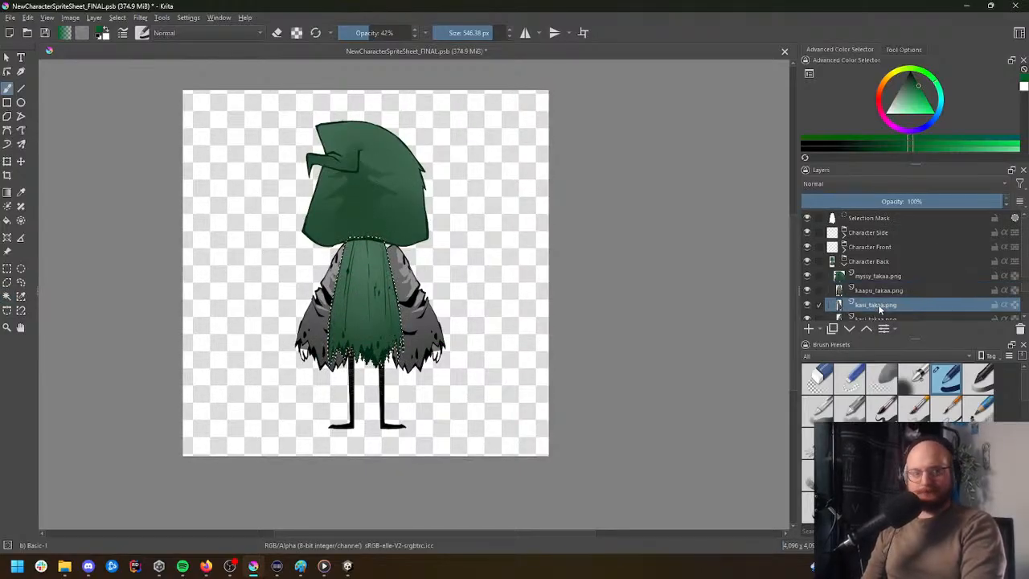
key(w)
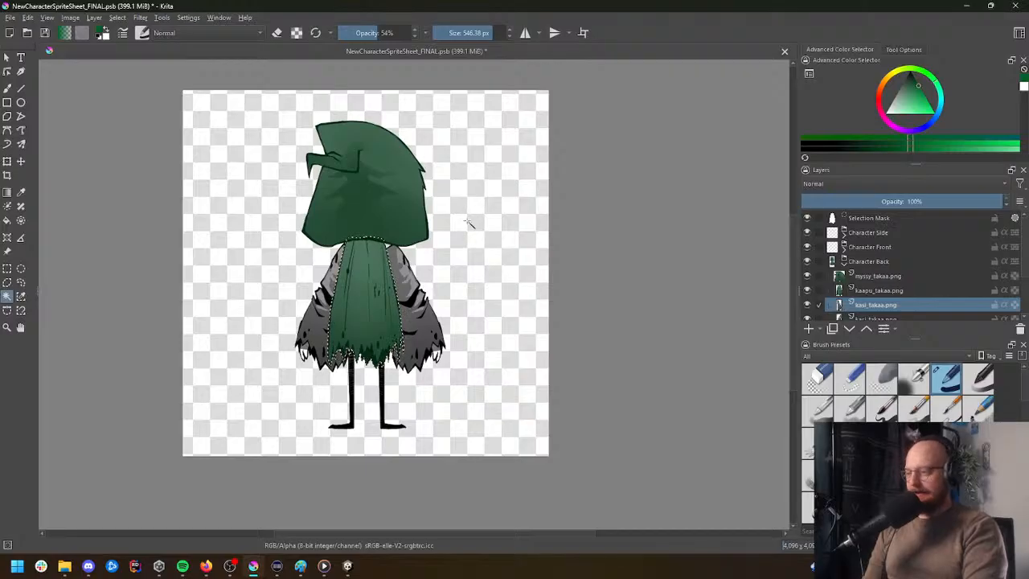
click(479, 282)
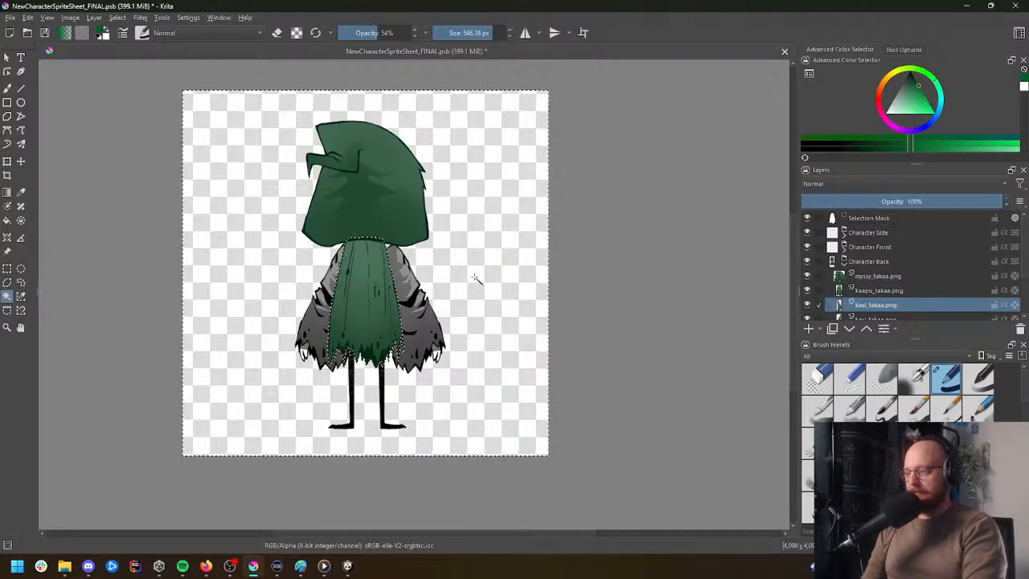
key(b)
drag(439, 255, 431, 336)
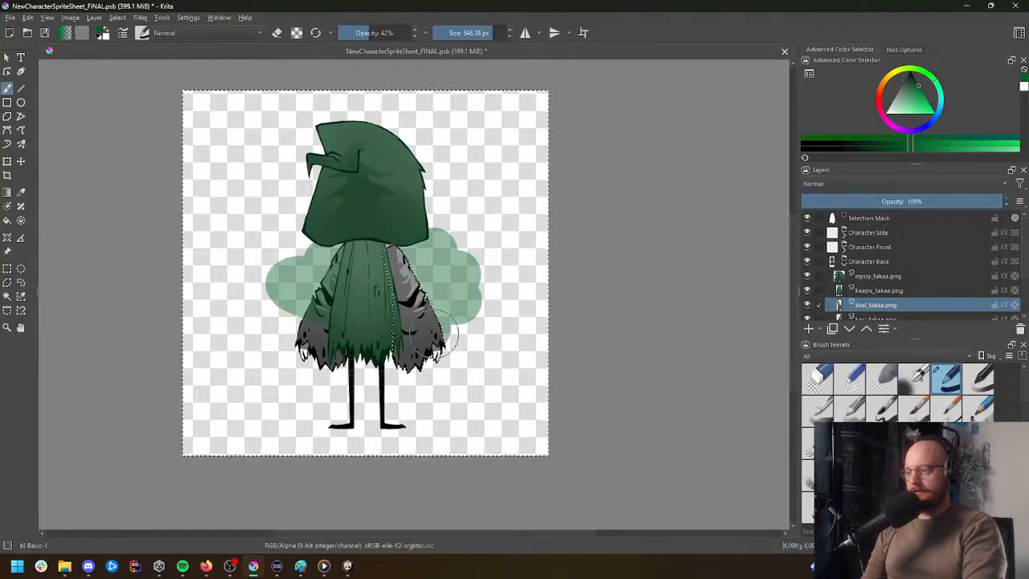
key(ctrl+z)
key(ctrl+shift+i)
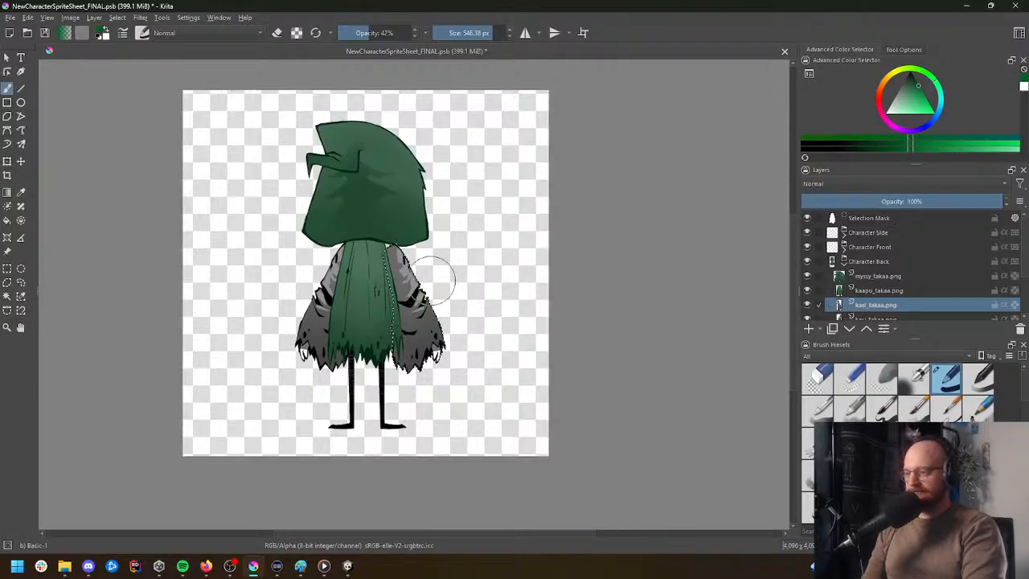
mouse_move(418, 272)
mouse_down()
mouse_move(436, 367)
mouse_move(406, 251)
mouse_up()
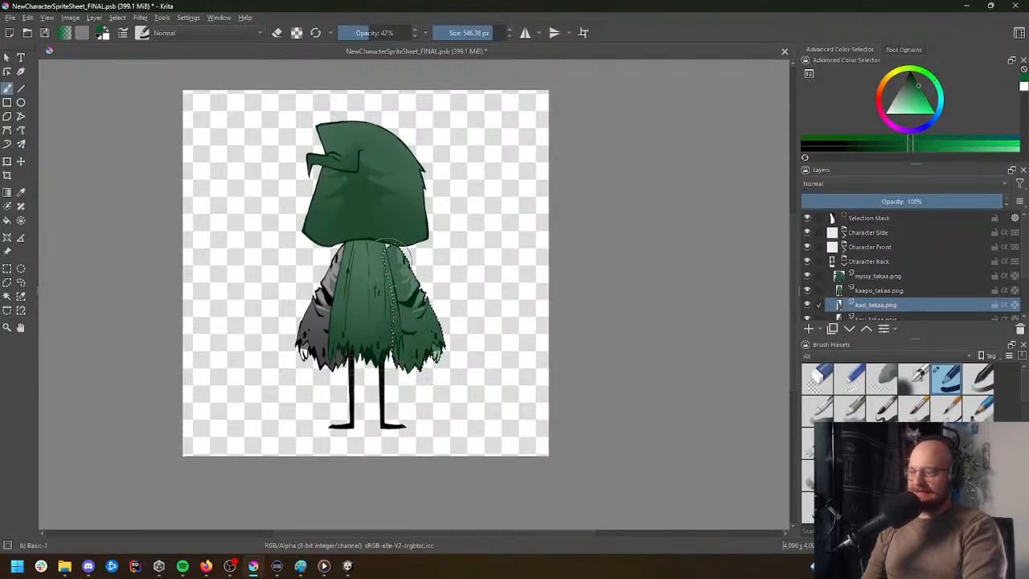
Step: Paint the left-hand sleeve on the lower kasi_takaa.png layer green through an inverted contiguous selection, and clear the selection
scroll(895, 276, down, 1)
click(892, 279)
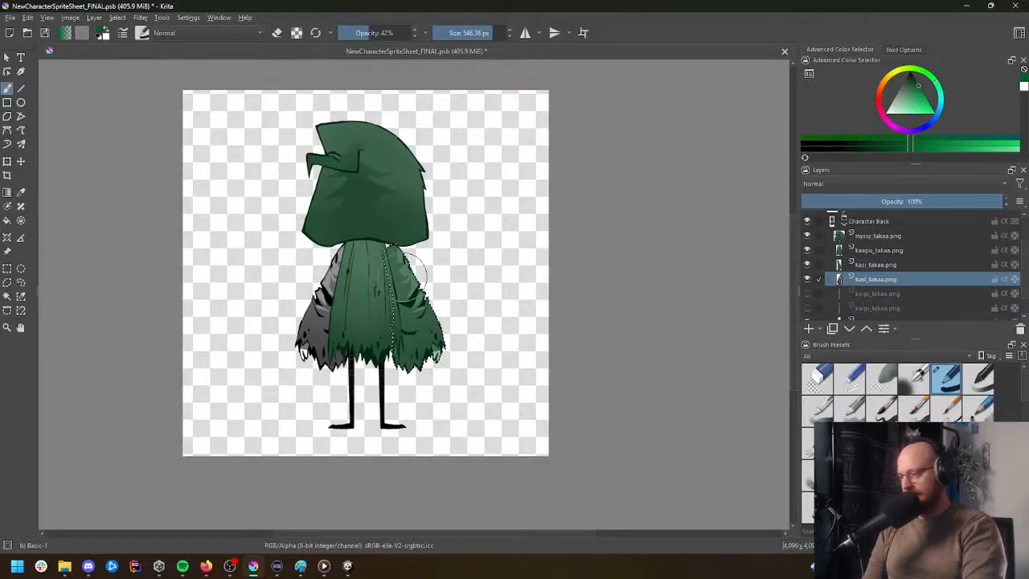
key(w)
click(473, 283)
key(ctrl+shift+i)
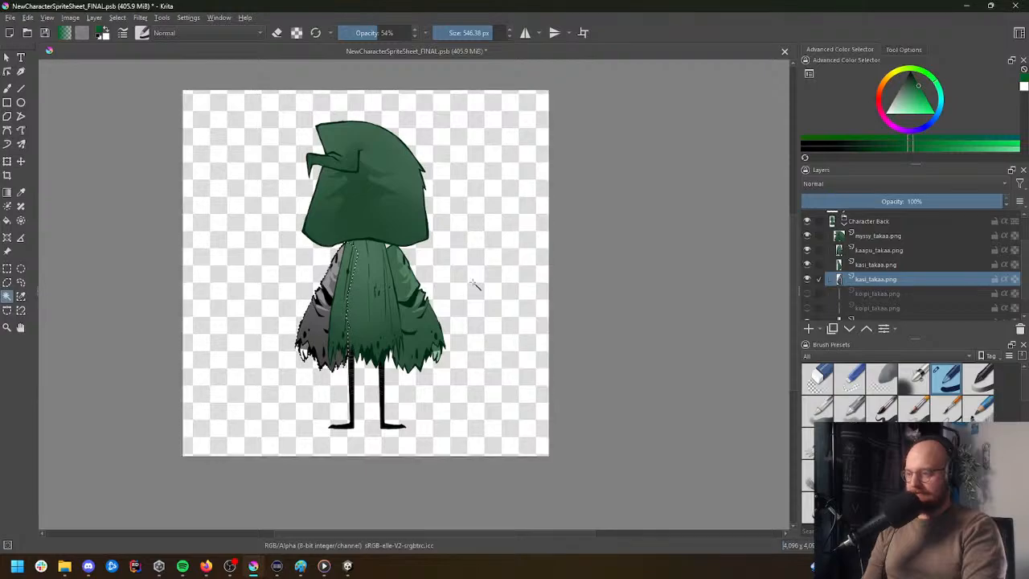
key(b)
drag(349, 239, 298, 379)
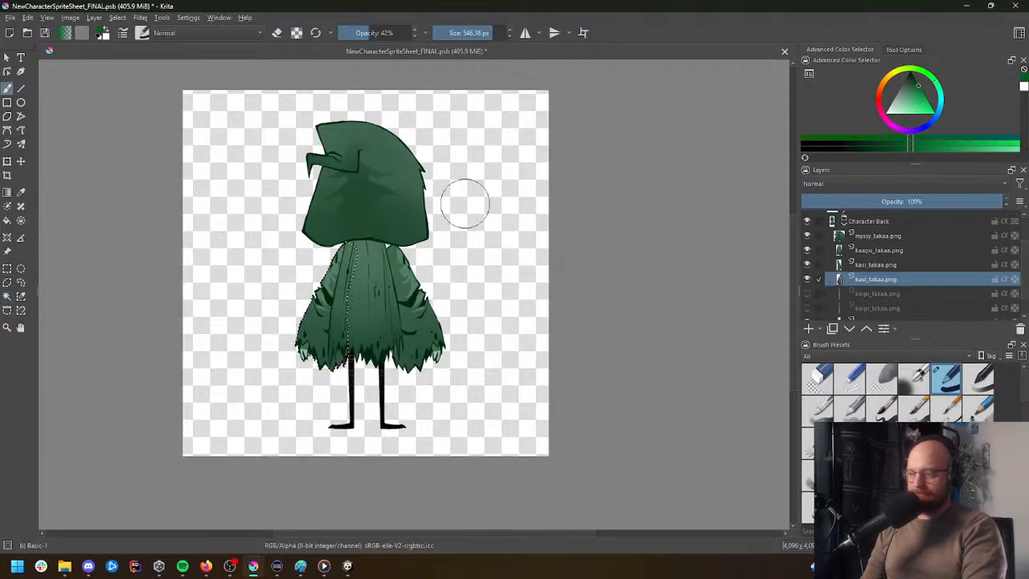
click(7, 269)
click(92, 266)
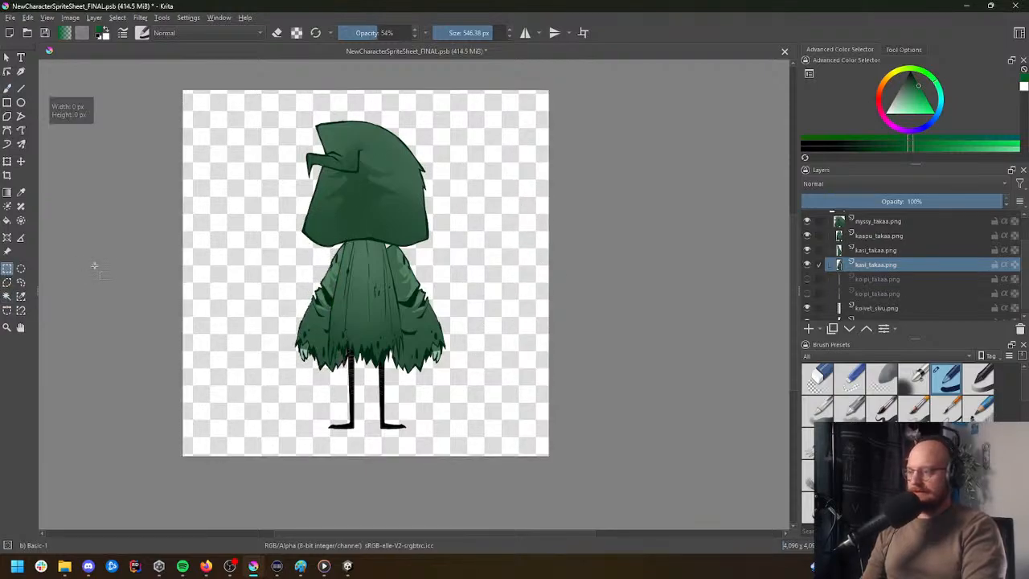
Step: Hide the hood, robe, both sleeve and both koivet_sivu.png leg layers in the Character Back group and collapse the group
scroll(937, 278, up, 2)
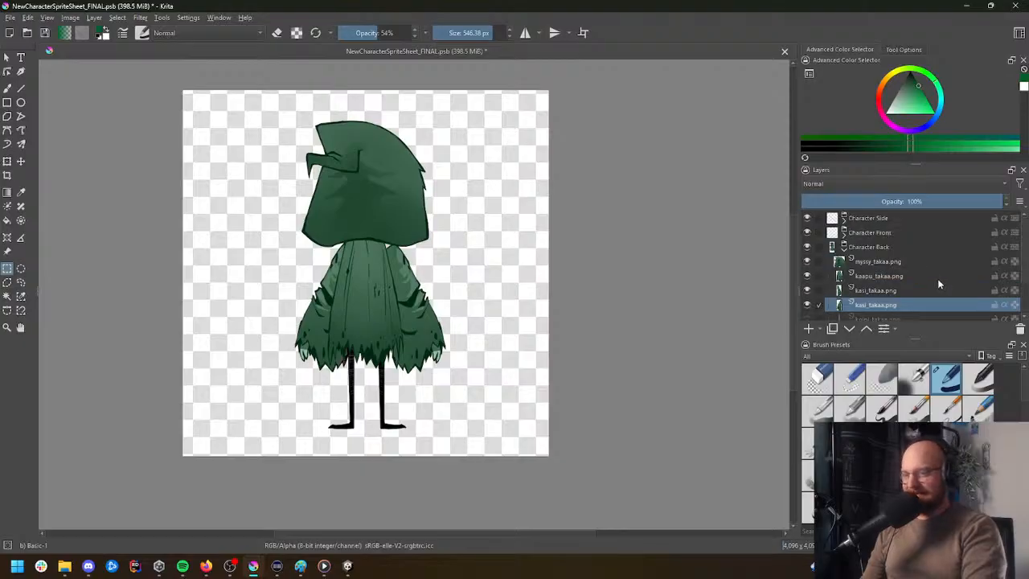
click(806, 261)
click(806, 275)
click(807, 290)
click(807, 305)
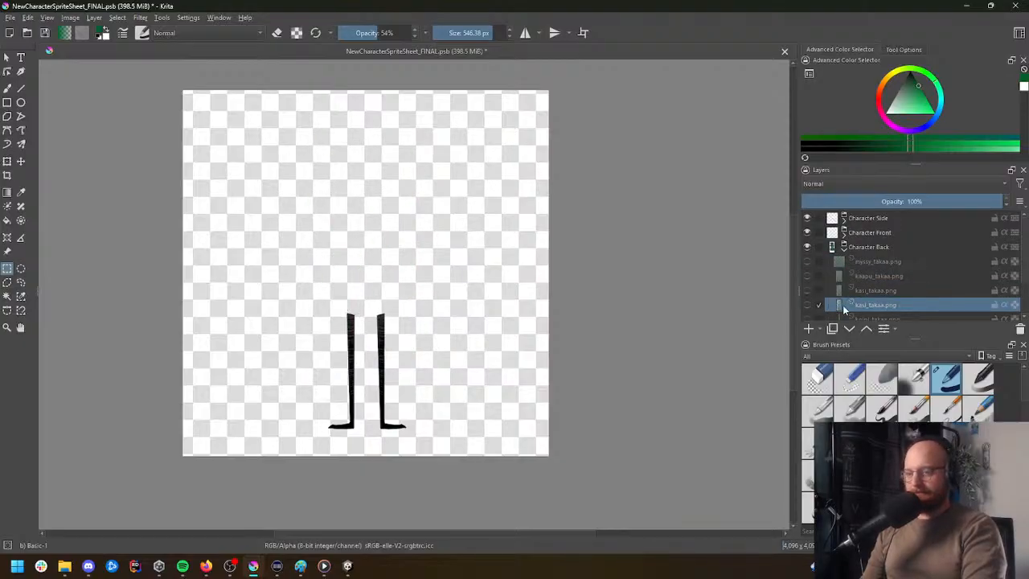
scroll(868, 297, down, 1)
scroll(868, 299, down, 1)
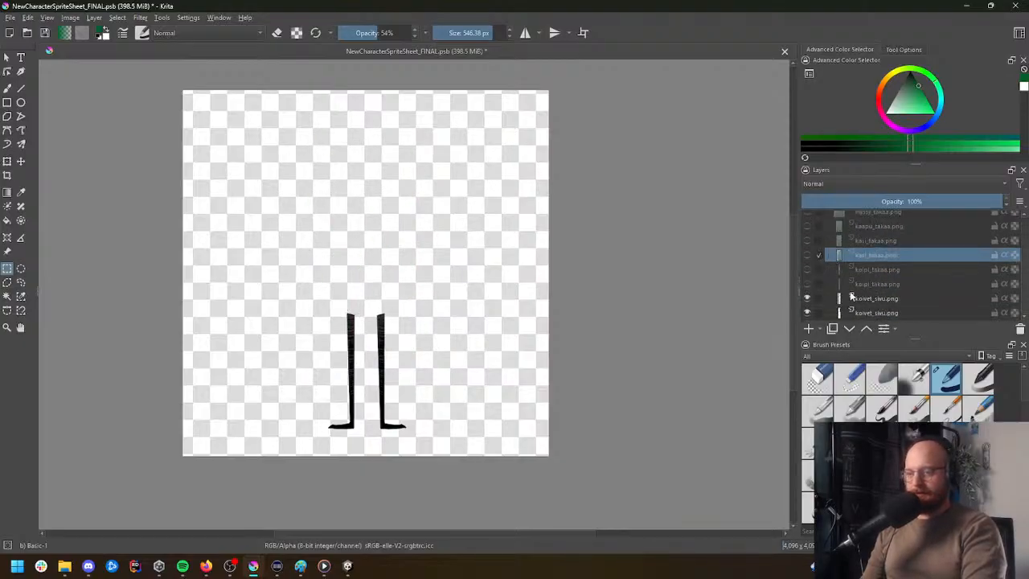
click(807, 299)
click(806, 313)
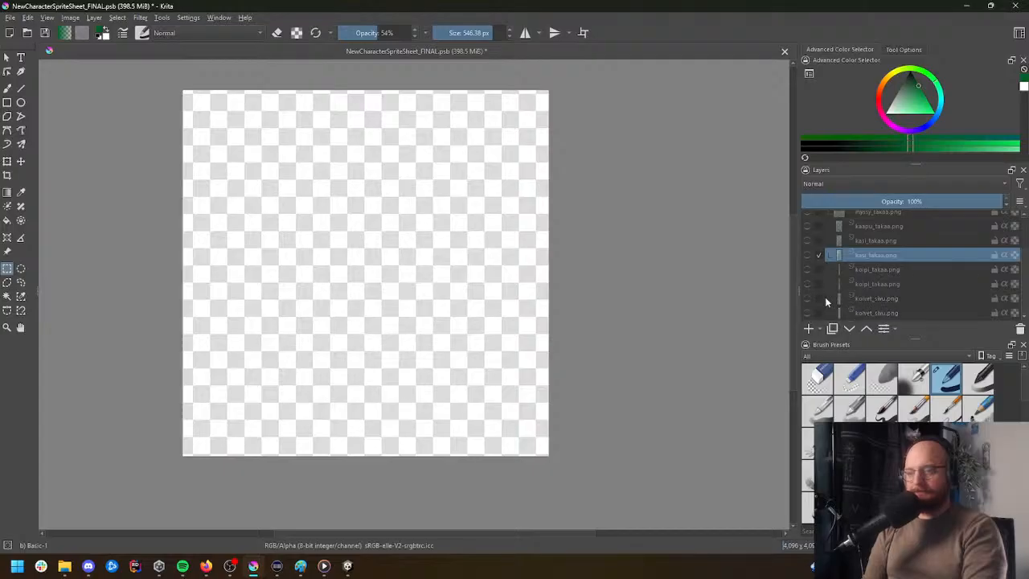
scroll(835, 302, up, 3)
click(843, 249)
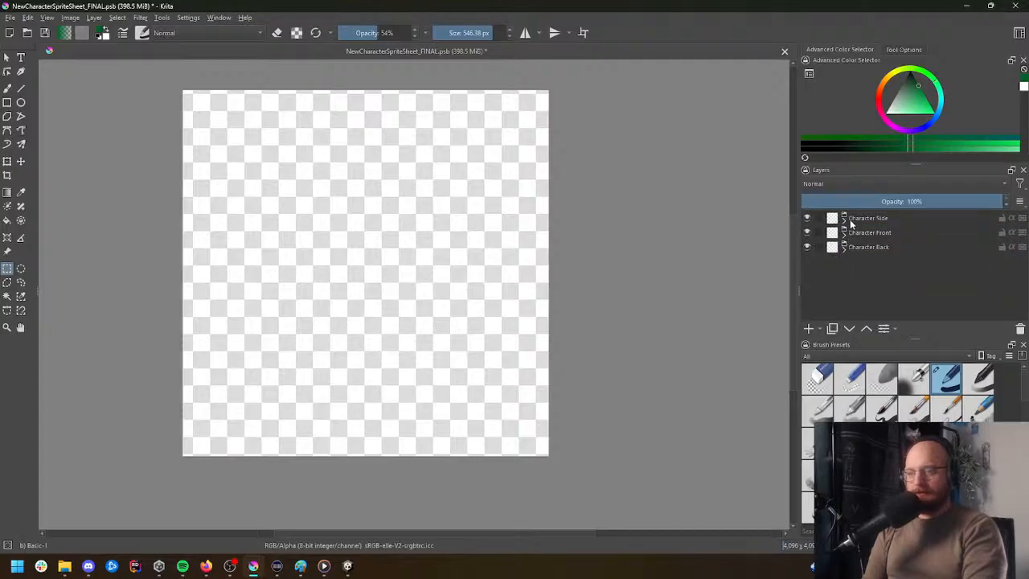
Step: Expand the Character Side group and show its hood, robe, both sleeve and both leg layers
click(843, 219)
click(815, 234)
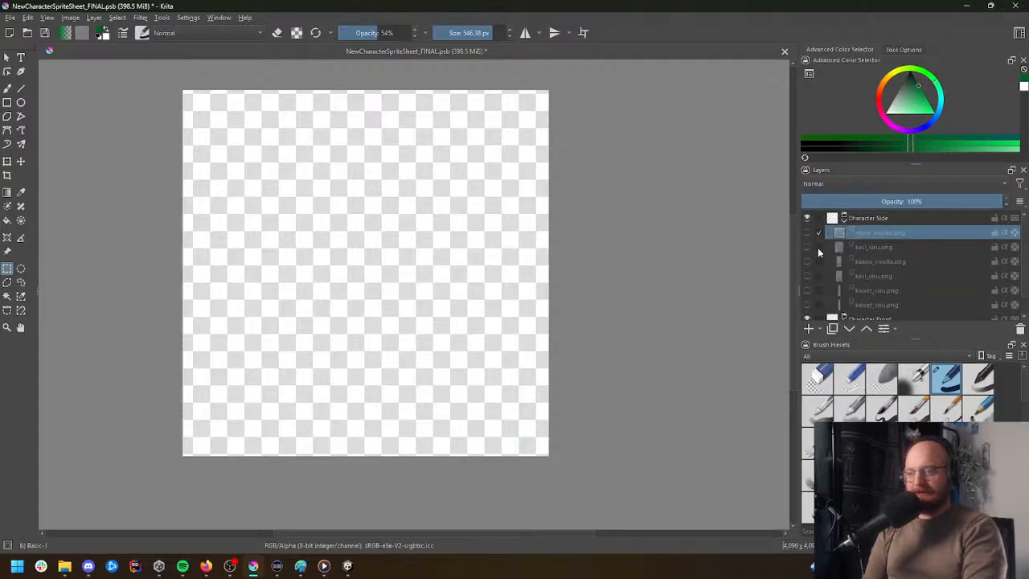
click(807, 233)
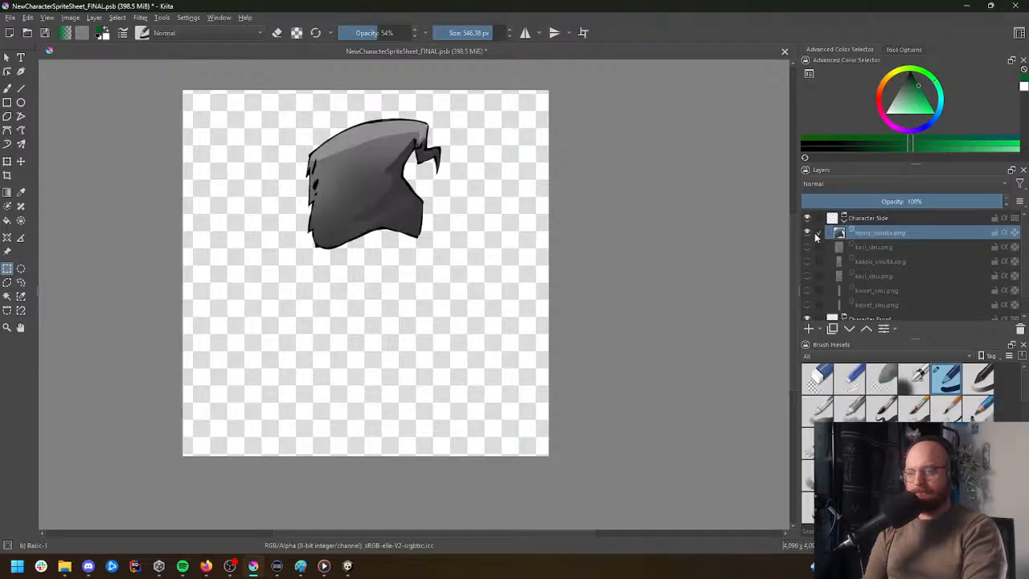
click(807, 246)
click(807, 261)
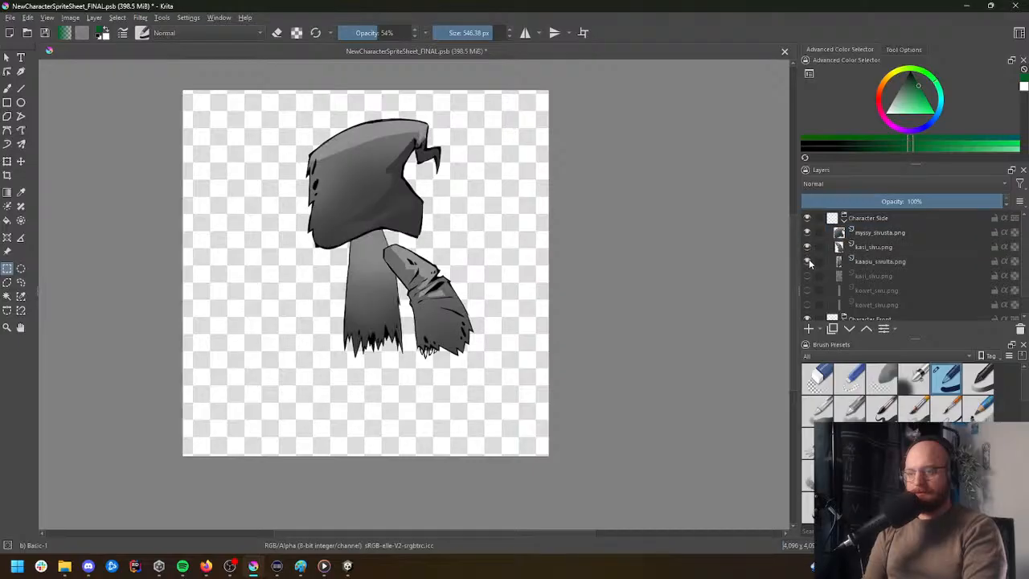
click(806, 276)
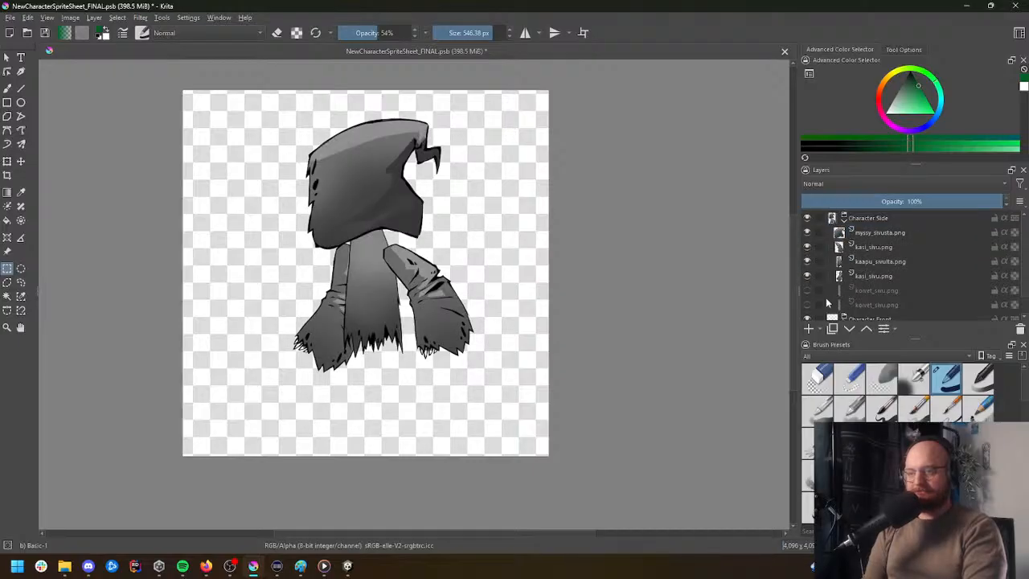
click(807, 290)
click(808, 305)
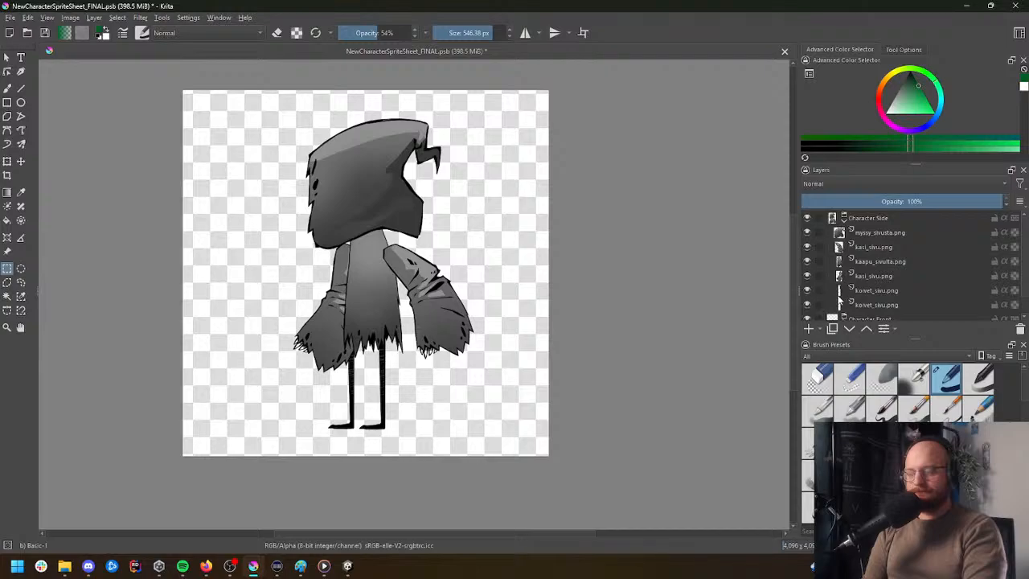
Step: Select the side-view hood on the myssy_sivusta.png layer through an inverted contiguous selection and paint it green
click(878, 233)
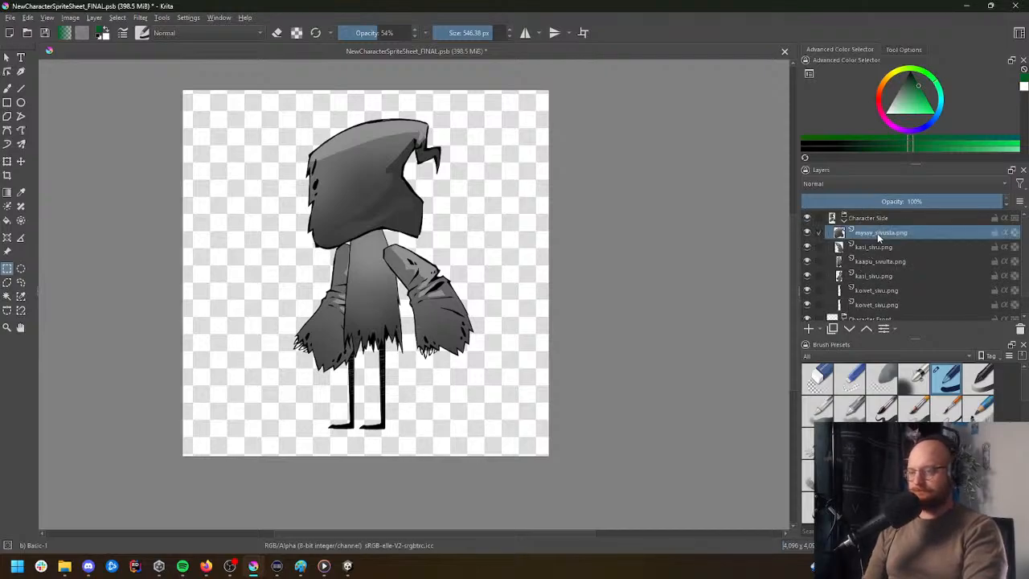
click(470, 202)
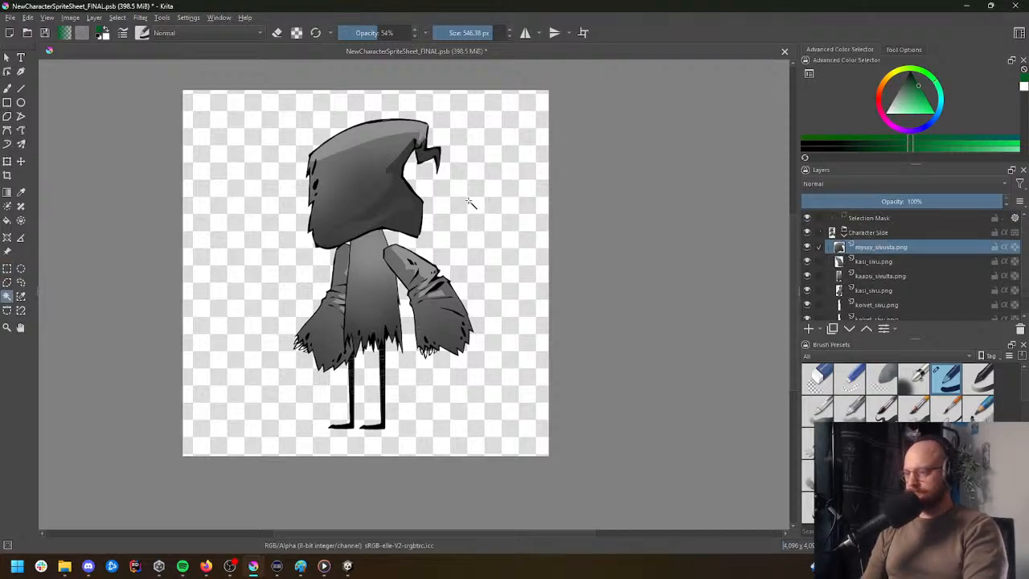
key(ctrl+shift+i)
key(b)
mouse_move(450, 143)
mouse_down()
mouse_move(368, 149)
mouse_move(227, 188)
mouse_move(416, 205)
mouse_up()
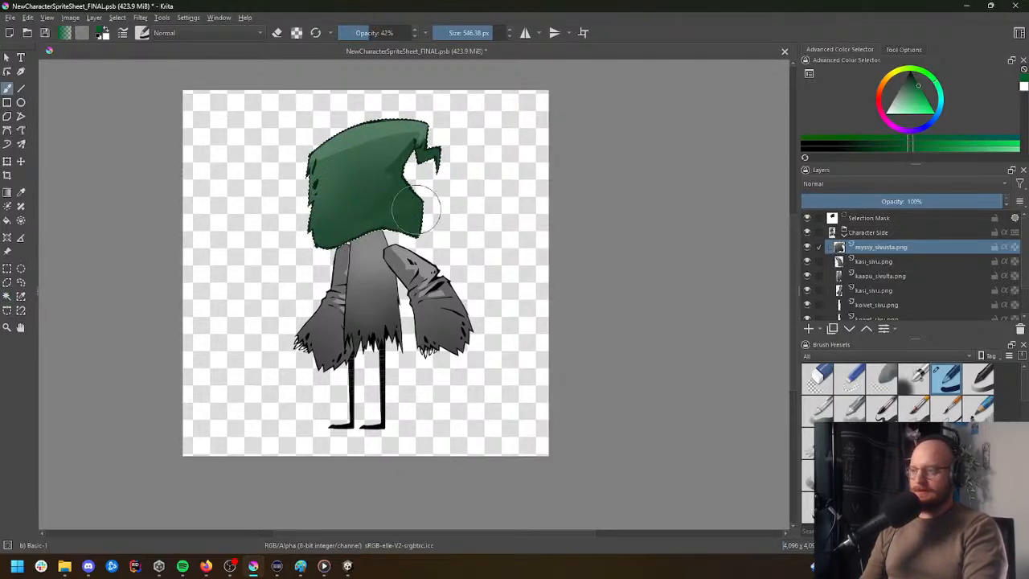
Step: Set the brush size to 655.36 px and paint the sleeve on the upper kasi_sivu.png layer green within an inverted contiguous selection
click(494, 33)
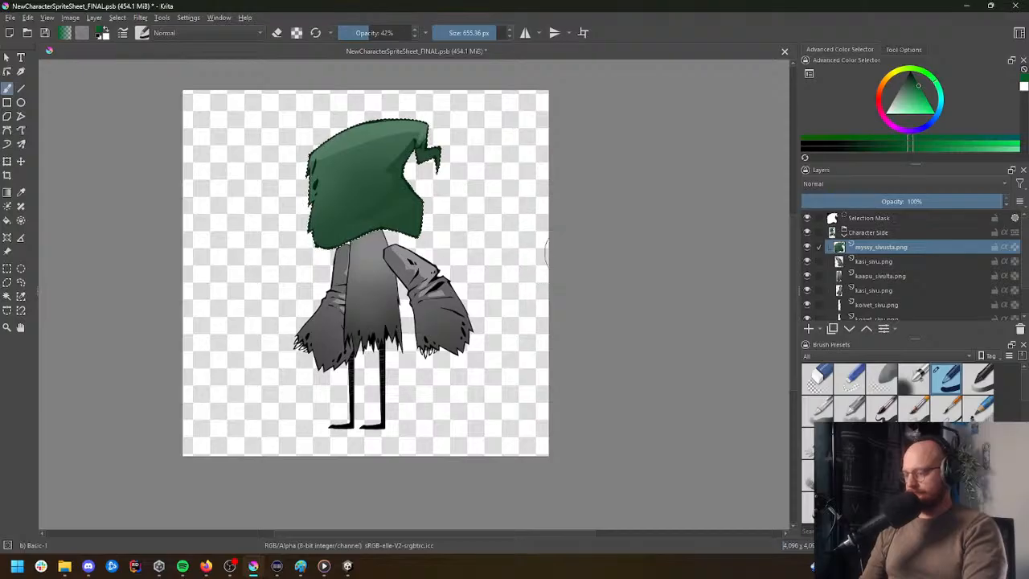
click(863, 263)
key(w)
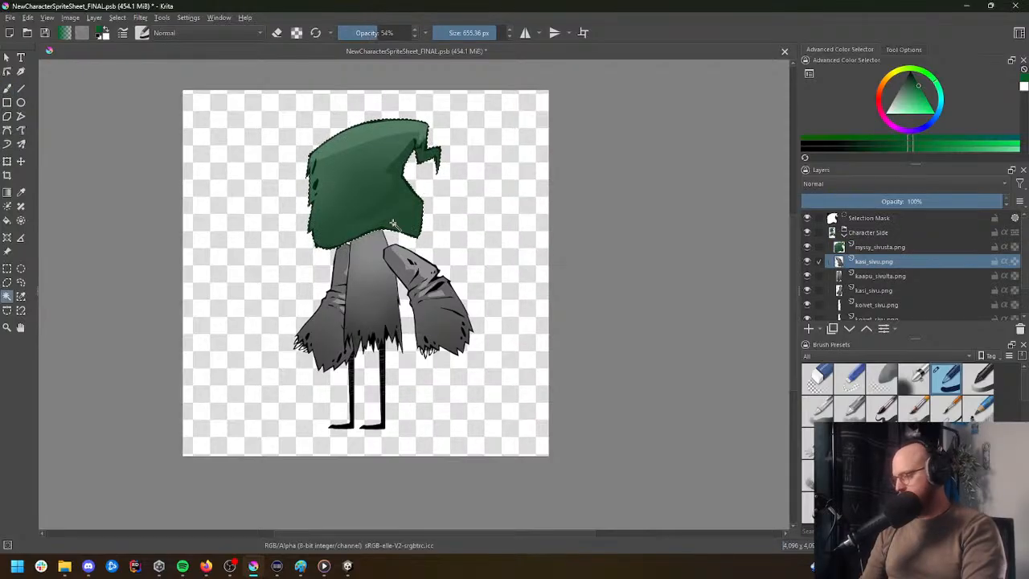
click(488, 256)
key(ctrl+shift+i)
key(b)
drag(402, 257, 440, 331)
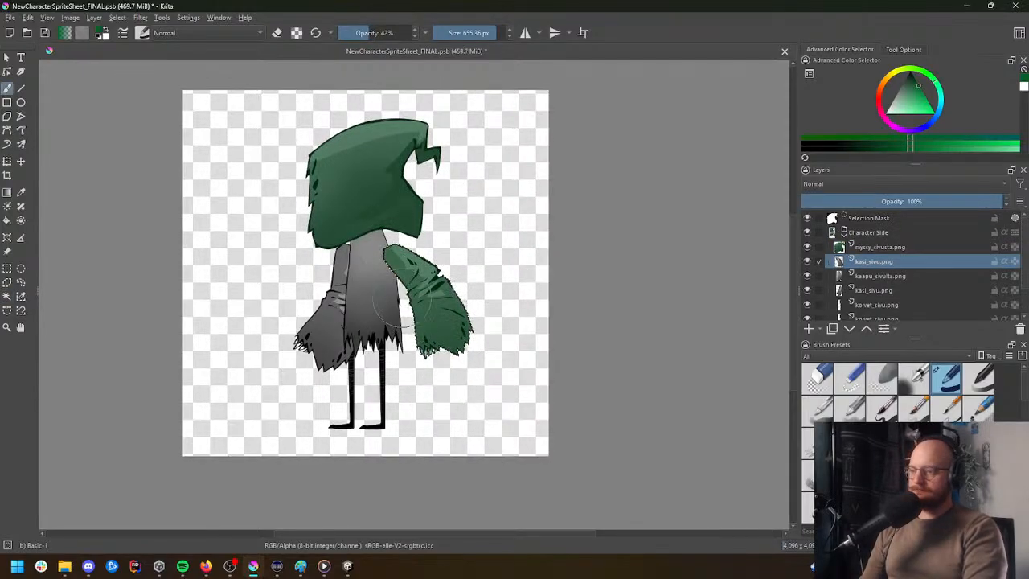
Step: Select the robe on the kaapu_sivulta.png layer through an inverted contiguous selection and paint it green at 42% opacity
click(876, 275)
key(w)
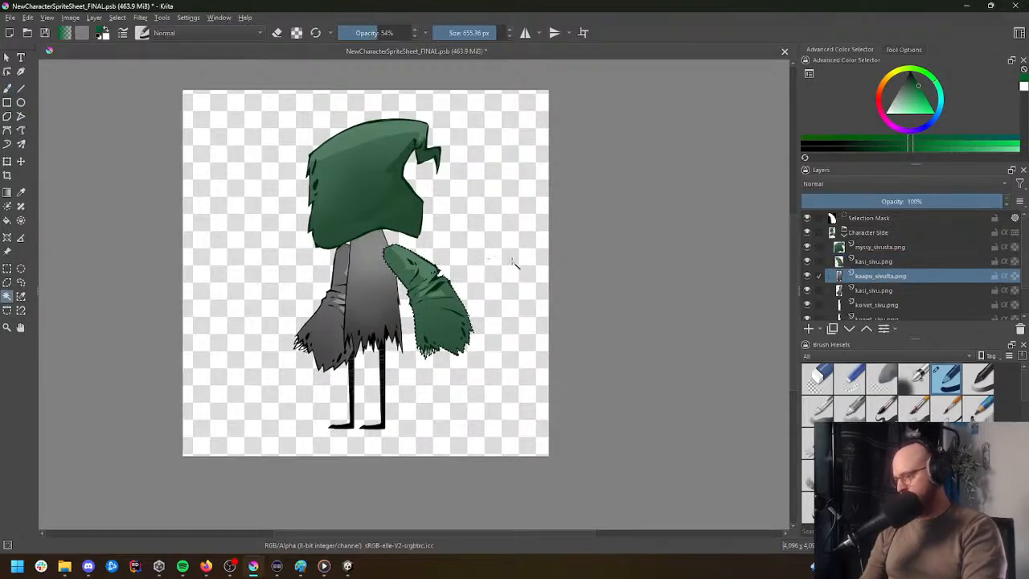
click(515, 264)
key(ctrl+shift+i)
key(b)
drag(372, 265, 372, 364)
Step: Paint the sleeve on the lower kasi_sivu.png layer green through an inverted contiguous selection, and clear the selection
click(885, 294)
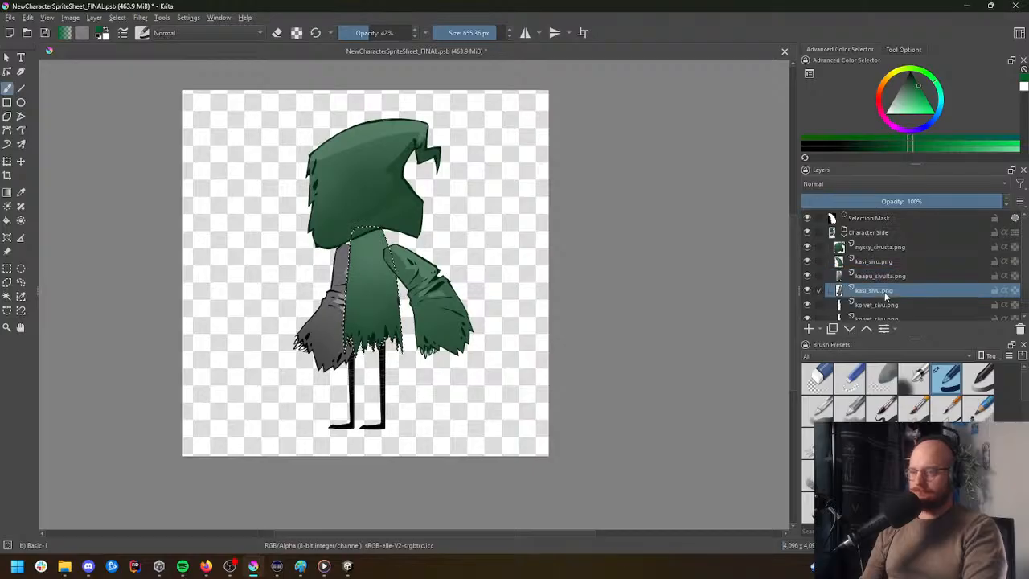
key(w)
click(485, 254)
key(ctrl+shift+i)
key(b)
drag(338, 244, 308, 402)
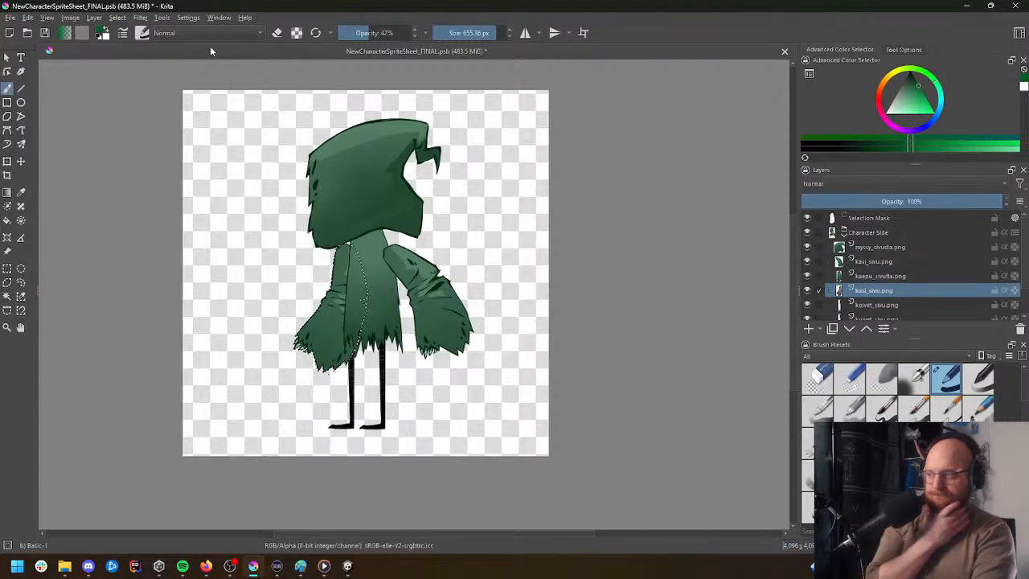
click(8, 268)
click(126, 242)
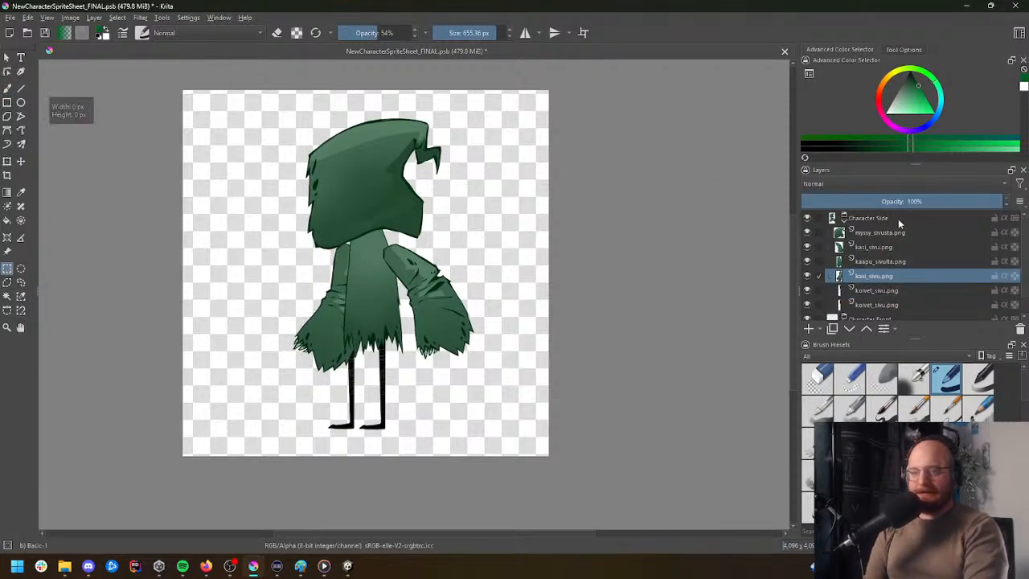
Step: Show the myssy_edesta, kaapu_edesta, both kasi_edesta and both koivet_edesta2 layers in the Character Front group
drag(821, 224, 829, 275)
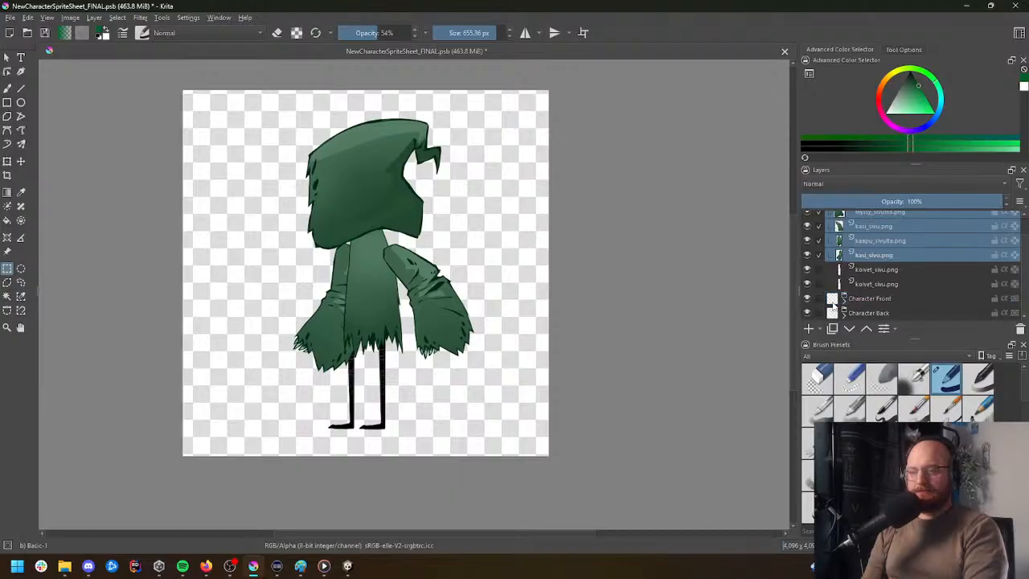
click(845, 301)
click(819, 232)
shift+click(819, 247)
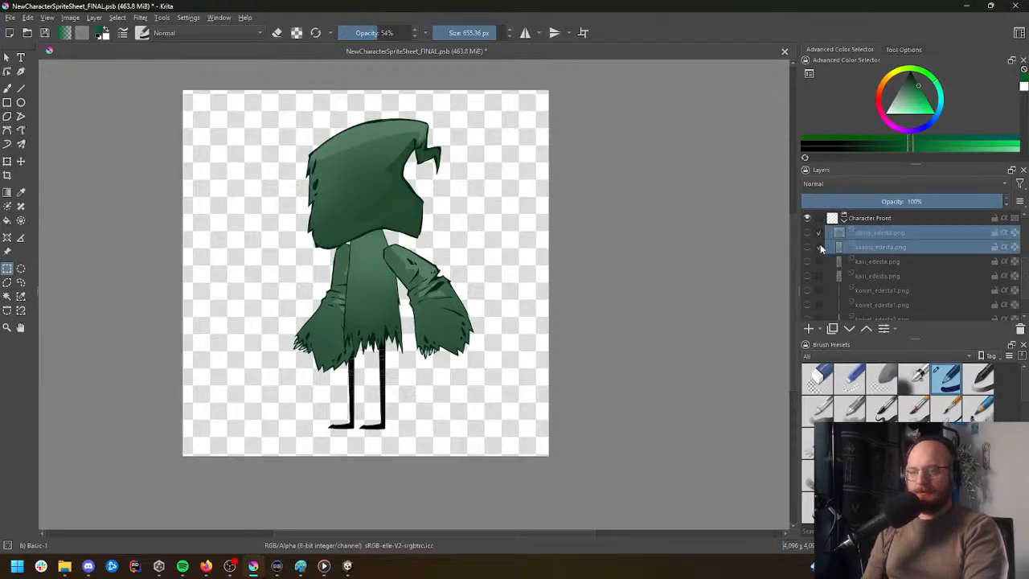
click(807, 232)
click(806, 246)
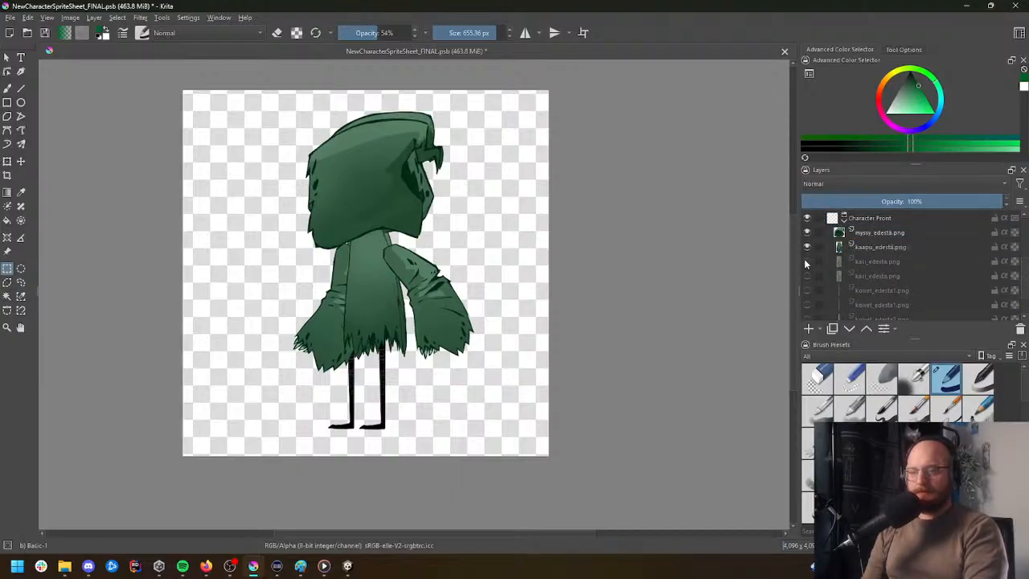
click(807, 261)
click(807, 275)
scroll(833, 287, down, 1)
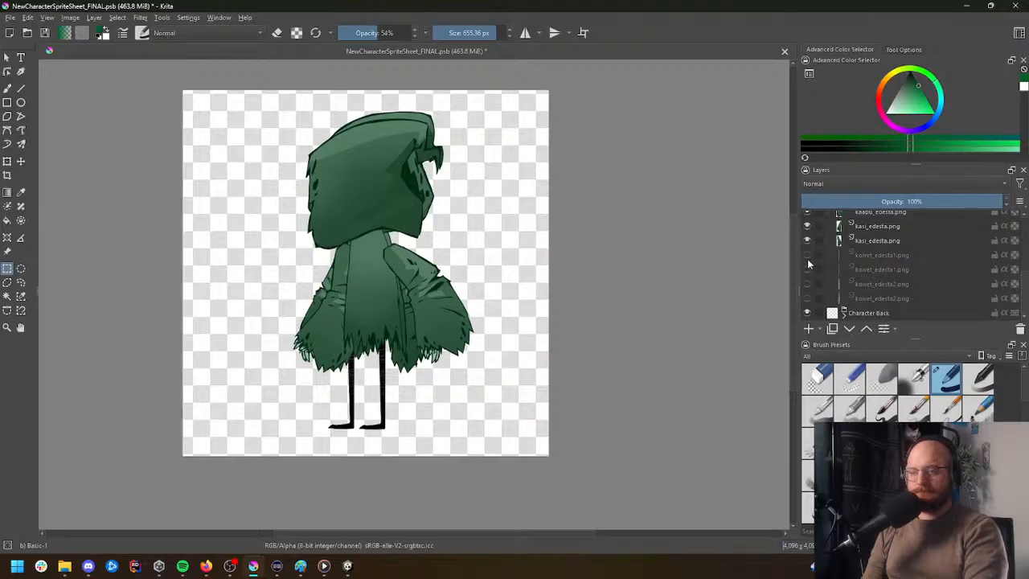
click(807, 283)
click(807, 298)
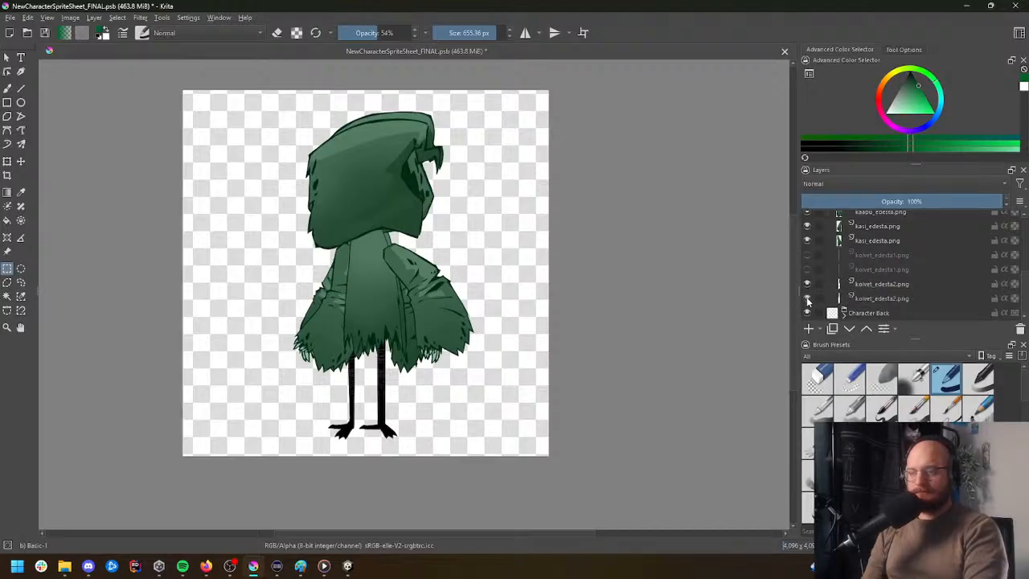
Step: Expand the Character Back group and show its myssy_takaa, kaapu_takaa, both kasi_takaa and both koivet_sivu layers
click(842, 314)
scroll(864, 300, down, 2)
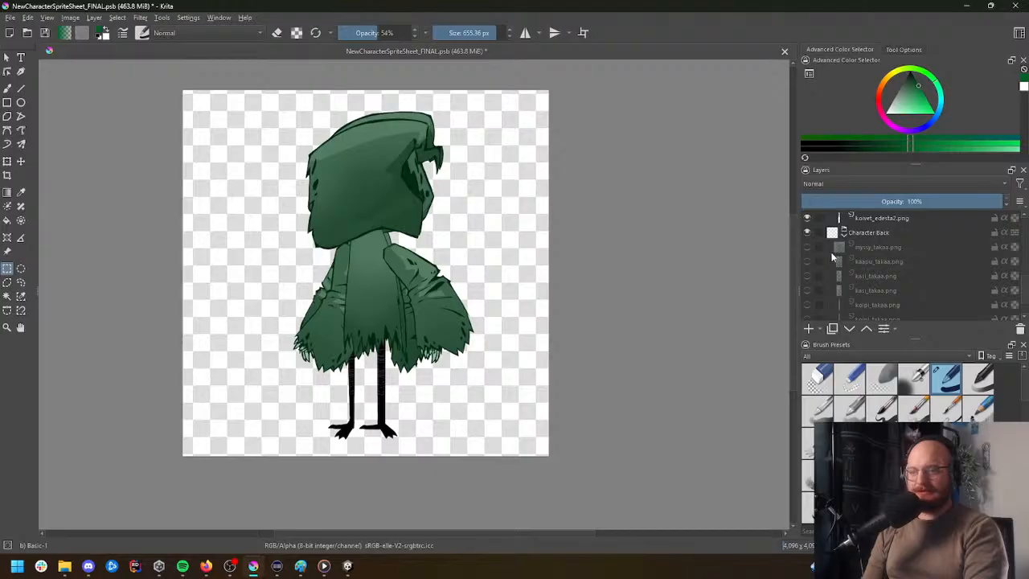
drag(817, 249, 808, 320)
scroll(822, 301, down, 2)
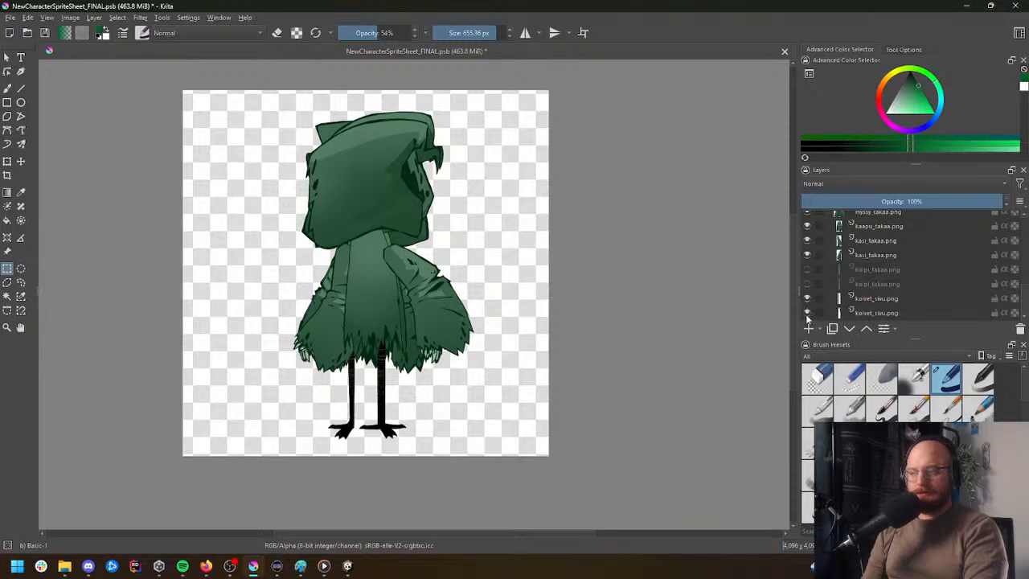
scroll(892, 298, up, 6)
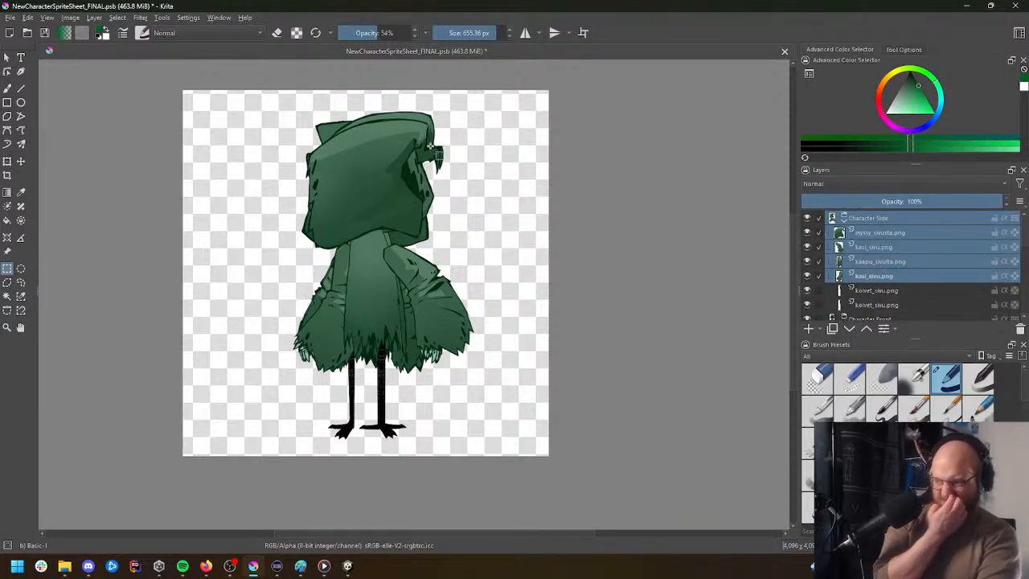
Step: Start saving the document under a new name, entering GREEN_ROBE_SET as the file name in the NewCharacterArt folder
click(11, 17)
click(64, 78)
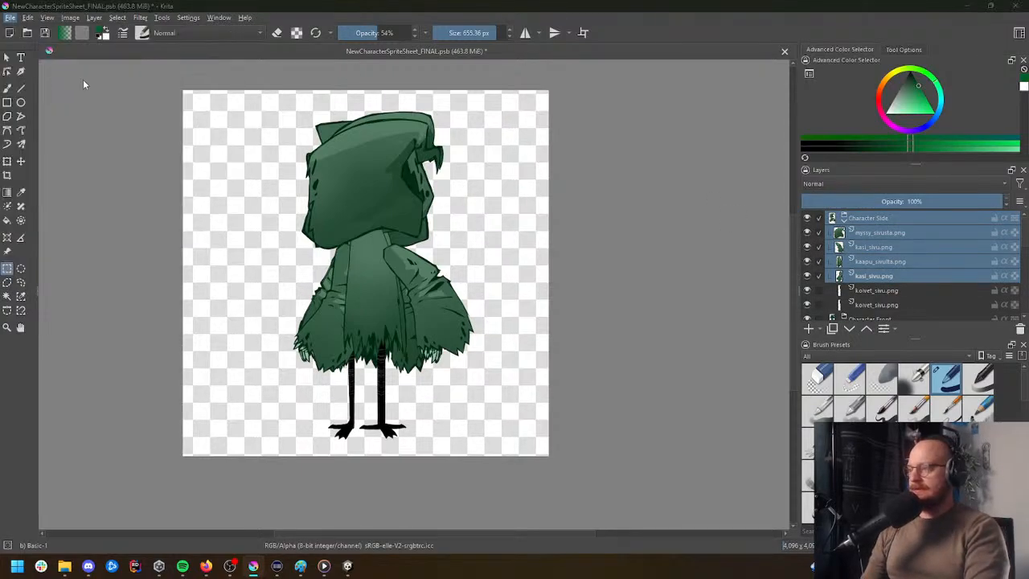
drag(331, 28, 527, 108)
drag(386, 305, 223, 288)
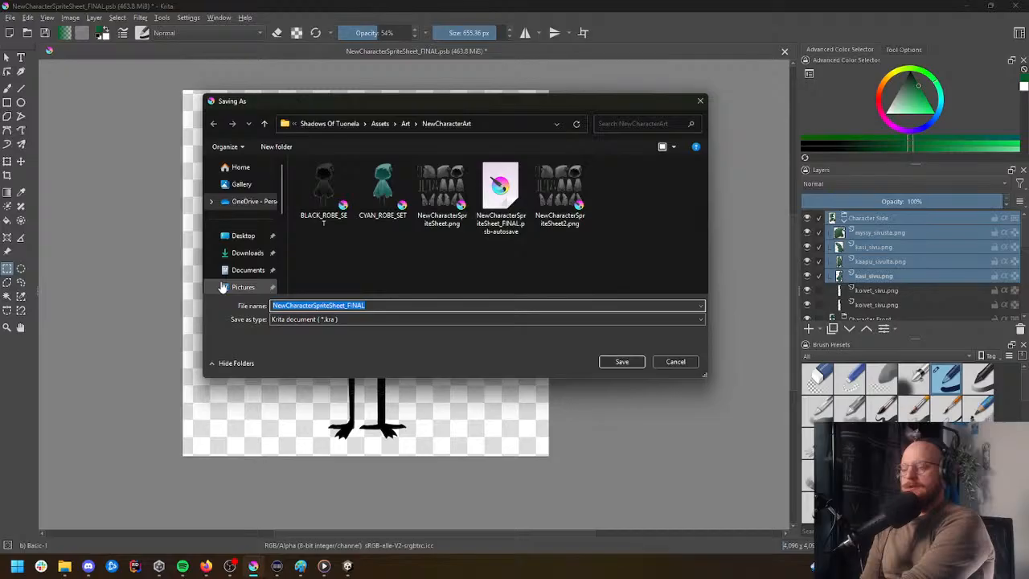
text(GREEN)
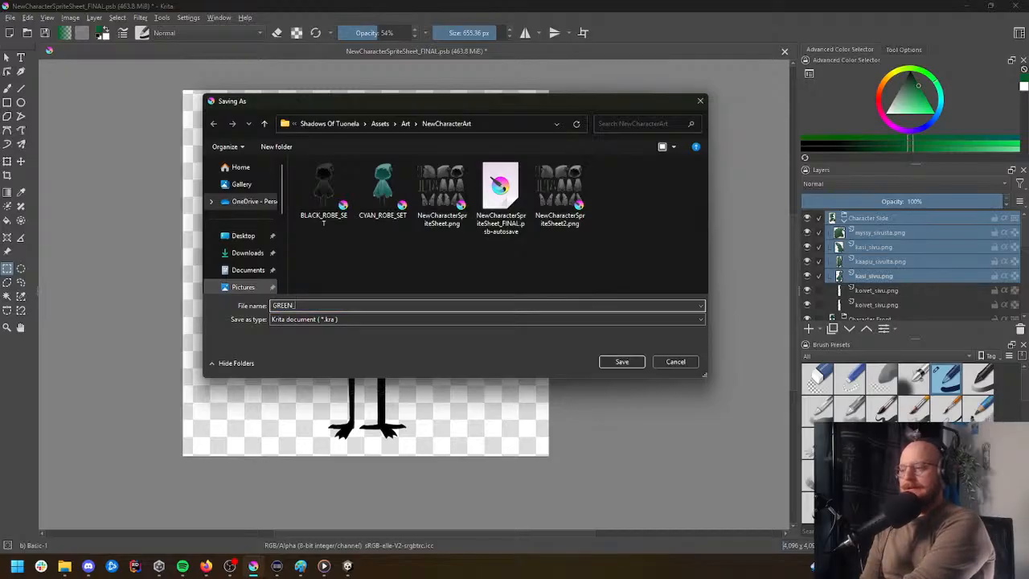
text(_ROBE_SET)
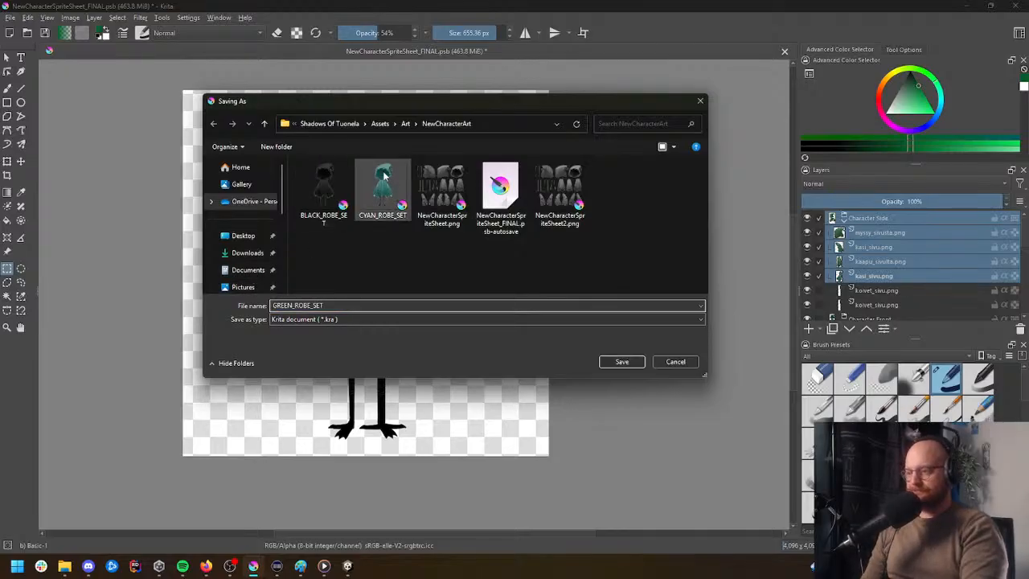
drag(536, 100, 652, 118)
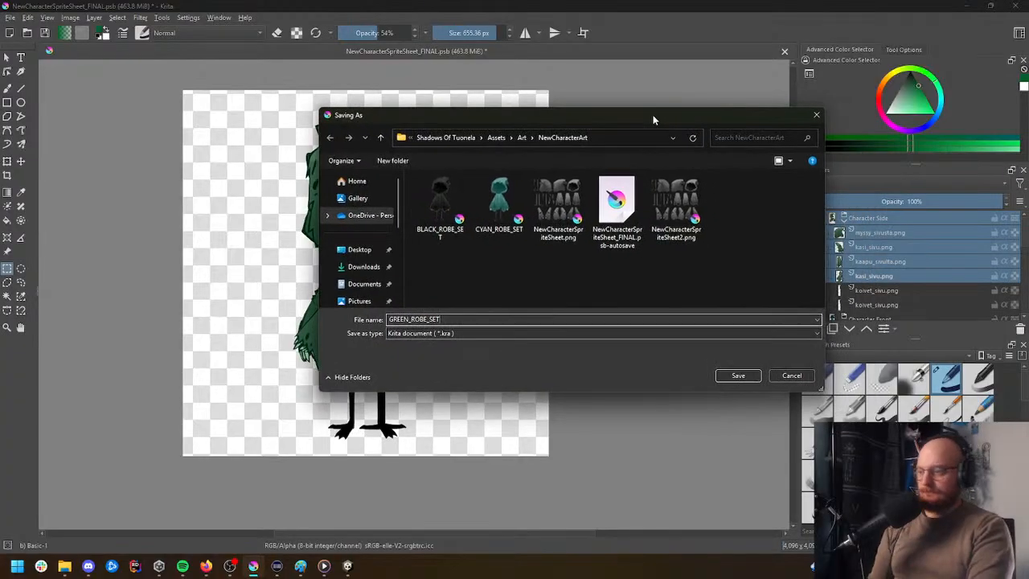
Step: Choose PBM image as the file format and save, also keeping a copy of the image as a Krita file
click(569, 333)
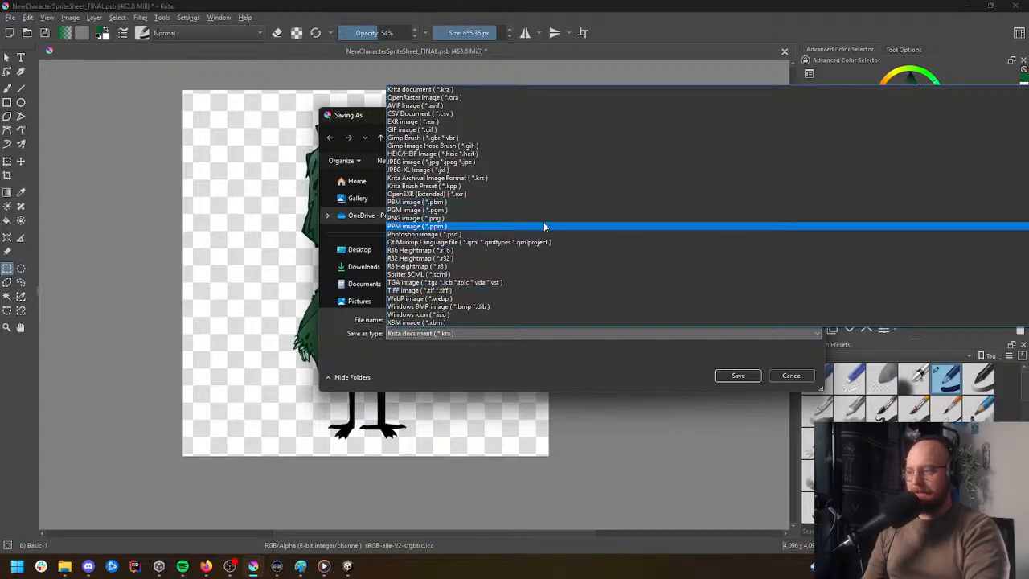
scroll(527, 247, down, 1)
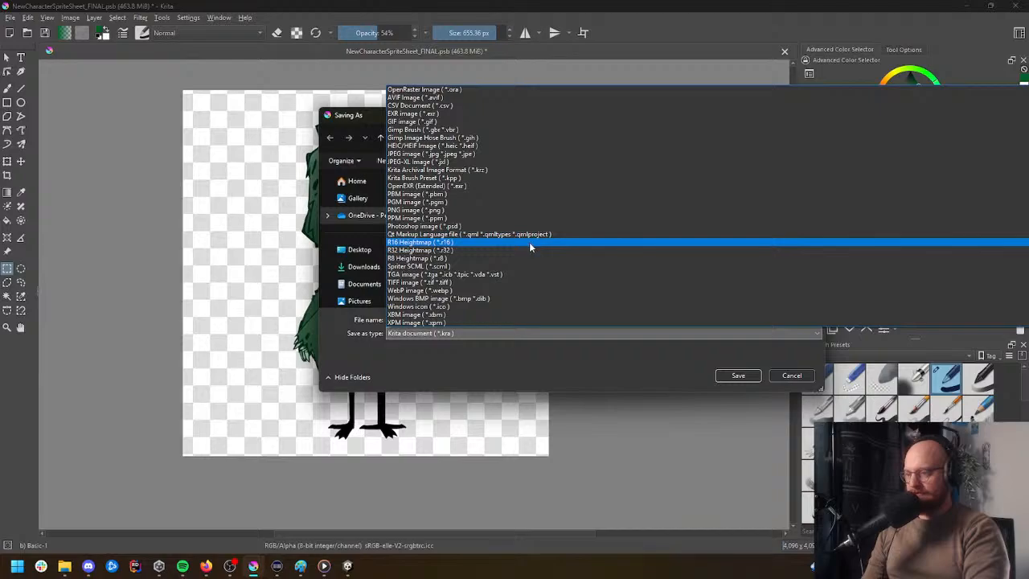
scroll(530, 249, up, 2)
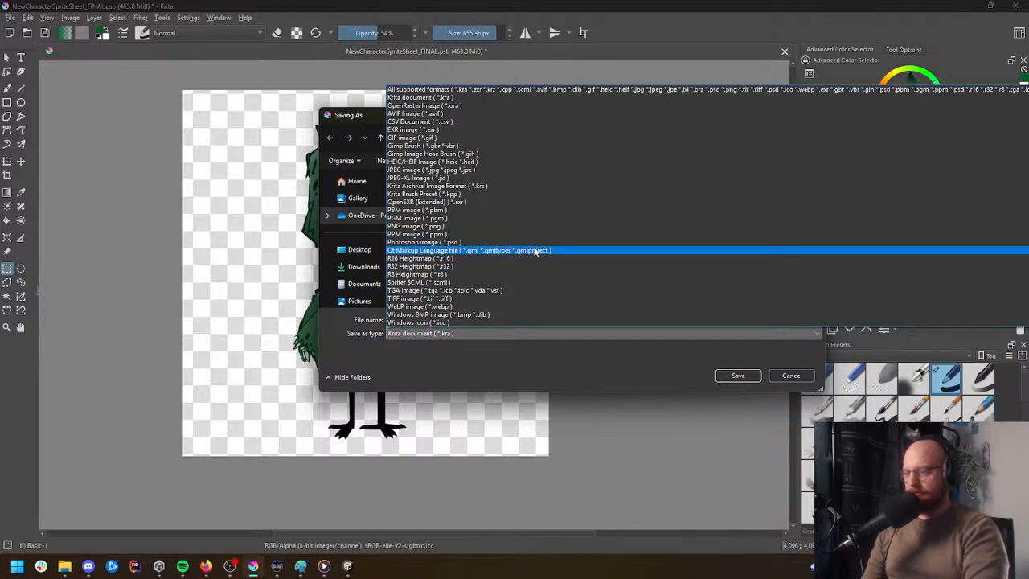
scroll(535, 254, down, 2)
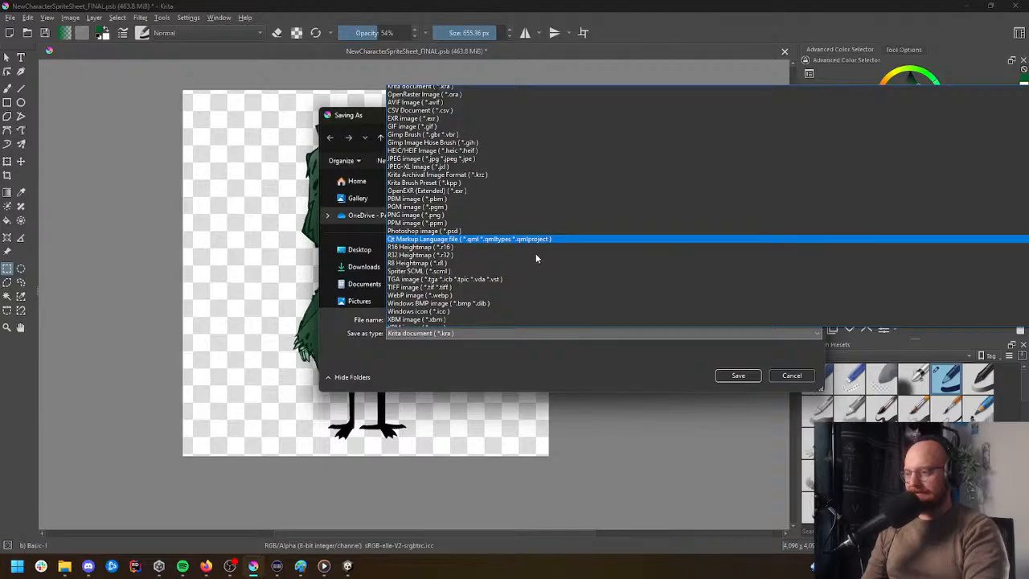
scroll(536, 257, up, 2)
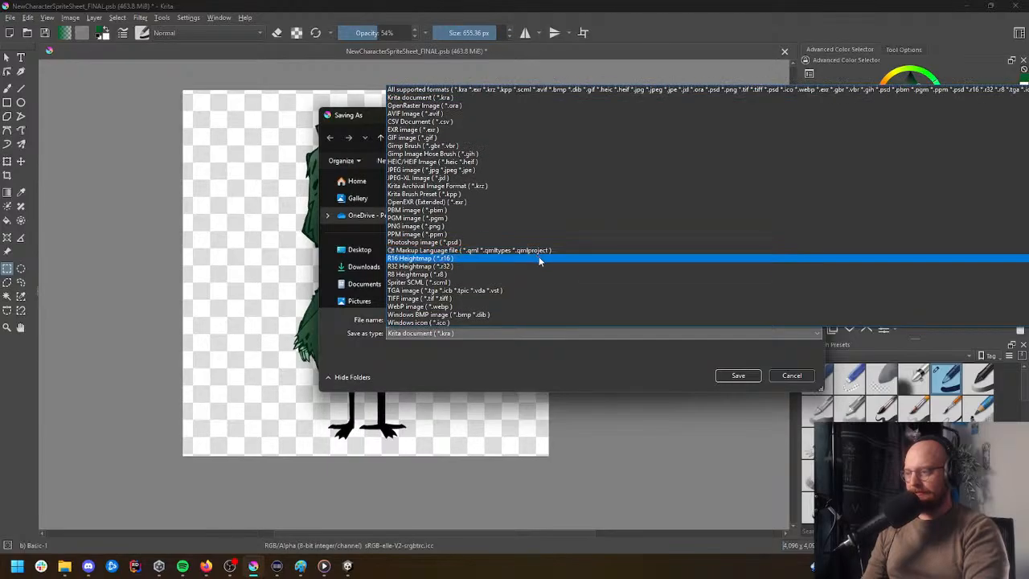
click(535, 209)
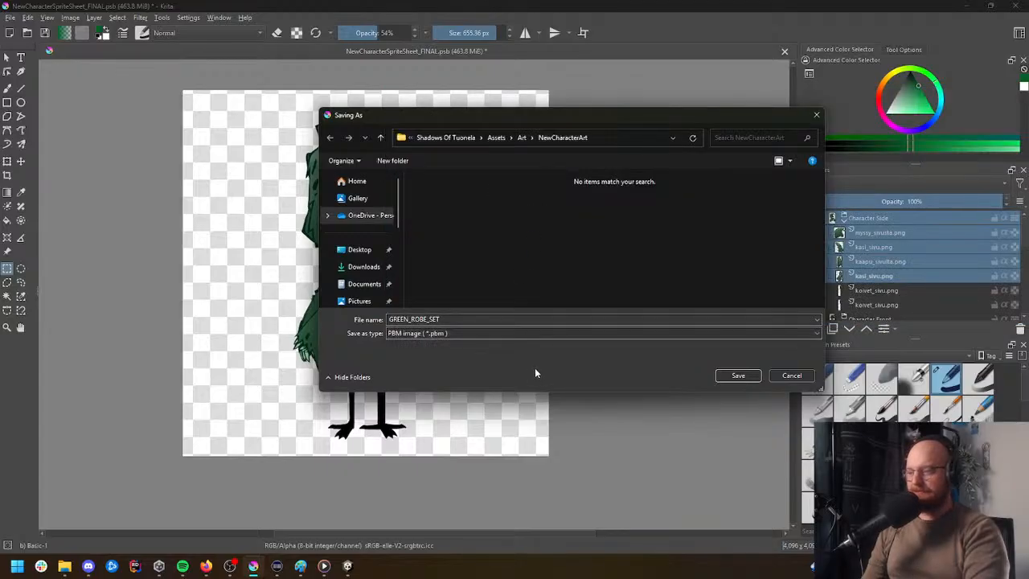
click(738, 376)
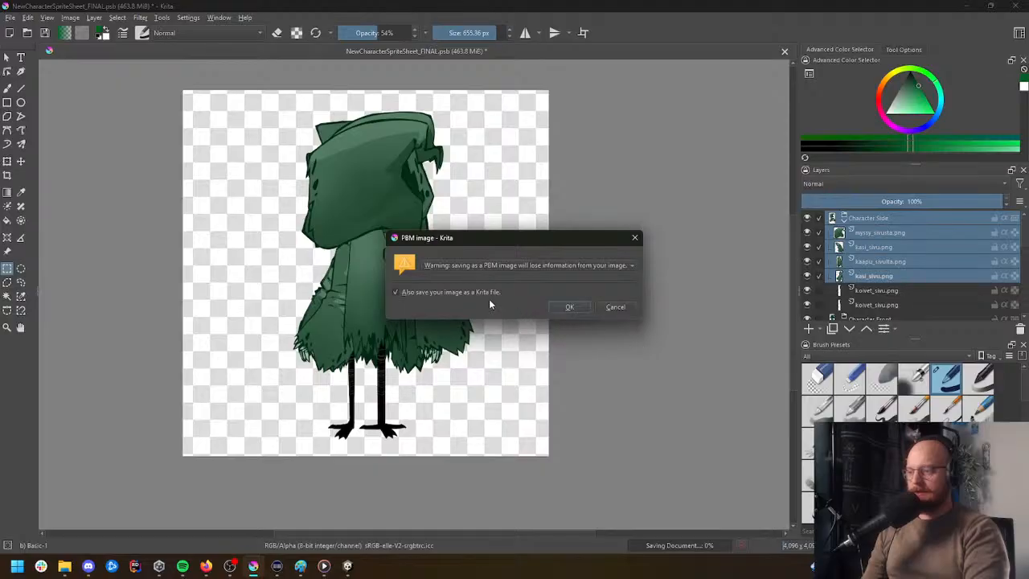
click(577, 307)
Step: Switch to File Explorer, open the Art > NewCharacterArt folder of the project's Assets and locate the GREEN_ROBE_SET files
click(64, 568)
drag(500, 53, 1028, 165)
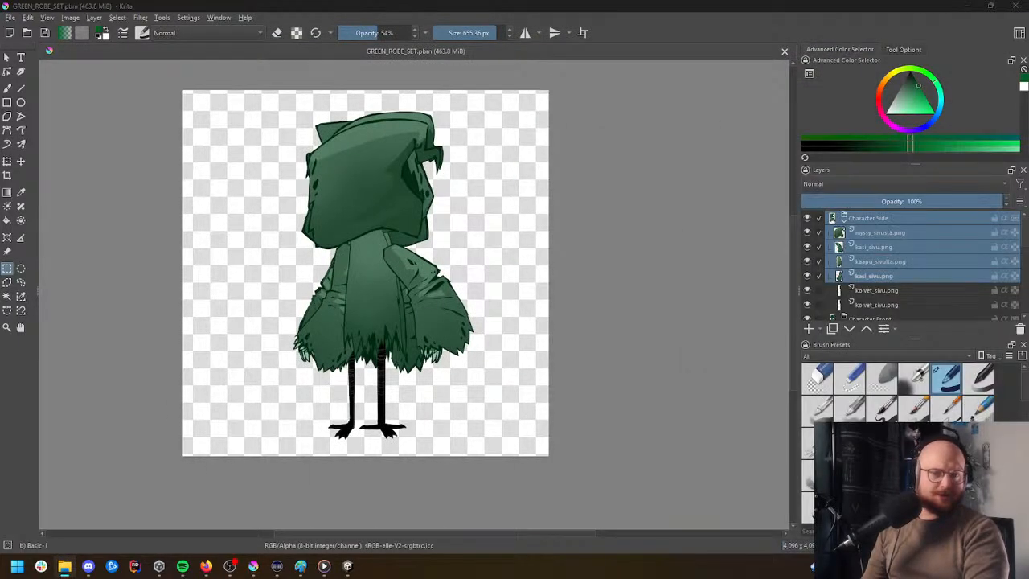
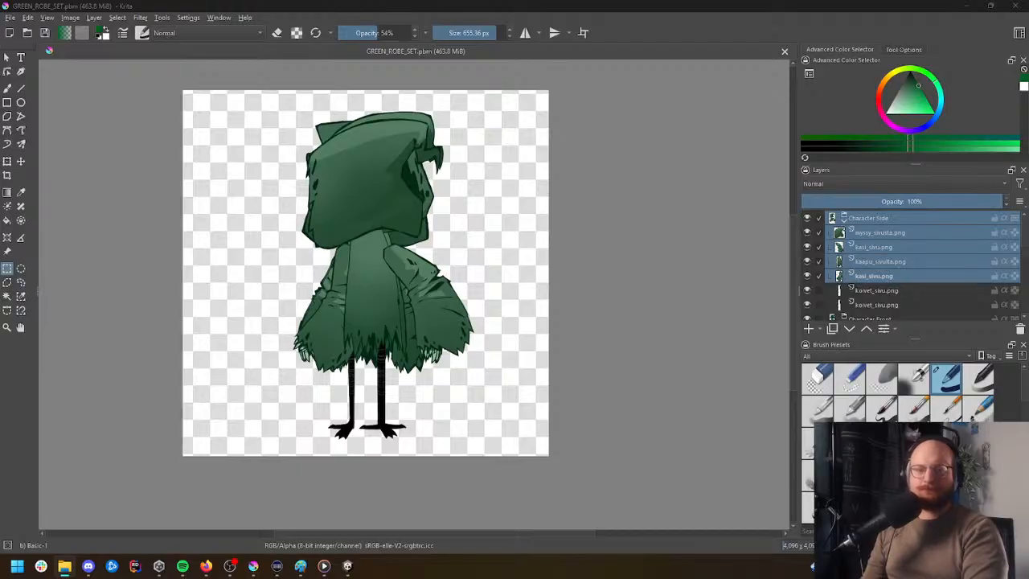
drag(474, 61, 461, 60)
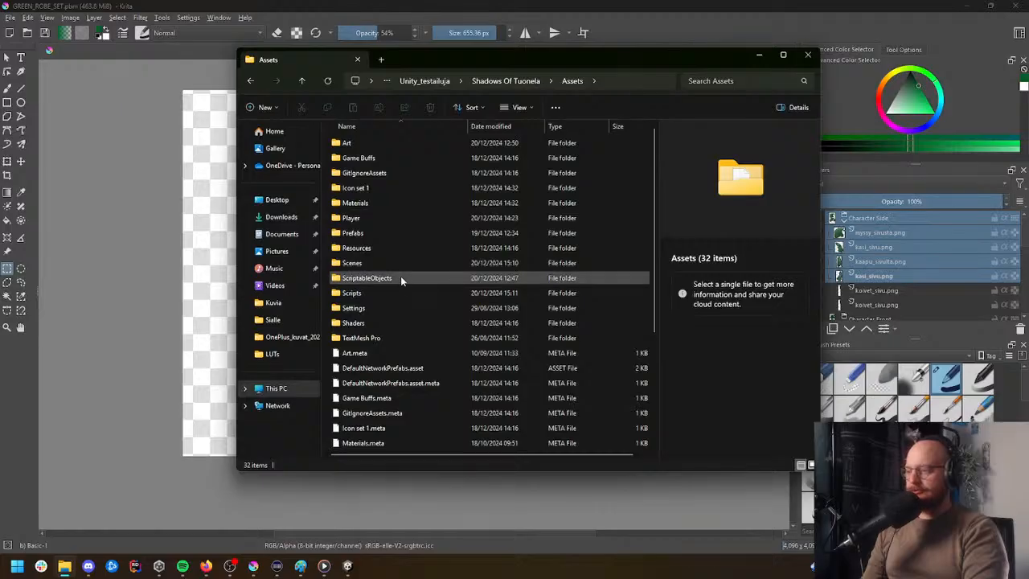
double_click(356, 143)
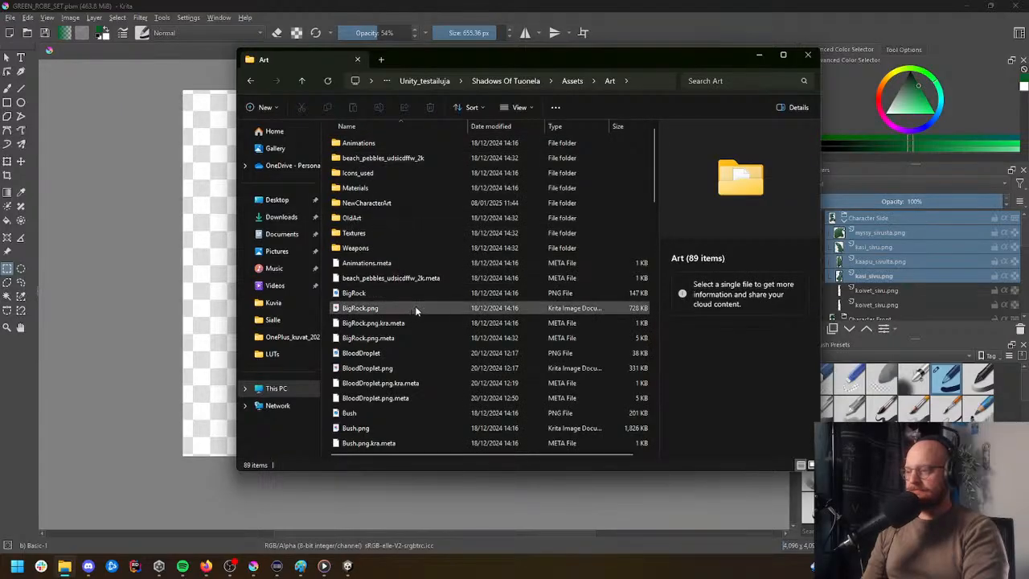
scroll(418, 305, down, 1)
key(g)
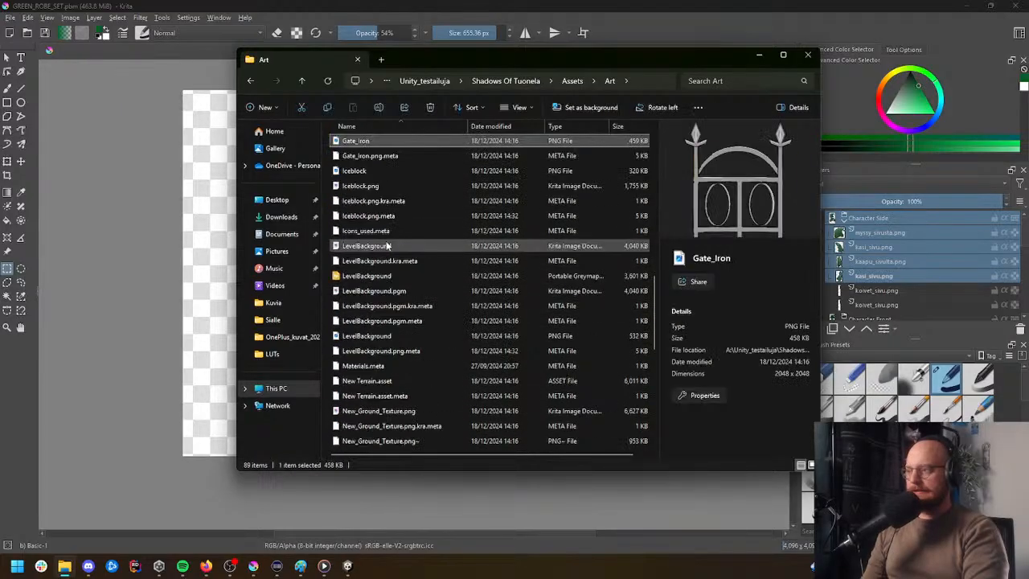
key(g)
key(g)
key(g)
key(g)
key(g)
scroll(413, 291, up, 13)
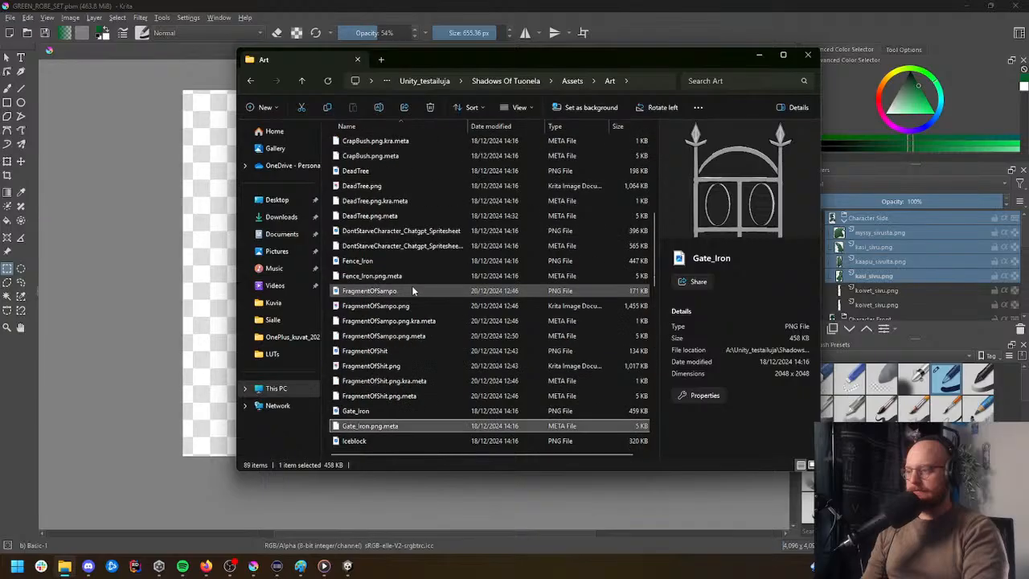
double_click(368, 202)
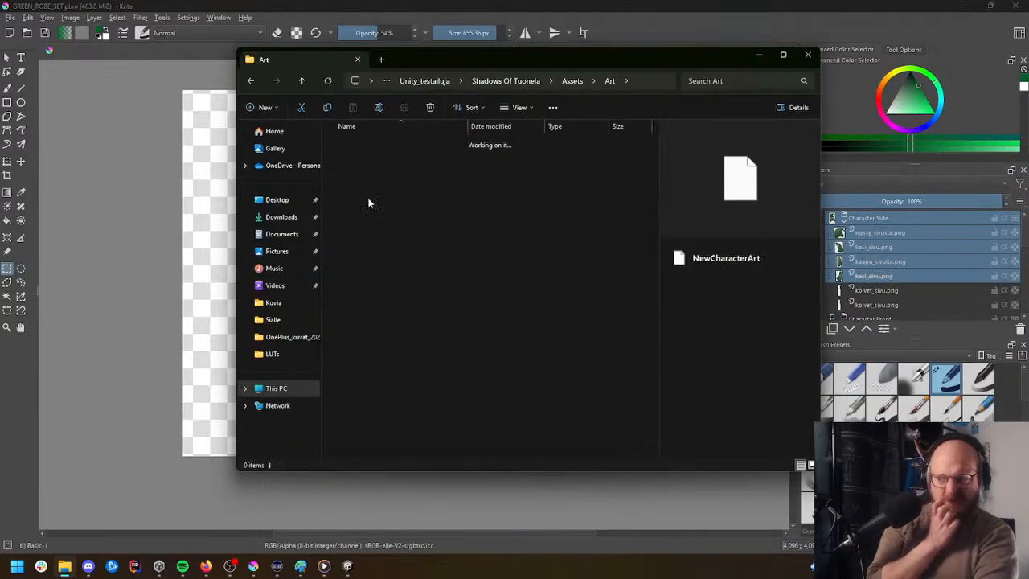
key(g)
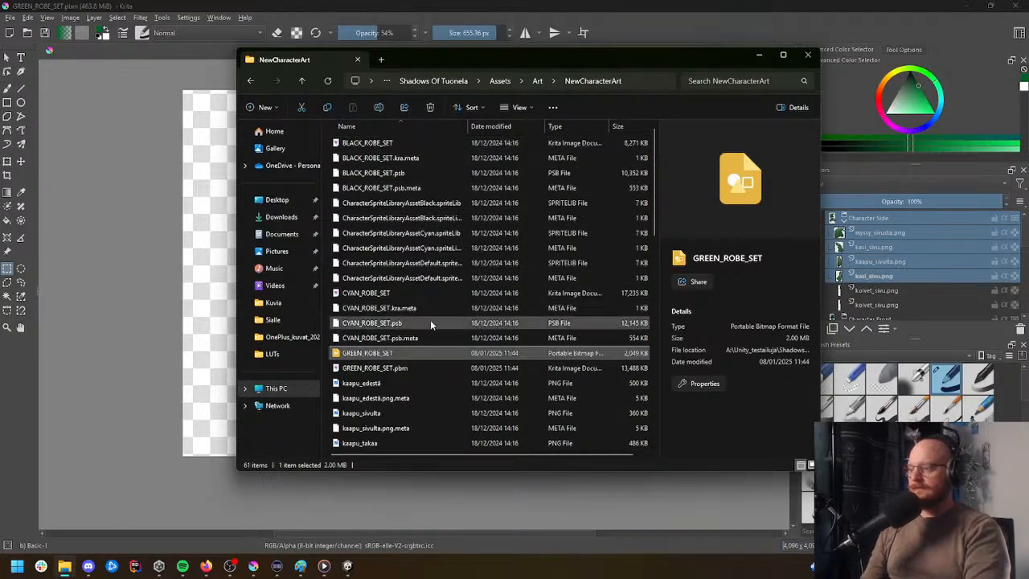
click(421, 368)
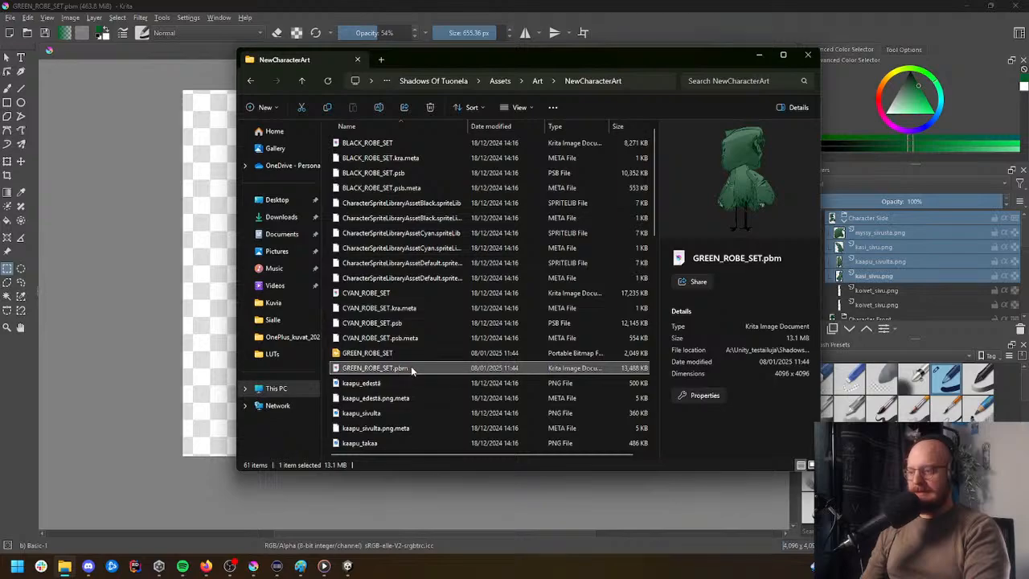
click(409, 366)
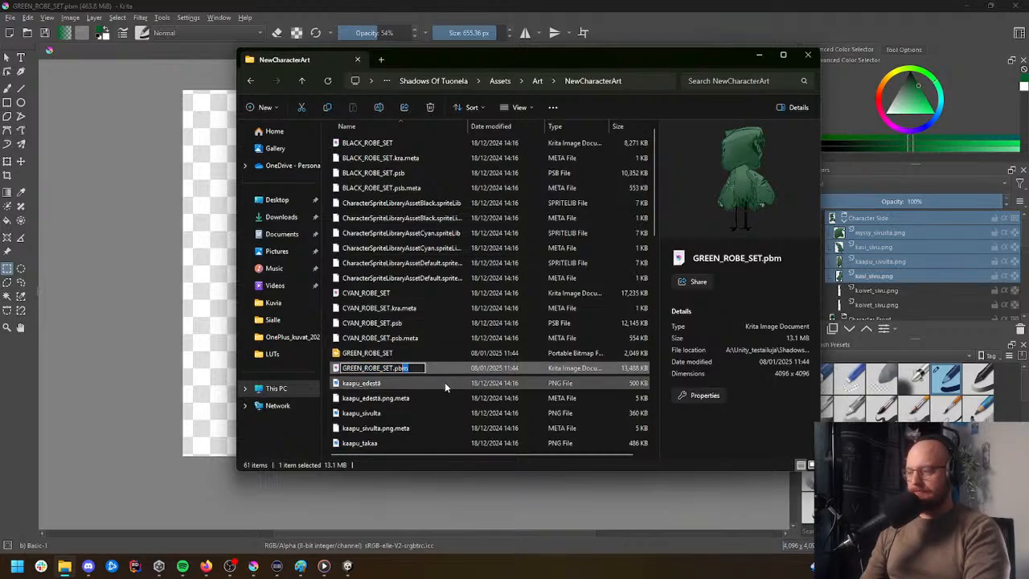
click(423, 368)
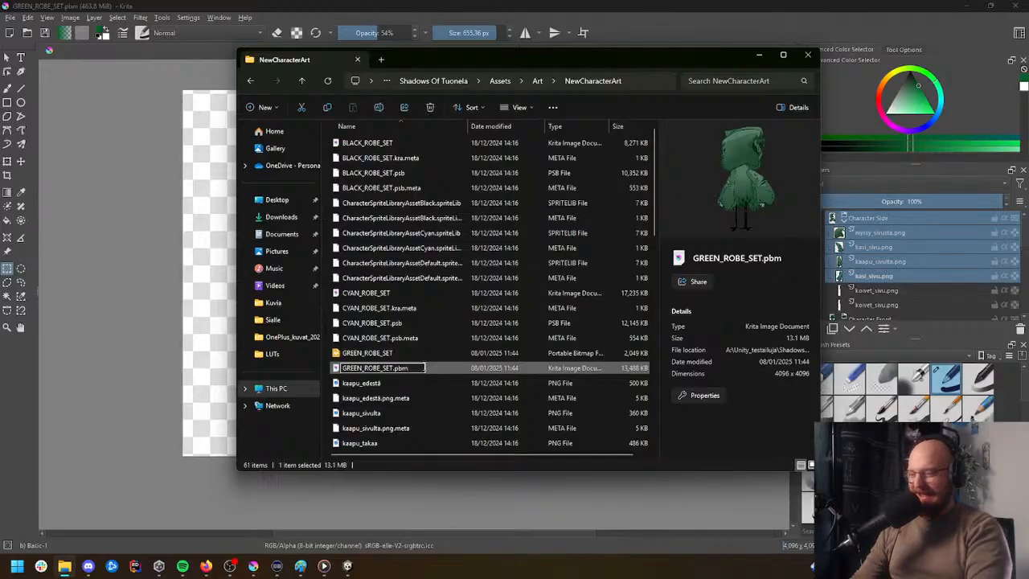
key(Return)
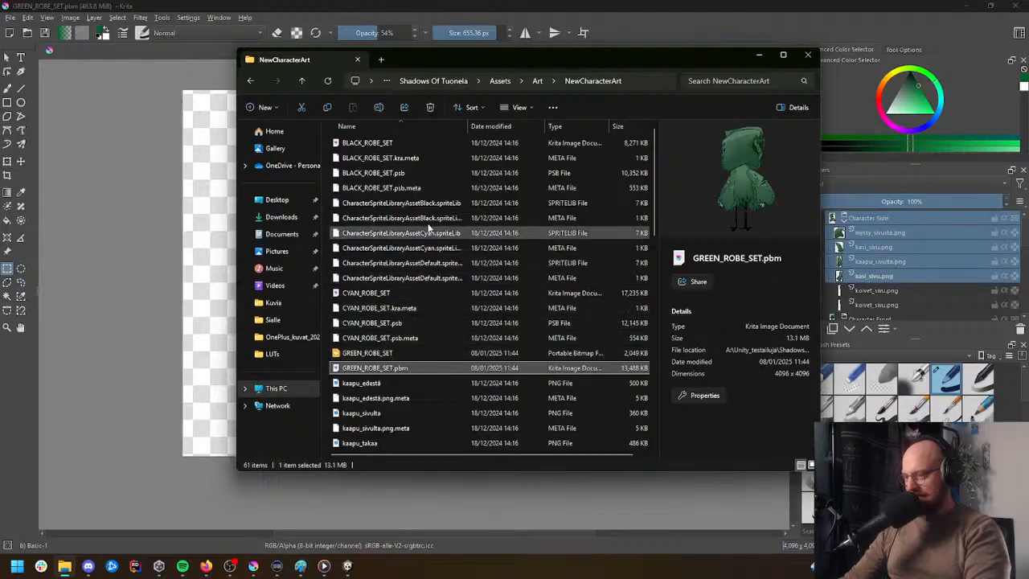
Step: Return to Krita and save the document in the NewCharacterArt folder as GREEN_ROBE_SET in Photoshop image (.psd) format
click(594, 5)
click(12, 18)
click(40, 97)
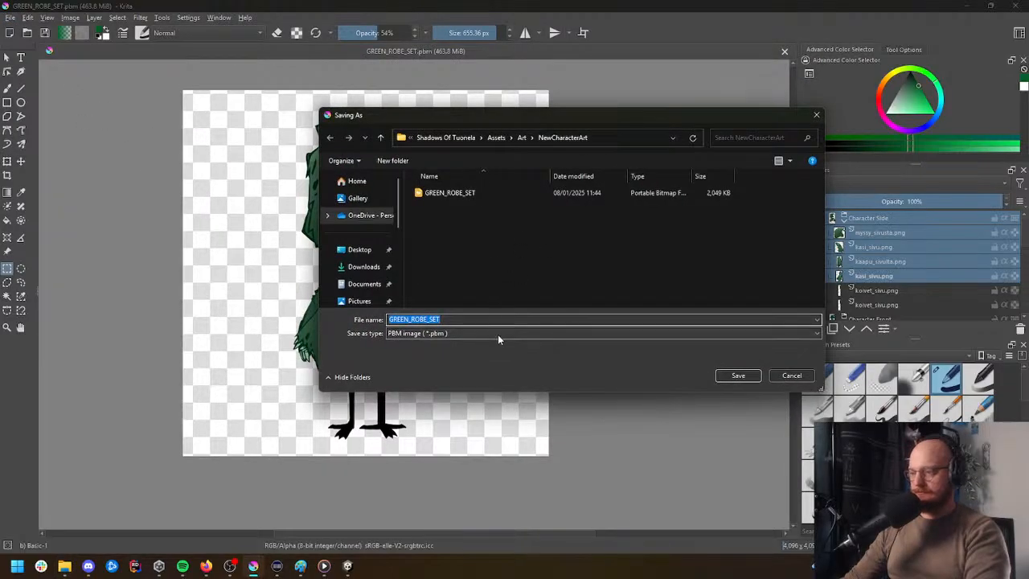
click(508, 332)
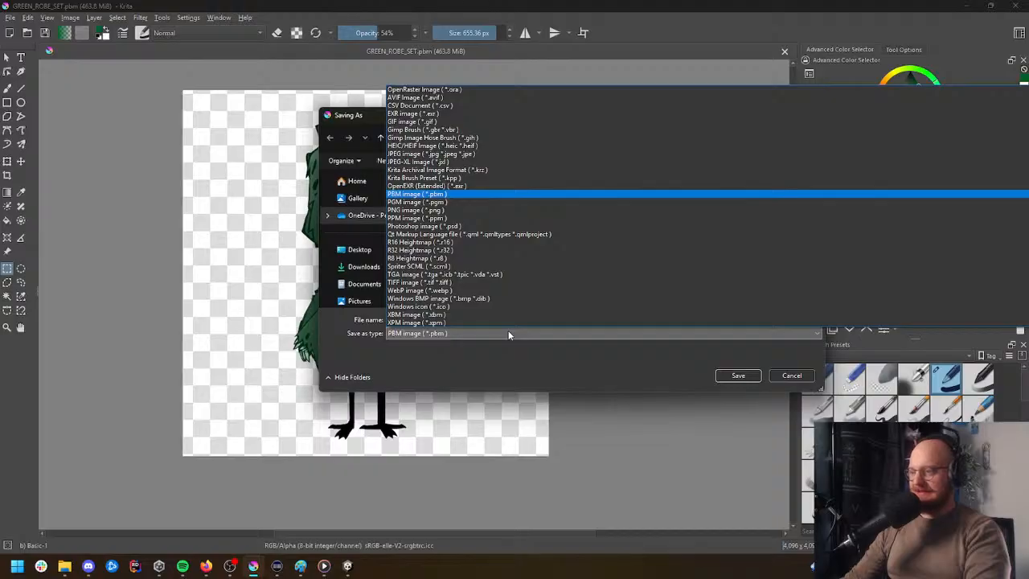
click(466, 226)
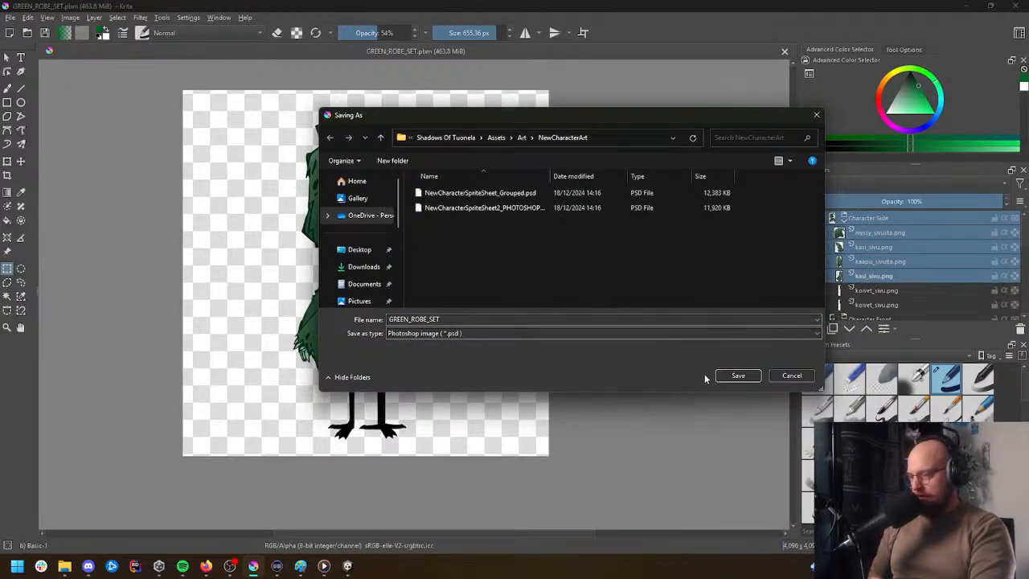
click(731, 375)
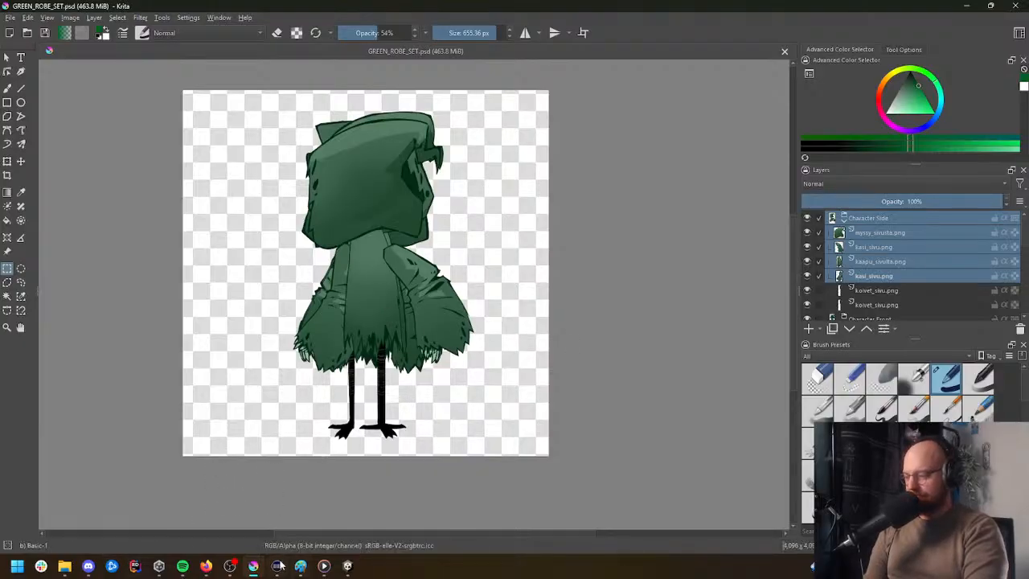
Step: In File Explorer, change the extension of GREEN_ROBE_SET.psd to .psb and accept the extension change
mouse_move(348, 567)
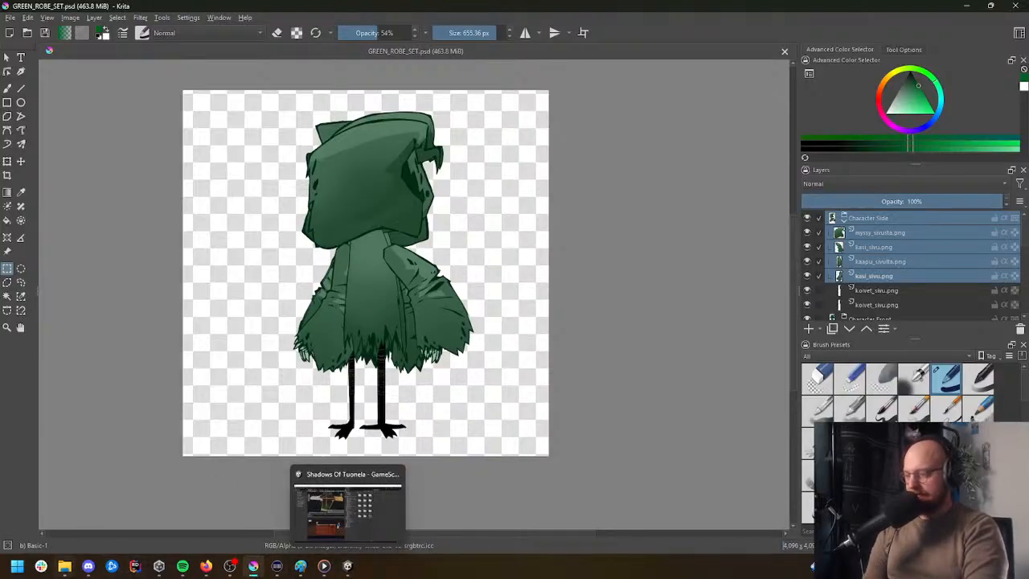
click(347, 504)
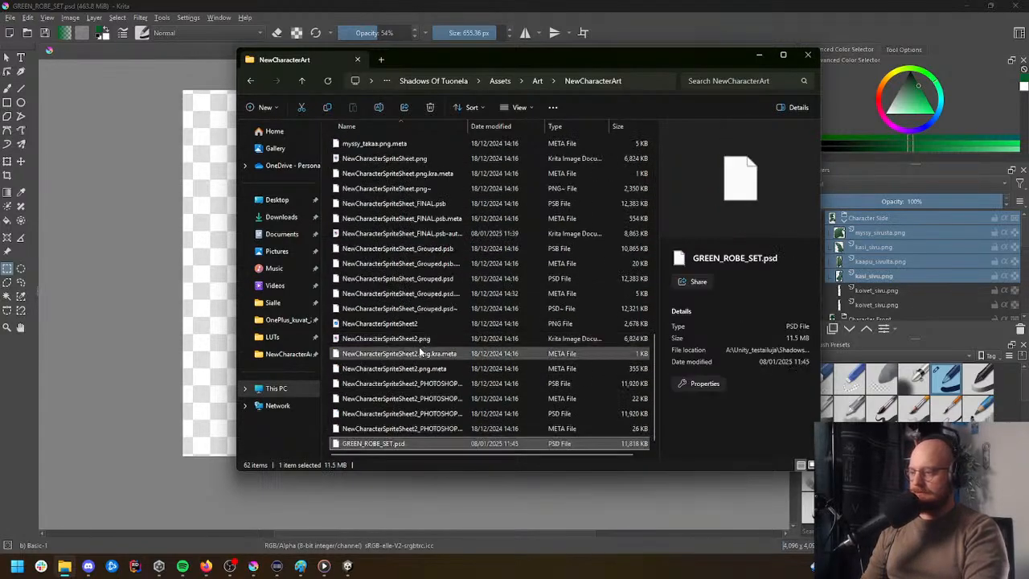
click(406, 444)
text(b)
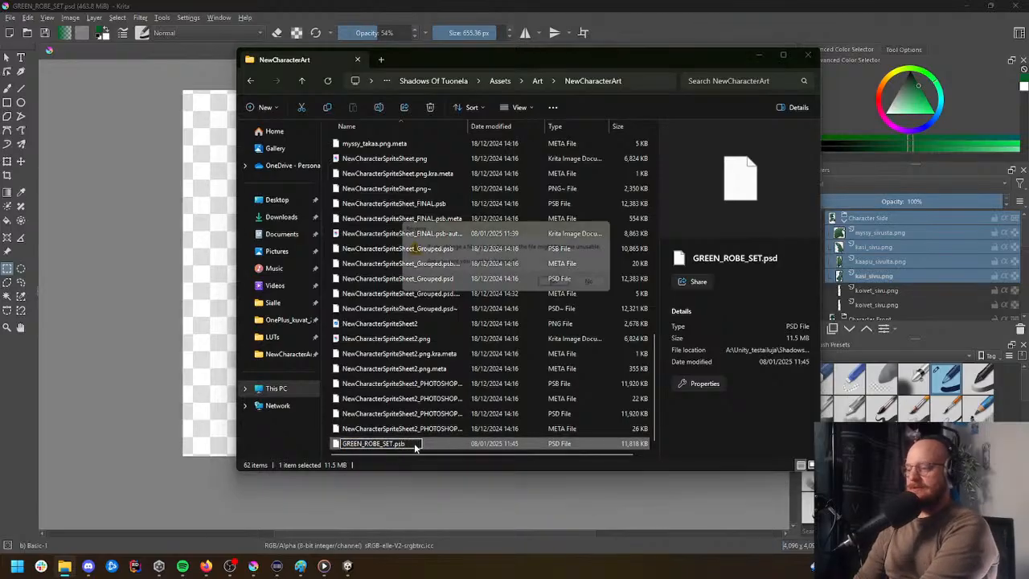
key(Return)
key(Return)
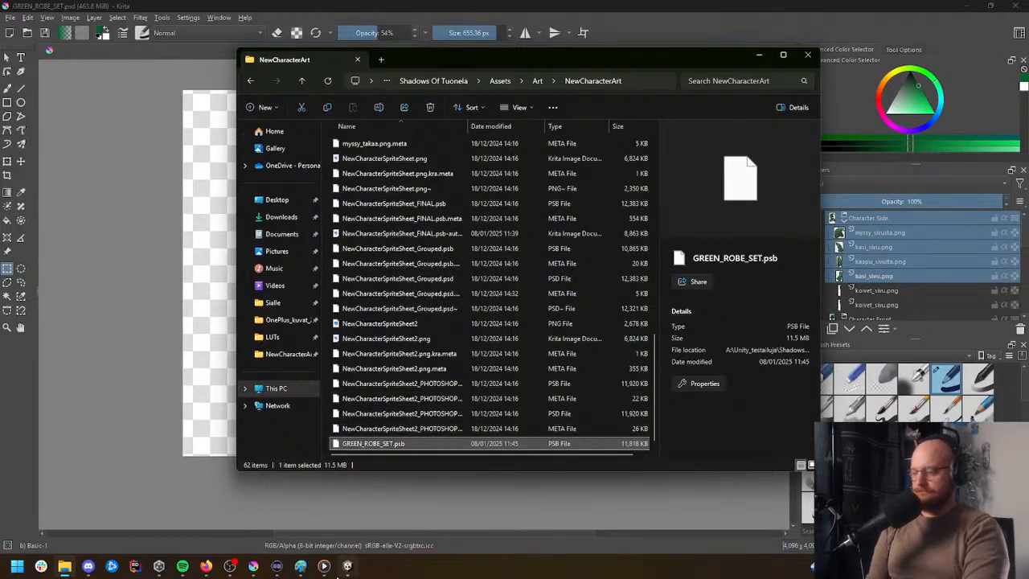
Step: Switch to Unity and open the Art > NewCharacterArt folder in the project's assets
click(348, 567)
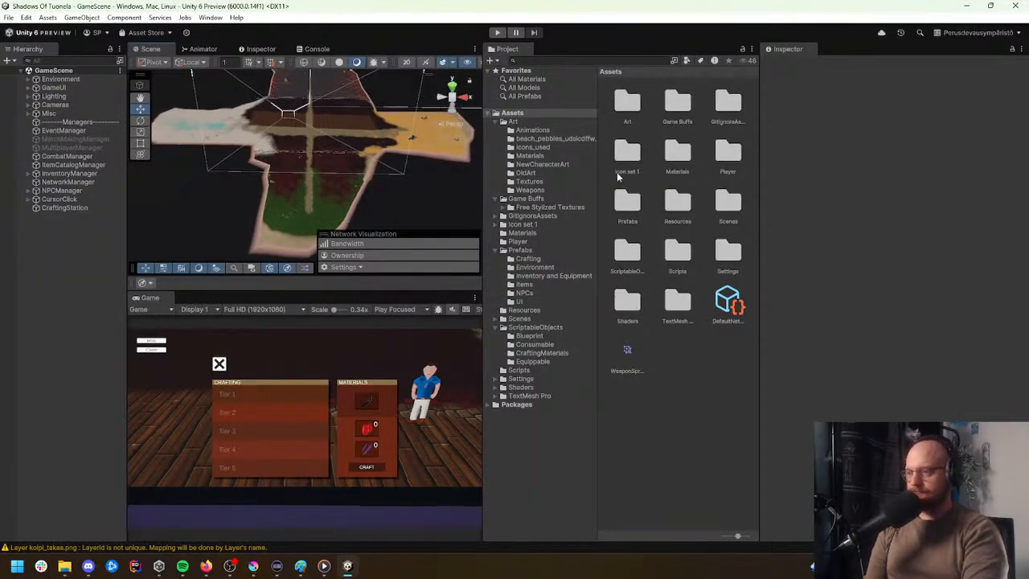
click(629, 103)
double_click(630, 103)
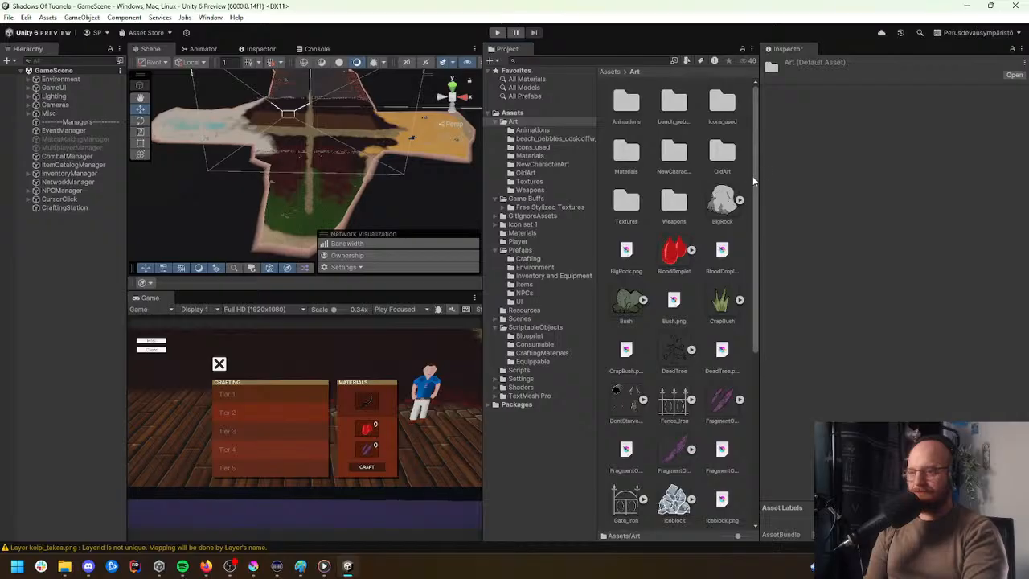
double_click(674, 153)
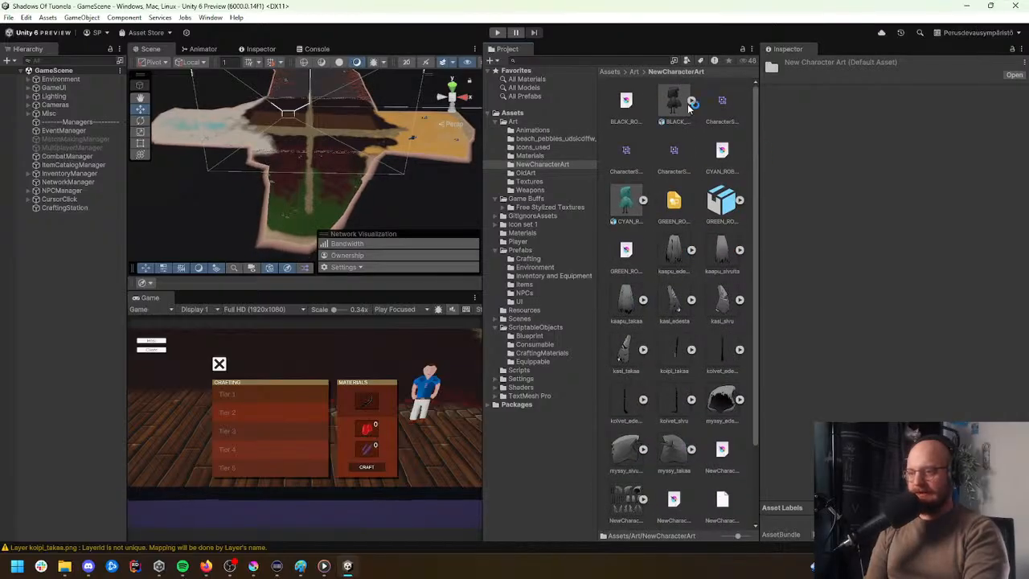
Step: Compare the import settings of the BLACK_ROBE_SET, GREEN_ROBE_SET and CYAN_ROBE_SET sprite assets
click(631, 197)
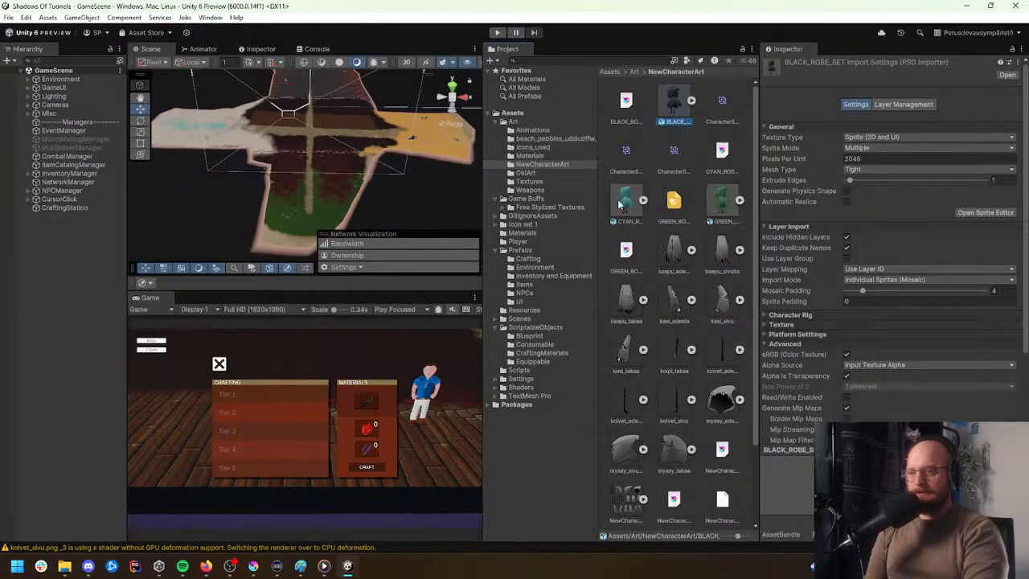
click(678, 112)
scroll(753, 229, down, 3)
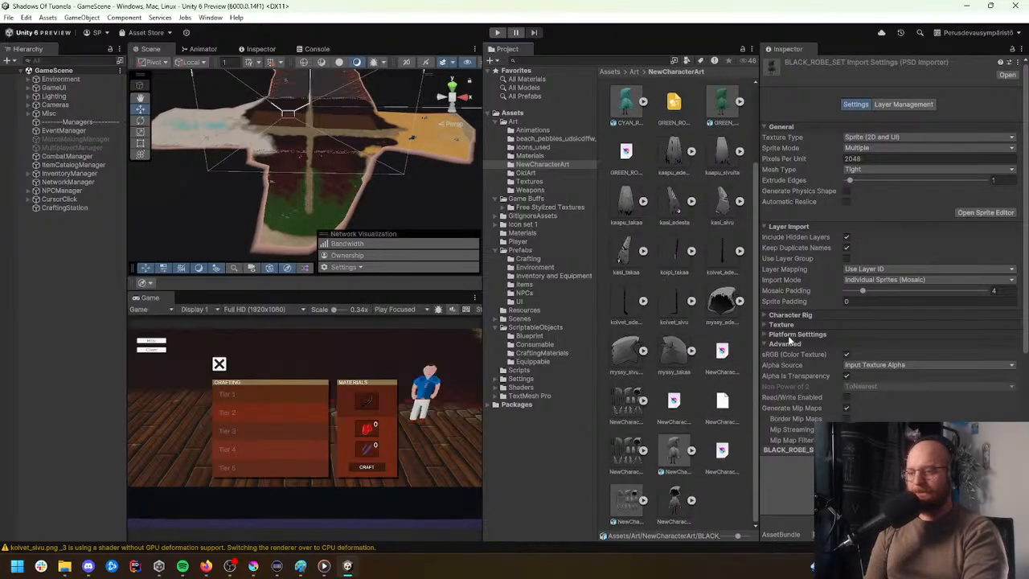
drag(789, 340, 761, 376)
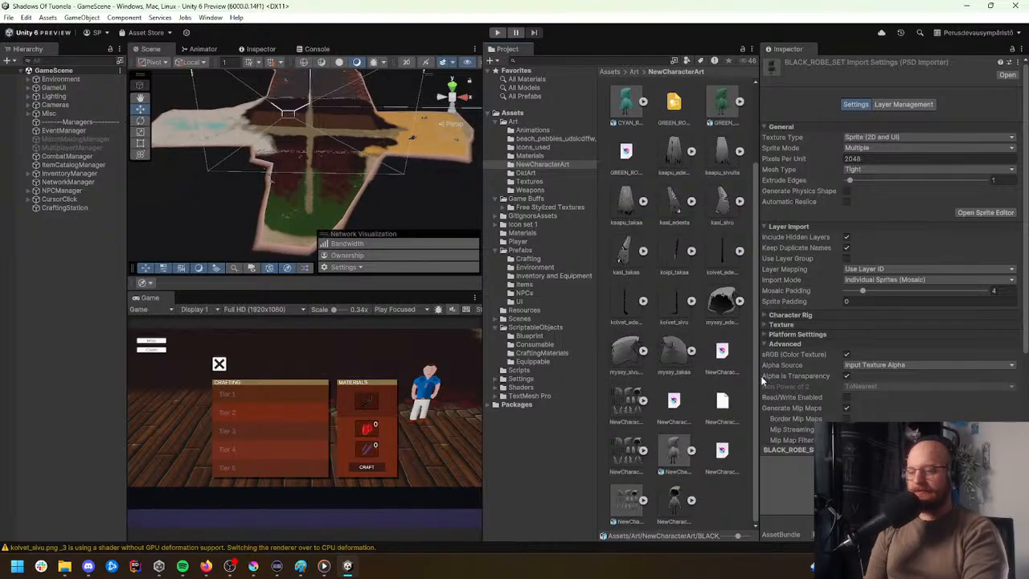
scroll(744, 254, up, 1)
scroll(744, 255, up, 1)
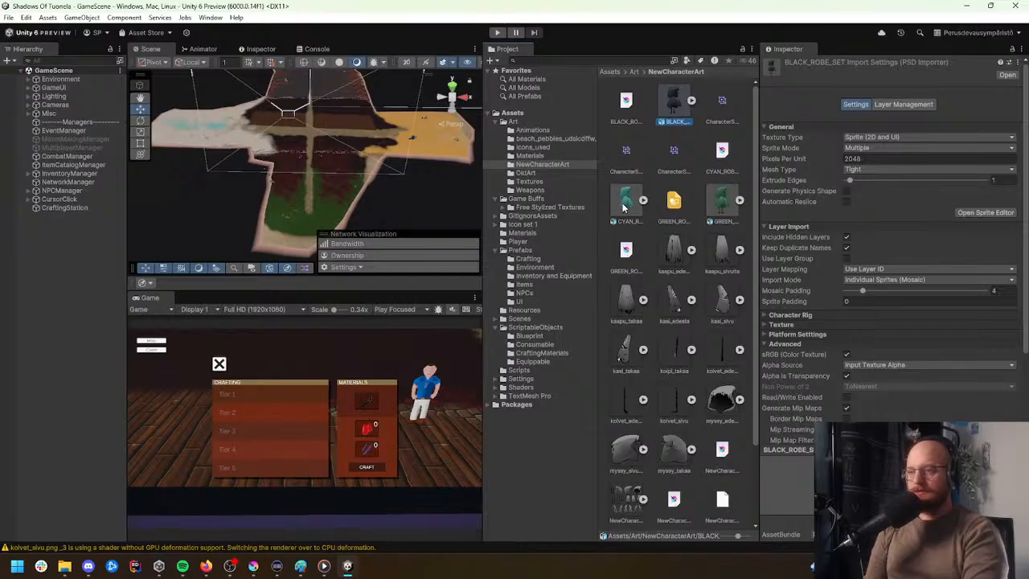
click(726, 206)
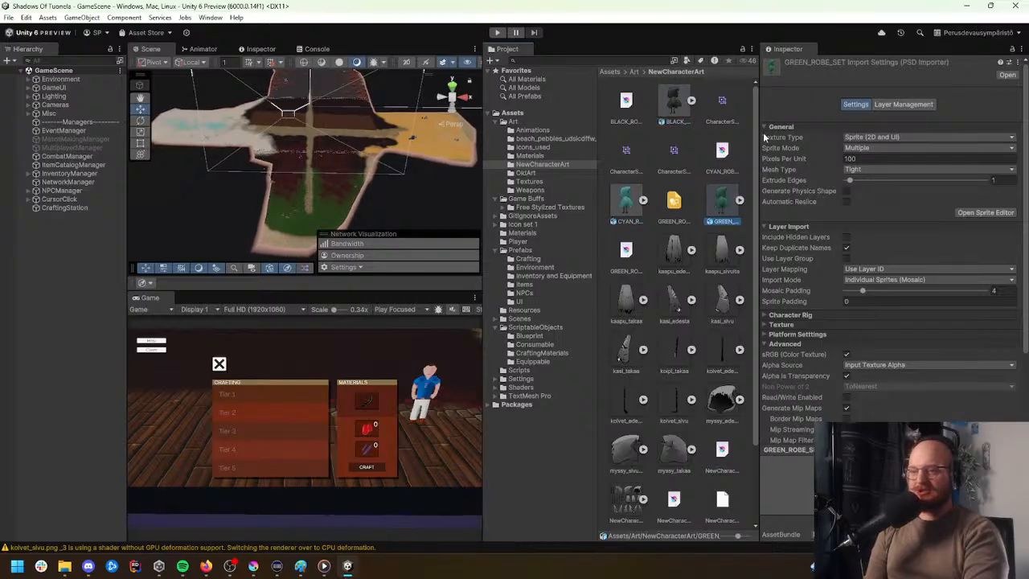
click(667, 102)
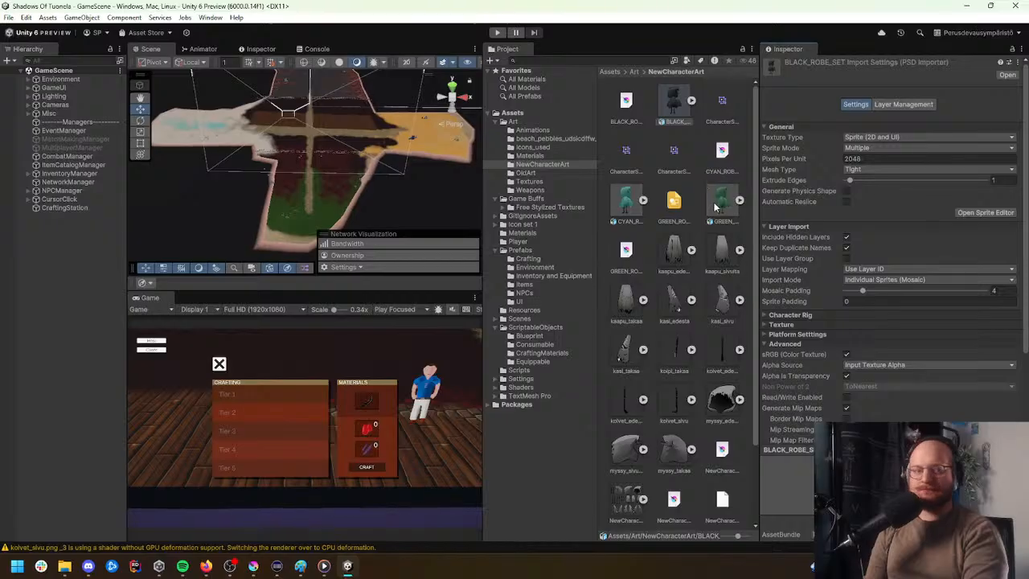
click(619, 203)
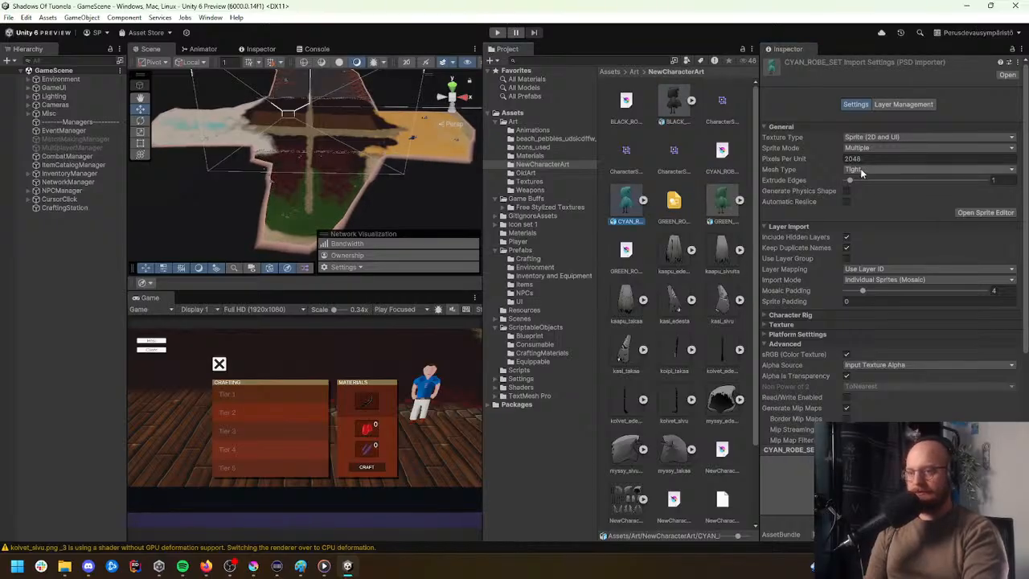
Step: Set Pixels Per Unit of the GREEN_ROBE_SET asset to 2048 and save the import settings
click(722, 201)
click(878, 157)
text(2048)
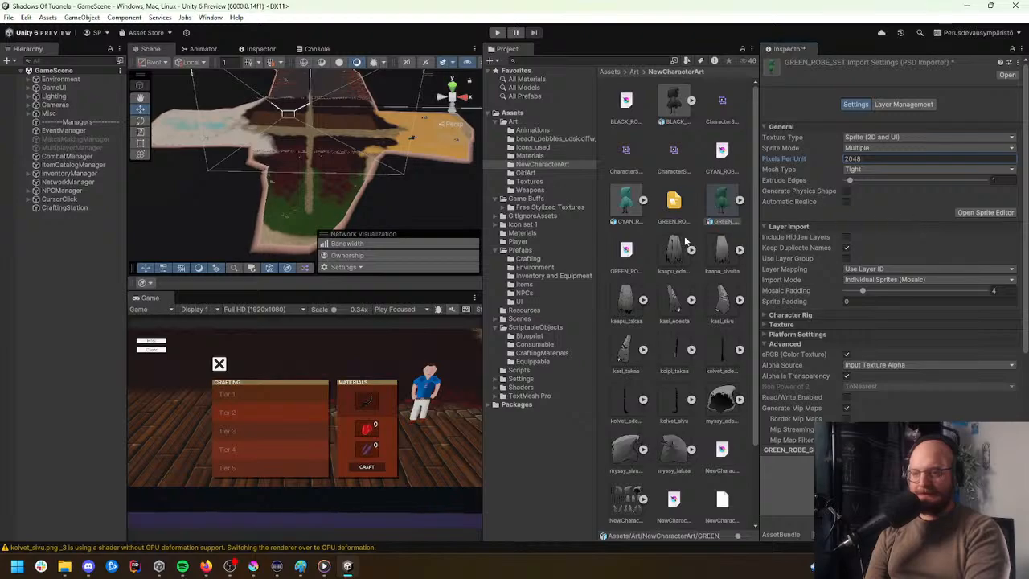
click(635, 204)
click(503, 301)
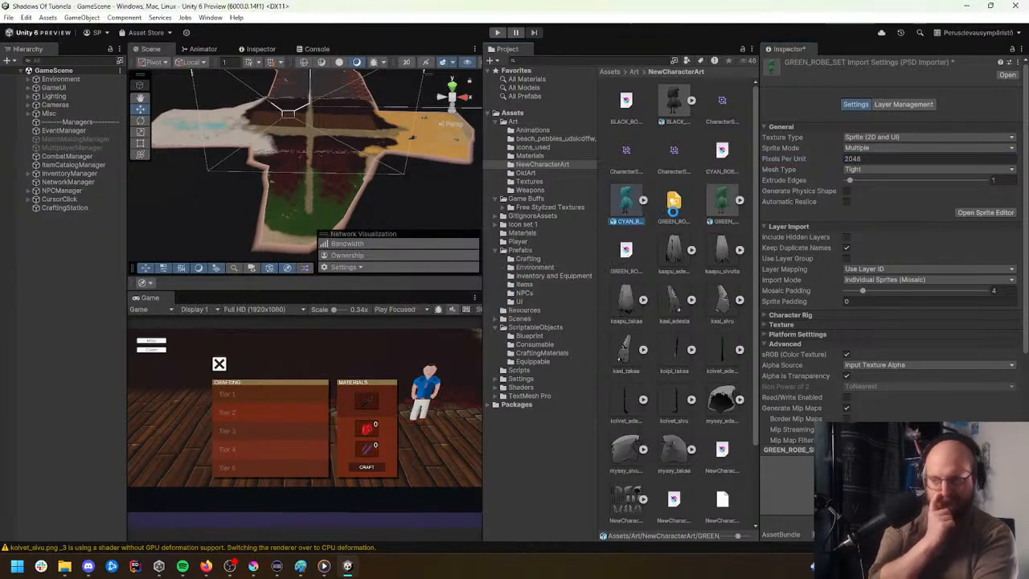
Step: Check GREEN_ROBE_SET against BLACK_ROBE_SET, enable Include Hidden Layers on the green set and apply the change
click(672, 104)
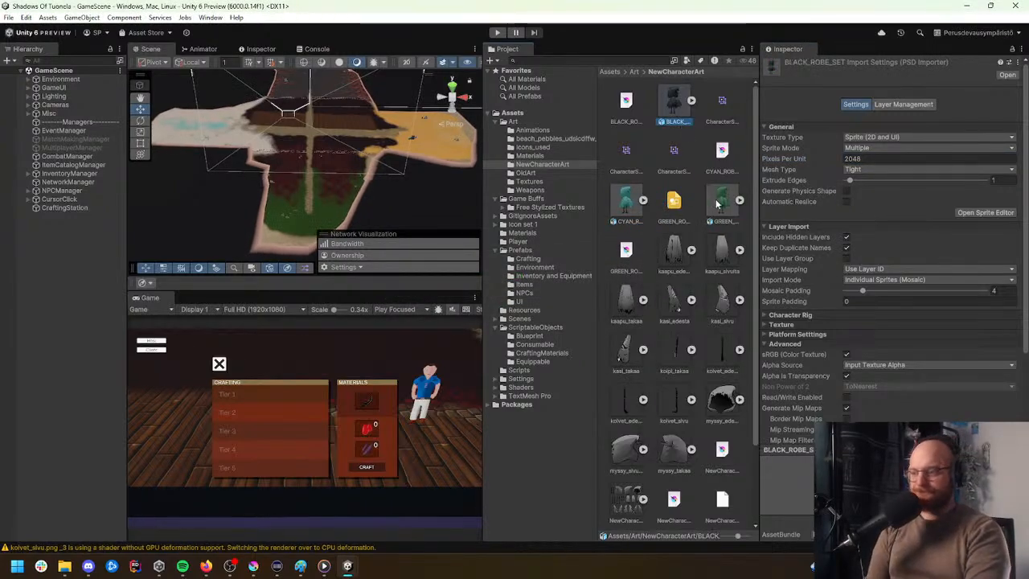
click(720, 205)
click(678, 103)
click(722, 203)
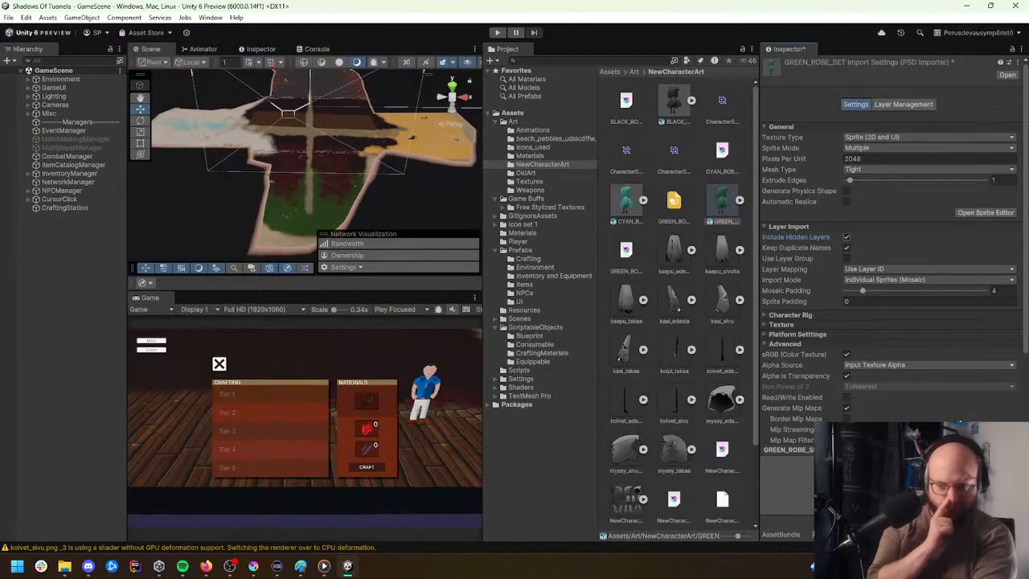
scroll(995, 394, down, 3)
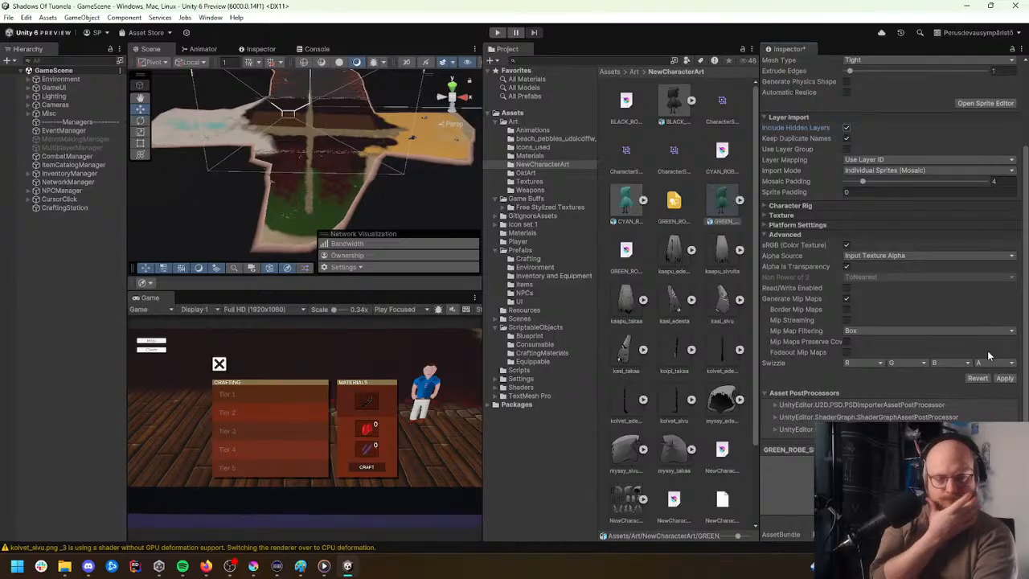
scroll(905, 297, up, 3)
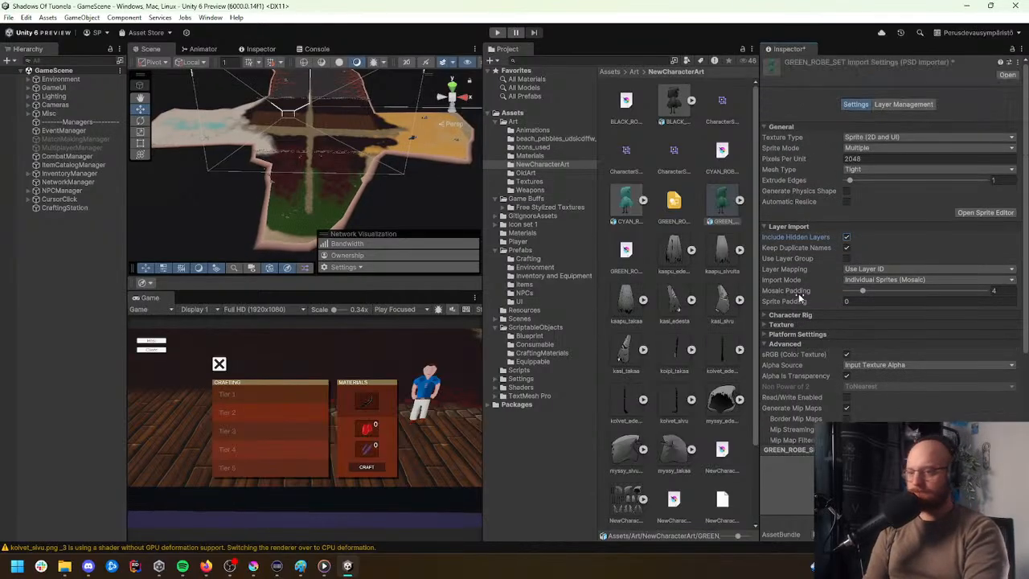
Step: Review the layer management and import settings of GREEN_ROBE_SET and BLACK_ROBE_SET
click(906, 102)
click(802, 164)
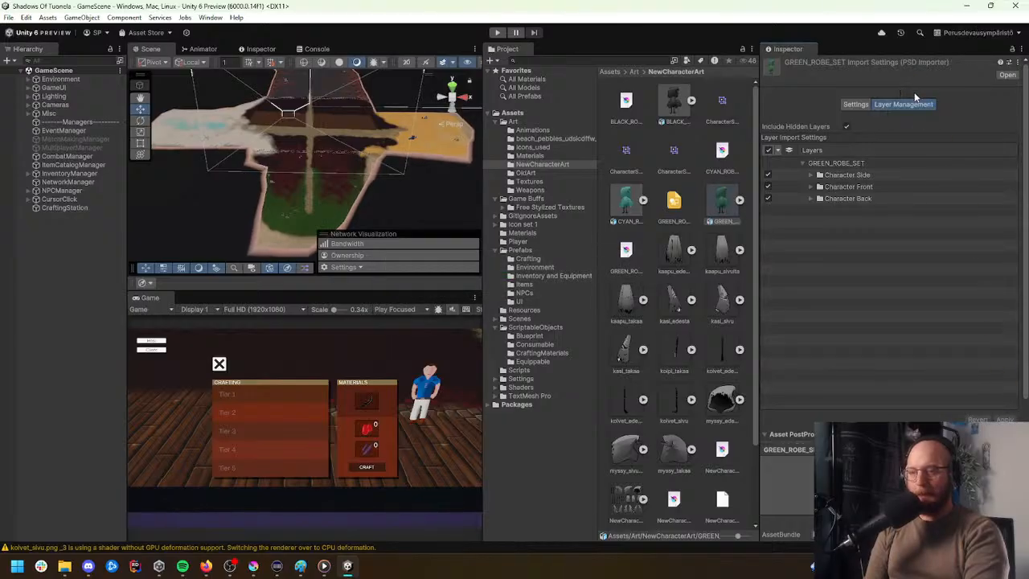
click(855, 104)
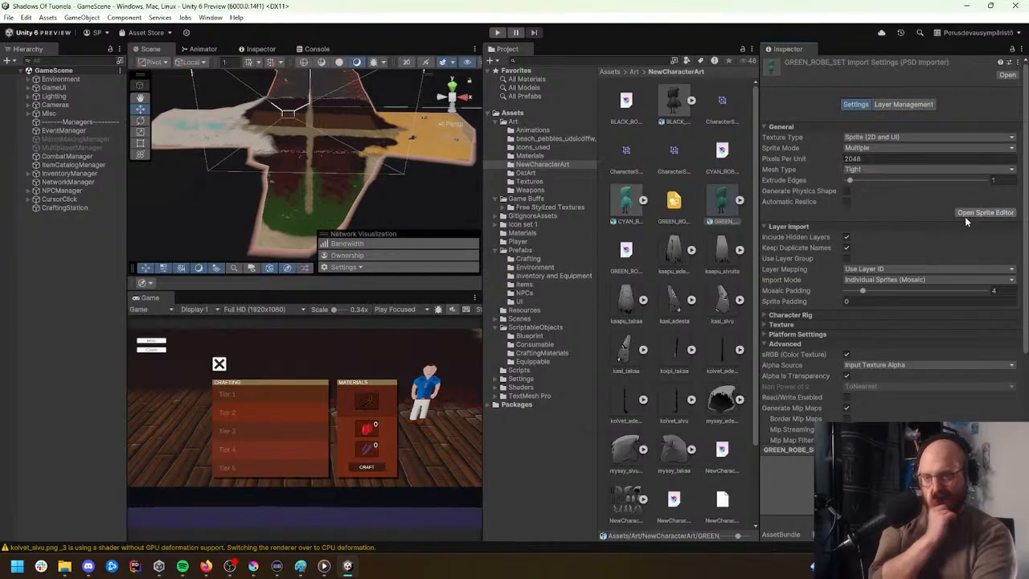
scroll(668, 337, down, 2)
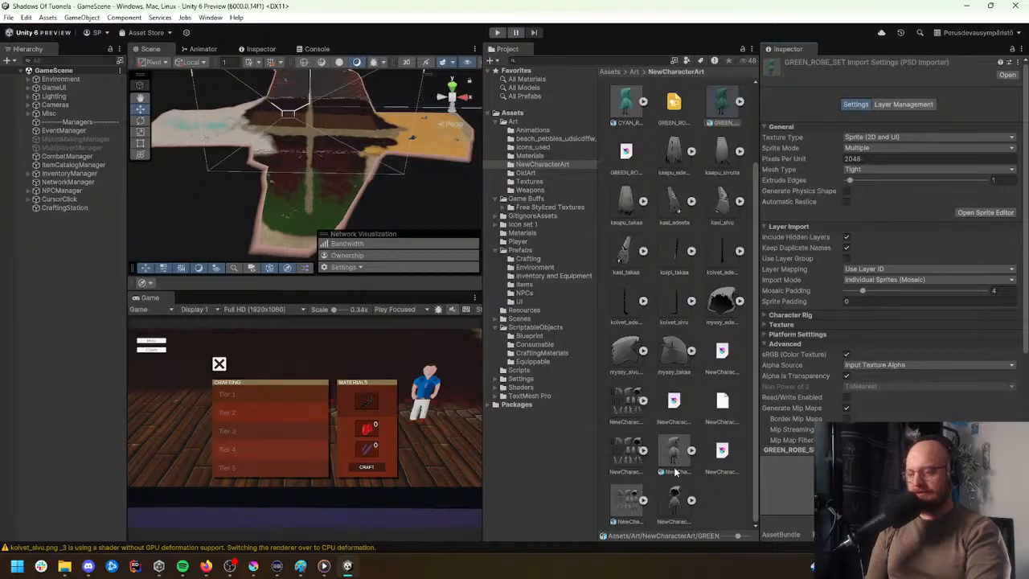
click(675, 103)
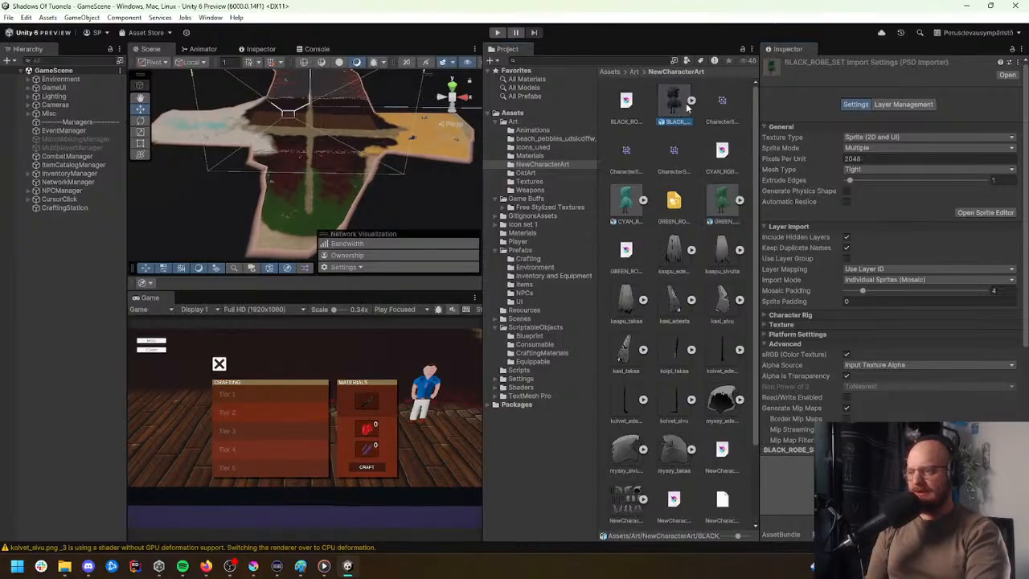
click(912, 105)
click(855, 103)
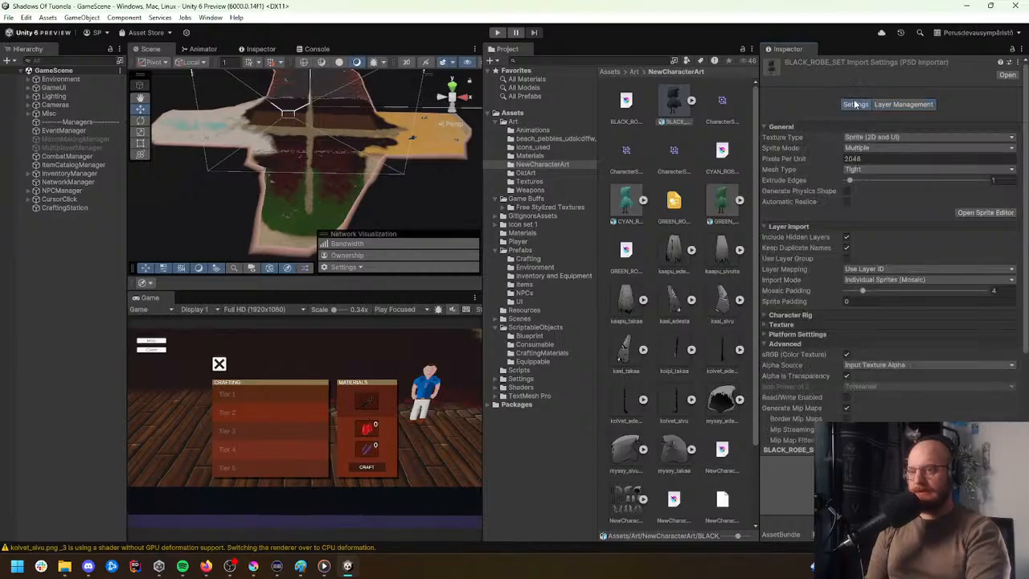
Step: Open BLACK_ROBE_SET in the Sprite Editor's Skinning Editor, copy its rig and close the editor
click(985, 212)
click(183, 36)
click(161, 35)
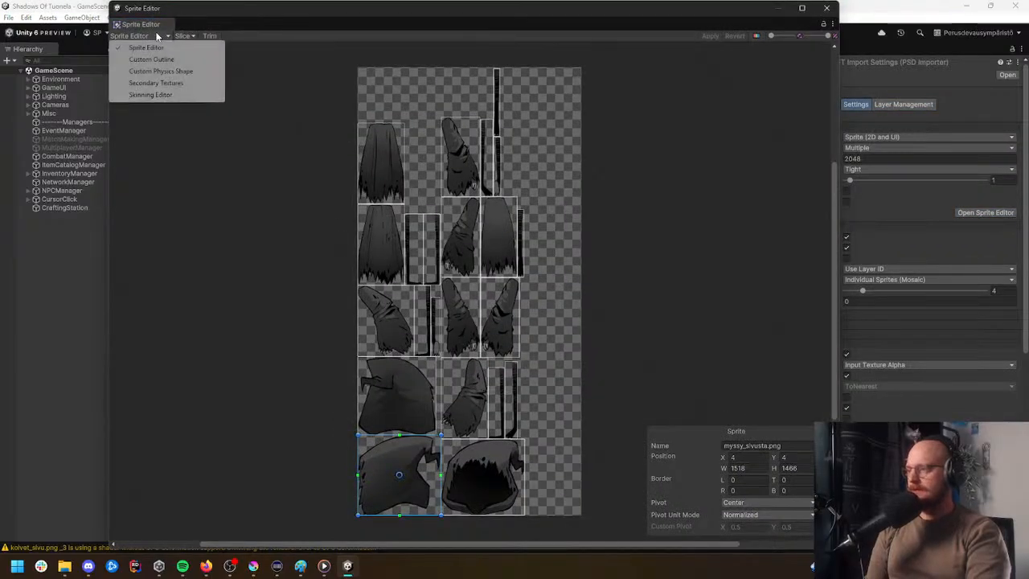
click(165, 94)
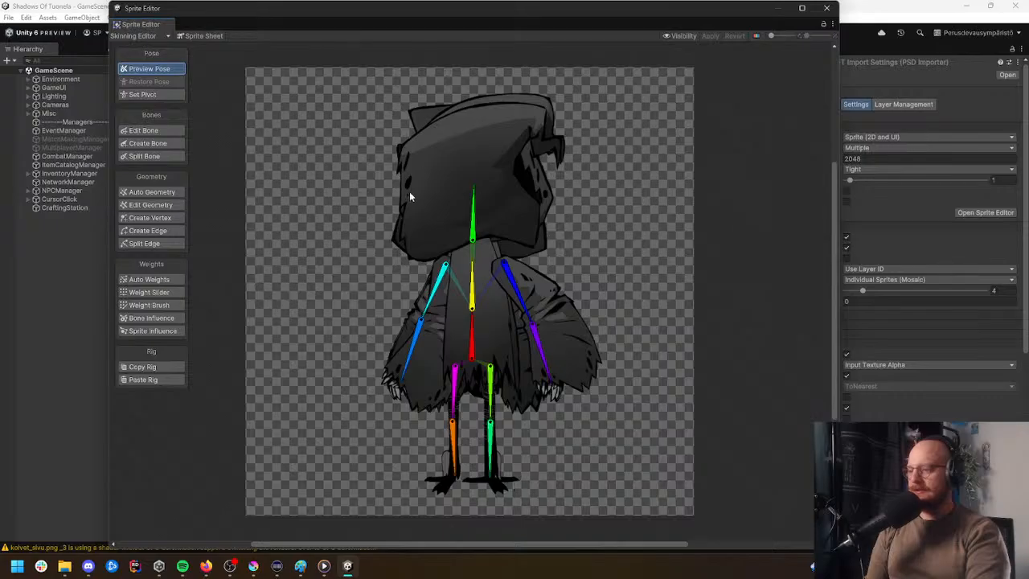
click(149, 368)
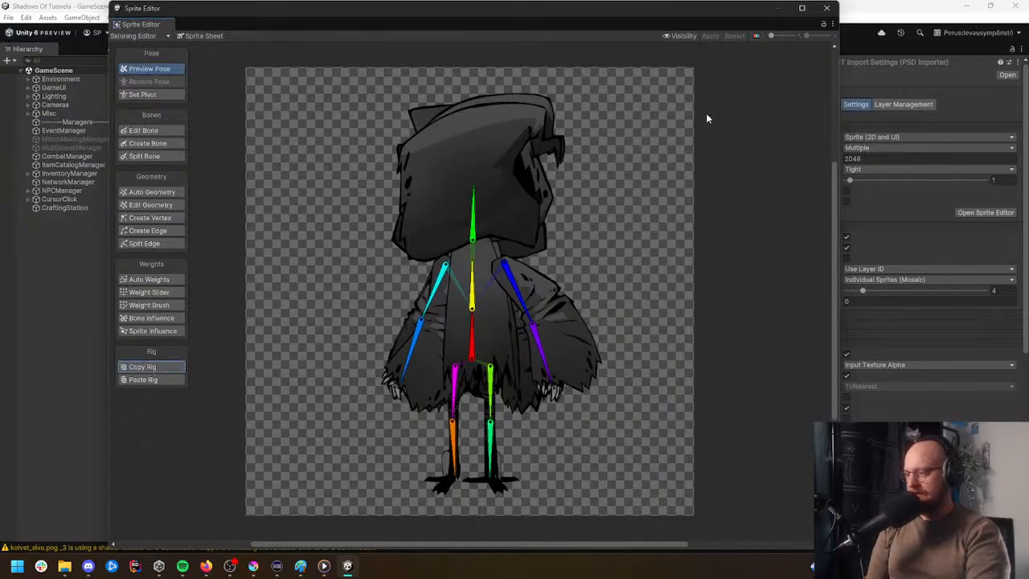
click(825, 8)
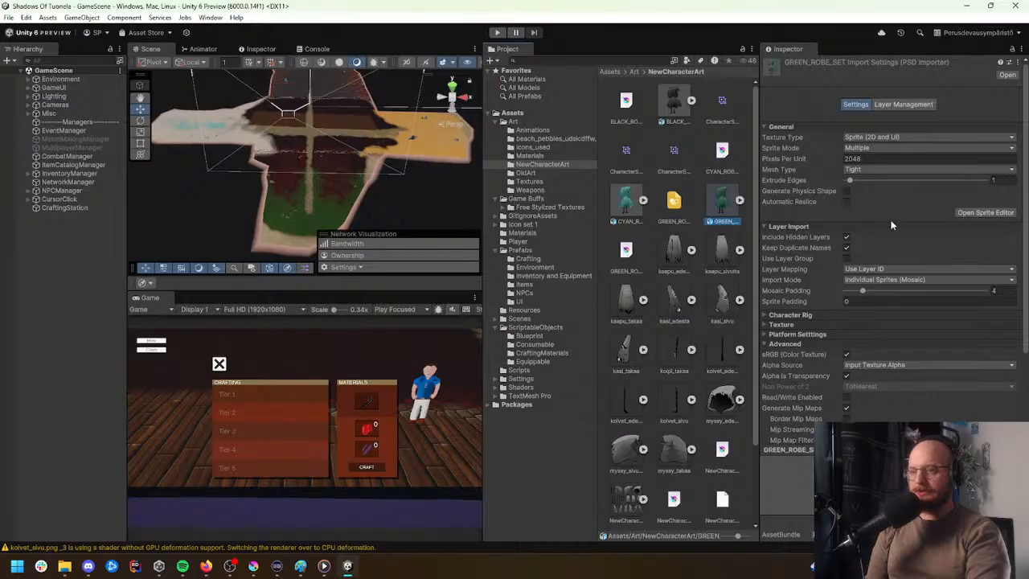
Step: Open GREEN_ROBE_SET in the Skinning Editor, paste the copied rig with bones and mesh, and apply the change
click(985, 212)
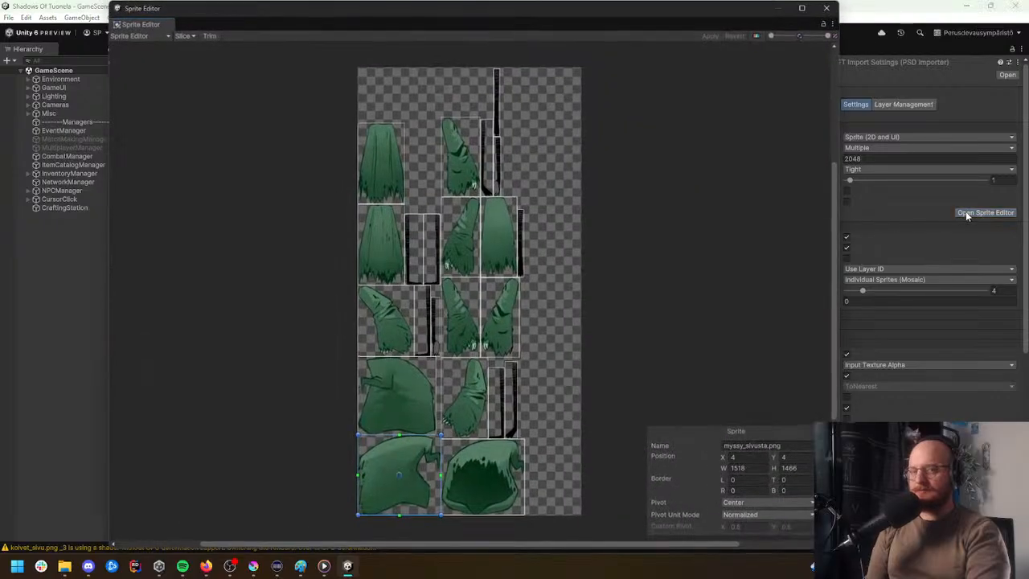
click(150, 36)
click(160, 95)
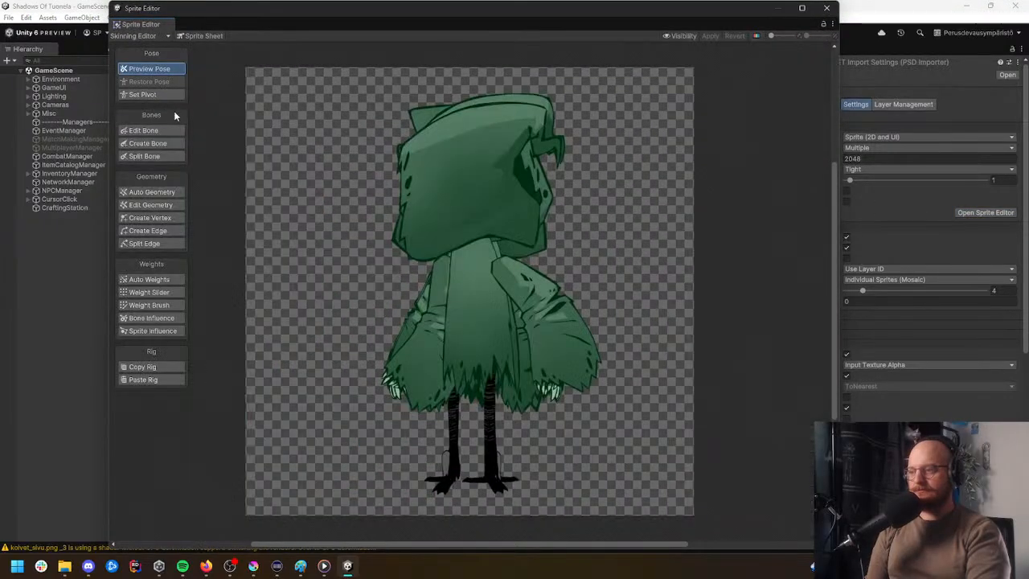
click(145, 379)
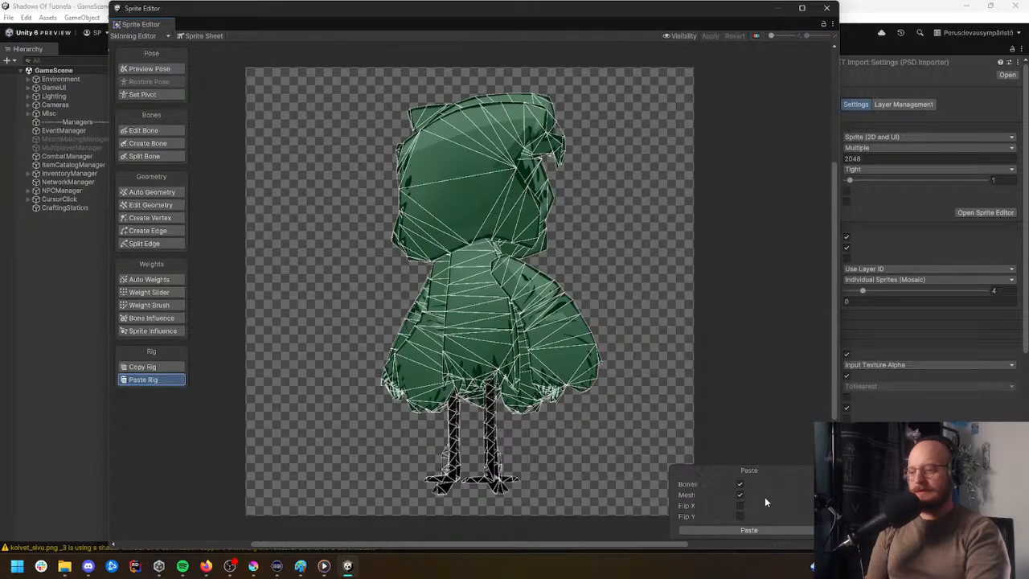
click(744, 532)
click(743, 530)
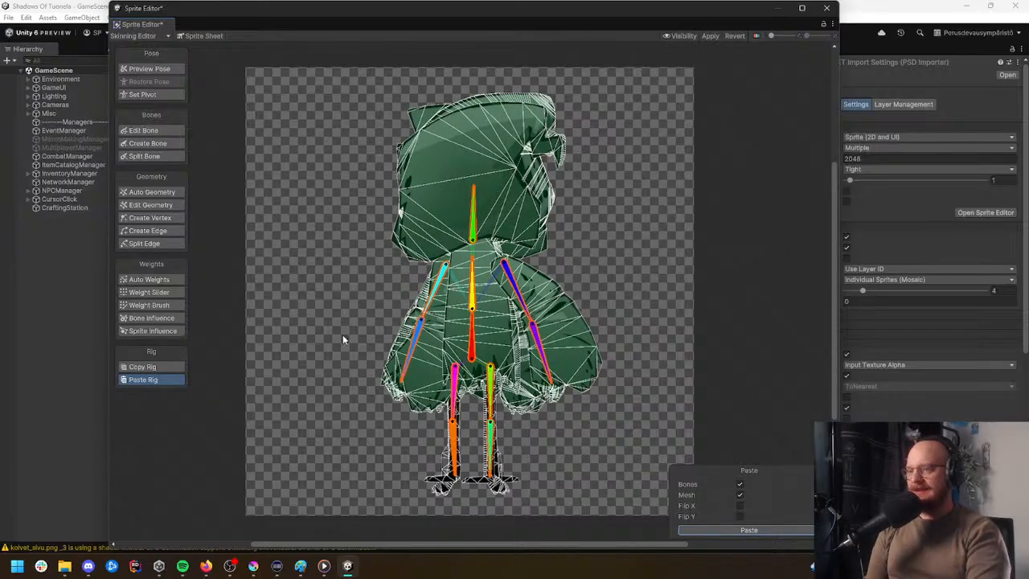
click(711, 36)
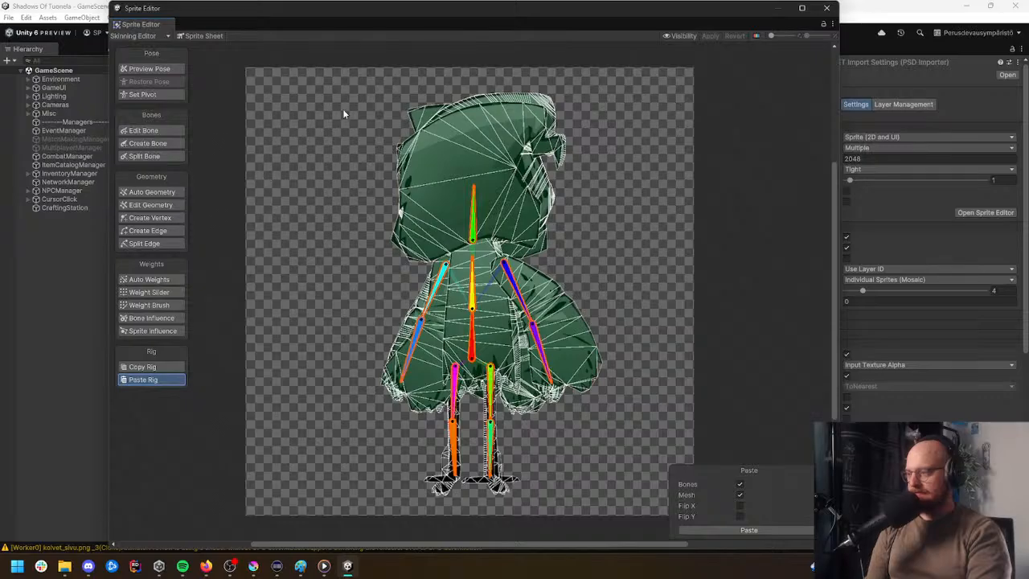
Step: Review the pasted bone hierarchy and the sprites of the Character Side and Character Front groups, including myssy_edestä.png
click(682, 36)
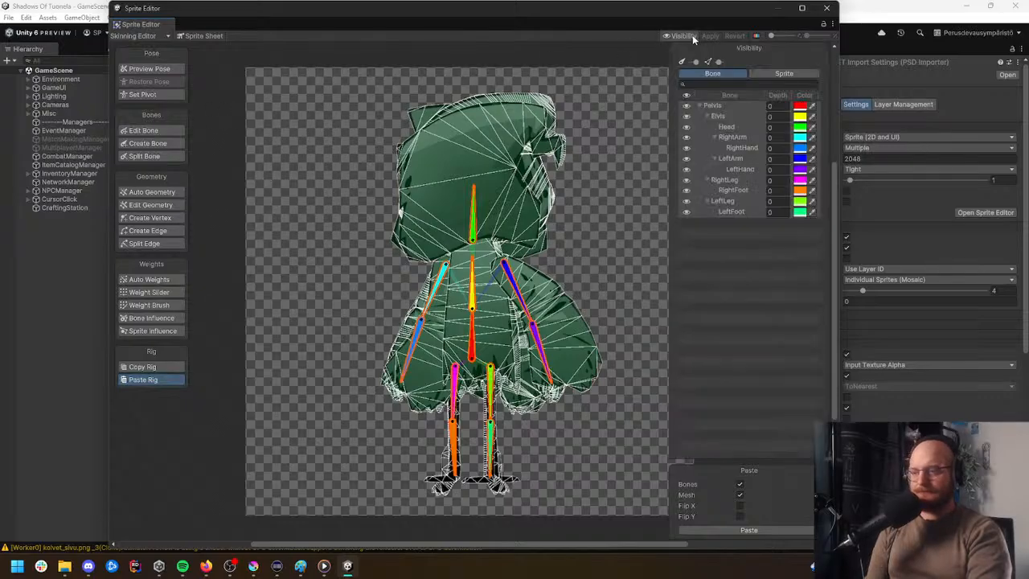
click(778, 74)
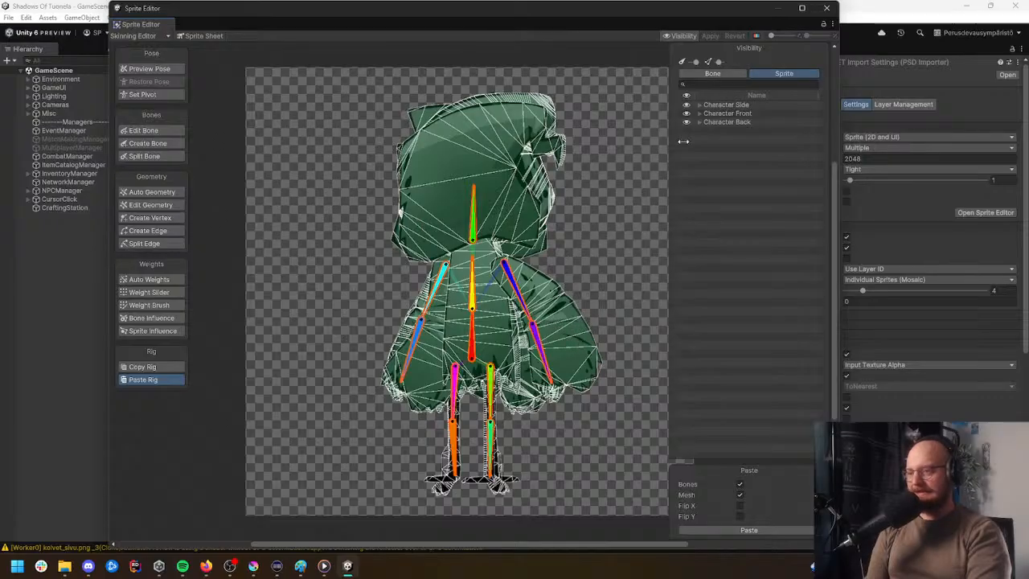
click(701, 106)
click(699, 106)
click(699, 105)
click(698, 114)
click(738, 123)
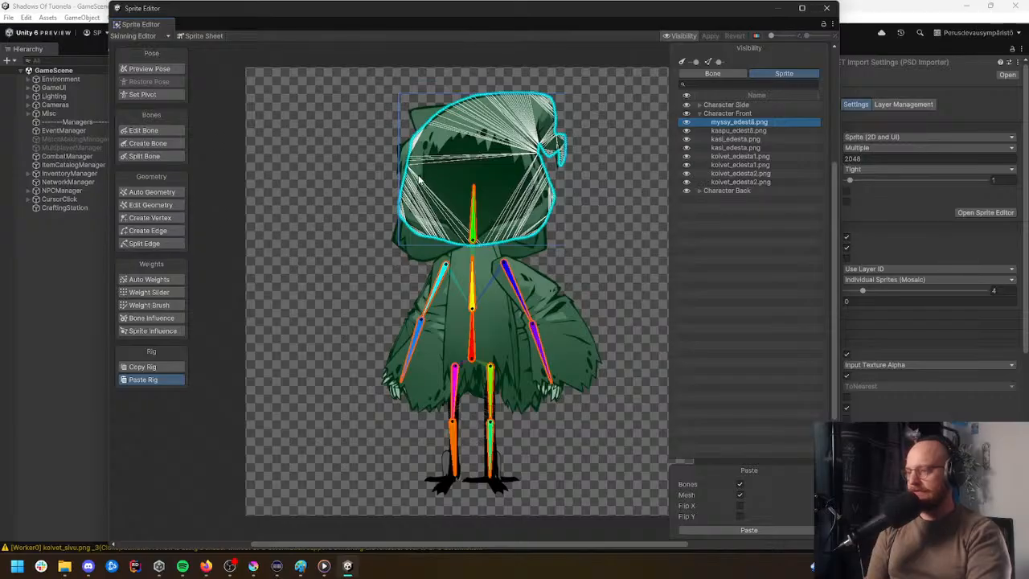
Step: Generate automatic bone weights for all sprites of the green robe set and apply the result
click(334, 158)
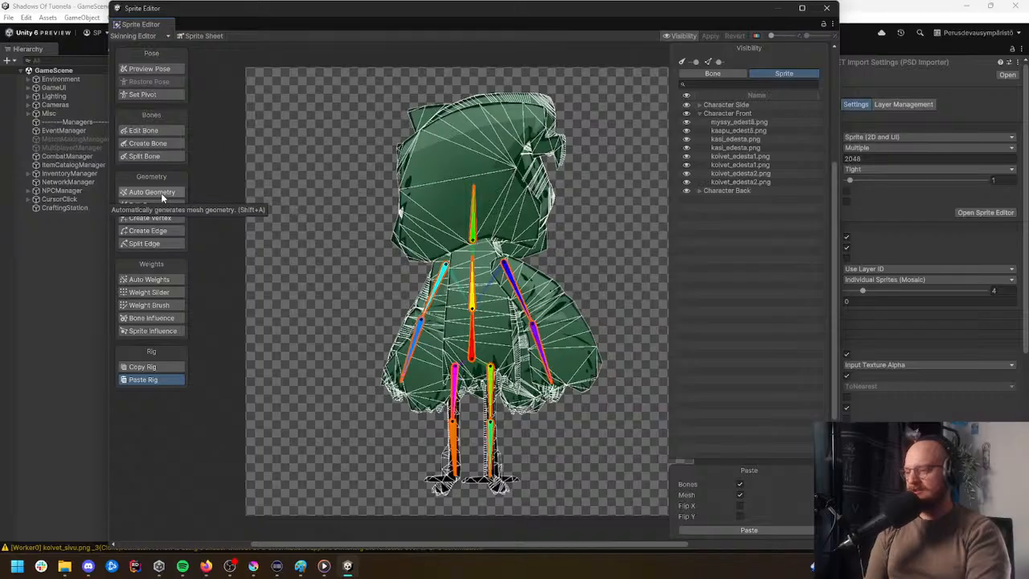
click(161, 279)
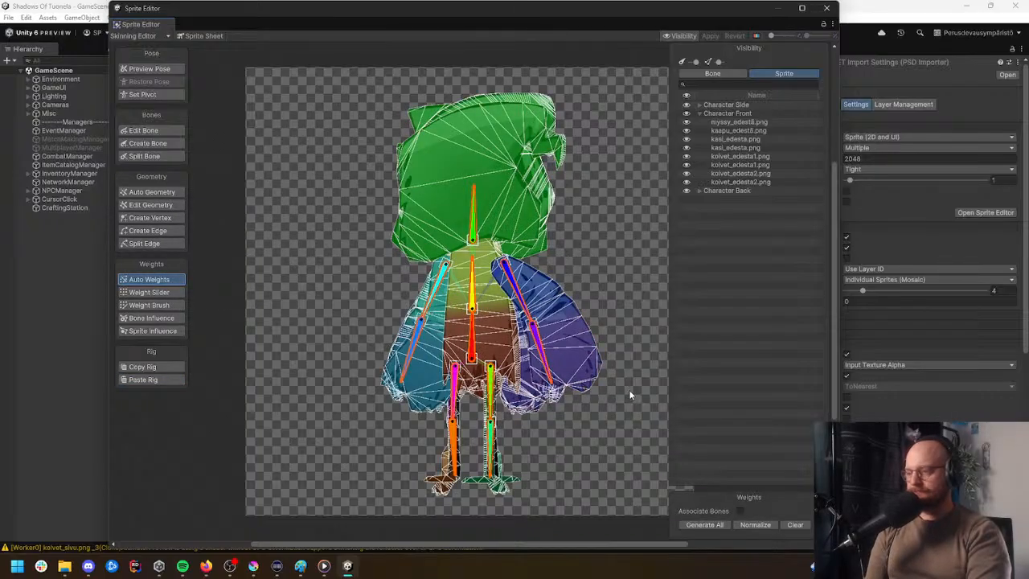
click(716, 524)
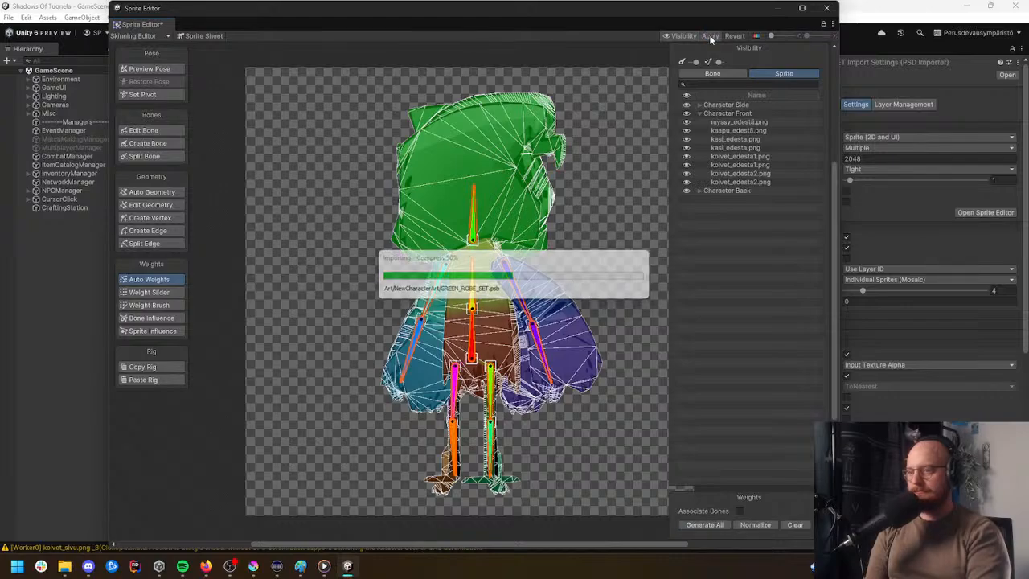
Step: Test the skinning by rotating bones of the green robe rig, undo the test poses and close the Sprite Editor
mouse_move(480, 205)
mouse_down()
mouse_move(468, 210)
mouse_move(492, 214)
mouse_up()
key(ctrl+z)
key(ctrl+z)
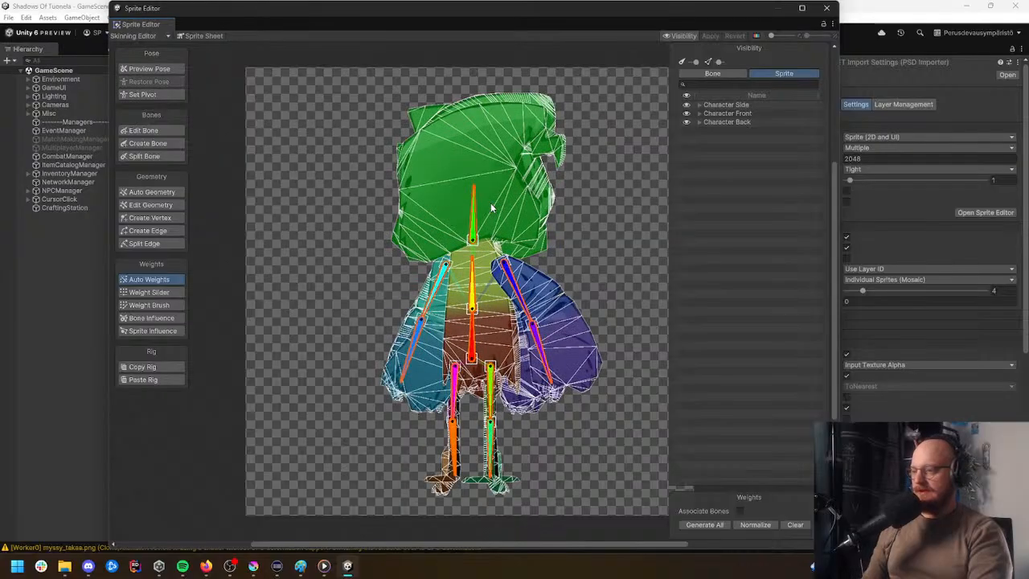
double_click(474, 219)
drag(473, 212, 464, 204)
key(ctrl+z)
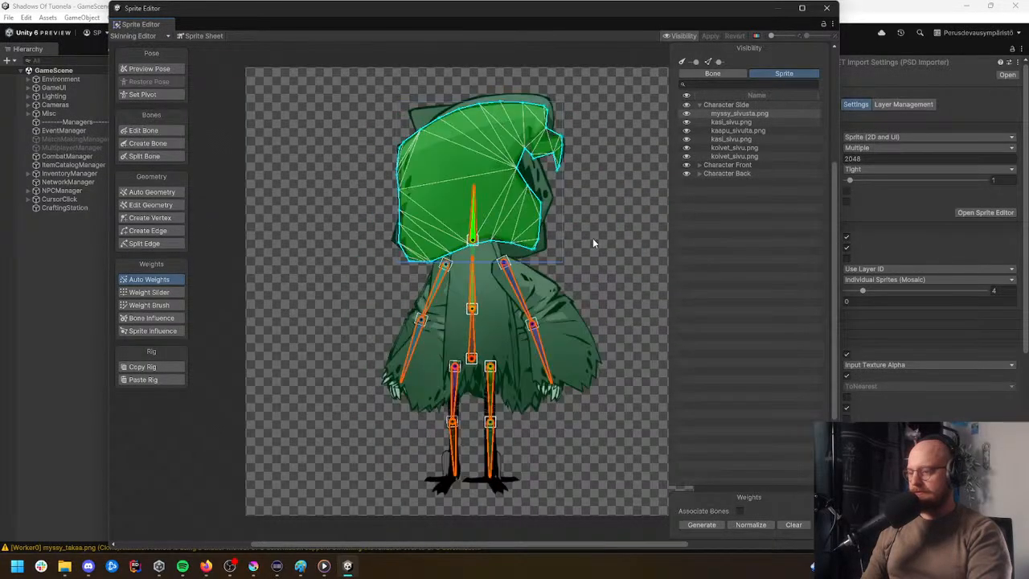
click(735, 105)
click(725, 74)
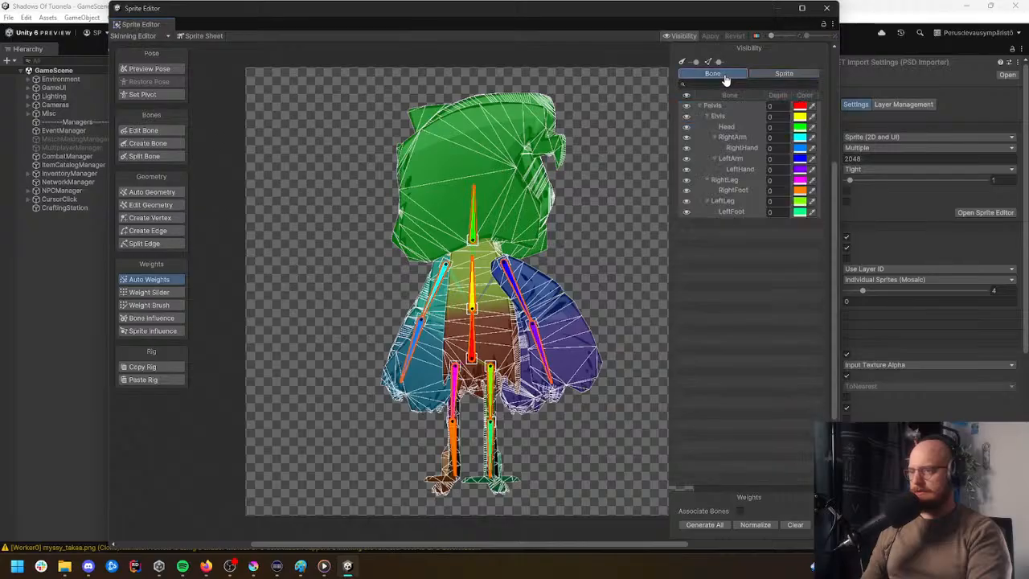
mouse_move(471, 216)
mouse_down()
mouse_move(488, 218)
mouse_move(473, 217)
mouse_up()
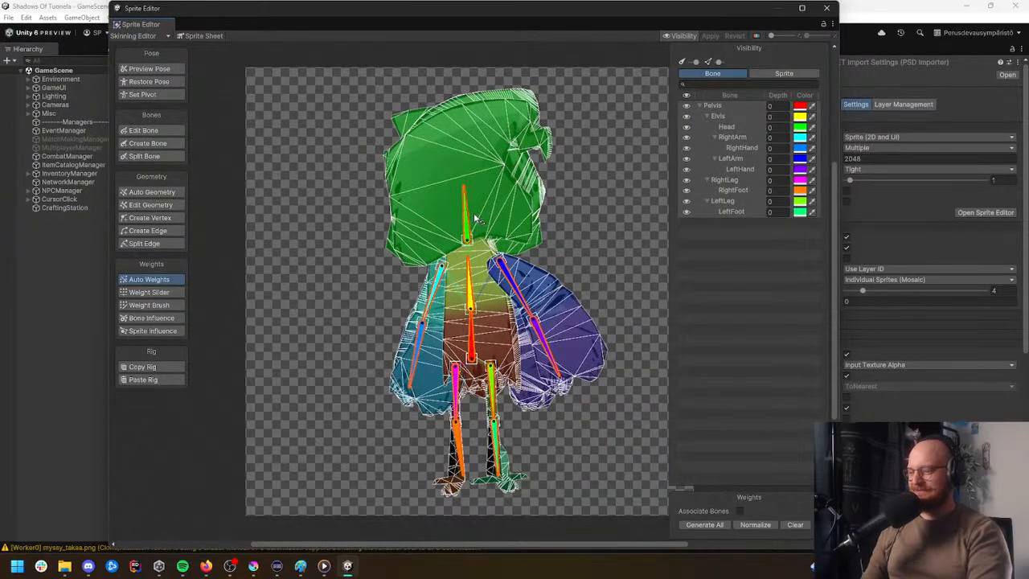
key(ctrl+z)
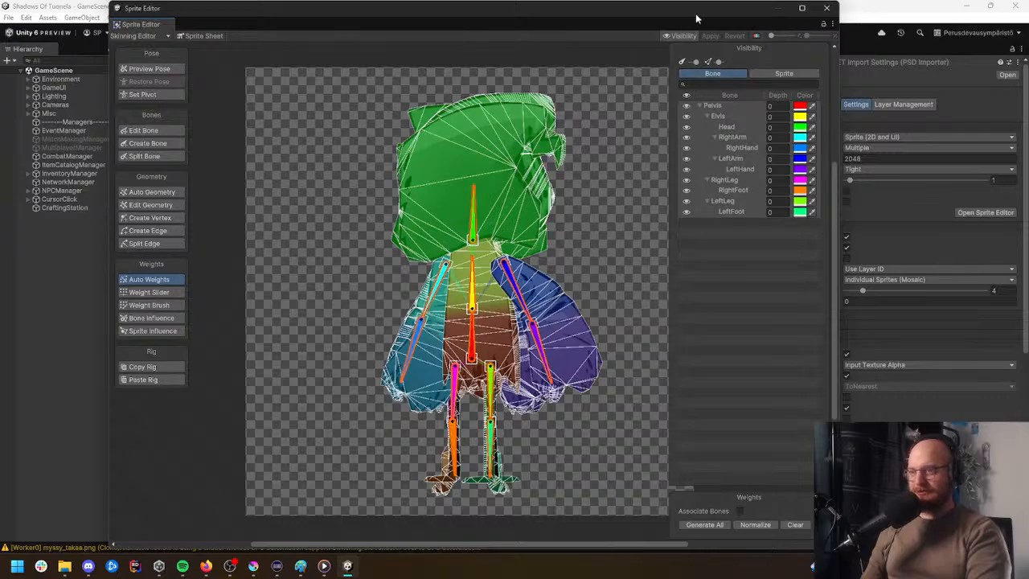
click(826, 8)
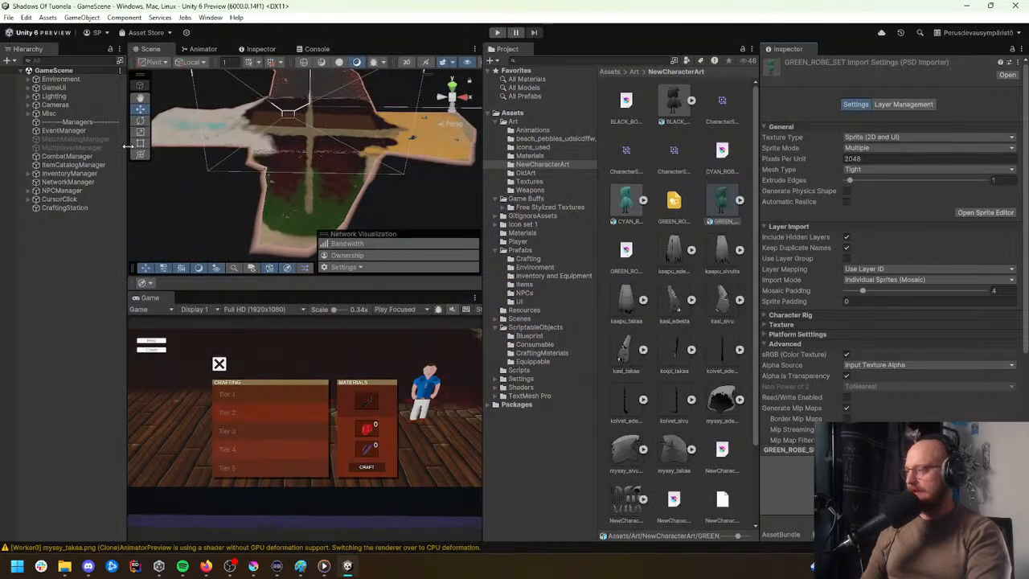
right_drag(309, 205, 371, 112)
click(332, 165)
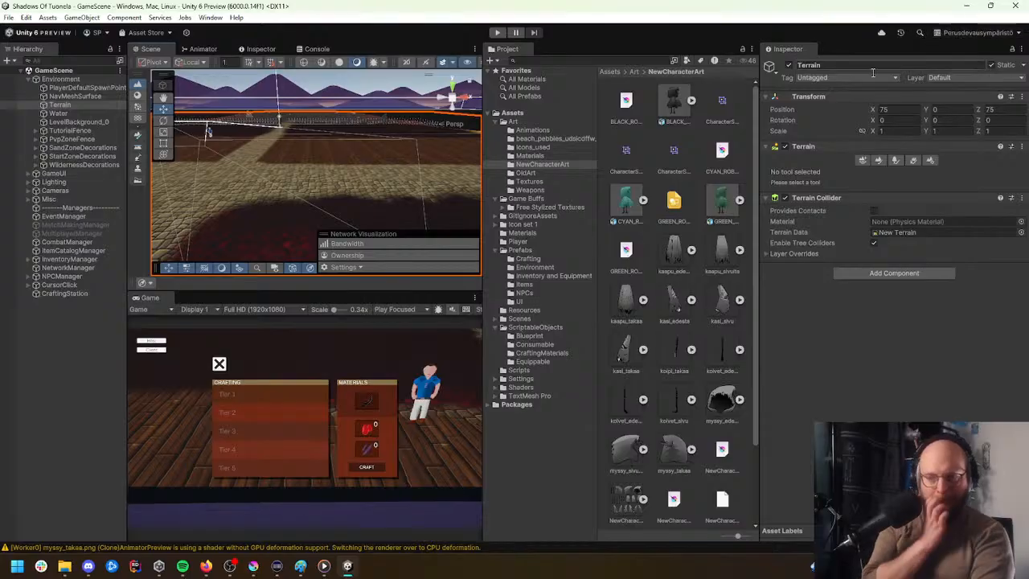
click(721, 204)
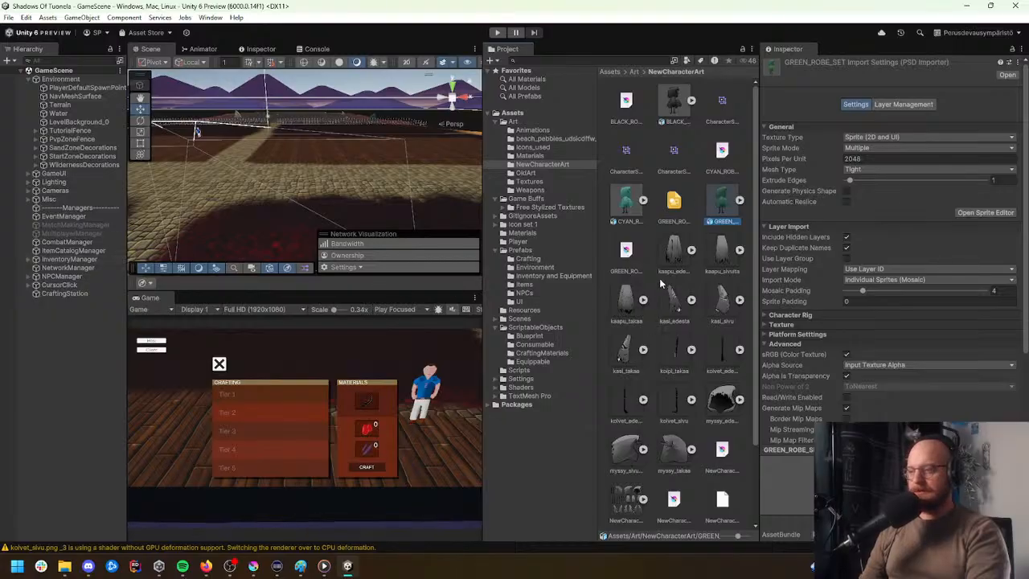
Step: Browse the project folders to the NPC prefabs and inspect NPC_rigged Variant and NPC_BlackRobe
scroll(659, 277, down, 2)
click(532, 328)
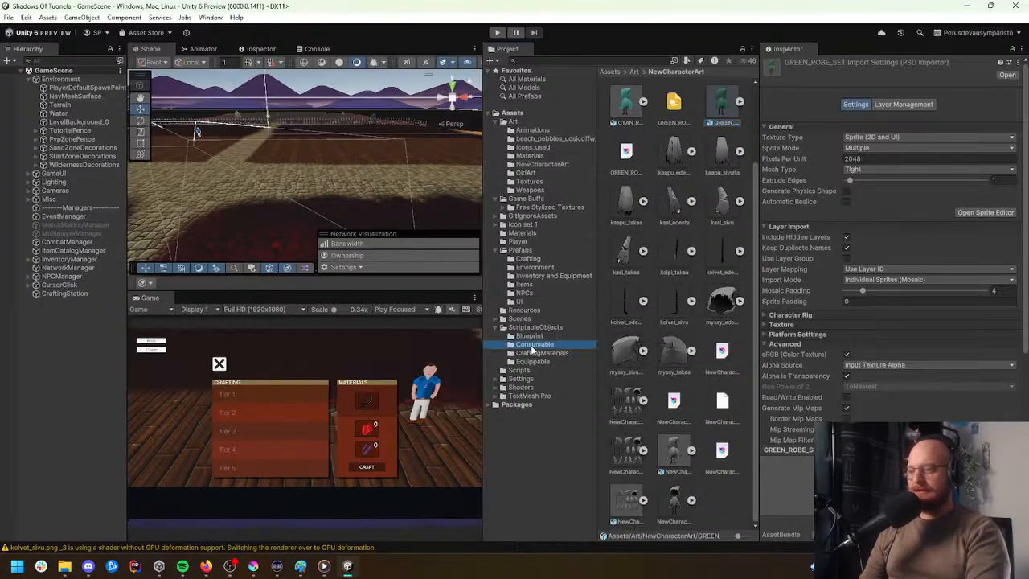
click(532, 335)
click(530, 311)
click(532, 277)
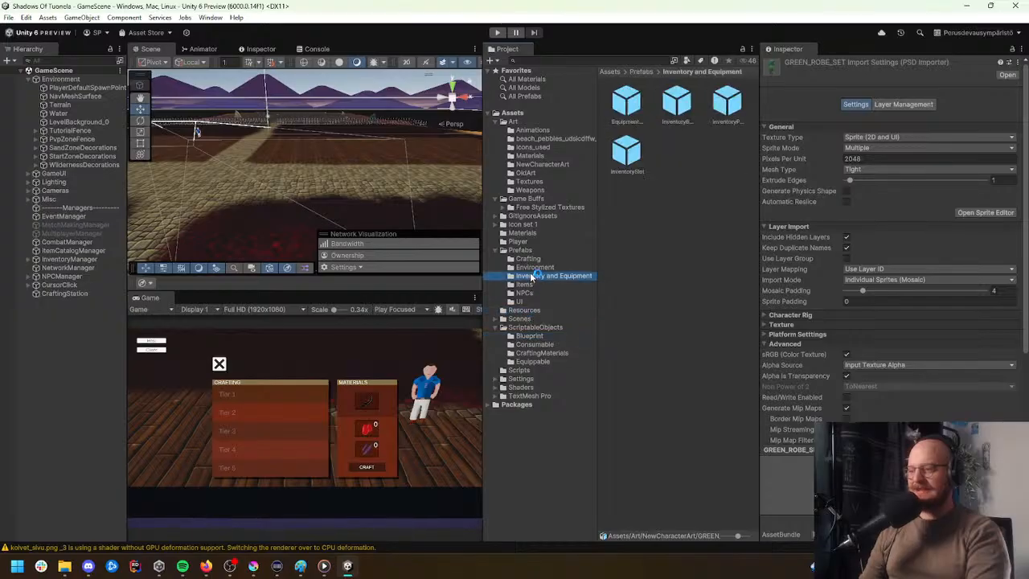
click(531, 251)
click(529, 226)
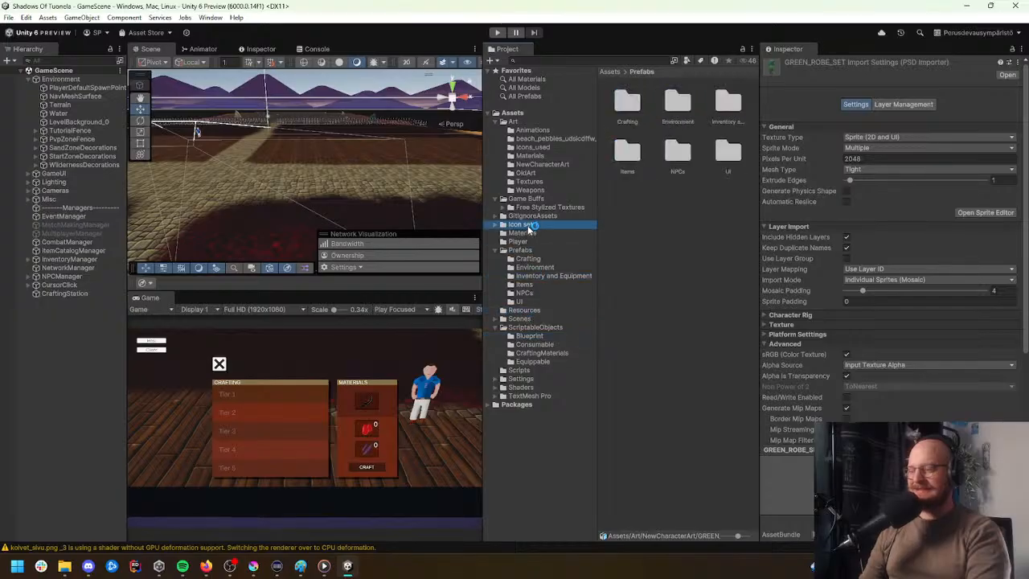
click(532, 293)
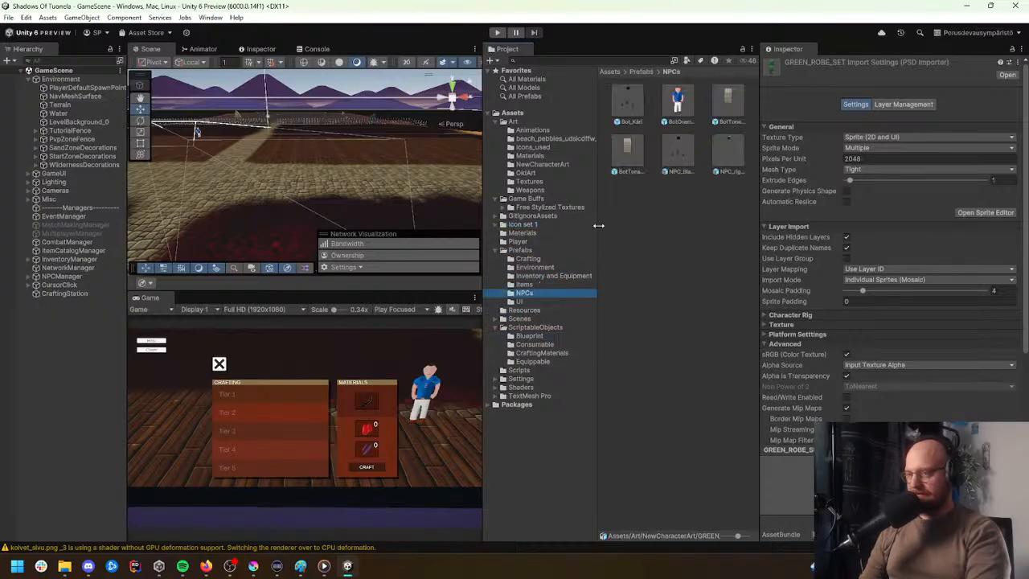
click(719, 151)
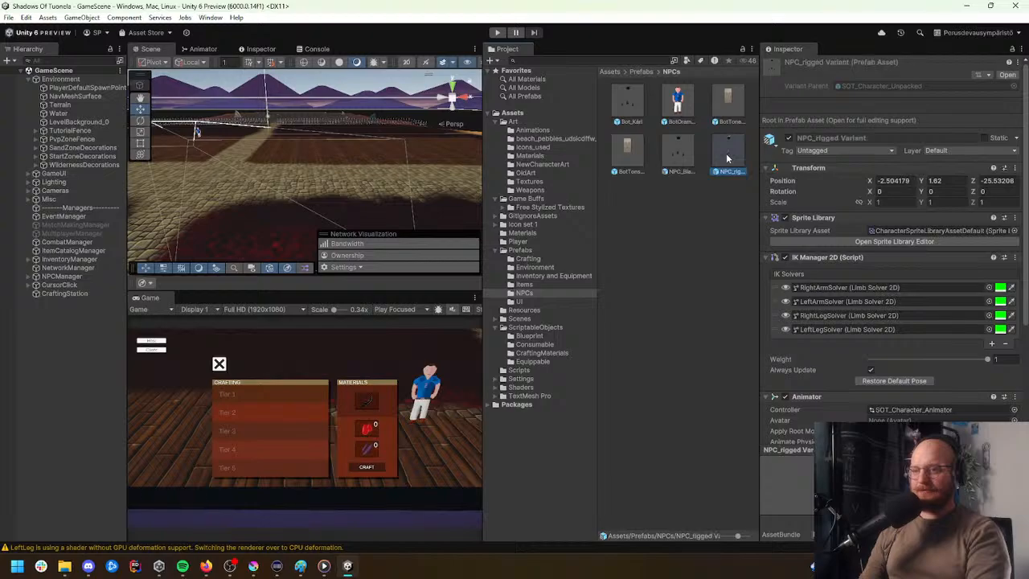
click(683, 152)
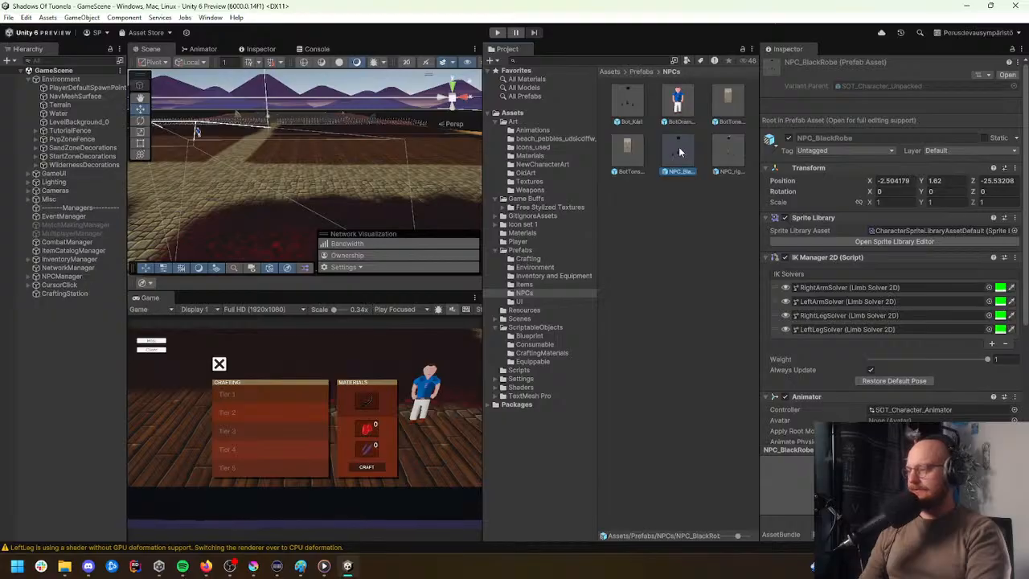
Step: Place the NPC_BlackRobe prefab in the scene, view it up close and delete the instance
drag(675, 154, 241, 180)
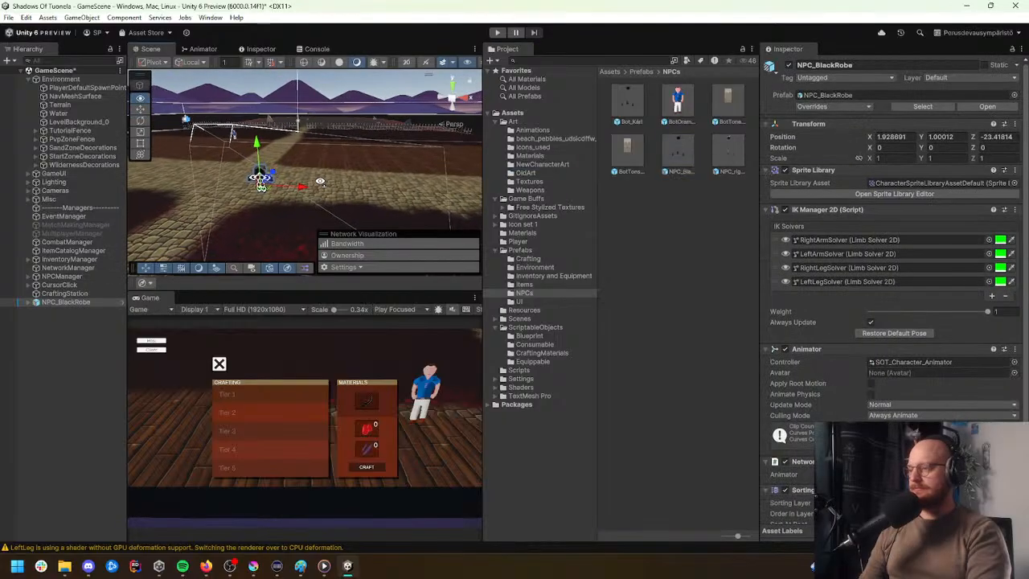
right_drag(346, 172, 337, 142)
drag(338, 120, 343, 90)
key(w)
right_drag(371, 129, 375, 137)
key(s)
drag(329, 134, 330, 136)
key(d)
right_drag(331, 138, 365, 175)
key(w)
key(s)
key(w)
key(s)
click(55, 303)
key(Delete)
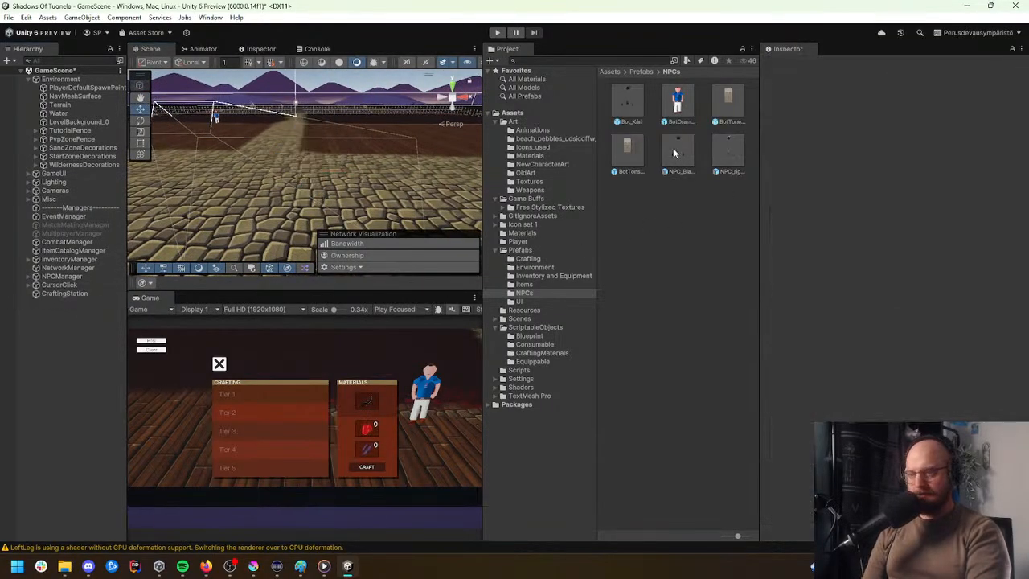
Step: Place the NPC_rigged Variant prefab in the scene for a quick check and delete the instance
click(721, 155)
drag(727, 154, 297, 171)
key(Delete)
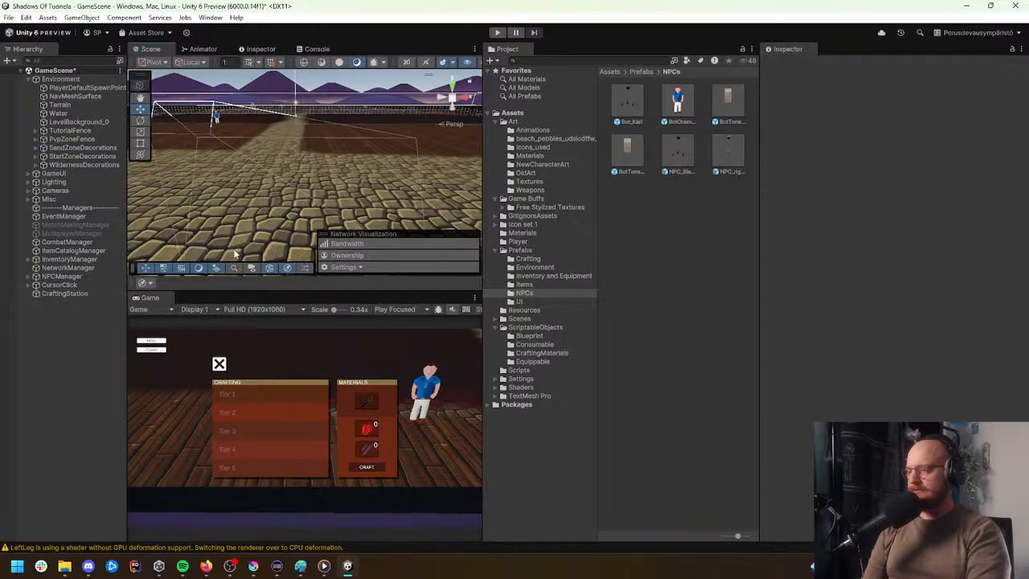
Step: Place another NPC_BlackRobe instance in the scene, frame it for inspection and remove it again
click(677, 153)
drag(677, 153, 275, 172)
key(f)
key(w)
right_drag(369, 169, 375, 167)
key(s)
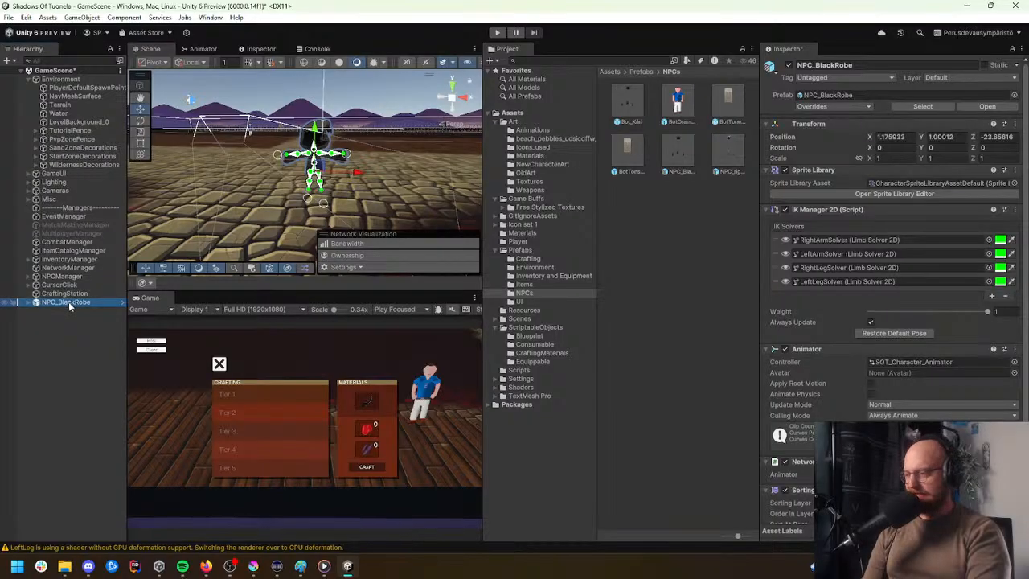
key(Delete)
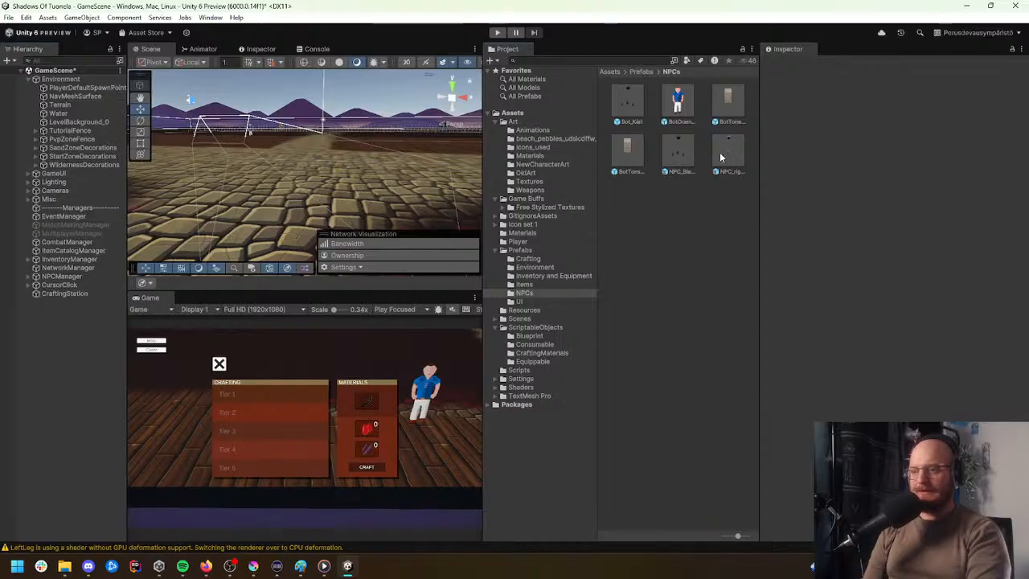
Step: Compare NPC_BlackRobe with NPC_rigged Variant, open NPC_BlackRobe in prefab editing and select its root object
click(685, 158)
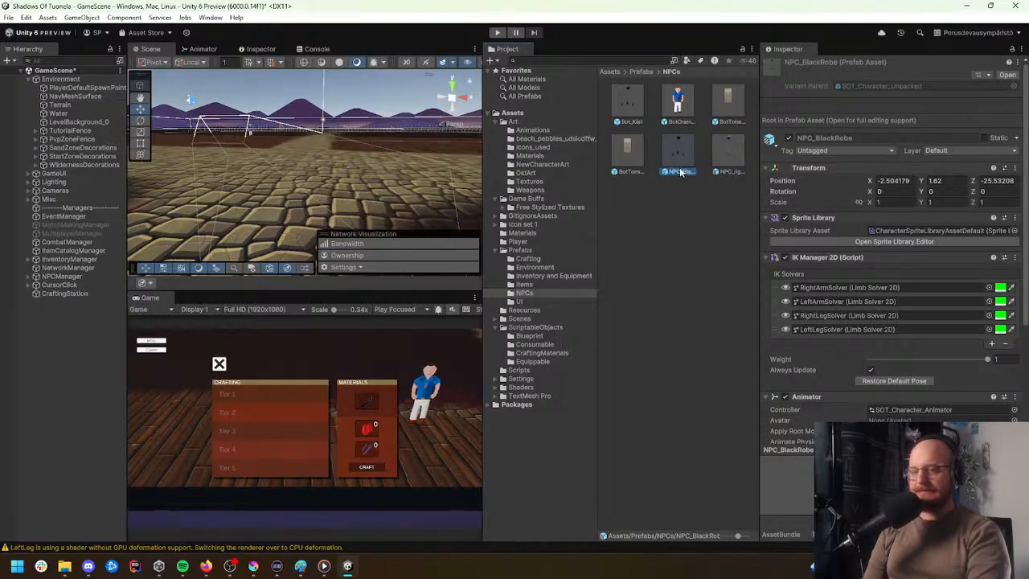
key(Right)
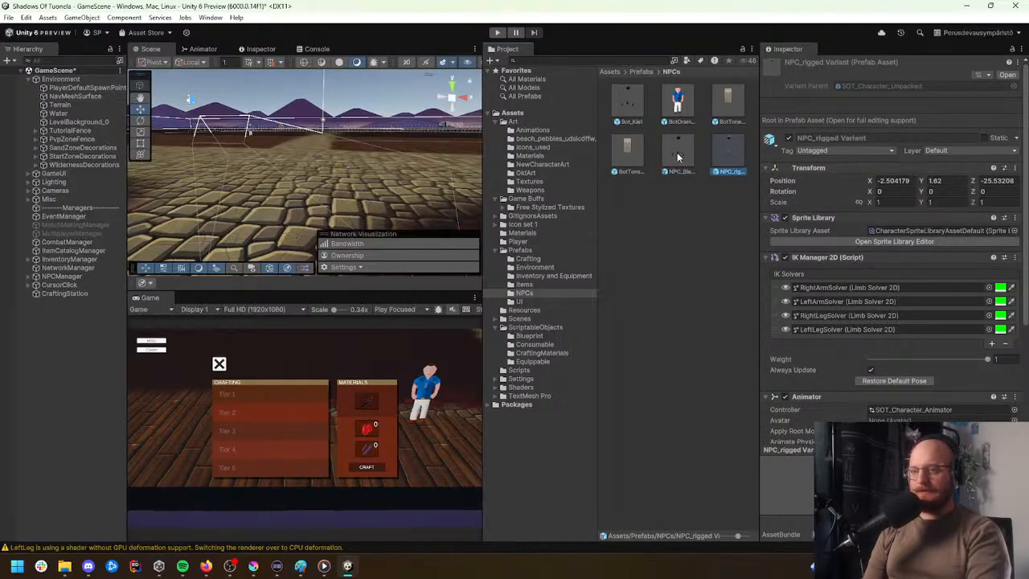
click(678, 158)
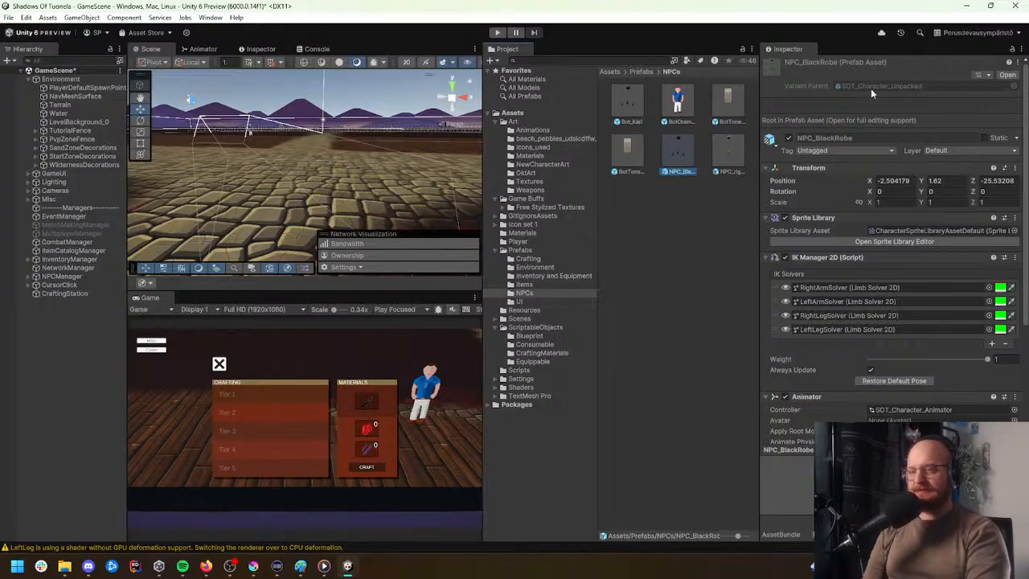
double_click(685, 158)
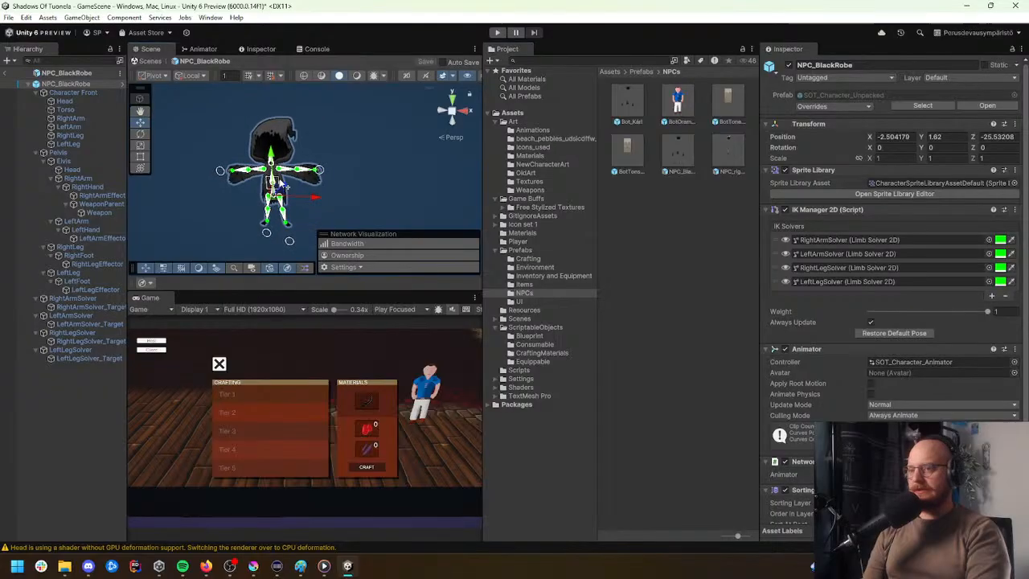
click(60, 83)
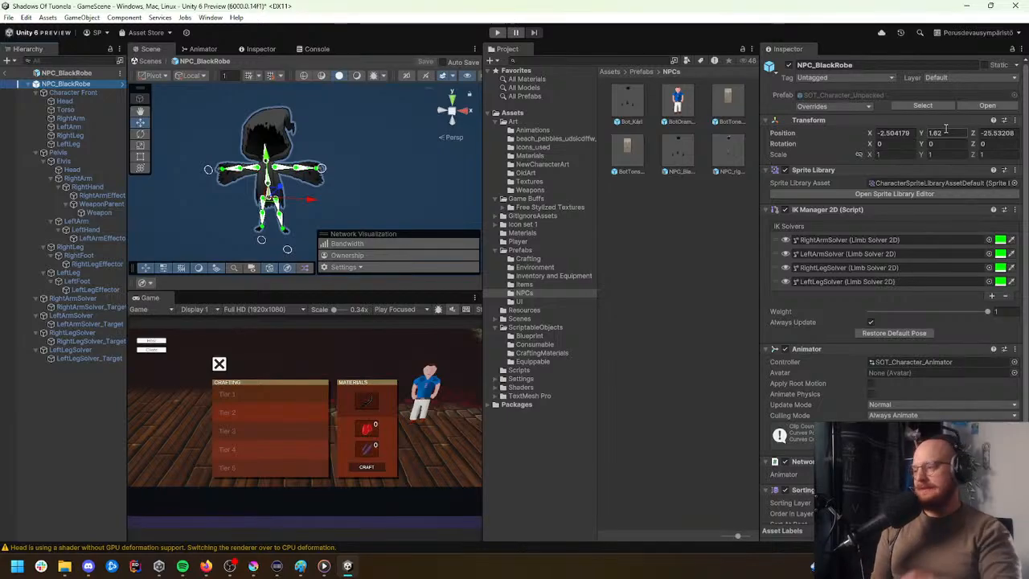
Step: Inspect the Pelvis bone and the root object of the NPC_BlackRobe prefab
key(f)
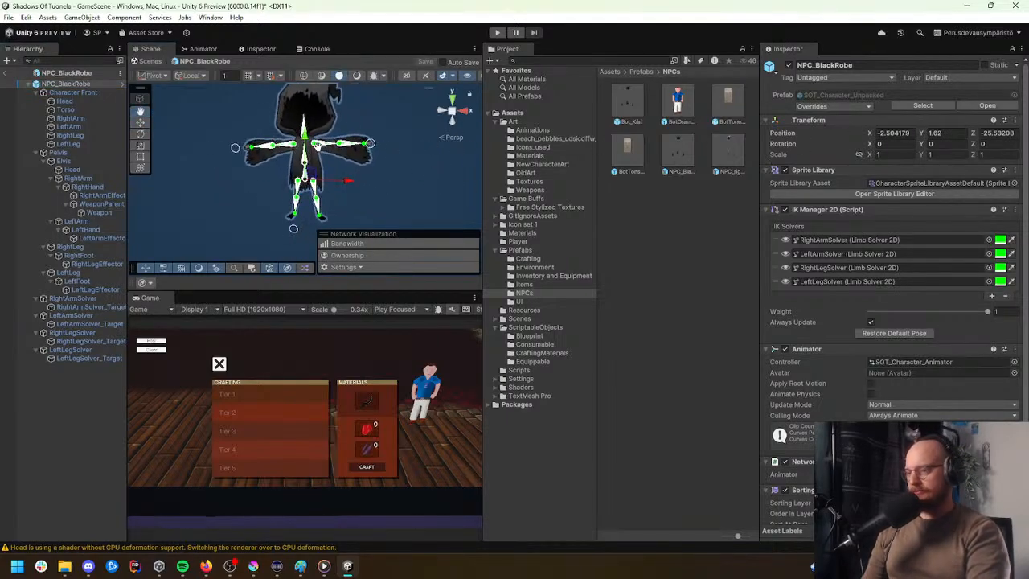
click(78, 154)
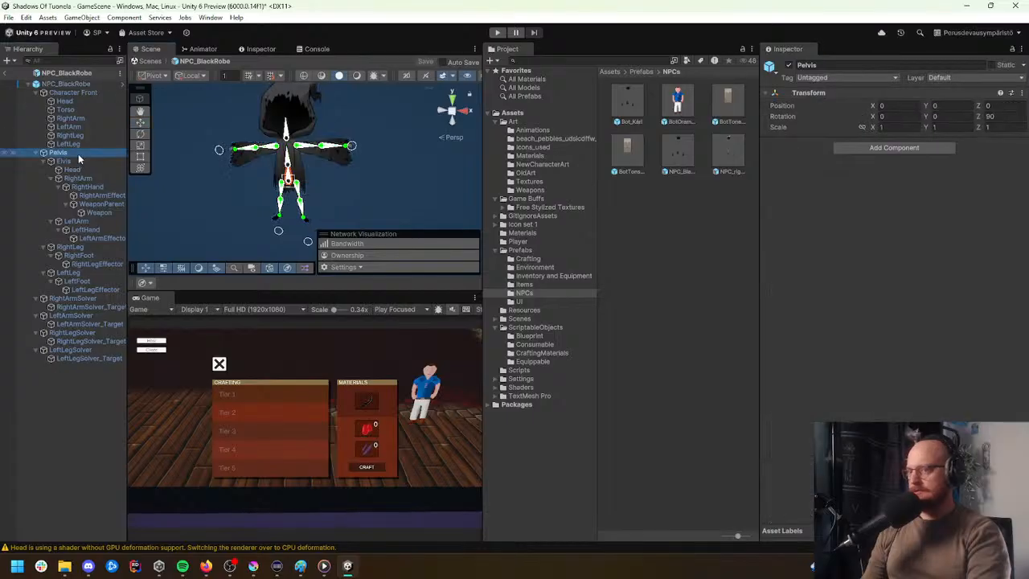
click(70, 85)
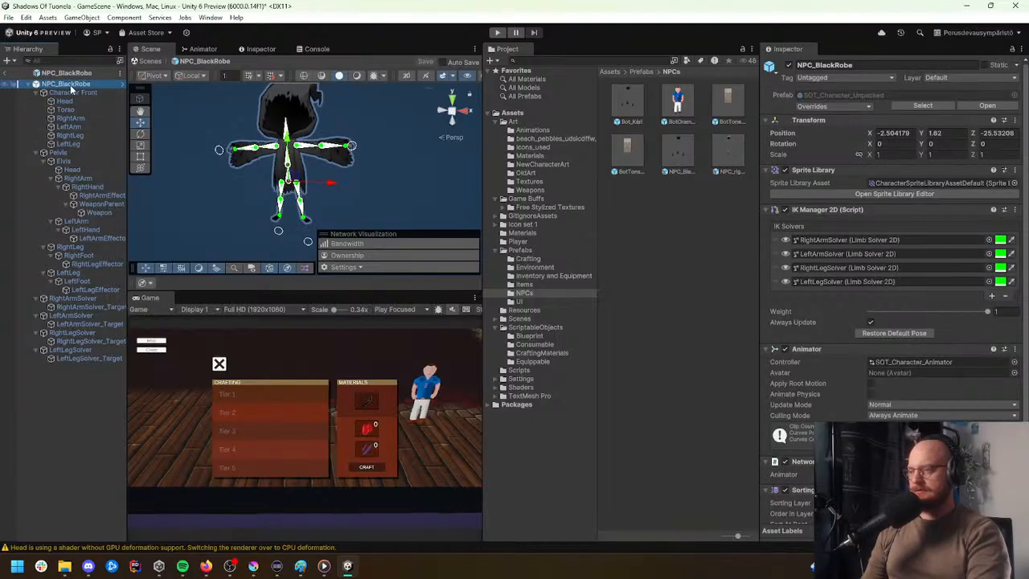
middle_drag(296, 176, 322, 183)
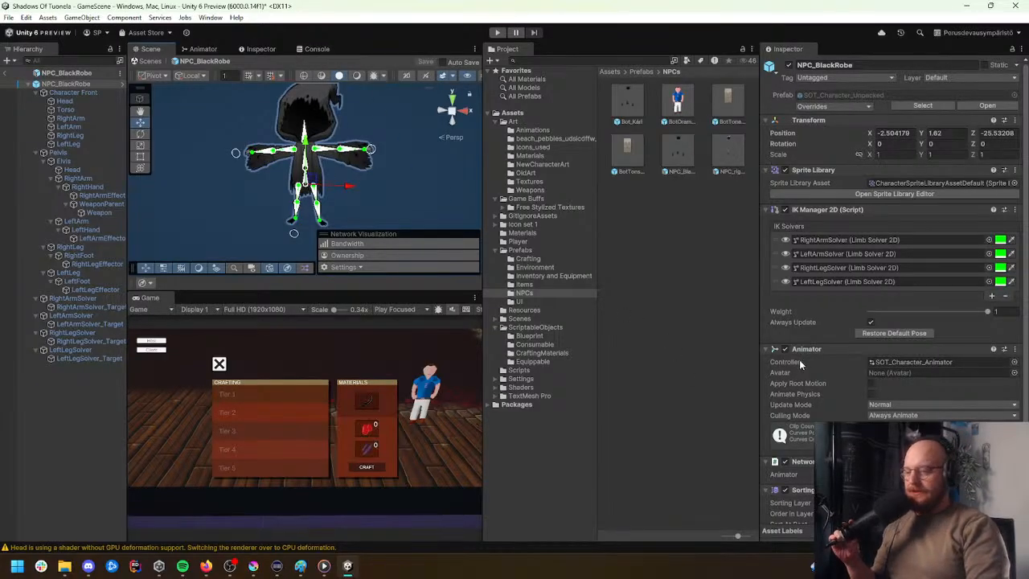
scroll(801, 359, down, 1)
scroll(804, 361, up, 1)
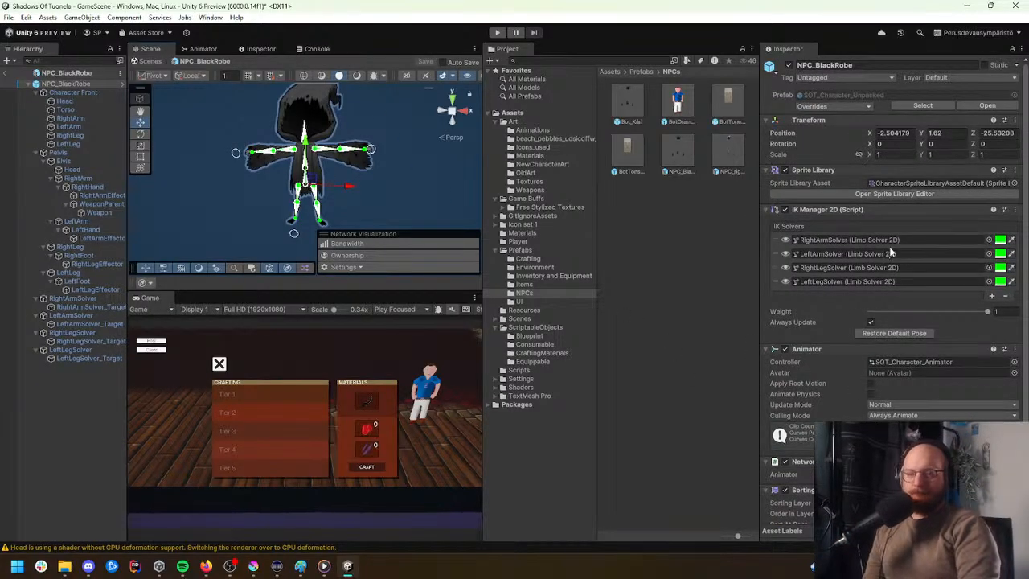
click(324, 566)
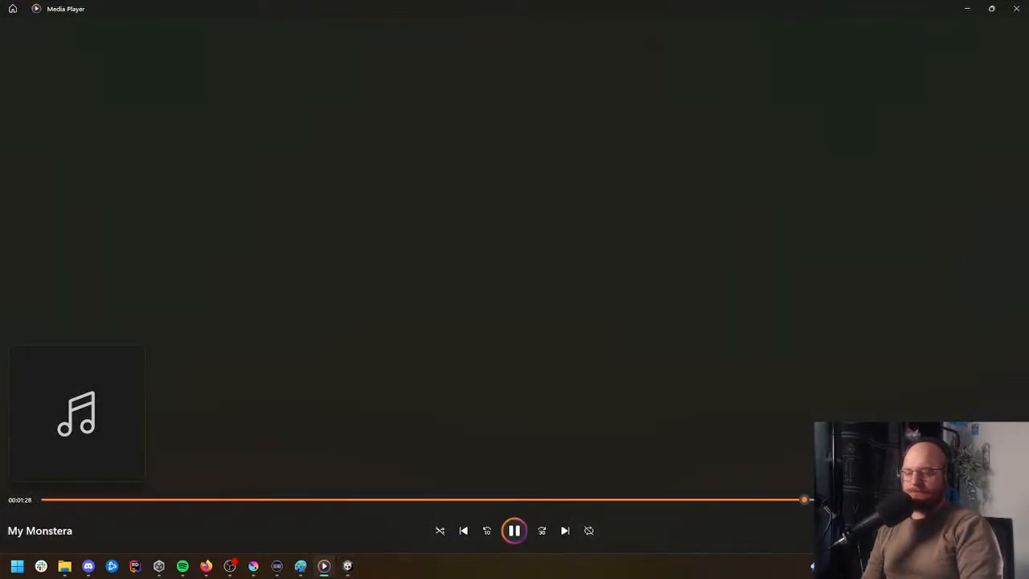
click(967, 9)
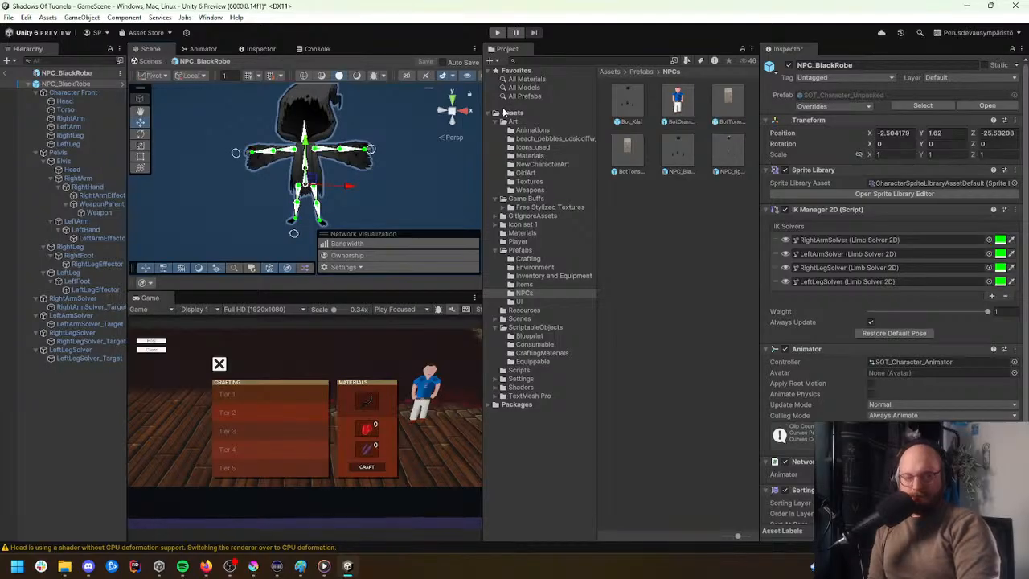
Step: Compare the components on NPC_BlackRobe's root with those on its Character Front and Pelvis children
click(65, 92)
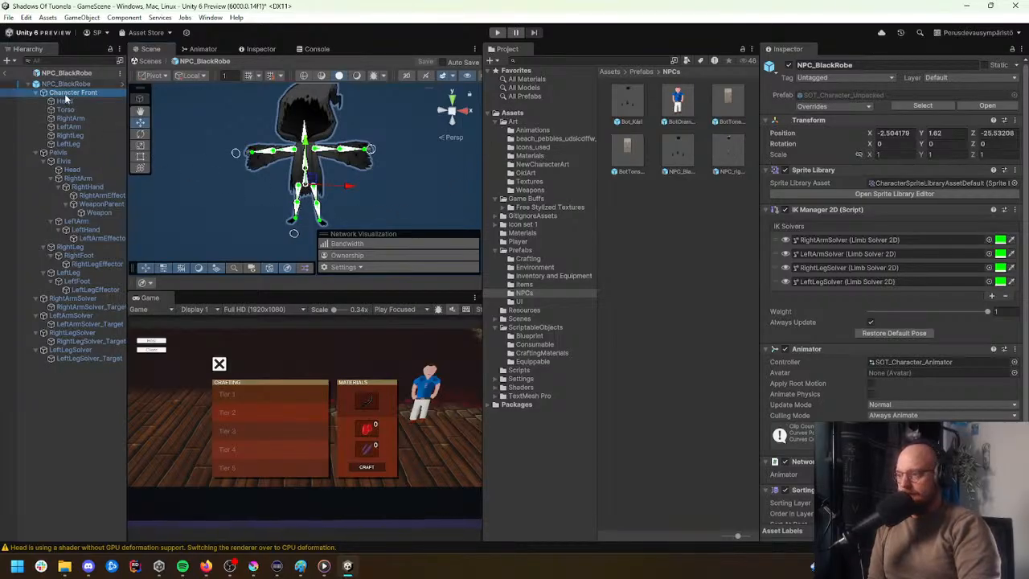
click(62, 84)
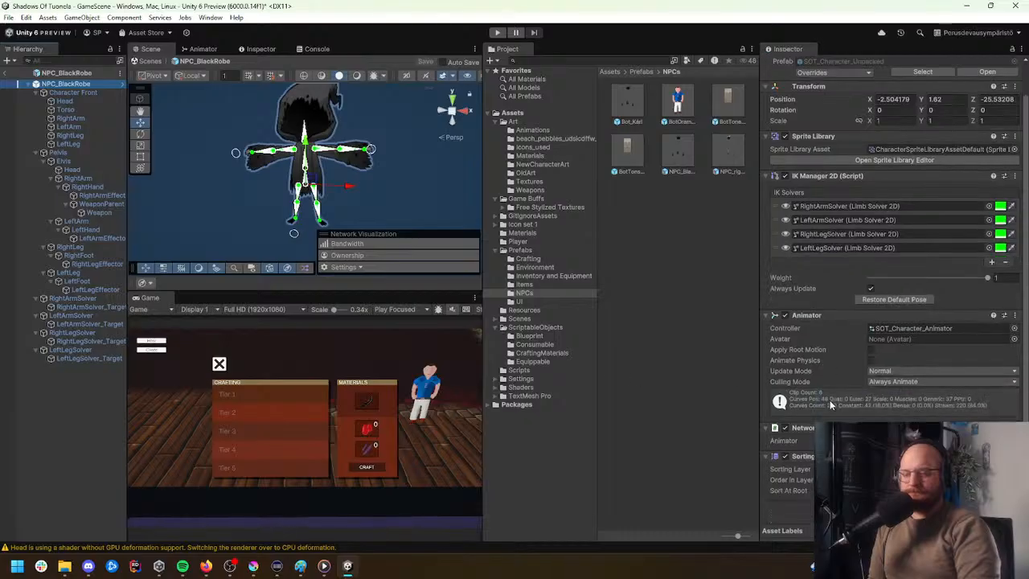
click(84, 94)
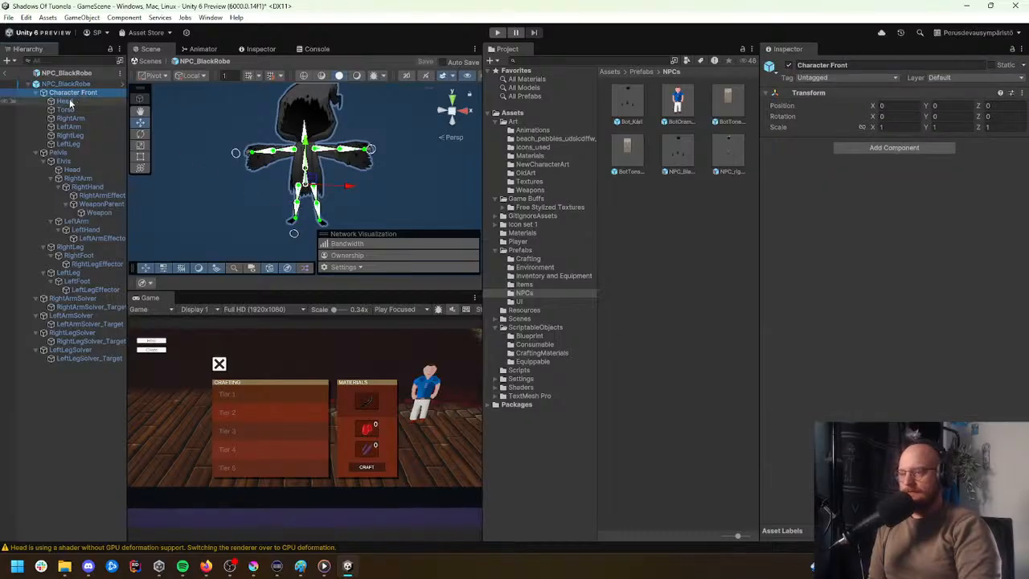
click(57, 153)
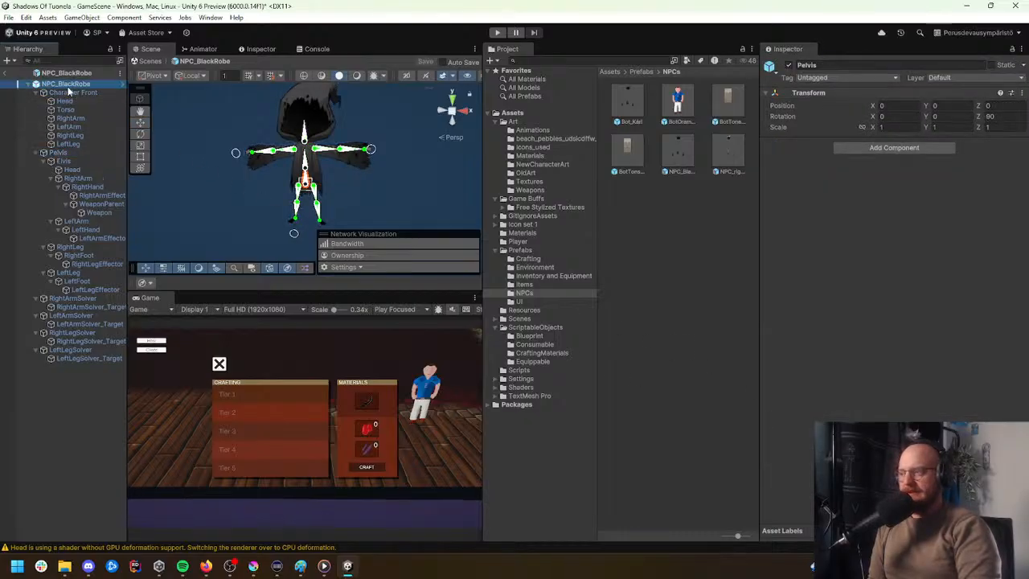
click(68, 85)
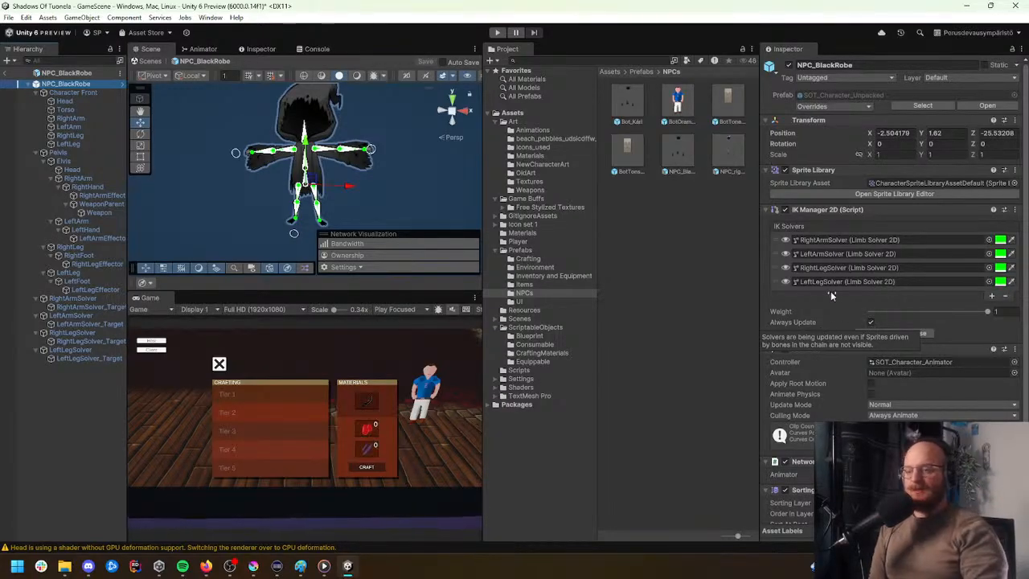
scroll(827, 297, down, 2)
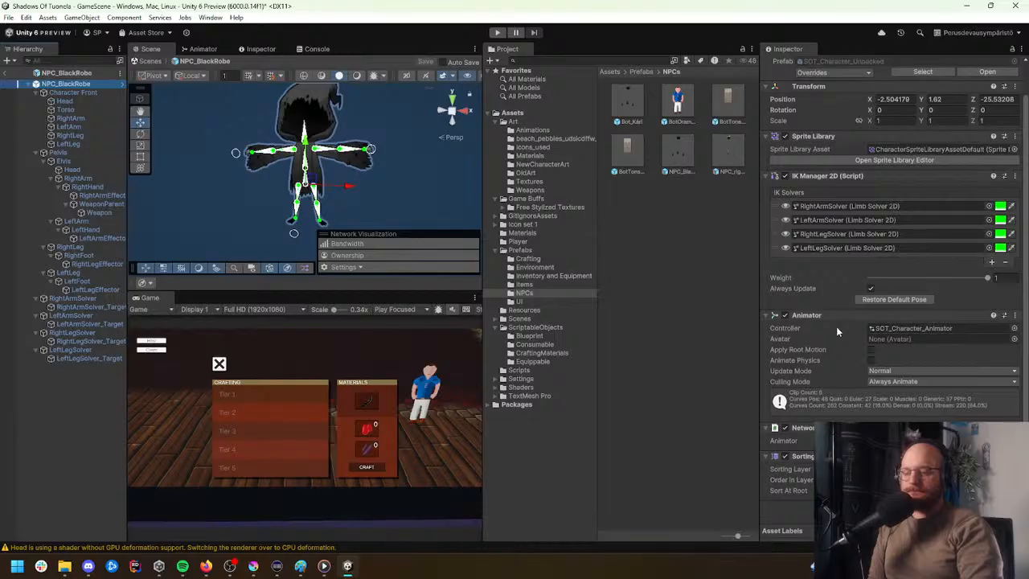
scroll(836, 329, up, 2)
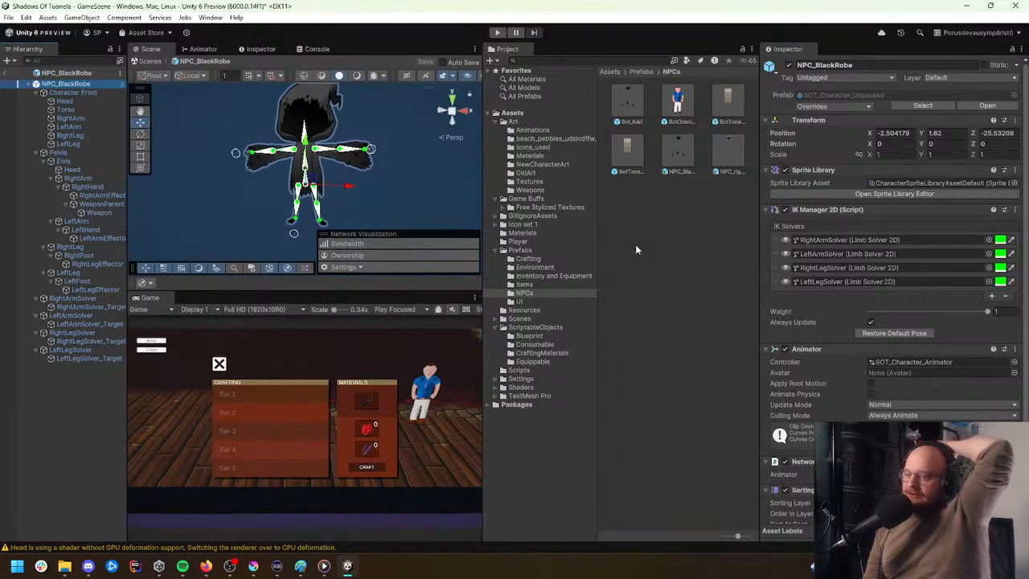
scroll(847, 359, down, 1)
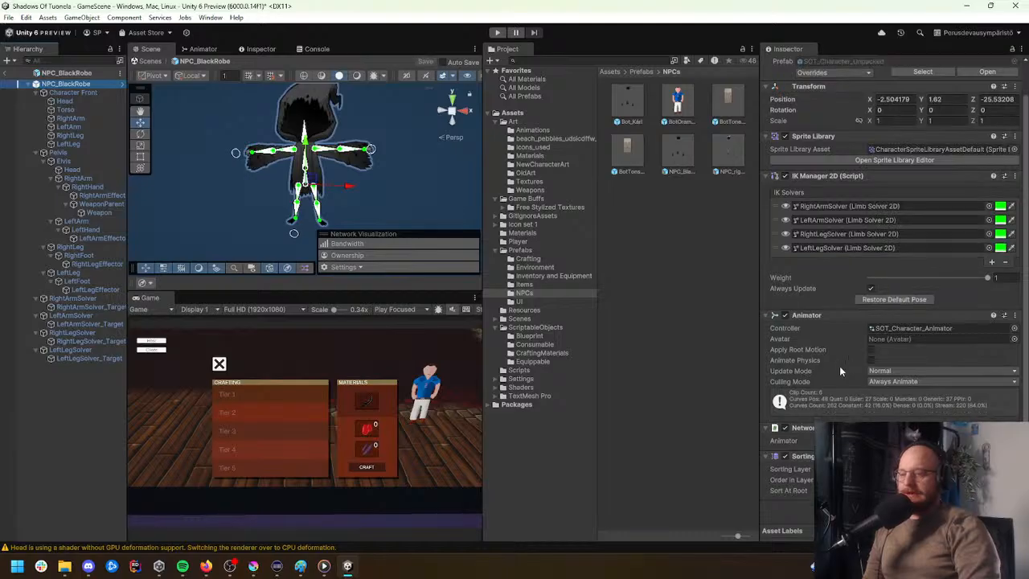
scroll(834, 367, up, 1)
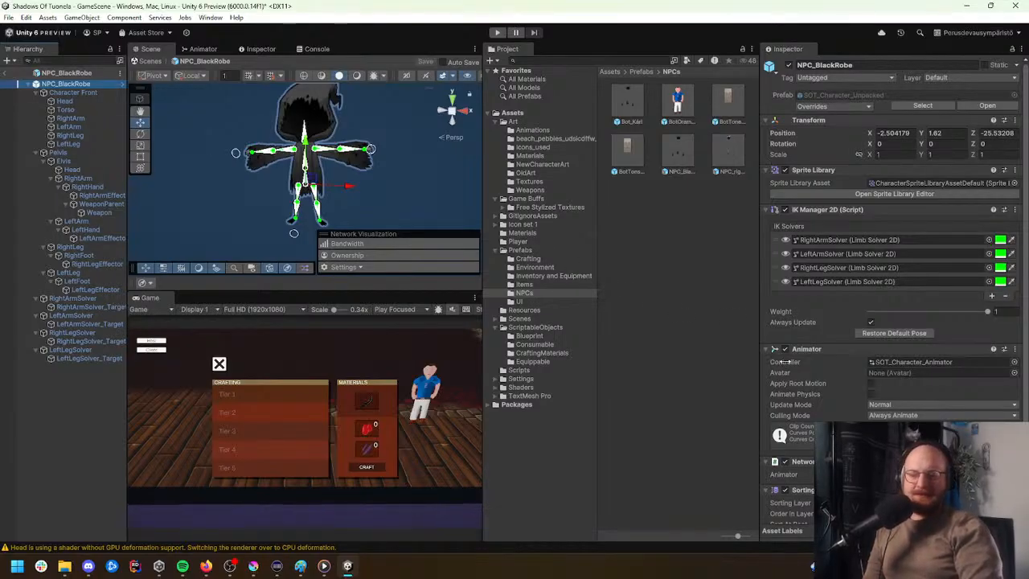
scroll(792, 324, down, 2)
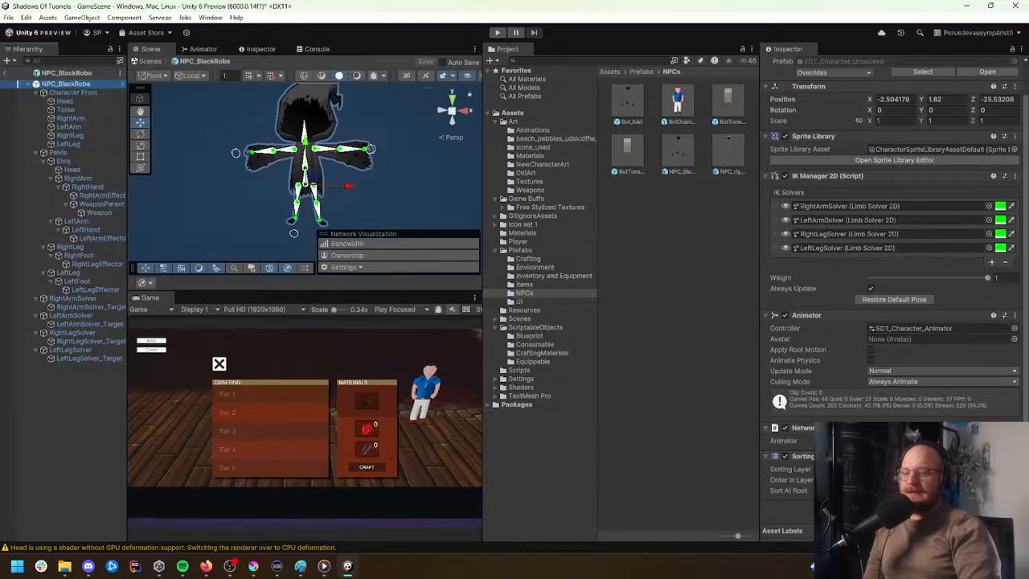
Step: Add a Capsule Collider component to the NPC_BlackRobe root object
key(ctrl+shift+a)
text(capsu)
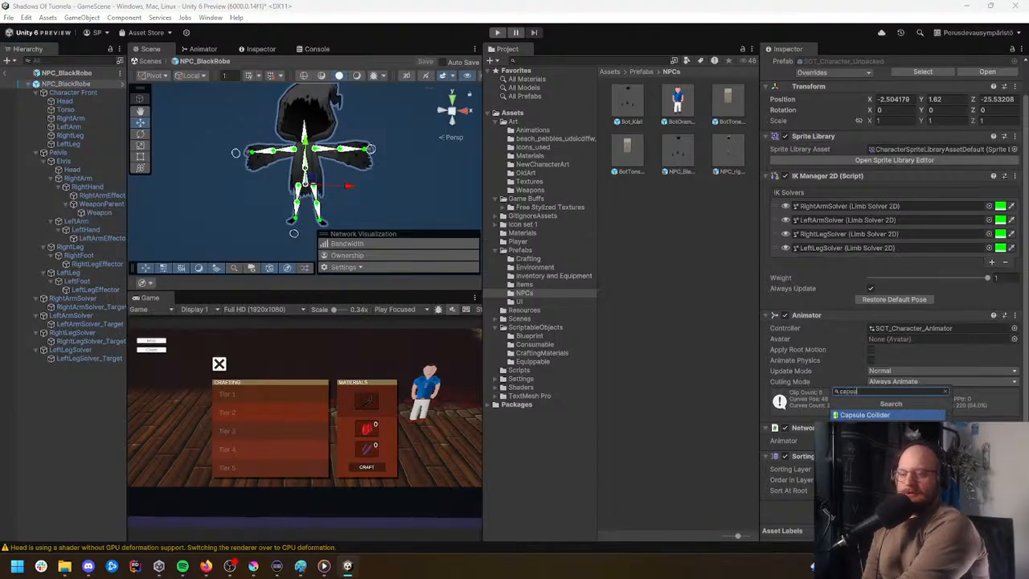
key(Return)
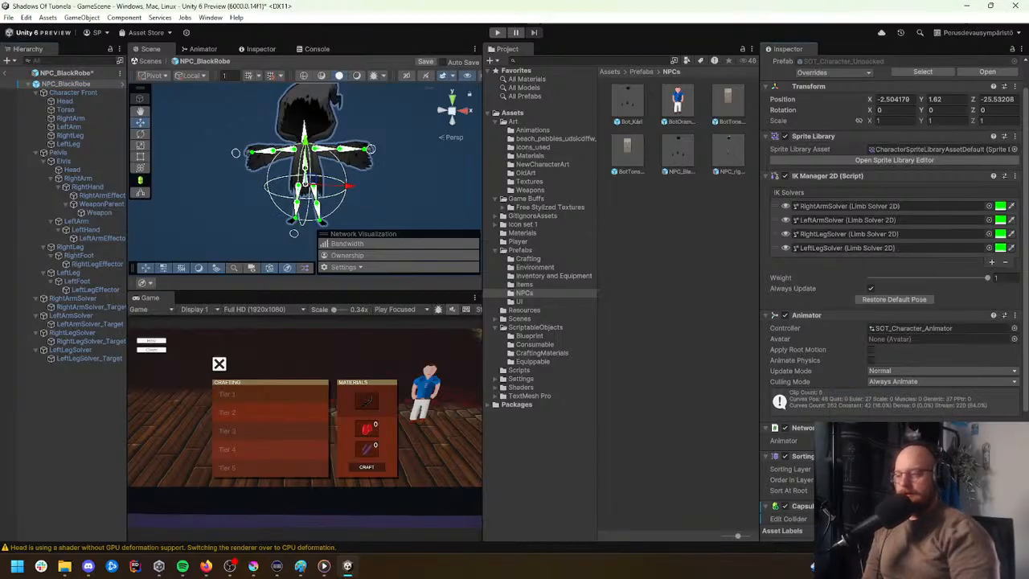
key(a)
mouse_move(386, 187)
right_down()
mouse_move(575, 192)
mouse_move(397, 163)
mouse_move(381, 149)
mouse_move(387, 185)
right_up()
key(d)
key(s)
key(q)
key(w)
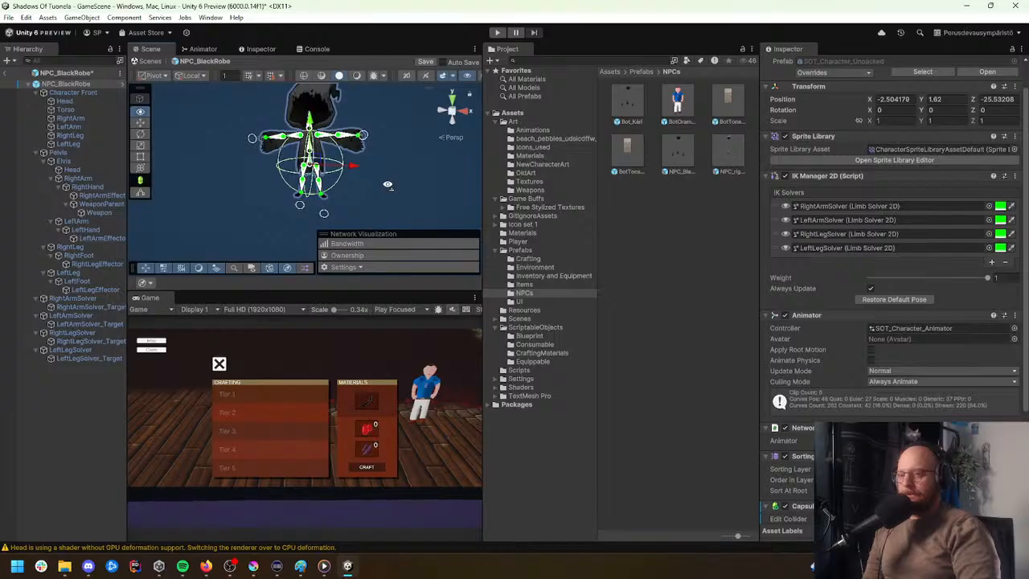
Step: Assign the Player layer to NPC_BlackRobe and all its children, and set the root's tag to Player
scroll(819, 347, up, 2)
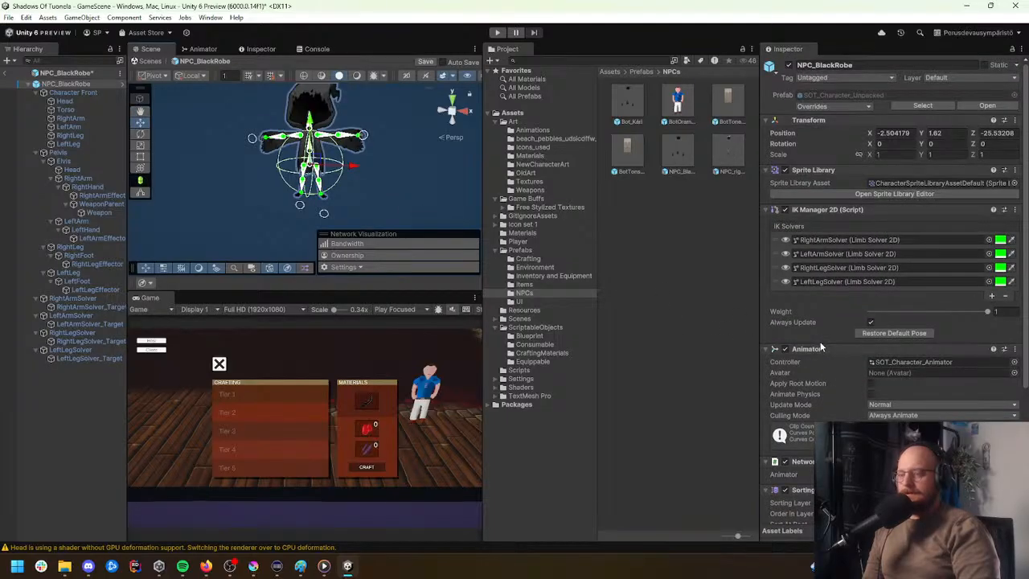
click(945, 78)
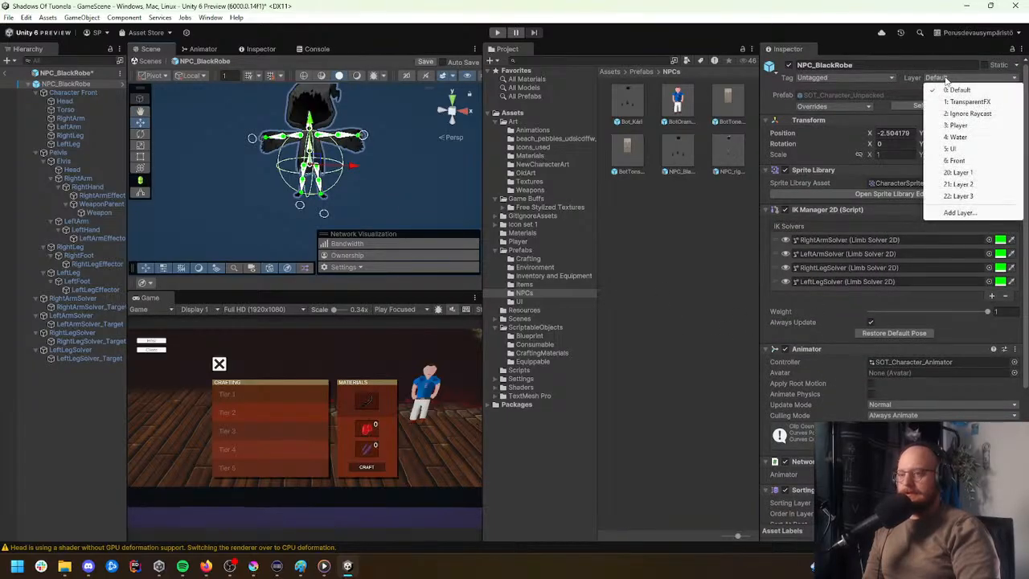
click(961, 126)
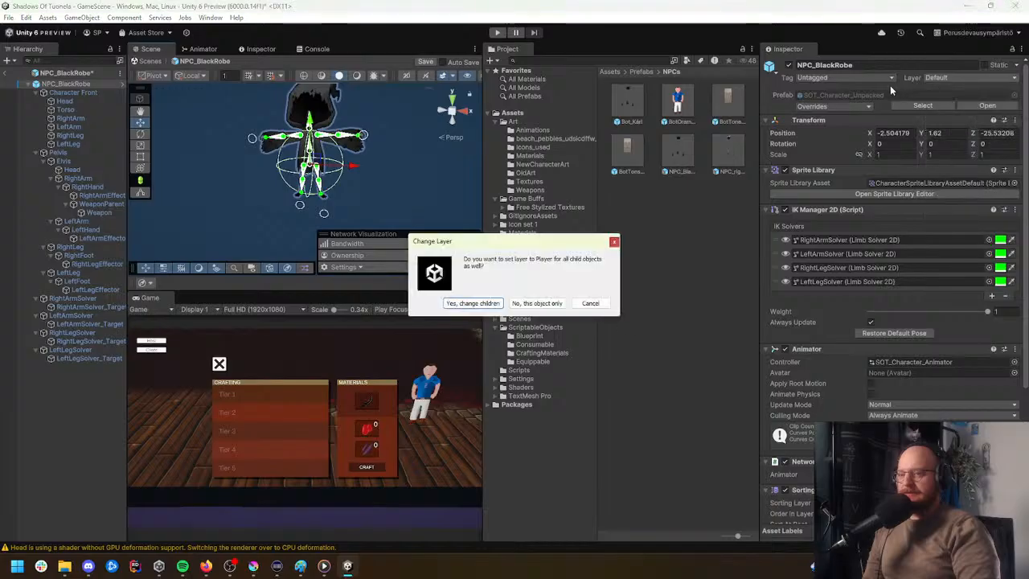
click(474, 303)
click(860, 78)
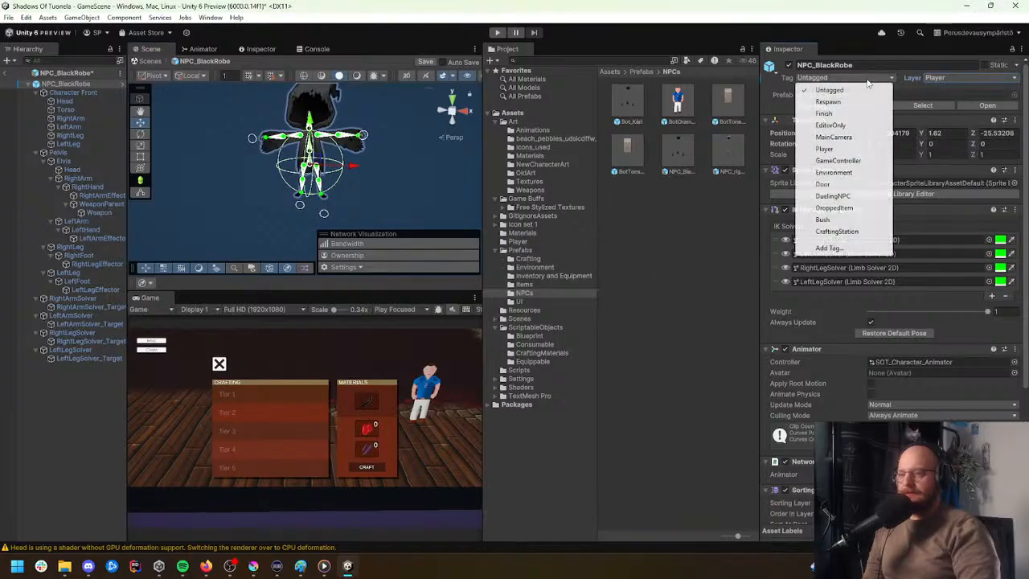
click(824, 149)
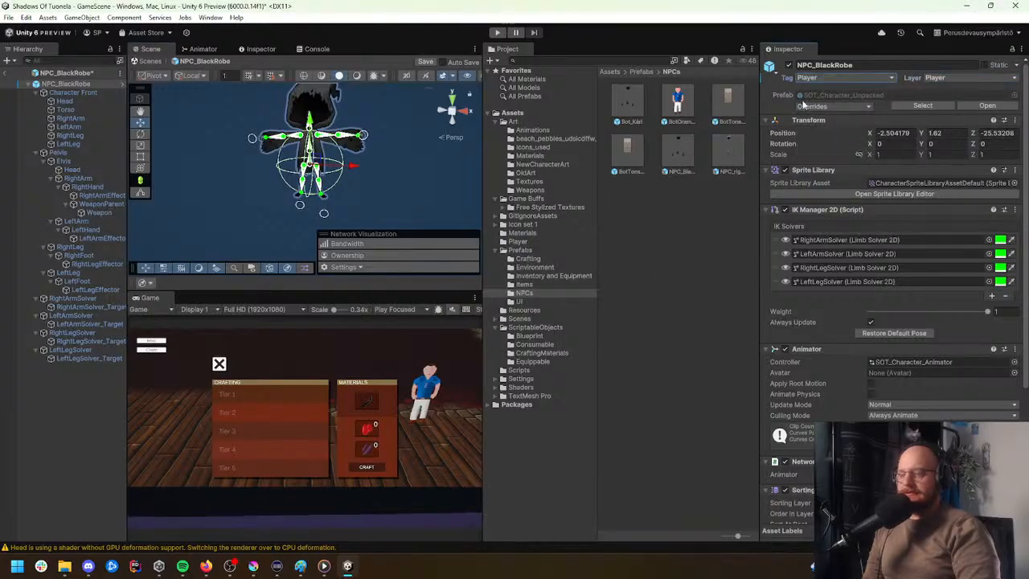
Step: Switch the scene to 2D view and increase the Capsule Collider's height to span the robed body from hood to feet
right_drag(443, 171, 638, 202)
scroll(807, 389, down, 5)
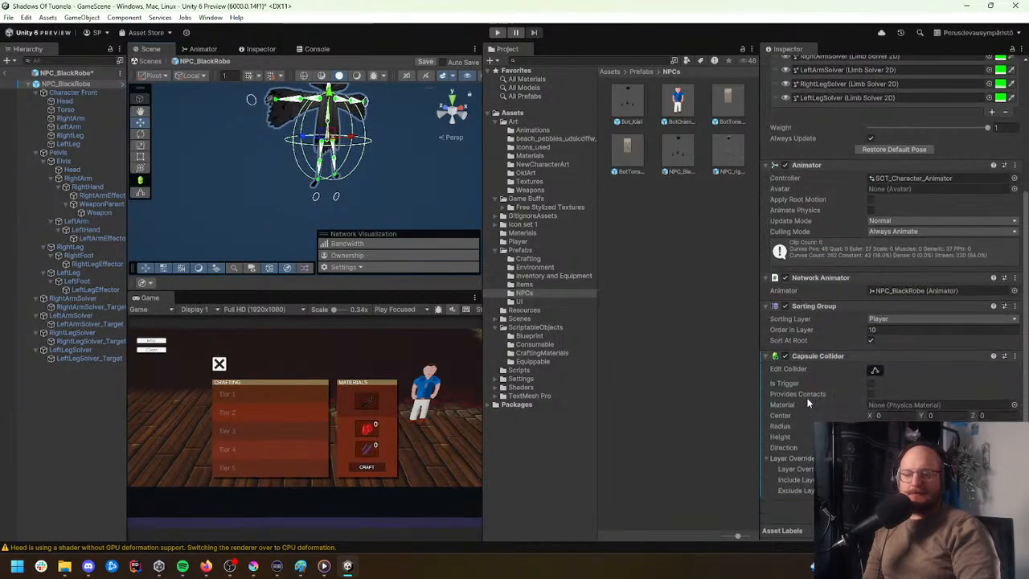
alt+drag(371, 154, 618, 245)
click(407, 75)
middle_drag(341, 156, 353, 188)
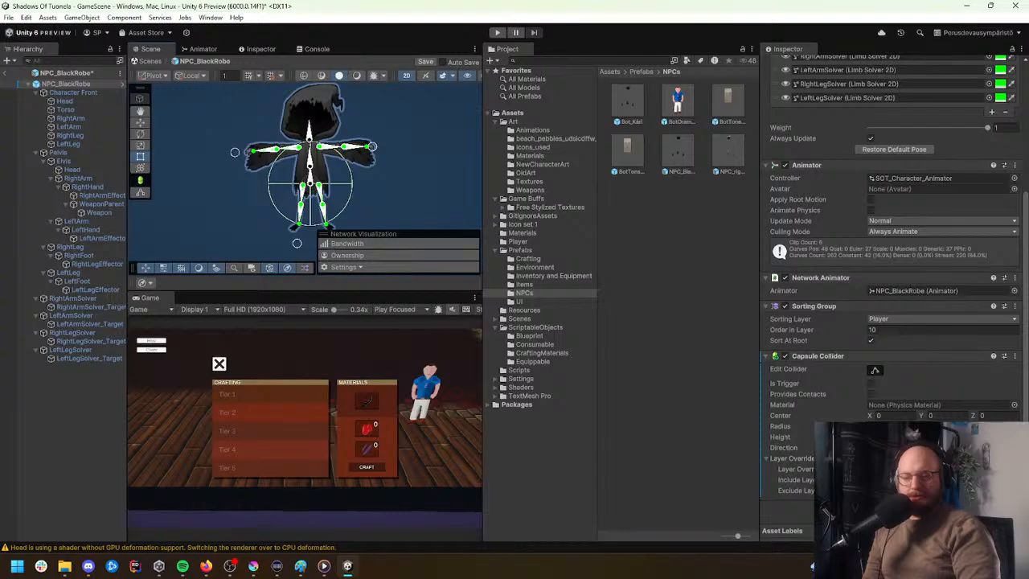
drag(780, 436, 832, 437)
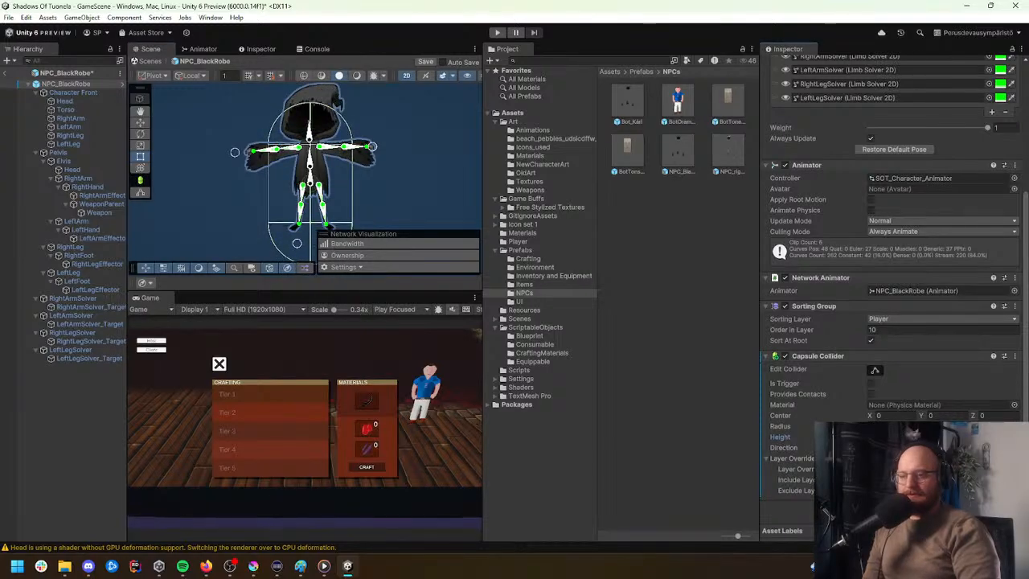
text(3)
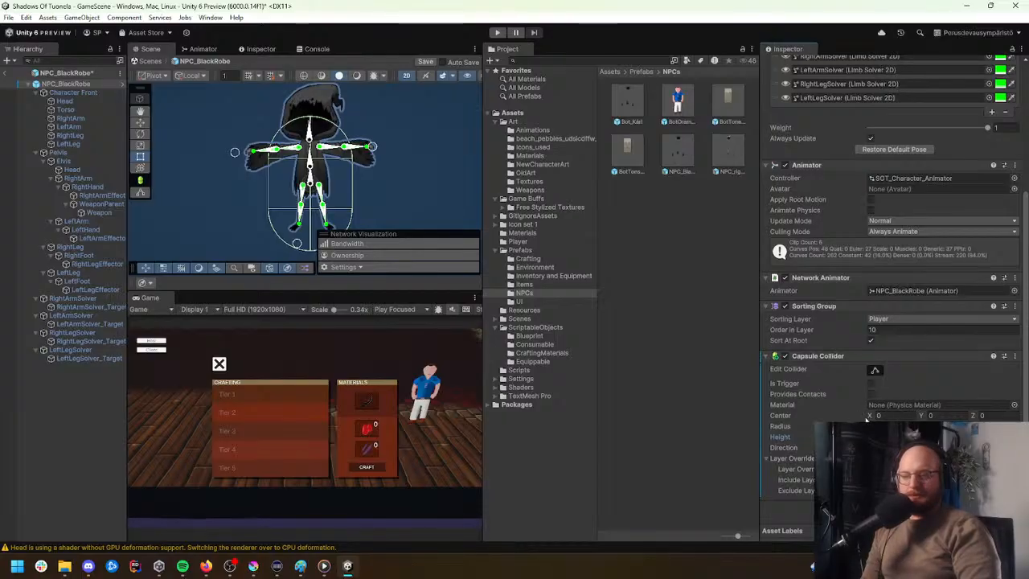
Step: Set the Capsule Collider's center Y to 0.2 and save the NPC_BlackRobe prefab on leaving prefab editing
click(936, 416)
text(0.12)
drag(926, 418, 928, 418)
mouse_move(393, 175)
middle_down()
mouse_move(424, 165)
mouse_move(536, 184)
mouse_move(414, 179)
mouse_move(396, 141)
mouse_move(393, 159)
middle_up()
scroll(390, 176, up, 5)
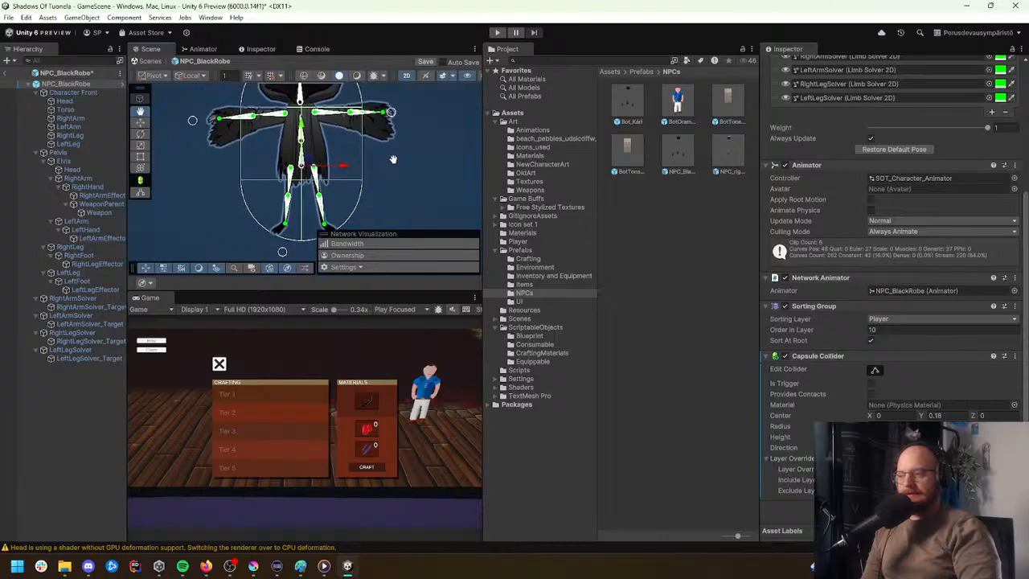
click(933, 415)
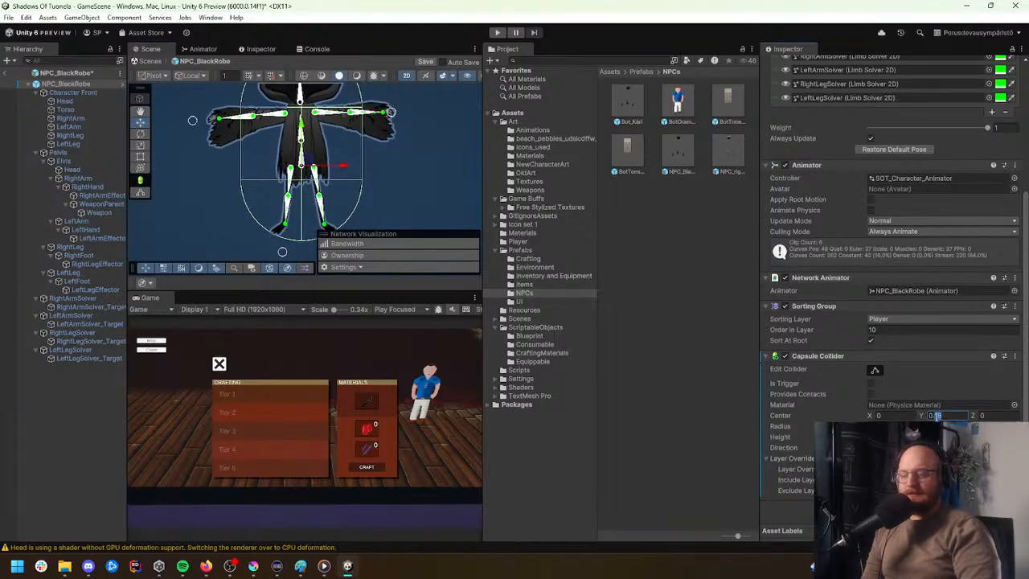
middle_drag(362, 178, 363, 199)
scroll(359, 192, down, 3)
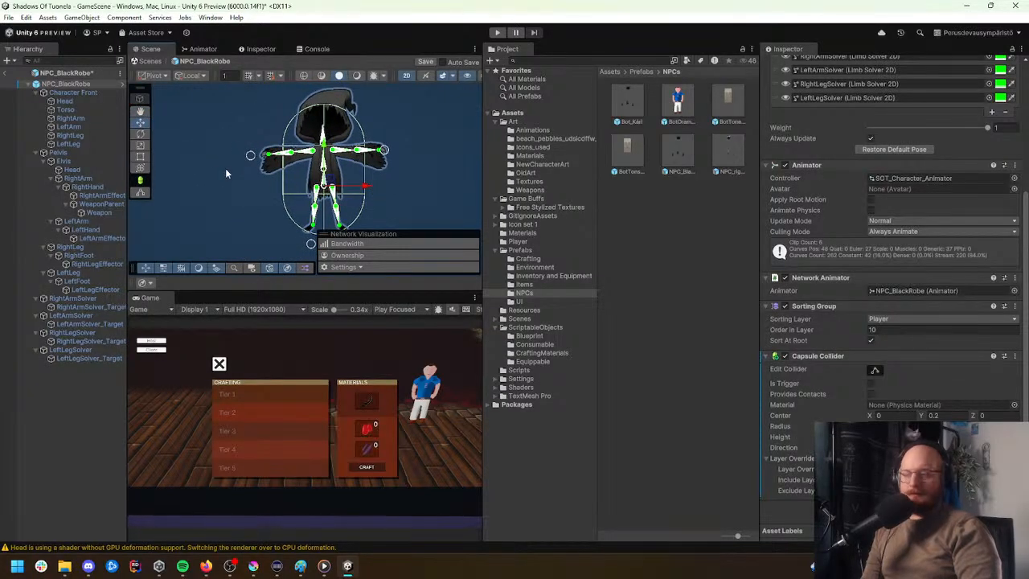
click(6, 73)
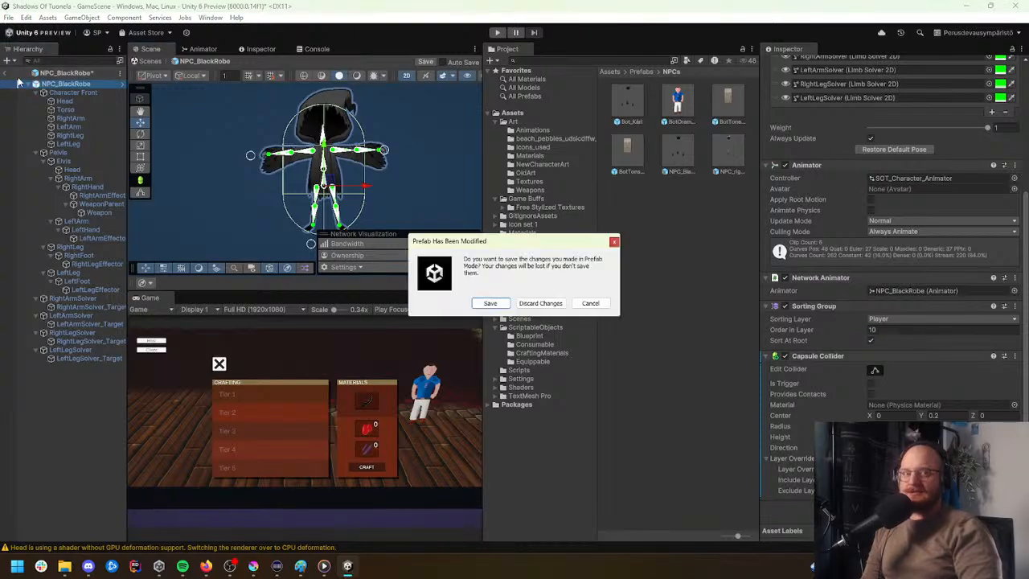
click(489, 303)
Step: Open the BotOramatti prefab and review its collider, navigation and network components as a reference
double_click(677, 103)
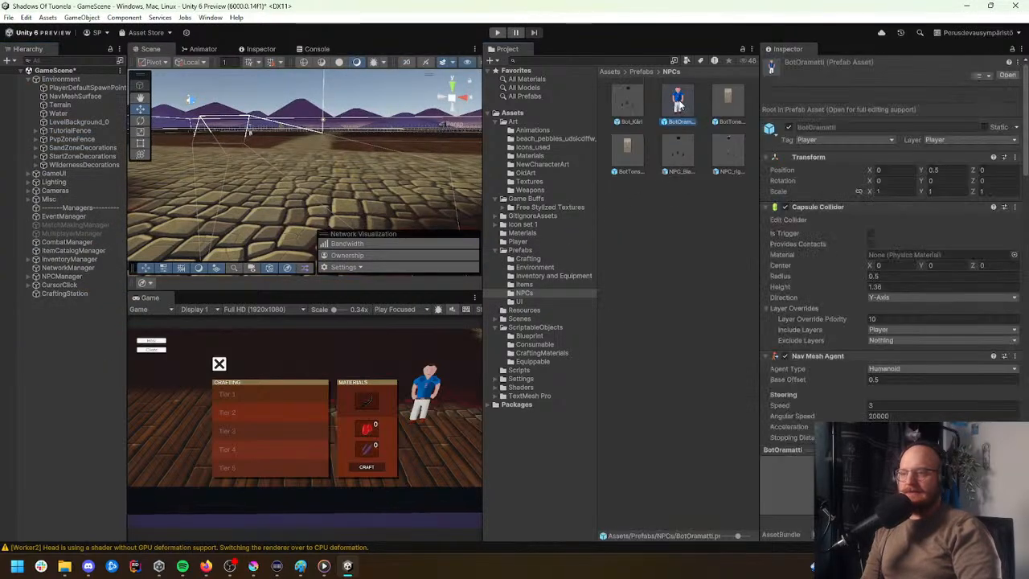
scroll(802, 386, down, 10)
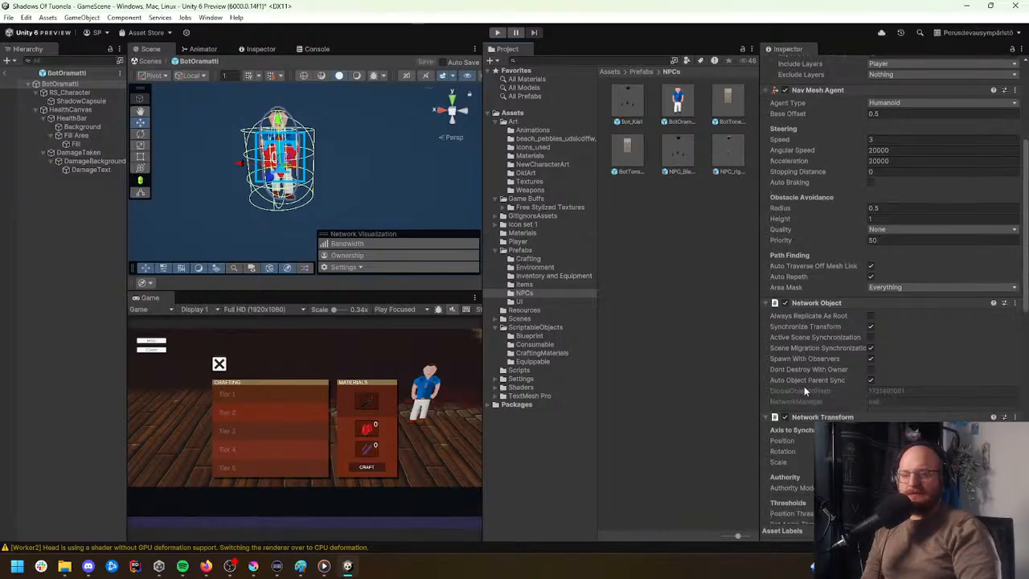
scroll(812, 383, down, 3)
scroll(812, 383, up, 15)
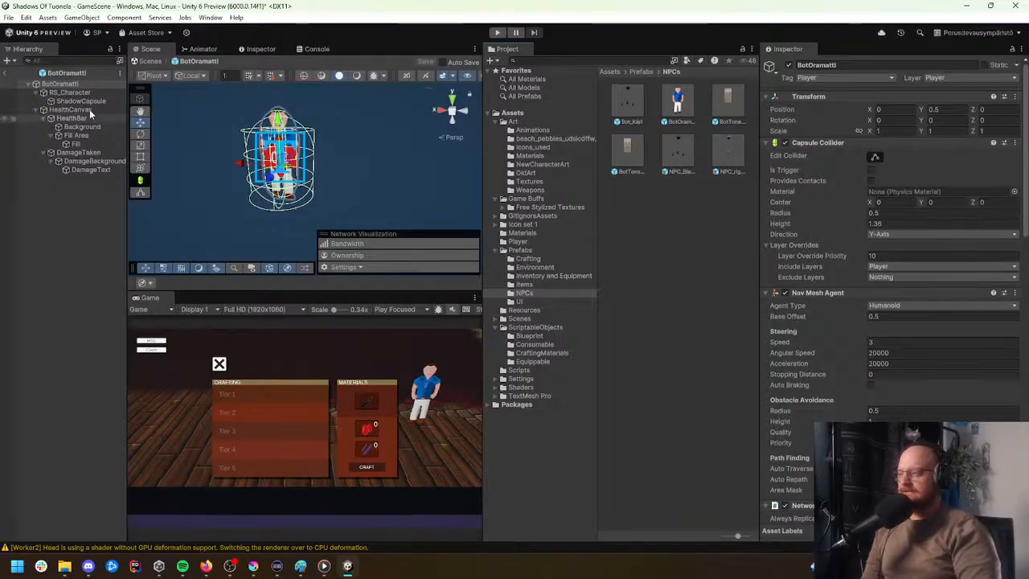
Step: Leave the BotOramatti prefab, place an NPC_BlackRobe instance on the cobblestone ground in GameScene and focus on it
click(6, 75)
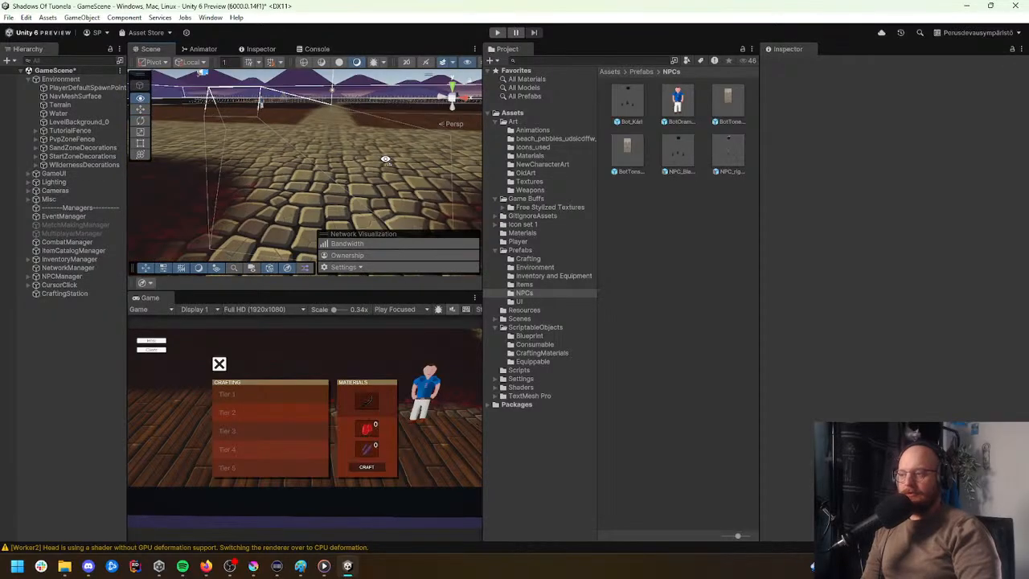
drag(682, 171, 344, 165)
right_drag(377, 217, 401, 170)
key(w)
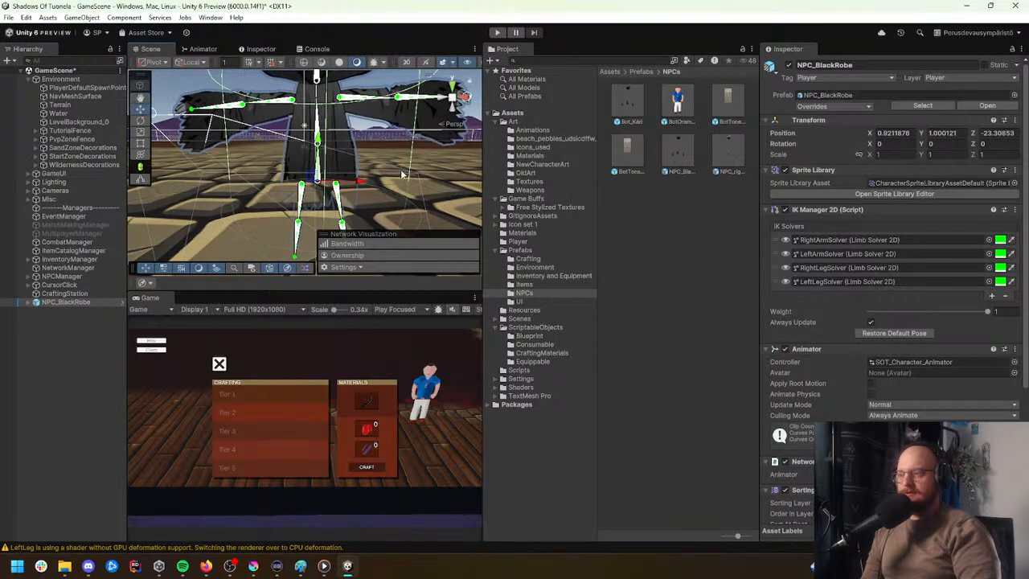
click(69, 301)
key(f)
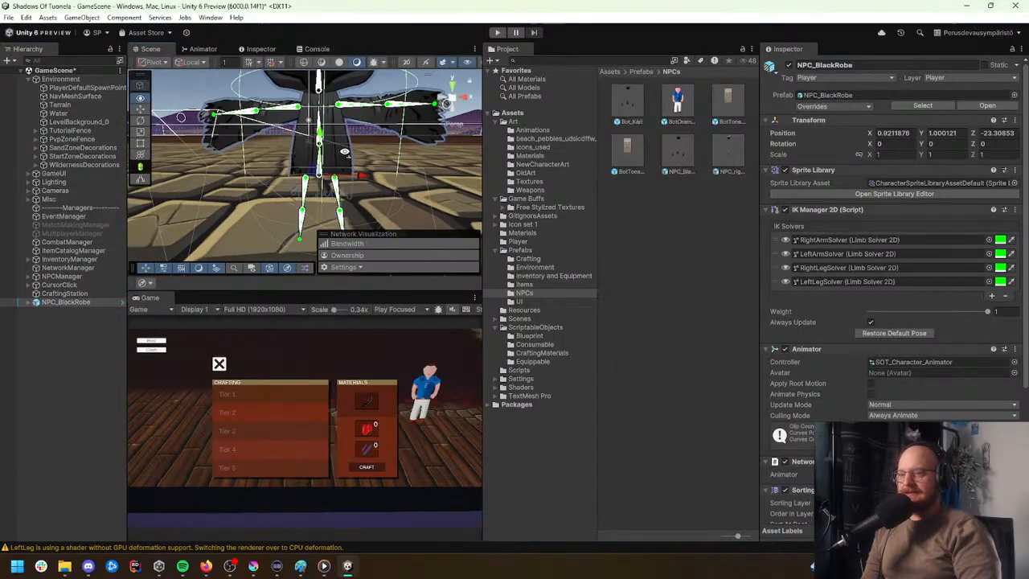
Step: Inspect the placed NPC_BlackRobe from a distance and delete it from GameScene
right_drag(454, 143, 383, 166)
key(s)
key(w)
key(s)
key(w)
scroll(383, 167, down, 3)
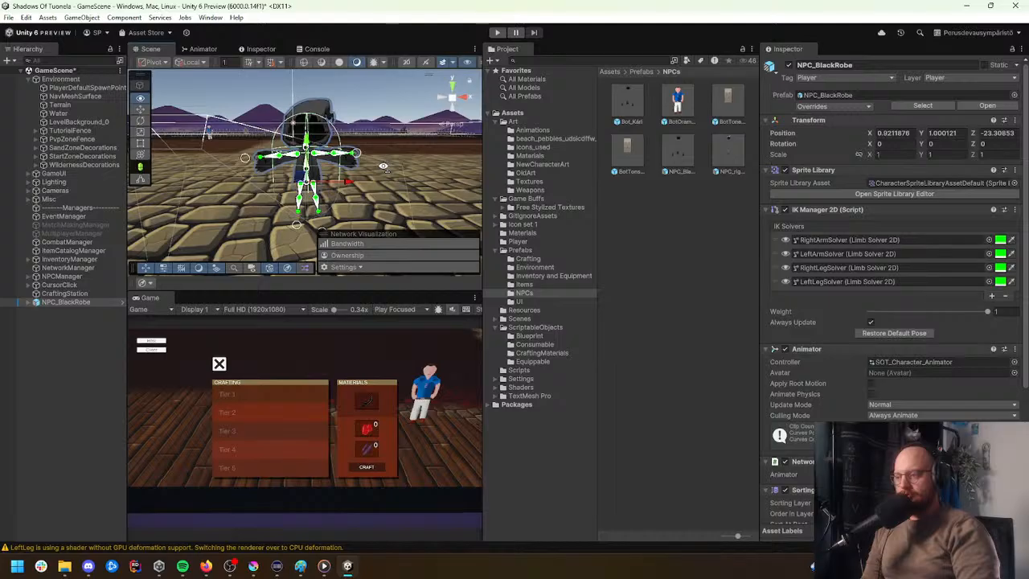
click(90, 301)
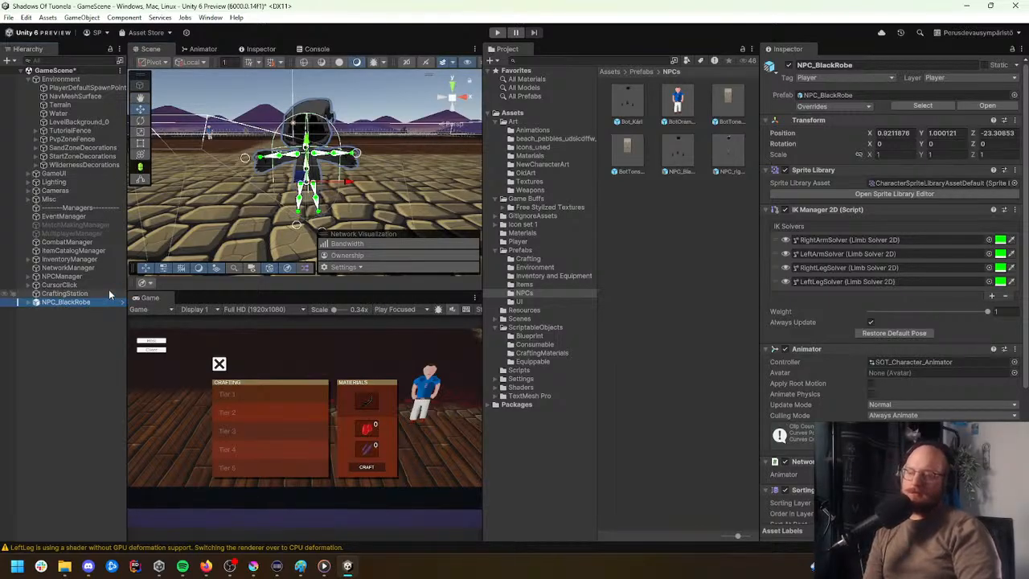
key(Delete)
Step: Open the NPC_BlackRobe prefab, examine the components on its root object, and return to GameScene
double_click(689, 154)
middle_drag(364, 204, 336, 191)
click(65, 84)
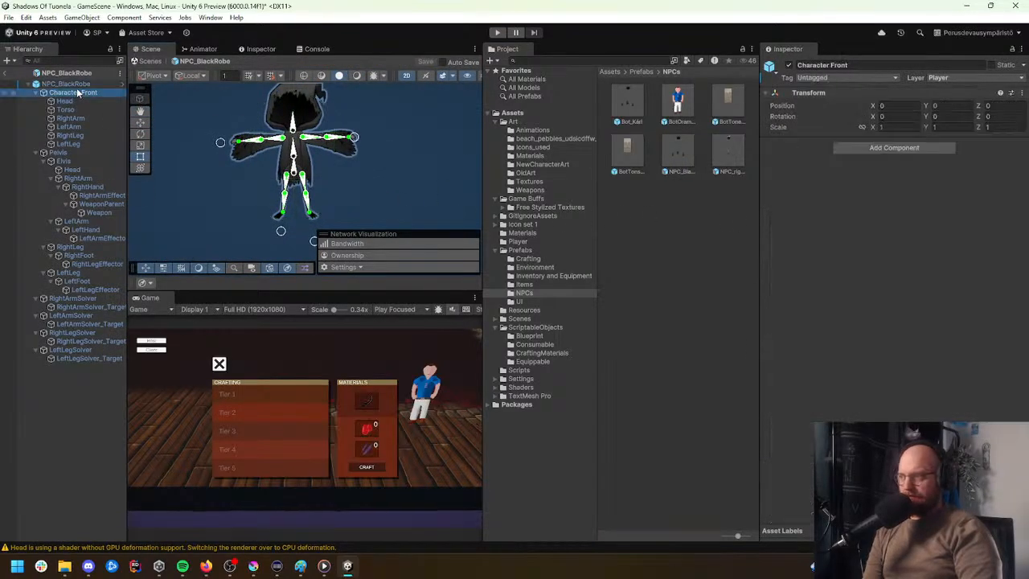
scroll(834, 340, down, 2)
scroll(834, 339, down, 4)
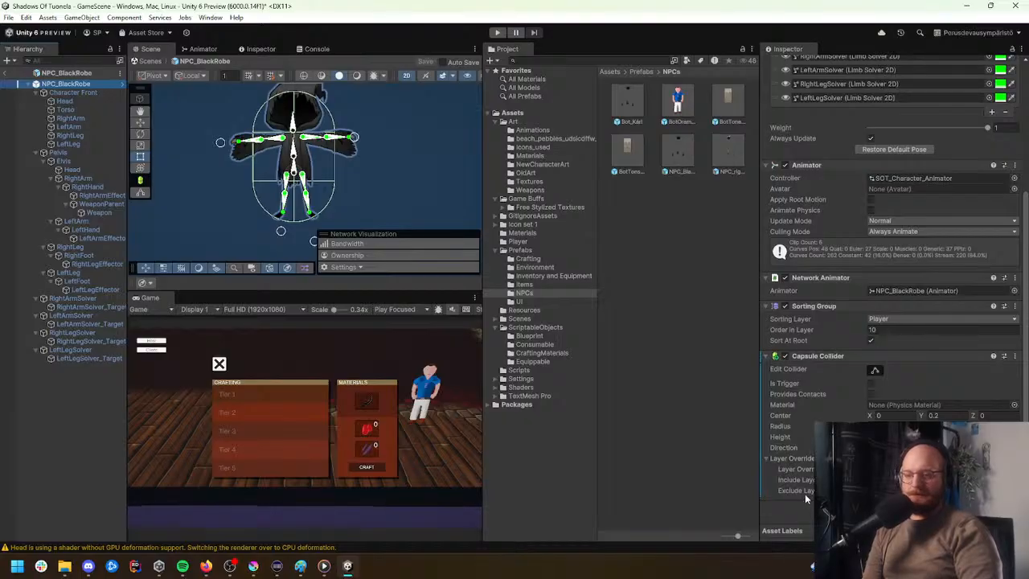
scroll(804, 493, up, 5)
scroll(807, 492, up, 1)
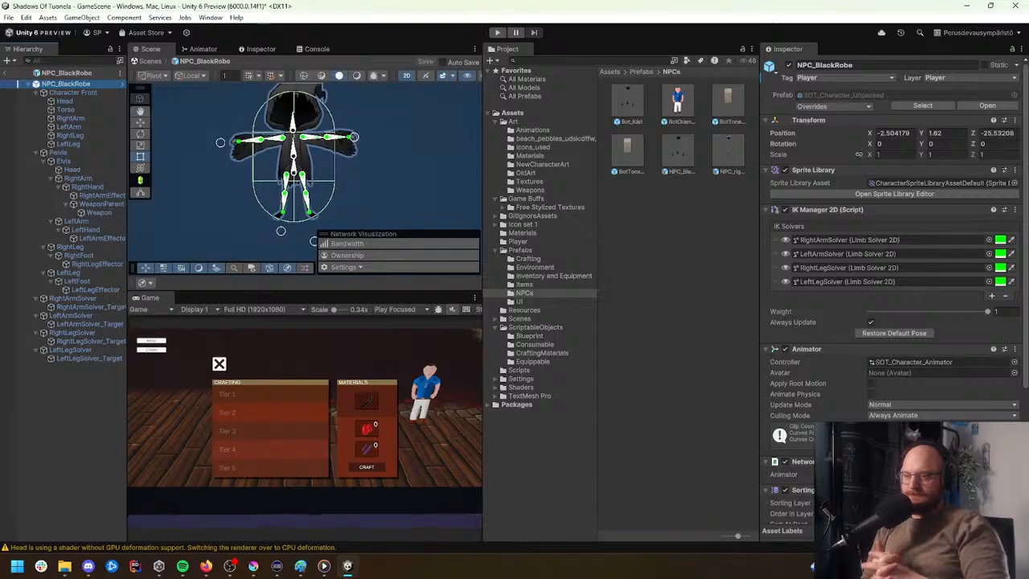
click(11, 73)
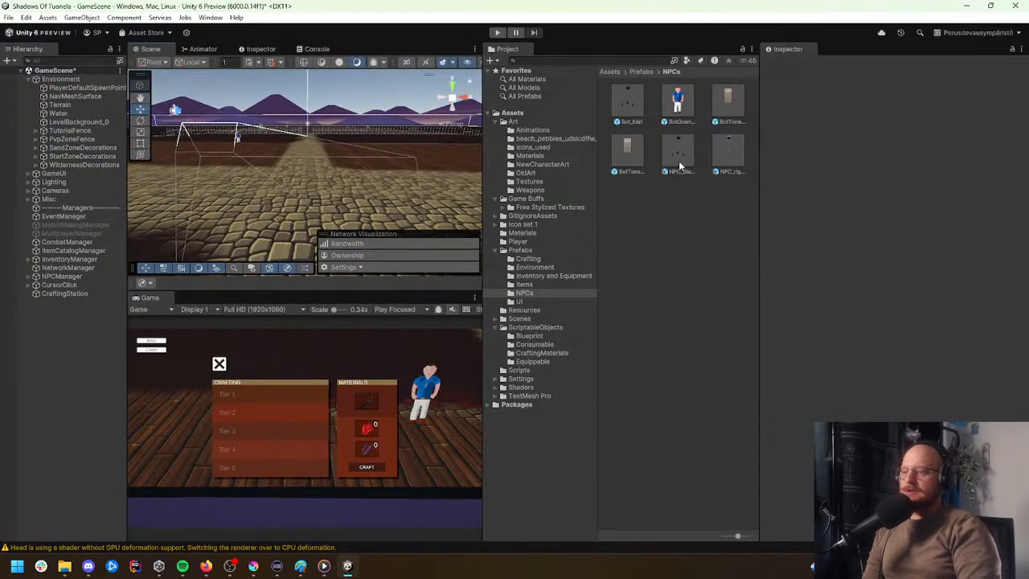
Step: Place the NPC_BlackRobe prefab on the cobblestone ground at about X -0.14, Z -23.64 and adjust its height to about Y 1.56
drag(365, 194, 302, 199)
drag(292, 131, 292, 136)
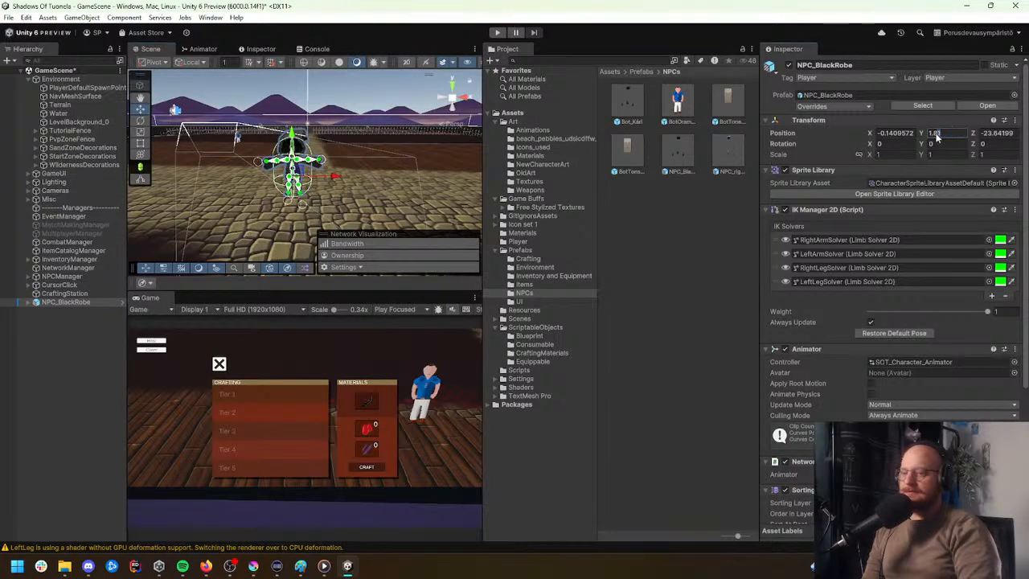
text(6)
right_drag(378, 161, 379, 133)
key(w)
key(s)
key(s)
drag(328, 89, 328, 92)
Step: Examine the placed NPC_BlackRobe up close in the scene and review its component settings
right_drag(329, 140, 386, 171)
key(w)
key(s)
click(419, 160)
key(w)
key(s)
click(66, 302)
right_drag(321, 201, 377, 177)
key(w)
key(a)
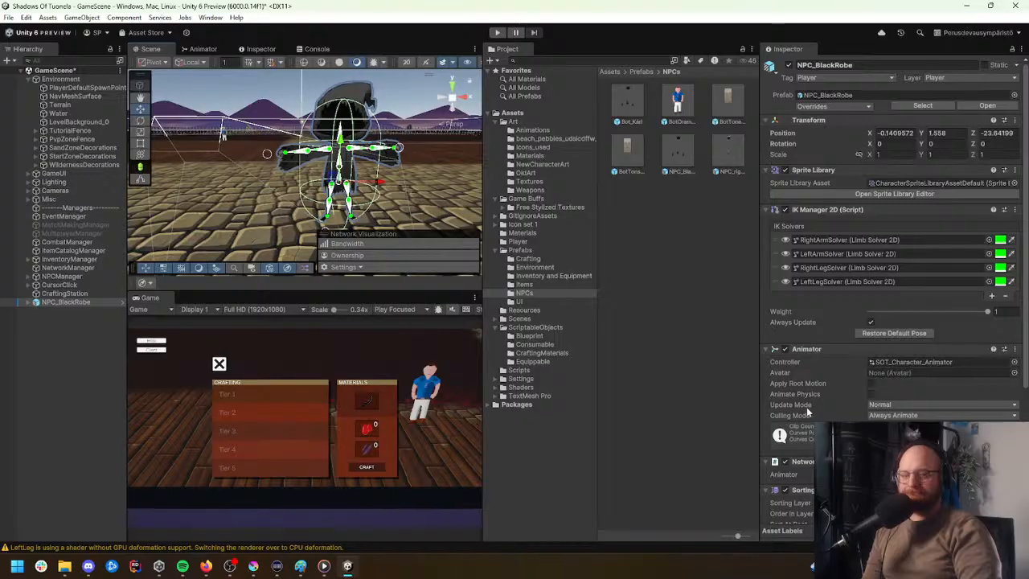
scroll(841, 403, down, 5)
scroll(841, 401, up, 5)
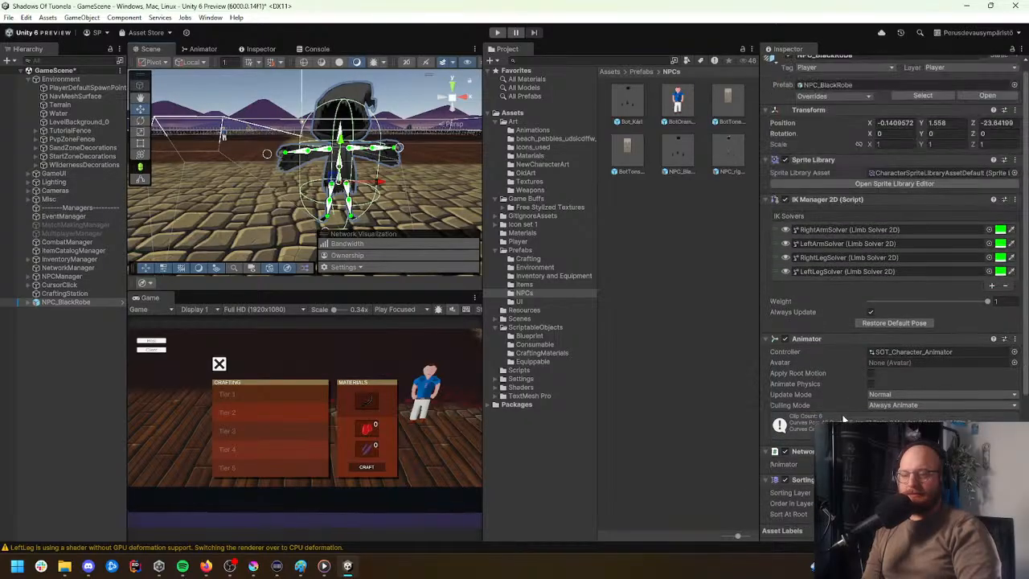
Step: Duplicate NPC_BlackRobe and move the copy sideways along the X axis to X 1.93
key(s)
key(d)
right_drag(369, 174, 362, 183)
click(72, 302)
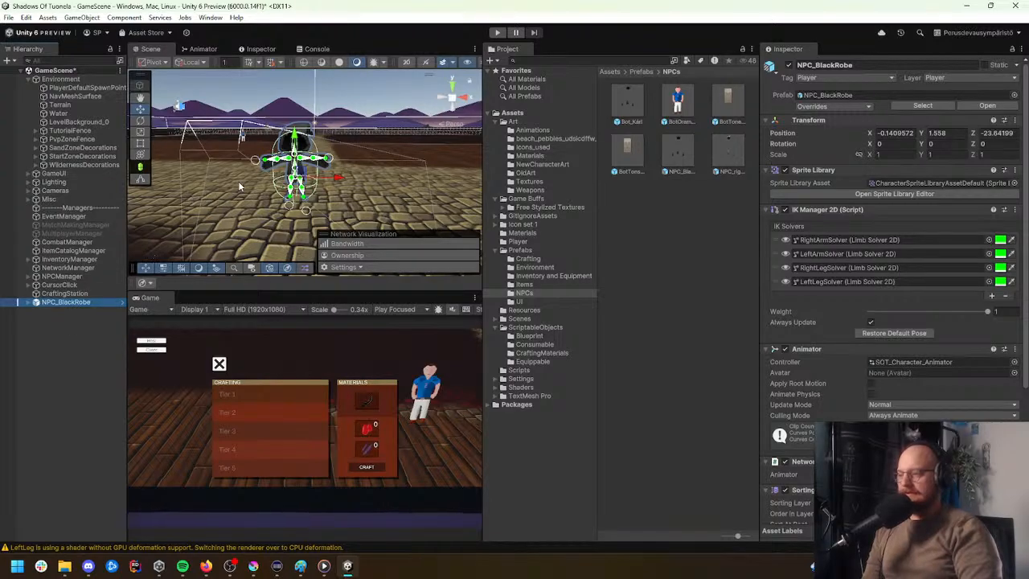
key(ctrl+d)
drag(339, 178, 407, 179)
key(w)
key(d)
right_drag(408, 180, 408, 200)
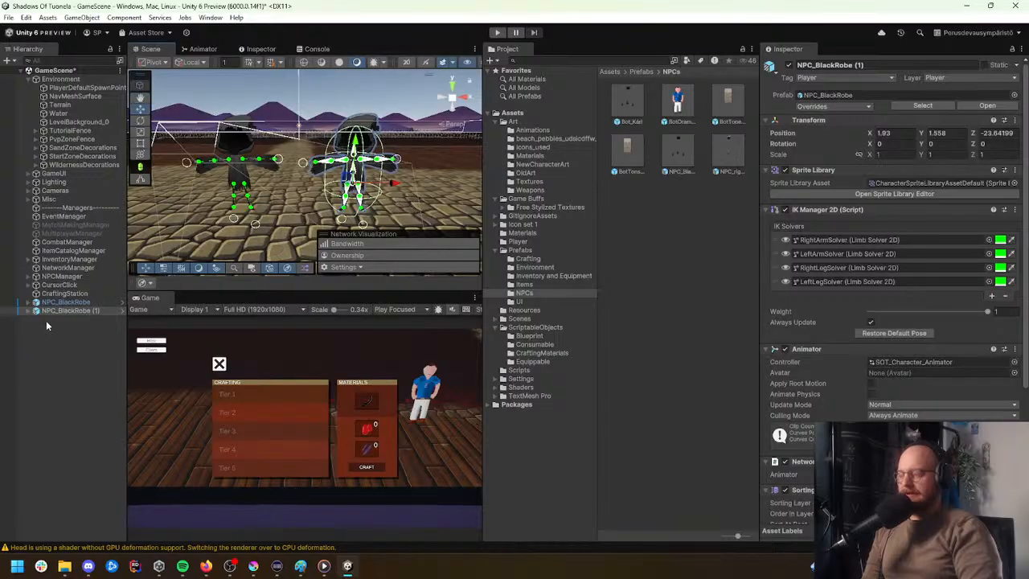
Step: Unpack the duplicated NPC_BlackRobe completely from its prefab and rename it NPC_GreenRobe
right_click(64, 311)
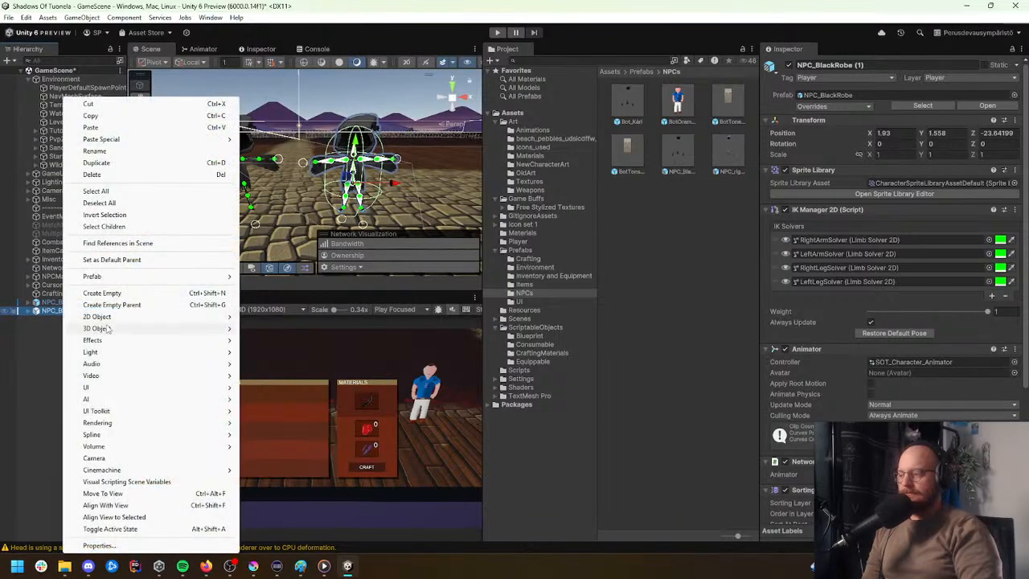
mouse_move(137, 277)
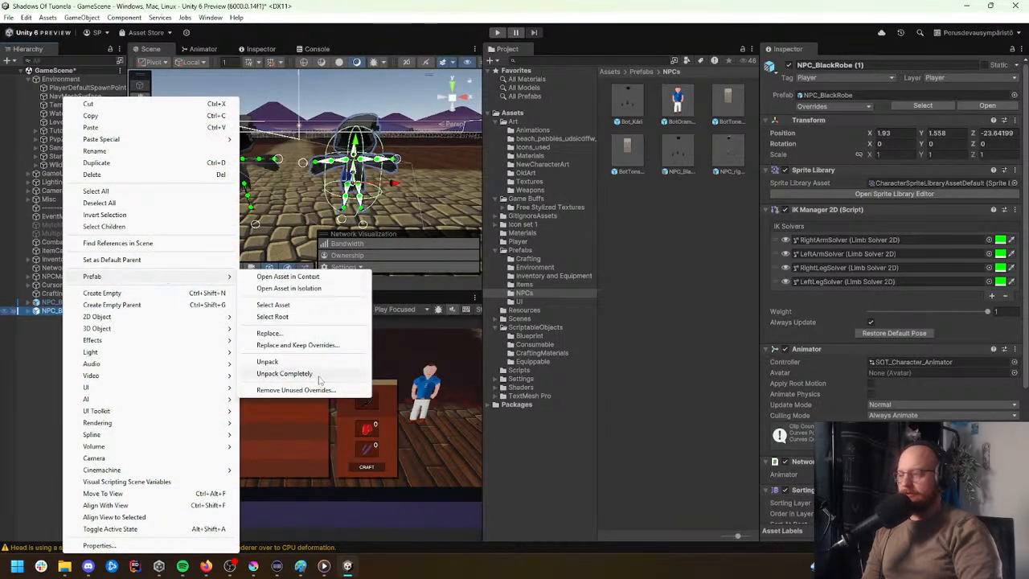
click(284, 373)
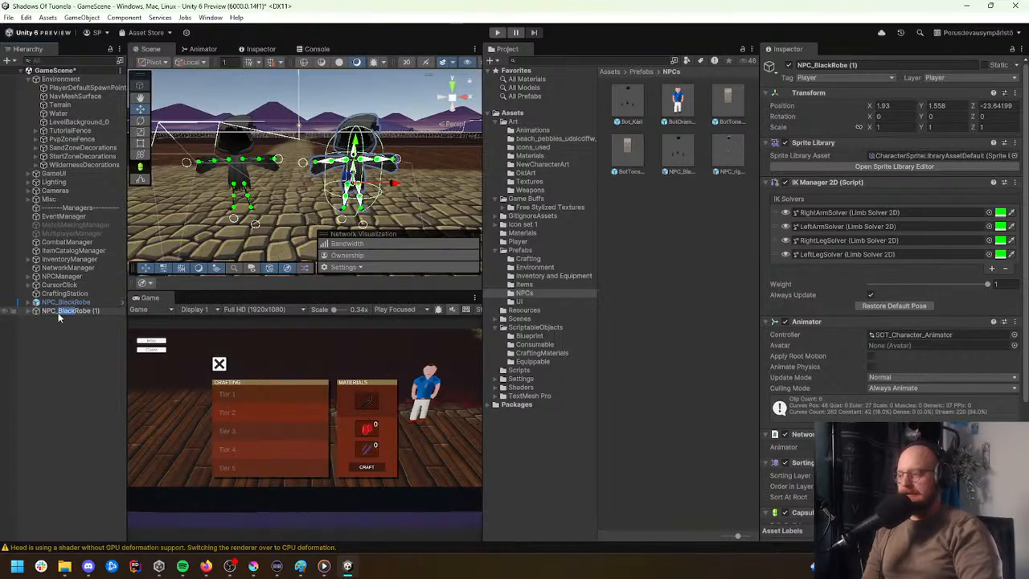
key(BackSpace)
key(Return)
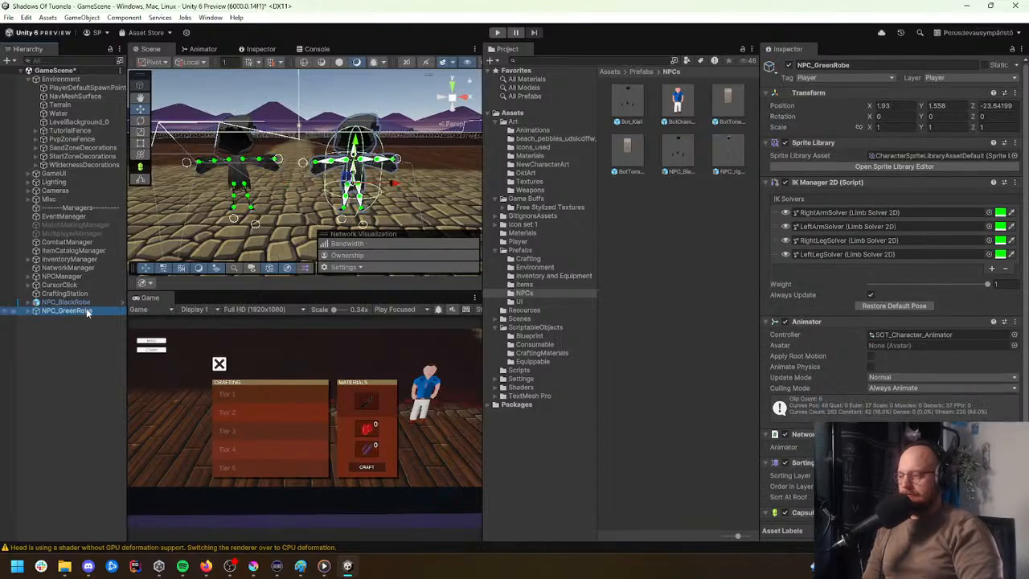
Step: Open NPC_GreenRobe's default sprite library in the Sprite Library Editor, examine the Head, Torso and RightArm labels, and close the editor
scroll(819, 294, down, 4)
scroll(828, 298, up, 4)
click(929, 157)
click(927, 167)
click(383, 160)
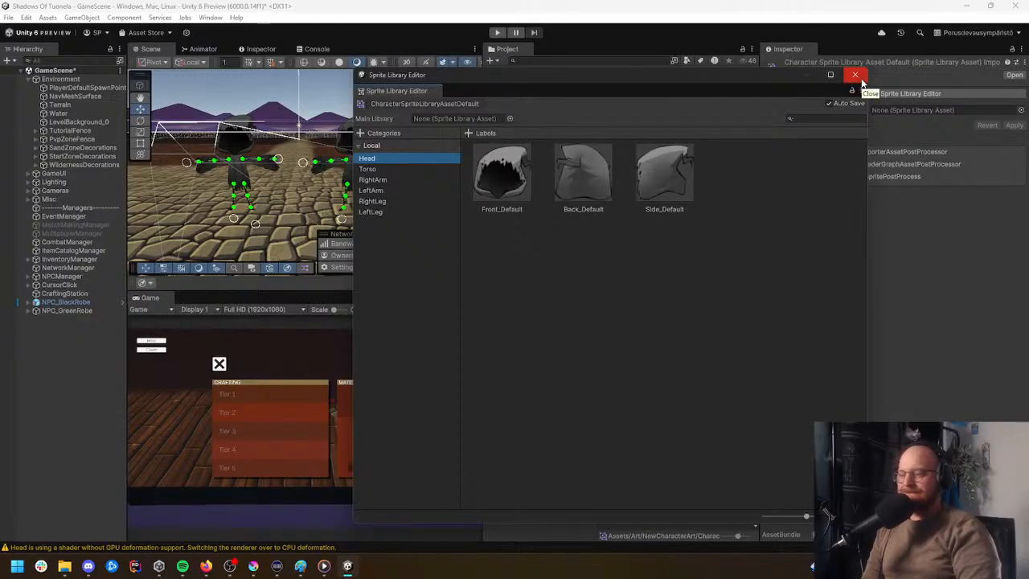
click(384, 169)
click(388, 178)
click(388, 159)
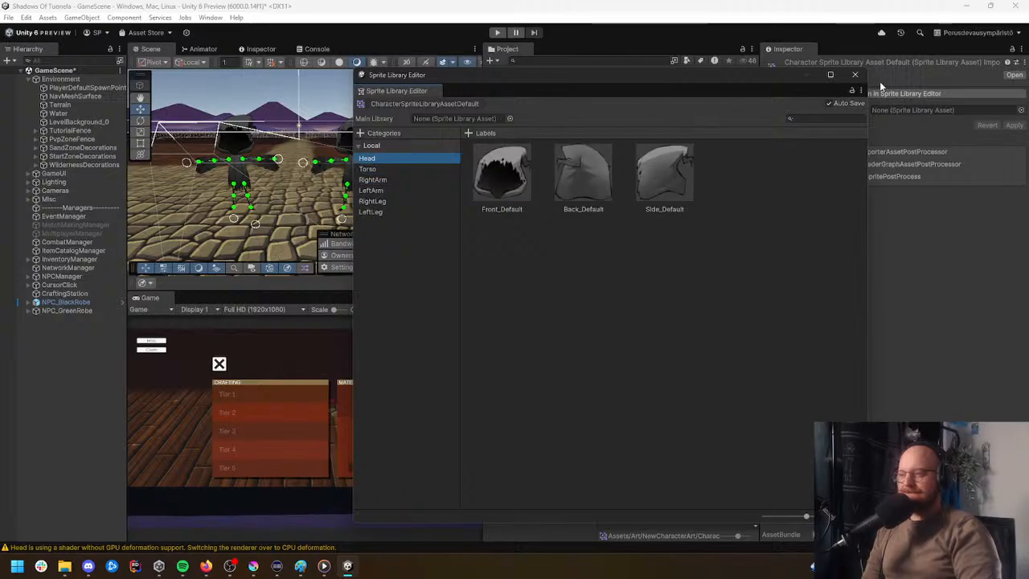
click(855, 75)
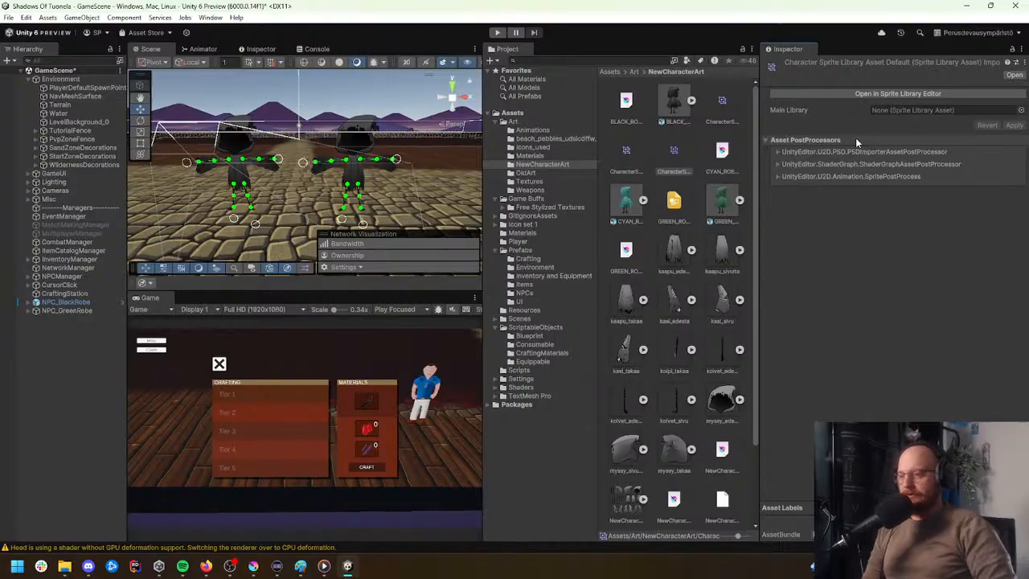
Step: Compare the Main Library settings of the Black, Cyan and Default character sprite library assets and check CYAN_ROBE_SET's import settings
click(631, 140)
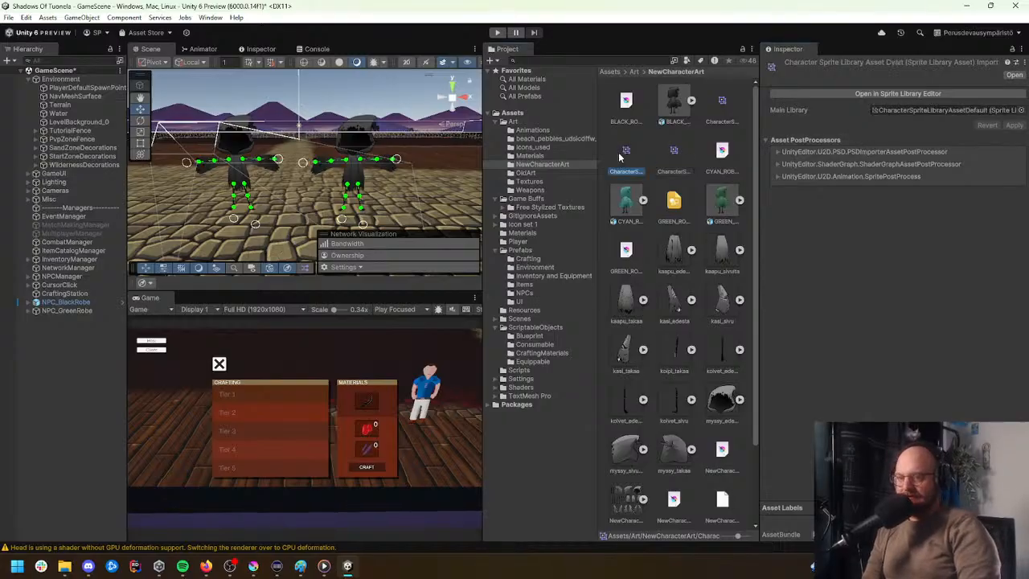
click(728, 101)
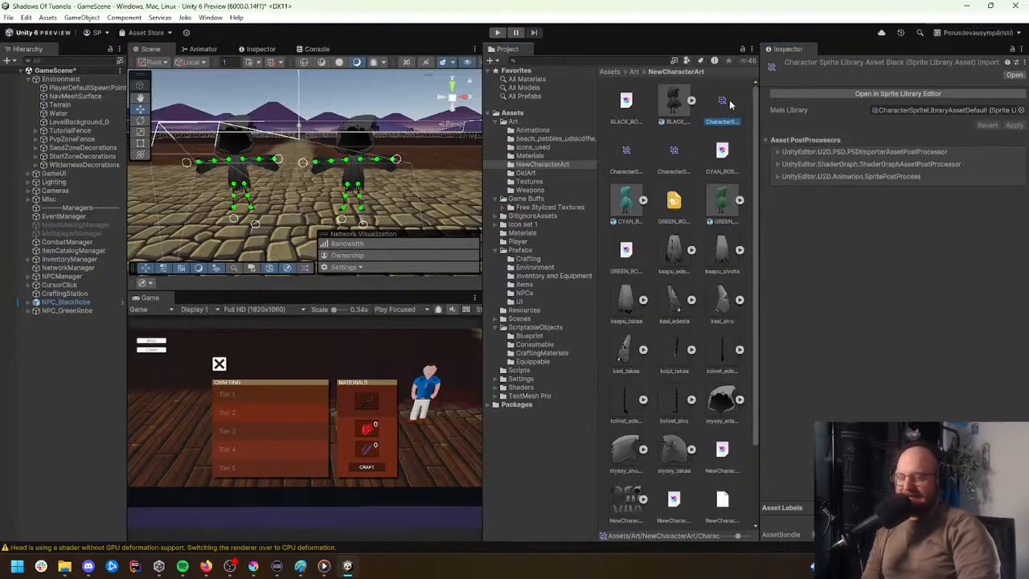
click(724, 106)
click(674, 152)
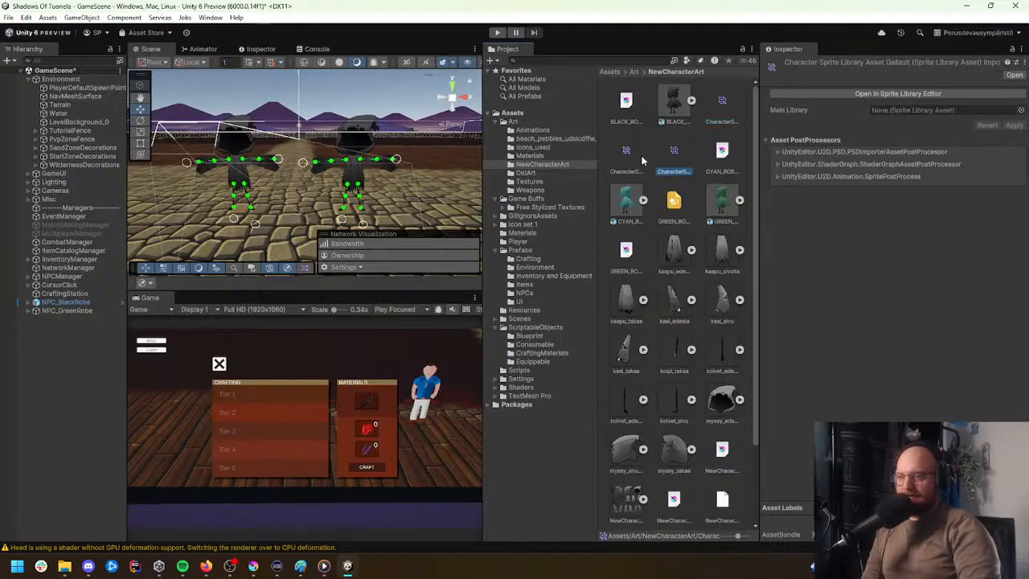
click(718, 108)
click(678, 151)
click(712, 107)
click(677, 151)
click(632, 152)
click(673, 151)
click(715, 106)
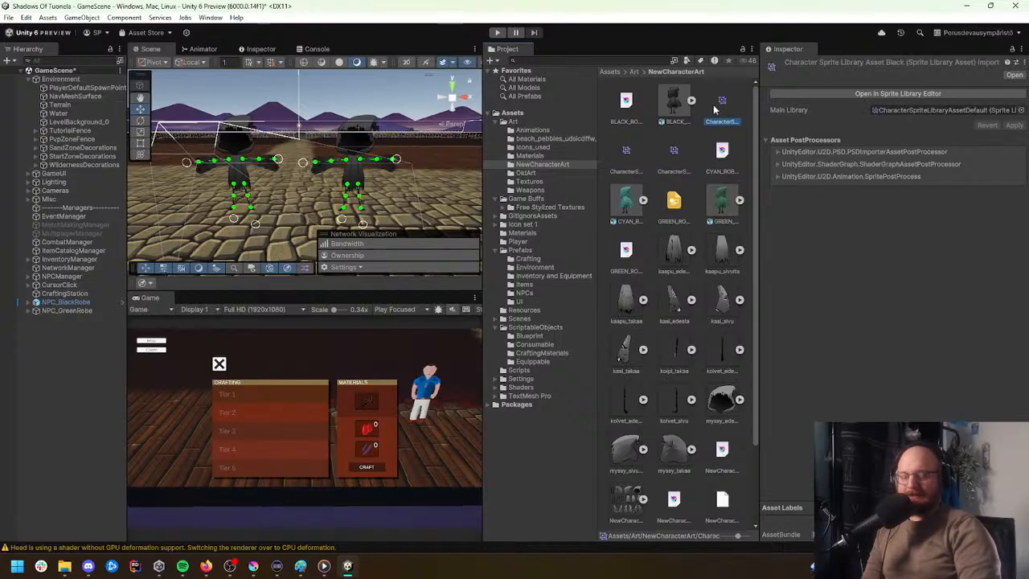
click(626, 197)
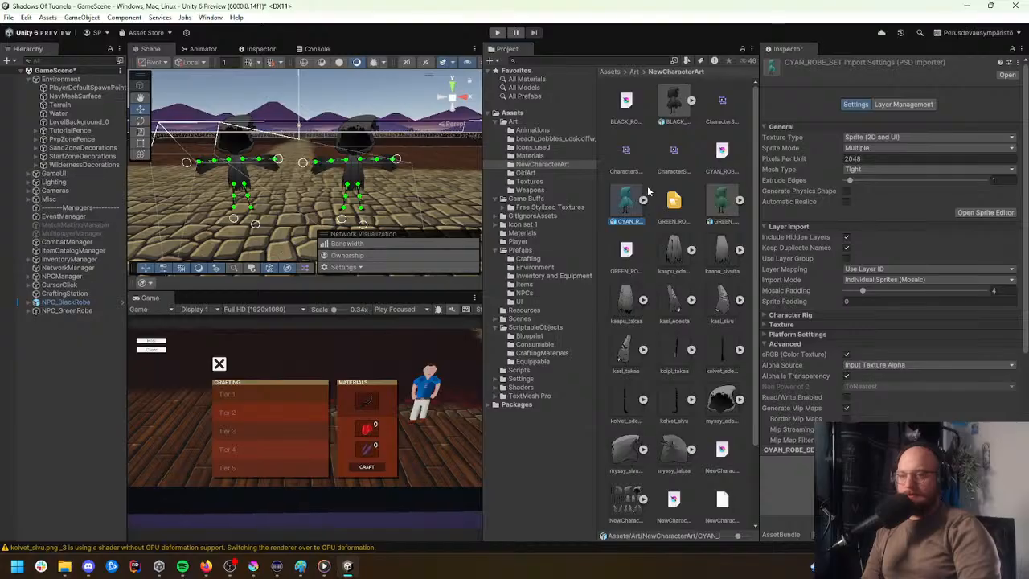
click(721, 101)
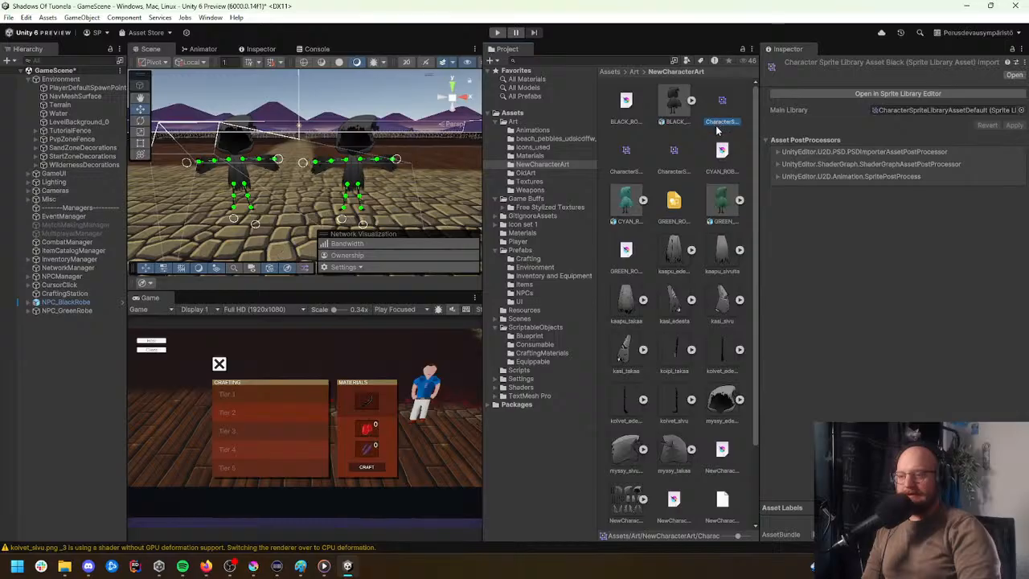
click(675, 159)
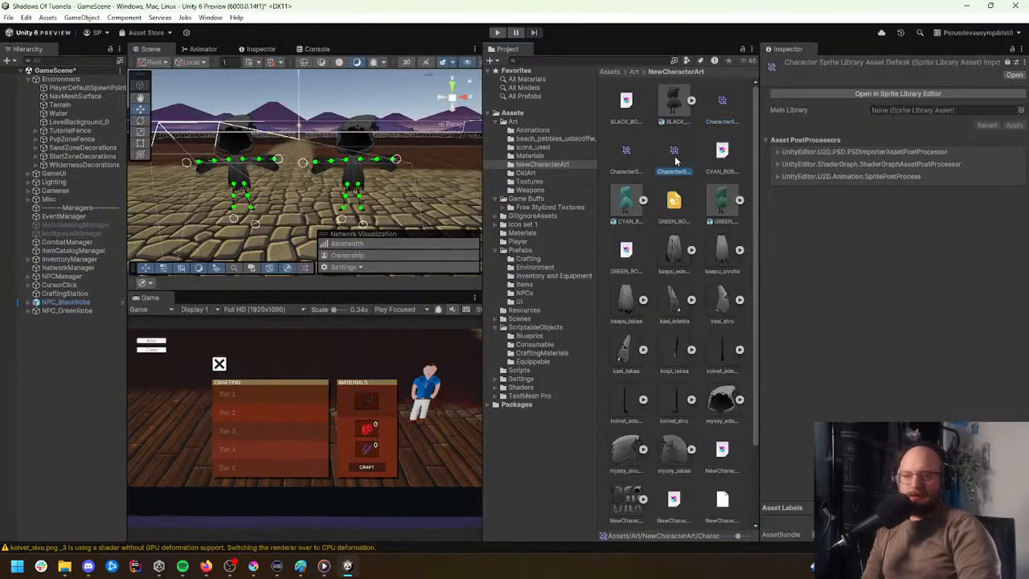
click(628, 156)
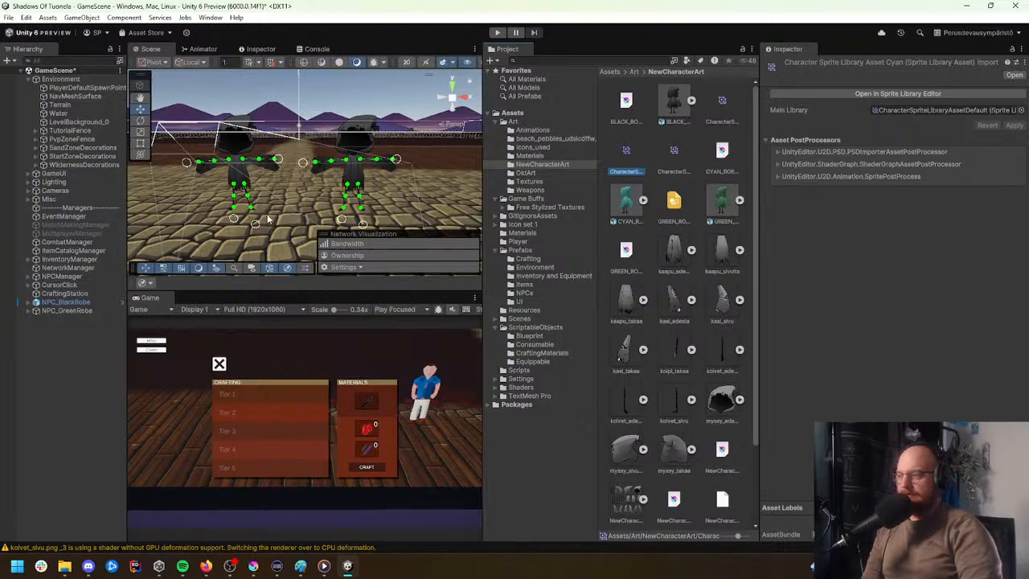
Step: Locate the sprite library asset assigned to NPC_BlackRobe and review the object's components
click(66, 301)
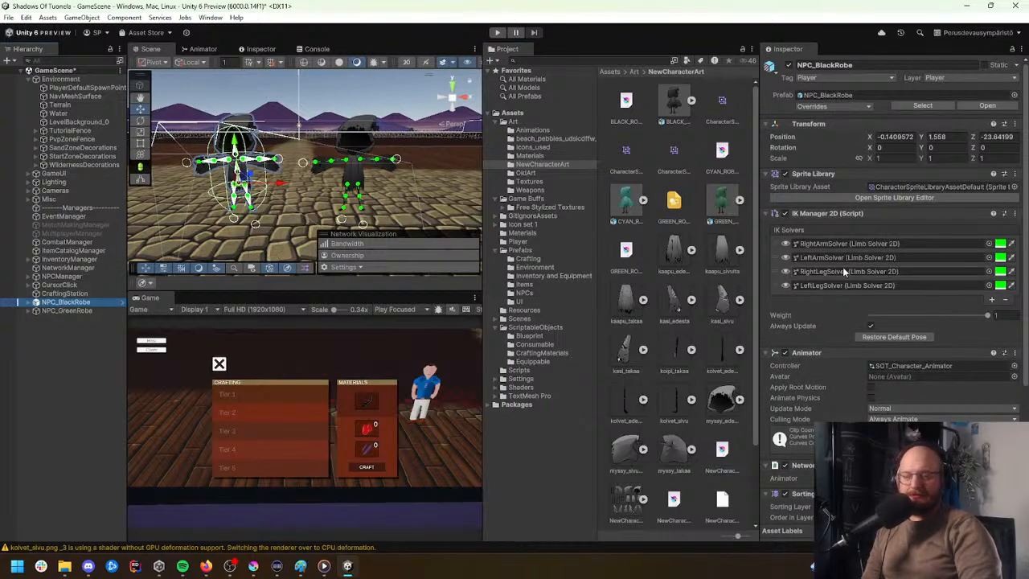
click(938, 186)
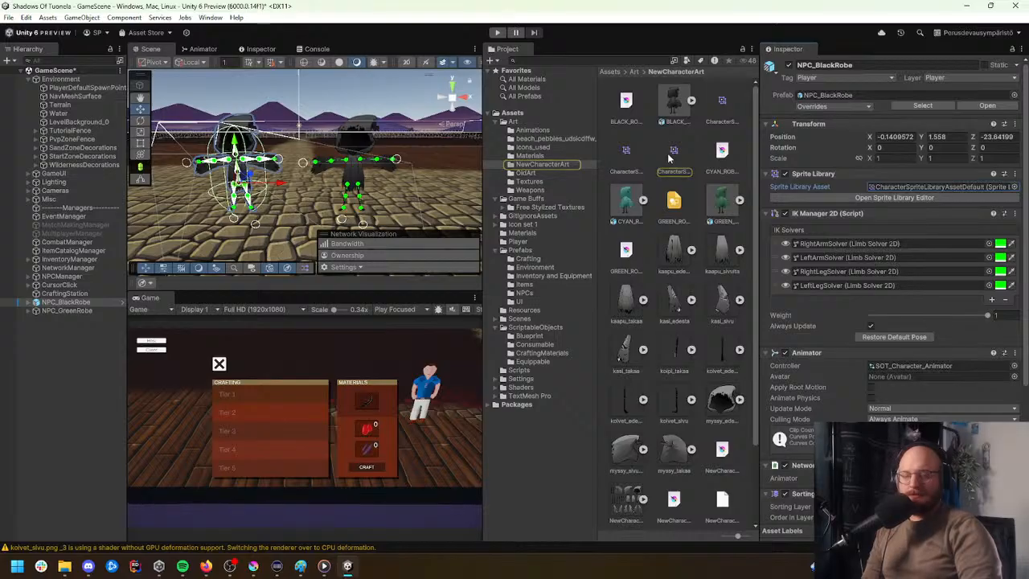
scroll(855, 319, down, 1)
scroll(855, 318, down, 6)
scroll(824, 307, up, 7)
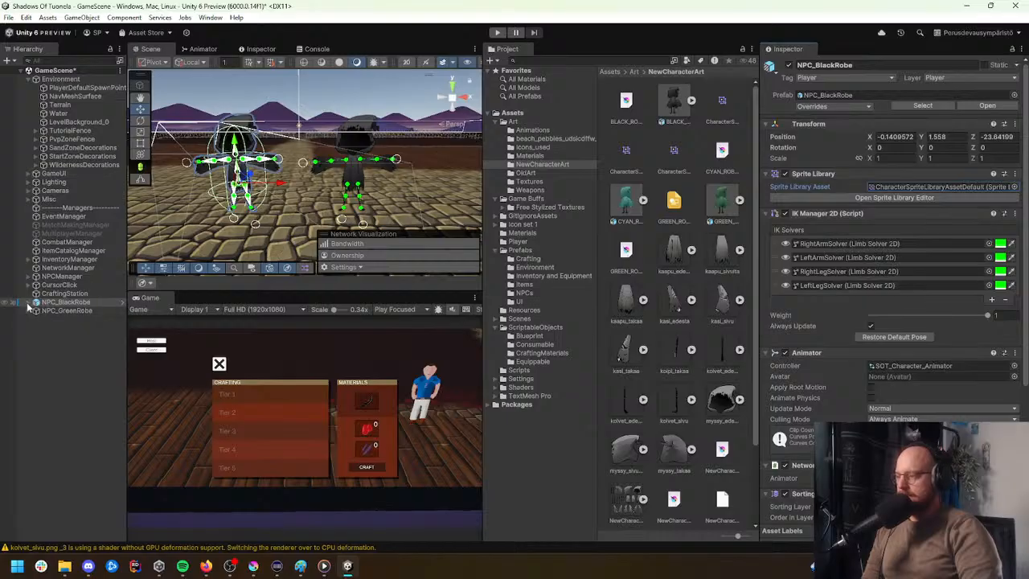
Step: Open the NPC_BlackRobe prefab and examine the sprite components on its Head, Torso, RightLeg and RightArm parts
click(120, 301)
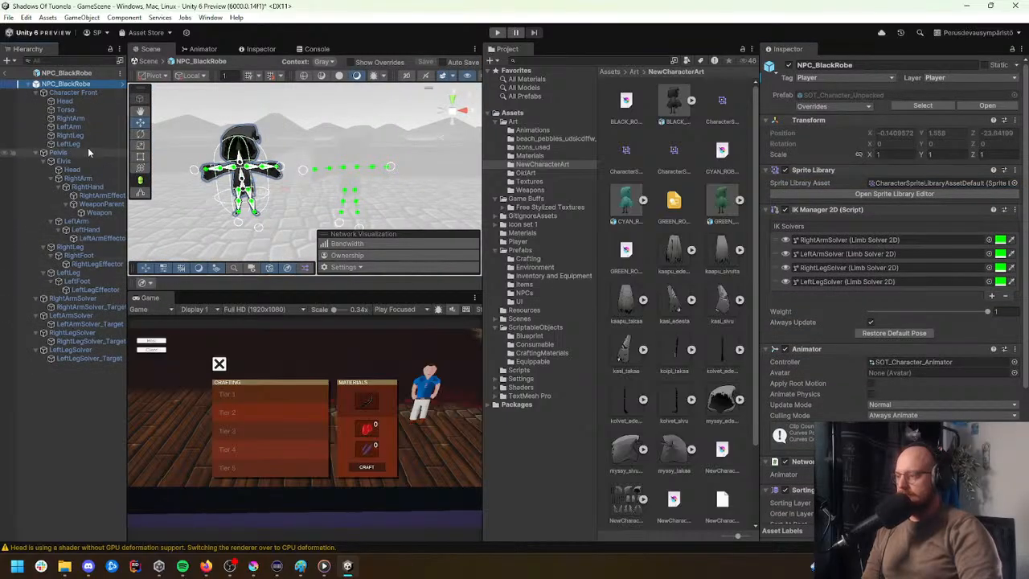
click(66, 101)
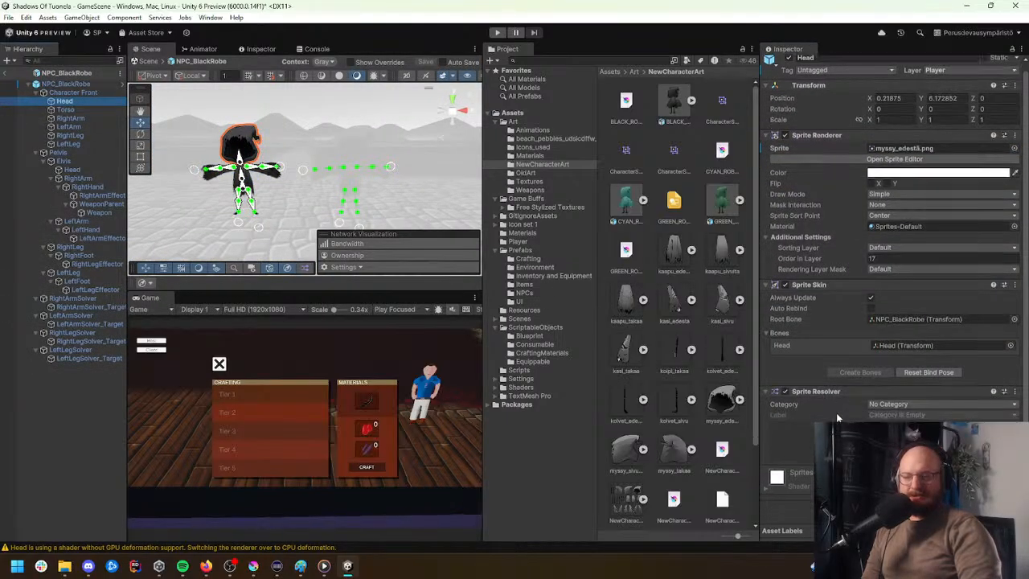
click(70, 109)
click(69, 135)
click(70, 101)
click(71, 111)
click(71, 118)
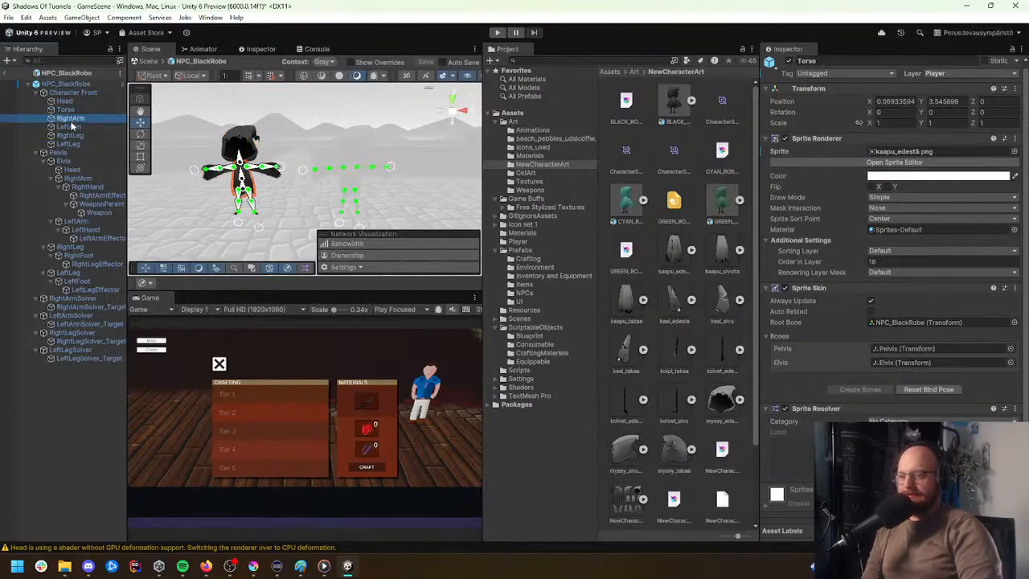
Step: Try setting the Head part's Sprite Resolver category to Head in the NPC_BlackRobe prefab, and discard the prefab changes
click(70, 134)
click(66, 100)
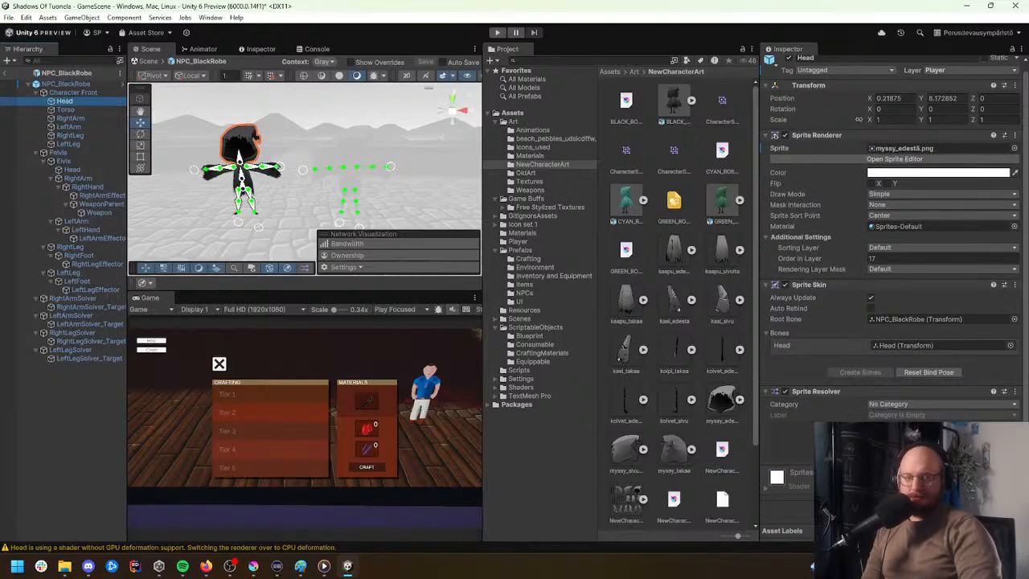
click(892, 404)
click(892, 419)
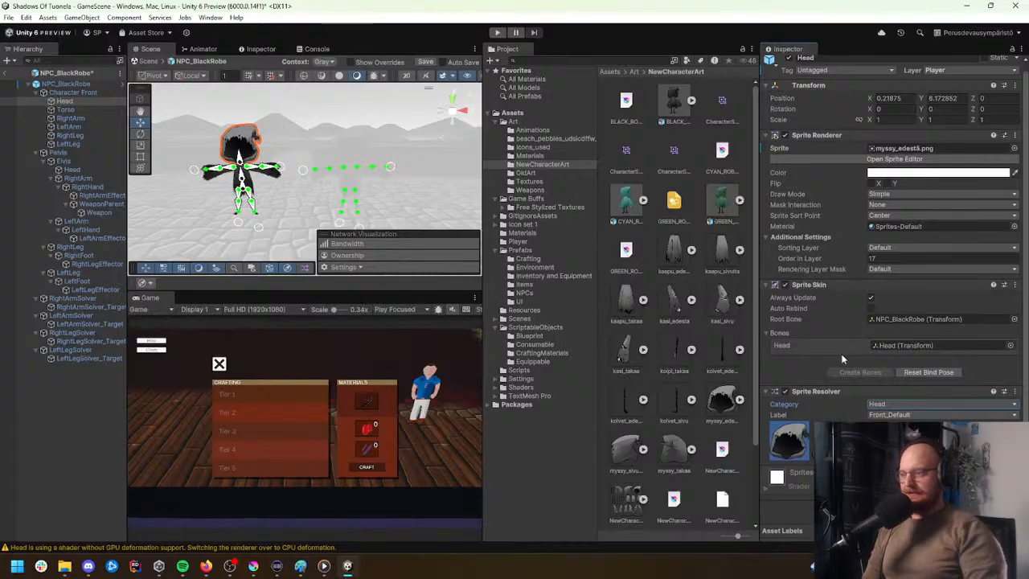
middle_drag(293, 154, 310, 162)
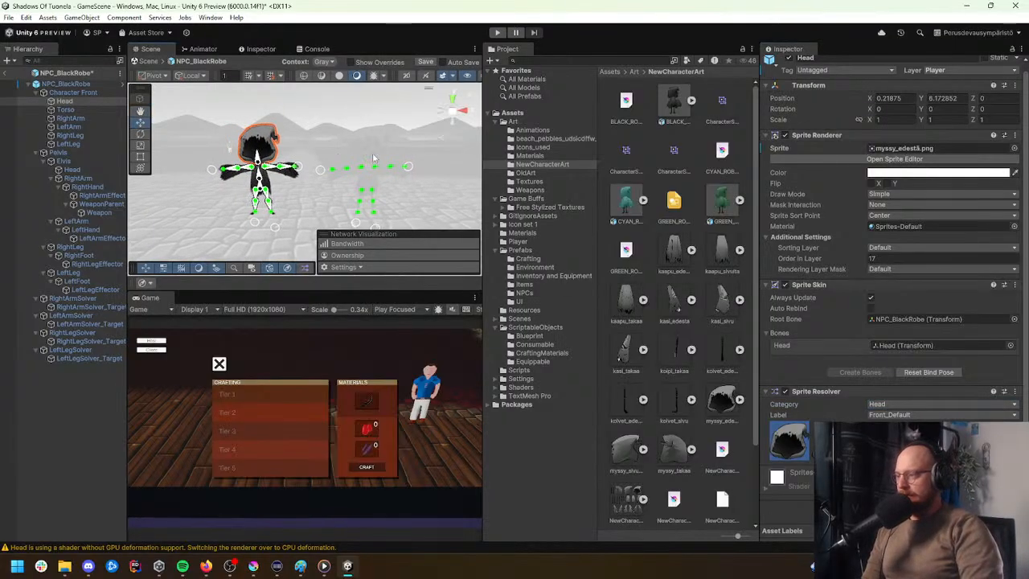
click(7, 74)
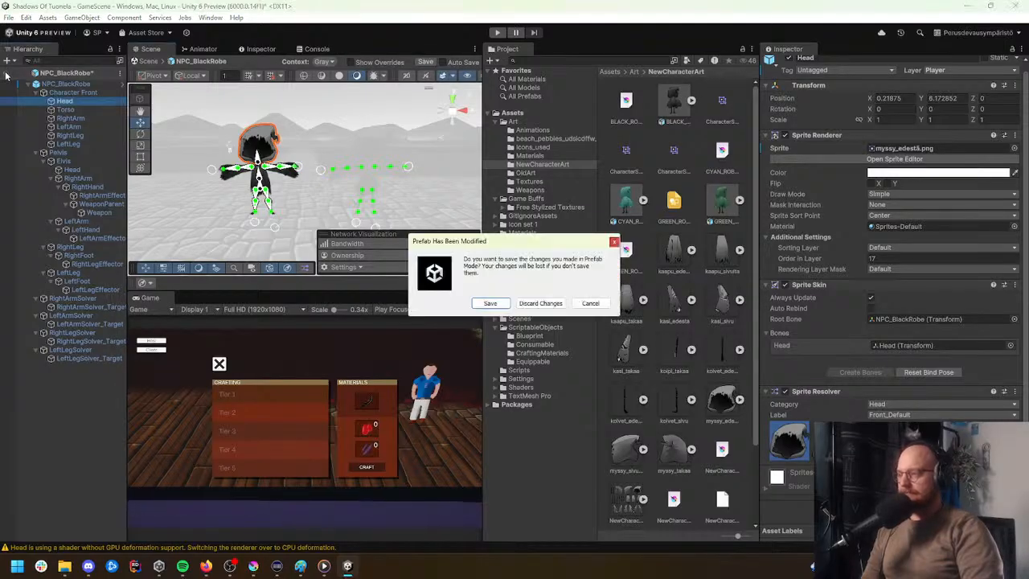
click(540, 303)
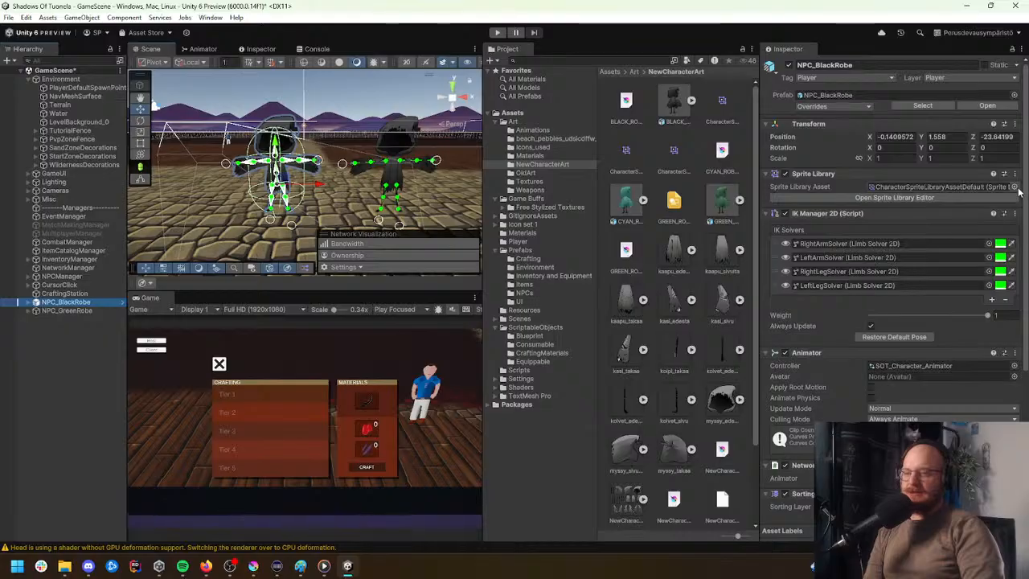
Step: Open the NPC_BlackRobe prefab and assign CharacterSpriteLibraryAssetBlack as its sprite library asset
click(120, 303)
click(1013, 184)
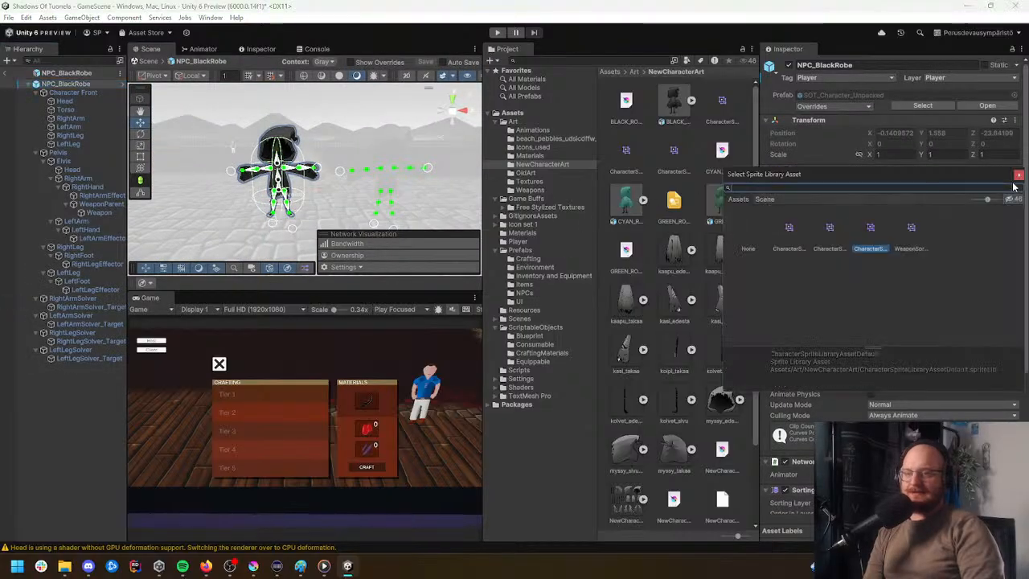
click(811, 236)
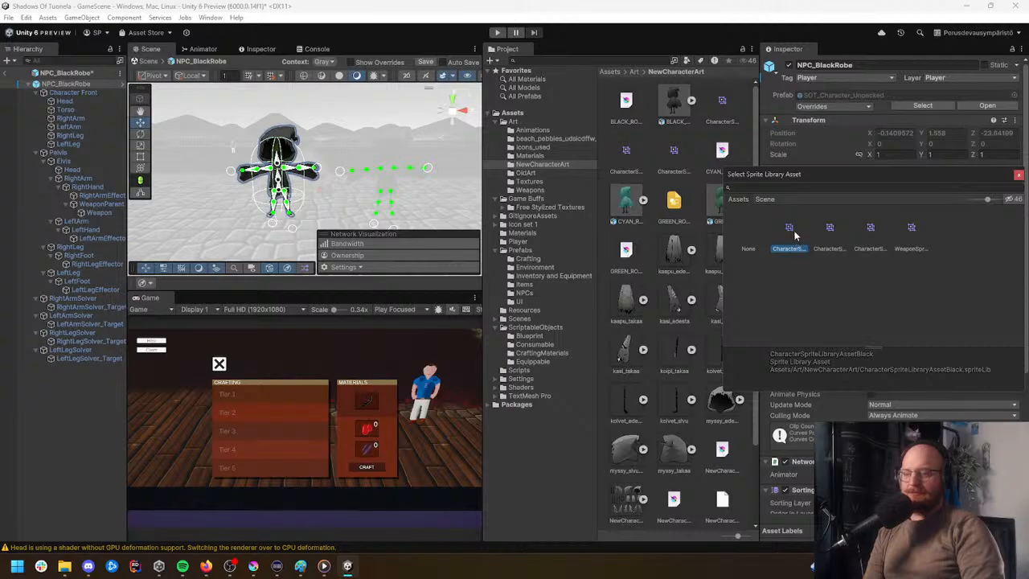
double_click(794, 231)
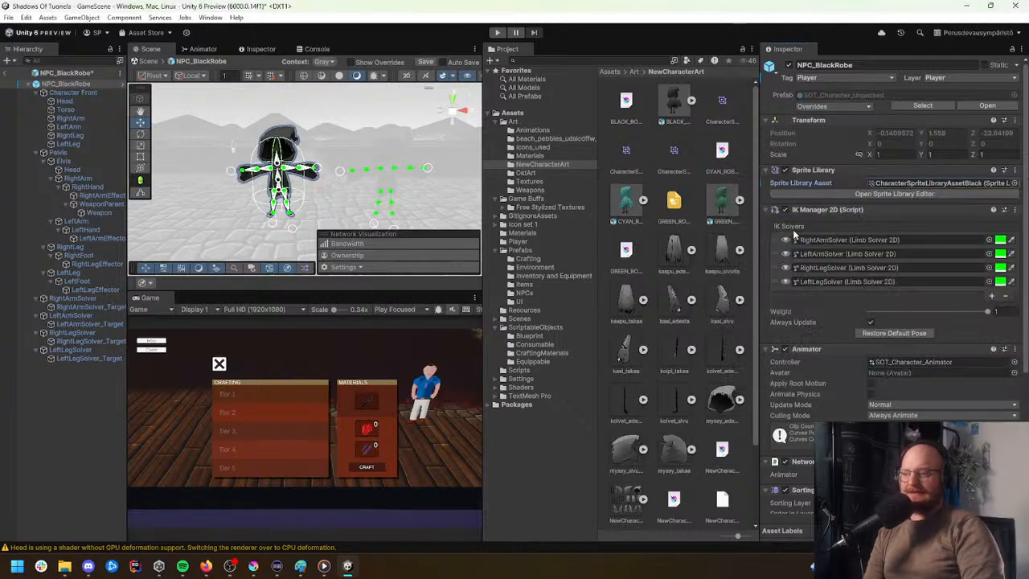
Step: Set the Sprite Resolver category of the prefab's head, torso, arms and legs to the matching body part, and return to the scene
click(65, 102)
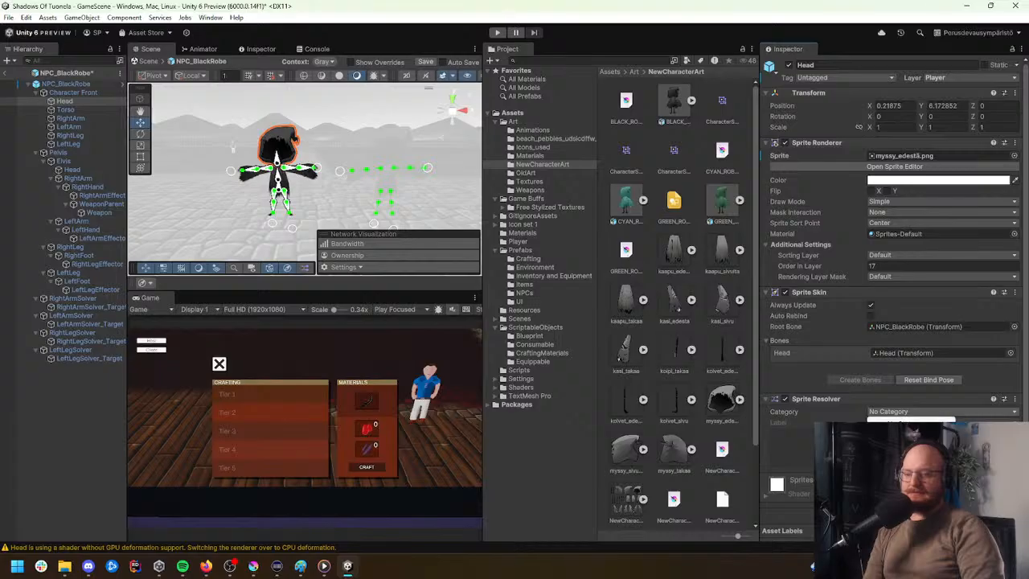
click(904, 425)
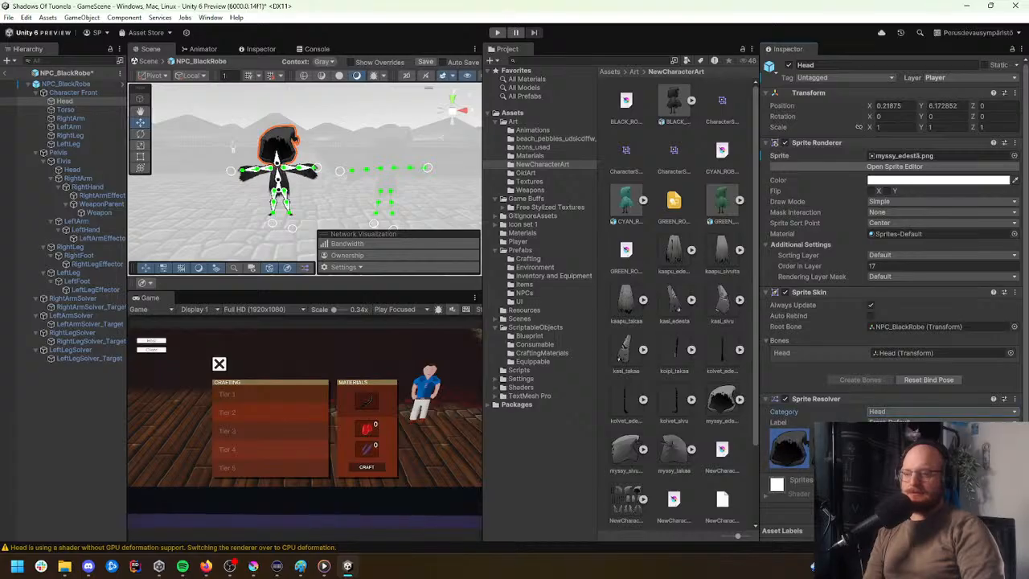
click(66, 110)
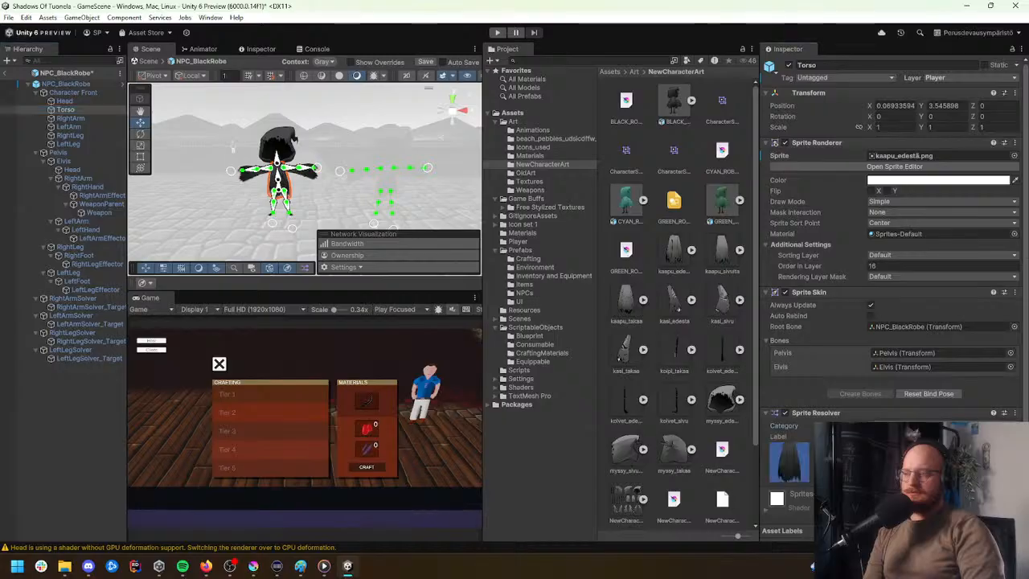
click(70, 118)
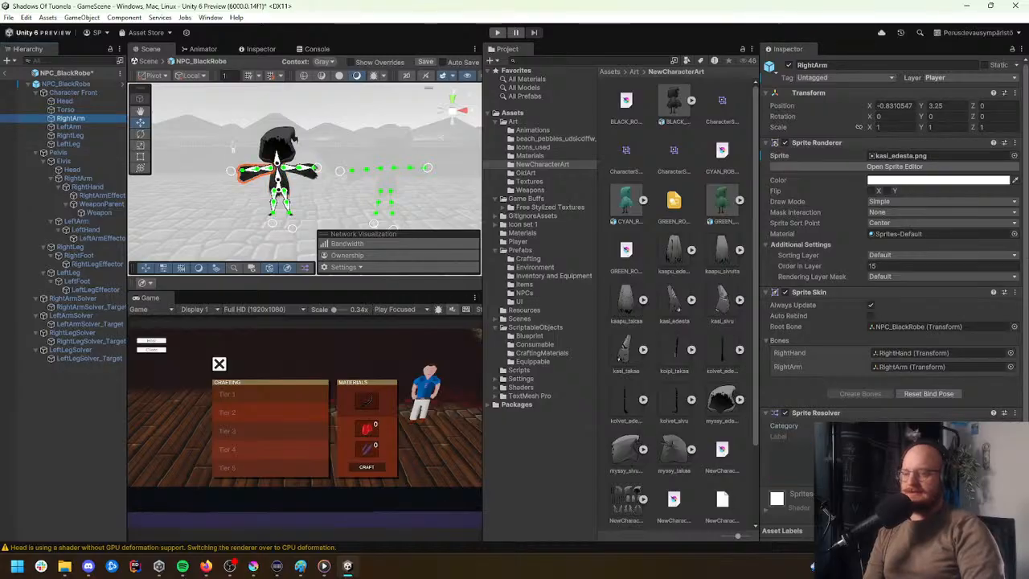
key(Down)
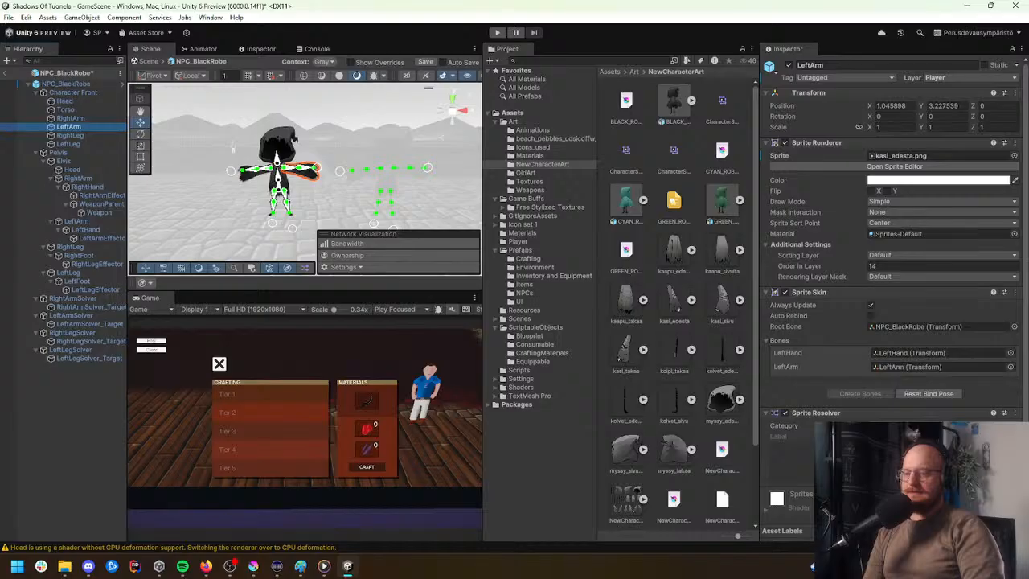
click(83, 137)
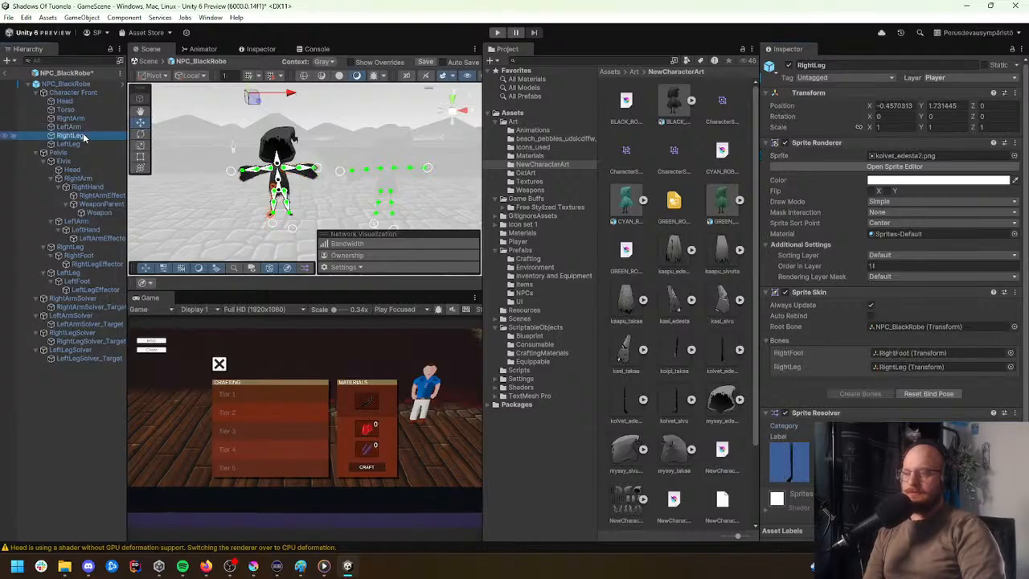
click(70, 144)
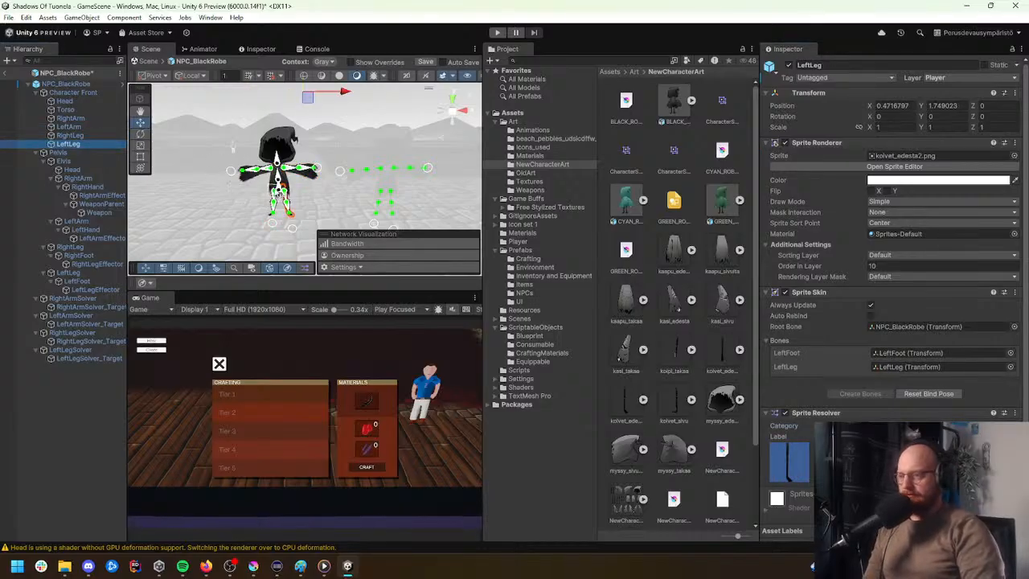
click(10, 73)
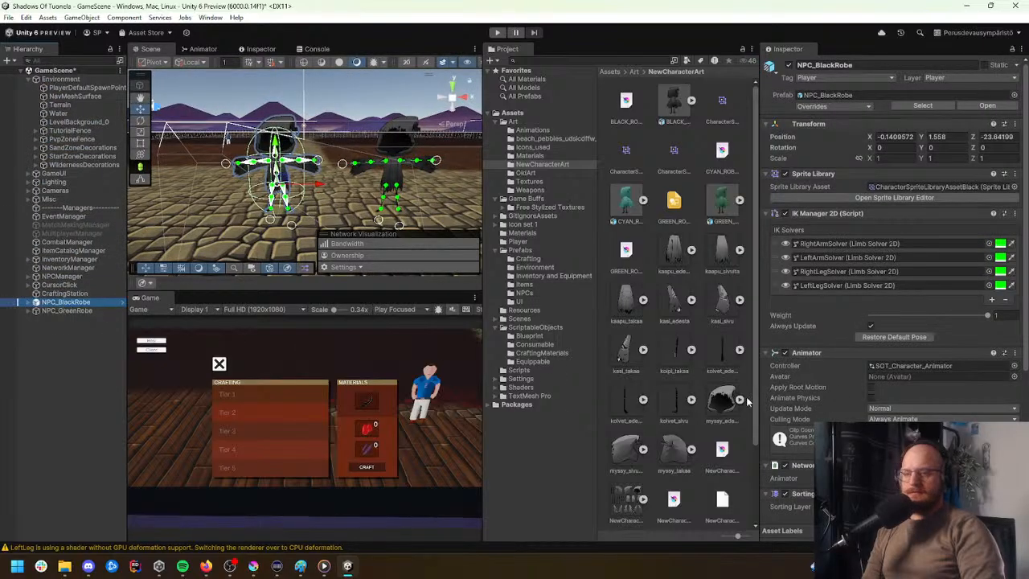
Step: Expand NPC_BlackRobe's Character Front in the scene and examine the Sprite Resolver on each of its body parts
click(30, 302)
click(37, 311)
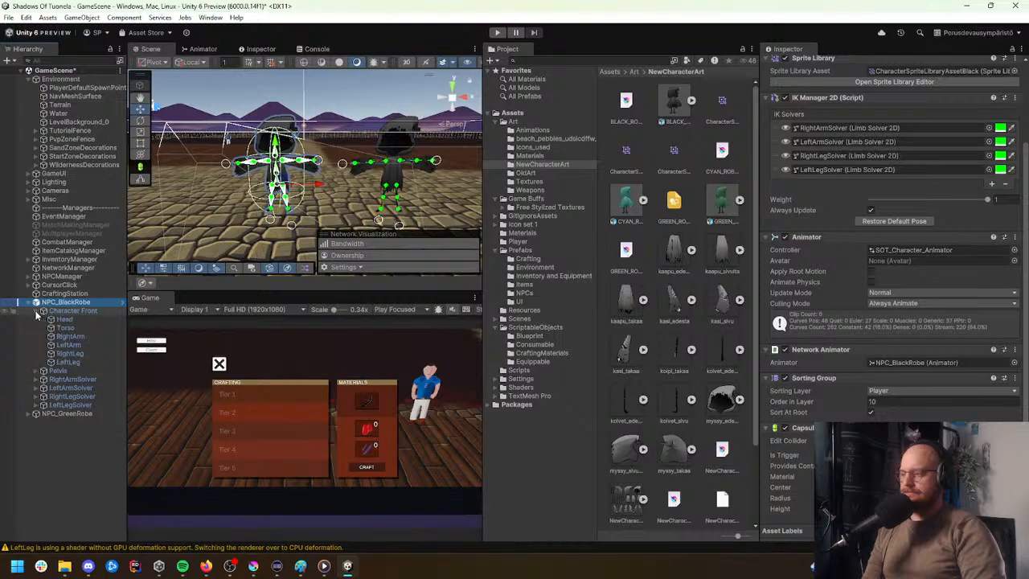
click(62, 319)
click(64, 327)
click(69, 337)
click(69, 346)
click(69, 354)
click(68, 362)
click(69, 355)
click(68, 345)
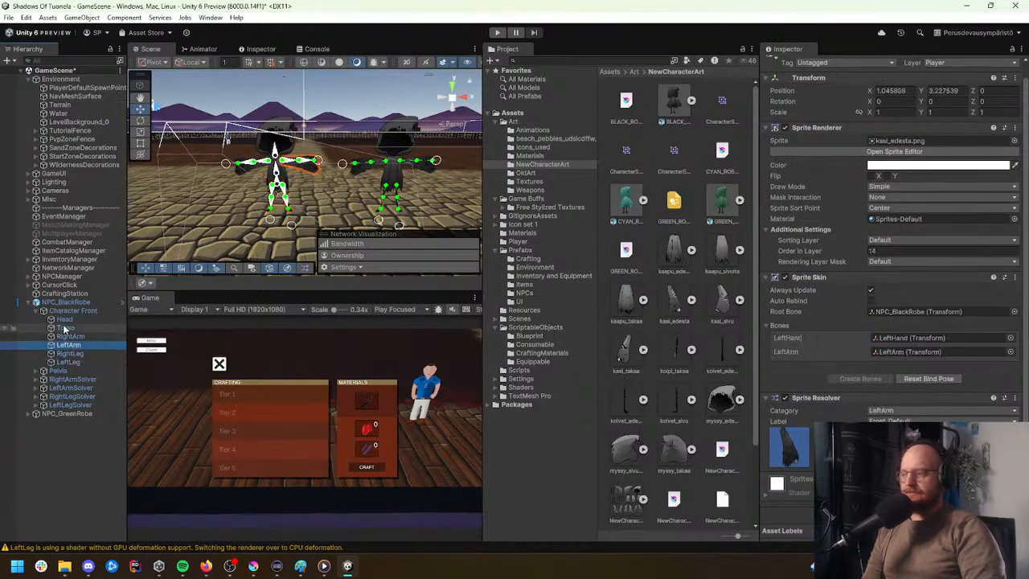
Step: Delete the existing NPC_GreenRobe from the scene and duplicate NPC_BlackRobe
click(68, 413)
key(Delete)
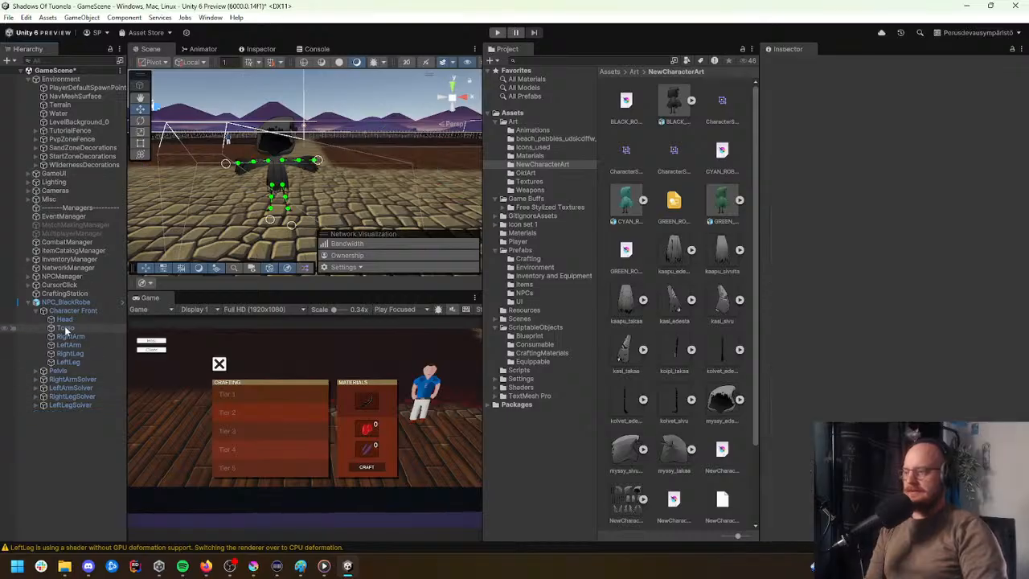
click(66, 301)
key(ctrl+d)
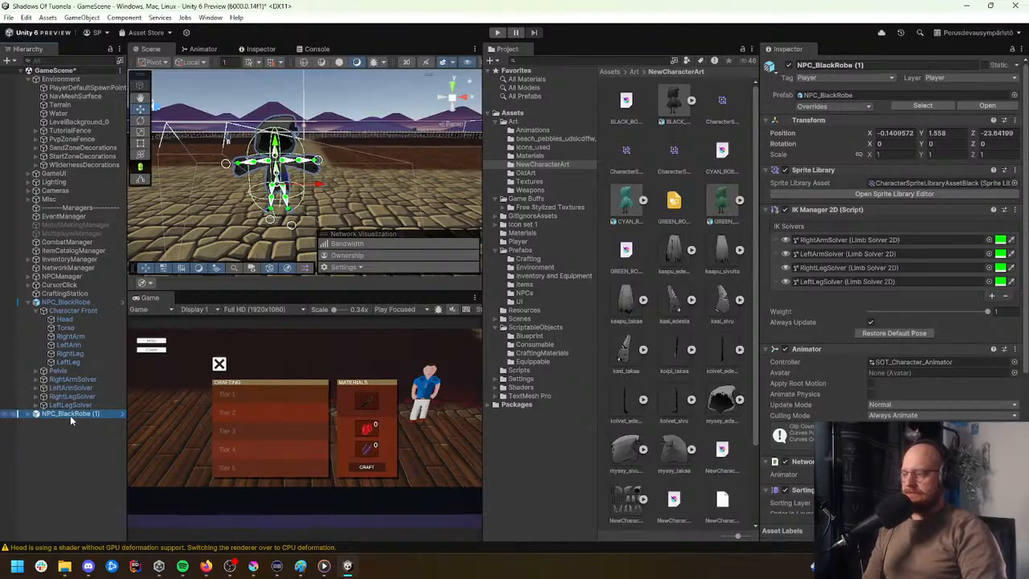
Step: Unpack the duplicated NPC_BlackRobe completely from its prefab and rename it NPC_GreenRobe
right_click(70, 414)
mouse_move(142, 280)
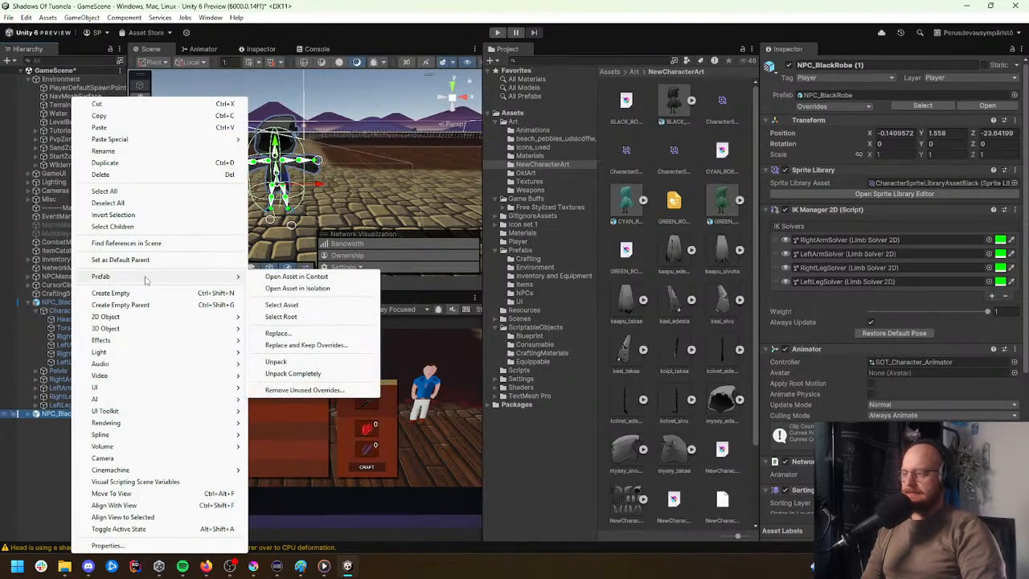
click(293, 373)
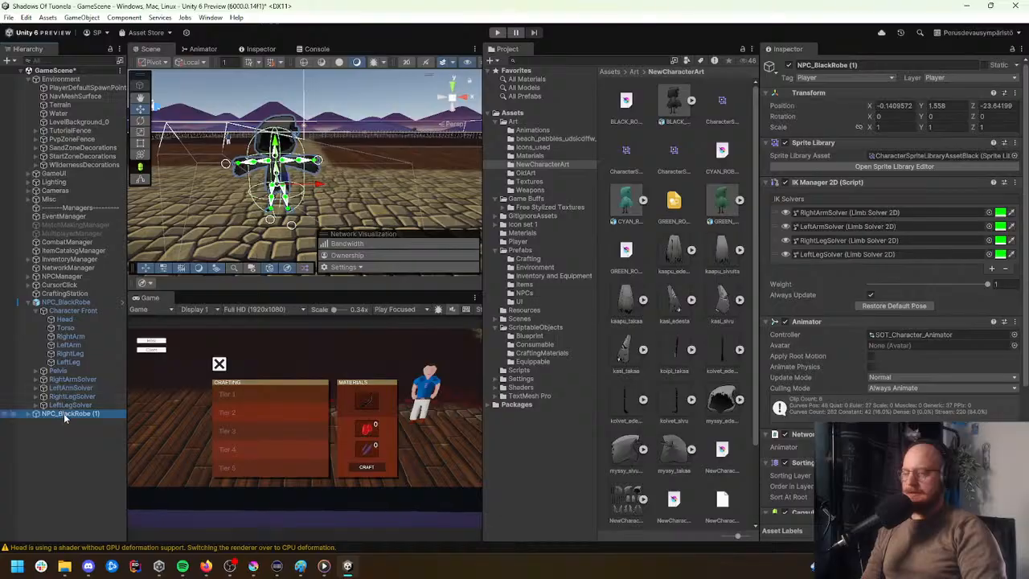
click(66, 414)
click(58, 413)
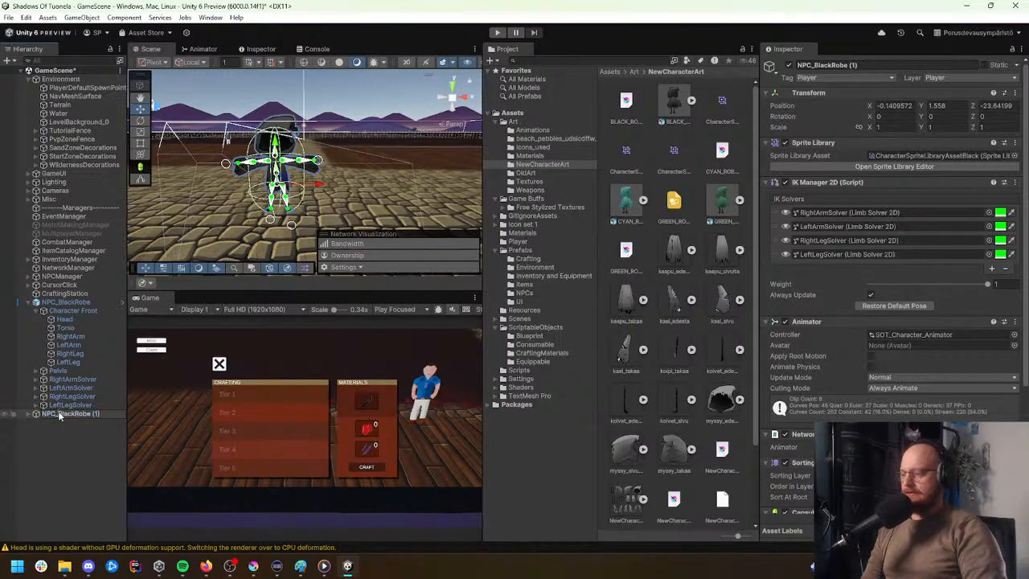
text(Gre)
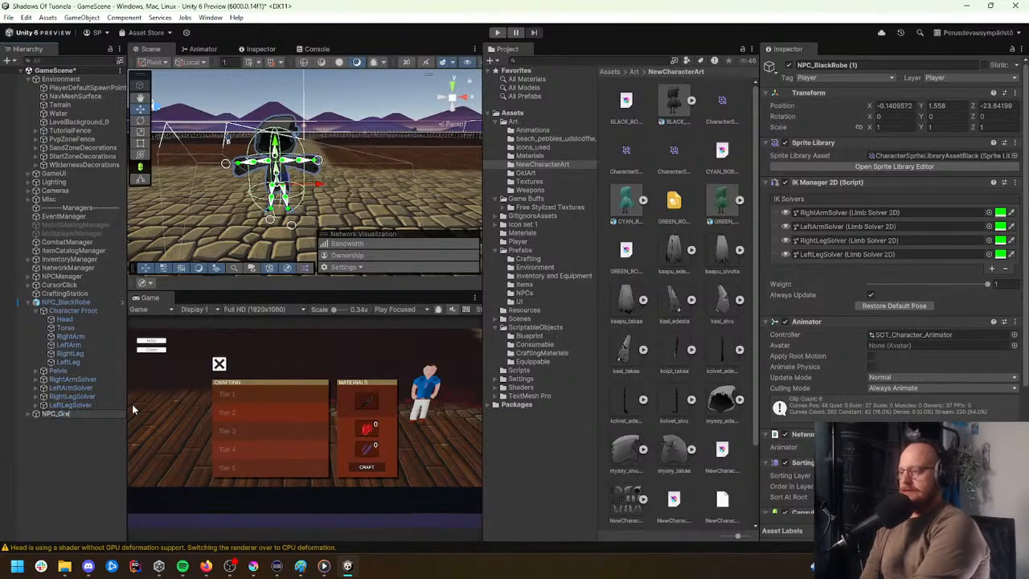
text(enRobe)
key(Return)
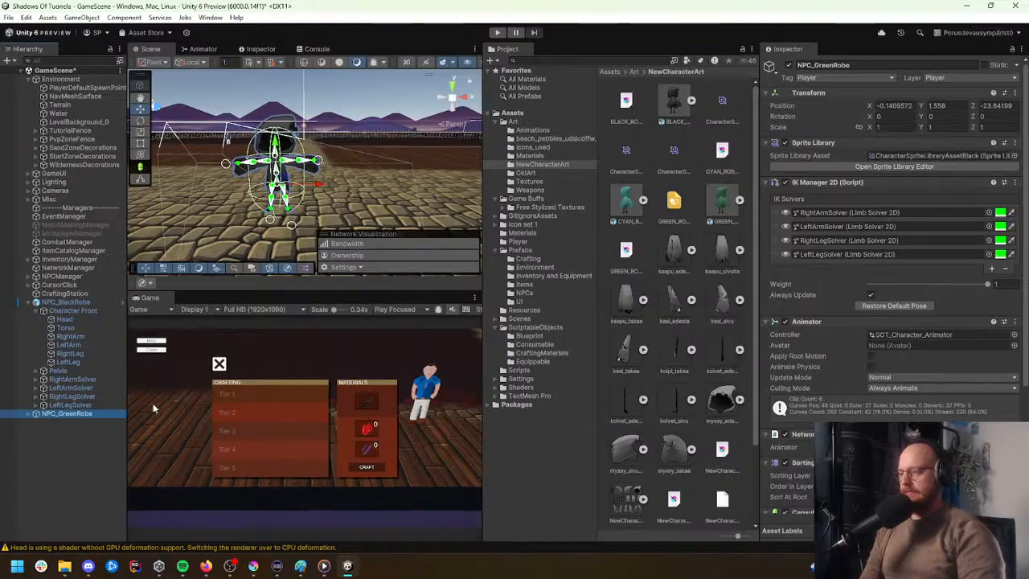
Step: Move NPC_GreenRobe beside NPC_BlackRobe to about X 1.987 and save it as a prefab in the Prefabs/NPCs folder
drag(318, 185, 441, 189)
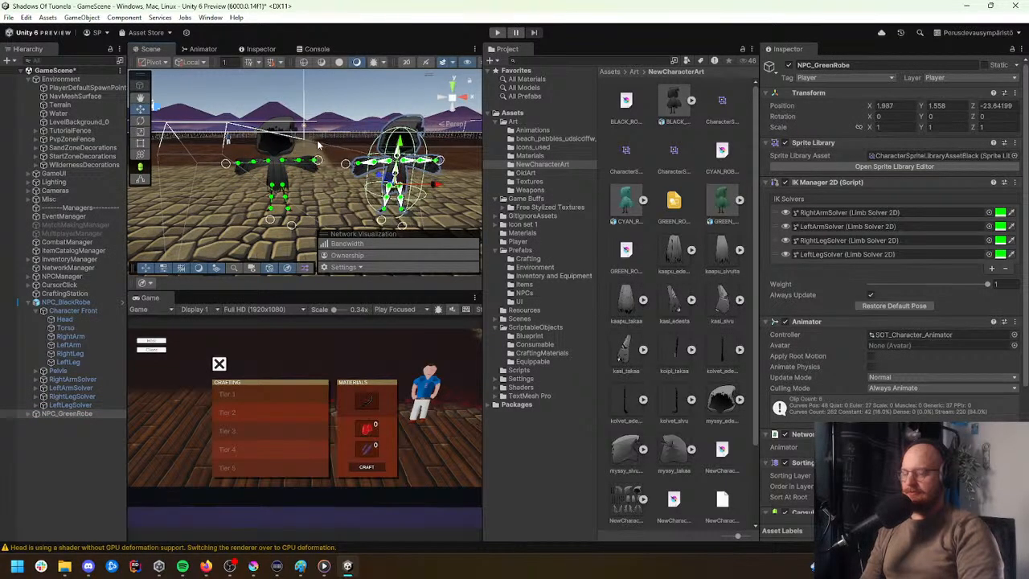
right_drag(317, 141, 322, 137)
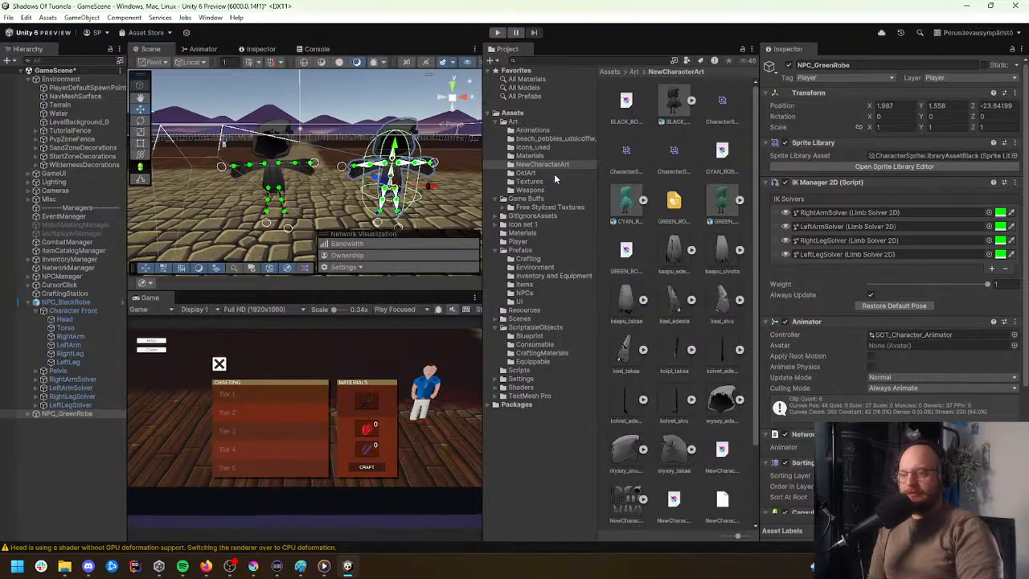
click(525, 293)
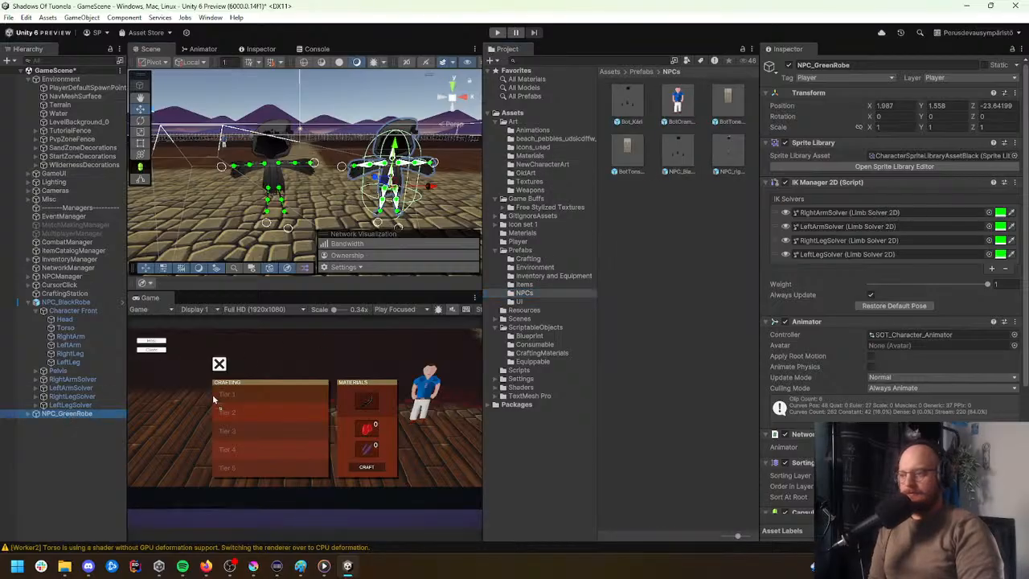
drag(668, 242, 669, 230)
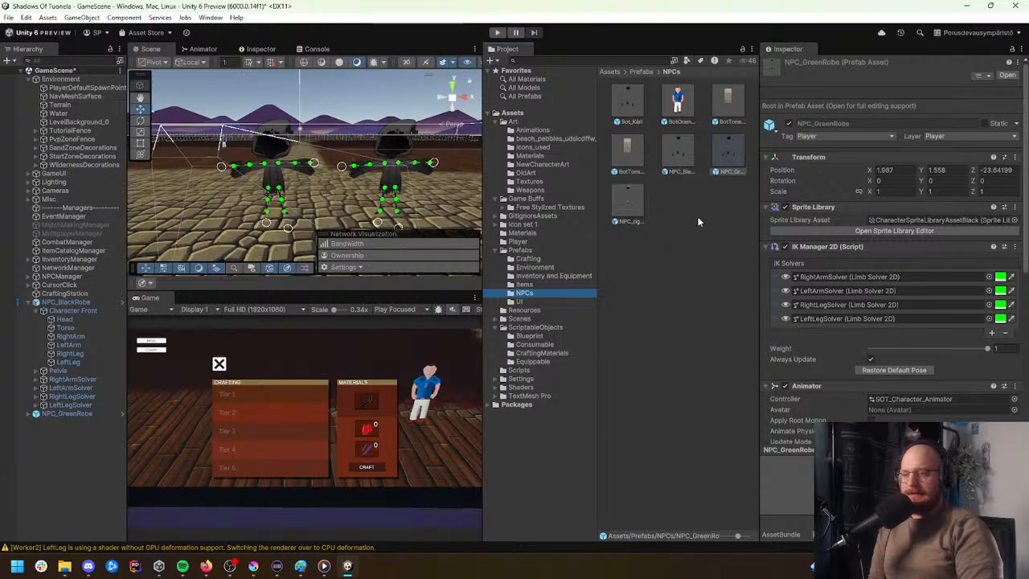
Step: Open the NPC_GreenRobe prefab, locate its assigned sprite library asset, and review the neighbouring character library assets
click(122, 414)
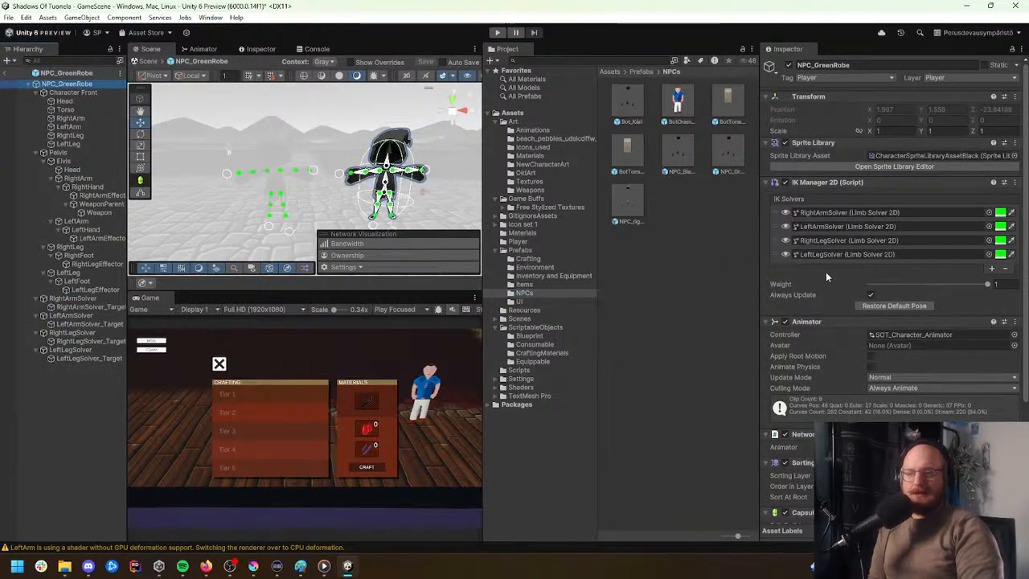
click(937, 155)
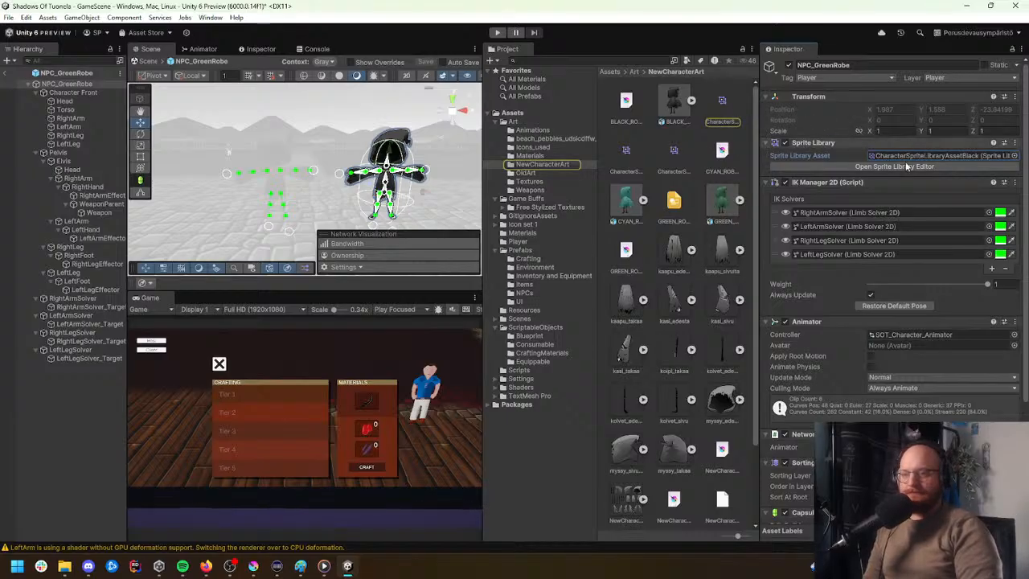
click(673, 153)
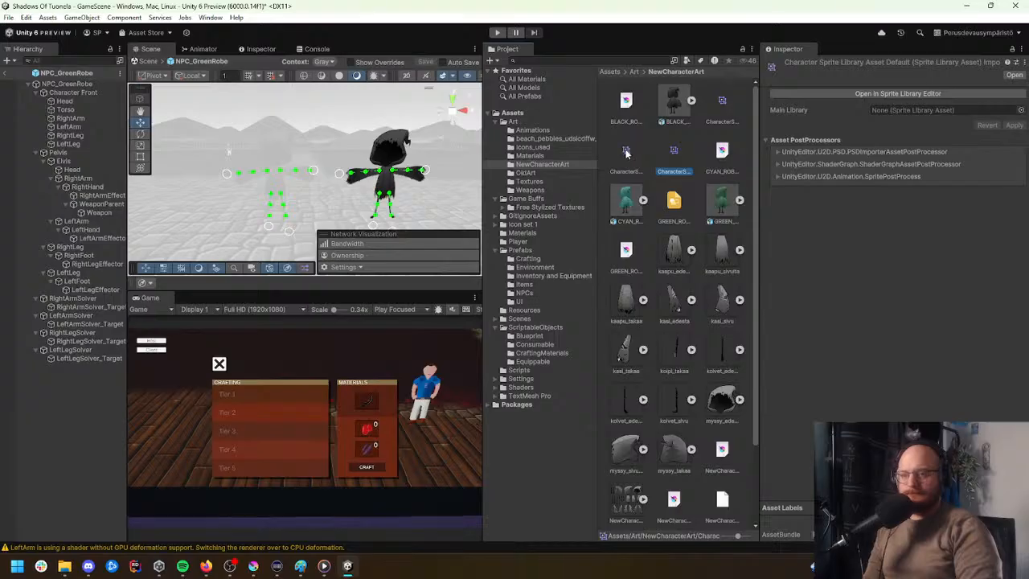
click(626, 153)
Step: Duplicate the default character sprite library asset and rename the copy CharacterSpriteLibraryAssetGreen
click(678, 160)
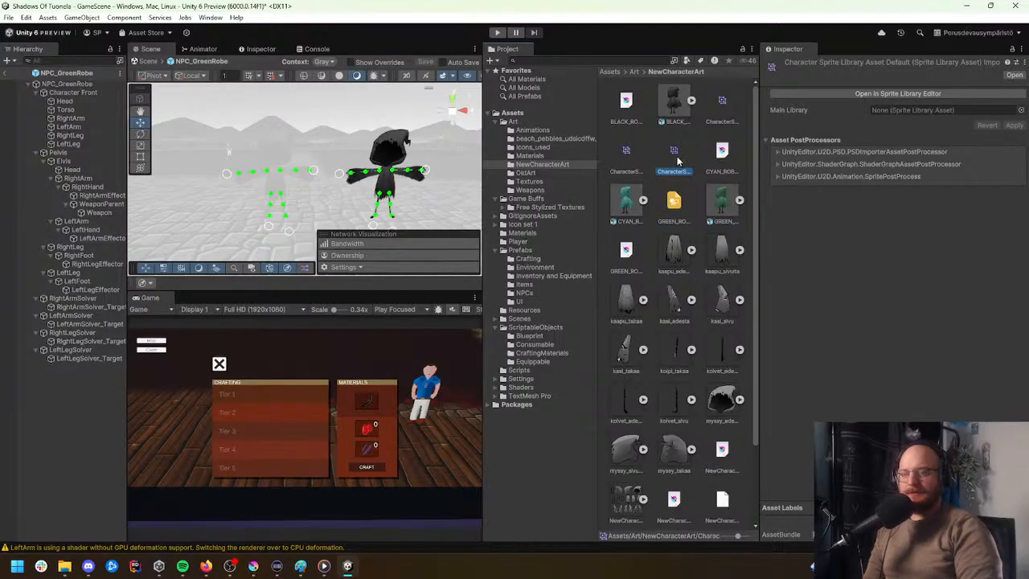
key(ctrl+d)
click(724, 172)
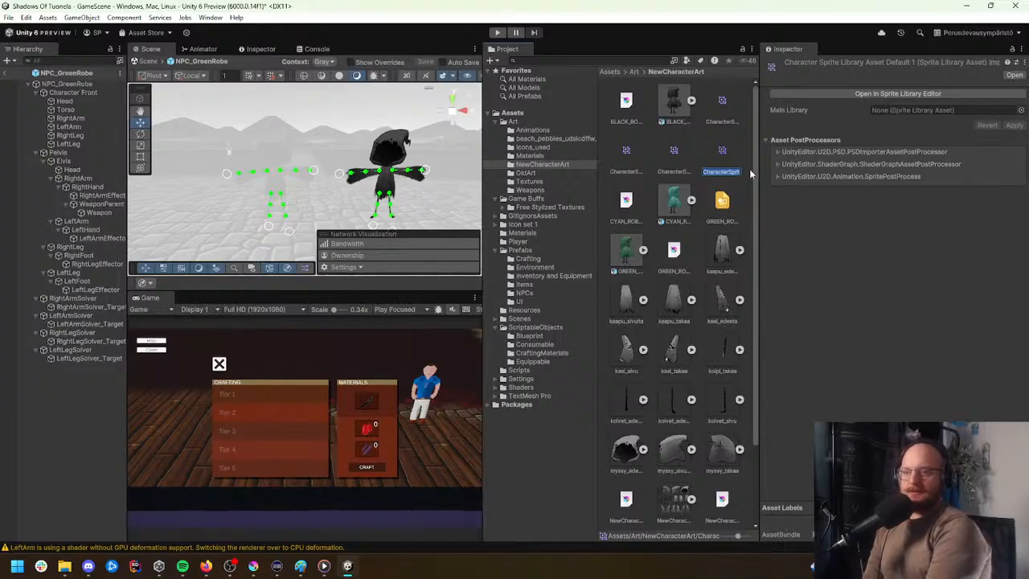
text(Asset)
text(Grea)
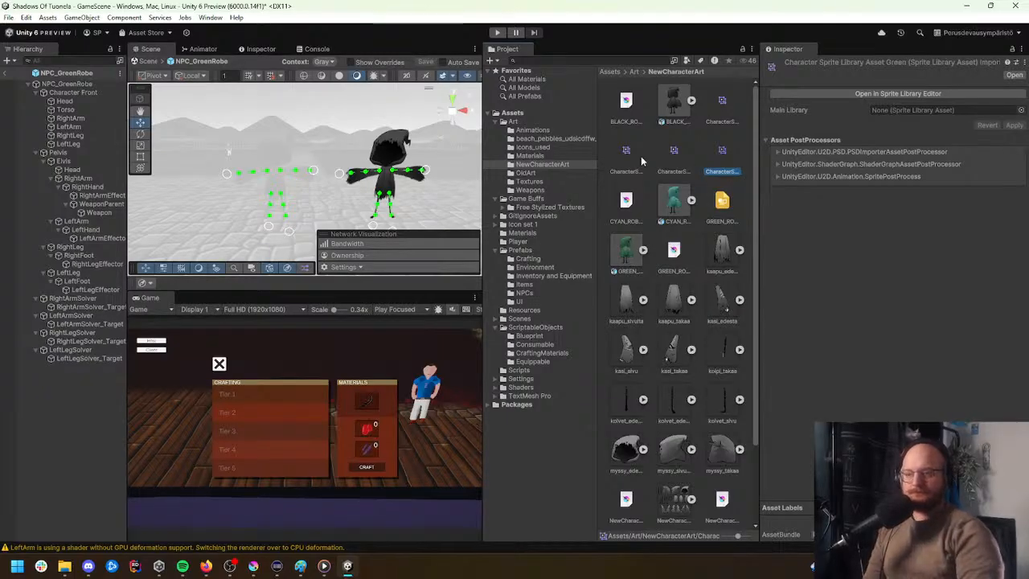
Step: Set CharacterSpriteLibraryAssetDefault as the main library of CharacterSpriteLibraryAssetGreen and apply the change
click(674, 157)
click(721, 120)
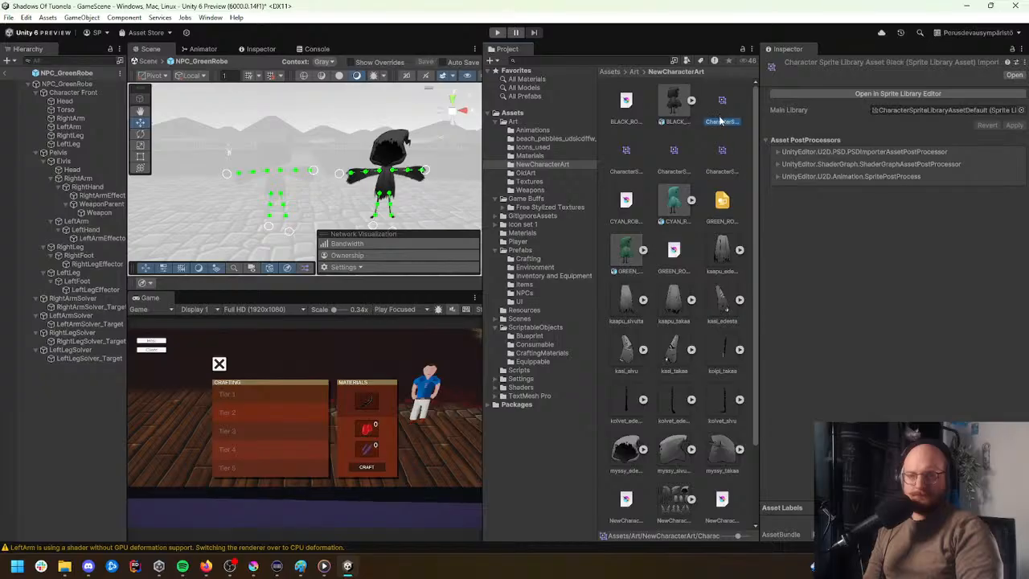
click(721, 152)
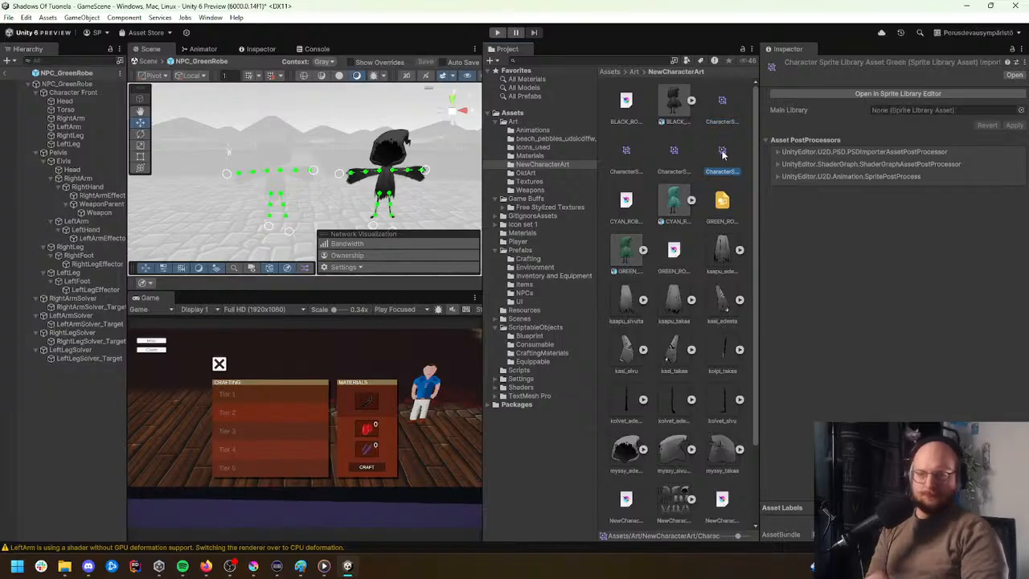
click(1020, 110)
click(791, 160)
click(815, 164)
click(869, 160)
double_click(871, 162)
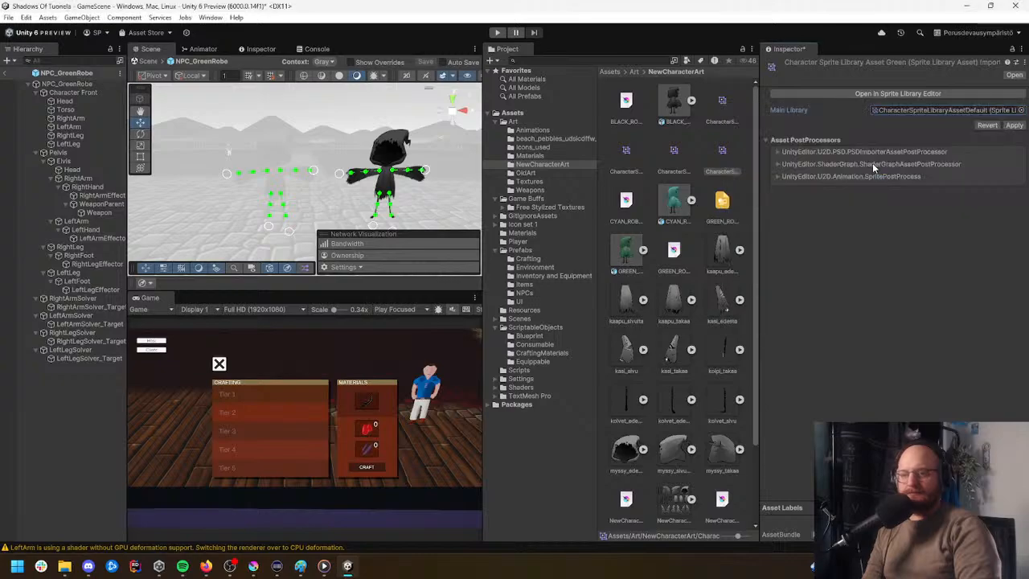
click(1015, 126)
Step: Open CharacterSpriteLibraryAssetGreen in the Sprite Library Editor and examine its inherited Head and Torso categories
click(988, 93)
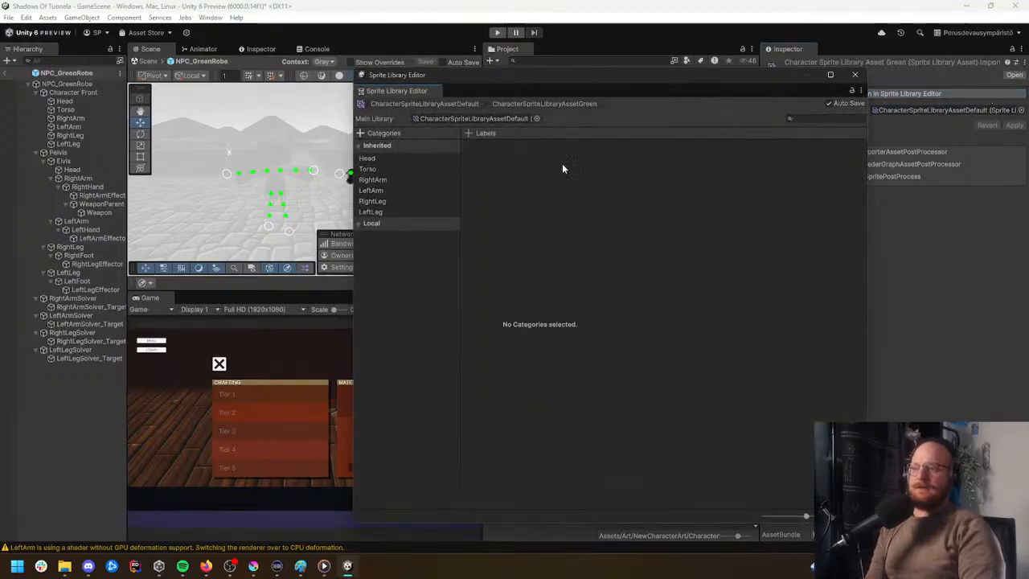
drag(511, 78, 499, 76)
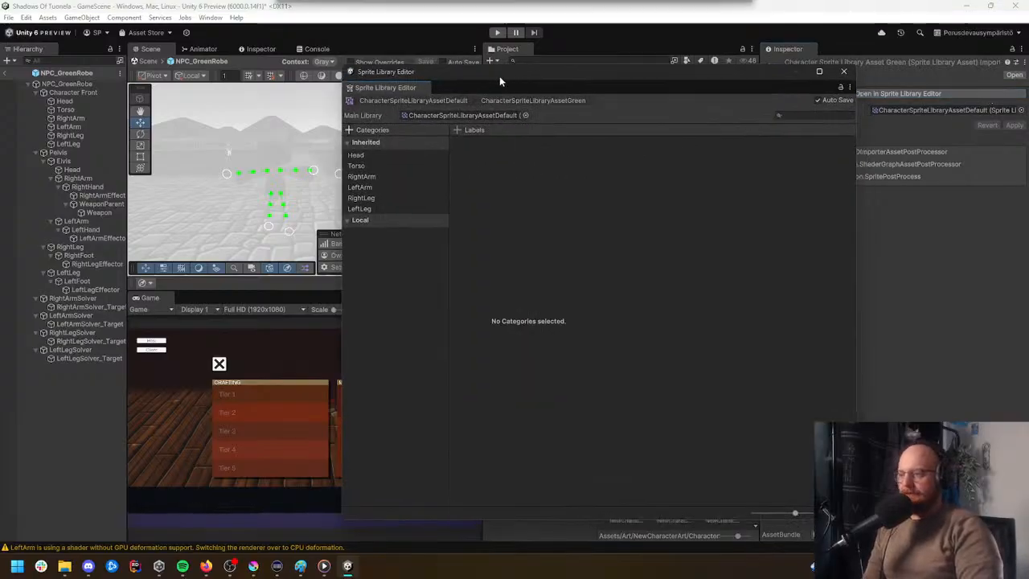
click(353, 155)
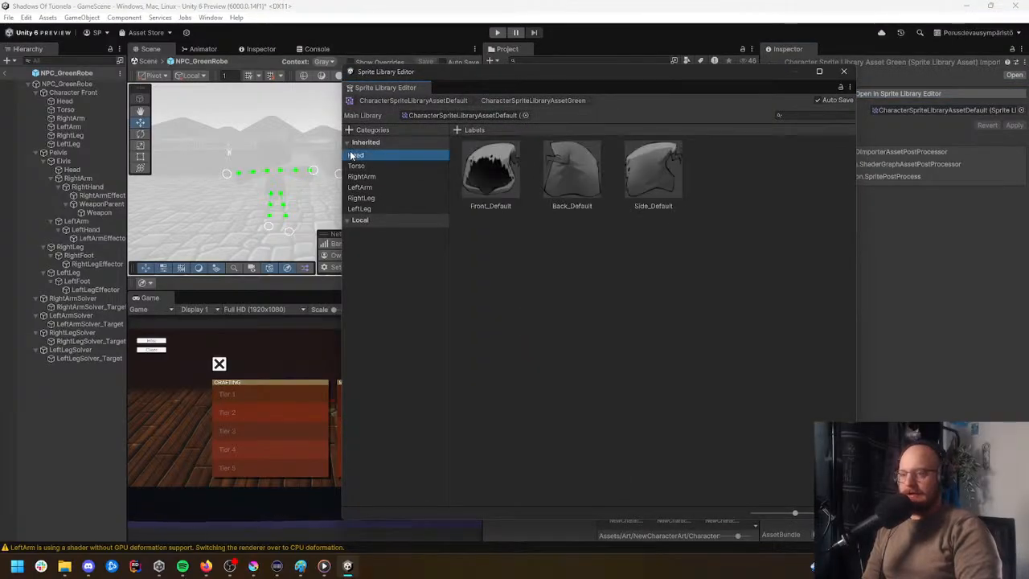
click(484, 174)
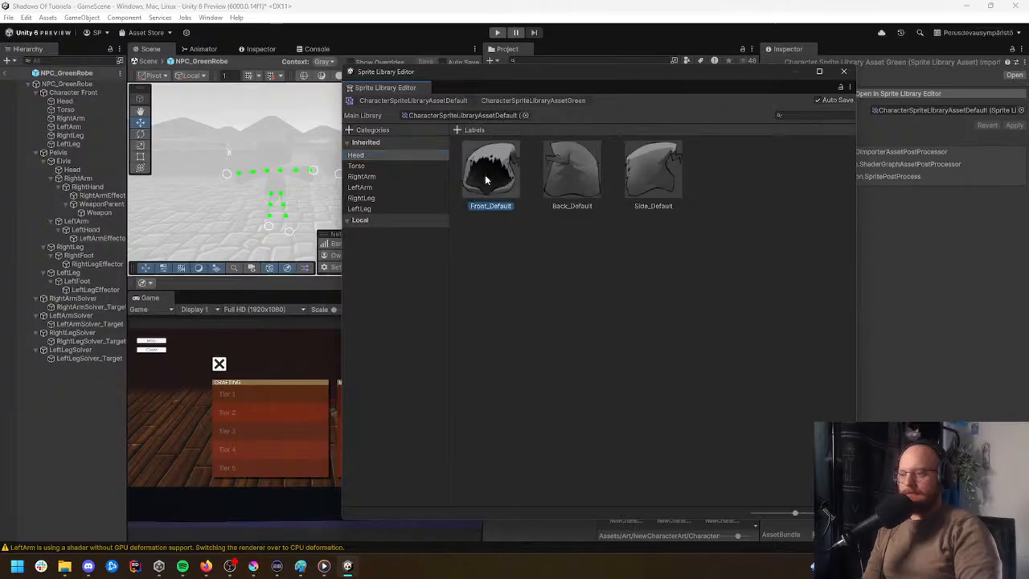
click(389, 167)
click(392, 158)
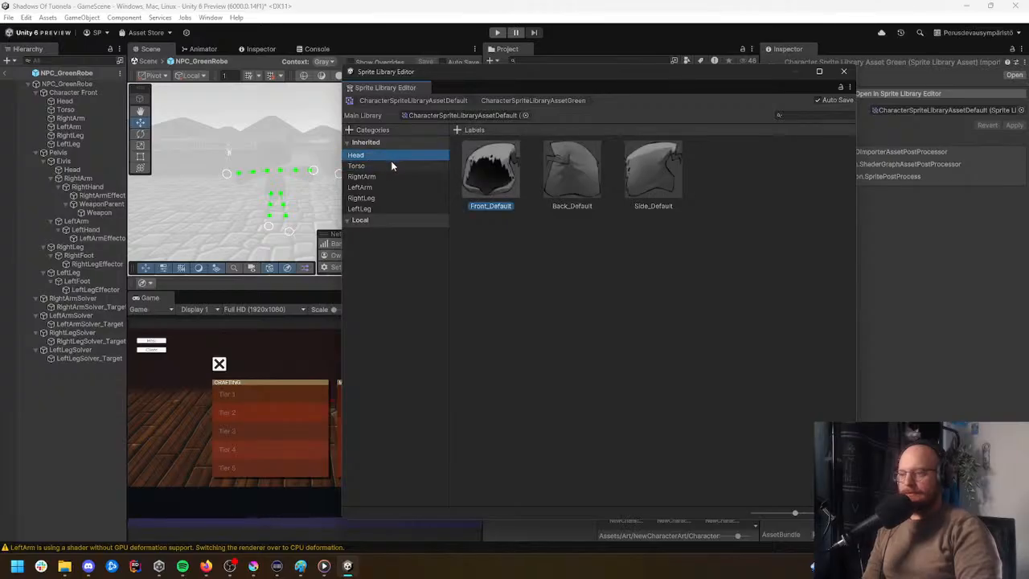
click(347, 220)
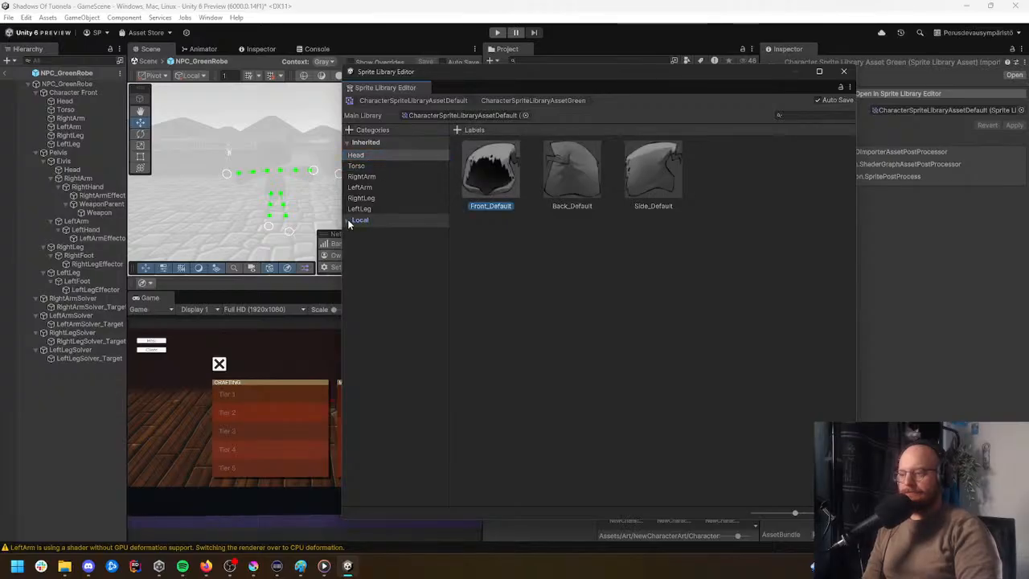
click(375, 166)
click(375, 156)
click(347, 143)
click(347, 143)
click(359, 165)
click(363, 157)
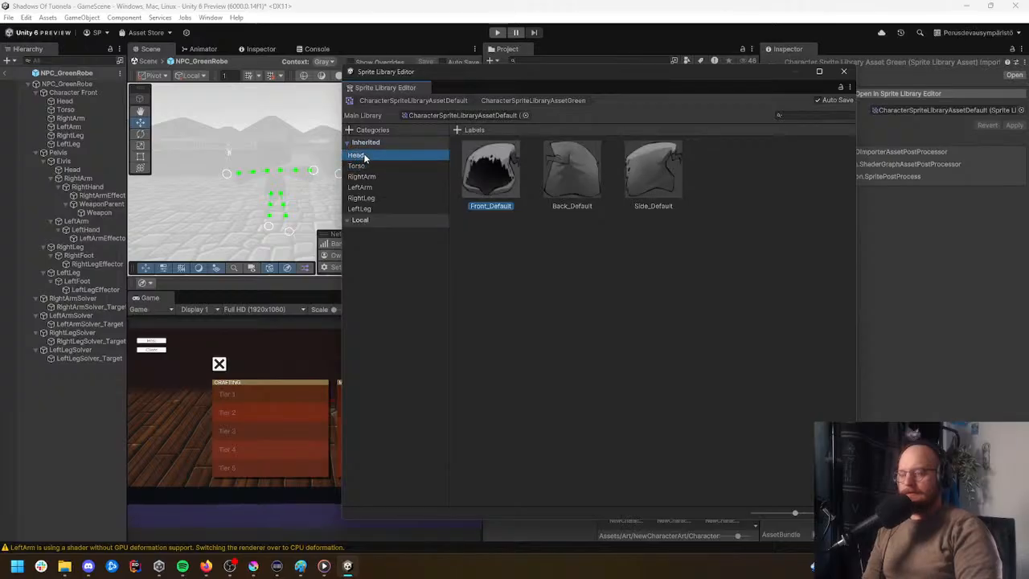
click(458, 130)
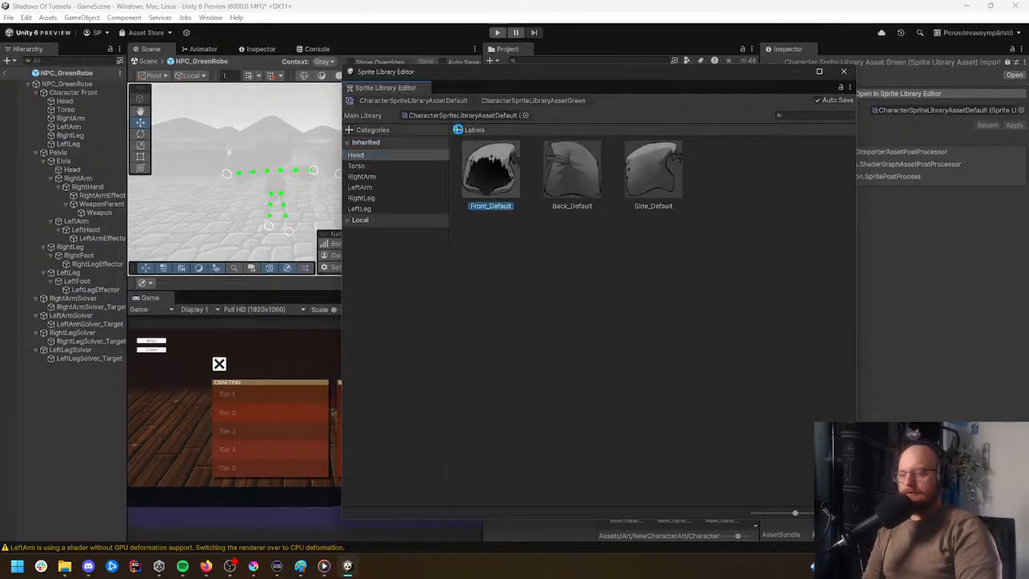
click(799, 182)
click(737, 185)
key(Delete)
Step: Inspect the green library's Head labels and the options for Front_Default, and close the Sprite Library Editor
click(476, 168)
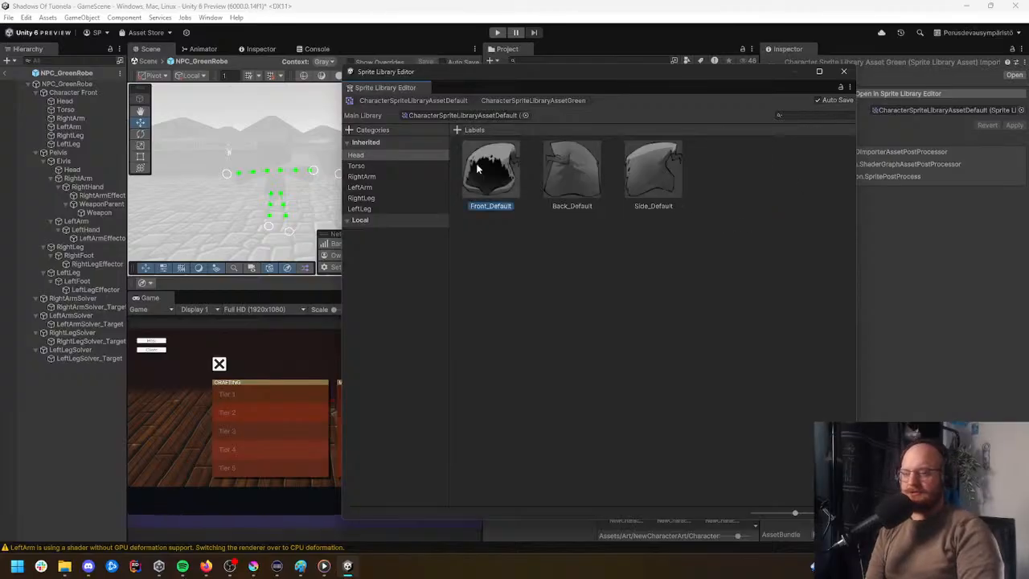
drag(703, 84, 653, 77)
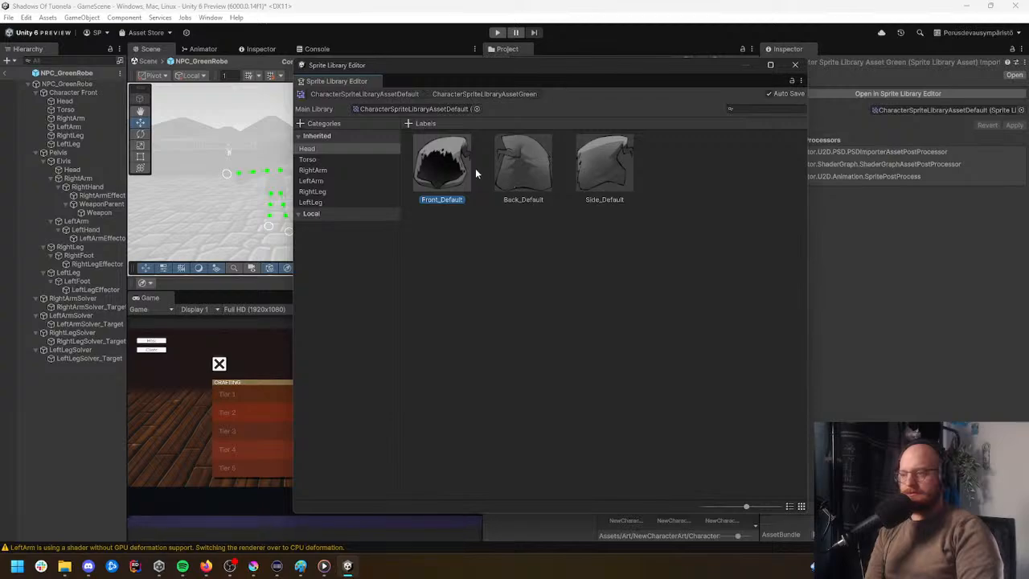
click(522, 165)
right_click(441, 175)
click(438, 166)
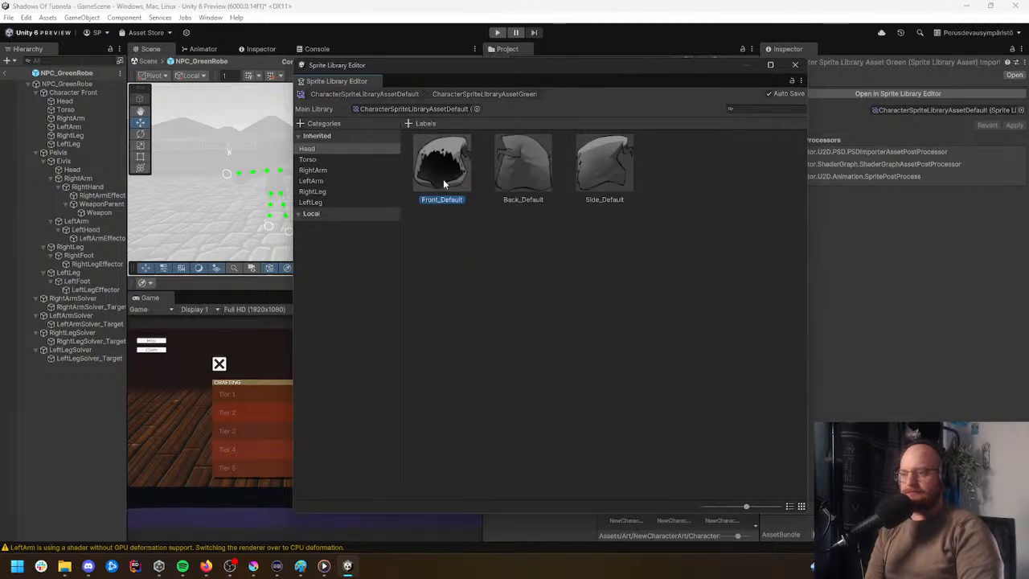
key(Right)
key(Right)
key(Left)
key(Left)
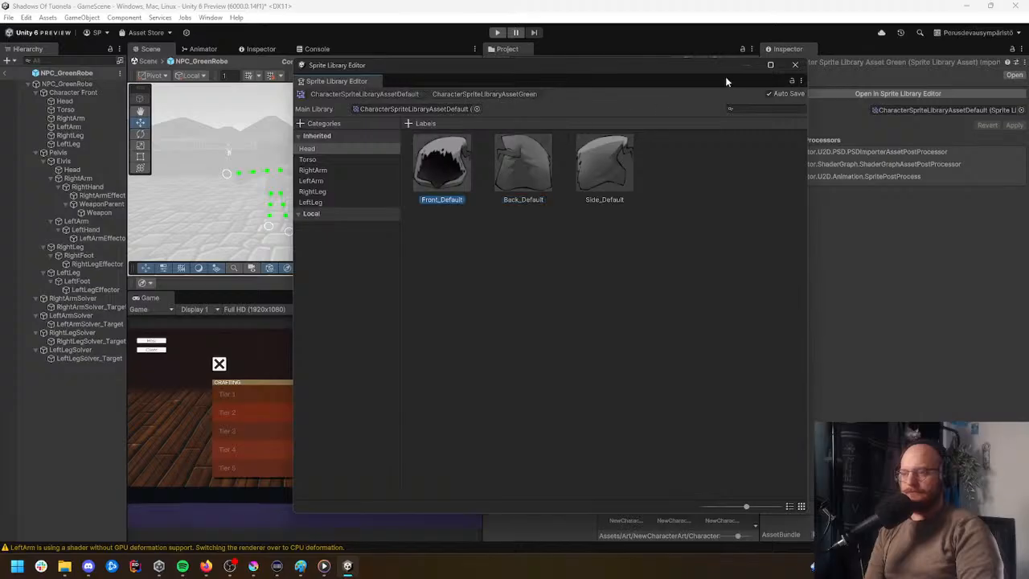
click(794, 67)
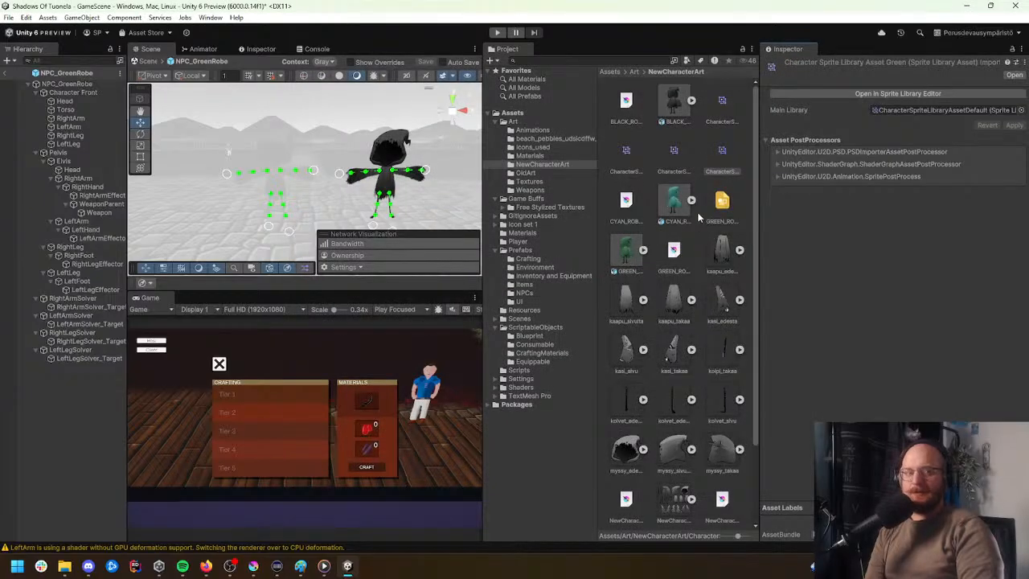
Step: Open CharacterSpriteLibraryAssetCyan in the Sprite Library Editor, examine its Head, Torso and RightArm sprites for reference, and close it
click(665, 170)
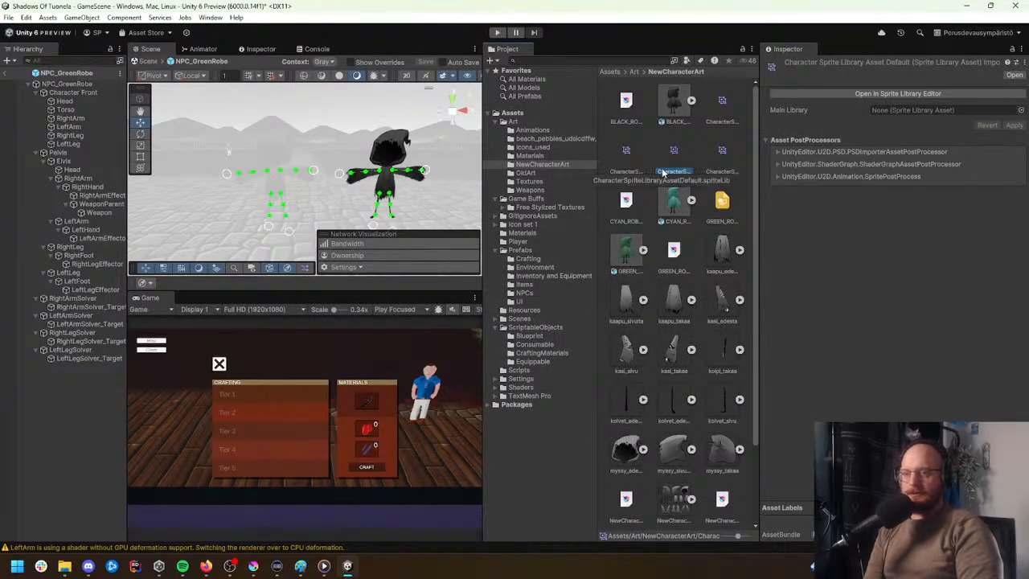
click(613, 168)
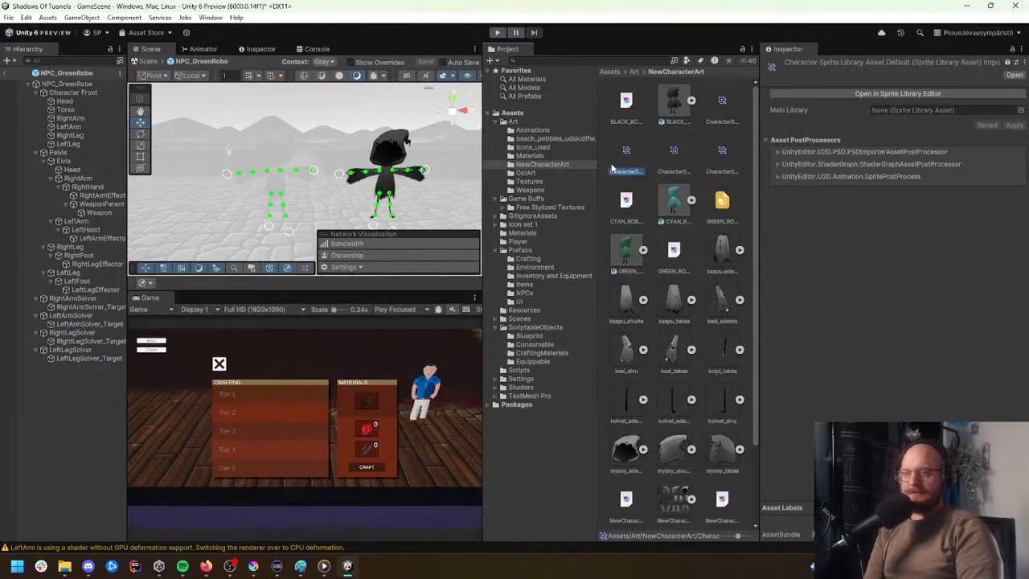
click(930, 95)
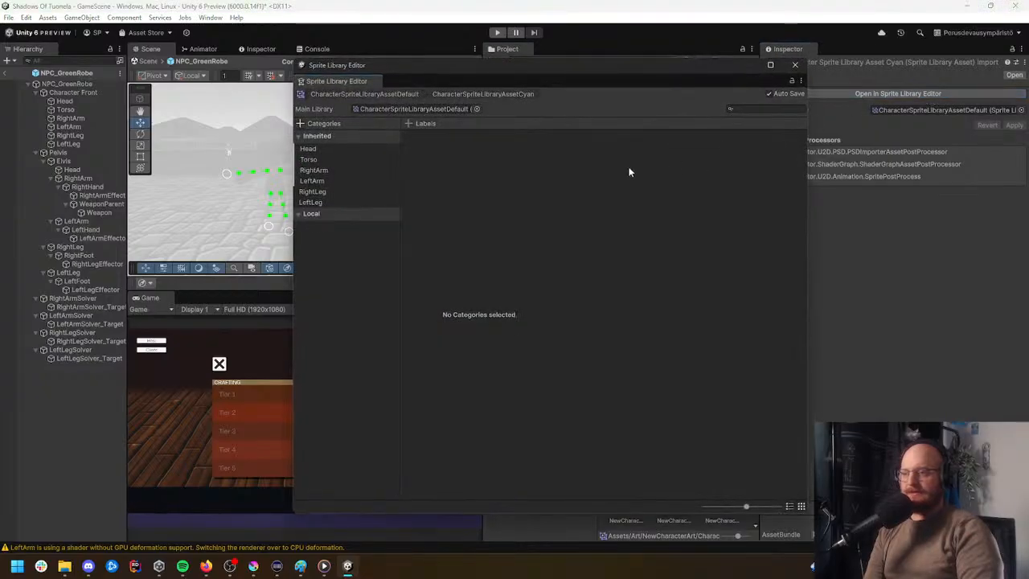
click(324, 151)
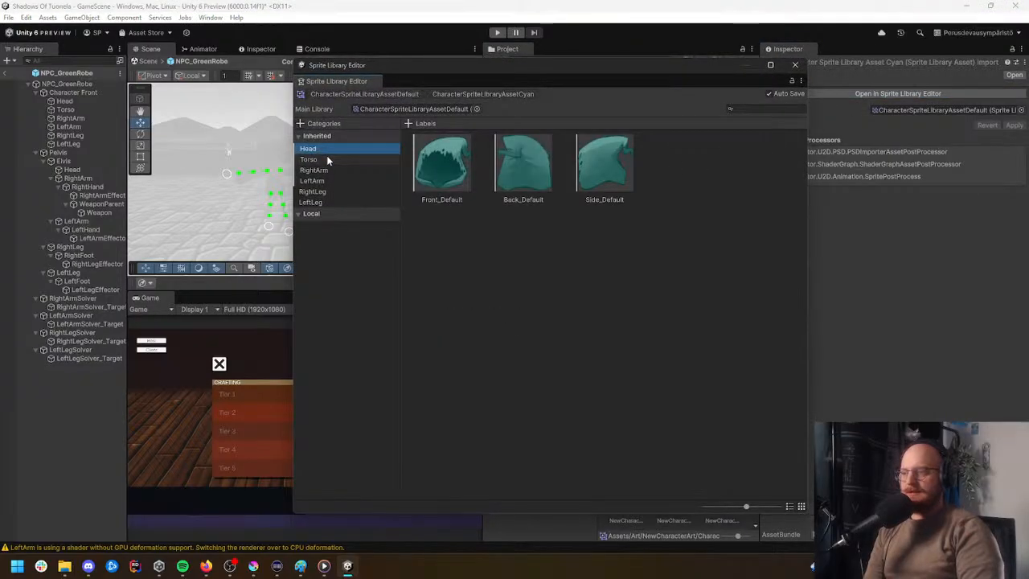
click(327, 160)
click(327, 170)
click(332, 160)
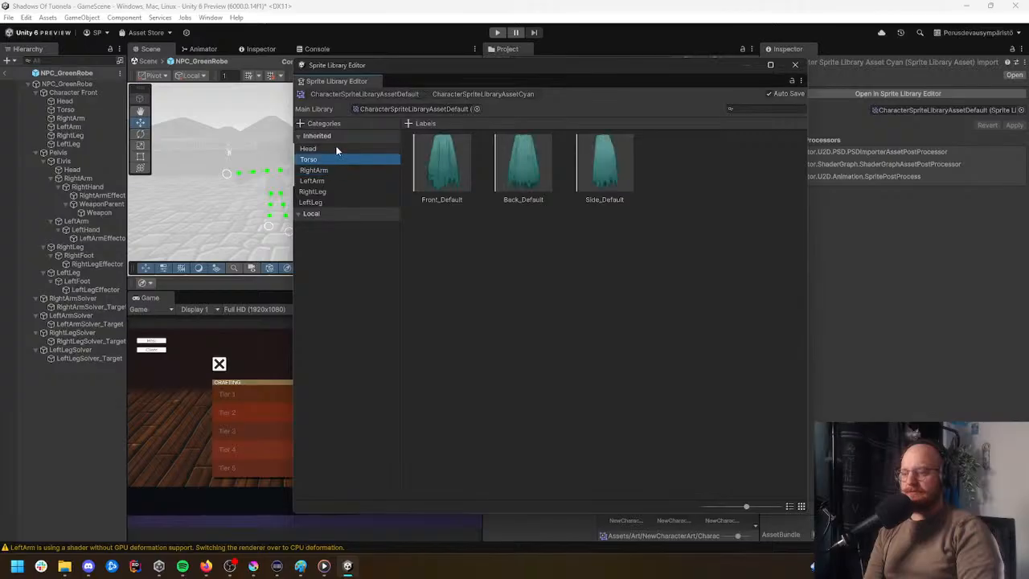
click(338, 150)
click(795, 64)
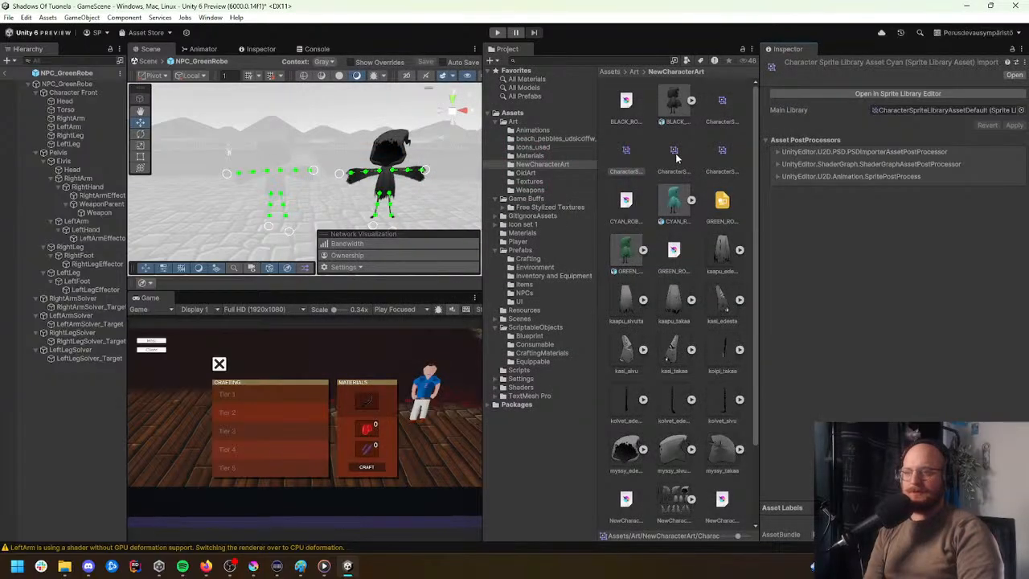
Step: Reopen CharacterSpriteLibraryAssetGreen in the Sprite Library Editor and check its Head, Torso and RightArm labels against the cyan library
click(739, 156)
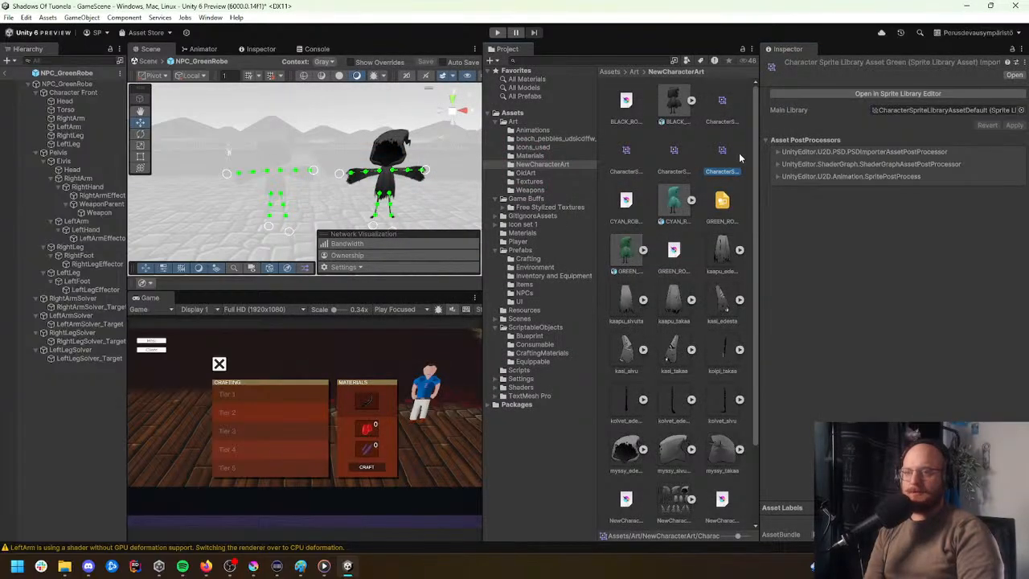
click(897, 93)
click(309, 149)
click(462, 171)
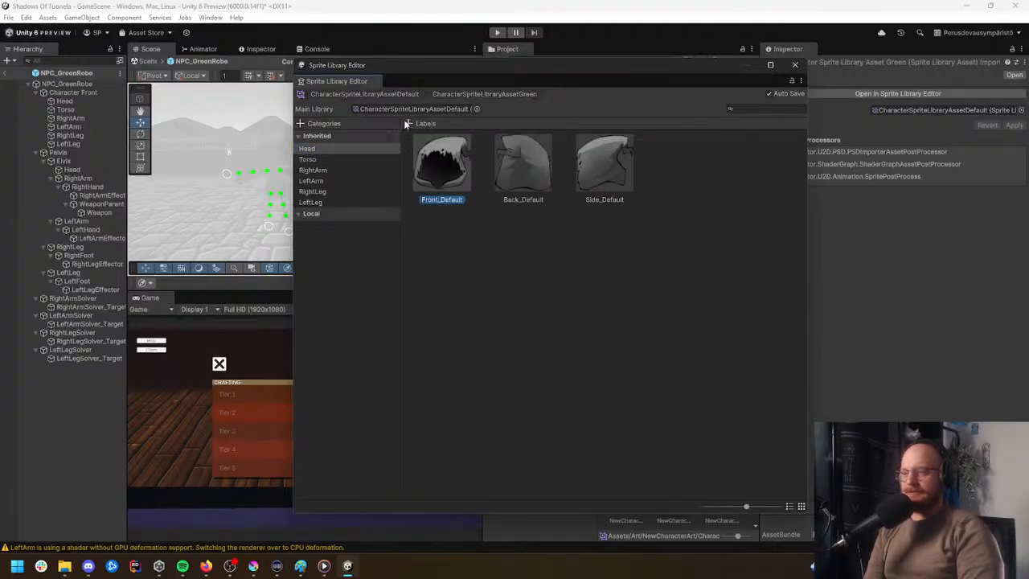
click(548, 175)
click(461, 178)
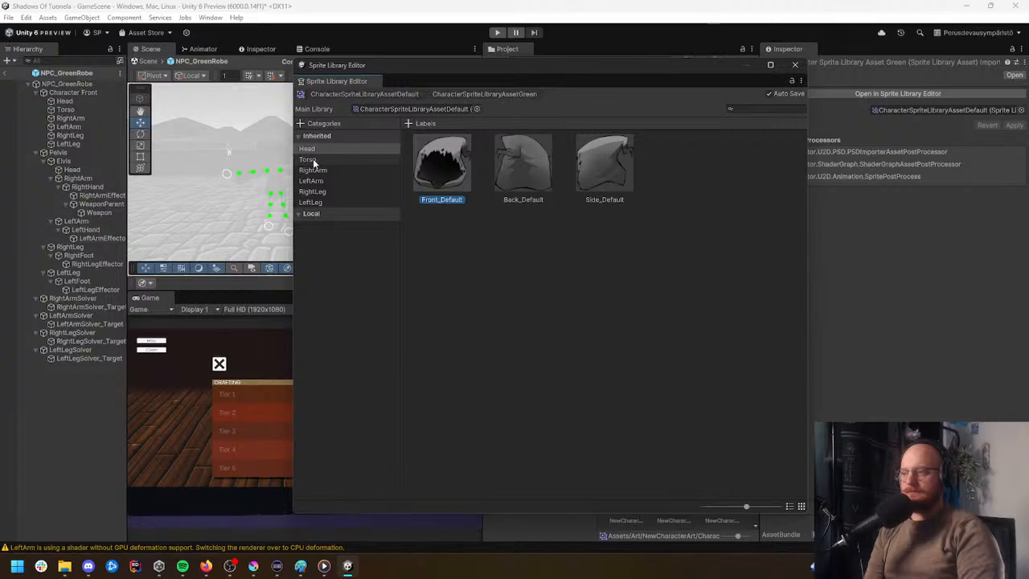
click(313, 160)
click(314, 171)
click(315, 159)
click(319, 150)
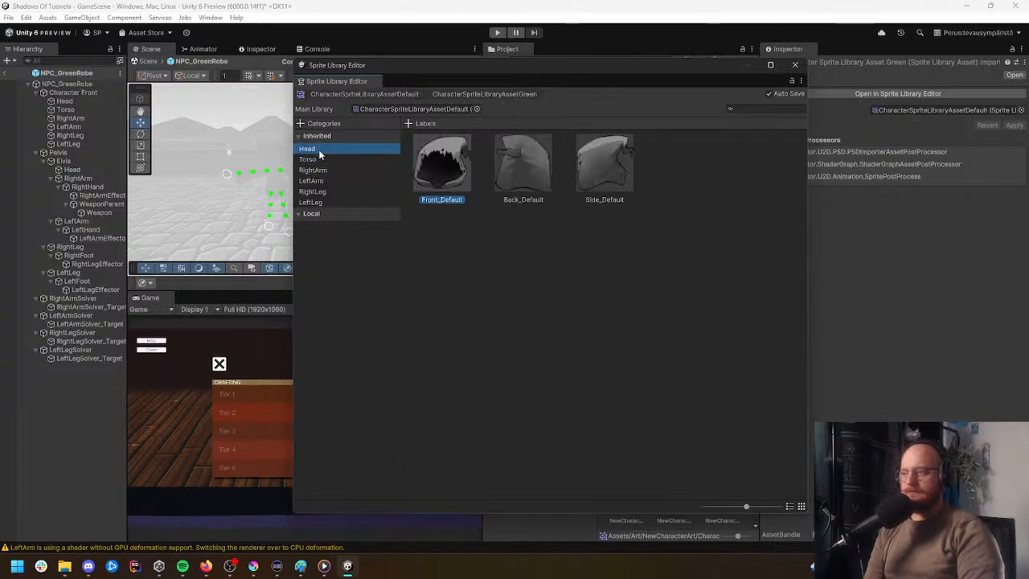
Step: Look through the green library's inherited Head labels for a way to replace their sprites, and close the editor
right_click(450, 169)
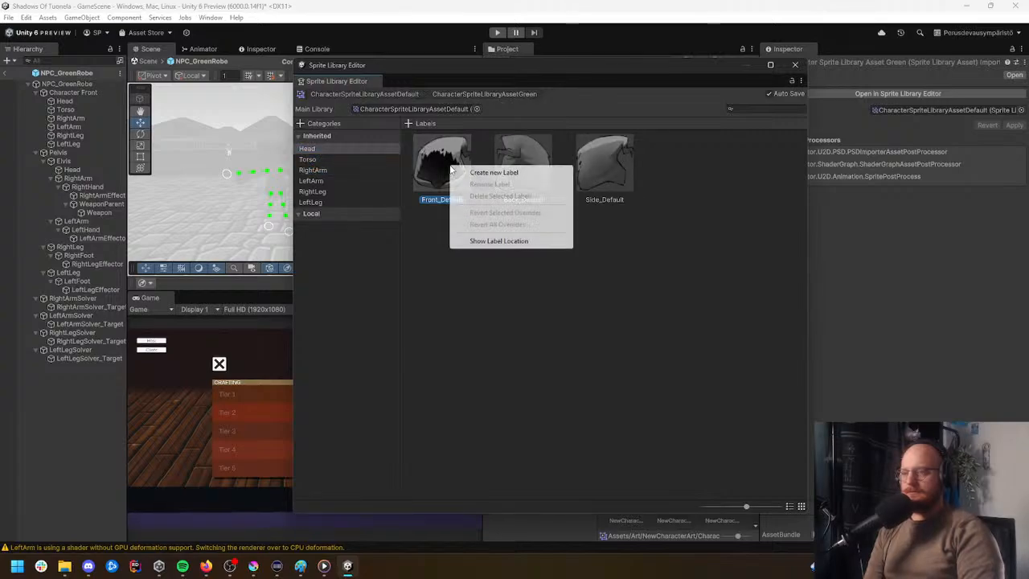
click(445, 167)
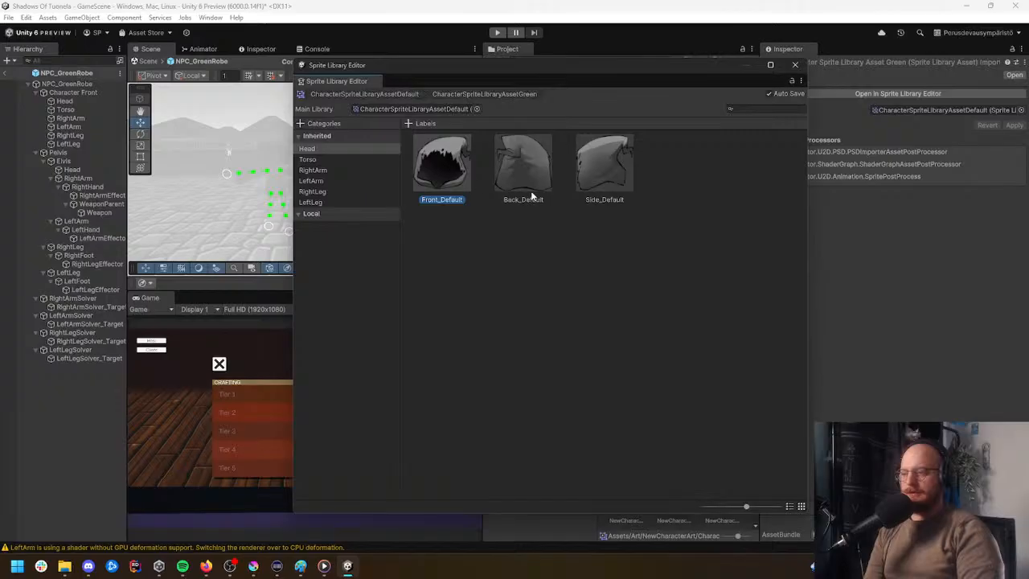
click(530, 196)
click(602, 169)
click(528, 168)
click(442, 160)
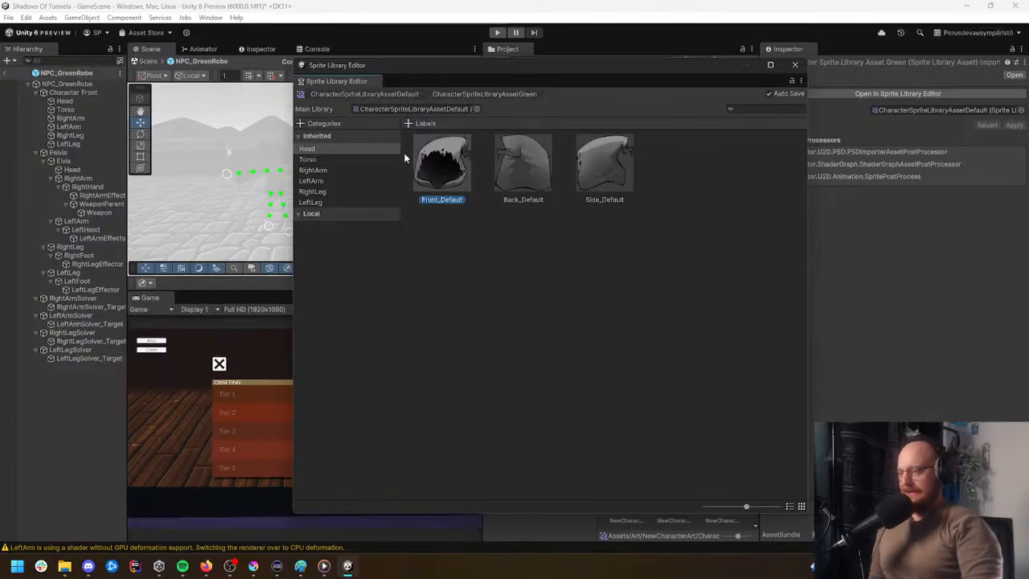
click(308, 151)
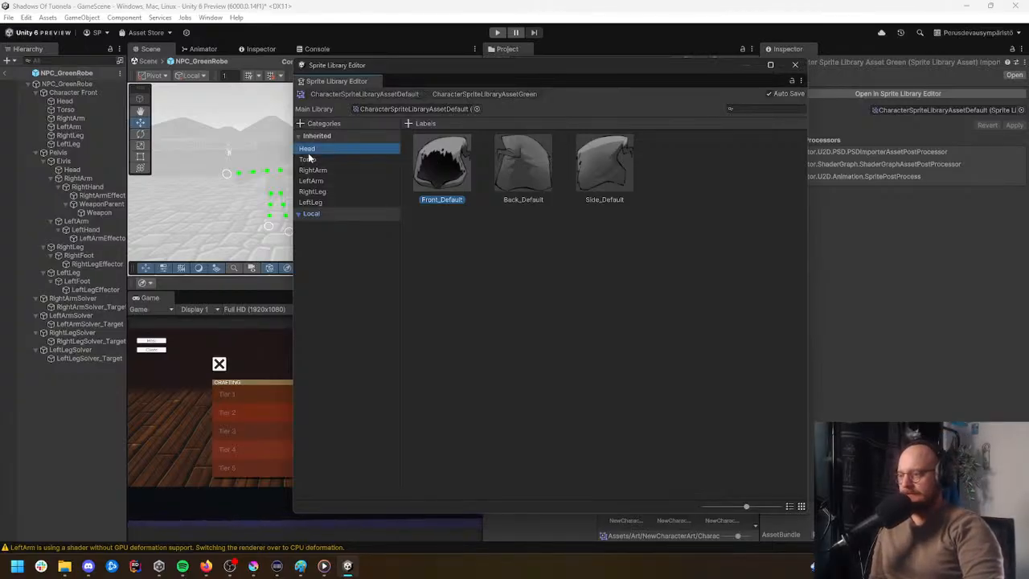
click(299, 136)
click(299, 136)
click(308, 159)
click(307, 149)
click(522, 169)
click(434, 171)
click(515, 171)
click(454, 171)
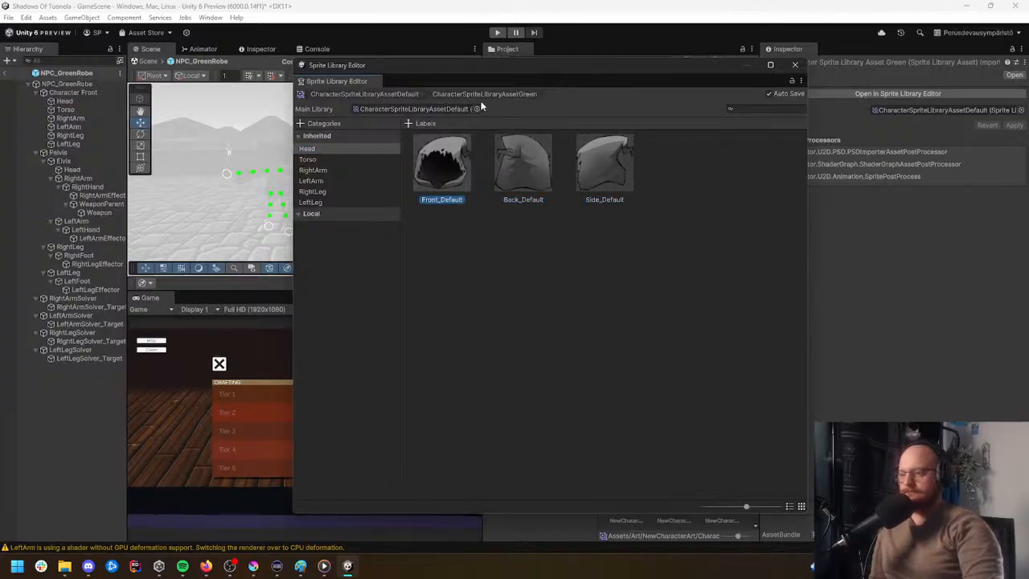
click(602, 161)
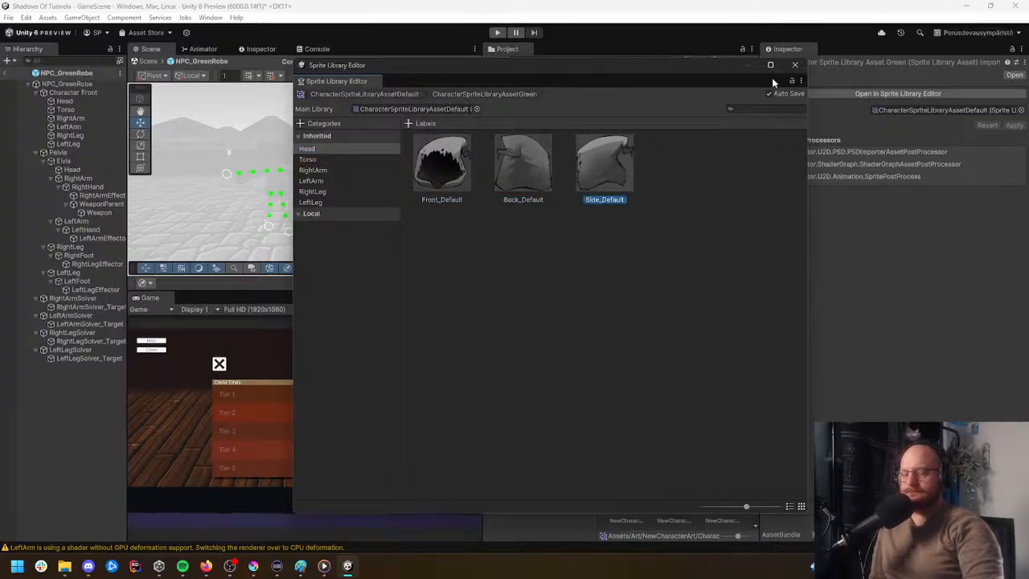
click(795, 66)
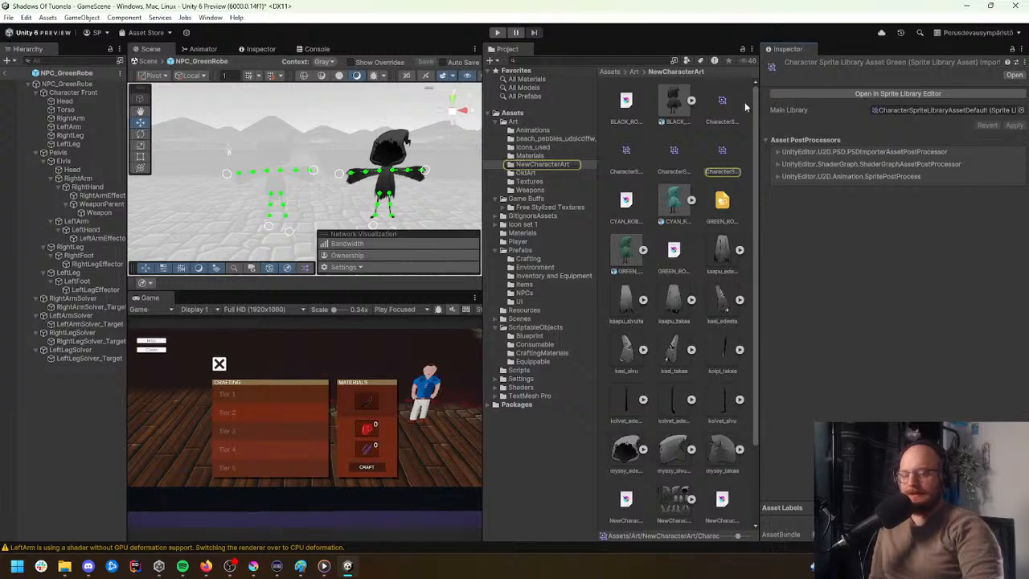
Step: Open CharacterSpriteLibraryAssetCyan in the Sprite Library Editor and examine its Head front, back and side sprites
click(672, 152)
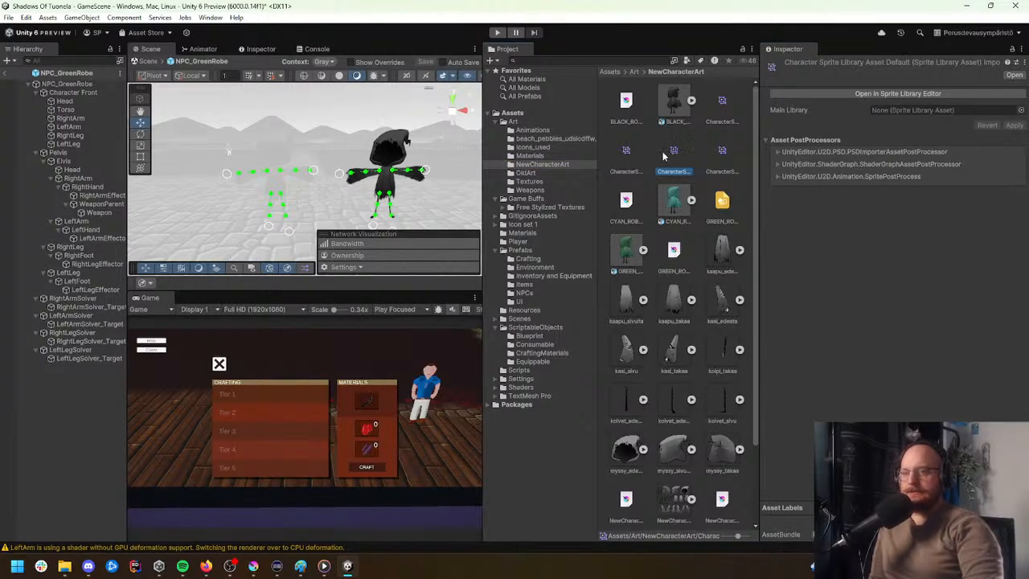
click(639, 151)
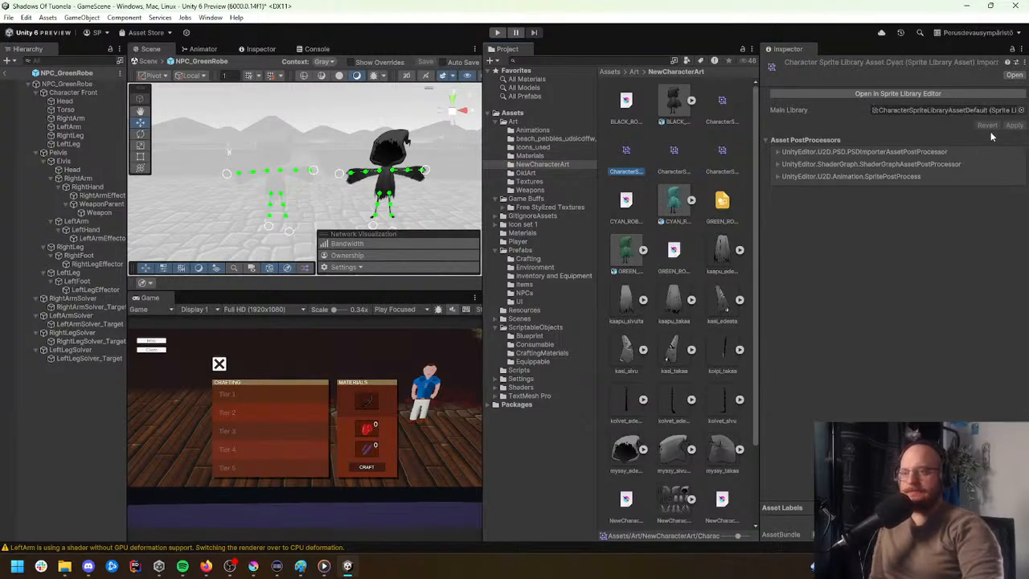
click(928, 94)
click(344, 153)
click(429, 174)
click(521, 185)
click(608, 184)
click(526, 176)
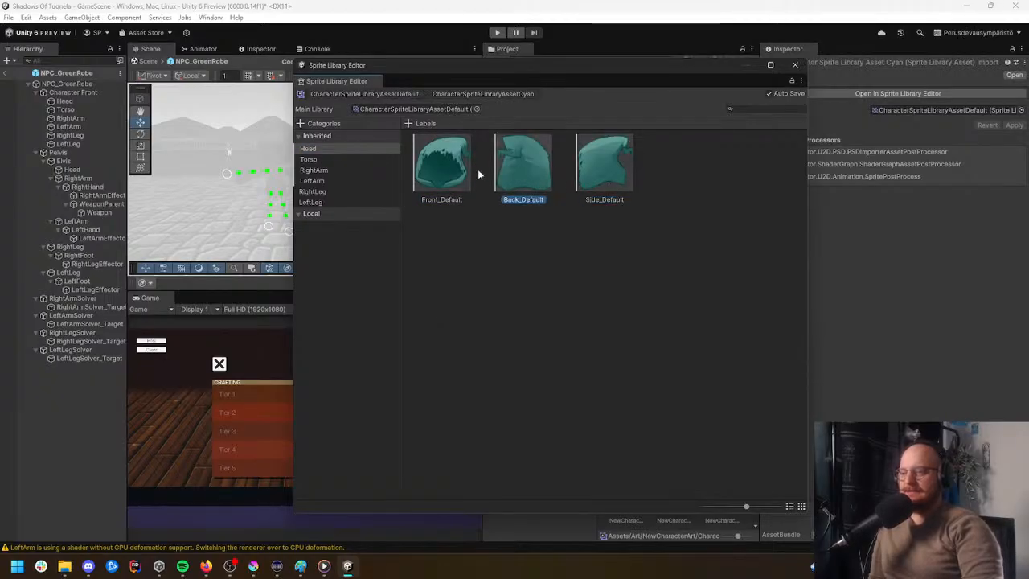
click(451, 173)
click(519, 170)
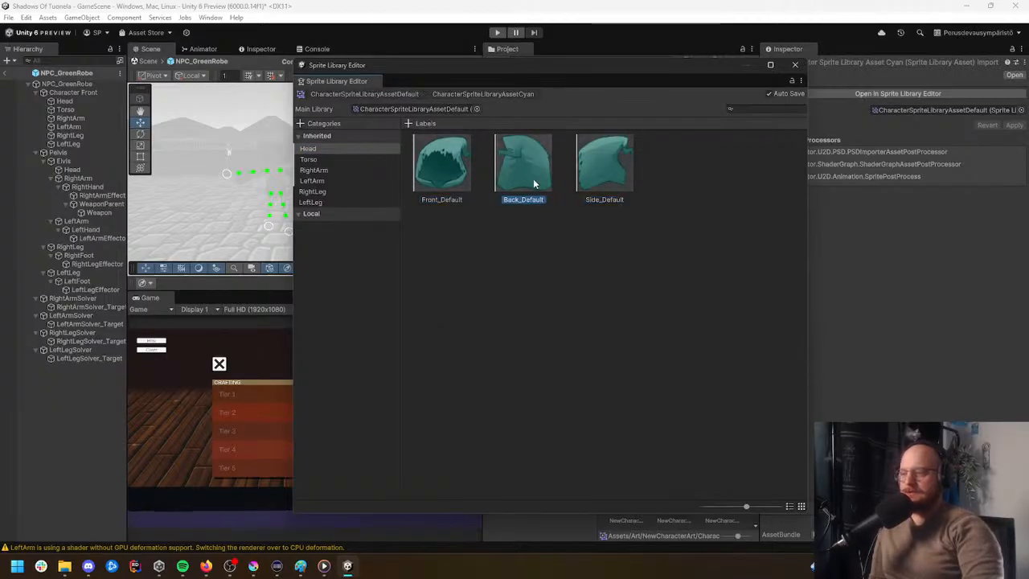
Step: Review the cyan library's Torso, arm and leg categories, show the LeftLeg labels as a list with sprite references, and close the editor
click(379, 149)
click(346, 159)
click(346, 169)
click(348, 180)
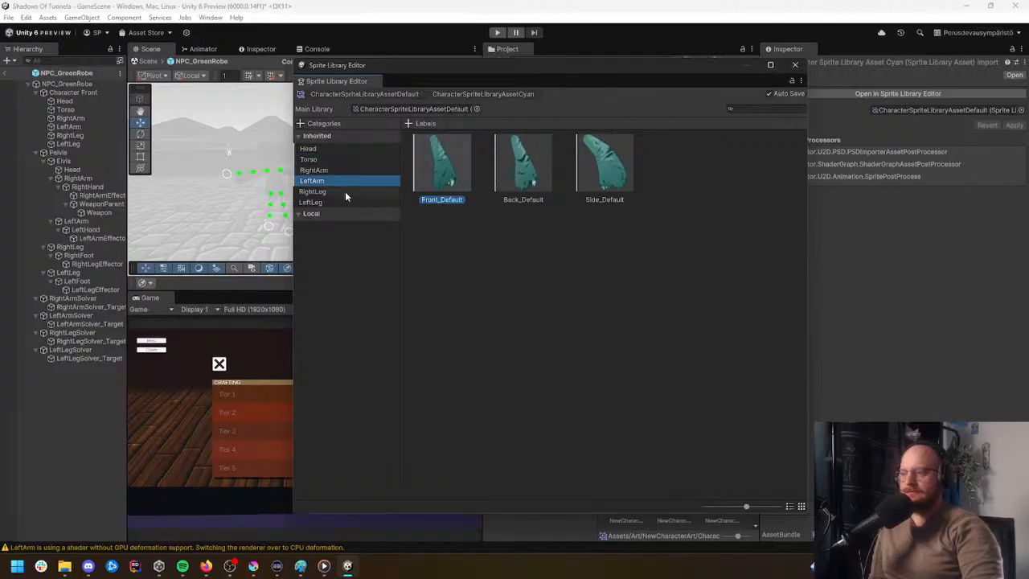
click(345, 191)
click(340, 202)
click(799, 507)
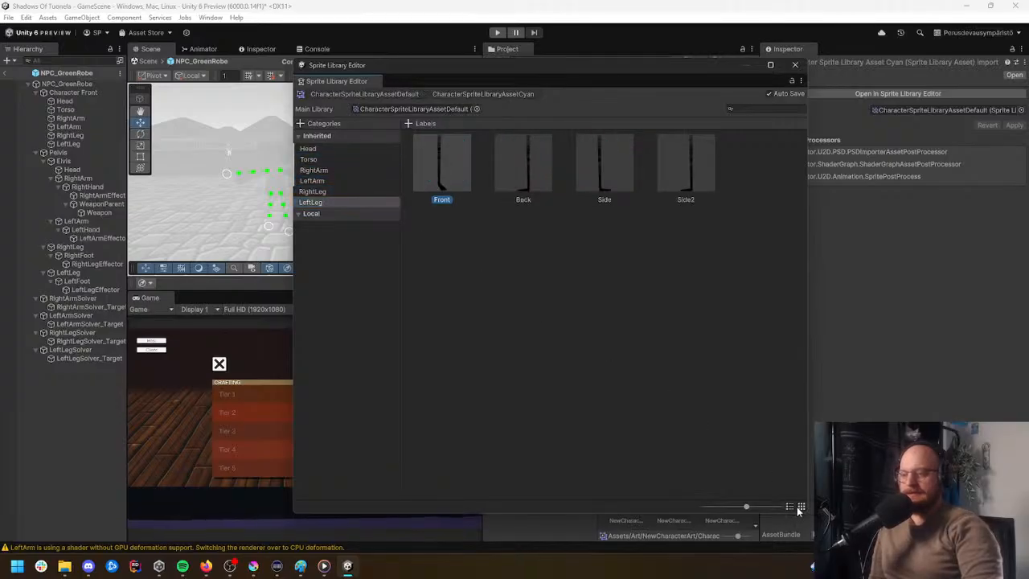
click(789, 507)
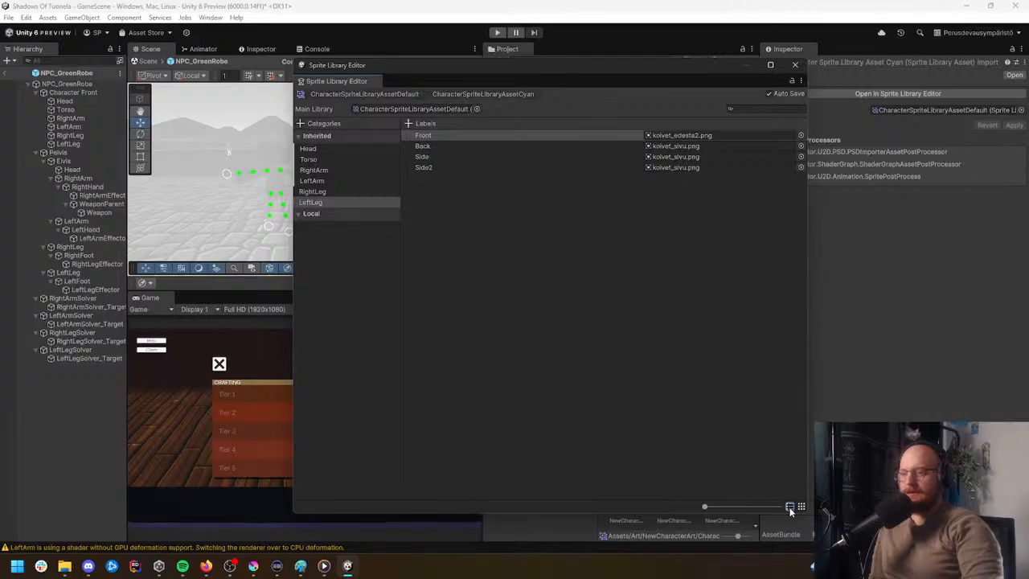
click(795, 65)
Step: Open CharacterSpriteLibraryAssetGreen in the Sprite Library Editor and show its Head labels as a list with sprite references
click(626, 251)
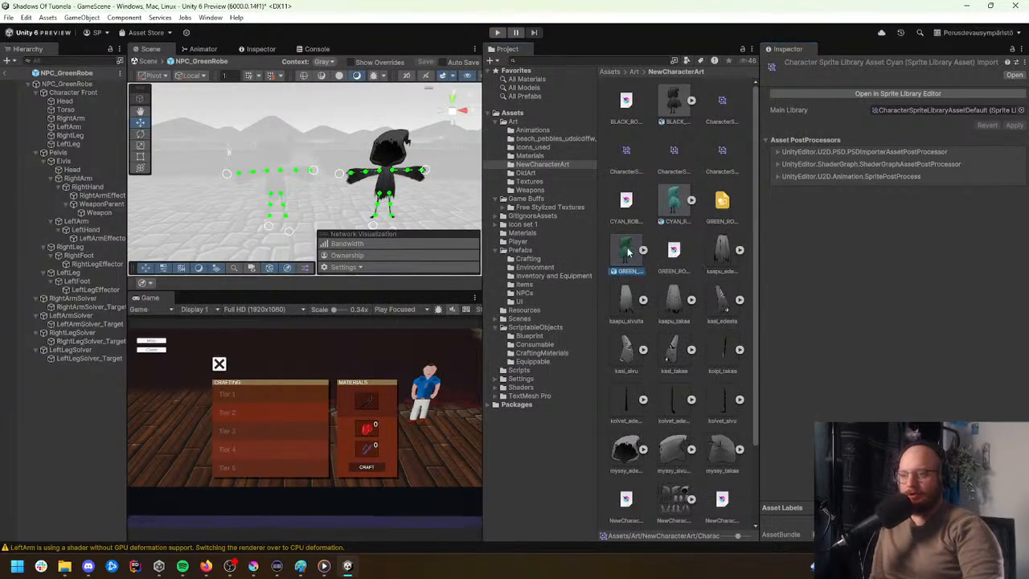
click(674, 157)
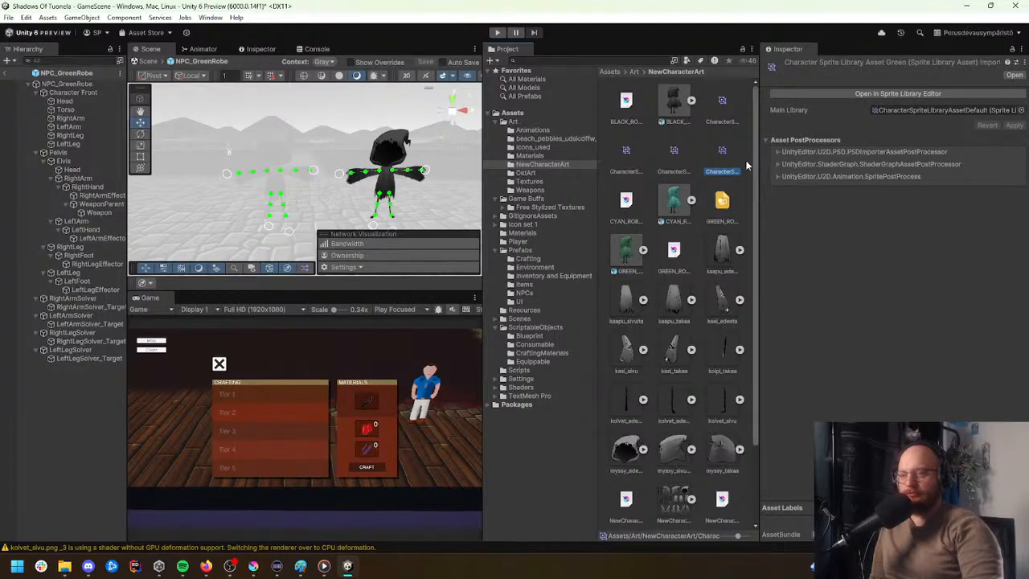
click(955, 95)
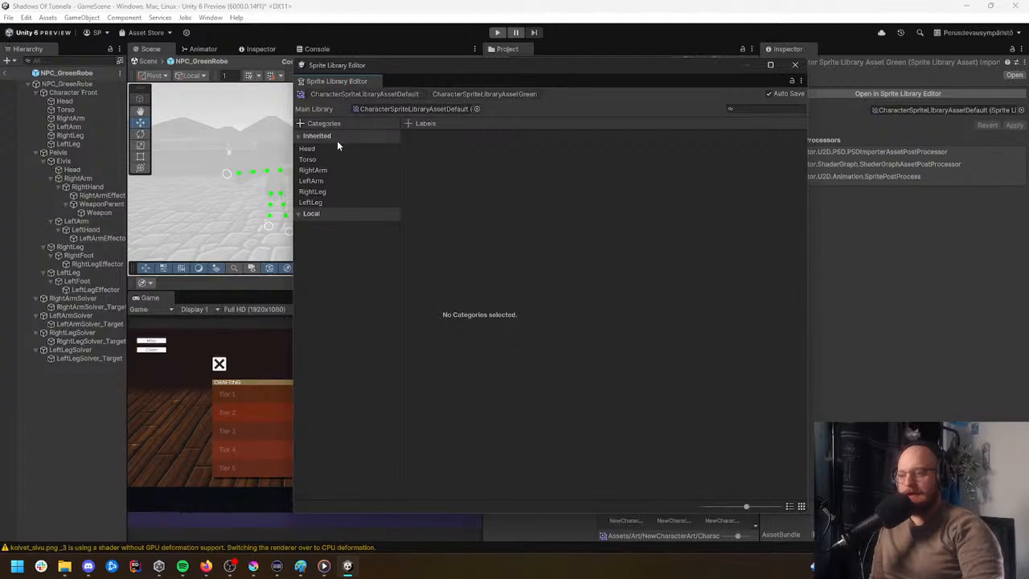
click(338, 149)
click(792, 508)
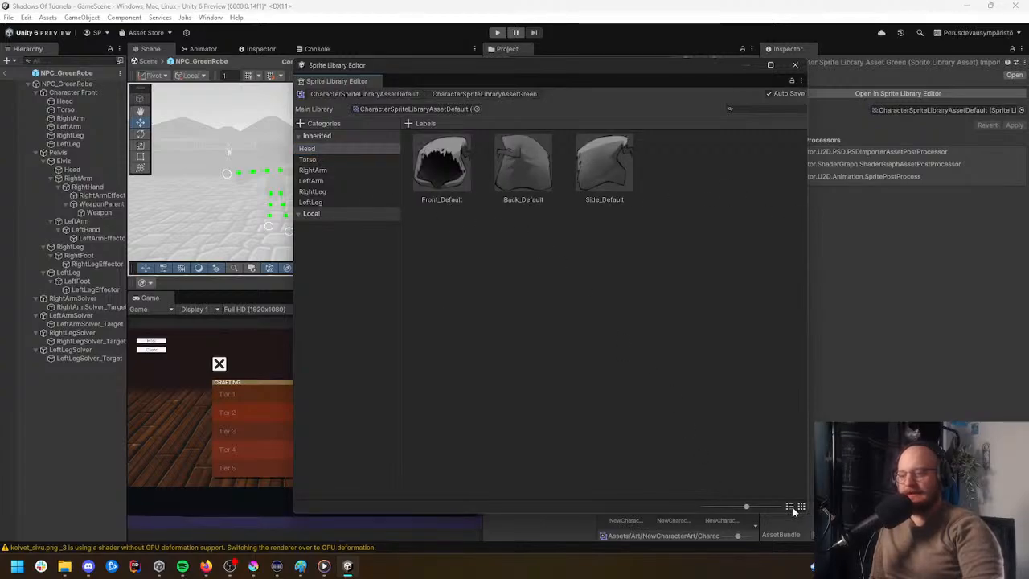
click(790, 507)
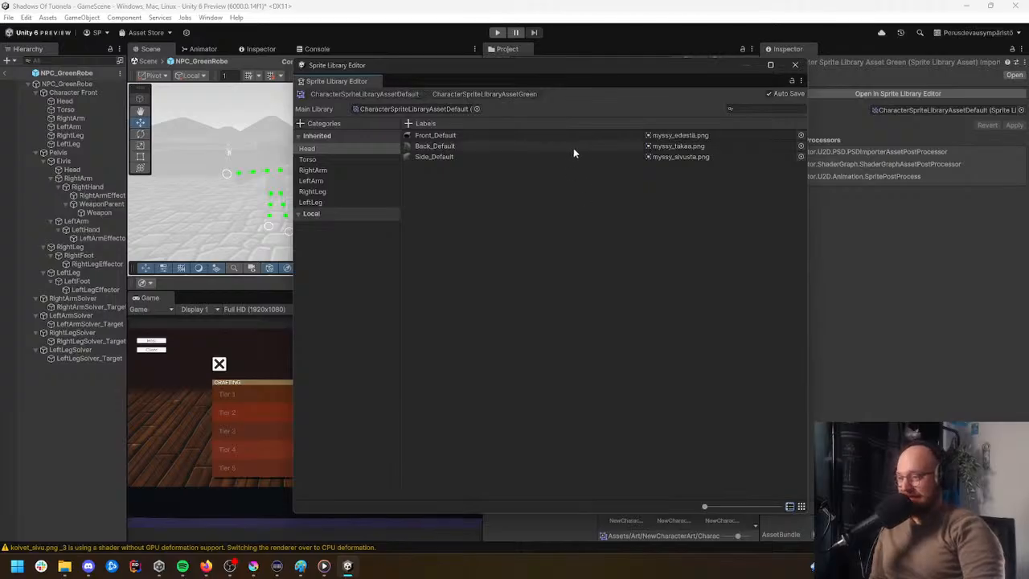
Step: Assign the green myssy_edestä.png sprite from GREEN_ROBE_SET.psb to the Head category's Front_Default label
drag(627, 71, 556, 71)
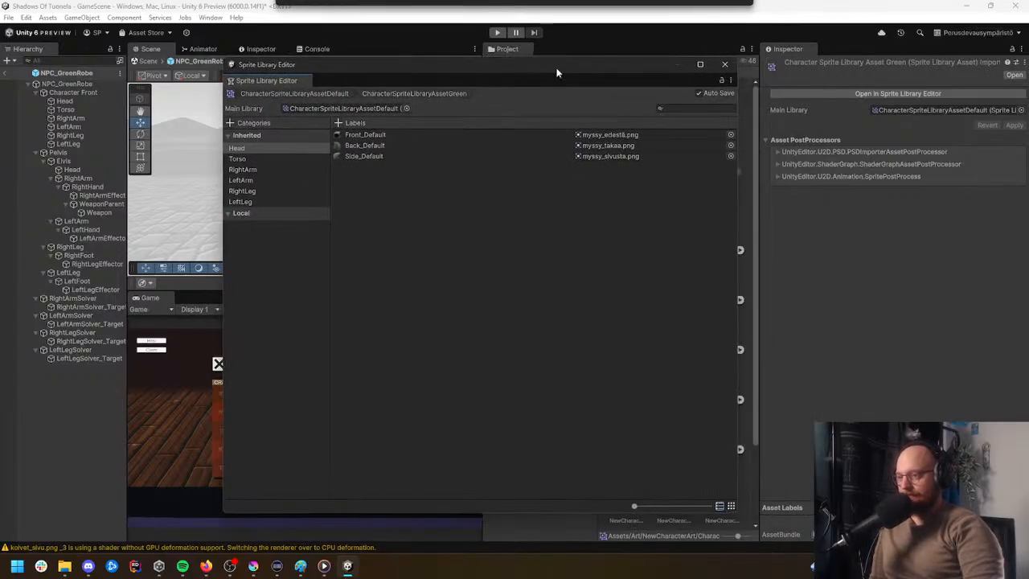
click(730, 135)
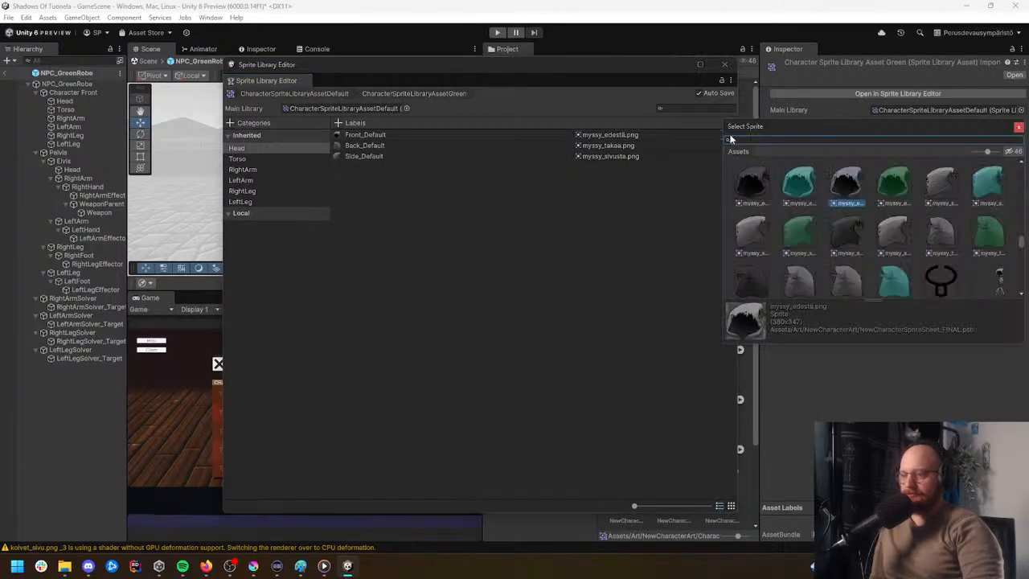
click(889, 189)
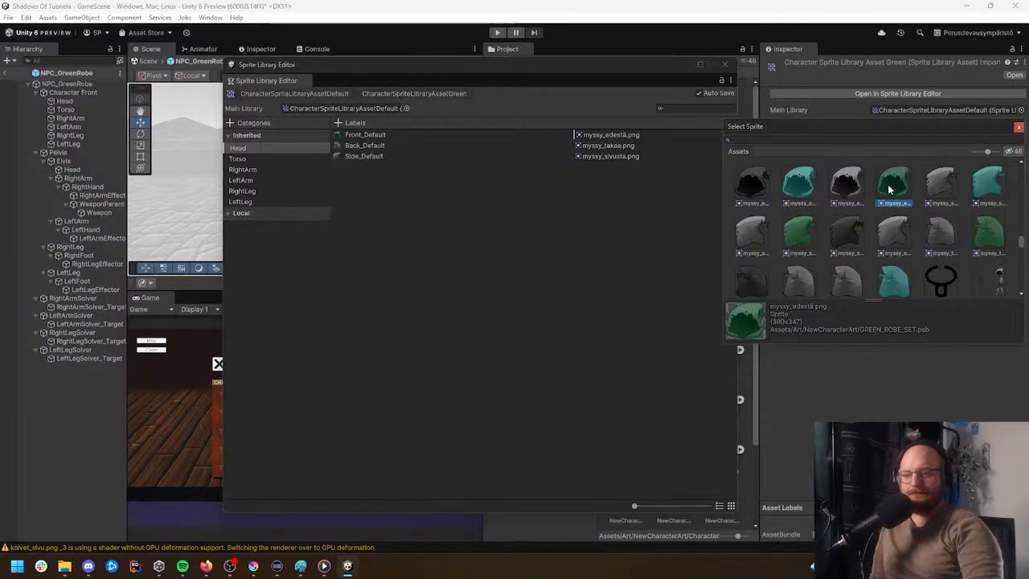
click(852, 190)
click(892, 193)
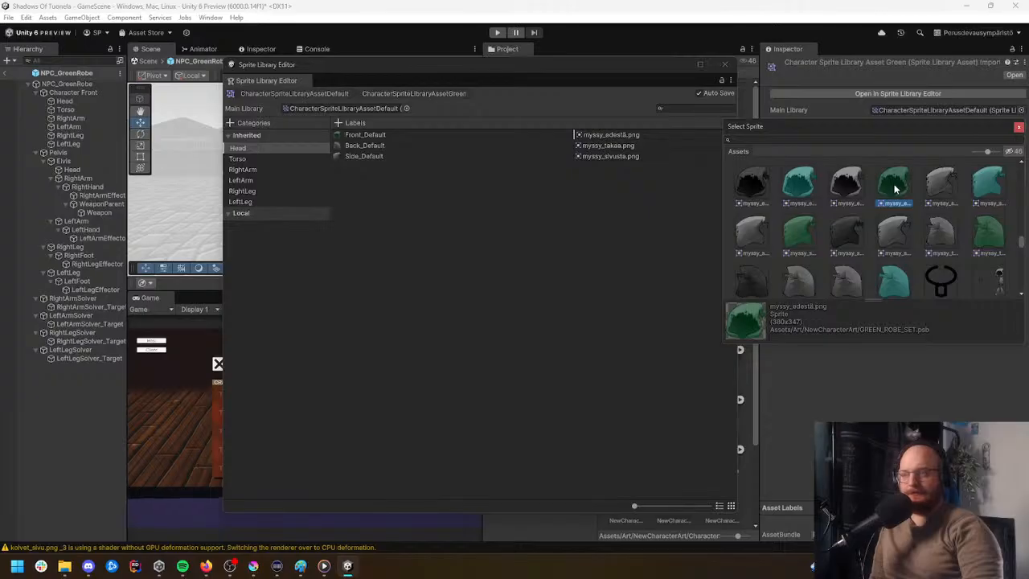
double_click(894, 188)
Step: Assign the green myssy_takaa.png sprite to Head's Back_Default label and the green myssy_sivusta.png sprite to Side_Default
click(731, 146)
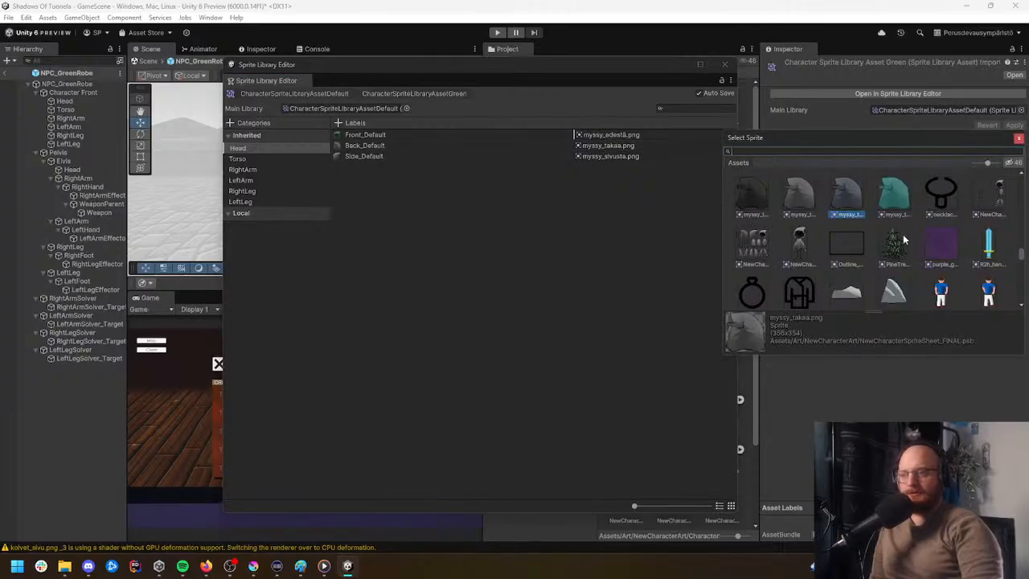
scroll(946, 249, down, 10)
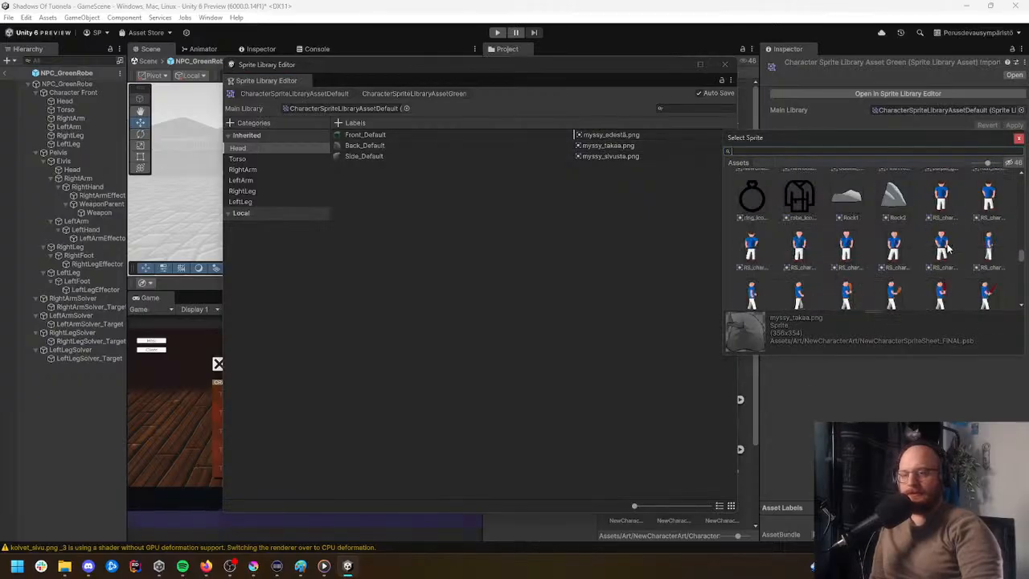
scroll(910, 268, down, 6)
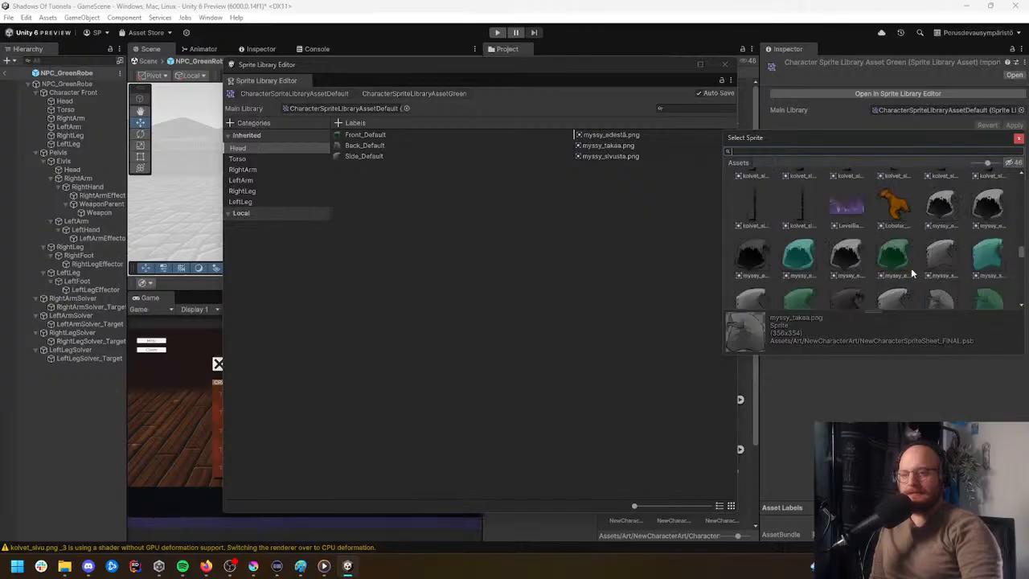
double_click(999, 242)
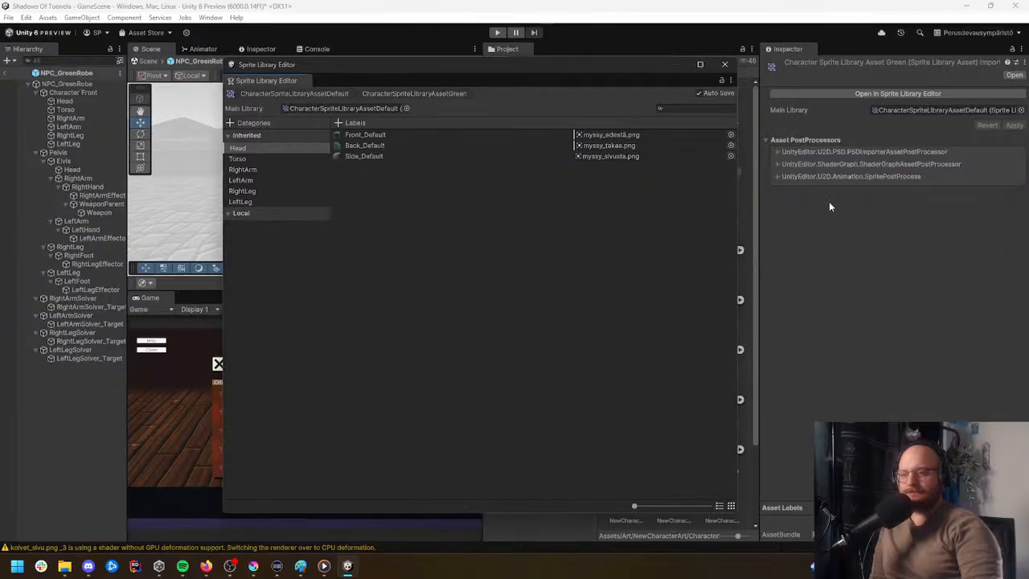
click(731, 156)
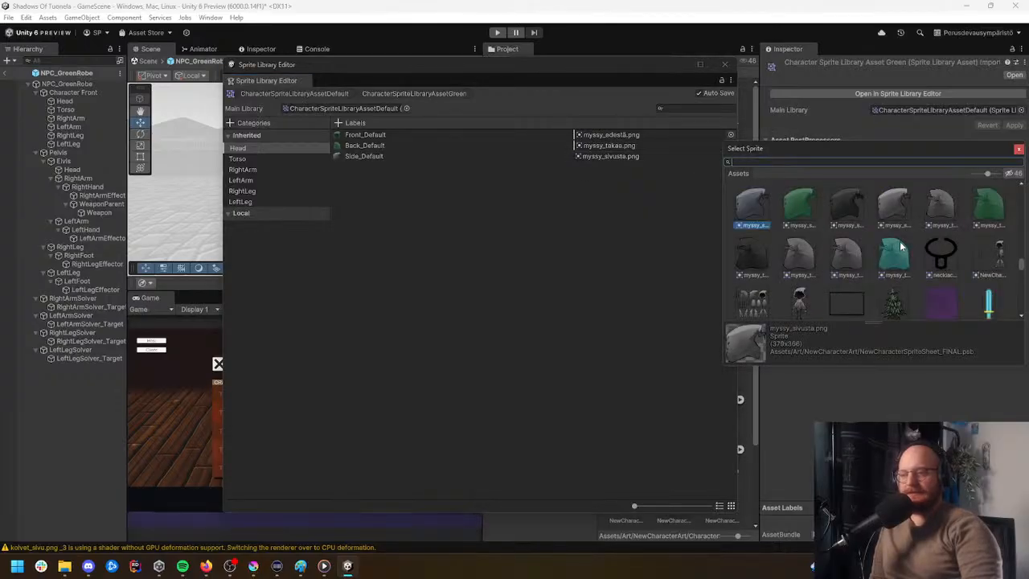
double_click(800, 207)
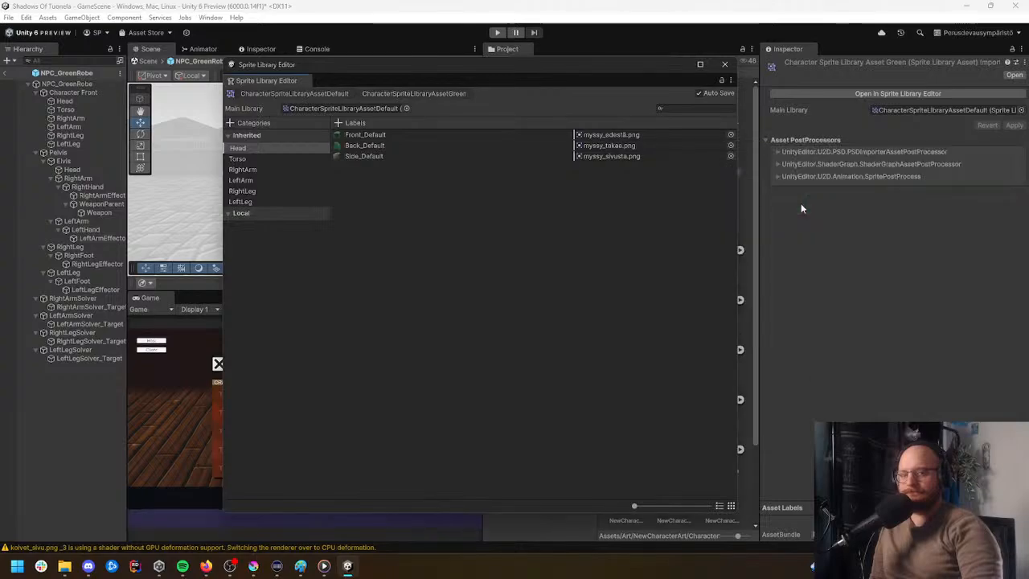
Step: Assign the green kaapu_edestä.png sprite to the Torso category's Front_Default label
click(262, 160)
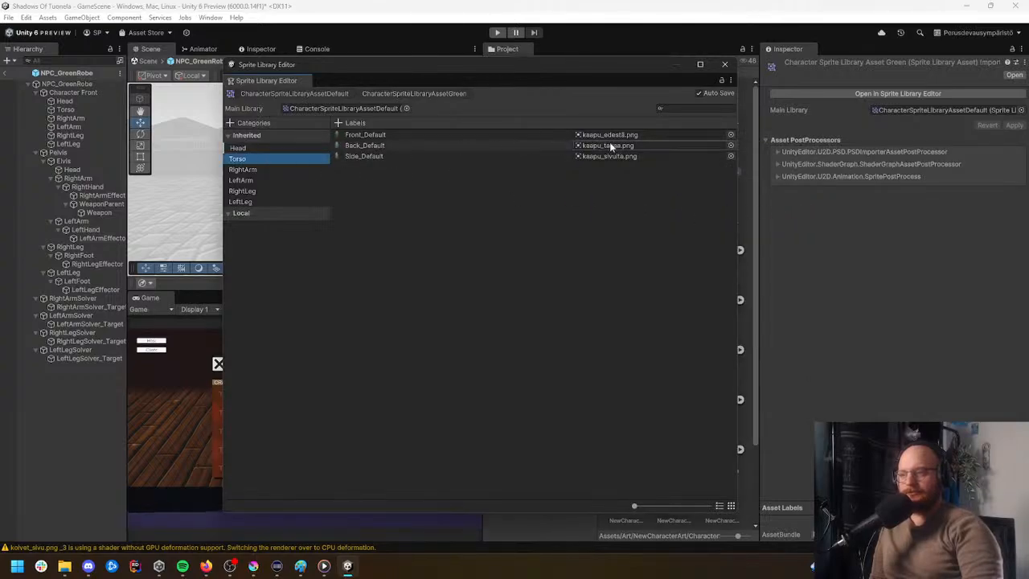
click(731, 135)
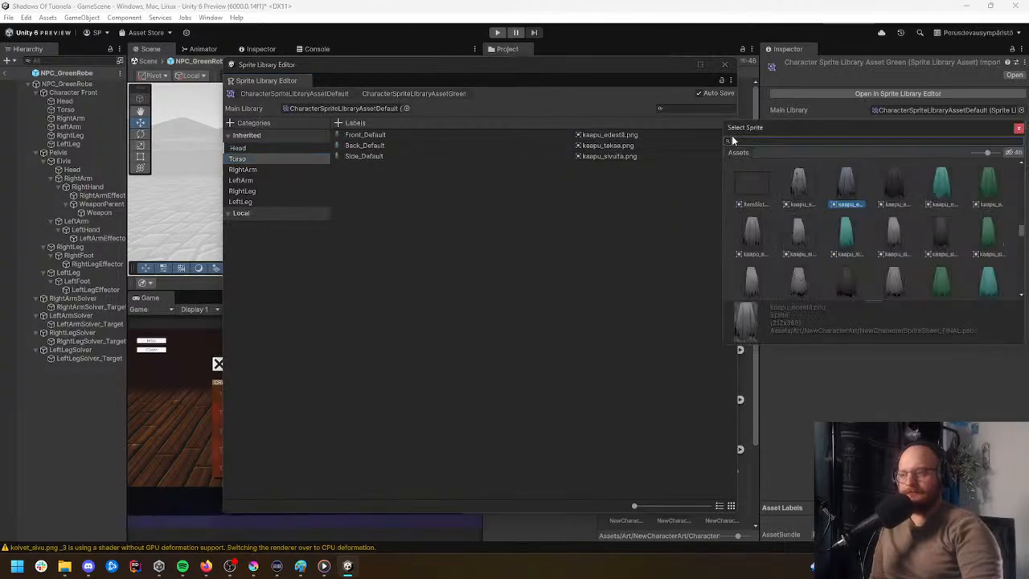
click(995, 189)
double_click(990, 187)
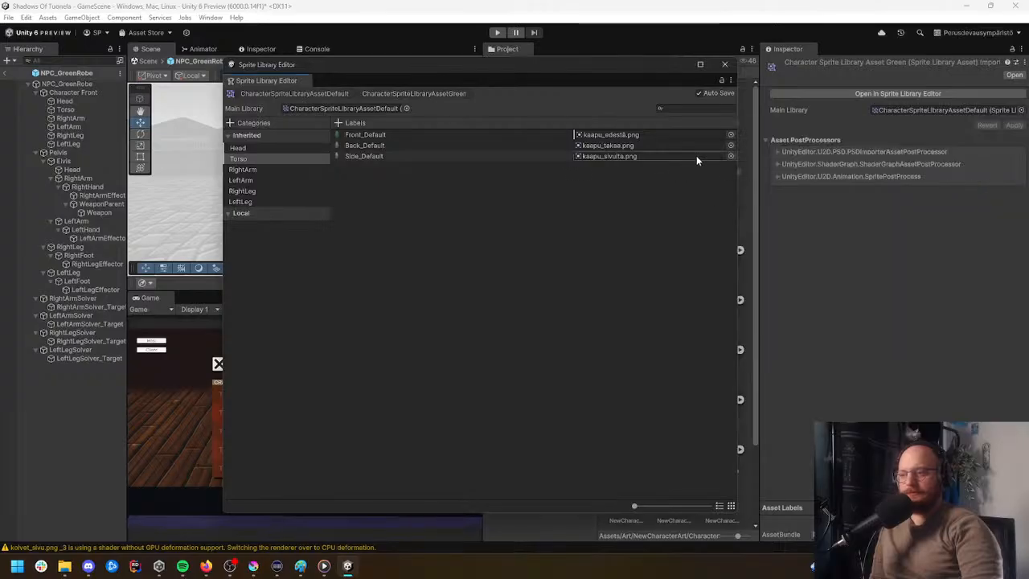
Step: Assign the green kaapu_takaa.png sprite to Torso's Back_Default label and the green kaapu_sivulta.png sprite to Side_Default
click(732, 145)
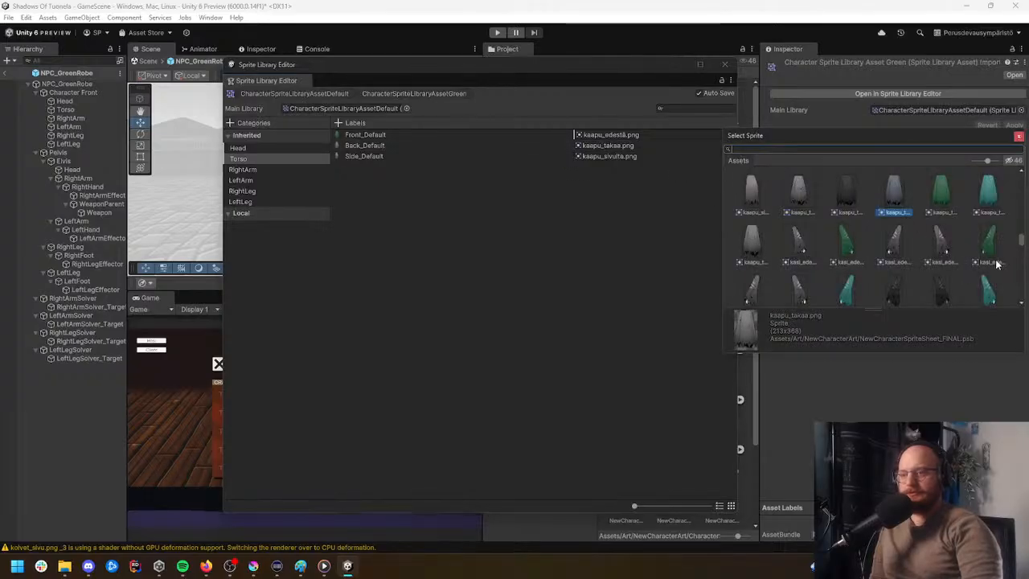
scroll(942, 277, up, 1)
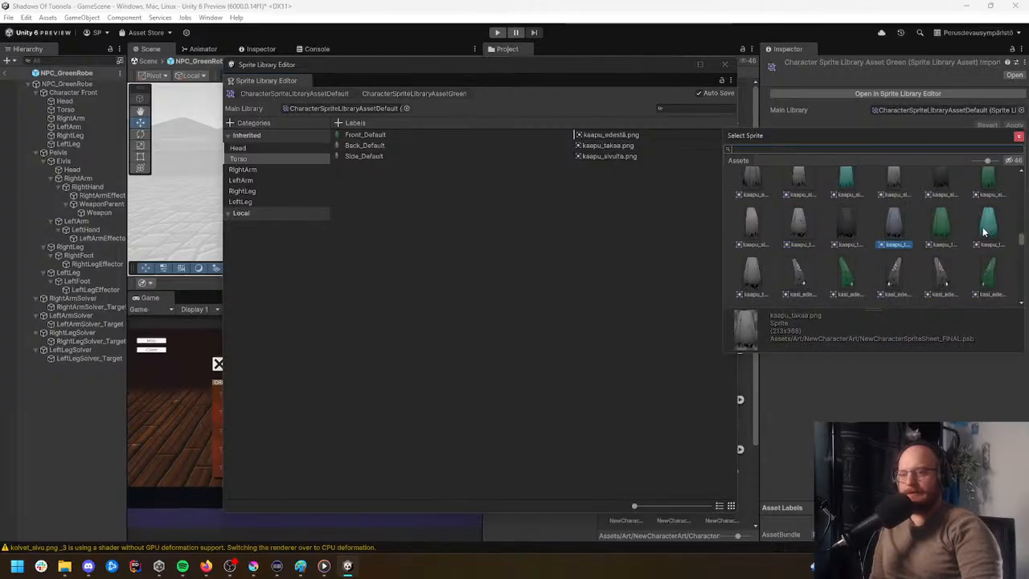
double_click(947, 228)
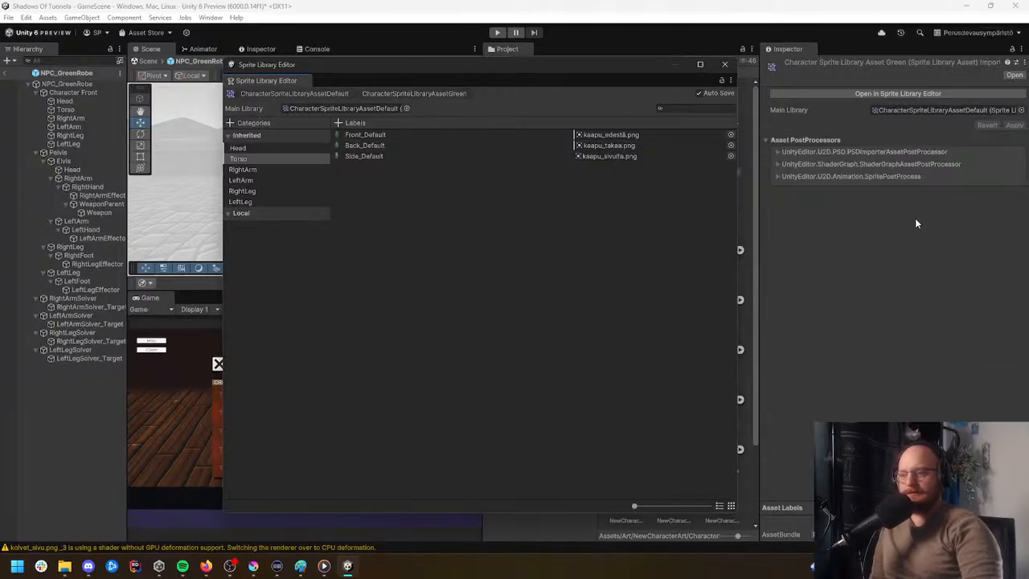
click(730, 156)
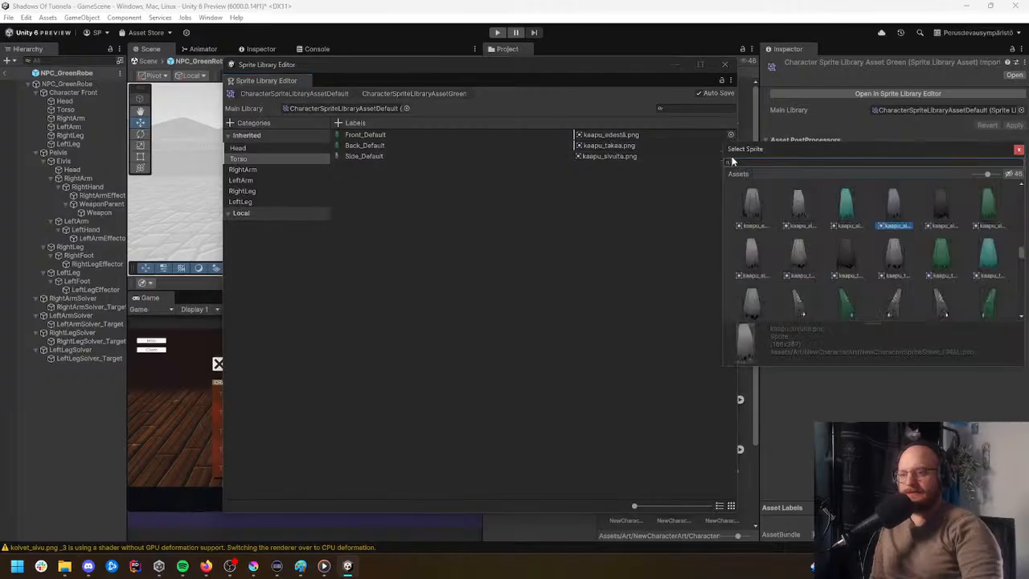
double_click(986, 205)
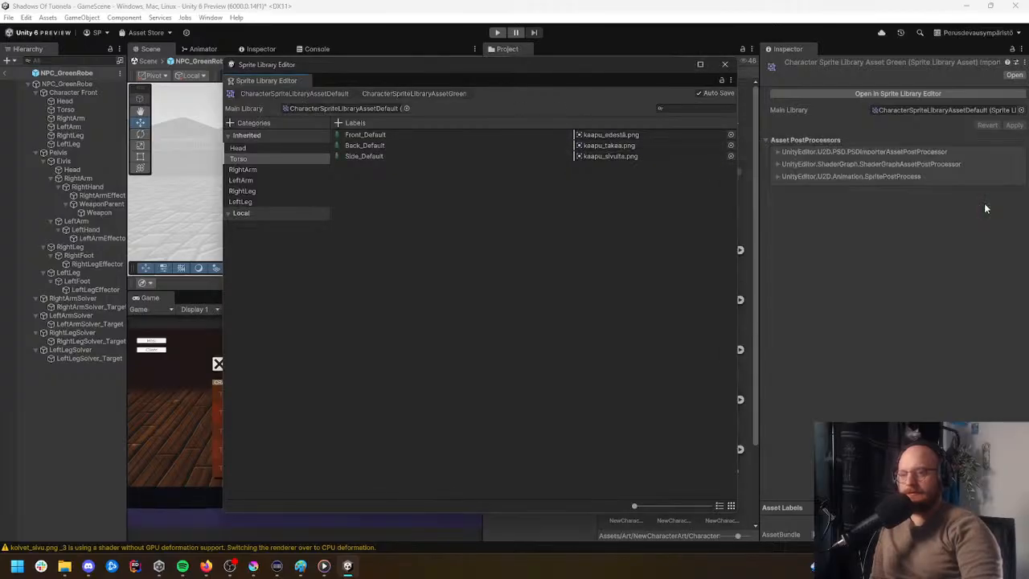
Step: Assign the green kasi_edesta.png sprite to the RightArm category's Front_Default label
click(255, 172)
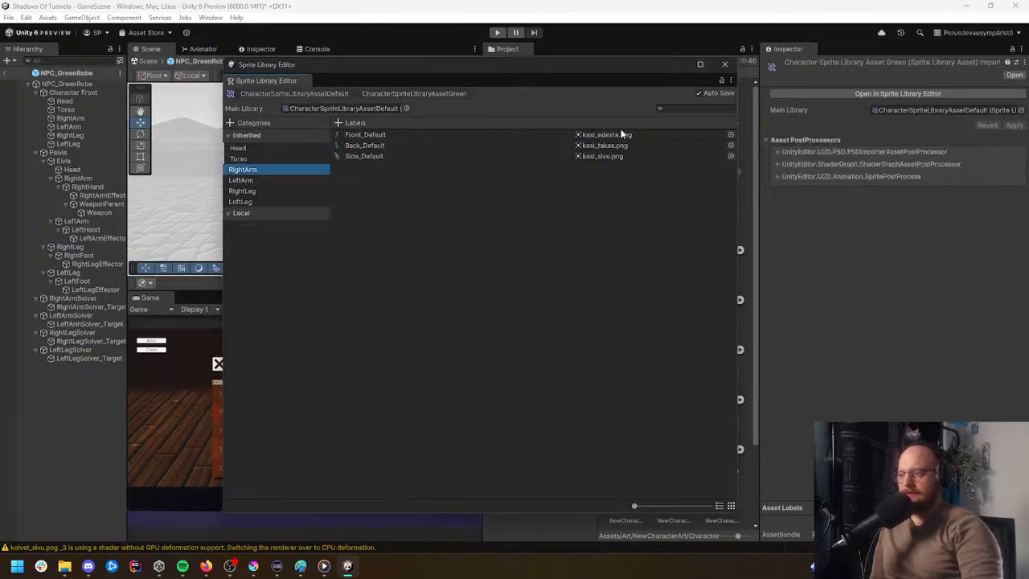
click(731, 135)
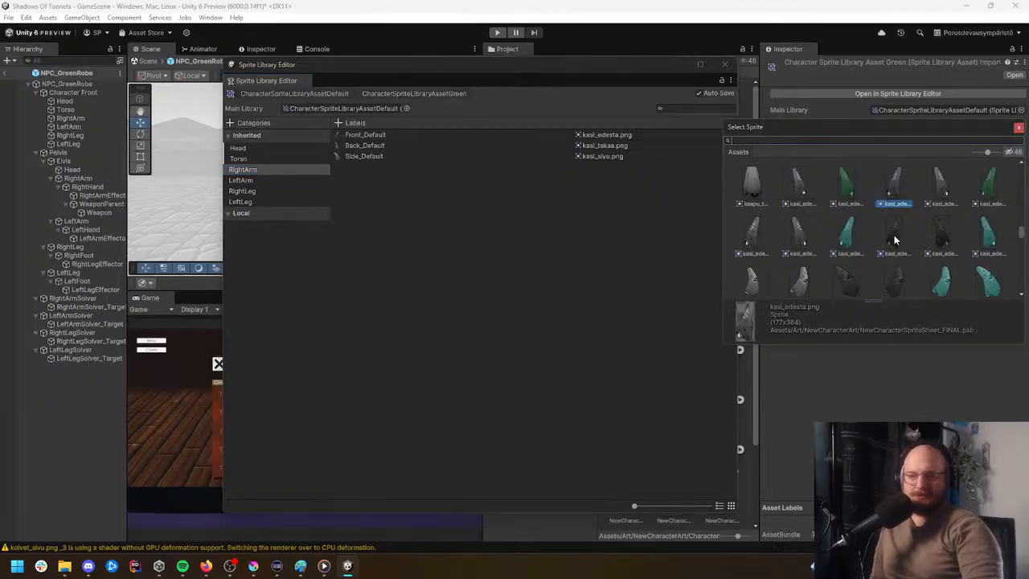
double_click(990, 188)
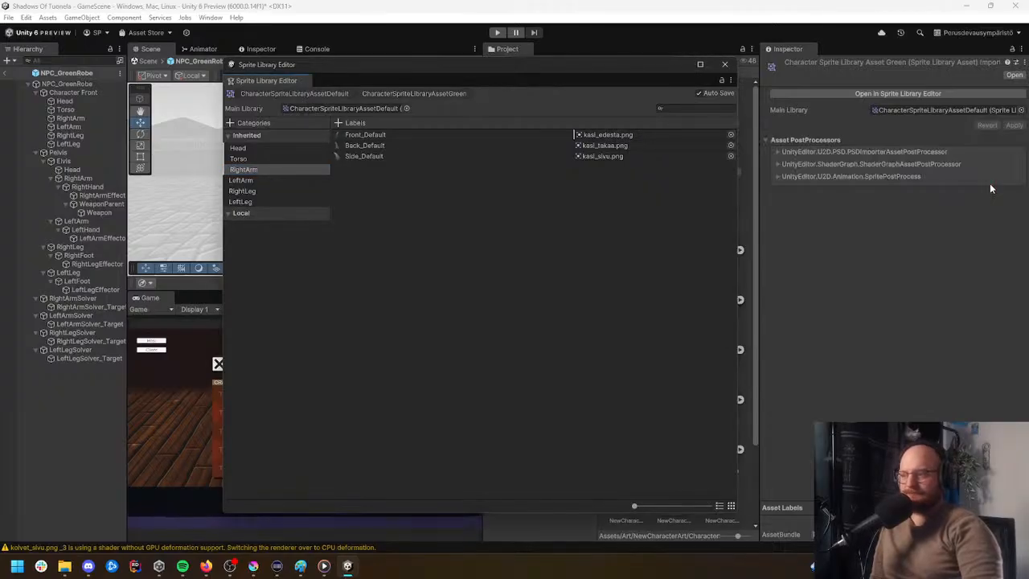
Step: Assign the green kasi_takaa.png sprite to RightArm's Back_Default label and the green kasi_sivu.png sprite to Side_Default
click(730, 147)
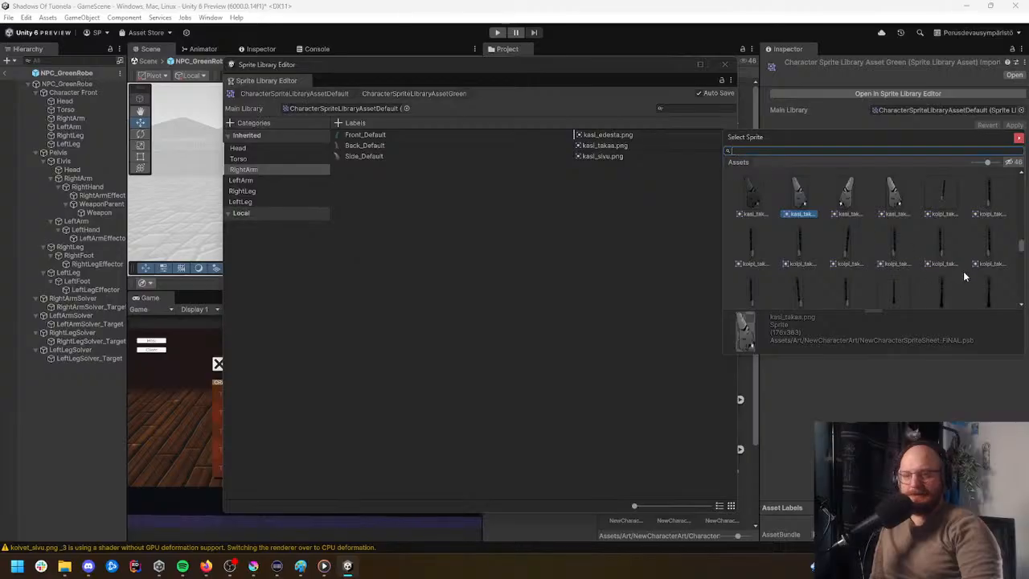
scroll(963, 273, up, 2)
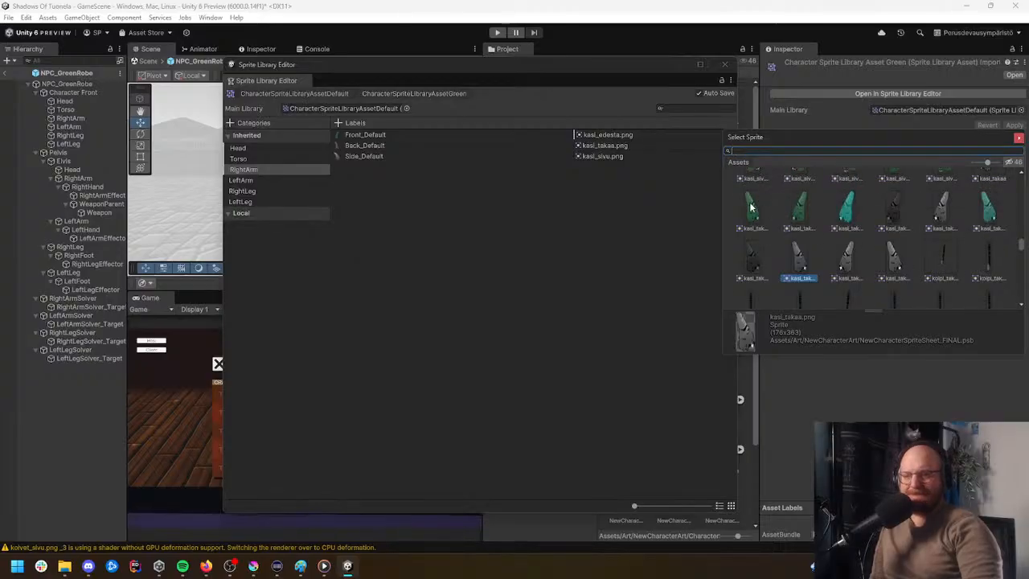
double_click(754, 211)
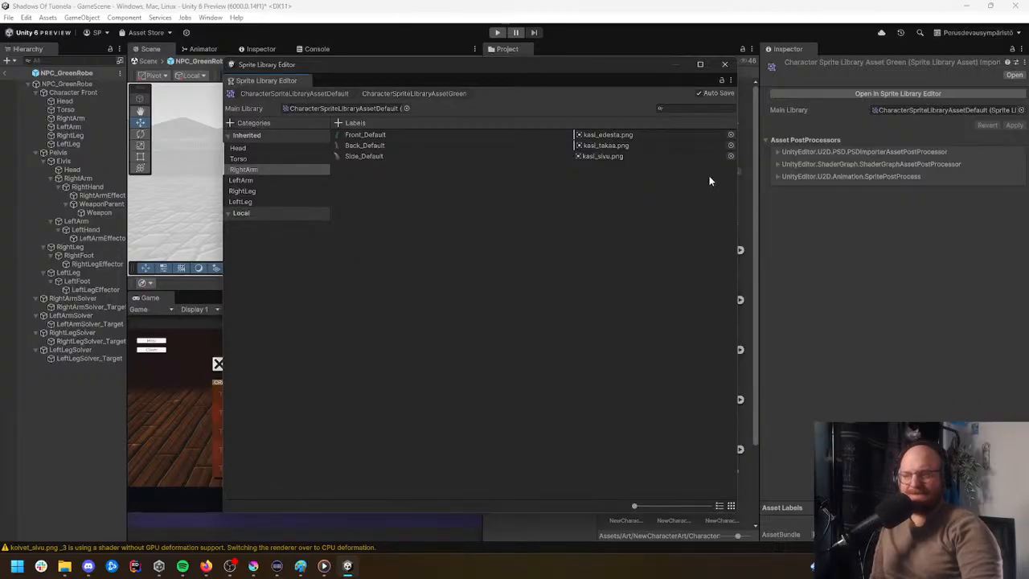
click(731, 156)
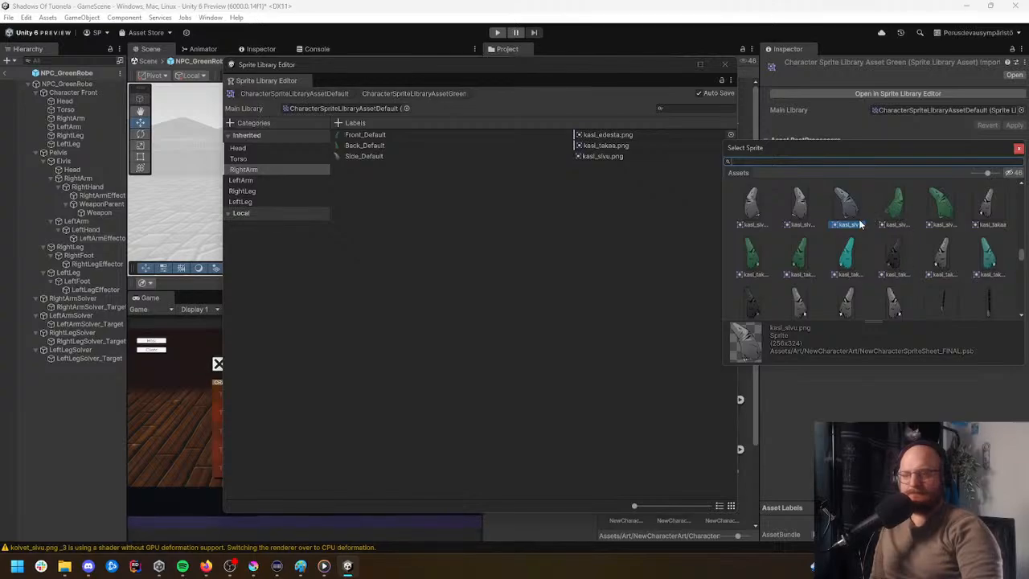
double_click(939, 205)
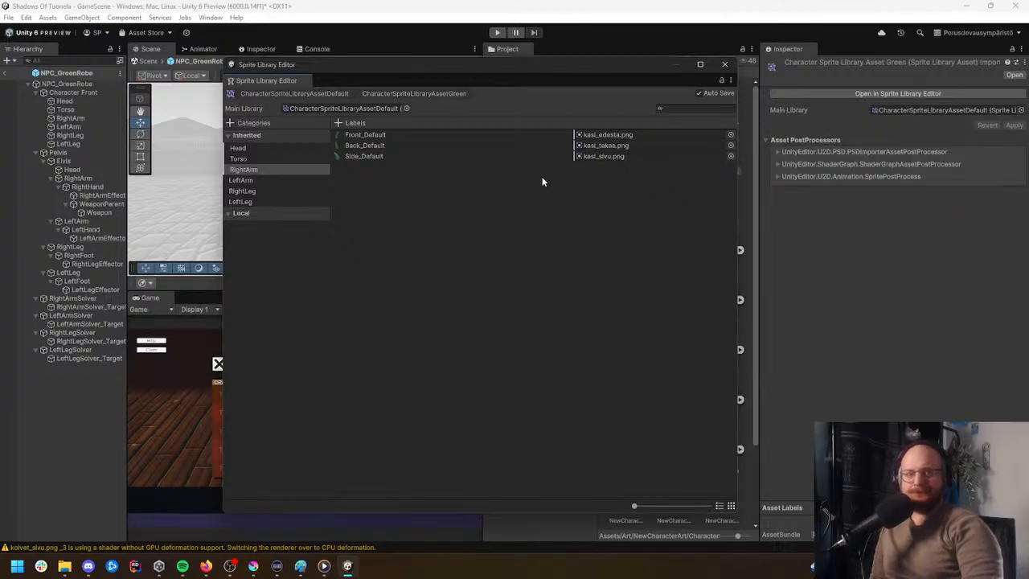
Step: Assign the green kasi_edesta.png sprite to the LeftArm category's Front_Default label
click(251, 182)
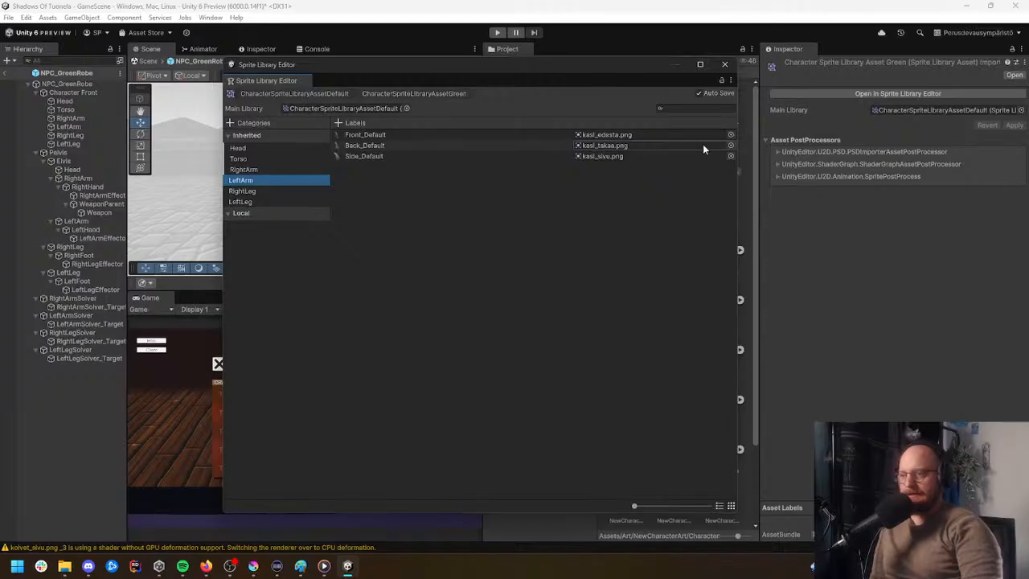
click(730, 135)
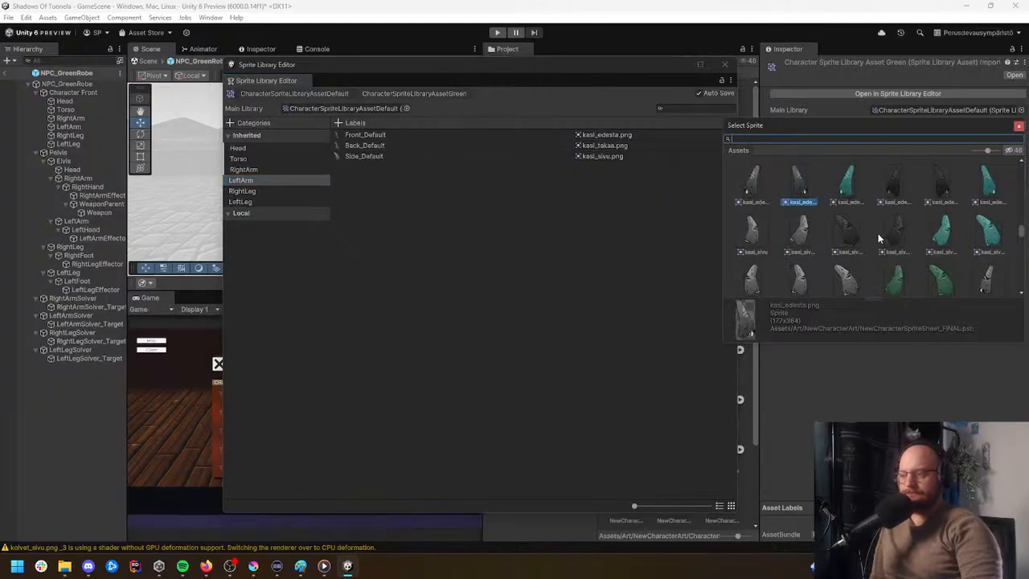
scroll(955, 262, down, 1)
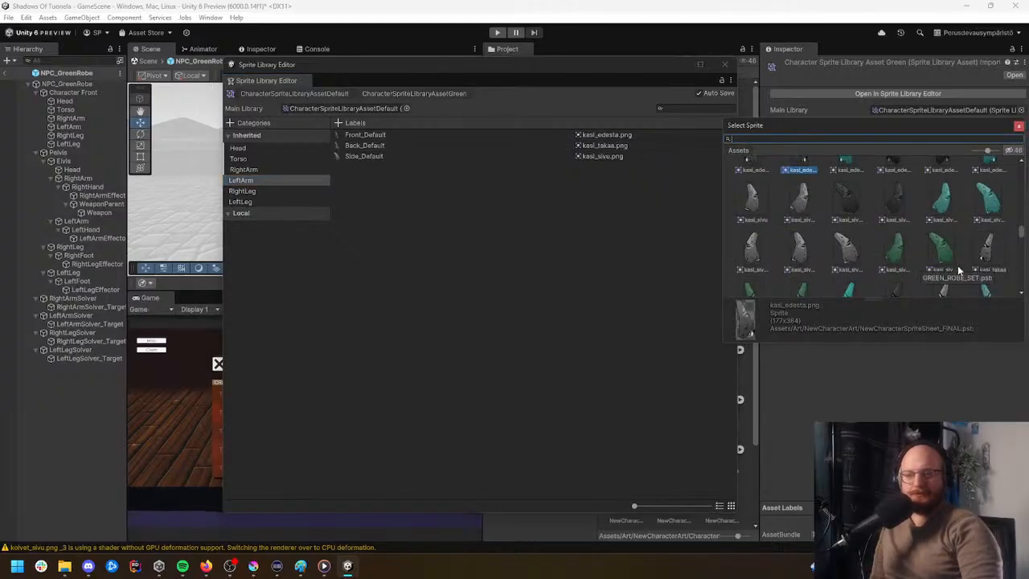
scroll(952, 277, up, 1)
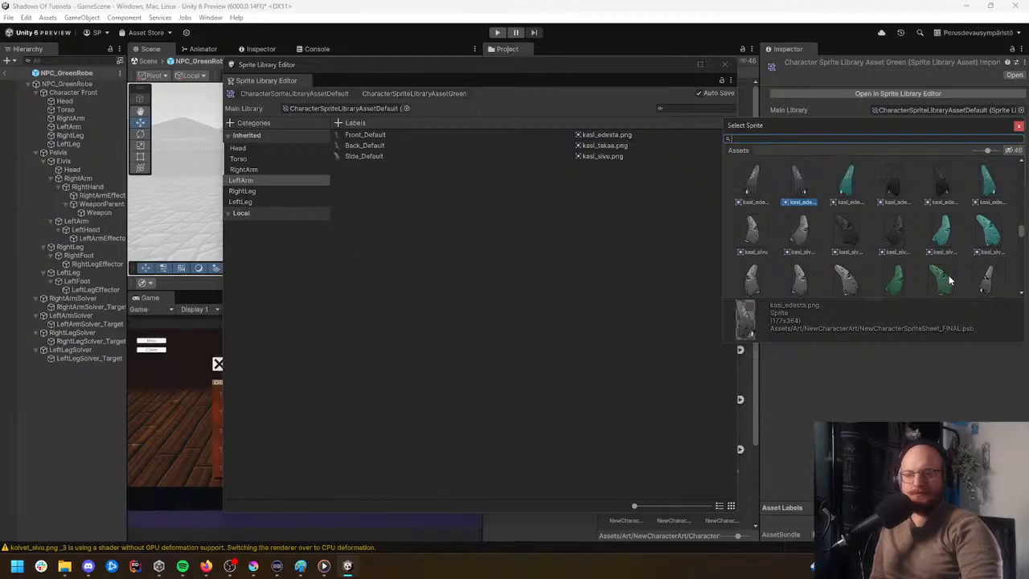
scroll(949, 279, up, 1)
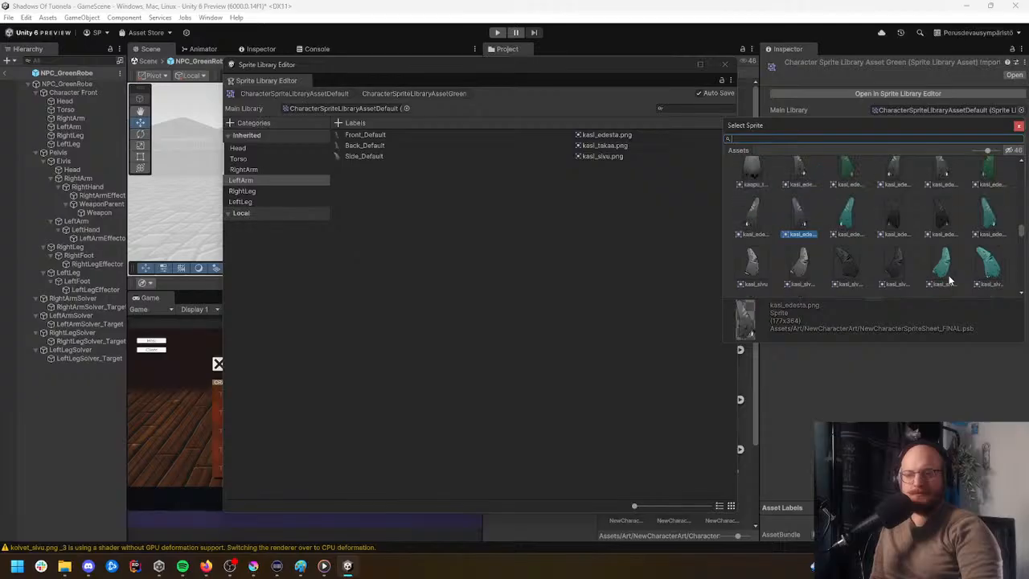
double_click(850, 172)
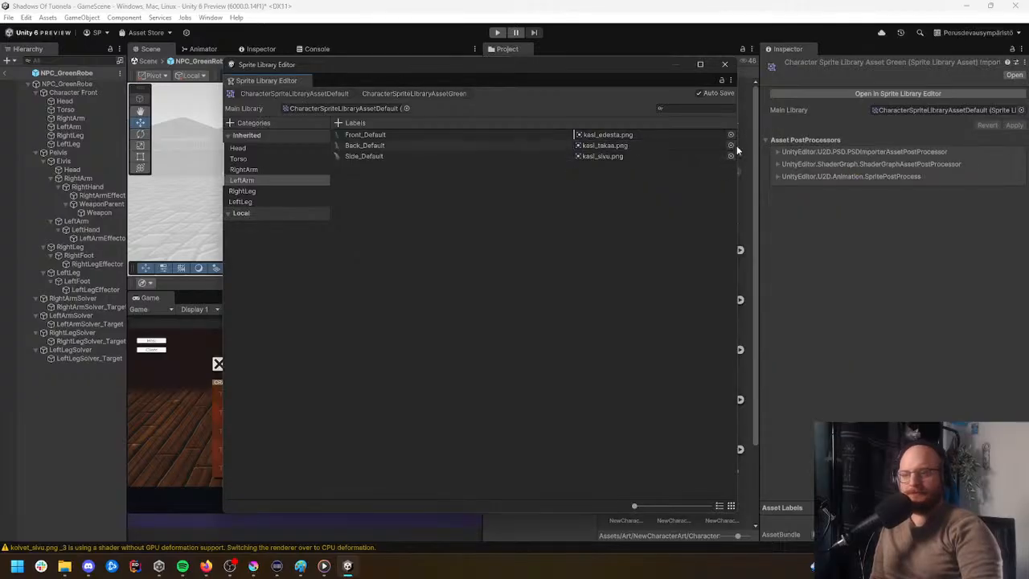
Step: Assign the green kasi_takaa.png sprite to LeftArm's Back_Default label and the green kasi_sivu.png sprite to Side_Default
click(733, 145)
scroll(925, 238, up, 1)
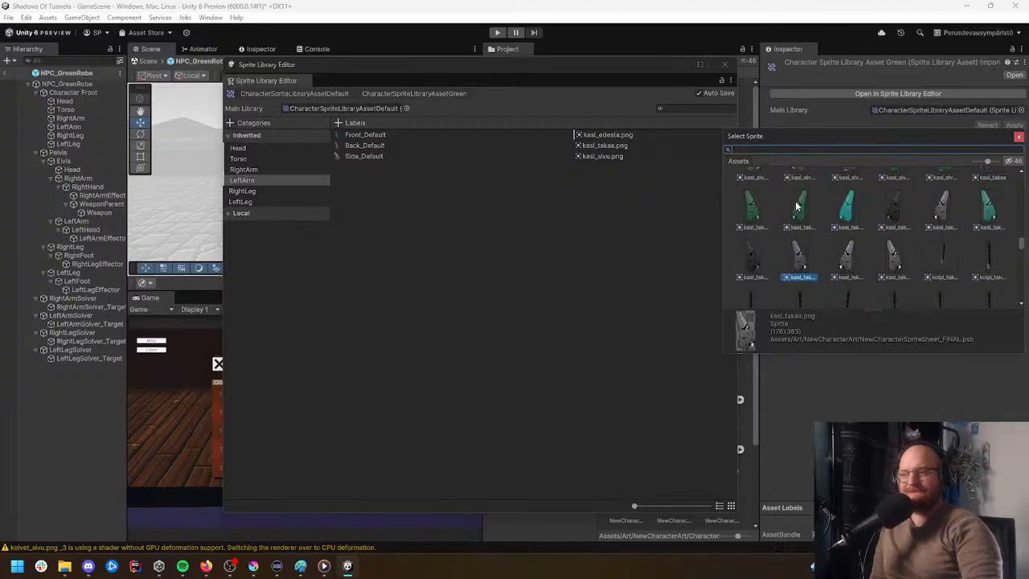
double_click(749, 208)
click(731, 156)
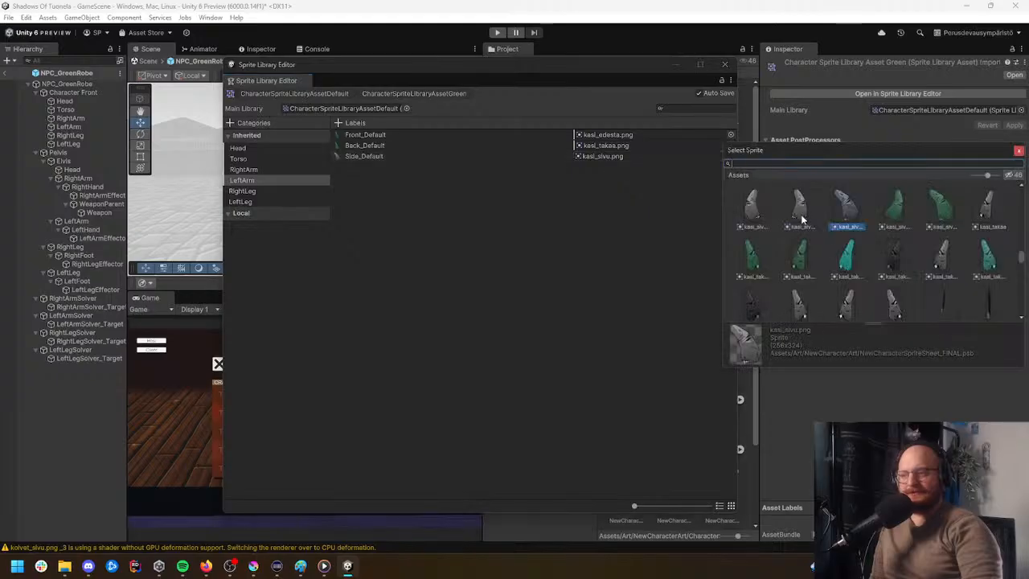
double_click(944, 211)
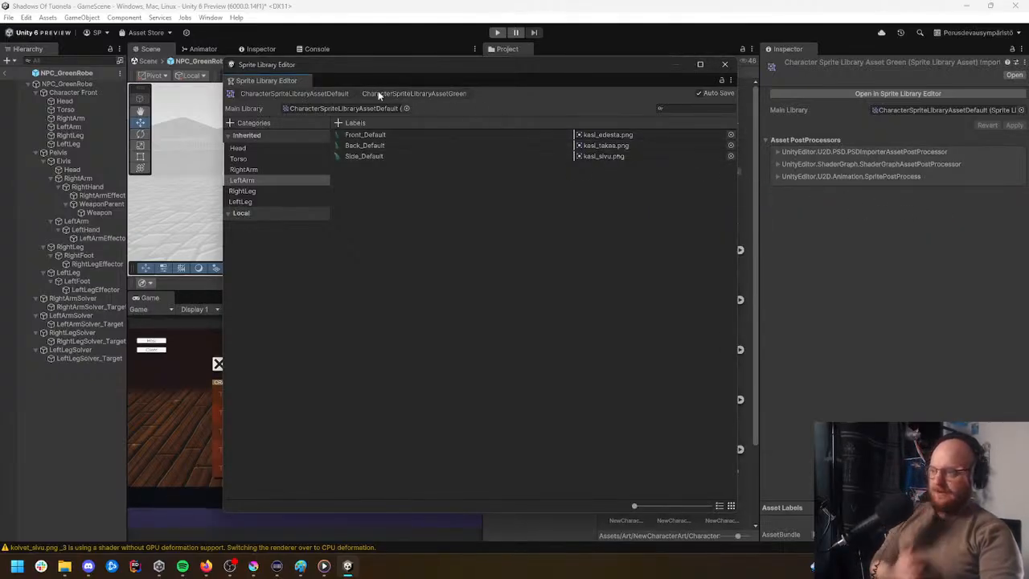
Step: Check the label sprites of the RightLeg, LeftLeg and RightArm categories and close the sprite library editor
click(266, 192)
click(267, 203)
click(272, 191)
click(274, 169)
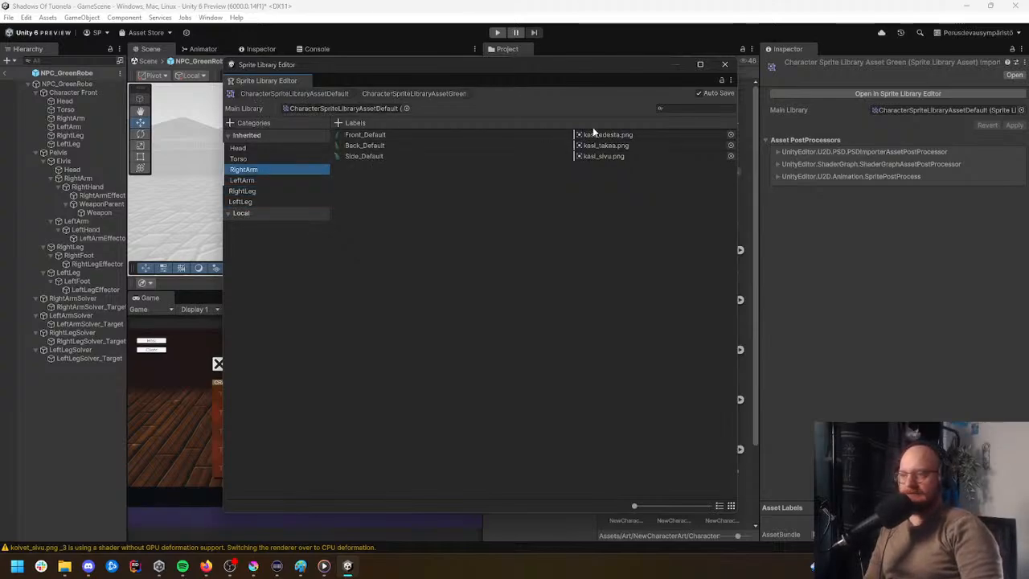
click(724, 64)
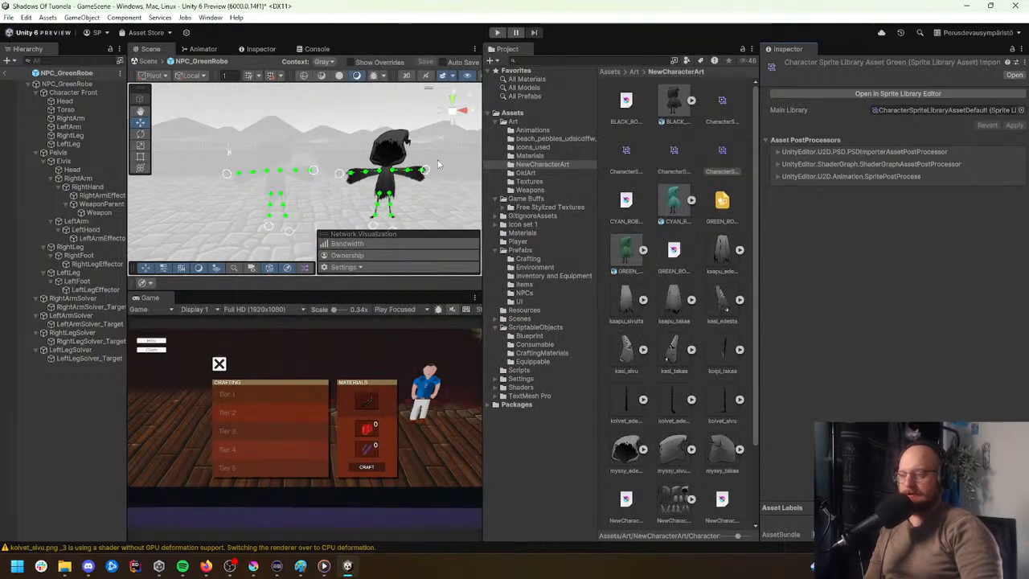
Step: Set the Sprite Library Asset of the NPC_GreenRobe root object to CharacterSpriteLibraryAssetGreen
click(67, 83)
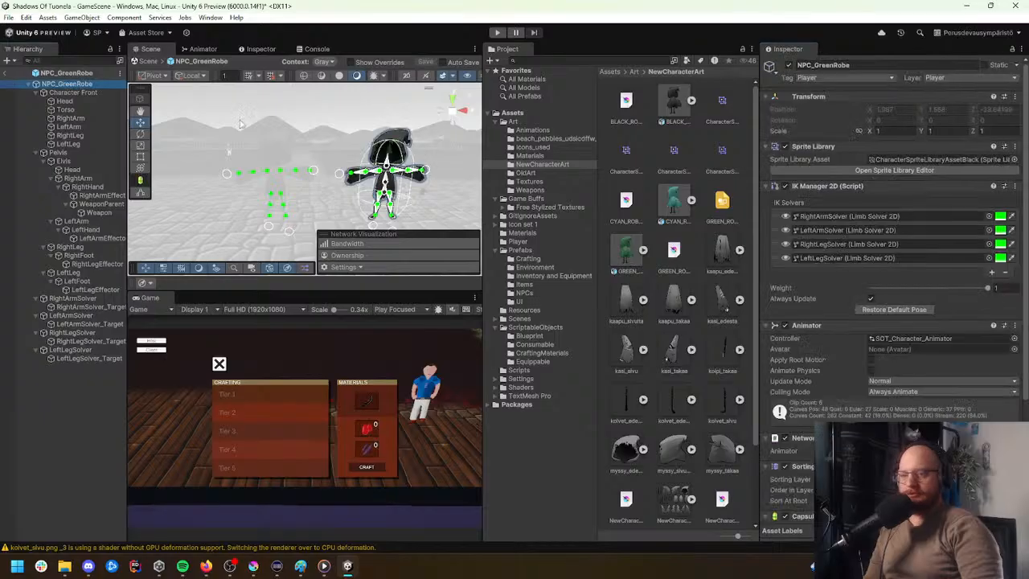
scroll(808, 360, down, 3)
scroll(809, 360, up, 3)
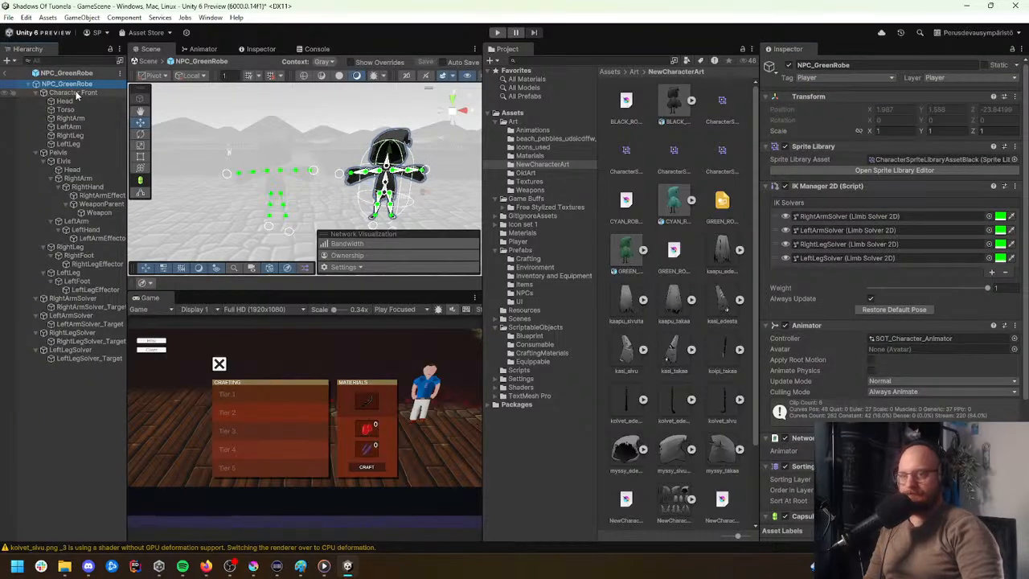
click(1007, 159)
click(953, 202)
click(908, 203)
double_click(910, 203)
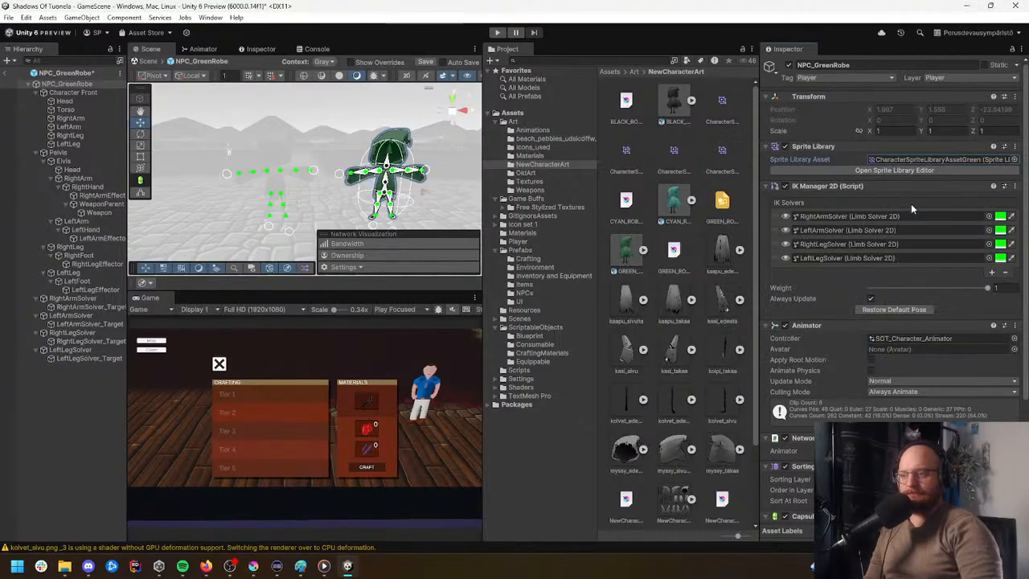
Step: Save the changes to the NPC_GreenRobe prefab and return to GameScene
key(f)
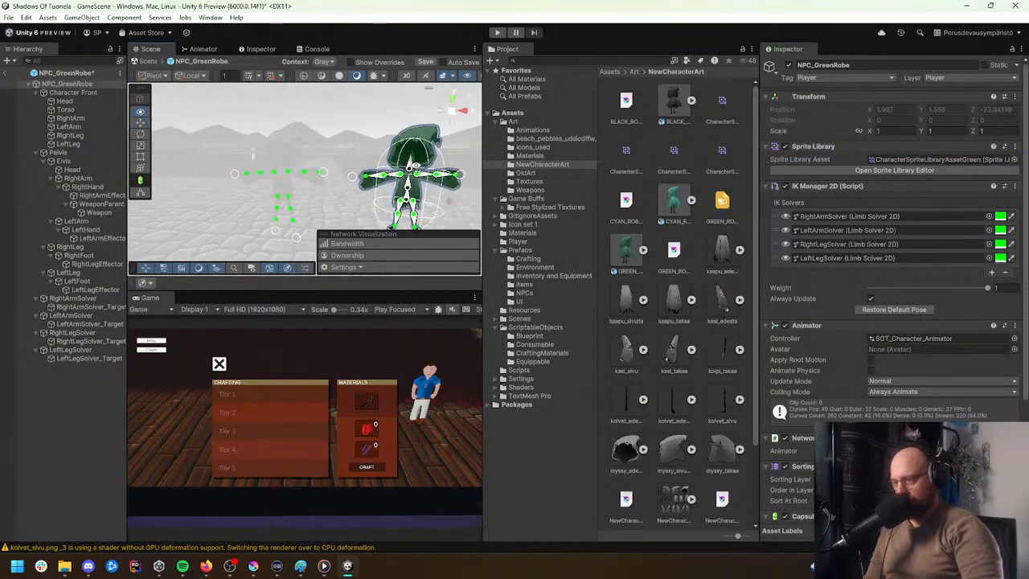
key(w)
right_drag(405, 167, 423, 164)
key(s)
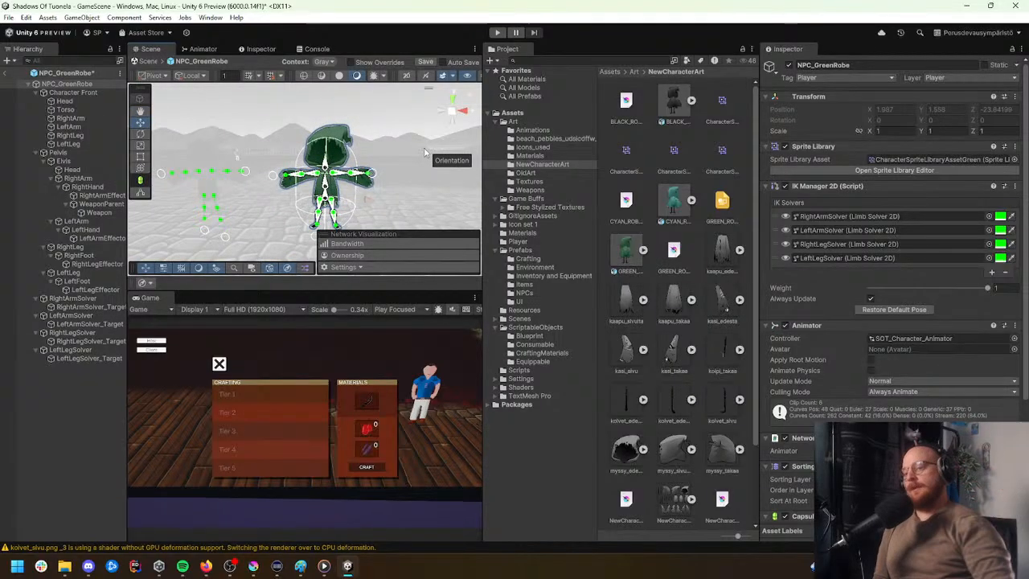
scroll(837, 294, down, 5)
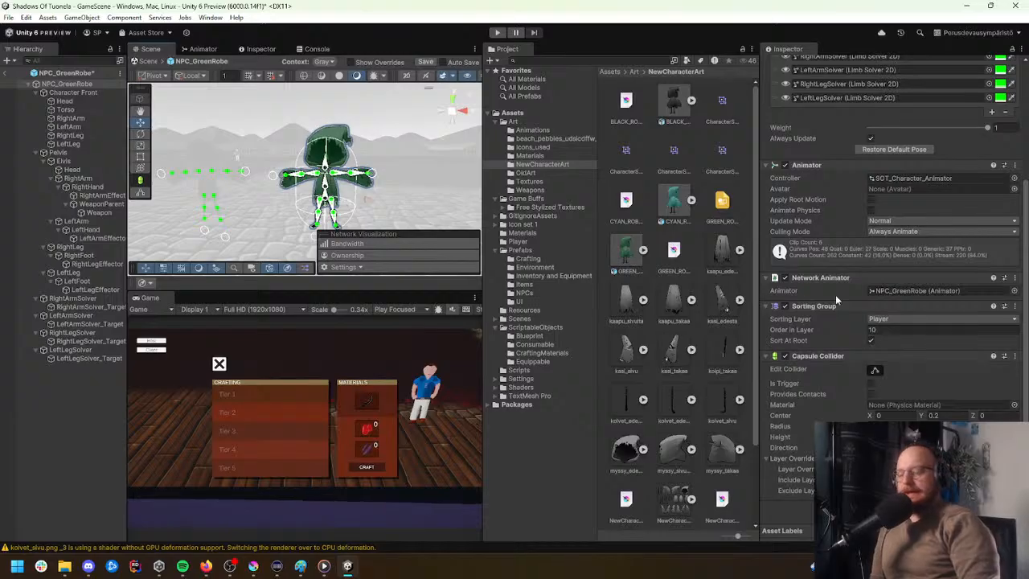
click(6, 74)
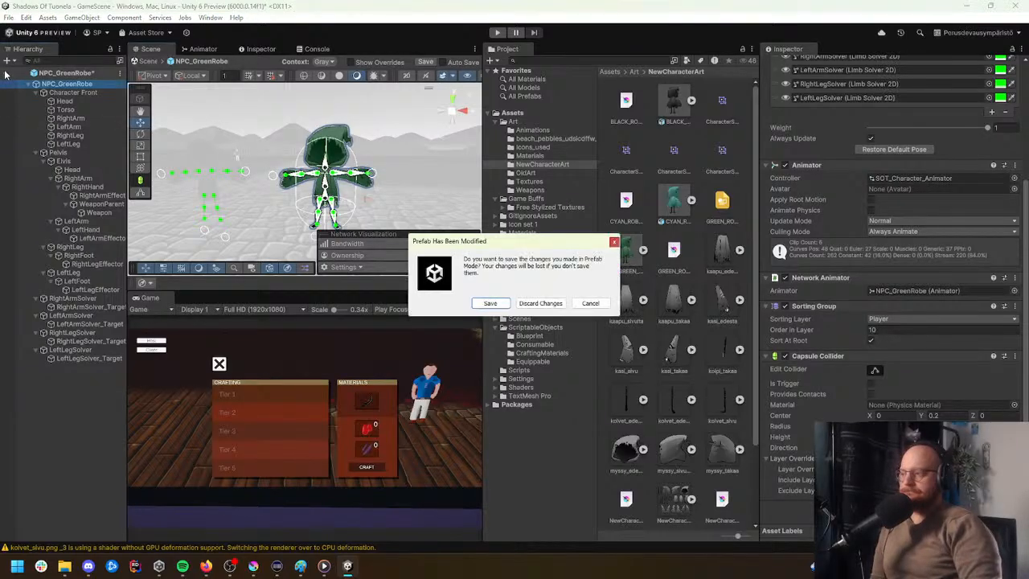
click(492, 302)
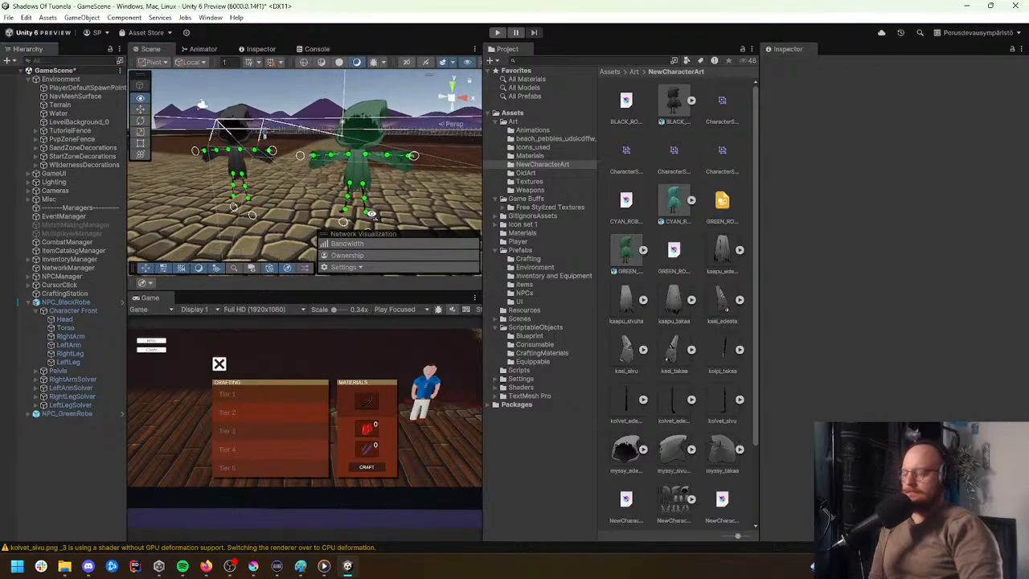
Step: Compare the black-robed and green-robed NPCs in the scene and check the child objects of NPC_GreenRobe
key(w)
mouse_move(425, 211)
right_down()
mouse_move(417, 221)
mouse_move(414, 200)
mouse_move(380, 215)
mouse_move(418, 203)
right_up()
key(s)
key(w)
key(s)
key(w)
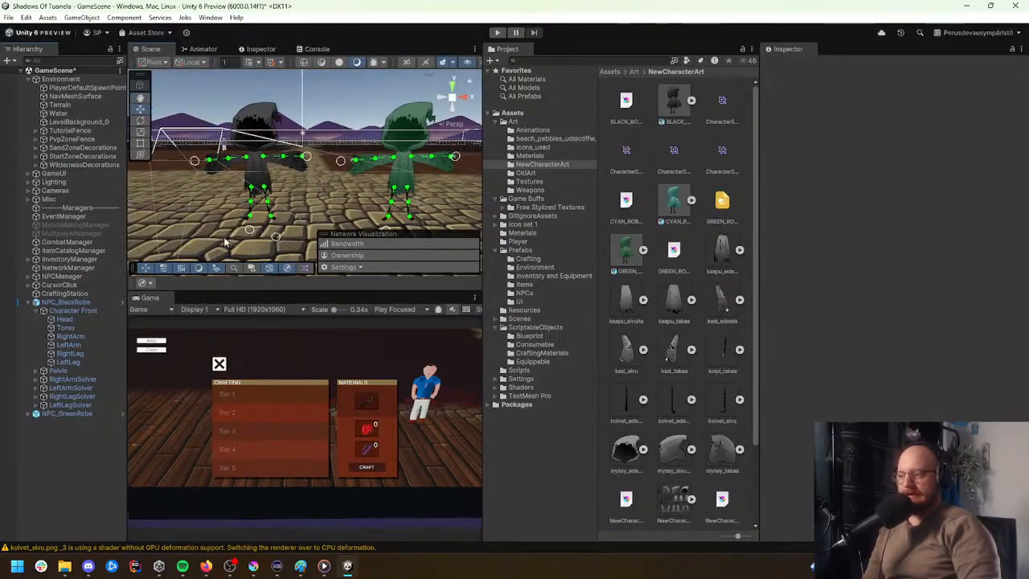
click(29, 413)
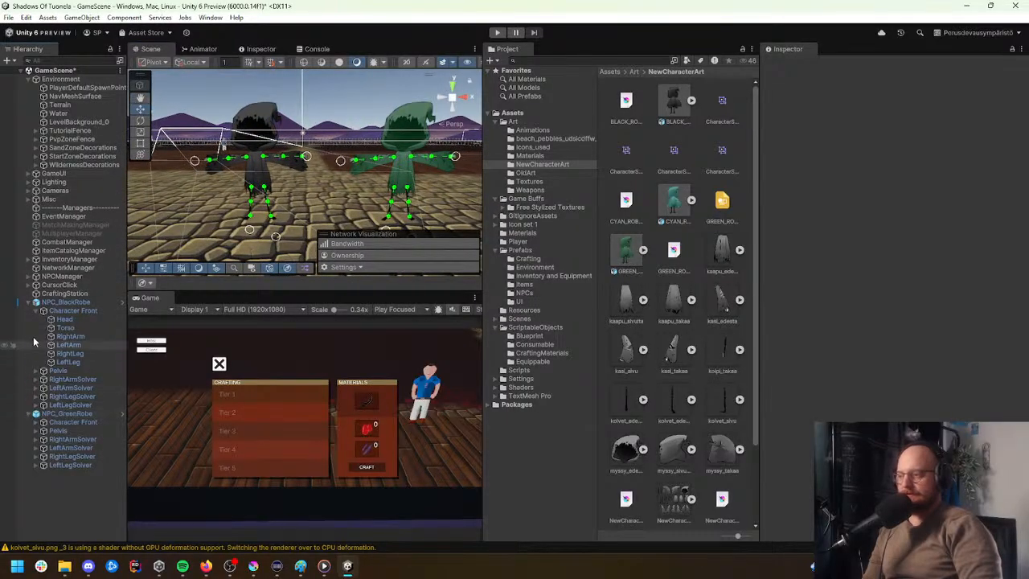
click(35, 302)
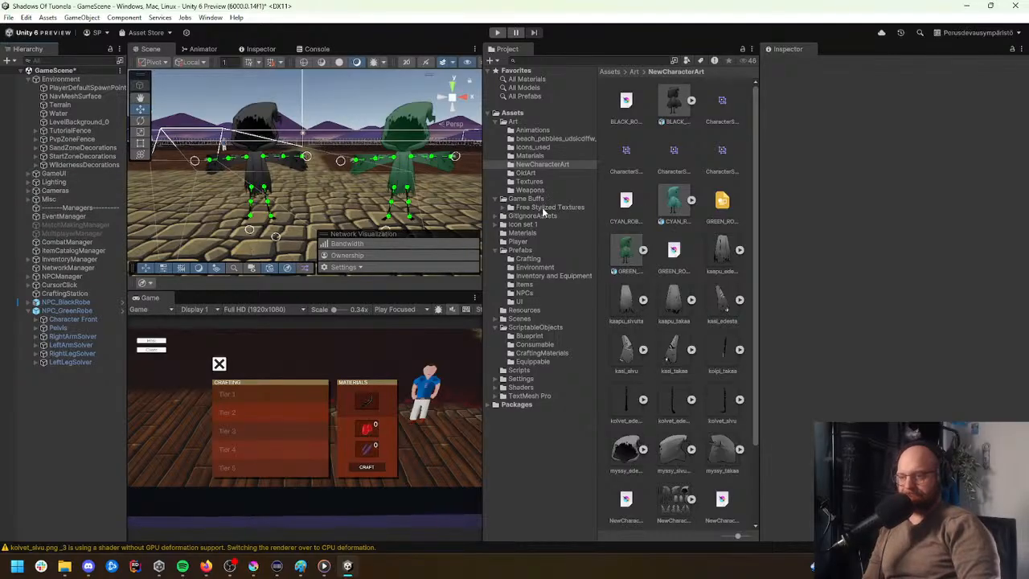
Step: Browse the Prefabs/NPCs folder and inspect the NPC_GreenRobe and NPC_rigged Variant prefabs
click(524, 293)
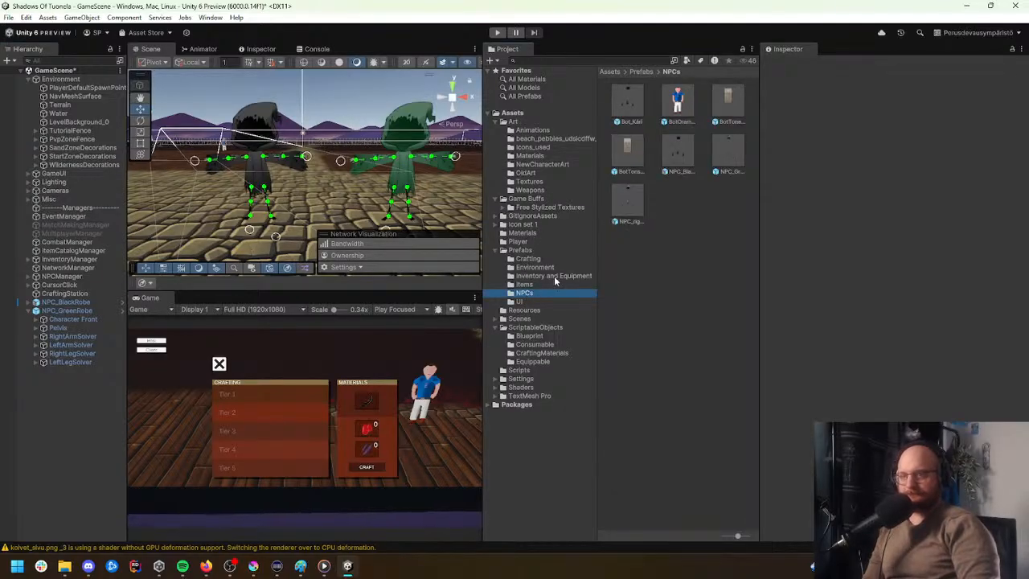
click(712, 223)
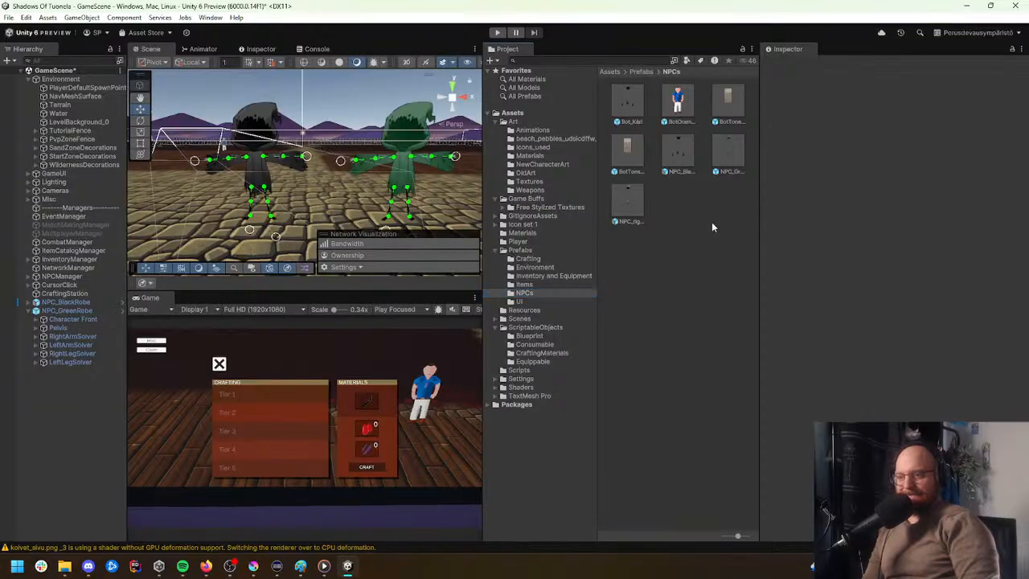
click(723, 152)
click(633, 199)
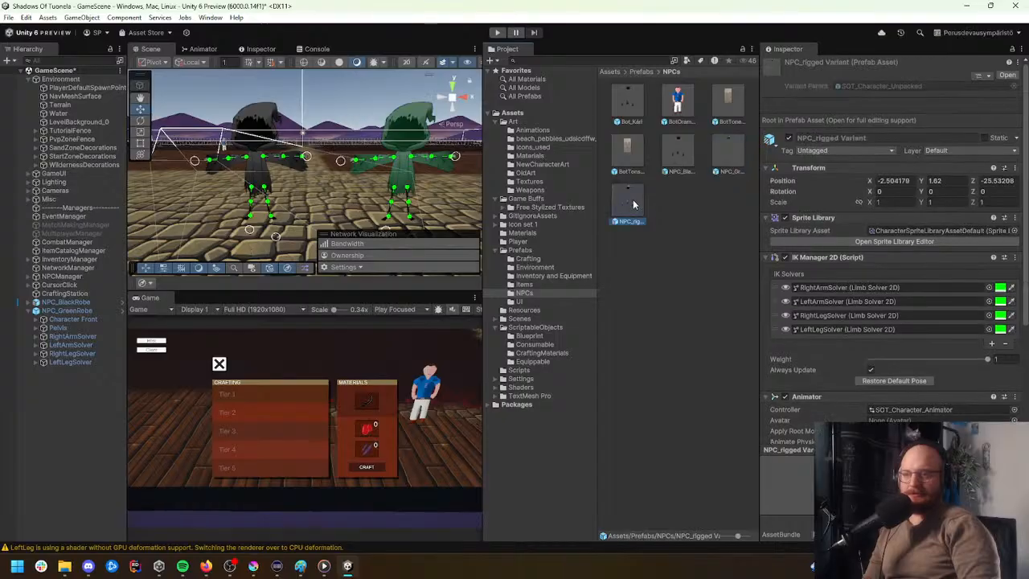
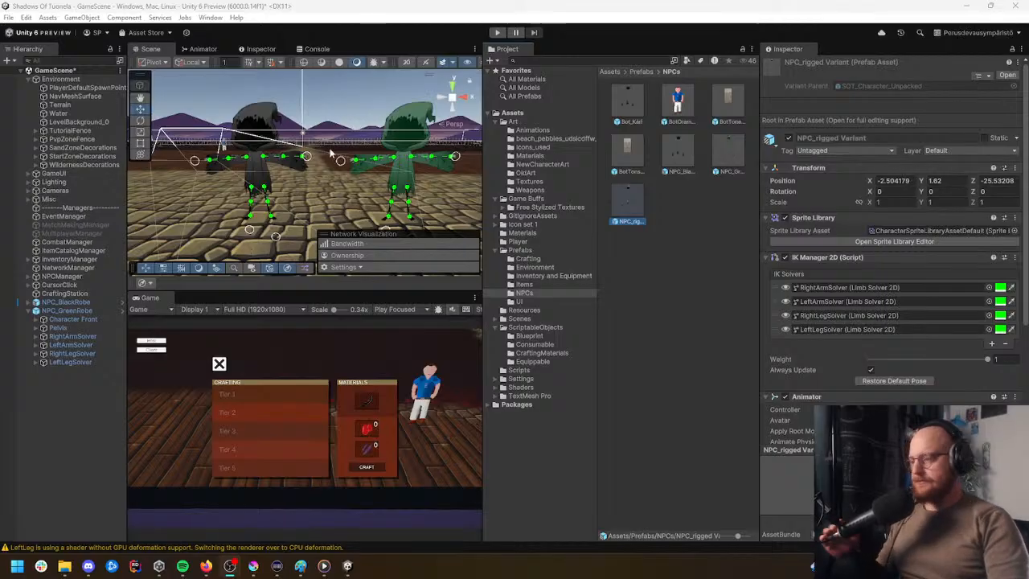
Step: Duplicate the NPC_BlackRobe instance in GameScene
click(70, 311)
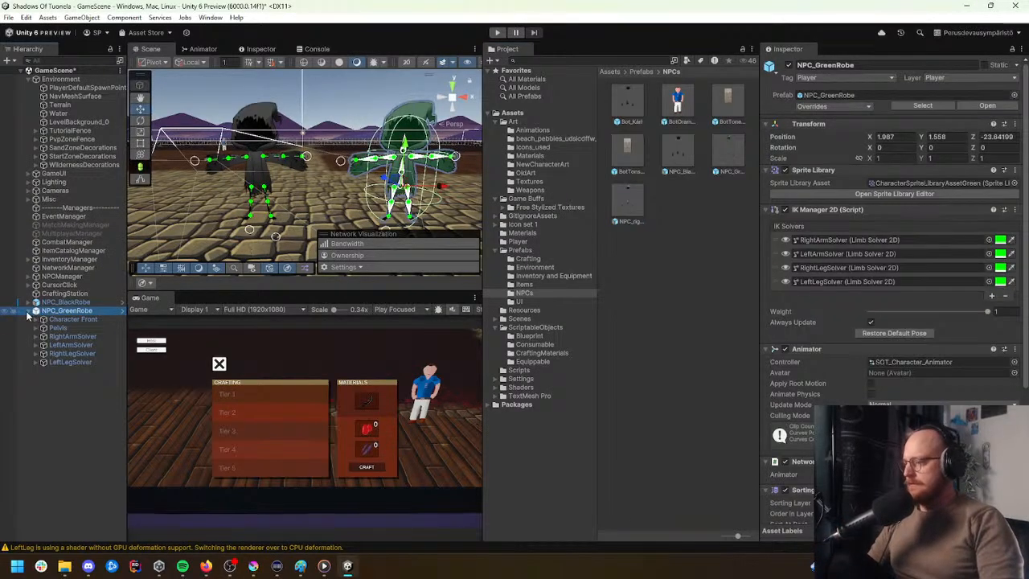
click(29, 312)
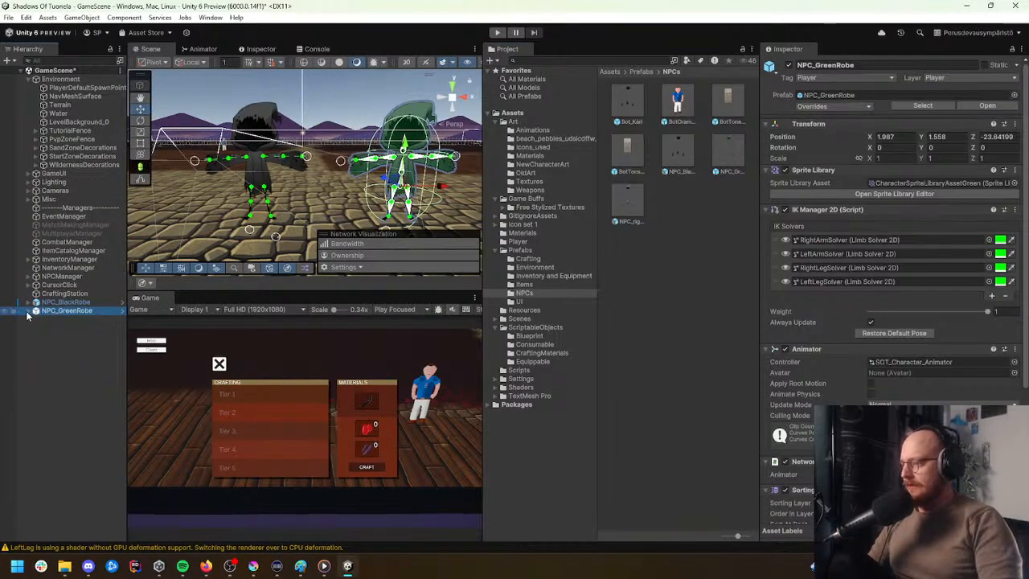
click(67, 302)
key(ctrl+d)
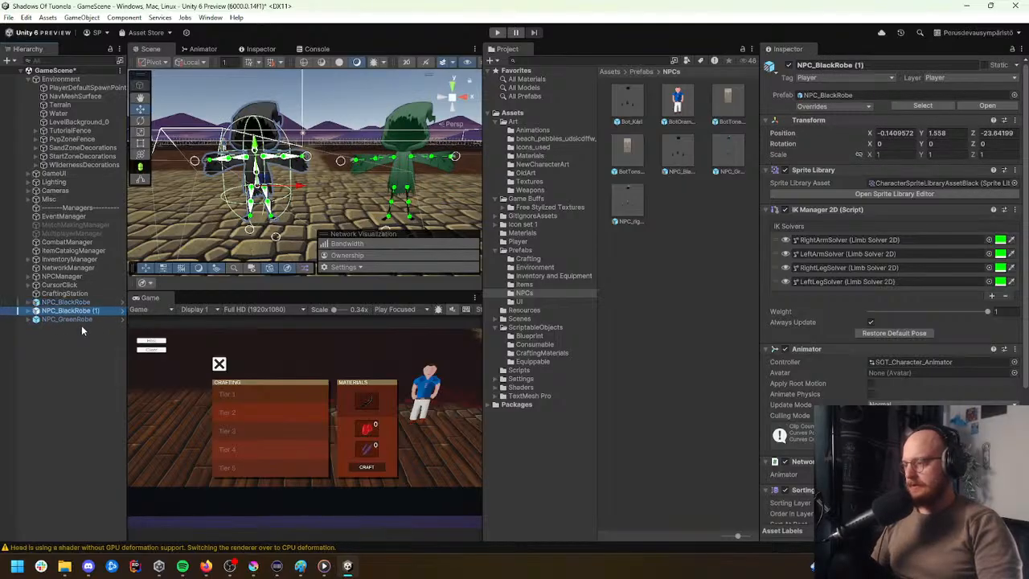
key(f)
right_drag(303, 189, 301, 180)
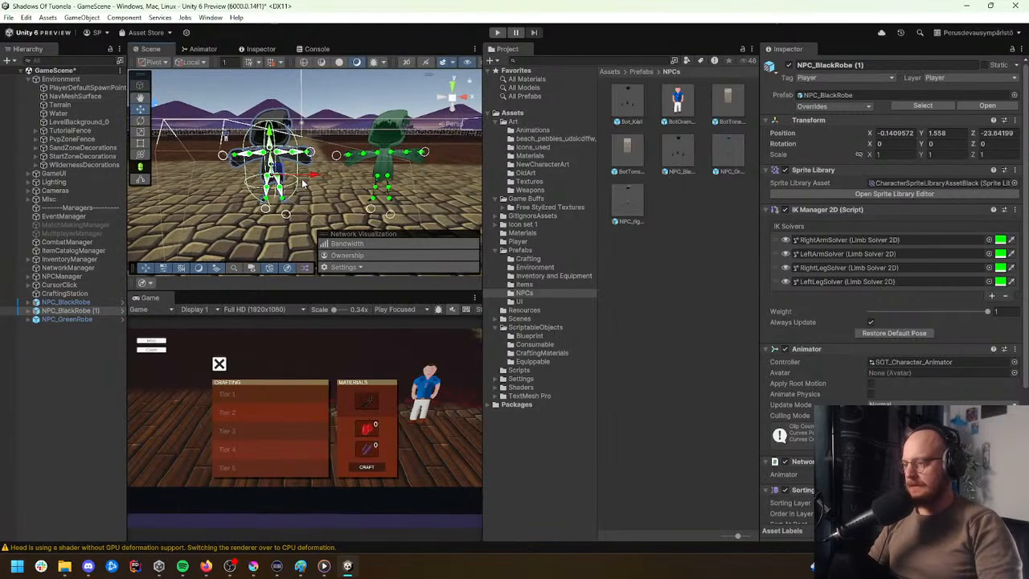
Step: Move the duplicated NPC_BlackRobe along the X axis past the green-robed NPC to about X 4.11
drag(312, 177, 483, 176)
right_drag(353, 165, 347, 166)
key(d)
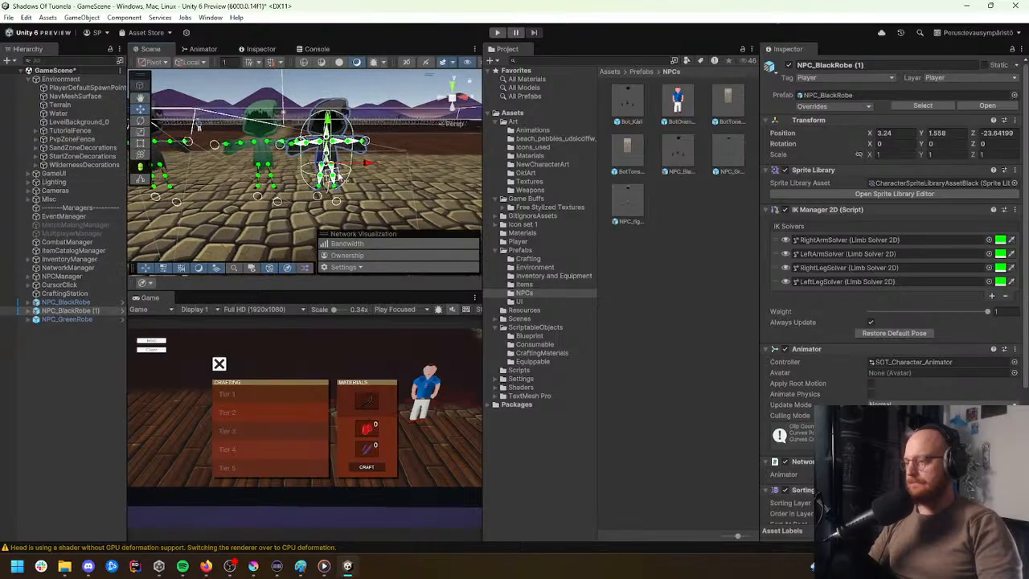
drag(368, 164, 408, 166)
key(f)
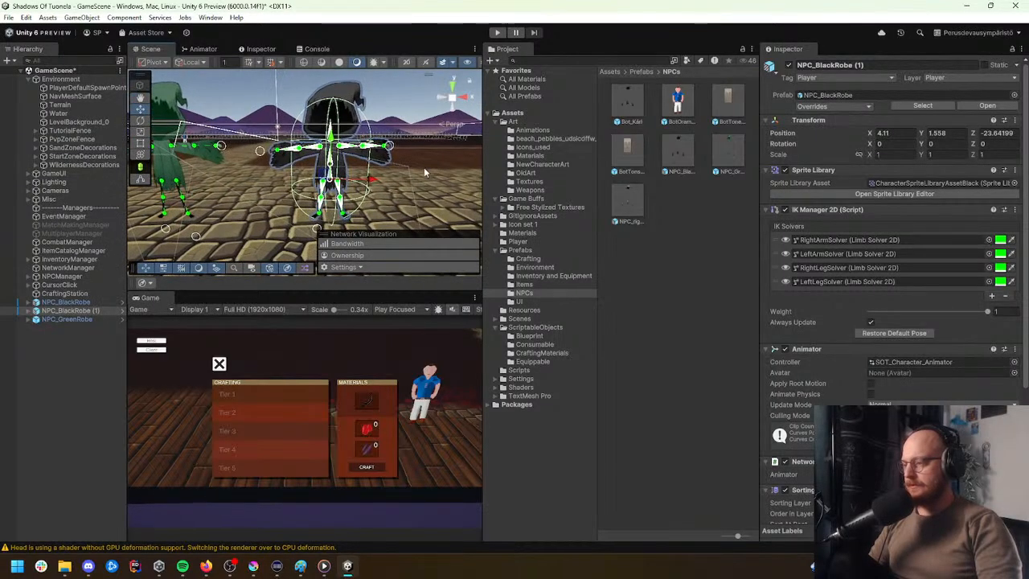
Step: Unpack the duplicated NPC from its prefab and rename it NPC_CyanRobe
right_click(74, 315)
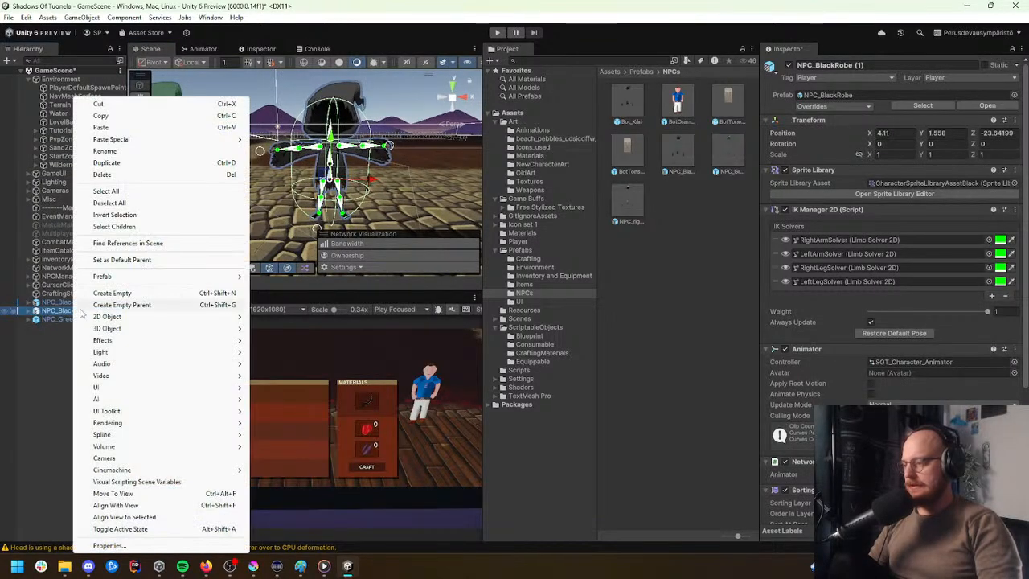
mouse_move(153, 276)
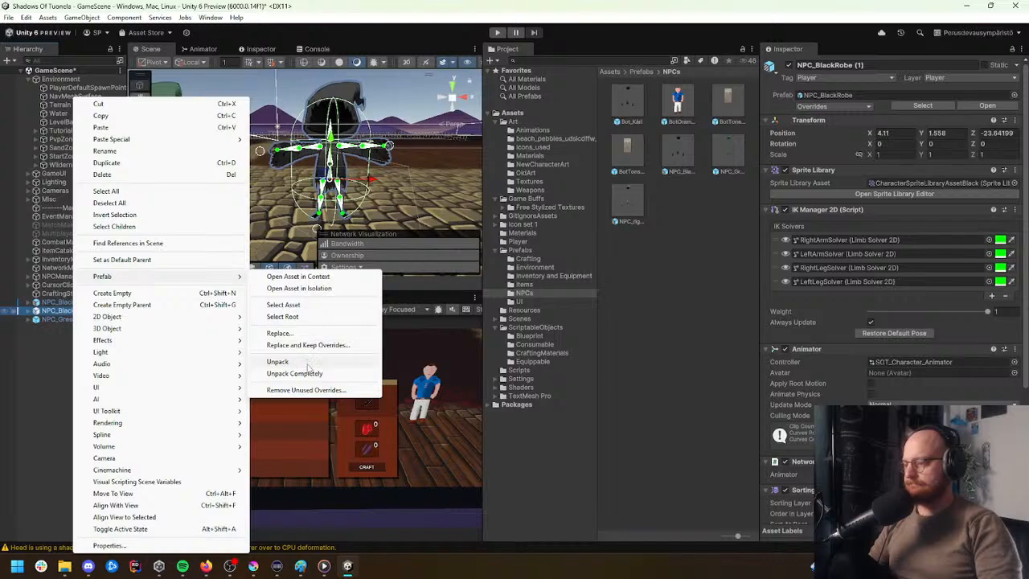
click(277, 361)
key(F2)
text(NPC_C)
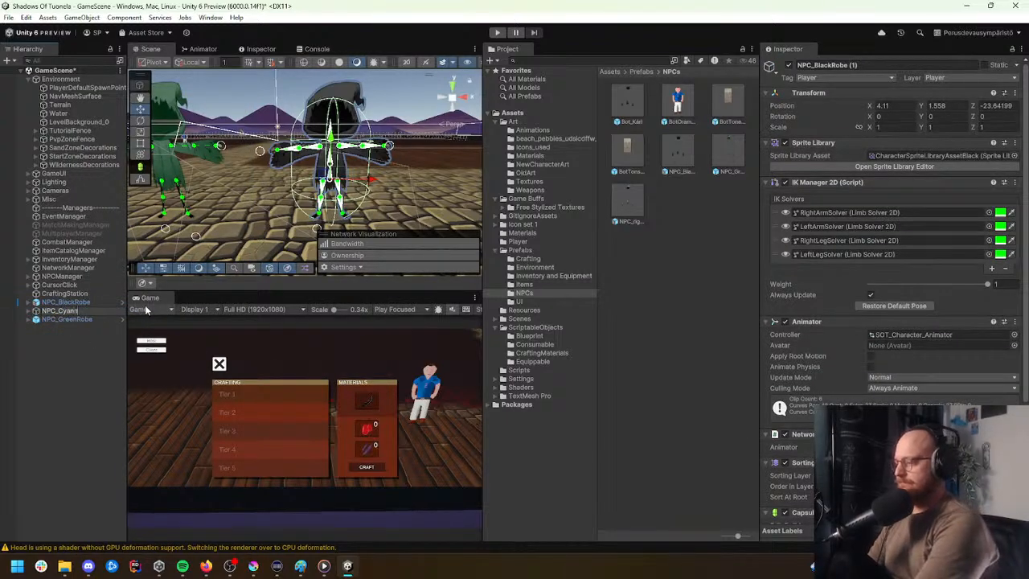
text(yanRobe)
key(Return)
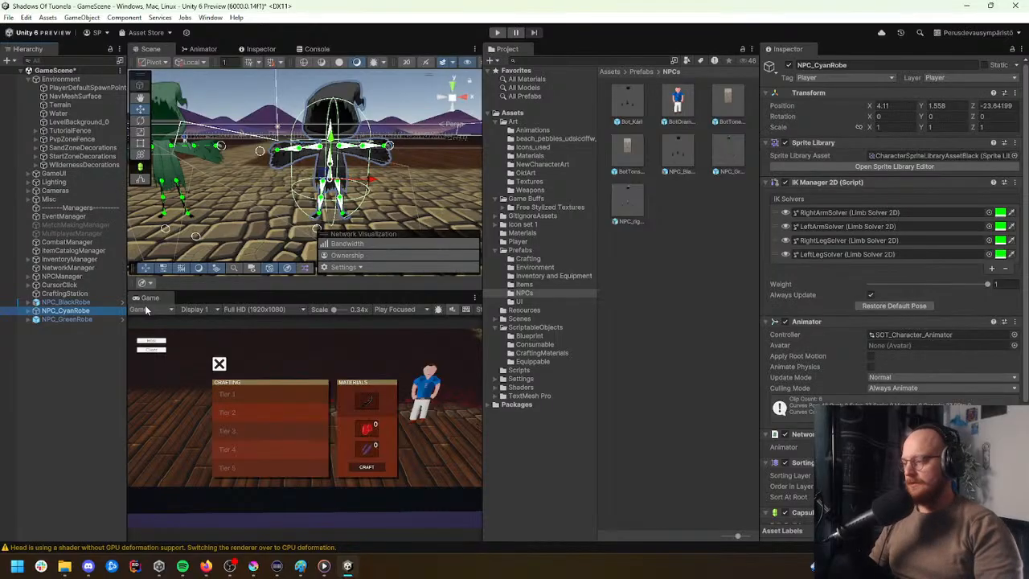
Step: Create a prefab from NPC_CyanRobe in the Prefabs/NPCs folder and open it for editing
drag(69, 312, 692, 213)
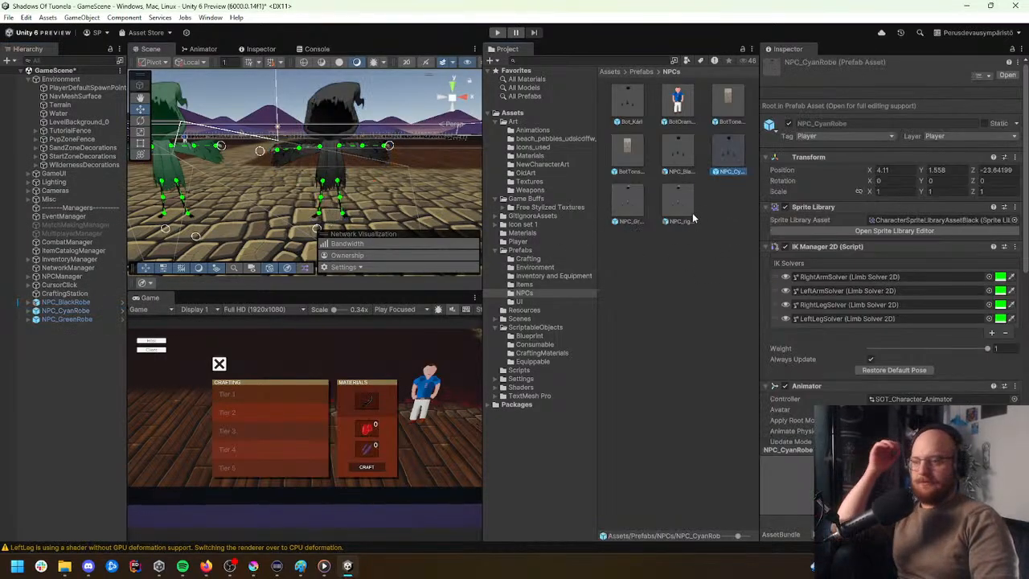
double_click(732, 154)
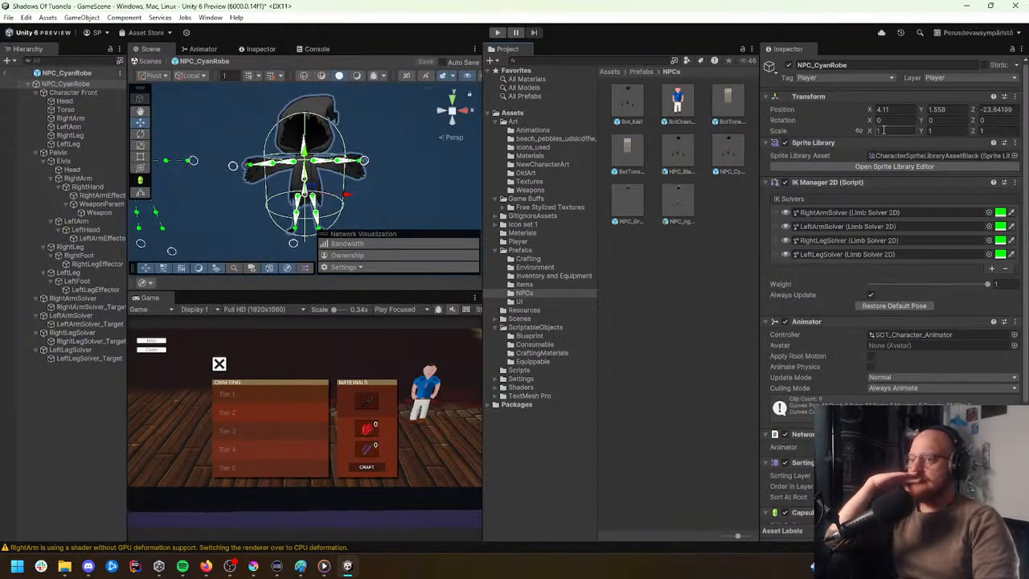
Step: Assign CharacterSpriteLibraryAssetCyan as the sprite library of the NPC_CyanRobe prefab
click(1016, 155)
click(911, 211)
click(866, 206)
click(820, 203)
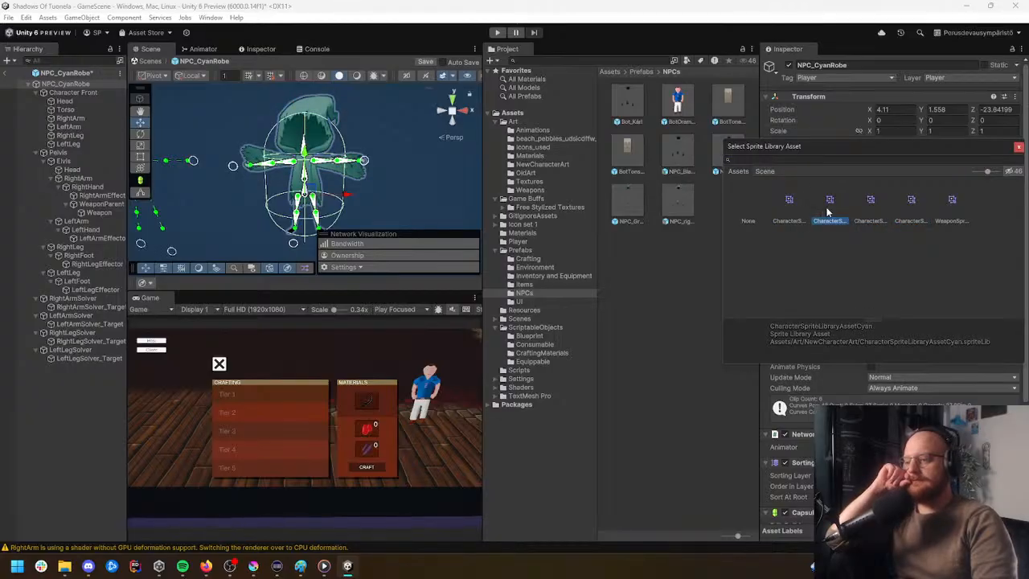
double_click(820, 205)
Step: Examine how the cyan robe's arms align with the bones and inspect the RightHand bone
scroll(307, 191, up, 3)
scroll(308, 191, down, 4)
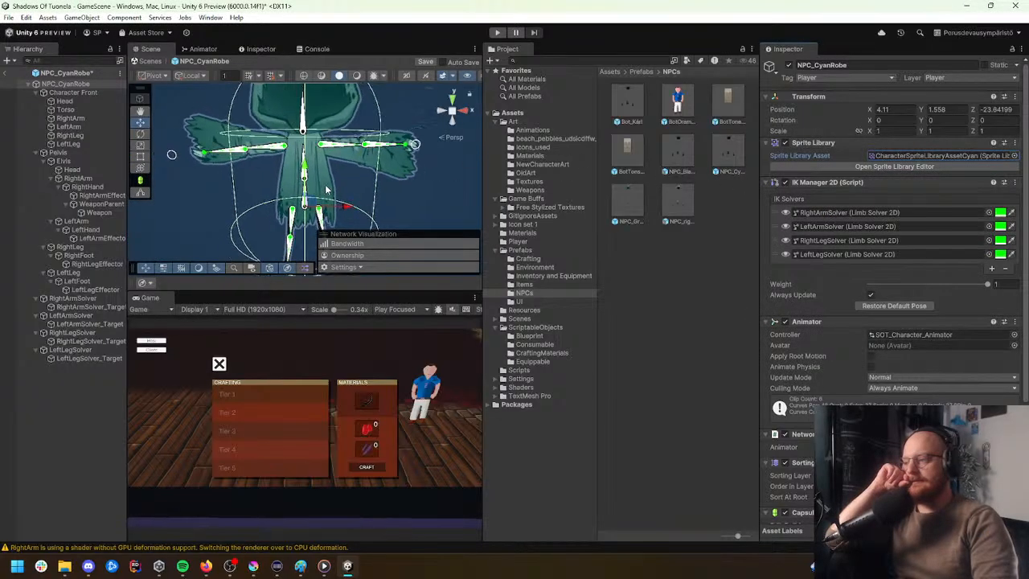
scroll(424, 175, up, 1)
middle_drag(424, 185, 420, 196)
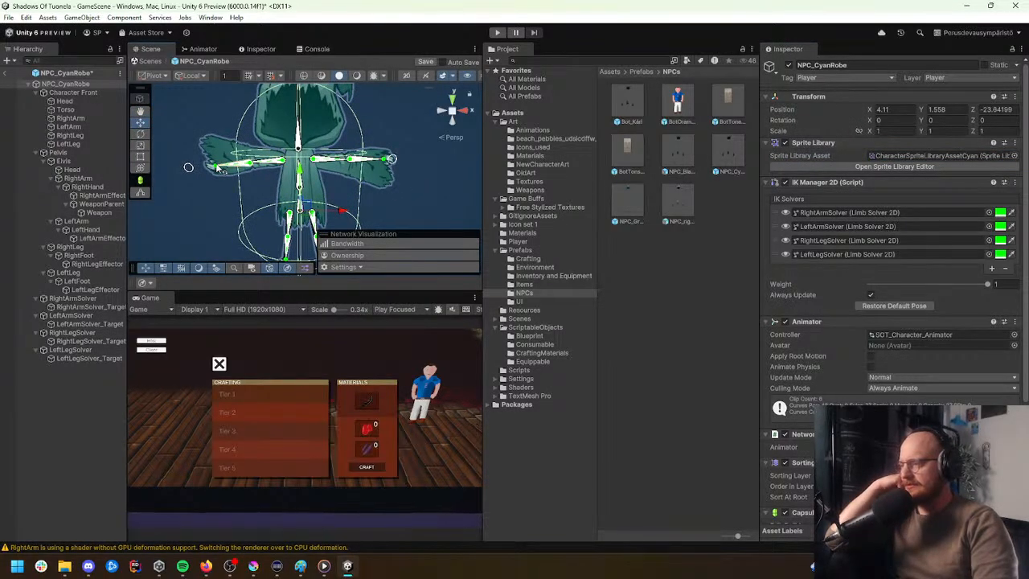
scroll(251, 174, down, 4)
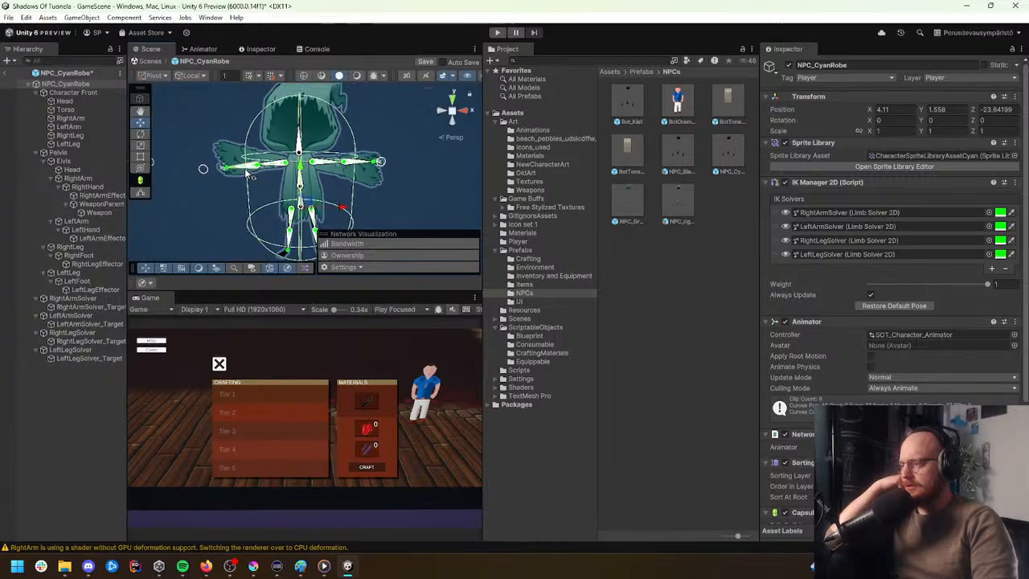
scroll(268, 184, up, 1)
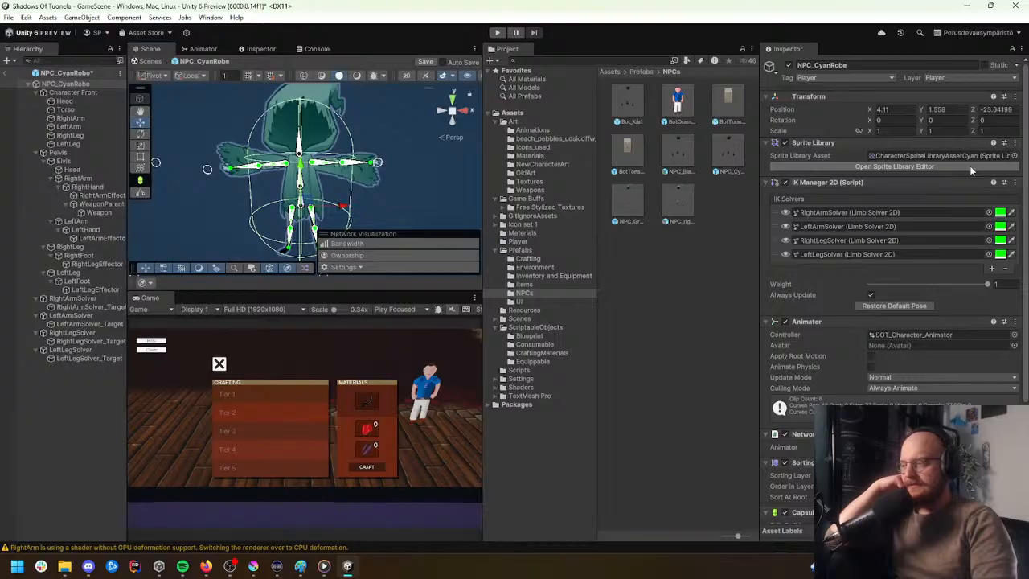
click(93, 187)
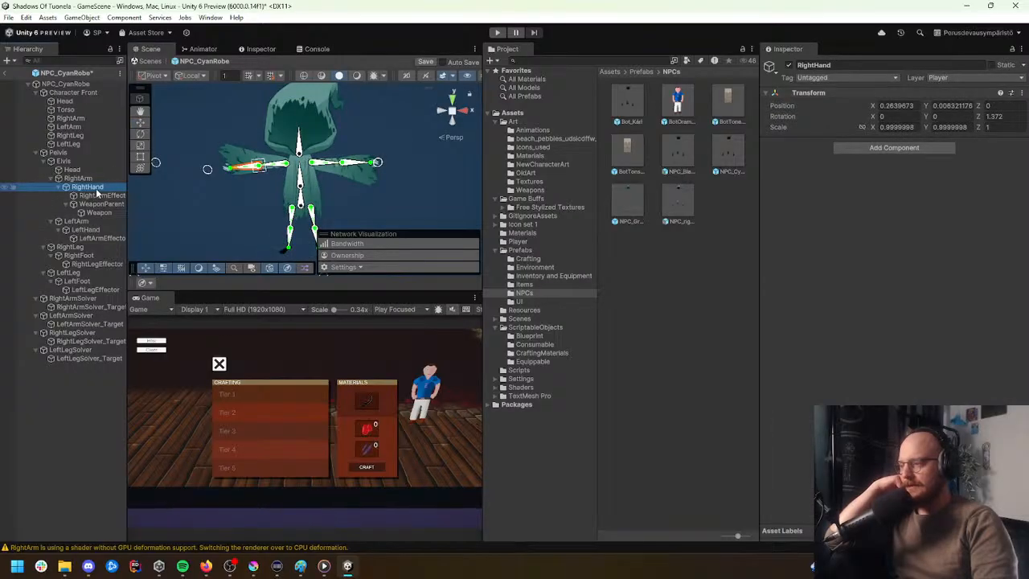
click(68, 84)
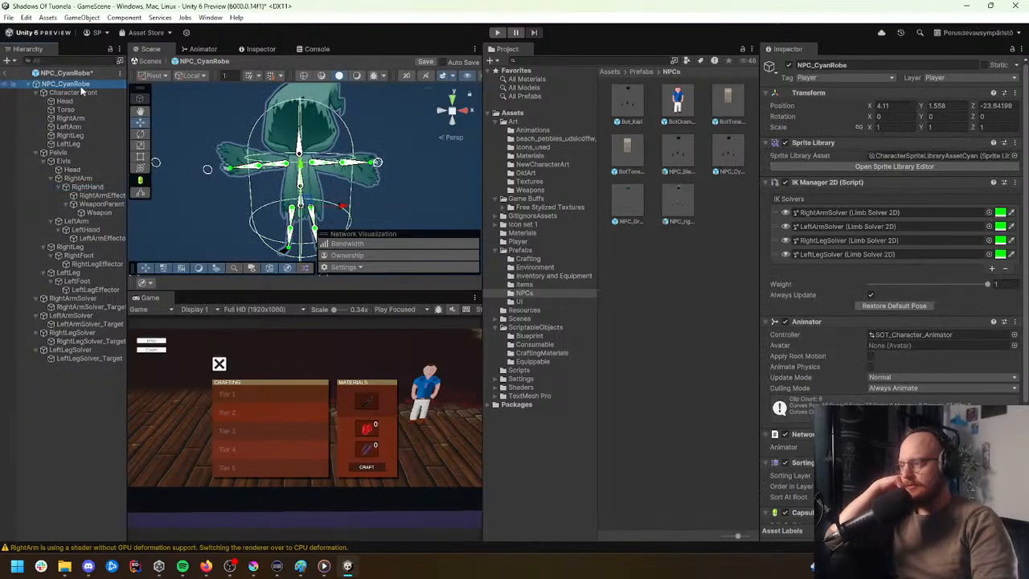
Step: Open the cyan sprite library for editing and list the RightArm sprites by file name, keeping the character in view
click(896, 167)
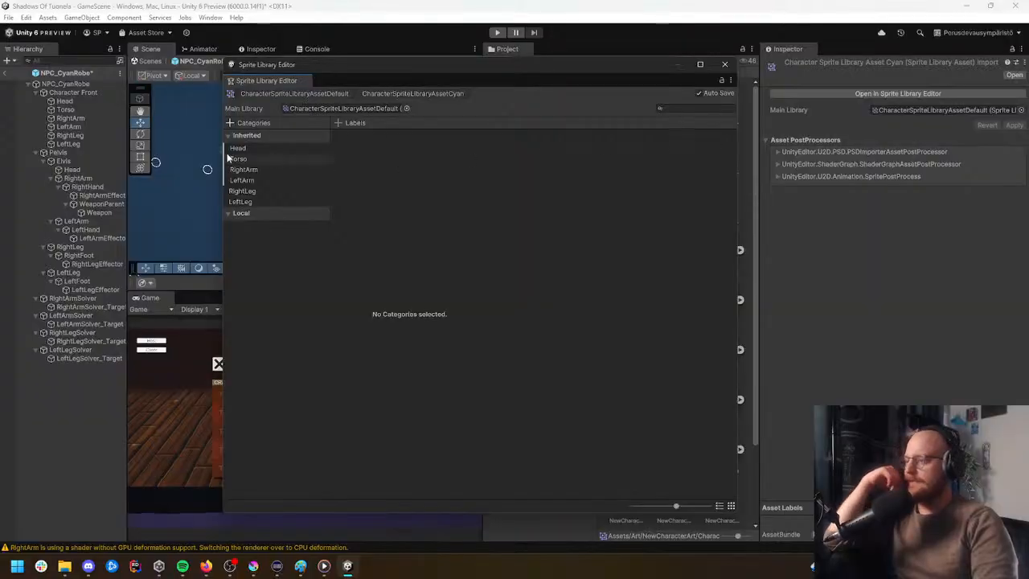
click(251, 169)
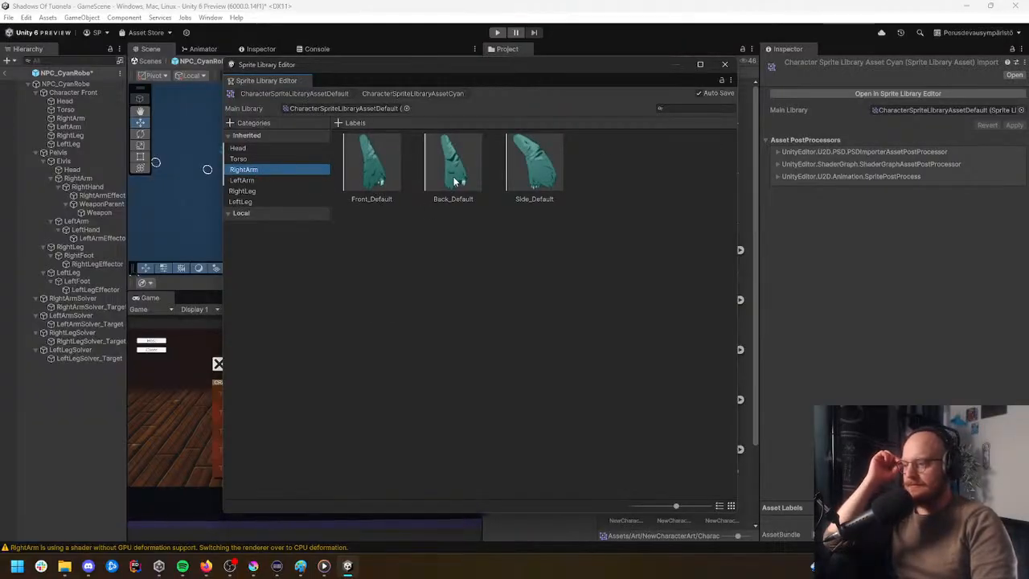
click(719, 506)
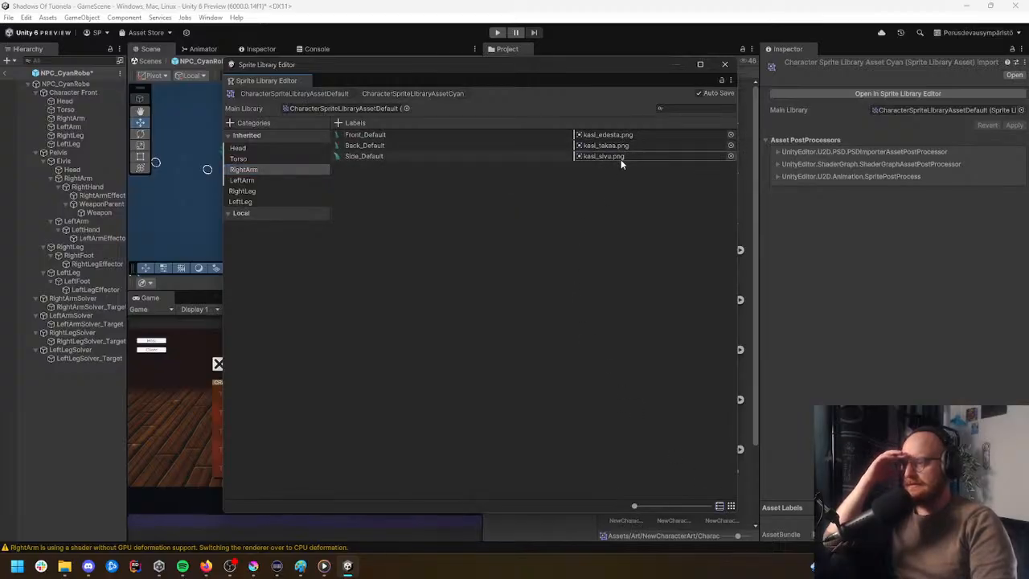
drag(588, 66, 736, 49)
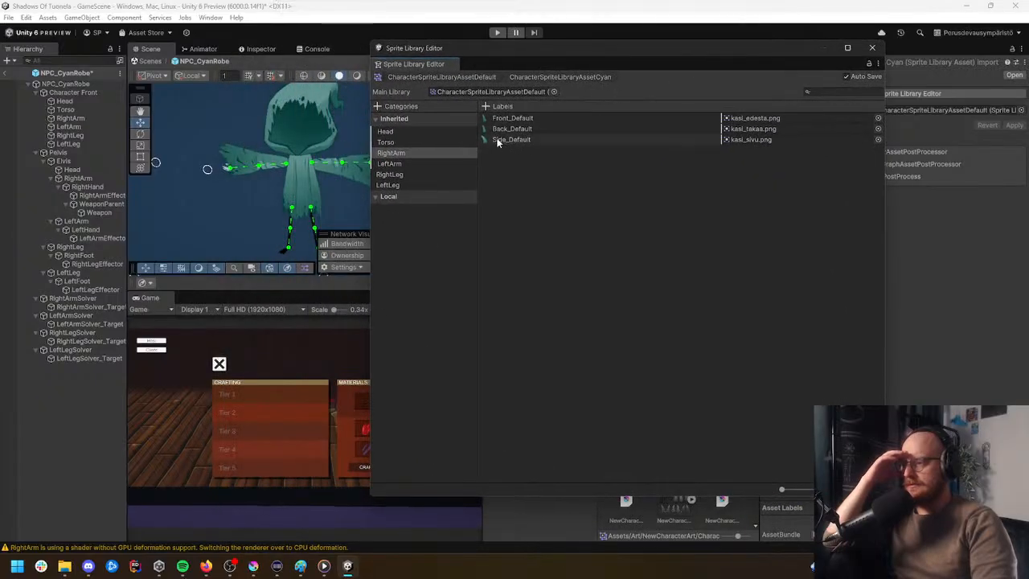
Step: Compare the sprites assigned to the LeftArm and RightArm categories of the cyan library
click(434, 163)
click(435, 156)
click(433, 166)
click(433, 157)
click(433, 167)
click(433, 171)
click(433, 165)
click(436, 156)
click(434, 164)
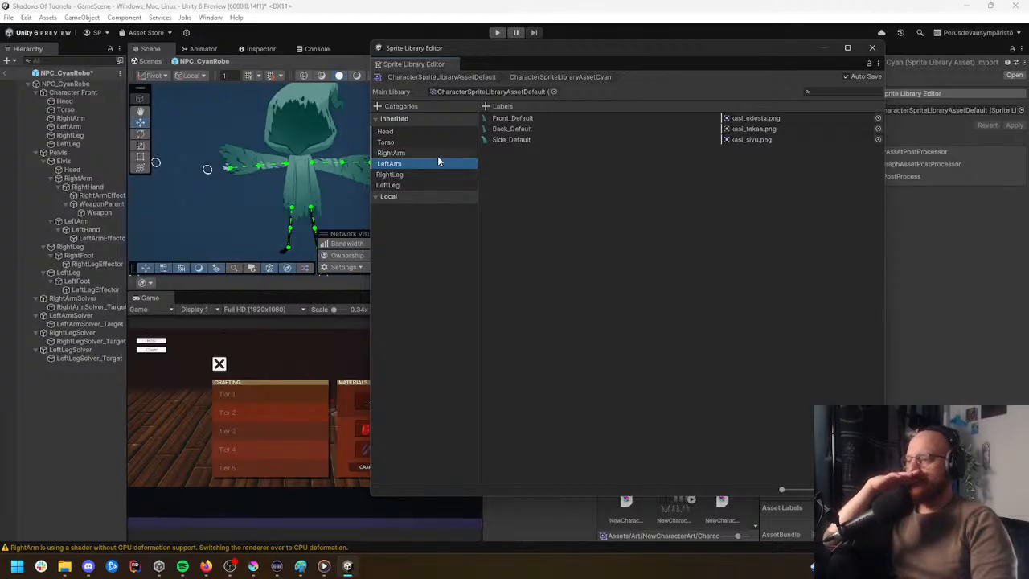
click(437, 156)
click(434, 161)
click(437, 153)
click(437, 160)
click(437, 155)
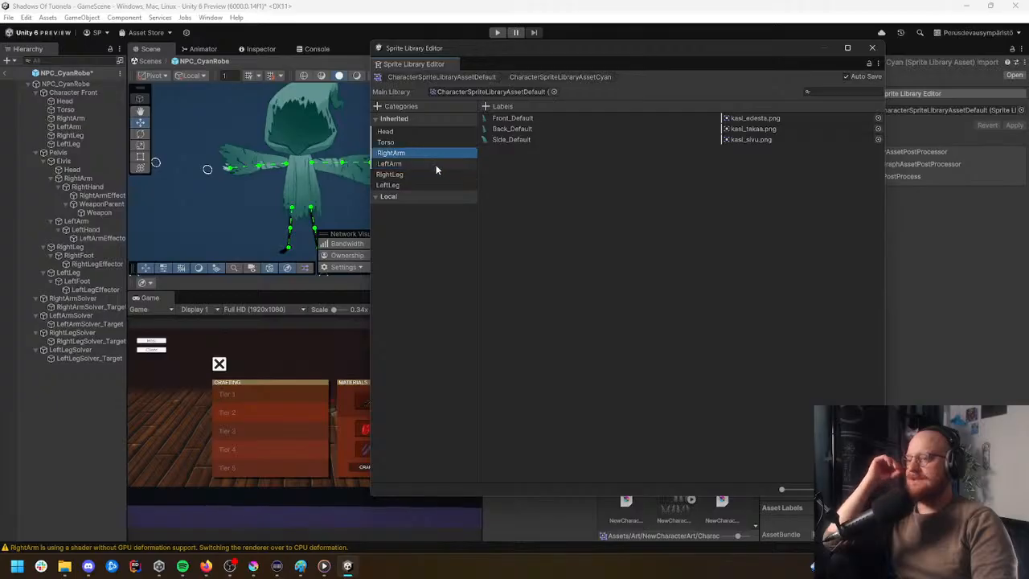
click(434, 165)
click(439, 155)
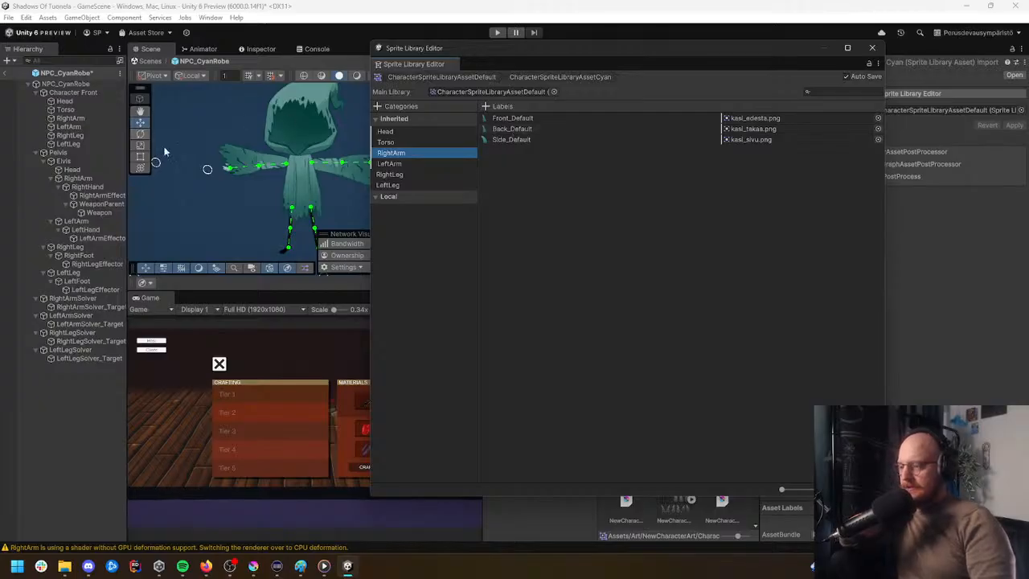
Step: Replace the RightArm Front_Default sprite with the other cyan kasi_edesta.png sprite and close the sprite library
click(878, 118)
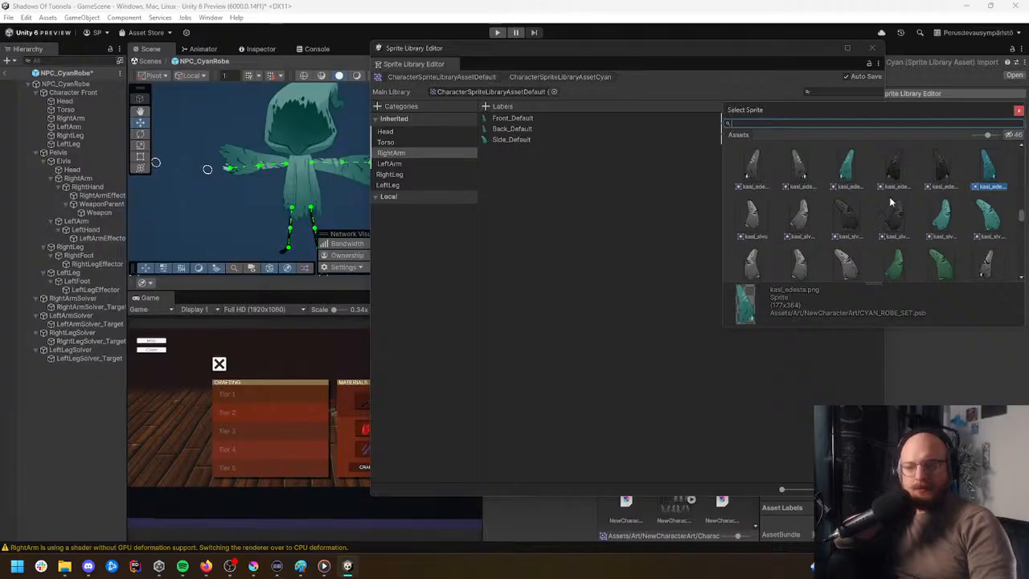
double_click(839, 169)
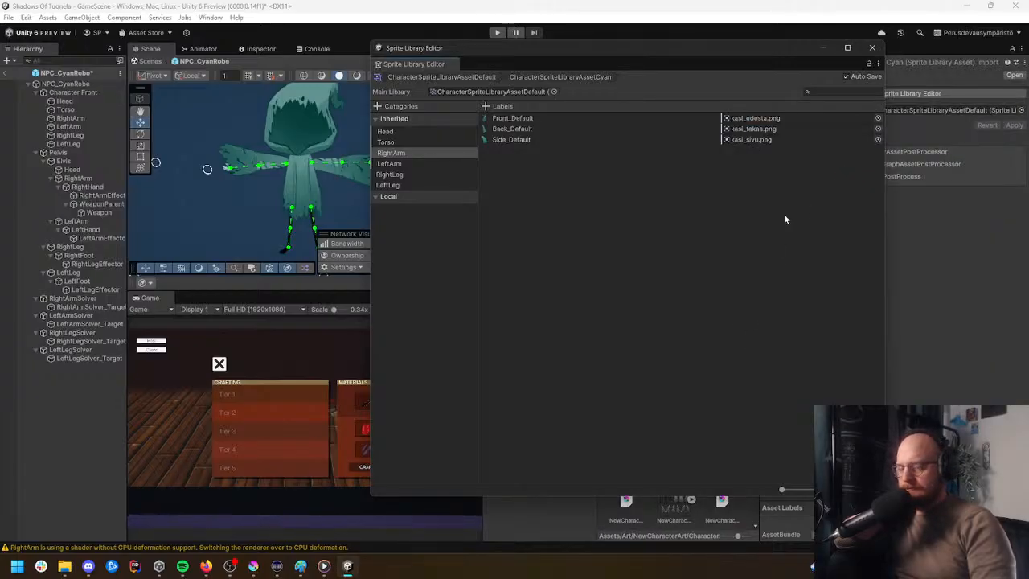
click(872, 47)
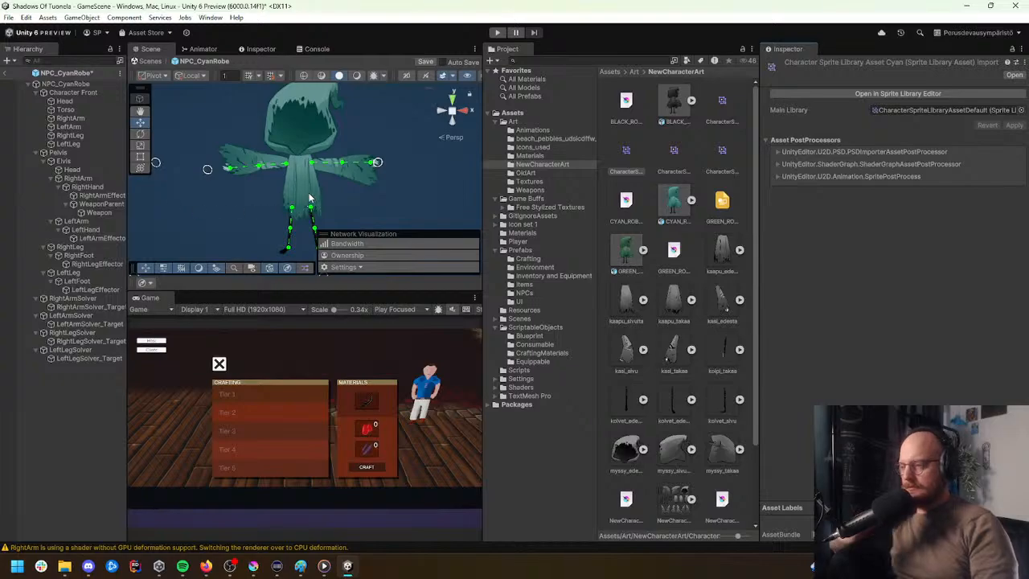
Step: Switch the RightArm through its side and back sprites and set it to the front sprite kasi_edesta.png
click(78, 178)
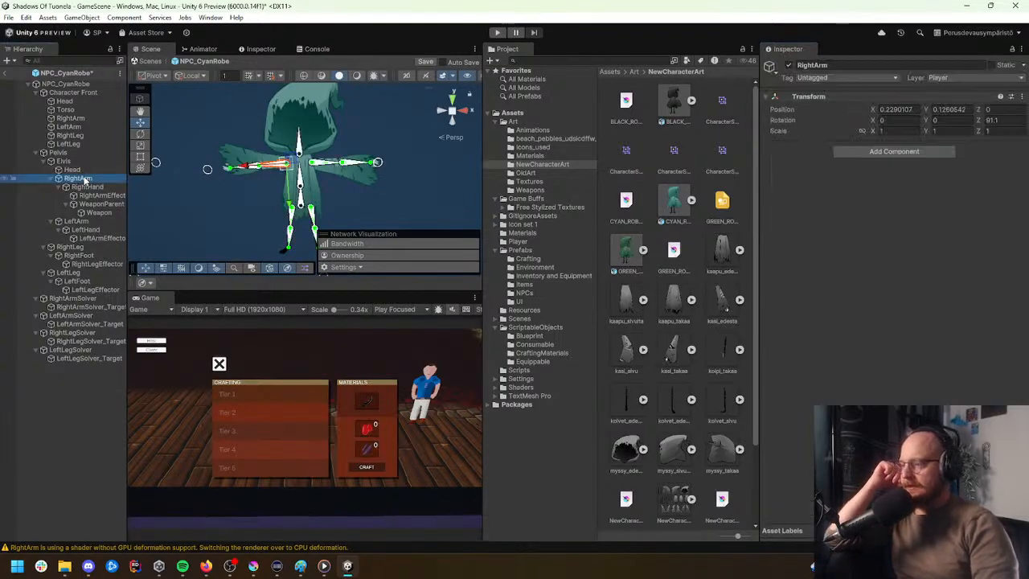
click(77, 119)
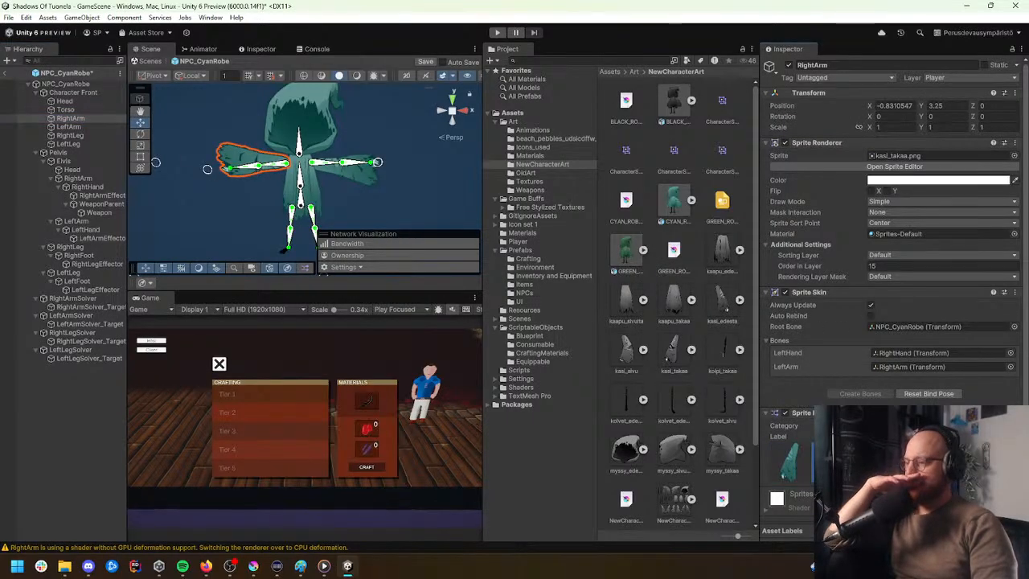
click(875, 462)
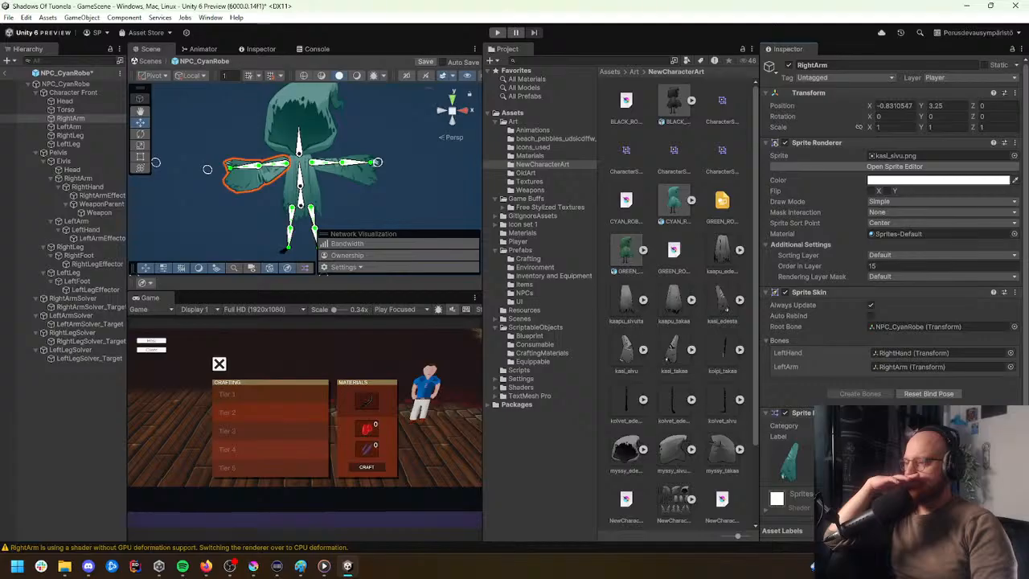
click(832, 462)
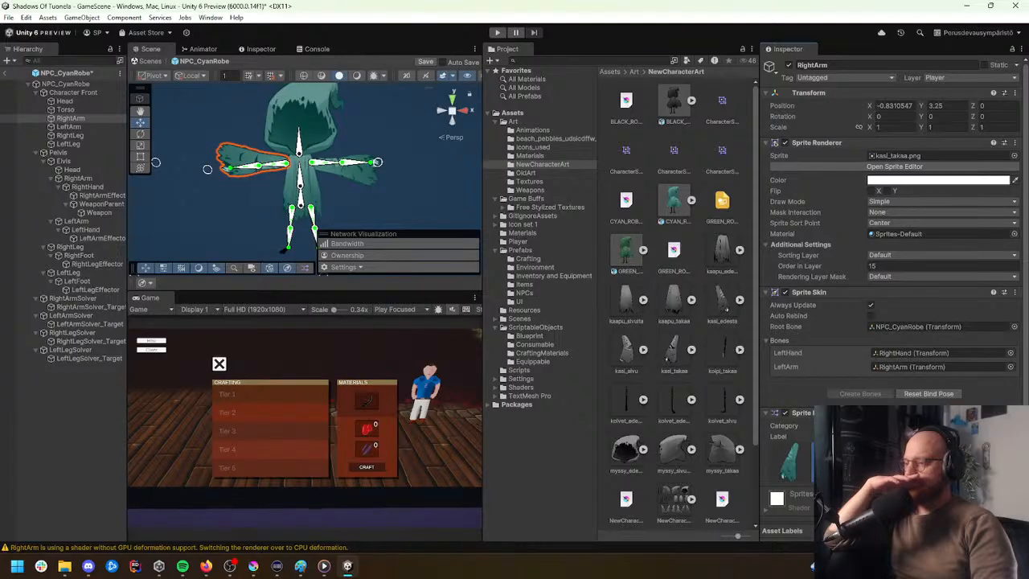
click(799, 465)
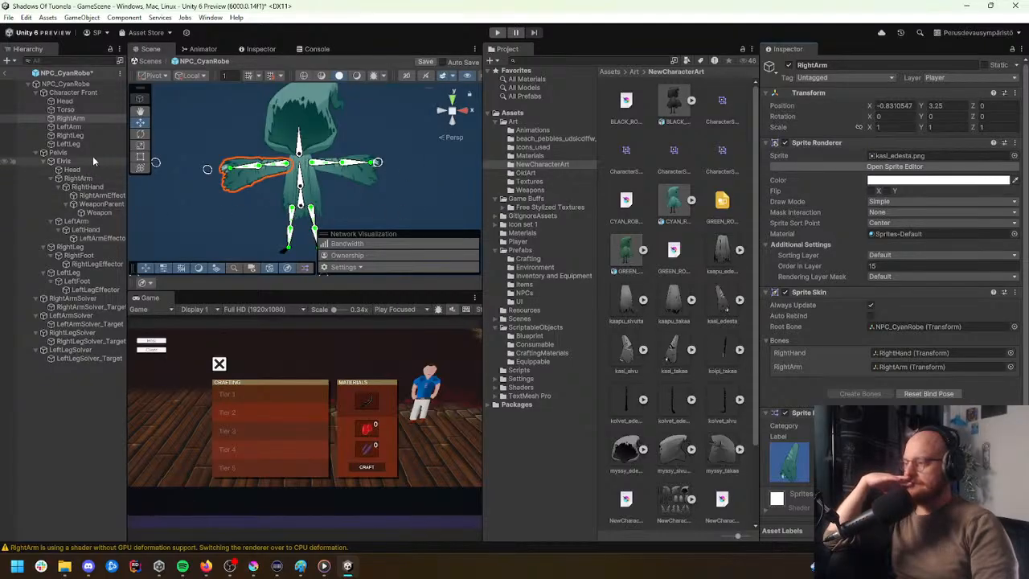
Step: Check the LeftArm's side and back sprites and return it to the front sprite kasi_edesta.png
click(87, 127)
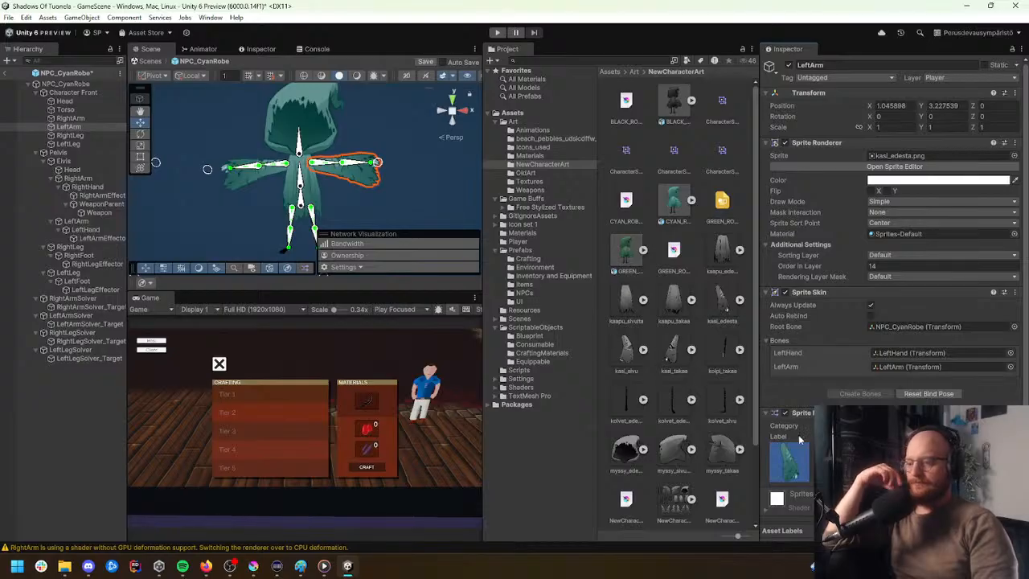
click(873, 463)
click(831, 463)
click(793, 474)
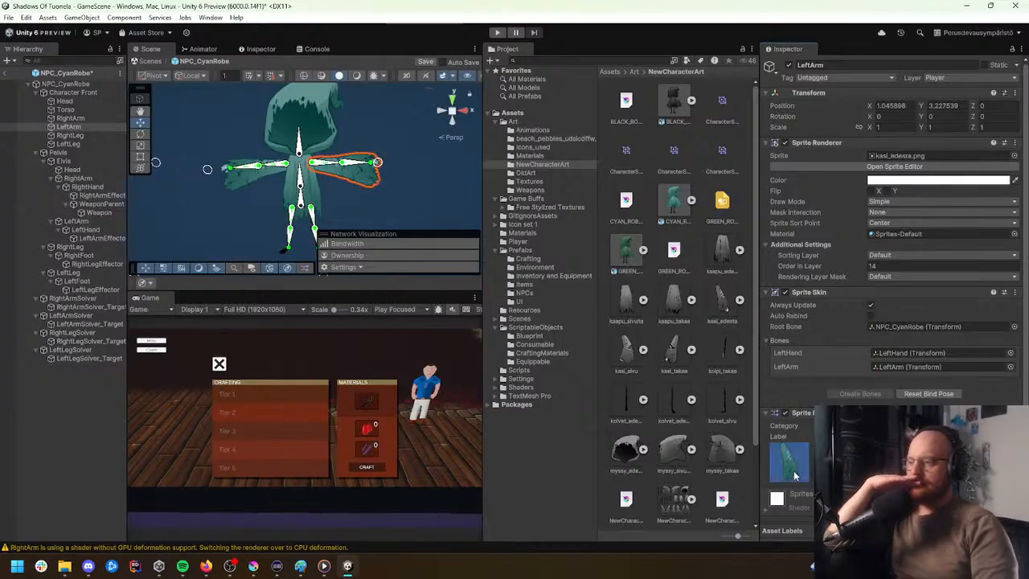
click(423, 195)
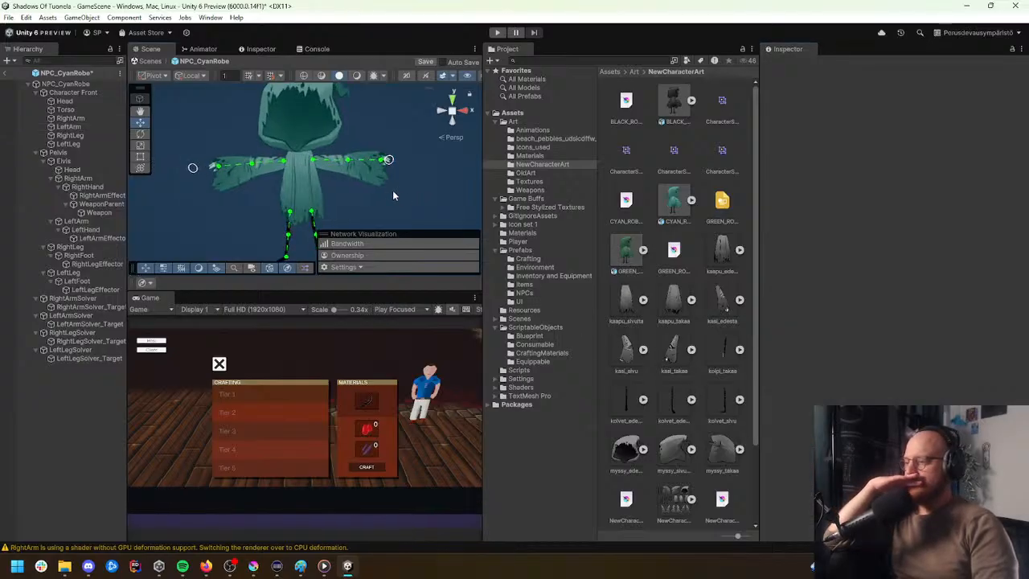
Step: Save the NPC_CyanRobe prefab changes, return to GameScene and view the three robed NPCs side by side
click(4, 73)
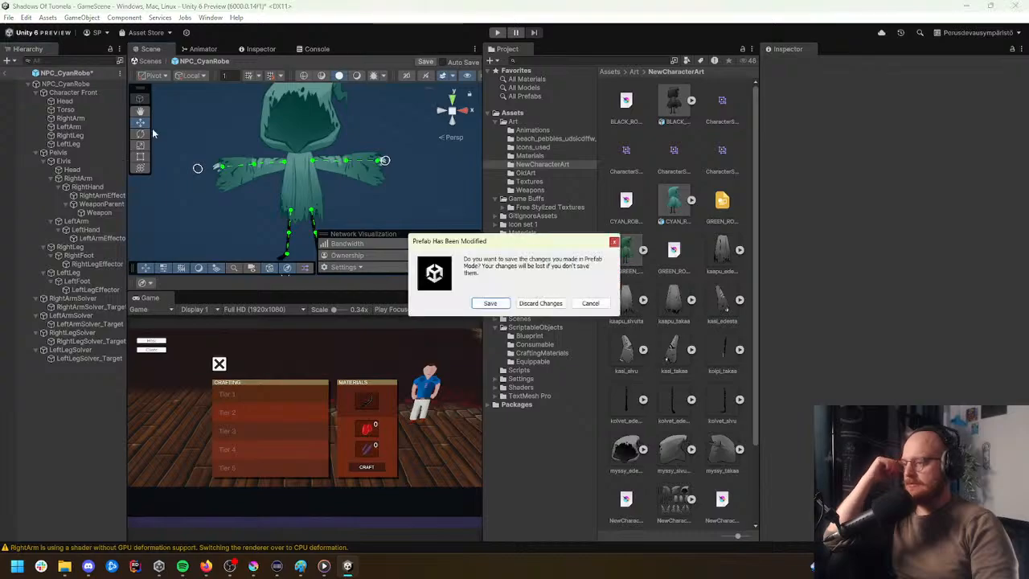
click(487, 301)
middle_drag(329, 174, 491, 185)
mouse_move(364, 181)
right_down()
mouse_move(358, 156)
mouse_move(254, 166)
mouse_move(362, 187)
right_up()
key(s)
key(w)
key(s)
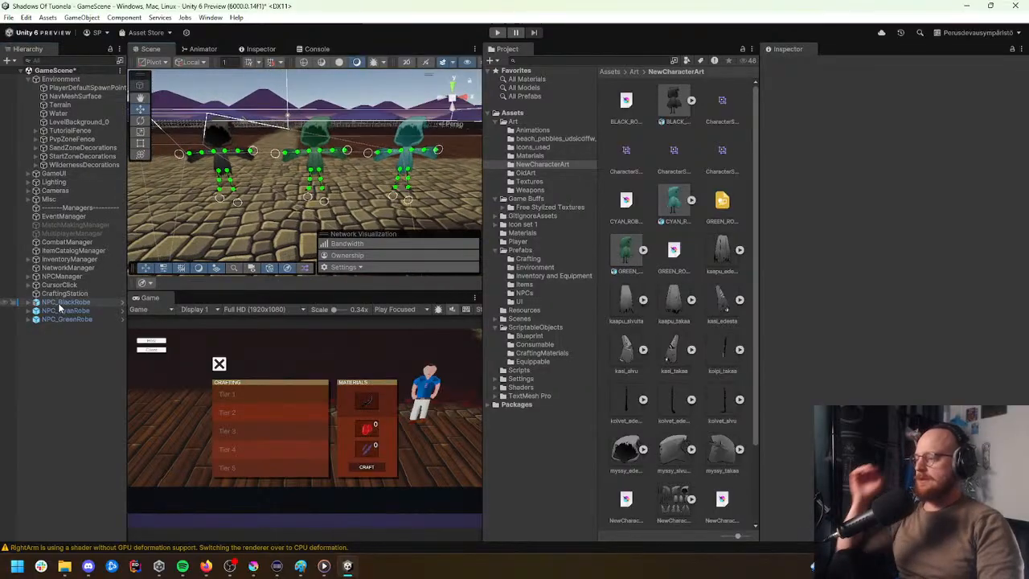
Step: Reorder the scene hierarchy so NPC_CyanRobe sits below NPC_GreenRobe, and select NPC_BlackRobe
click(64, 302)
click(64, 310)
drag(64, 310, 66, 318)
click(68, 311)
click(69, 303)
click(71, 311)
click(71, 319)
click(74, 311)
click(71, 302)
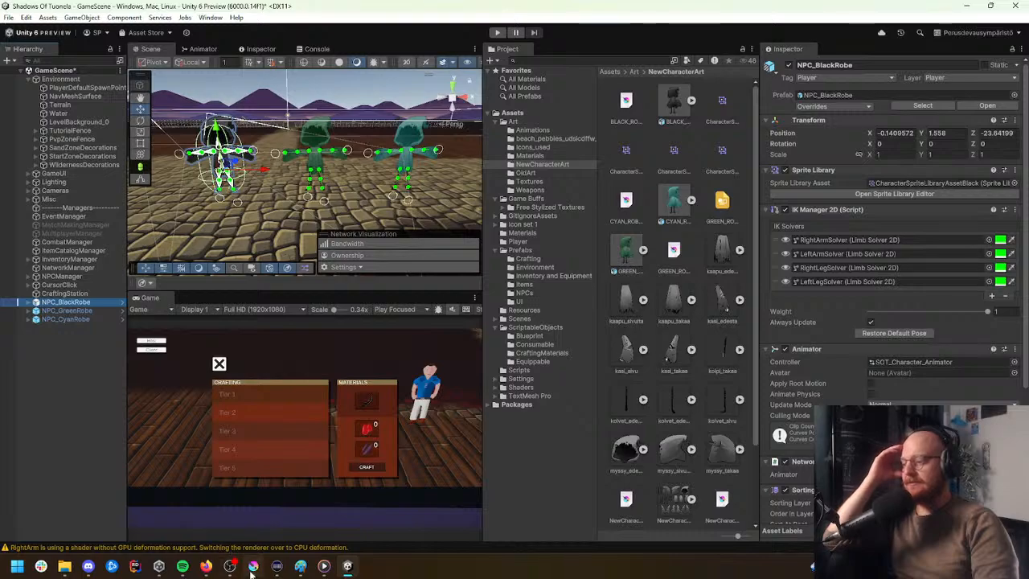
Step: Switch to the Paint notes, scribble out "white" in the first robe entry, review the other robe entries and return to Unity
click(300, 566)
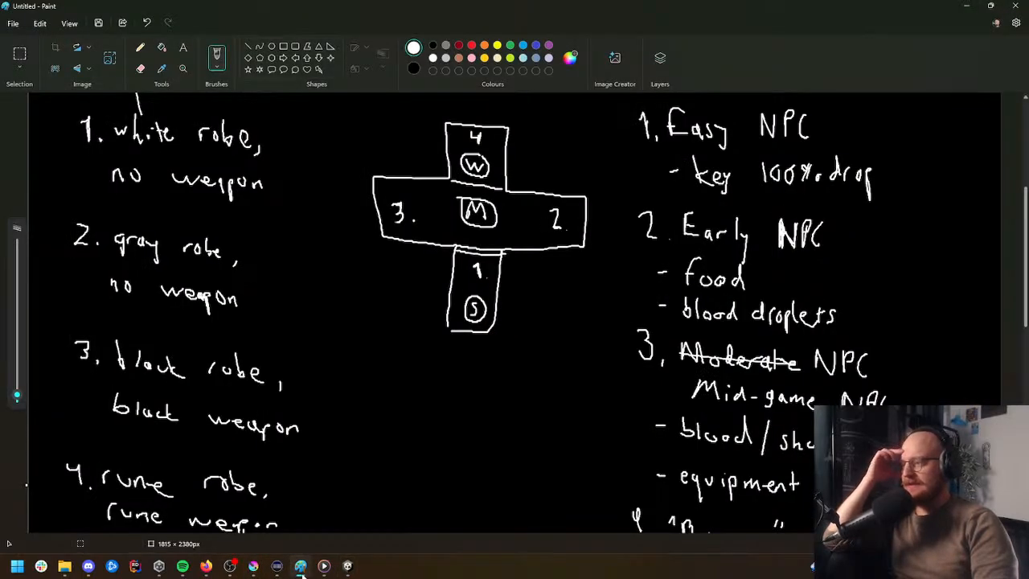
scroll(312, 494, up, 4)
scroll(291, 466, down, 3)
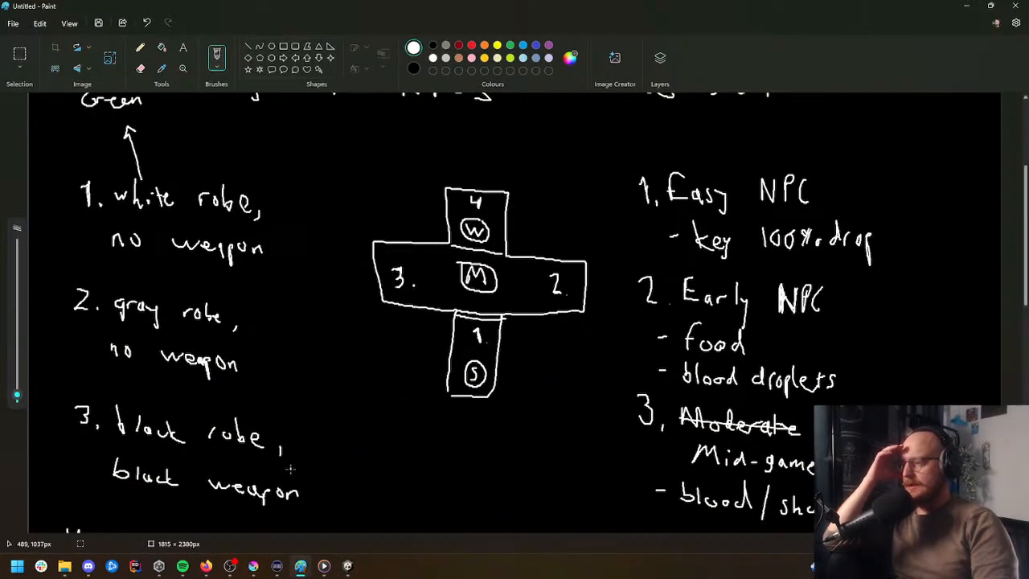
scroll(356, 477, up, 3)
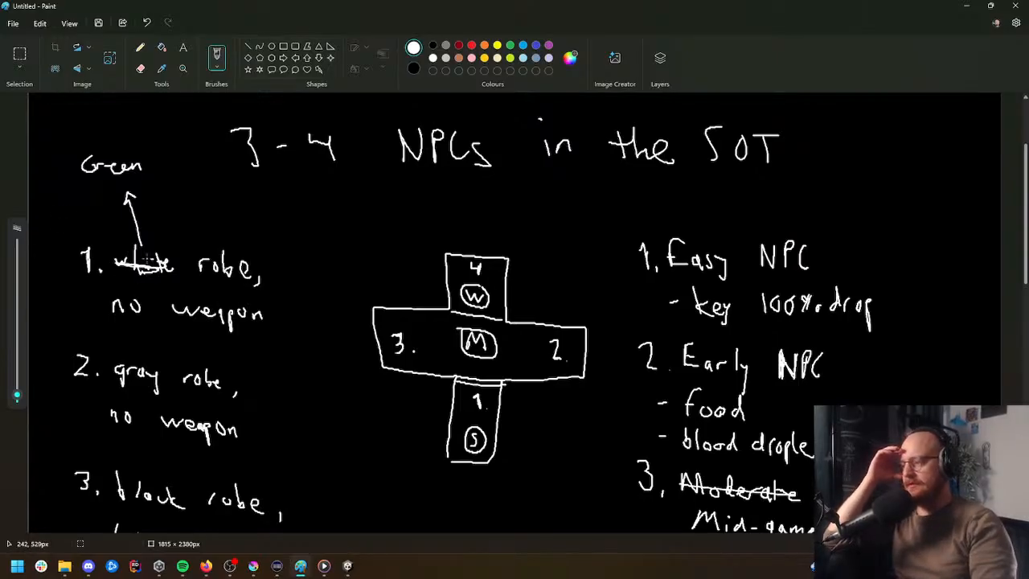
drag(165, 261, 162, 261)
scroll(195, 300, down, 6)
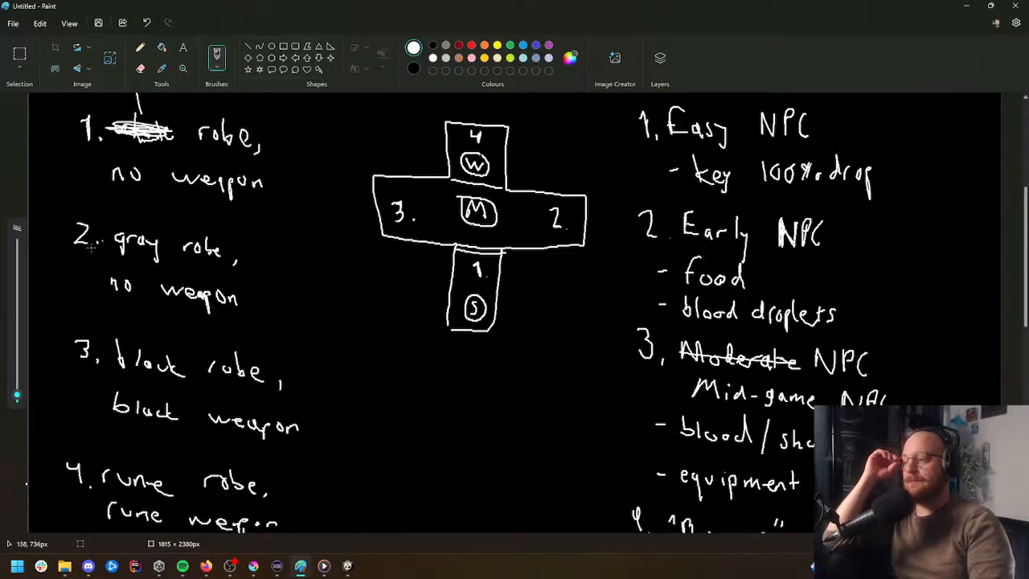
scroll(129, 355, down, 2)
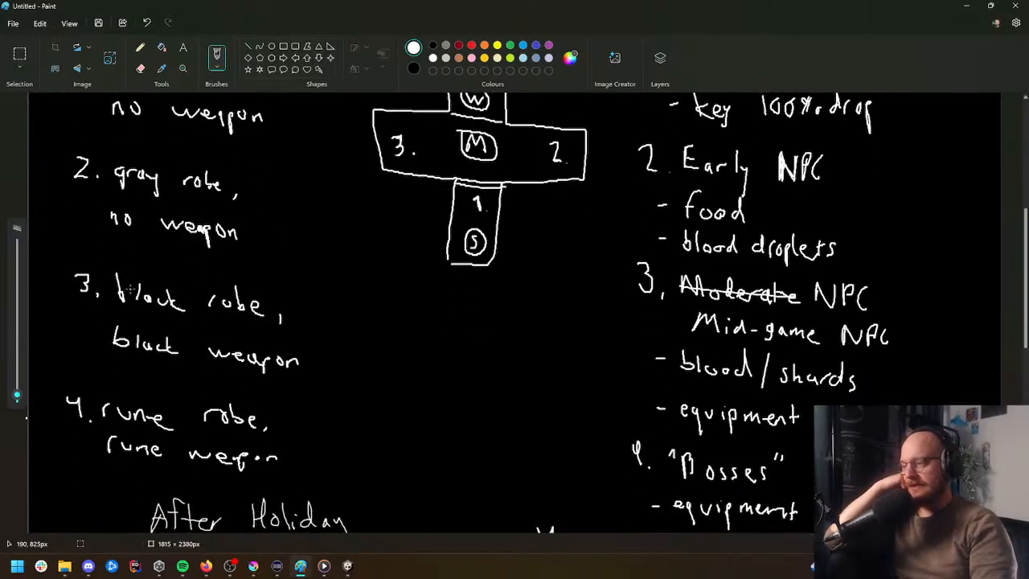
scroll(143, 285, down, 2)
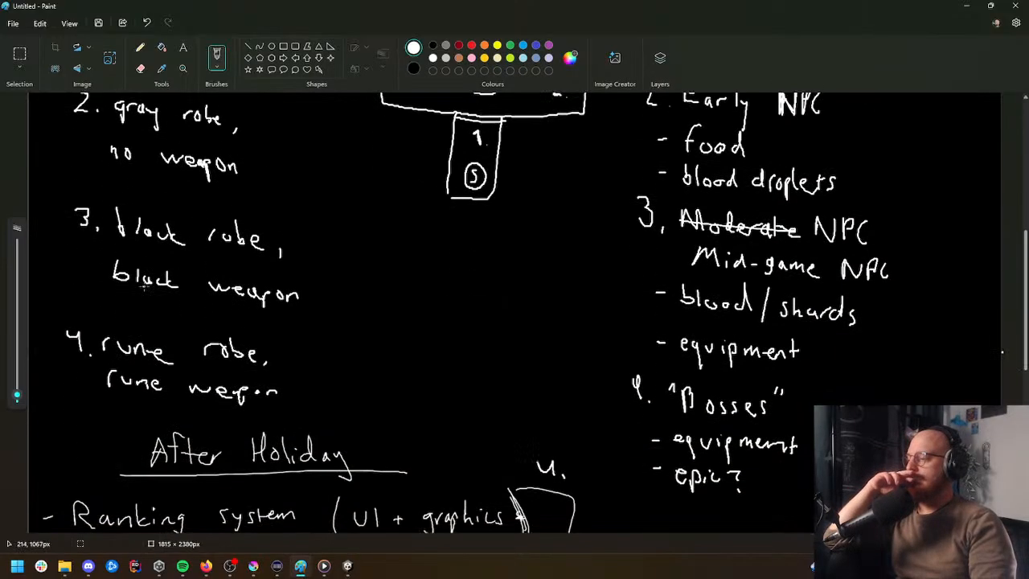
click(966, 7)
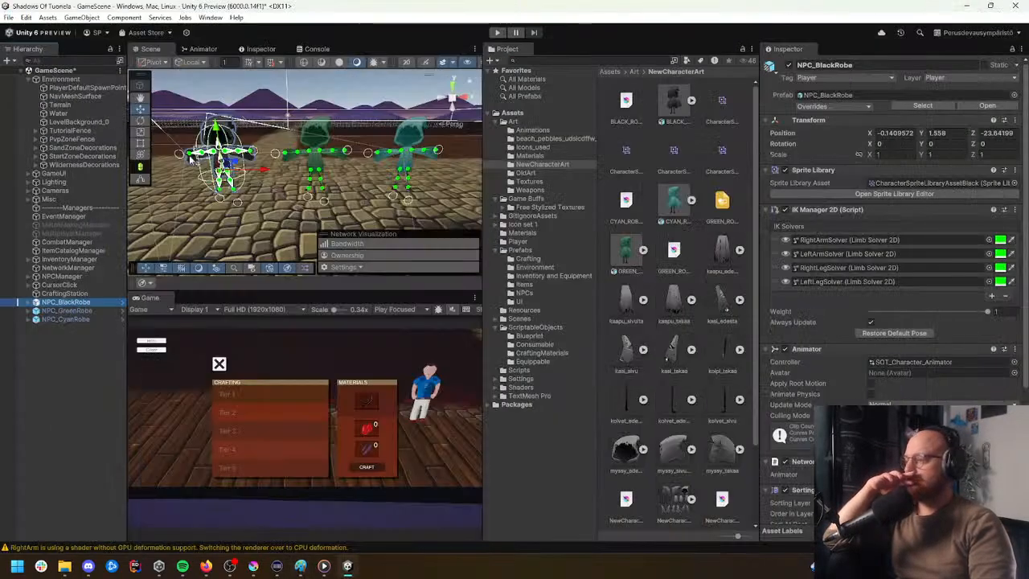
Step: Open the NPC_BlackRobe prefab and set its Weapon object's Sprite Resolver to BlackSword
click(121, 302)
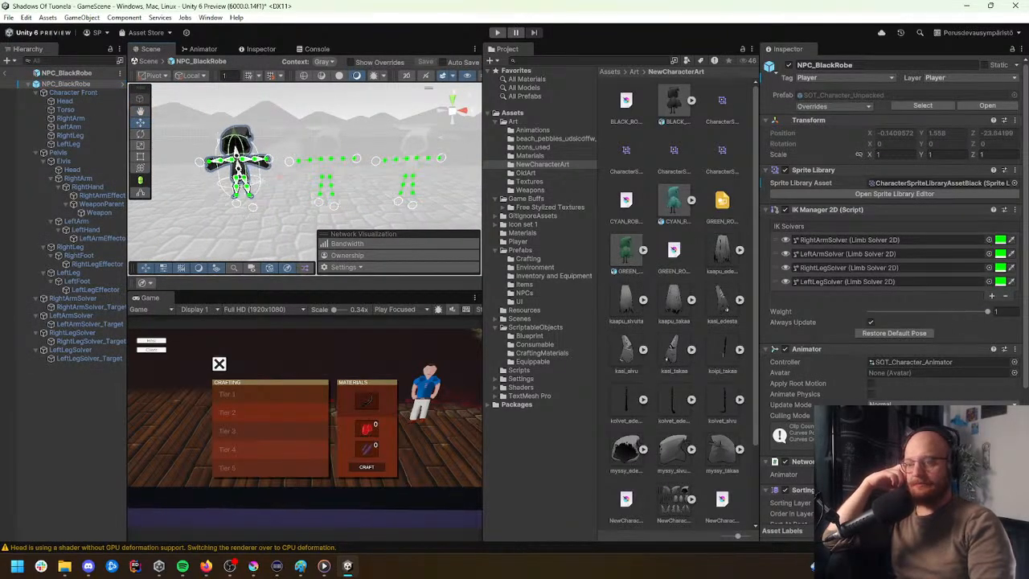
scroll(892, 282, down, 6)
scroll(892, 281, up, 6)
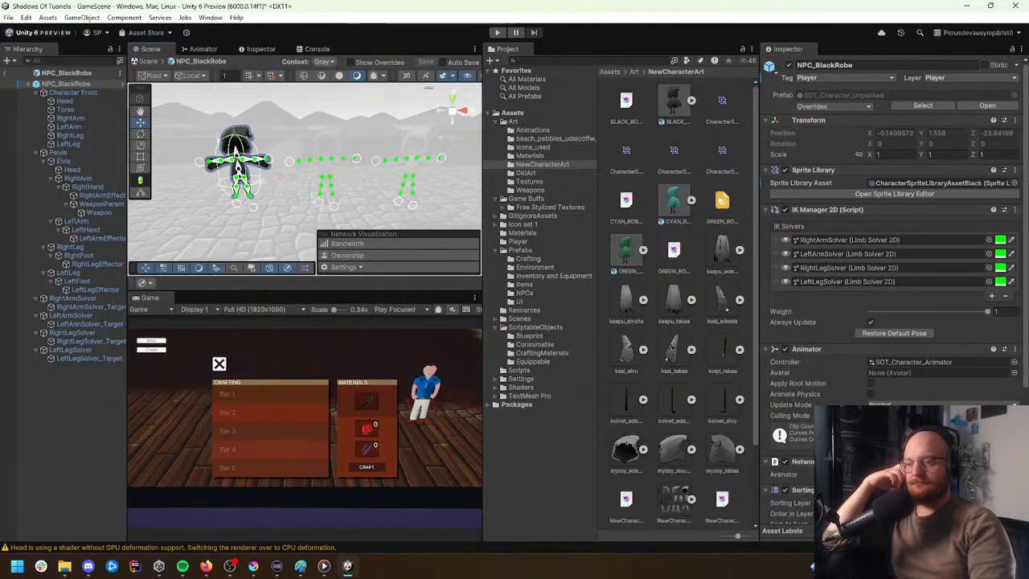
click(100, 213)
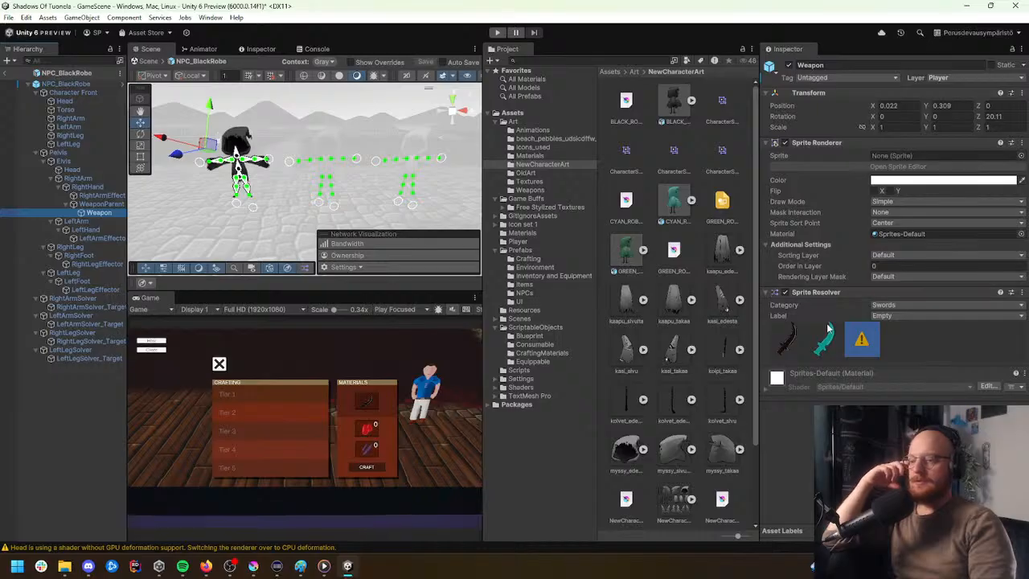
click(788, 339)
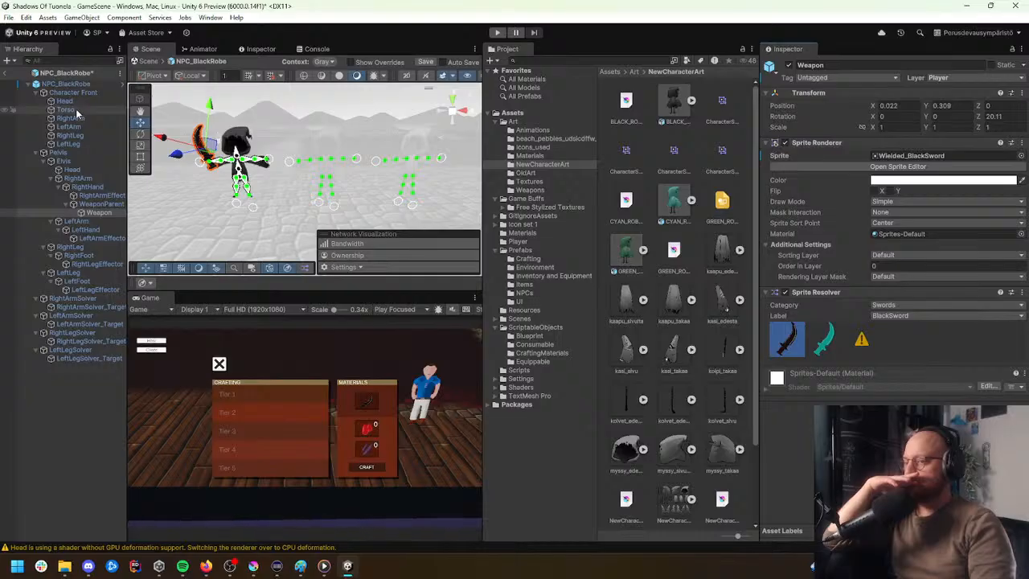
Step: Compare the Weapon's Empty, CyanSword and BlackSword sprites, settle on BlackSword and save the prefab while returning to GameScene
click(861, 340)
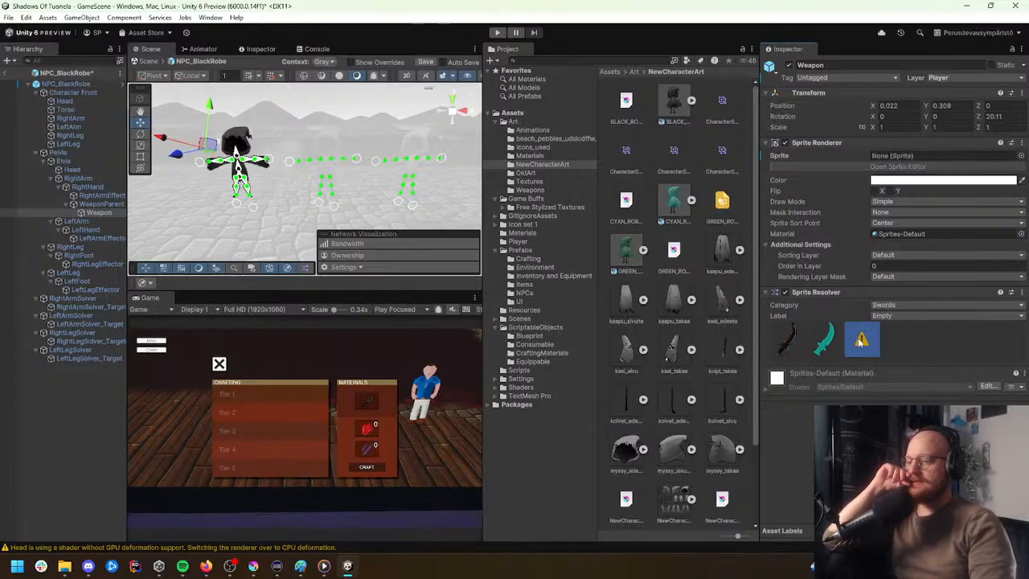
click(906, 316)
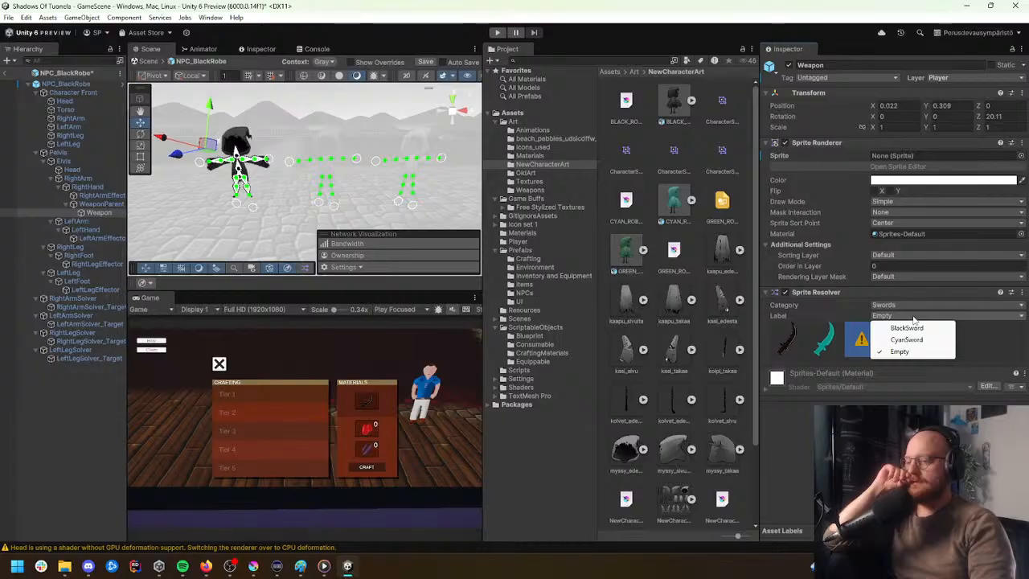
click(972, 344)
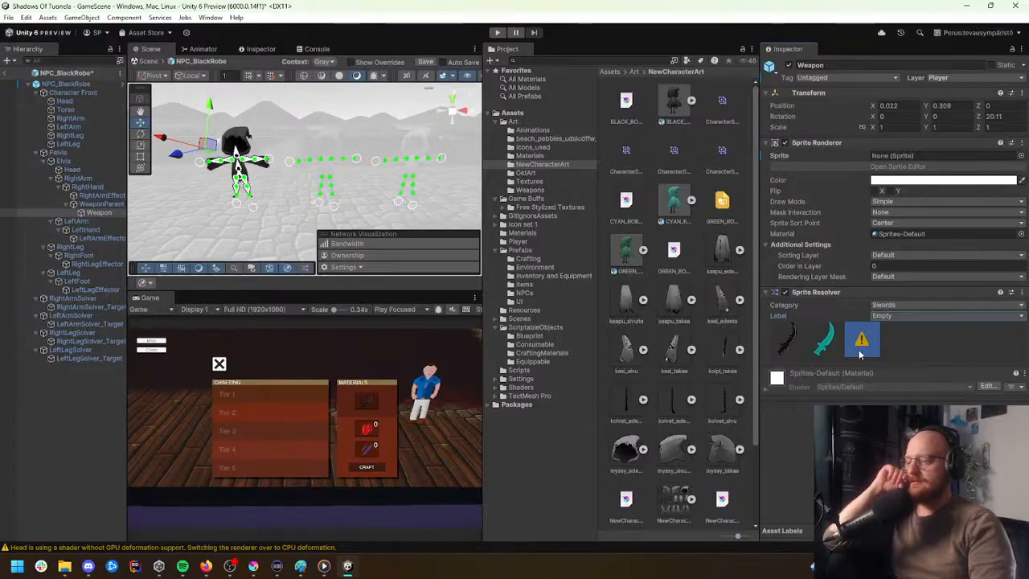
click(822, 339)
click(791, 342)
click(821, 342)
click(791, 341)
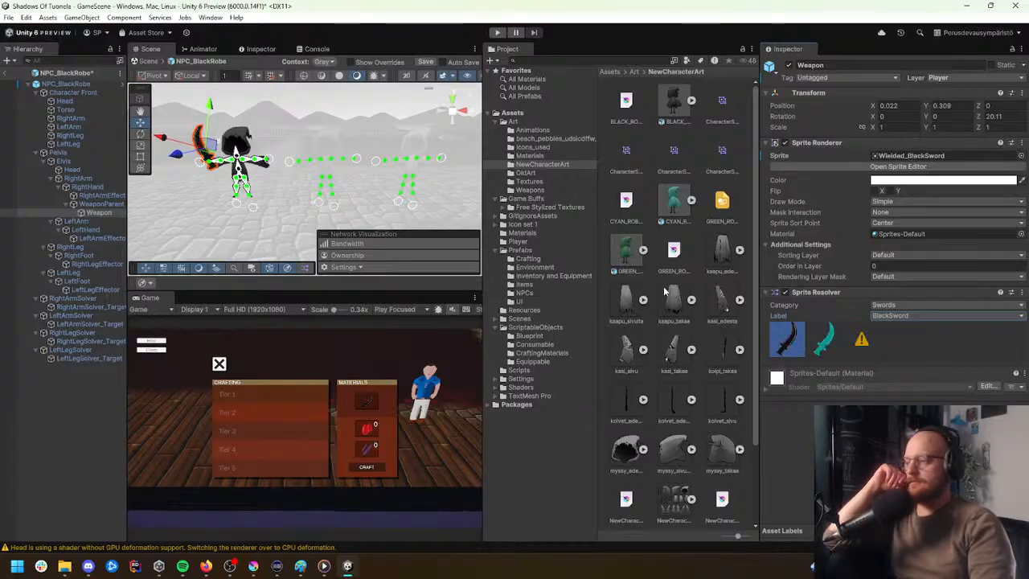
click(6, 74)
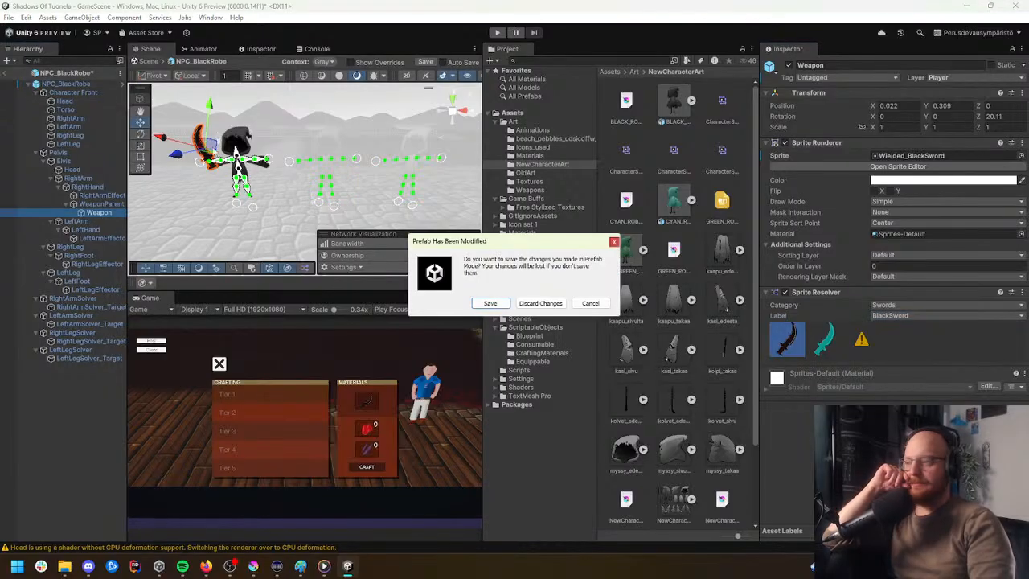
click(489, 303)
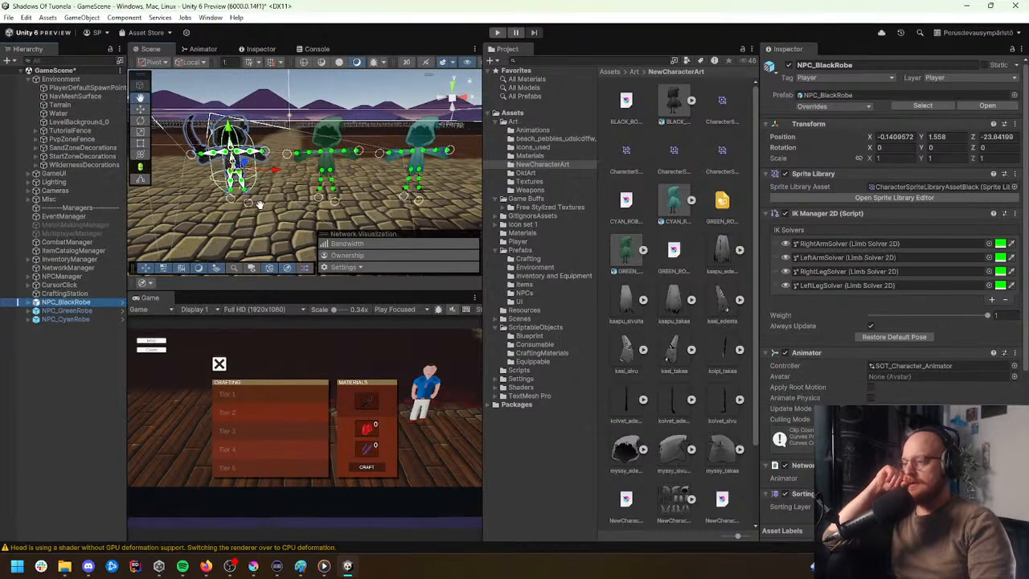
Step: Open the NPC_CyanRobe prefab, set its Weapon sprite to CyanSword and save the changes while returning to GameScene
click(75, 319)
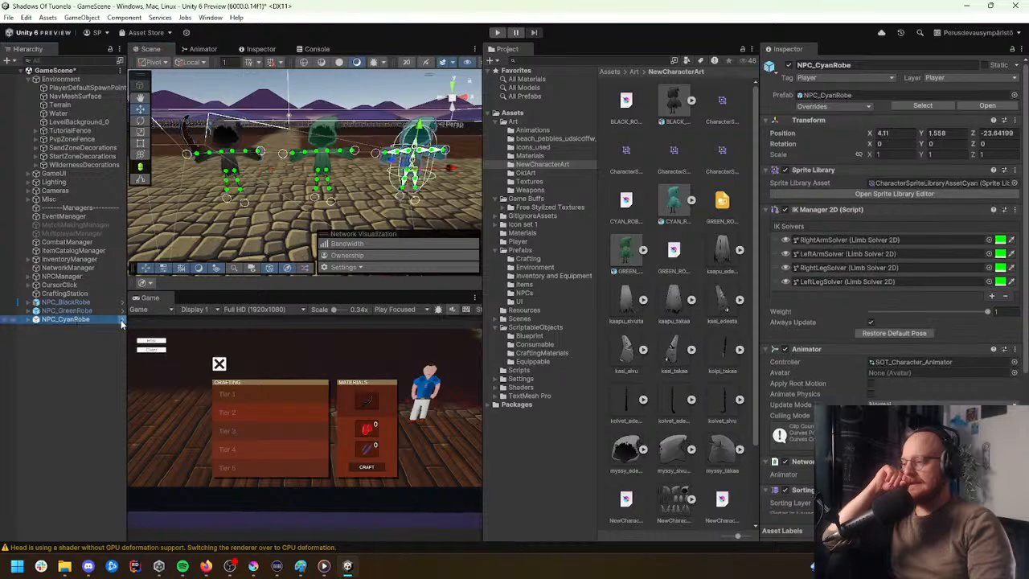
click(122, 320)
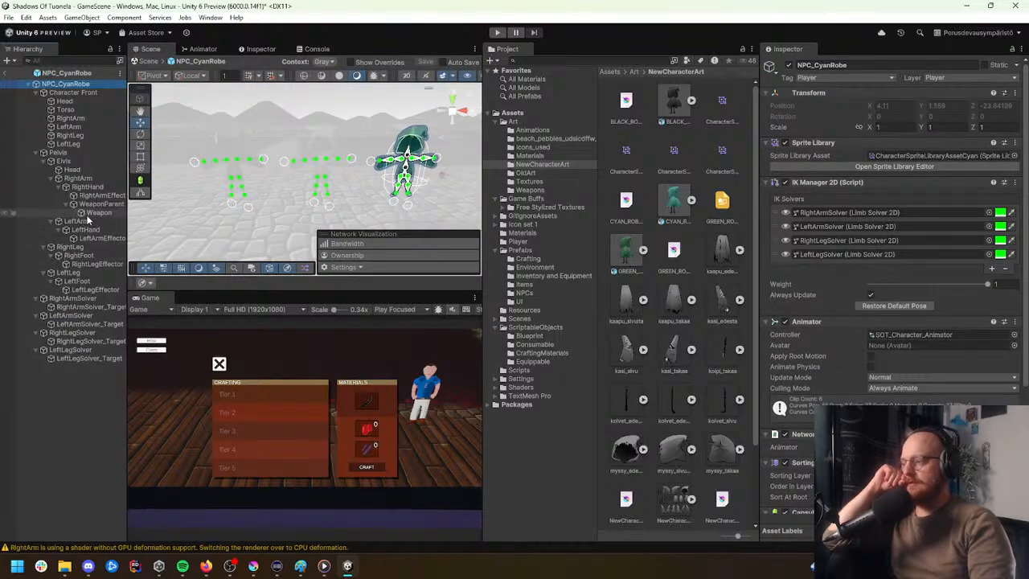
click(99, 213)
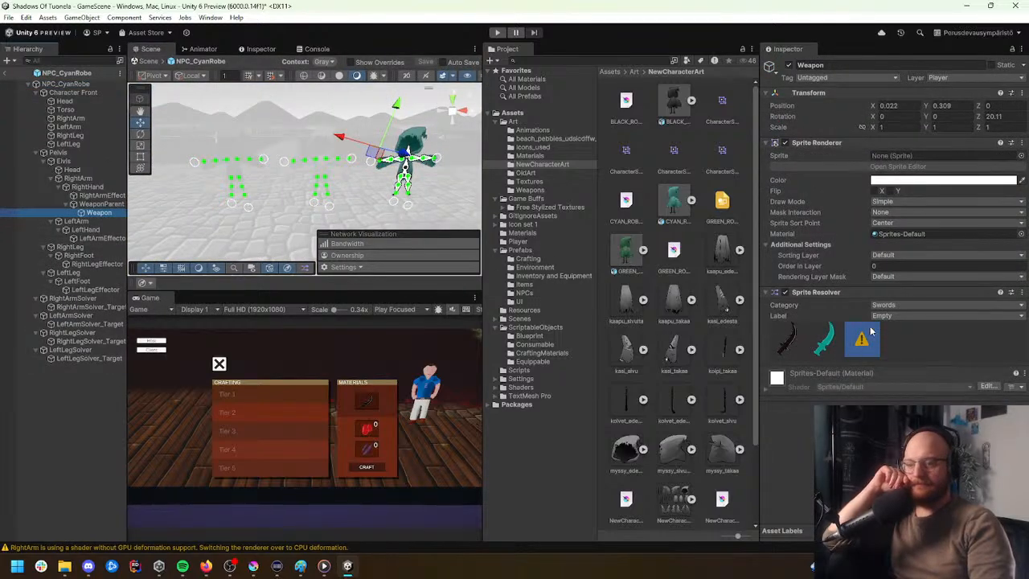
click(823, 337)
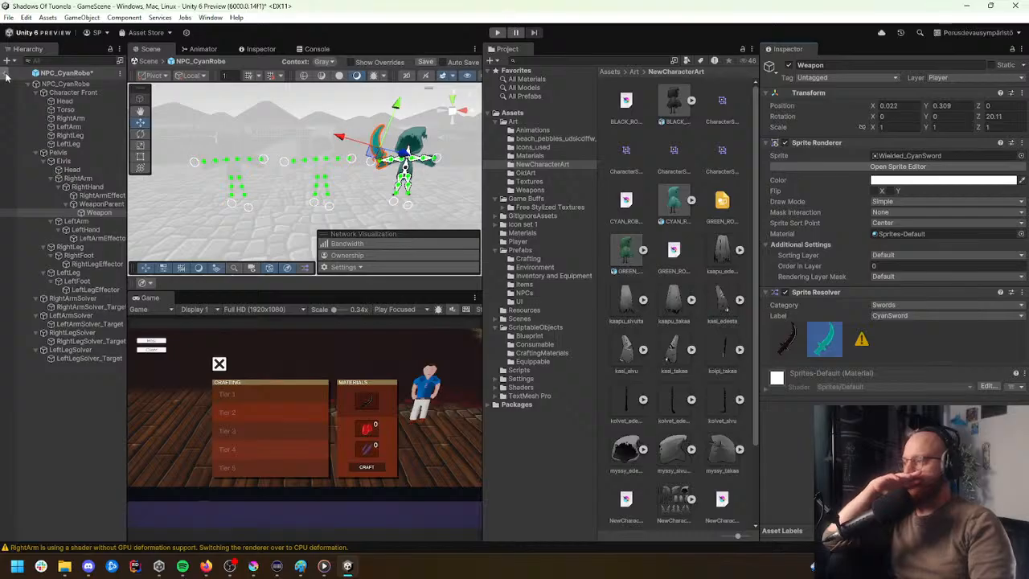
click(6, 74)
click(490, 304)
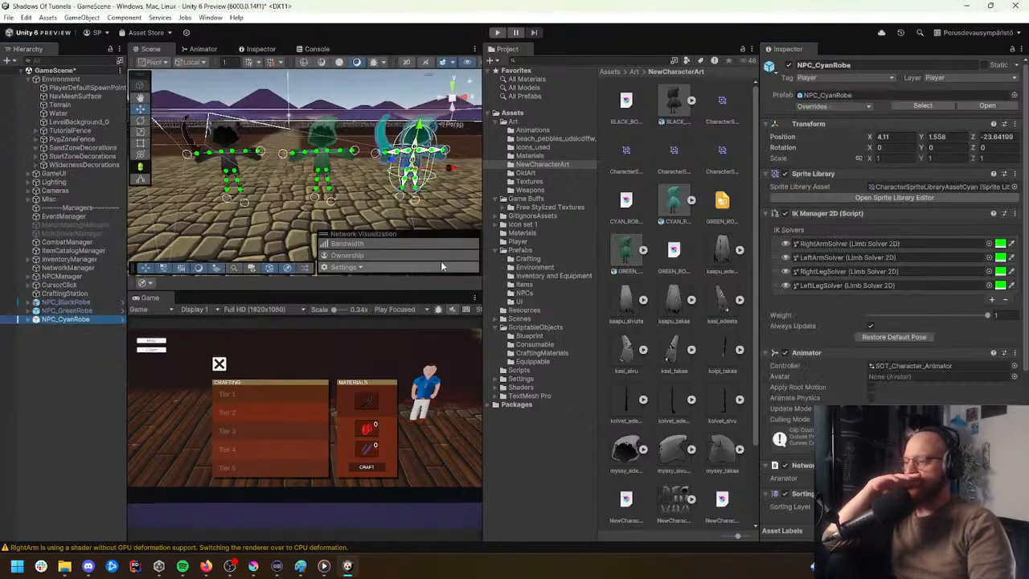
Step: Inspect the Weapon object inside the NPC_GreenRobe prefab and return to GameScene without editing it
click(347, 203)
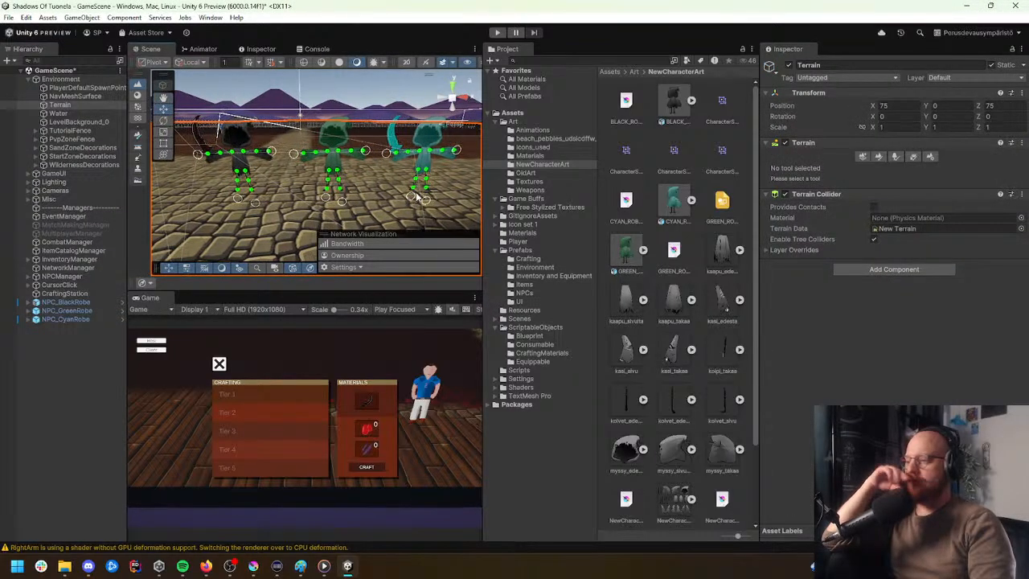
click(103, 310)
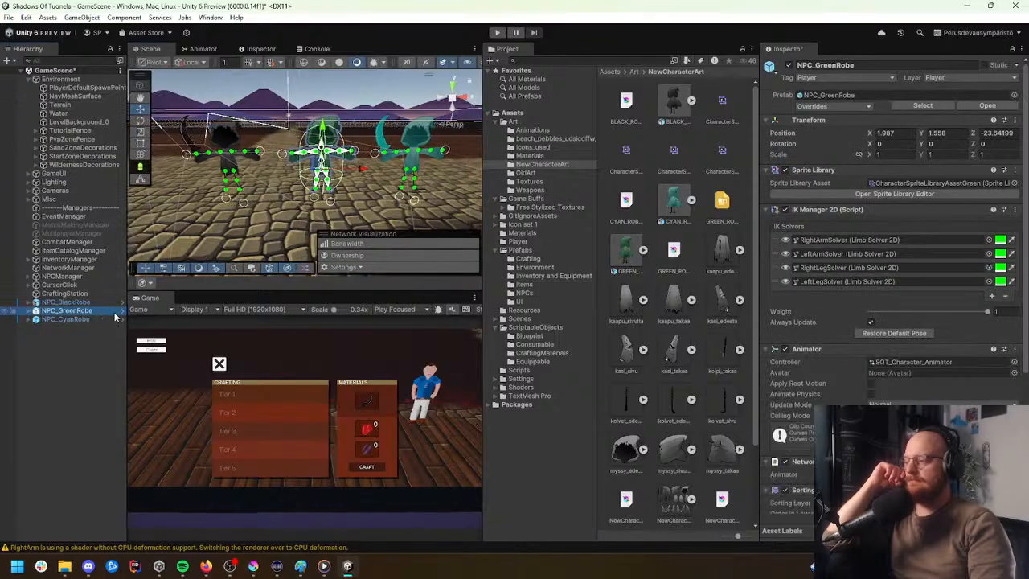
click(122, 311)
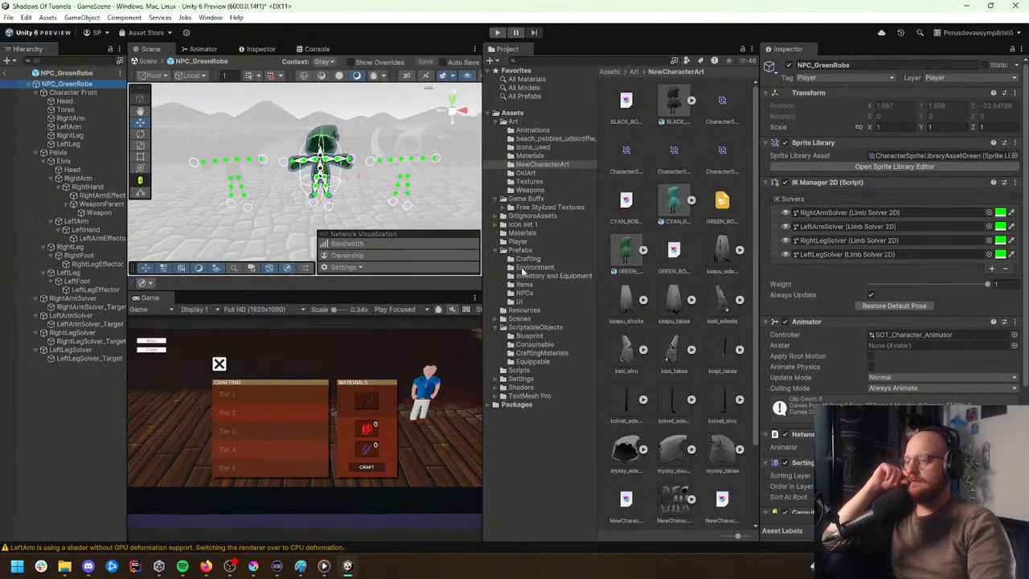
click(98, 212)
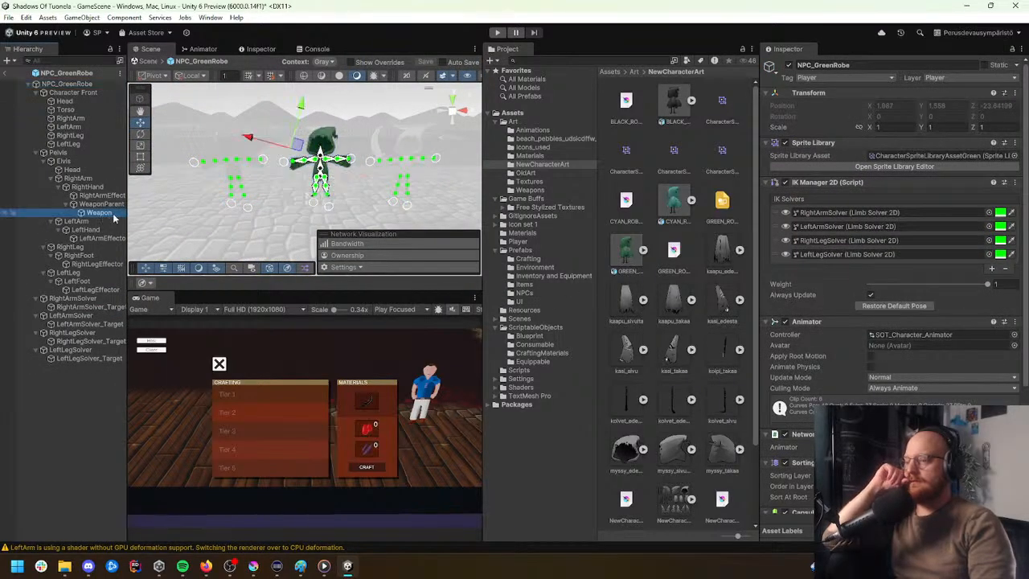
click(9, 73)
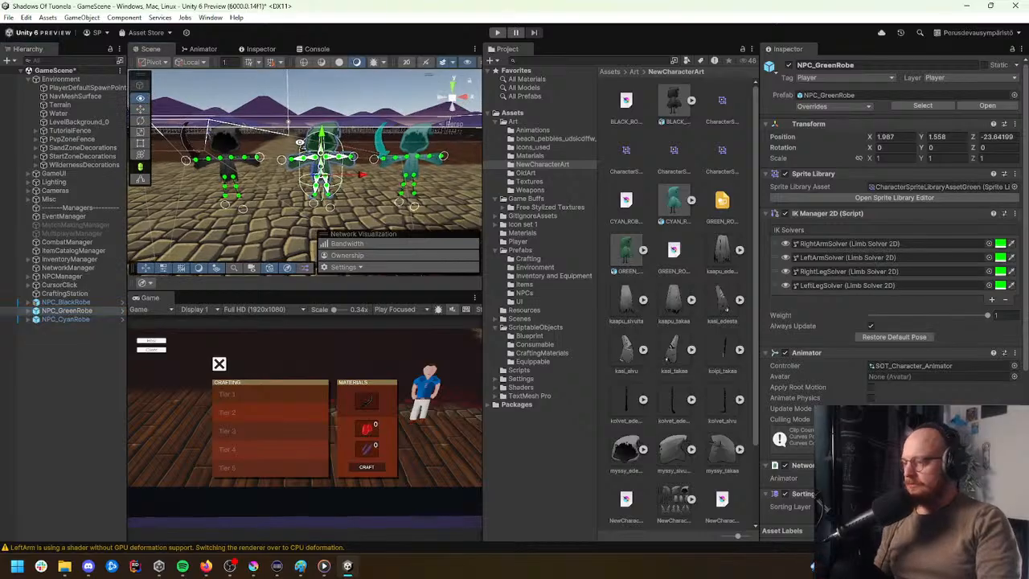
Step: Duplicate NPC_BlackRobe and move the copy along the X axis to about -2.22, beside the original
mouse_move(299, 150)
alt+mouse_down()
mouse_move(310, 148)
mouse_move(296, 152)
alt+mouse_up()
right_drag(296, 152, 321, 178)
click(93, 302)
key(ctrl+d)
drag(366, 160, 270, 167)
key(f)
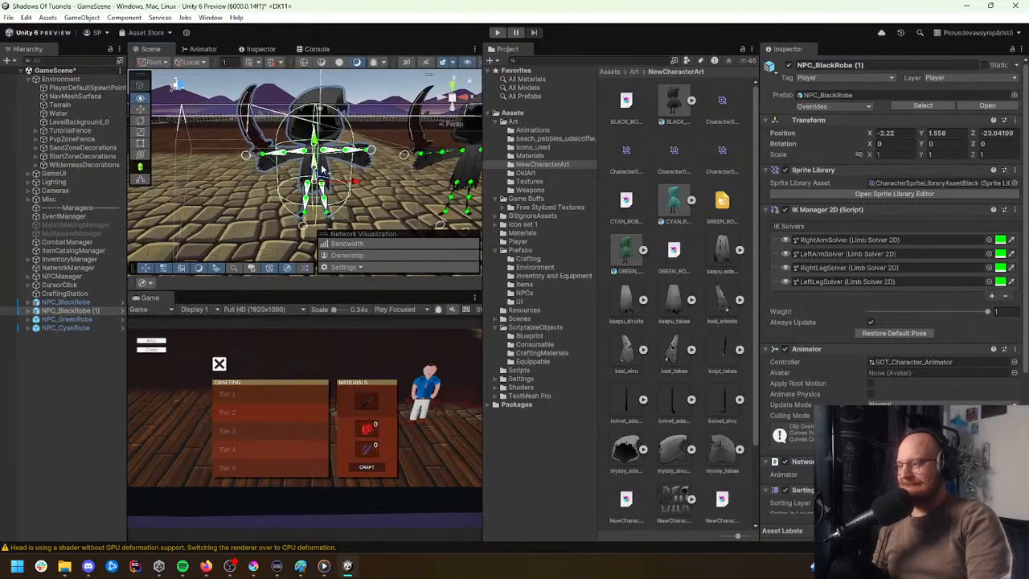
Step: Unpack the duplicated black robe NPC completely from its prefab and rename it NPC_GrayRobe
right_click(79, 311)
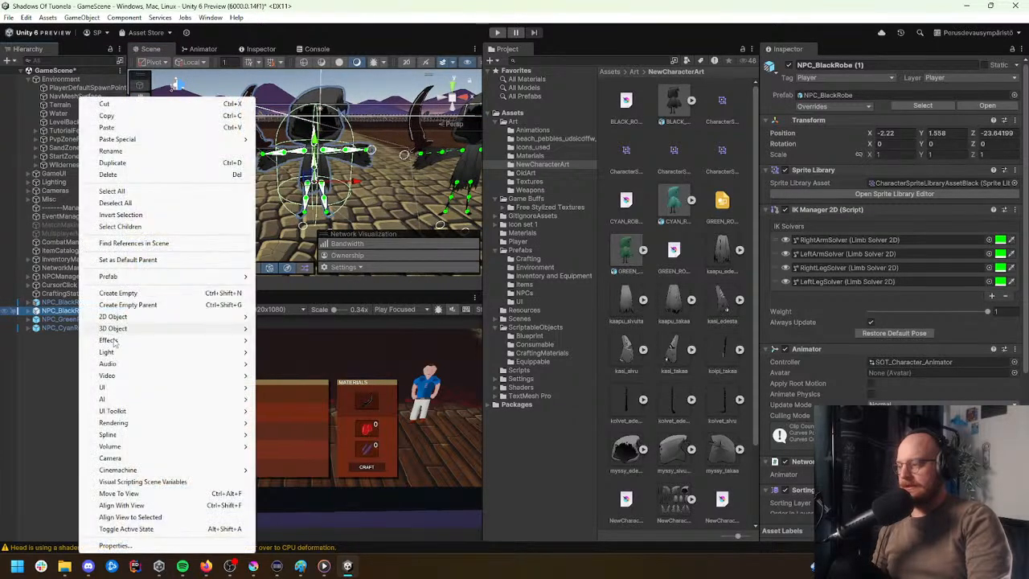
mouse_move(164, 277)
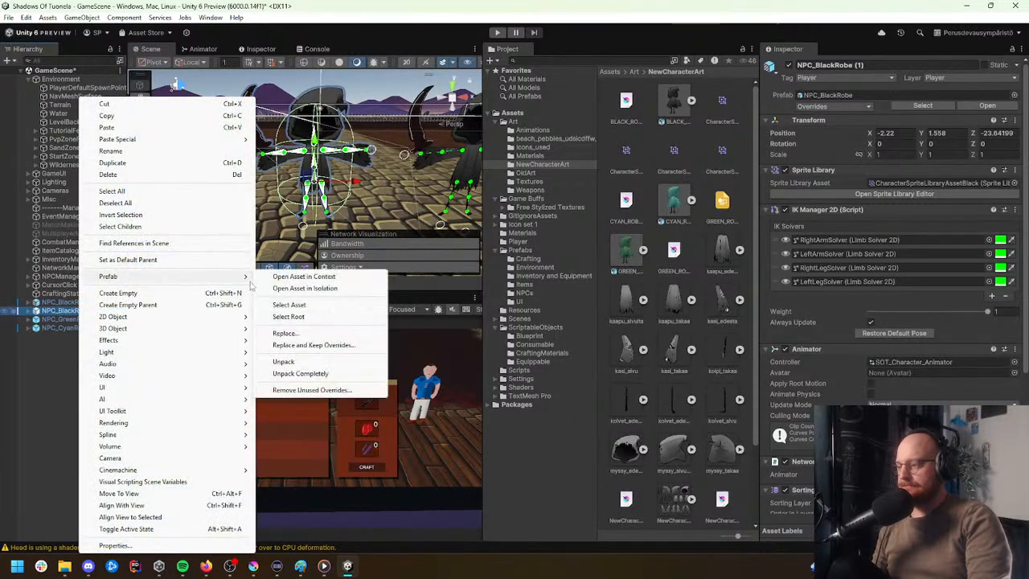
click(308, 374)
key(F2)
drag(61, 311, 150, 309)
text(GrayRobe)
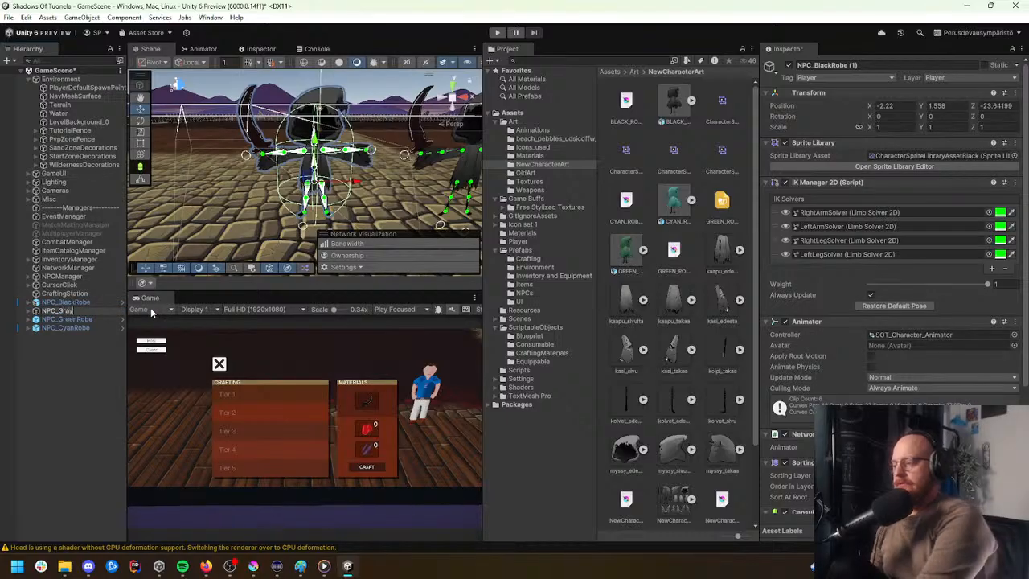
key(Return)
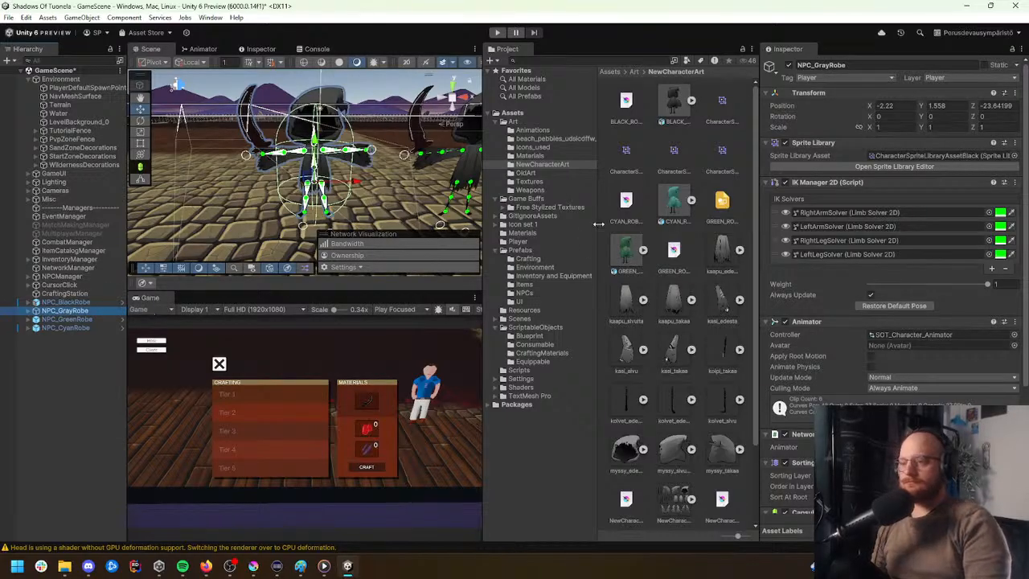
Step: Save NPC_GrayRobe as a new prefab in the Assets/Prefabs/NPCs folder
click(528, 293)
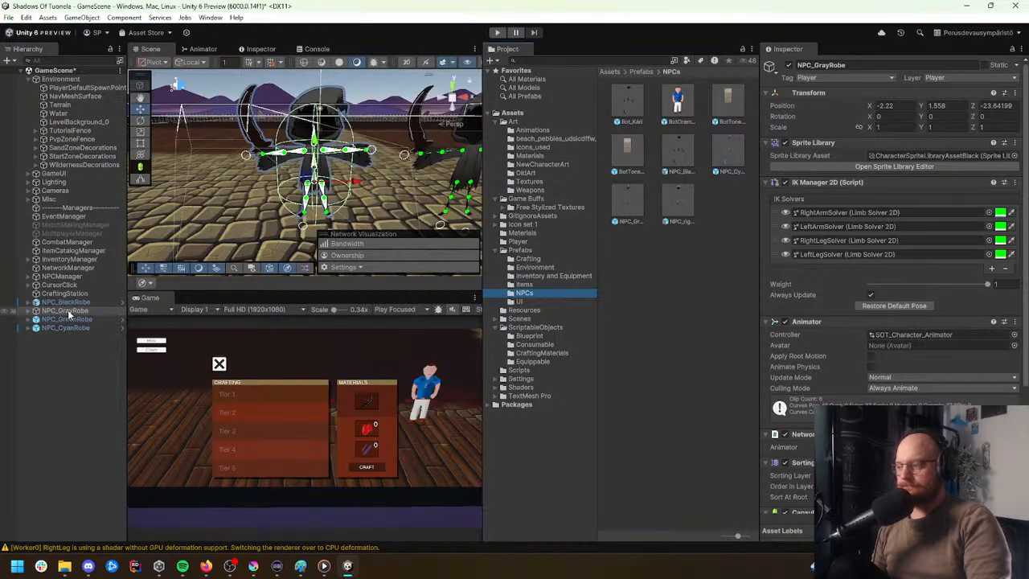
drag(706, 211, 706, 213)
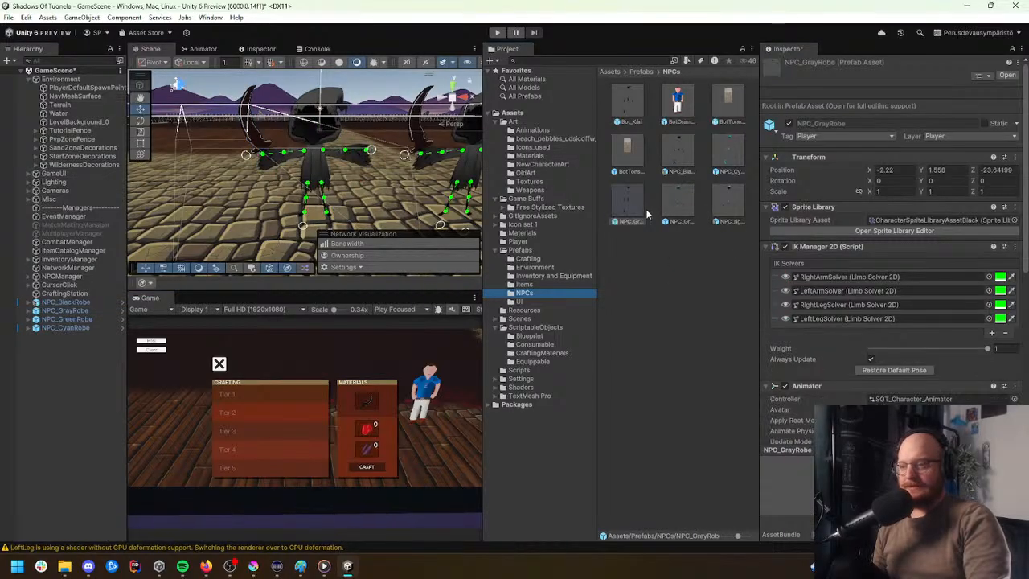
Step: Open the NPC_GrayRobe prefab for editing
right_drag(305, 176, 281, 189)
click(73, 311)
click(122, 310)
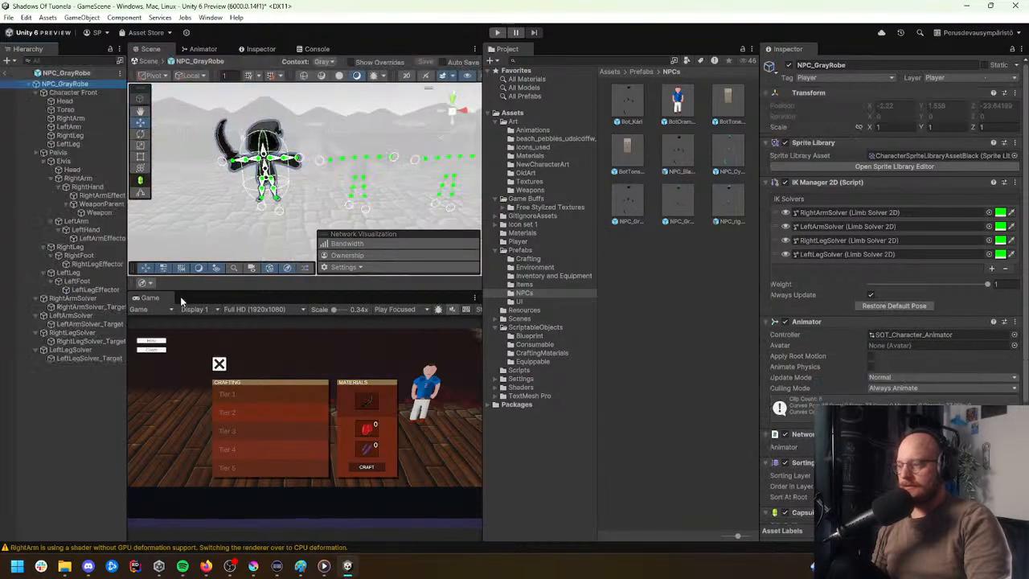
right_drag(315, 172, 320, 174)
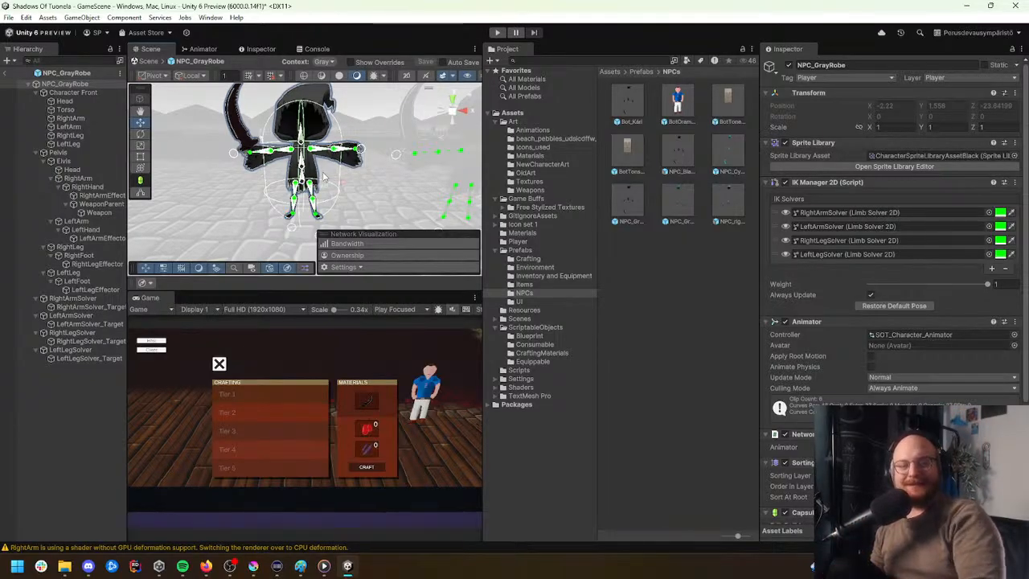
right_drag(325, 177, 381, 162)
key(w)
key(s)
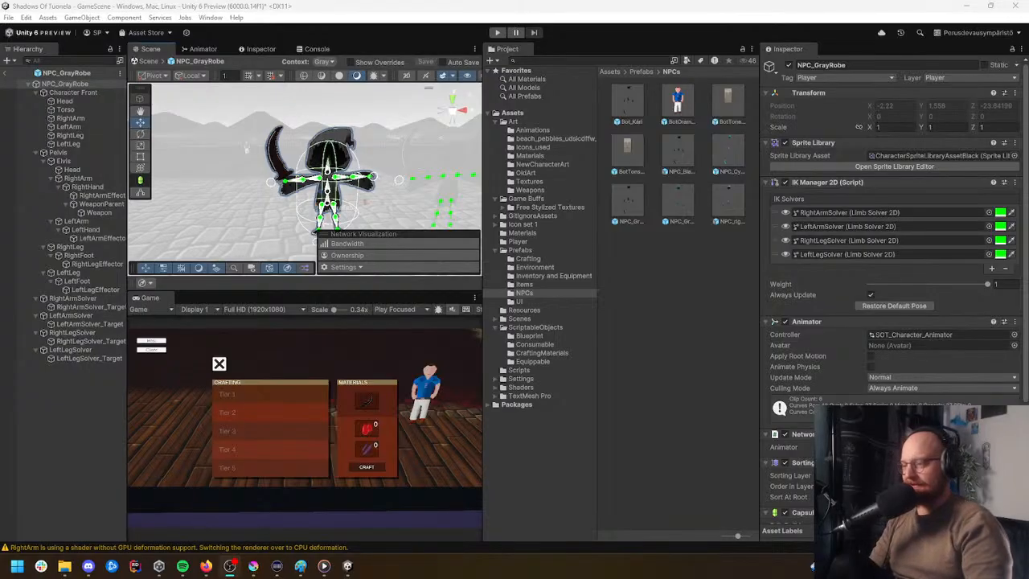
key(w)
right_drag(404, 167, 392, 177)
key(s)
key(w)
key(s)
key(s)
key(w)
key(s)
scroll(392, 177, down, 5)
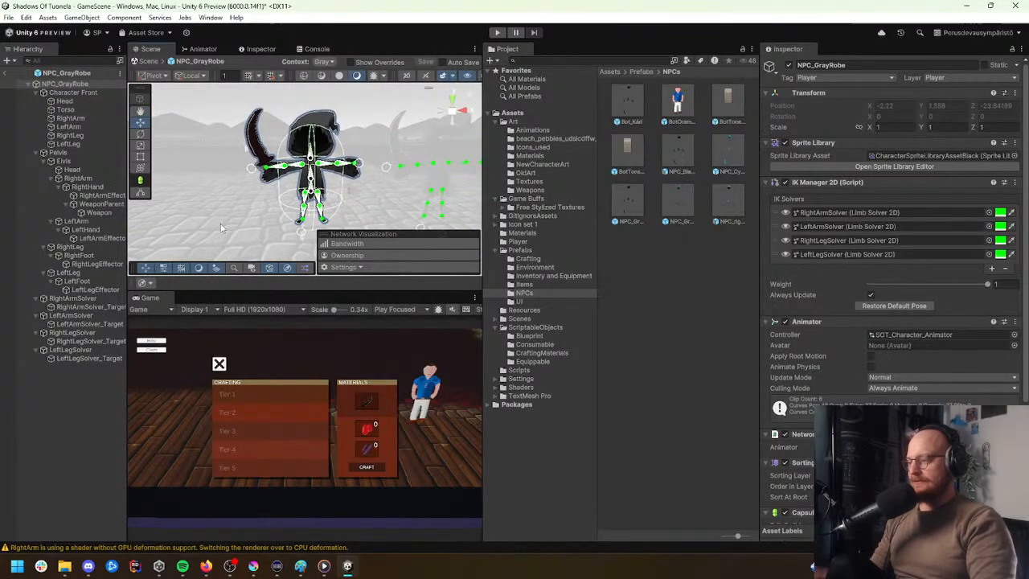
Step: Assign CharacterSpriteLibraryAssetDefault as the sprite library of the NPC_GrayRobe root object
click(80, 93)
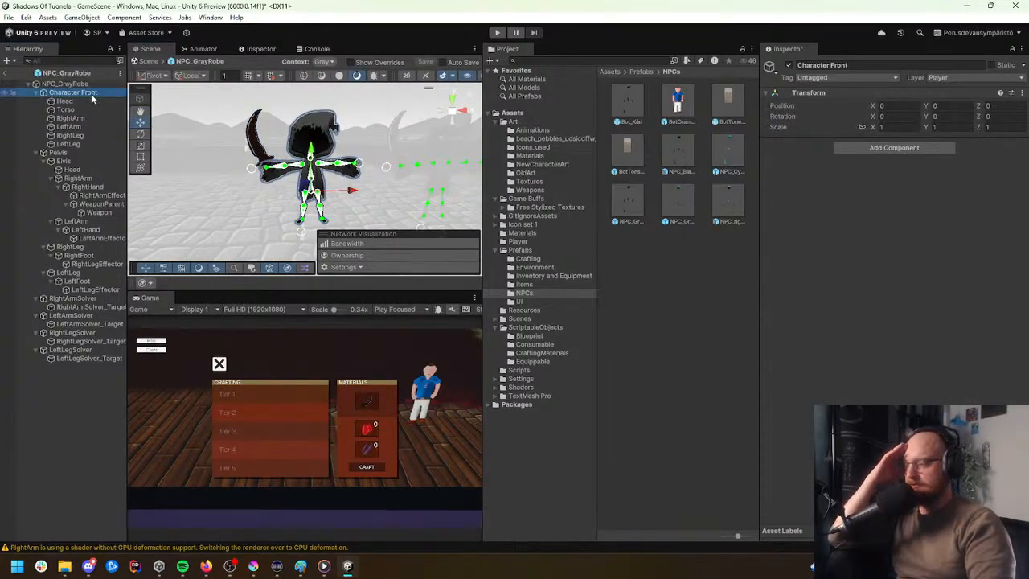
click(71, 84)
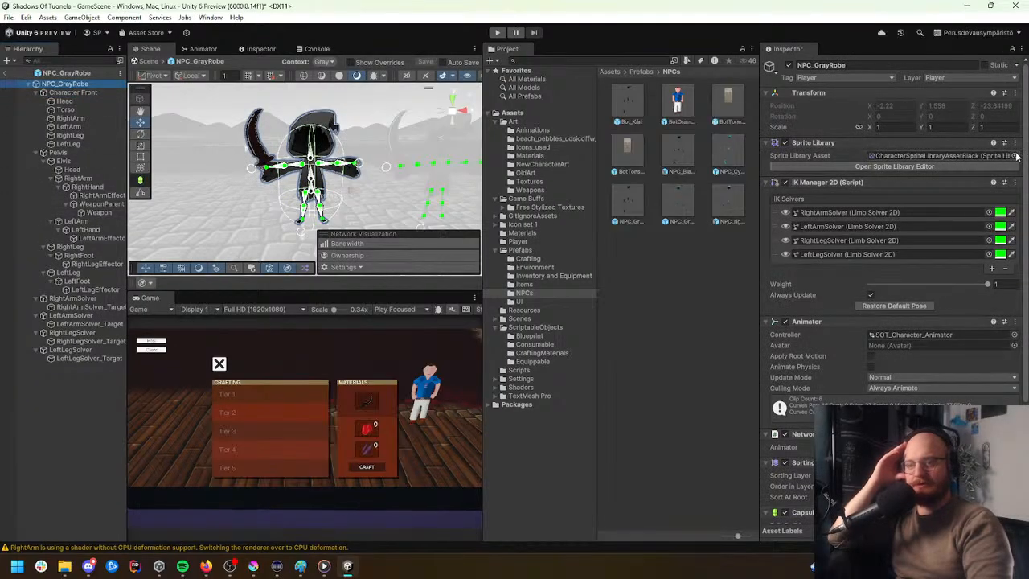
click(1014, 157)
click(820, 204)
click(865, 209)
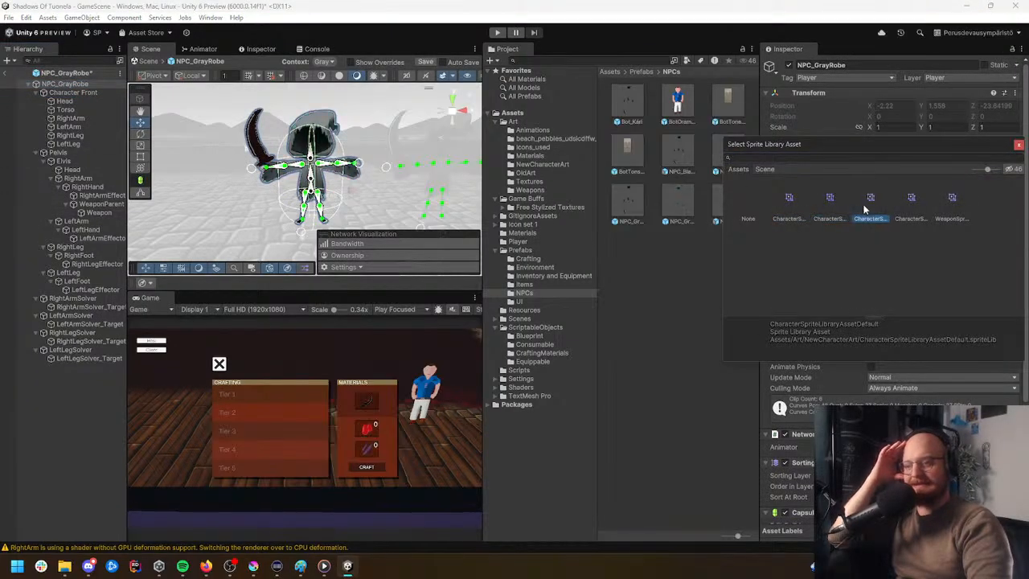
double_click(870, 205)
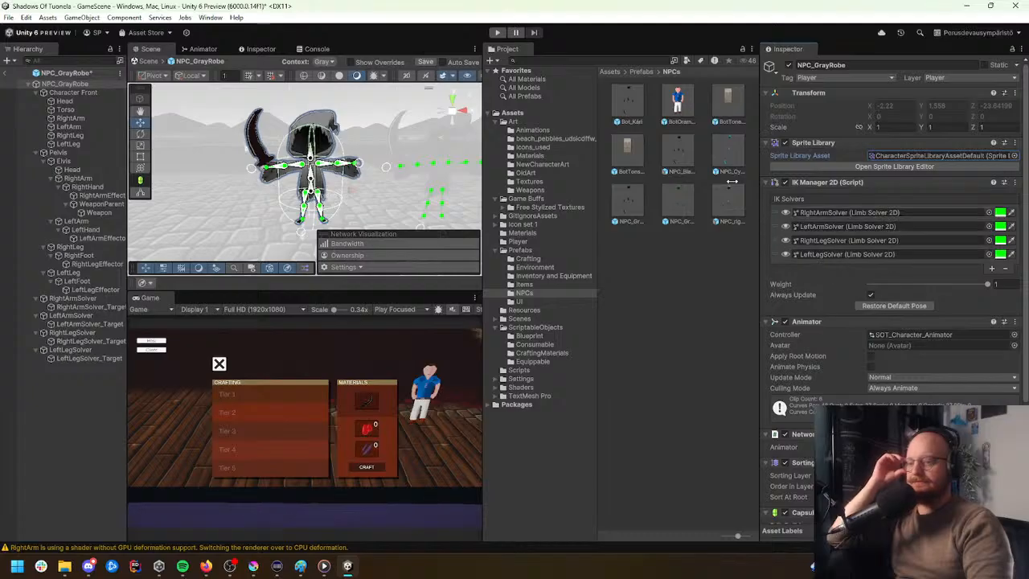
Step: Set the gray robe's Weapon sprite label to Empty in the Swords category and return to GameScene
click(101, 213)
click(861, 340)
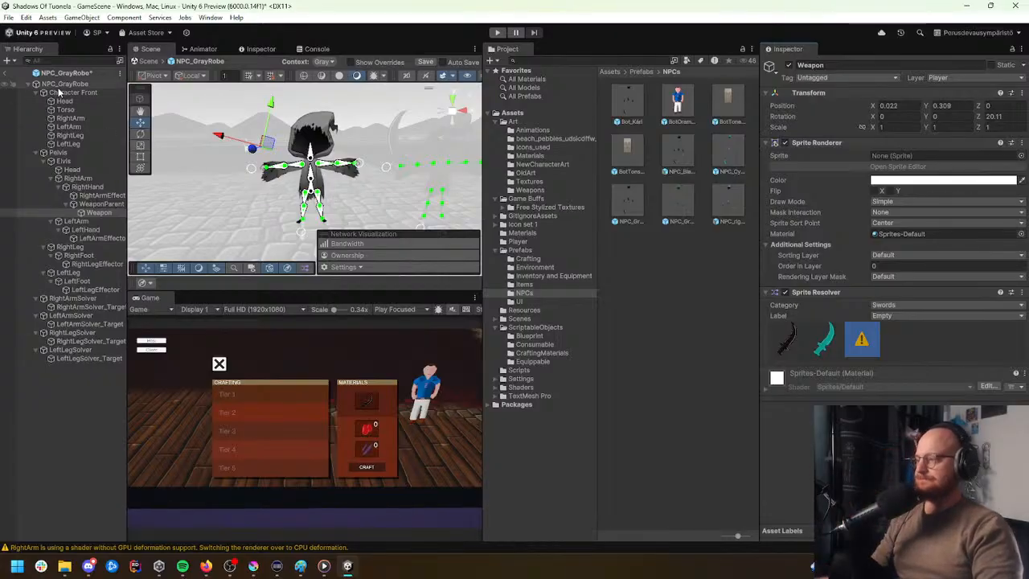
click(64, 84)
scroll(803, 306, down, 4)
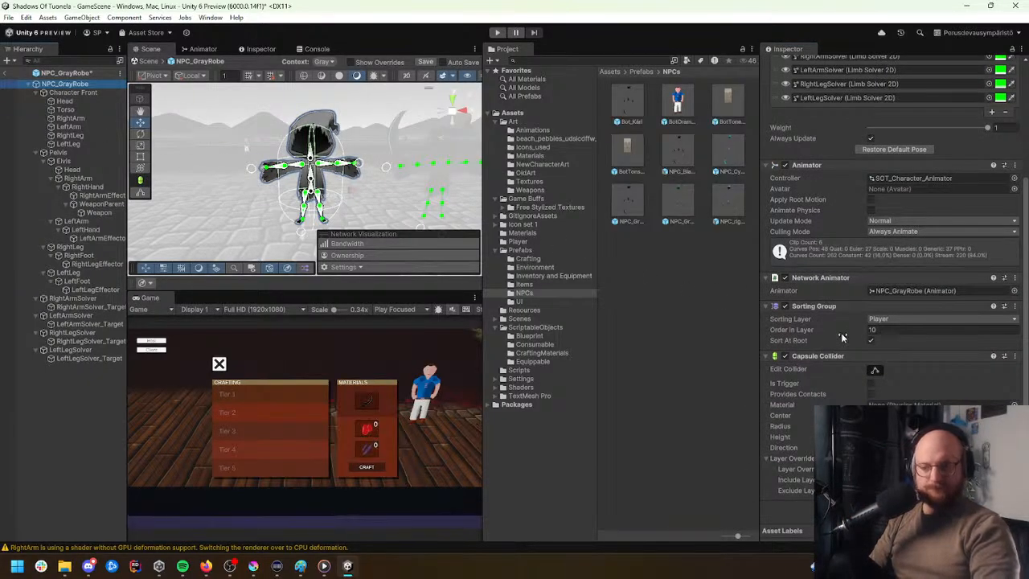
scroll(842, 332, up, 4)
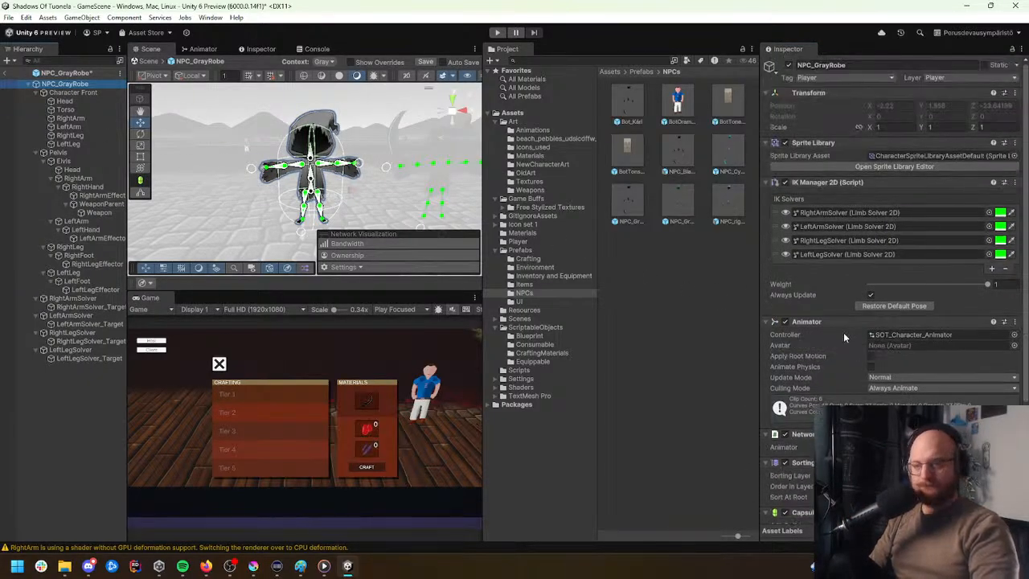
click(5, 73)
right_drag(375, 154, 353, 191)
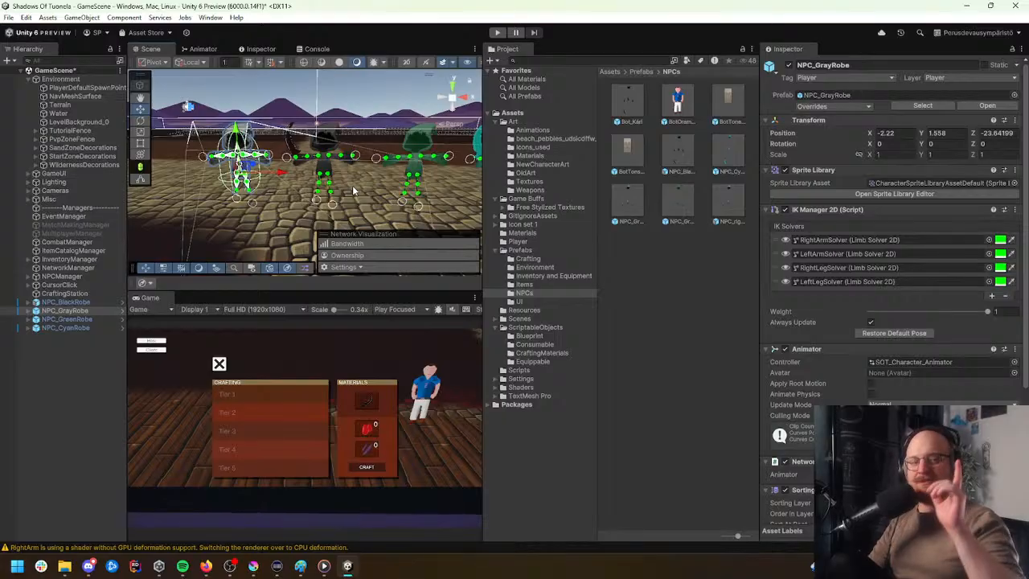
key(w)
mouse_move(352, 190)
right_down()
mouse_move(349, 180)
mouse_move(361, 185)
mouse_move(350, 187)
right_up()
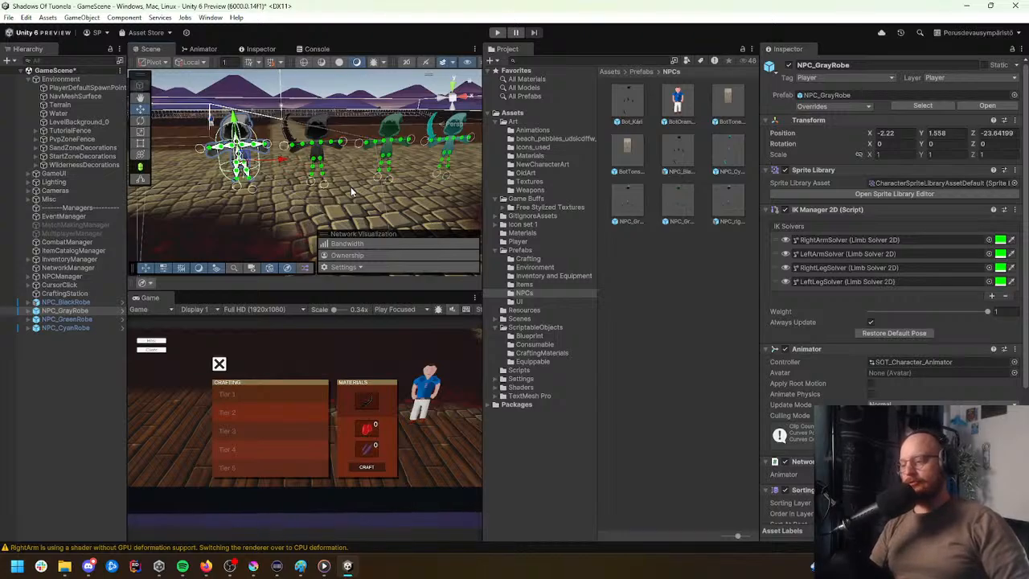
Step: Switch to the Paint notes, widen the canvas to 4142 px and fill the added area with black
click(299, 566)
scroll(431, 382, down, 6)
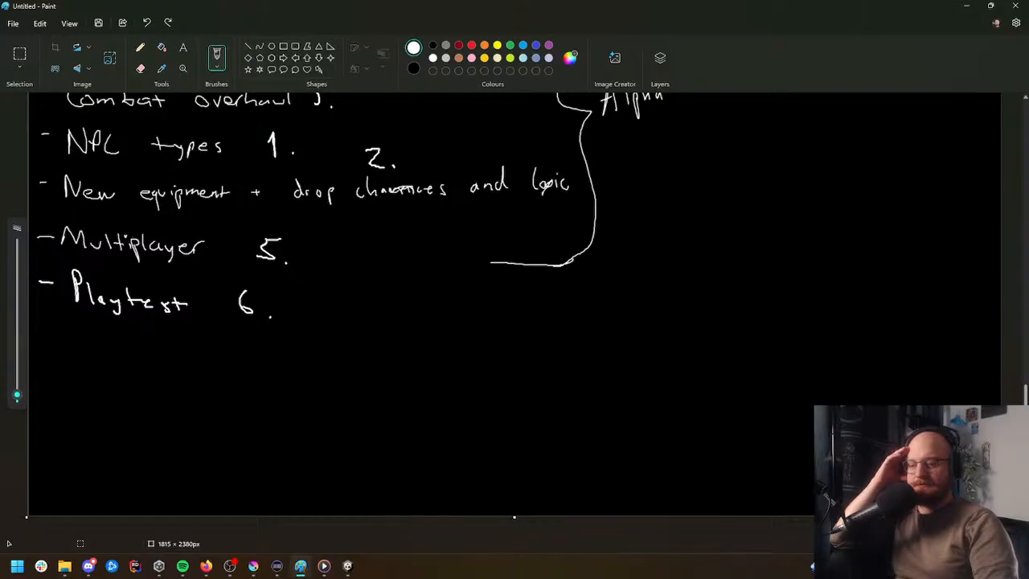
ctrl+scroll(695, 361, down, 8)
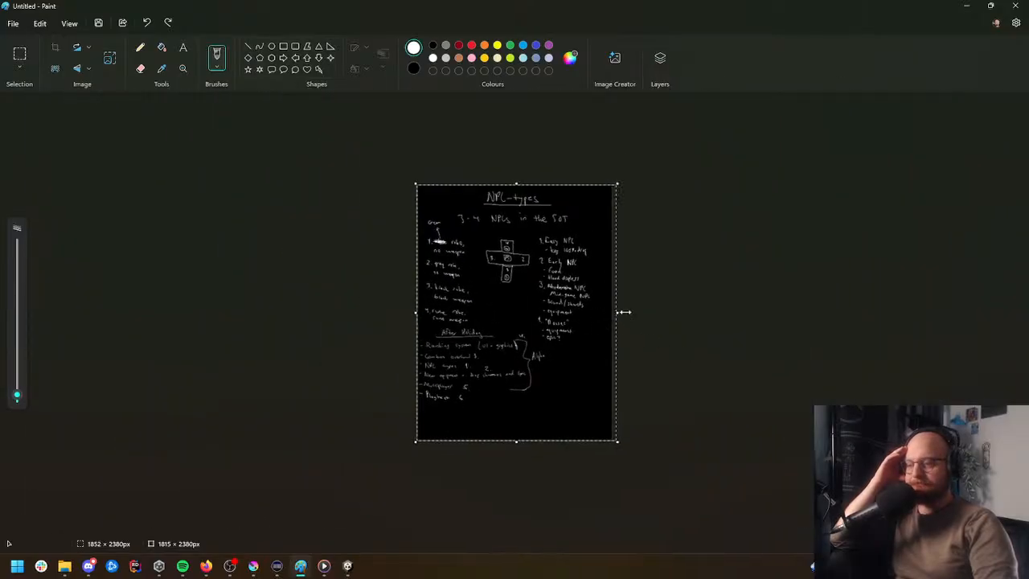
drag(616, 311, 860, 334)
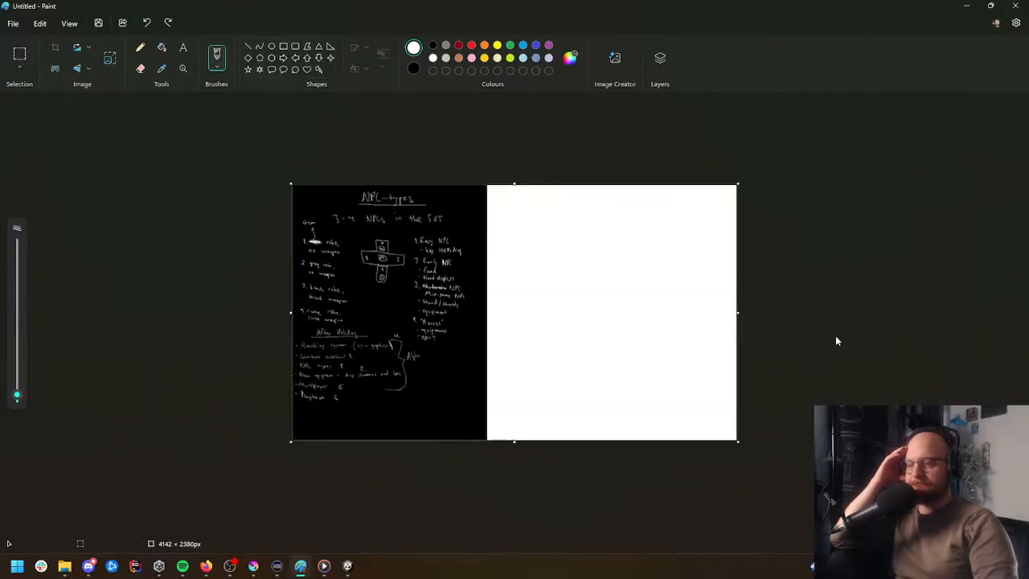
click(162, 48)
right_click(607, 259)
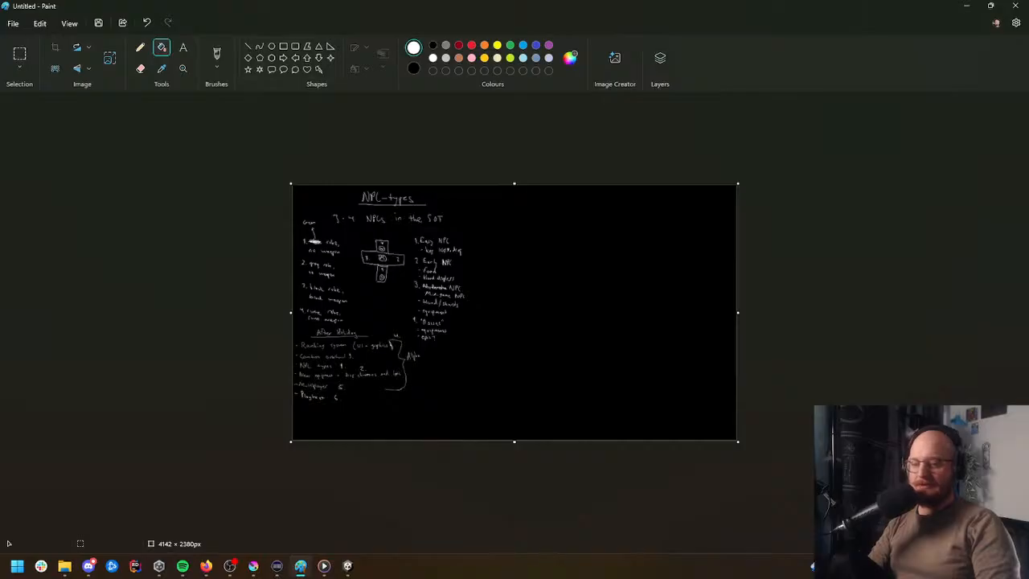
Step: Handwrite the underlined heading "Databases + Web development" with the white brush at the top of the new area
ctrl+scroll(527, 331, up, 5)
drag(673, 531, 758, 535)
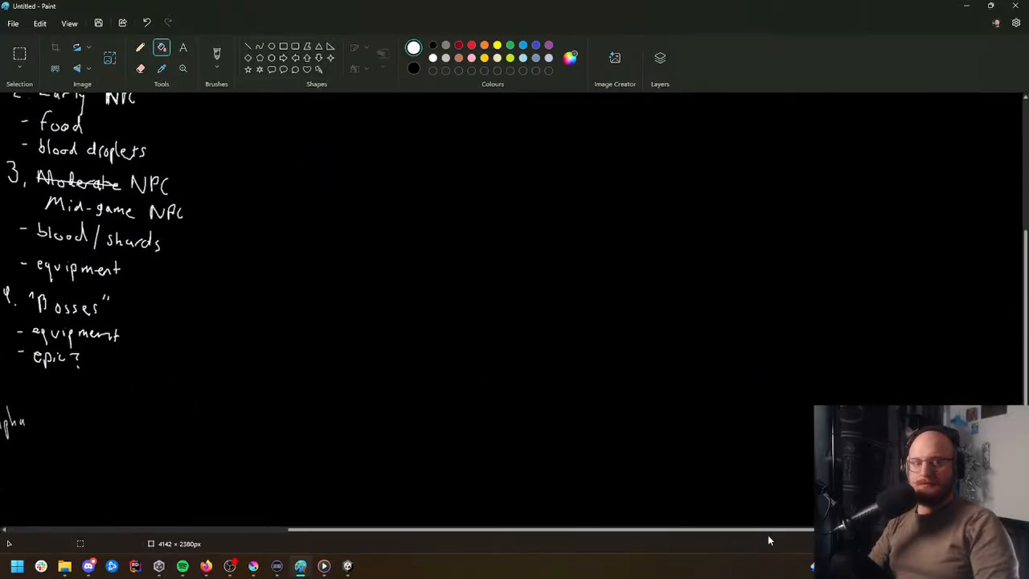
scroll(758, 483, right, 2)
scroll(758, 405, up, 5)
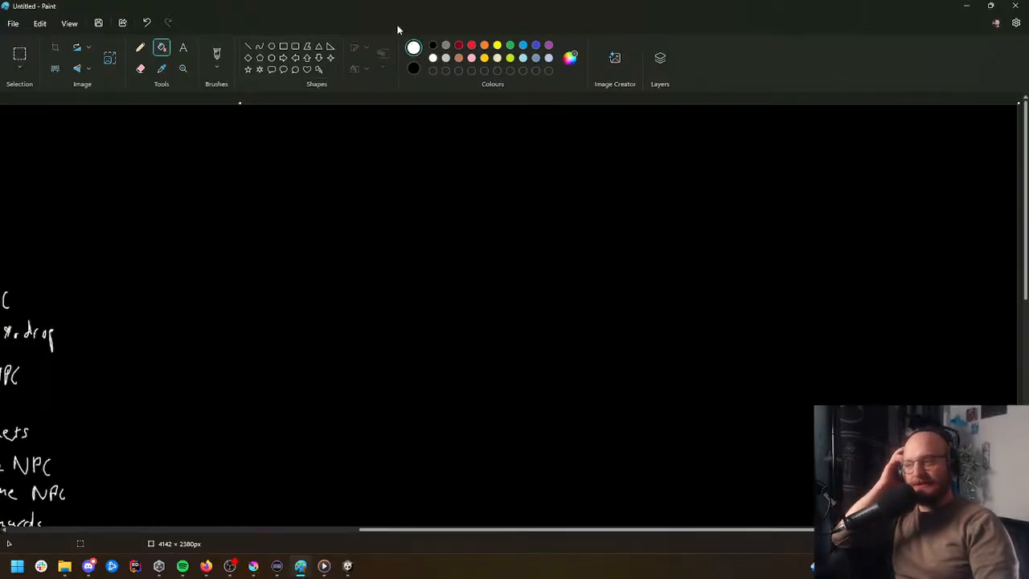
click(218, 56)
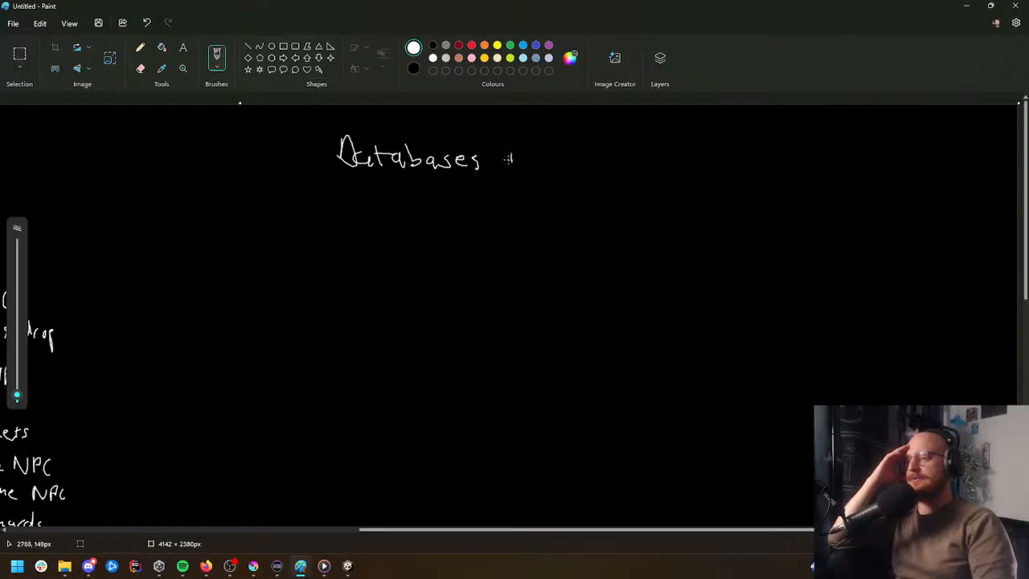
mouse_move(558, 156)
mouse_down()
mouse_move(725, 158)
mouse_move(323, 171)
mouse_up()
scroll(369, 232, down, 2)
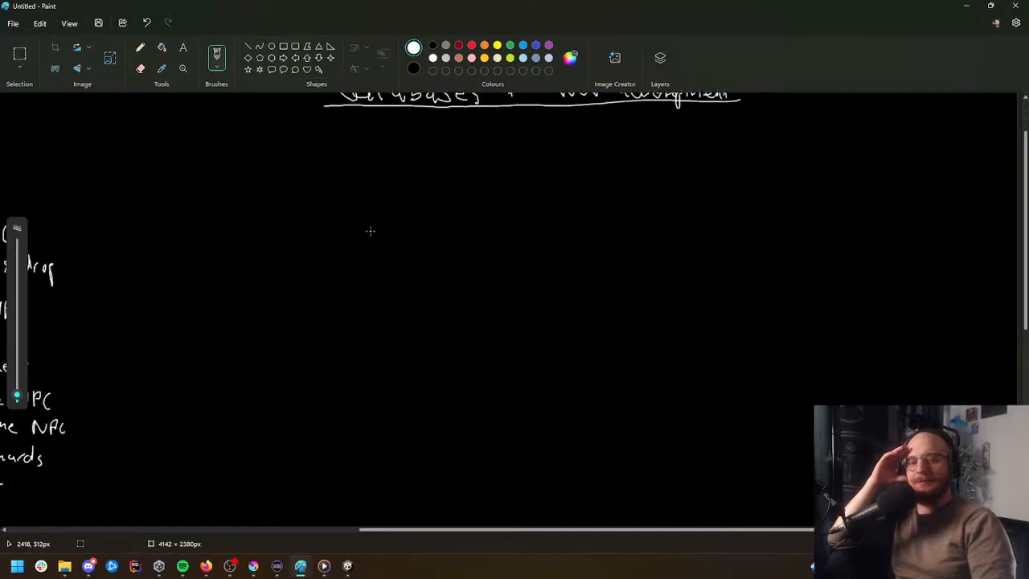
scroll(371, 225, down, 2)
scroll(378, 216, up, 3)
scroll(380, 219, up, 1)
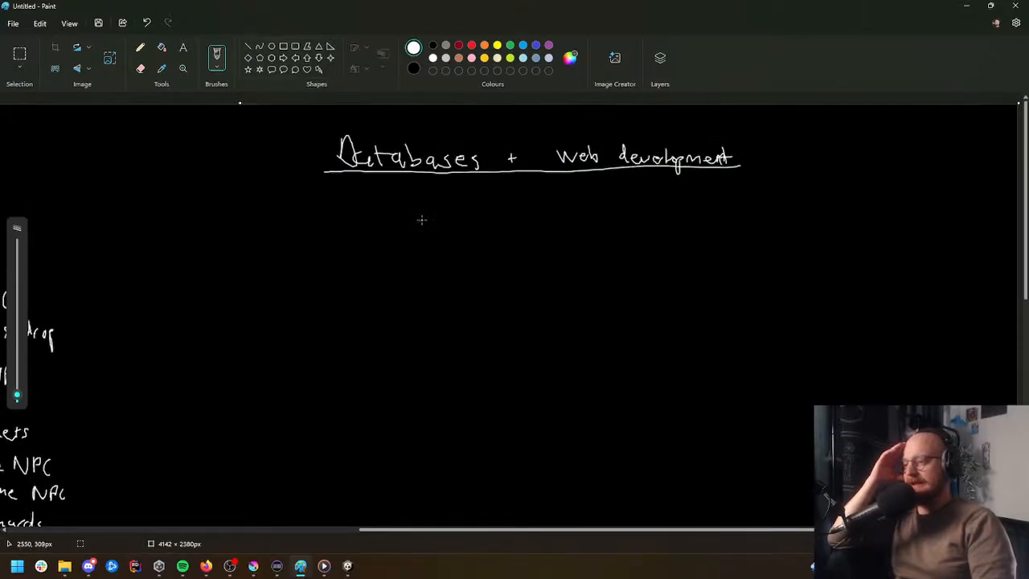
Step: Handwrite "Mysql - DB" below the heading and draw a box around it
mouse_move(416, 235)
mouse_down()
mouse_move(419, 210)
mouse_move(450, 234)
mouse_up()
mouse_move(461, 233)
mouse_down()
mouse_move(474, 228)
mouse_move(459, 249)
mouse_up()
drag(493, 225, 492, 230)
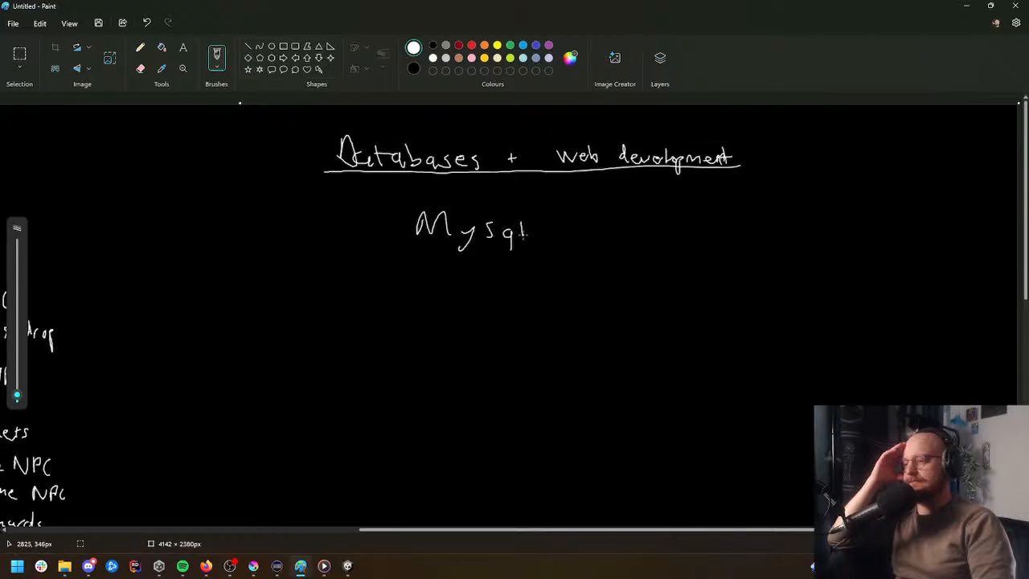
mouse_move(575, 234)
mouse_down()
mouse_move(591, 225)
mouse_move(595, 239)
mouse_up()
mouse_move(408, 260)
mouse_down()
mouse_move(624, 265)
mouse_move(496, 200)
mouse_move(406, 249)
mouse_up()
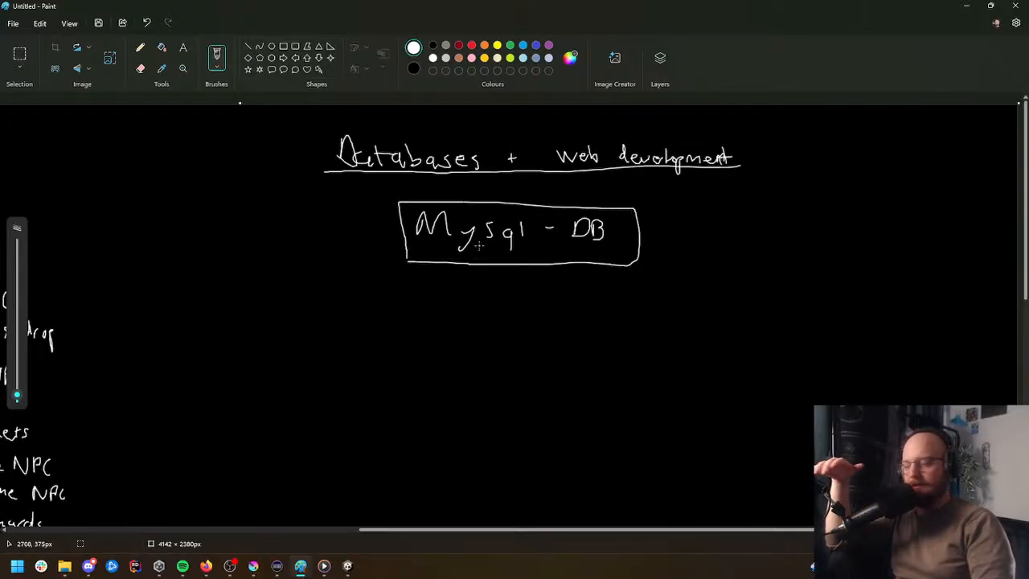
Step: Draw an upward arrow below the Mysql - DB box, leading from a boxed "BE-server" label
scroll(490, 241, down, 1)
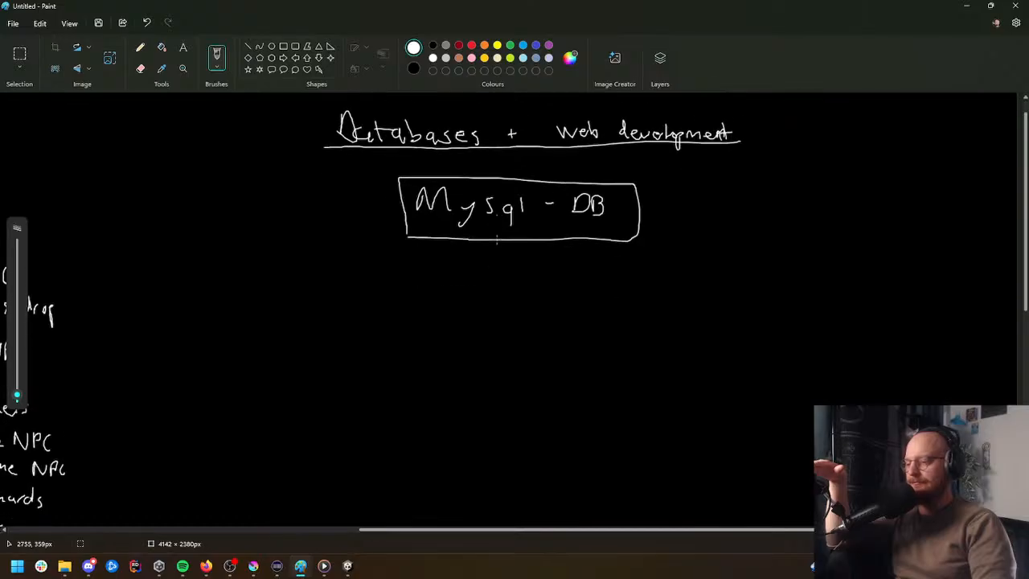
scroll(518, 272, up, 1)
mouse_move(509, 271)
mouse_down()
mouse_move(508, 323)
mouse_move(524, 295)
mouse_up()
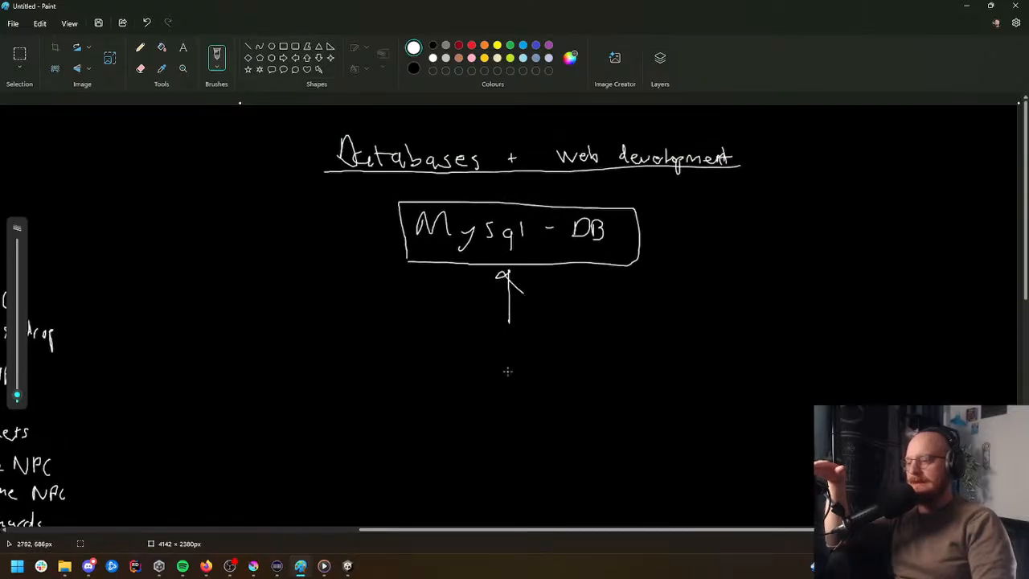
mouse_move(476, 343)
mouse_down()
mouse_move(508, 352)
mouse_move(627, 347)
mouse_up()
mouse_move(462, 371)
mouse_down()
mouse_move(634, 373)
mouse_move(455, 332)
mouse_move(461, 368)
mouse_up()
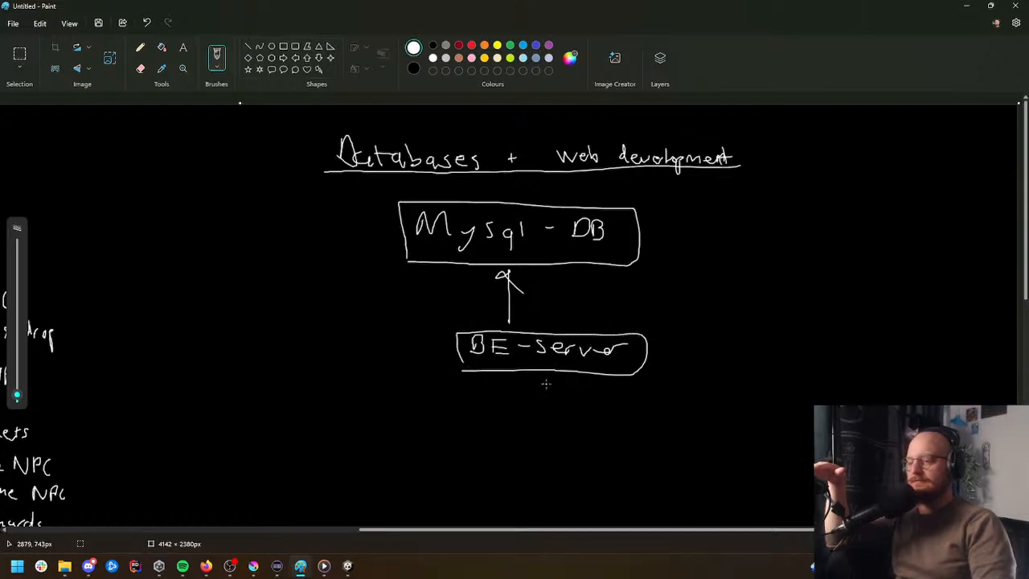
Step: Handwrite the note "bootstrap.java" to the right of the BE-server box
scroll(528, 378, down, 2)
scroll(578, 314, down, 2)
scroll(668, 249, up, 1)
scroll(668, 250, up, 1)
mouse_move(694, 284)
mouse_down()
mouse_move(693, 300)
mouse_move(732, 289)
mouse_up()
drag(752, 281, 756, 300)
mouse_move(745, 289)
mouse_down()
mouse_move(762, 290)
mouse_move(763, 301)
mouse_up()
mouse_move(776, 283)
mouse_down()
mouse_move(777, 301)
mouse_move(784, 290)
mouse_up()
mouse_move(789, 300)
mouse_down()
mouse_move(798, 290)
mouse_move(801, 320)
mouse_up()
drag(804, 291, 810, 295)
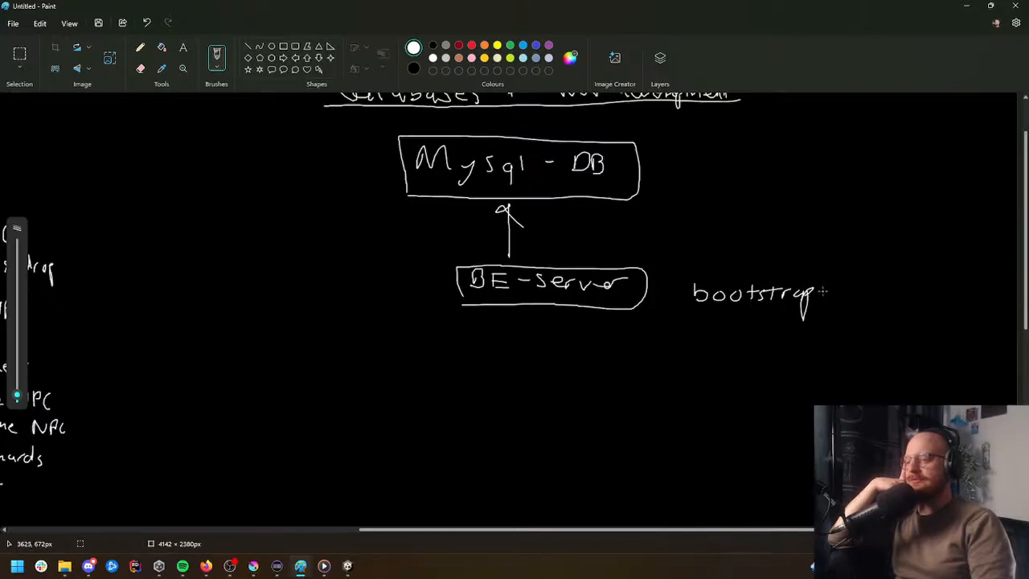
mouse_move(842, 286)
mouse_down()
mouse_move(836, 307)
mouse_move(871, 299)
mouse_up()
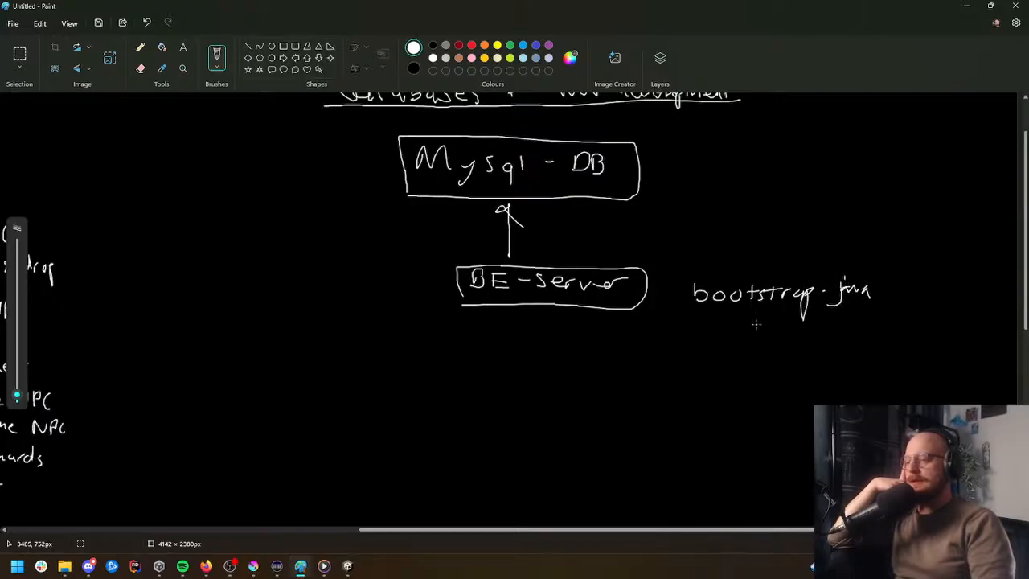
Step: Draw an upward arrow to the BE-server box and handwrite "React Web-page" below it
scroll(666, 342, down, 1)
mouse_move(516, 253)
mouse_down()
mouse_move(519, 309)
mouse_move(529, 263)
mouse_move(536, 270)
mouse_up()
drag(473, 323, 487, 350)
drag(493, 344, 534, 352)
mouse_move(538, 338)
mouse_down()
mouse_move(557, 346)
mouse_move(617, 336)
mouse_move(644, 353)
mouse_move(665, 346)
mouse_move(666, 363)
mouse_move(683, 350)
mouse_up()
mouse_move(702, 344)
mouse_down()
mouse_move(712, 371)
mouse_move(737, 357)
mouse_up()
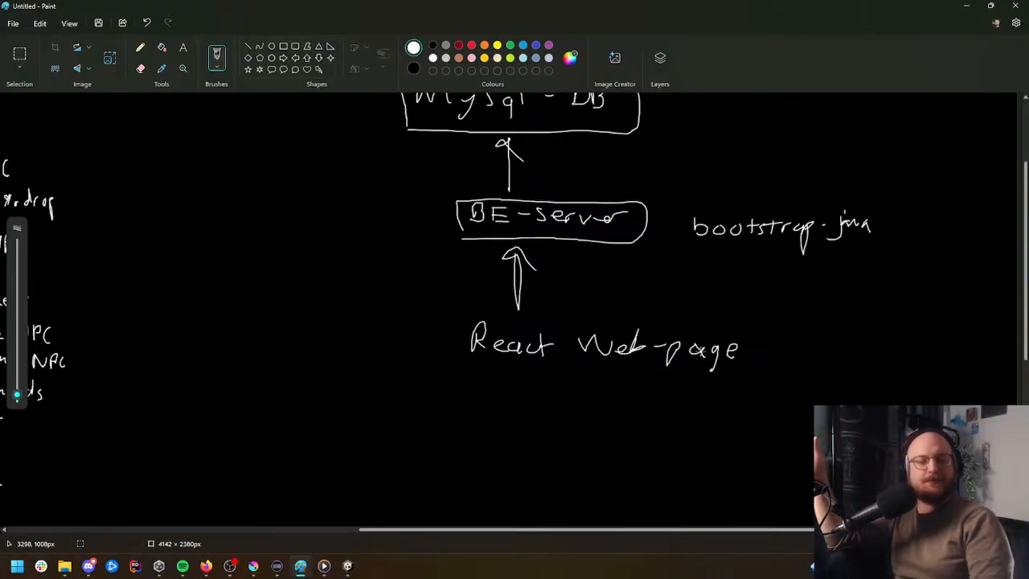
Step: Handwrite "3 people" to the left of the BE-server box and draw a box around "React Web-page"
scroll(453, 328, up, 1)
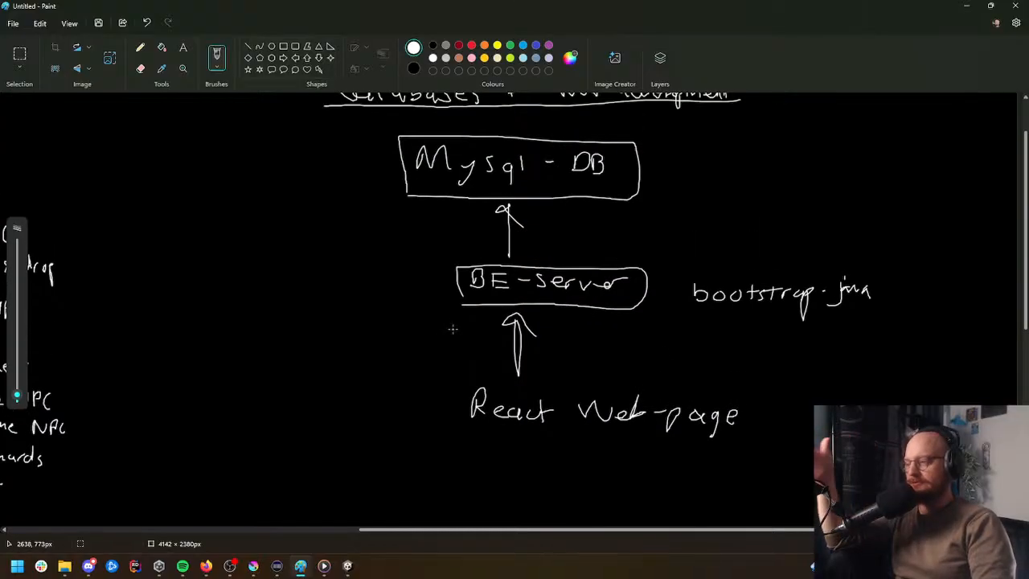
drag(231, 268, 232, 298)
drag(300, 283, 399, 308)
mouse_move(474, 439)
mouse_down()
mouse_move(726, 398)
mouse_move(455, 380)
mouse_move(458, 424)
mouse_up()
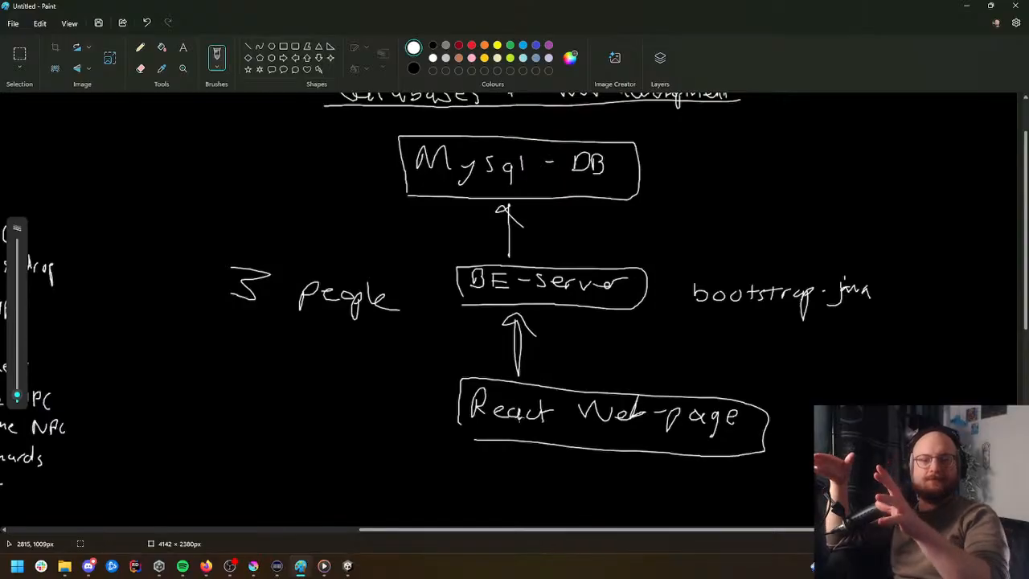
Step: Handwrite "Git + git bash" in the empty area below the React Web-page box
scroll(507, 431, up, 2)
scroll(506, 431, down, 7)
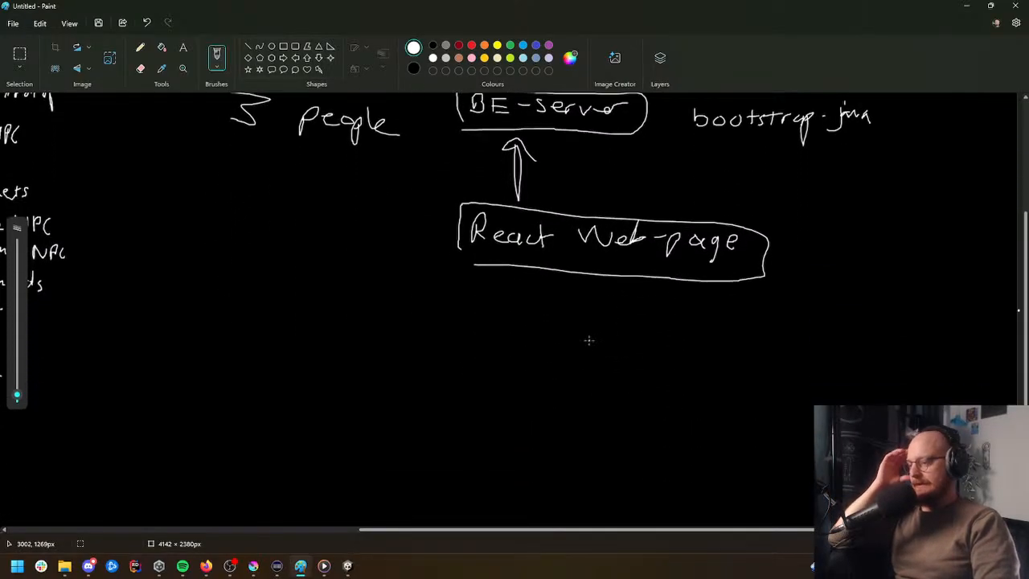
scroll(578, 340, down, 3)
scroll(422, 322, down, 2)
scroll(416, 308, up, 2)
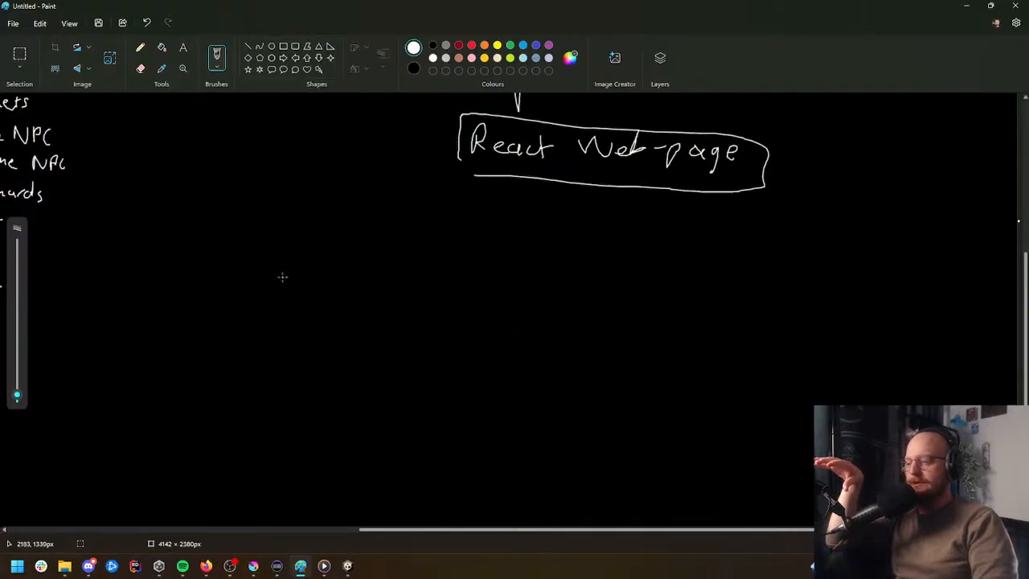
mouse_move(281, 275)
mouse_down()
mouse_move(290, 295)
mouse_move(314, 304)
mouse_up()
mouse_move(311, 296)
mouse_down()
mouse_move(386, 309)
mouse_move(400, 298)
mouse_up()
drag(471, 297, 459, 326)
drag(486, 287, 490, 310)
drag(482, 296, 508, 295)
mouse_move(544, 280)
mouse_down()
mouse_move(544, 309)
mouse_move(554, 312)
mouse_up()
mouse_move(571, 302)
mouse_down()
mouse_move(566, 312)
mouse_move(579, 314)
mouse_up()
drag(603, 297, 593, 316)
drag(609, 278, 632, 319)
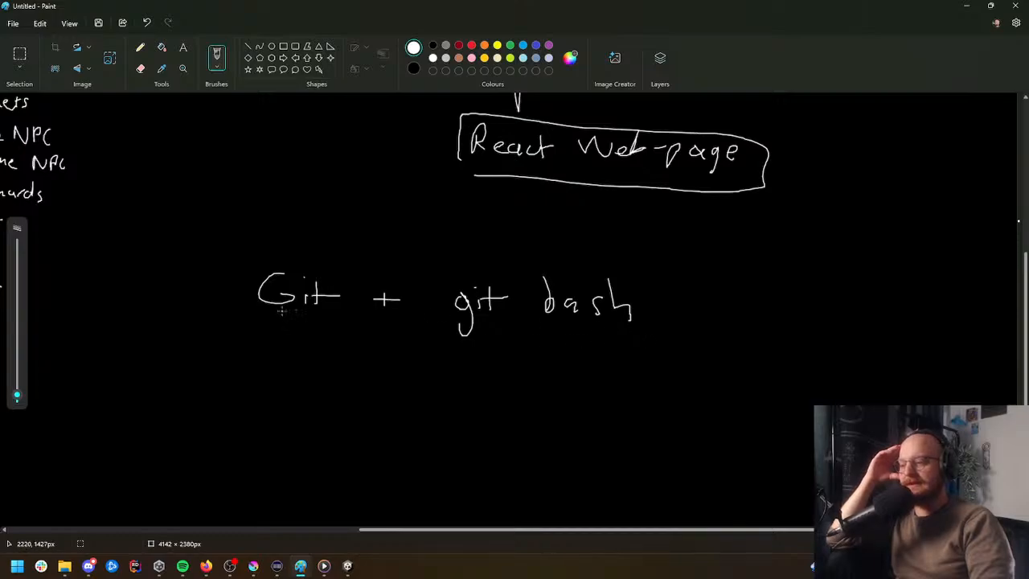
Step: Handwrite "git commit" and "git push" on two lines below the "Git + git bash" heading
scroll(585, 346, down, 2)
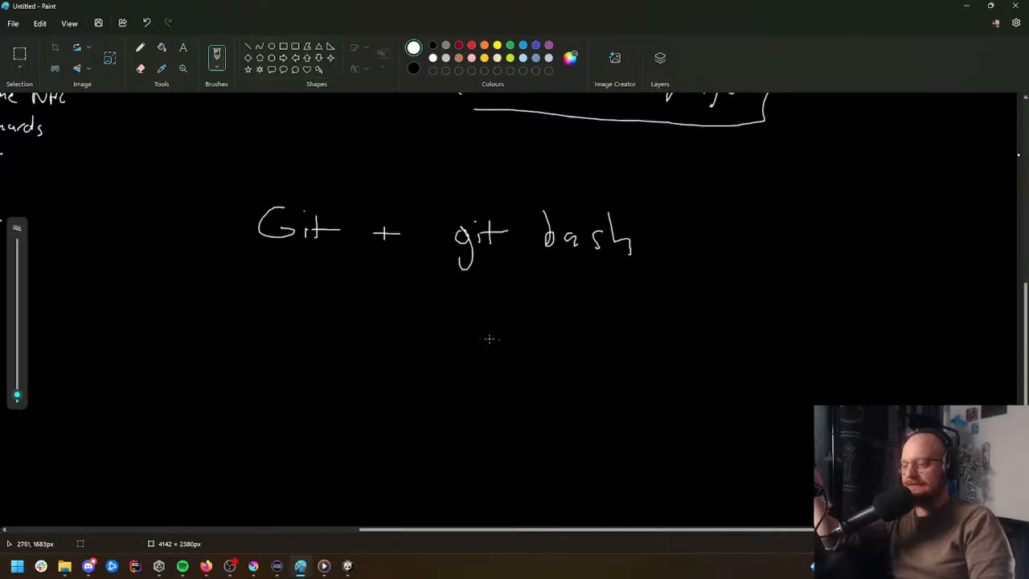
drag(255, 324, 242, 349)
mouse_move(261, 328)
mouse_down()
mouse_move(262, 339)
mouse_move(282, 332)
mouse_up()
click(261, 319)
mouse_move(321, 327)
mouse_down()
mouse_move(332, 338)
mouse_move(416, 329)
mouse_move(430, 339)
mouse_up()
drag(253, 375, 243, 396)
mouse_move(265, 374)
mouse_down()
mouse_move(266, 389)
mouse_move(302, 374)
mouse_up()
mouse_move(338, 374)
mouse_down()
mouse_move(320, 394)
mouse_move(368, 383)
mouse_up()
mouse_move(378, 369)
mouse_down()
mouse_move(370, 390)
mouse_move(382, 393)
mouse_up()
Step: Handwrite "fetch" and "pull" on separate lines beneath the word "push"
mouse_move(384, 382)
mouse_down()
mouse_move(393, 390)
mouse_move(320, 434)
mouse_up()
mouse_move(310, 420)
mouse_down()
mouse_move(339, 418)
mouse_move(347, 431)
mouse_up()
drag(357, 410, 354, 434)
mouse_move(347, 419)
mouse_down()
mouse_move(363, 418)
mouse_move(375, 434)
mouse_move(407, 432)
mouse_up()
drag(323, 450, 309, 478)
drag(311, 458, 324, 464)
drag(332, 455, 346, 471)
drag(359, 445, 363, 462)
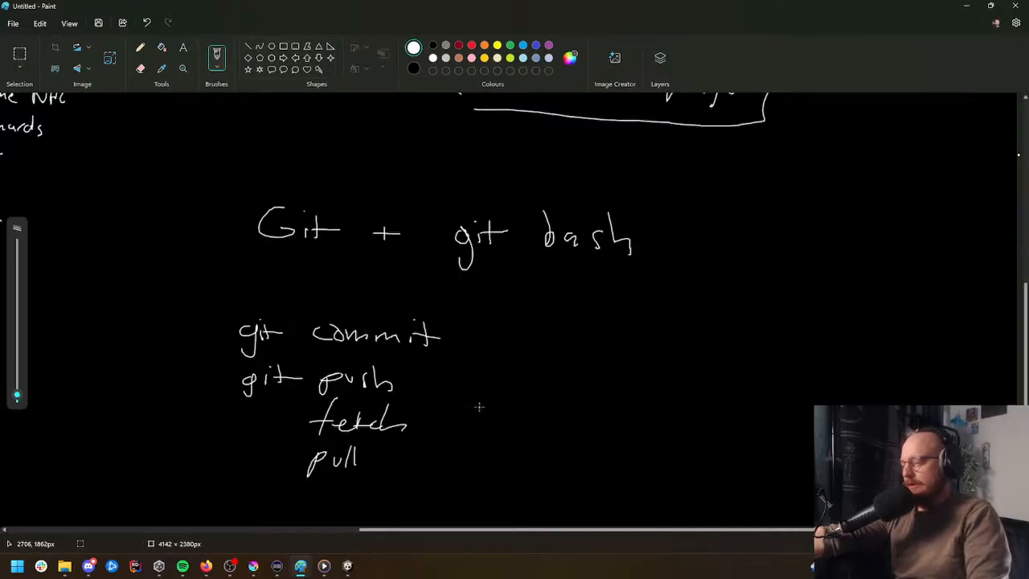
Step: Handwrite the letters A, B and C in a row to the right of "git commit" and draw downward arrows below A and B
scroll(476, 406, down, 1)
scroll(474, 411, down, 1)
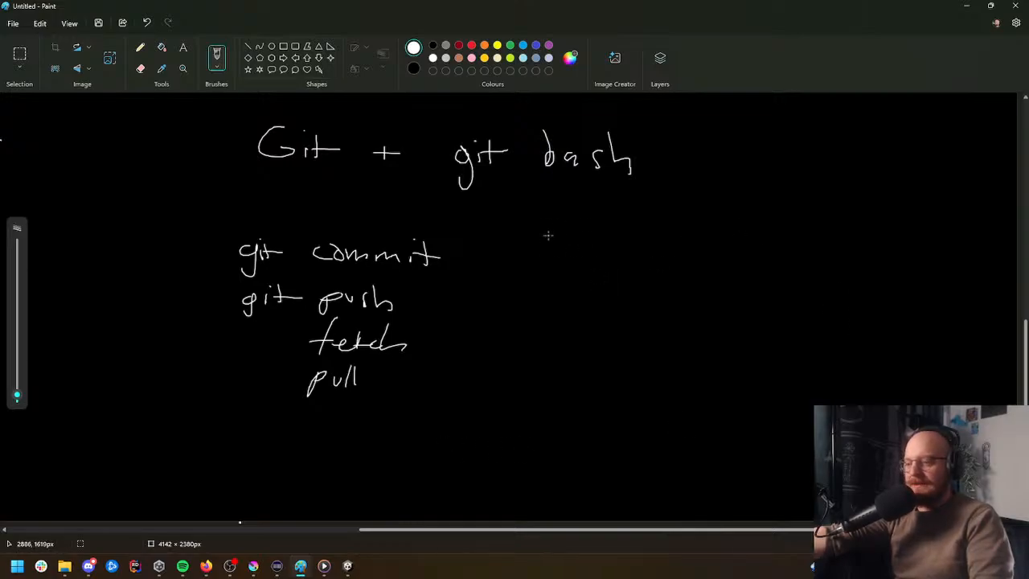
drag(547, 223, 548, 255)
drag(554, 222, 564, 254)
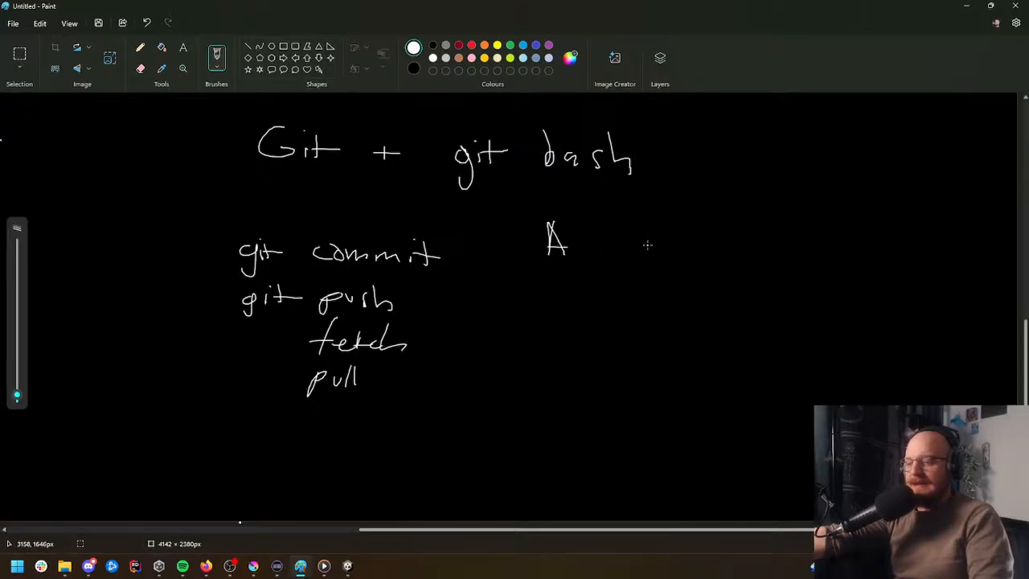
drag(634, 219, 640, 254)
drag(635, 216, 643, 254)
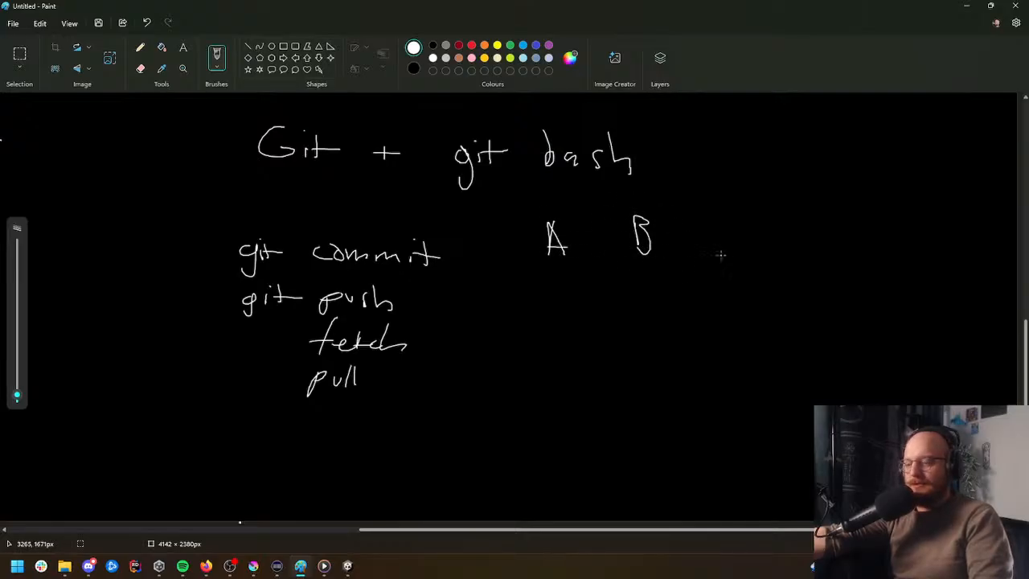
drag(715, 229, 737, 246)
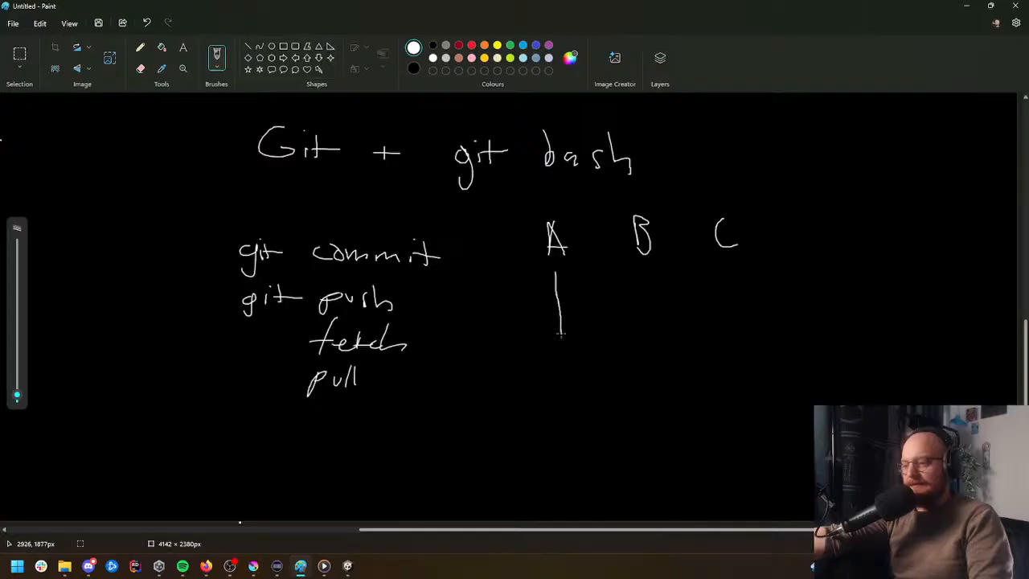
drag(562, 350, 567, 346)
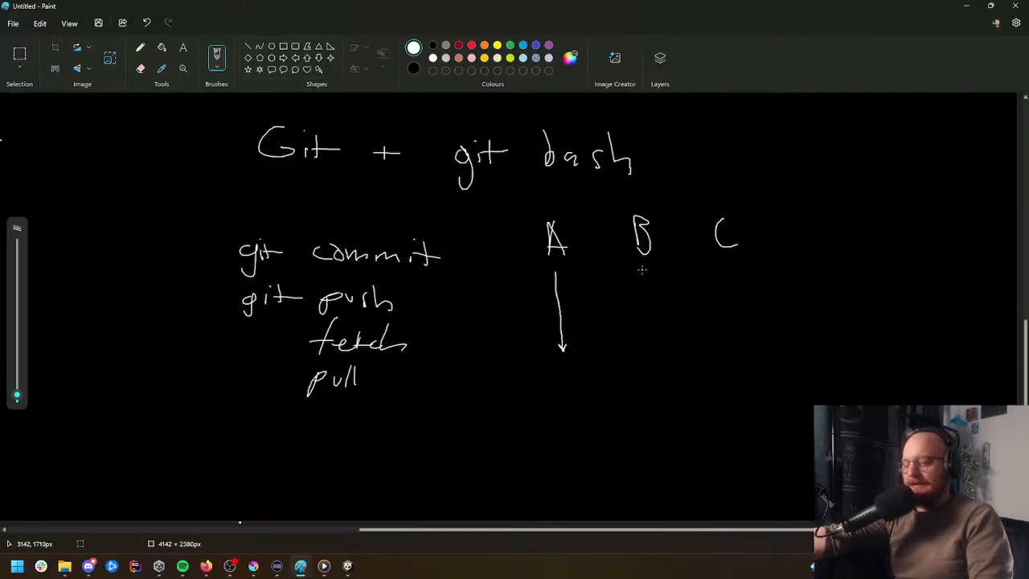
drag(645, 291, 657, 344)
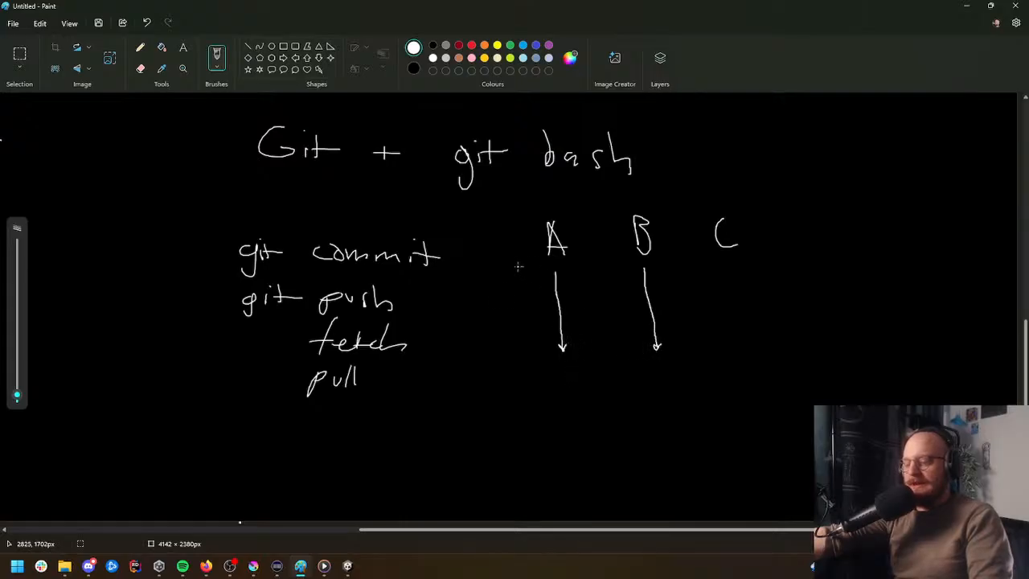
Step: Add a boxed M before A, and draw arrows from the A and B lines merging below M into a downward arrow
mouse_move(469, 256)
mouse_down()
mouse_move(487, 241)
mouse_move(511, 269)
mouse_move(456, 217)
mouse_move(454, 267)
mouse_up()
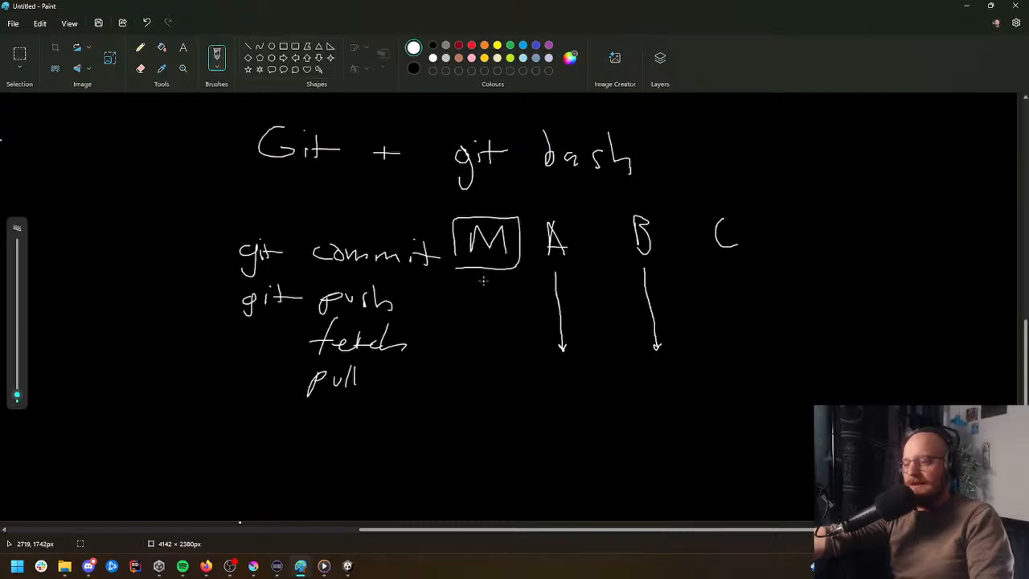
mouse_move(559, 297)
mouse_down()
mouse_move(532, 352)
mouse_move(487, 360)
mouse_up()
mouse_move(644, 271)
mouse_down()
mouse_move(652, 326)
mouse_move(562, 364)
mouse_move(511, 368)
mouse_move(527, 371)
mouse_up()
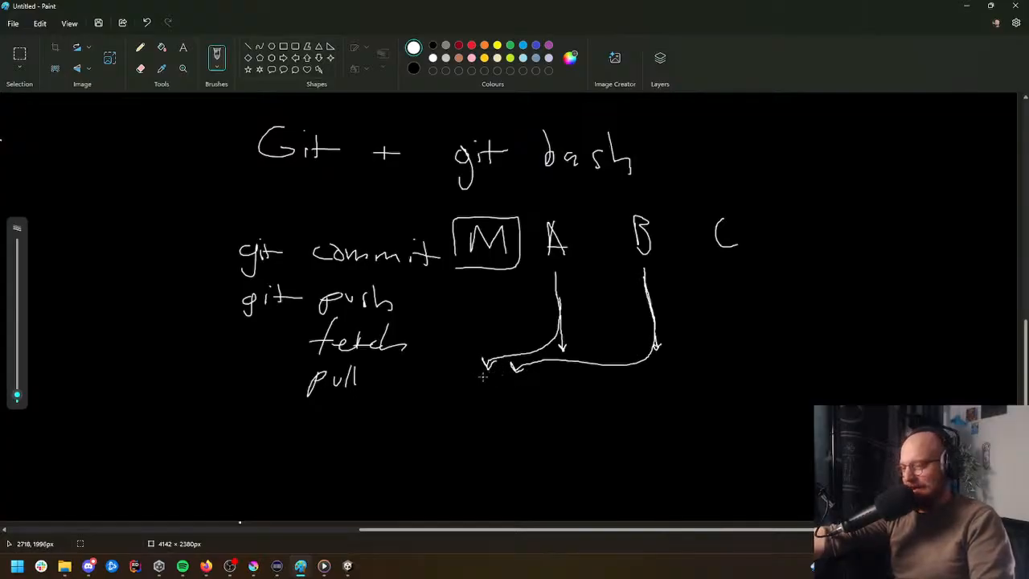
drag(500, 371, 501, 429)
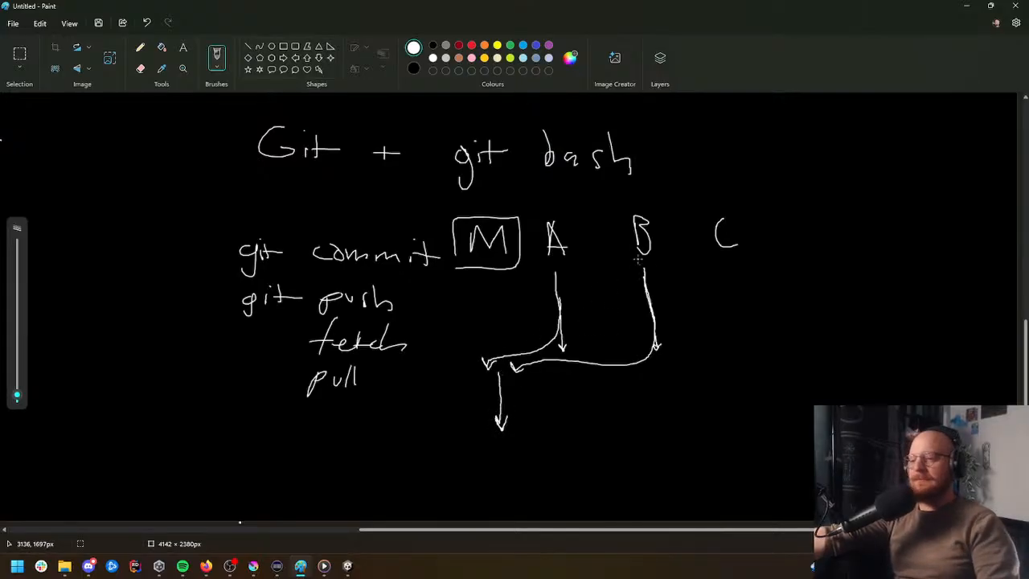
Step: Draw a double-headed arrow between A and B and a downward arrow from the boxed M to the merge point
mouse_move(581, 239)
mouse_down()
mouse_move(630, 236)
mouse_move(623, 241)
mouse_up()
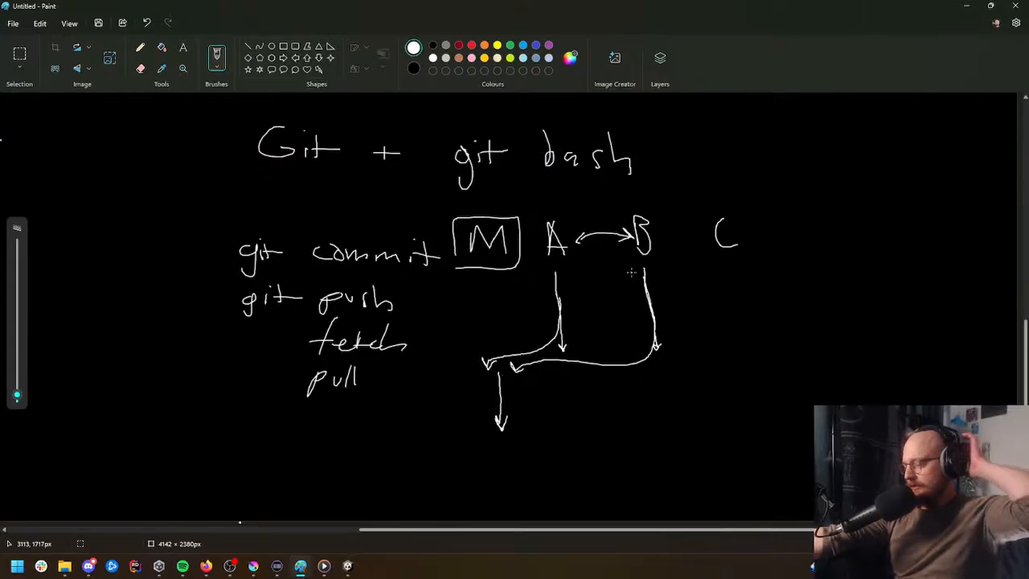
drag(491, 276, 502, 341)
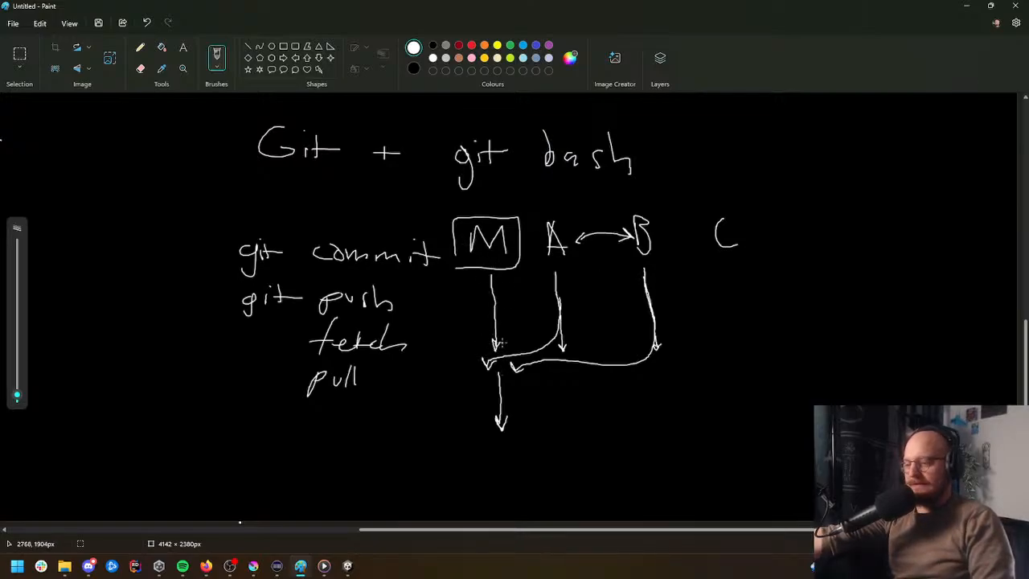
scroll(531, 364, up, 1)
scroll(539, 355, down, 1)
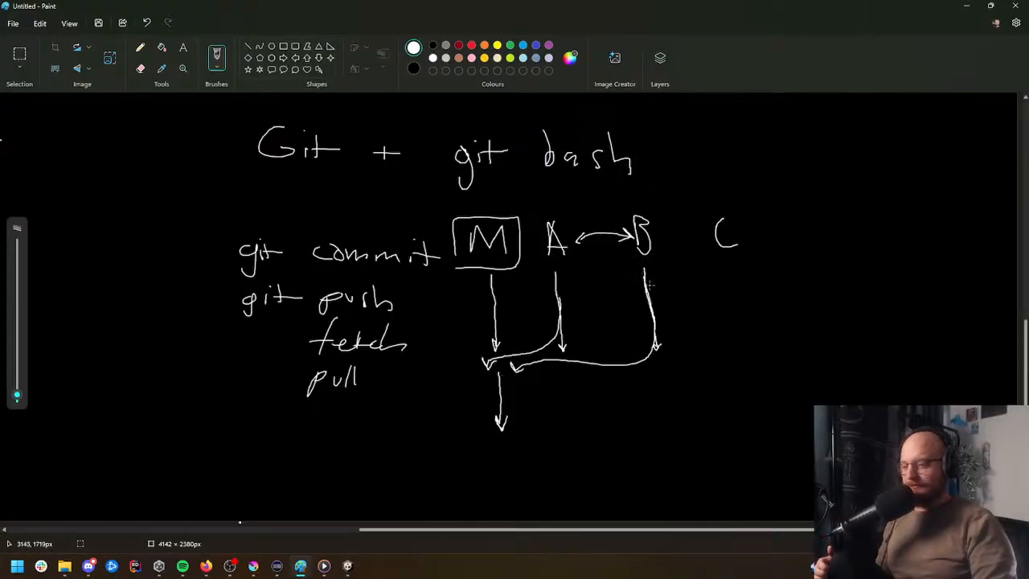
Step: Draw a vertical line below C and an arrow running from M's merge point across to it
drag(727, 267, 733, 345)
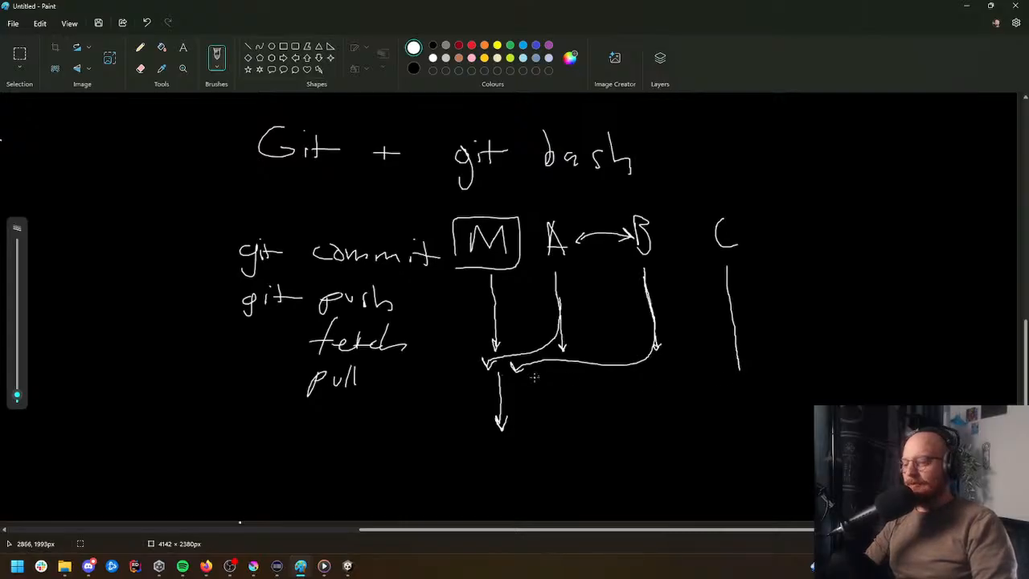
mouse_move(516, 381)
mouse_down()
mouse_move(650, 389)
mouse_move(721, 381)
mouse_up()
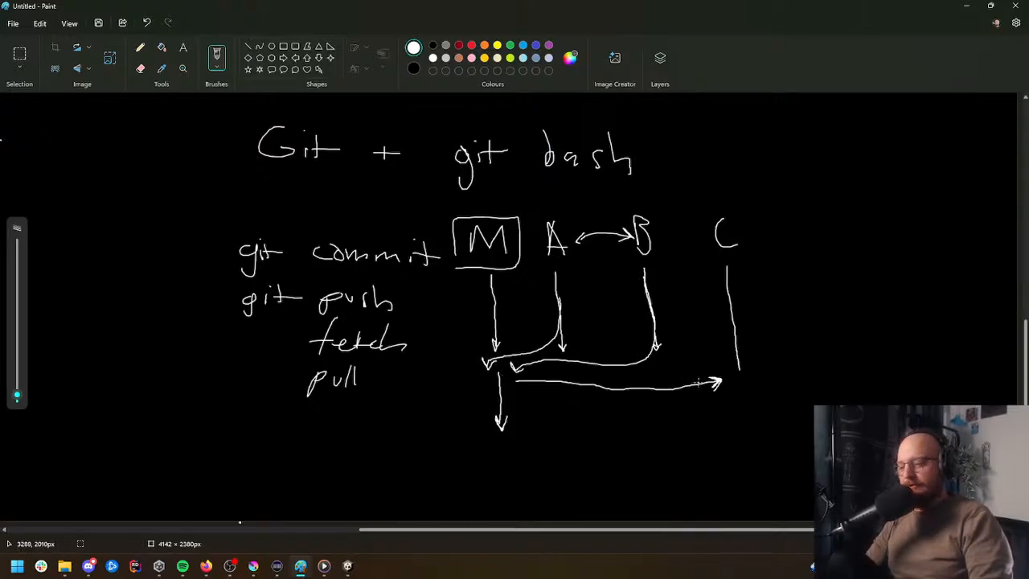
drag(707, 377, 712, 391)
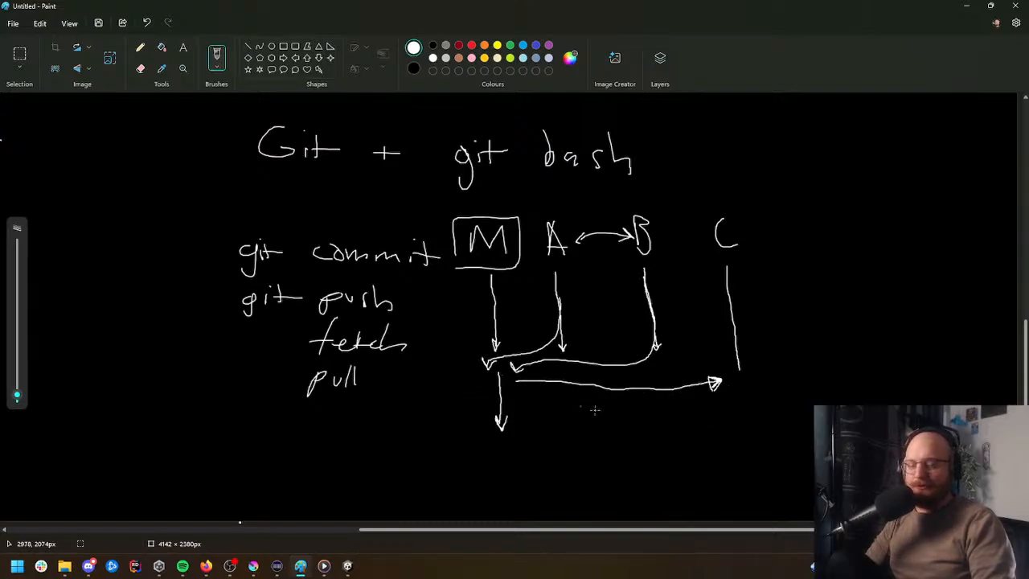
Step: Write a crossed-out "conflicts" under the arrow to C, and extend C's line into an arrow back to M's line labelled "conflict"
mouse_move(579, 404)
mouse_down()
mouse_move(574, 413)
mouse_move(664, 416)
mouse_up()
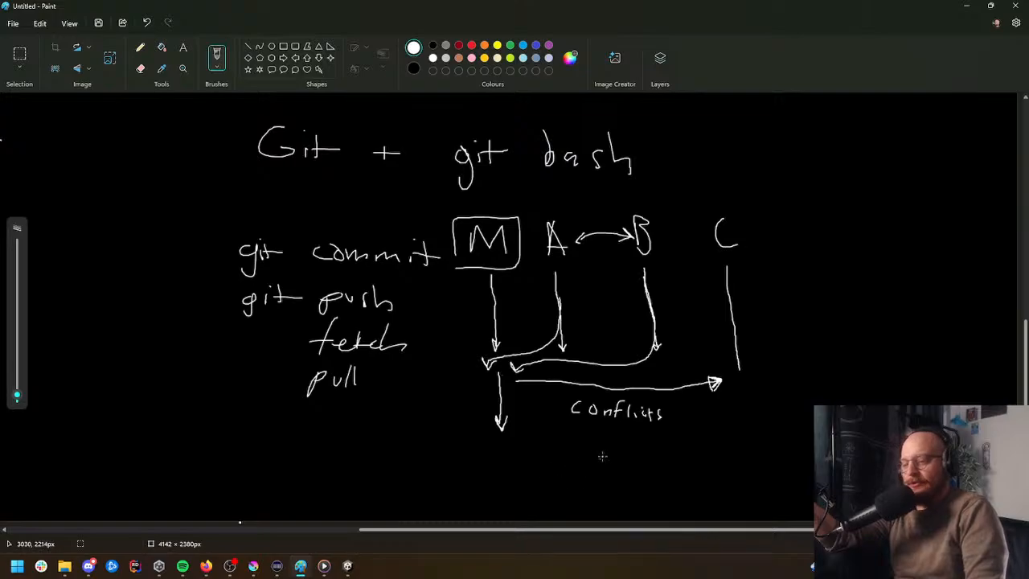
mouse_move(573, 394)
mouse_down()
mouse_move(667, 425)
mouse_move(577, 426)
mouse_up()
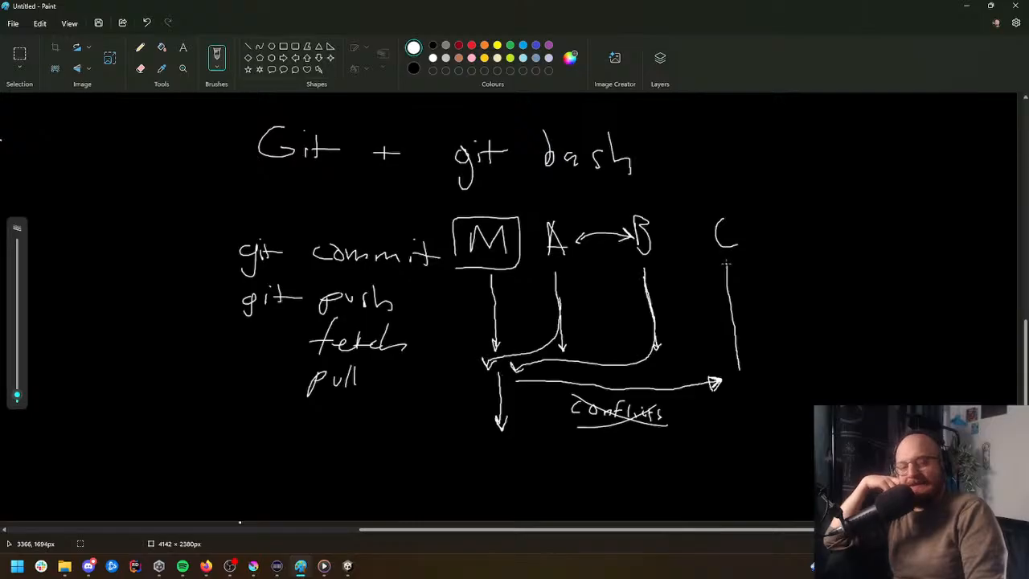
mouse_move(739, 368)
mouse_down()
mouse_move(743, 411)
mouse_move(721, 437)
mouse_move(519, 440)
mouse_move(530, 447)
mouse_up()
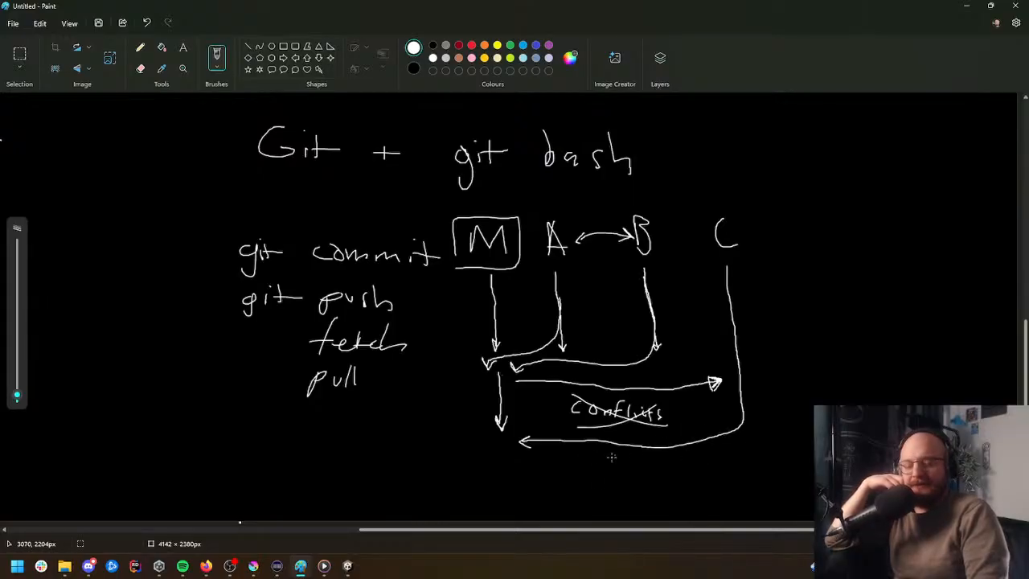
mouse_move(574, 459)
mouse_down()
mouse_move(586, 470)
mouse_move(648, 463)
mouse_up()
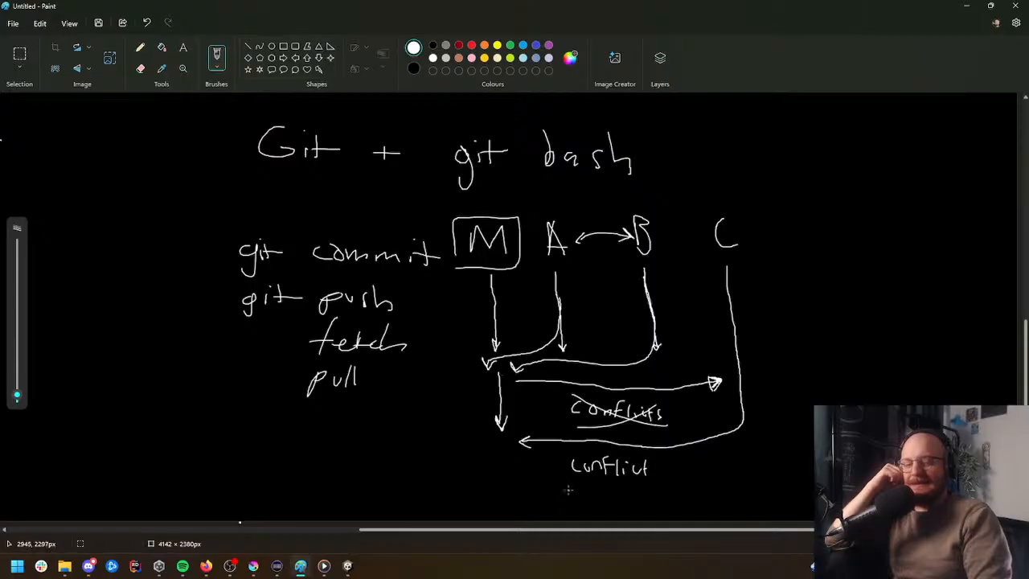
Step: Handwrite "git push -f" below "conflict" and draw a curved downward arrow continuing M's line from C's return arrow
mouse_move(581, 487)
mouse_down()
mouse_move(575, 512)
mouse_move(585, 501)
mouse_up()
mouse_move(595, 480)
mouse_down()
mouse_move(596, 501)
mouse_move(601, 491)
mouse_move(641, 503)
mouse_up()
mouse_move(648, 494)
mouse_down()
mouse_move(641, 504)
mouse_move(693, 505)
mouse_move(702, 494)
mouse_up()
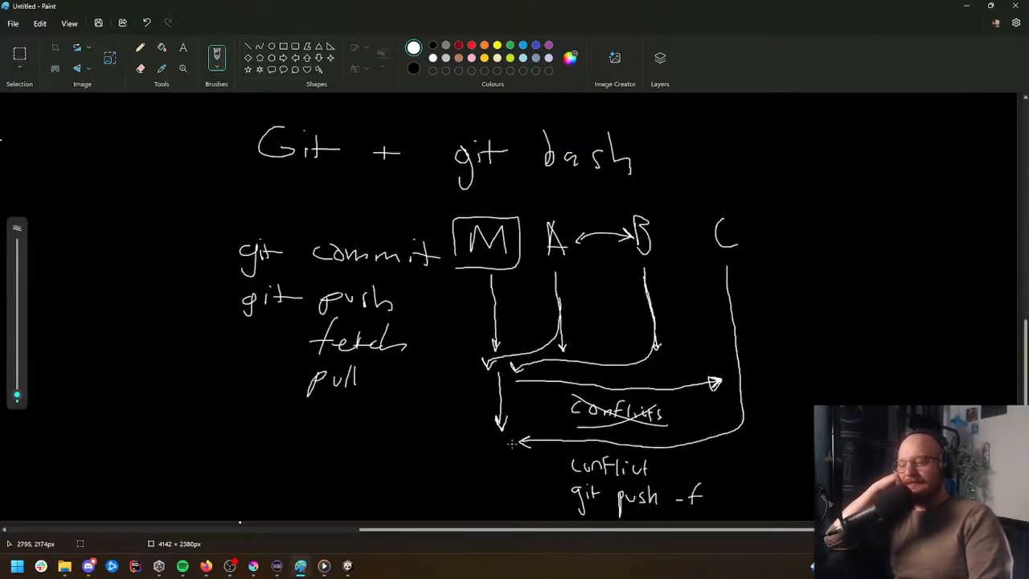
mouse_move(516, 445)
mouse_down()
mouse_move(504, 505)
mouse_move(512, 495)
mouse_up()
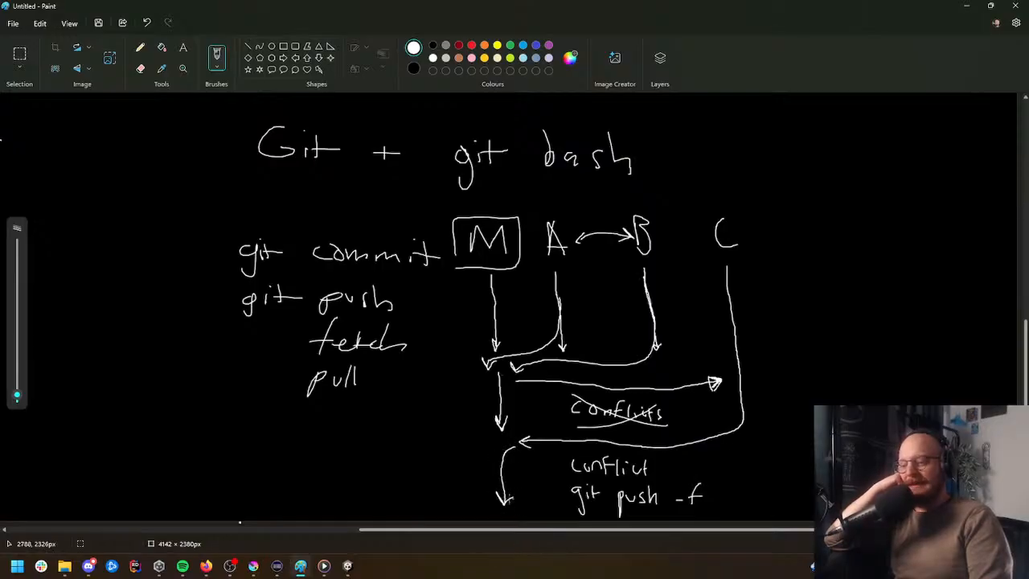
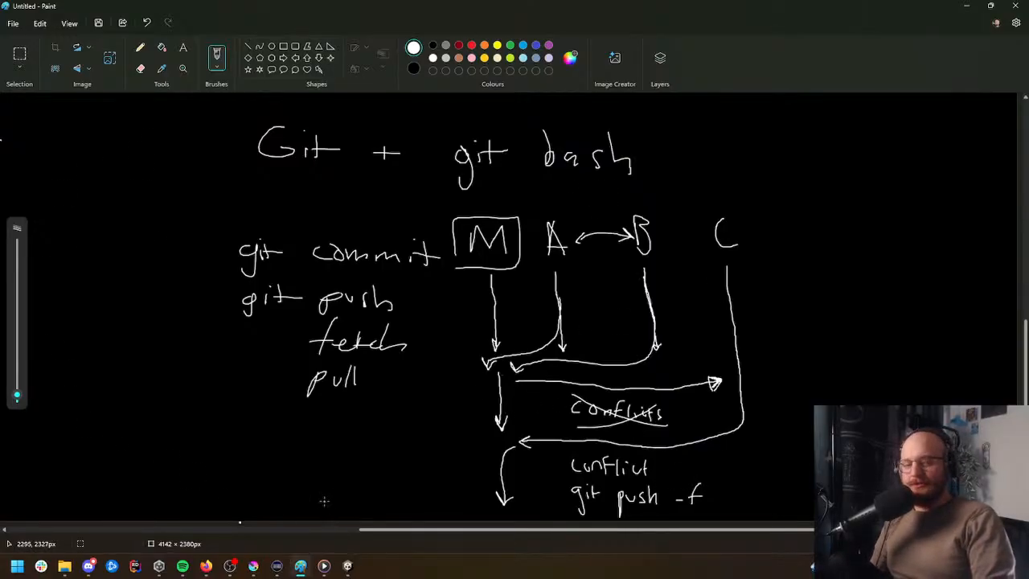
Step: Look over the Git branch diagram, the server and web-page diagram above it, and the planning notes beside them
drag(421, 530, 419, 529)
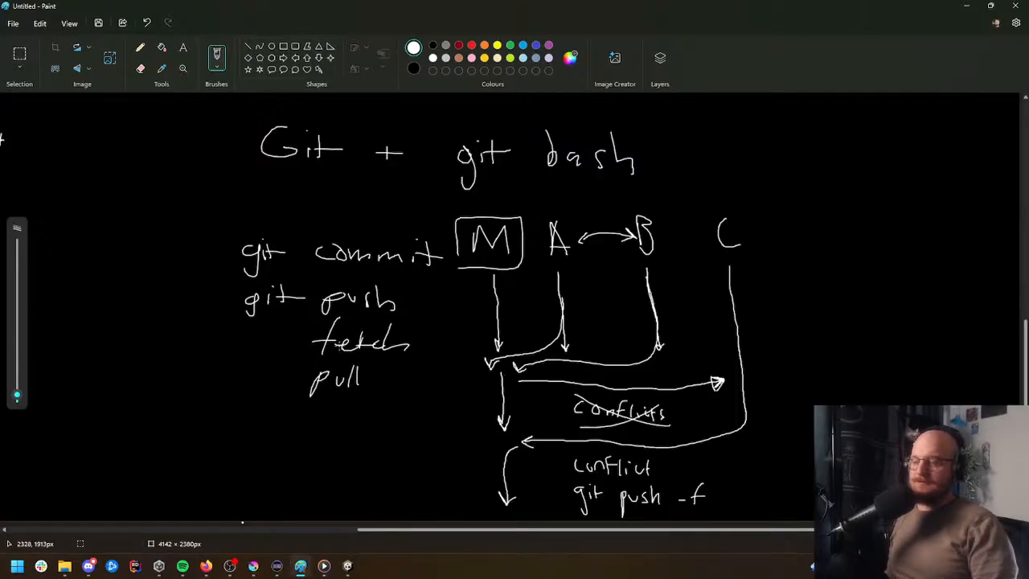
scroll(313, 301, up, 3)
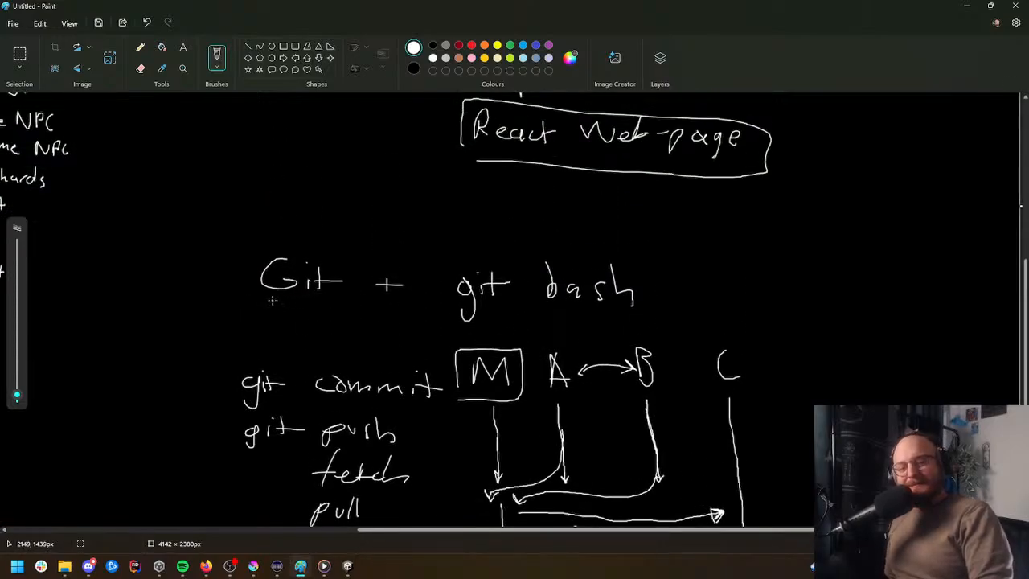
scroll(265, 299, down, 3)
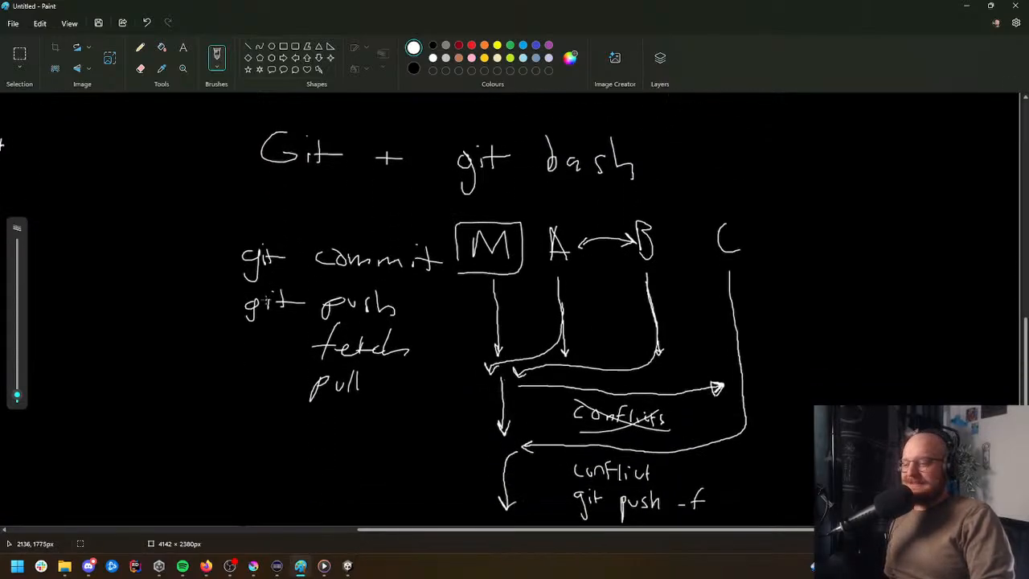
scroll(239, 296, up, 5)
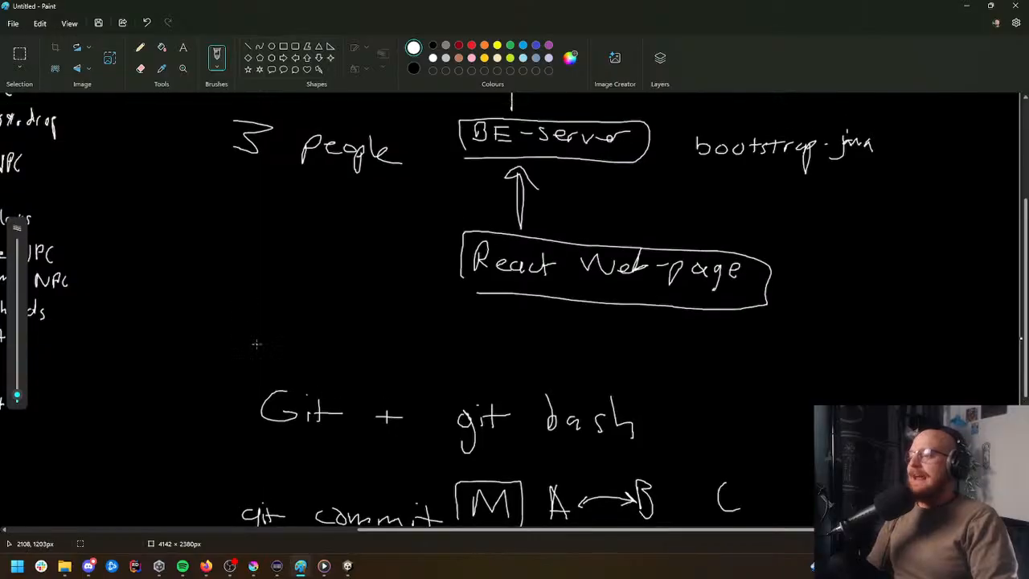
scroll(252, 340, down, 6)
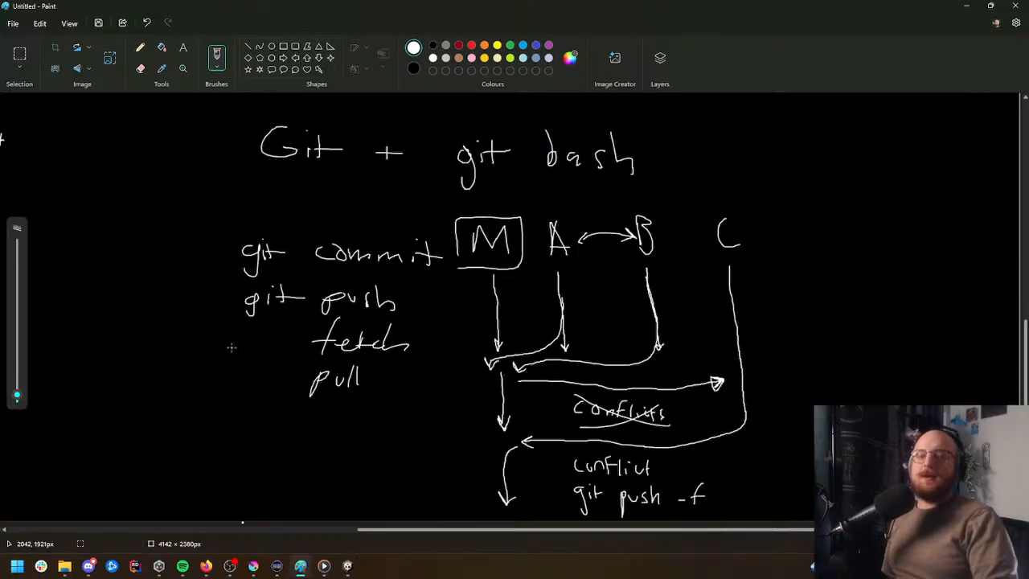
scroll(208, 324, up, 10)
scroll(208, 324, down, 8)
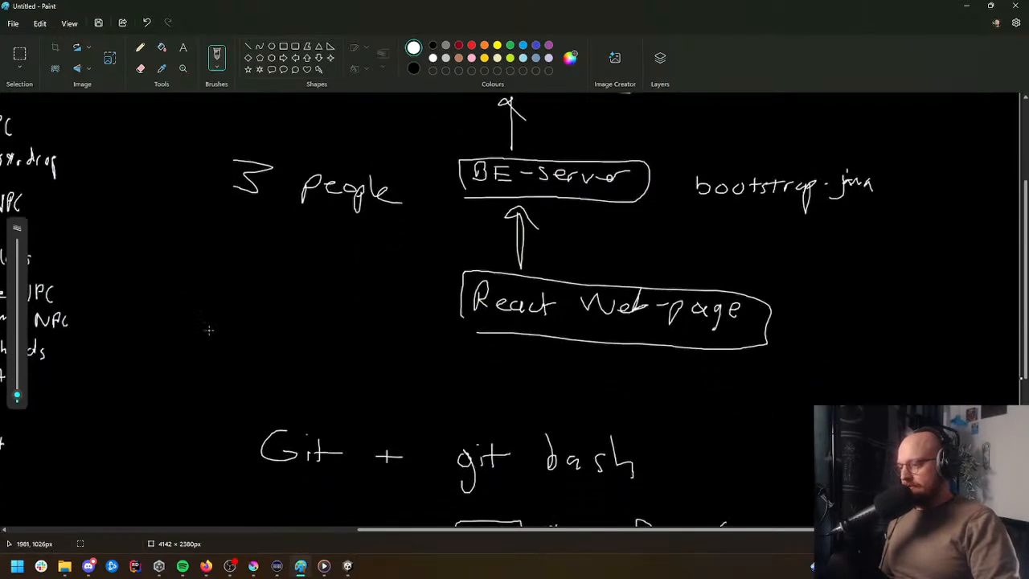
drag(373, 530, 216, 531)
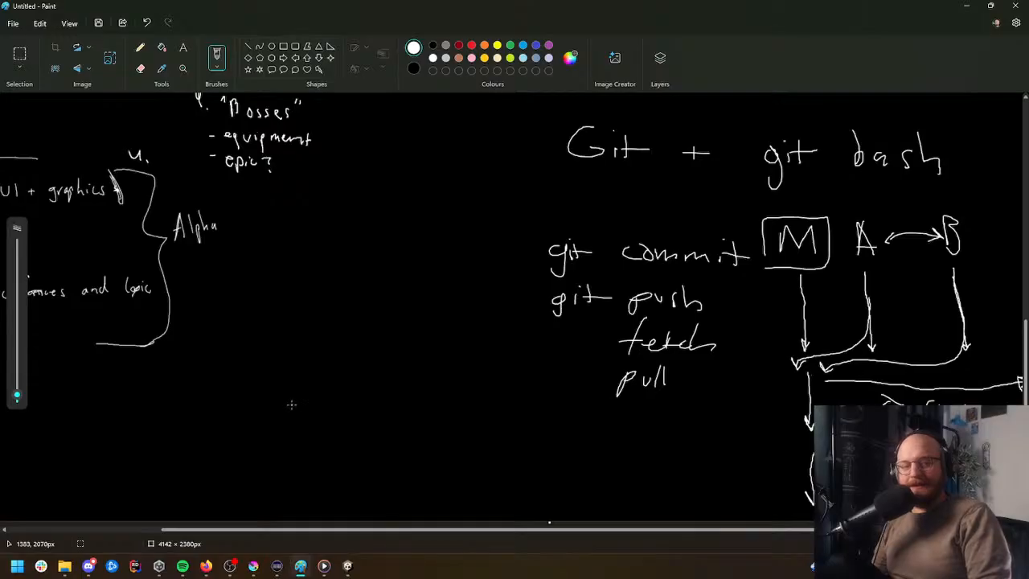
drag(376, 532, 684, 531)
scroll(794, 476, up, 6)
scroll(792, 479, down, 4)
scroll(793, 479, down, 3)
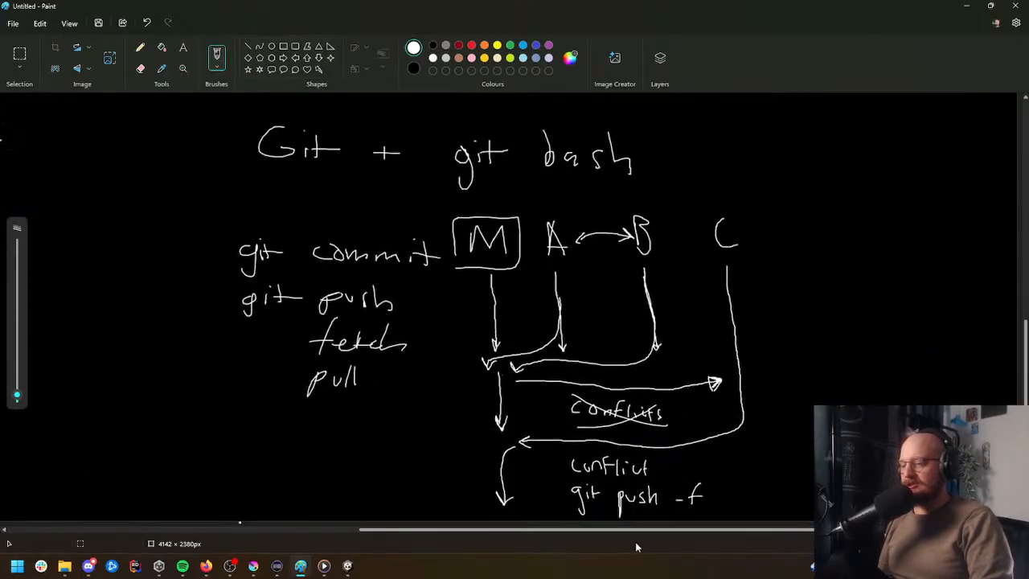
Step: Handwrite "Git" in the empty area between the Alpha plan and the Git commands, with "version control" below and an arrow pointing up to it
drag(613, 532, 323, 527)
mouse_move(455, 287)
mouse_down()
mouse_move(439, 295)
mouse_move(474, 334)
mouse_up()
mouse_move(492, 301)
mouse_down()
mouse_move(492, 336)
mouse_move(505, 318)
mouse_up()
drag(438, 400, 459, 364)
drag(436, 372, 465, 377)
mouse_move(373, 426)
mouse_down()
mouse_move(456, 443)
mouse_move(487, 438)
mouse_move(469, 434)
mouse_up()
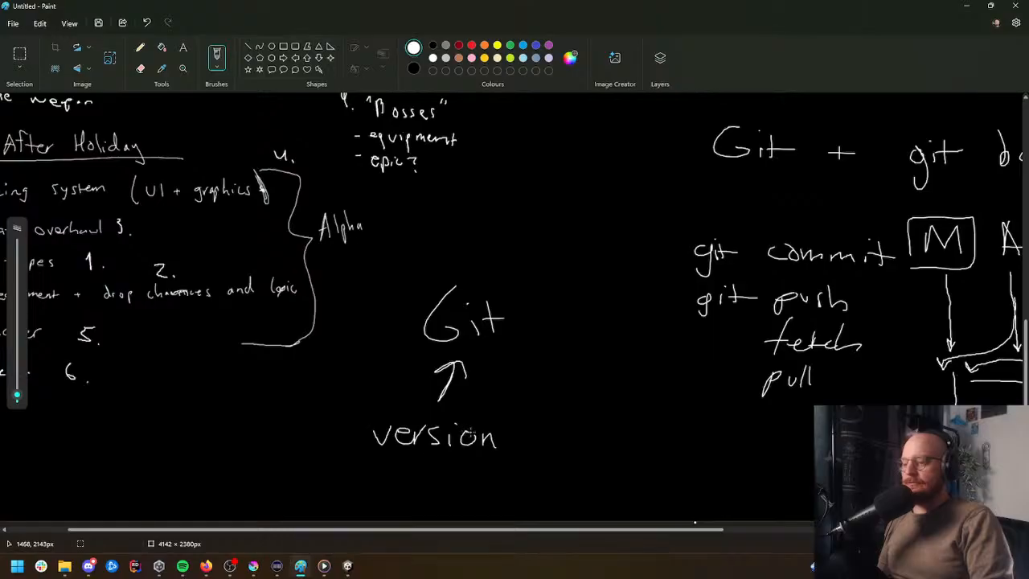
drag(533, 431, 632, 448)
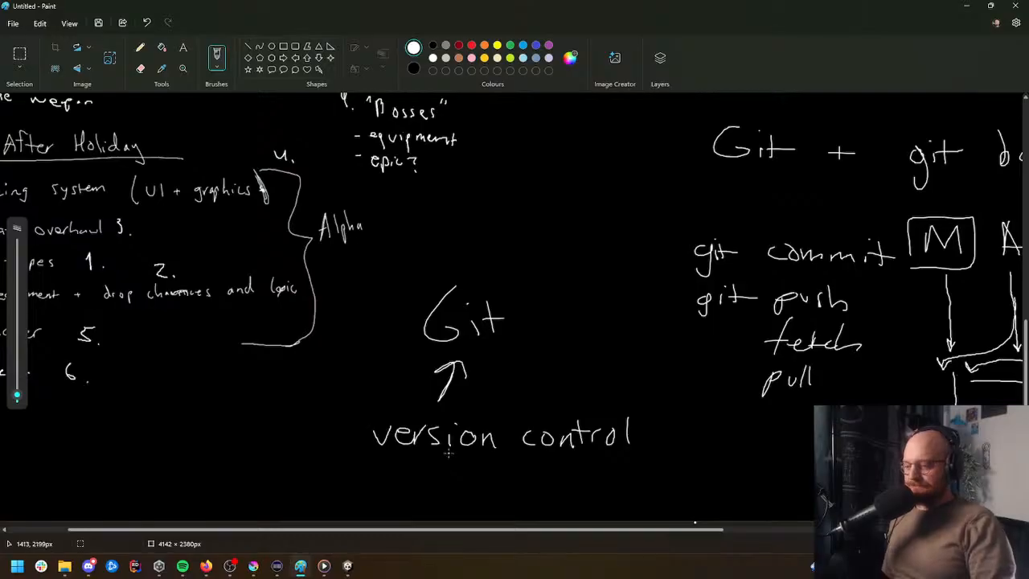
drag(523, 533, 558, 531)
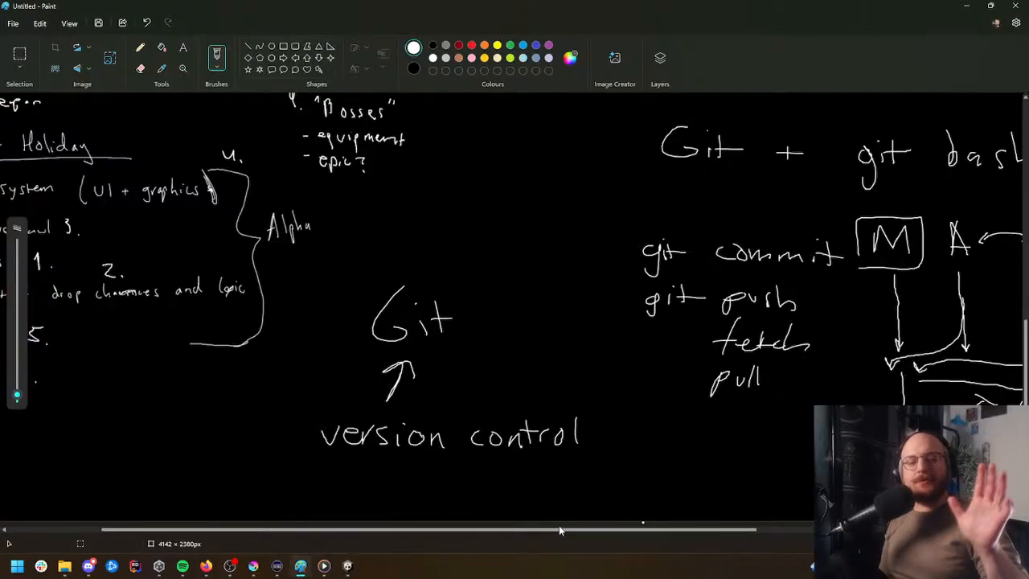
Step: Handwrite commit 1 "background done" below the "version control" note
drag(482, 532, 454, 530)
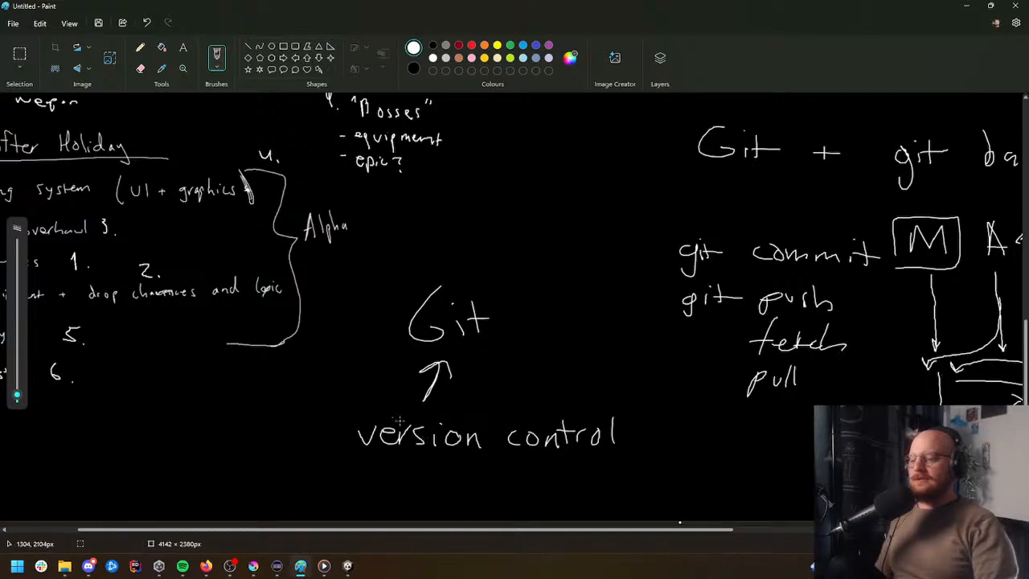
mouse_move(261, 482)
mouse_down()
mouse_move(306, 491)
mouse_move(417, 480)
mouse_move(418, 498)
mouse_up()
mouse_move(475, 475)
mouse_down()
mouse_move(505, 496)
mouse_move(734, 479)
mouse_up()
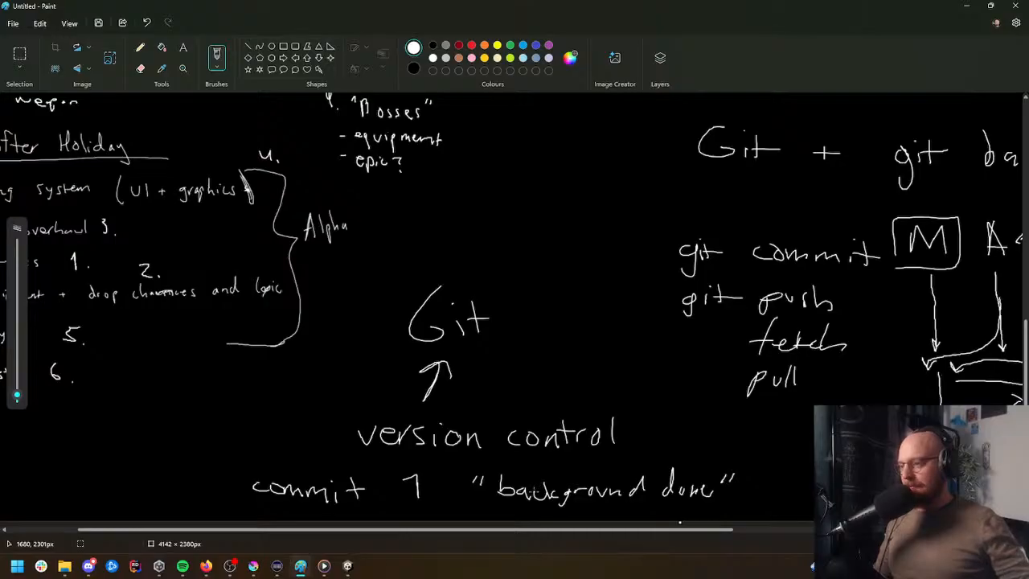
Step: Look over the Git commands and branch diagram, the planning list and the version control notes beside them
mouse_move(431, 529)
mouse_down()
mouse_move(705, 526)
mouse_move(518, 524)
mouse_move(686, 506)
mouse_up()
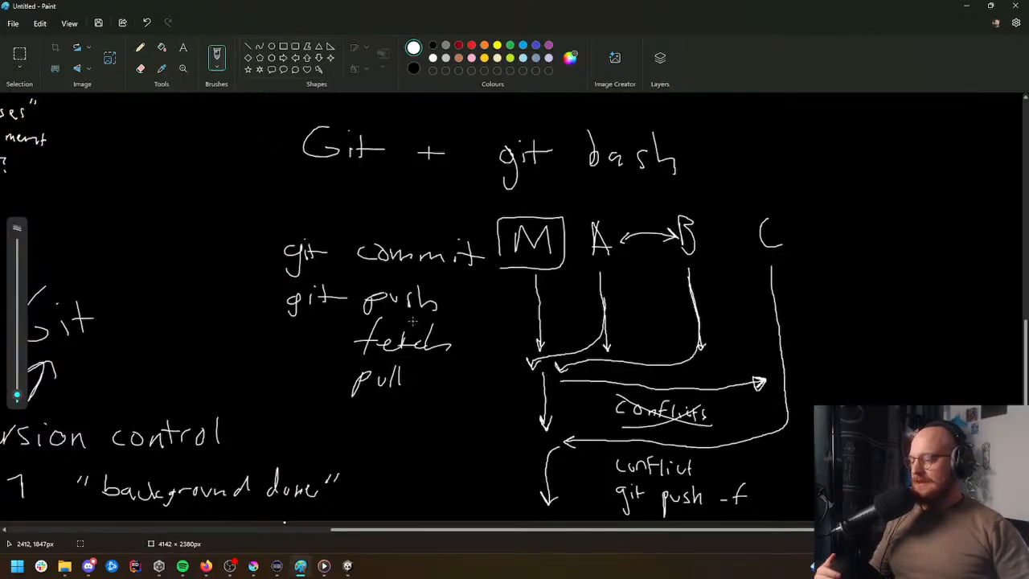
scroll(515, 520, left, 5)
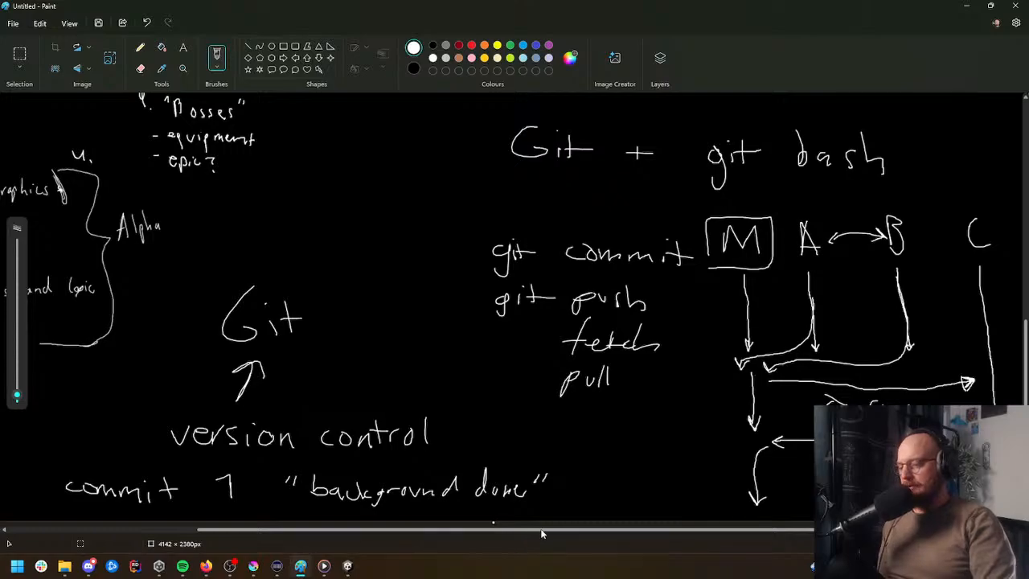
drag(613, 532, 775, 532)
scroll(760, 486, up, 5)
scroll(760, 485, down, 5)
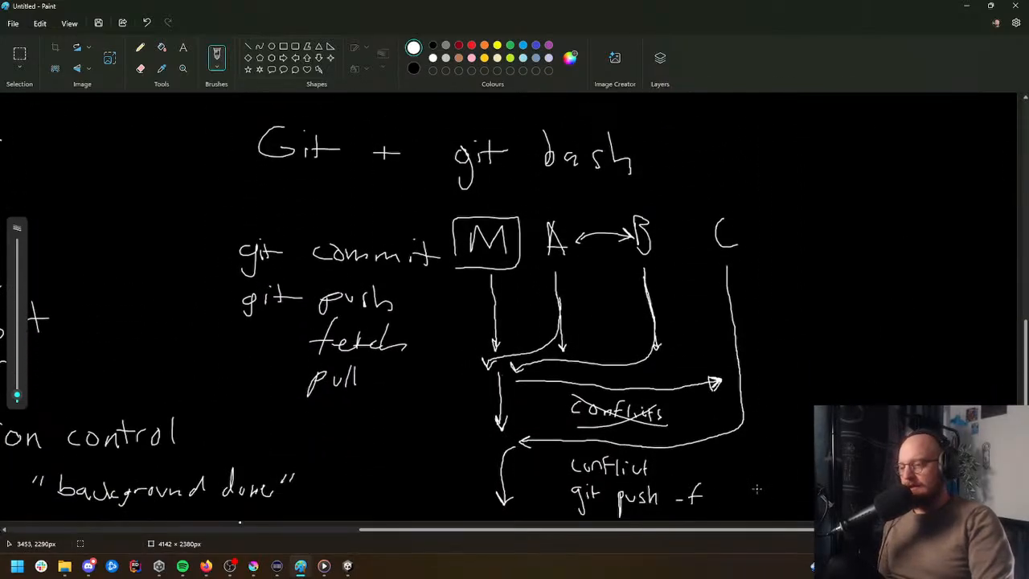
mouse_move(585, 528)
mouse_down()
mouse_move(309, 518)
mouse_move(223, 489)
mouse_up()
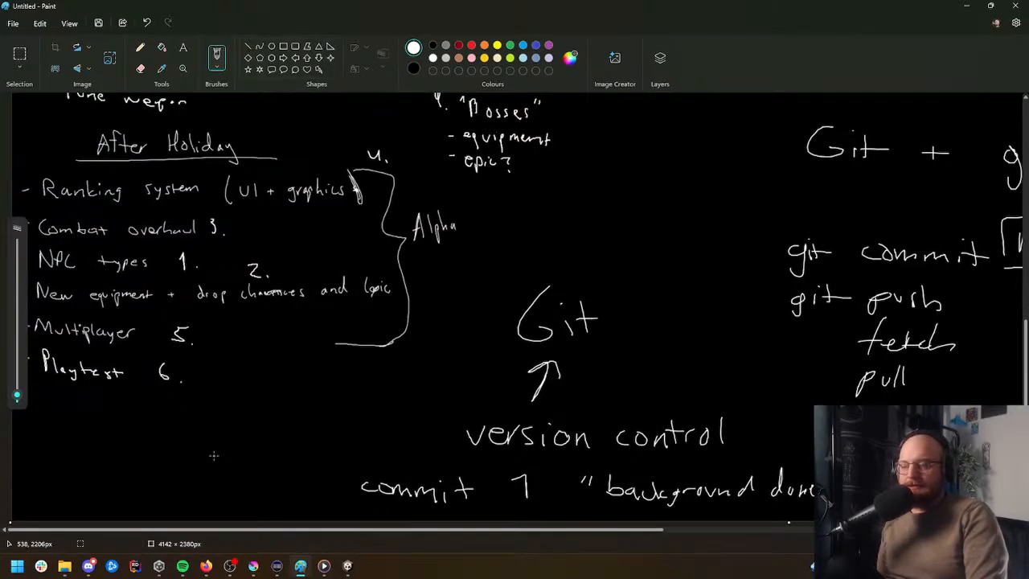
drag(549, 534, 835, 529)
scroll(717, 418, up, 5)
scroll(715, 418, down, 5)
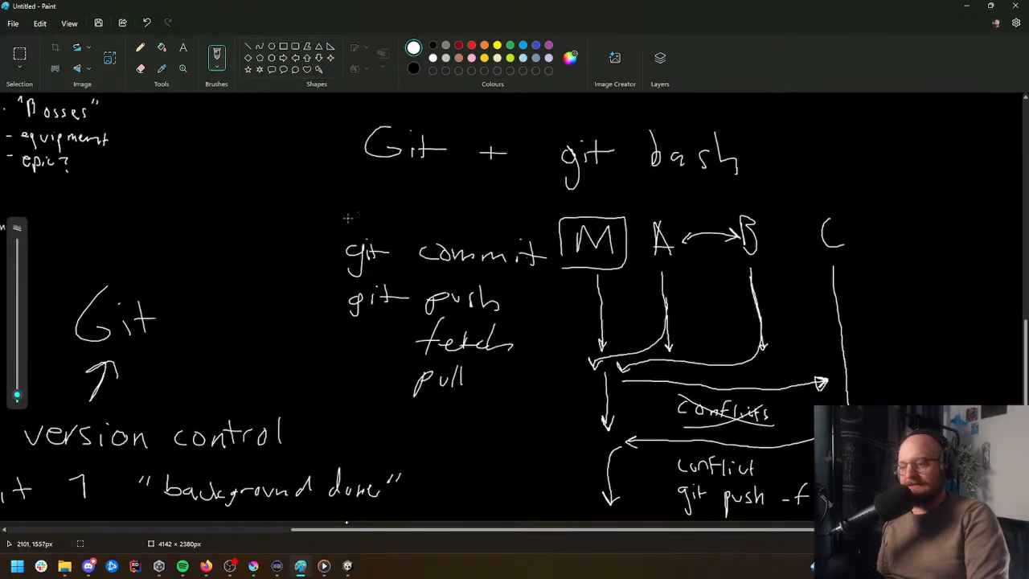
Step: Delete the whole "Git + git bash" section with its commands and branch diagram, and fill the cleared area with black
drag(698, 530, 48, 61)
drag(503, 532, 856, 532)
click(19, 54)
drag(197, 113, 876, 441)
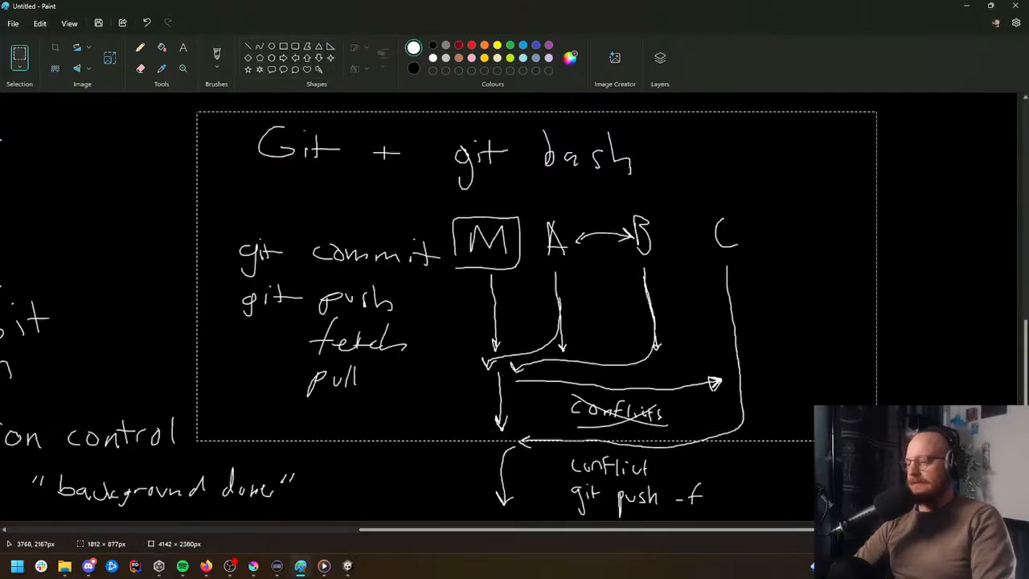
key(Delete)
drag(444, 425, 815, 521)
key(Delete)
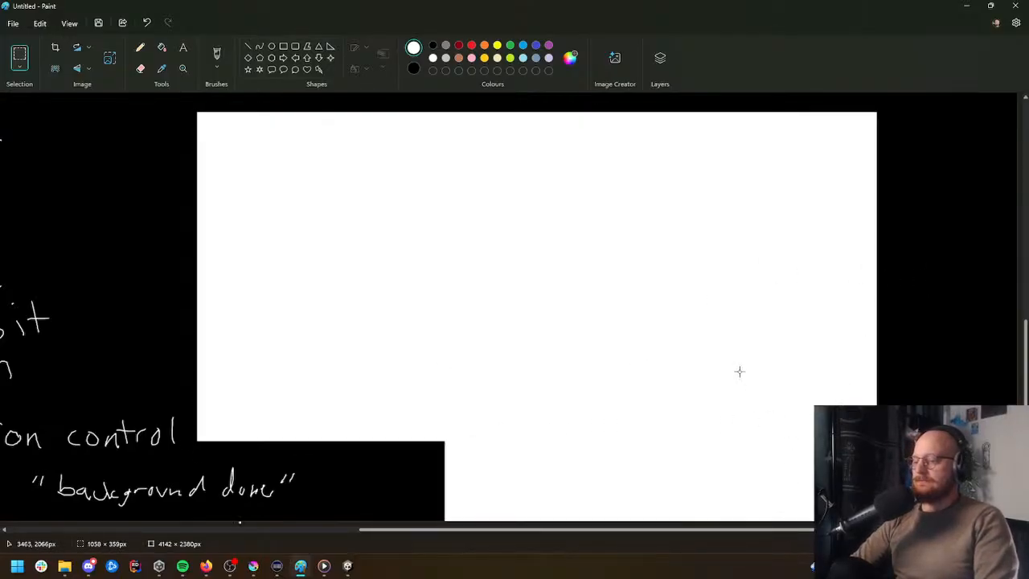
click(162, 47)
click(465, 209)
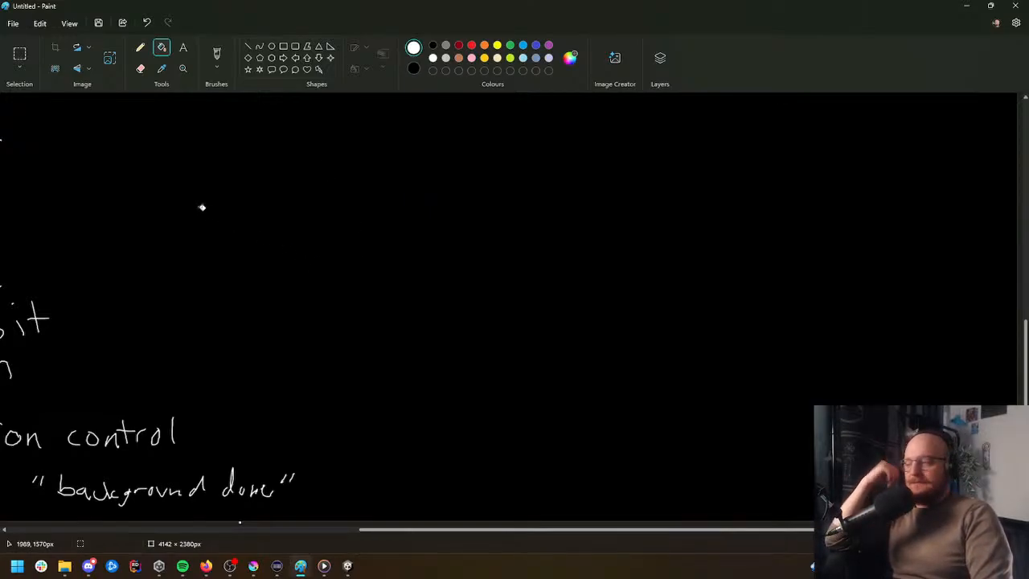
Step: Handwrite "index.html" with the brush in the cleared area below the web-page diagram
click(217, 56)
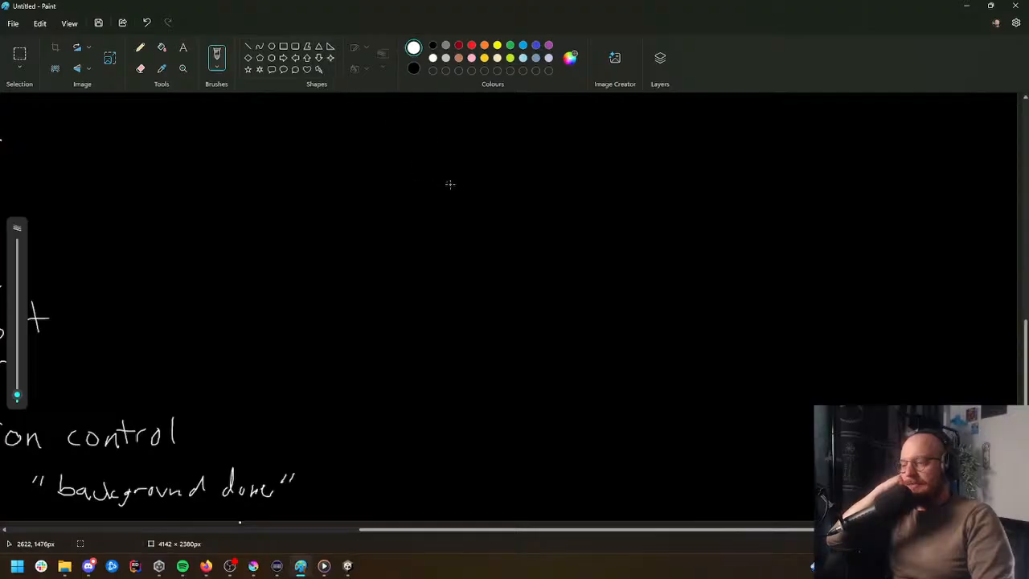
scroll(448, 179, up, 2)
scroll(457, 204, down, 2)
scroll(454, 201, up, 2)
scroll(454, 203, down, 2)
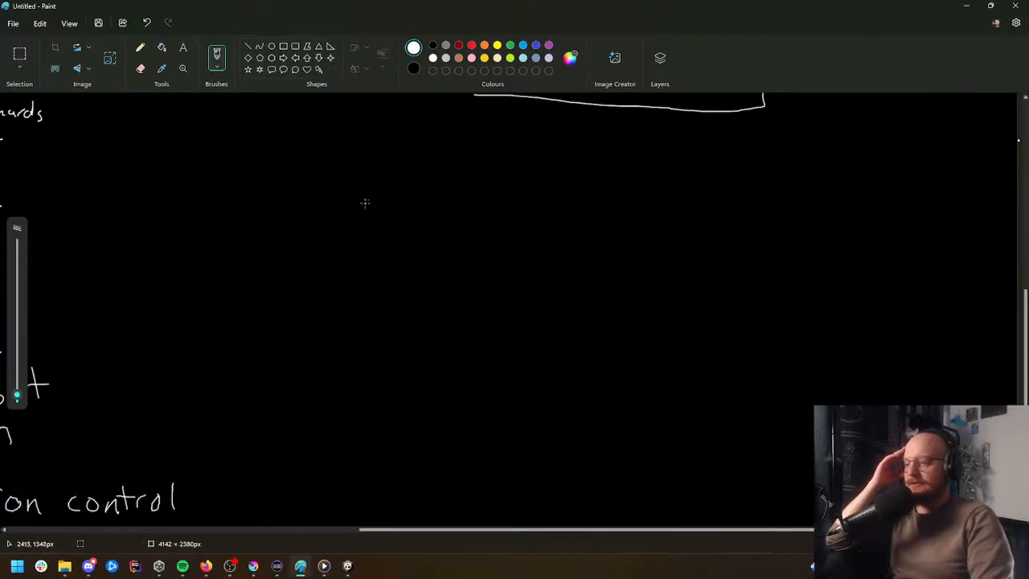
drag(367, 210, 399, 233)
drag(391, 221, 432, 235)
drag(439, 215, 440, 234)
click(245, 202)
mouse_move(246, 213)
mouse_down()
mouse_move(247, 232)
mouse_move(299, 232)
mouse_up()
mouse_move(304, 219)
mouse_down()
mouse_move(321, 233)
mouse_move(307, 235)
mouse_up()
click(332, 234)
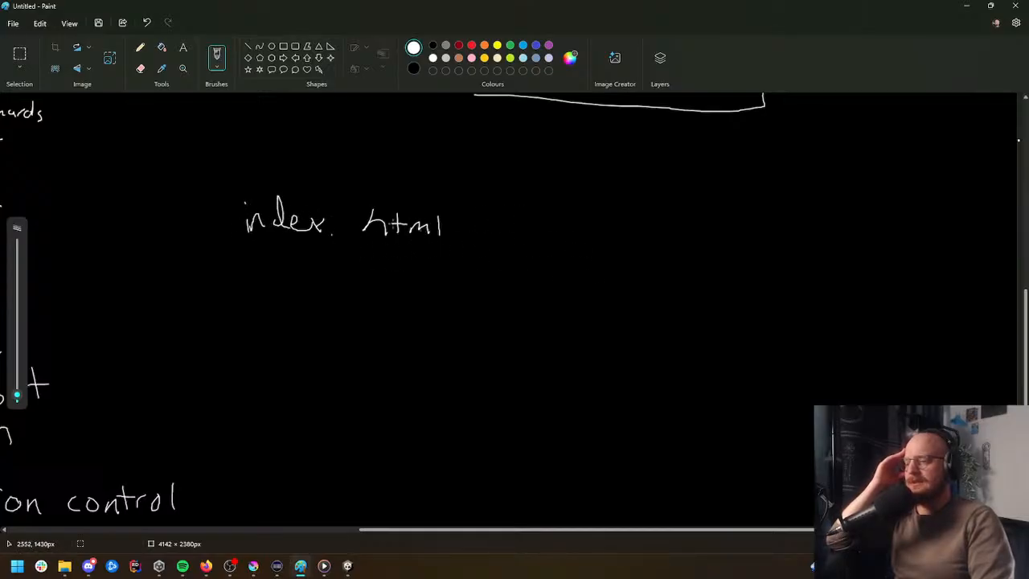
Step: Add "/txt" after "index.html" and handwrite "graphics.css" further along the same line
mouse_move(458, 211)
mouse_down()
mouse_move(454, 251)
mouse_move(476, 237)
mouse_up()
drag(466, 229, 503, 238)
drag(503, 223, 491, 238)
drag(513, 213, 513, 237)
drag(505, 227, 523, 225)
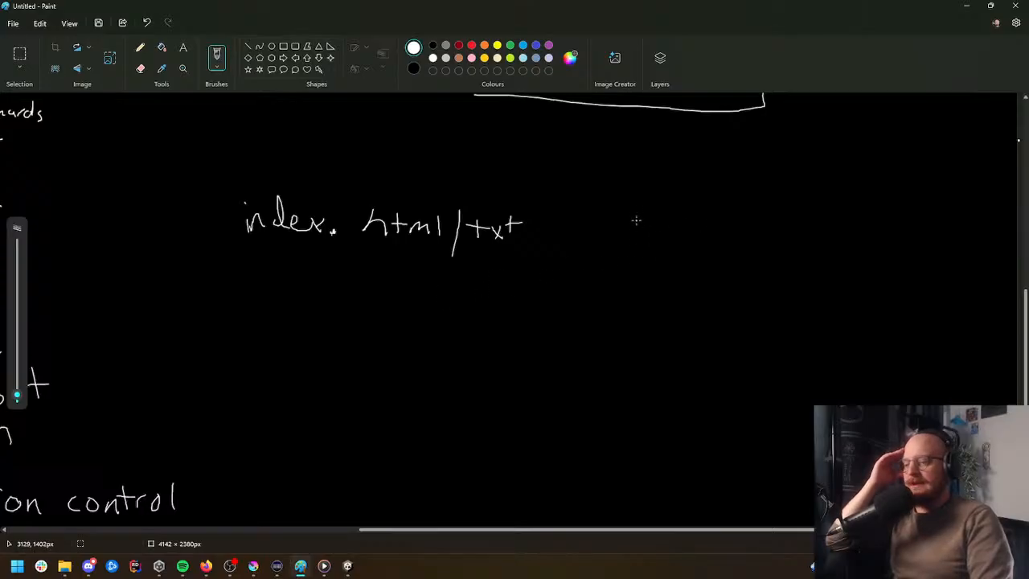
mouse_move(635, 228)
mouse_down()
mouse_move(684, 233)
mouse_move(706, 215)
mouse_move(749, 233)
mouse_move(809, 237)
mouse_up()
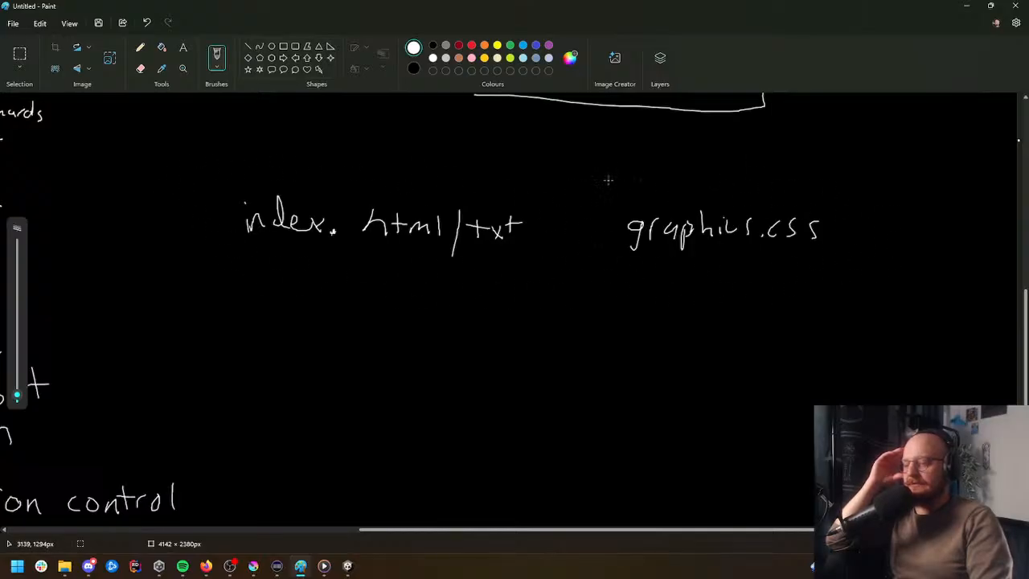
scroll(569, 237, down, 2)
scroll(569, 238, up, 2)
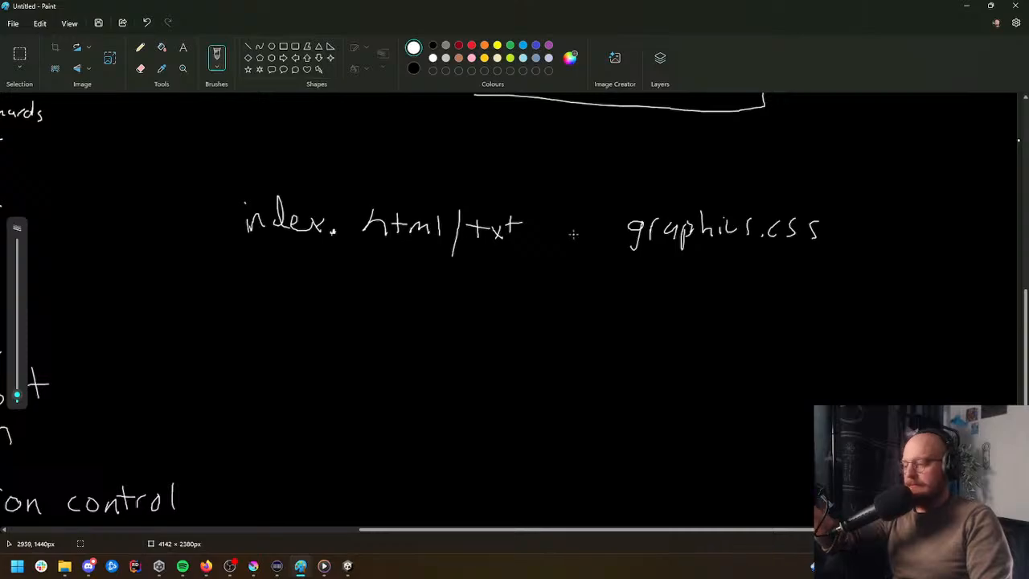
Step: Handwrite "git bash" centred below the two file names
scroll(572, 236, down, 2)
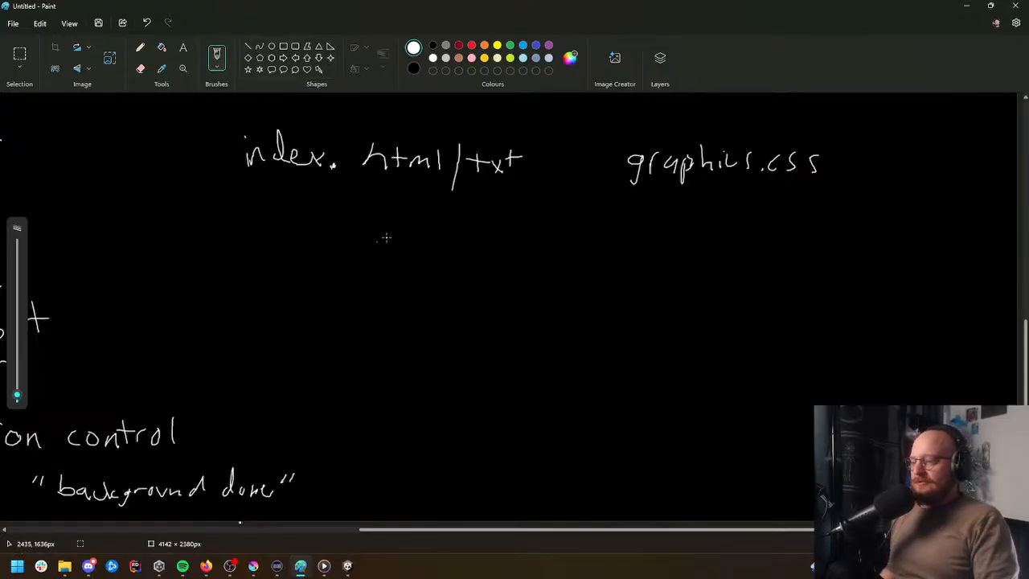
mouse_move(427, 233)
mouse_down()
mouse_move(416, 265)
mouse_move(450, 256)
mouse_up()
click(441, 228)
drag(444, 241, 460, 240)
mouse_move(508, 217)
mouse_down()
mouse_move(519, 249)
mouse_move(537, 259)
mouse_up()
drag(553, 239, 543, 265)
drag(552, 213, 573, 260)
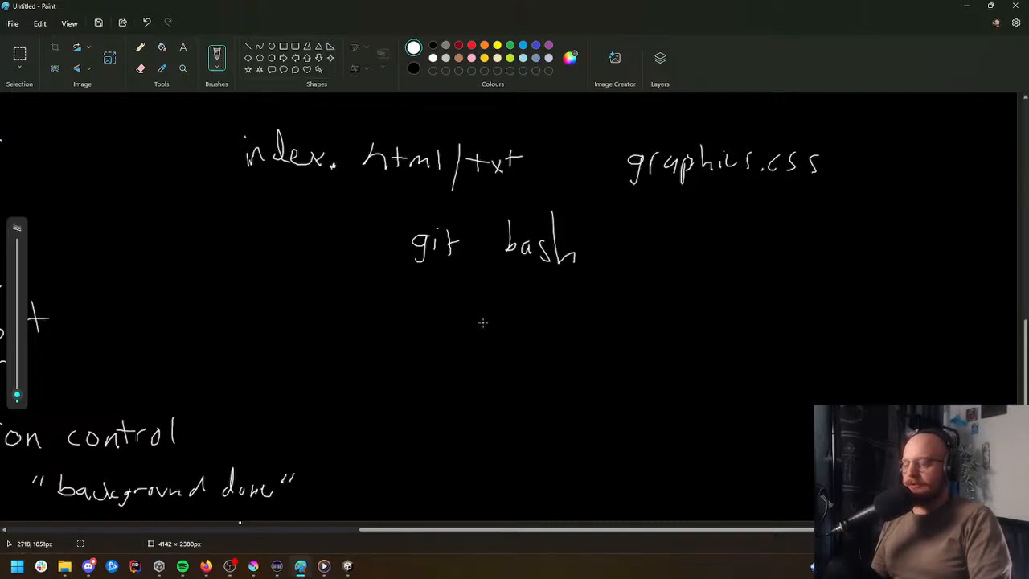
Step: Handwrite the commands "cd /root" and "git init" on separate lines below "git bash"
mouse_move(408, 306)
mouse_down()
mouse_move(408, 320)
mouse_move(441, 323)
mouse_move(481, 304)
mouse_up()
mouse_move(492, 307)
mouse_down()
mouse_move(510, 319)
mouse_move(503, 310)
mouse_up()
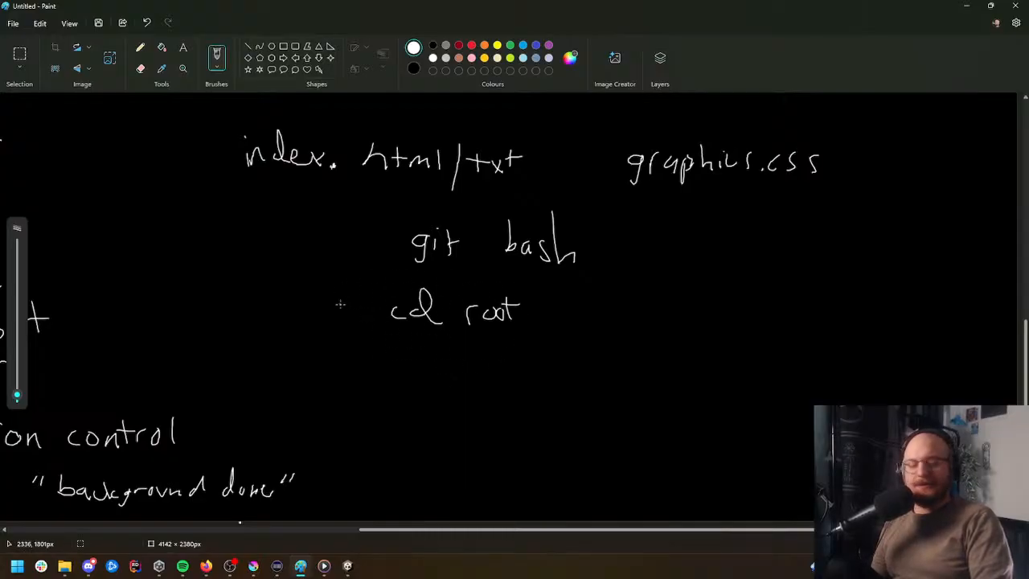
drag(468, 291, 458, 327)
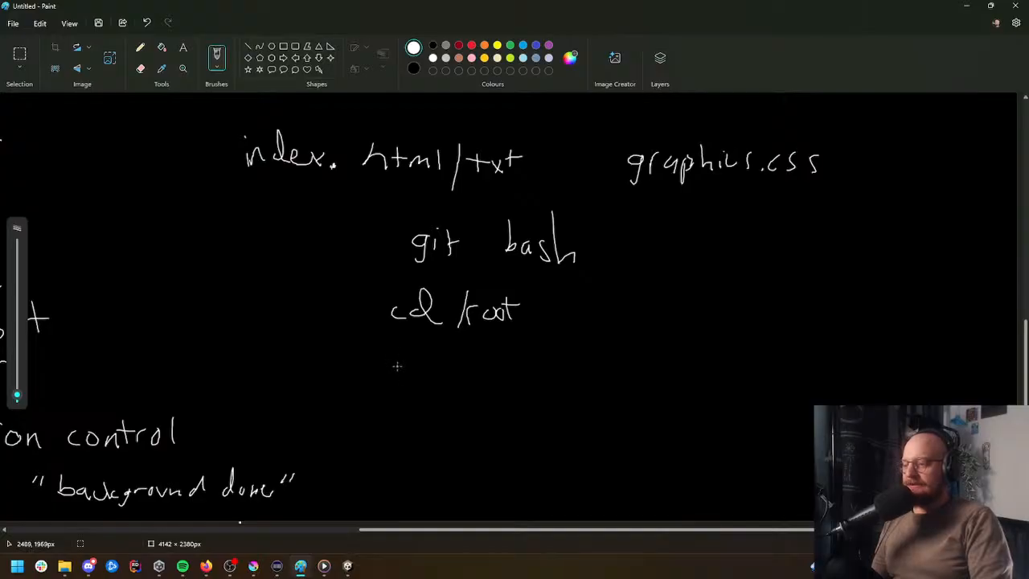
mouse_move(401, 349)
mouse_down()
mouse_move(397, 367)
mouse_move(441, 354)
mouse_up()
mouse_move(465, 355)
mouse_down()
mouse_move(466, 368)
mouse_move(495, 369)
mouse_up()
mouse_move(504, 356)
mouse_down()
mouse_move(504, 369)
mouse_move(518, 366)
mouse_up()
drag(511, 354, 527, 353)
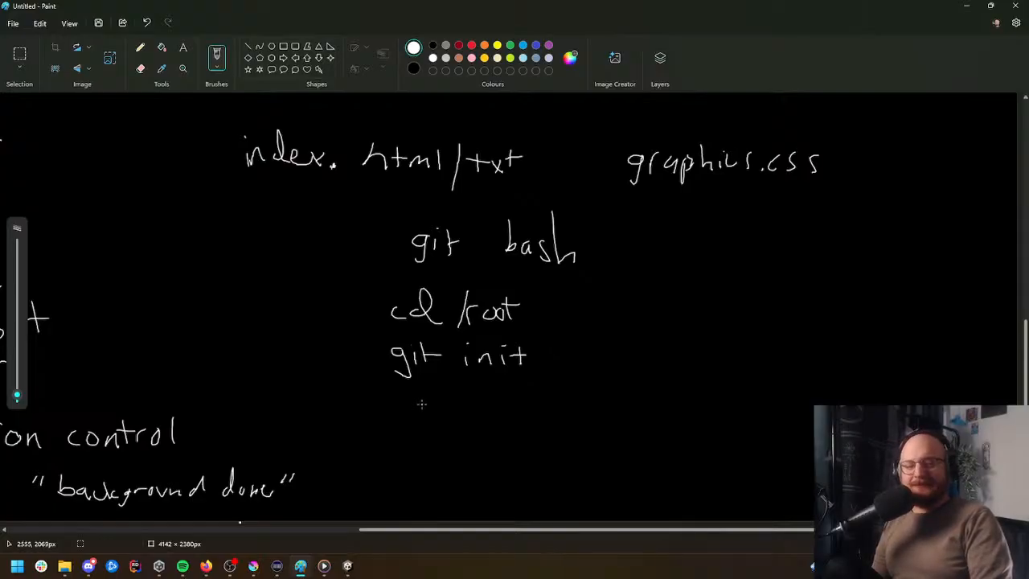
Step: Handwrite the command "git add *" below "git init"
mouse_move(408, 400)
mouse_down()
mouse_move(405, 427)
mouse_move(417, 414)
mouse_up()
drag(432, 397, 434, 415)
mouse_move(426, 404)
mouse_down()
mouse_move(476, 411)
mouse_move(479, 402)
mouse_up()
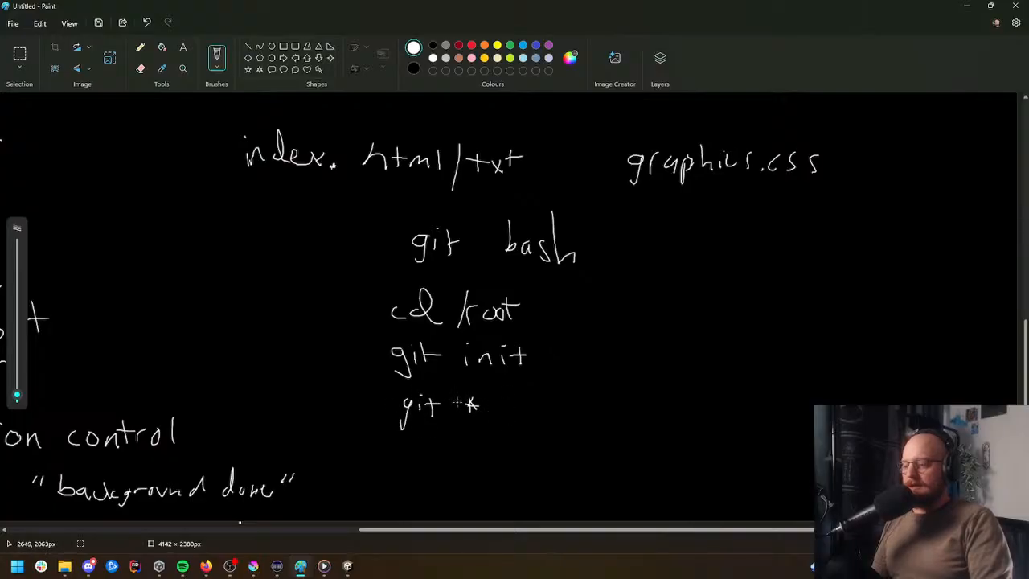
drag(455, 389, 454, 412)
mouse_move(453, 400)
mouse_down()
mouse_move(446, 406)
mouse_move(460, 409)
mouse_up()
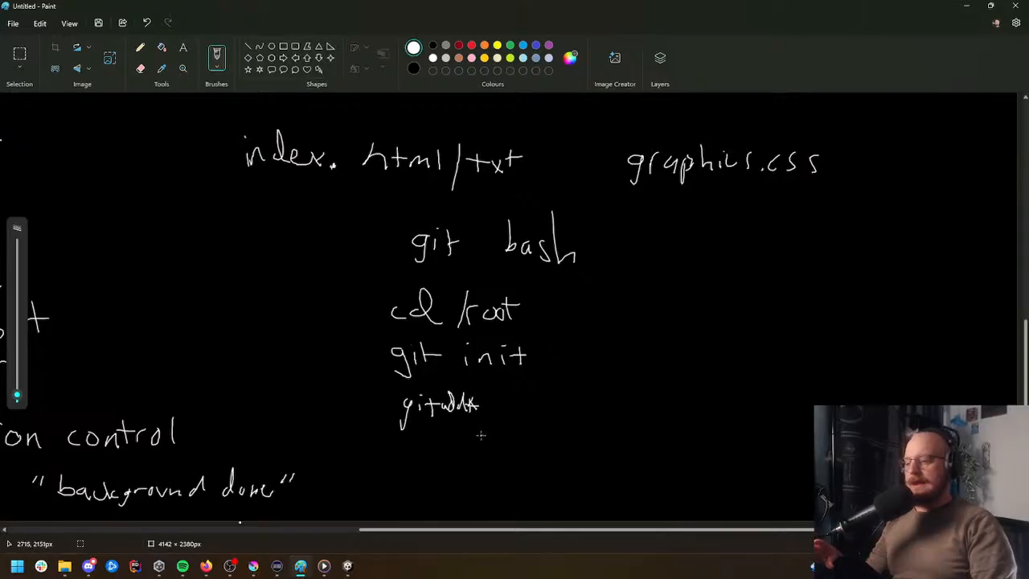
Step: Handwrite the command git commit -m "initial commit" below "git add *"
mouse_move(413, 452)
mouse_down()
mouse_move(404, 466)
mouse_move(496, 457)
mouse_up()
drag(500, 447, 566, 456)
mouse_move(574, 434)
mouse_down()
mouse_move(574, 456)
mouse_move(643, 456)
mouse_up()
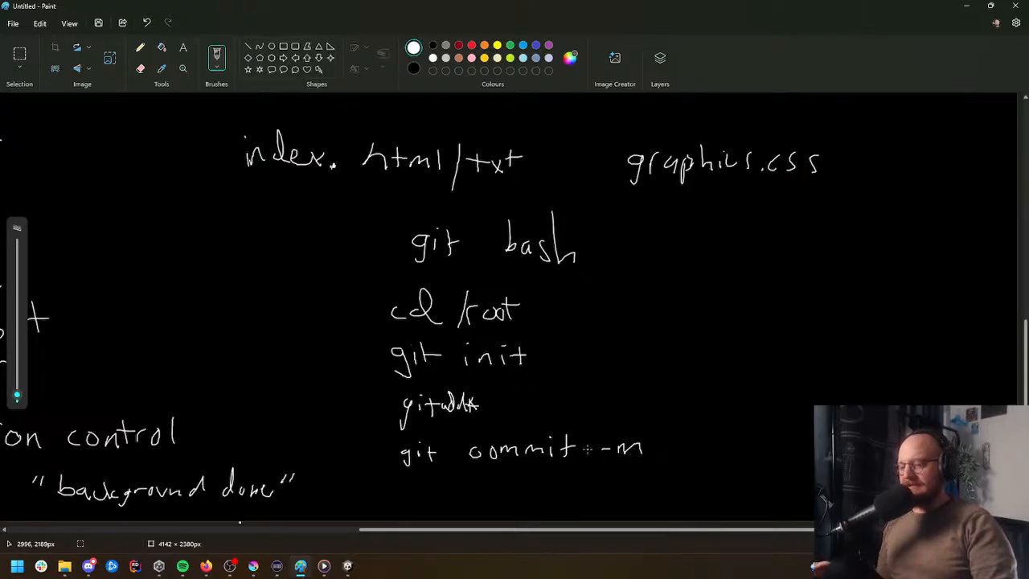
drag(674, 423, 694, 453)
click(693, 432)
drag(700, 442, 712, 452)
click(718, 432)
drag(716, 441, 728, 451)
drag(723, 442, 736, 441)
mouse_move(740, 441)
mouse_down()
mouse_move(741, 452)
mouse_move(796, 447)
mouse_up()
drag(803, 439, 807, 434)
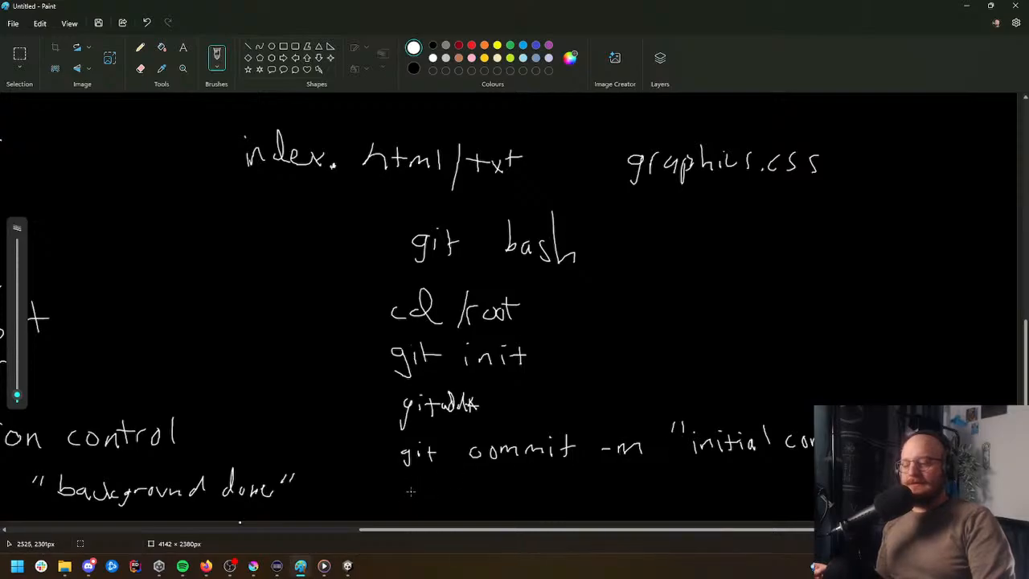
Step: Handwrite "git push" as the last command, draw an arrow from it up to the left, and write "git remote add" above the arrow
mouse_move(409, 487)
mouse_down()
mouse_move(405, 508)
mouse_move(421, 497)
mouse_up()
mouse_move(431, 480)
mouse_down()
mouse_move(433, 497)
mouse_move(450, 486)
mouse_move(515, 492)
mouse_up()
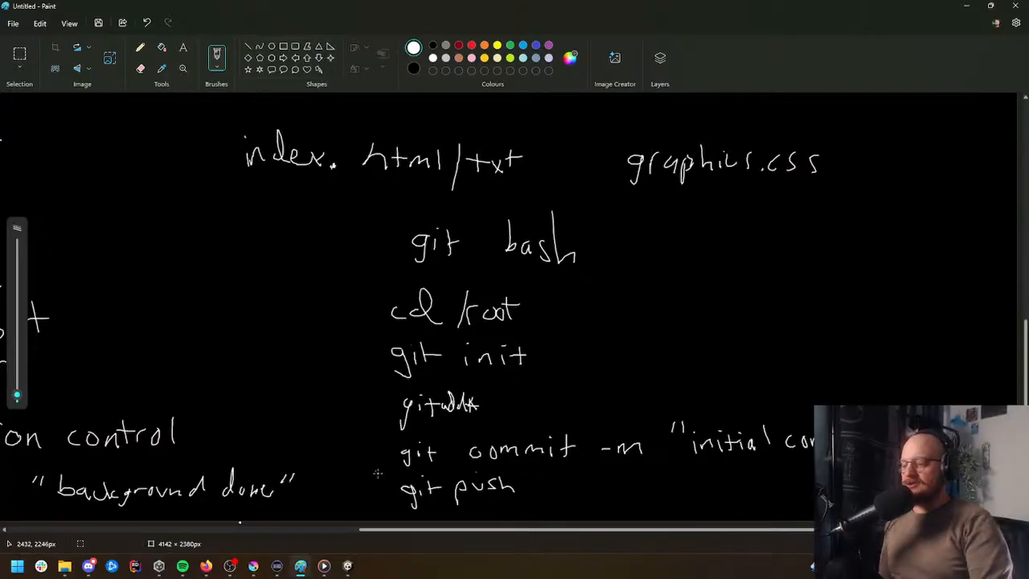
mouse_move(399, 467)
mouse_down()
mouse_move(305, 325)
mouse_move(330, 331)
mouse_up()
mouse_move(174, 236)
mouse_down()
mouse_move(160, 255)
mouse_move(177, 242)
mouse_up()
mouse_move(182, 223)
mouse_down()
mouse_move(183, 240)
mouse_move(187, 232)
mouse_up()
mouse_move(208, 239)
mouse_down()
mouse_move(217, 227)
mouse_move(233, 238)
mouse_move(294, 238)
mouse_move(315, 209)
mouse_move(336, 211)
mouse_move(332, 240)
mouse_up()
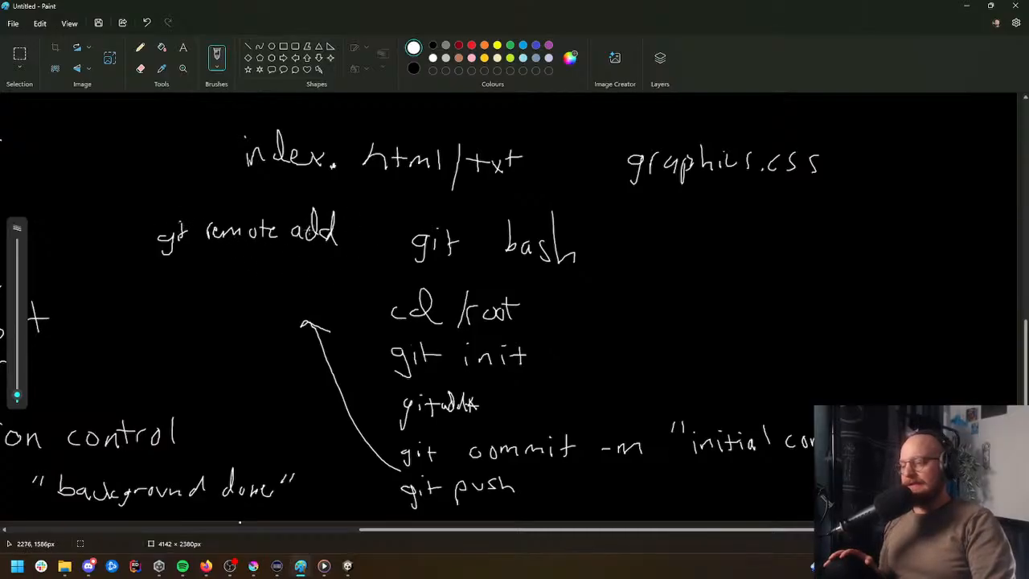
Step: Write a scribbled-out "https" followed by "url" under "git remote add", with "upstream" below
mouse_move(201, 256)
mouse_down()
mouse_move(217, 271)
mouse_move(302, 263)
mouse_up()
click(281, 261)
click(295, 259)
drag(307, 259, 328, 261)
drag(332, 252, 333, 270)
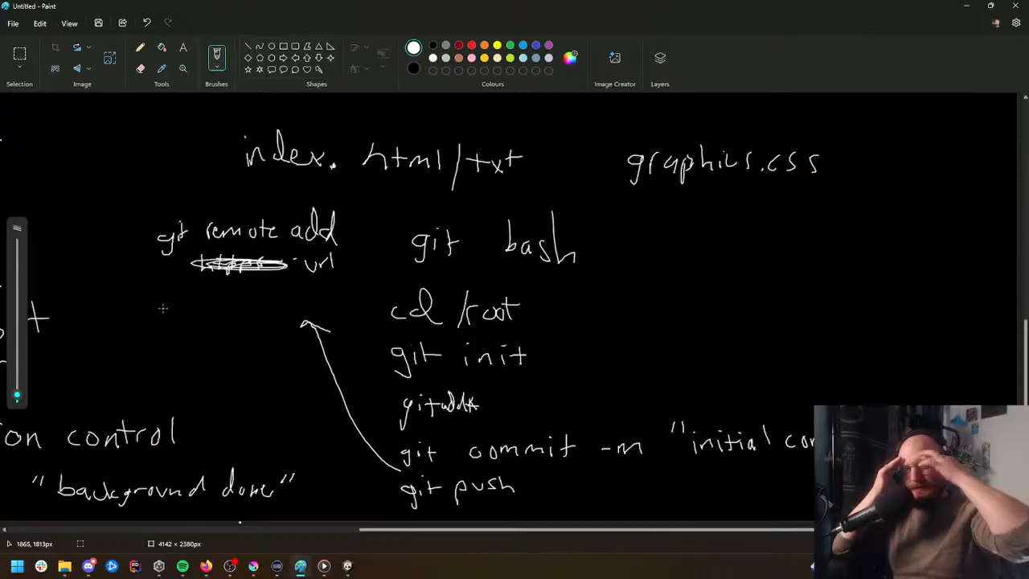
mouse_move(152, 307)
mouse_down()
mouse_move(179, 326)
mouse_move(259, 310)
mouse_up()
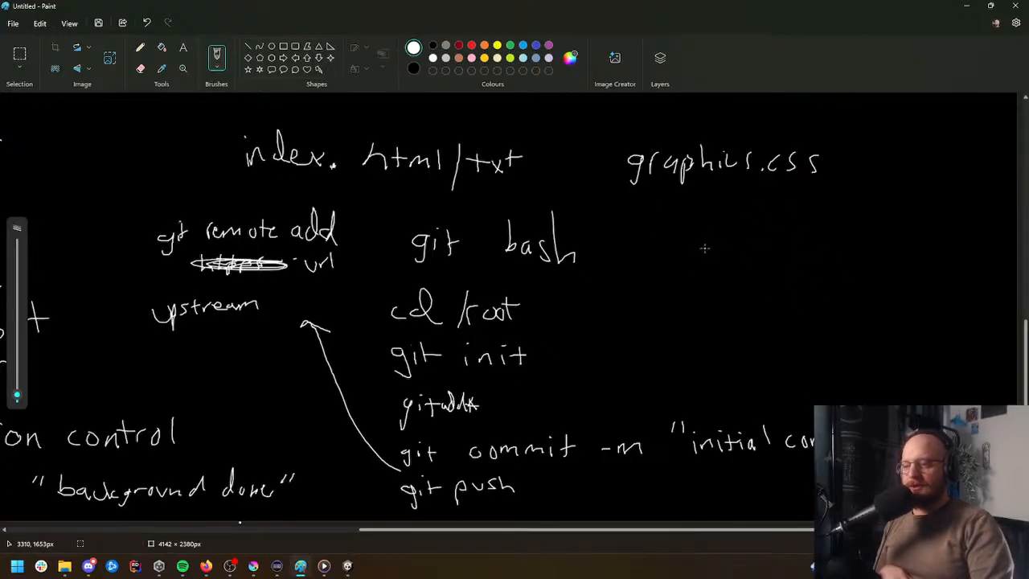
Step: Draw a curved arrow below "graphics.css" pointing to a handwritten git commit -m "fixed x"
drag(721, 237, 778, 244)
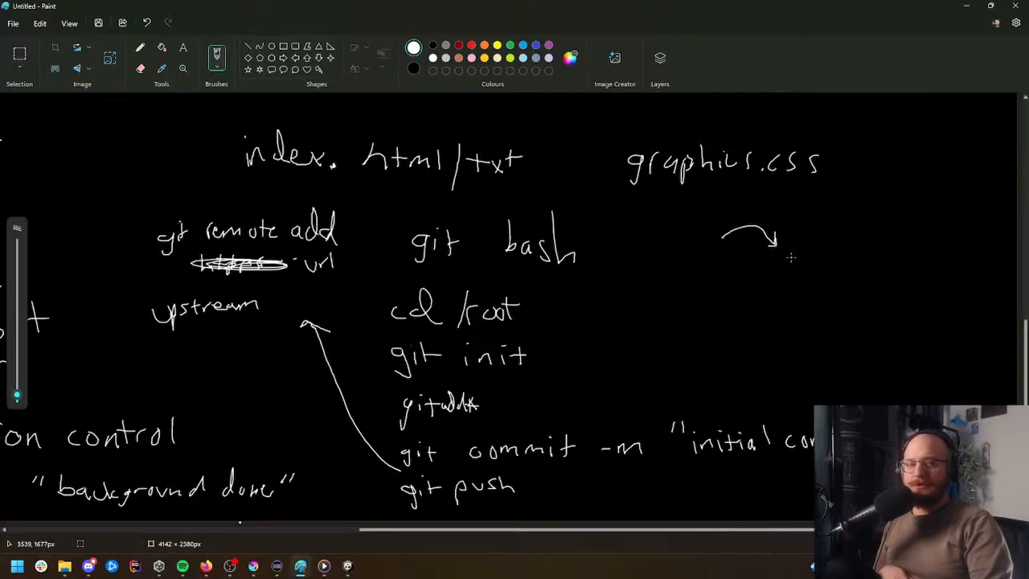
drag(795, 244, 786, 271)
mouse_move(798, 245)
mouse_down()
mouse_move(799, 255)
mouse_move(843, 241)
mouse_move(923, 245)
mouse_move(785, 291)
mouse_move(835, 285)
mouse_up()
mouse_move(845, 273)
mouse_down()
mouse_move(843, 283)
mouse_move(918, 297)
mouse_move(945, 297)
mouse_move(956, 277)
mouse_up()
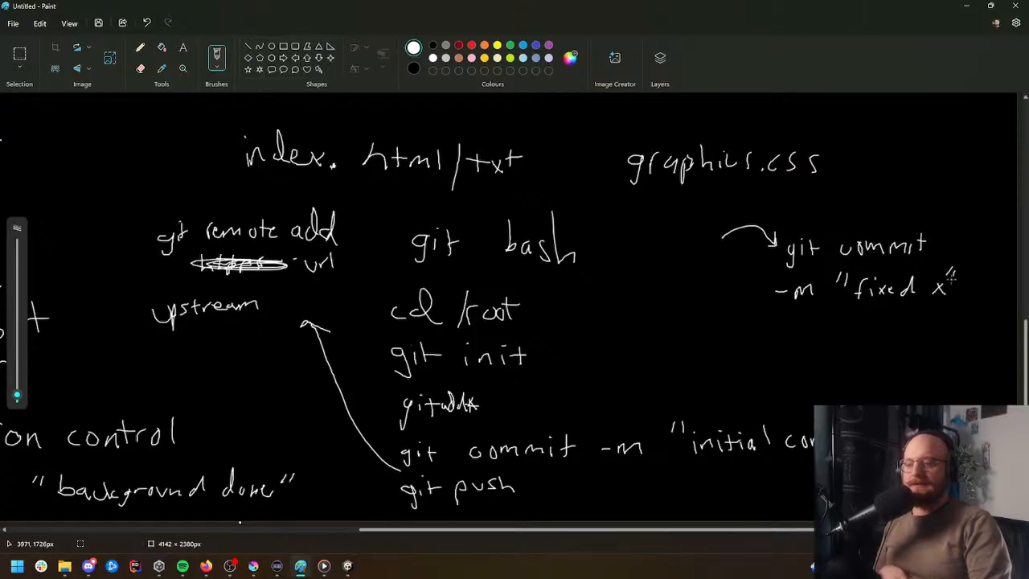
Step: Draw an arrow from the "fixed x" commit down to a handwritten "git push", and a curved arrow leading up from it
drag(813, 314, 753, 347)
drag(760, 338, 751, 347)
mouse_move(682, 332)
mouse_down()
mouse_move(673, 347)
mouse_move(689, 344)
mouse_up()
mouse_move(696, 325)
mouse_down()
mouse_move(709, 353)
mouse_move(726, 341)
mouse_move(755, 351)
mouse_up()
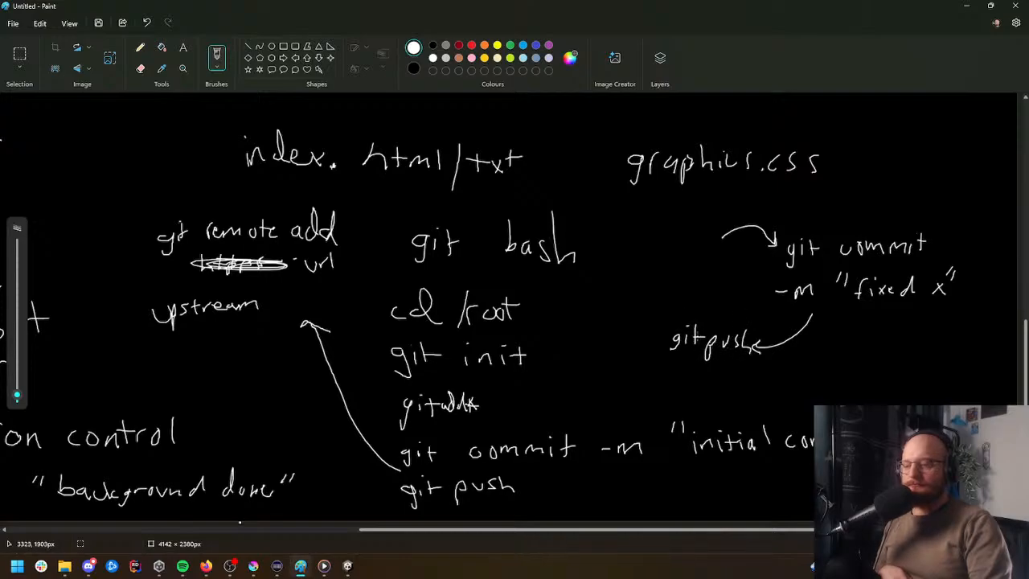
mouse_move(664, 315)
mouse_down()
mouse_move(660, 271)
mouse_move(667, 280)
mouse_up()
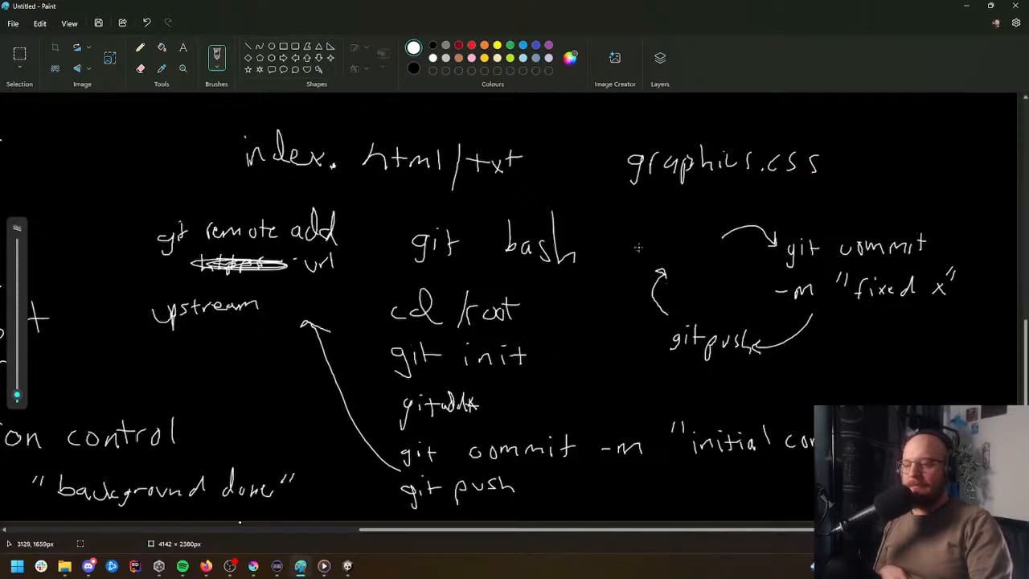
Step: Handwrite "git fetch + git pull" above the upward arrow to close the commit and push cycle
mouse_move(630, 218)
mouse_down()
mouse_move(635, 235)
mouse_move(644, 229)
mouse_up()
mouse_move(651, 209)
mouse_down()
mouse_move(653, 229)
mouse_move(661, 219)
mouse_up()
mouse_move(682, 206)
mouse_down()
mouse_move(672, 229)
mouse_move(688, 221)
mouse_up()
drag(694, 211, 696, 225)
drag(690, 215, 707, 225)
drag(712, 208, 729, 224)
drag(631, 244, 659, 259)
drag(671, 243, 681, 256)
mouse_move(675, 245)
mouse_down()
mouse_move(688, 244)
mouse_move(693, 262)
mouse_up()
drag(695, 242, 711, 241)
drag(715, 232, 721, 254)
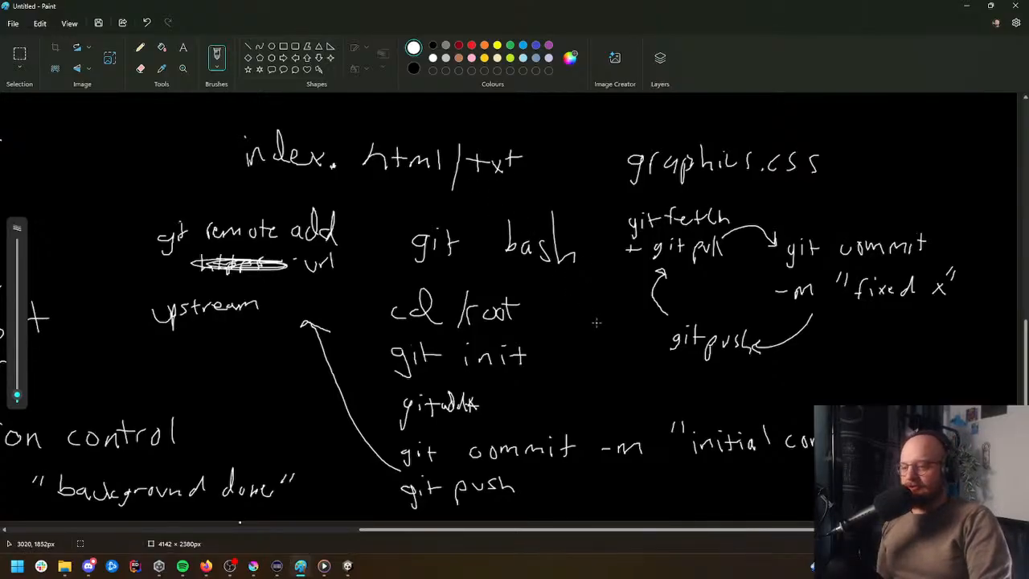
Step: Switch to JetBrains Rider, open the Shadows Of Tuonela project and display its uncommitted changes
drag(617, 530, 631, 533)
click(139, 570)
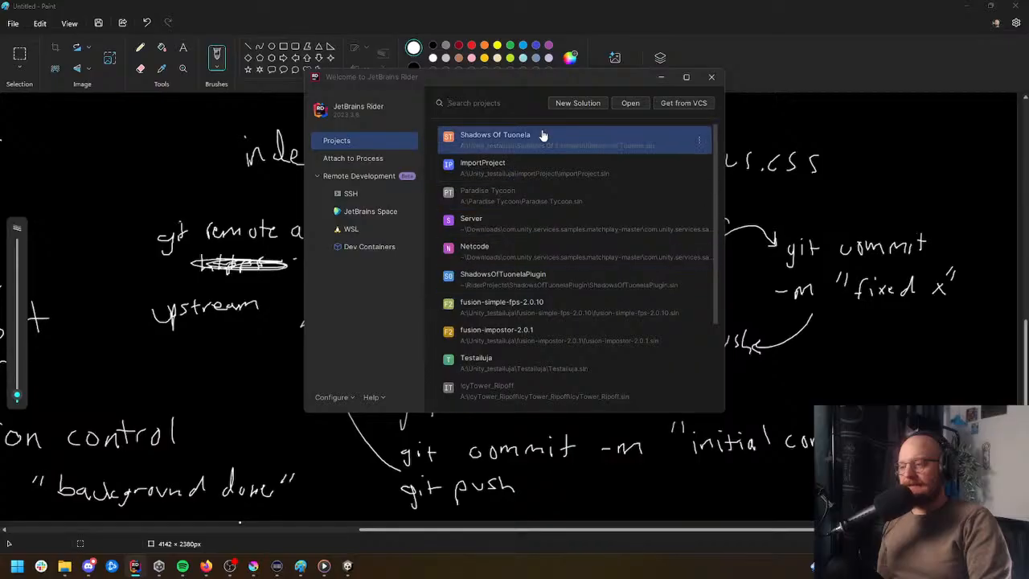
click(544, 135)
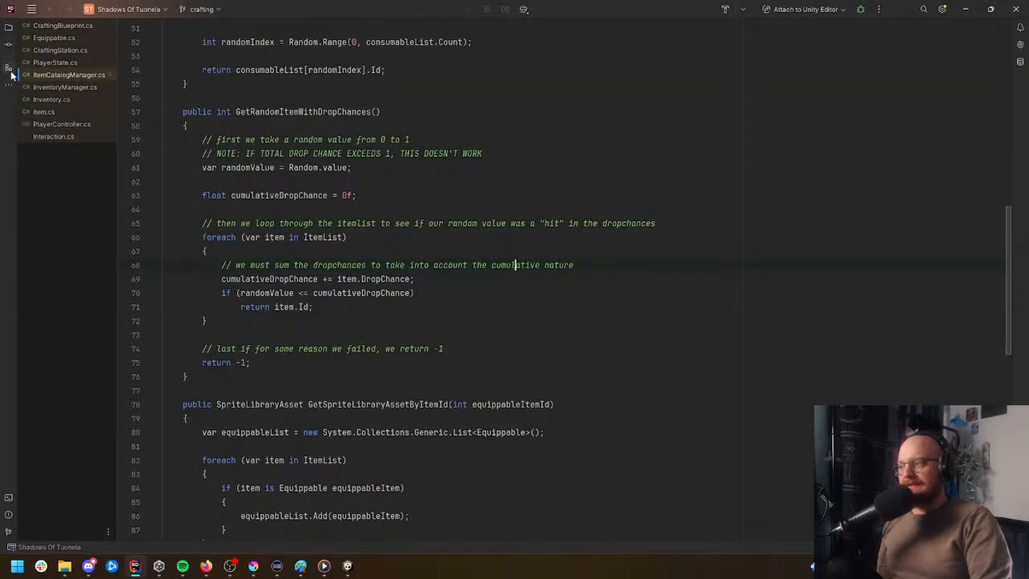
click(7, 46)
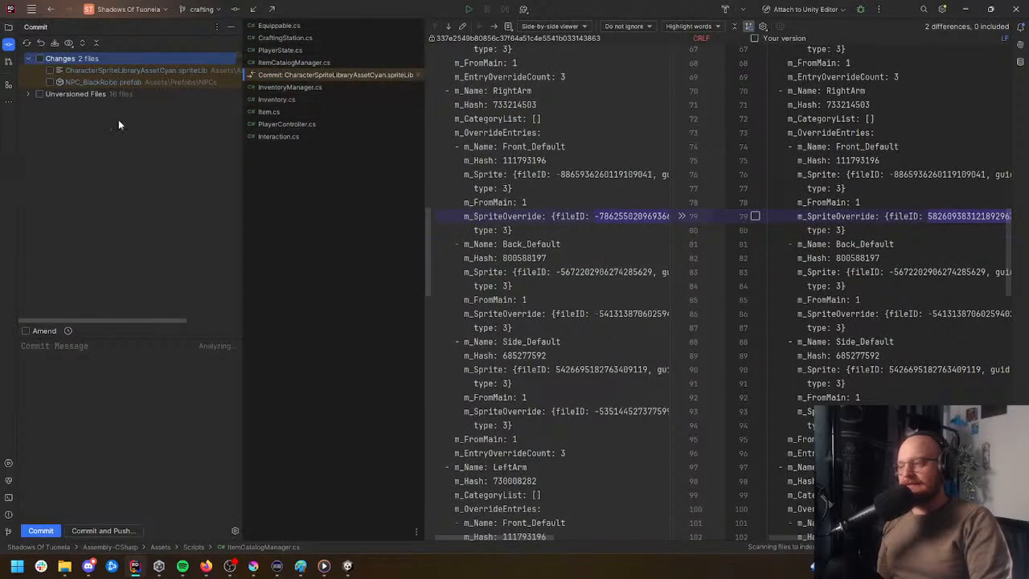
Step: Include all changed files in the commit and enter the message "added a new sprite library for cyan robe"
click(39, 59)
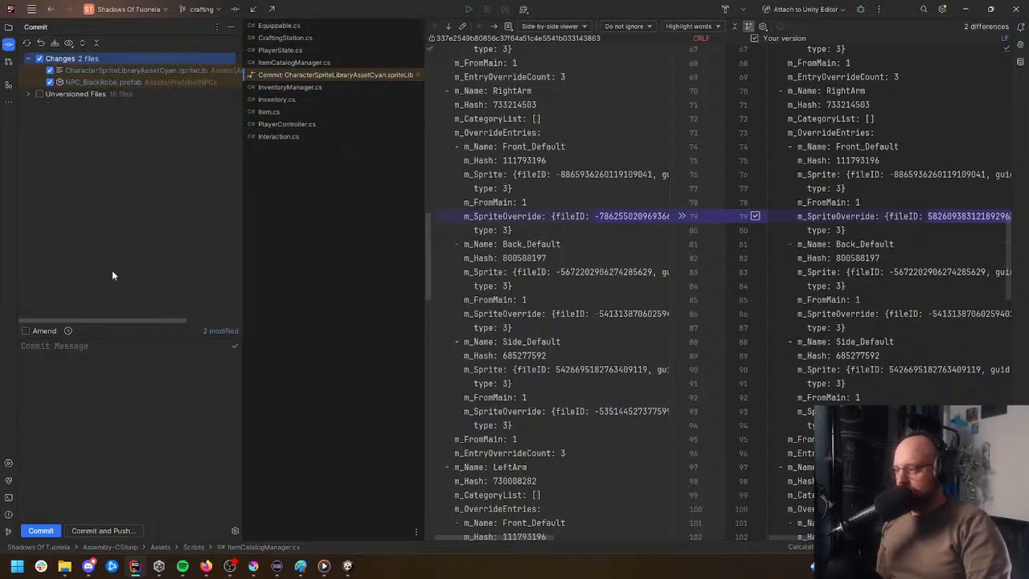
click(79, 366)
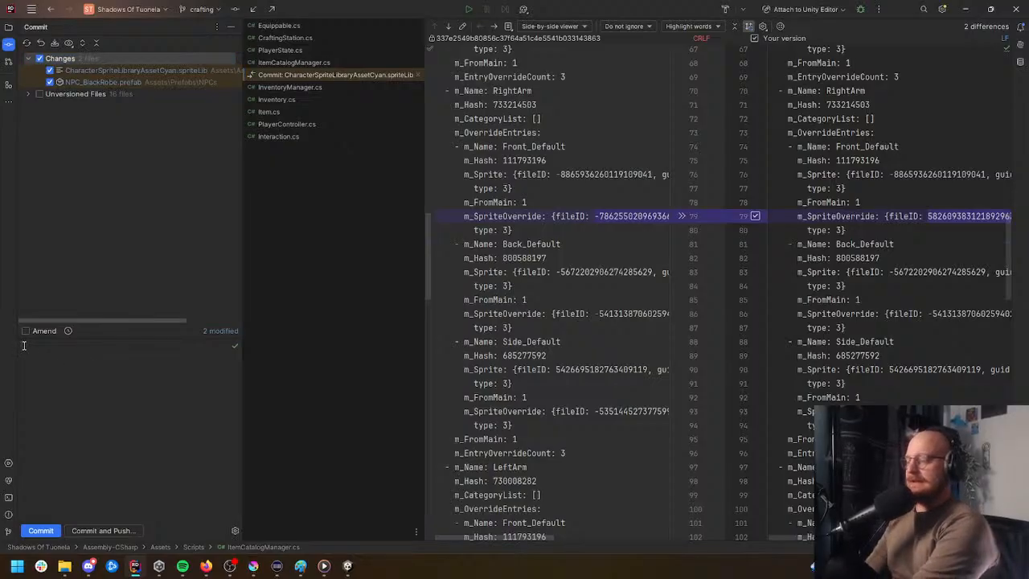
text(added a new cspr)
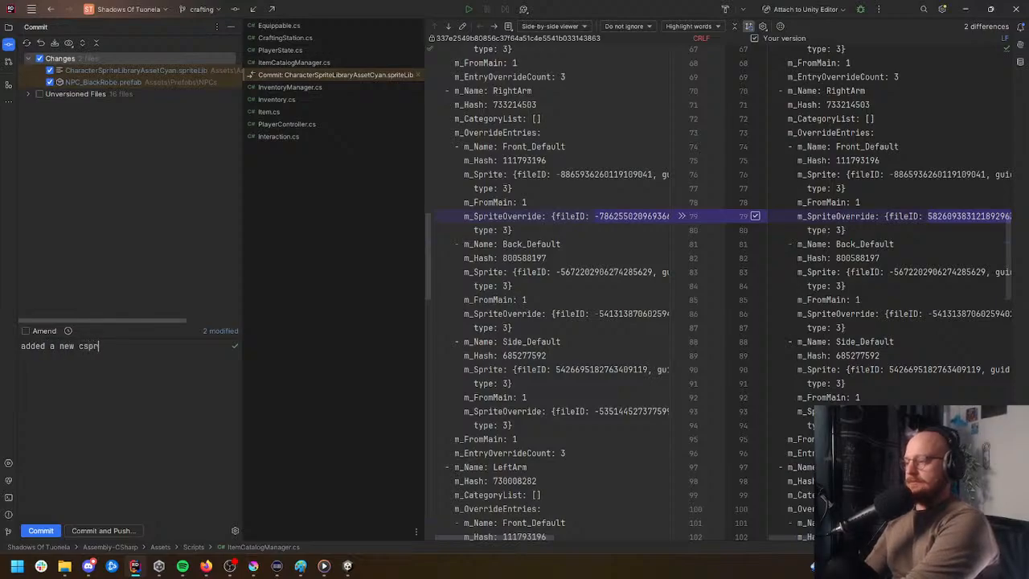
key(BackSpace)
key(BackSpace)
key(BackSpace)
key(BackSpace)
text(sprite lib)
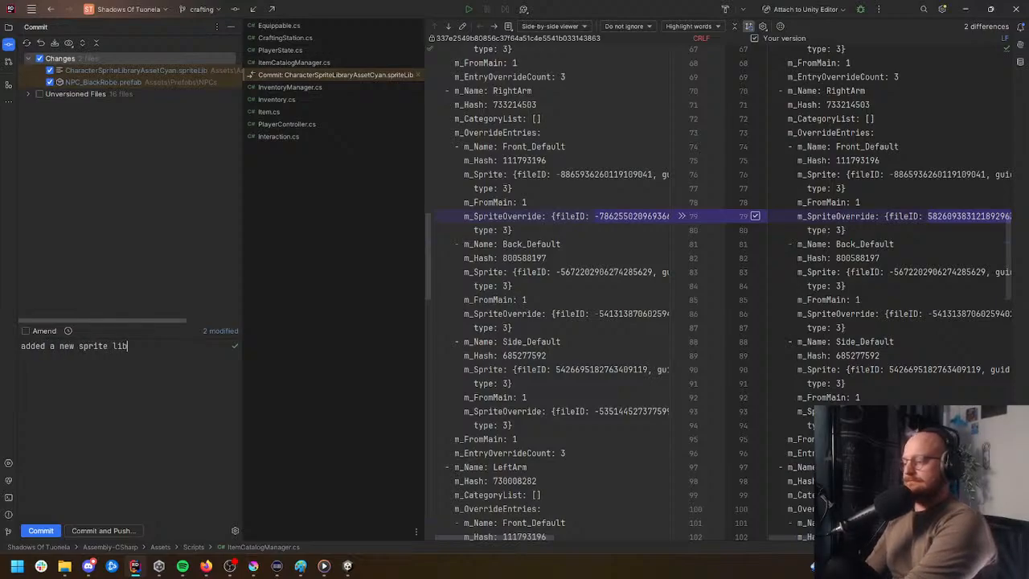
text(rary for cyan robe)
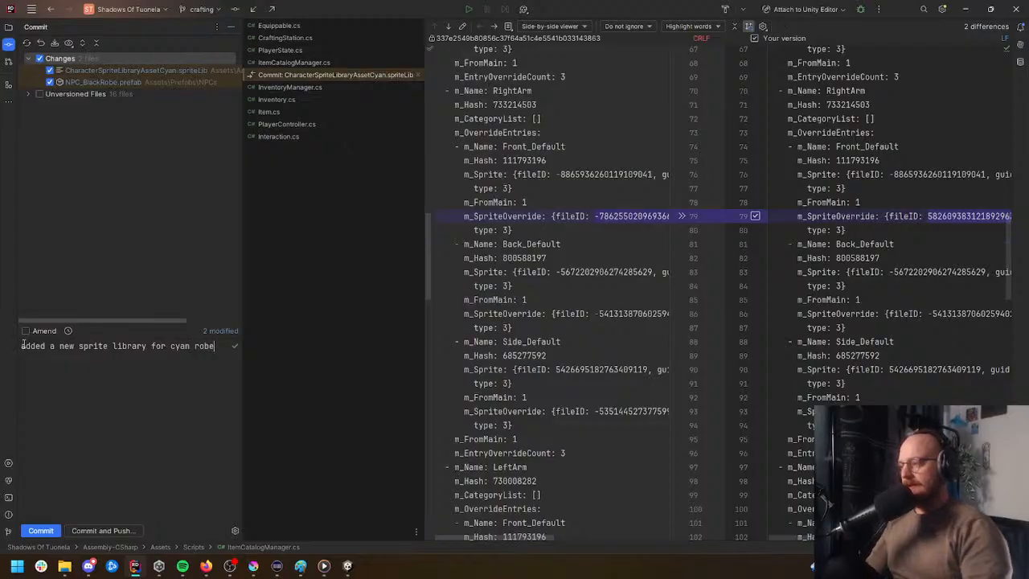
Step: Exclude NPC_BlackRobe.prefab from the commit and close its diff
click(50, 82)
click(29, 94)
click(29, 94)
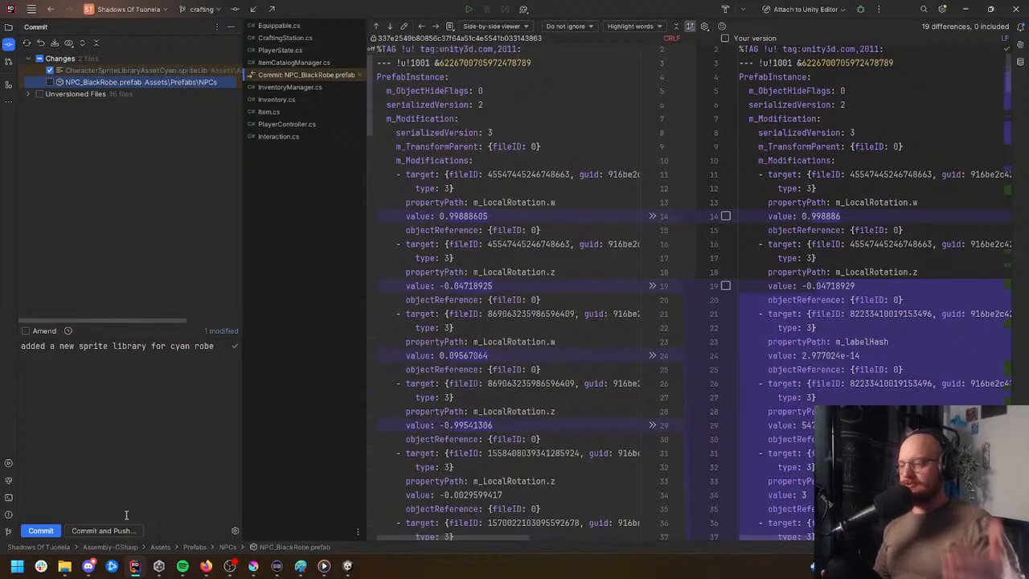
click(358, 74)
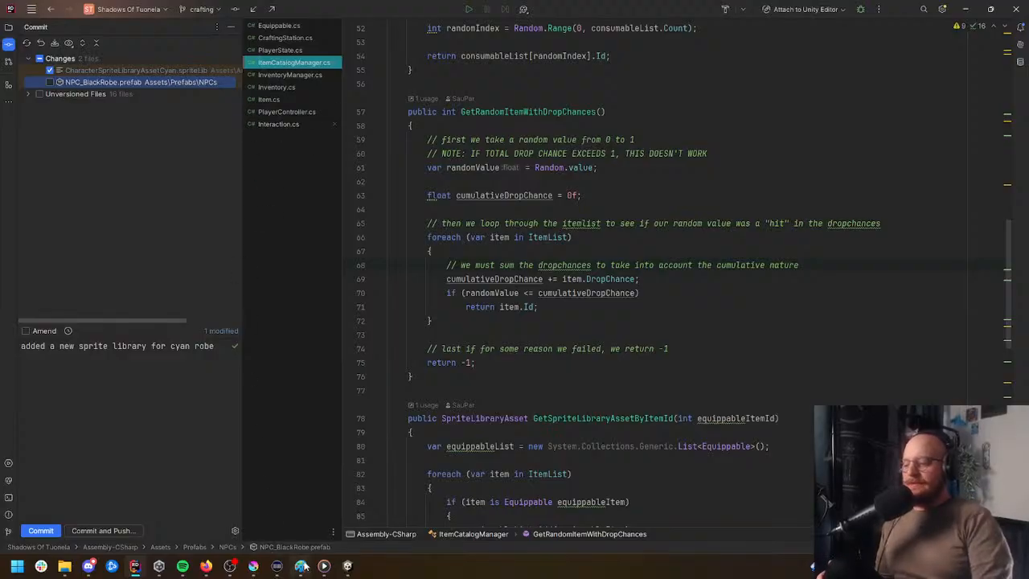
Step: Switch back to Paint, delete the "Databases + web development" diagram and fill the cleared area black
key(alt+Tab)
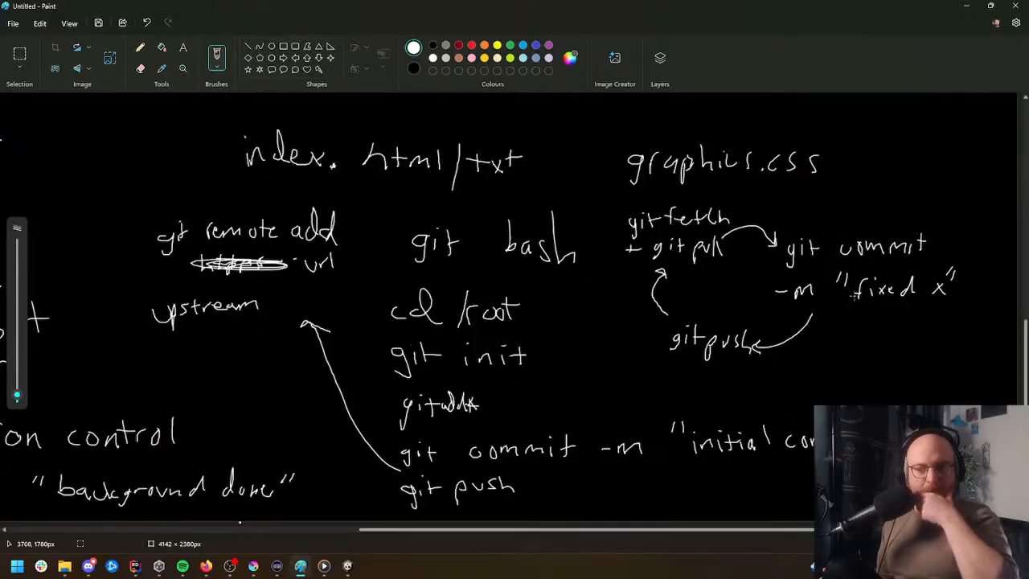
scroll(756, 262, up, 6)
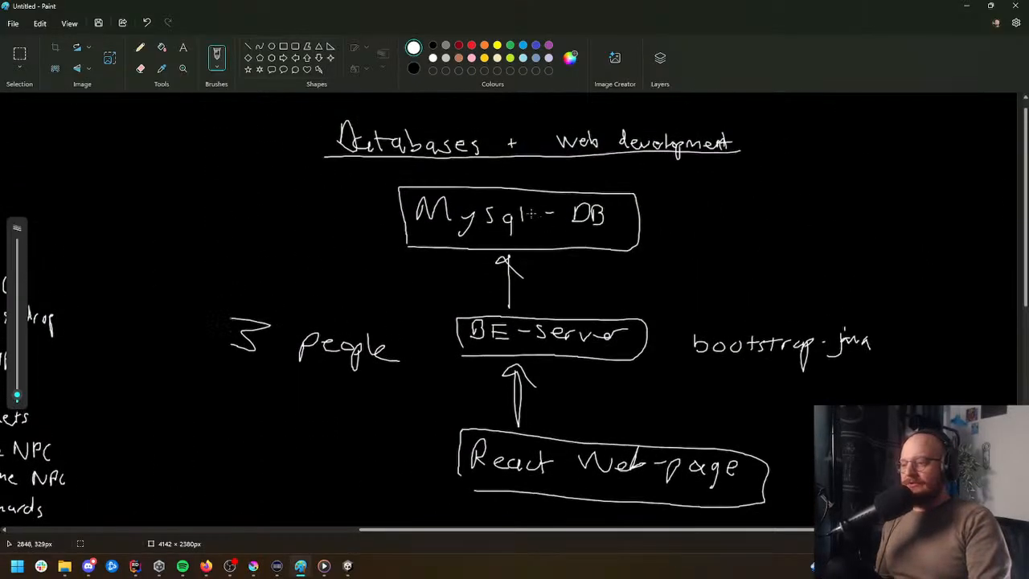
click(18, 55)
drag(178, 123, 971, 514)
key(Delete)
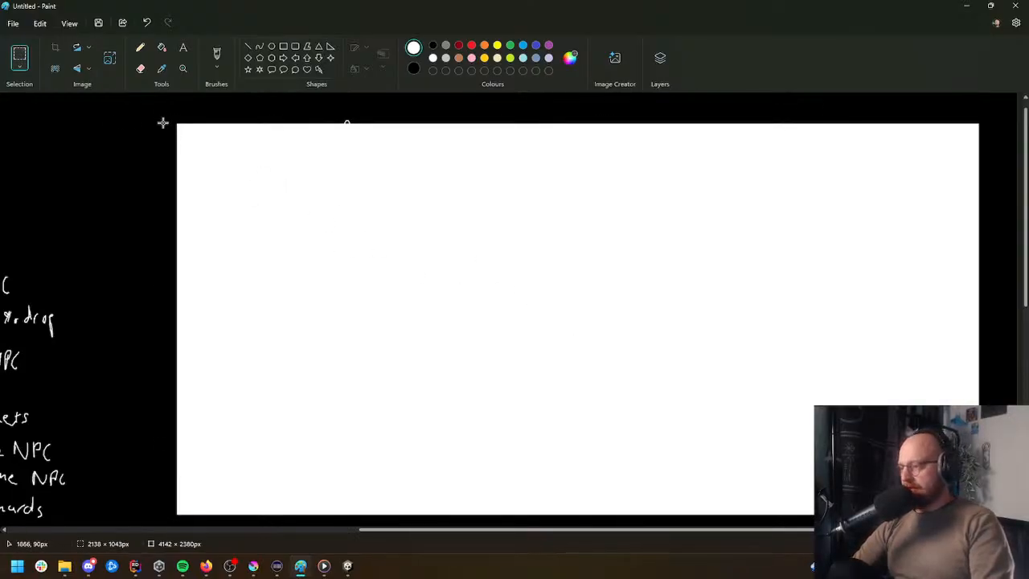
click(164, 50)
click(354, 223)
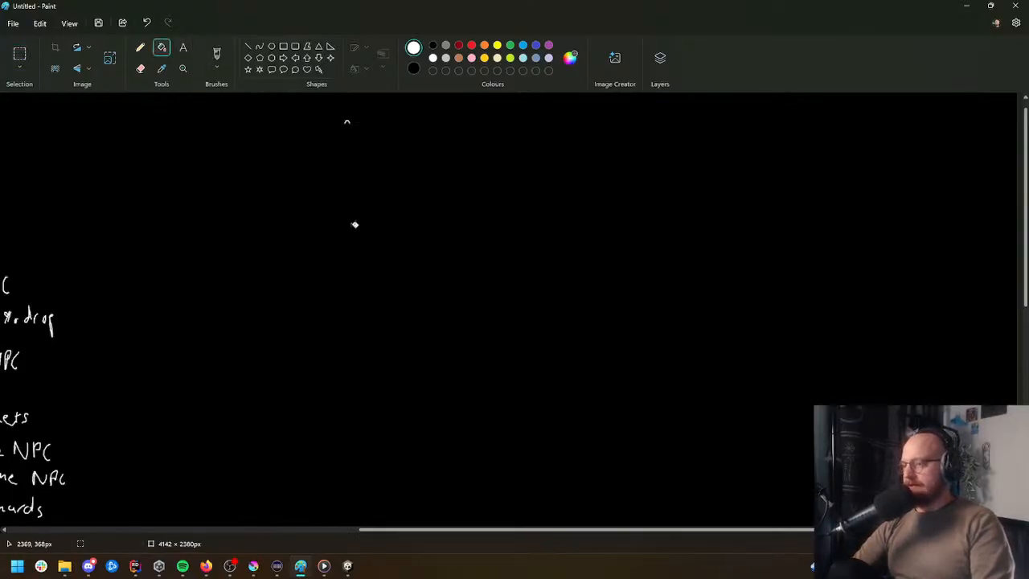
Step: Handwrite the headings "Local" and "Remote" in the cleared area and draw a vertical dividing line between them
click(216, 55)
mouse_move(393, 152)
mouse_down()
mouse_move(415, 181)
mouse_move(425, 170)
mouse_up()
mouse_move(453, 172)
mouse_down()
mouse_move(452, 184)
mouse_move(496, 184)
mouse_up()
mouse_move(696, 148)
mouse_down()
mouse_move(731, 182)
mouse_move(841, 193)
mouse_up()
drag(554, 123, 588, 512)
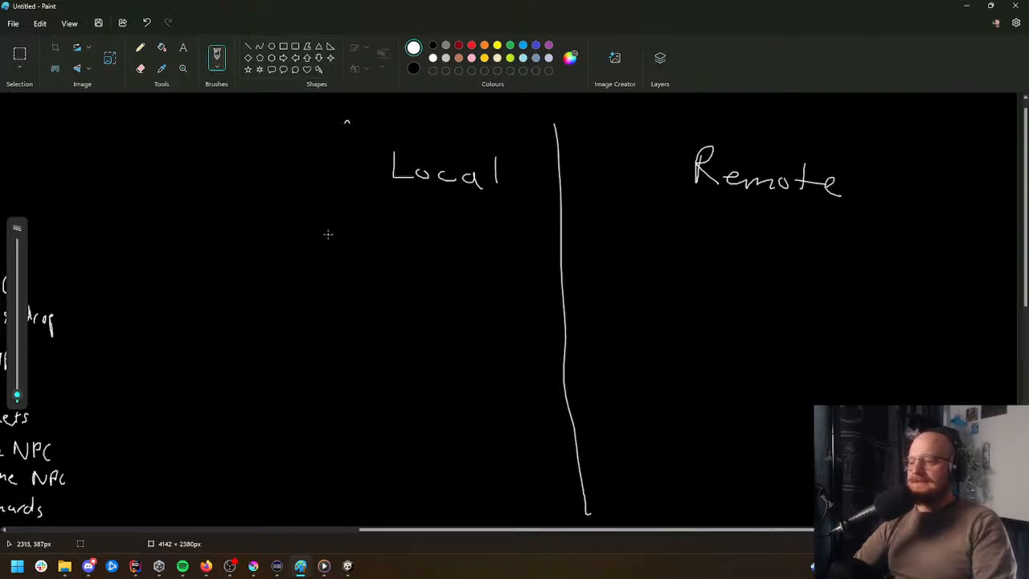
Step: Handwrite "index" and ".css" under Local and draw a downward arrow below "index"
drag(335, 231, 406, 241)
drag(469, 230, 485, 246)
click(508, 249)
click(445, 245)
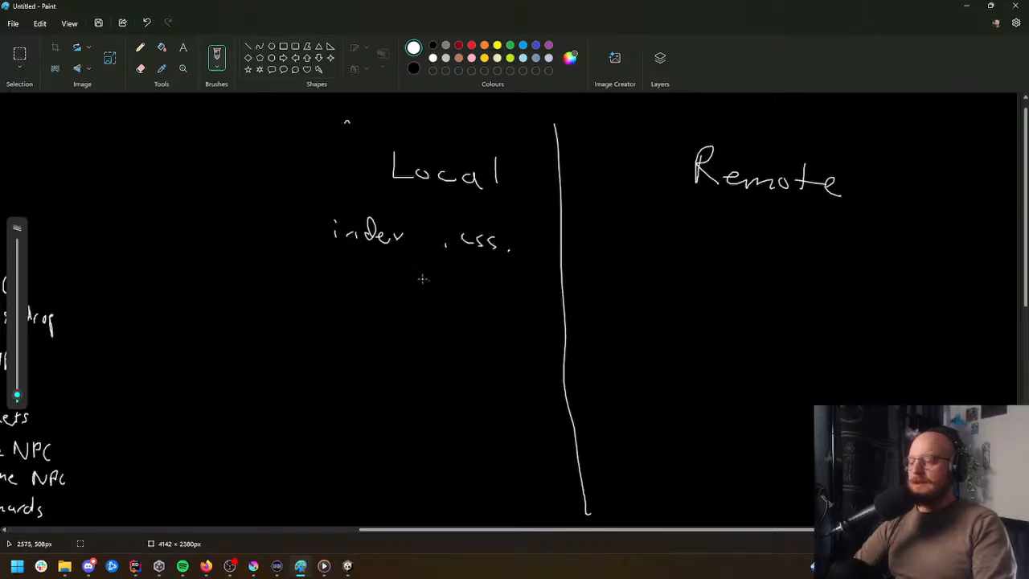
mouse_move(360, 257)
mouse_down()
mouse_move(361, 326)
mouse_move(374, 322)
mouse_up()
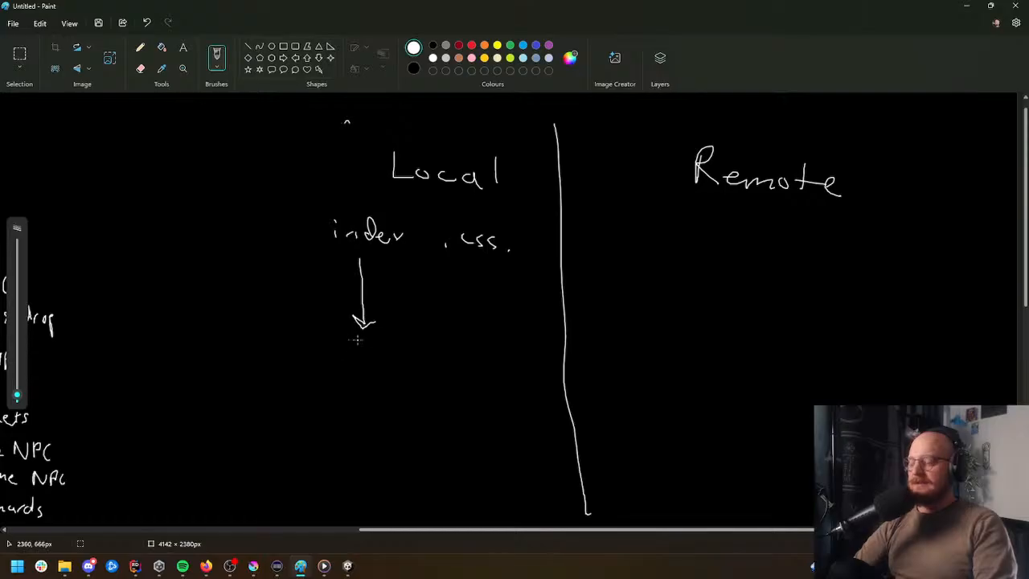
Step: Handwrite commit "added button" below the arrow, then draw an arrow across the divider labelled "git push"
mouse_move(225, 338)
mouse_down()
mouse_move(223, 351)
mouse_move(241, 341)
mouse_move(321, 358)
mouse_up()
drag(310, 344, 328, 343)
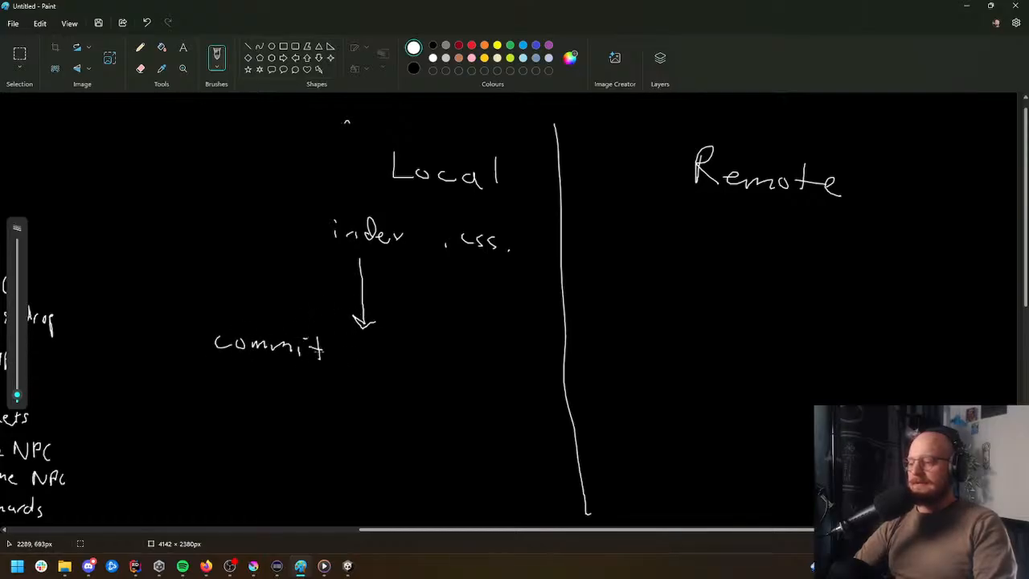
mouse_move(222, 365)
mouse_down()
mouse_move(239, 394)
mouse_move(256, 368)
mouse_move(272, 373)
mouse_move(285, 400)
mouse_move(310, 402)
mouse_up()
drag(315, 389, 336, 402)
mouse_move(322, 384)
mouse_down()
mouse_move(341, 385)
mouse_move(346, 402)
mouse_up()
drag(349, 389, 363, 401)
mouse_move(357, 367)
mouse_down()
mouse_move(427, 396)
mouse_move(644, 396)
mouse_move(630, 403)
mouse_up()
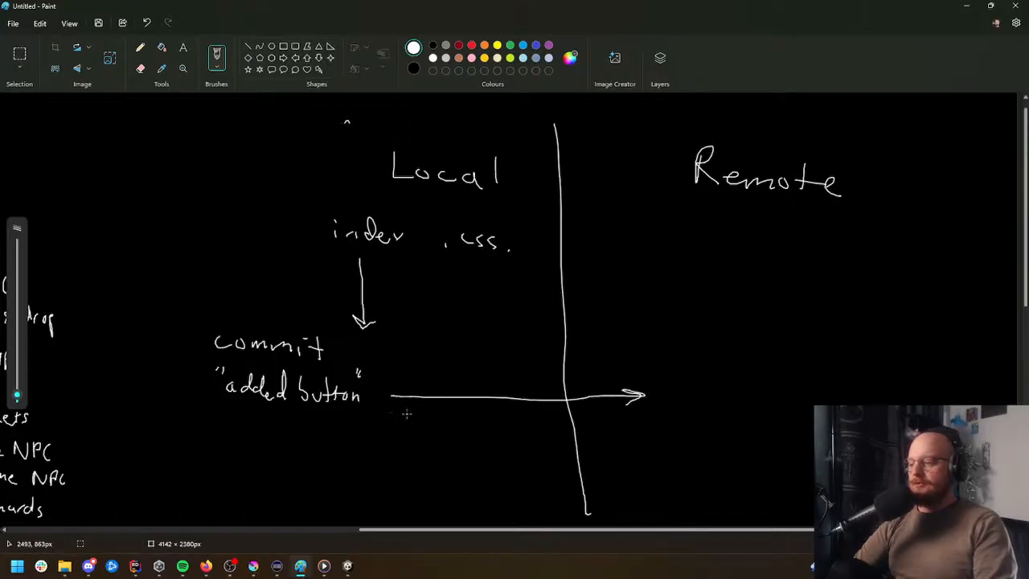
mouse_move(462, 373)
mouse_down()
mouse_move(455, 394)
mouse_move(475, 372)
mouse_move(544, 369)
mouse_move(564, 385)
mouse_up()
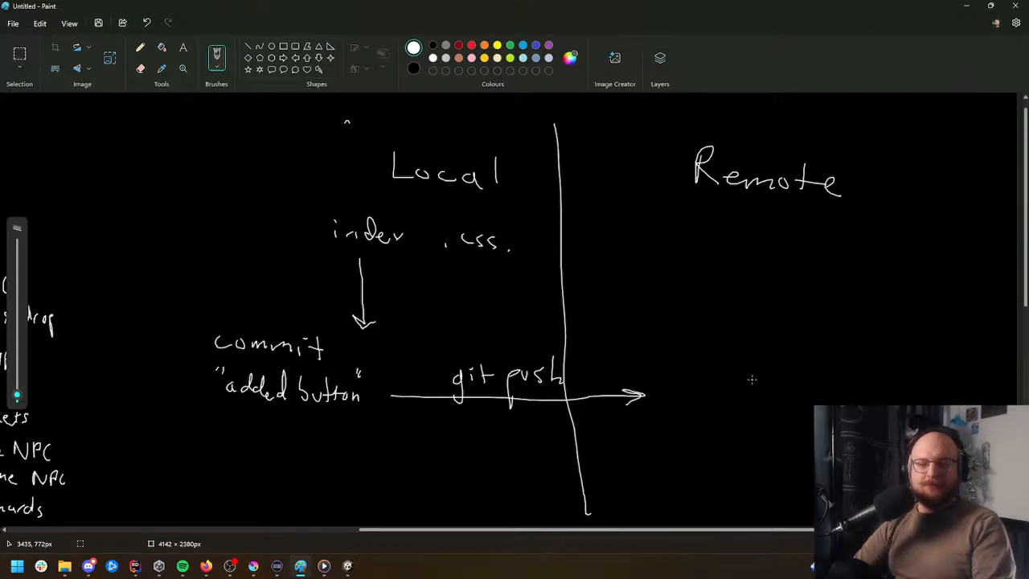
Step: Add "(github)" to the Remote heading and handwrite "index" at the end of the git push arrow
mouse_move(880, 151)
mouse_down()
mouse_move(862, 198)
mouse_move(898, 196)
mouse_up()
mouse_move(910, 161)
mouse_down()
mouse_move(908, 195)
mouse_move(919, 170)
mouse_up()
drag(924, 152, 932, 190)
drag(946, 183, 945, 192)
mouse_move(950, 161)
mouse_down()
mouse_move(953, 189)
mouse_move(966, 194)
mouse_up()
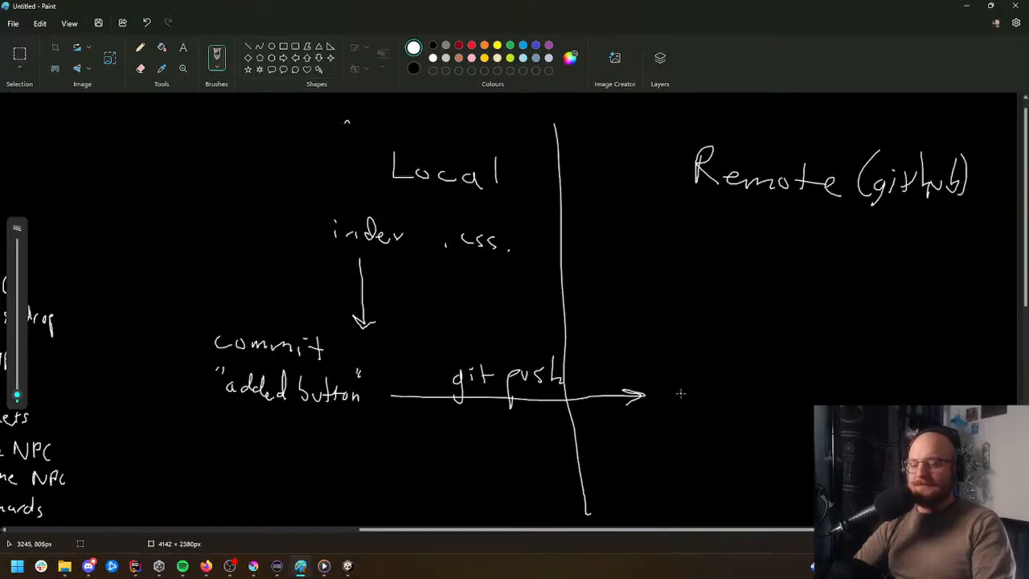
drag(685, 397, 746, 396)
scroll(732, 425, down, 1)
scroll(724, 429, up, 1)
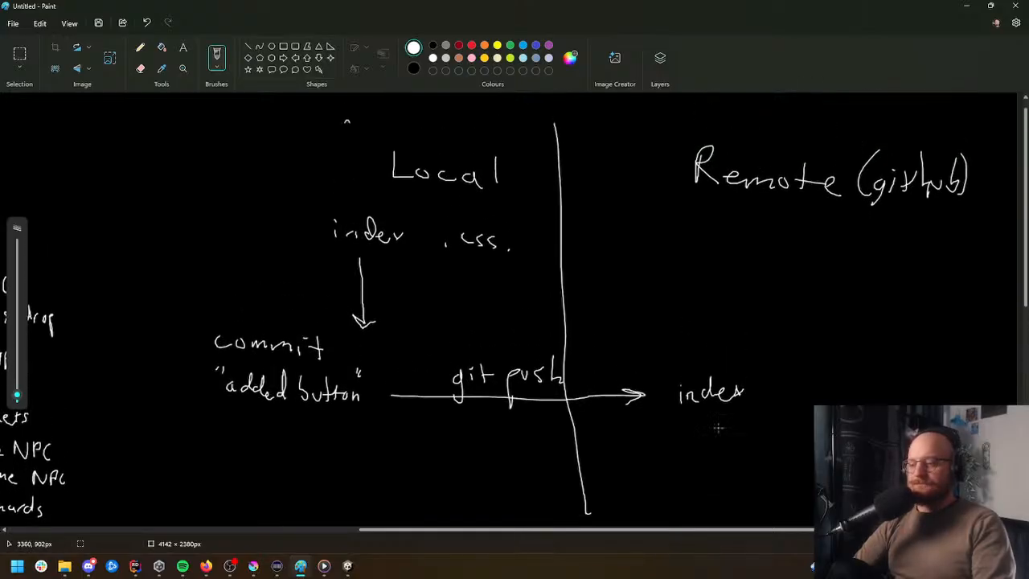
Step: Draw a downward arrow under "git push" and handwrite a second commit, "added rounding to the button", on the Local side
scroll(709, 413, down, 2)
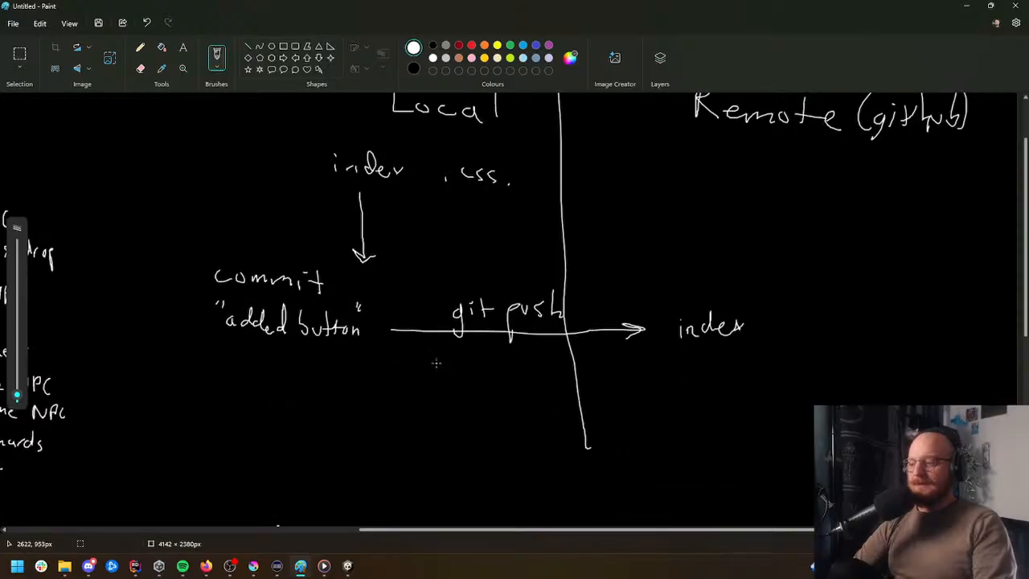
drag(360, 303, 361, 311)
mouse_move(482, 357)
mouse_down()
mouse_move(482, 454)
mouse_move(494, 451)
mouse_up()
scroll(494, 459, down, 2)
mouse_move(214, 369)
mouse_down()
mouse_move(278, 383)
mouse_move(304, 363)
mouse_move(319, 384)
mouse_up()
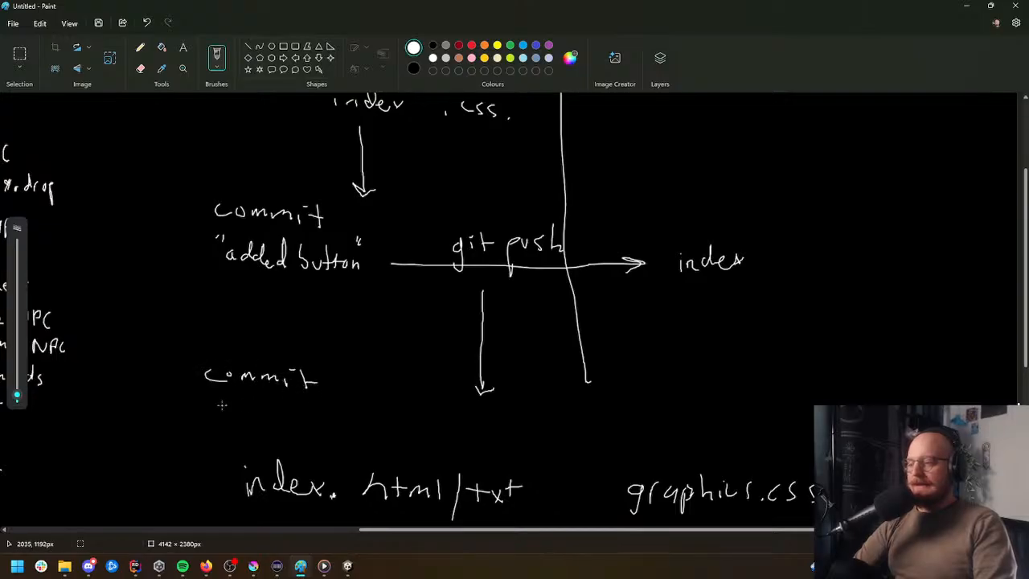
mouse_move(211, 412)
mouse_down()
mouse_move(354, 416)
mouse_move(384, 443)
mouse_up()
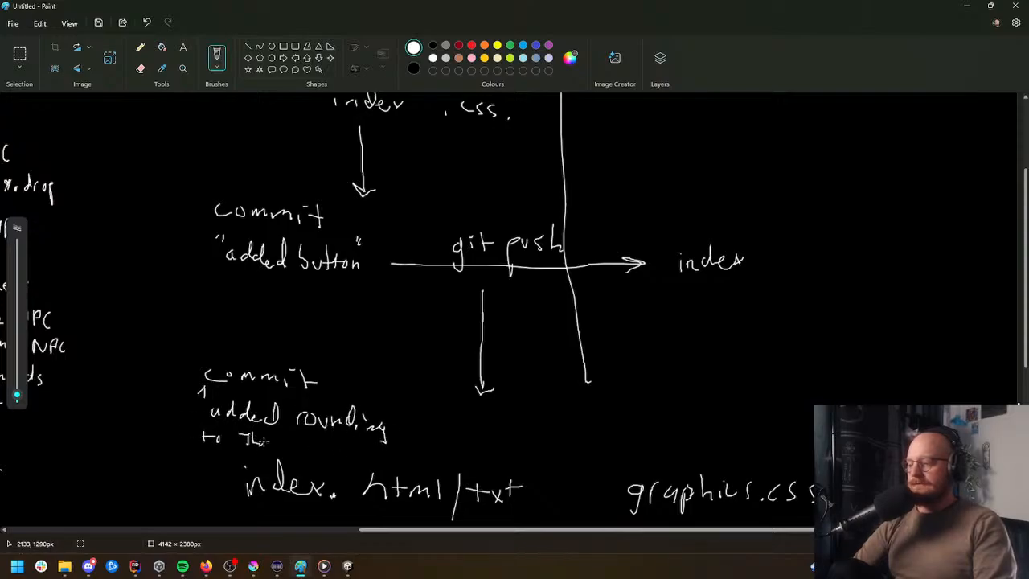
drag(298, 443, 354, 452)
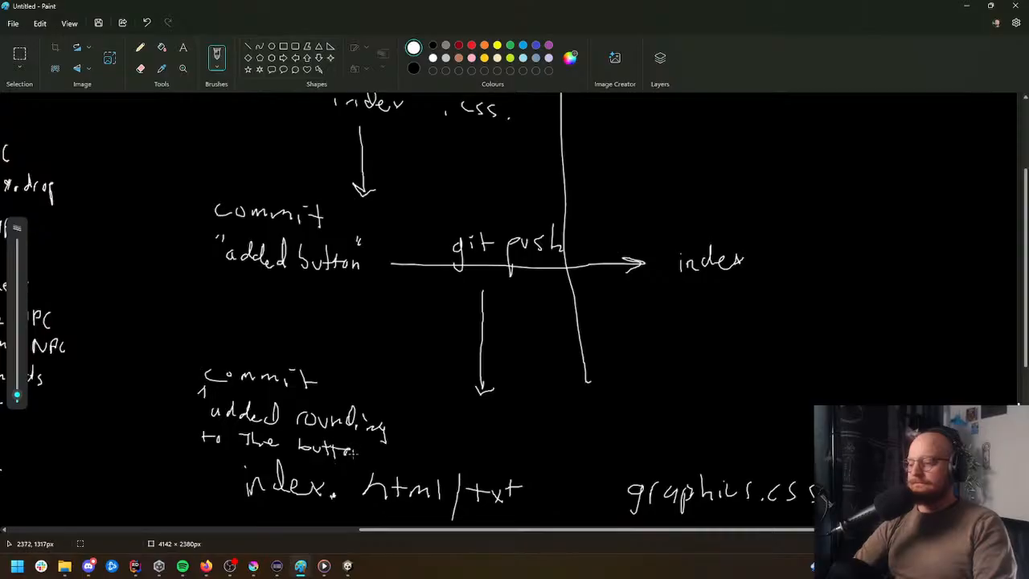
Step: Draw a long arrow from the second commit into the Remote side and handwrite "css" there with a downward arrow
drag(487, 402, 820, 399)
scroll(857, 278, up, 3)
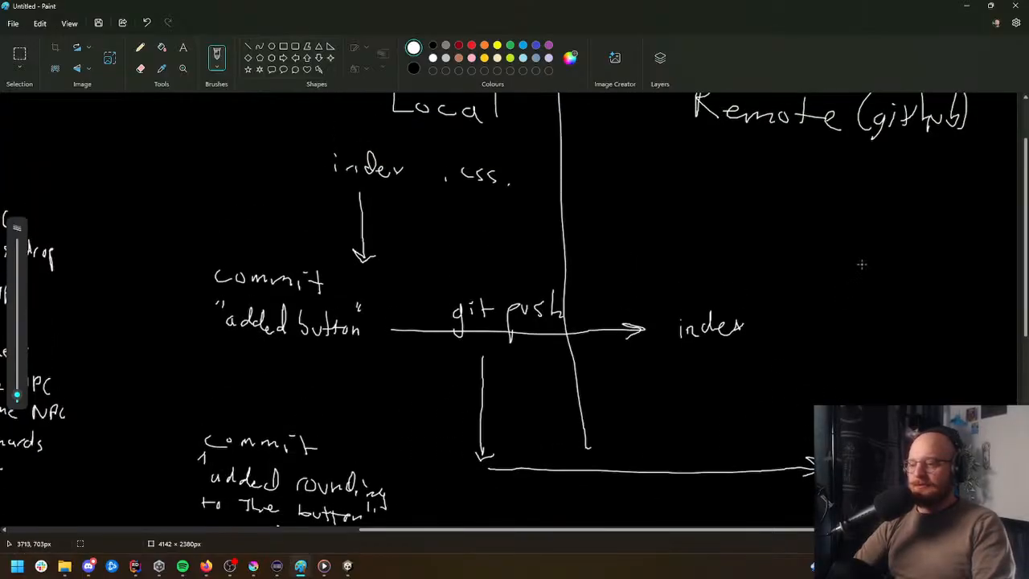
scroll(878, 208, down, 2)
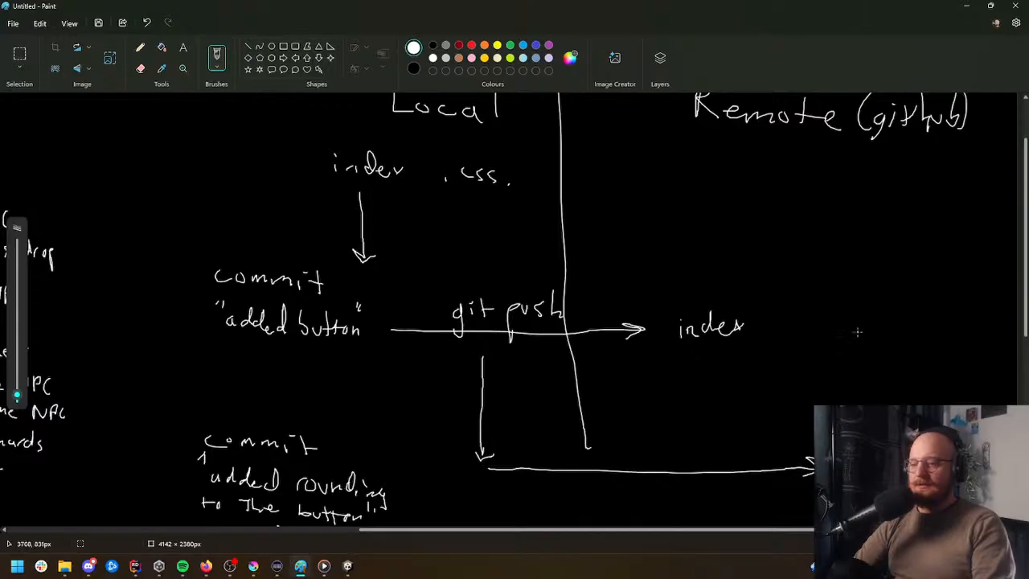
drag(863, 331, 860, 344)
drag(879, 331, 873, 405)
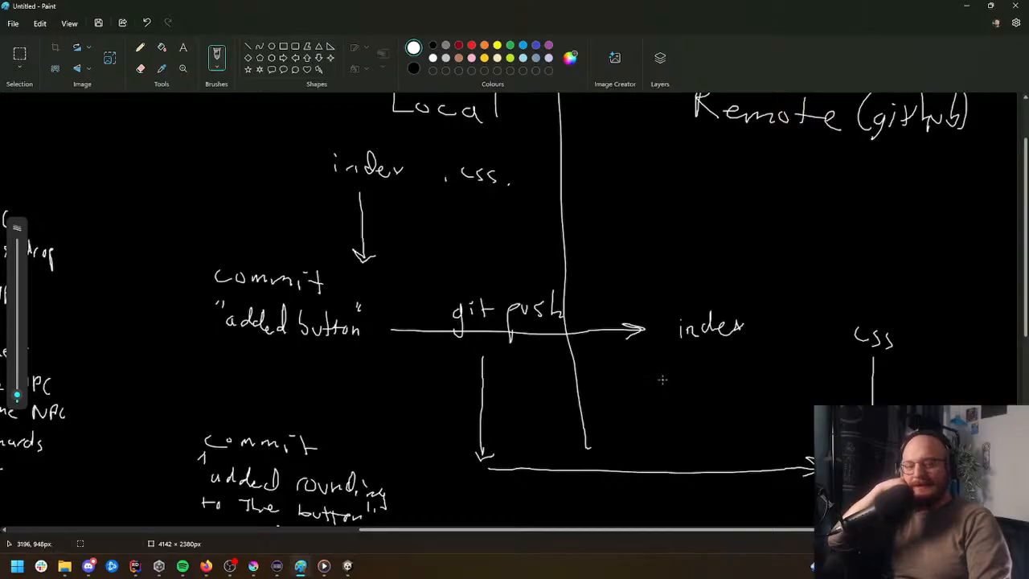
scroll(661, 381, down, 2)
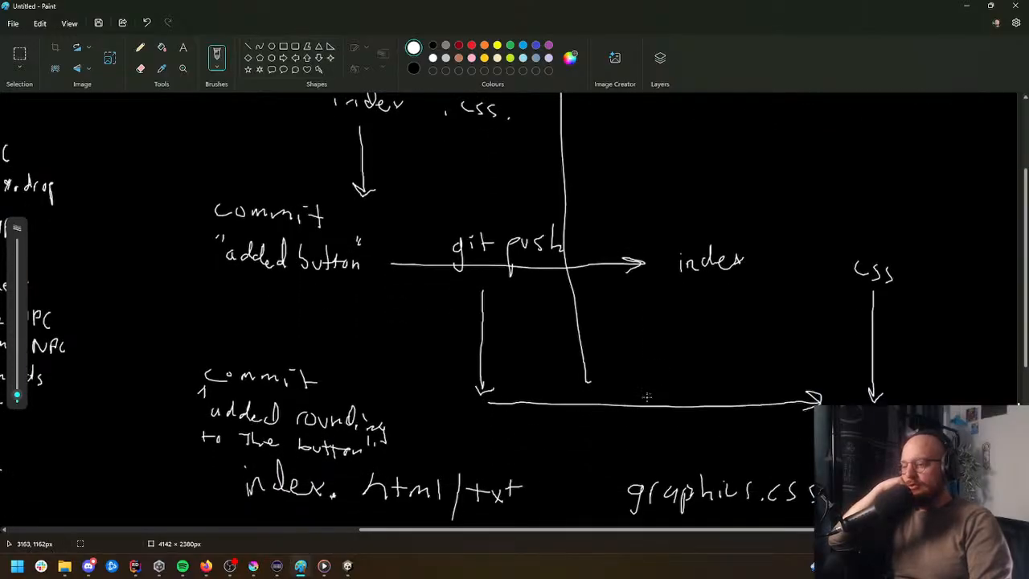
scroll(649, 395, down, 2)
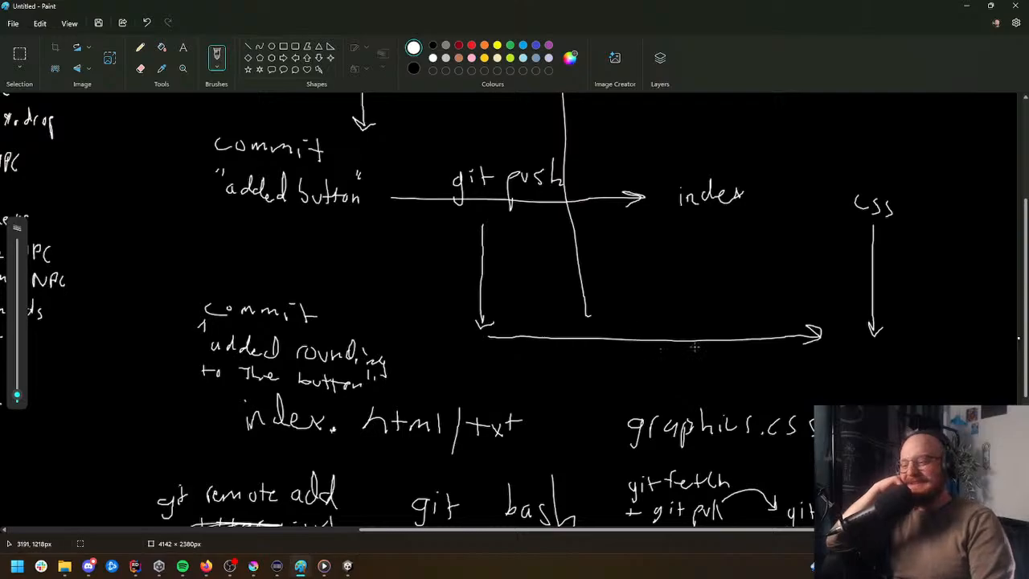
scroll(677, 350, up, 2)
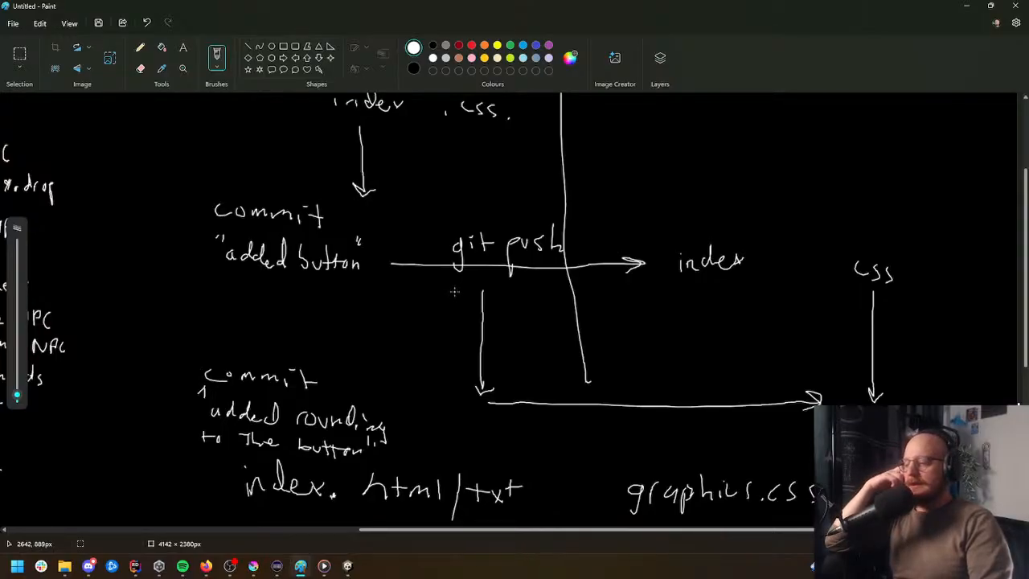
Step: Switch back to Rider and close the NPC_BlackRobe.prefab diff to return to ItemCatalogManager.cs
click(134, 565)
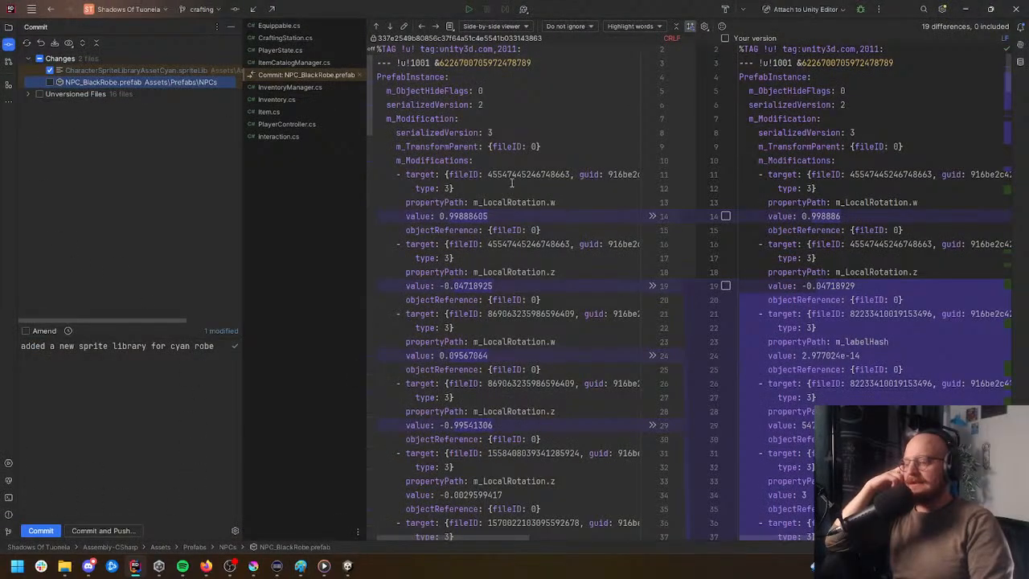
click(361, 75)
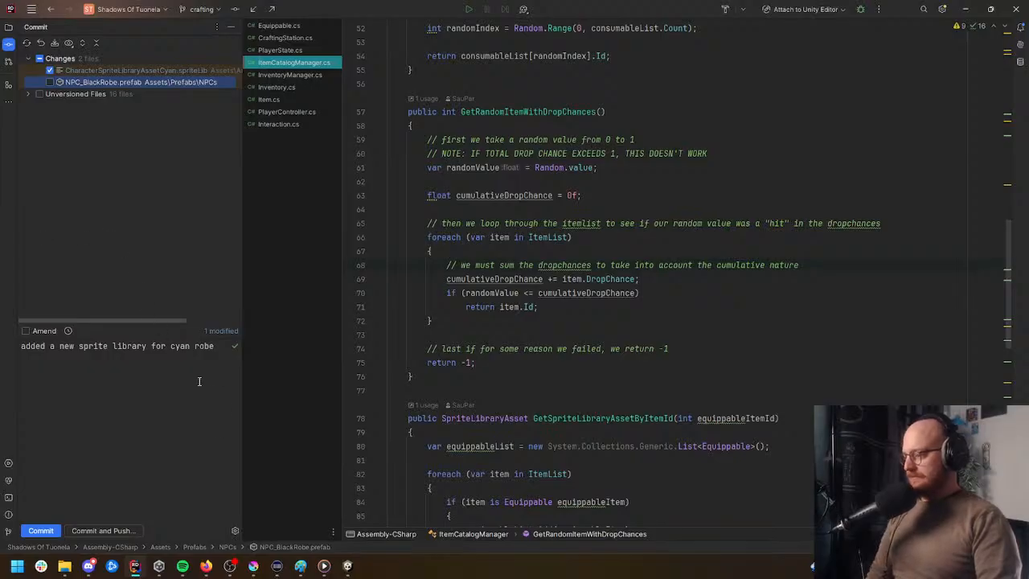
mouse_move(347, 565)
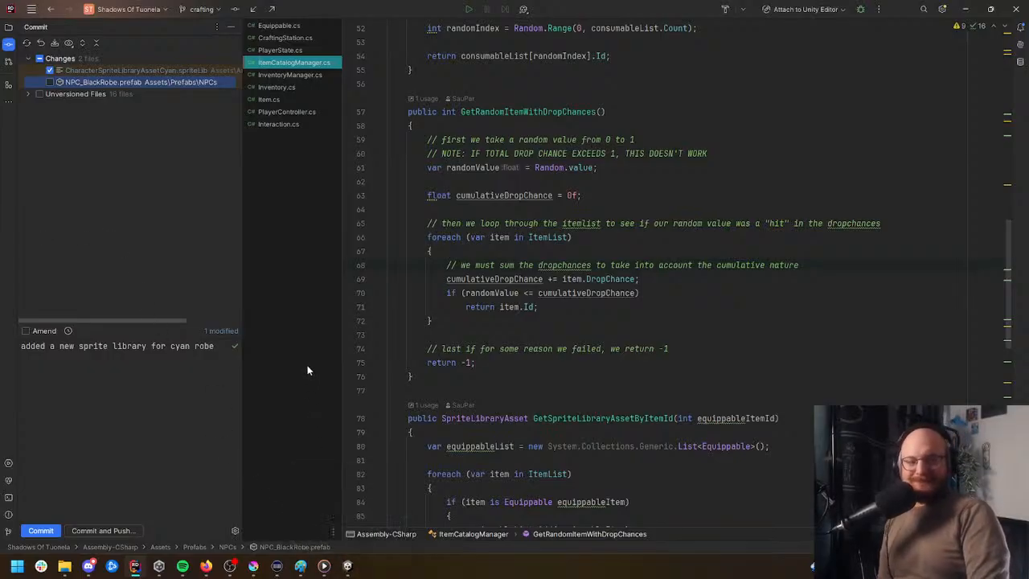
Step: Switch to Unity and examine the Animator and Network Animator components of NPC_BlackRobe in the scene
click(358, 518)
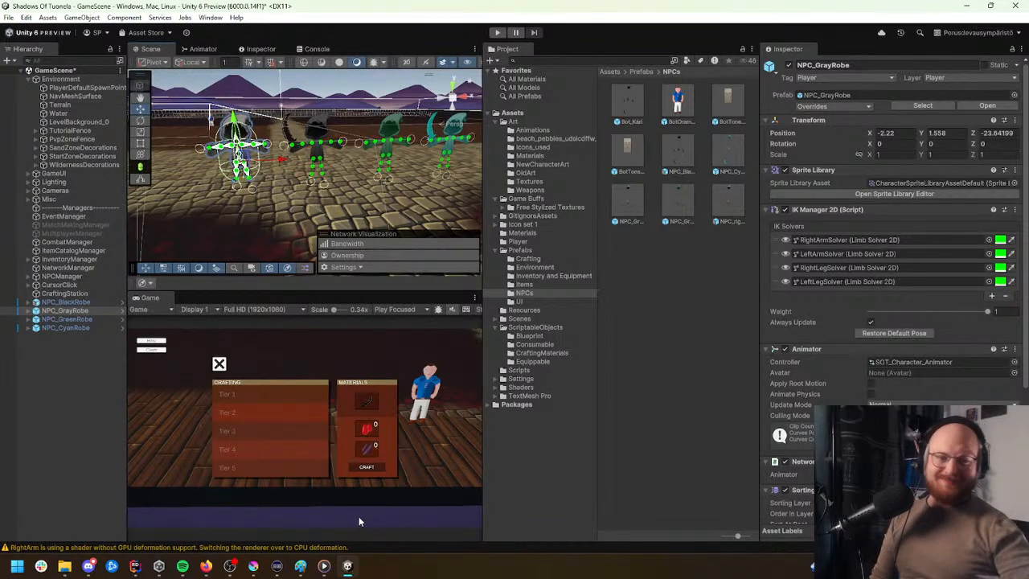
right_drag(348, 183, 297, 163)
click(339, 184)
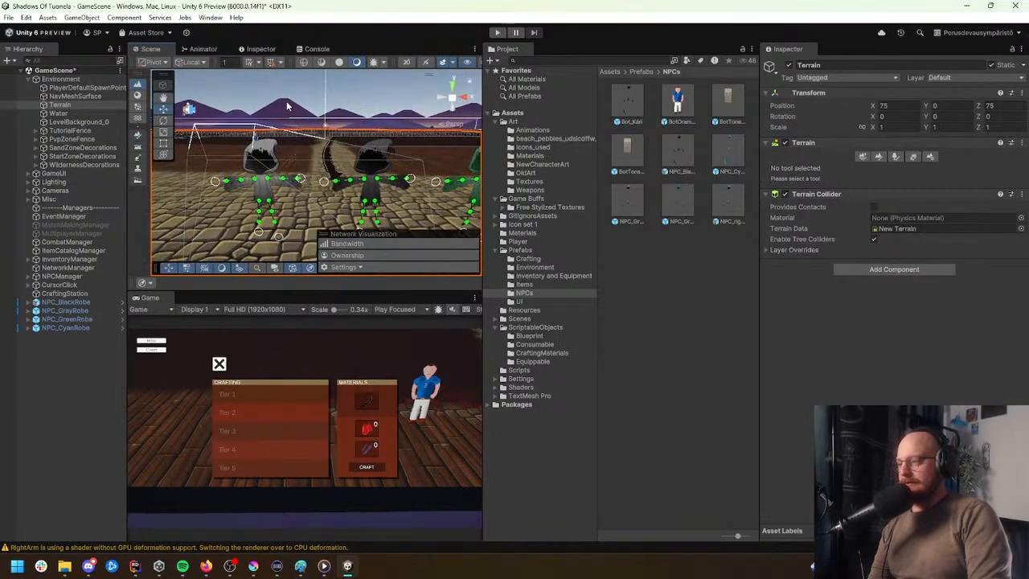
click(287, 105)
right_drag(299, 119, 313, 180)
click(68, 302)
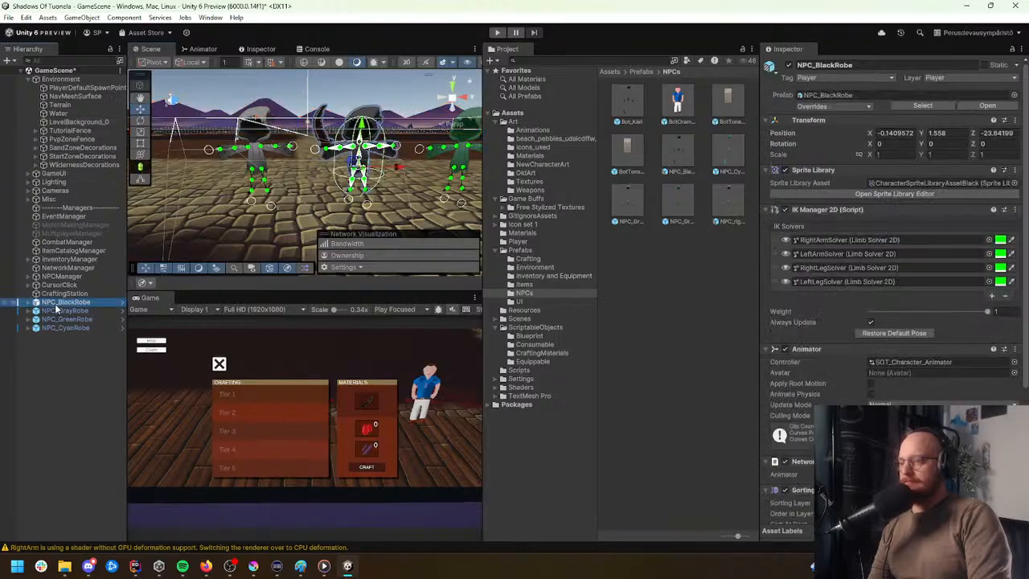
scroll(851, 345, down, 5)
scroll(855, 345, down, 1)
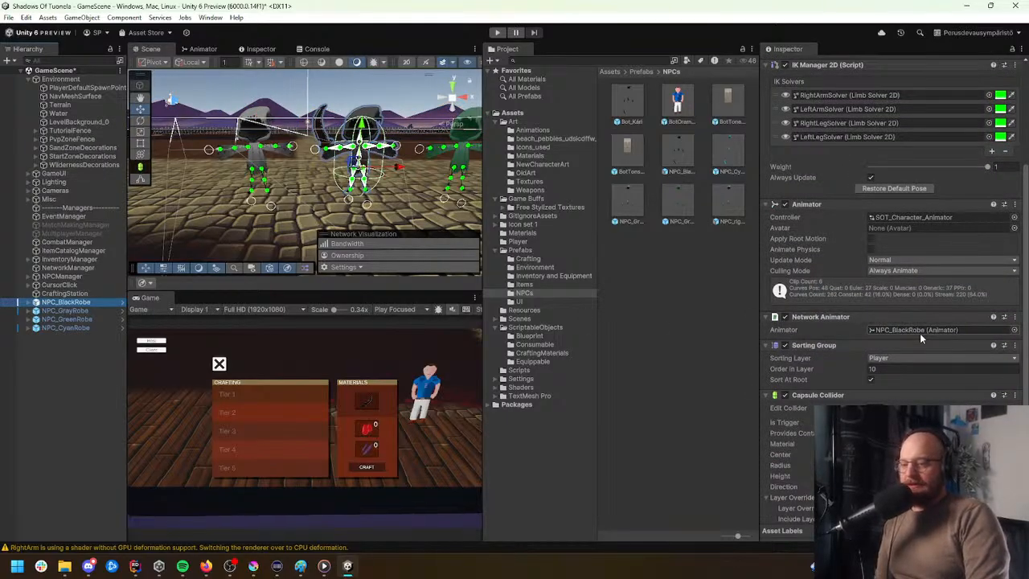
Step: Compare the Network Animator references of NPC_GrayRobe, NPC_GreenRobe and NPC_CyanRobe with NPC_BlackRobe
click(85, 311)
click(83, 319)
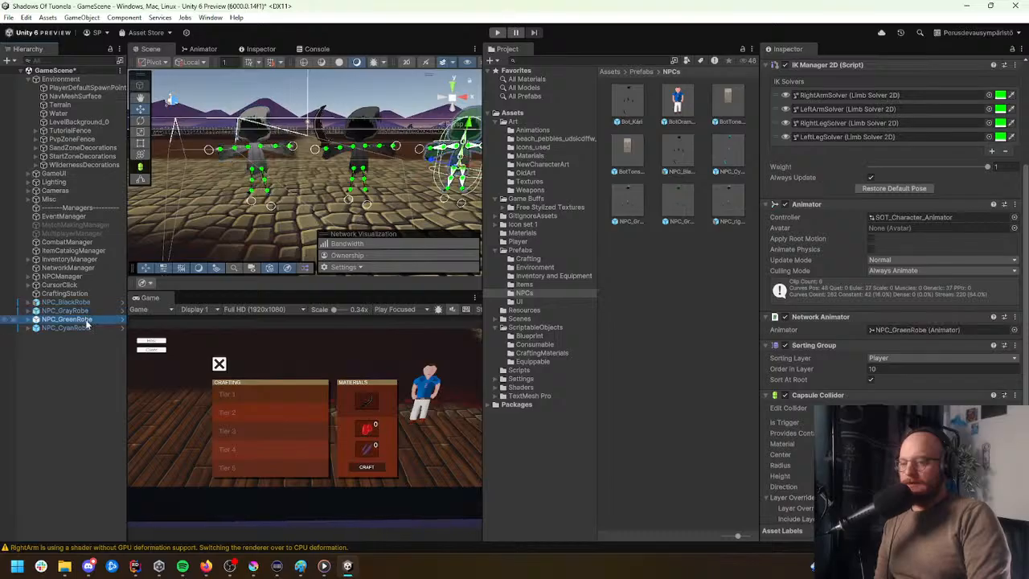
click(85, 328)
click(83, 319)
click(81, 310)
click(81, 304)
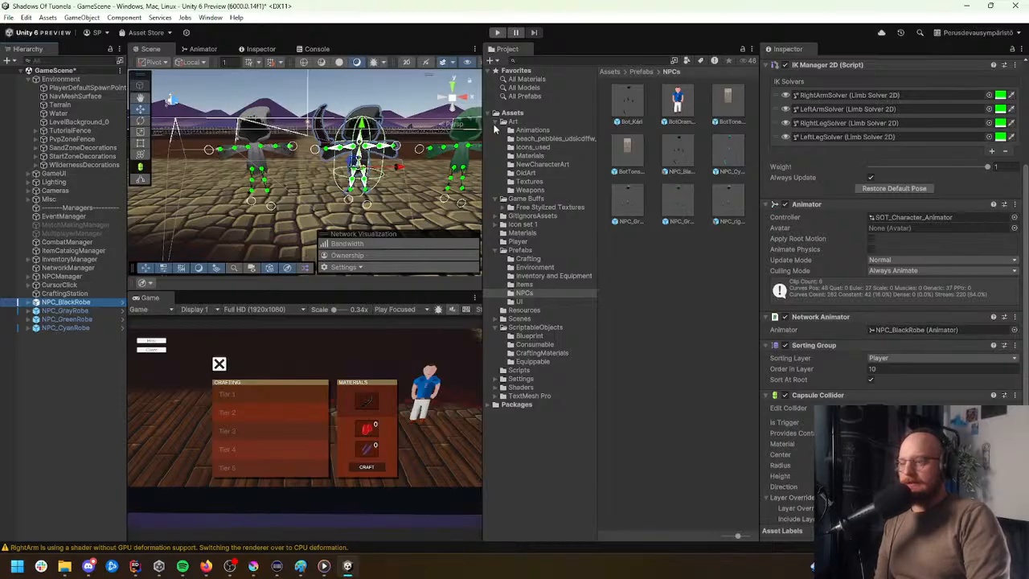
Step: Open the NPC_BlackRobe prefab and inspect its animator state machine and the object its Network Animator references
click(121, 302)
click(206, 49)
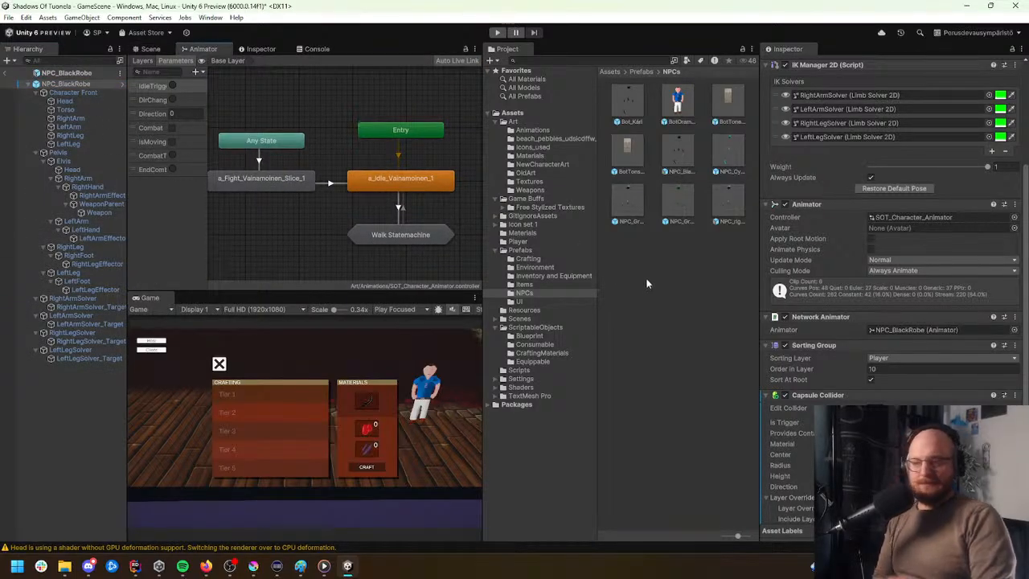
click(927, 330)
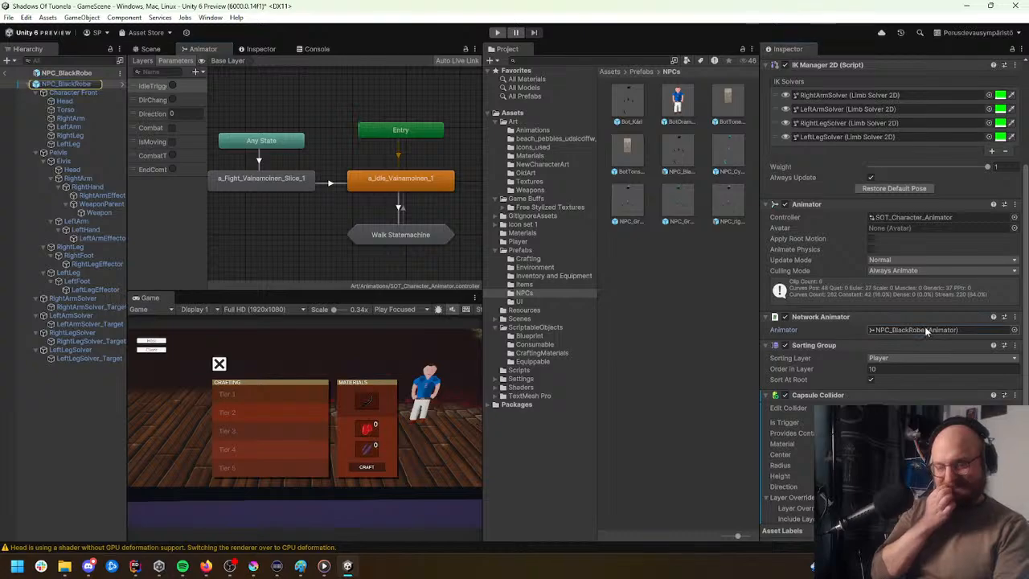
scroll(295, 202, down, 2)
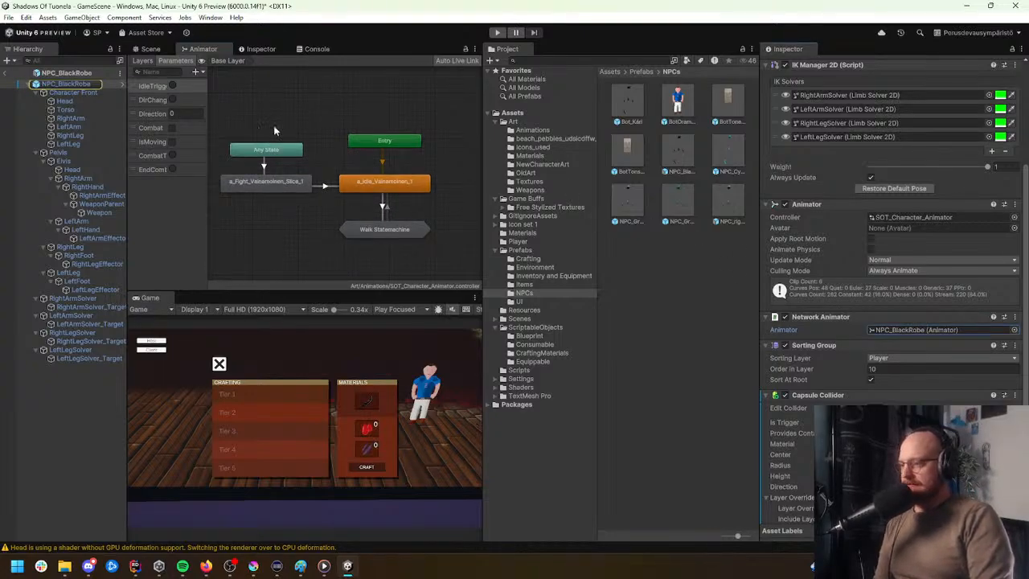
Step: Leave the black robe prefab, open the NPC_GrayRobe prefab and locate its SOT_Character_Animator controller among the project assets
click(6, 73)
click(65, 310)
click(122, 310)
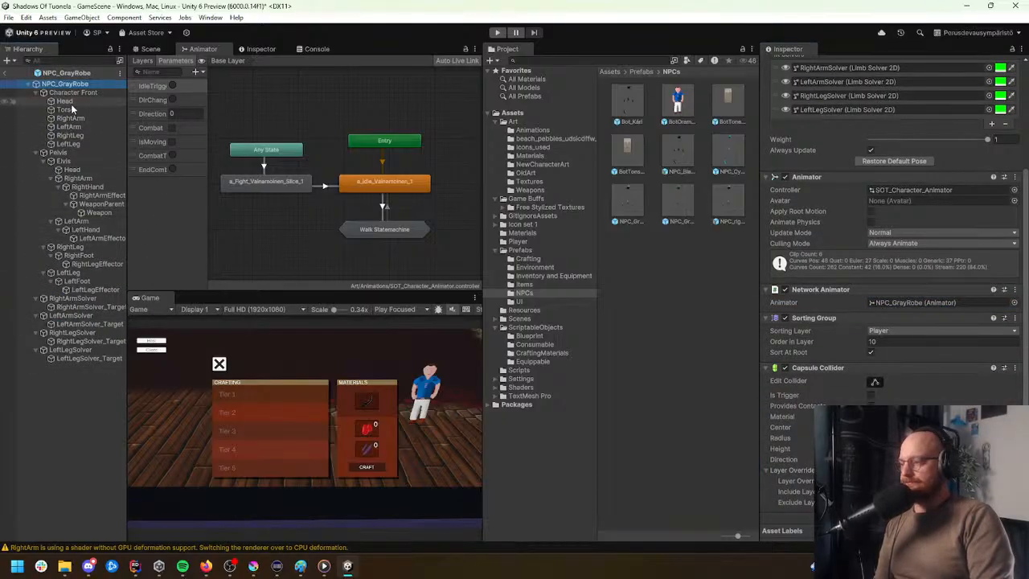
click(85, 83)
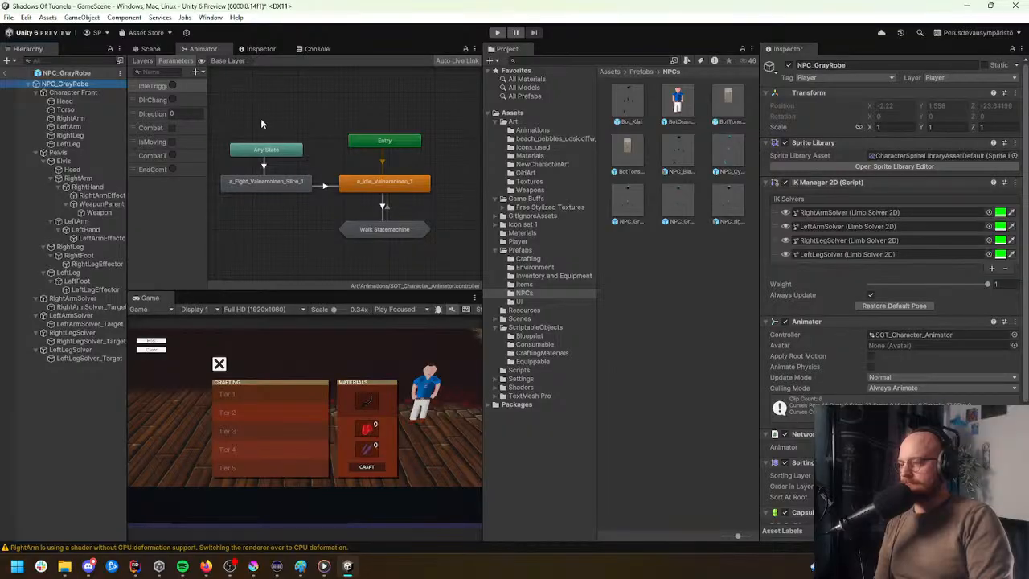
click(912, 334)
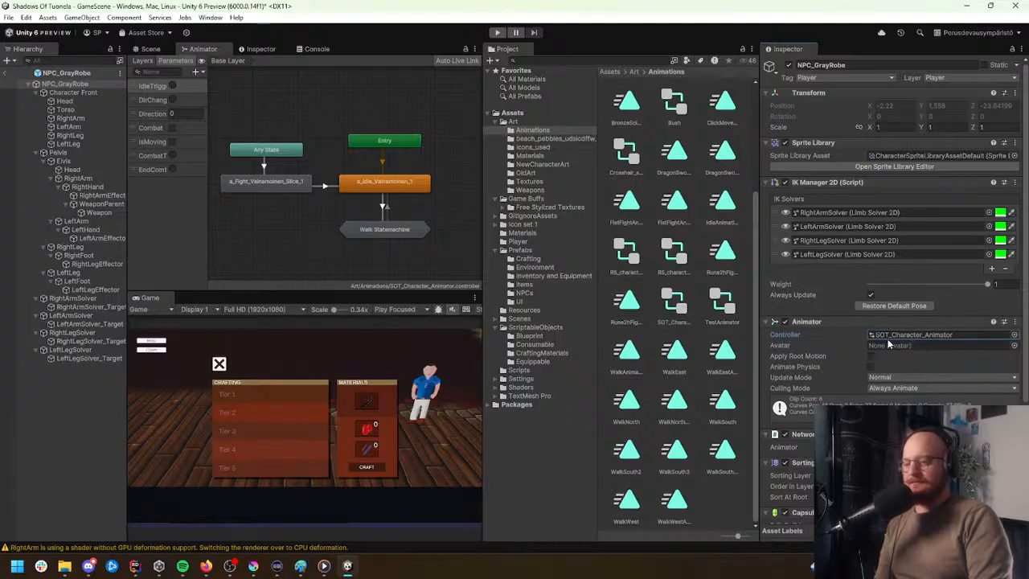
scroll(860, 331, down, 1)
scroll(860, 332, up, 1)
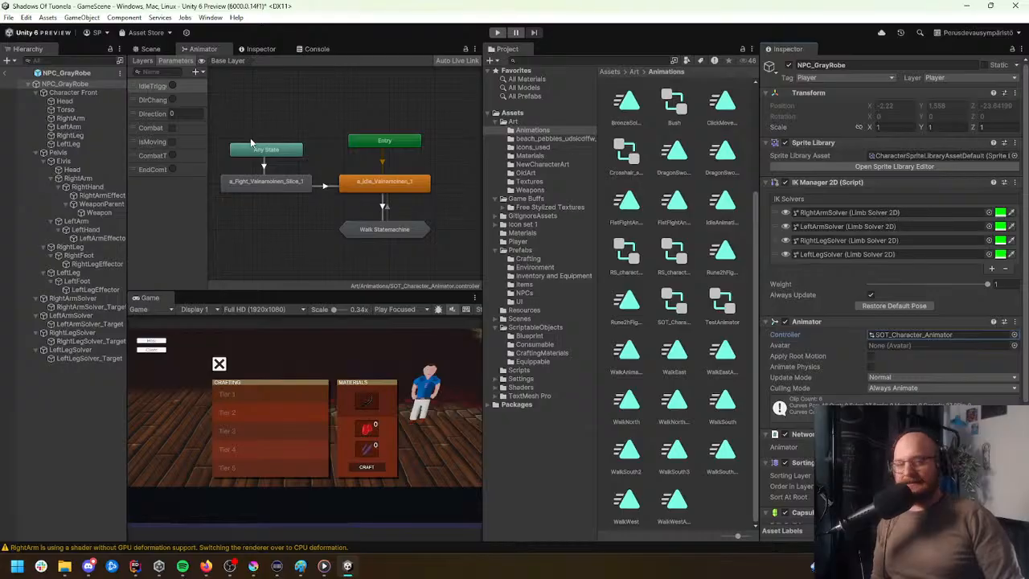
Step: Switch to Paint and review the Local and Remote (github) sketch, from the first commit and git push to the second commit
click(301, 565)
scroll(565, 337, up, 1)
scroll(565, 338, up, 2)
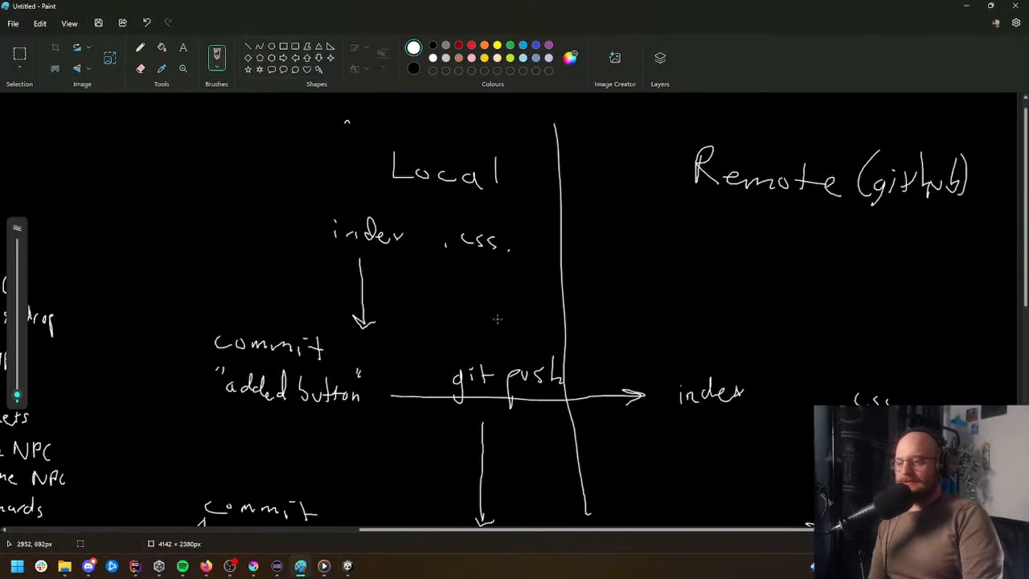
scroll(554, 433, down, 3)
scroll(568, 450, down, 3)
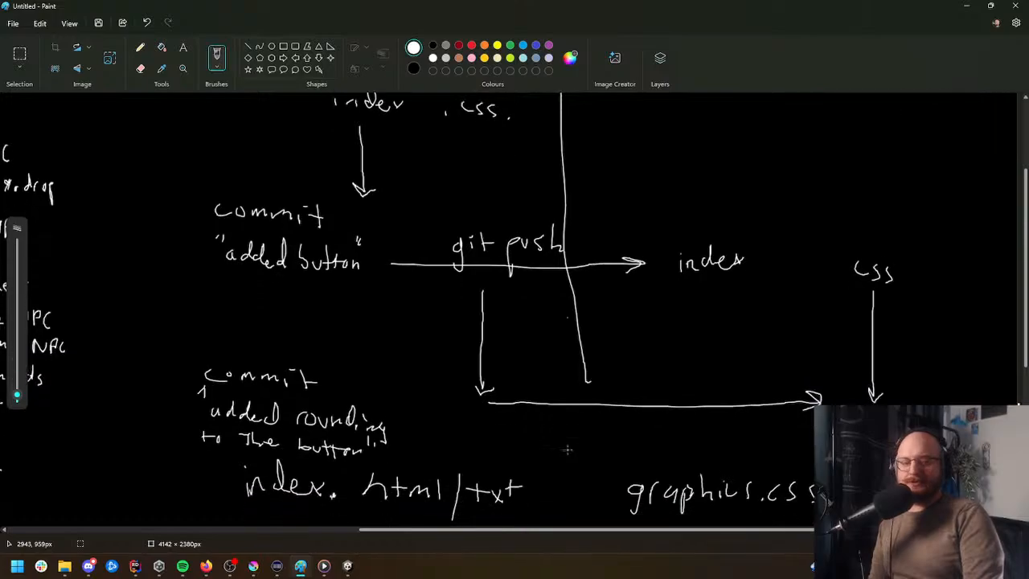
scroll(456, 296, up, 3)
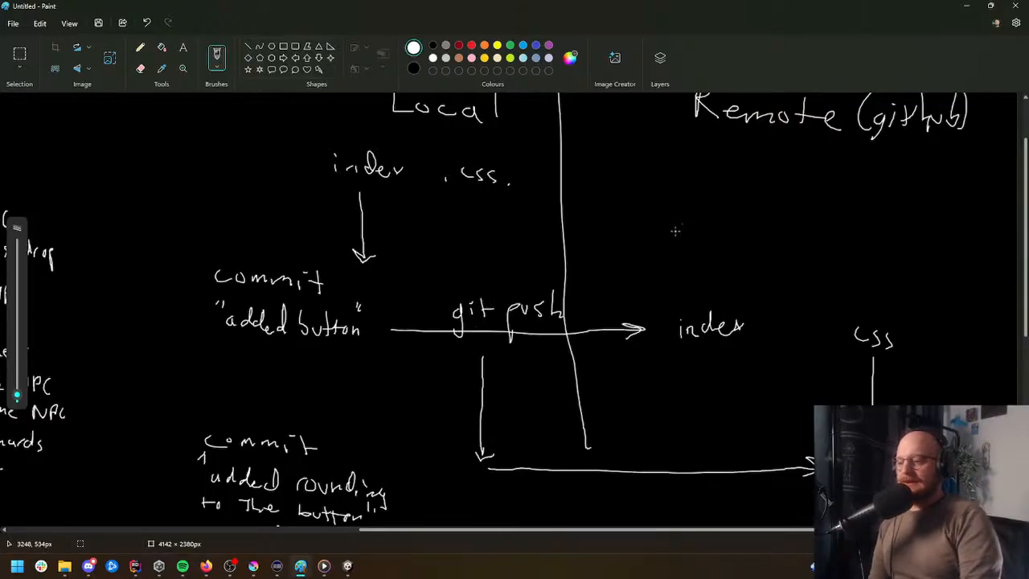
scroll(645, 259, down, 4)
scroll(645, 259, up, 2)
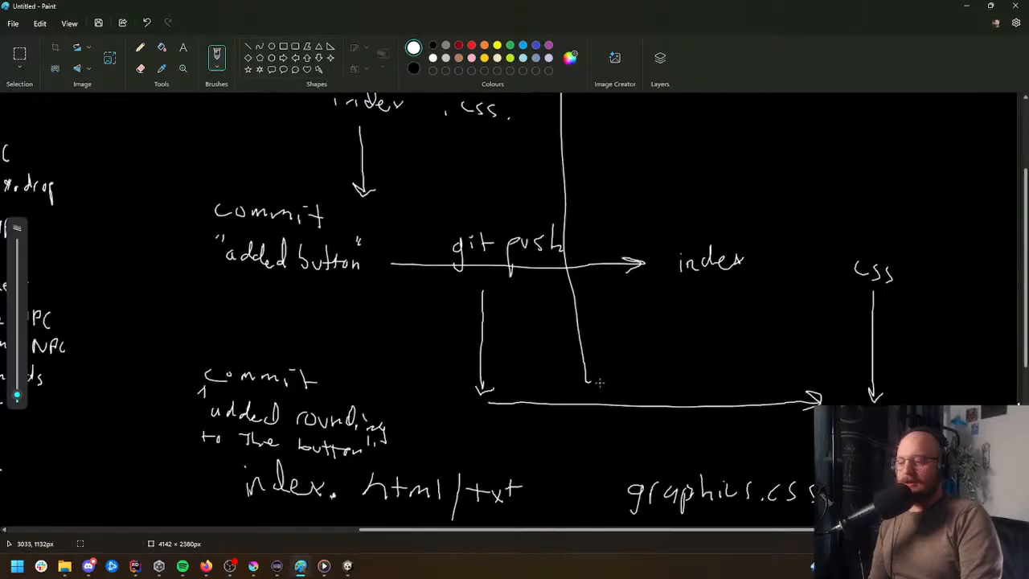
Step: Handwrite "git reset" below the git commit -m "initial commit" line in the git bash command notes
scroll(578, 373, down, 4)
drag(705, 482, 698, 504)
drag(715, 484, 727, 492)
click(719, 478)
drag(720, 486, 771, 479)
mouse_move(774, 487)
mouse_down()
mouse_move(791, 494)
mouse_move(809, 475)
mouse_up()
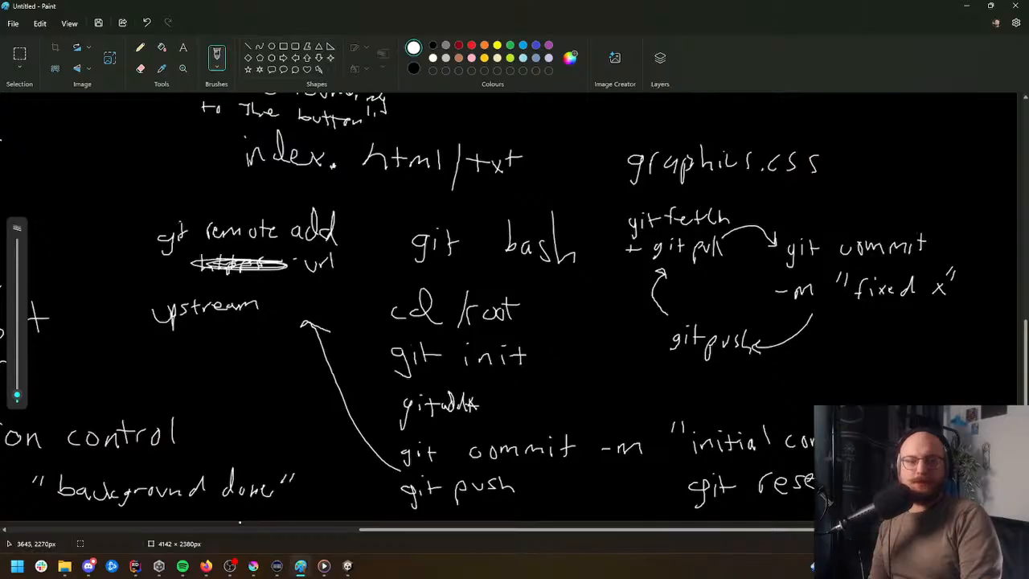
ctrl+scroll(804, 482, down, 3)
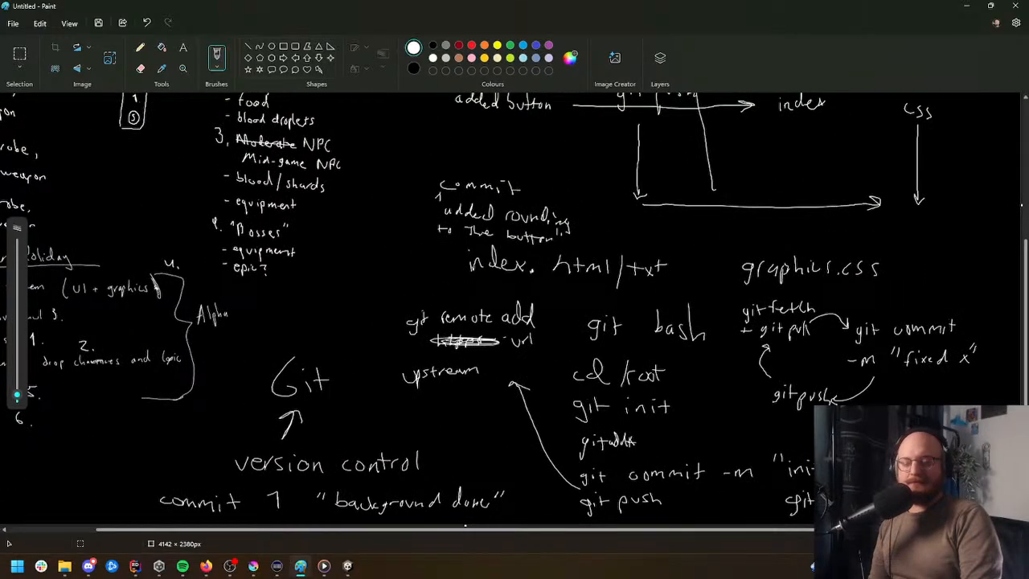
Step: Handwrite "git reset" directly above "git bash" in the Git command notes
scroll(511, 313, up, 4)
scroll(512, 313, down, 4)
ctrl+scroll(511, 313, up, 3)
scroll(522, 316, up, 1)
scroll(523, 316, down, 3)
mouse_move(616, 198)
mouse_down()
mouse_move(624, 233)
mouse_move(650, 193)
mouse_move(717, 192)
mouse_move(727, 205)
mouse_move(746, 202)
mouse_up()
mouse_move(755, 190)
mouse_down()
mouse_move(754, 212)
mouse_move(767, 191)
mouse_up()
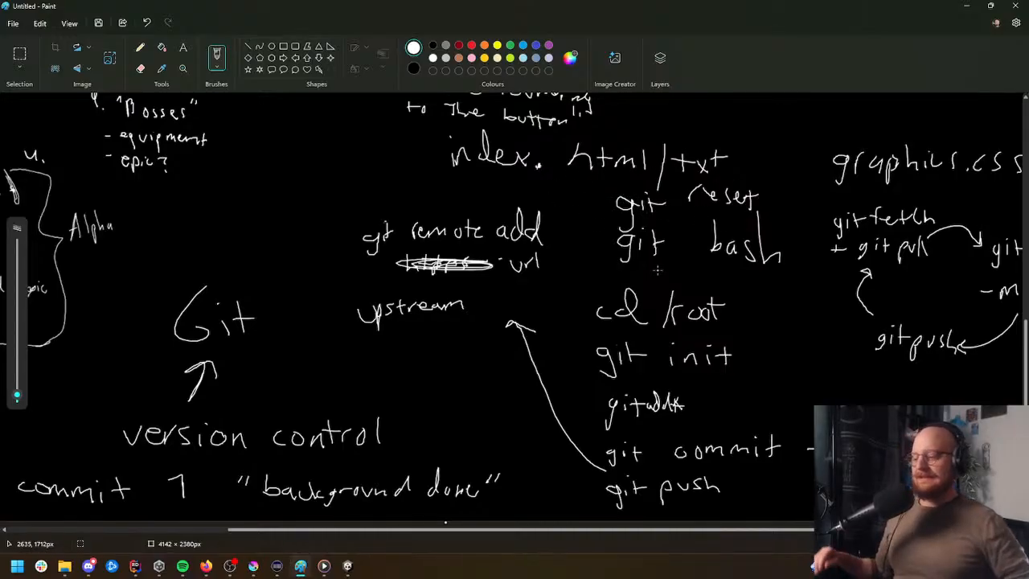
Step: Scribble a short placeholder line below the "added button" commit note in the local/remote diagram
scroll(696, 298, up, 5)
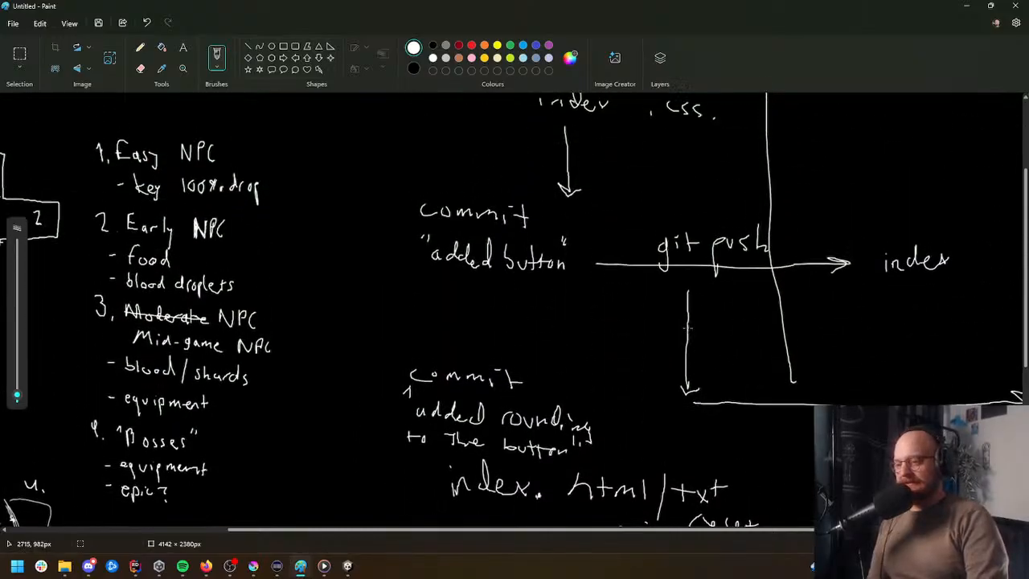
scroll(699, 344, down, 1)
scroll(701, 350, up, 1)
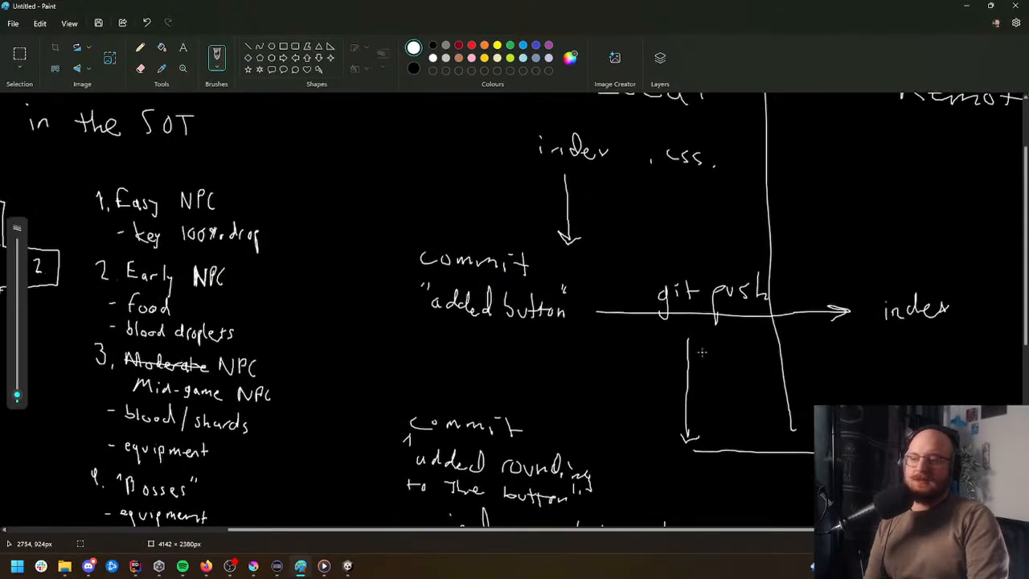
scroll(443, 331, down, 1)
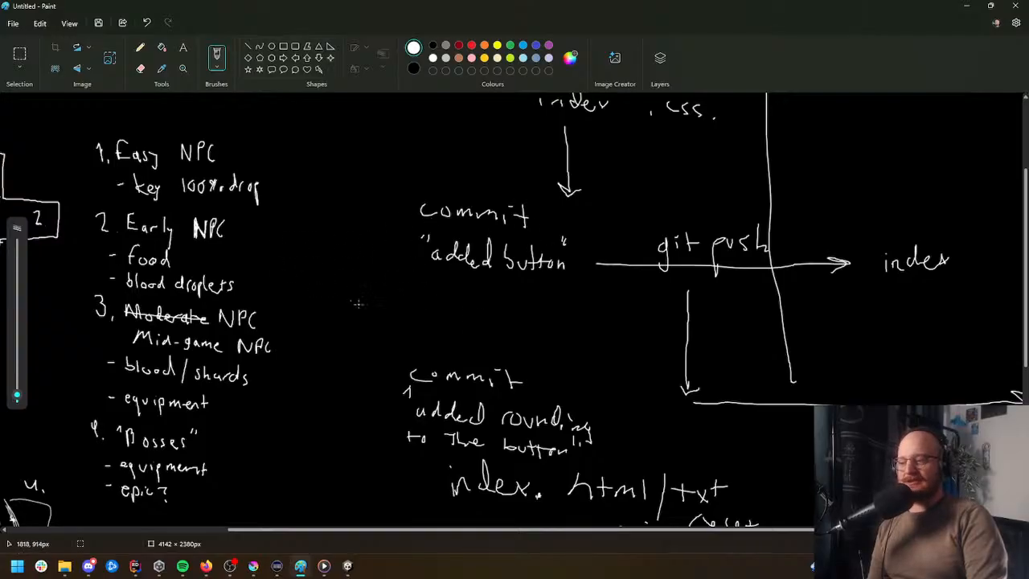
mouse_move(418, 291)
mouse_down()
mouse_move(419, 303)
mouse_move(460, 301)
mouse_up()
drag(465, 300, 488, 306)
drag(496, 297, 599, 305)
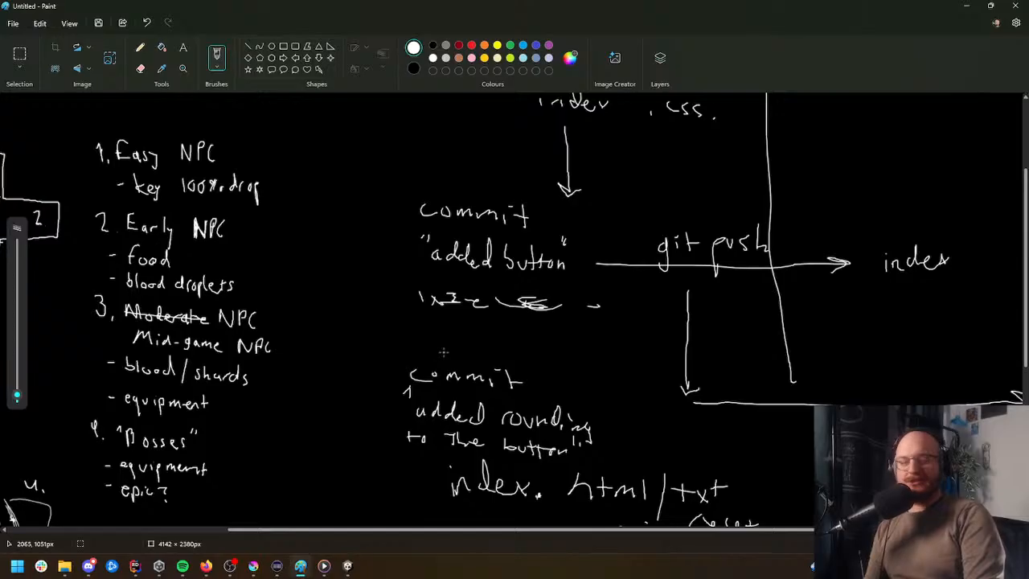
Step: Handwrite "git list" above the "html/txt" heading in the Git notes
scroll(443, 351, down, 5)
scroll(466, 349, up, 2)
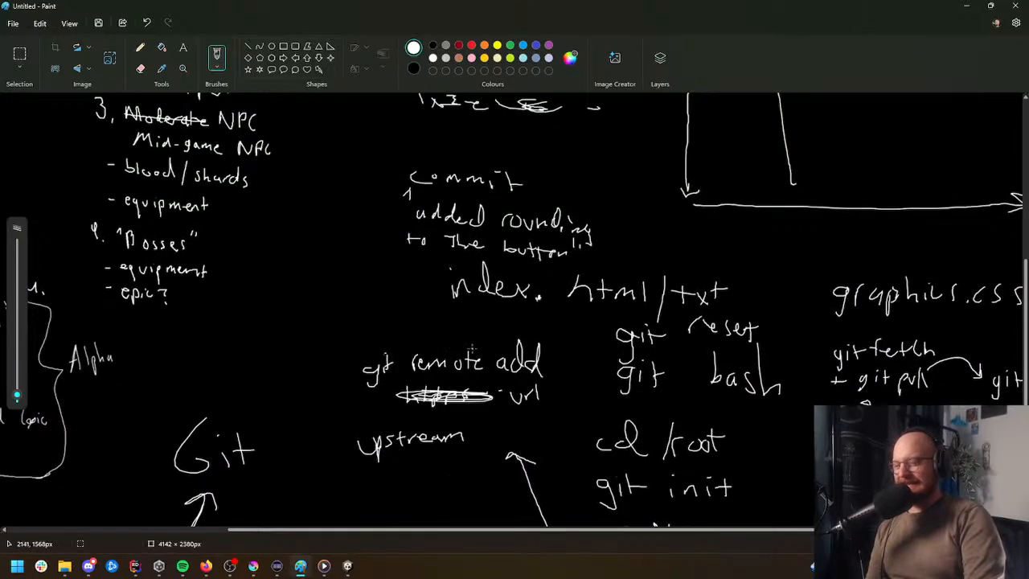
mouse_move(647, 249)
mouse_down()
mouse_move(643, 258)
mouse_move(679, 256)
mouse_up()
drag(672, 247, 687, 247)
mouse_move(703, 242)
mouse_down()
mouse_move(704, 256)
mouse_move(728, 256)
mouse_up()
drag(722, 249, 736, 248)
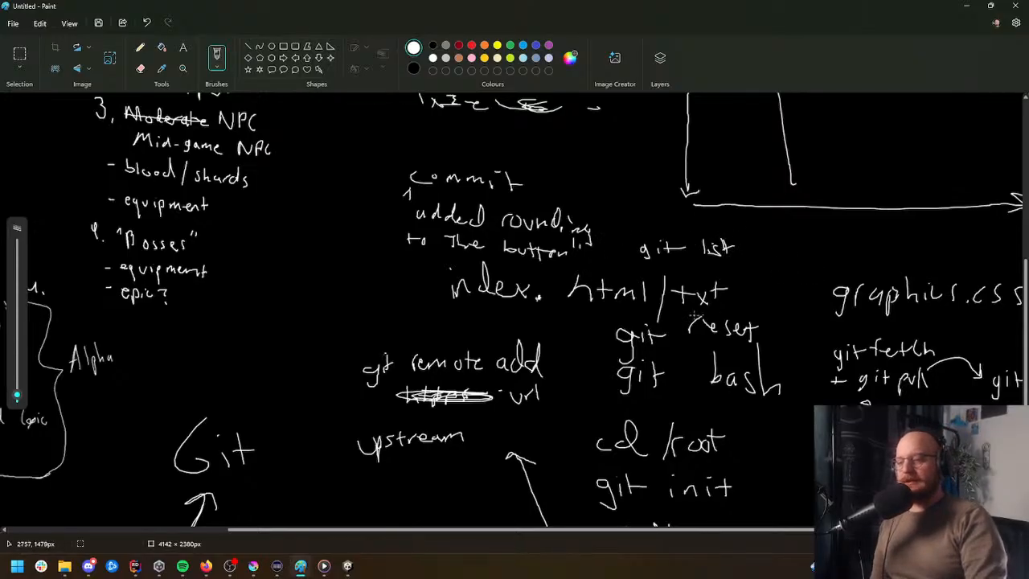
scroll(699, 317, up, 5)
scroll(703, 337, down, 5)
scroll(716, 431, up, 1)
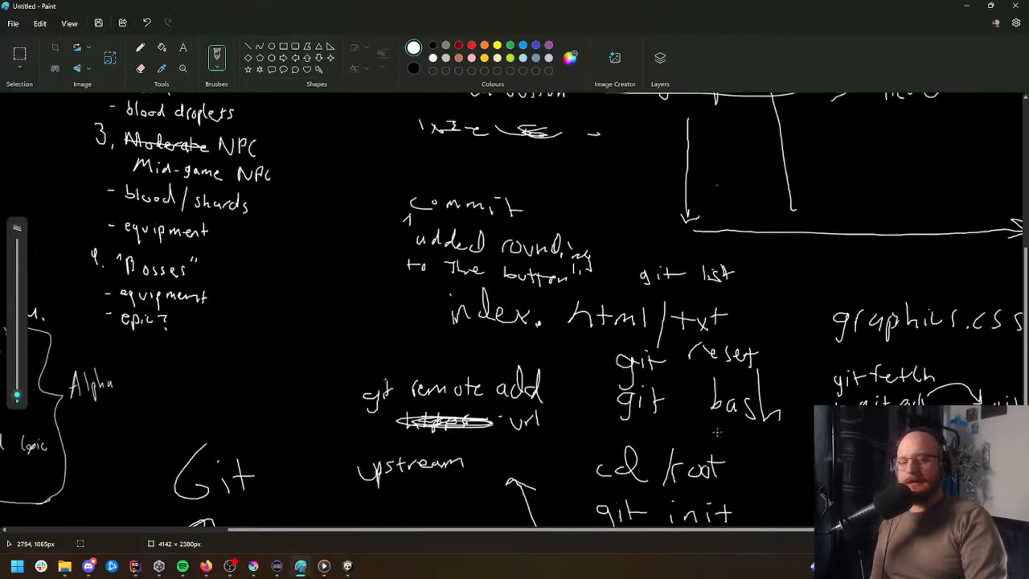
scroll(679, 366, up, 3)
scroll(708, 367, up, 4)
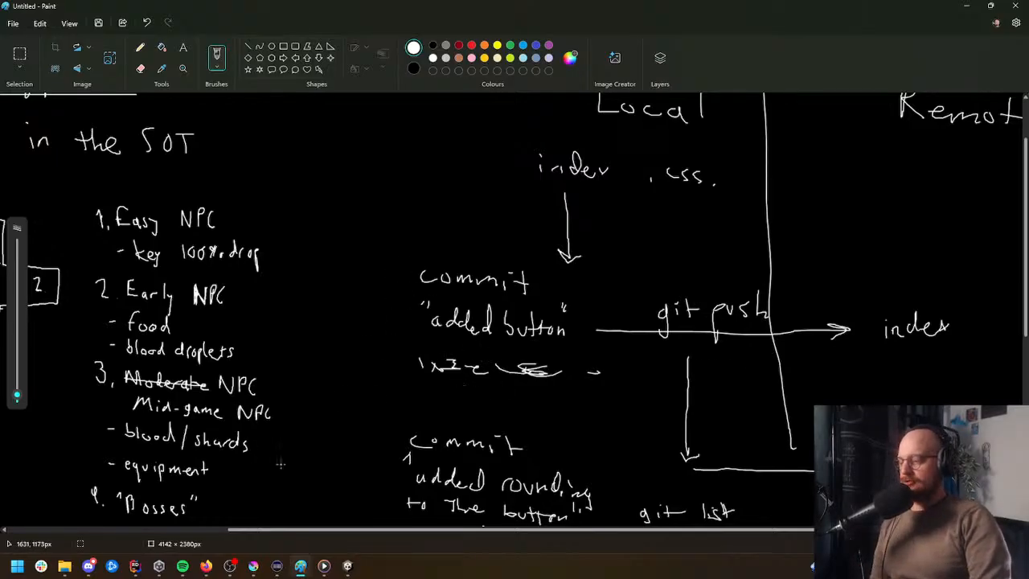
scroll(310, 409, down, 10)
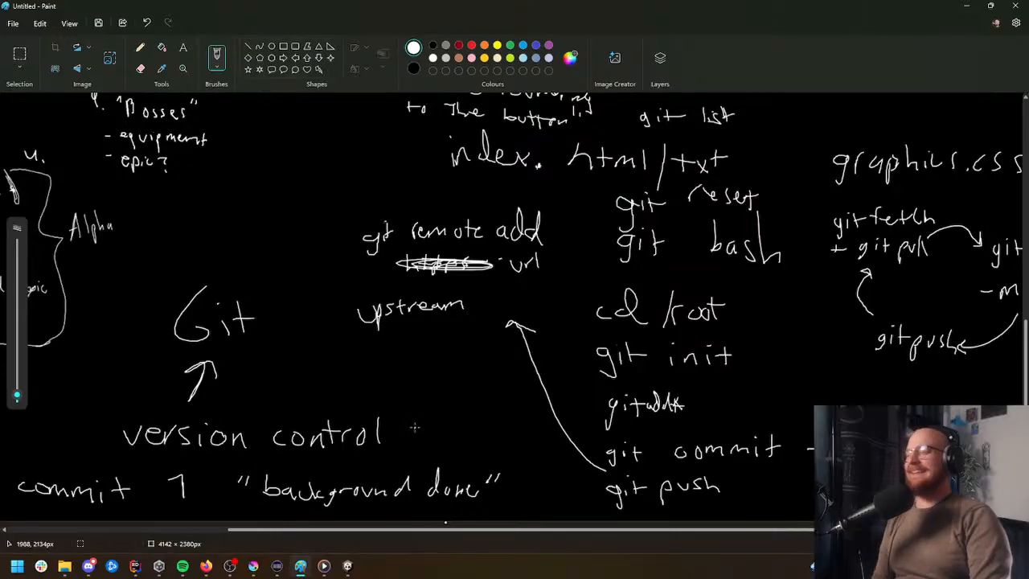
Step: Switch to Discord, check the newborn-amebas channel, and return to the Paint drawing
click(89, 566)
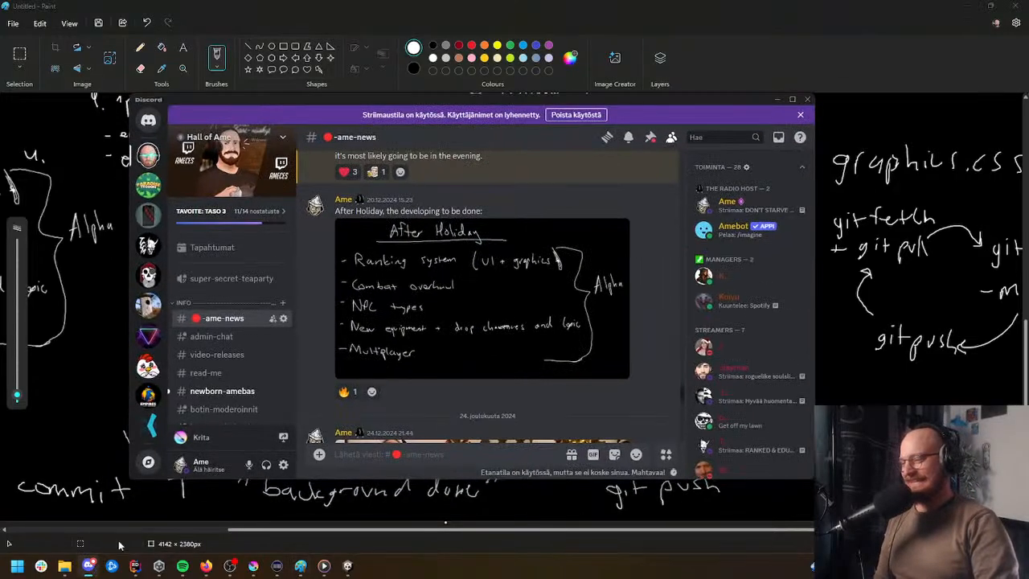
click(241, 391)
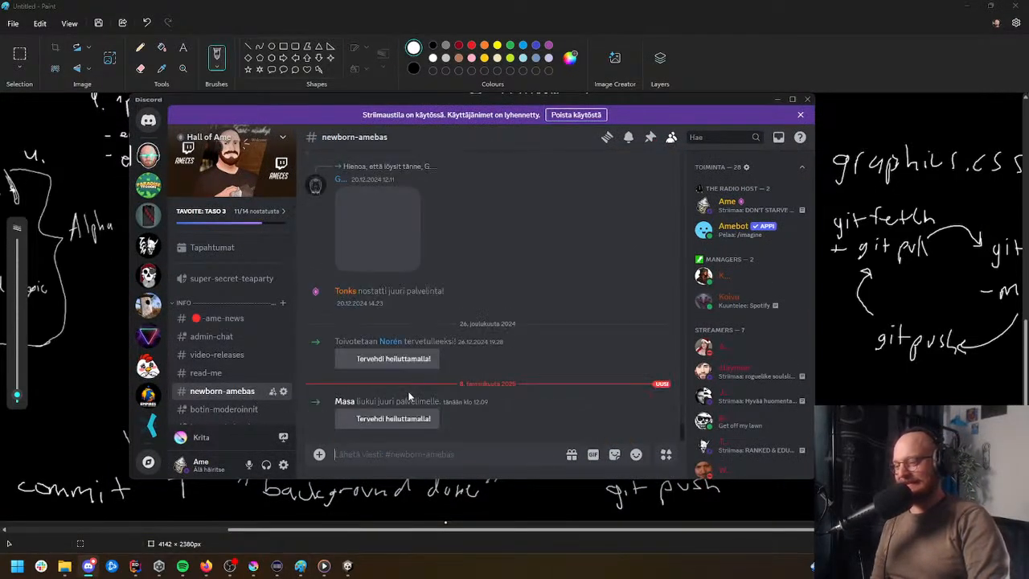
scroll(233, 379, down, 8)
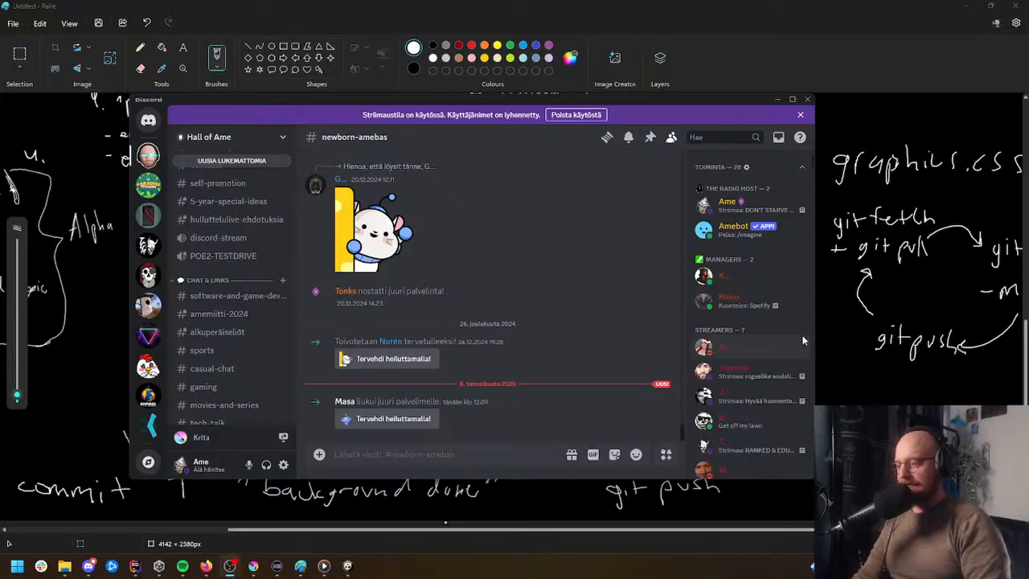
scroll(286, 297, up, 8)
click(579, 5)
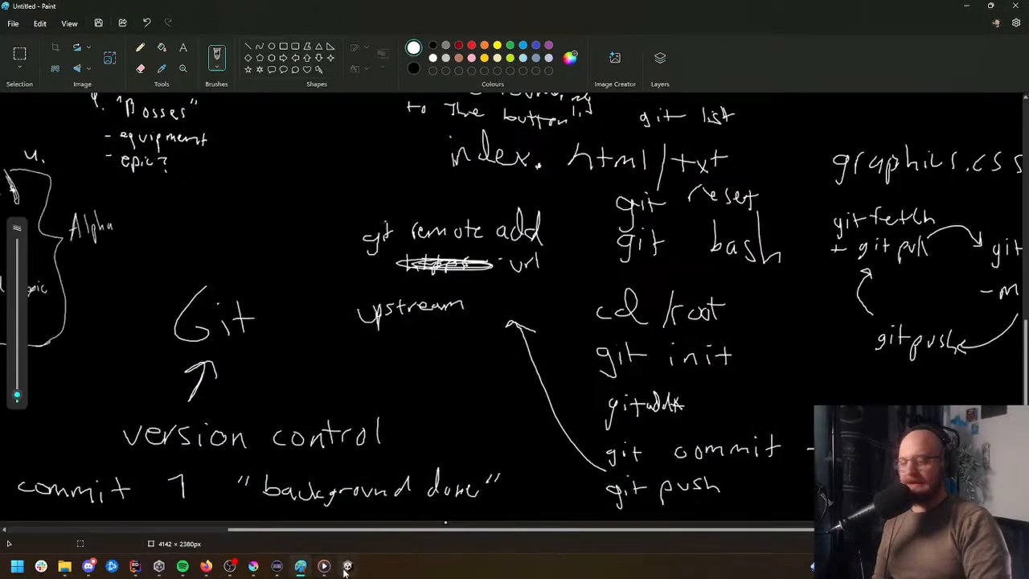
Step: Switch to the Unity project, leave the NPC_GrayRobe prefab for GameScene, and show the robed NPCs in the Scene view
mouse_move(349, 567)
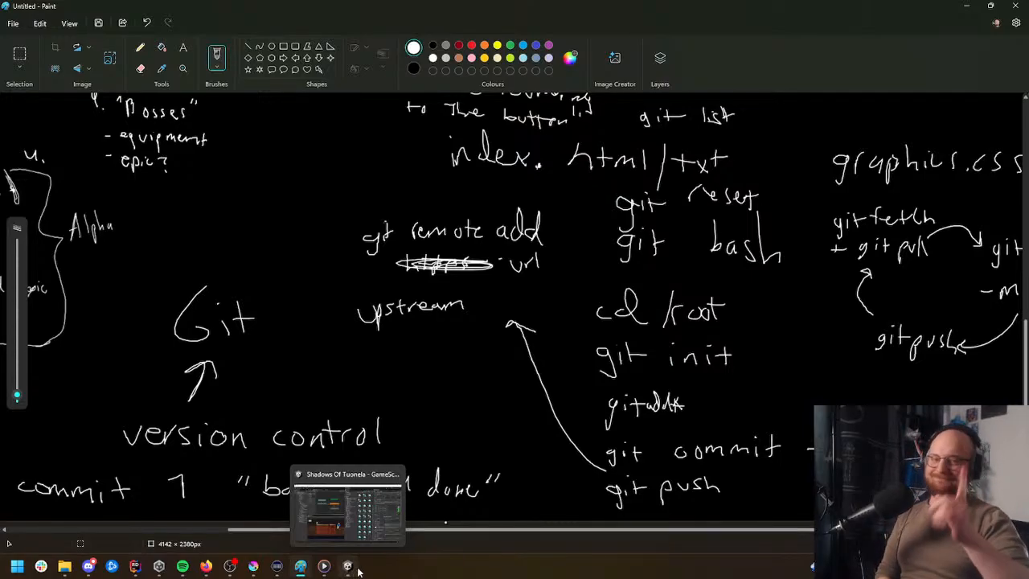
click(349, 567)
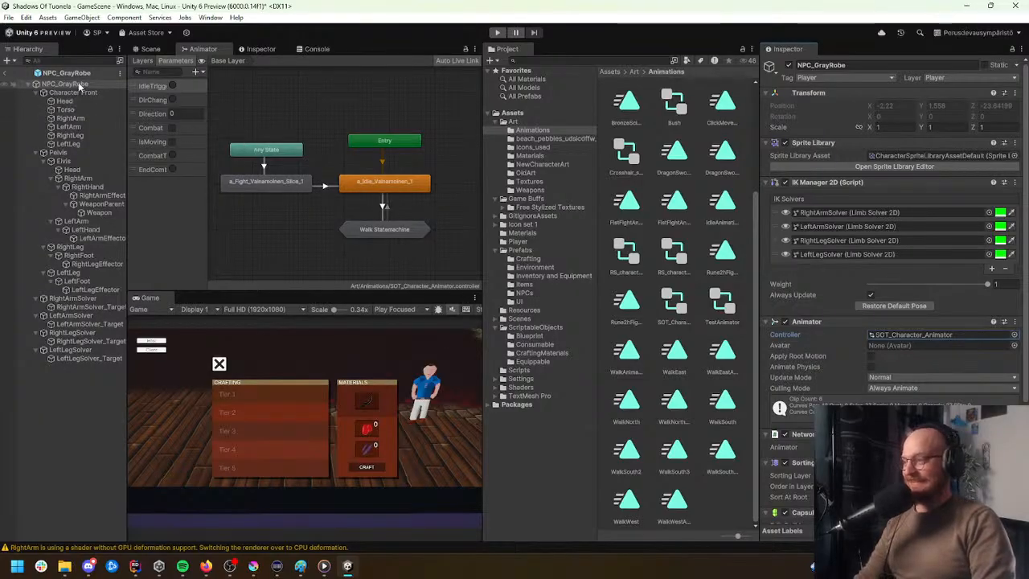
click(5, 72)
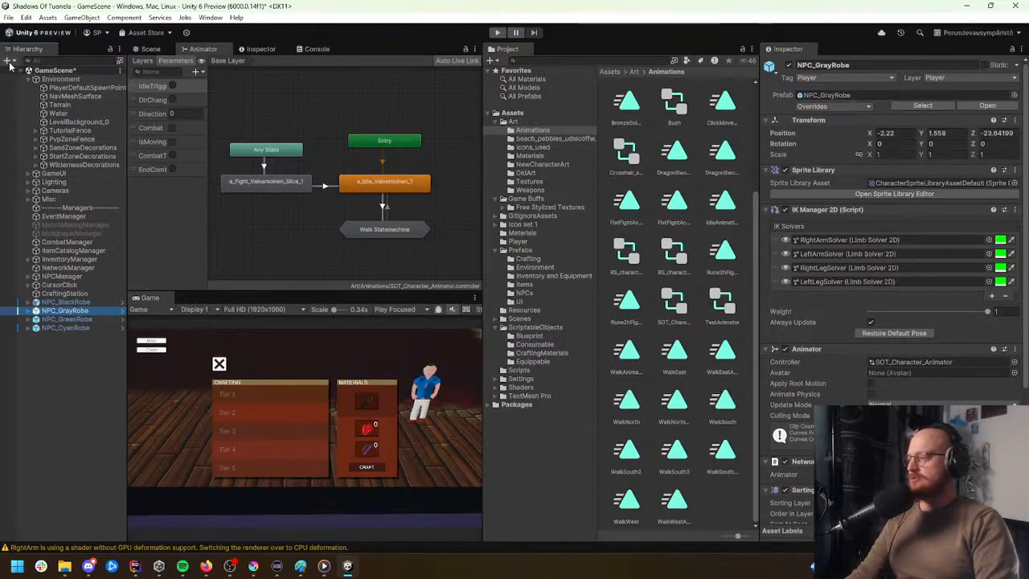
click(159, 50)
key(s)
right_drag(273, 132, 314, 159)
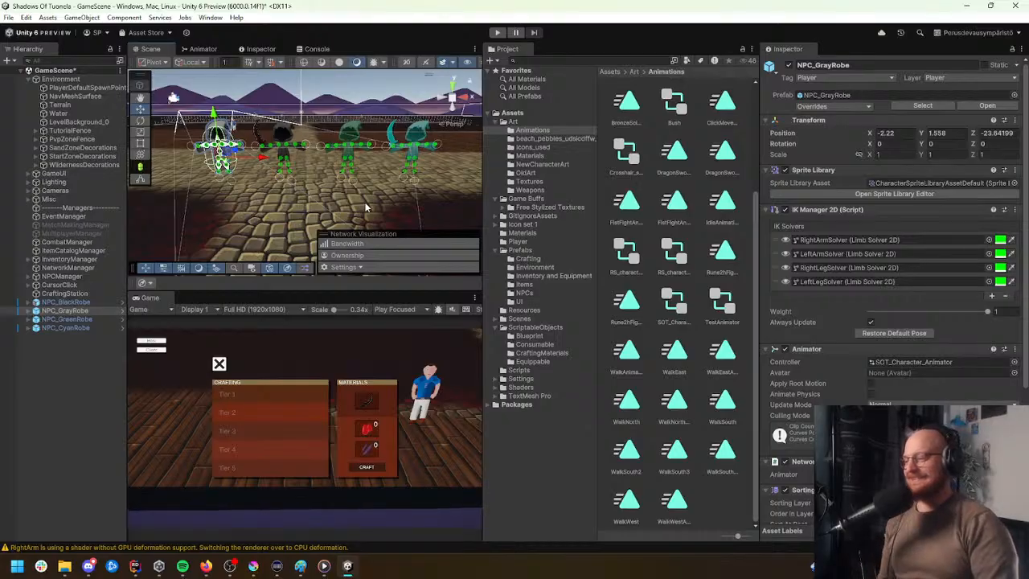
right_drag(365, 207, 338, 209)
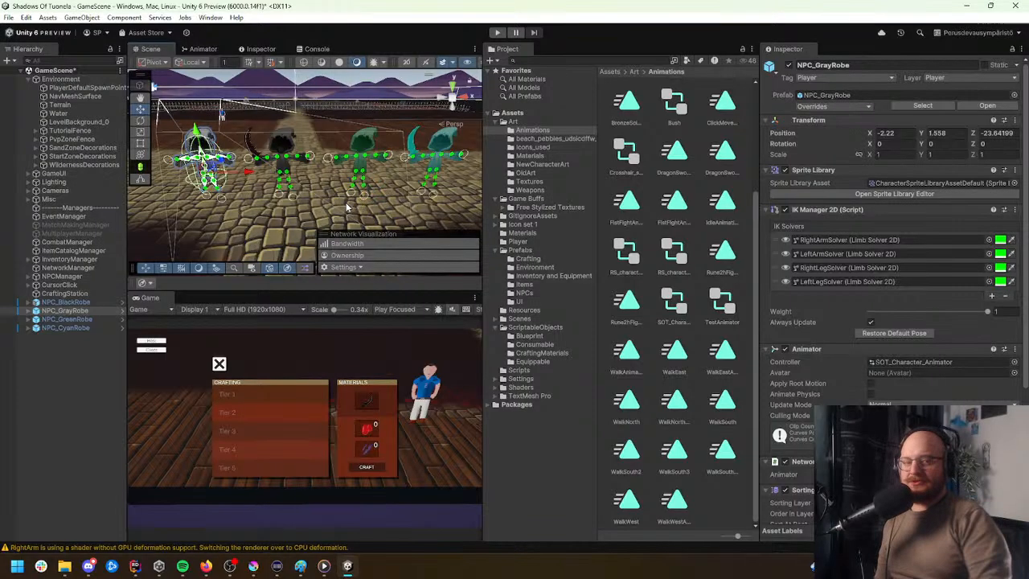
right_drag(336, 206, 319, 144)
Step: Examine the terrain's beach, grass and path areas in the Scene view, ending back at the robed NPCs
click(347, 182)
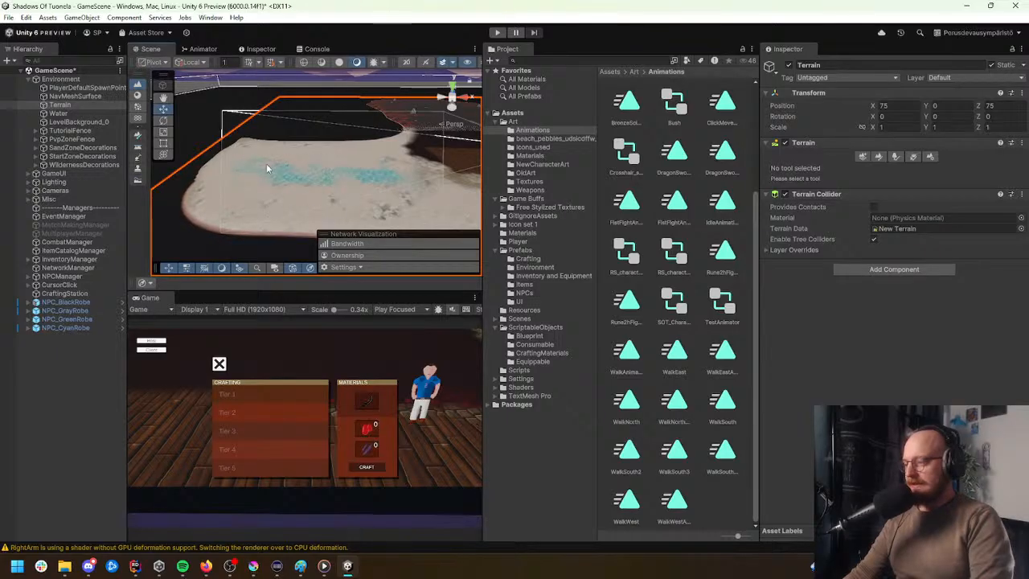
right_drag(360, 176, 317, 158)
right_drag(401, 181, 343, 157)
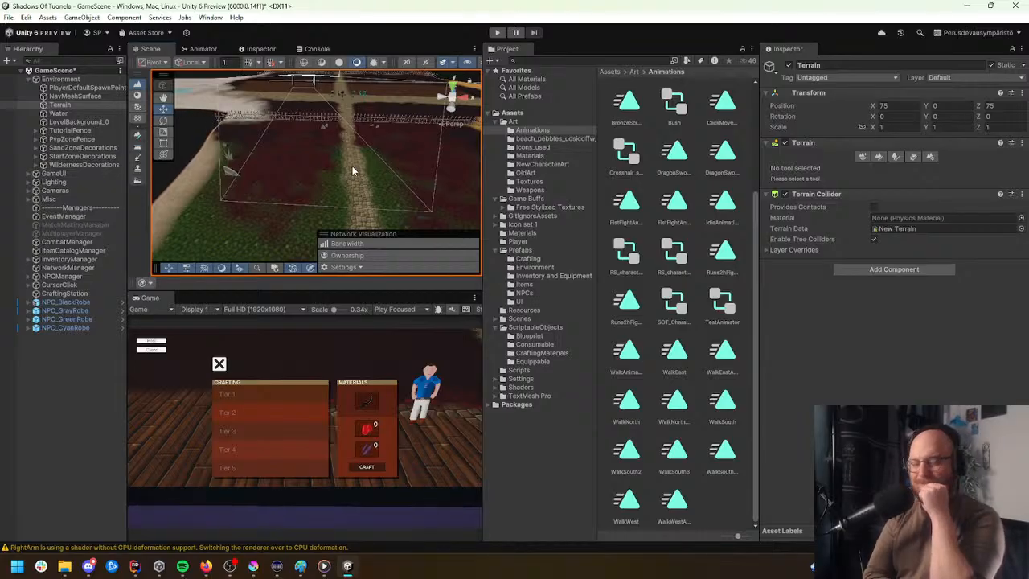
mouse_move(314, 151)
right_down()
mouse_move(342, 109)
mouse_move(334, 103)
mouse_move(383, 157)
mouse_move(315, 175)
mouse_move(318, 155)
mouse_move(303, 144)
right_up()
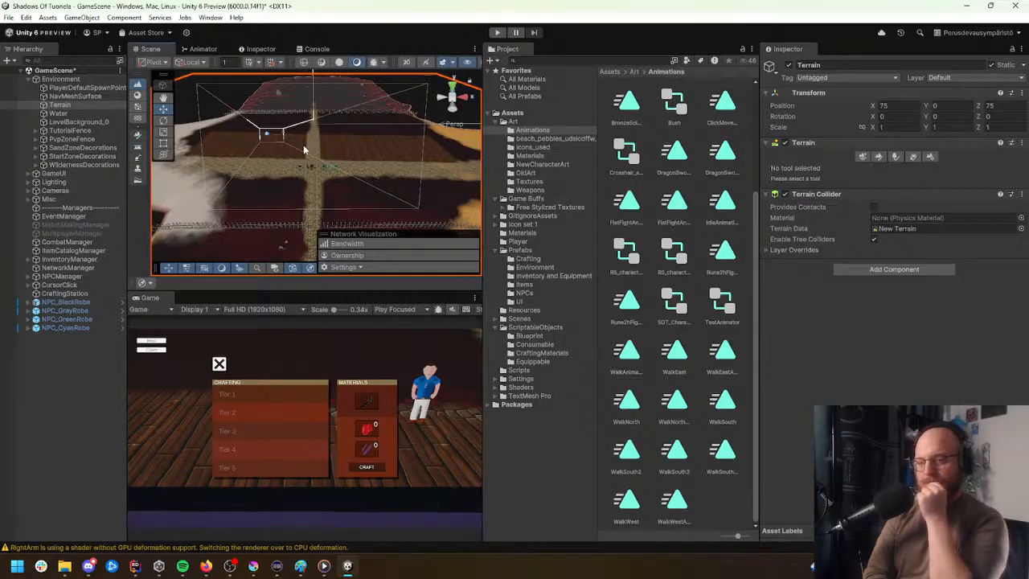
right_drag(303, 144, 351, 131)
key(w)
key(a)
click(421, 164)
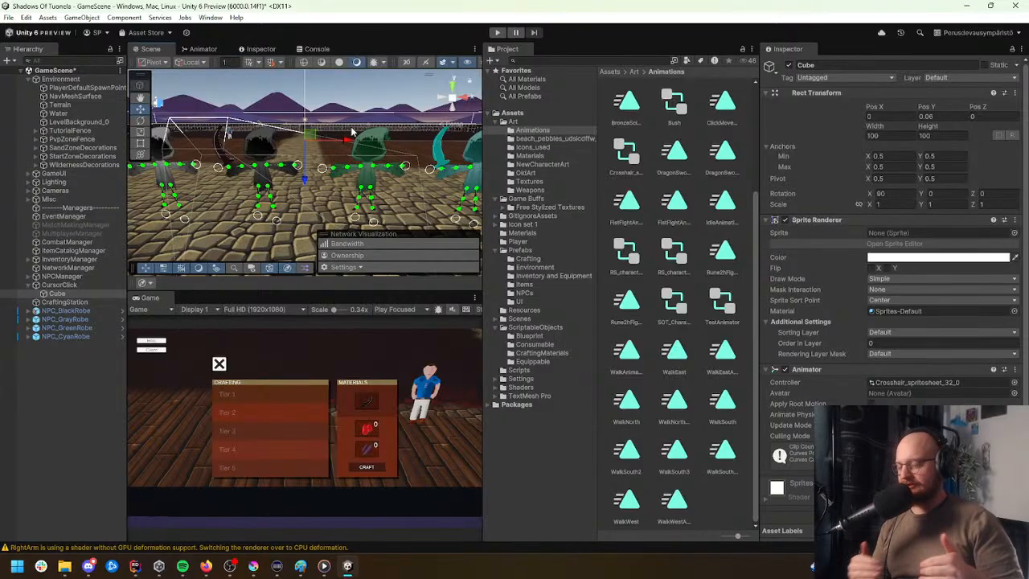
Step: Examine the four robed NPCs on the cobblestone ground from several distances and angles
scroll(356, 150, down, 2)
mouse_move(355, 151)
right_down()
mouse_move(333, 129)
mouse_move(343, 136)
right_up()
scroll(352, 145, down, 2)
key(s)
key(w)
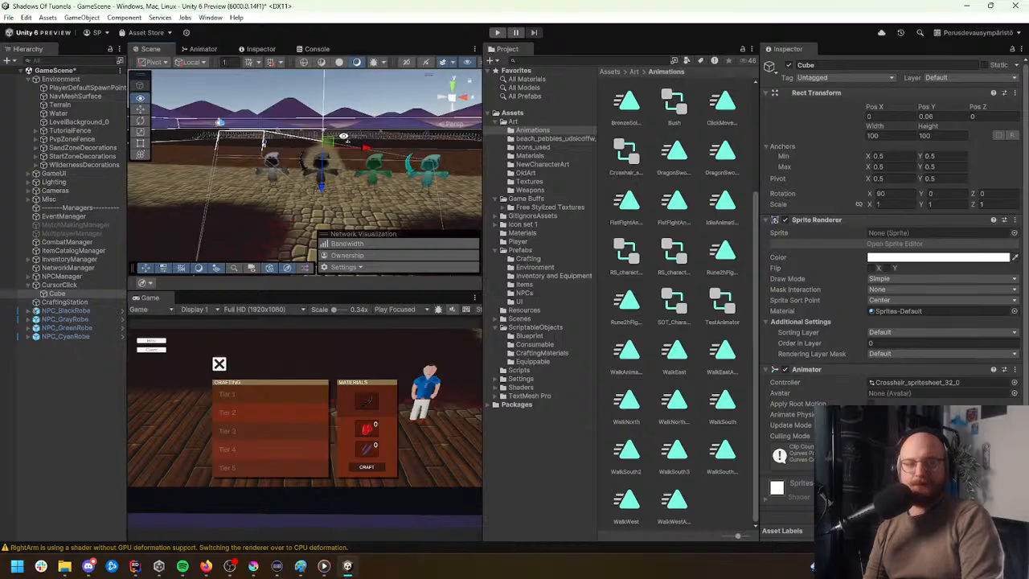
key(s)
right_drag(343, 135, 365, 169)
key(w)
key(s)
key(s)
key(w)
key(s)
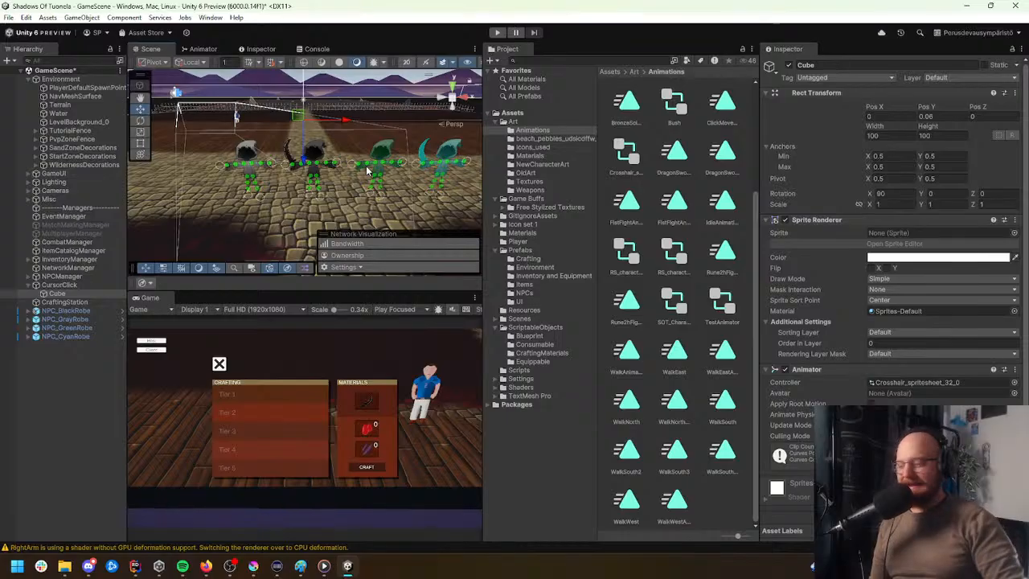
Step: Switch to Discord, check the latest post in the music channel, and return to Unity
click(90, 567)
scroll(230, 353, down, 5)
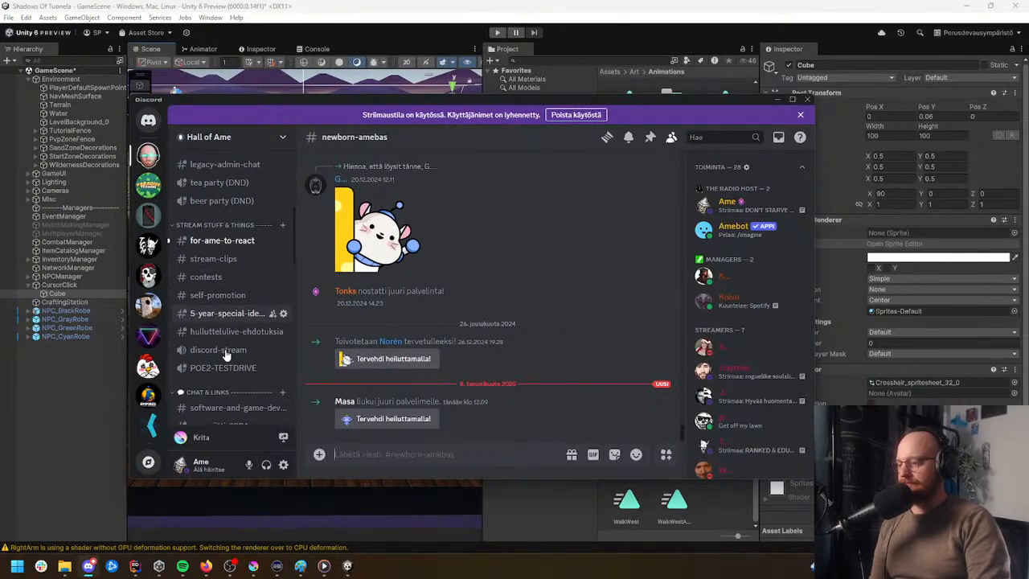
scroll(217, 341, down, 4)
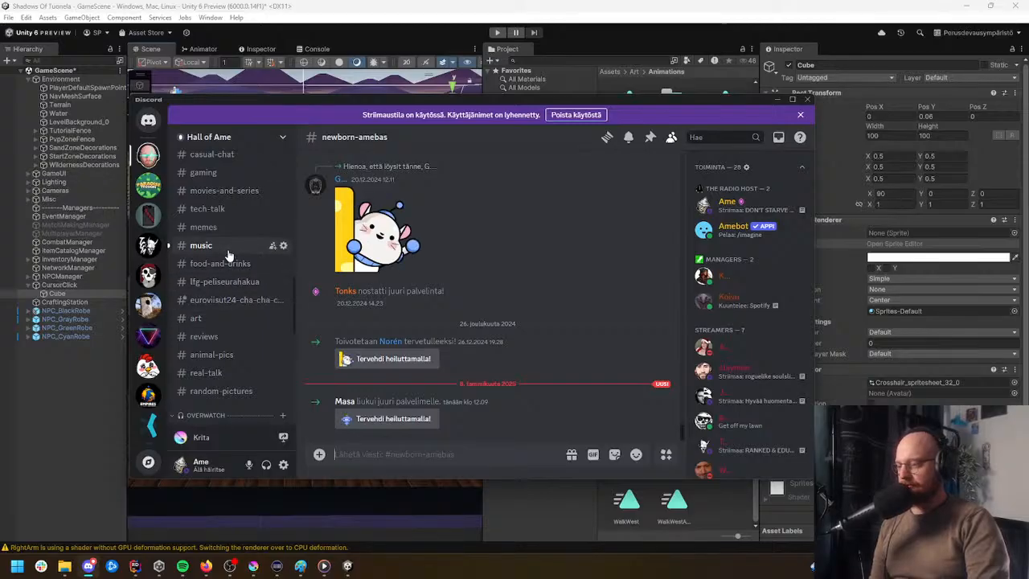
click(233, 247)
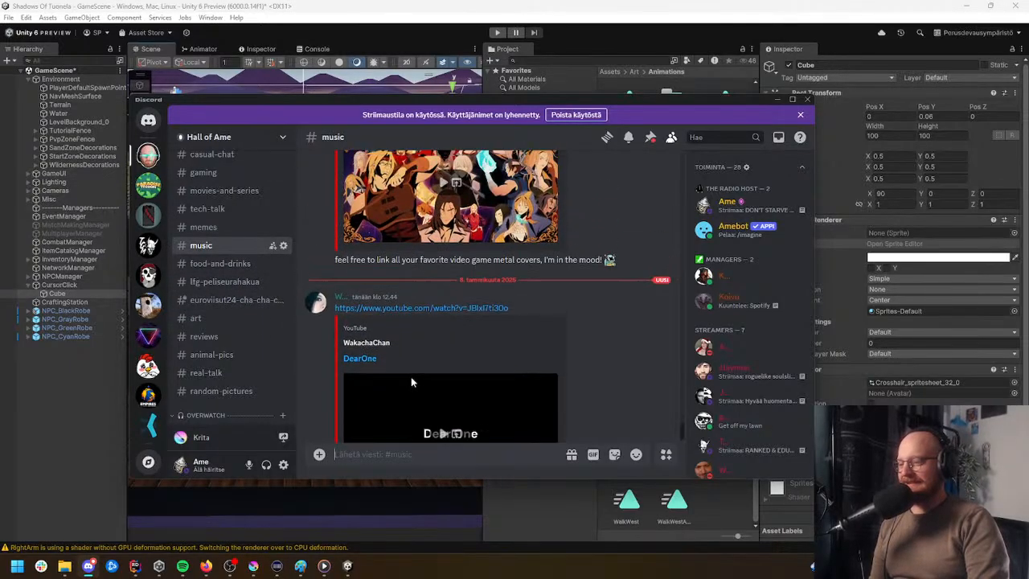
click(482, 5)
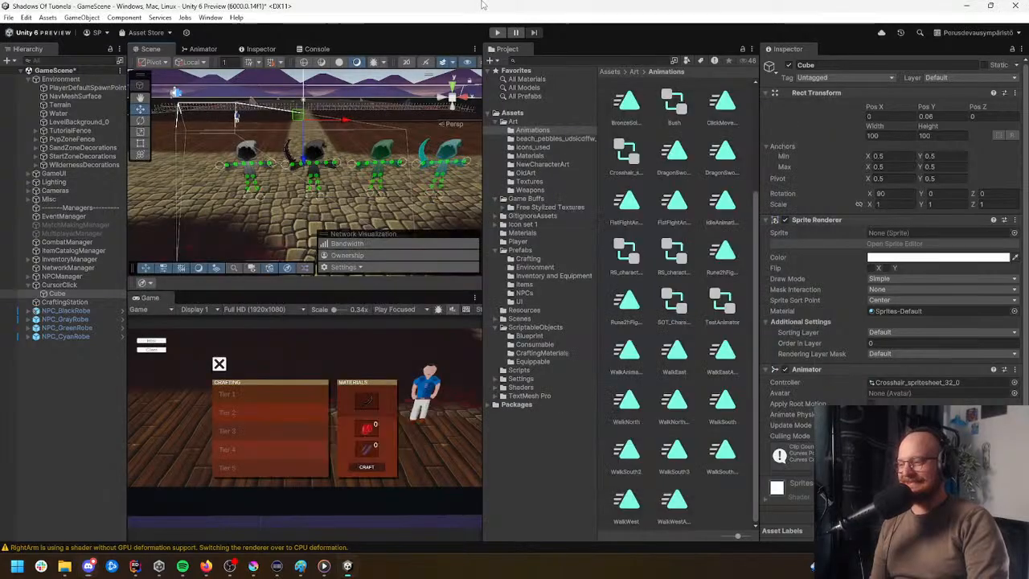
Step: Expand NPCManager and inspect its spawn points from BotSpawnPosition1 to BotSpawnPosition8, ending on NPCManager itself
scroll(347, 211, up, 2)
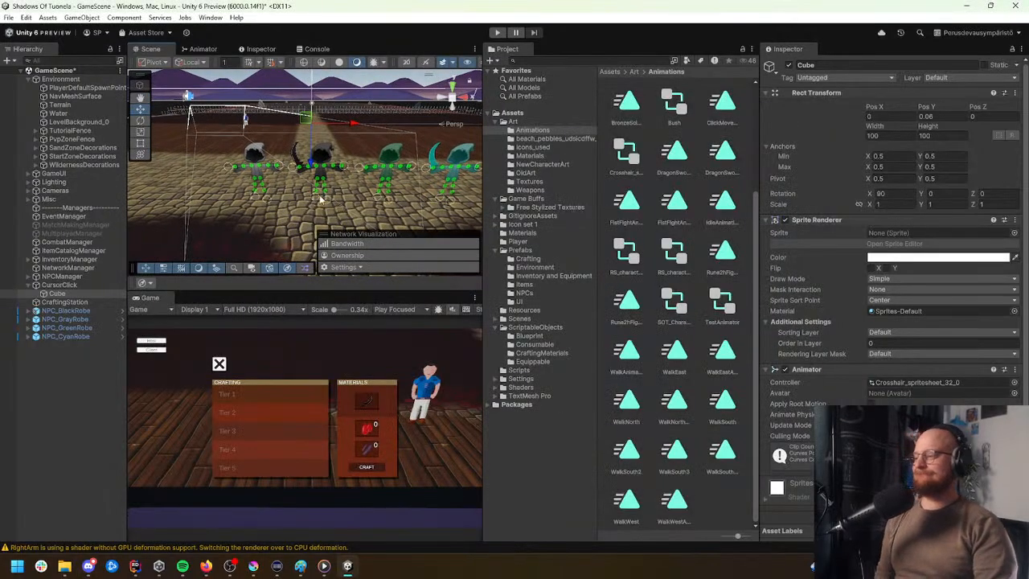
click(44, 277)
click(36, 276)
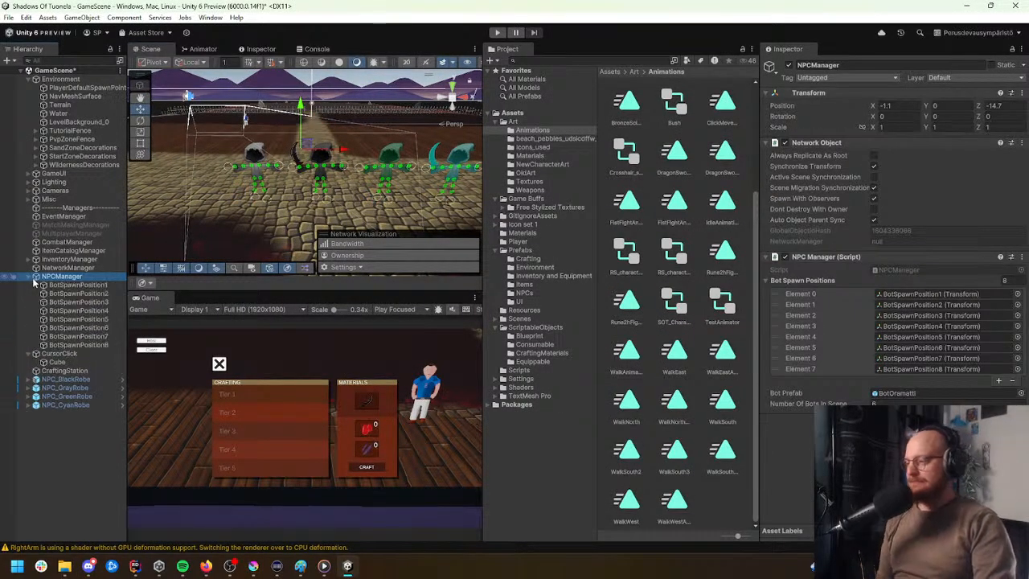
click(78, 286)
click(82, 294)
click(78, 302)
click(78, 311)
click(78, 319)
click(76, 328)
click(75, 336)
click(74, 345)
click(75, 337)
click(75, 328)
click(75, 311)
click(77, 294)
click(77, 285)
click(77, 277)
click(77, 285)
click(74, 278)
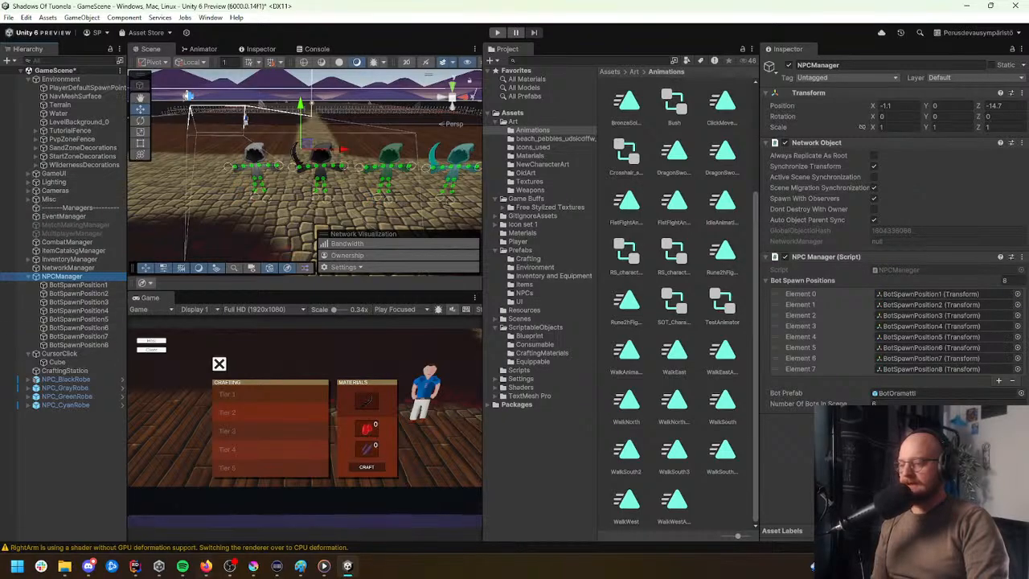
Step: Switch to Paint, create a new image, and fill its entire canvas with black
click(300, 565)
click(13, 23)
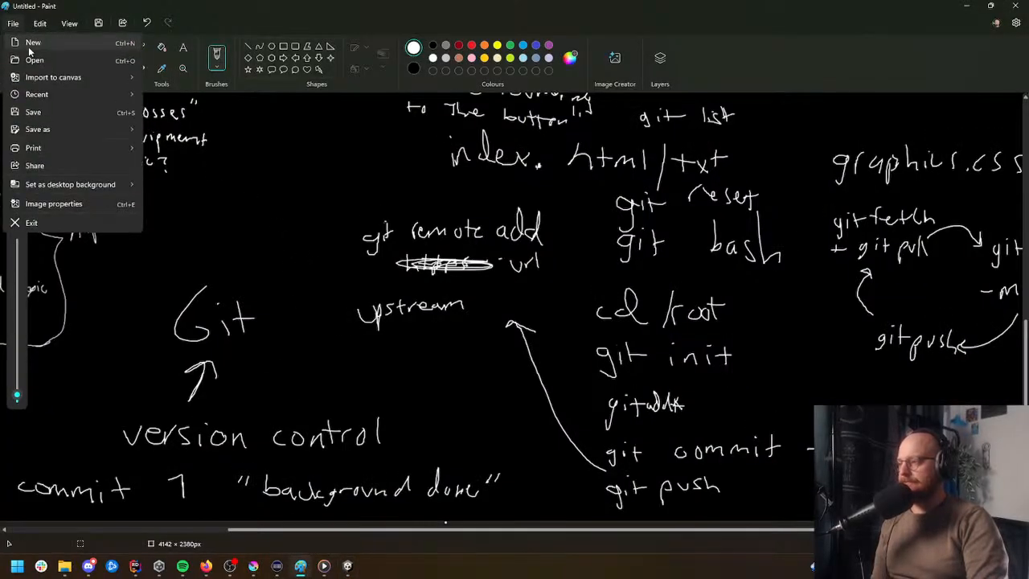
click(32, 44)
click(509, 319)
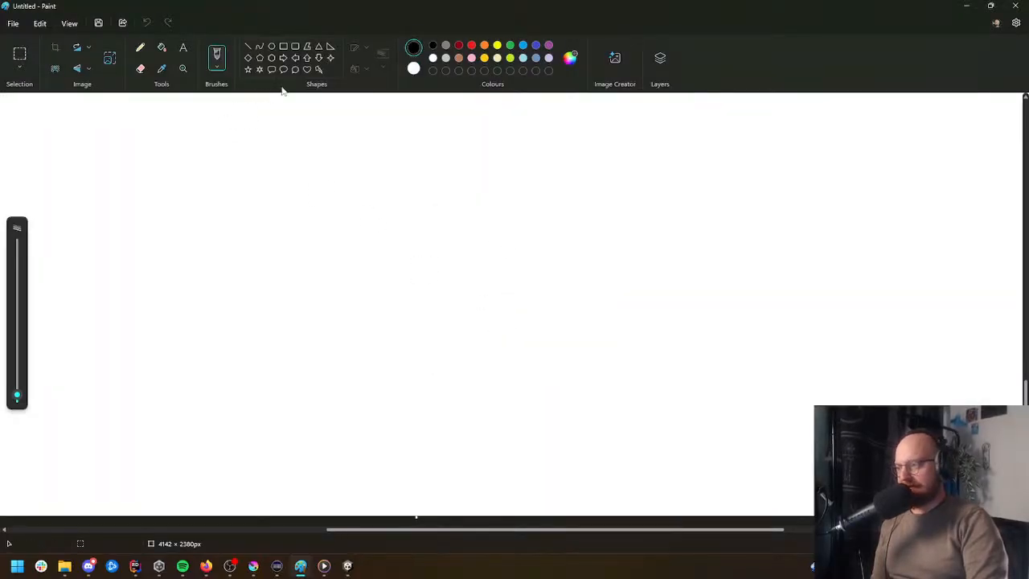
click(161, 47)
click(328, 179)
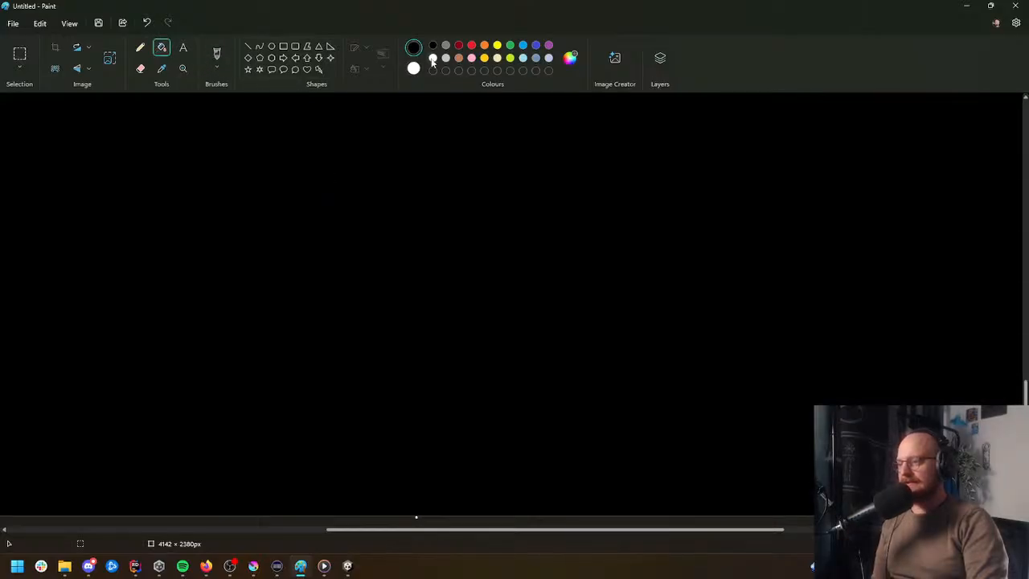
Step: Handwrite the underlined heading "NpcManager" with a white brush near the top of the black canvas
click(215, 57)
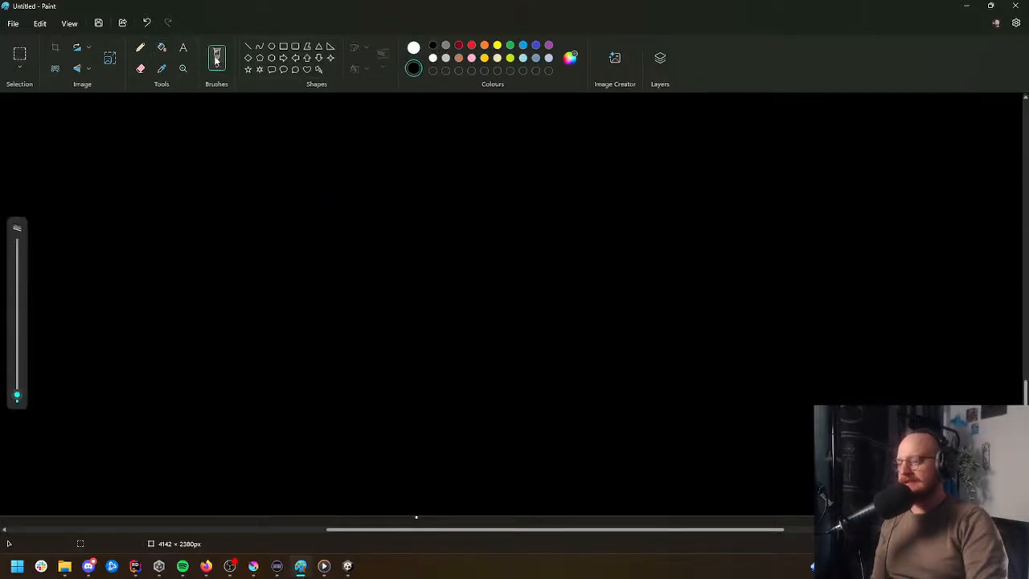
ctrl+scroll(546, 305, down, 6)
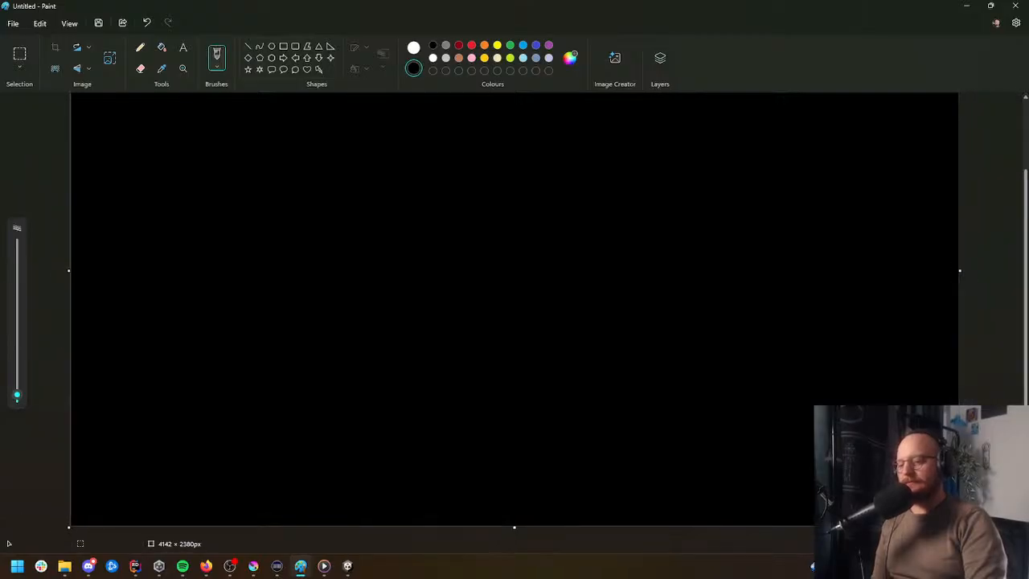
ctrl+scroll(600, 361, up, 2)
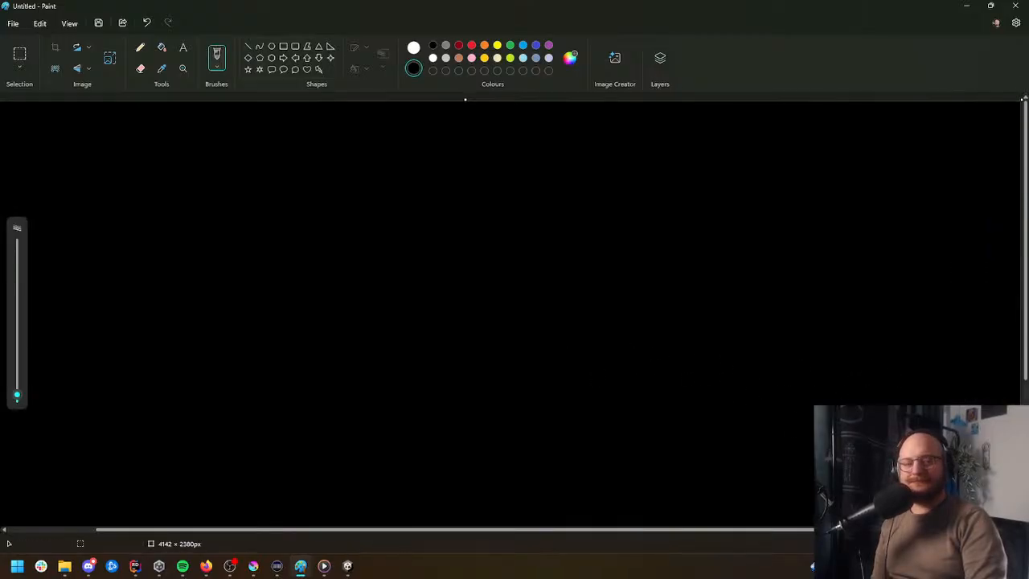
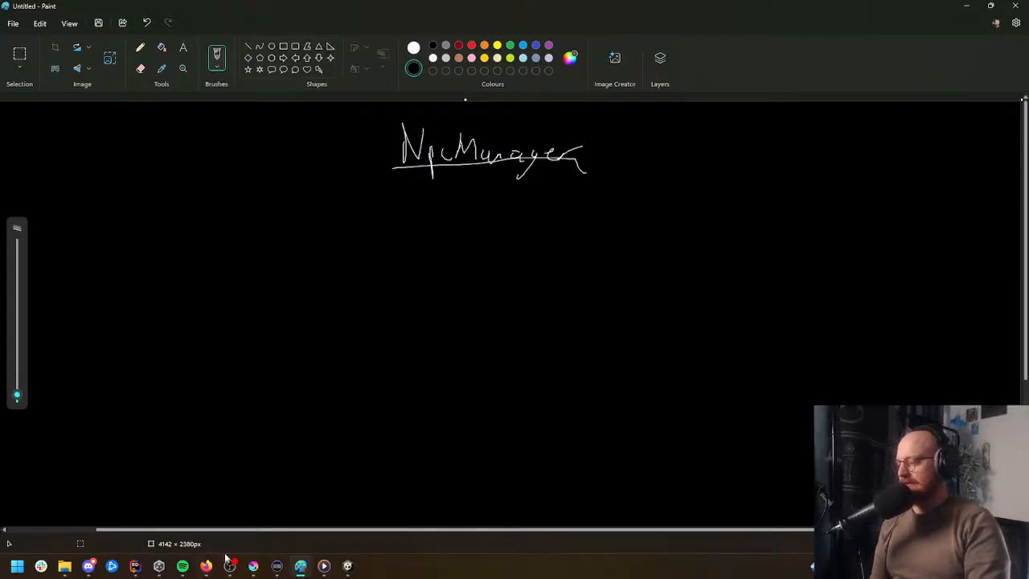
Step: Switch to Unity, open the NPCManager script in the code editor, and hide the Commit pane
click(347, 566)
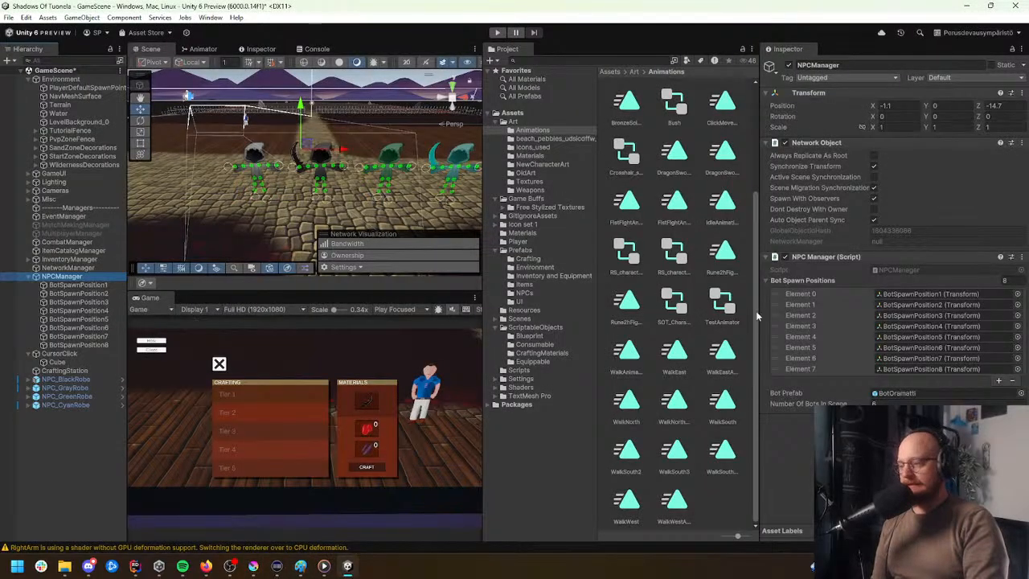
double_click(904, 266)
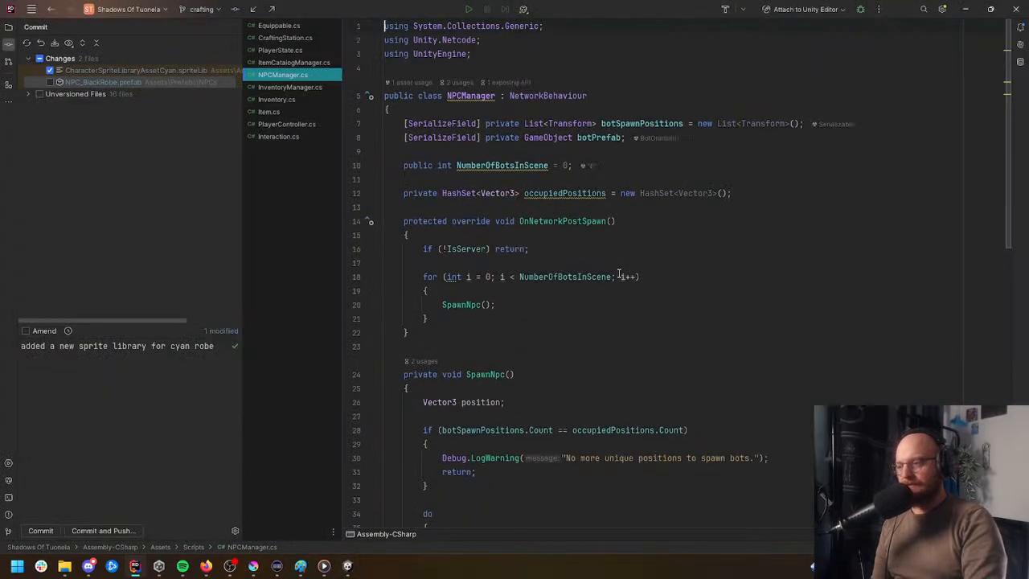
click(8, 45)
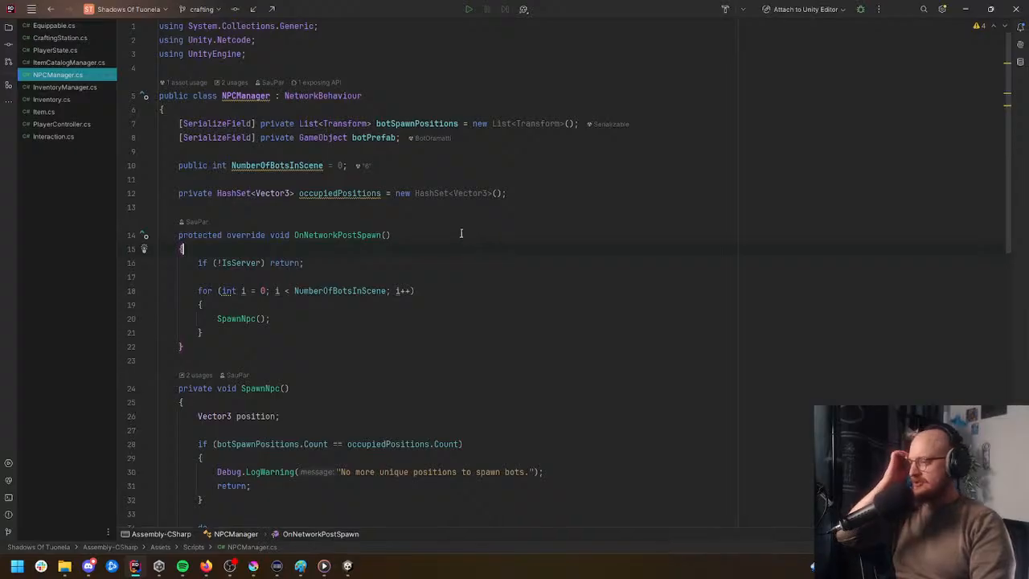
Step: Examine NPCManager's botSpawnPositions, botPrefab and NumberOfBotsInScene fields and its methods down to GetNextBotWalkPosition
click(458, 123)
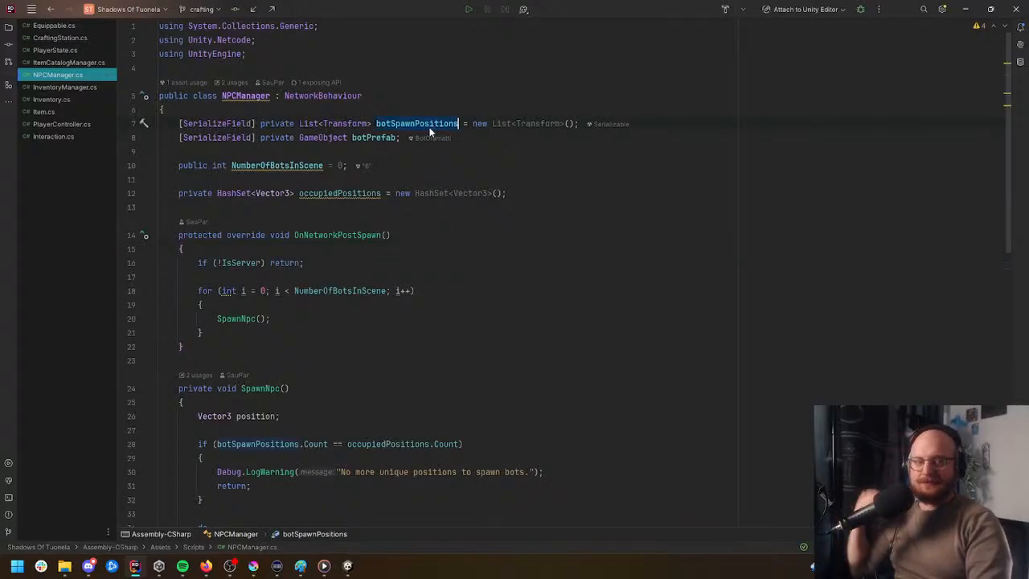
click(396, 138)
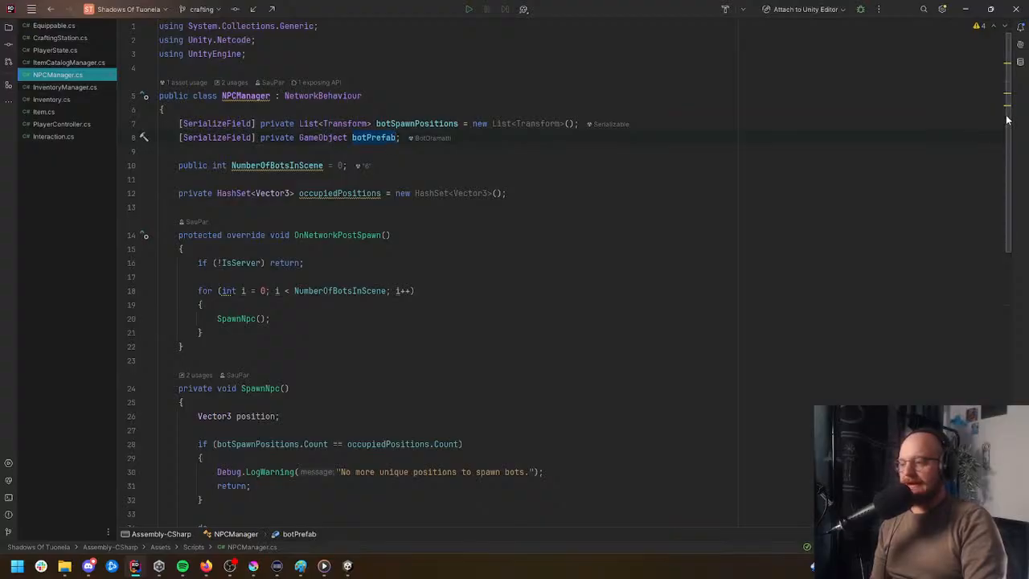
drag(1007, 119, 1006, 140)
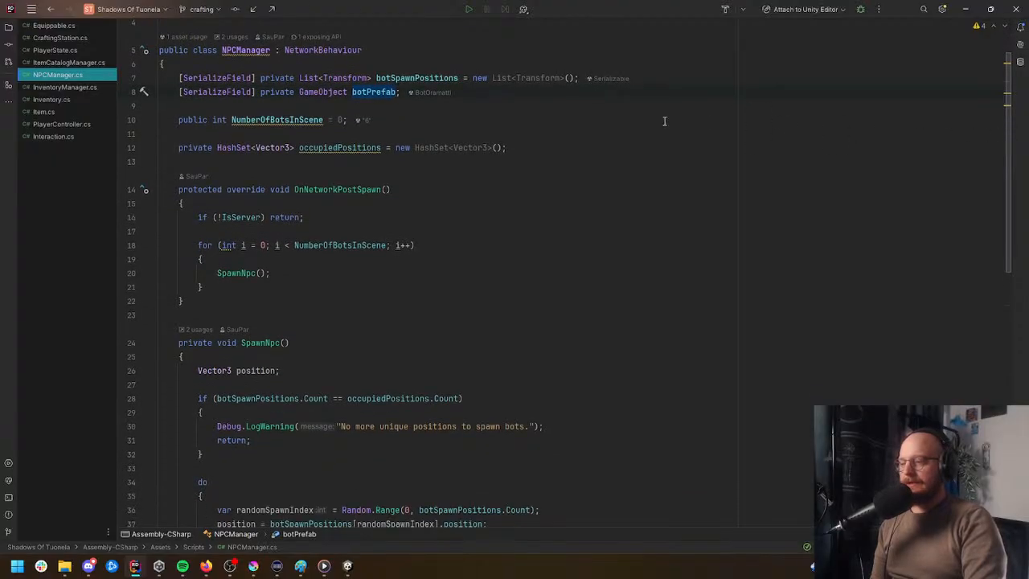
drag(178, 121, 530, 123)
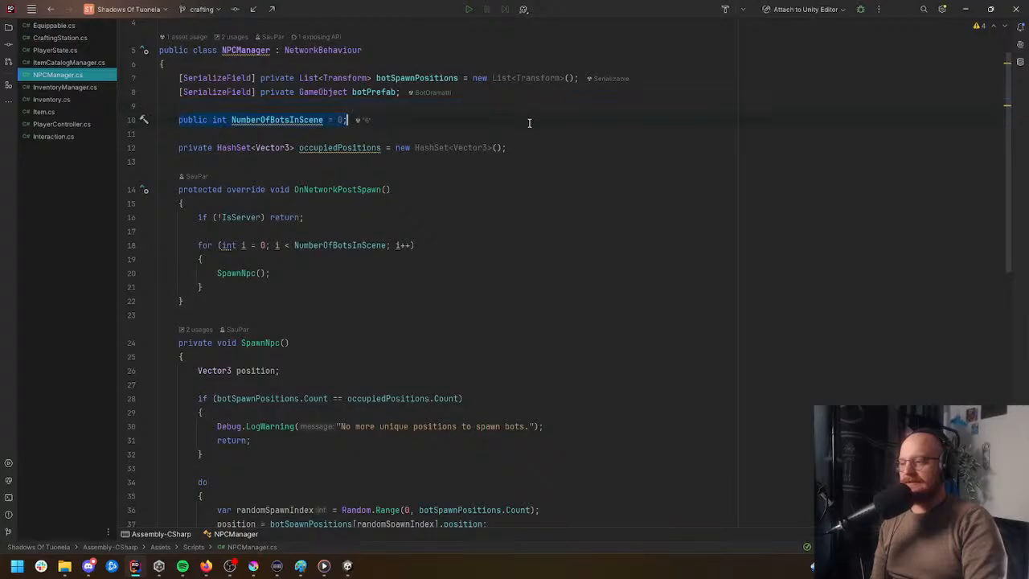
mouse_move(1007, 191)
mouse_down()
mouse_move(1004, 207)
mouse_move(1012, 184)
mouse_move(1002, 194)
mouse_move(991, 188)
mouse_up()
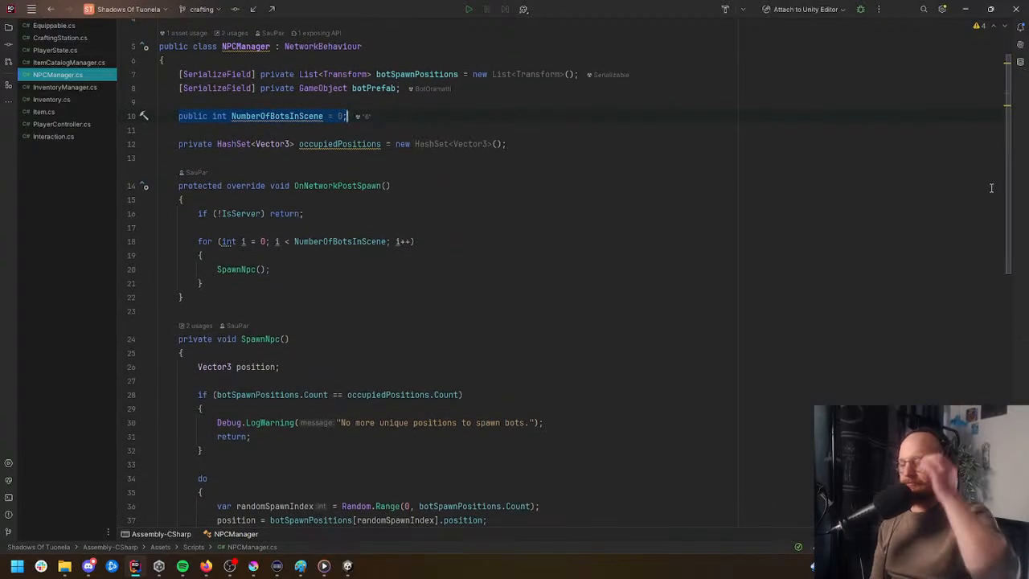
scroll(834, 352, down, 10)
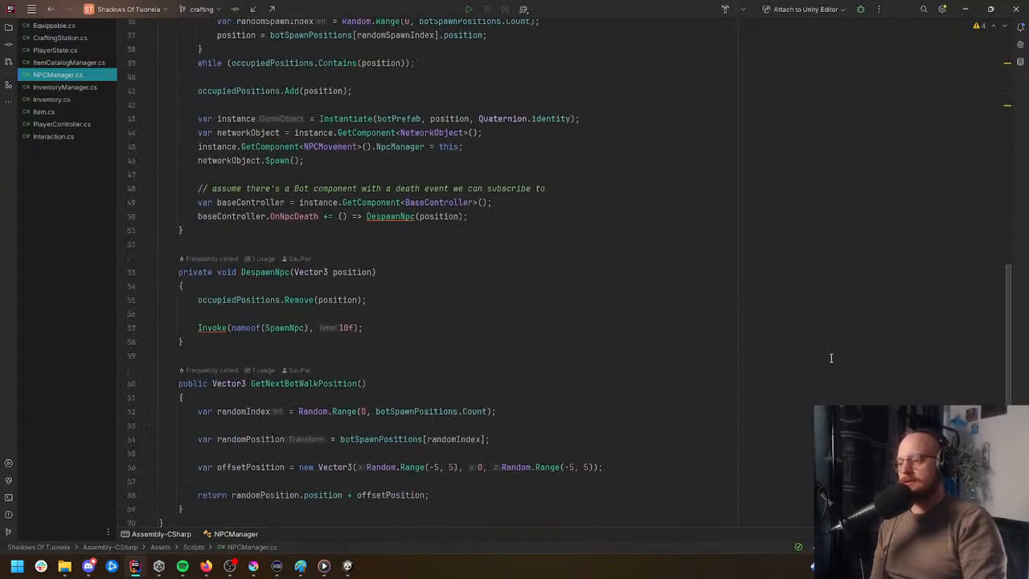
drag(1012, 351, 898, 62)
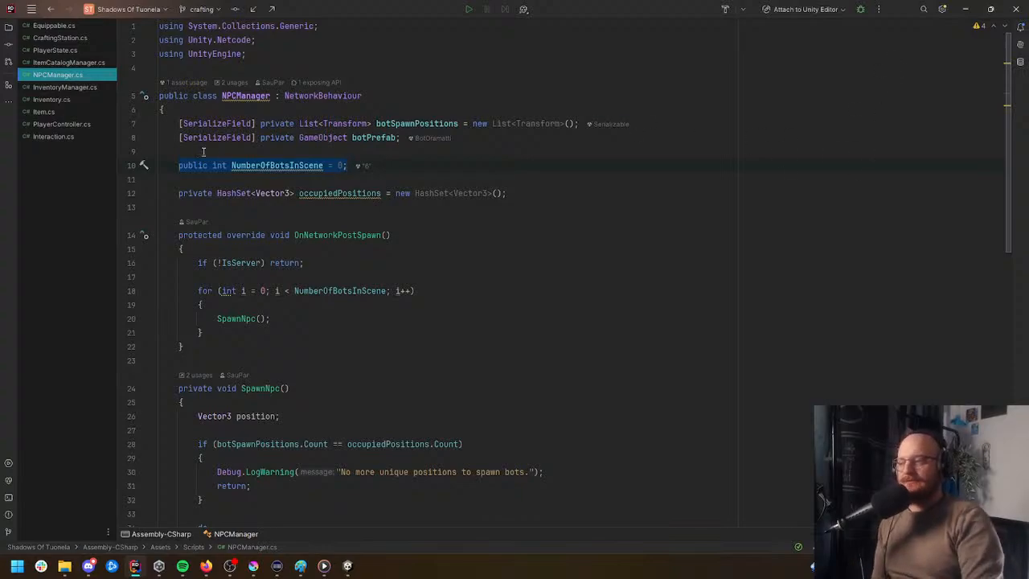
scroll(262, 208, down, 10)
scroll(266, 217, down, 5)
scroll(295, 249, up, 15)
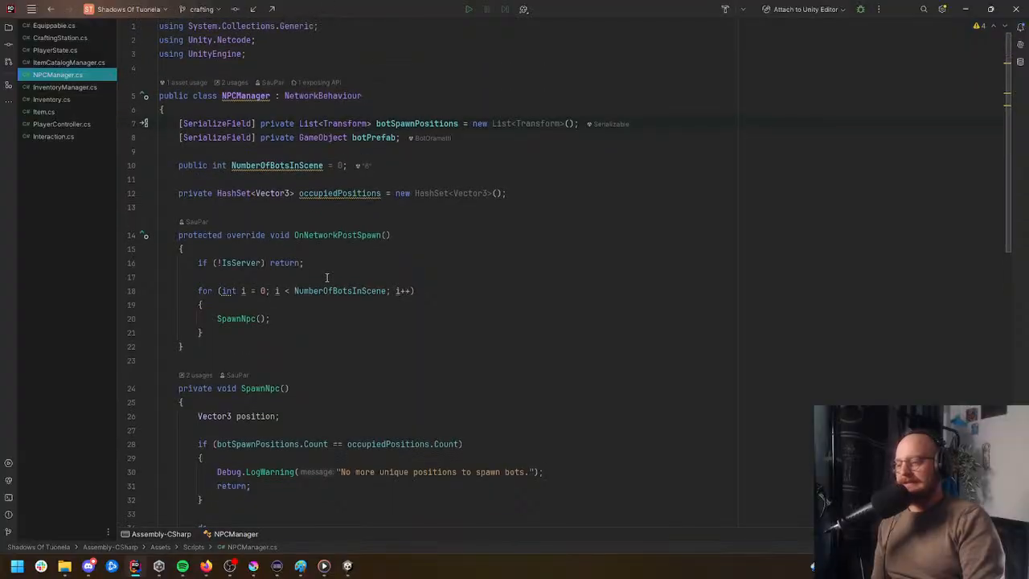
scroll(374, 326, down, 14)
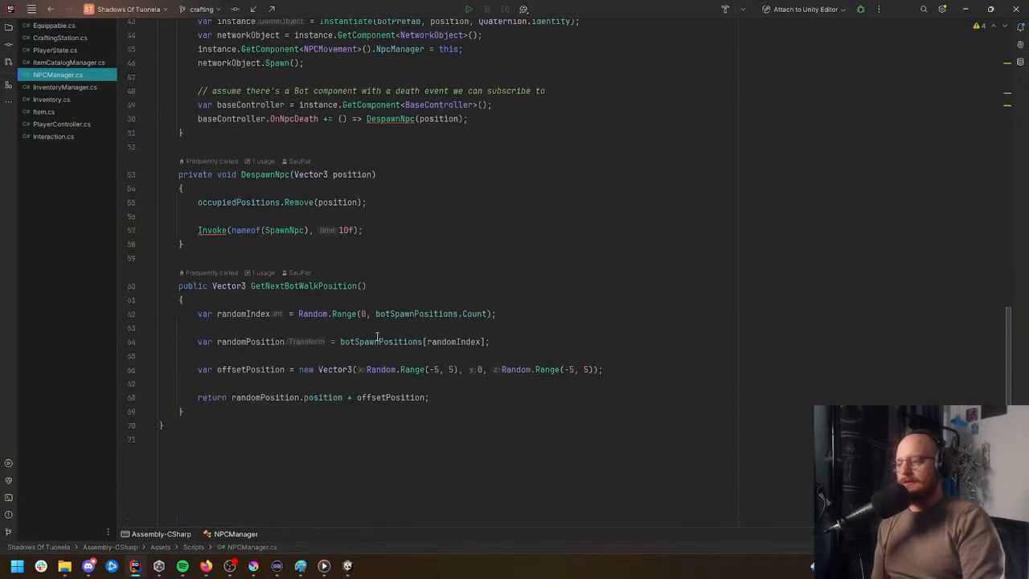
scroll(375, 332, up, 14)
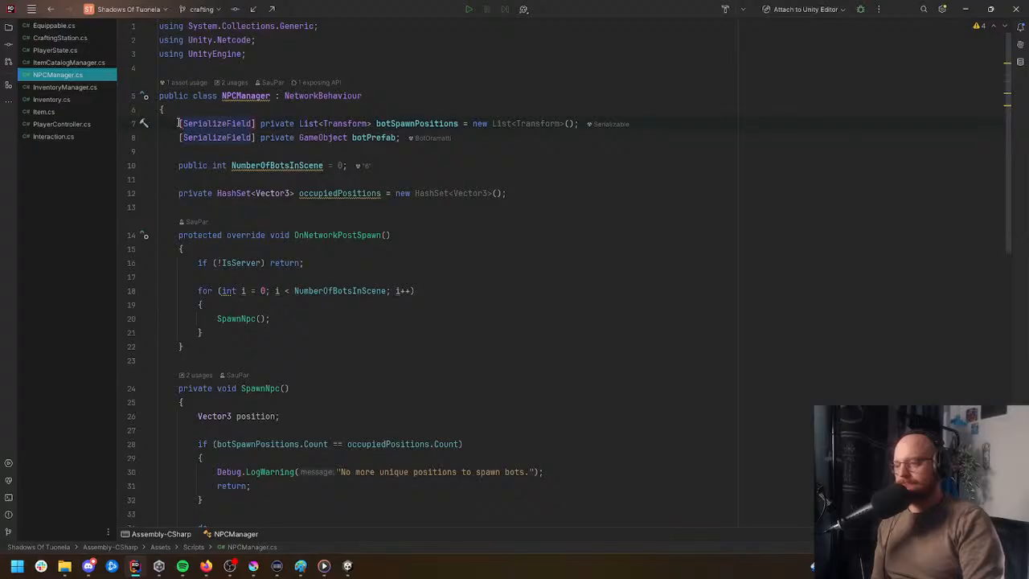
Step: Highlight the two serialized field declarations and reread the script's OnNetworkPostSpawn, SpawnNpc, DespawnNpc and GetNextBotWalkPosition methods
drag(179, 123, 757, 134)
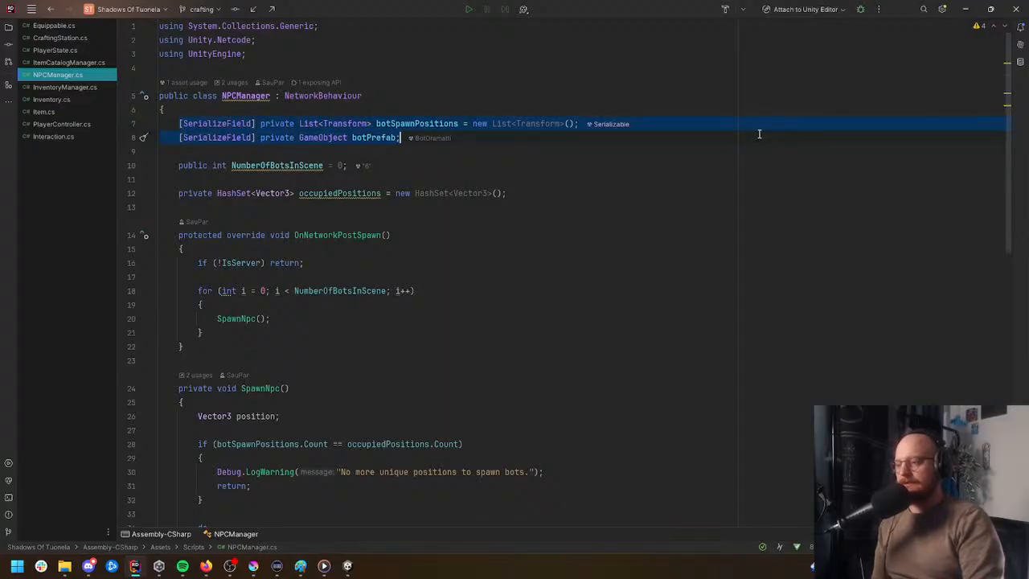
scroll(409, 257, down, 5)
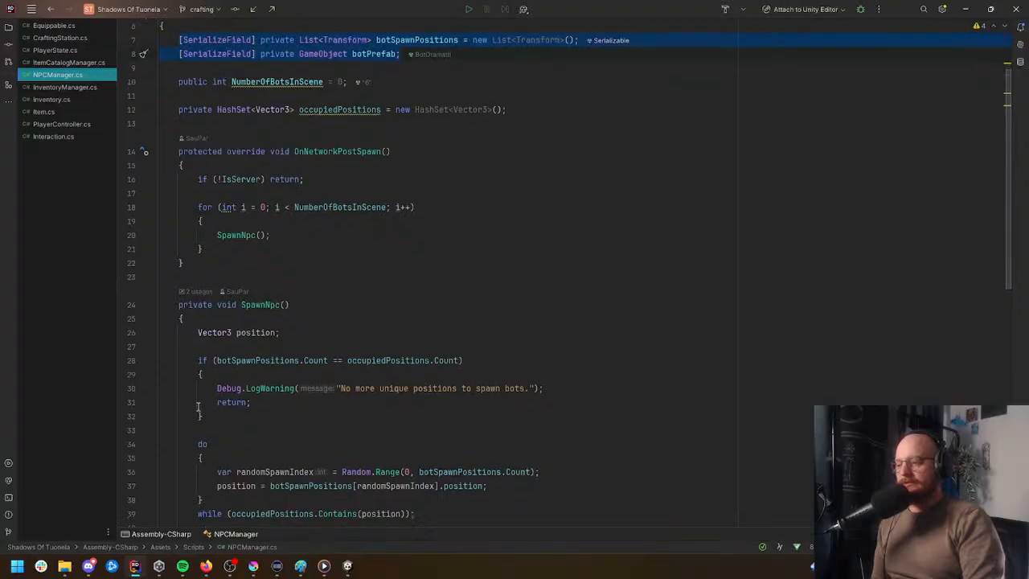
scroll(216, 410, down, 7)
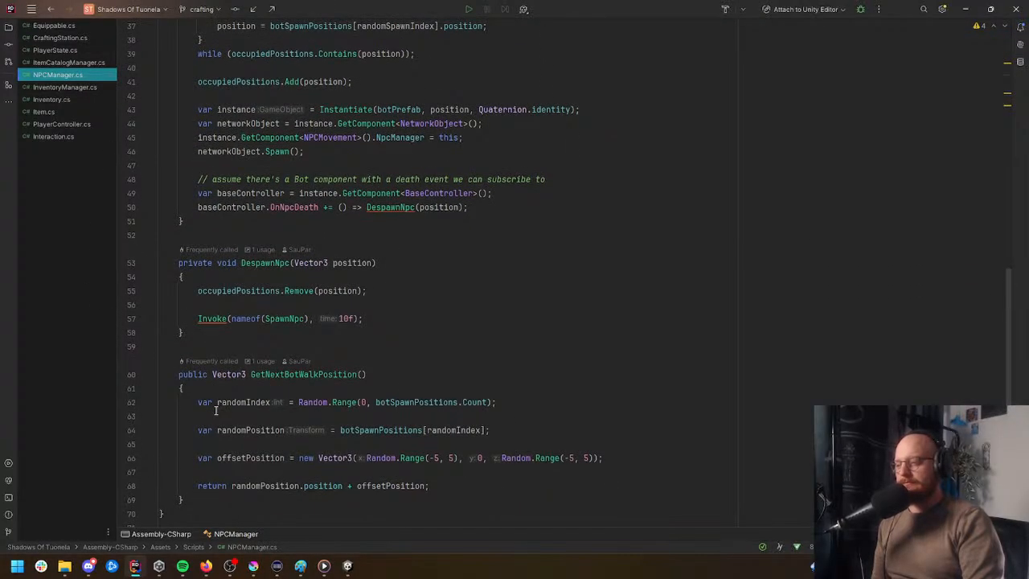
scroll(216, 410, down, 2)
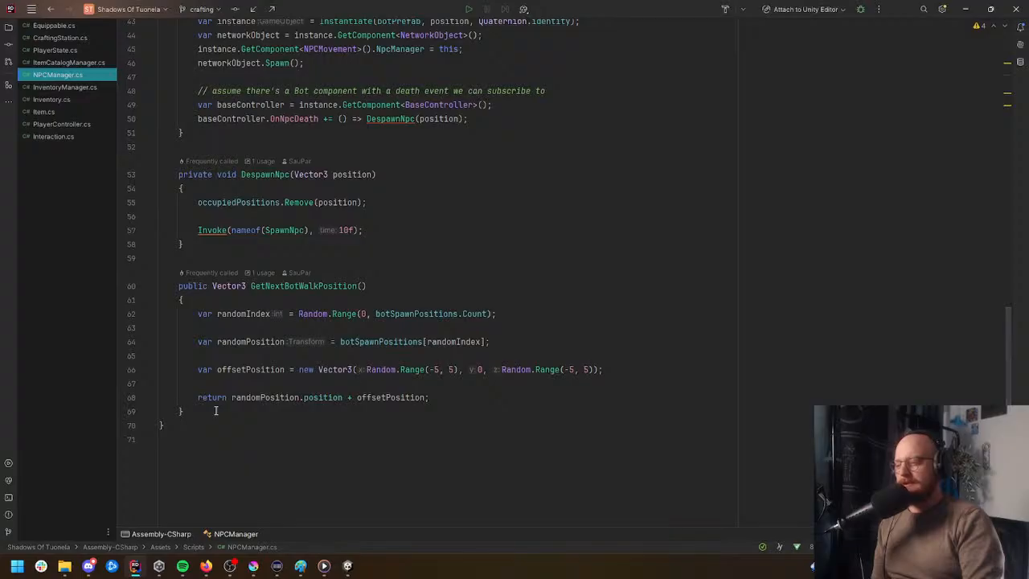
scroll(456, 449, up, 14)
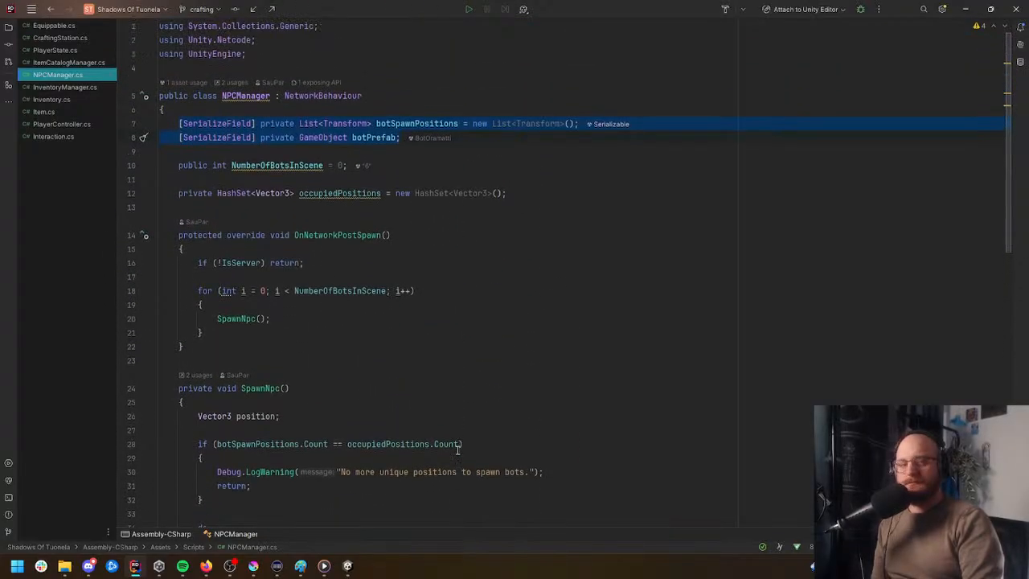
click(502, 349)
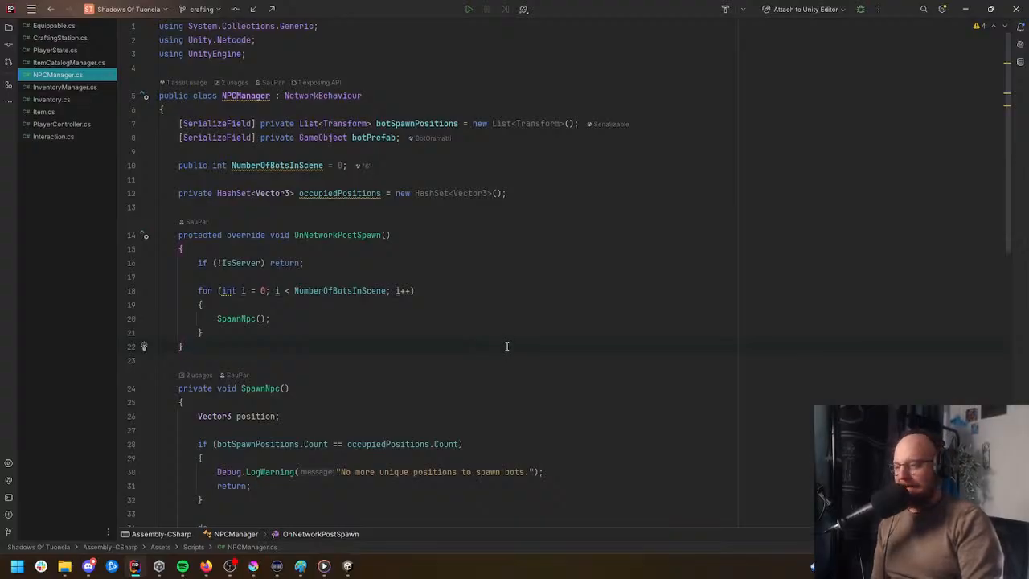
scroll(506, 345, down, 12)
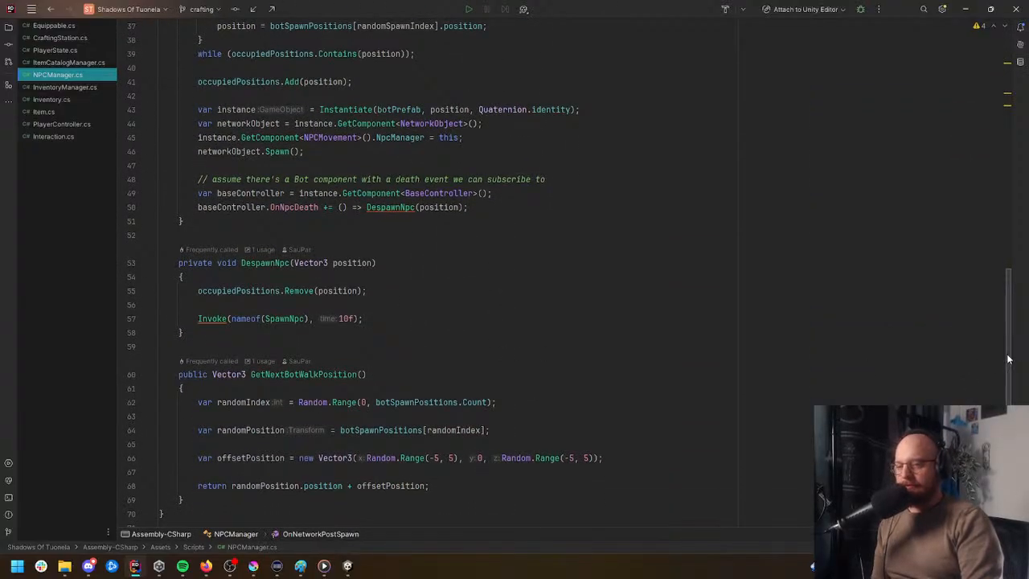
scroll(1008, 358, up, 12)
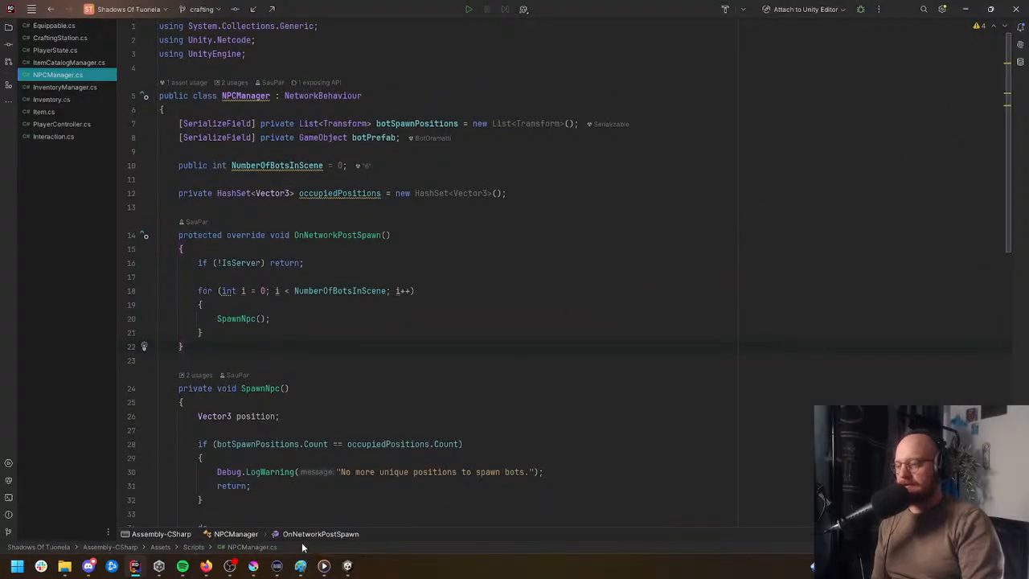
mouse_move(319, 568)
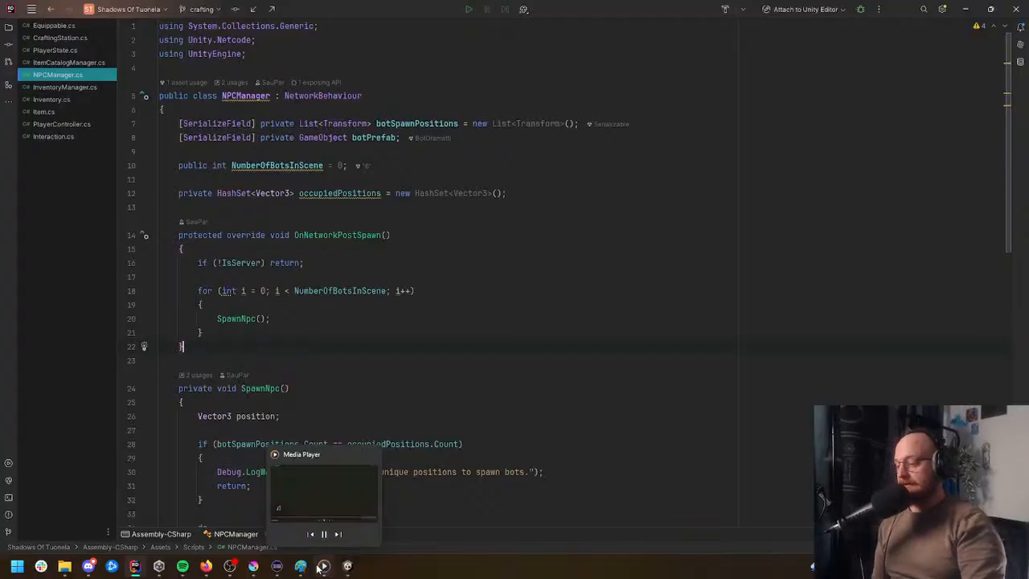
click(366, 380)
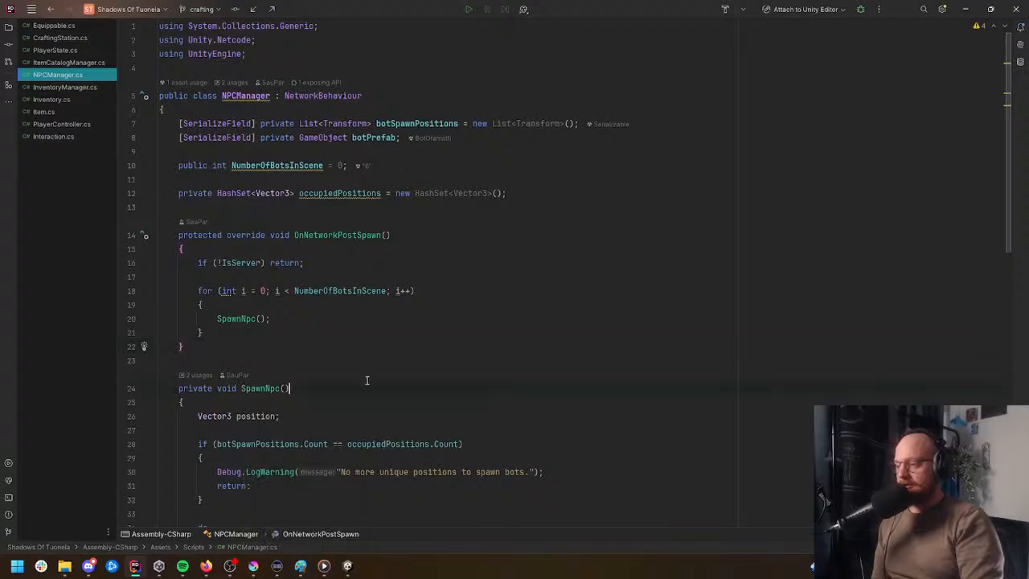
scroll(366, 380, down, 4)
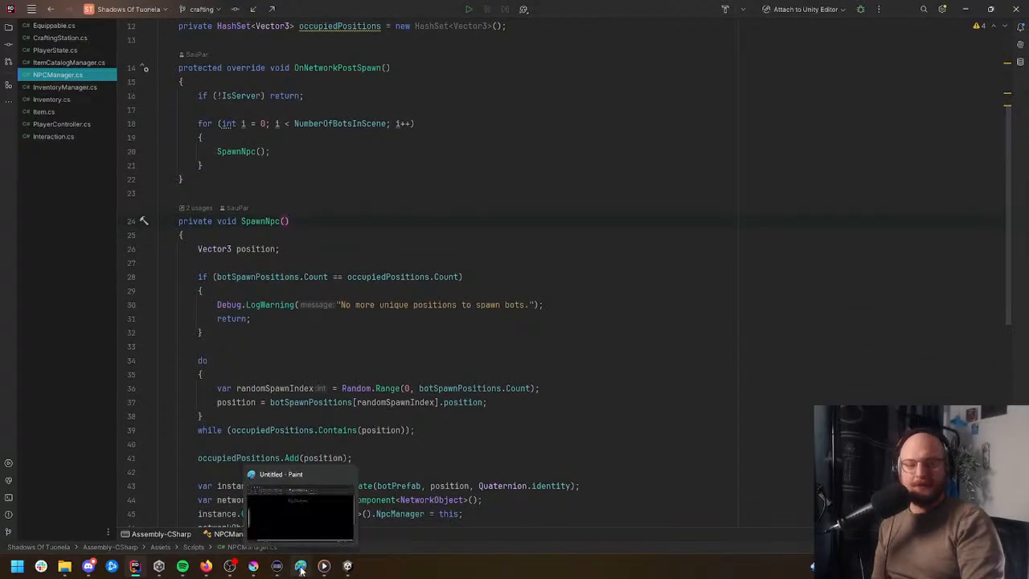
scroll(390, 423, up, 4)
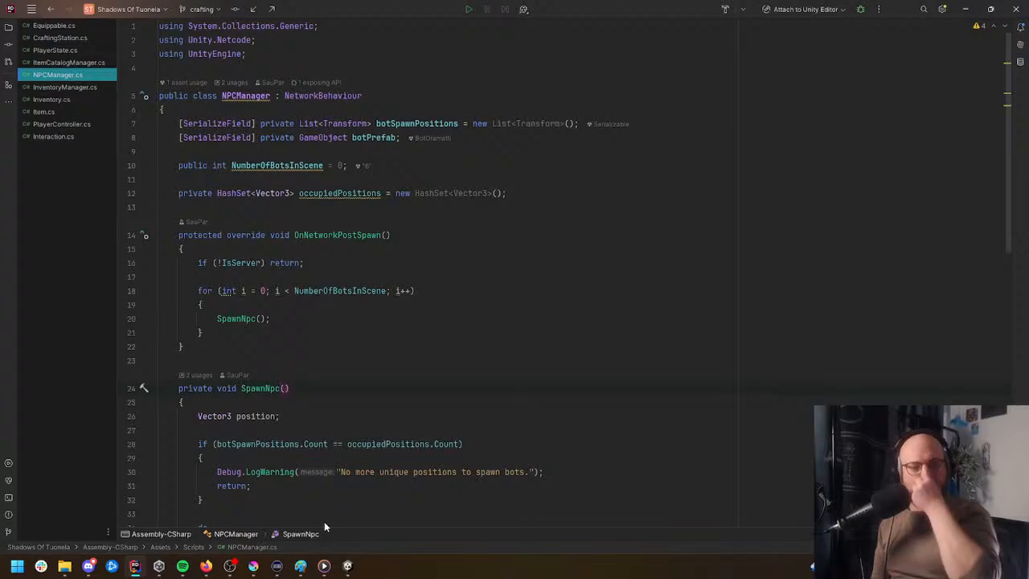
Step: Switch to Paint and handwrite "Class BotSpawner" below the heading, with "prefab" and "spawnpositions" listed beneath it
click(301, 566)
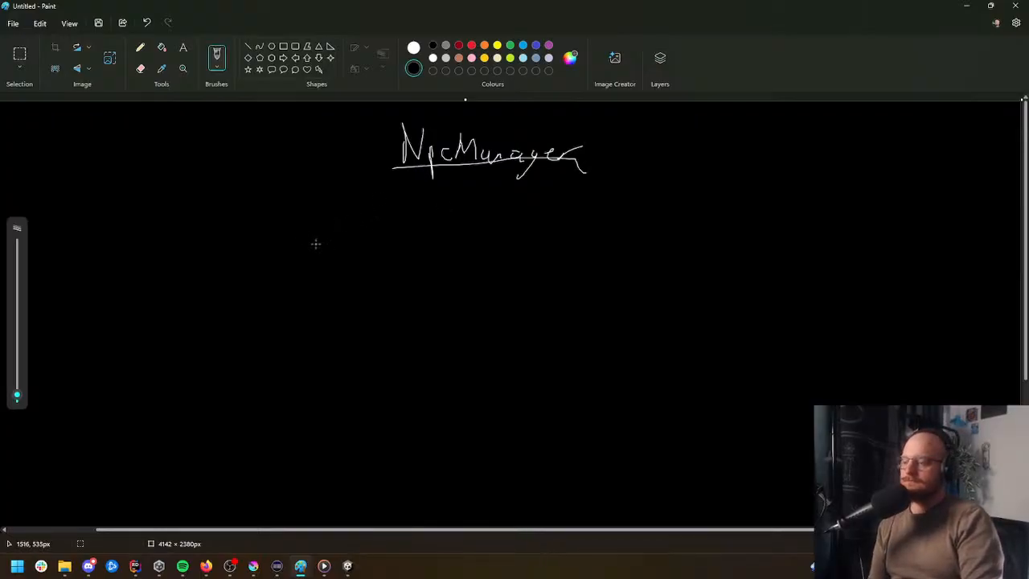
mouse_move(300, 222)
mouse_down()
mouse_move(299, 239)
mouse_move(311, 240)
mouse_up()
drag(330, 230, 342, 239)
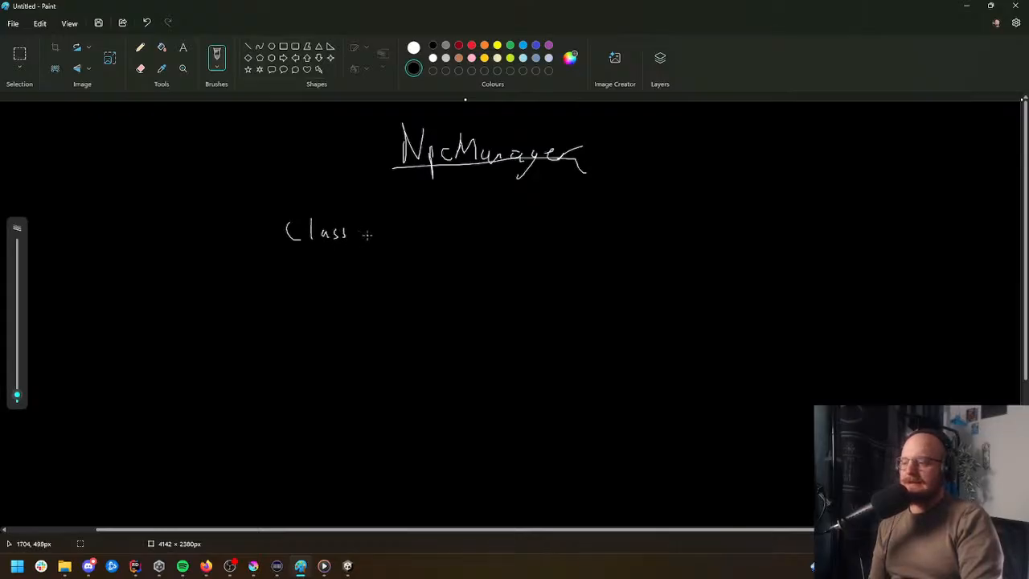
ctrl+scroll(513, 314, up, 1)
scroll(406, 298, up, 1)
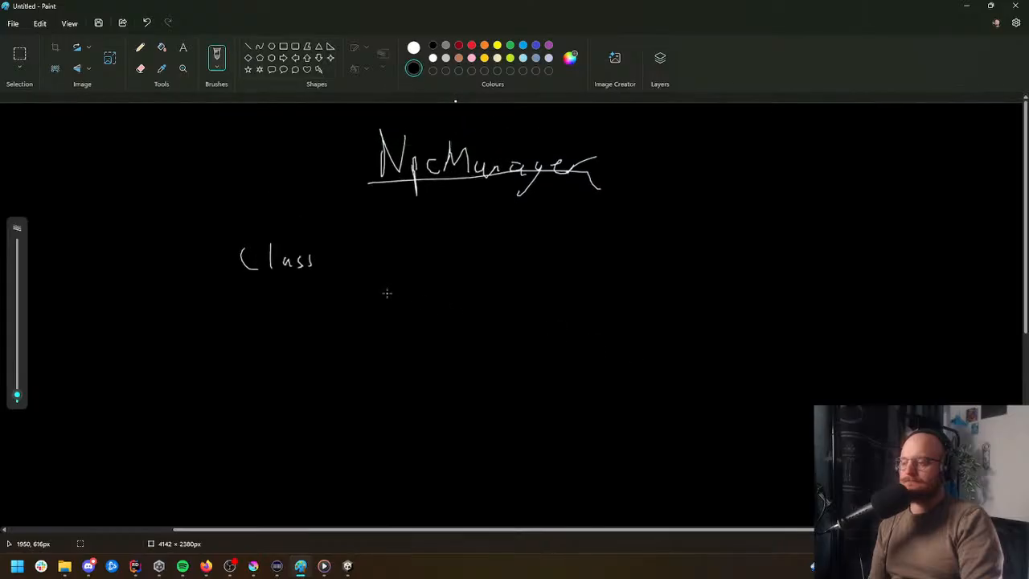
mouse_move(352, 246)
mouse_down()
mouse_move(352, 266)
mouse_move(359, 255)
mouse_move(395, 256)
mouse_move(400, 268)
mouse_move(420, 252)
mouse_move(417, 271)
mouse_move(438, 286)
mouse_move(446, 262)
mouse_move(547, 256)
mouse_up()
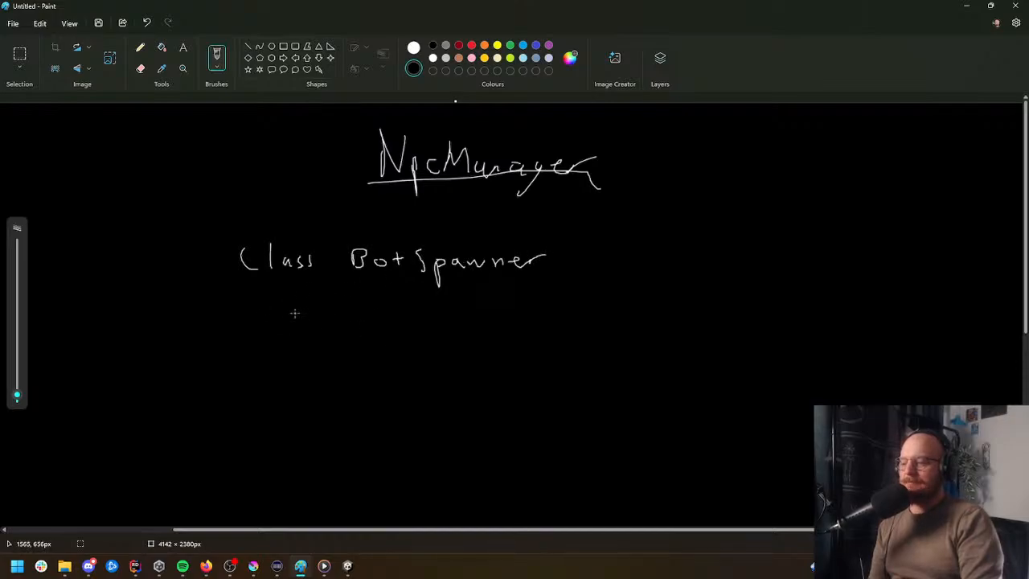
mouse_move(290, 303)
mouse_down()
mouse_move(317, 309)
mouse_move(325, 298)
mouse_move(342, 308)
mouse_up()
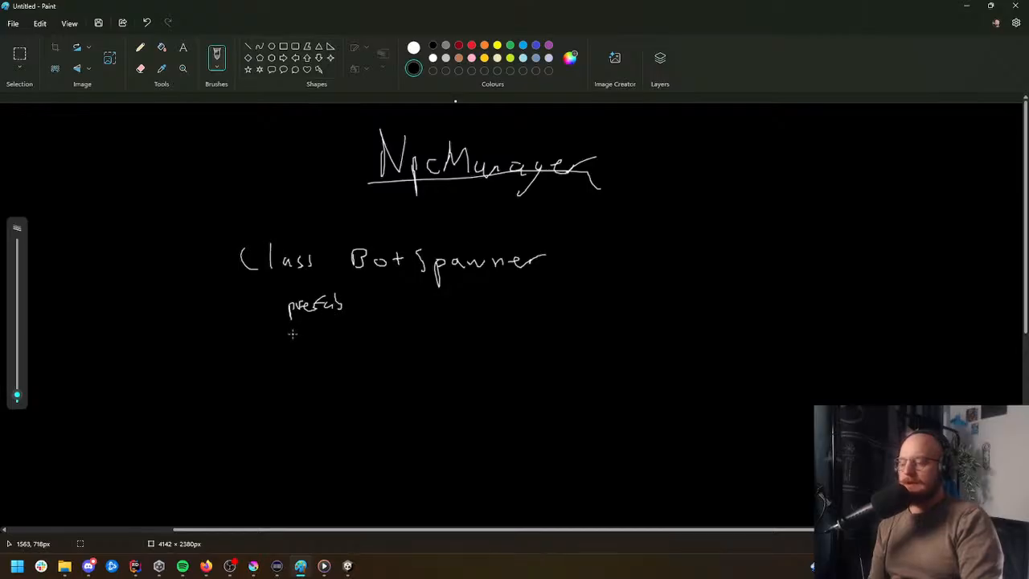
mouse_move(298, 331)
mouse_down()
mouse_move(293, 347)
mouse_move(304, 366)
mouse_move(382, 334)
mouse_move(365, 355)
mouse_move(406, 333)
mouse_move(461, 338)
mouse_up()
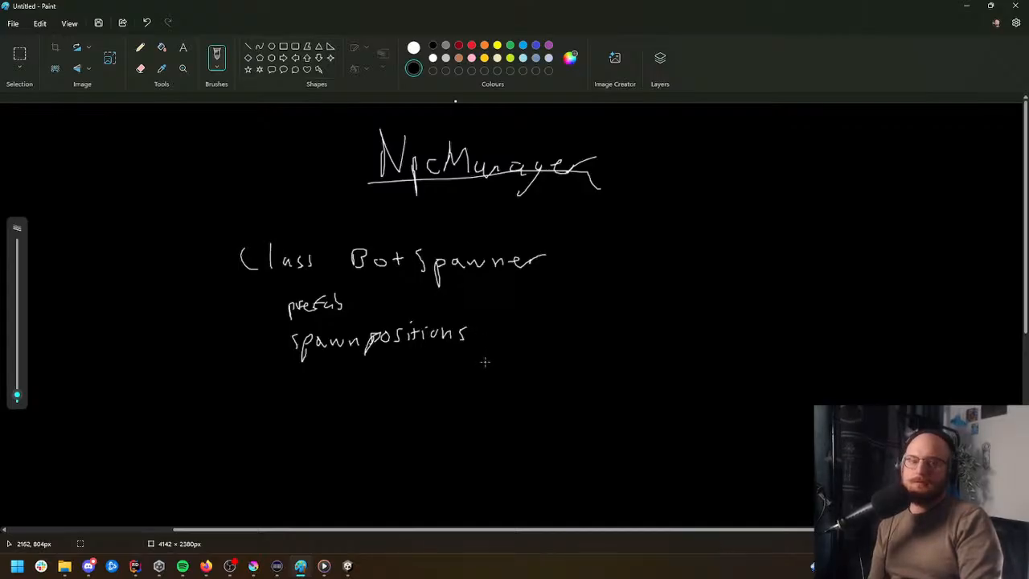
Step: Handwrite ": SO" after "Class BotSpawner" on the sketch
scroll(484, 362, down, 1)
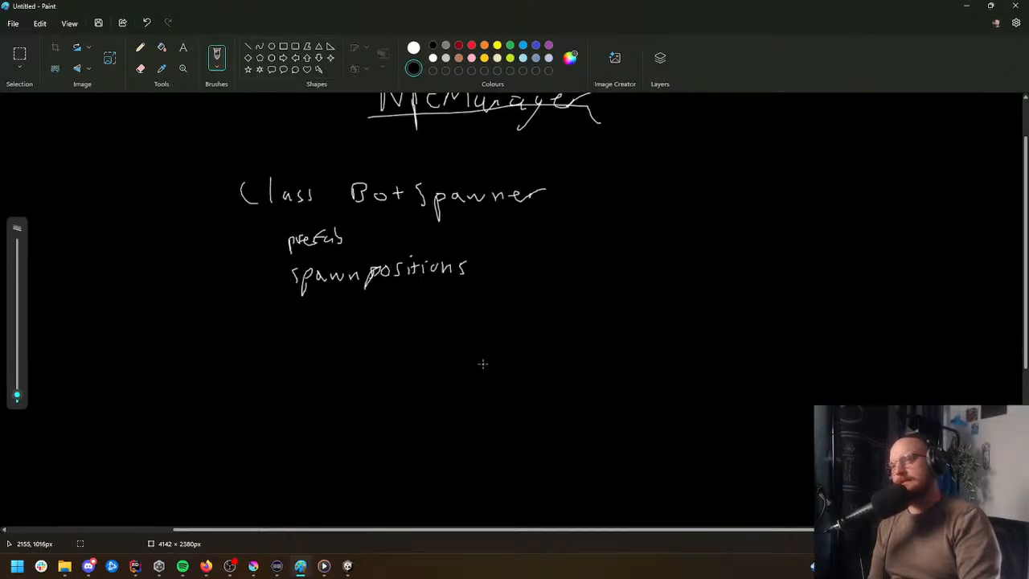
scroll(482, 364, up, 1)
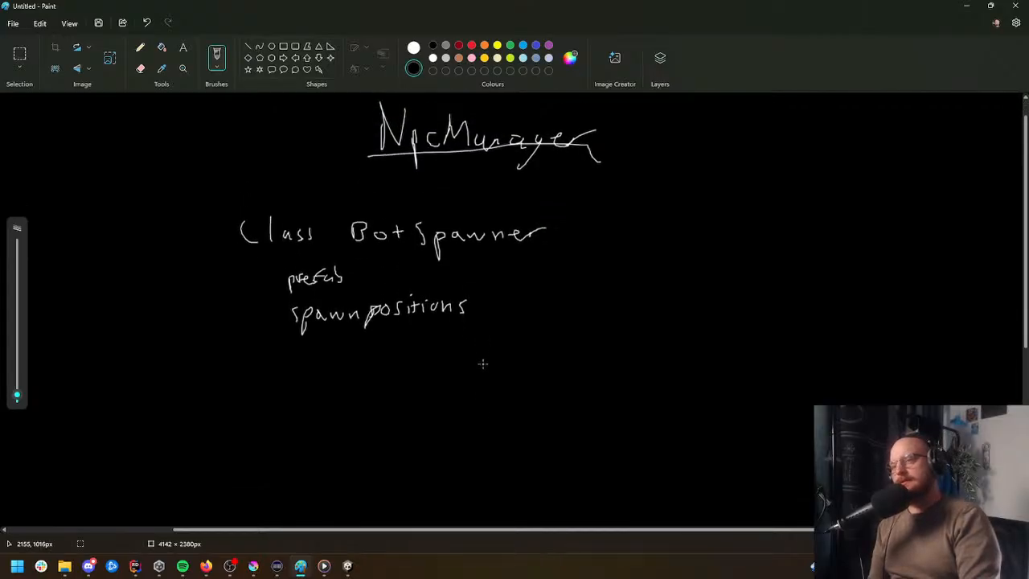
scroll(482, 363, up, 1)
scroll(482, 363, down, 1)
scroll(482, 363, up, 1)
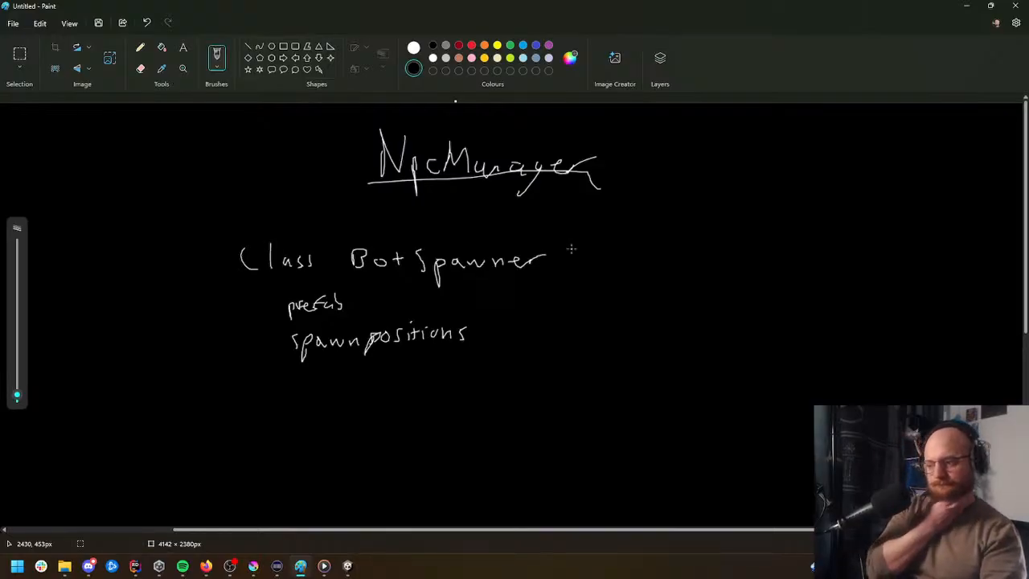
click(566, 258)
click(567, 267)
drag(598, 251, 586, 272)
drag(612, 254, 611, 271)
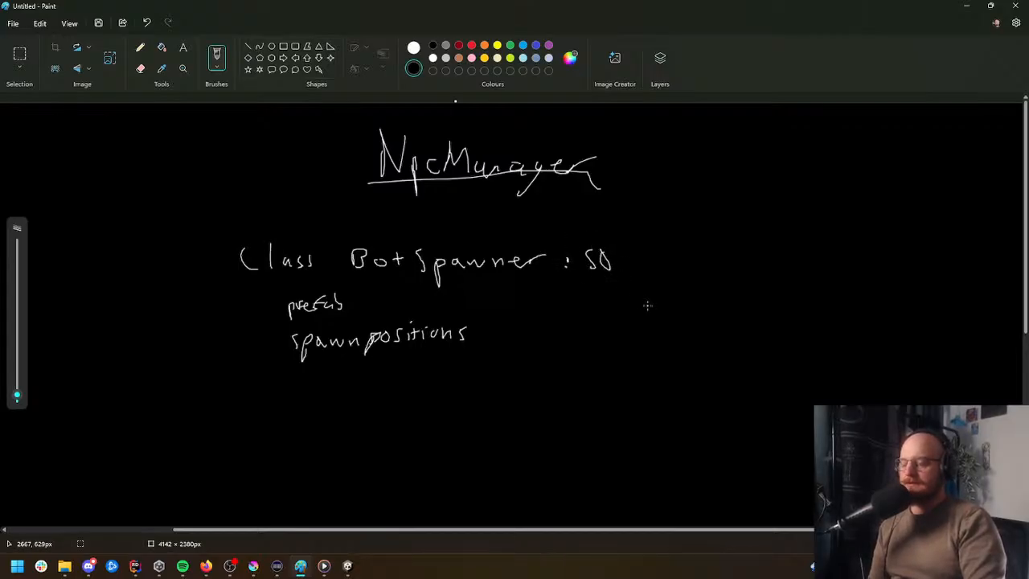
Step: Handwrite "List<BotSpawner>" between the NpcManager heading and the BotSpawner class line
scroll(647, 306, down, 1)
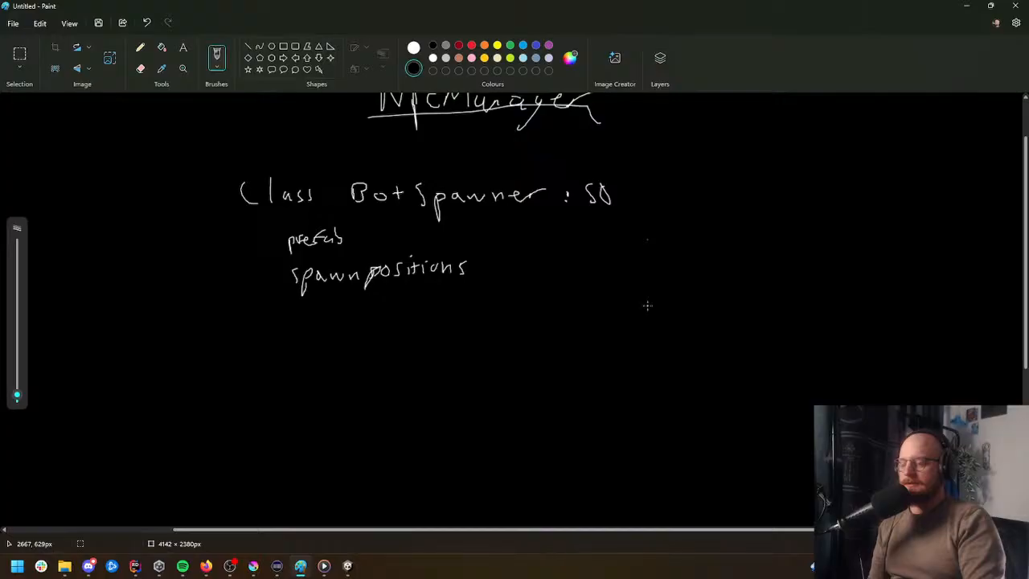
scroll(646, 306, up, 1)
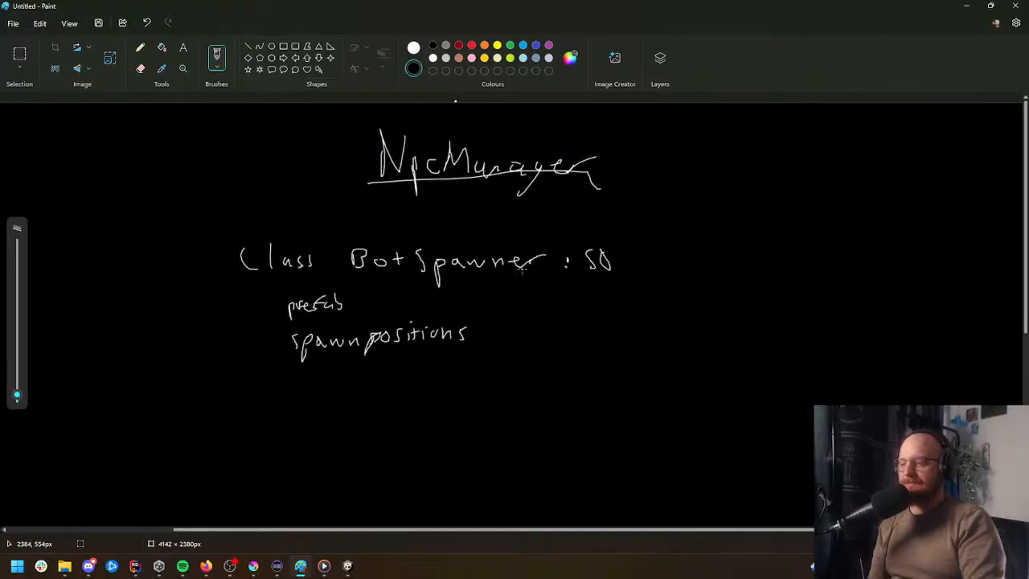
mouse_move(244, 190)
mouse_down()
mouse_move(254, 211)
mouse_move(282, 211)
mouse_move(291, 198)
mouse_up()
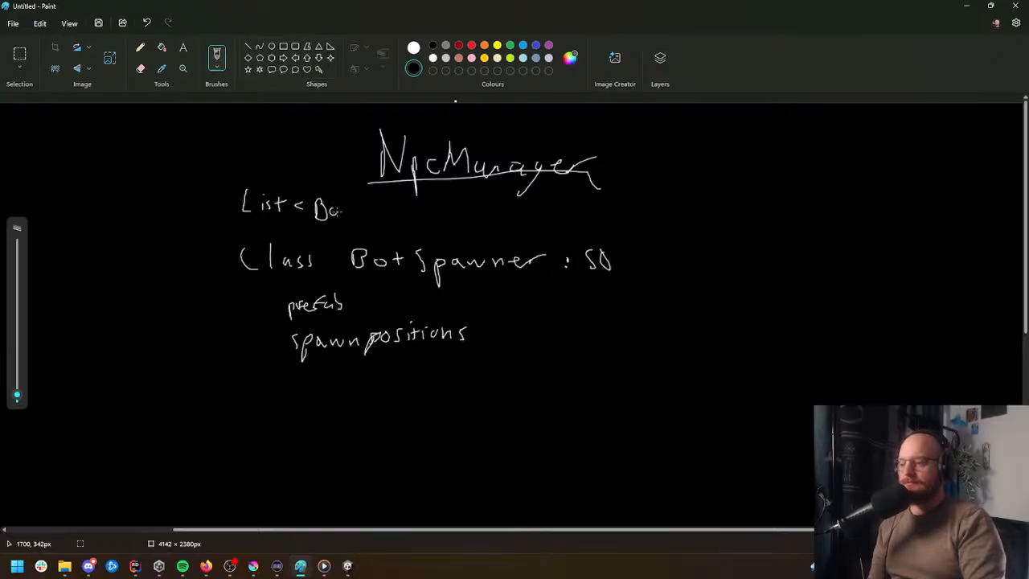
mouse_move(340, 209)
mouse_down()
mouse_move(359, 207)
mouse_move(356, 218)
mouse_move(443, 210)
mouse_move(449, 220)
mouse_up()
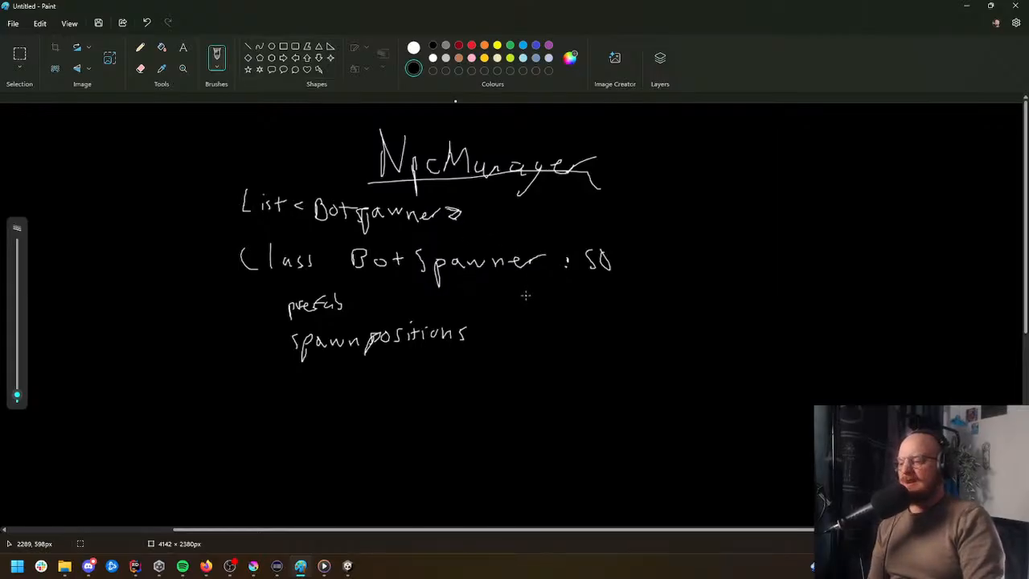
Step: Start handwriting a third entry beneath "spawnpositions" in the BotSpawner class
scroll(523, 294, down, 2)
scroll(523, 294, down, 2)
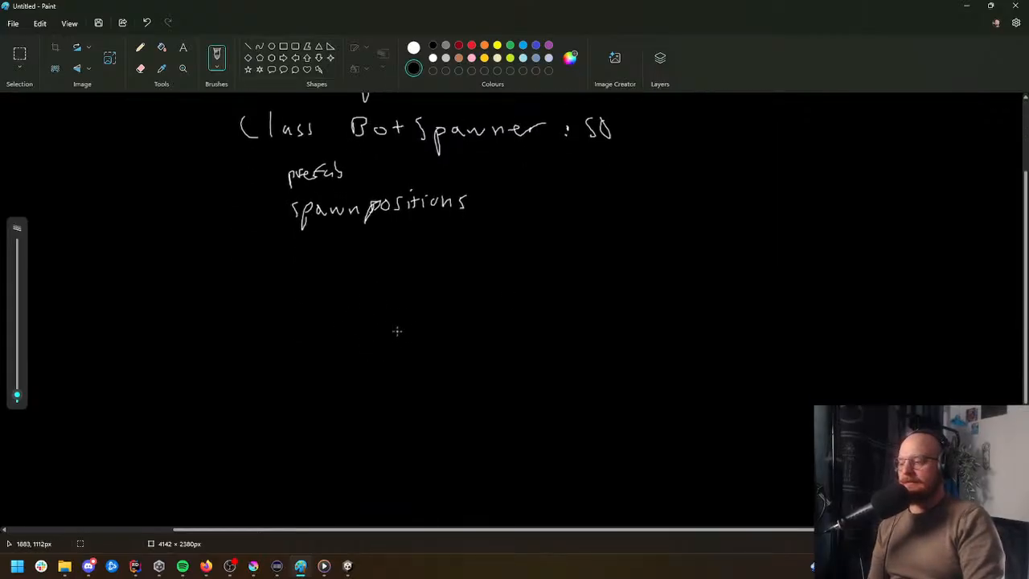
scroll(397, 354, up, 2)
scroll(395, 348, down, 1)
scroll(396, 347, up, 3)
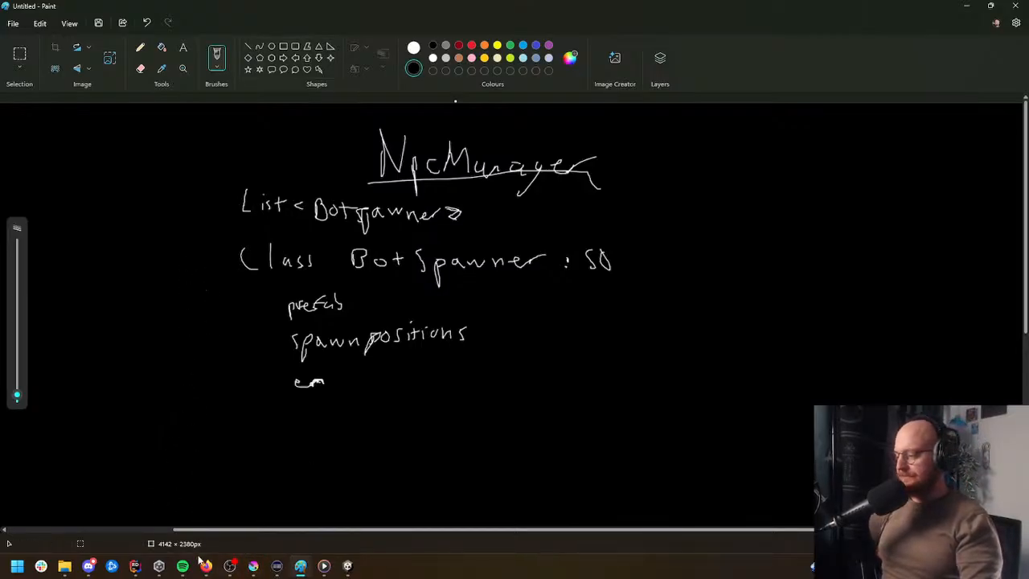
Step: Switch to the Firefox window with the livestream dashboard and open YouTube in a new tab
mouse_move(206, 567)
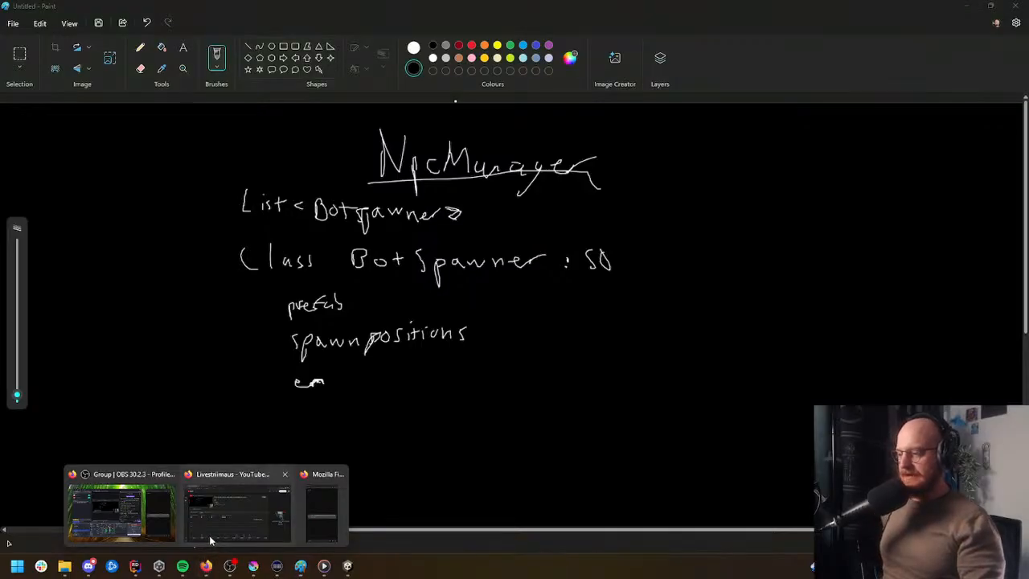
click(210, 537)
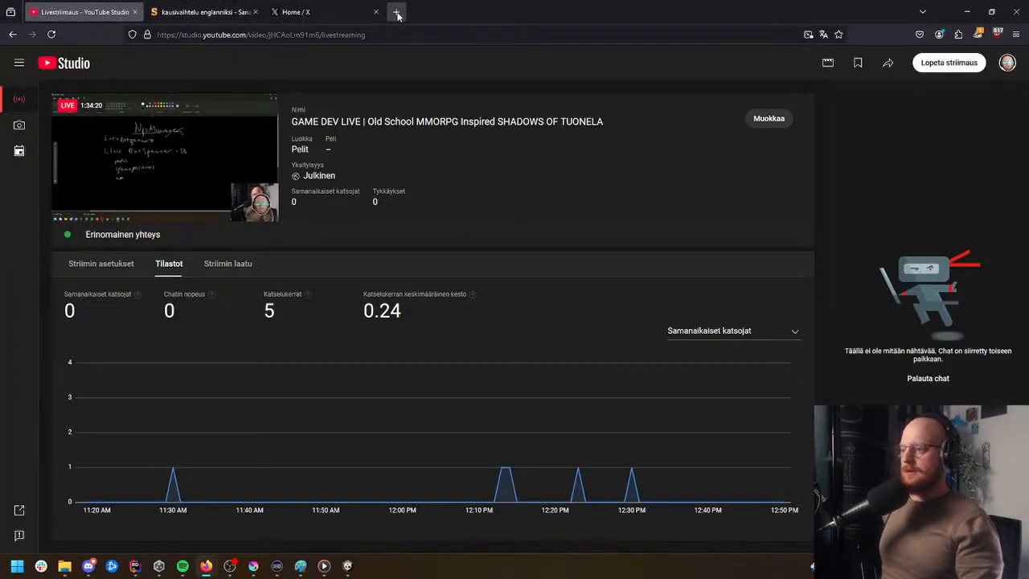
click(395, 11)
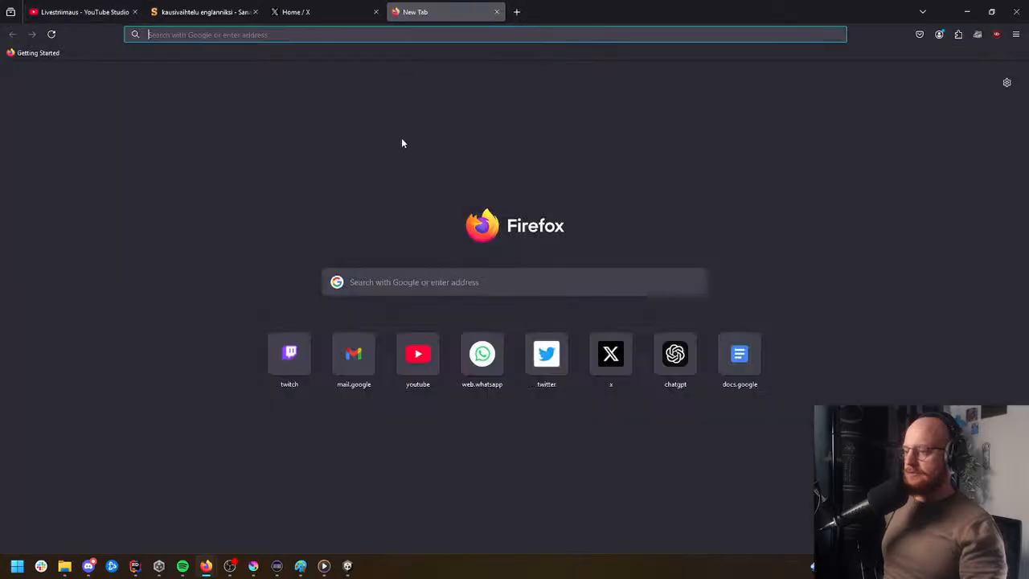
click(408, 345)
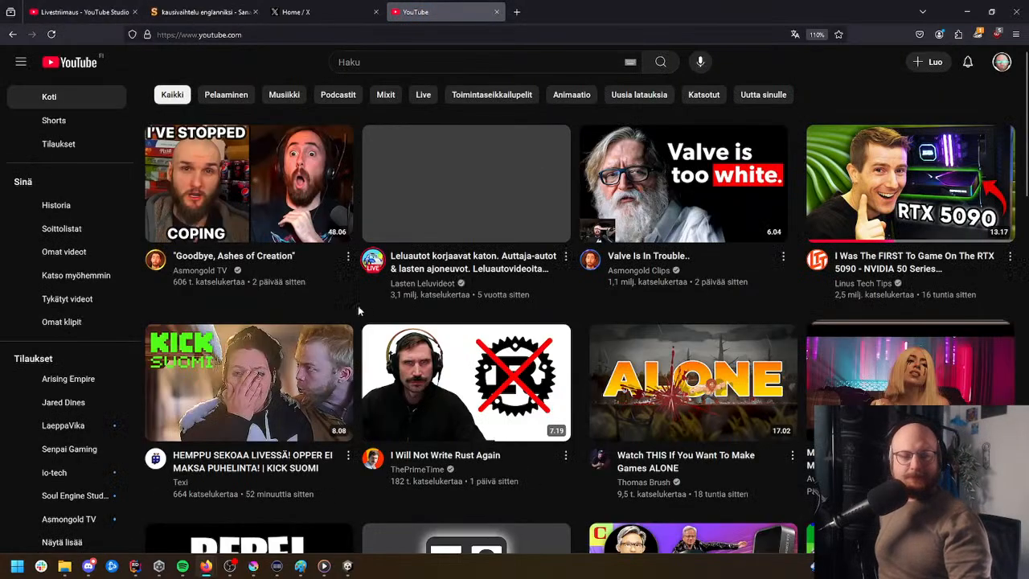
Step: Switch to Discord and open the "Dev Deletes Entire Production Database, Chaos Ensues" video link from the for-ame-to-react channel
click(89, 566)
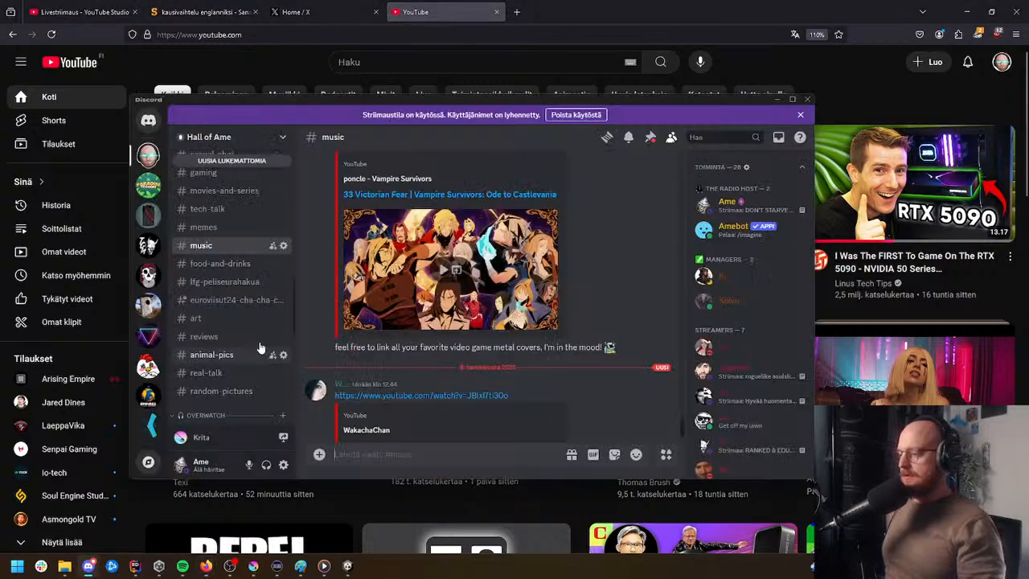
scroll(234, 312, up, 5)
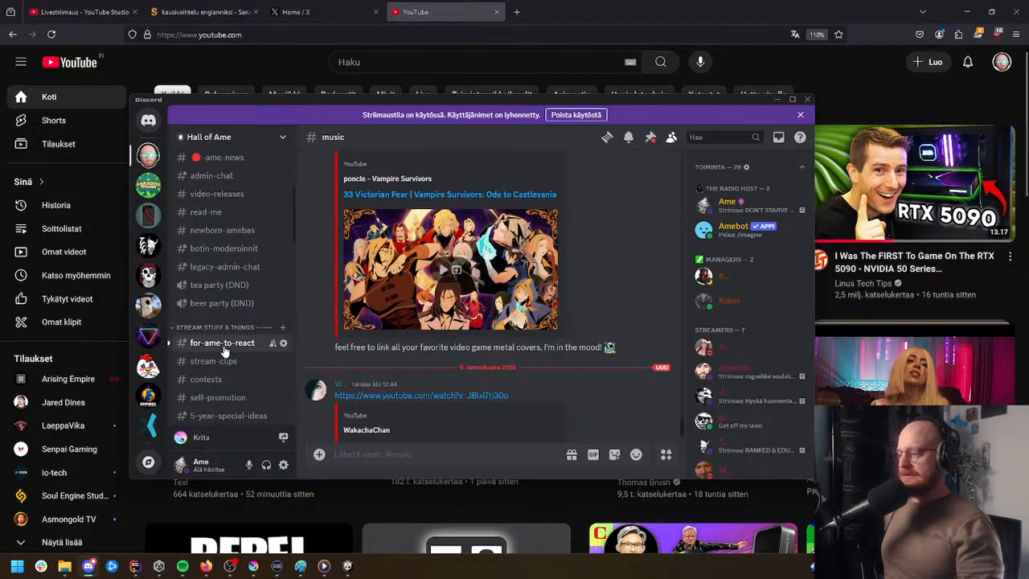
click(222, 342)
scroll(402, 418, up, 3)
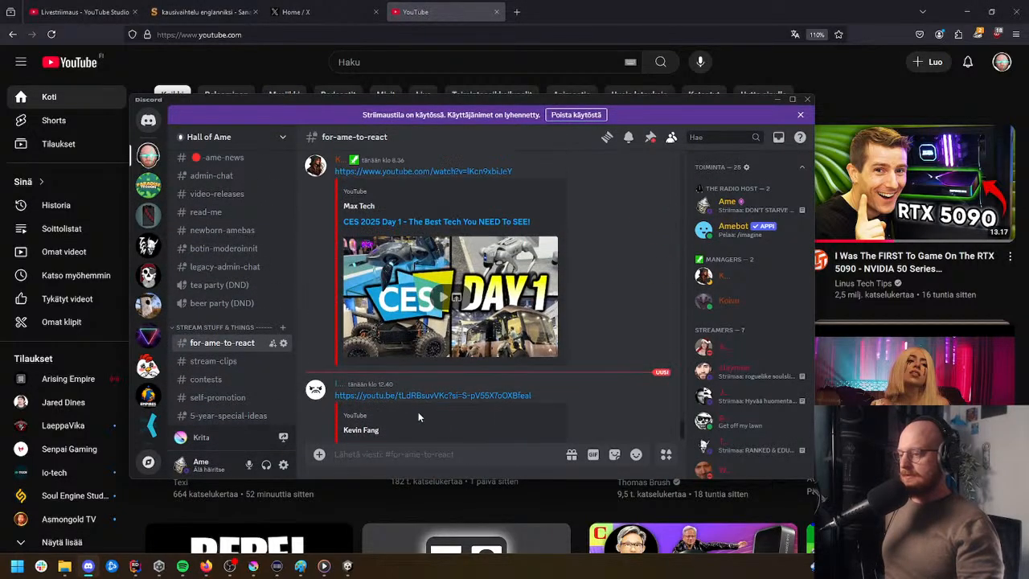
scroll(328, 303, down, 2)
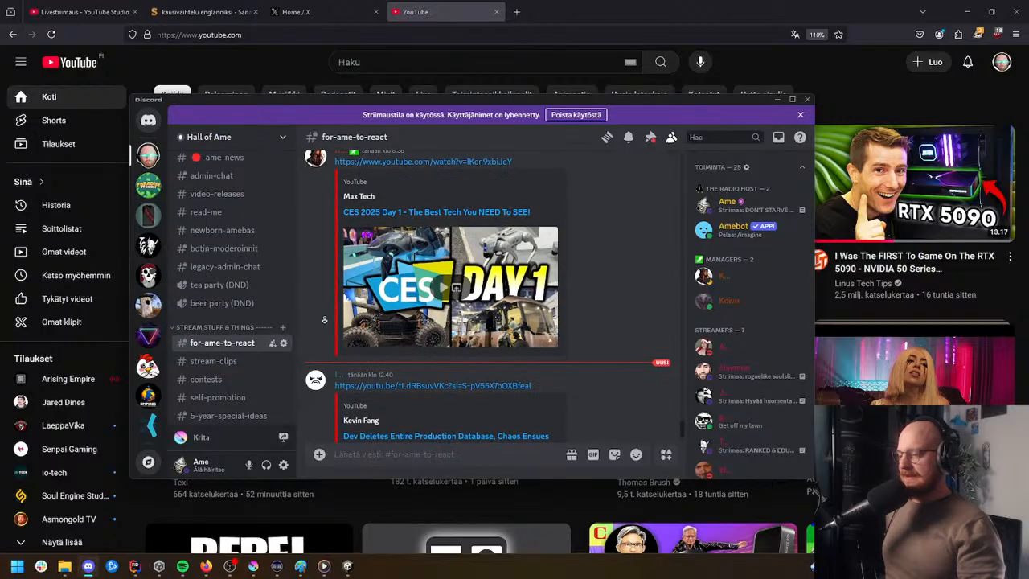
scroll(326, 320, down, 1)
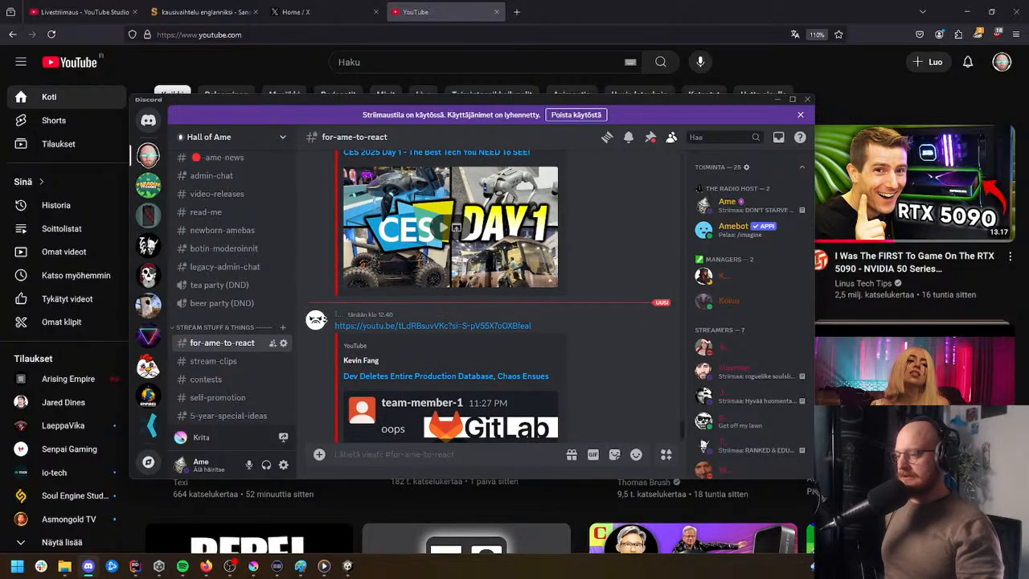
scroll(329, 317, up, 2)
scroll(332, 317, down, 2)
scroll(333, 319, down, 2)
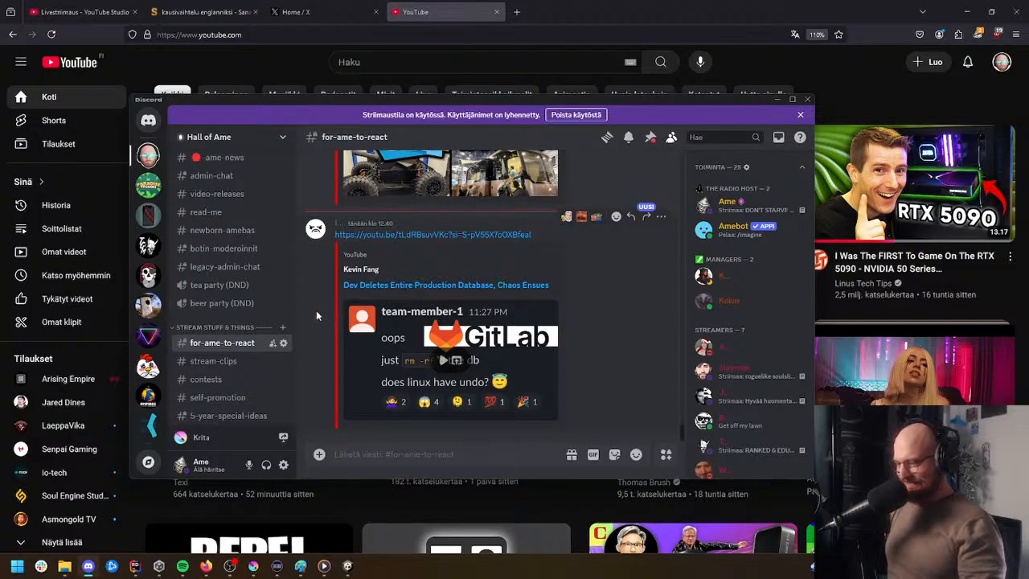
click(418, 234)
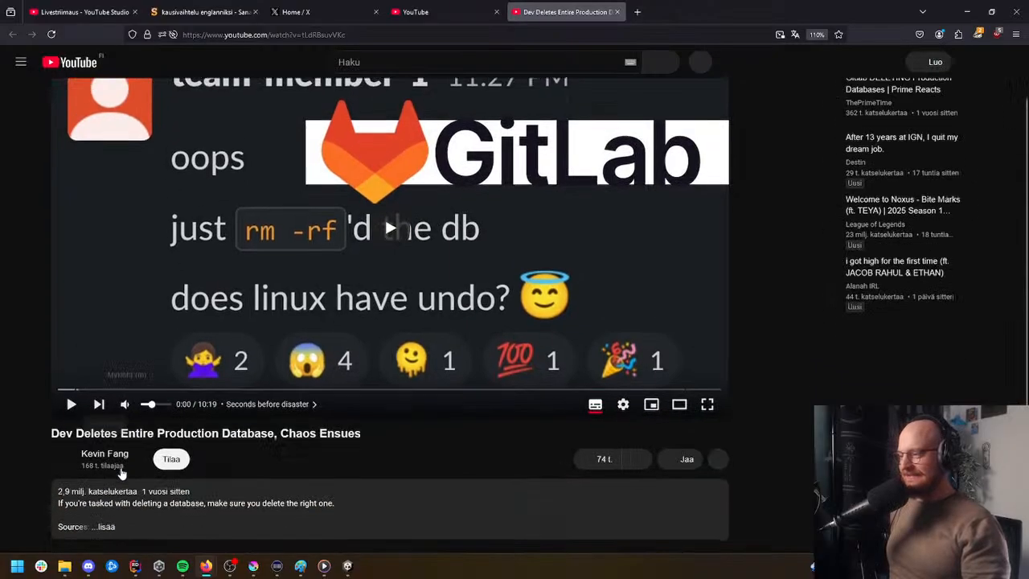
scroll(114, 471, up, 2)
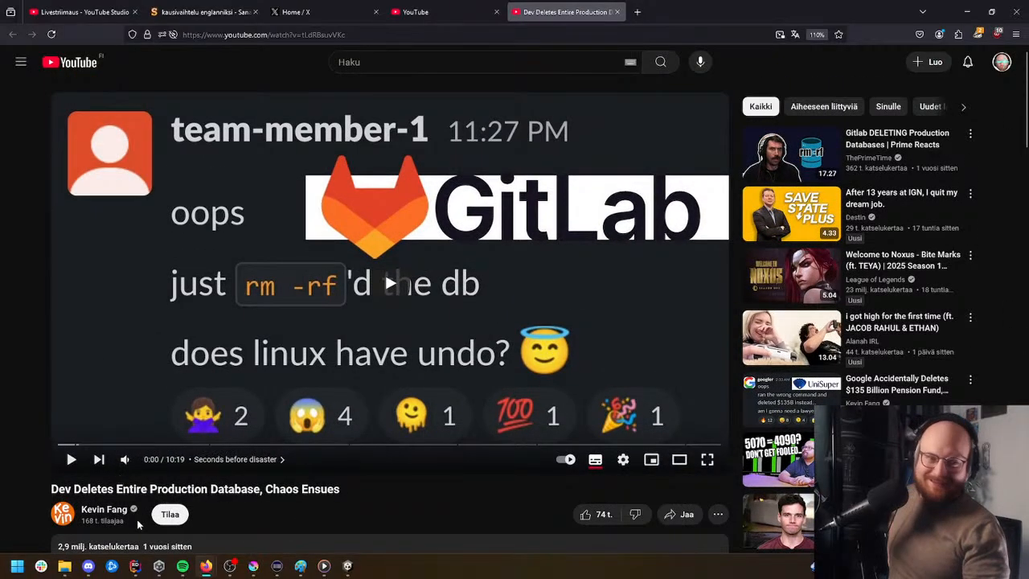
Step: Return to Discord and open the "CES 2025 Day 1 - The Best Tech You NEED To See!" video link
click(89, 566)
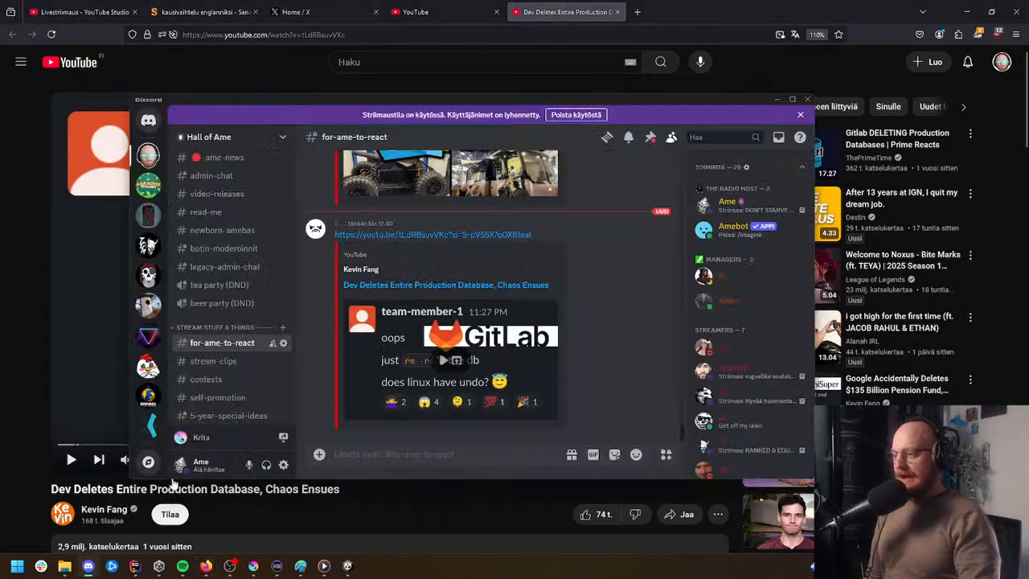
scroll(390, 336, up, 2)
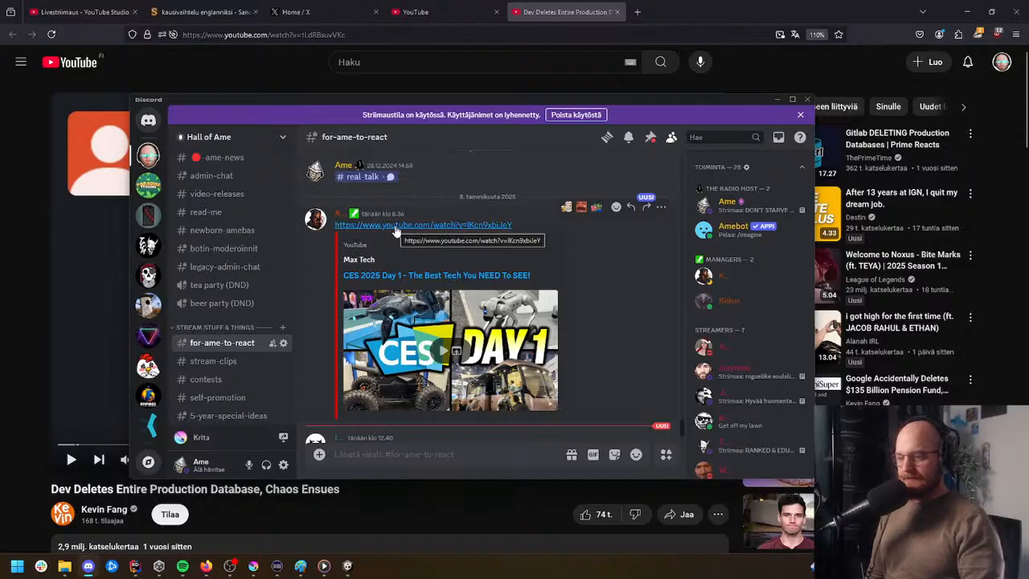
click(396, 225)
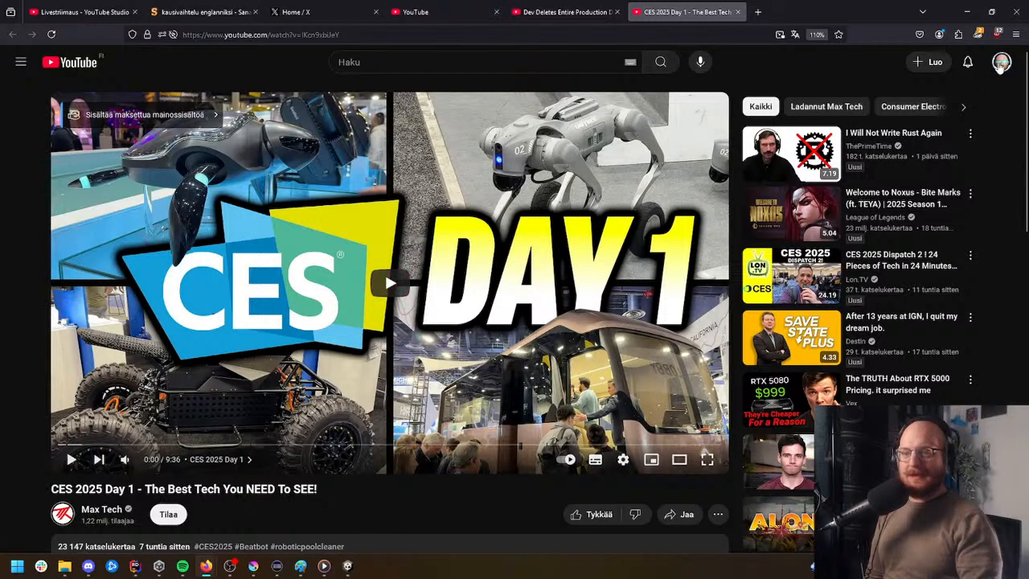
Step: Open the channel's content list in YouTube Studio and view "What If RUNESCAPE CLASSIC Was Made in 2024?" on YouTube
click(1001, 61)
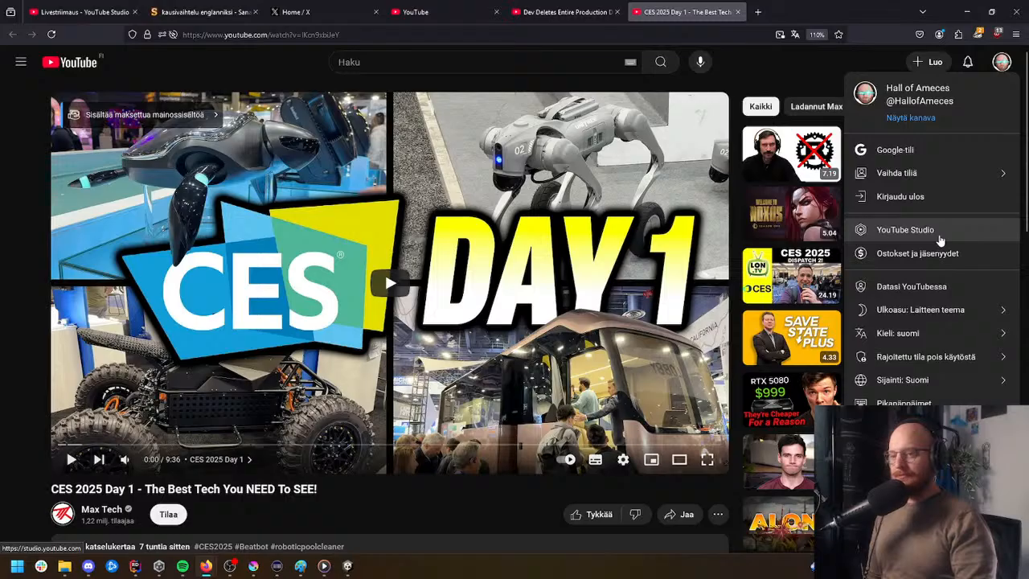
click(939, 233)
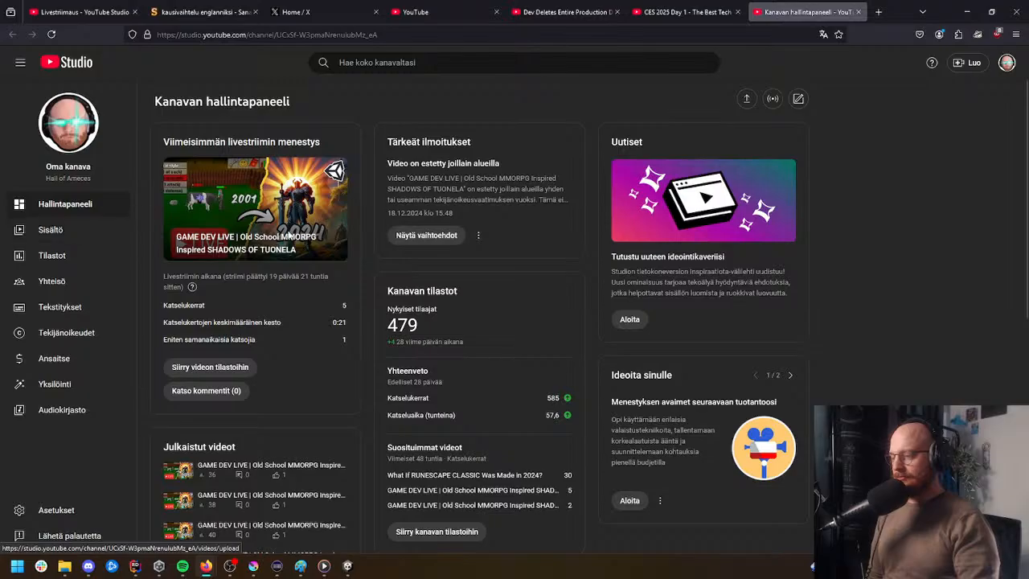
click(71, 236)
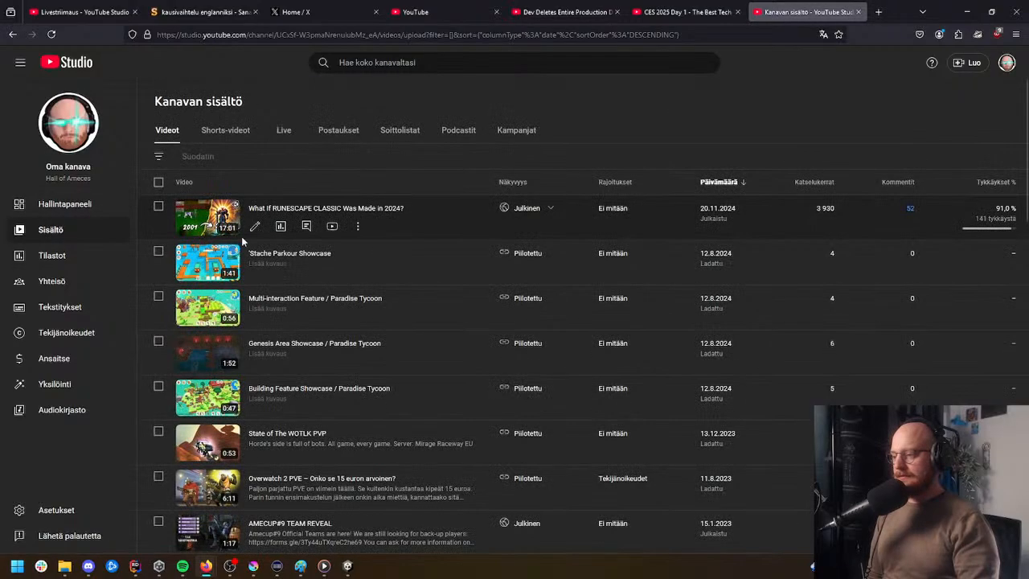
click(332, 226)
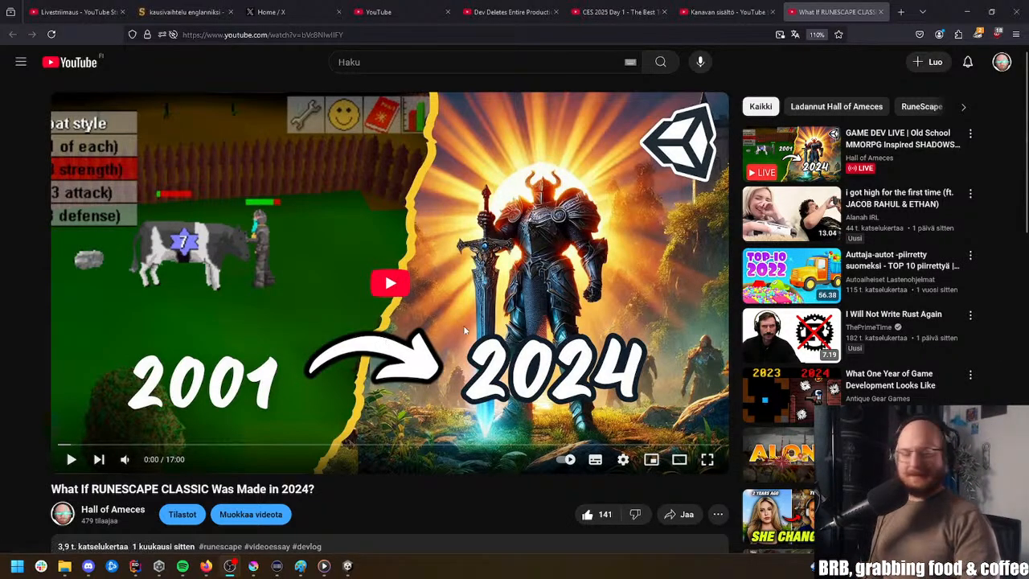
Step: Toggle playback in the media player and play the "What If RUNESCAPE CLASSIC Was Made in 2024?" video in full screen
click(324, 567)
key(space)
click(324, 566)
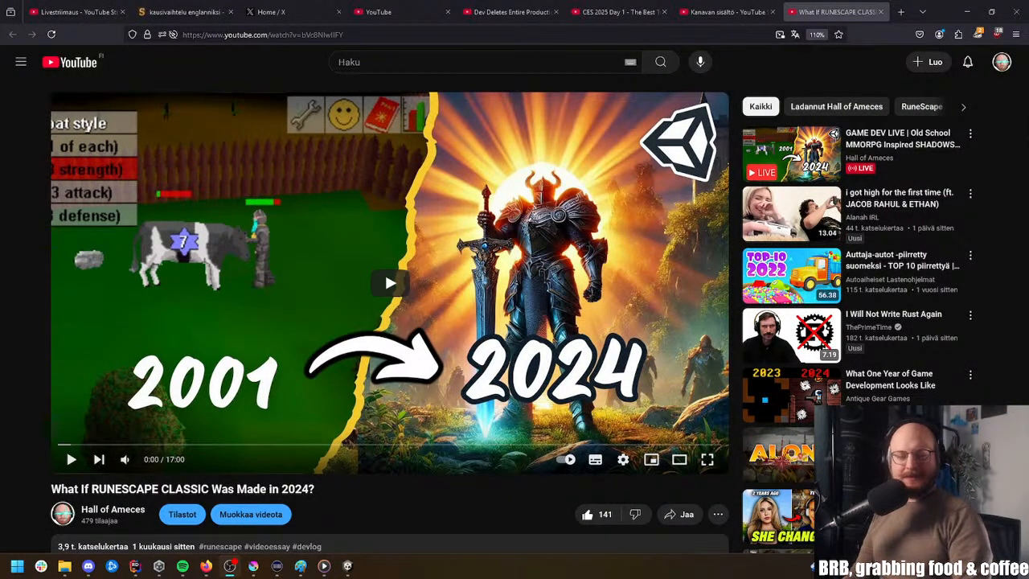
click(384, 271)
click(707, 460)
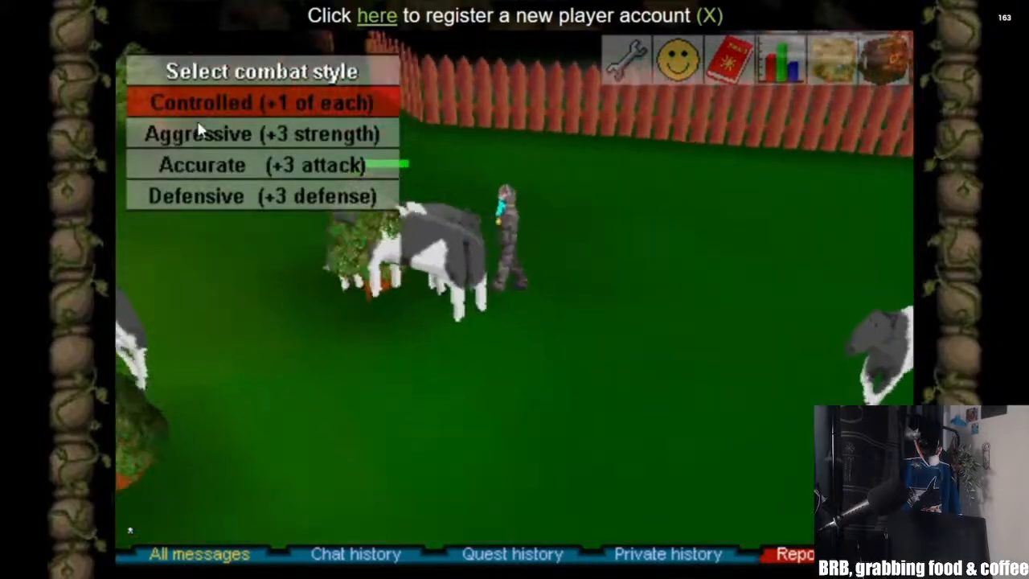
click(199, 129)
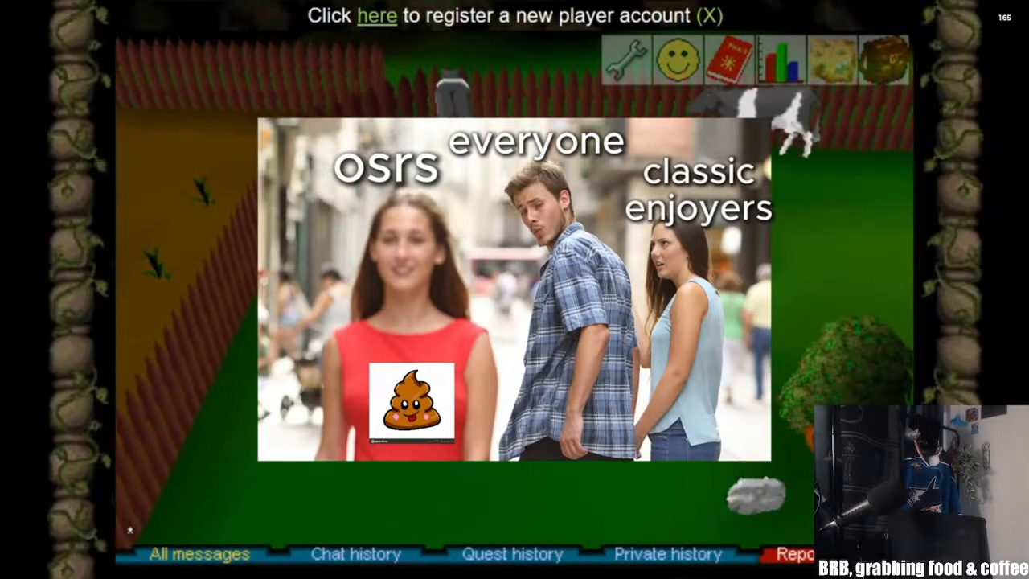
mouse_move(834, 61)
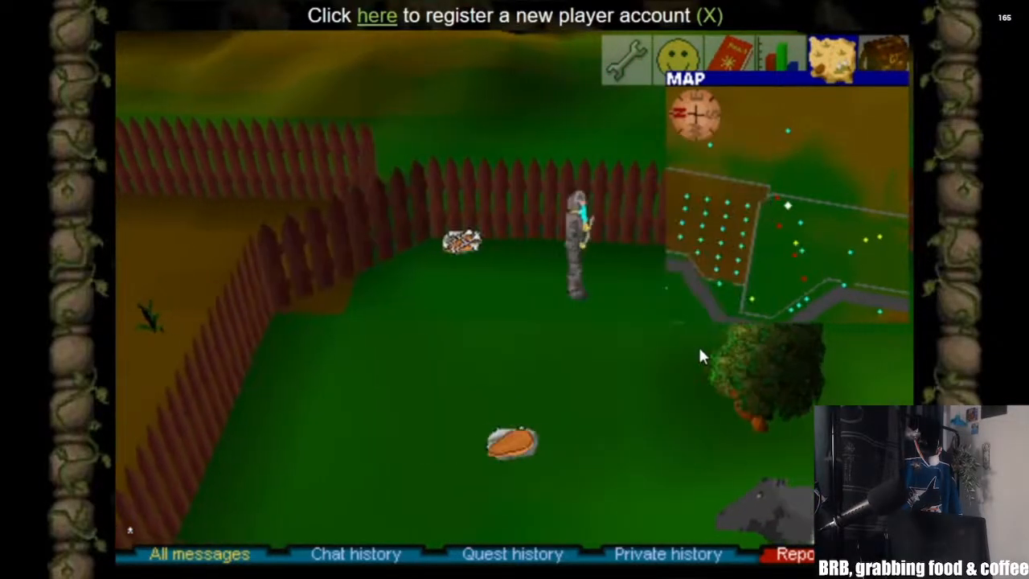
click(776, 509)
key(Left)
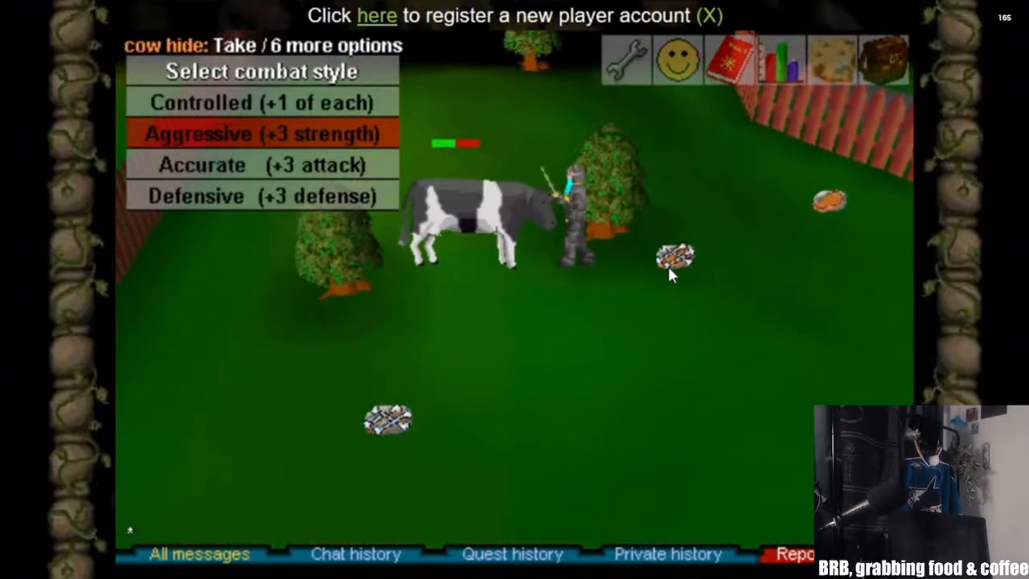
click(854, 346)
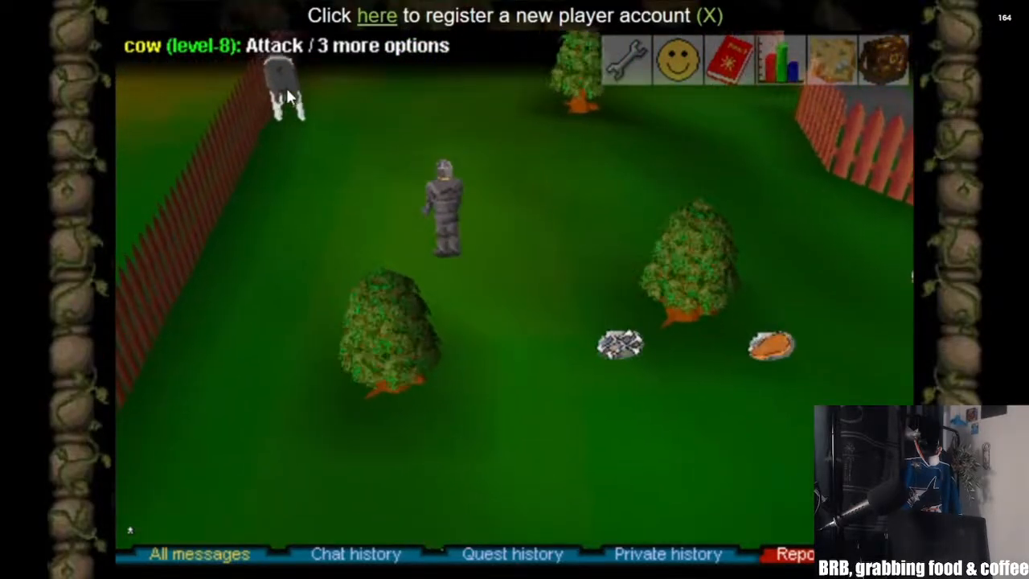
click(345, 84)
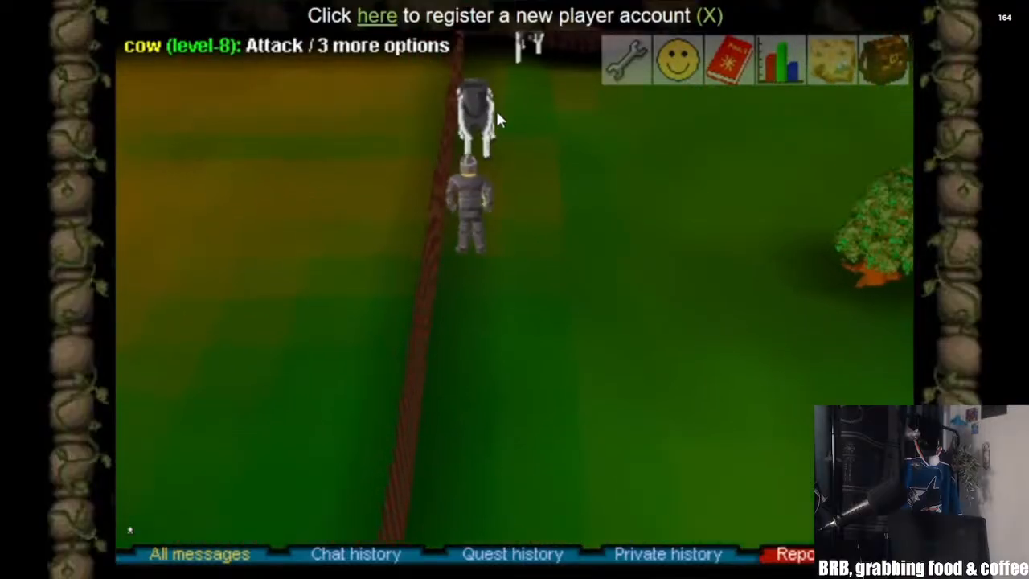
click(522, 184)
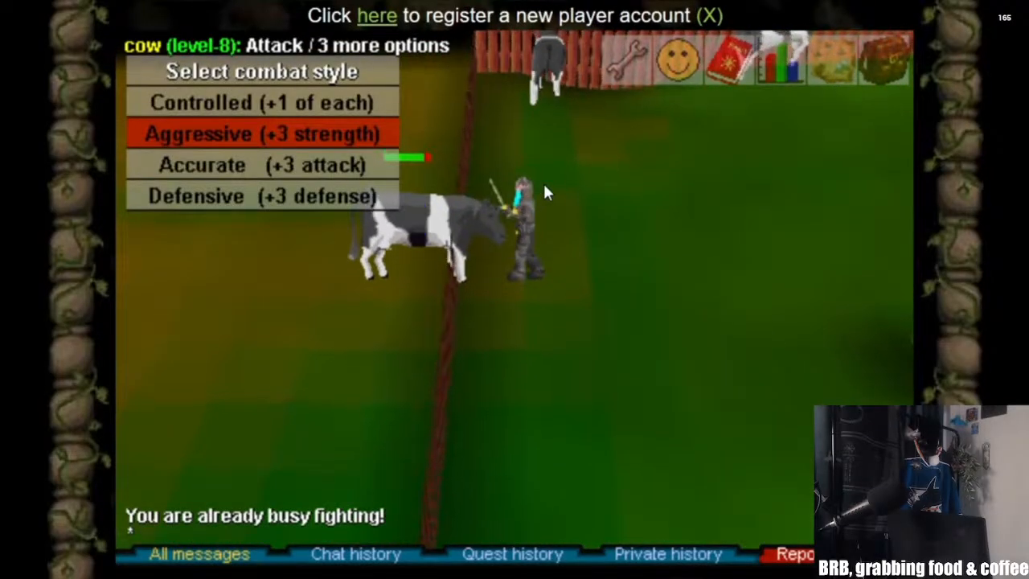
click(522, 142)
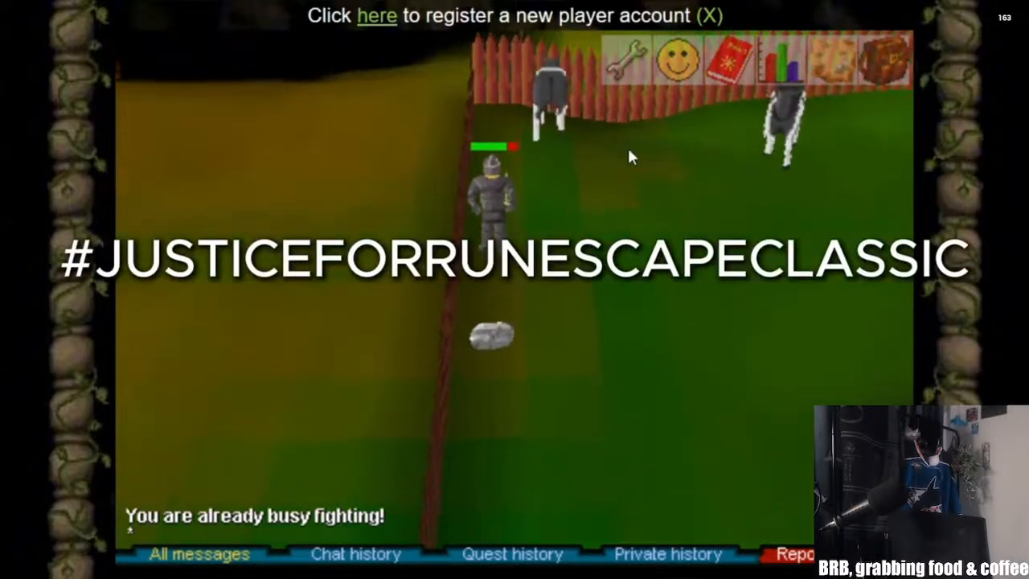
click(556, 140)
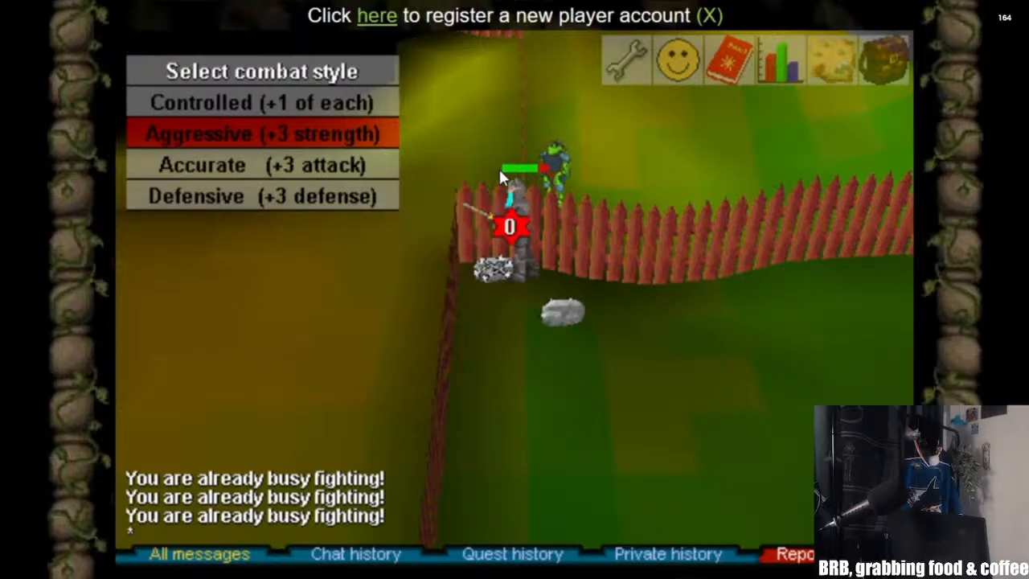
mouse_move(838, 58)
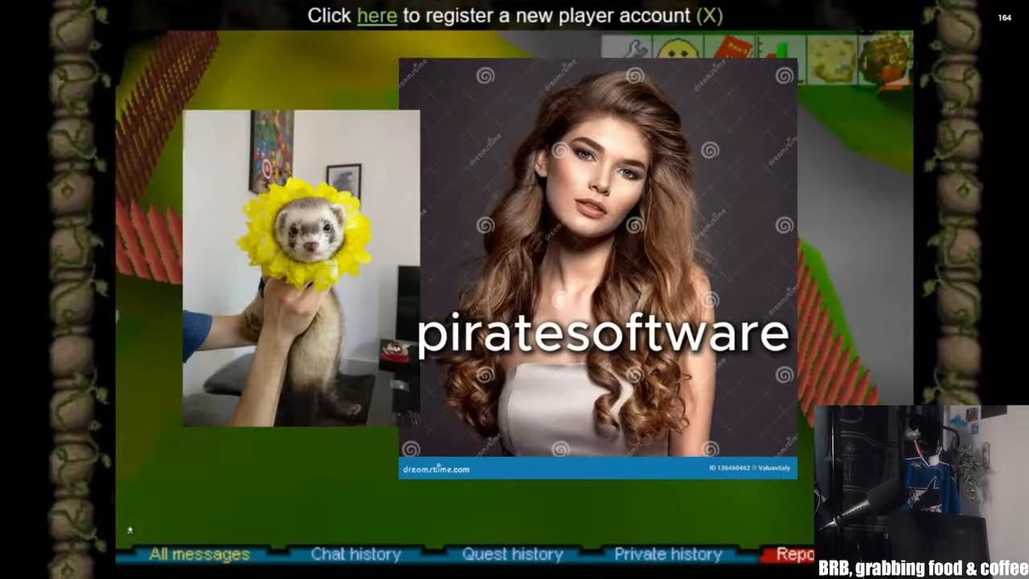
click(842, 71)
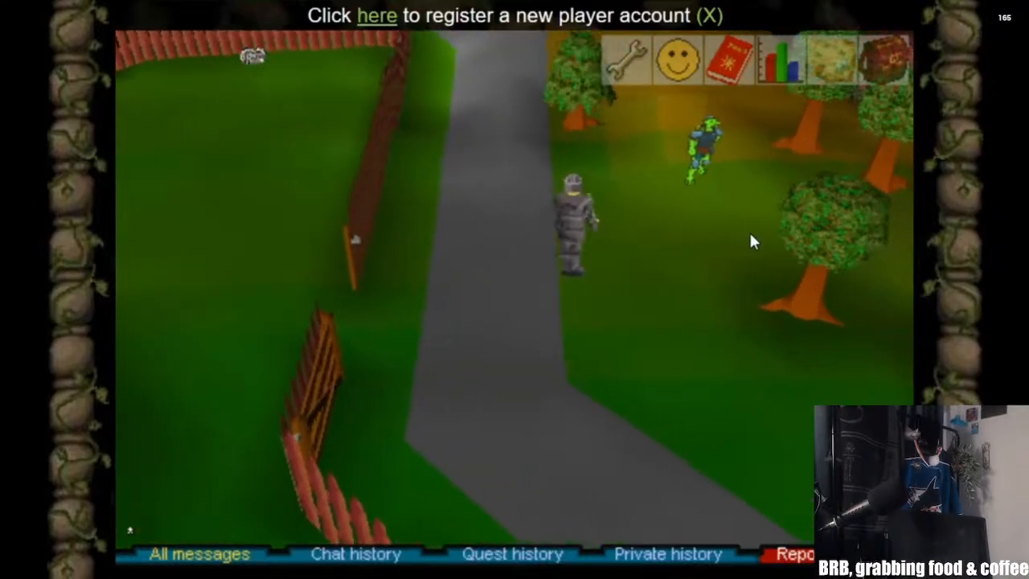
click(457, 168)
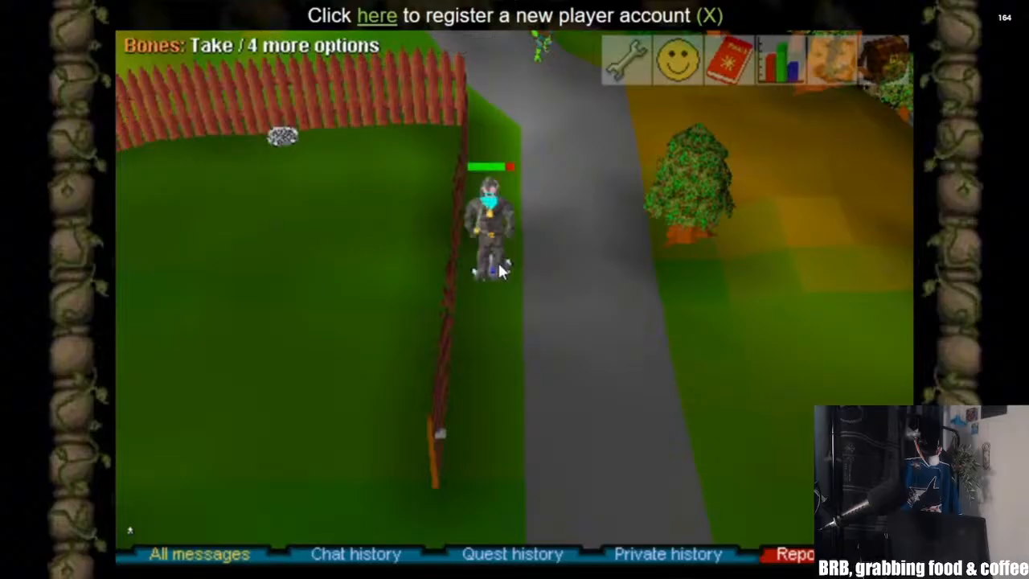
right_click(498, 264)
click(498, 307)
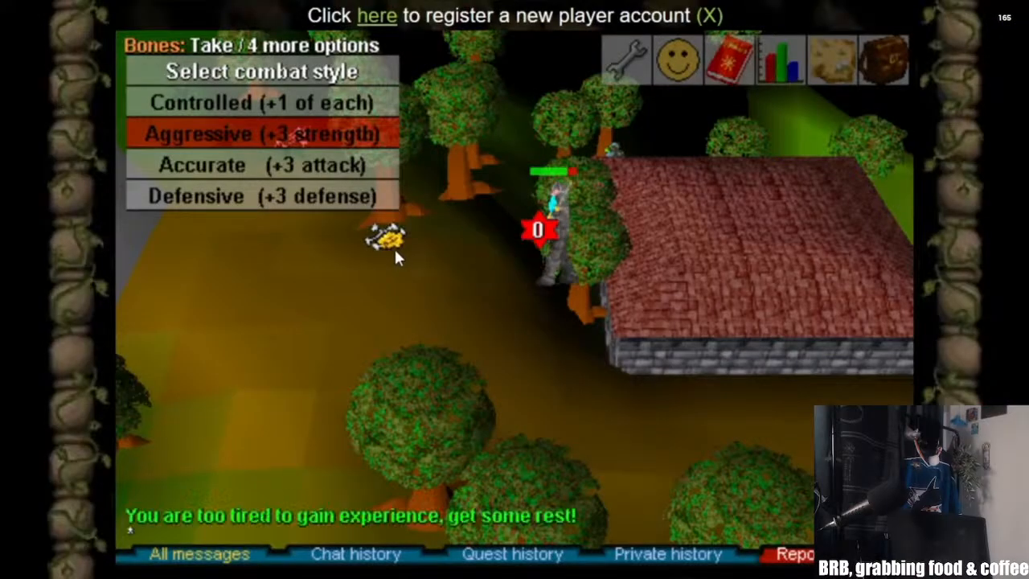
right_click(384, 233)
click(395, 283)
mouse_move(829, 74)
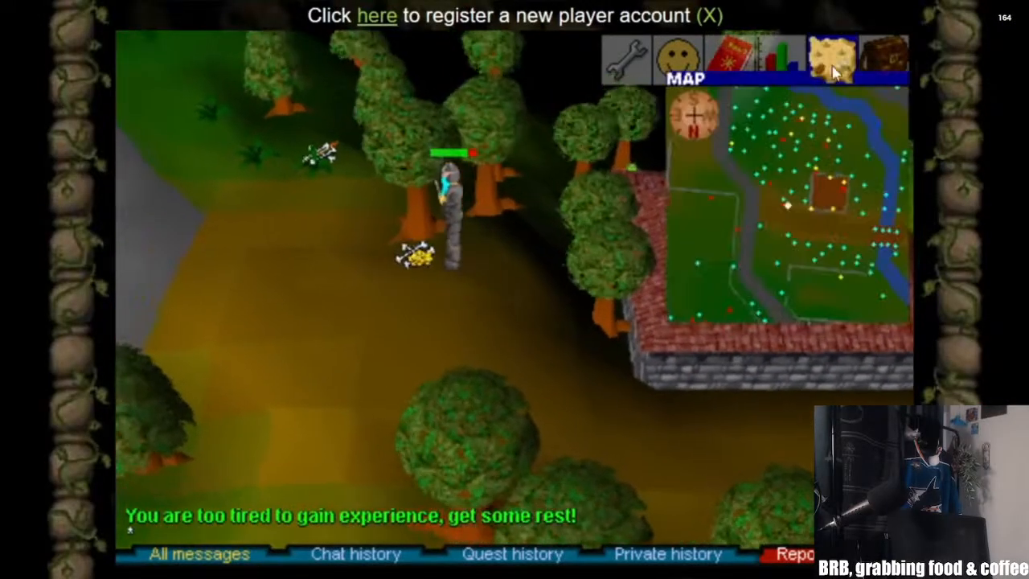
click(885, 234)
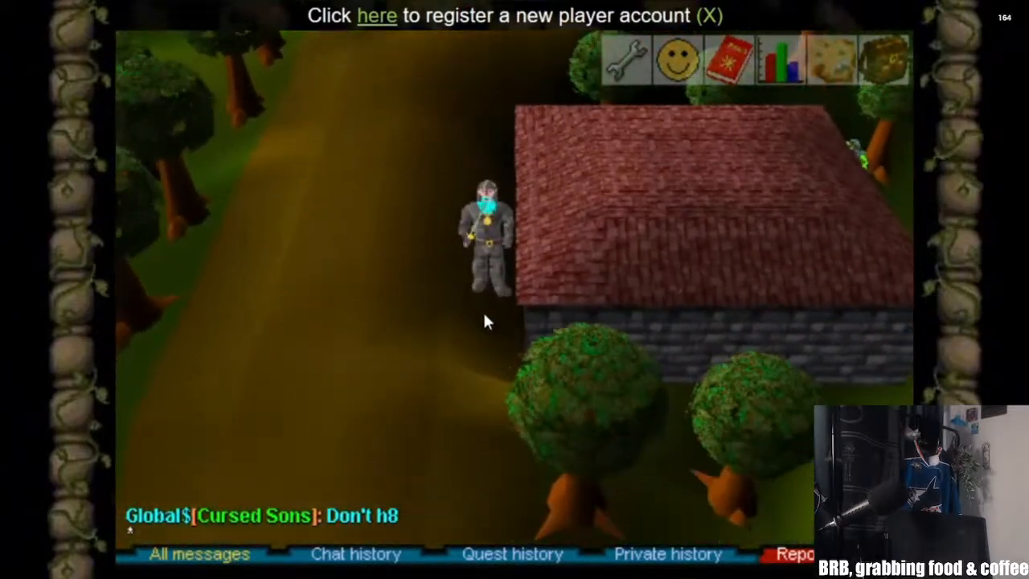
mouse_move(840, 66)
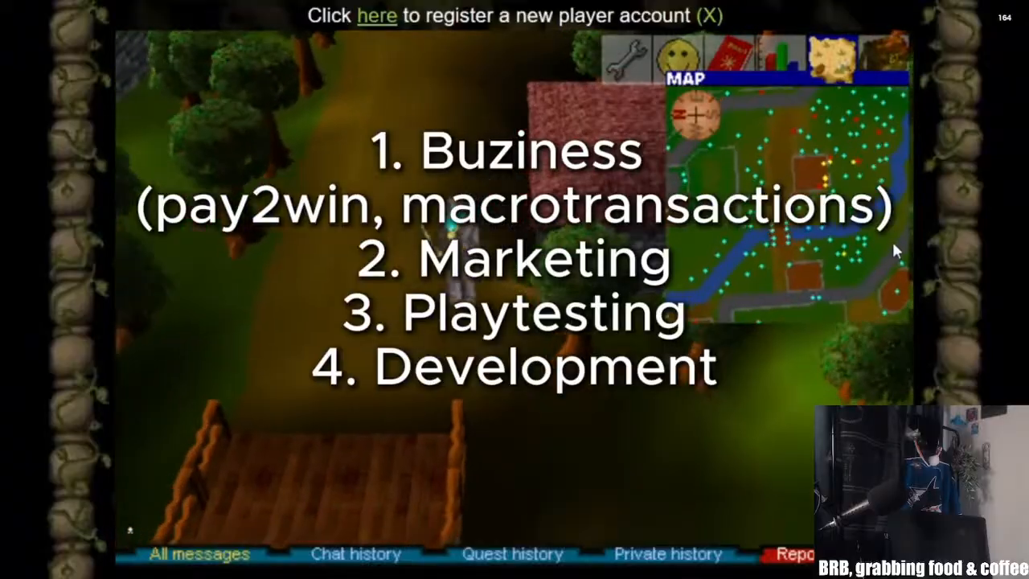
click(891, 239)
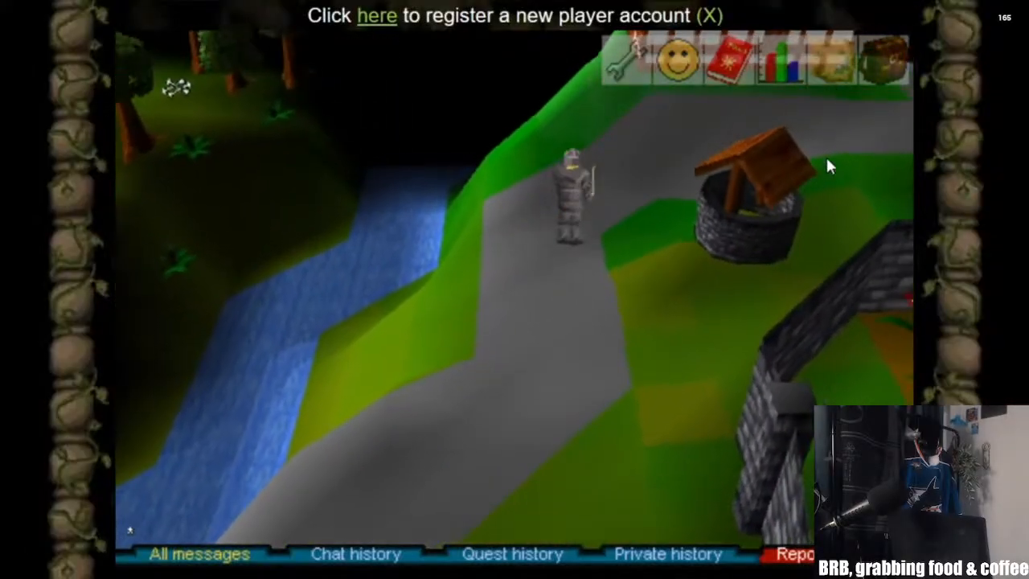
mouse_move(791, 72)
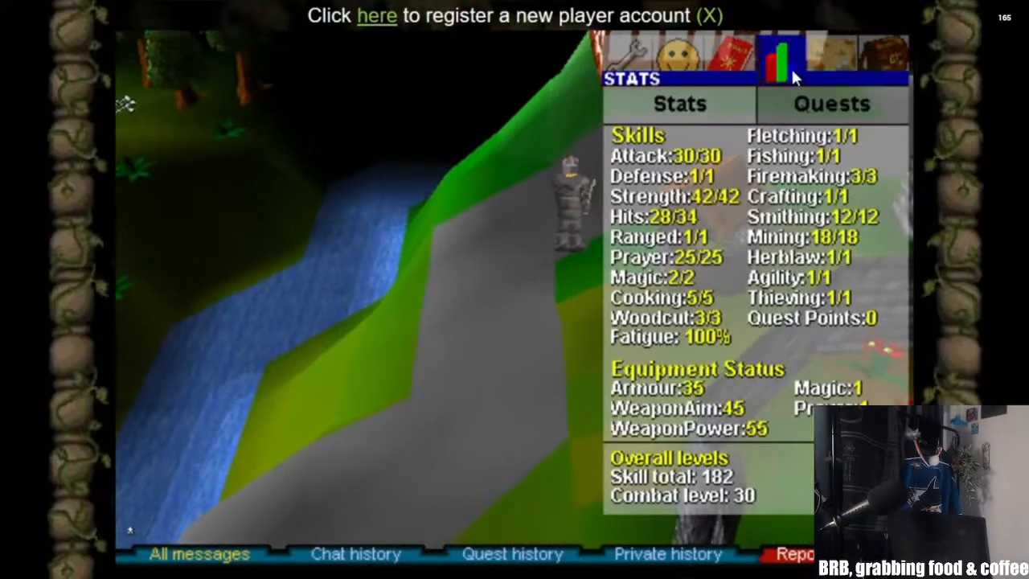
mouse_move(833, 66)
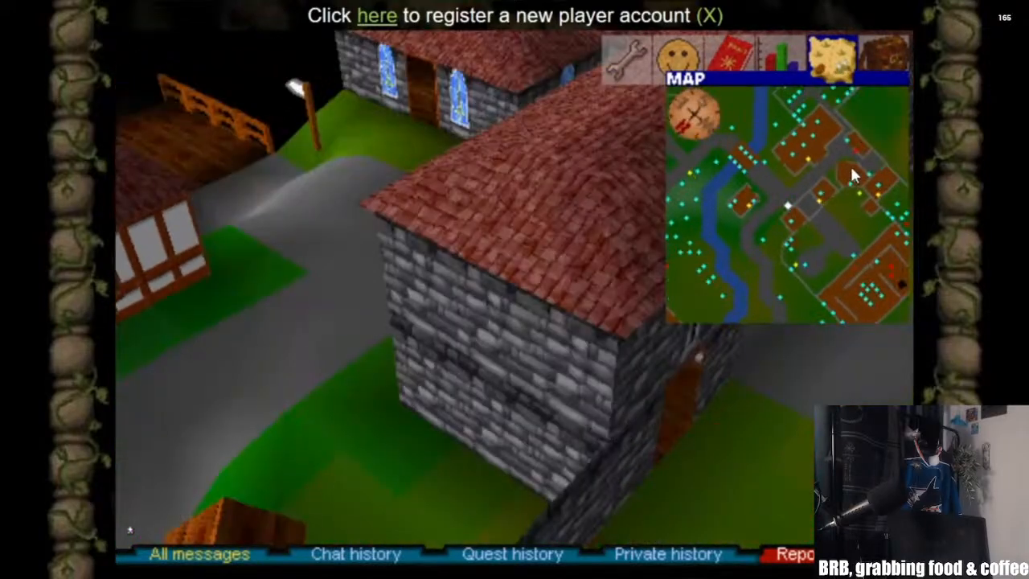
click(851, 168)
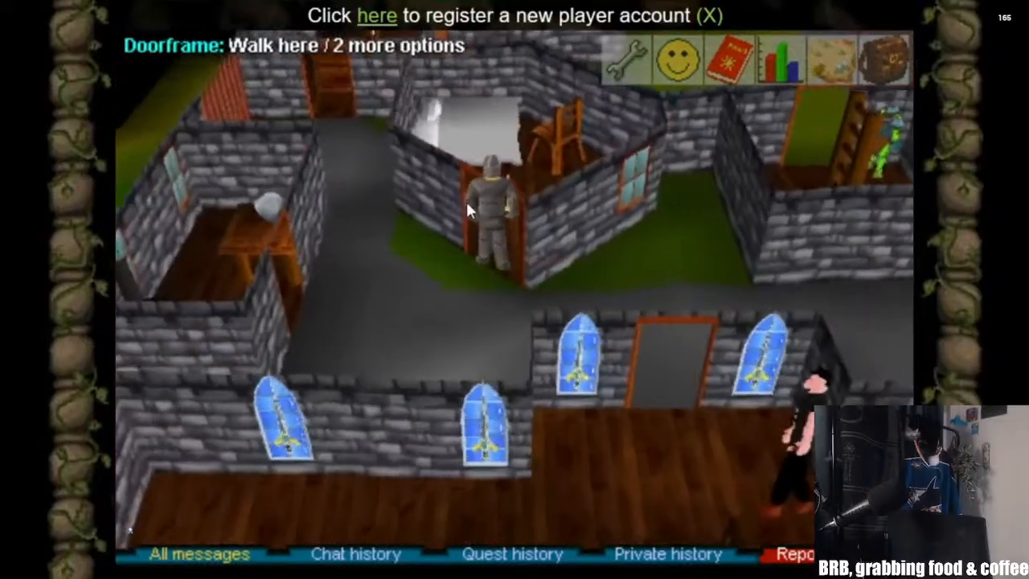
click(482, 115)
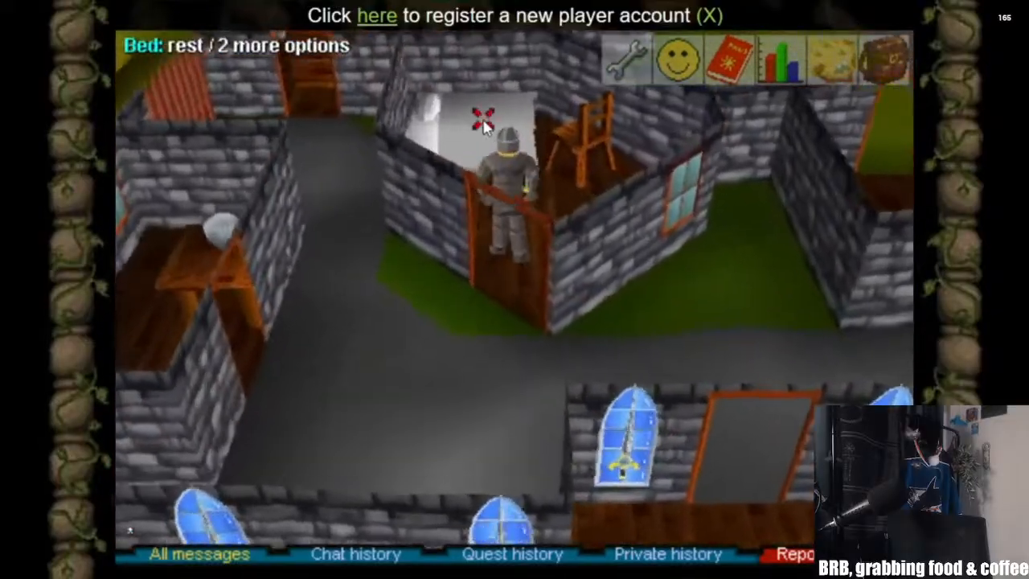
text(strat)
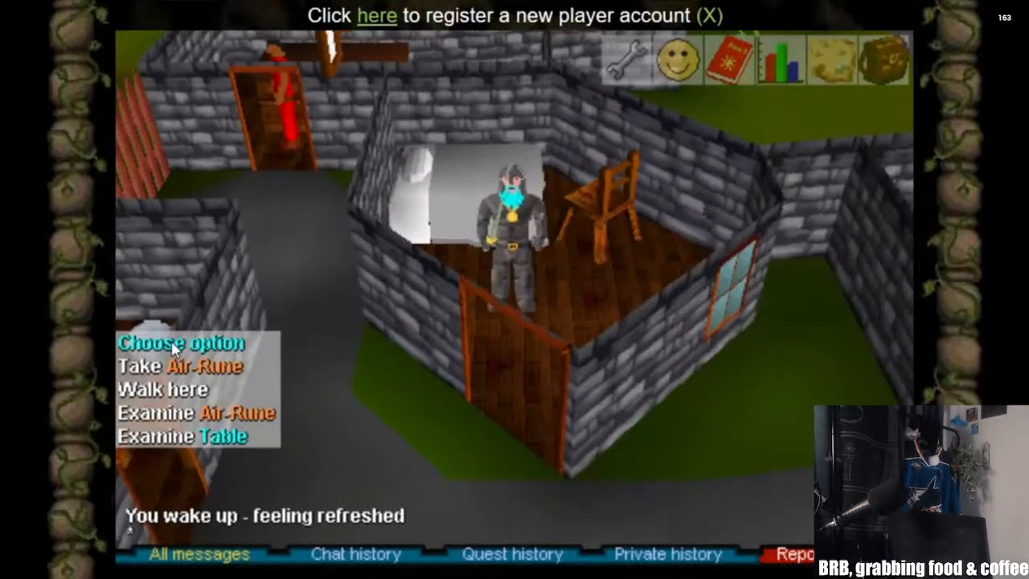
click(219, 360)
mouse_move(832, 58)
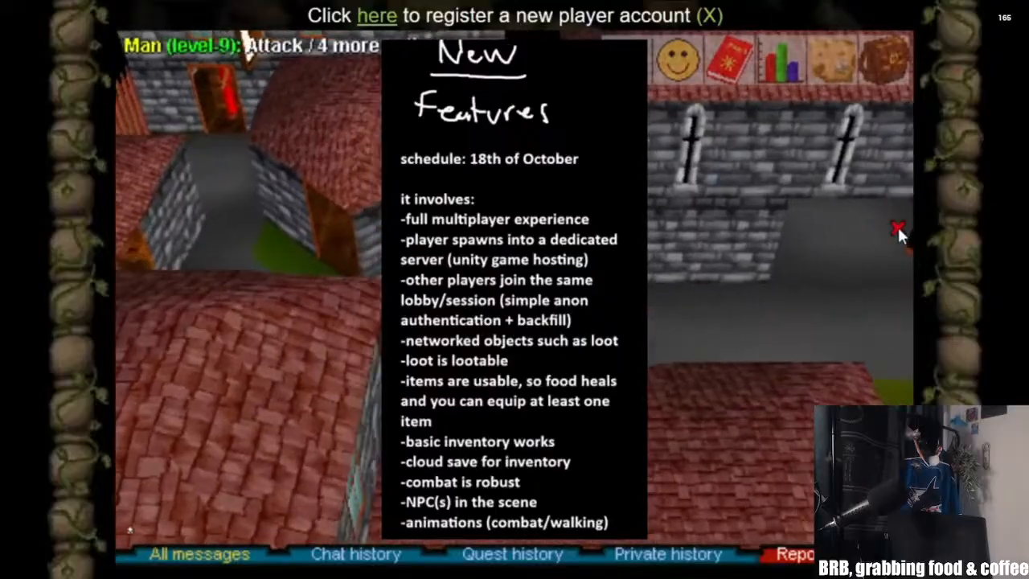
click(807, 234)
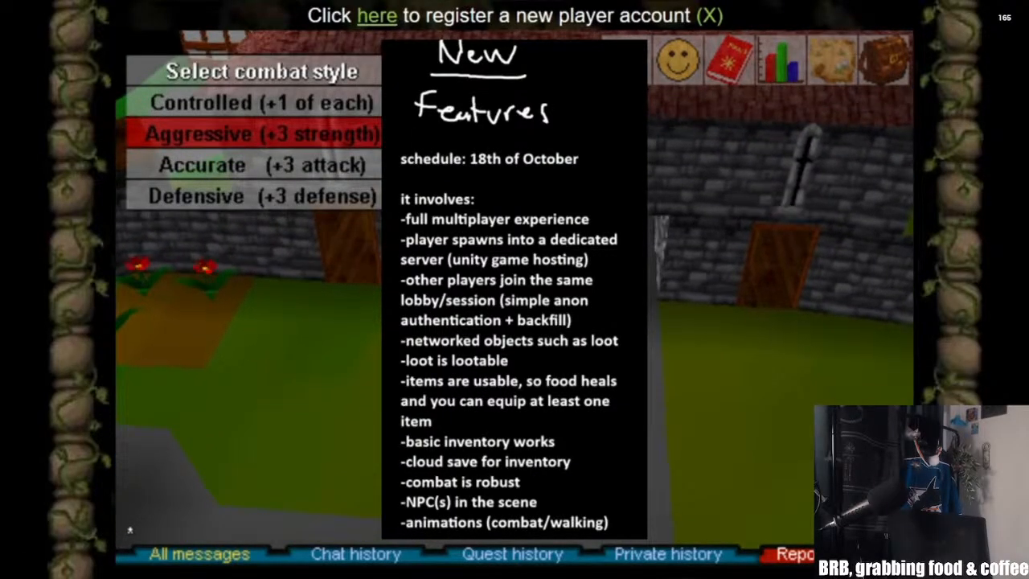
click(490, 286)
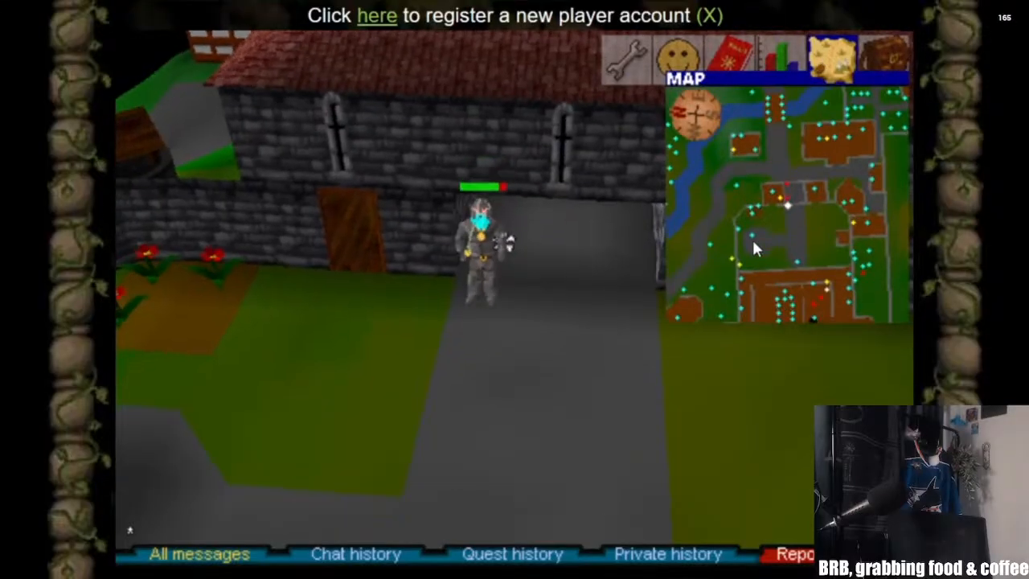
click(747, 253)
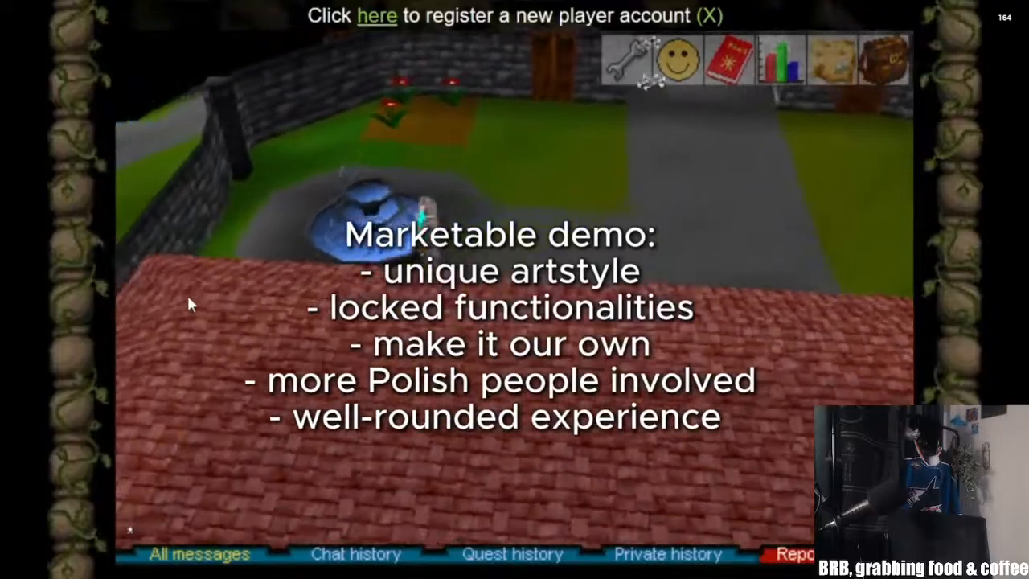
click(200, 300)
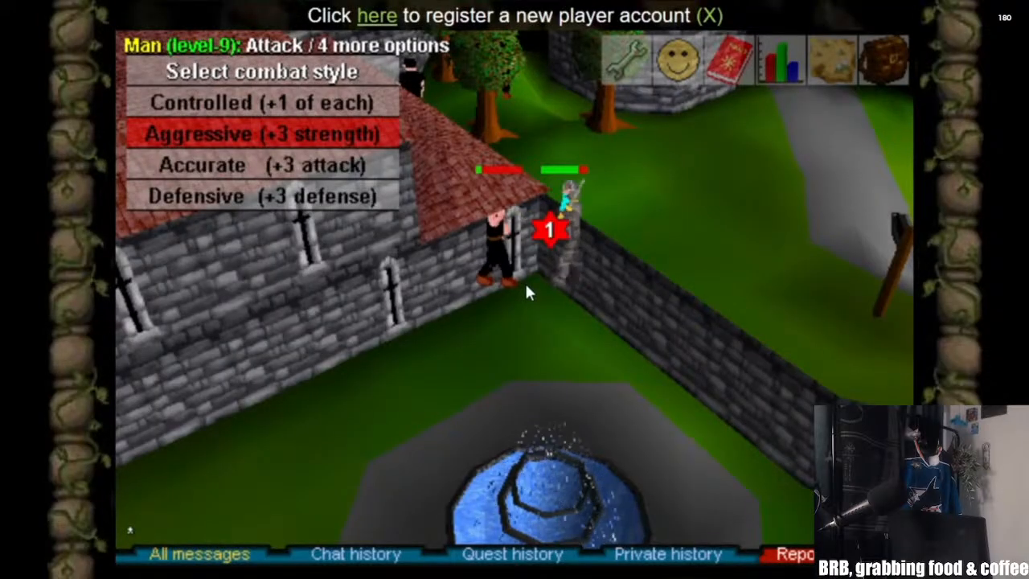
click(297, 487)
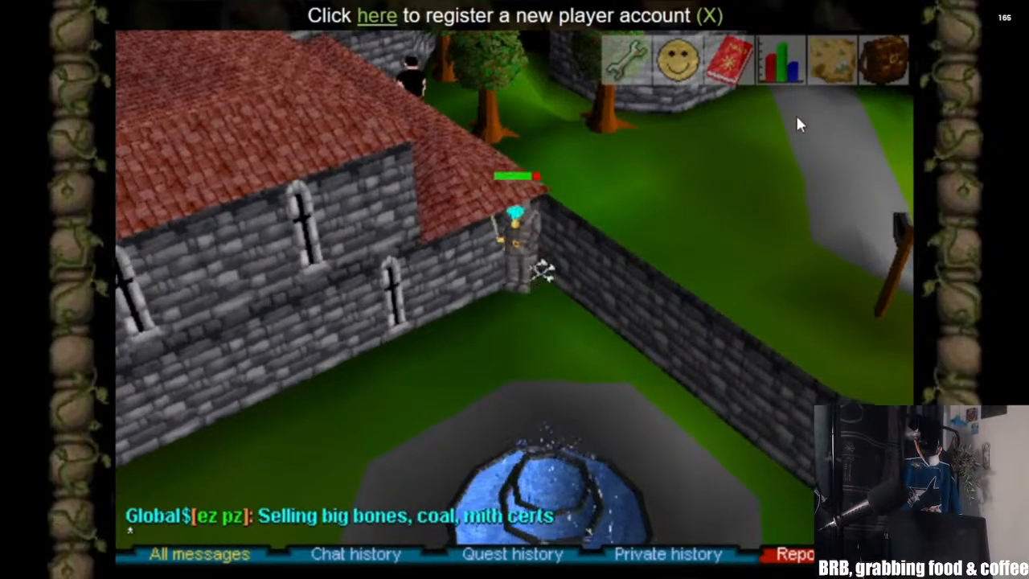
mouse_move(832, 59)
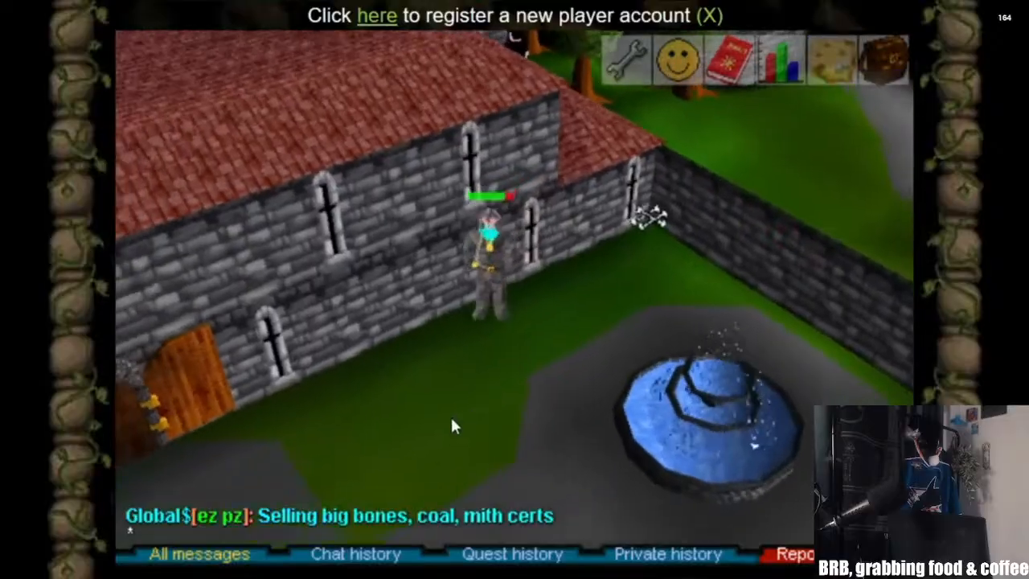
click(233, 478)
click(168, 494)
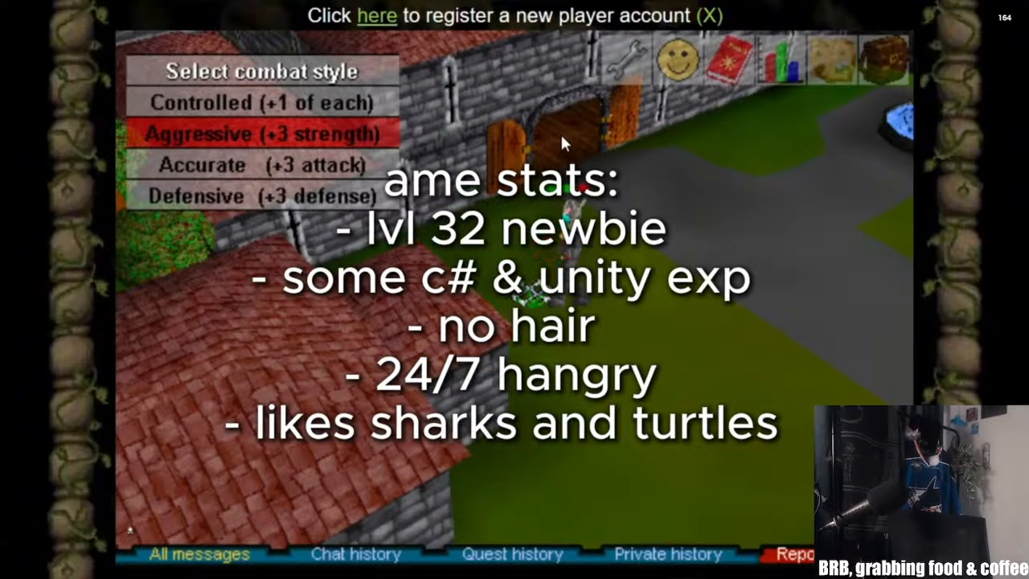
right_click(541, 309)
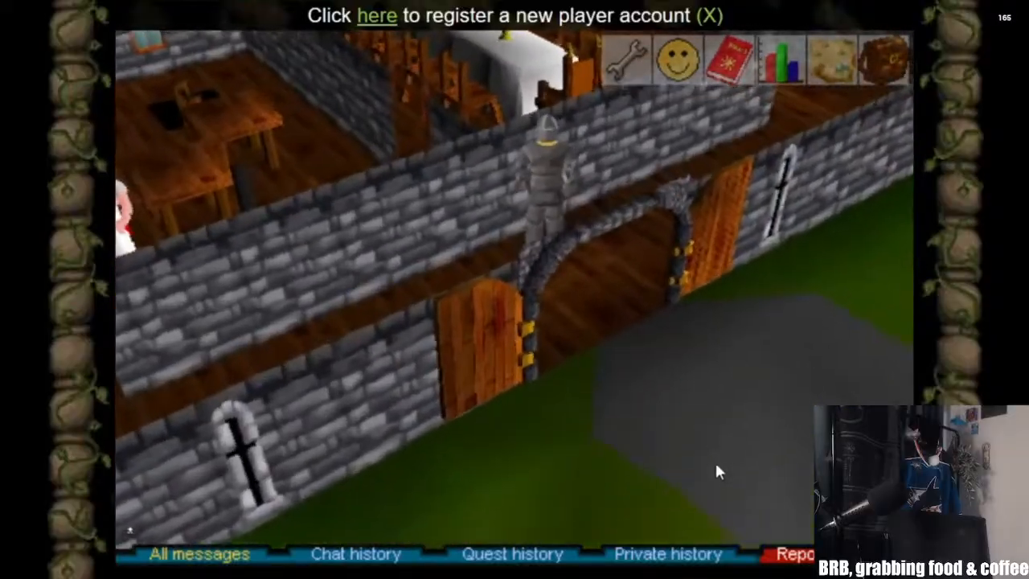
click(715, 459)
mouse_move(856, 55)
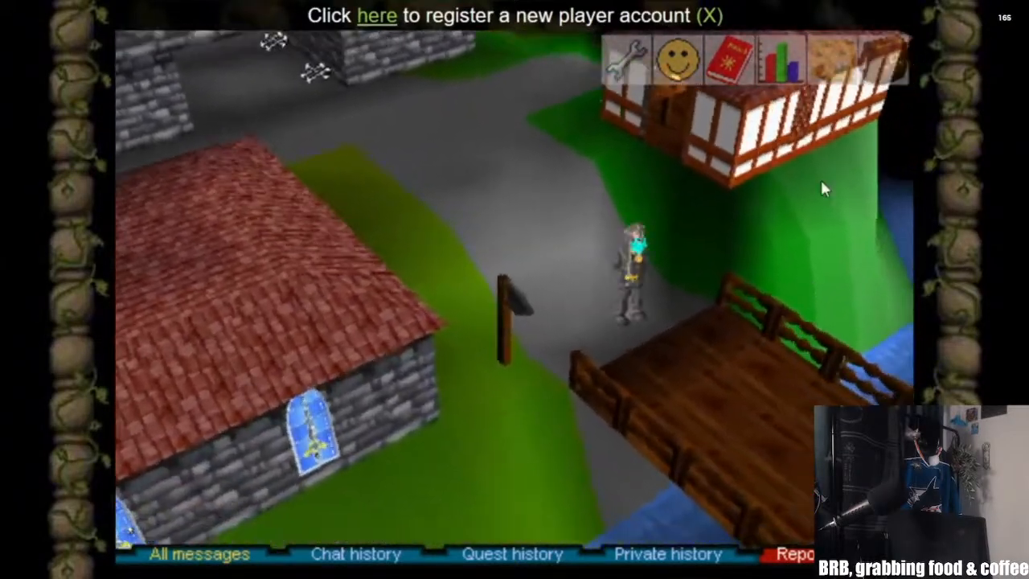
mouse_move(831, 72)
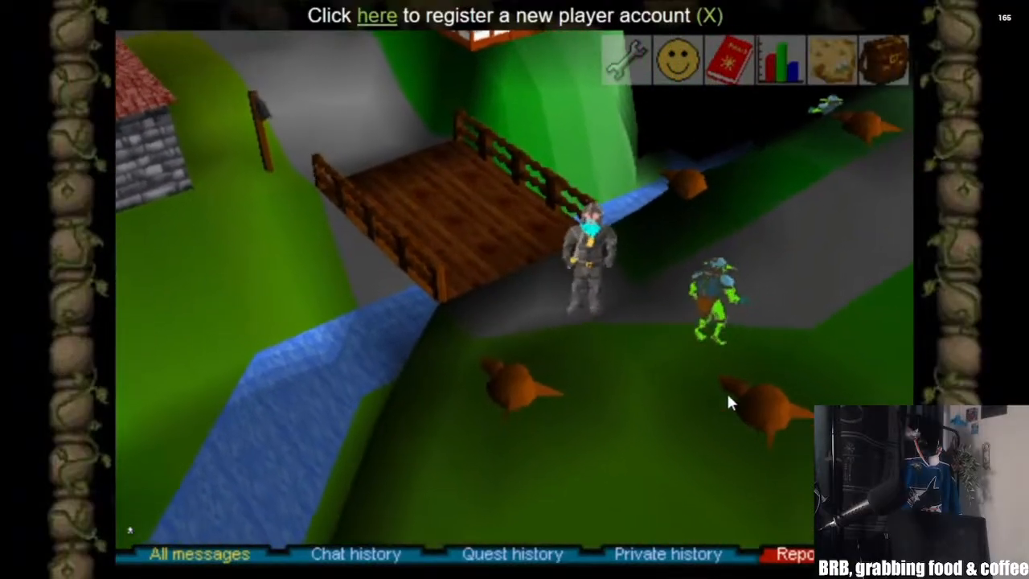
click(699, 278)
right_click(700, 336)
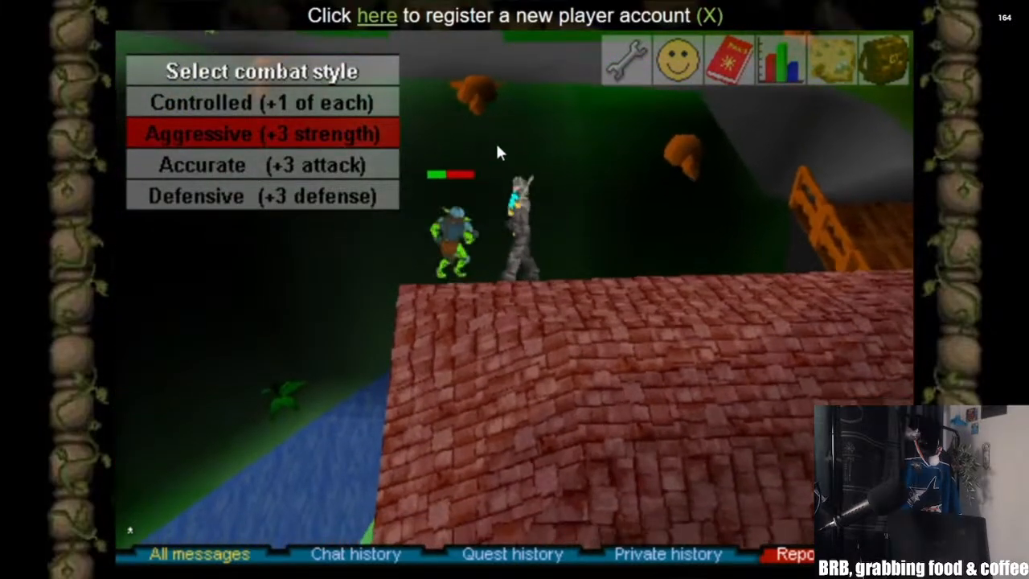
right_click(496, 279)
click(486, 295)
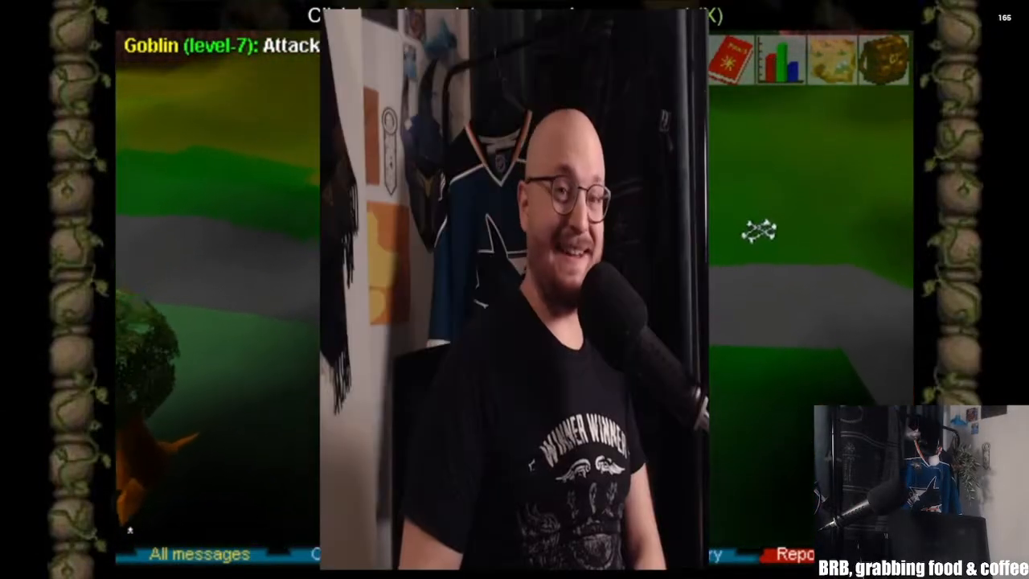
click(503, 184)
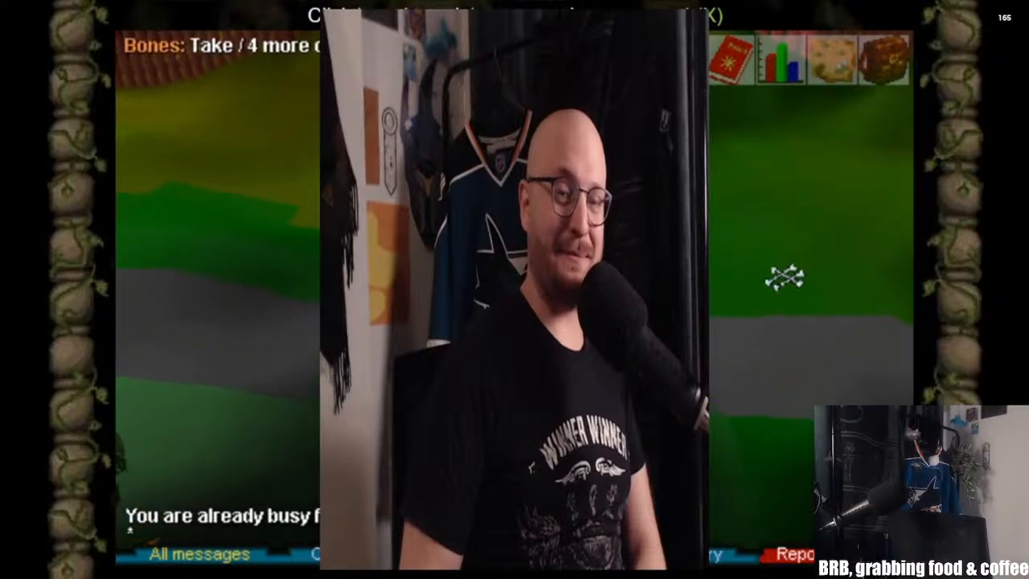
mouse_move(854, 73)
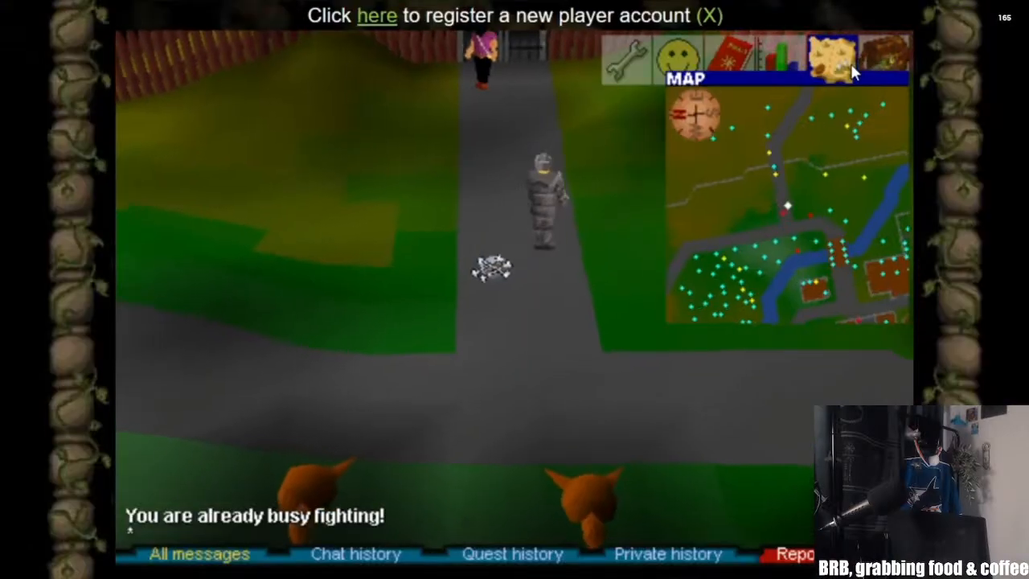
click(824, 267)
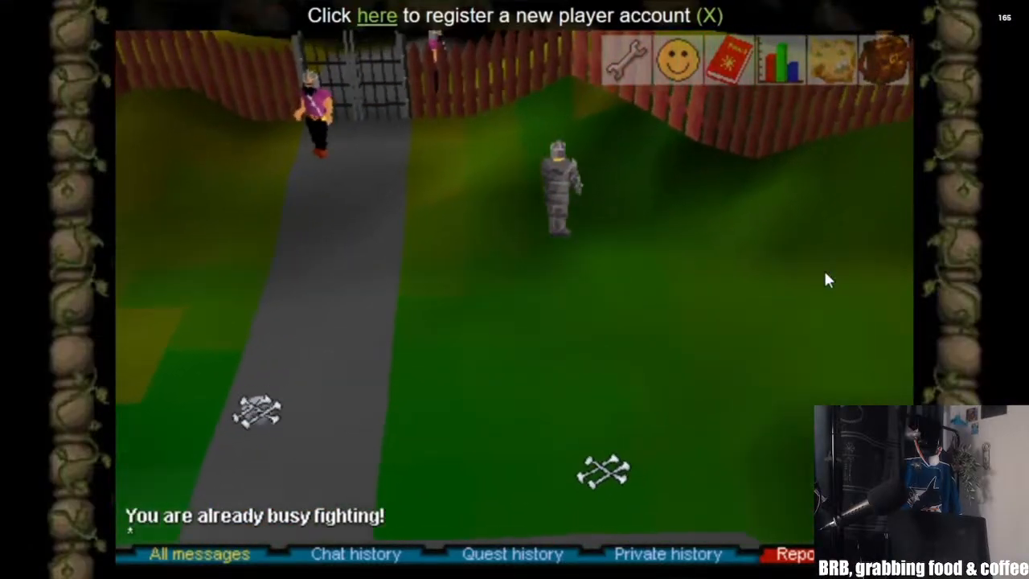
click(816, 315)
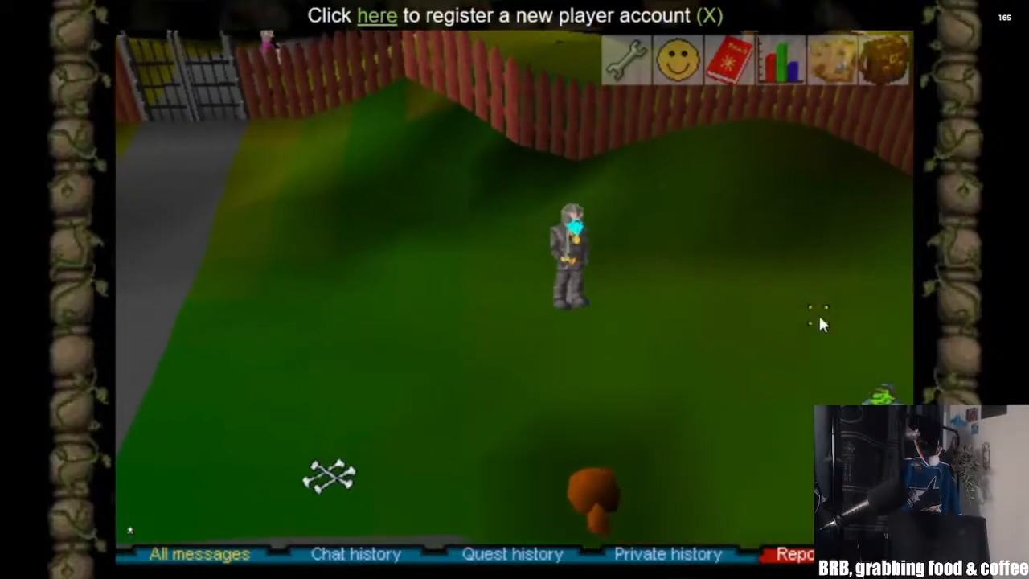
right_click(752, 411)
click(883, 213)
right_click(827, 224)
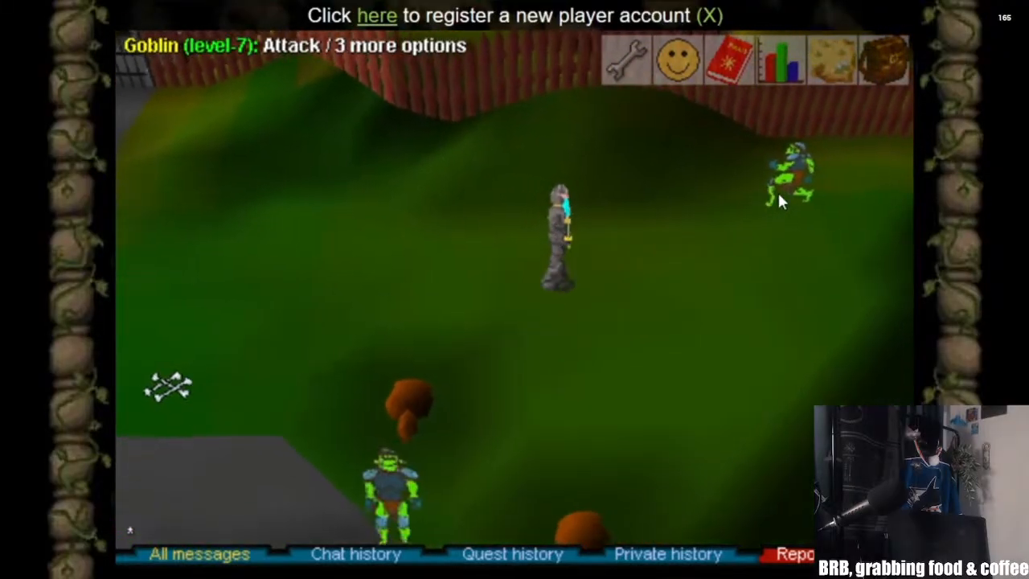
click(778, 197)
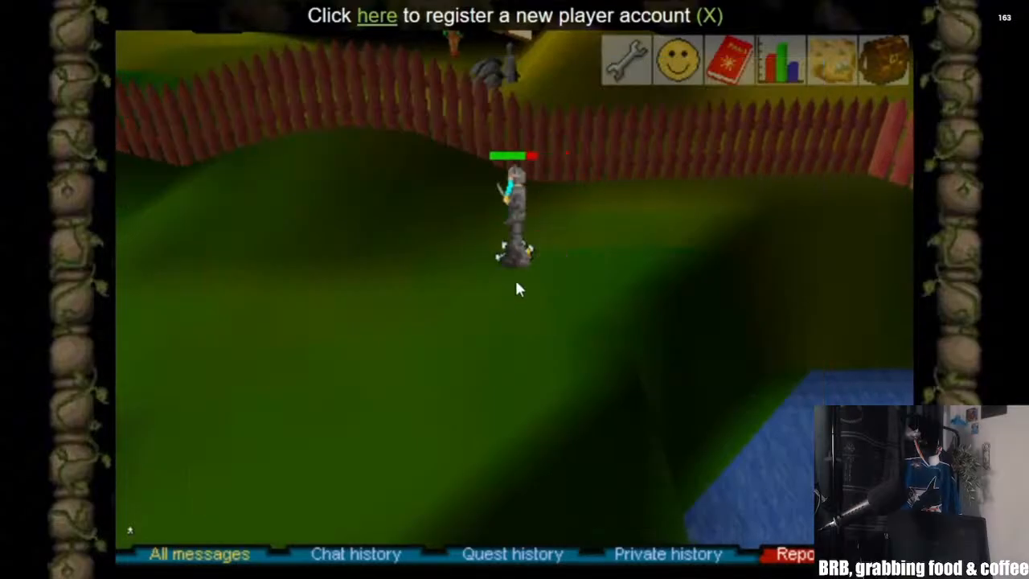
right_click(516, 277)
mouse_move(825, 66)
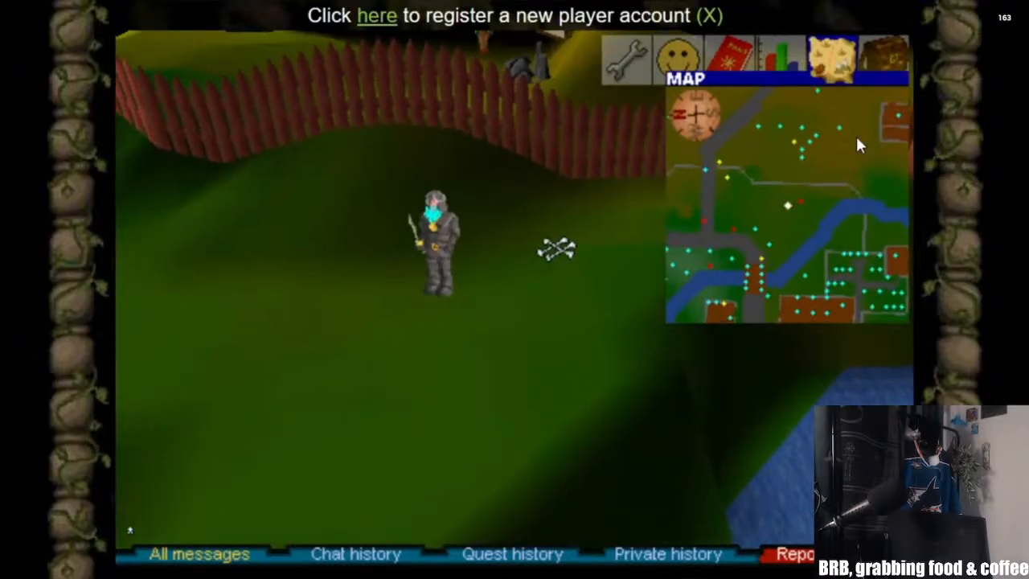
click(196, 360)
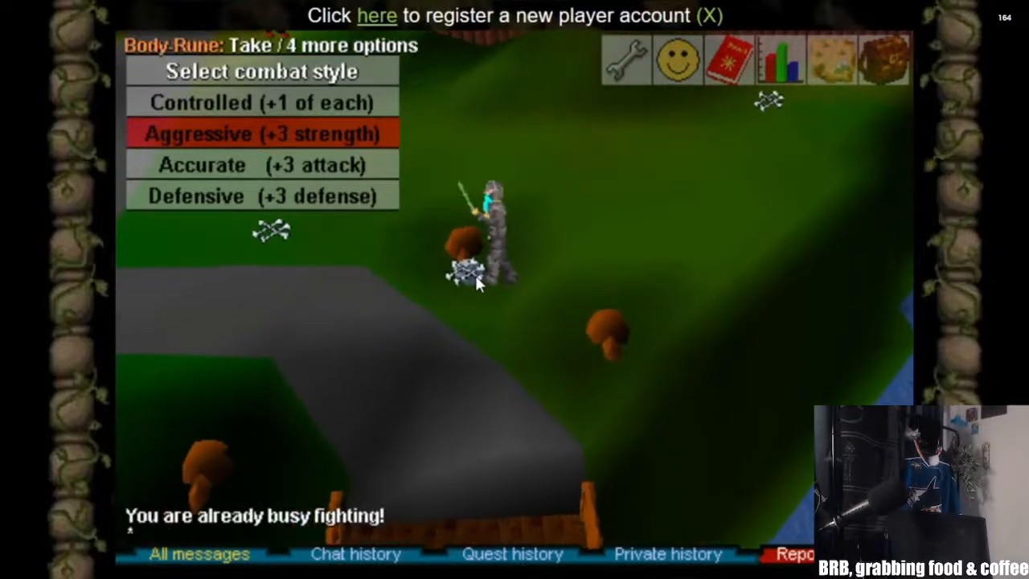
right_click(473, 272)
click(184, 280)
mouse_move(836, 78)
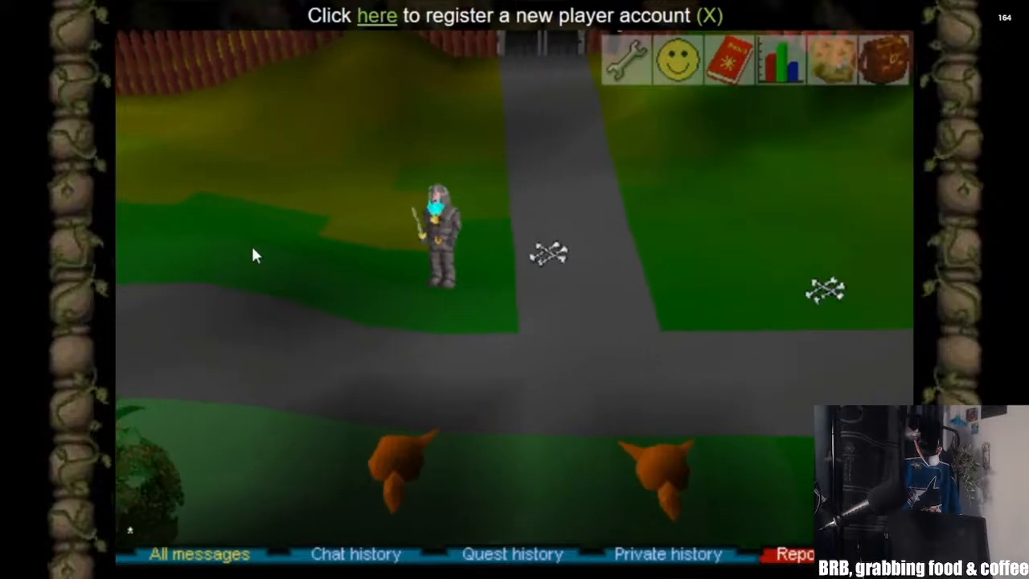
click(146, 295)
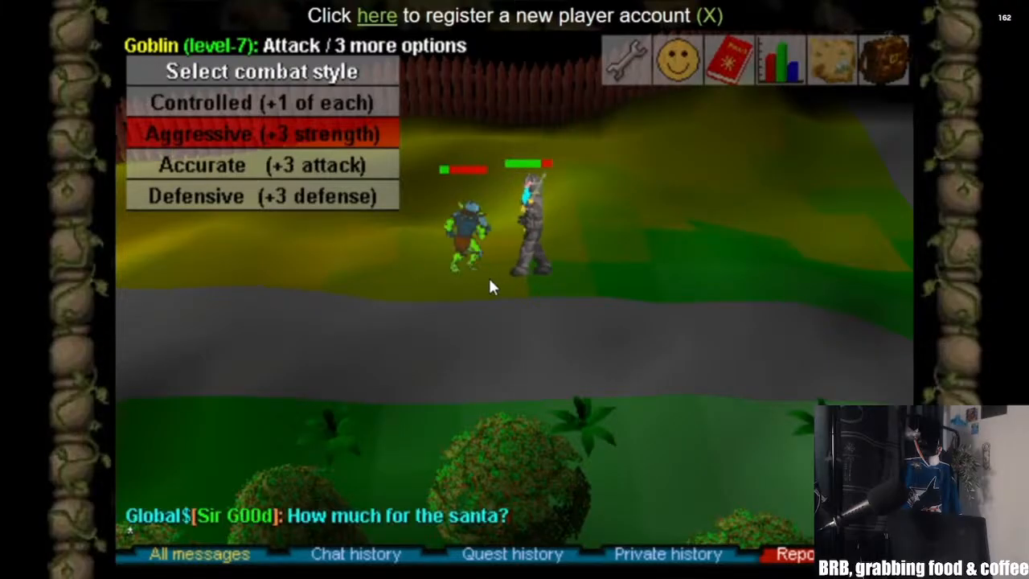
right_click(488, 283)
click(492, 291)
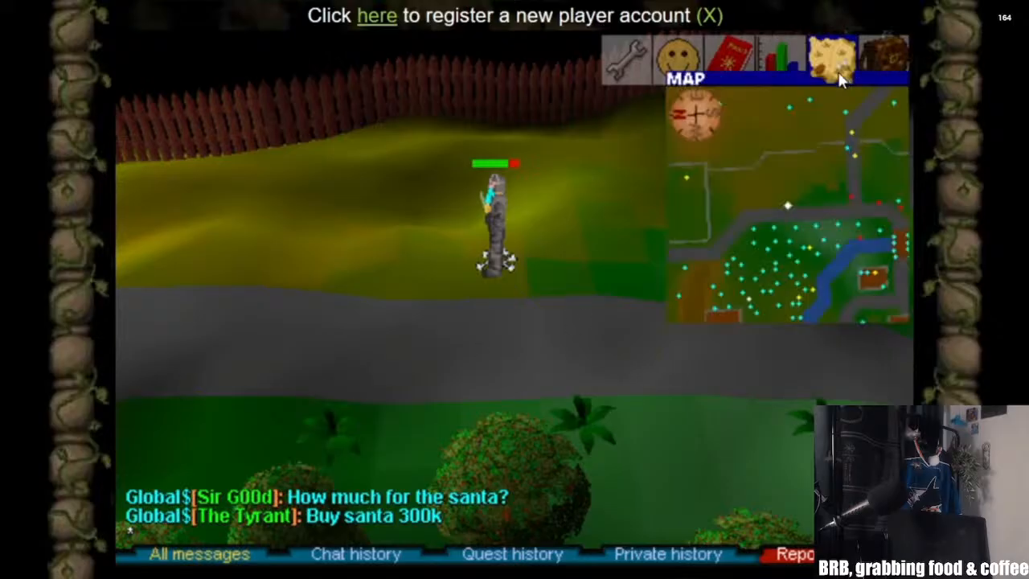
click(815, 258)
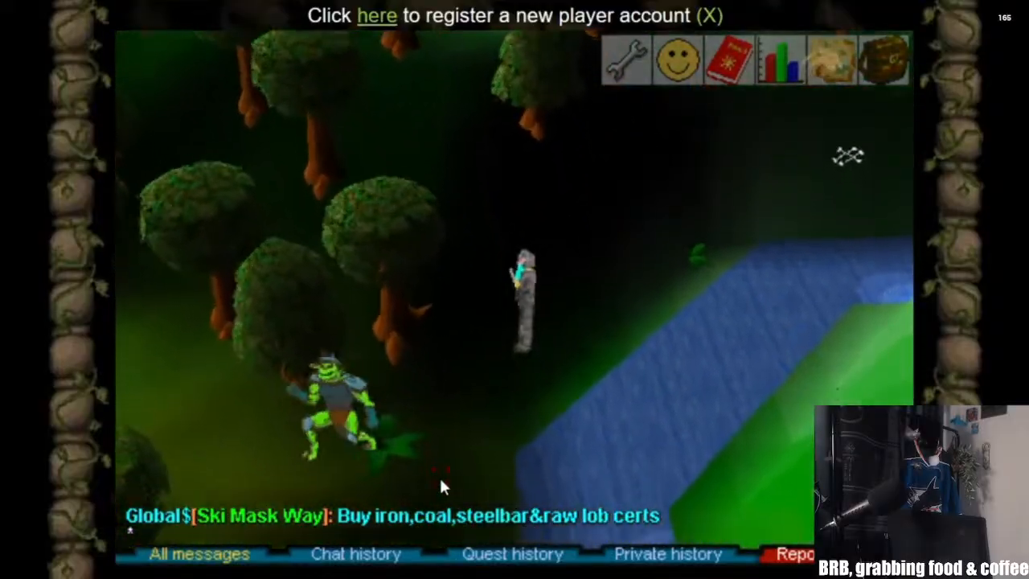
right_click(440, 480)
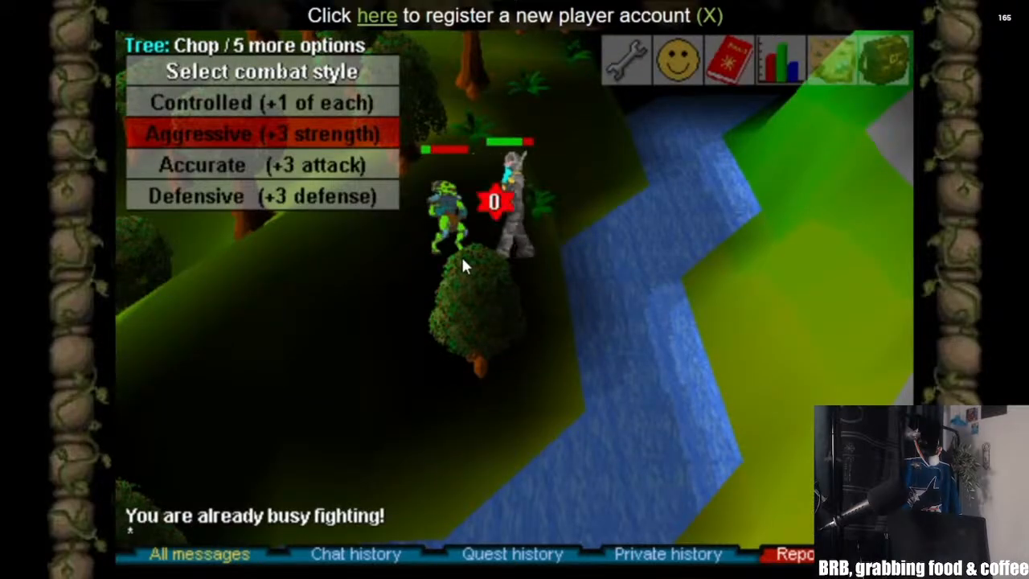
right_click(483, 252)
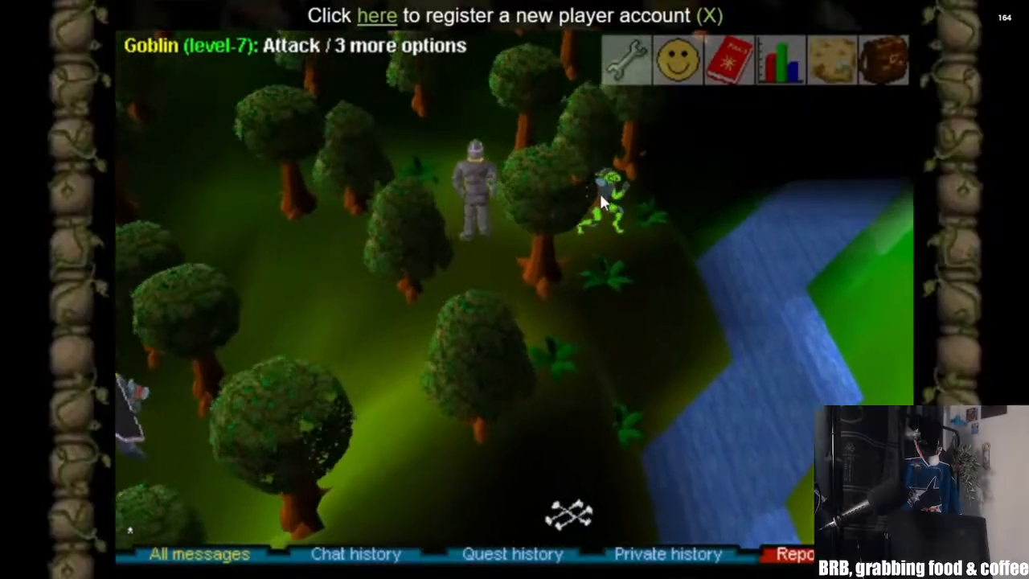
click(601, 201)
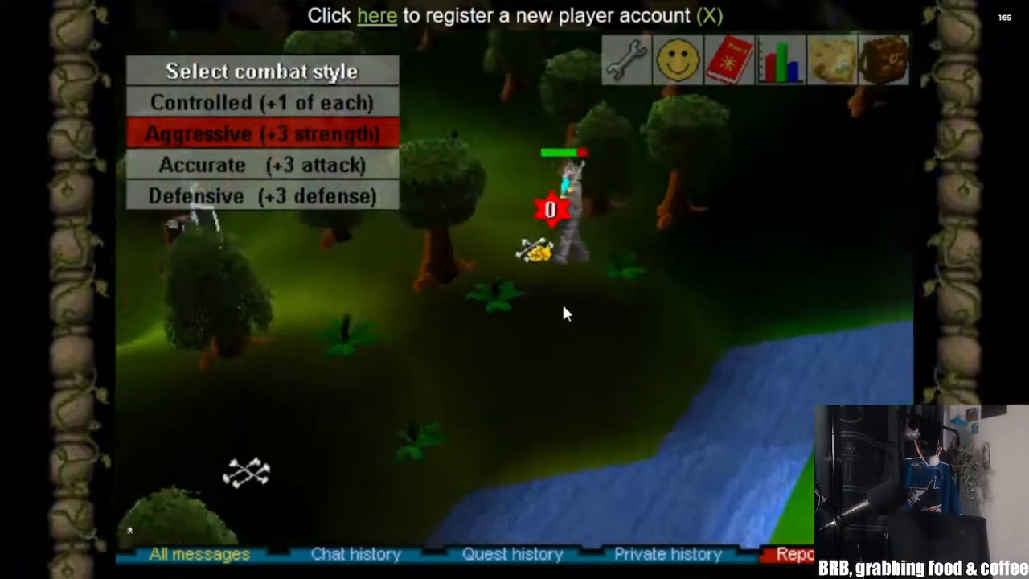
right_click(548, 269)
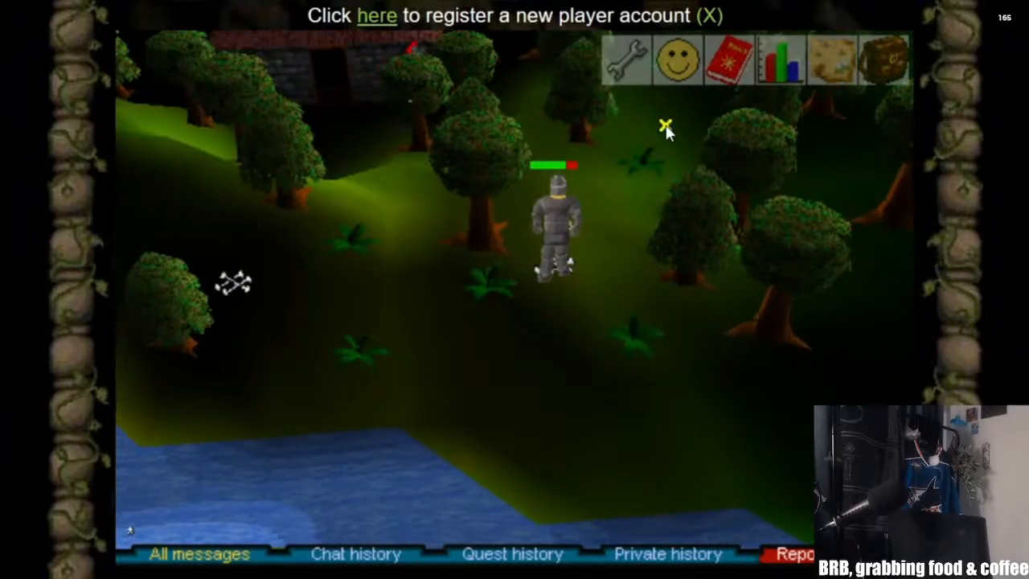
mouse_move(787, 69)
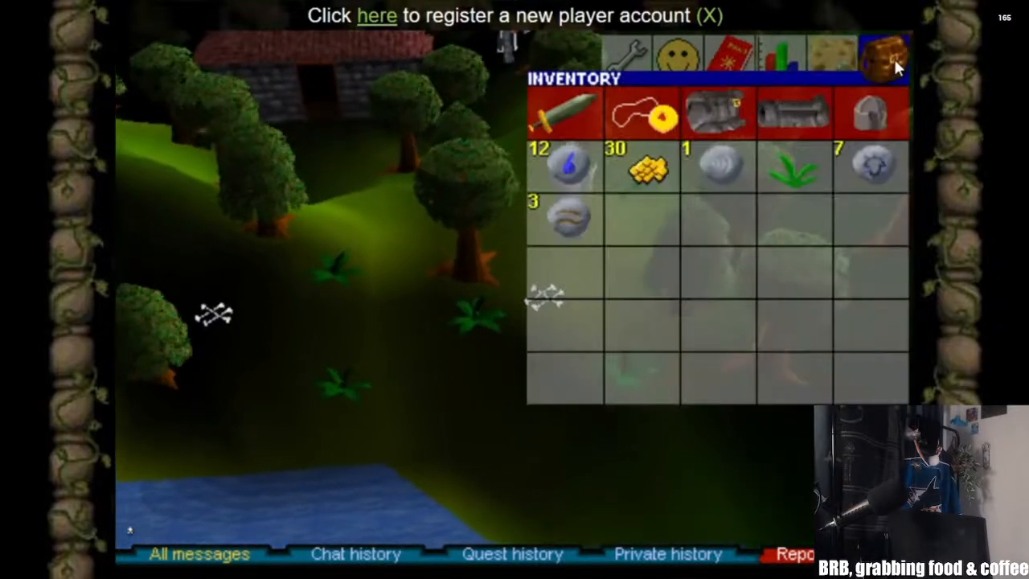
mouse_move(836, 64)
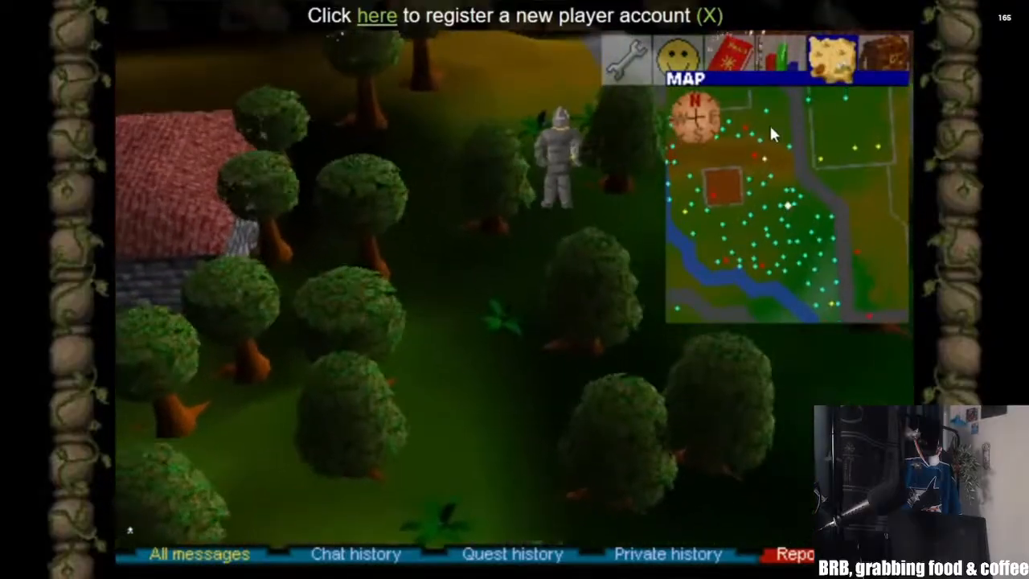
click(780, 132)
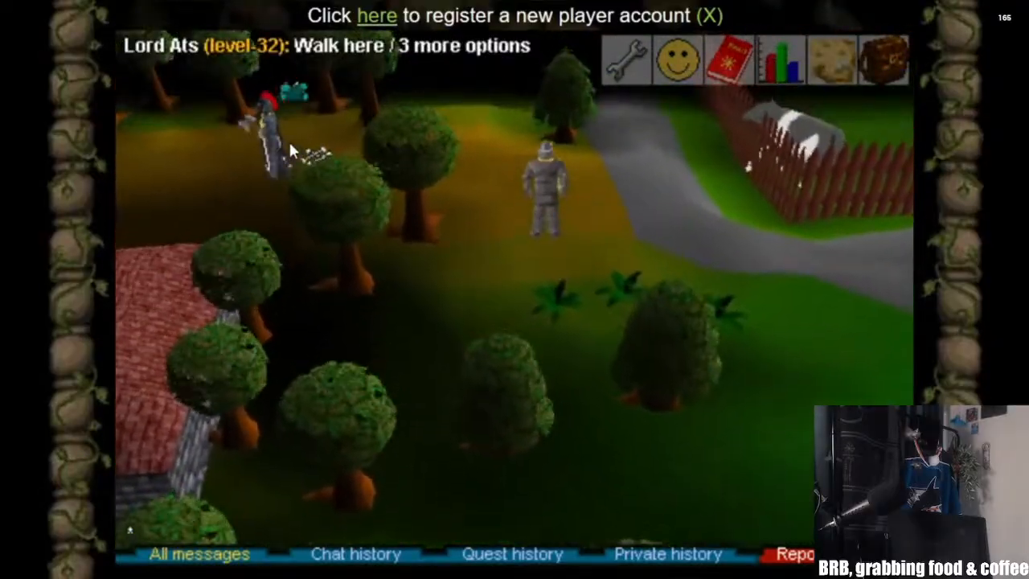
mouse_move(830, 63)
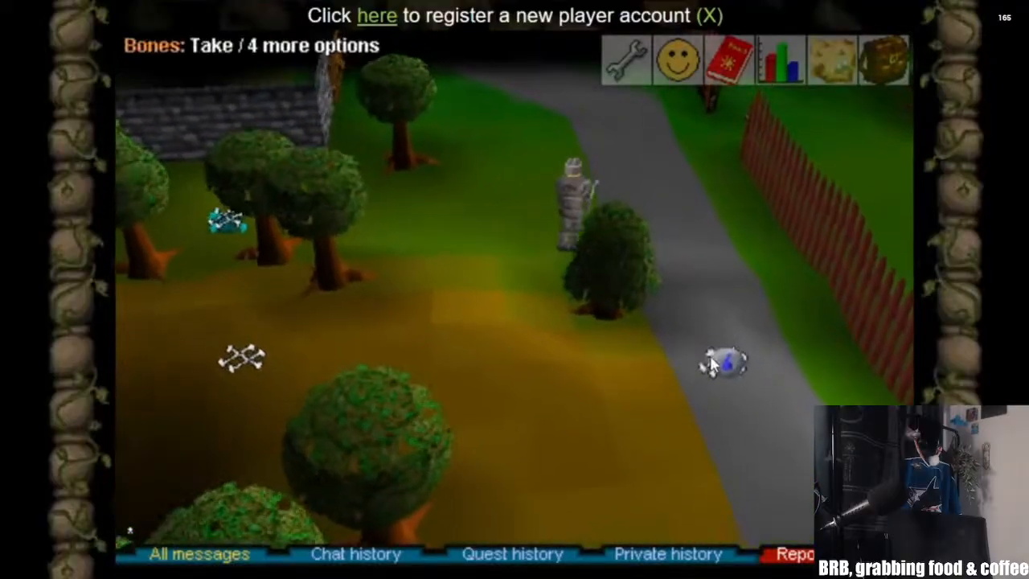
right_click(700, 358)
click(695, 400)
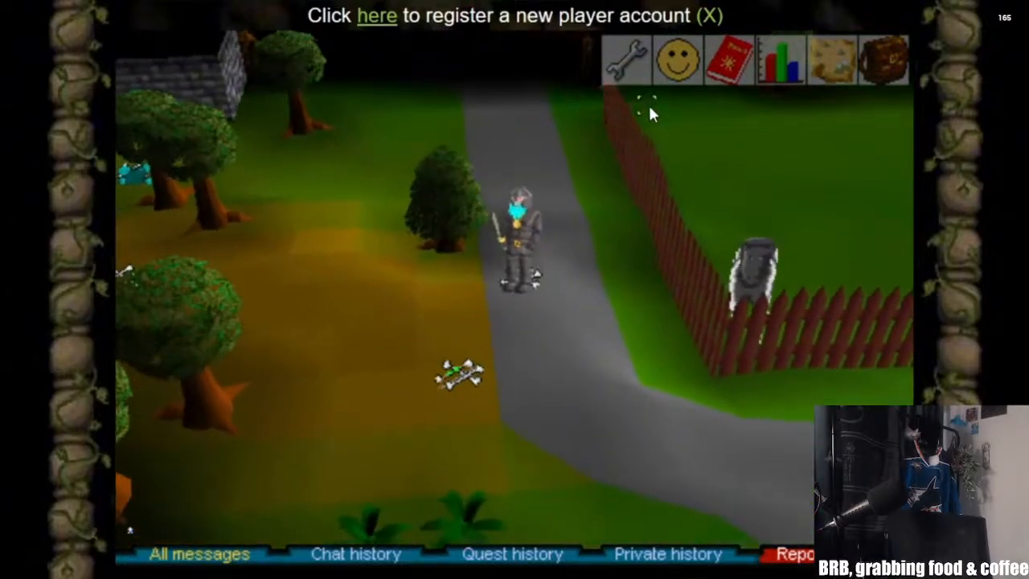
click(834, 152)
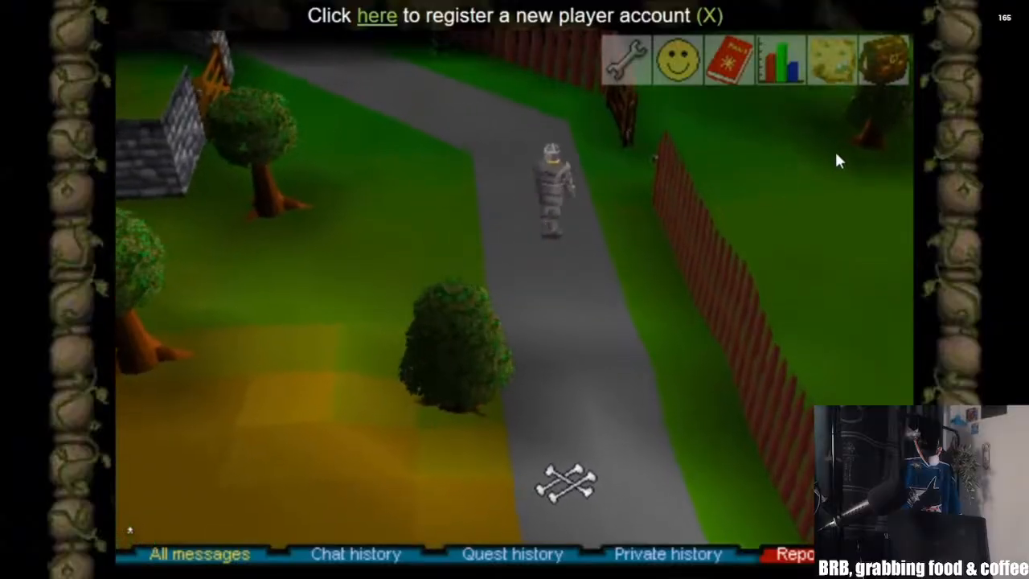
click(874, 255)
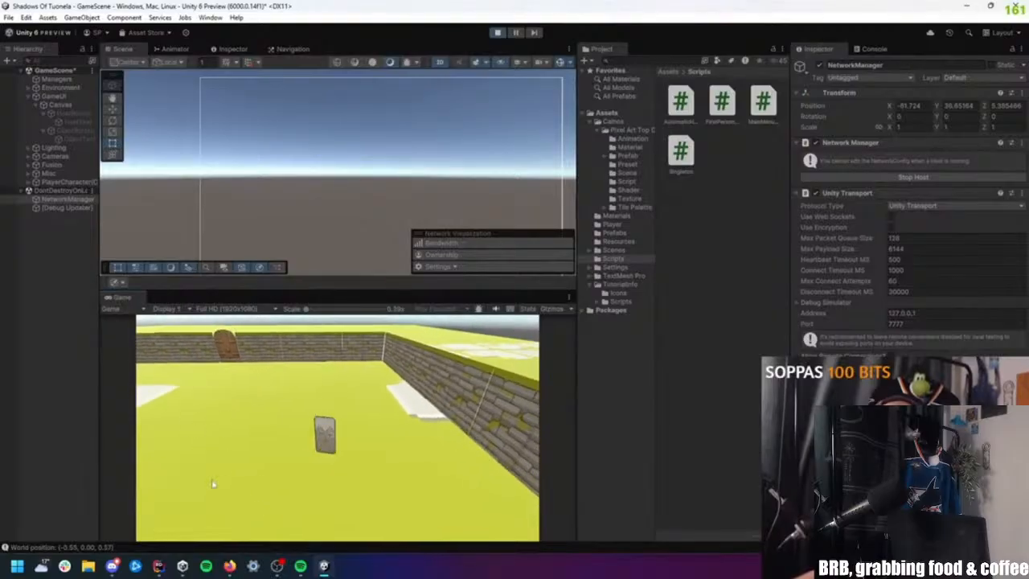
click(497, 33)
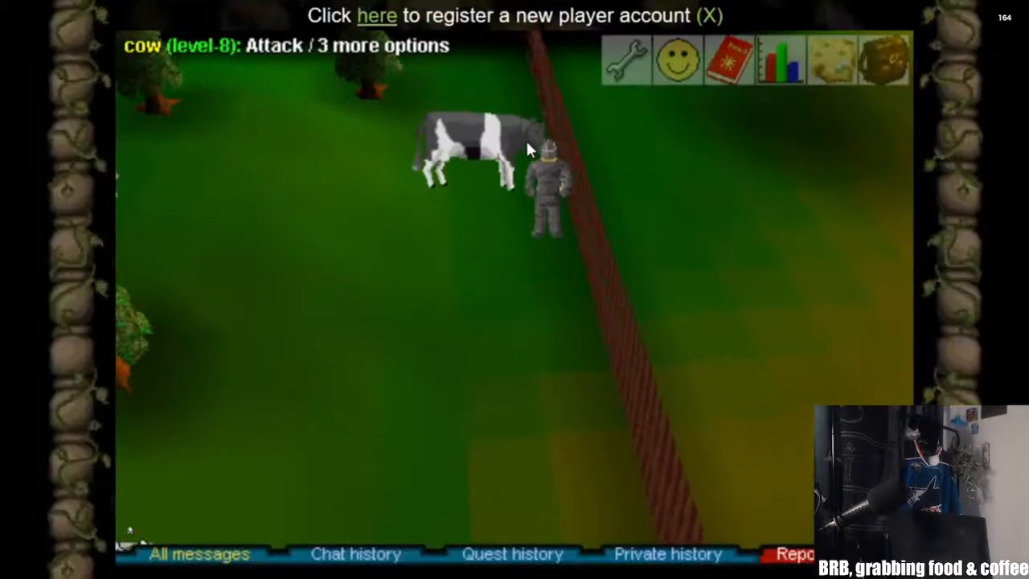
click(528, 149)
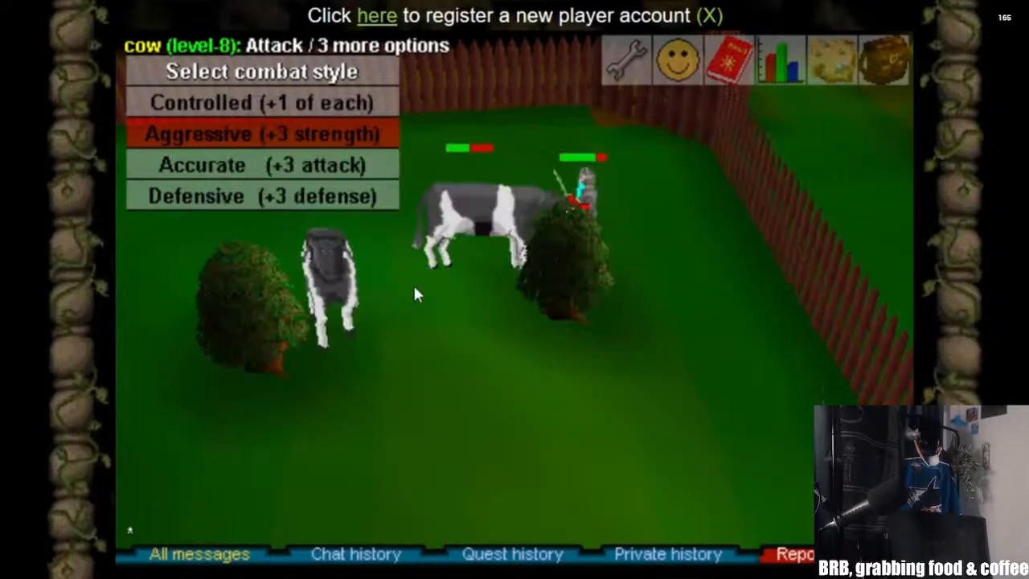
click(414, 288)
click(363, 282)
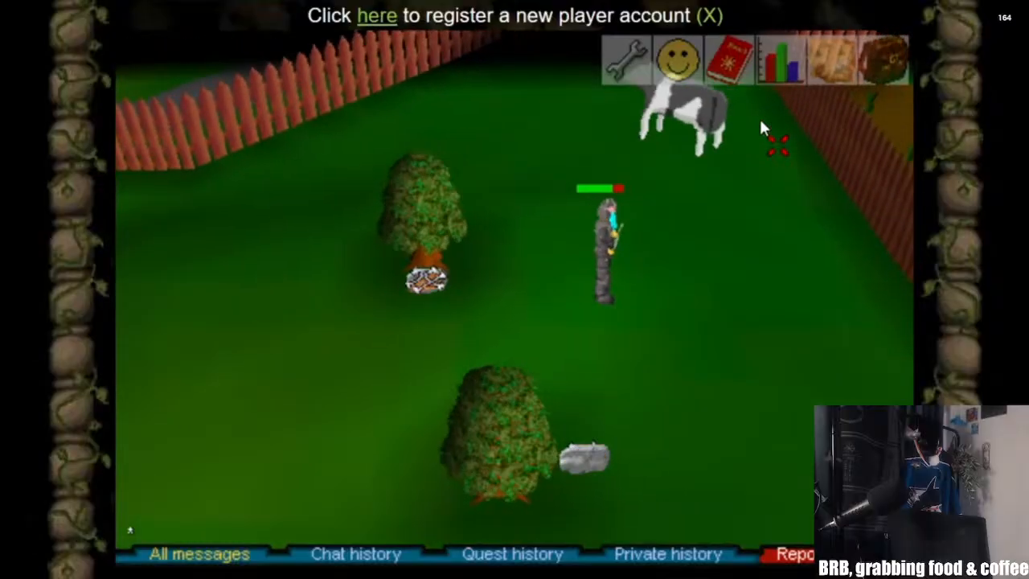
mouse_move(782, 76)
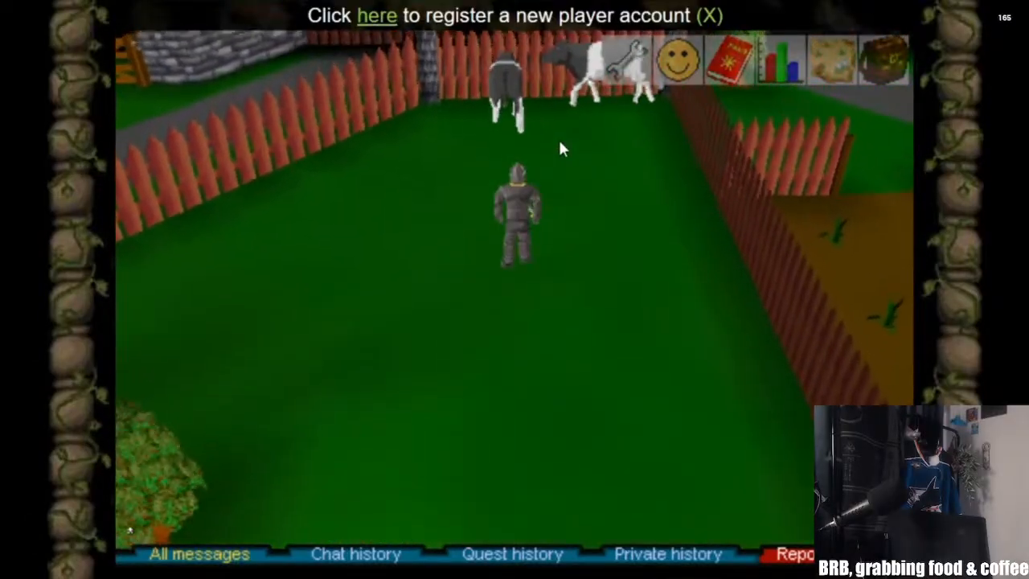
click(526, 145)
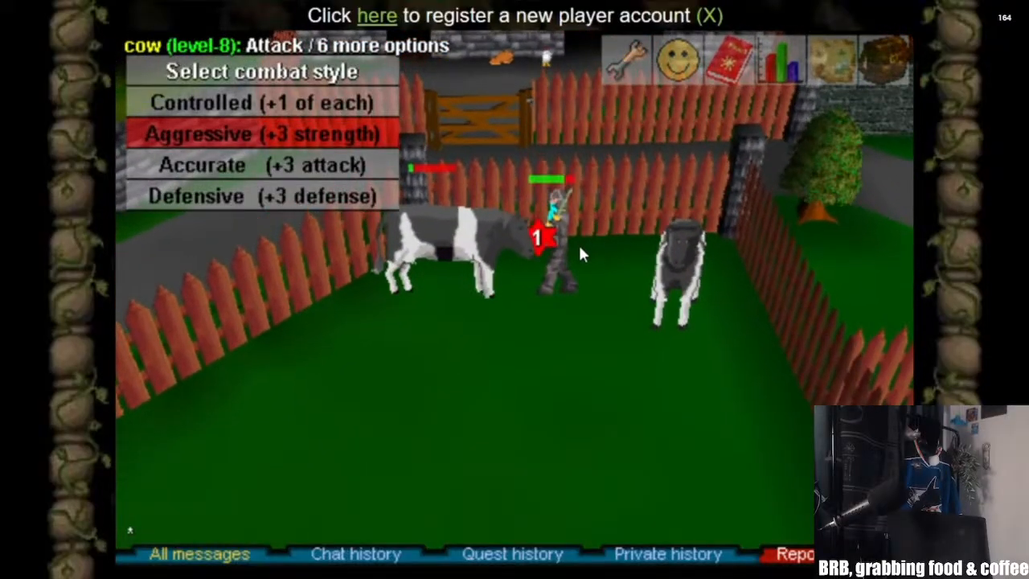
click(680, 315)
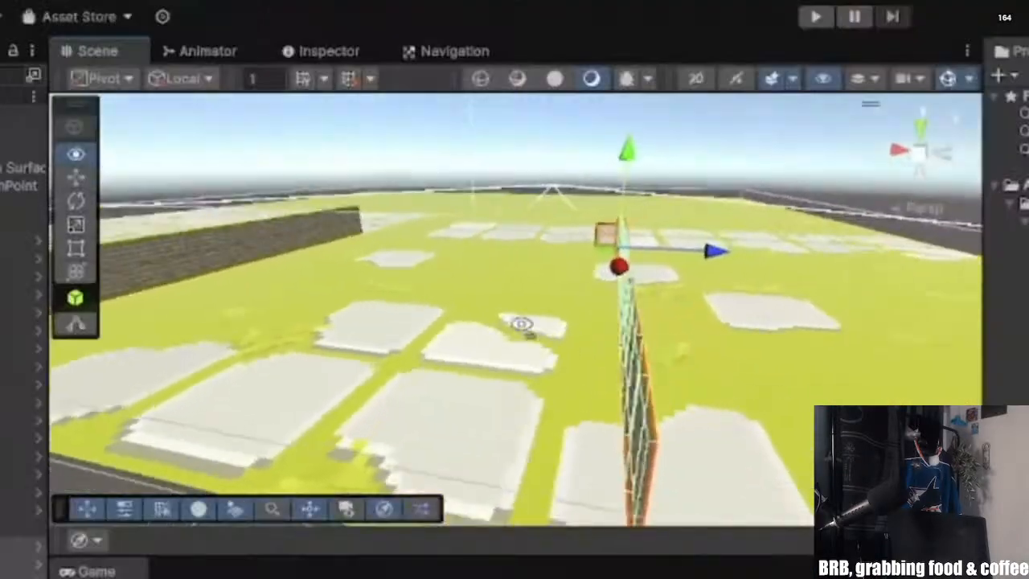
right_drag(521, 324, 345, 402)
key(w)
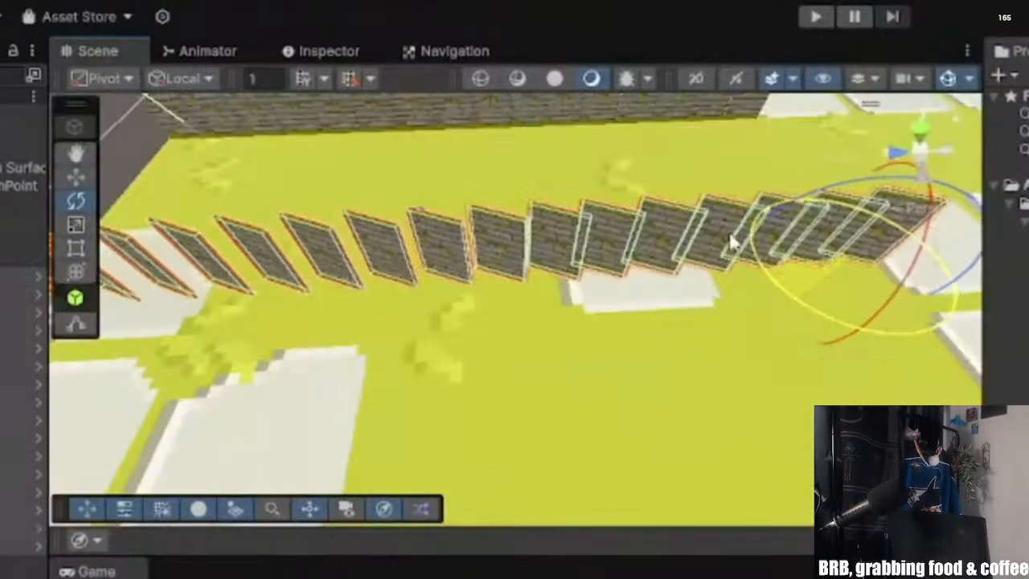
drag(563, 88, 733, 271)
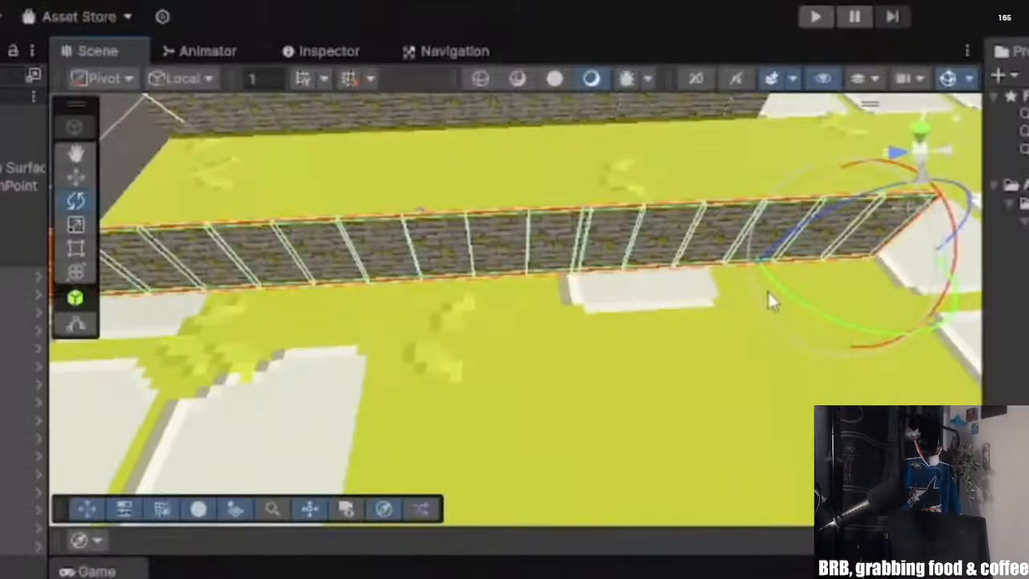
alt+drag(788, 290, 731, 235)
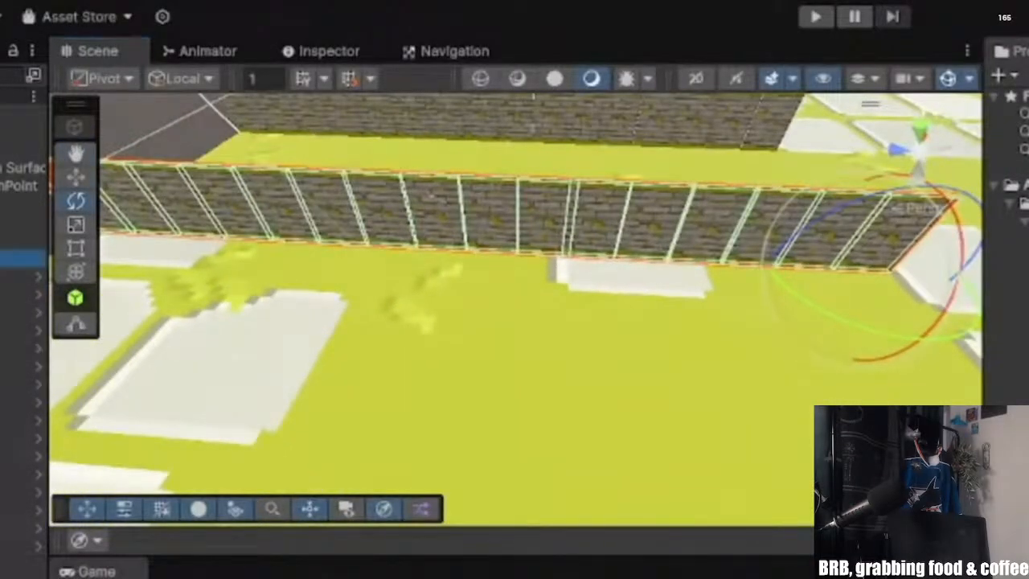
drag(1028, 156, 811, 155)
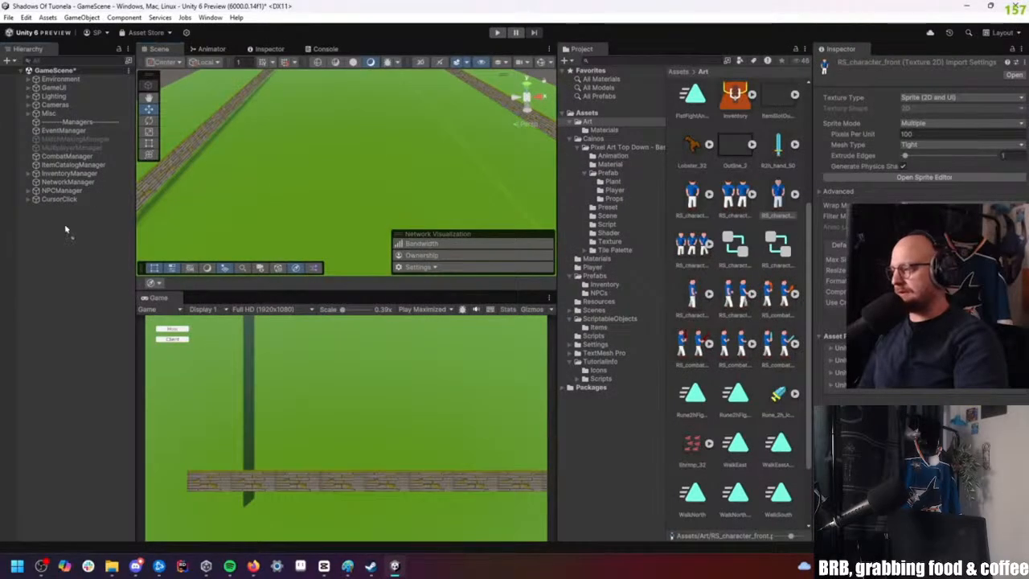
drag(348, 177, 348, 175)
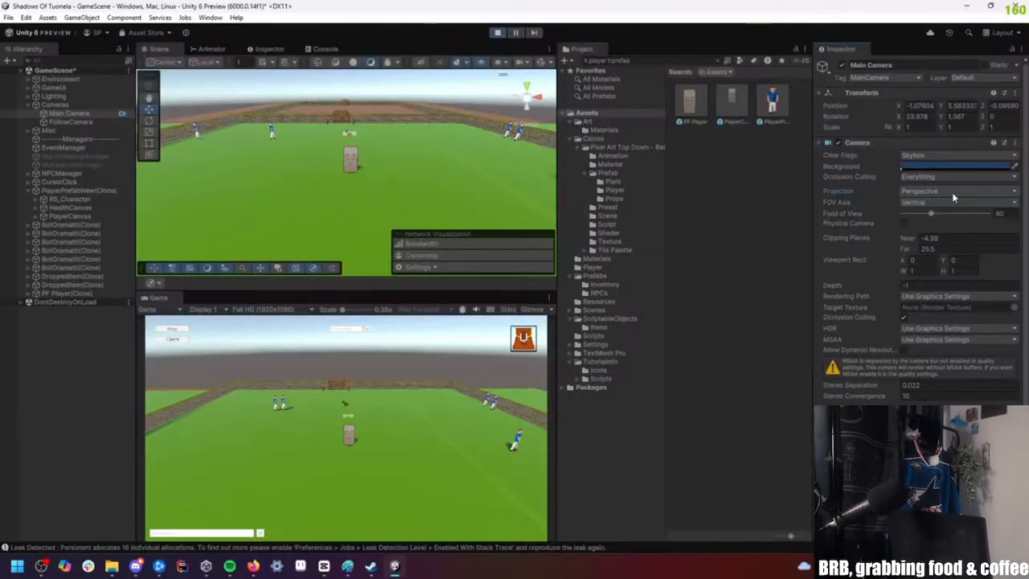
click(951, 193)
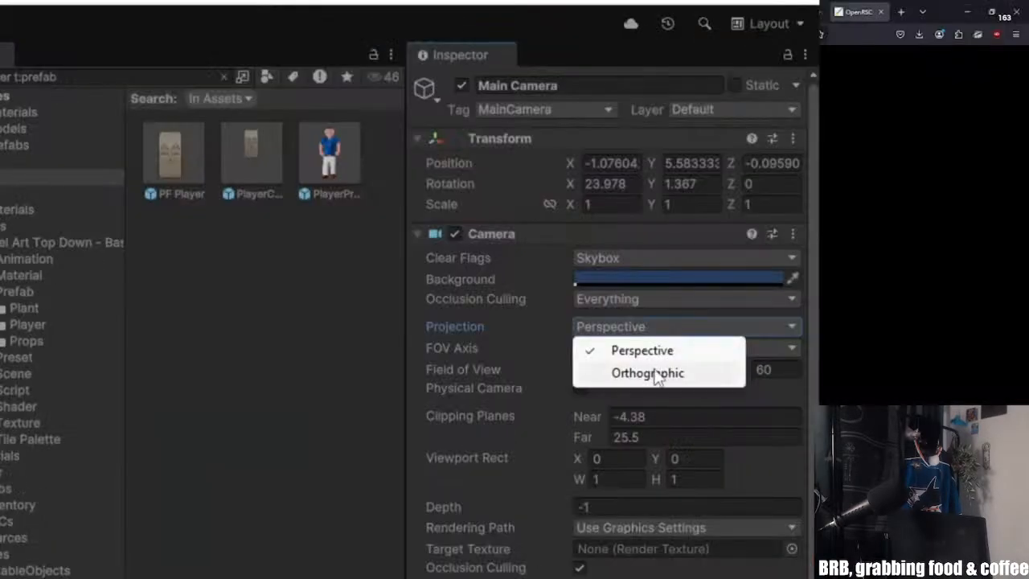
click(648, 373)
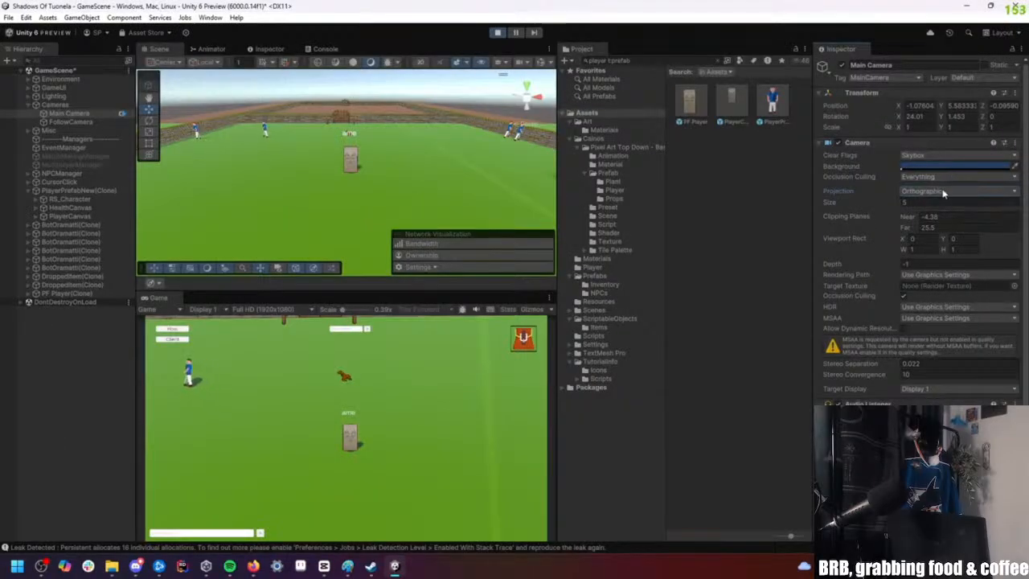
click(938, 204)
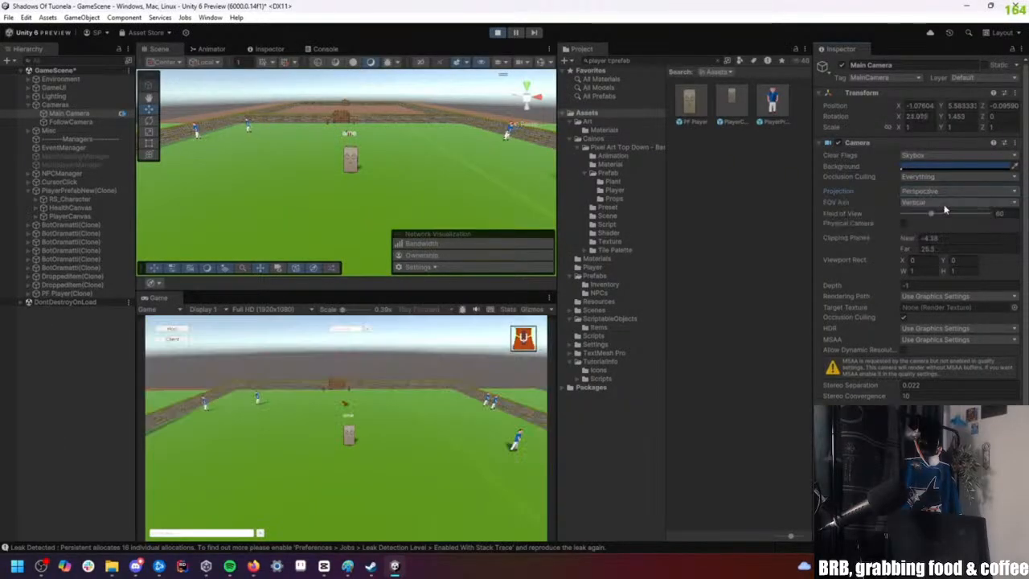
click(951, 216)
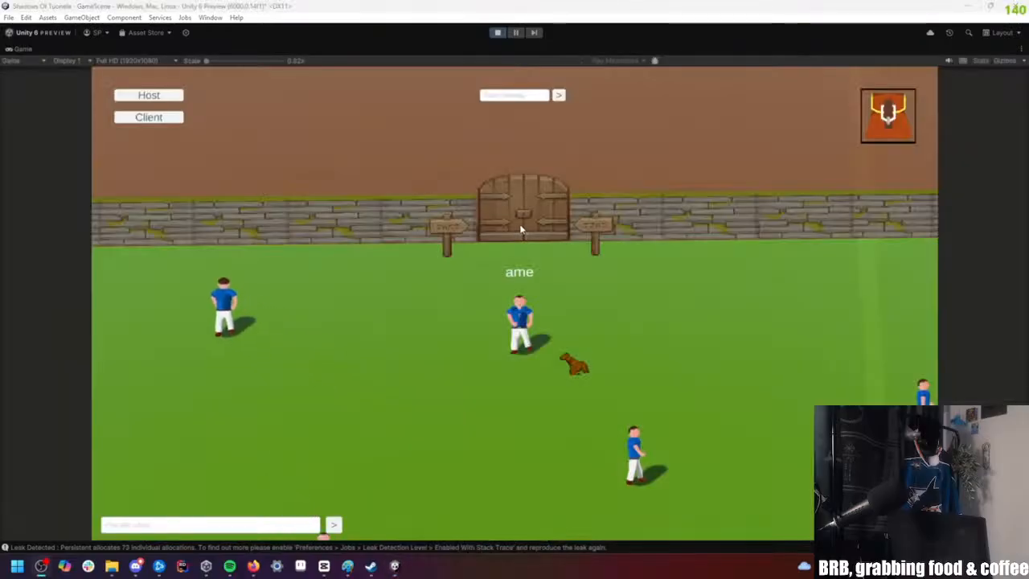
click(520, 230)
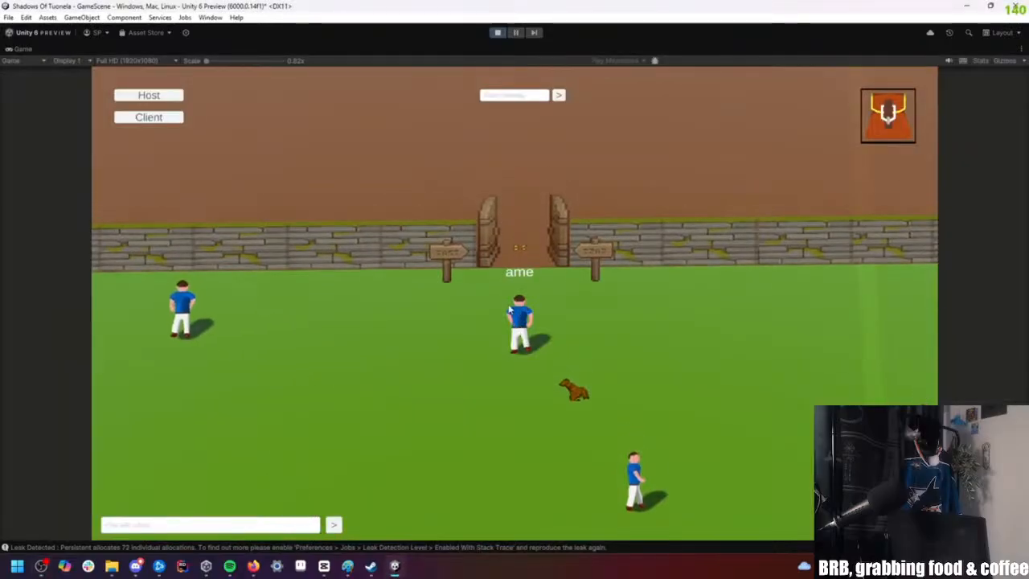
click(521, 374)
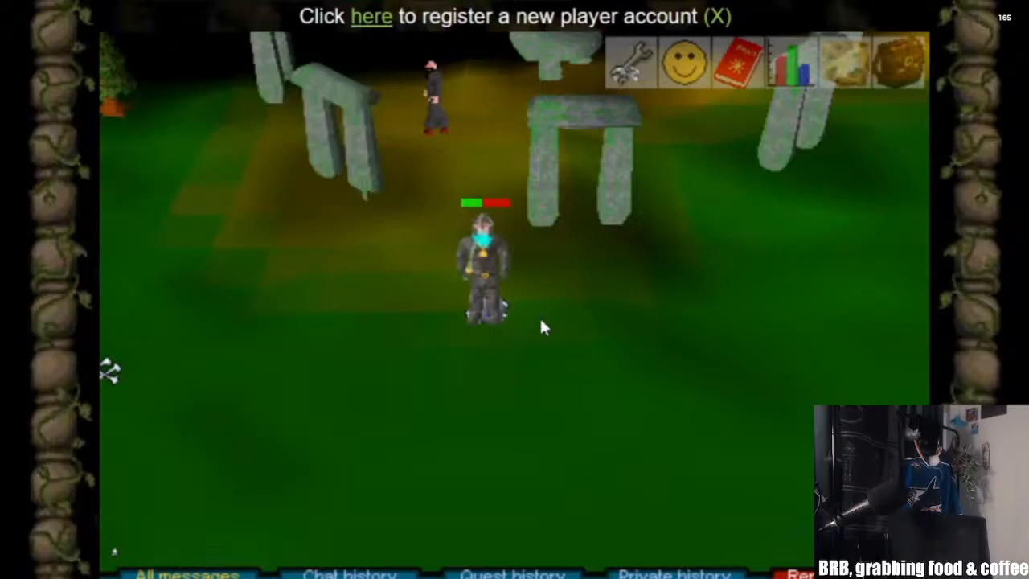
right_click(495, 301)
click(492, 352)
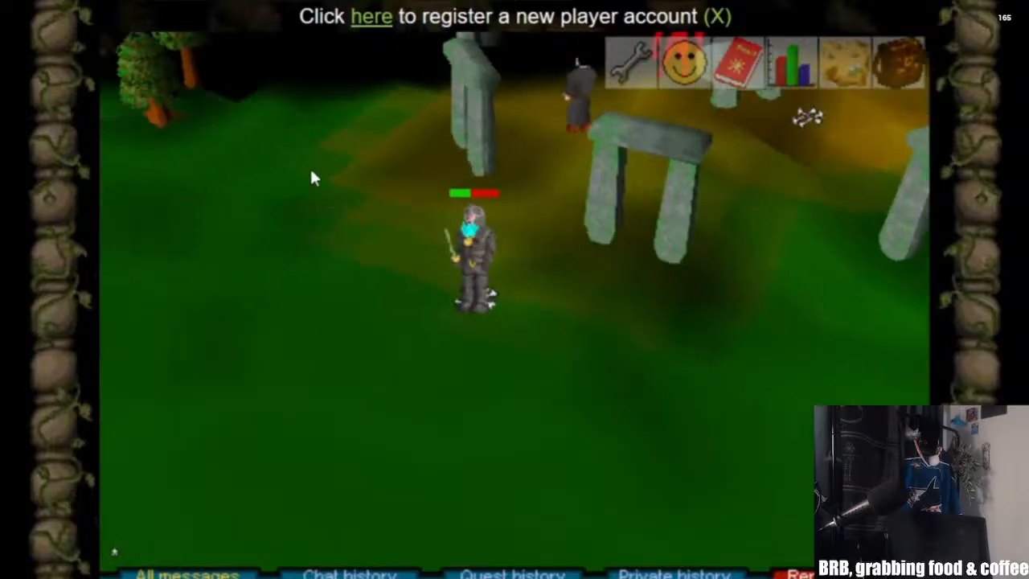
click(424, 85)
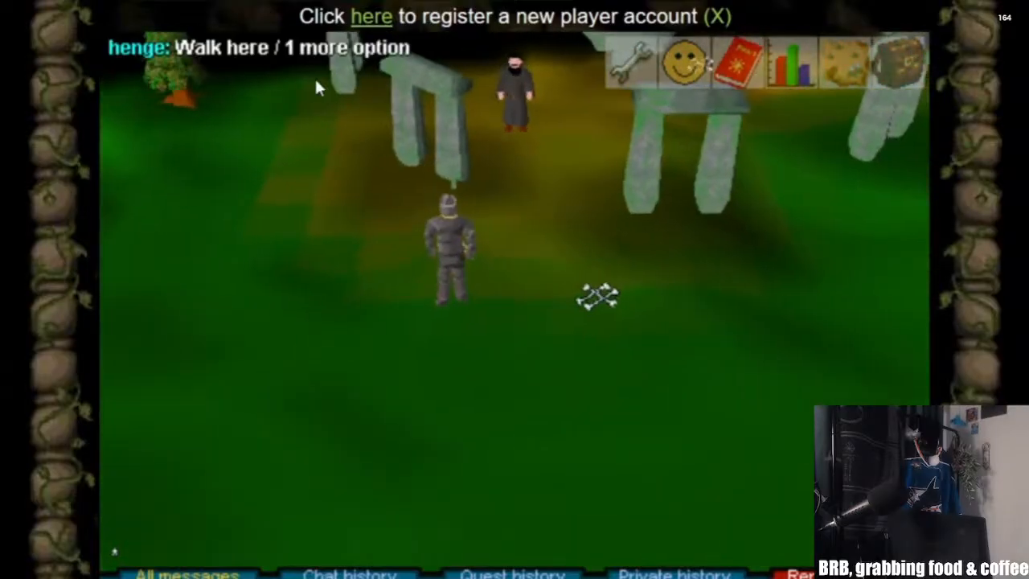
click(329, 74)
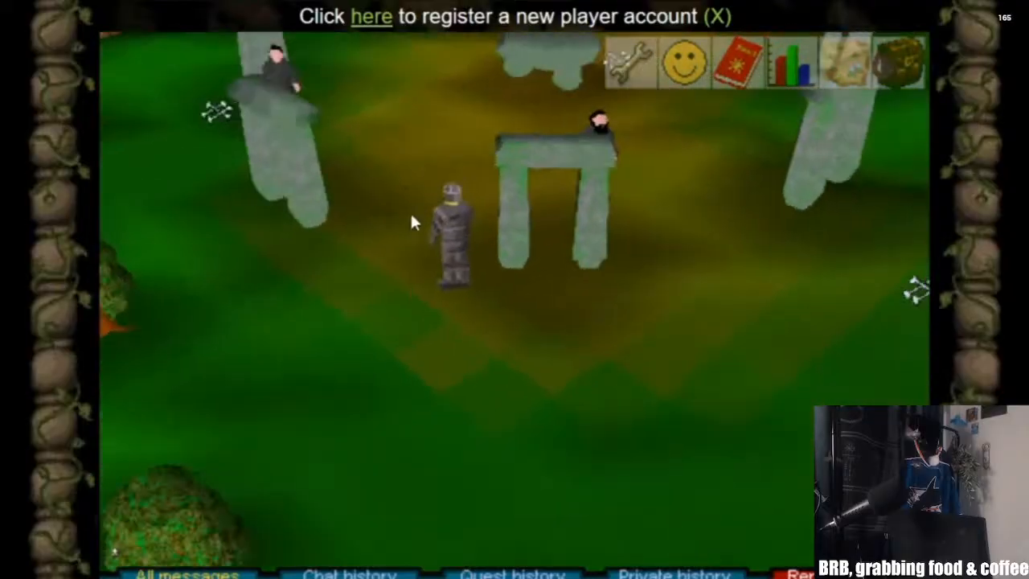
click(227, 283)
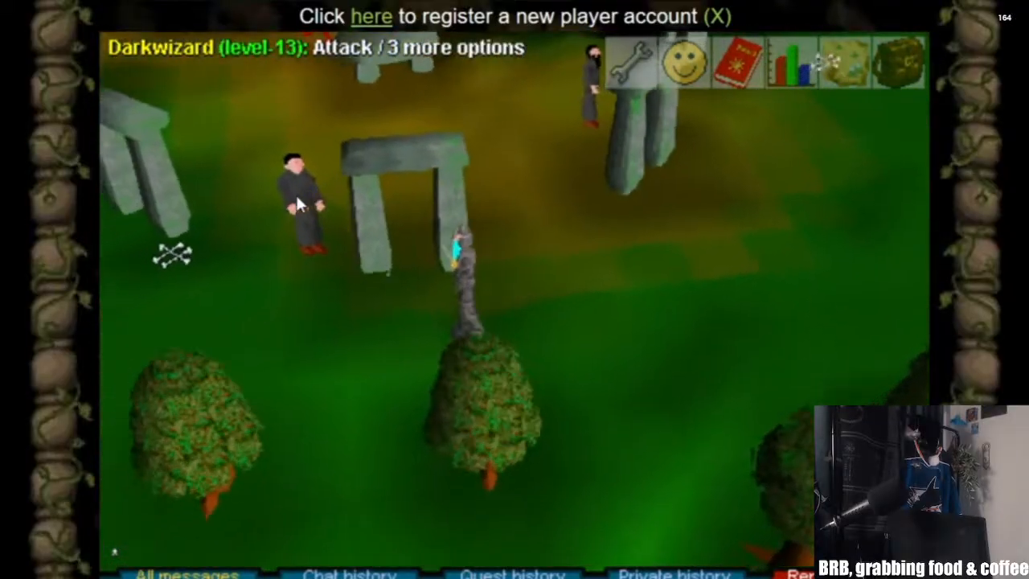
click(297, 197)
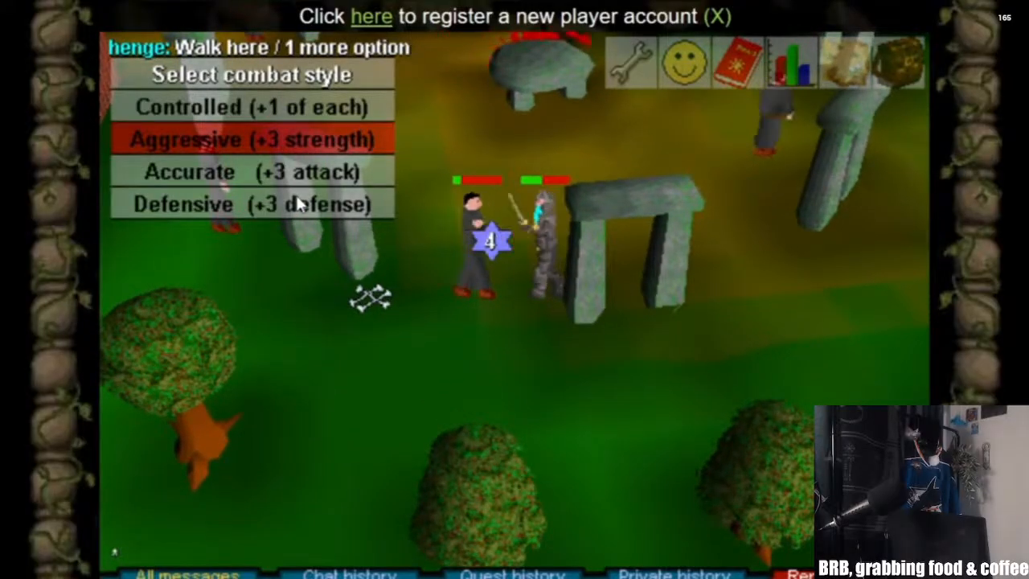
right_click(523, 295)
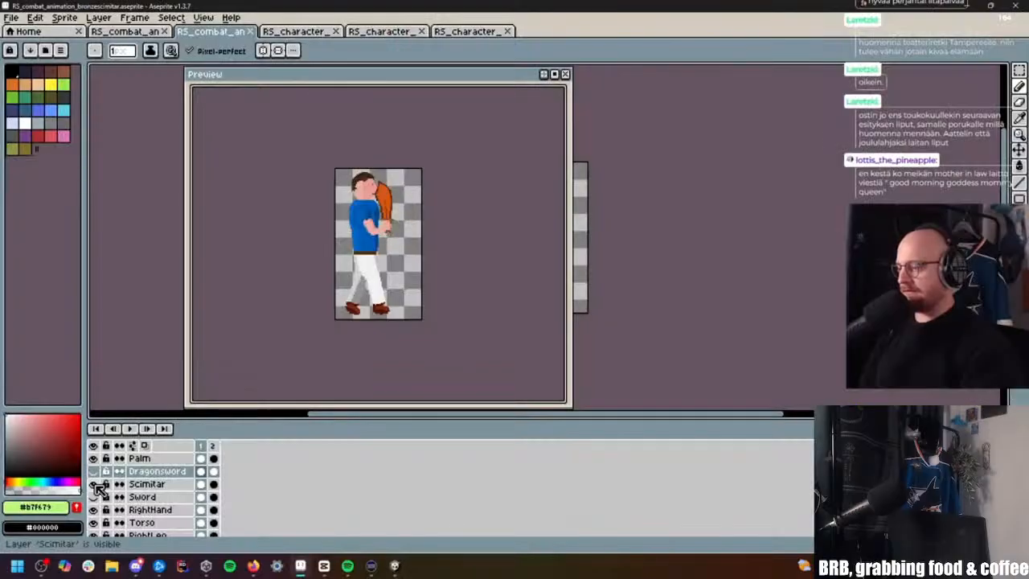
click(94, 484)
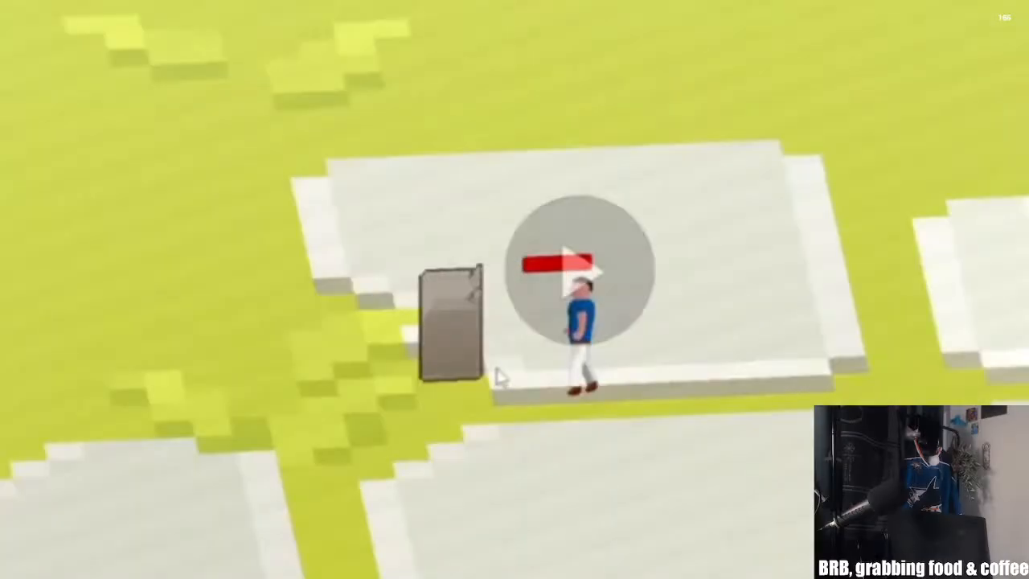
click(464, 348)
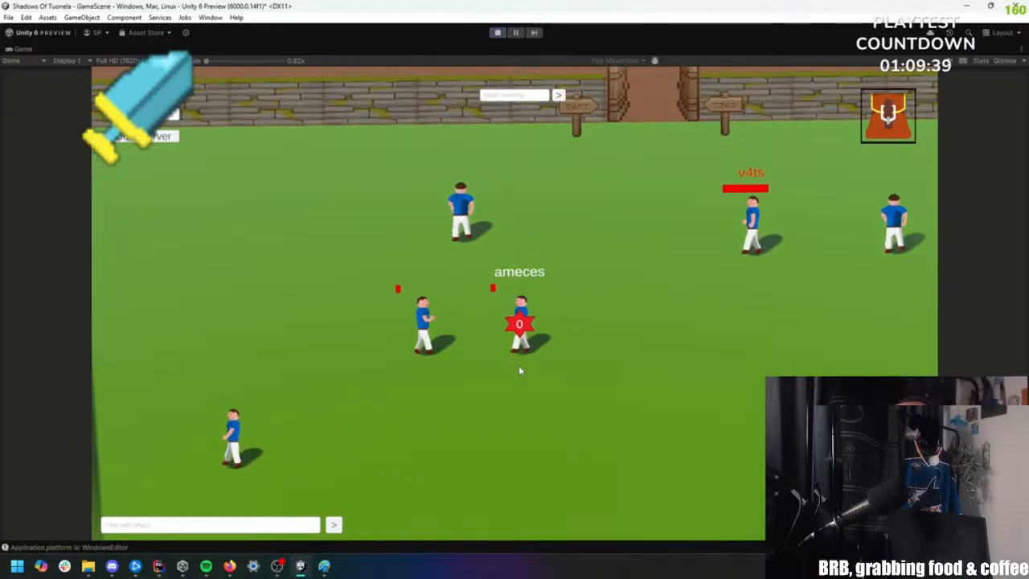
click(873, 98)
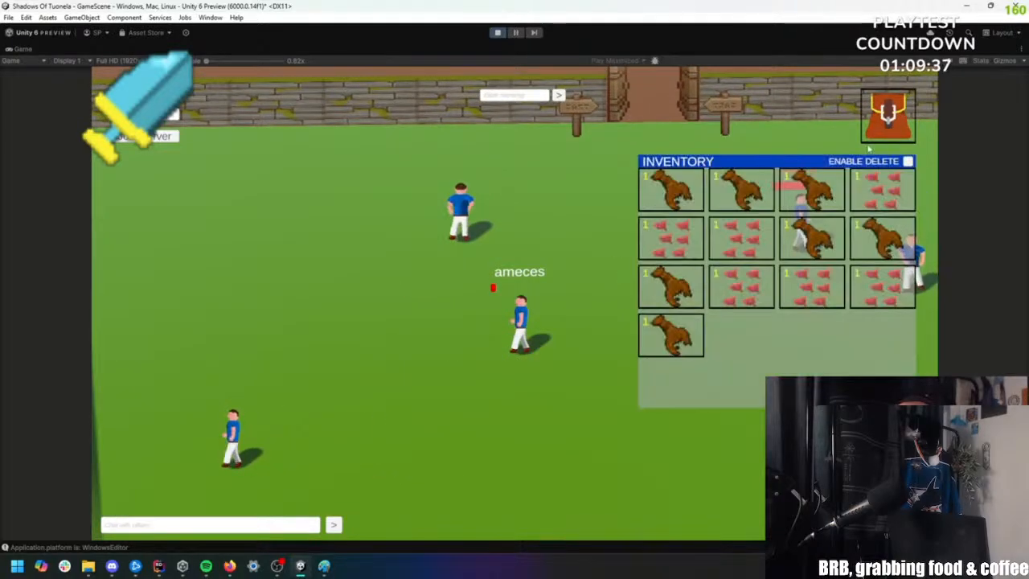
click(823, 186)
click(872, 127)
click(493, 280)
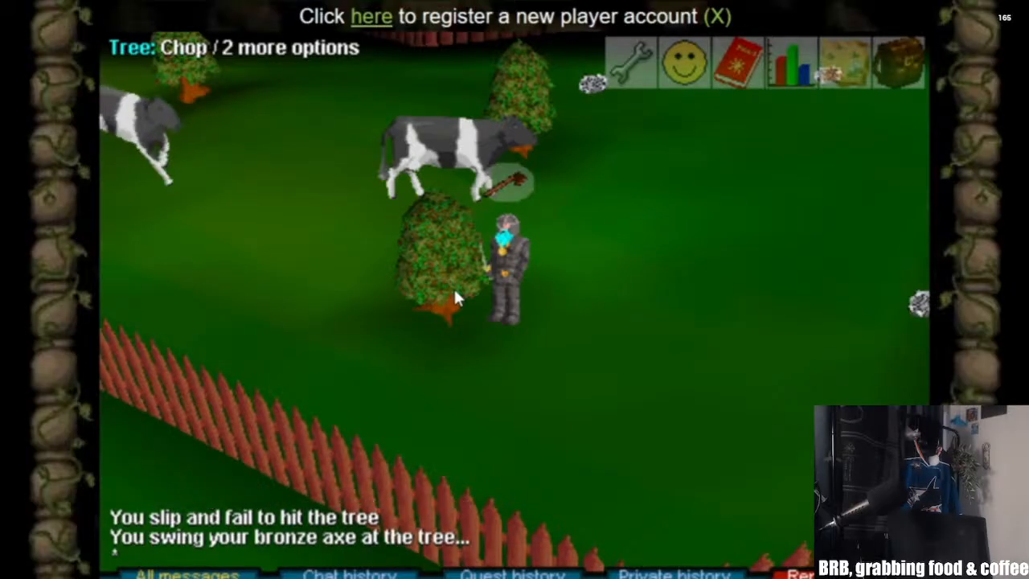
key(Right)
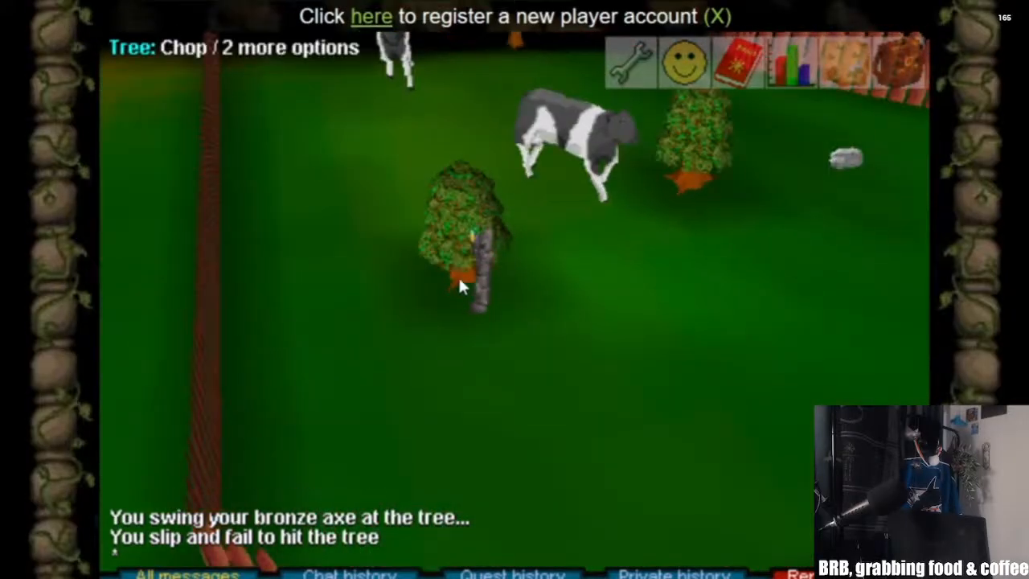
click(459, 280)
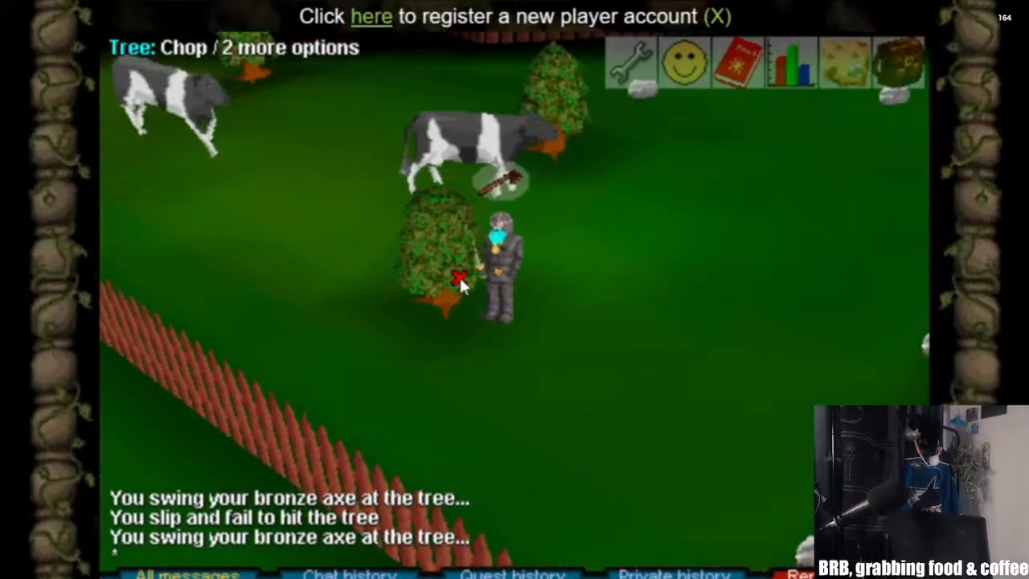
key(Right)
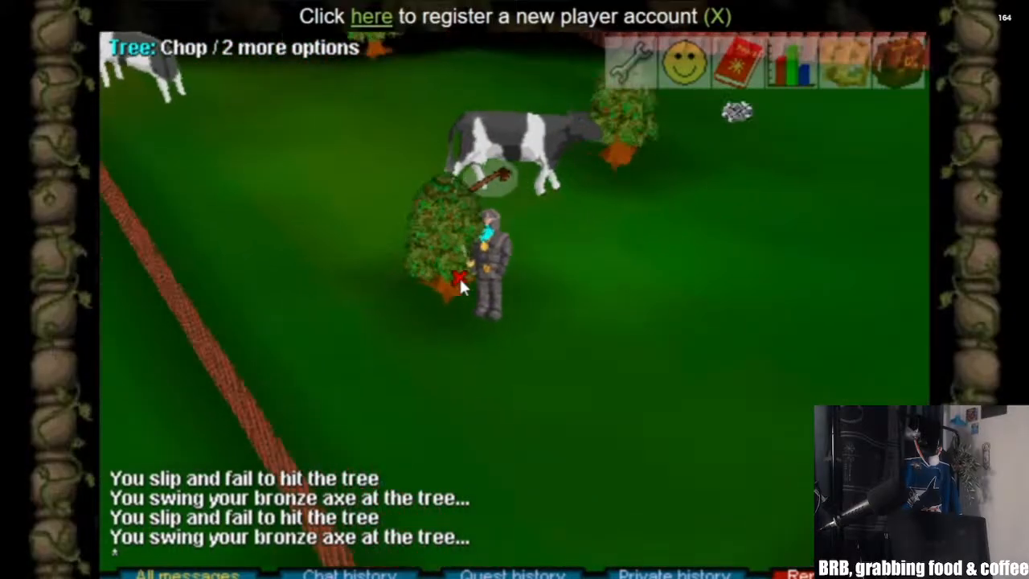
click(458, 279)
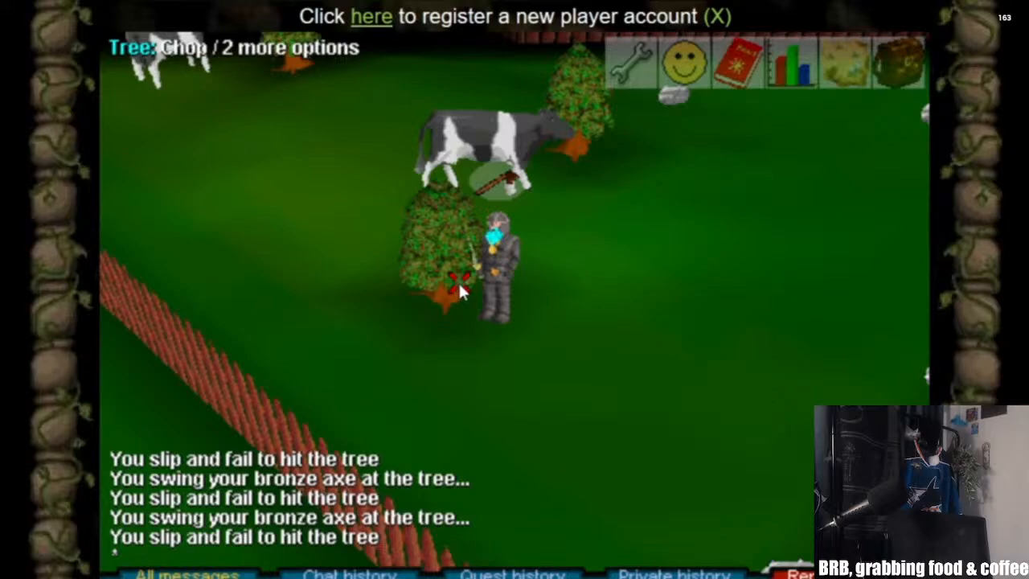
click(459, 280)
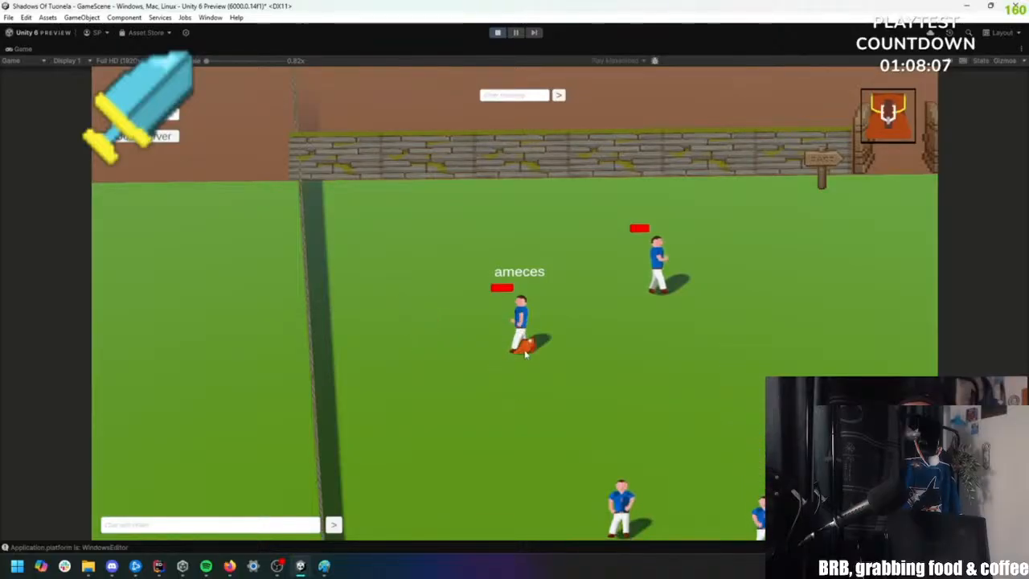
click(886, 126)
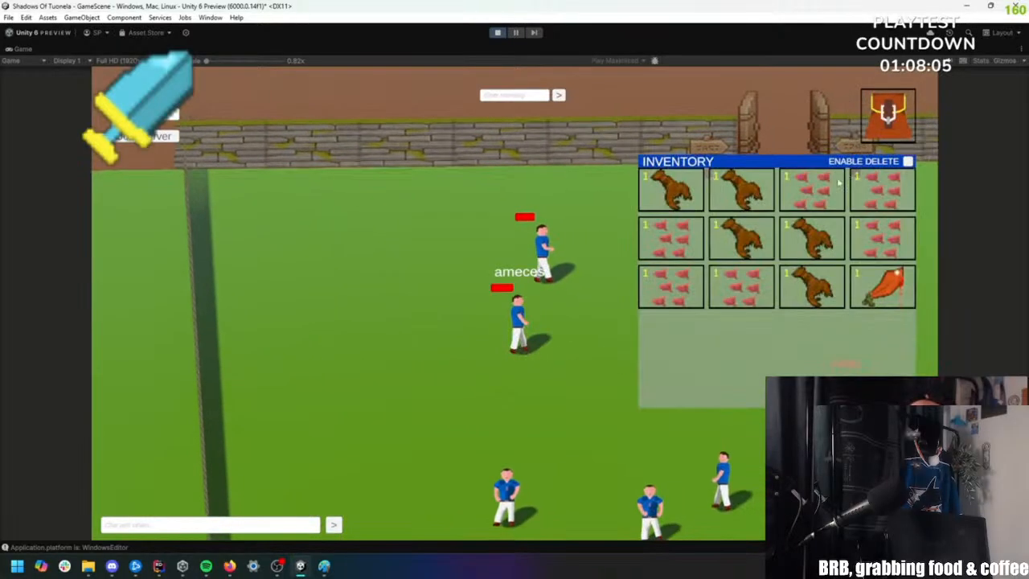
click(723, 205)
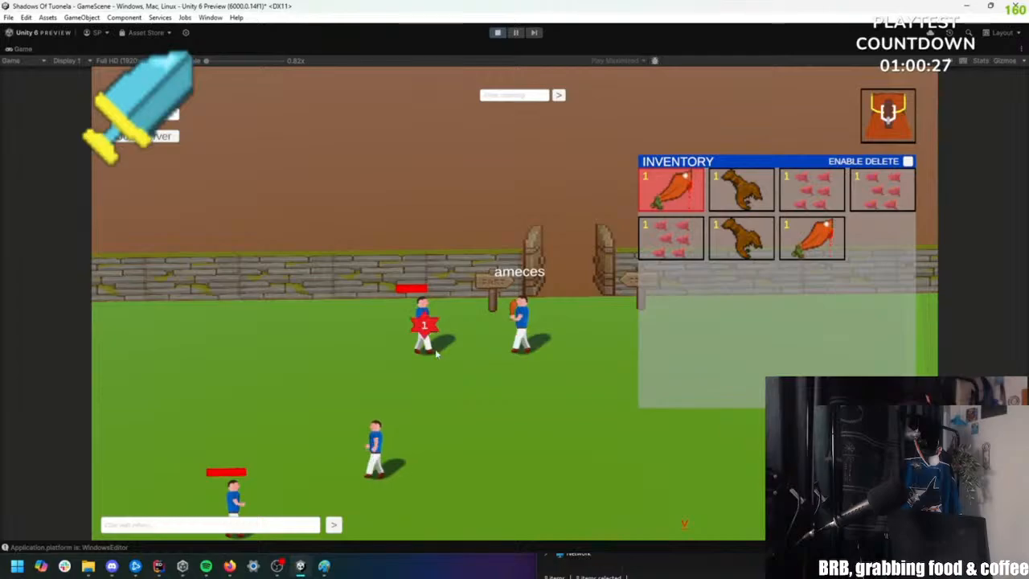
click(887, 123)
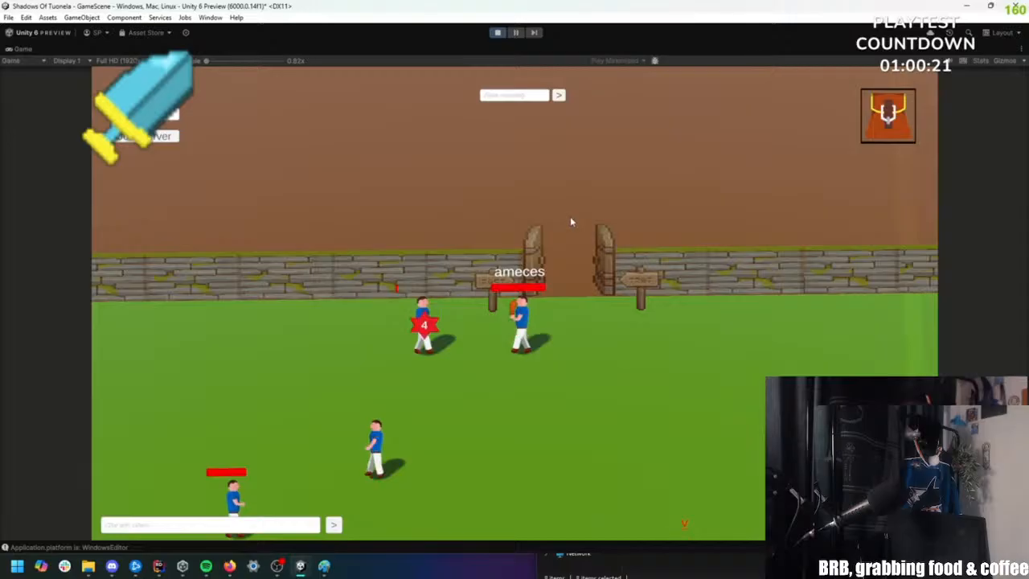
click(523, 333)
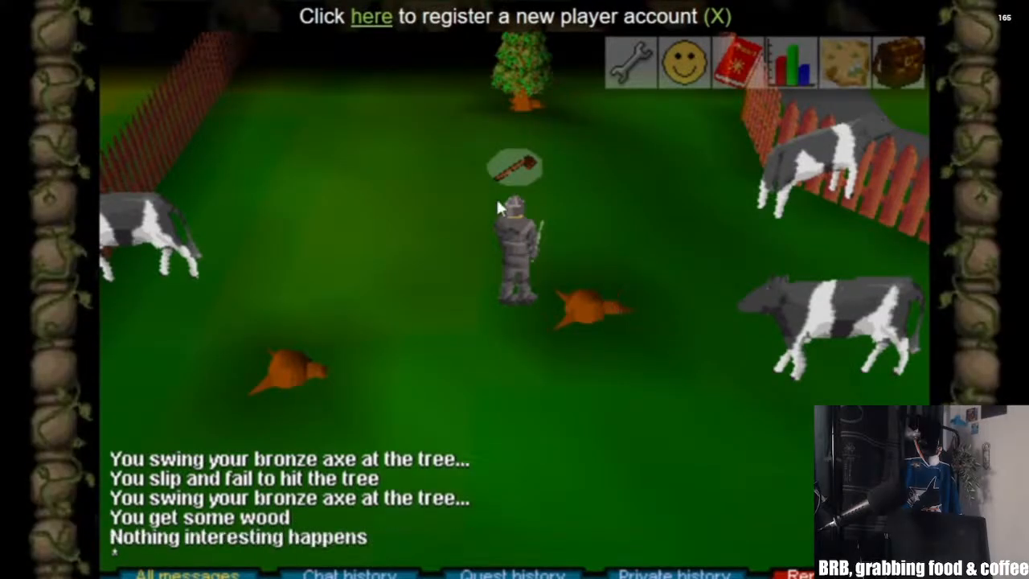
click(511, 112)
click(511, 115)
click(511, 119)
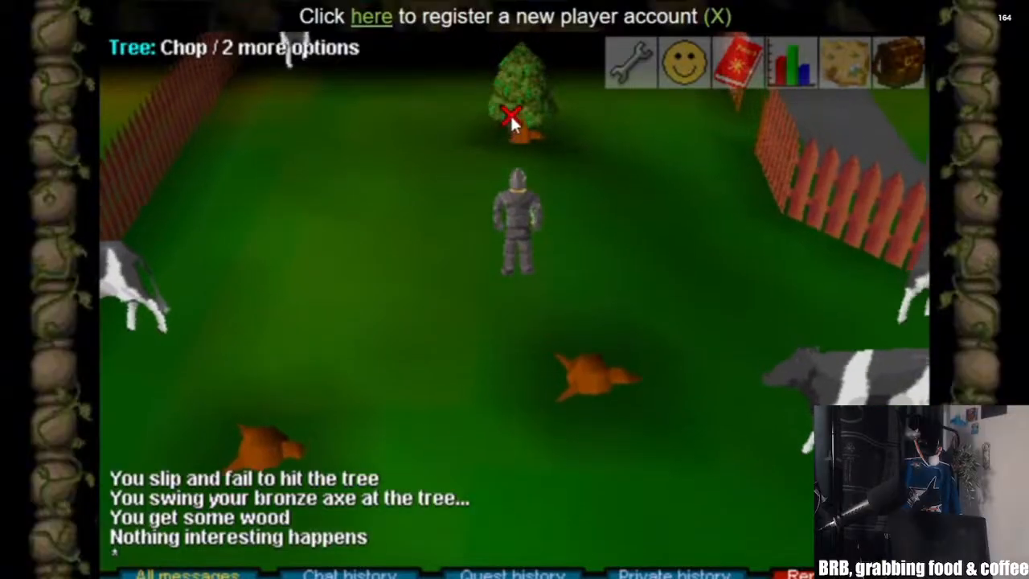
key(Left)
click(335, 292)
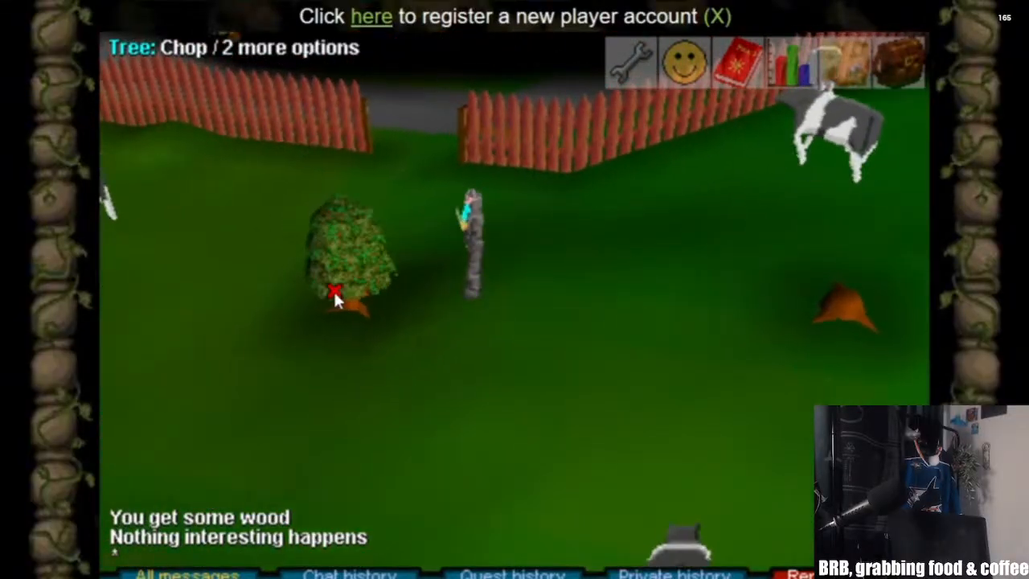
click(378, 295)
click(435, 310)
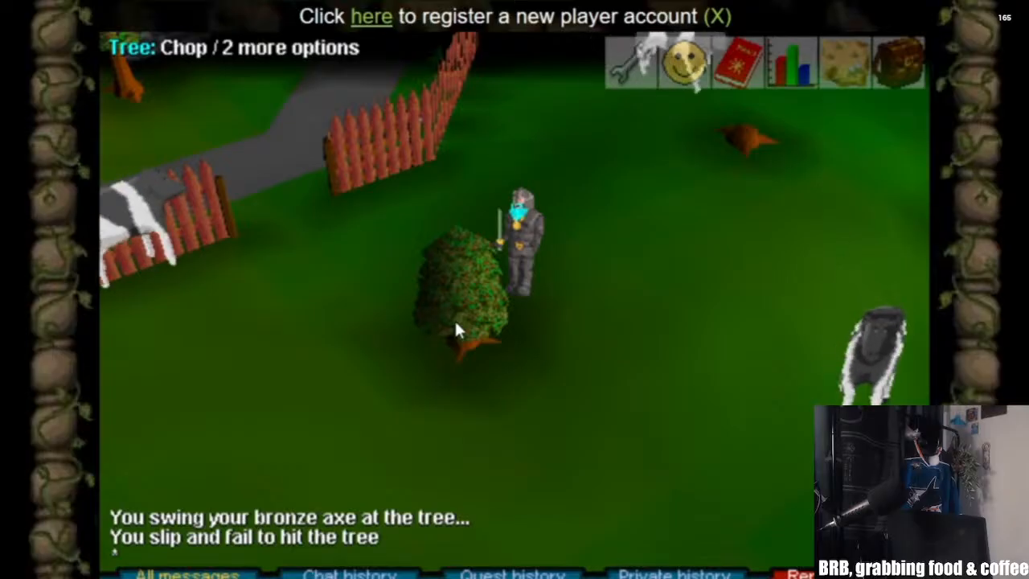
click(454, 323)
mouse_move(915, 53)
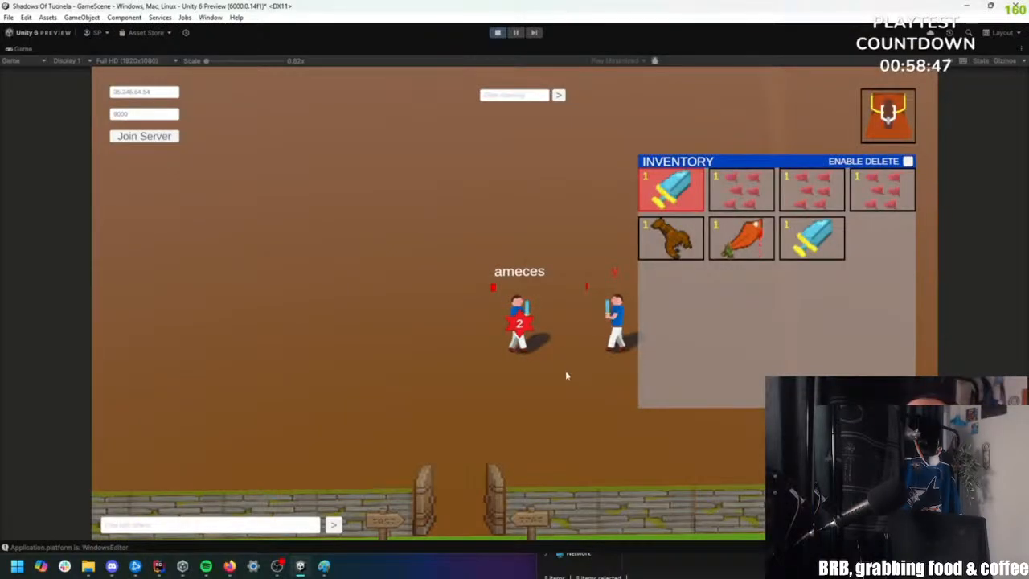
click(868, 138)
key(d)
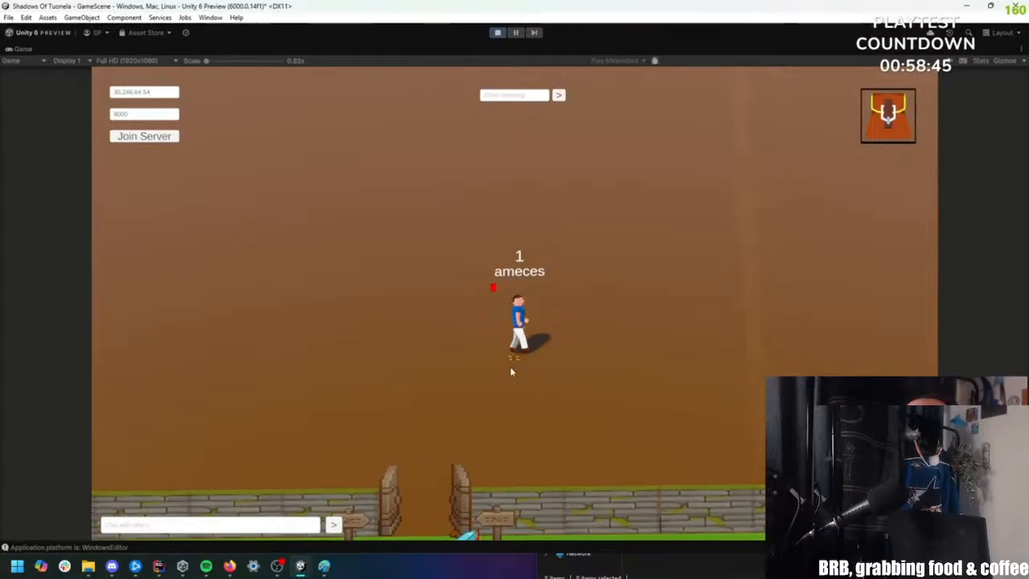
click(464, 397)
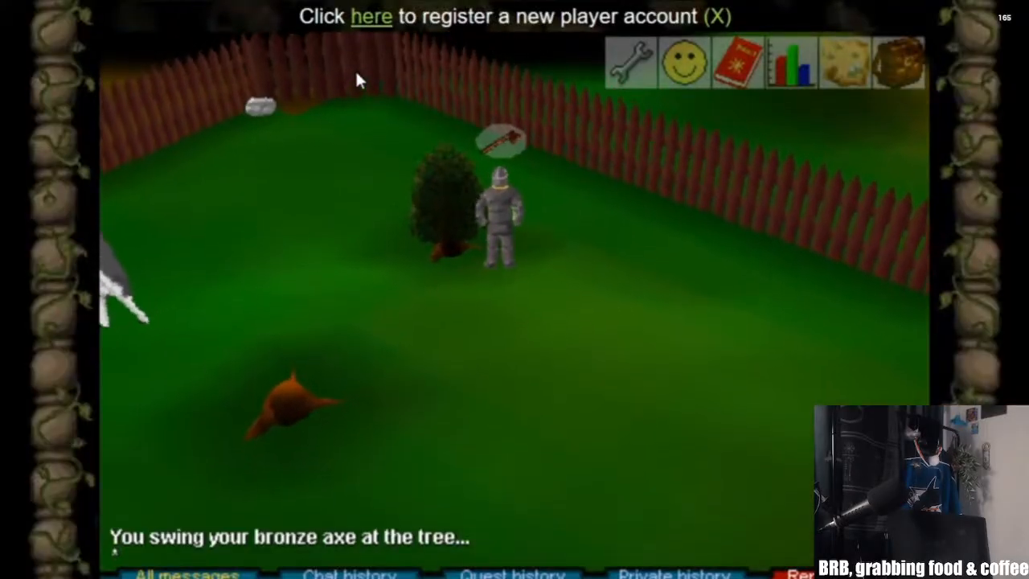
key(Right)
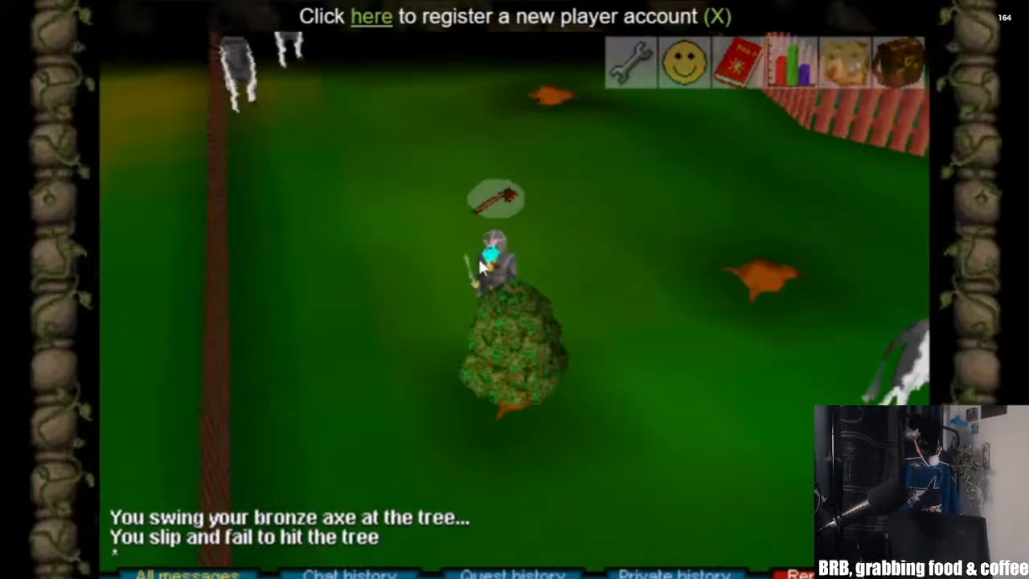
key(Right)
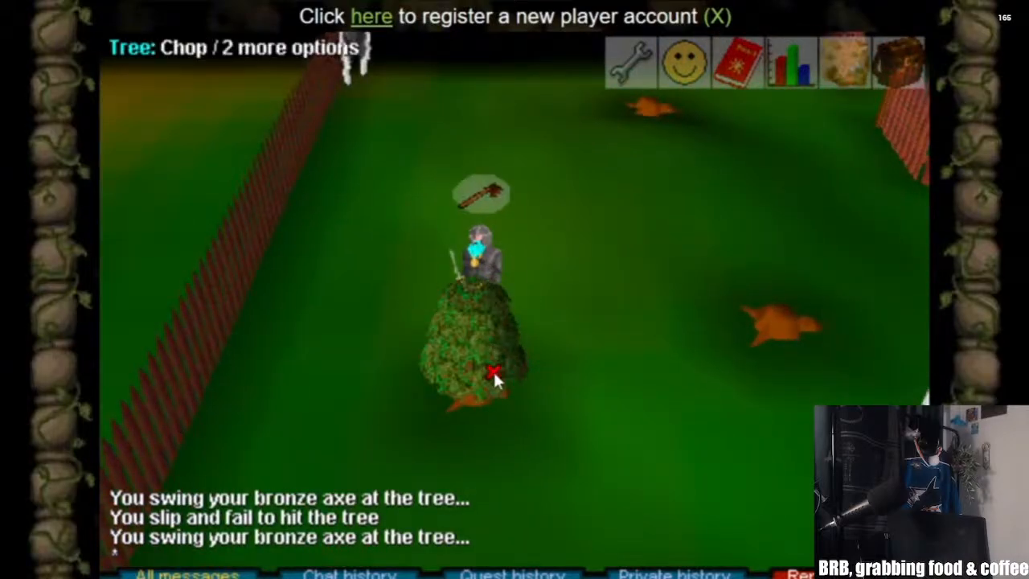
key(Right)
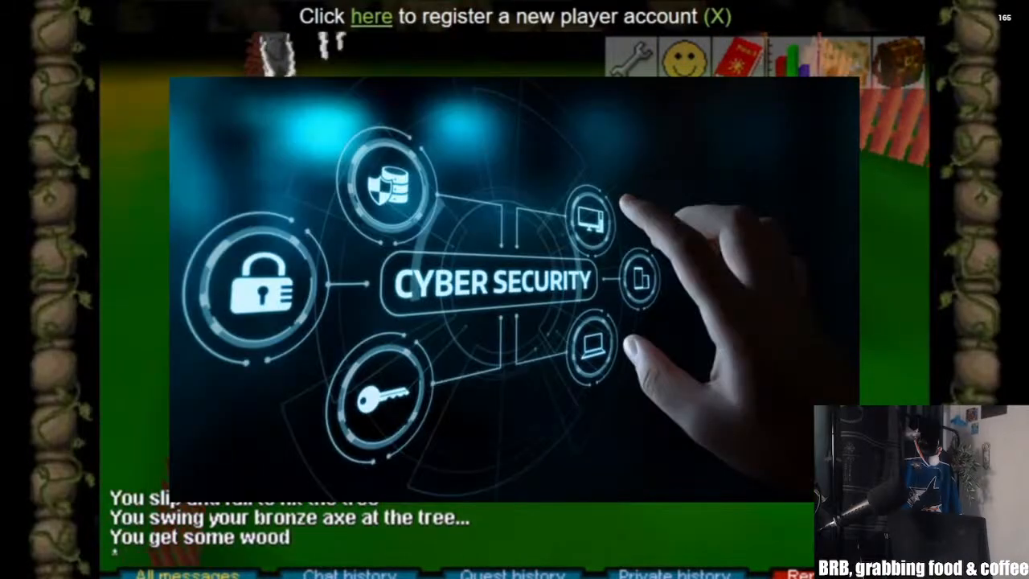
mouse_move(911, 84)
key(Right)
right_click(884, 228)
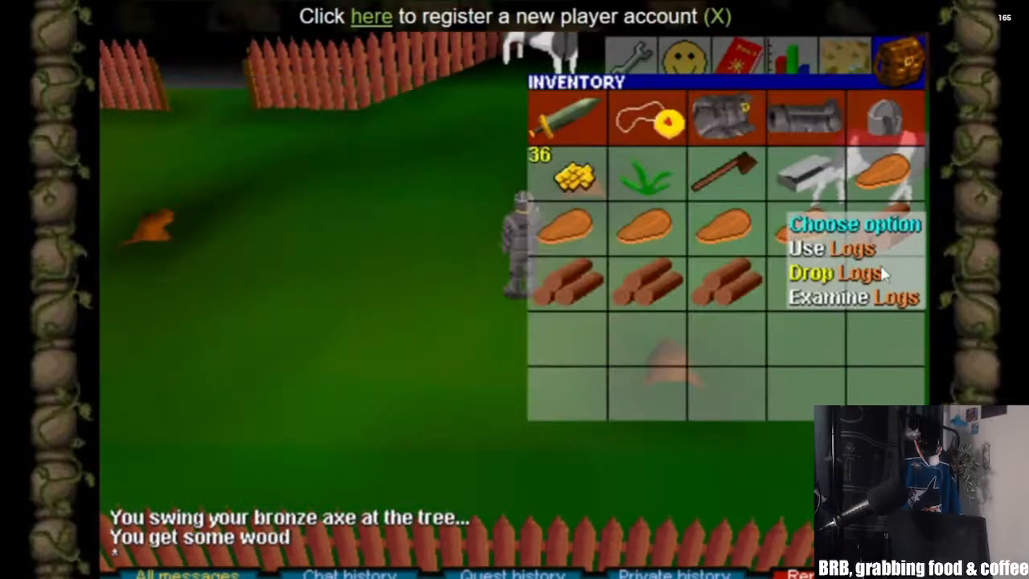
click(875, 250)
click(824, 189)
key(Left)
mouse_move(898, 64)
right_click(882, 223)
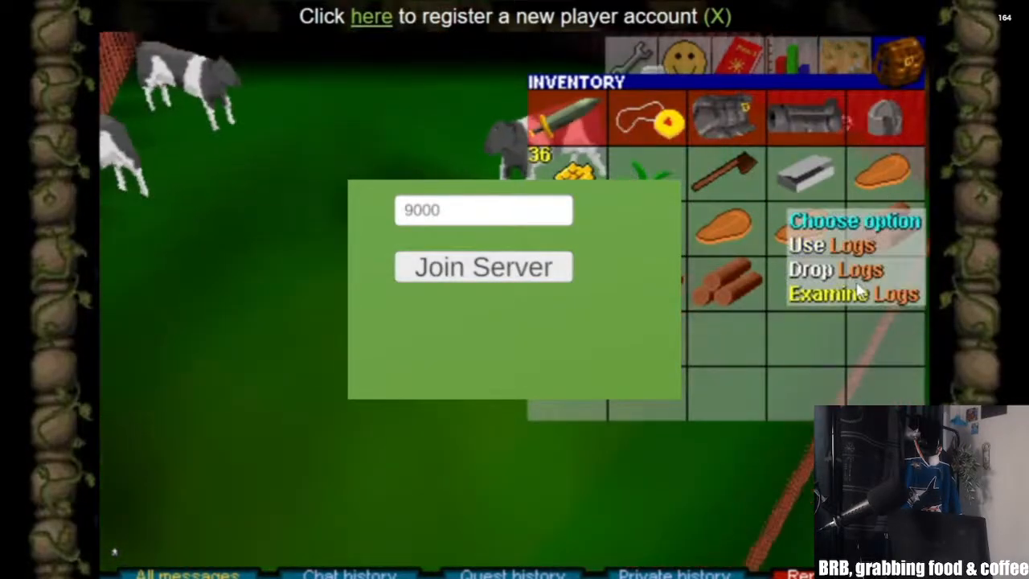
click(838, 268)
click(824, 175)
click(500, 271)
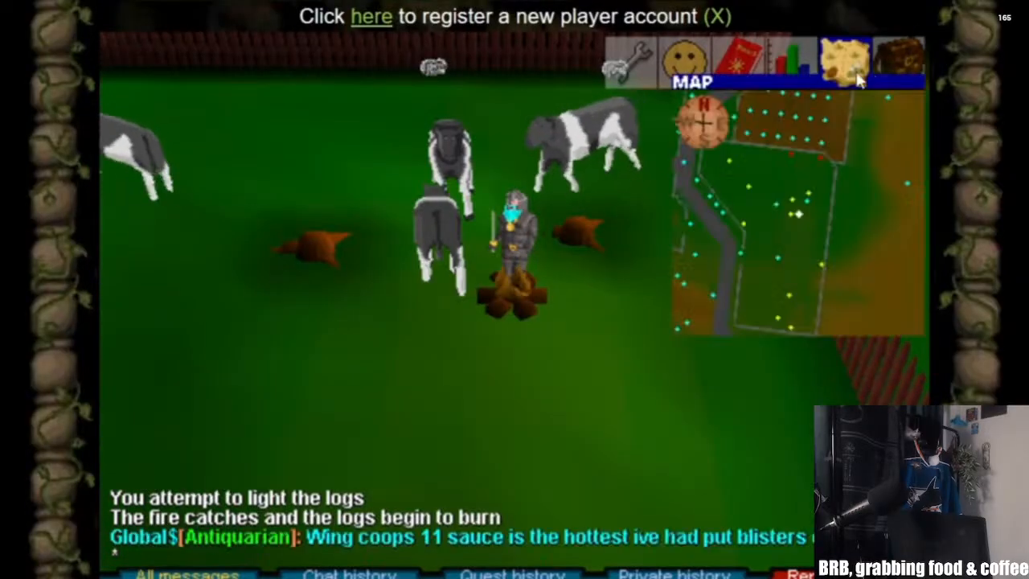
mouse_move(900, 60)
click(846, 182)
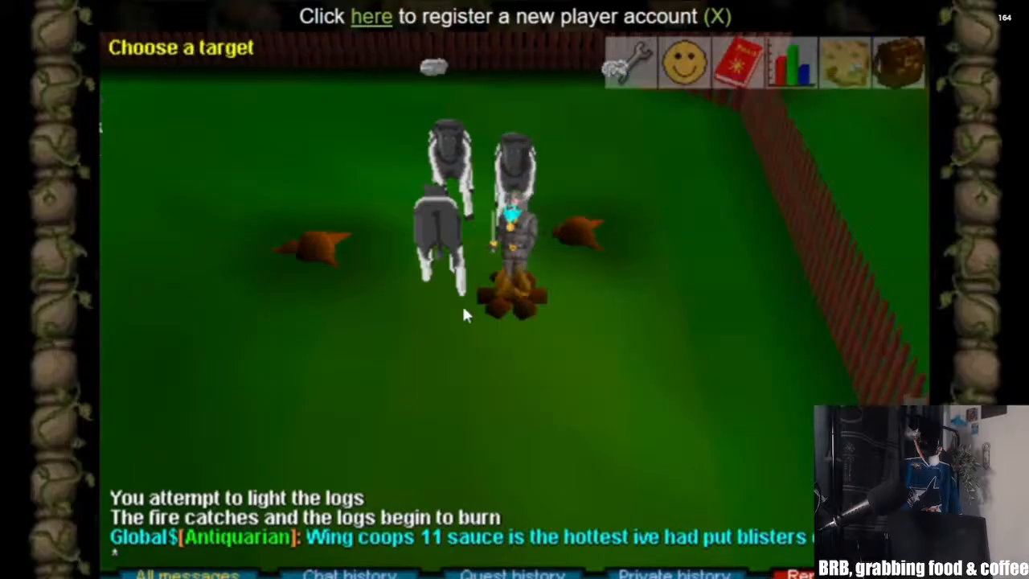
click(533, 304)
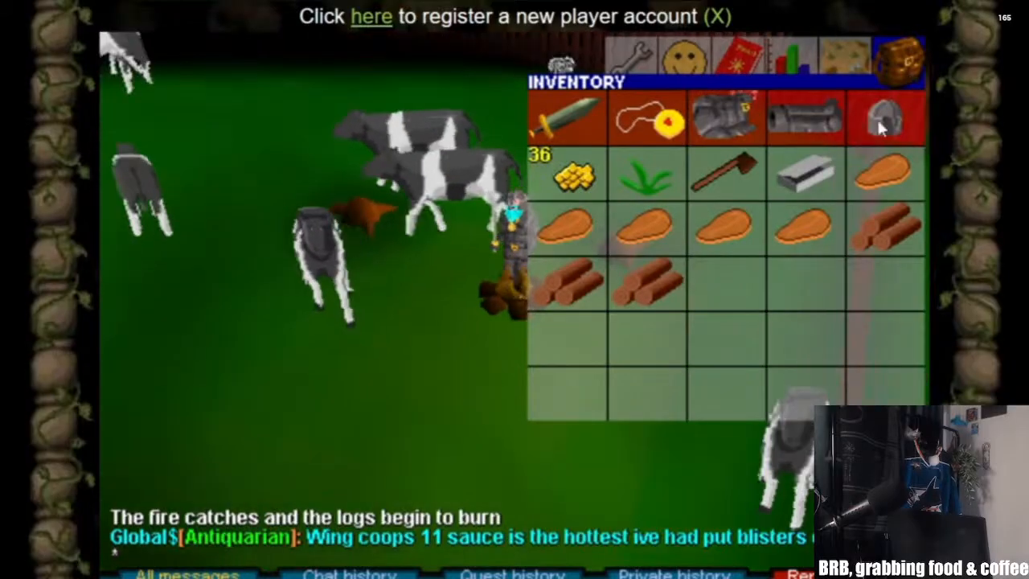
click(884, 173)
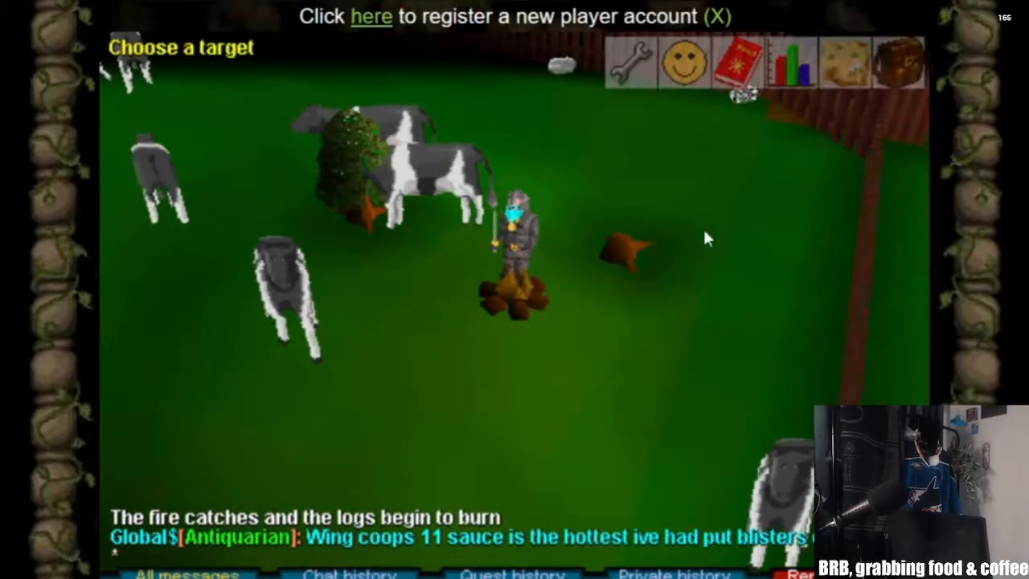
click(514, 298)
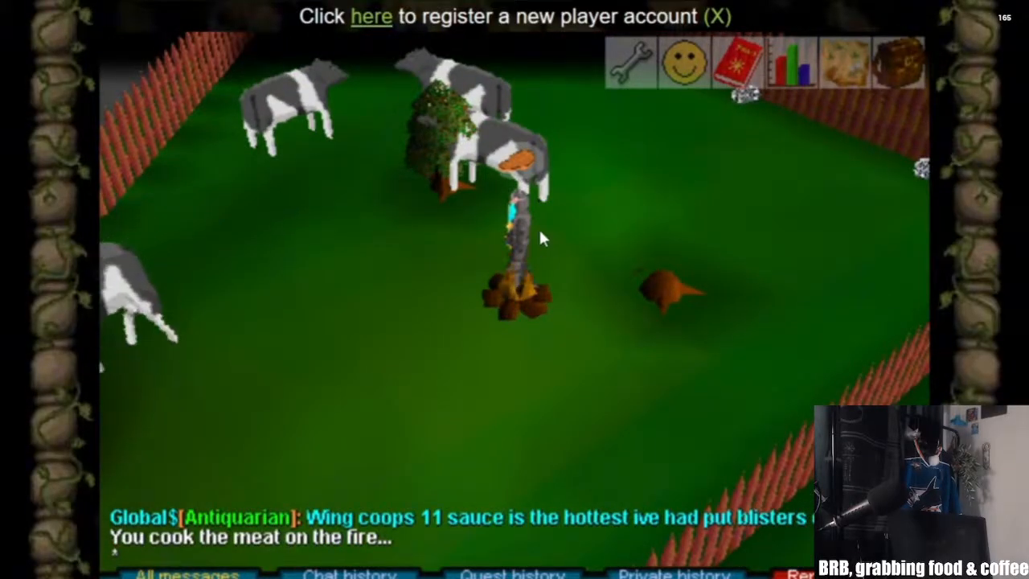
mouse_move(938, 73)
click(887, 160)
click(515, 278)
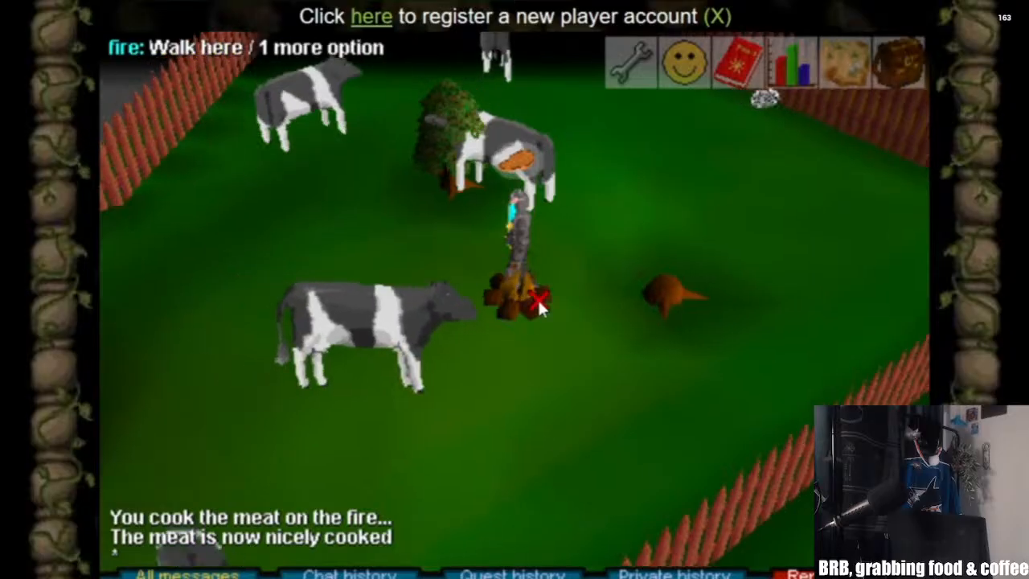
mouse_move(908, 49)
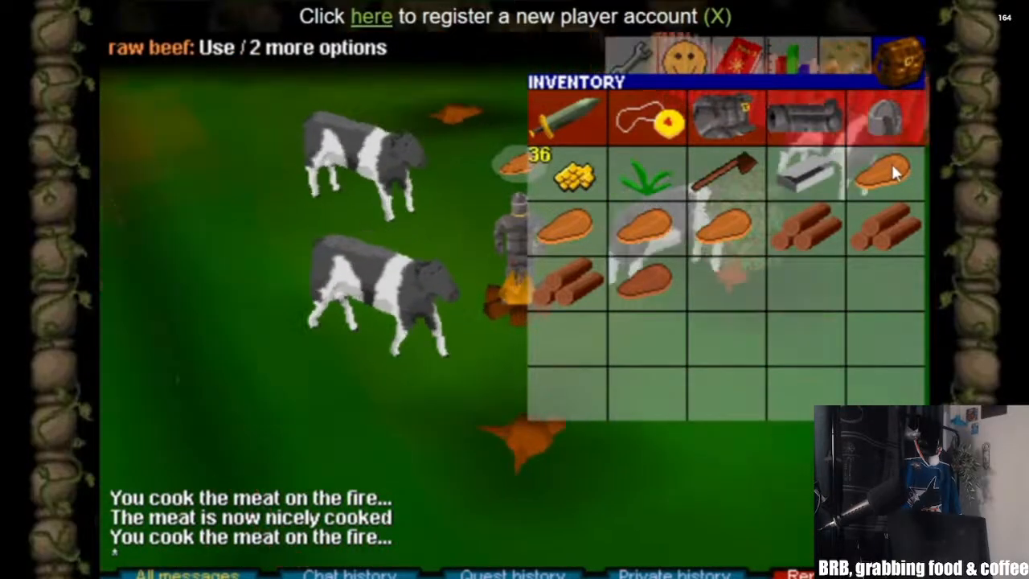
click(887, 164)
click(529, 299)
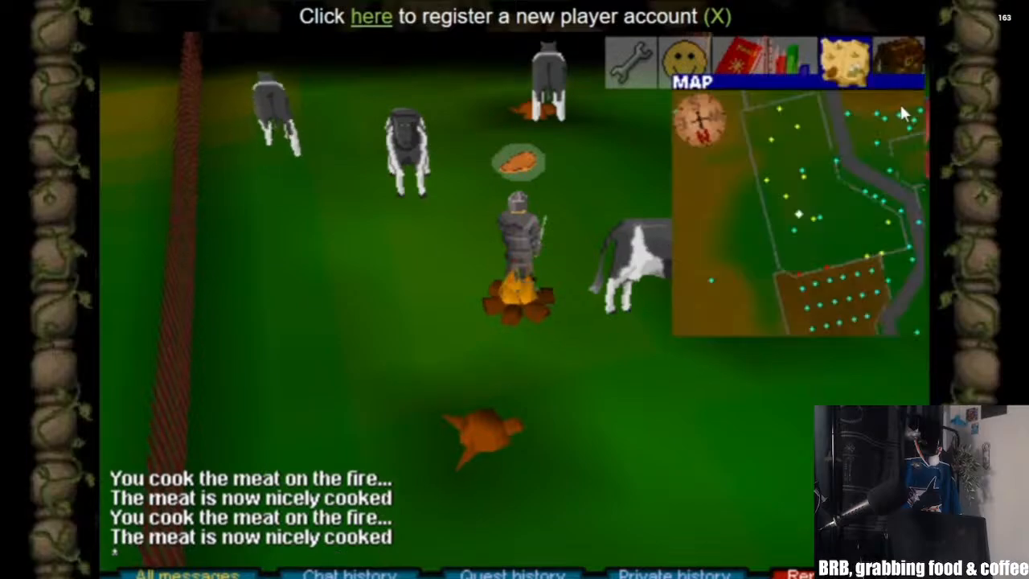
mouse_move(899, 60)
click(893, 197)
click(524, 304)
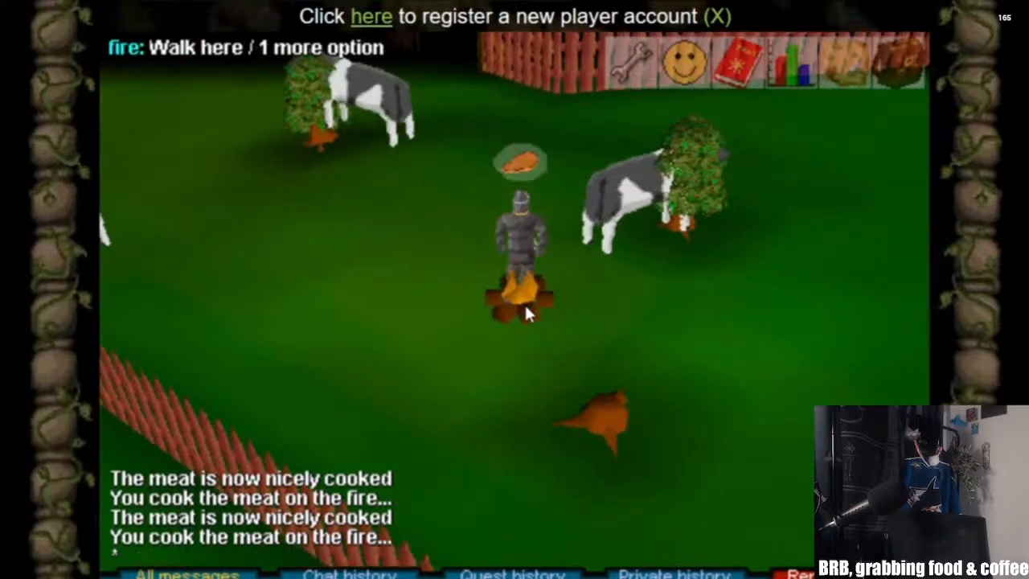
click(882, 176)
click(515, 305)
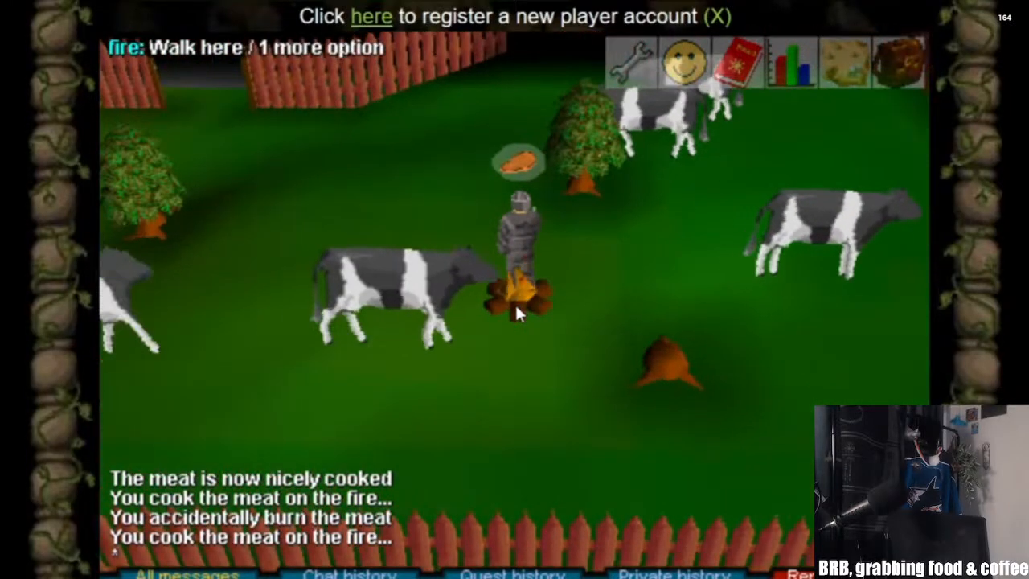
mouse_move(898, 63)
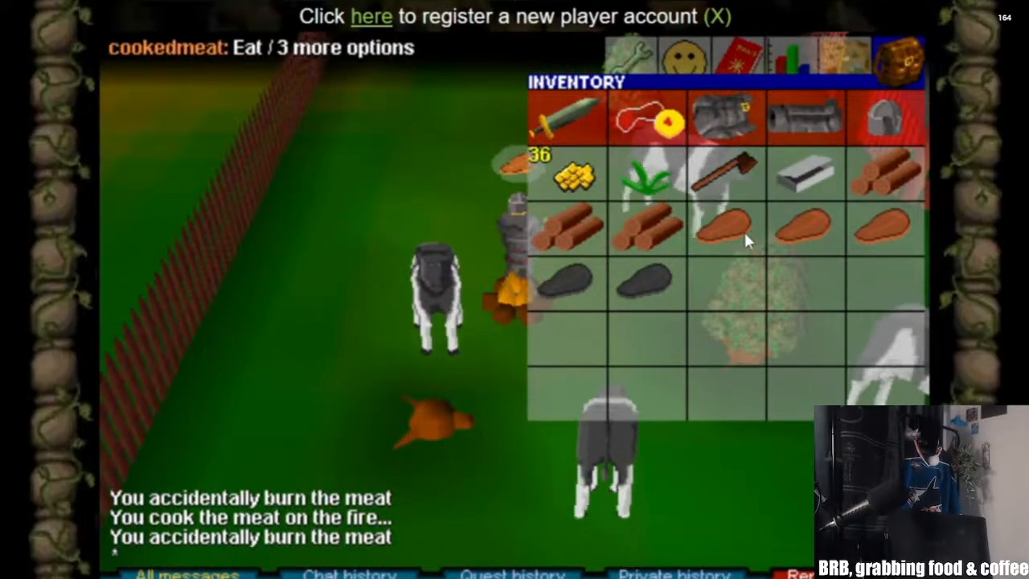
click(735, 230)
click(733, 231)
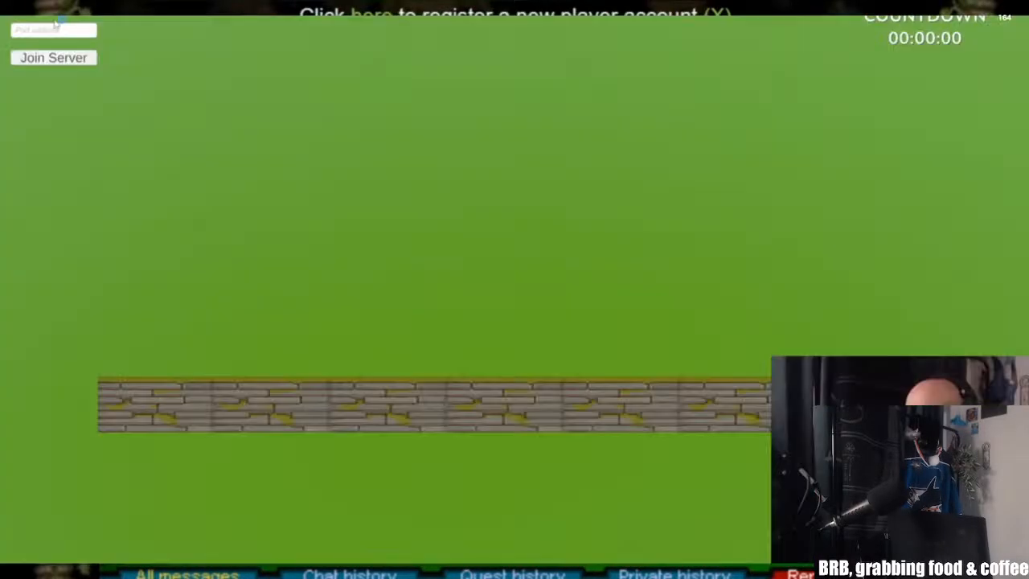
click(78, 61)
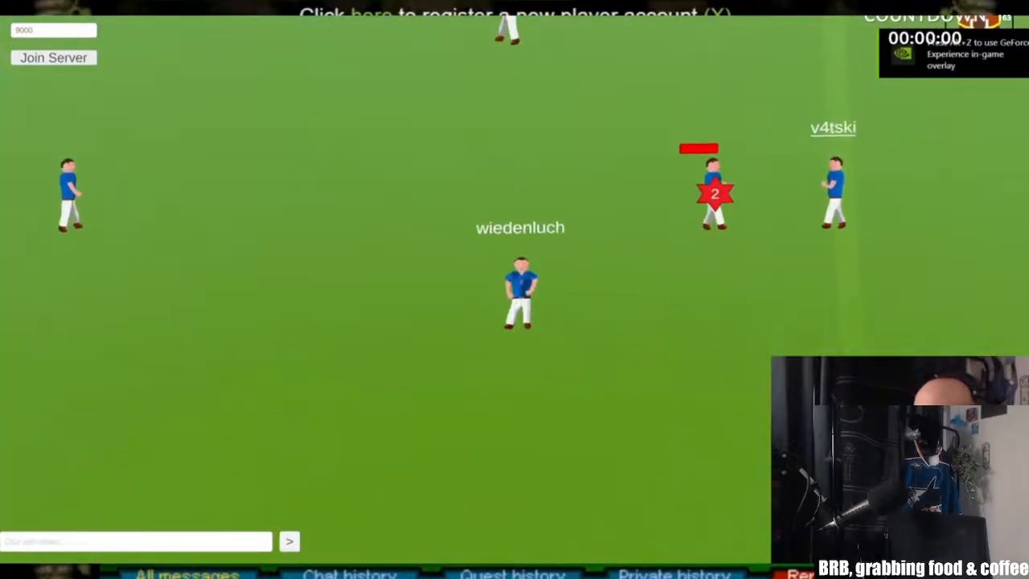
click(629, 287)
click(540, 191)
click(454, 356)
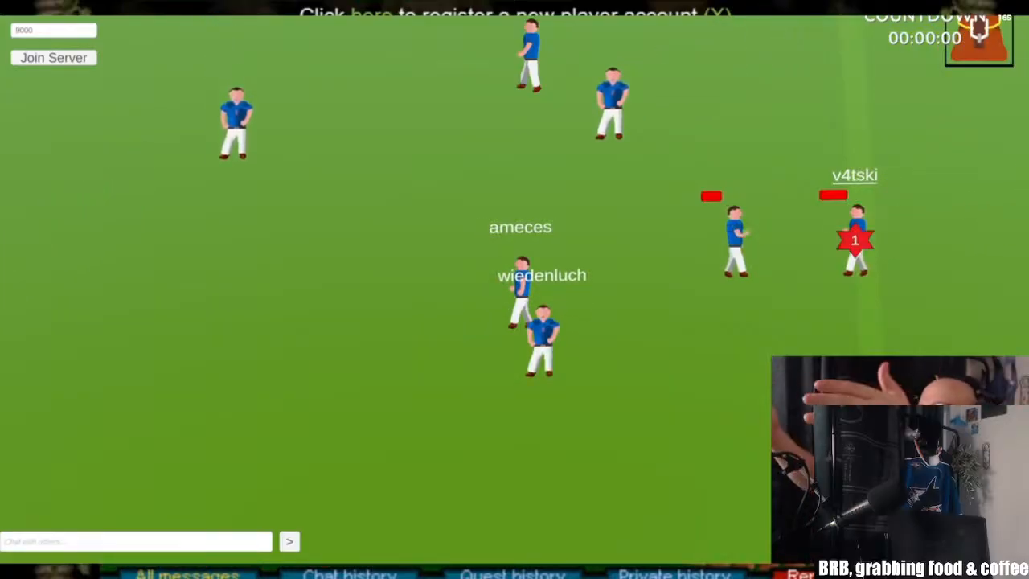
click(433, 310)
click(482, 344)
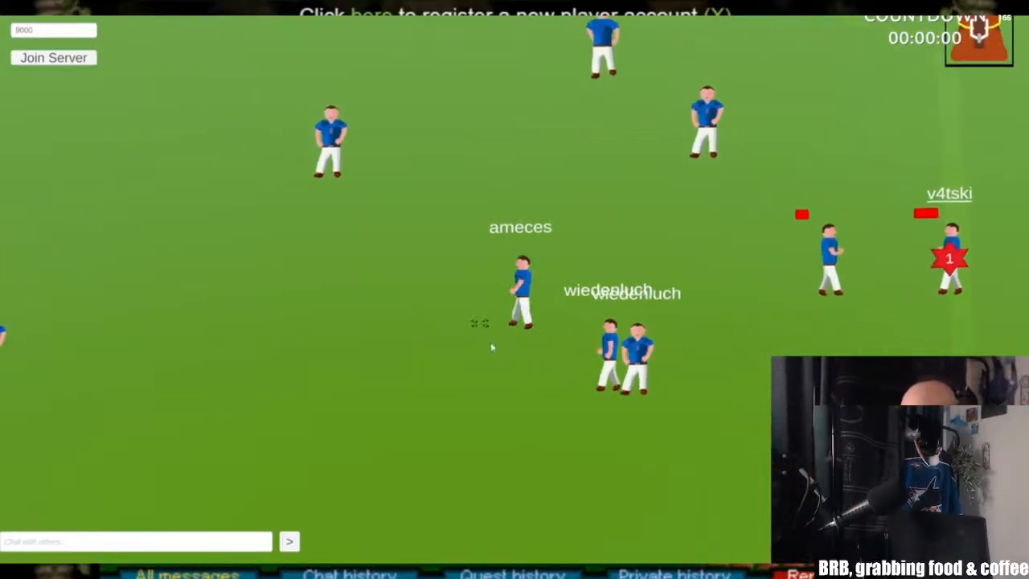
click(190, 547)
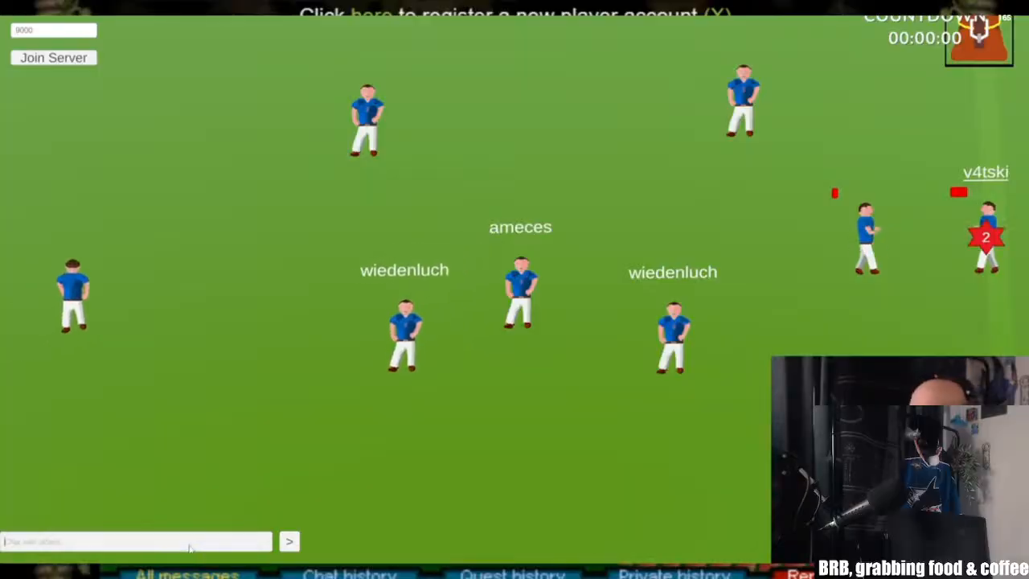
text(YOU BEAUTIFUL PEOPLE)
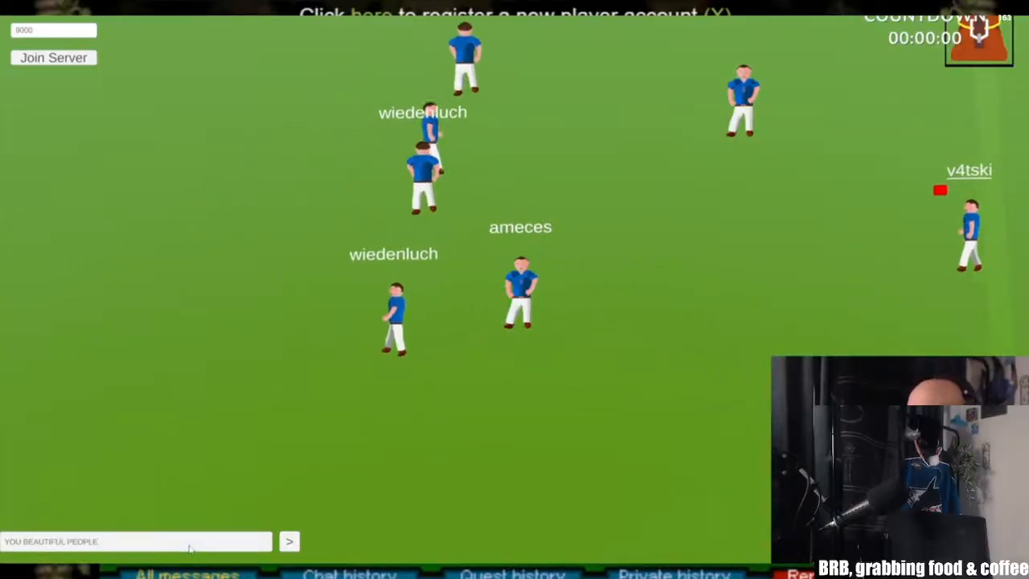
click(225, 544)
text(w)
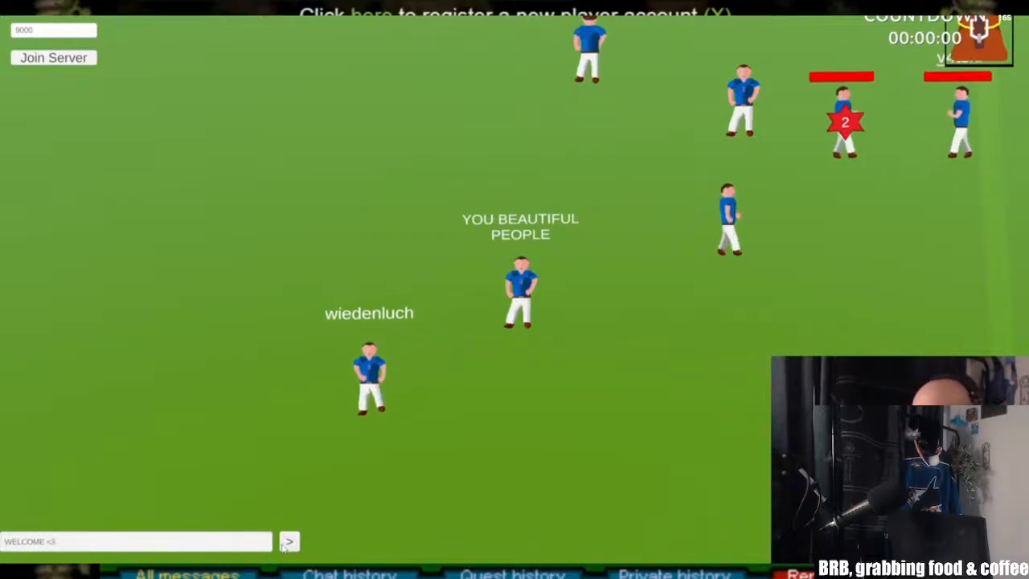
click(289, 543)
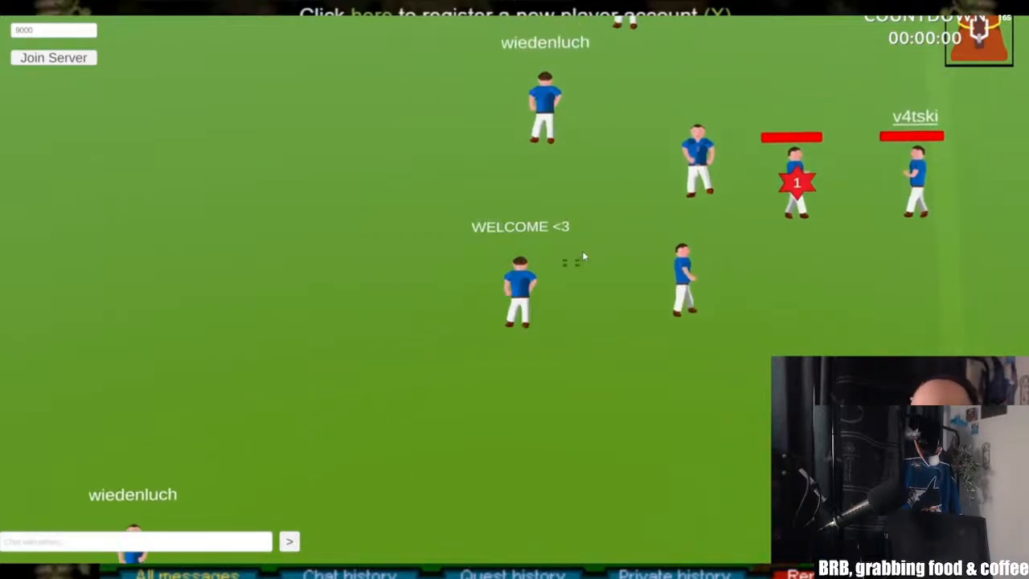
click(544, 225)
click(452, 209)
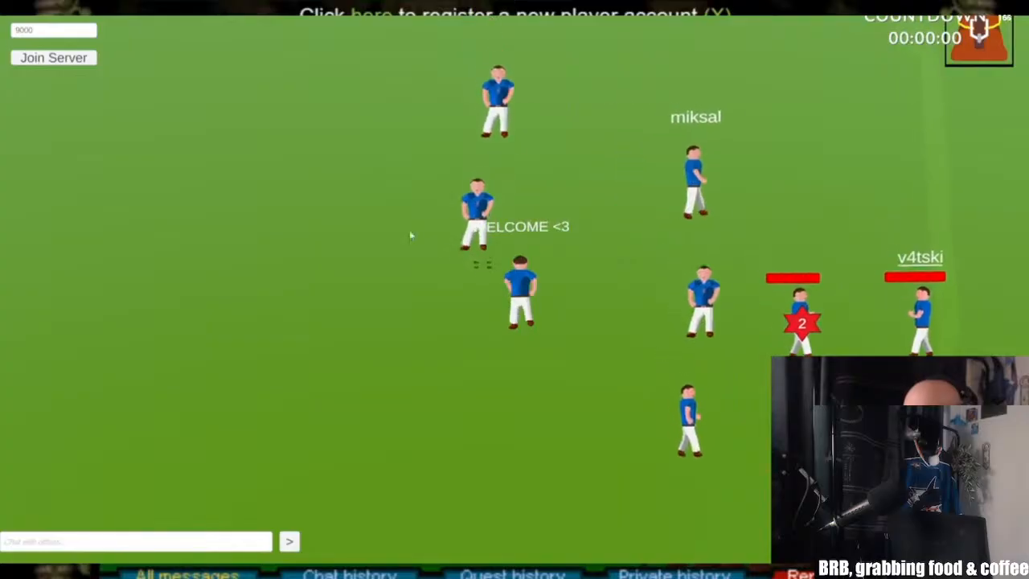
click(530, 233)
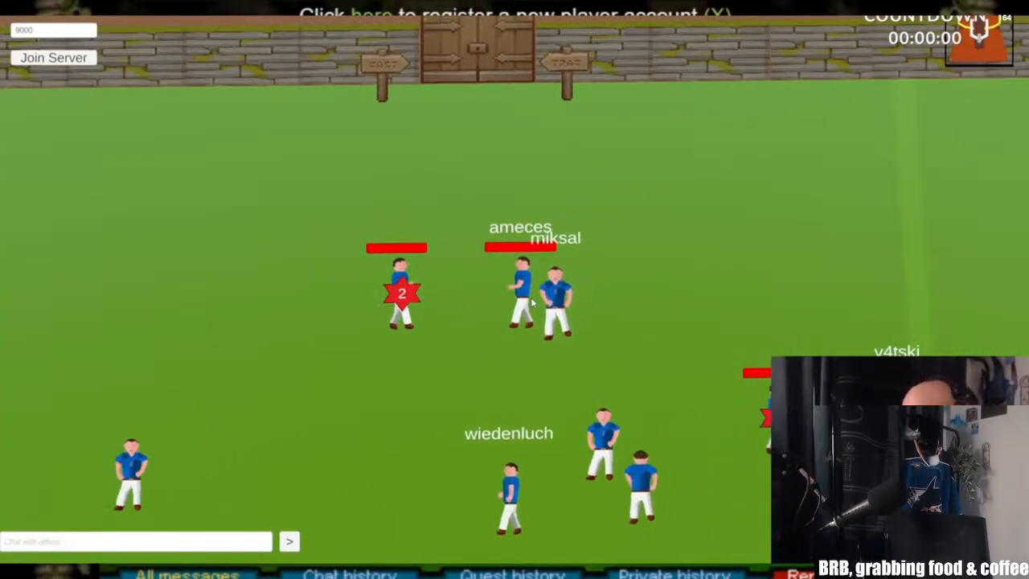
click(630, 236)
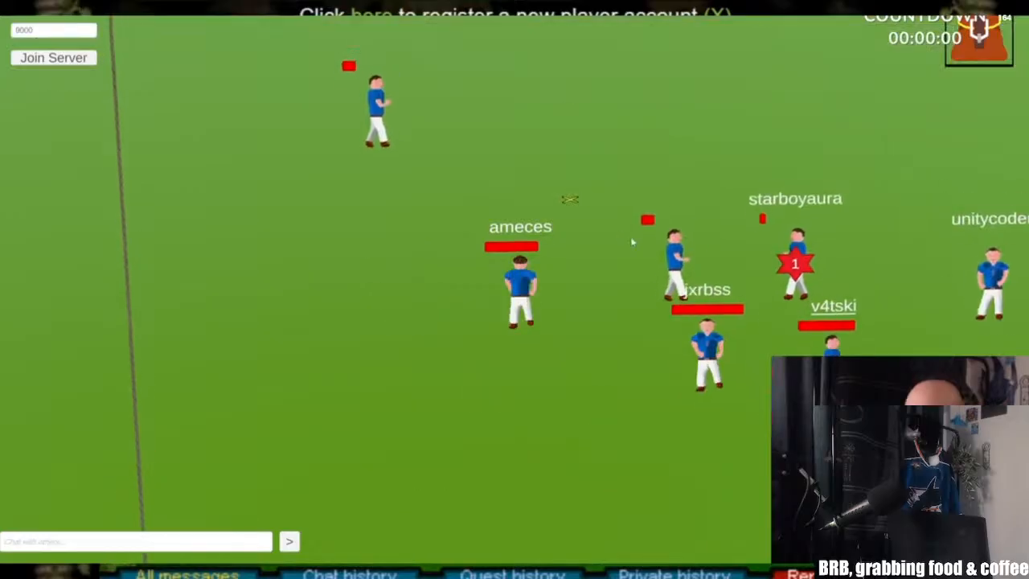
click(599, 328)
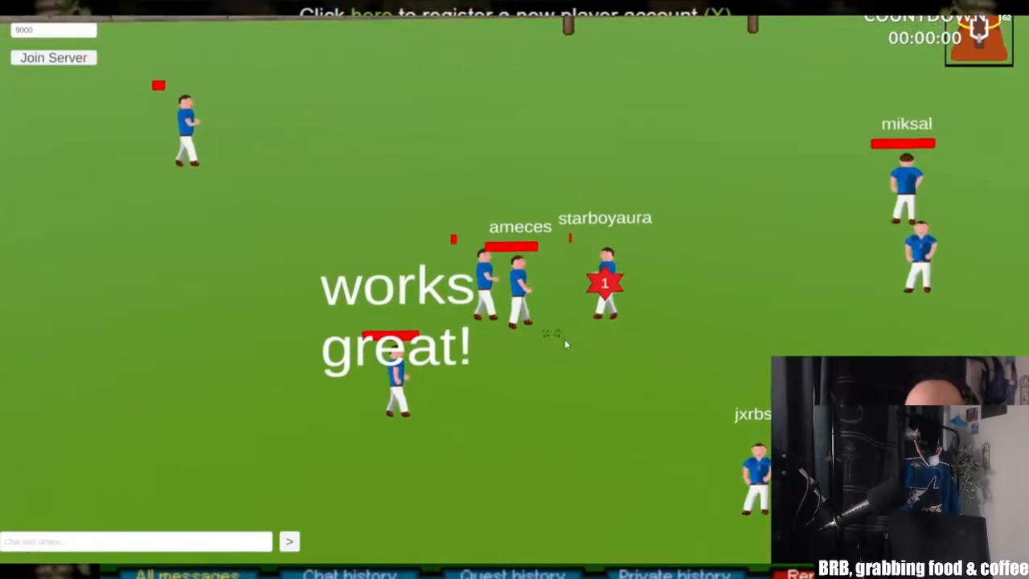
click(482, 294)
click(479, 367)
click(429, 422)
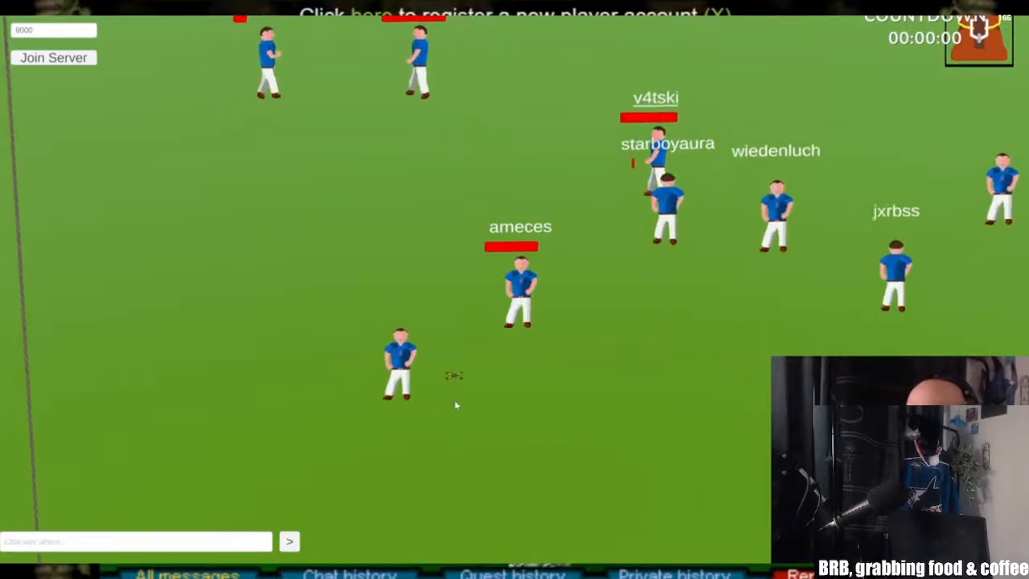
click(469, 325)
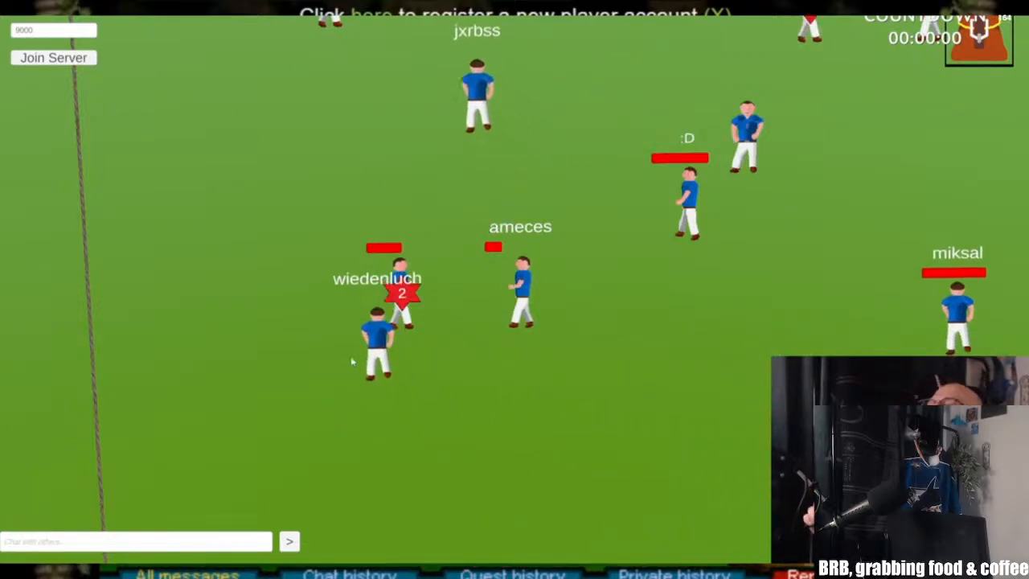
click(469, 367)
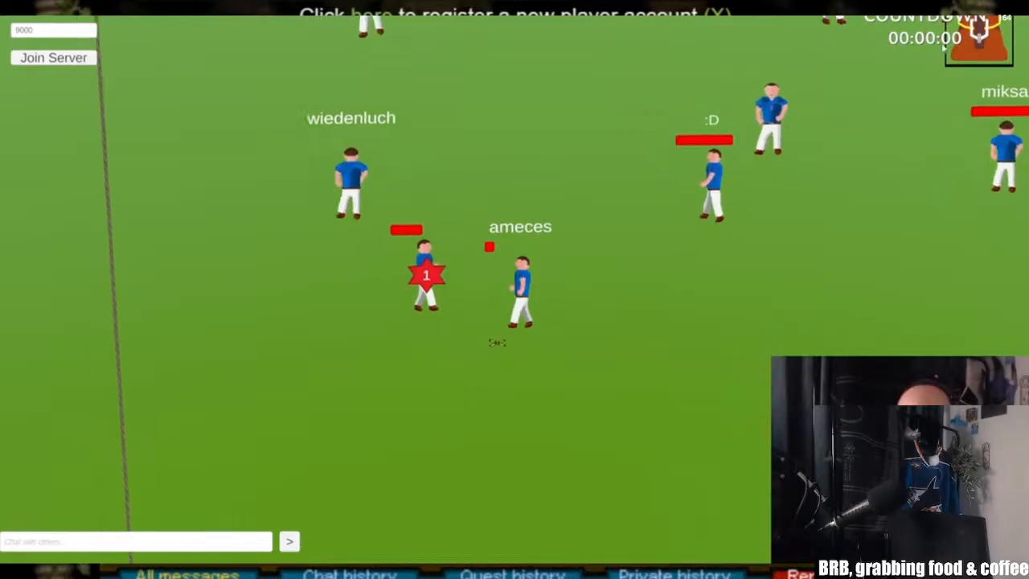
click(970, 47)
click(951, 54)
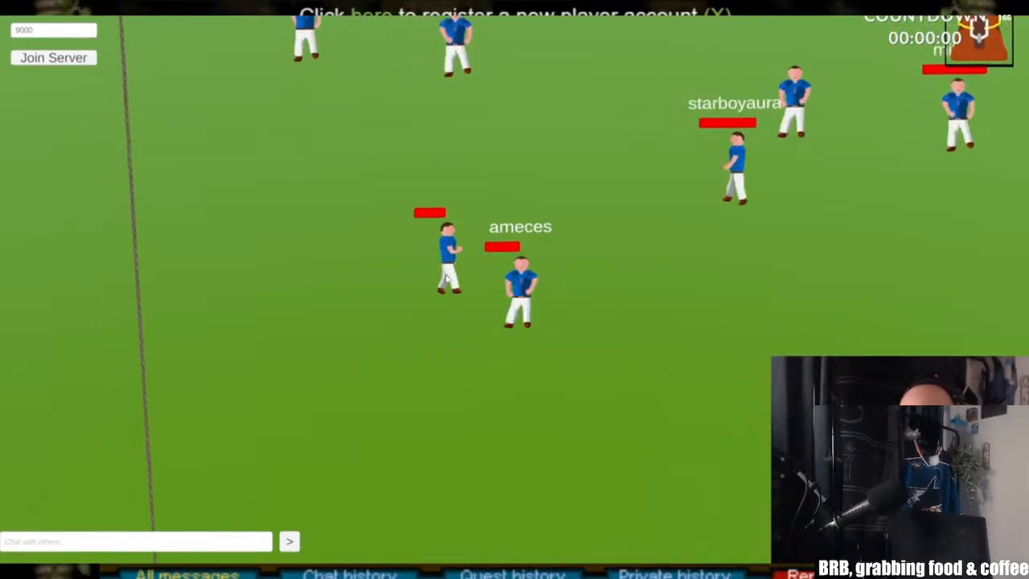
click(434, 288)
click(452, 327)
click(612, 298)
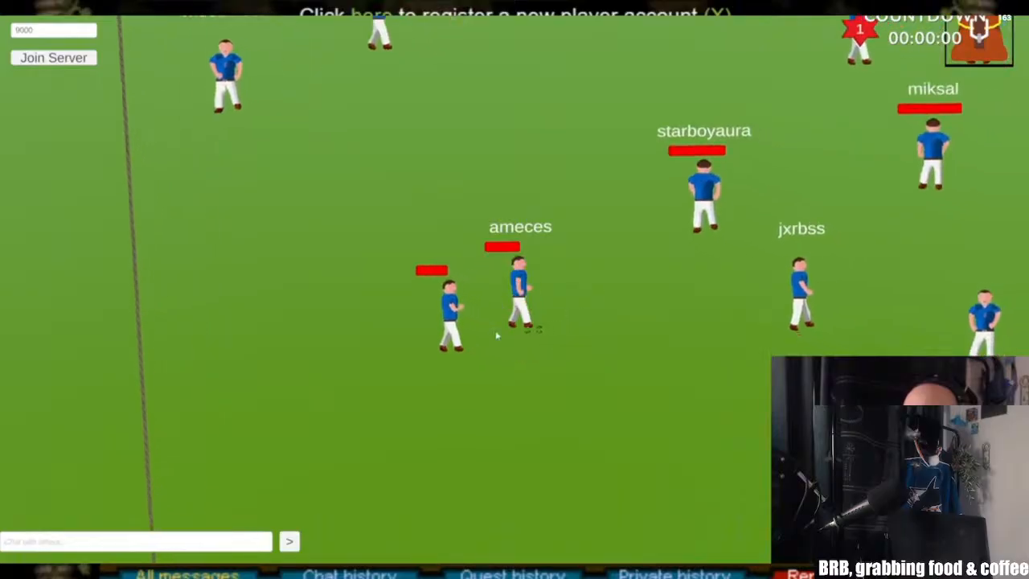
click(459, 360)
click(448, 308)
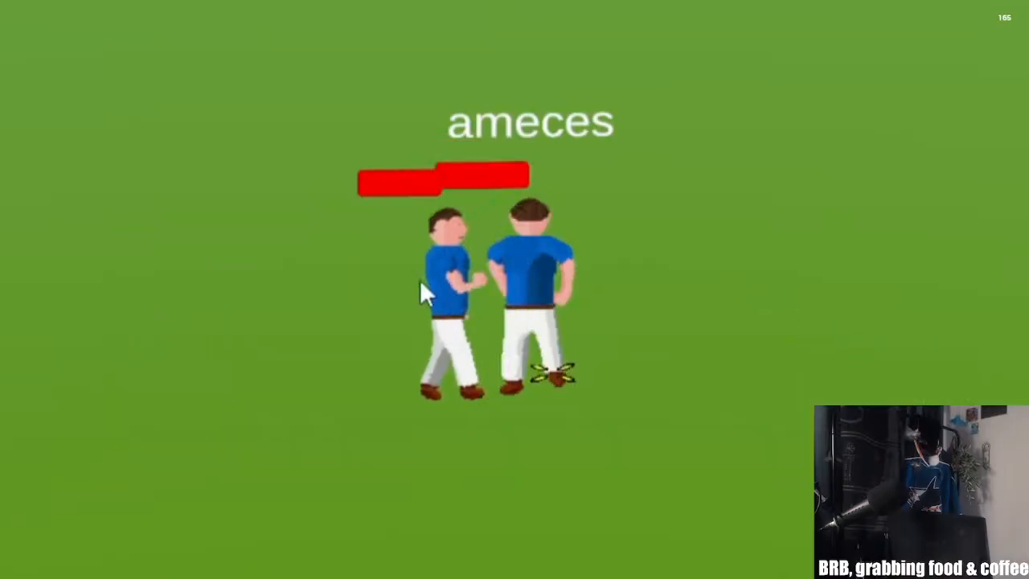
click(394, 385)
click(559, 426)
click(664, 323)
click(532, 313)
click(707, 284)
click(743, 406)
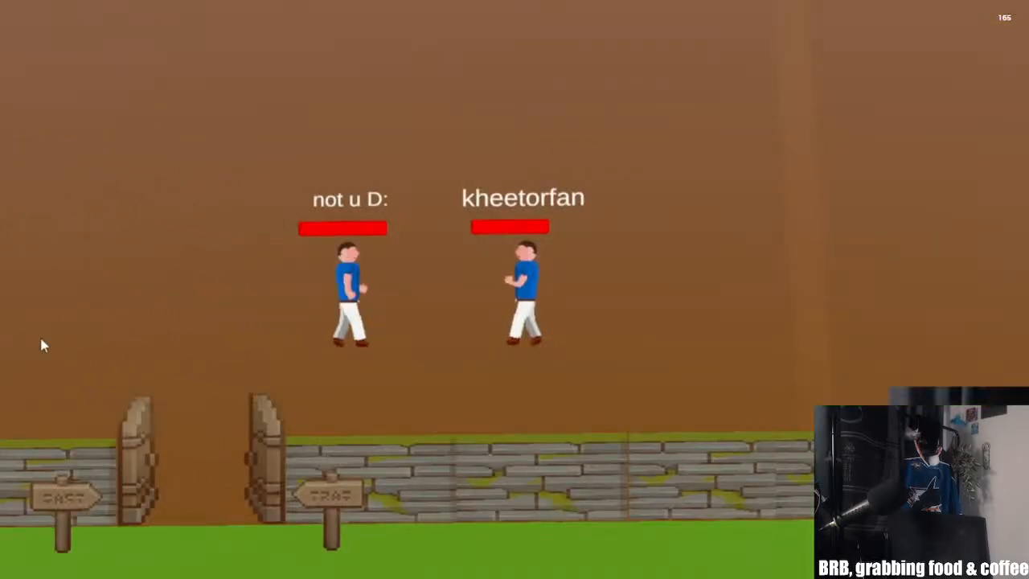
click(358, 326)
click(394, 331)
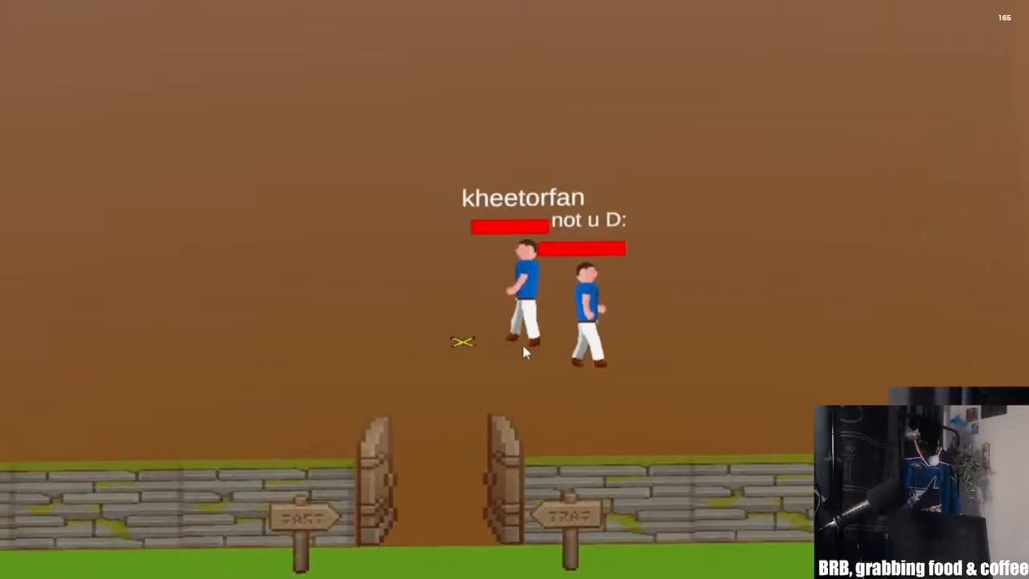
click(657, 345)
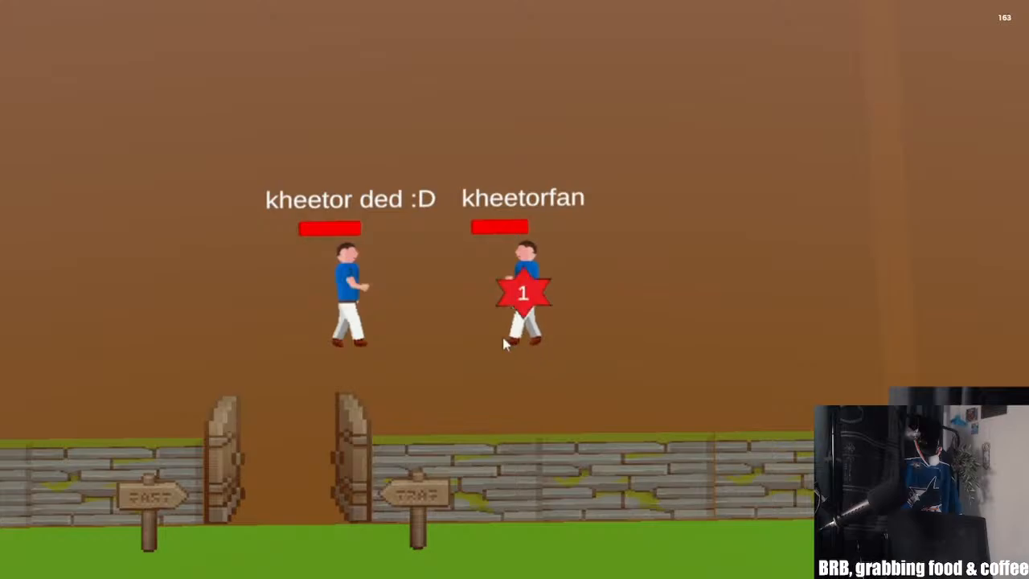
click(558, 131)
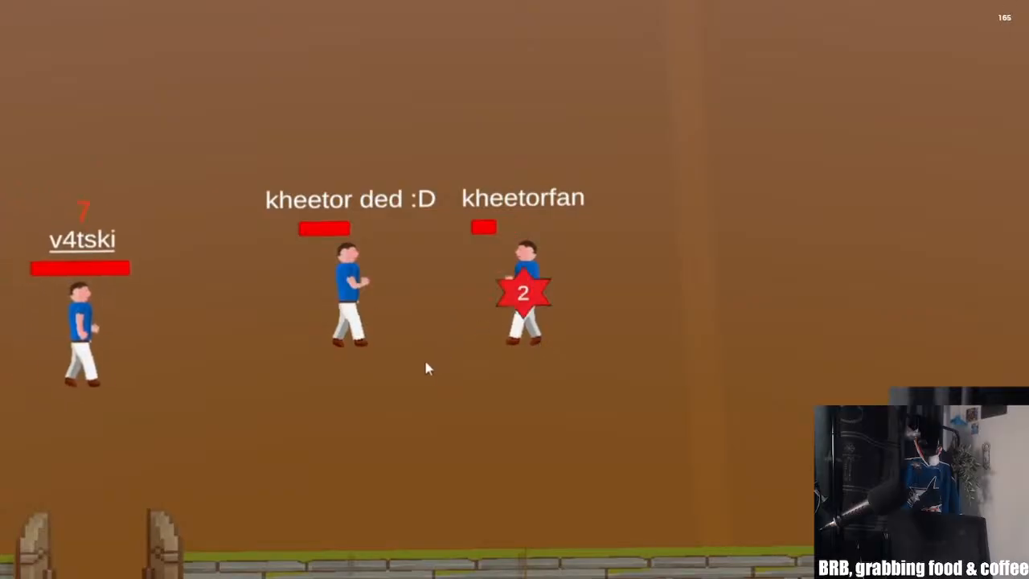
click(408, 447)
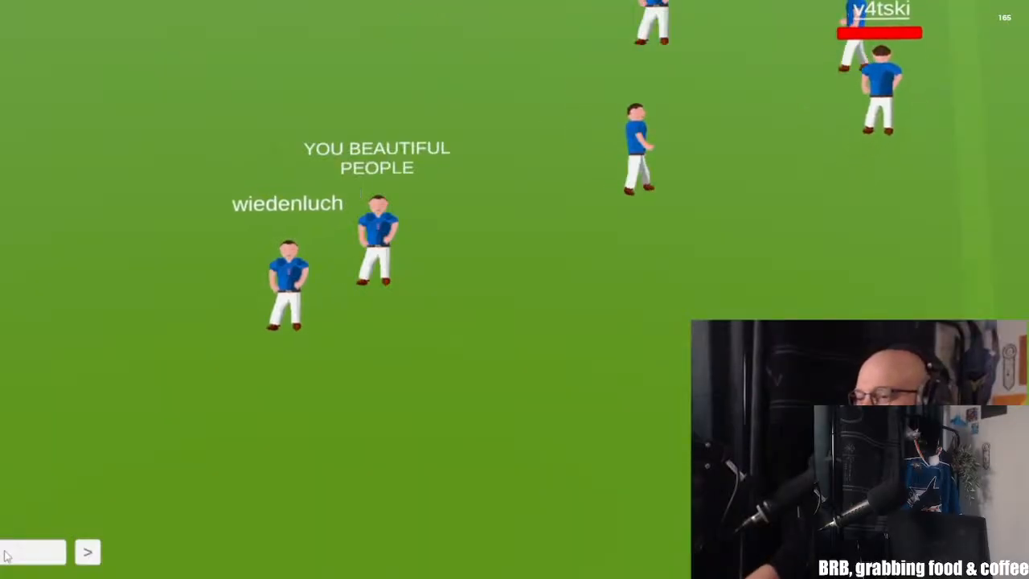
click(88, 552)
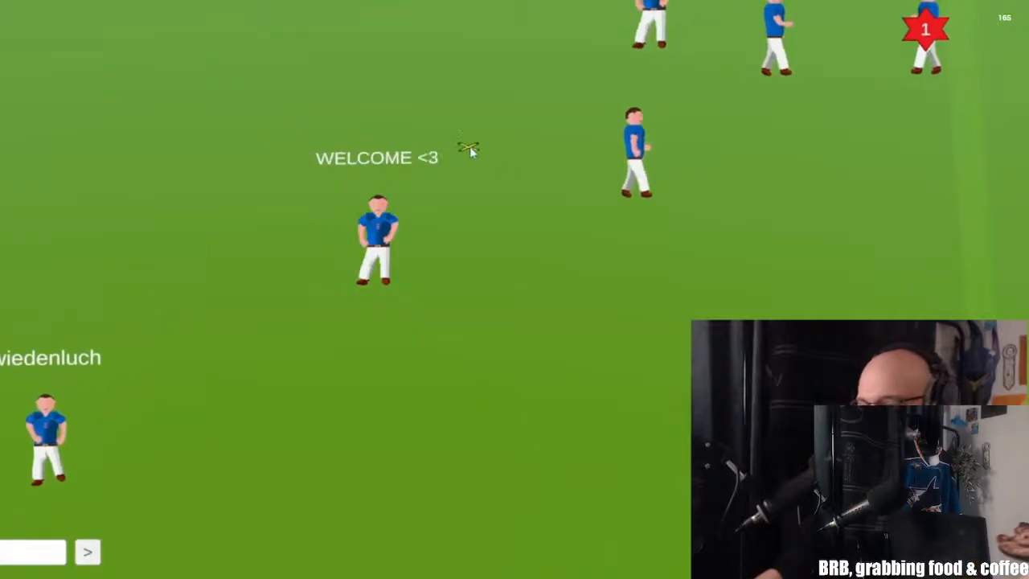
click(284, 133)
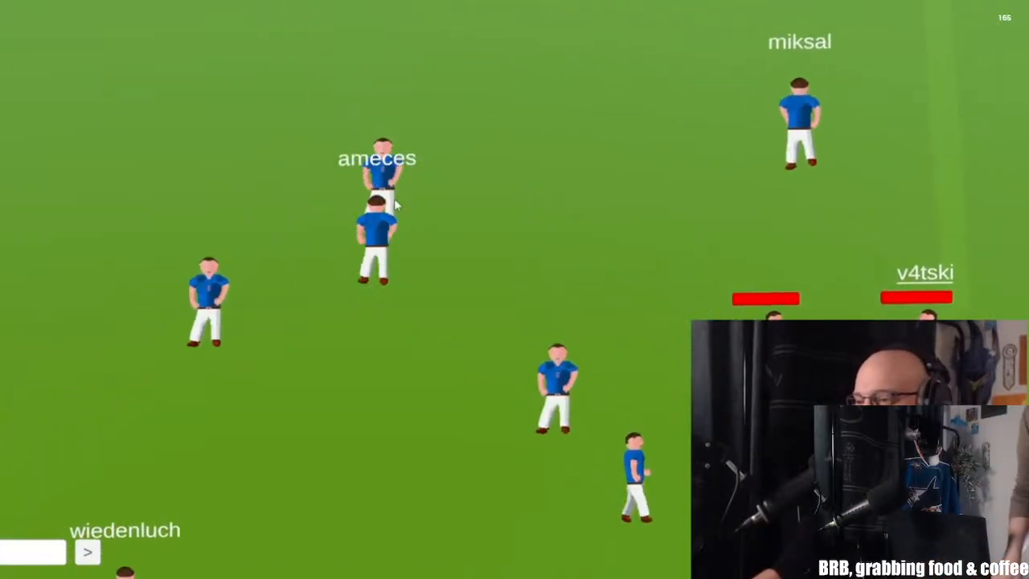
click(397, 193)
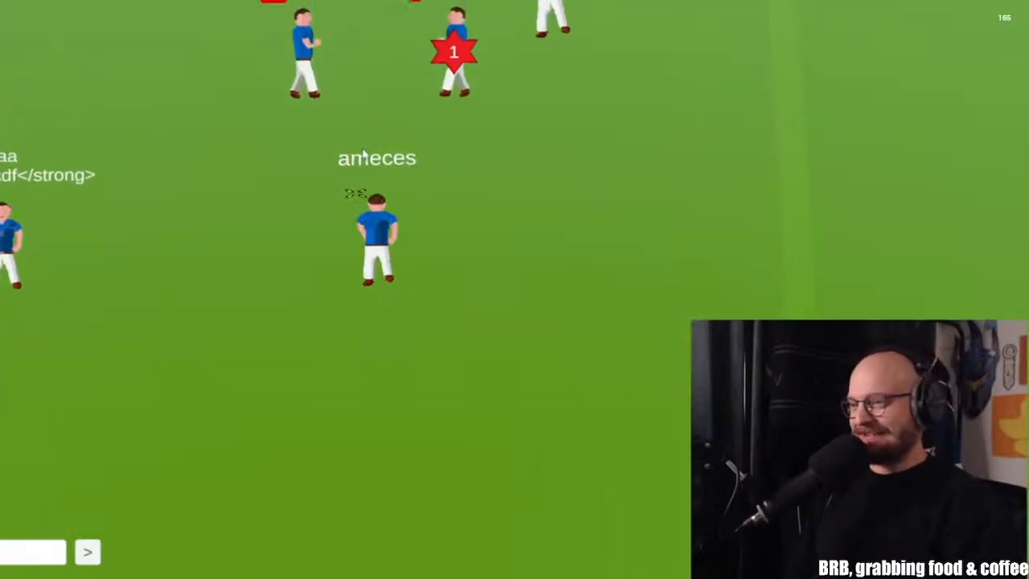
click(308, 172)
click(226, 150)
click(174, 155)
click(78, 246)
click(36, 299)
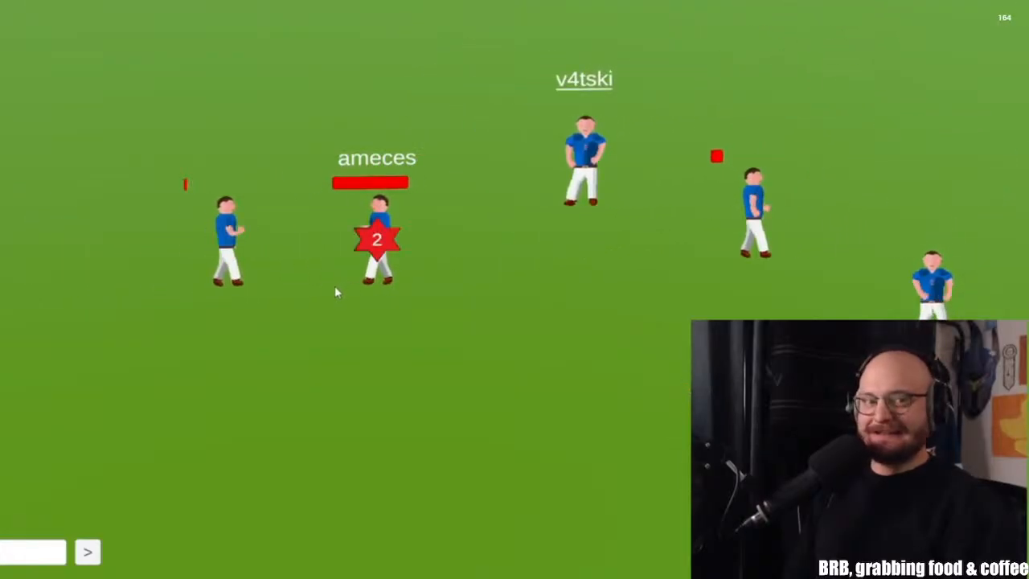
click(277, 137)
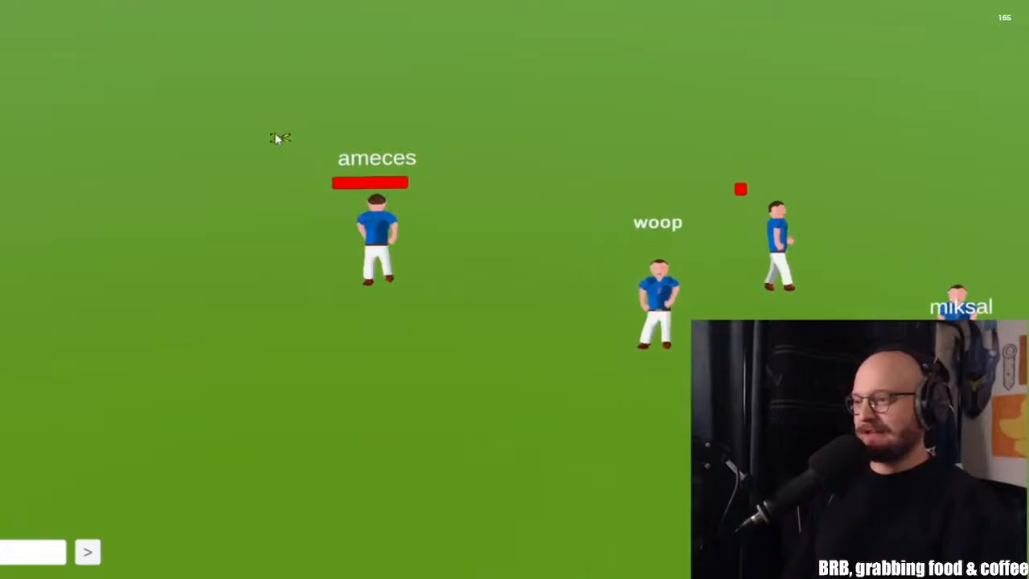
click(291, 135)
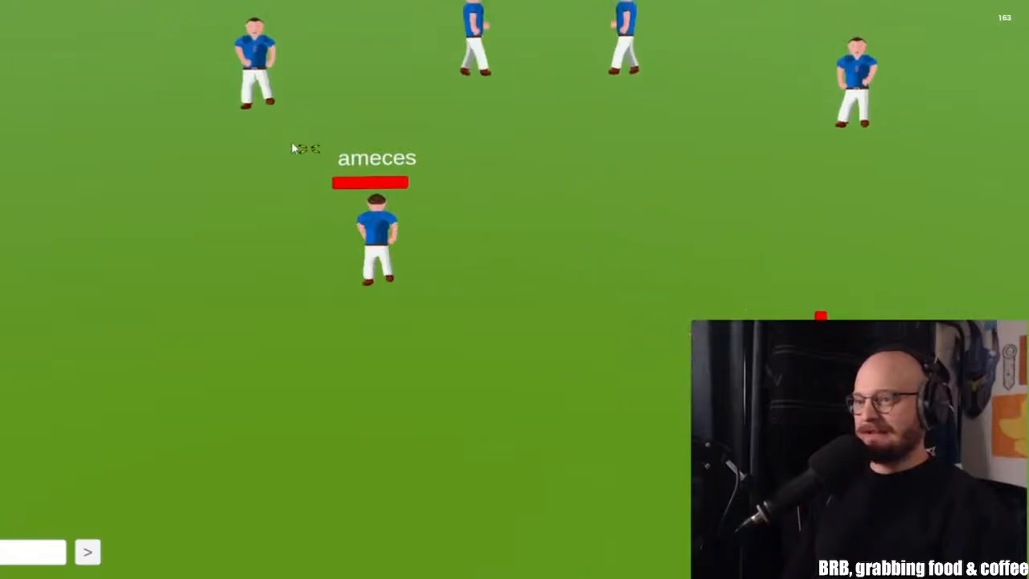
click(310, 190)
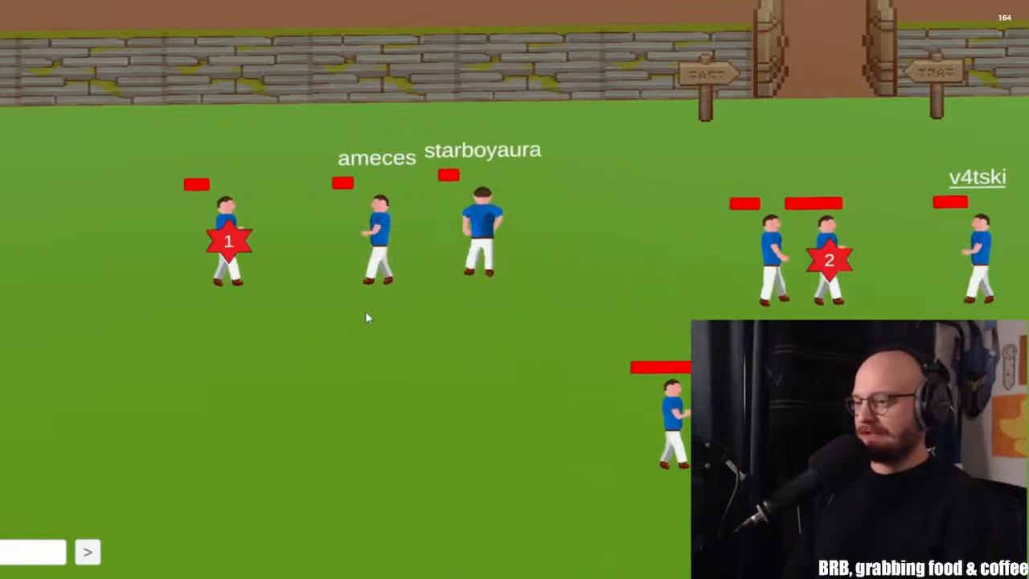
click(303, 320)
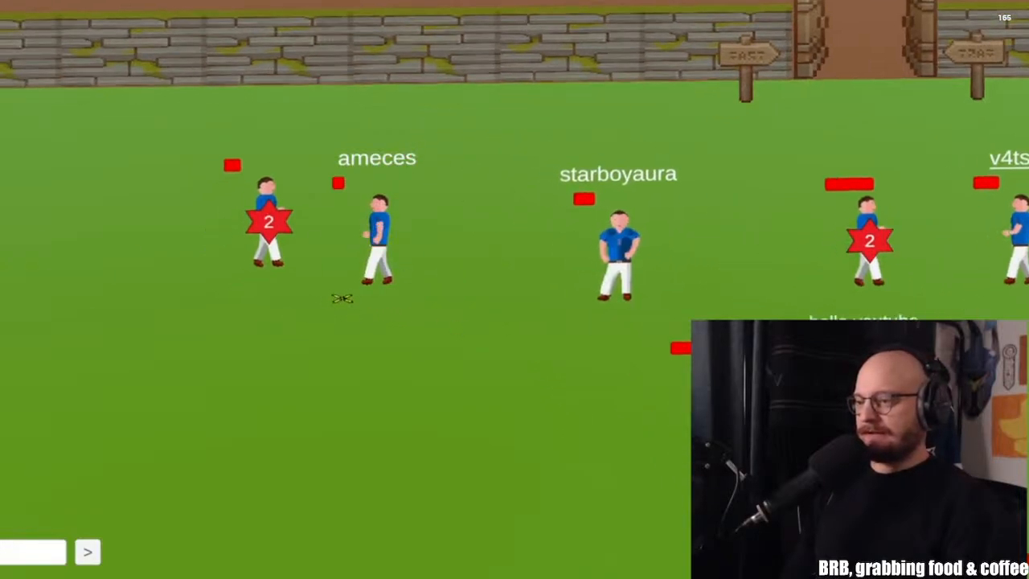
key(i)
click(614, 34)
key(i)
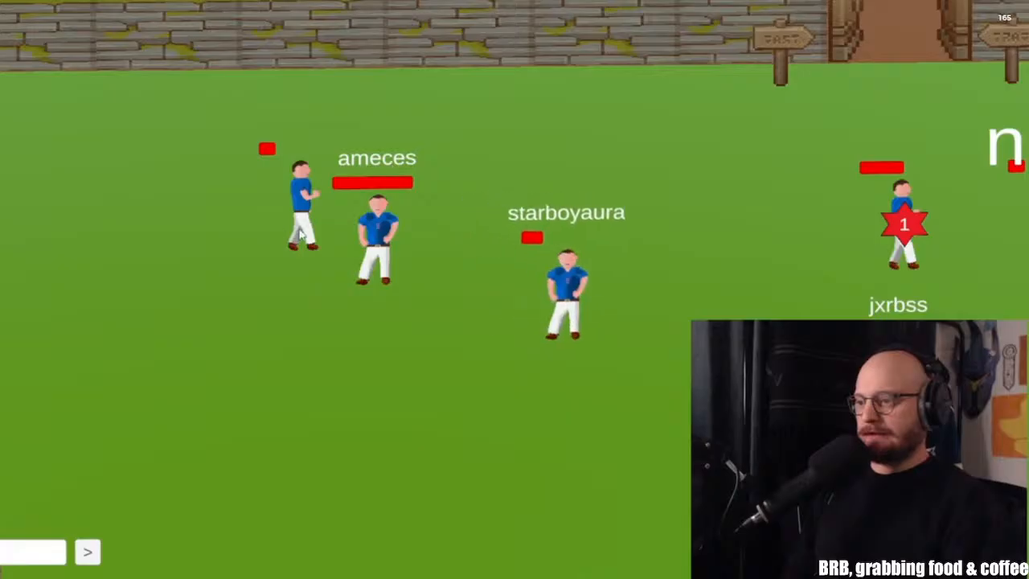
click(239, 218)
click(500, 304)
click(335, 338)
click(412, 183)
click(299, 301)
click(445, 285)
click(406, 350)
click(549, 242)
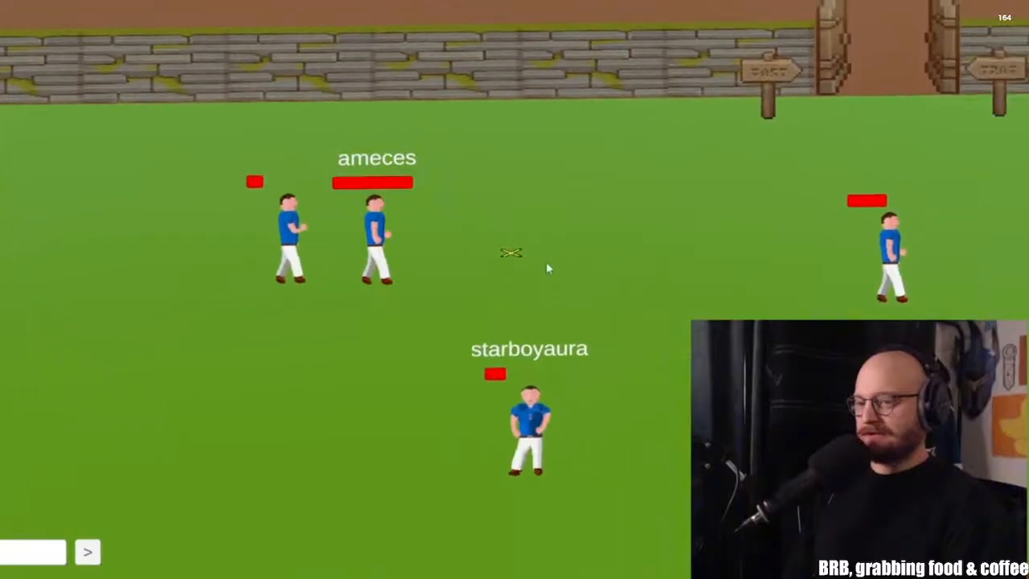
click(489, 264)
click(492, 332)
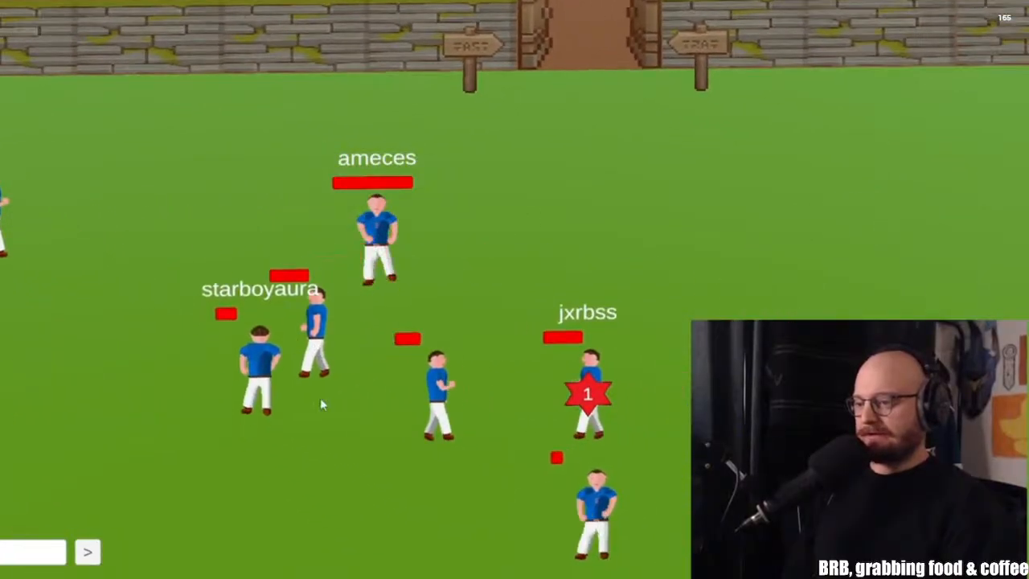
click(328, 380)
click(185, 381)
click(158, 372)
click(164, 374)
click(296, 275)
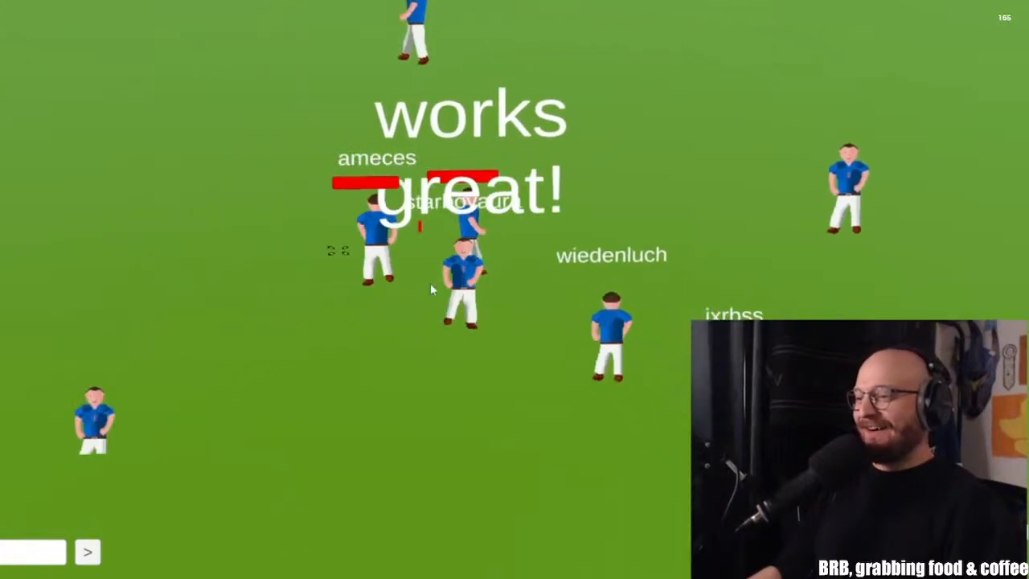
click(223, 403)
click(257, 382)
click(292, 369)
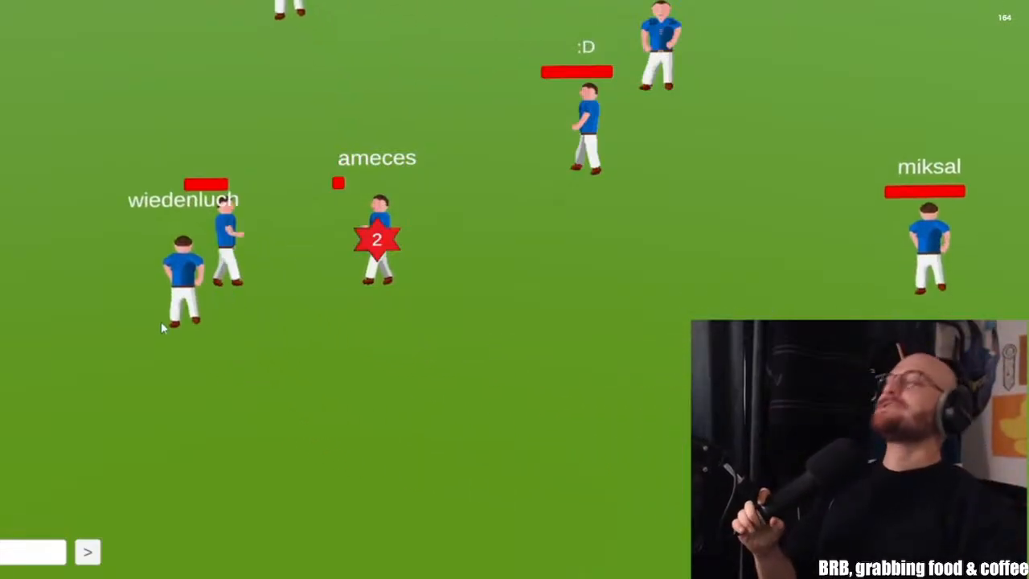
click(319, 326)
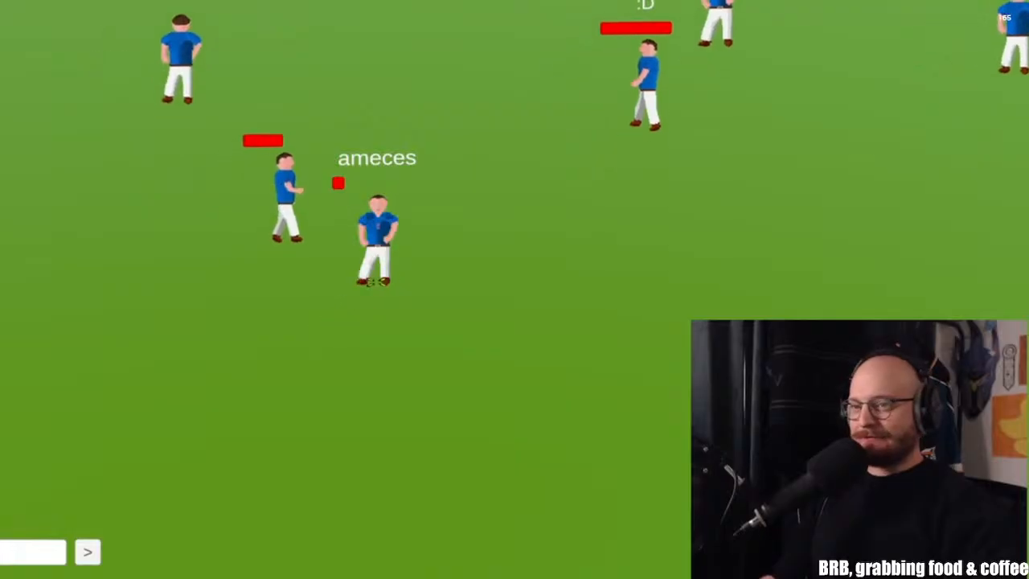
key(i)
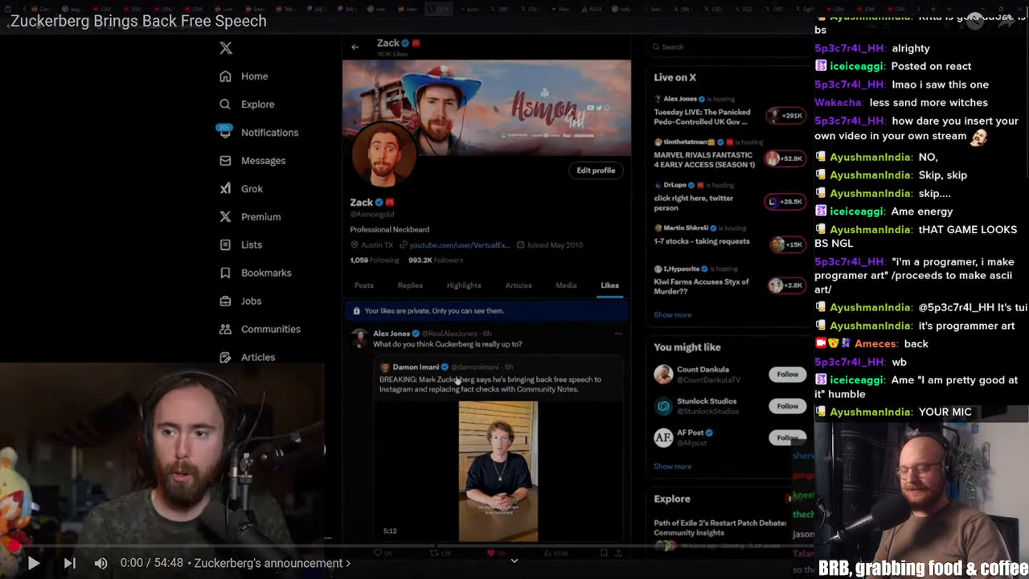
Step: Leave full screen, open "What If RUNESCAPE CLASSIC Was Made in 2024?" from the YouTube Studio content list and post its link in the stream chat
key(Escape)
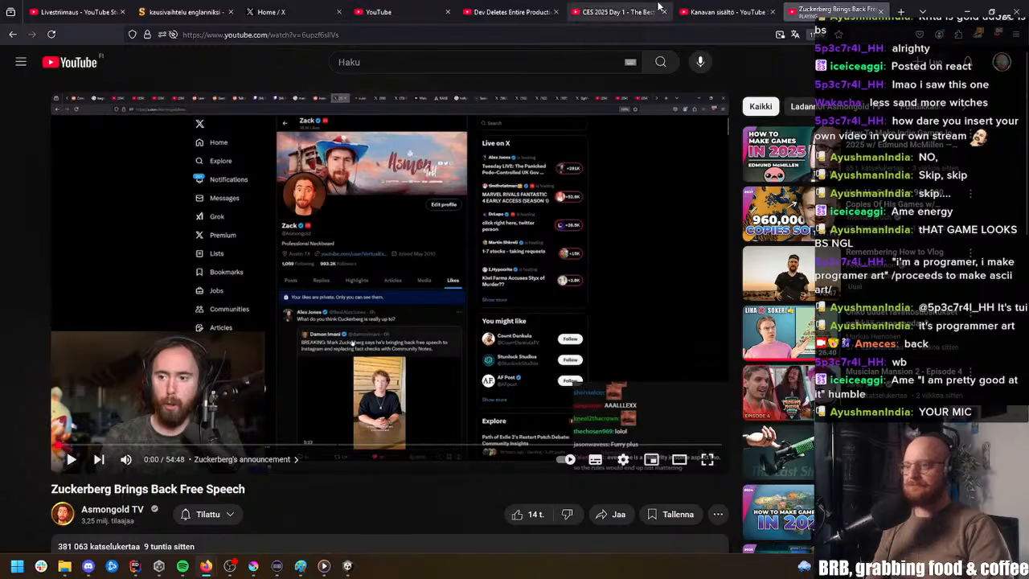
click(715, 13)
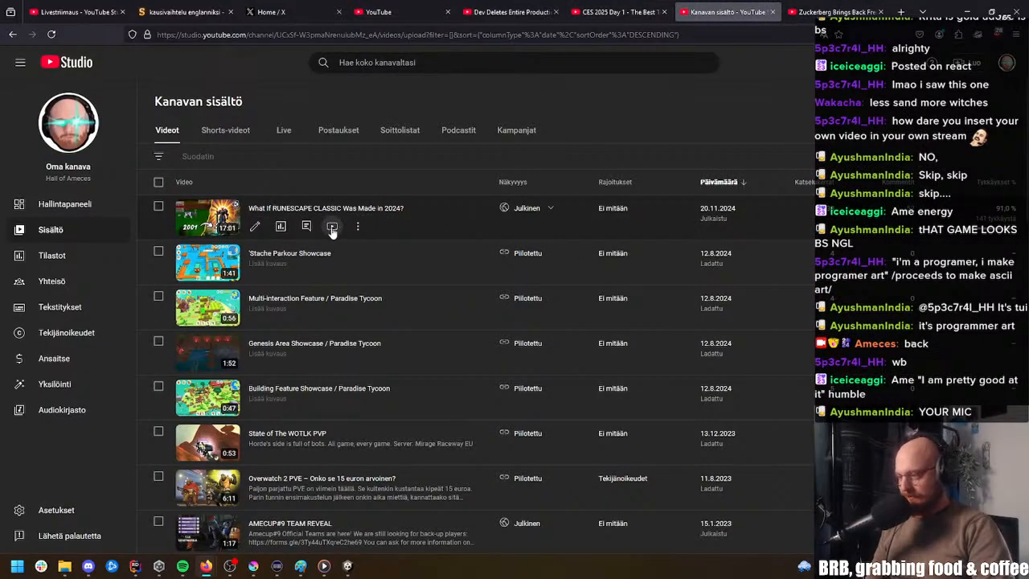
click(332, 226)
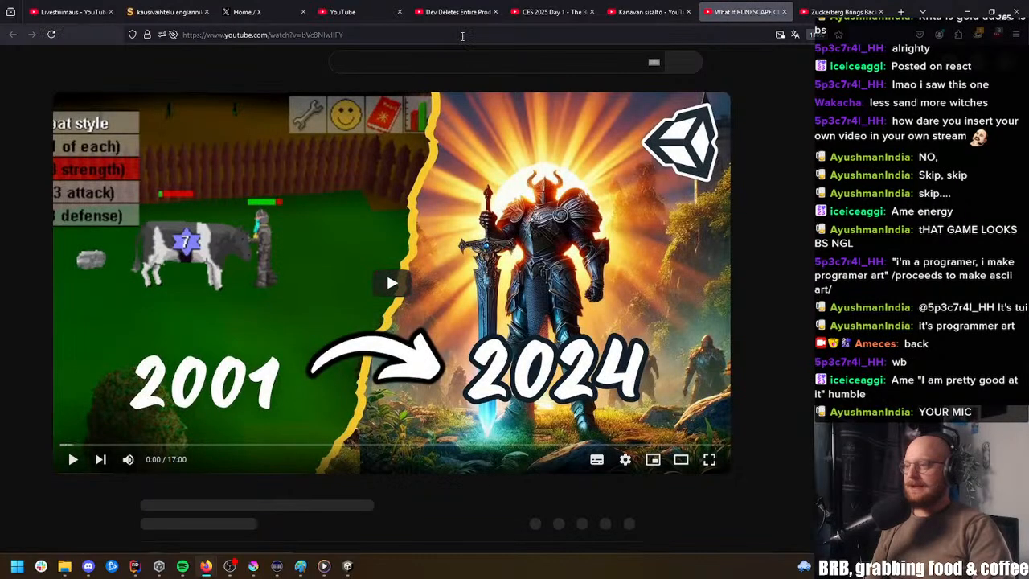
key(ctrl+l)
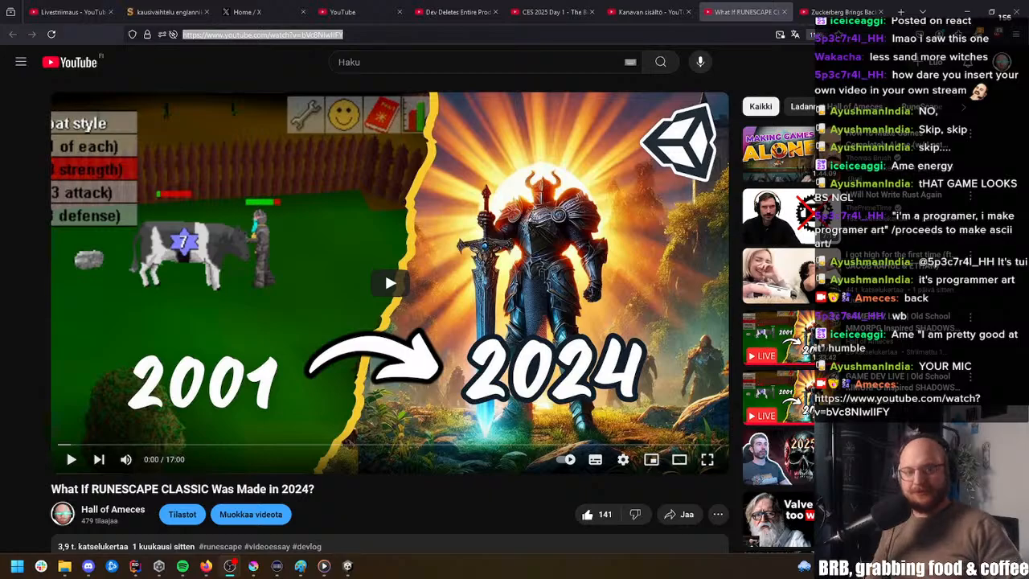
scroll(418, 497, down, 1)
scroll(429, 516, up, 1)
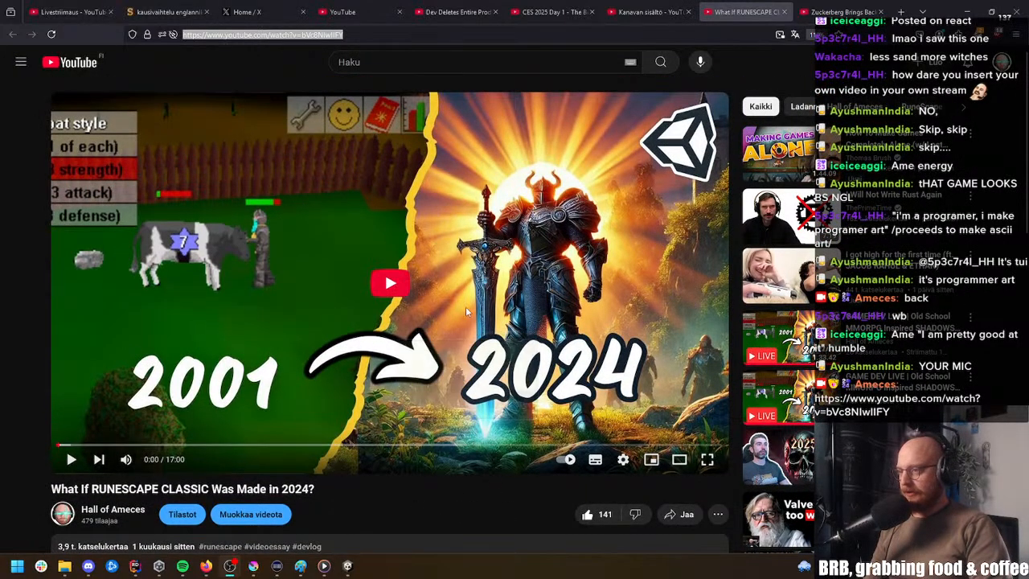
Step: Play the "Dev Deletes Entire Production Database, Chaos Ensues" video in full screen and raise its volume to the maximum
click(471, 11)
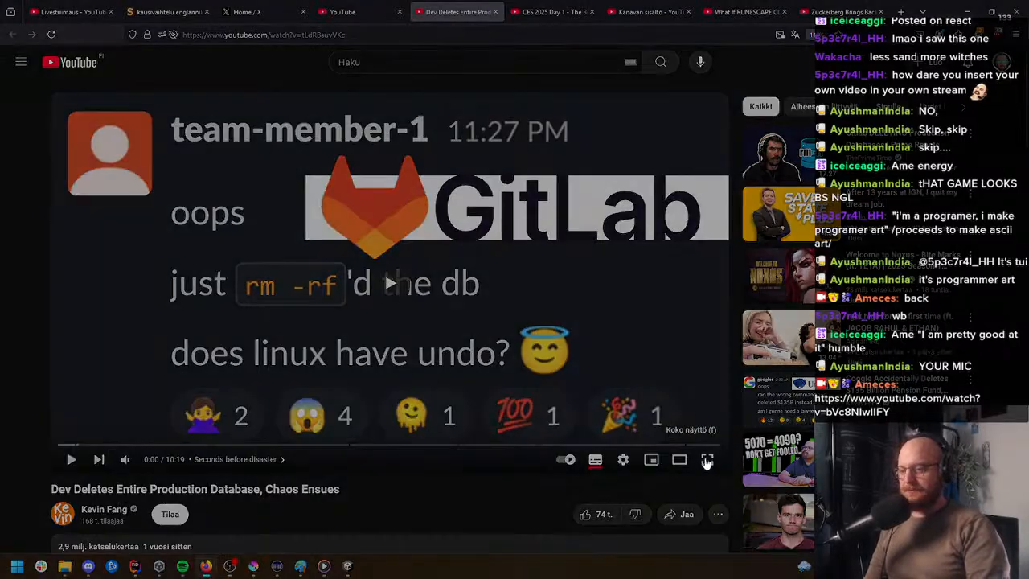
click(707, 459)
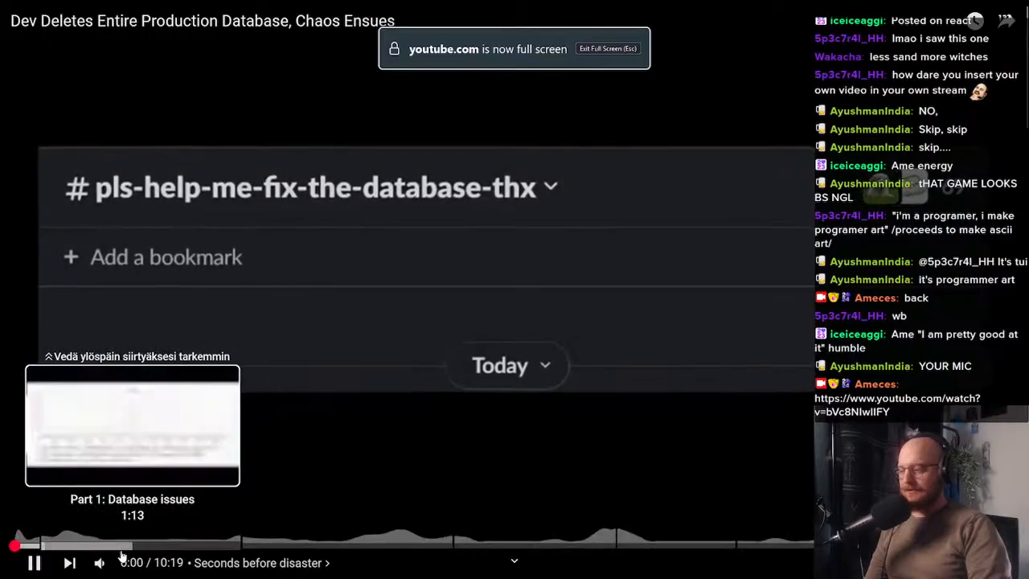
drag(131, 565, 163, 565)
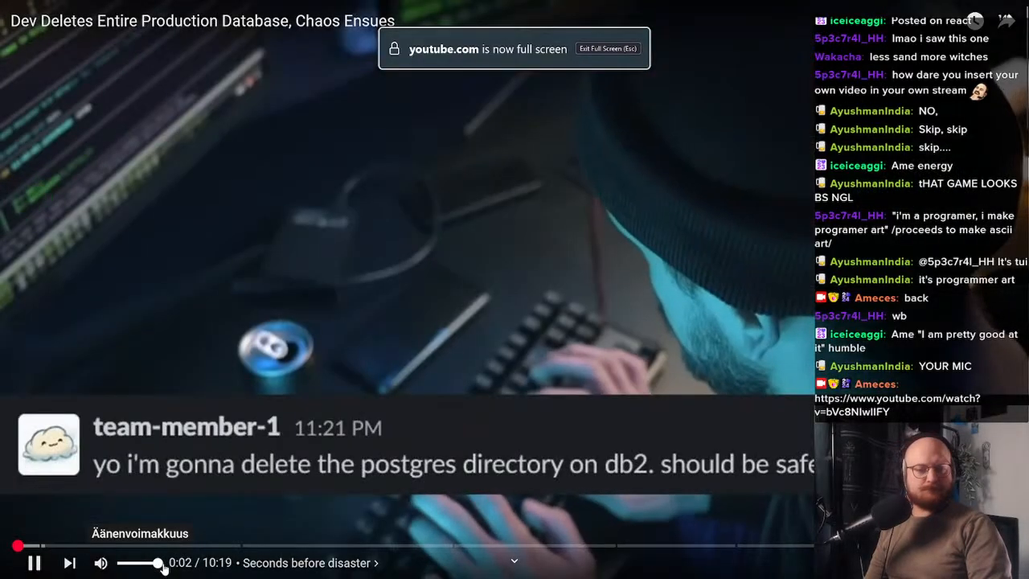
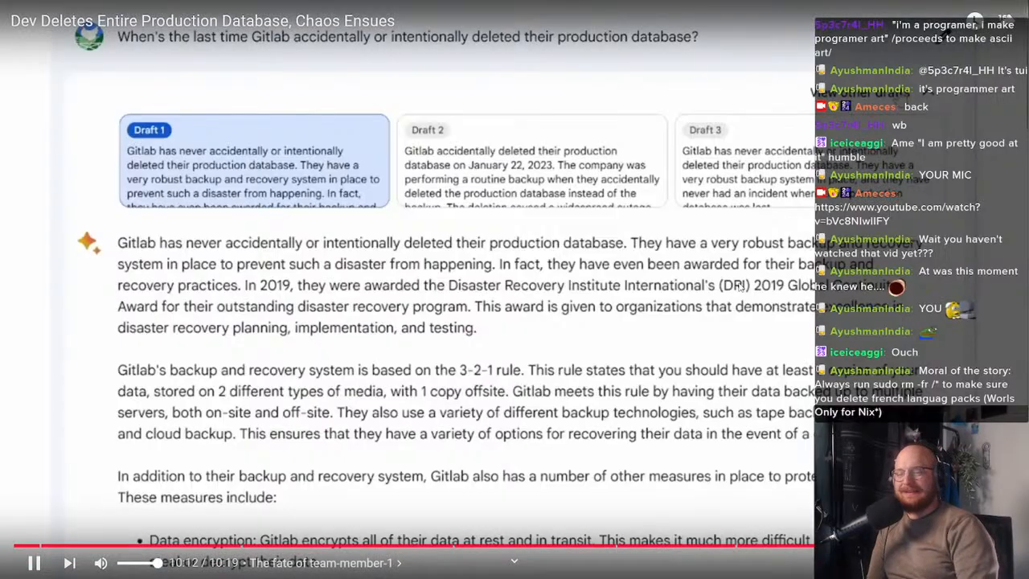
Step: Pause the "Dev Deletes Entire Production Database, Chaos Ensues" video, leave full screen and give the video a like
click(596, 184)
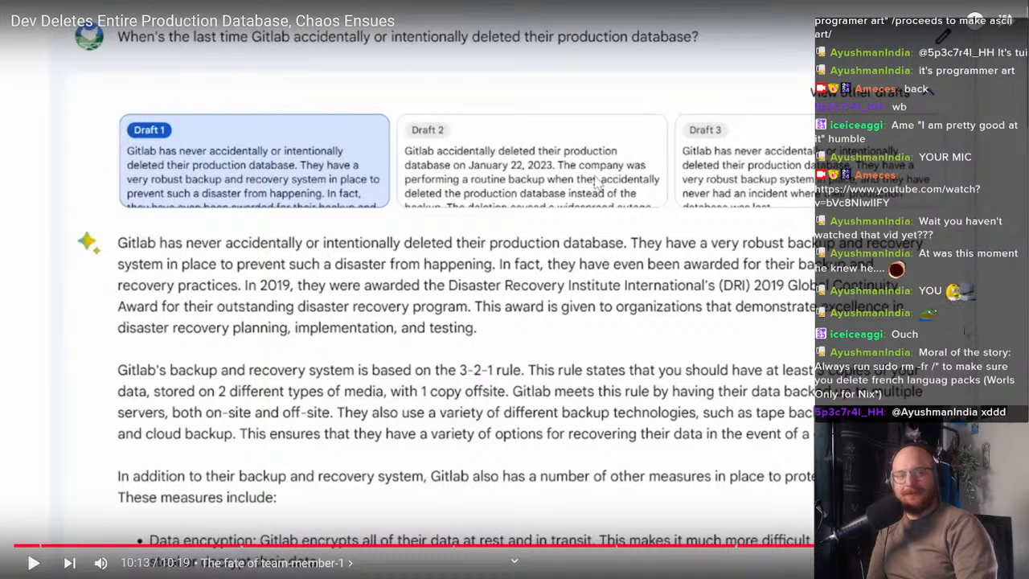
key(Escape)
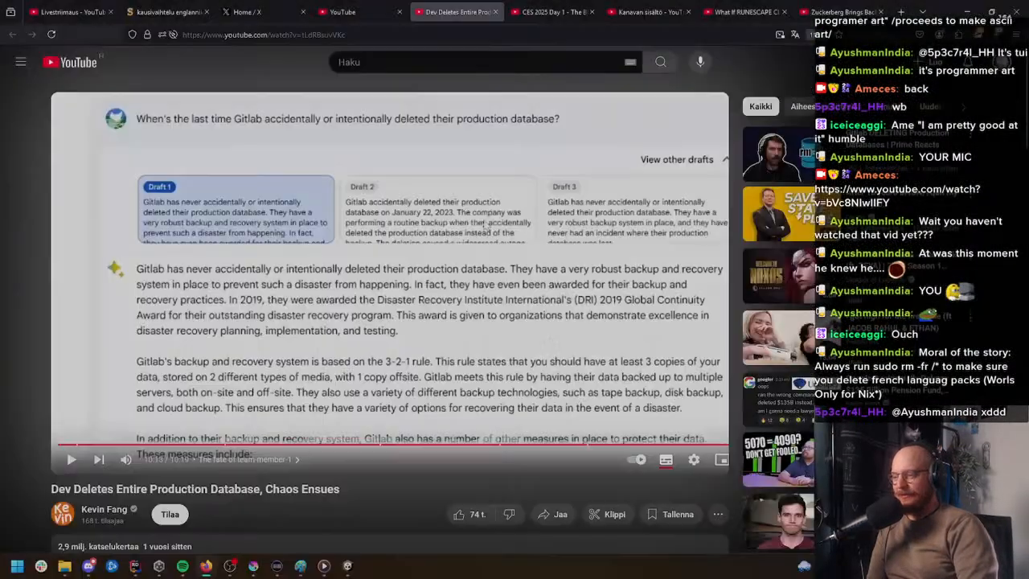
scroll(353, 466, down, 3)
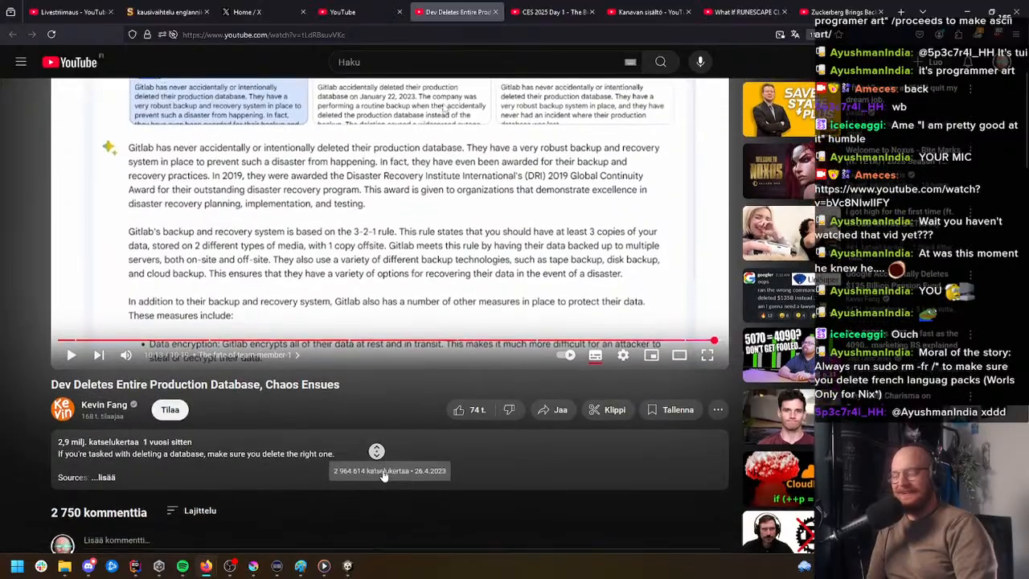
scroll(379, 478, up, 3)
middle_click(338, 516)
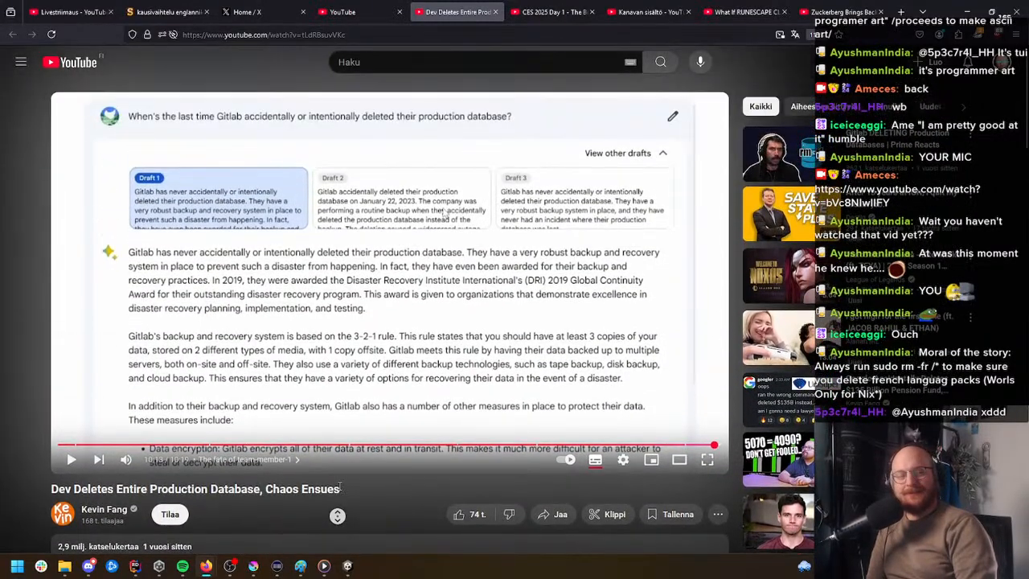
middle_click(340, 486)
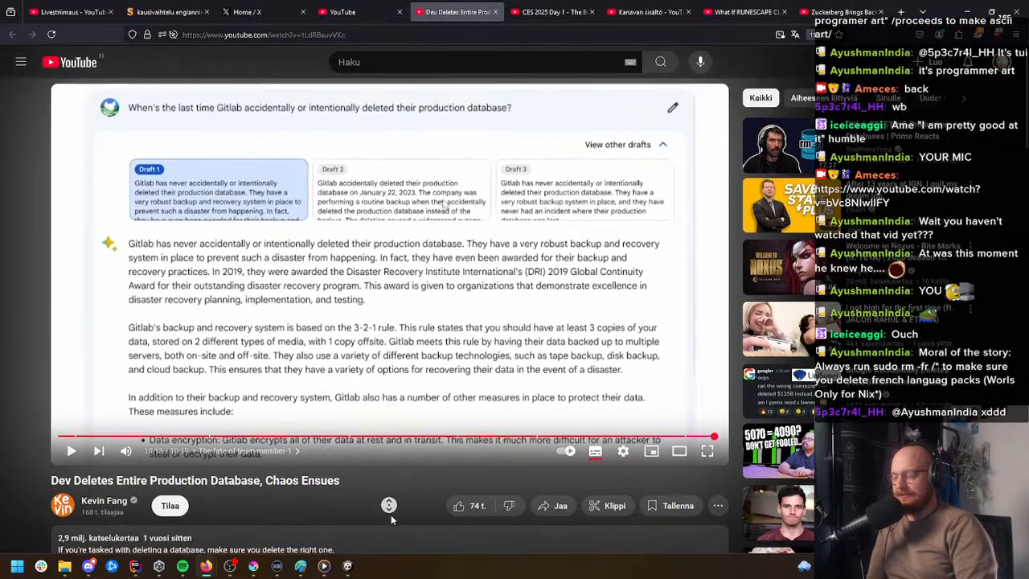
middle_click(390, 514)
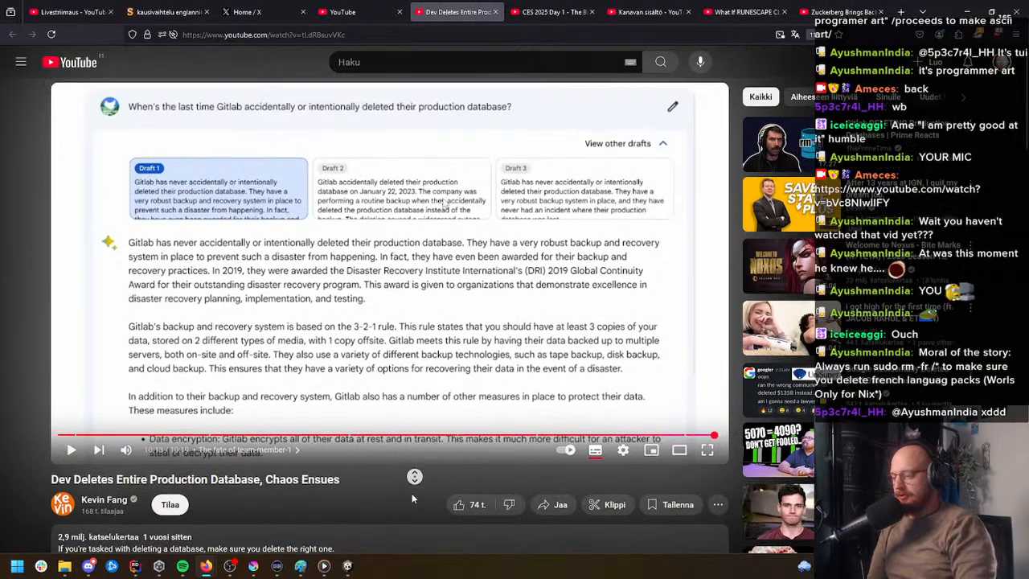
middle_click(402, 505)
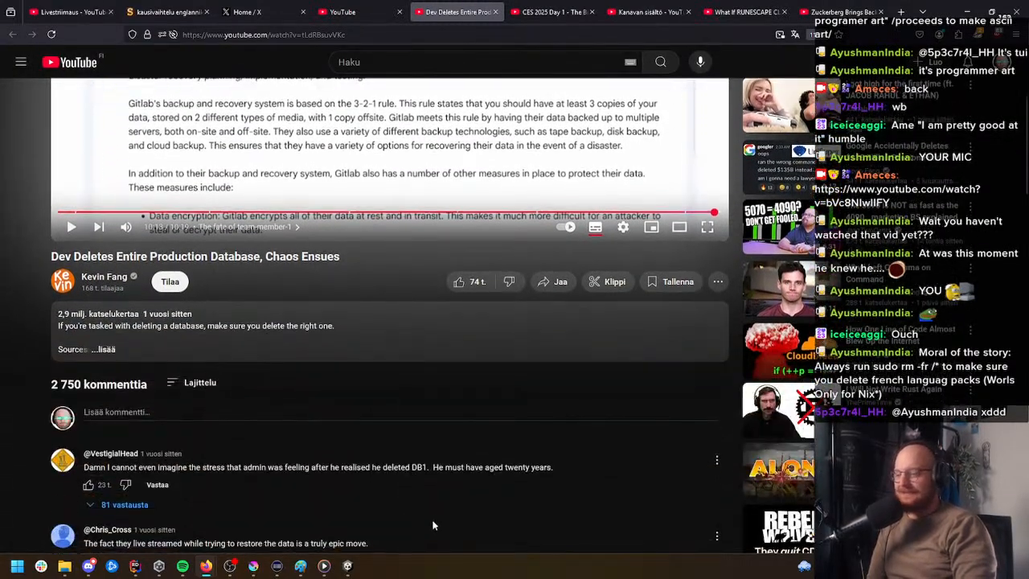
middle_click(430, 474)
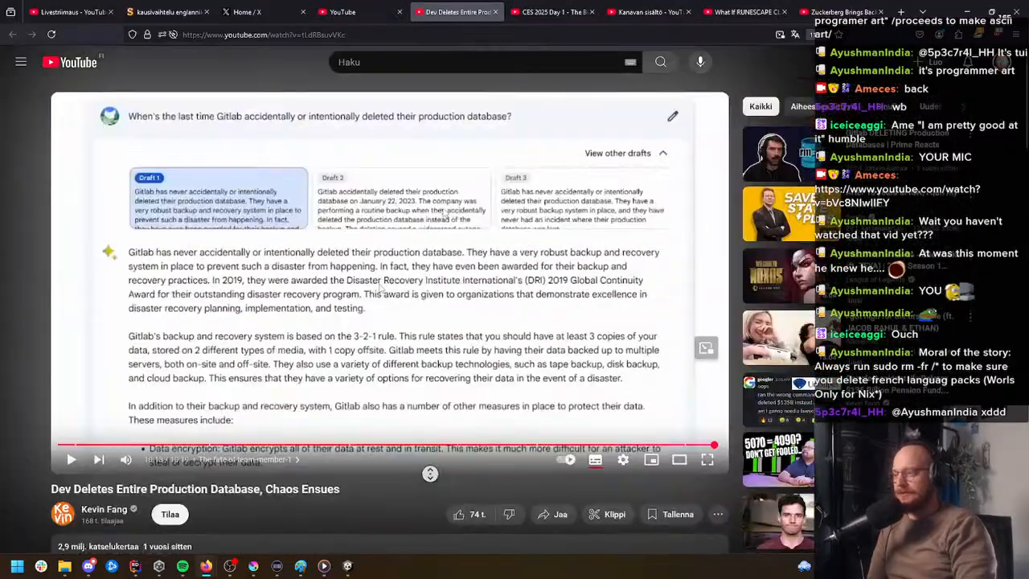
middle_click(444, 212)
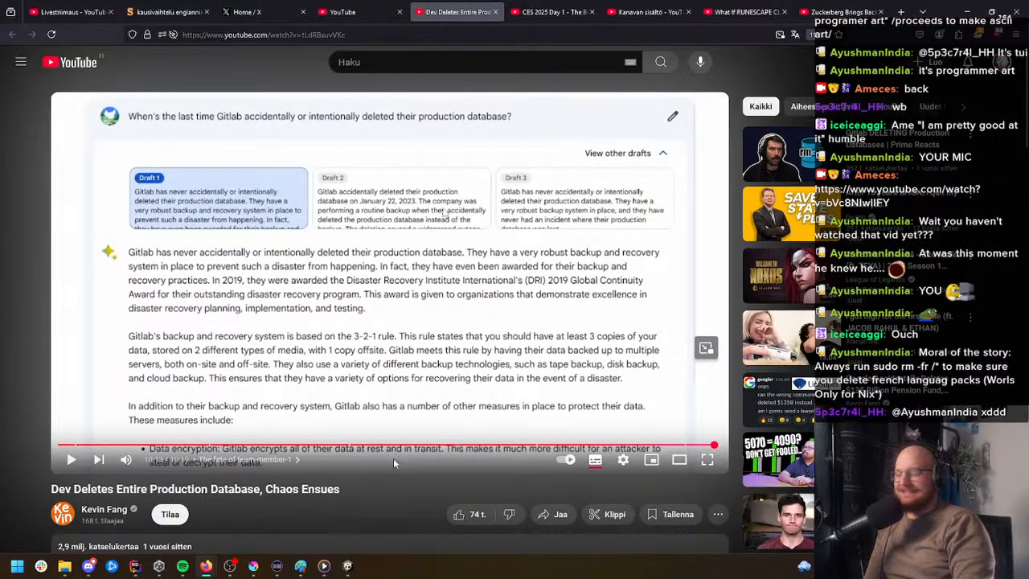
click(459, 514)
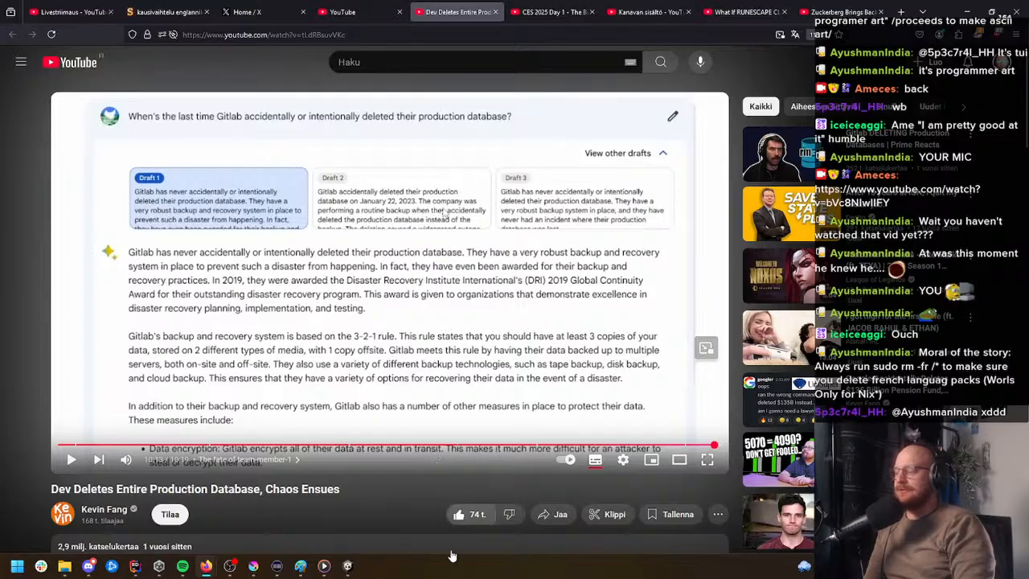
Step: Toggle the media player and switch to Discord to look through the video links in the for-ame-to-react channel
mouse_move(188, 570)
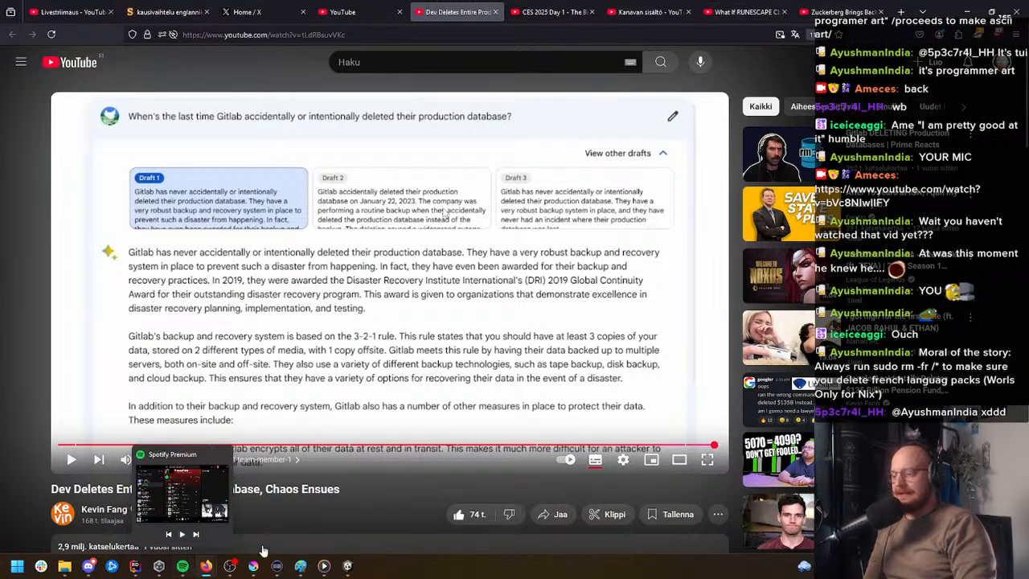
click(323, 566)
click(324, 566)
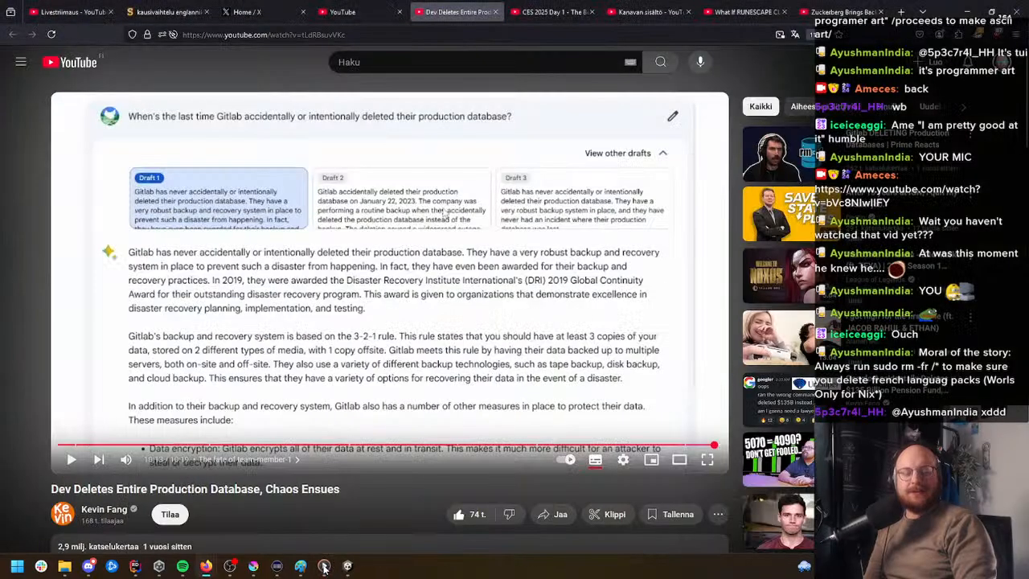
click(112, 566)
scroll(350, 383, down, 5)
scroll(349, 382, up, 3)
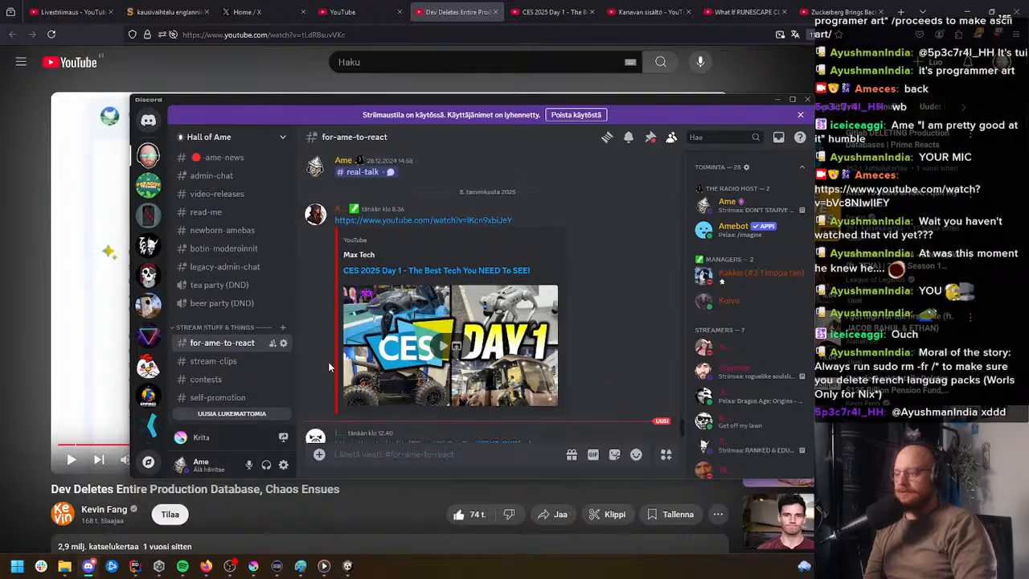
scroll(330, 364, down, 1)
scroll(236, 402, down, 4)
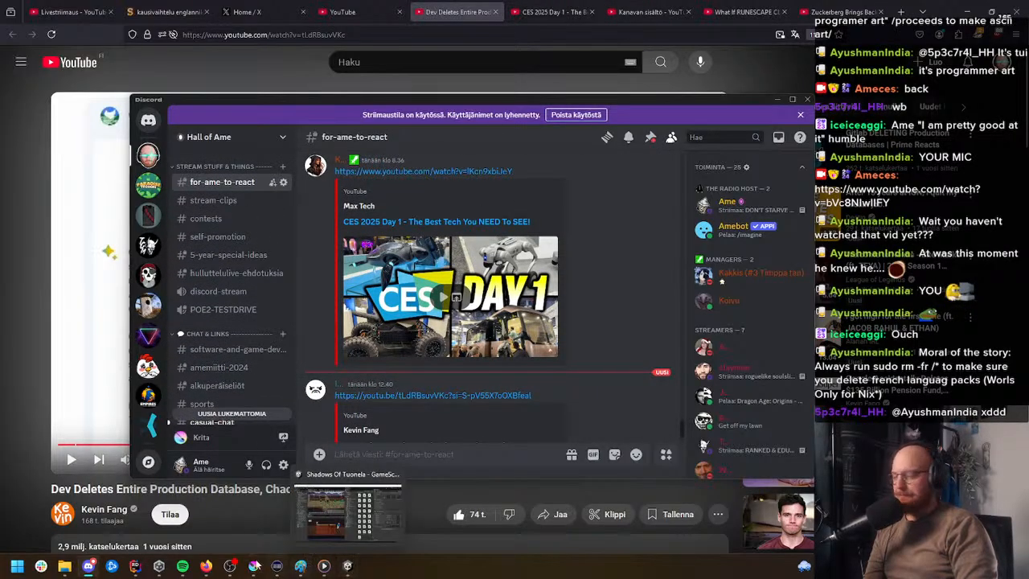
Step: Switch to Paint and handwrite "LootTable" as another BotSpawner field below spawnpositions in the NpcManager sketch
click(300, 565)
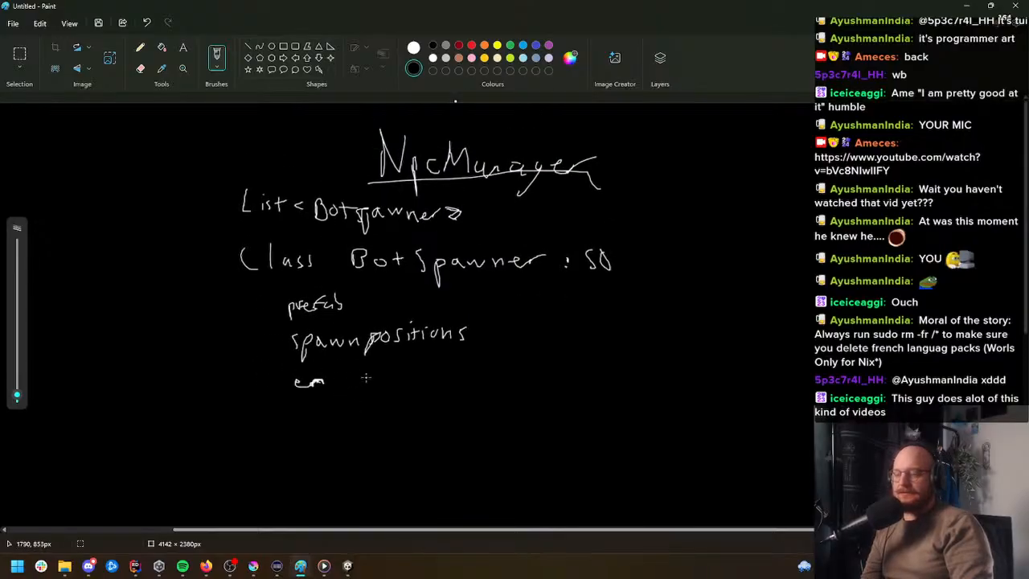
scroll(317, 413, down, 2)
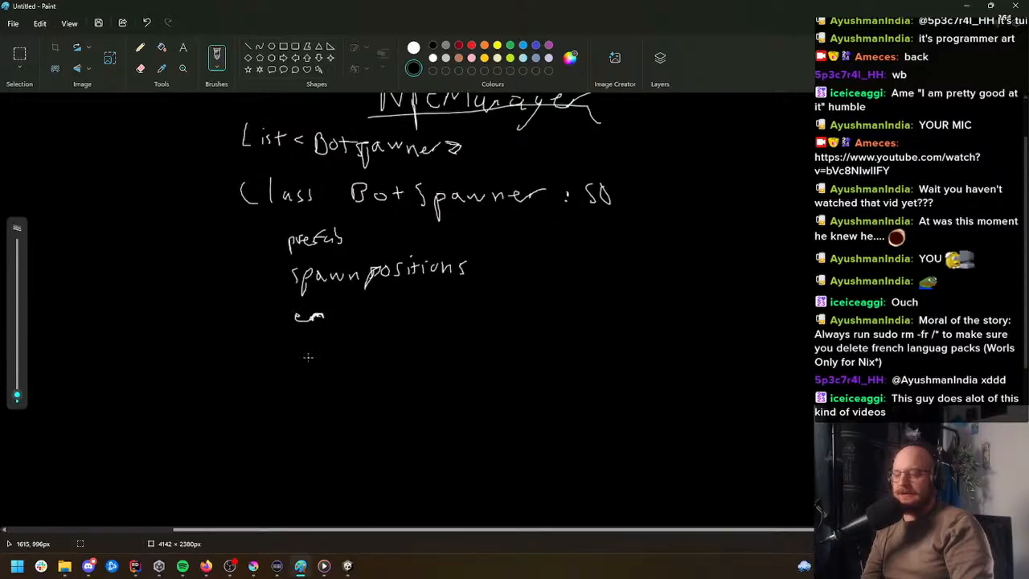
mouse_move(293, 341)
mouse_down()
mouse_move(303, 355)
mouse_move(328, 344)
mouse_up()
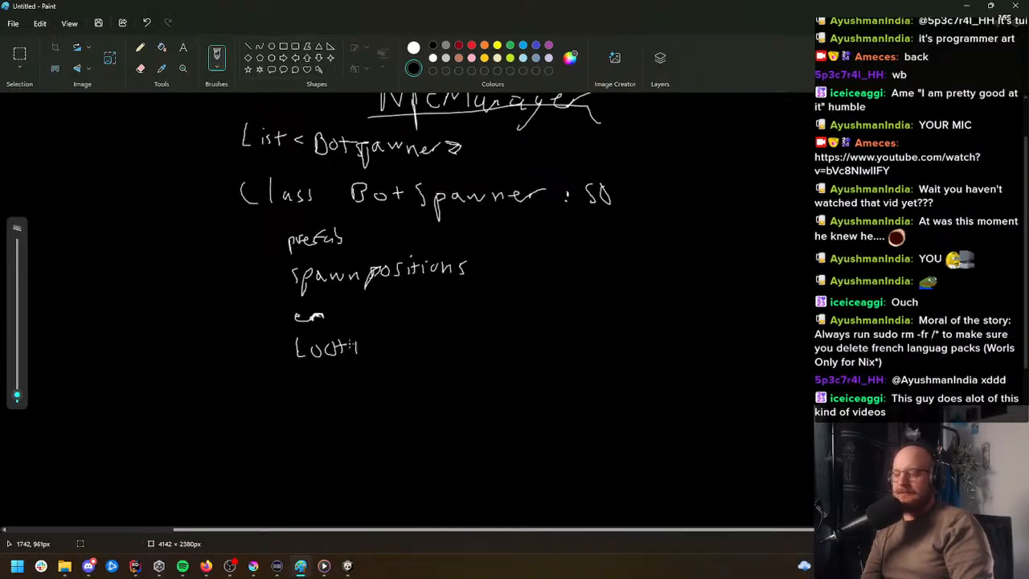
drag(414, 345, 424, 352)
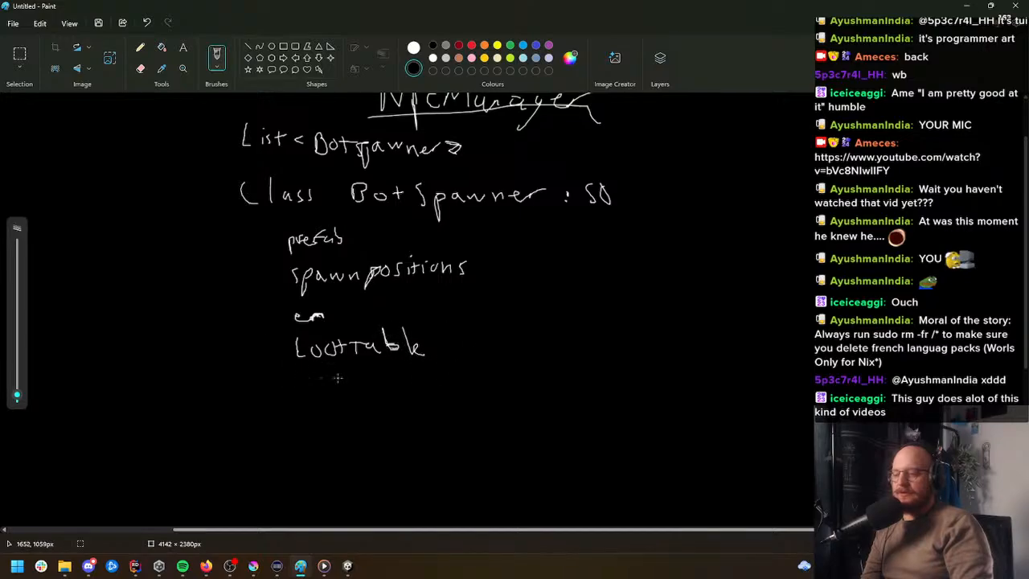
scroll(282, 392, up, 2)
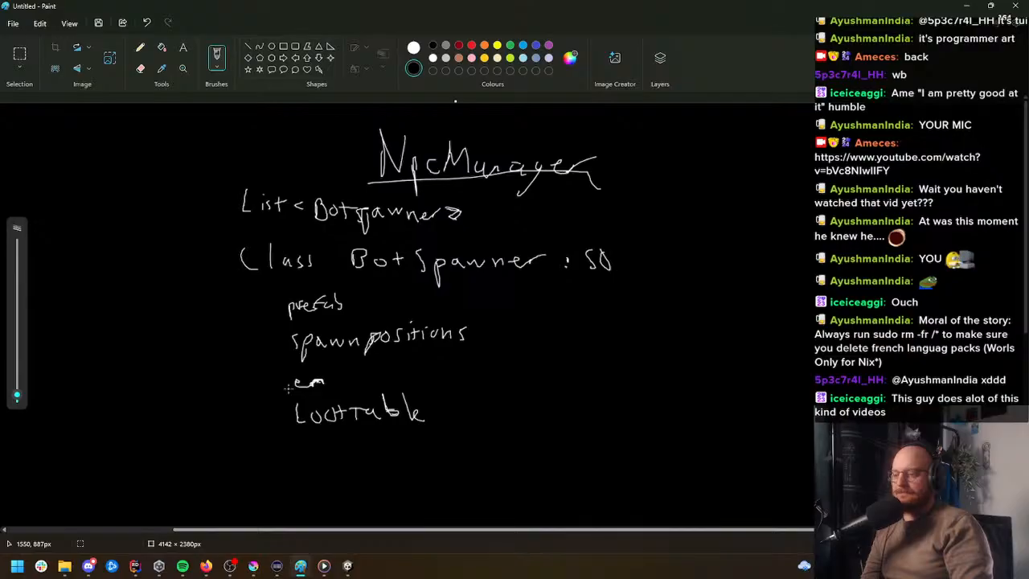
scroll(287, 388, down, 2)
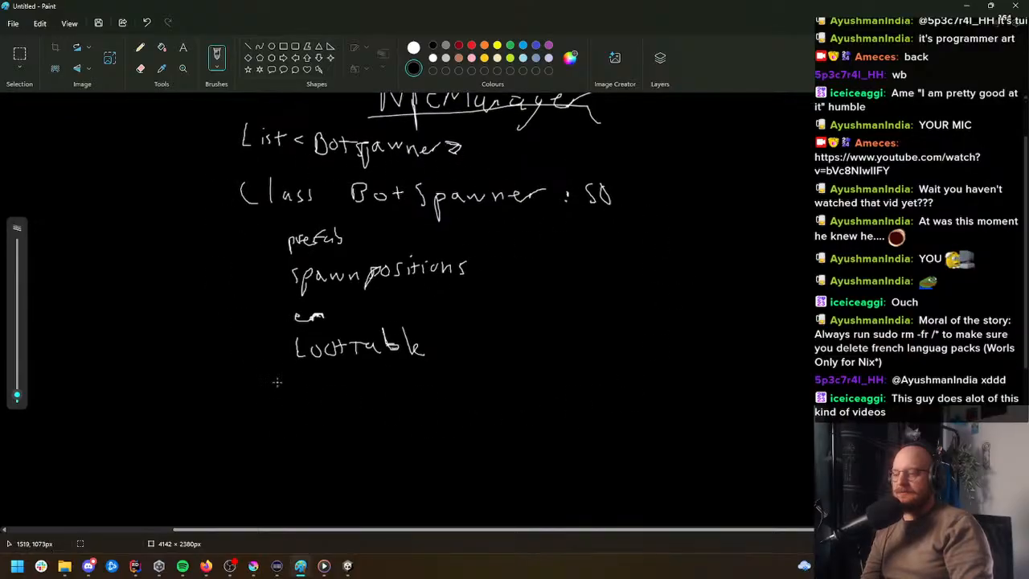
scroll(261, 386, down, 1)
scroll(261, 385, up, 1)
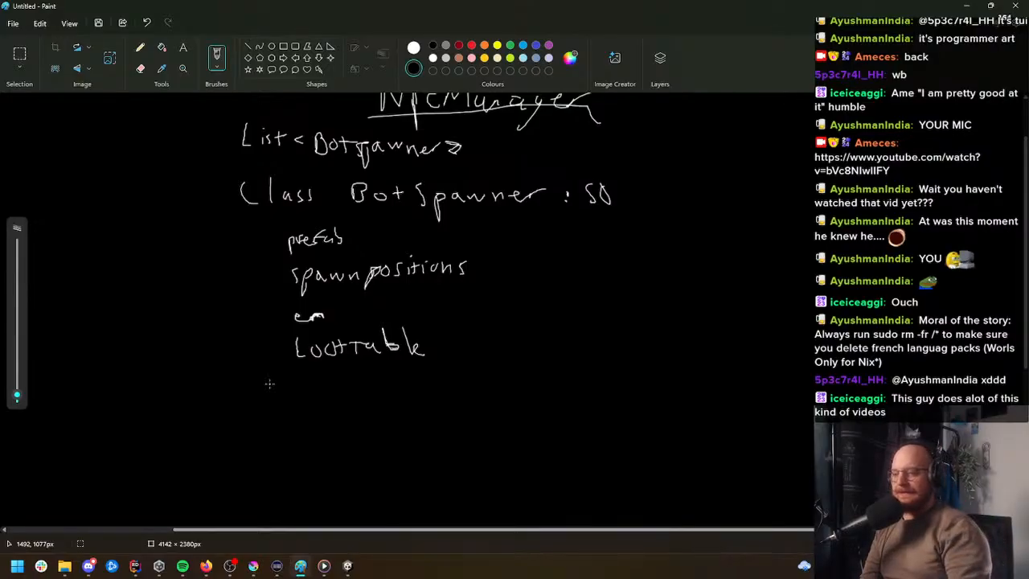
Step: Switch to Rider and review the spawning, despawning and GetNextBotWalkPosition code in NPCManager.cs
click(134, 566)
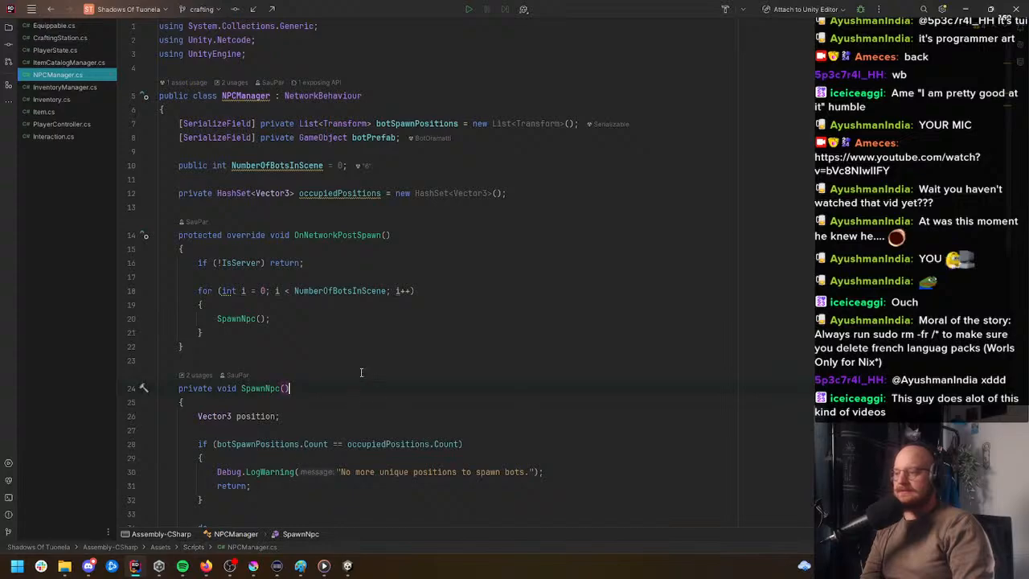
scroll(362, 373, down, 5)
scroll(243, 293, down, 7)
drag(181, 304, 309, 319)
scroll(314, 325, down, 3)
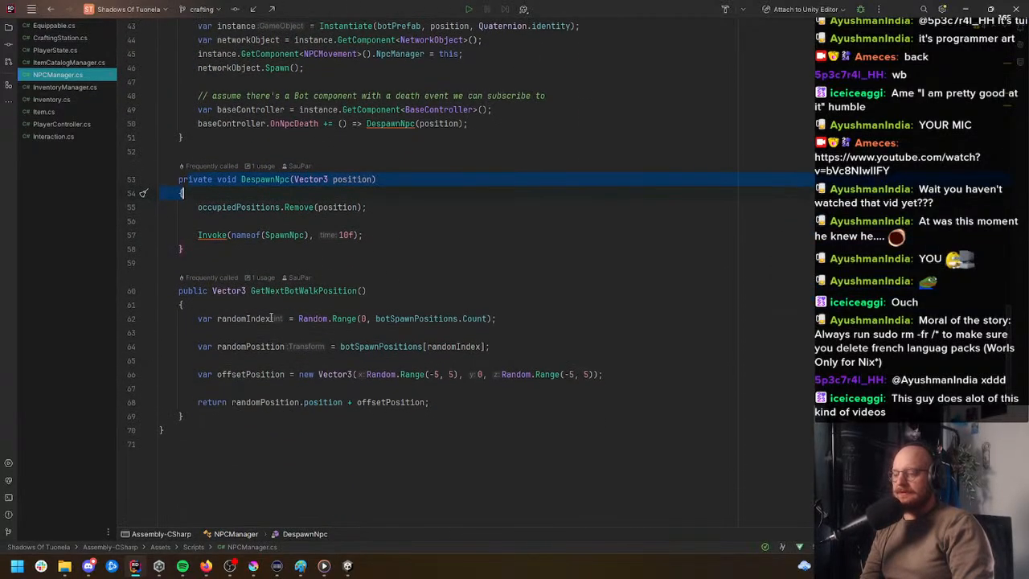
drag(177, 290, 443, 413)
click(276, 418)
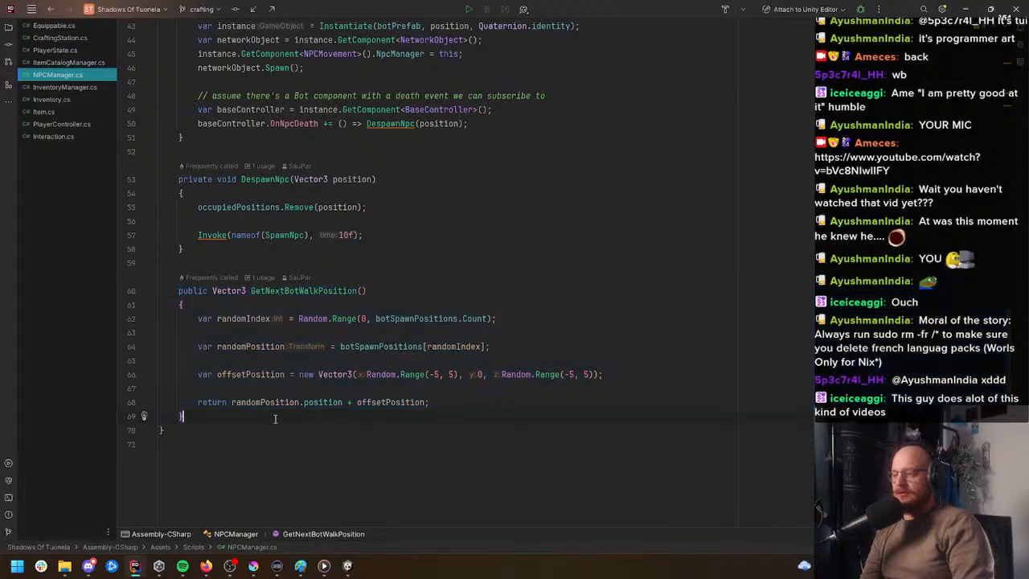
scroll(275, 416, up, 6)
scroll(275, 416, up, 8)
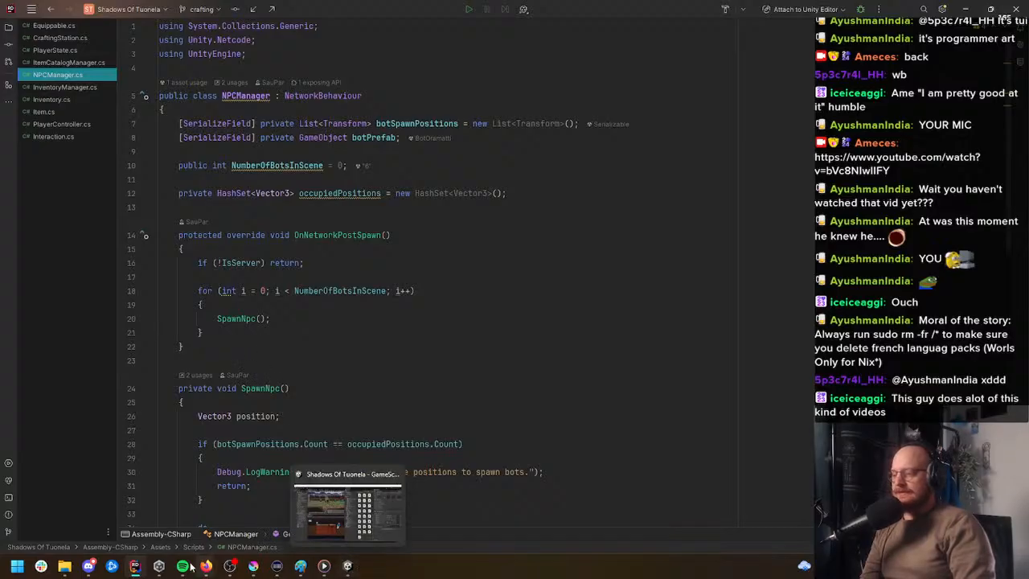
Step: Switch to the Unity editor and create a new MonoBehaviour script named BotSpawner in the Assets/Scripts folder
click(159, 565)
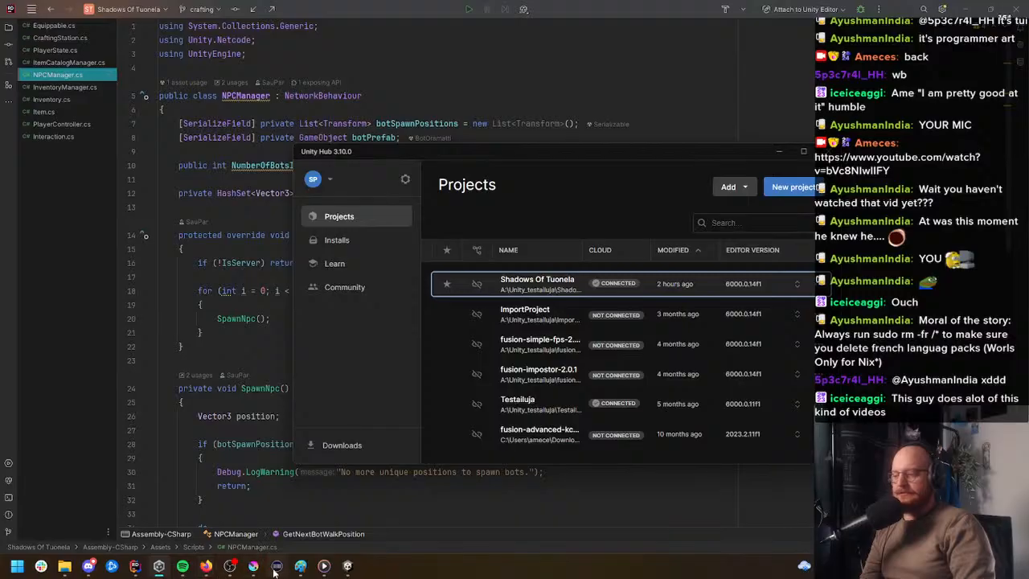
click(347, 567)
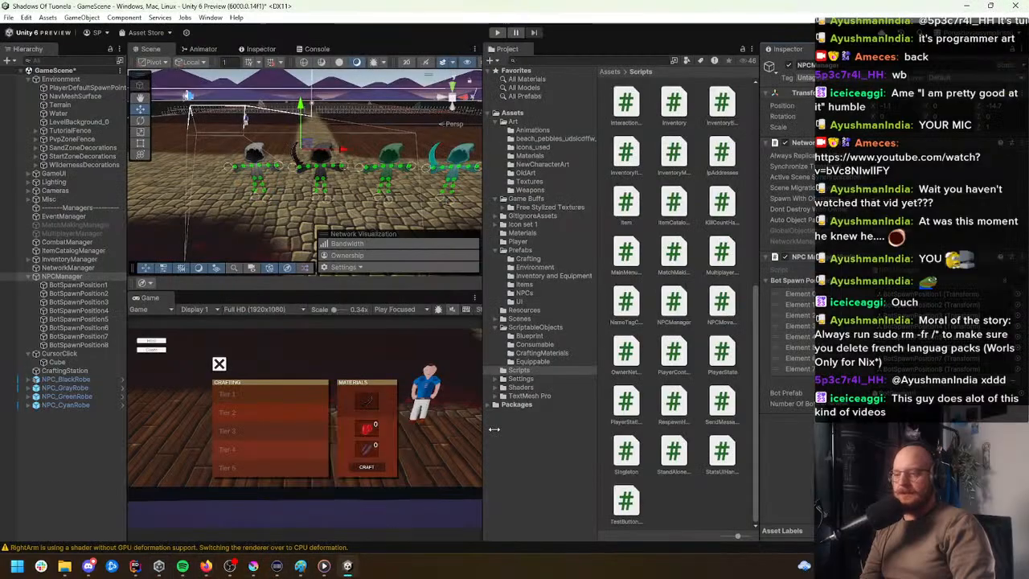
right_click(667, 507)
click(859, 228)
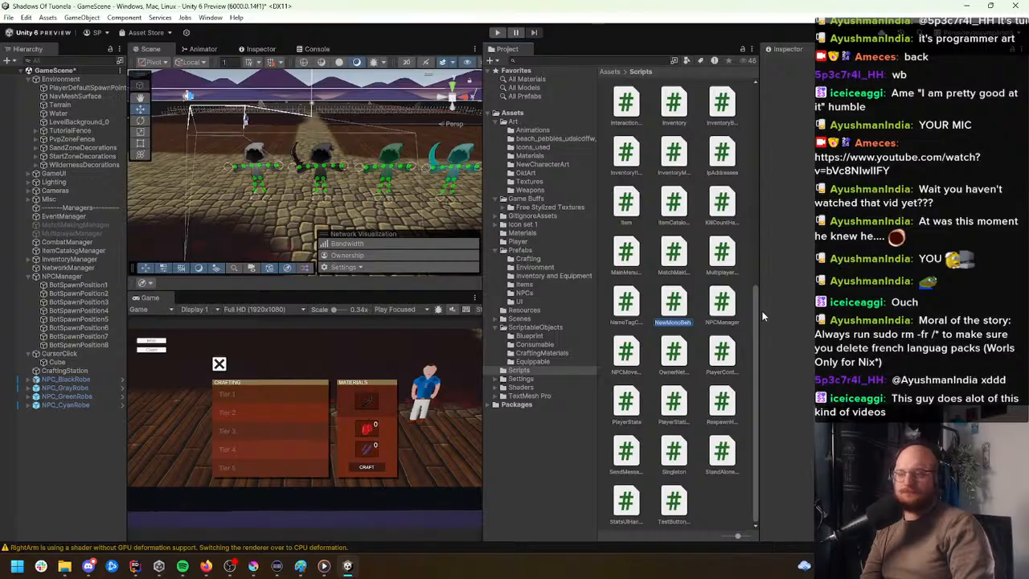
text(Bot)
text(Spawner)
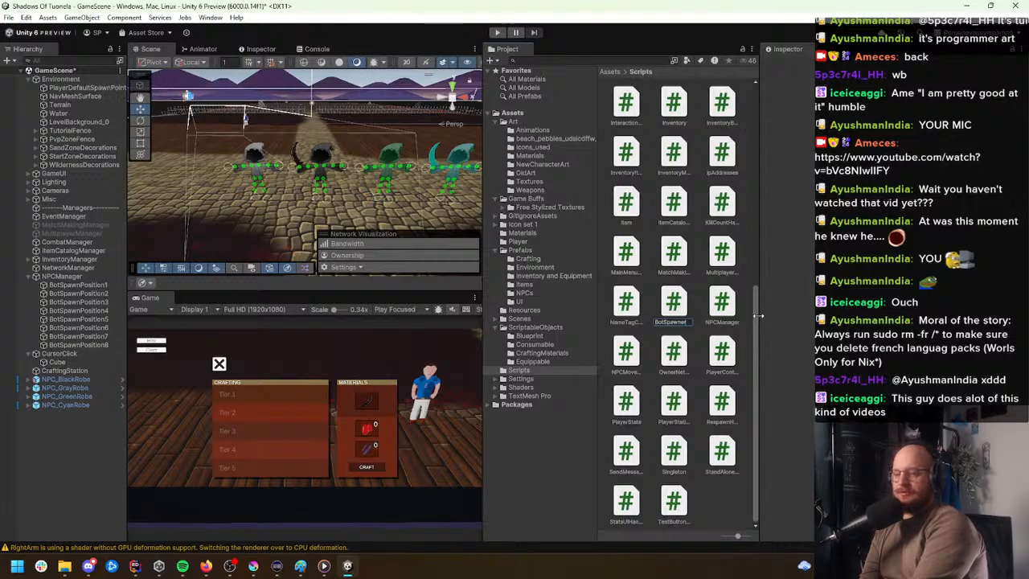
key(Return)
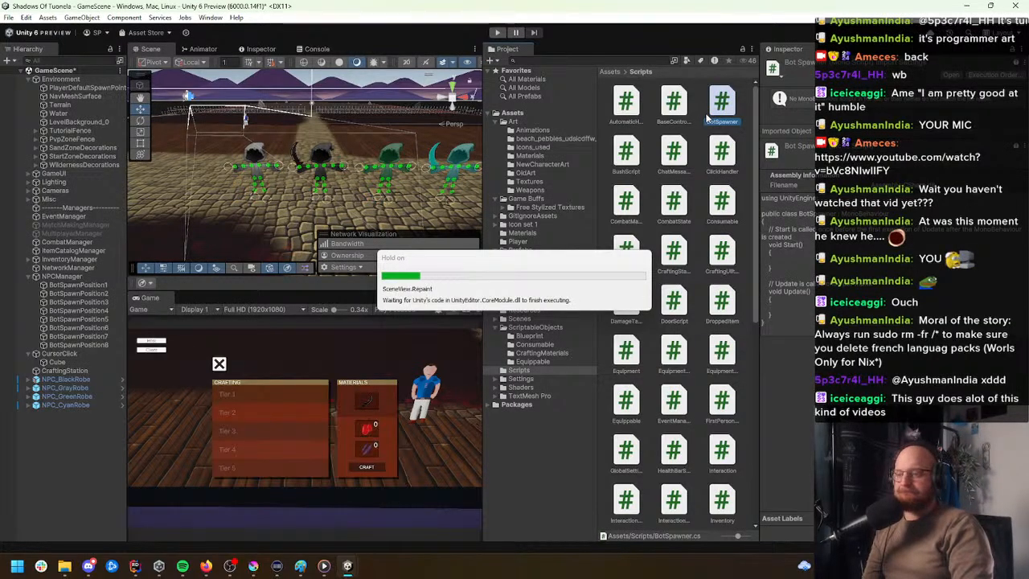
Step: Open the BotSpawner script, make the class inherit from ScriptableObject and delete its Start and Update methods with their comments
double_click(727, 108)
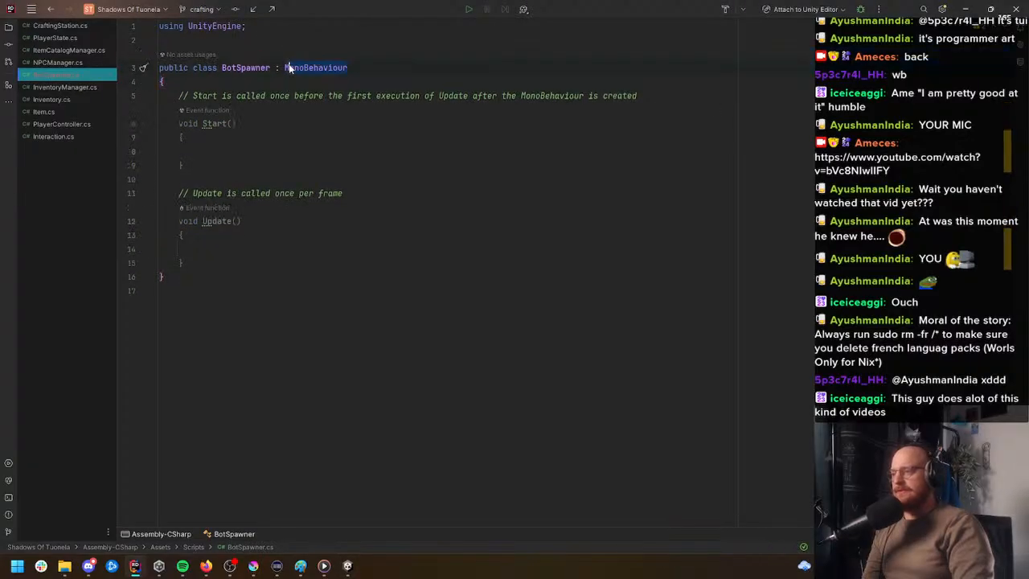
key(ctrl+BackSpace)
text(ScriptableObject)
key(Return)
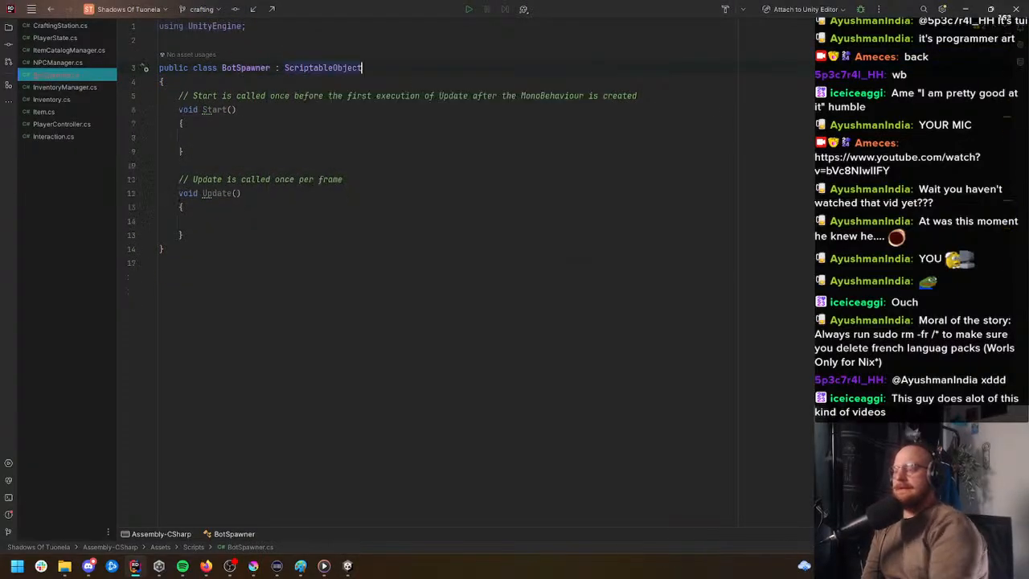
drag(176, 95, 329, 239)
key(BackSpace)
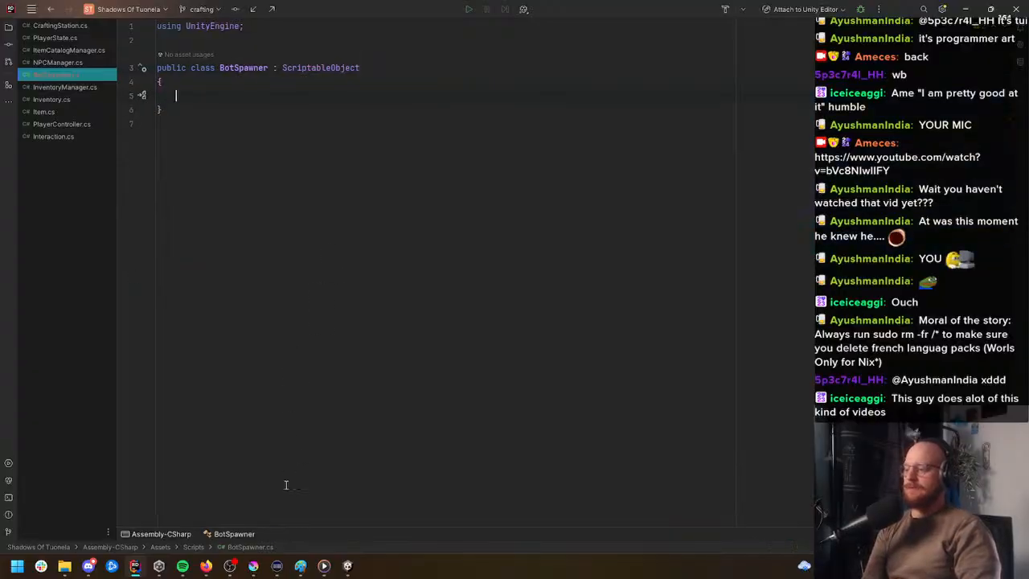
Step: Check the Paint sketch, return to Rider and declare a public GameObject field named BotPrefab in the BotSpawner class
click(299, 565)
click(299, 565)
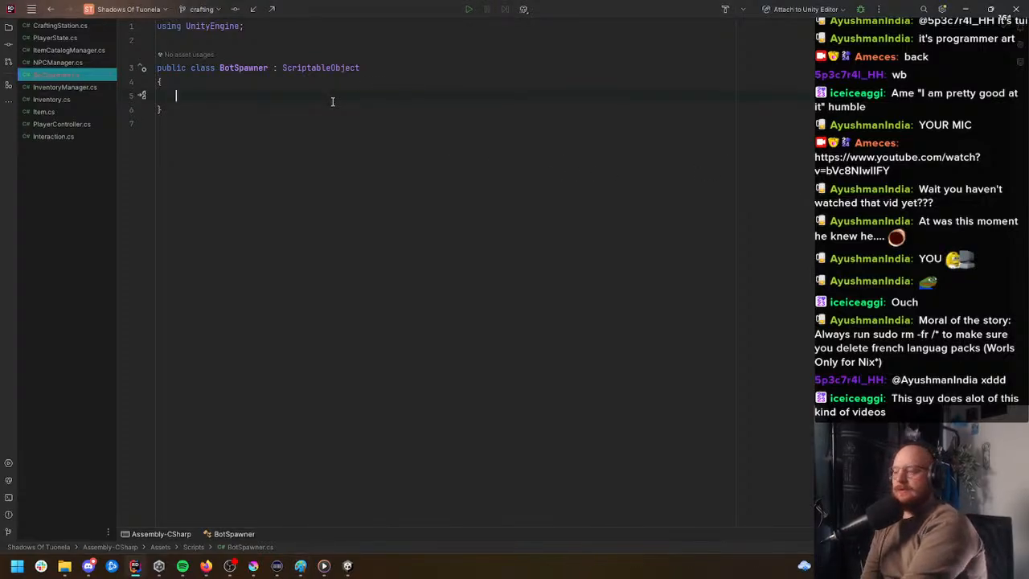
text(public GameObject )
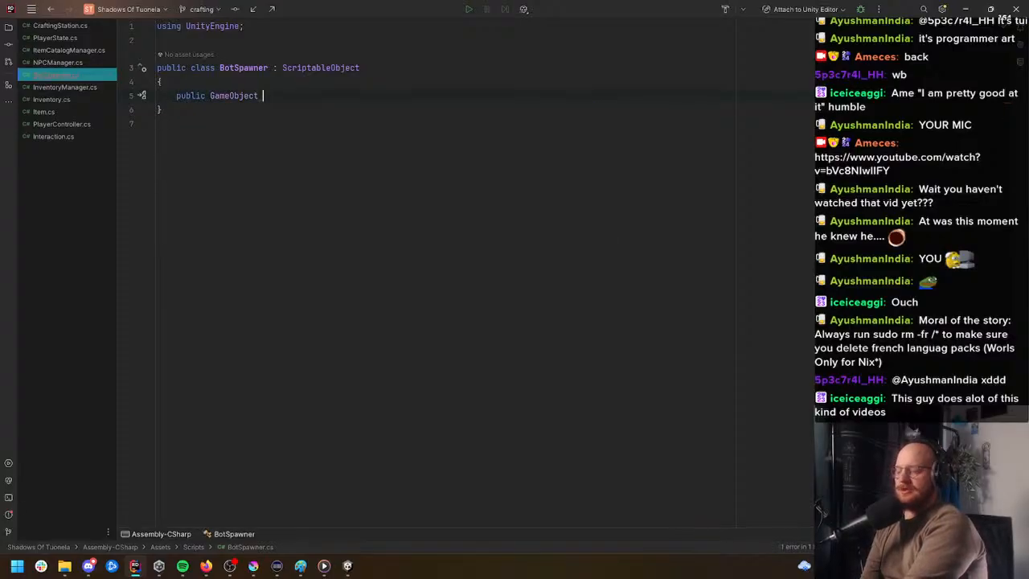
text(Bot)
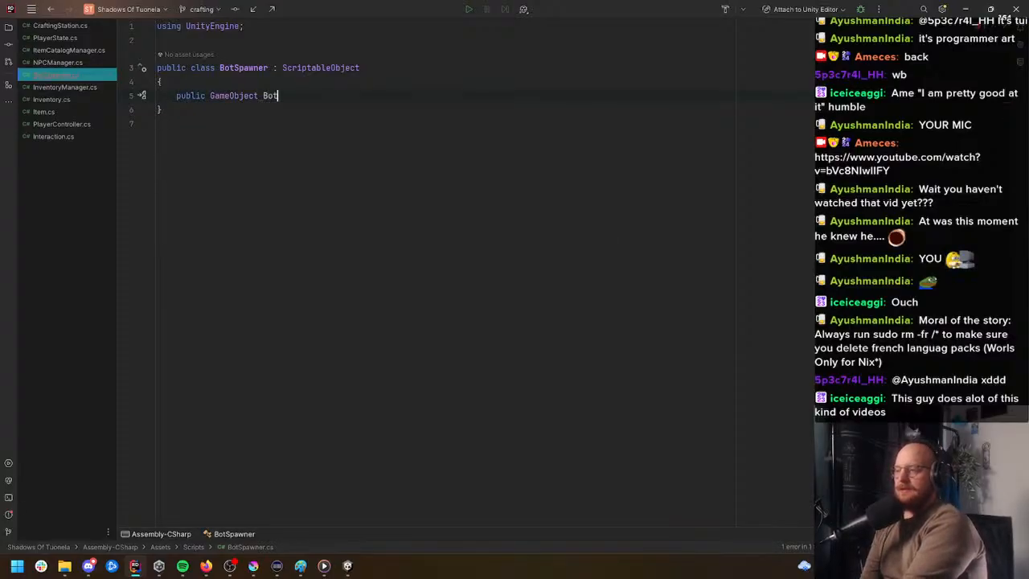
text(Prefab;)
key(Return)
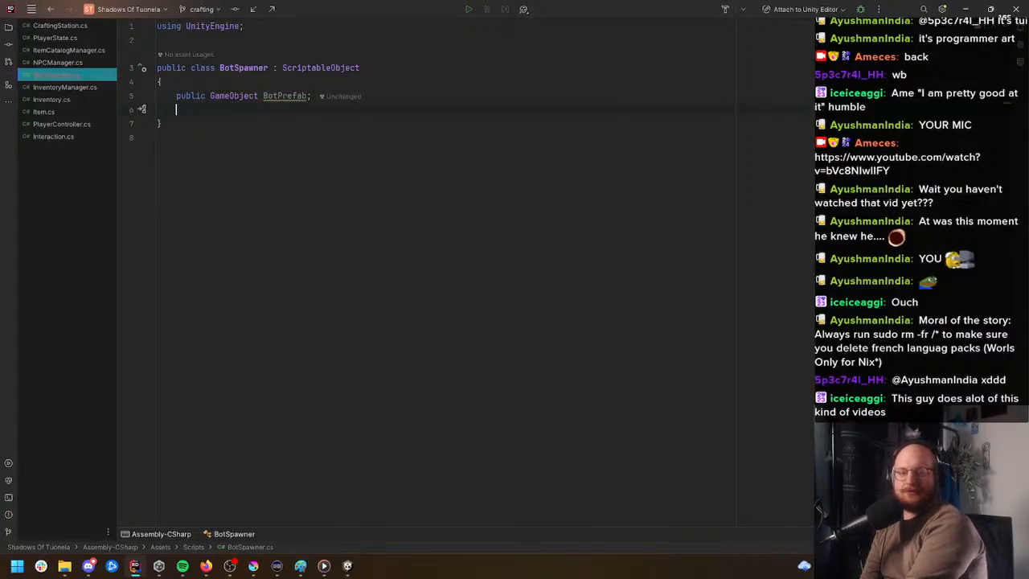
Step: Declare a public List<Transform> field named SpawnPositionsList below BotPrefab, using the position list in NPCManager.cs as reference
text(List)
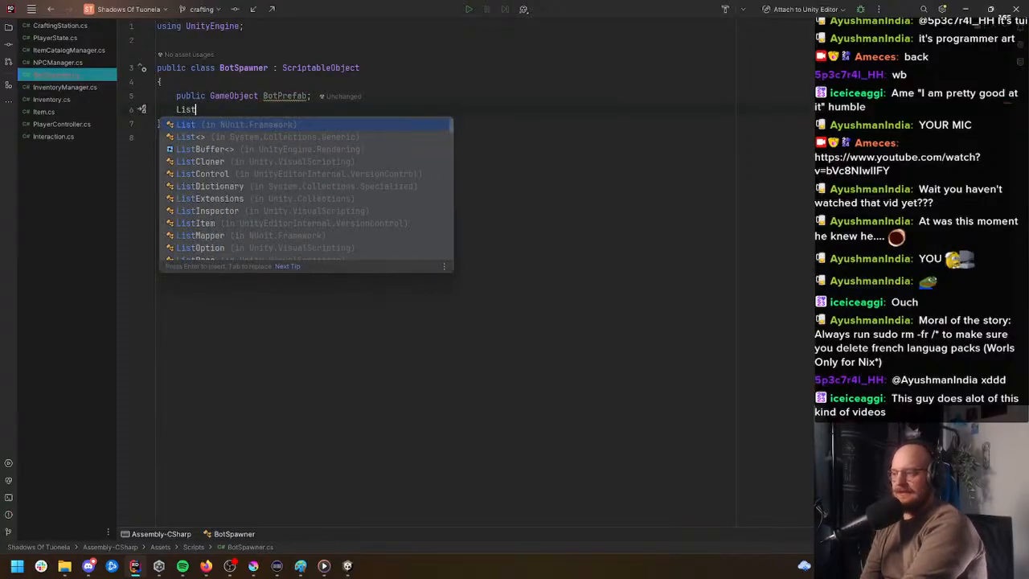
key(Return)
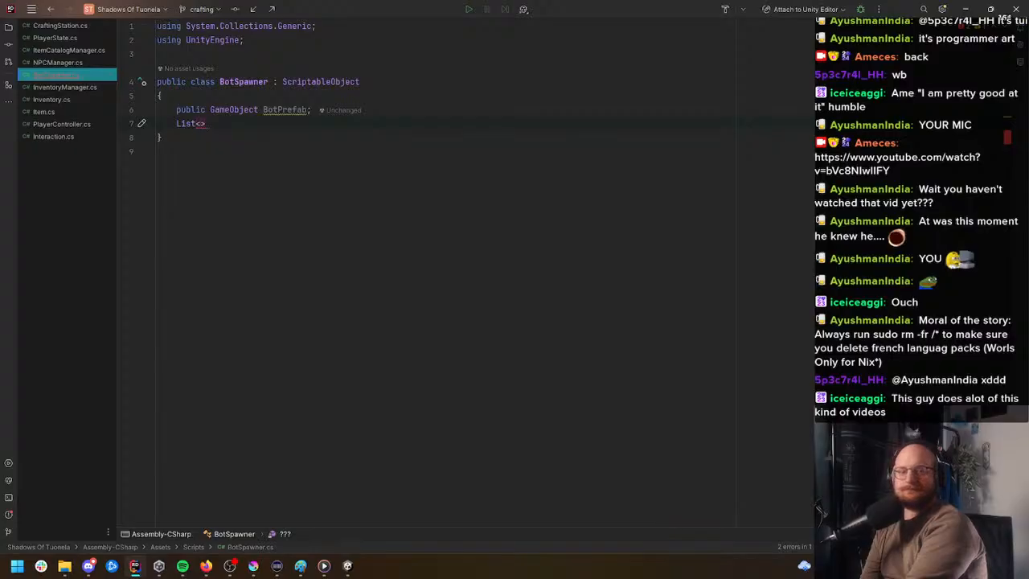
click(57, 62)
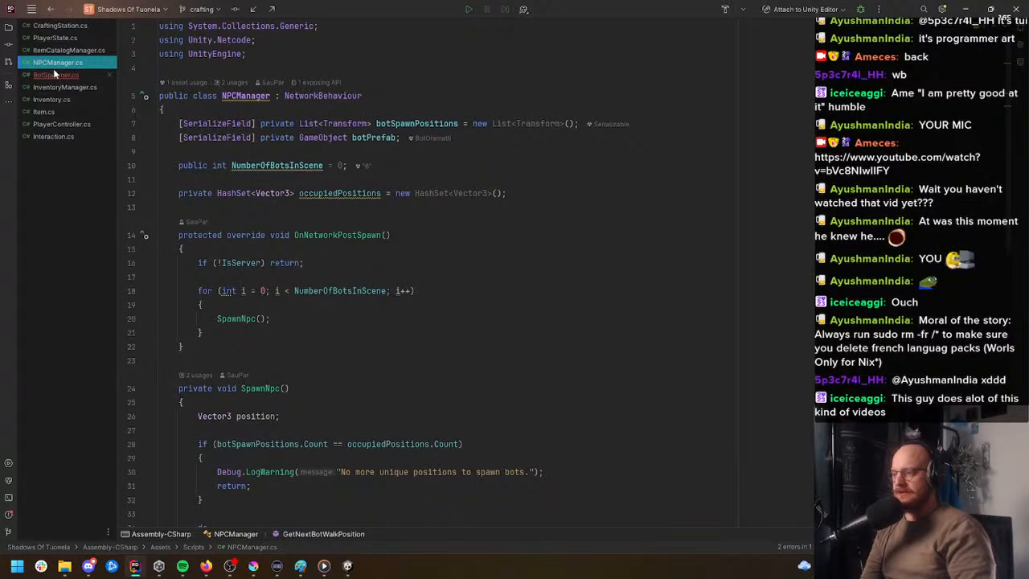
click(54, 74)
click(176, 124)
text(public List<)
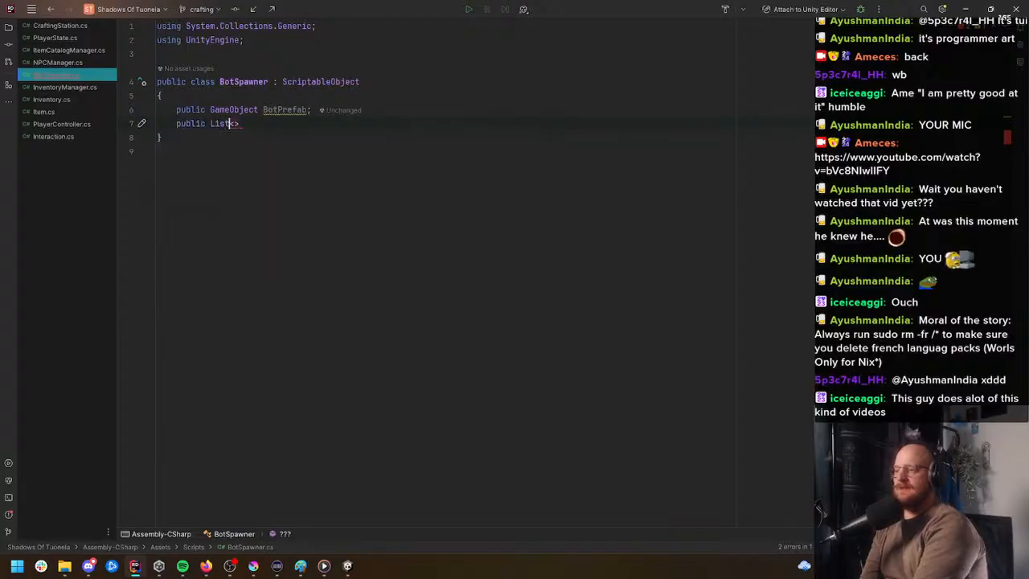
text(Transform> )
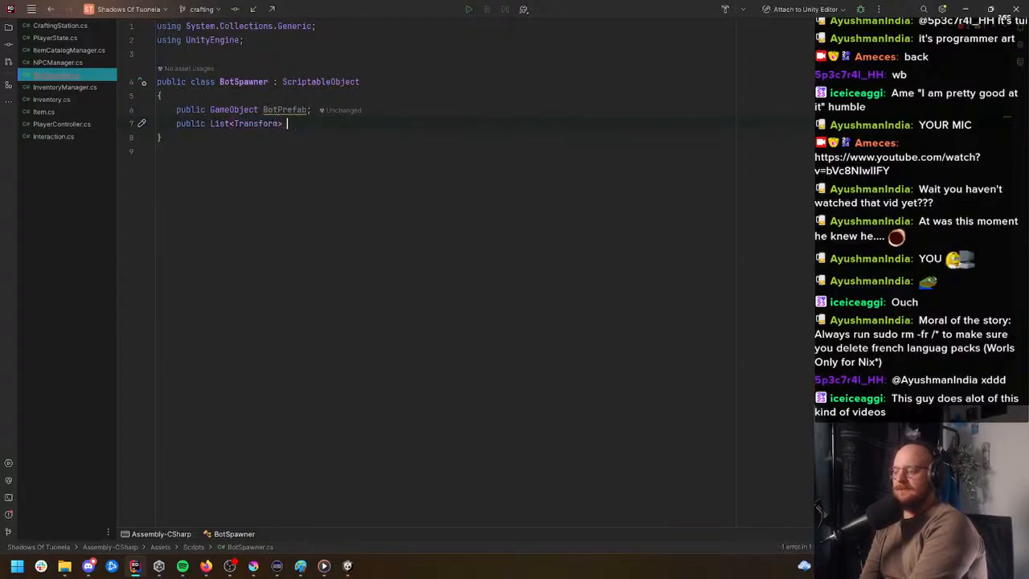
text(Spaw)
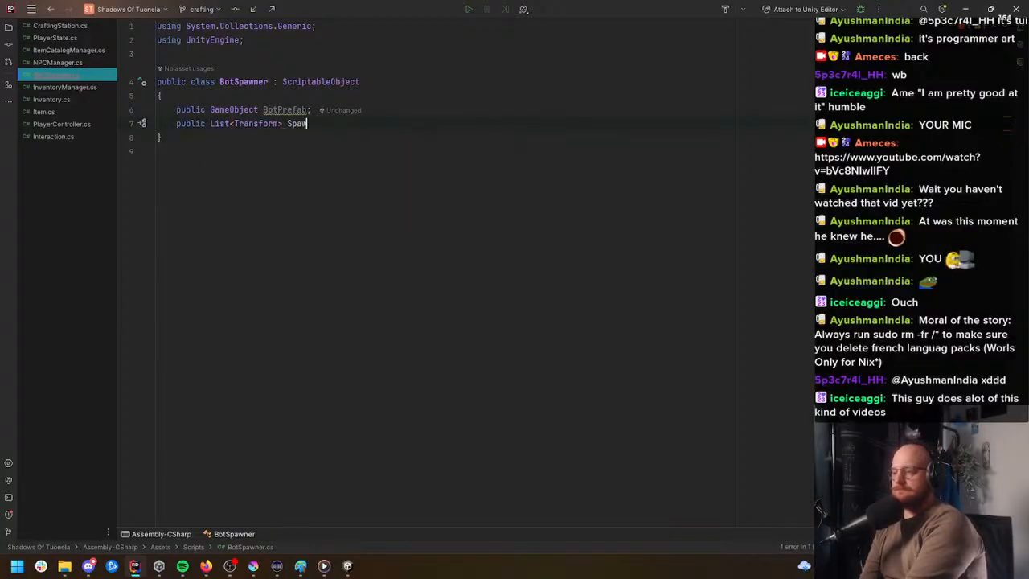
text(nPositions;)
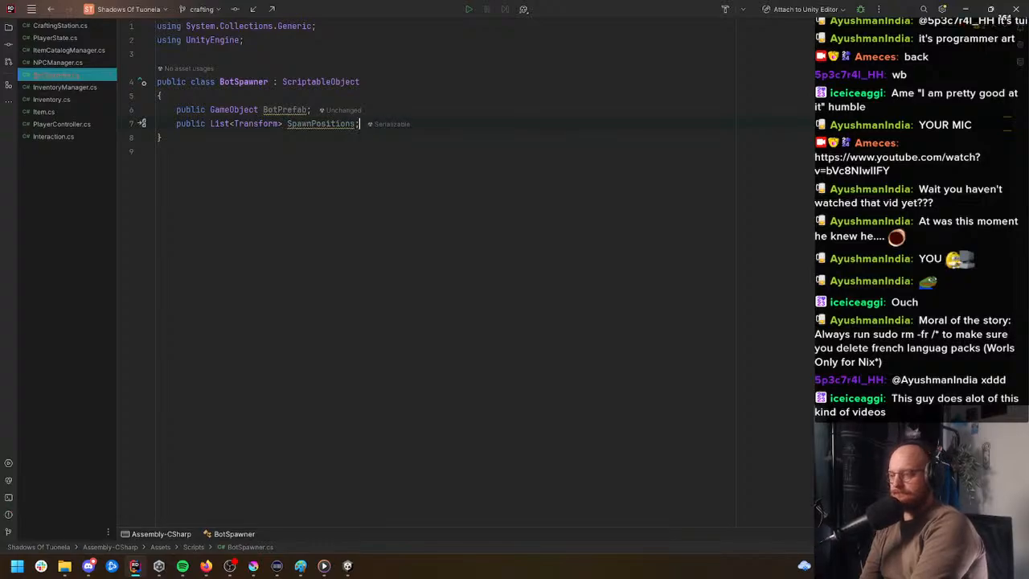
key(Left)
text(sList)
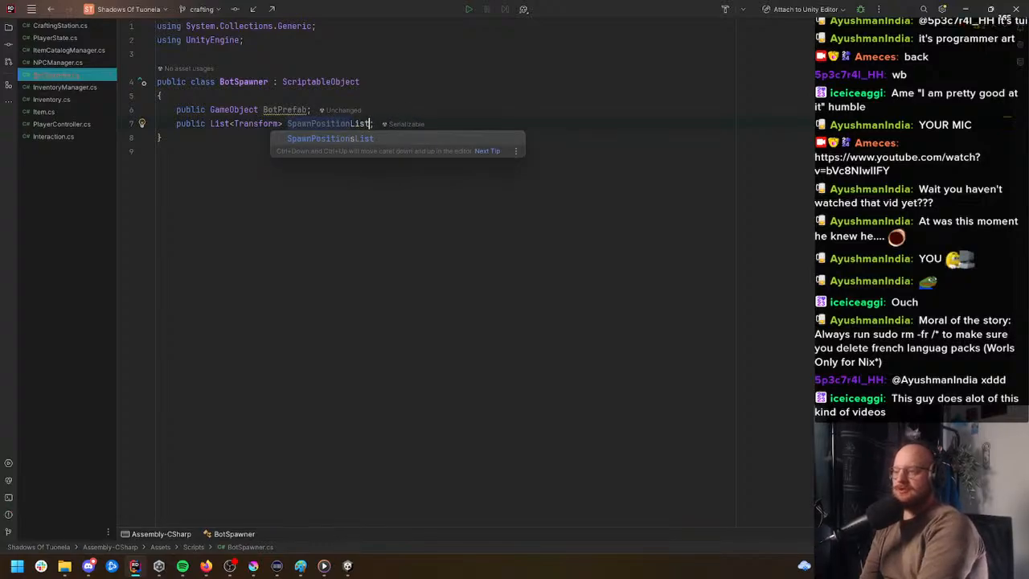
key(shift+Return)
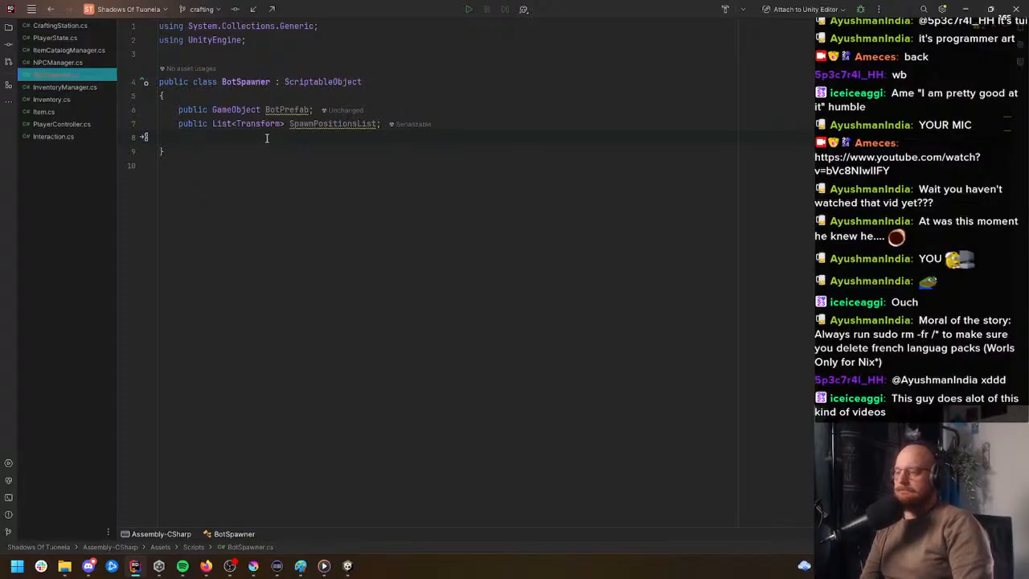
Step: Declare a public List<Item> field named DroppableItems below SpawnPositionsList in the BotSpawner class and save the script
text(public)
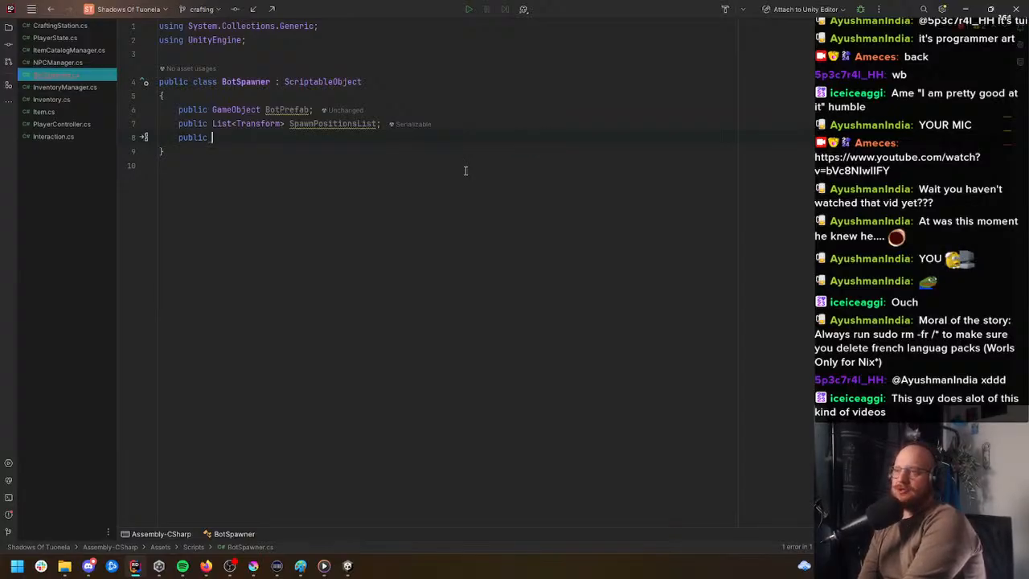
text(L)
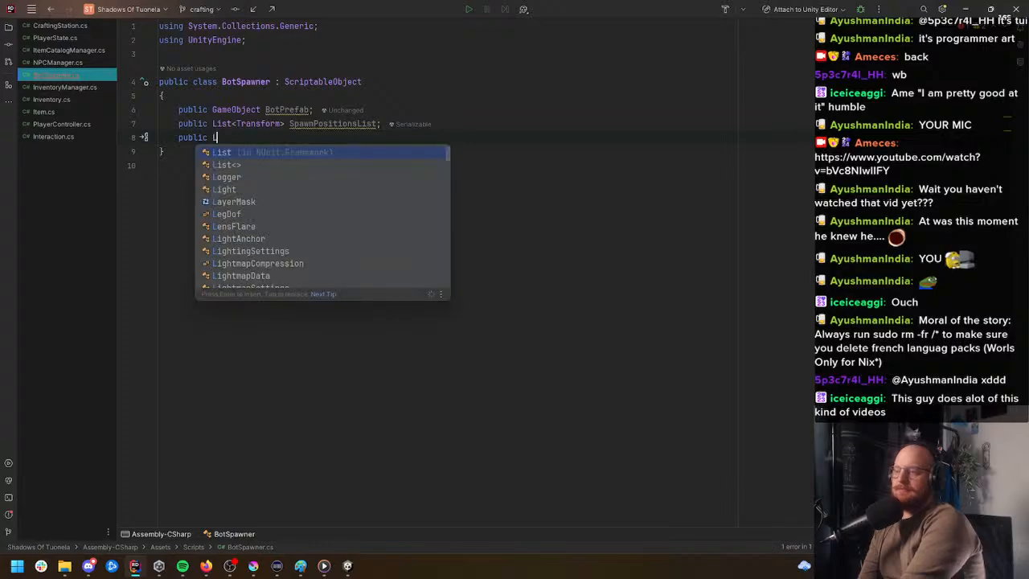
text(ist<Item> Drop)
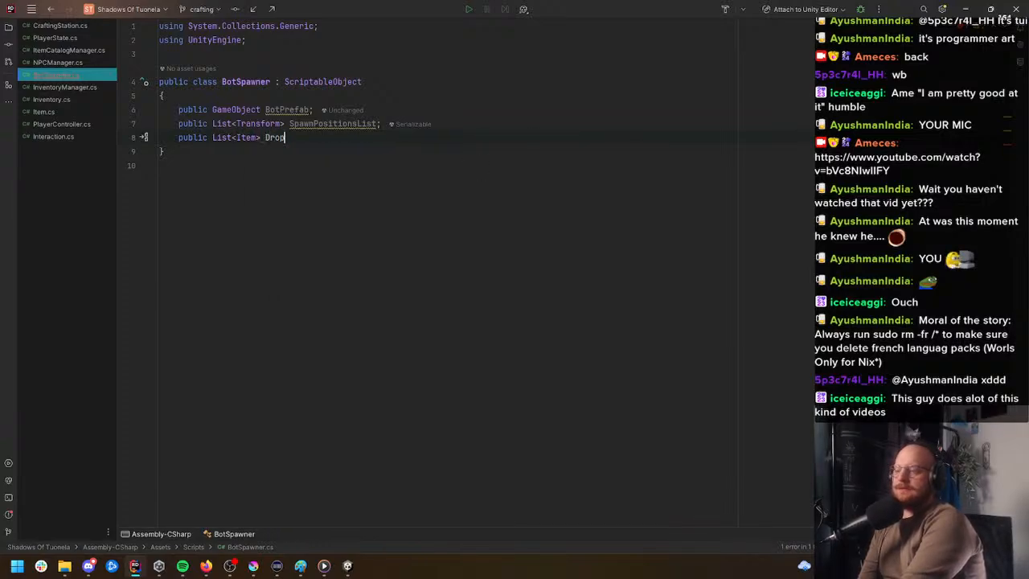
text(TableItems;)
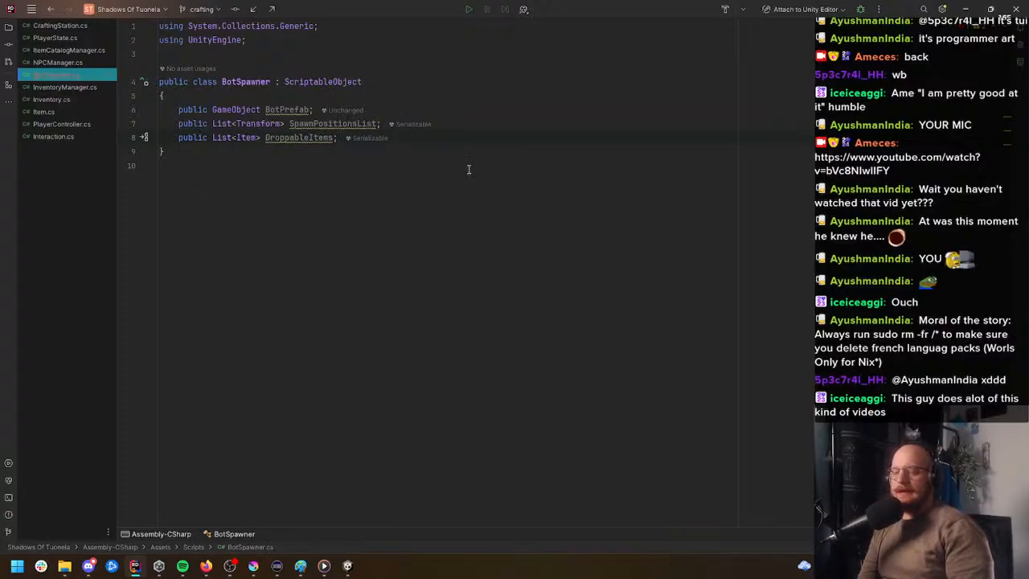
key(ctrl+s)
key(alt+Tab)
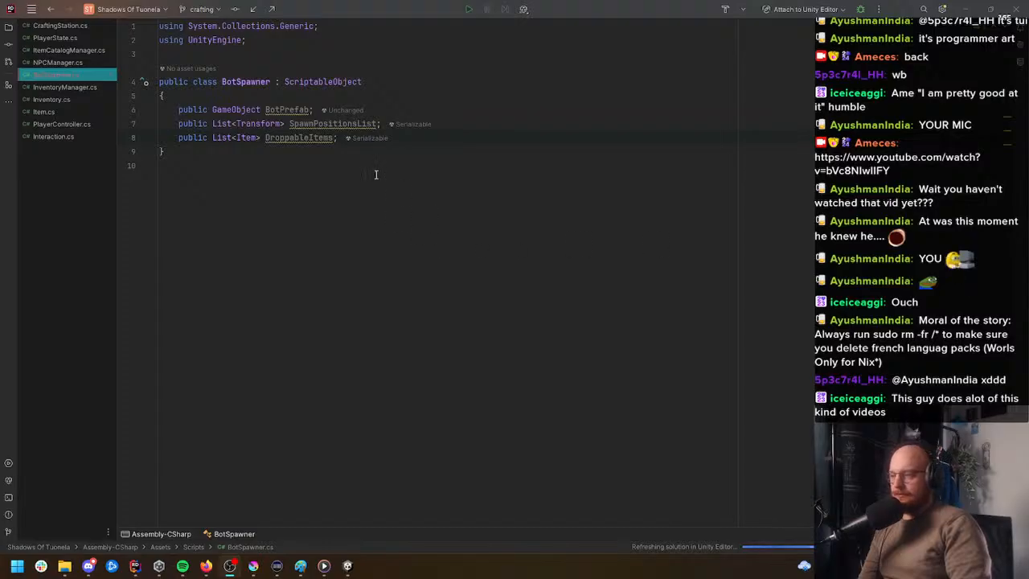
key(alt+Tab)
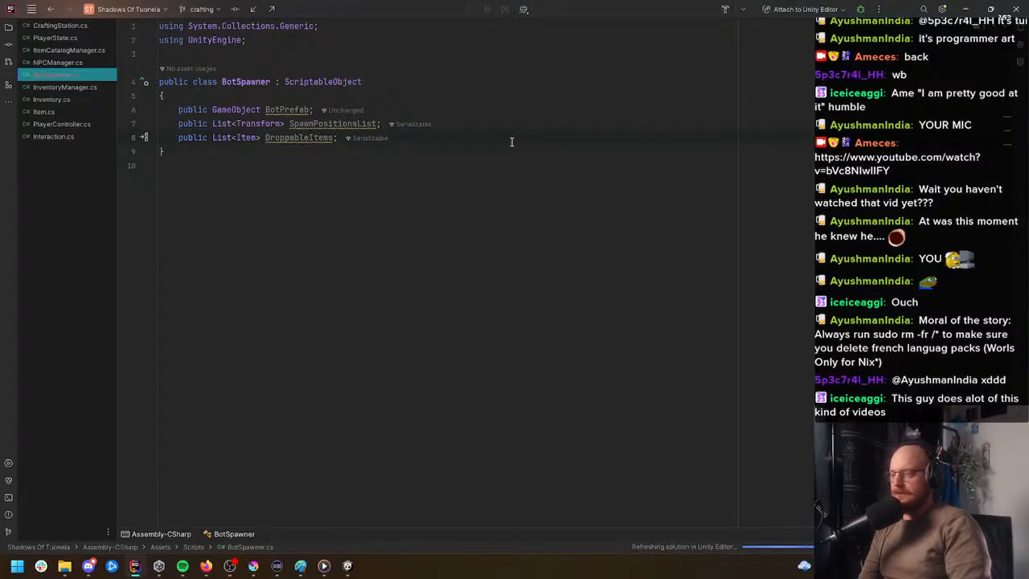
Step: Copy the public int NumberOfBotsInScene = 0 field from NPCManager.cs into the BotSpawner class below DroppableItems
click(57, 63)
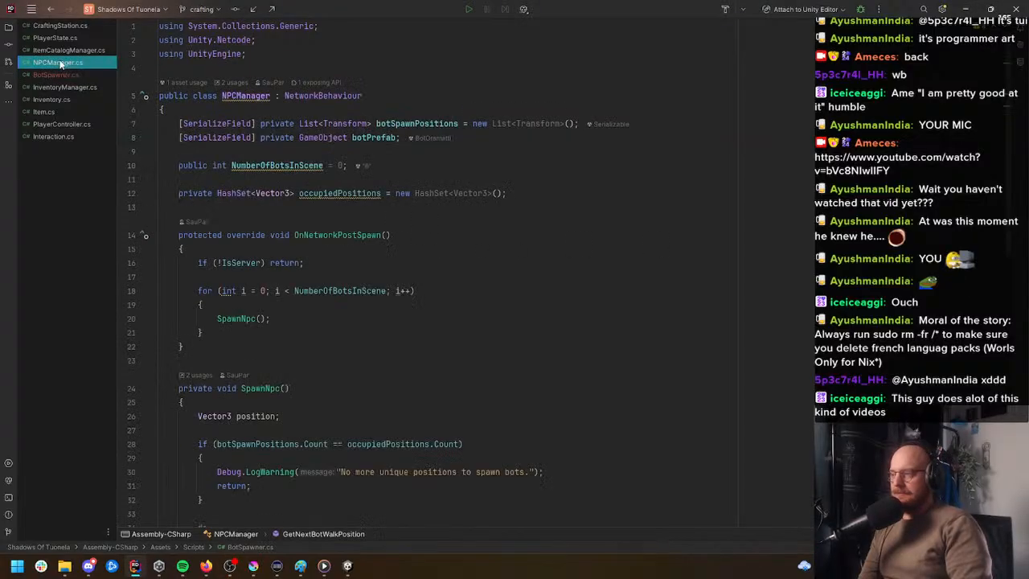
scroll(283, 232, down, 3)
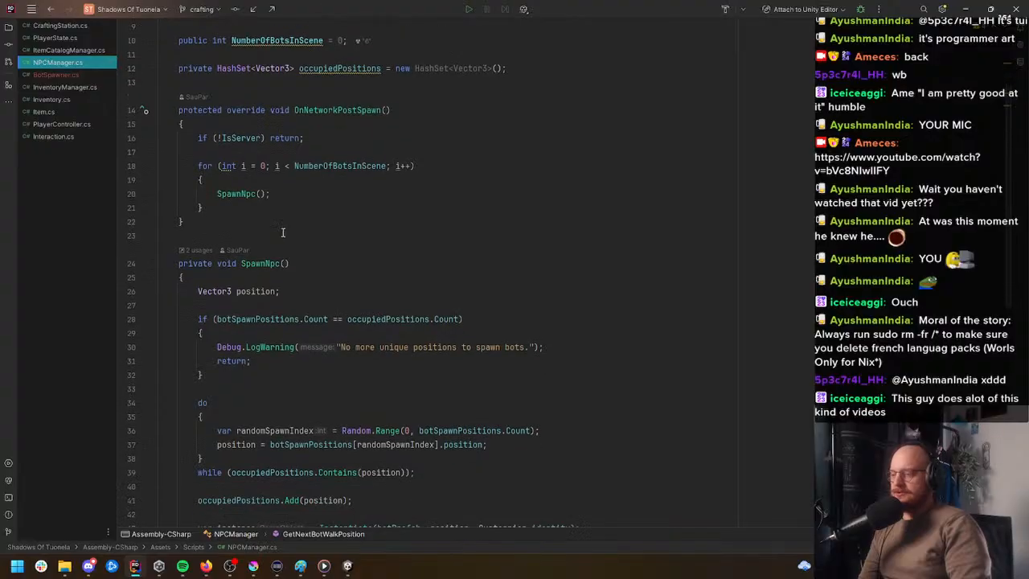
scroll(283, 233, up, 2)
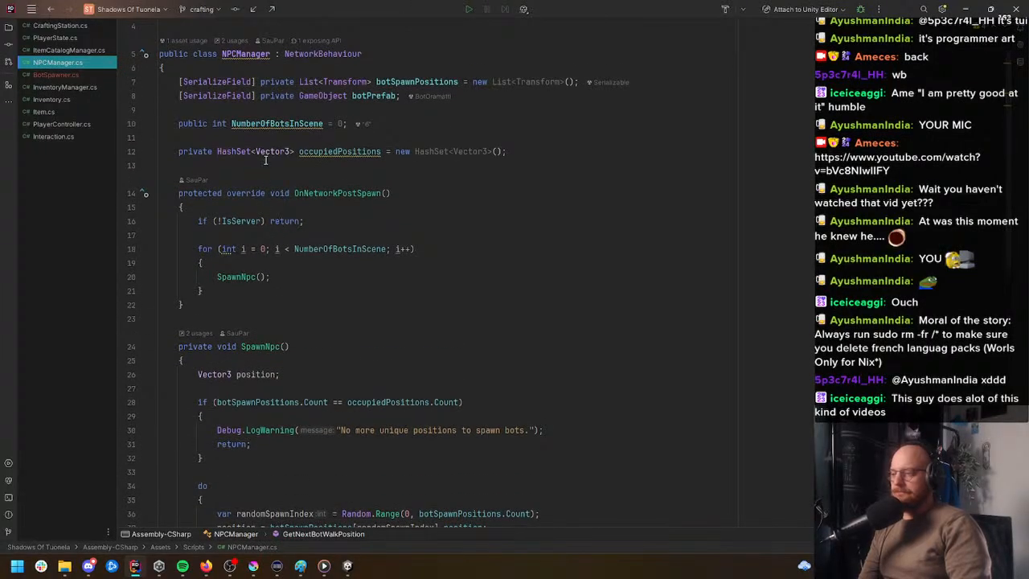
click(273, 124)
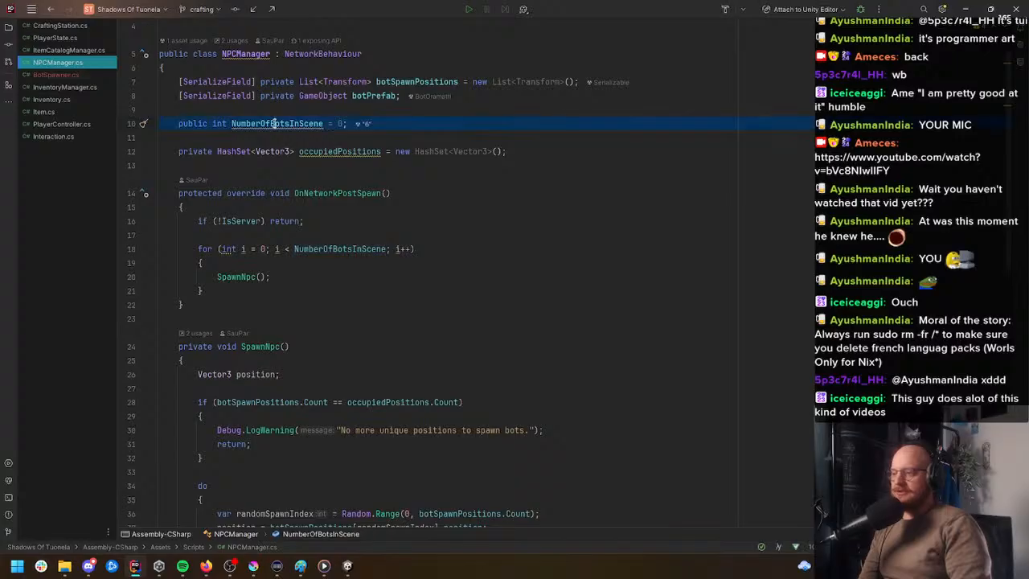
key(ctrl+alt+Left)
key(ctrl+alt+Left)
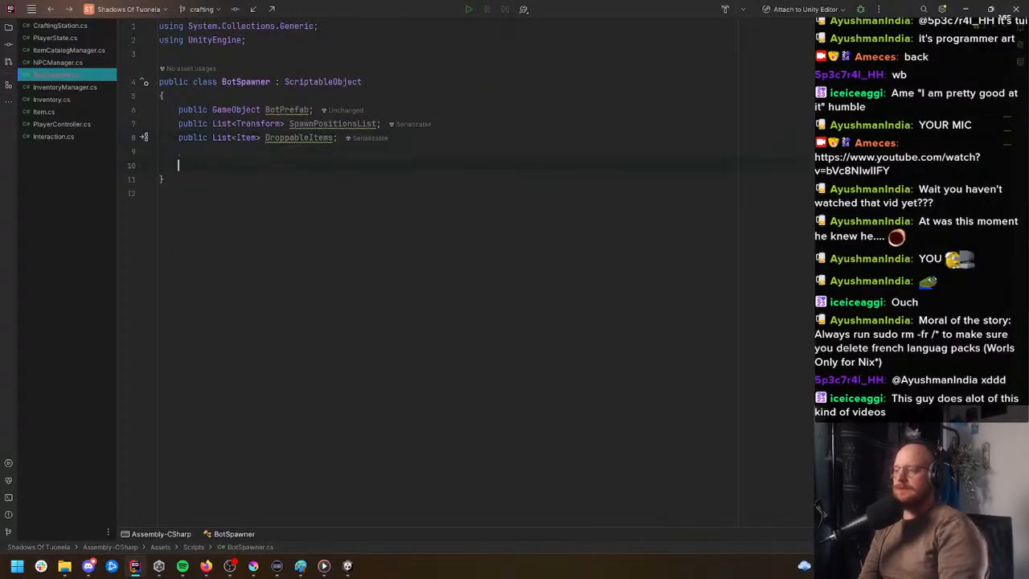
text(public int NumberOfBotsInScene = 0;)
key(BackSpace)
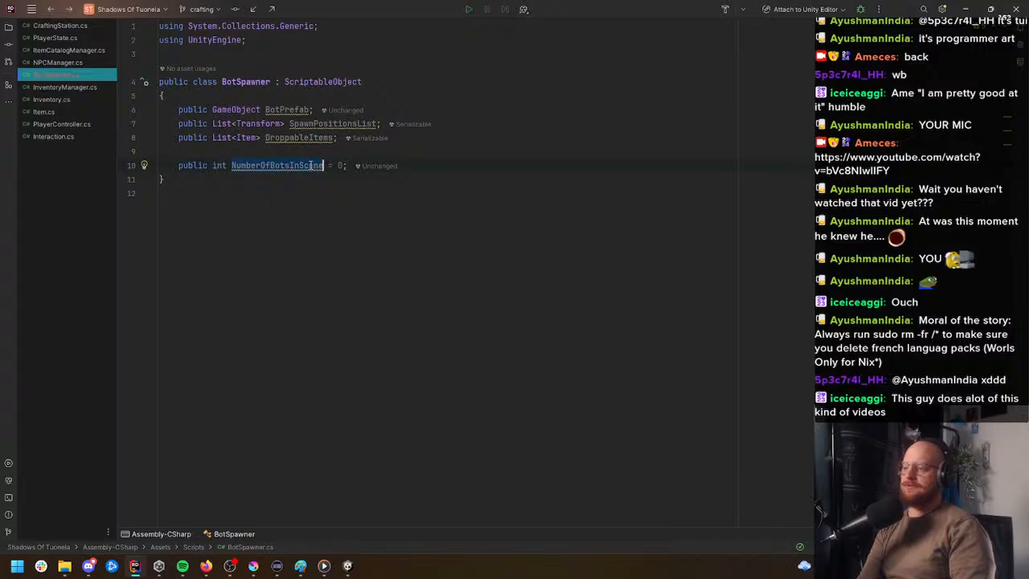
Step: Shorten the copied field's name to NumberOfBots, place it directly below DroppableItems and remove its = 0 initializer
drag(321, 165, 289, 166)
key(BackSpace)
click(456, 170)
key(Return)
key(Return)
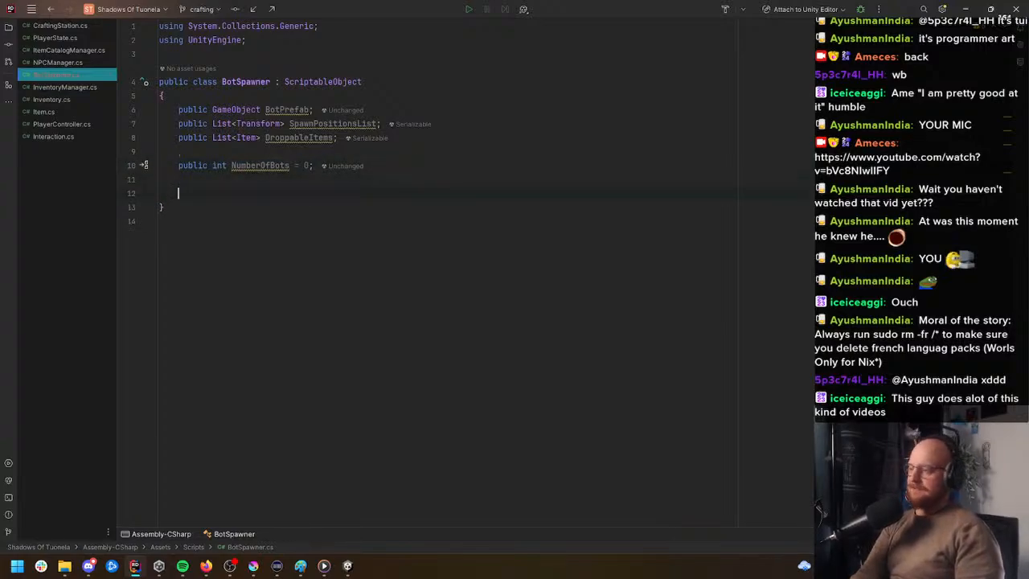
click(270, 150)
key(BackSpace)
drag(474, 154, 477, 141)
click(508, 164)
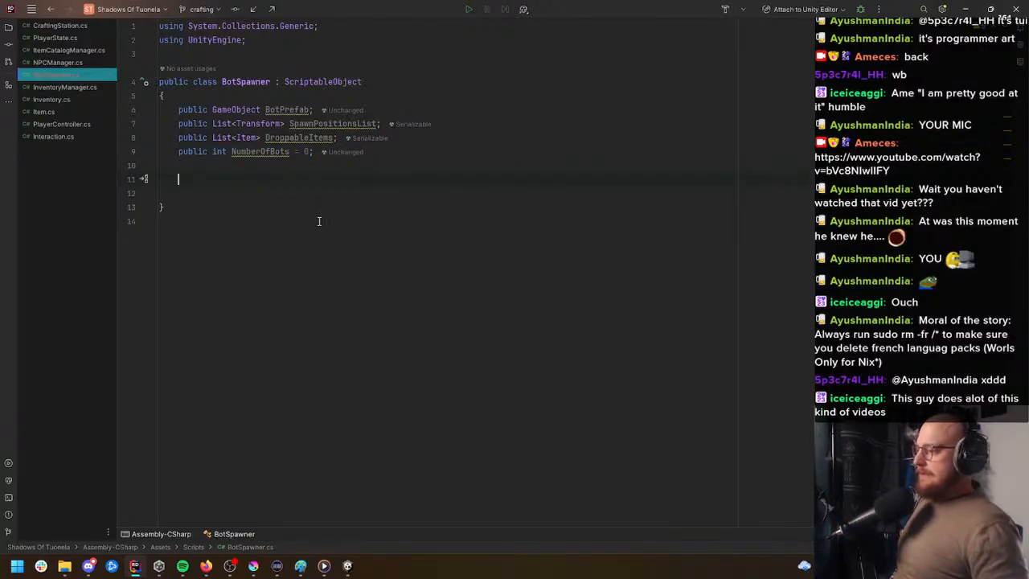
drag(309, 150, 288, 151)
key(BackSpace)
click(314, 180)
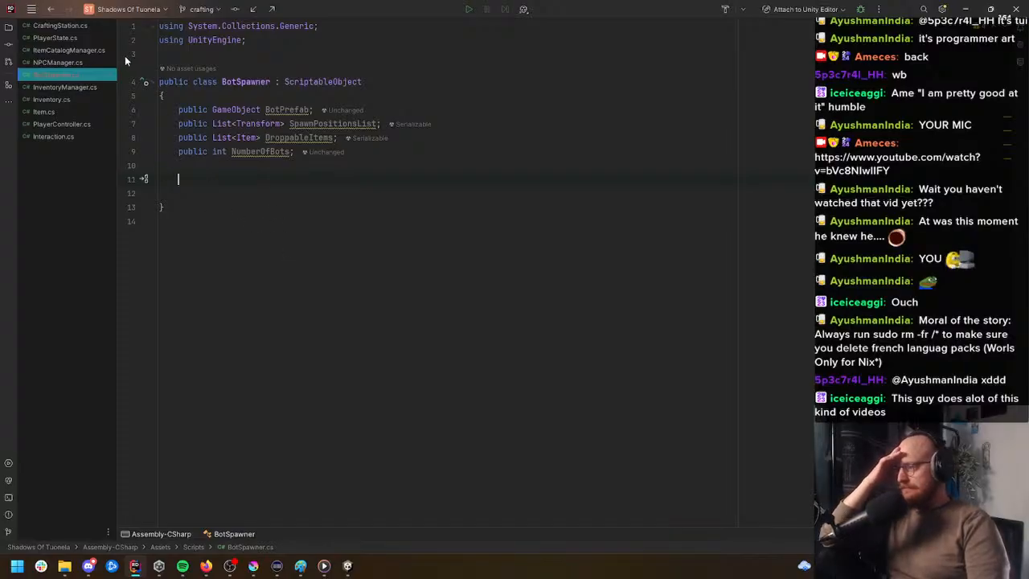
Step: Examine the OnNetworkPostSpawn spawn loop and the SpawnNpc method in NPCManager.cs
click(71, 62)
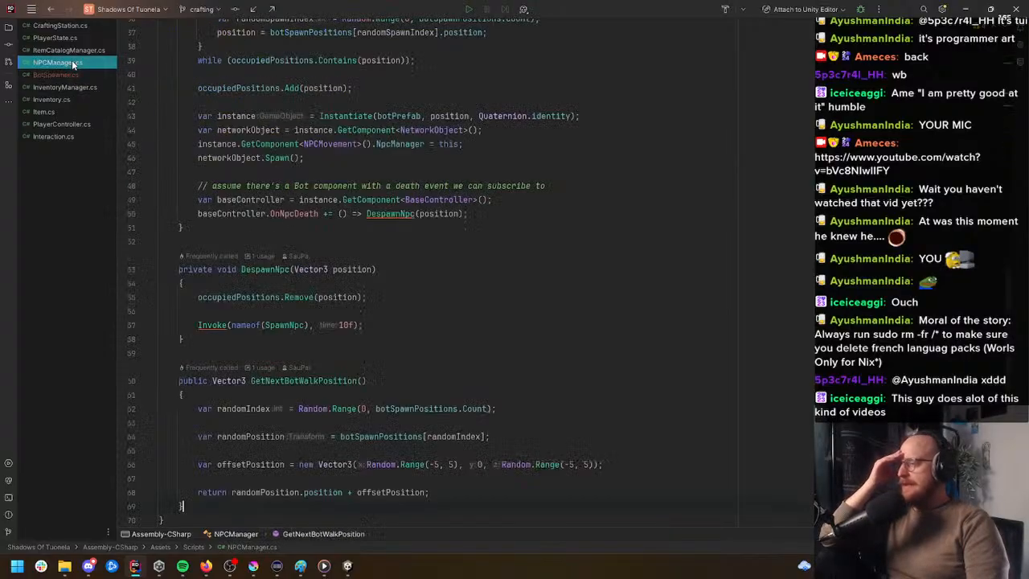
scroll(362, 205, up, 12)
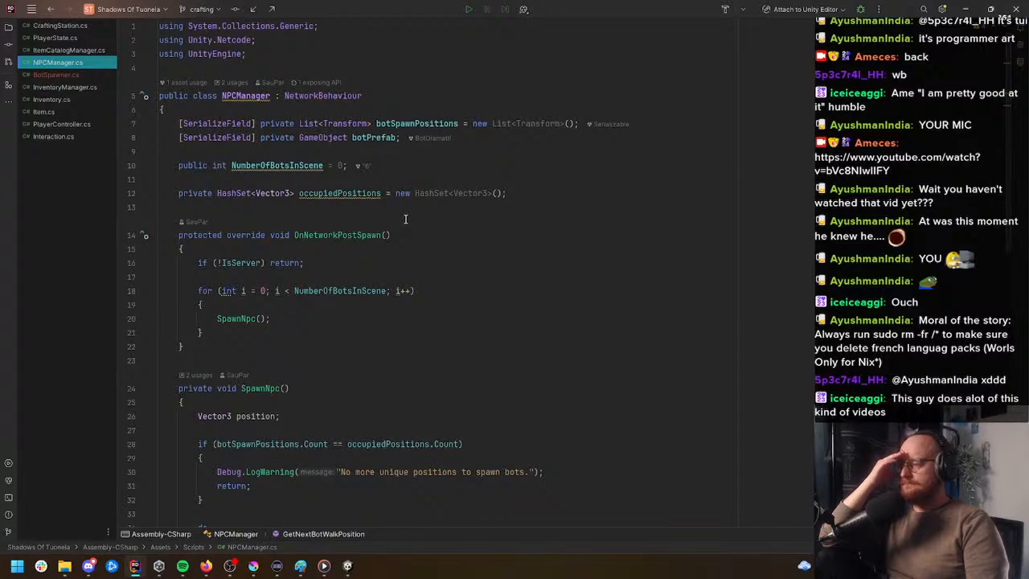
scroll(354, 231, down, 1)
drag(160, 248, 348, 289)
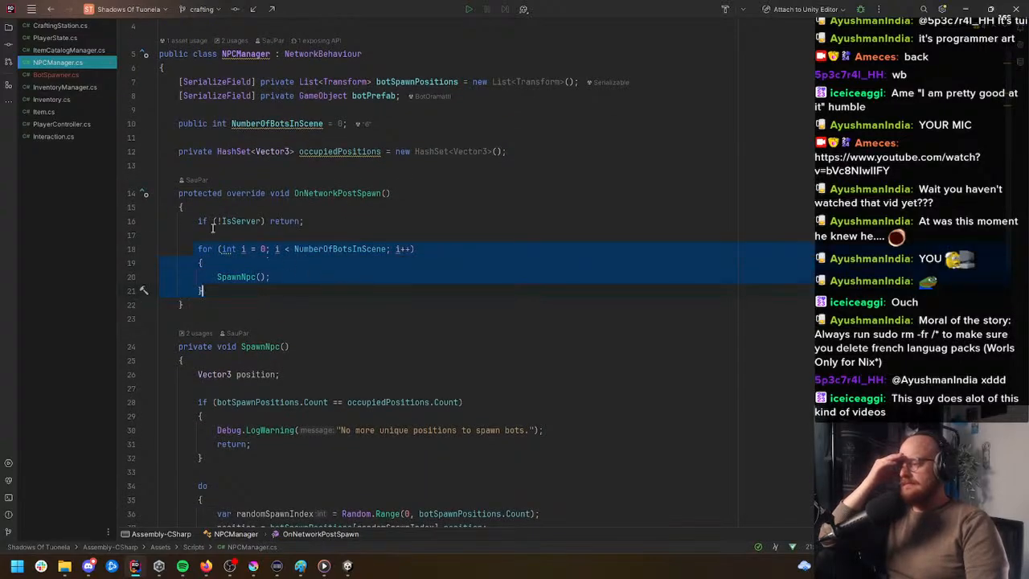
key(ctrl+w)
key(ctrl+w)
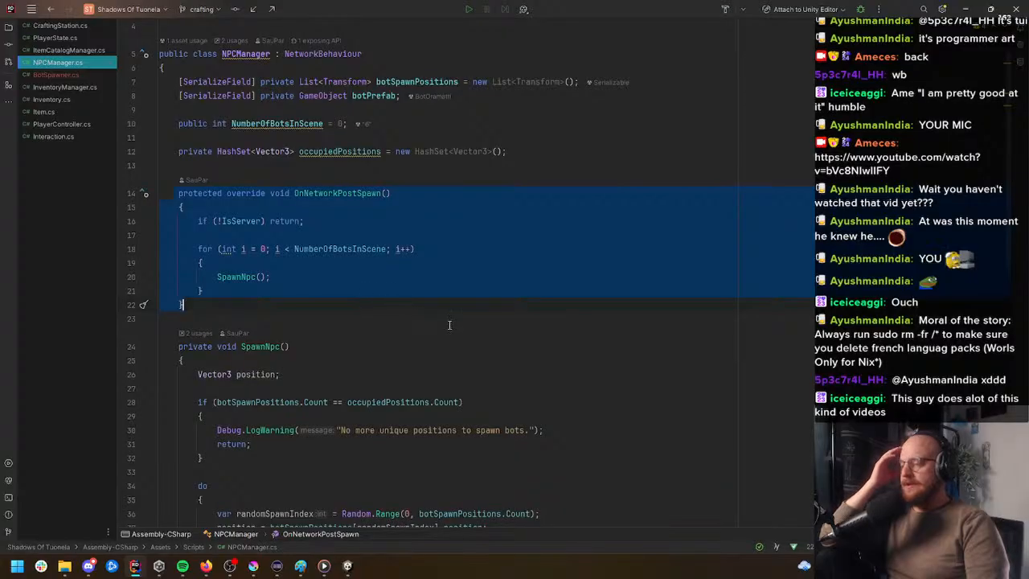
click(437, 300)
scroll(440, 295, down, 3)
scroll(441, 295, up, 3)
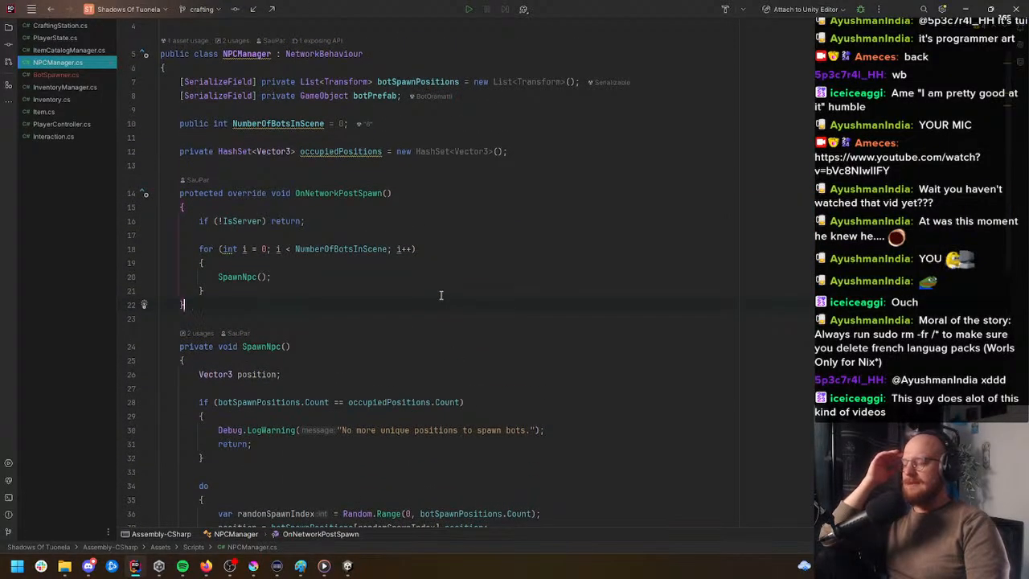
scroll(427, 291, down, 1)
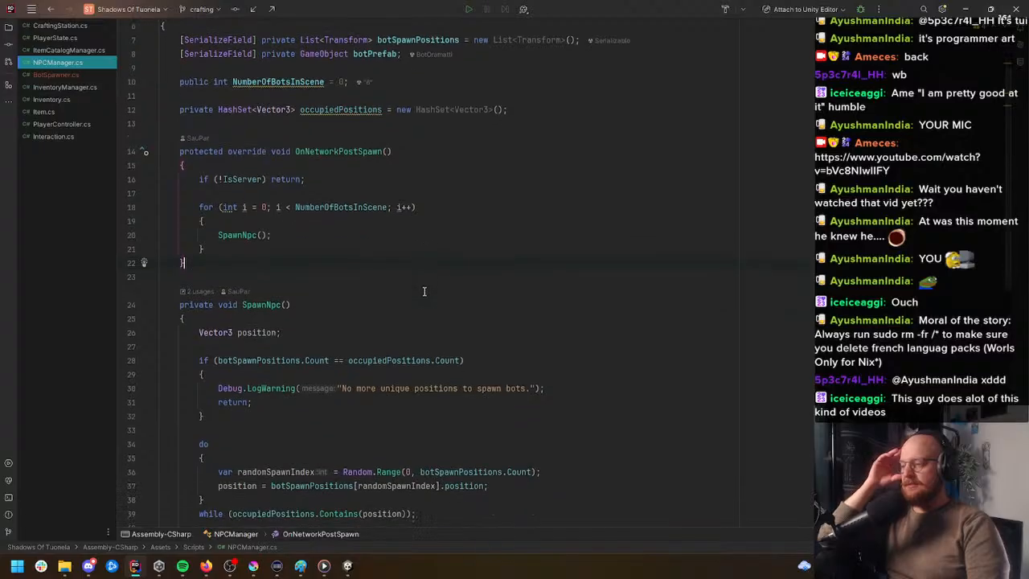
scroll(193, 290, down, 1)
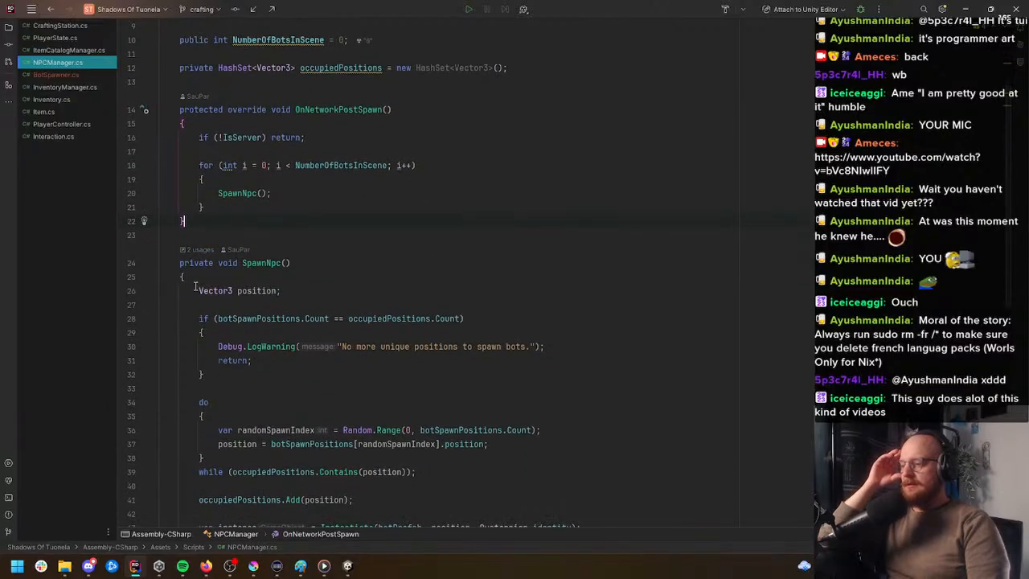
Step: Add an empty public void StartBotSpawner() method below the fields of the BotSpawner class
click(56, 74)
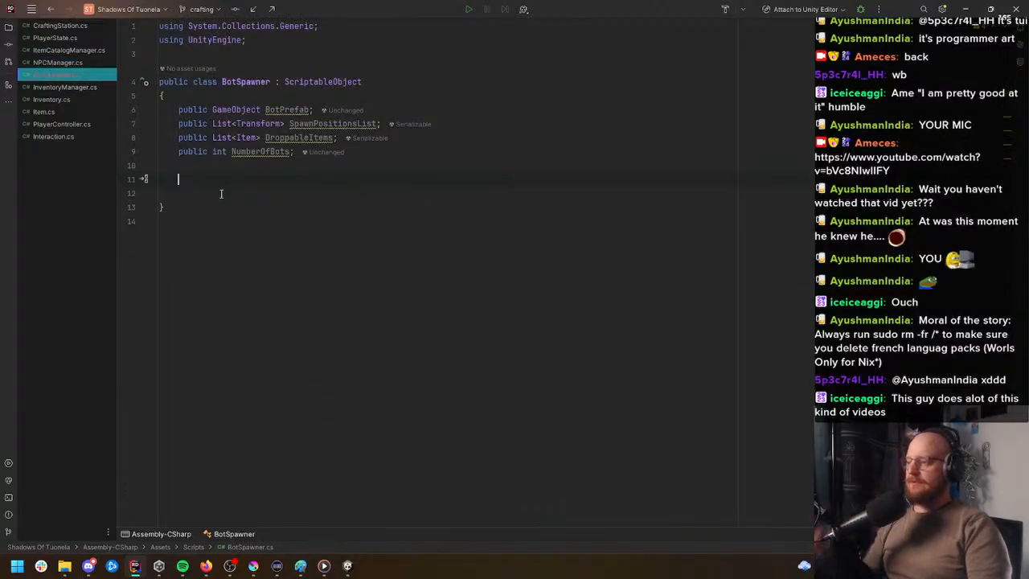
text(public )
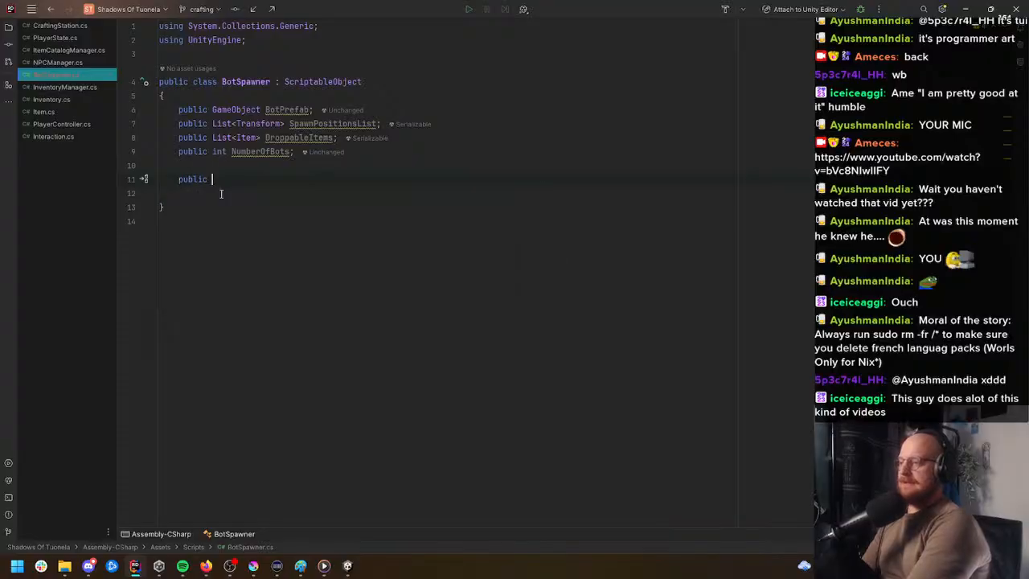
text(void Start)
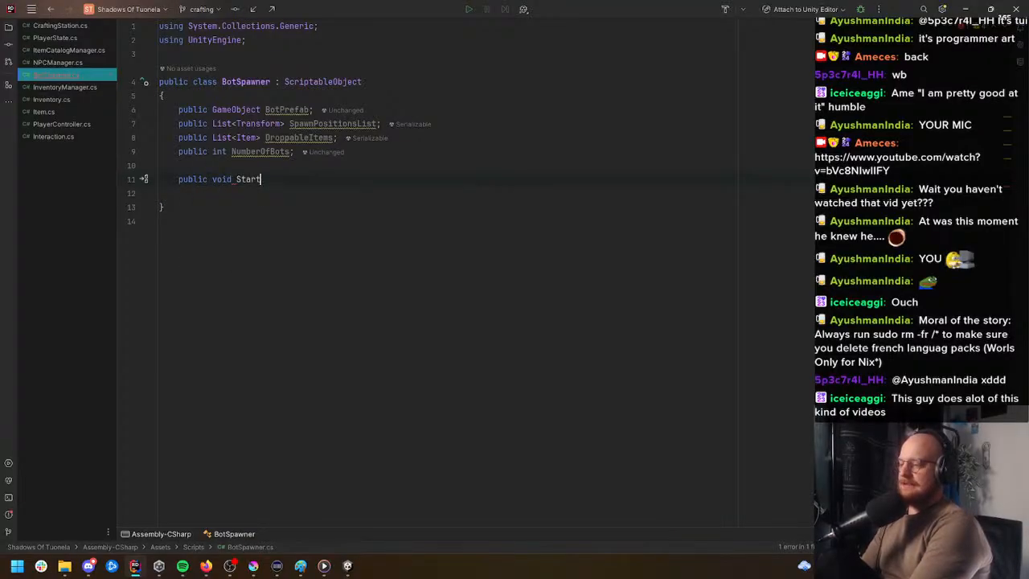
text(BotSpawner())
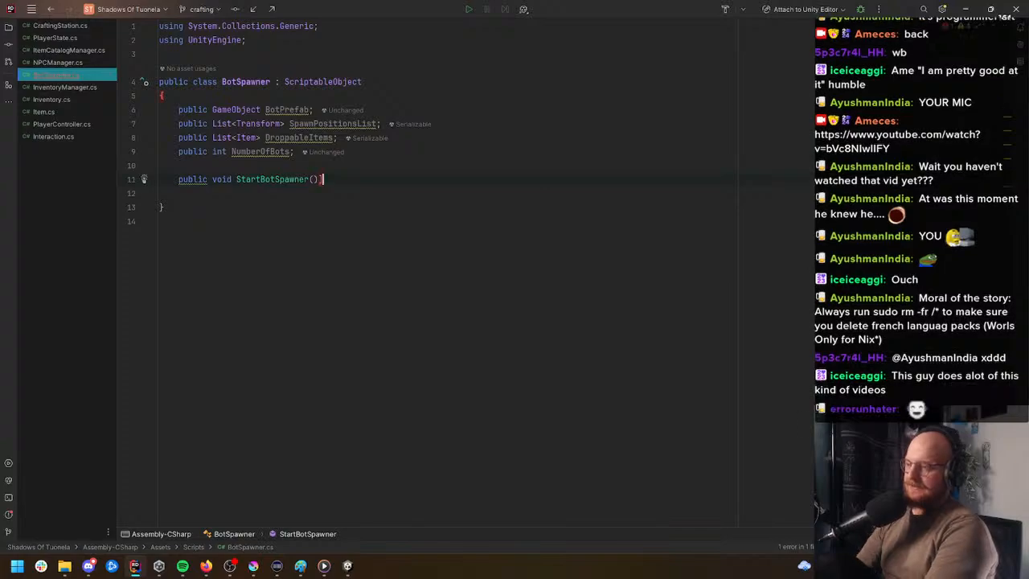
key(Return)
text({)
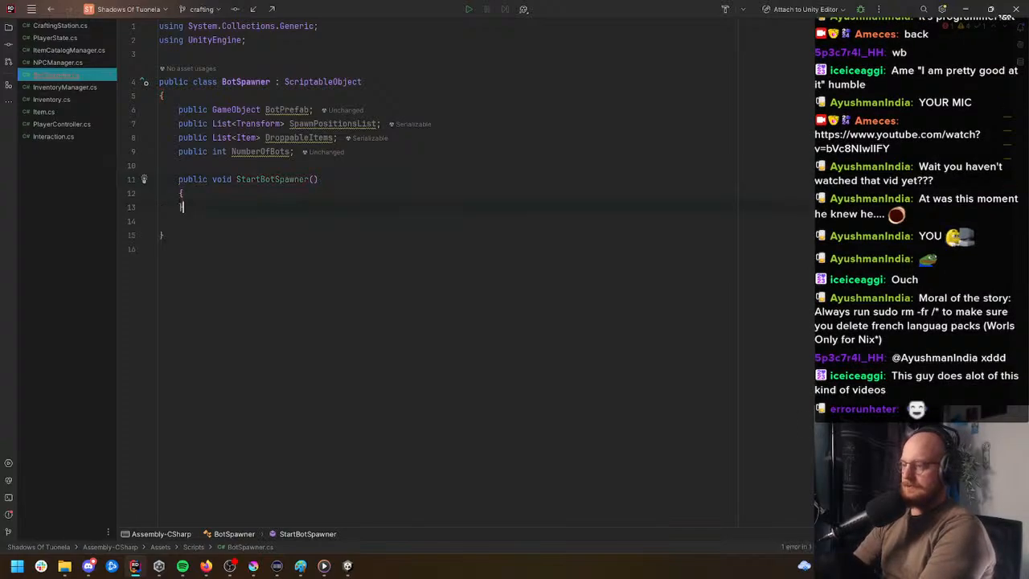
key(Return)
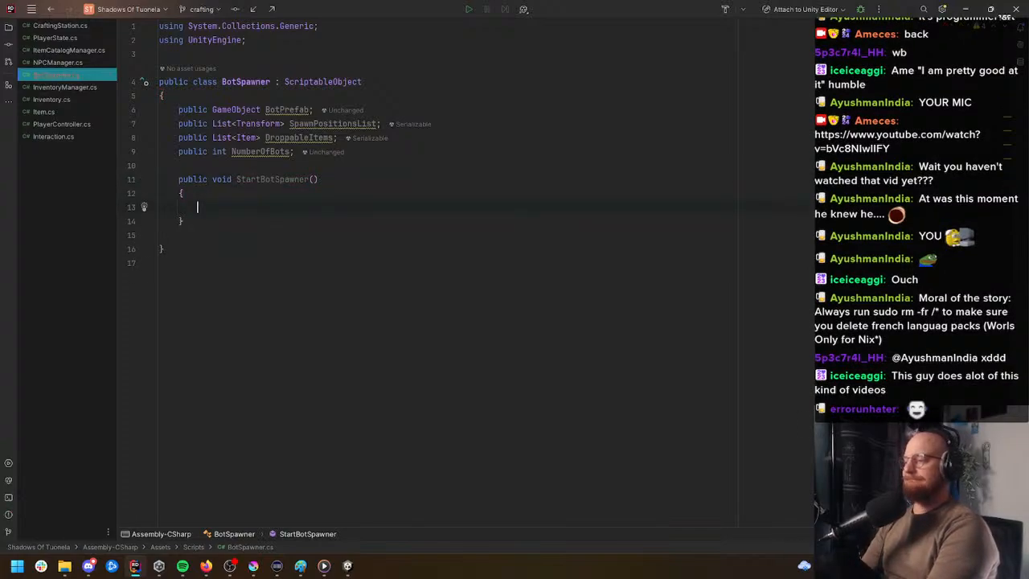
Step: Move the SpawnNpc, DespawnNpc and GetNextBotWalkPosition methods out of NPCManager.cs into the BotSpawner class below StartBotSpawner
click(58, 62)
scroll(241, 177, down, 2)
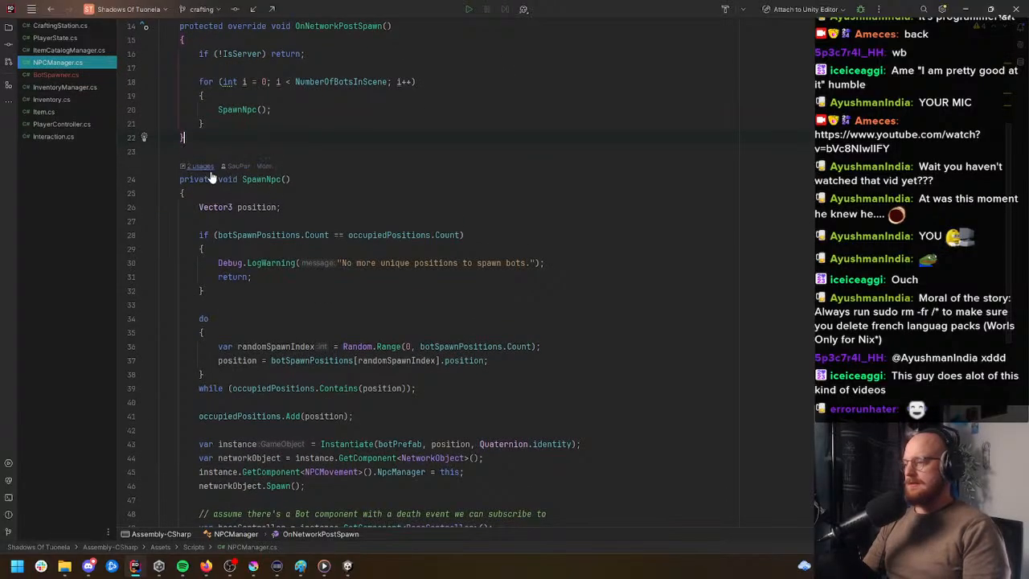
drag(174, 165, 551, 455)
scroll(443, 340, down, 9)
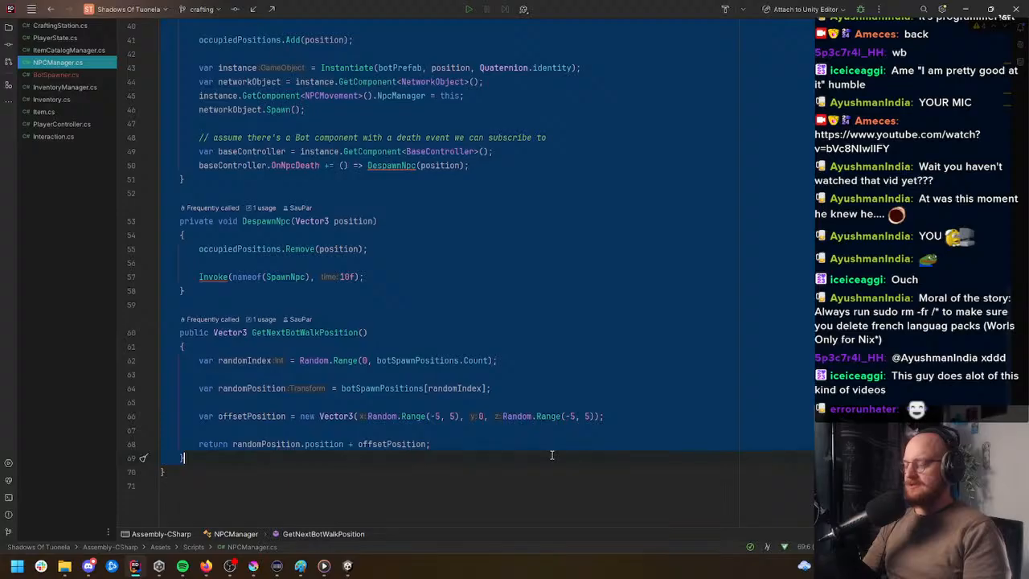
key(ctrl+x)
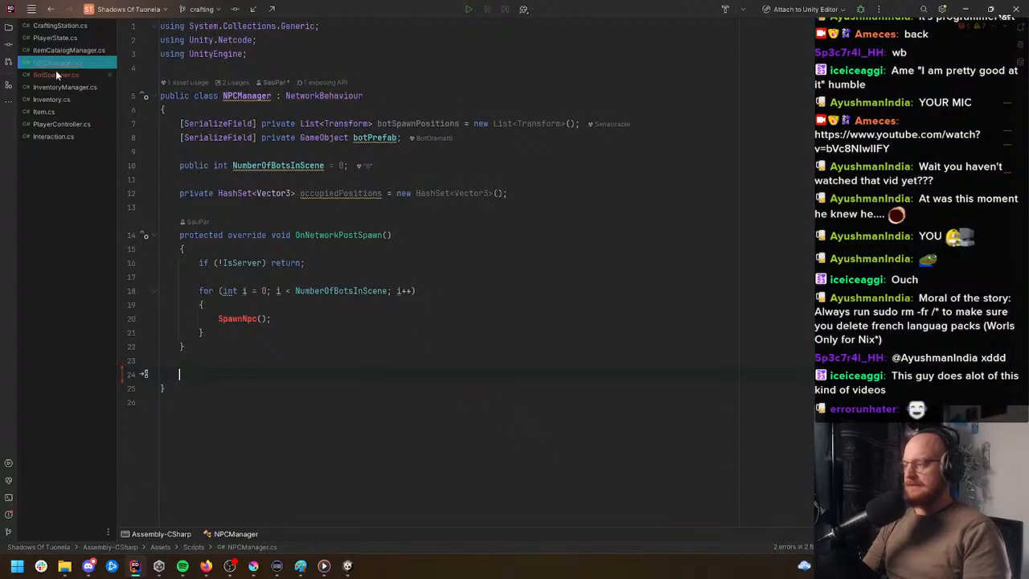
key(ctrl+Tab)
click(220, 236)
key(ctrl+v)
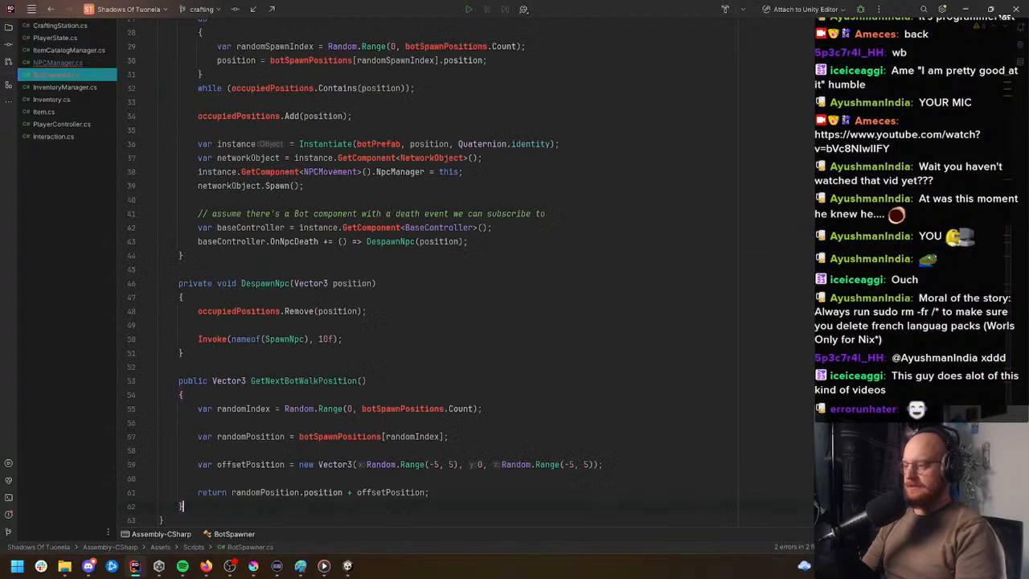
Step: Copy the SpawnPositionsList field name and select botSpawnPositions in SpawnNpc's if condition
scroll(366, 330, up, 10)
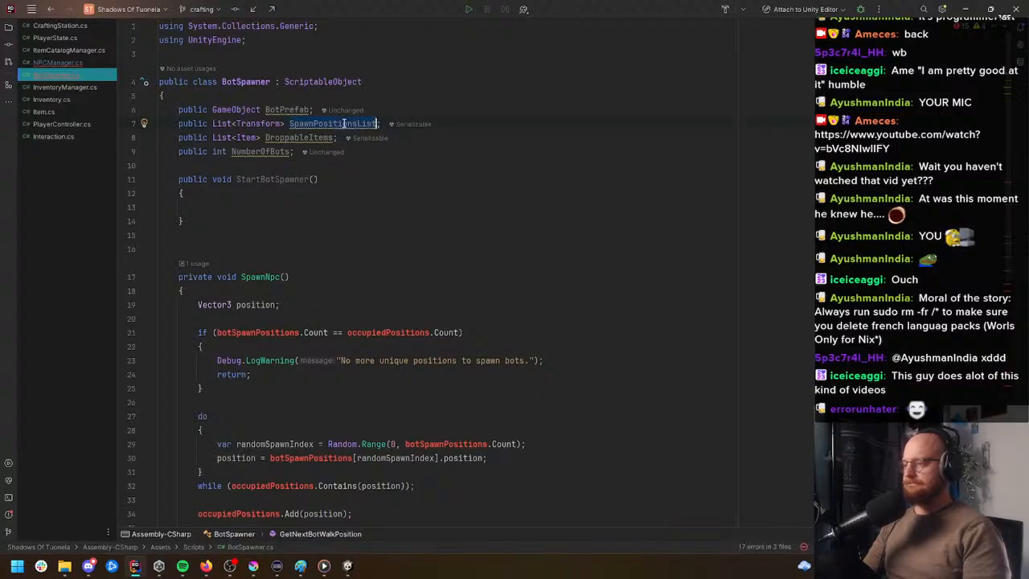
scroll(274, 241, down, 3)
double_click(274, 207)
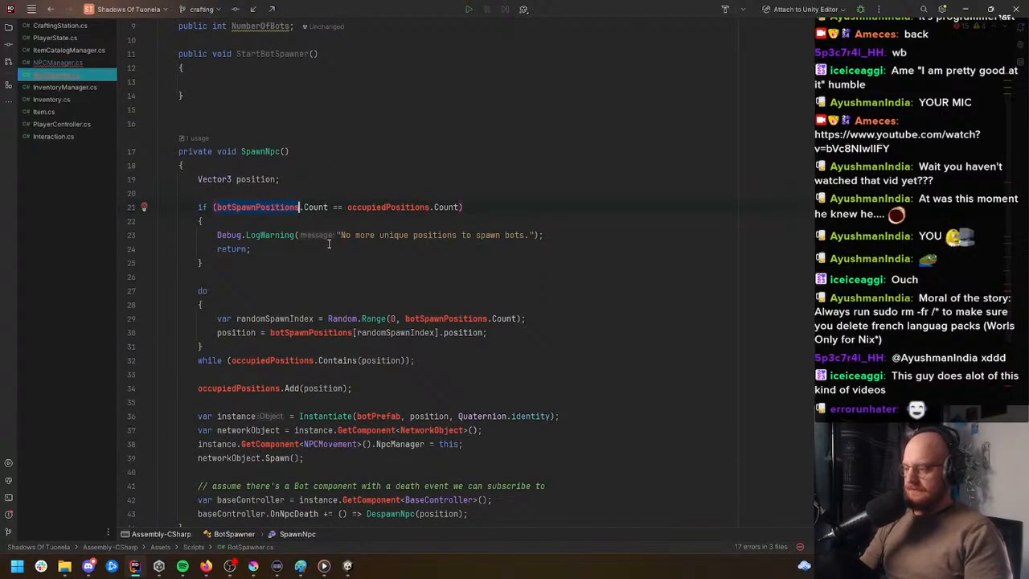
key(shift+F6)
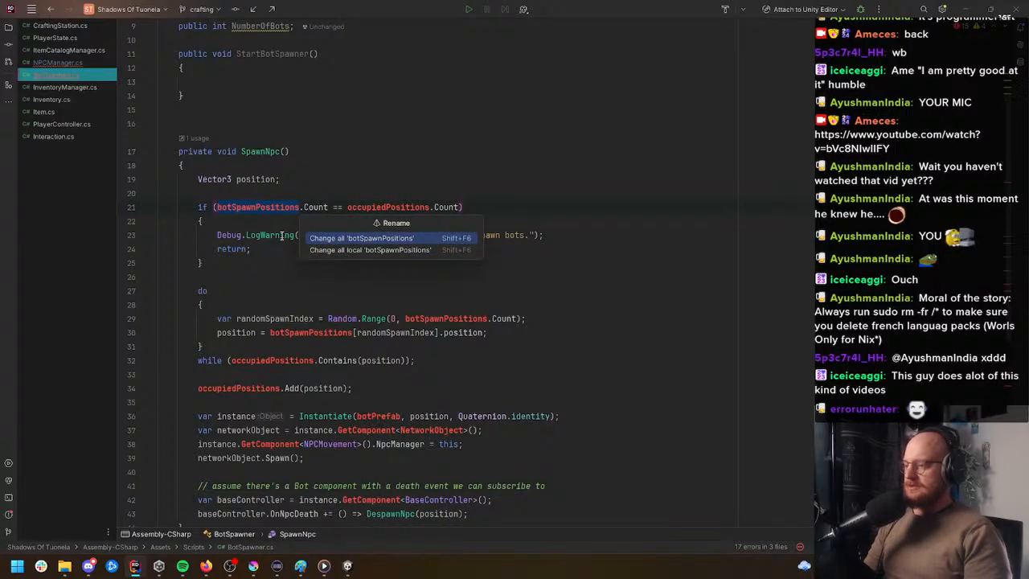
double_click(266, 207)
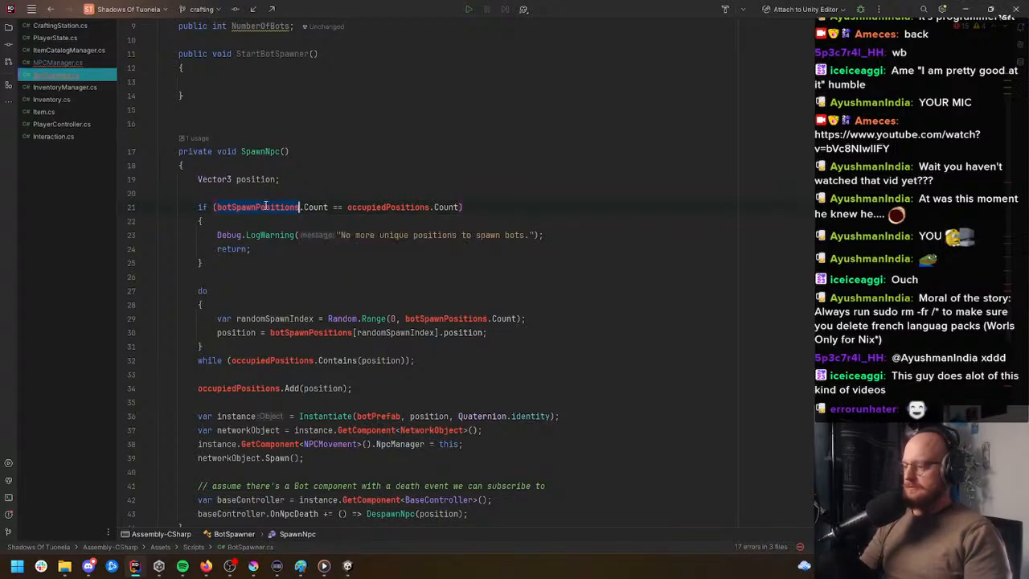
key(shift+F6)
key(ctrl+v)
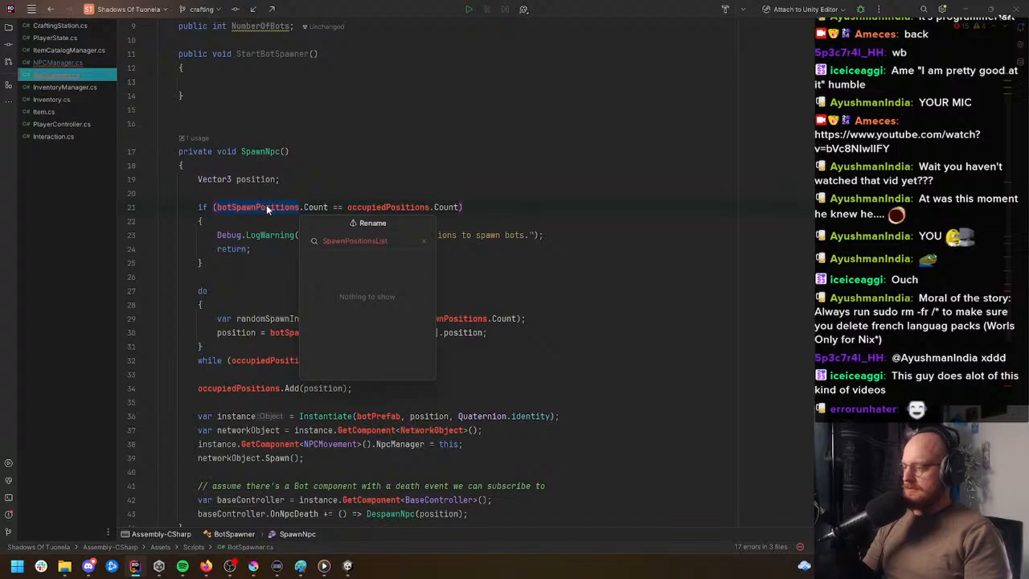
key(Escape)
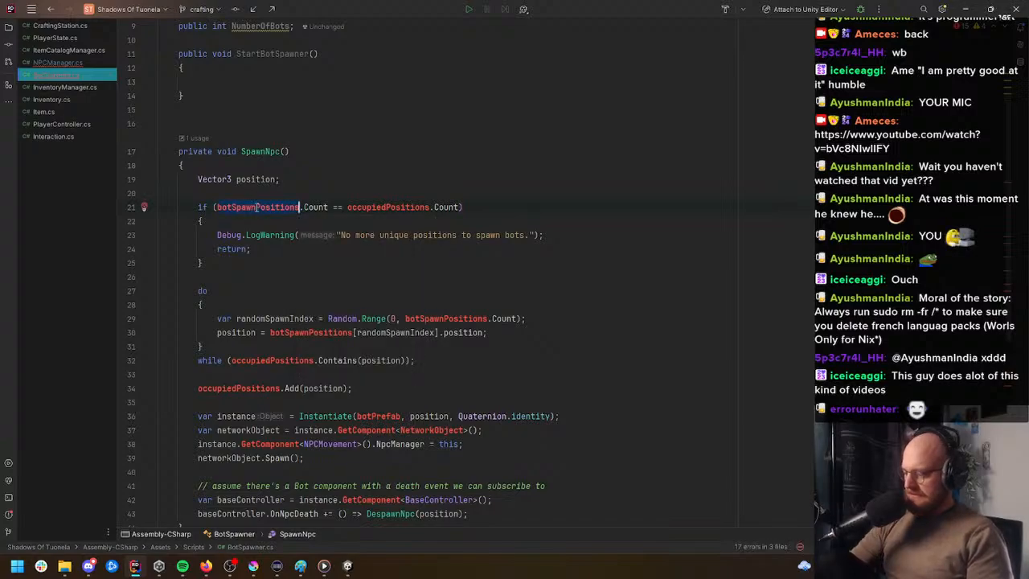
Step: Replace botSpawnPositions with SpawnPositionsList in SpawnNpc's if condition and in both places in GetNextBotWalkPosition
key(ctrl+v)
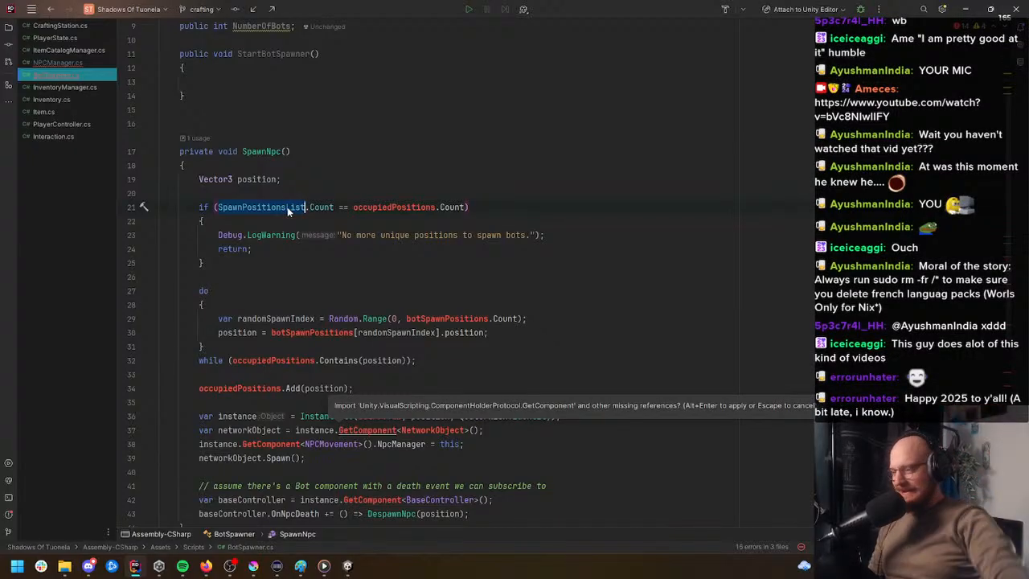
scroll(365, 270, down, 3)
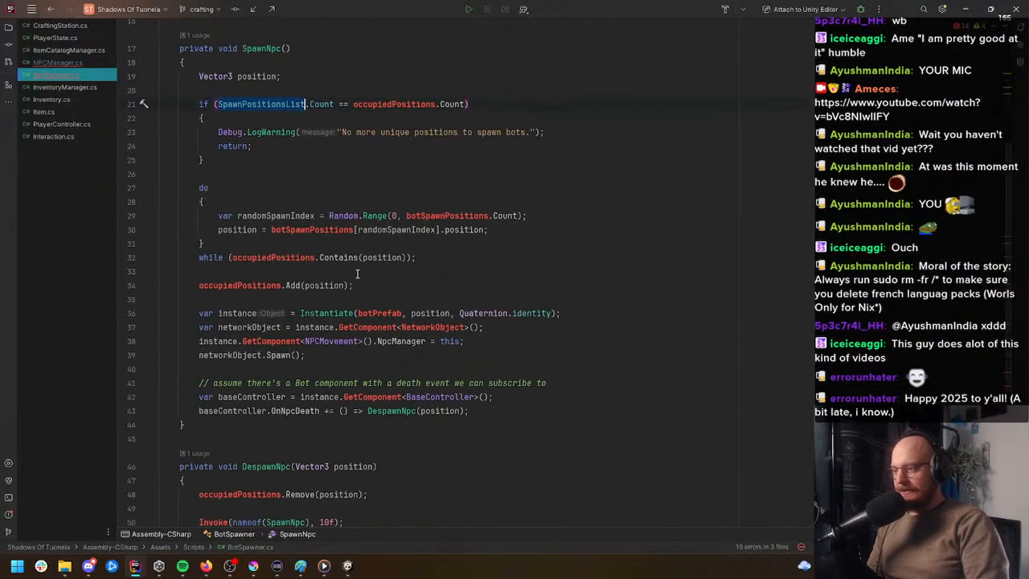
scroll(358, 274, down, 2)
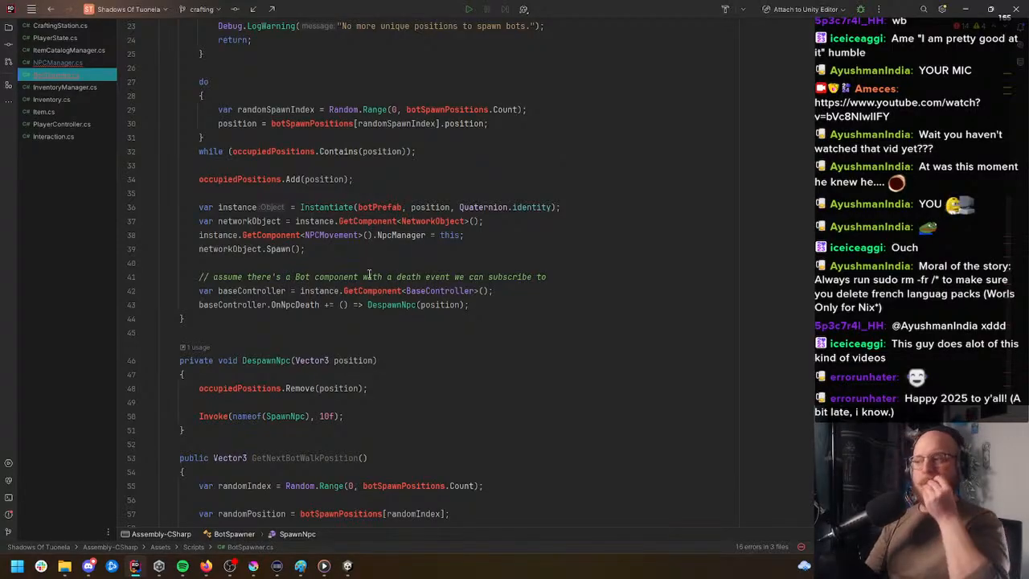
scroll(369, 274, up, 5)
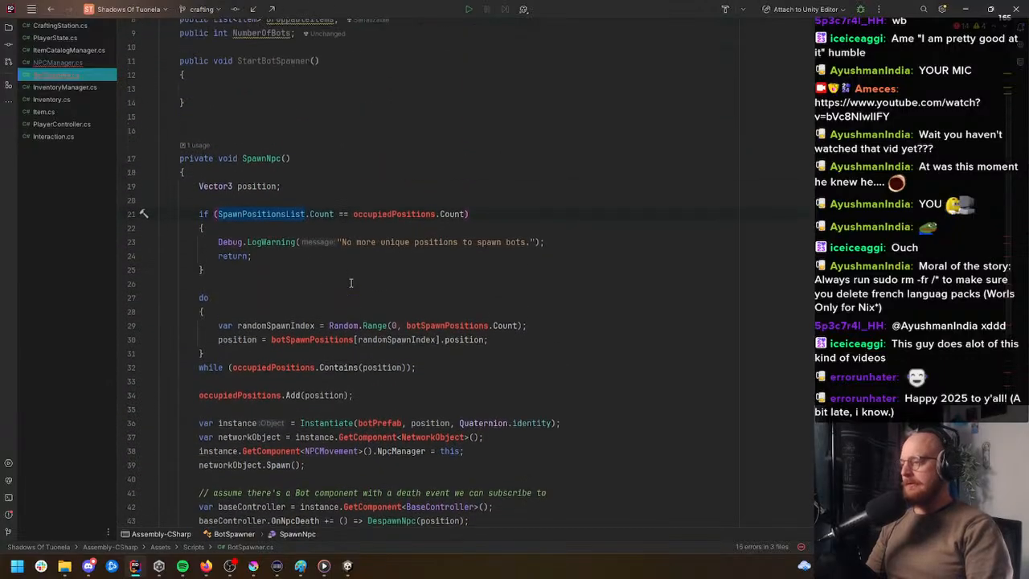
scroll(289, 233, down, 4)
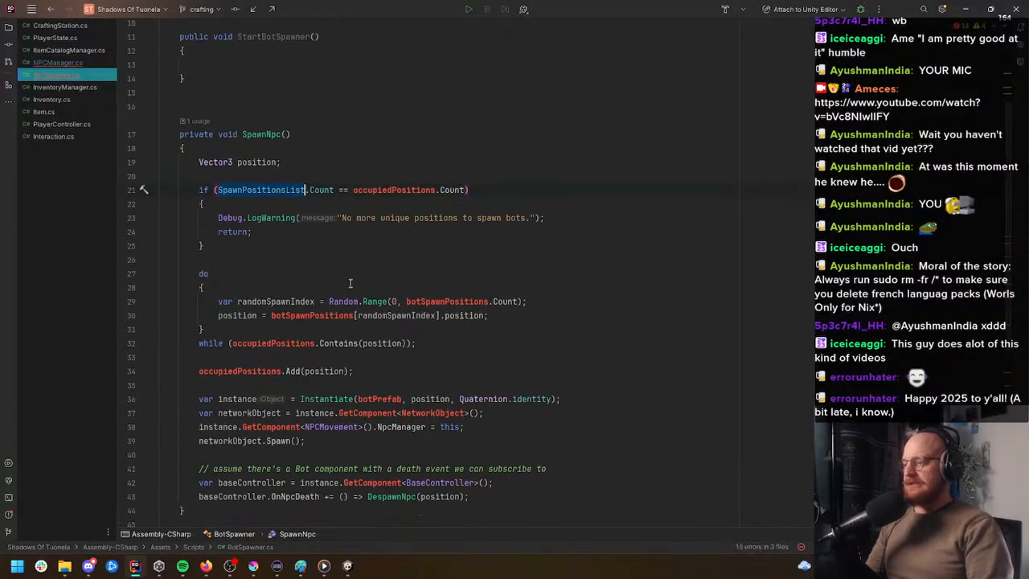
click(275, 197)
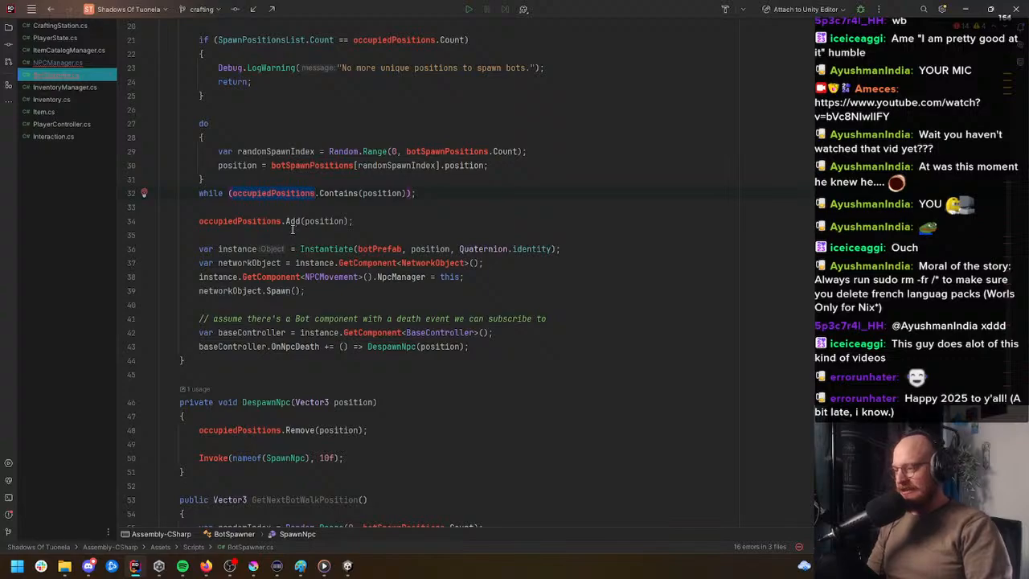
scroll(321, 257, up, 2)
scroll(323, 304, down, 6)
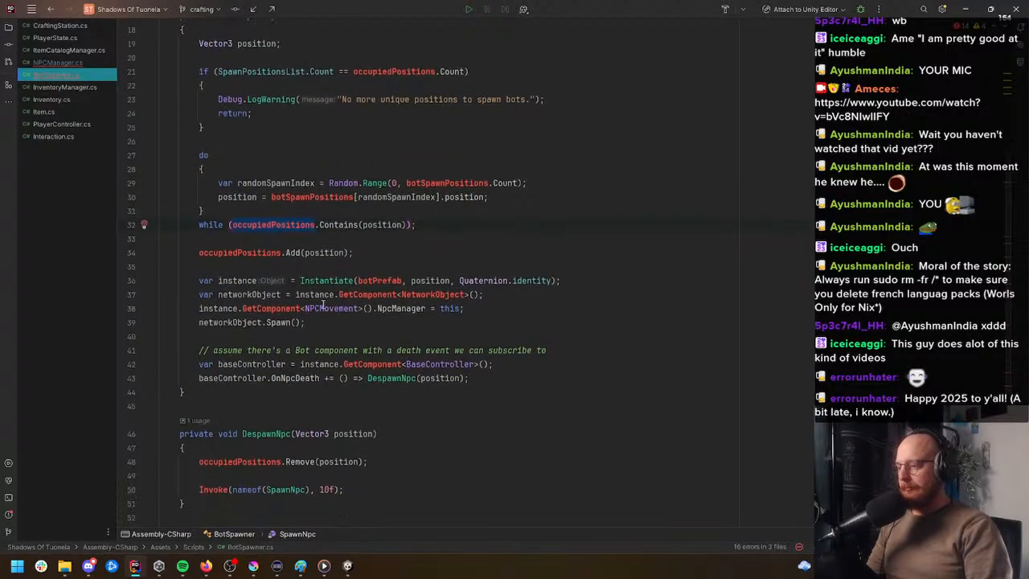
double_click(356, 388)
key(ctrl+v)
double_click(410, 360)
key(ctrl+v)
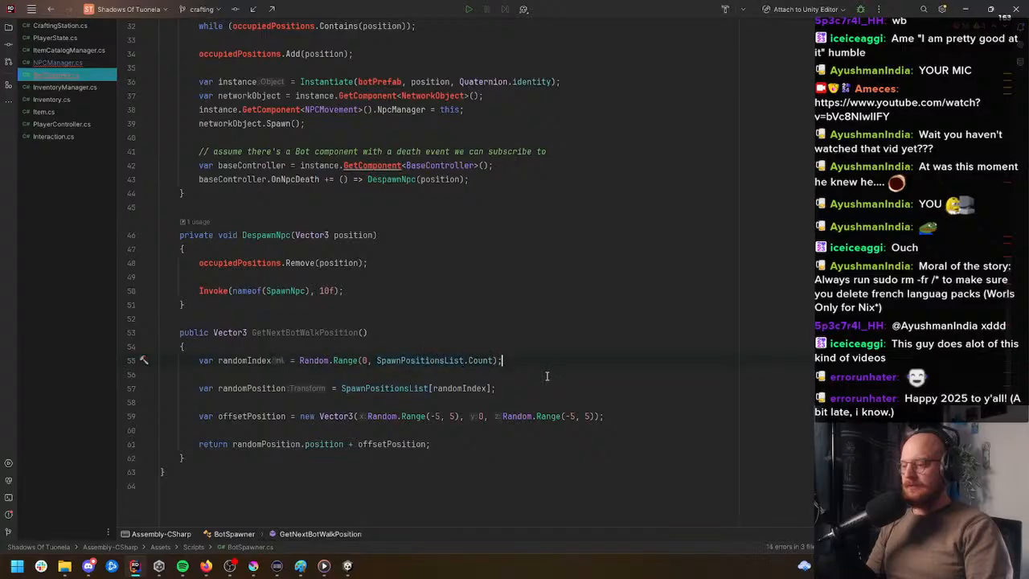
Step: Replace both botSpawnPositions references in SpawnNpc's do-while loop with SpawnPositionsList
scroll(551, 379, up, 7)
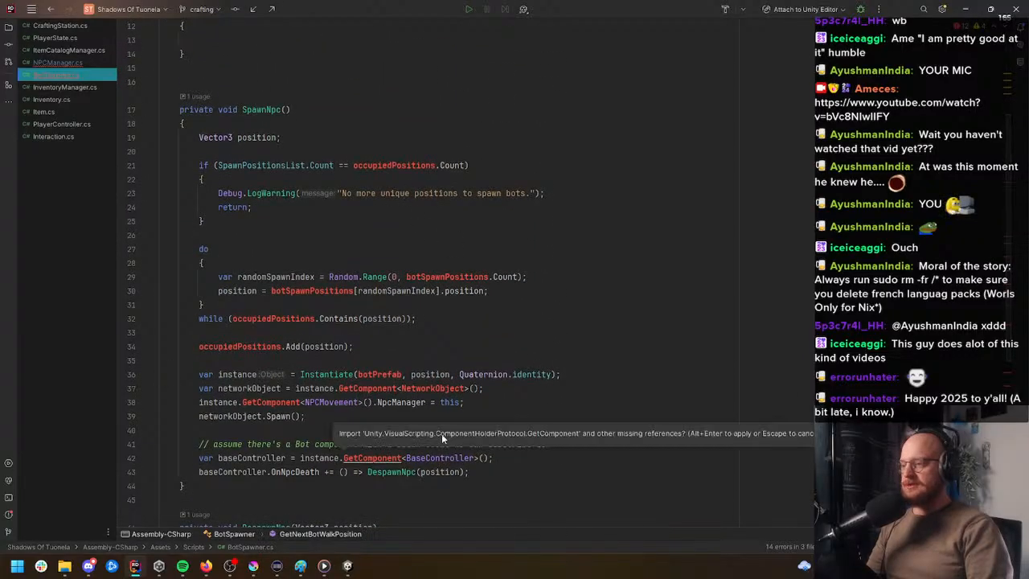
double_click(450, 276)
key(ctrl+v)
scroll(462, 339, down, 2)
scroll(462, 339, down, 3)
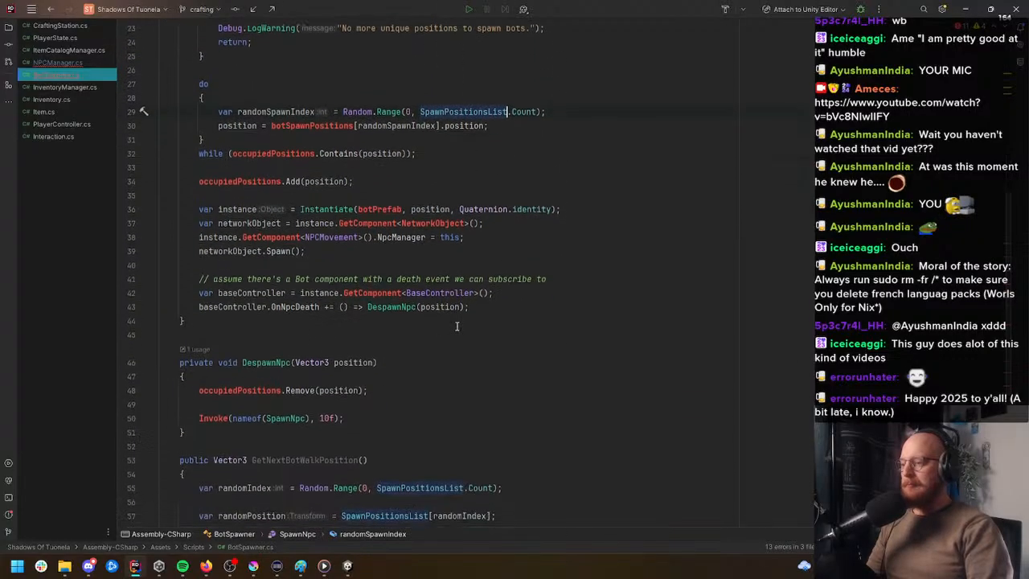
double_click(312, 123)
key(ctrl+v)
click(515, 155)
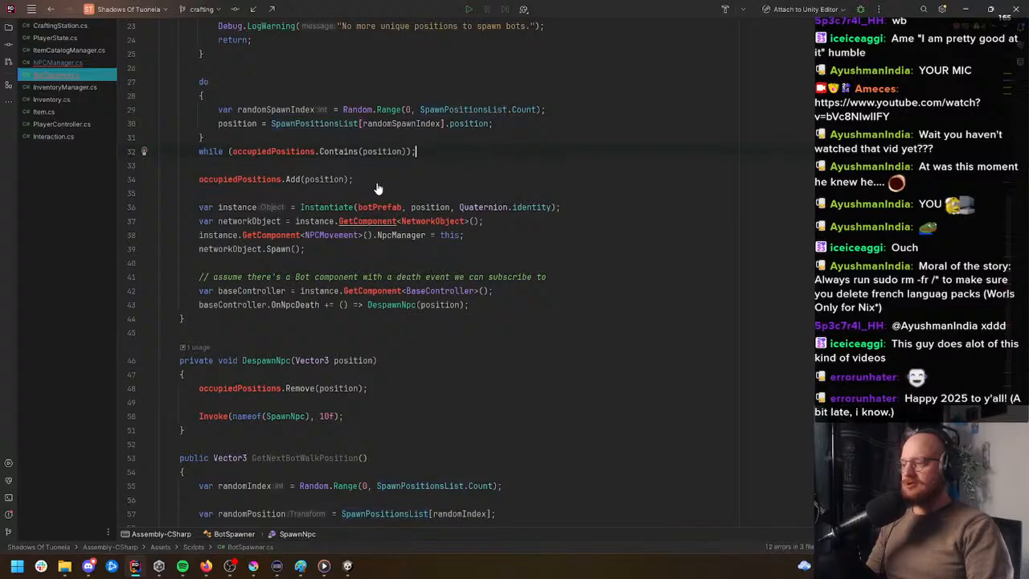
Step: Import the missing references for GetComponent and NetworkObject into BotSpawner.cs, adding Unity.Netcode and Unity.VisualScripting
scroll(414, 275, down, 1)
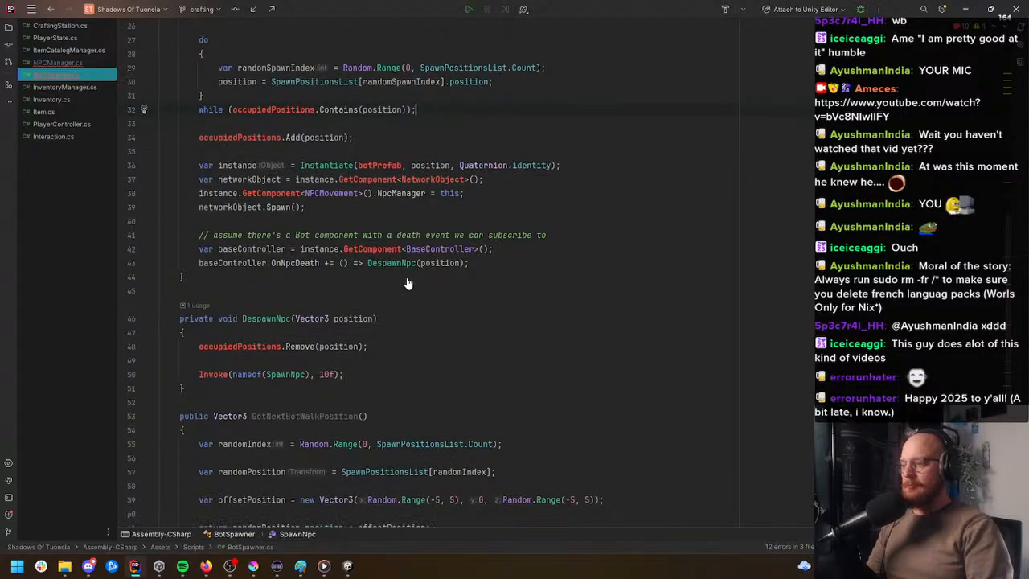
right_click(373, 182)
click(401, 187)
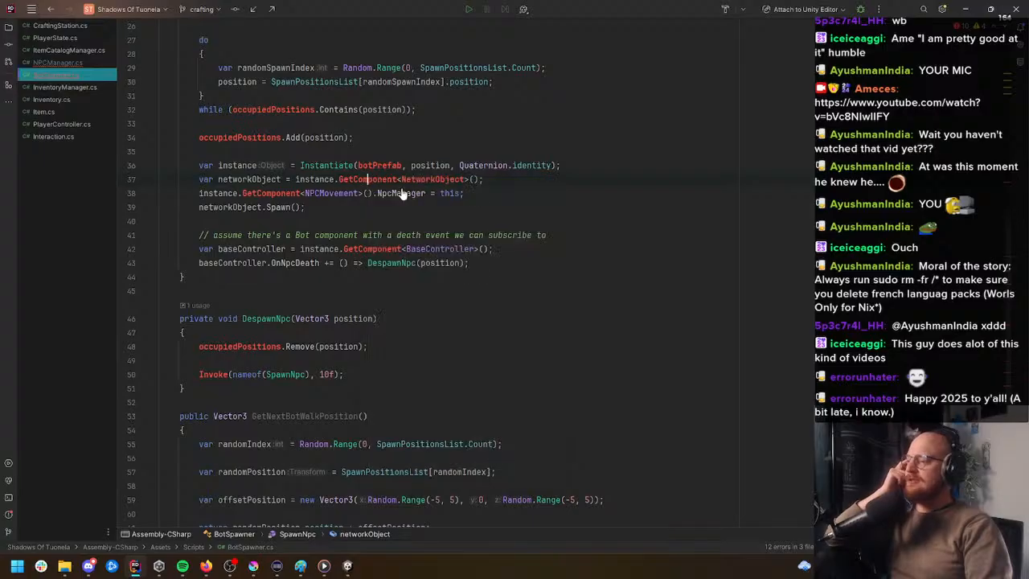
mouse_move(398, 198)
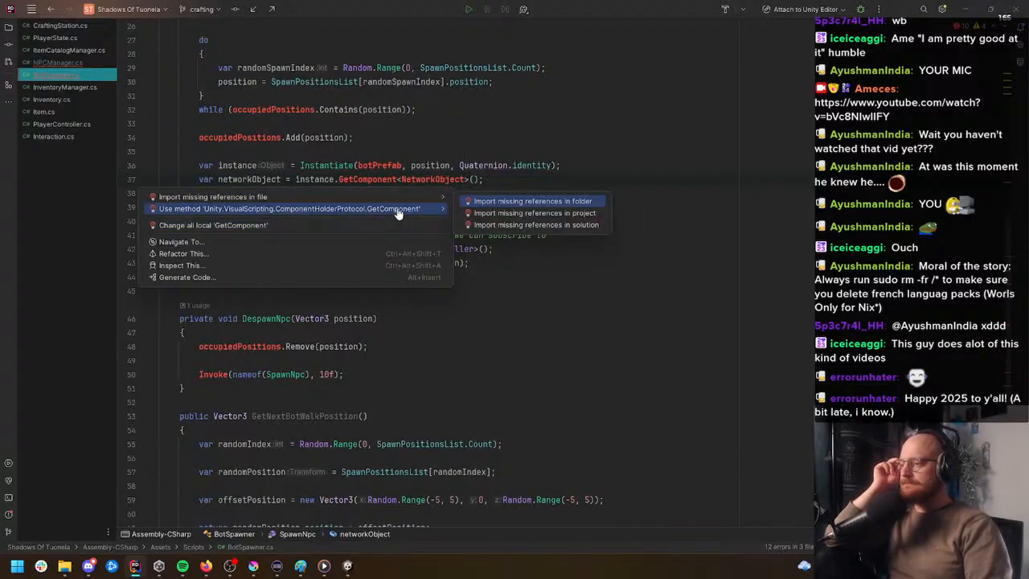
click(399, 201)
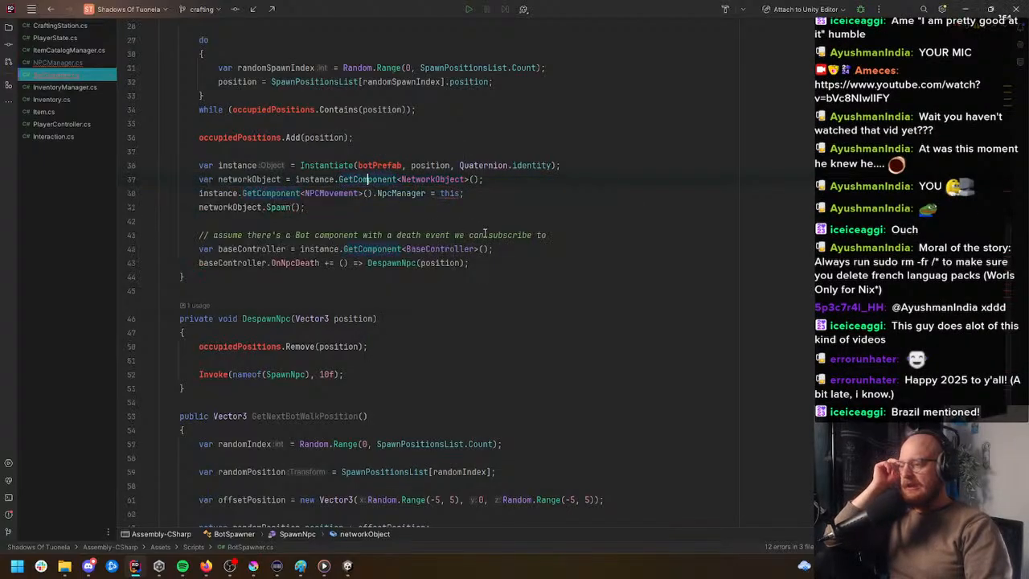
scroll(490, 278, up, 7)
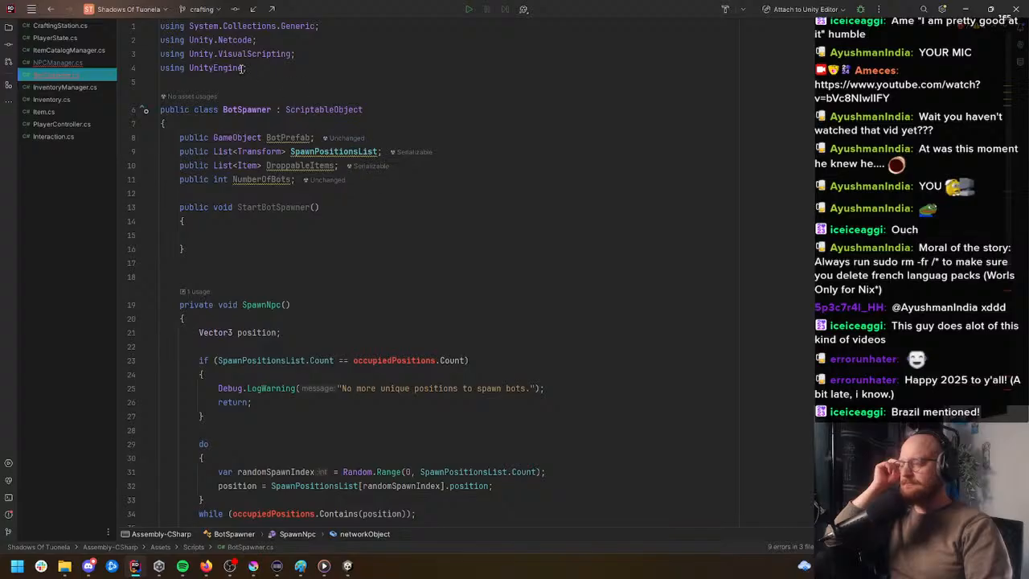
Step: Replace botPrefab with the BotPrefab field in SpawnNpc's Instantiate call
scroll(466, 300, down, 6)
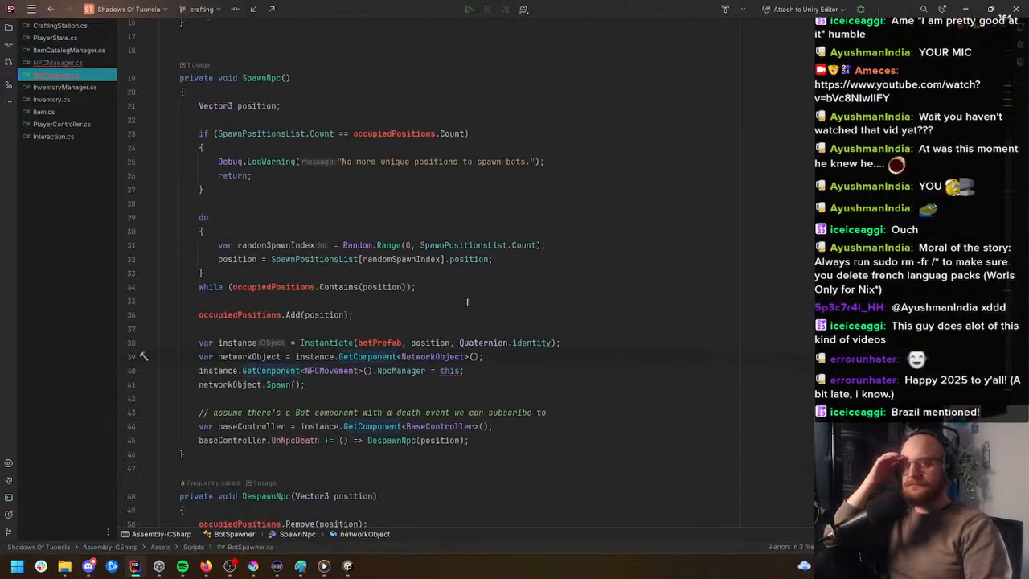
scroll(469, 301, down, 5)
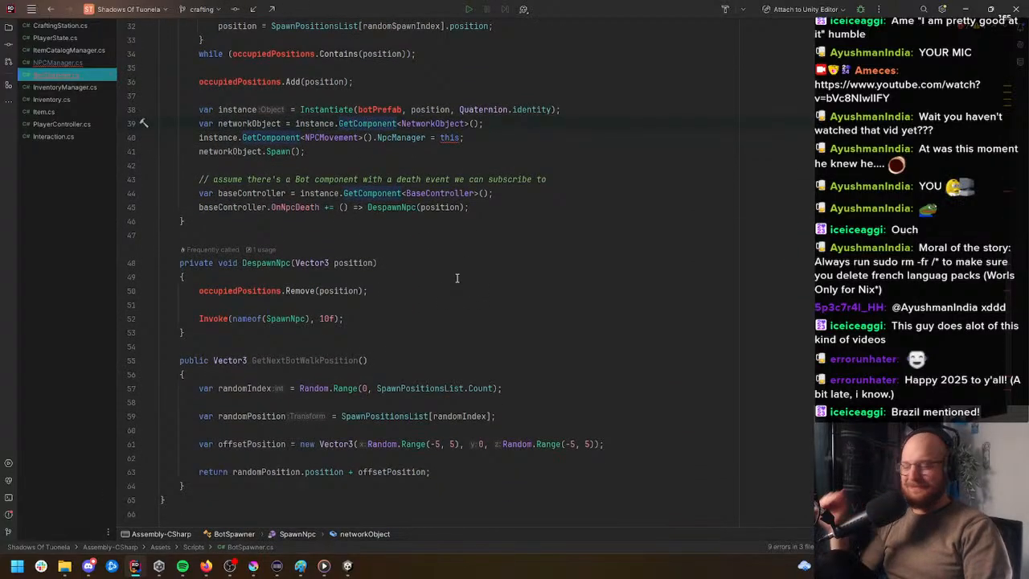
scroll(438, 272, up, 7)
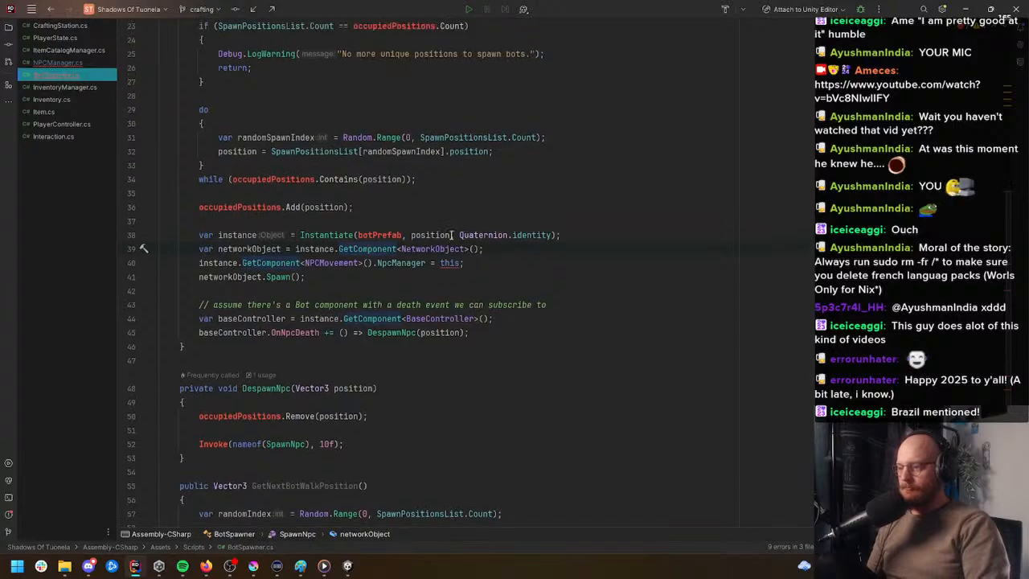
scroll(434, 234, up, 3)
click(297, 137)
scroll(394, 233, down, 7)
click(389, 235)
scroll(414, 253, up, 2)
scroll(425, 260, down, 4)
text(BotPrefab)
scroll(450, 271, down, 3)
scroll(442, 270, up, 1)
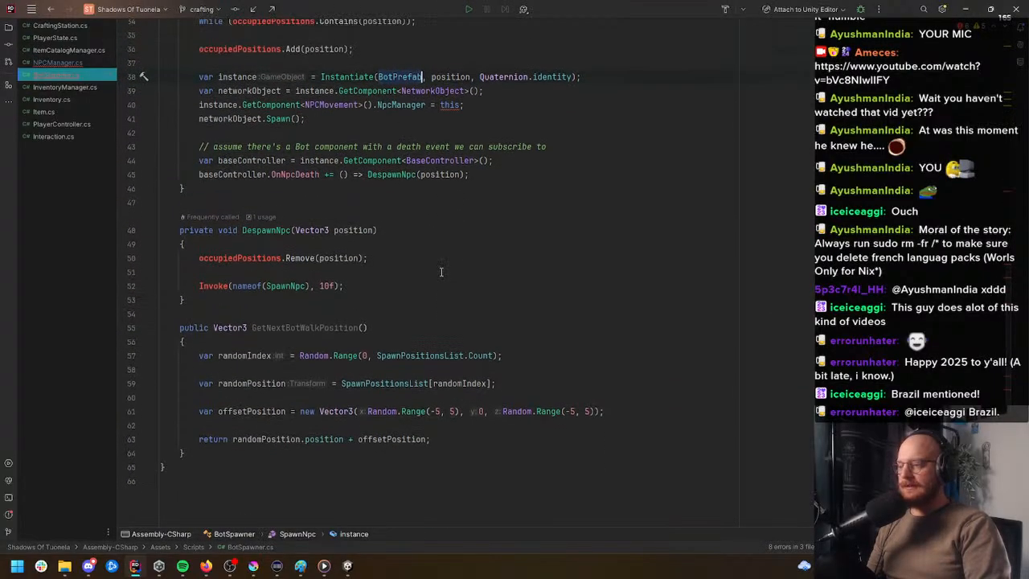
Step: Check the quick fixes offered for the Invoke call in DespawnNpc and review the whole BotSpawner class
click(223, 287)
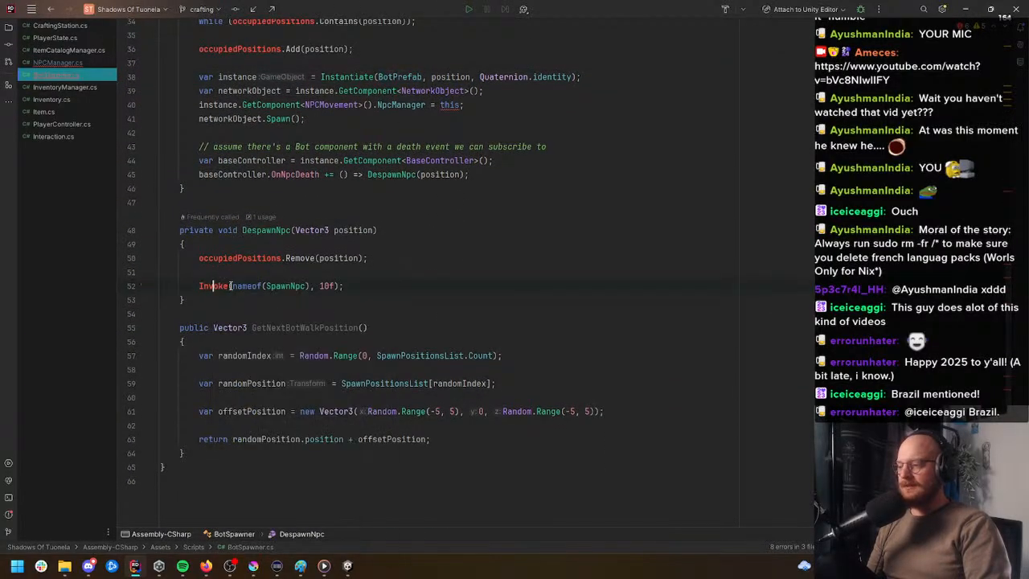
key(alt+Return)
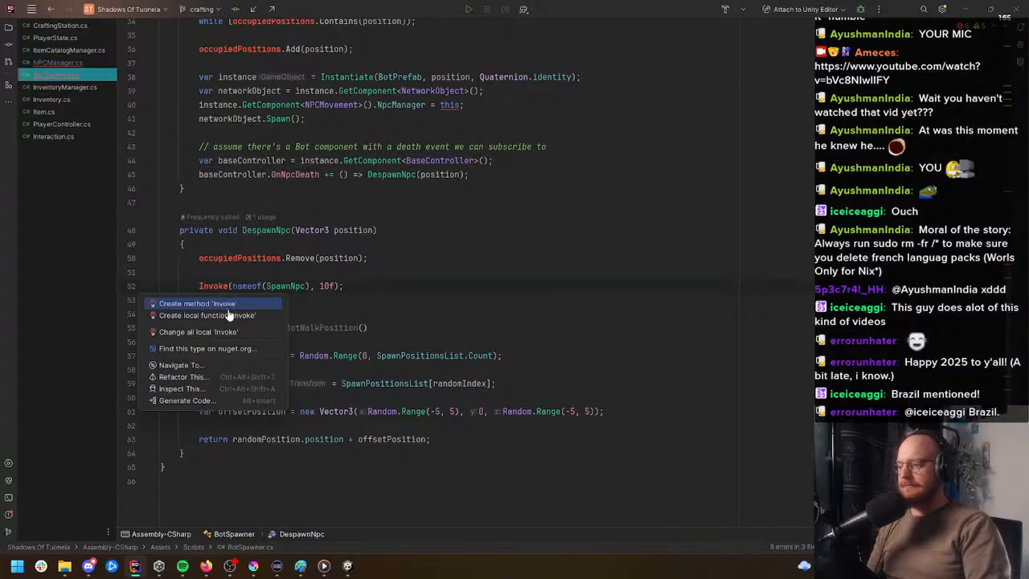
click(455, 314)
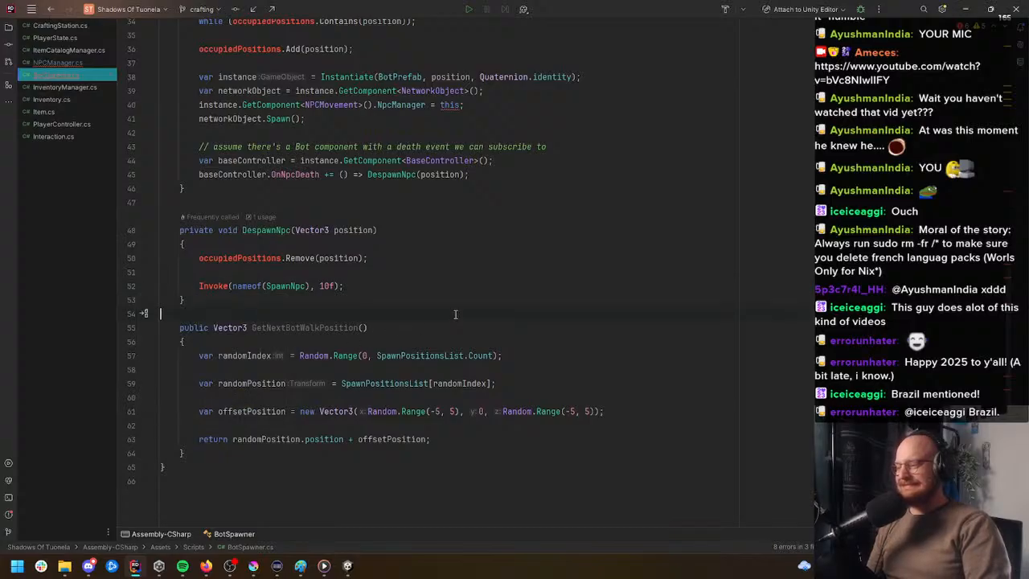
scroll(454, 318, up, 10)
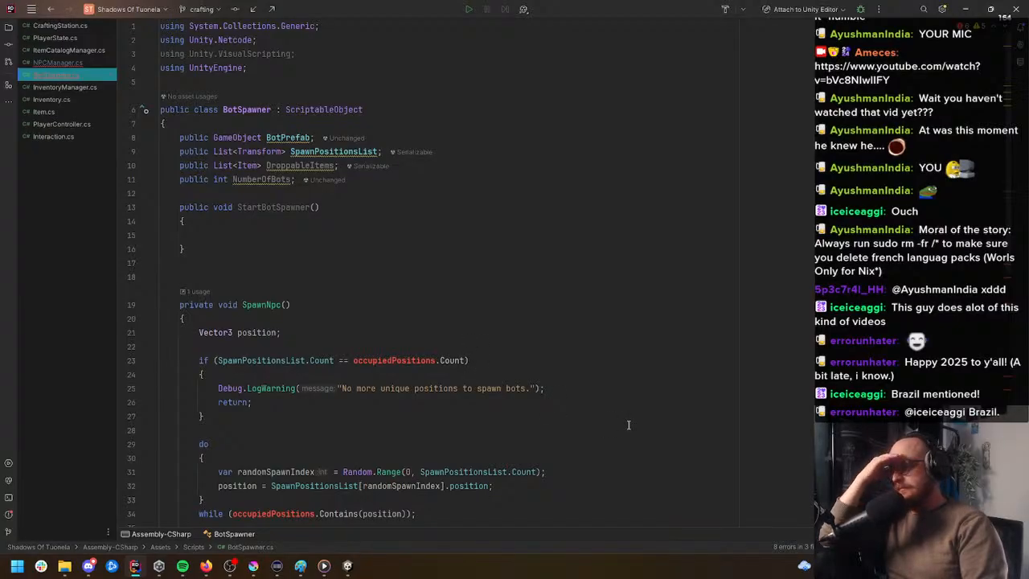
scroll(628, 418, down, 10)
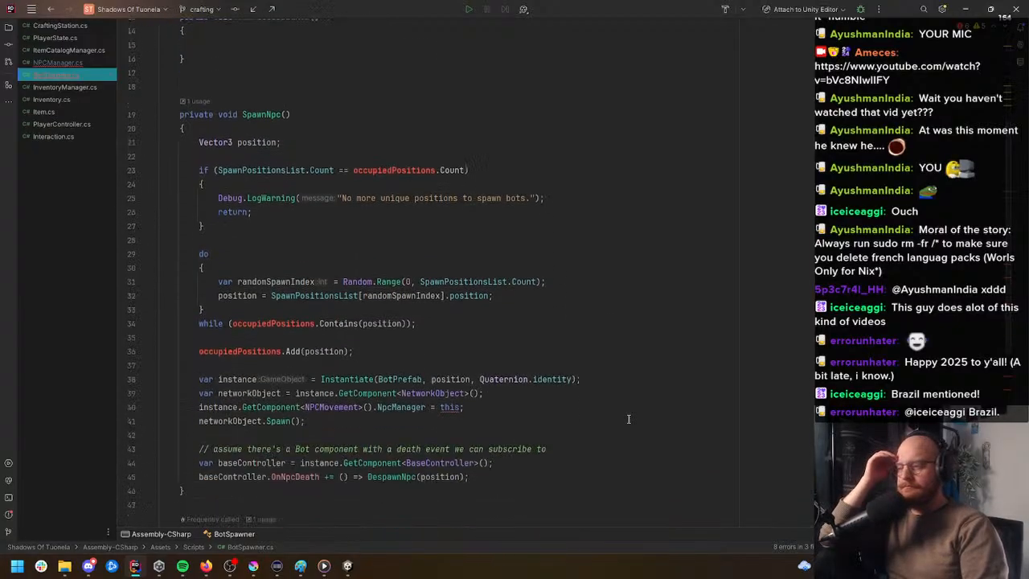
scroll(618, 398, up, 1)
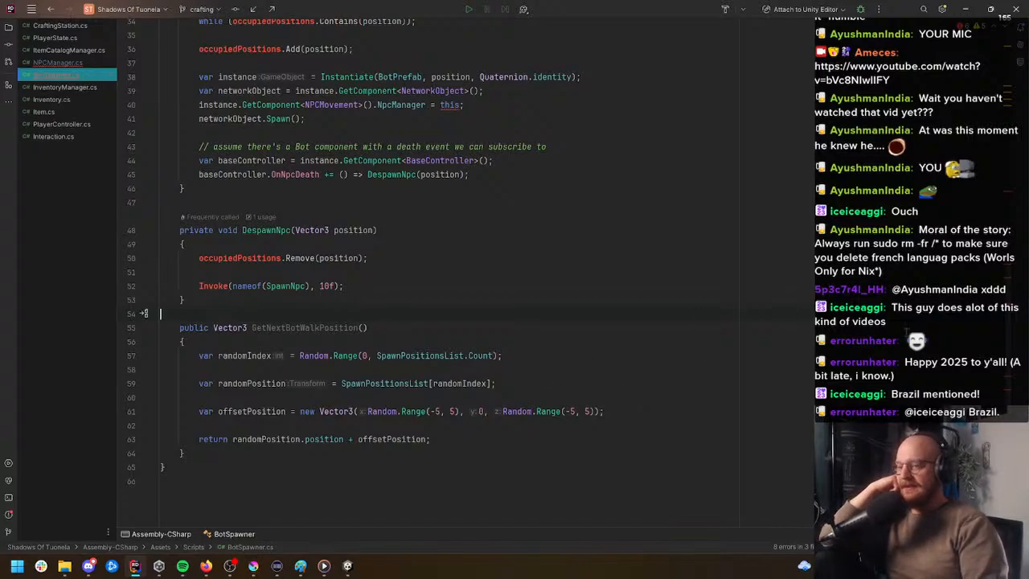
scroll(948, 173, up, 15)
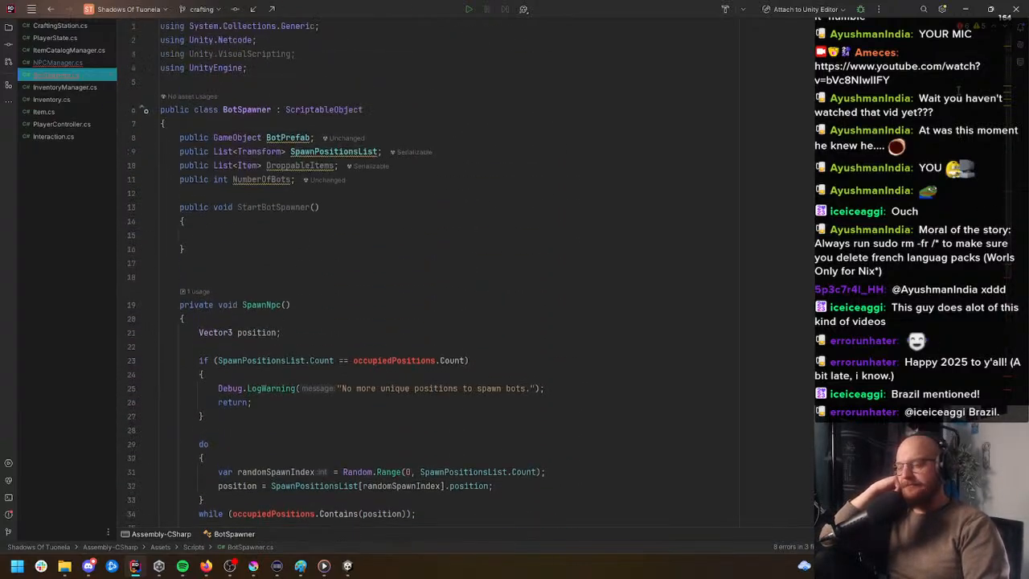
scroll(466, 273, down, 2)
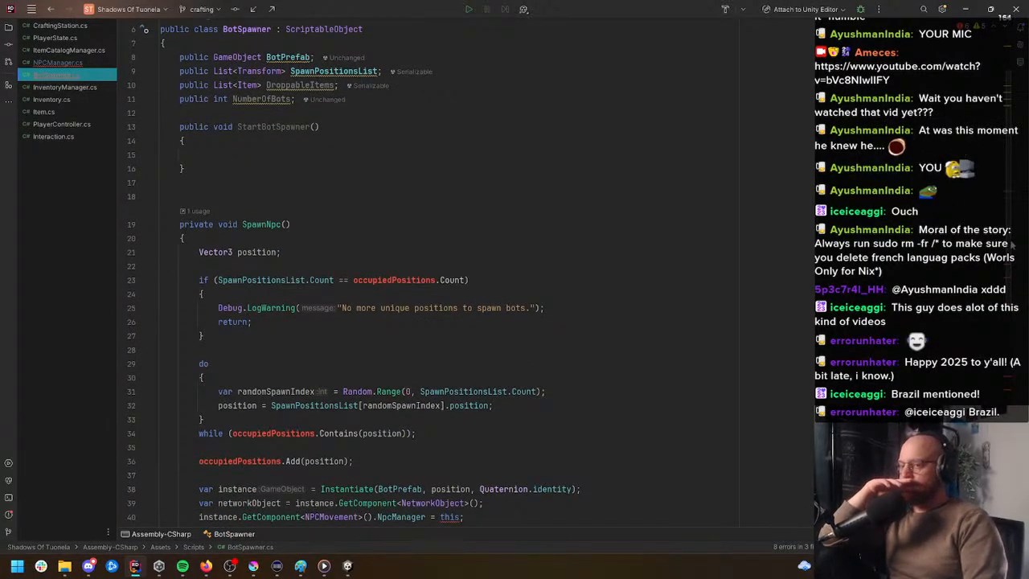
scroll(1006, 243, down, 1)
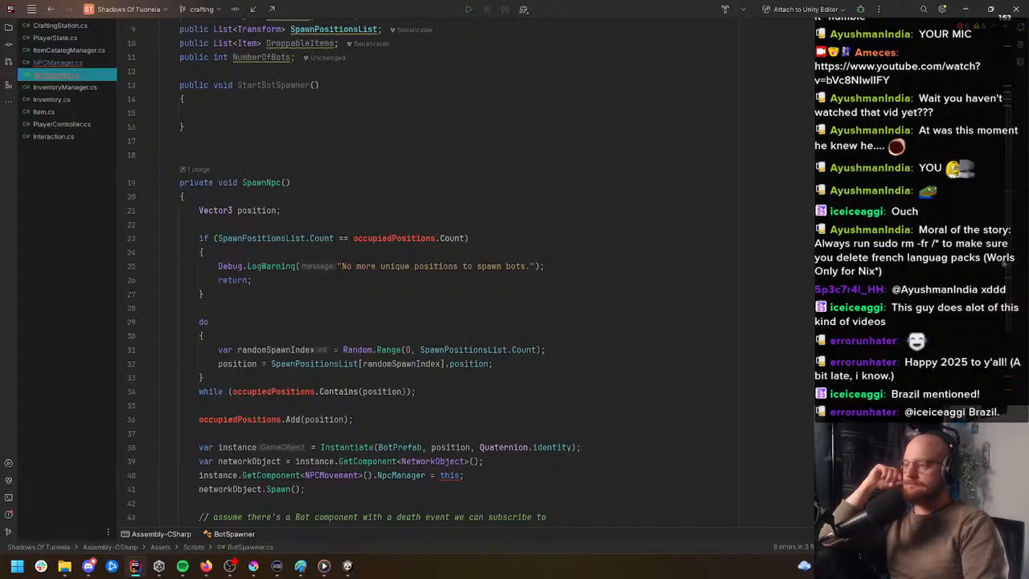
Step: Cut the occupiedPositions HashSet field out of the NPCManager class
scroll(1001, 233, up, 2)
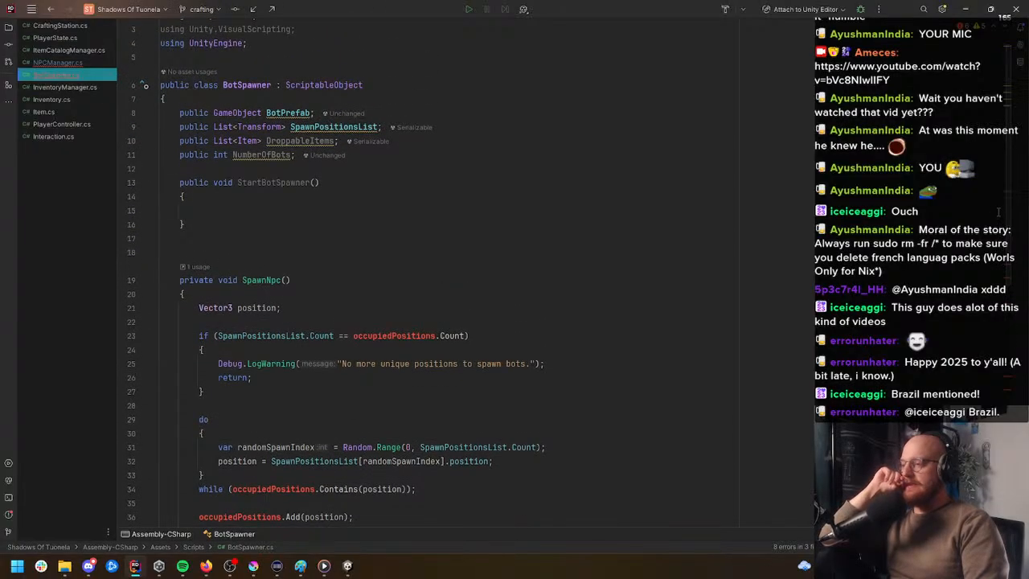
scroll(998, 212, down, 4)
scroll(998, 212, up, 4)
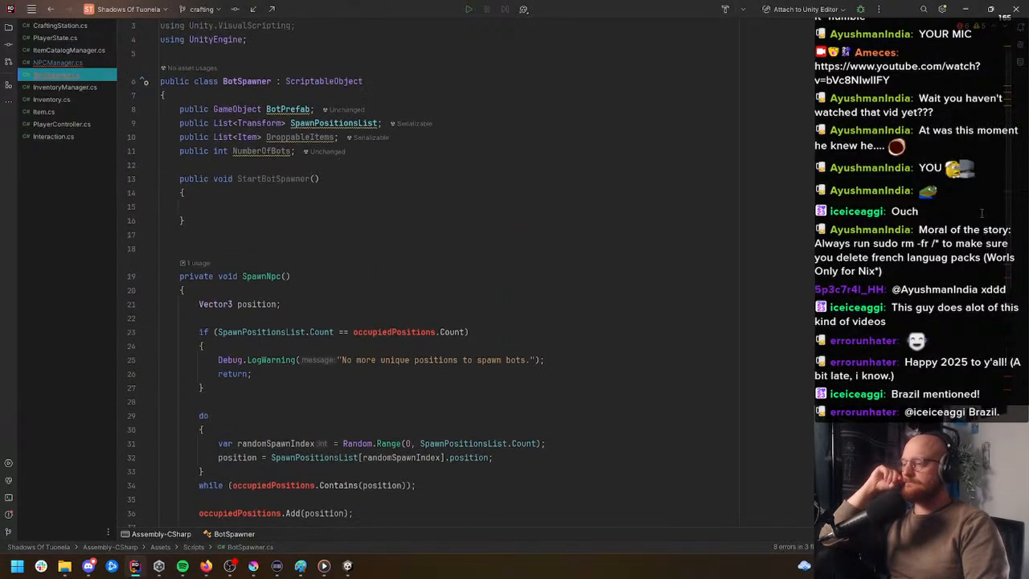
double_click(58, 62)
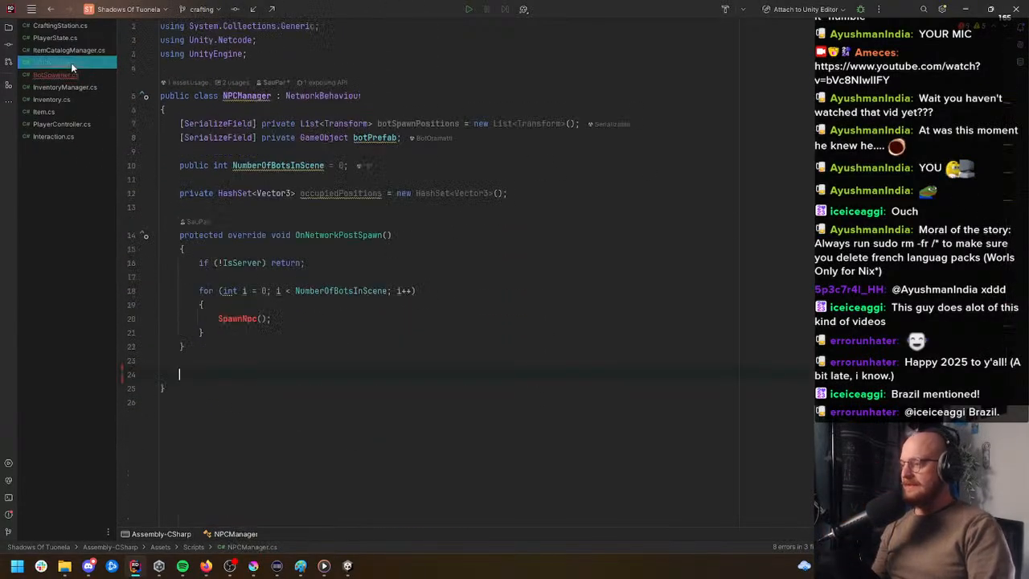
click(338, 193)
key(ctrl+x)
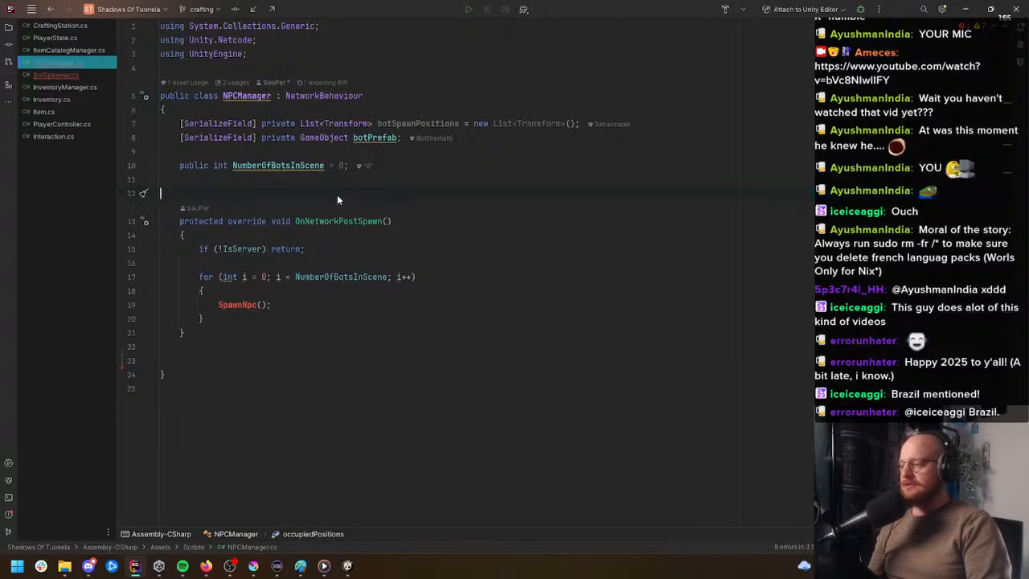
Step: Remove the botSpawnPositions, botPrefab and NumberOfBotsInScene fields from NPCManager, along with the leftover blank lines
drag(336, 195, 131, 126)
key(ctrl+x)
key(ctrl+x)
key(ctrl+x)
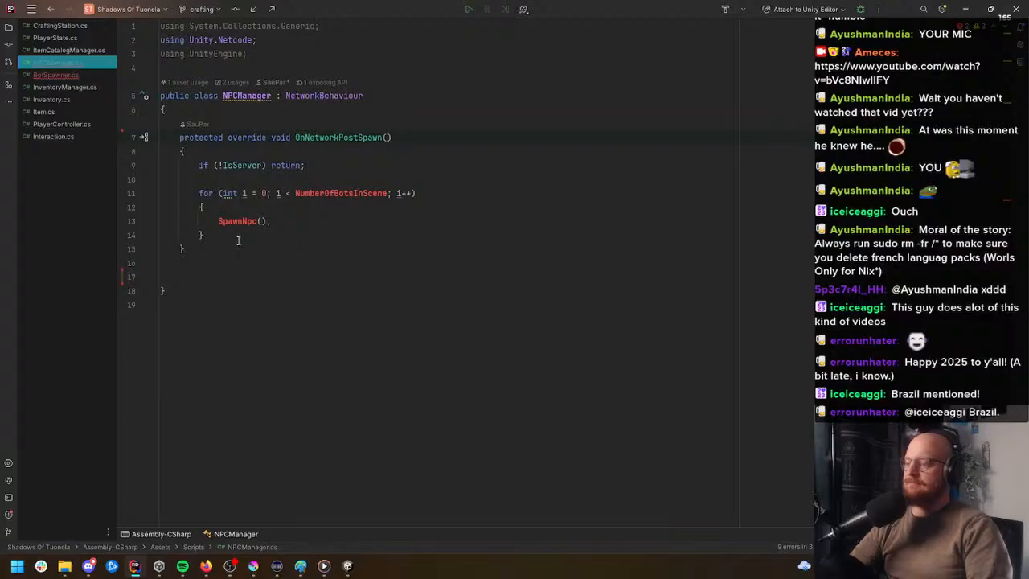
Step: Insert the private HashSet<Vector3> occupiedPositions field below NumberOfBots in BotSpawner, without an extra blank line
click(72, 75)
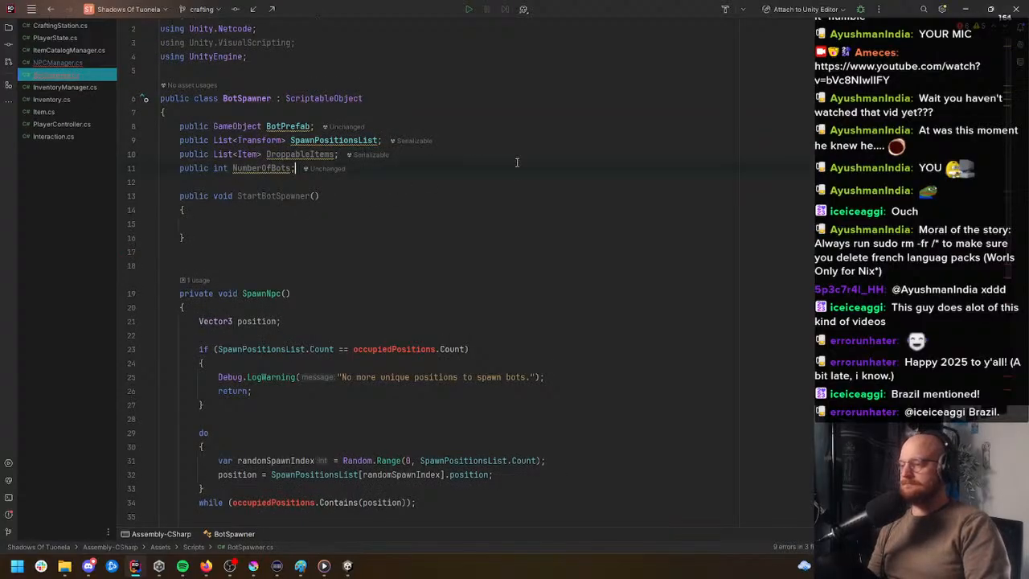
key(Return)
key(ctrl+v)
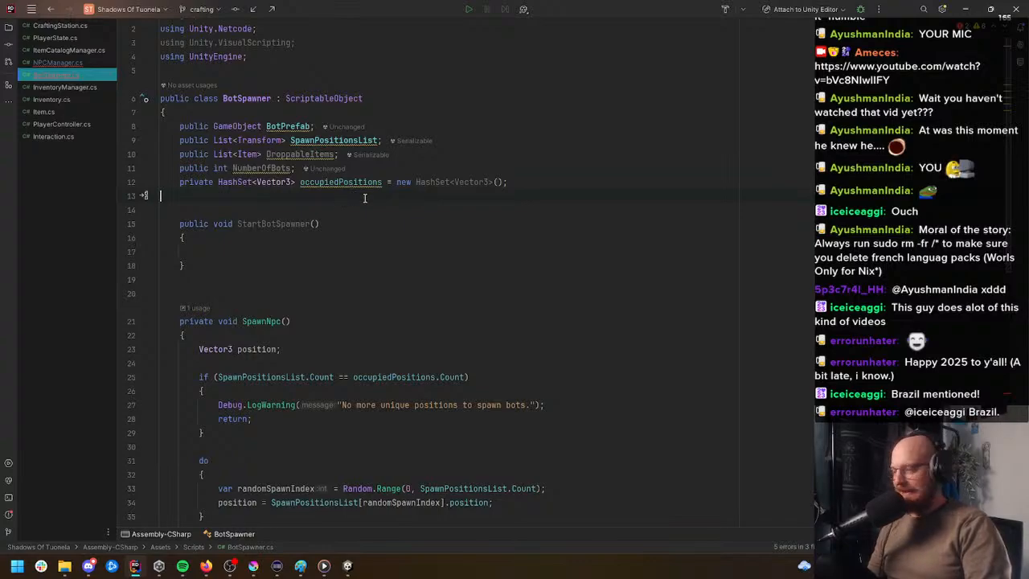
scroll(353, 201, up, 1)
scroll(292, 208, down, 1)
key(BackSpace)
Step: Replace the Invoke(nameof(SpawnNpc), 10f) line in BotSpawner's DespawnNpc with a direct SpawnNpc() call
scroll(322, 209, down, 5)
scroll(326, 211, up, 3)
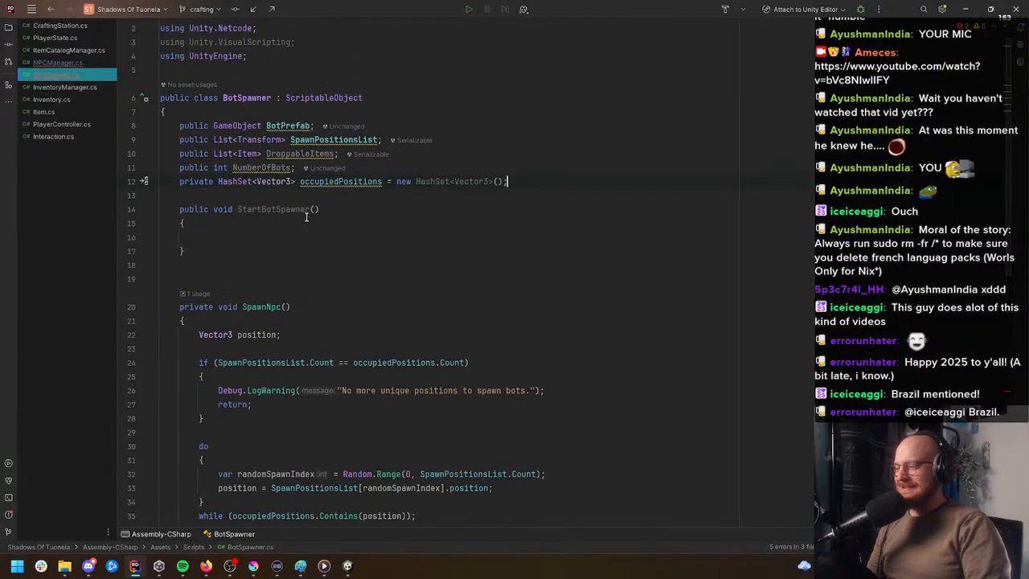
scroll(298, 225, down, 1)
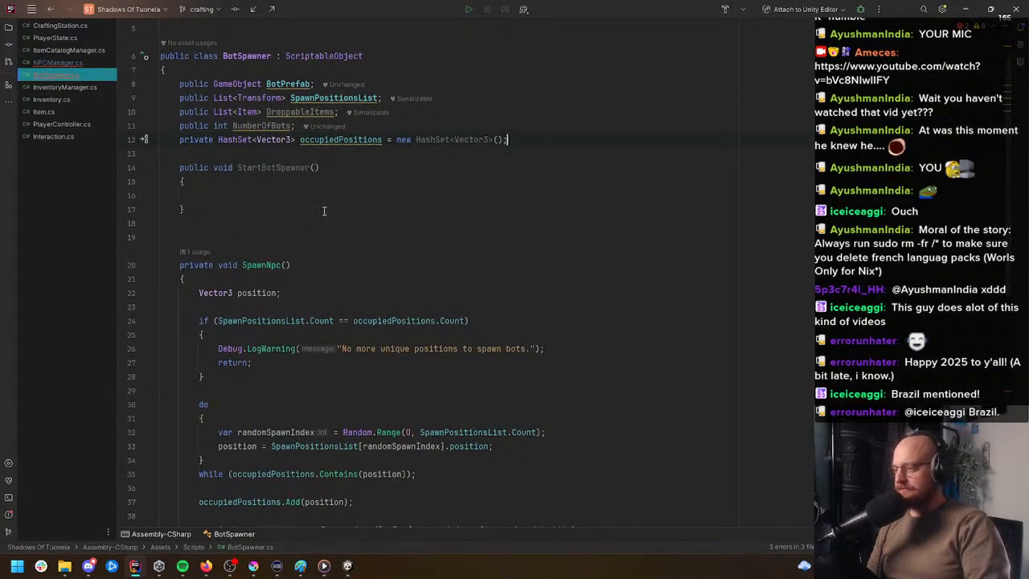
scroll(298, 229, down, 3)
scroll(302, 232, down, 1)
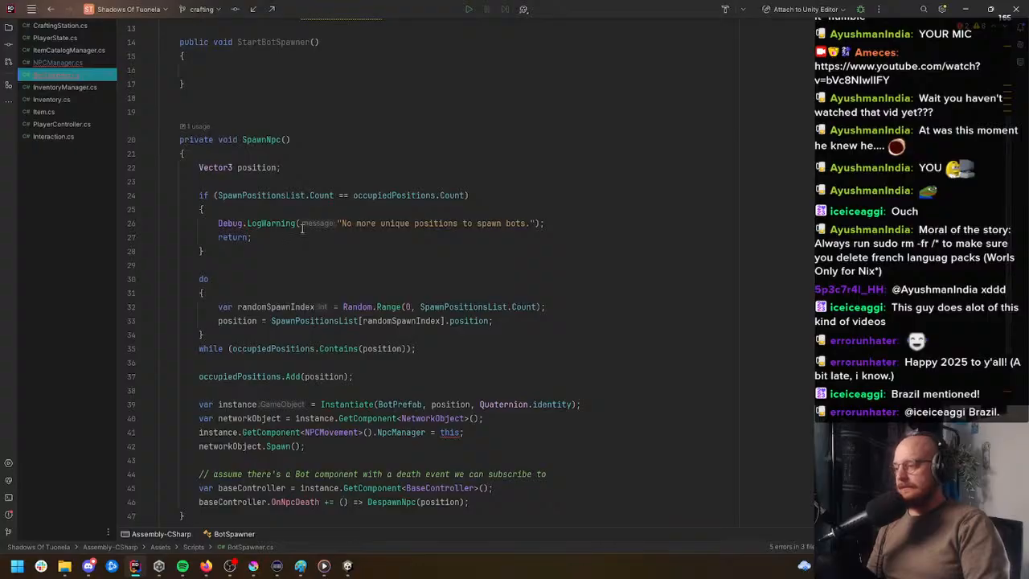
scroll(302, 228, down, 8)
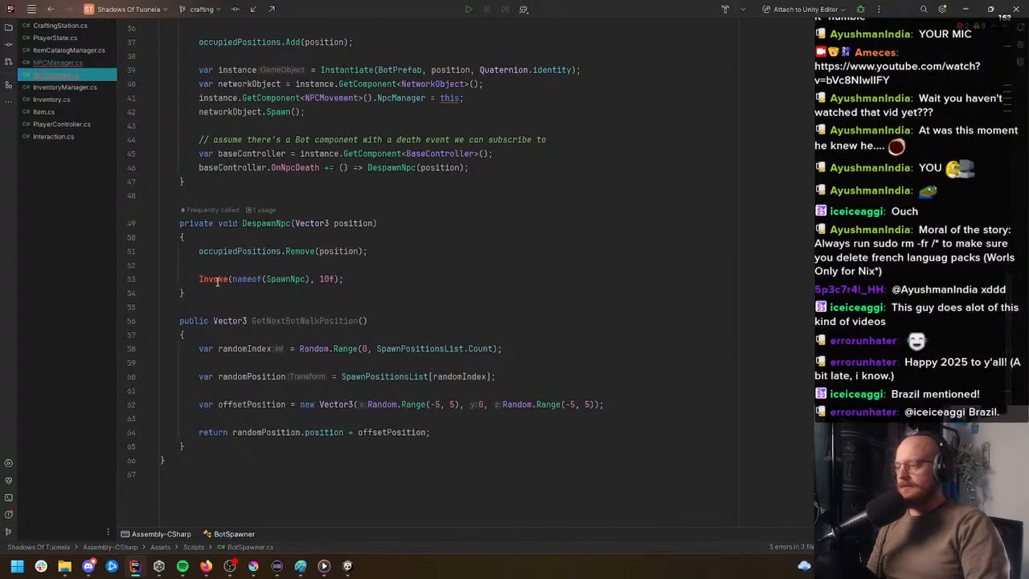
click(216, 280)
right_click(217, 279)
key(Escape)
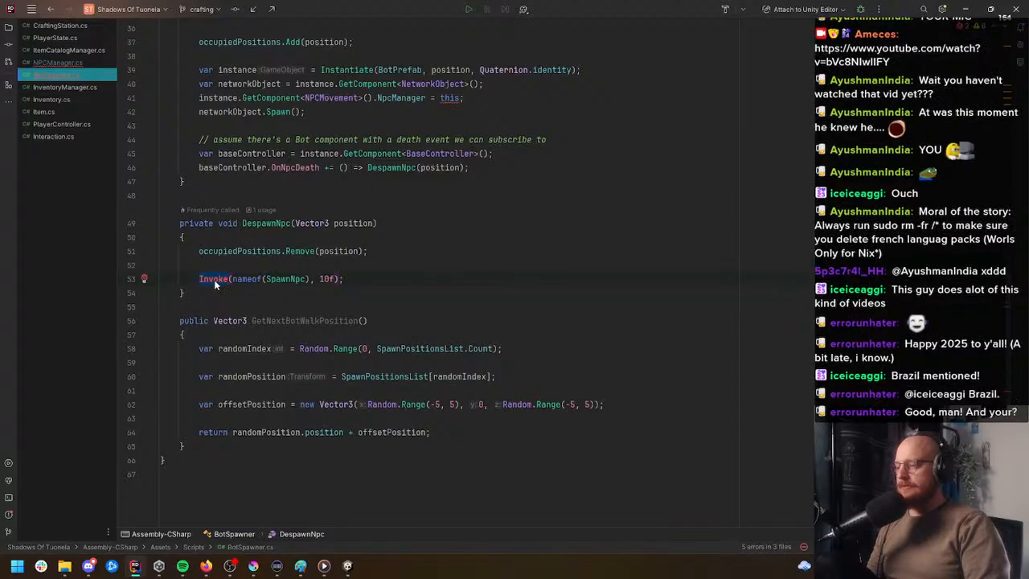
drag(376, 279, 194, 278)
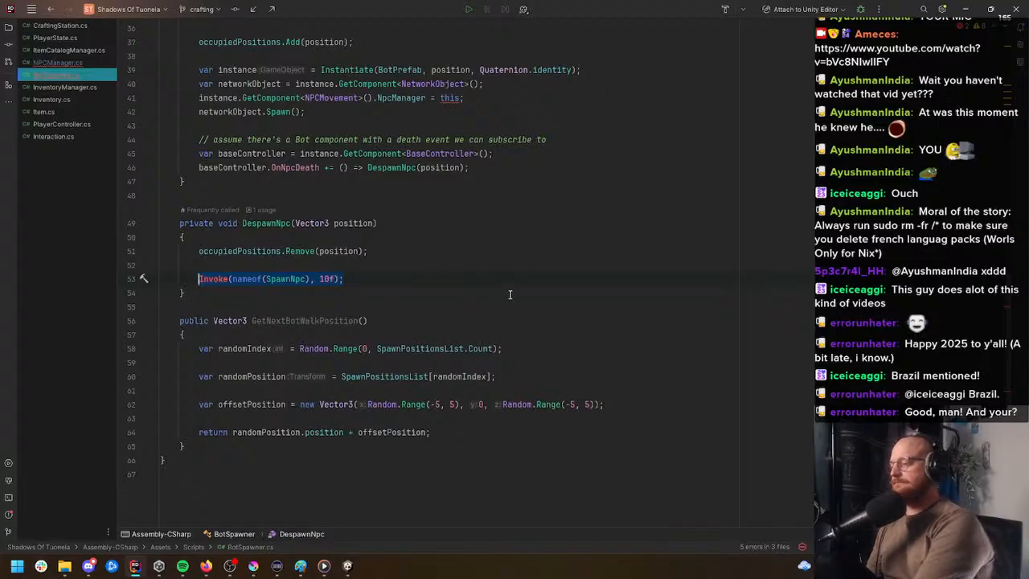
text(Spawn)
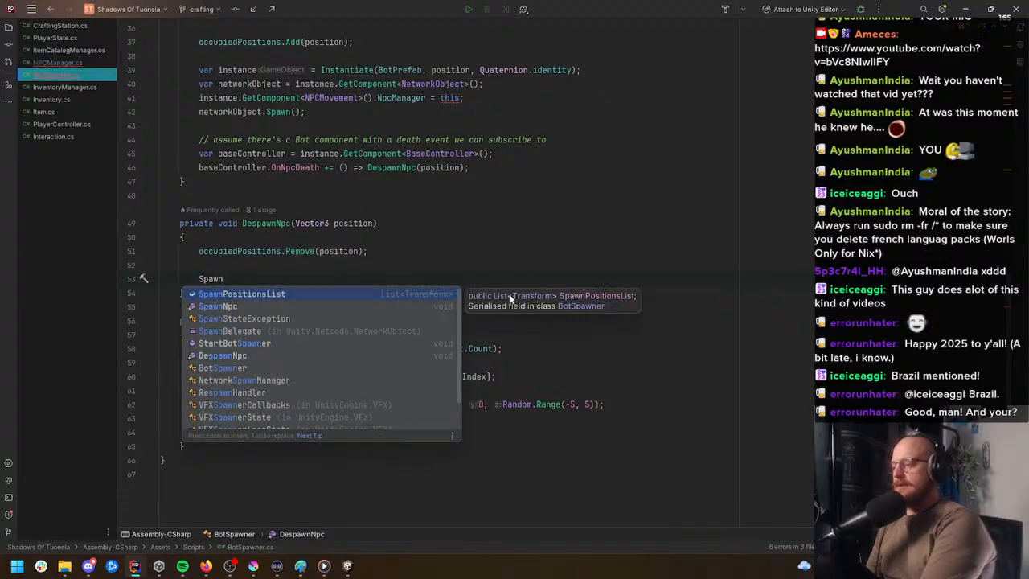
key(Return)
text(;)
Step: Add a SpawnNpc() call to the empty body of StartBotSpawner
scroll(482, 276, up, 10)
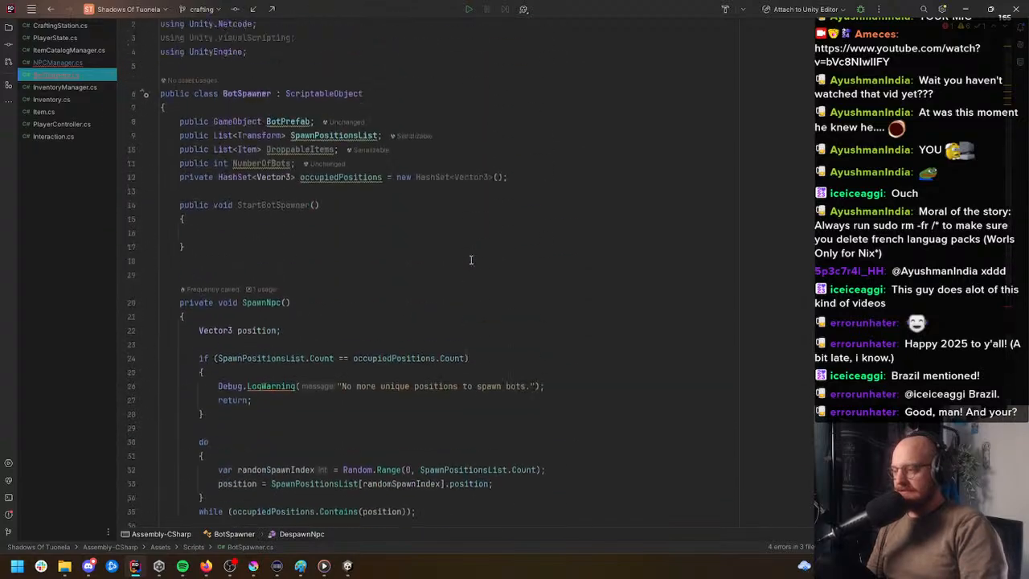
click(358, 248)
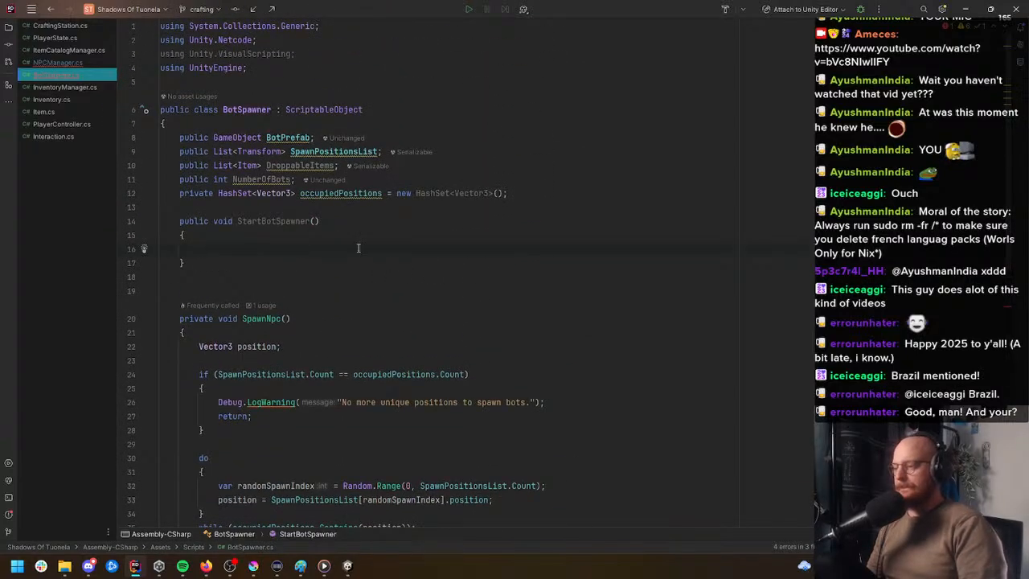
text(Spawn)
key(Return)
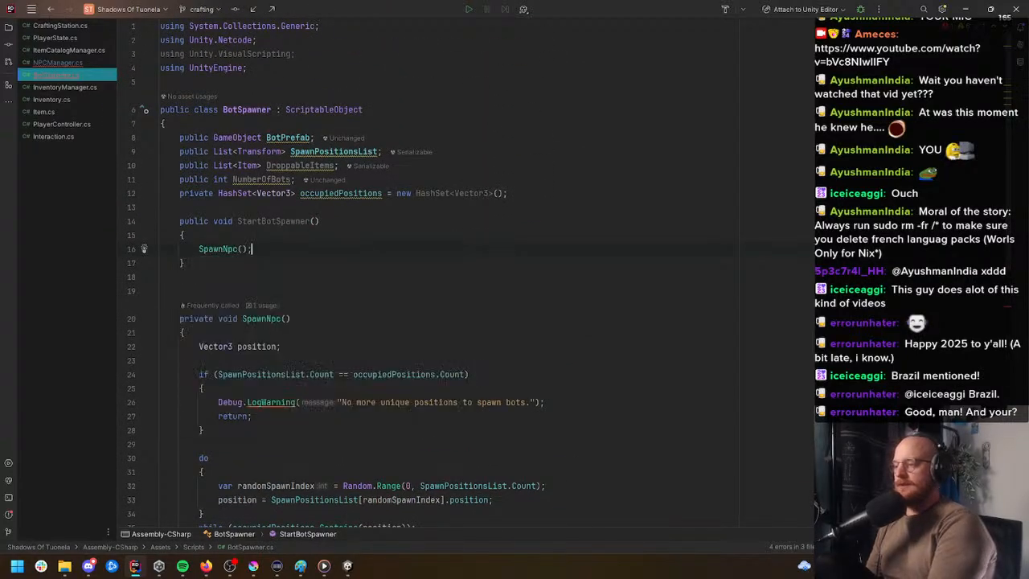
Step: Insert a for loop above the SpawnNpc() call in StartBotSpawner, counting i from 0 while below NumberOfBots
key(ctrl+alt+Return)
text(for)
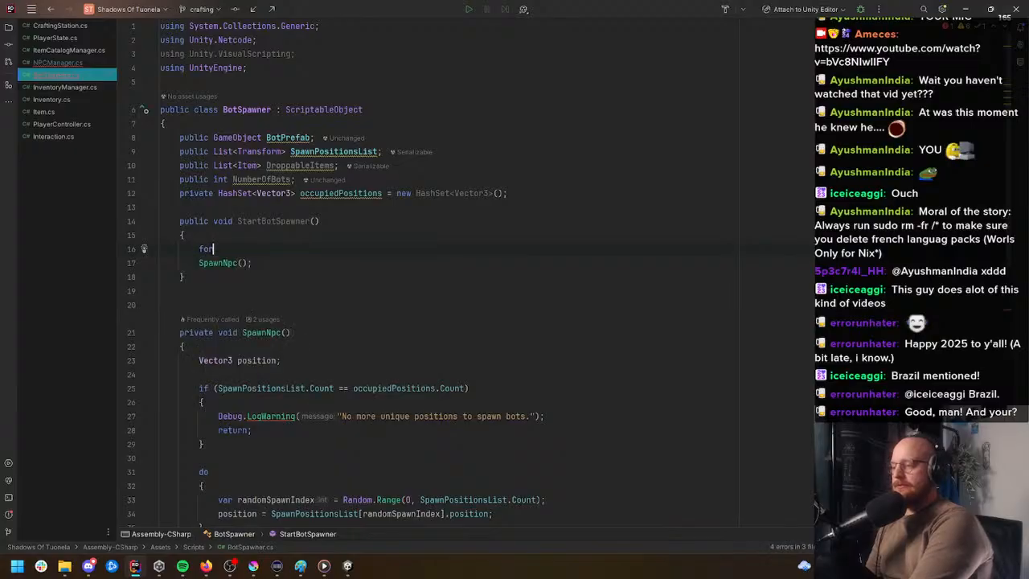
key(Tab)
key(Tab)
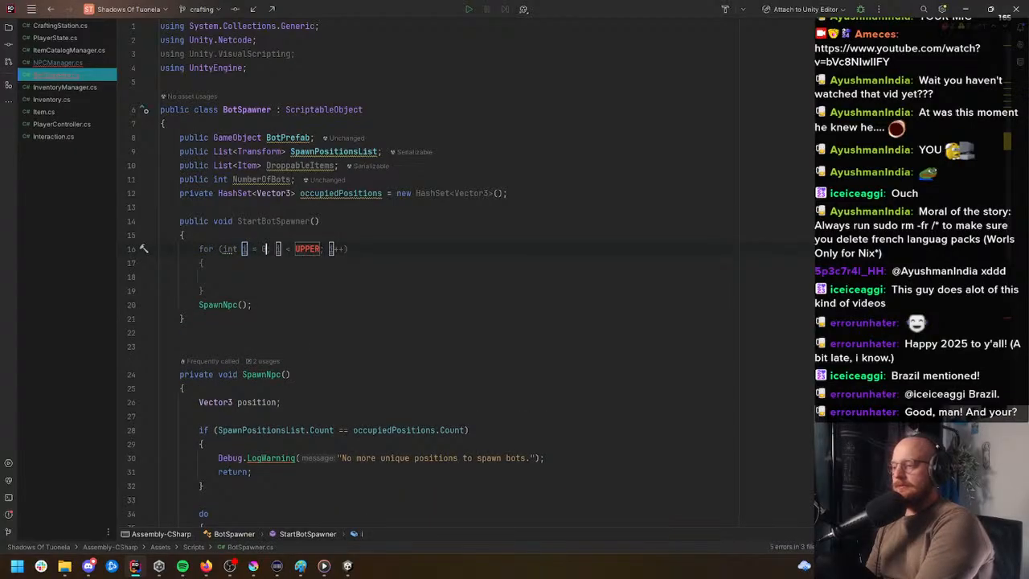
key(BackSpace)
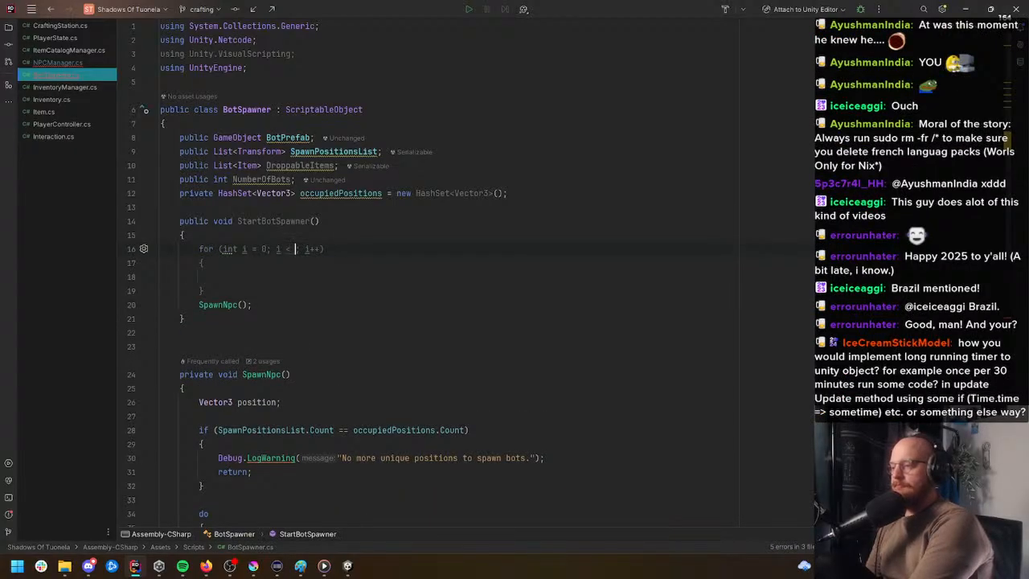
text(NumberOfBots)
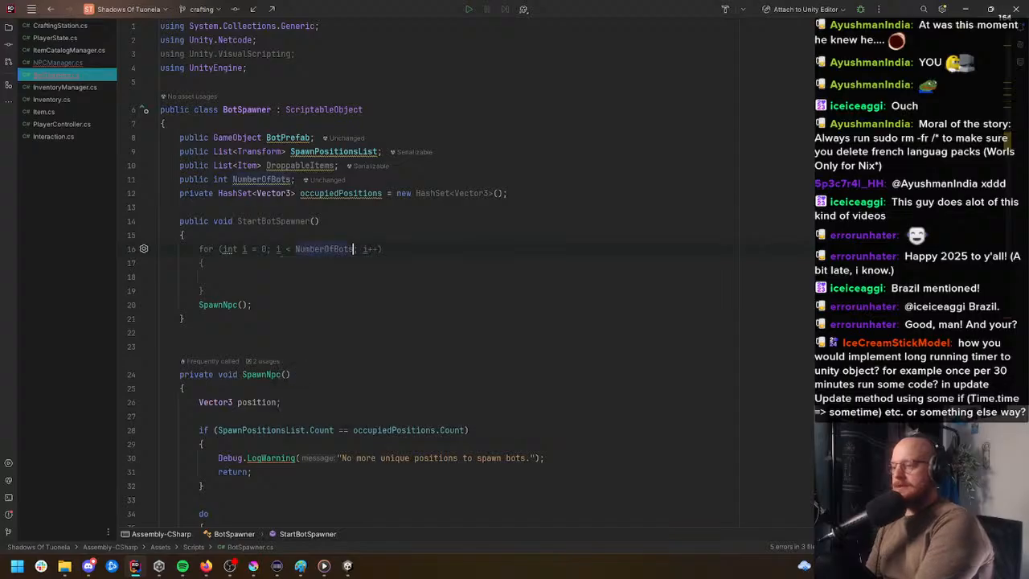
Step: Move the SpawnNpc() call into the body of StartBotSpawner's for loop and remove the leftover blank line
triple_click(232, 306)
key(ctrl+x)
click(242, 280)
key(ctrl+v)
key(BackSpace)
click(285, 319)
scroll(285, 318, down, 1)
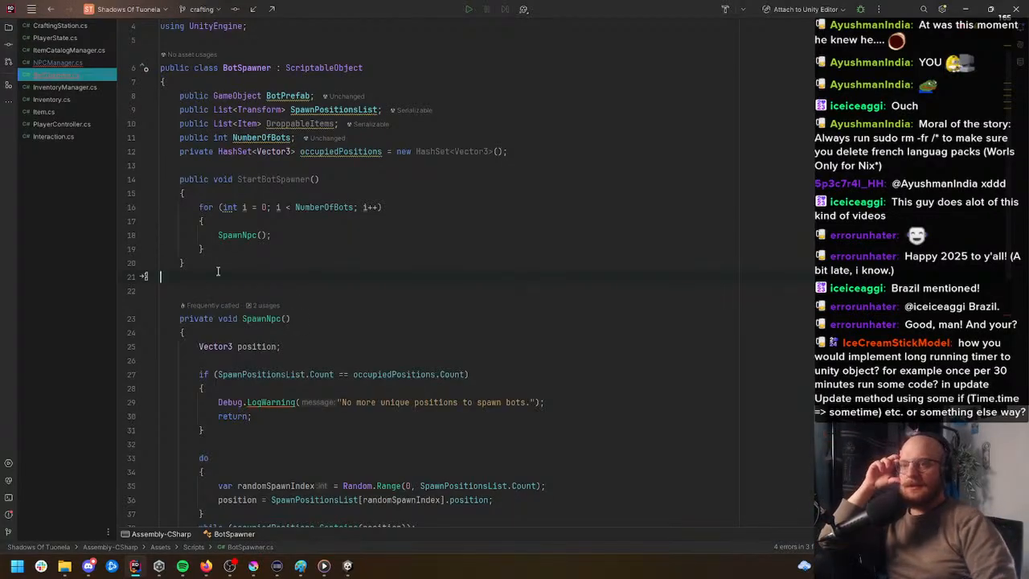
scroll(711, 330, down, 7)
scroll(713, 336, down, 5)
scroll(707, 362, up, 12)
scroll(707, 378, down, 11)
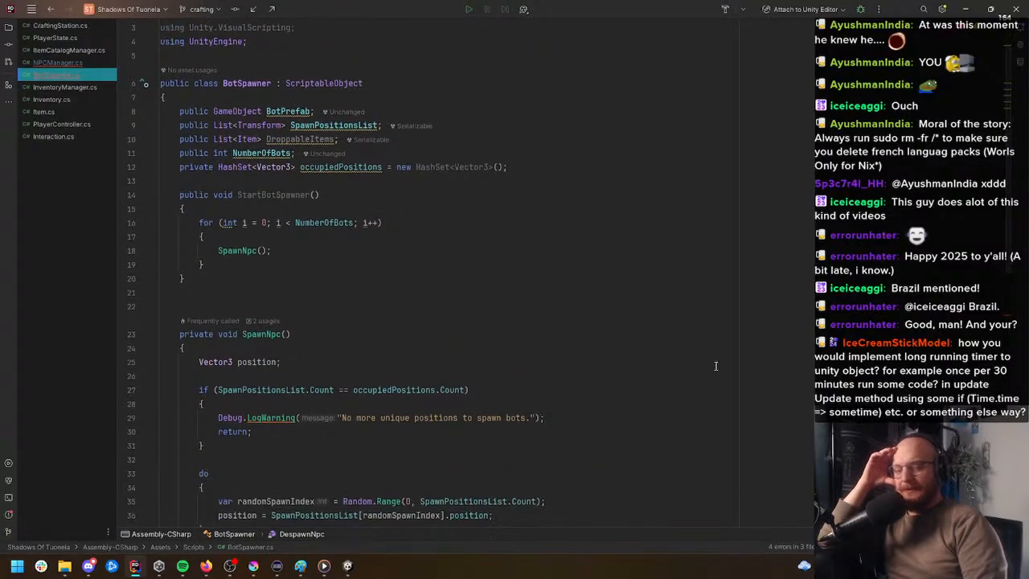
Step: Review the BotSpawner script, from StartBotSpawner through SpawnNpc to the line assigning NpcManager on the NPCMovement component
scroll(718, 363, down, 3)
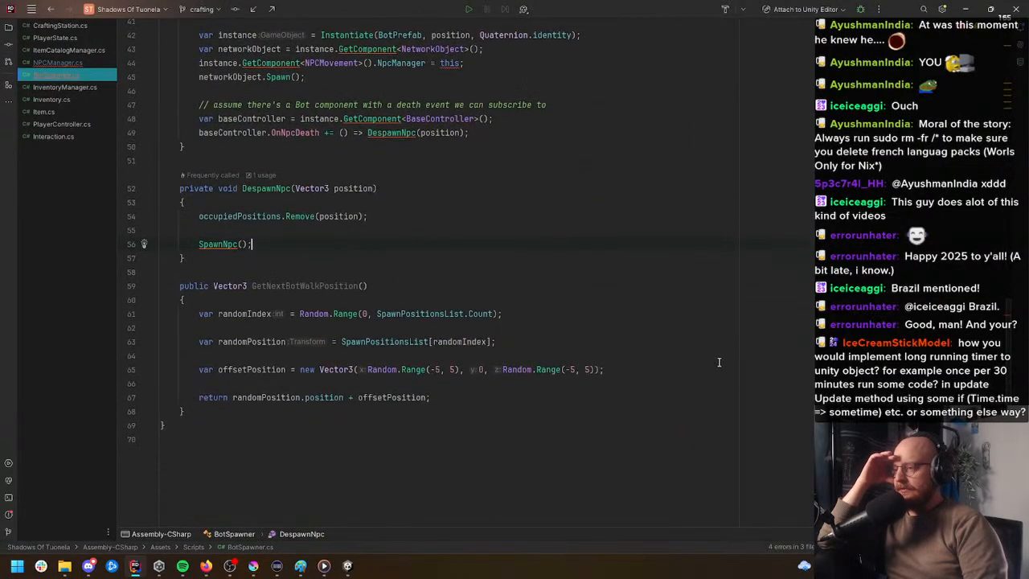
scroll(696, 357, up, 7)
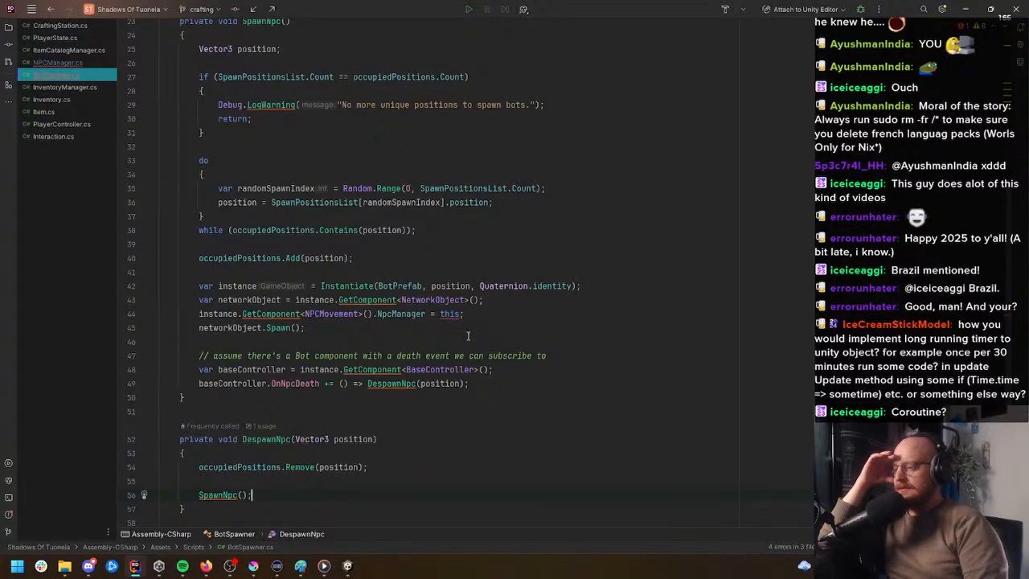
scroll(474, 345, up, 7)
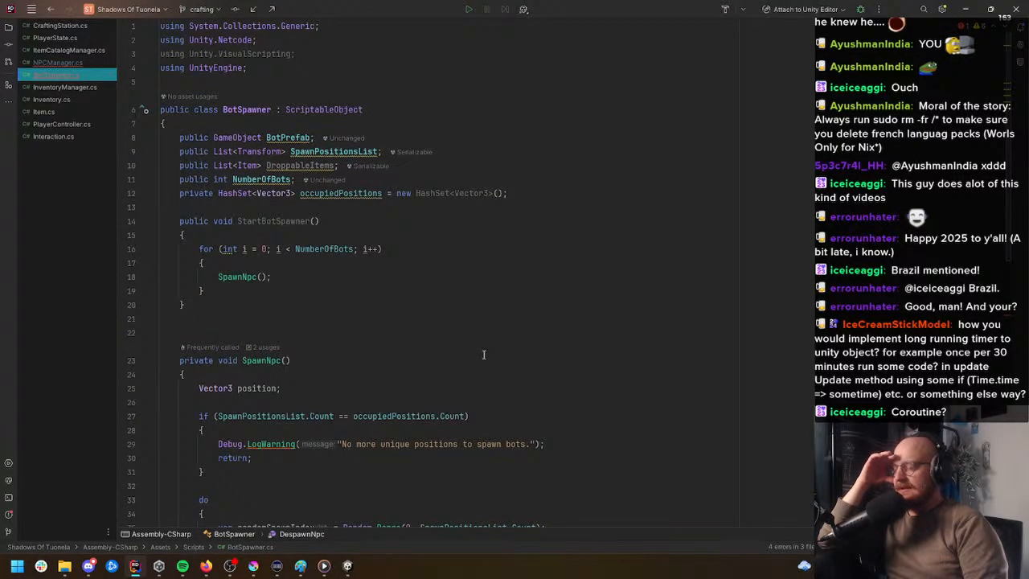
scroll(483, 355, down, 2)
double_click(283, 138)
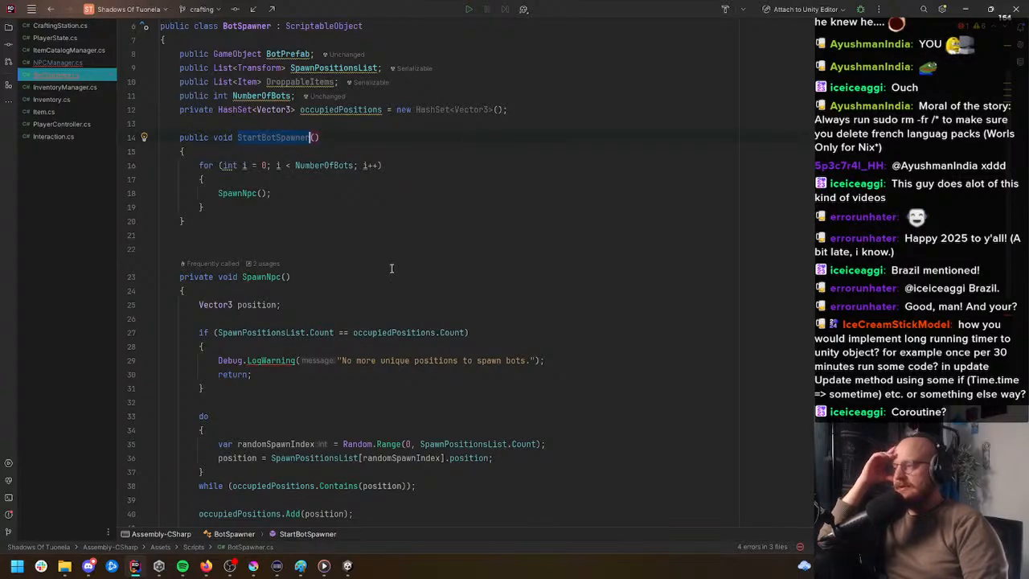
scroll(391, 268, down, 1)
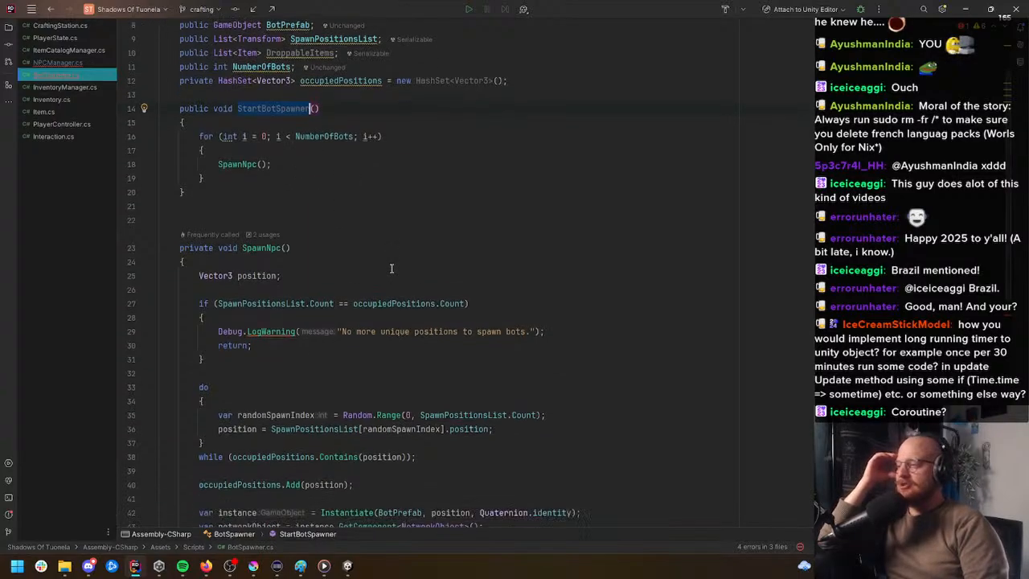
scroll(391, 269, down, 1)
click(239, 151)
scroll(359, 239, down, 3)
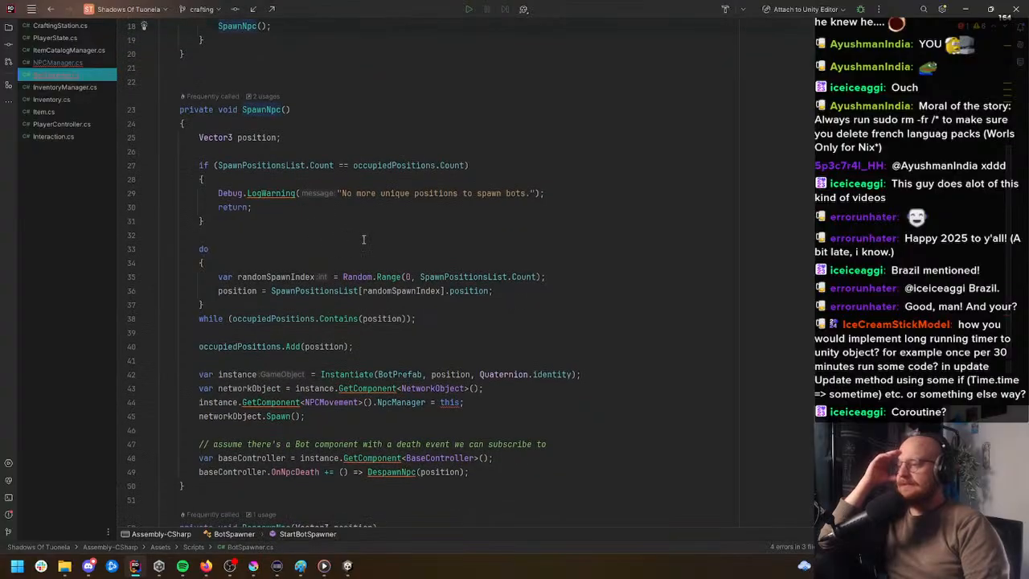
scroll(362, 239, down, 3)
scroll(366, 241, down, 1)
click(215, 280)
double_click(272, 277)
double_click(335, 278)
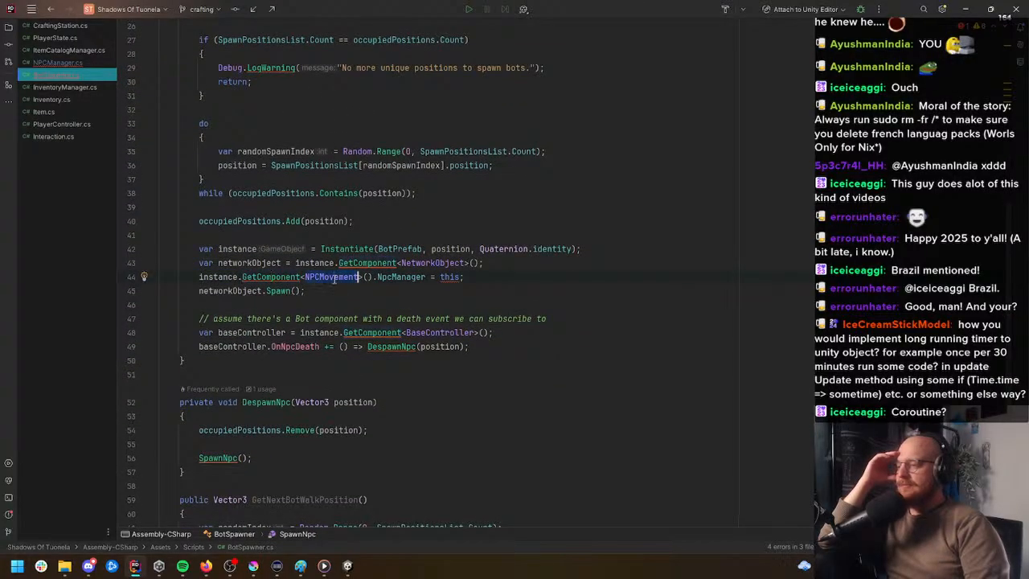
double_click(399, 278)
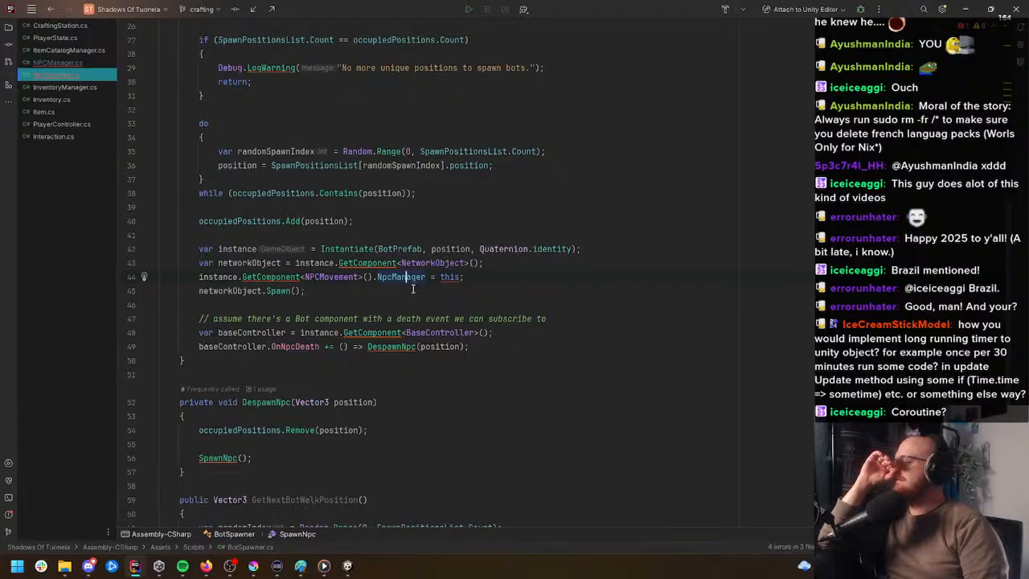
Step: Open the NPCMovement class from its reference in SpawnNpc and examine where its NpcManager field is used
ctrl+click(329, 277)
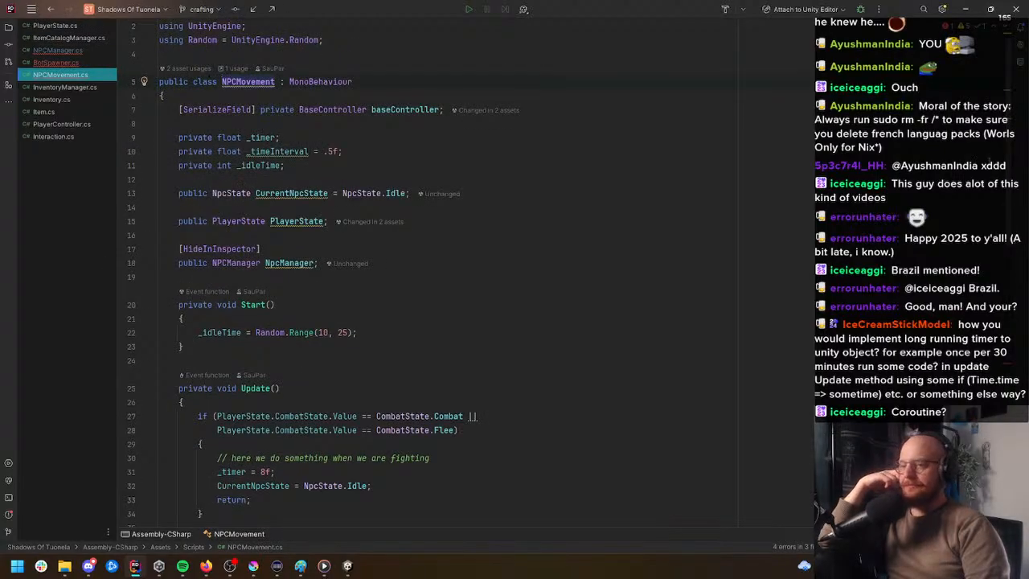
scroll(466, 273, down, 5)
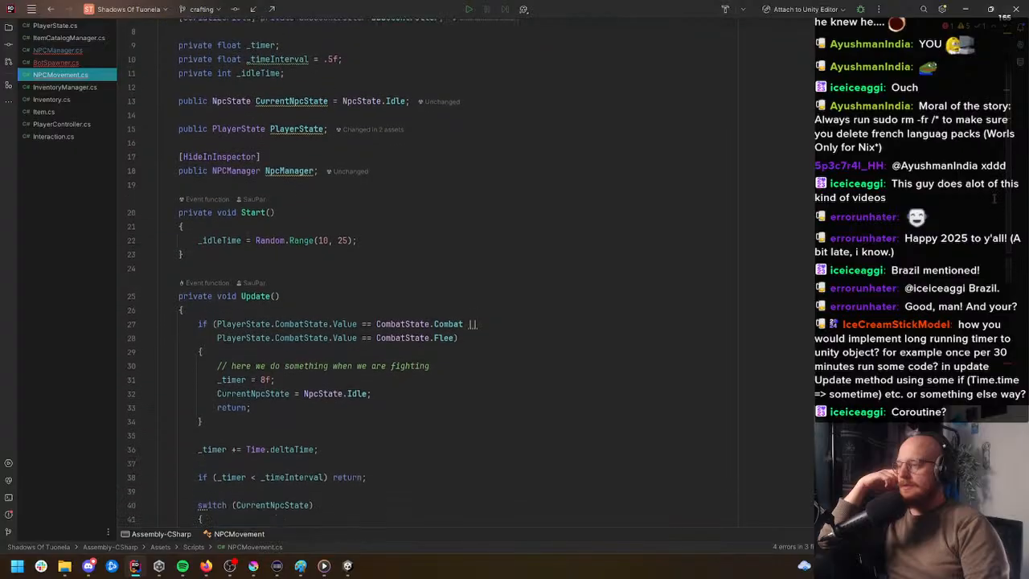
scroll(466, 273, down, 5)
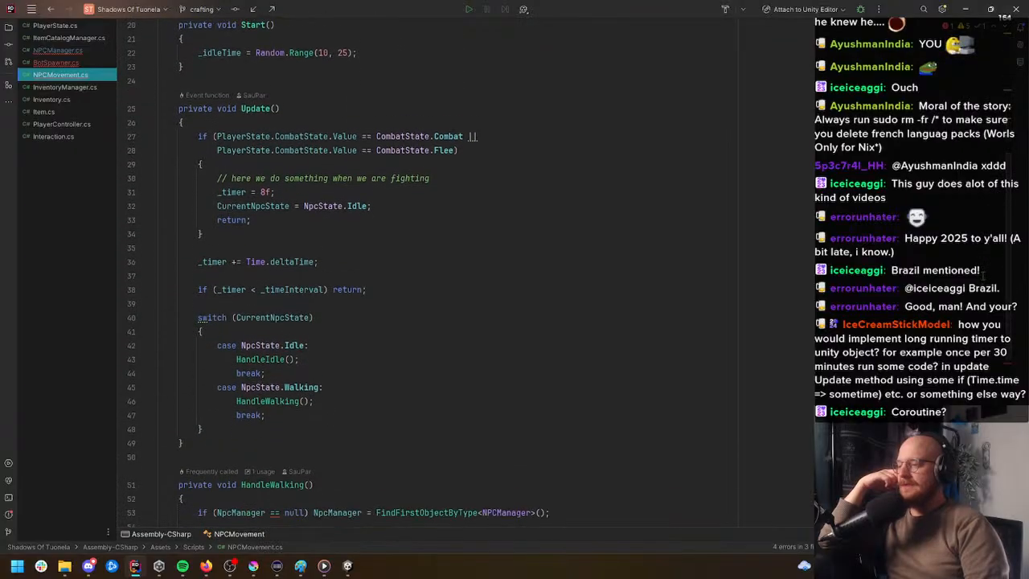
scroll(466, 273, down, 5)
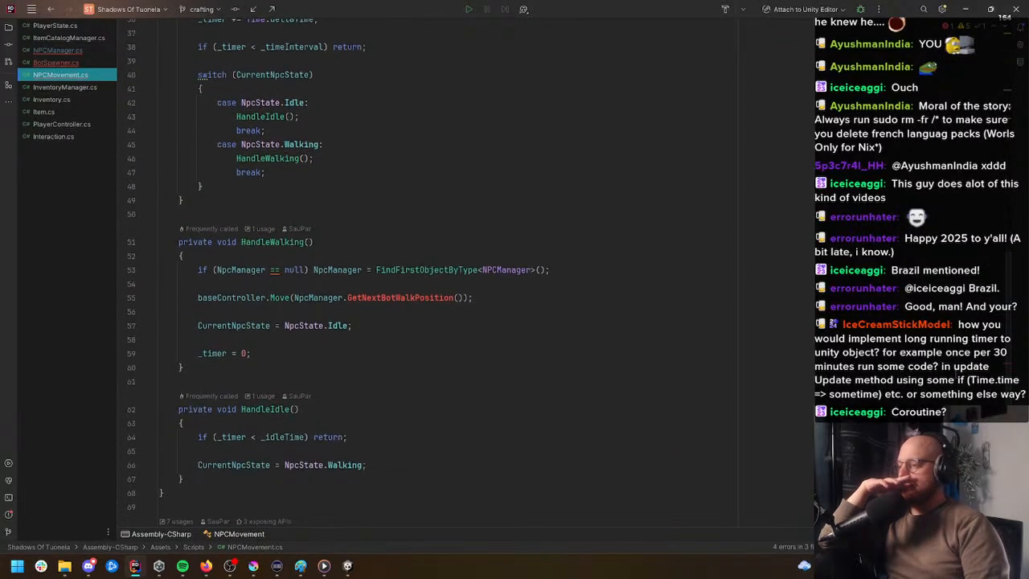
scroll(948, 399, up, 1)
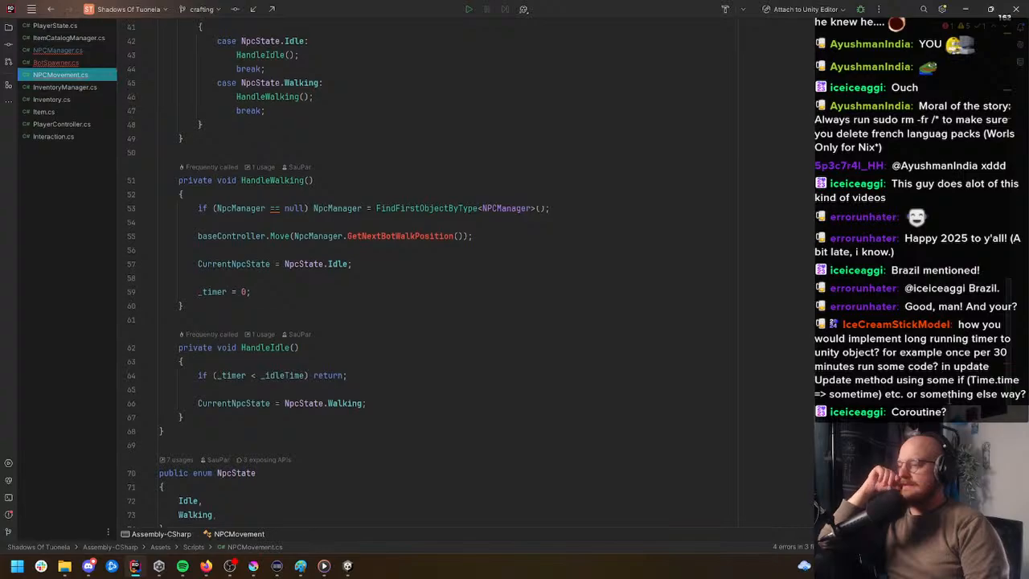
click(315, 235)
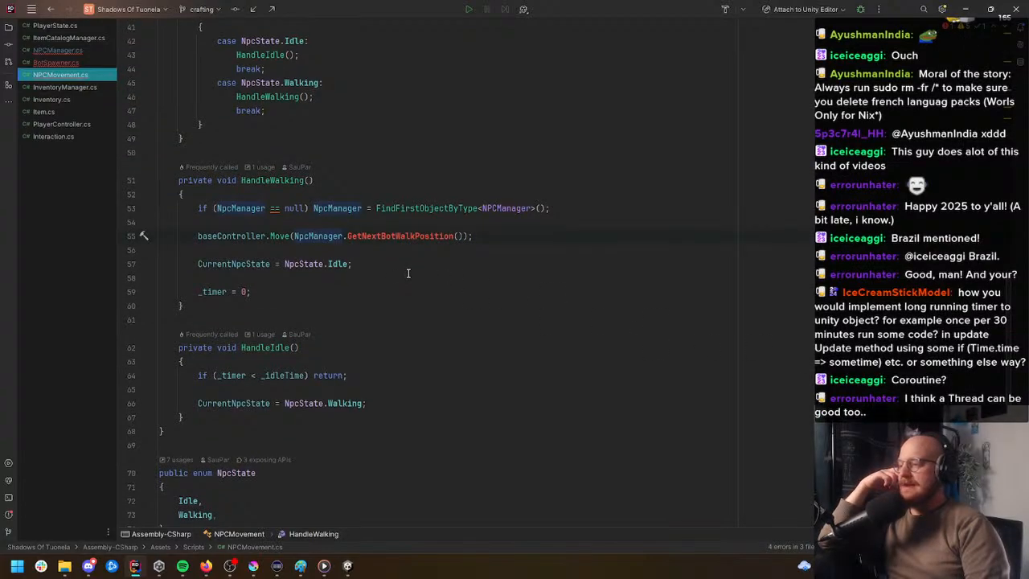
scroll(409, 273, up, 12)
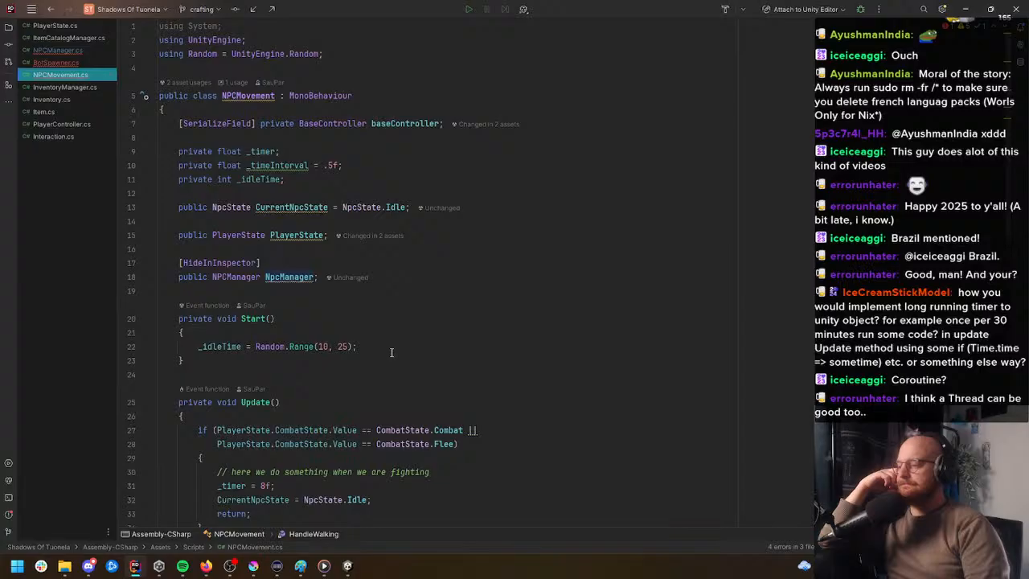
Step: Return to SpawnNpc in BotSpawner.cs, follow NpcManager to its declaration in NPCMovement, and rename the field to BotSpawner
key(ctrl+alt+Left)
key(ctrl+alt+Left)
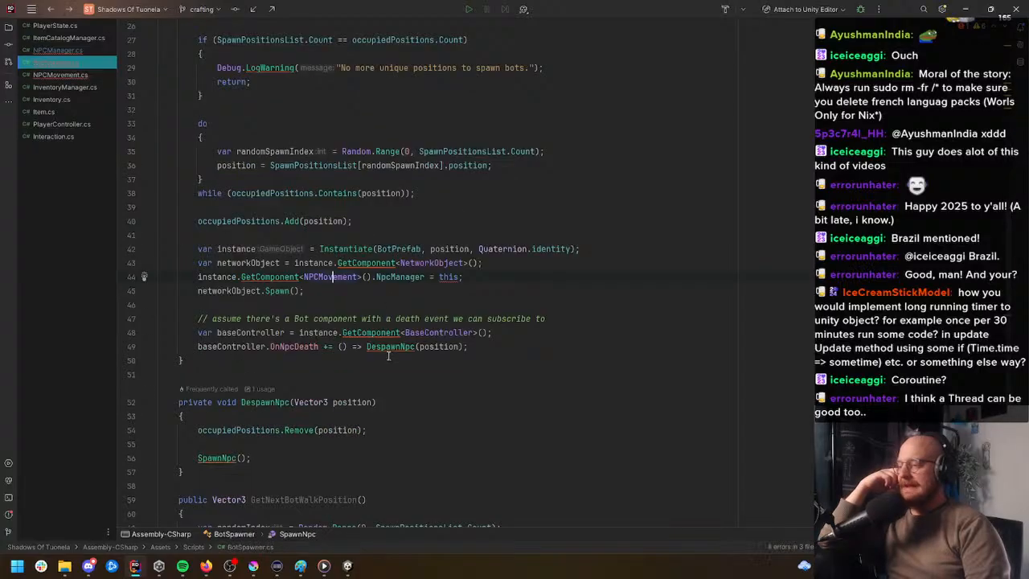
scroll(371, 323, up, 8)
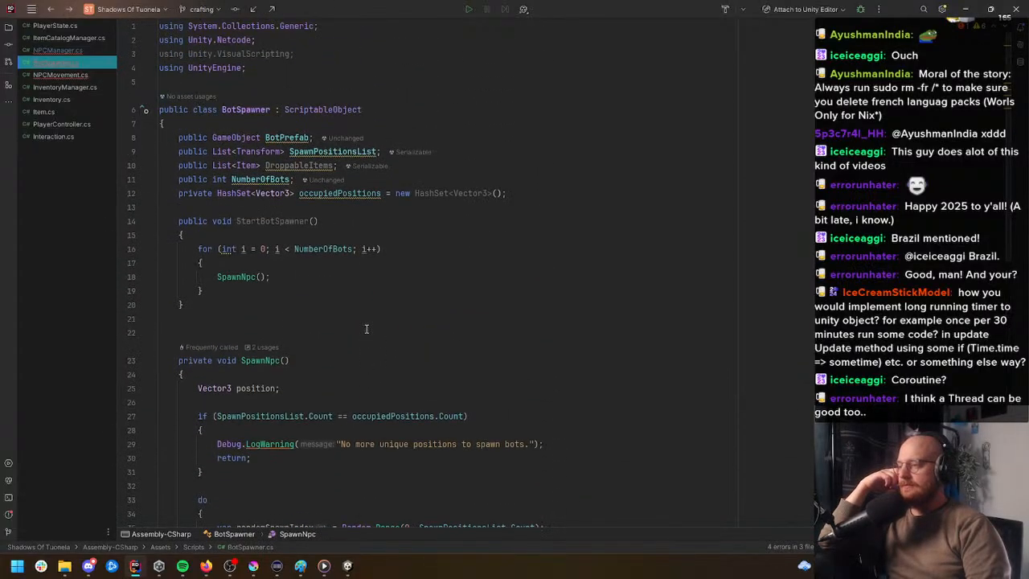
scroll(365, 328, down, 9)
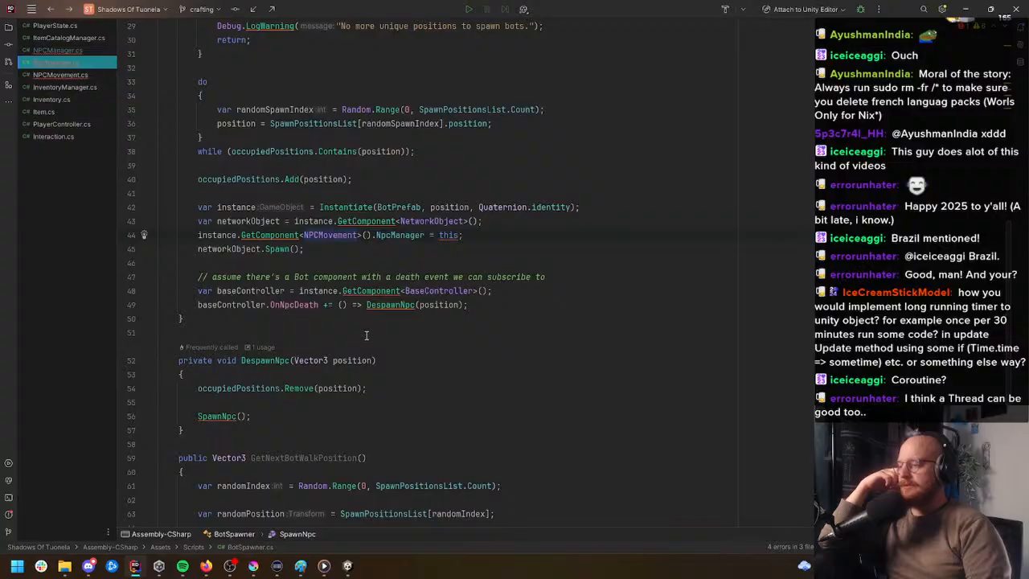
double_click(406, 236)
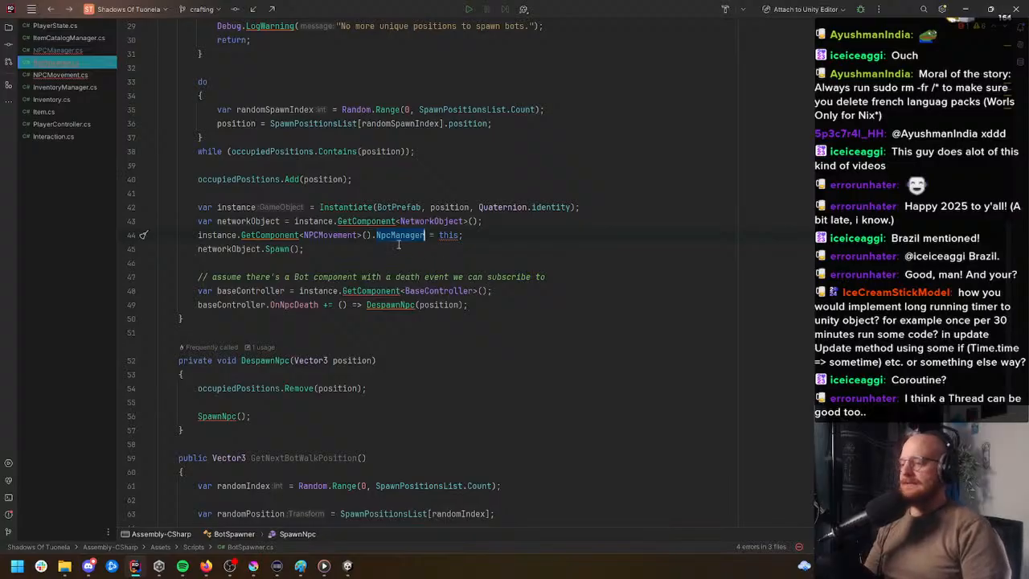
key(ctrl+b)
key(shift+F6)
text(BotSpw)
key(BackSpace)
text(awner)
key(Return)
double_click(241, 197)
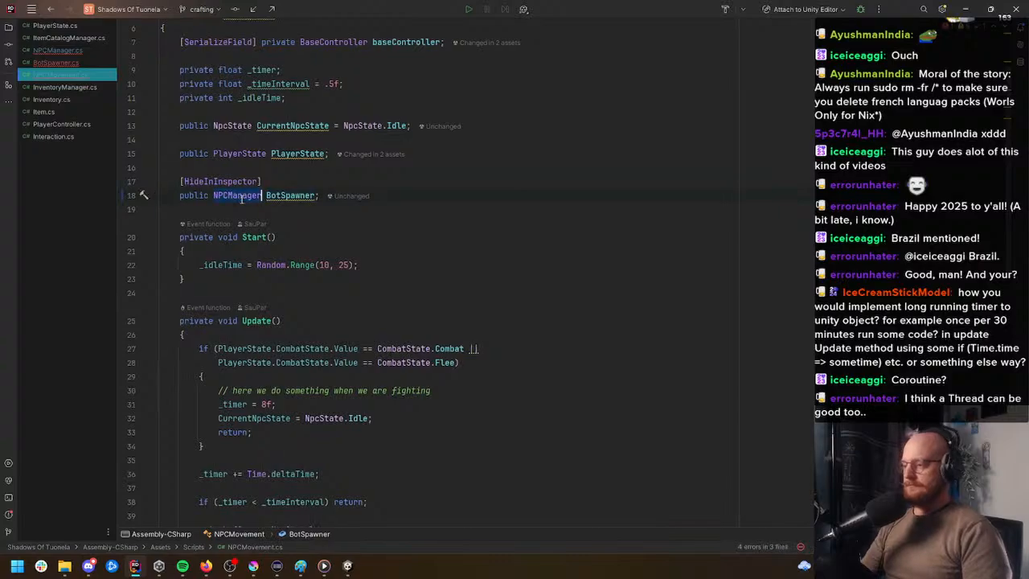
key(shift+F6)
text(BotSpawner)
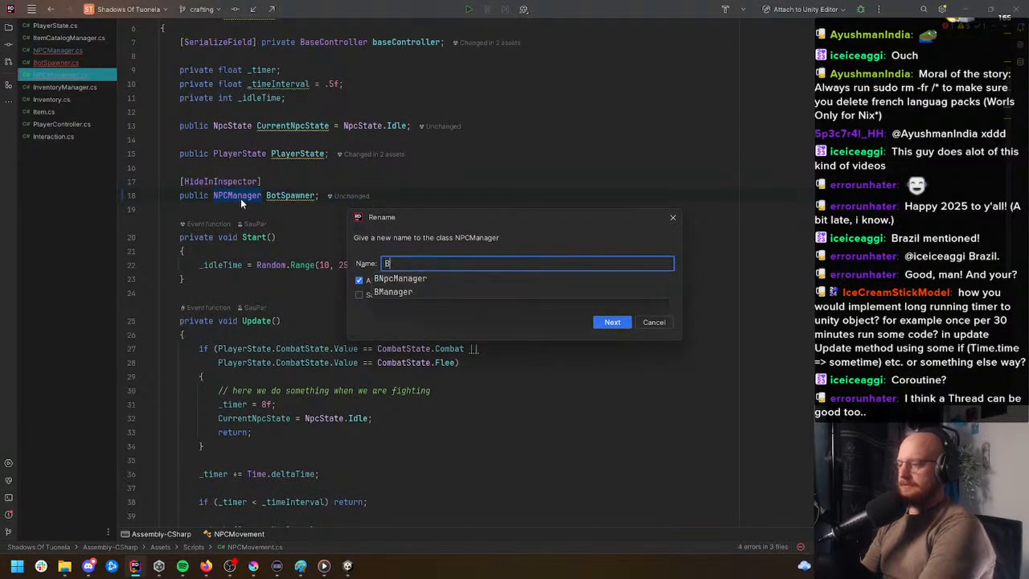
key(Return)
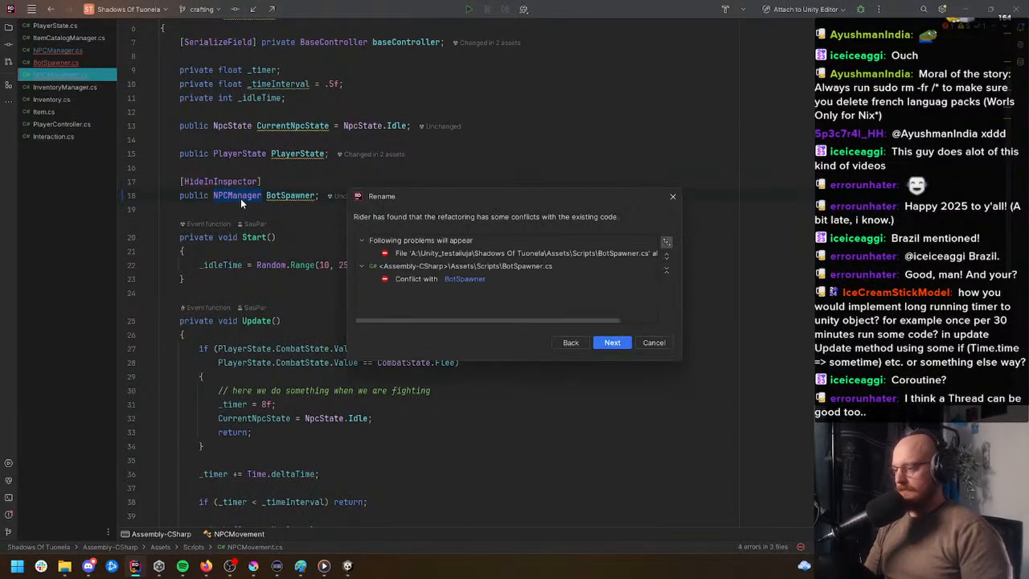
key(Escape)
Step: Change the BotSpawner field's type from NPCManager to BotSpawner and delete the null-check line and the blank line after it in HandleWalking
text(BotSpawner)
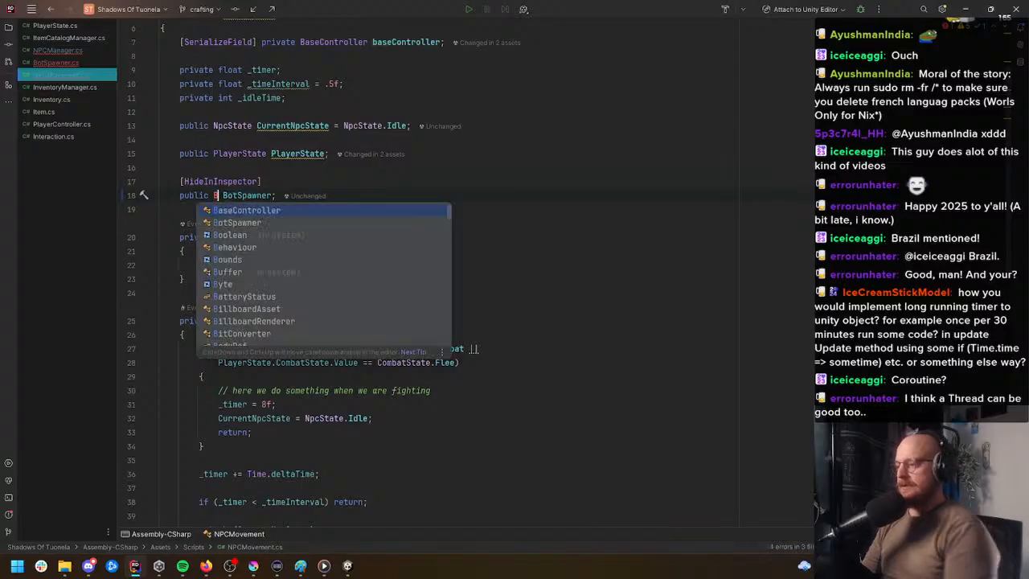
click(409, 251)
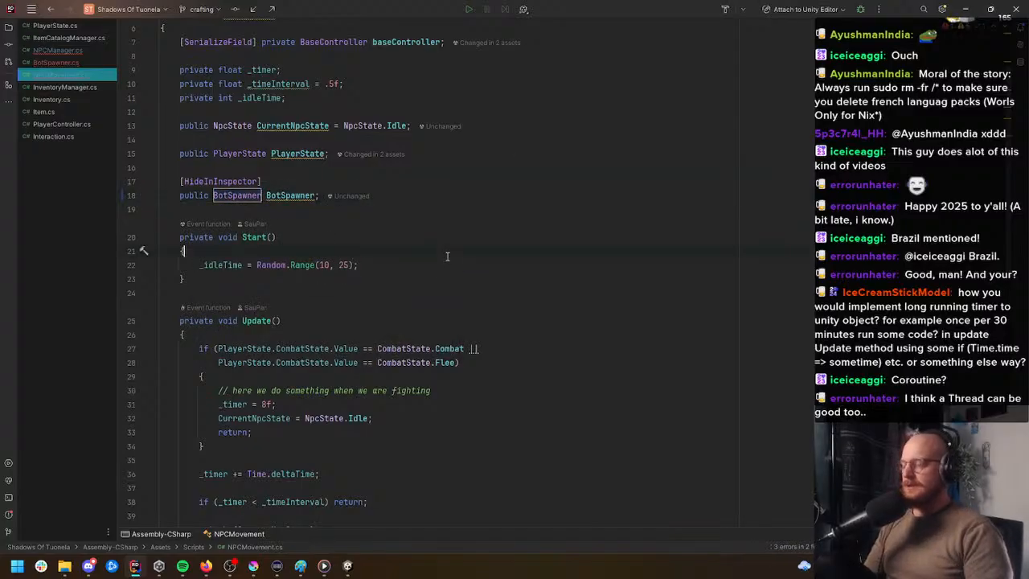
scroll(426, 252, down, 10)
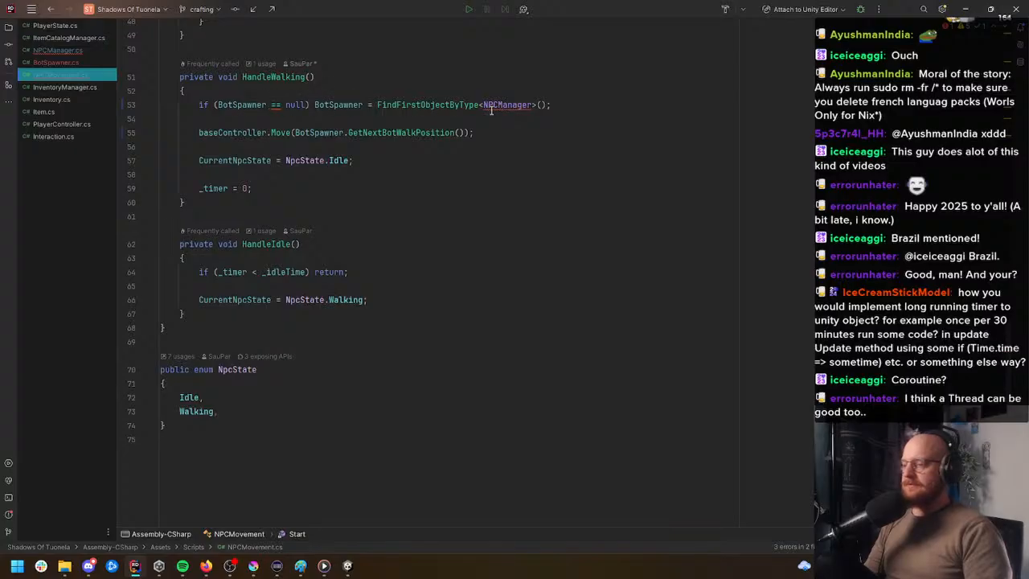
triple_click(499, 103)
scroll(554, 231, up, 2)
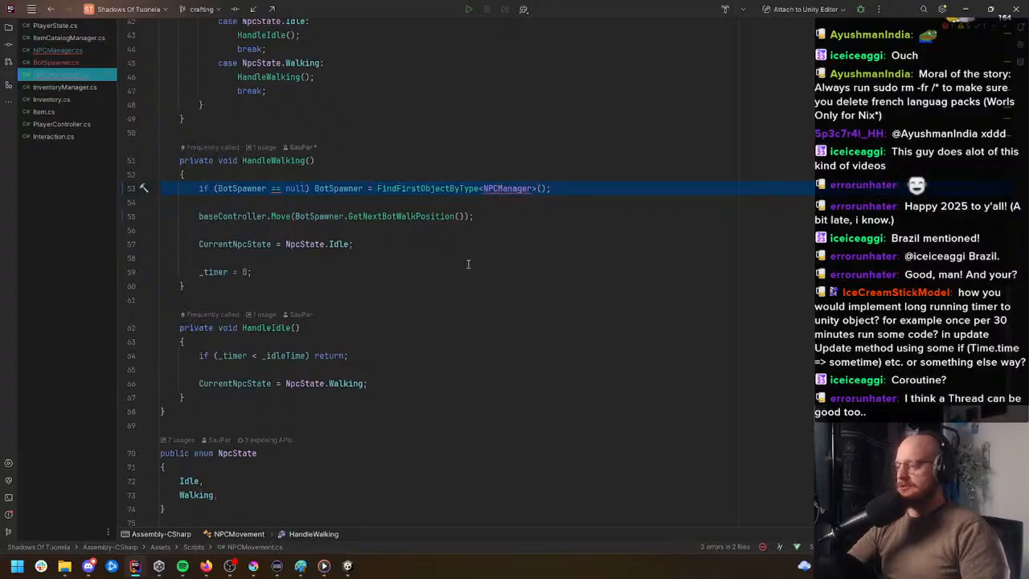
key(BackSpace)
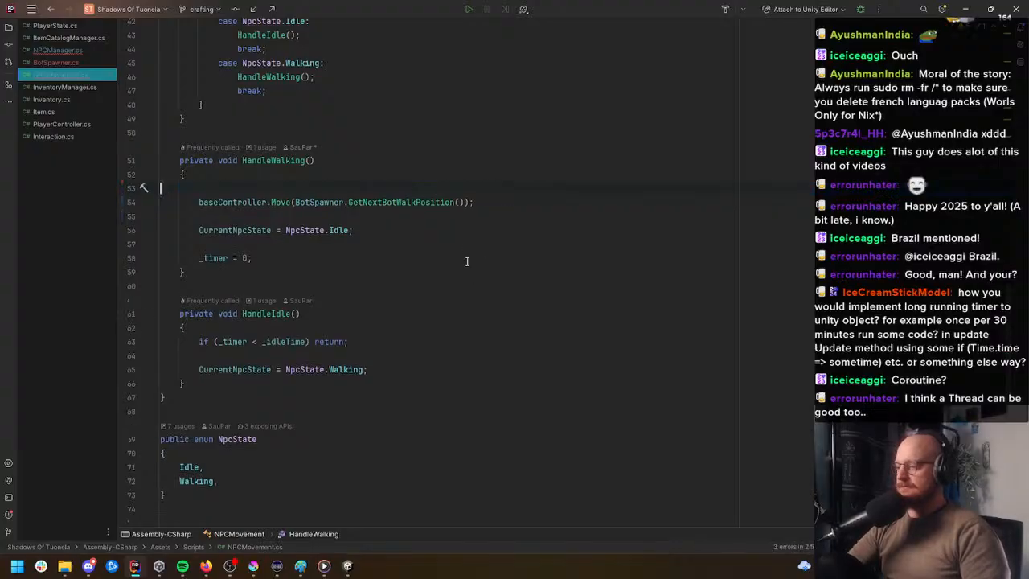
key(BackSpace)
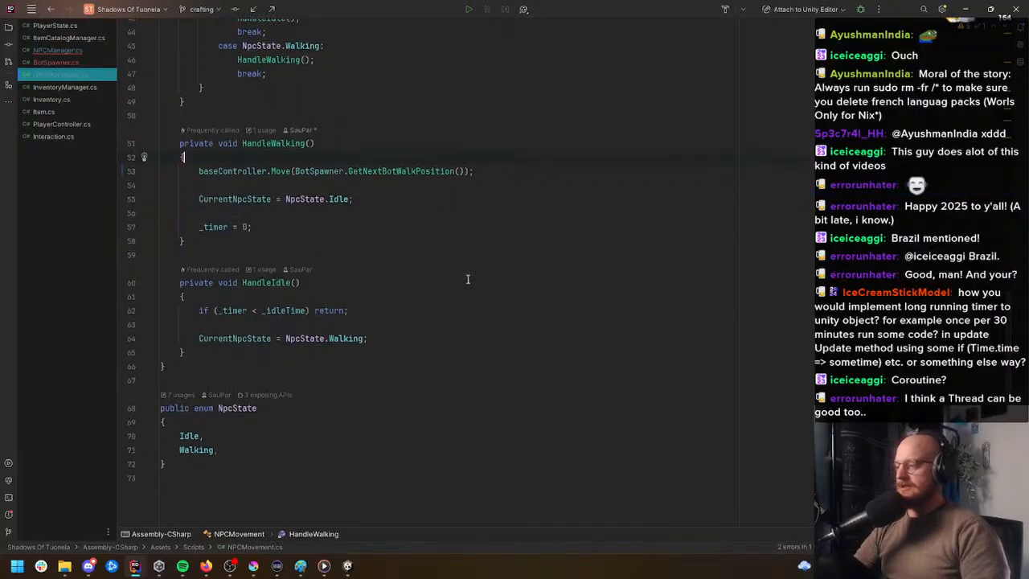
Step: Review the edited NPCMovement script, from its field declarations through Update, HandleWalking and HandleIdle to the NpcState enum
scroll(507, 319, up, 12)
click(506, 328)
scroll(498, 329, down, 6)
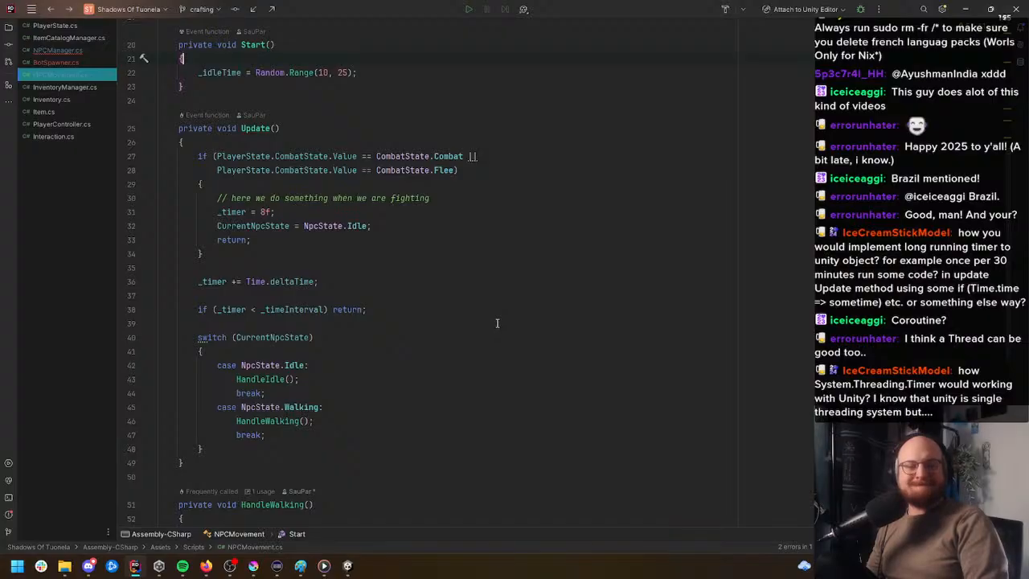
scroll(534, 337, down, 1)
scroll(551, 362, up, 7)
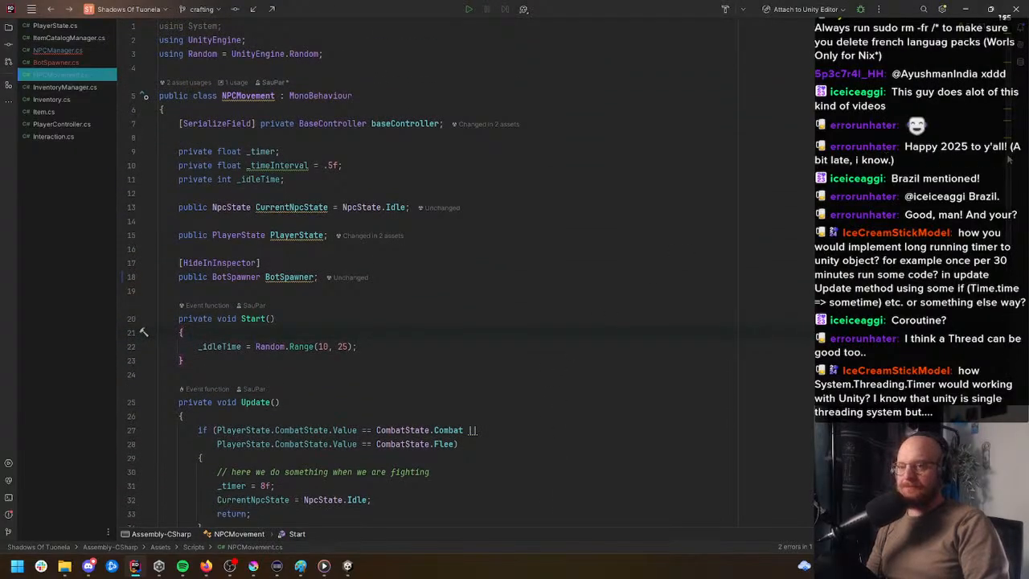
scroll(559, 362, down, 7)
scroll(466, 273, down, 5)
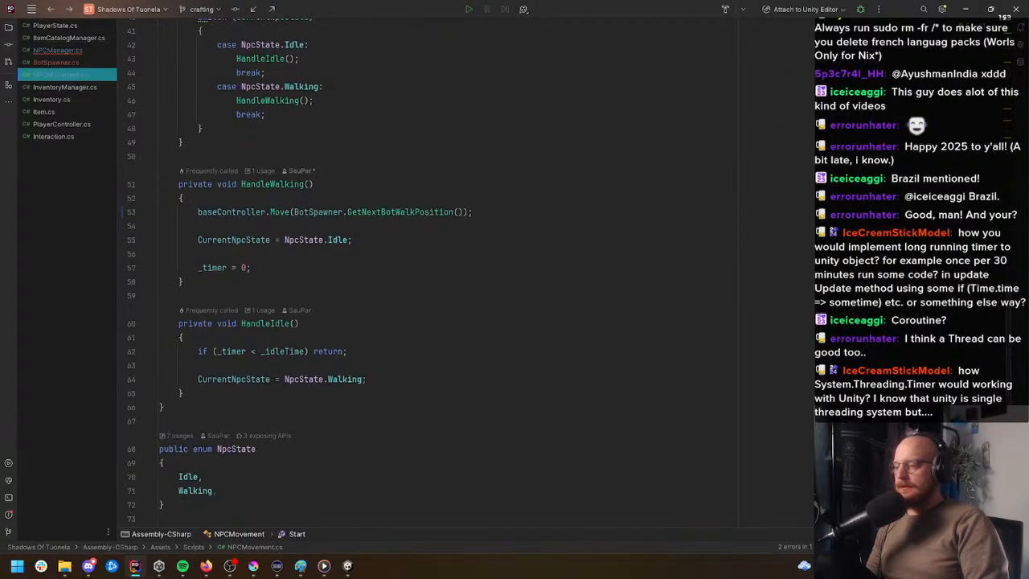
scroll(466, 274, down, 2)
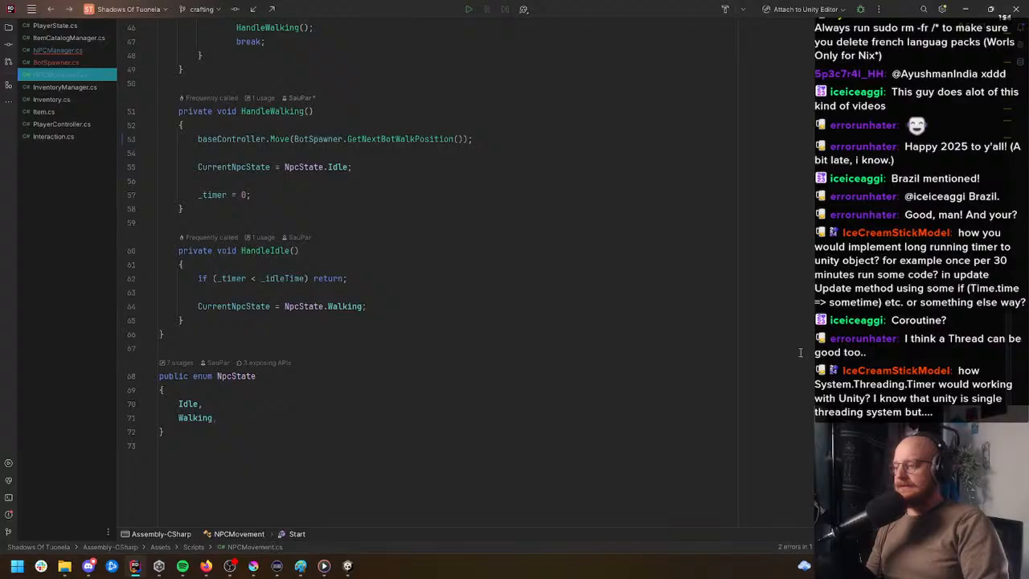
scroll(332, 257, up, 12)
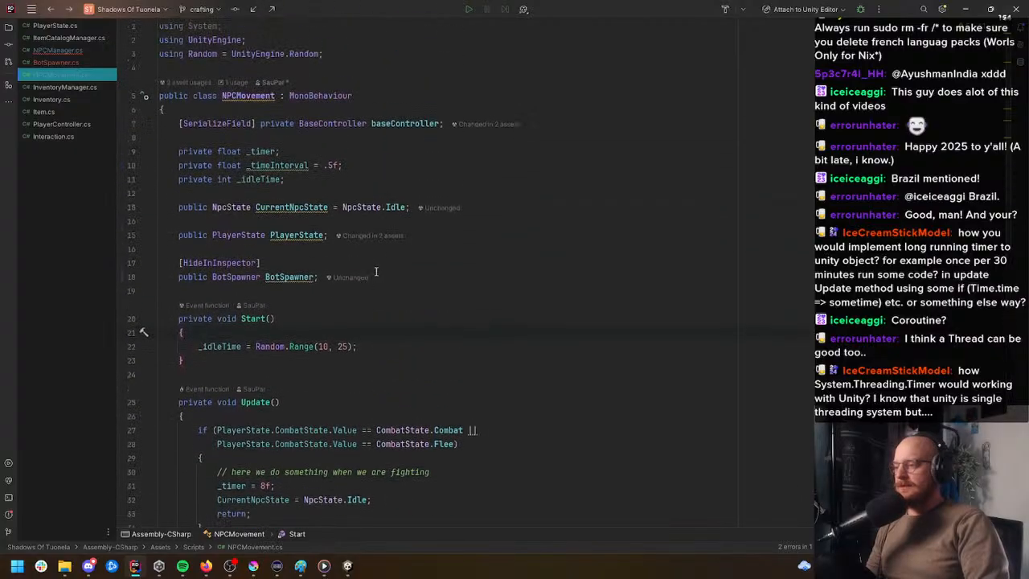
scroll(333, 258, down, 3)
scroll(333, 257, up, 3)
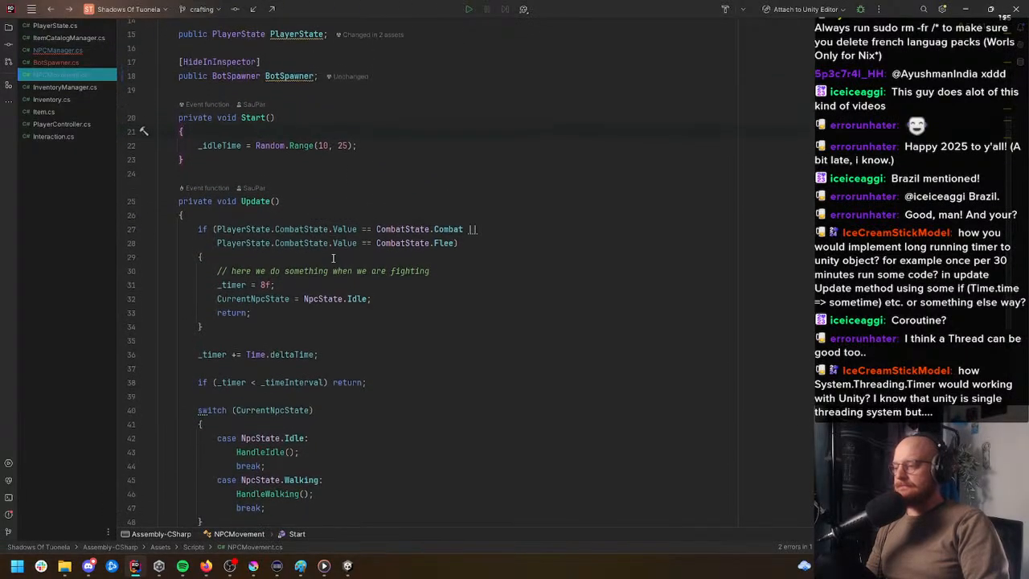
scroll(332, 257, up, 1)
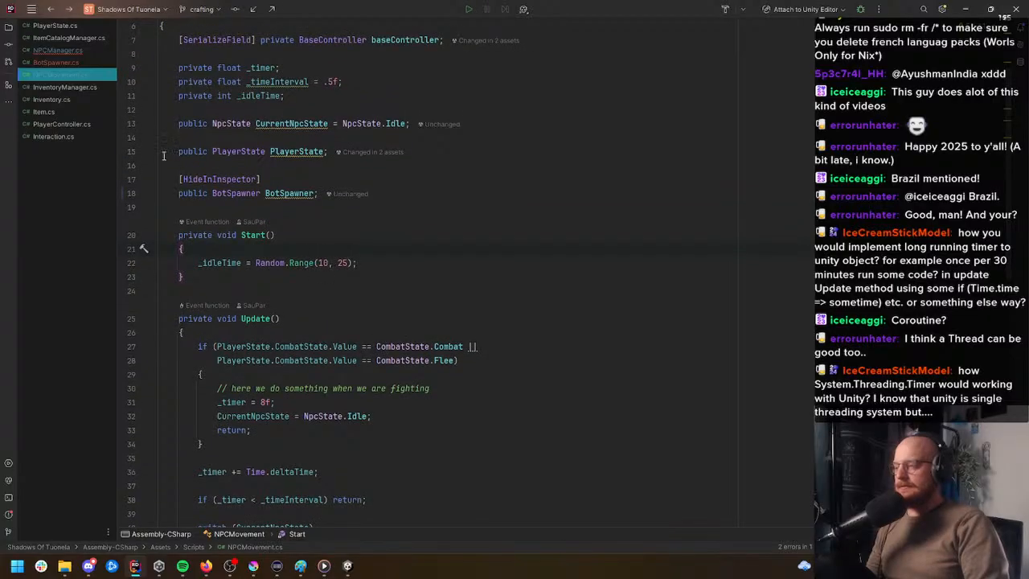
Step: Change the private Start method's declaration in NPCMovement to a public void method named InitializeBotMovement
scroll(408, 239, up, 2)
scroll(408, 239, down, 2)
scroll(406, 238, down, 2)
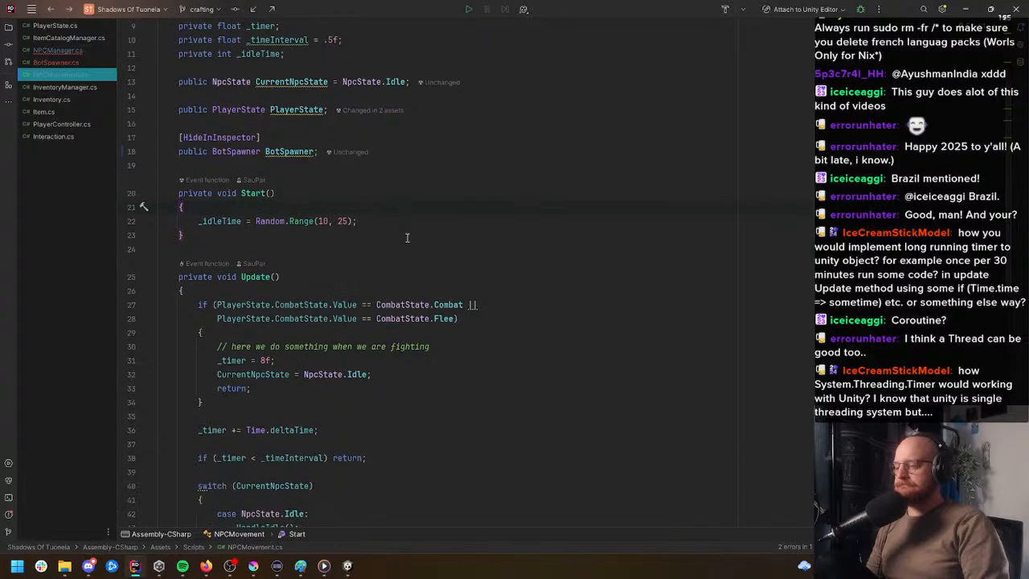
scroll(406, 238, up, 2)
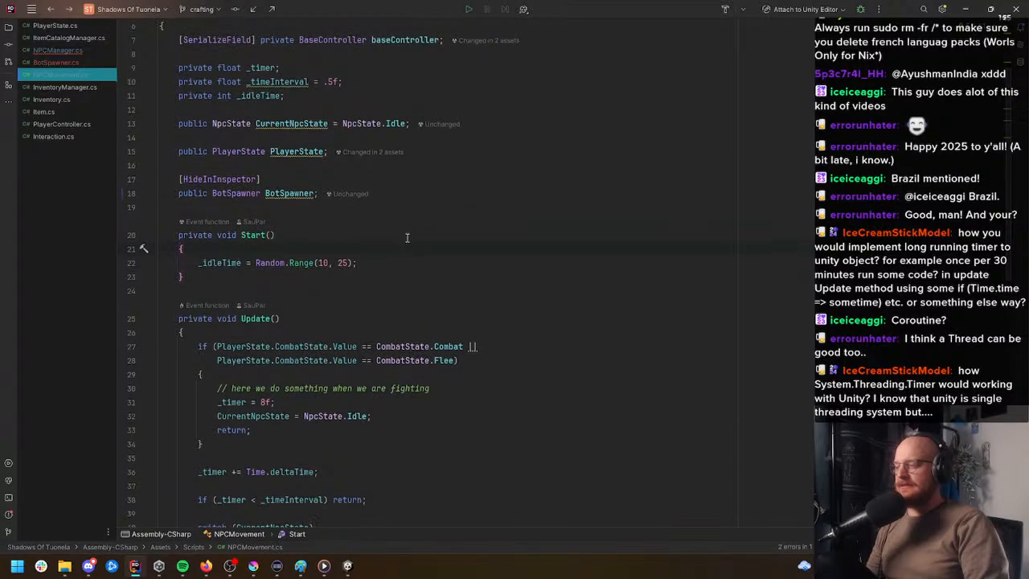
scroll(407, 235, up, 1)
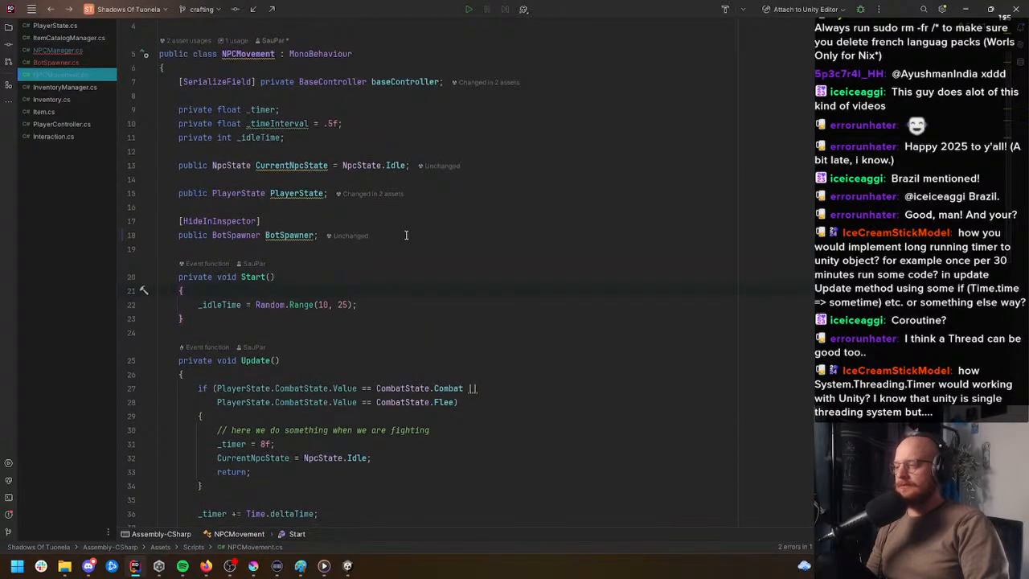
double_click(196, 275)
scroll(347, 388, down, 11)
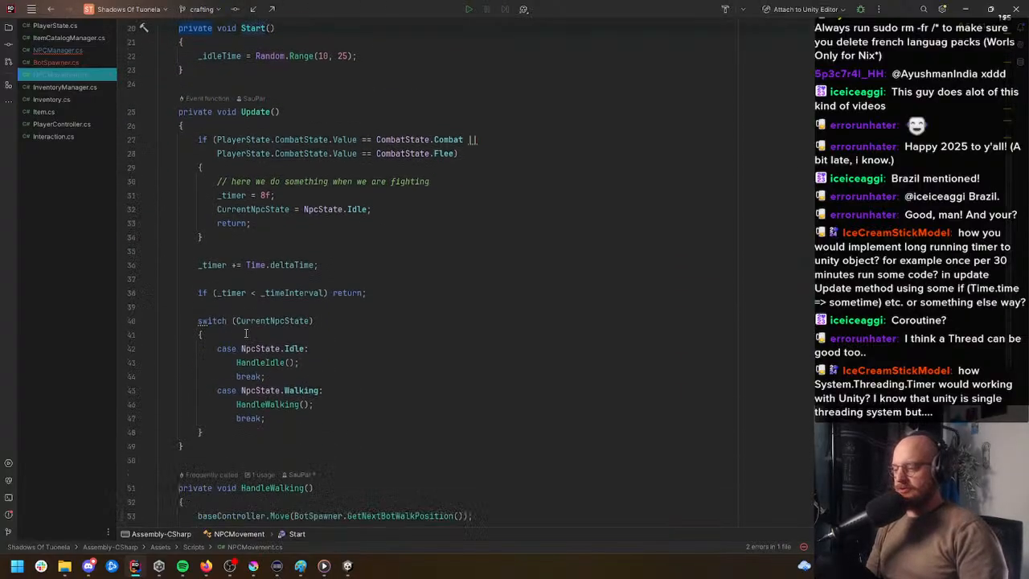
scroll(348, 389, down, 3)
scroll(374, 394, up, 15)
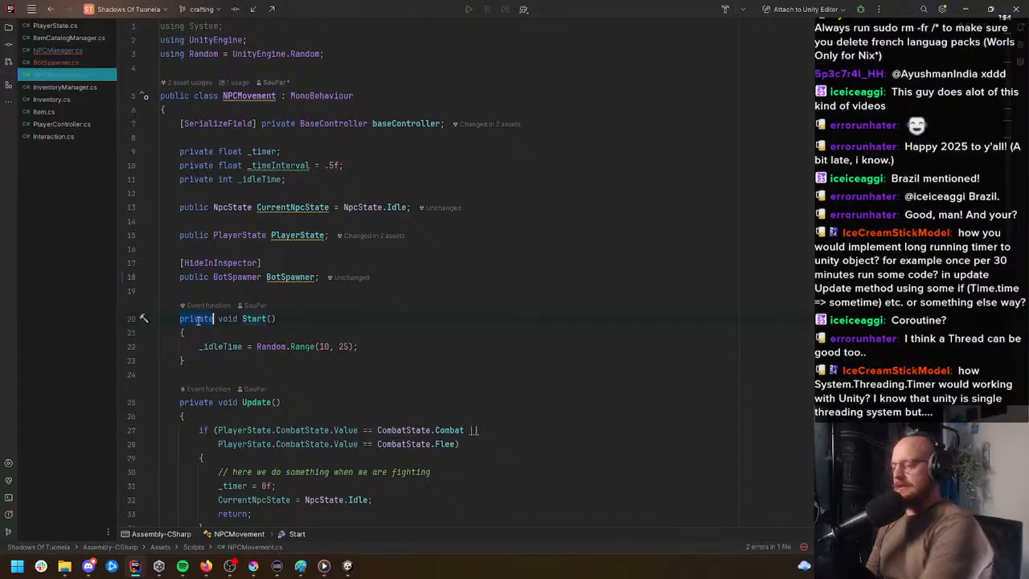
text(public)
key(ctrl+Right)
key(Right)
key(ctrl+Delete)
text(Initialize)
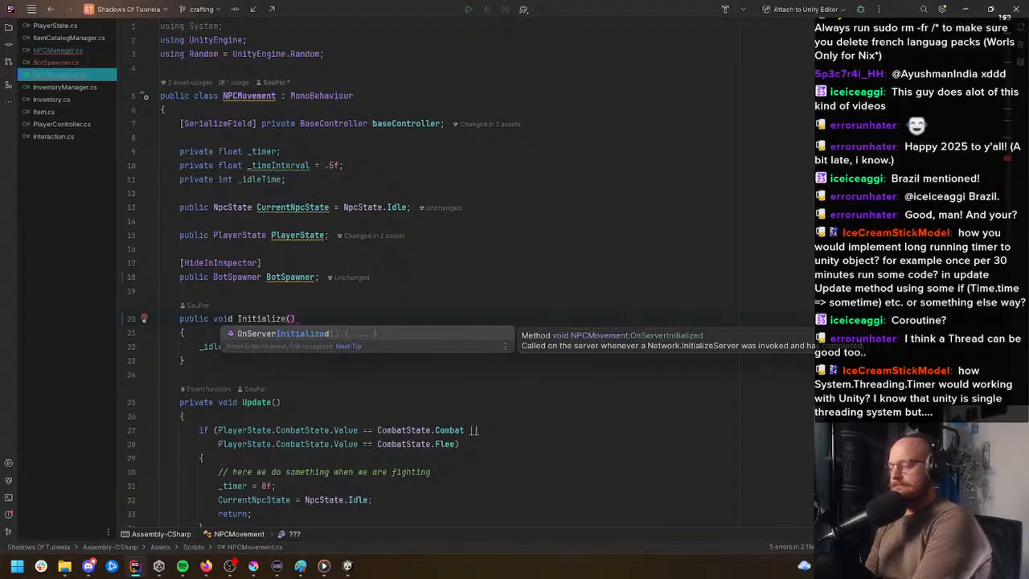
key(Escape)
text(BotMovement)
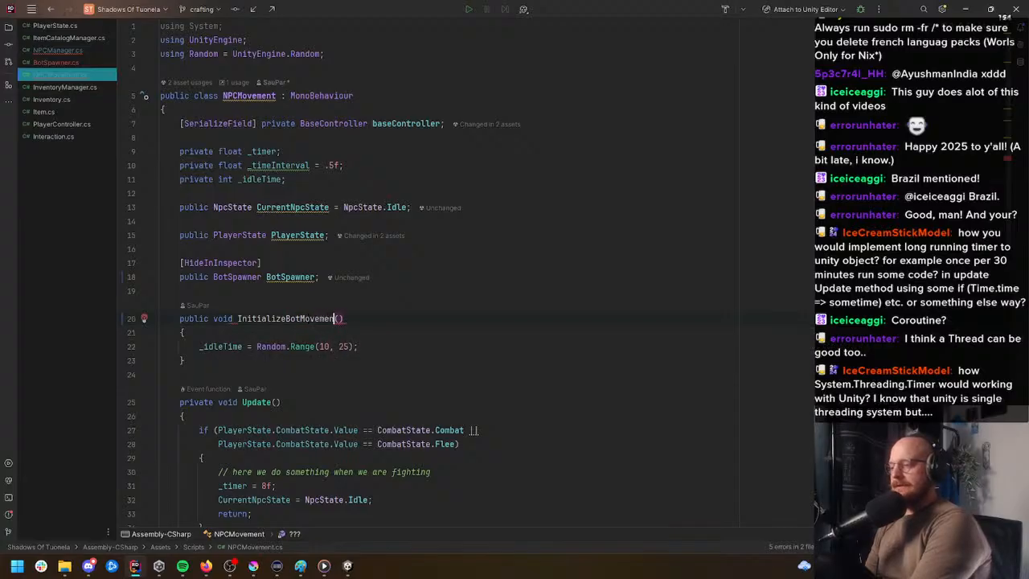
Step: Add a BotSpawner parameter named botSpawner to the InitializeBotMovement method
scroll(271, 300, down, 2)
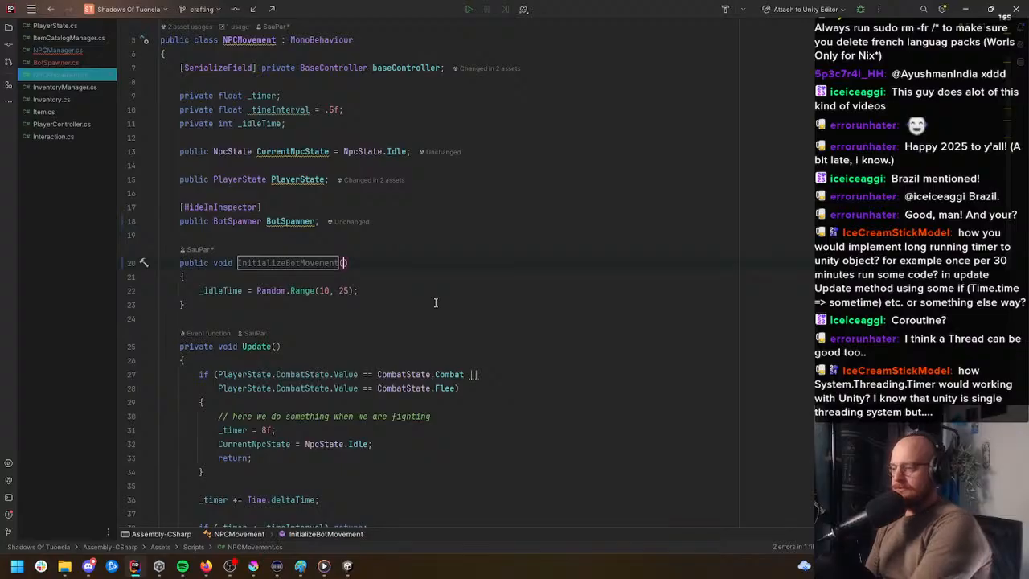
text(Bot)
text(bo)
key(Return)
Step: Assign the botSpawner parameter to the BotSpawner field on a new line above the _idleTime assignment in InitializeBotMovement
key(Down)
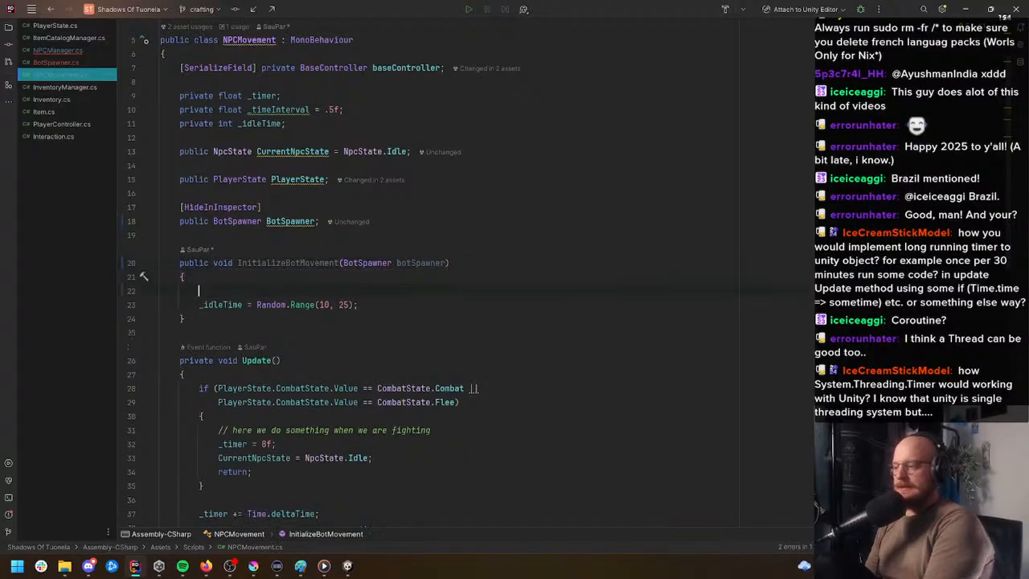
key(Return)
text(Bot)
key(Return)
text(= bo)
key(Return)
text(;)
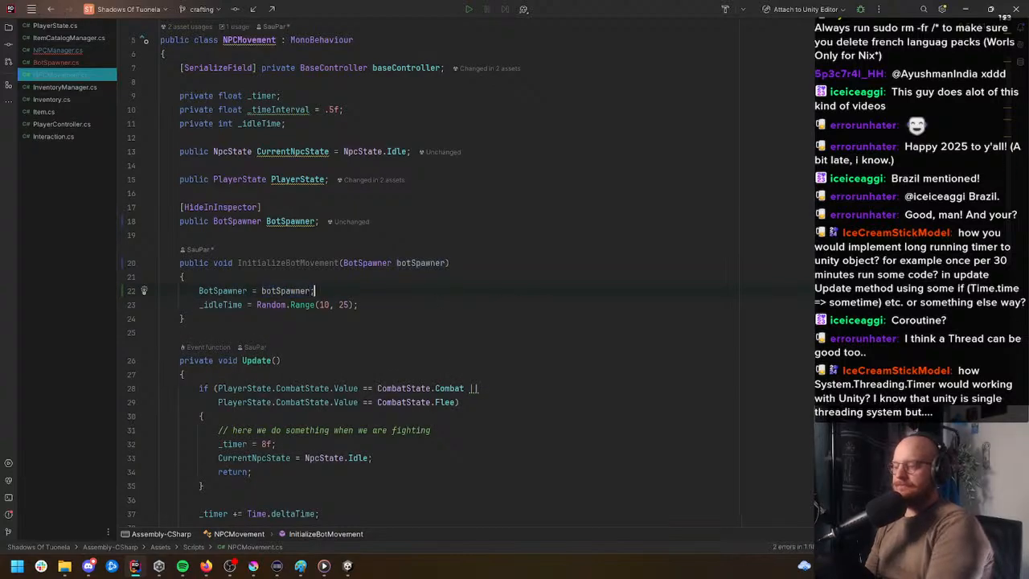
scroll(353, 329, down, 10)
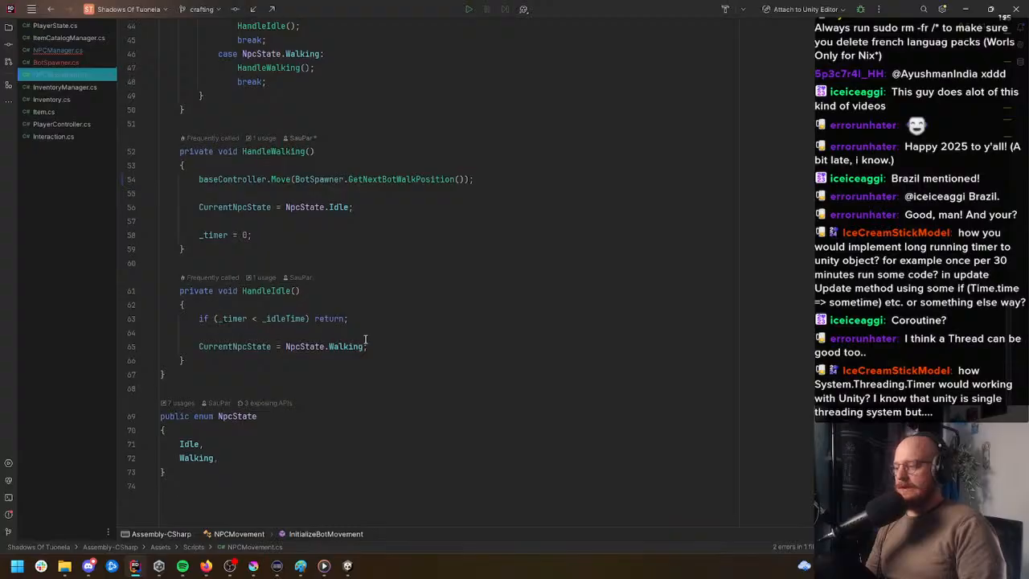
scroll(369, 345, up, 11)
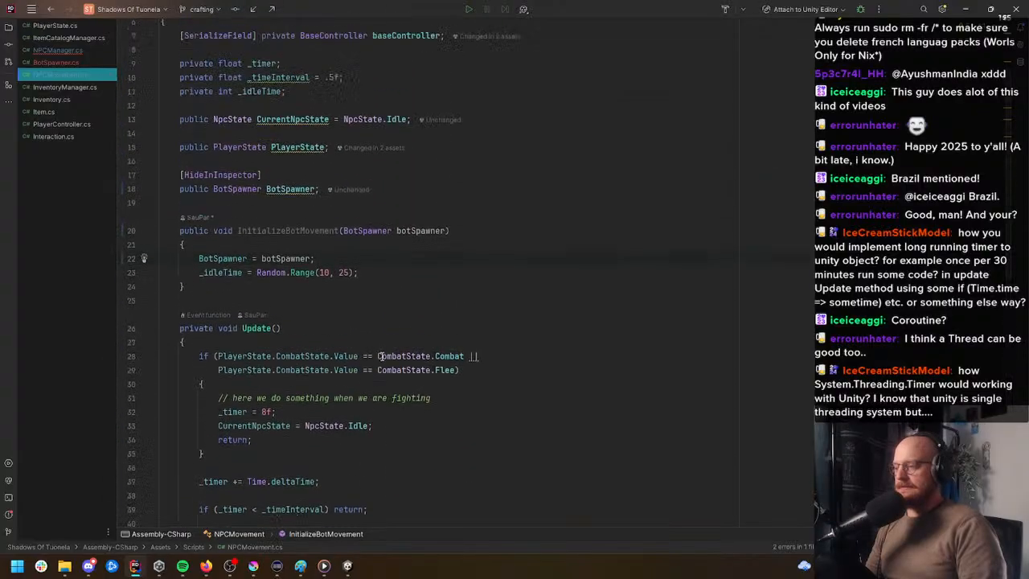
click(486, 368)
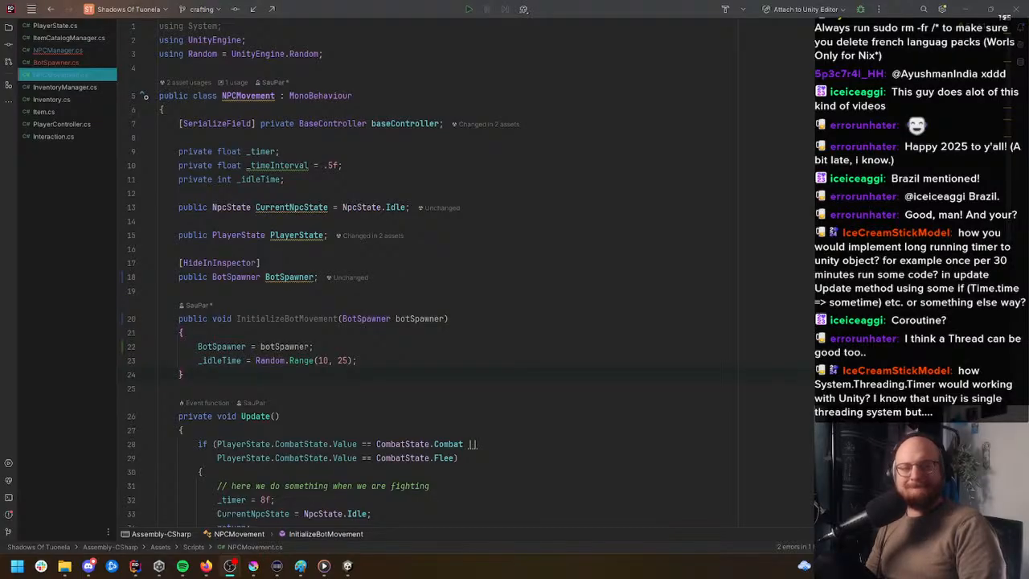
scroll(578, 197, down, 2)
click(578, 197)
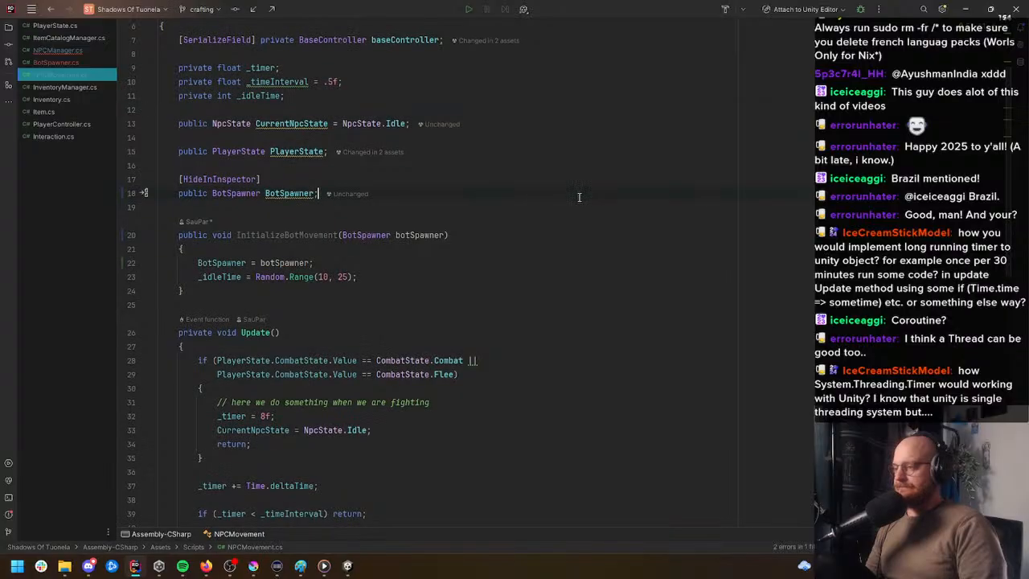
Step: In SpawnNpc of BotSpawner.cs, replace the BotSpawner field access on the NPCMovement component with an InitializeBotMovement(this) call
click(62, 59)
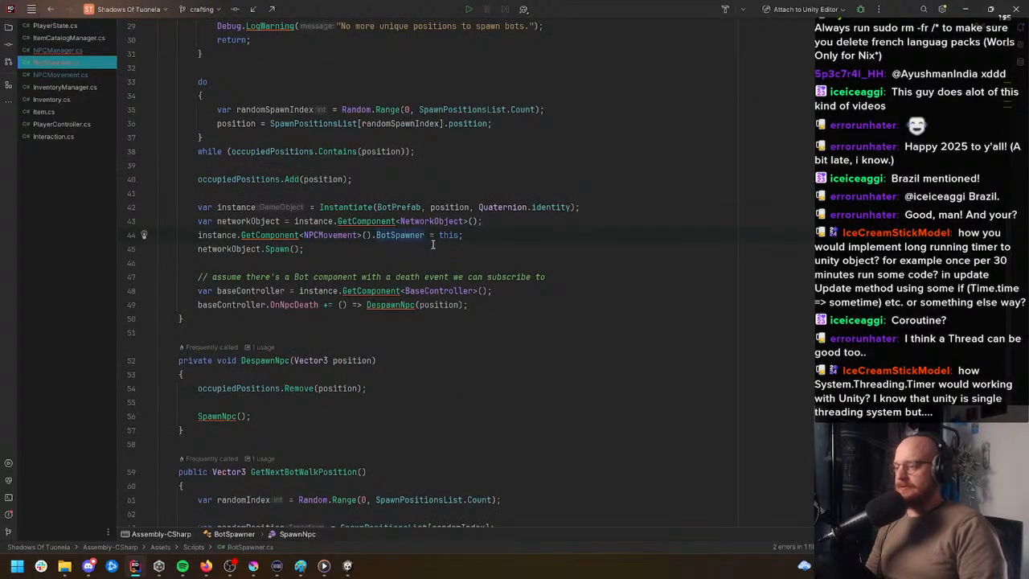
drag(362, 235, 303, 236)
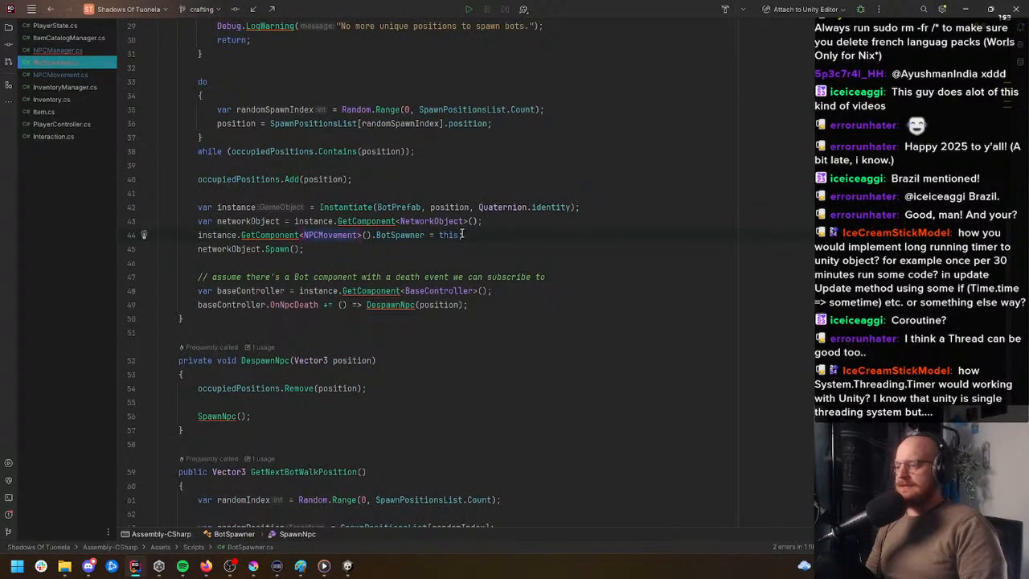
drag(461, 234, 241, 235)
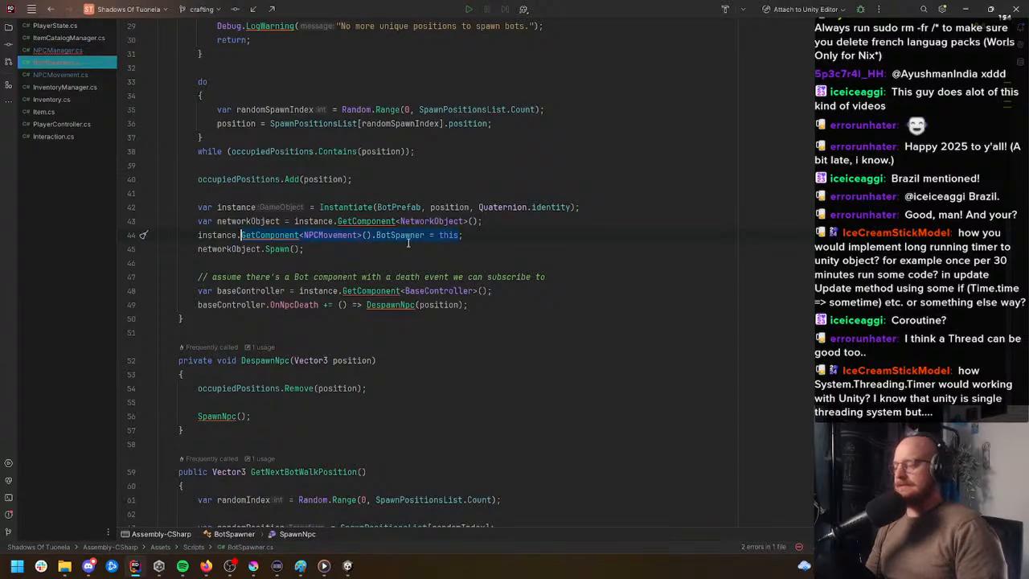
key(Right)
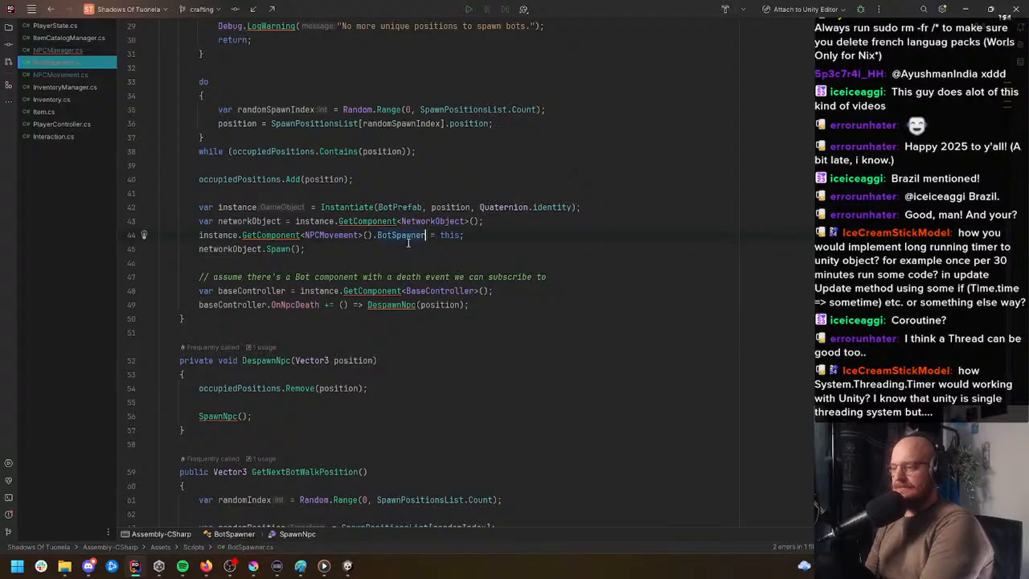
key(ctrl+BackSpace)
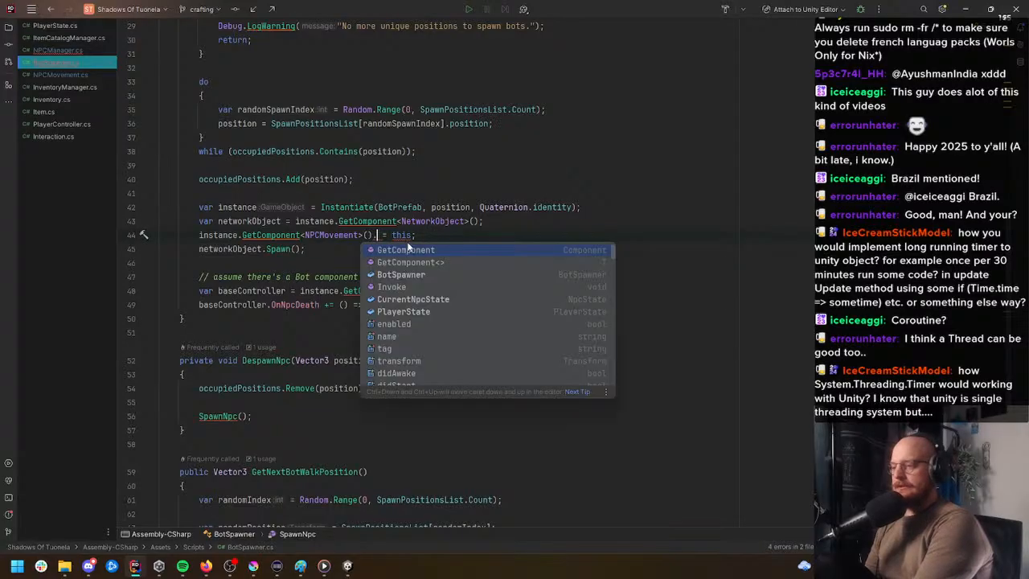
text(Initi)
key(Return)
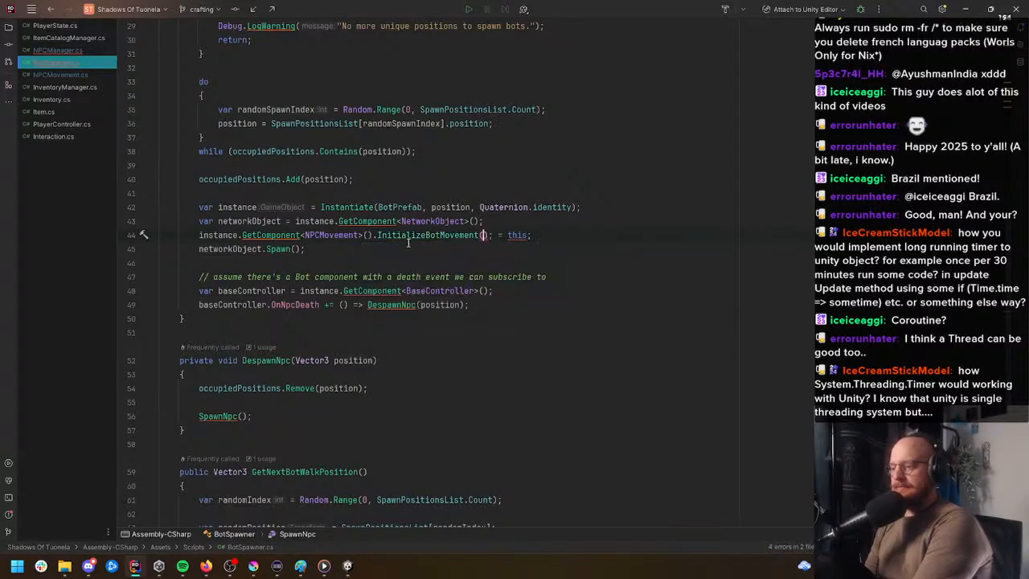
text(this)
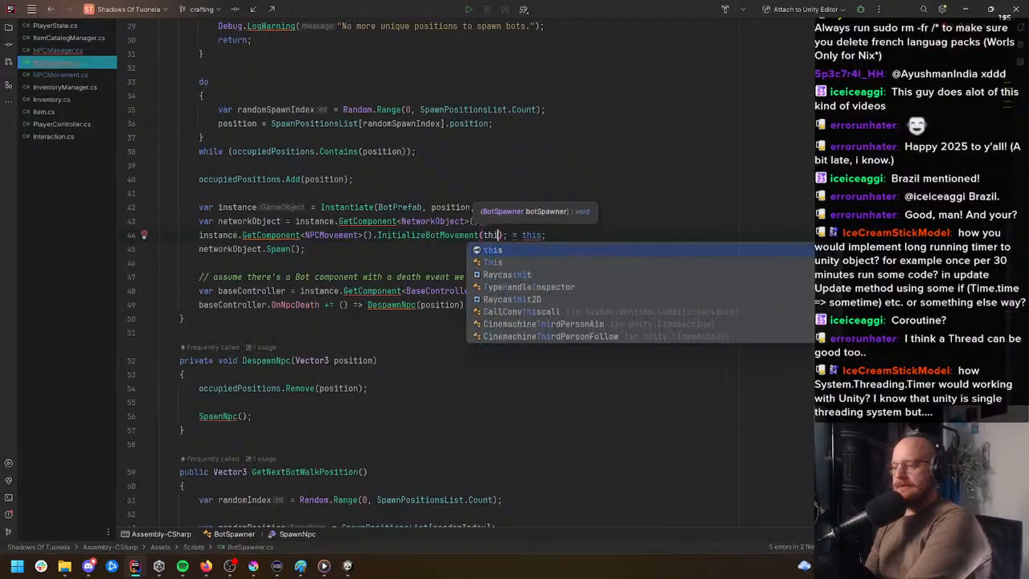
Step: Delete the leftover "= this" assignment and extra semicolon after the InitializeBotMovement call in SpawnNpc
key(Right)
key(Right)
key(Delete)
key(Delete)
key(Delete)
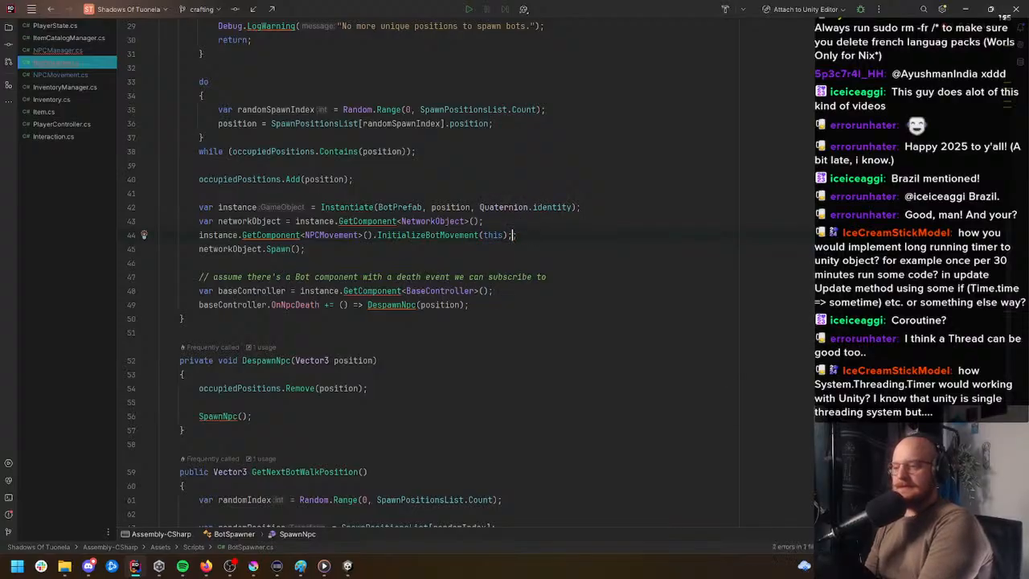
Step: Review the rest of BotSpawner.cs, from the spawn call and OnNpcDeath subscription through DespawnNpc to GetNextBotWalkPosition
click(267, 249)
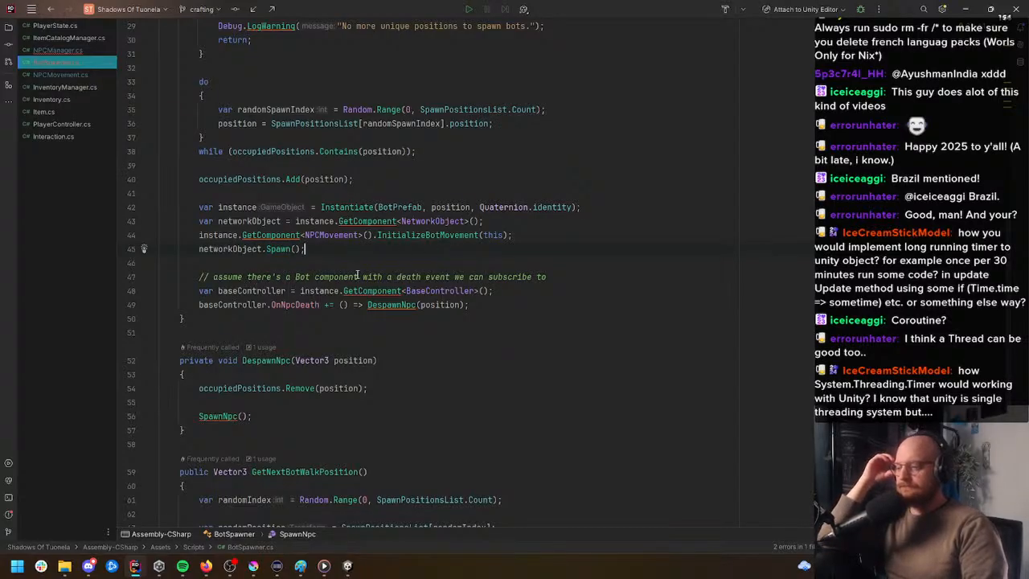
click(234, 279)
click(286, 277)
click(349, 278)
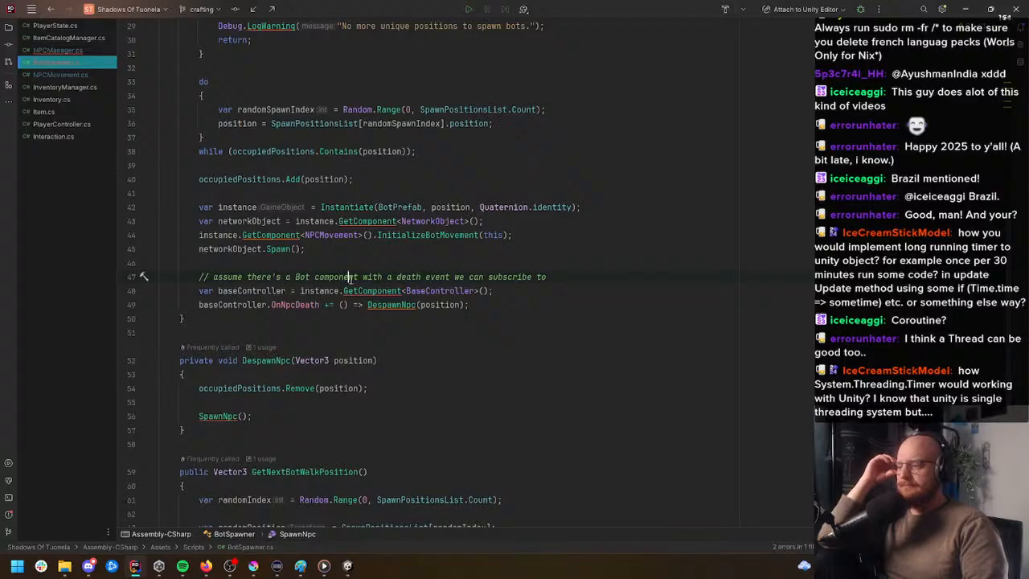
click(396, 278)
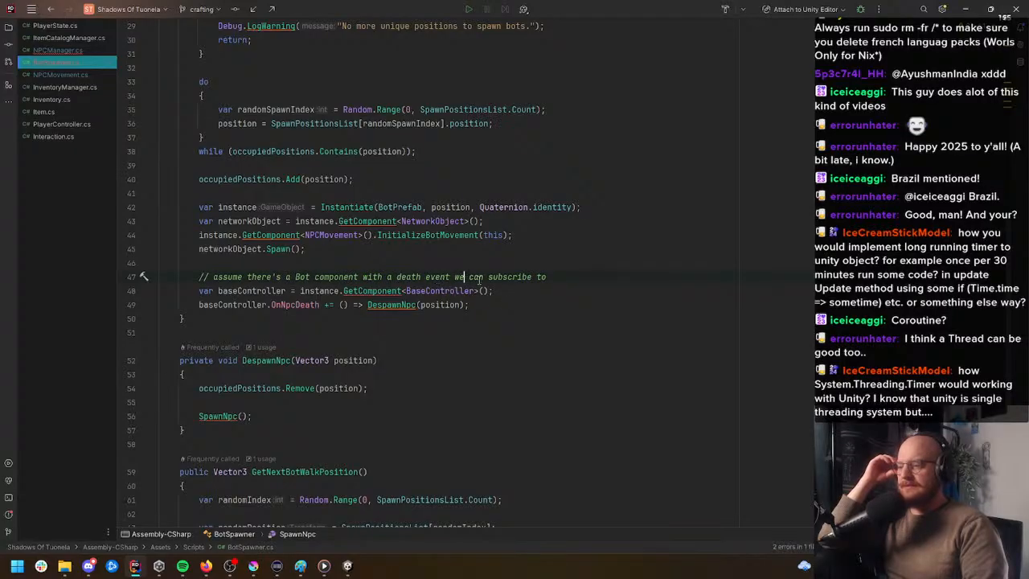
scroll(543, 276, down, 1)
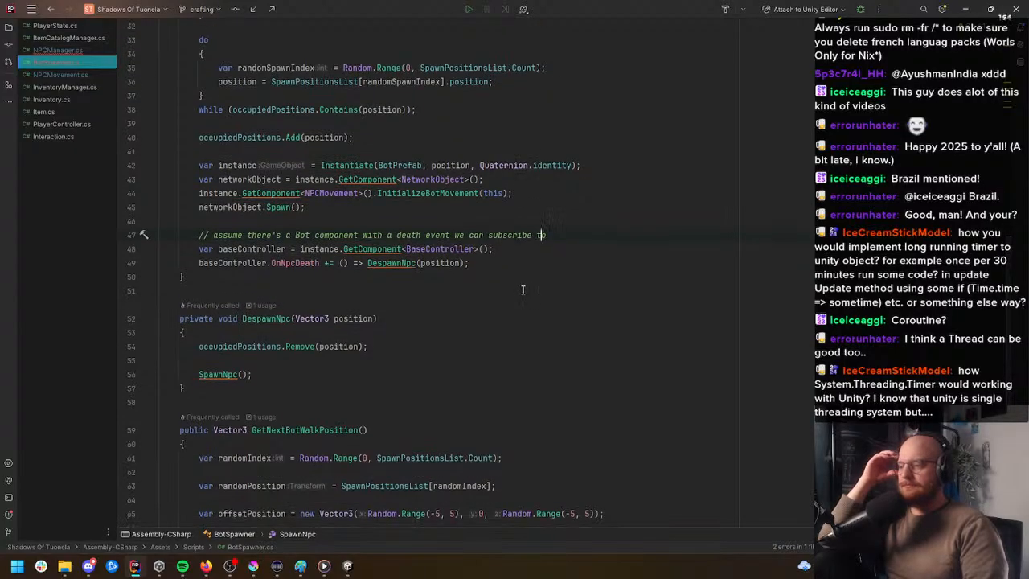
click(344, 249)
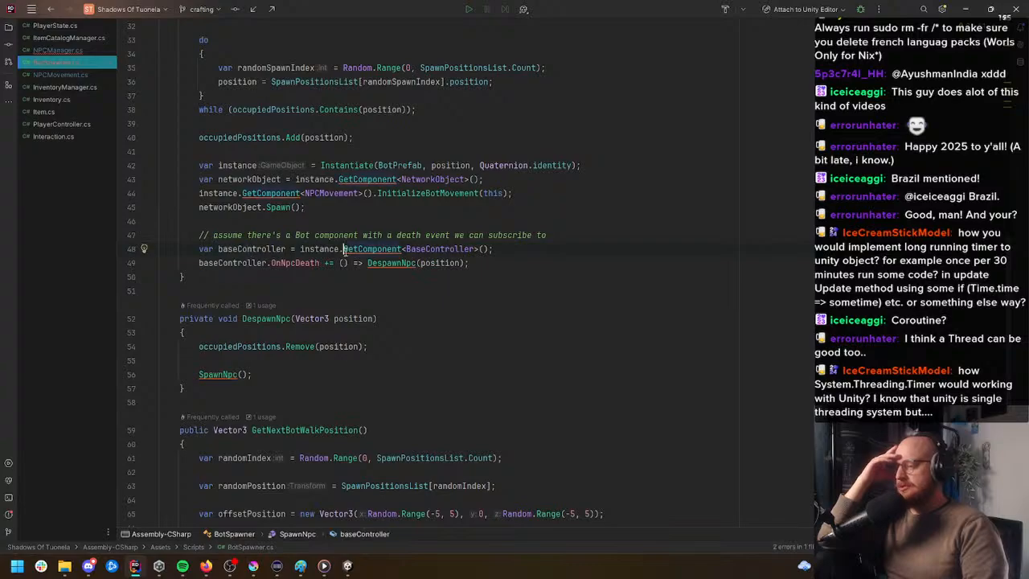
scroll(236, 232, down, 1)
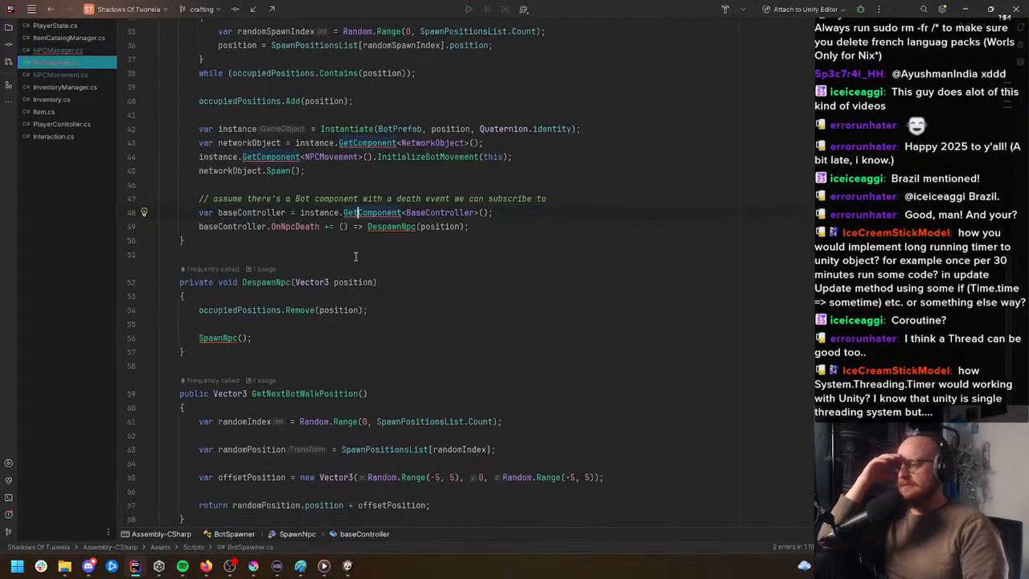
click(225, 223)
click(396, 223)
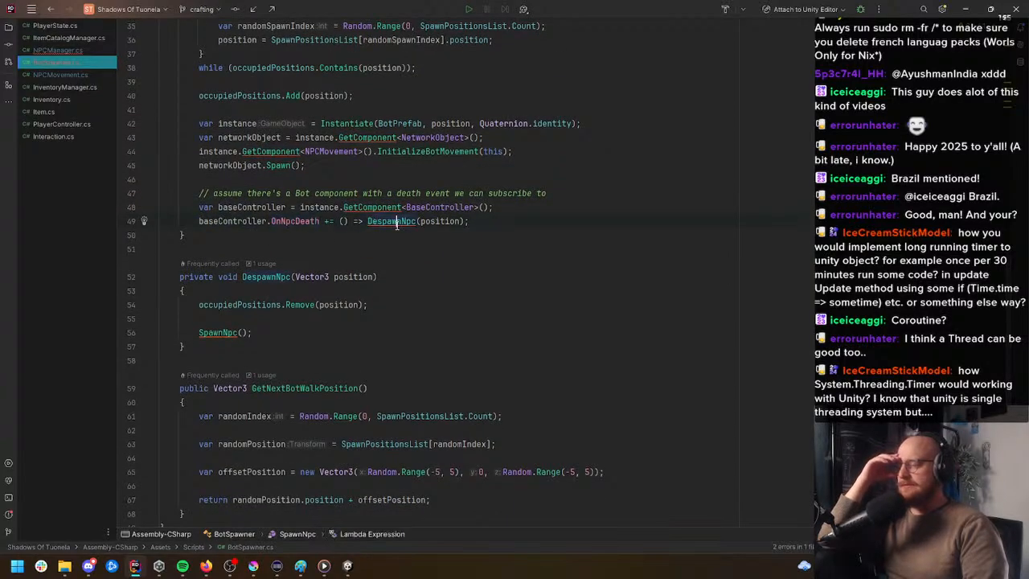
scroll(366, 253, down, 1)
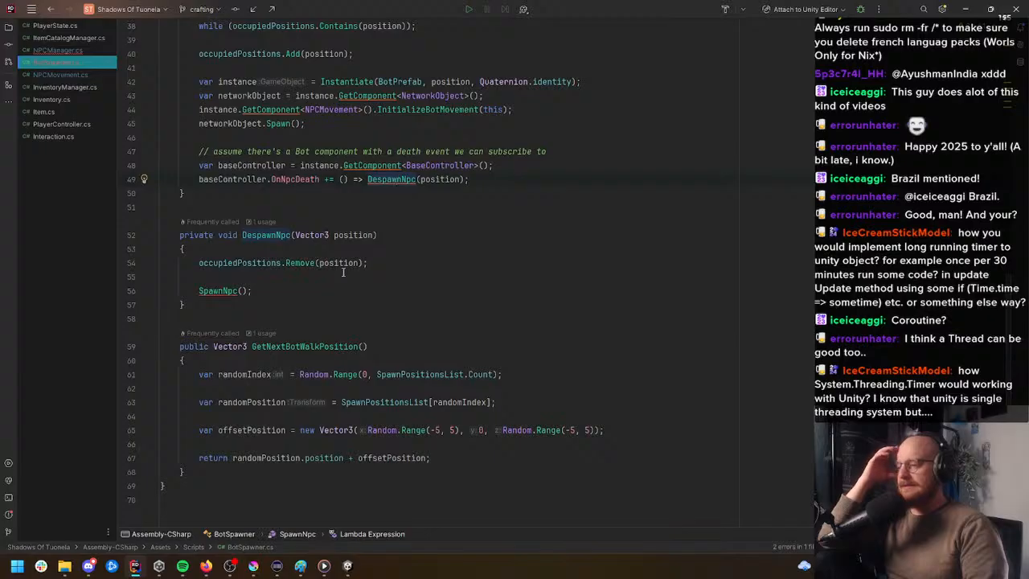
scroll(341, 275, up, 2)
scroll(295, 262, down, 1)
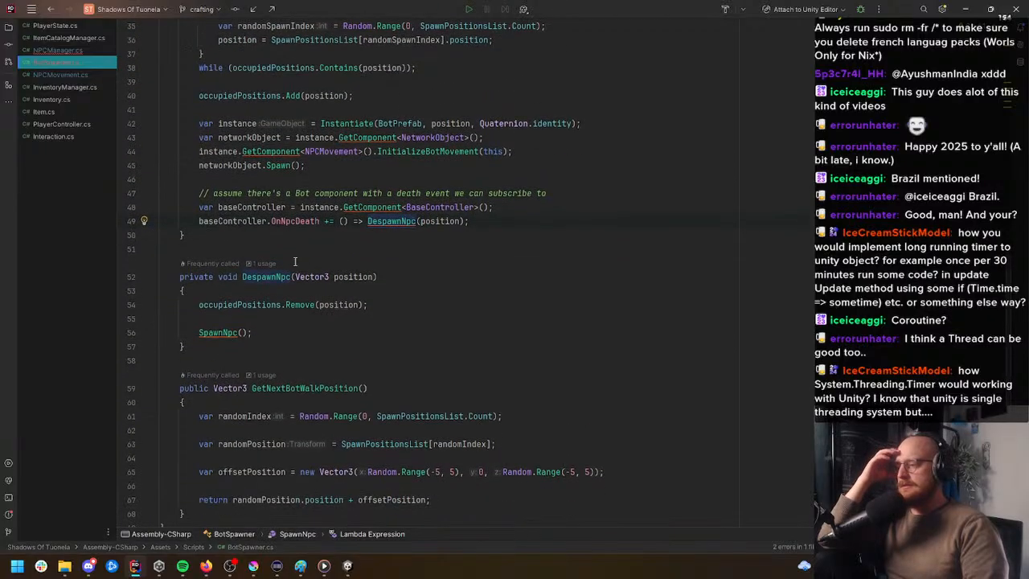
scroll(295, 262, down, 1)
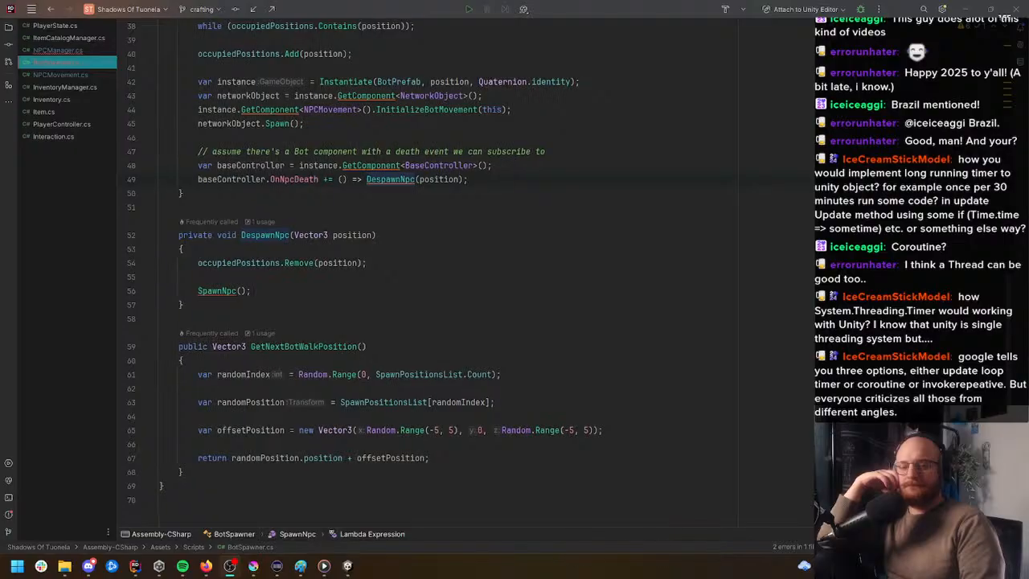
click(384, 291)
scroll(384, 292, down, 3)
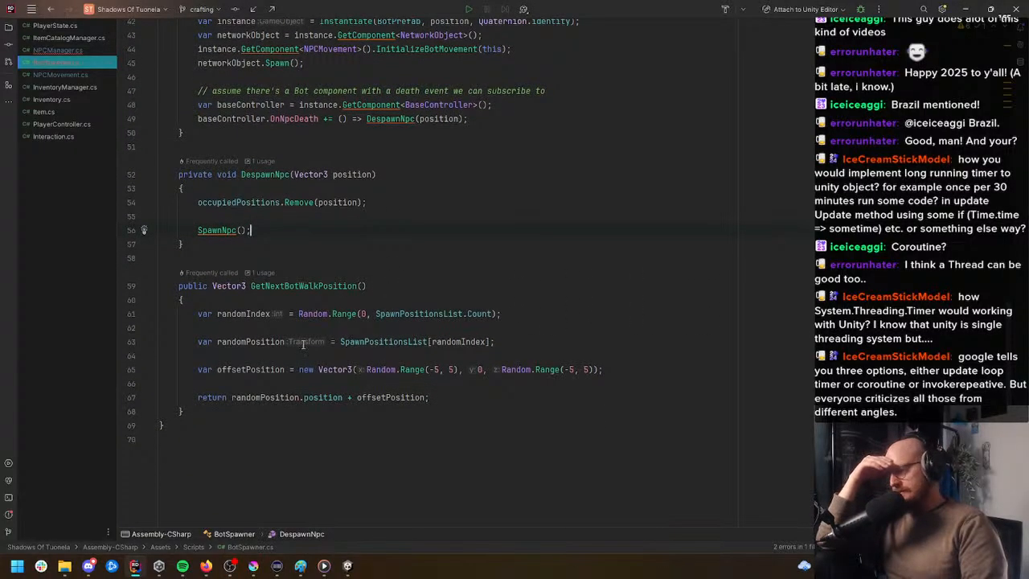
click(89, 567)
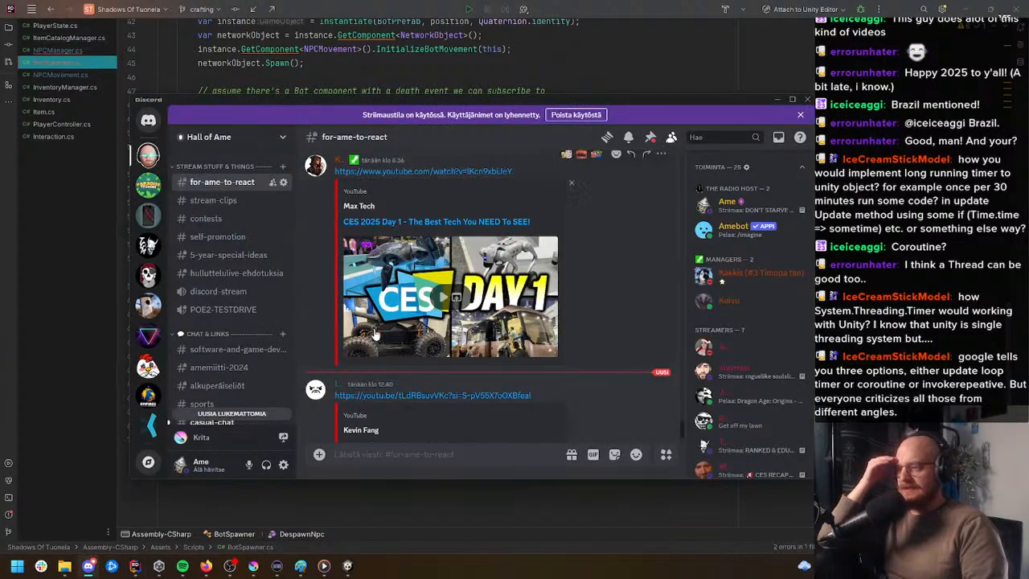
click(629, 68)
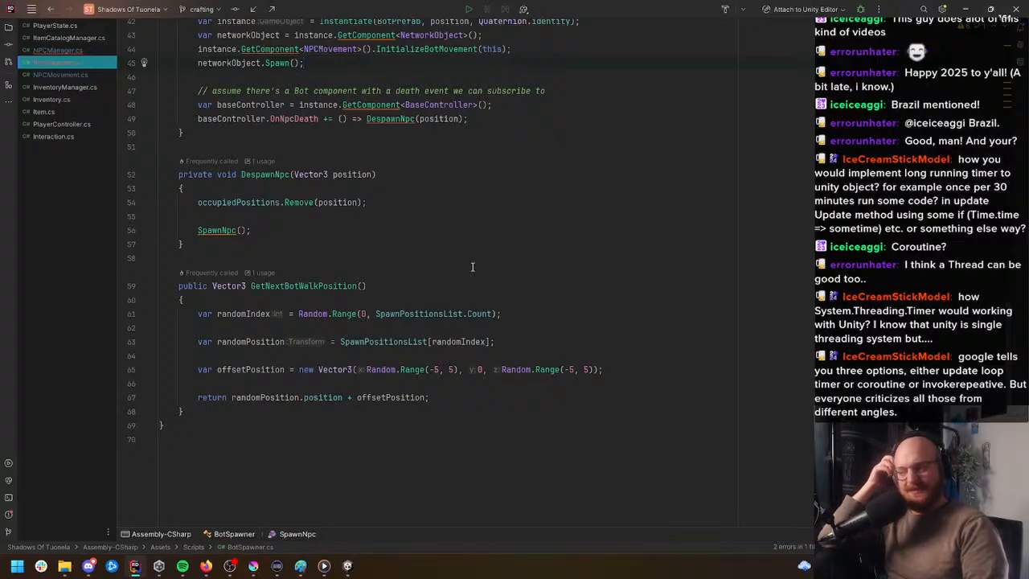
Step: Declare a public List<BotSpawner> field named BotSpawnersList at the top of the NPCManager class in NPCManager.cs
scroll(478, 318, up, 1)
scroll(482, 312, down, 1)
click(488, 304)
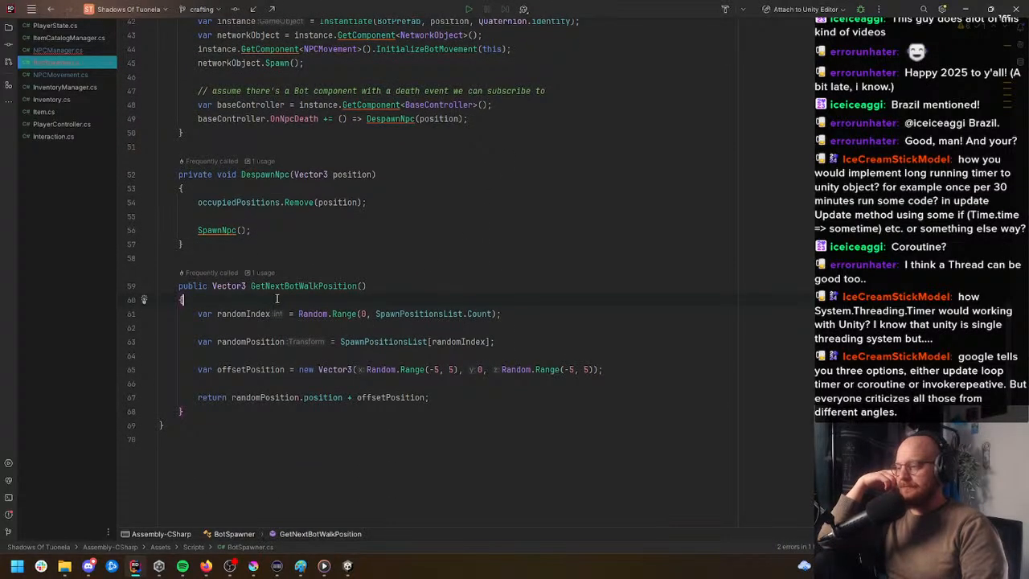
scroll(515, 130, up, 12)
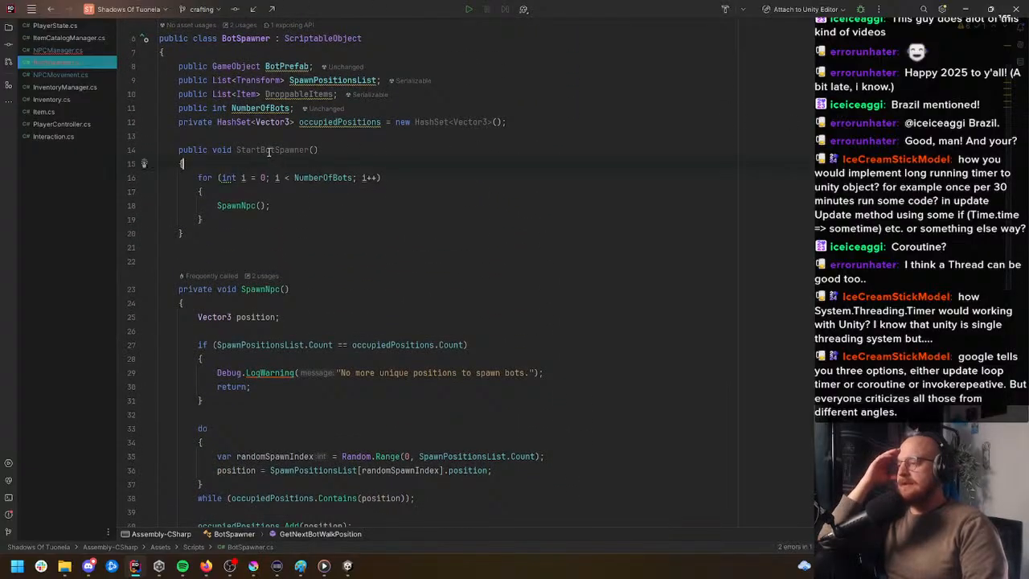
click(67, 52)
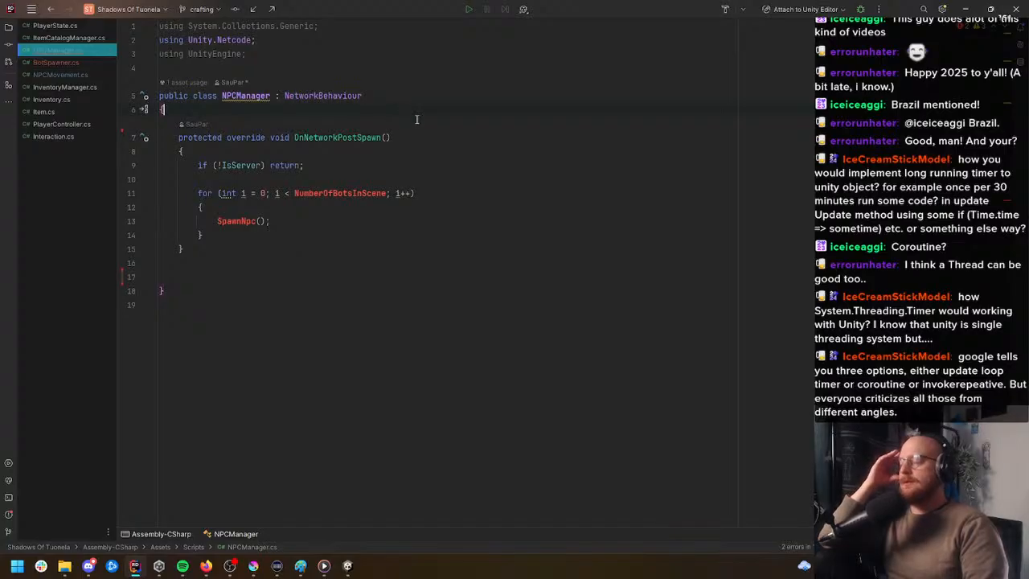
key(Return)
text(public l)
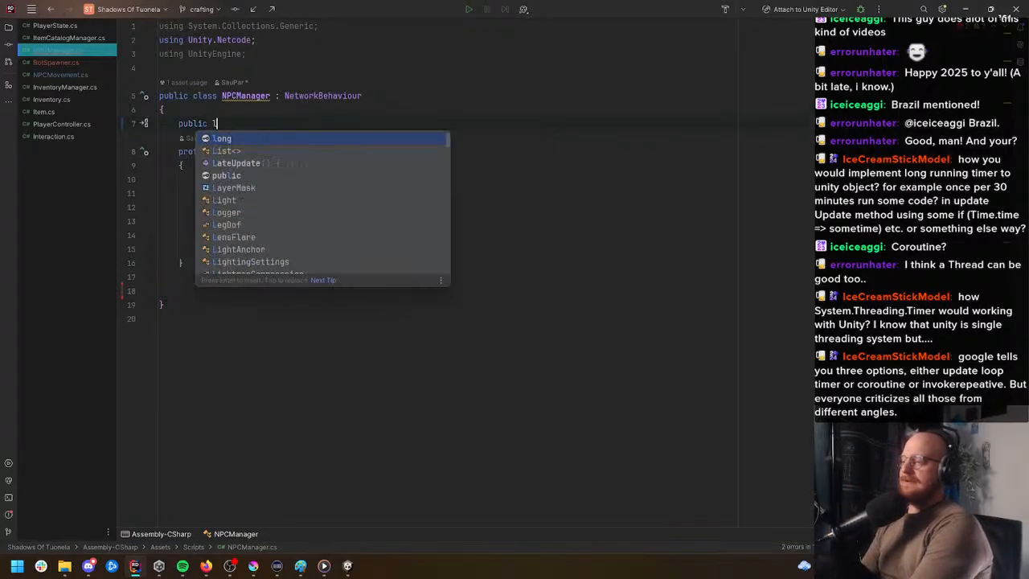
text(ist)
key(Return)
text(BotSpawner> )
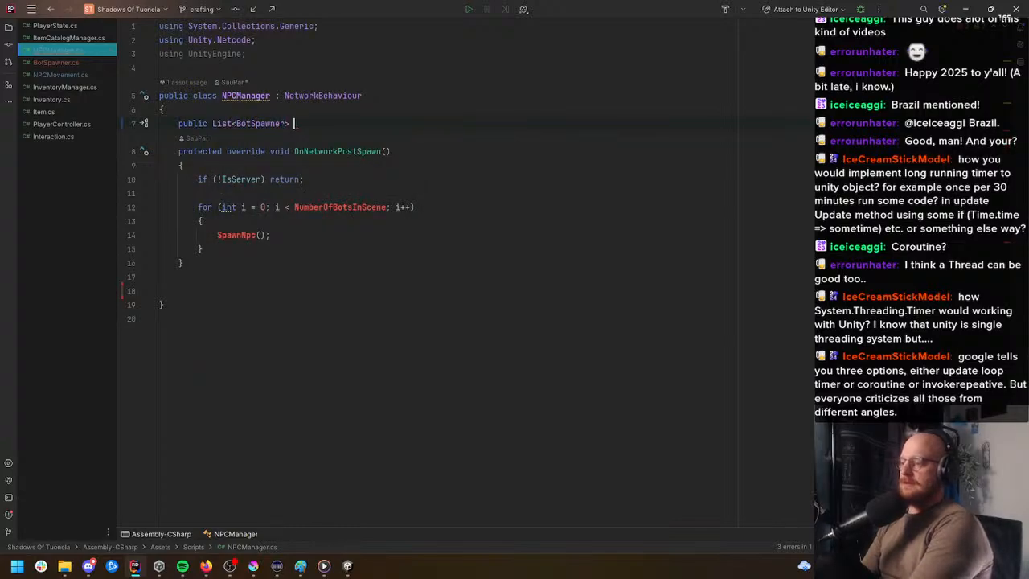
text(BotSpawnersList;)
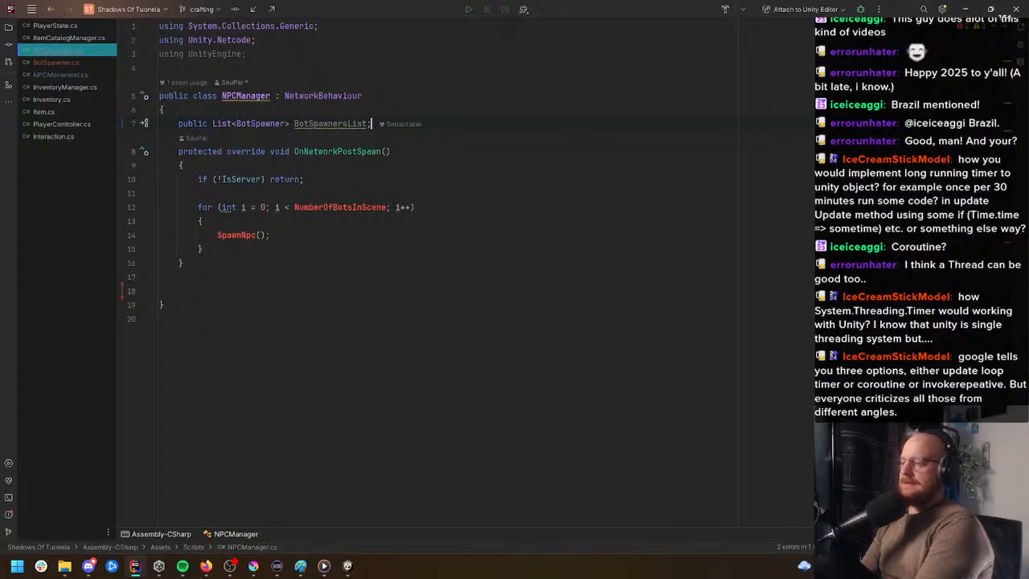
Step: Replace NumberOfBotsInScene in the for loop condition of OnNetworkPostSpawn with BotSpawnersList.Count
key(Left)
double_click(358, 206)
text(BotSpawnersList)
click(354, 241)
click(367, 206)
text(.)
key(Return)
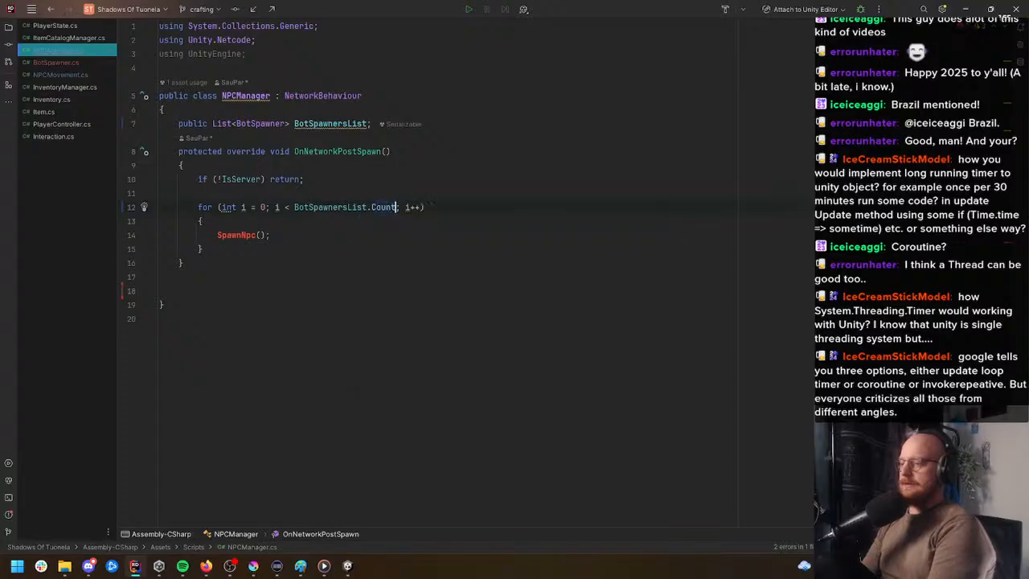
Step: Replace the SpawnNpc call in the loop with BotSpawnersList[i].StartBotSpawner(); and remove the blank lines at the end of the class
click(273, 241)
key(Home)
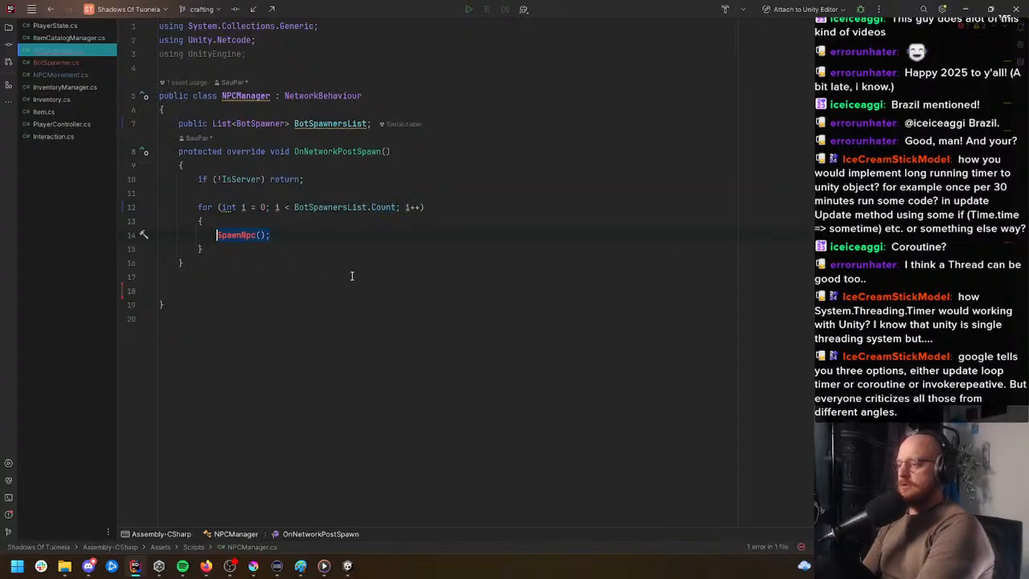
text(BOt)
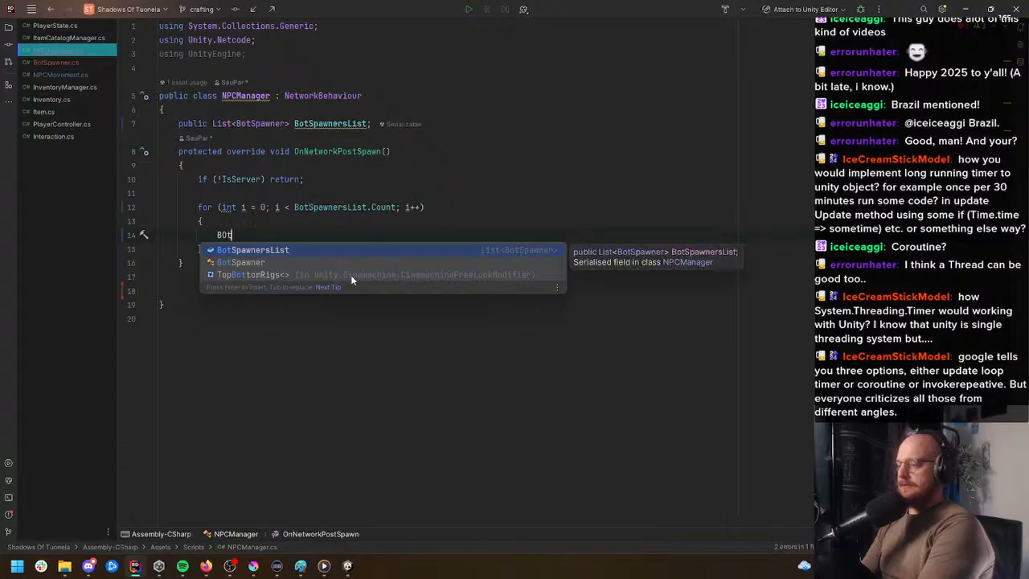
key(Return)
text([i].)
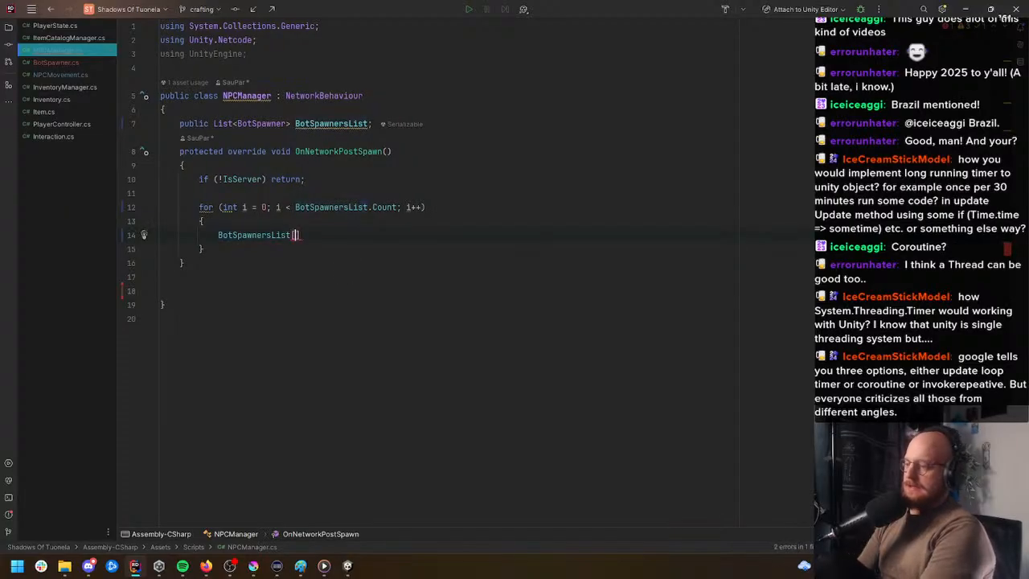
key(Return)
text(;)
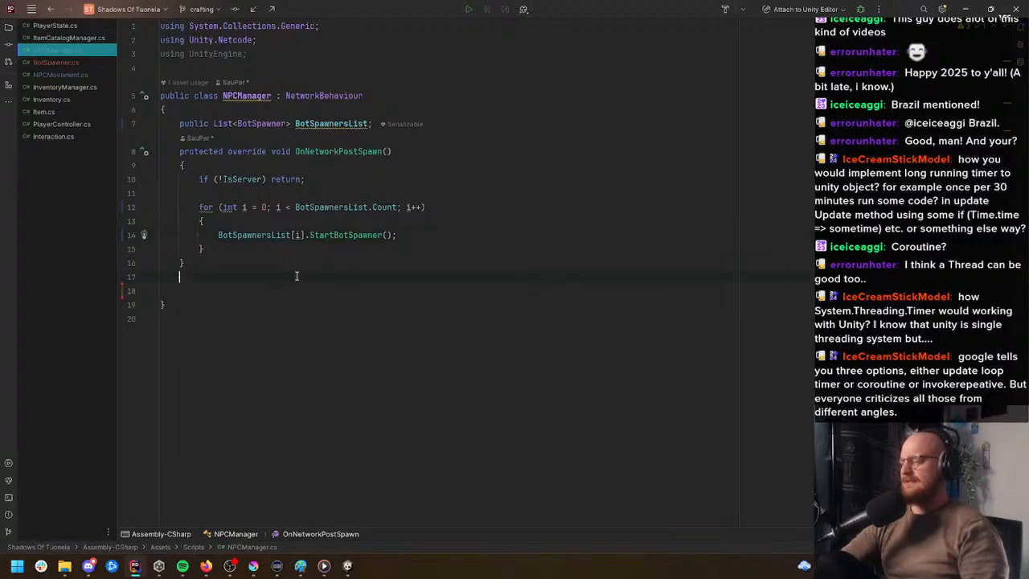
key(BackSpace)
key(BackSpace)
Step: Go to the StartBotSpawner definition and review the fields and spawning methods in BotSpawner.cs
click(350, 235)
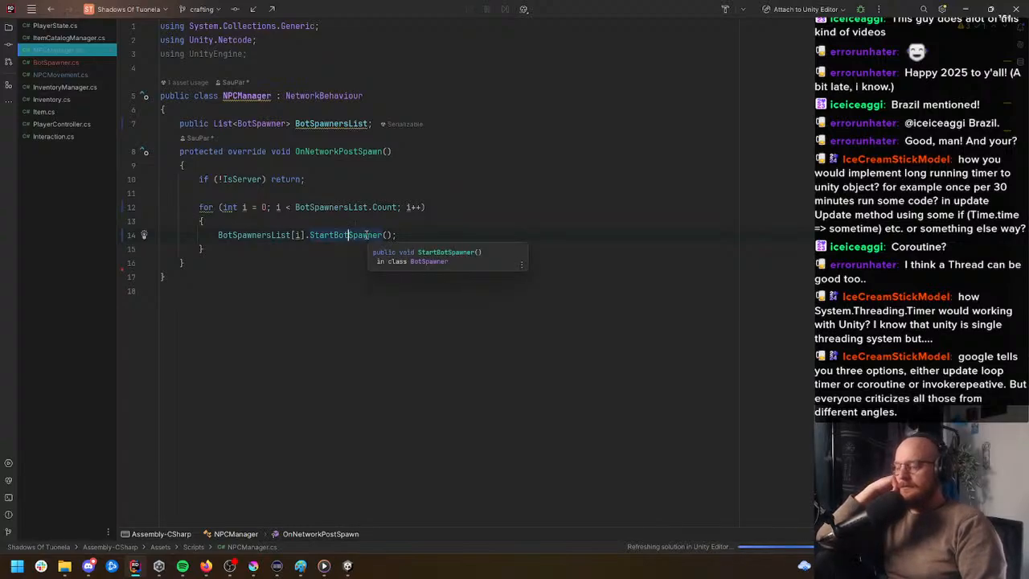
ctrl+click(368, 234)
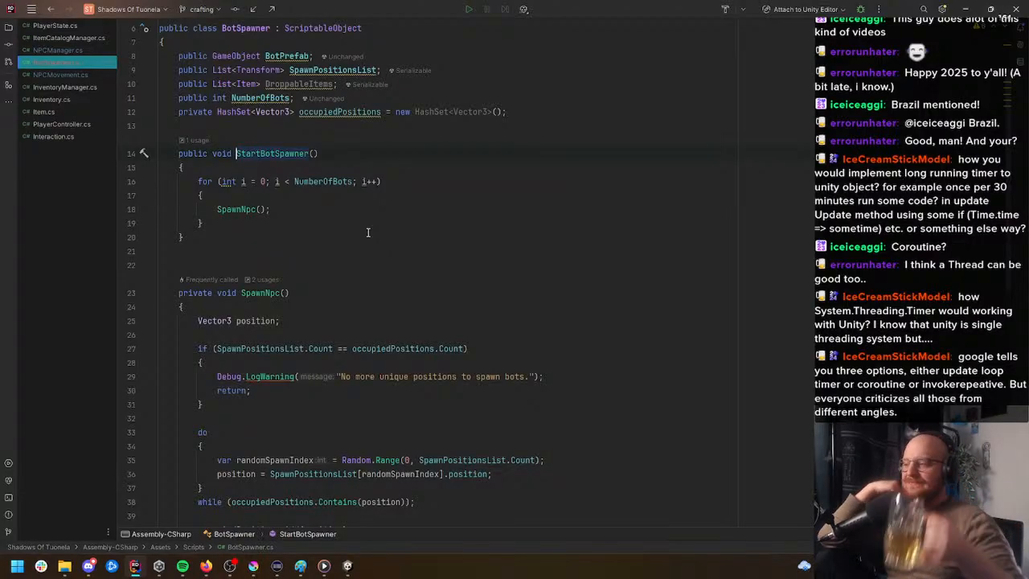
scroll(394, 236, up, 2)
scroll(394, 250, down, 5)
scroll(378, 193, up, 3)
click(315, 84)
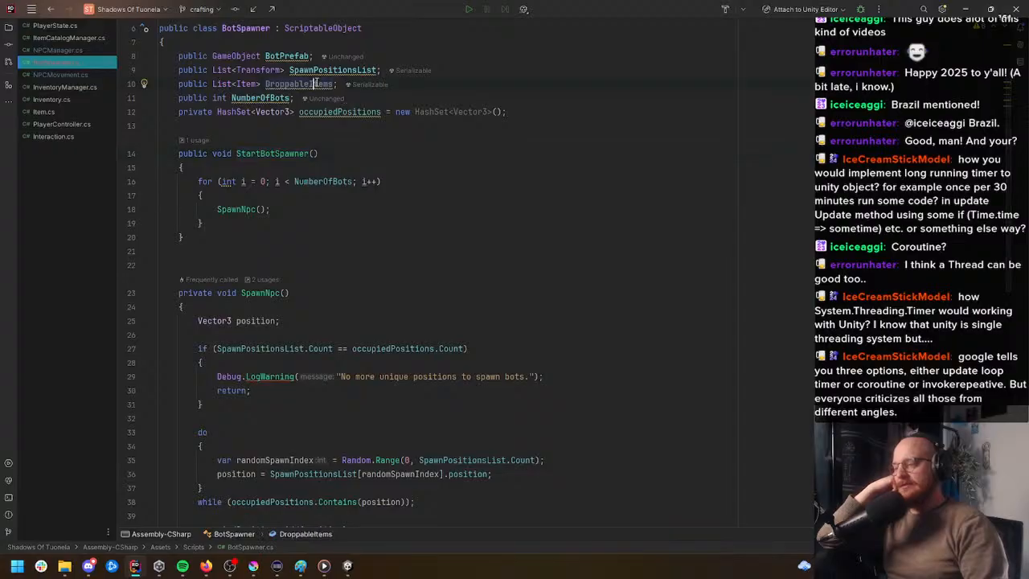
drag(1010, 151, 995, 311)
Step: Review NPCMovement.cs, from its fields and InitializeBotMovement through Update, HandleWalking and HandleIdle
click(65, 74)
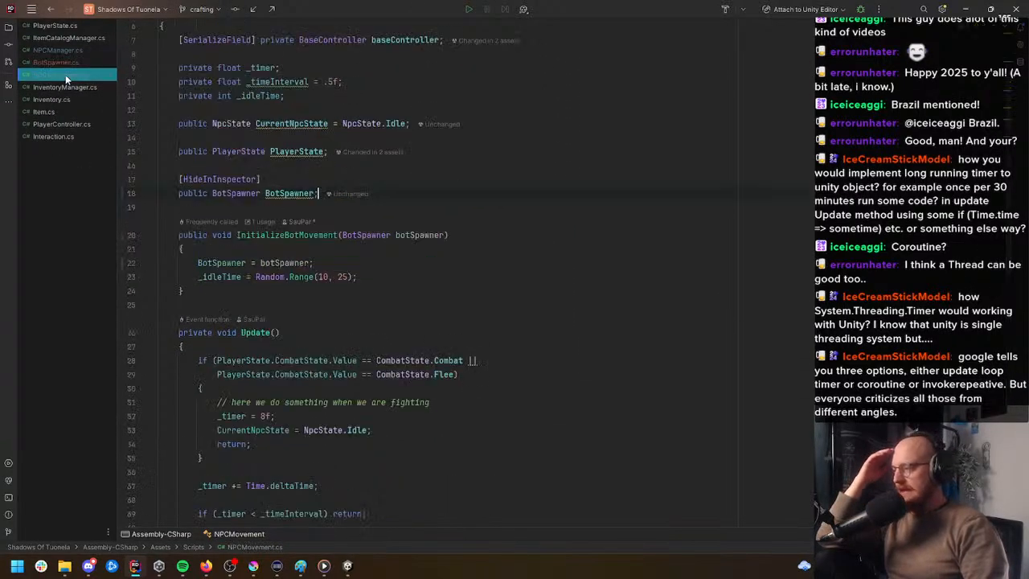
drag(1006, 167, 1007, 404)
scroll(466, 273, down, 1)
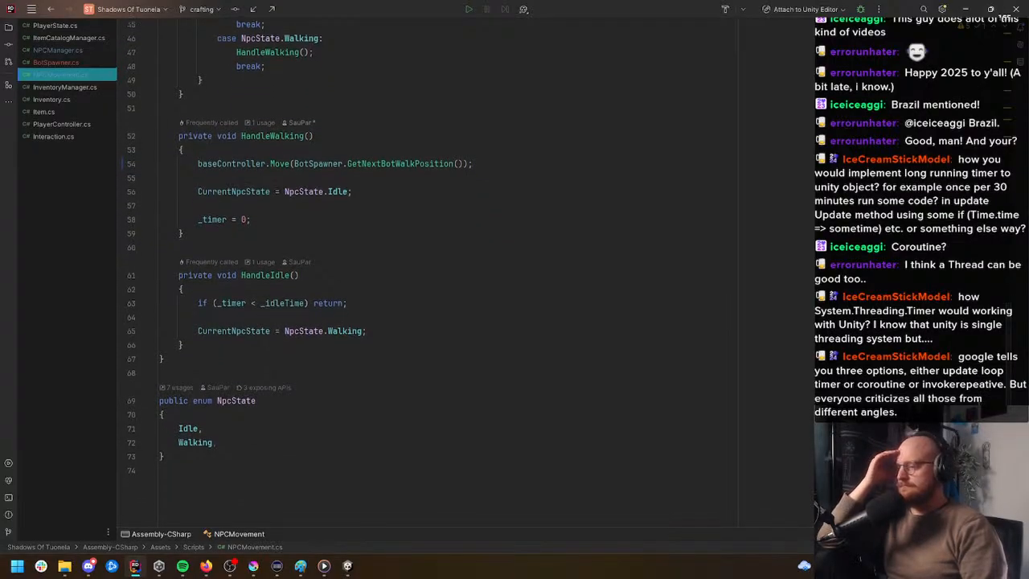
scroll(466, 273, up, 5)
drag(1006, 343, 1009, 126)
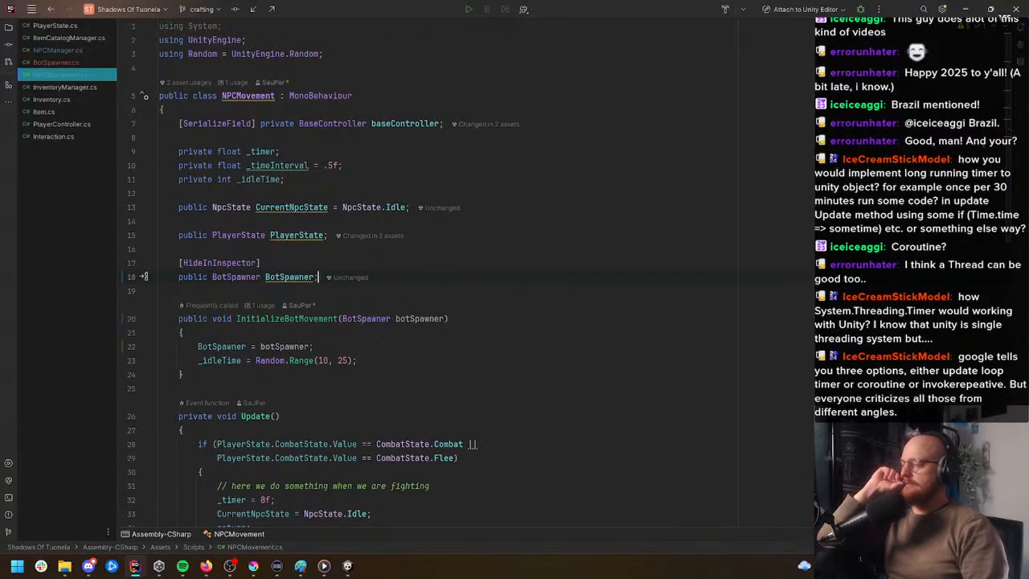
scroll(360, 418, down, 6)
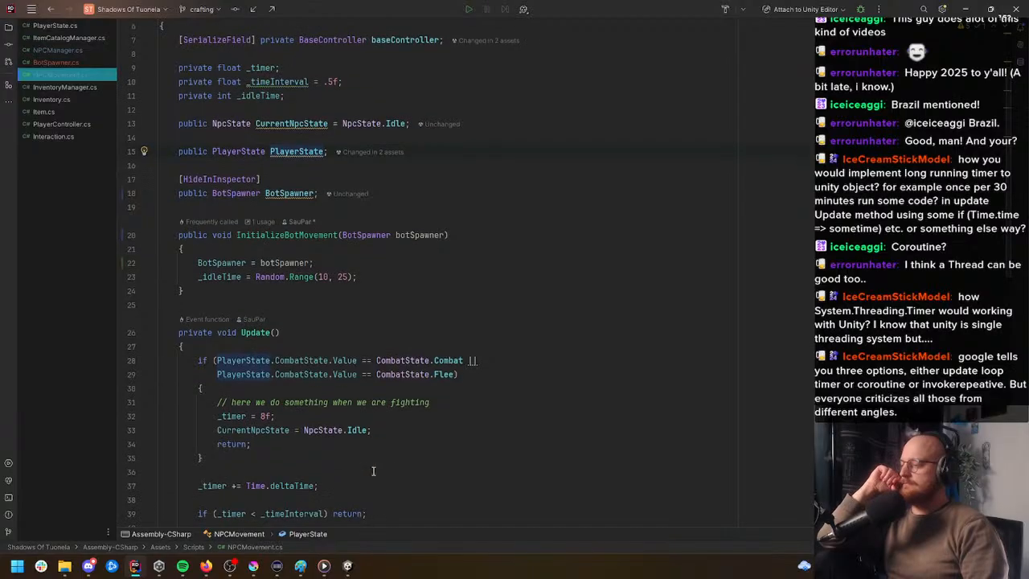
scroll(399, 473, up, 6)
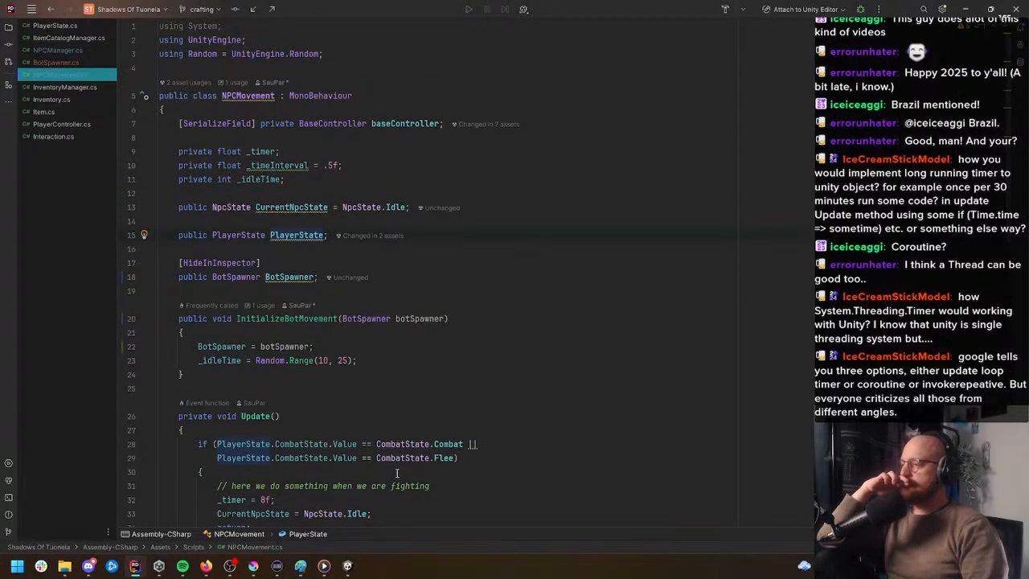
scroll(396, 473, down, 3)
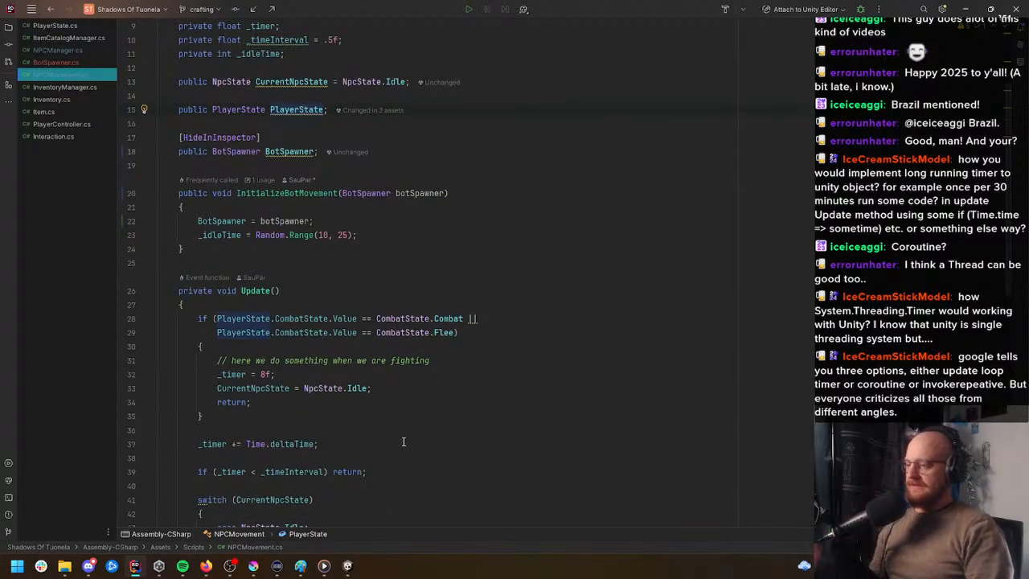
scroll(404, 386, down, 6)
click(423, 361)
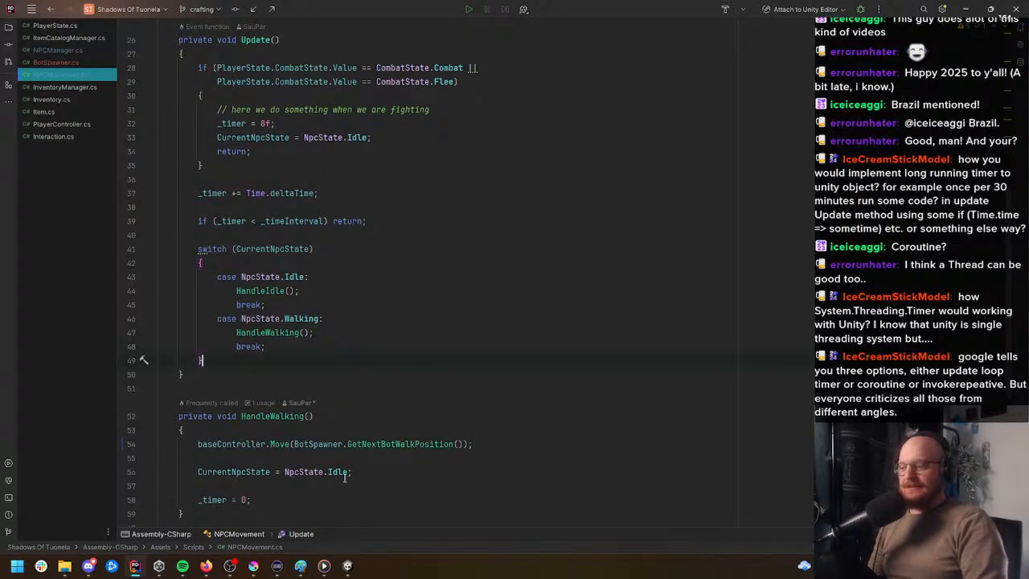
Step: Switch to Unity, create a BotSpawner folder inside the ScriptableObjects assets folder and open it
click(347, 566)
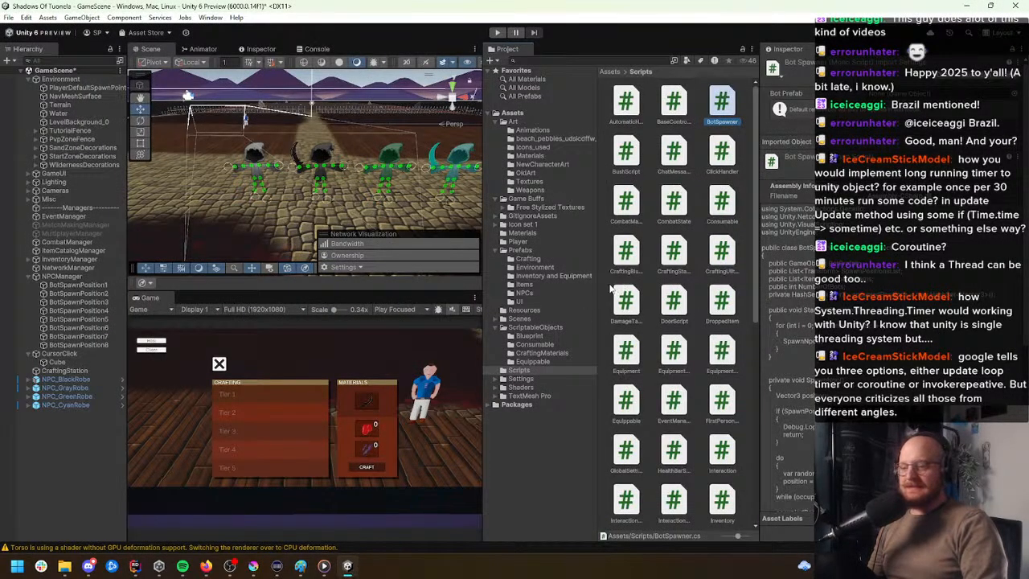
click(535, 327)
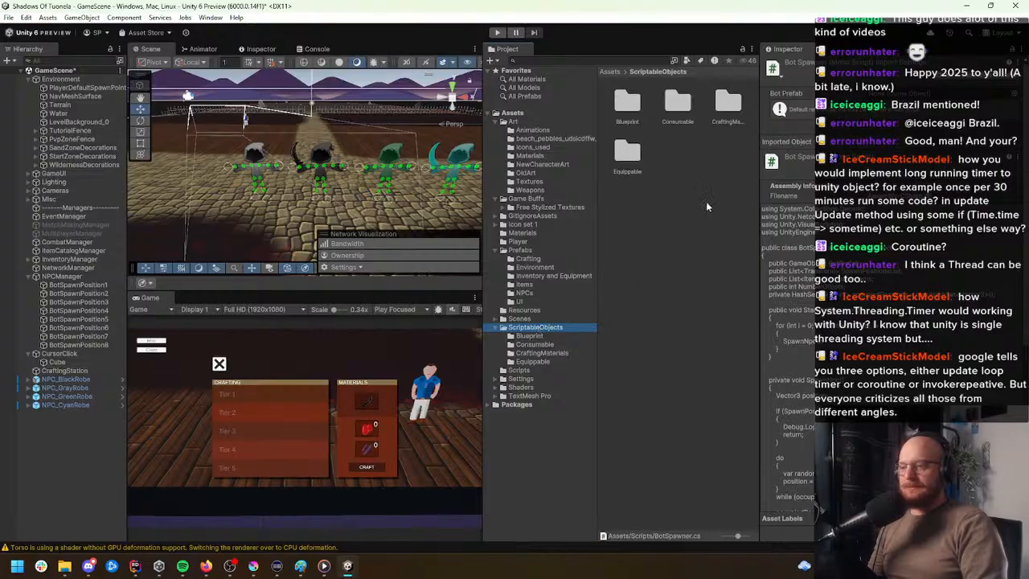
right_click(712, 159)
mouse_move(756, 166)
click(916, 166)
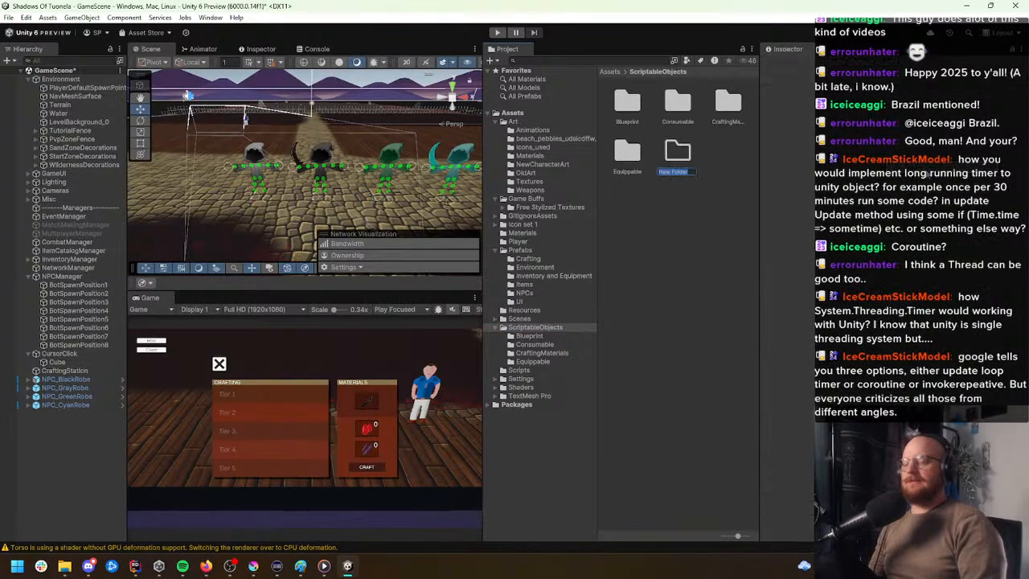
text(BotSpawner)
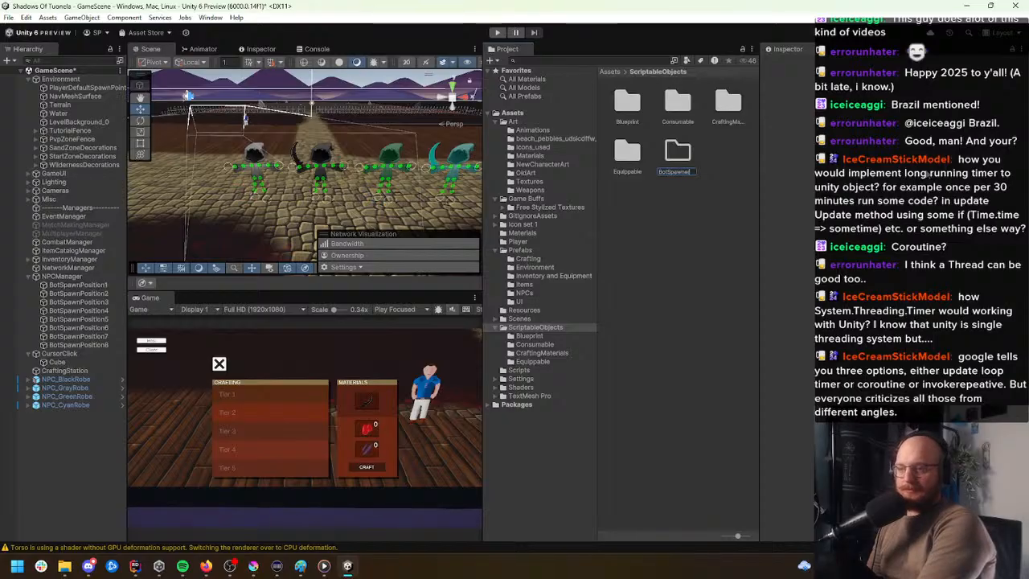
key(Return)
double_click(679, 104)
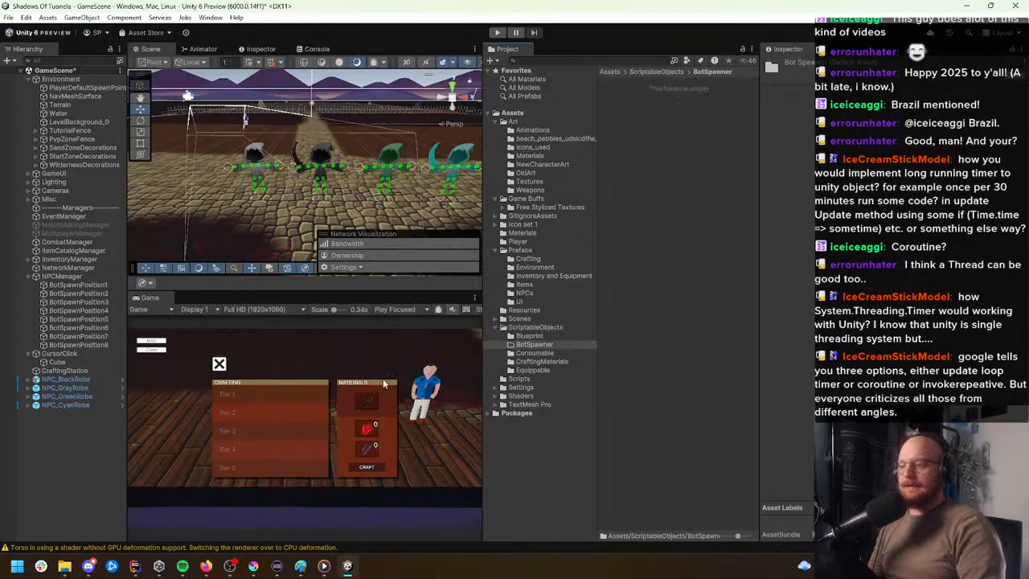
Step: Switch to Rider, copy the CreateAssetMenu attribute from Item.cs and paste it above the BotSpawner class declaration in BotSpawner.cs
click(134, 567)
scroll(273, 237, up, 9)
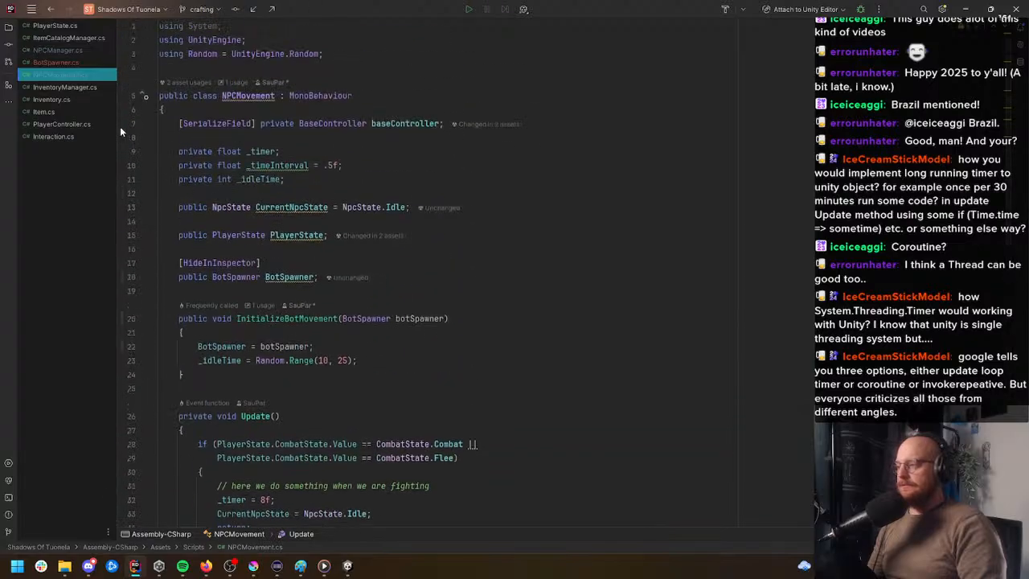
click(66, 53)
click(61, 62)
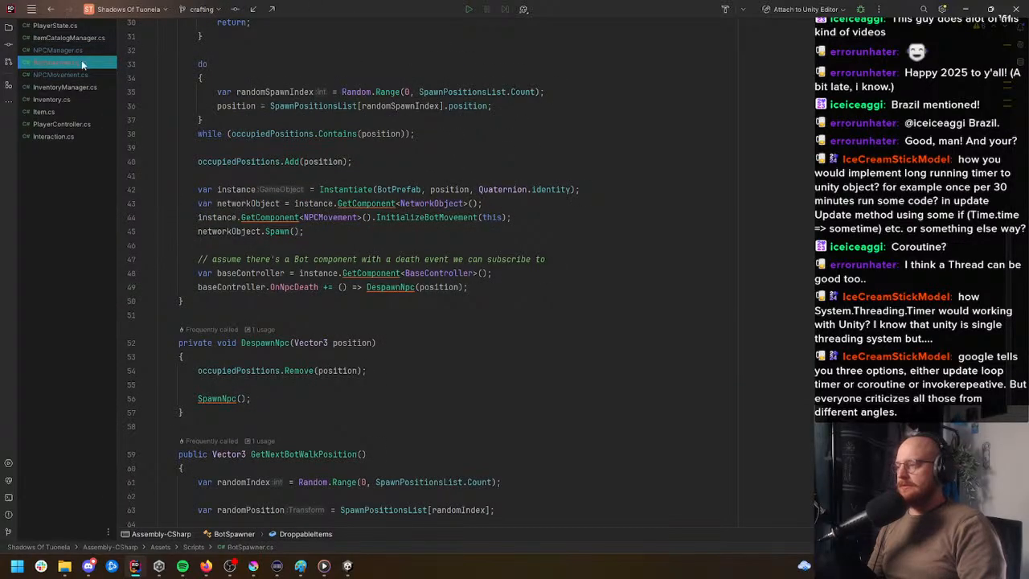
scroll(402, 282, up, 10)
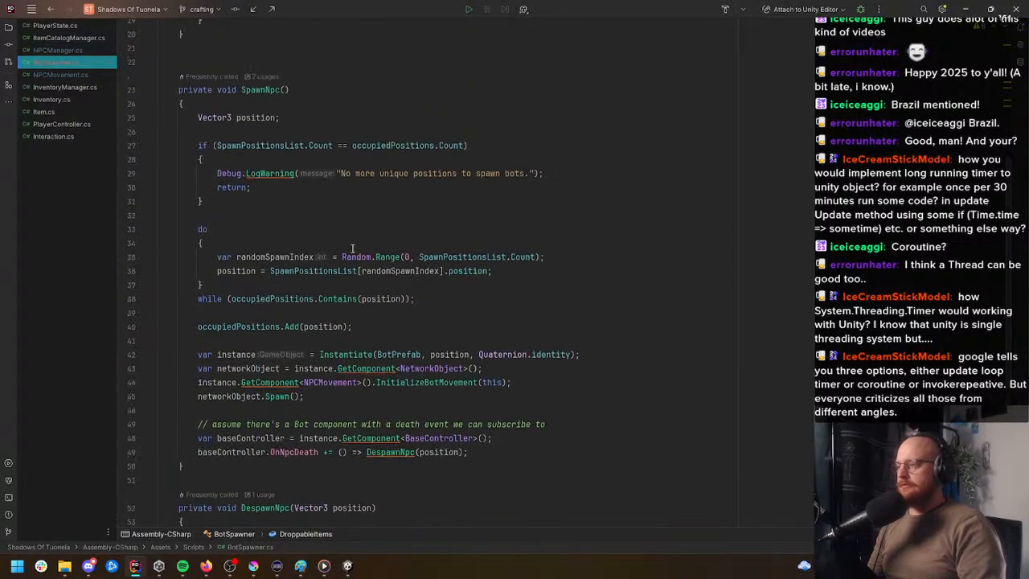
click(44, 112)
double_click(439, 53)
triple_click(439, 53)
key(ctrl+c)
click(454, 69)
key(ctrl+Tab)
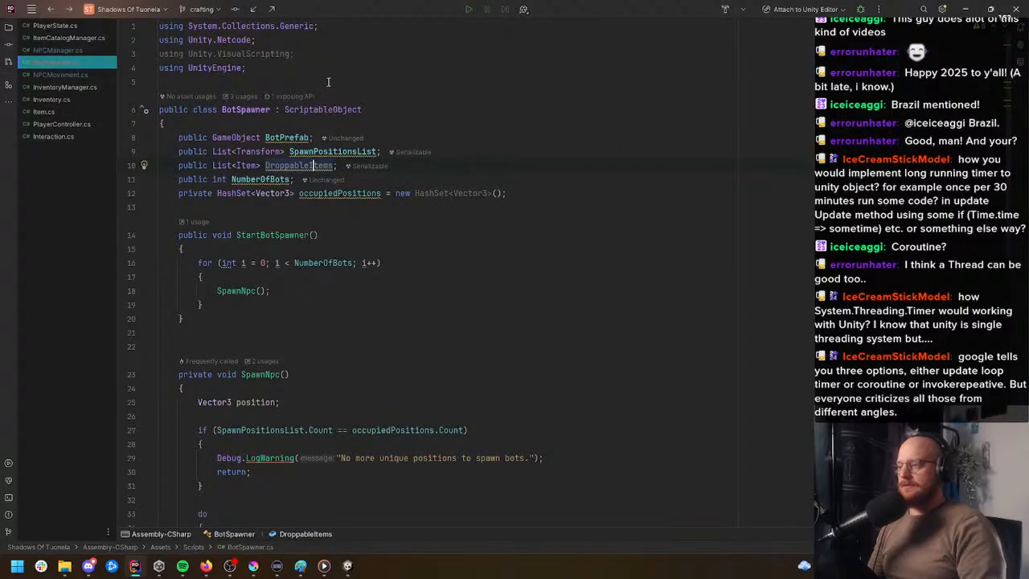
key(Return)
key(ctrl+v)
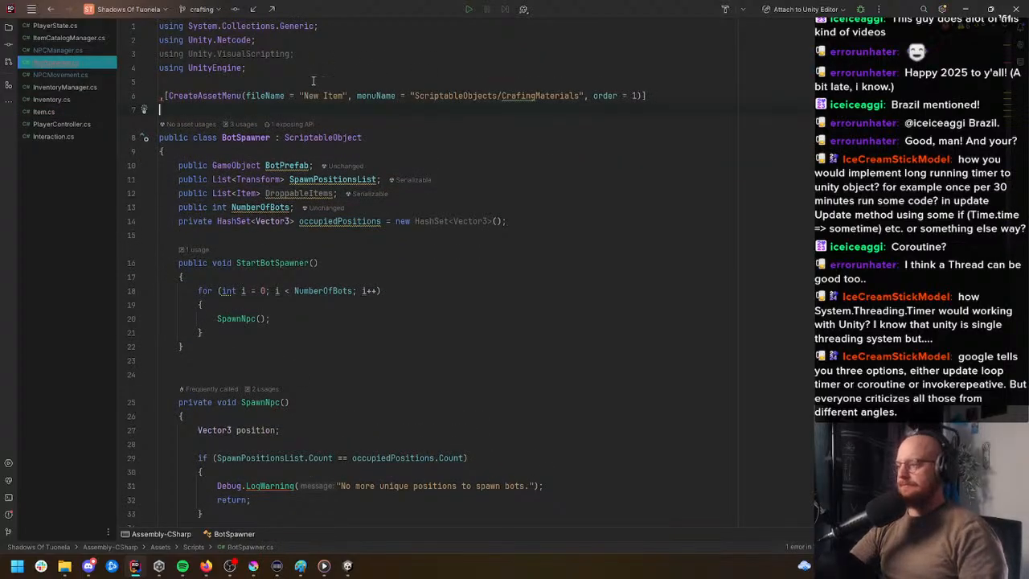
Step: Remove the stray comma before the pasted CreateAssetMenu attribute and the blank line below it
click(163, 98)
key(BackSpace)
click(233, 111)
key(BackSpace)
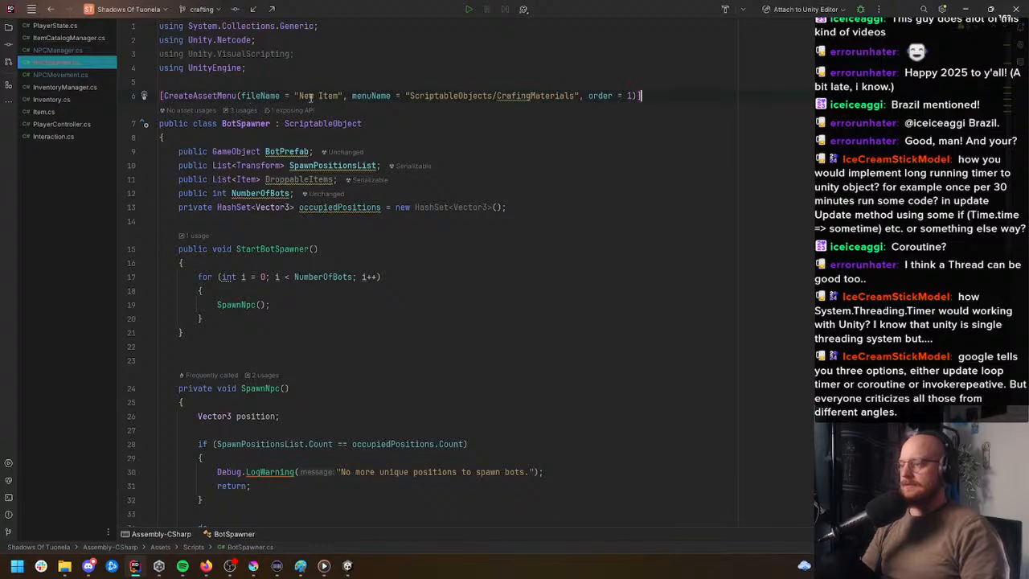
Step: Set the attribute's fileName to "New BotSpawner" and its menuName to "ScriptableObjects/BotSpawner"
text(BotSpaw)
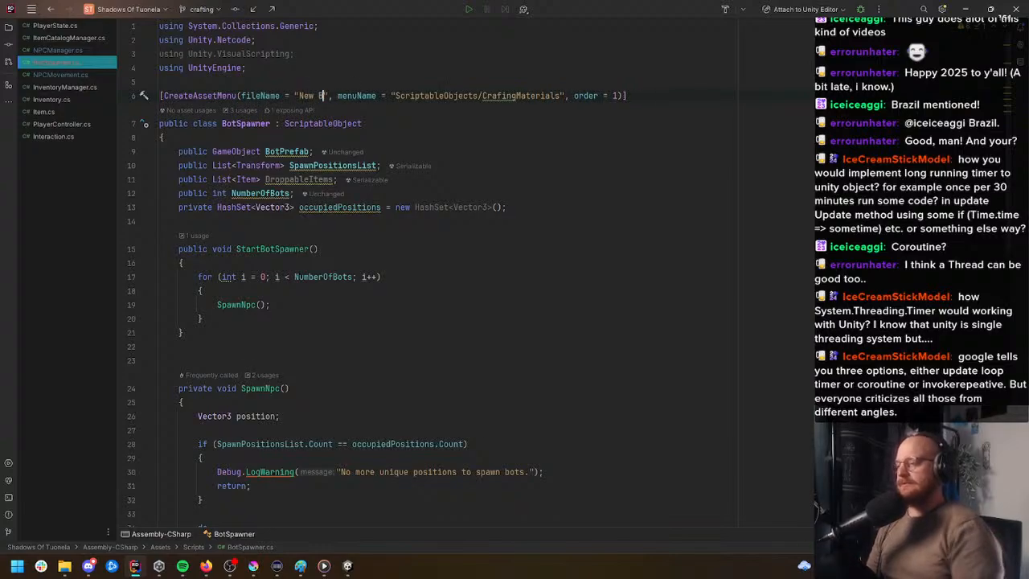
text(ner)
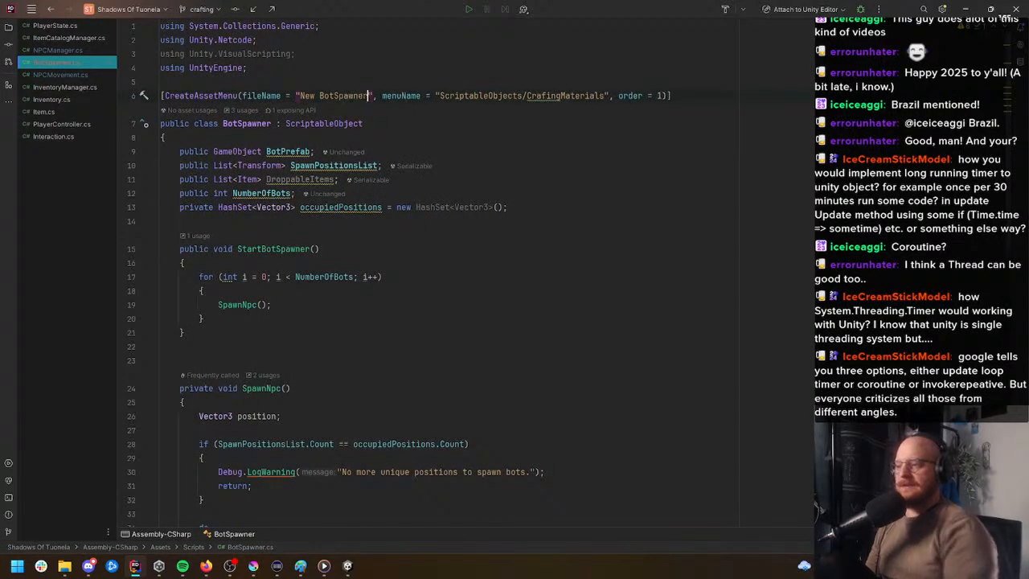
double_click(560, 97)
text(BotSpaw)
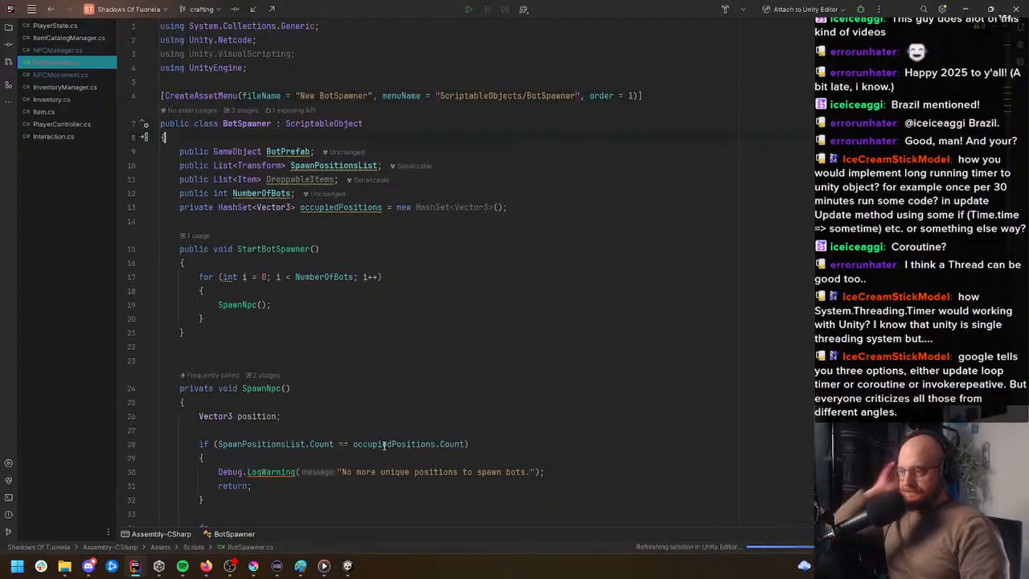
Step: Switch to Unity and create a BotSpawner asset named BotSpawnerSand in the BotSpawner folder
click(347, 565)
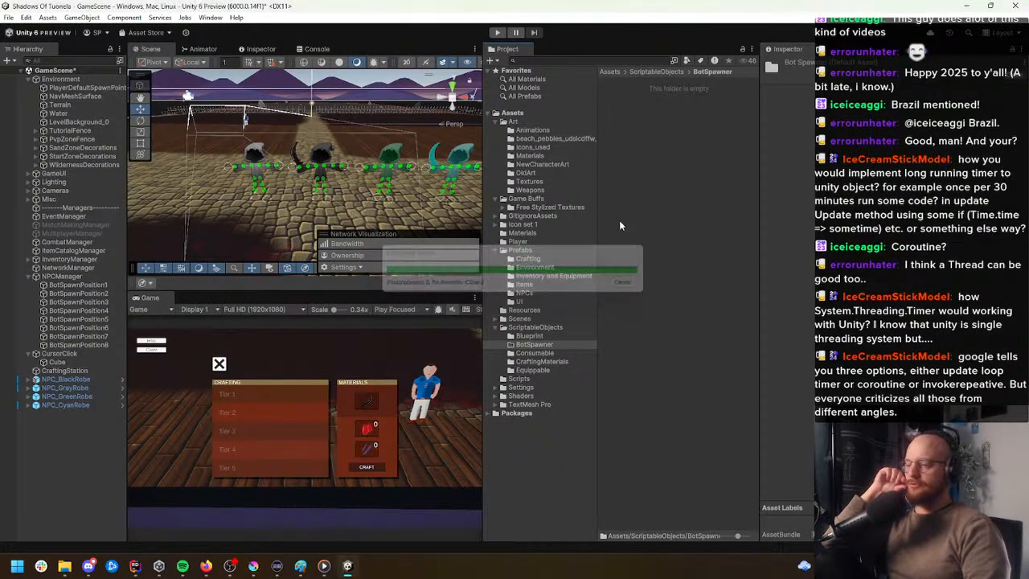
right_click(676, 161)
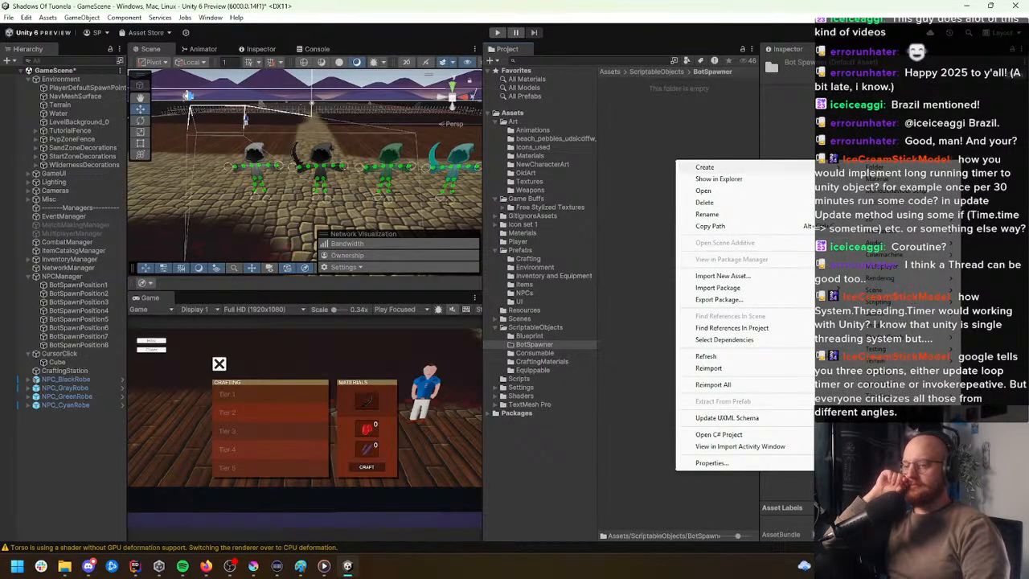
mouse_move(882, 488)
click(783, 523)
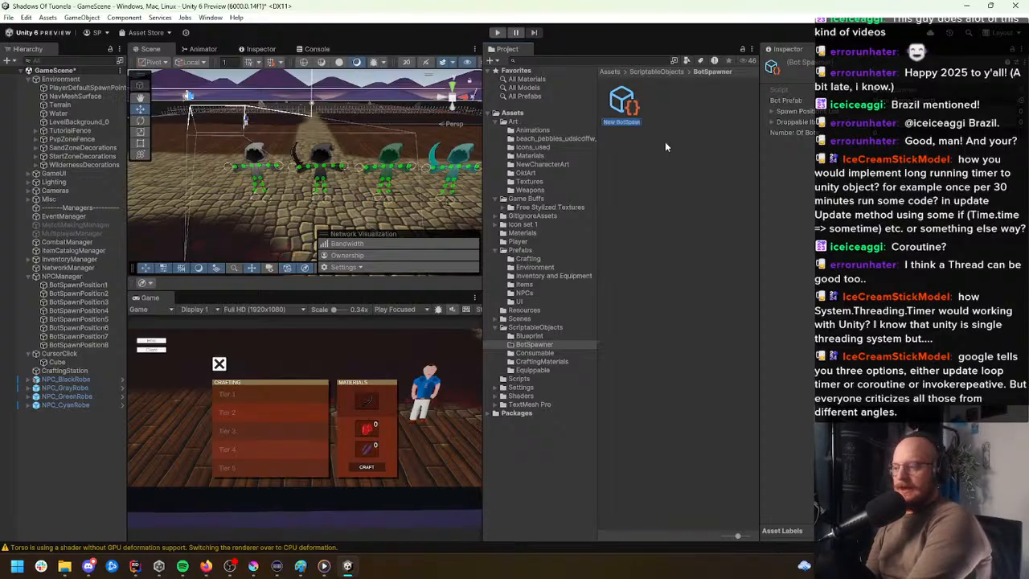
text(SandArea)
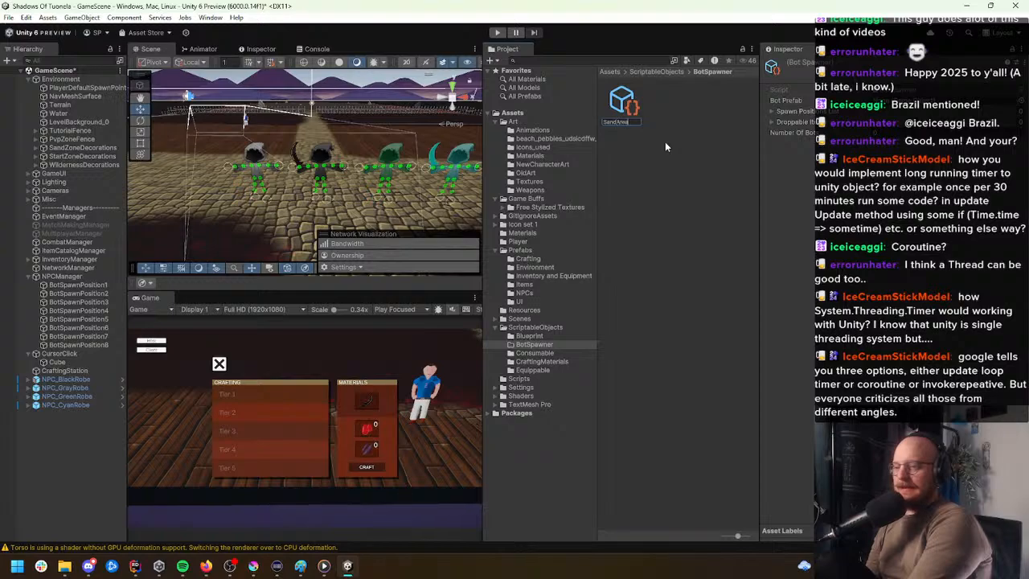
text(BotSpawner)
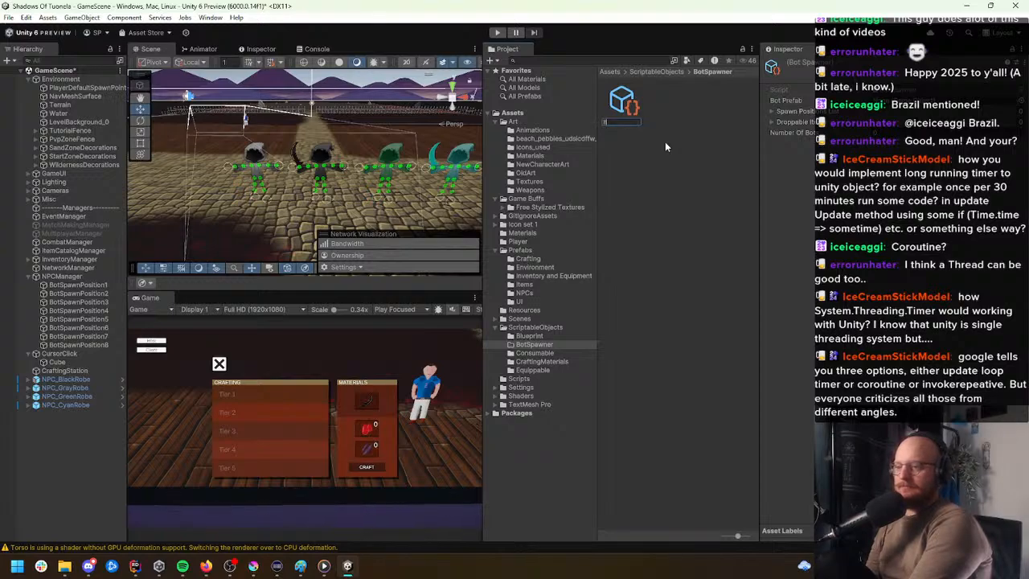
text(Sand)
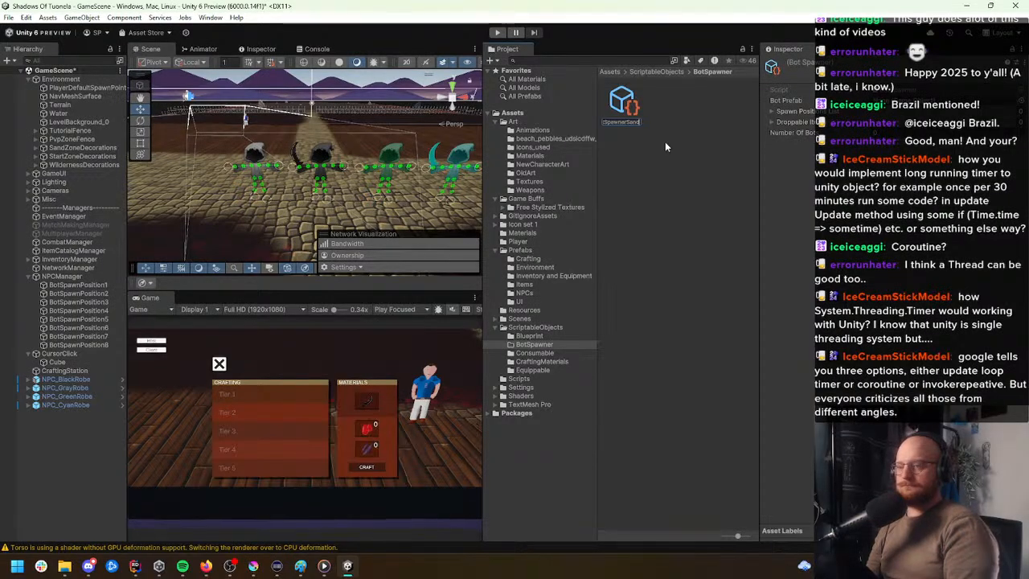
key(Return)
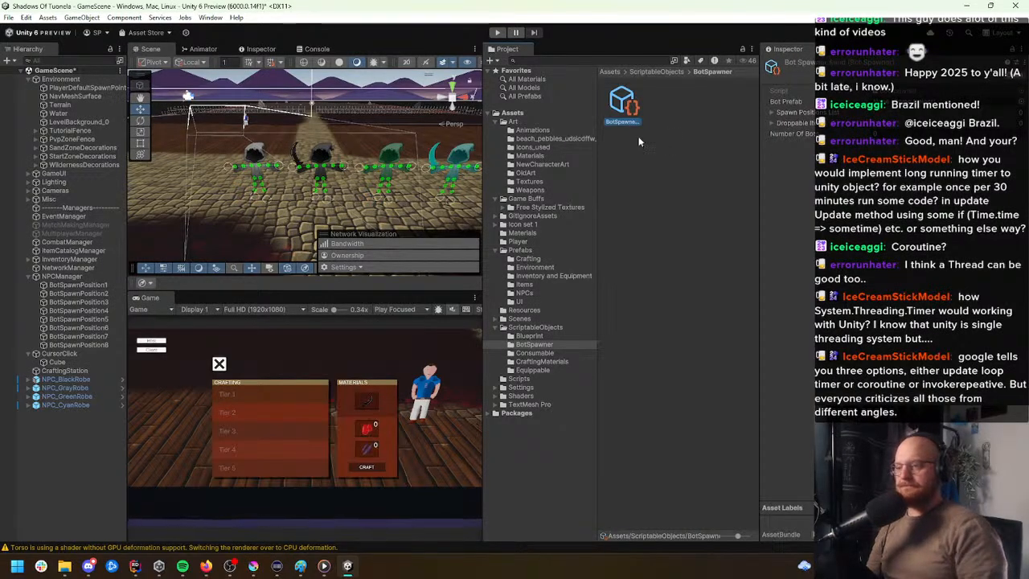
Step: Try to assign the scene's NPC_BlackRobe object as the Bot Prefab of the BotSpawnerSand asset
right_drag(430, 126, 368, 166)
click(1018, 105)
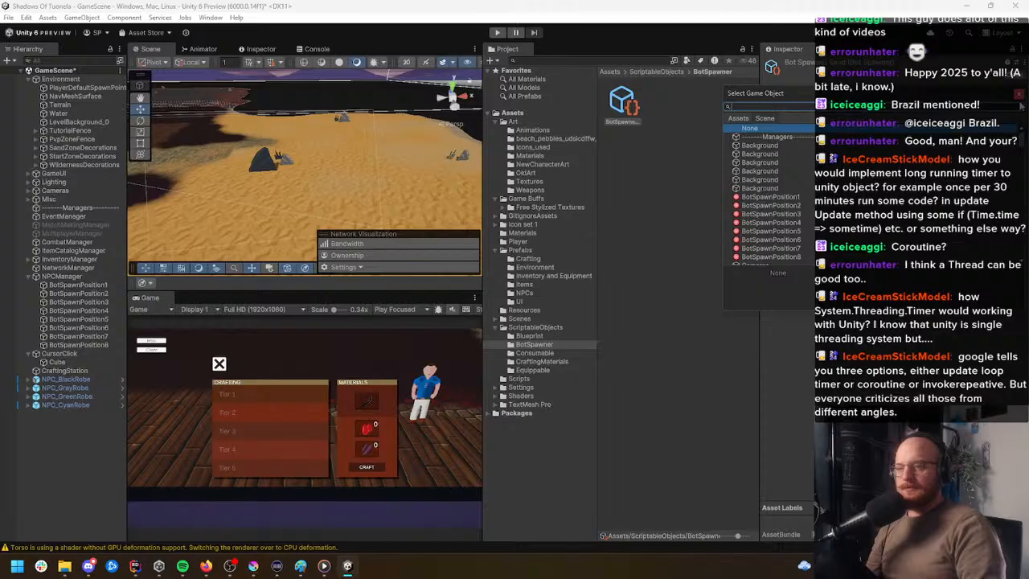
click(1020, 98)
click(1020, 105)
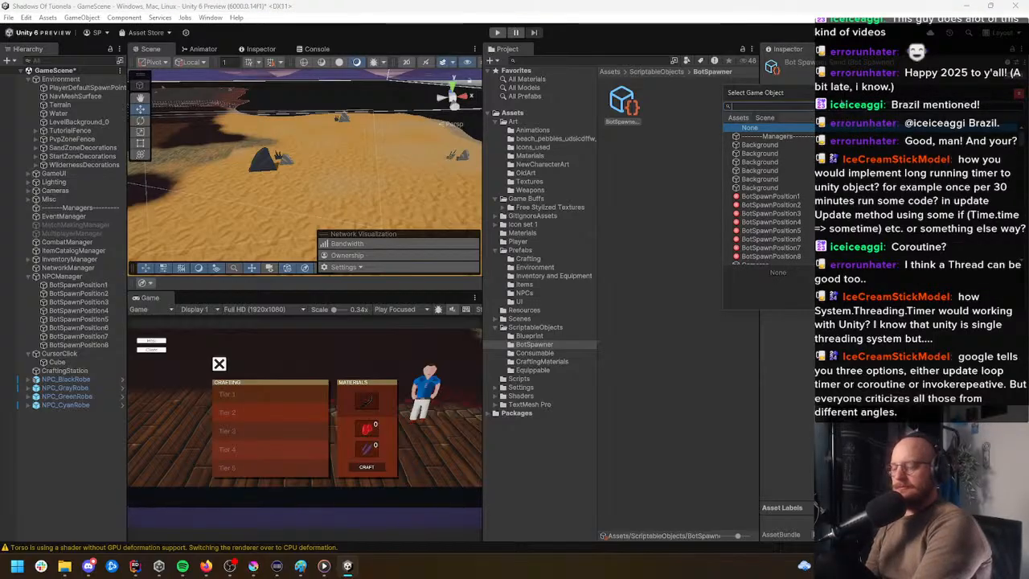
text(black)
click(767, 136)
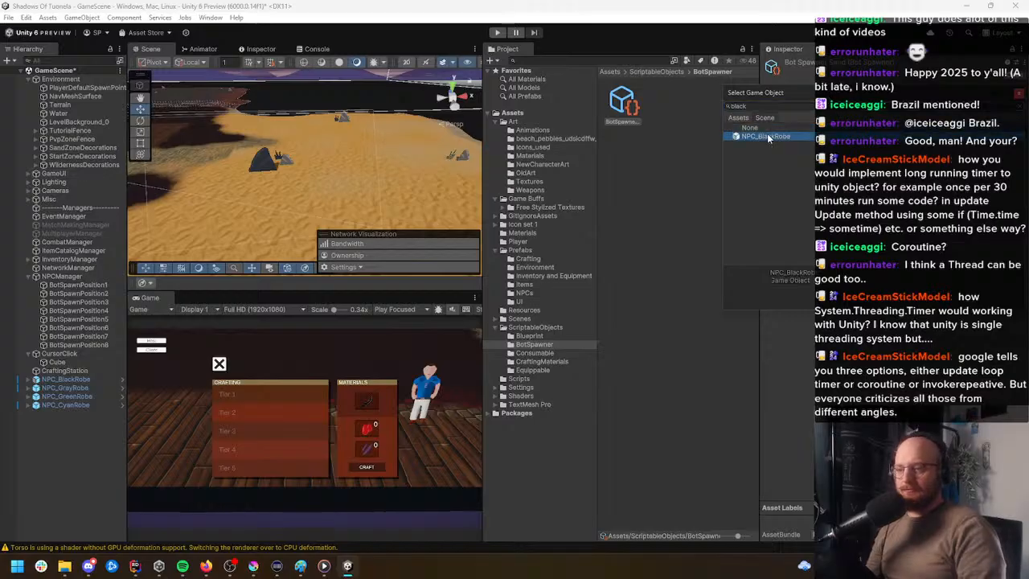
double_click(769, 138)
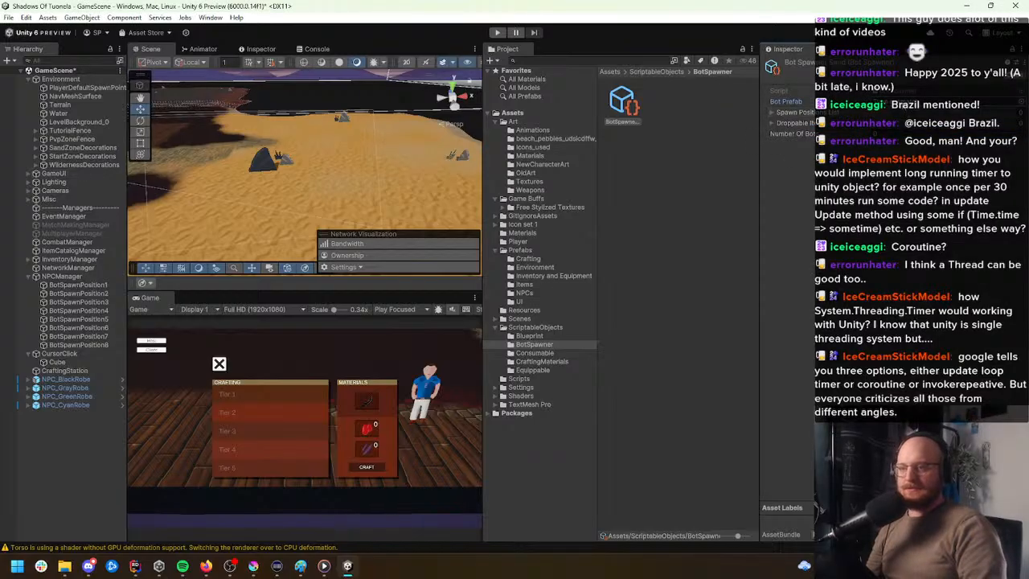
Step: Examine the sand area and the NPC_BlackRobe object among the robed NPCs in the scene
right_drag(411, 148, 404, 188)
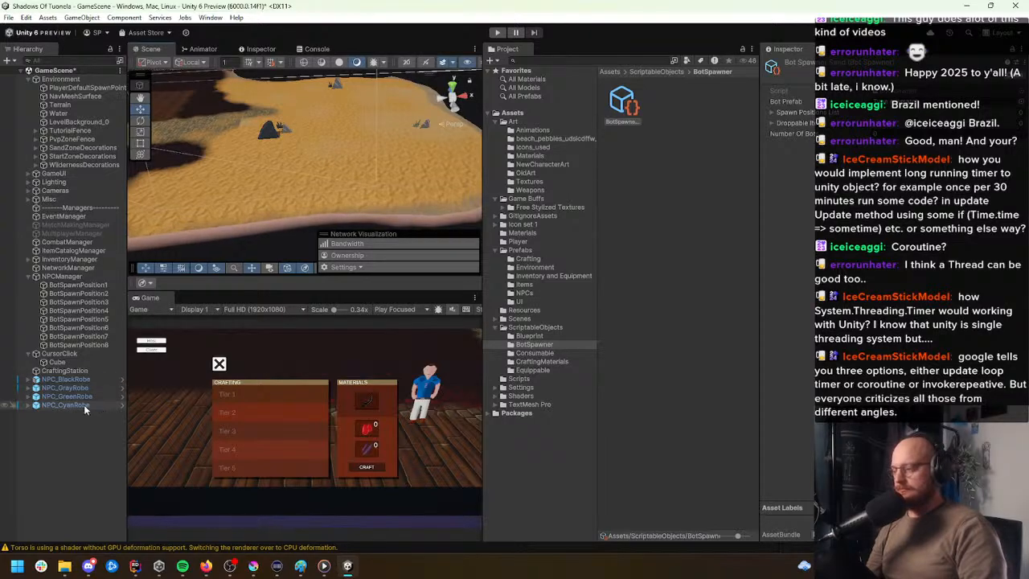
click(66, 379)
key(f)
key(f)
right_drag(397, 172, 386, 141)
key(s)
key(s)
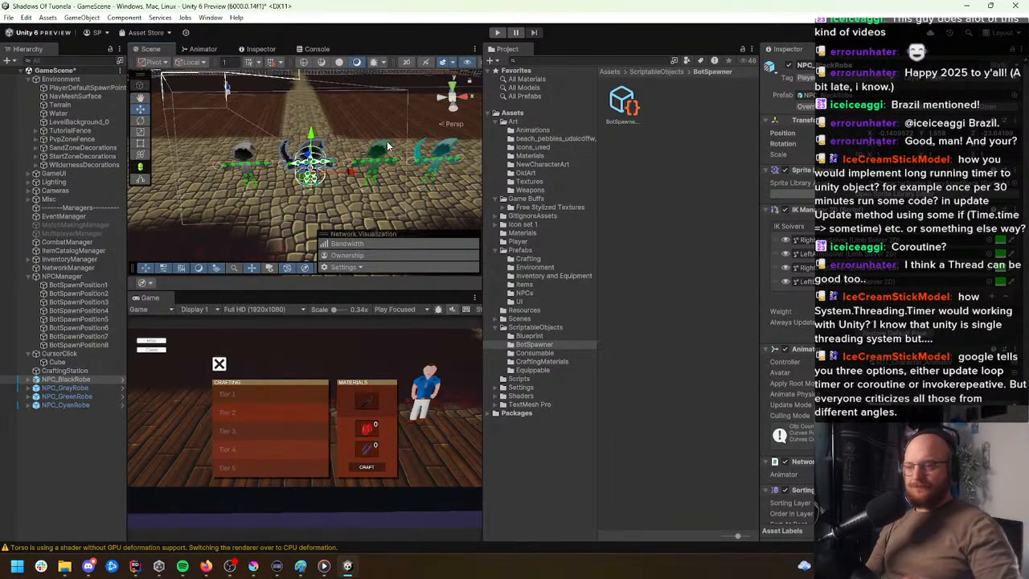
right_drag(294, 182, 241, 241)
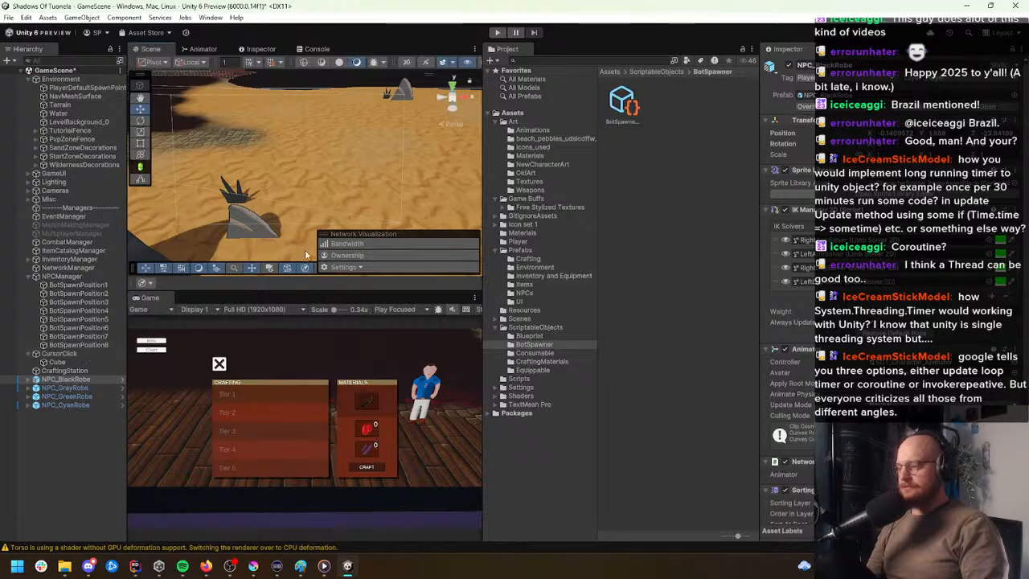
Step: Select the BotSpawnerSand asset, check the BotPrefab declaration in Rider and return to Unity
click(631, 105)
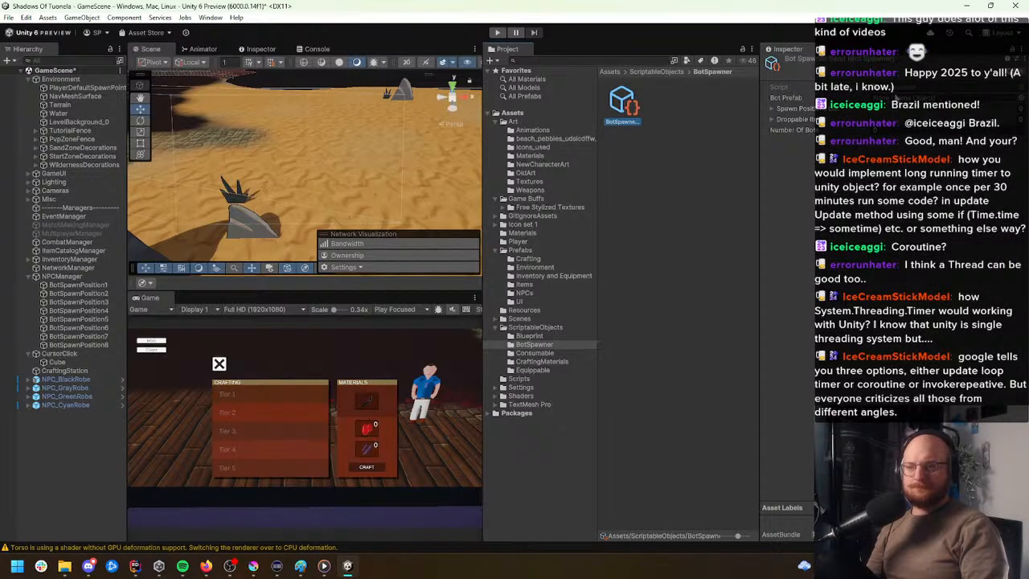
click(135, 566)
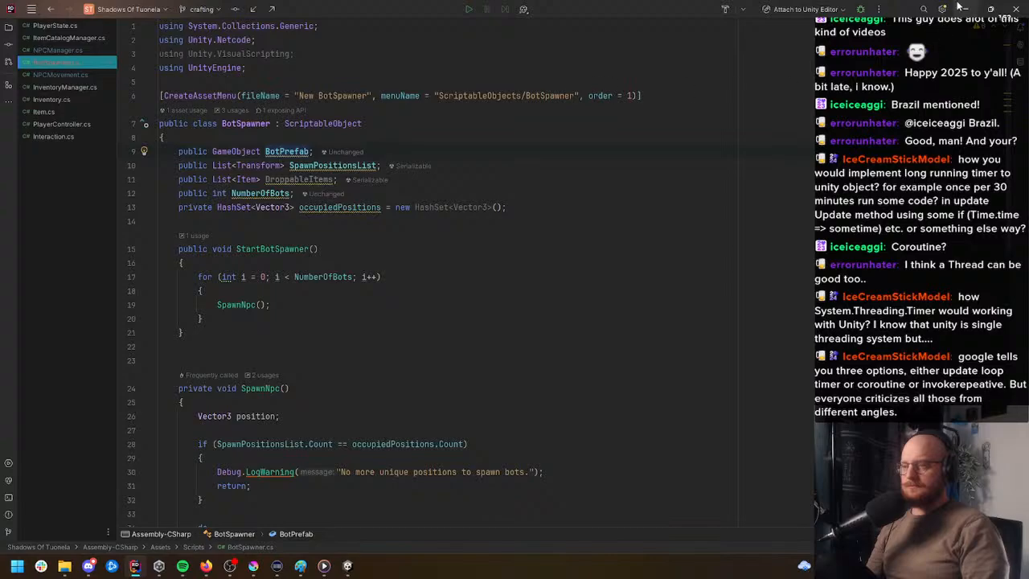
key(alt+Tab)
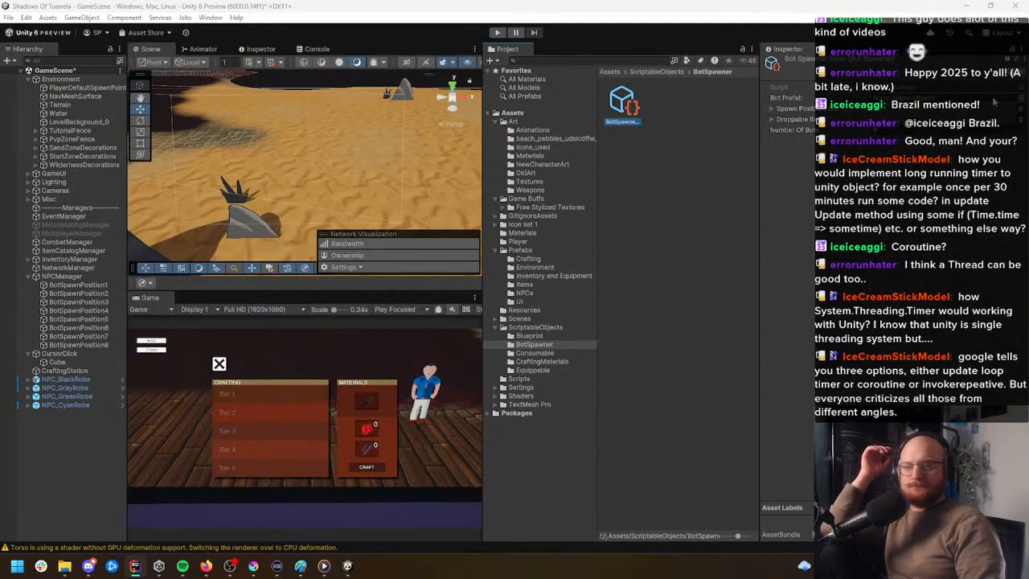
Step: Search the project assets for "black" and assign the NPC_BlackRobe prefab as the BotSpawnerSand asset's Bot Prefab
click(1019, 98)
scroll(867, 228, down, 5)
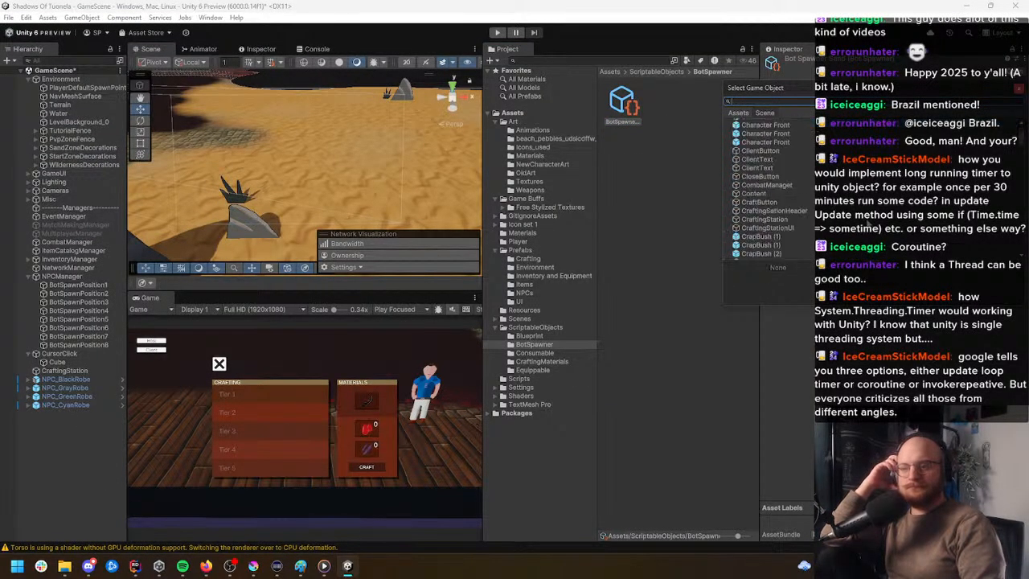
scroll(890, 219, down, 15)
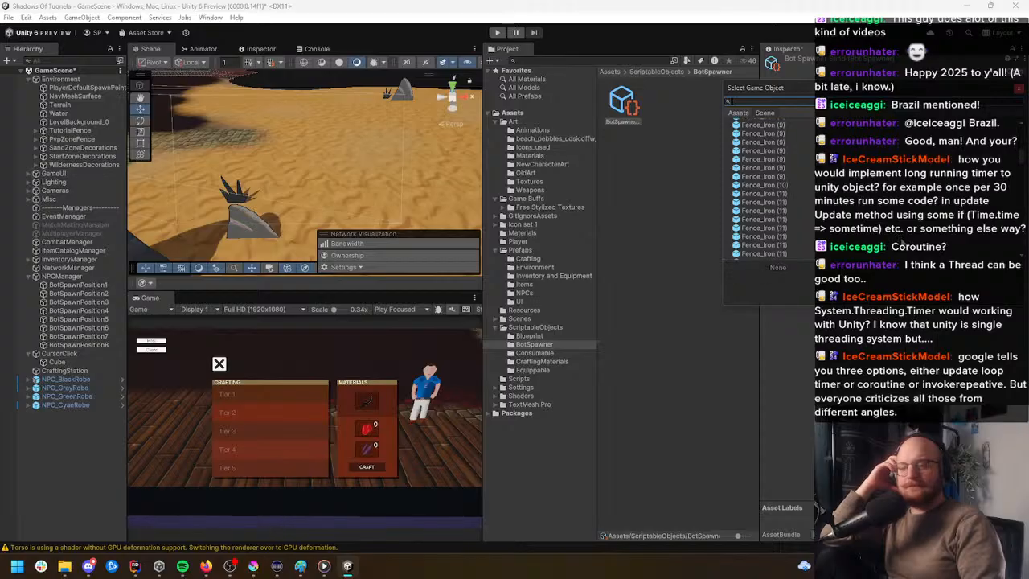
scroll(760, 189, down, 4)
scroll(772, 189, down, 15)
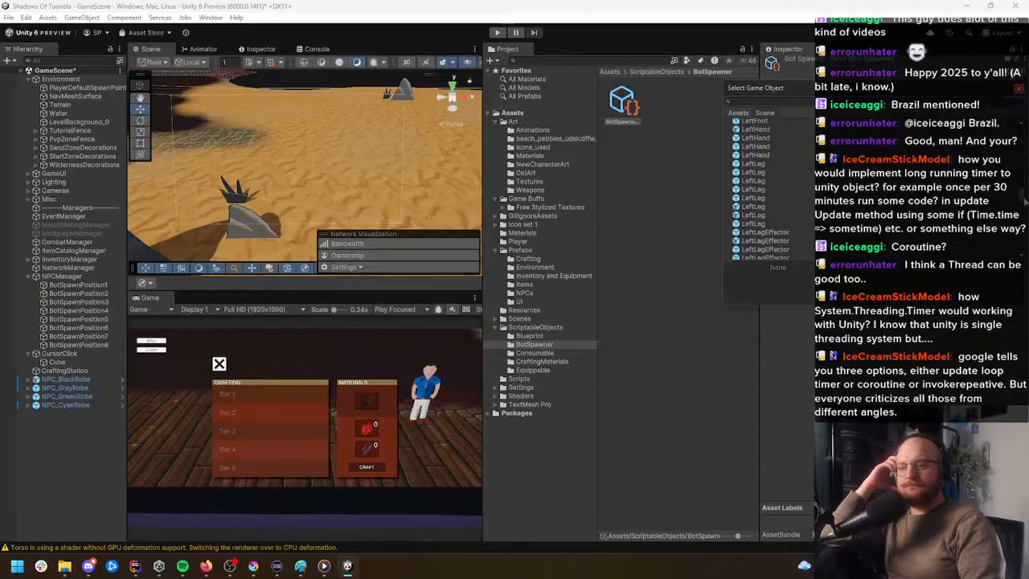
scroll(771, 189, up, 6)
text(black)
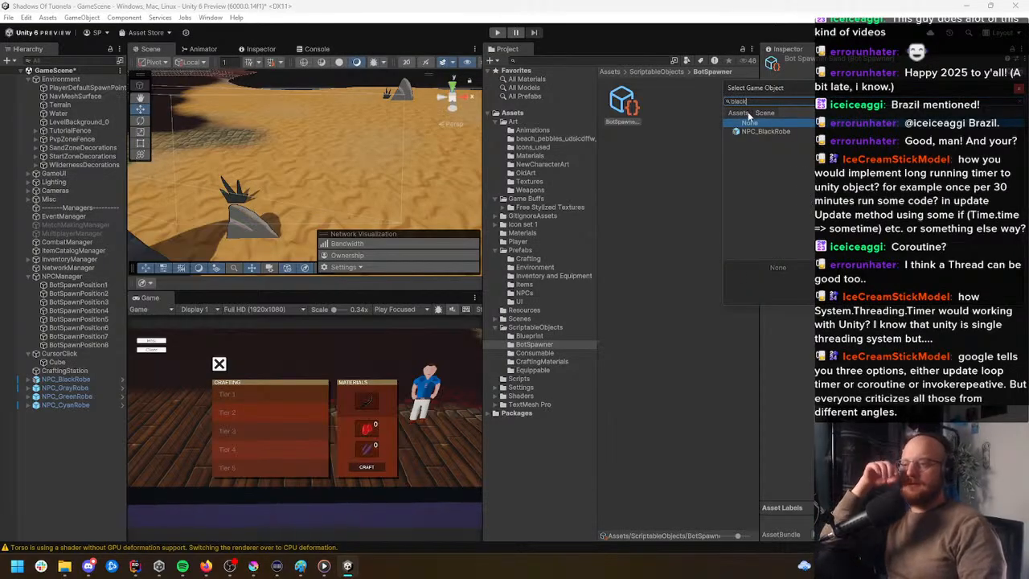
click(741, 114)
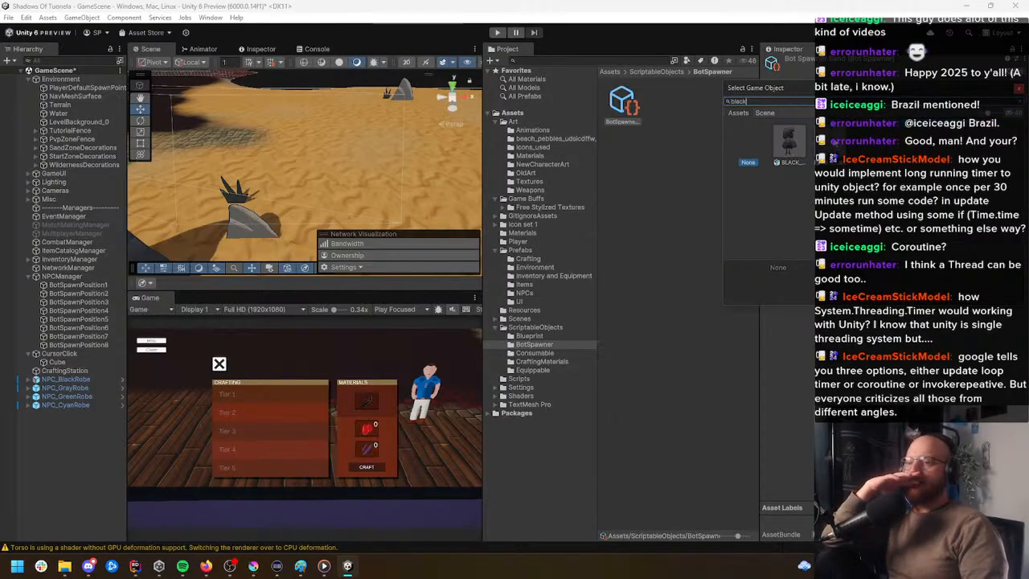
click(835, 144)
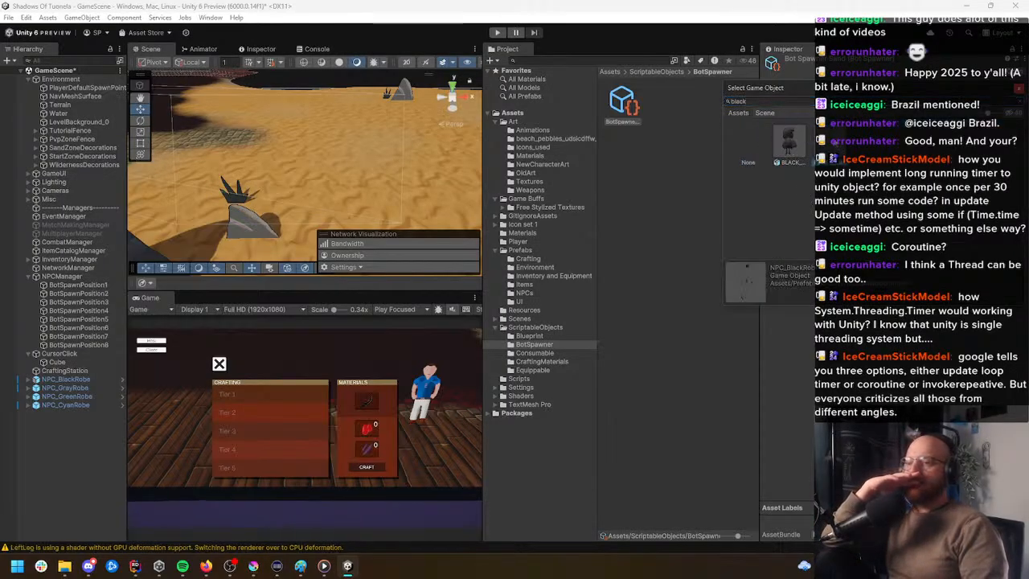
double_click(836, 143)
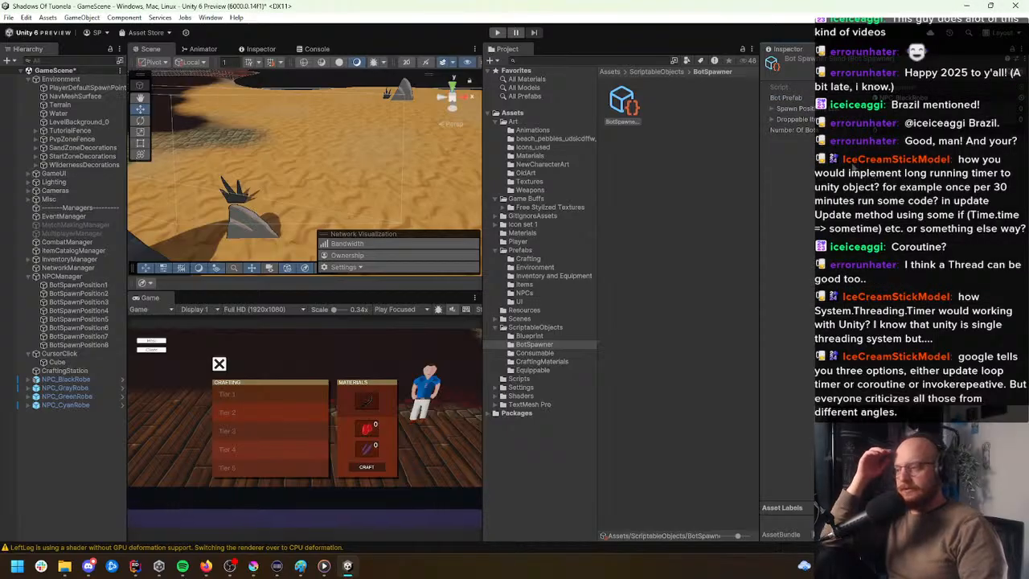
Step: Expand the asset's spawn positions list and create an empty child object named SandAreaSpawnPositions under NPCManager
click(773, 109)
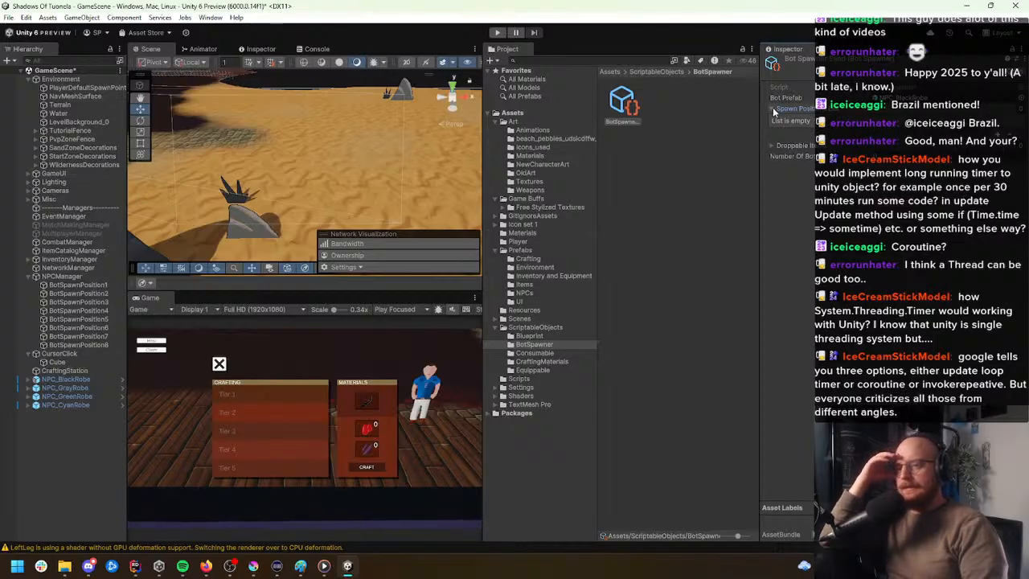
mouse_move(364, 162)
right_down()
mouse_move(372, 151)
mouse_move(360, 148)
right_up()
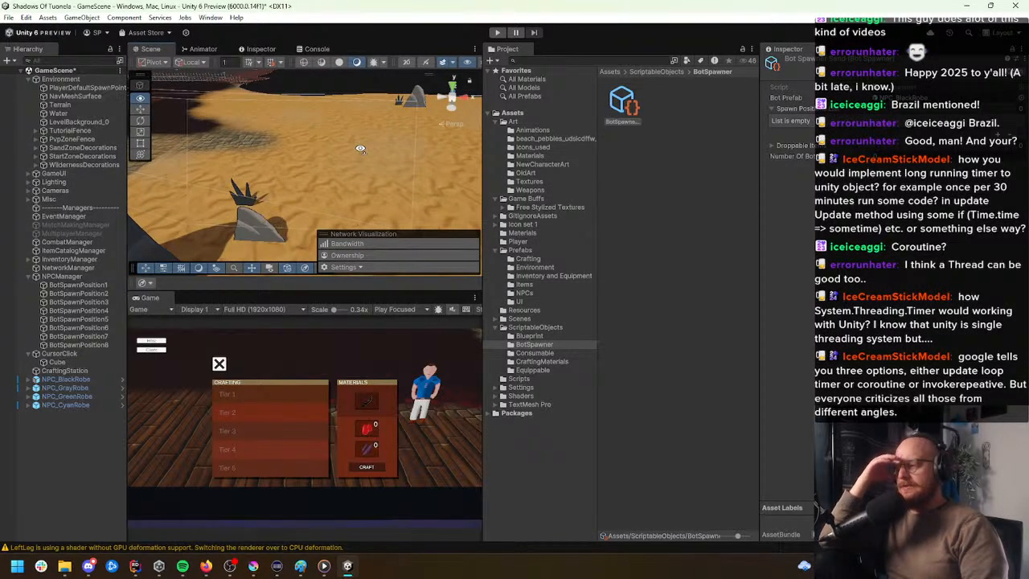
right_click(70, 276)
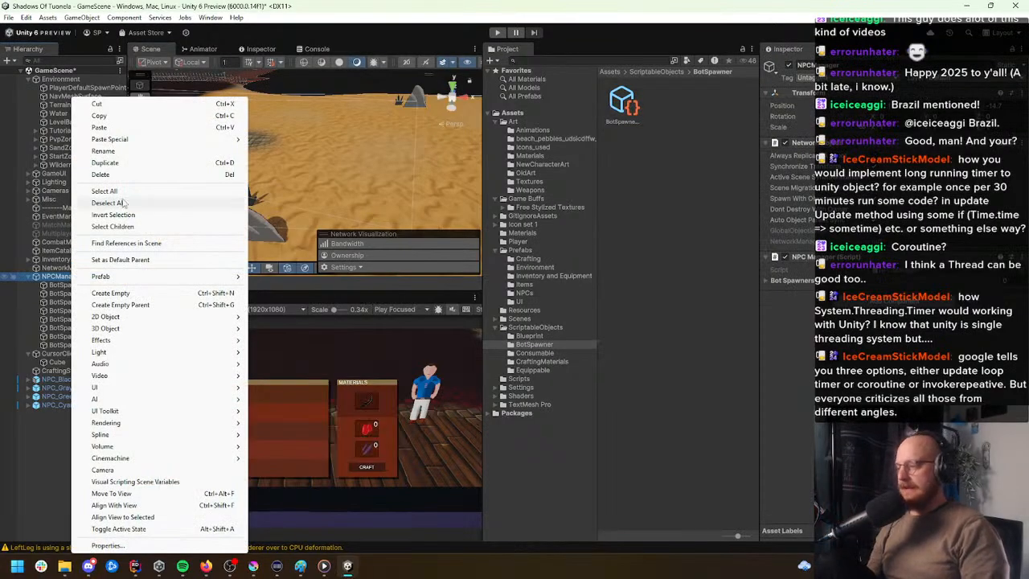
click(121, 293)
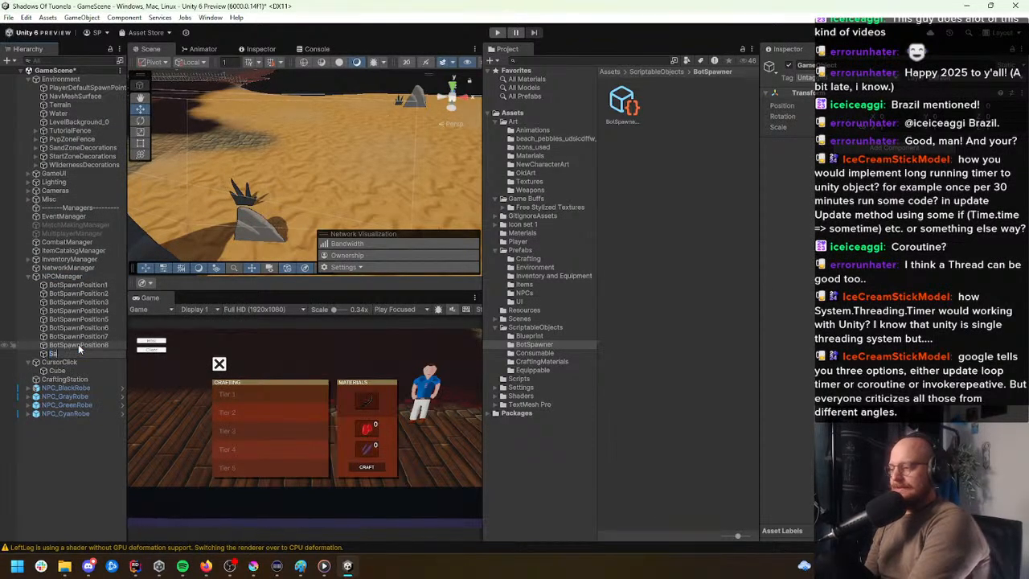
text(SandAreaSpawnP)
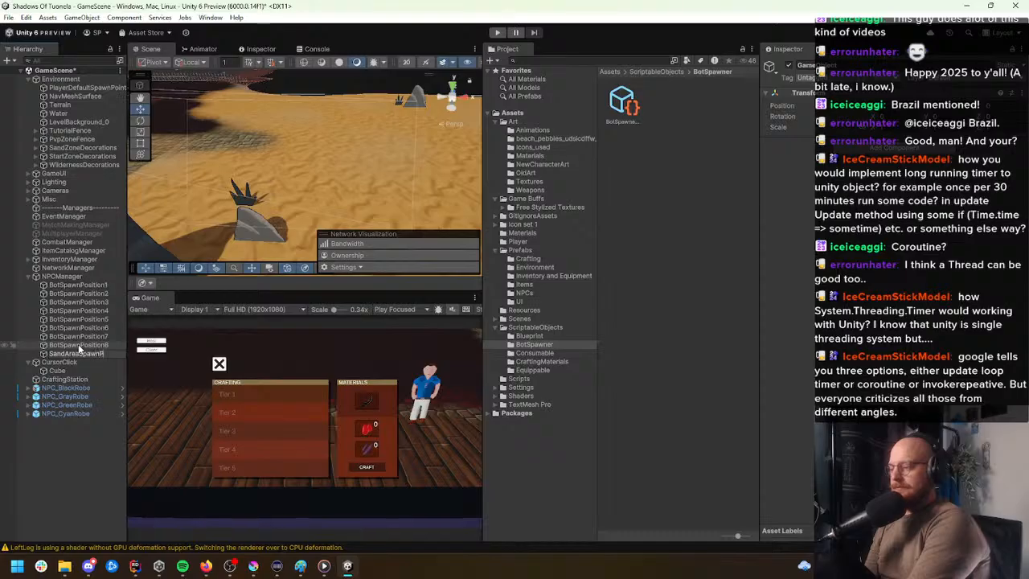
text(ositions)
key(Return)
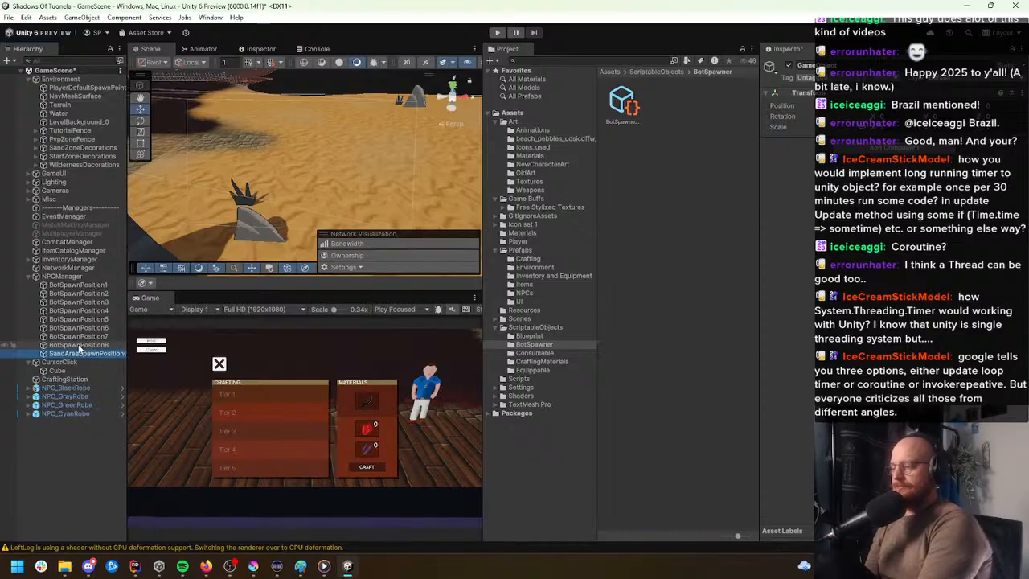
Step: Move BotSpawnPosition1 through BotSpawnPosition8 into the SandAreaSpawnPositions object
click(91, 288)
double_click(91, 288)
right_drag(369, 164, 368, 198)
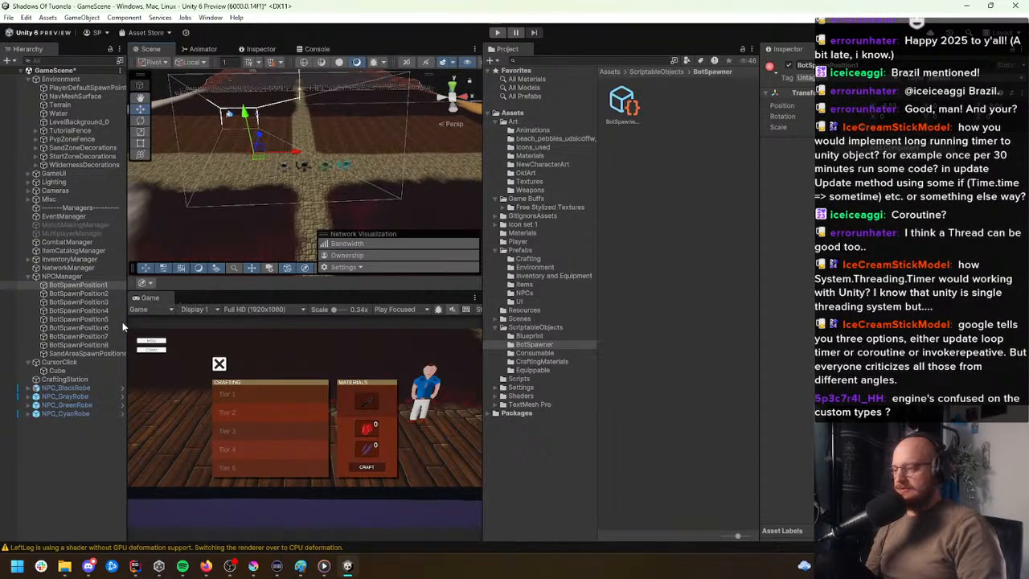
shift+click(77, 344)
double_click(81, 286)
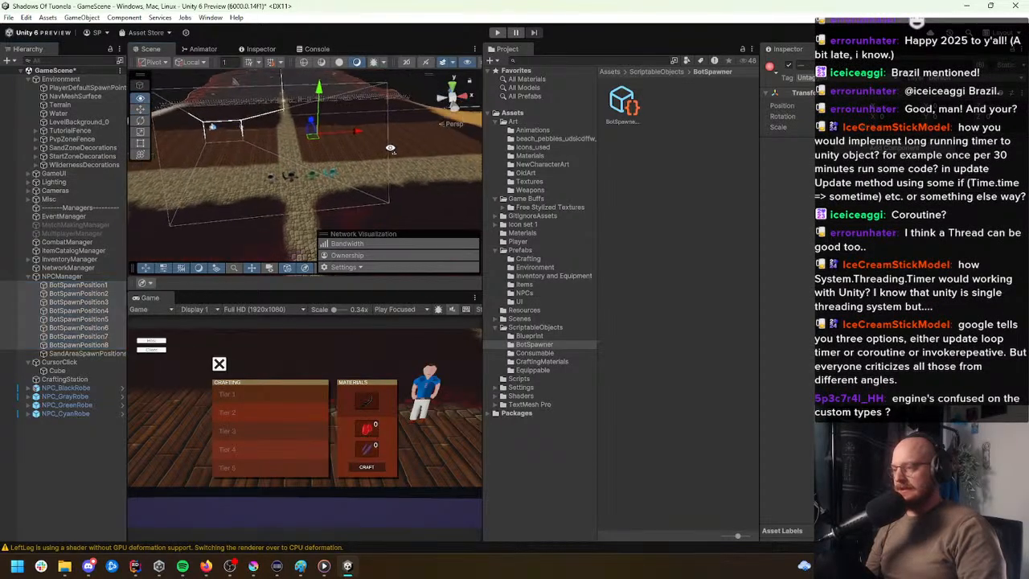
click(76, 286)
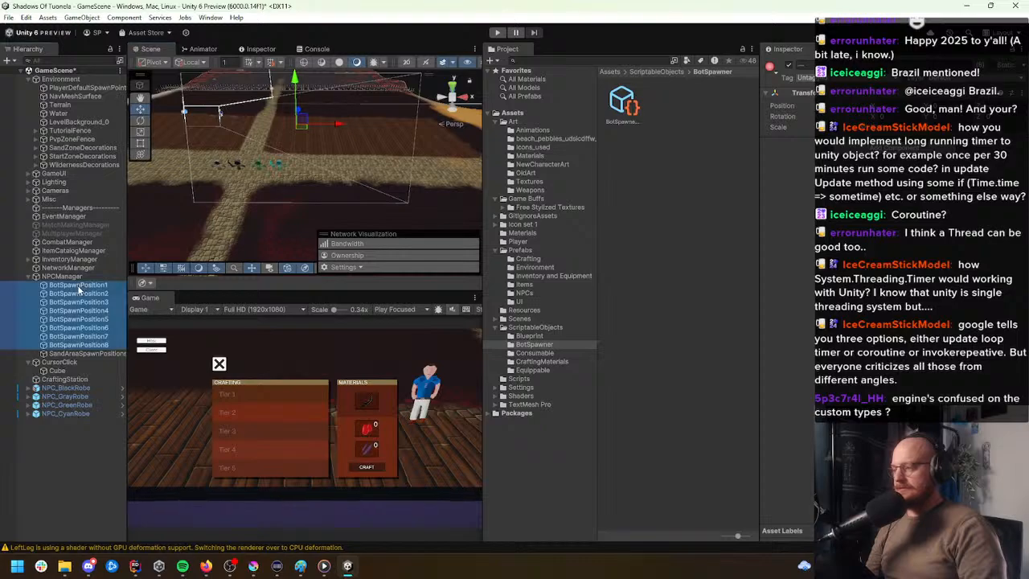
shift+click(78, 345)
drag(86, 285, 89, 353)
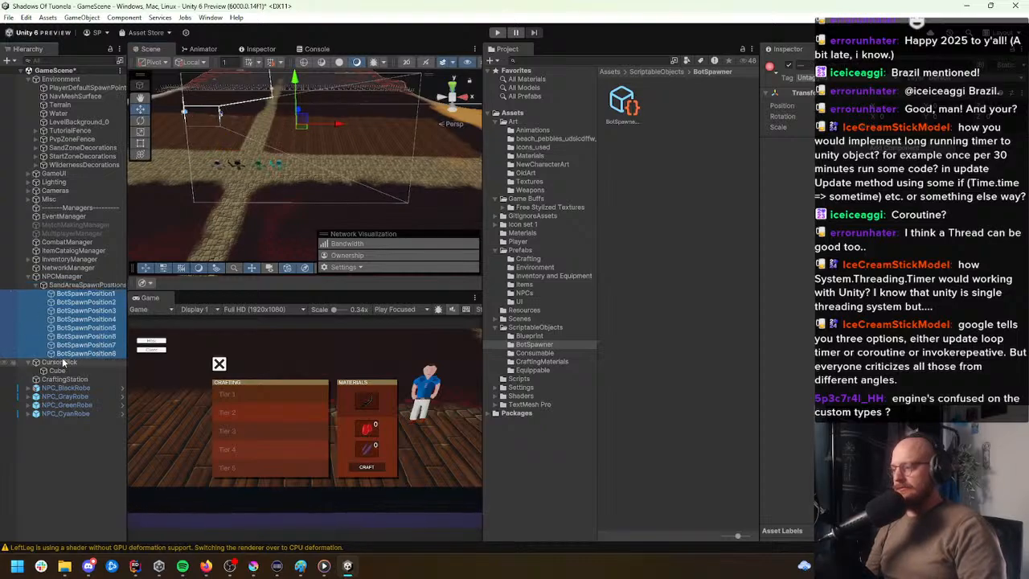
Step: Move the SandAreaSpawnPositions group along its X axis onto the sand area of the terrain
click(80, 284)
right_drag(298, 171, 330, 159)
key(d)
drag(330, 158, 436, 159)
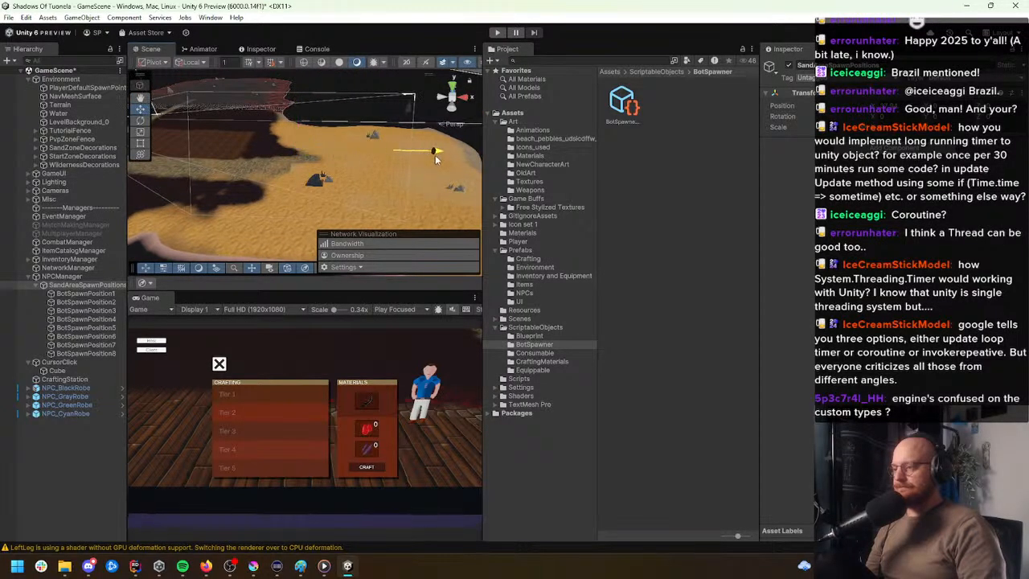
Step: Examine where the individual spawn positions, including BotSpawnPosition5, BotSpawnPosition6 and BotSpawnPosition7, lie relative to the sand terrain
right_drag(410, 162, 325, 155)
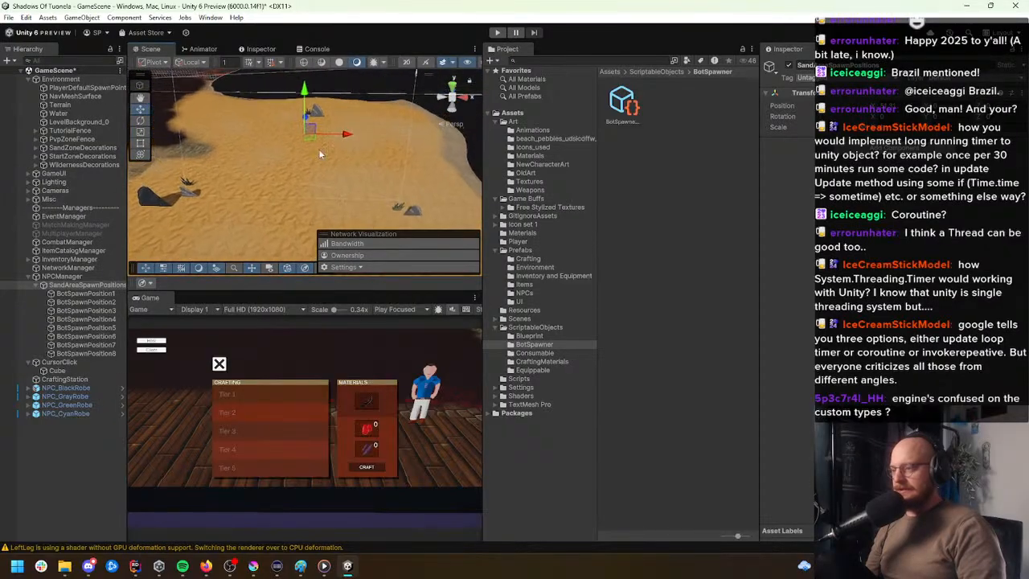
scroll(321, 192, down, 3)
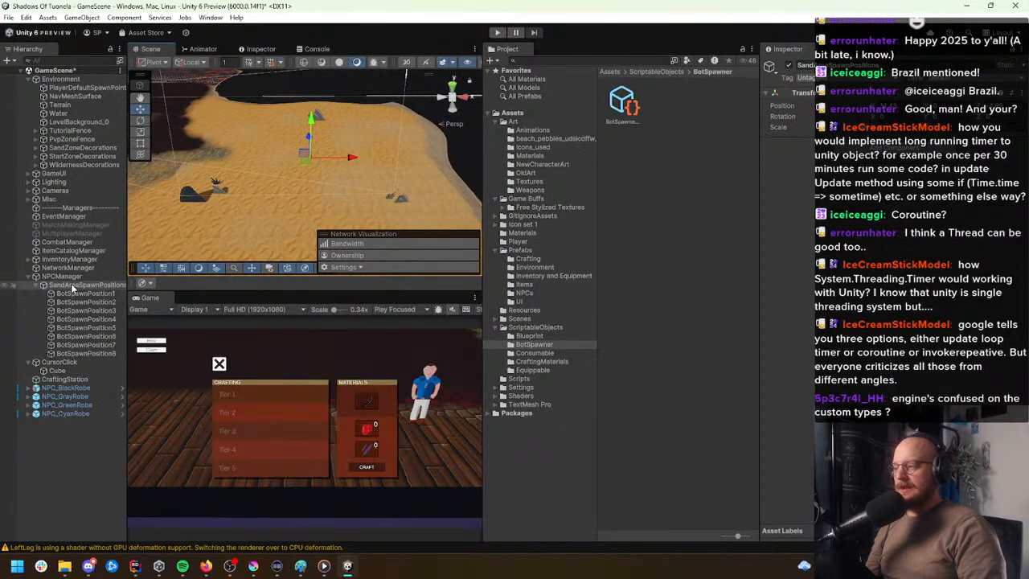
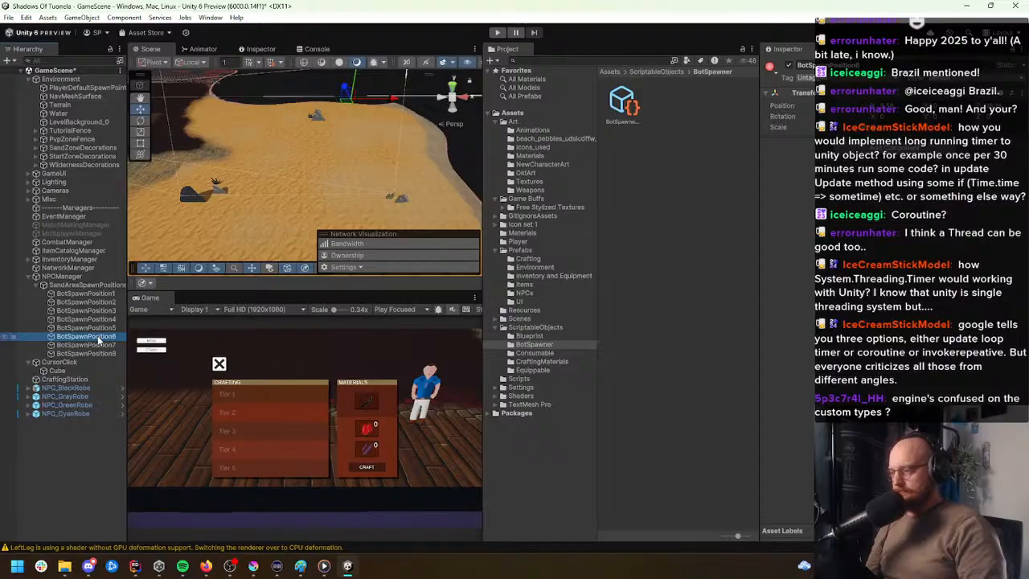
drag(357, 192, 359, 202)
scroll(357, 200, down, 3)
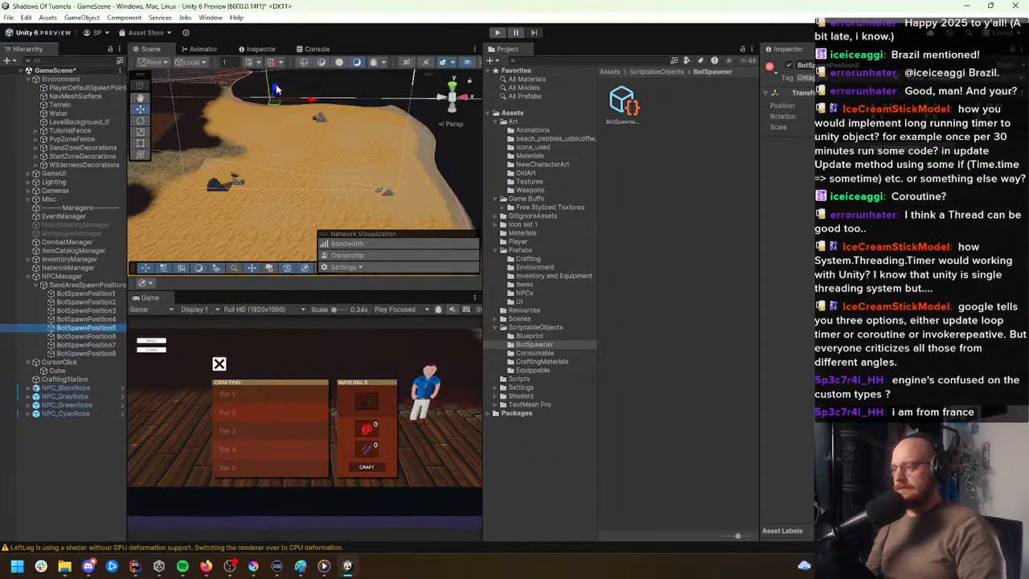
right_drag(293, 222, 297, 96)
key(w)
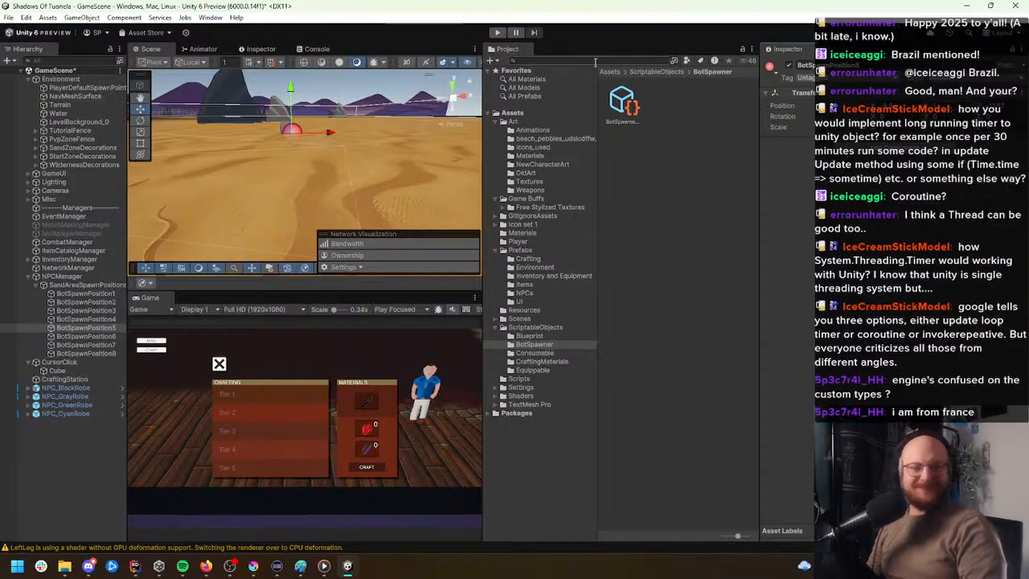
right_drag(258, 125, 266, 149)
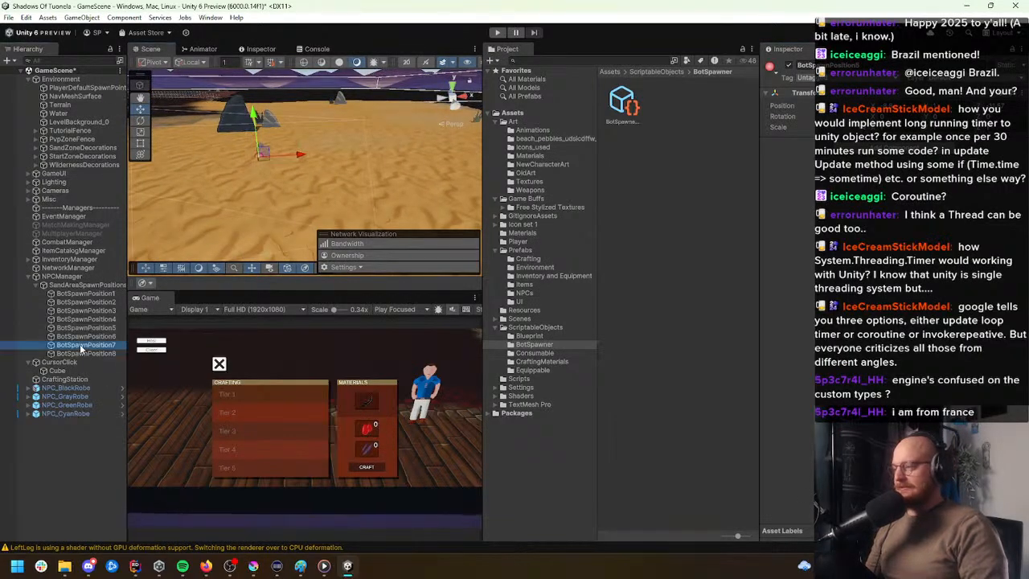
right_drag(276, 193, 487, 142)
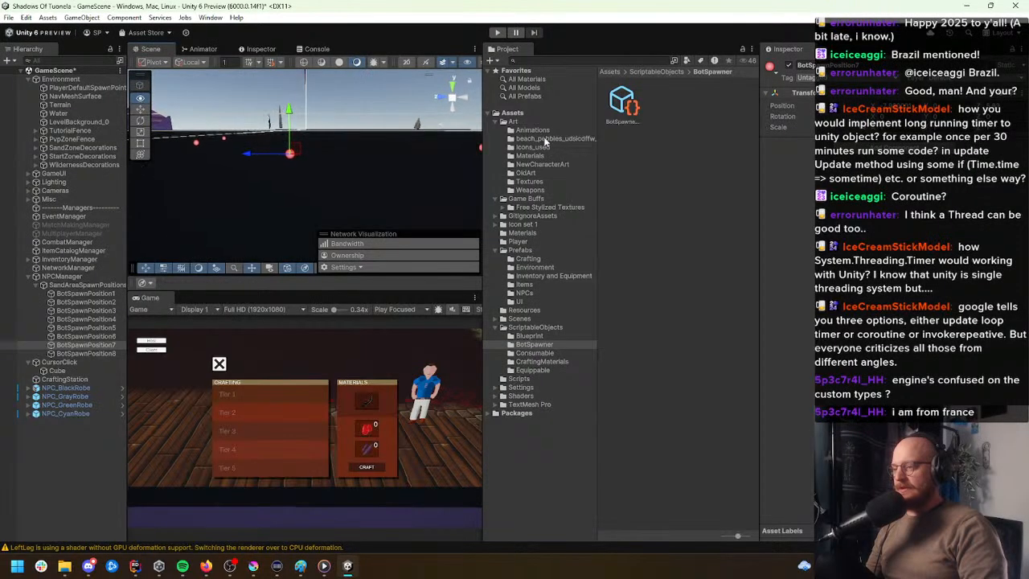
right_drag(591, 137, 592, 141)
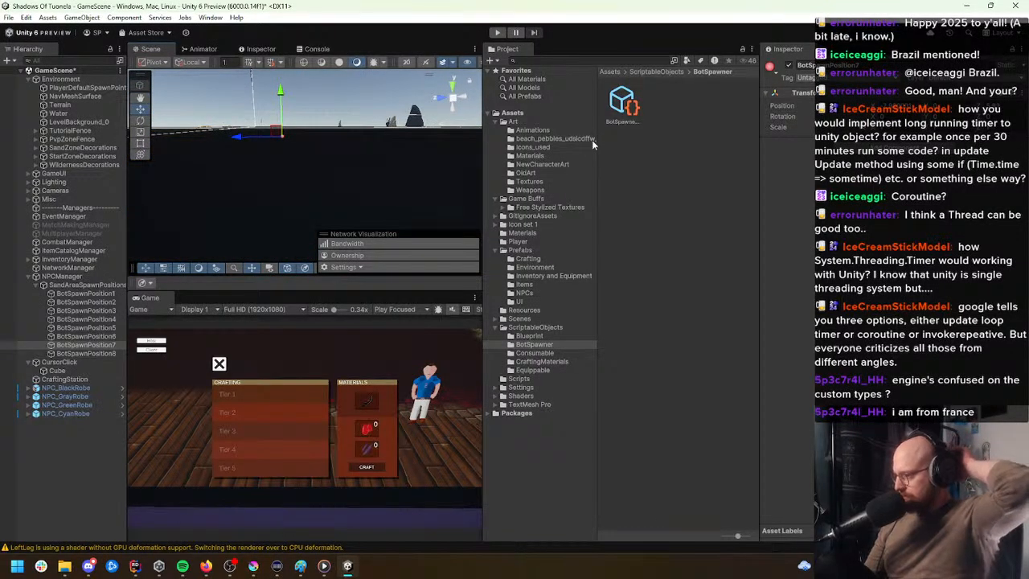
right_drag(439, 155, 397, 127)
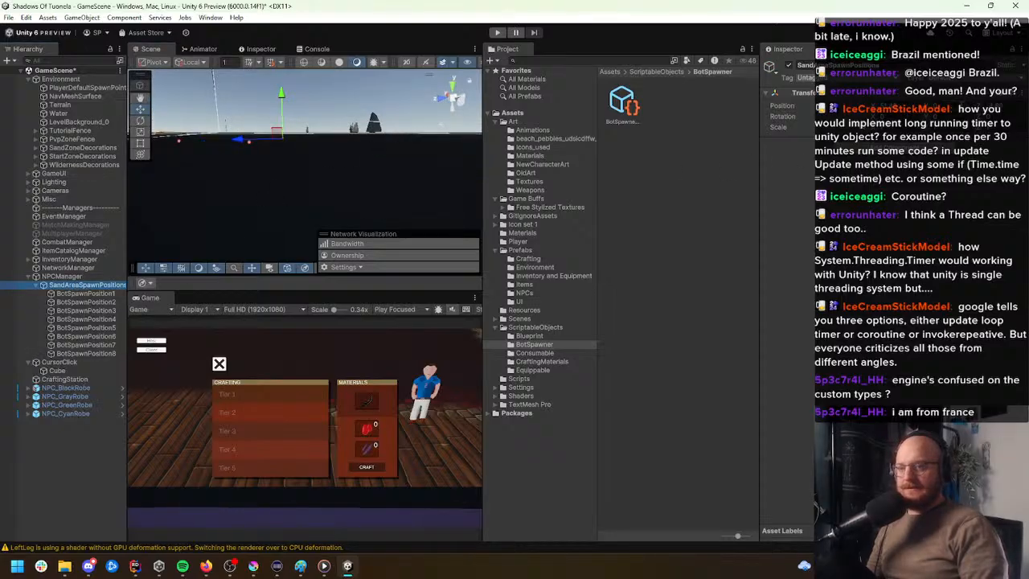
Step: Delete BotSpawnPosition4, located off the edge of the sand terrain, and select BotSpawnPosition5
right_drag(346, 161, 266, 147)
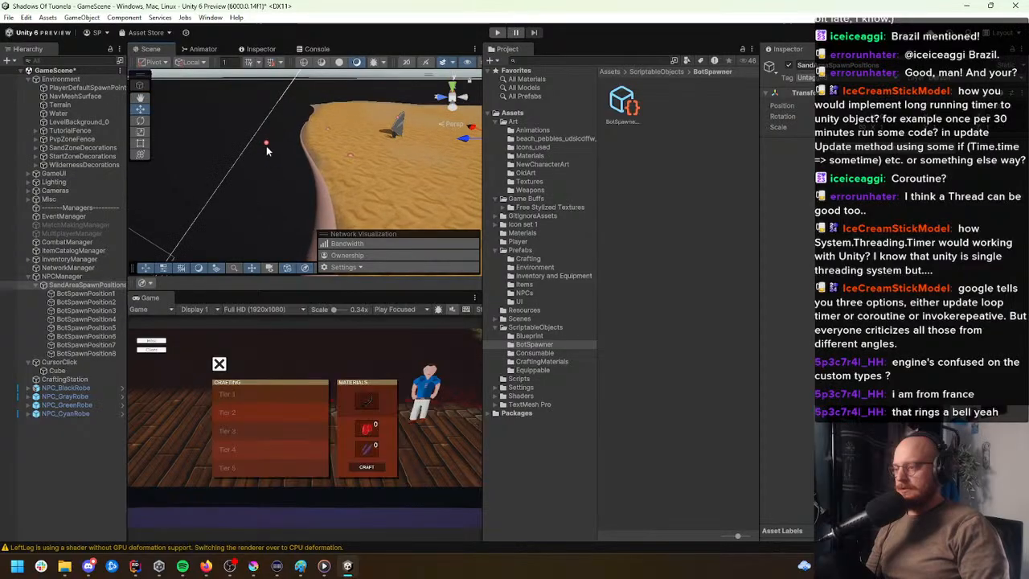
key(Delete)
right_drag(300, 185, 321, 167)
click(328, 179)
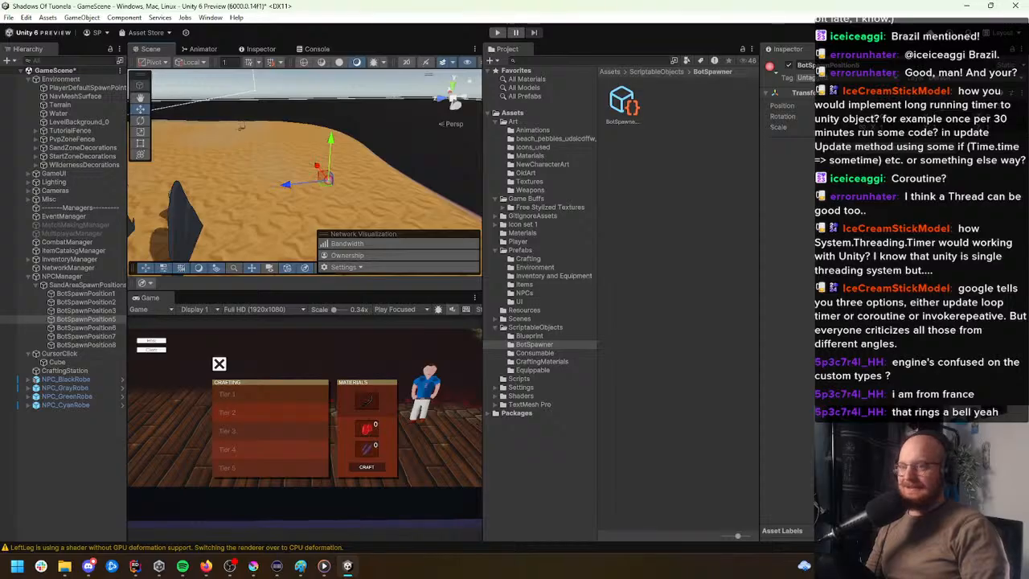
Step: Examine the placement of the remaining spawn positions around the sand area, including BotSpawnPosition8, and collapse the SandAreaSpawnPositions group
right_drag(337, 159, 296, 161)
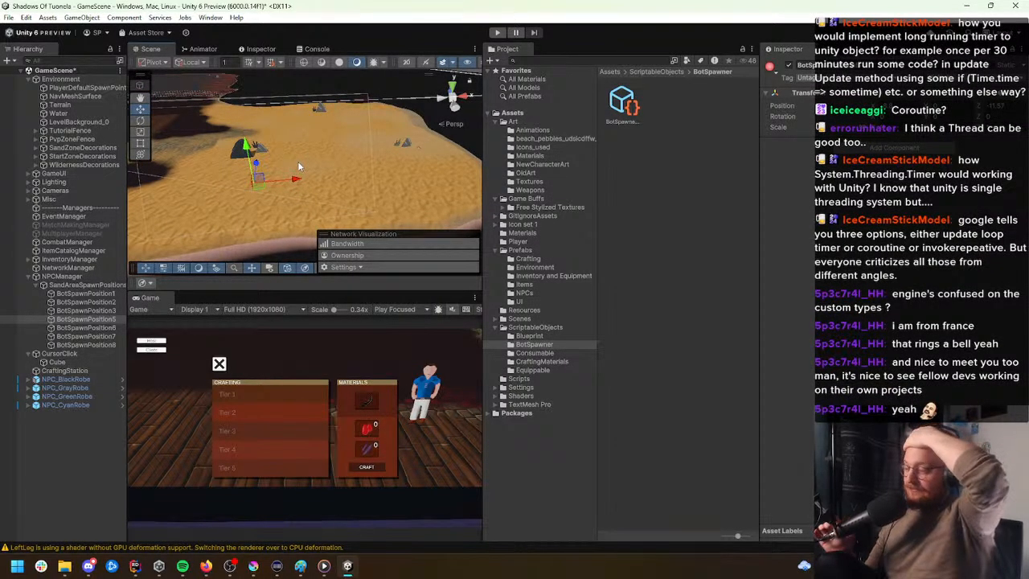
right_drag(298, 166, 329, 143)
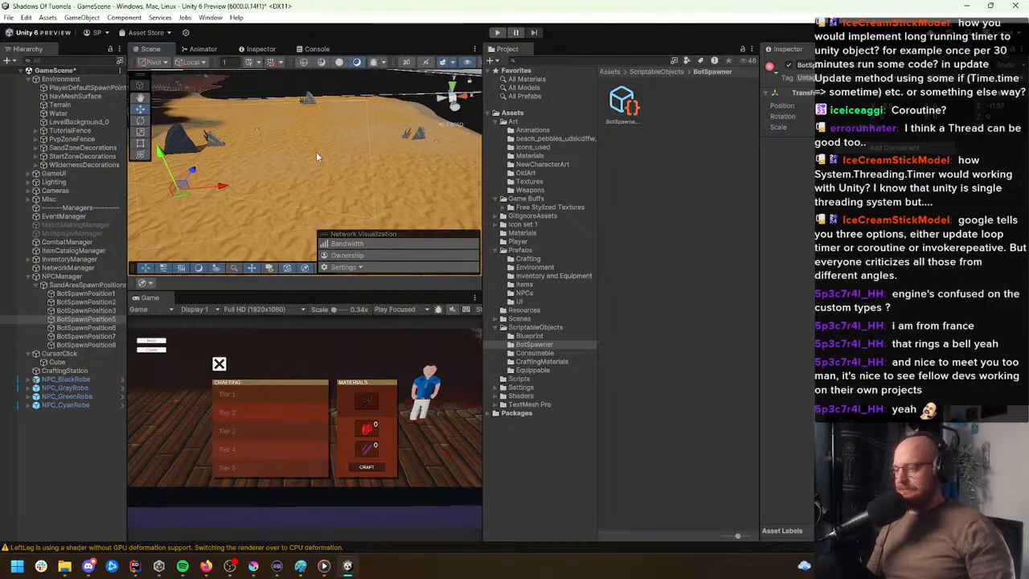
right_drag(316, 157, 319, 187)
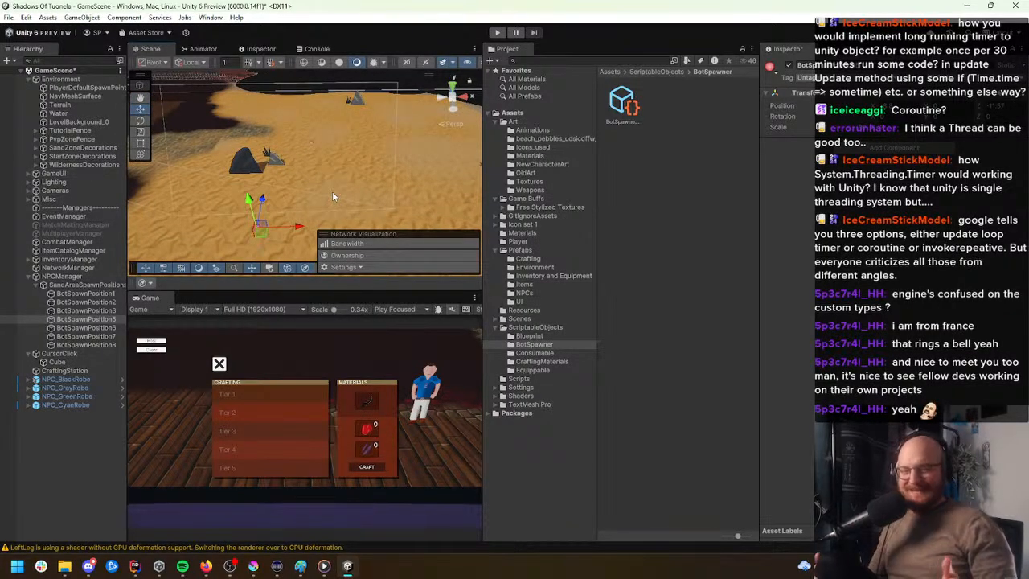
right_drag(332, 196, 360, 194)
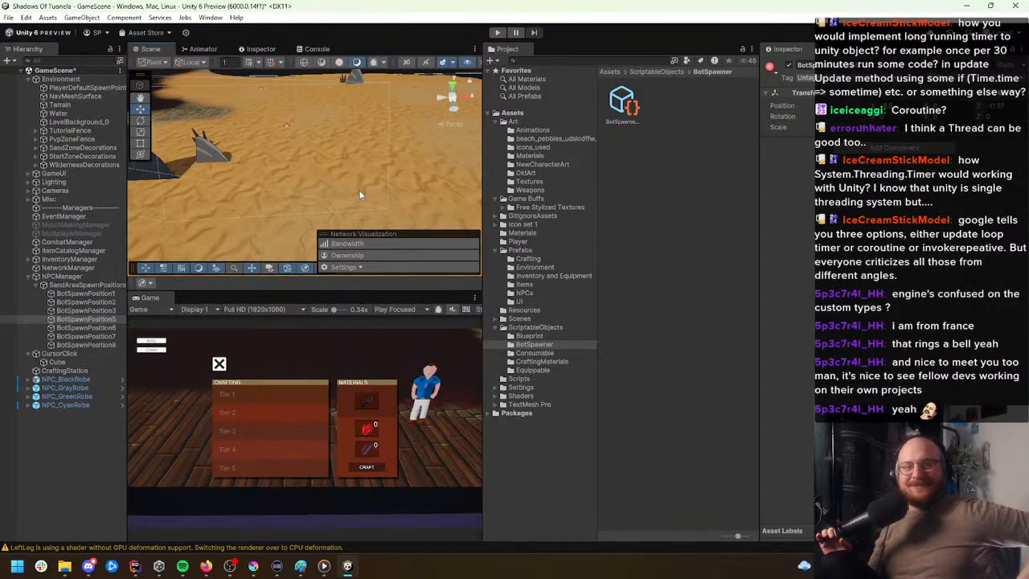
right_drag(234, 150, 468, 145)
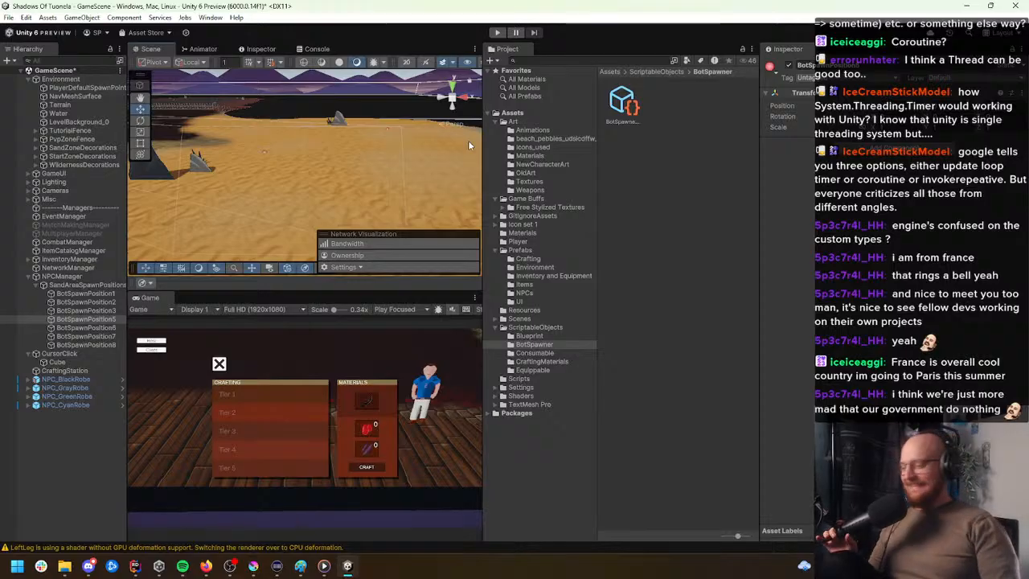
right_drag(469, 145, 342, 165)
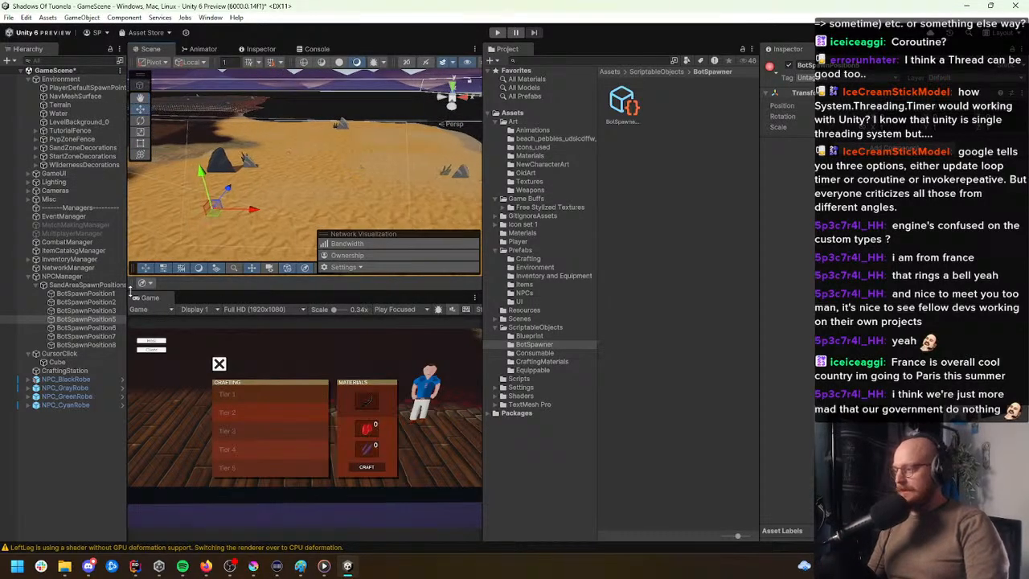
double_click(85, 345)
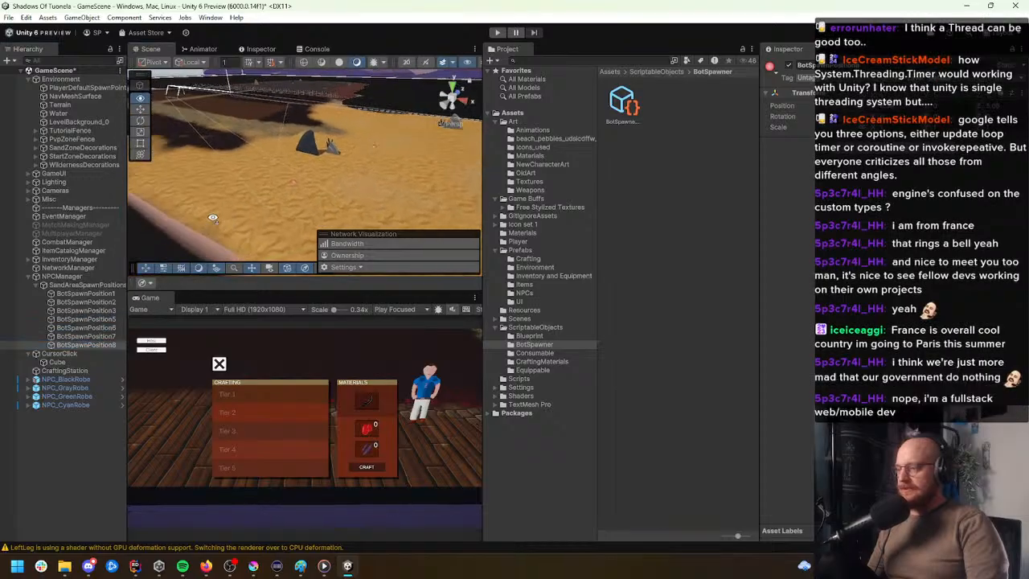
click(38, 286)
click(36, 286)
click(37, 286)
right_drag(318, 153, 368, 147)
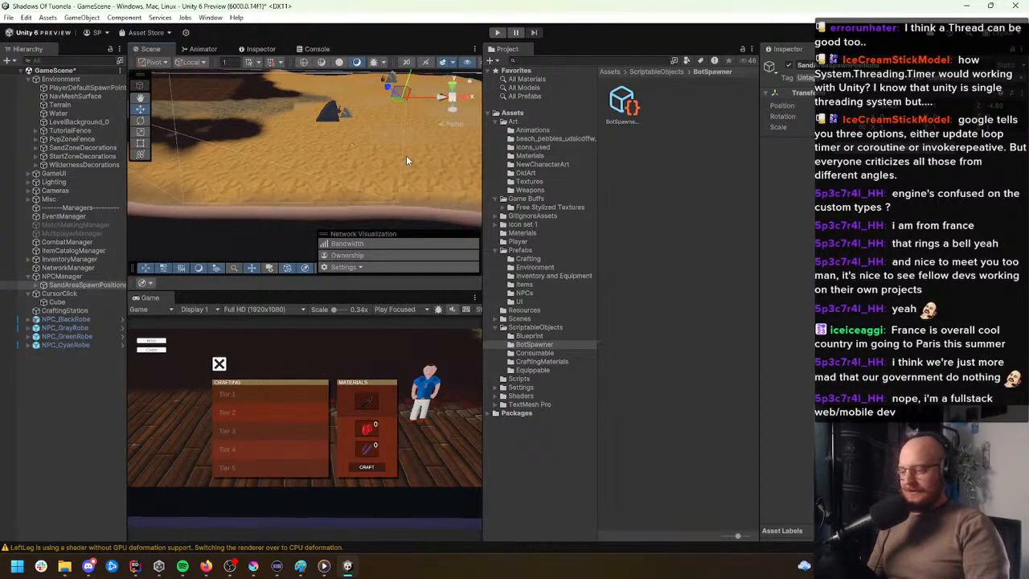
Step: Select the BotSpawnerSand asset and lock the Inspector on it
click(627, 104)
right_drag(346, 145, 339, 137)
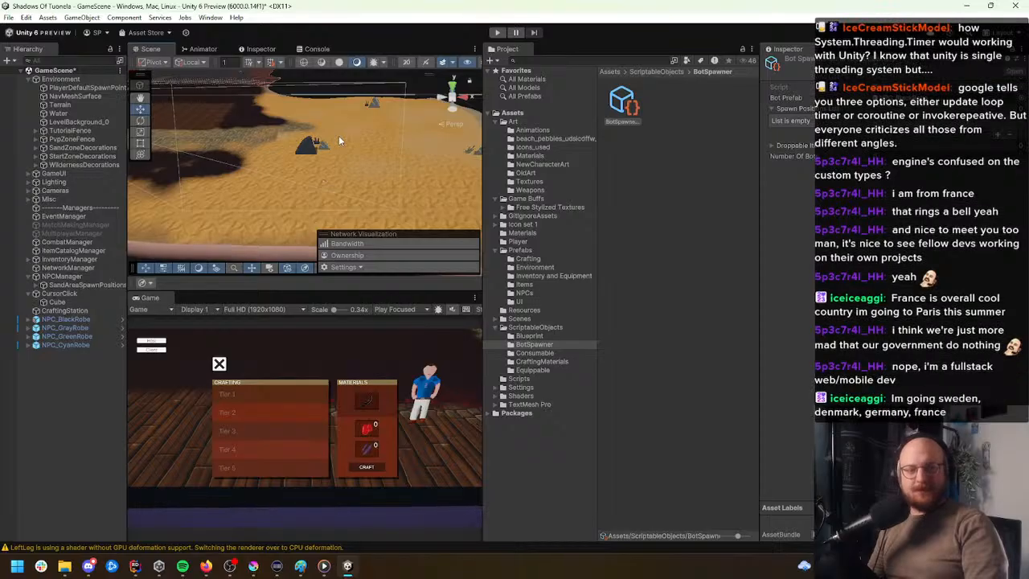
right_drag(332, 159, 331, 171)
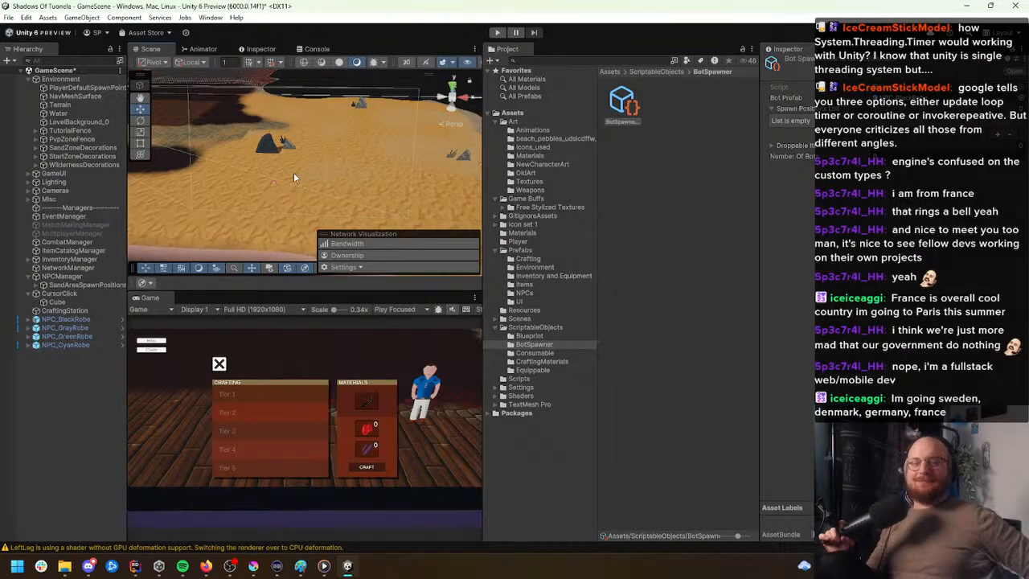
right_drag(293, 172, 311, 143)
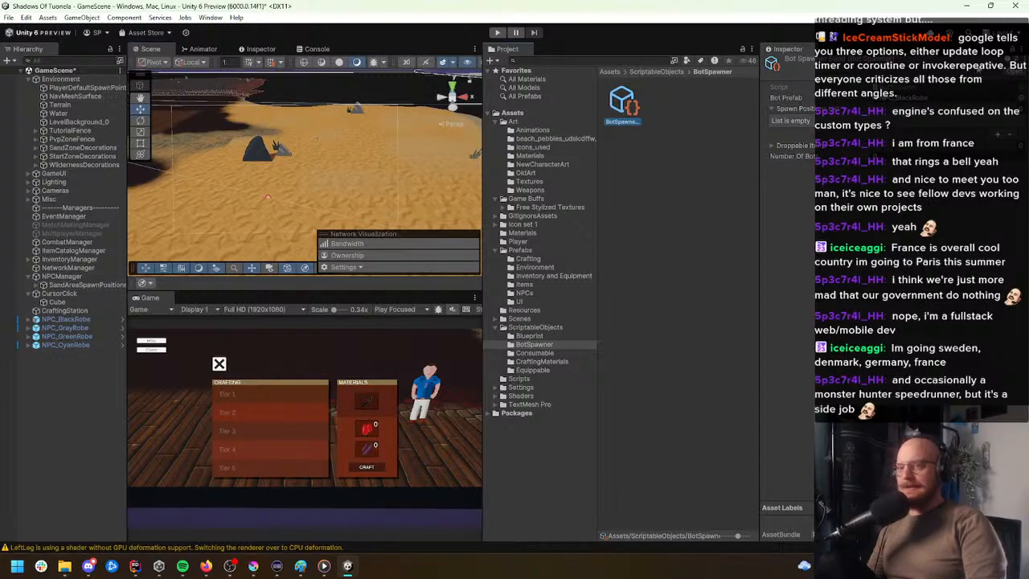
click(1012, 50)
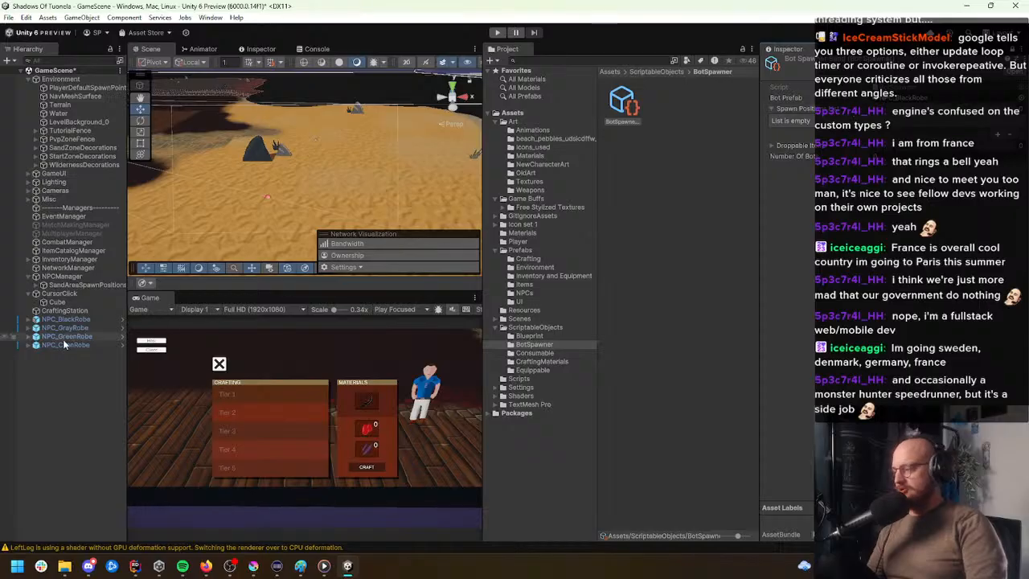
Step: Try to add all the BotSpawnPosition objects under SandAreaSpawnPositions to the BotSpawnerSand asset's spawn positions list at once
click(76, 285)
click(44, 284)
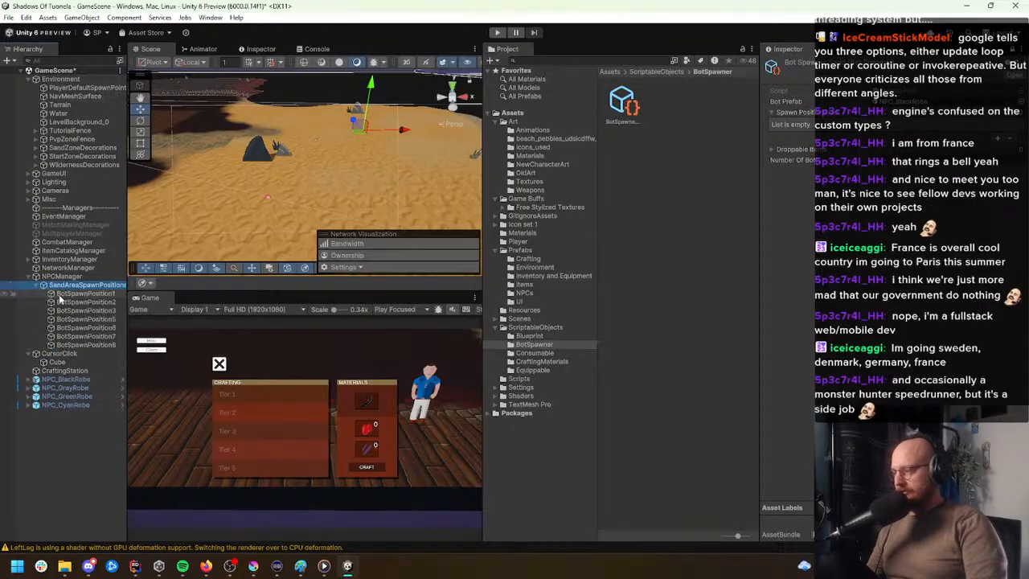
click(80, 294)
shift+click(80, 344)
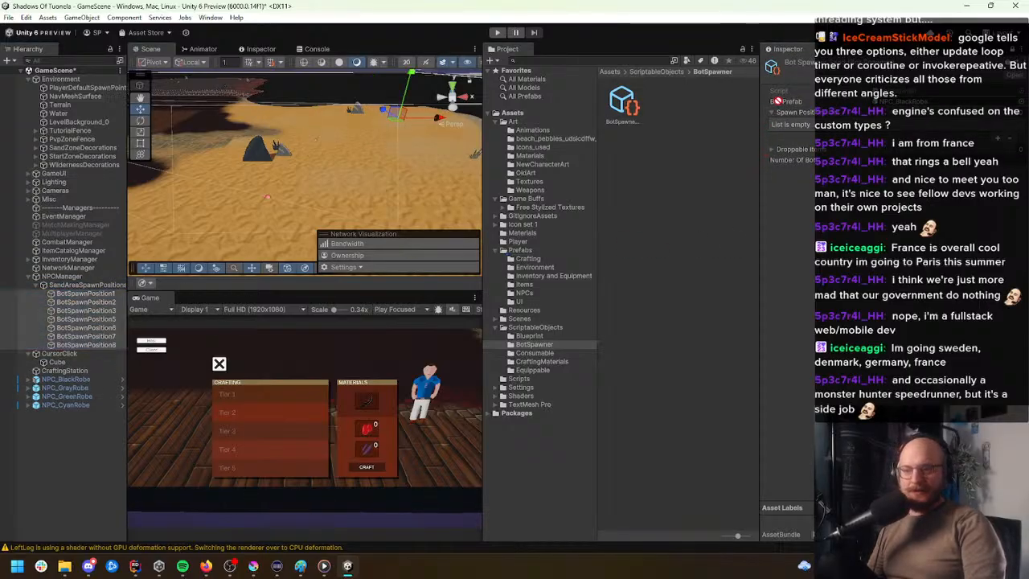
drag(799, 112, 801, 114)
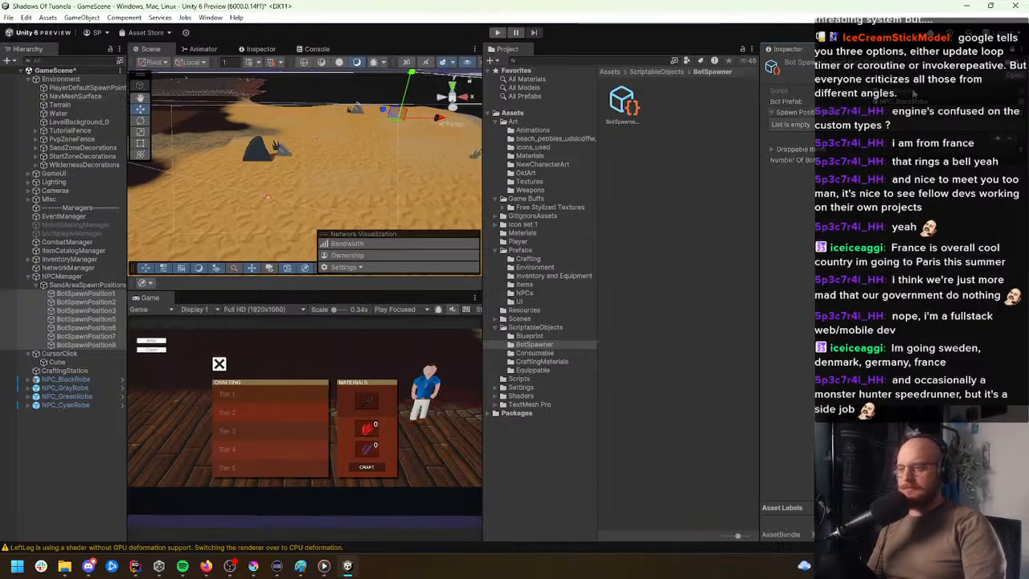
Step: Open the BotSpawner script in Rider and rename the SpawnPositionsList field to SpawnTransformsList throughout the code
double_click(907, 95)
click(259, 166)
click(305, 164)
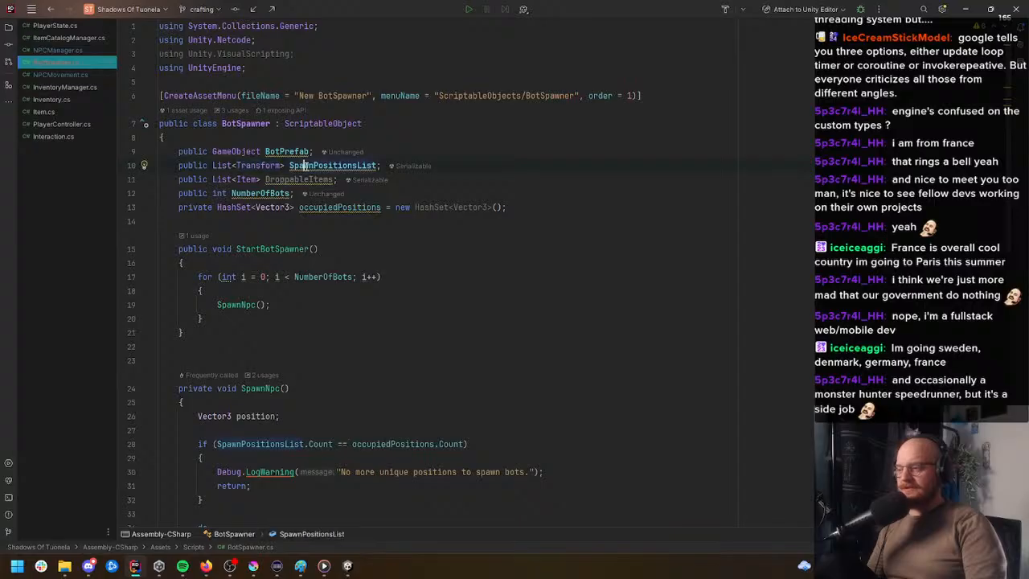
click(358, 165)
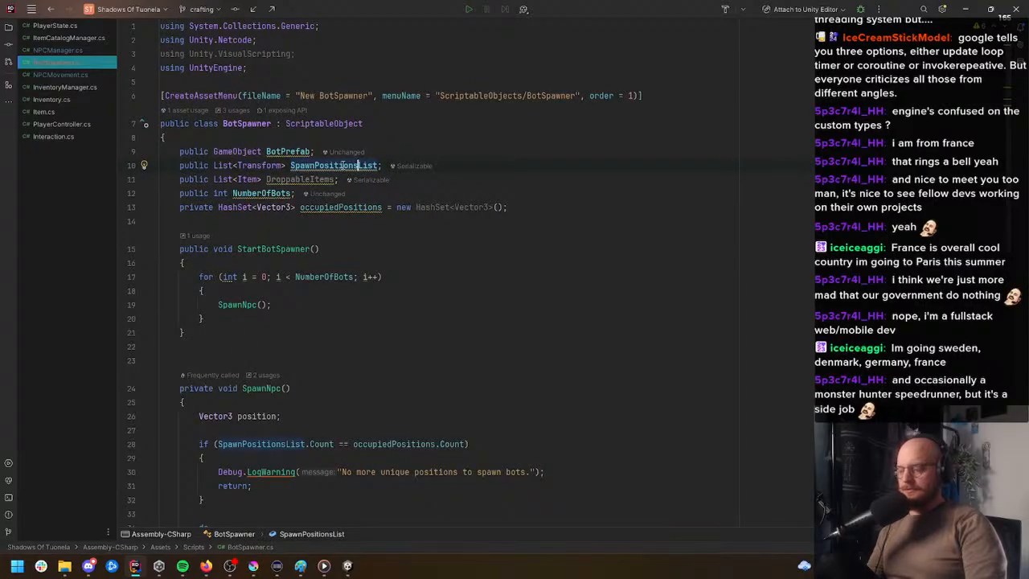
key(ctrl+r)
key(ctrl+r)
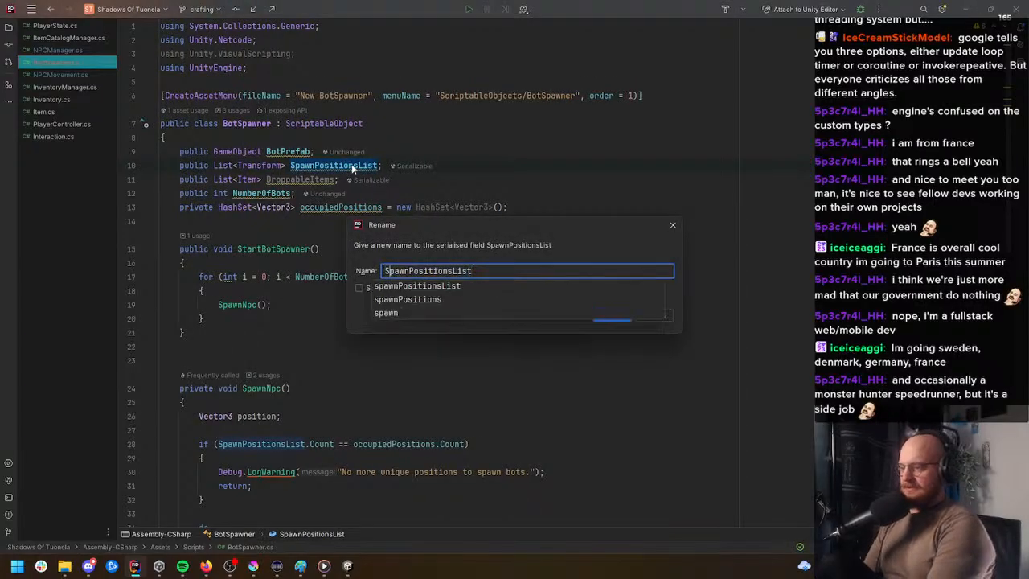
key(ctrl+shift+Right)
key(BackSpace)
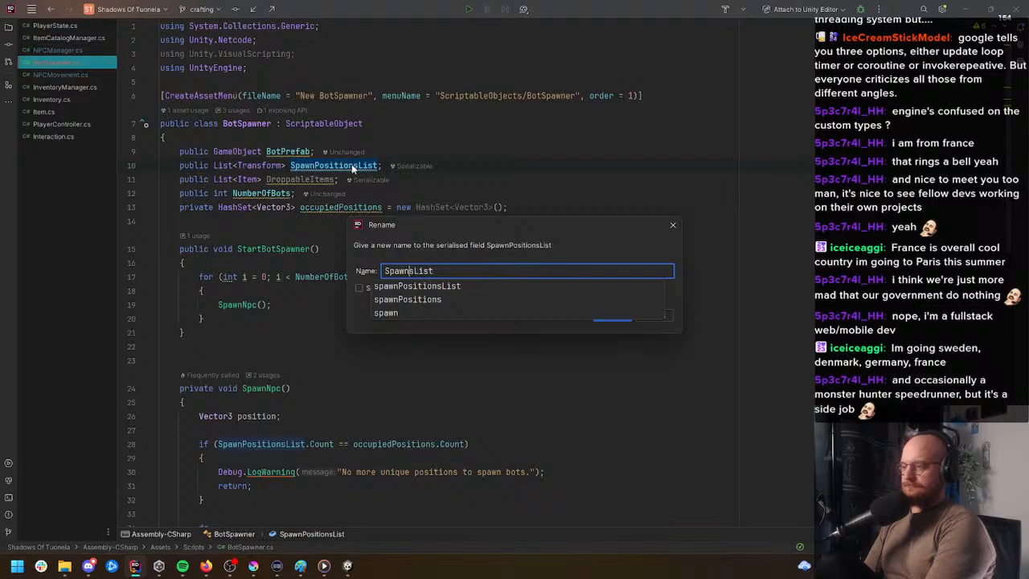
text(Transforms)
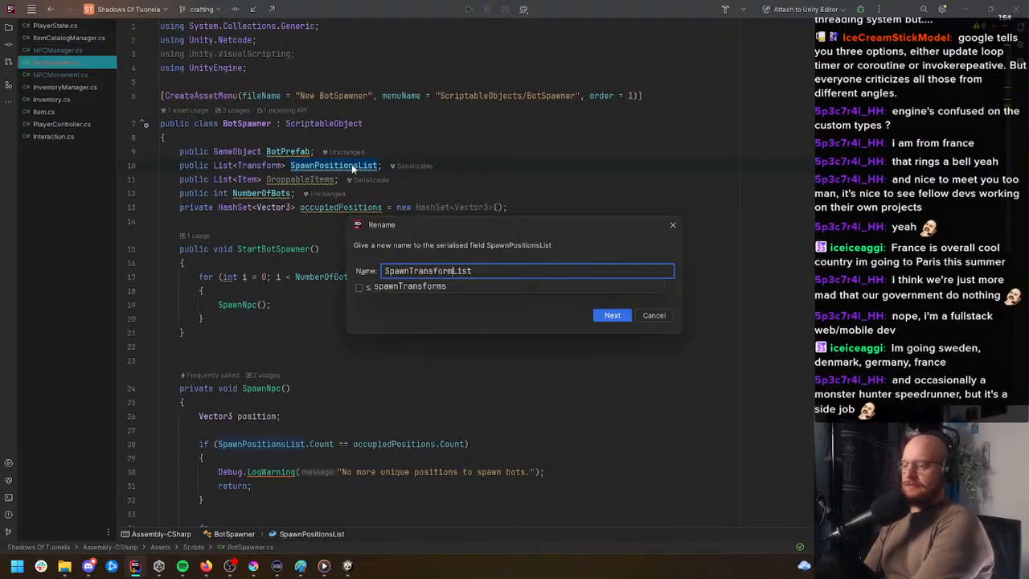
click(618, 317)
click(654, 188)
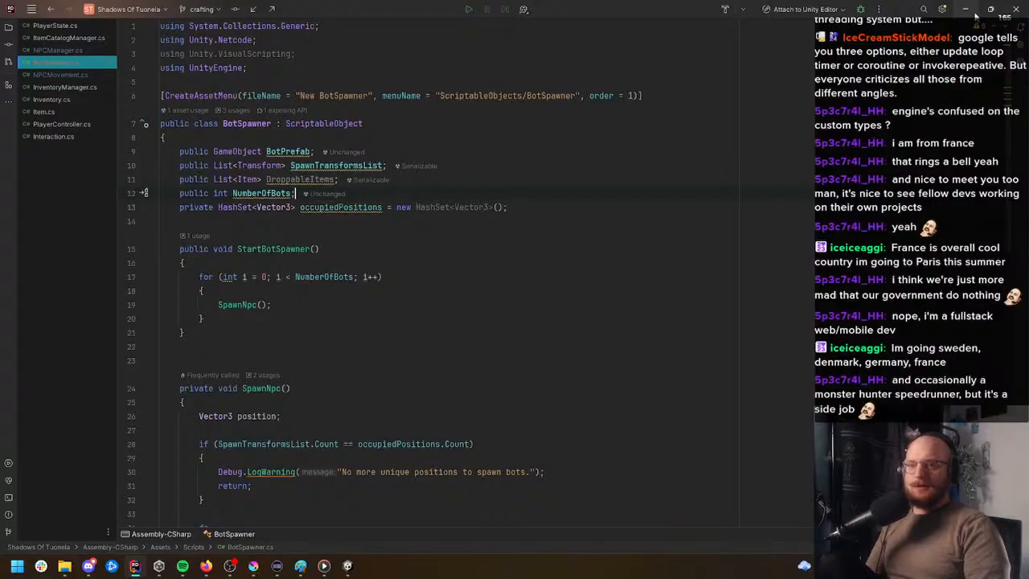
Step: Return to Unity and try to add BotSpawnPosition1 to the BotSpawnerSand asset's Spawn Transforms List
click(967, 8)
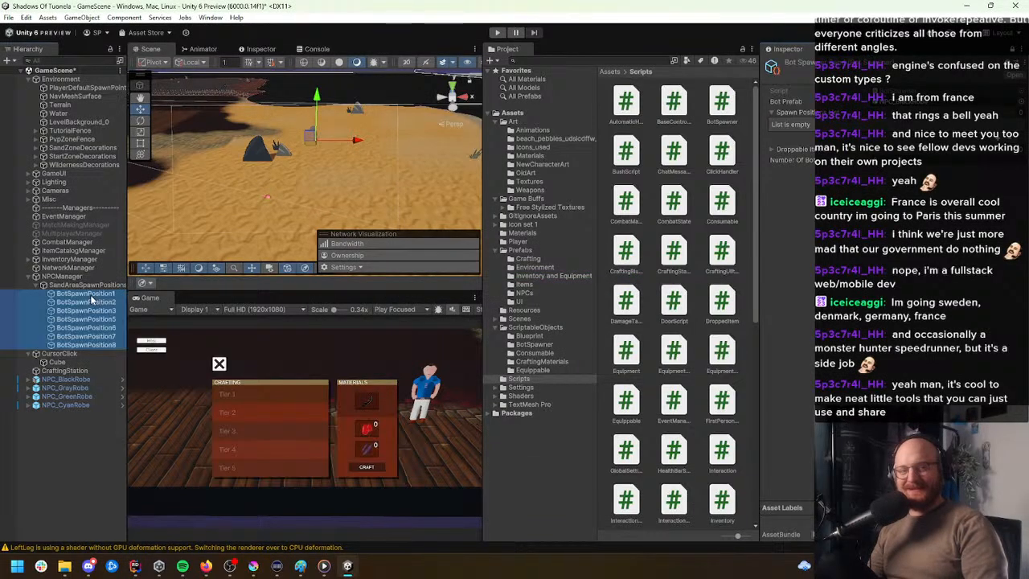
click(91, 301)
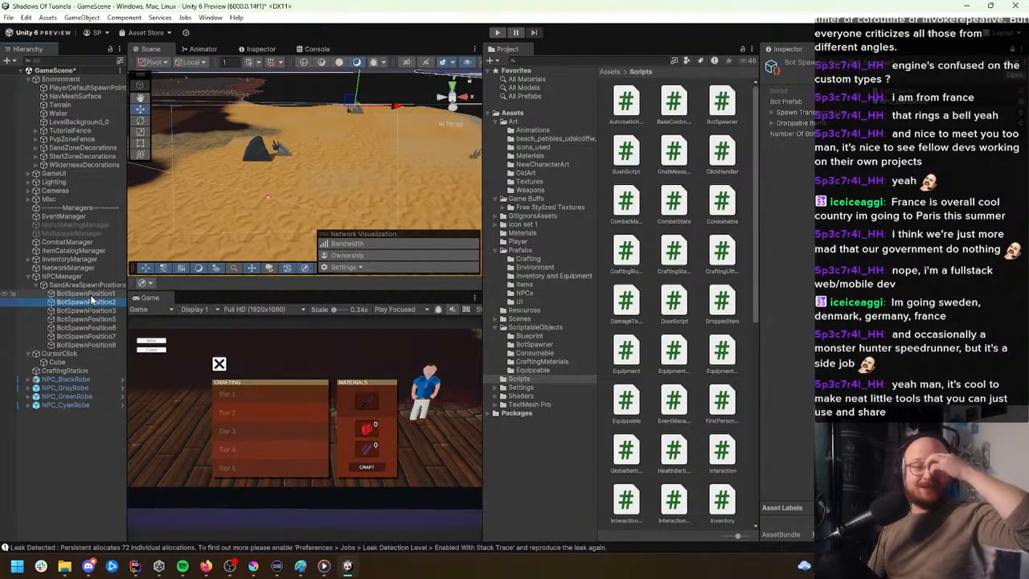
click(77, 294)
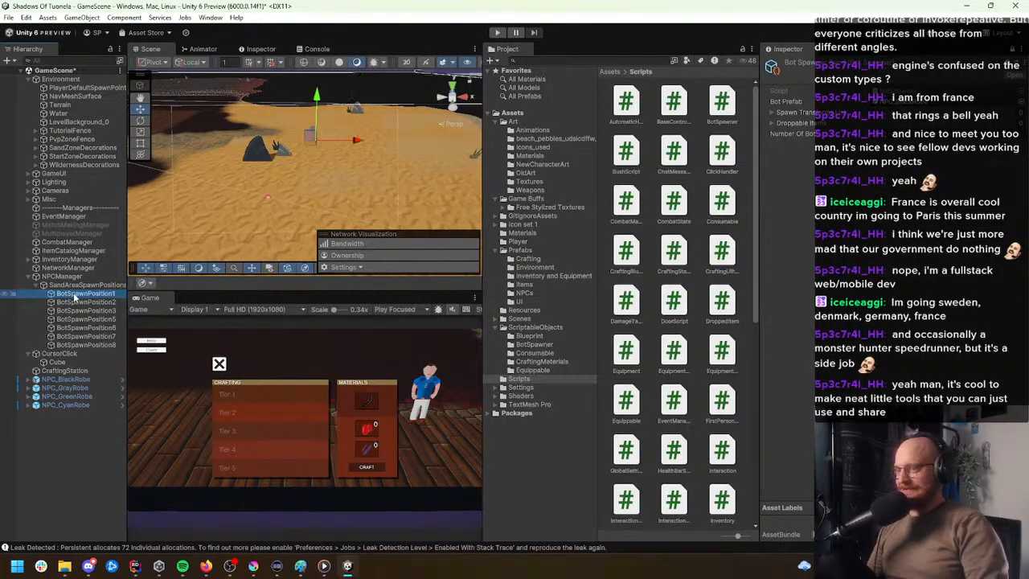
drag(83, 296, 776, 116)
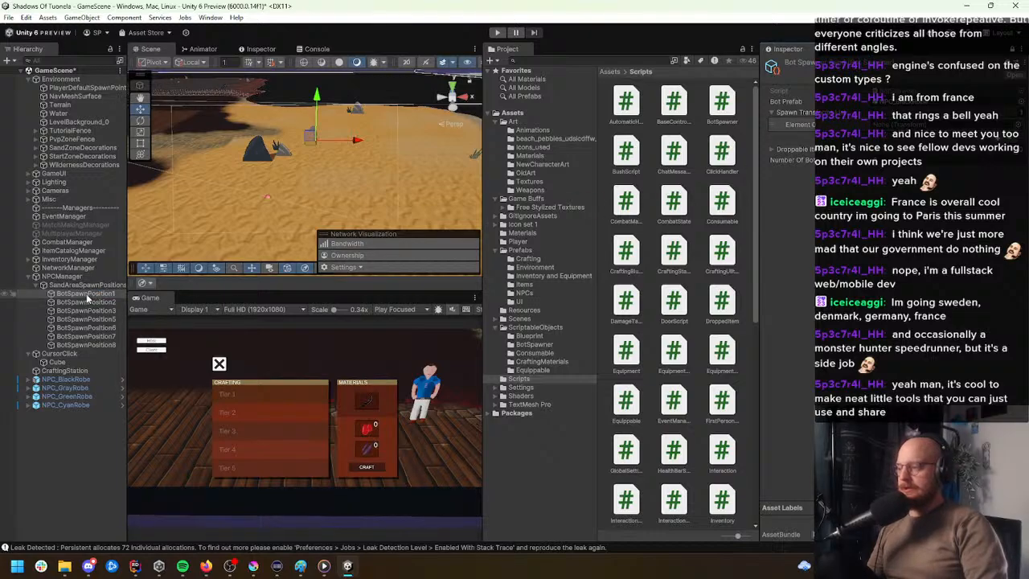
drag(86, 294, 917, 141)
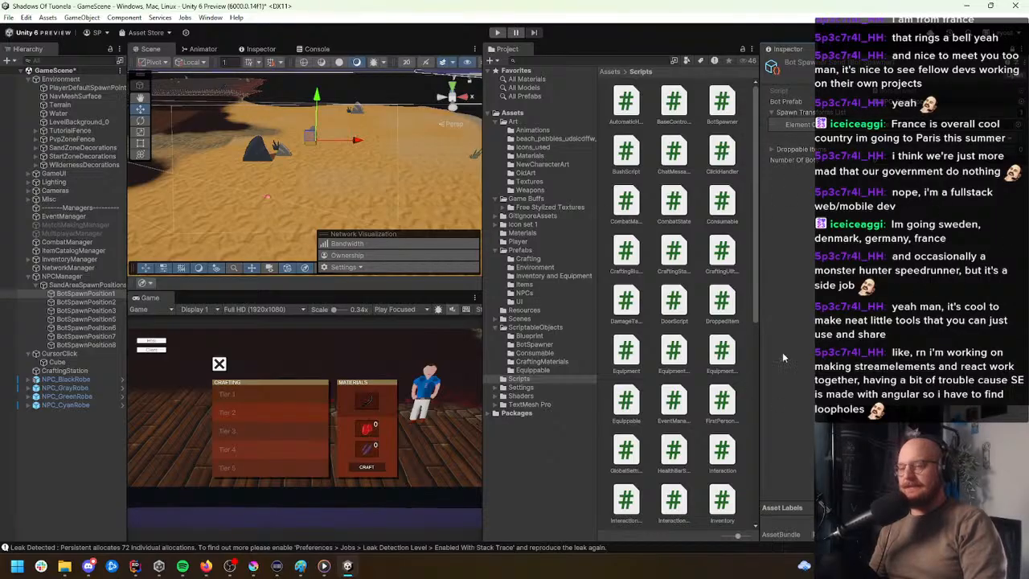
key(w)
right_drag(464, 135, 366, 149)
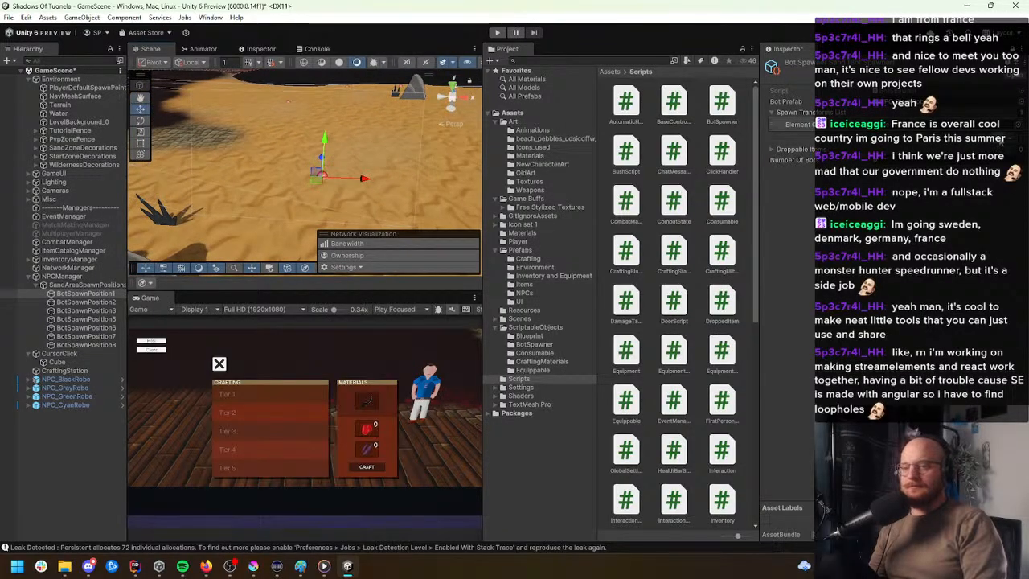
click(102, 293)
drag(101, 293, 807, 122)
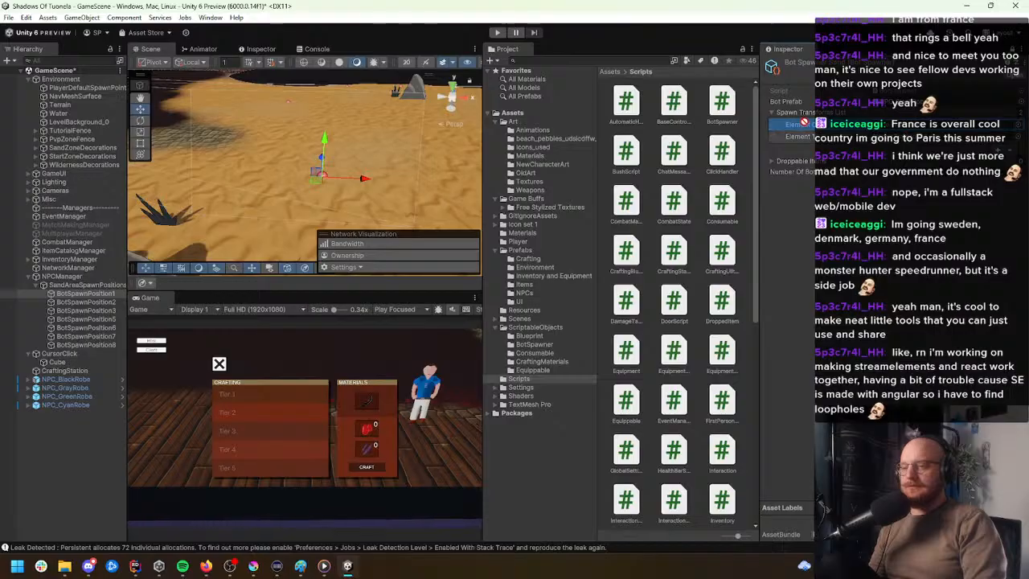
Step: Try to assign Element 0 of the Spawn Transforms List by choosing from the available transforms
click(1017, 126)
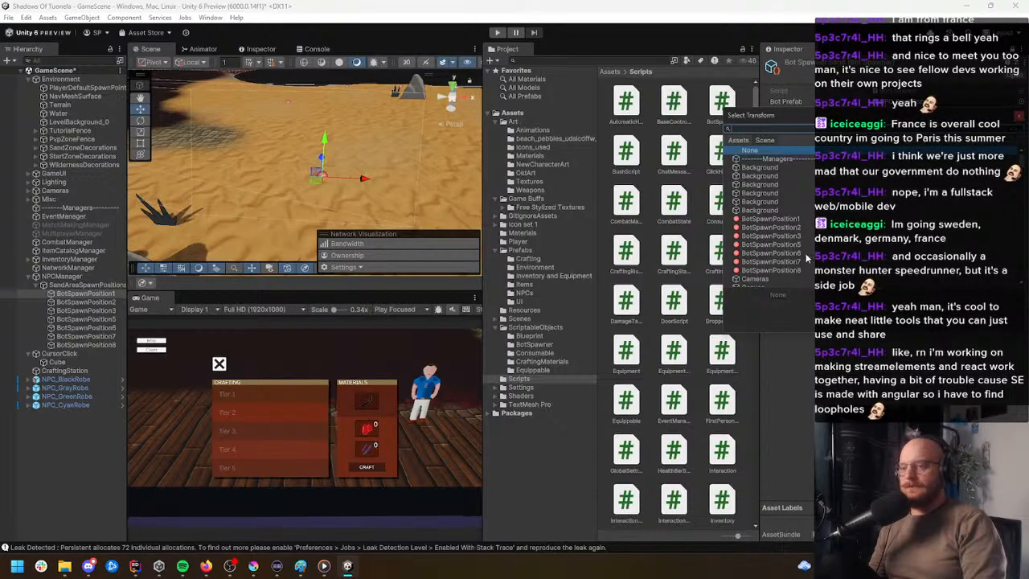
scroll(808, 252, down, 10)
scroll(799, 238, up, 6)
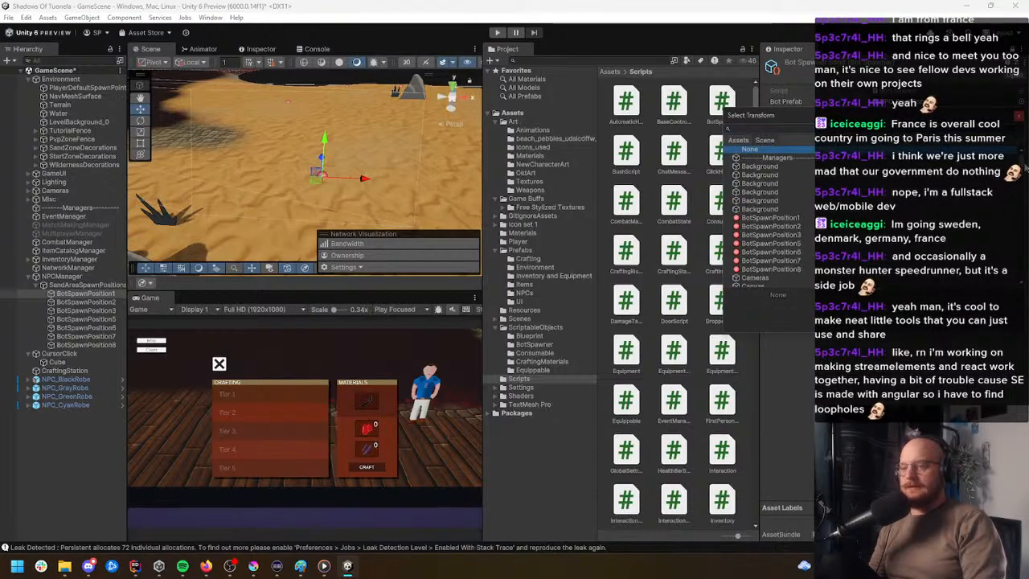
double_click(795, 201)
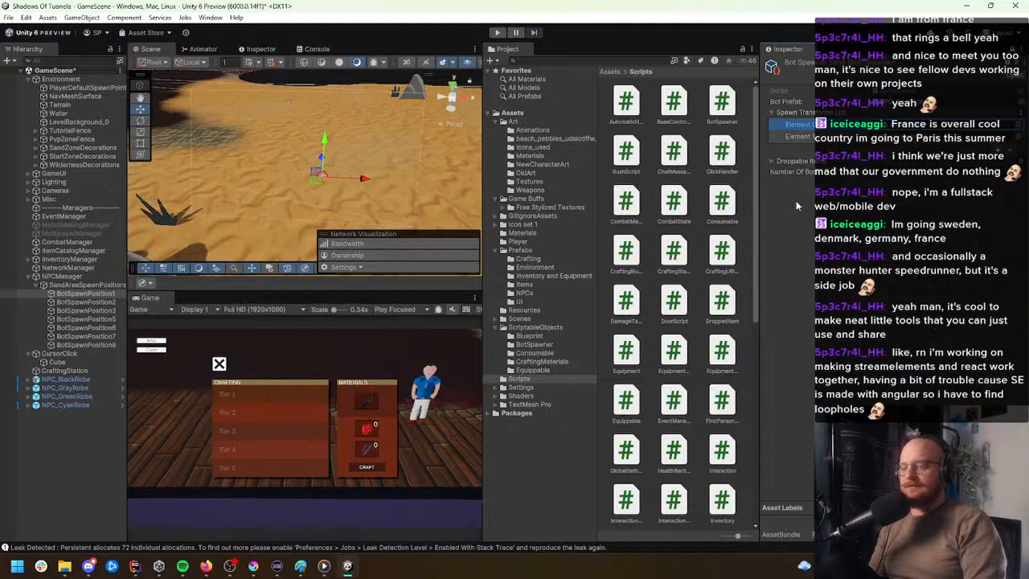
click(853, 220)
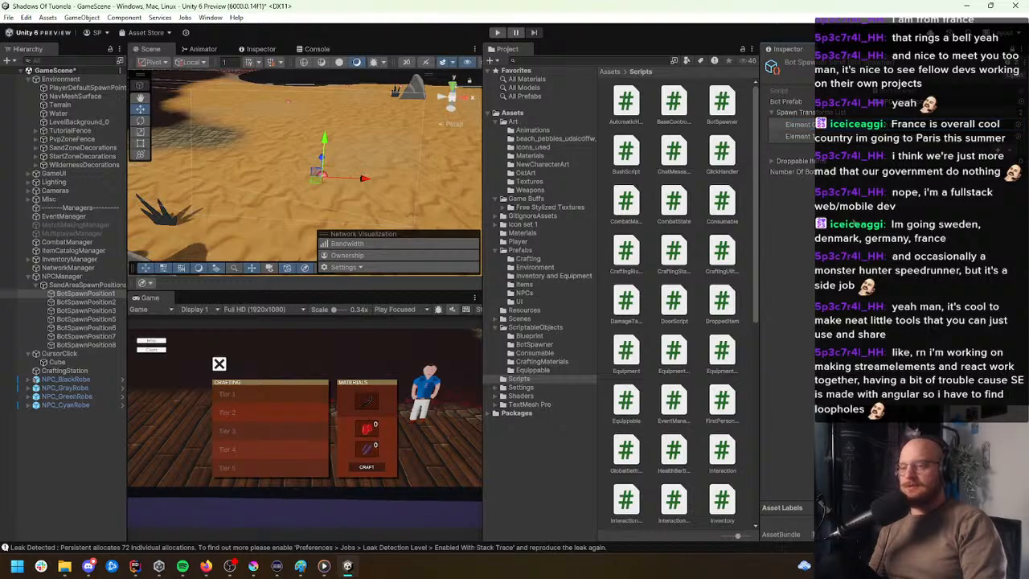
click(917, 126)
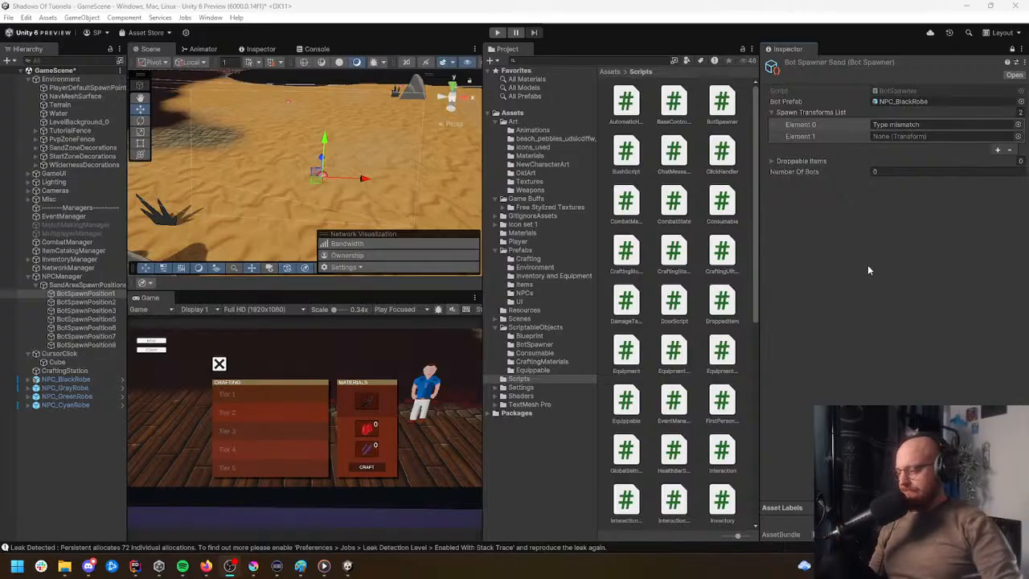
Step: Switch to Discord and reply to the latest casual-chat message with "profits, profits, profits. They couldnt make it profitable", then return to Unity
click(89, 566)
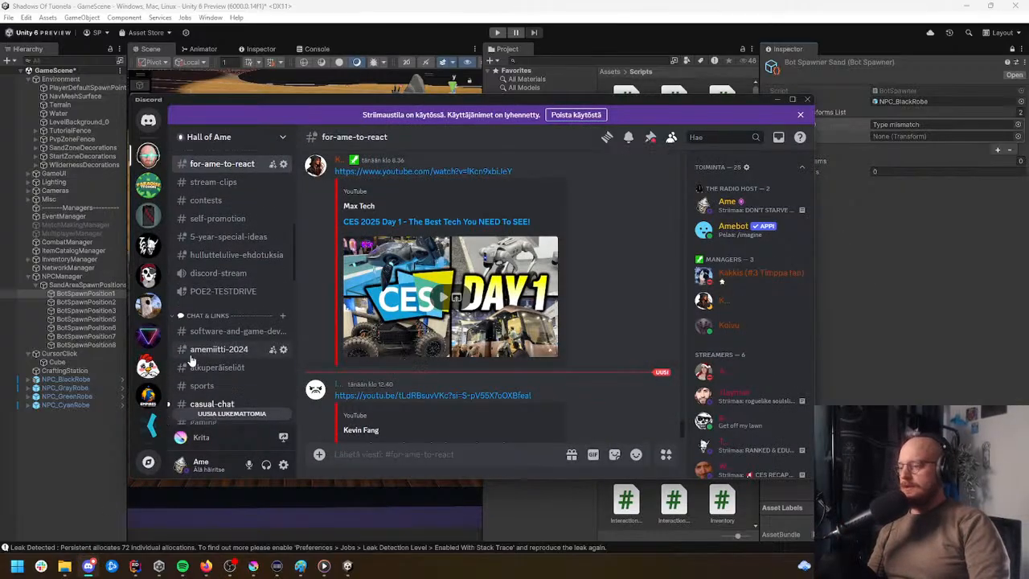
scroll(193, 350, down, 5)
click(246, 212)
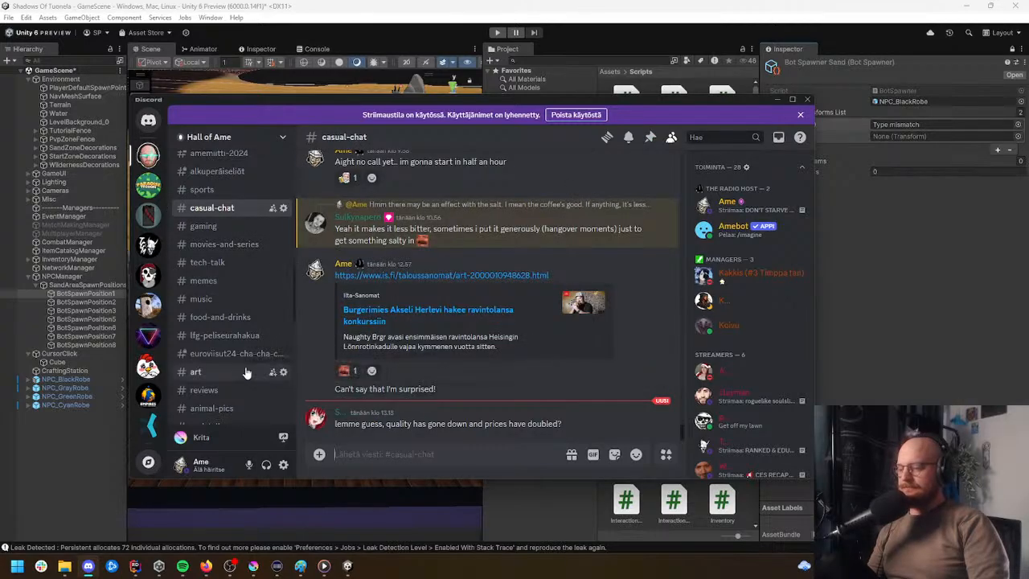
click(632, 406)
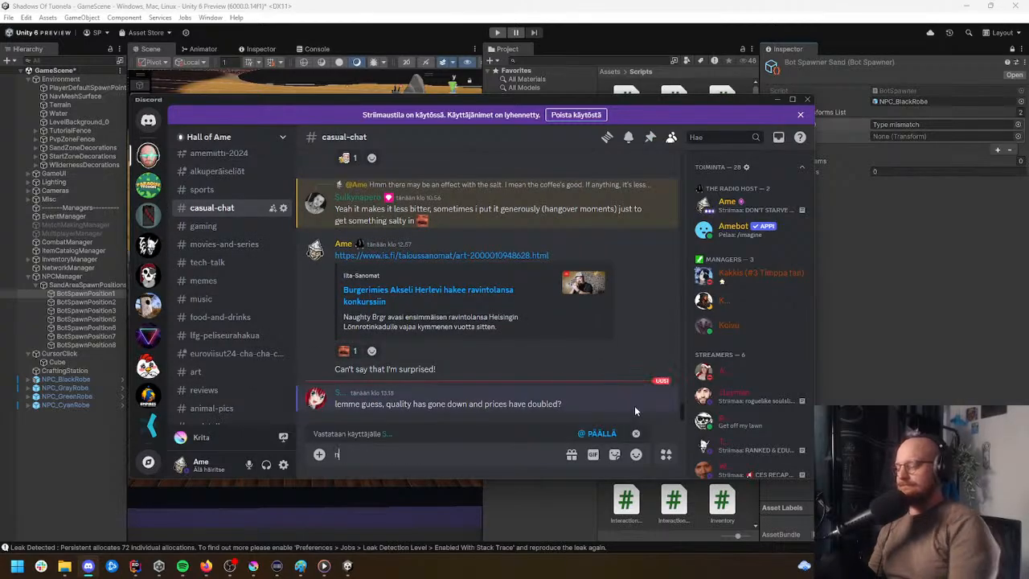
text(profits, profits. Th)
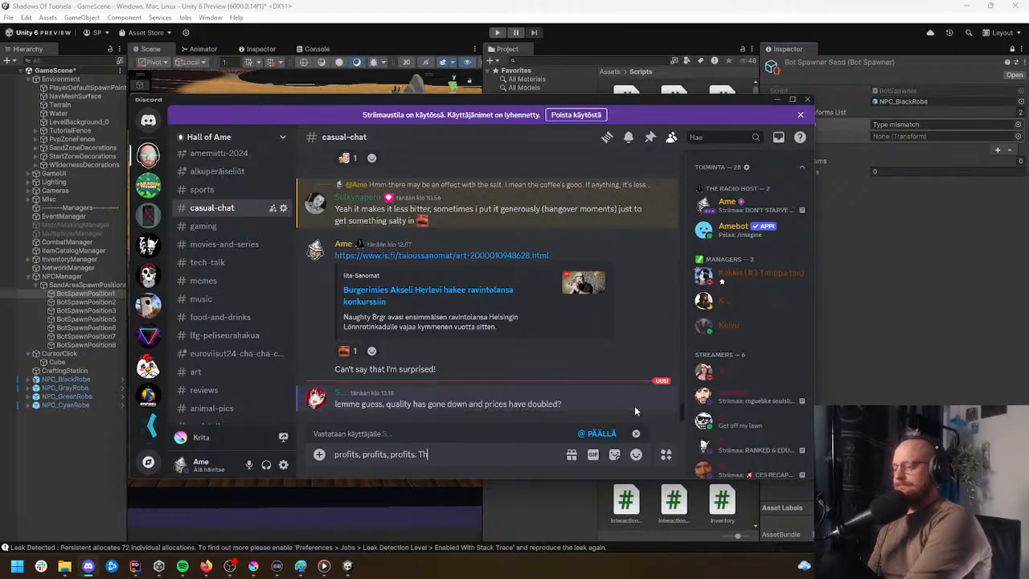
text(ey couldnt make it)
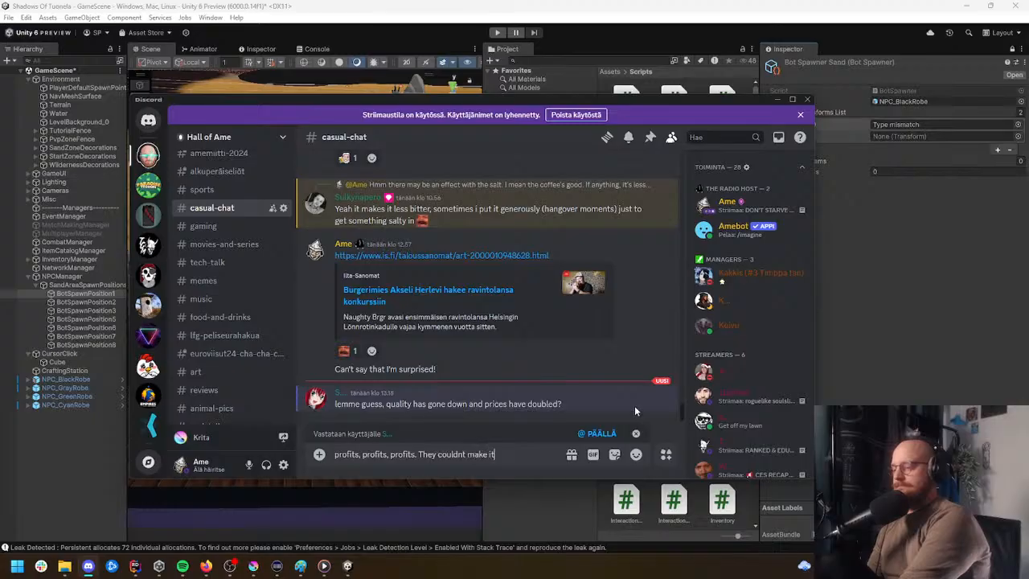
text( profitable)
key(Return)
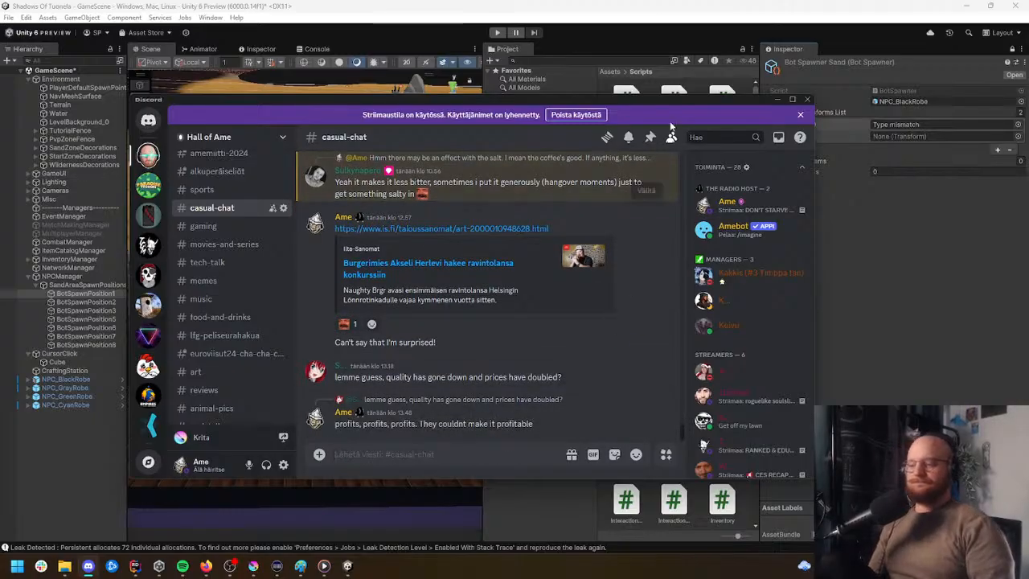
click(641, 67)
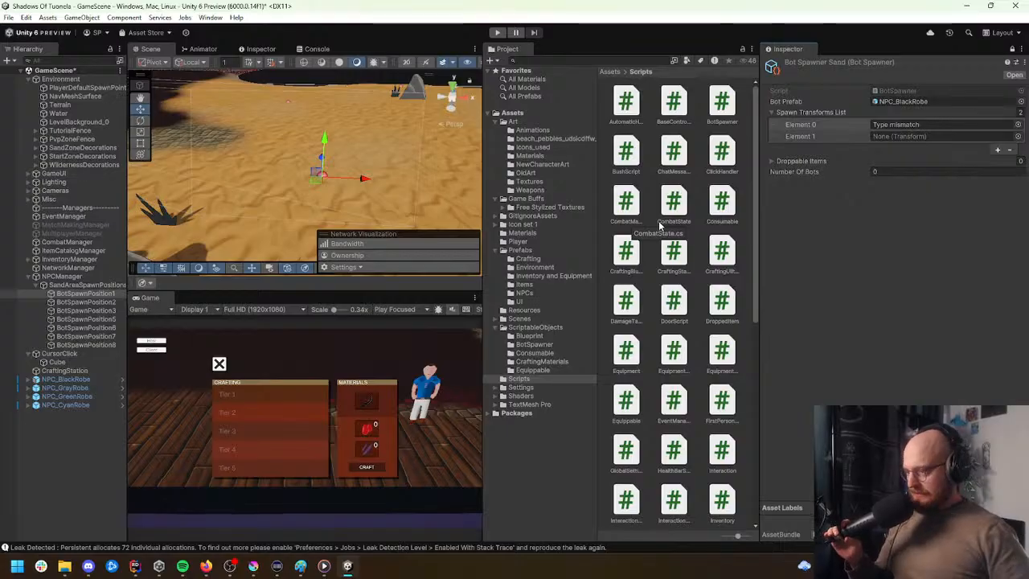
Step: Switch to Rider, check the SpawnTransformsList field in BotSpawner, and open the NPCManager script at its BotSpawnersList field
alt+drag(290, 135, 312, 127)
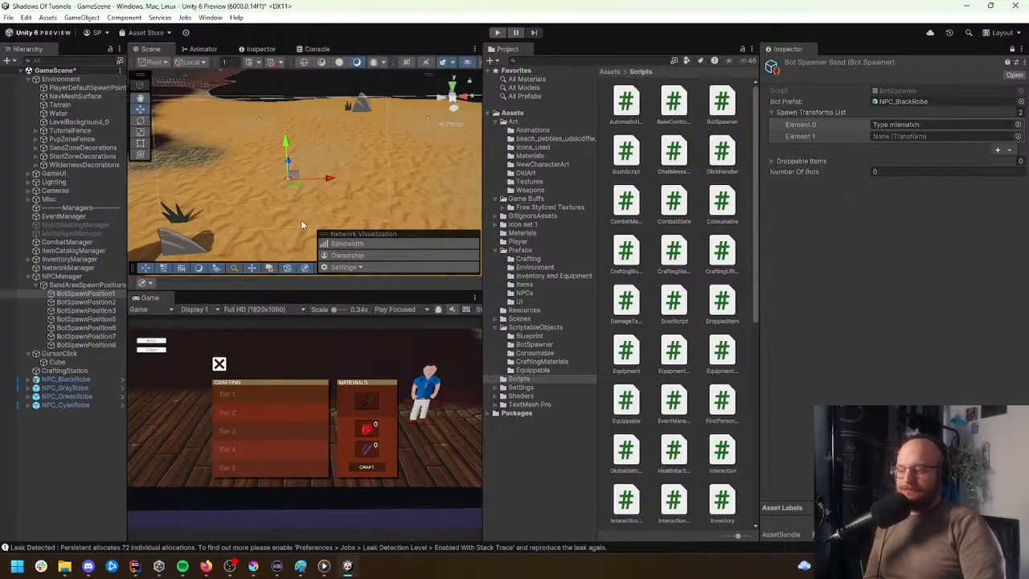
click(136, 574)
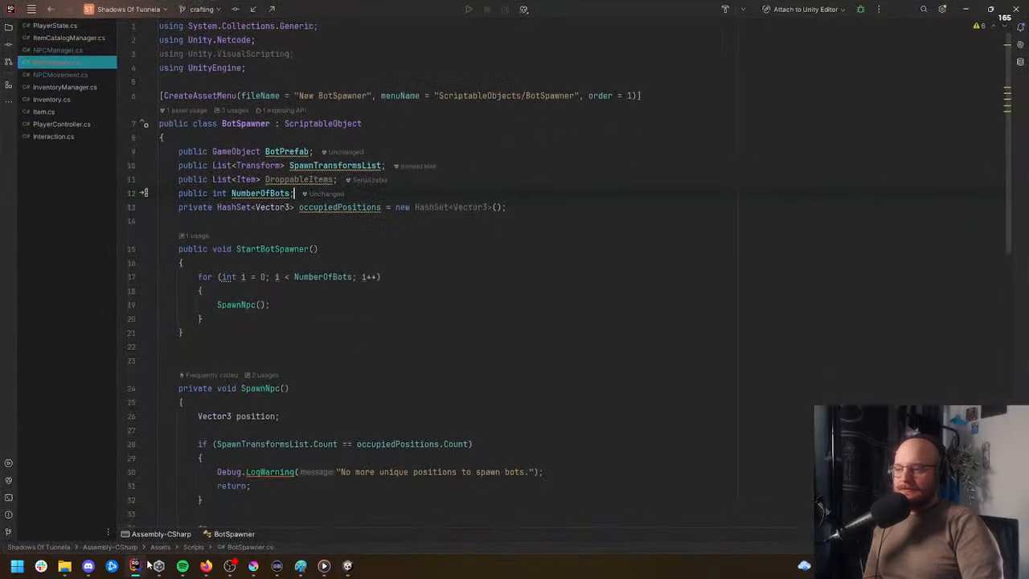
click(333, 165)
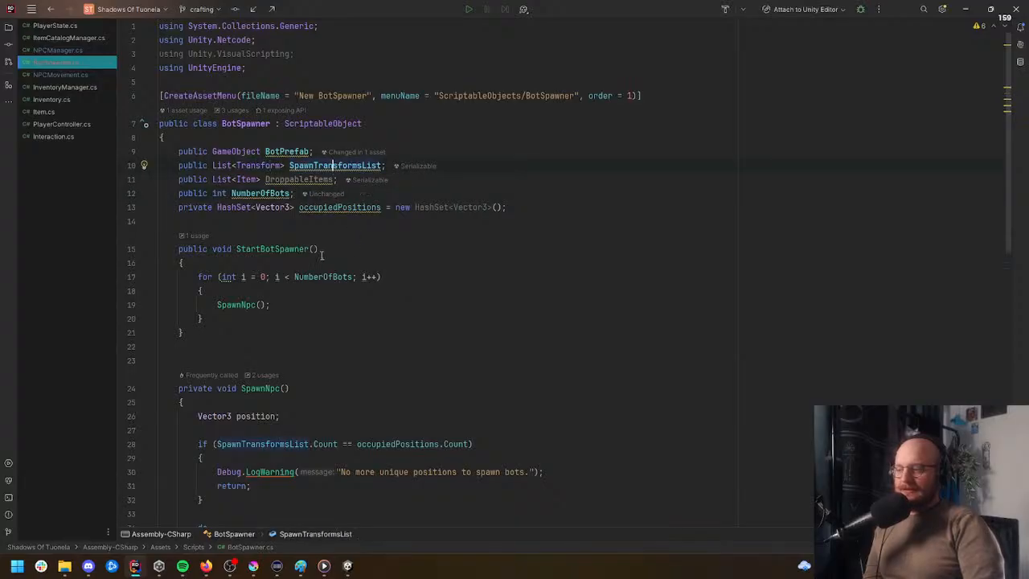
scroll(319, 256, down, 1)
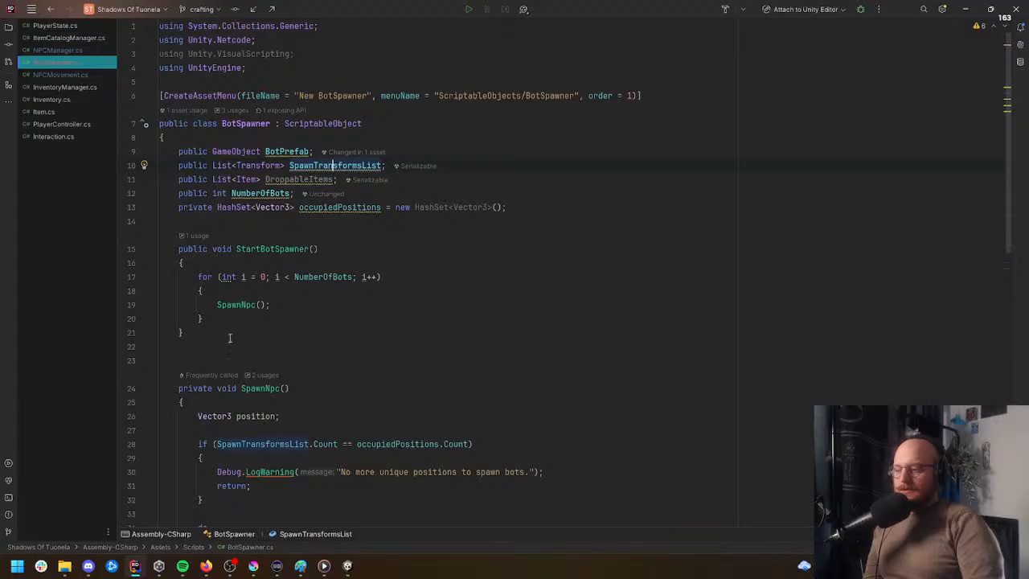
click(60, 52)
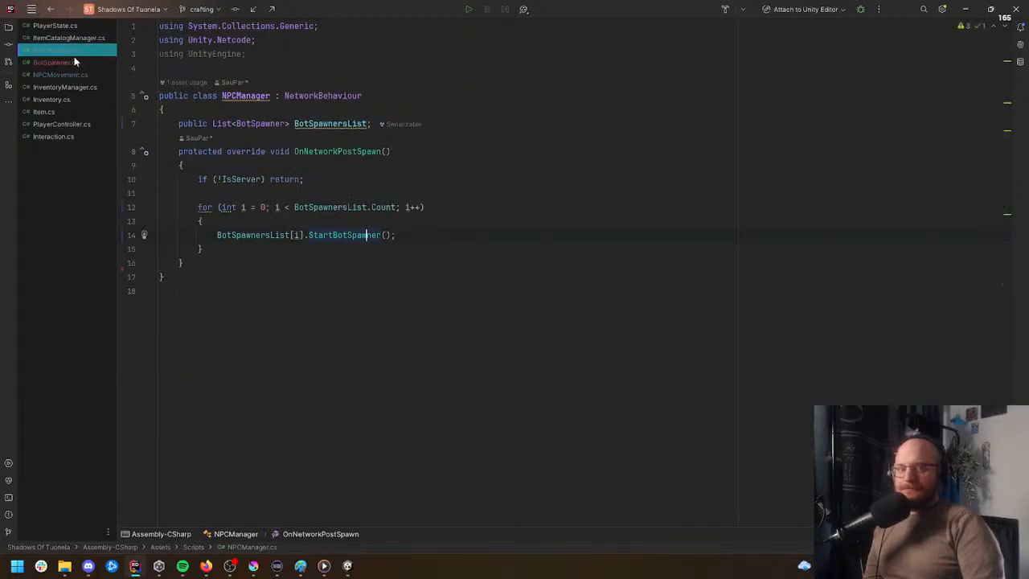
click(597, 125)
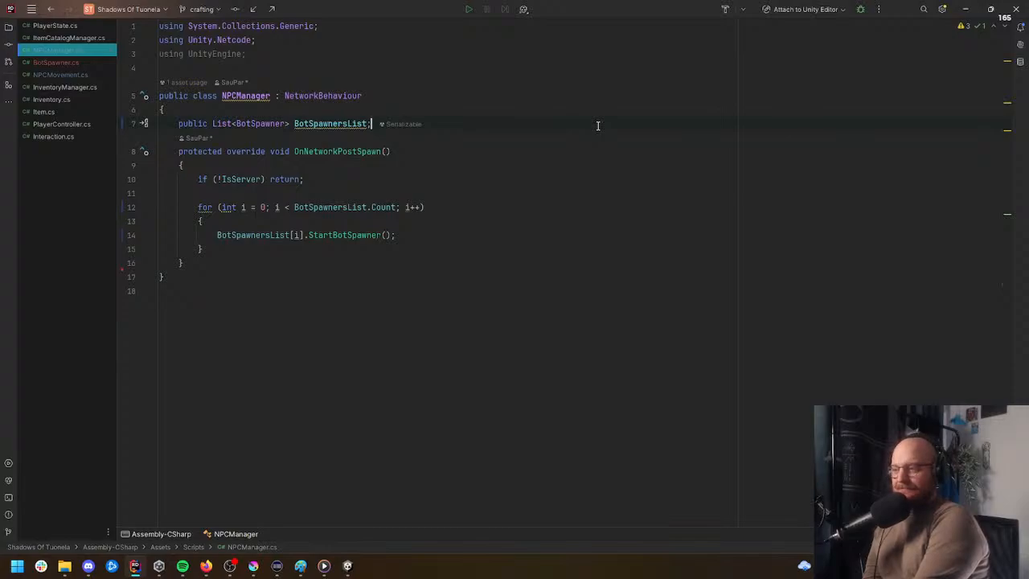
Step: Declare a public List<Transform> field named SandAreaSpawnTransforms below BotSpawnersList in NPCManager
key(Return)
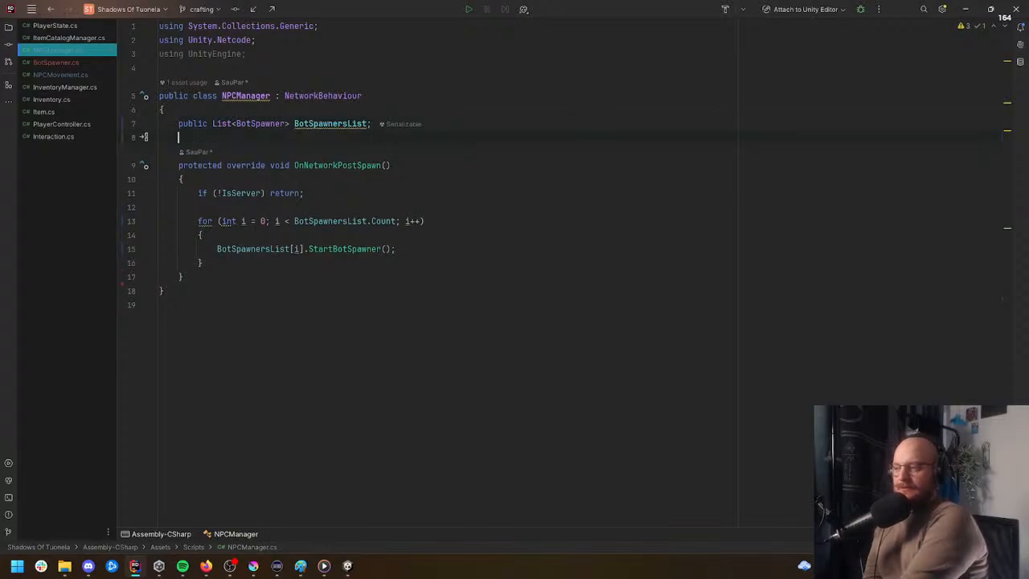
text(public )
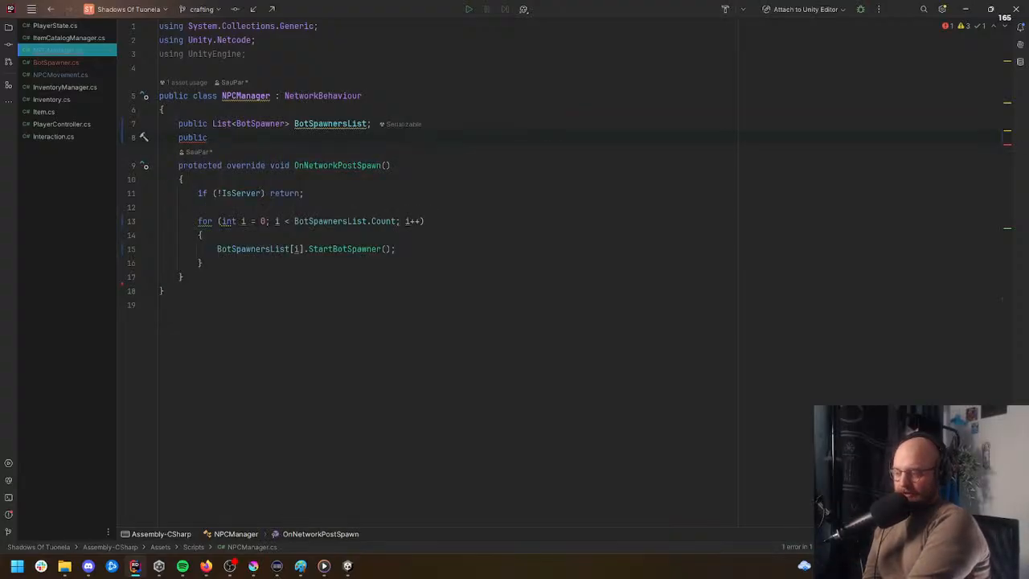
text(List<RuleTile.TilingRuleOutput.Transform>)
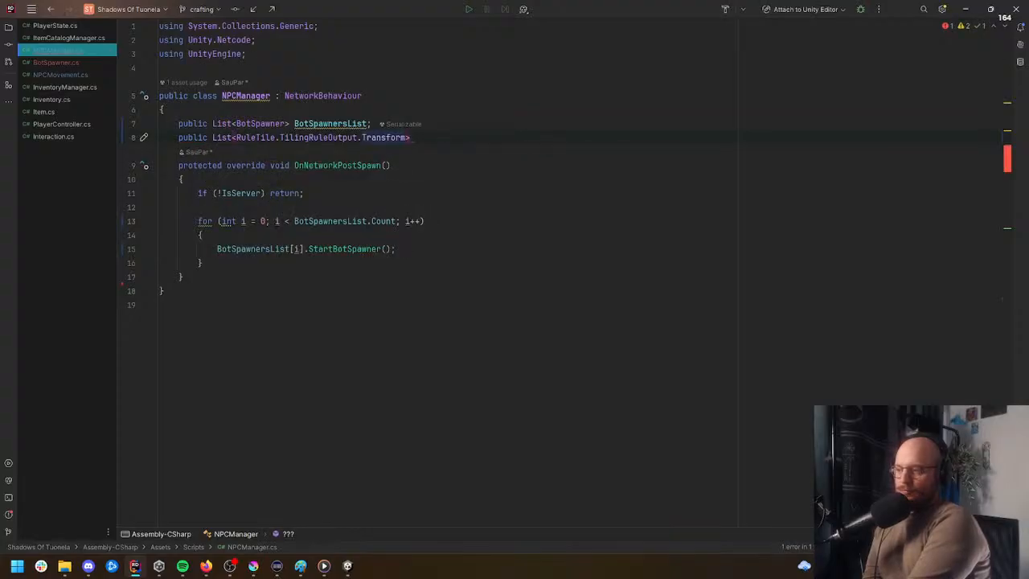
key(ctrl+BackSpace)
key(ctrl+BackSpace)
key(ctrl+BackSpace)
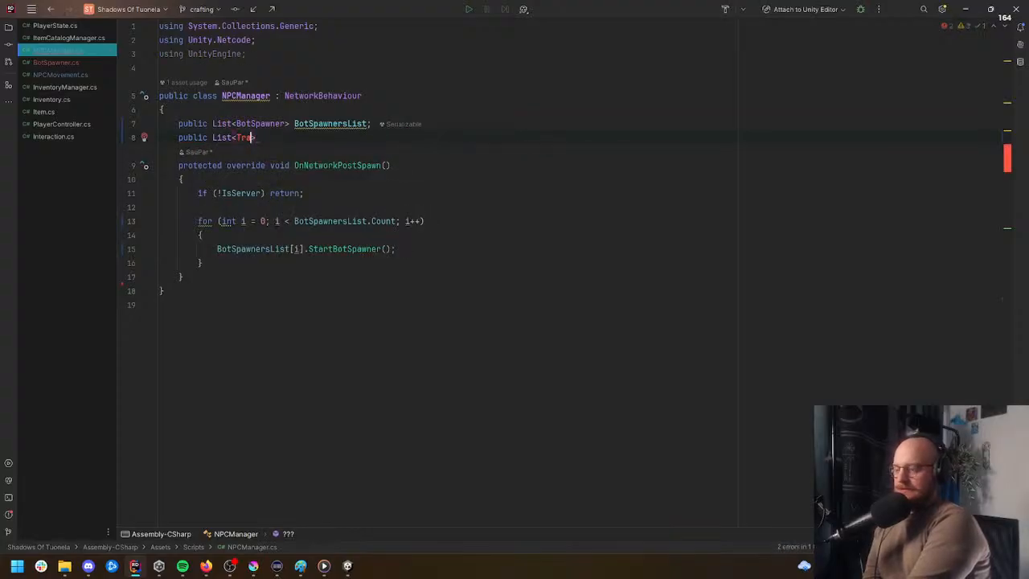
text(Trans)
key(Return)
text(> )
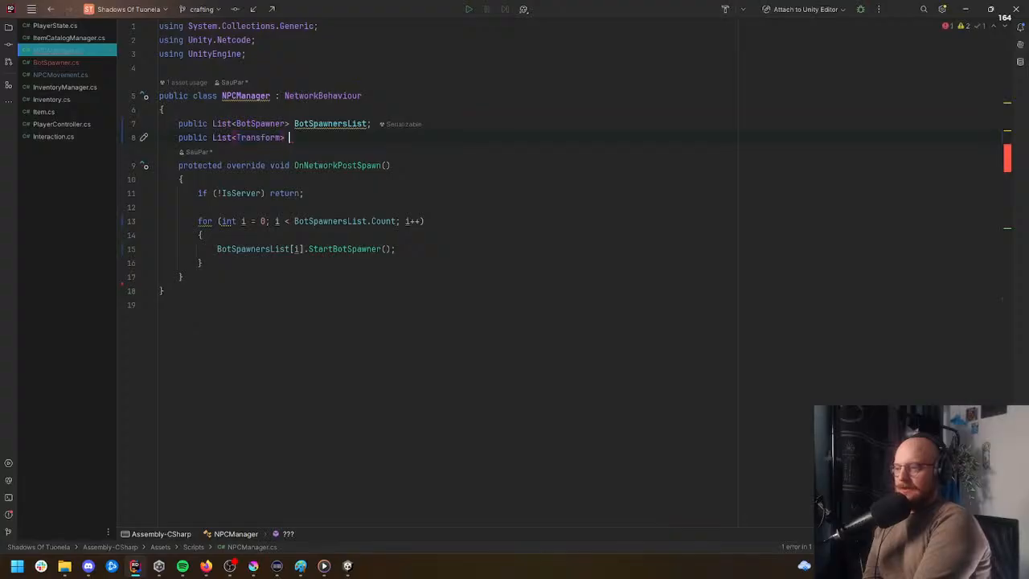
text(SandArea)
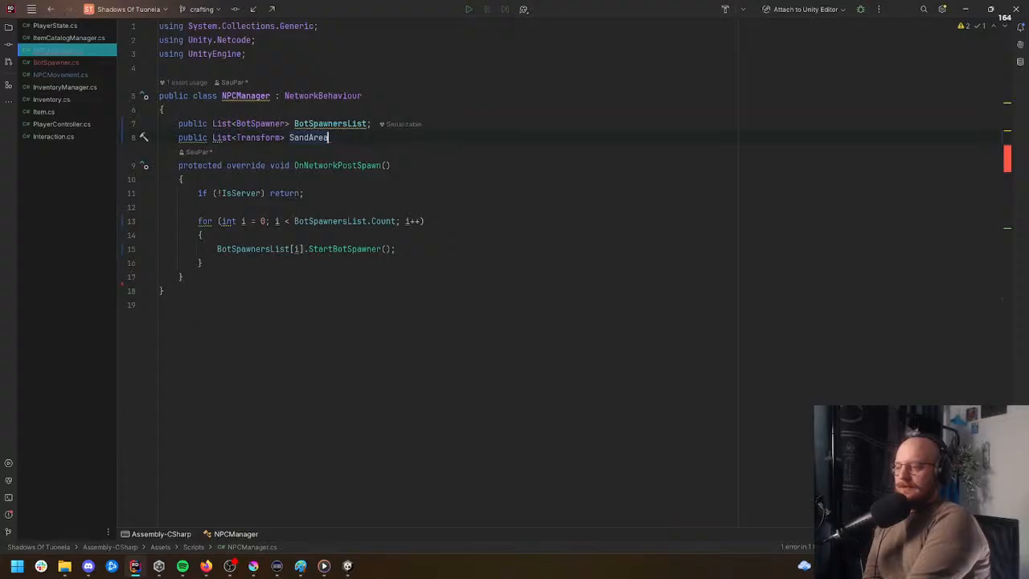
text(SpawnTransforms;)
Step: Duplicate the SandAreaSpawnTransforms line and remove the copies, leaving a blank line before OnNetworkPostSpawn
key(ctrl+d)
key(ctrl+d)
drag(548, 178, 583, 159)
key(BackSpace)
click(631, 173)
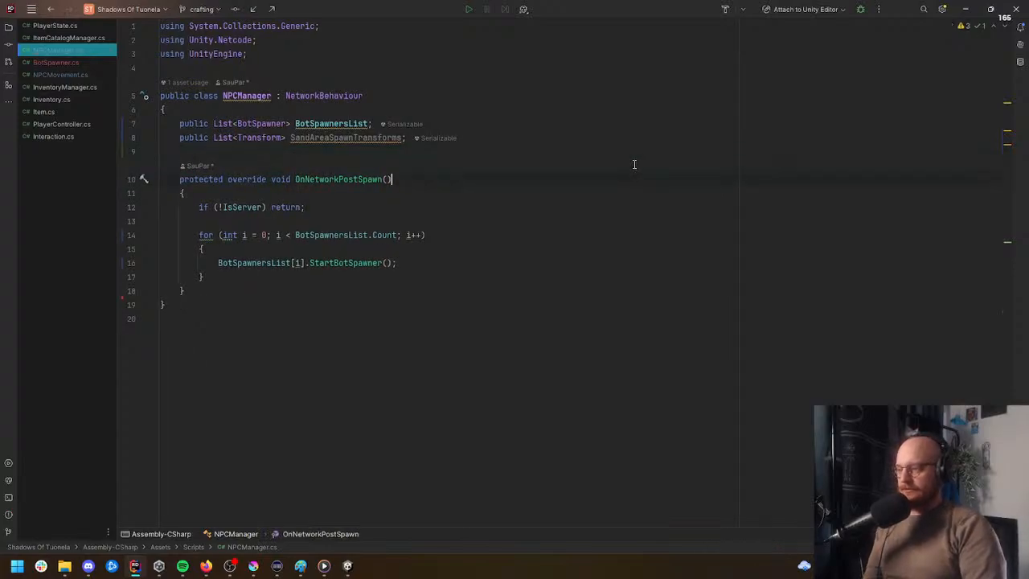
Step: Go to the StartBotSpawner definition in BotSpawner and add a List<Transform> parameter named inputSpawnTransform
ctrl+click(364, 263)
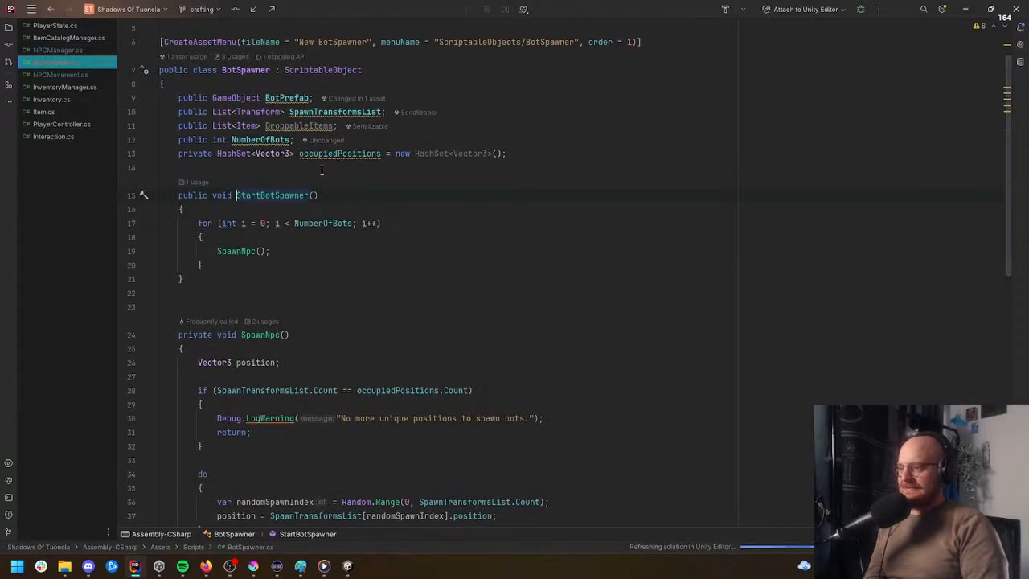
click(330, 195)
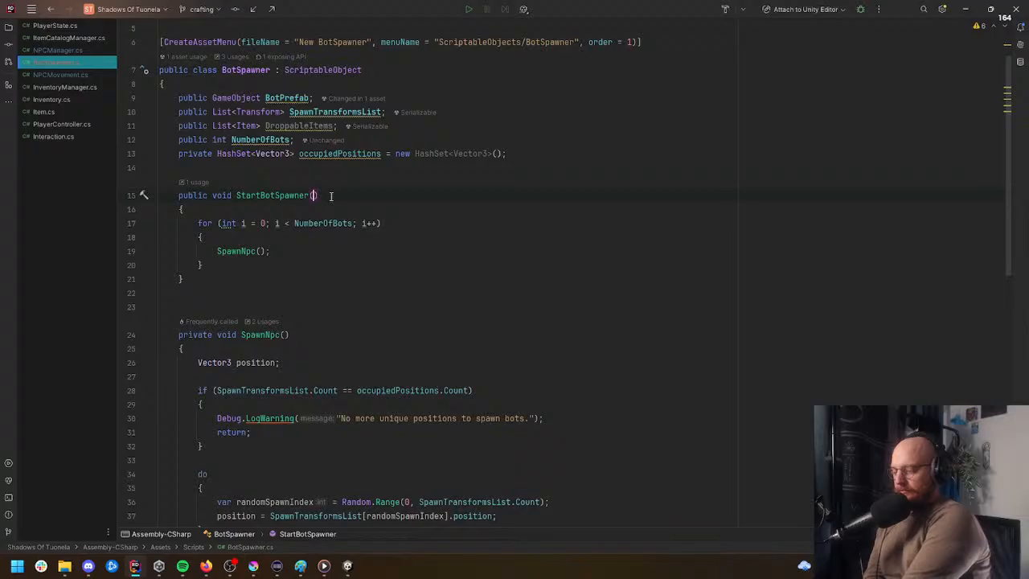
key(Left)
text(List<T)
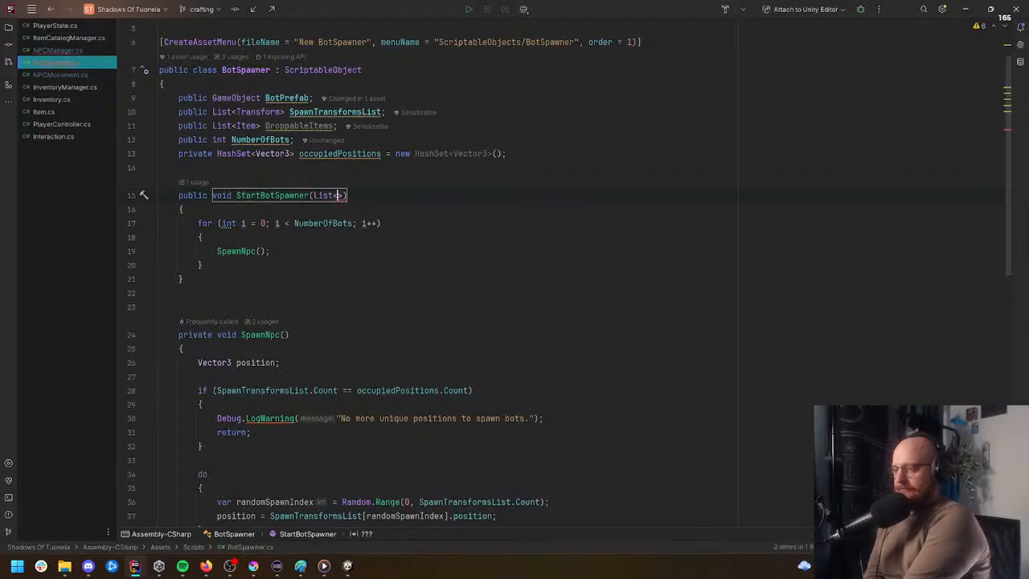
key(Down)
key(Return)
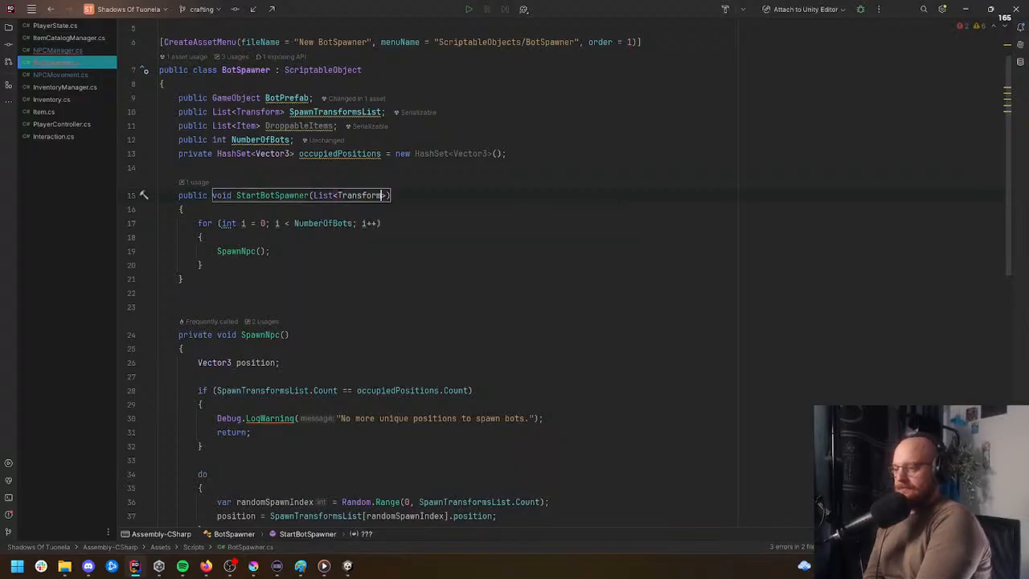
text(inputSpawnTransform)
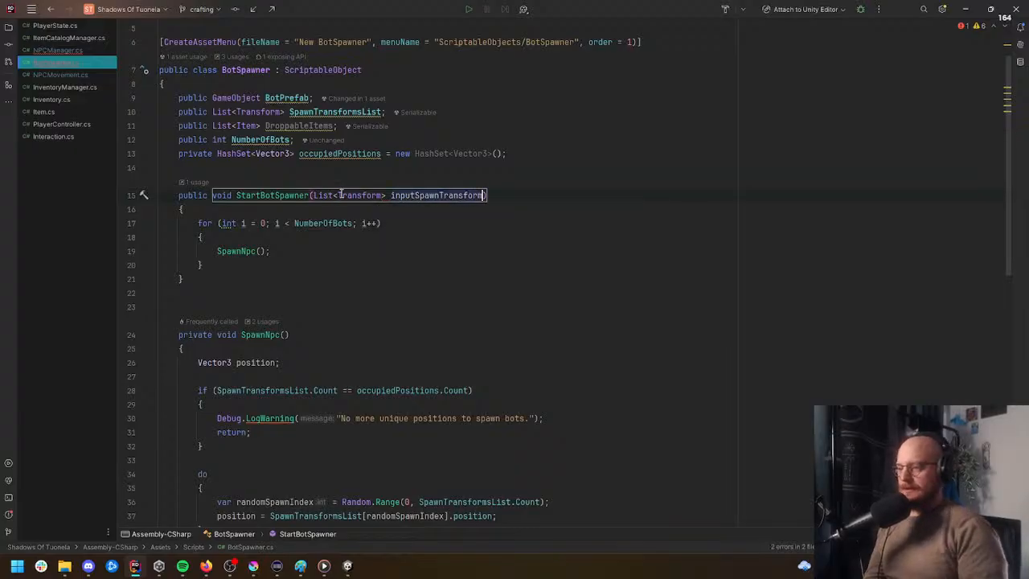
Step: Assign inputSpawnTransform to SpawnTransformsList at the start of StartBotSpawner, with a blank line before the for loop
click(270, 210)
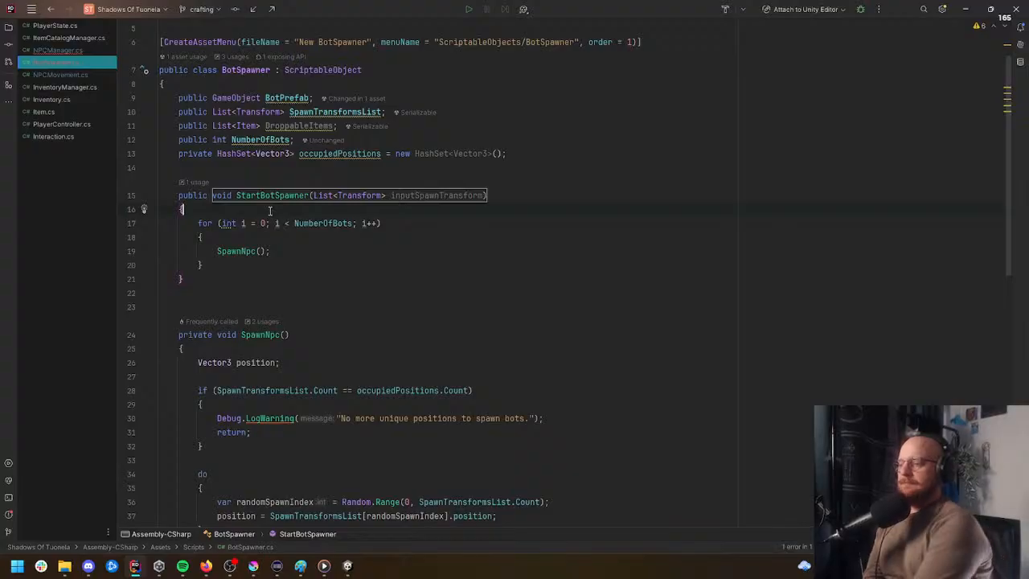
key(Return)
text(Spaw)
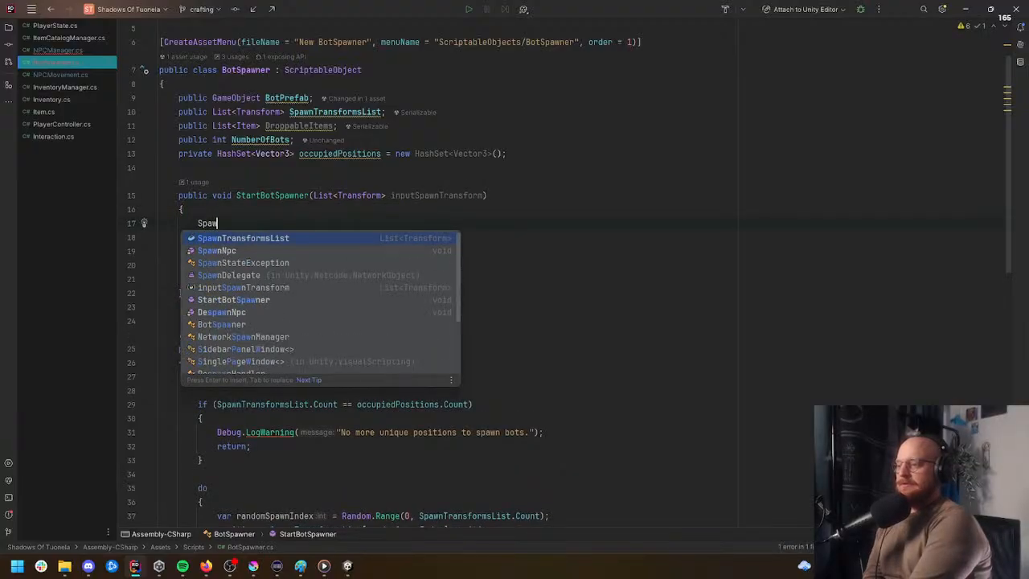
text(nTransformsList = inputSpawnTransform;)
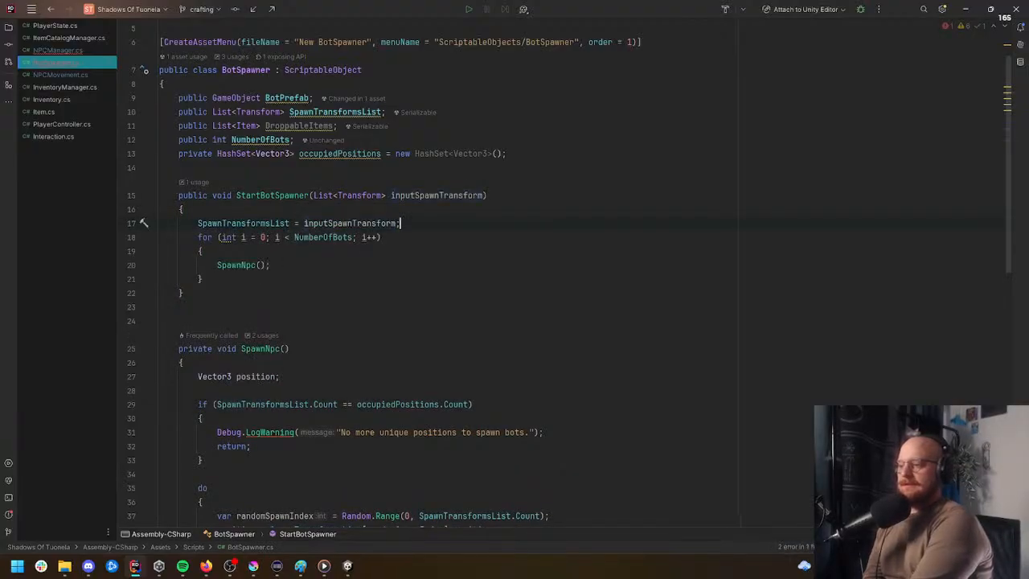
key(Return)
click(376, 294)
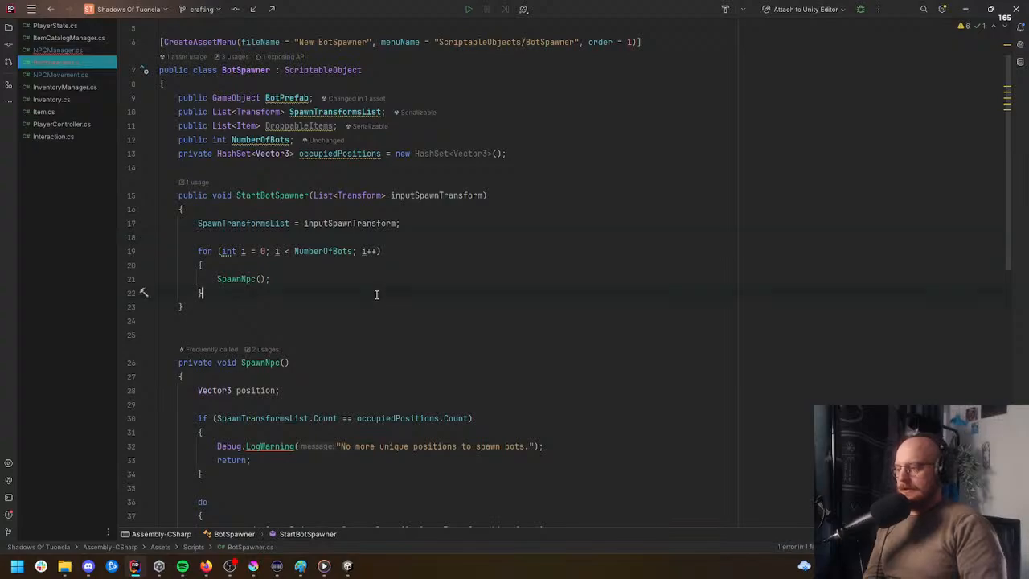
Step: In NPCManager, pass SandAreaSpawnTransforms as the argument of the StartBotSpawner call inside the spawner loop
click(56, 49)
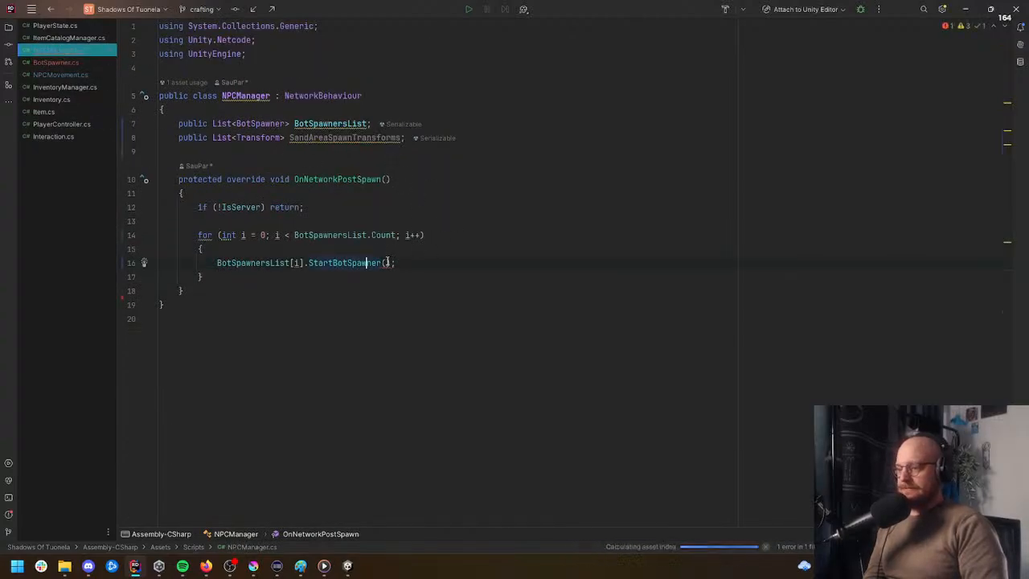
double_click(347, 138)
key(ctrl+c)
click(382, 263)
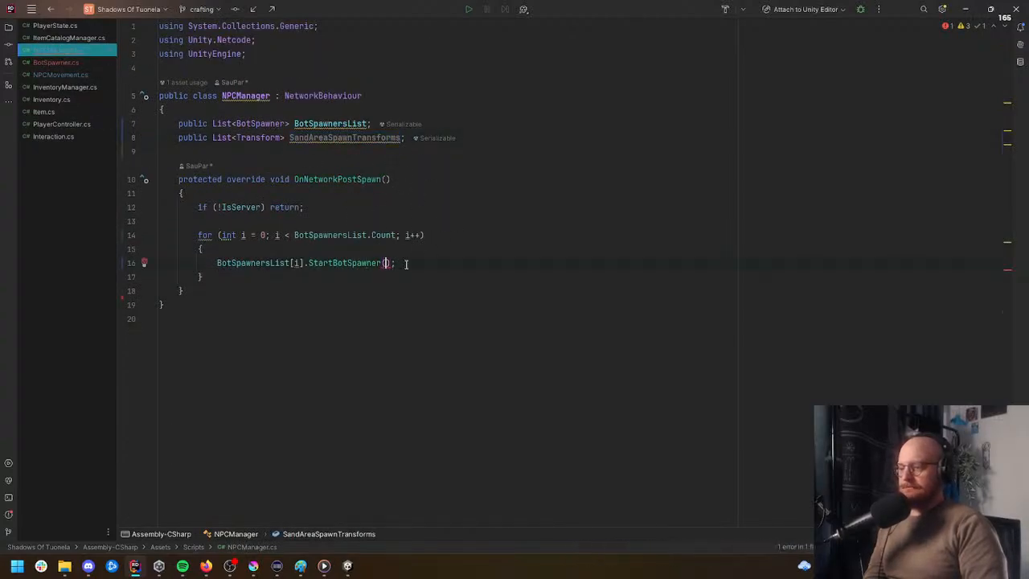
key(ctrl+v)
click(554, 286)
key(Up)
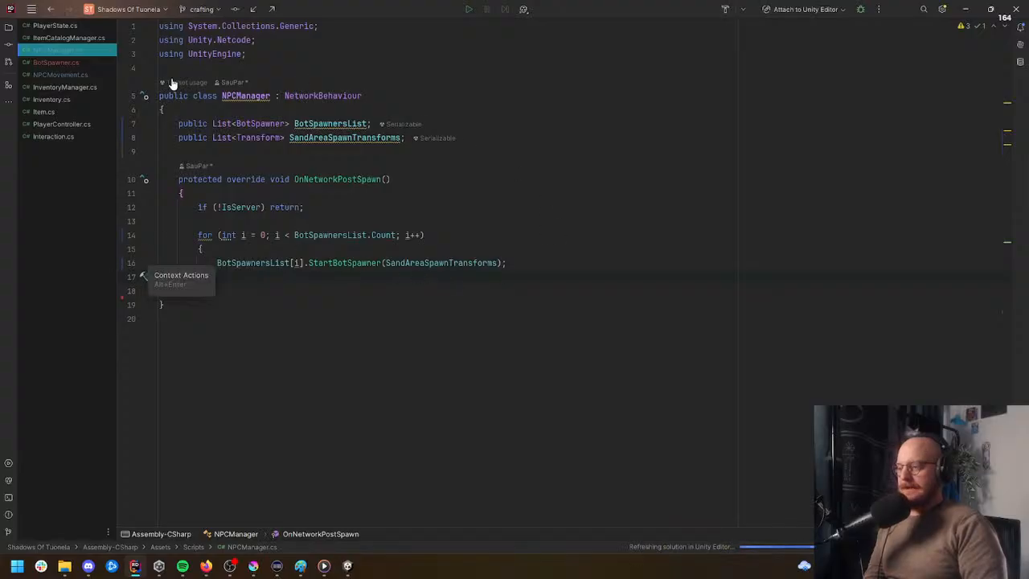
click(441, 301)
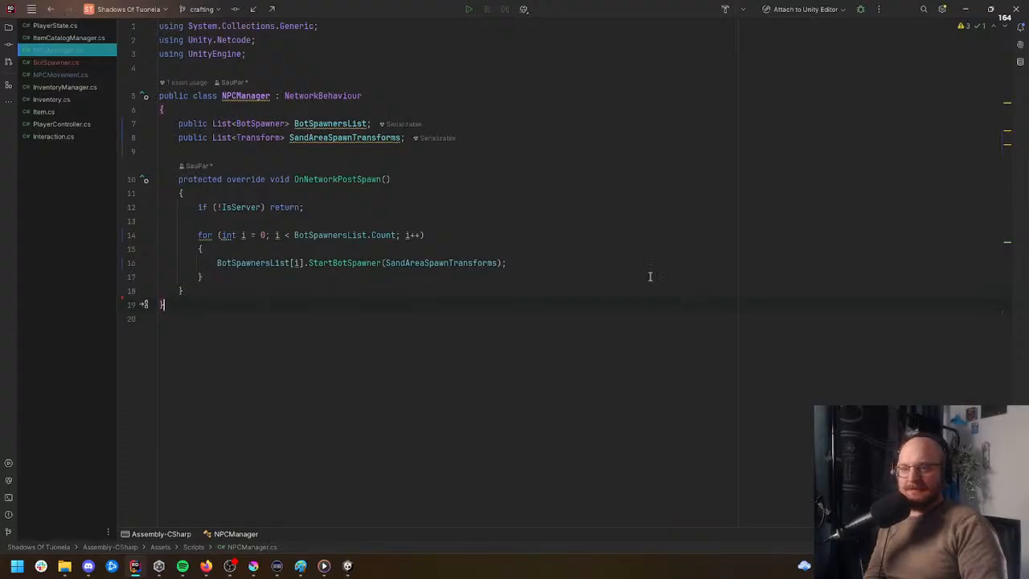
Step: Switch to Unity and remove both empty elements from the Spawn Transforms List of the BotSpawnerSand asset
click(348, 530)
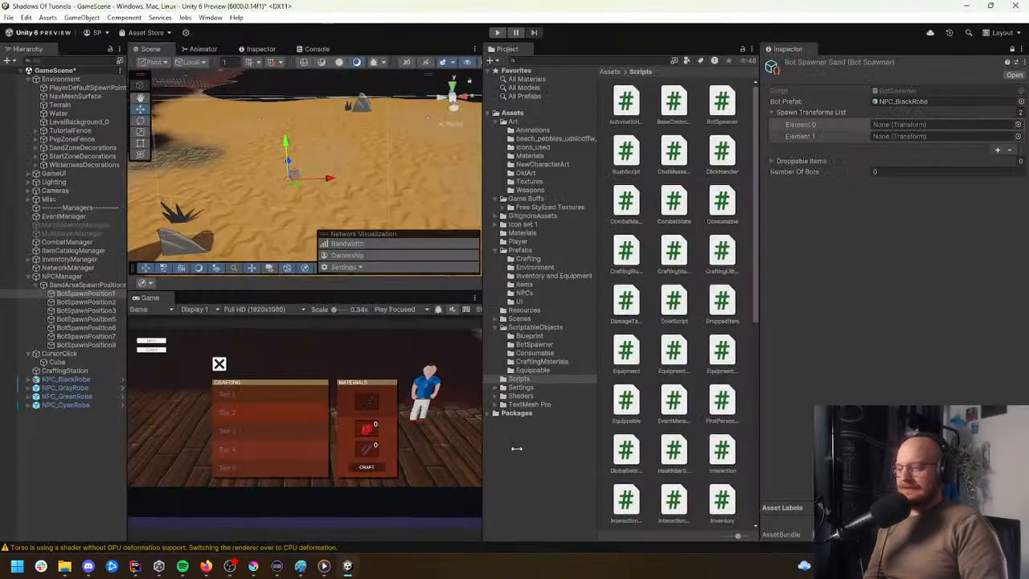
click(795, 123)
click(1008, 150)
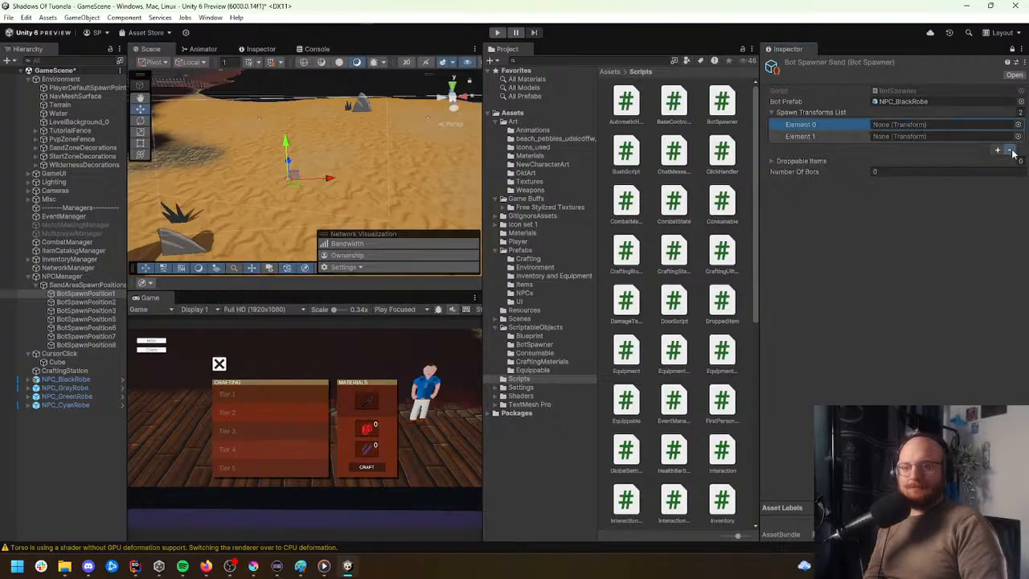
click(1008, 138)
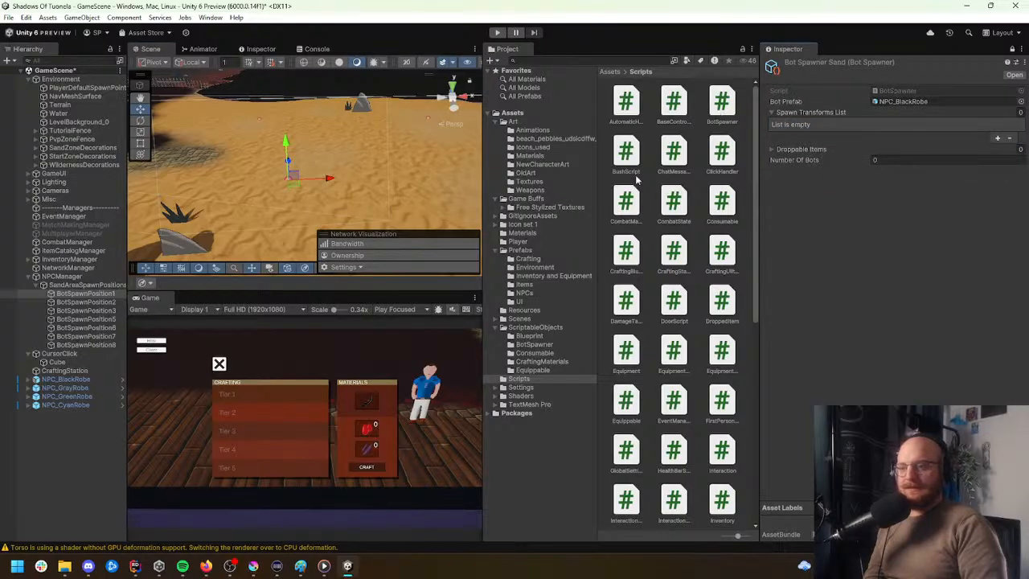
Step: Lock the Inspector on NPCManager, add all BotSpawnPosition objects to its Sand Area Spawn Transforms list, and save the scene
click(79, 278)
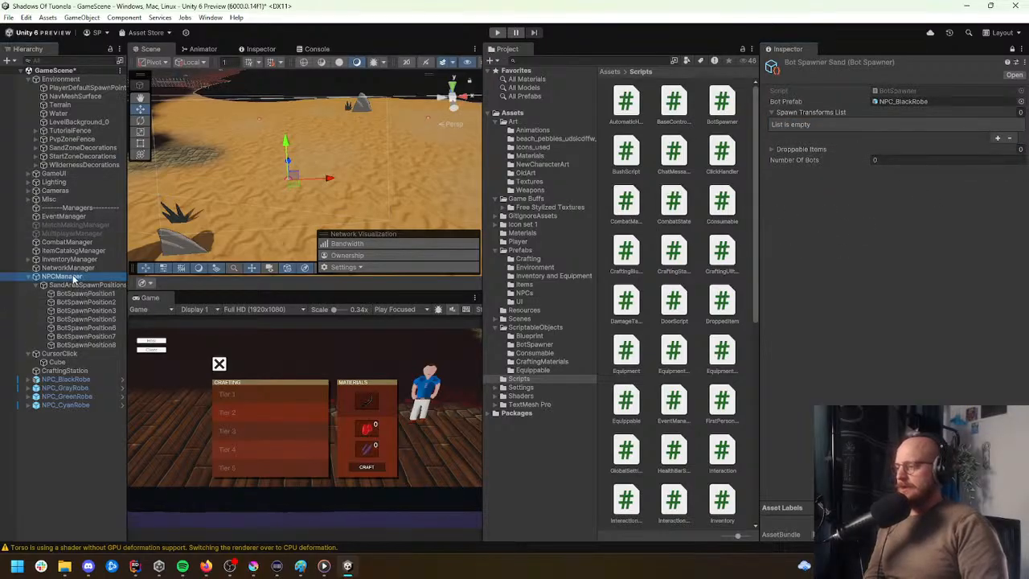
click(1011, 50)
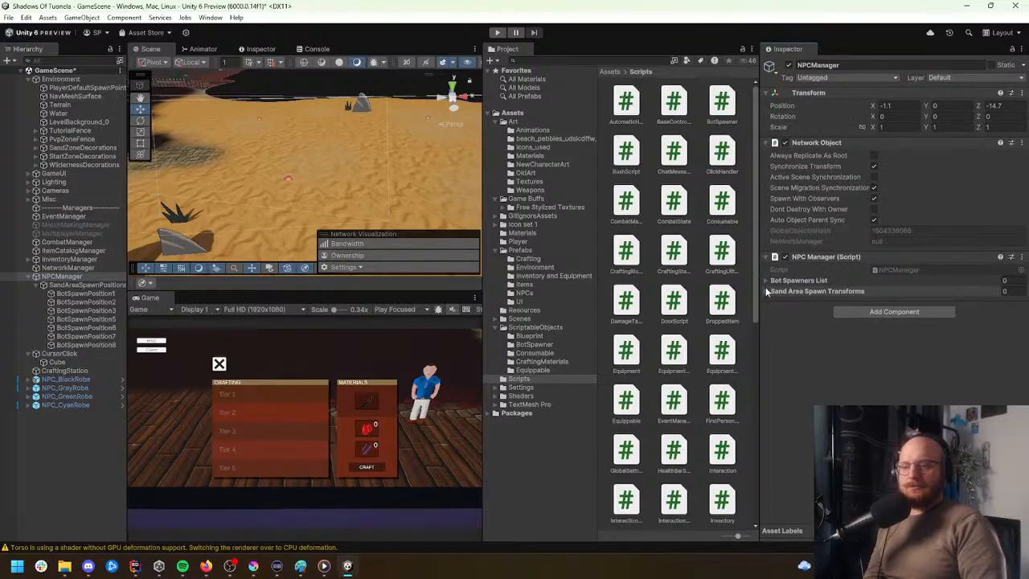
click(811, 291)
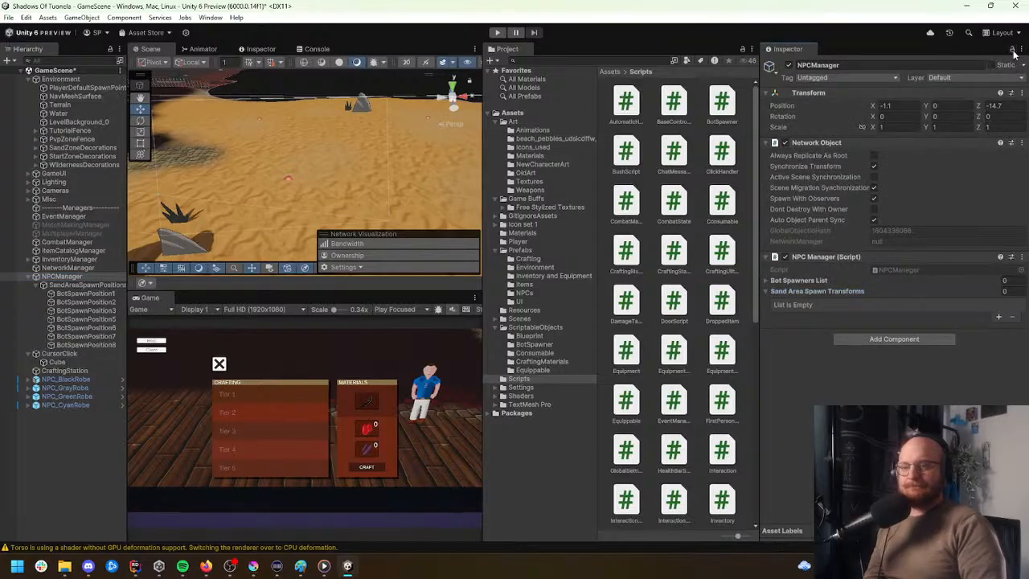
click(96, 294)
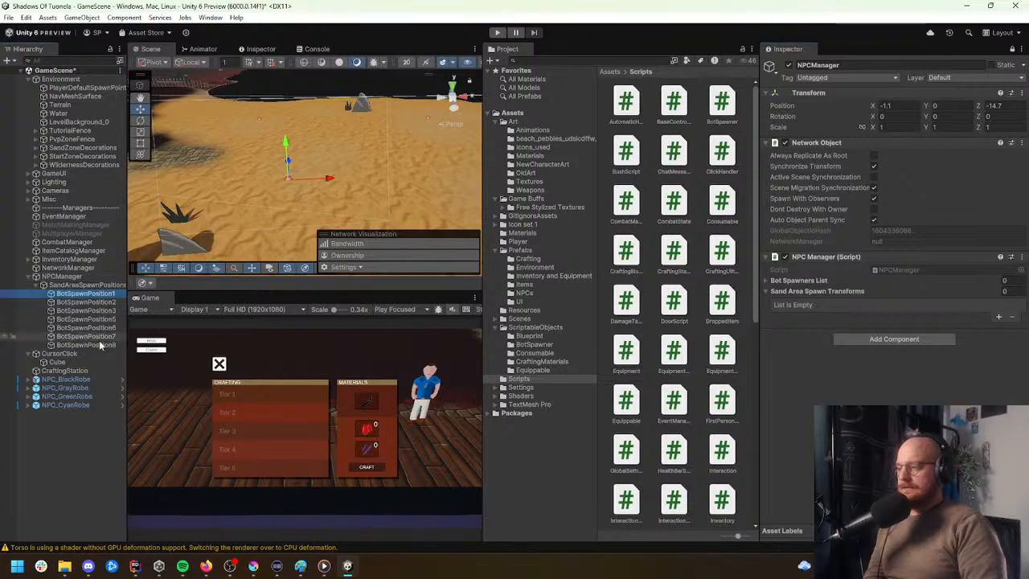
shift+click(101, 344)
drag(101, 344, 827, 293)
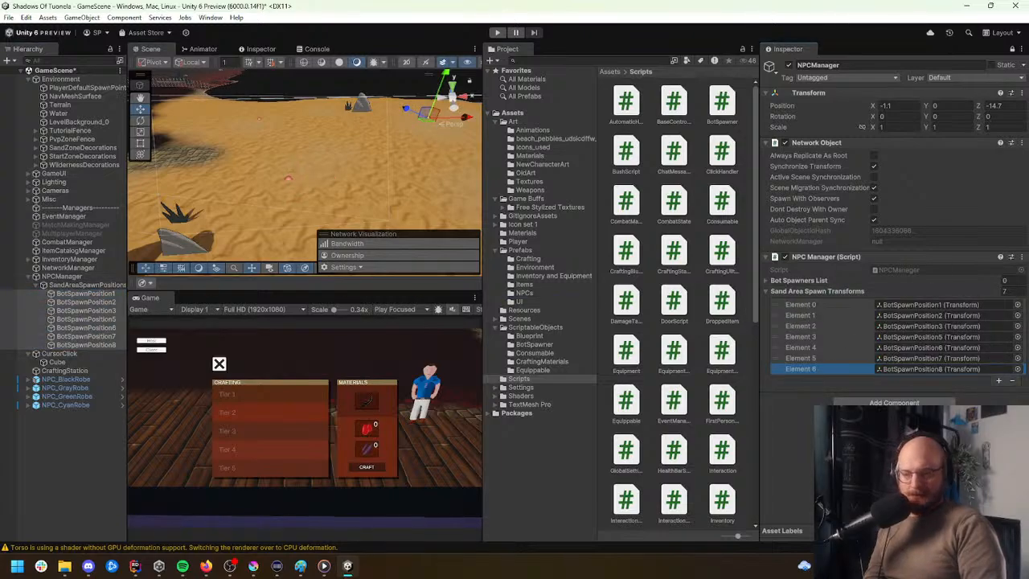
key(ctrl+s)
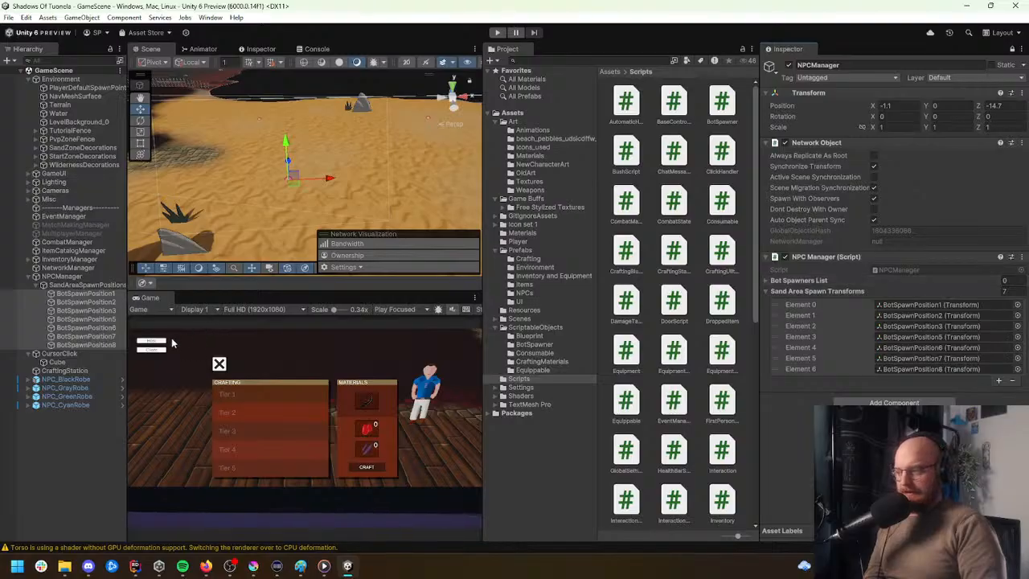
Step: Set NPCManager's Bot Spawners List to 1 element and assign BotSpawnerSand to it
click(1014, 279)
text(1)
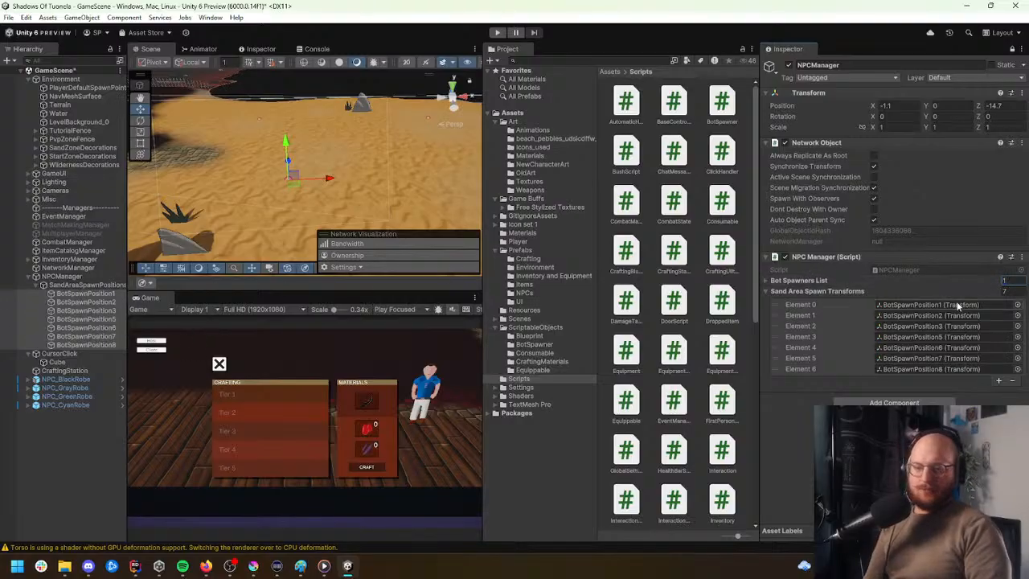
click(769, 280)
click(1016, 291)
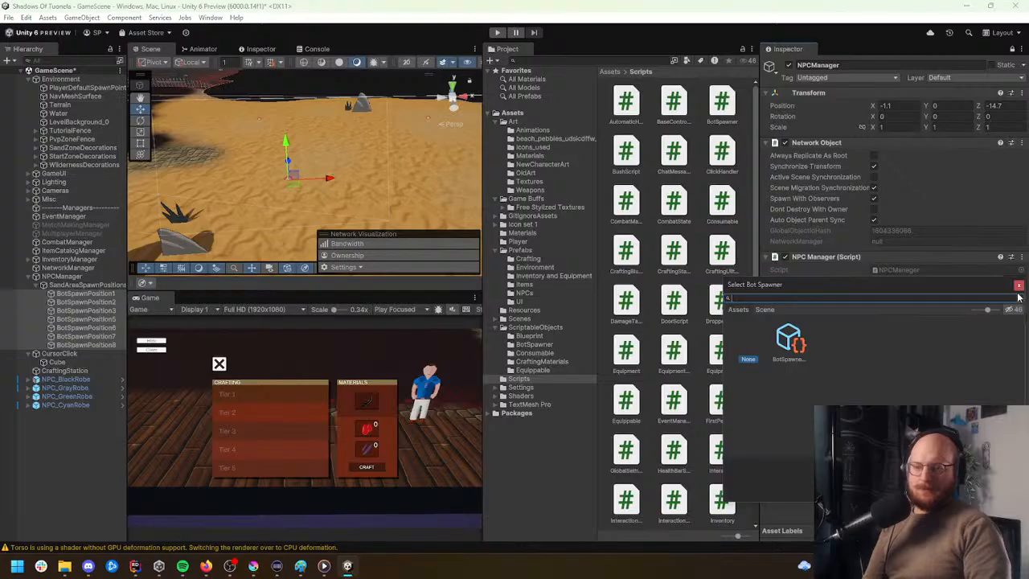
double_click(803, 336)
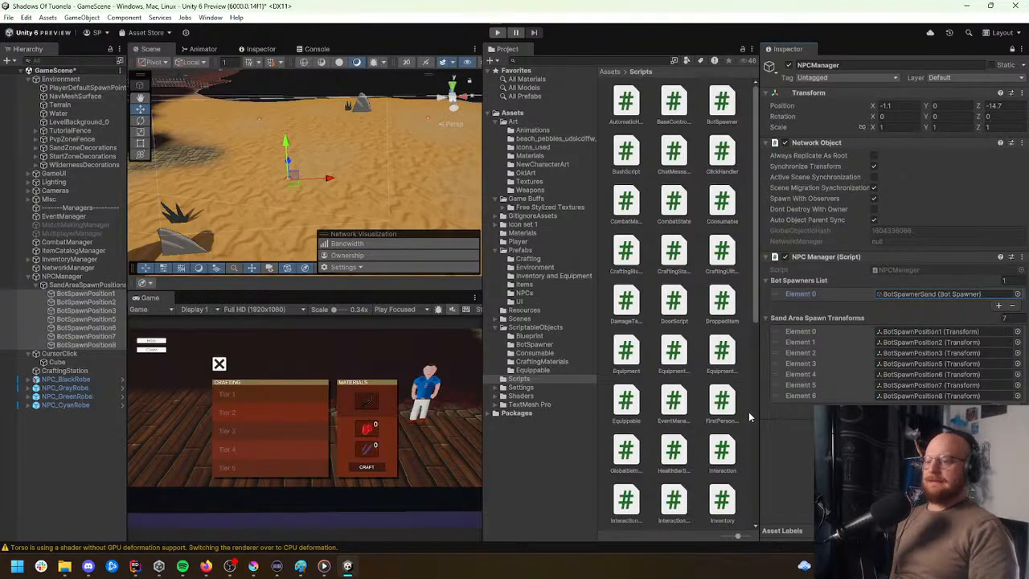
Step: Switch to Rider and look over the NPCMovement and BotSpawner scripts before returning to NPCManager
right_drag(351, 146, 325, 145)
key(s)
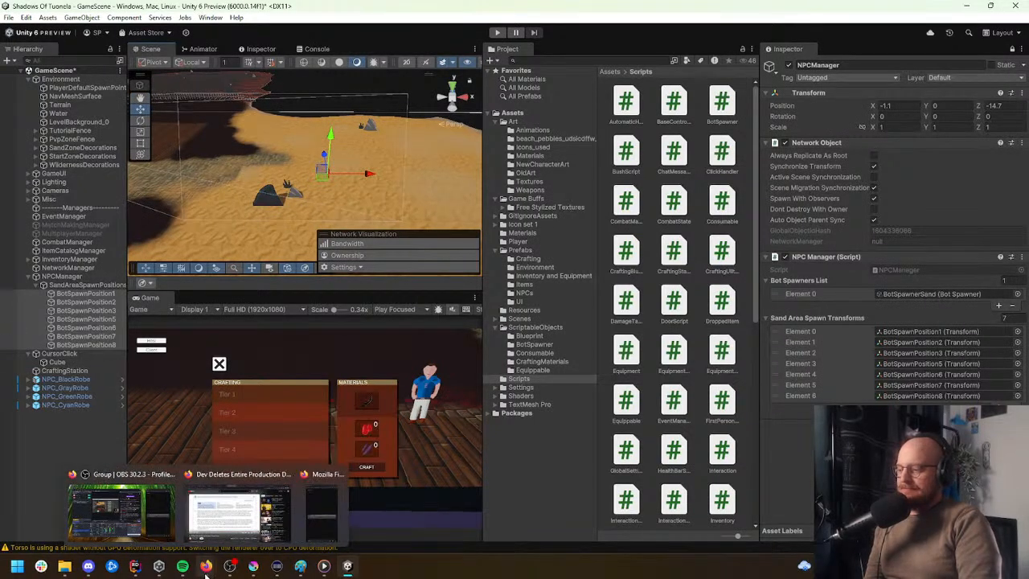
mouse_move(180, 567)
click(135, 565)
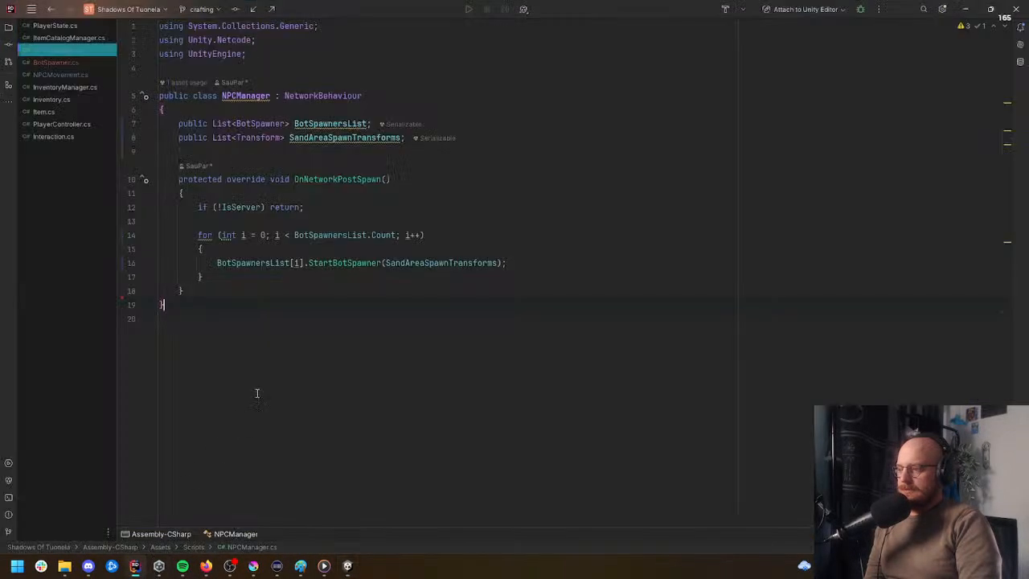
mouse_move(324, 258)
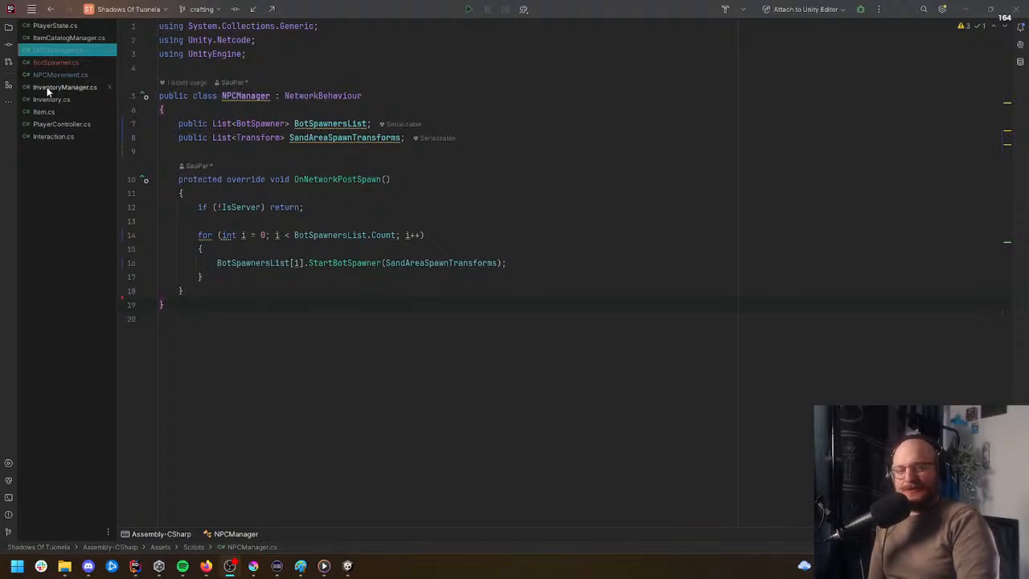
click(64, 74)
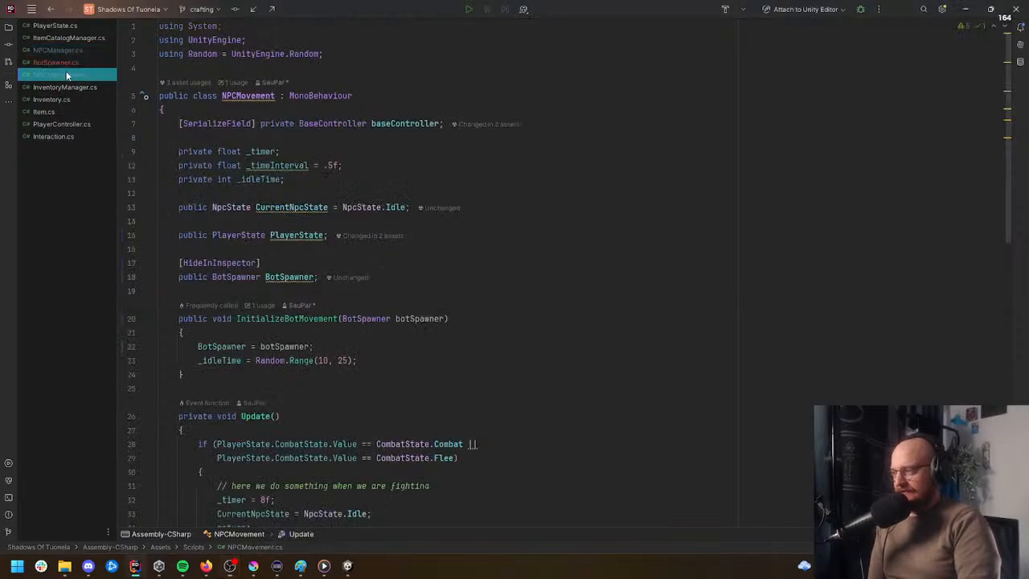
click(64, 61)
click(63, 50)
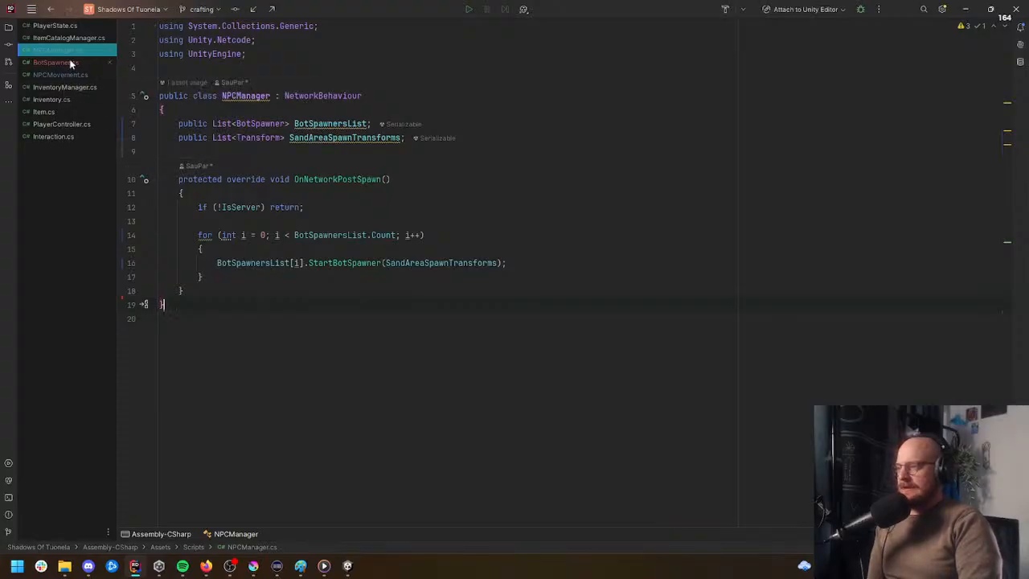
Step: Review OnNetworkPostSpawn in NPCManager: its change history, the server check, the BotSpawnersList loop and the StartBotSpawner call
click(193, 167)
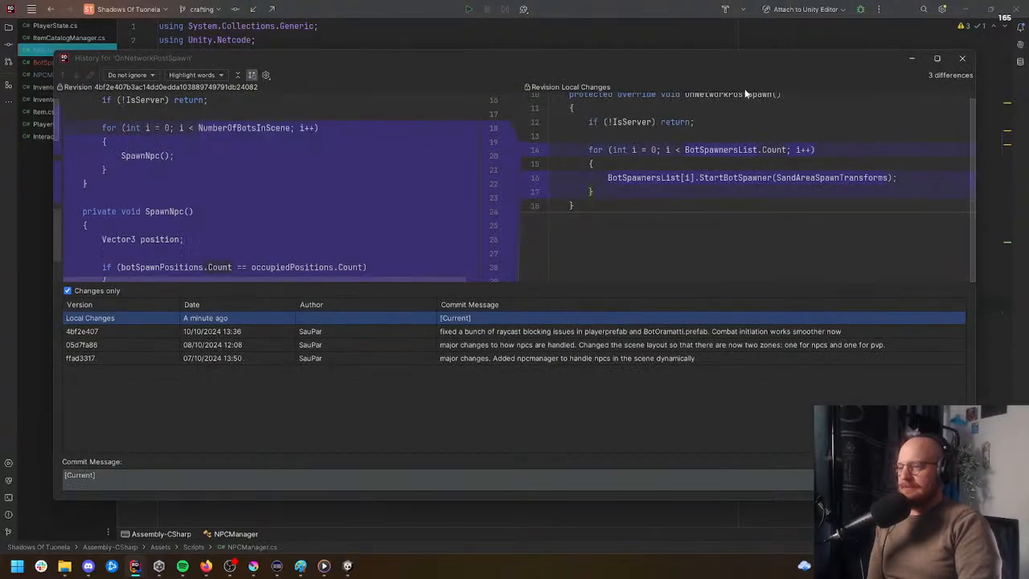
click(963, 63)
click(362, 207)
click(203, 181)
click(241, 207)
click(241, 234)
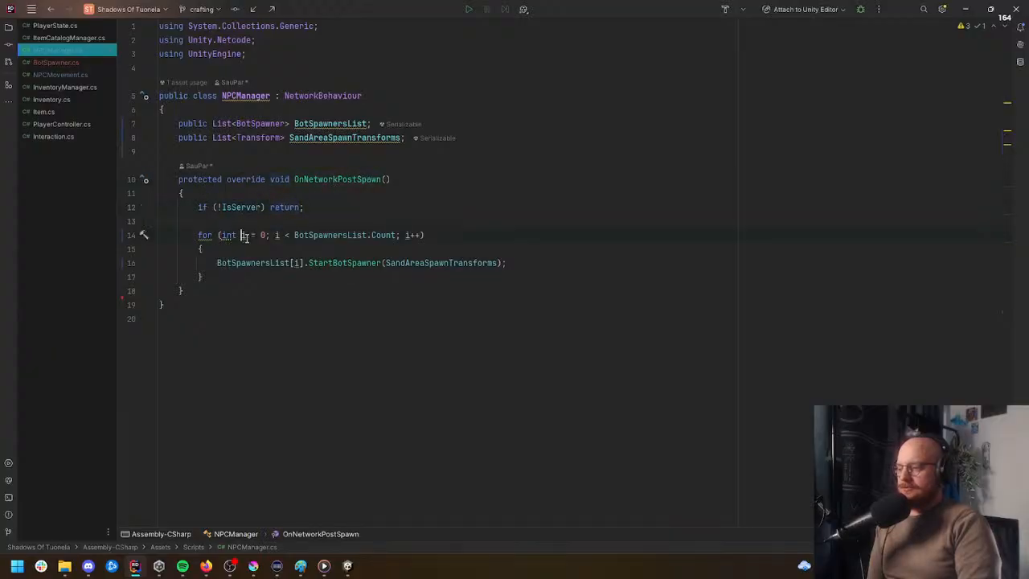
click(314, 234)
click(391, 234)
click(347, 235)
click(265, 262)
click(324, 262)
click(434, 262)
click(347, 262)
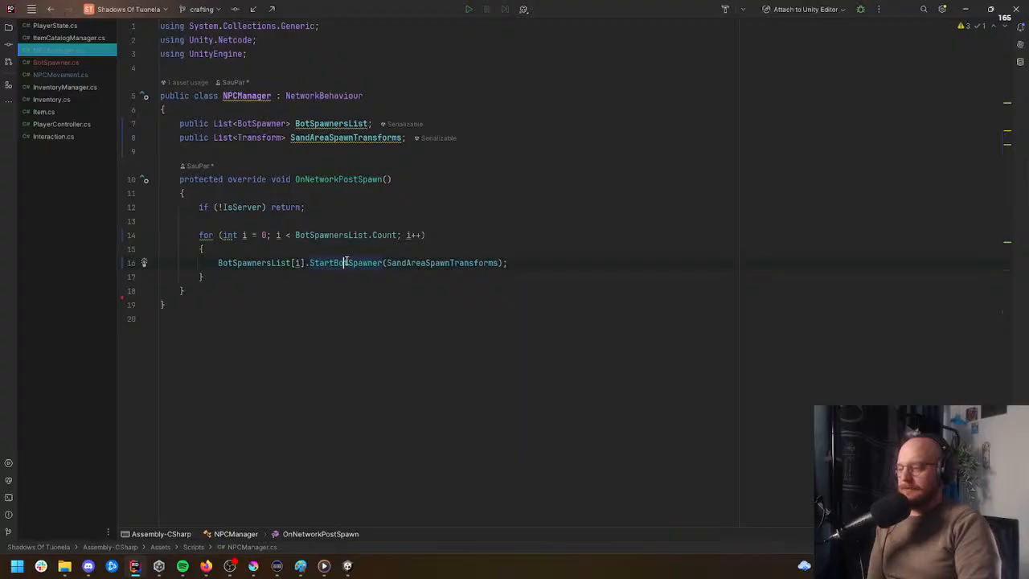
Step: Go to StartBotSpawner in BotSpawner and examine the transform list assignment and the loop that calls SpawnNpc
ctrl+click(346, 262)
scroll(345, 261, down, 1)
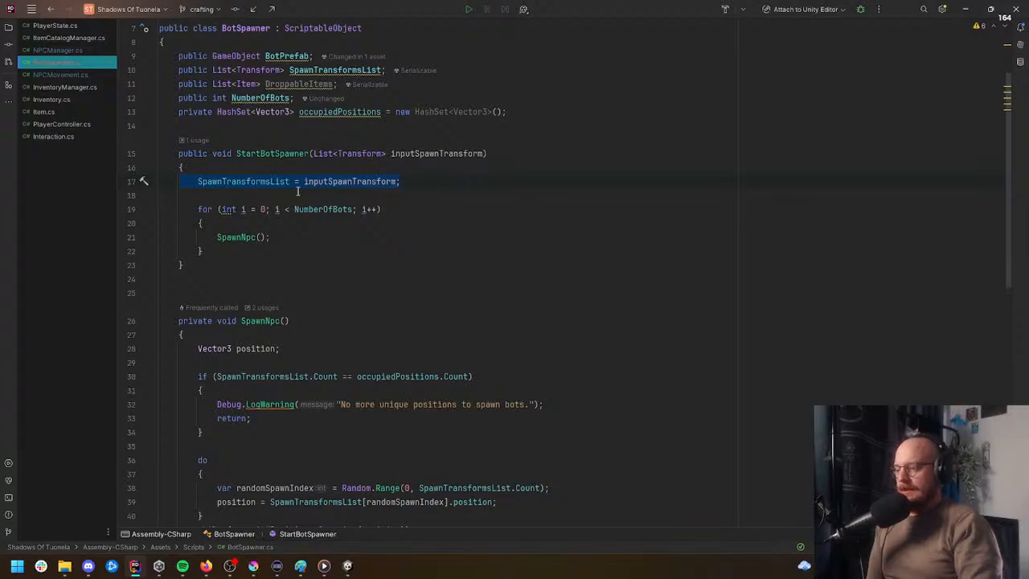
scroll(259, 200, down, 1)
click(245, 196)
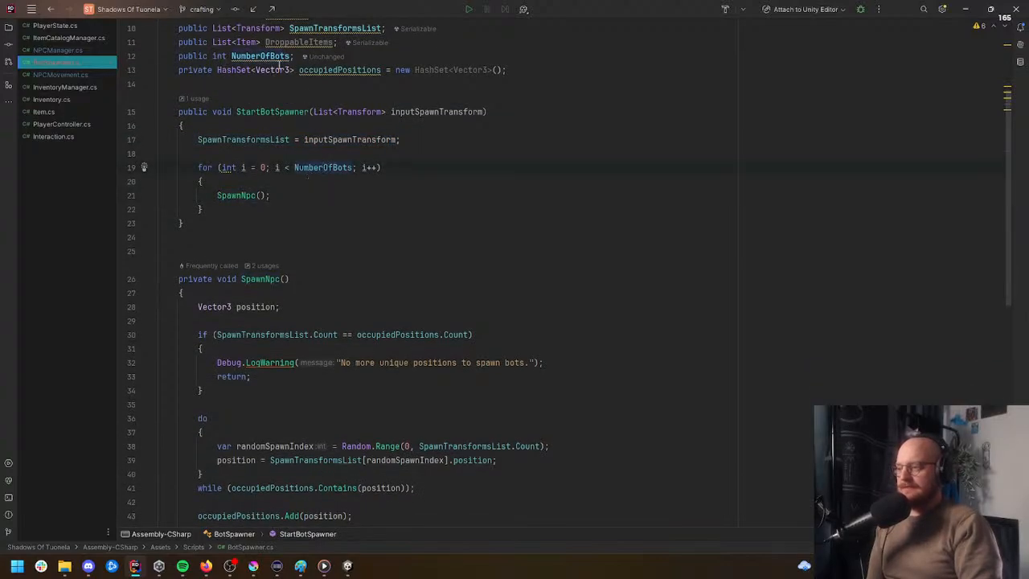
Step: Examine SpawnNpc, DespawnNpc and GetNextBotWalkPosition in BotSpawner, along with the class fields and the StartBotSpawner loop
scroll(262, 237, up, 1)
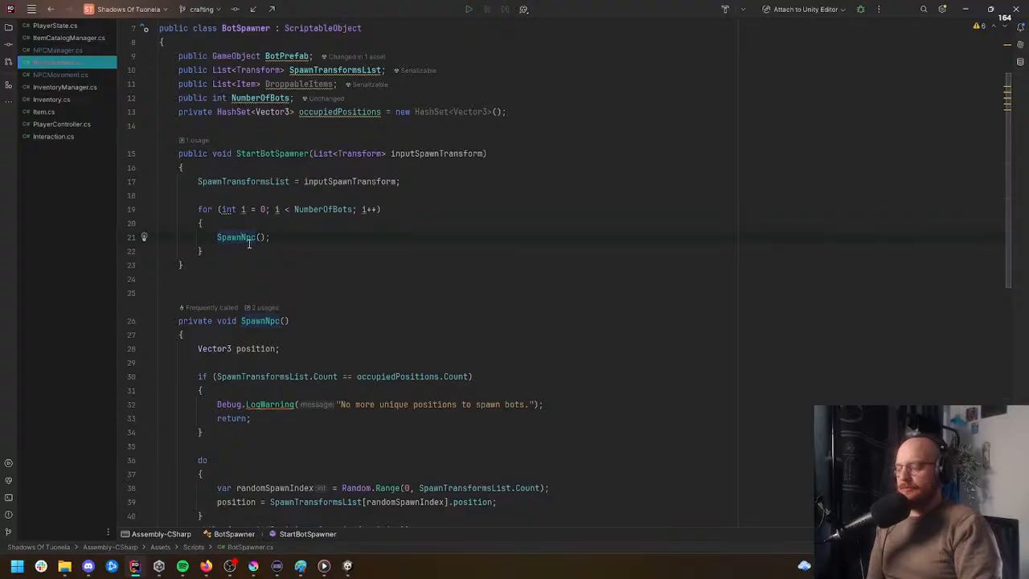
ctrl+click(249, 241)
scroll(246, 234, down, 9)
scroll(244, 231, down, 2)
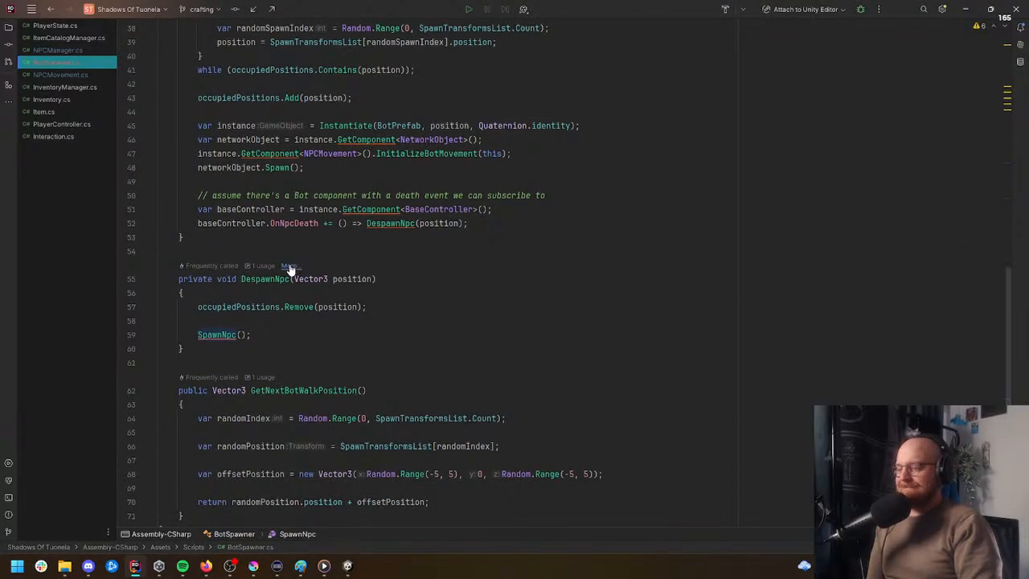
scroll(289, 266, down, 2)
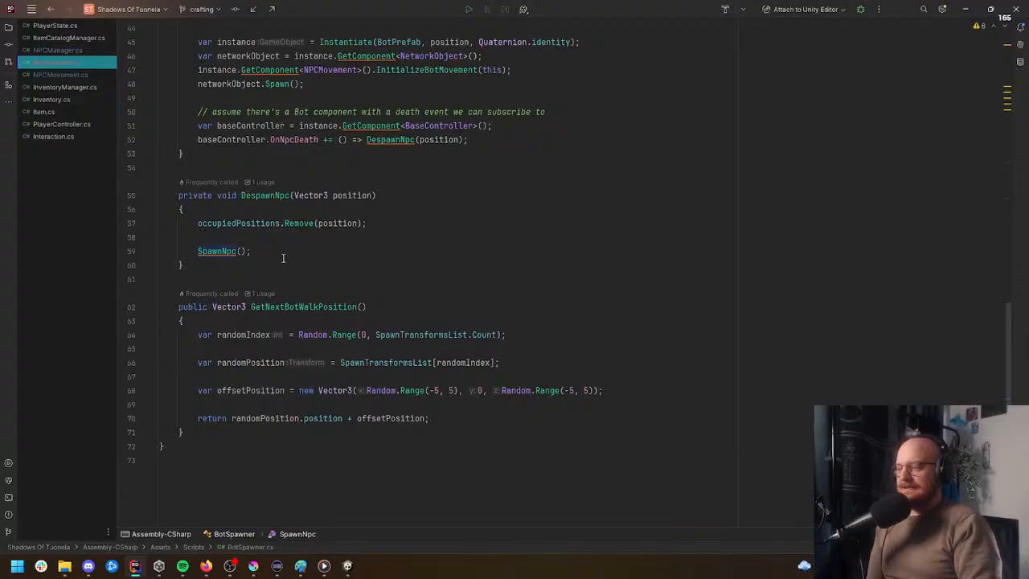
click(260, 195)
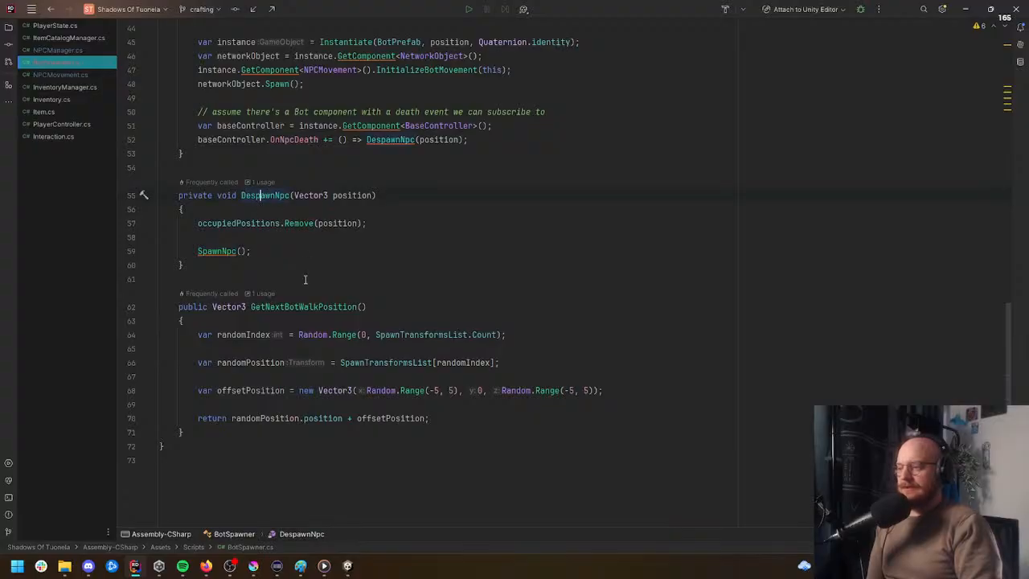
scroll(305, 279, down, 1)
scroll(325, 323, up, 15)
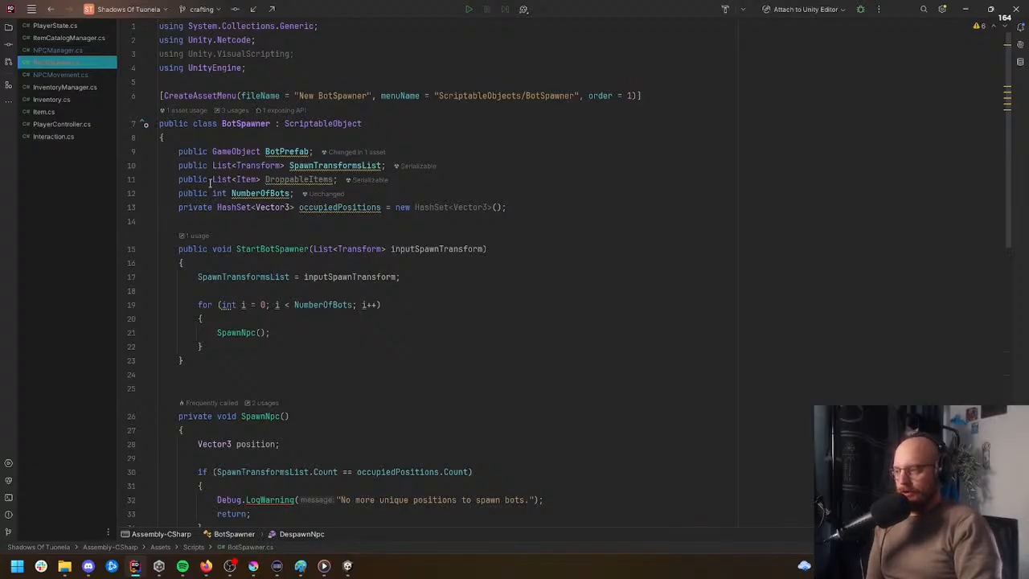
scroll(281, 319, down, 3)
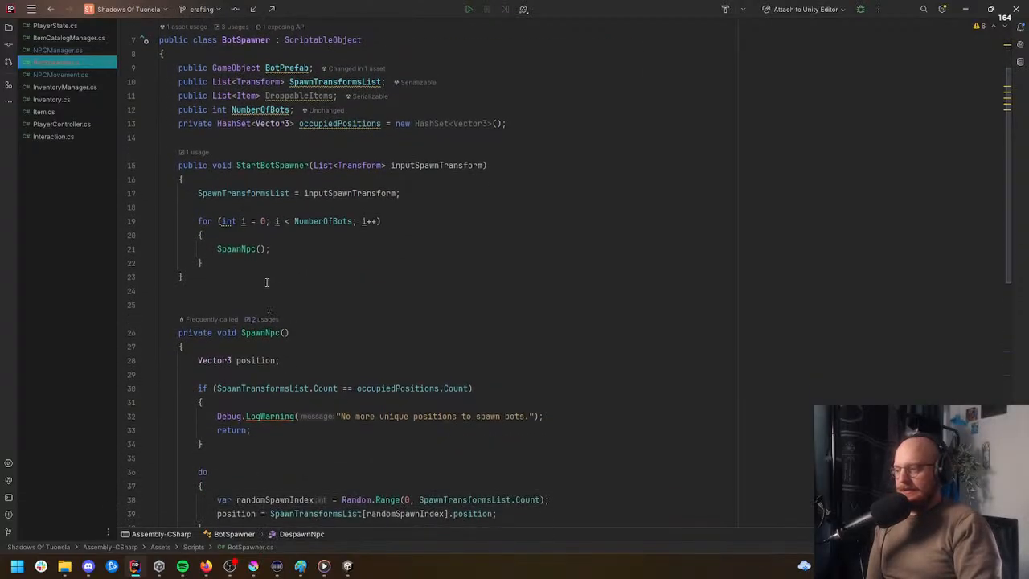
scroll(260, 267, down, 6)
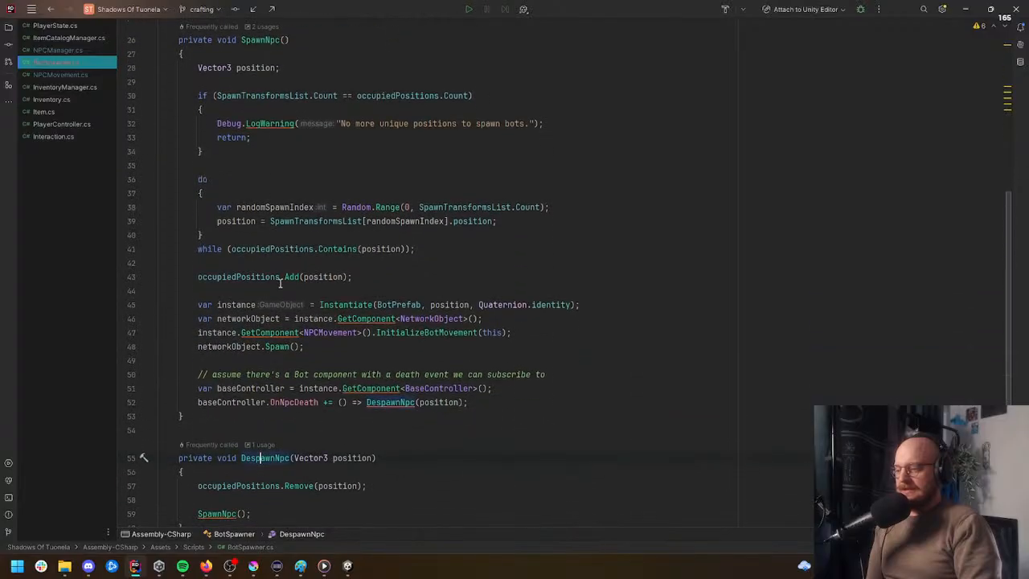
Step: Follow the InitializeBotMovement call into NPCMovement, review how it stores the BotSpawner, and return to the NPCManager script
click(414, 291)
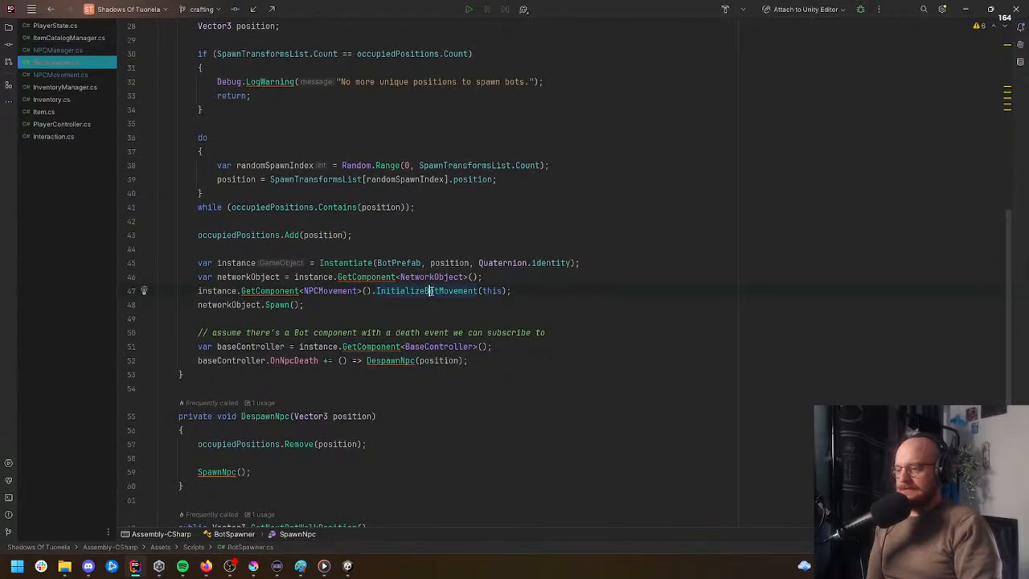
ctrl+click(429, 290)
scroll(398, 337, down, 5)
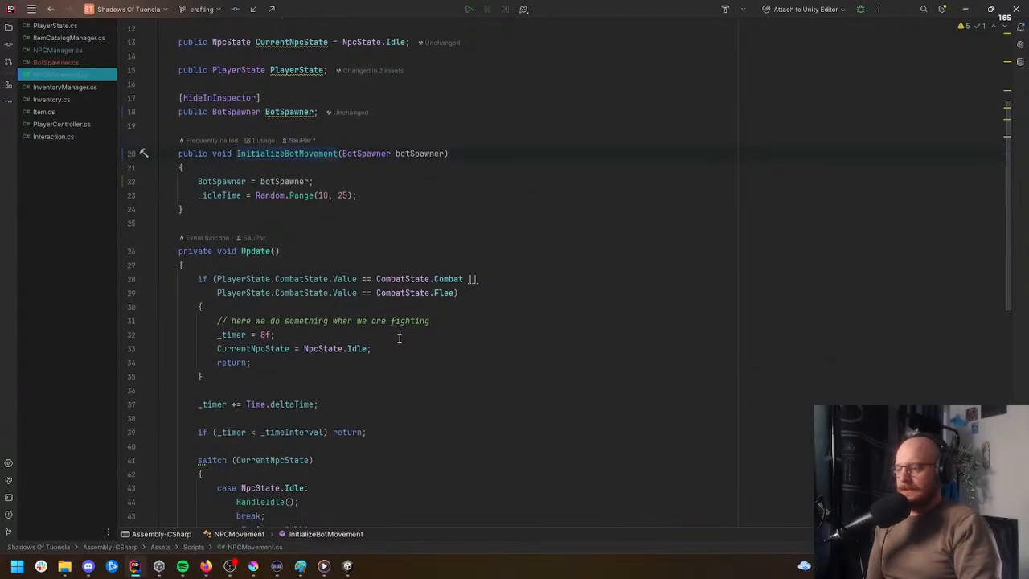
scroll(399, 337, down, 7)
scroll(386, 368, up, 15)
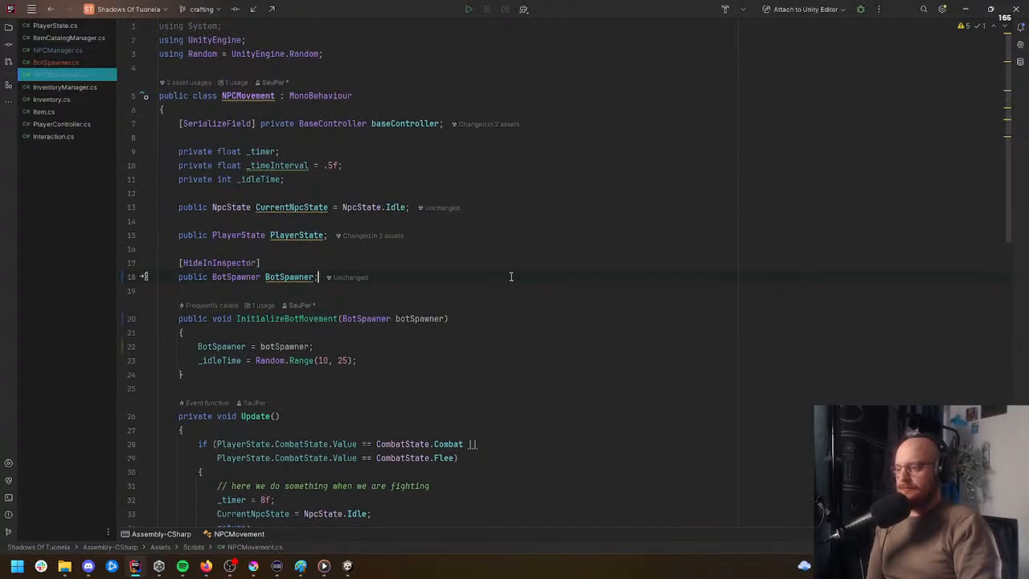
click(65, 63)
click(69, 51)
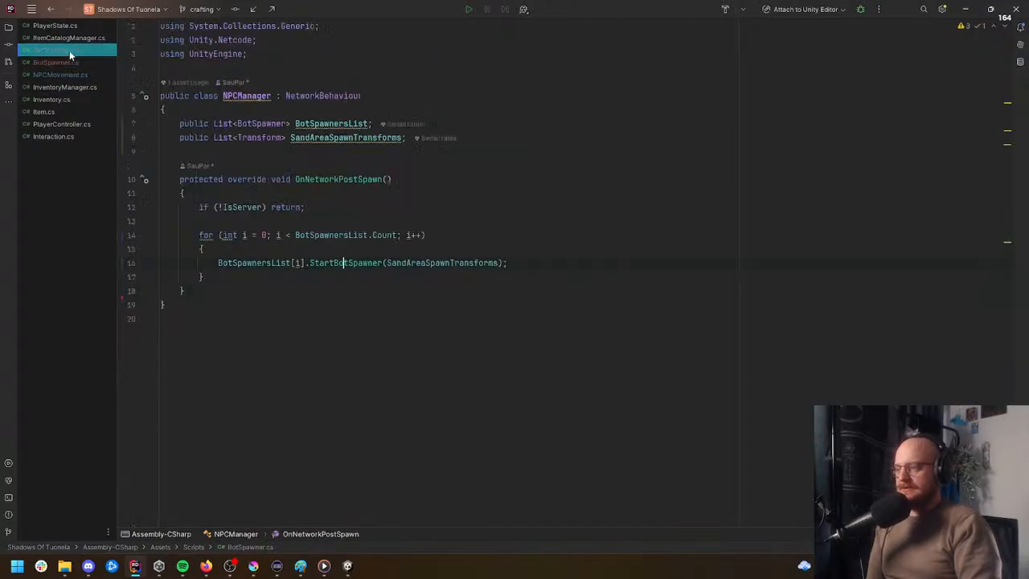
click(612, 215)
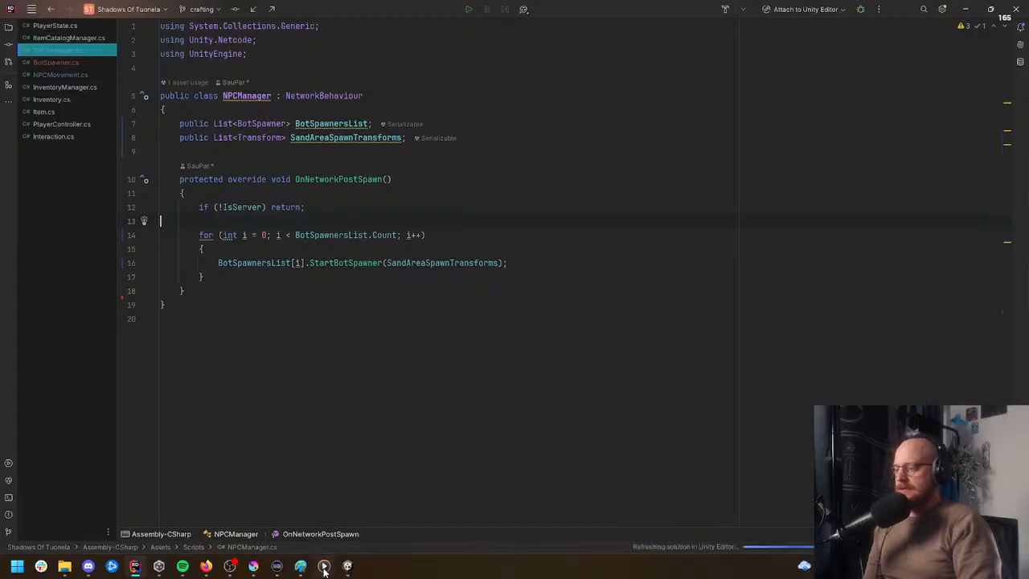
Step: Switch to Unity and set Number Of Bots to 4 on the BotSpawnerSand asset referenced in NPCManager's Bot Spawners List
click(347, 566)
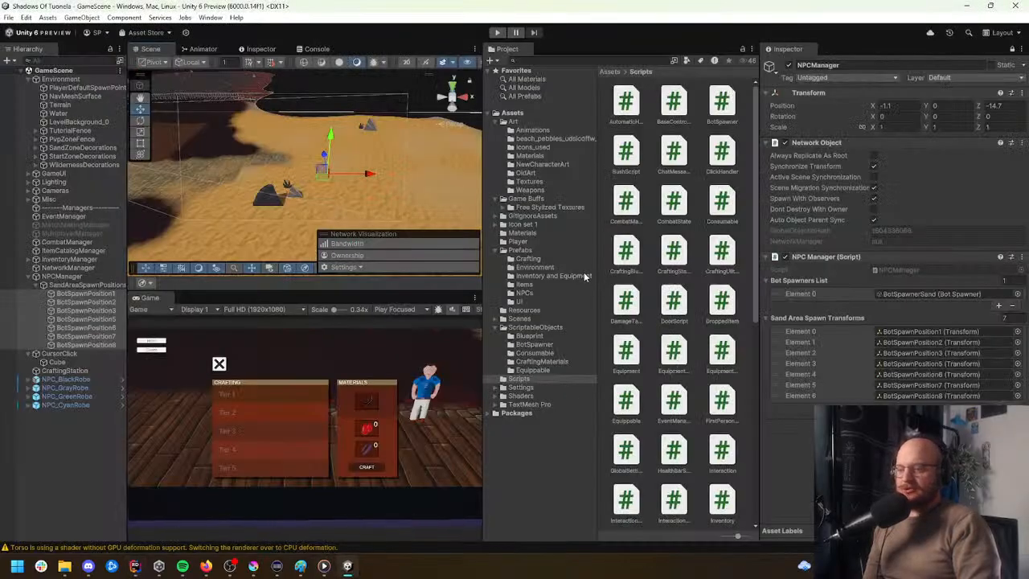
click(884, 294)
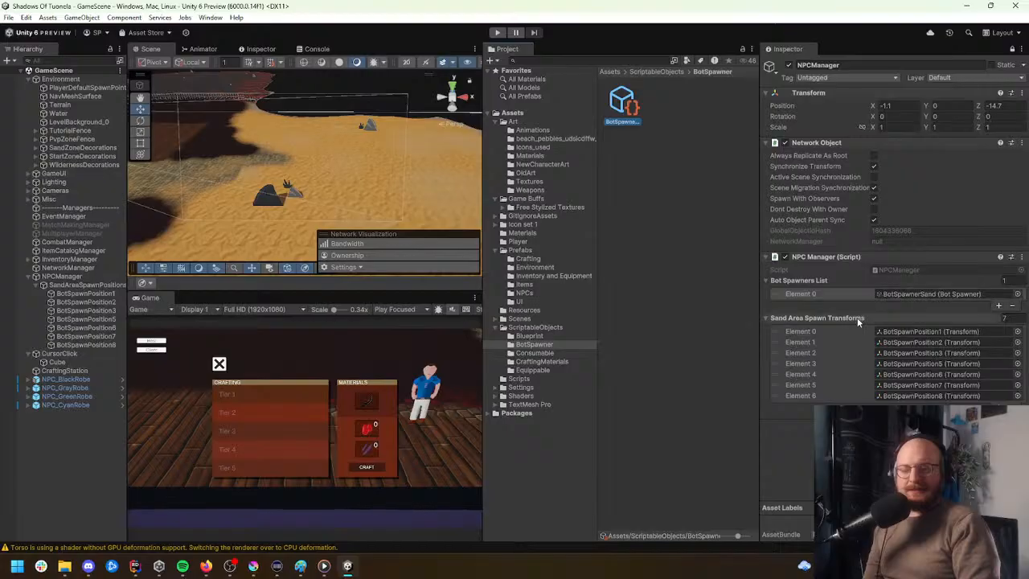
click(1012, 49)
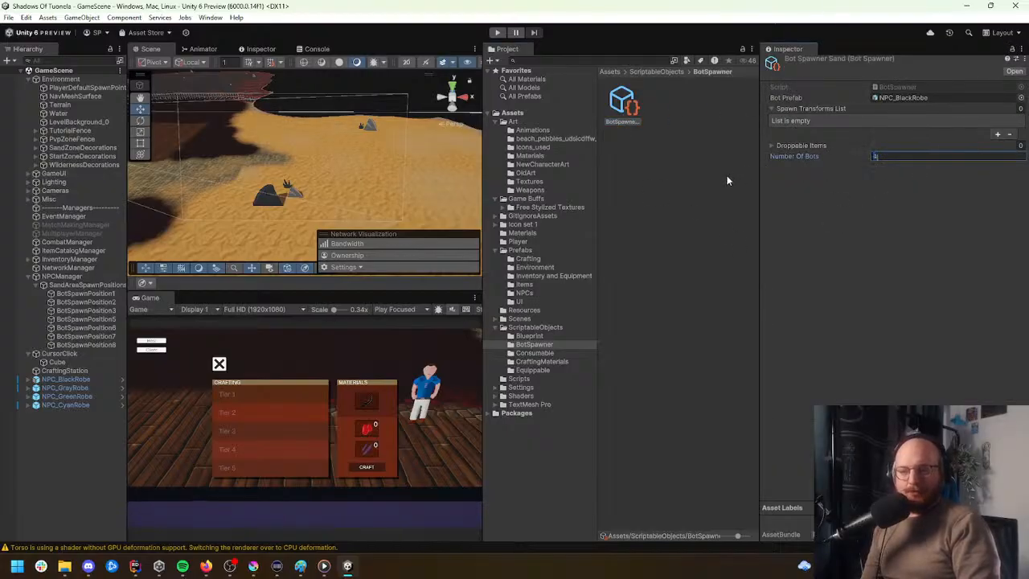
click(872, 204)
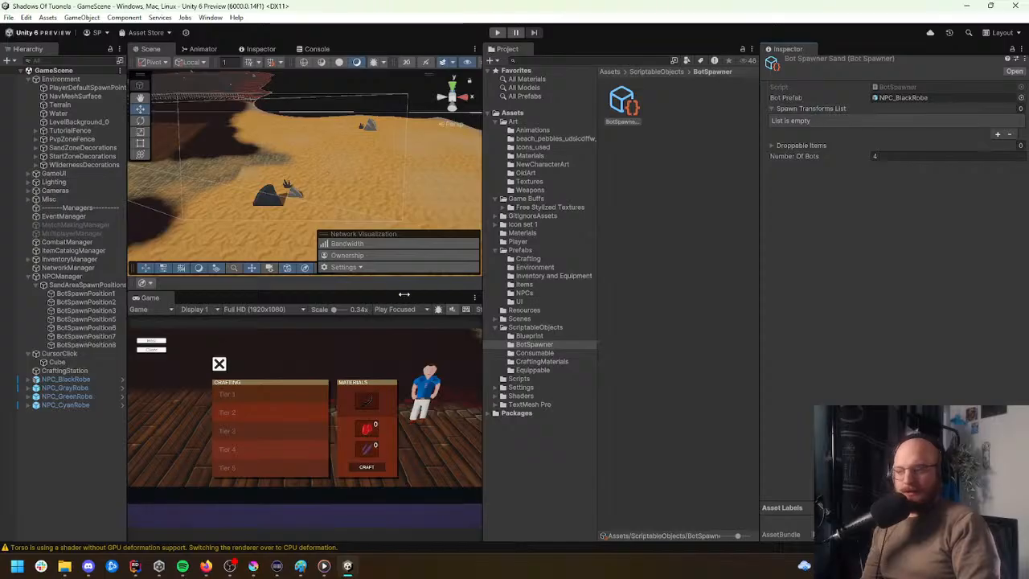
Step: Switch to Rider and add a [HideInInspector] attribute above the SpawnTransformsList field in BotSpawner
click(135, 566)
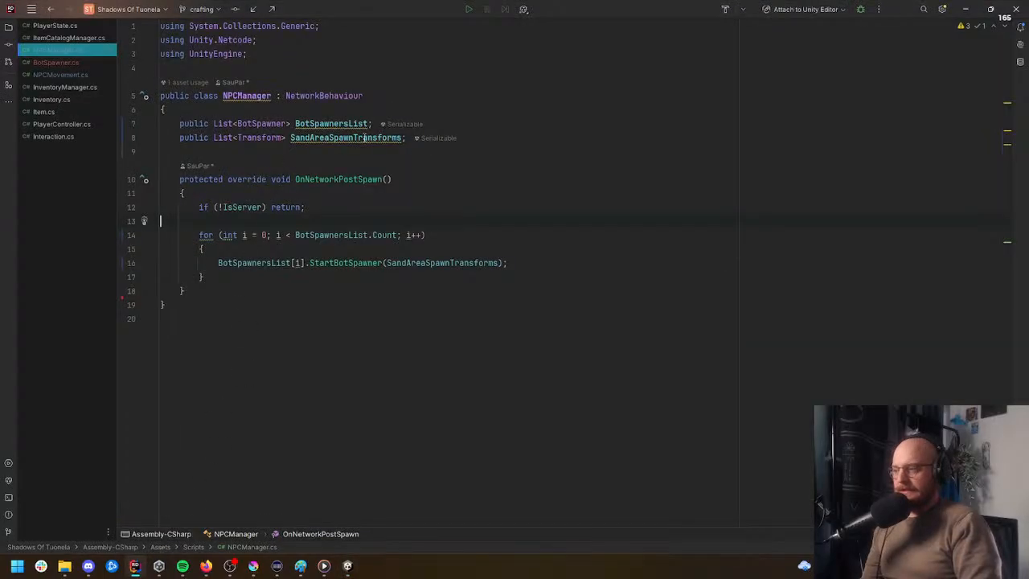
double_click(80, 62)
scroll(496, 422, up, 10)
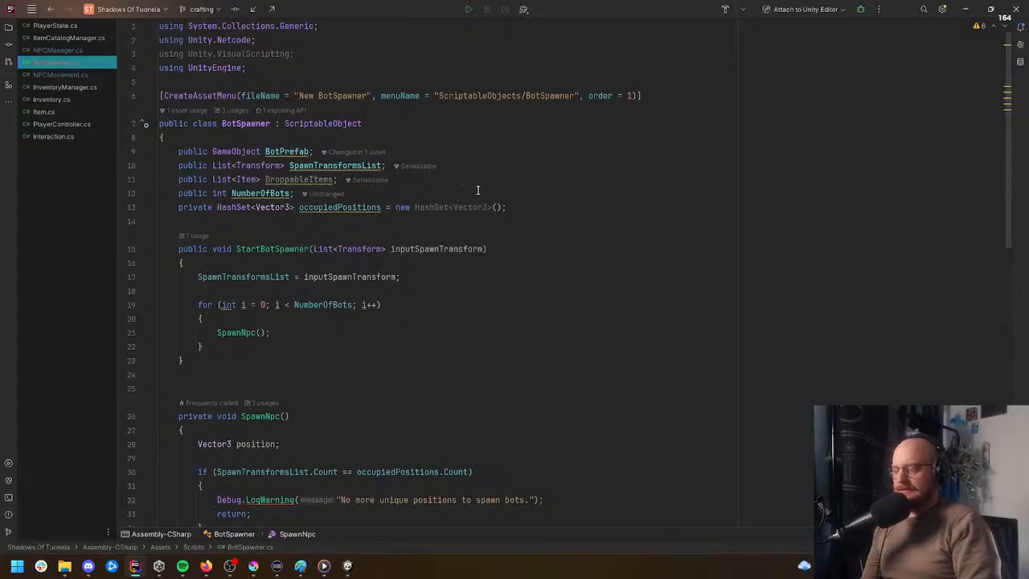
click(510, 151)
key(Return)
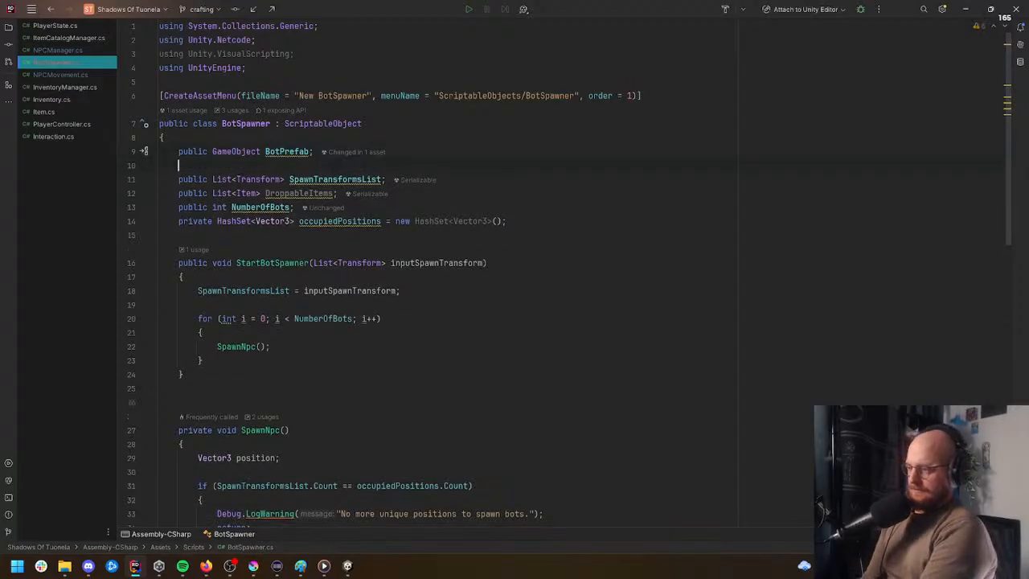
text([Hide)
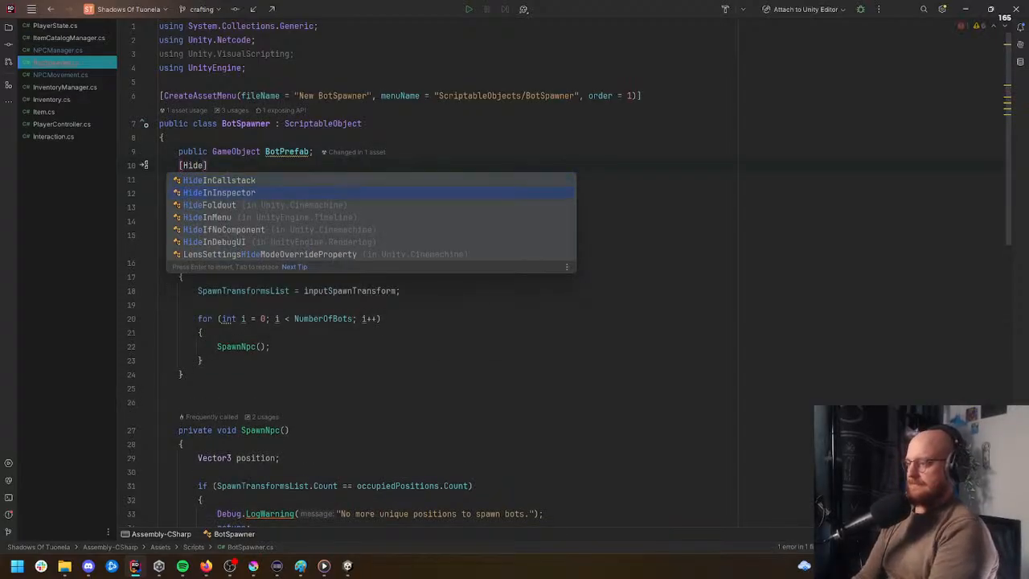
key(Return)
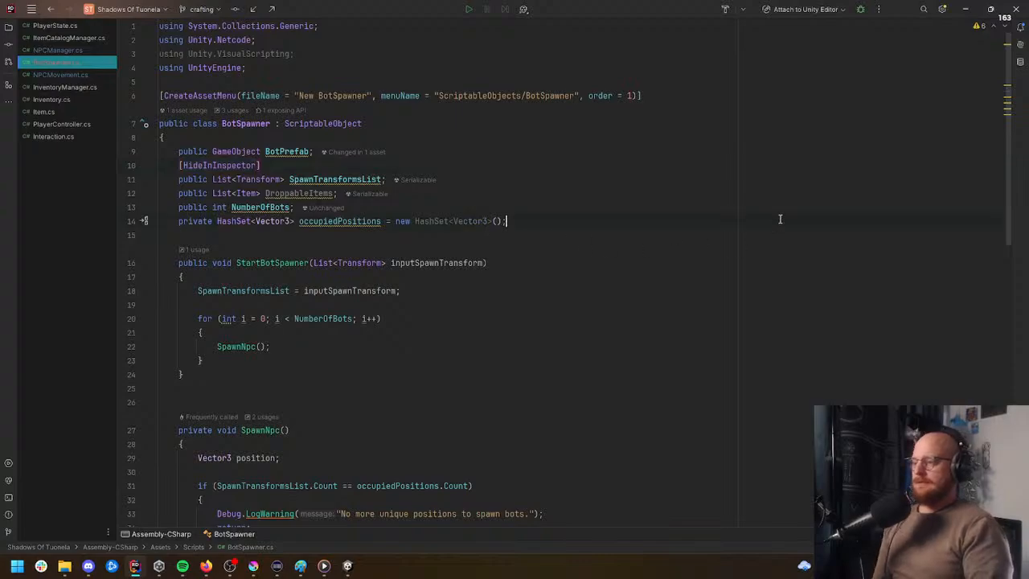
Step: Return to Unity and delete NPC_BlackRobe, NPC_GrayRobe, NPC_GreenRobe and NPC_CyanRobe from the scene, declining to add a NetworkObject component
click(967, 9)
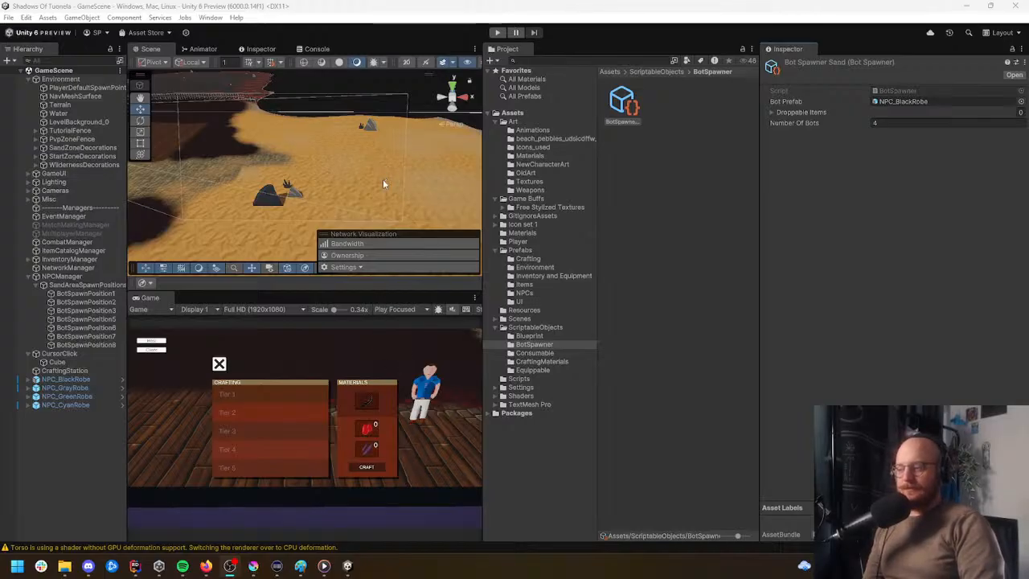
click(63, 378)
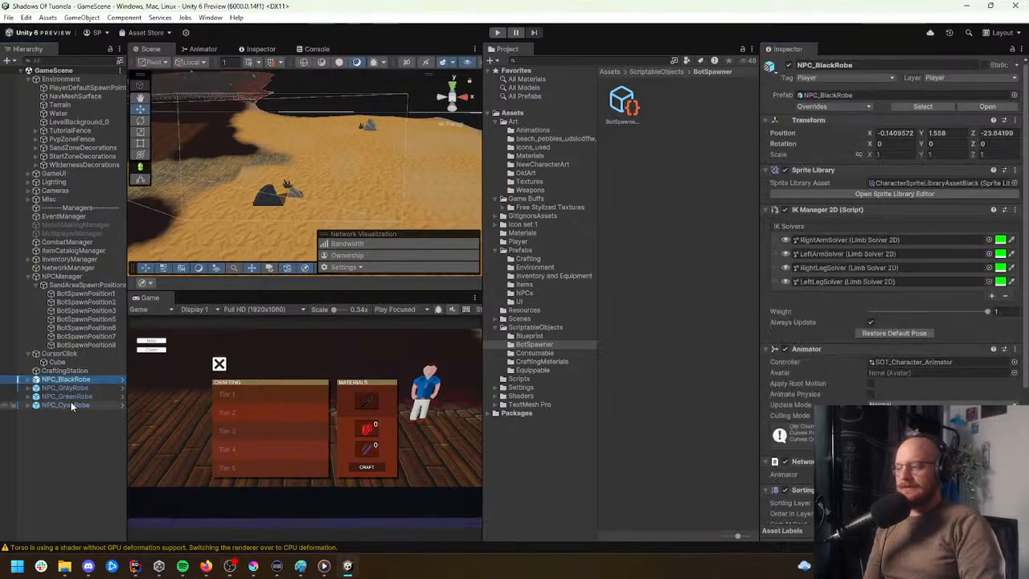
shift+click(71, 405)
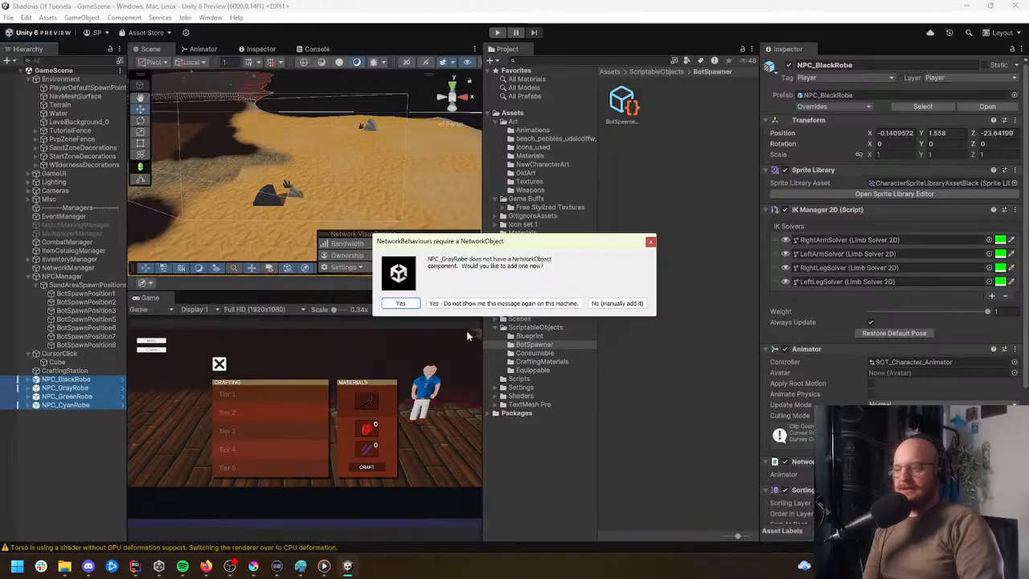
click(639, 304)
key(Delete)
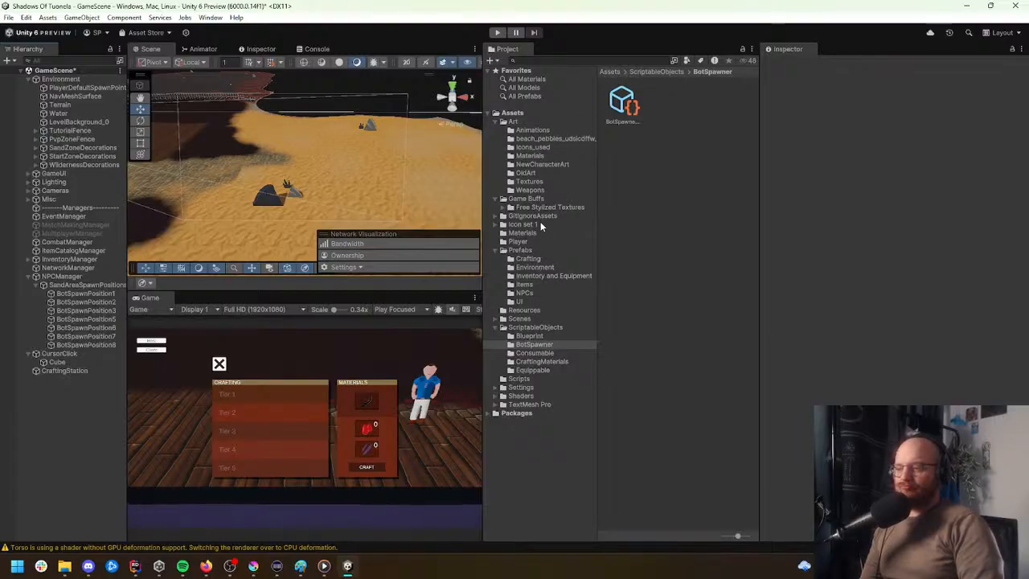
Step: Open the NPC_BlackRobe prefab from the Prefabs/NPCs folder for editing
click(524, 293)
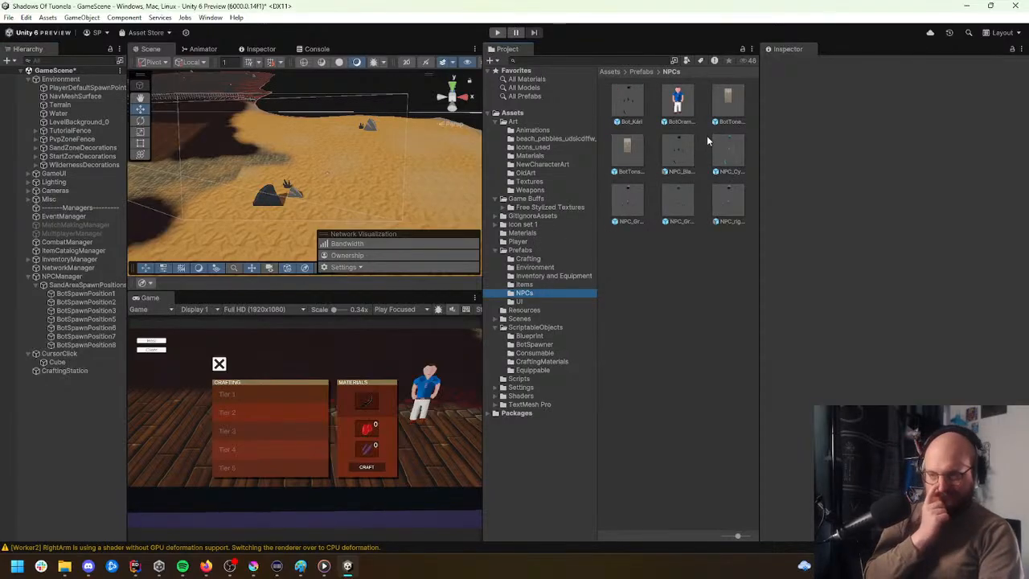
click(688, 150)
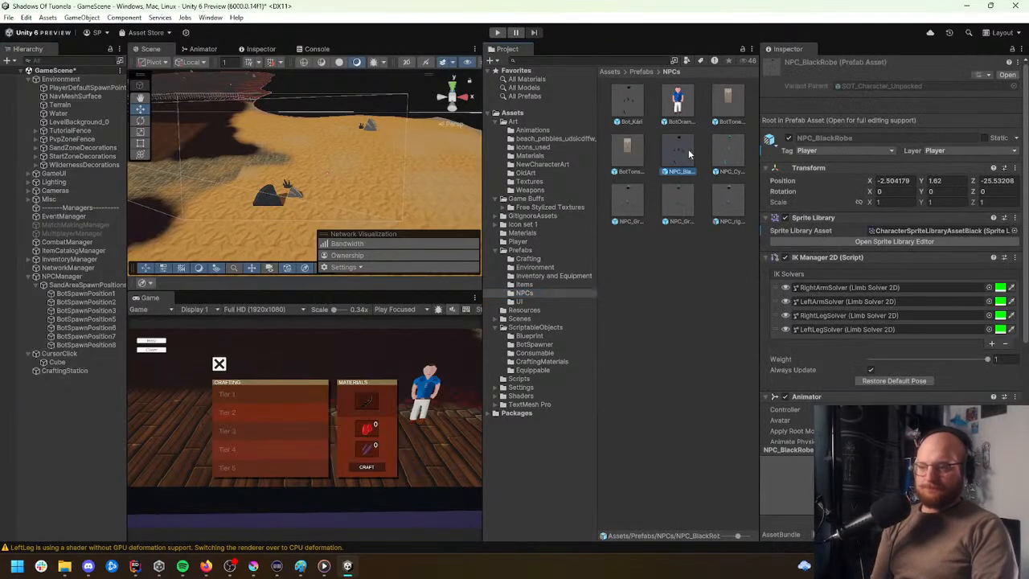
click(716, 154)
double_click(677, 149)
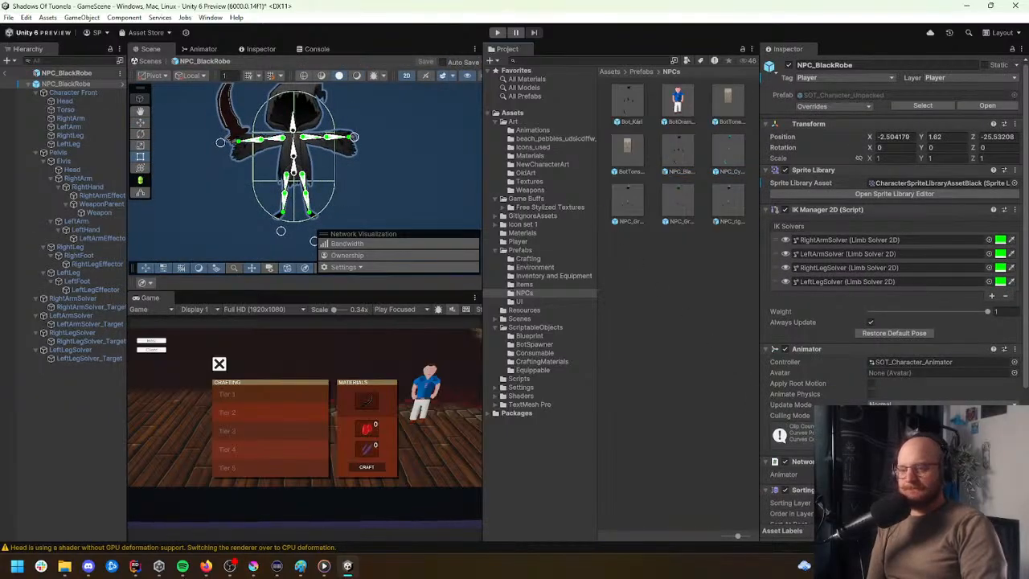
Step: Examine the components on the NPC_BlackRobe prefab's root object, from the Transform and IK Manager 2D down to the Capsule Collider
scroll(790, 413, down, 5)
scroll(799, 450, up, 5)
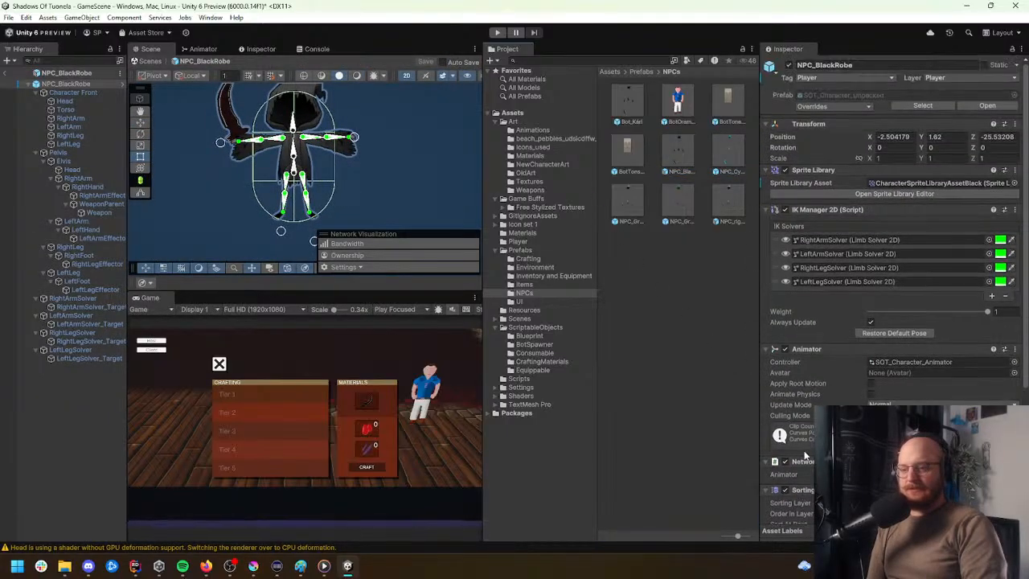
click(73, 91)
click(72, 84)
scroll(830, 324, down, 6)
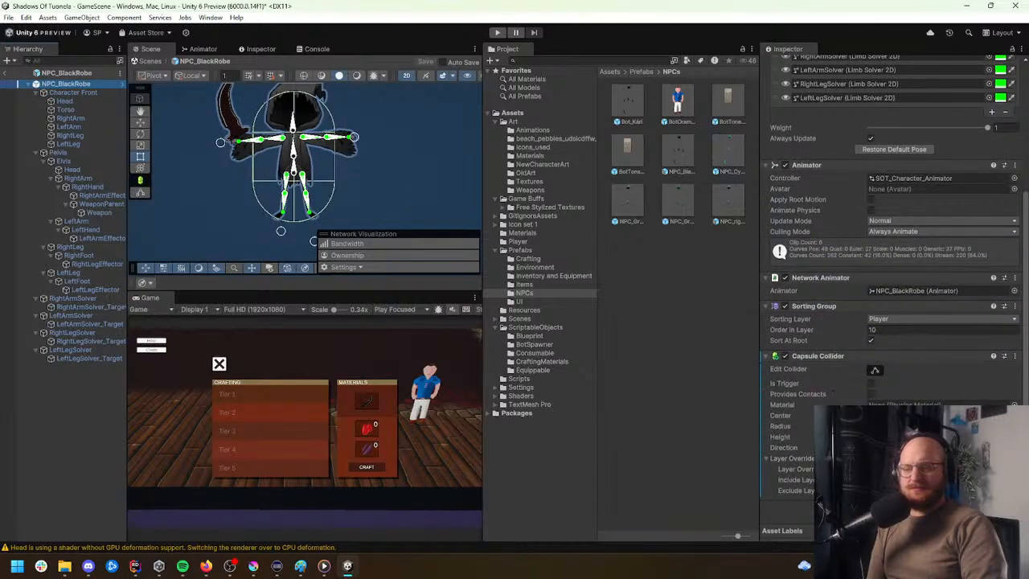
scroll(787, 426, up, 6)
scroll(787, 426, down, 6)
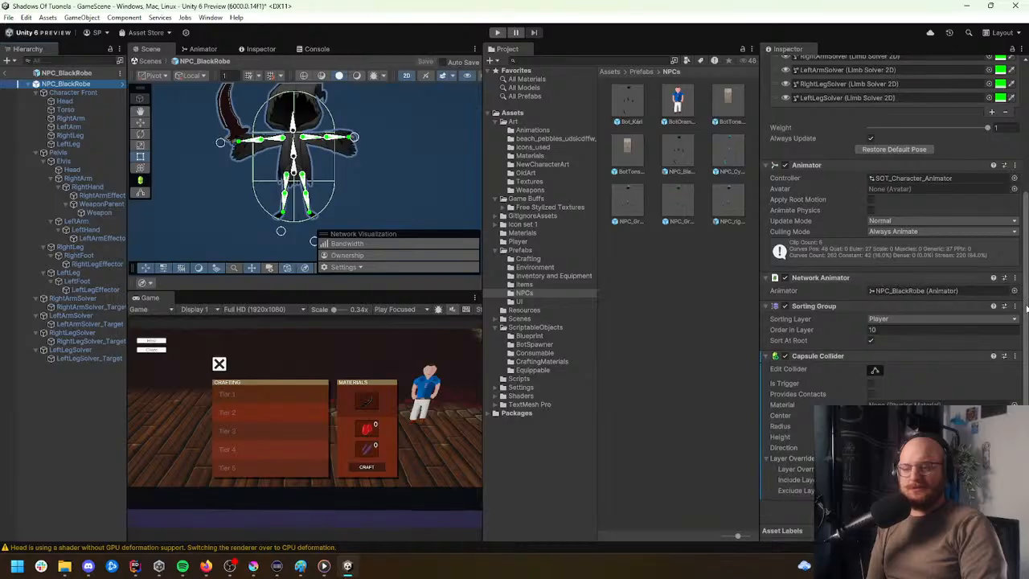
scroll(883, 290, up, 6)
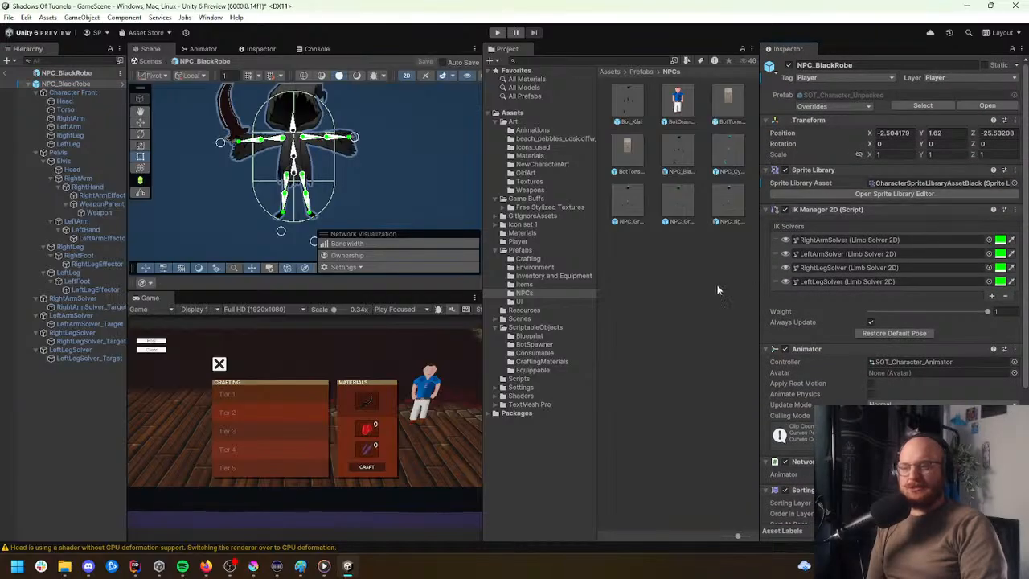
scroll(948, 346, down, 4)
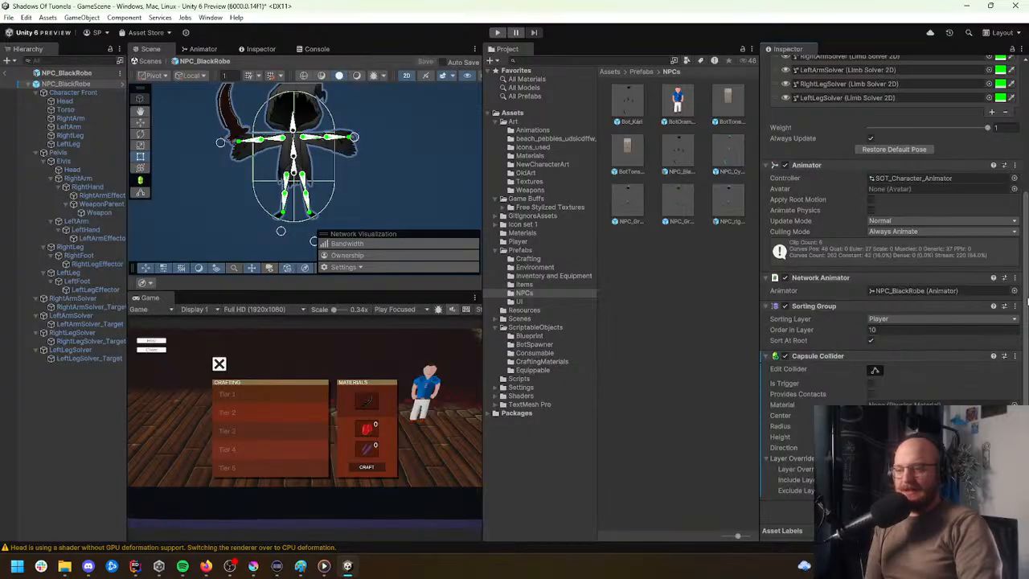
scroll(1021, 310, up, 4)
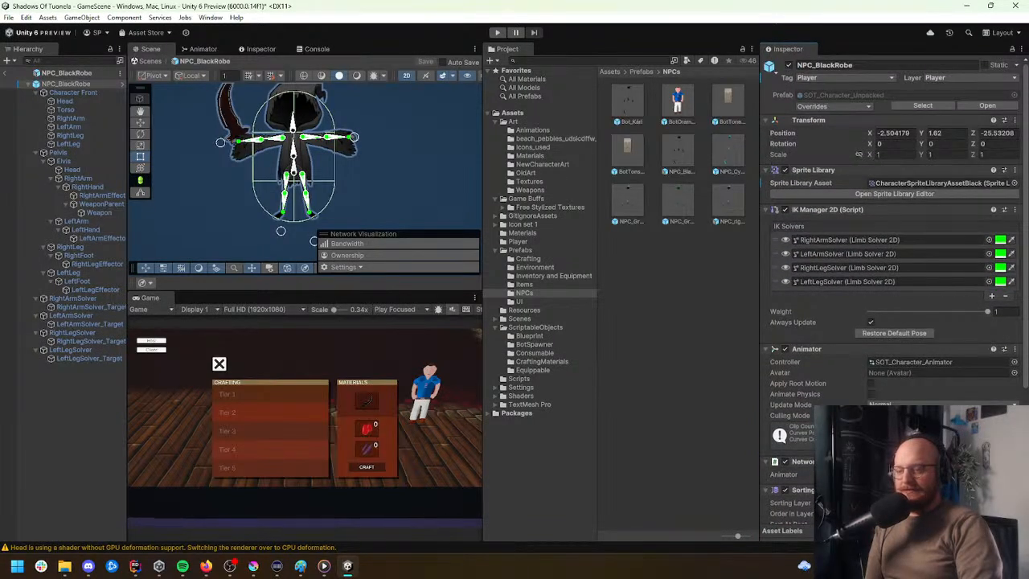
scroll(892, 290, down, 4)
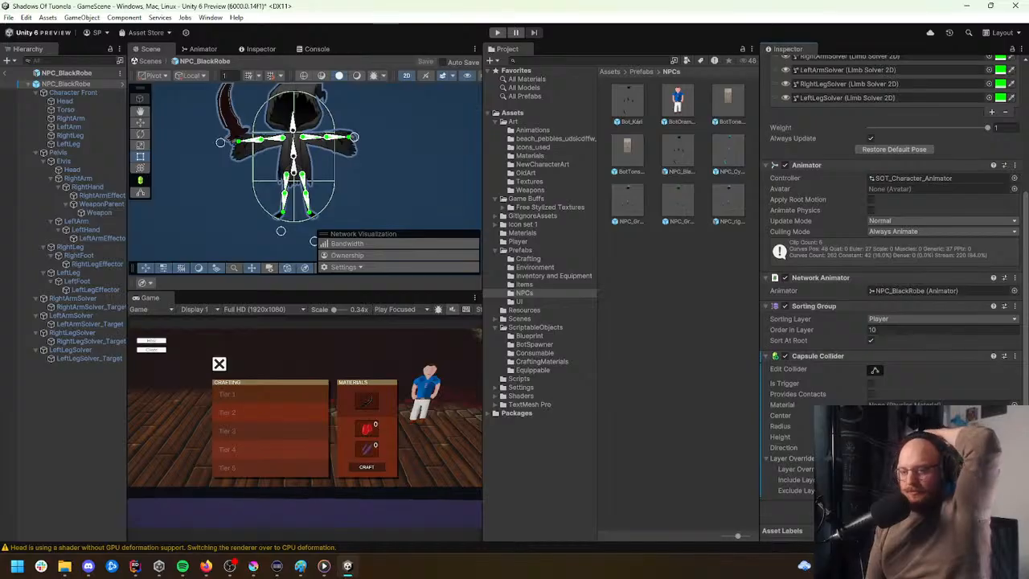
Step: Examine the components of the NPC_BlackRobe, NPC_rigged Variant and NPC_CyanRobe prefabs, from Transform and Sprite Library to Sorting Group and Capsule Collider
mouse_move(1025, 278)
mouse_down()
mouse_move(1022, 135)
mouse_move(1018, 287)
mouse_up()
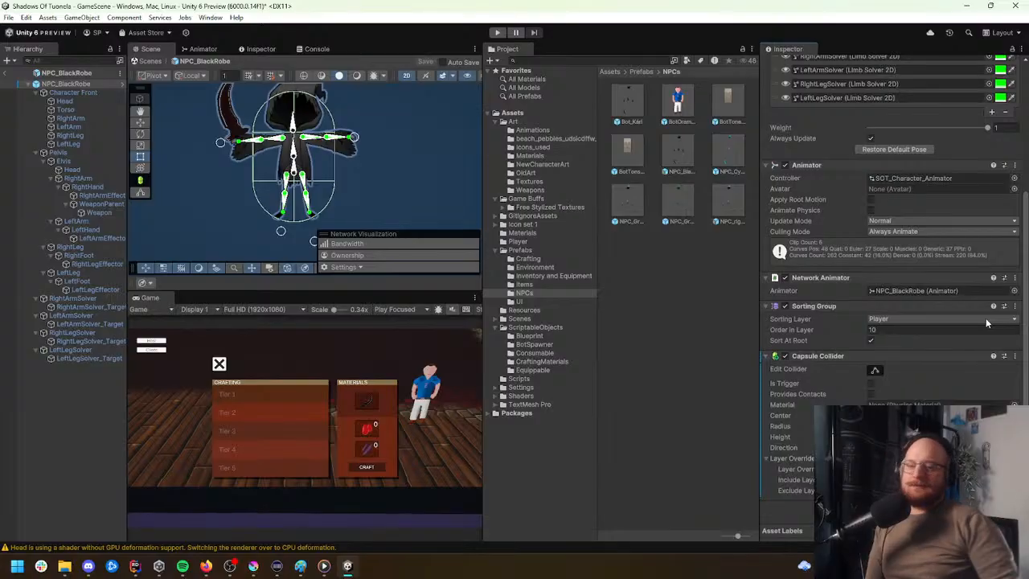
scroll(1025, 344, up, 5)
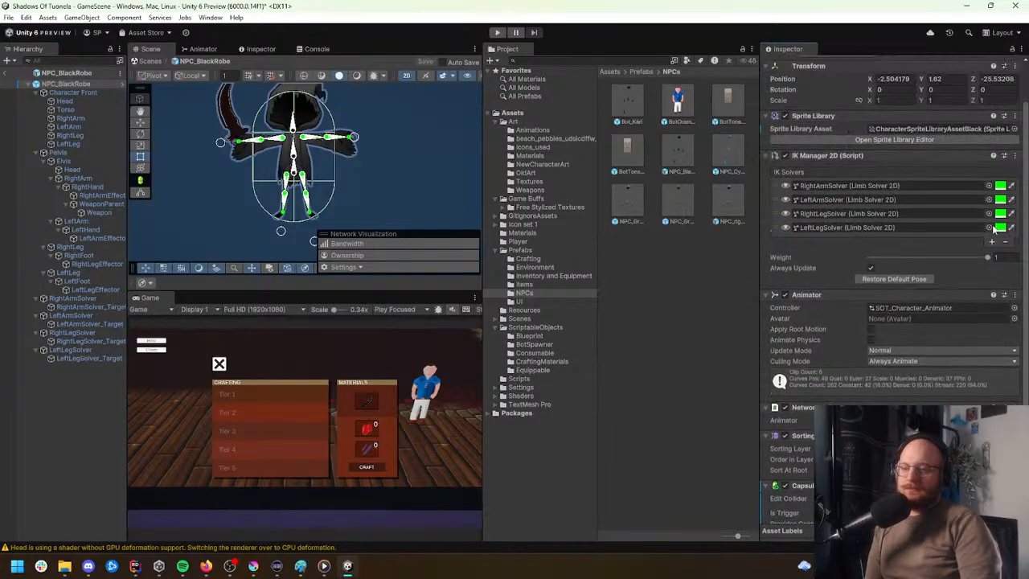
click(728, 203)
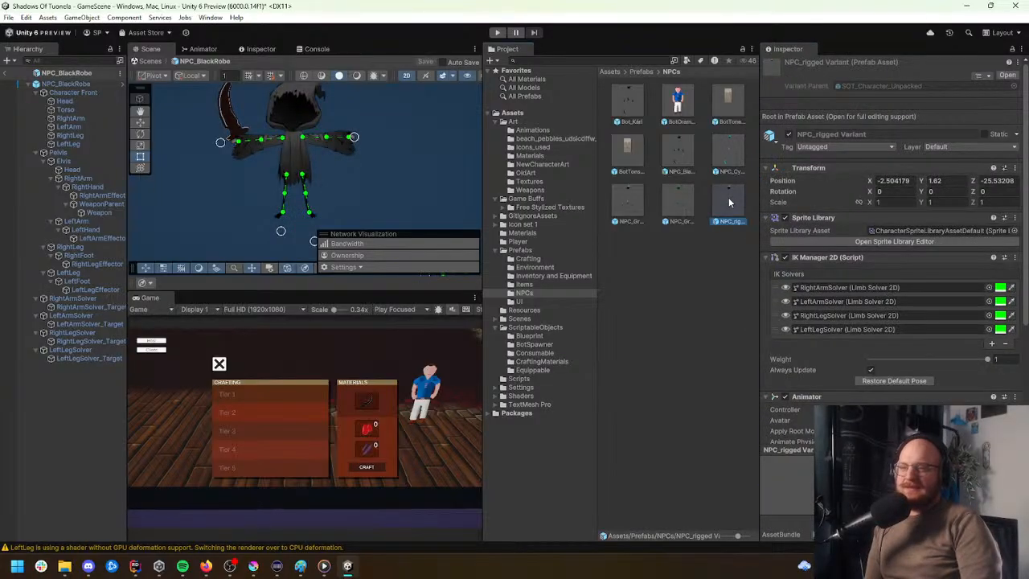
scroll(838, 352, down, 4)
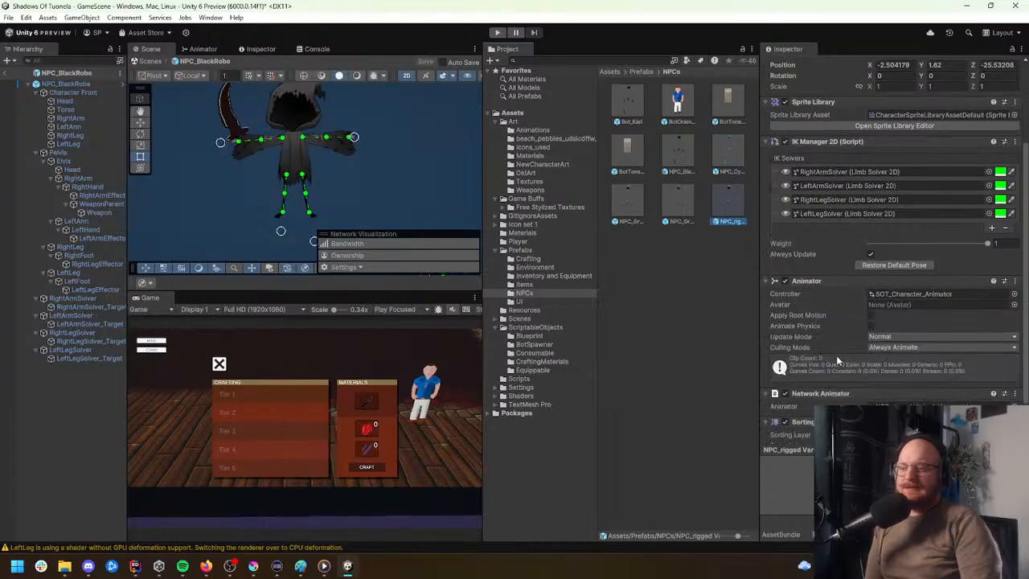
scroll(821, 389, up, 5)
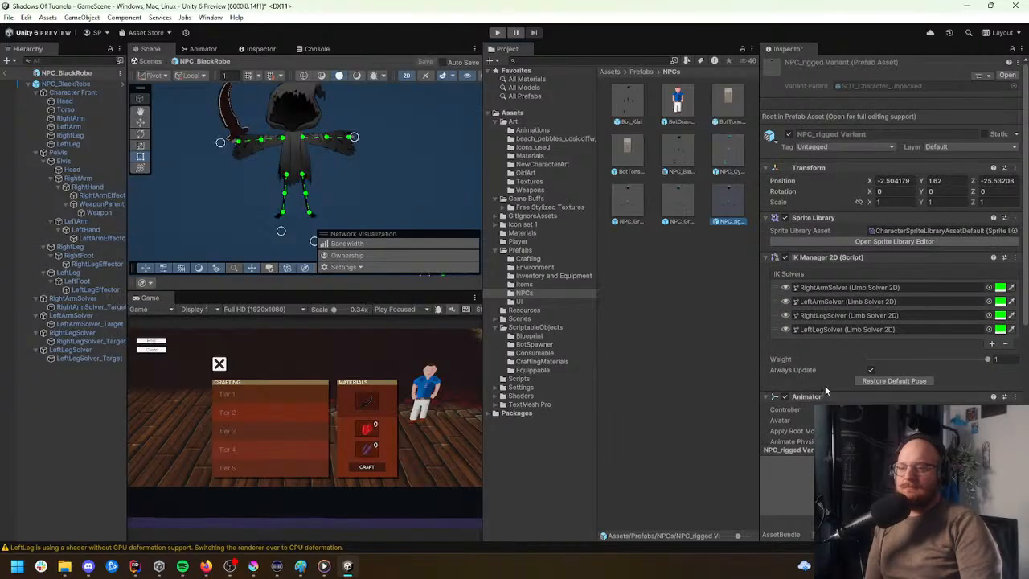
scroll(824, 385, down, 3)
click(728, 152)
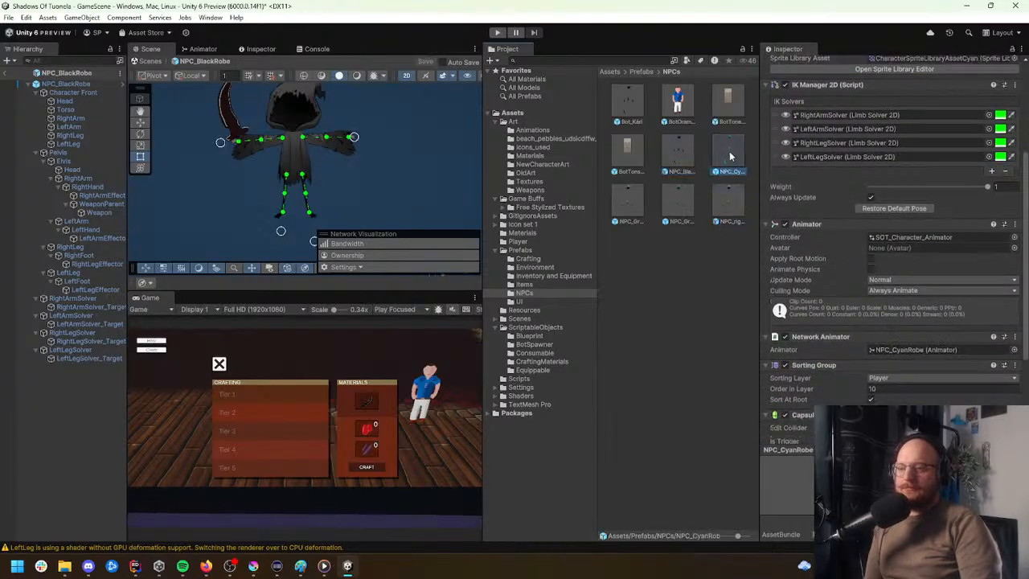
scroll(827, 329, down, 4)
scroll(825, 347, up, 8)
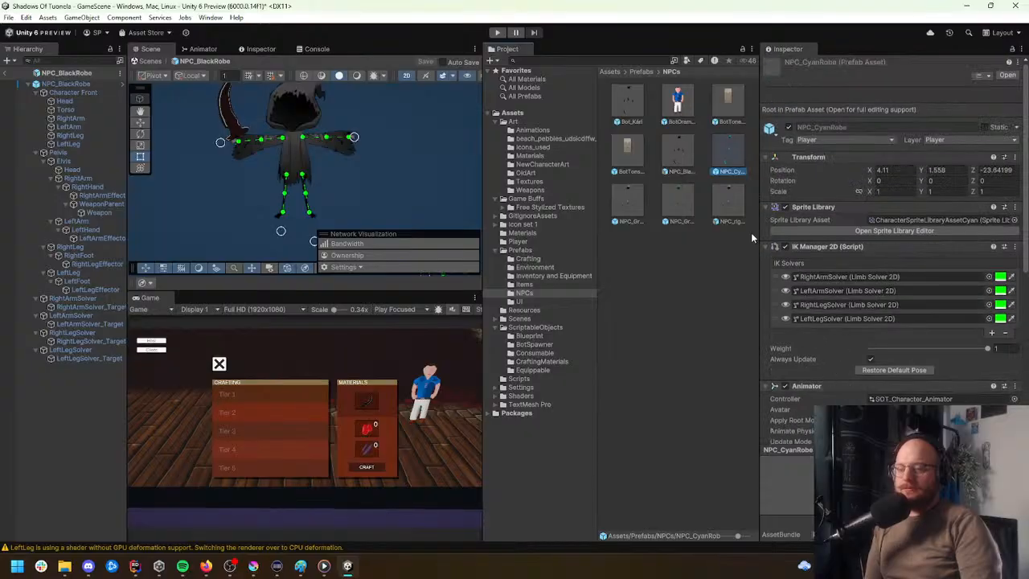
Step: Compare the root settings and Sprite Library assets of the black, gray, green and cyan robe NPC prefabs
click(674, 161)
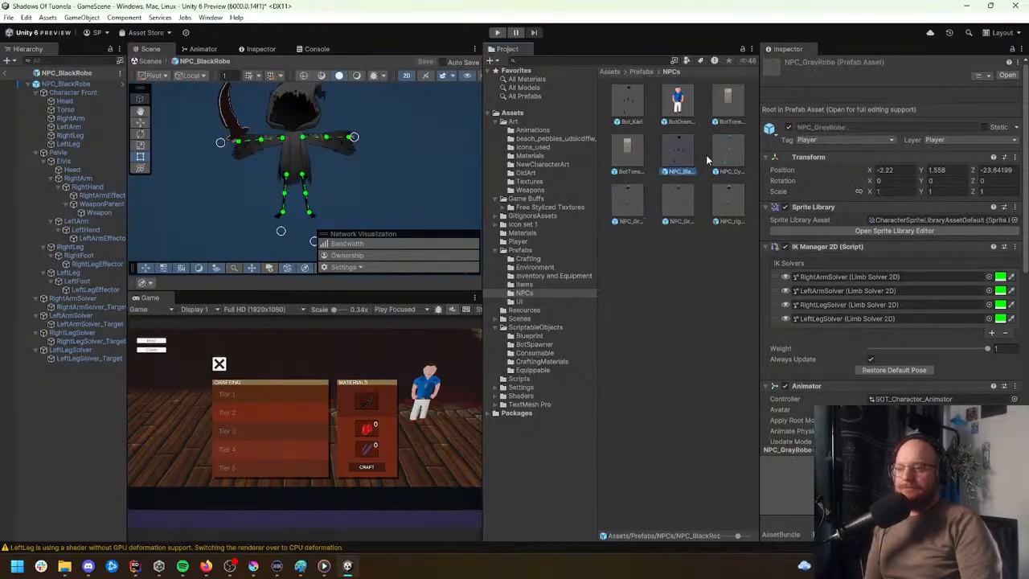
click(677, 208)
click(676, 161)
click(720, 156)
click(677, 159)
click(631, 208)
click(677, 161)
click(718, 159)
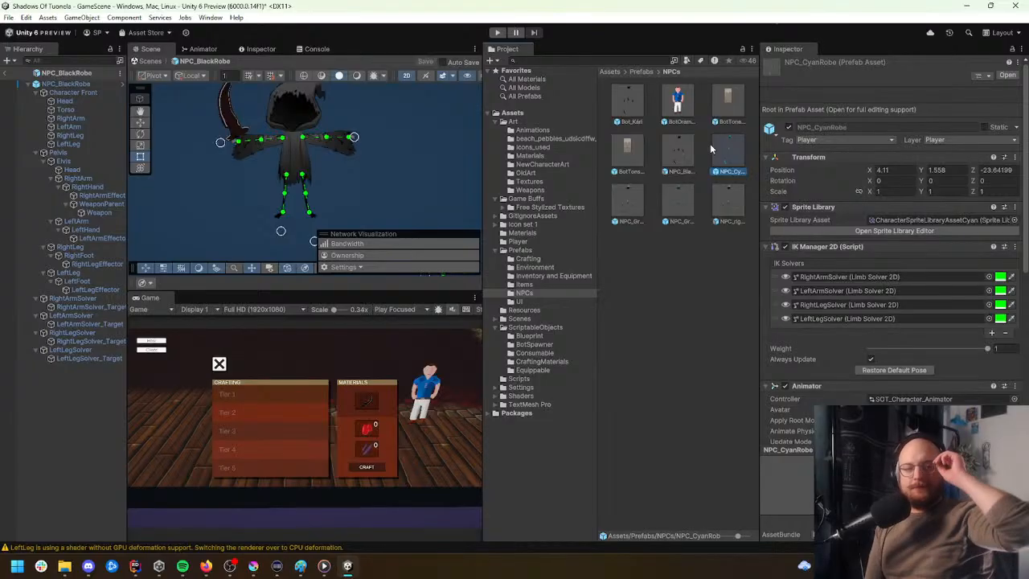
Step: Leave prefab editing to return to GameScene, and inspect PlayerPrefabNew and SOT_Character_Unpacked in the Player folder
click(6, 73)
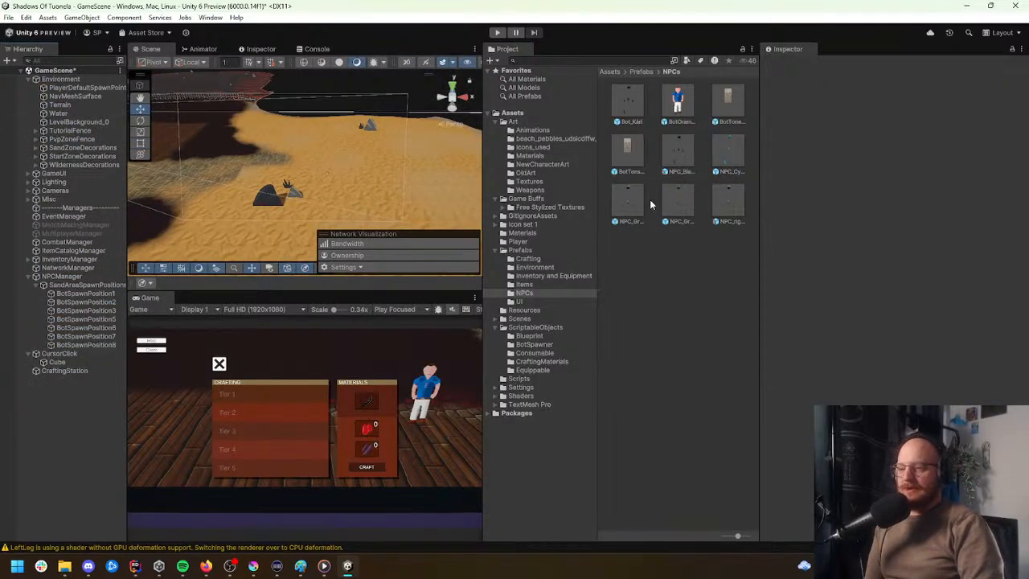
click(678, 195)
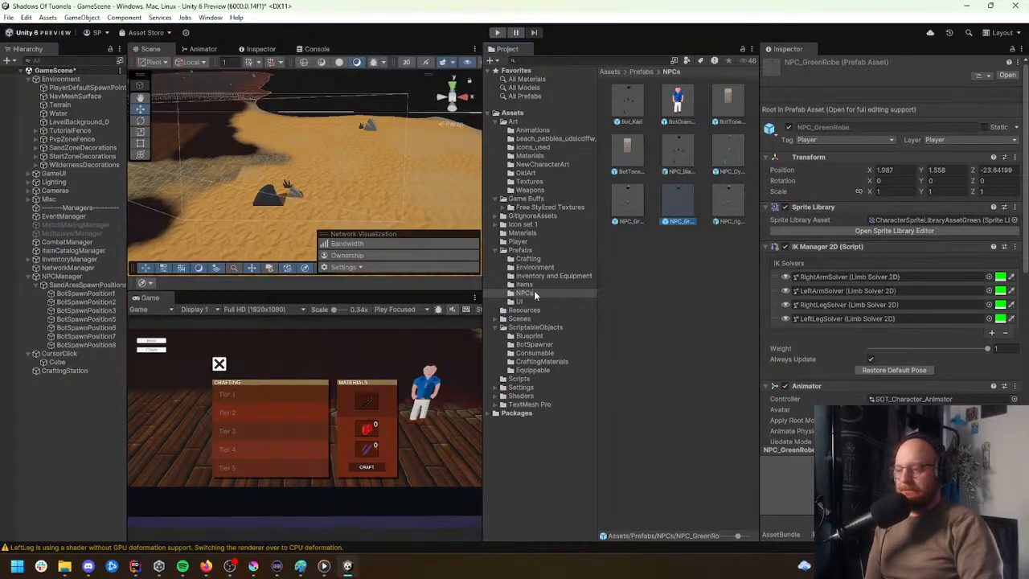
click(523, 240)
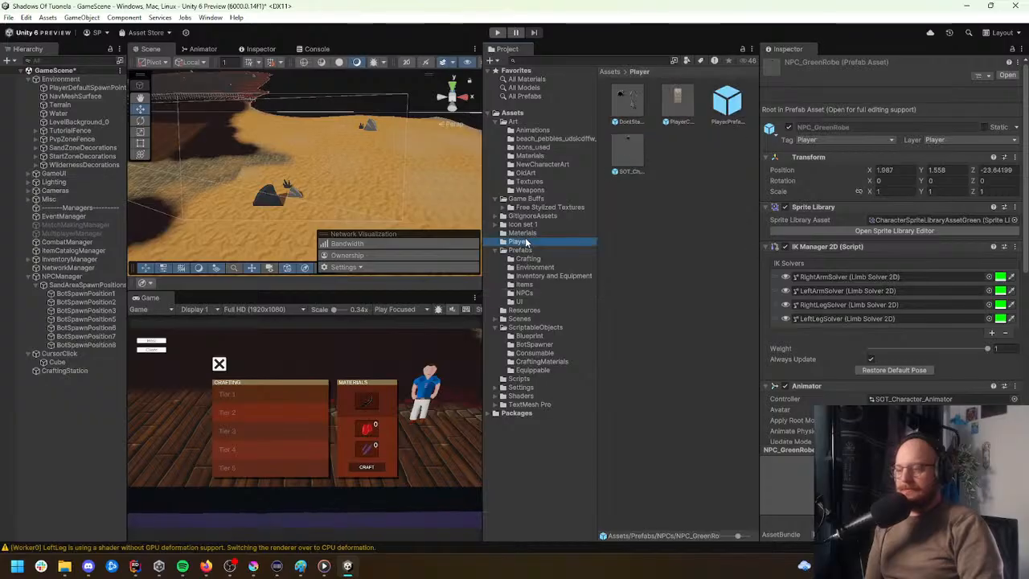
click(729, 102)
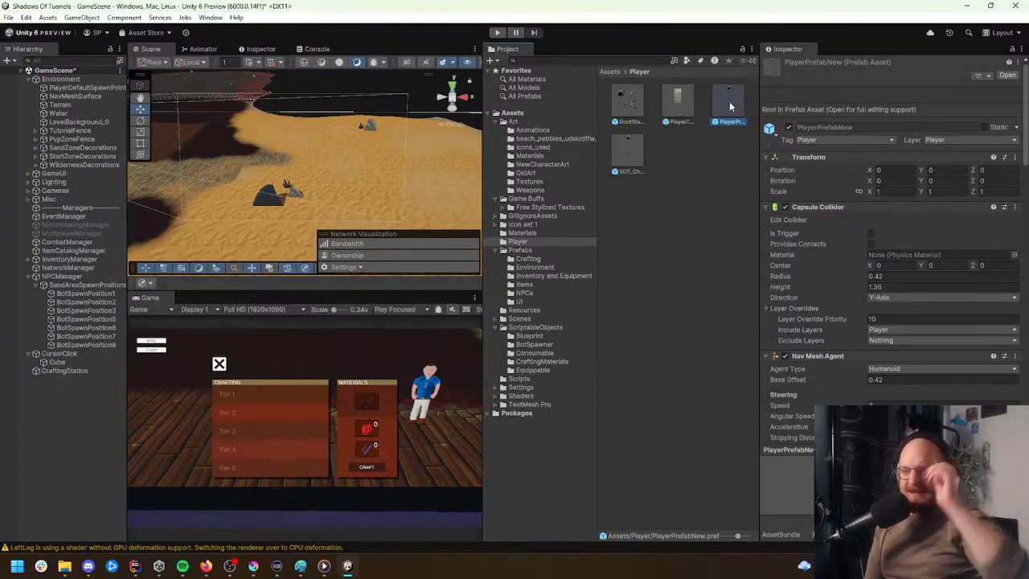
click(639, 149)
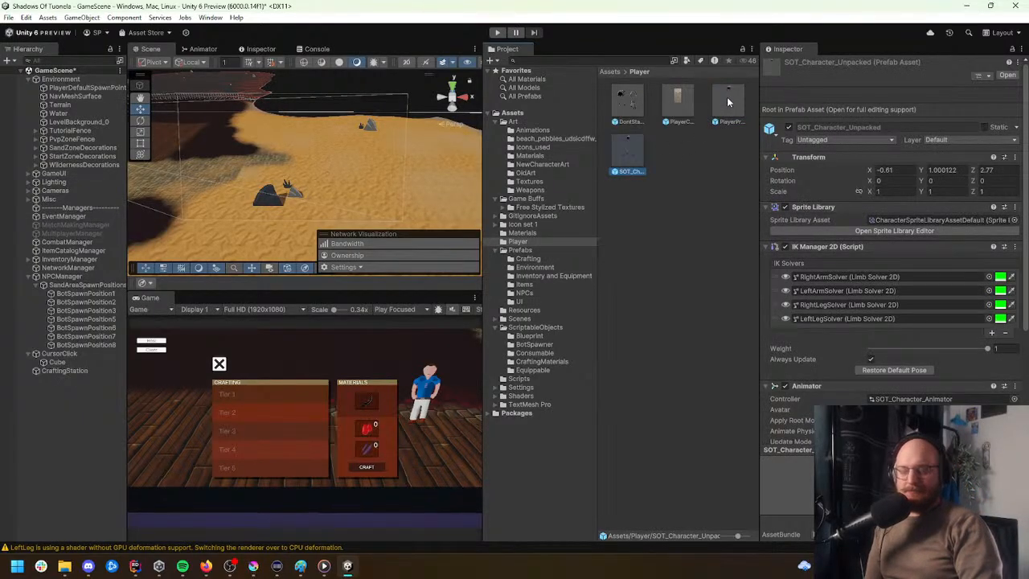
Step: Place an instance of PlayerPrefabNew from the Player folder on the sand area of the scene
click(728, 101)
right_drag(372, 195, 371, 198)
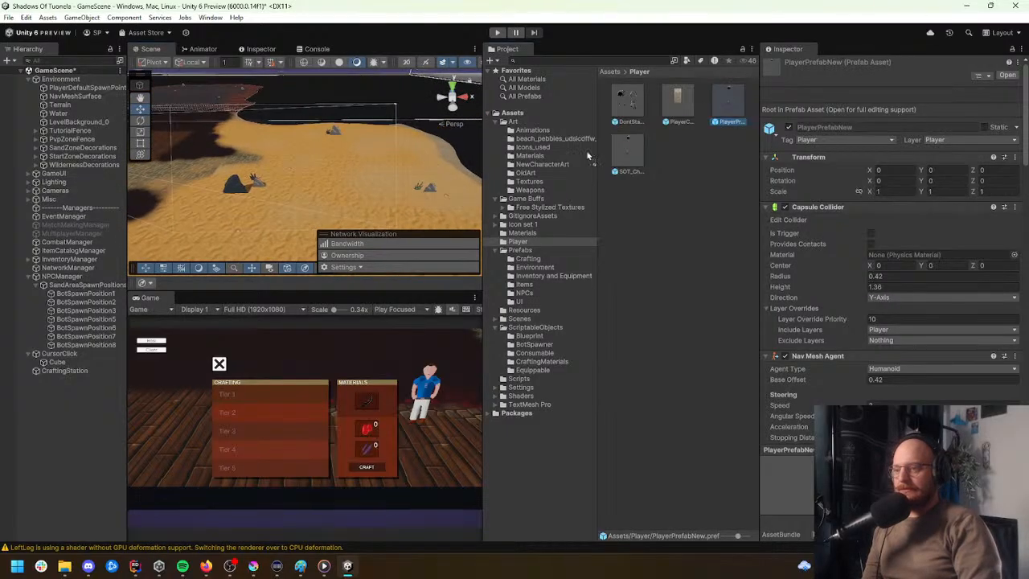
drag(369, 196, 369, 196)
right_drag(369, 196, 389, 146)
drag(338, 135, 338, 103)
right_drag(337, 103, 311, 111)
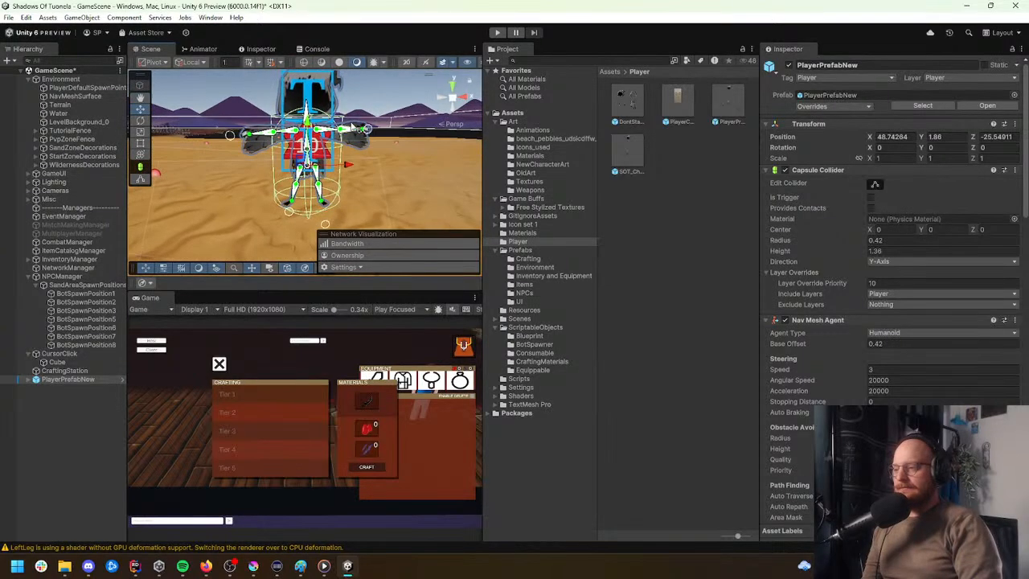
Step: Lower the PlayerPrefabNew instance toward the sand, to a Y position of about 1.56
drag(307, 115, 302, 119)
drag(286, 153, 269, 120)
mouse_move(273, 125)
right_down()
mouse_move(314, 133)
mouse_move(277, 116)
right_up()
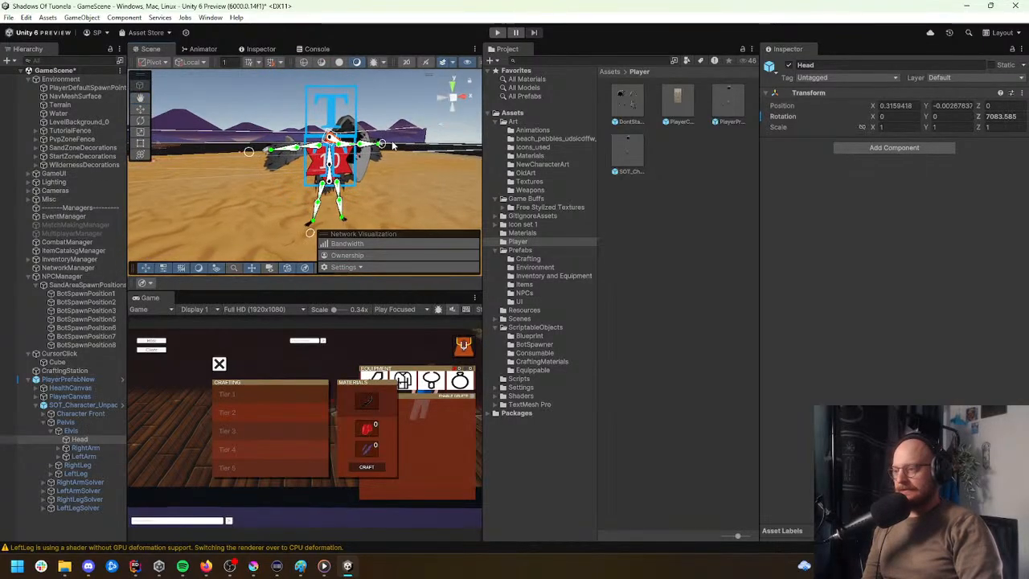
click(359, 111)
click(64, 379)
right_drag(358, 141, 318, 154)
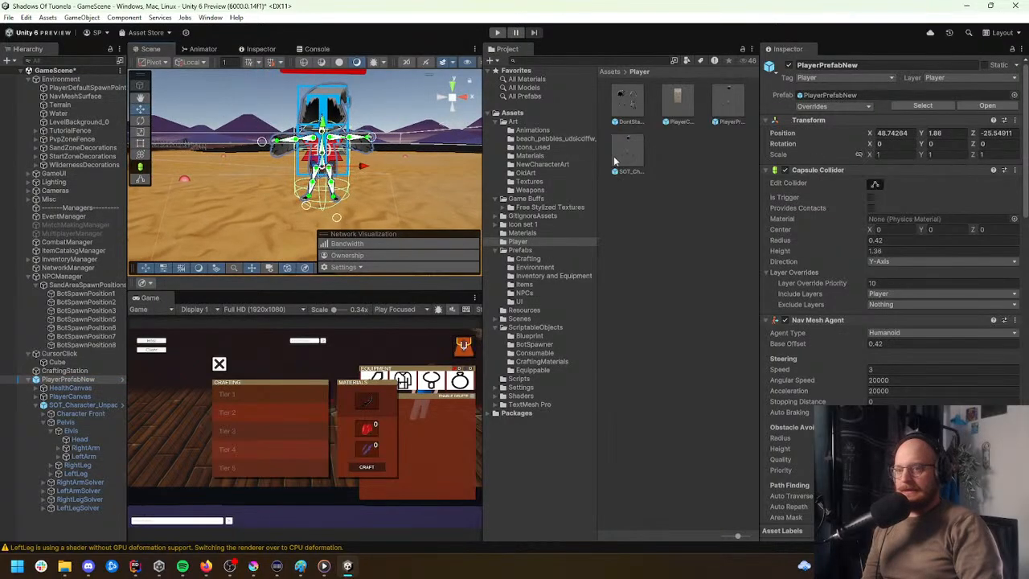
drag(323, 126, 323, 146)
right_drag(386, 151, 432, 151)
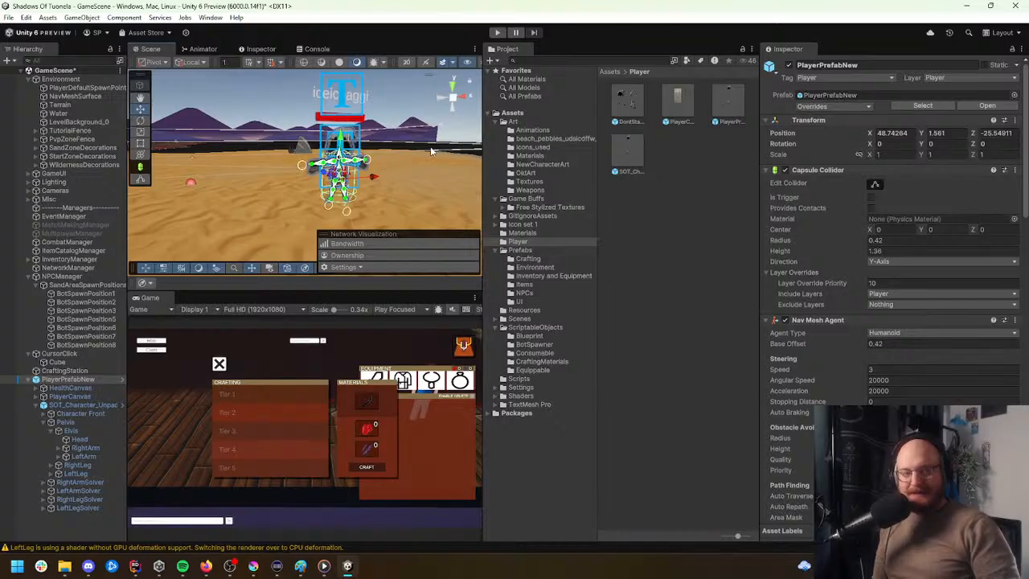
key(w)
right_drag(432, 151, 361, 148)
key(w)
key(s)
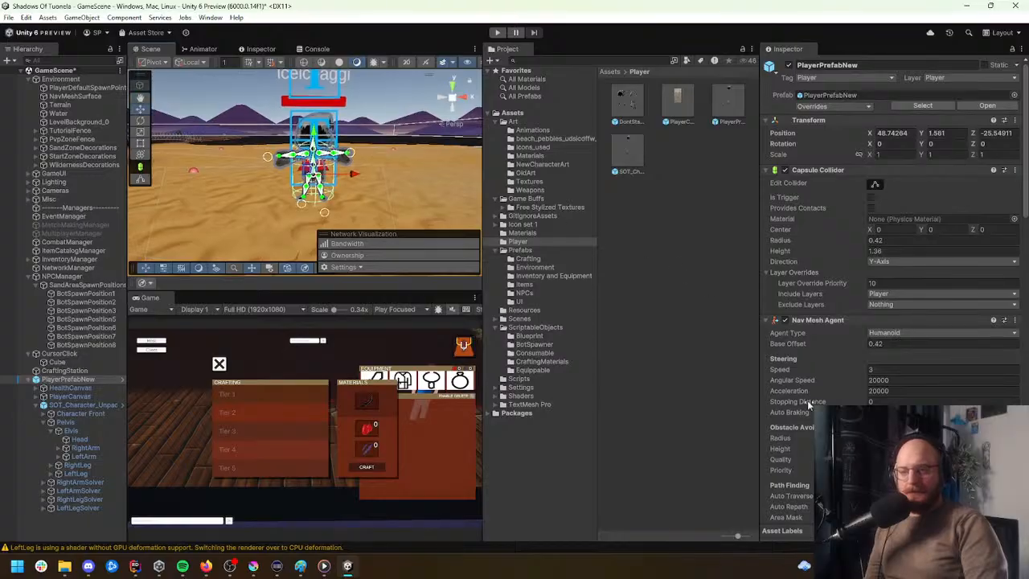
Step: Examine PlayerPrefabNew's components from Nav Mesh Agent and Network Object down to Player State, and delete the instance from the scene
scroll(892, 290, down, 10)
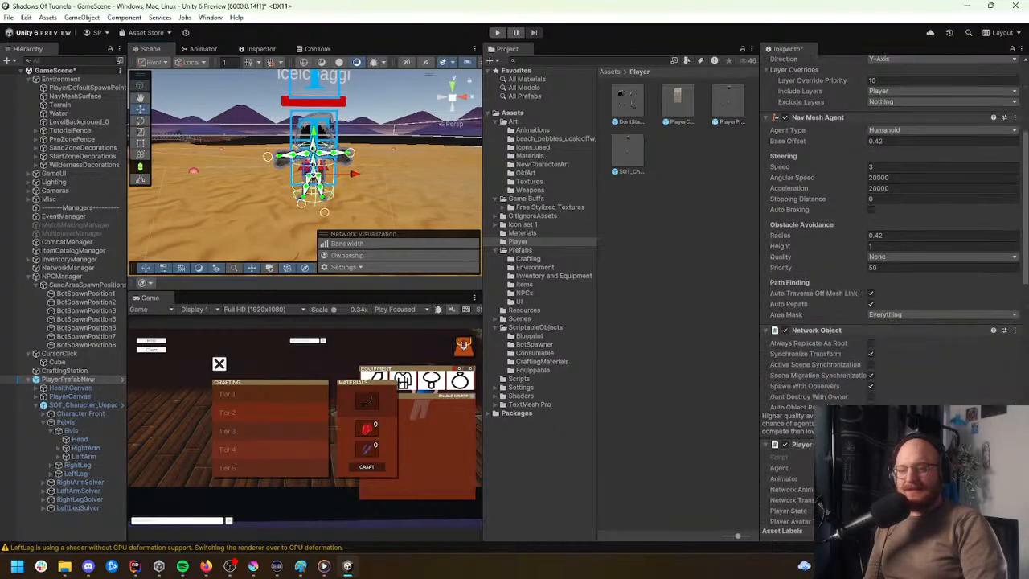
scroll(892, 289, down, 4)
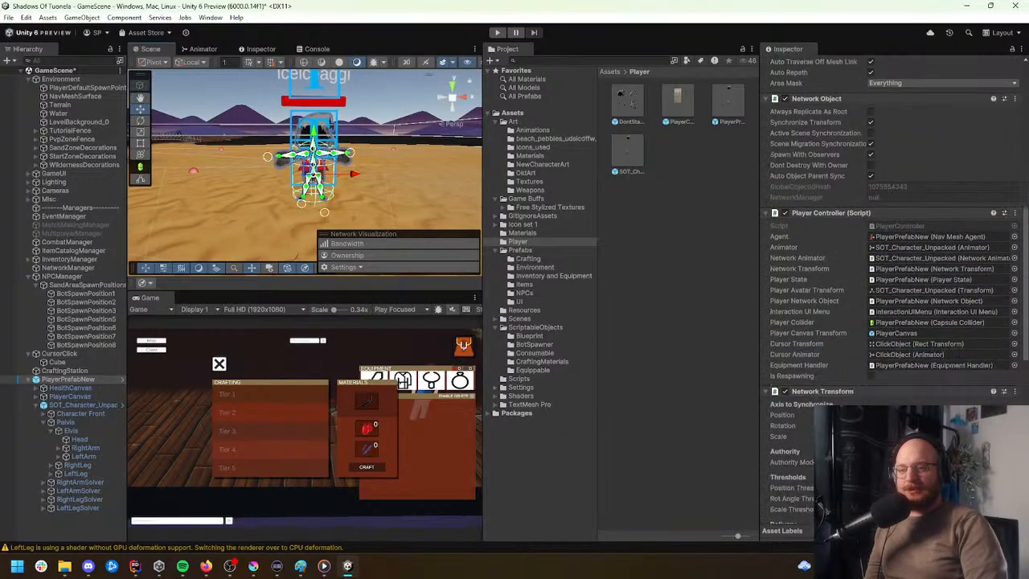
scroll(891, 290, down, 1)
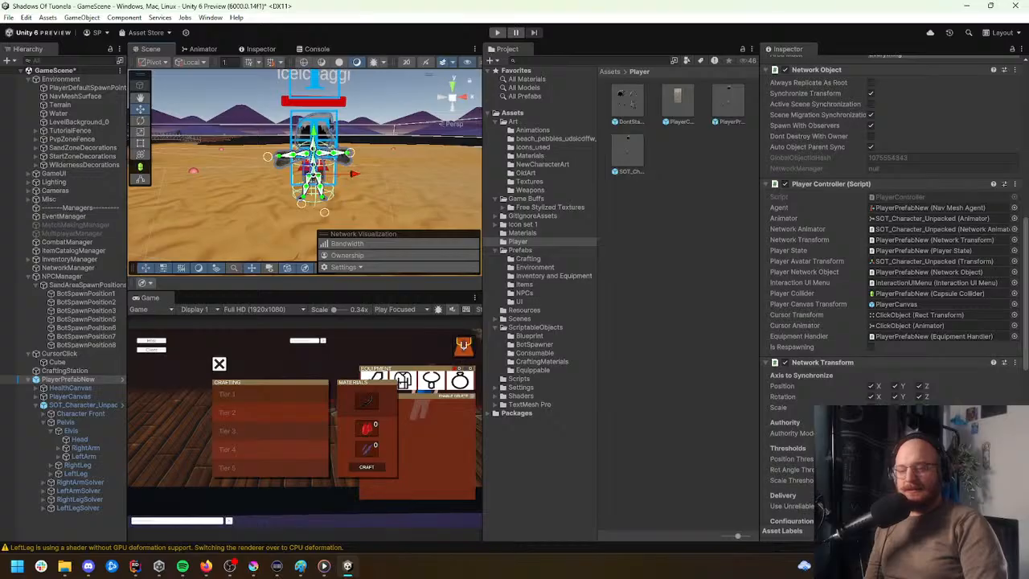
scroll(892, 289, down, 15)
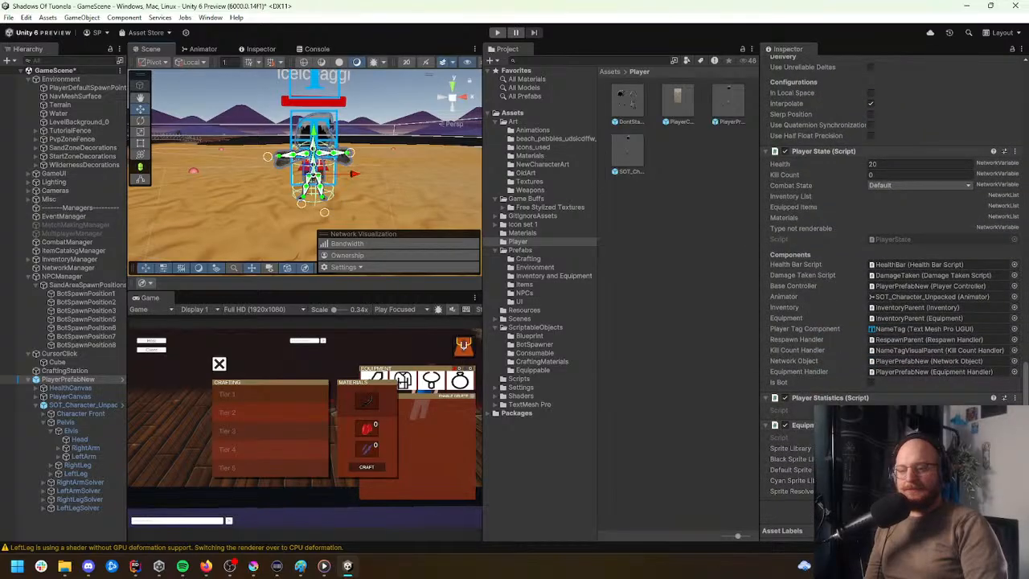
click(83, 379)
key(Delete)
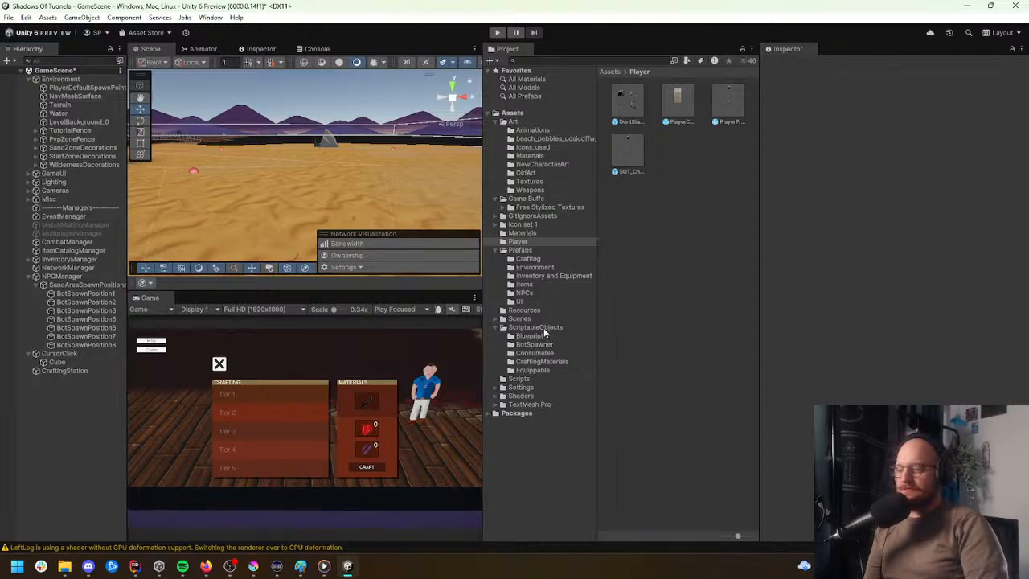
Step: Place the BotDramatti prefab from Prefabs/NPCs on the sand and examine its Player State and Base Controller components
click(524, 293)
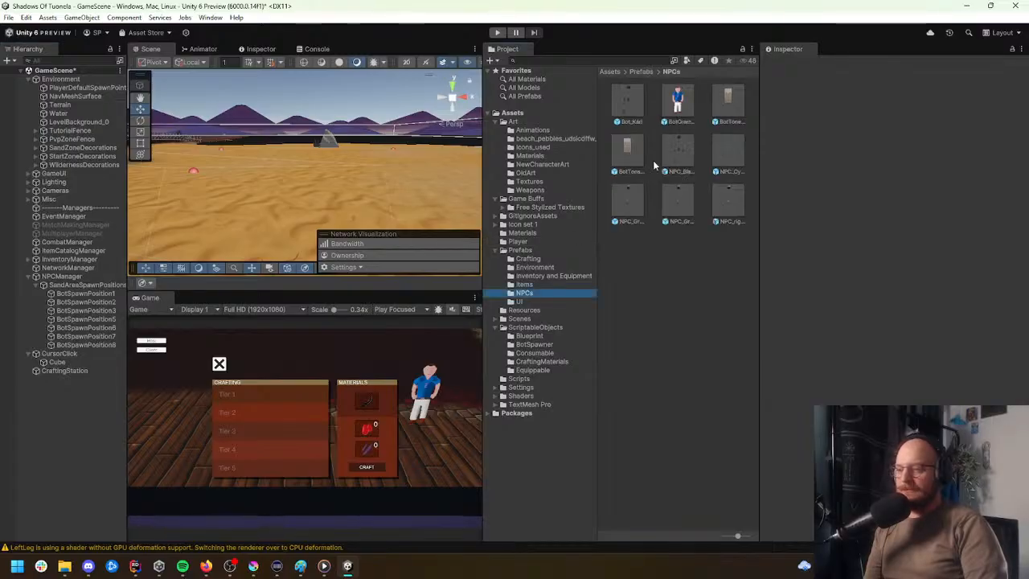
drag(681, 100, 324, 126)
mouse_move(324, 126)
right_down()
mouse_move(346, 133)
mouse_move(322, 131)
right_up()
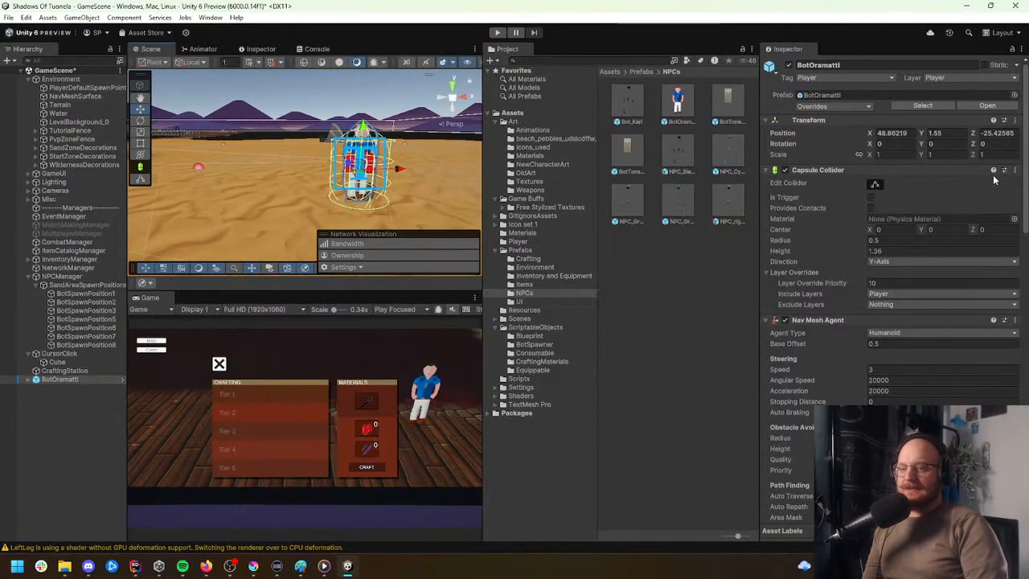
drag(1023, 181, 1014, 331)
scroll(1014, 332, down, 8)
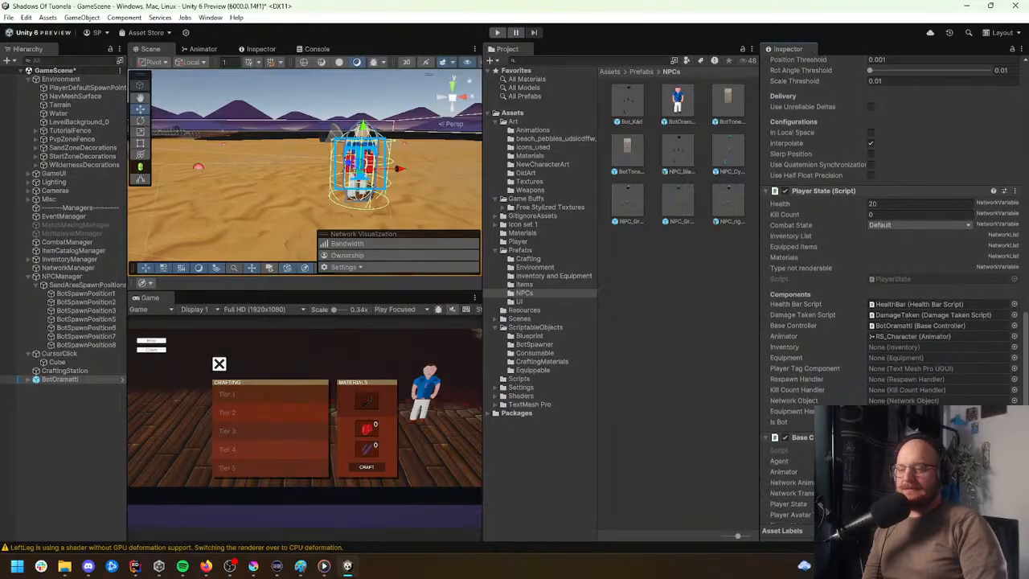
scroll(1014, 331, down, 1)
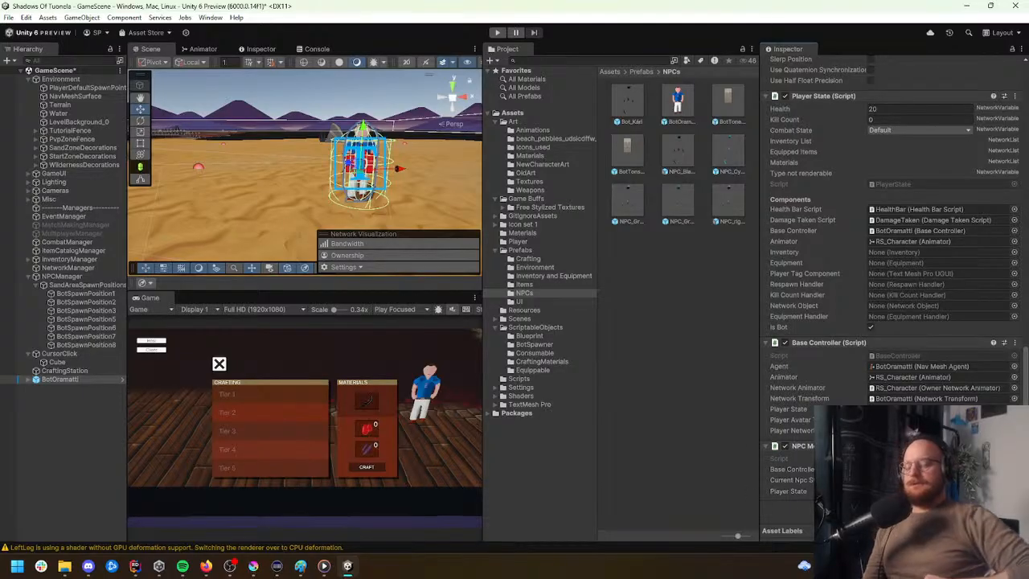
Step: Completely unpack the BotDramatti prefab instance in the scene
right_click(63, 379)
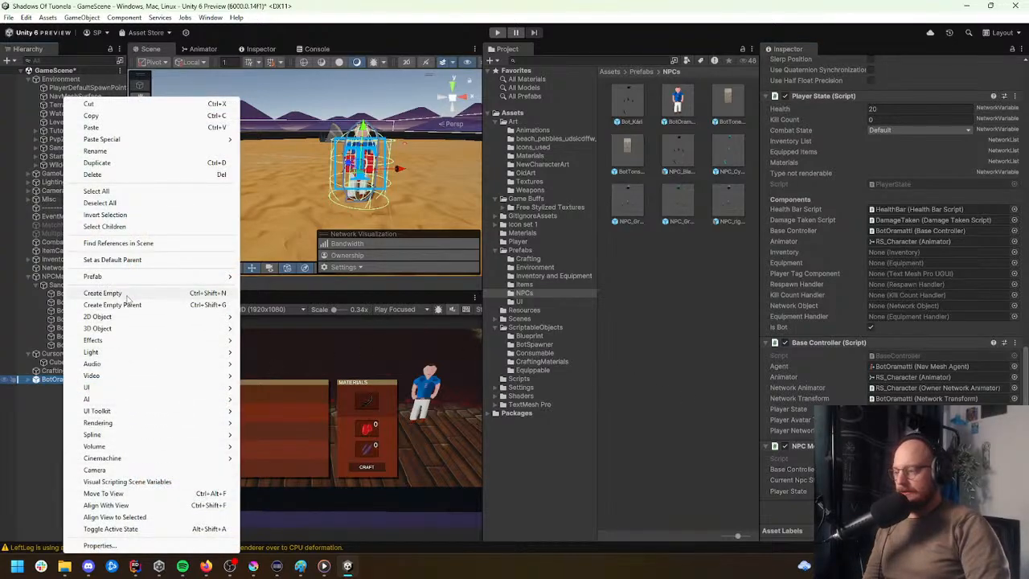
mouse_move(143, 277)
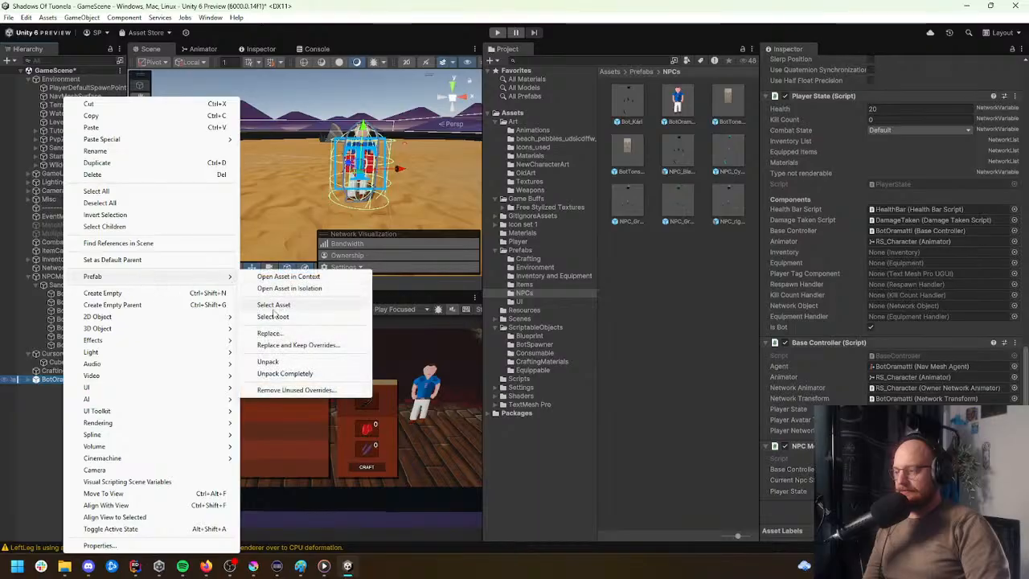
click(284, 373)
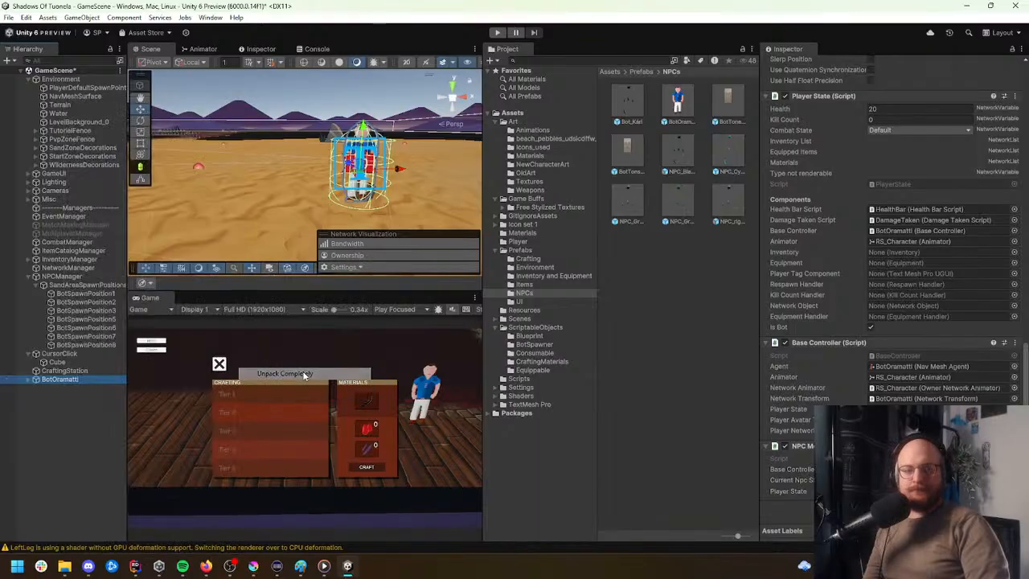
Step: Delete the RS_Character child from the unpacked BotDramatti object and select its HealthCanvas child
click(30, 380)
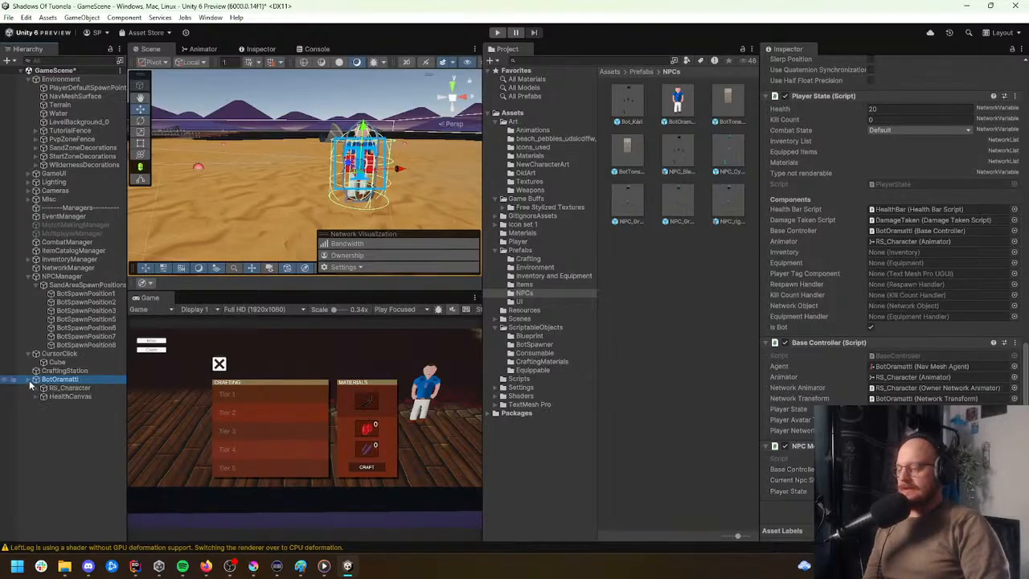
click(69, 387)
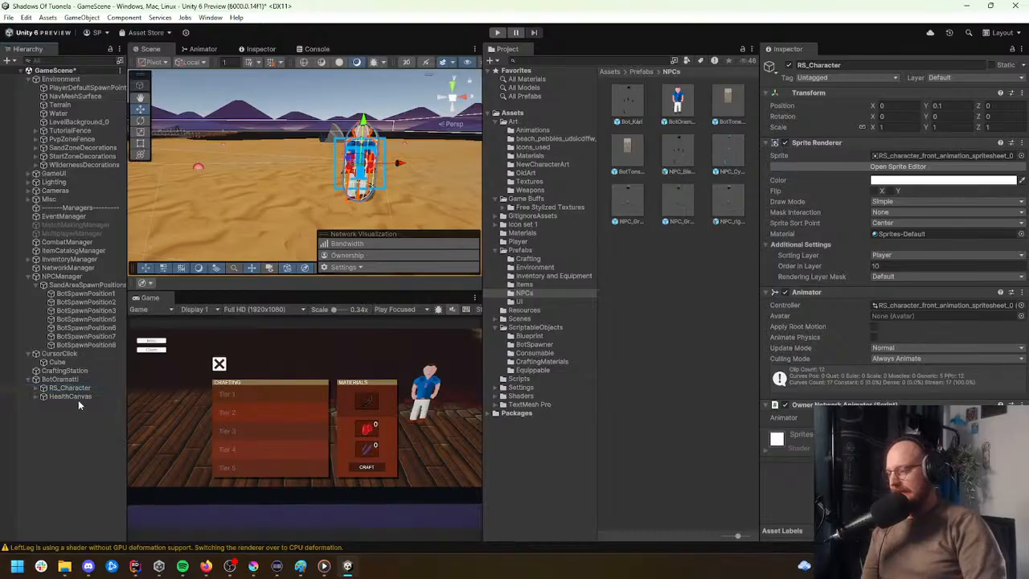
key(Delete)
click(73, 387)
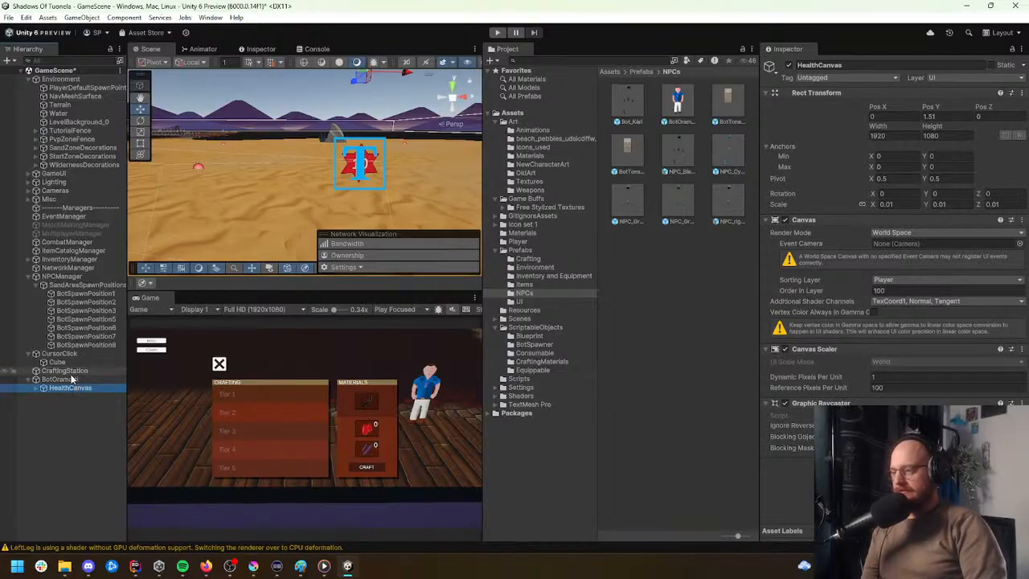
Step: Rename the unpacked BotDramatti object in the scene as Bot_BlackRobe1
click(72, 379)
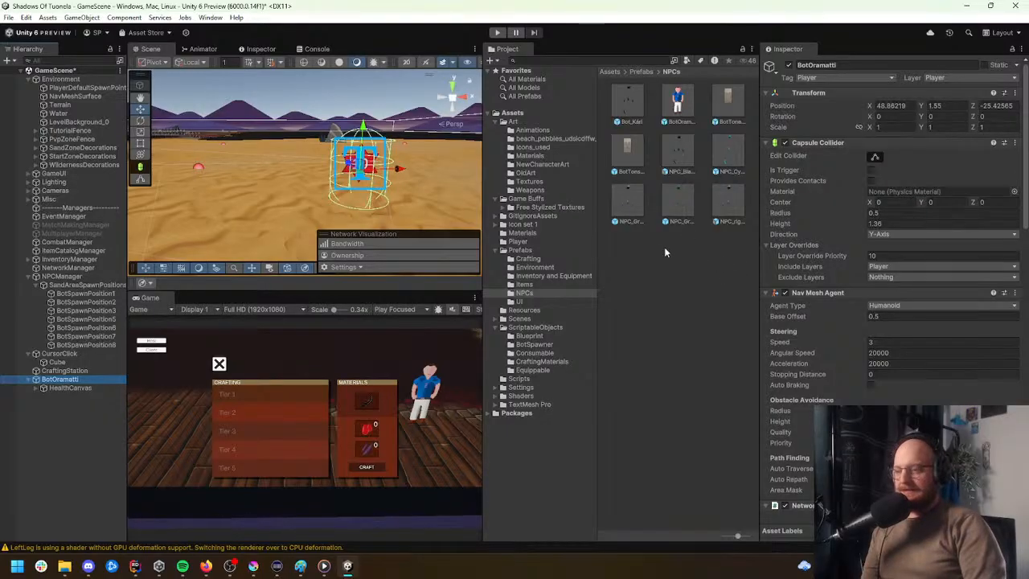
click(63, 382)
text(Bot_BlackRobe)
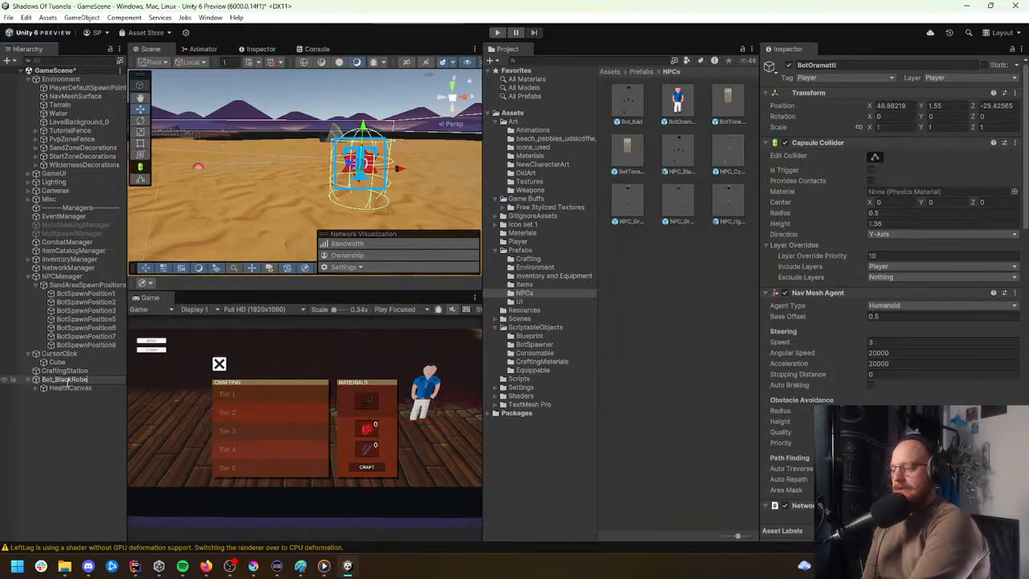
text(2)
key(BackSpace)
text(1)
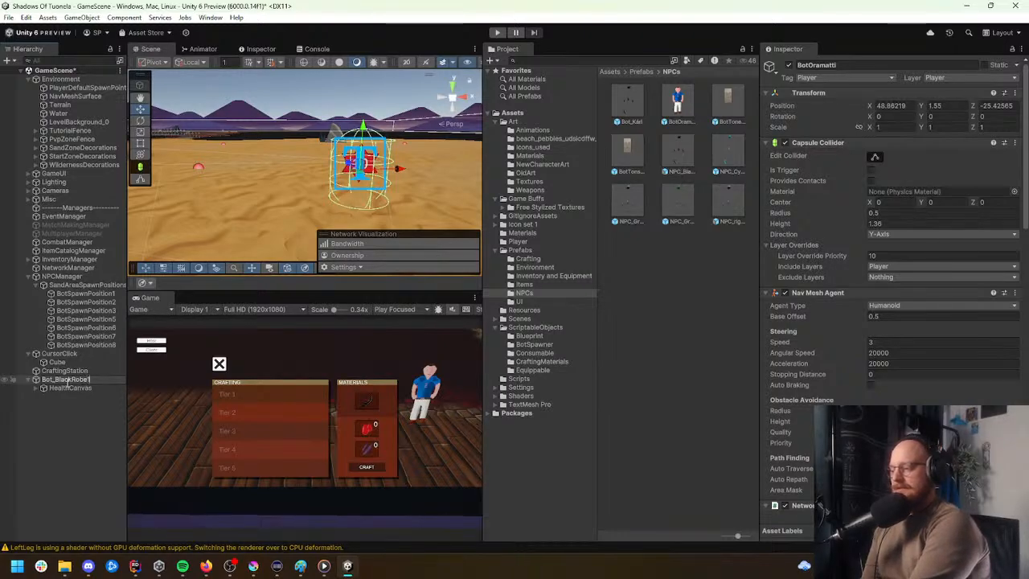
key(Return)
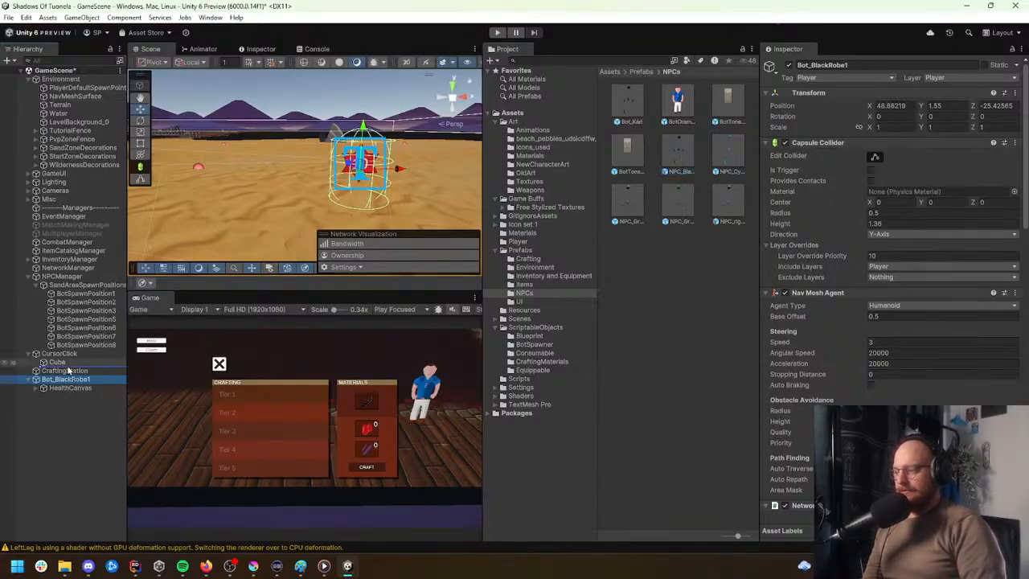
Step: Add the NPC_BlackRobe prefab as a child of Bot_BlackRobe1 and reset its transform
mouse_move(64, 383)
mouse_down()
mouse_move(73, 392)
mouse_move(120, 372)
mouse_move(104, 383)
mouse_up()
right_click(925, 122)
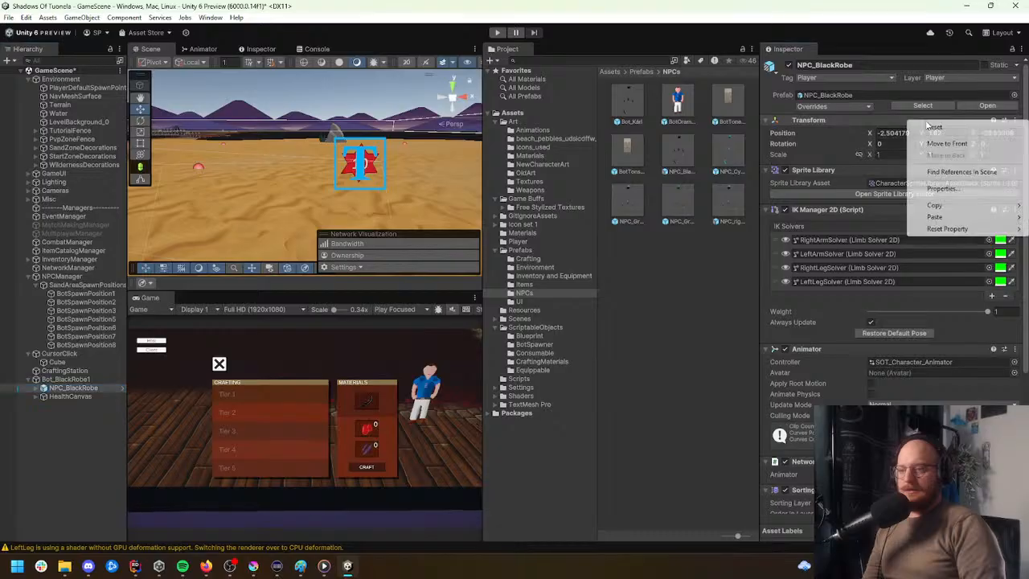
click(934, 126)
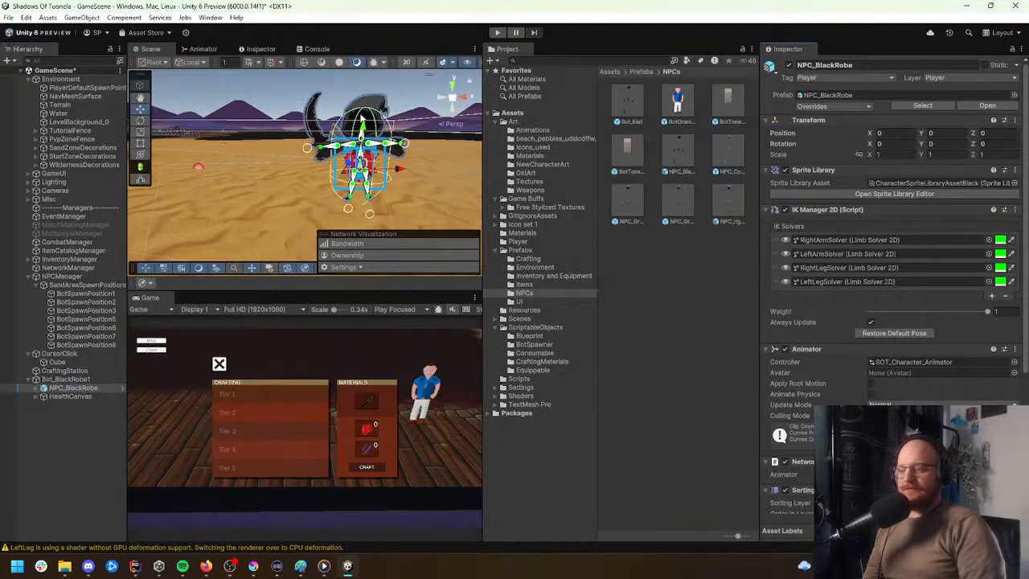
key(f)
alt+drag(553, 137, 281, 138)
Step: Raise the HealthCanvas under Bot_BlackRobe1 to a Y position of 1.81
click(72, 397)
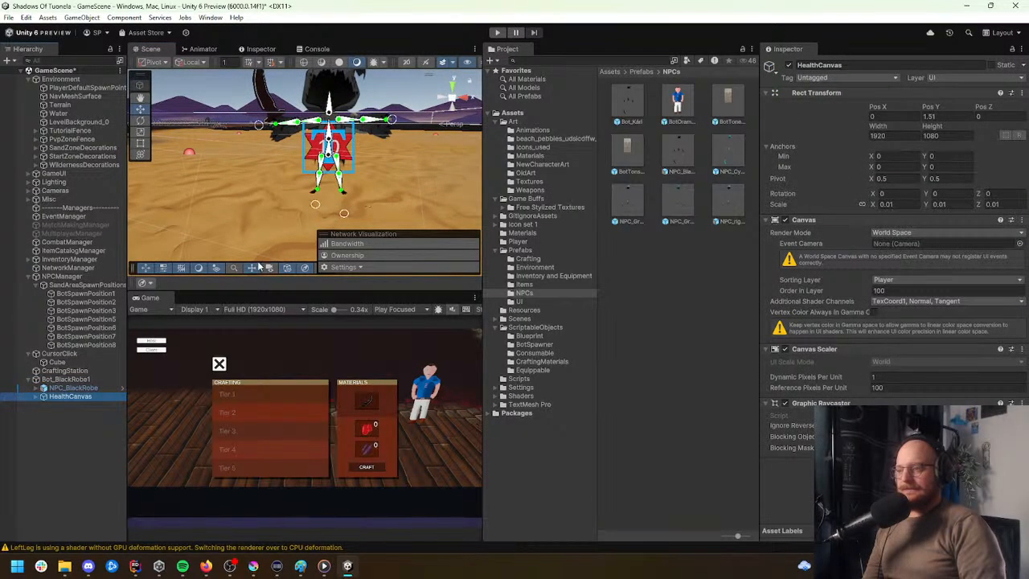
alt+drag(273, 190, 308, 186)
drag(937, 106, 946, 104)
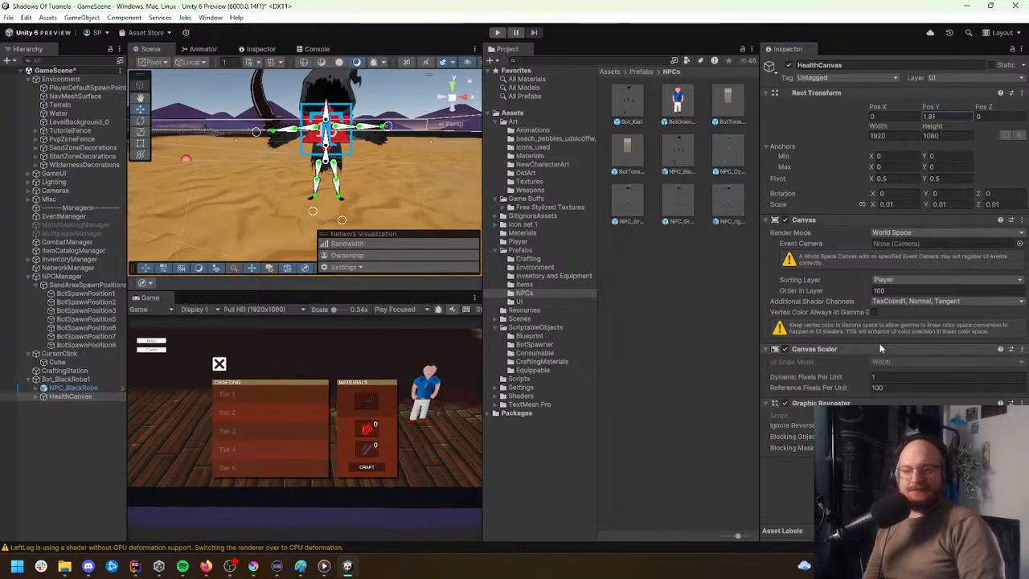
Step: Try Layer 2 as the HealthCanvas's sorting layer and switch it back to Player
click(904, 281)
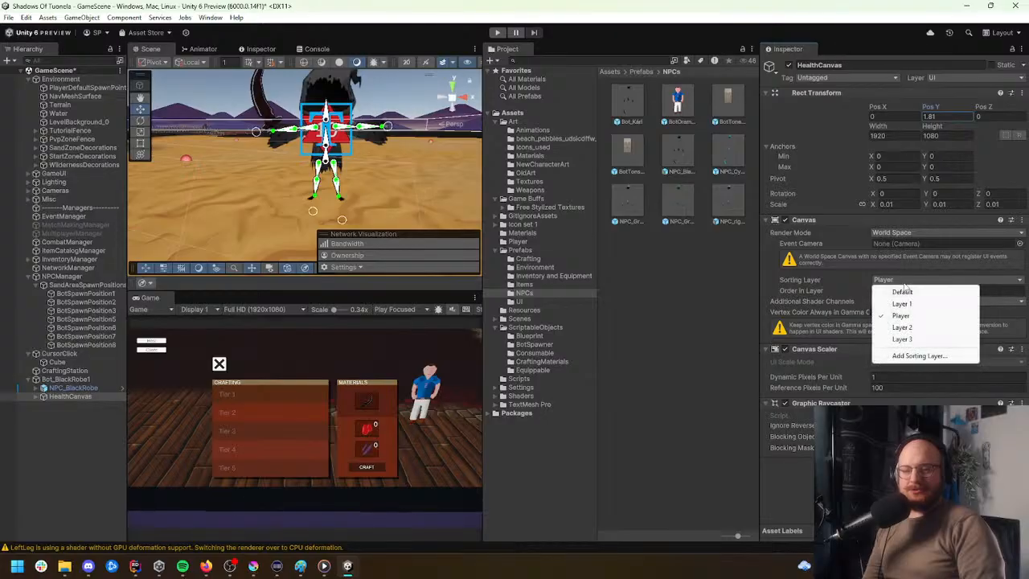
click(902, 328)
alt+drag(269, 154, 446, 178)
click(904, 280)
click(904, 318)
right_drag(447, 180, 460, 157)
Step: Assign the NPC_BlackRobe child to the Animator, Network Animator and Player Avatar references of Bot_BlackRobe1's Base Controller
click(72, 388)
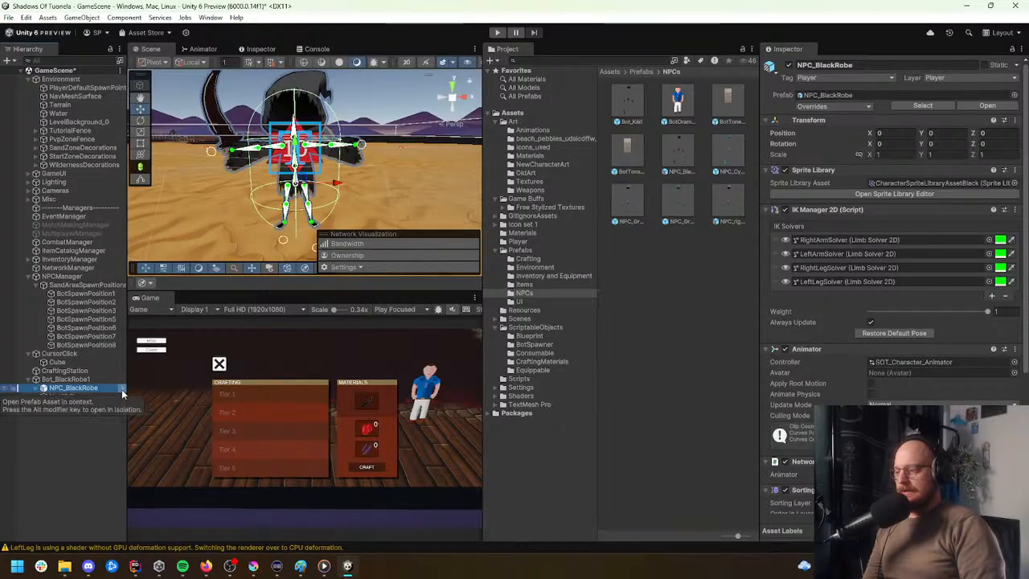
key(Right)
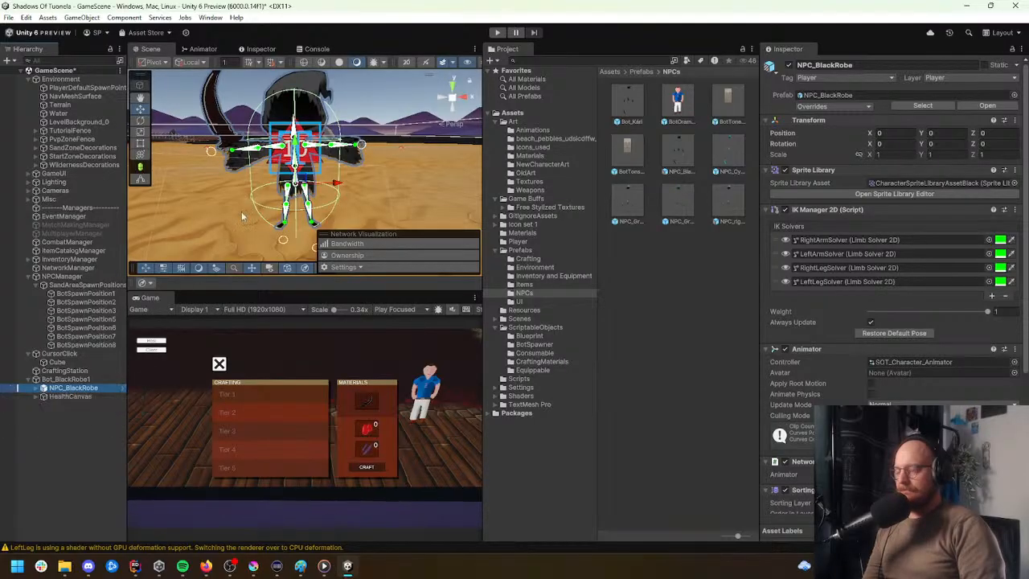
click(90, 379)
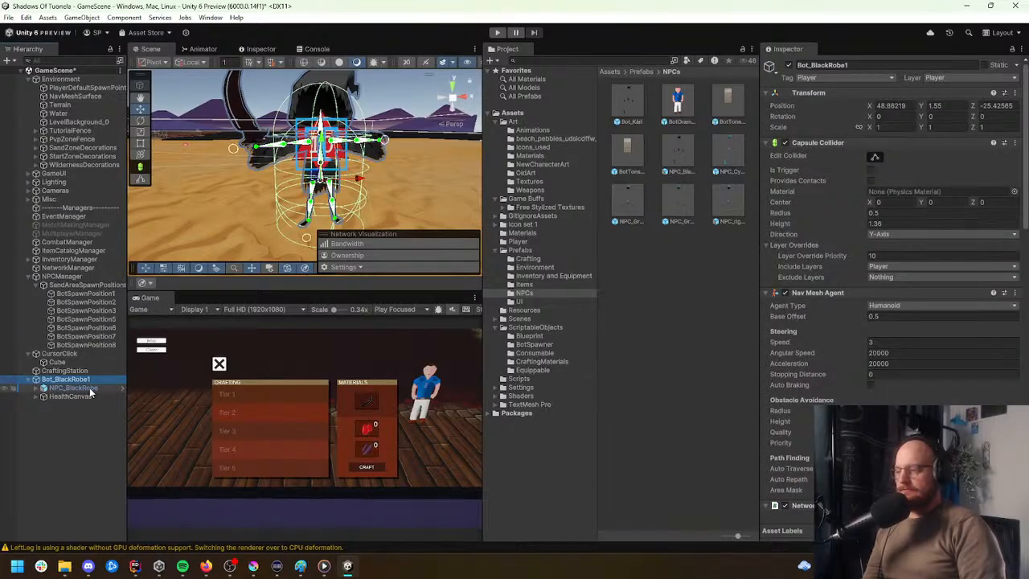
click(90, 389)
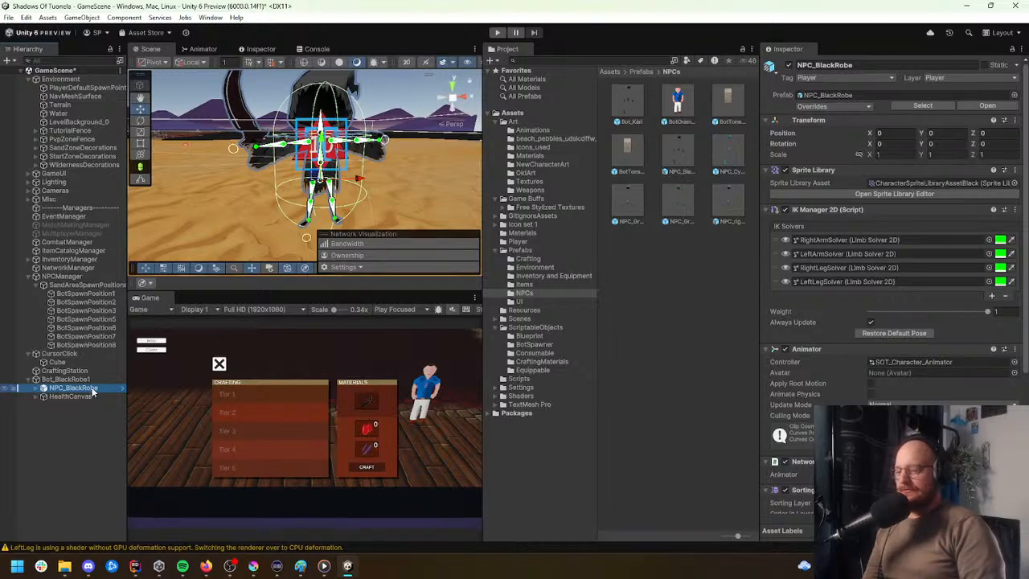
click(89, 378)
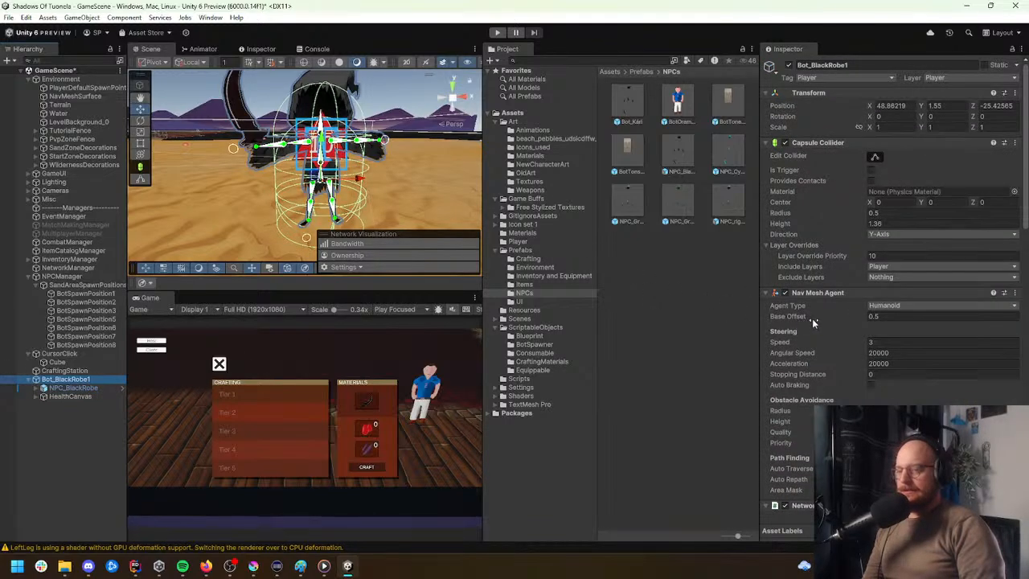
scroll(813, 318, down, 15)
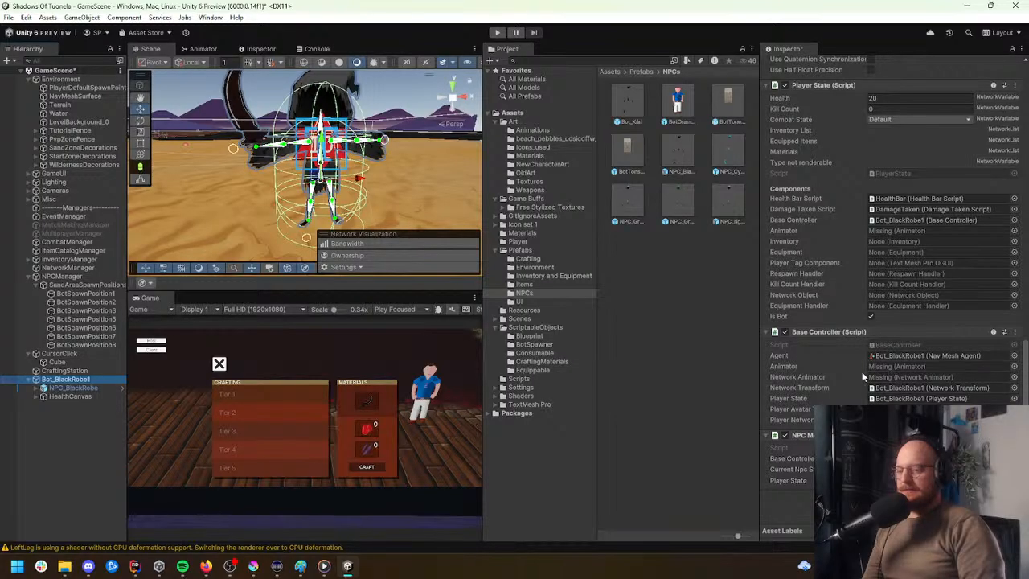
drag(61, 386, 887, 367)
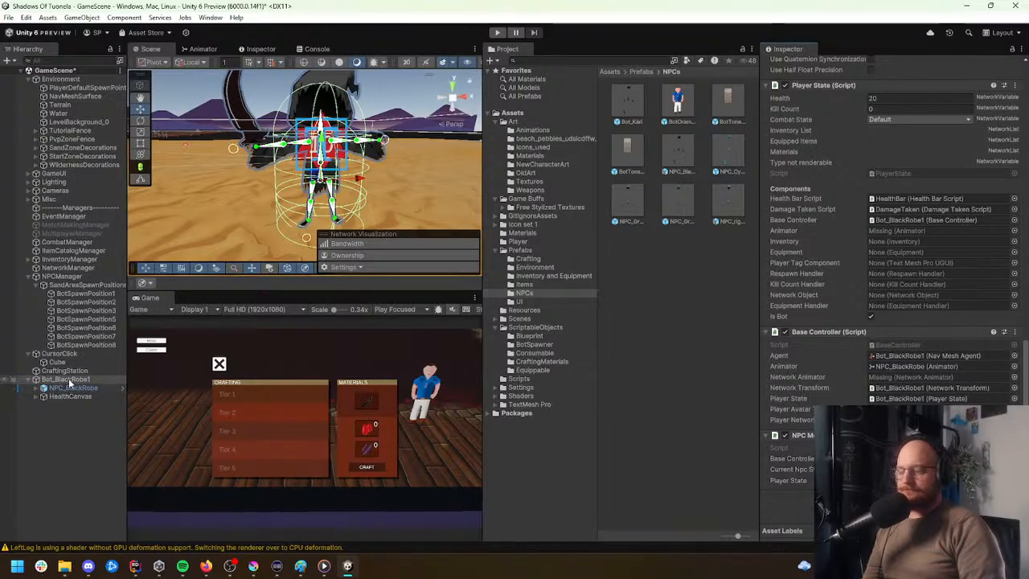
drag(70, 389, 924, 377)
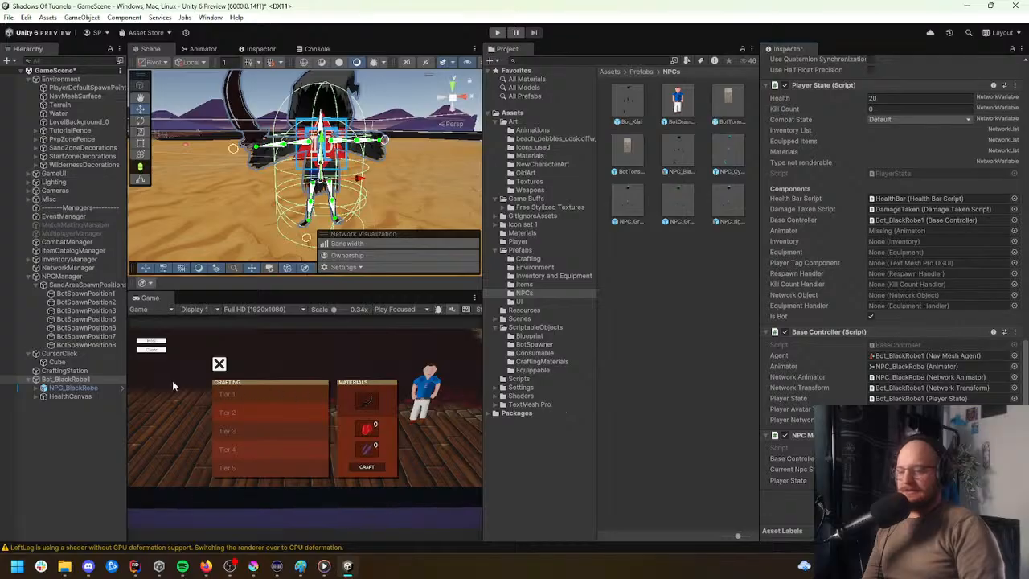
drag(69, 390, 924, 409)
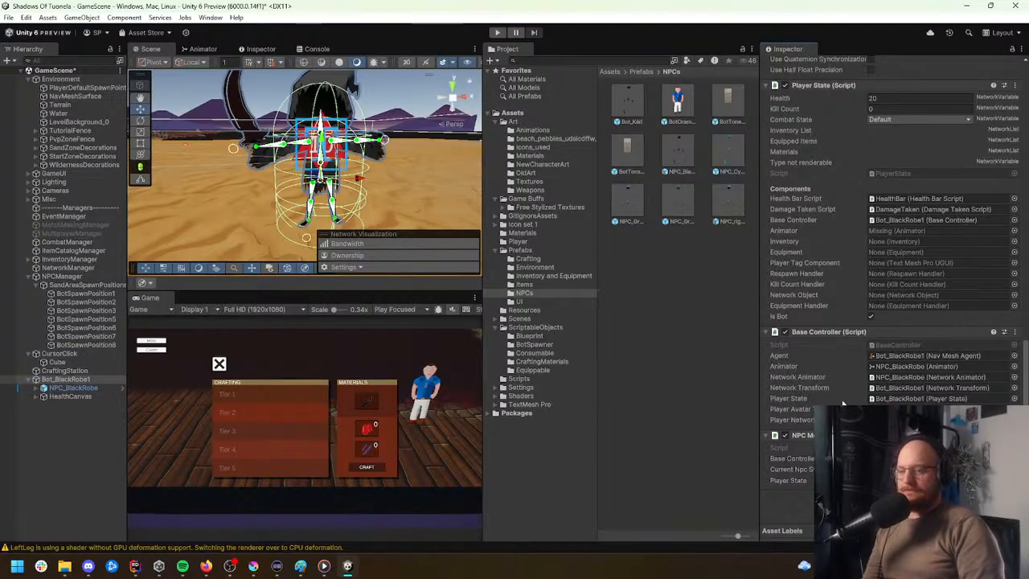
Step: Assign the NPC_BlackRobe child as the Animator reference of Bot_BlackRobe1's Player State component
scroll(836, 404, up, 2)
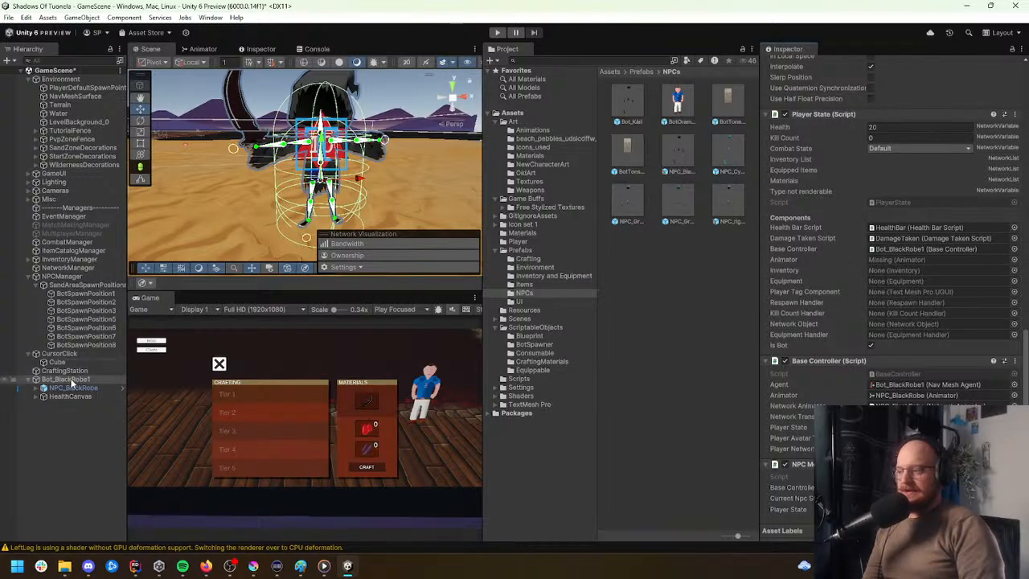
drag(73, 390, 899, 267)
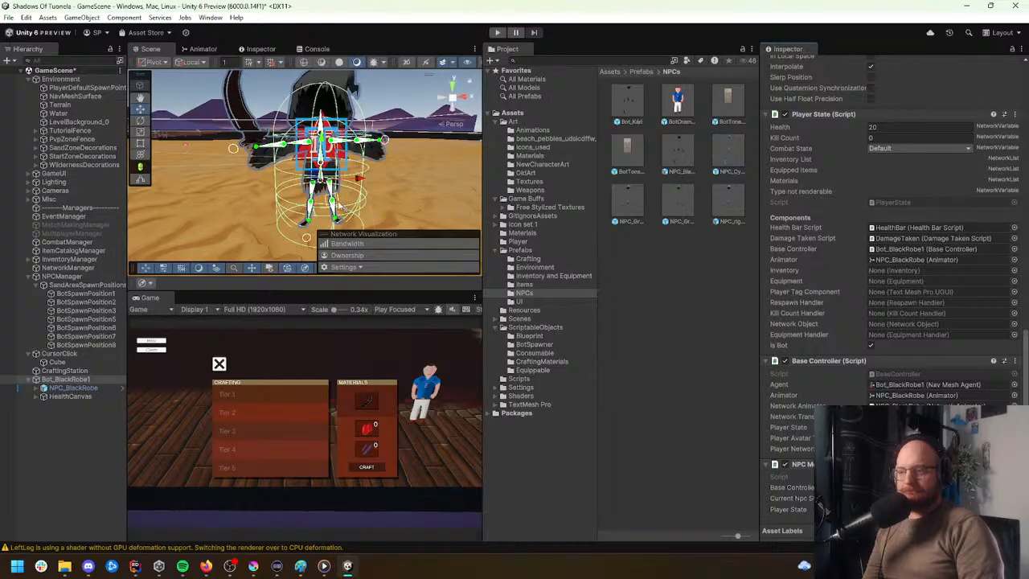
scroll(336, 199, down, 3)
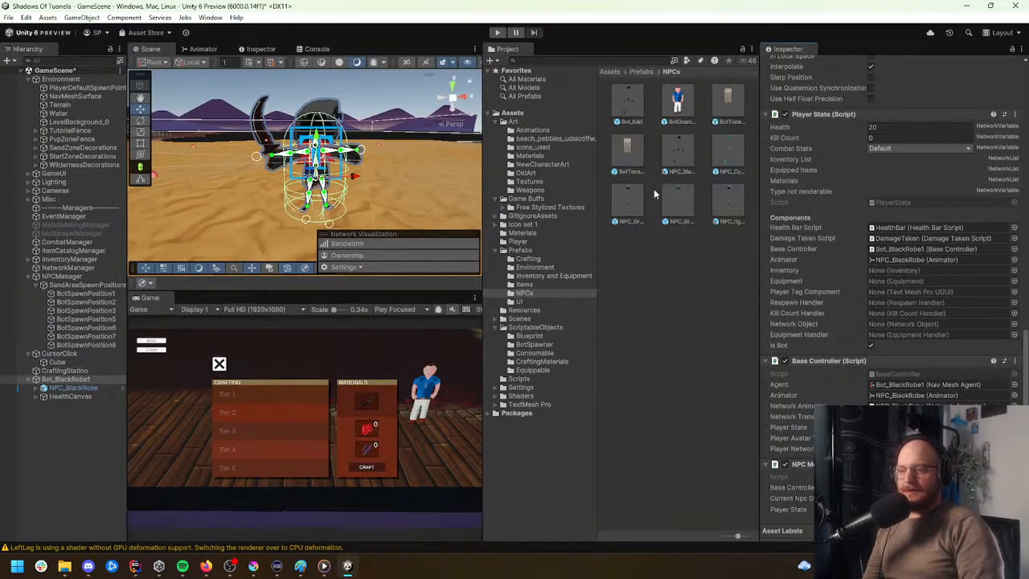
click(59, 386)
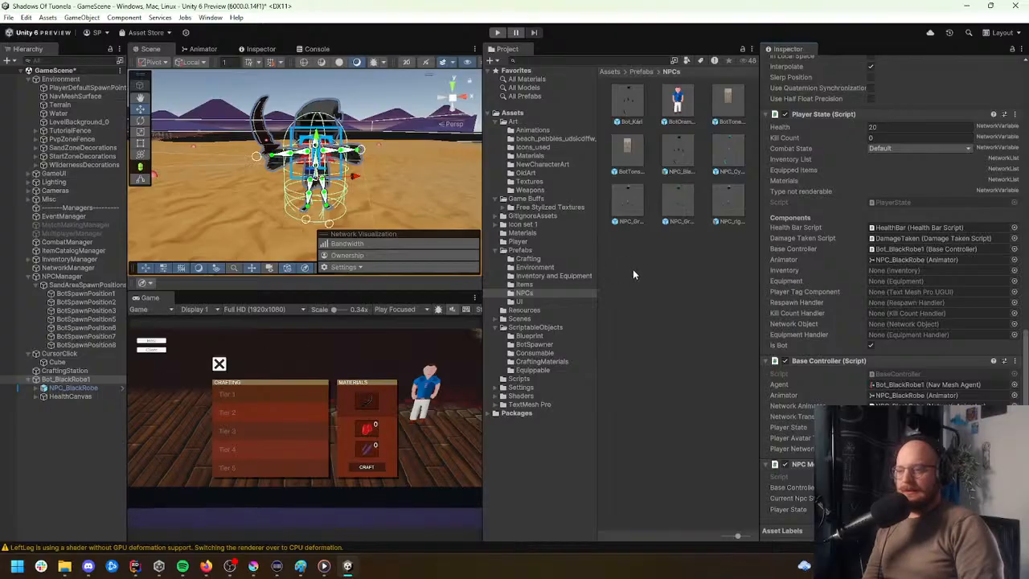
Step: Create a folder named NewBots inside Prefabs/NPCs
right_click(633, 269)
mouse_move(691, 250)
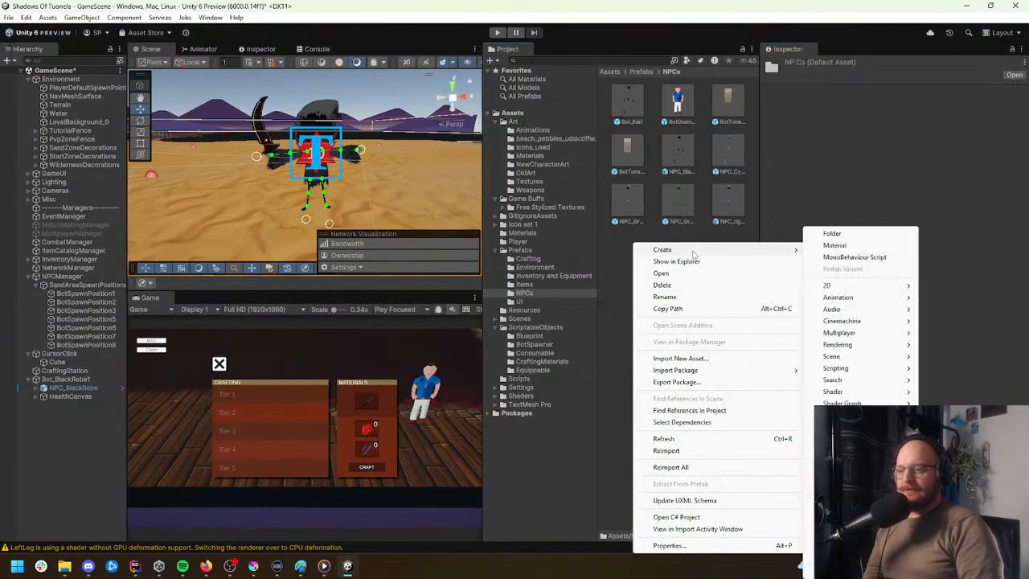
click(872, 233)
text(NewBot)
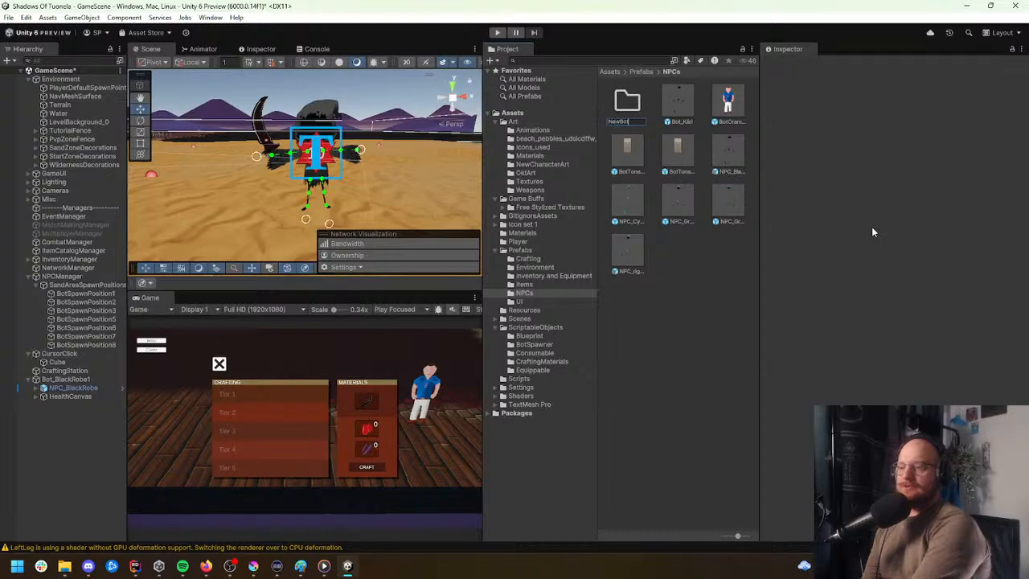
text(s)
key(Return)
Step: Save Bot_BlackRobe1 from the scene as a prefab in the NewBots folder
double_click(627, 106)
drag(66, 378, 631, 204)
alt+drag(471, 170, 381, 174)
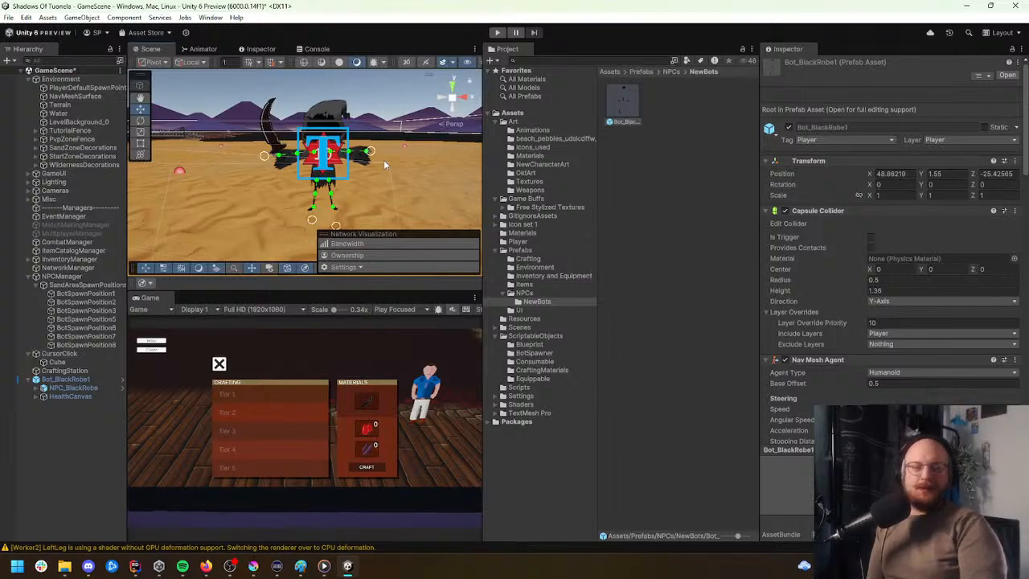
alt+drag(384, 159, 404, 152)
key(w)
right_drag(404, 153, 278, 229)
key(s)
key(a)
key(d)
key(w)
key(s)
Step: Unpack the Bot_BlackRobe1 prefab instance in the scene by one level, keeping its NPC_BlackRobe child a prefab
click(67, 379)
key(a)
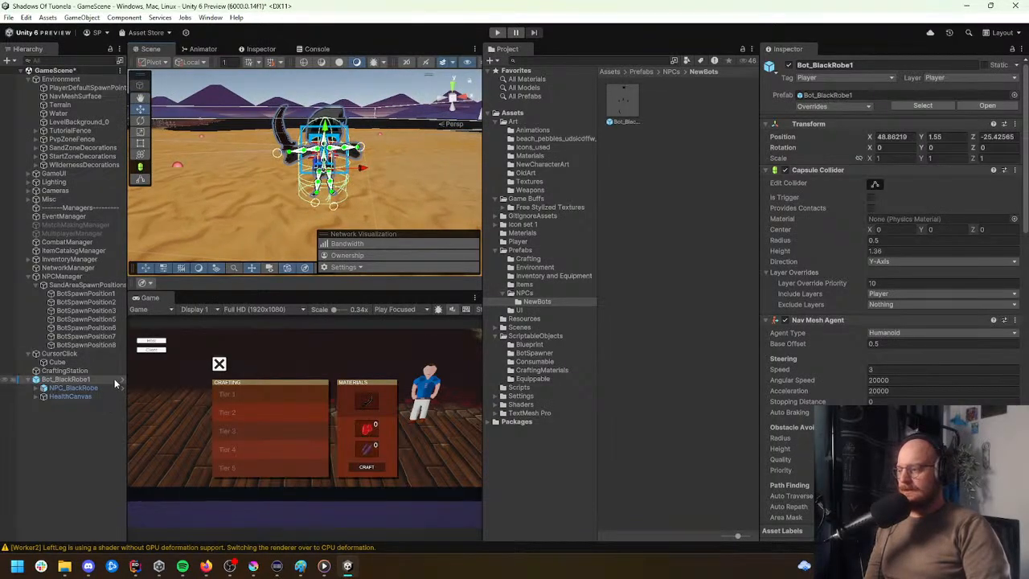
click(122, 379)
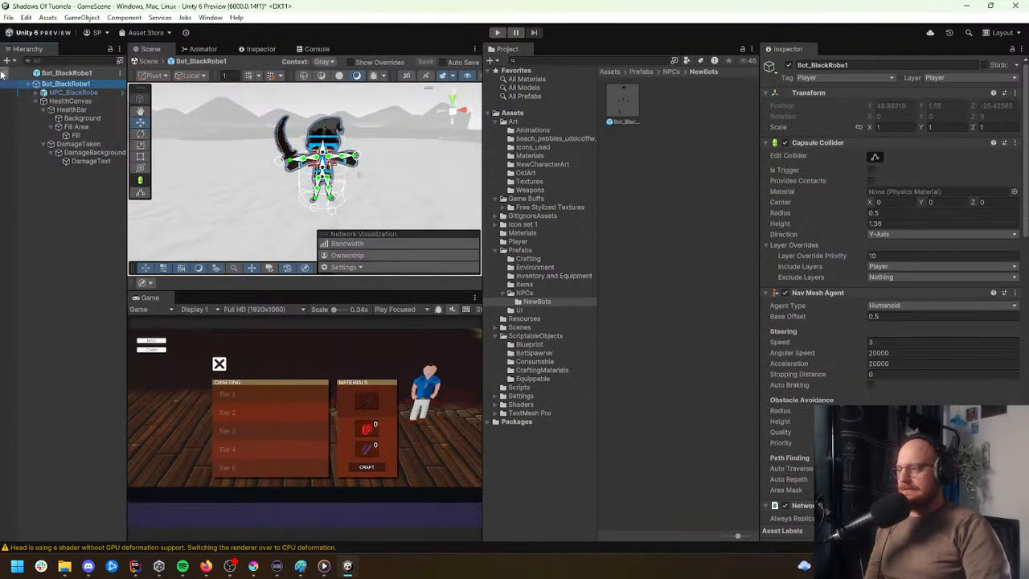
click(6, 72)
right_click(50, 380)
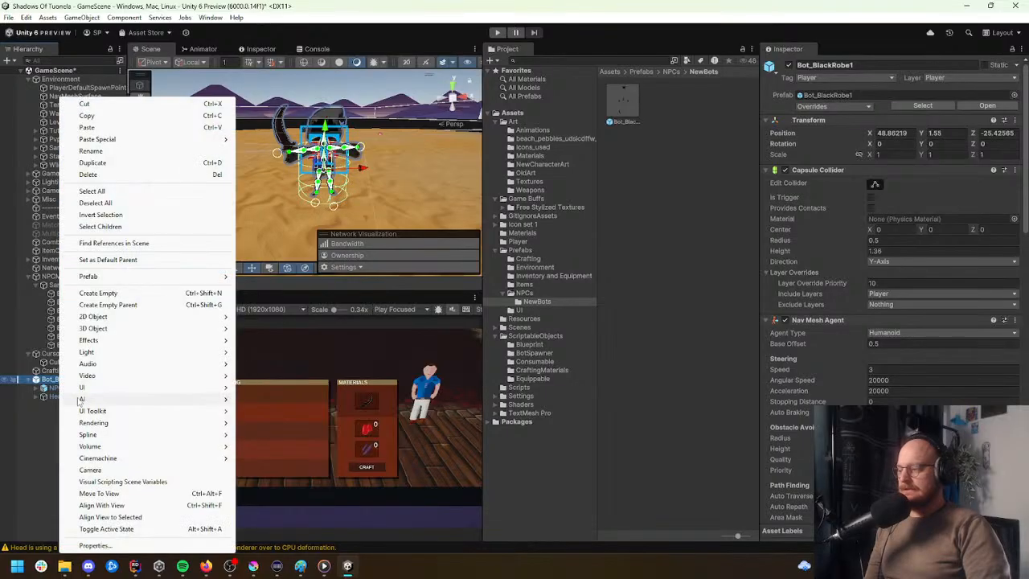
mouse_move(161, 277)
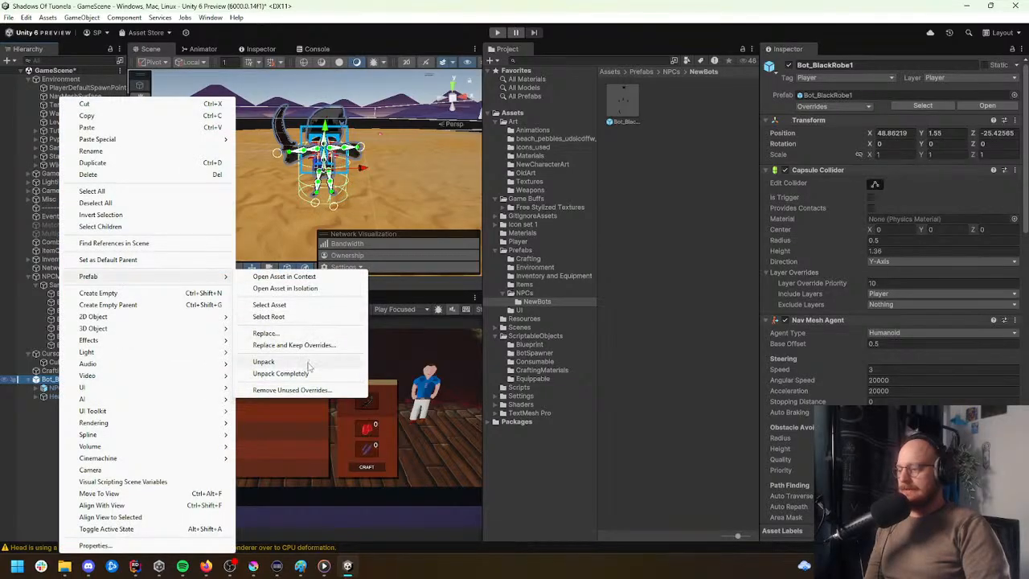
click(308, 363)
Step: Replace the NPC_BlackRobe child of Bot_BlackRobe1 with the NPC_GrayRobe prefab and reset its transform
click(74, 388)
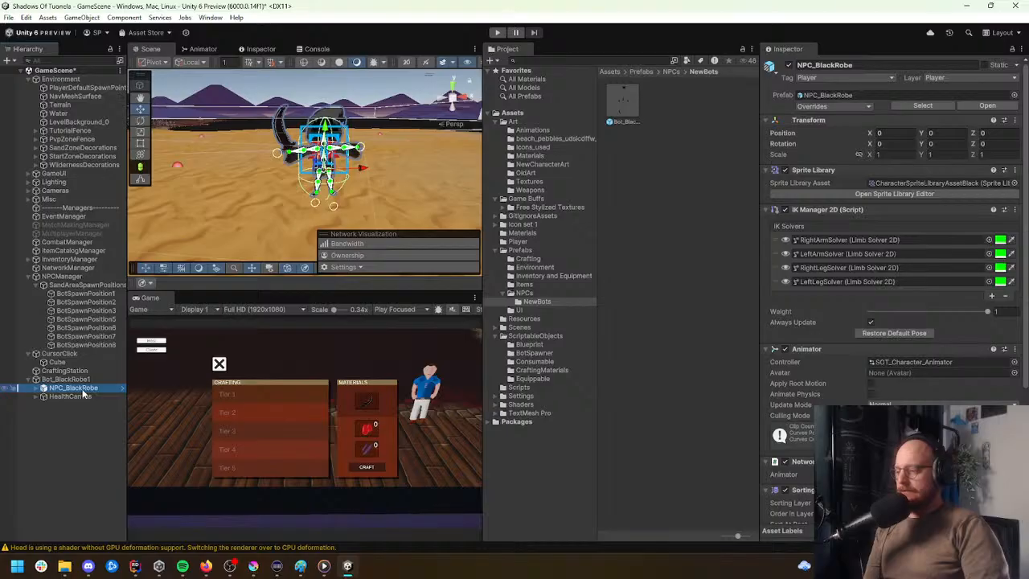
key(Delete)
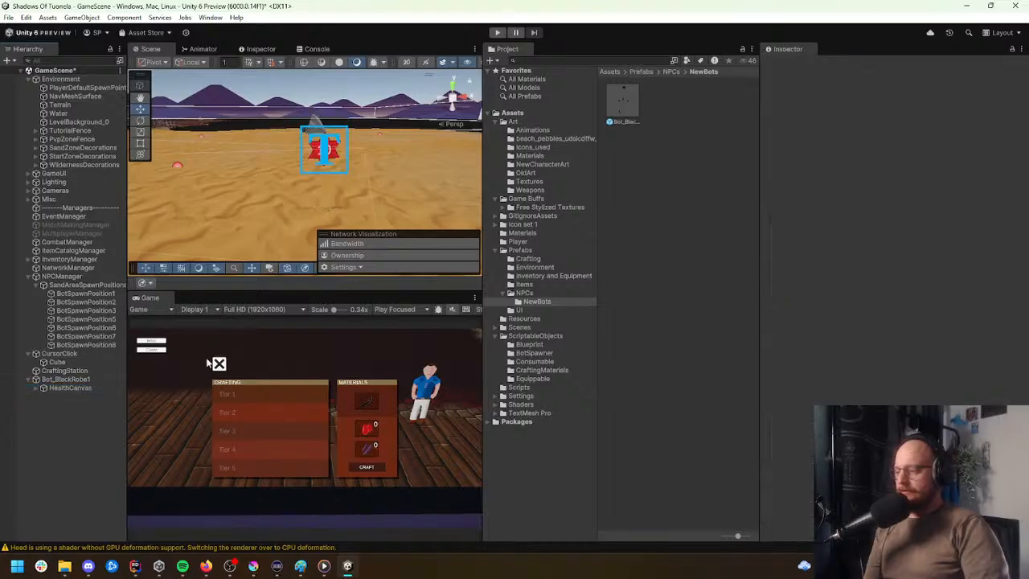
click(667, 72)
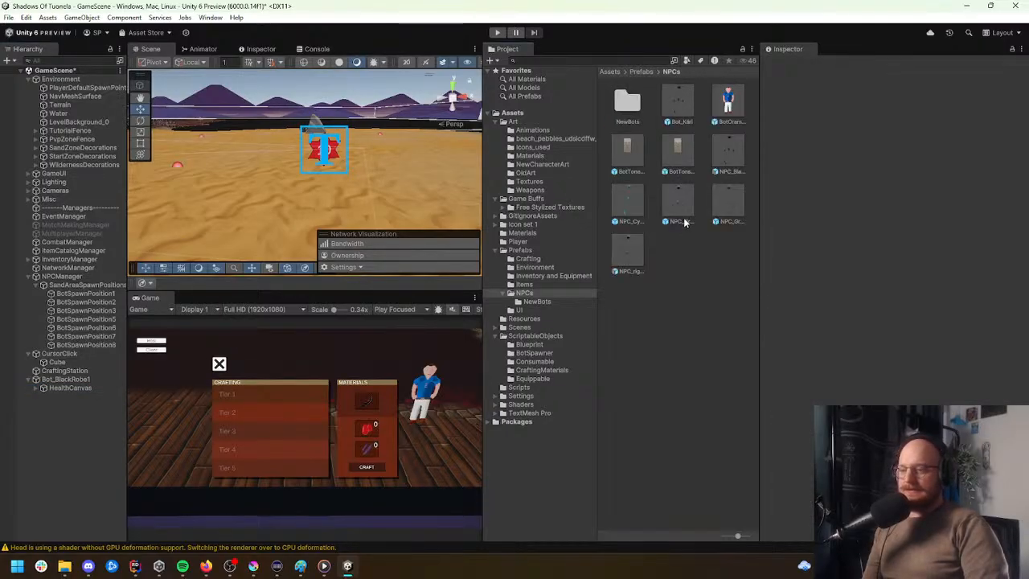
drag(681, 199, 69, 385)
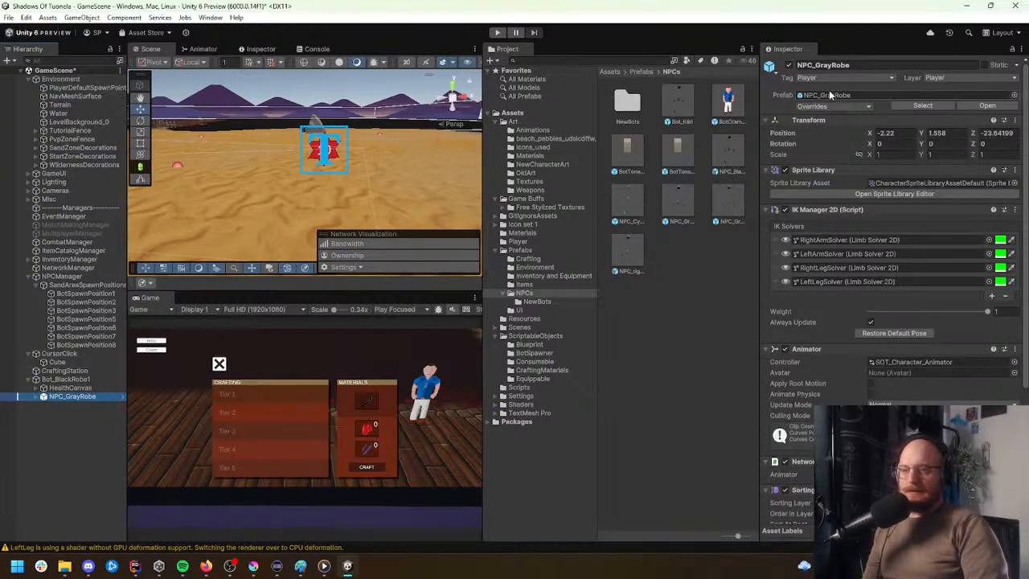
right_click(834, 119)
click(858, 129)
scroll(383, 145, up, 3)
right_drag(383, 144, 346, 162)
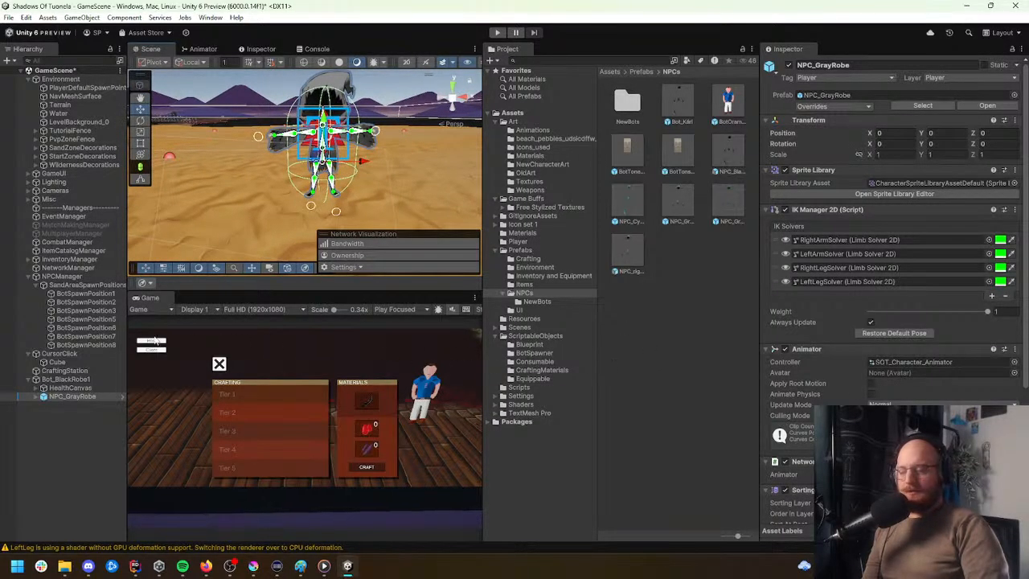
Step: Rename the Bot_BlackRobe1 scene object as Bot_GrayRobe1
click(58, 381)
click(64, 383)
key(Escape)
text(Gray)
key(Return)
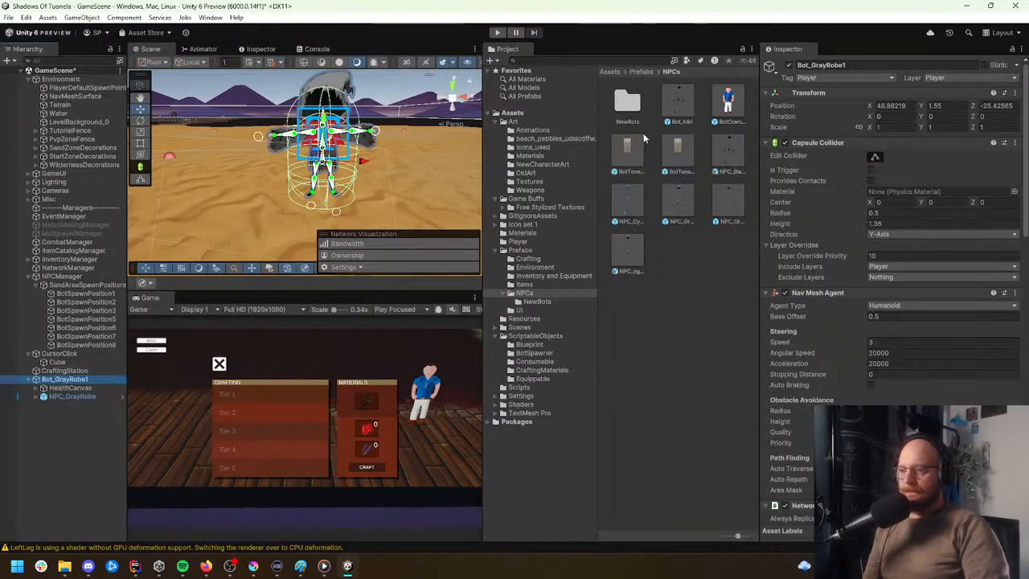
Step: Save Bot_GrayRobe1 from the scene as a prefab in the NewBots folder and unpack its scene instance by one level
double_click(619, 107)
drag(64, 379, 692, 138)
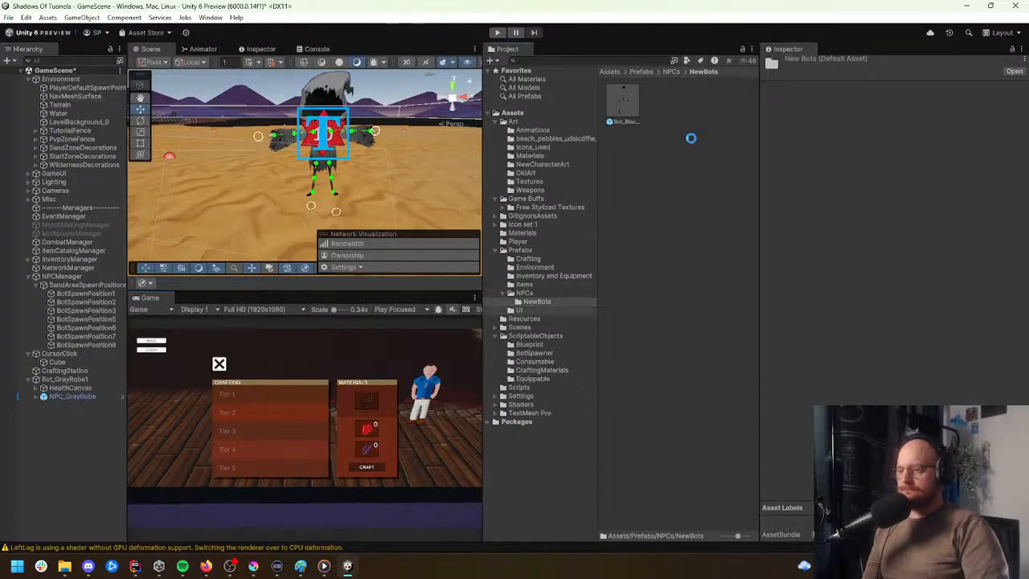
click(68, 379)
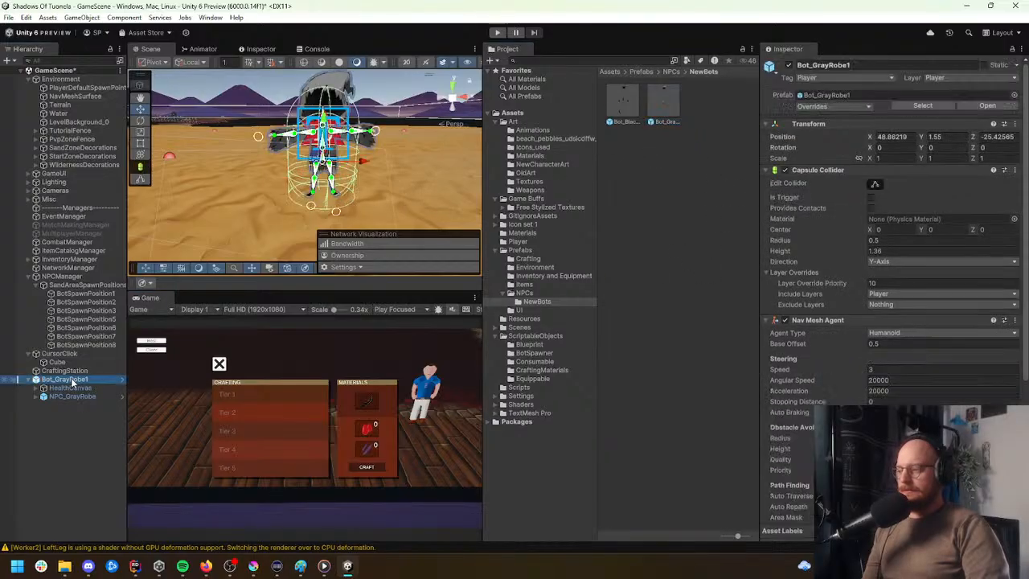
right_click(71, 382)
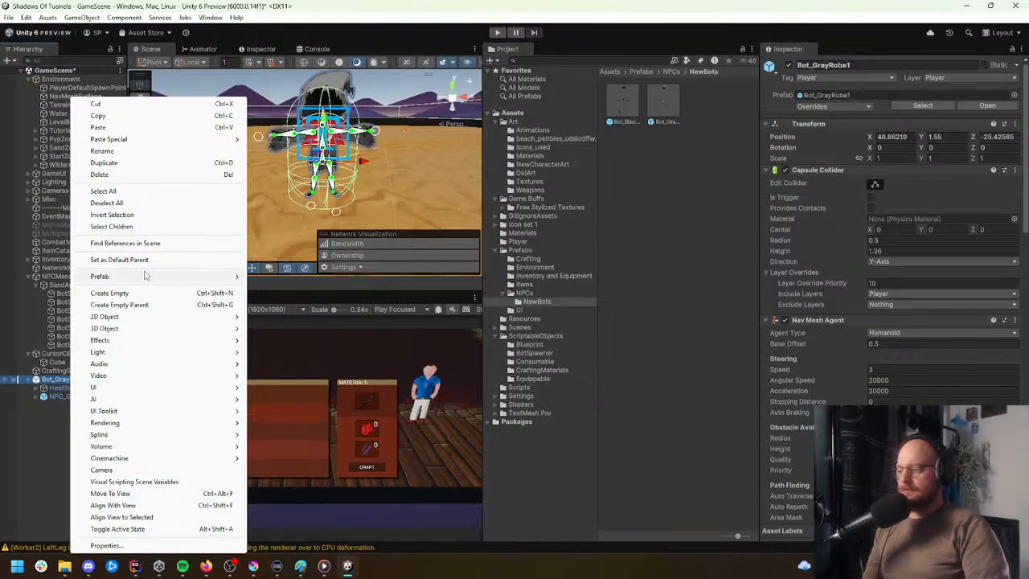
mouse_move(226, 276)
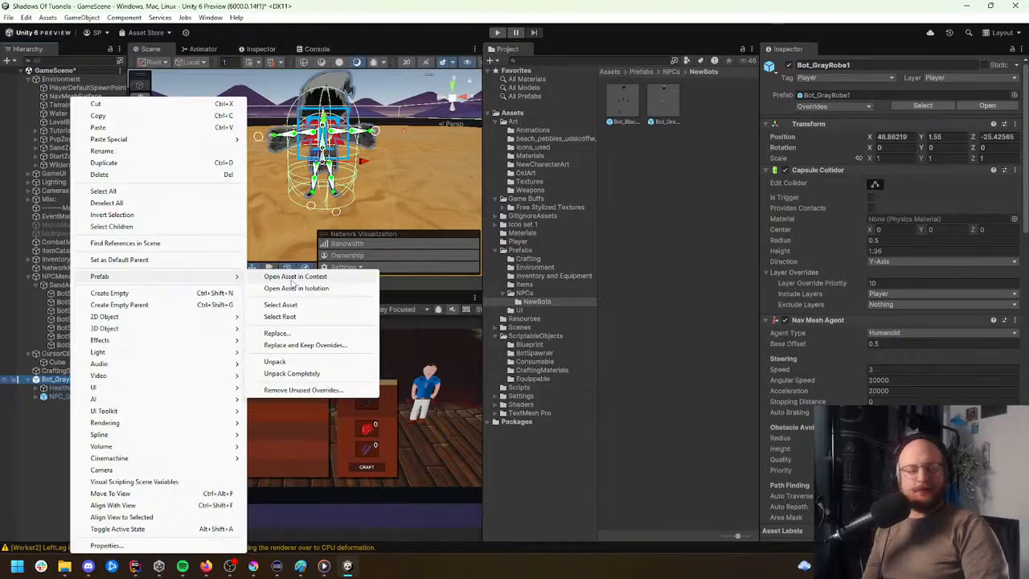
click(319, 363)
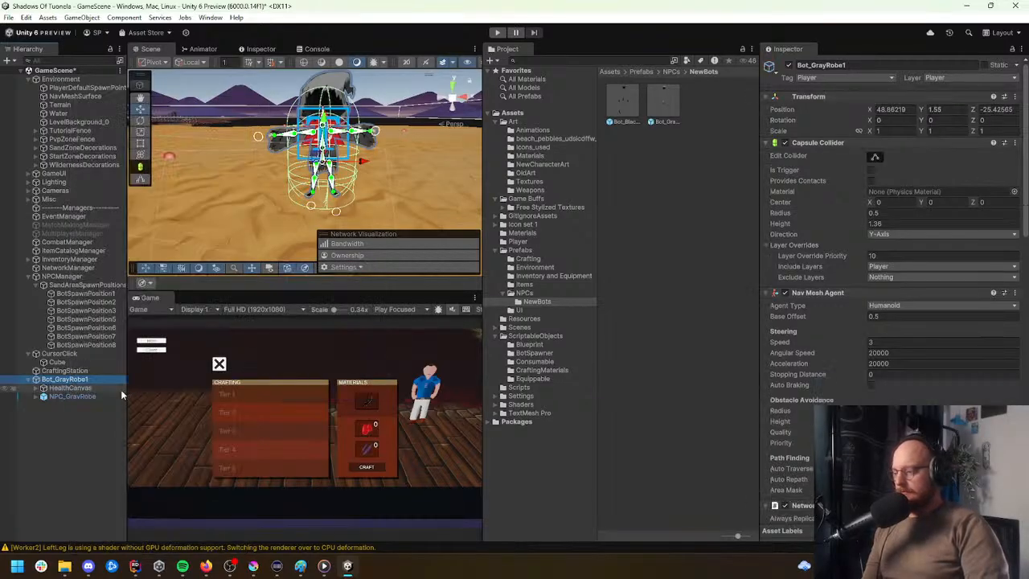
Step: Rename the unpacked Bot_GrayRobe1 scene object as Bot_GreenRobe1
click(65, 381)
drag(55, 380, 117, 384)
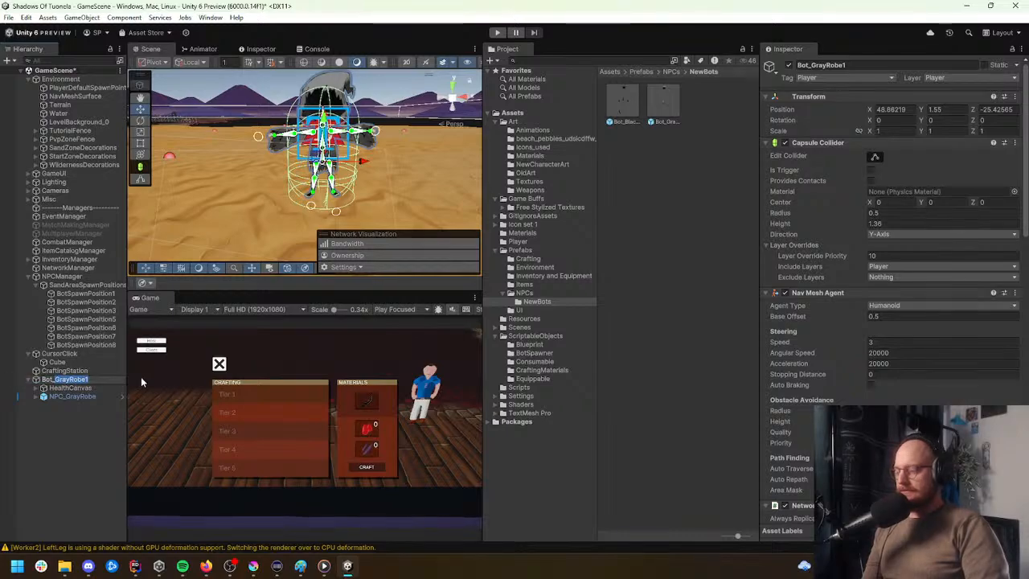
text(GreenR)
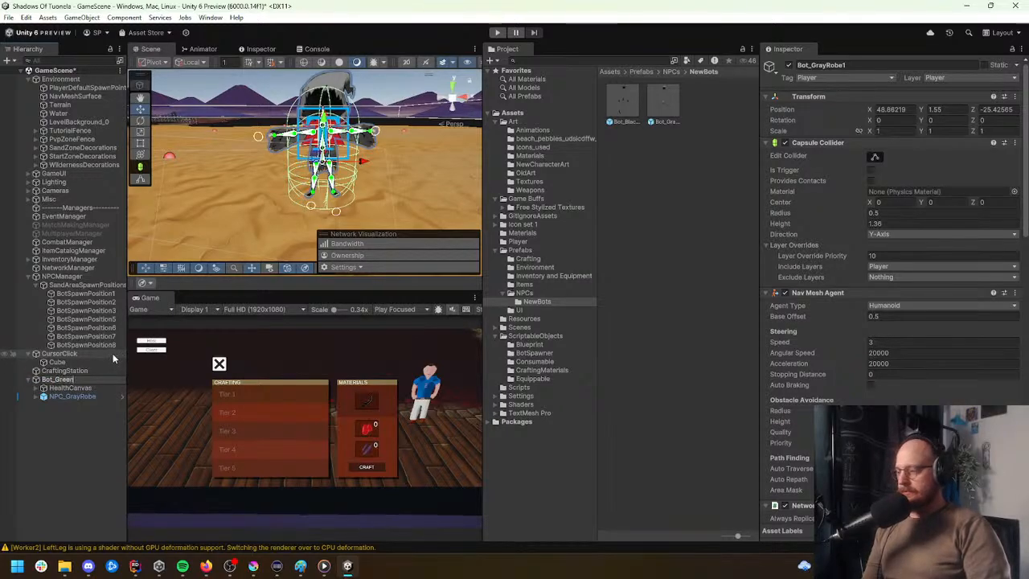
text(obe1)
key(Return)
Step: Replace the NPC_GrayRobe child of Bot_GreenRobe1 with the NPC_GreenRobe prefab and reset its transform
click(75, 396)
key(Delete)
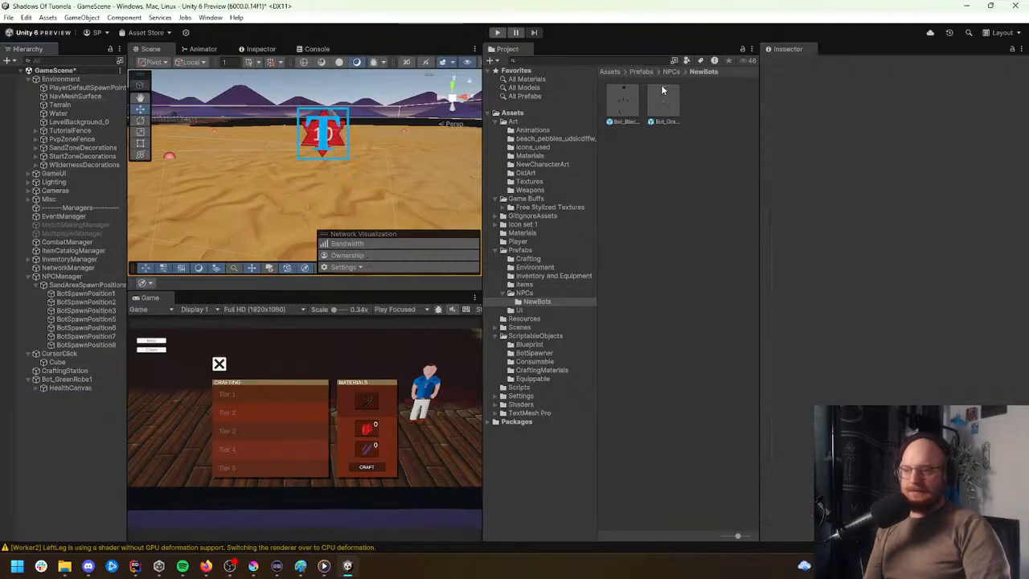
click(673, 73)
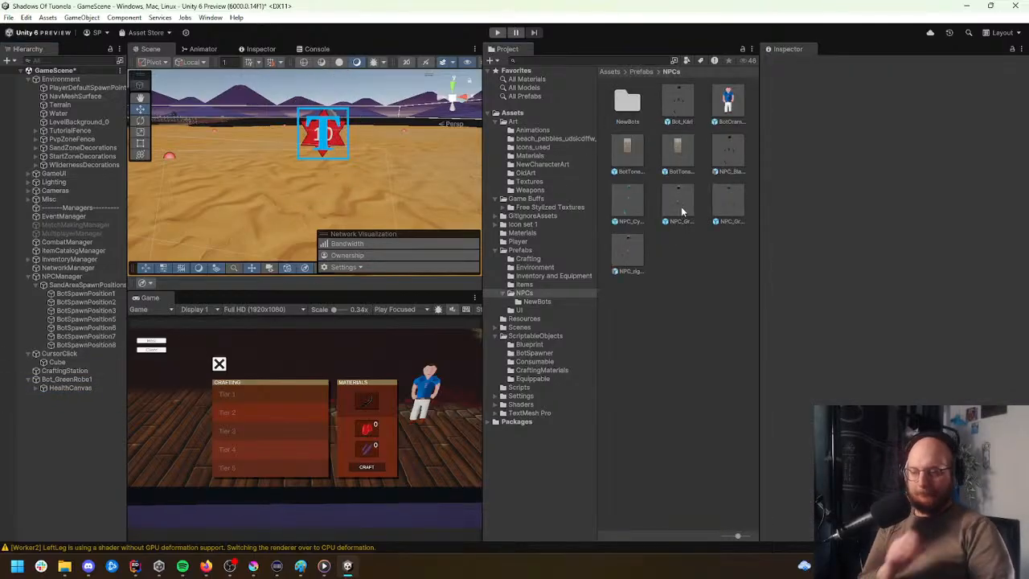
drag(734, 199, 68, 383)
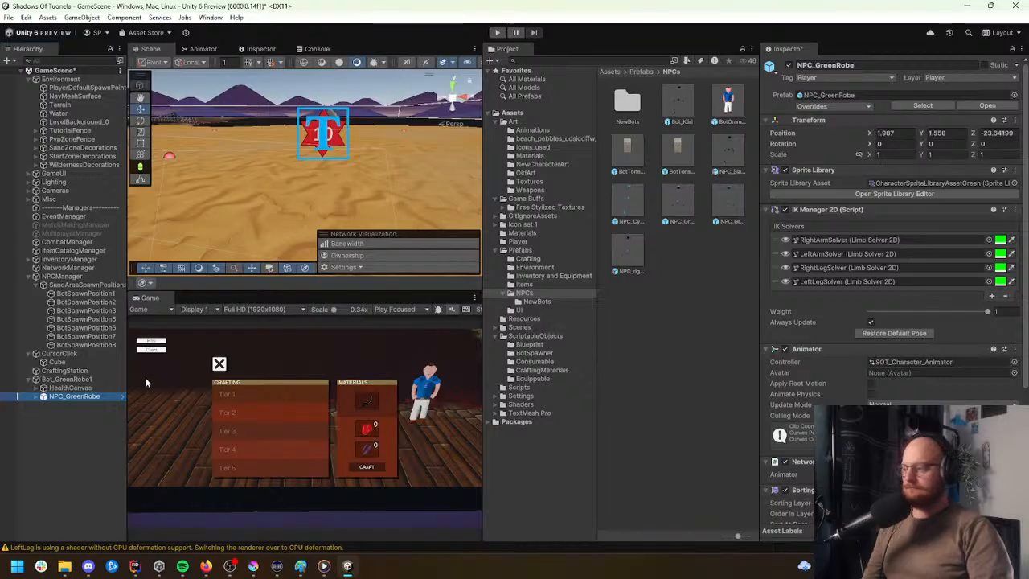
right_click(830, 123)
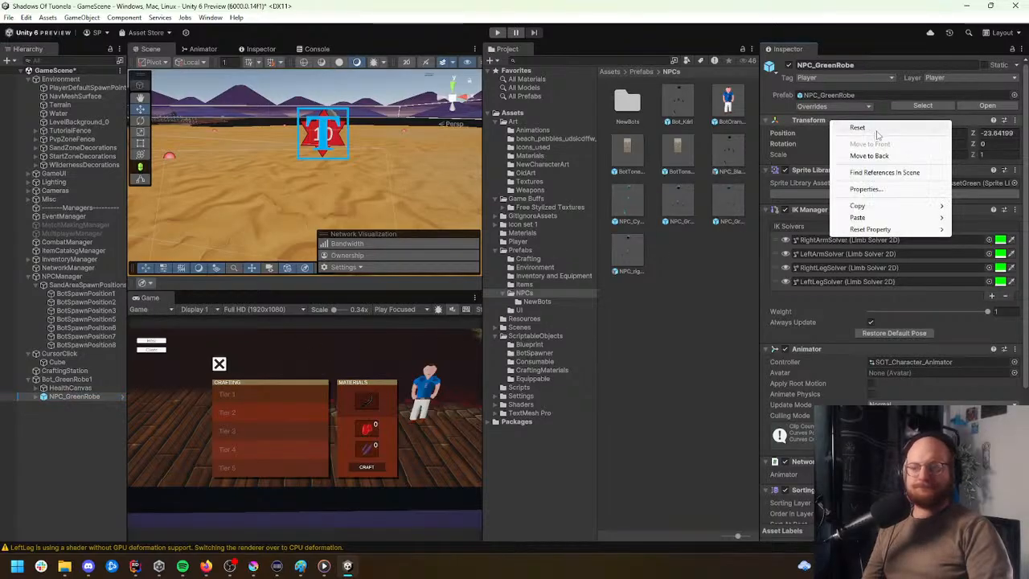
click(851, 127)
key(w)
right_drag(408, 180, 436, 173)
key(s)
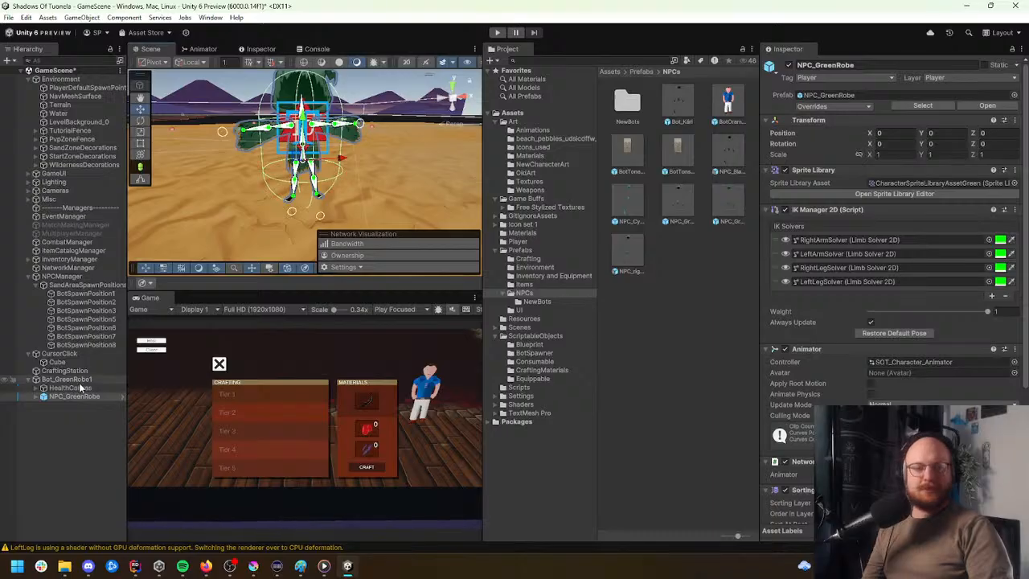
Step: Save Bot_GreenRobe1 from the scene as a prefab in the NewBots folder
double_click(628, 103)
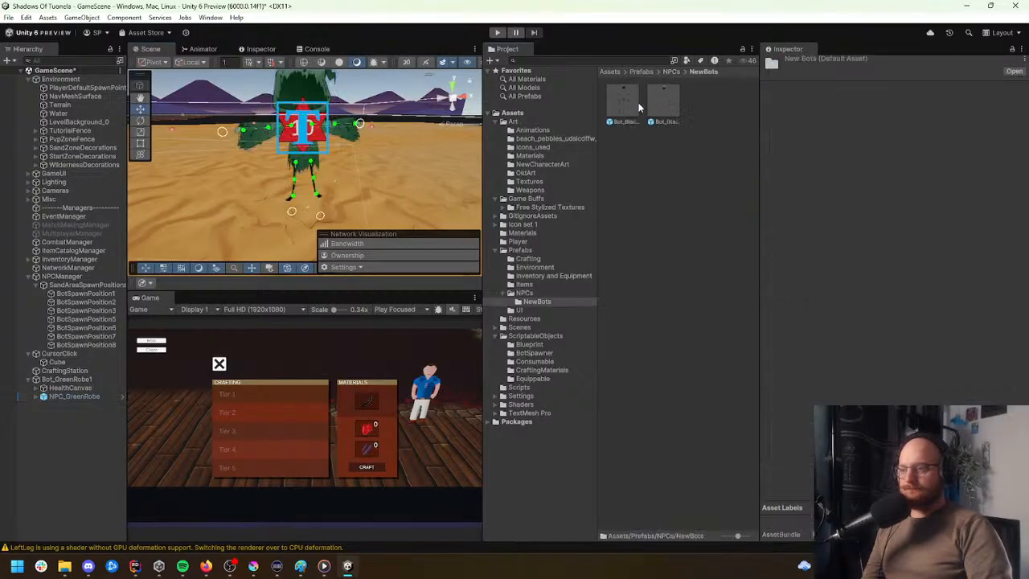
drag(78, 379, 710, 138)
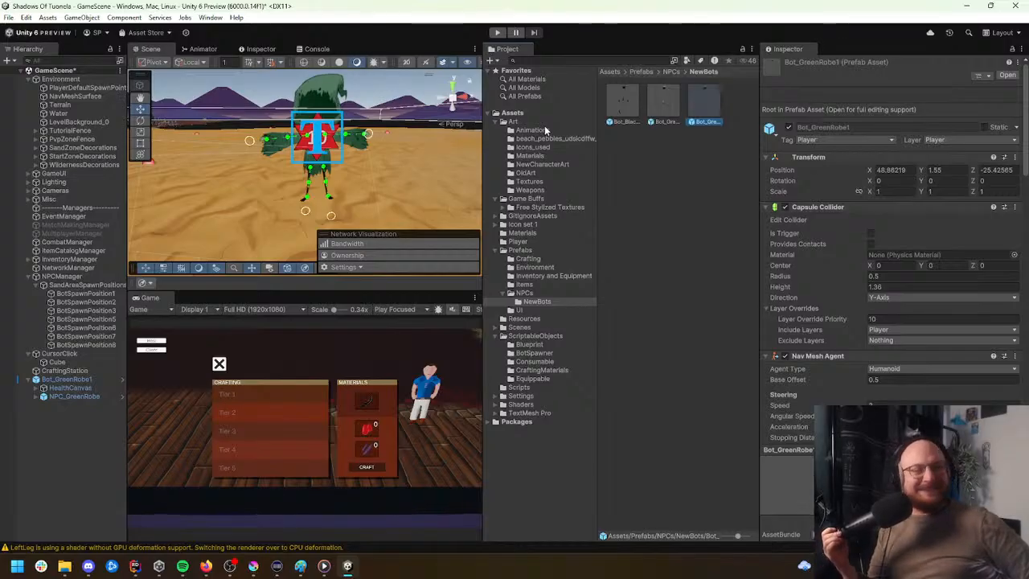
key(w)
right_drag(380, 114, 334, 124)
click(68, 379)
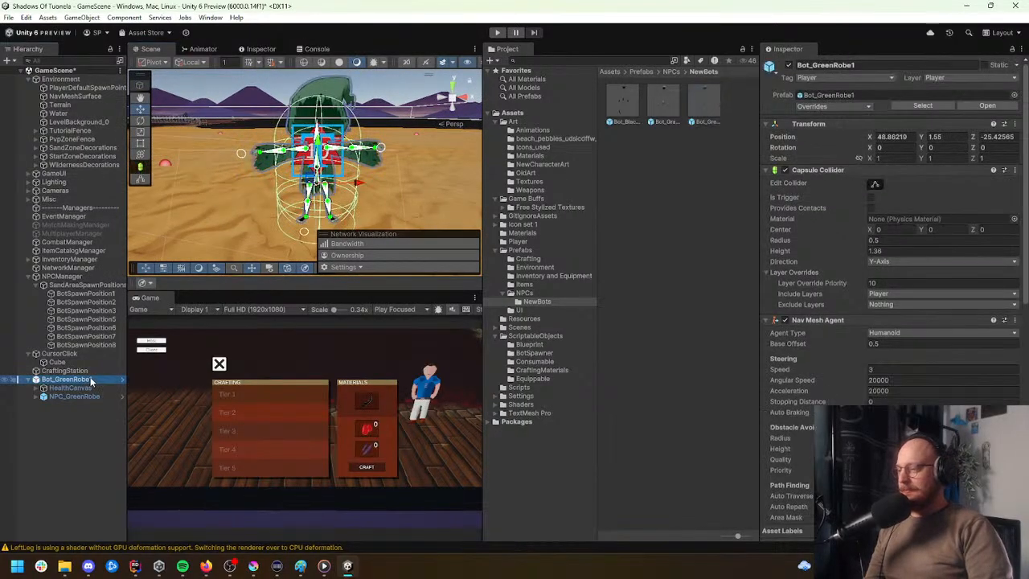
right_drag(418, 167, 382, 172)
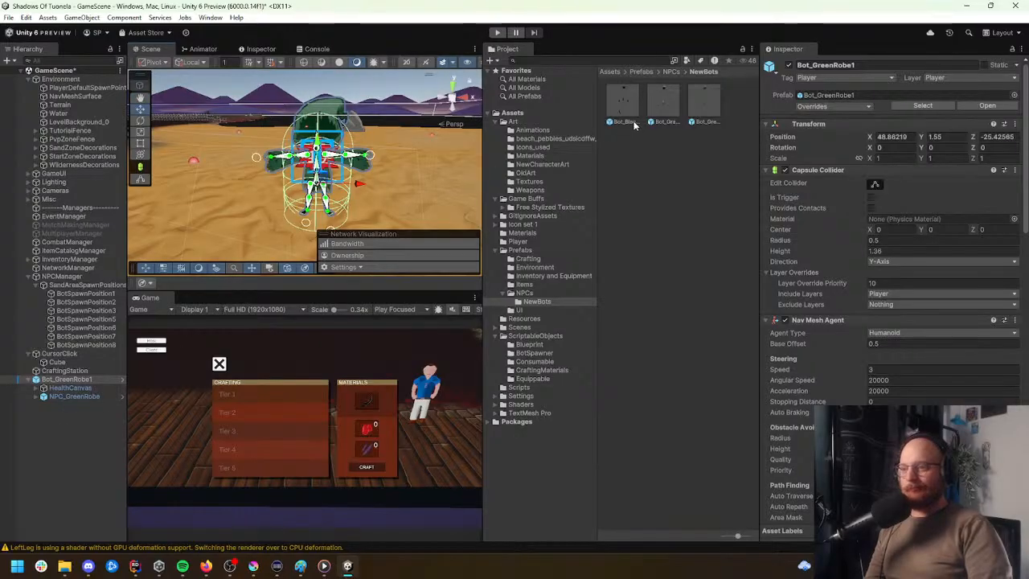
click(662, 103)
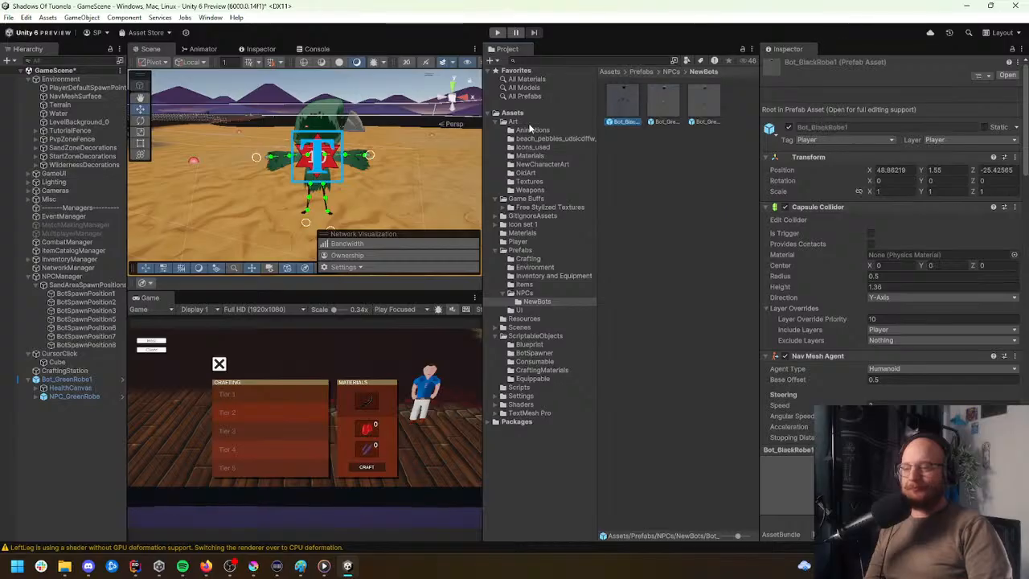
Step: Unpack the Bot_GreenRobe1 prefab instance in the scene by one level, keeping its NPC_GreenRobe child a prefab
click(69, 379)
right_click(71, 382)
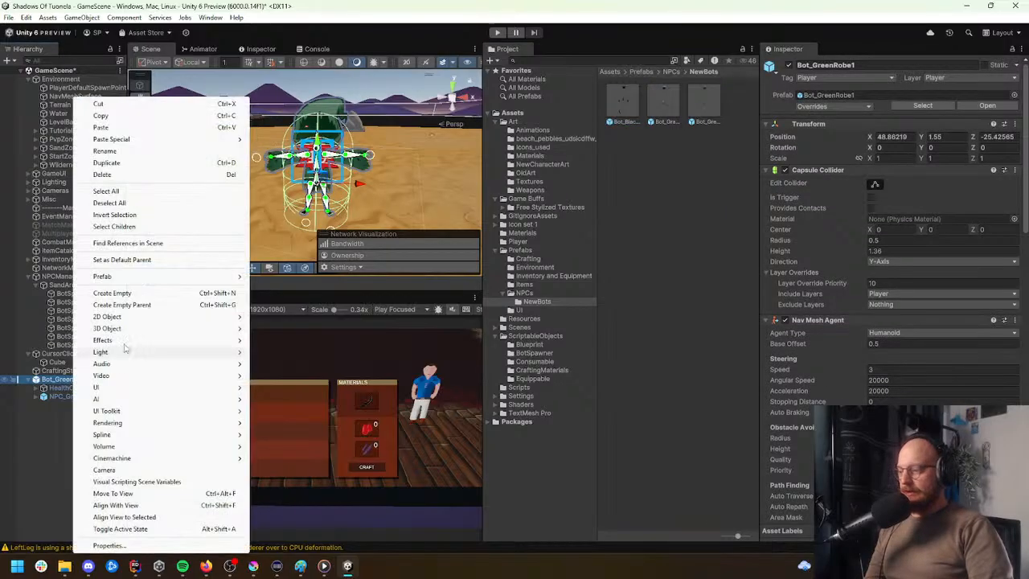
mouse_move(191, 275)
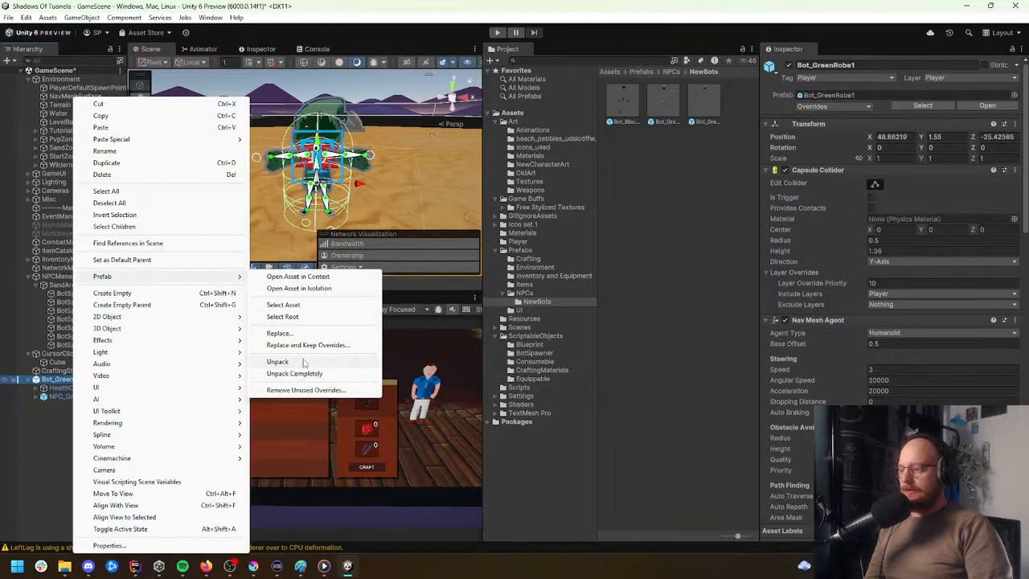
click(277, 361)
Step: Replace the NPC_GreenRobe child of Bot_GreenRobe1 with the NPC_CyanRobe prefab and reset its transform
click(71, 395)
key(Delete)
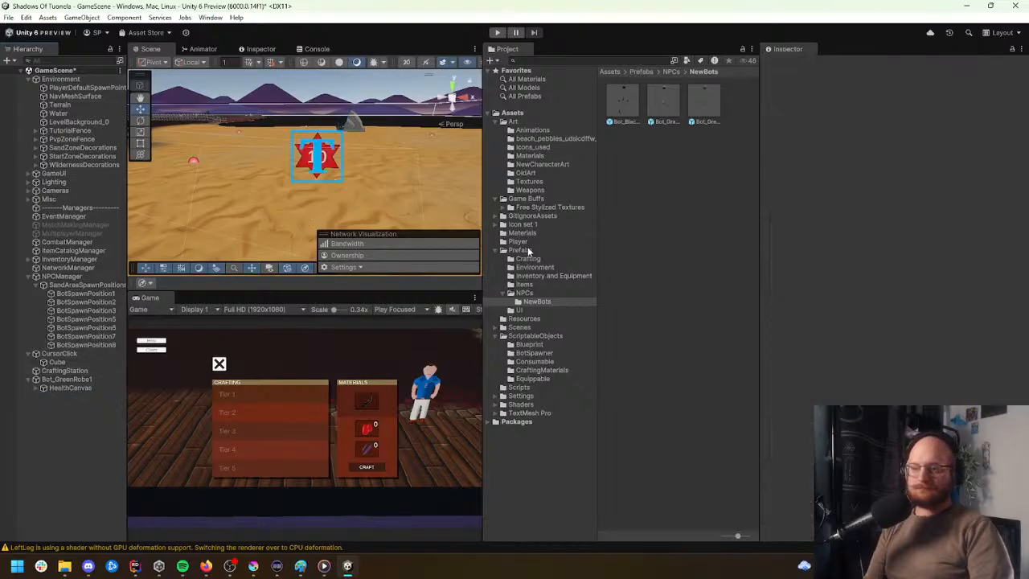
click(671, 72)
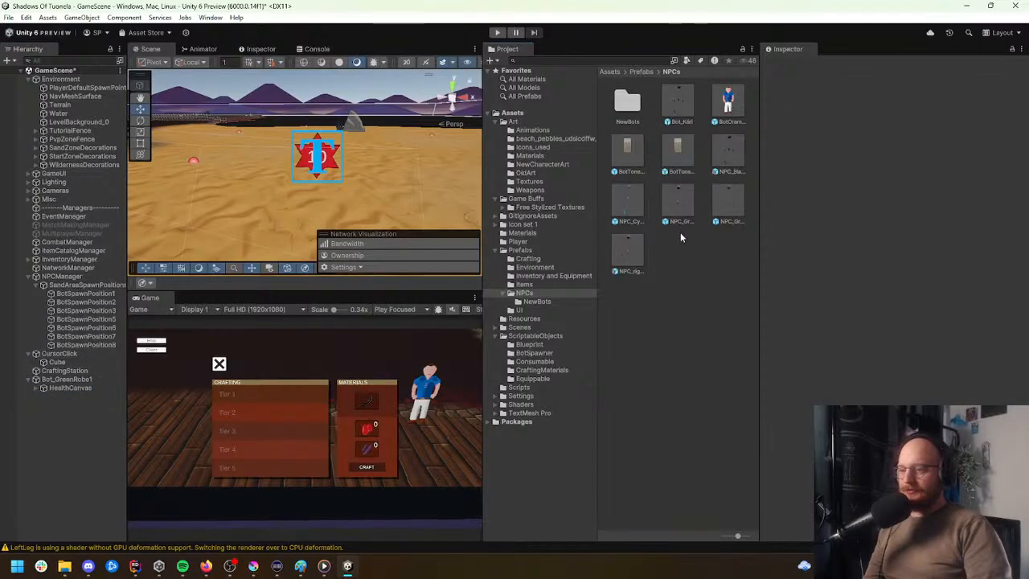
drag(685, 225, 69, 386)
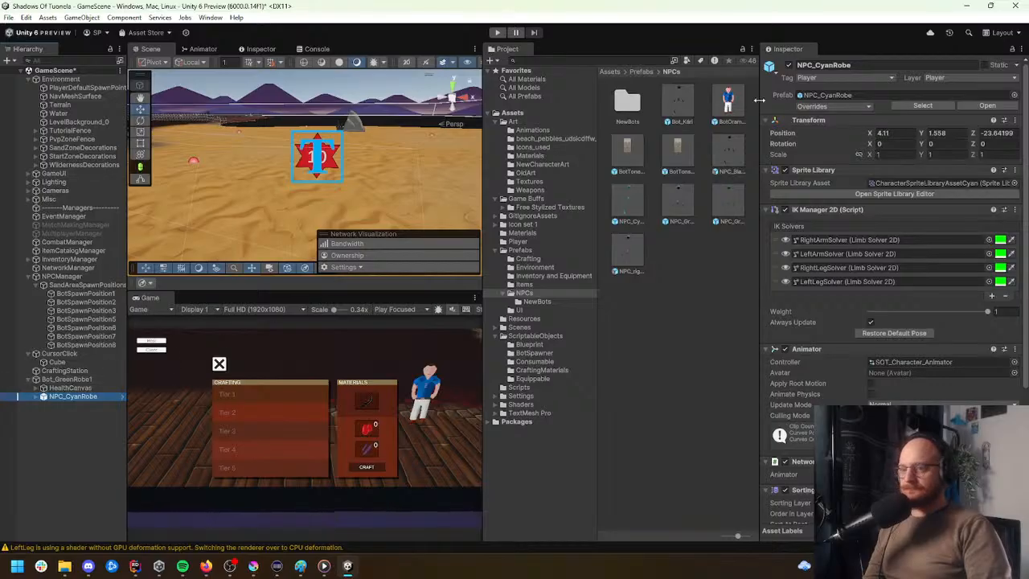
right_click(810, 121)
click(827, 130)
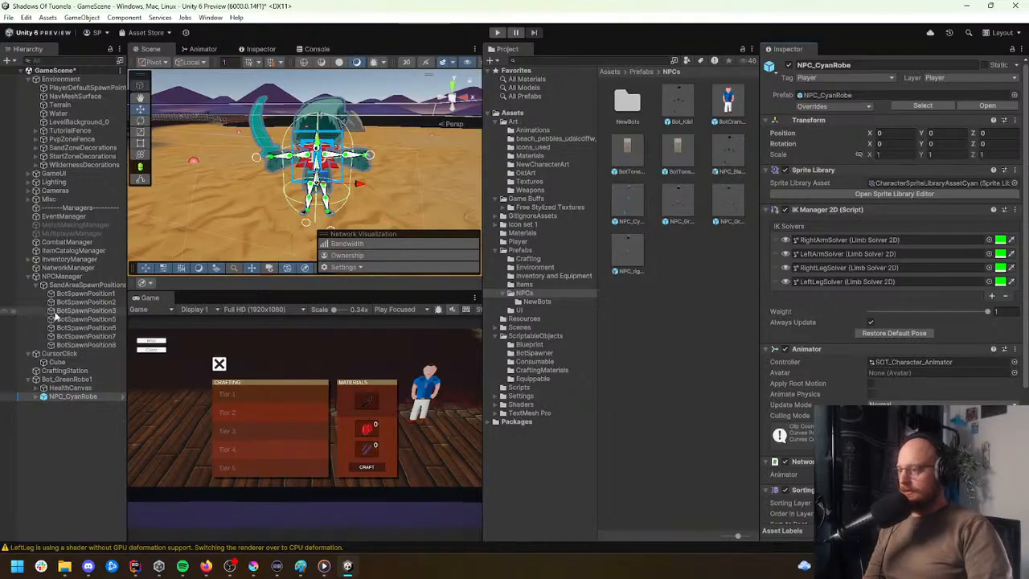
Step: Rename the unpacked Bot_GreenRobe1 scene object as Bot_CyanRobe1
click(58, 379)
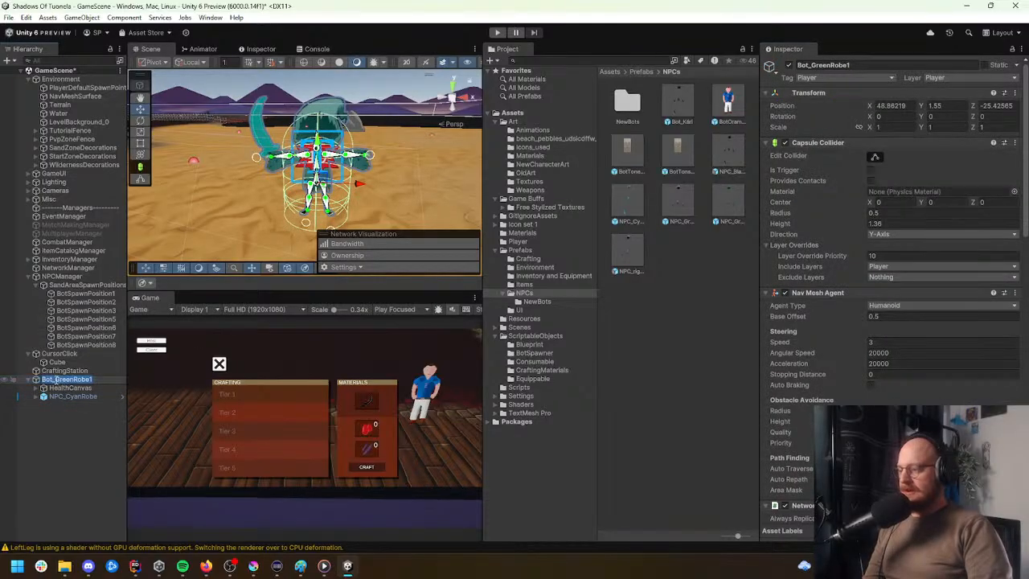
text(yanRobe1)
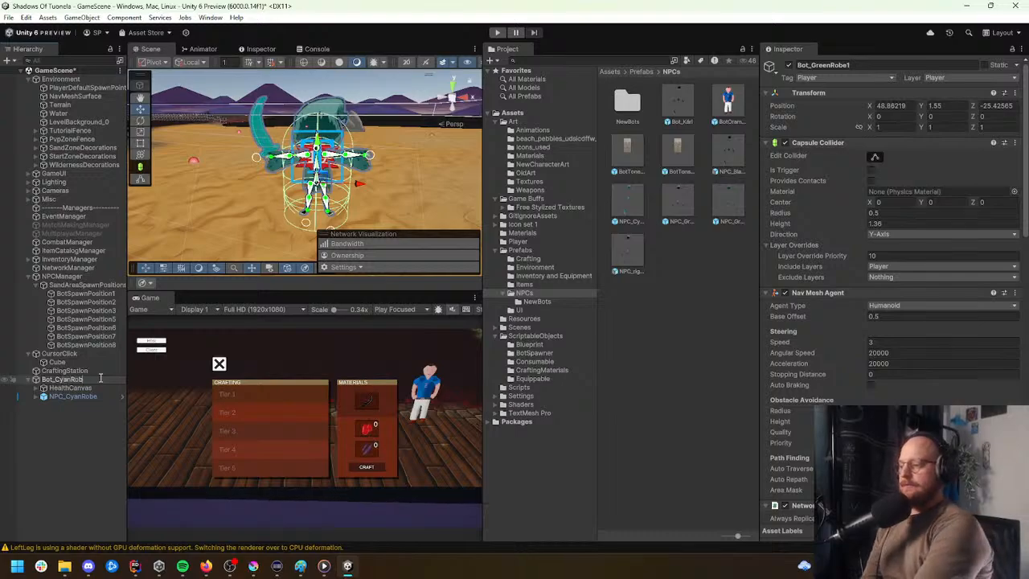
key(Return)
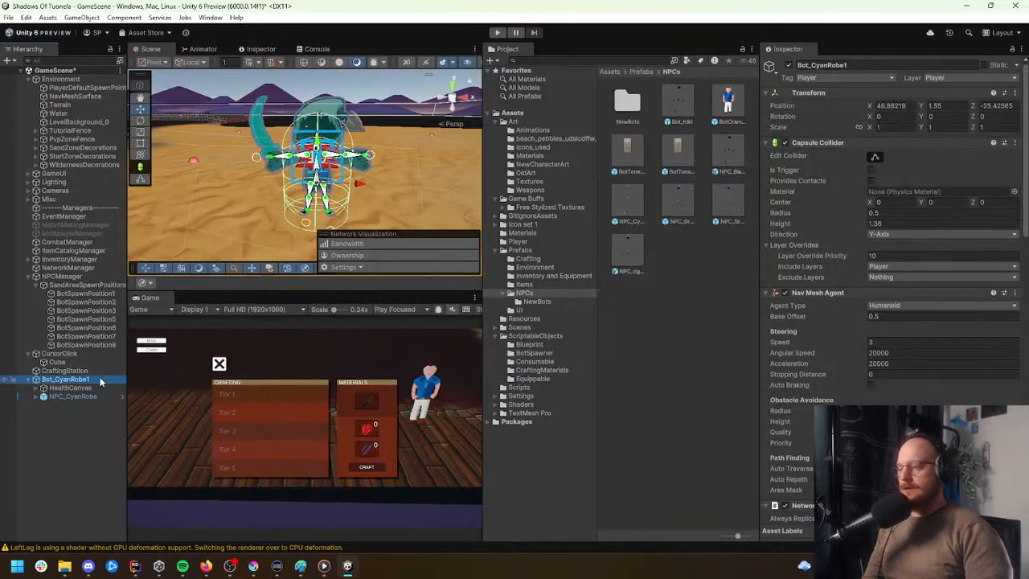
Step: Save Bot_CyanRobe1 as a prefab in the NewBots folder and delete its instance from the scene
right_drag(398, 163, 425, 159)
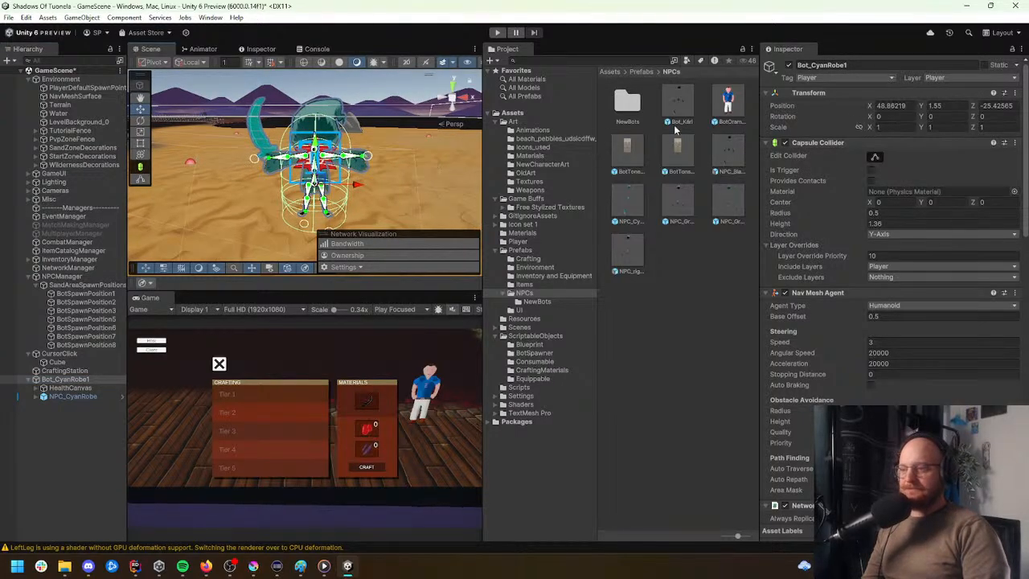
double_click(627, 103)
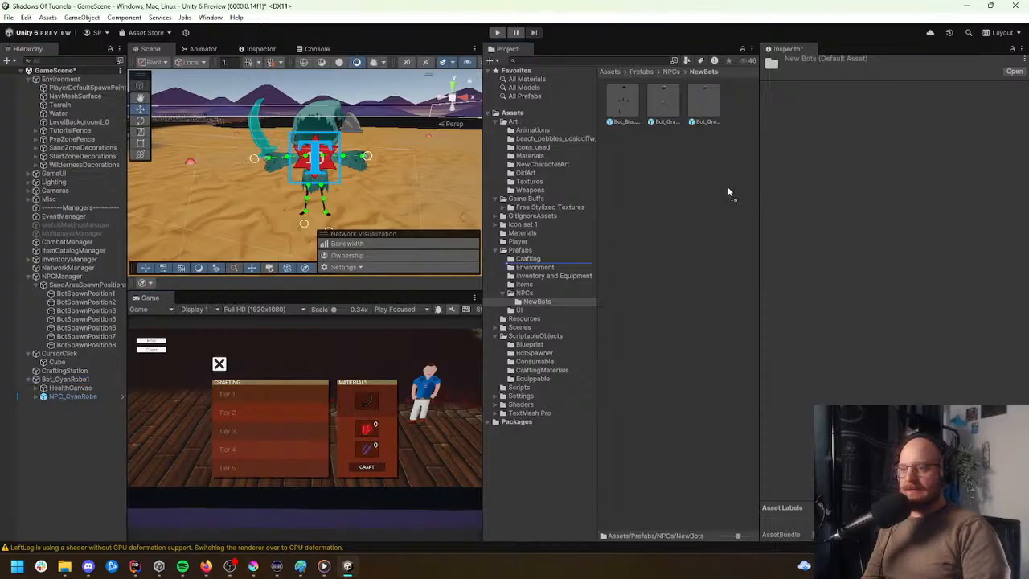
click(71, 379)
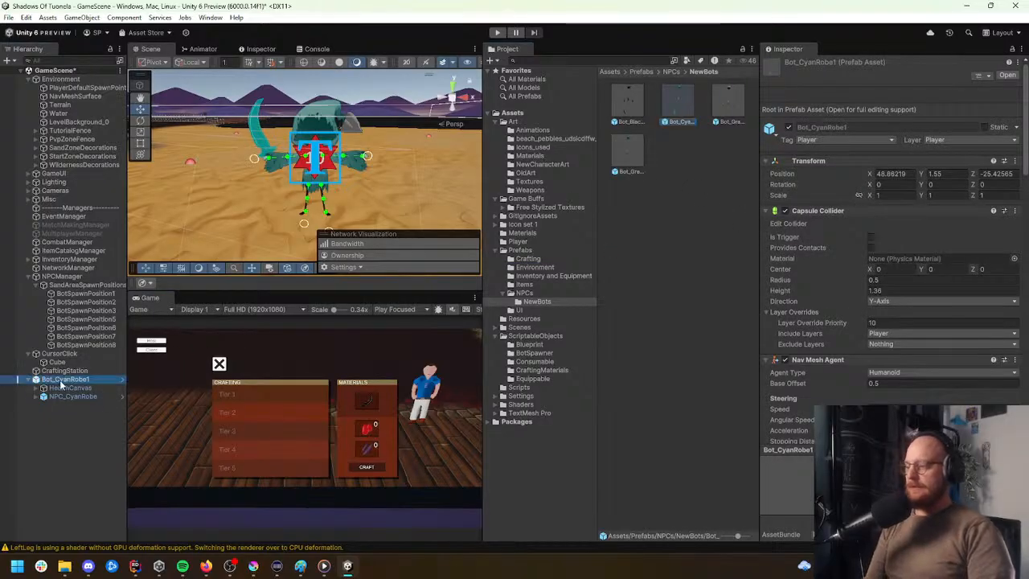
key(Delete)
right_drag(341, 204, 381, 173)
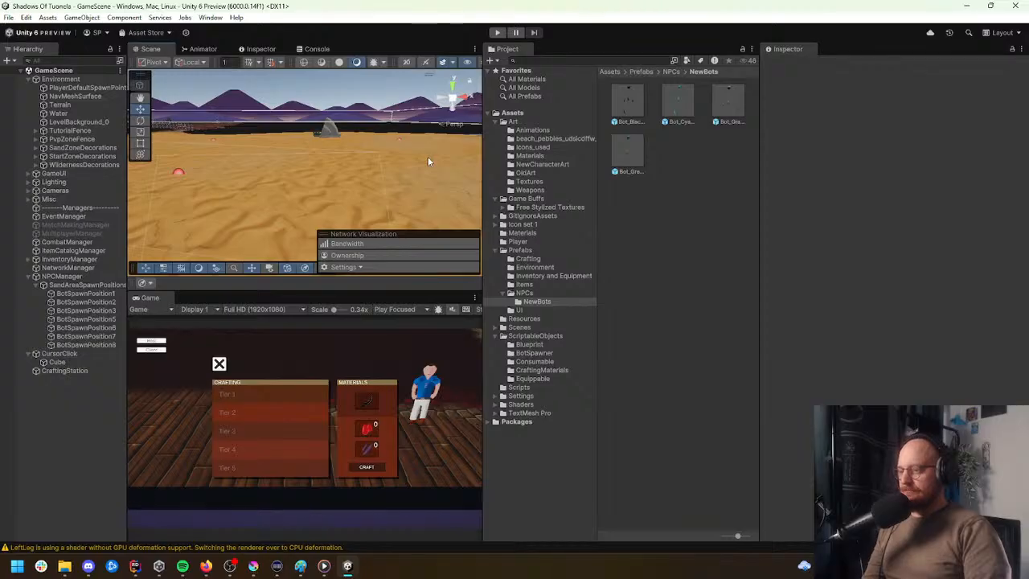
Step: Using the Bot_BlackRobe1 prefab as reference, assign NPC_CyanRobe as the Base Controller's Animator and Network Animator in the Bot_CyanRobe1 prefab
double_click(628, 103)
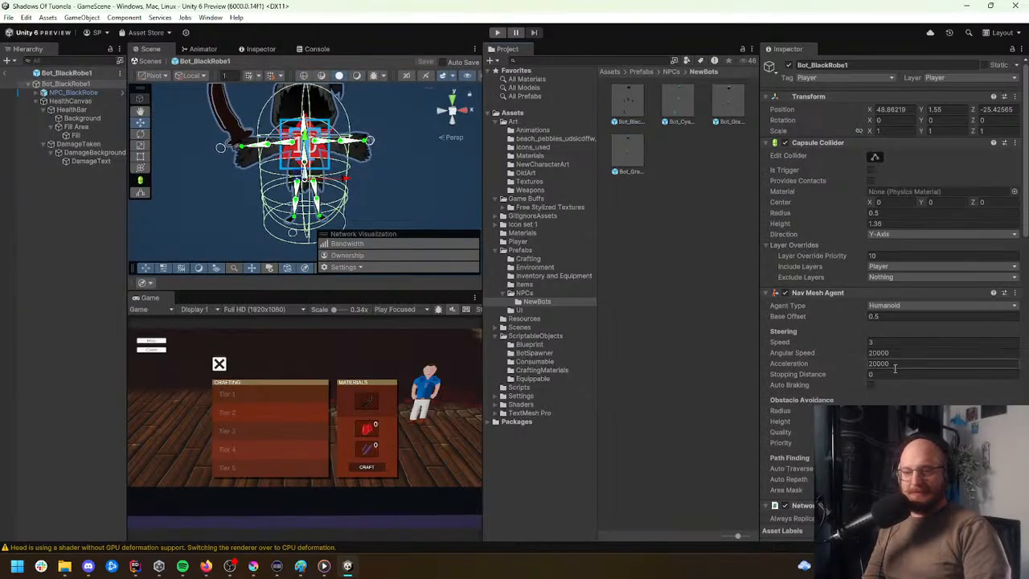
scroll(831, 389, down, 5)
scroll(831, 389, down, 5)
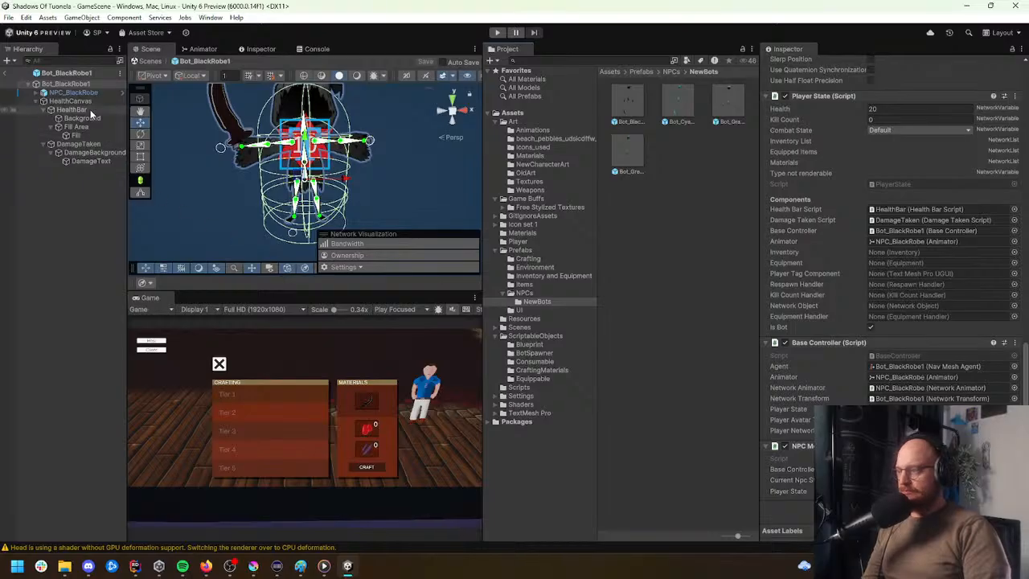
double_click(681, 103)
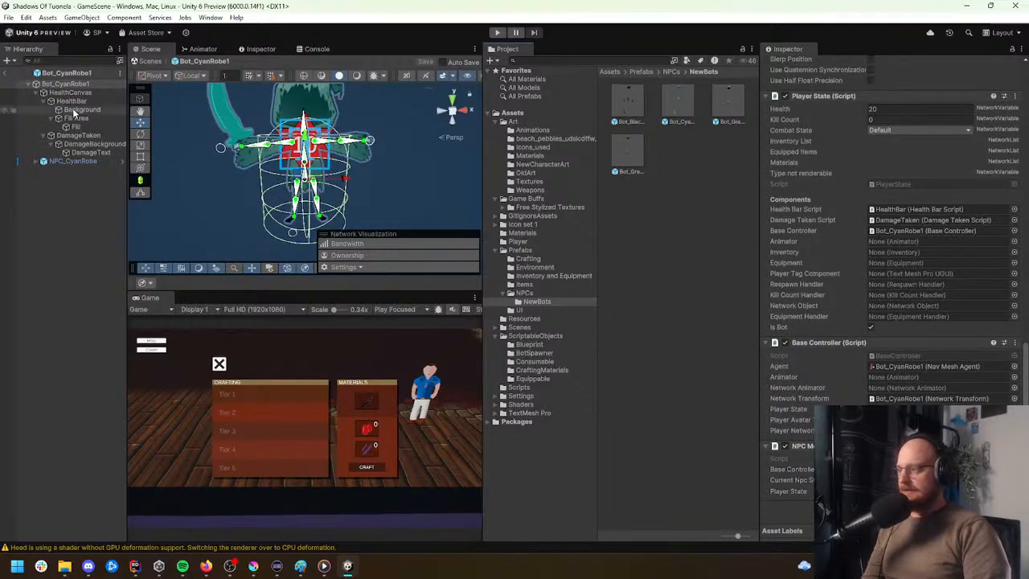
drag(73, 161, 909, 376)
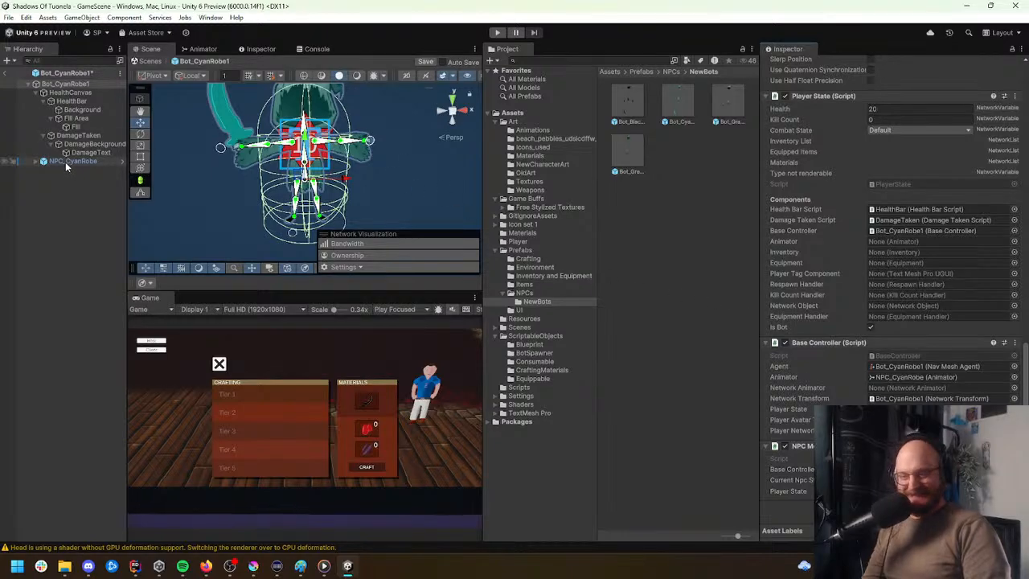
drag(69, 163, 903, 392)
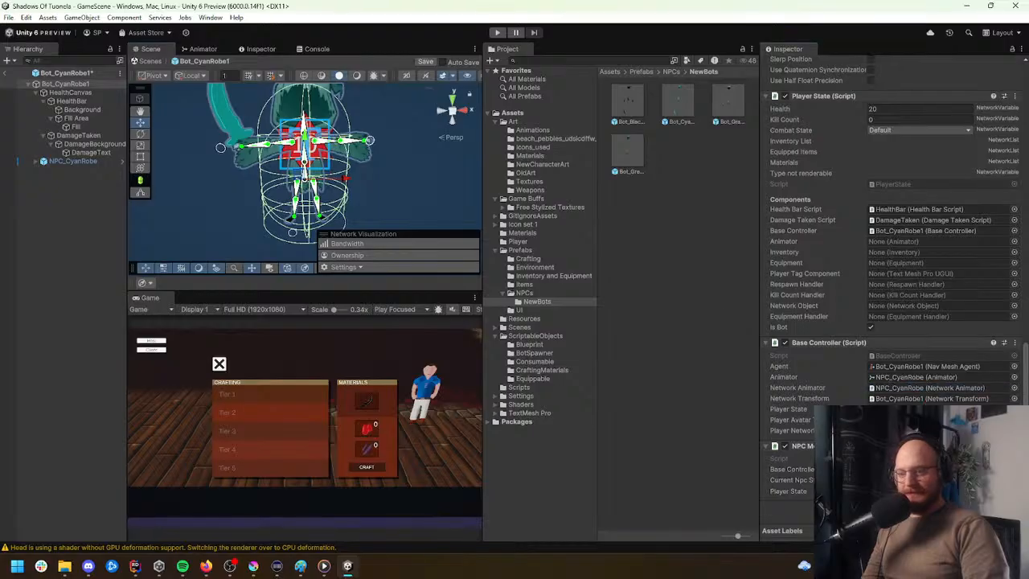
Step: Save the Bot_CyanRobe1 prefab and return to GameScene
key(ctrl+s)
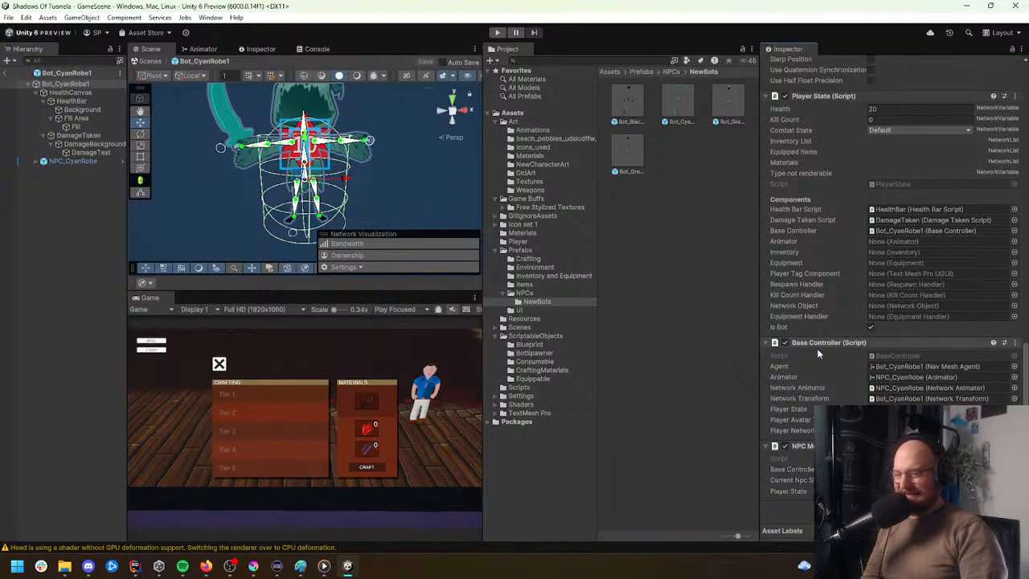
click(6, 74)
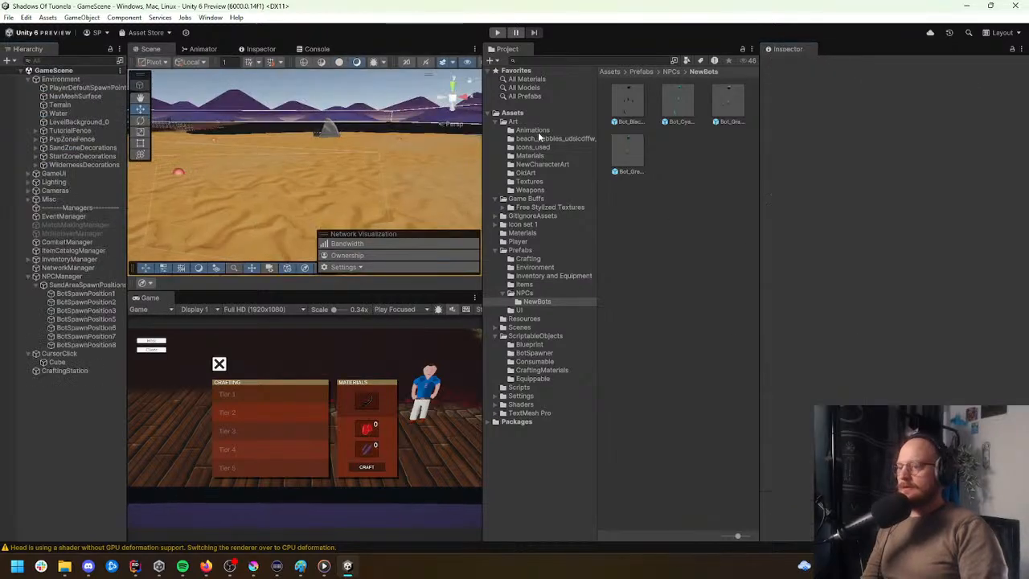
Step: In the Bot_GrayRobe1 prefab, assign NPC_GrayRobe as the Base Controller's Animator and Network Animator, then save and return to the scene
click(715, 103)
double_click(720, 105)
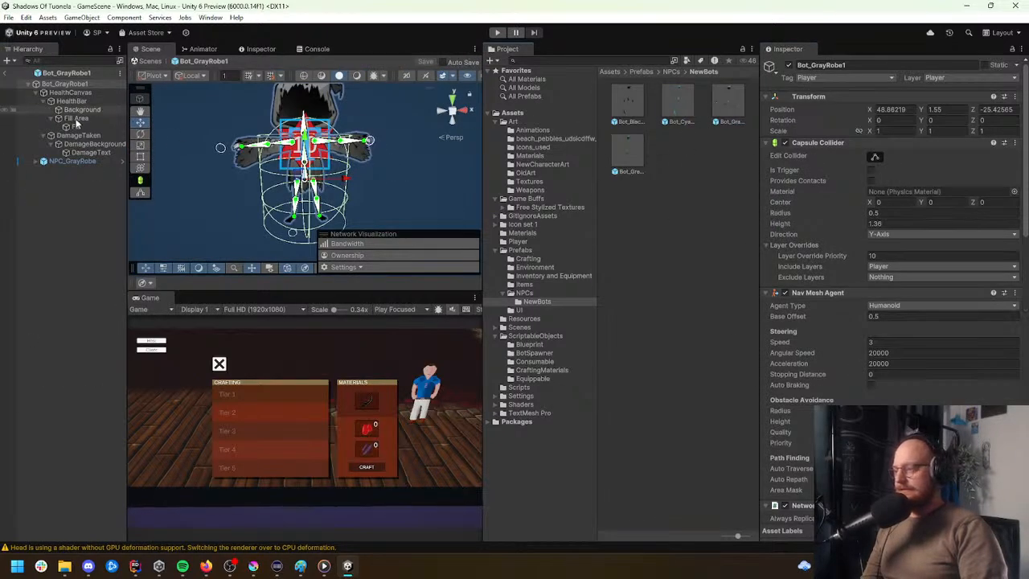
scroll(785, 344, down, 4)
scroll(784, 345, down, 10)
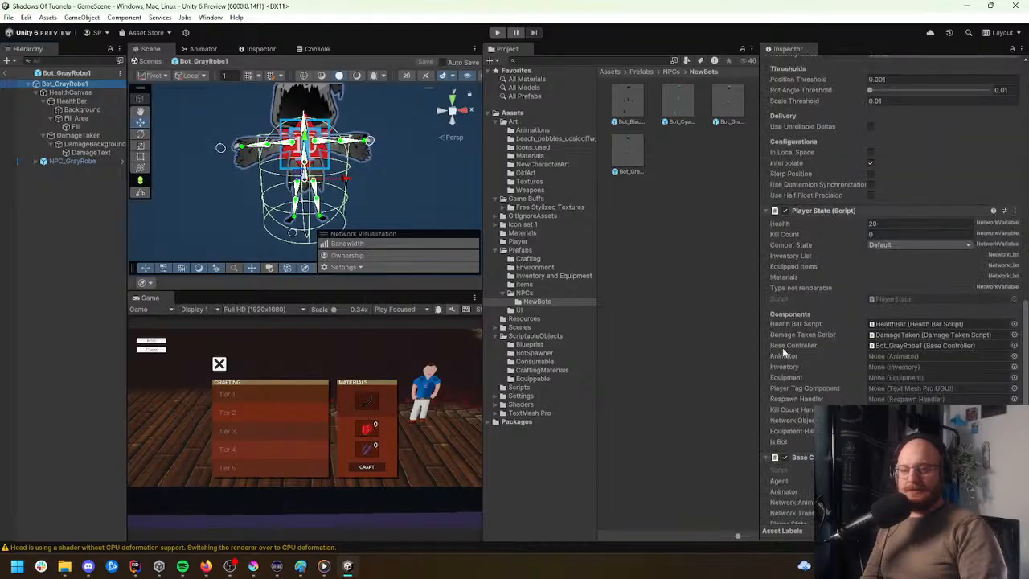
drag(72, 161, 884, 376)
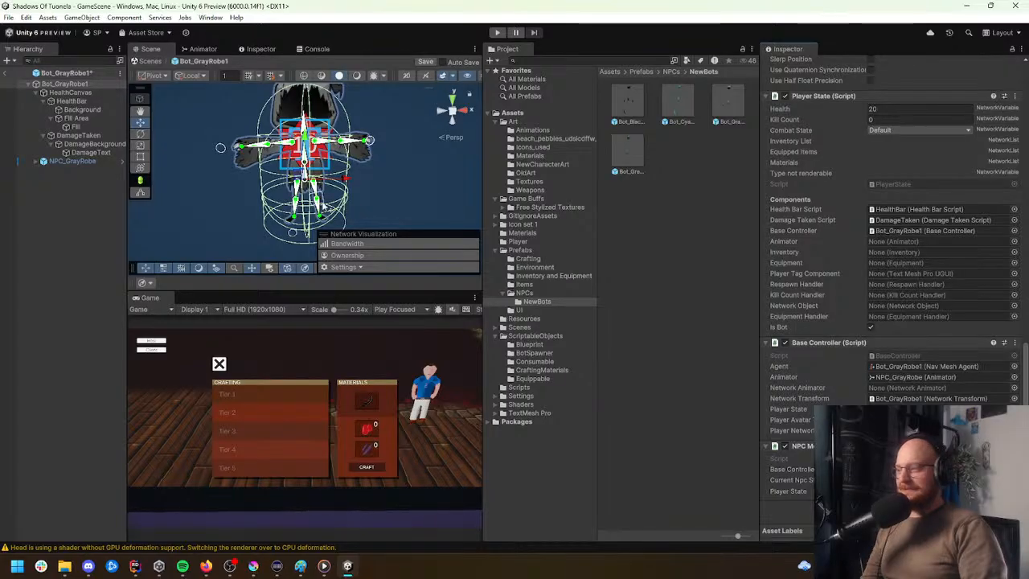
drag(92, 164, 884, 388)
drag(87, 164, 803, 362)
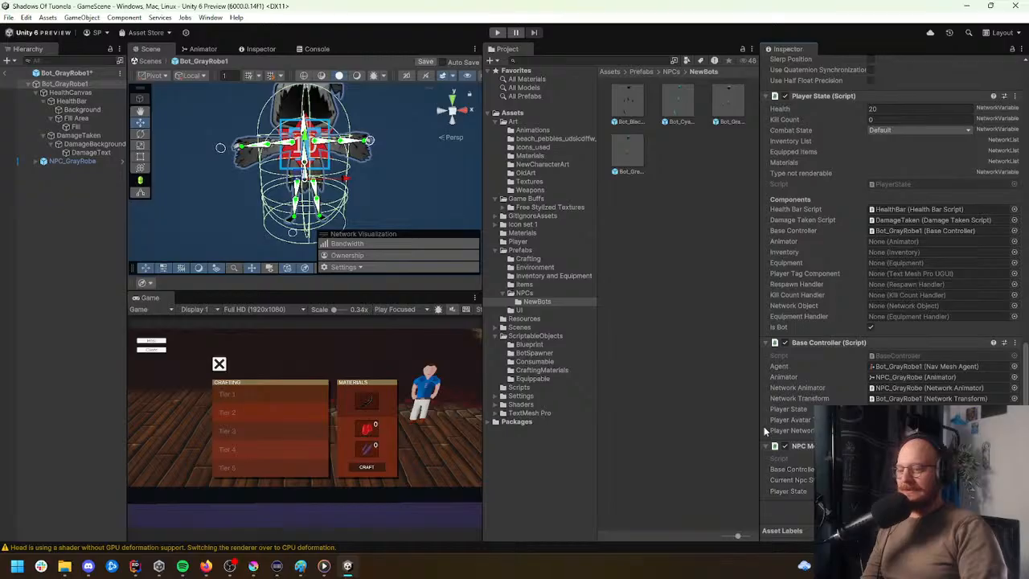
scroll(812, 381, up, 5)
scroll(812, 381, down, 5)
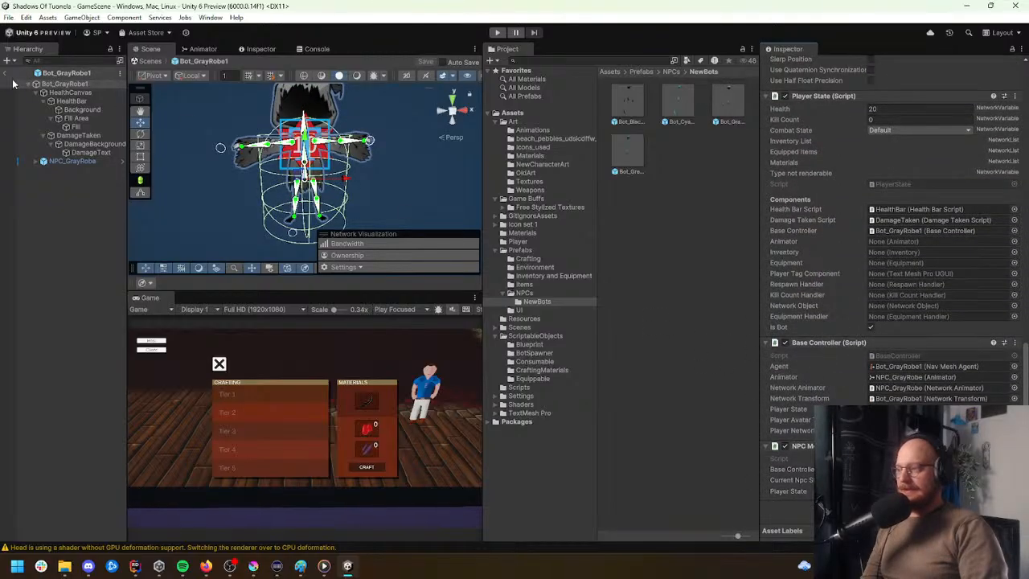
scroll(806, 388, up, 2)
scroll(806, 388, down, 2)
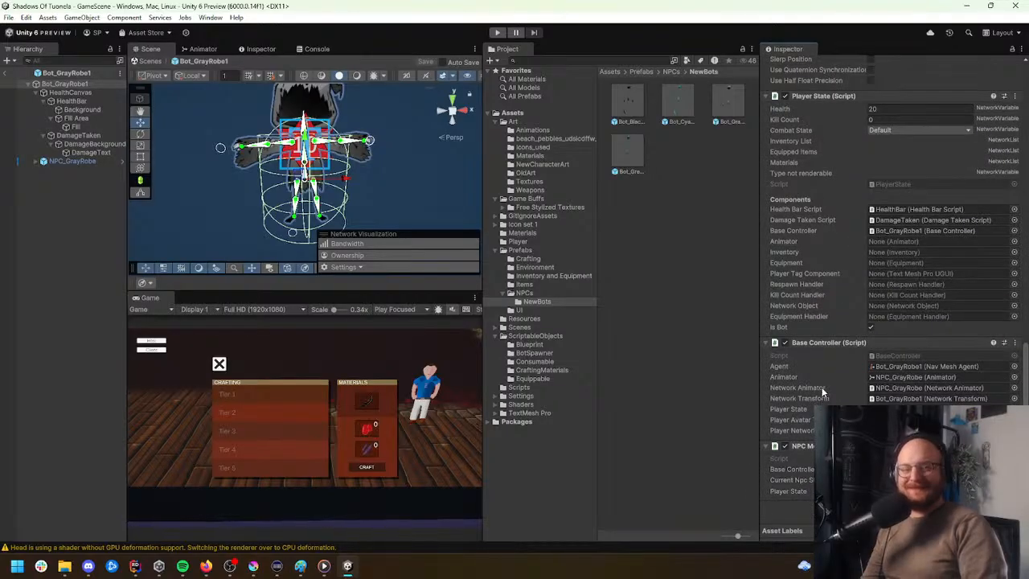
click(5, 74)
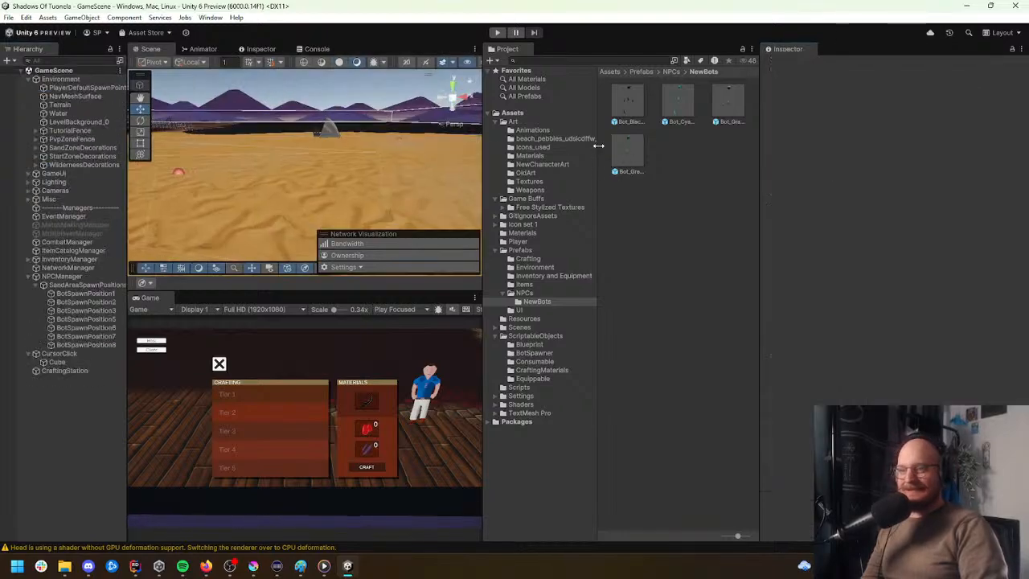
Step: In the Bot_GreenRobe1 prefab, assign NPC_GreenRobe as the Base Controller's Animator and Network Animator, then save and return to the scene
click(624, 152)
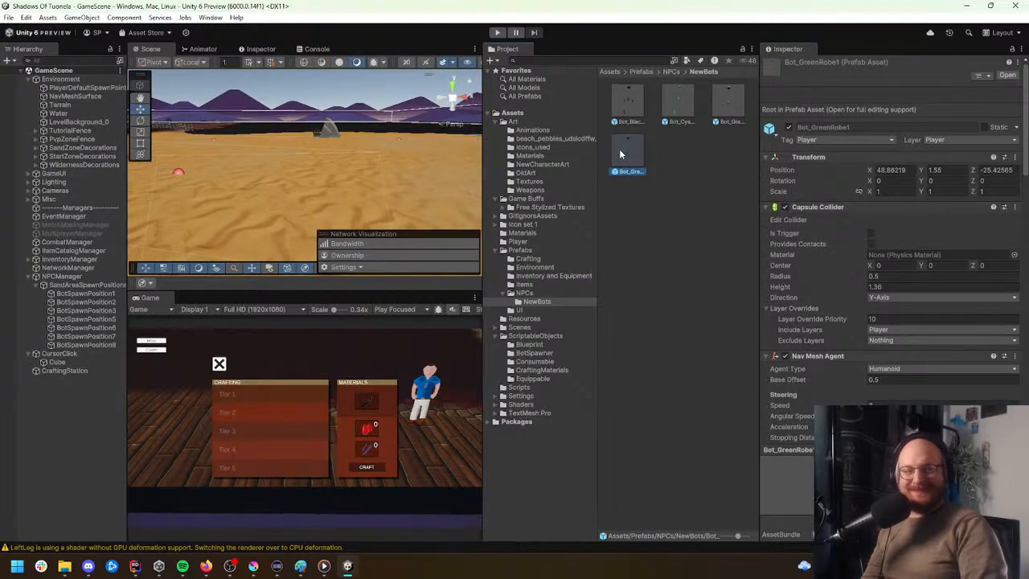
double_click(629, 155)
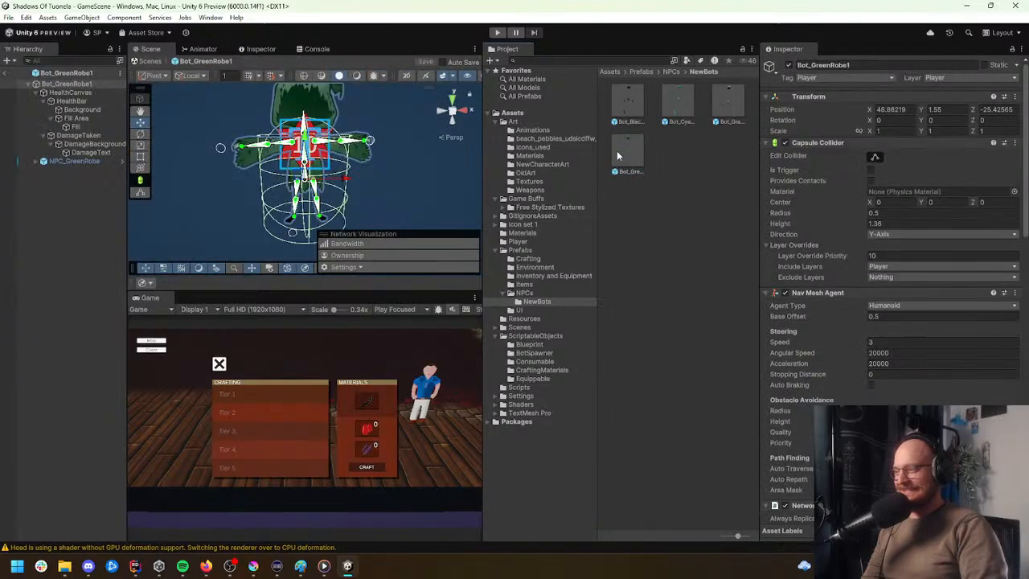
scroll(803, 378, down, 15)
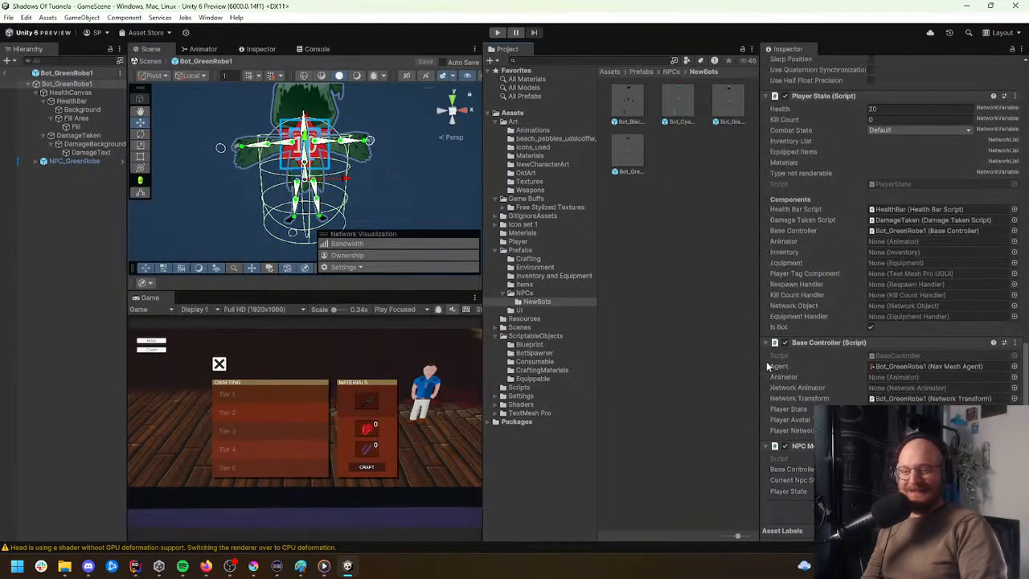
drag(76, 162, 924, 376)
drag(78, 165, 919, 393)
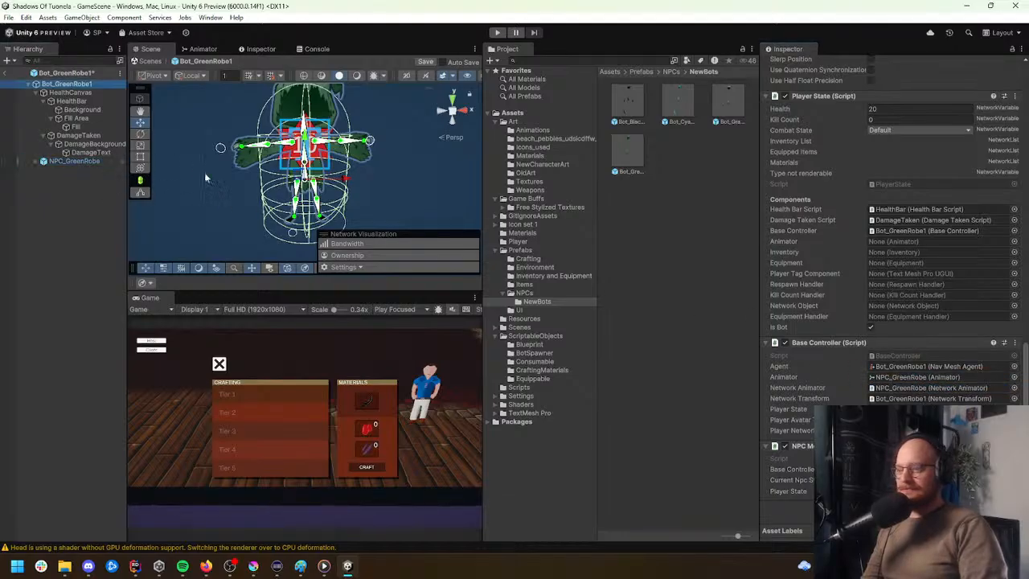
key(ctrl+s)
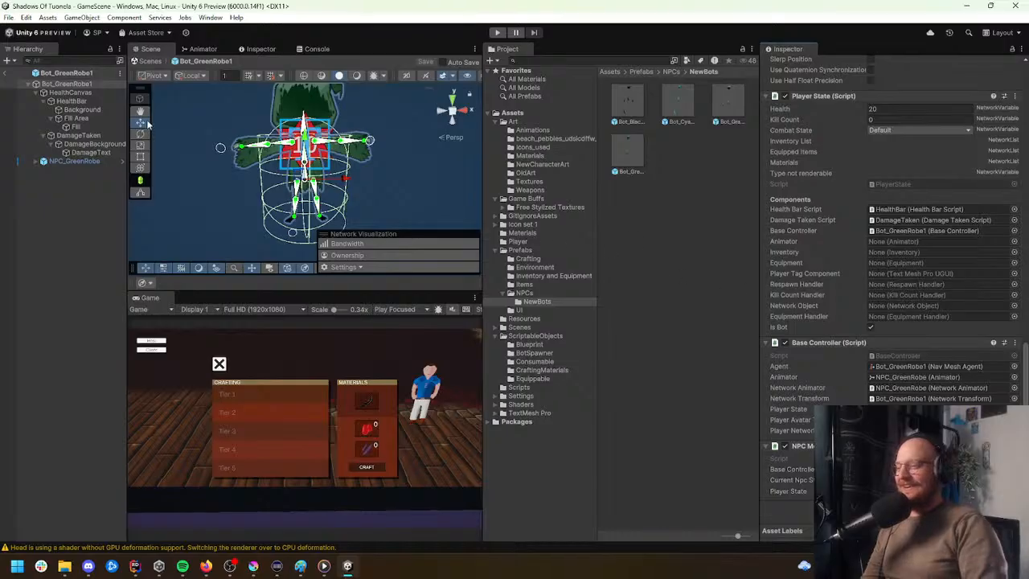
click(7, 74)
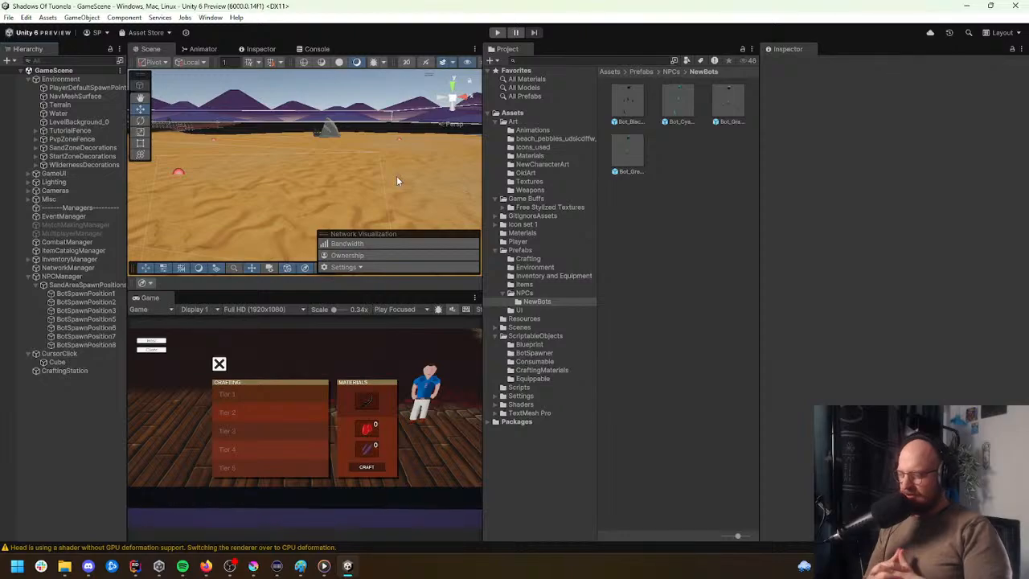
Step: Examine the BotSpawnerSand asset referenced by NPCManager and open the prefab assigned as its Bot Prefab
click(90, 277)
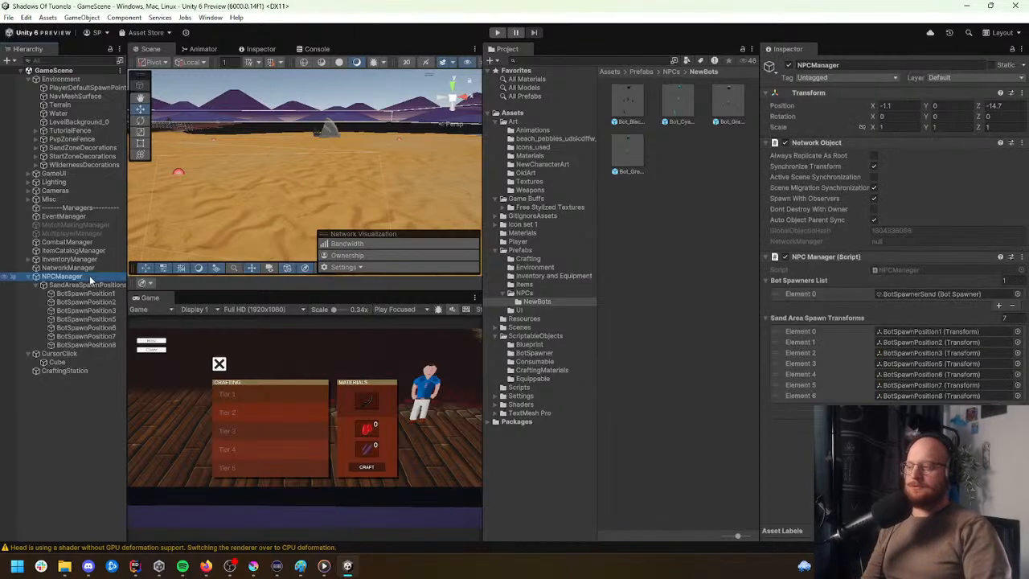
click(912, 294)
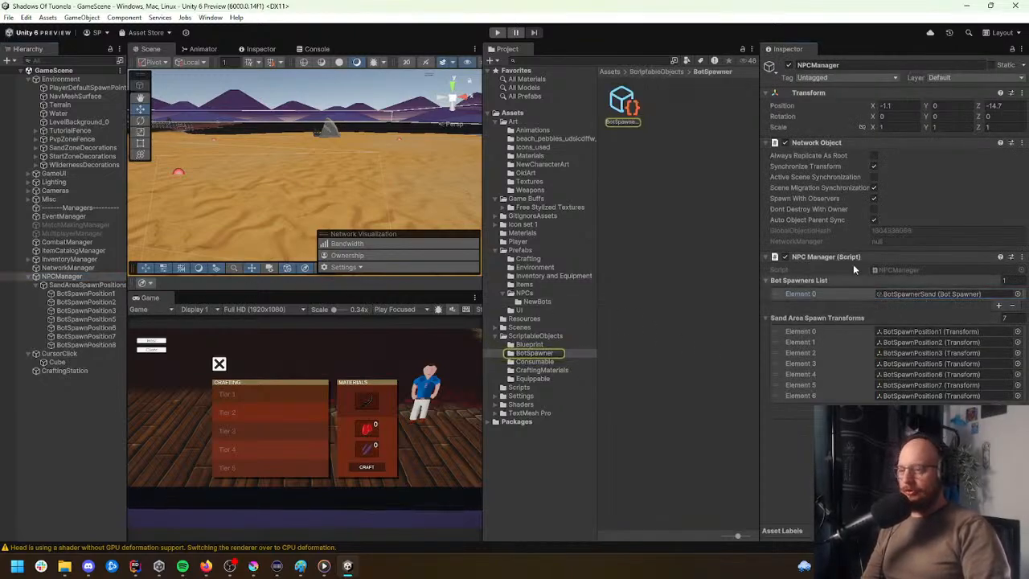
click(626, 105)
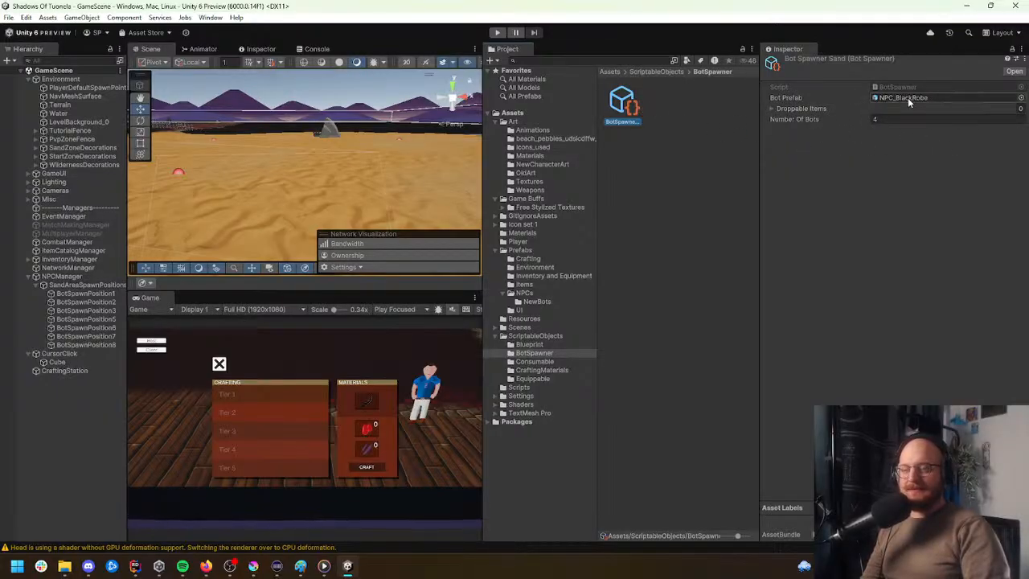
right_drag(426, 181, 357, 253)
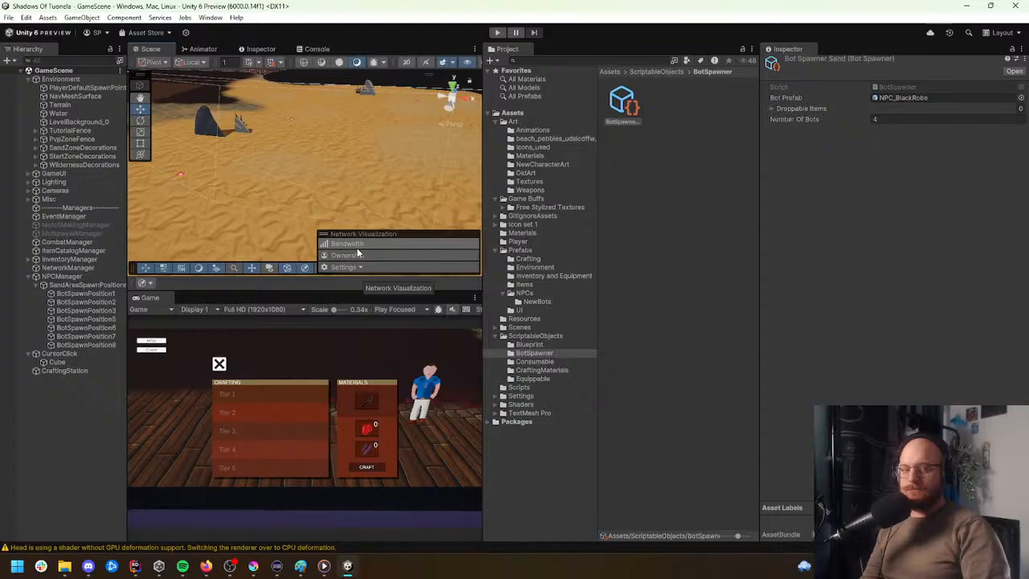
double_click(904, 97)
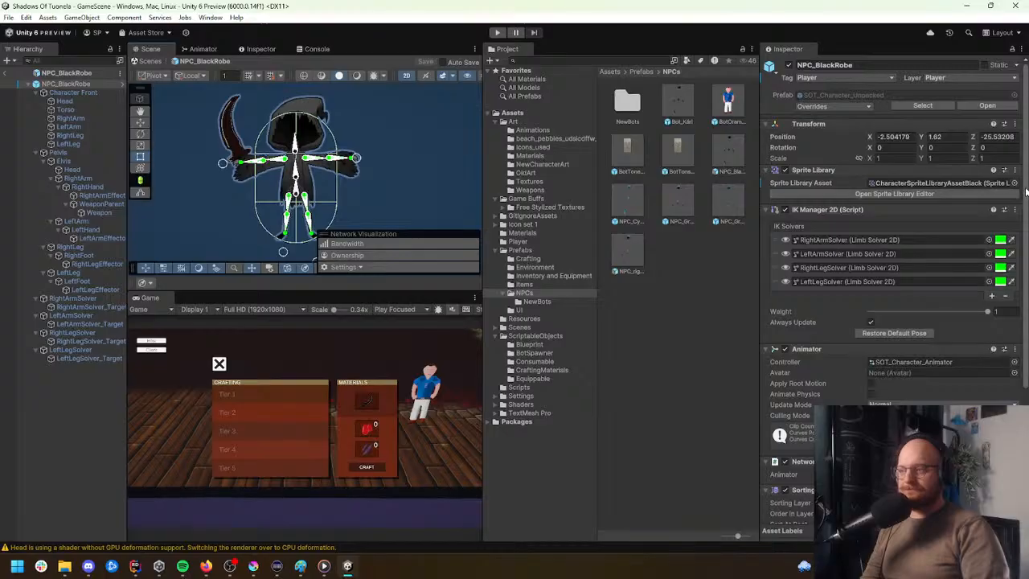
Step: Leave the NPC_BlackRobe prefab and open the BotSpawnerSand asset referenced in NPCManager's bot spawners list
click(9, 73)
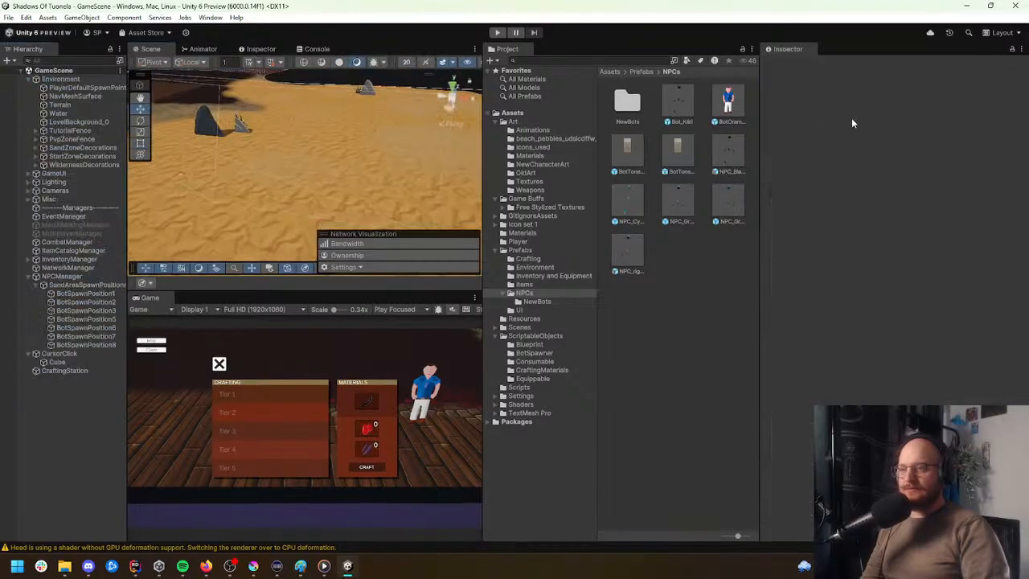
click(69, 279)
click(916, 294)
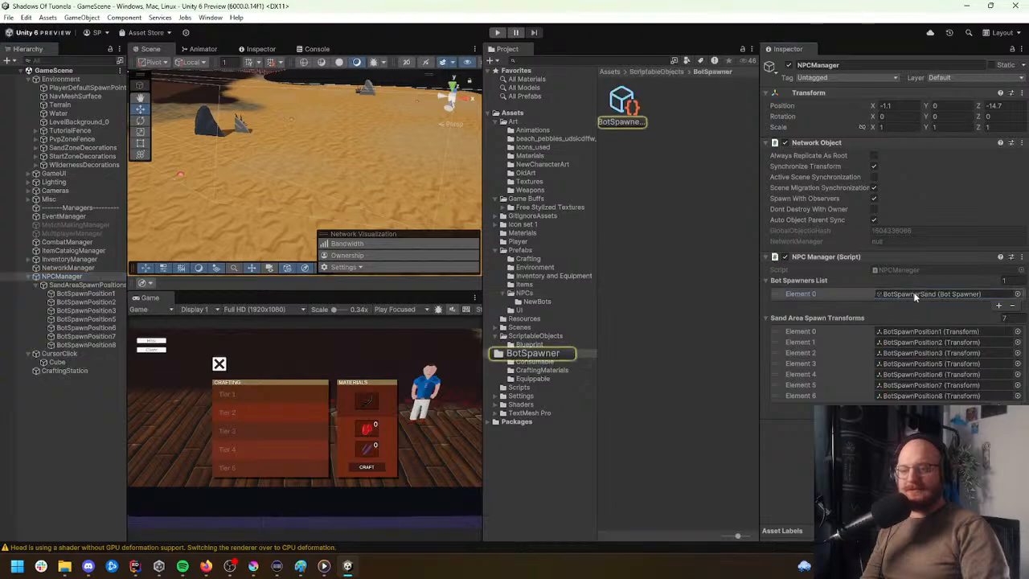
double_click(916, 294)
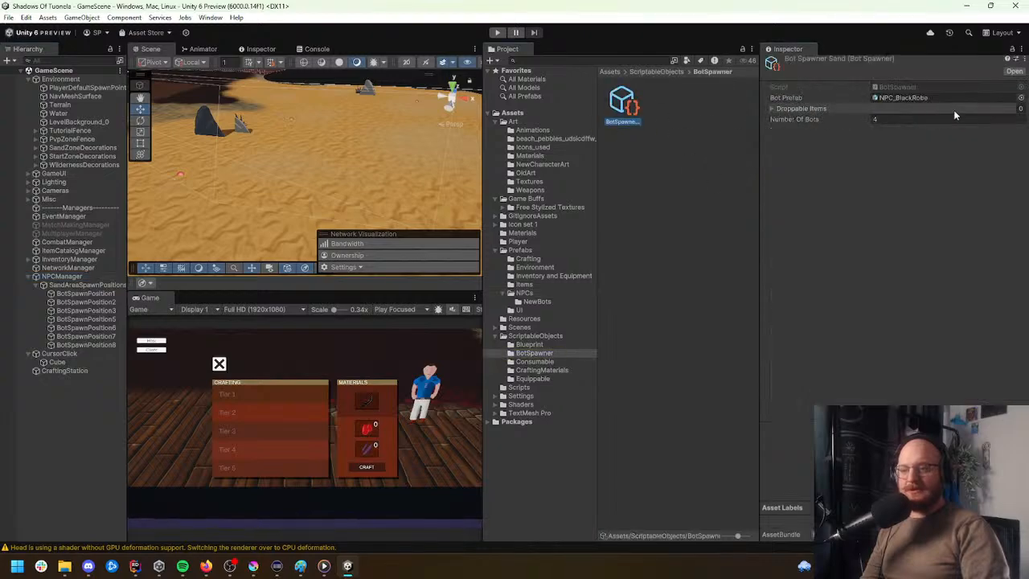
Step: Assign Bot_GrayRobe1 as the bot prefab of the sand bot spawner
click(1021, 97)
text(bot)
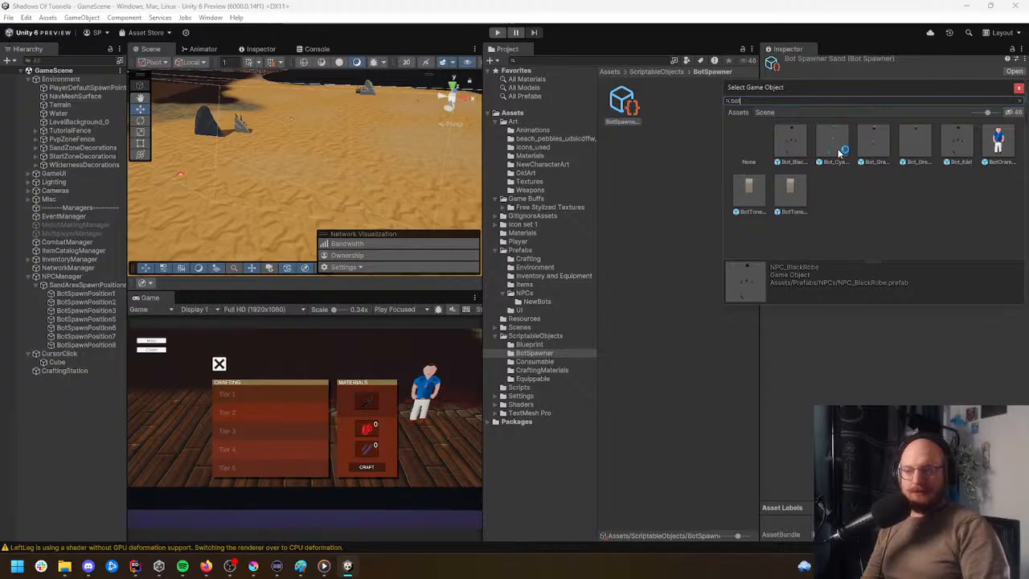
click(794, 142)
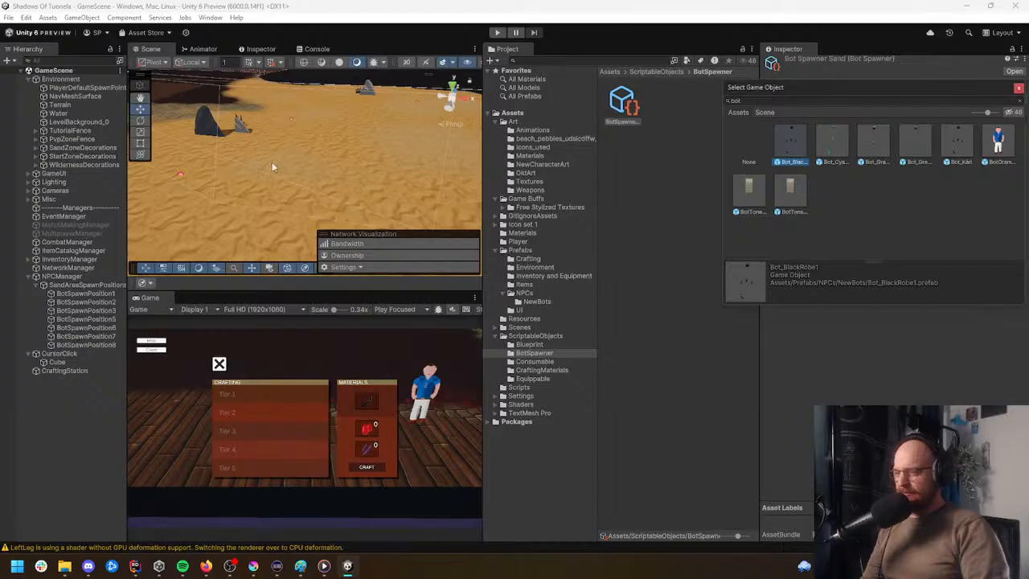
click(875, 141)
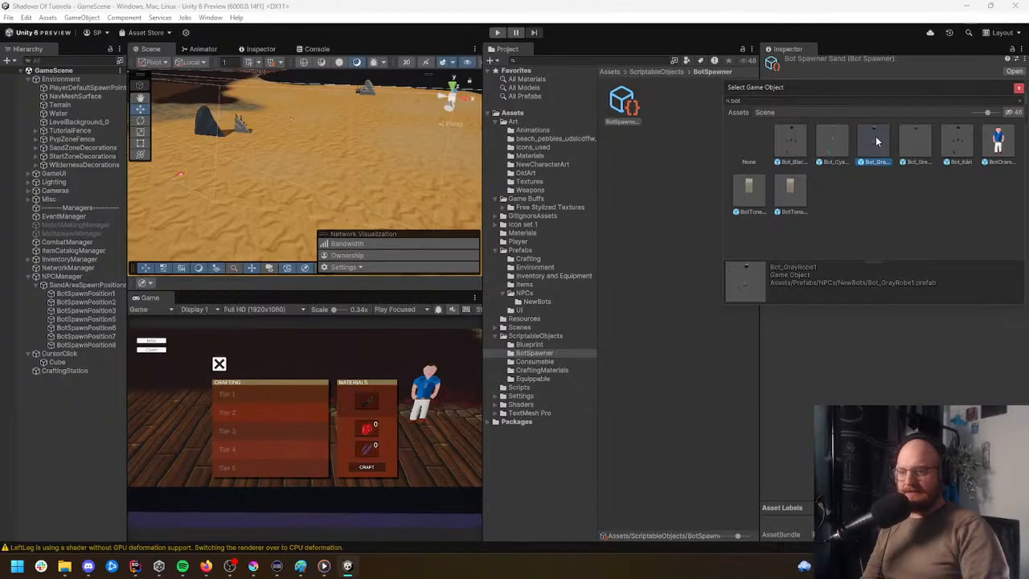
double_click(877, 144)
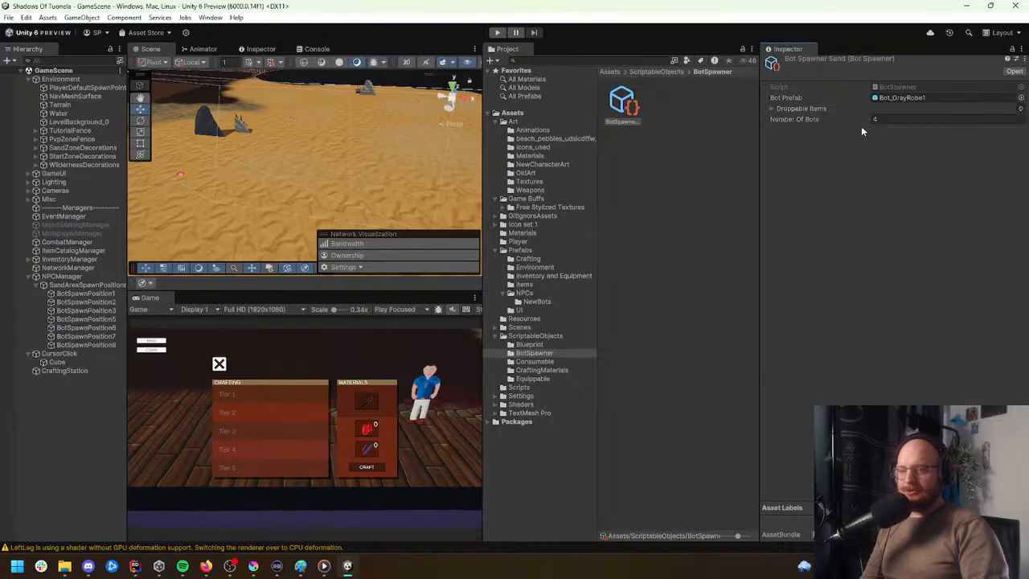
Step: Rotate the large dark Rock2 in the sand zone to about 178.1 degrees on the Y axis
alt+drag(352, 144, 368, 170)
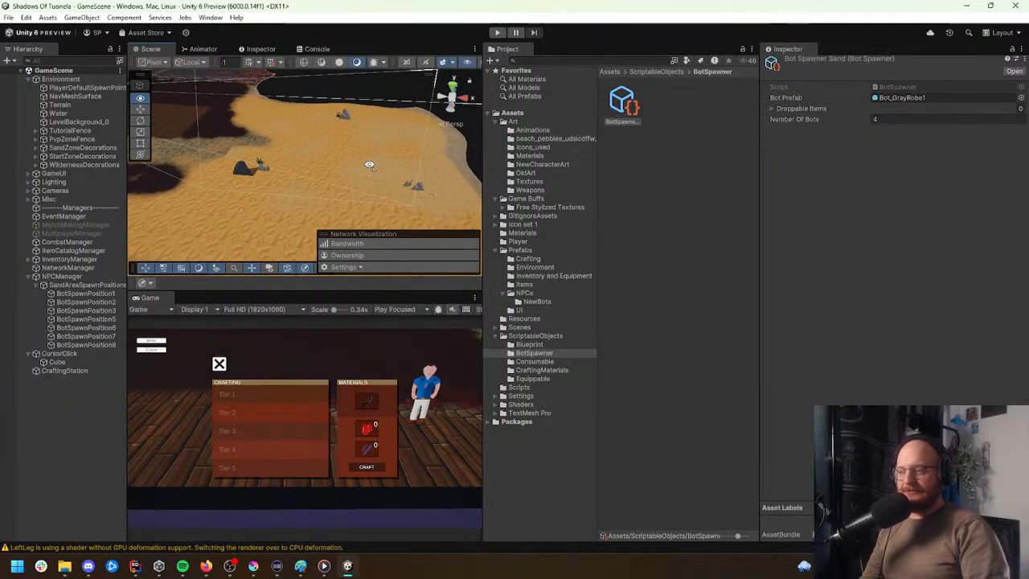
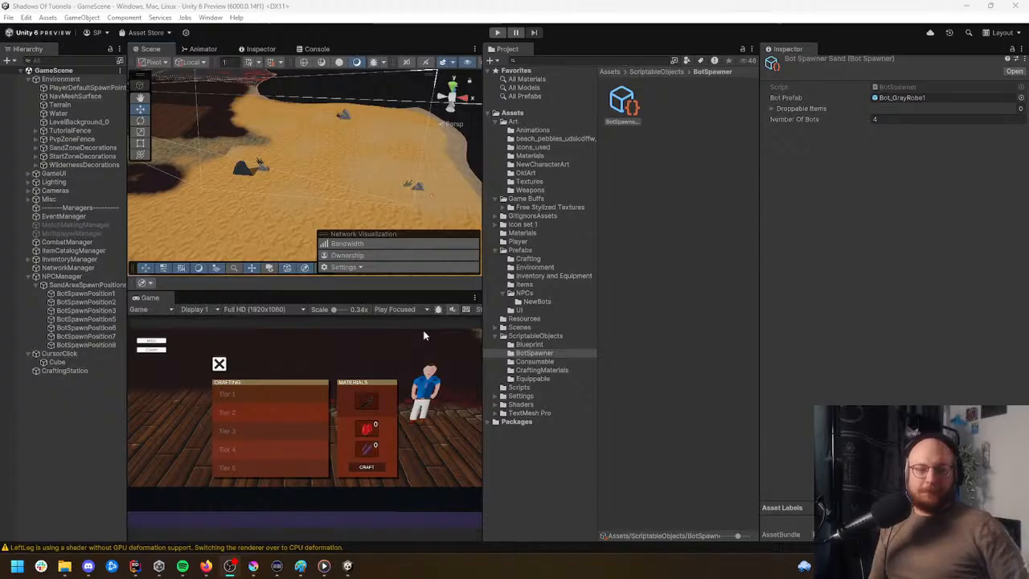
scroll(271, 189, down, 4)
right_drag(272, 181, 363, 161)
key(w)
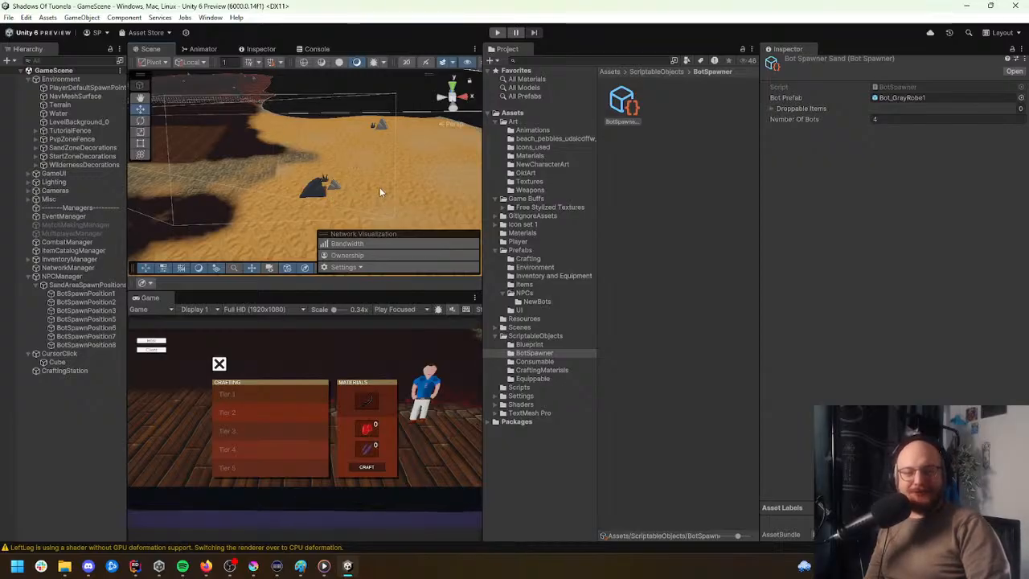
right_drag(430, 186, 345, 158)
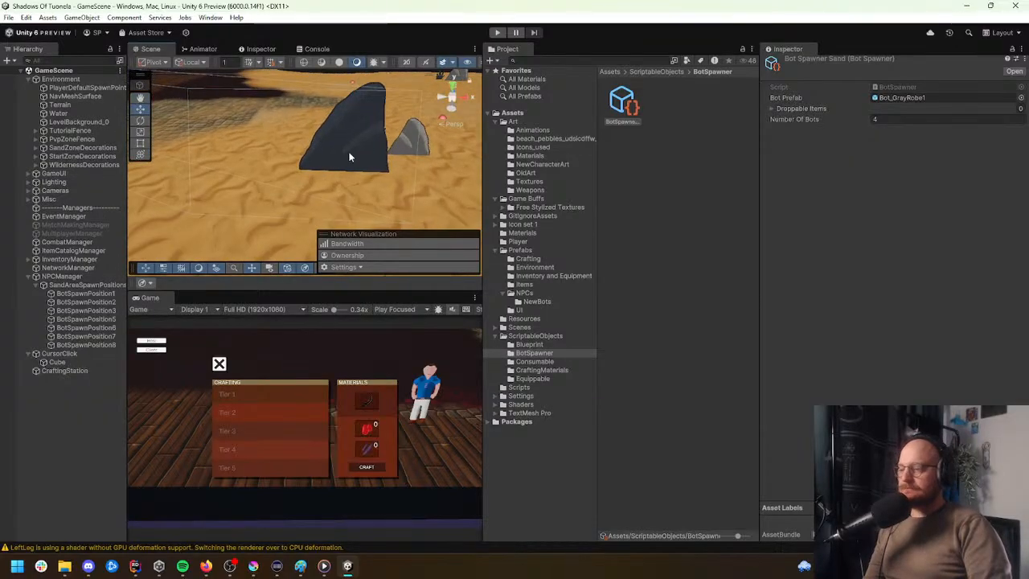
click(346, 158)
right_drag(404, 189, 415, 196)
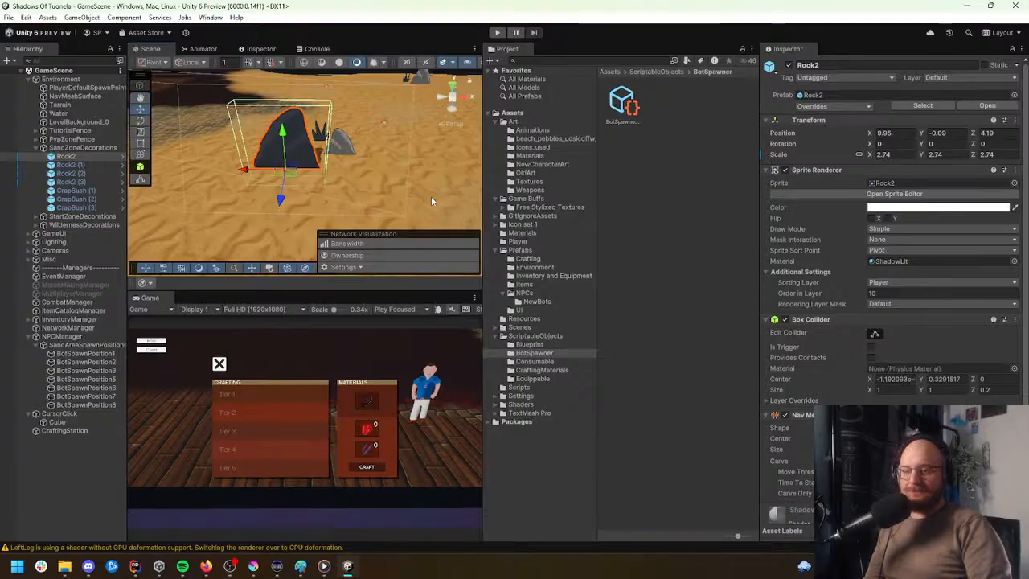
click(67, 165)
click(74, 158)
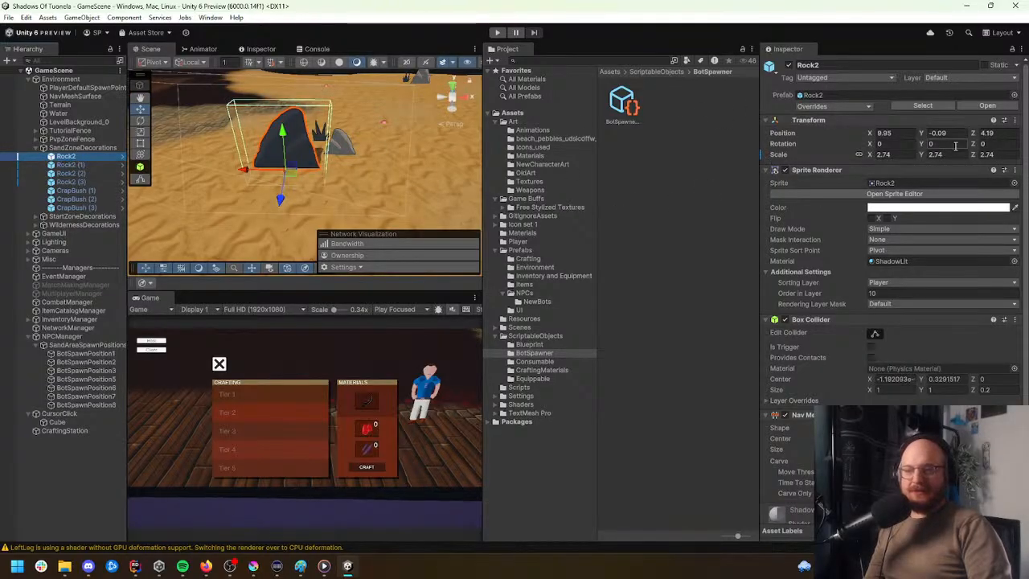
click(949, 144)
click(106, 158)
click(94, 164)
click(94, 157)
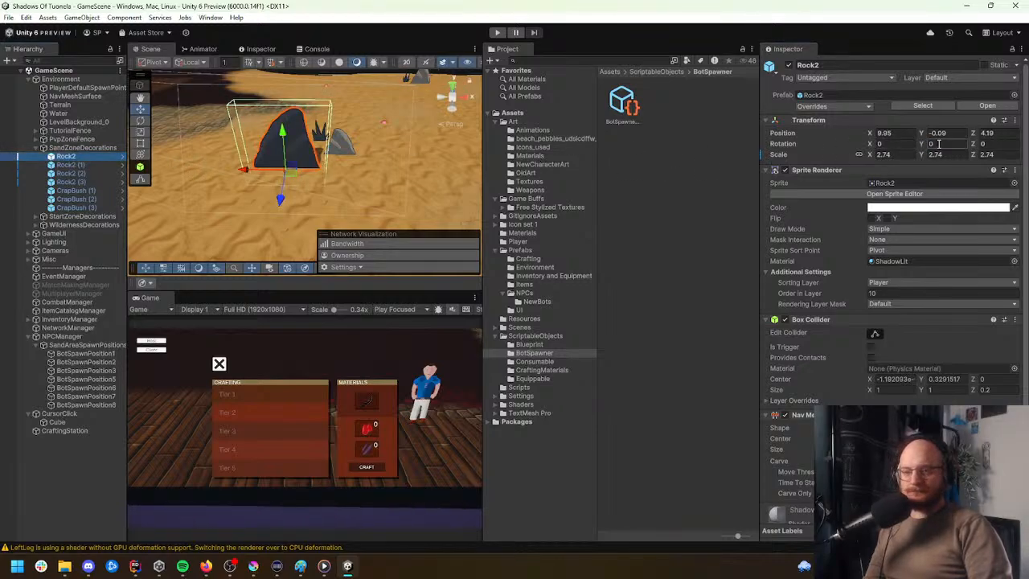
drag(925, 145, 437, 332)
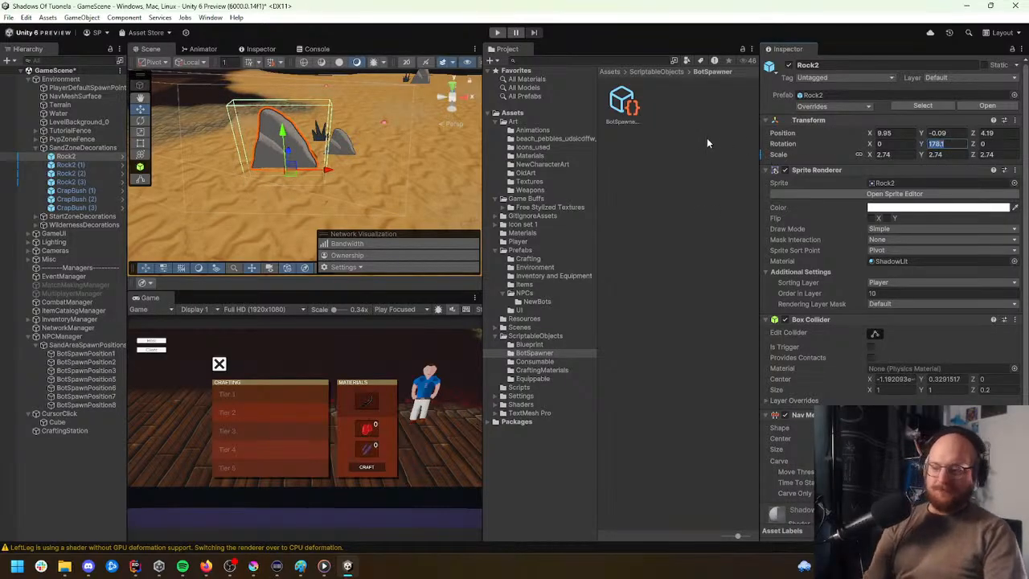
Step: Deselect the rock by selecting the terrain and save the scene
click(399, 162)
right_drag(398, 163, 431, 175)
key(s)
key(ctrl+s)
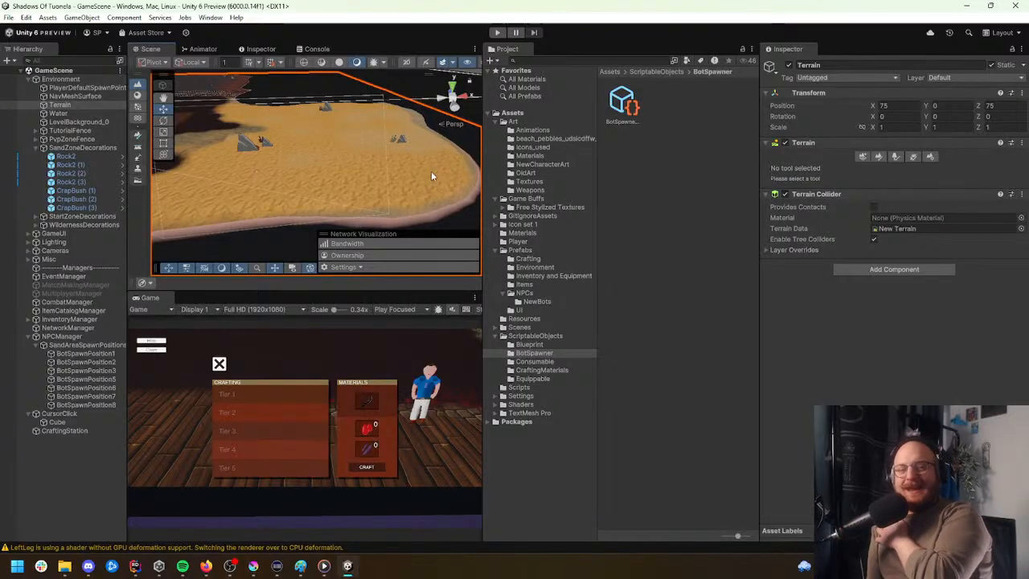
right_drag(430, 171, 295, 147)
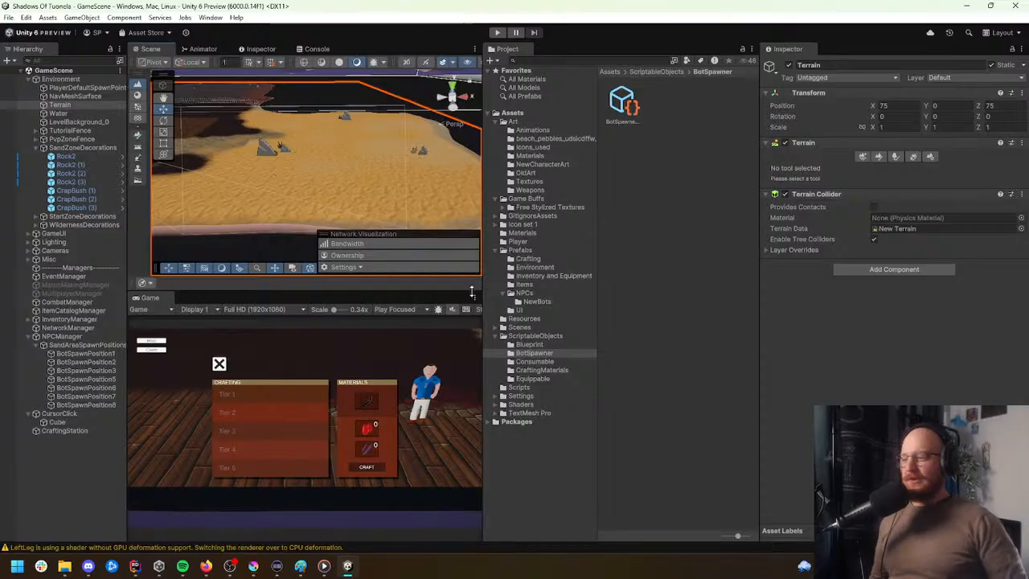
key(w)
right_drag(365, 131, 363, 168)
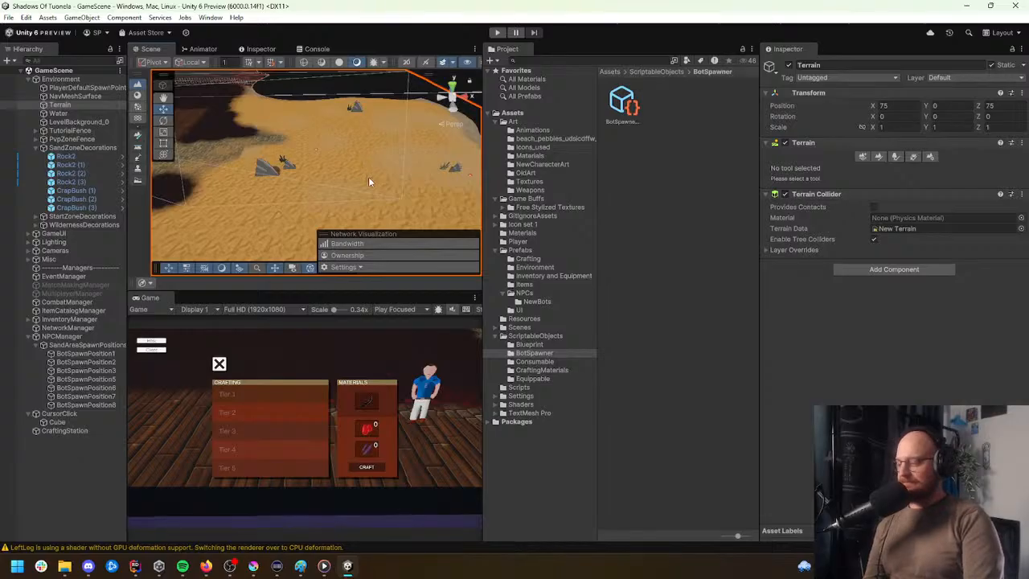
mouse_move(205, 570)
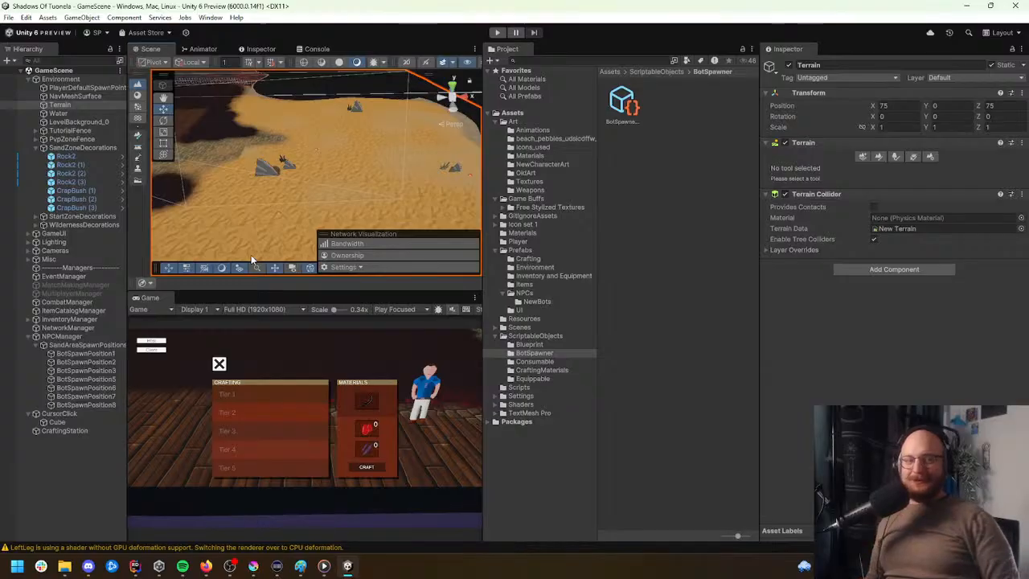
right_drag(308, 215, 271, 184)
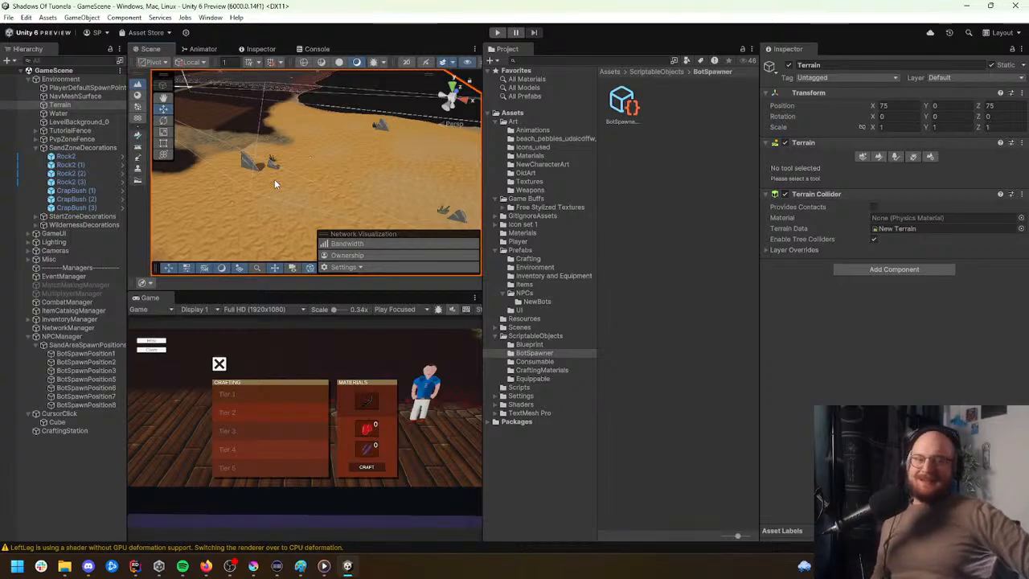
right_drag(366, 158, 370, 161)
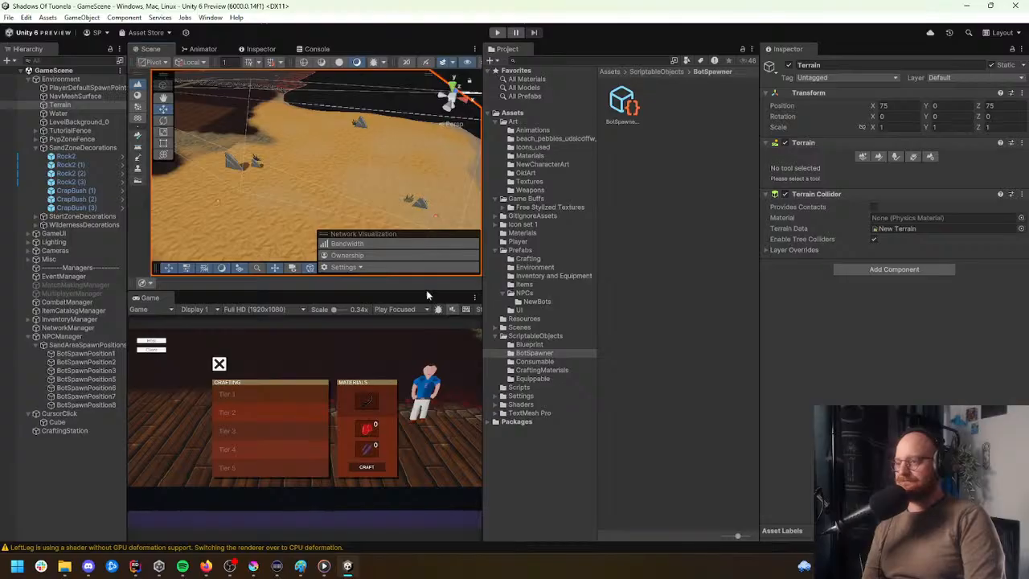
Step: Start a play session as host and walk the character onto the wooden floor with the inventory closed
click(497, 32)
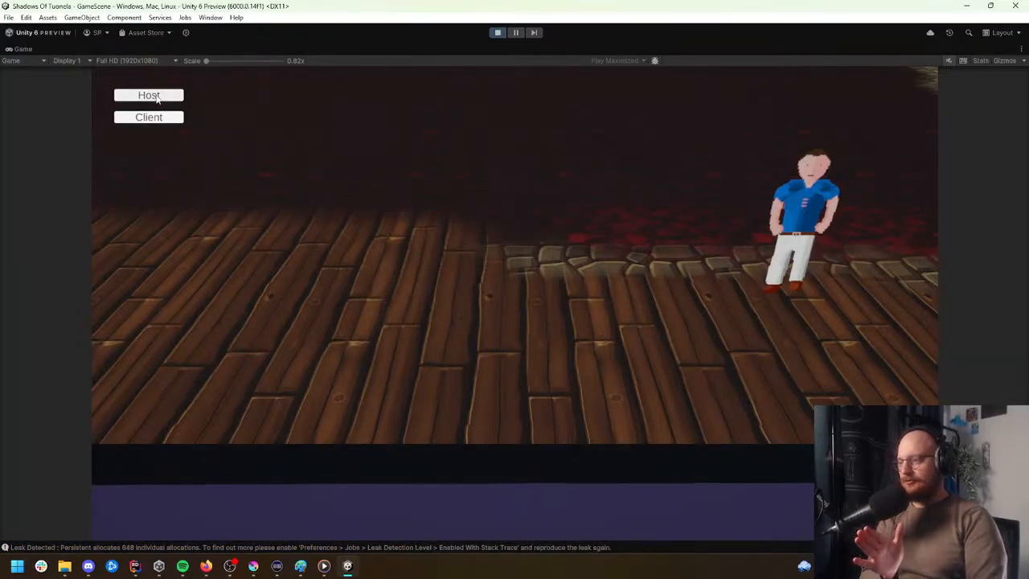
click(156, 97)
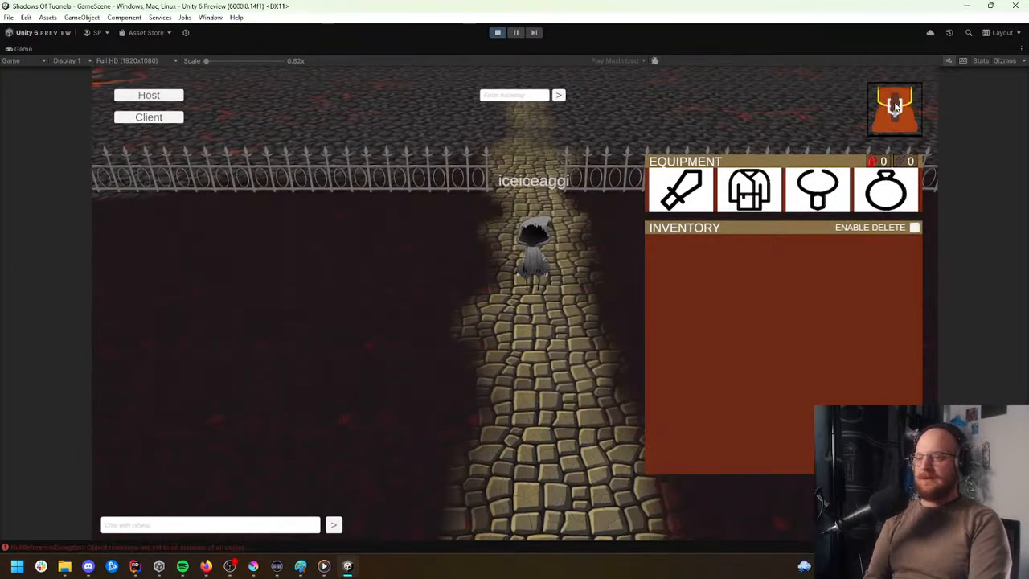
click(894, 106)
click(812, 361)
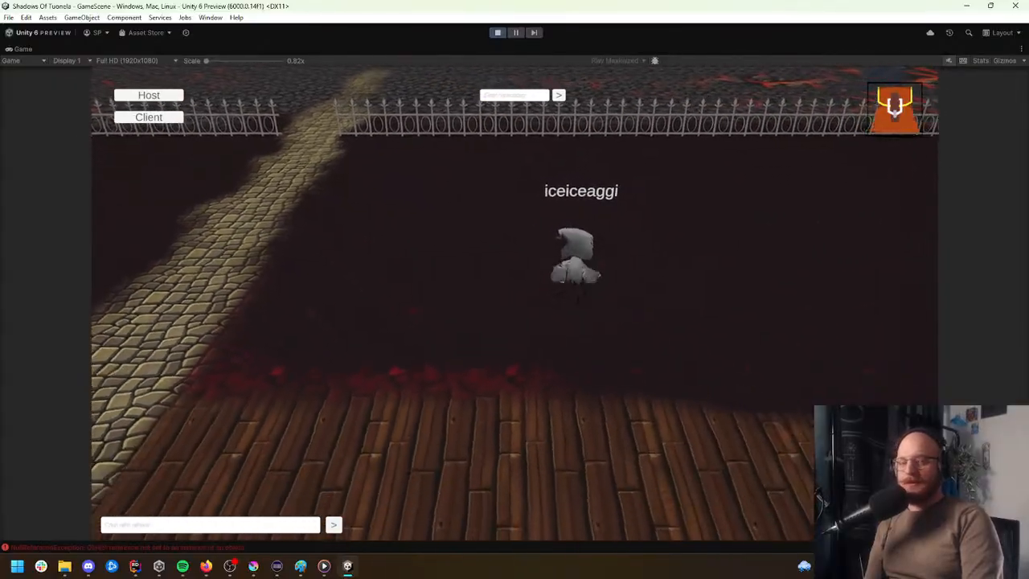
click(743, 374)
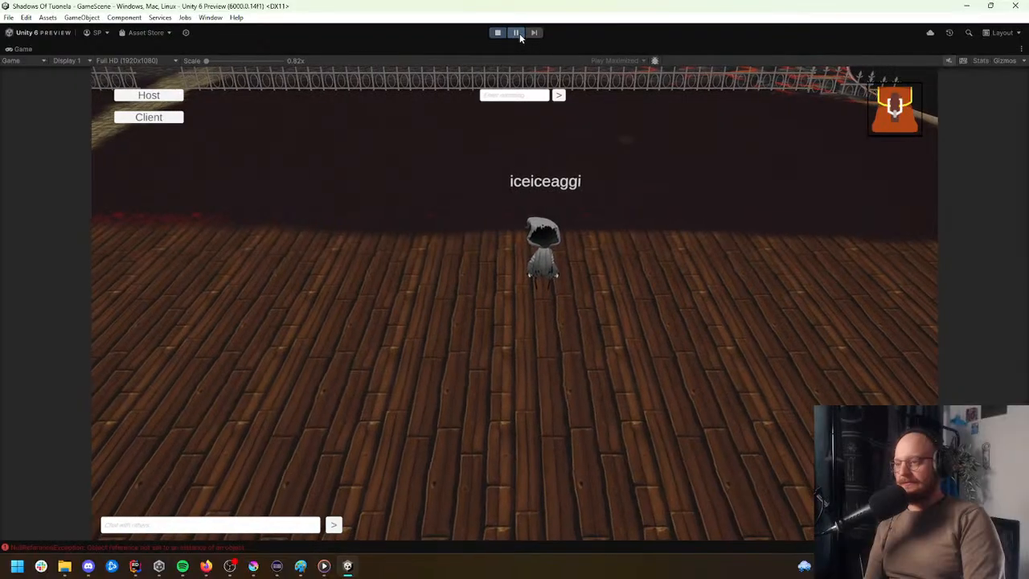
Step: Pause the game and switch it to Play Focused to examine the NullReferenceException's stack trace in the console
click(519, 33)
click(396, 311)
click(411, 319)
click(317, 49)
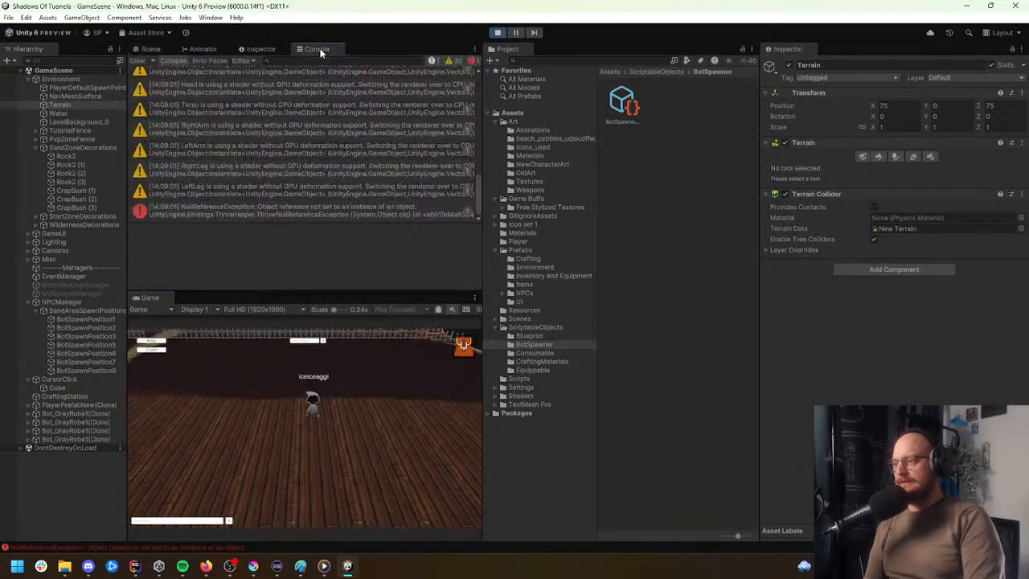
click(291, 213)
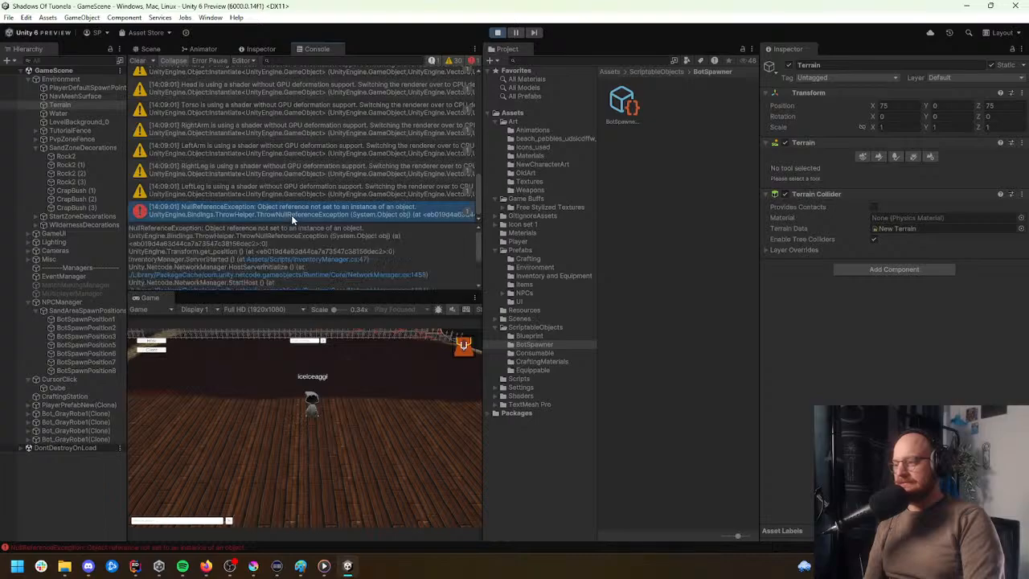
mouse_move(478, 241)
mouse_down()
mouse_move(474, 264)
mouse_move(479, 234)
mouse_up()
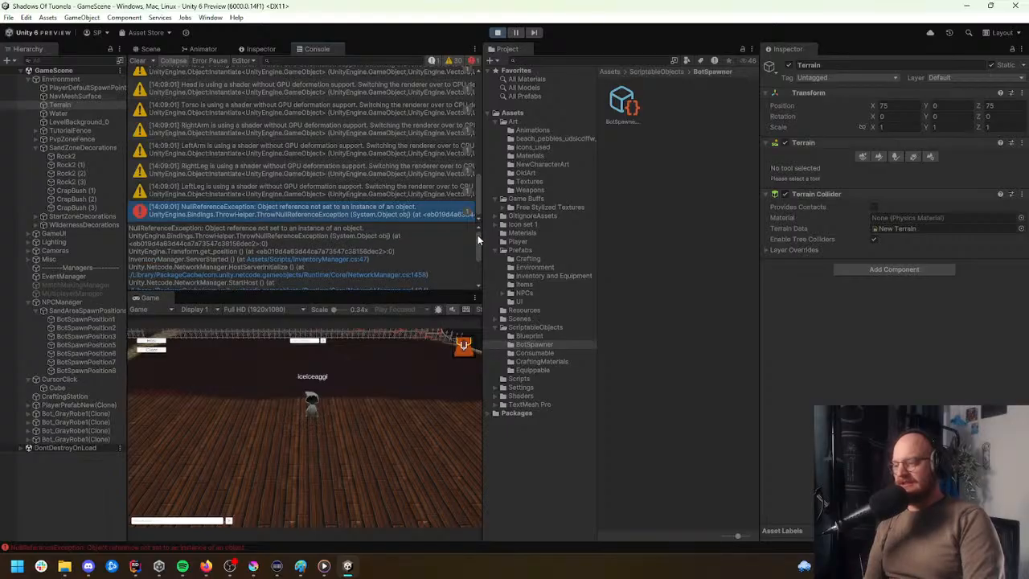
mouse_move(477, 235)
mouse_down()
mouse_move(474, 244)
mouse_move(482, 198)
mouse_up()
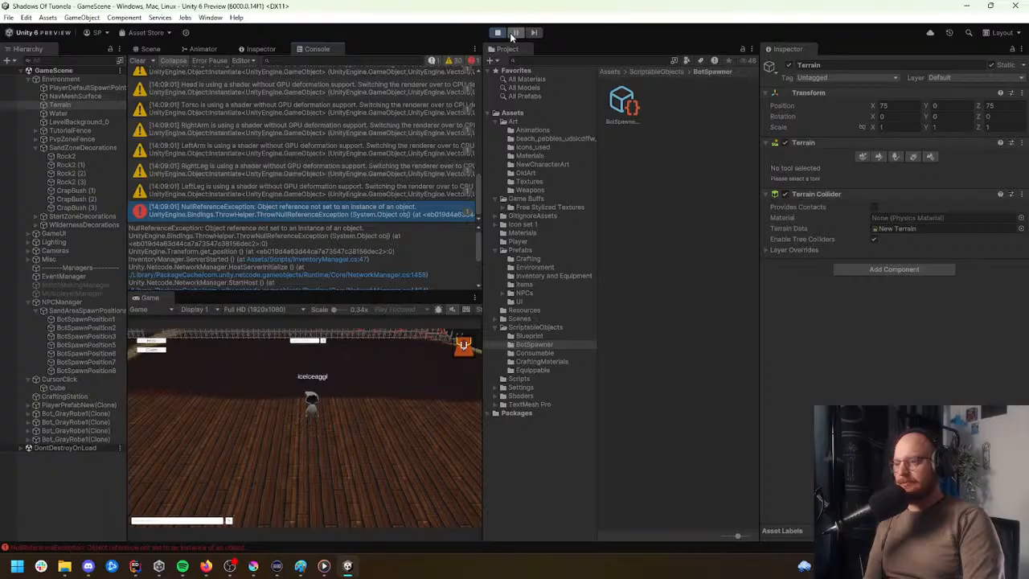
Step: Resume the game in Play Maximized mode and walk the character across the wooden floor and cobblestones to the sand area
click(410, 309)
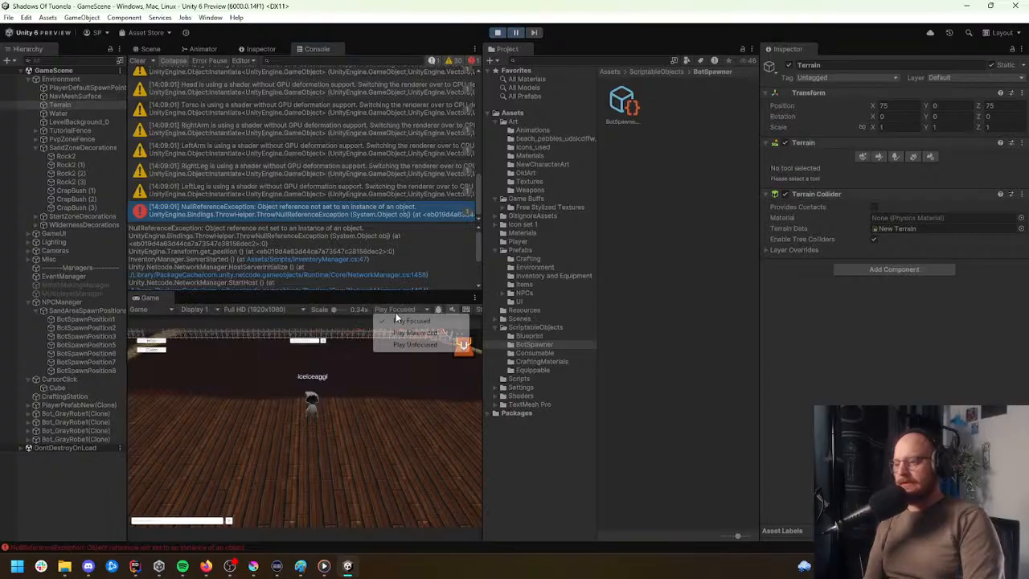
click(420, 333)
click(767, 356)
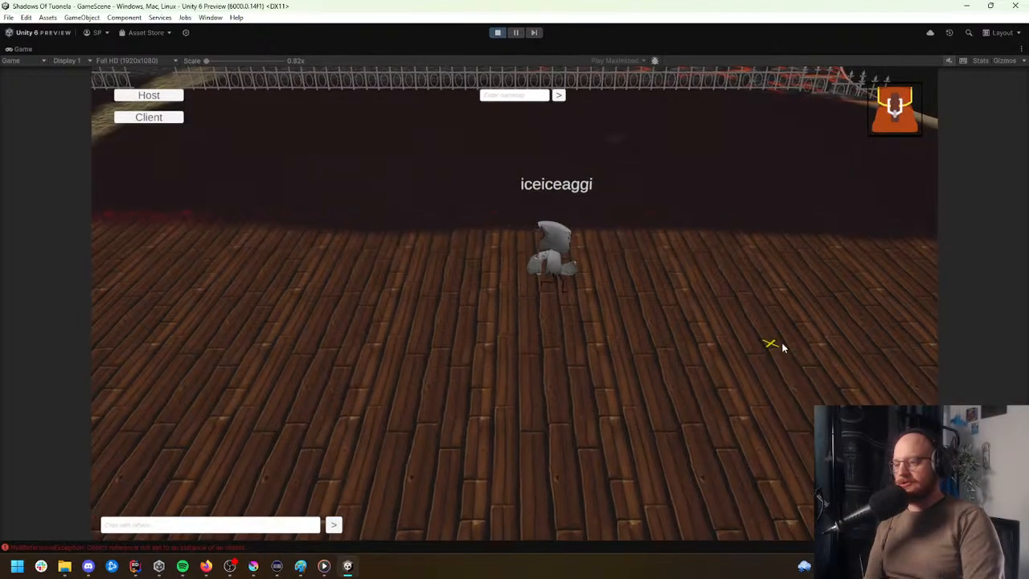
click(852, 359)
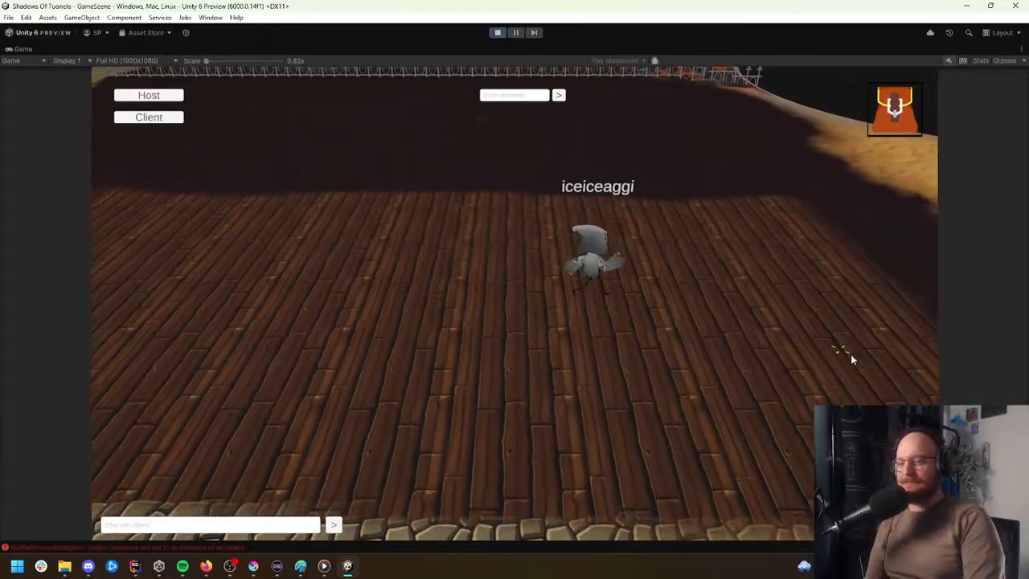
click(809, 334)
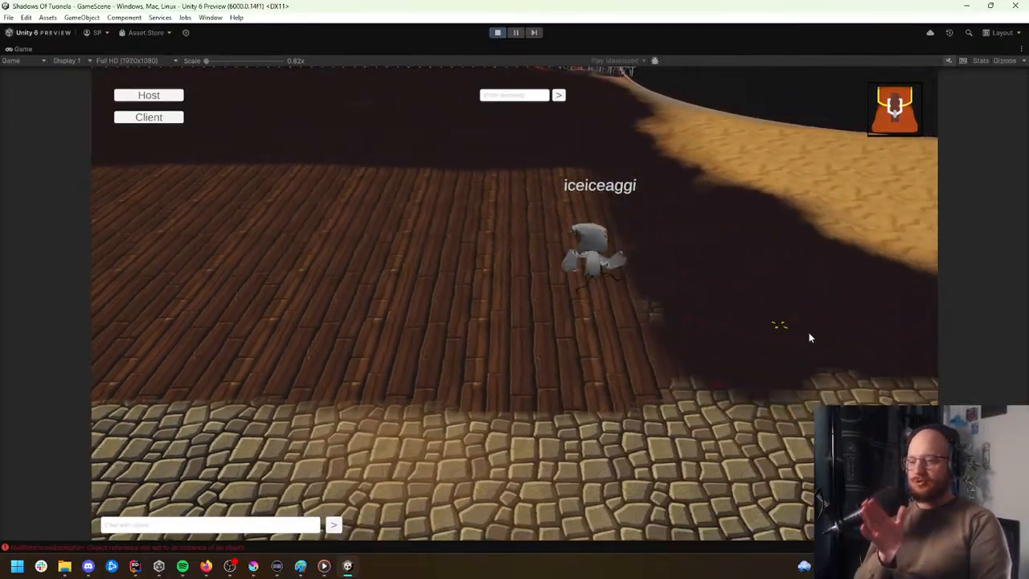
click(809, 334)
click(825, 323)
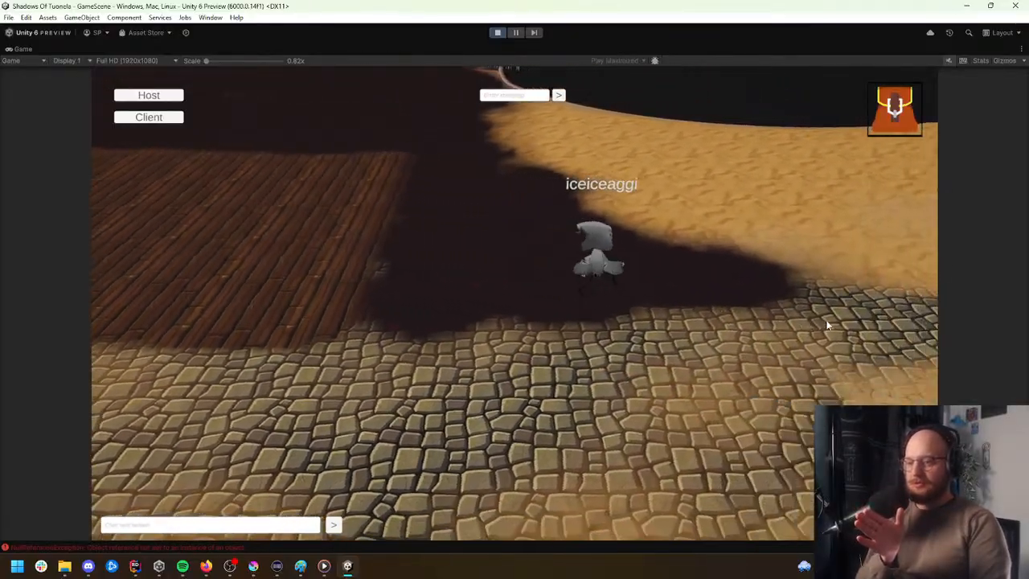
click(823, 308)
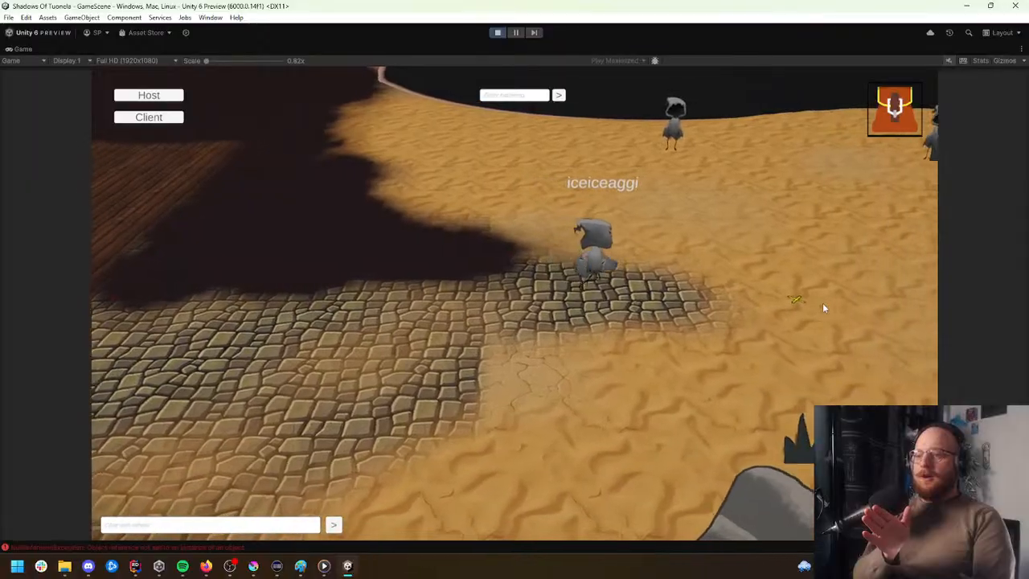
Step: Walk the character through the sand area past the rock and bush to observe the spawned gray-robe bots
click(822, 303)
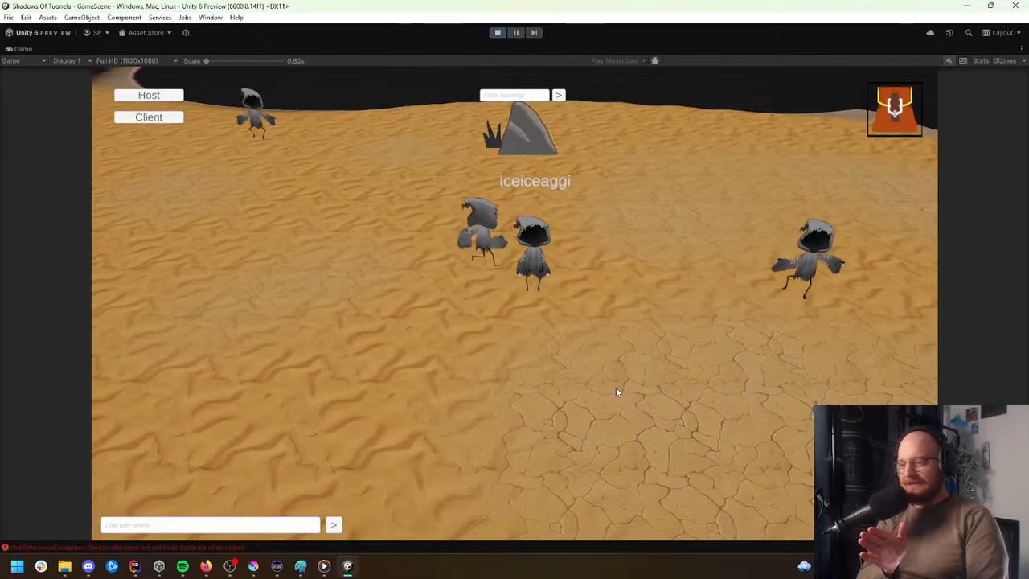
click(759, 438)
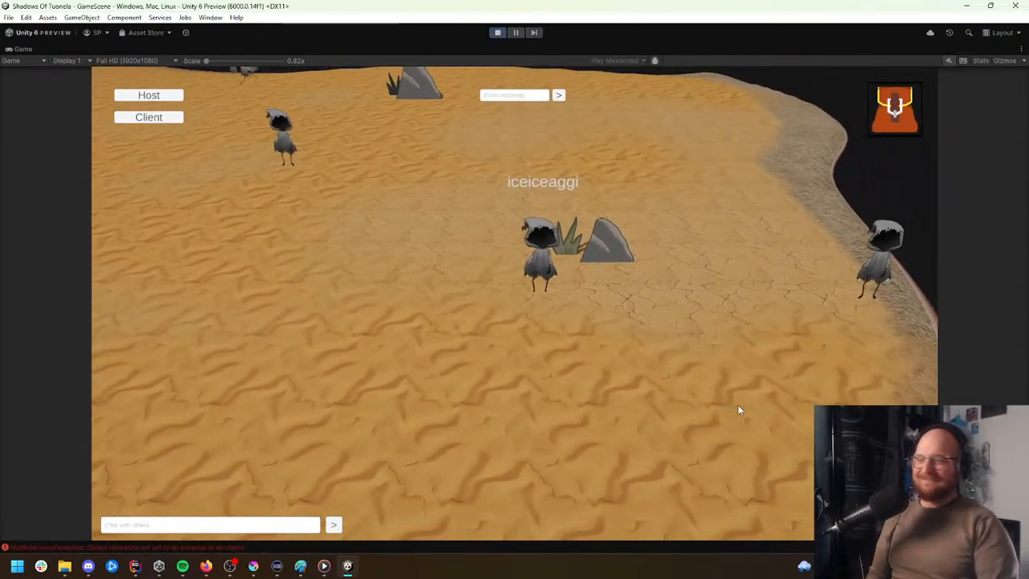
click(373, 311)
click(371, 261)
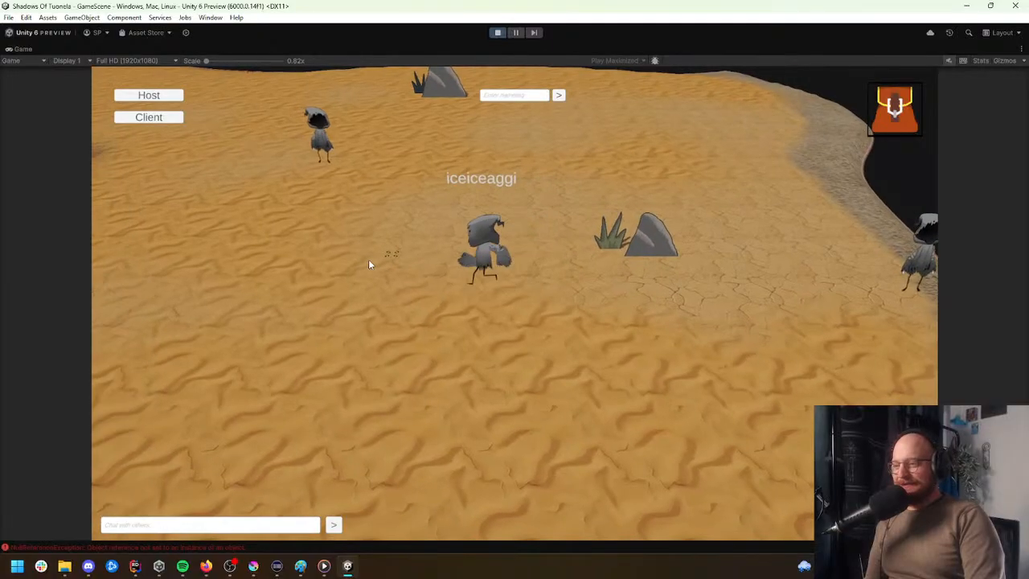
click(560, 202)
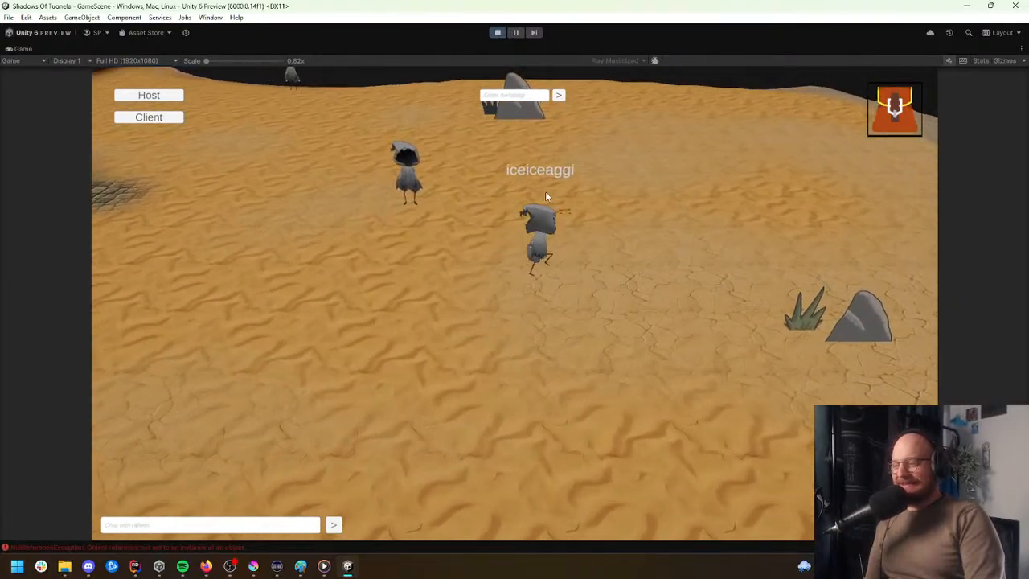
click(438, 275)
click(433, 262)
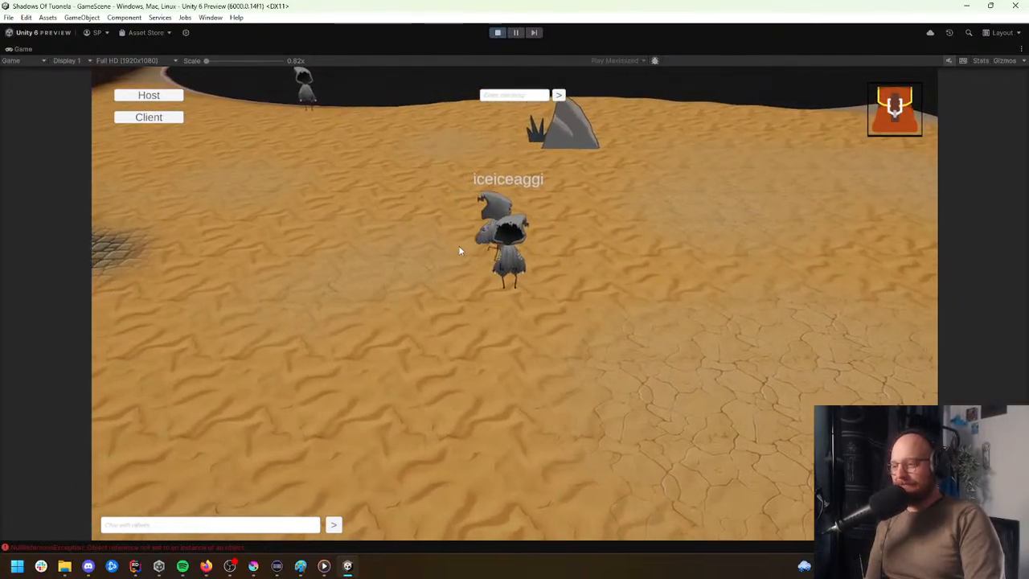
click(737, 263)
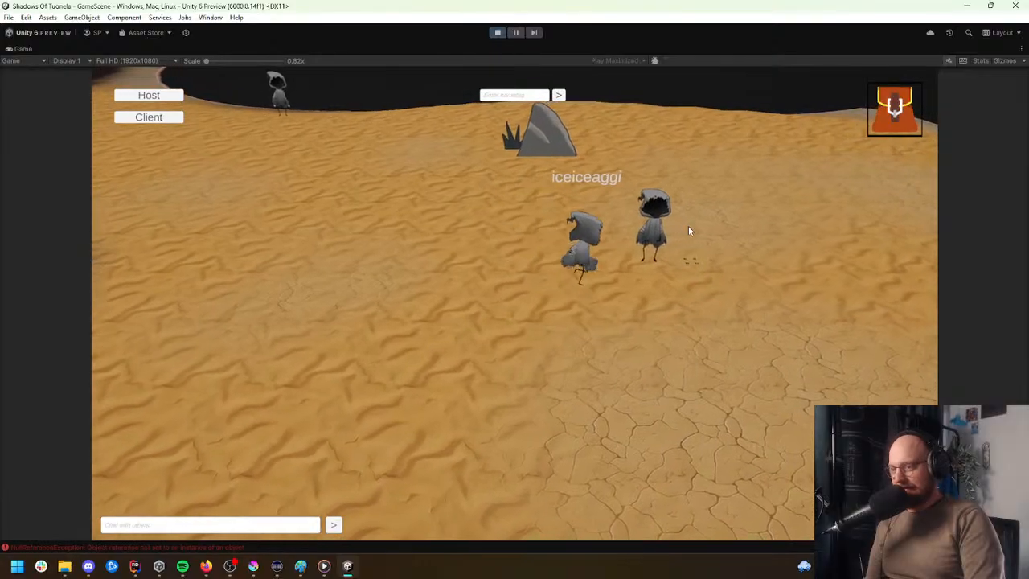
Step: Move the character in short turns beside the bots near the cracked ground to compare their walking animations
click(542, 219)
click(544, 311)
click(506, 274)
click(480, 269)
click(507, 315)
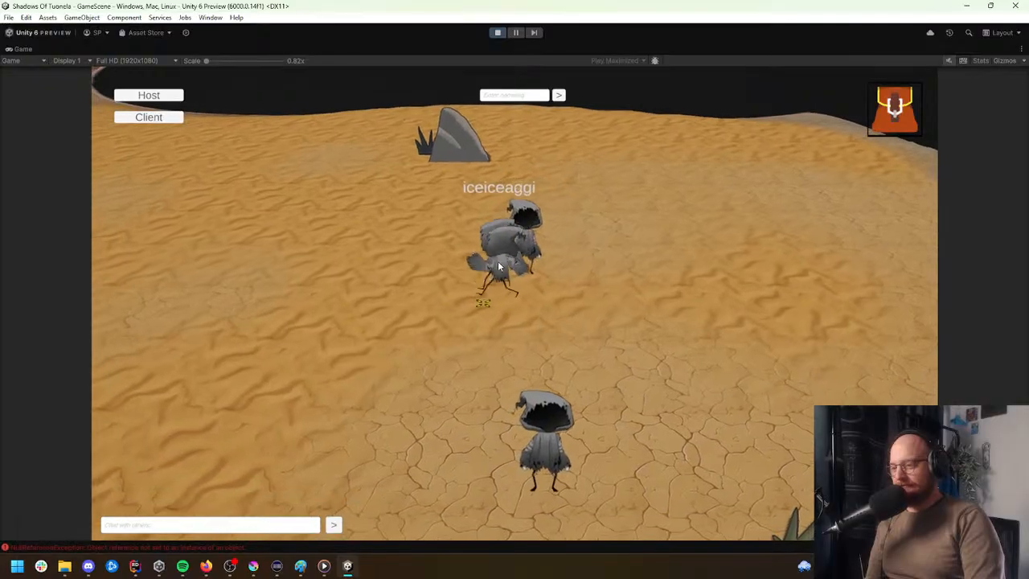
click(488, 221)
click(517, 353)
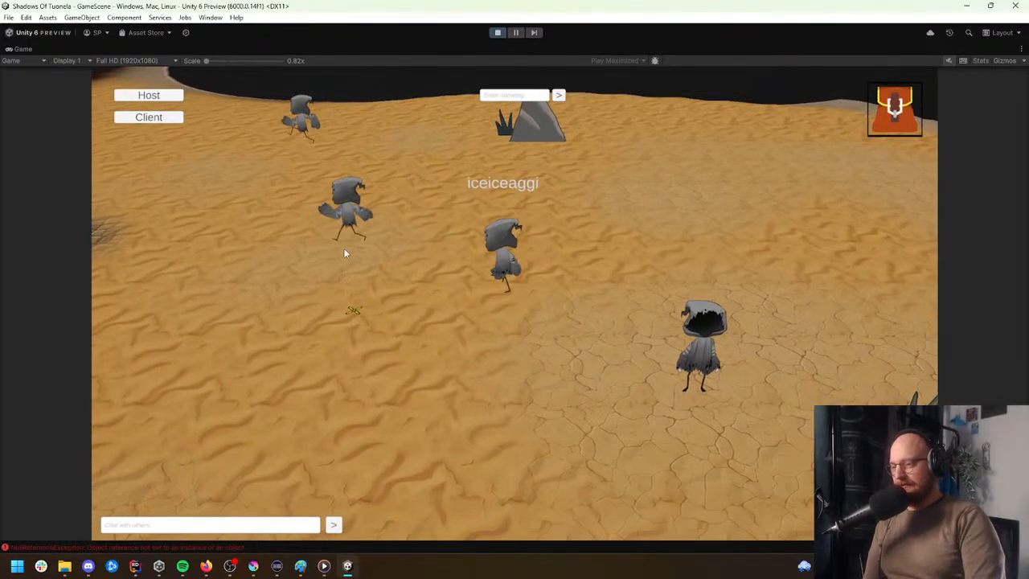
click(333, 288)
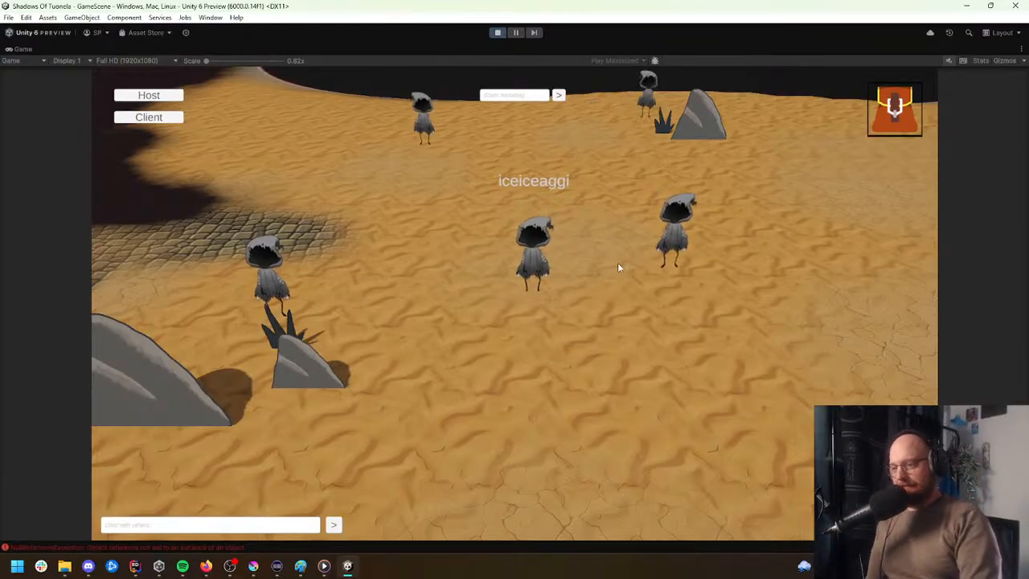
Step: Follow a bot across the sand and approach another near the cobblestone patch to check their movement up close
key(w)
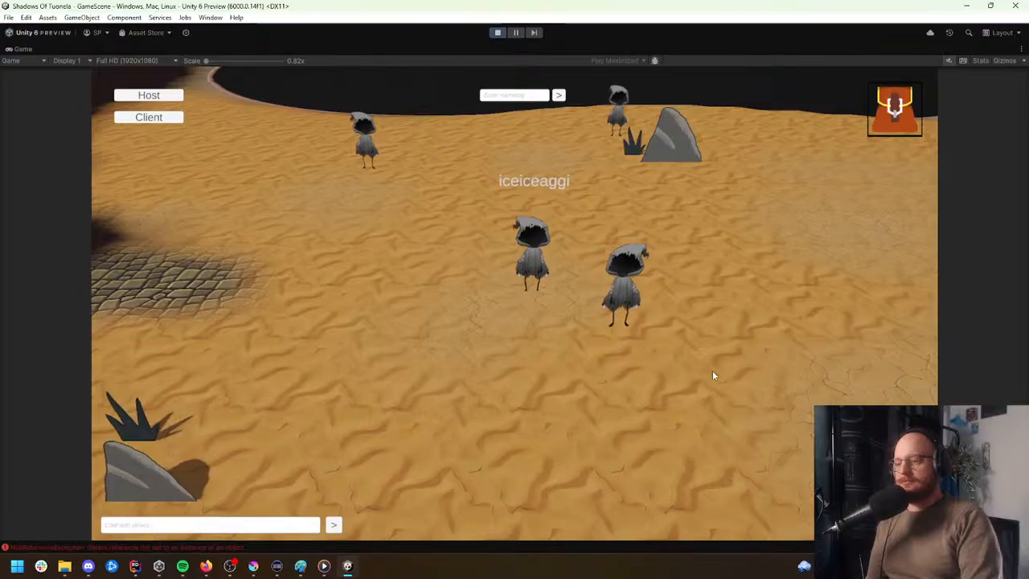
key(s)
key(d)
key(w)
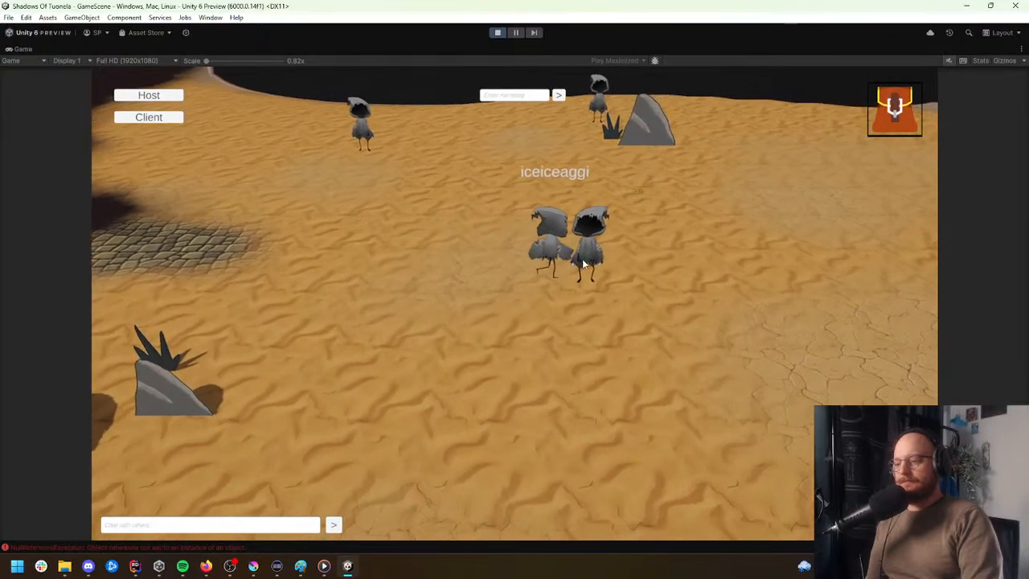
key(s)
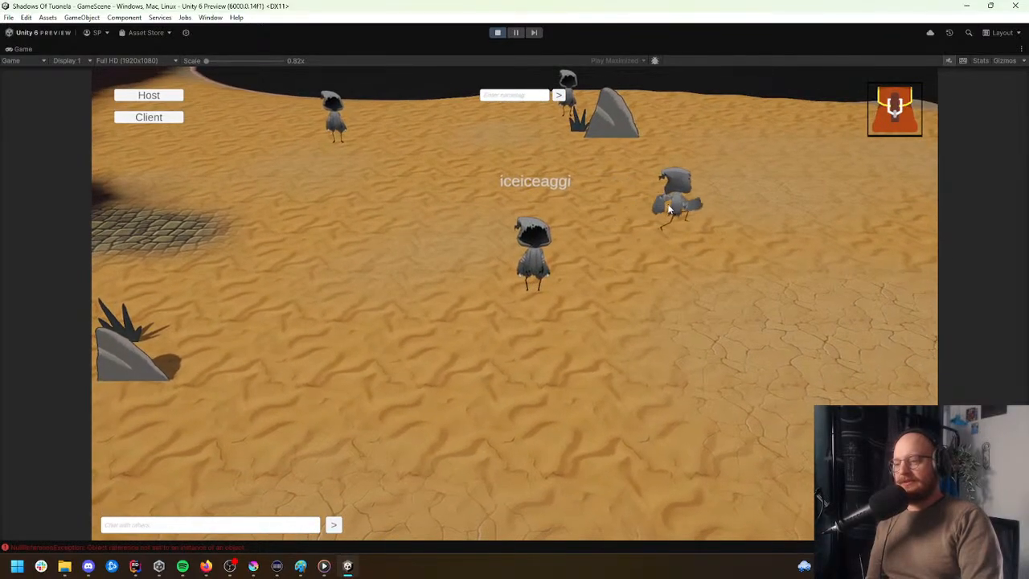
click(478, 219)
click(444, 171)
click(399, 210)
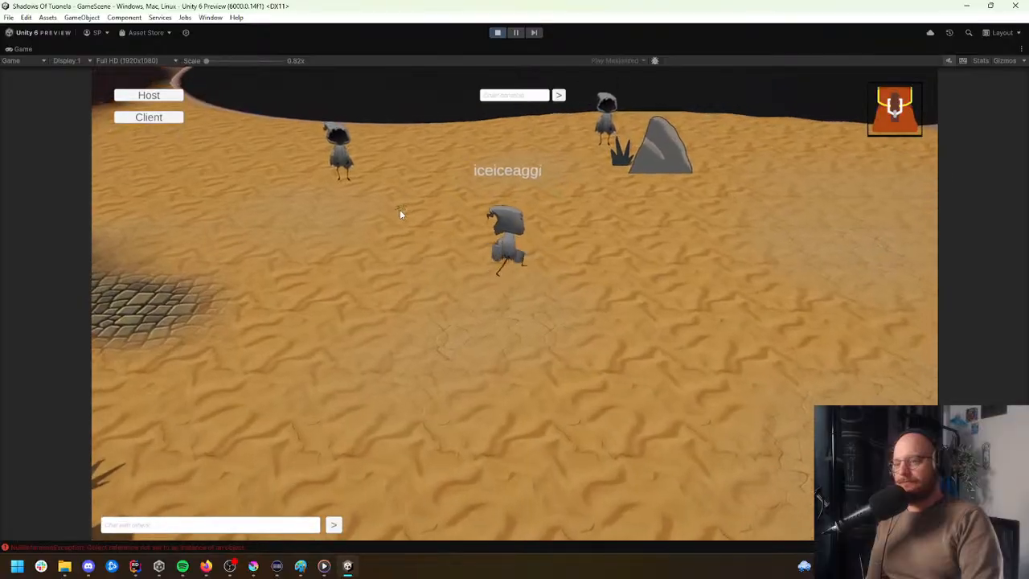
click(420, 229)
click(439, 247)
click(452, 250)
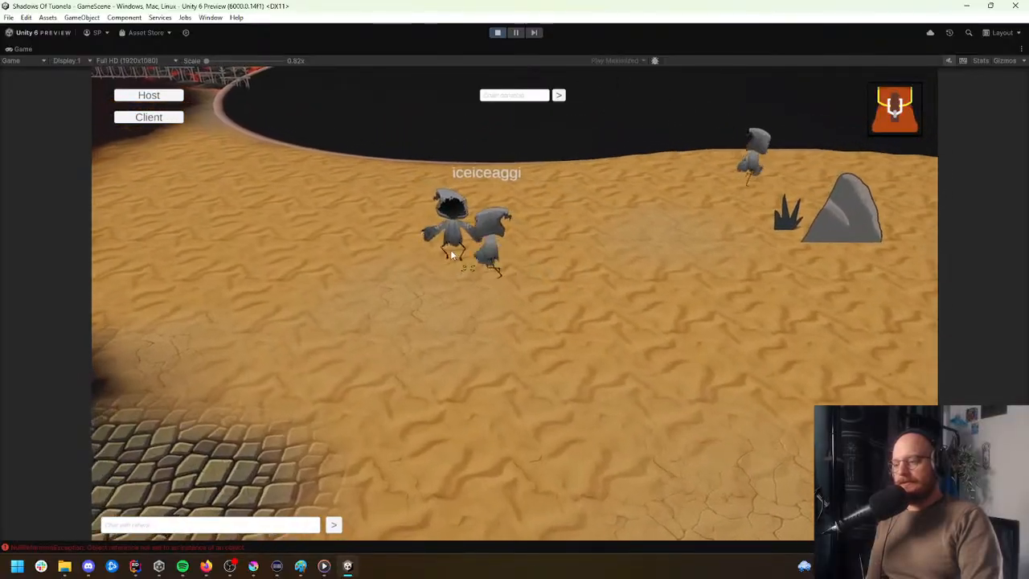
Step: Walk the character away from the cobblestones and circle on the open sand to watch the bots roam
click(526, 338)
click(801, 426)
click(700, 414)
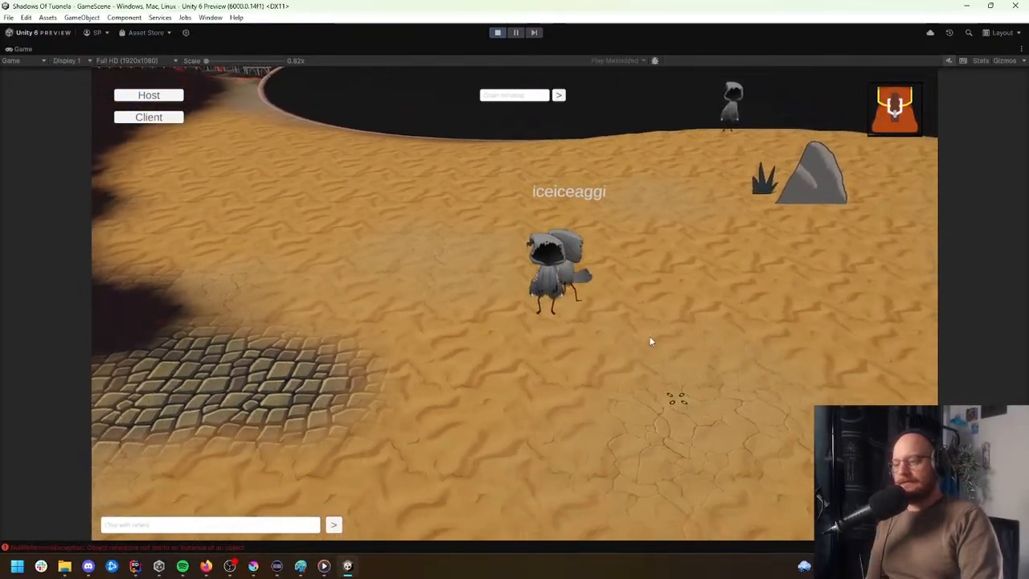
click(596, 382)
click(556, 272)
click(591, 300)
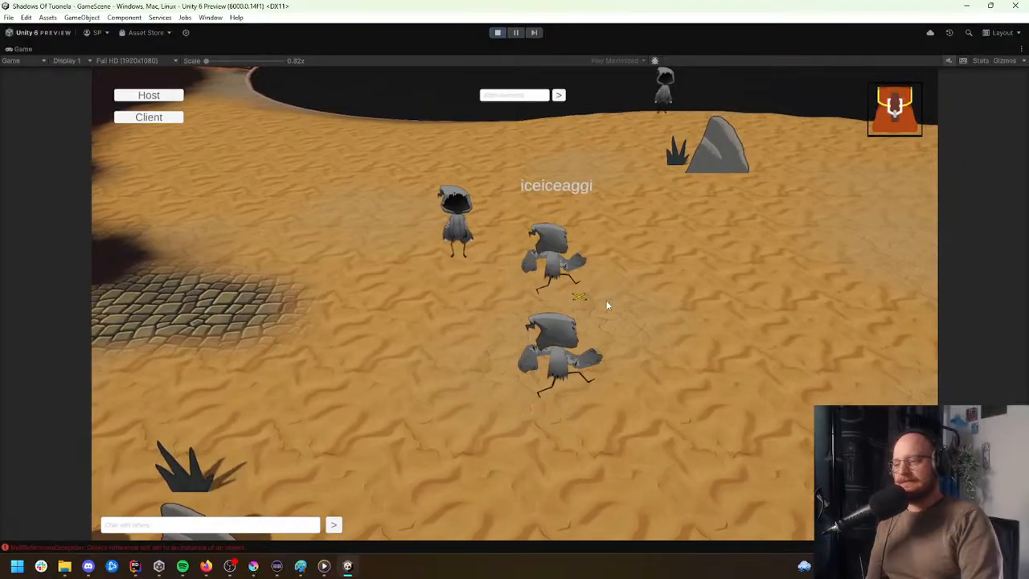
click(585, 413)
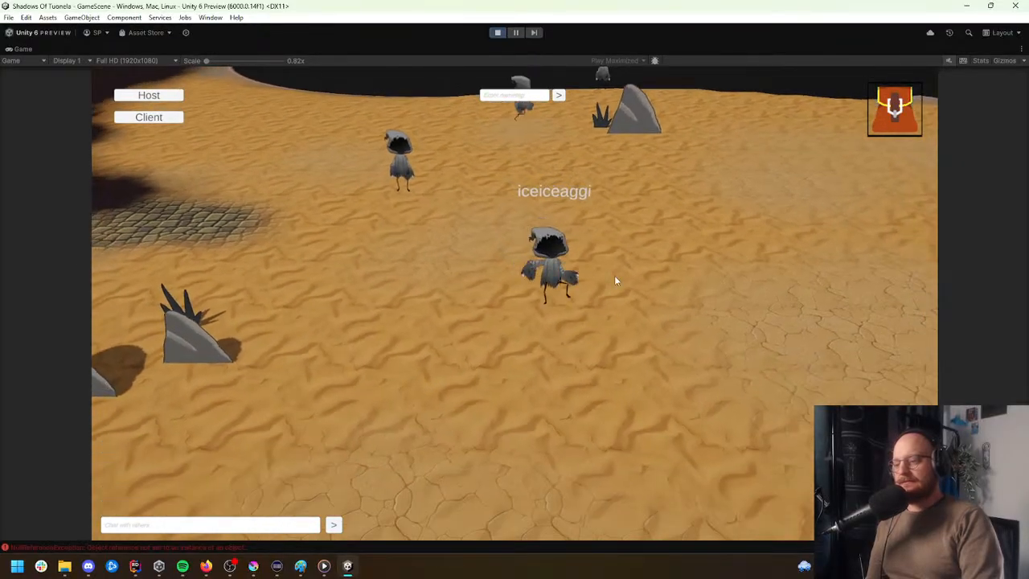
click(564, 262)
click(588, 278)
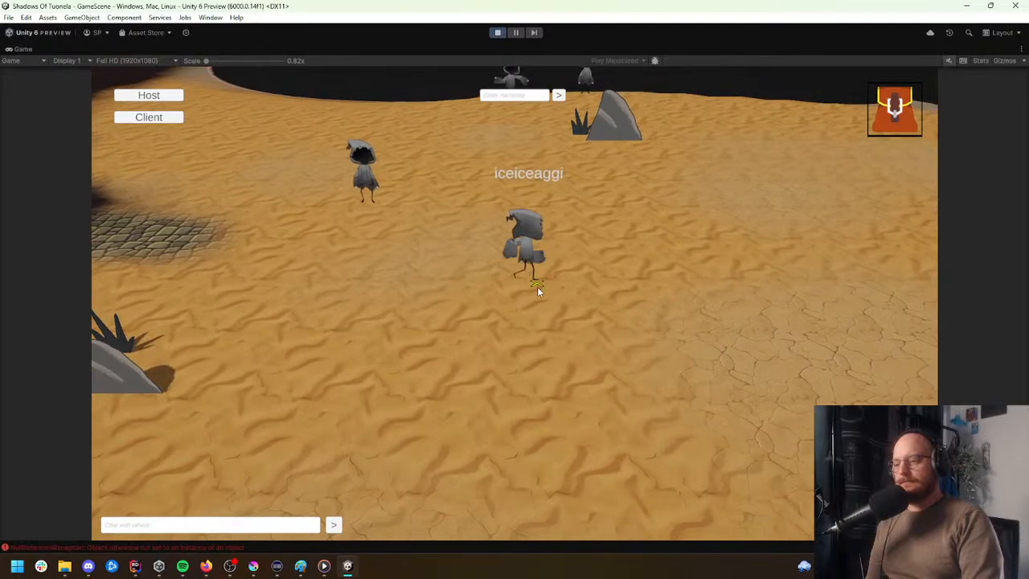
click(736, 298)
click(737, 324)
click(452, 295)
click(432, 315)
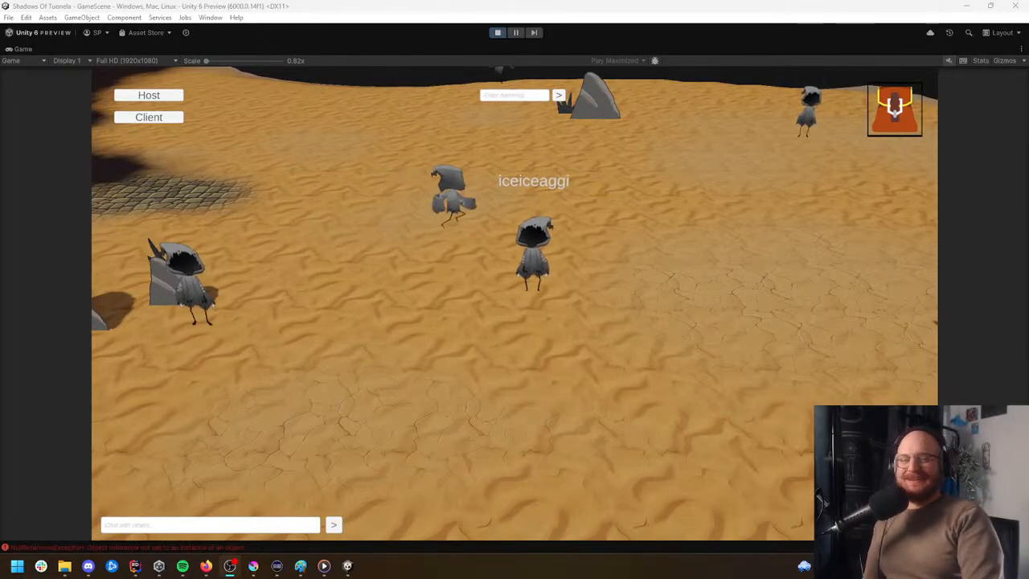
Step: Walk the character back and forth between the cracked ground and the open sand among the bots
click(780, 290)
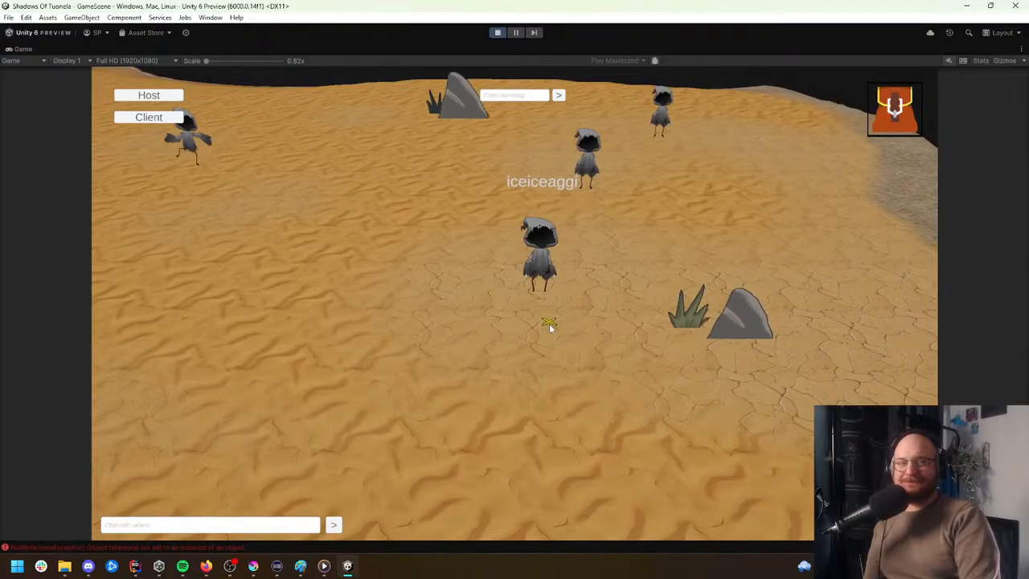
click(408, 270)
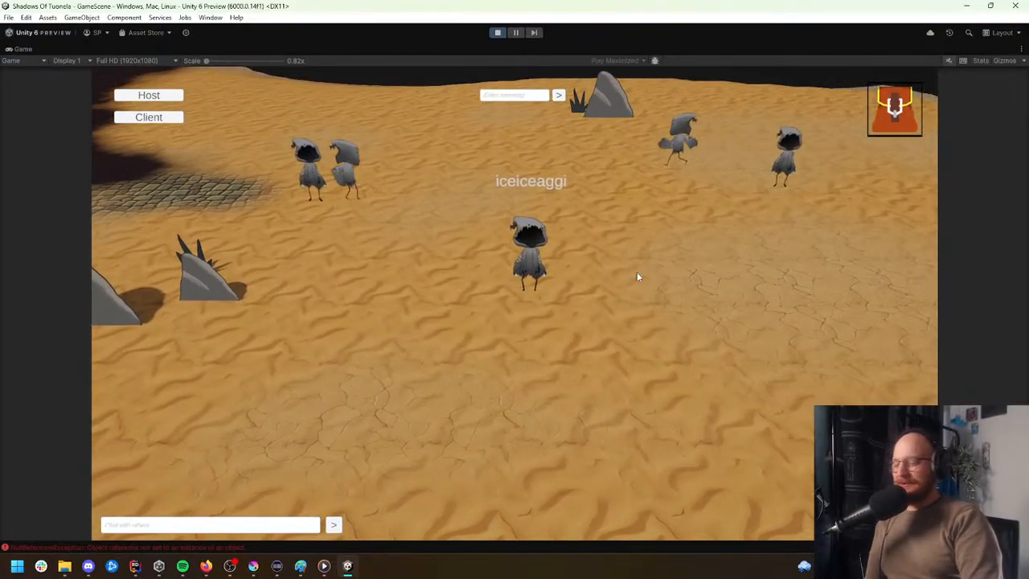
click(741, 306)
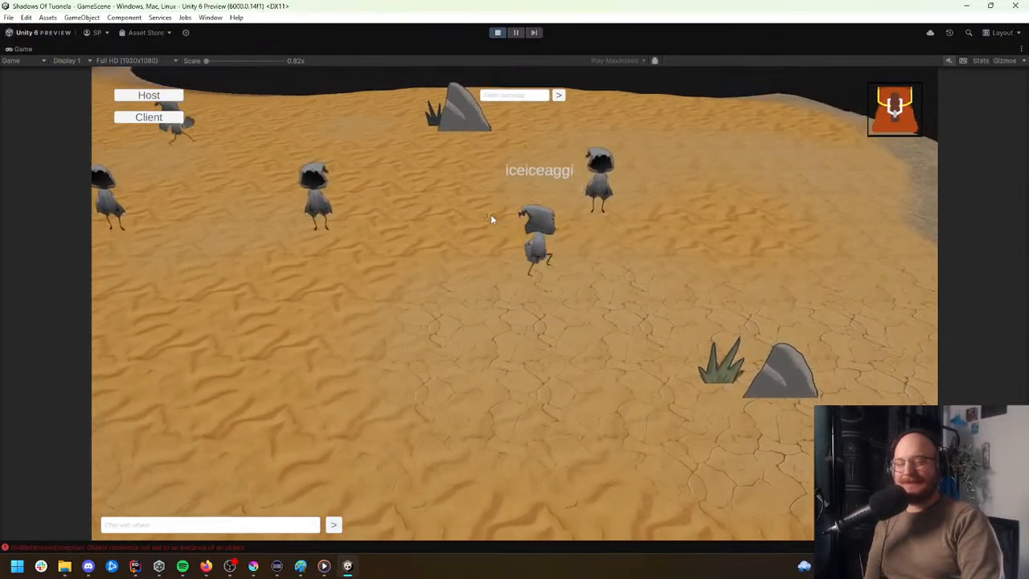
click(423, 302)
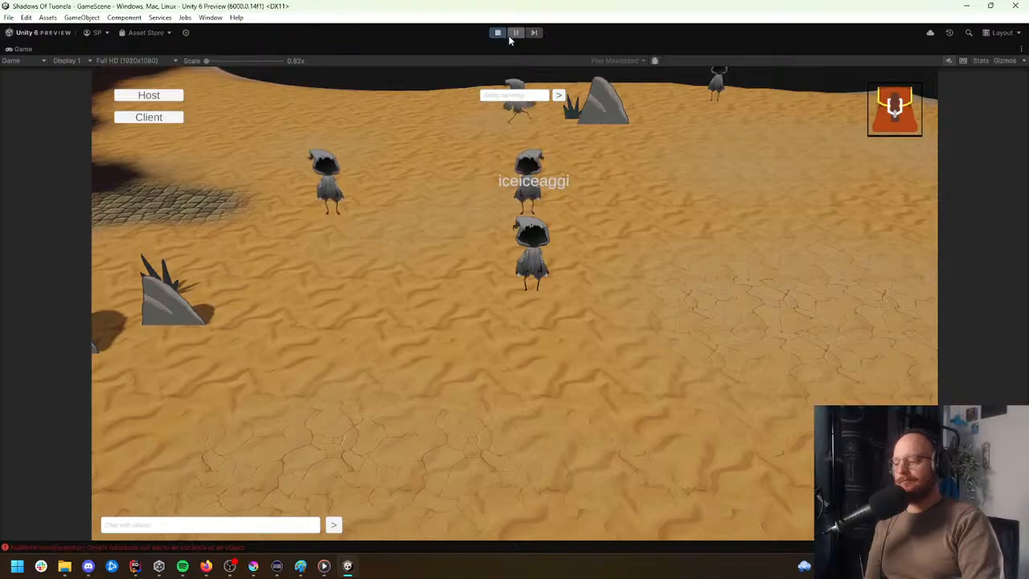
Step: Stop the play session and open InventoryManager.cs at line 47 from the NullReferenceException's stack trace
click(497, 33)
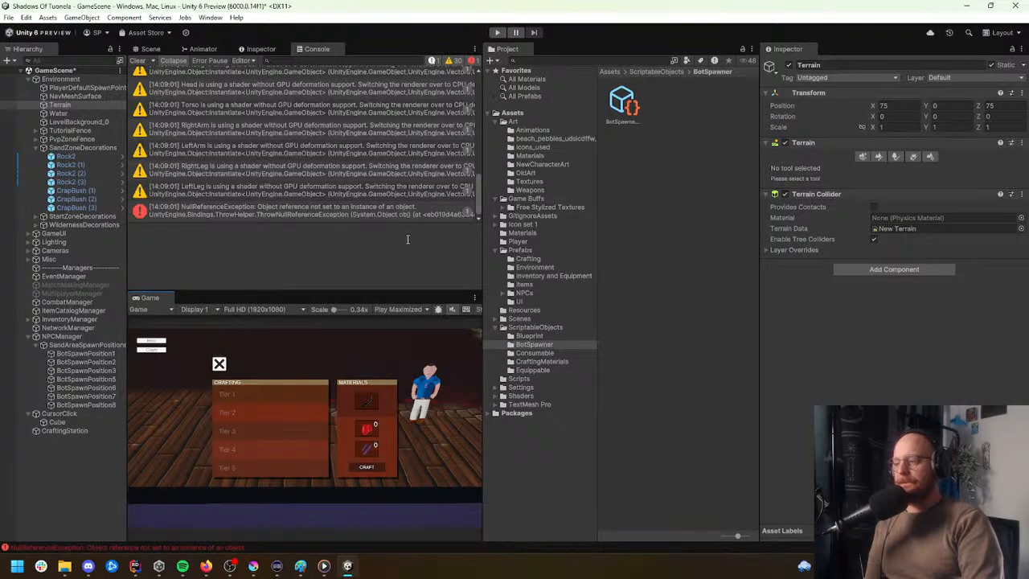
click(393, 212)
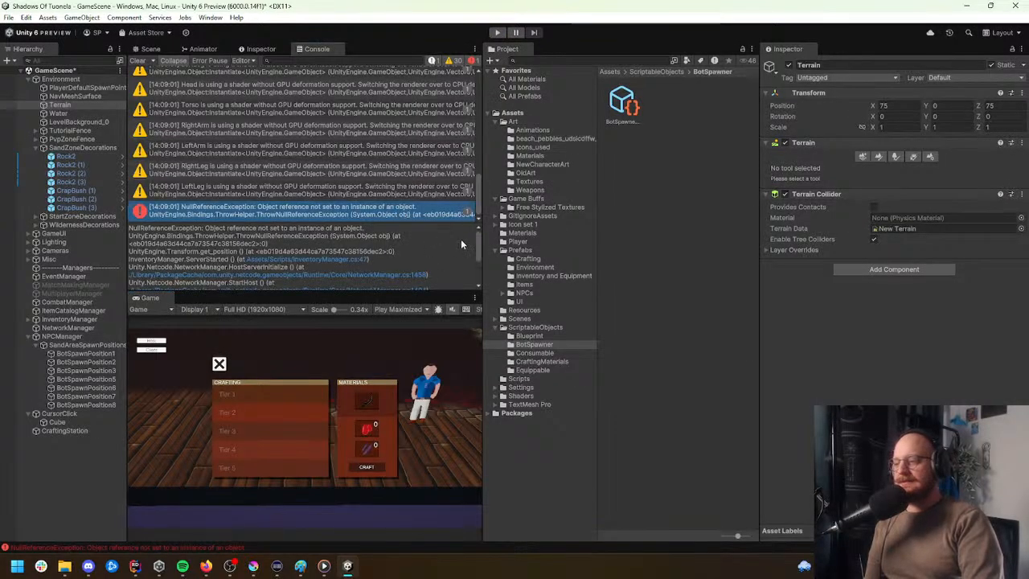
click(342, 258)
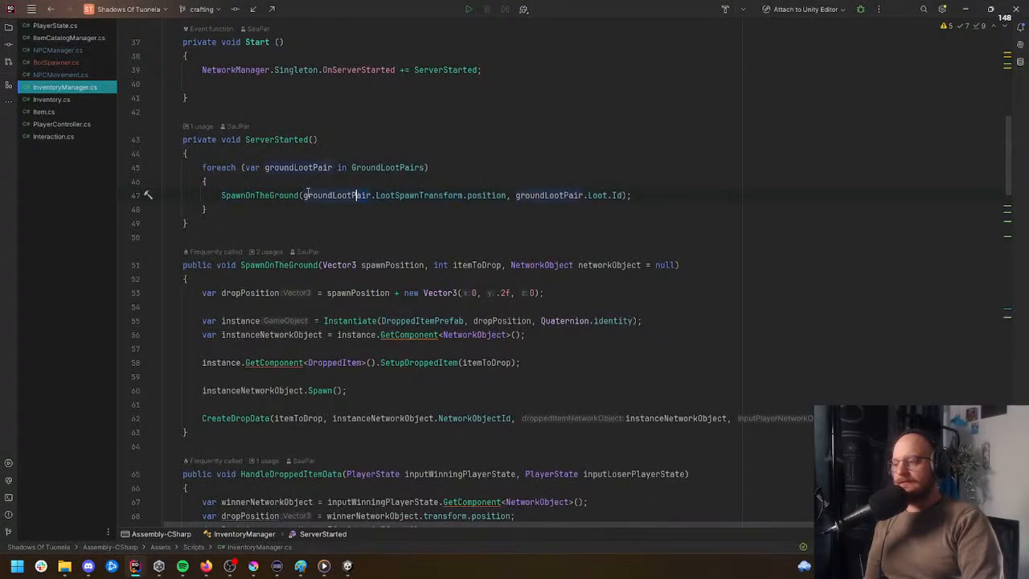
Step: Switch back to Unity and examine the NullReferenceException's message and full stack trace in the console
click(964, 11)
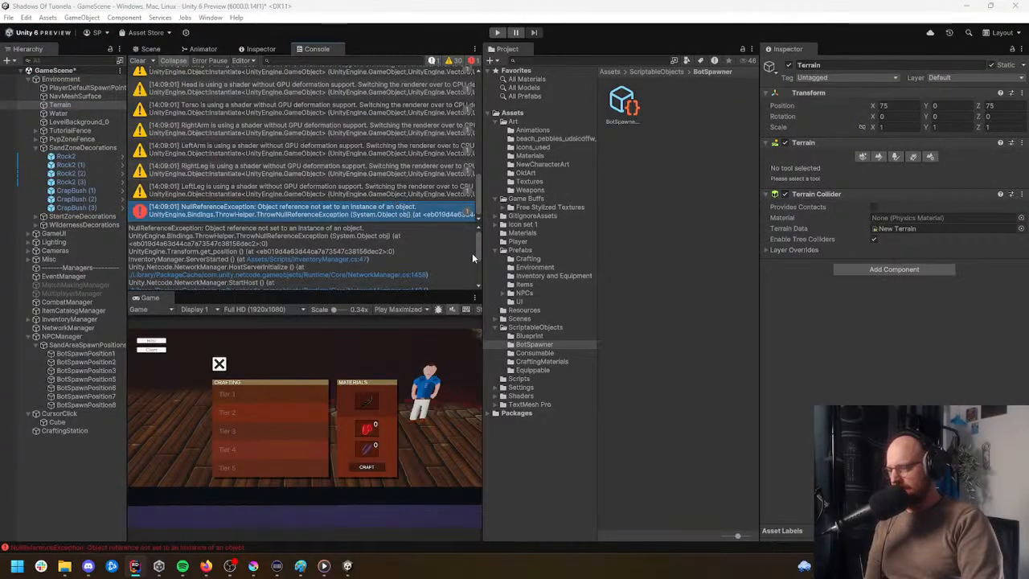
scroll(478, 255, down, 1)
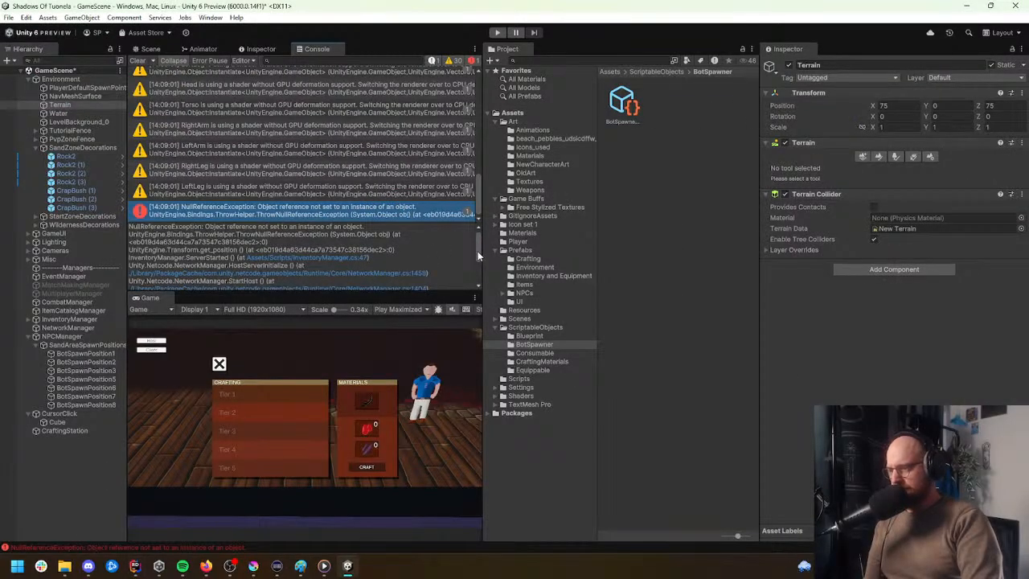
scroll(478, 255, down, 3)
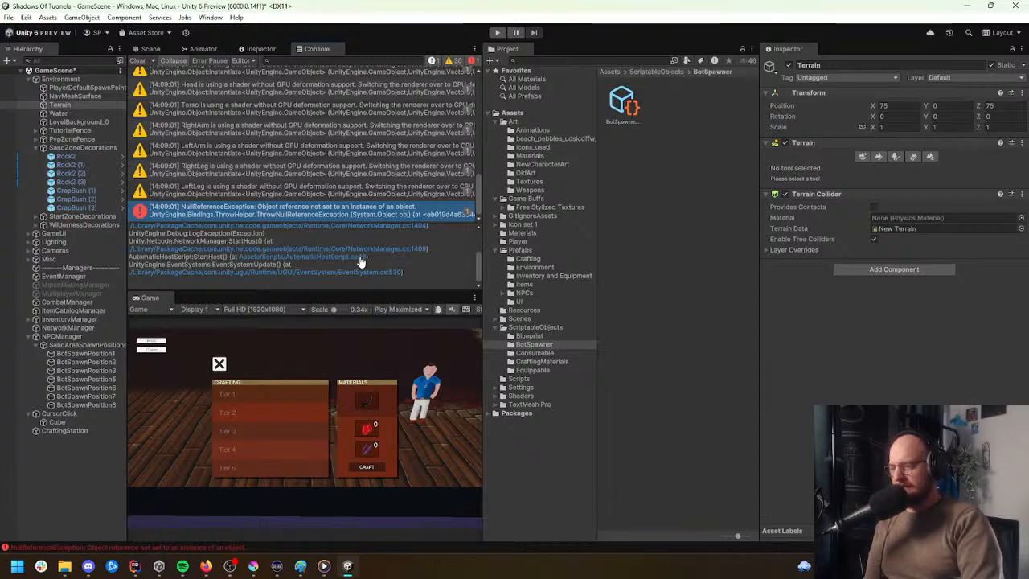
scroll(474, 259, up, 5)
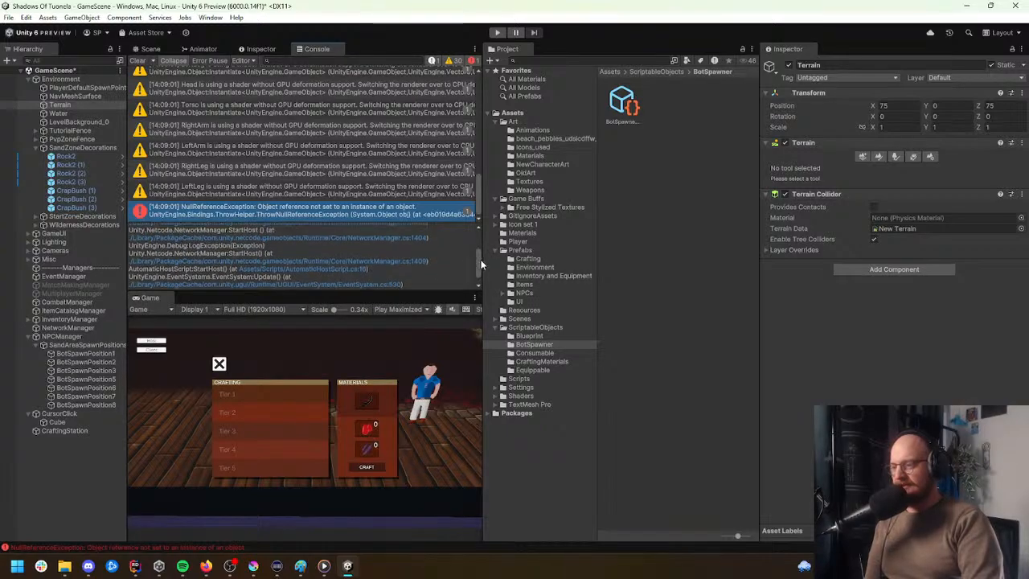
scroll(482, 244, up, 1)
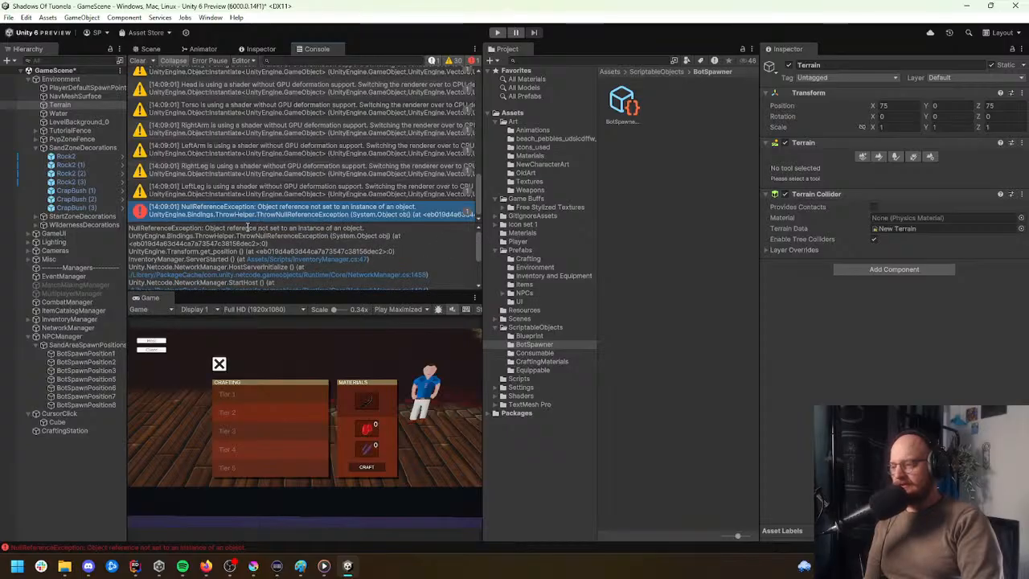
drag(257, 228, 381, 230)
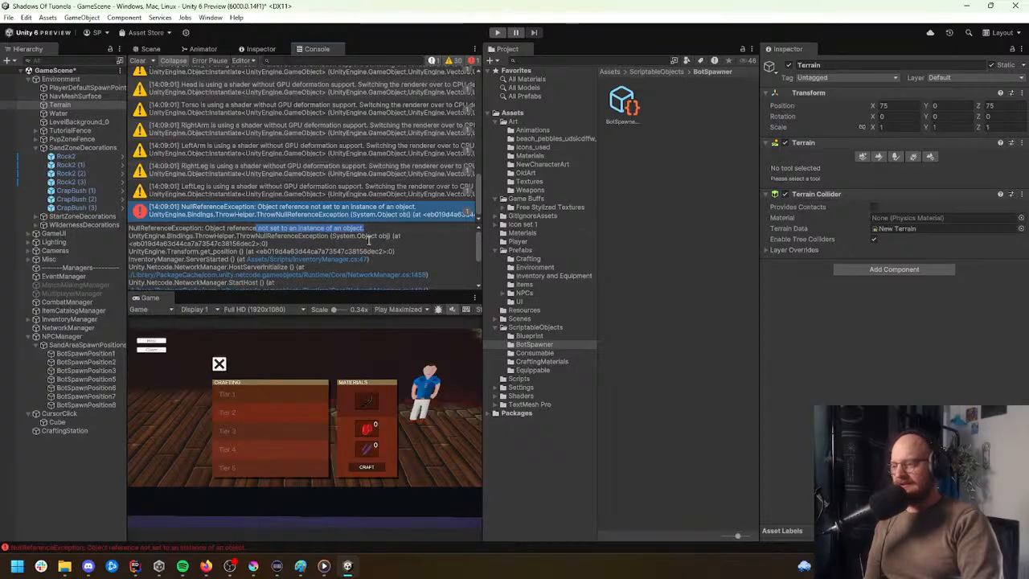
Step: Reopen InventoryManager.cs at line 47 in Rider and examine how ServerStarted uses groundLootPair
click(337, 262)
scroll(352, 249, up, 3)
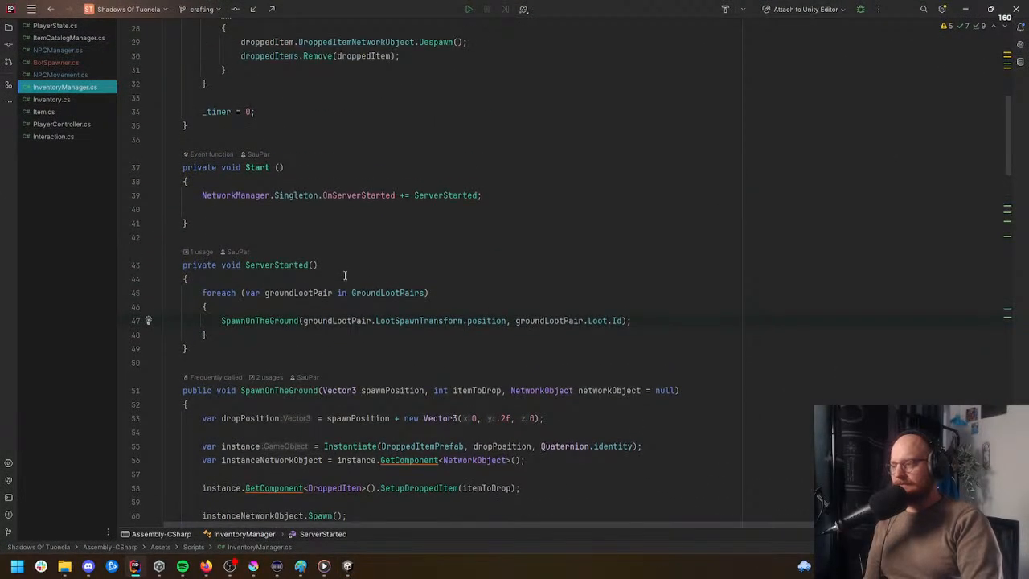
scroll(344, 277, down, 1)
click(377, 279)
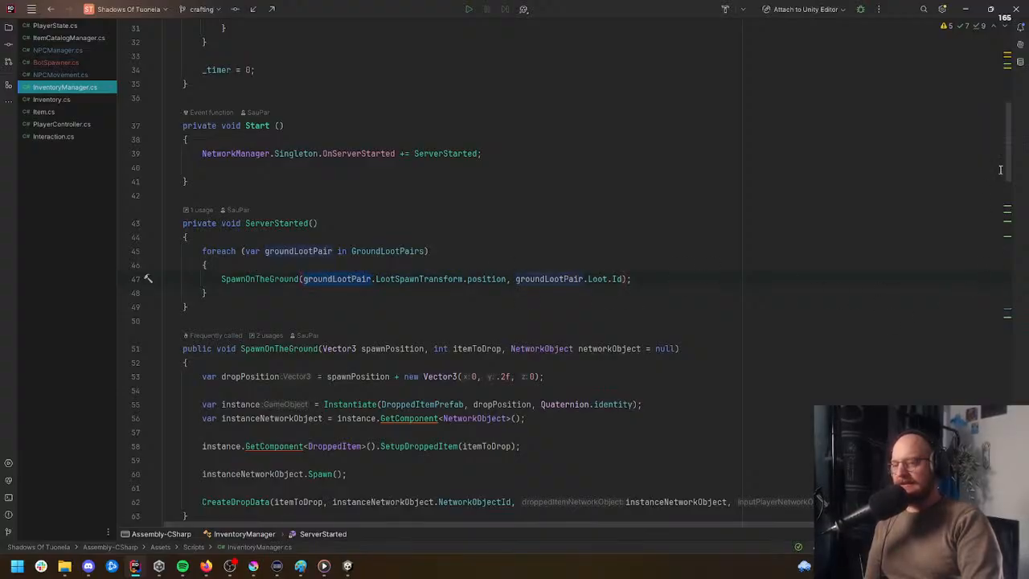
scroll(998, 171, up, 4)
scroll(998, 170, down, 6)
scroll(1015, 175, up, 2)
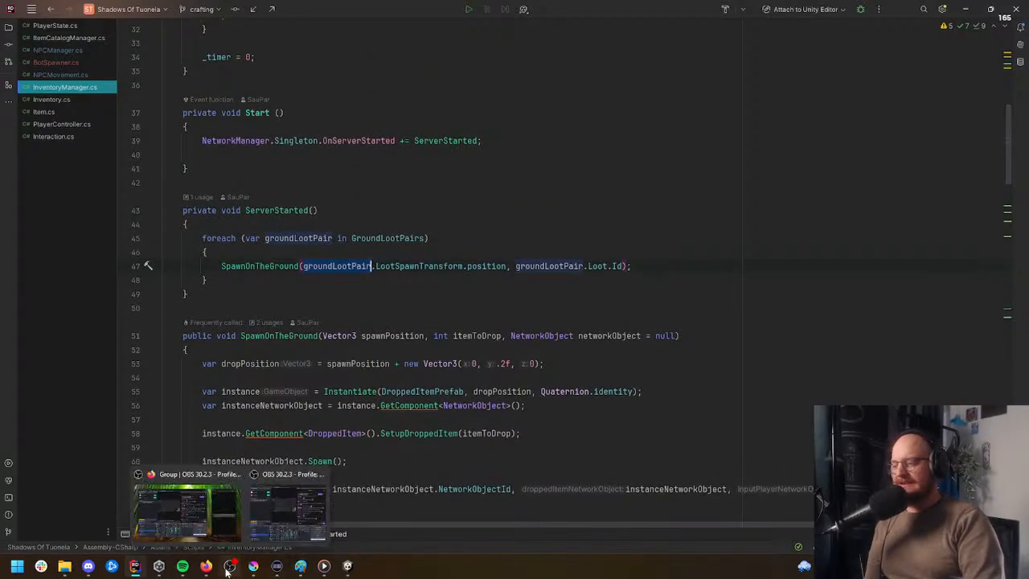
Step: Switch back to Unity, set the InventoryManager's Ground Loot Pairs size to 0, and save the scene
click(347, 568)
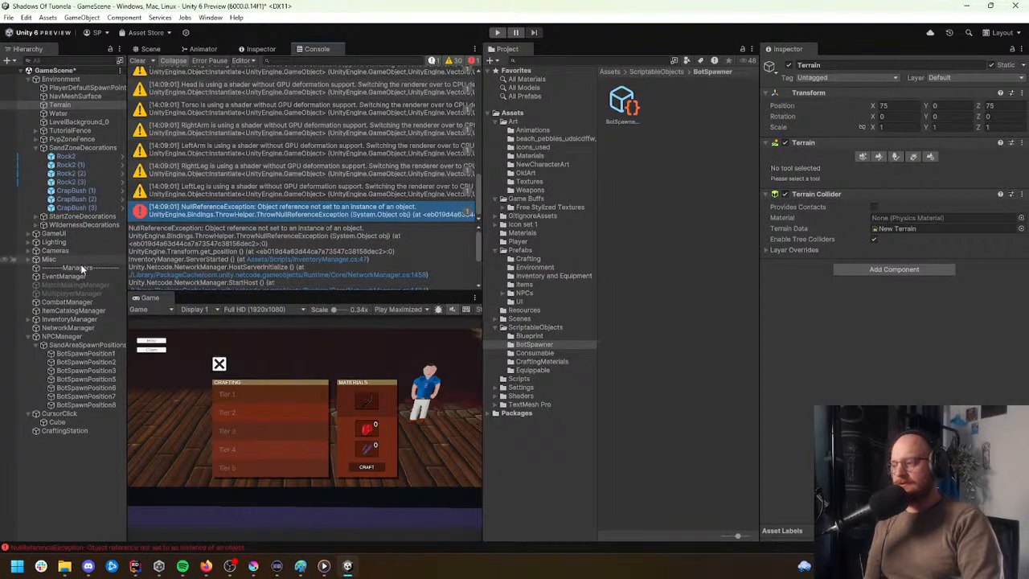
click(76, 319)
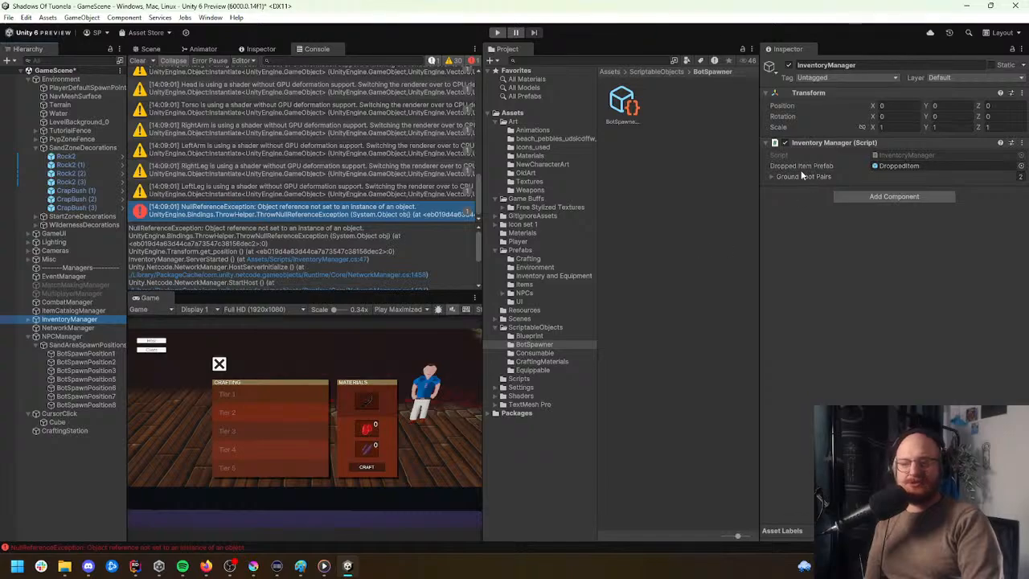
click(1021, 177)
text(0)
key(Return)
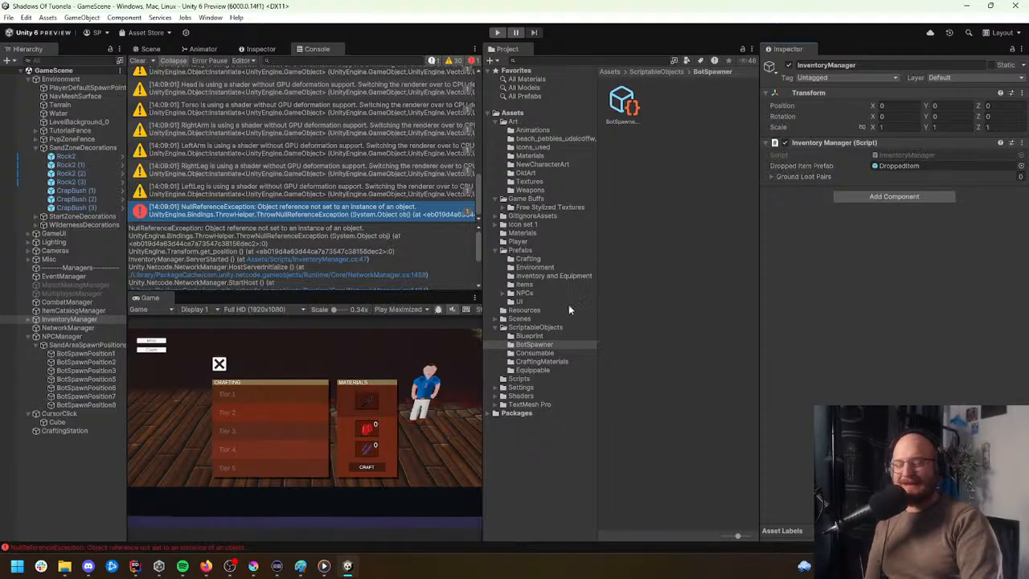
click(150, 49)
right_drag(323, 163, 354, 196)
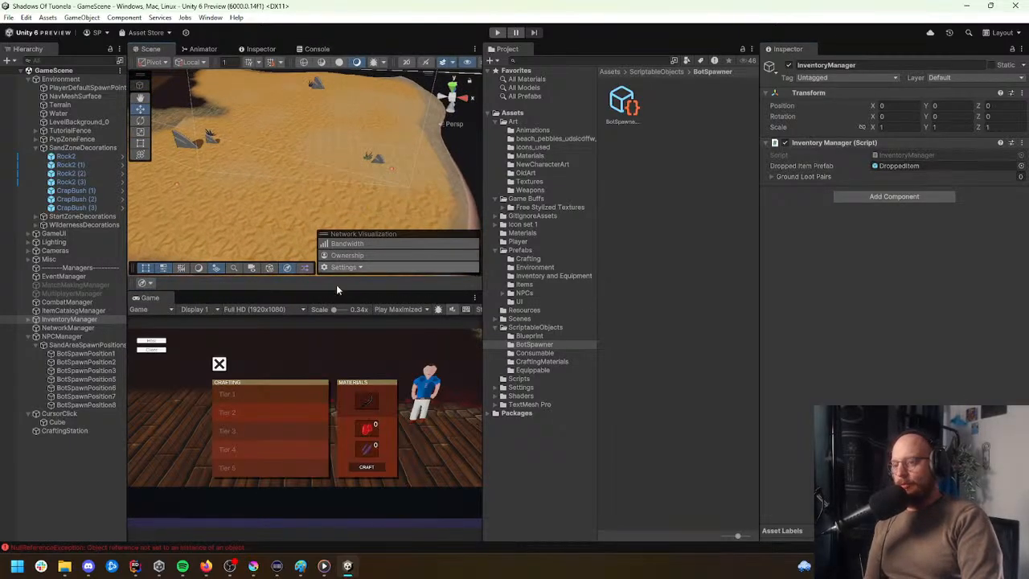
Step: Open the Bot_BlackRobe1 prefab from the Prefabs/NPCs/NewBots folder for editing
mouse_move(229, 566)
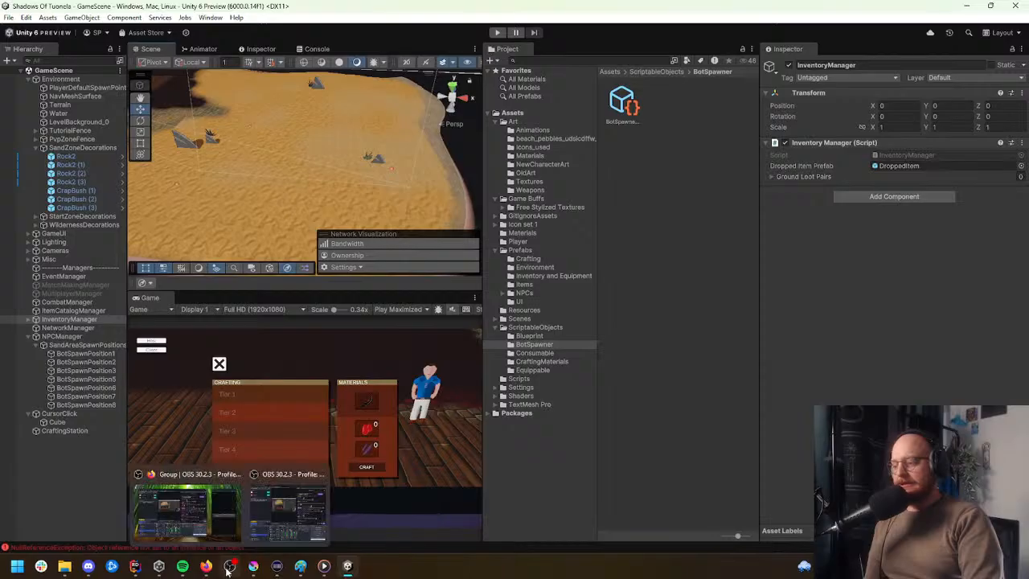
click(656, 207)
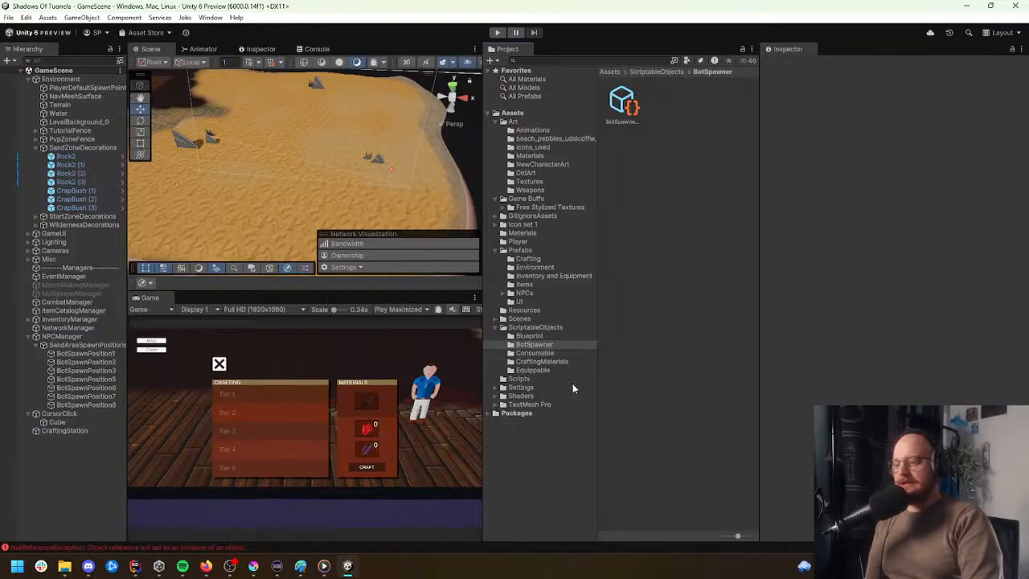
click(524, 293)
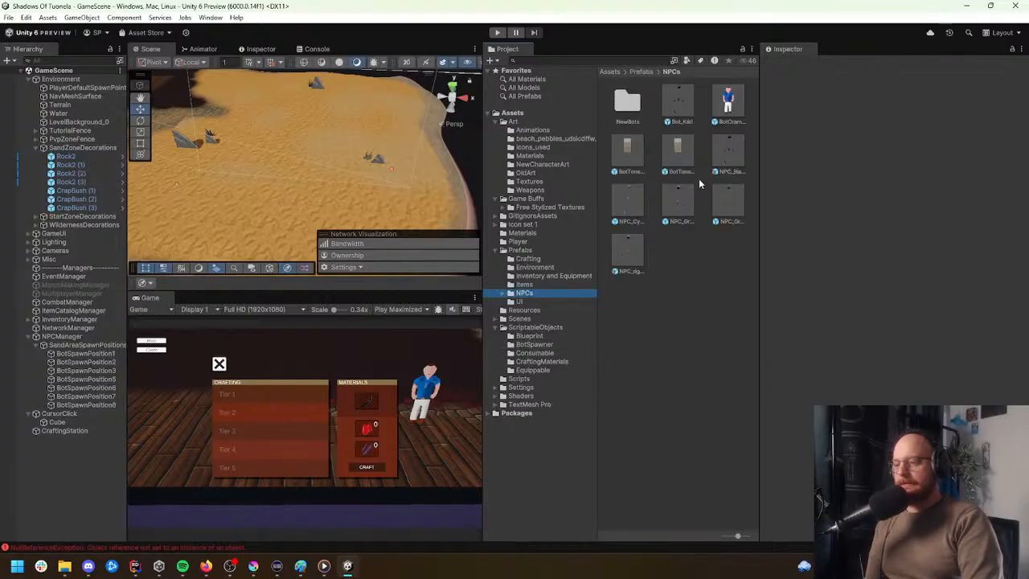
double_click(627, 103)
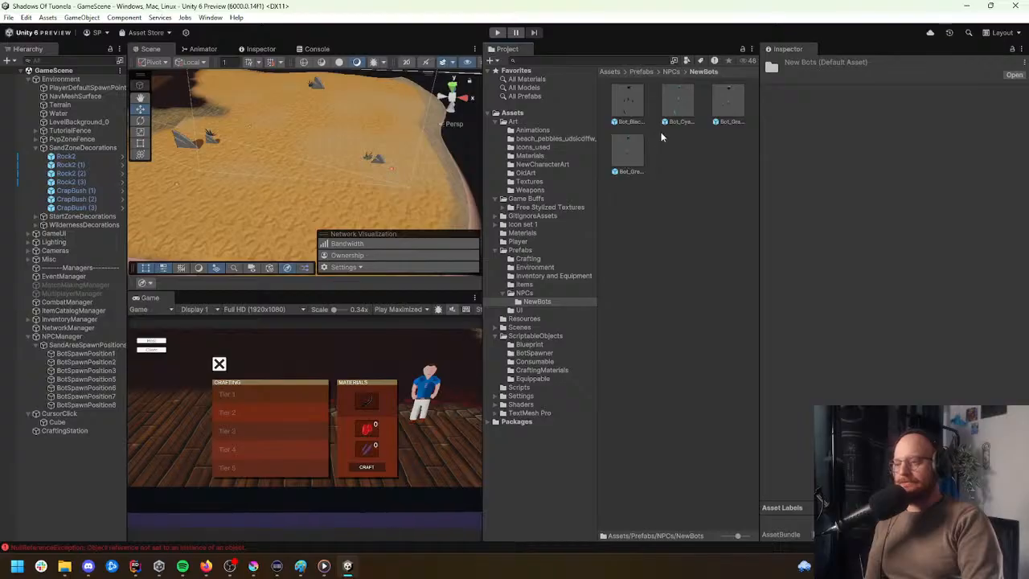
click(627, 105)
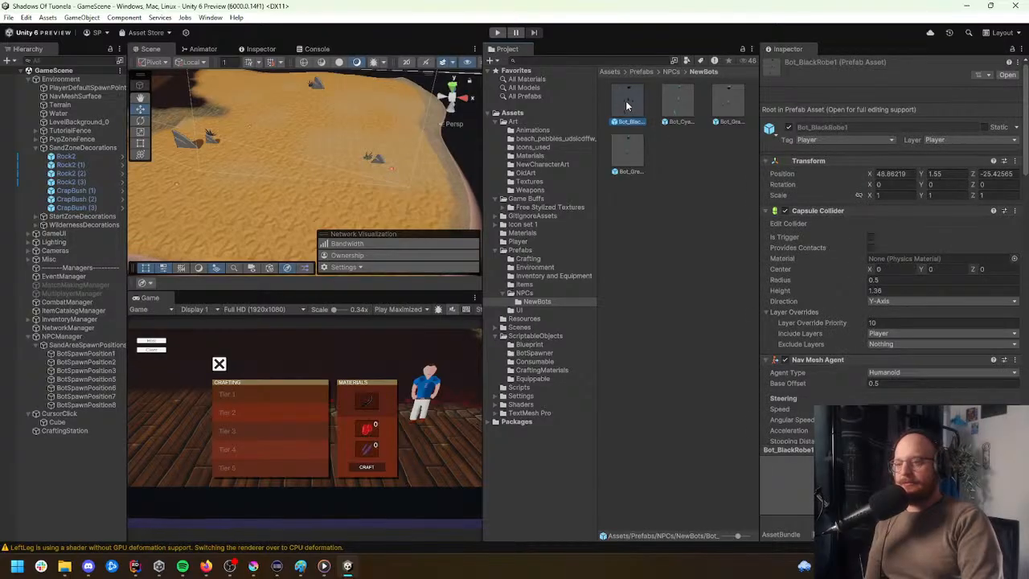
double_click(627, 103)
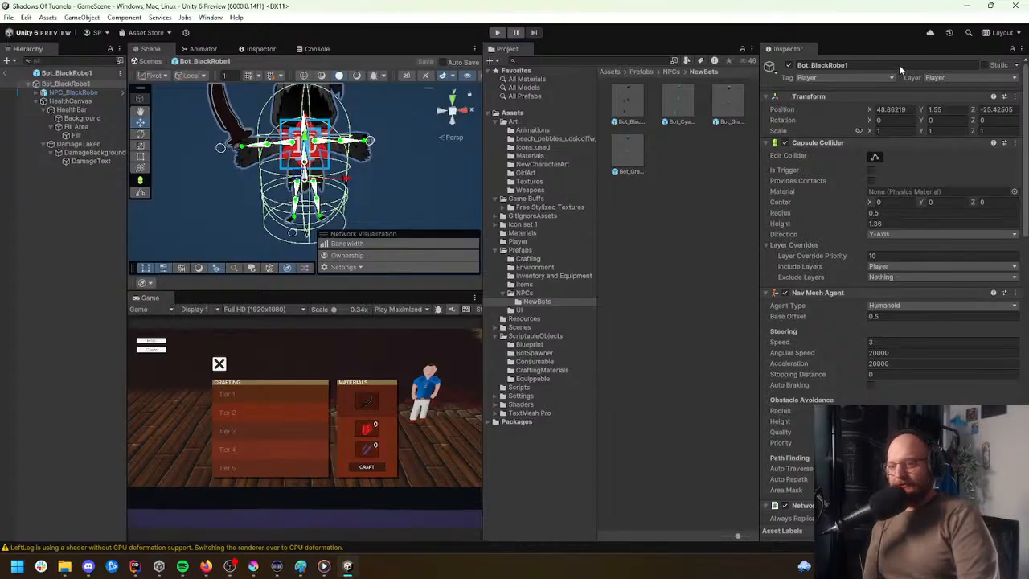
Step: Examine Bot_BlackRobe1's components, from the Capsule Collider and Nav Mesh Agent through Network Transform, Player State and Base Controller
scroll(1025, 154, down, 15)
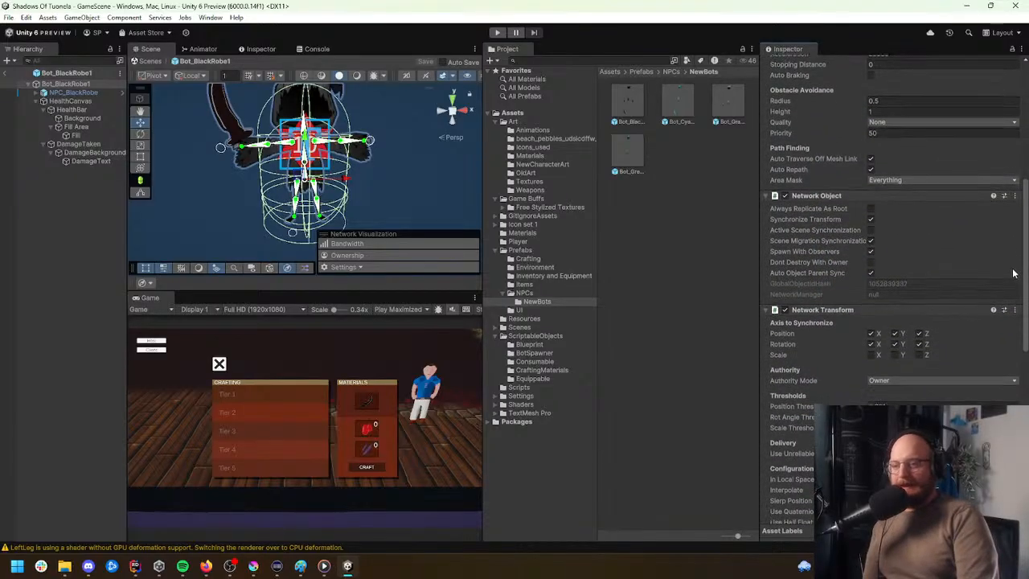
scroll(1024, 154, down, 5)
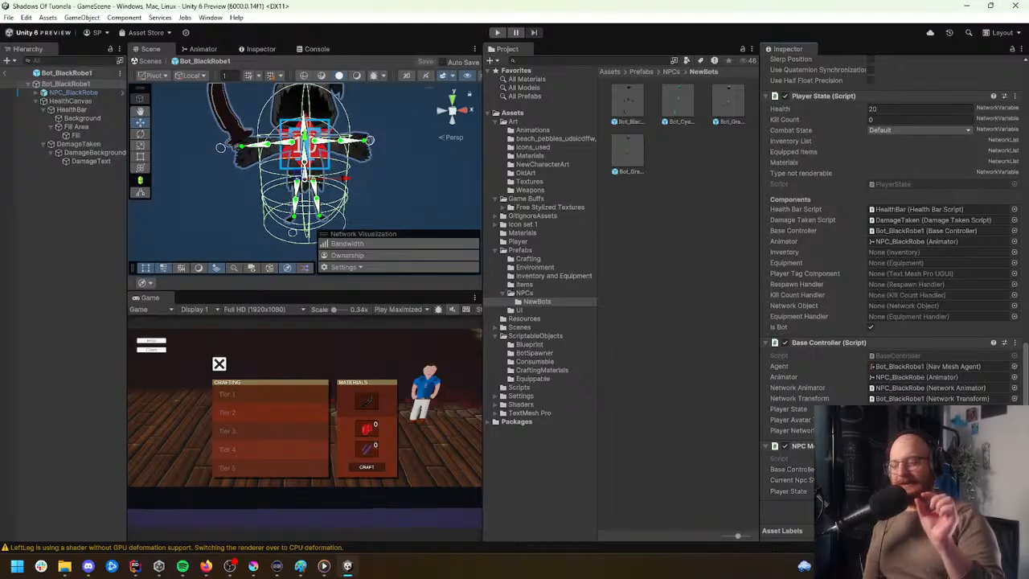
scroll(1014, 218, up, 10)
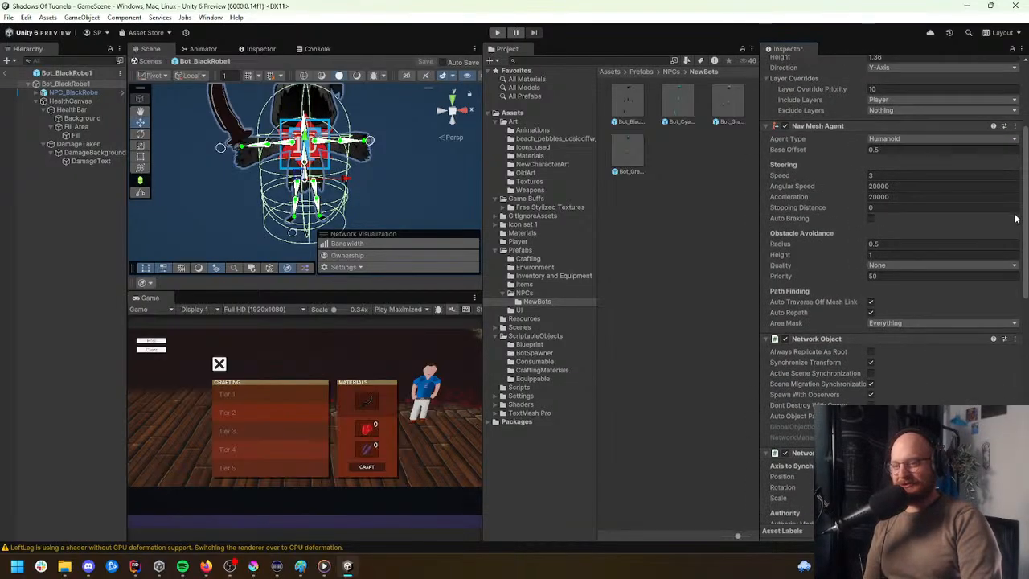
scroll(1015, 219, up, 4)
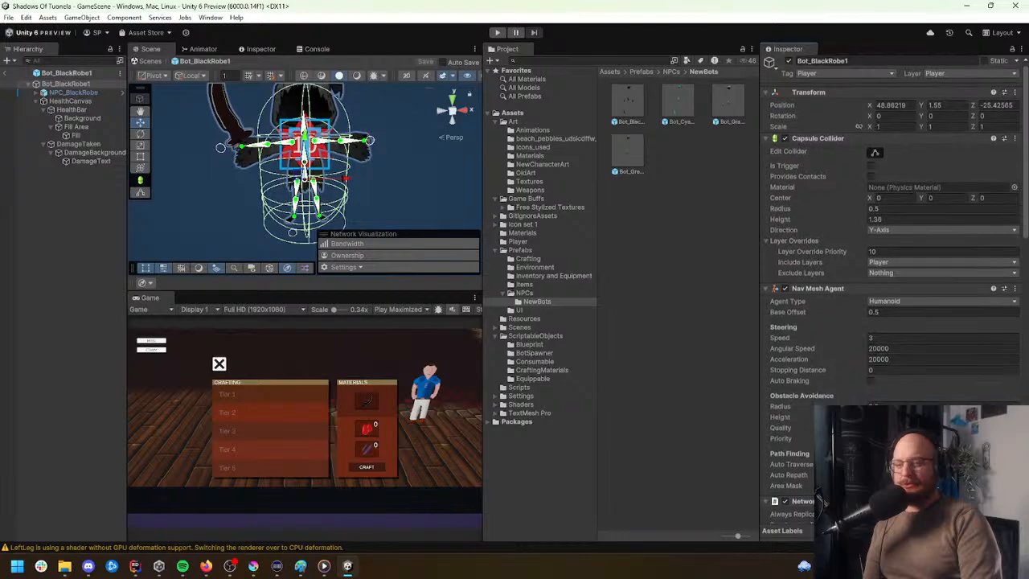
scroll(892, 241, down, 2)
scroll(824, 188, down, 3)
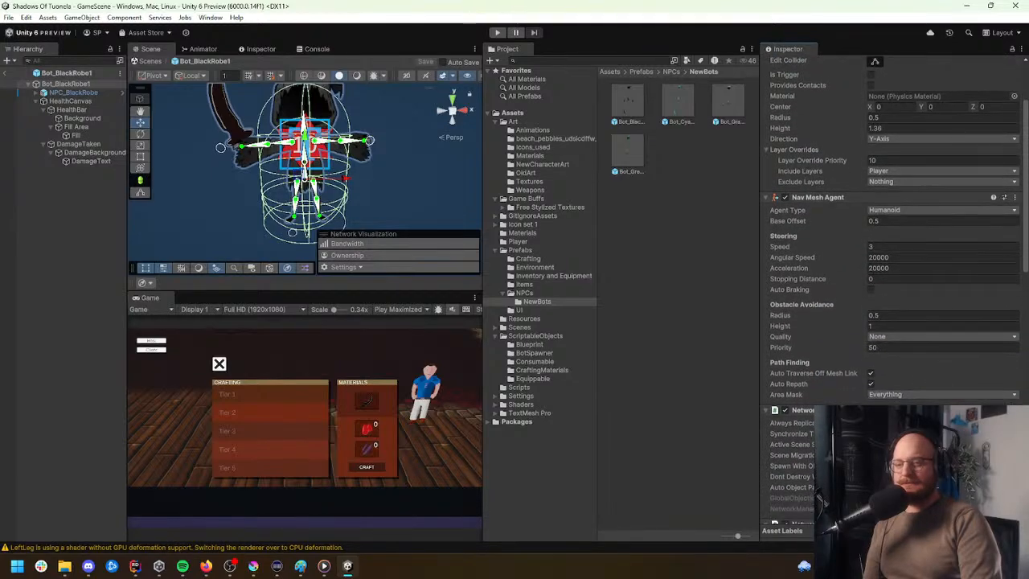
scroll(824, 188, down, 5)
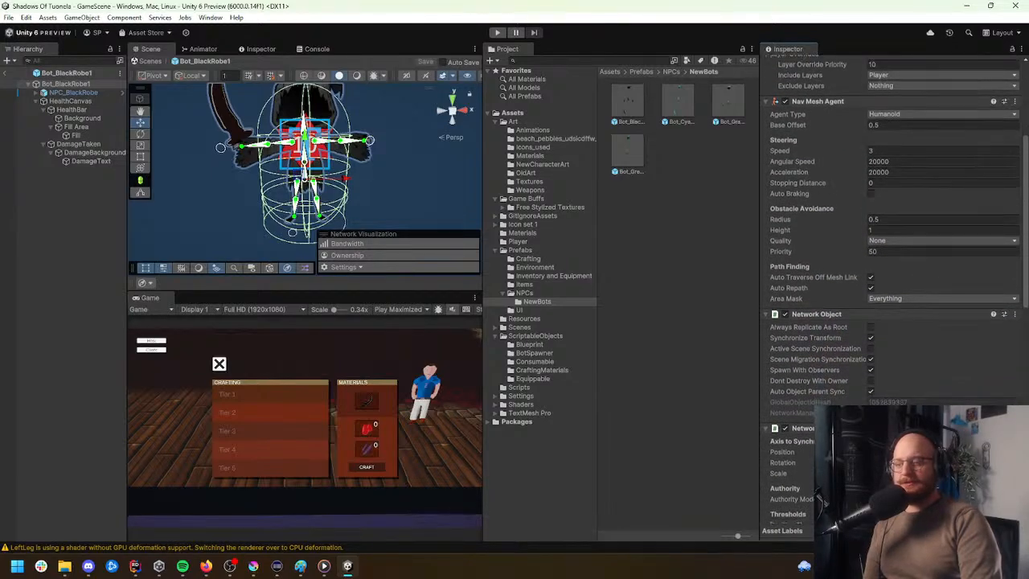
scroll(895, 288, down, 8)
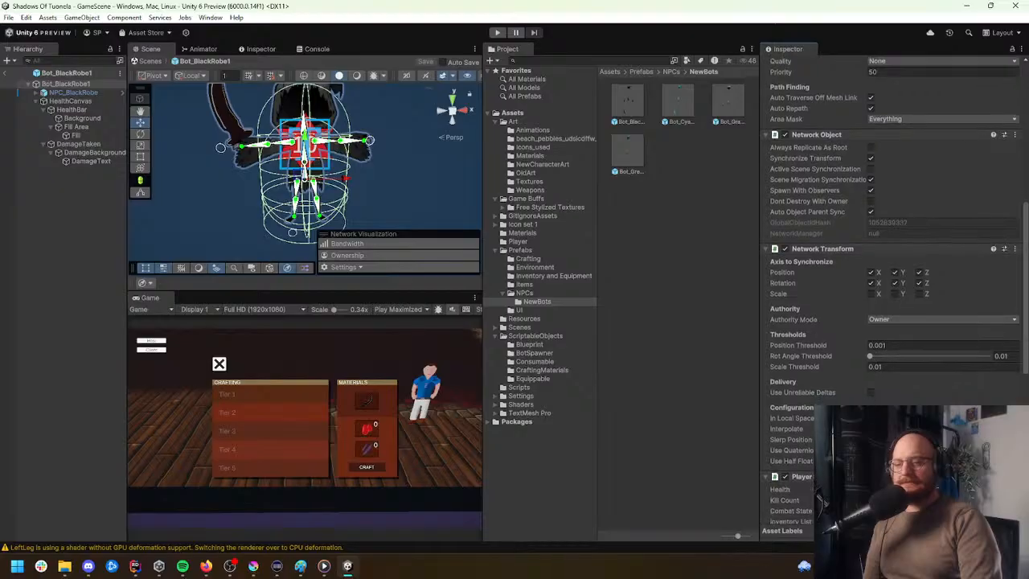
scroll(894, 288, down, 3)
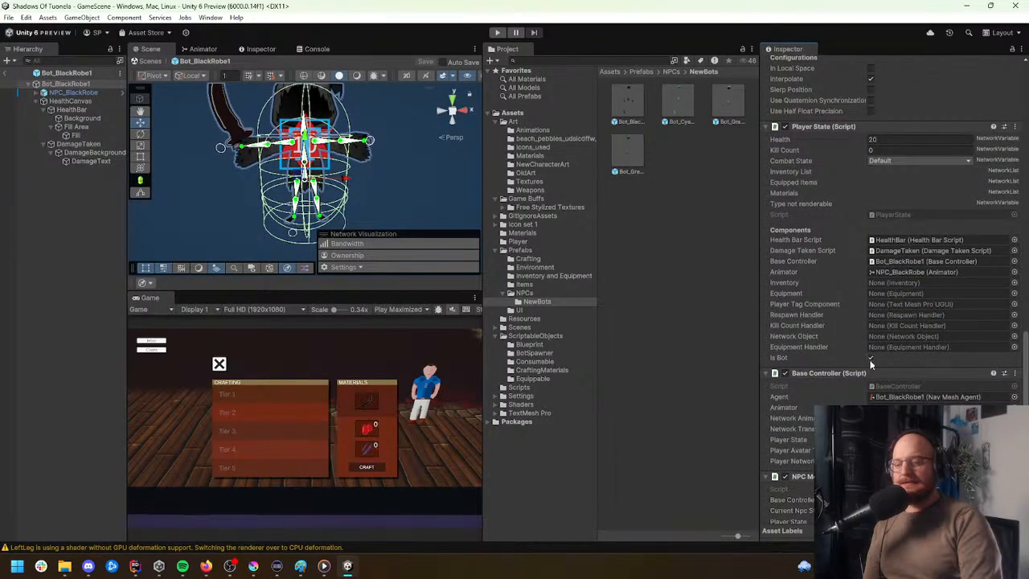
scroll(900, 362, down, 1)
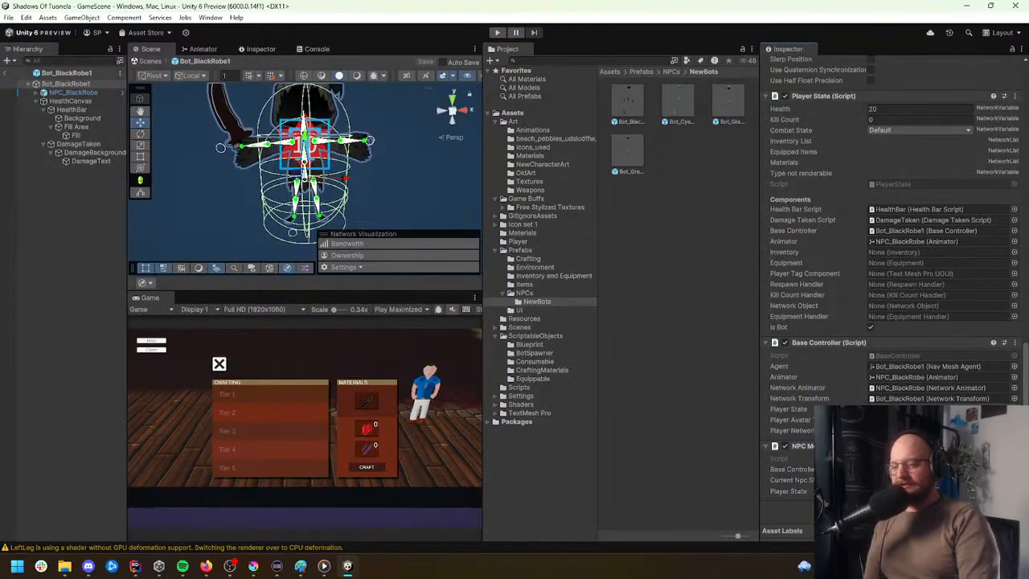
scroll(888, 305, up, 15)
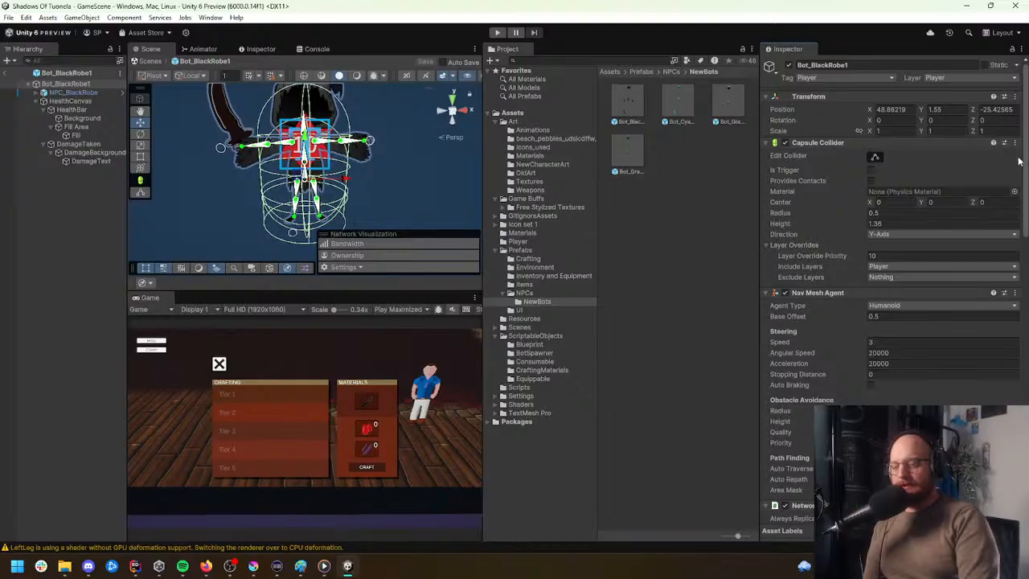
scroll(1014, 169, down, 2)
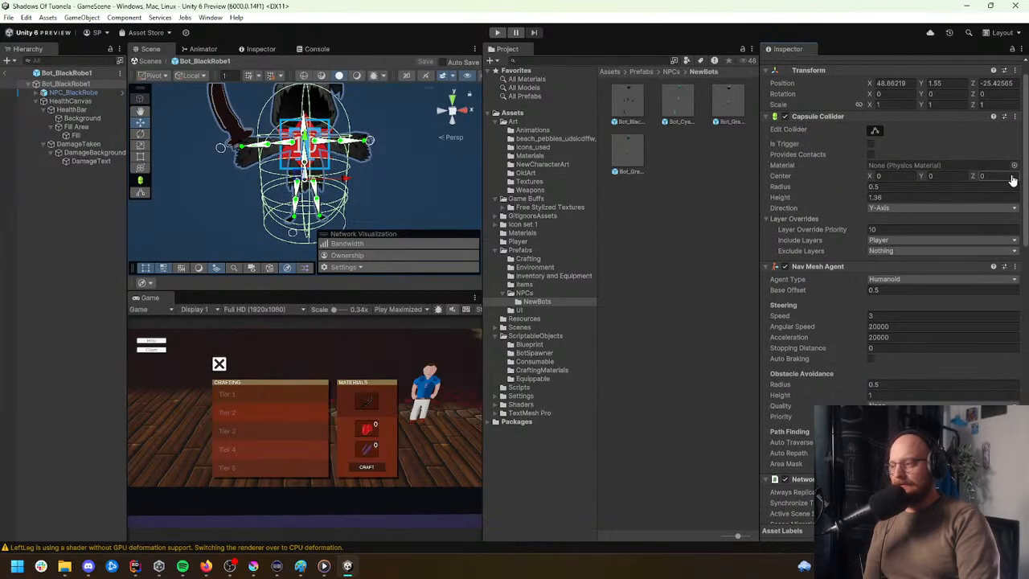
scroll(1013, 178, up, 2)
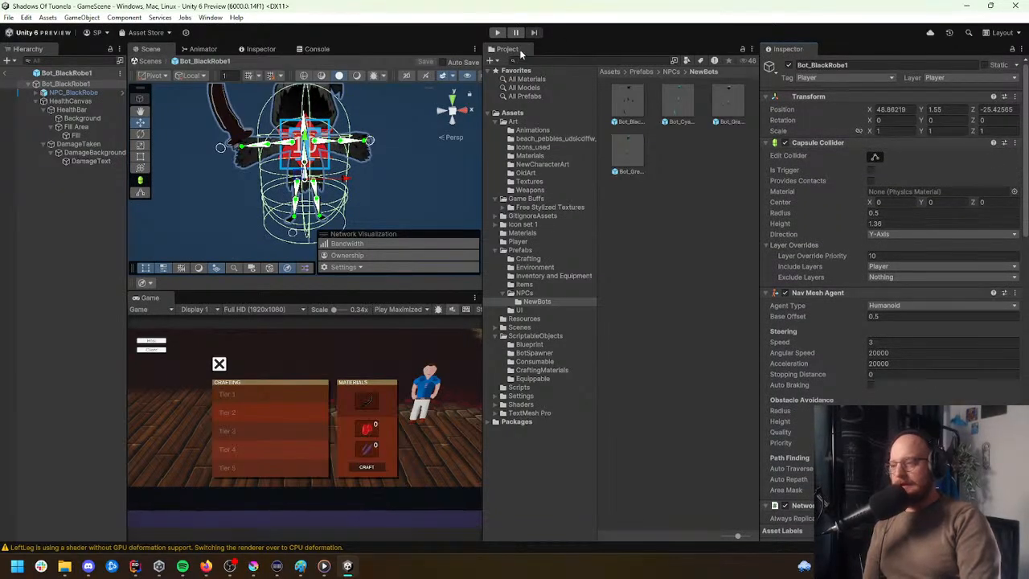
click(496, 32)
click(538, 319)
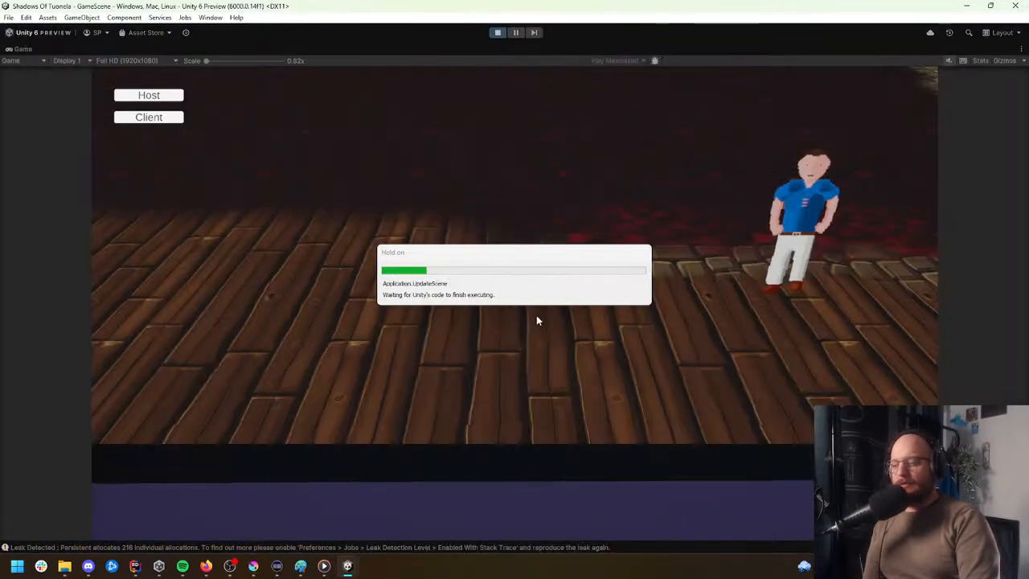
click(497, 32)
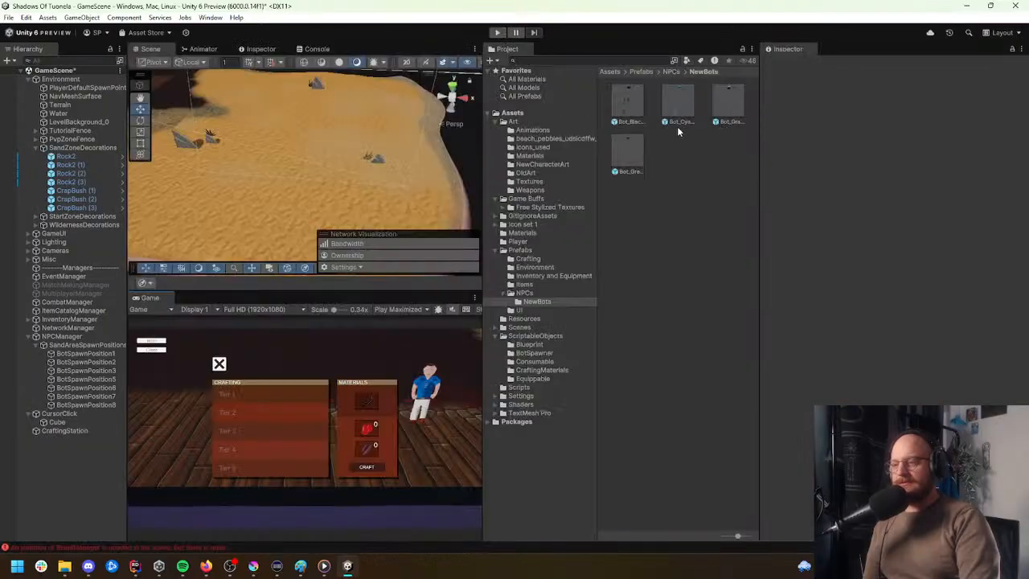
Step: Open the Bot_GrayRobe1 prefab and examine its Nav Mesh Agent, Network Transform, Player State and Base Controller settings
double_click(724, 103)
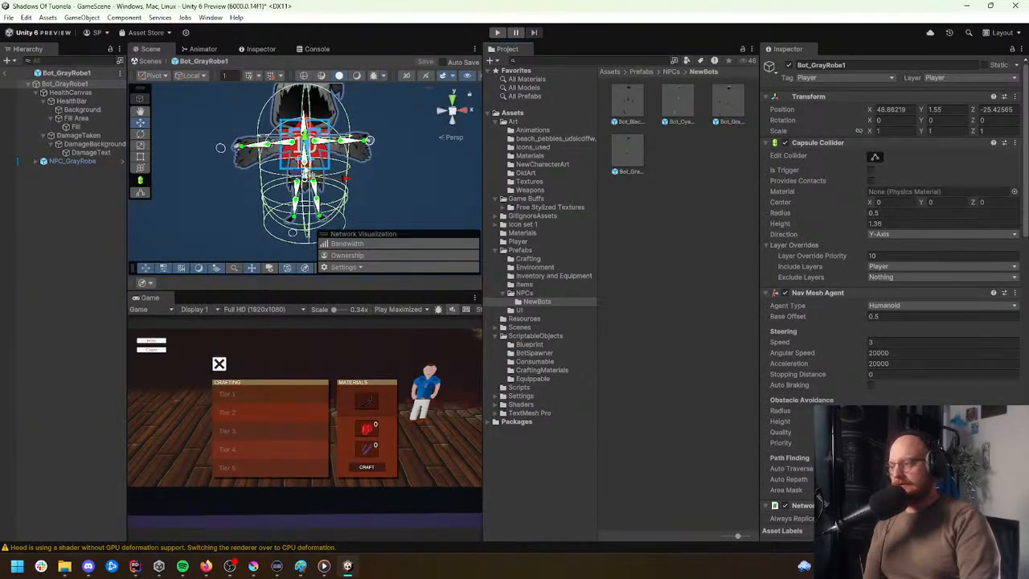
scroll(802, 353, down, 5)
scroll(801, 348, down, 10)
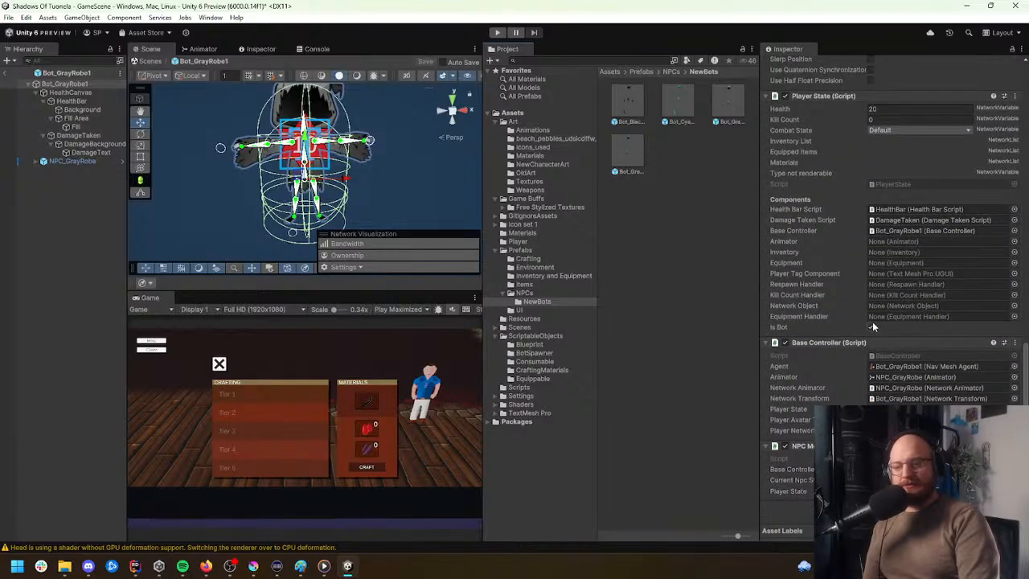
scroll(832, 320, up, 10)
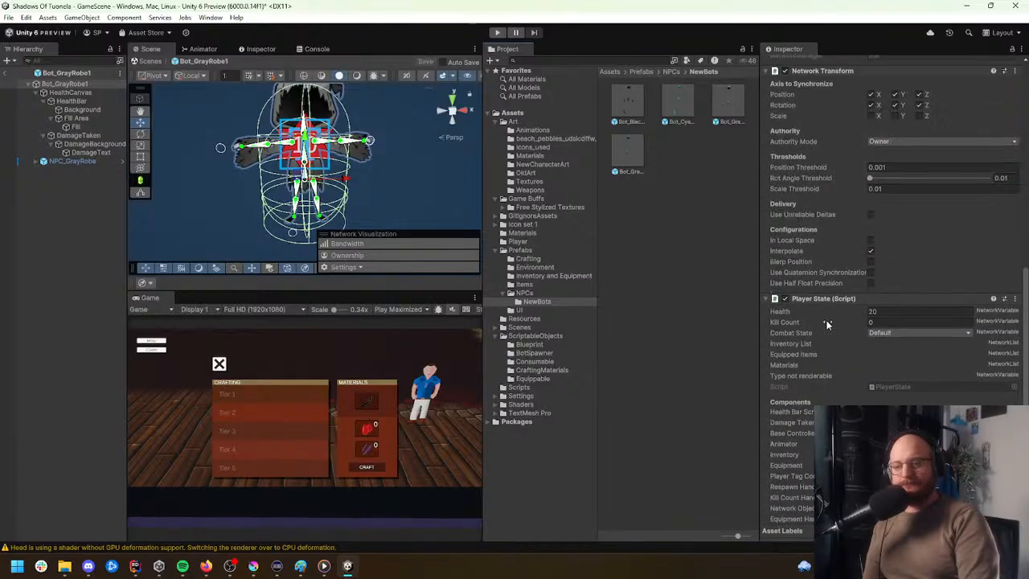
scroll(835, 317, up, 3)
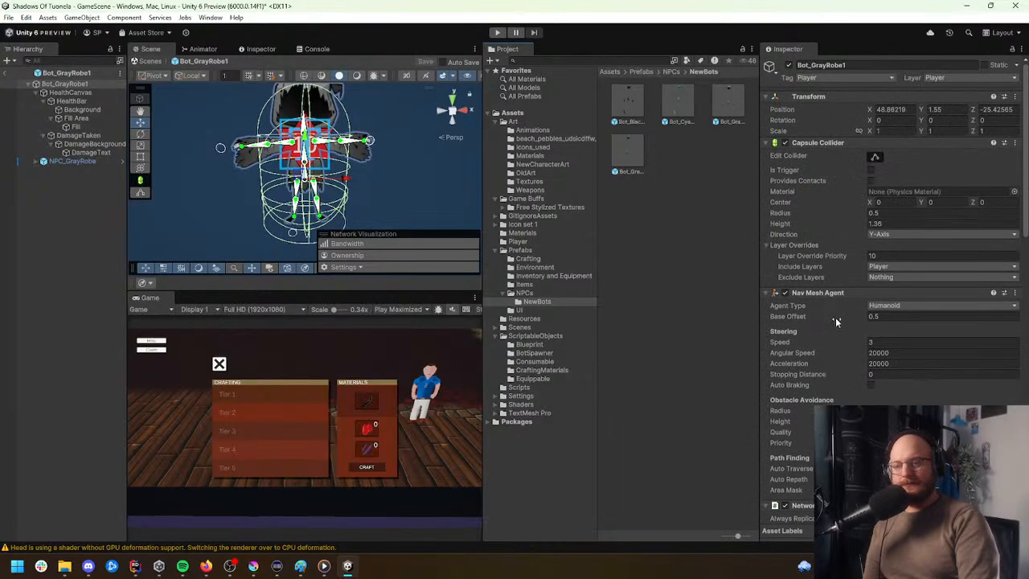
Step: Start a play session, join it as host, and close the inventory
click(497, 32)
click(538, 322)
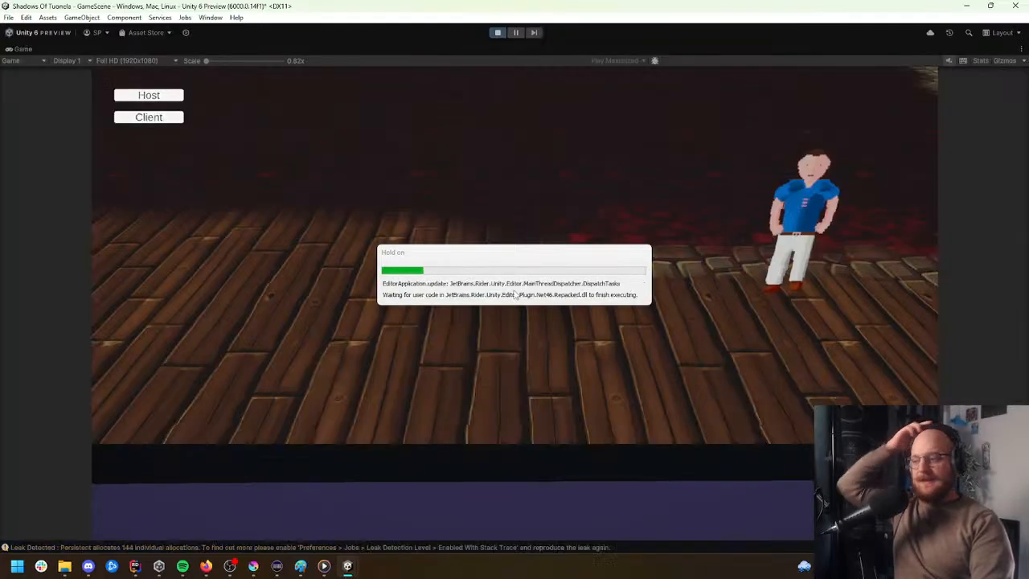
click(169, 102)
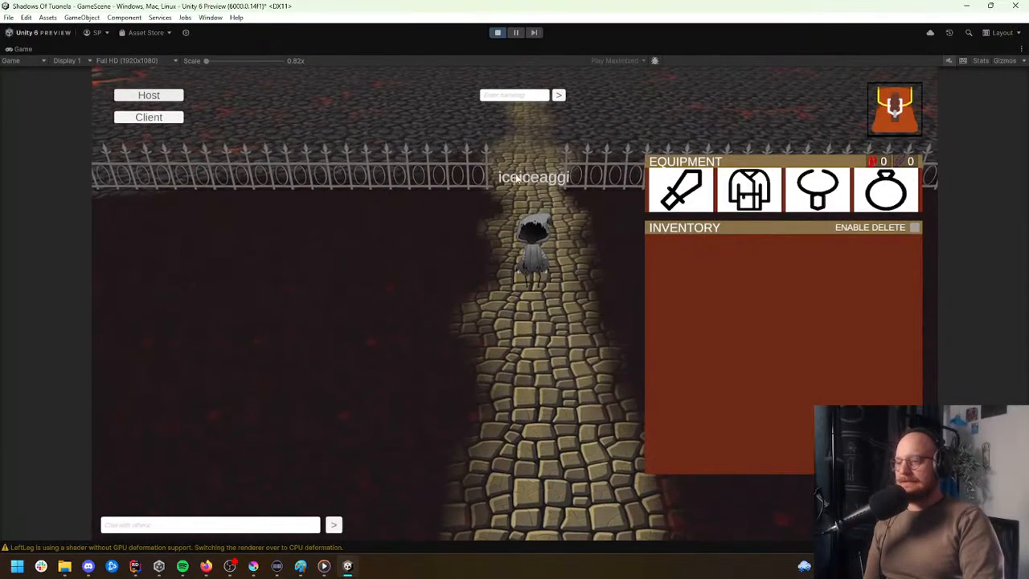
click(895, 109)
Step: Pause the session, change the Game view from Play Maximized to Play Focused, and resume playing
click(516, 33)
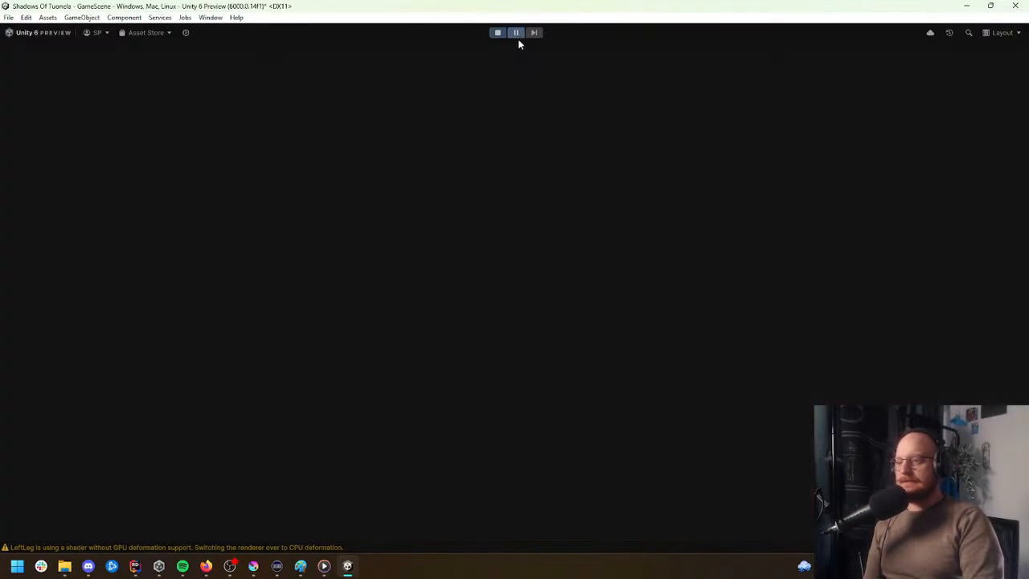
click(388, 309)
click(406, 319)
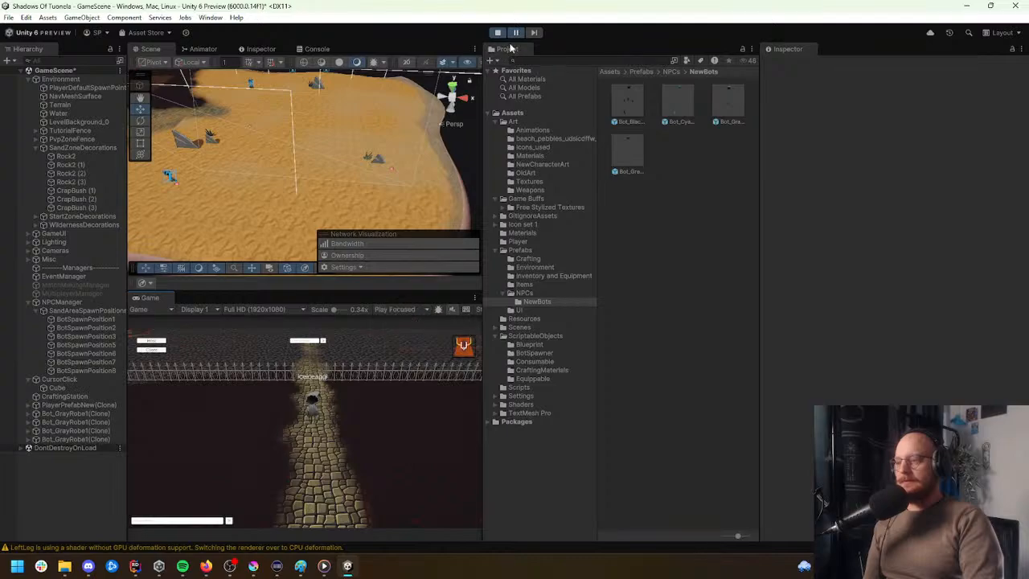
click(514, 32)
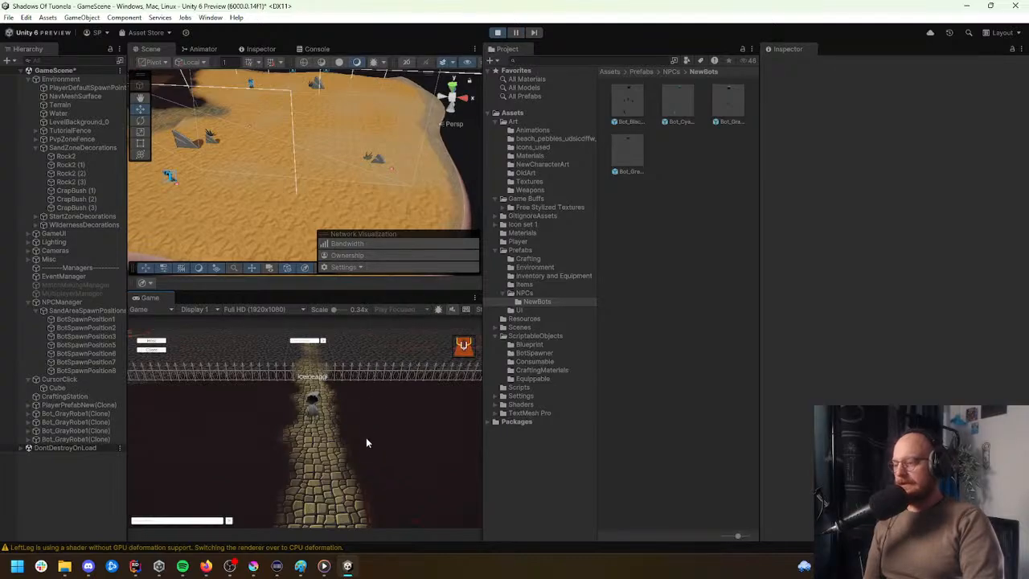
Step: Walk the character across the stone path and inspect the first Bot_GrayRobe1(Clone) in the running scene
click(253, 433)
click(428, 439)
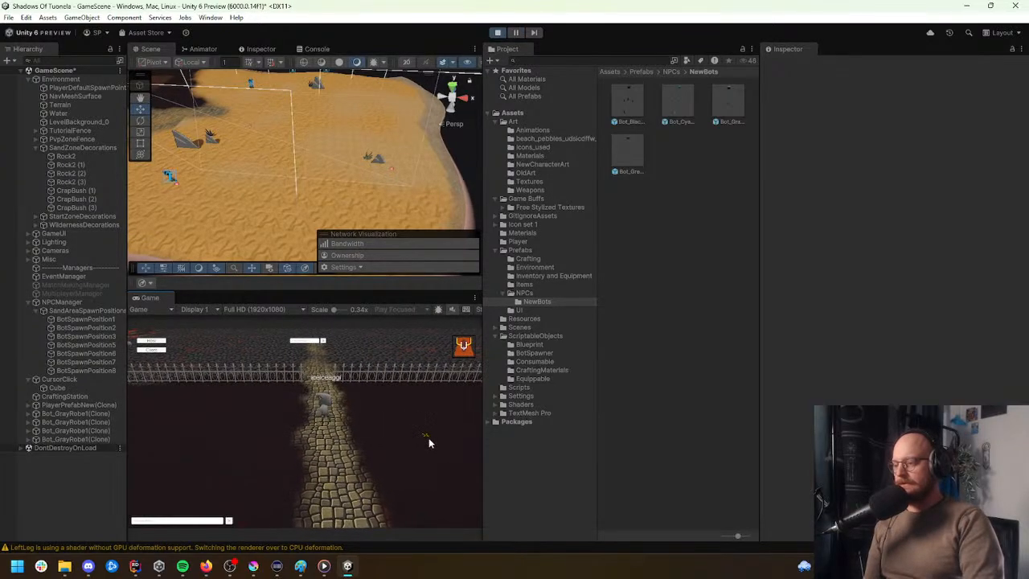
click(70, 413)
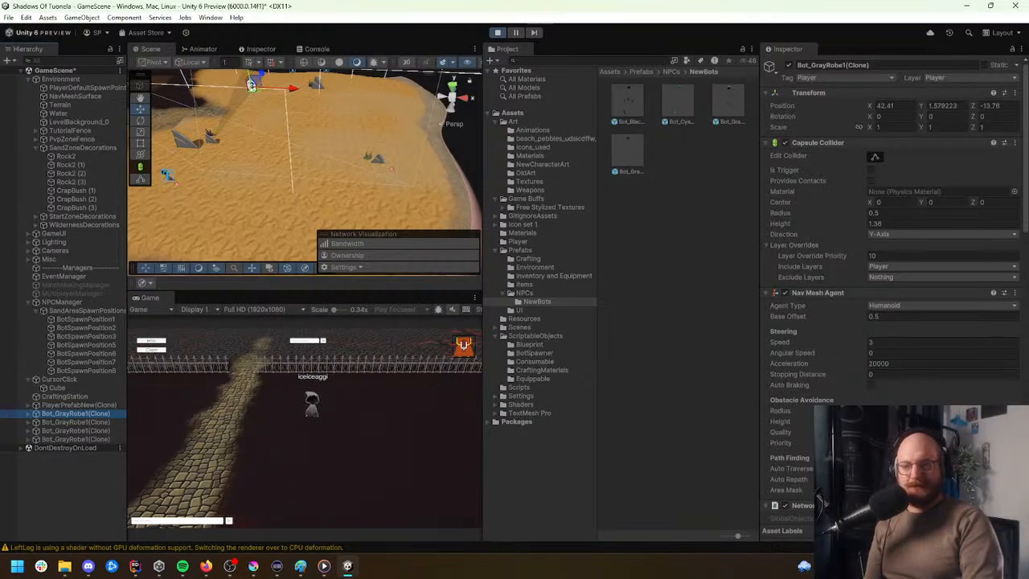
Step: Examine the spawned Bot_GrayRobe1(Clone)'s Player State and Base Controller components, and look through its available layers and tags
drag(1024, 150, 1016, 436)
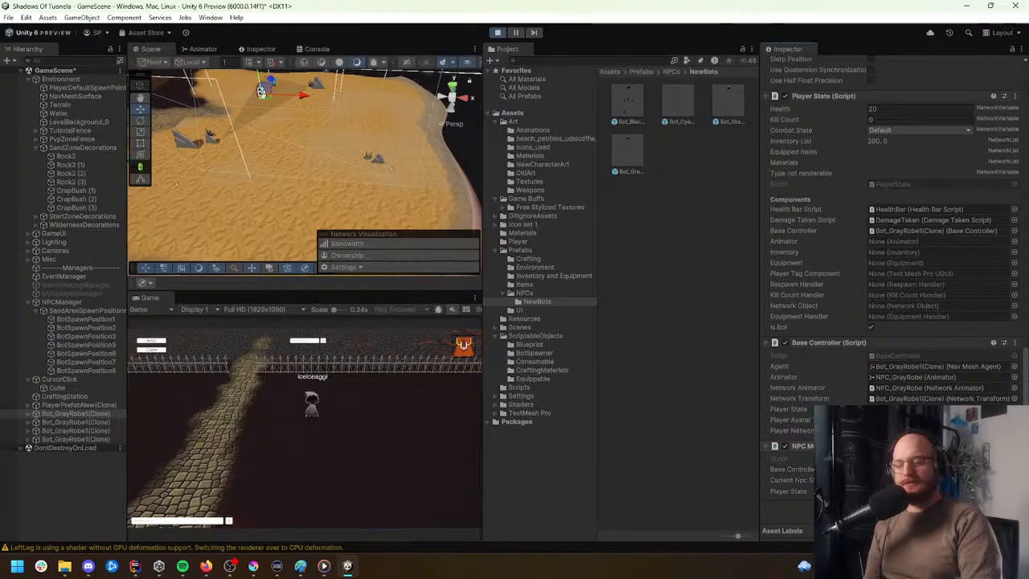
click(409, 468)
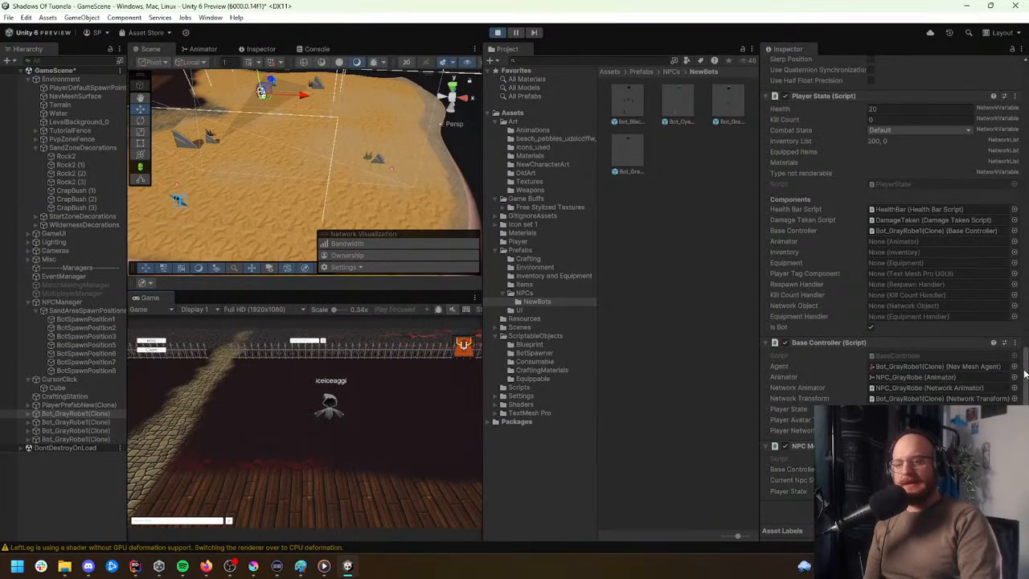
scroll(892, 305, up, 20)
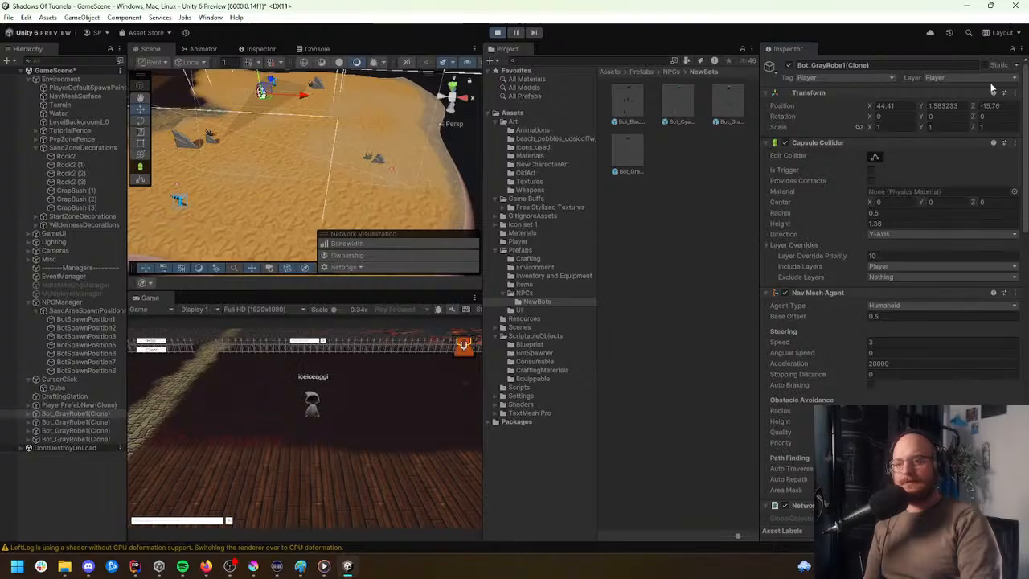
click(944, 78)
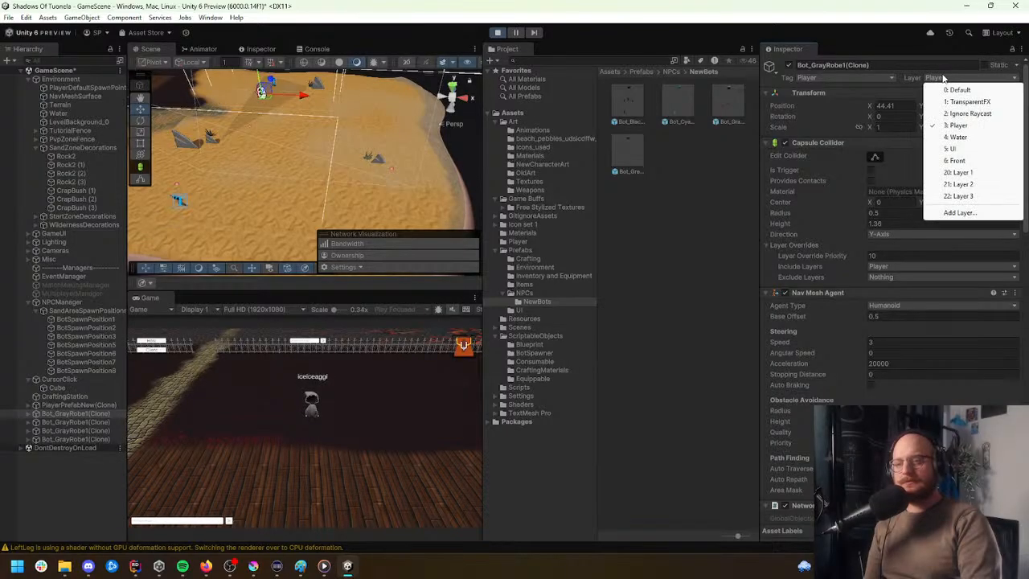
click(851, 7)
click(843, 78)
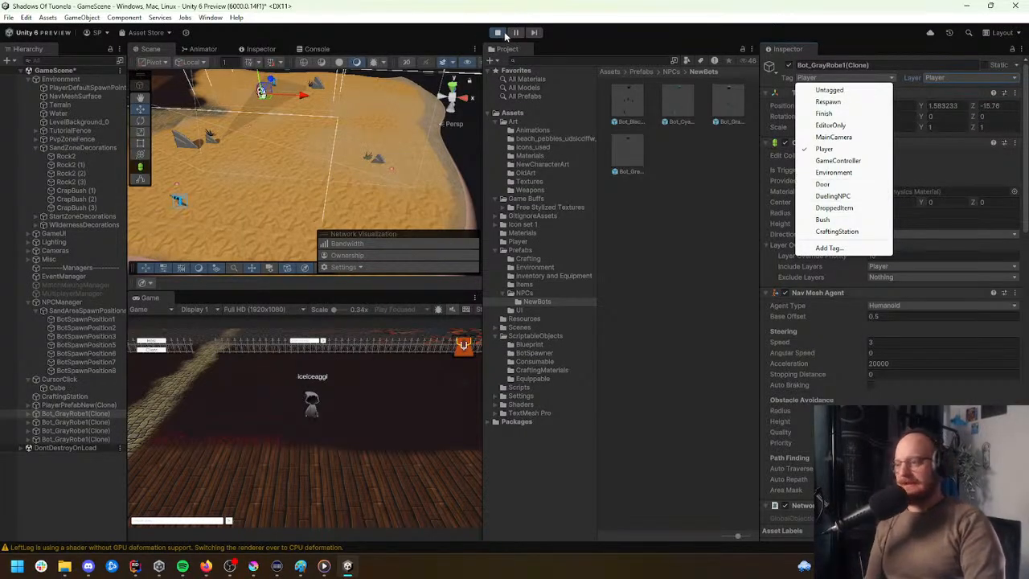
Step: Stop the play session, set the Bot_GrayRobe1 prefab's tag to DuelingNPC, and return to the scene
key(ctrl+p)
click(635, 153)
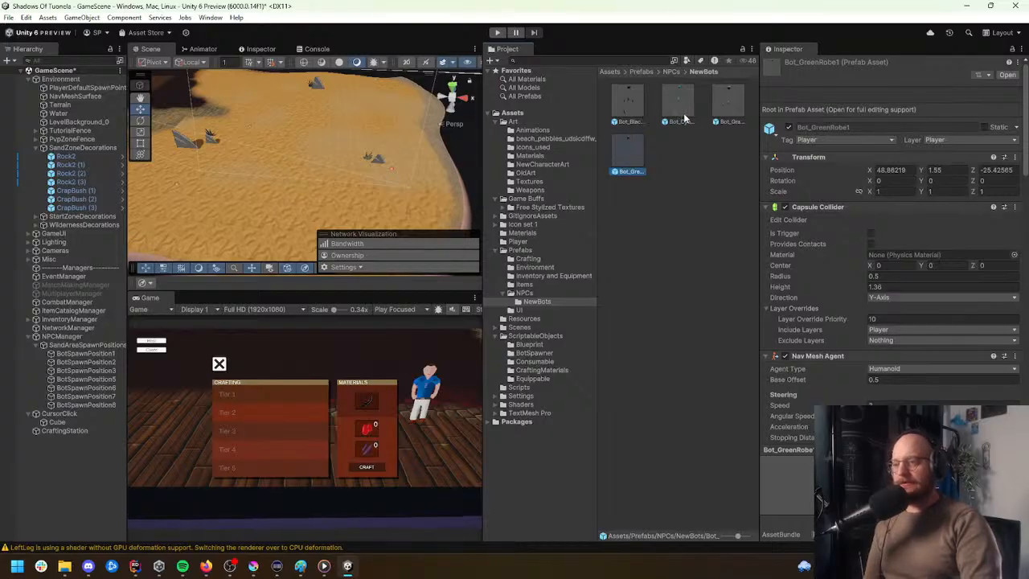
double_click(723, 104)
click(831, 78)
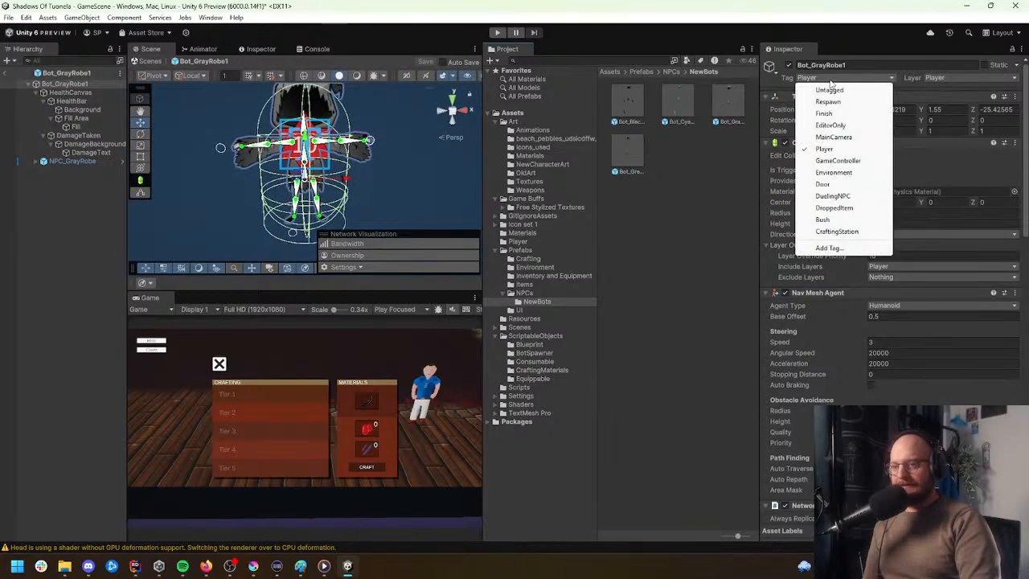
click(833, 195)
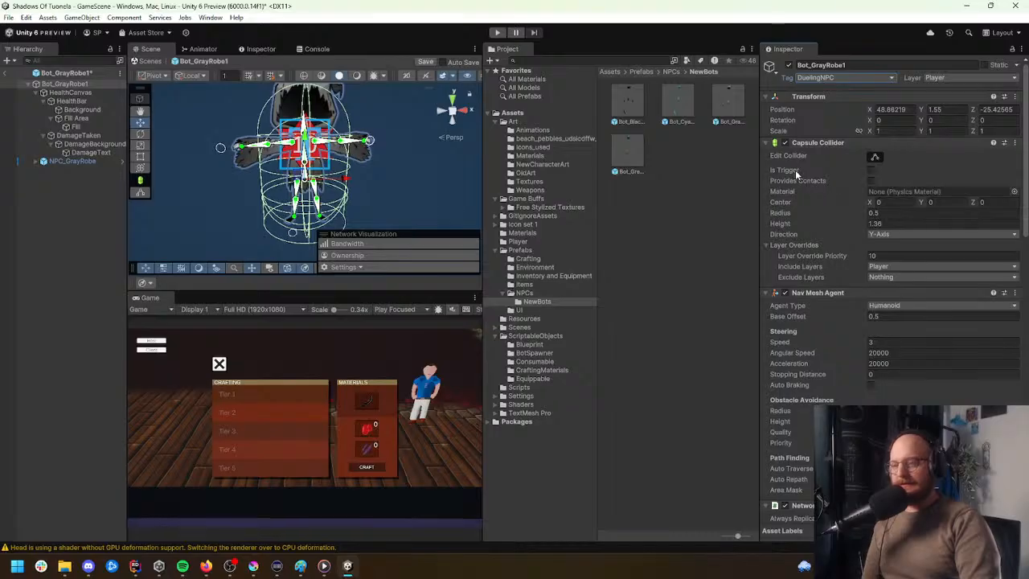
click(8, 74)
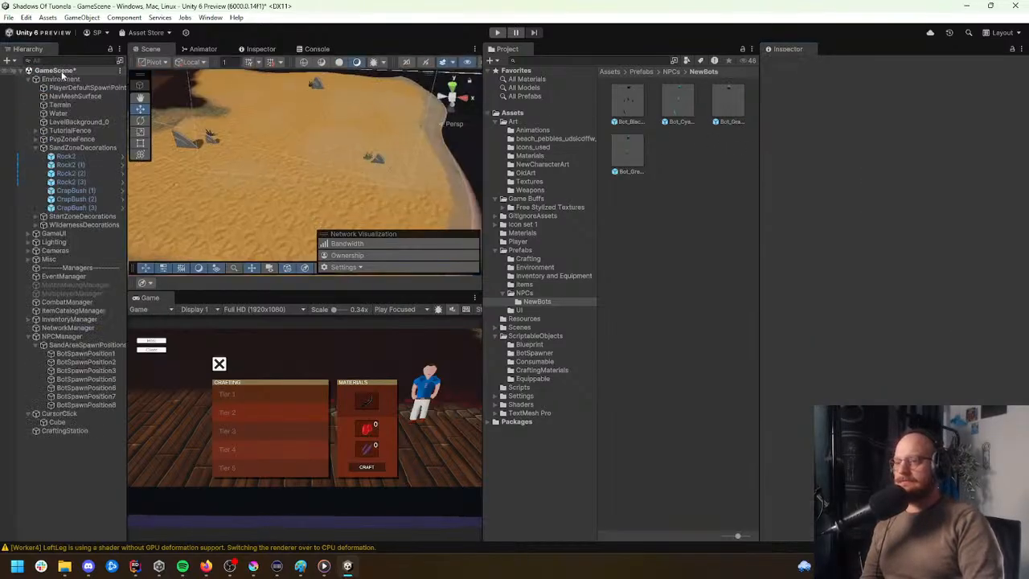
Step: Set the tag to DuelingNPC on the Bot_BlackRobe1, Bot_CyanRobe1 and Bot_GreenRobe1 prefabs
double_click(632, 100)
click(836, 77)
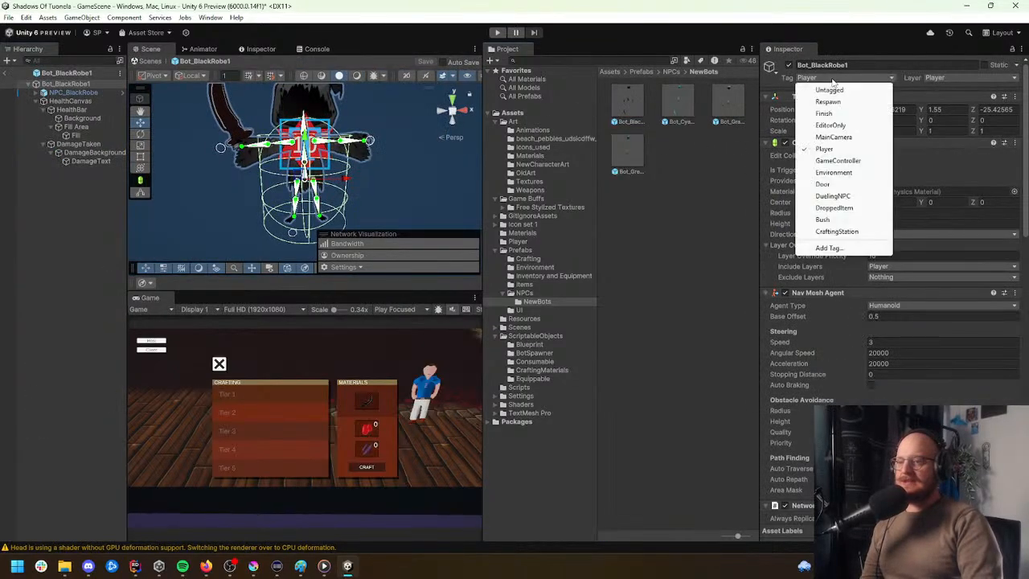
click(840, 195)
double_click(677, 112)
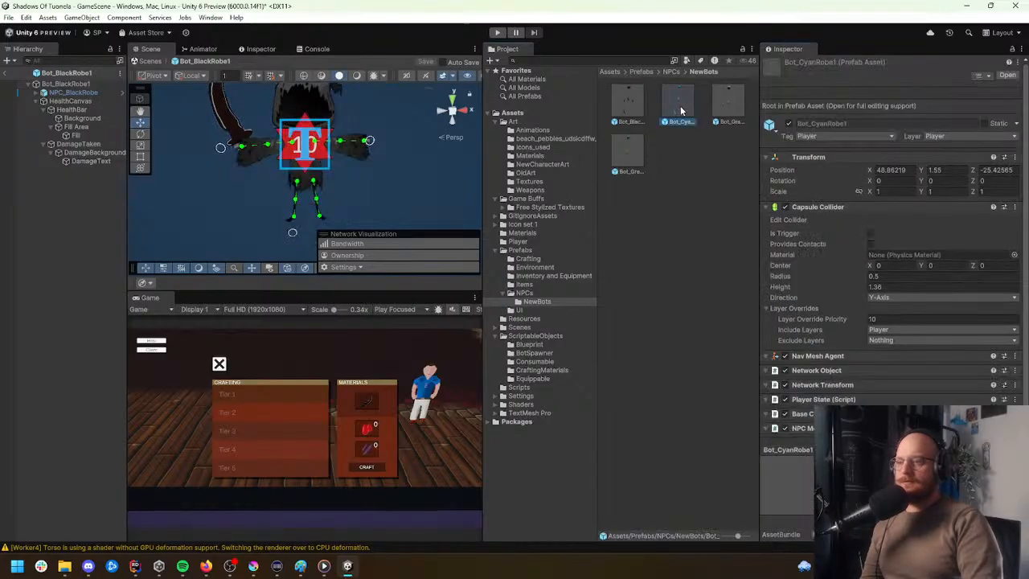
click(844, 77)
click(832, 195)
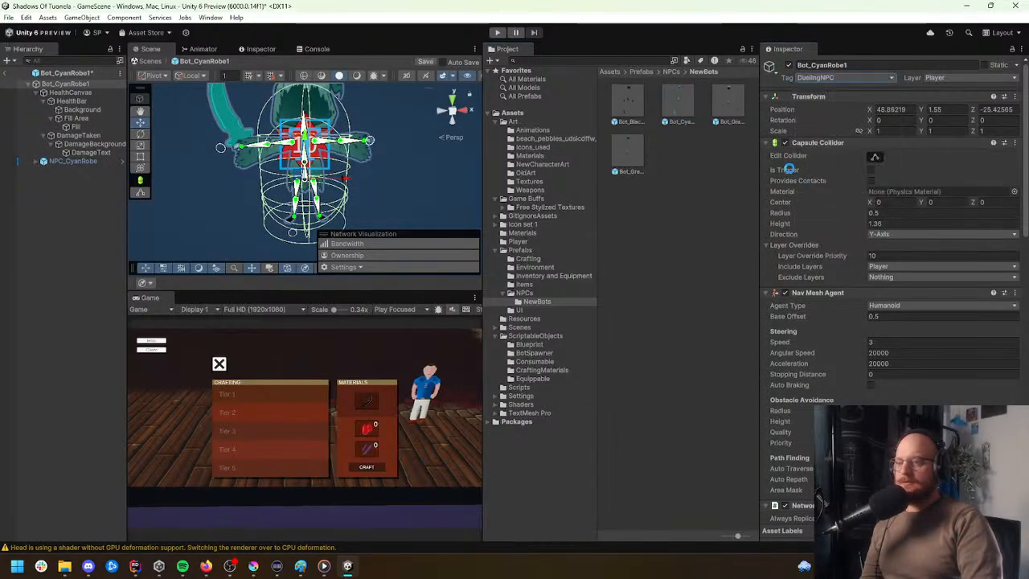
double_click(629, 153)
click(843, 77)
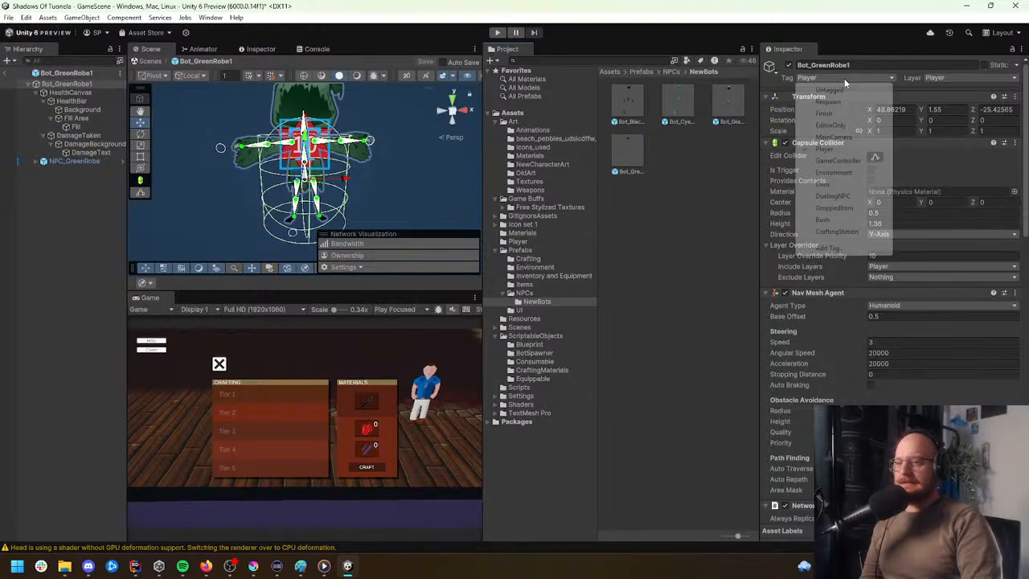
click(836, 195)
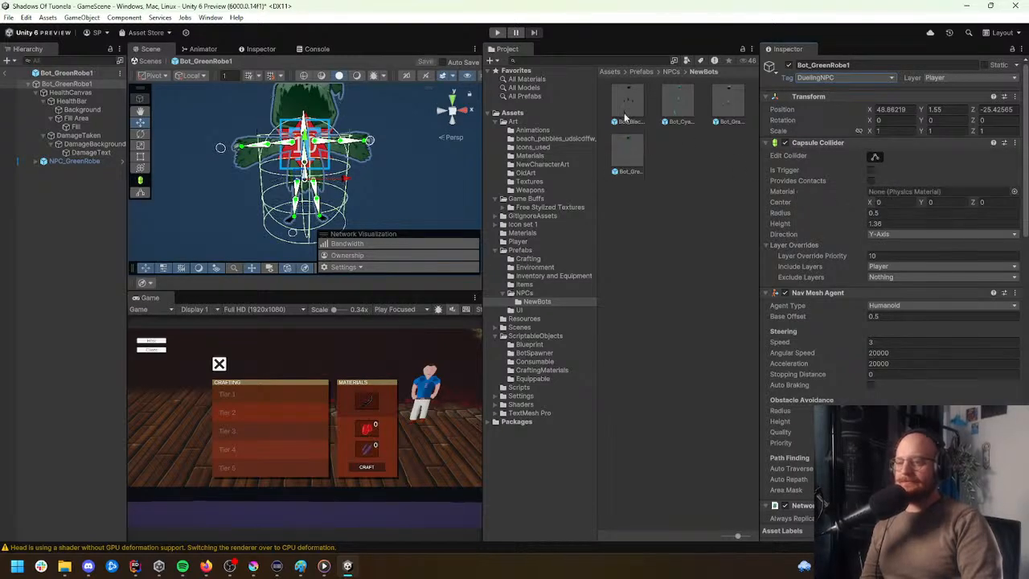
Step: Set the Game view to Play Maximized, start a play session as host, and close the inventory
click(409, 309)
click(413, 333)
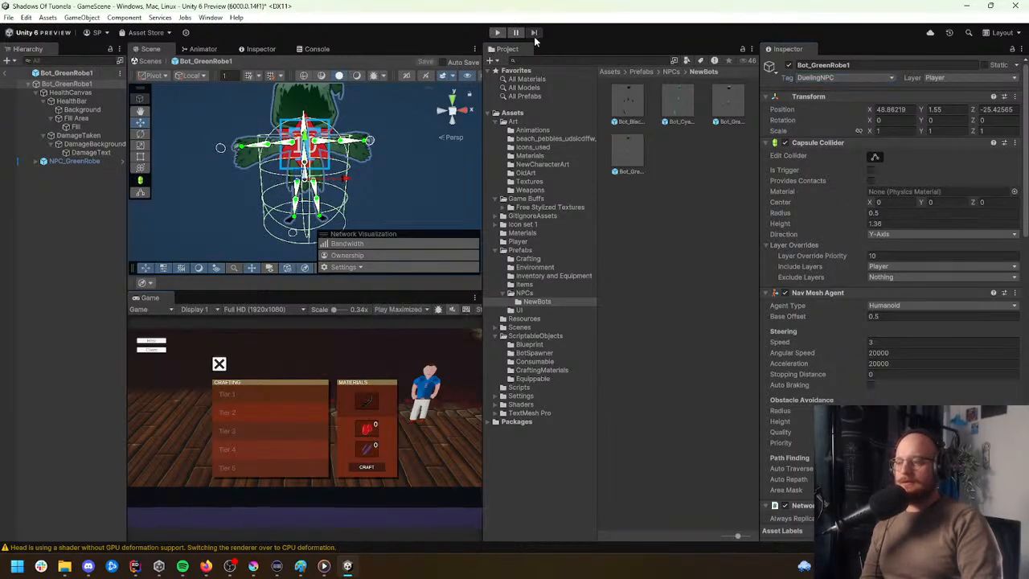
click(501, 34)
click(552, 321)
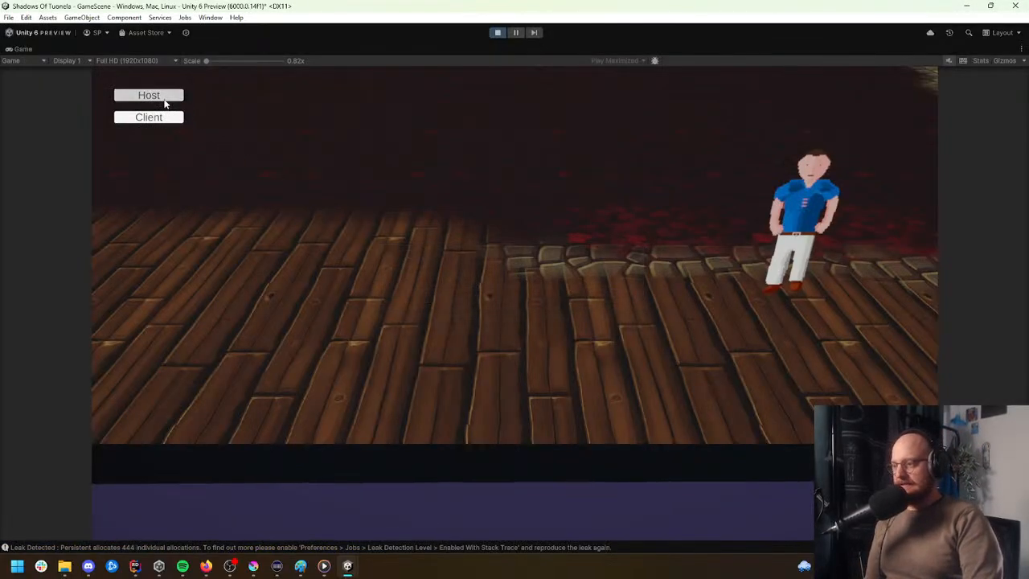
click(149, 95)
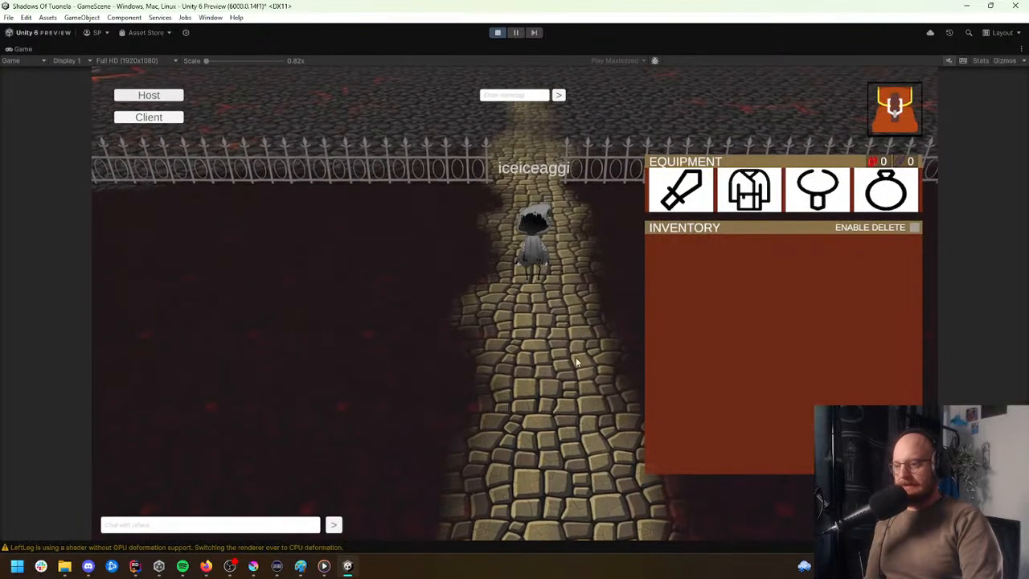
click(894, 108)
Step: Walk the character from the stone path across the wooden floor to the gray-robe bots in the sand zone
click(796, 358)
click(822, 341)
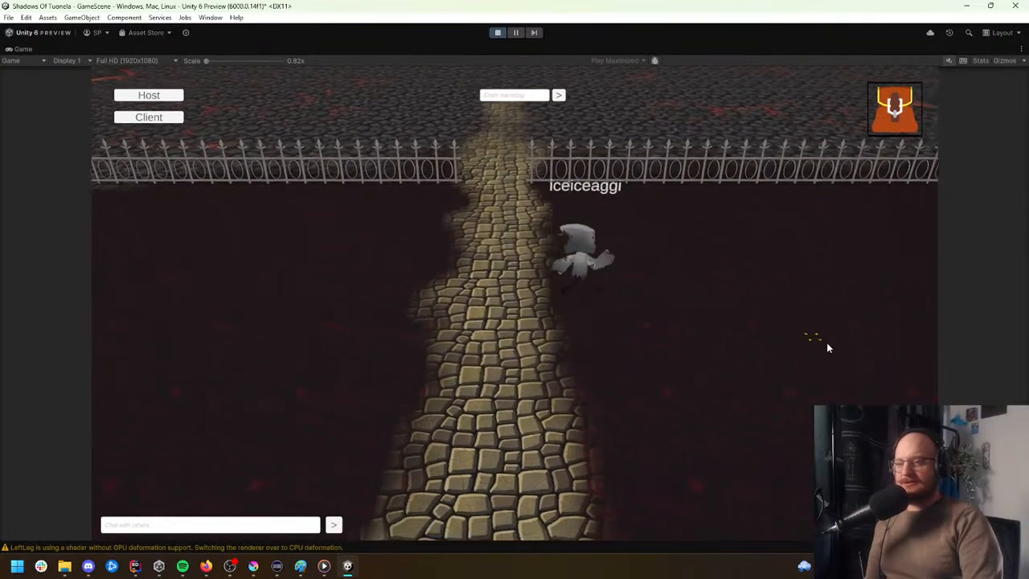
click(817, 374)
click(814, 357)
click(806, 351)
click(794, 348)
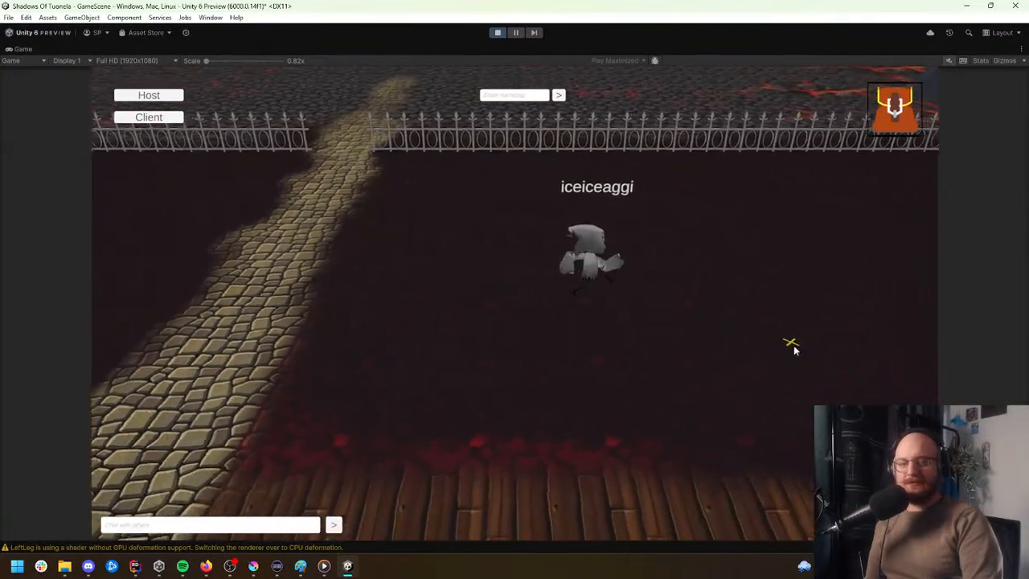
click(794, 348)
click(763, 351)
click(816, 356)
click(842, 349)
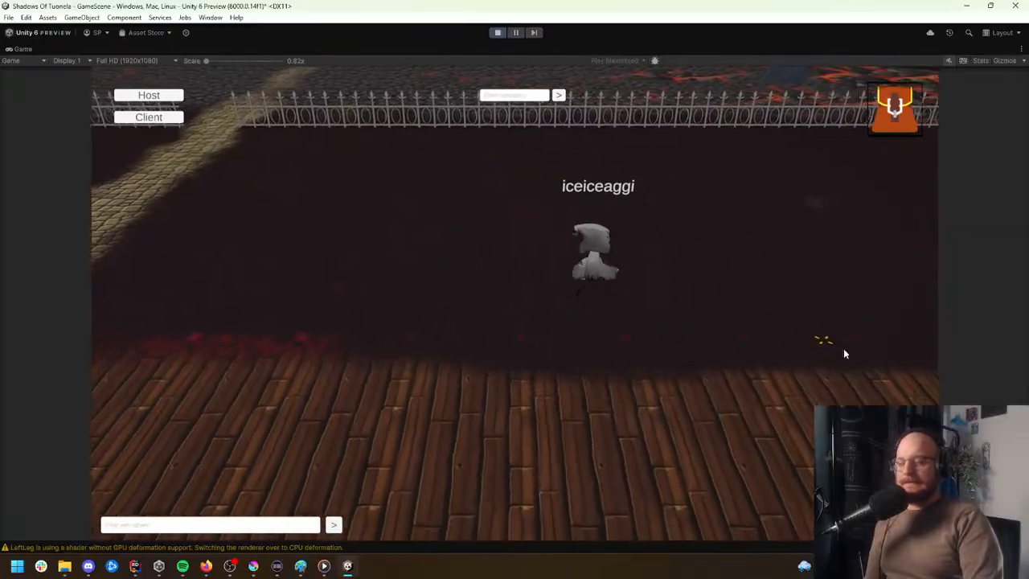
click(849, 346)
click(857, 337)
click(857, 335)
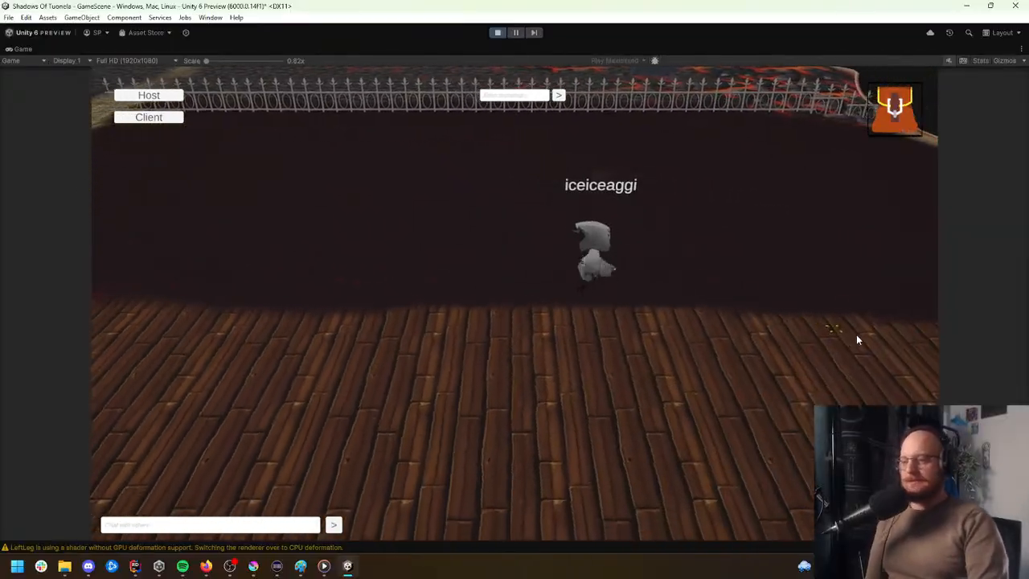
click(849, 338)
click(848, 337)
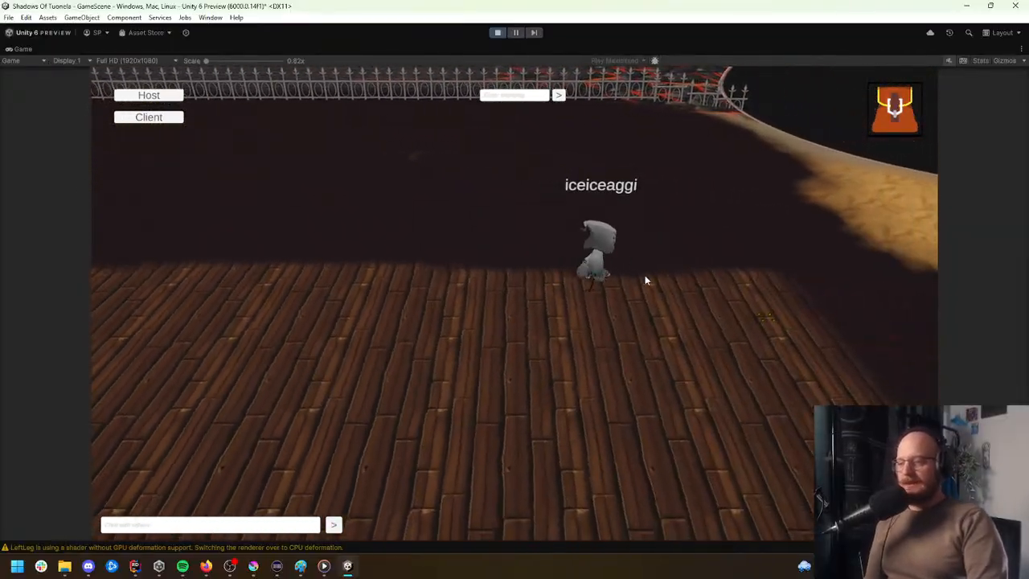
click(825, 297)
click(834, 343)
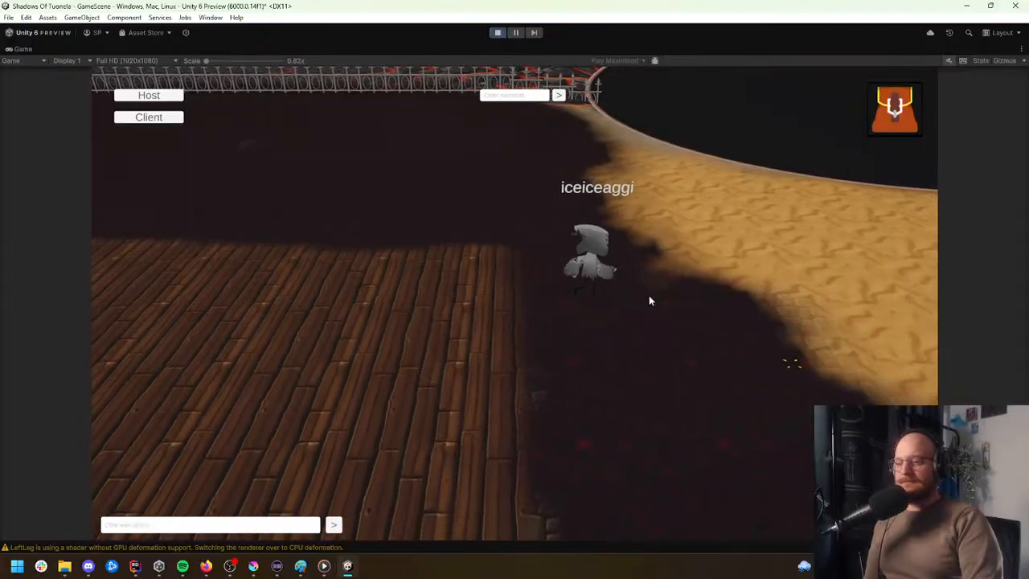
click(831, 360)
click(831, 360)
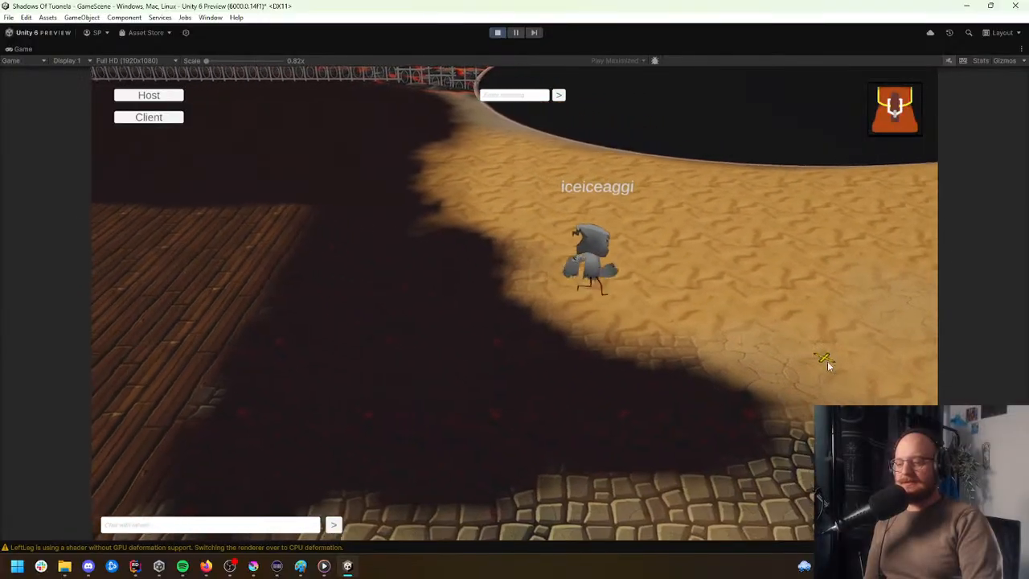
click(821, 354)
click(830, 336)
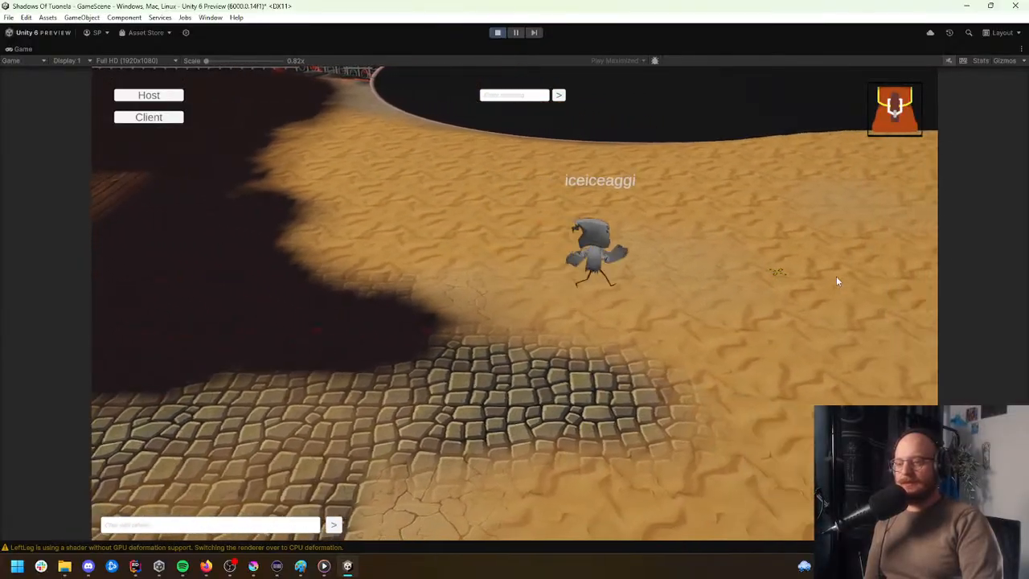
click(836, 278)
Step: Try to target the gray-robe bots while moving the character among them on the sand
click(551, 402)
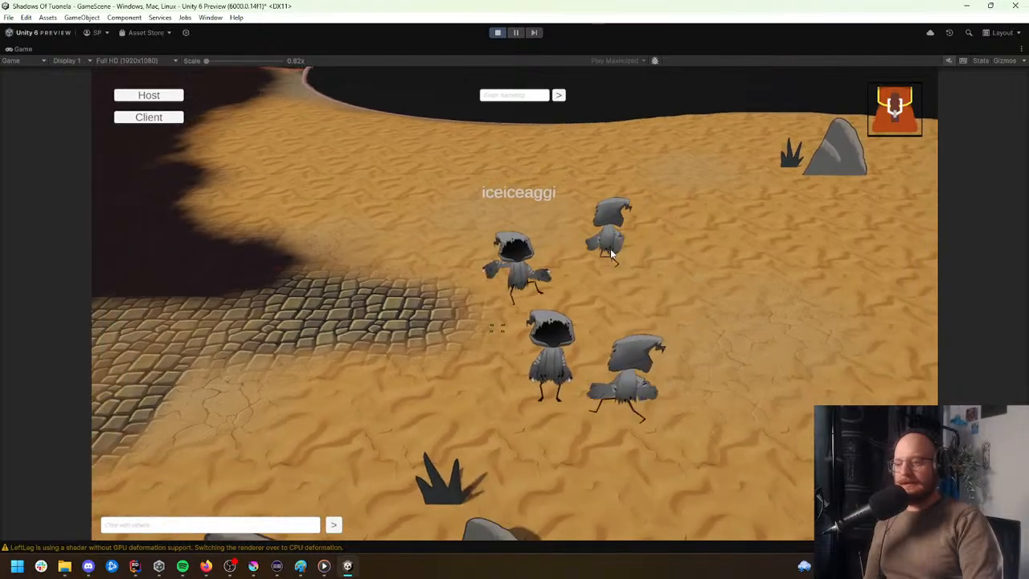
click(520, 230)
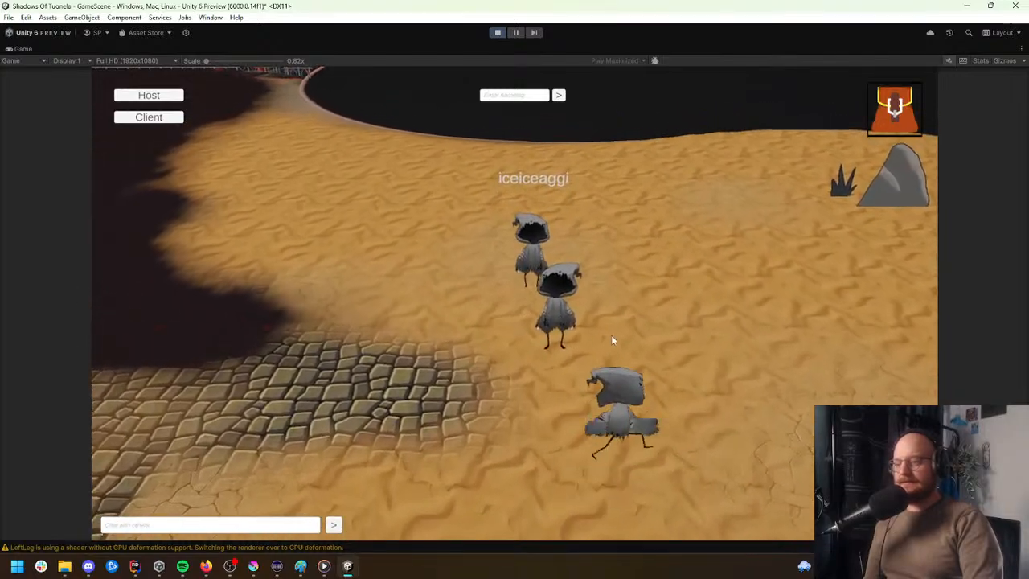
click(544, 368)
click(565, 280)
click(546, 321)
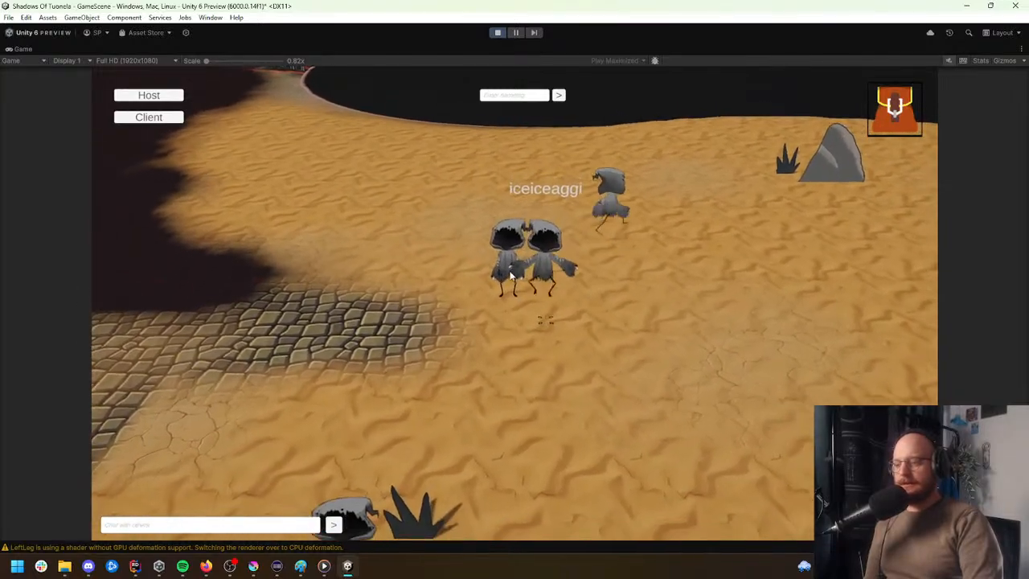
click(531, 222)
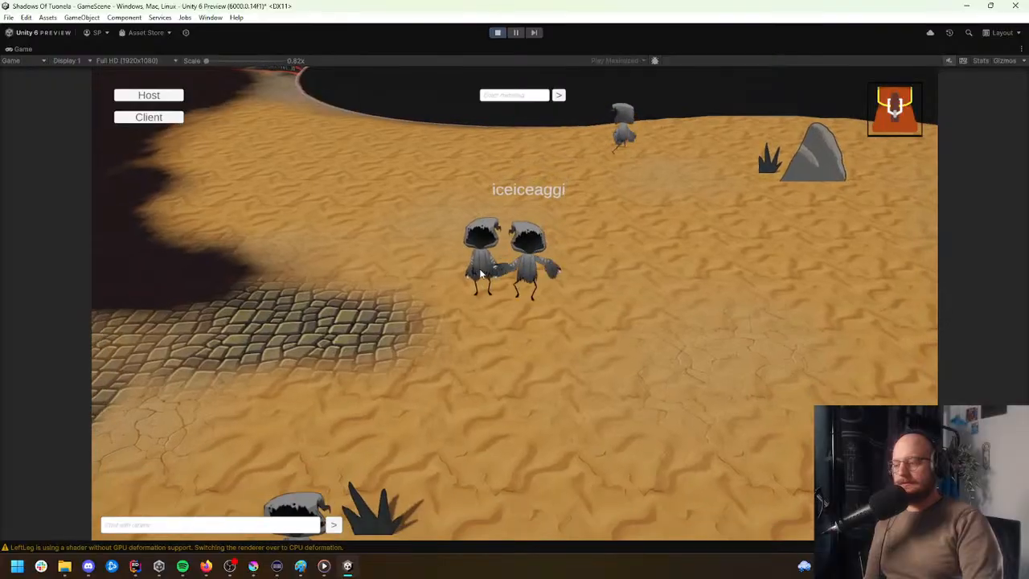
Step: Pause the session, switch the Game view from Play Maximized to Play Focused, and resume playing
click(516, 33)
click(399, 309)
click(405, 321)
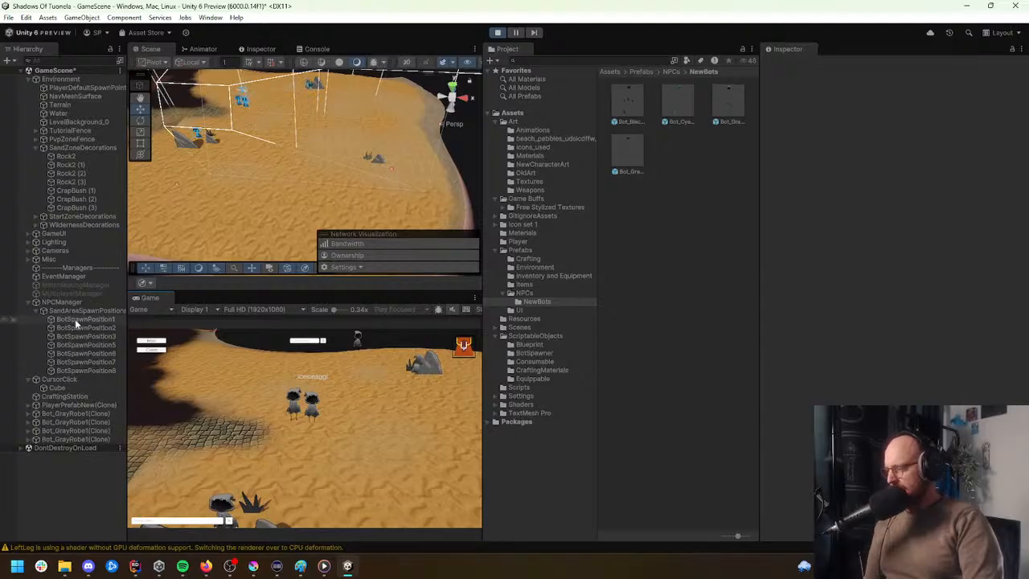
Step: Inspect the tag and components of the first Bot_GrayRobe1(Clone) and of its NPC_GrayRobe child
click(76, 413)
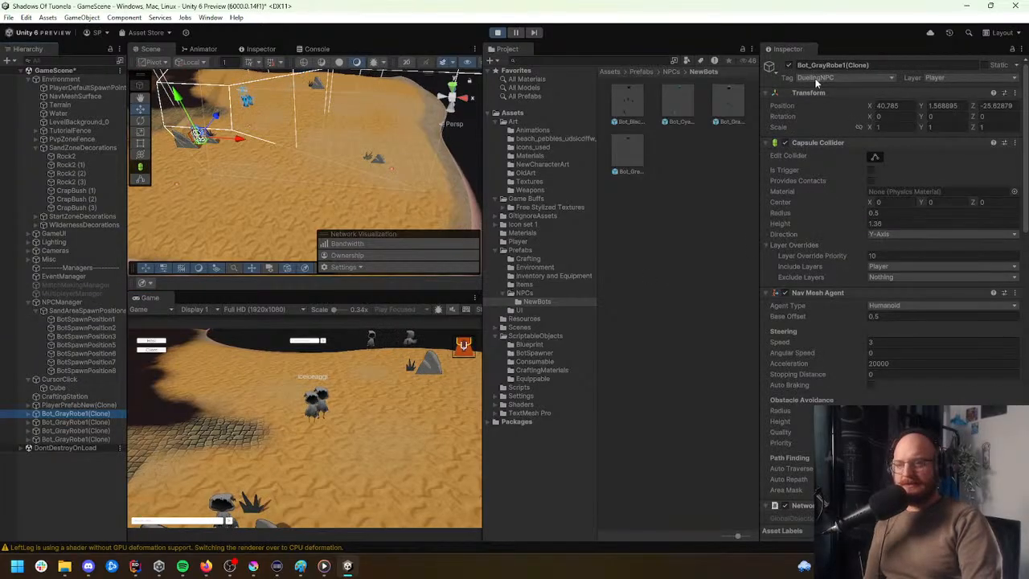
drag(1027, 134, 1026, 143)
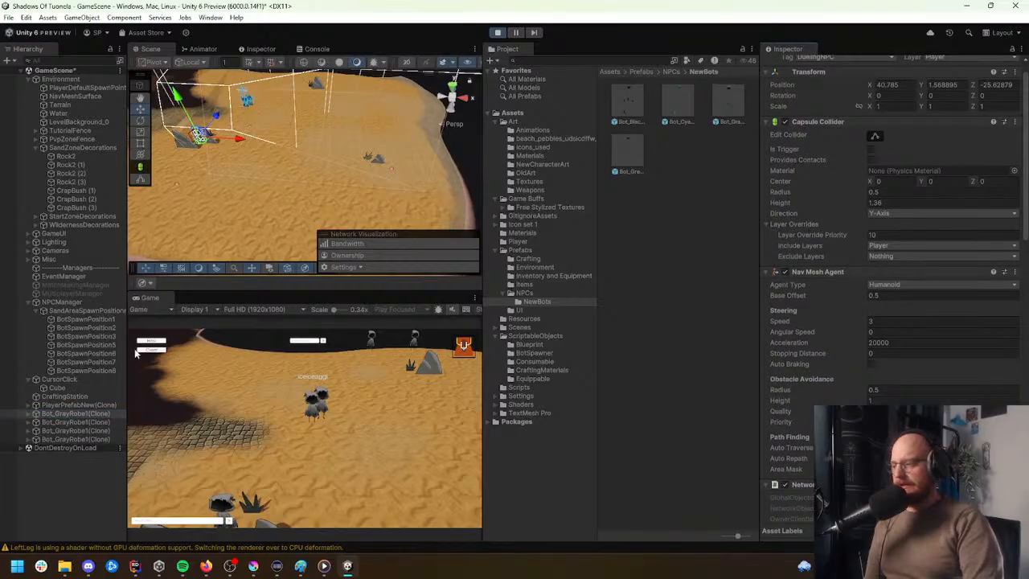
click(35, 413)
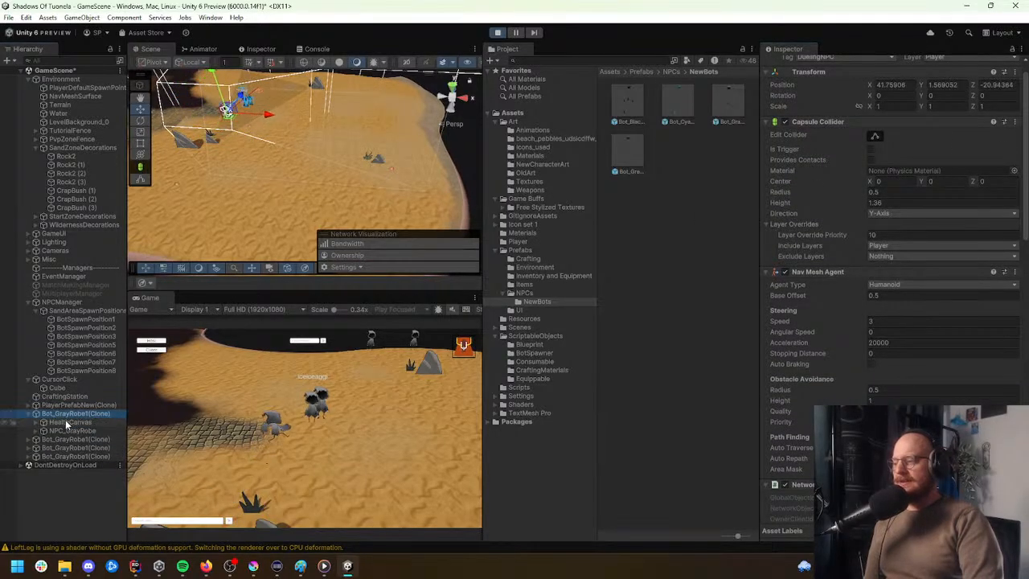
click(65, 429)
scroll(783, 428, down, 5)
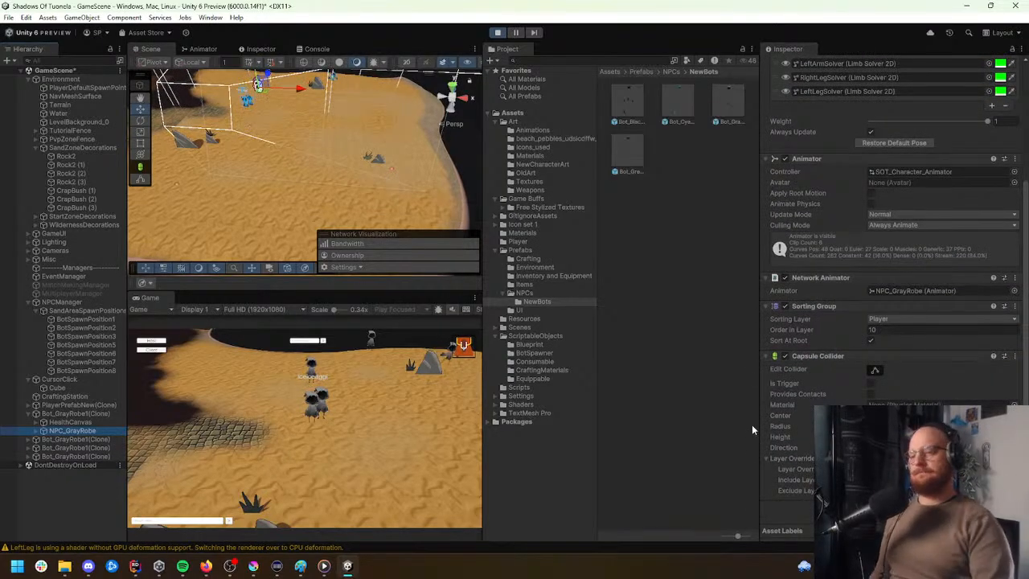
scroll(815, 395, up, 5)
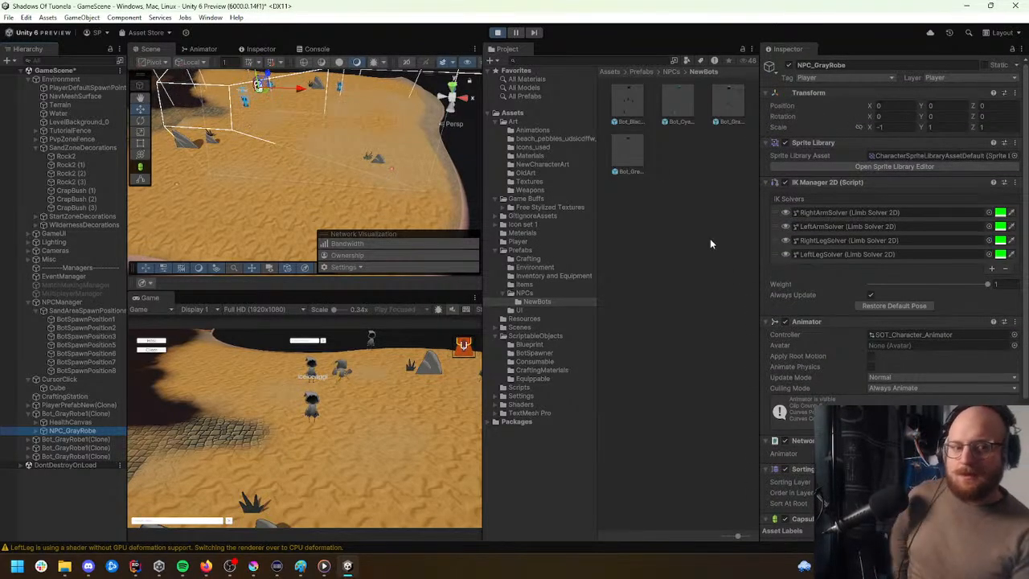
Step: Stop the play session, open the NPC_BlackRobe prefab in Prefabs/NPCs and remove its Capsule Collider component
click(497, 32)
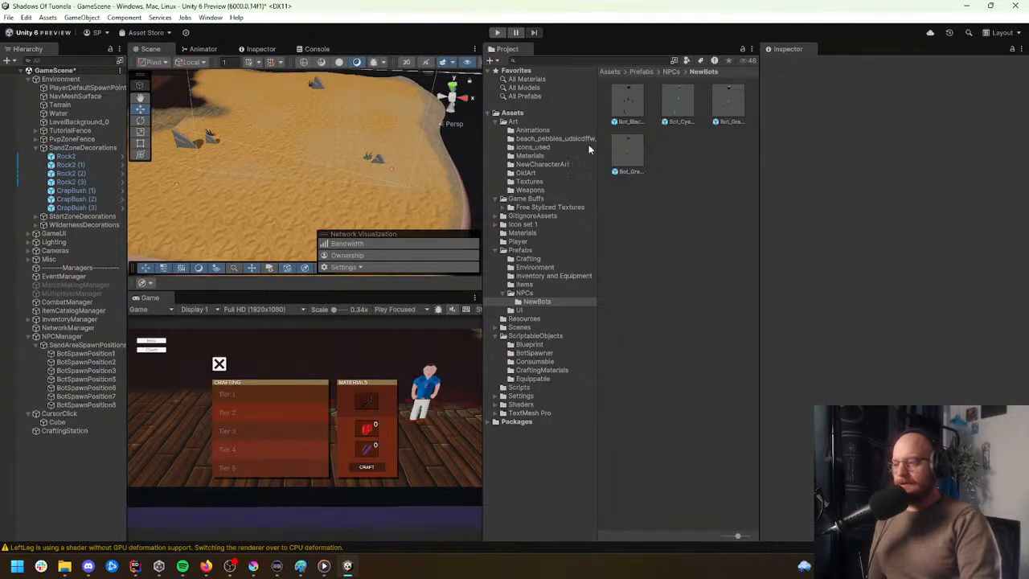
click(671, 71)
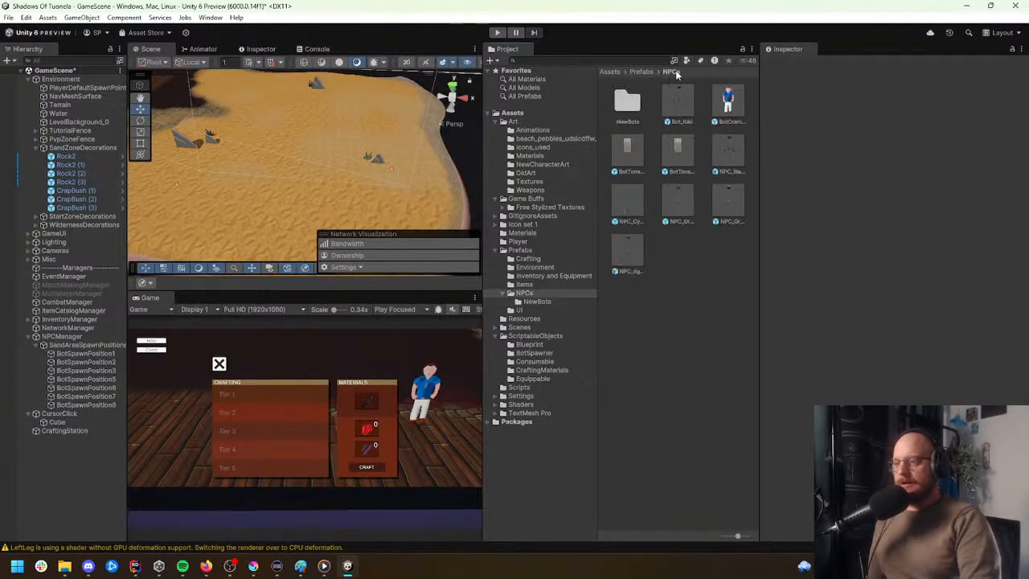
double_click(727, 157)
scroll(812, 320, down, 5)
right_click(810, 357)
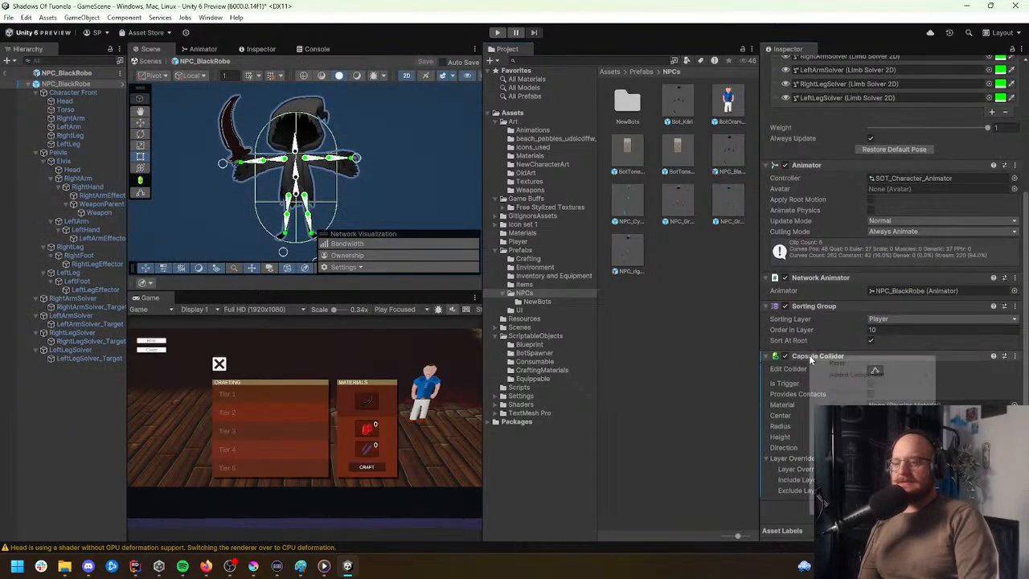
click(843, 414)
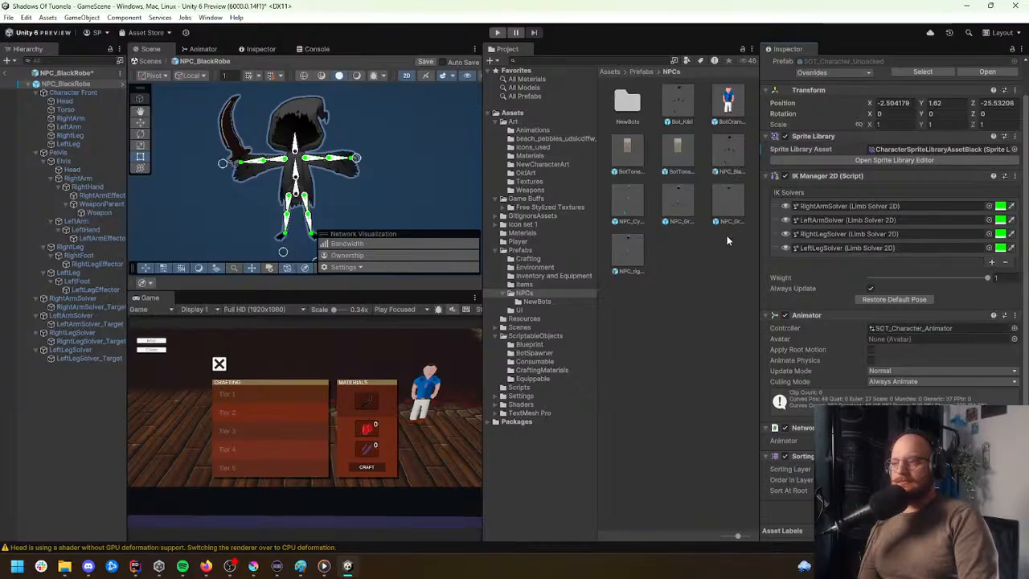
Step: Save the NPC_BlackRobe changes, open the NPC_CyanRobe prefab and remove its Capsule Collider component
double_click(632, 207)
click(530, 303)
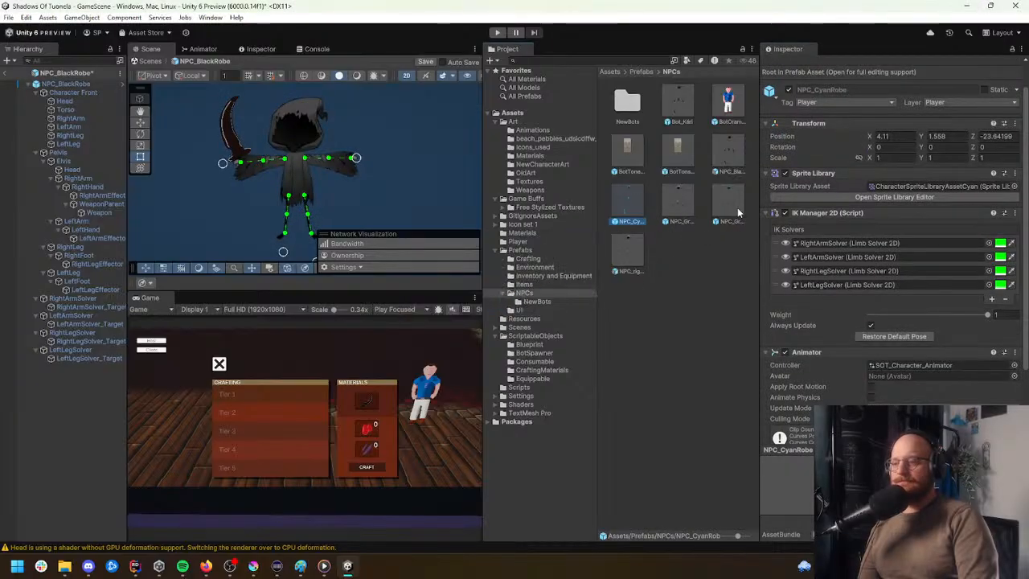
scroll(828, 346, down, 5)
right_click(827, 357)
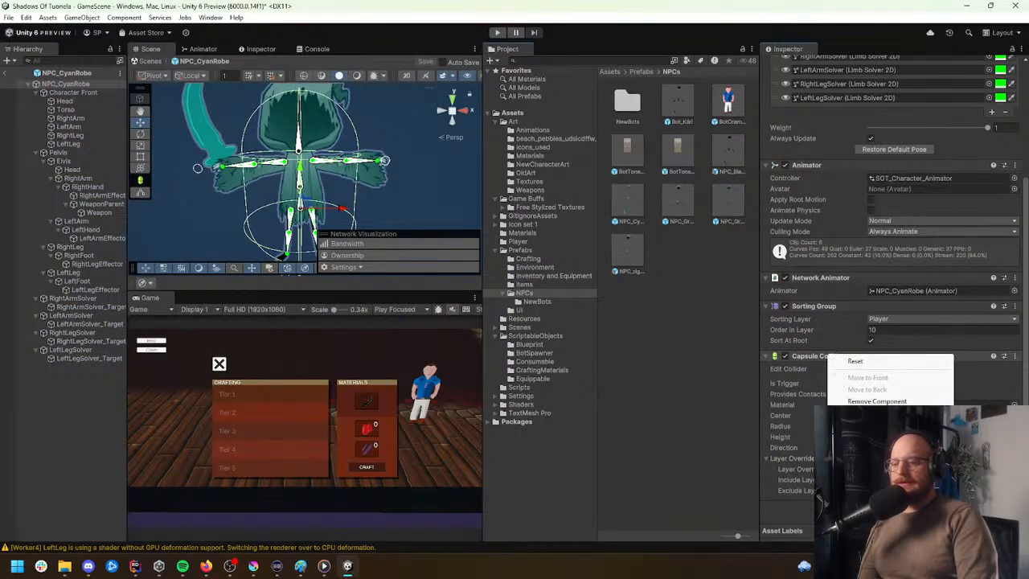
click(876, 401)
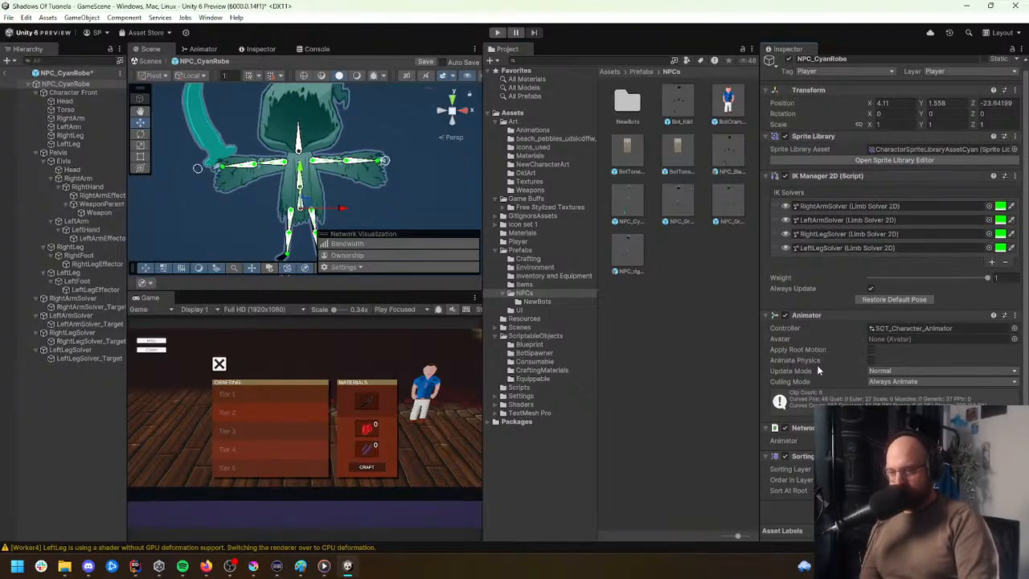
Step: Save the NPC_CyanRobe changes, open the NPC_GrayRobe prefab and remove its Capsule Collider component
click(677, 201)
click(489, 303)
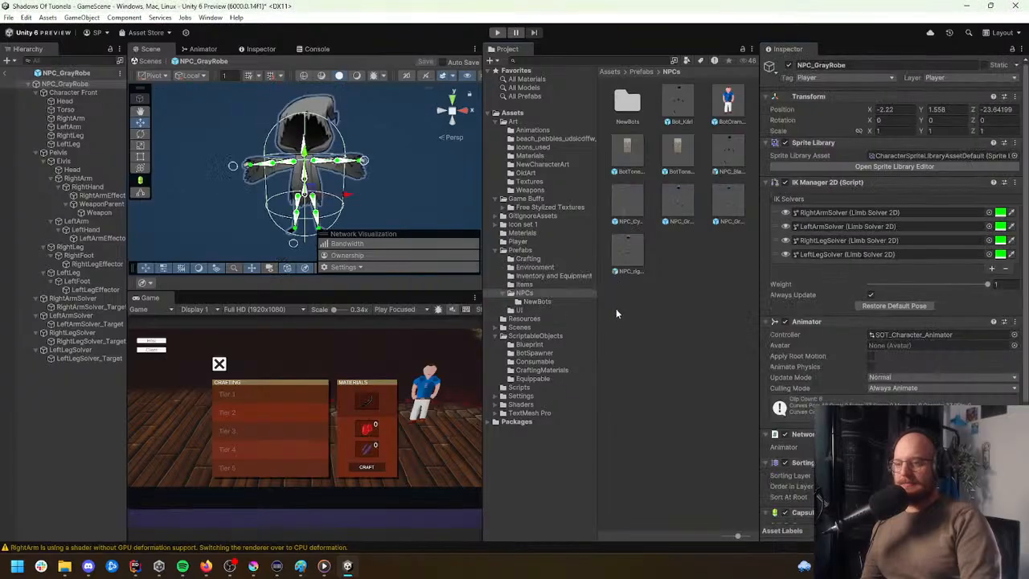
scroll(787, 356, down, 5)
right_click(813, 356)
click(850, 402)
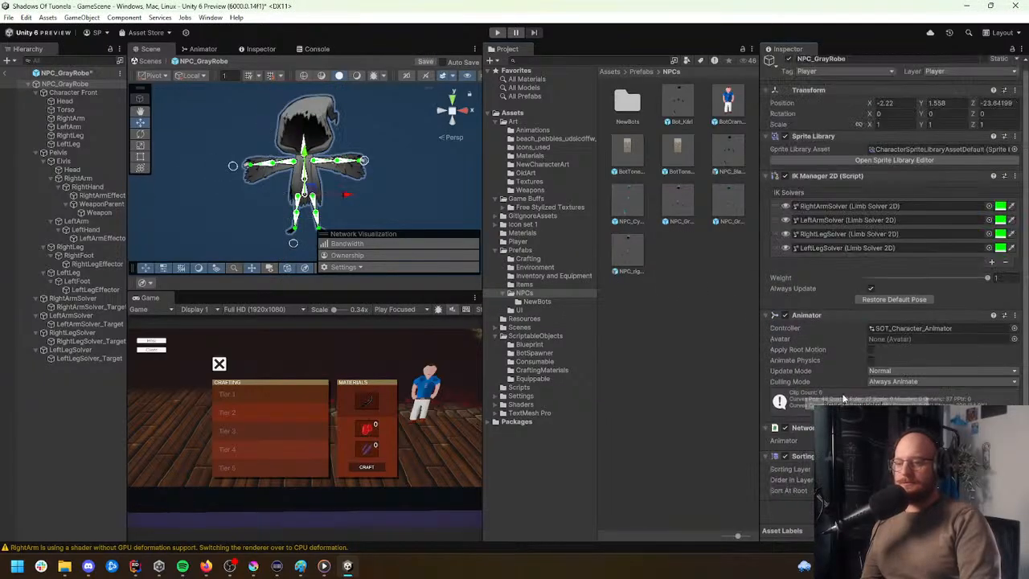
Step: Save the NPC_GrayRobe changes and remove the Capsule Collider component from the NPC_GreenRobe prefab
double_click(725, 213)
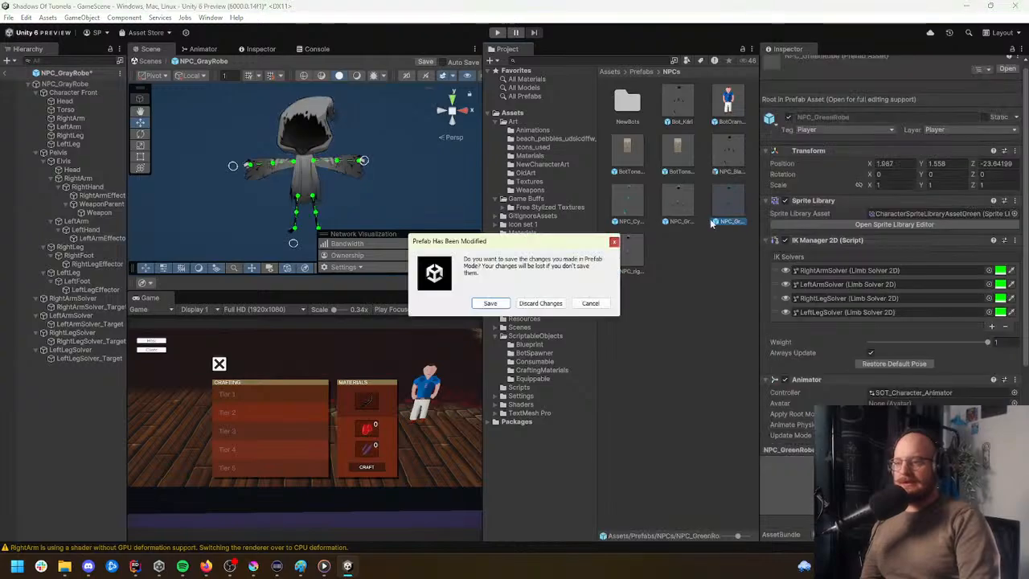
click(492, 303)
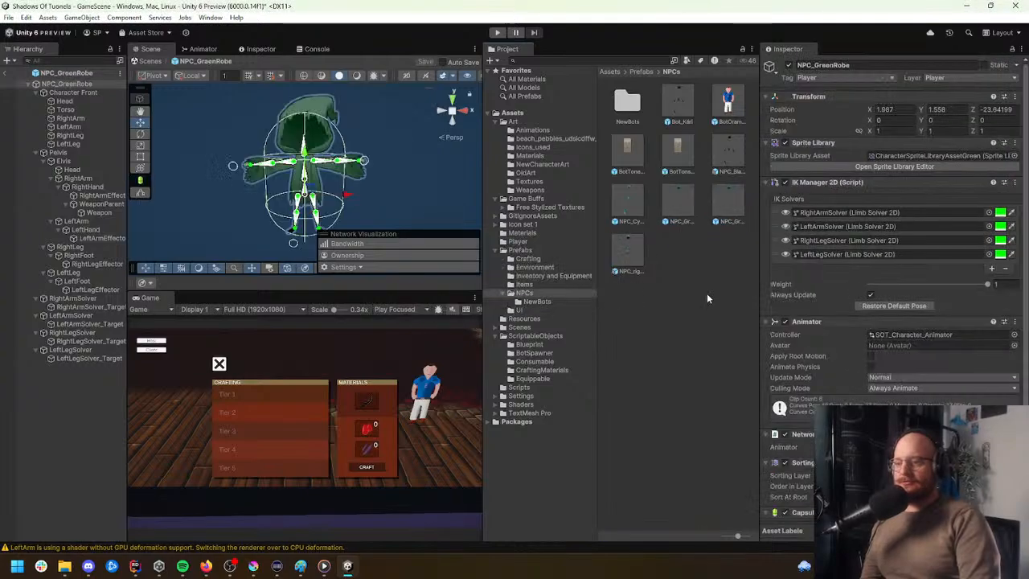
click(728, 209)
scroll(838, 353, down, 10)
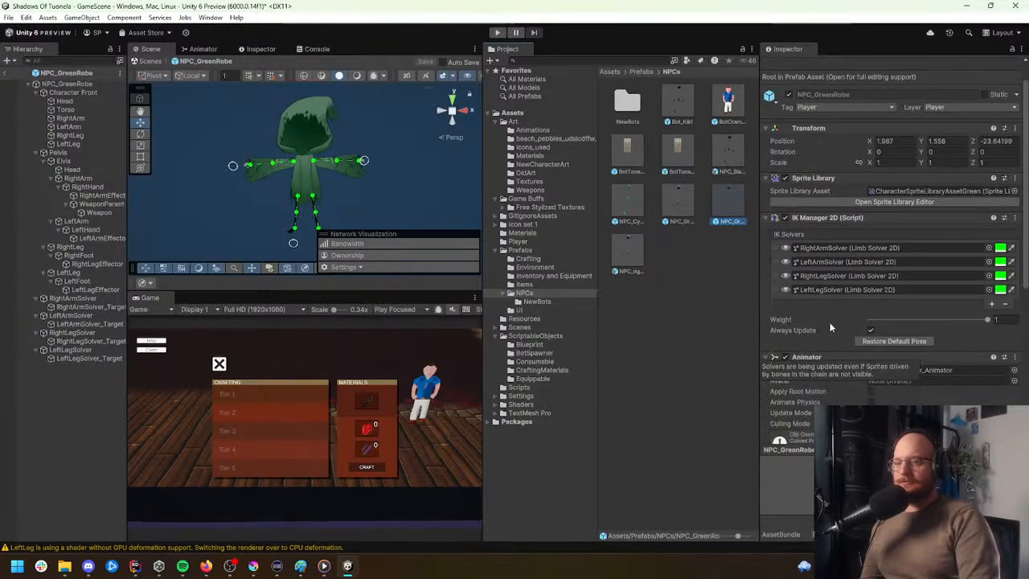
right_click(807, 277)
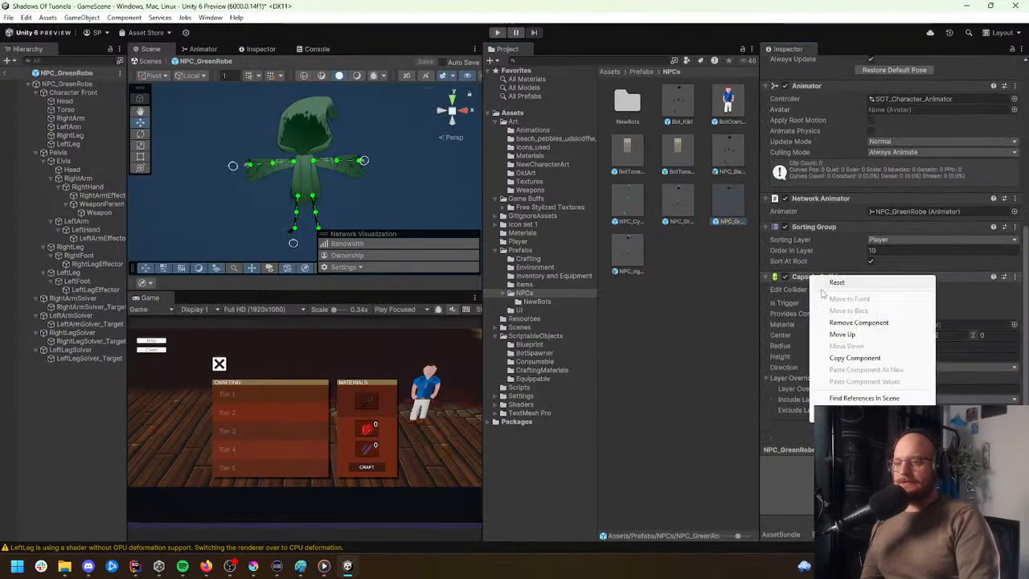
click(858, 322)
Step: Check the components of the NPC_rigged Variant prefab and return to GameScene
double_click(625, 258)
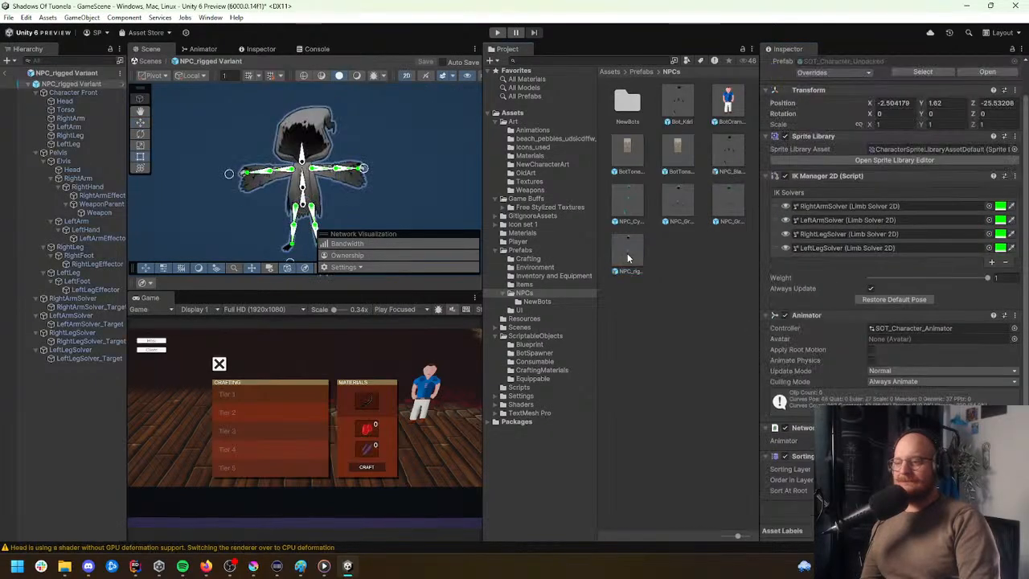
click(247, 111)
click(4, 71)
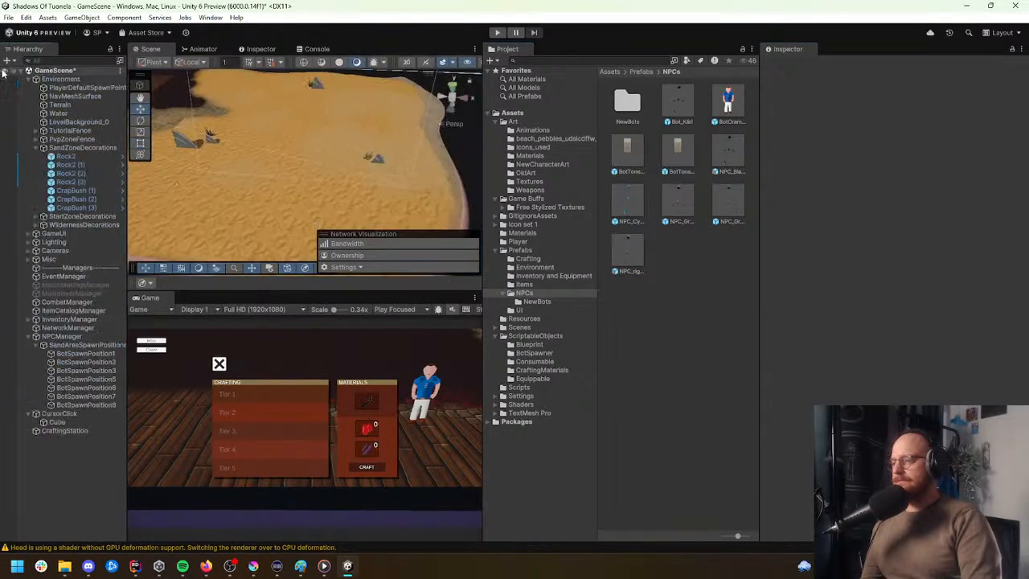
Step: Switch the Game view to Play Maximized and start a play session as host
click(393, 310)
click(423, 332)
click(498, 32)
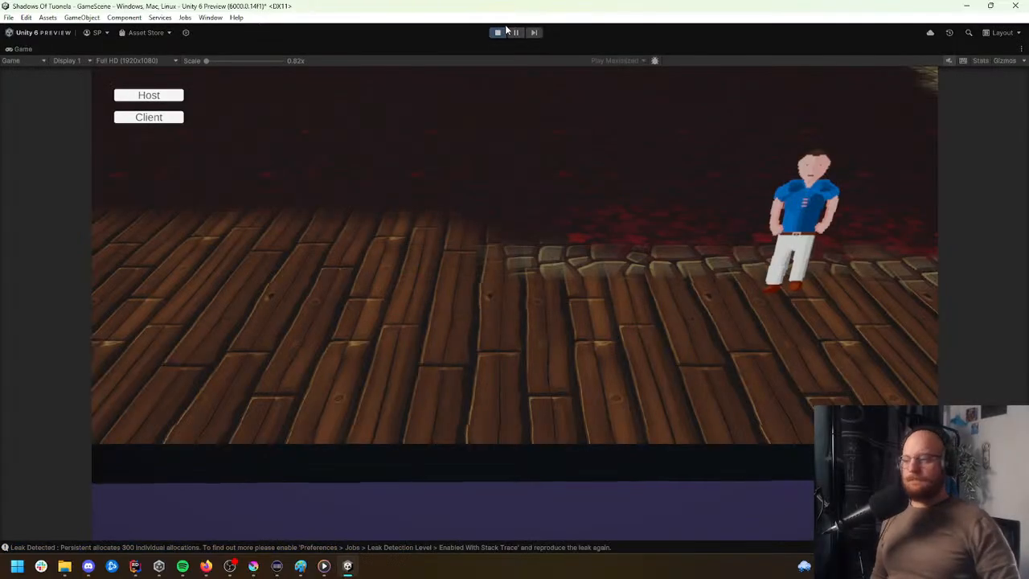
click(132, 95)
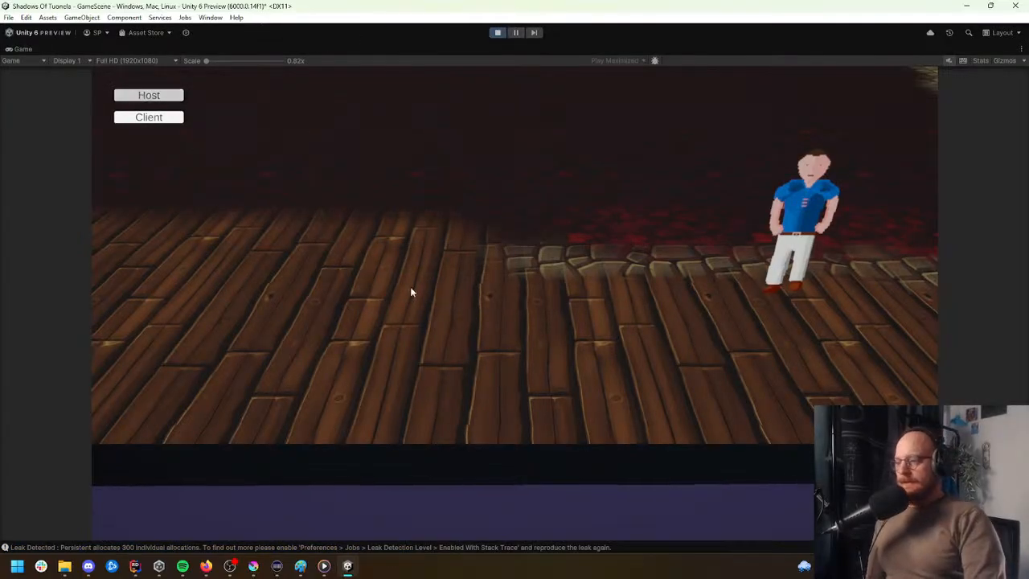
Step: Walk the character from the stone path across the wooden floor to the bots in the sand zone
click(880, 117)
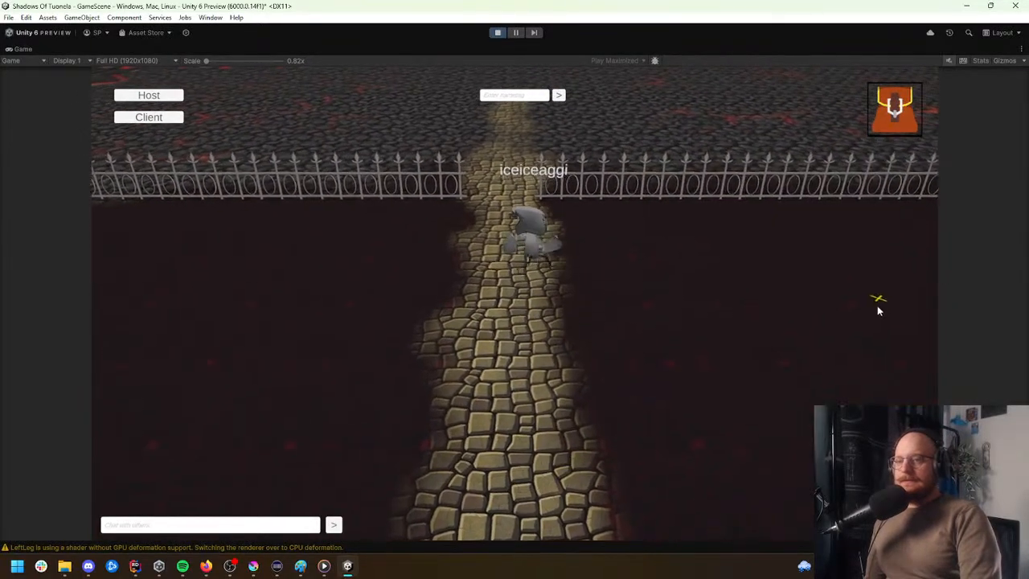
click(846, 380)
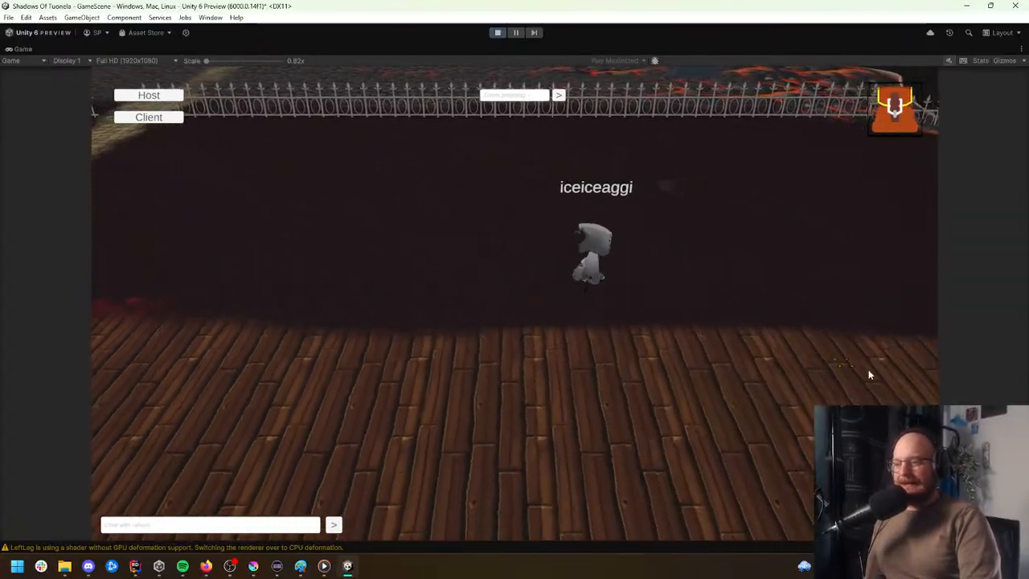
click(874, 356)
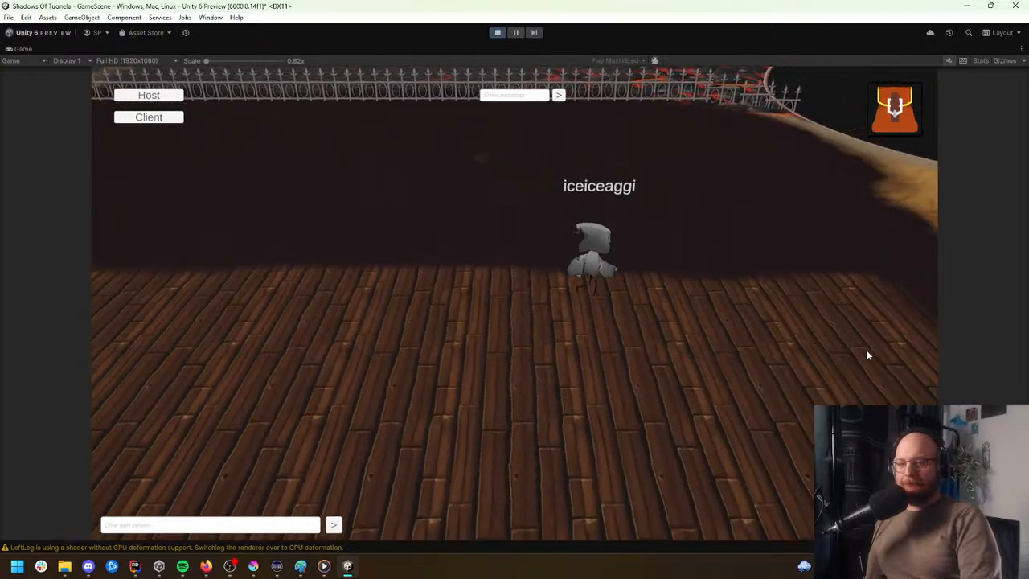
click(885, 318)
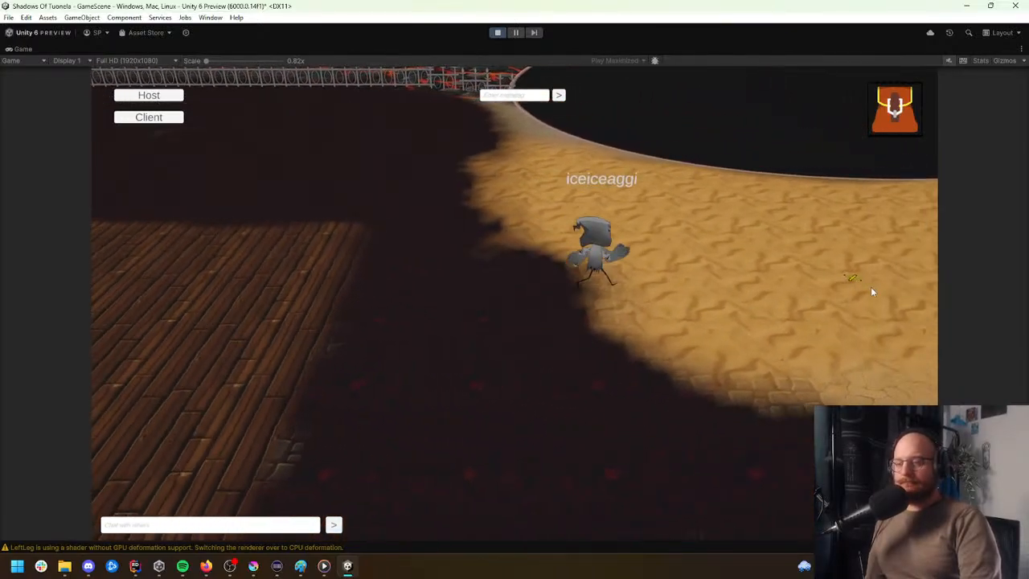
click(866, 289)
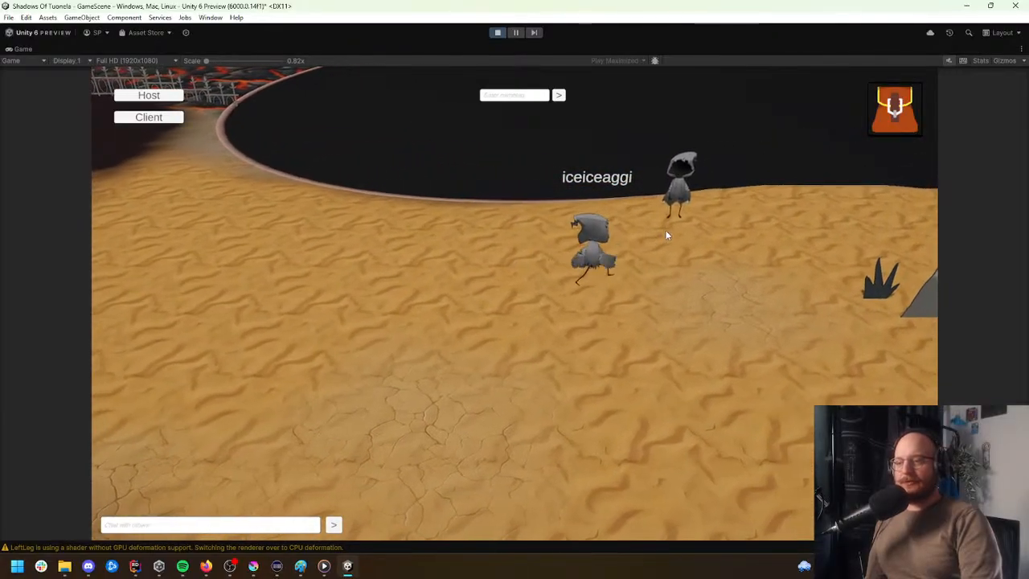
Step: Test combat against a gray-robe bot on the sand and stop the play session
click(609, 440)
click(615, 292)
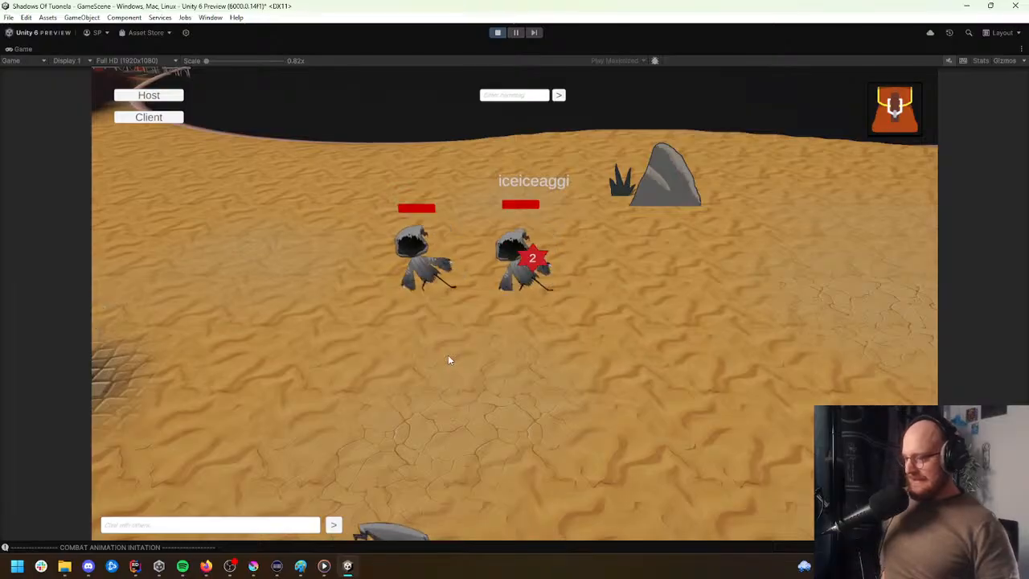
click(497, 32)
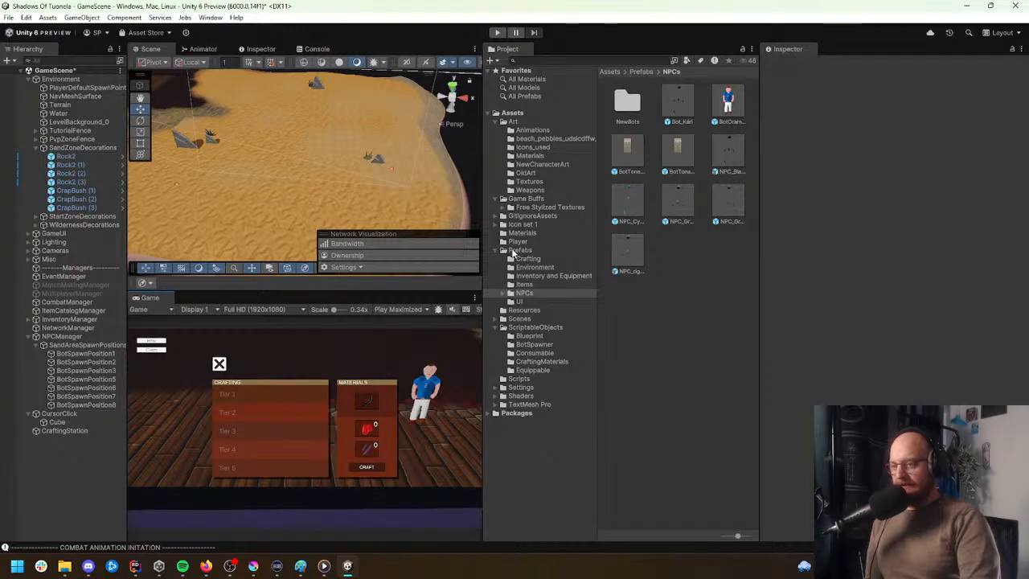
Step: Open the PlayerPrefabNew prefab from the Assets/Player folder
middle_drag(359, 165, 407, 180)
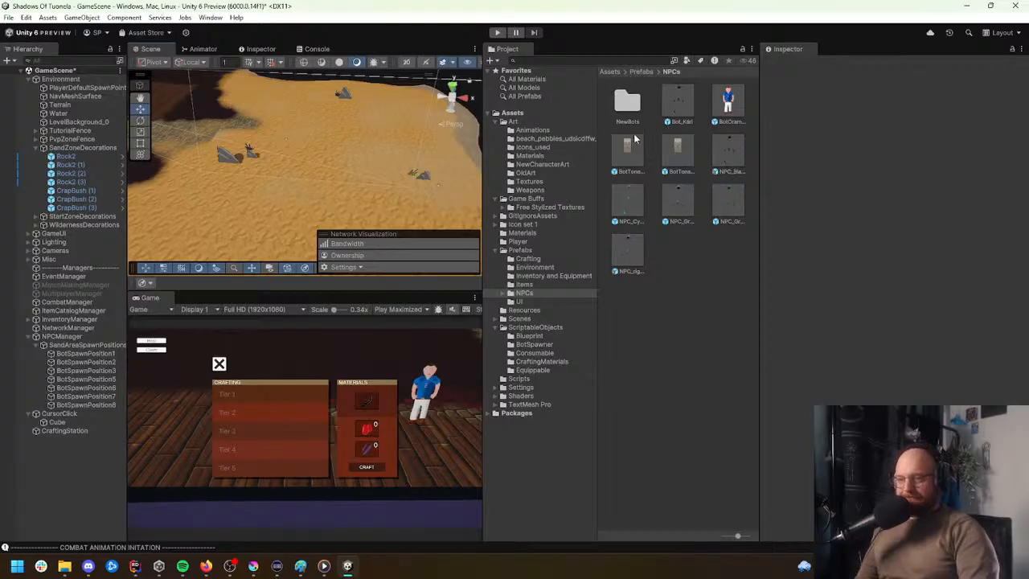
key(Down)
key(Up)
key(Up)
key(Up)
key(Up)
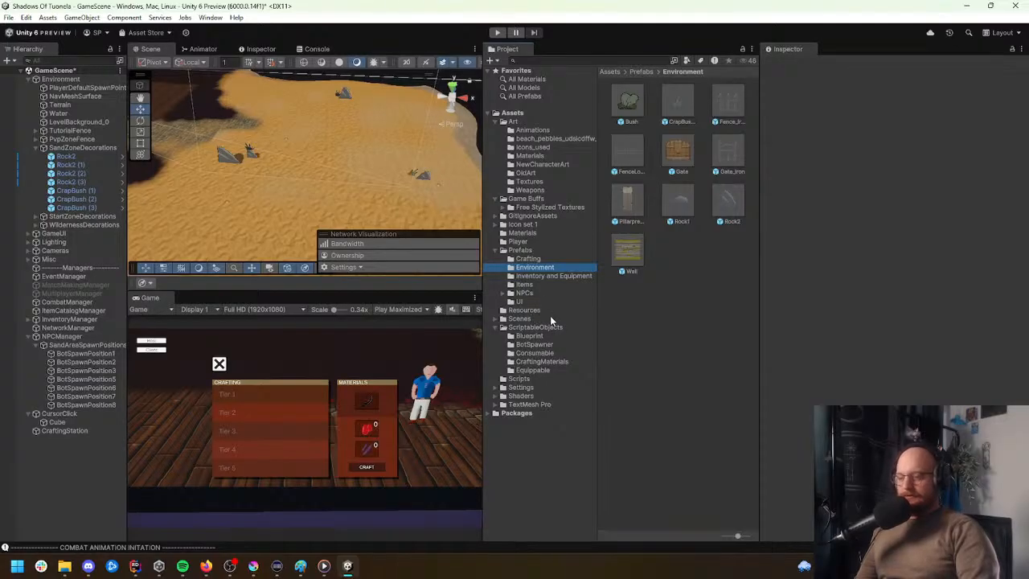
key(Up)
key(Up)
key(Up)
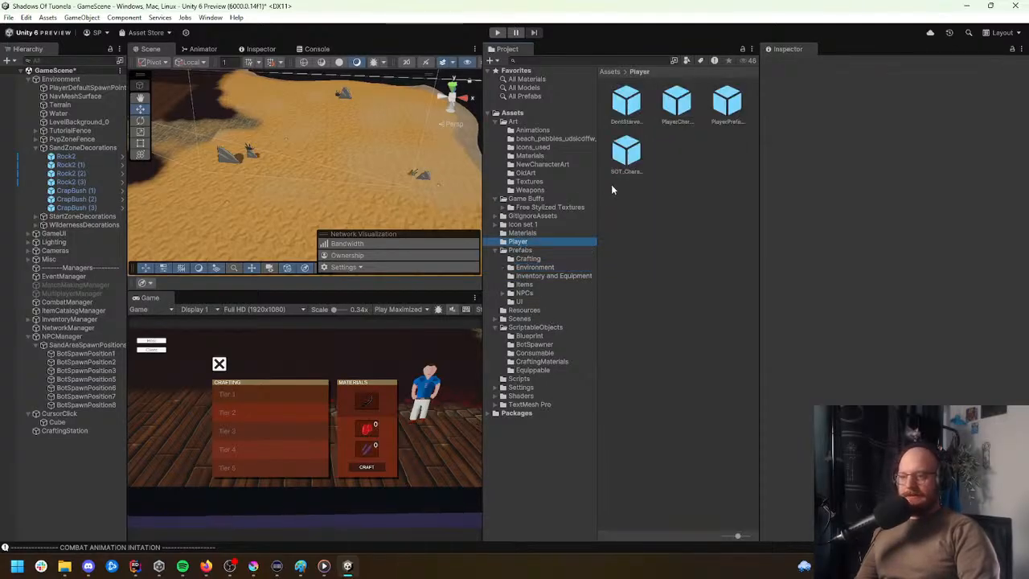
double_click(730, 105)
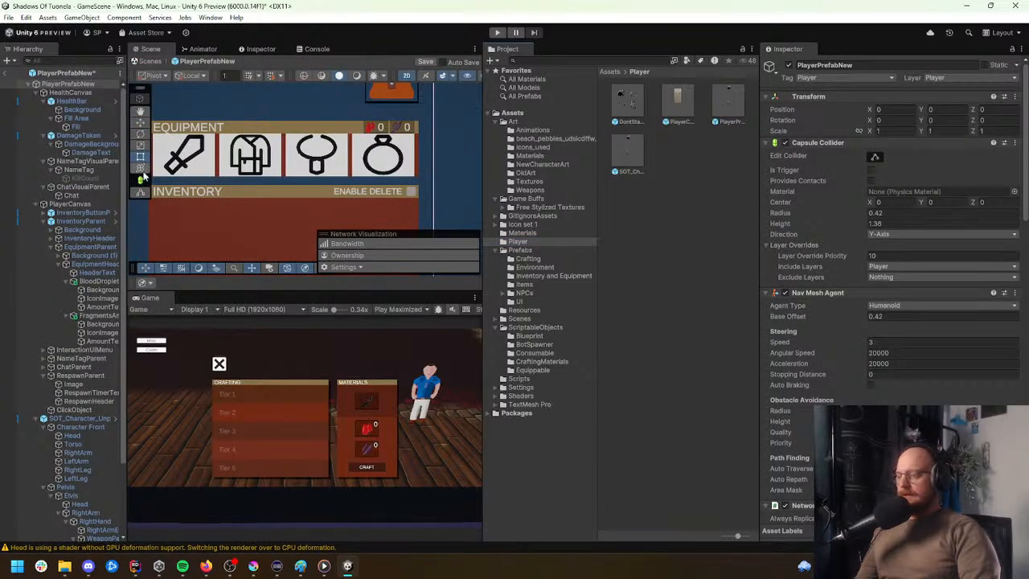
Step: Set the Canvas Group alpha of InventoryParent under PlayerCanvas to 0
scroll(175, 168, down, 3)
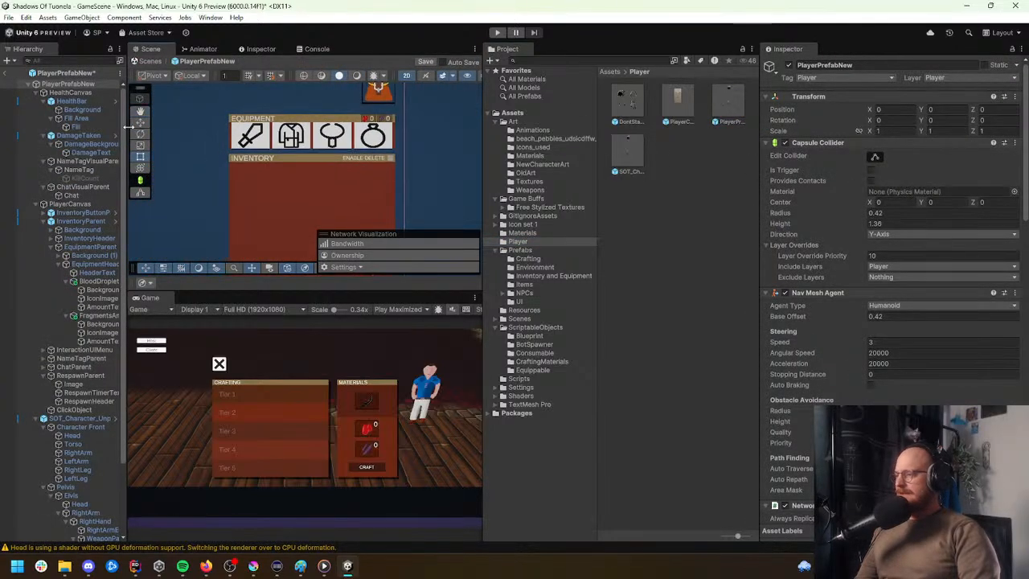
click(92, 220)
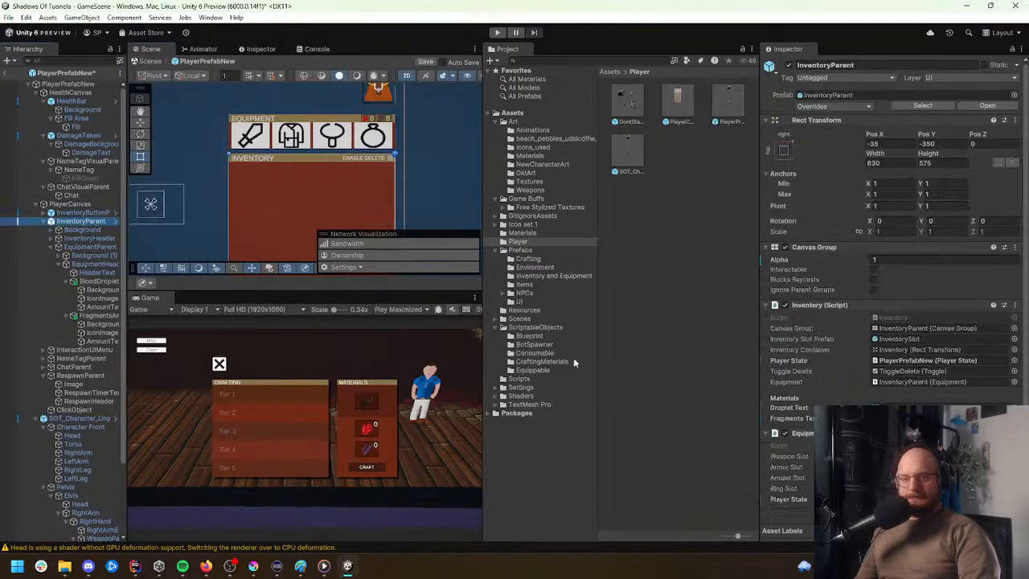
click(889, 252)
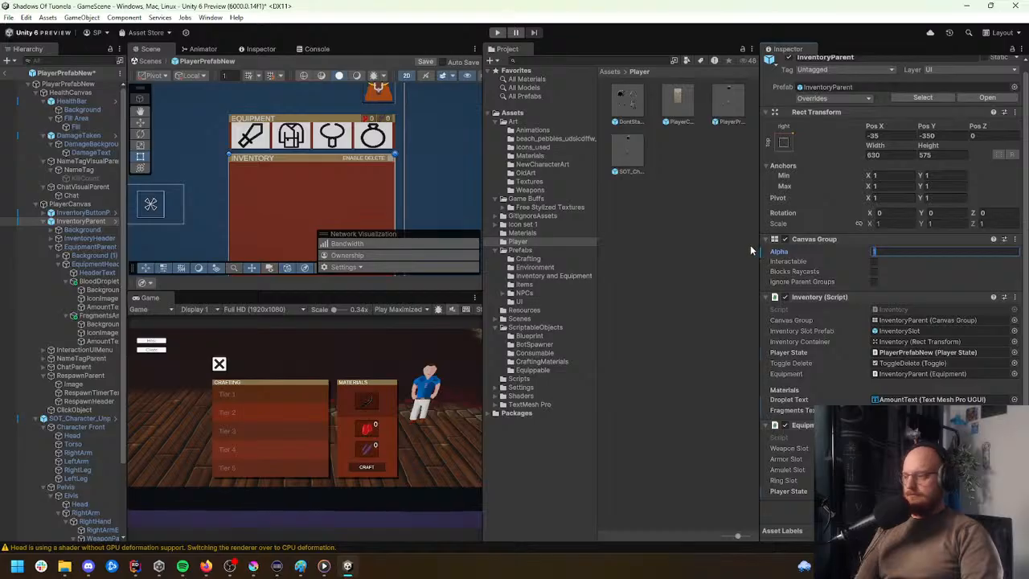
text(0)
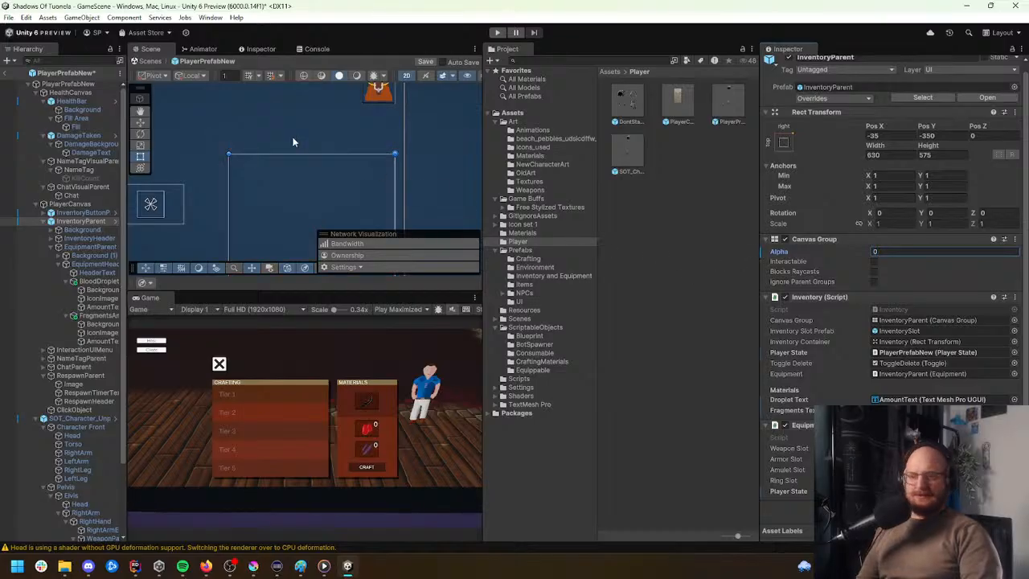
Step: Start another play session, exiting Prefab Mode, and join as host
click(497, 32)
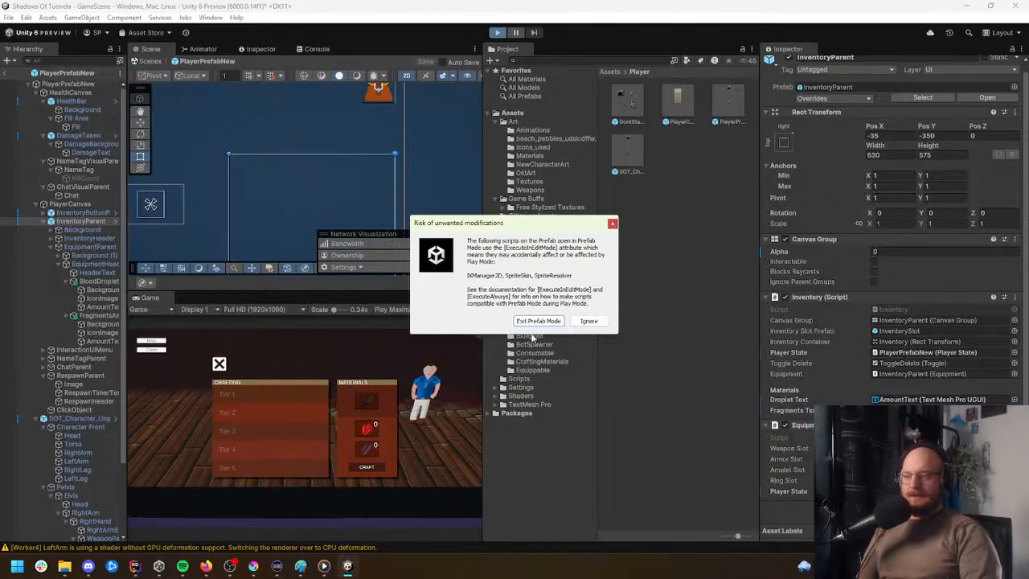
click(551, 320)
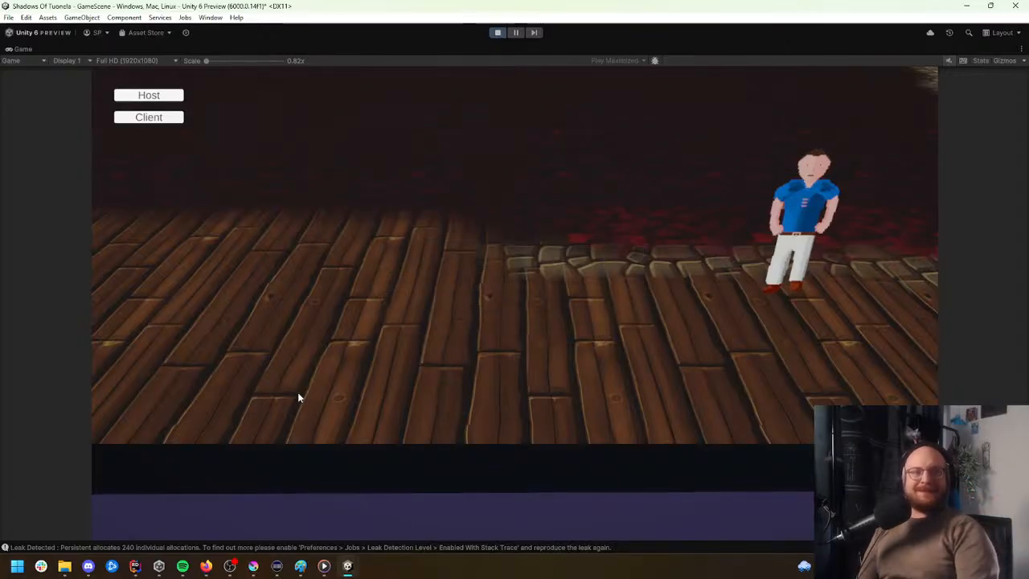
click(158, 97)
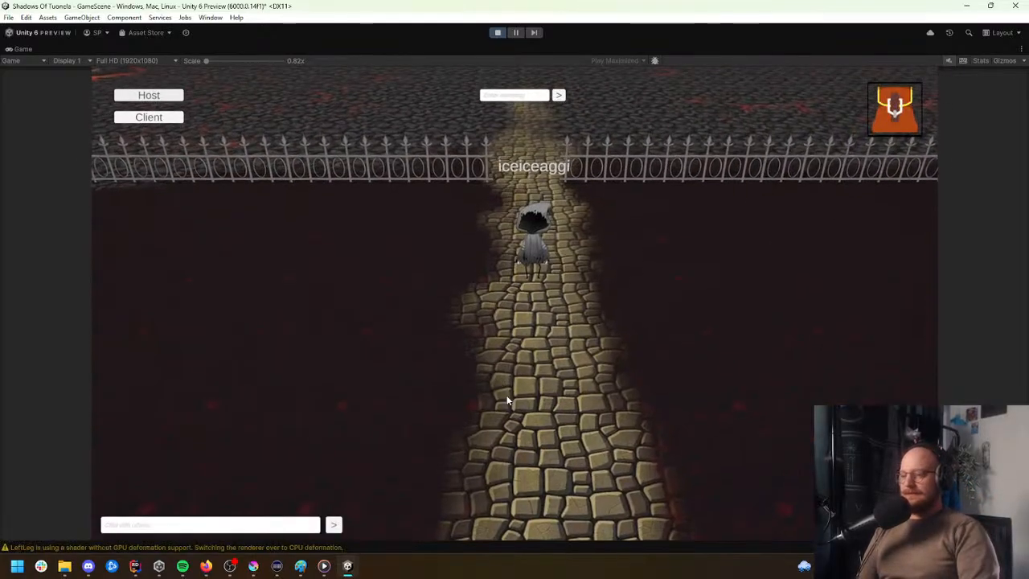
Step: Test opening and closing the player inventory with the backpack in the running game and stop the play session
click(903, 118)
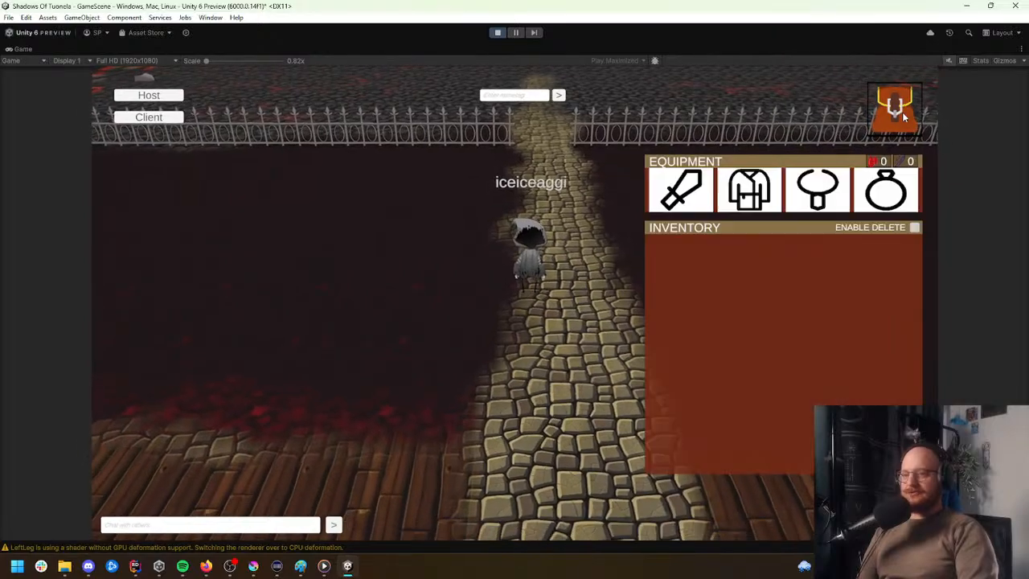
click(902, 112)
click(498, 32)
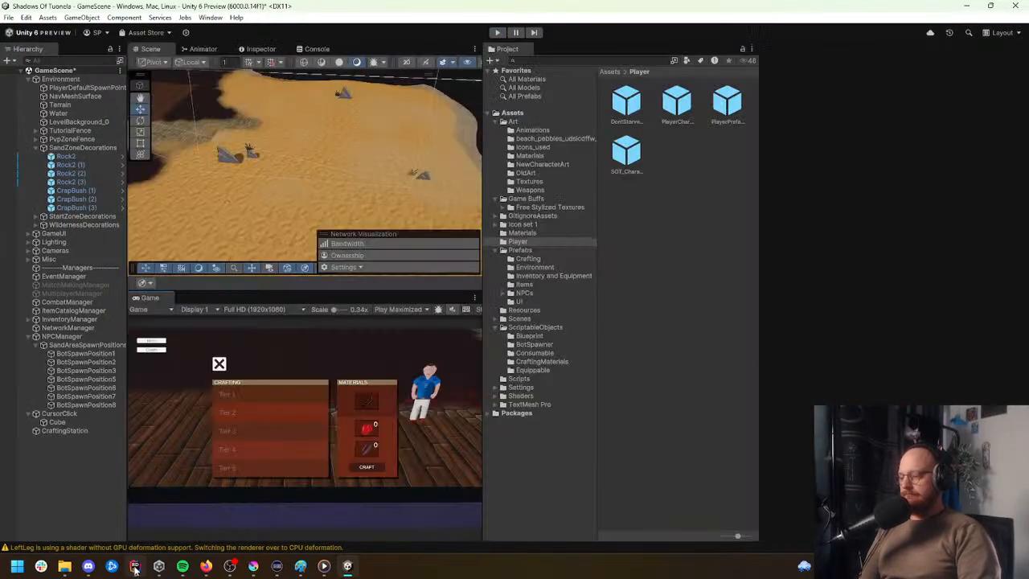
Step: Switch to Rider and include all changed and unversioned files in the commit
click(135, 566)
click(9, 45)
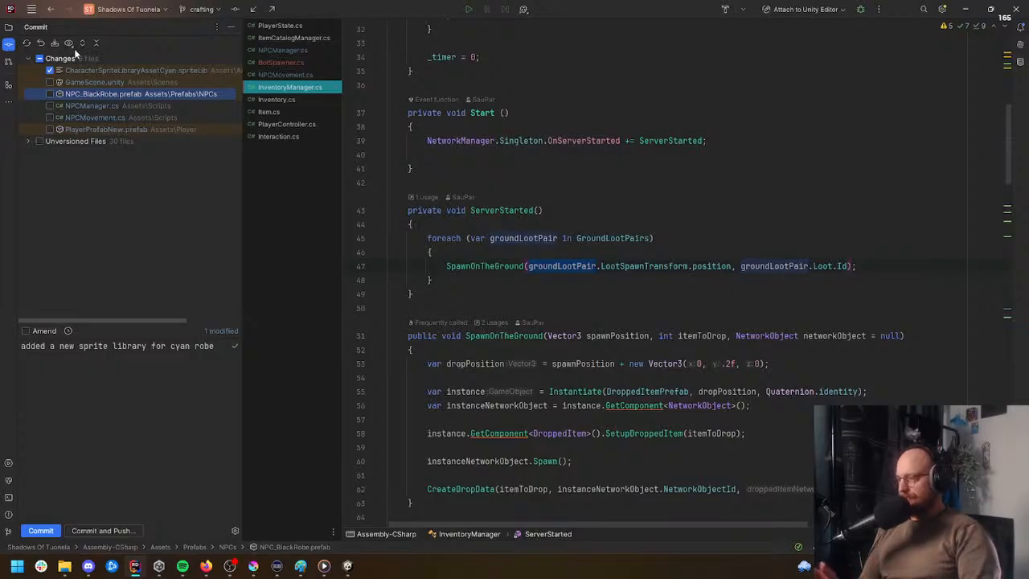
click(49, 70)
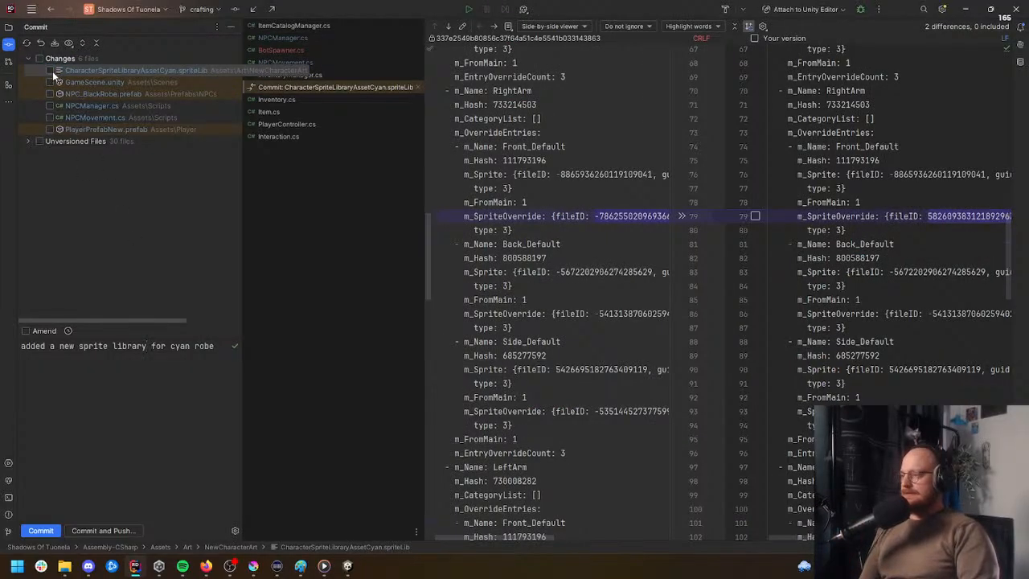
click(28, 142)
scroll(235, 246, down, 3)
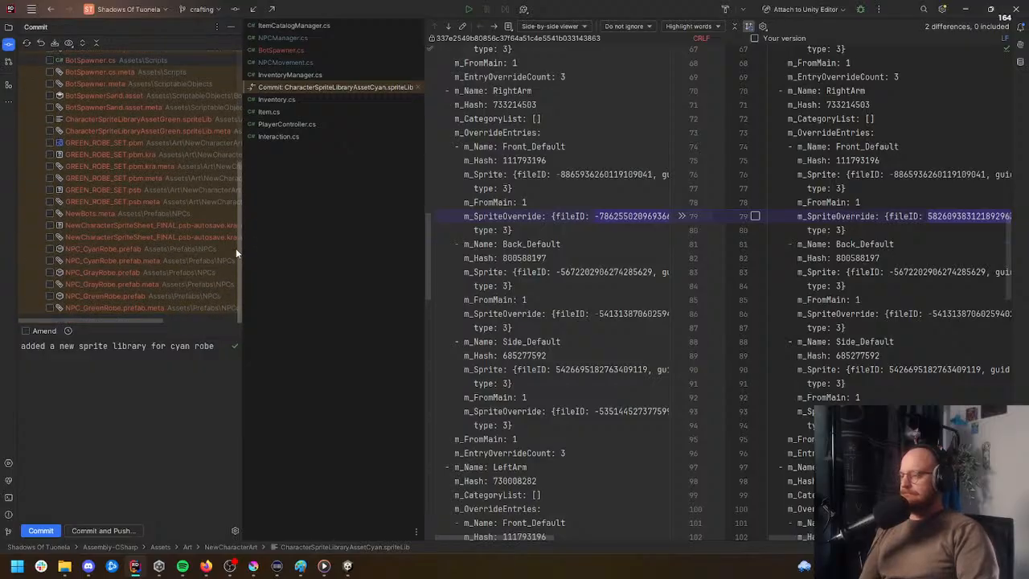
scroll(236, 240, up, 5)
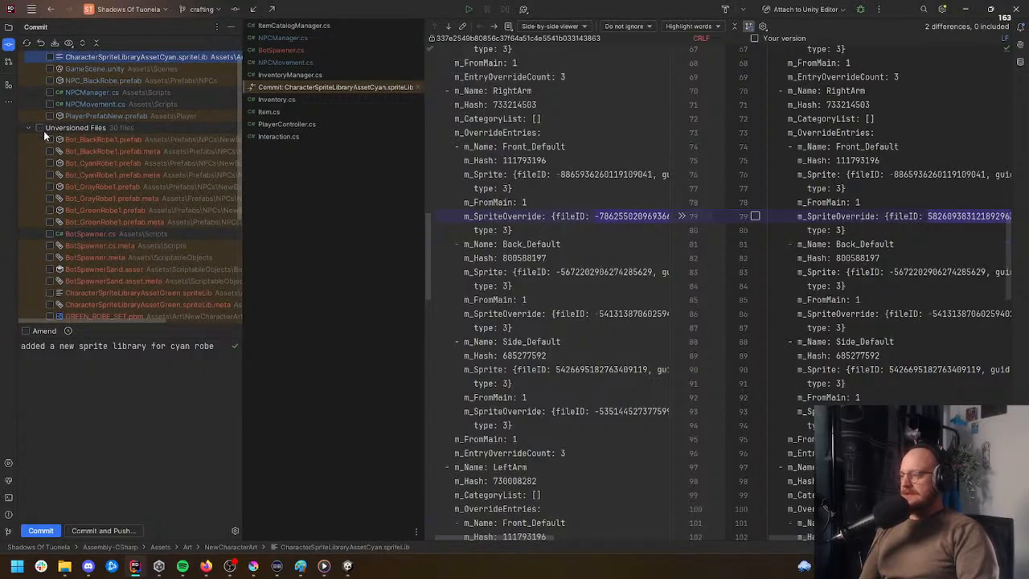
click(39, 128)
scroll(67, 192, up, 1)
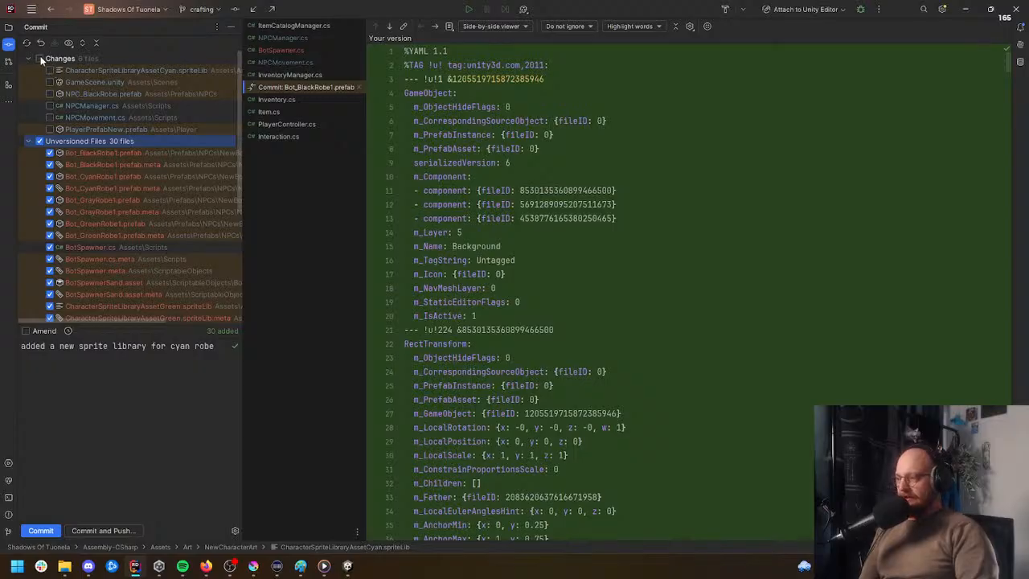
click(40, 58)
Step: Replace the commit message with "added a new robe color: green."
triple_click(201, 352)
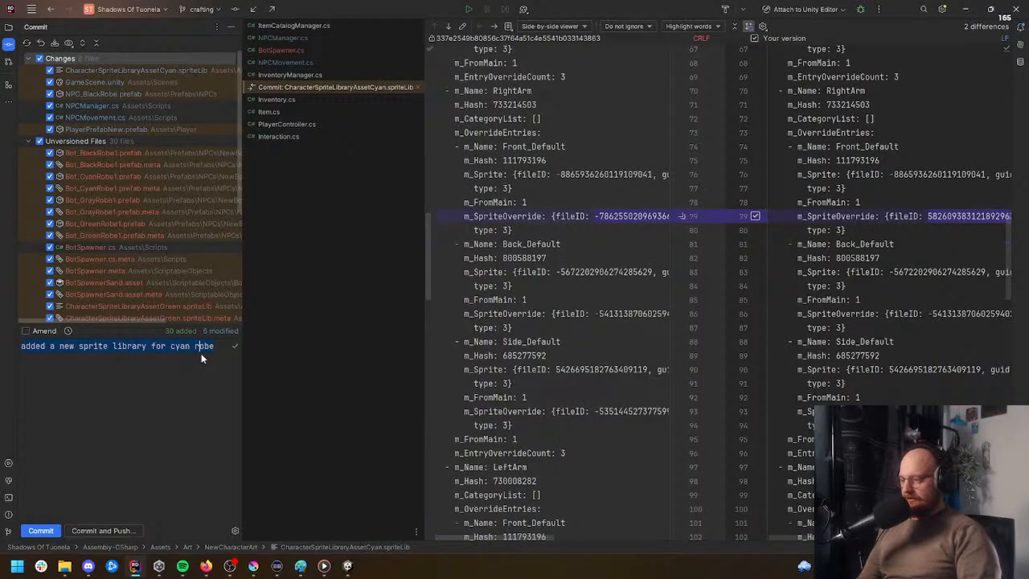
key(BackSpace)
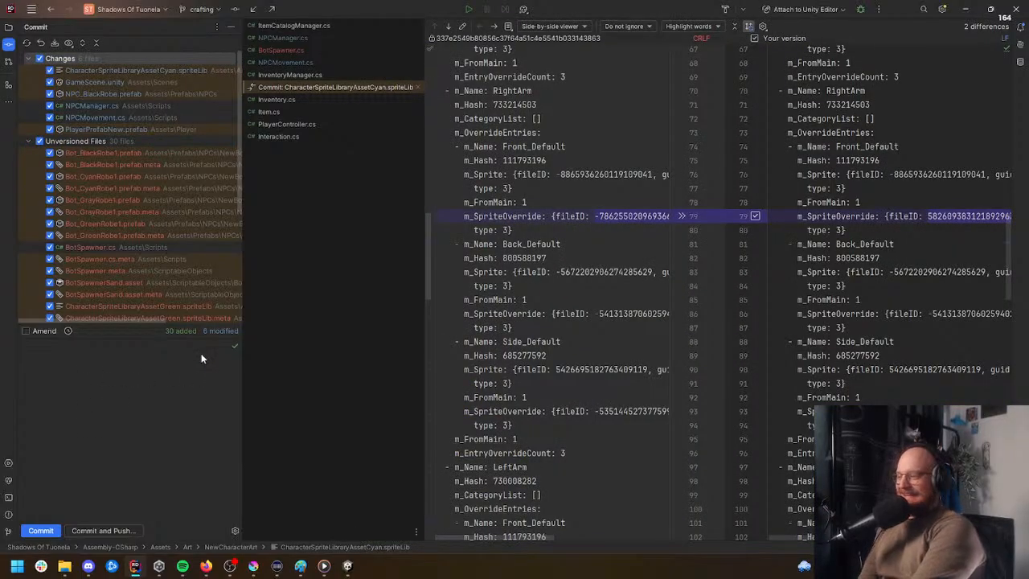
text(added a new )
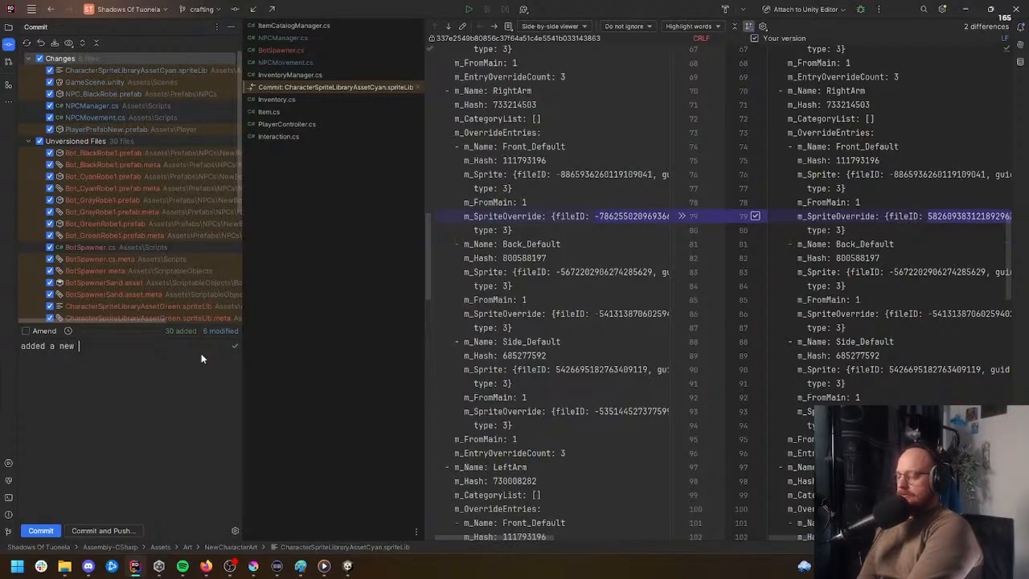
text(robe voc)
key(BackSpace)
key(BackSpace)
text(ol)
key(BackSpace)
key(BackSpace)
key(BackSpace)
text(color,)
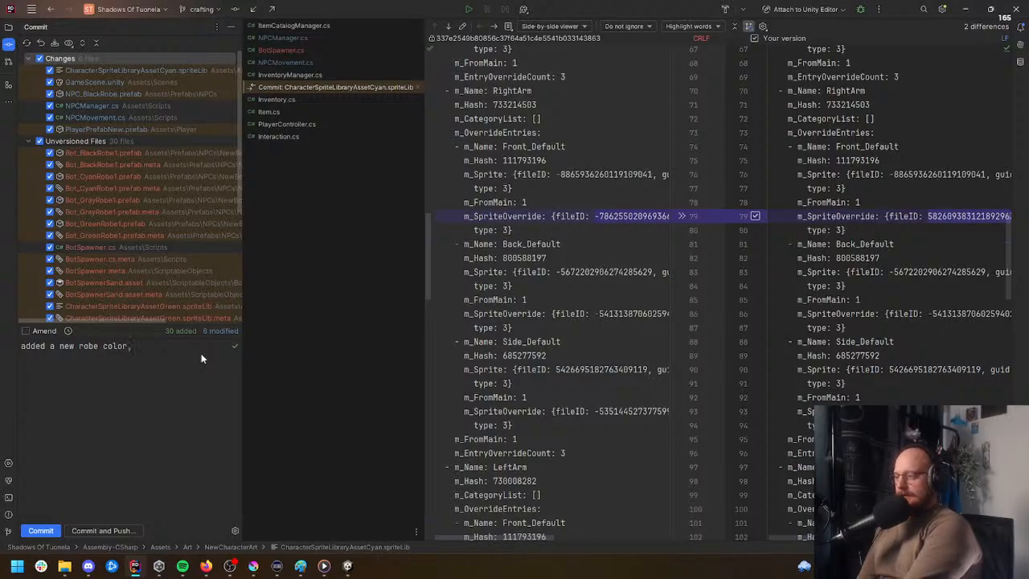
key(BackSpace)
key(BackSpace)
text(: green.)
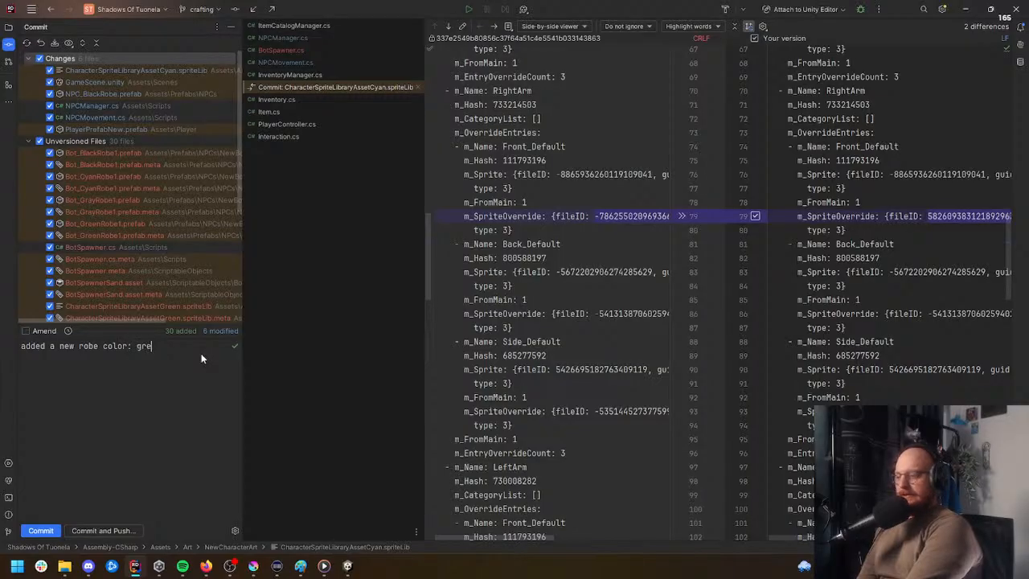
key(Return)
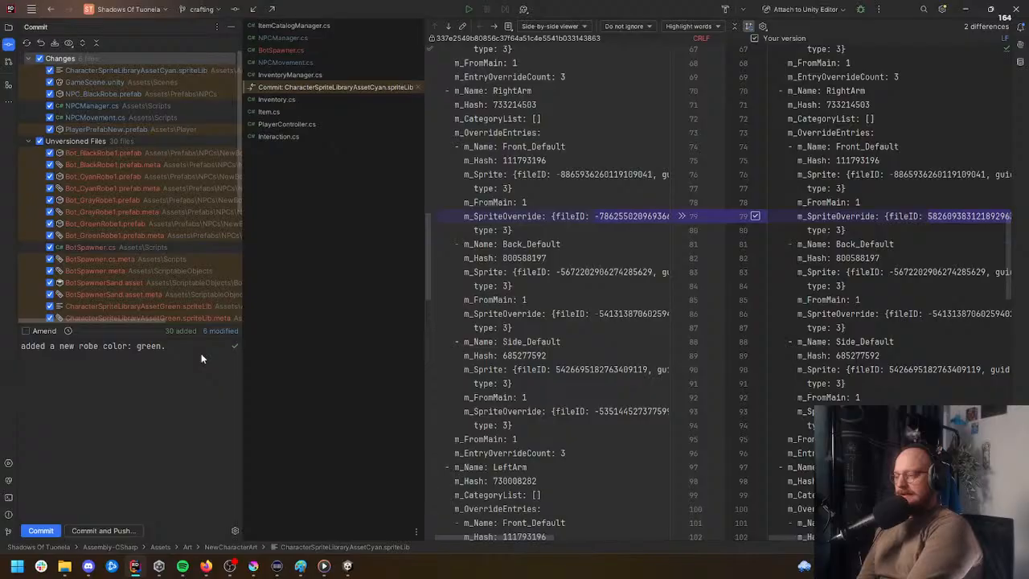
Step: Add the commit message paragraph "Implemented a new botspawner system that can handle multiple different bot spawning locations and the data that goes with it"
text(Implemented a new botspawner system t)
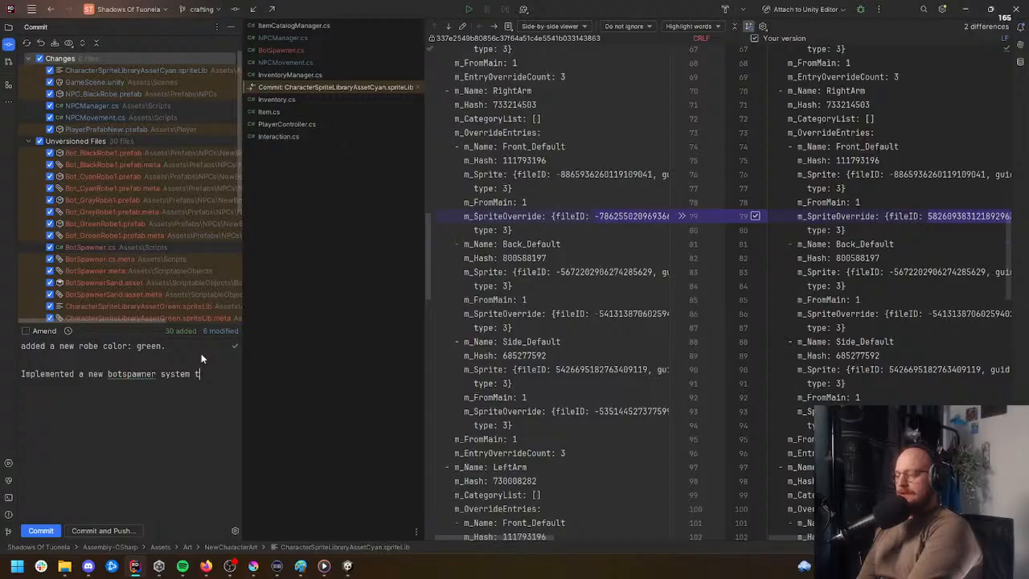
text(hat can handle )
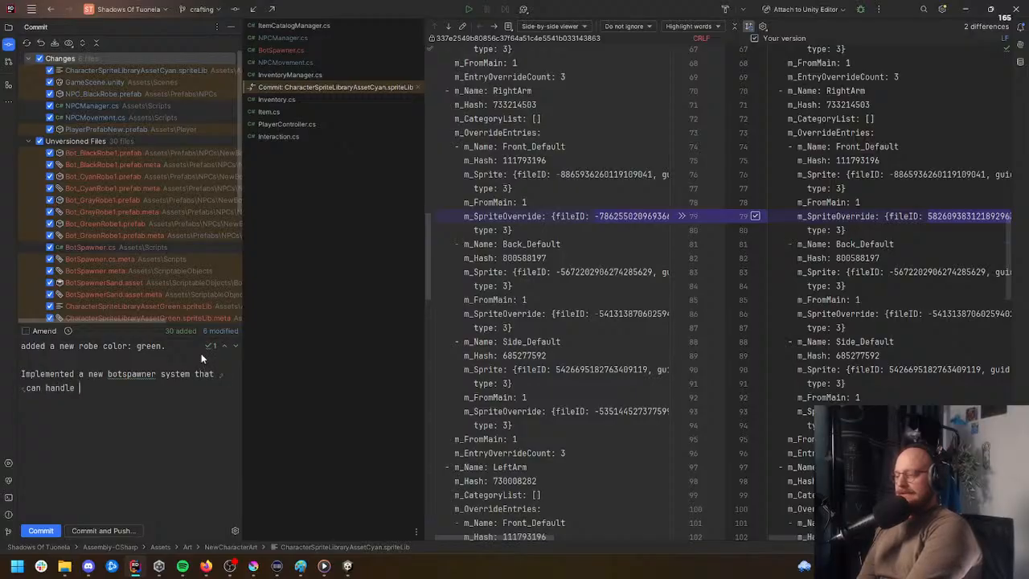
text(multiple different )
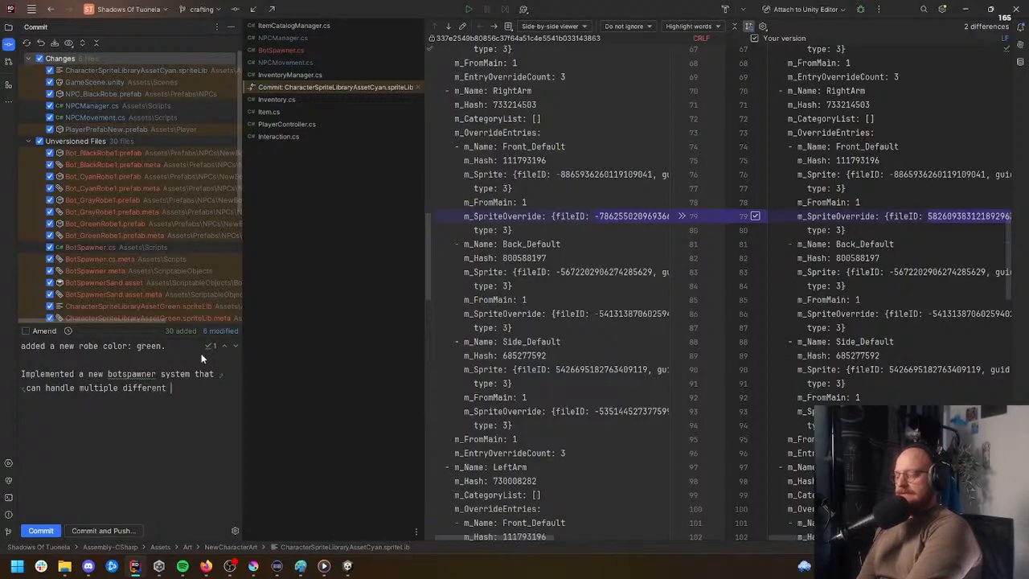
text(bot spawning l)
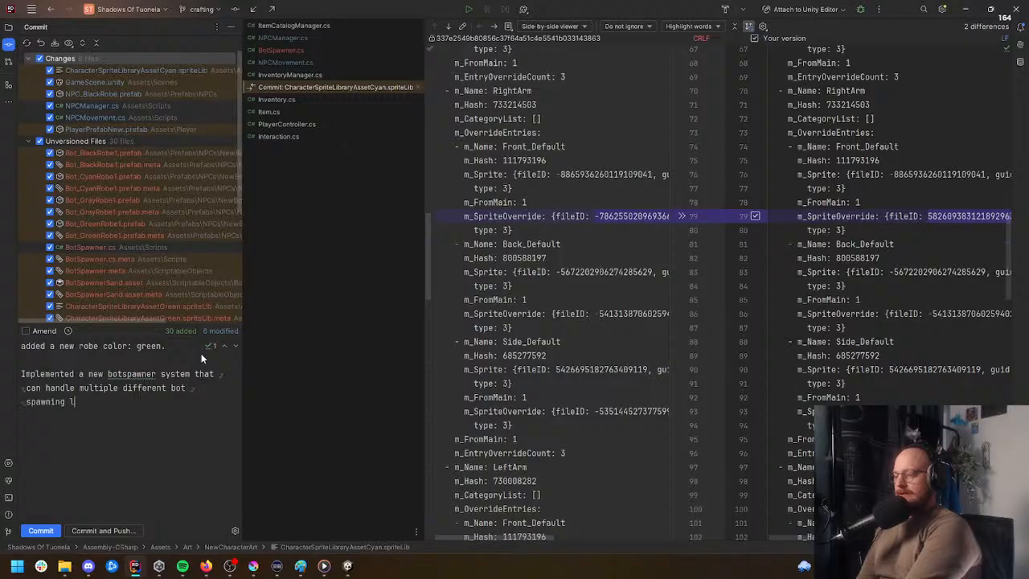
text(ocations and tag)
key(BackSpace)
key(BackSpace)
text(he )
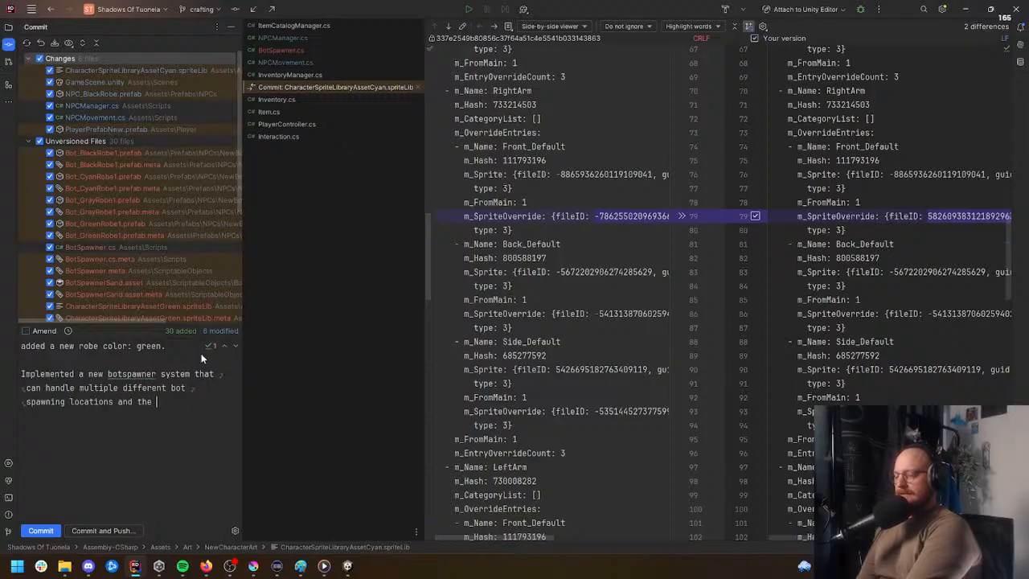
text(data that goes with it)
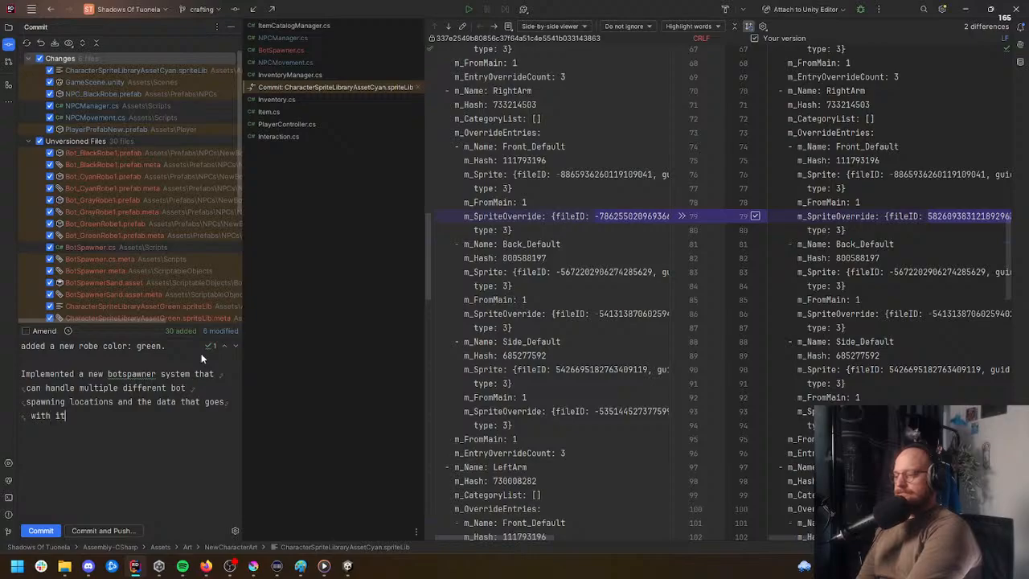
key(Return)
key(Return)
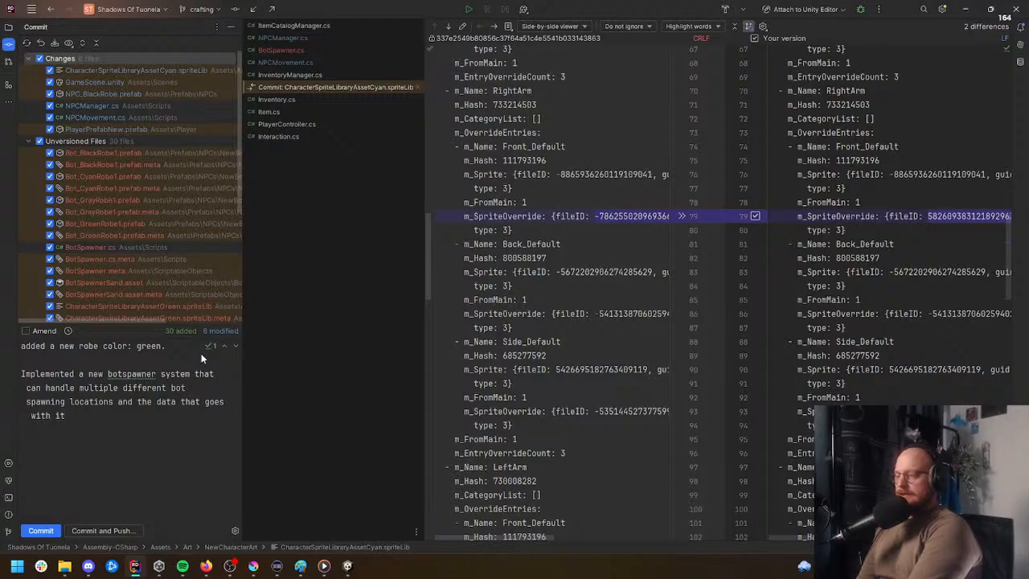
Step: Add the final commit message paragraph "Implemented new bots for all different armor sets"
text(Implemented new bots )
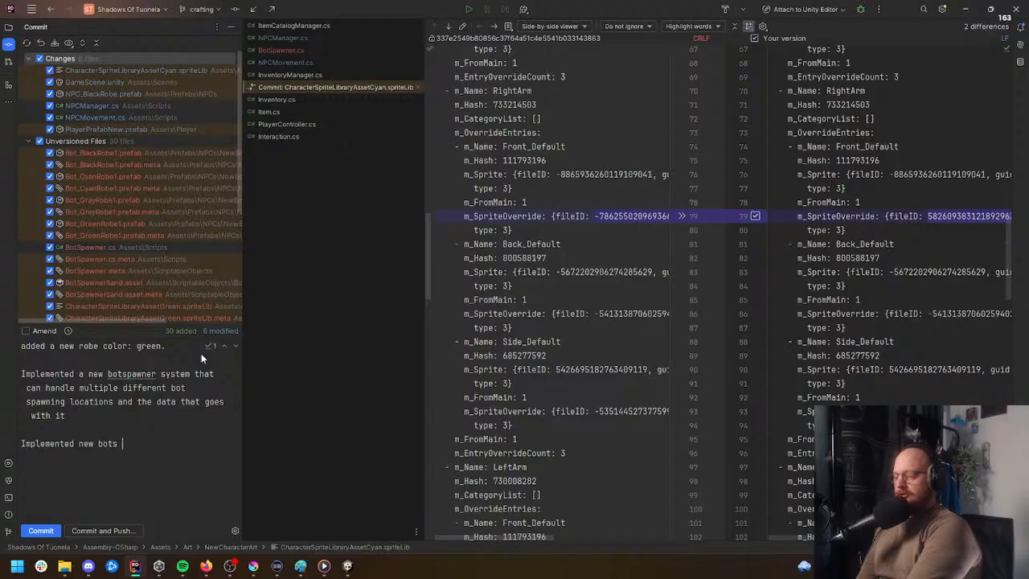
text(for all different )
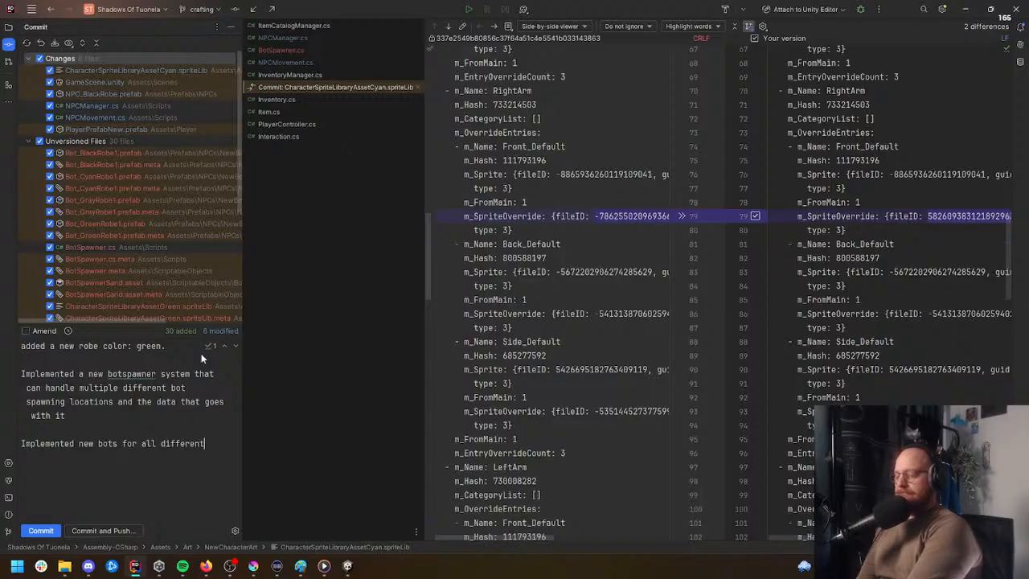
text(armor sets)
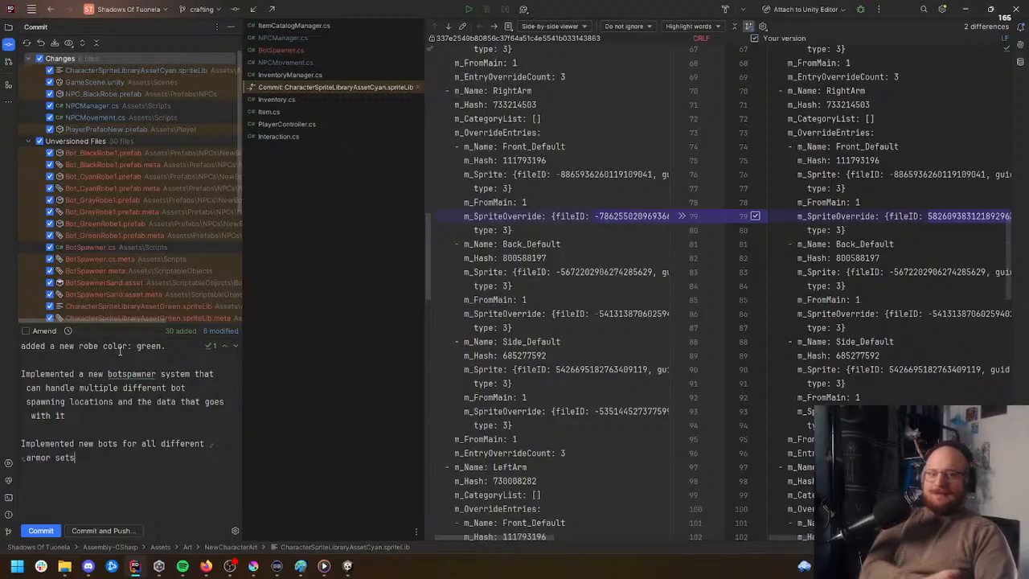
Step: Commit the included files, push them to the origin crafting branch, and hide the commit view
click(117, 531)
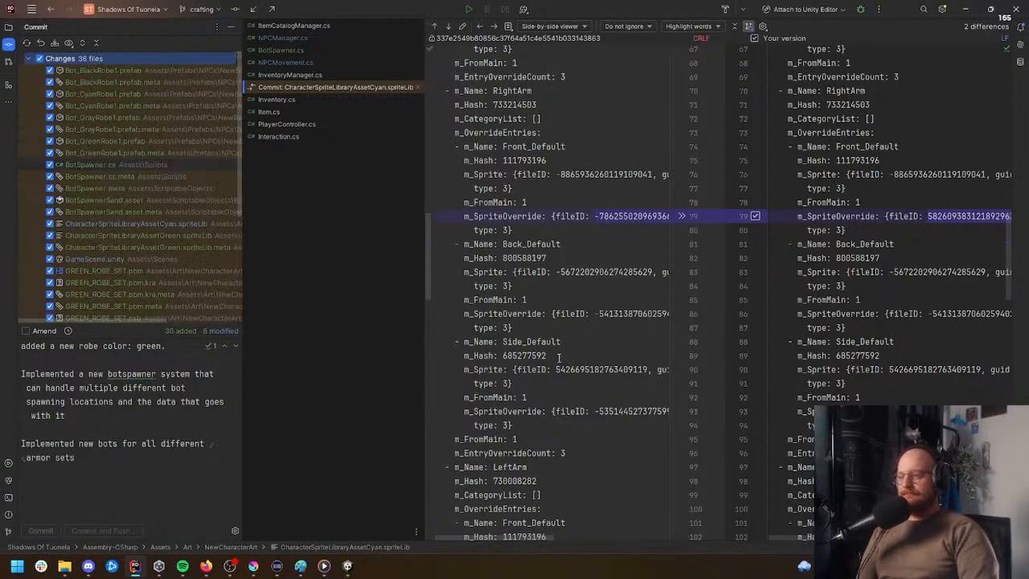
click(522, 299)
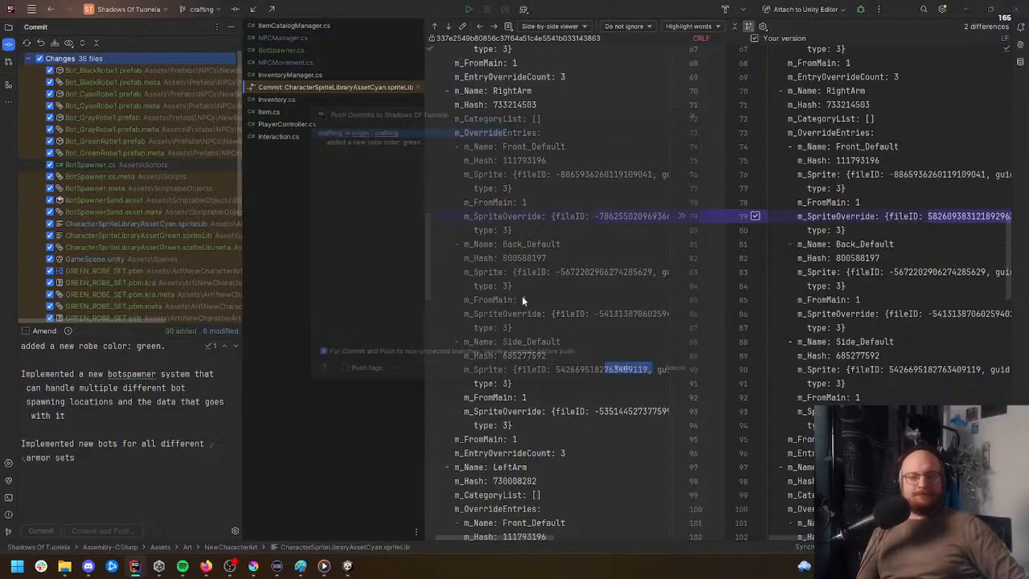
click(641, 382)
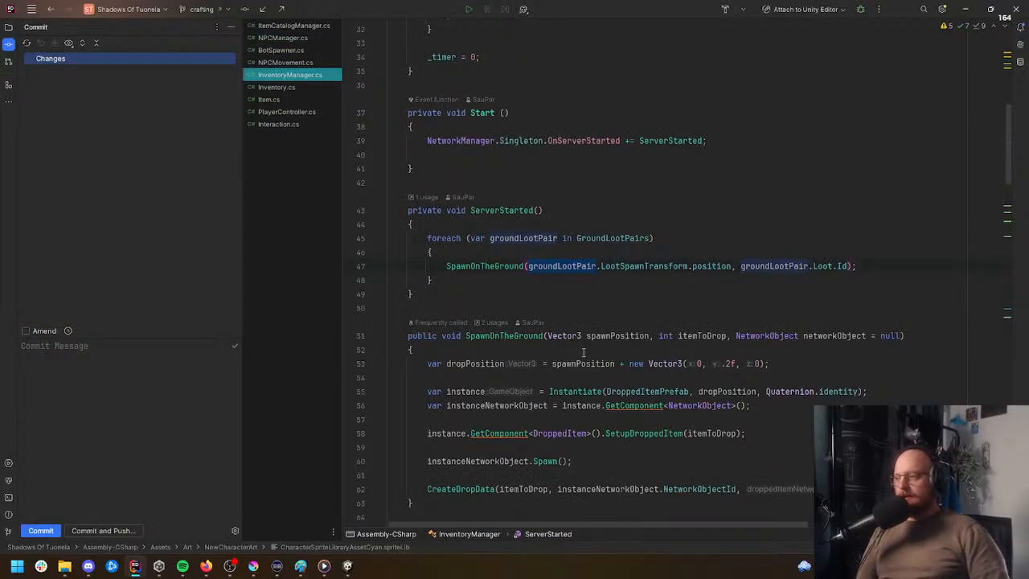
click(8, 43)
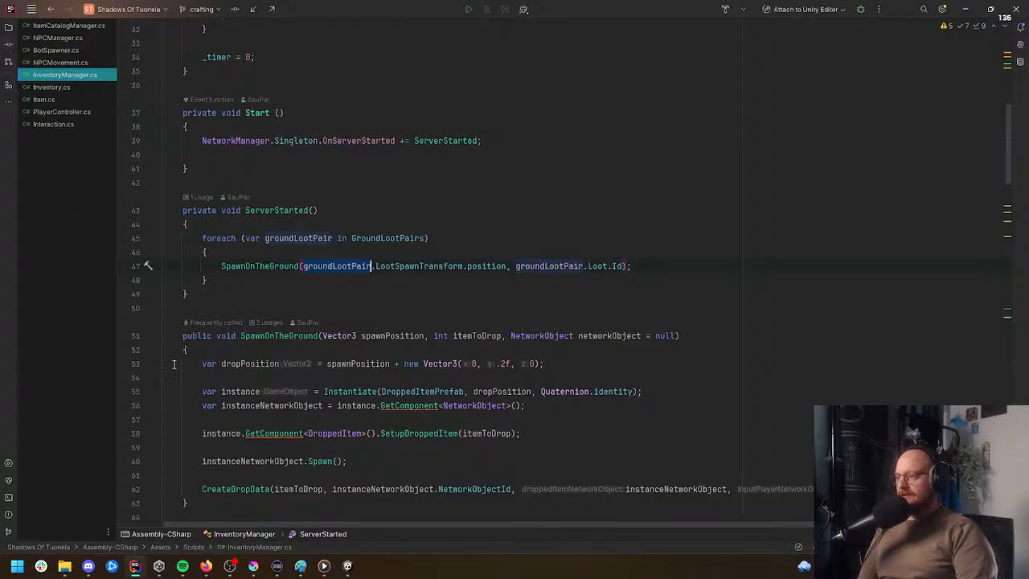
scroll(299, 460, down, 4)
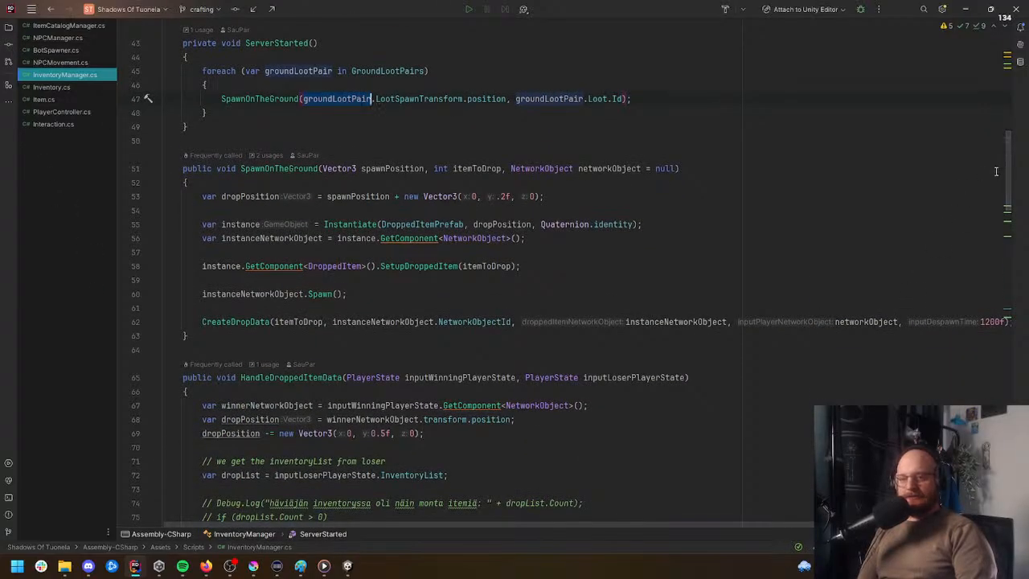
drag(1005, 165, 1005, 56)
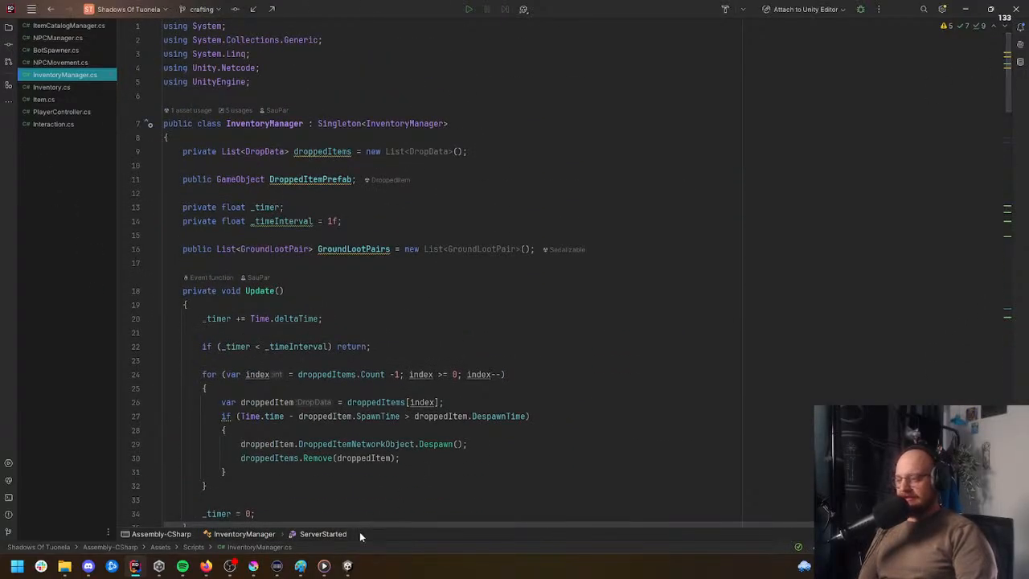
Step: Switch to Unity, duplicate SandAreaSpawnPositions under NPCManager, and rename the copy IceAreaSpawnPositions (1)
click(347, 566)
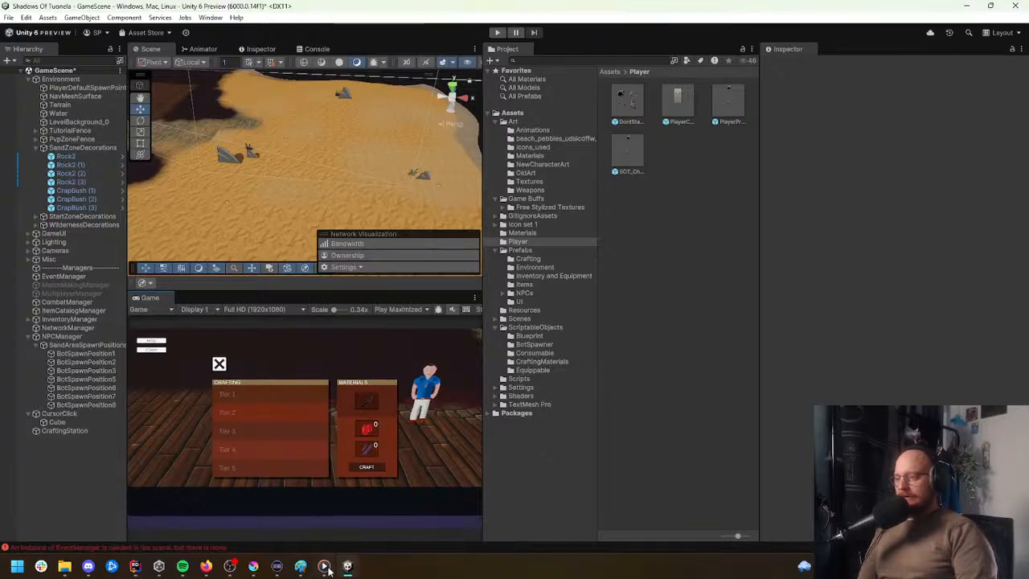
mouse_move(207, 568)
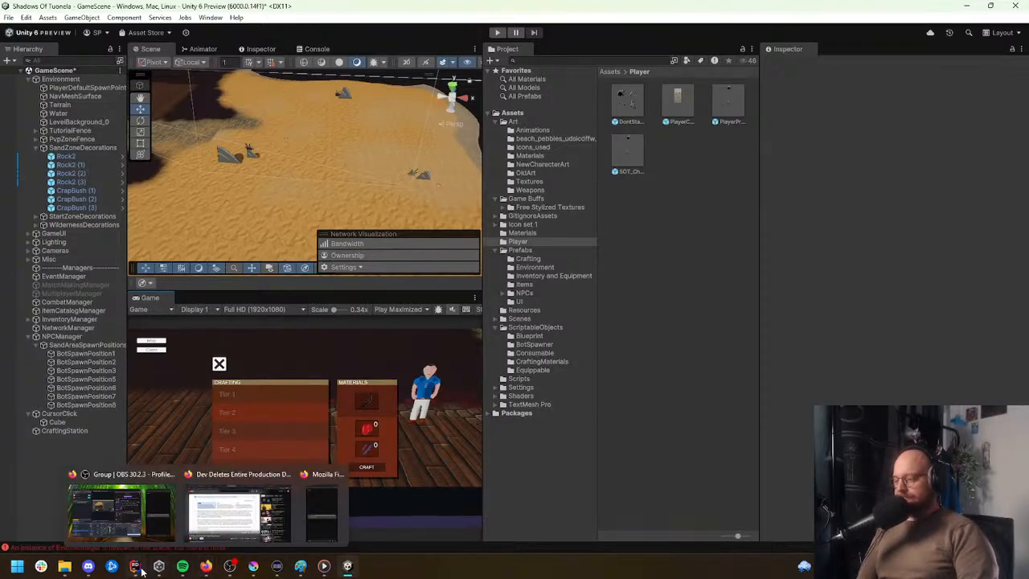
right_drag(315, 158, 237, 115)
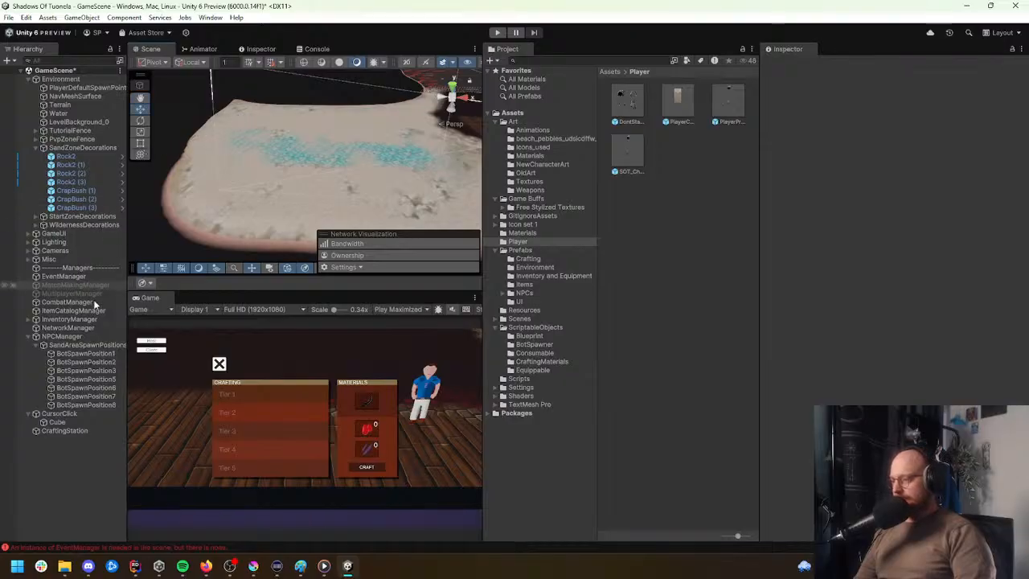
click(97, 344)
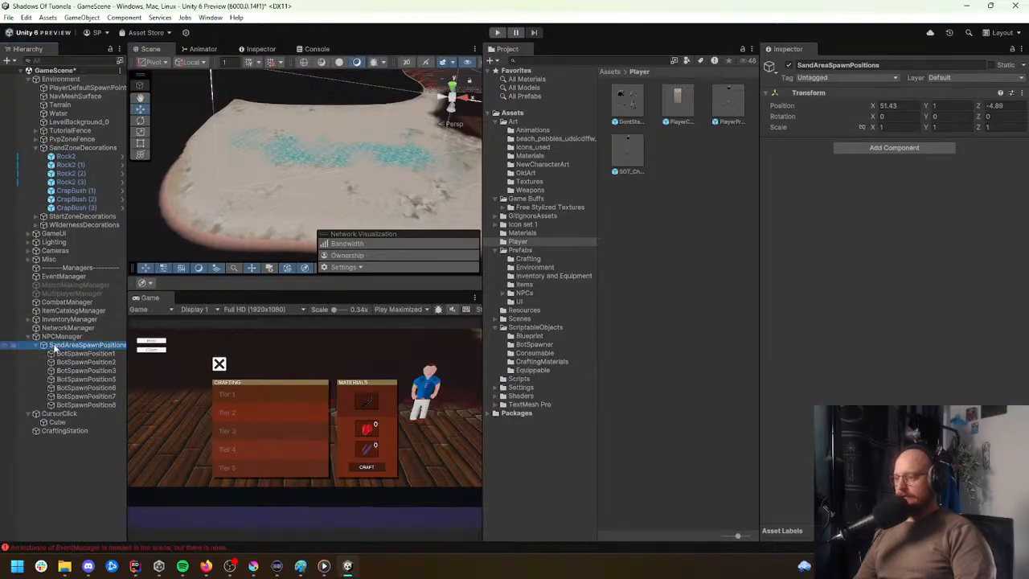
click(43, 345)
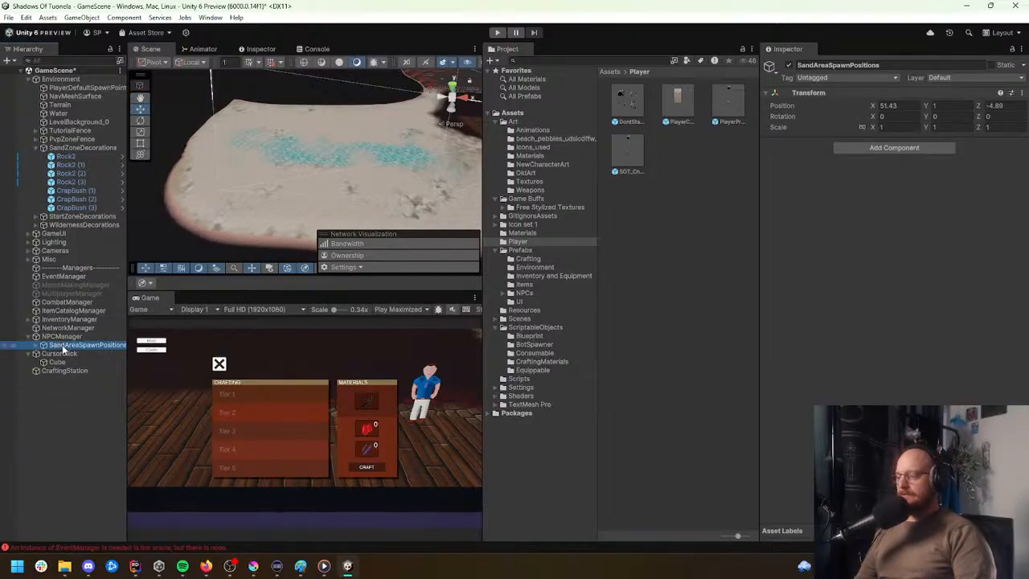
key(ctrl+d)
drag(64, 354, 40, 355)
key(BackSpace)
text(Ice)
key(Return)
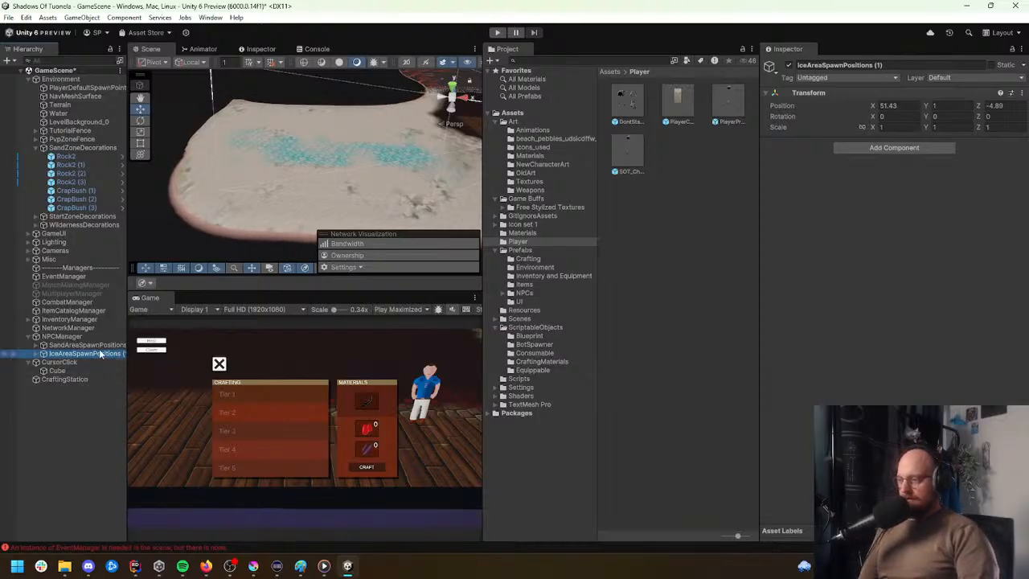
Step: Rename the two spawn position groups under NPCManager to SandAreaSpawnParent and IceAreaSpawnParent
click(98, 345)
click(89, 346)
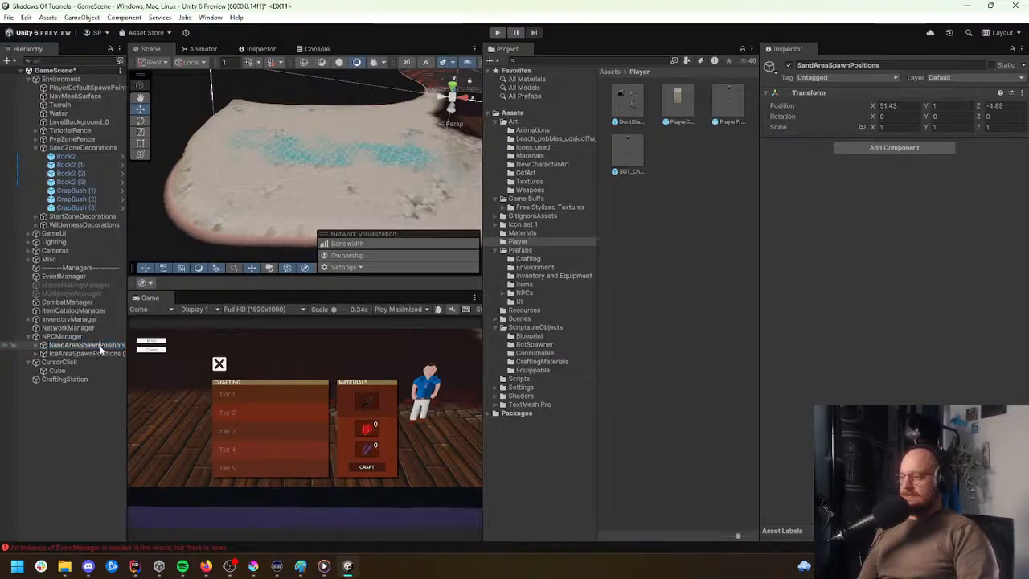
text(arent)
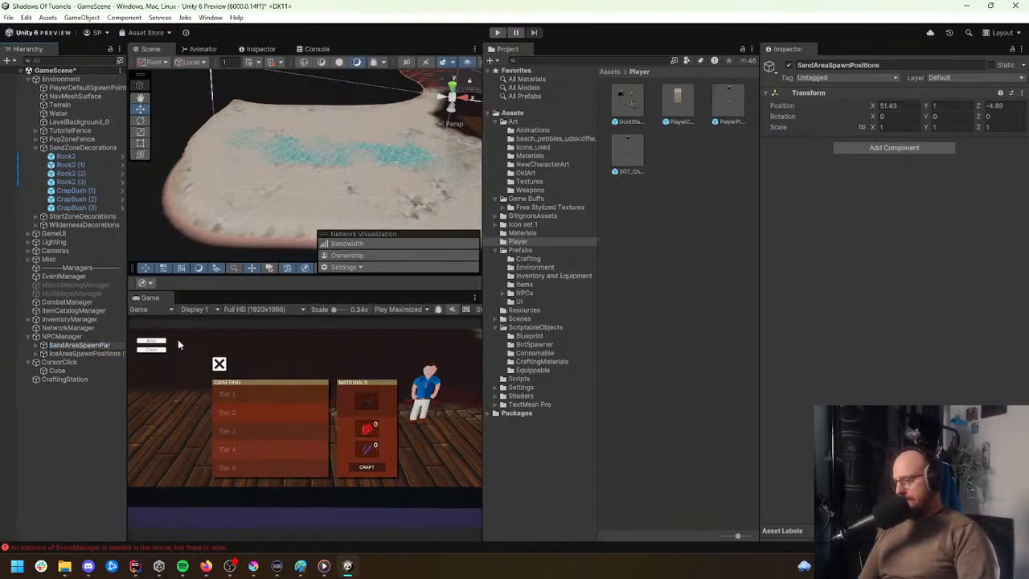
click(100, 354)
click(95, 353)
drag(93, 353, 209, 343)
text(Parent)
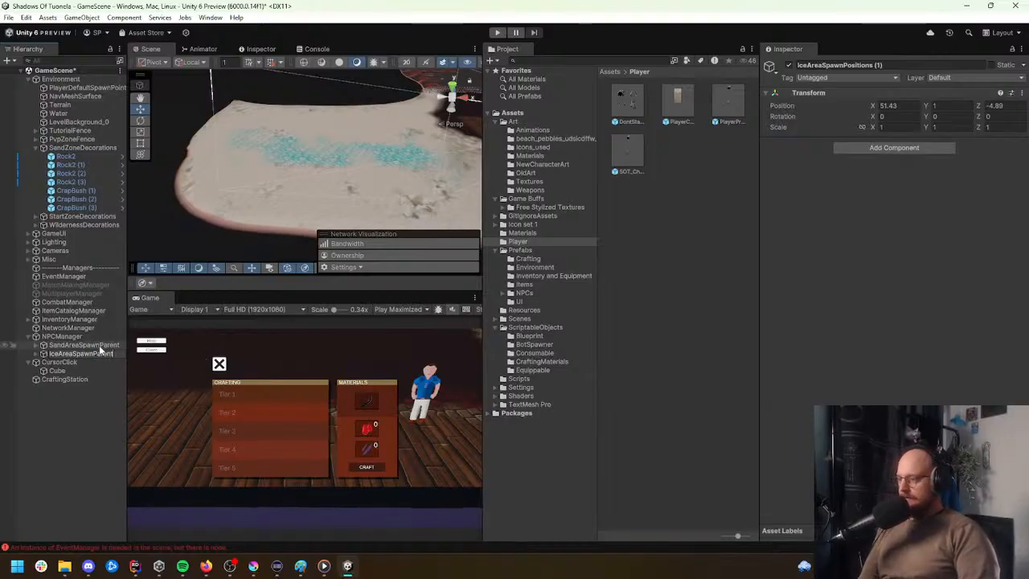
key(Return)
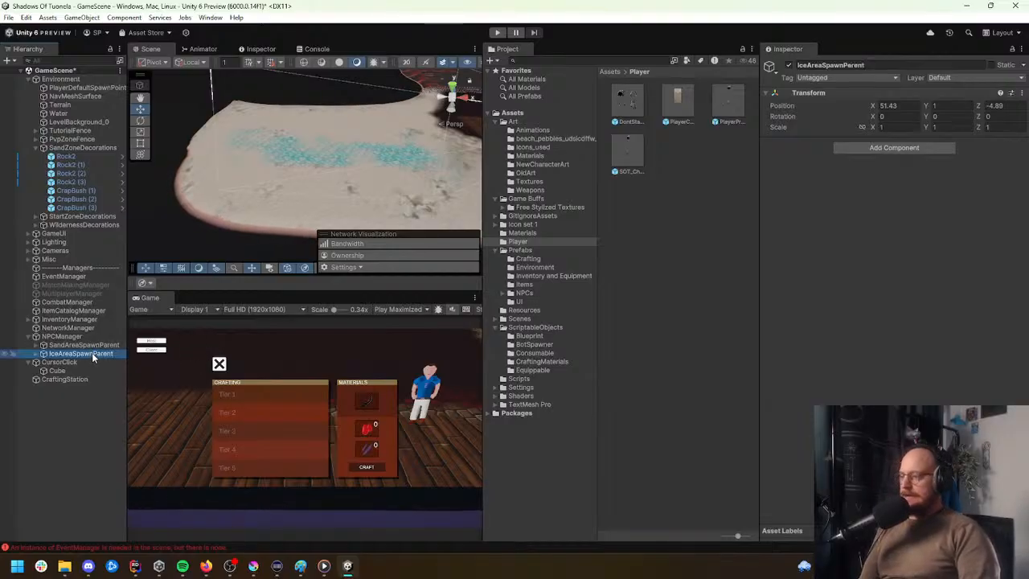
Step: Move IceAreaSpawnParent along X to about -54.9, onto the ice area, and check its child spawn positions
key(s)
right_drag(295, 179, 417, 137)
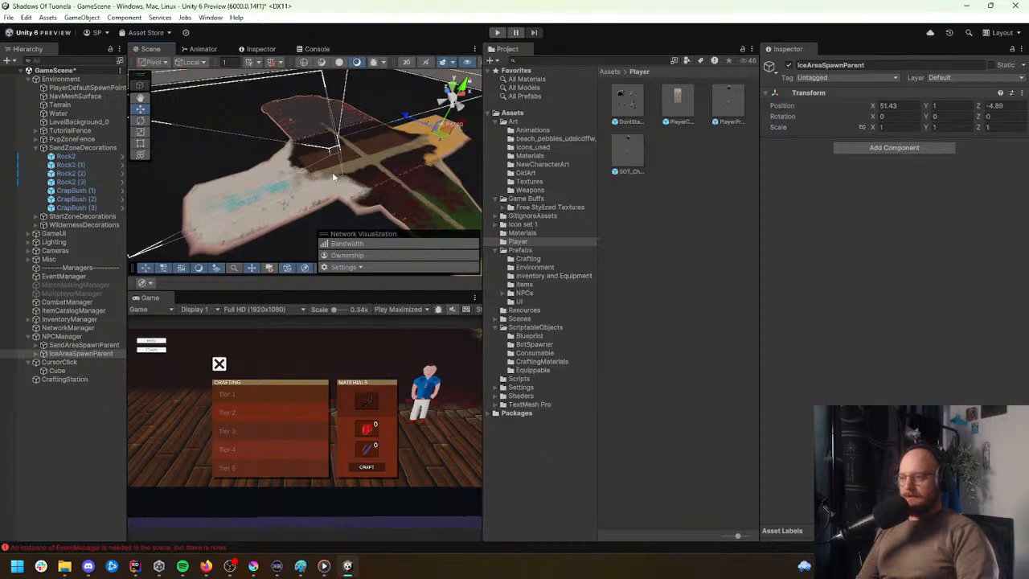
right_drag(427, 153, 461, 148)
drag(405, 128, 226, 207)
right_drag(224, 209, 148, 227)
key(w)
click(43, 353)
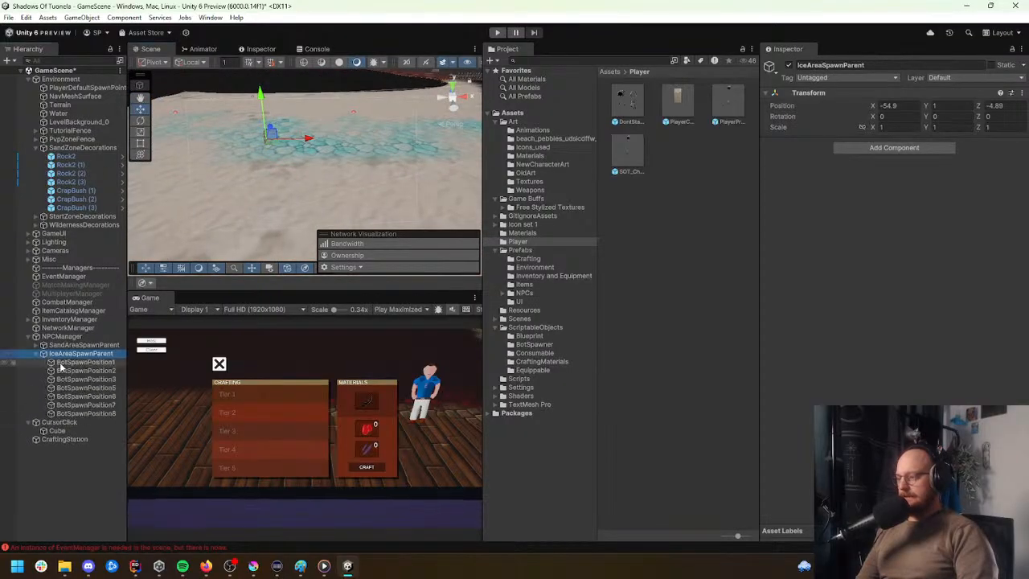
click(84, 361)
right_drag(241, 169, 193, 241)
click(80, 353)
mouse_move(209, 197)
right_down()
mouse_move(246, 165)
mouse_move(213, 193)
right_up()
click(43, 353)
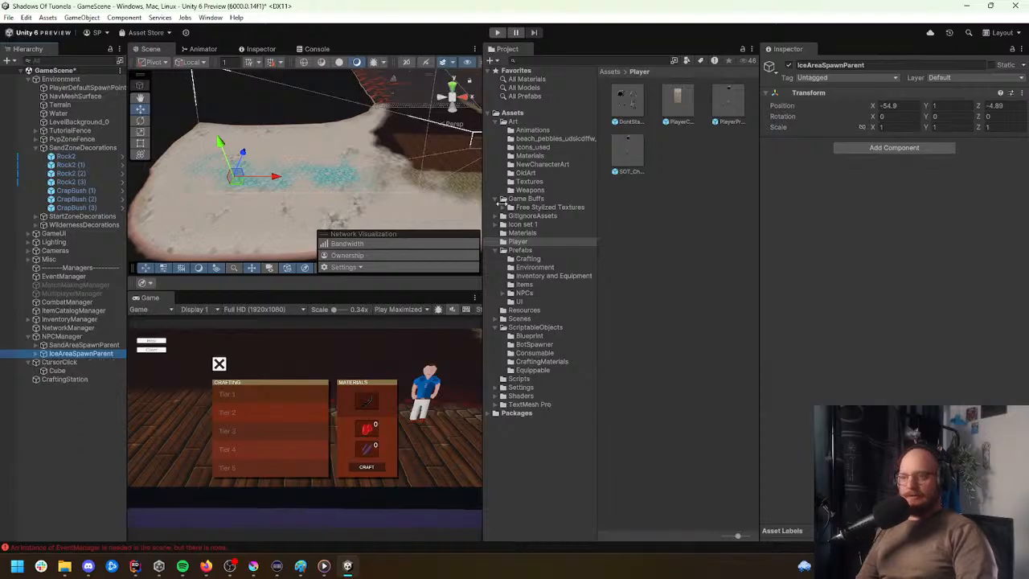
Step: Create a BotSpawner scriptable object named BotSpawnerIce in the ScriptableObjects/BotSpawner folder
click(539, 345)
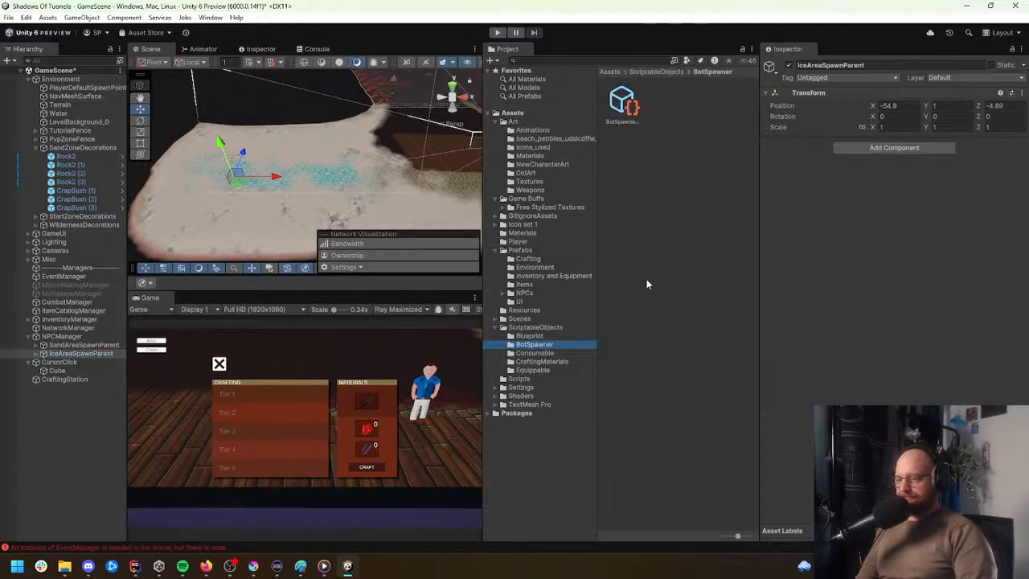
click(626, 111)
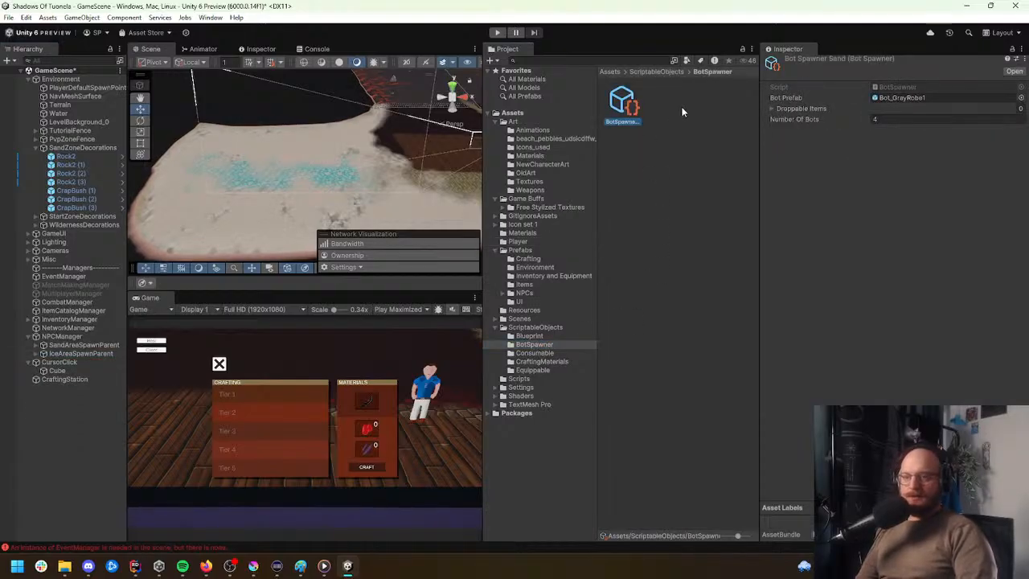
right_click(666, 106)
mouse_move(737, 120)
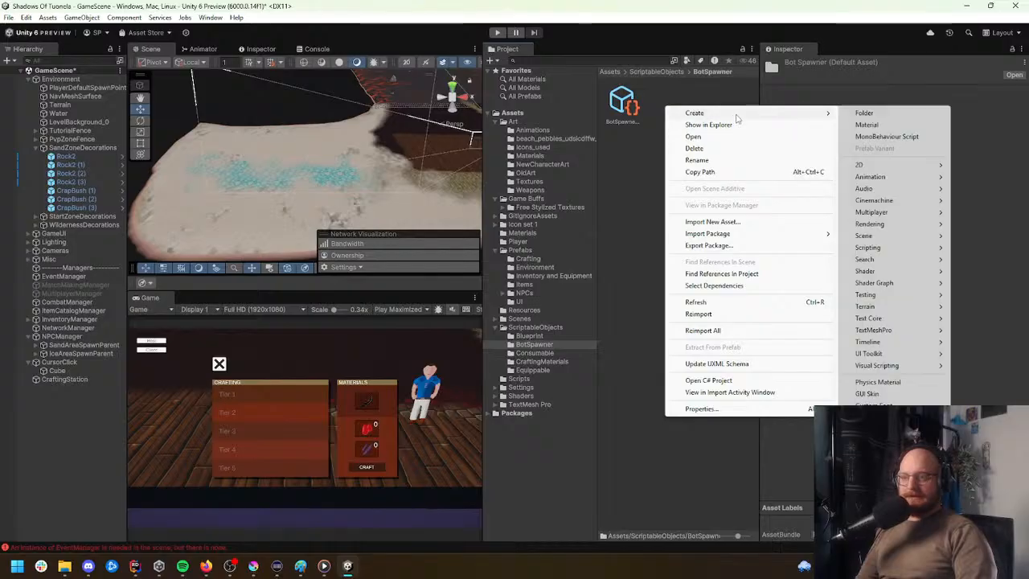
mouse_move(872, 434)
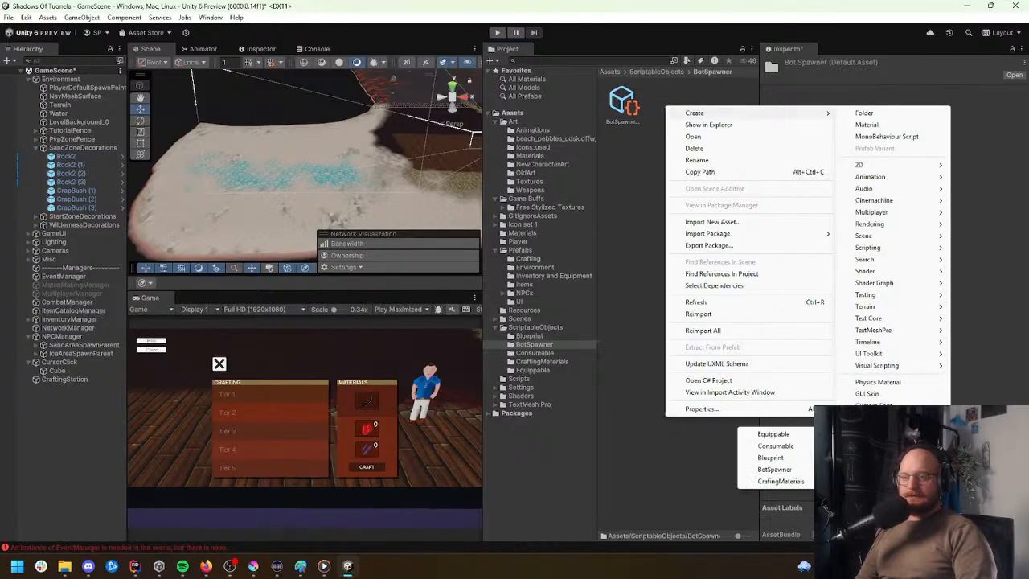
click(774, 469)
text(Bot )
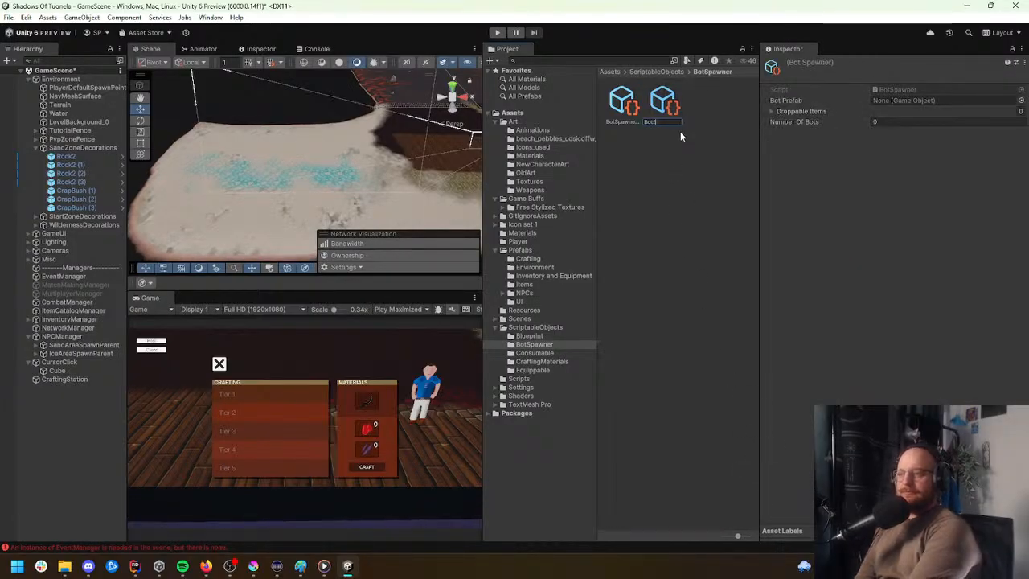
text(Spawner Ice)
key(Return)
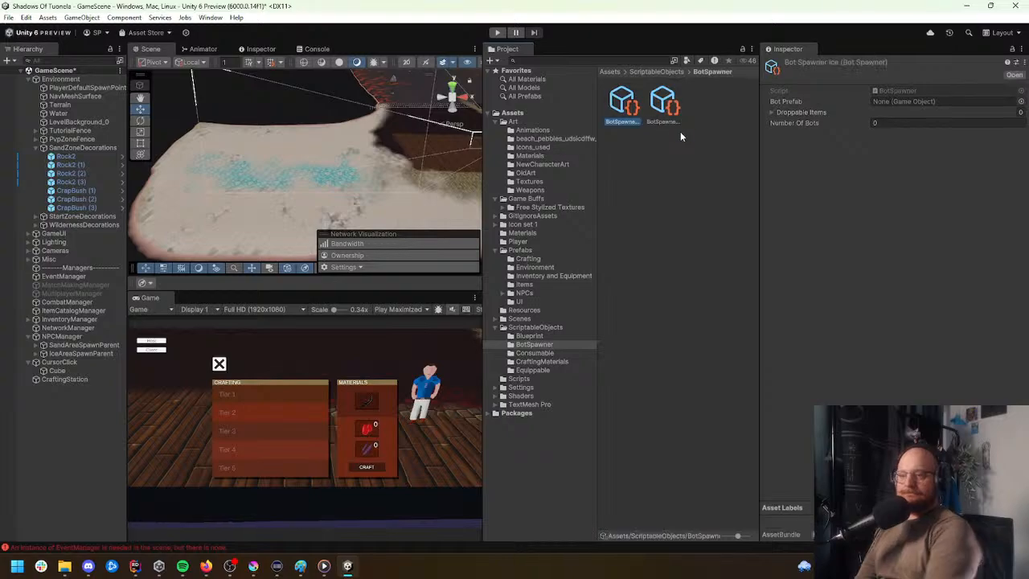
Step: Assign the Bot_BlackRobe1 prefab to the ice bot spawner, set its number of bots to 4, and save
click(1019, 101)
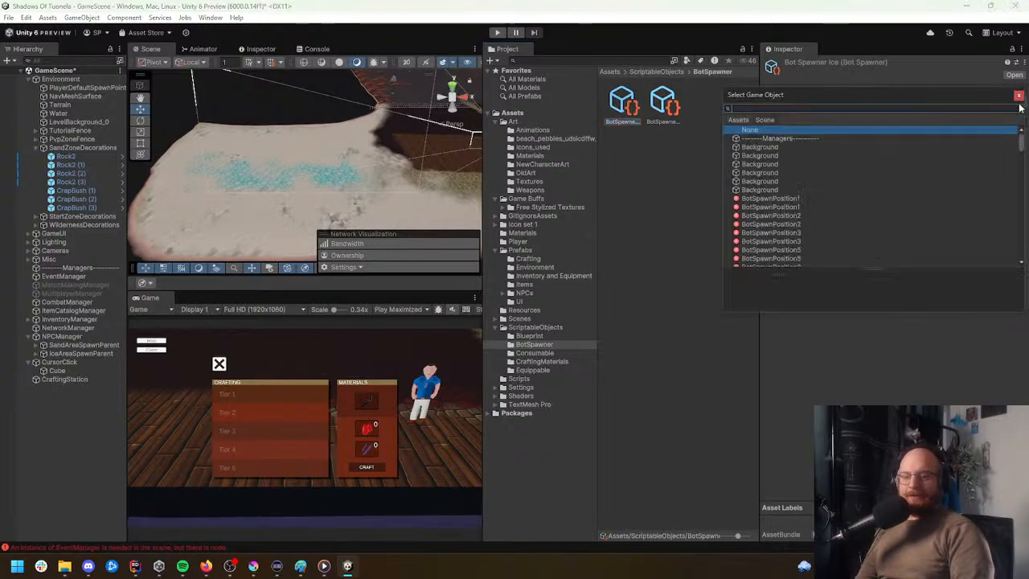
click(738, 120)
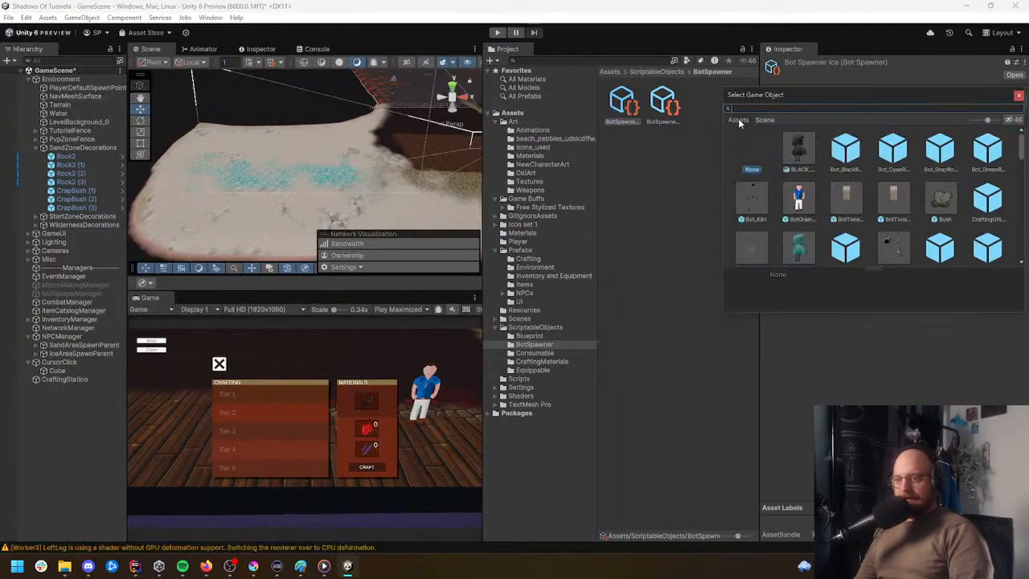
drag(1019, 150, 1024, 149)
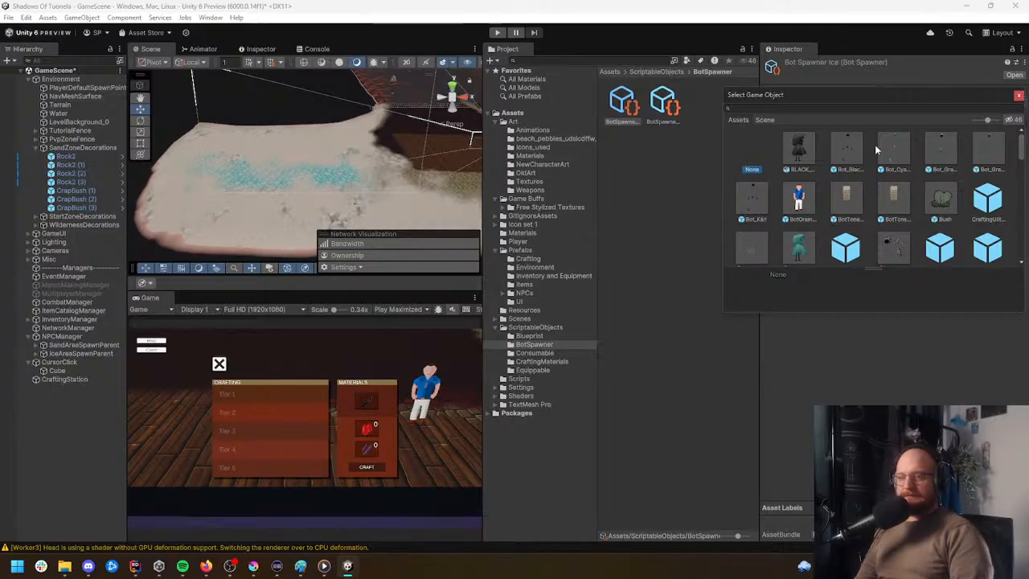
click(848, 146)
double_click(848, 146)
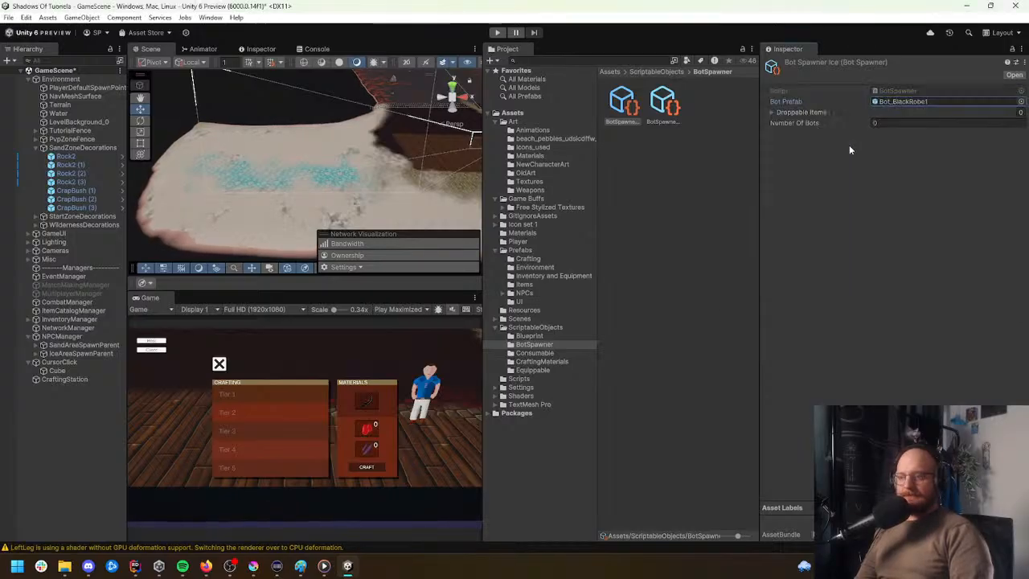
click(818, 121)
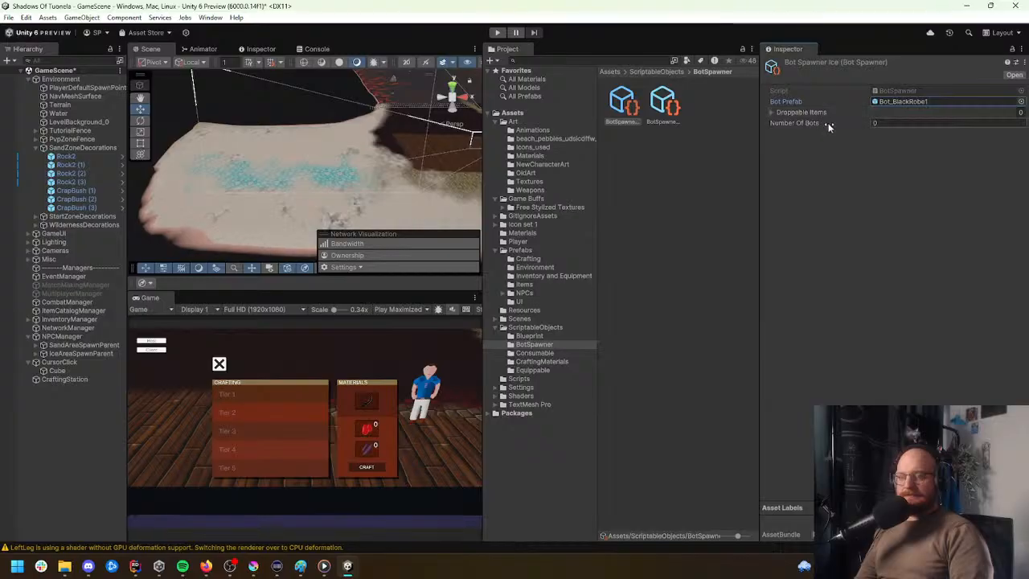
text(4)
click(897, 170)
key(ctrl+s)
Step: Review the NPCManager object's spawner lists, switch to Rider, and open the NPCManager.cs script
right_drag(394, 165, 341, 172)
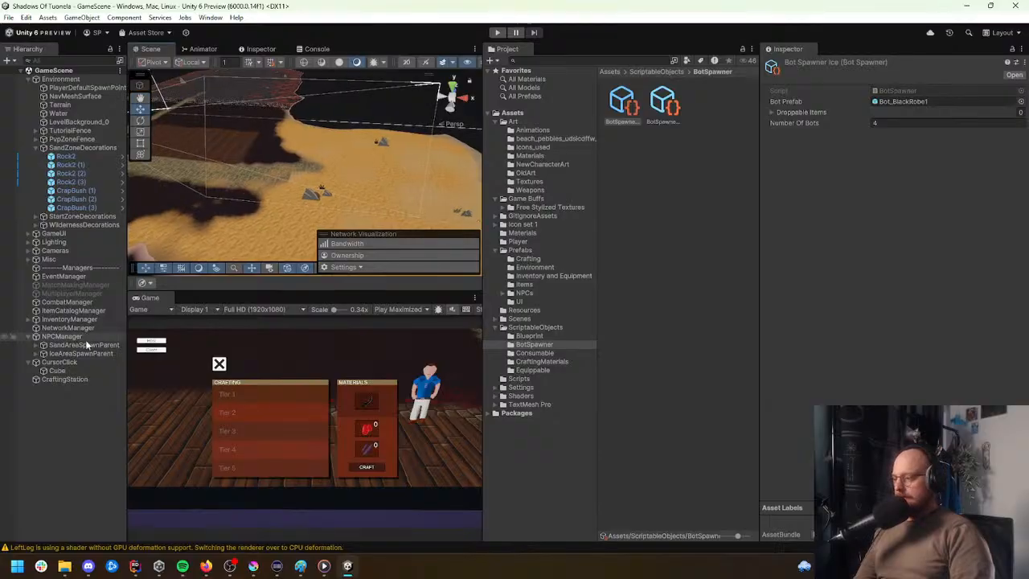
click(62, 336)
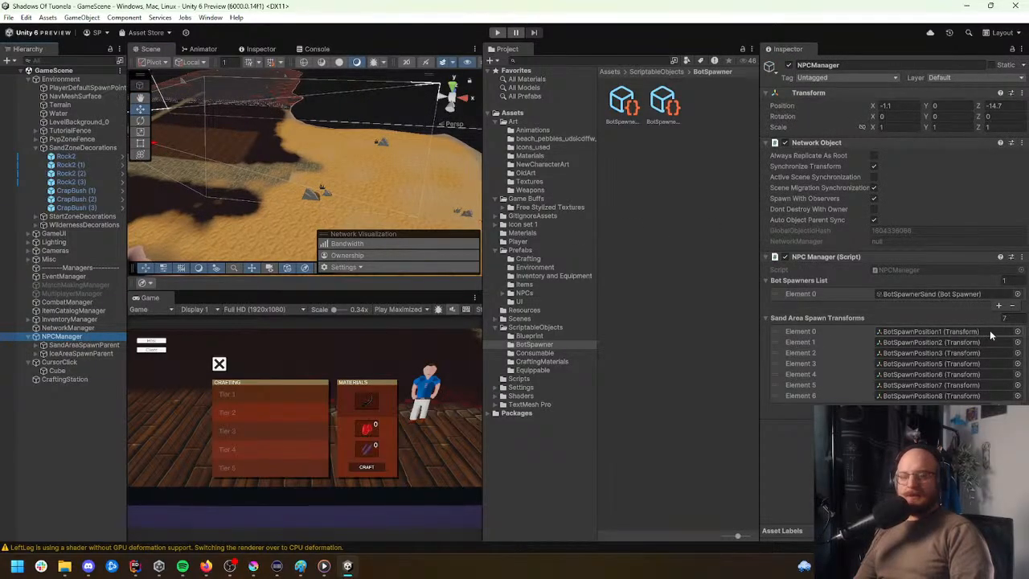
click(135, 566)
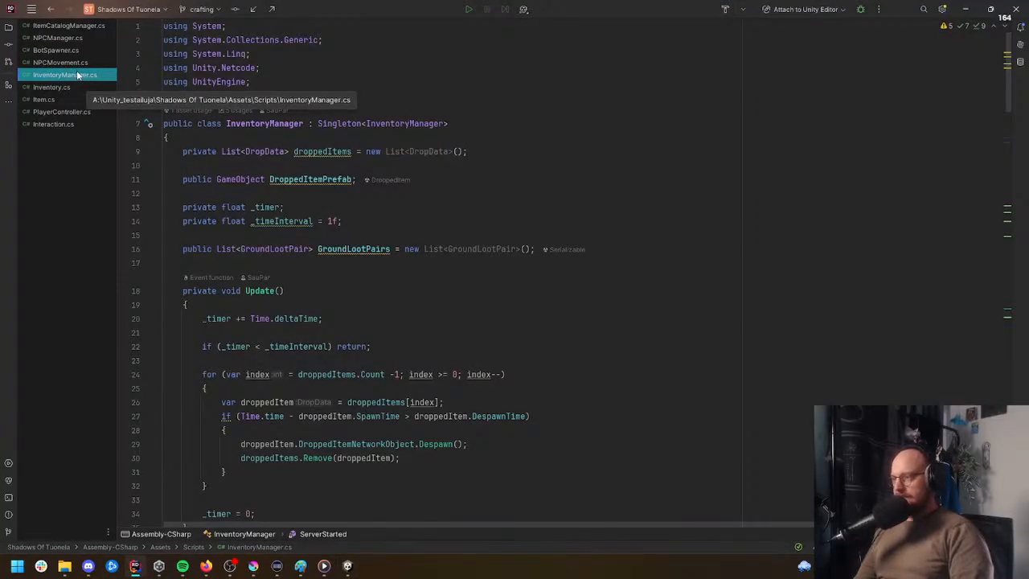
click(73, 38)
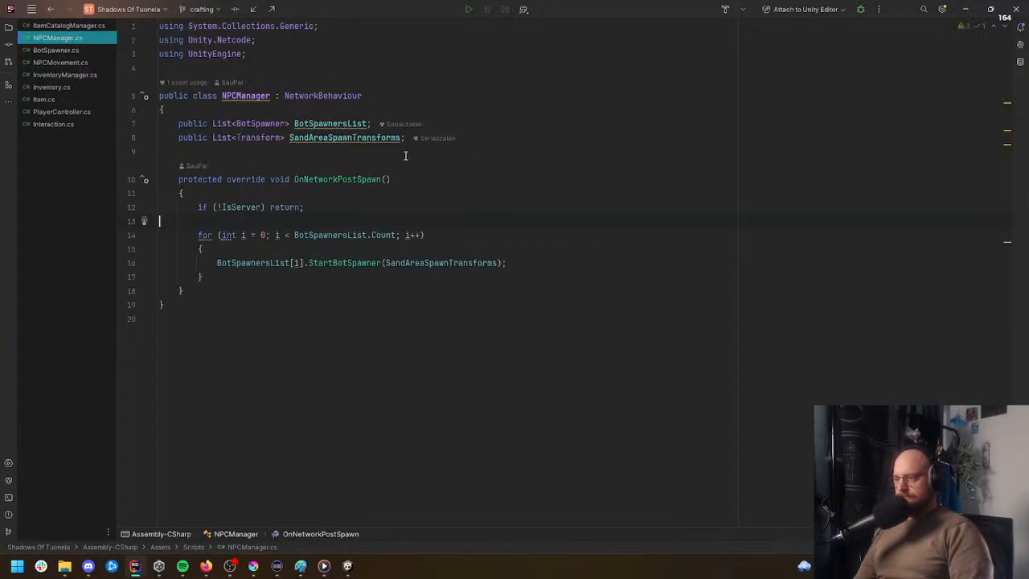
Step: Add a public List<Transform> field named IceAreaSpawnTransforms below SandAreaSpawnTransforms
click(515, 142)
key(ctrl+d)
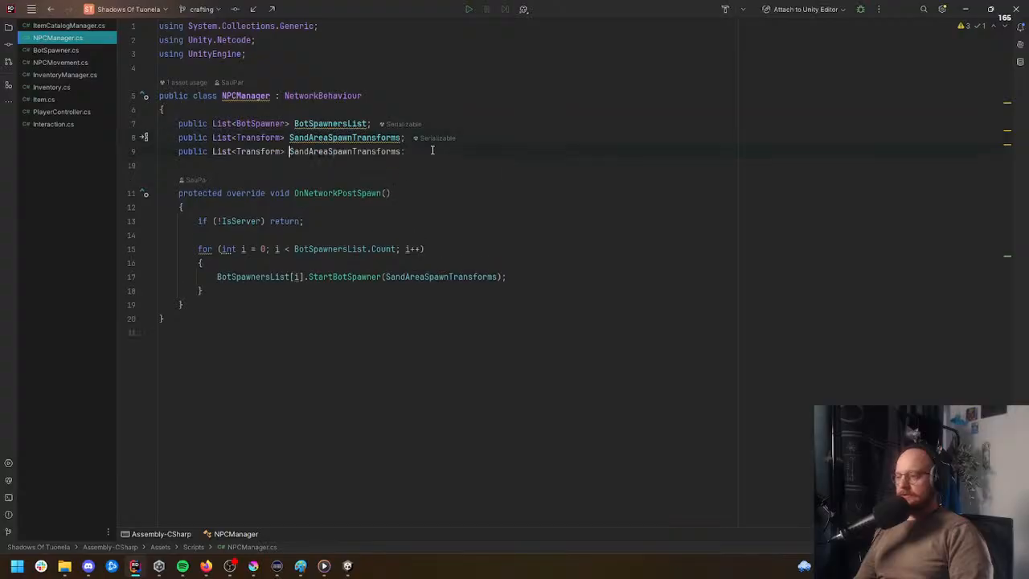
click(290, 152)
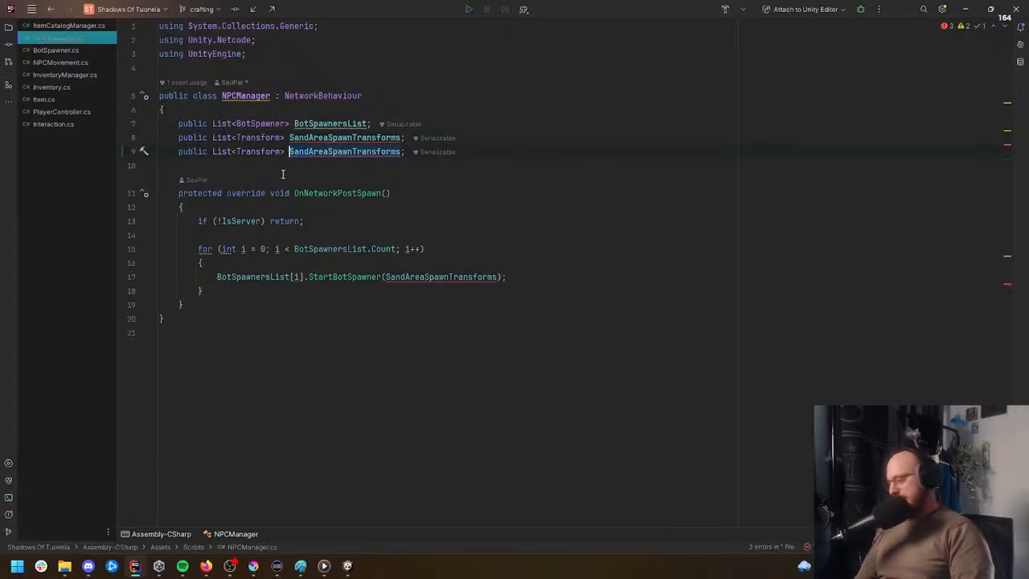
key(Delete)
key(Delete)
key(Delete)
key(Delete)
text(Ice)
click(623, 138)
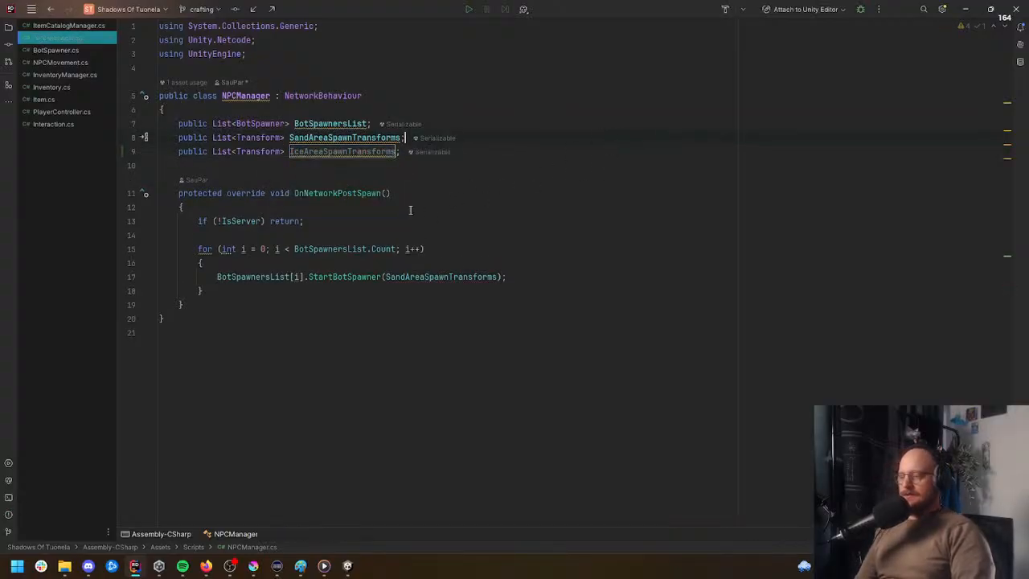
Step: Copy the BotSpawnersList for loop in OnNetworkPostSpawn and paste a second one below it, separated by a blank line
click(252, 292)
shift+click(197, 248)
key(ctrl+c)
key(ctrl+d)
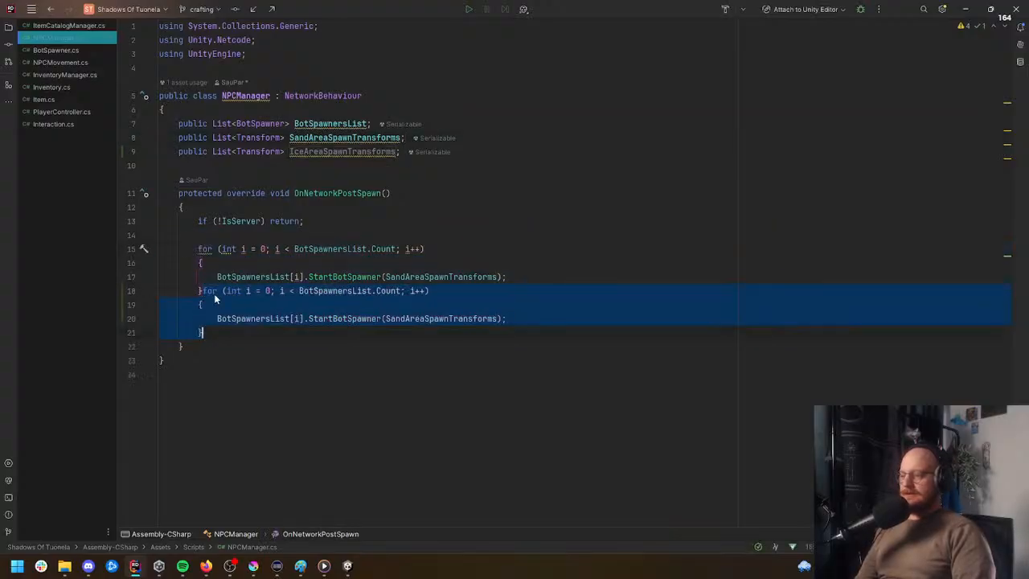
key(Return)
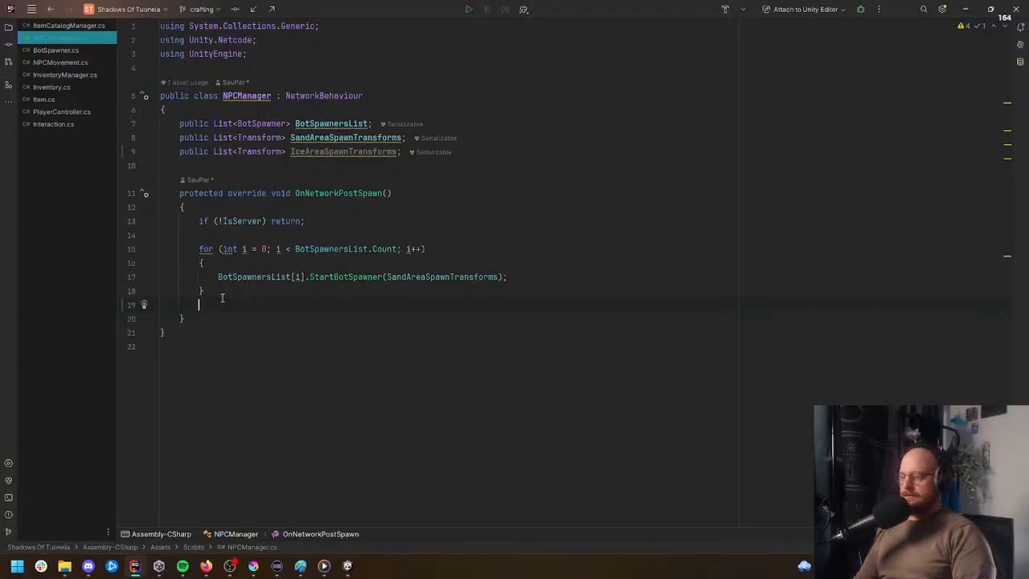
key(ctrl+v)
key(Return)
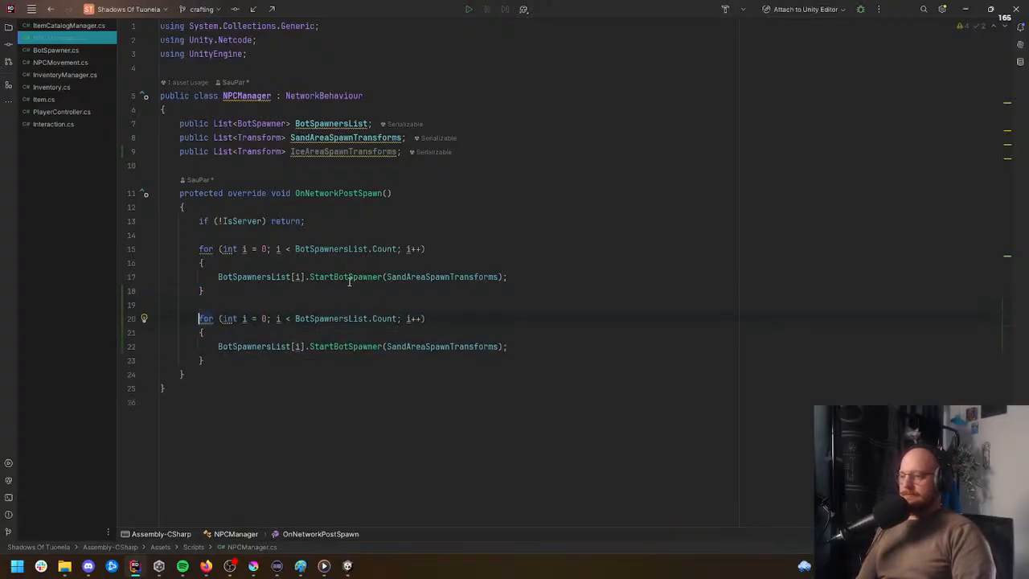
double_click(335, 319)
click(342, 301)
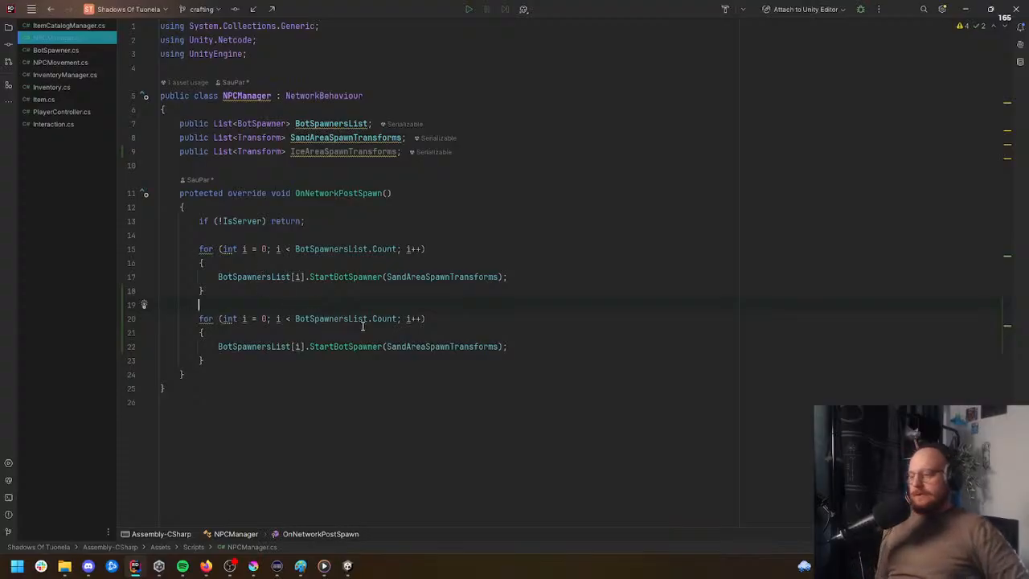
click(350, 257)
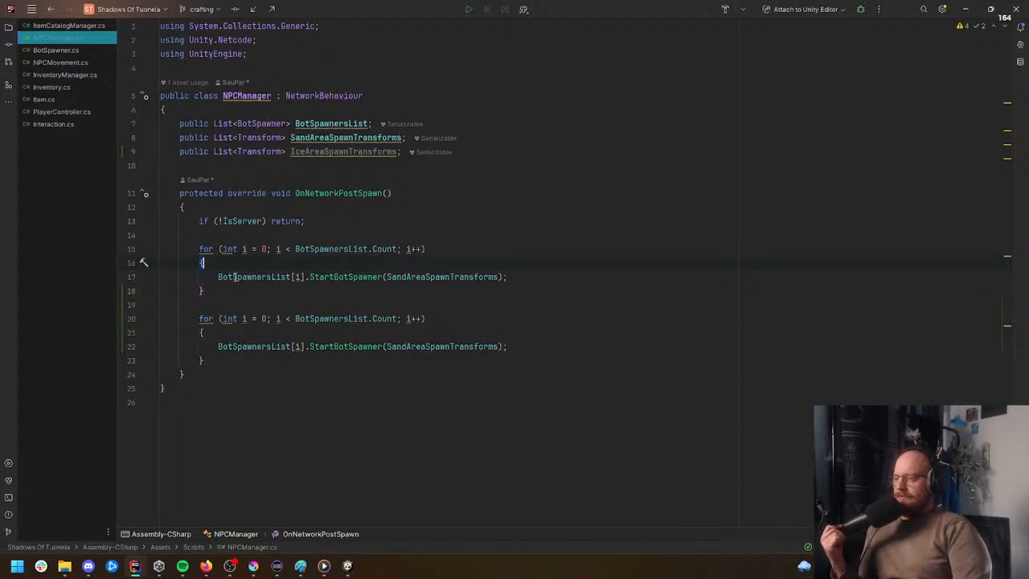
drag(200, 262, 170, 247)
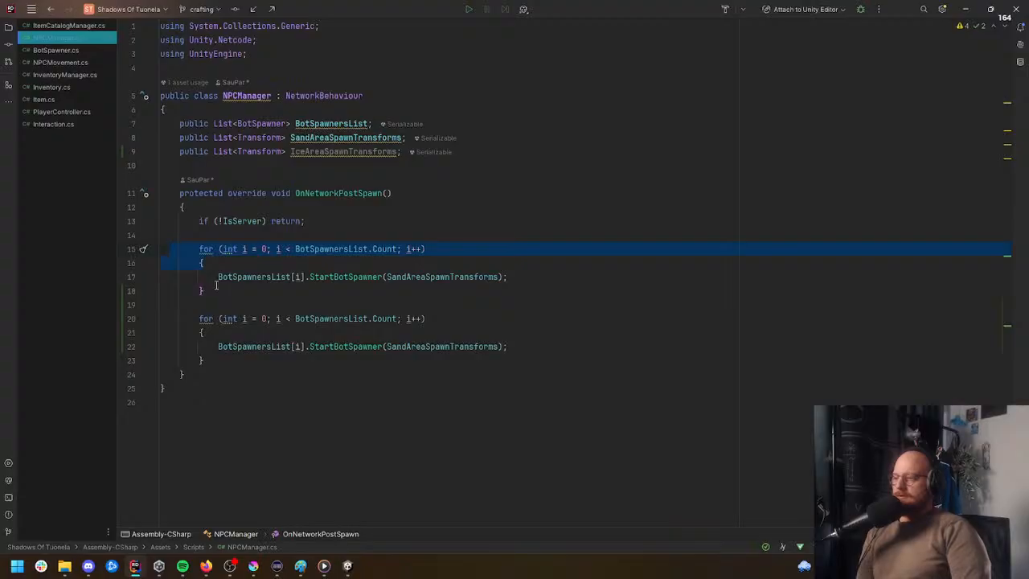
mouse_move(257, 120)
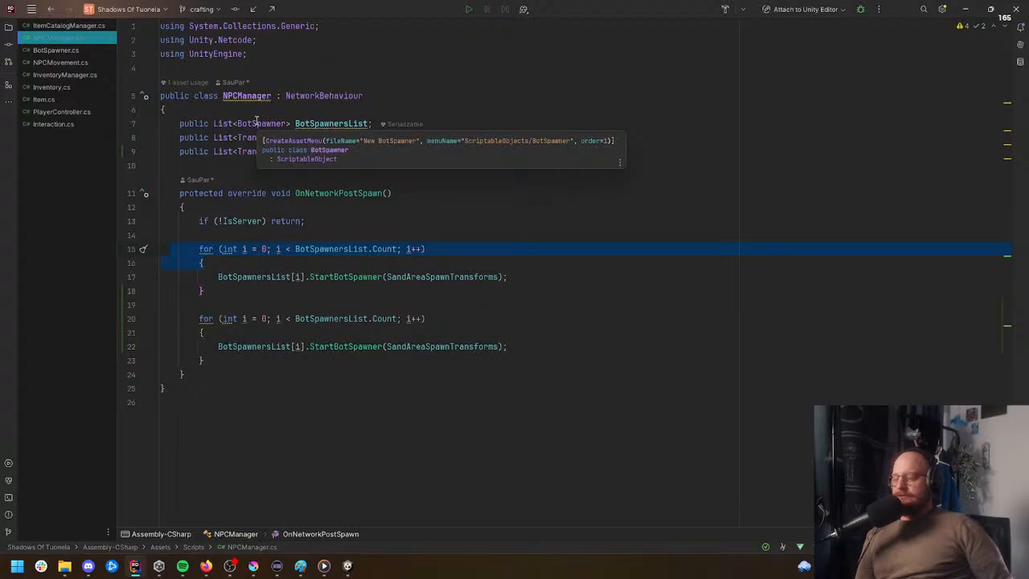
Step: Add an if (i == 0) block at the start of the first BotSpawnersList for loop in OnNetworkPostSpawn
click(327, 267)
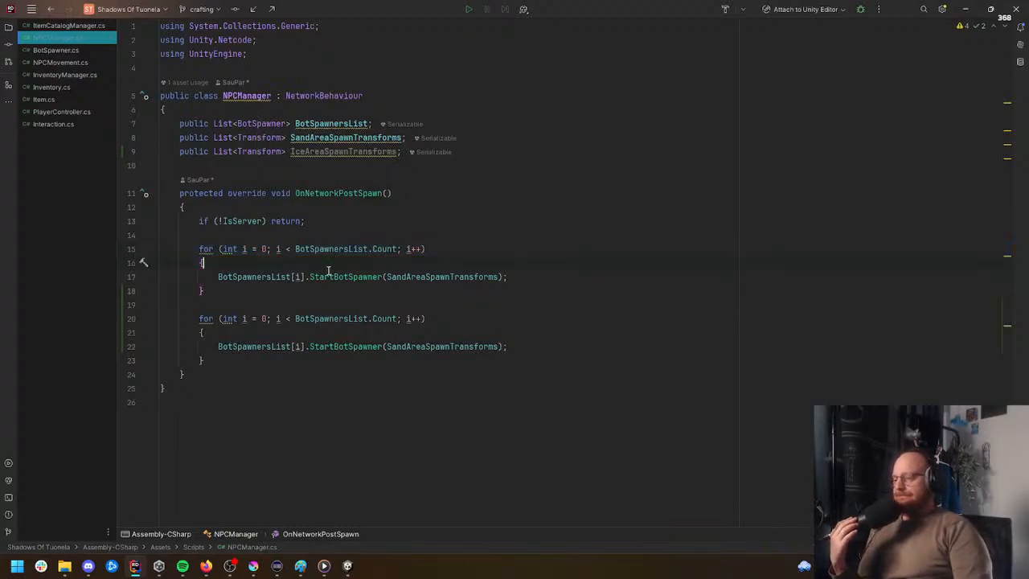
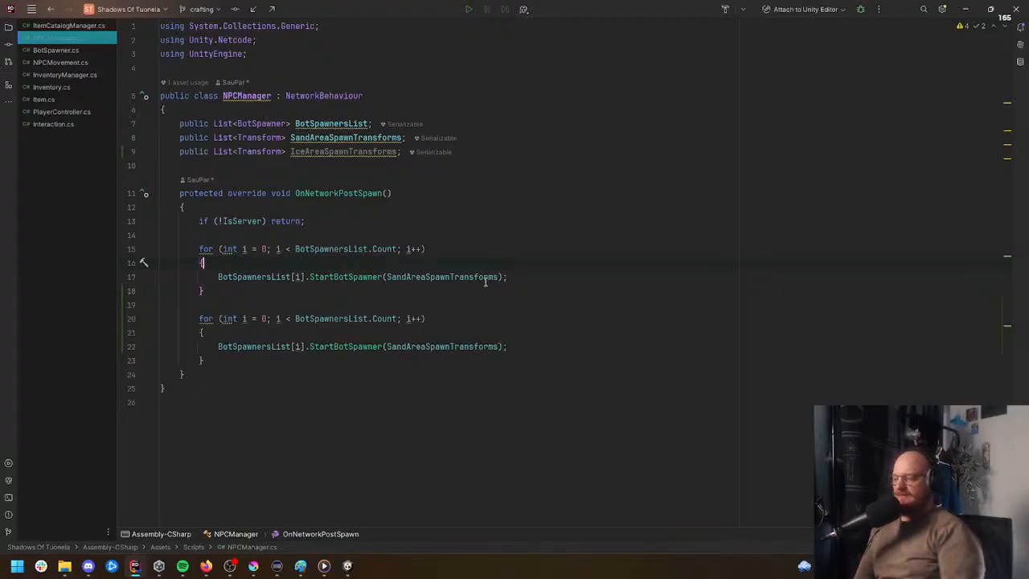
key(Return)
text(if)
key(Tab)
text(i = 0)
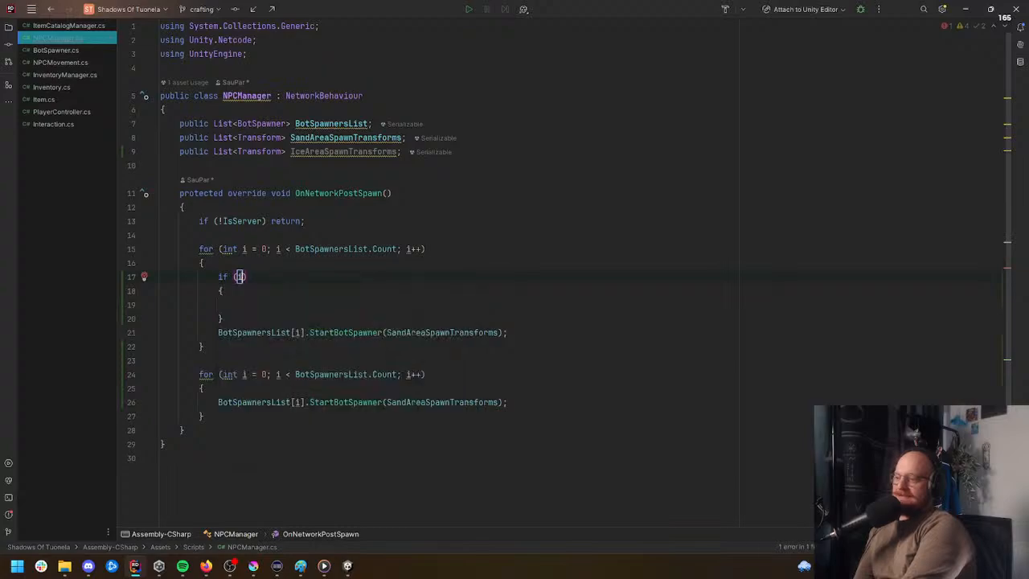
key(BackSpace)
key(BackSpace)
text(= 0)
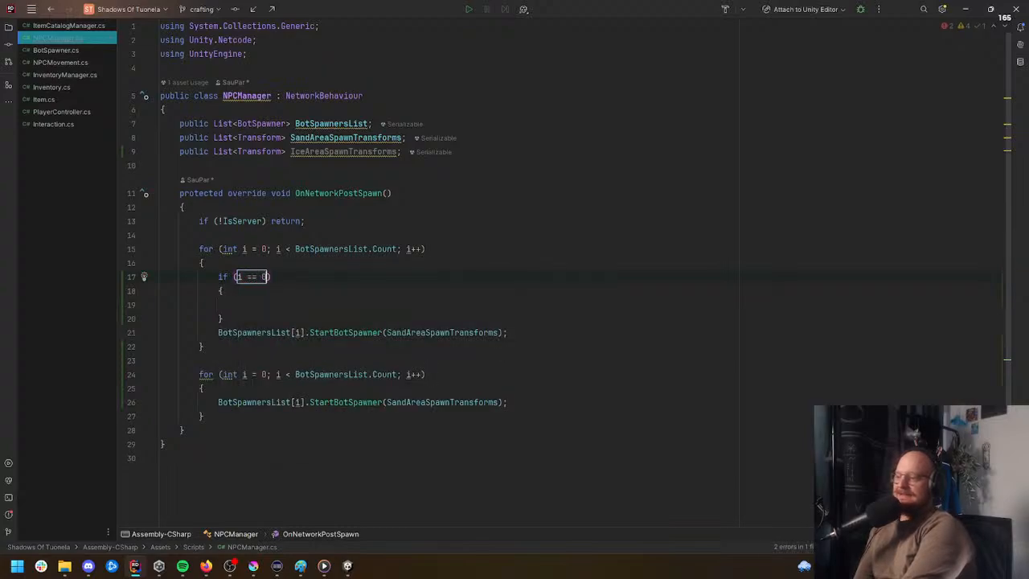
key(Down)
key(Down)
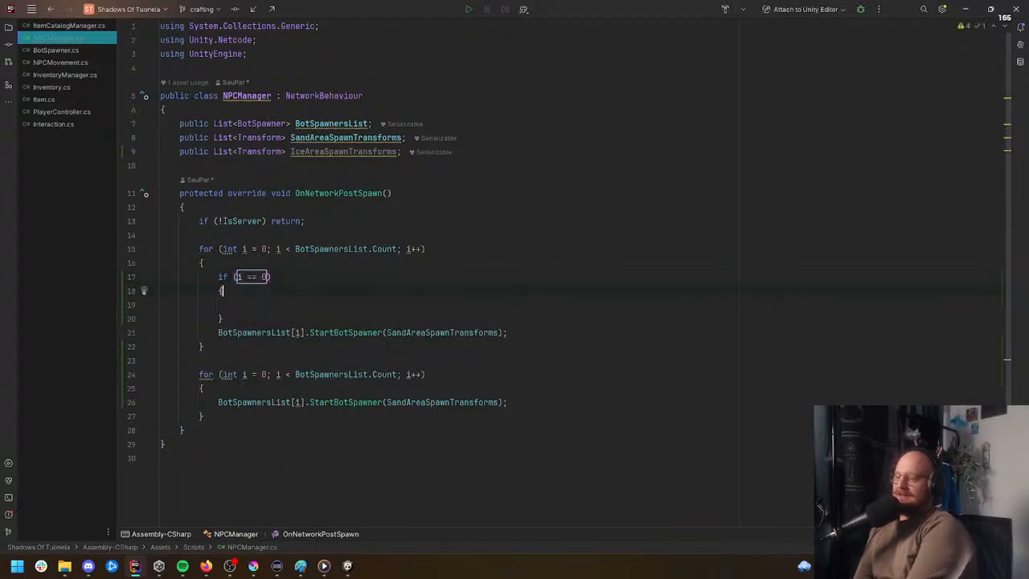
Step: Move the first loop's StartBotSpawner(SandAreaSpawnTransforms) call inside the if (i == 0) block and remove the leftover blank line
triple_click(343, 332)
key(ctrl+x)
click(291, 304)
key(ctrl+v)
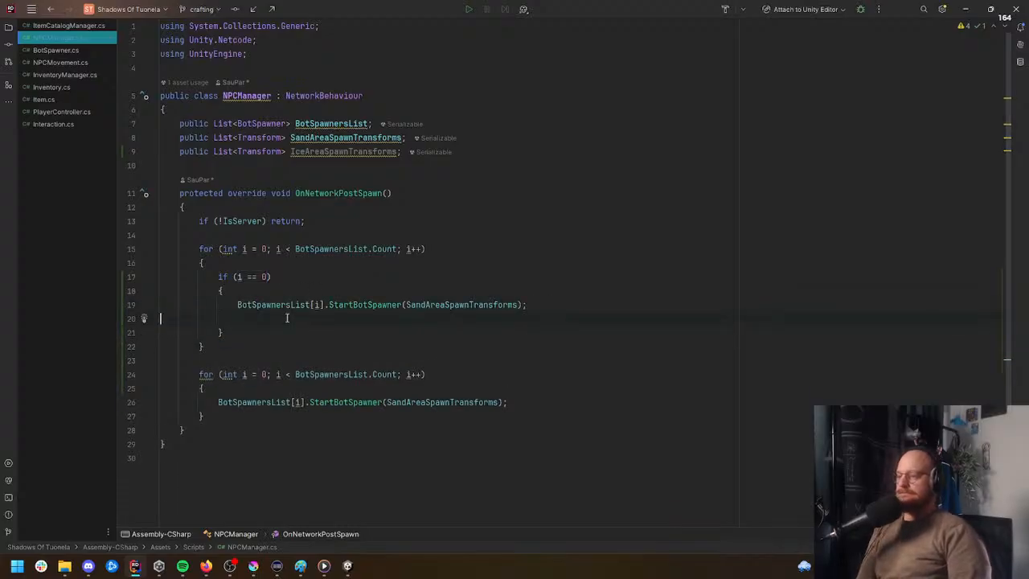
key(Delete)
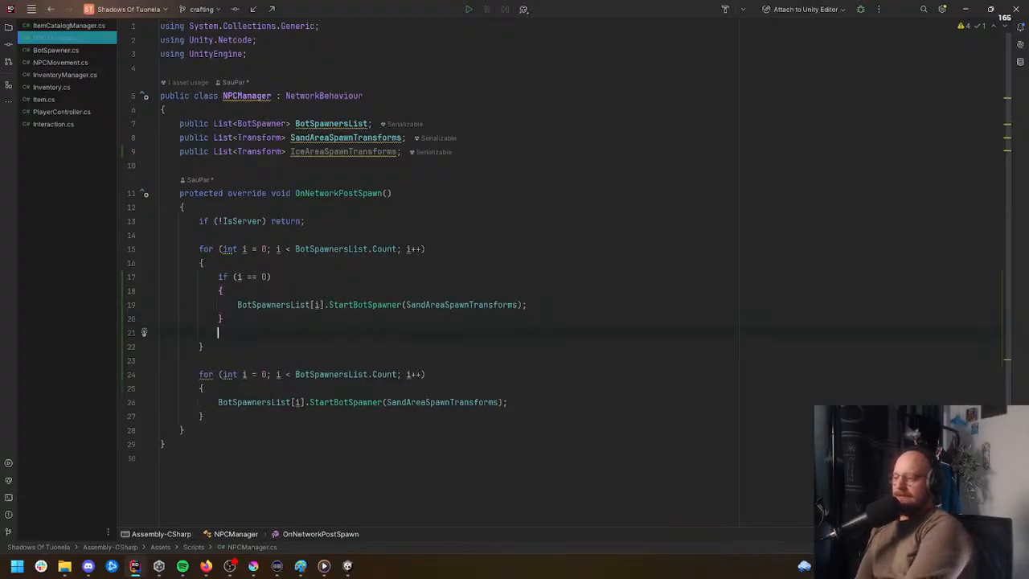
Step: Add an if (i == 1) block below the if (i == 0) block, separated by a blank line
key(Return)
key(Return)
text(if)
key(Tab)
text(i == 1)
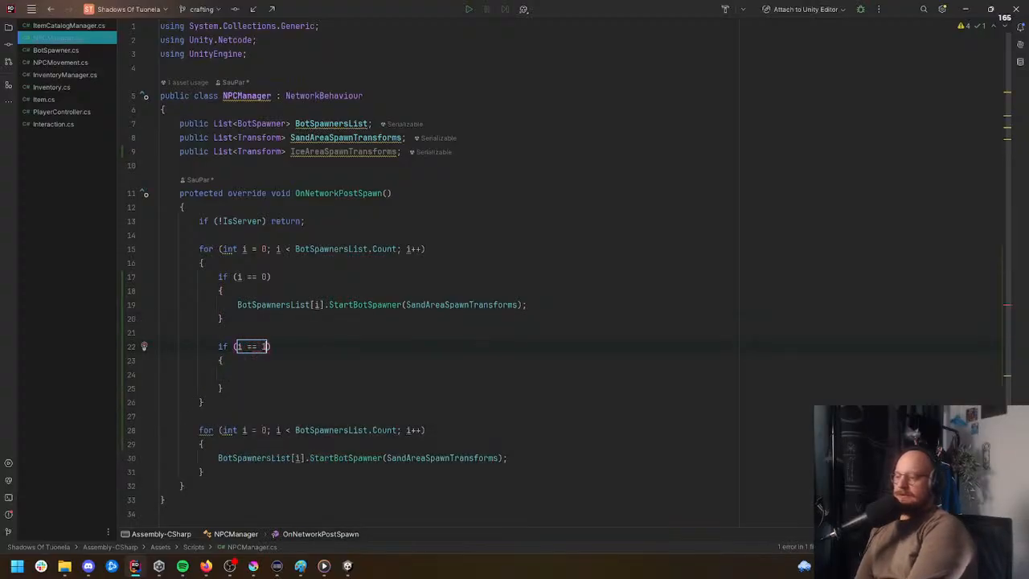
click(307, 386)
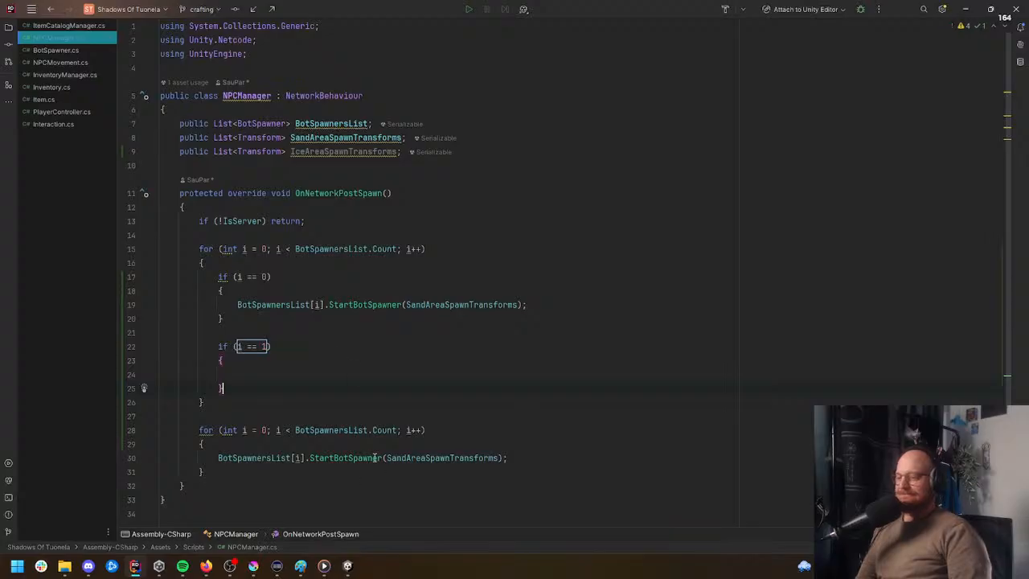
Step: Copy the StartBotSpawner call into the if (i == 1) block and change its argument to IceAreaSpawnTransforms
click(351, 304)
key(ctrl+c)
click(307, 372)
key(ctrl+v)
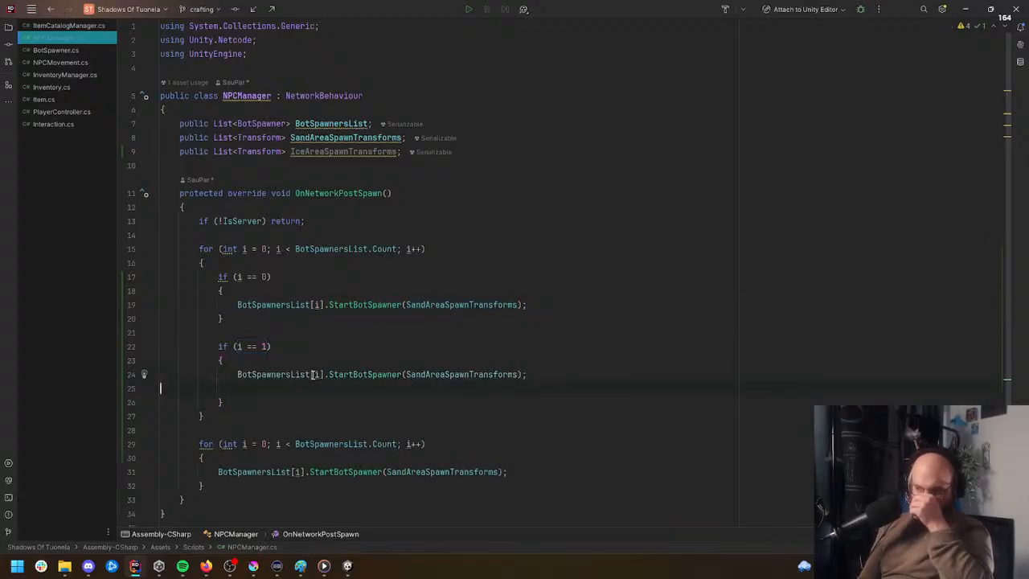
key(BackSpace)
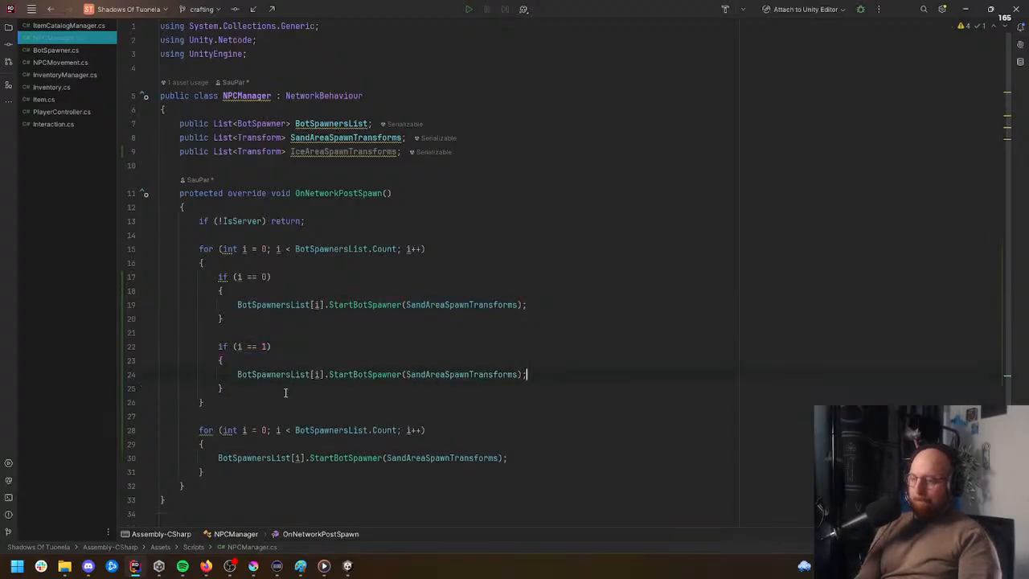
double_click(454, 375)
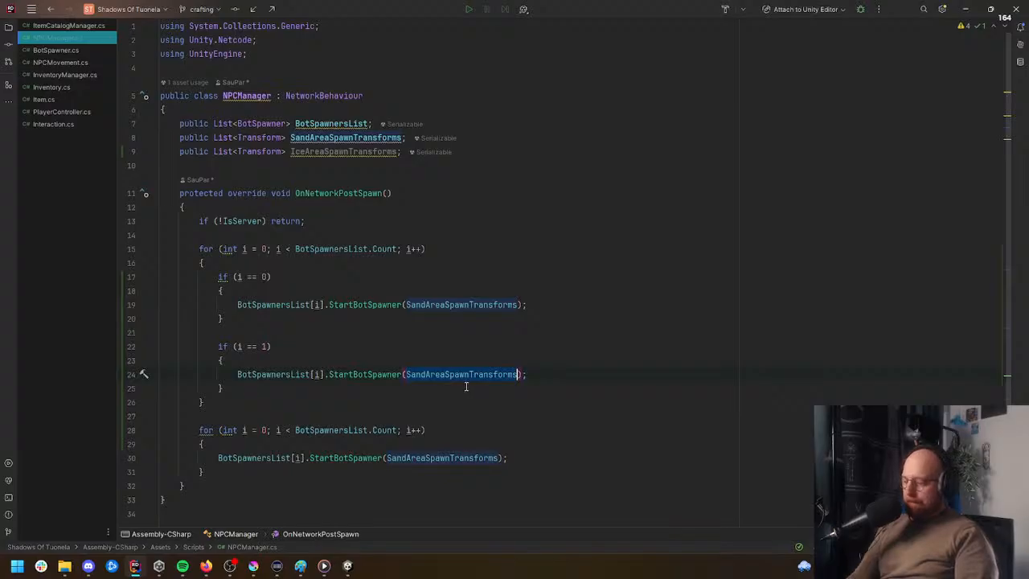
text(IceAreaSpawnTransforms)
Step: Delete the duplicate BotSpawnersList for loop at the end of OnNetworkPostSpawn along with its blank line
drag(206, 472, 151, 428)
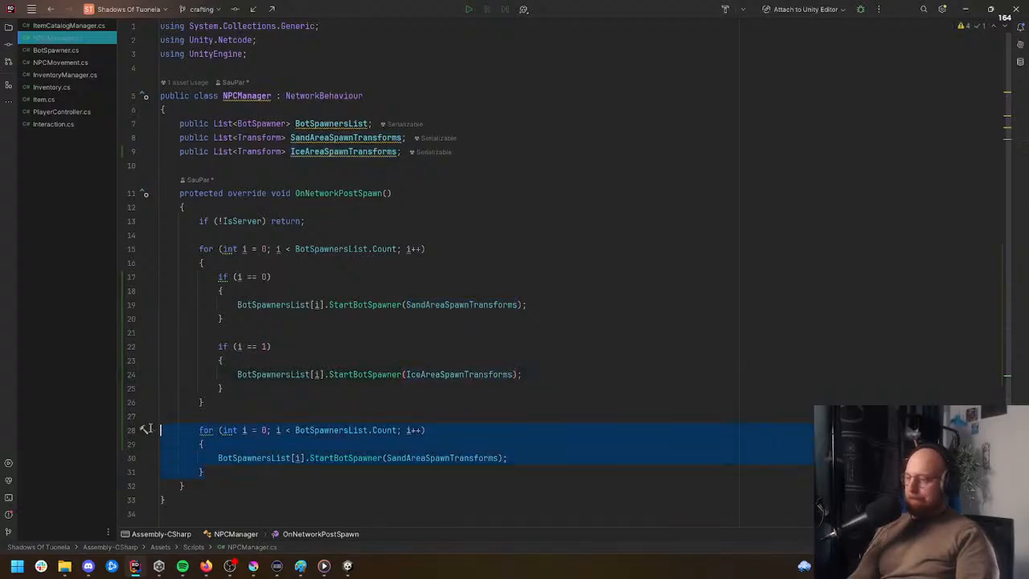
key(BackSpace)
key(BackSpace)
key(BackSpace)
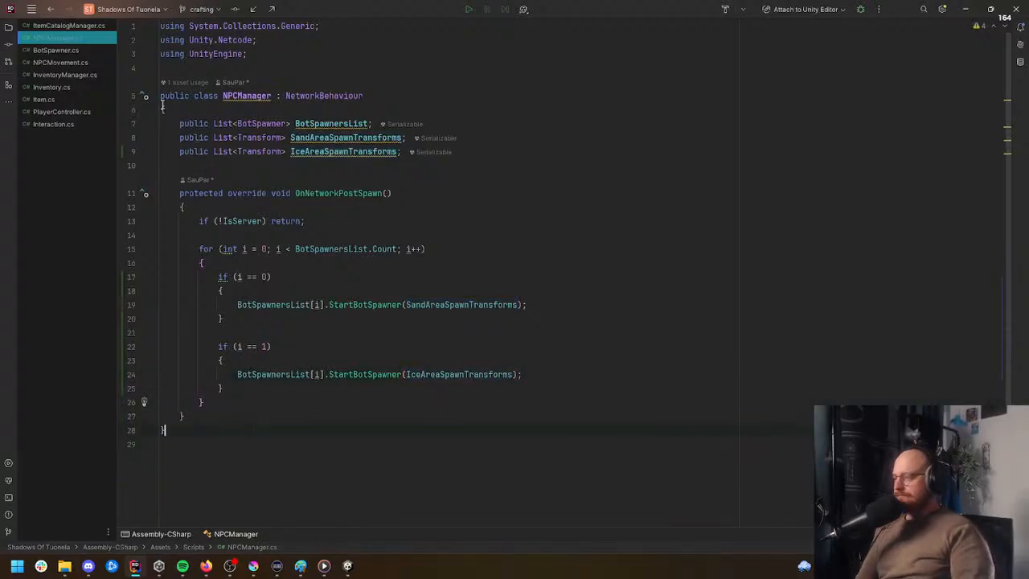
Step: Send the NPCManager class code to AI Assistant with the request "Can you make this less sketchy, thank you!"
drag(161, 430, 149, 98)
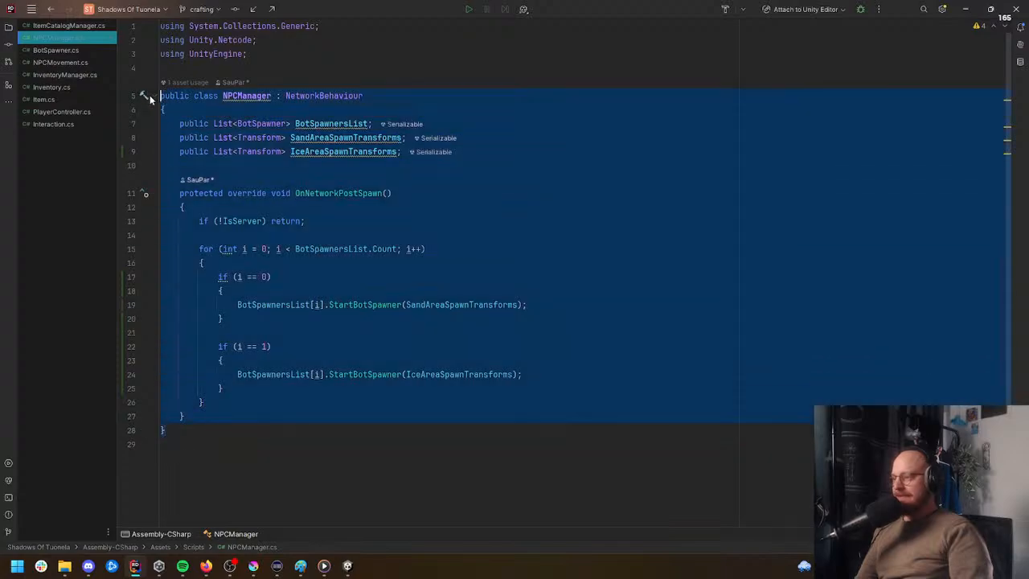
click(554, 362)
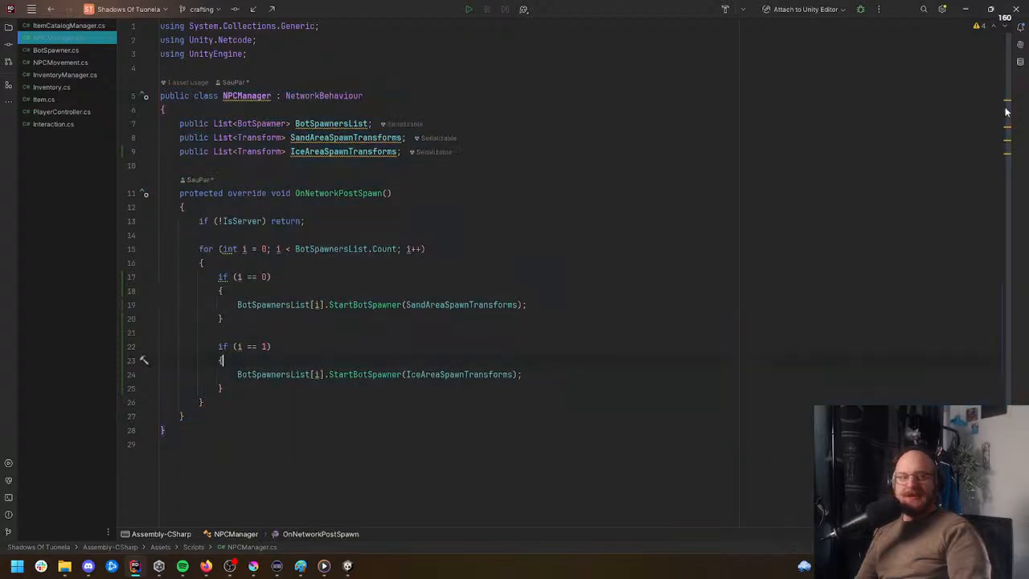
click(1019, 45)
click(813, 181)
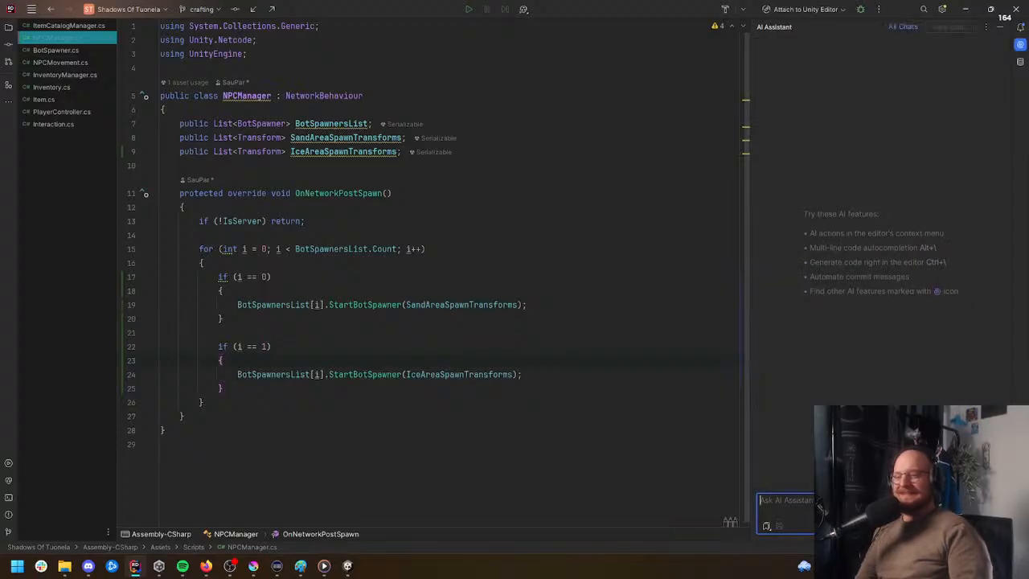
text(Can you maek)
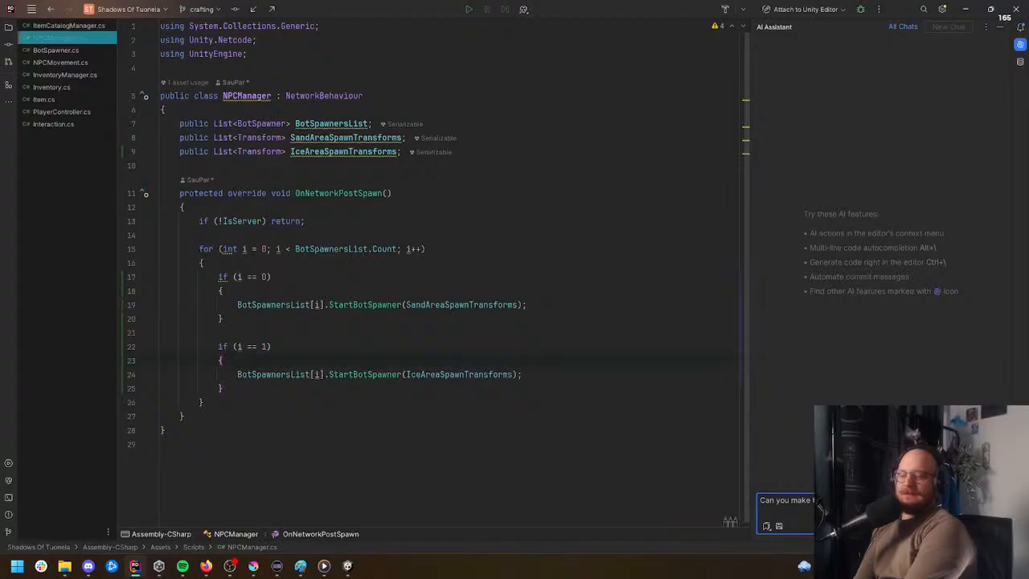
key(Return)
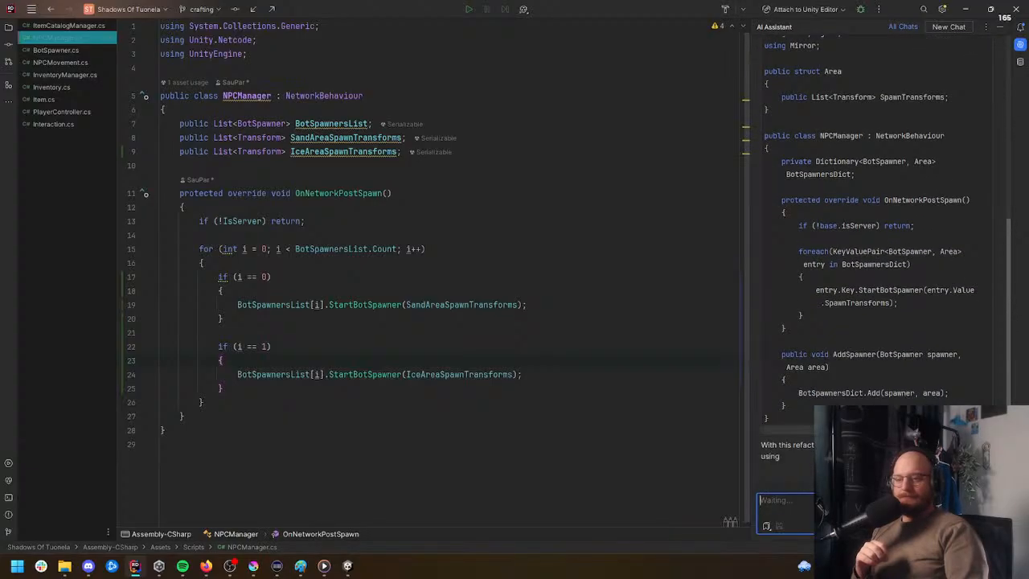
Step: Read through AI Assistant's refactored NPCManager code and its accompanying explanation
scroll(996, 395, up, 1)
drag(996, 395, 996, 390)
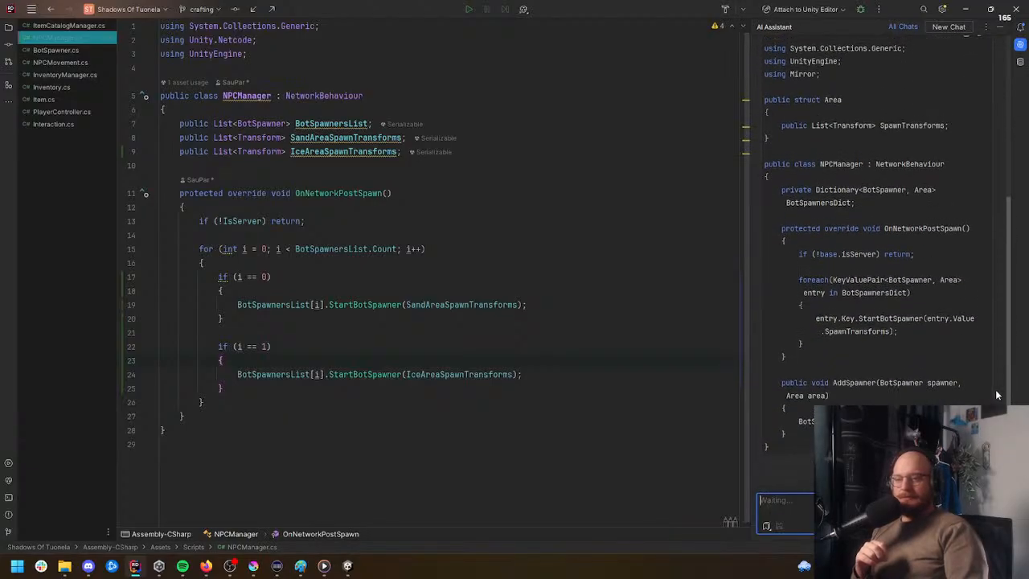
scroll(995, 394, down, 1)
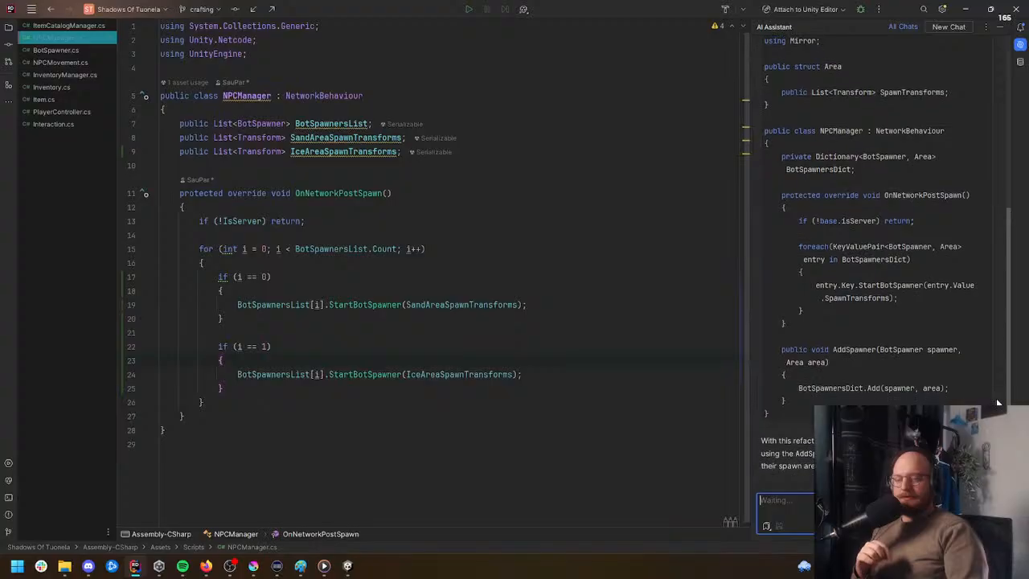
scroll(1009, 392, up, 1)
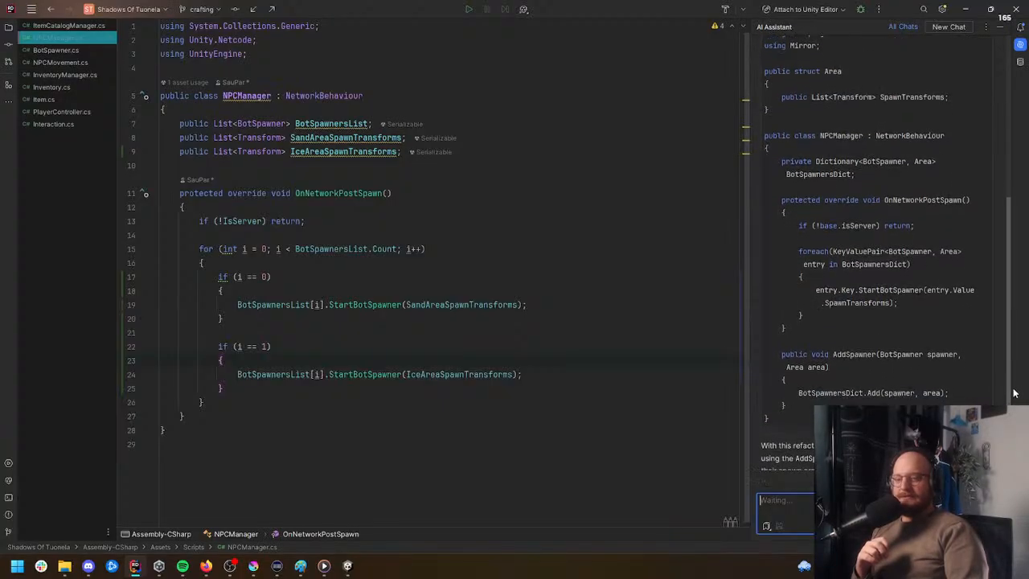
scroll(1020, 382, up, 2)
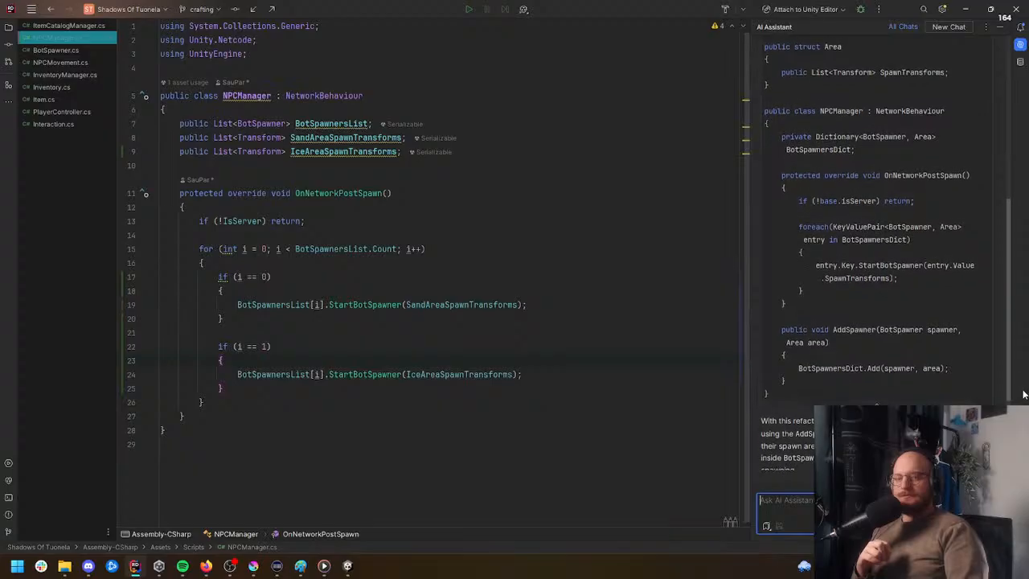
scroll(876, 241, up, 3)
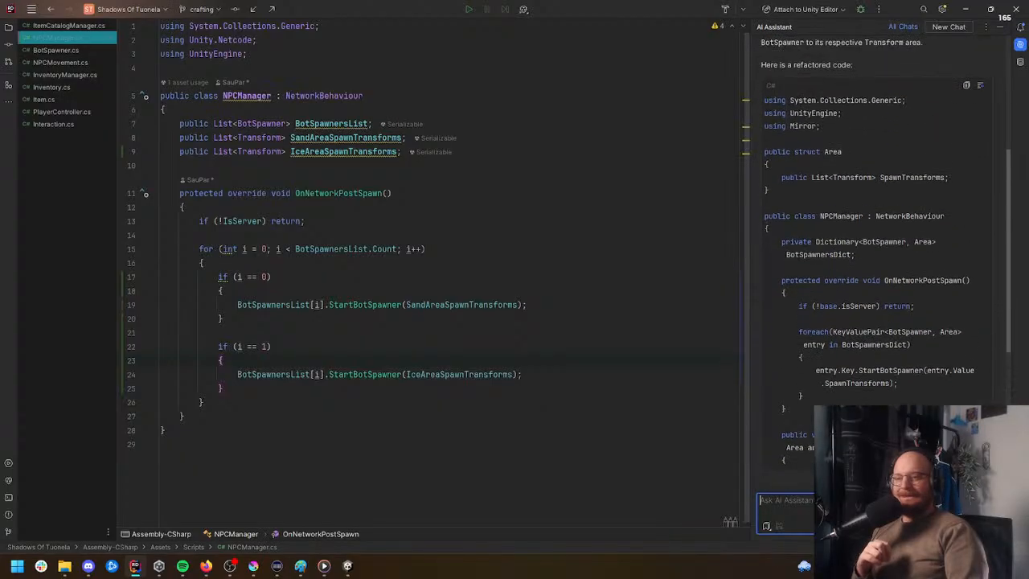
scroll(883, 297, down, 3)
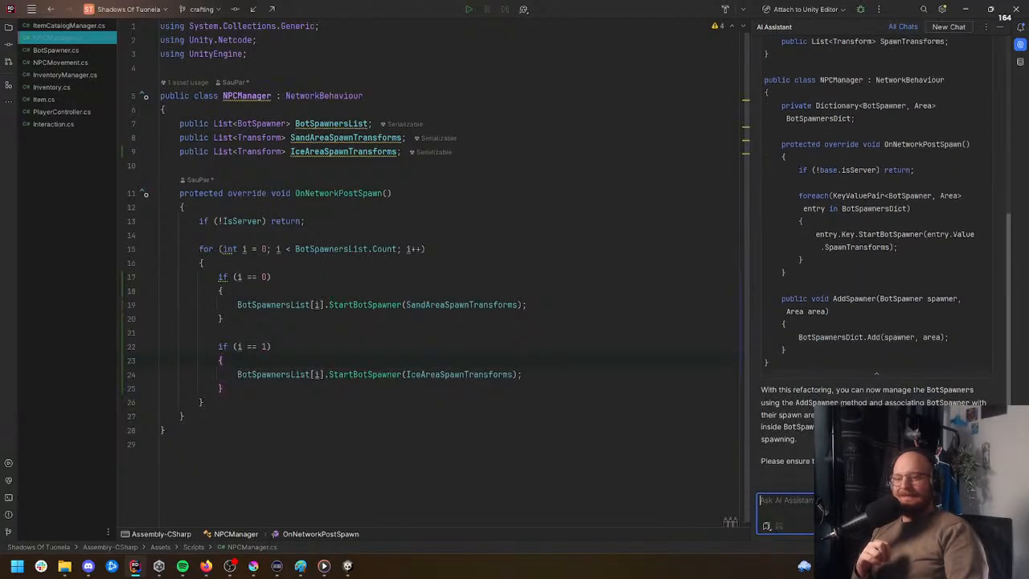
scroll(867, 327, up, 4)
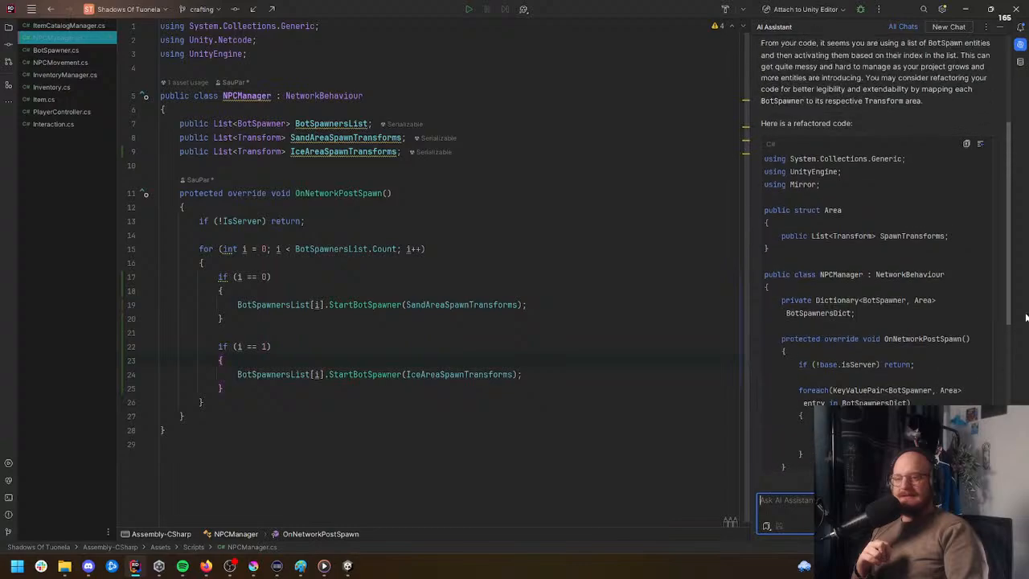
scroll(866, 327, down, 4)
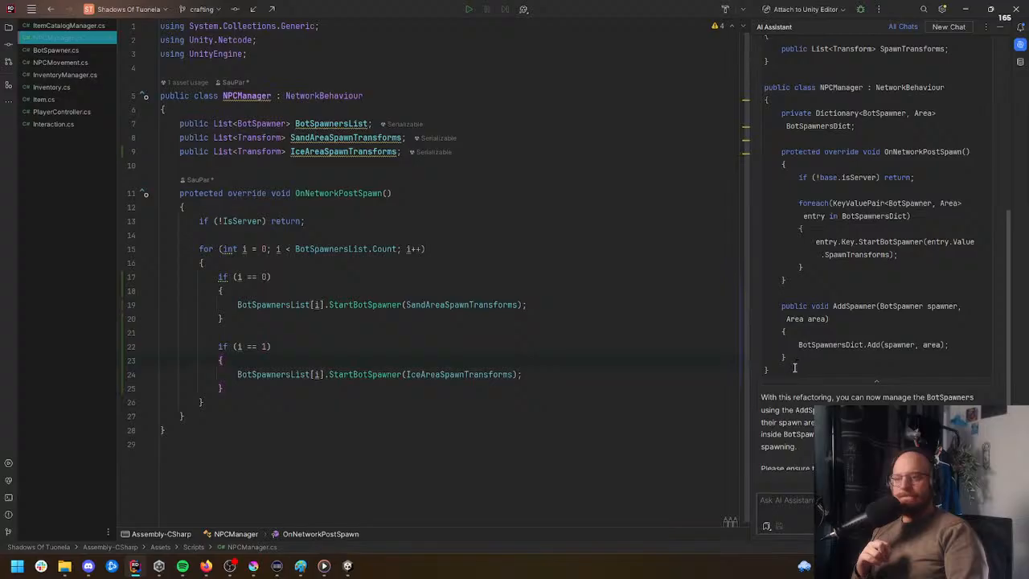
Step: Replace the entire contents of NPCManager.cs with AI Assistant's refactored code that uses an Area struct and a BotSpawnersDict dictionary
click(791, 368)
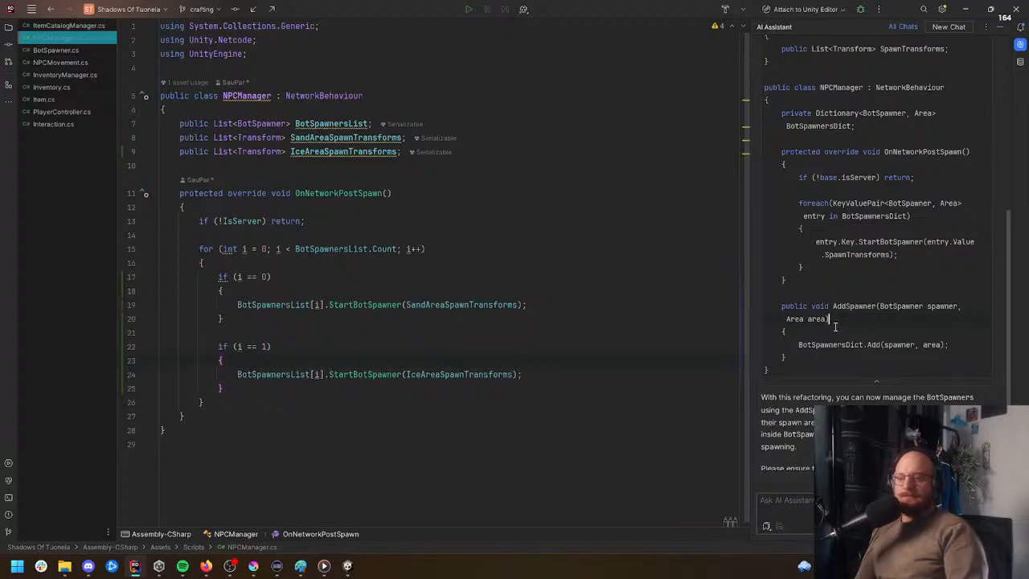
click(658, 317)
key(ctrl+a)
key(ctrl+c)
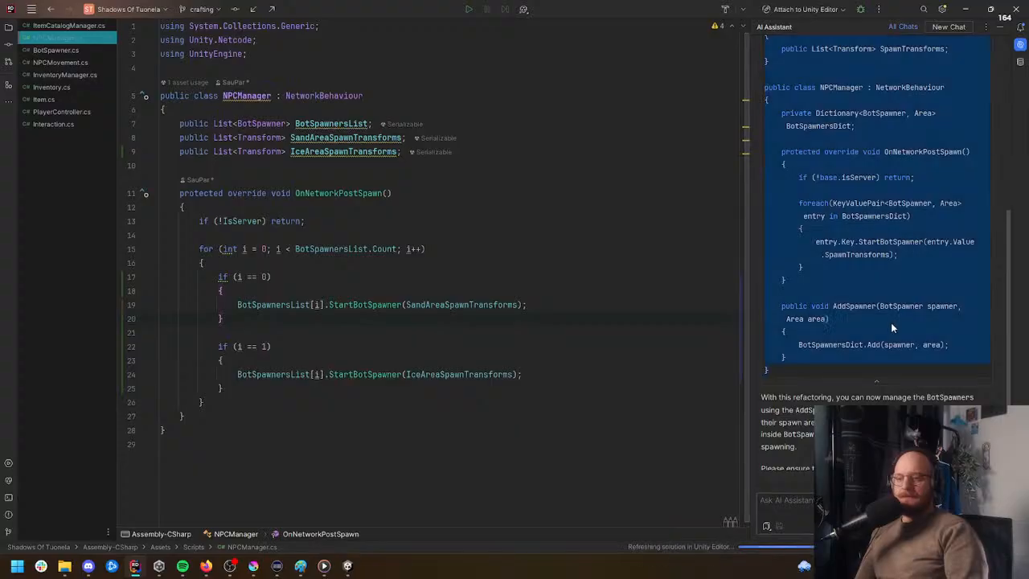
click(572, 313)
key(ctrl+a)
key(ctrl+v)
click(584, 282)
scroll(916, 326, up, 5)
scroll(916, 320, up, 2)
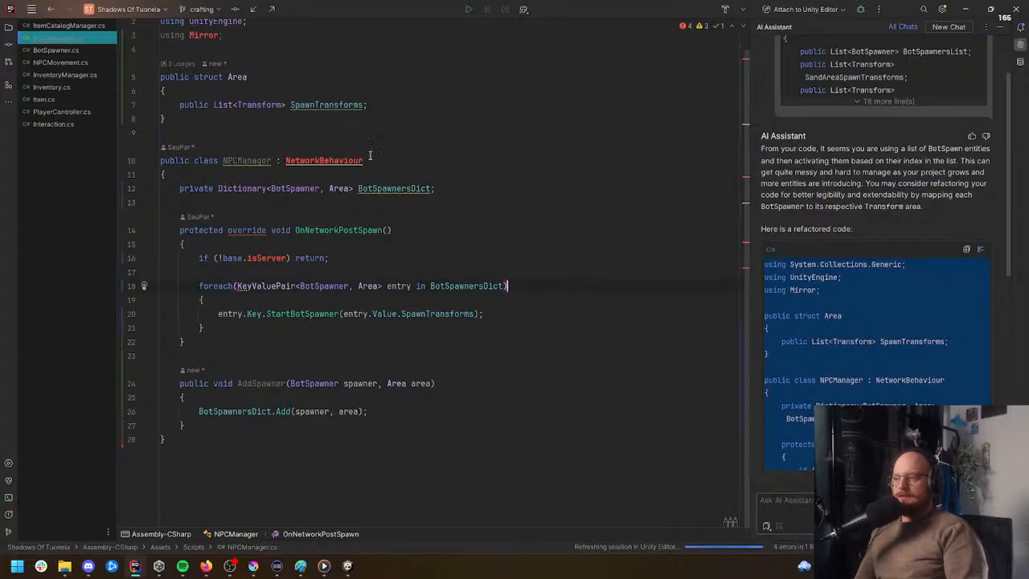
Step: Remove the using Mirror directive from the top of NPCManager.cs
scroll(378, 153, up, 1)
triple_click(206, 53)
key(BackSpace)
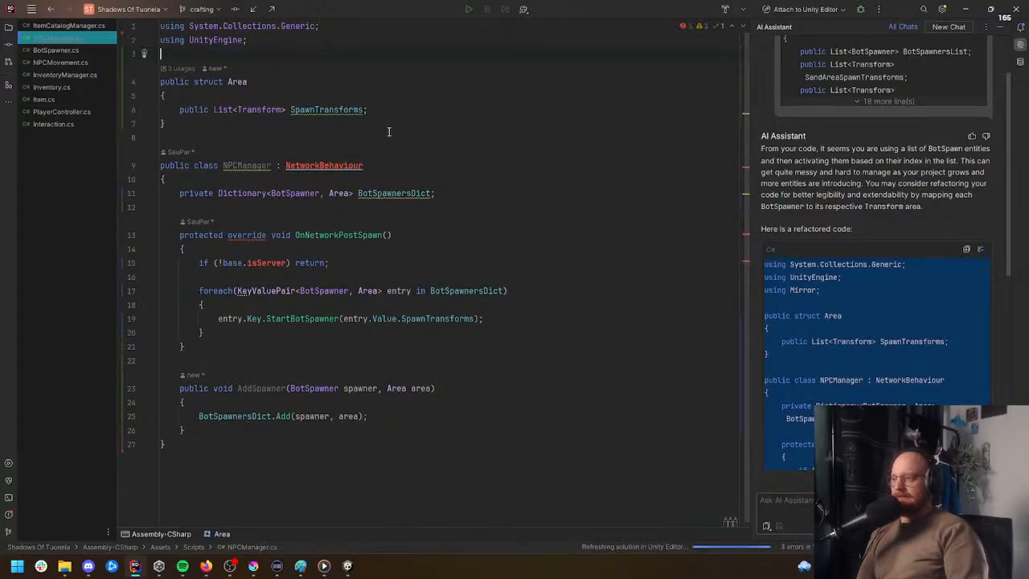
Step: Resolve the NetworkBehaviour base class by importing the type Unity.Netcode.NetworkBehaviour in the file
click(361, 166)
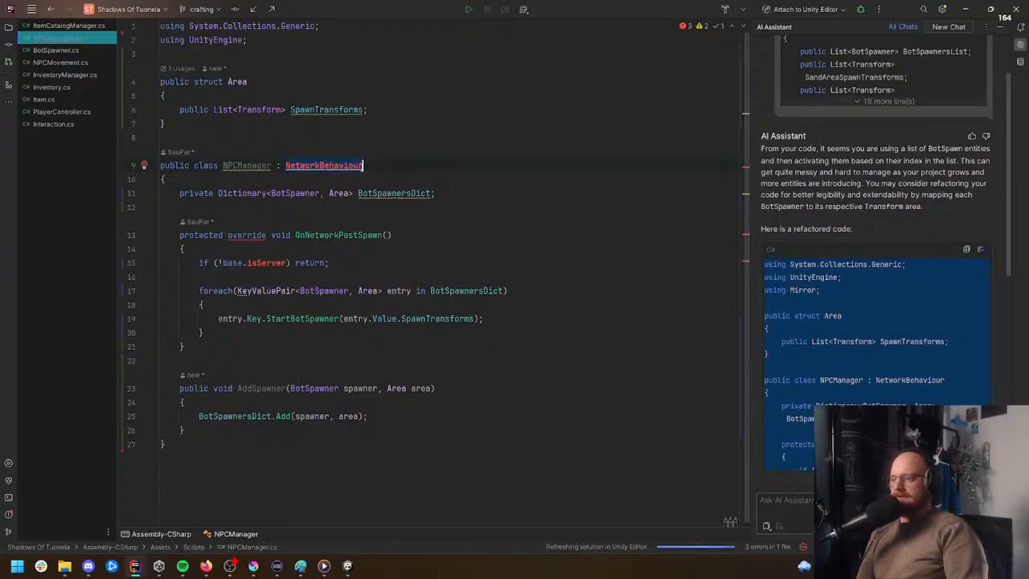
click(324, 166)
scroll(856, 325, up, 2)
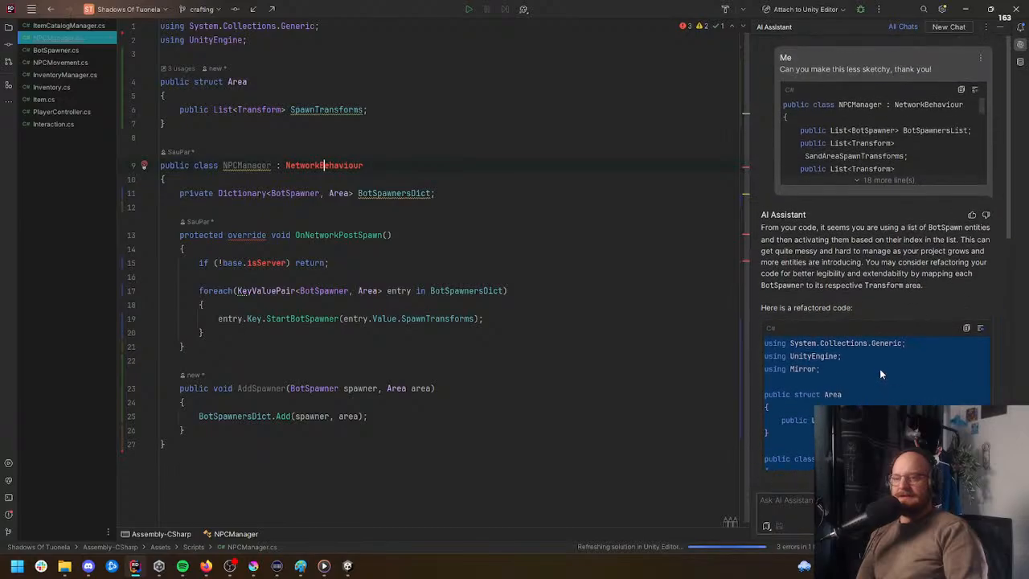
right_click(358, 165)
click(378, 167)
mouse_move(268, 198)
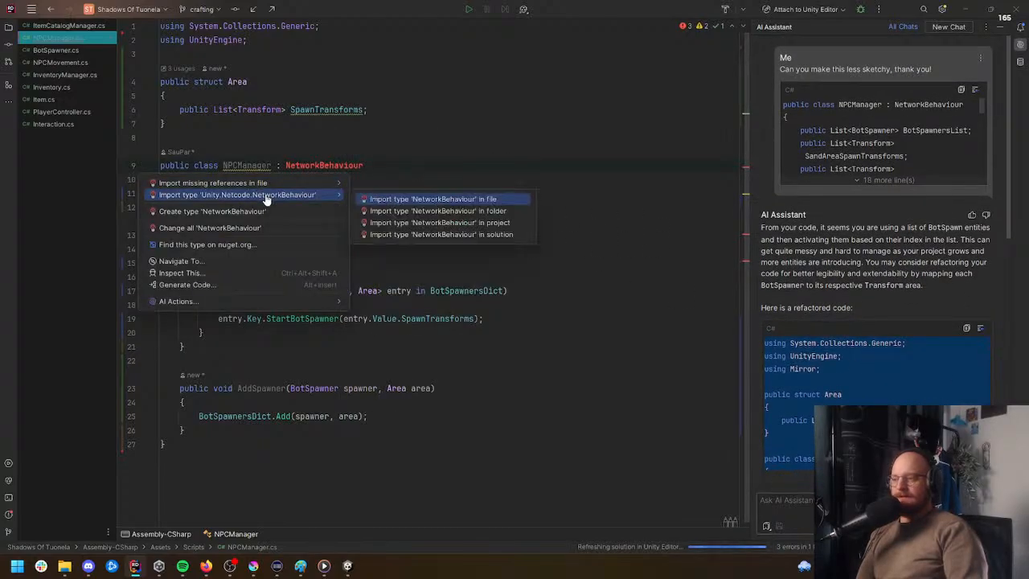
click(378, 200)
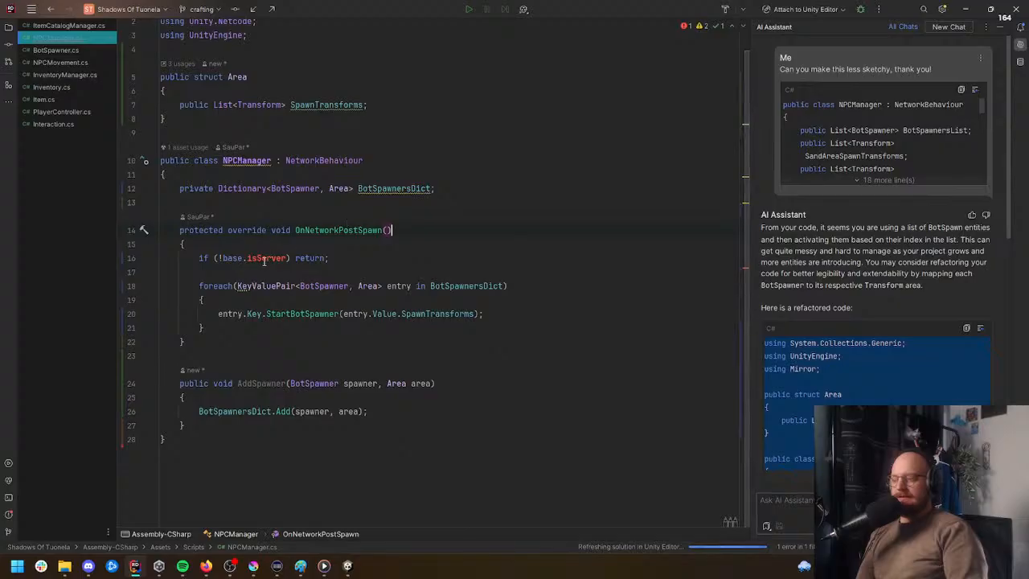
Step: Replace !base.isServer with IsServer in the early-return check of OnNetworkPostSpawn
click(221, 258)
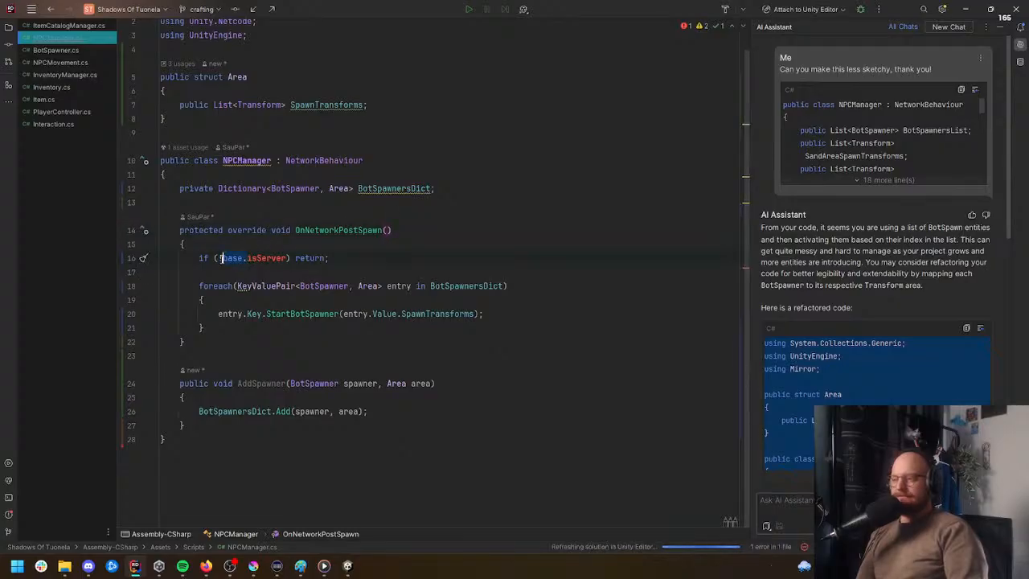
key(Delete)
key(Delete)
key(Delete)
key(Delete)
key(Delete)
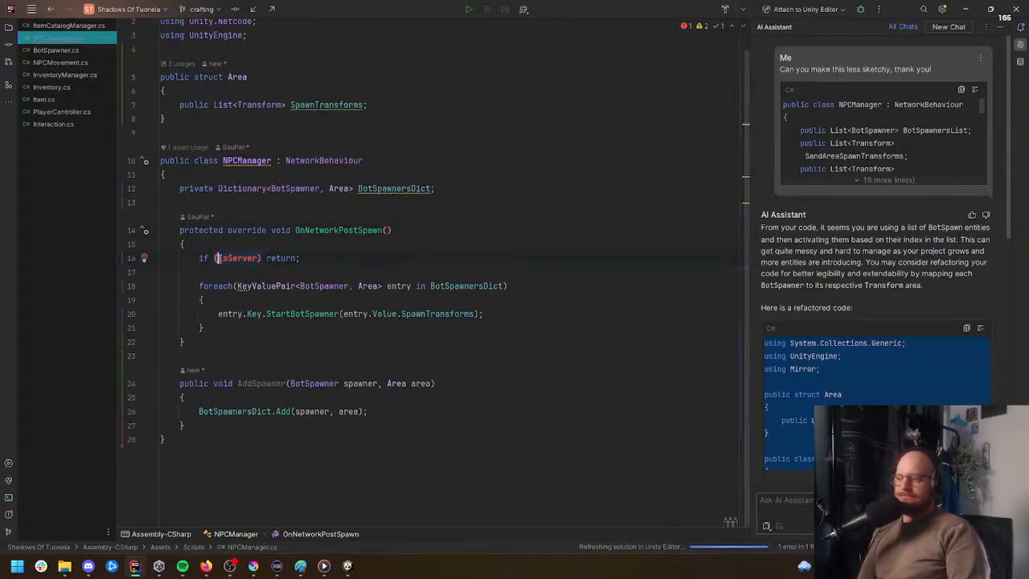
key(Delete)
text(I)
click(436, 226)
click(394, 258)
click(506, 329)
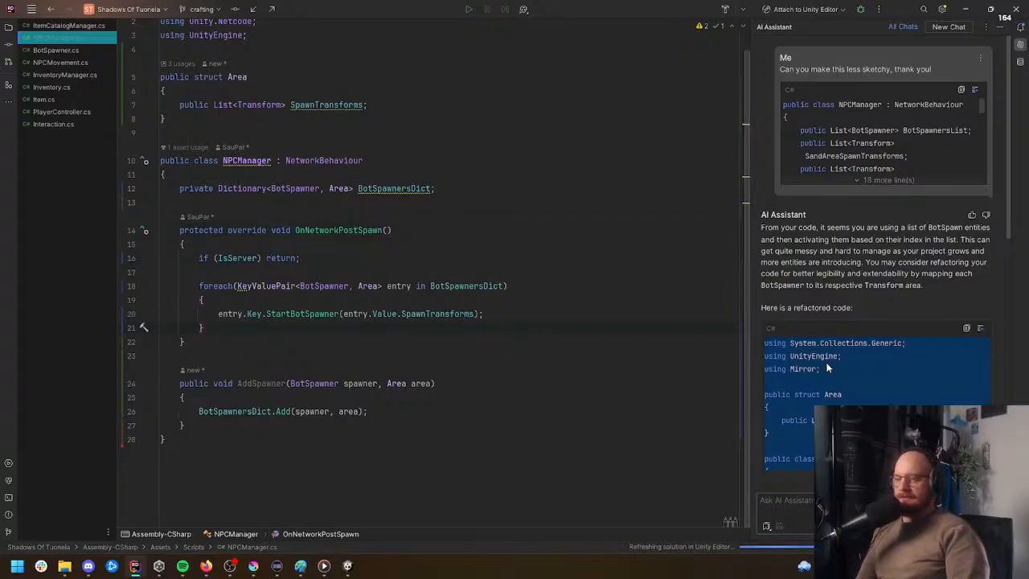
Step: Compare the AddSpawner method in NPCManager.cs with AI Assistant's refactored code and its explanation
scroll(910, 392, down, 5)
scroll(909, 394, down, 3)
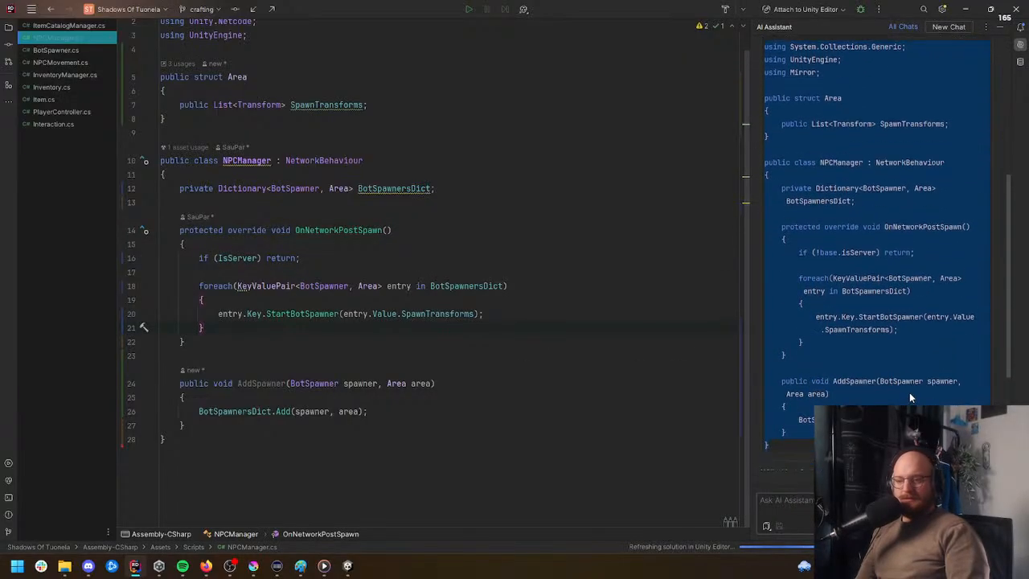
click(258, 383)
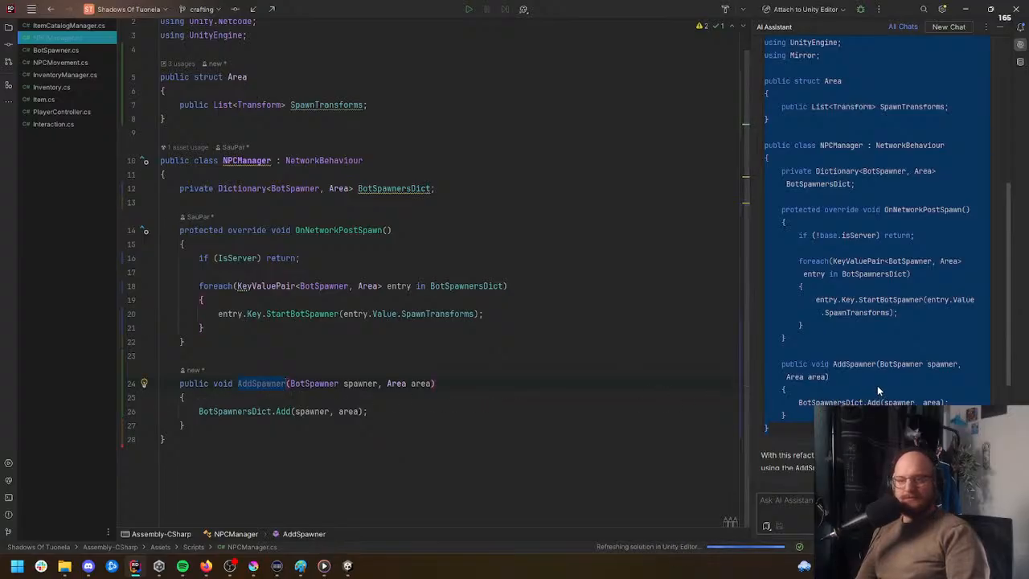
scroll(877, 385, down, 5)
scroll(884, 386, up, 4)
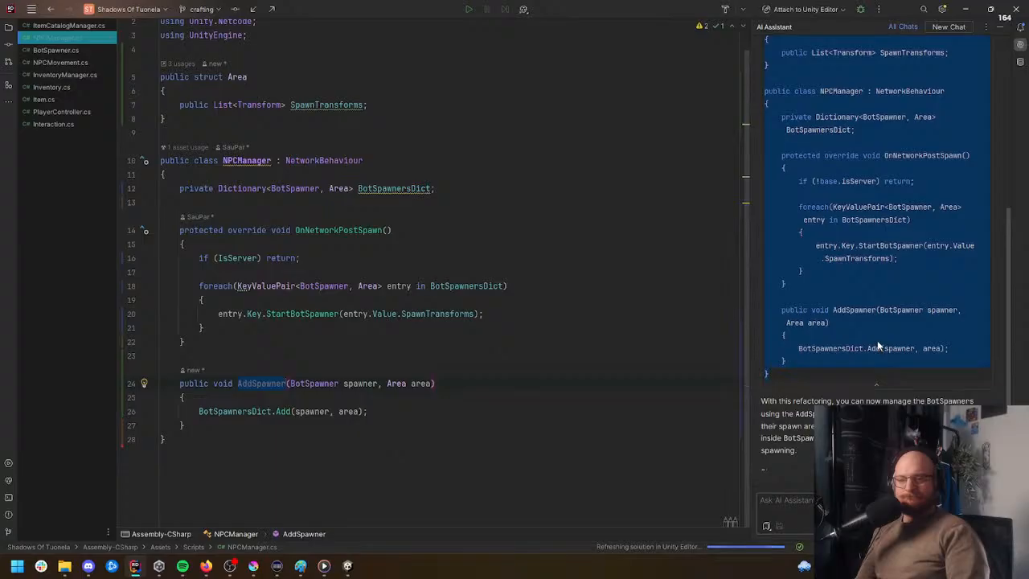
scroll(877, 345, up, 2)
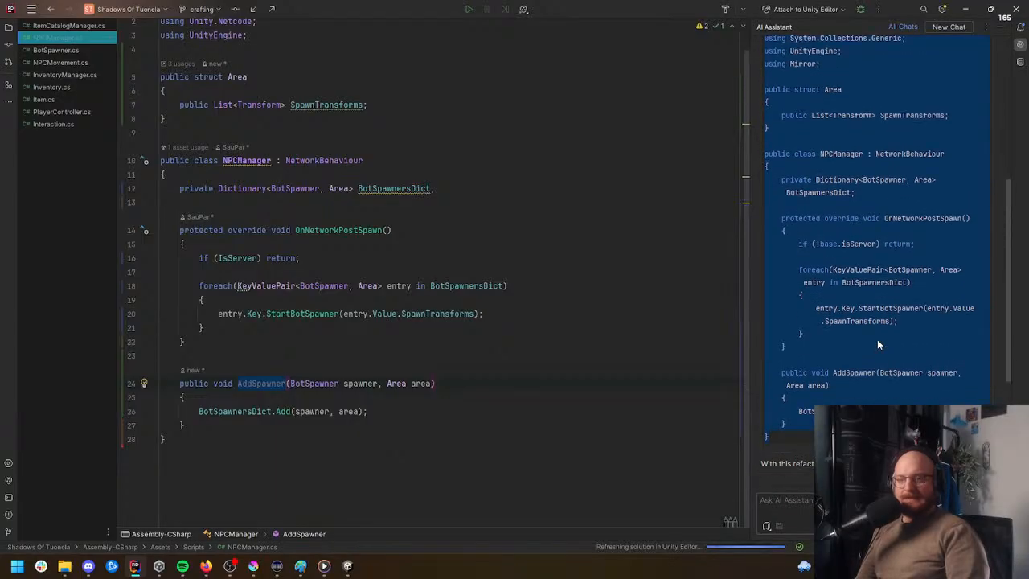
scroll(882, 349, up, 2)
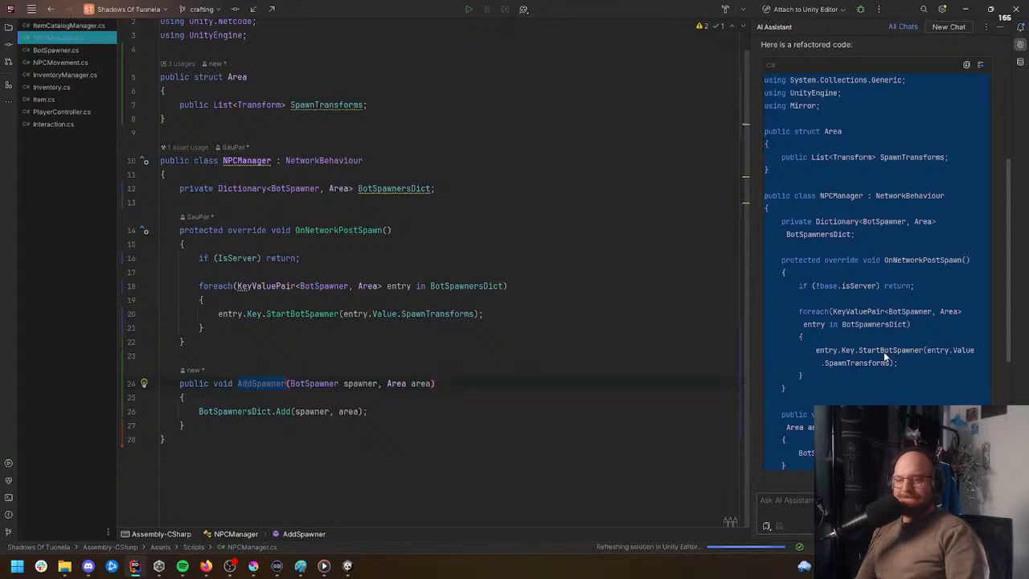
scroll(883, 354, up, 3)
scroll(883, 353, down, 4)
scroll(883, 351, down, 4)
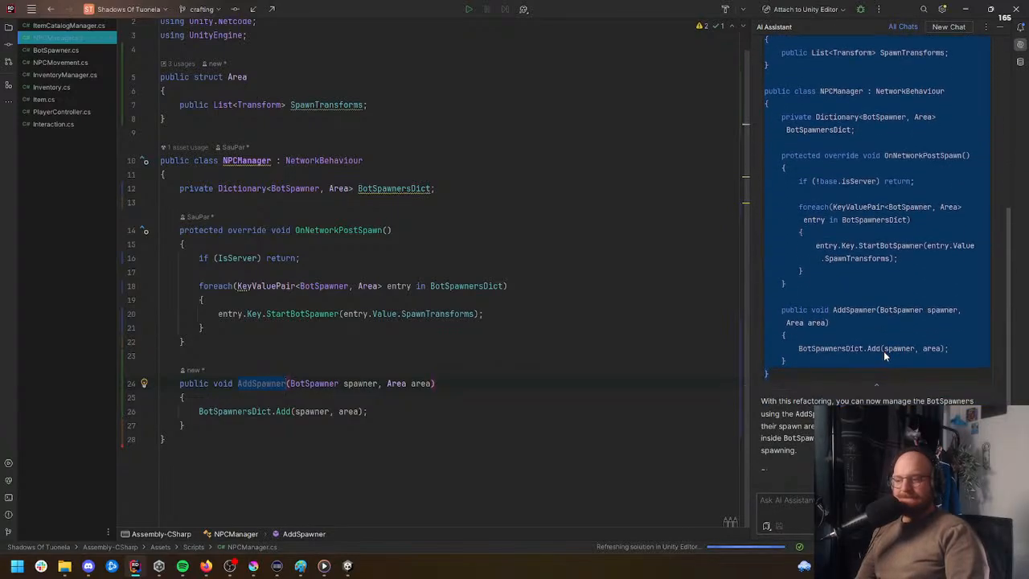
scroll(883, 350, down, 3)
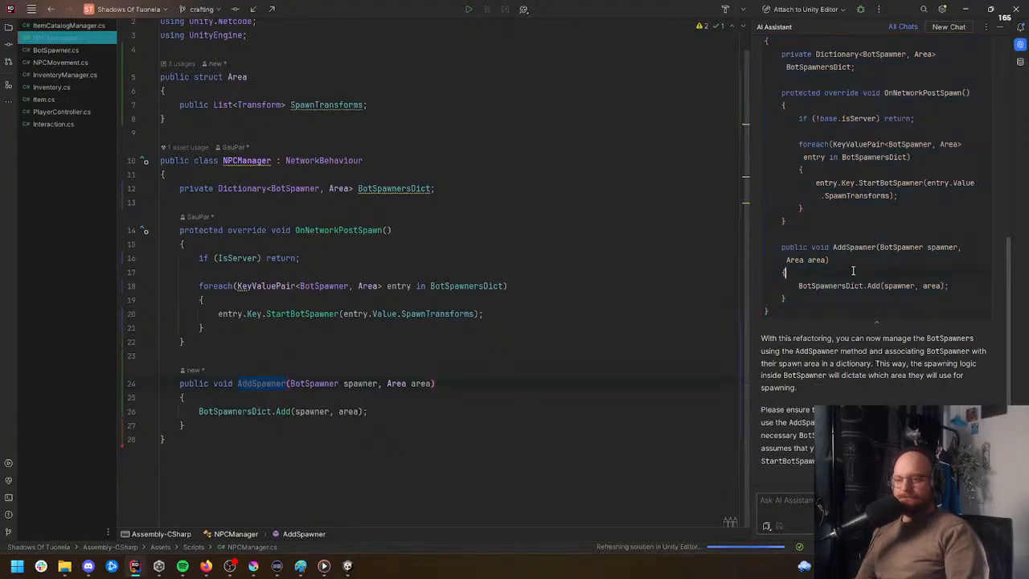
scroll(830, 400, down, 3)
Step: Ask AI Assistant "The AddSpawner method doesn't get called anywhere?", read the suggested Start method, and close the chat
click(812, 496)
text(The AddSpawn)
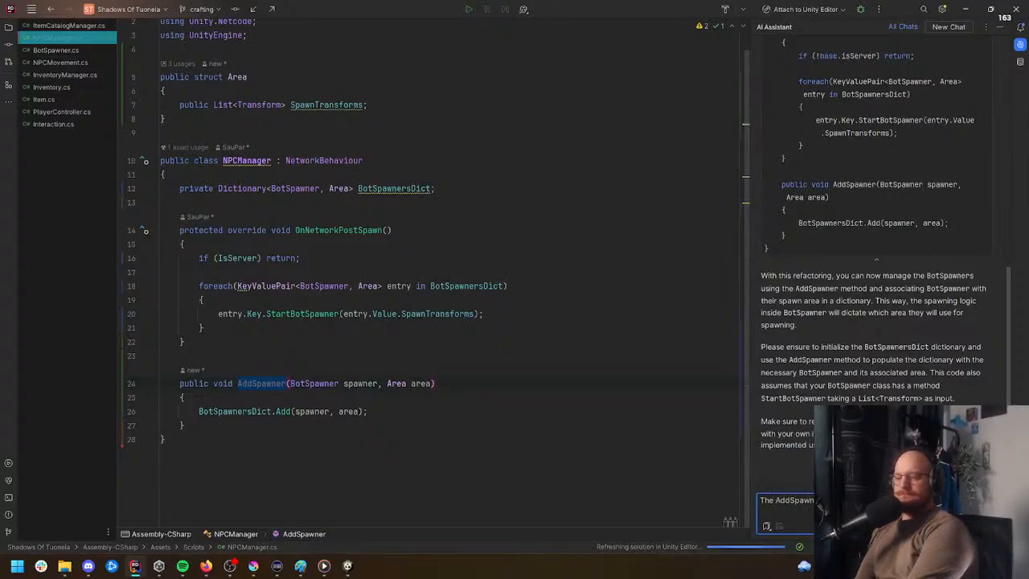
key(Return)
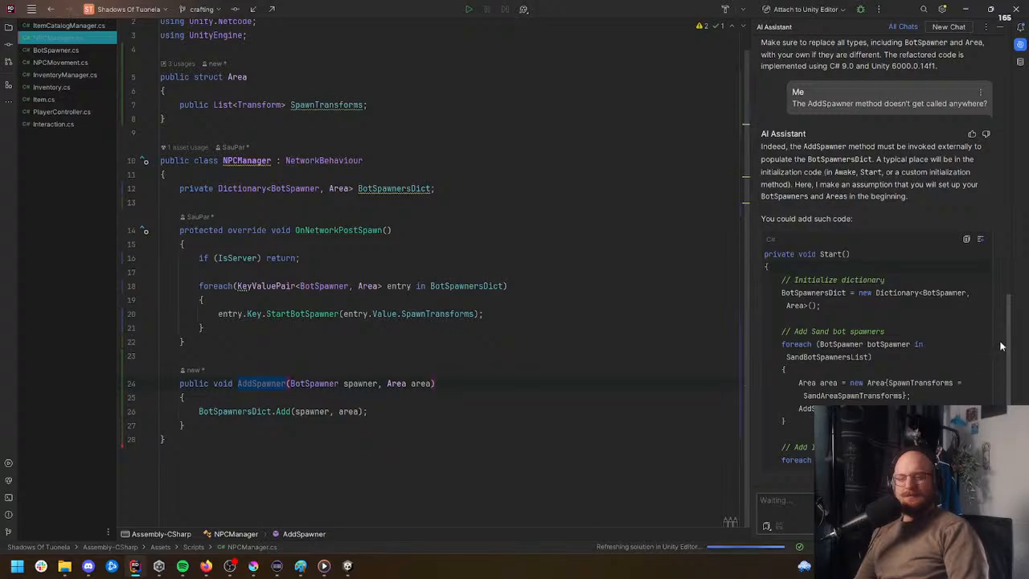
drag(1009, 348, 1024, 399)
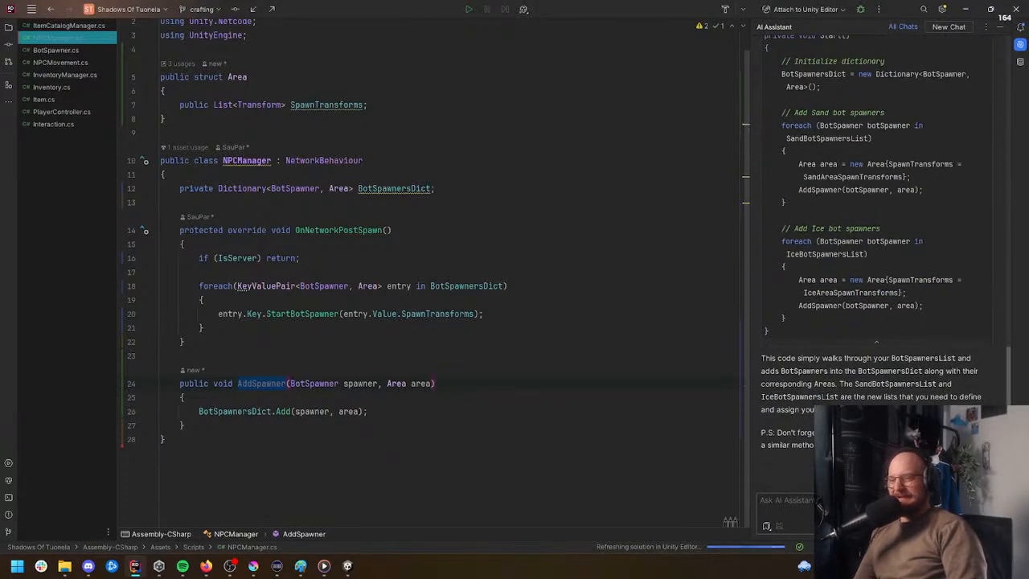
drag(1009, 408, 1008, 263)
click(1020, 50)
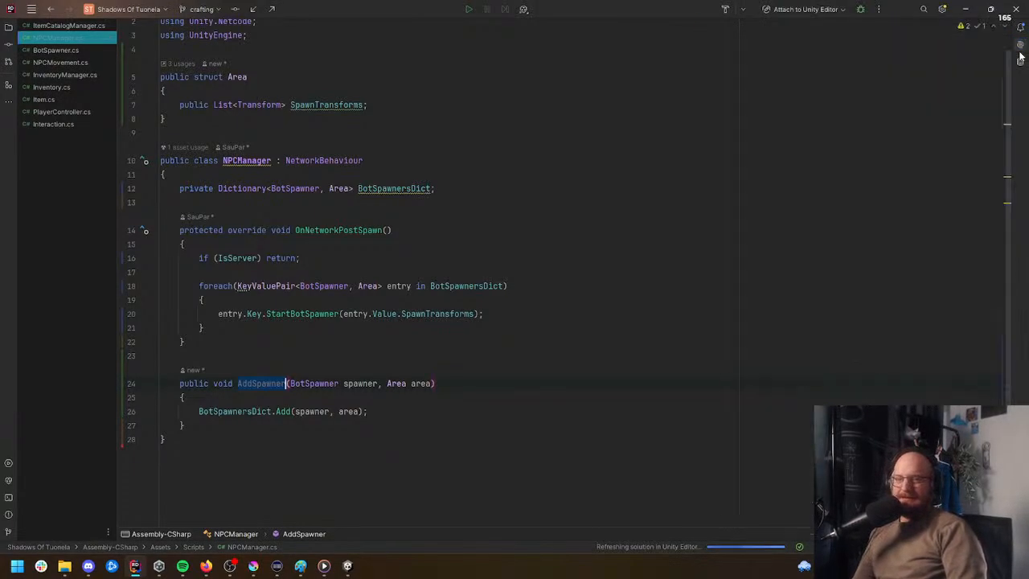
Step: Undo the refactoring edits in NPCManager.cs back to the version with BotSpawnersList and the index-based for loop
click(665, 229)
key(ctrl+z)
key(ctrl+z)
key(ctrl+z)
key(ctrl+z)
key(ctrl+z)
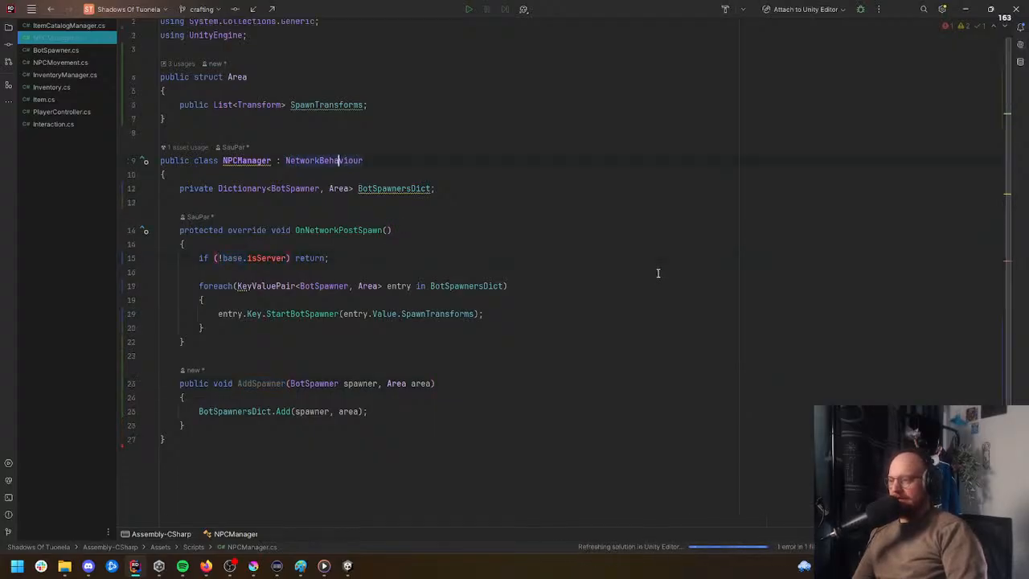
key(ctrl+z)
key(ctrl+z)
key(ctrl+z)
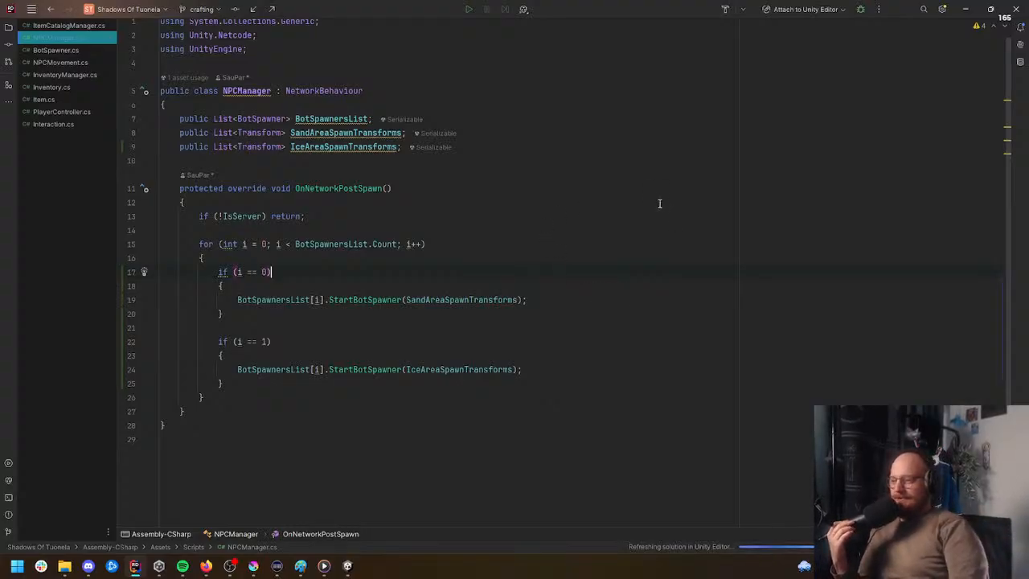
Step: Turn the BotSpawnersList field into a single public BotSpawner field named BotSpawnerSand
click(264, 110)
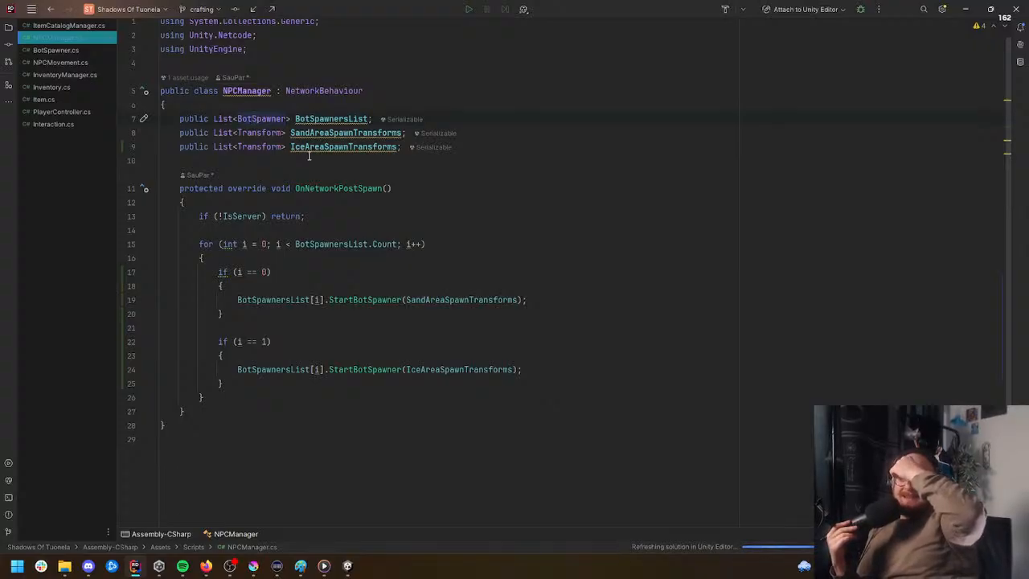
click(232, 119)
mouse_move(238, 119)
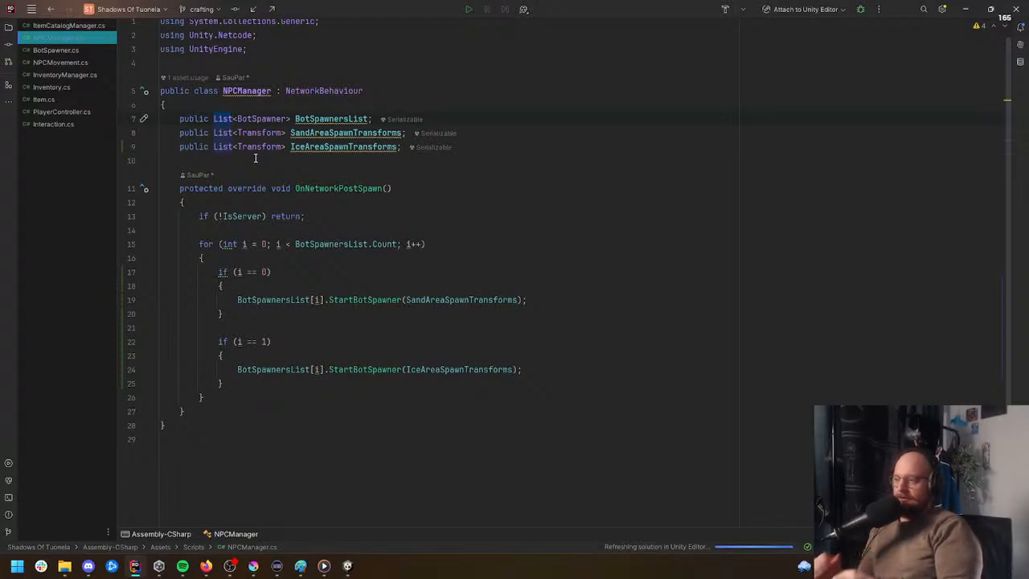
drag(238, 119, 213, 121)
key(BackSpace)
key(BackSpace)
click(339, 118)
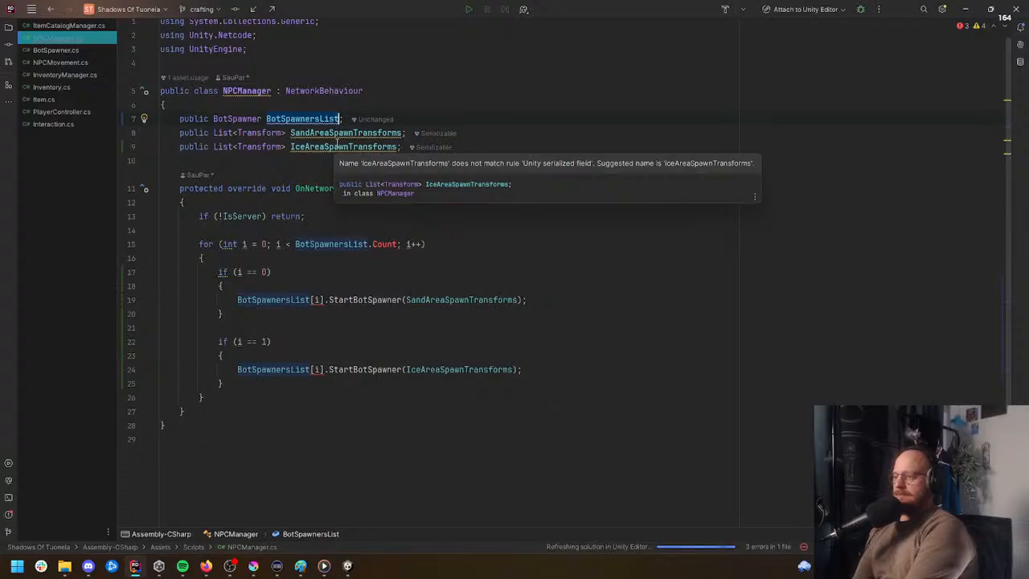
text(BotSpawnerS)
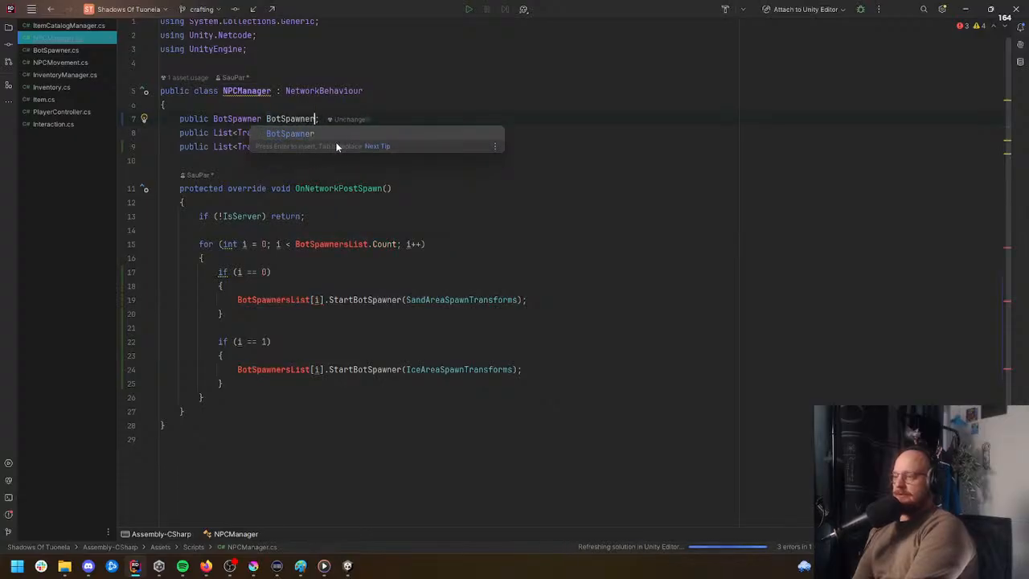
text(and)
Step: Duplicate the BotSpawnerSand field and rename the copy BotSpawnerIce
key(ctrl+d)
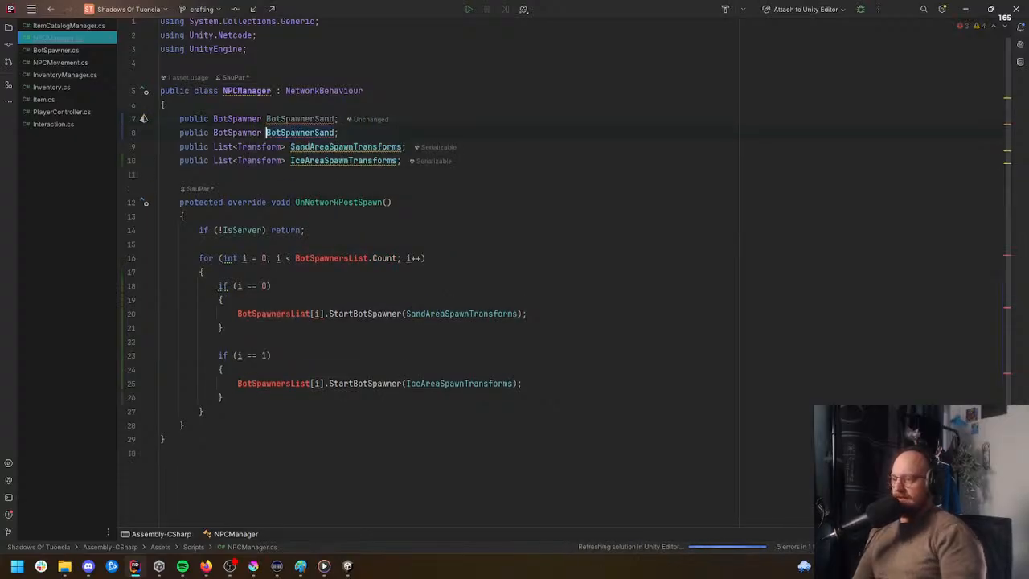
click(319, 133)
key(Delete)
key(Delete)
key(Delete)
key(Delete)
text(Ice)
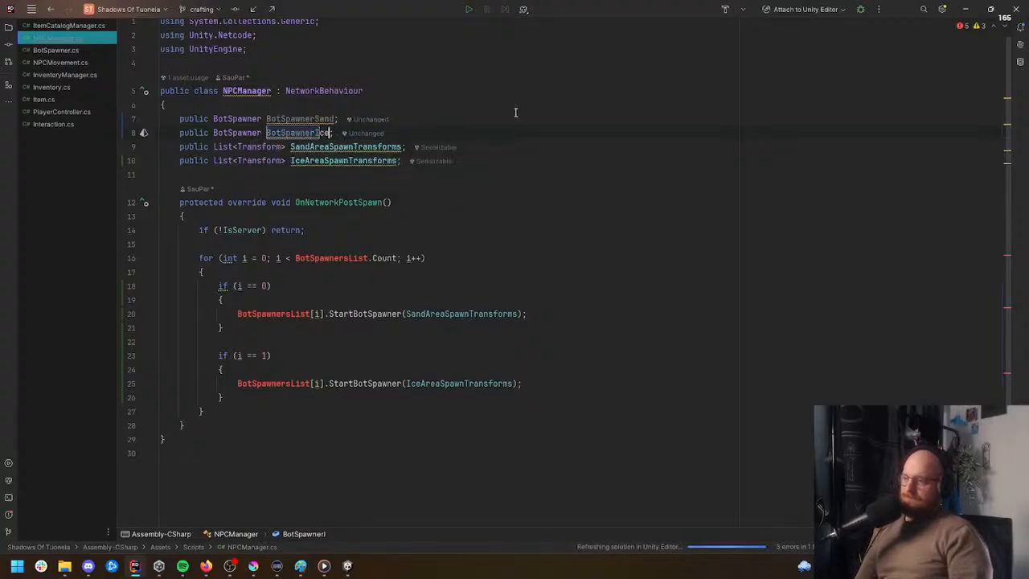
click(499, 217)
Step: Remove the for loop header and both if conditions with their braces around the StartBotSpawner calls
scroll(504, 203, down, 1)
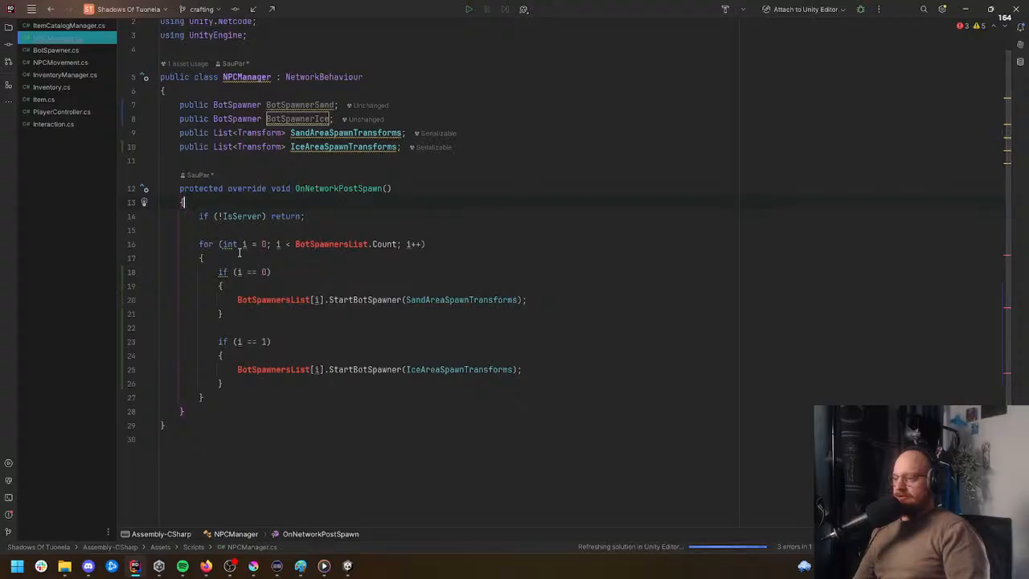
drag(242, 287, 162, 243)
key(BackSpace)
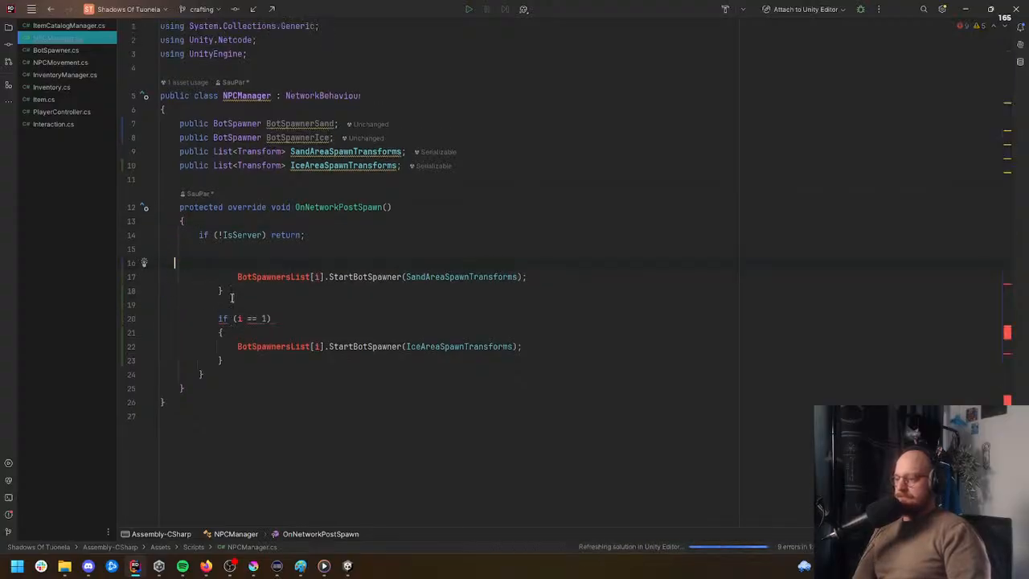
drag(229, 332, 191, 316)
key(BackSpace)
click(237, 332)
key(BackSpace)
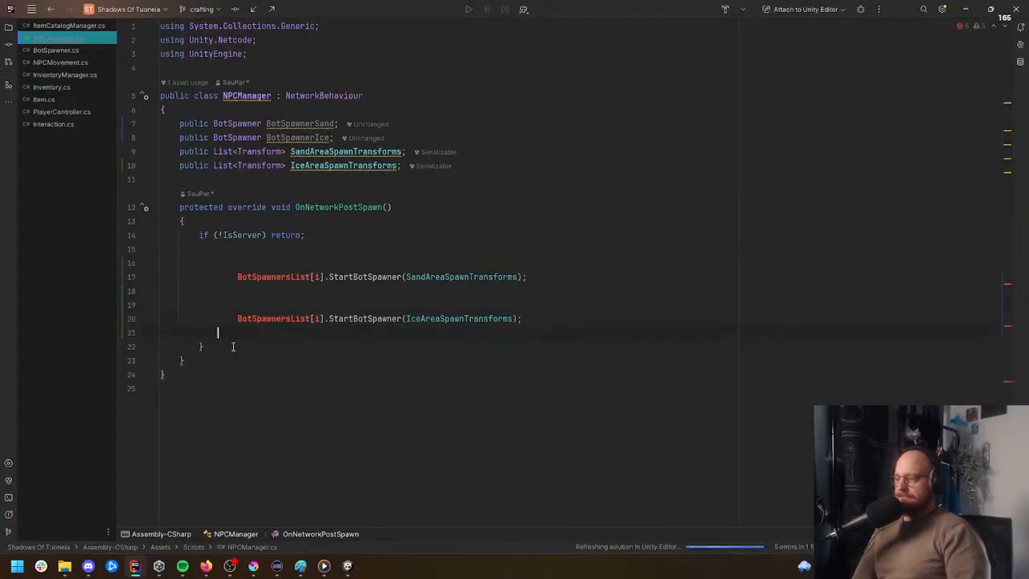
Step: Align both StartBotSpawner calls with the method body and delete the surplus blank lines and leftover closing brace
click(234, 318)
key(BackSpace)
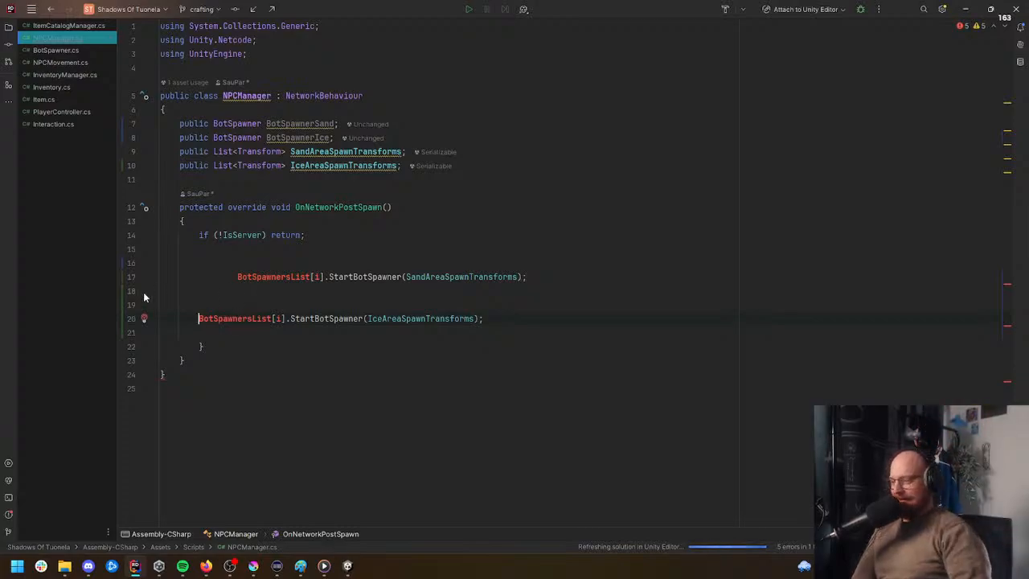
click(238, 277)
key(BackSpace)
click(239, 290)
key(BackSpace)
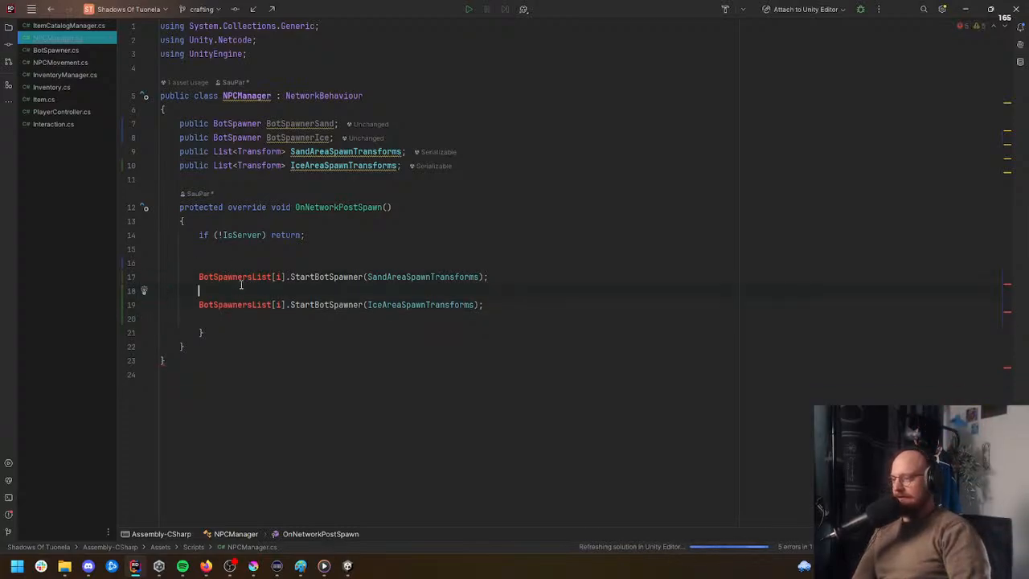
click(241, 263)
key(BackSpace)
key(BackSpace)
click(217, 316)
key(BackSpace)
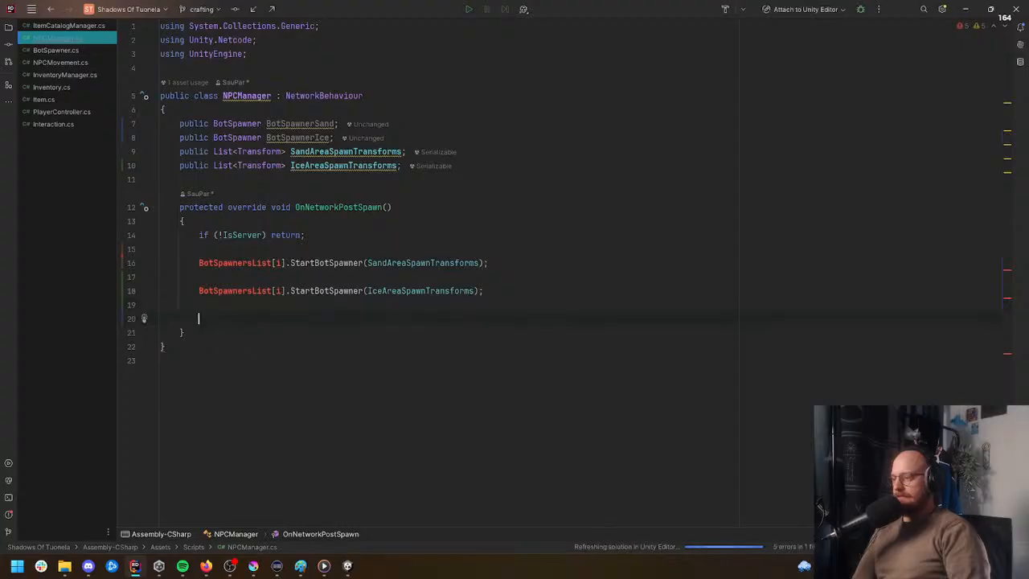
key(BackSpace)
key(BackSpace)
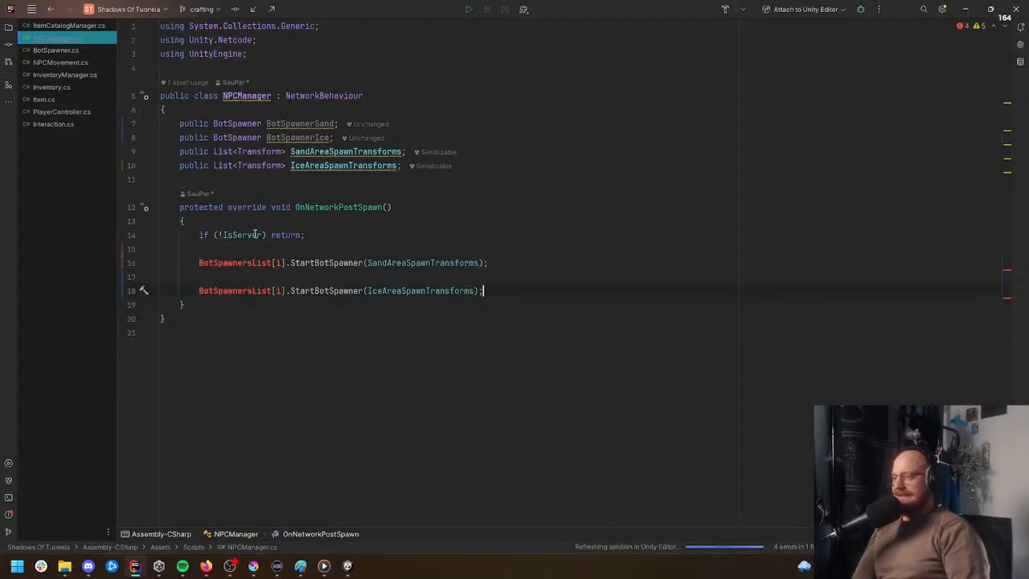
Step: Replace BotSpawnersList[i] with BotSpawnerSand in the SandAreaSpawnTransforms call and with BotSpawnerIce in the IceAreaSpawnTransforms call
double_click(303, 122)
key(ctrl+c)
drag(286, 262, 199, 262)
key(ctrl+v)
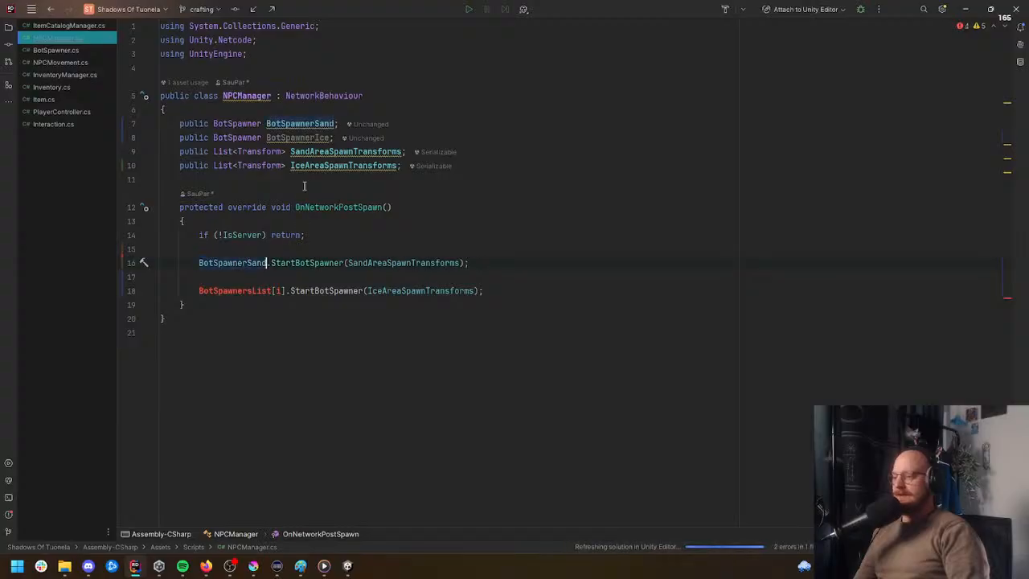
double_click(273, 137)
key(ctrl+c)
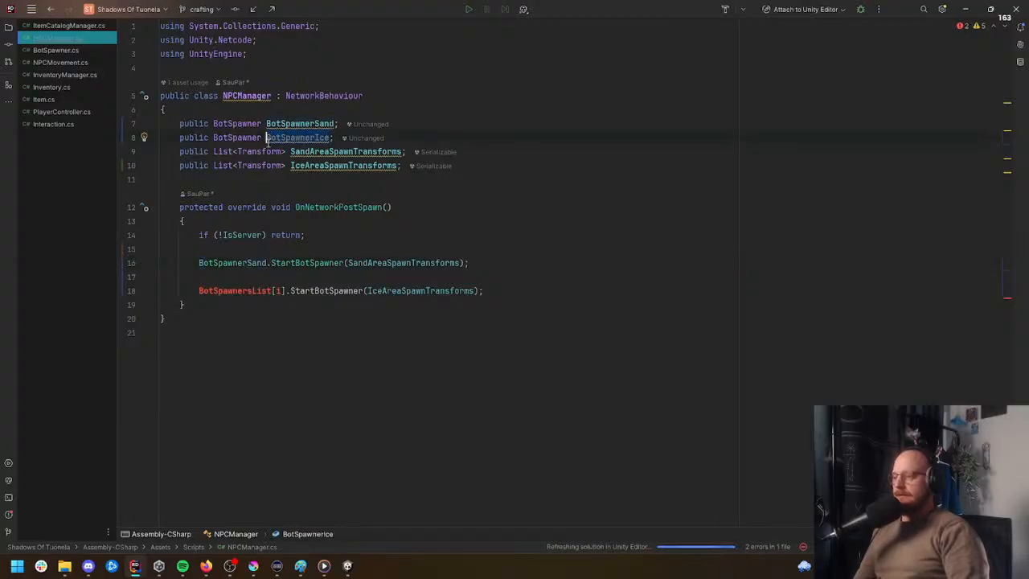
drag(286, 290, 198, 290)
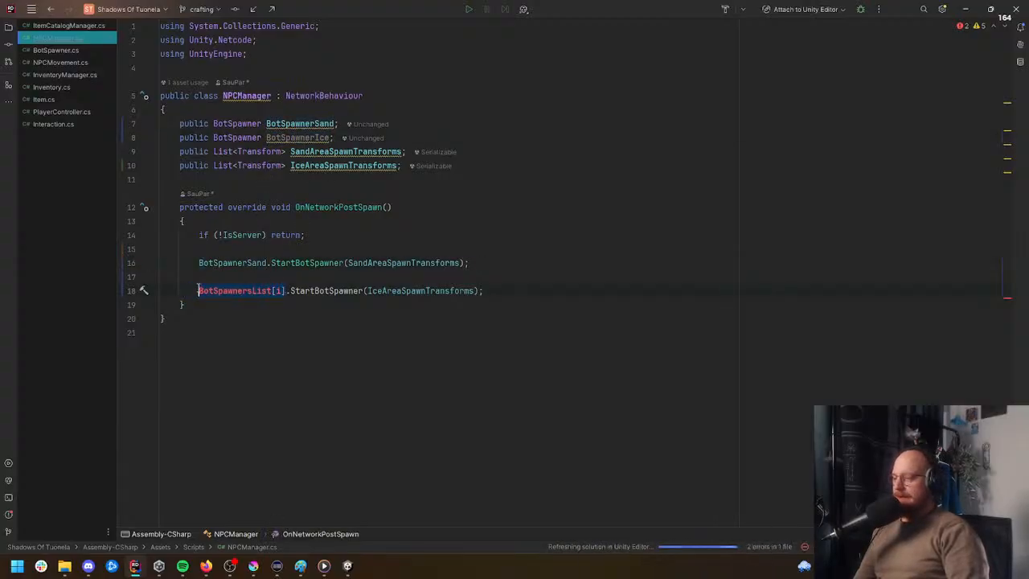
key(ctrl+v)
click(291, 305)
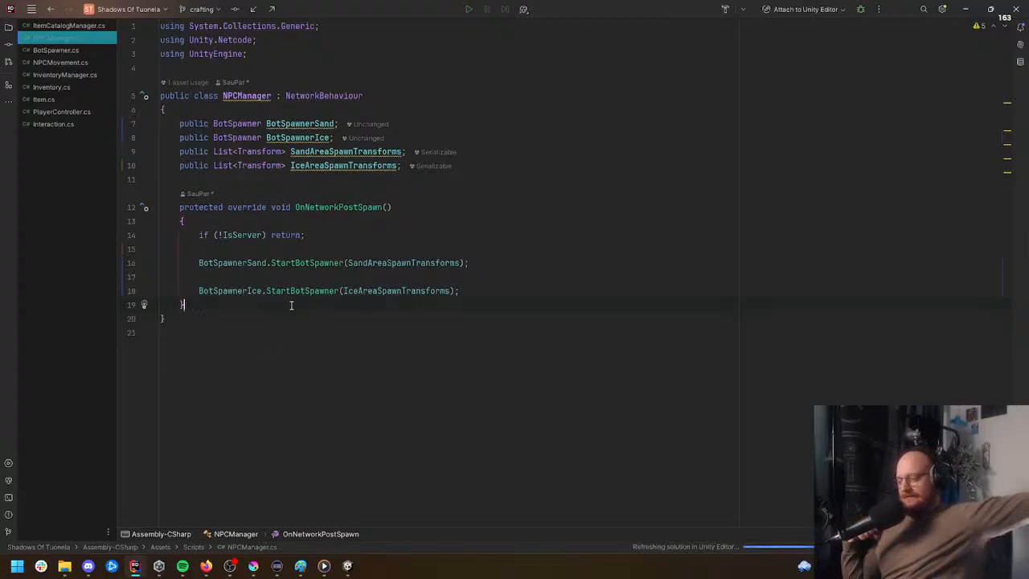
click(274, 277)
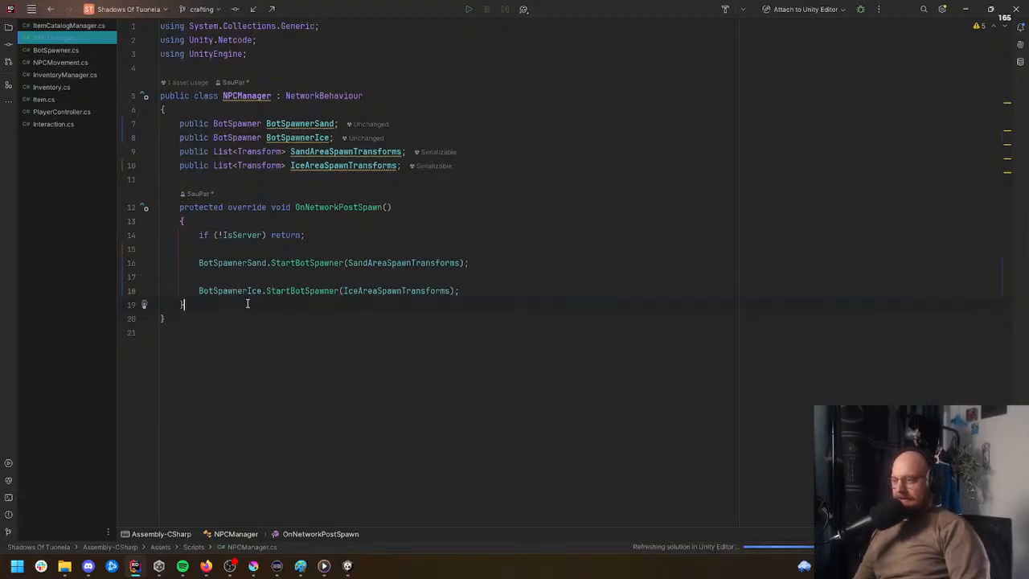
click(201, 221)
click(247, 207)
click(356, 223)
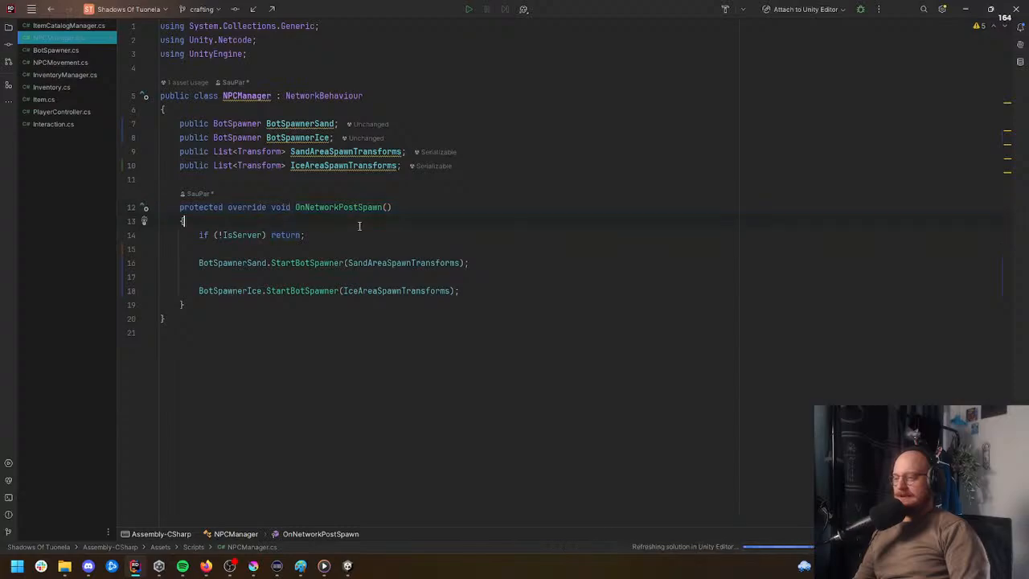
triple_click(358, 226)
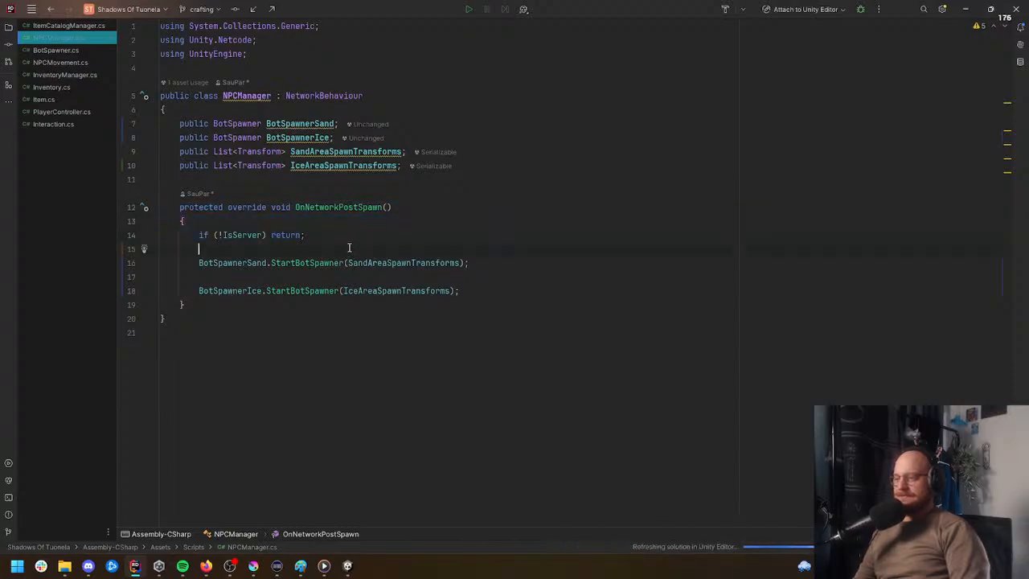
triple_click(344, 263)
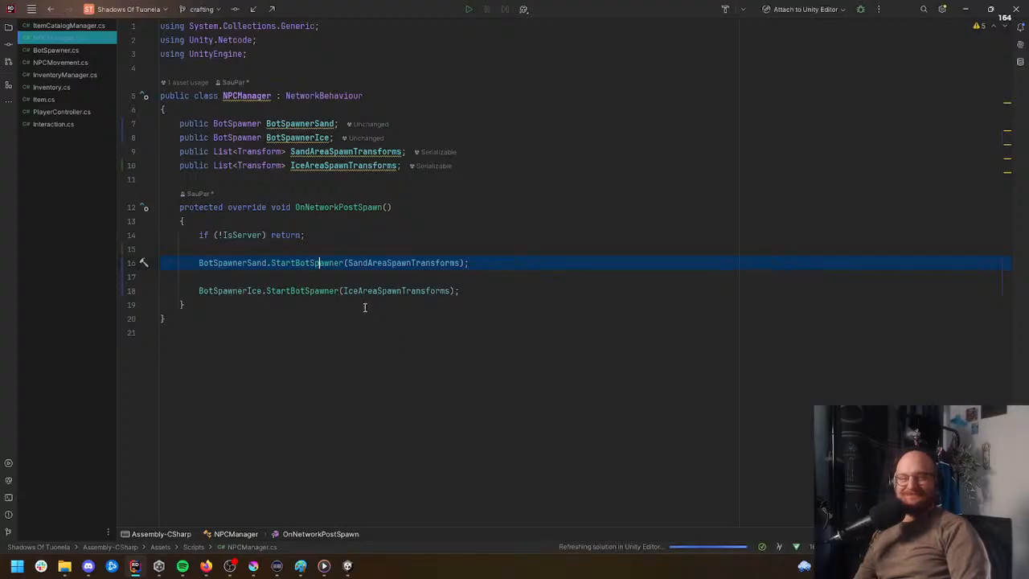
click(306, 311)
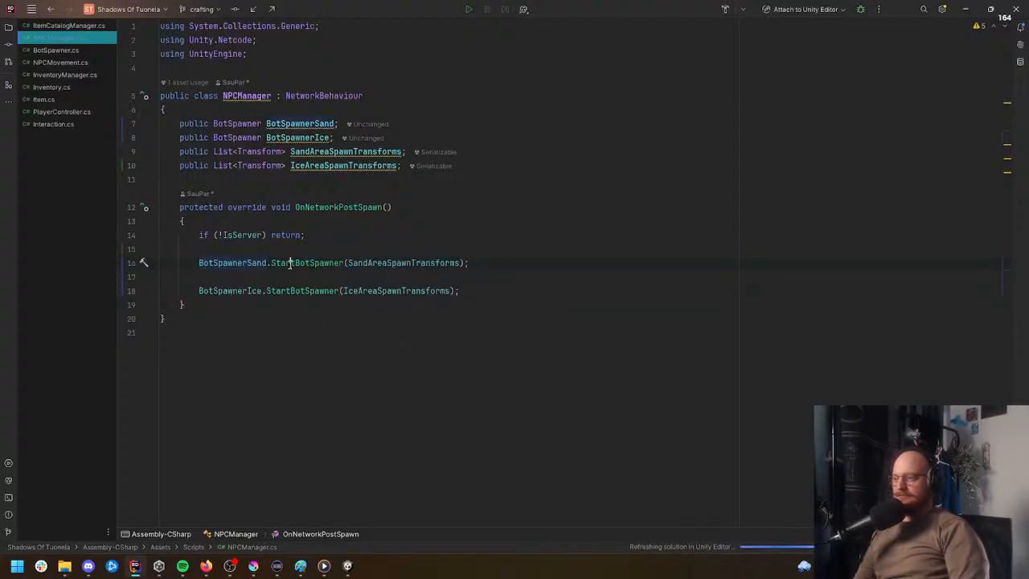
double_click(388, 267)
click(292, 291)
click(309, 272)
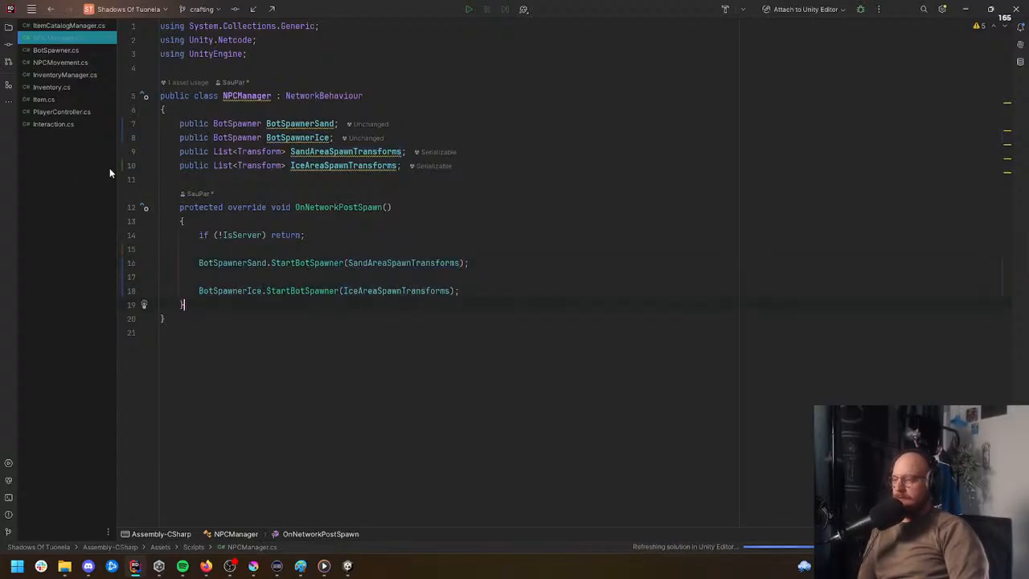
click(513, 132)
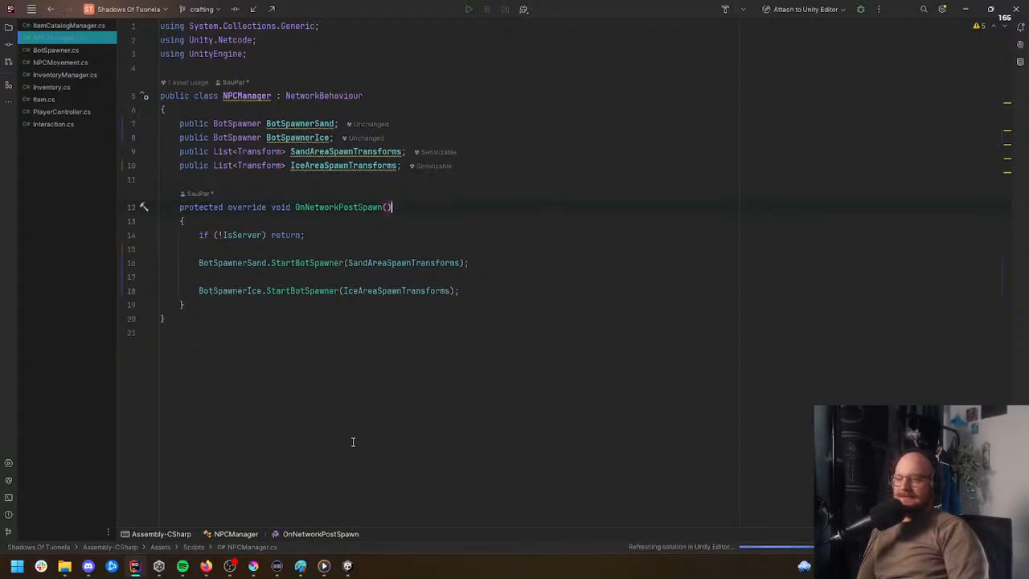
Step: Switch to Unity and assign the BotSpawnerSand and BotSpawnerIce assets to NPCManager's matching Bot Spawner Sand and Bot Spawner Ice fields
mouse_move(353, 569)
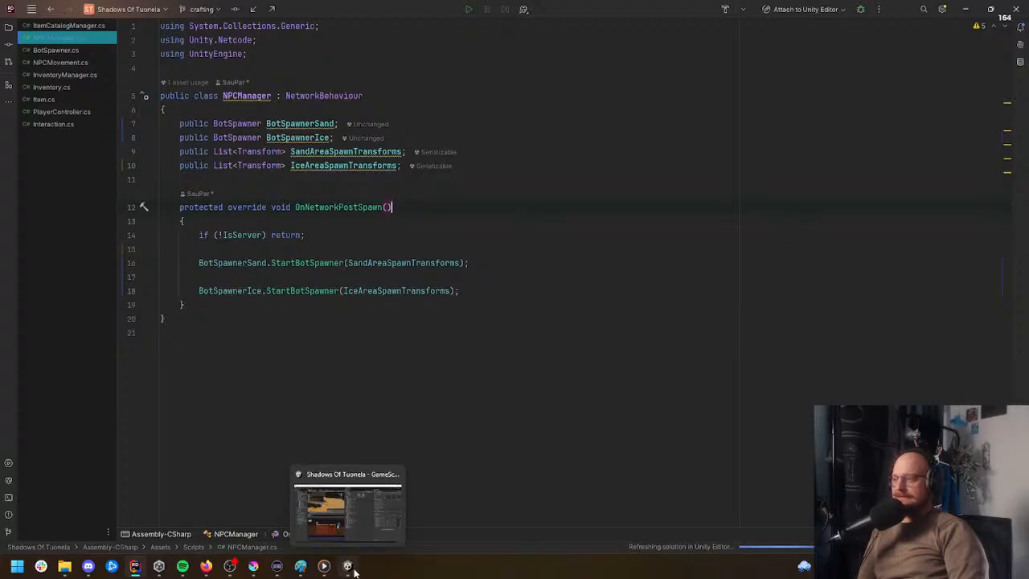
click(354, 569)
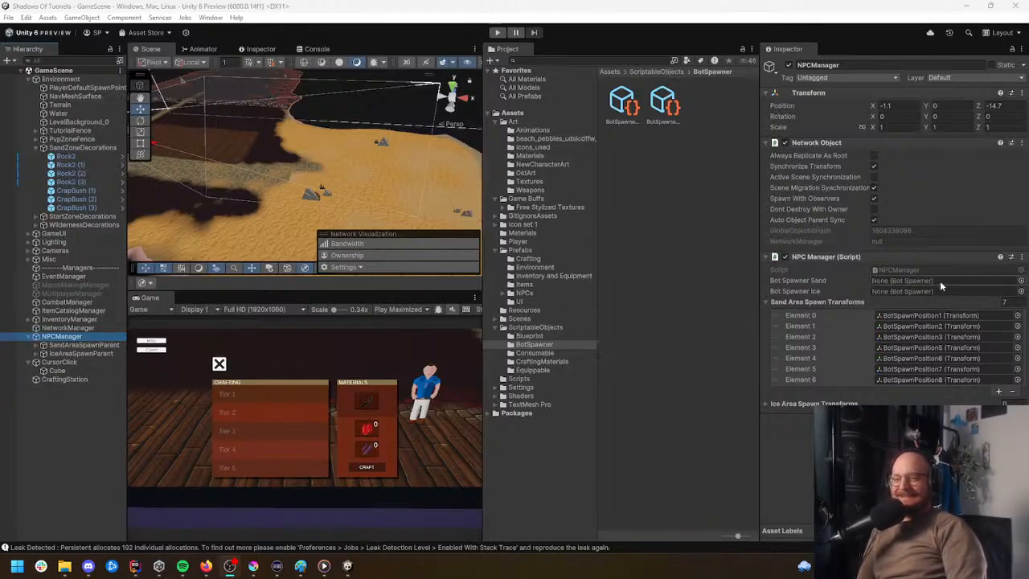
click(1020, 281)
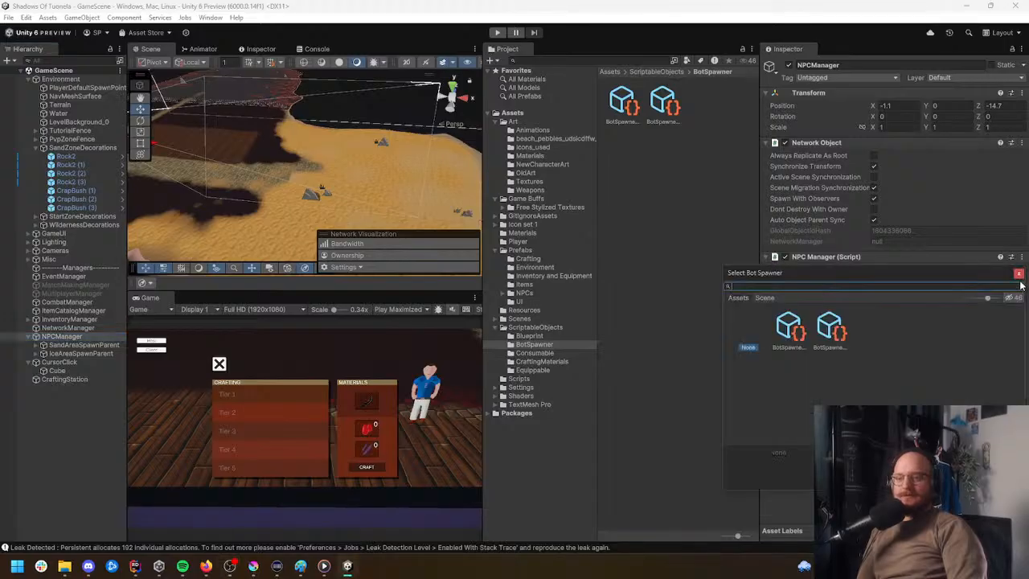
double_click(831, 328)
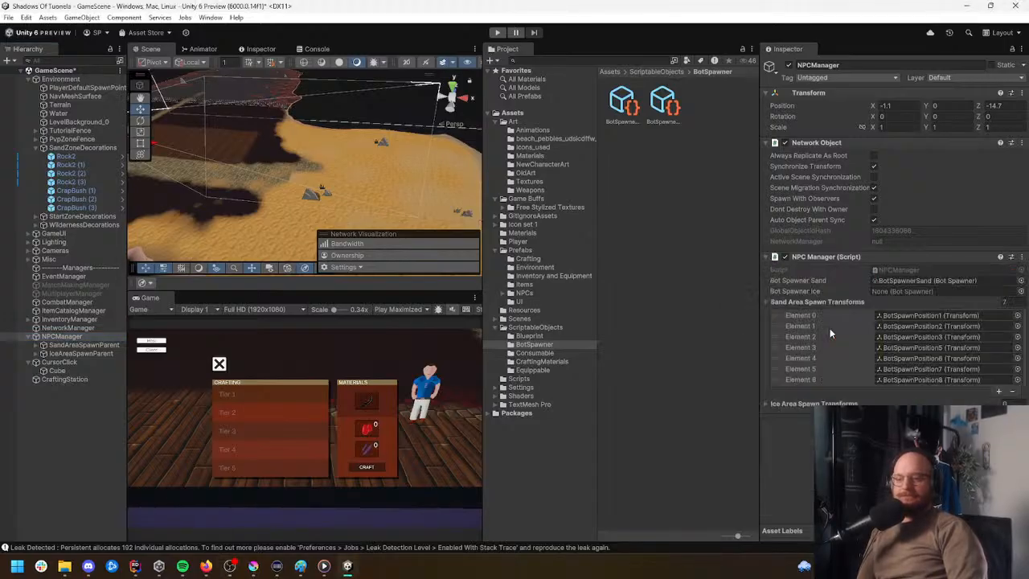
click(1020, 291)
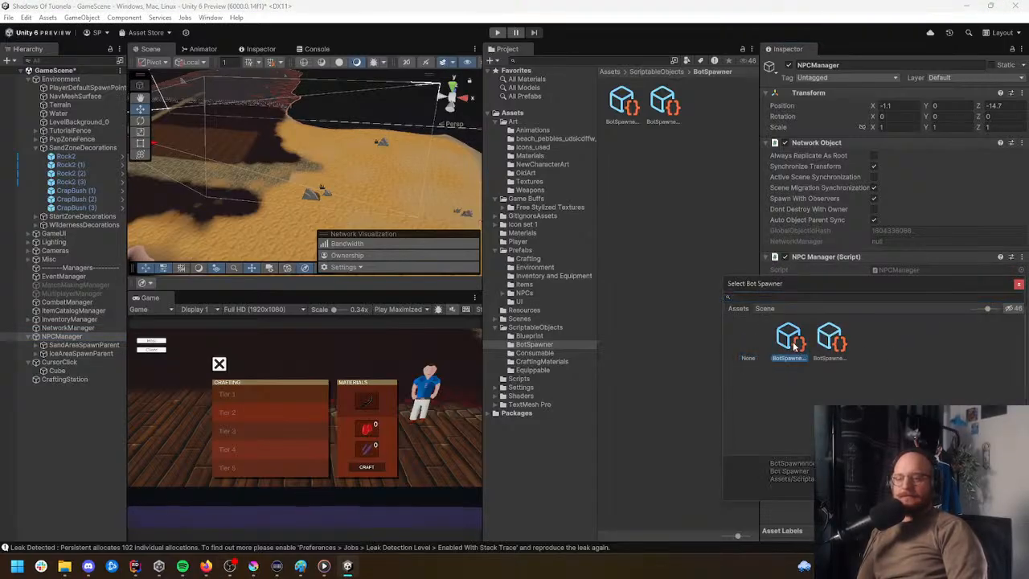
double_click(789, 339)
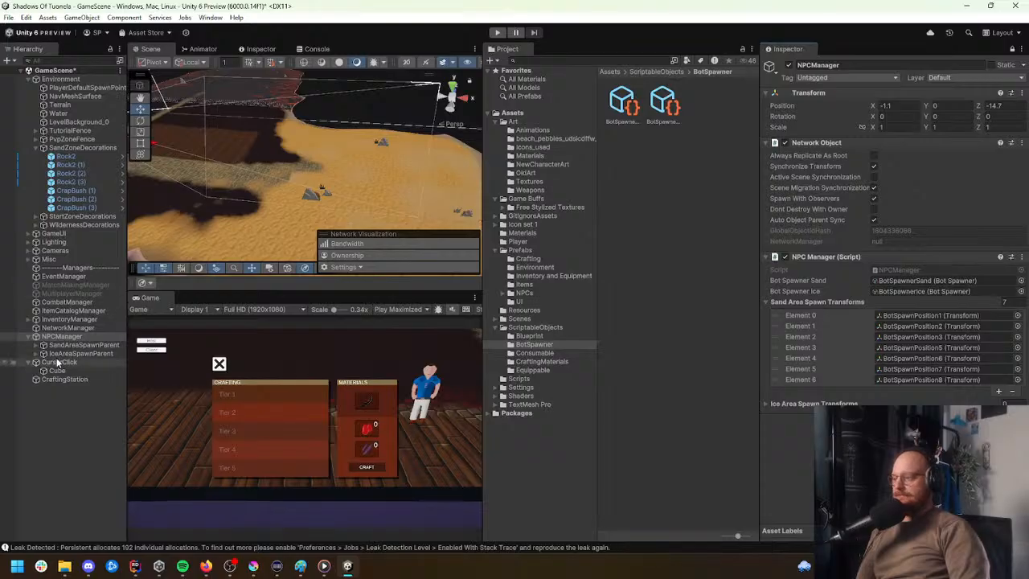
Step: Assign all BotSpawnPosition children of IceAreaSpawnParent to NPCManager's Ice Area Spawn Transforms and collapse the Sand Area Spawn Transforms list
click(50, 354)
click(43, 353)
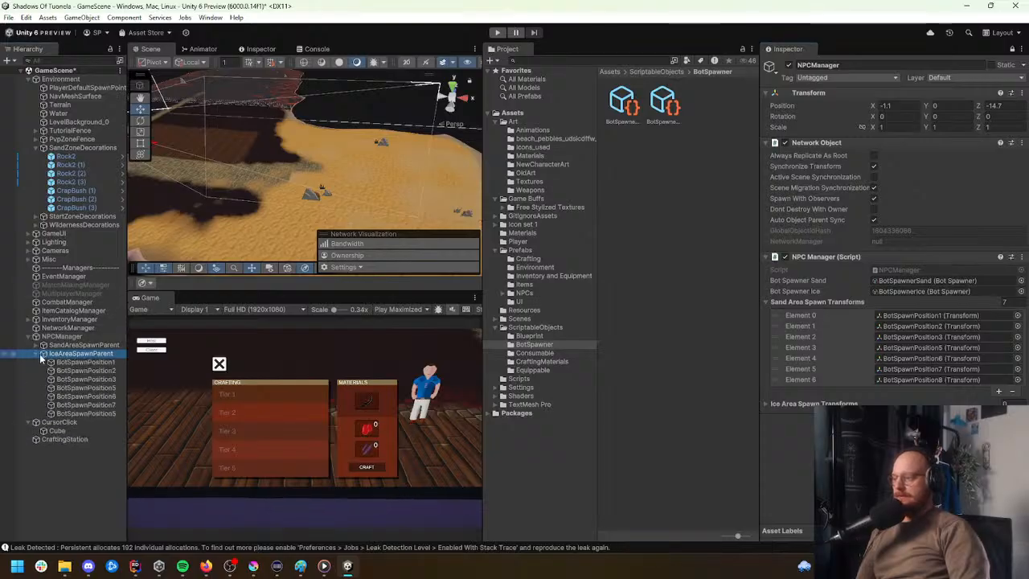
shift+click(82, 413)
drag(78, 363, 759, 394)
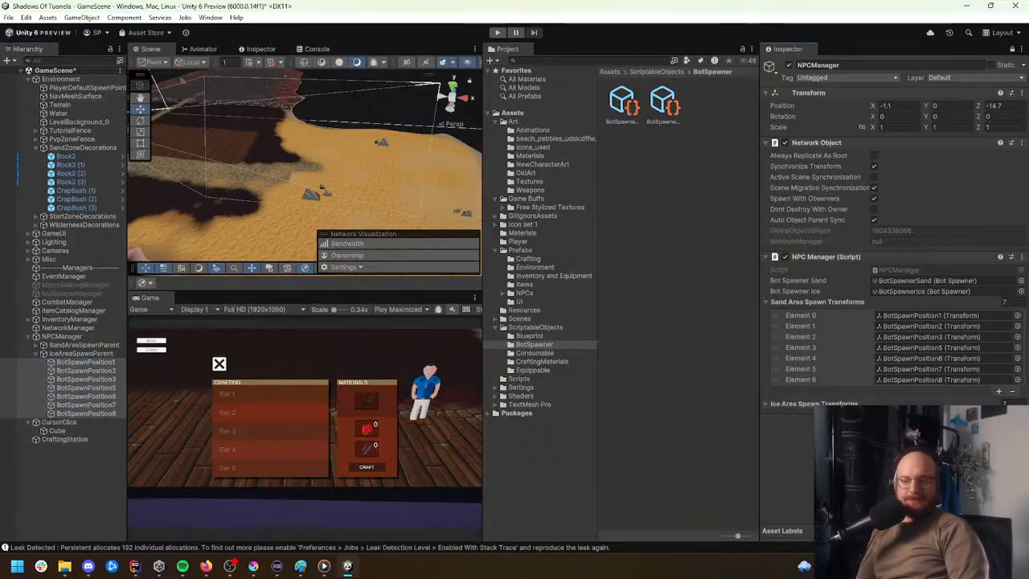
click(768, 301)
right_drag(405, 193, 411, 220)
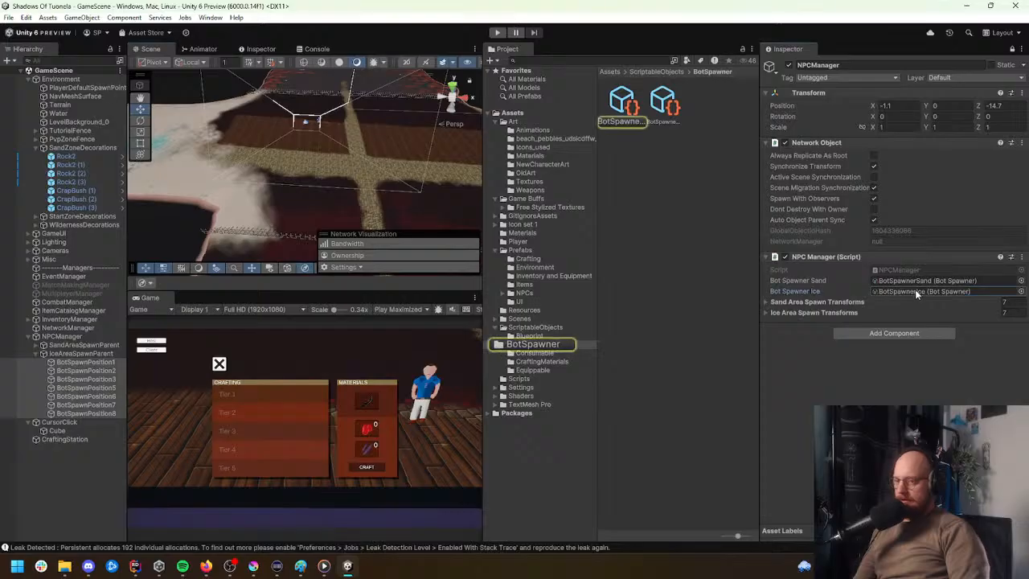
Step: Unlock the Inspector and check the bot prefab and number of bots in the BotSpawner assets
click(627, 107)
click(1011, 50)
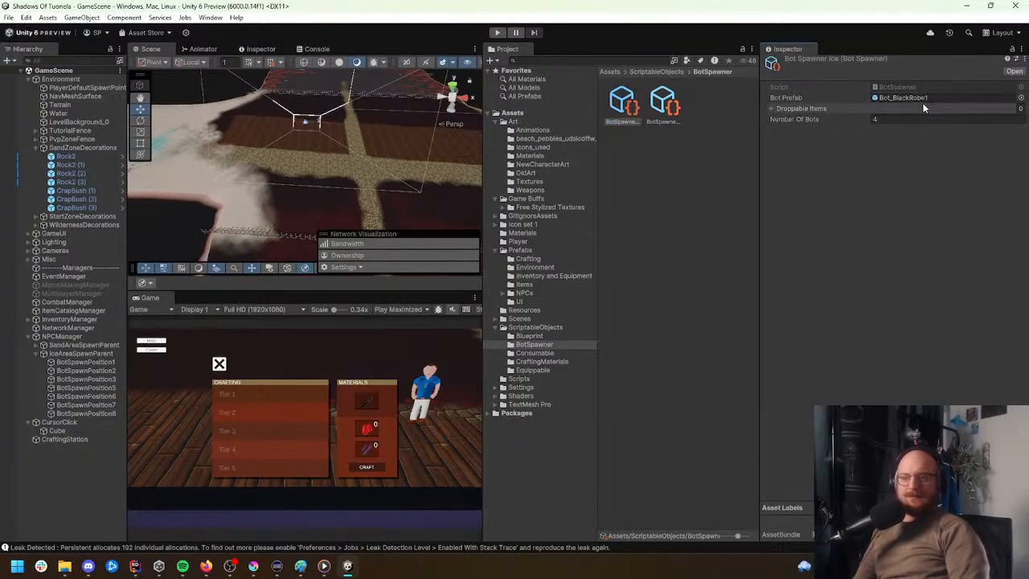
click(663, 104)
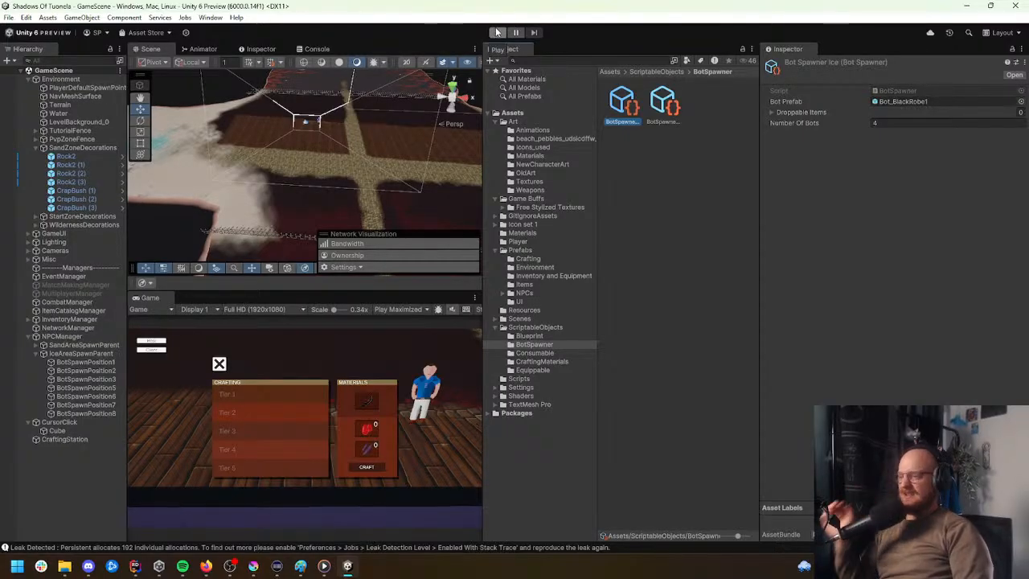
right_drag(319, 151, 345, 140)
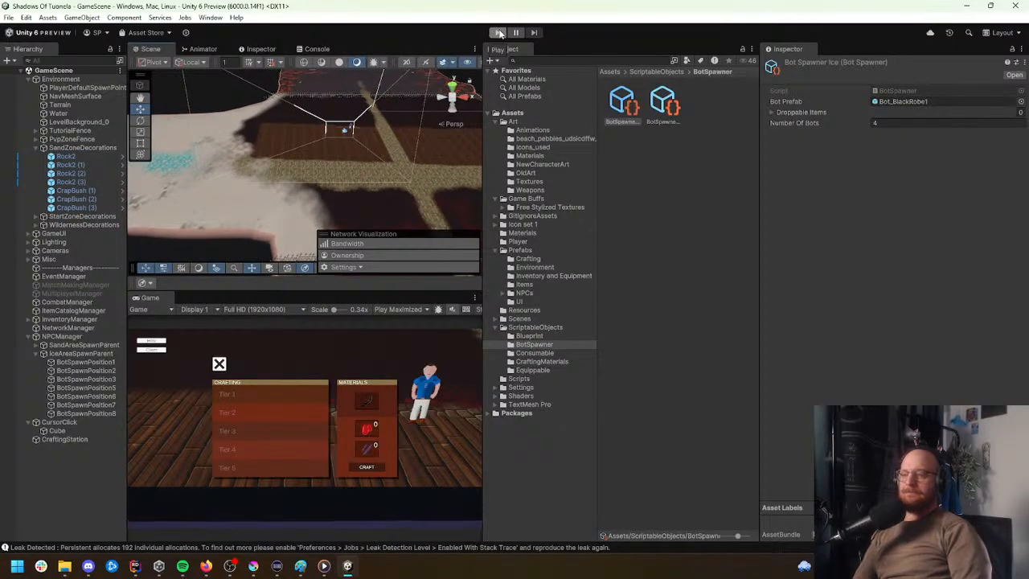
Step: Run the game as host and walk the character across the wooden floor to the bots in the ice area
click(498, 32)
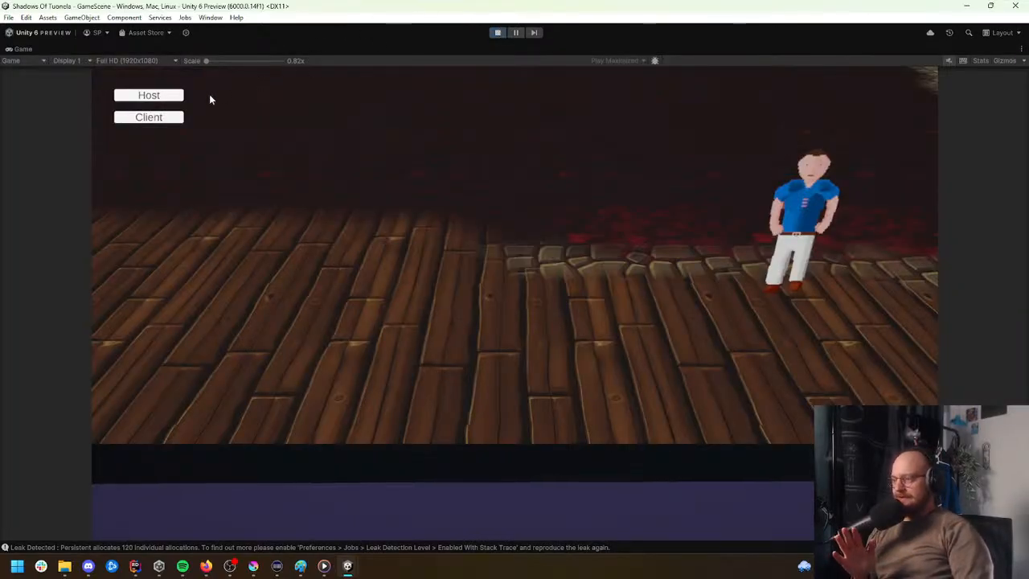
click(159, 98)
click(212, 346)
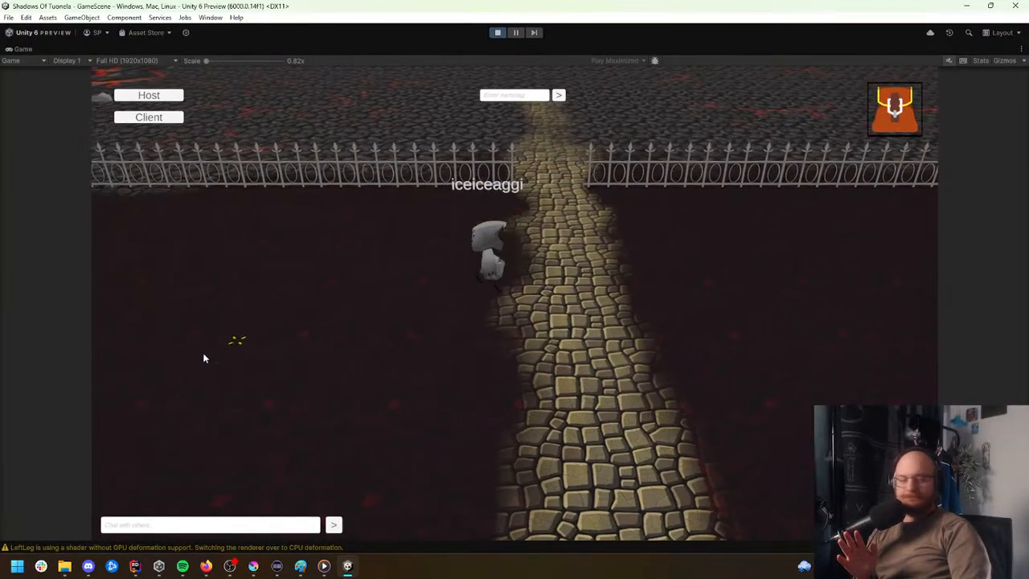
click(200, 355)
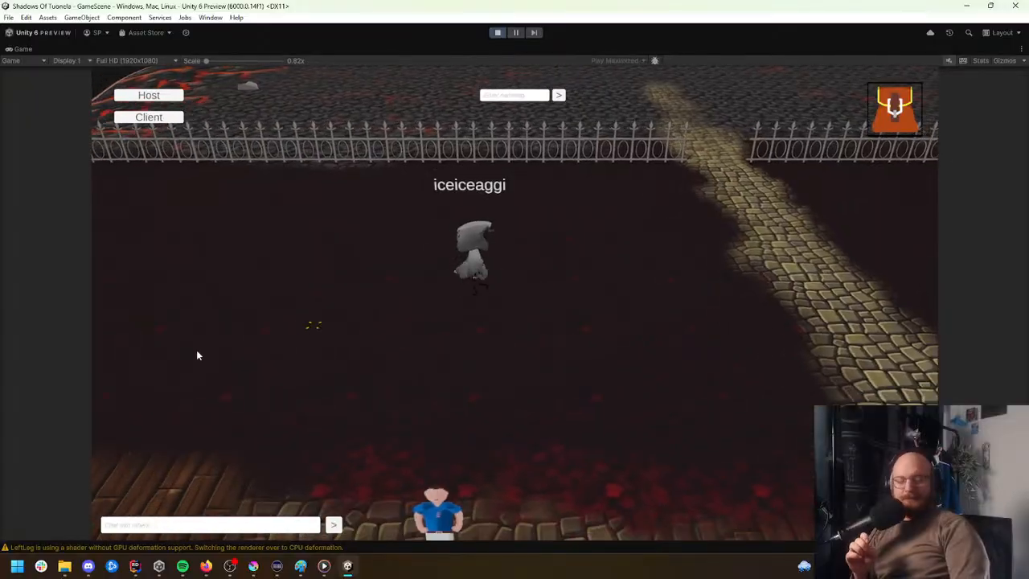
click(198, 353)
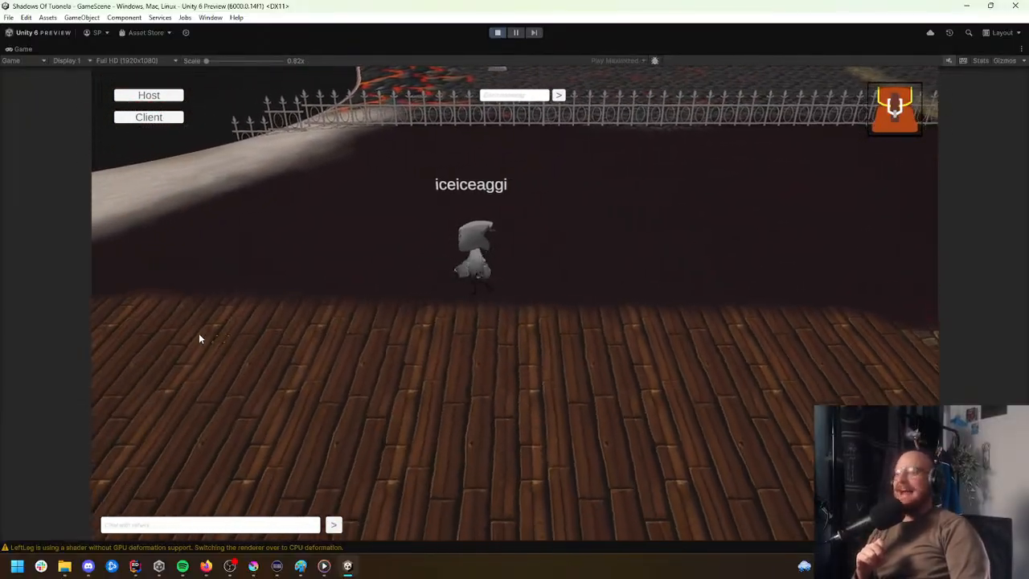
click(199, 347)
click(191, 365)
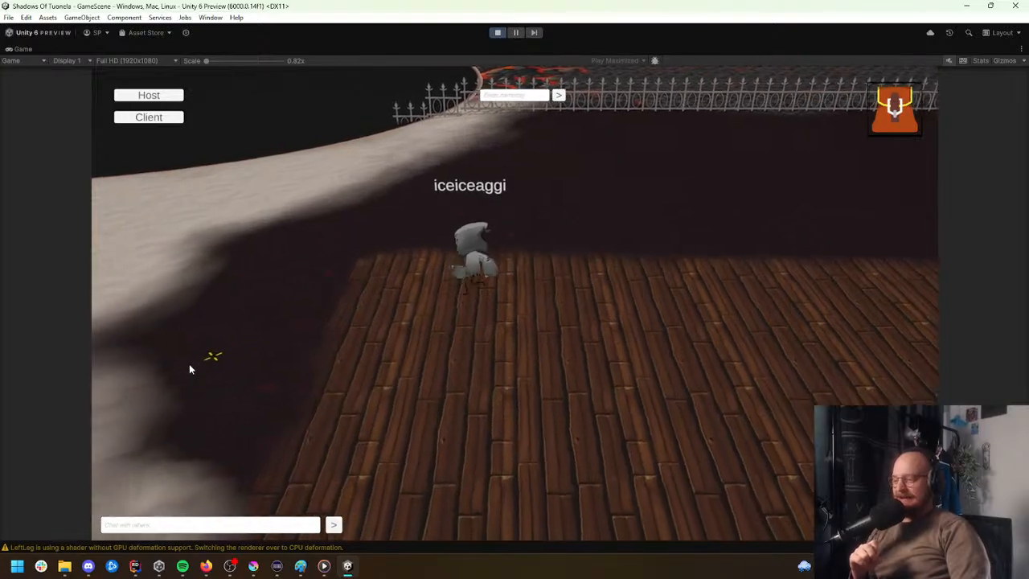
click(264, 405)
click(264, 401)
click(260, 398)
click(243, 390)
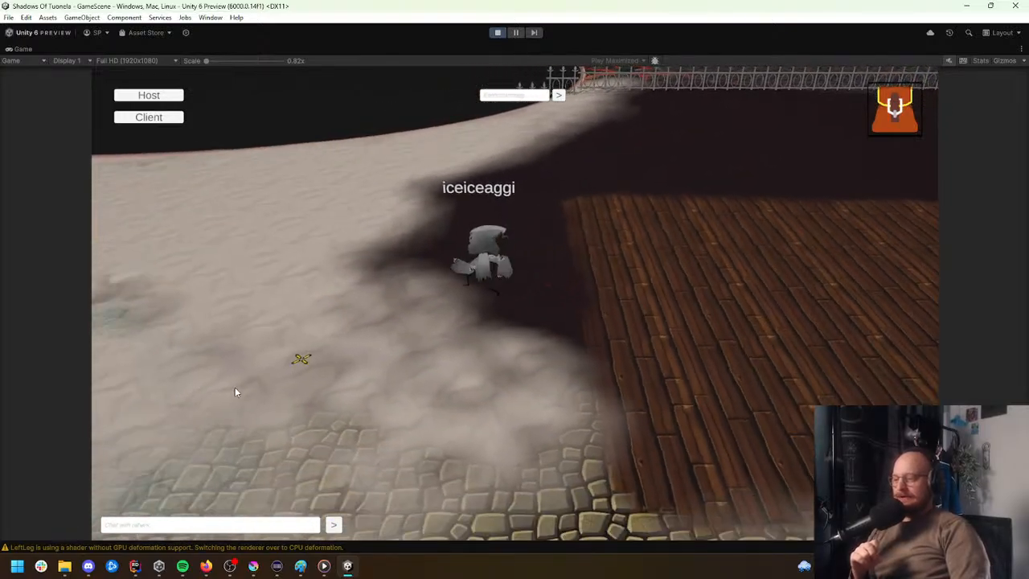
click(235, 387)
click(235, 387)
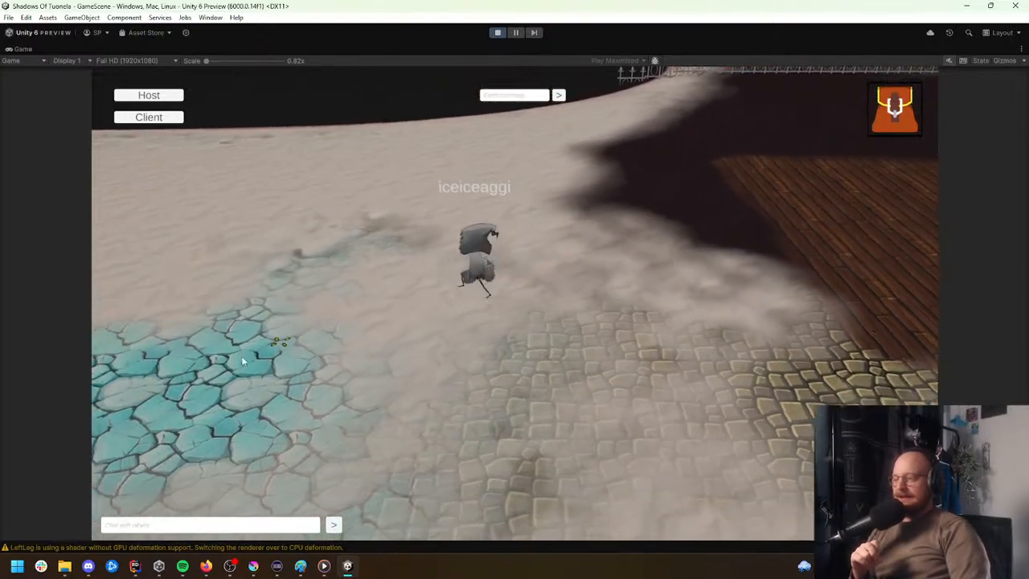
click(241, 363)
click(246, 338)
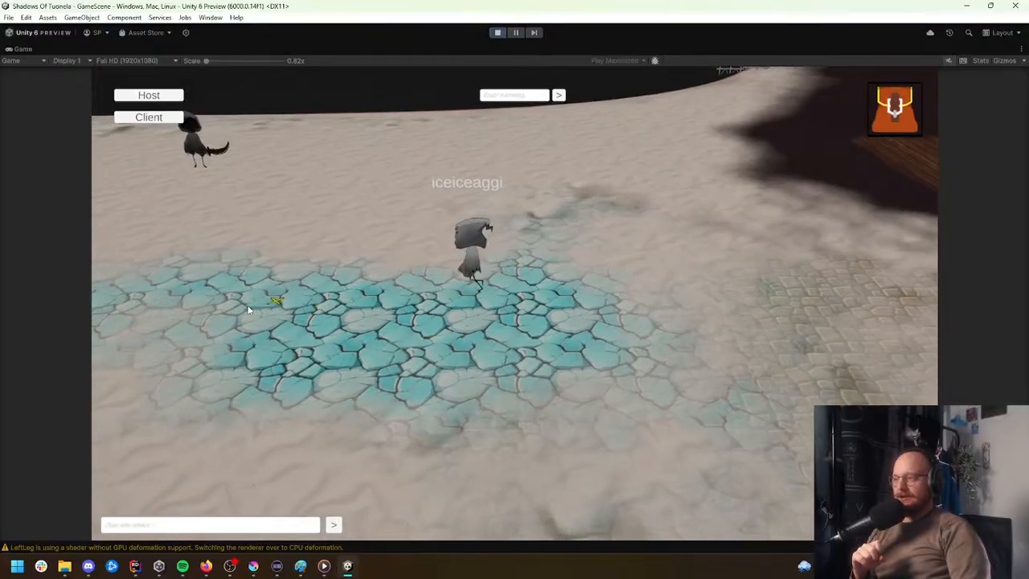
click(256, 299)
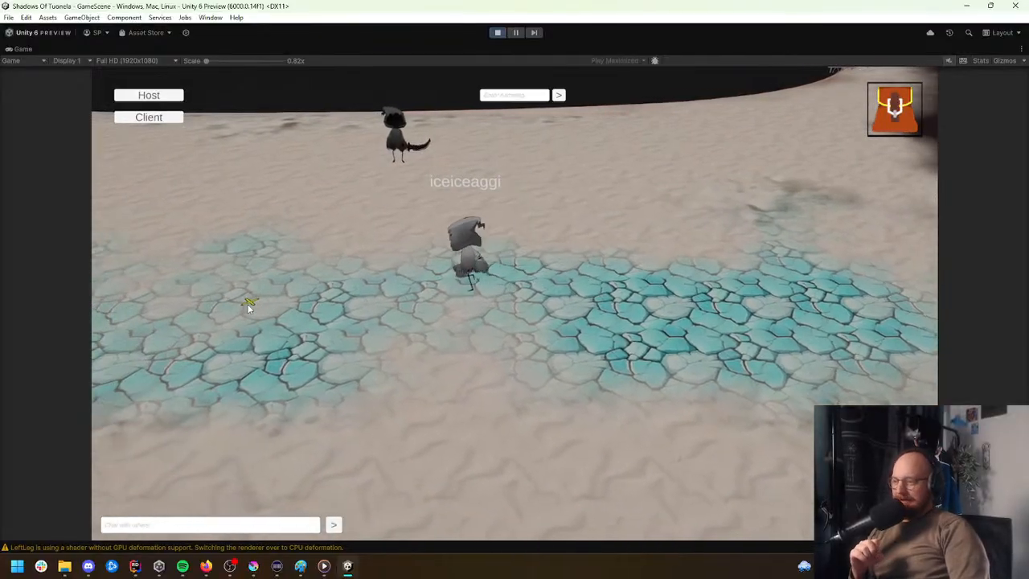
click(271, 294)
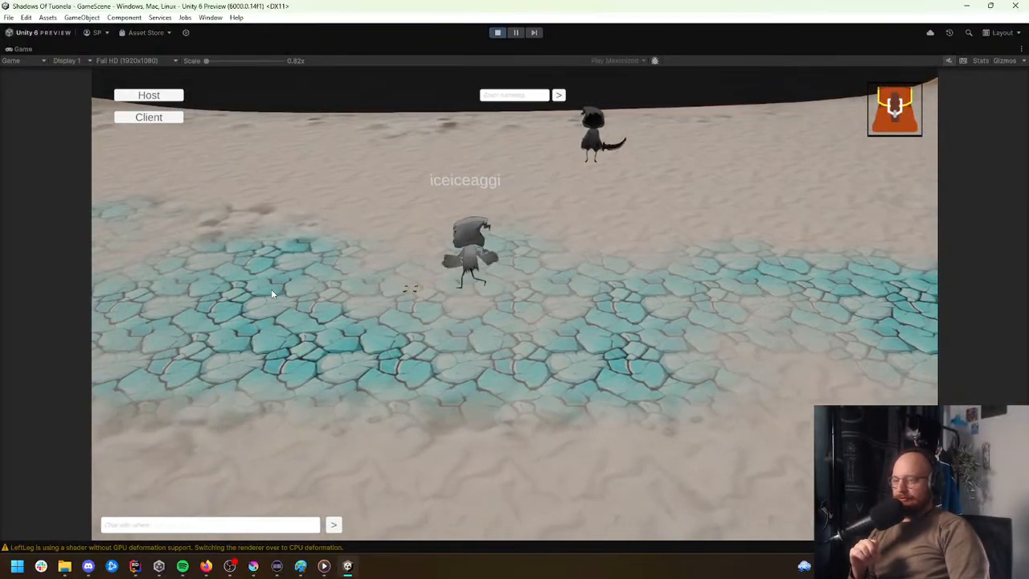
click(257, 299)
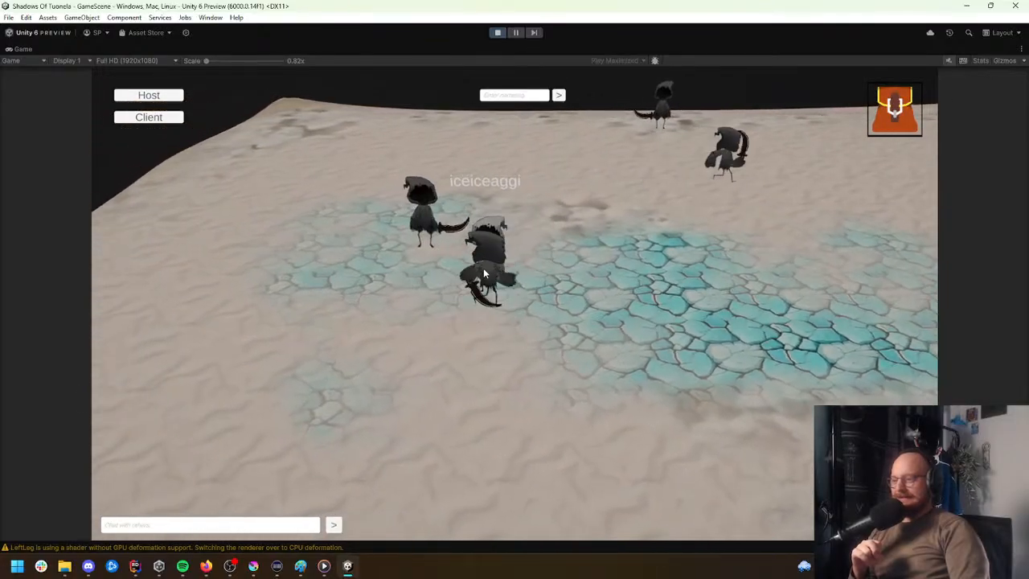
Step: Test combat by attacking a black-robed bot in the ice area and moving the character away across the ice
click(485, 271)
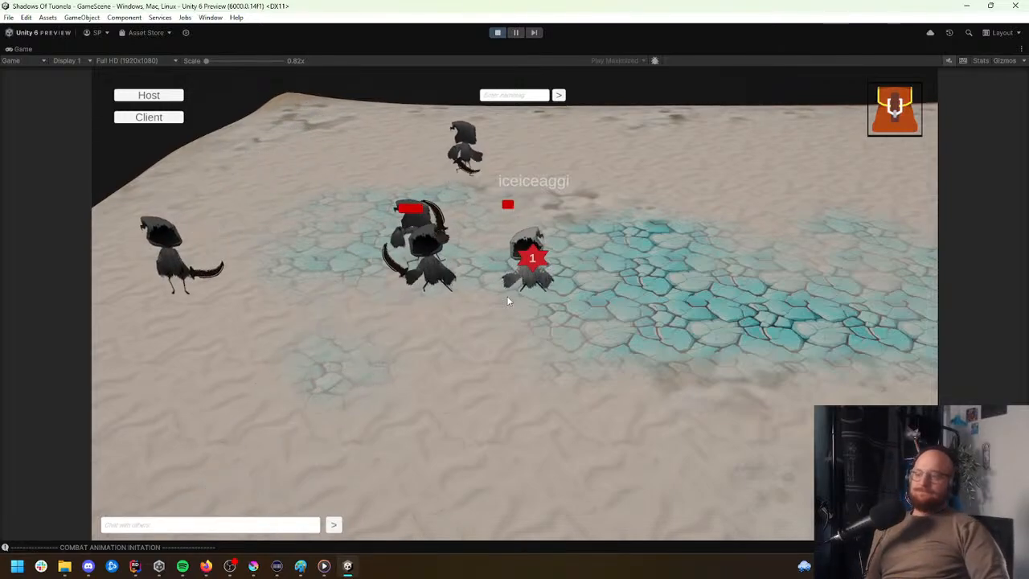
click(747, 312)
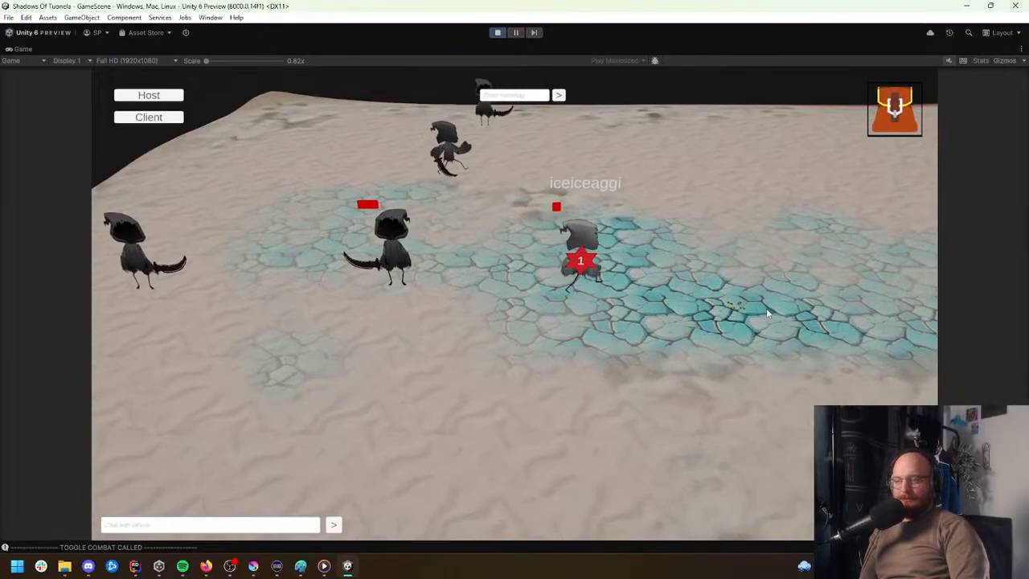
click(787, 291)
click(569, 355)
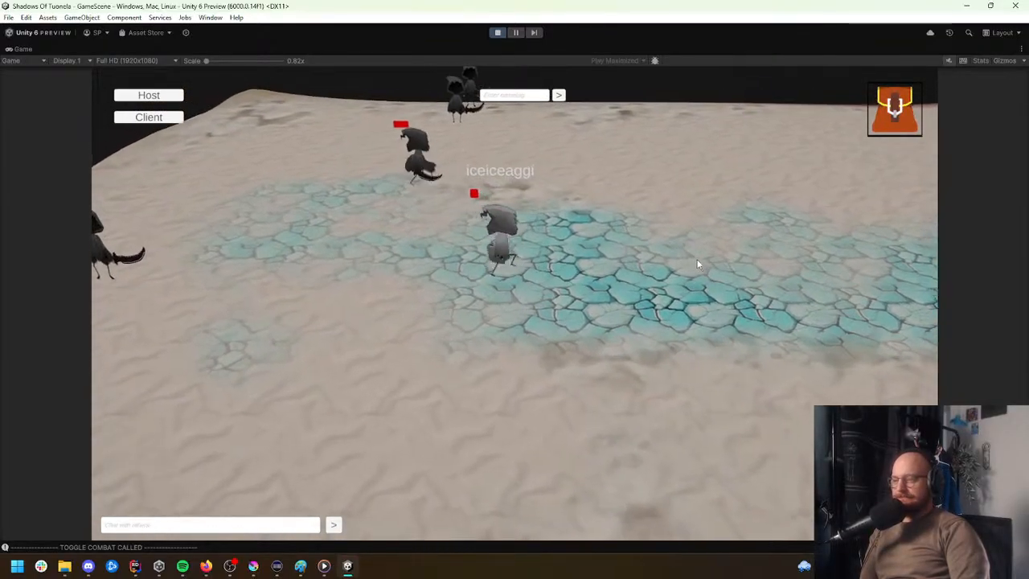
click(806, 283)
click(497, 276)
click(519, 198)
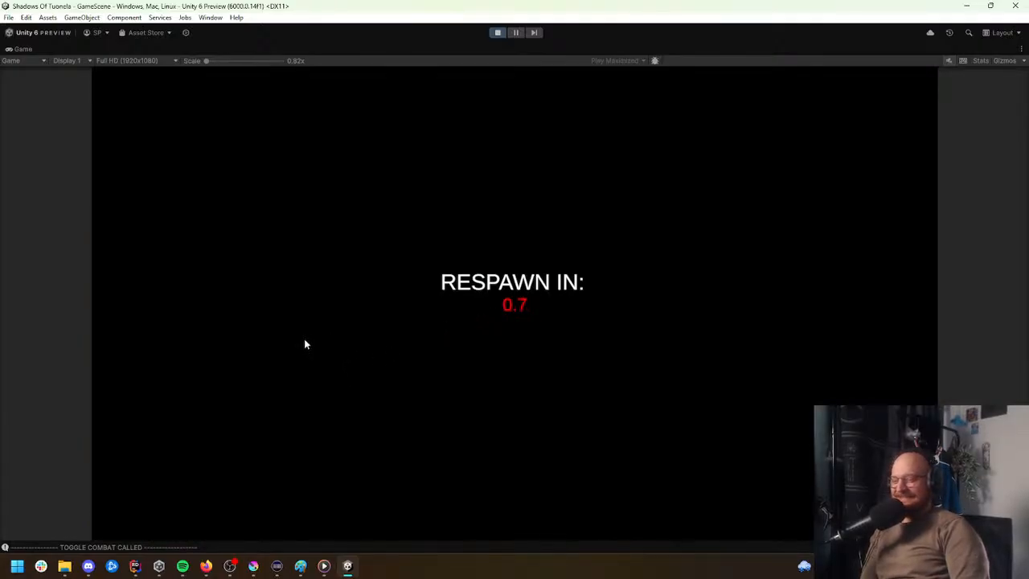
Step: Walk the respawned character across the dark ground to the wooden floor
click(237, 311)
click(235, 361)
click(195, 359)
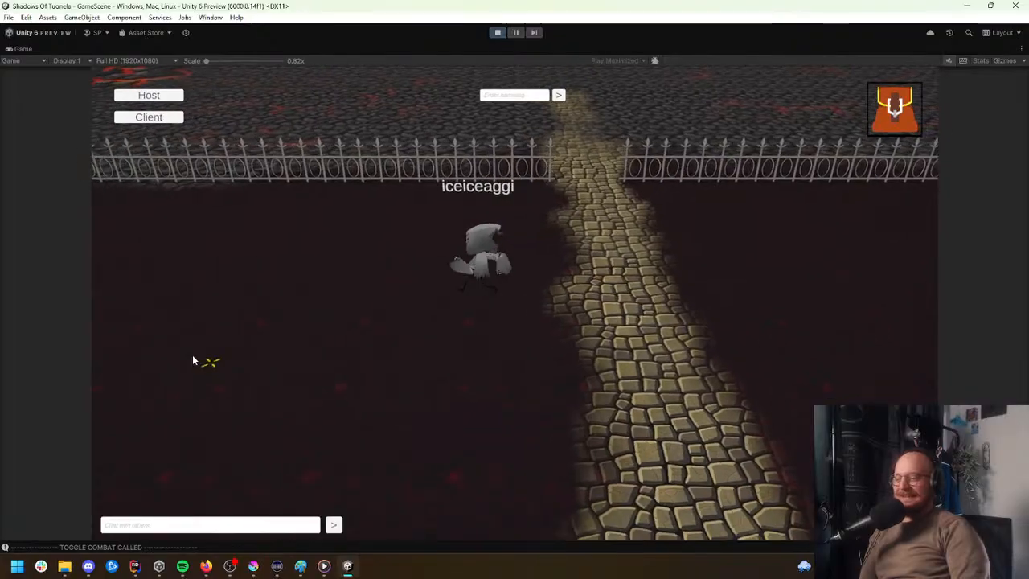
click(192, 355)
click(137, 359)
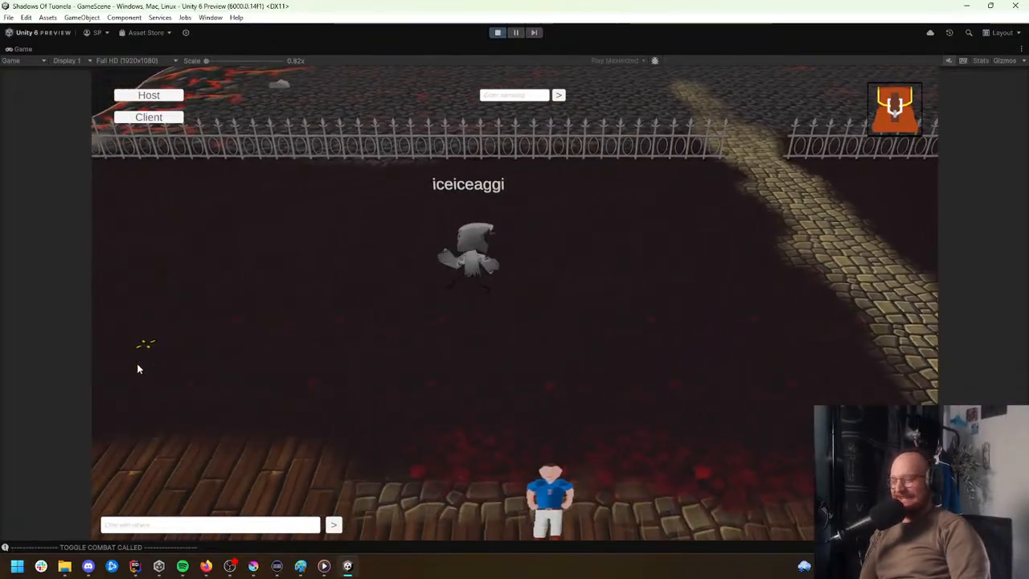
click(146, 398)
click(145, 394)
click(143, 391)
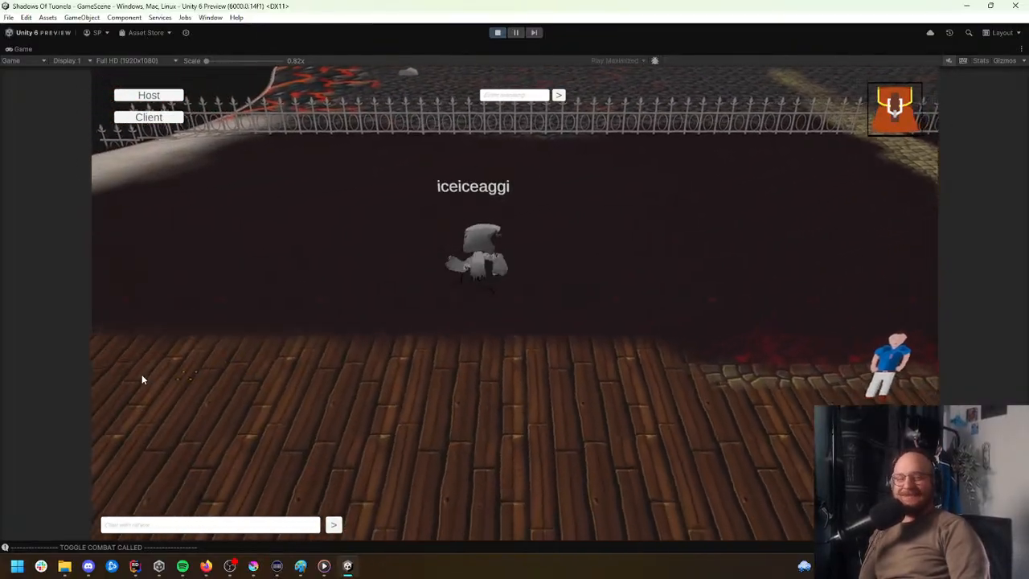
Step: Walk the character over the wooden floor and across the snow to the black-robed bots in the ice area
click(142, 380)
click(142, 375)
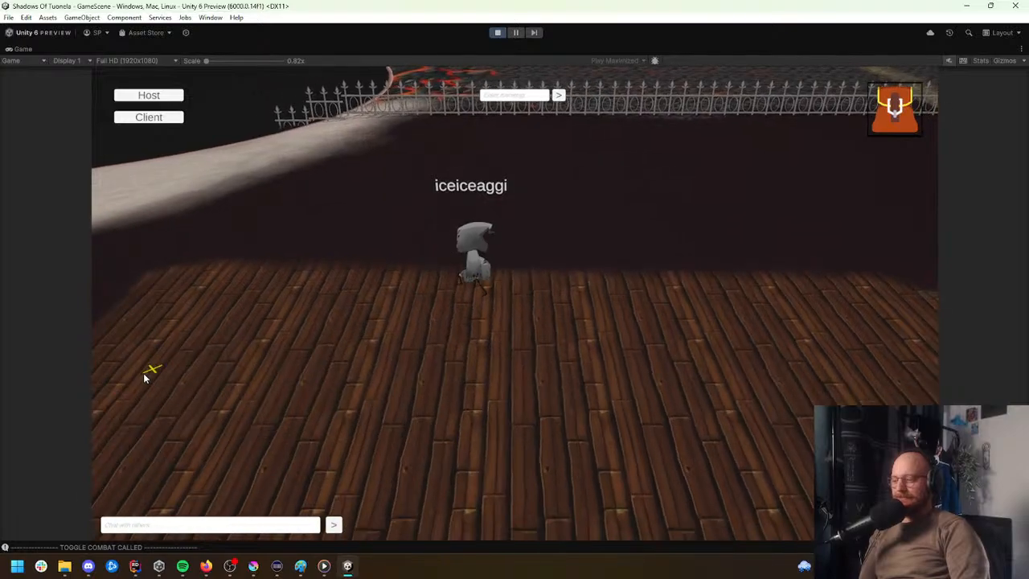
click(145, 373)
click(149, 371)
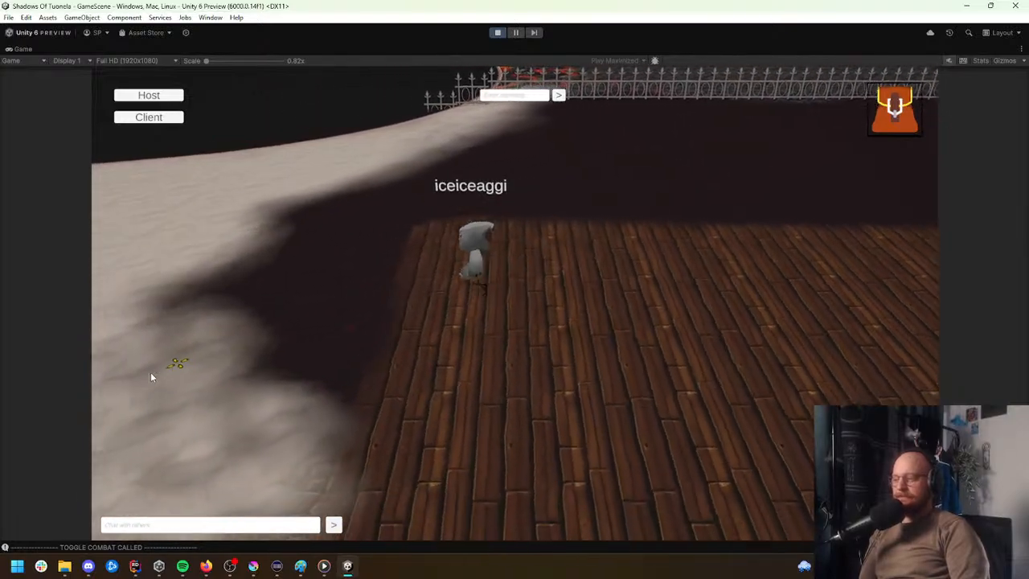
click(157, 373)
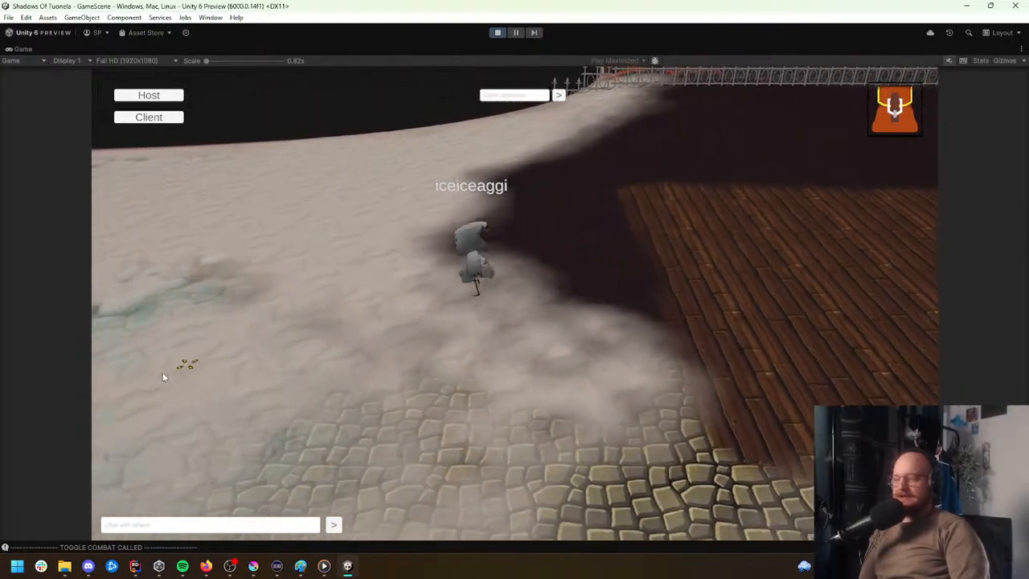
click(171, 363)
click(173, 362)
click(184, 368)
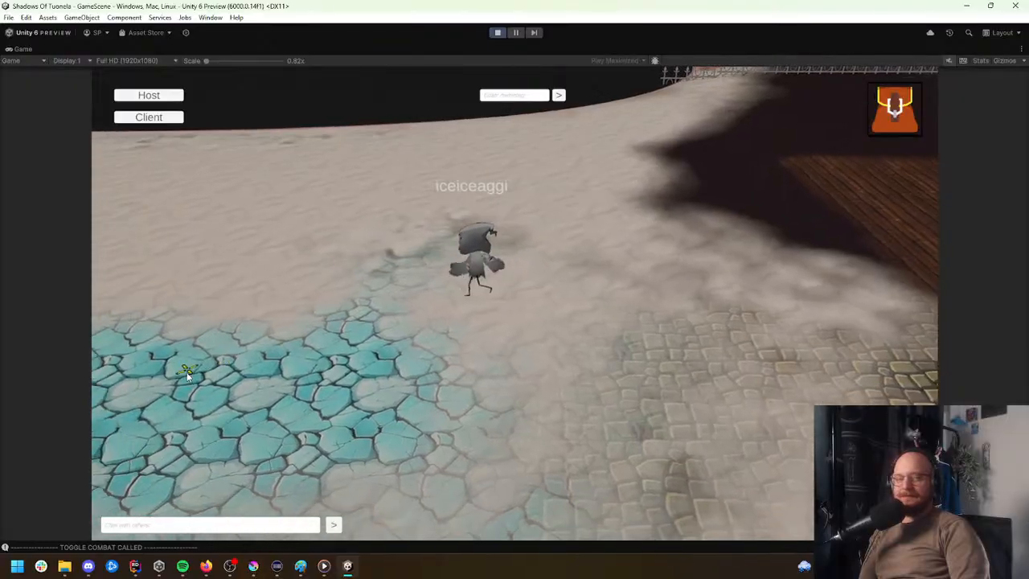
click(210, 346)
click(199, 323)
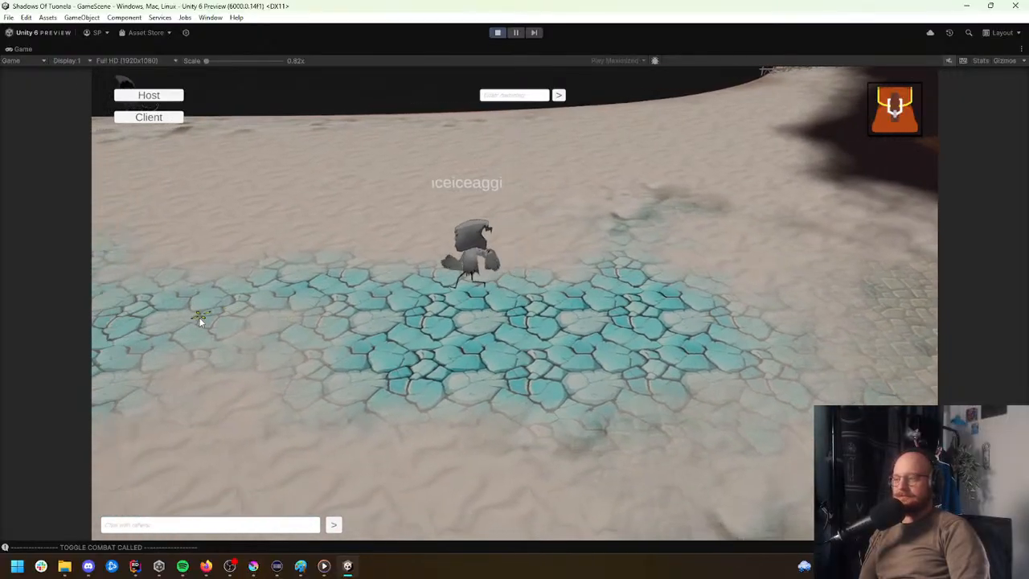
click(217, 282)
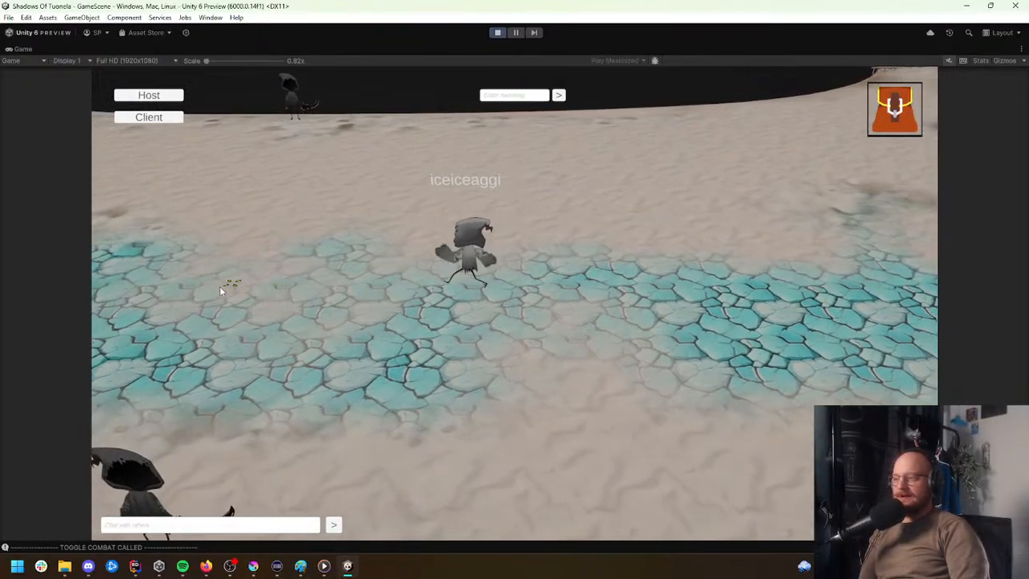
Step: Test combat with a black-robed bot in the ice area again and move the character back towards the ice
click(396, 378)
click(501, 379)
click(510, 348)
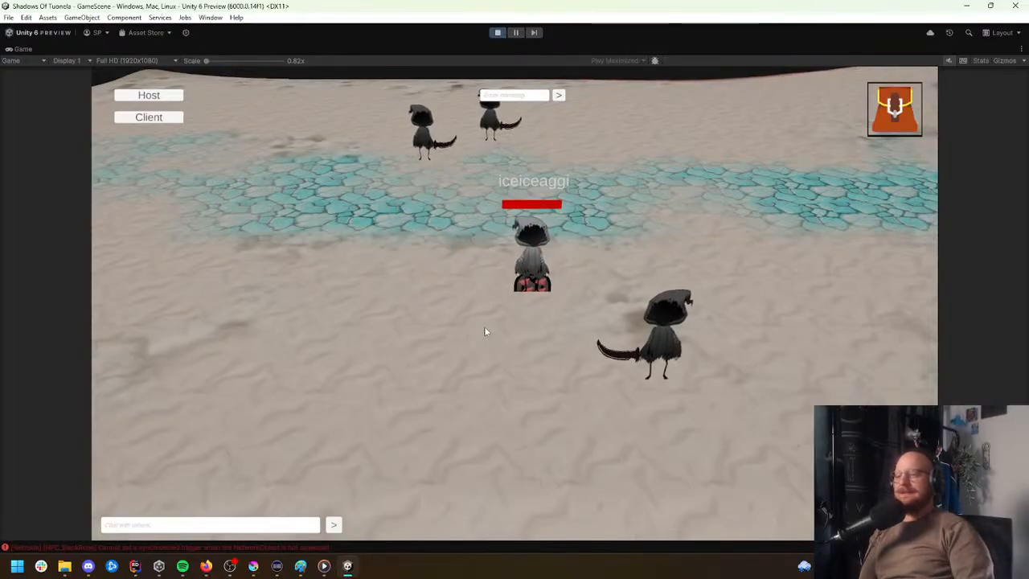
click(543, 287)
click(571, 229)
click(475, 279)
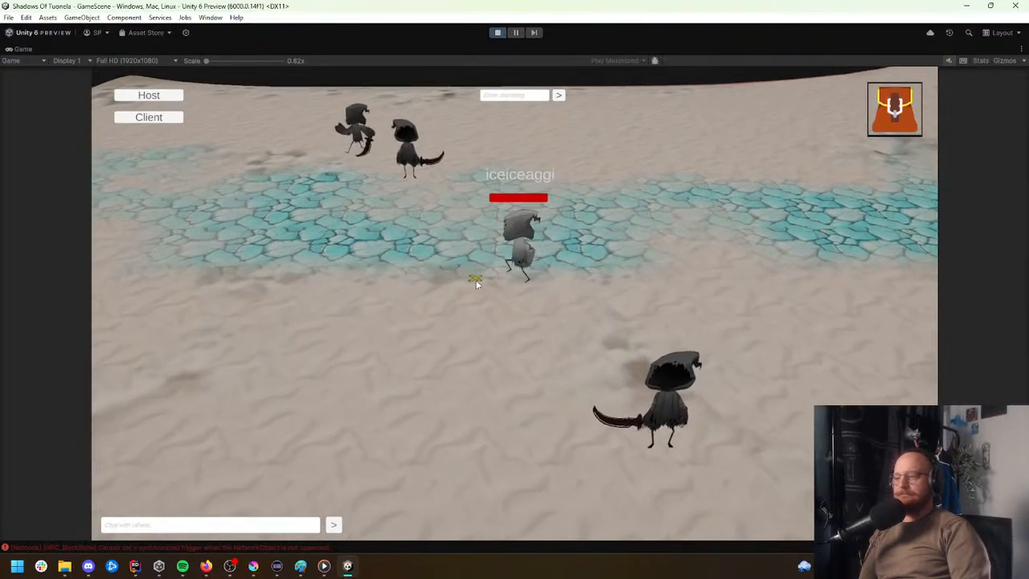
Step: Open the character's inventory, use the red consumable and the black robe, and close the inventory
key(i)
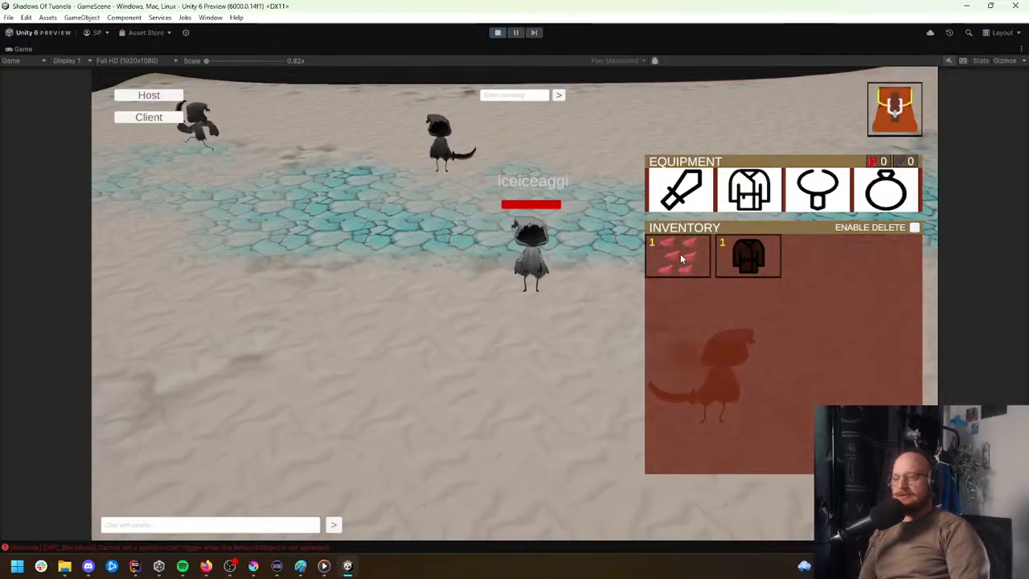
click(680, 253)
click(681, 254)
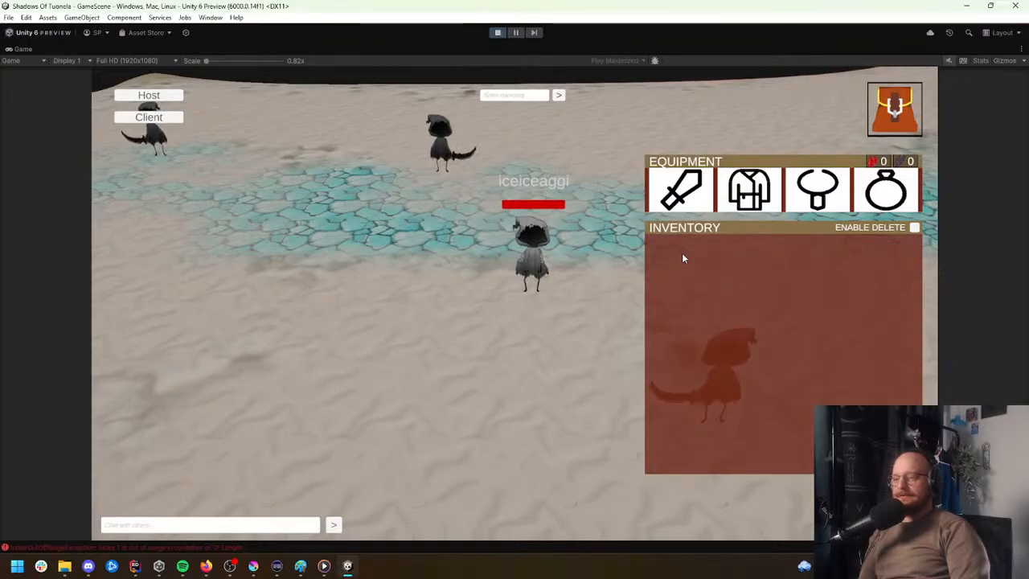
click(890, 109)
click(892, 114)
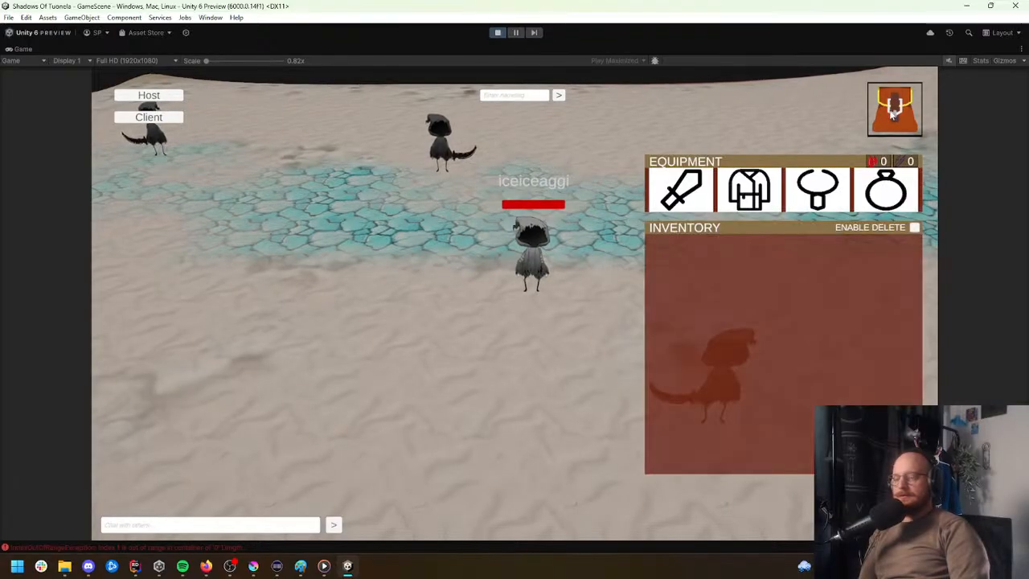
click(892, 115)
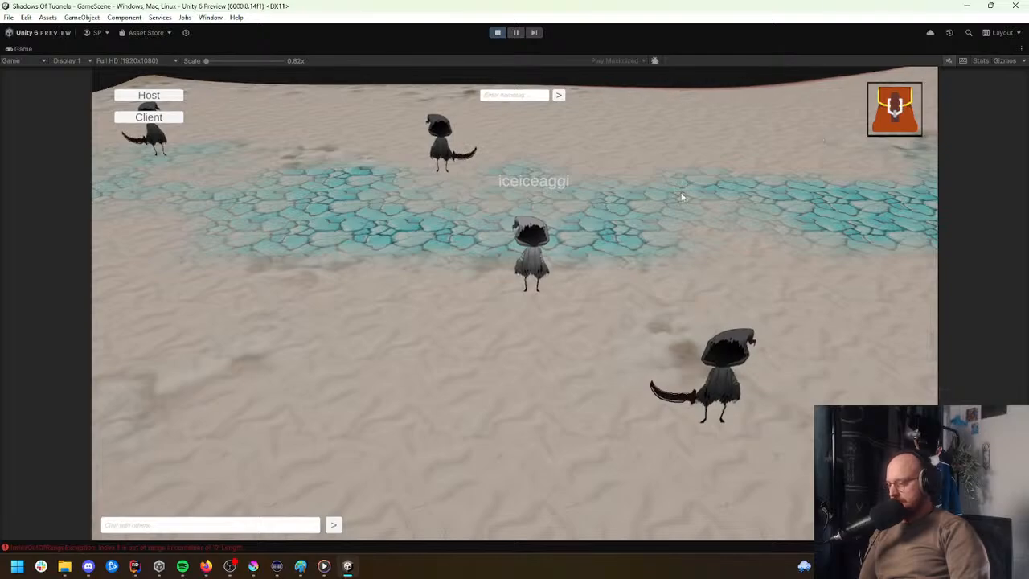
Step: Move the character around the ice patch, pause the game and set the Game view to Play Focused
key(a)
key(w)
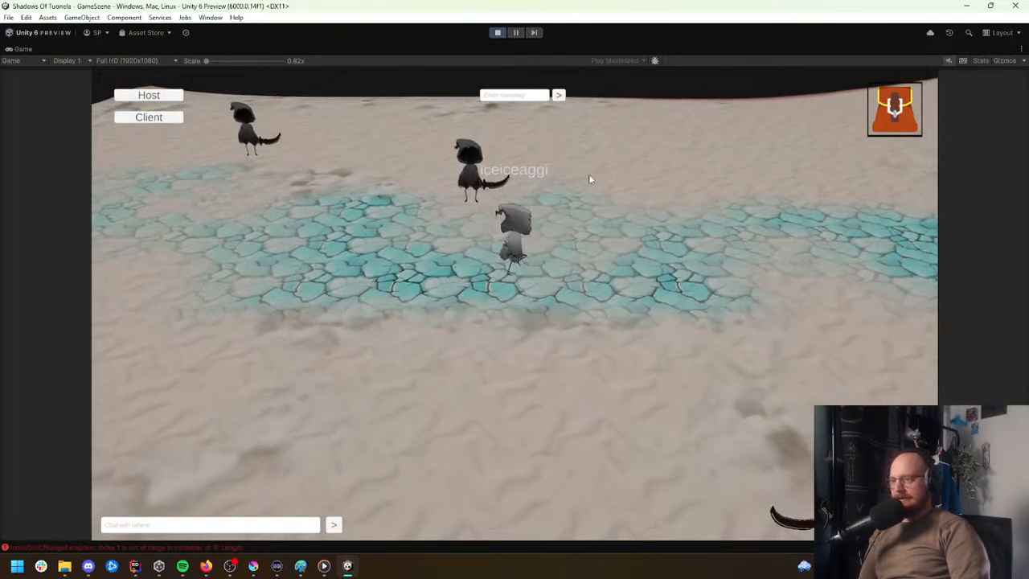
key(d)
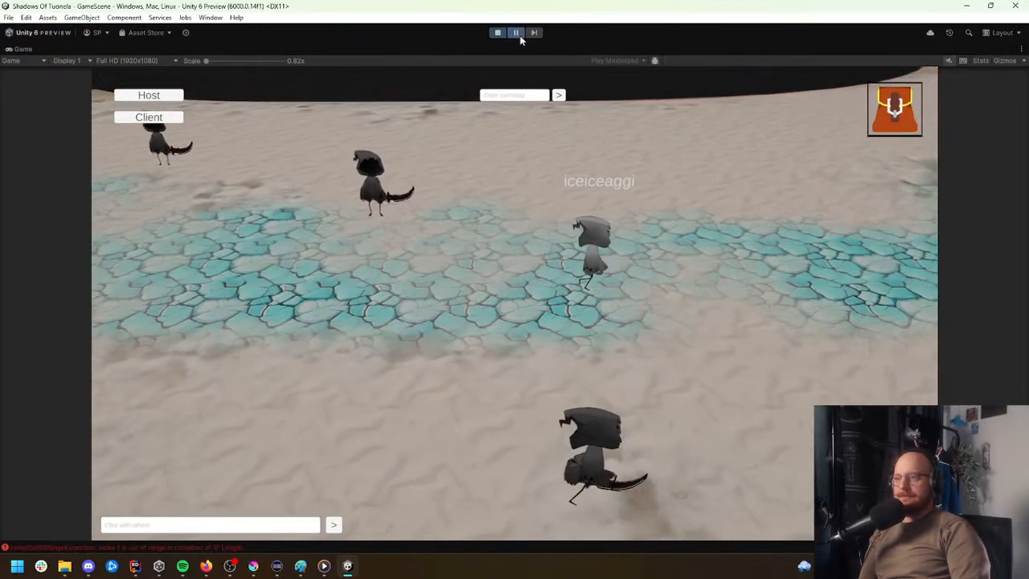
click(517, 34)
click(413, 322)
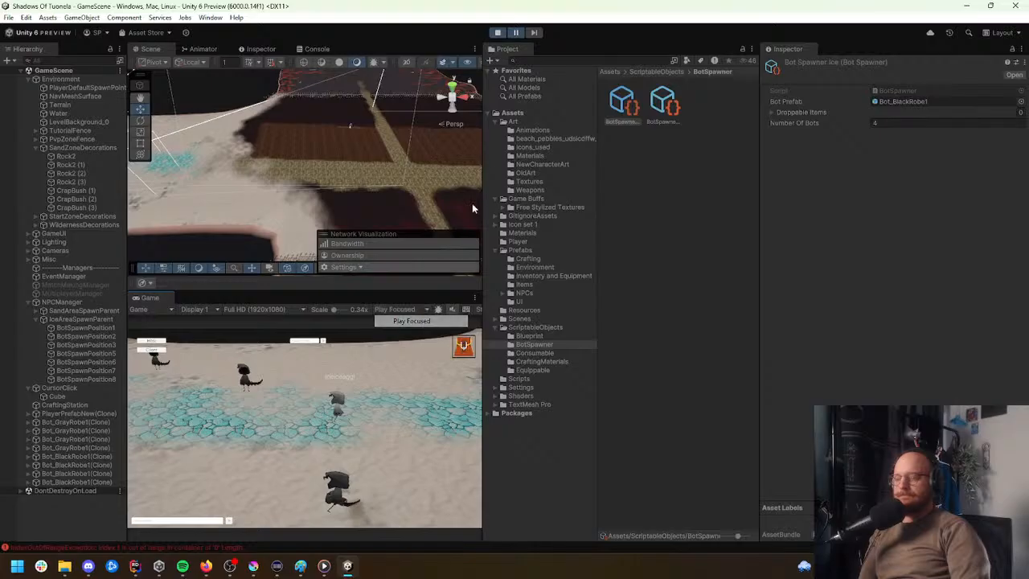
Step: Inspect the IndexOutOfRangeException and the NPC_BlackRobe trigger error in the Console, following the latter's trace to PlayerState.cs line 184
click(317, 48)
click(271, 214)
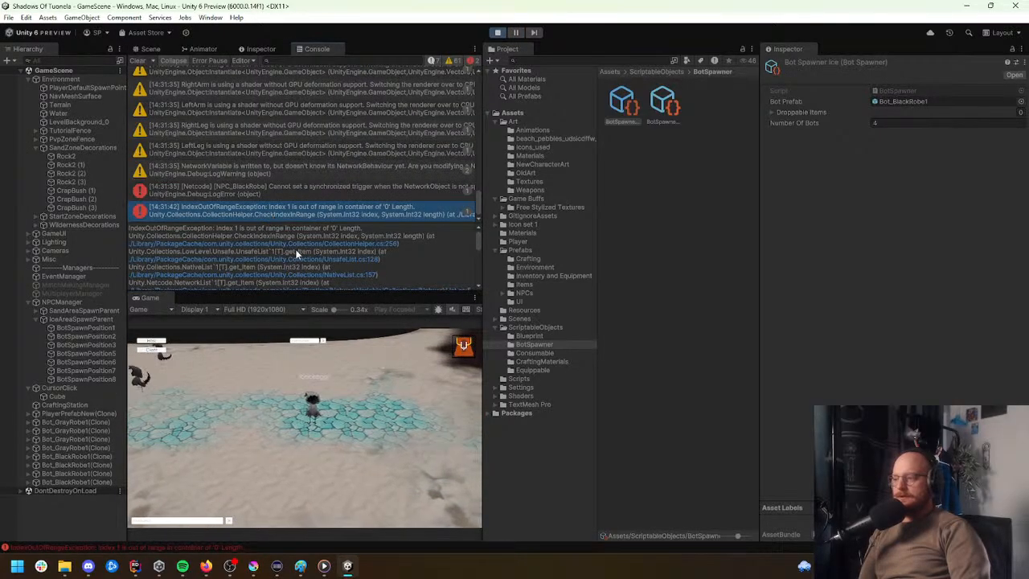
click(351, 191)
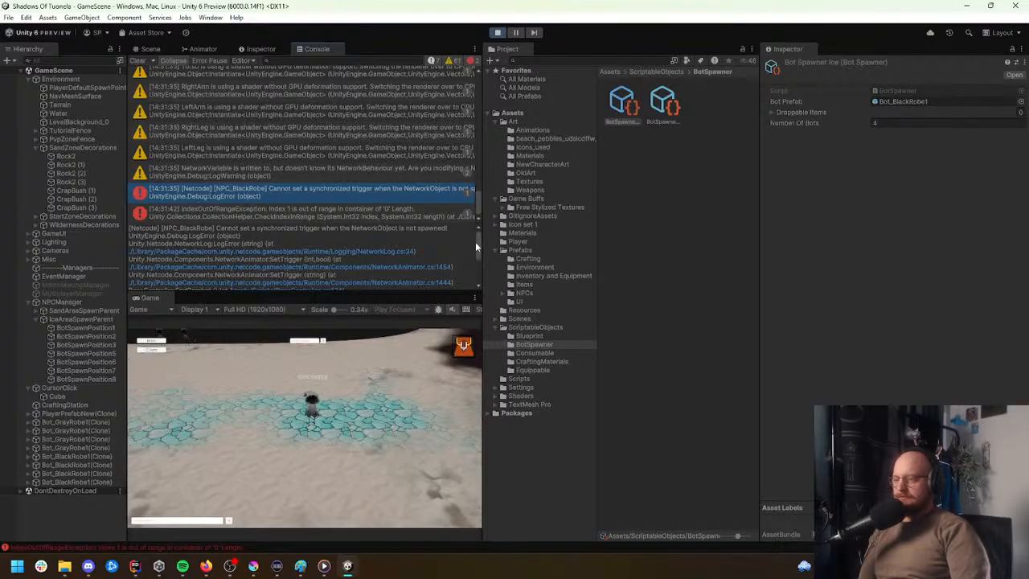
drag(481, 252, 476, 271)
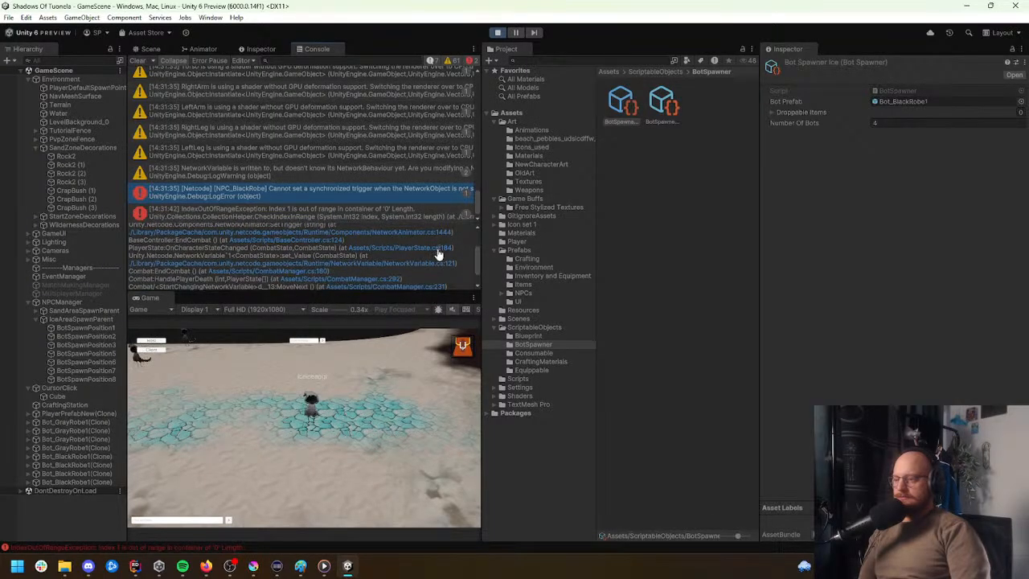
click(438, 254)
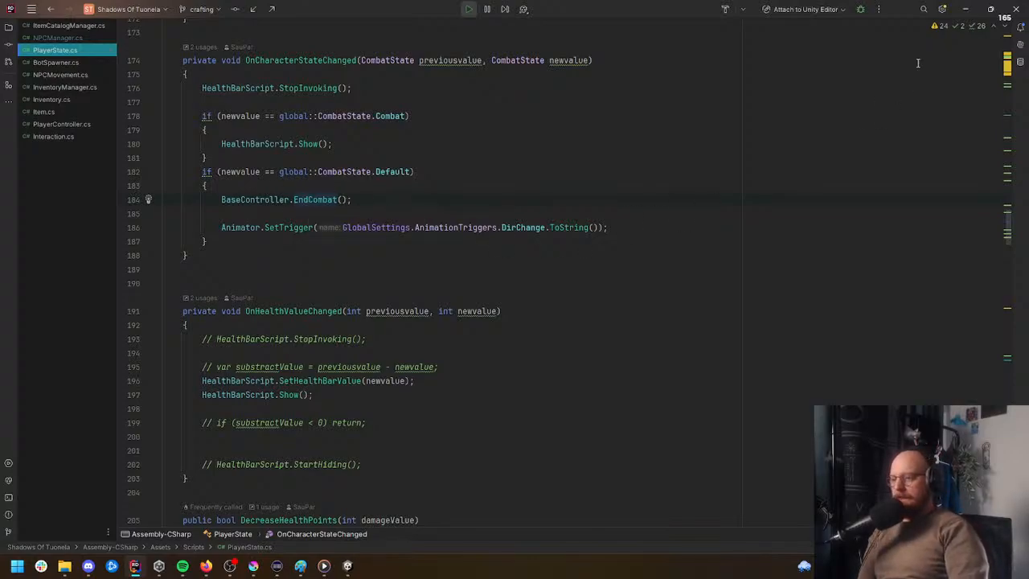
click(967, 9)
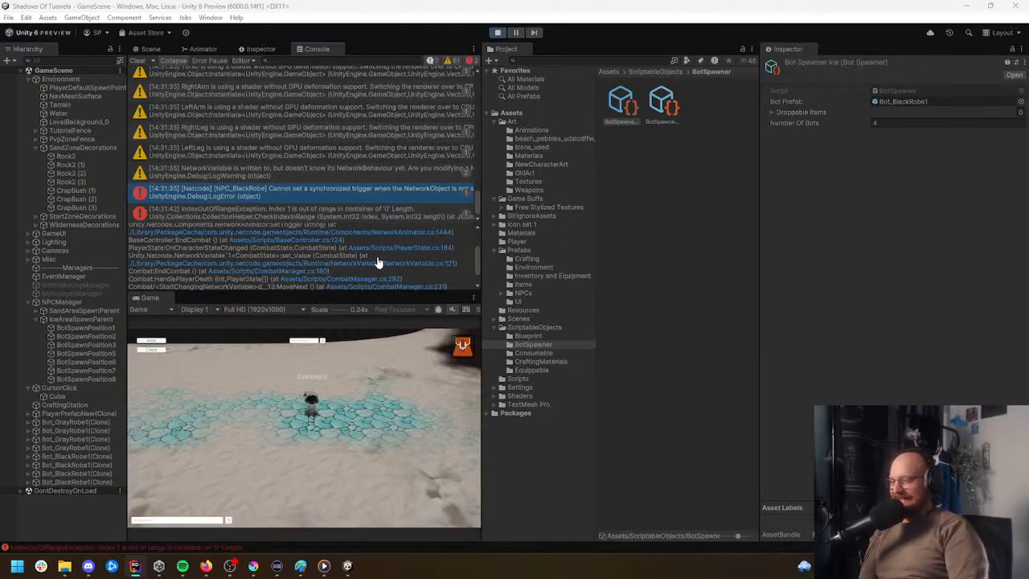
Step: Reread the NPC_BlackRobe error's stack trace, check the character's inventory and move the character along the ice
scroll(348, 214, down, 2)
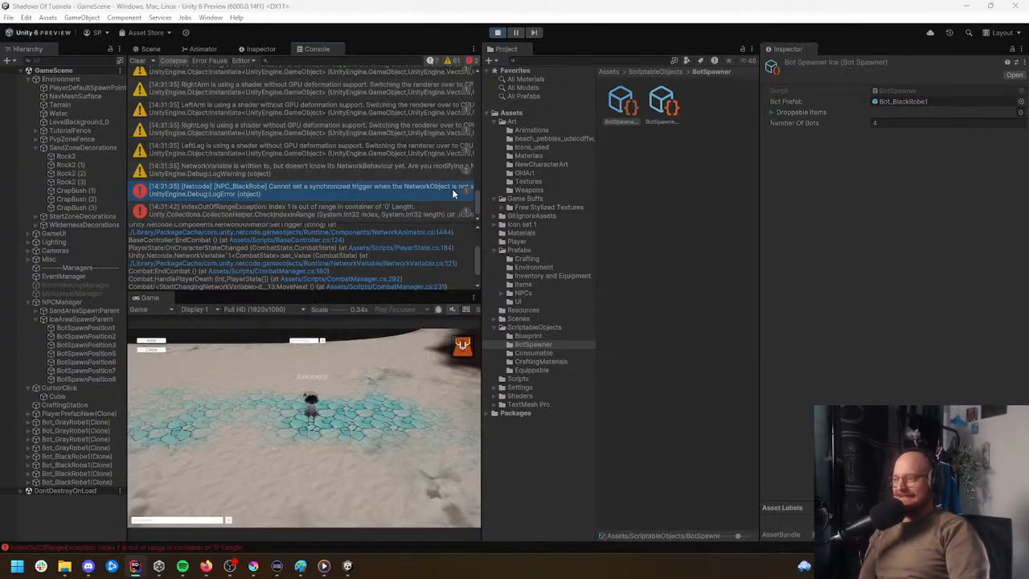
scroll(438, 235, up, 3)
scroll(438, 235, up, 1)
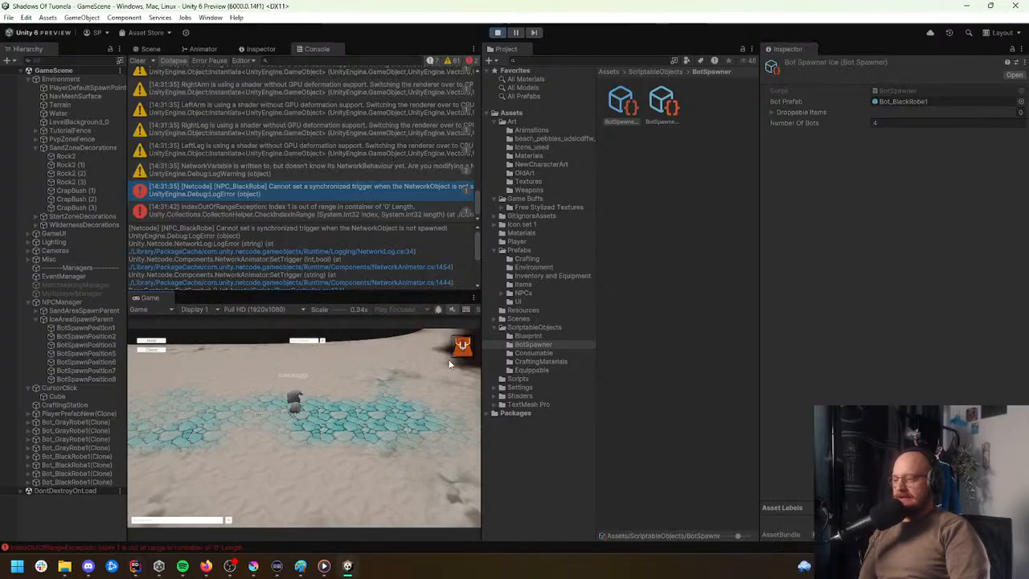
click(462, 346)
click(462, 345)
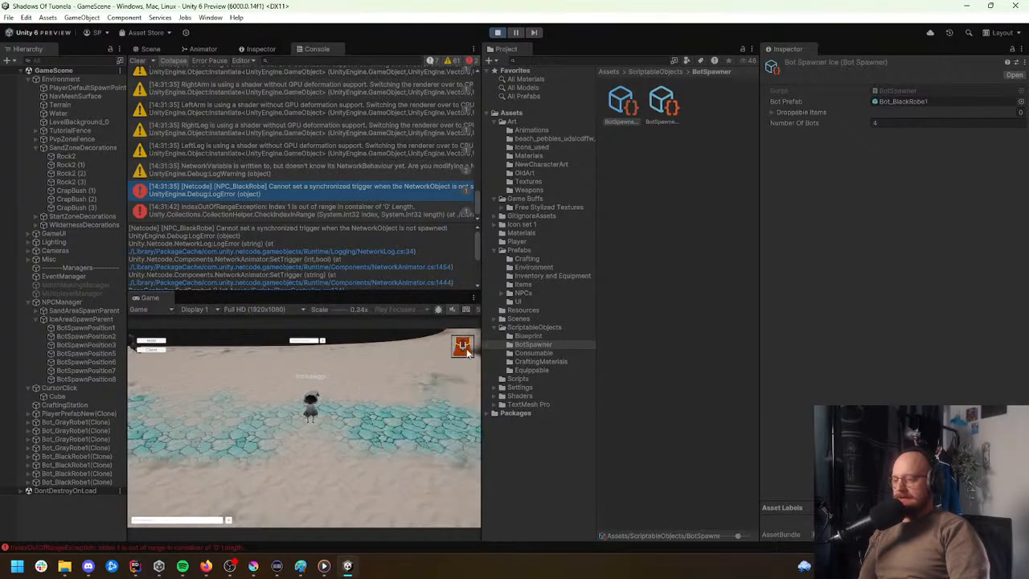
click(309, 450)
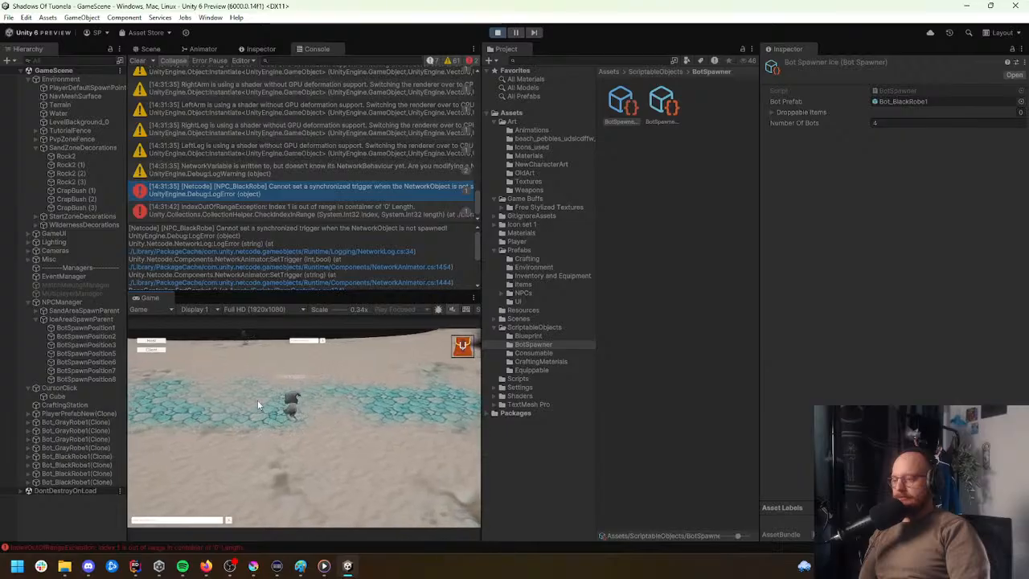
Step: Trace the IndexOutOfRangeException to the UseItemRpc call in InventoryItem.cs and review the rest of its stack trace in the Console
click(277, 214)
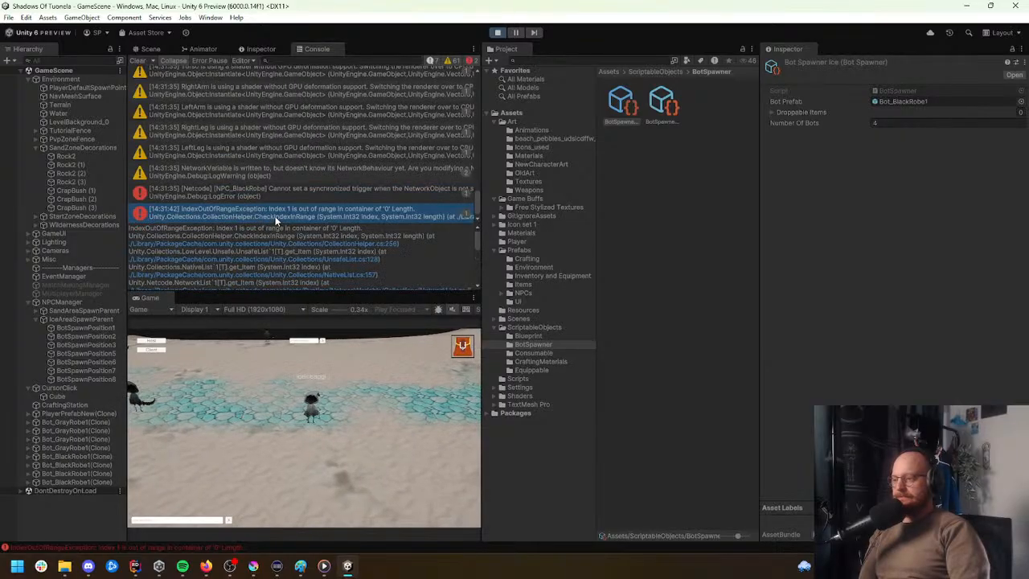
scroll(415, 257, down, 5)
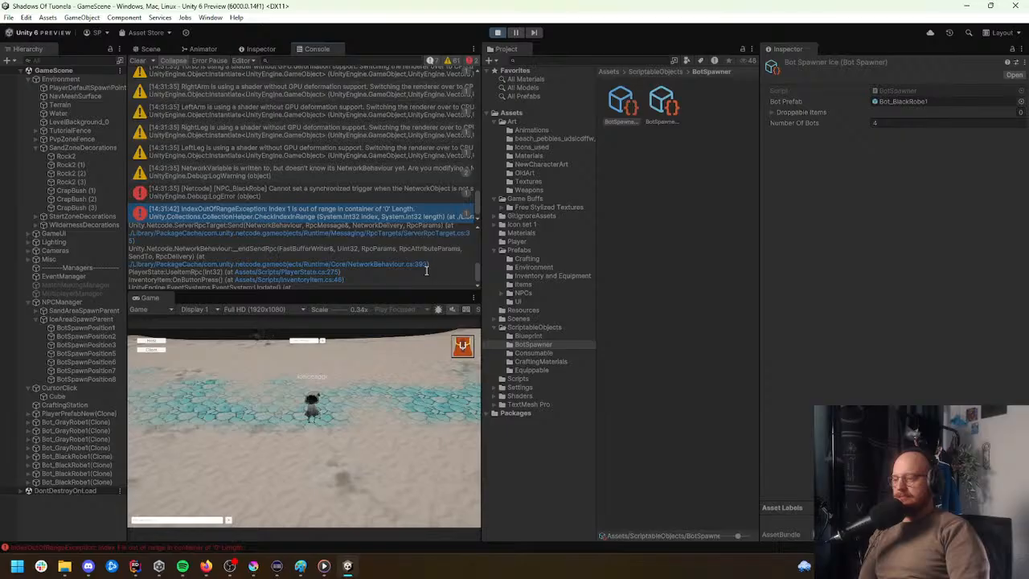
click(320, 280)
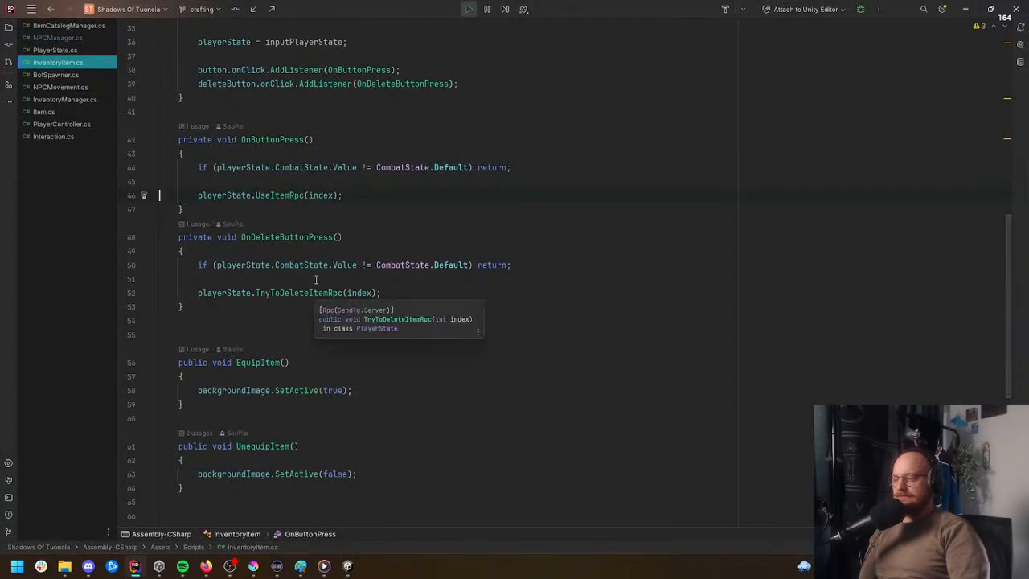
mouse_move(272, 199)
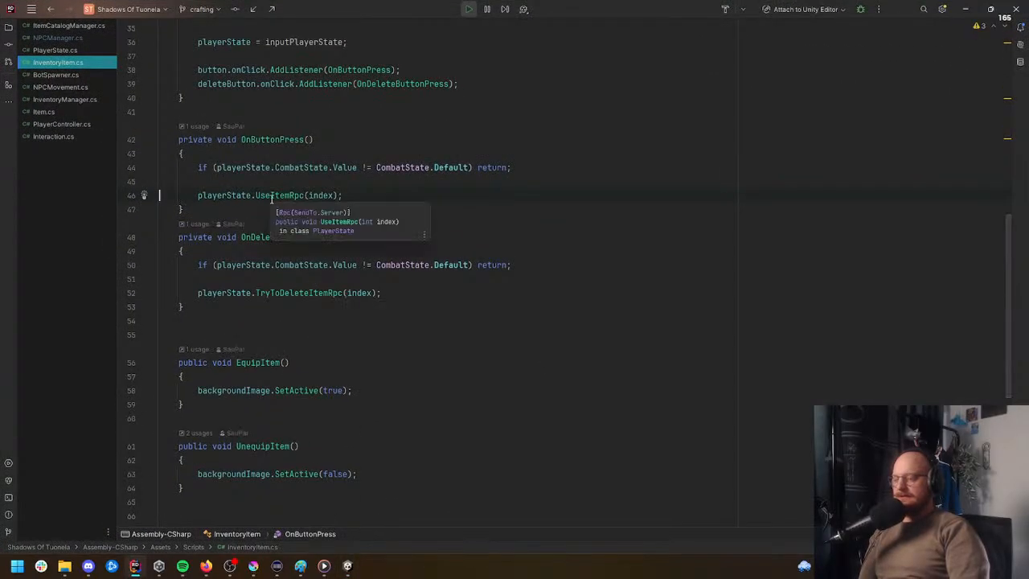
click(861, 10)
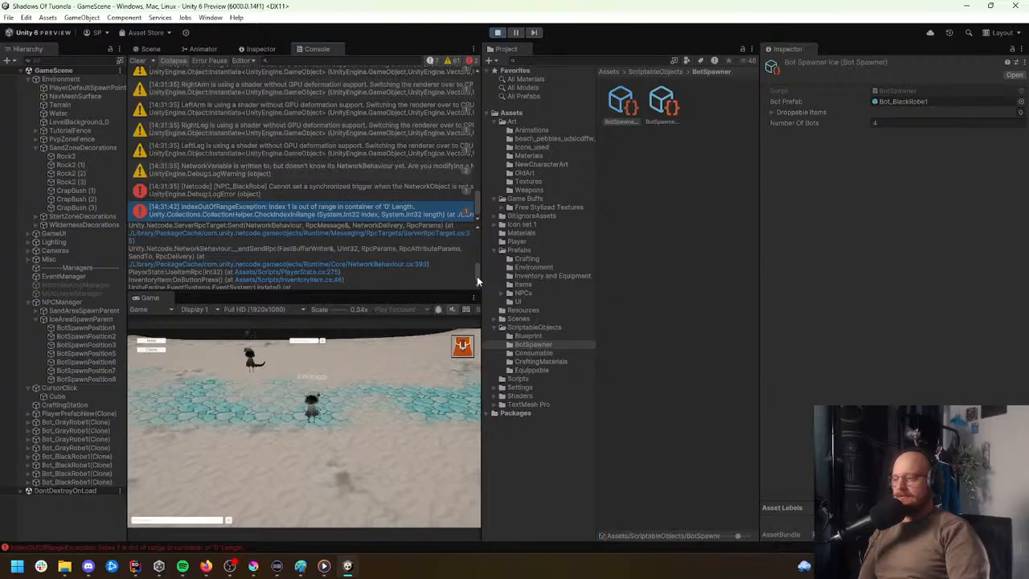
mouse_move(476, 275)
mouse_down()
mouse_move(483, 242)
mouse_move(487, 255)
mouse_up()
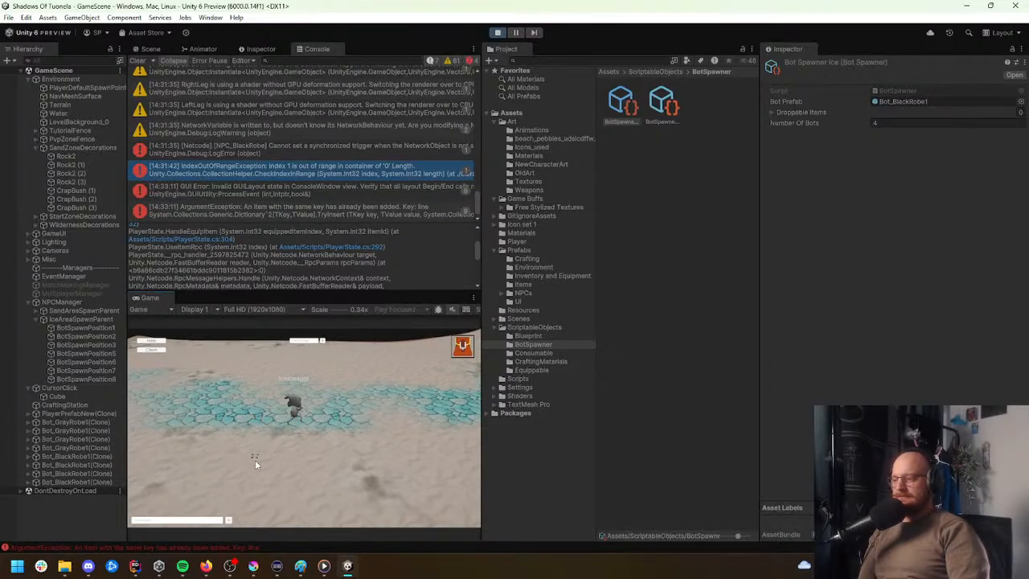
Step: Switch to the code editor and find the item-use code in PlayerState.cs that calls HandleEquipItem
click(134, 566)
click(56, 50)
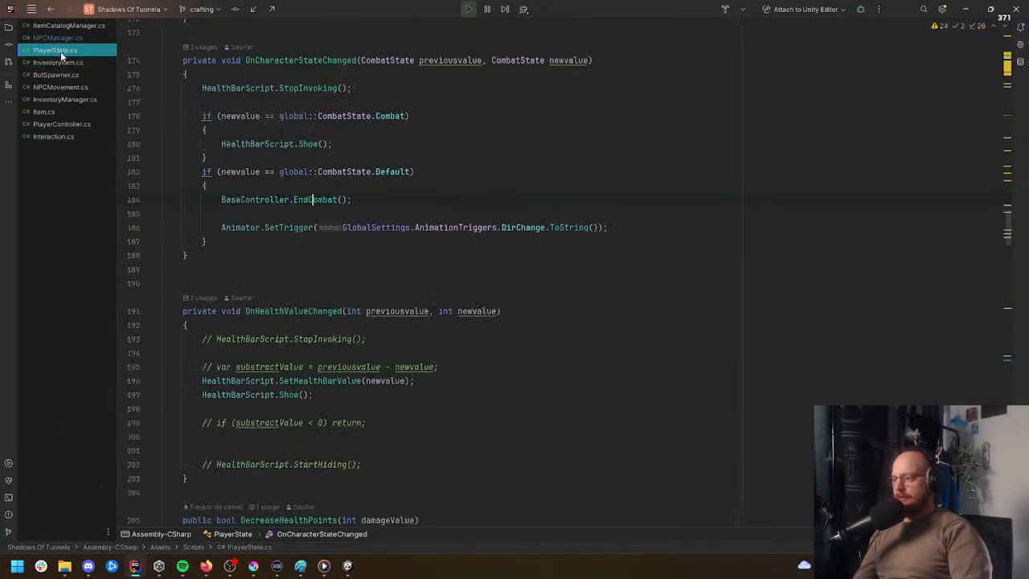
scroll(322, 354, down, 10)
scroll(341, 374, down, 12)
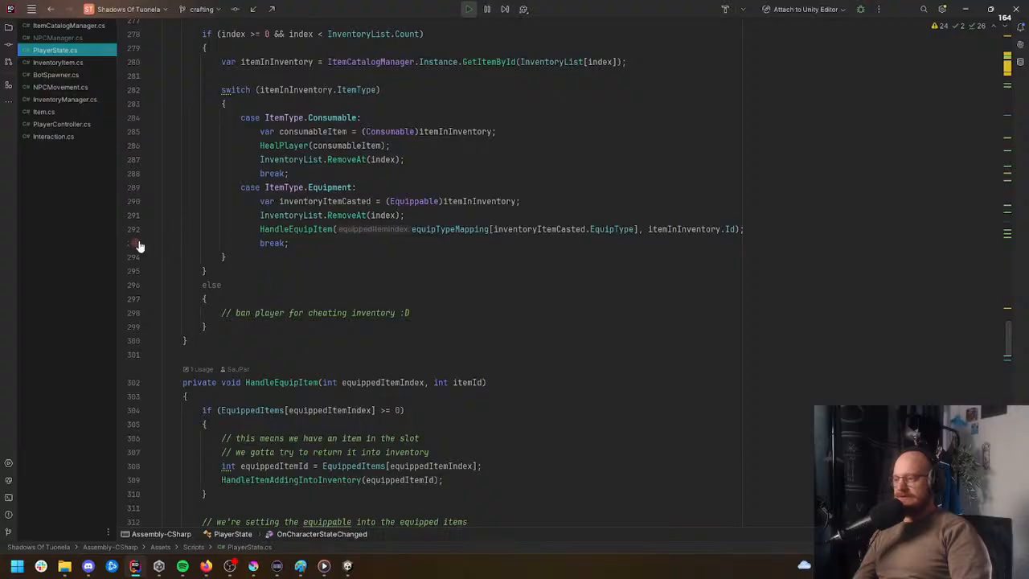
Step: Return to the Unity editor from the item-use code and stop the running play test
scroll(274, 243, up, 1)
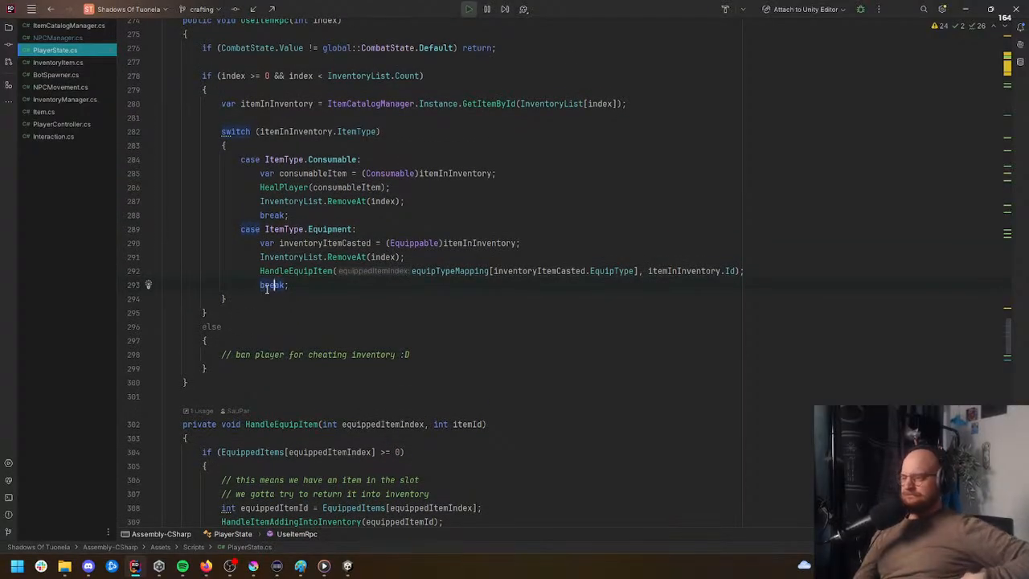
click(963, 10)
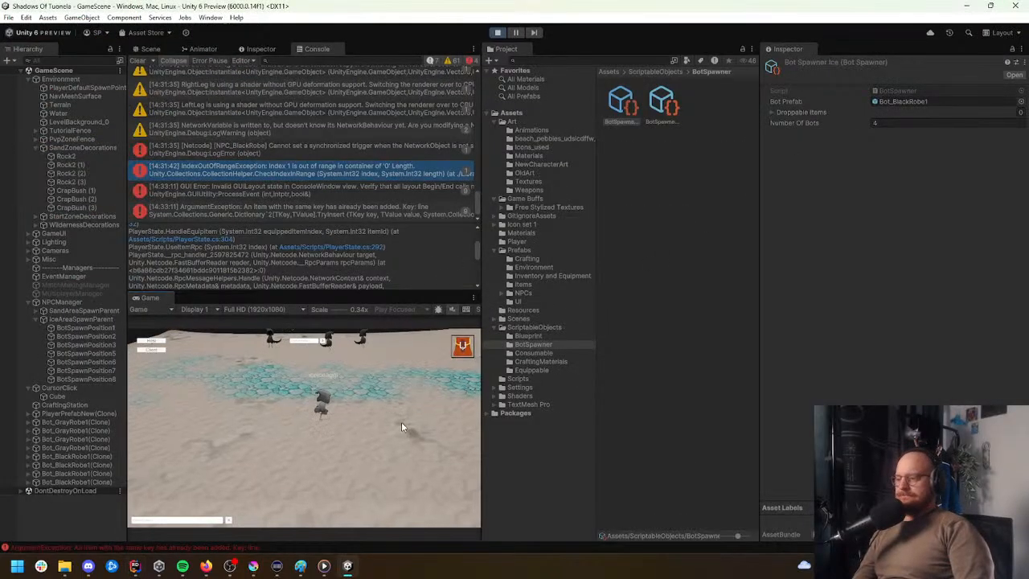
click(495, 33)
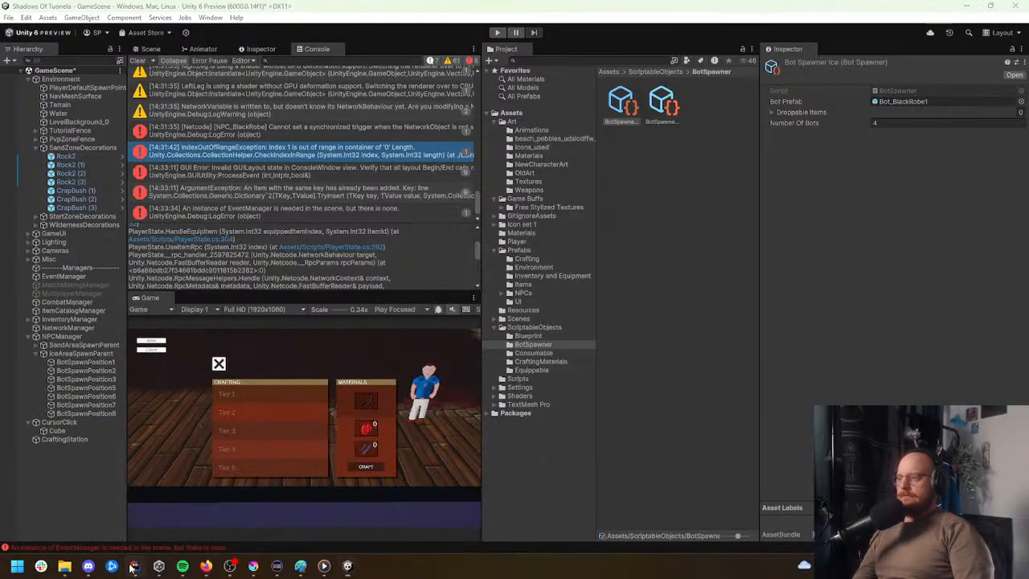
Step: Switch to Rider and include all changed and unversioned files in the commit, including GameScene.unity, NPCManager.cs and the BotSpawnerIce asset files
click(134, 566)
click(9, 45)
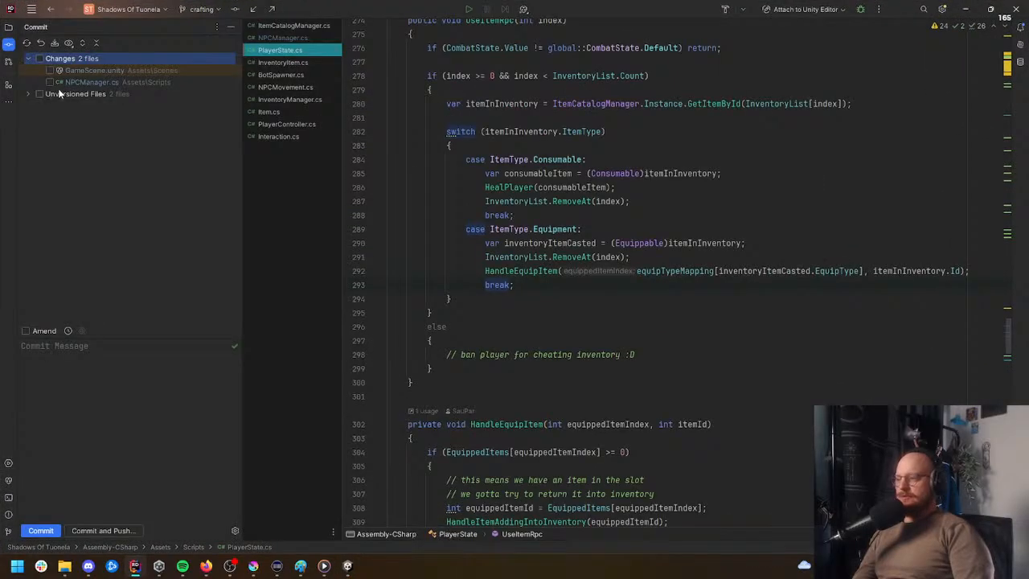
click(29, 94)
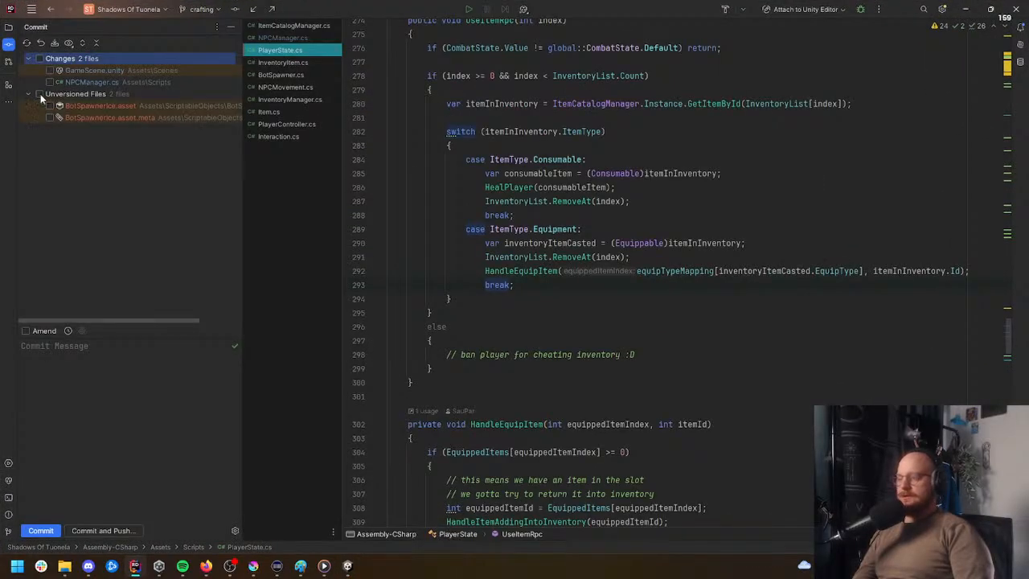
click(39, 95)
click(39, 58)
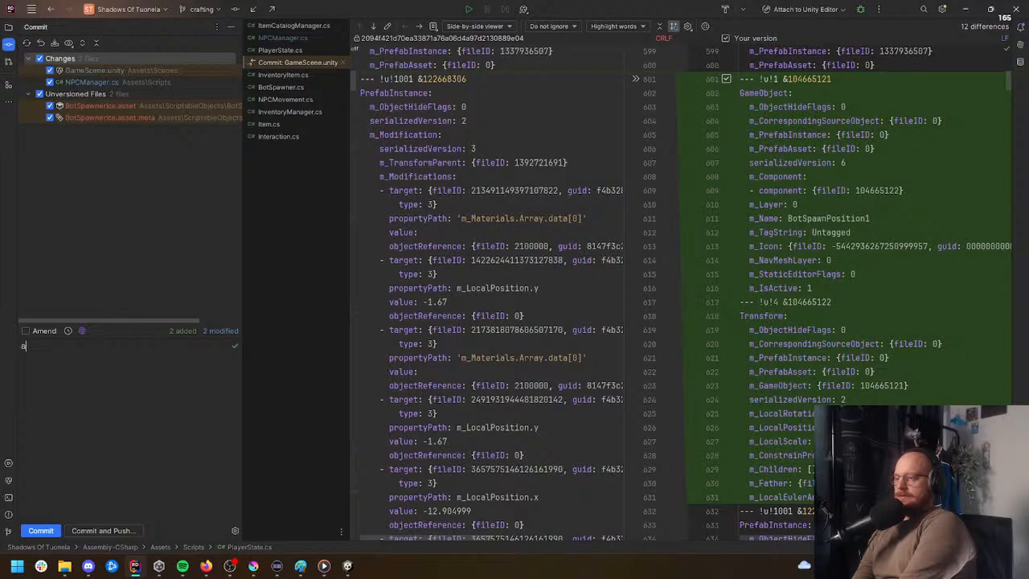
Step: Write the commit message "added a botspawner for the ice region." with a second paragraph "Bots seem to spawn, despawn and respawn correctly."
text(bo)
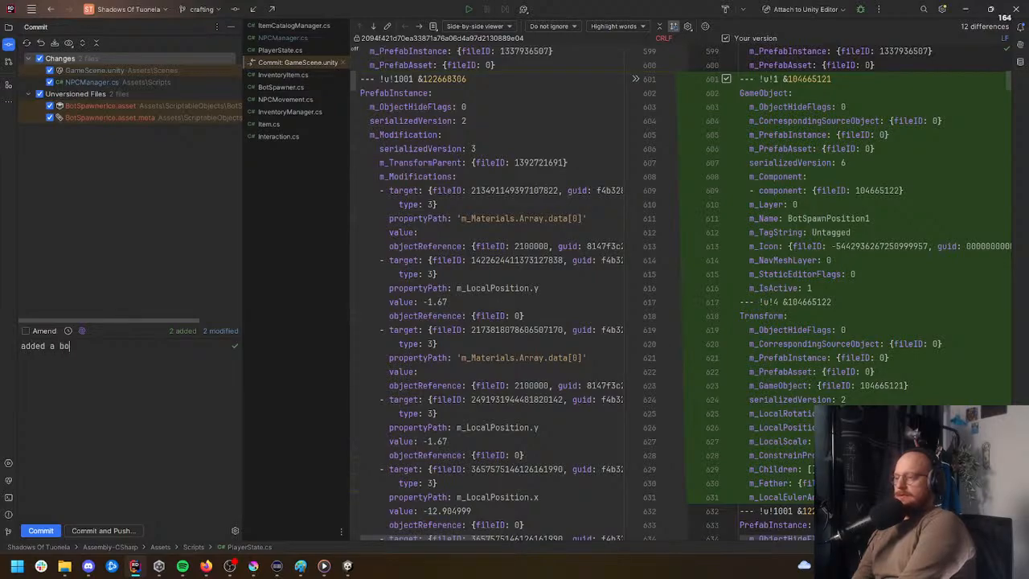
text(tspawner for the ice  r)
key(BackSpace)
key(BackSpace)
key(BackSpace)
key(BackSpace)
key(BackSpace)
key(BackSpace)
text(region.)
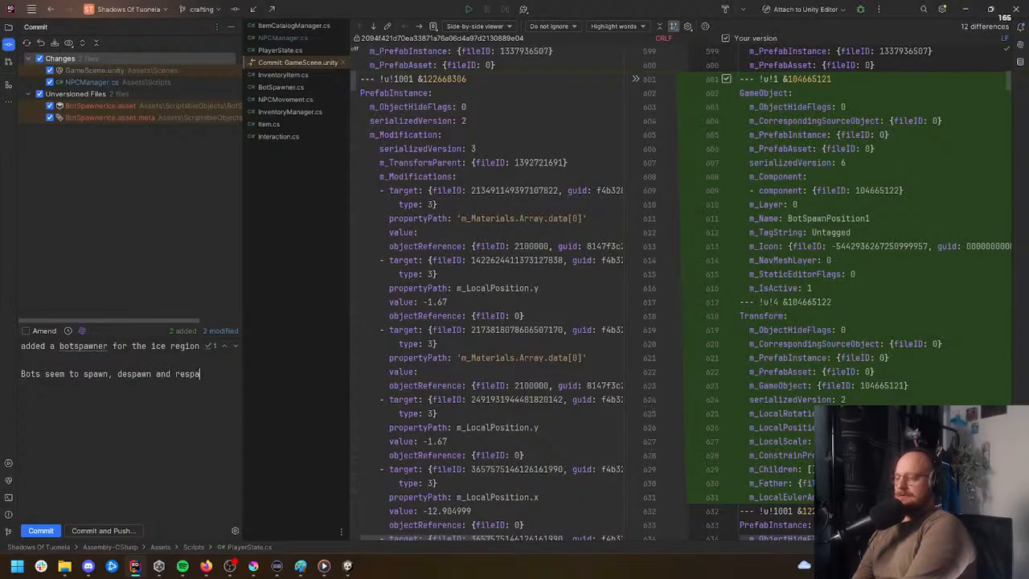
text(rrectly.)
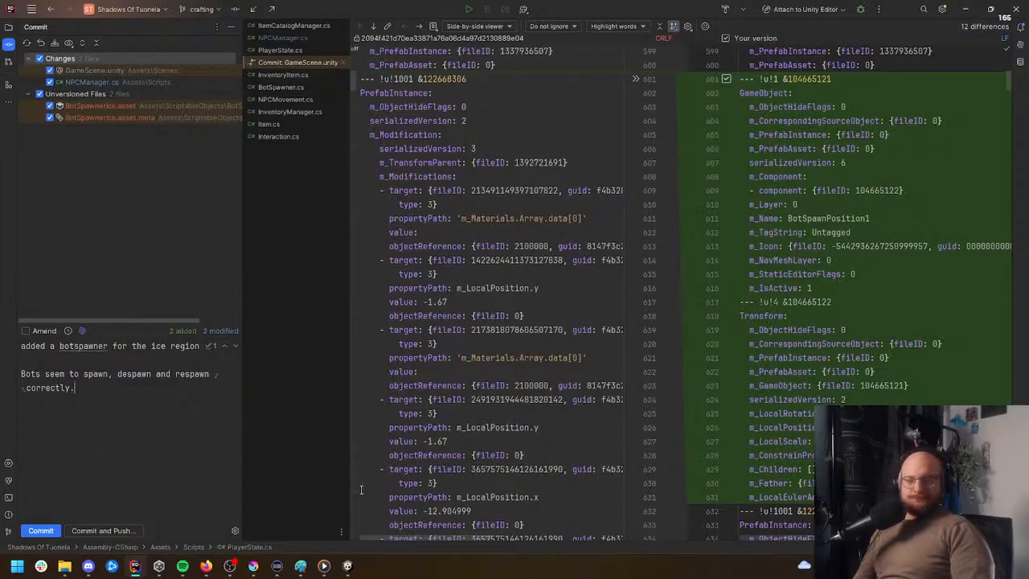
Step: Commit the selected files without Unity's unsaved changes and push them to the crafting branch on origin, closing the commit view
click(125, 531)
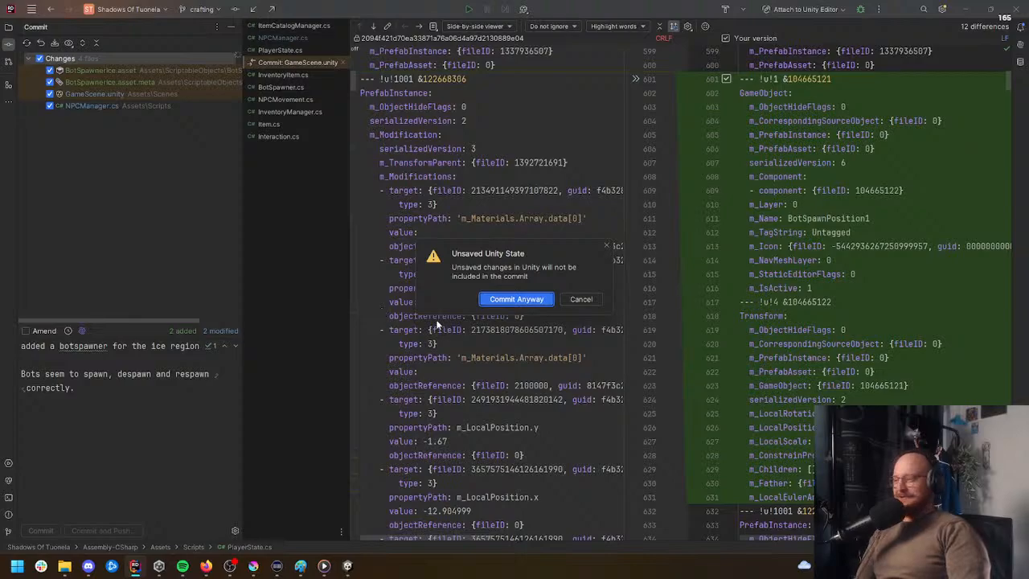
click(540, 299)
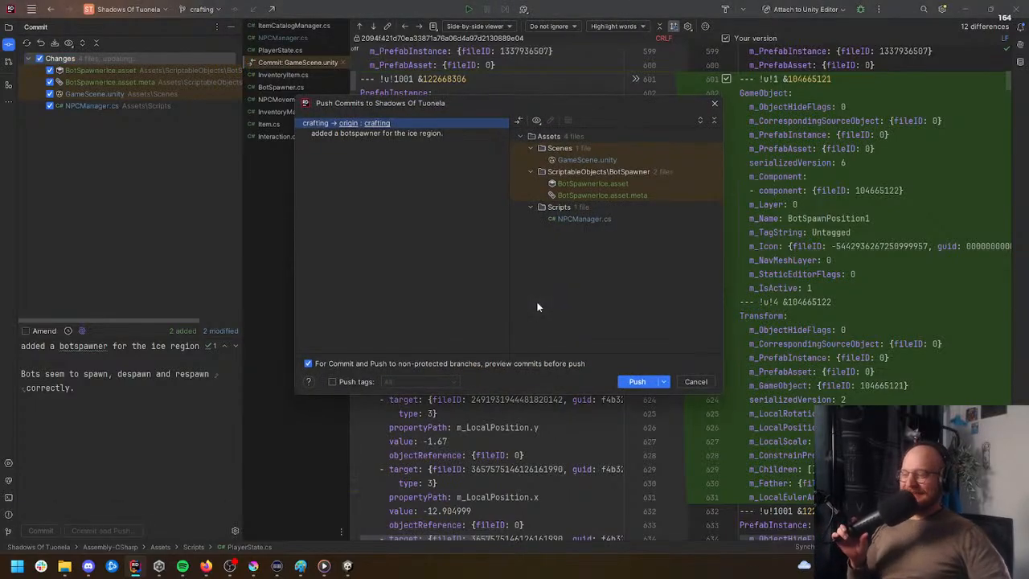
click(650, 381)
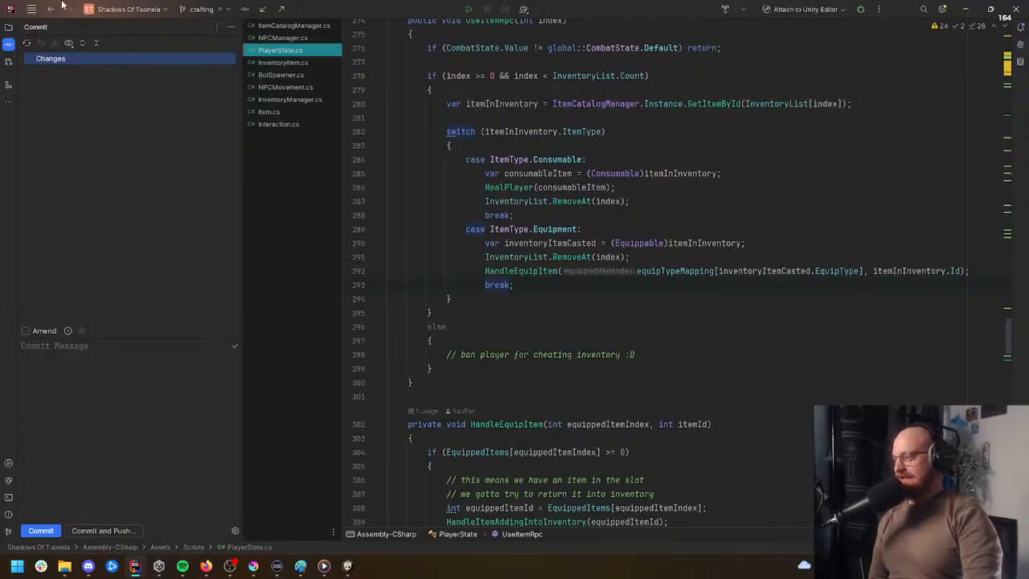
click(9, 44)
Step: Review the network variable and component declarations at the start of the PlayerState class
scroll(332, 361, down, 1)
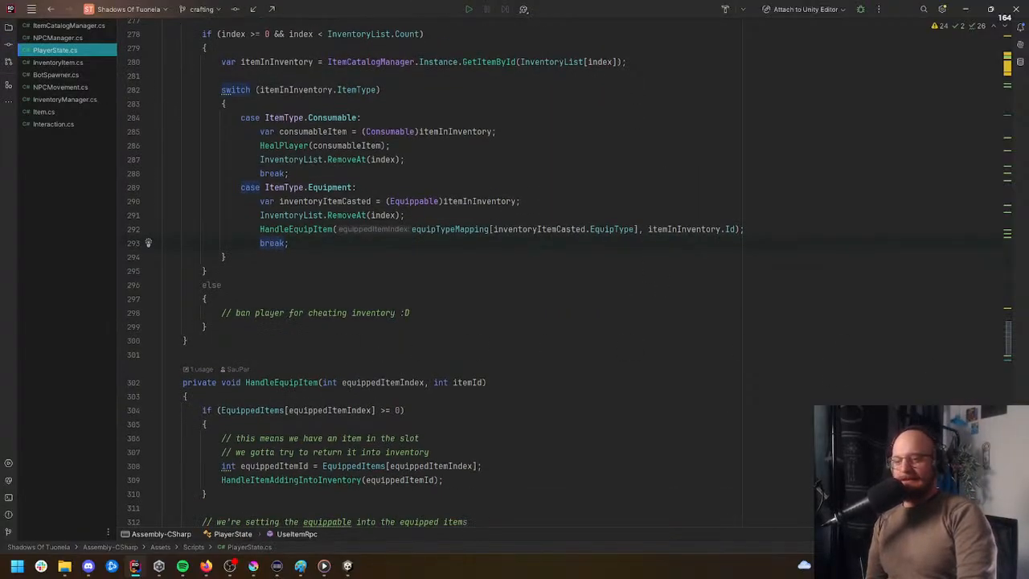
drag(1011, 346, 957, 8)
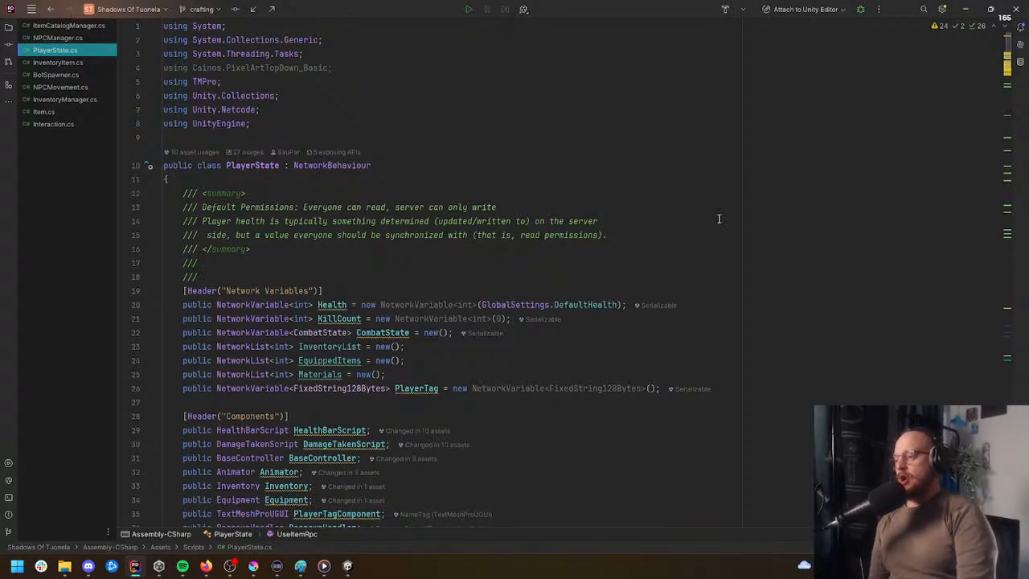
scroll(745, 403, down, 2)
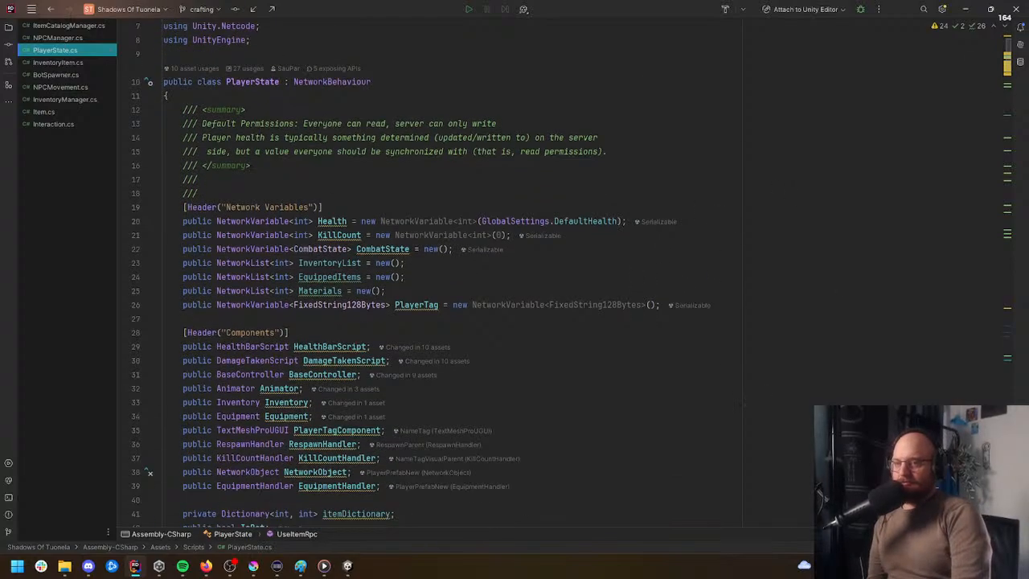
drag(1011, 46, 979, 5)
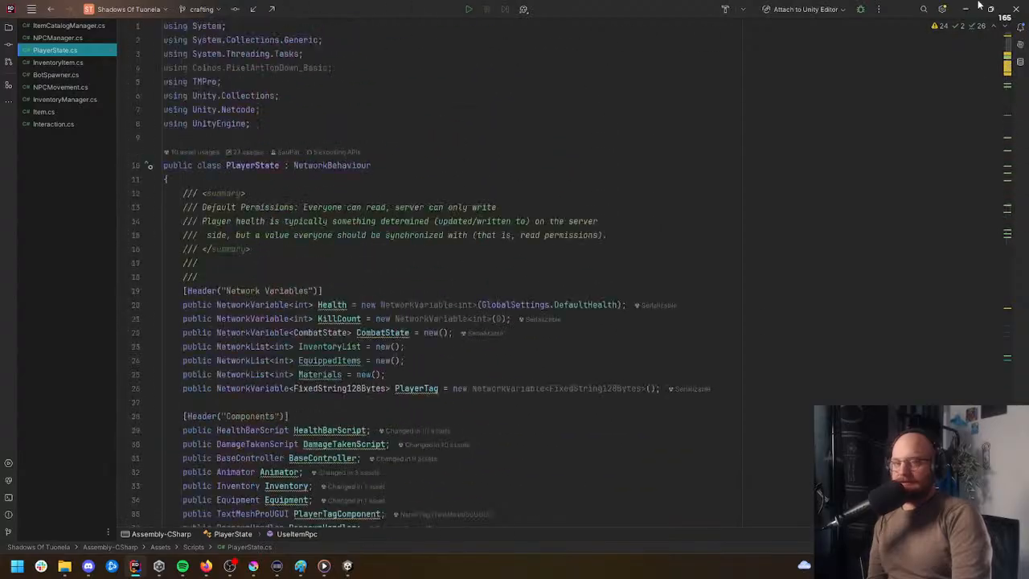
scroll(471, 482, down, 5)
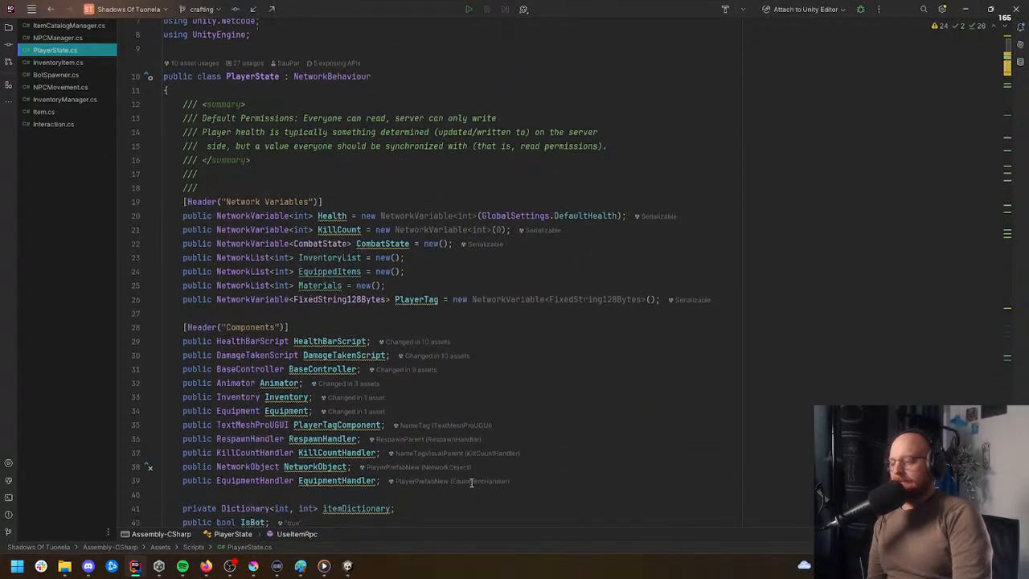
Step: Switch back to Unity and clear all logged messages from the Console
click(347, 565)
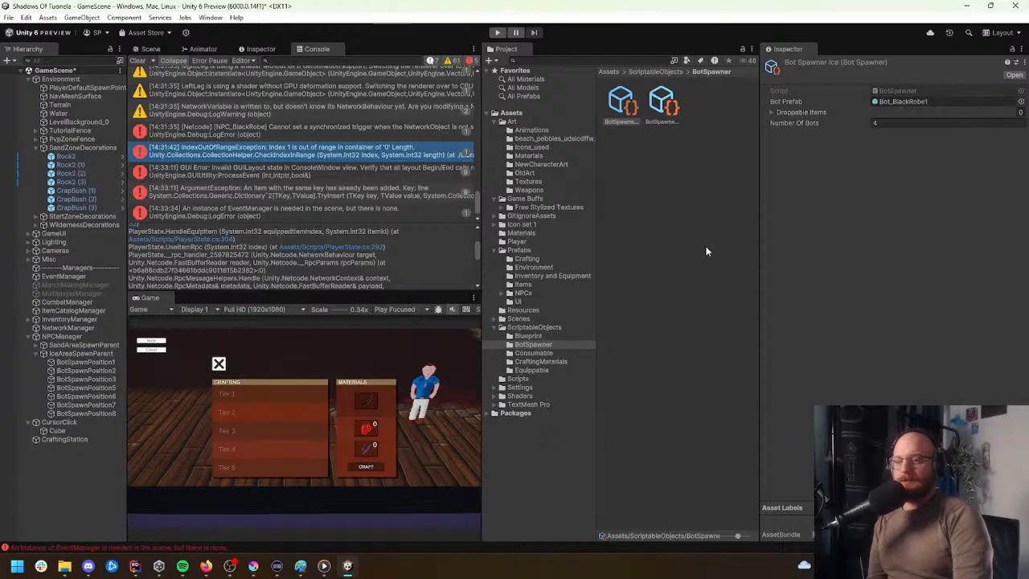
scroll(354, 149, up, 1)
scroll(335, 150, down, 1)
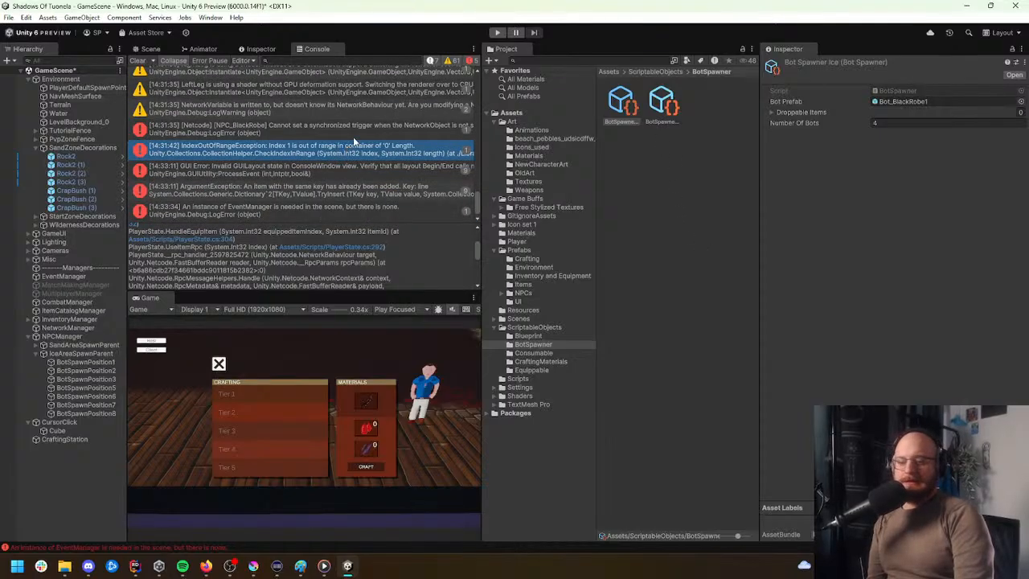
click(137, 61)
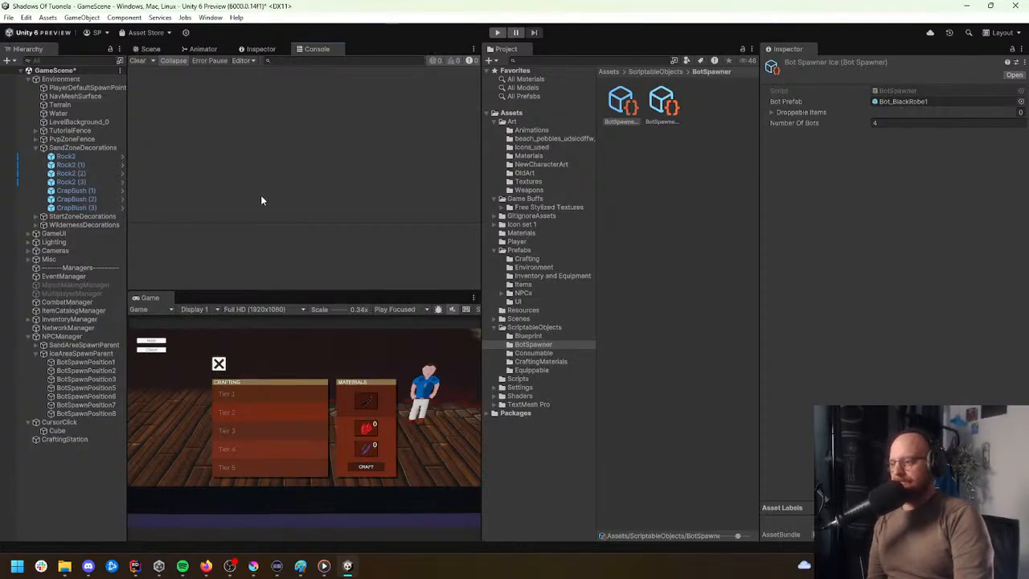